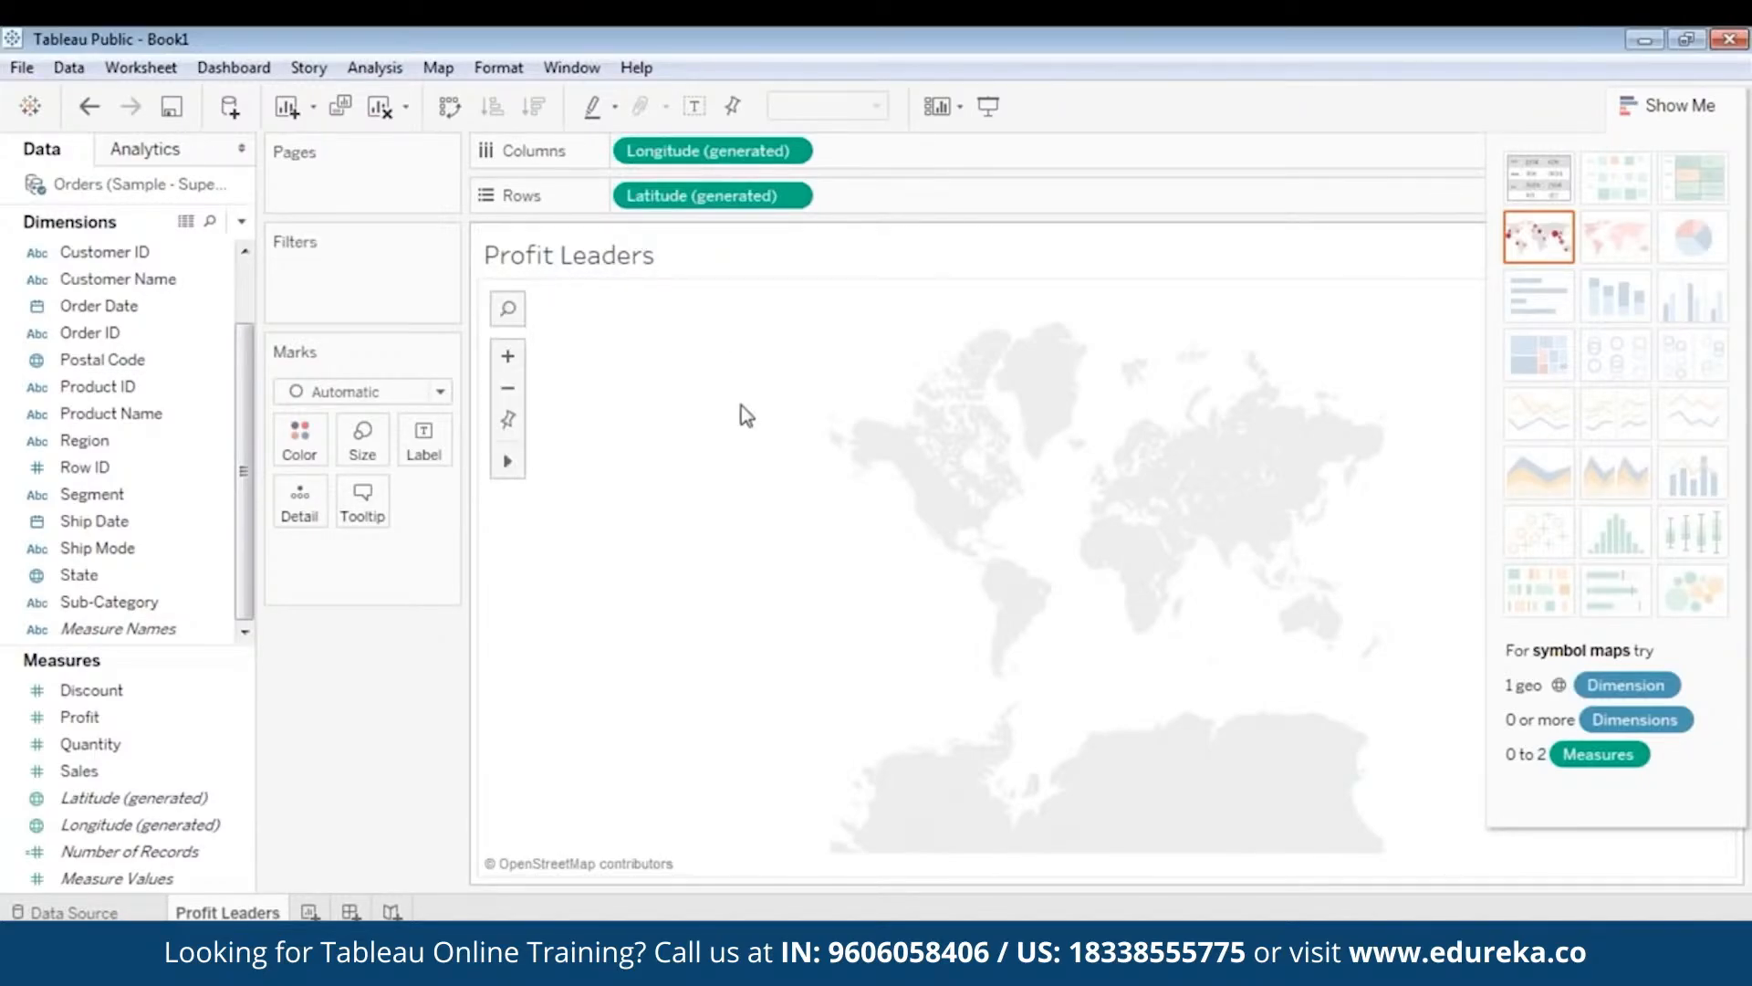
- Colour the map points by State, keeping all 49 states in the colour encoding
left_click(55, 598)
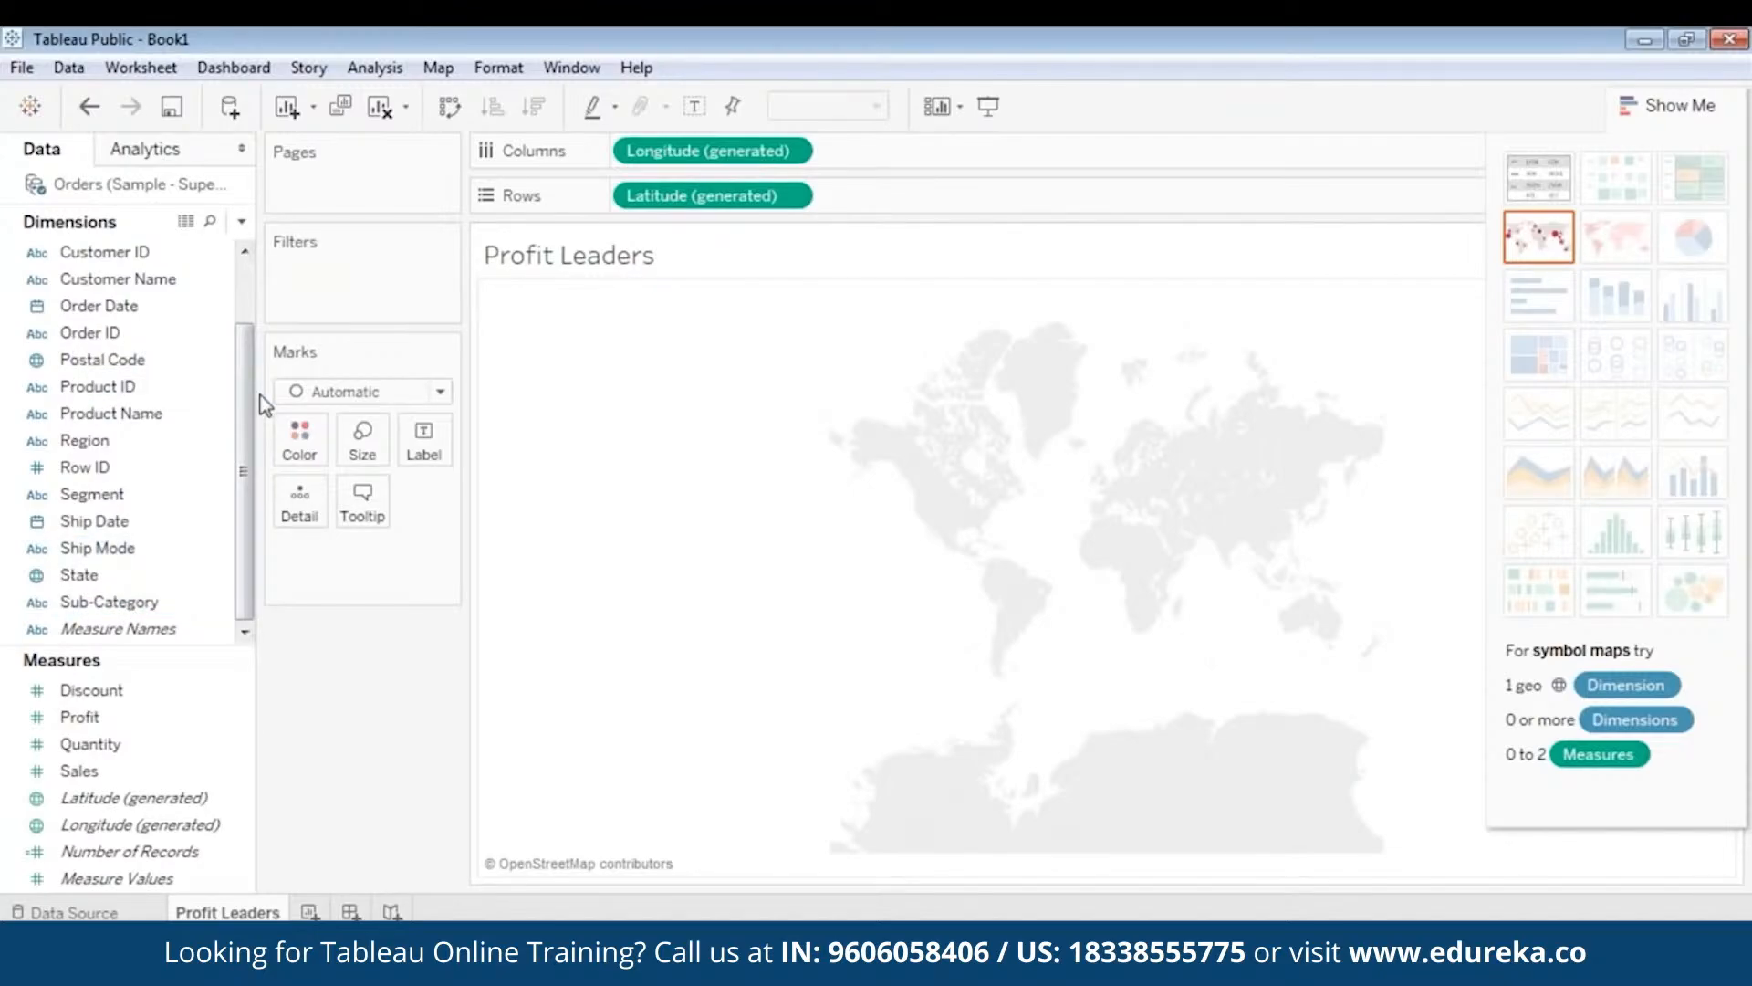
left_click_drag(101, 575, 310, 440)
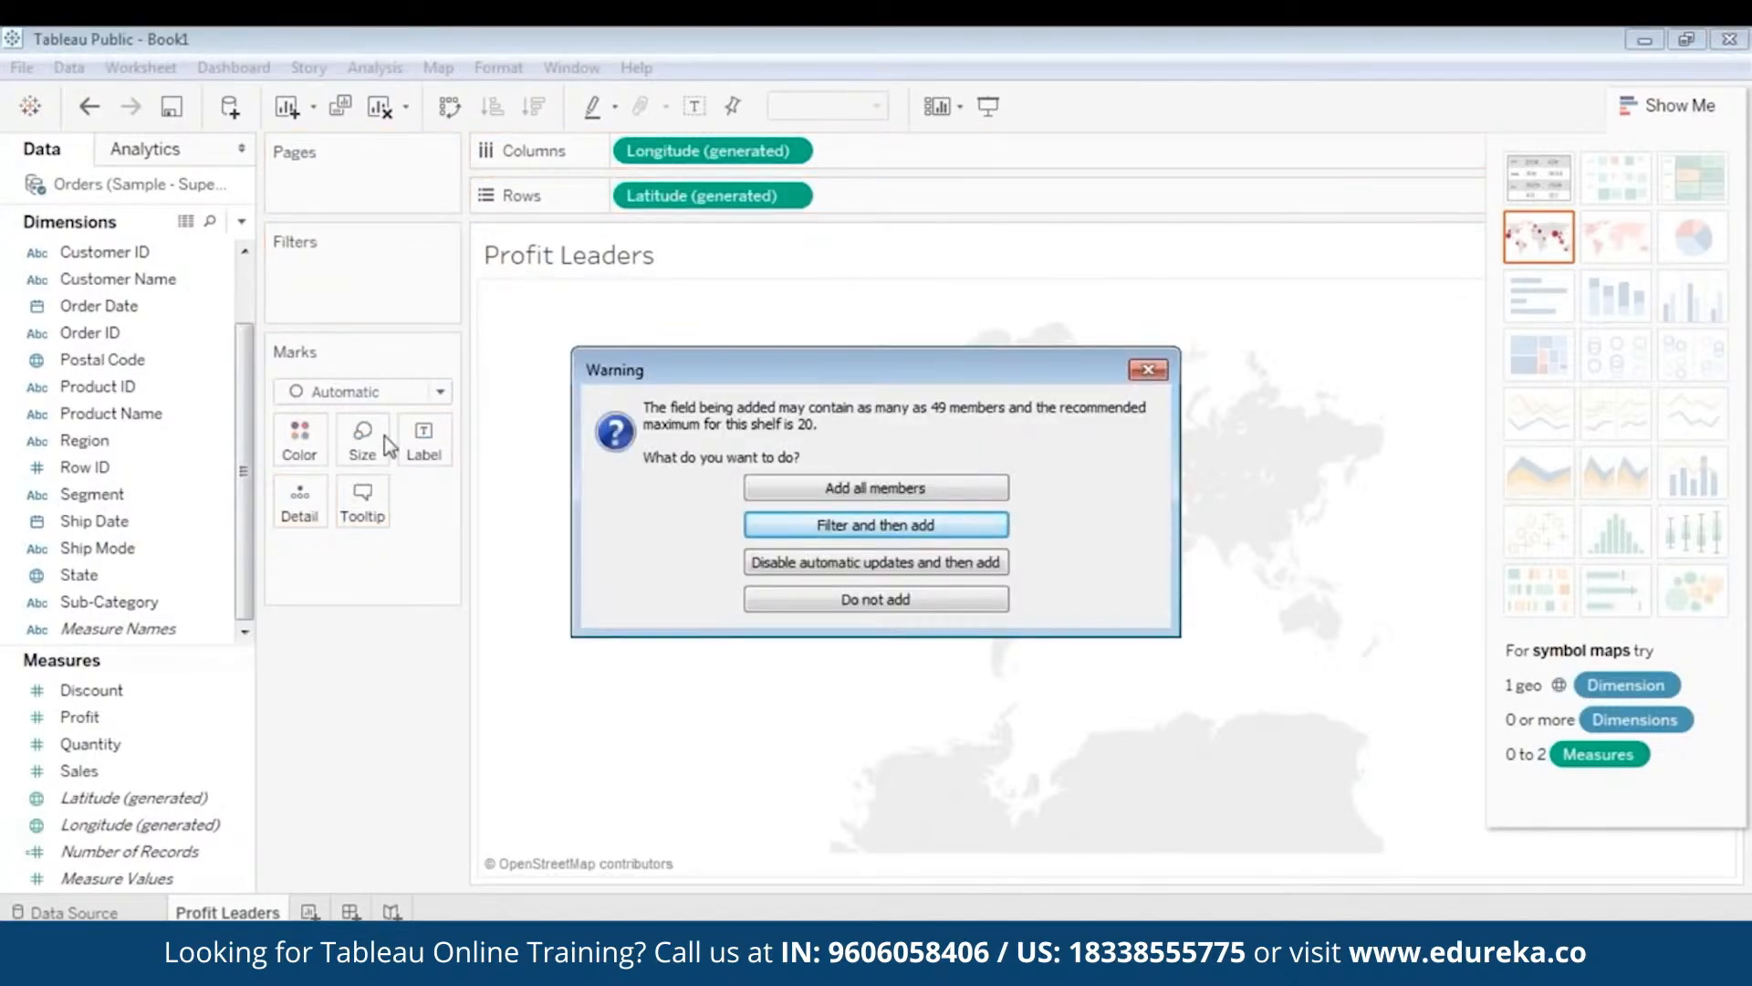
left_click(838, 491)
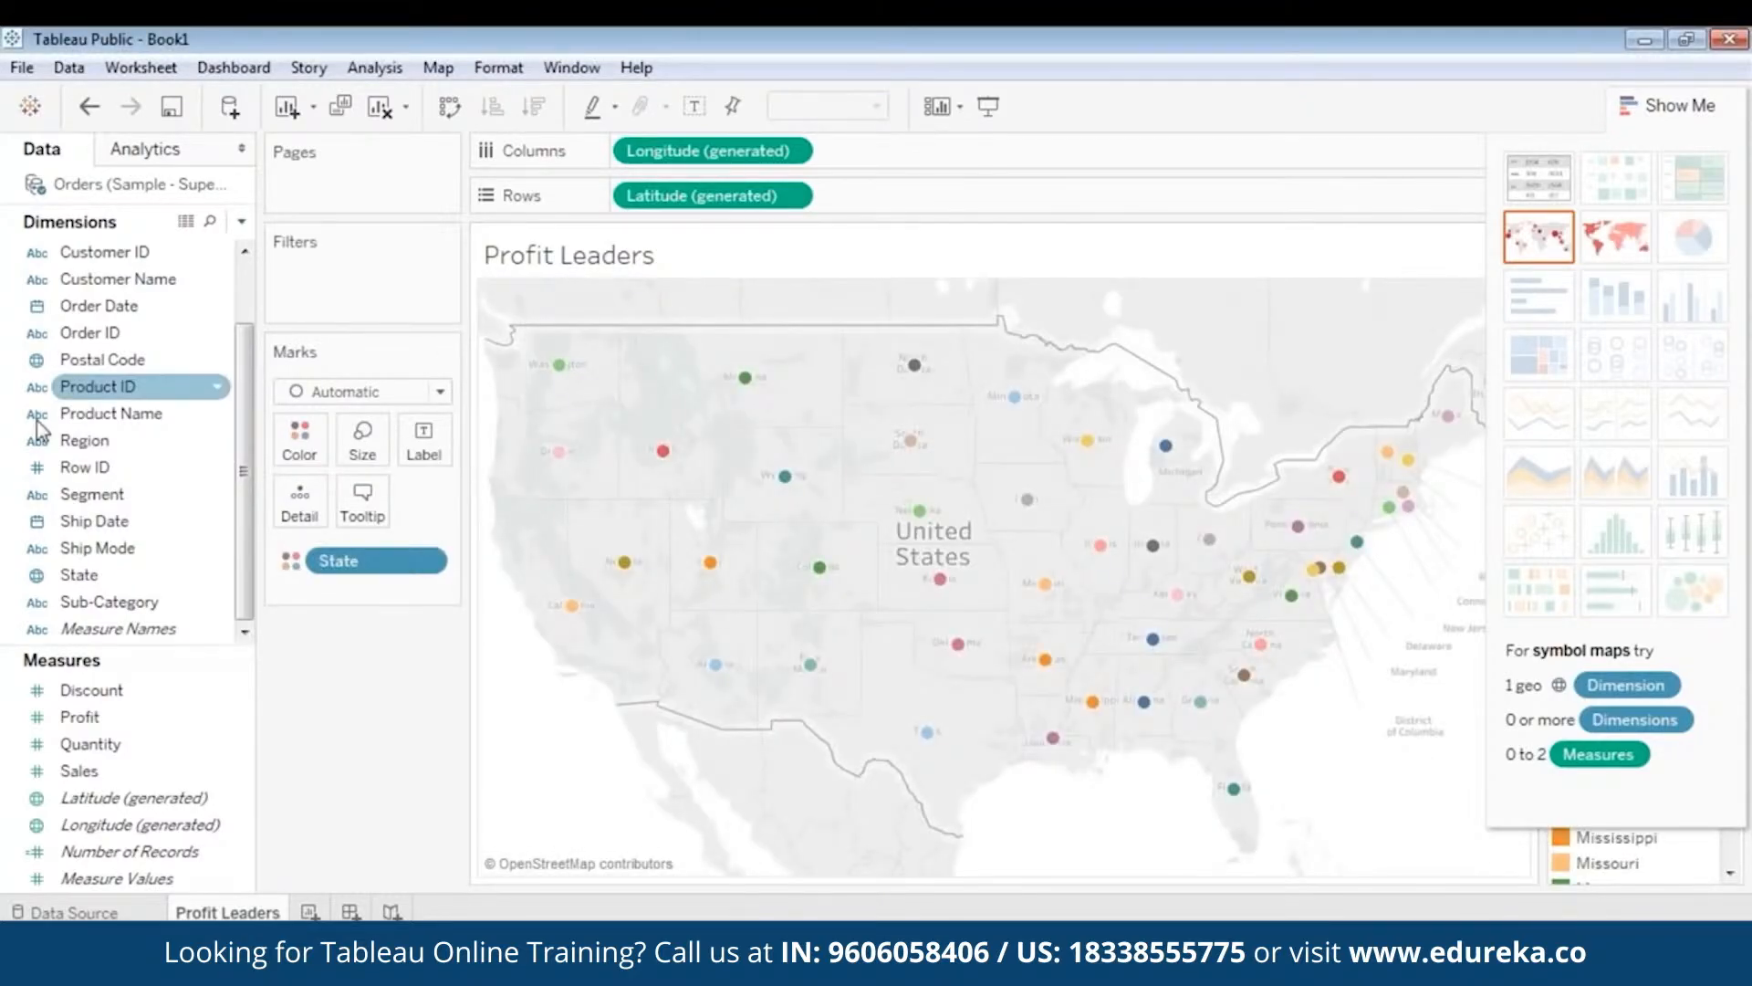
- Size each state's point by total Profit (SUM(Profit) on Size)
left_click(126, 722)
left_click(96, 690)
left_click(155, 799)
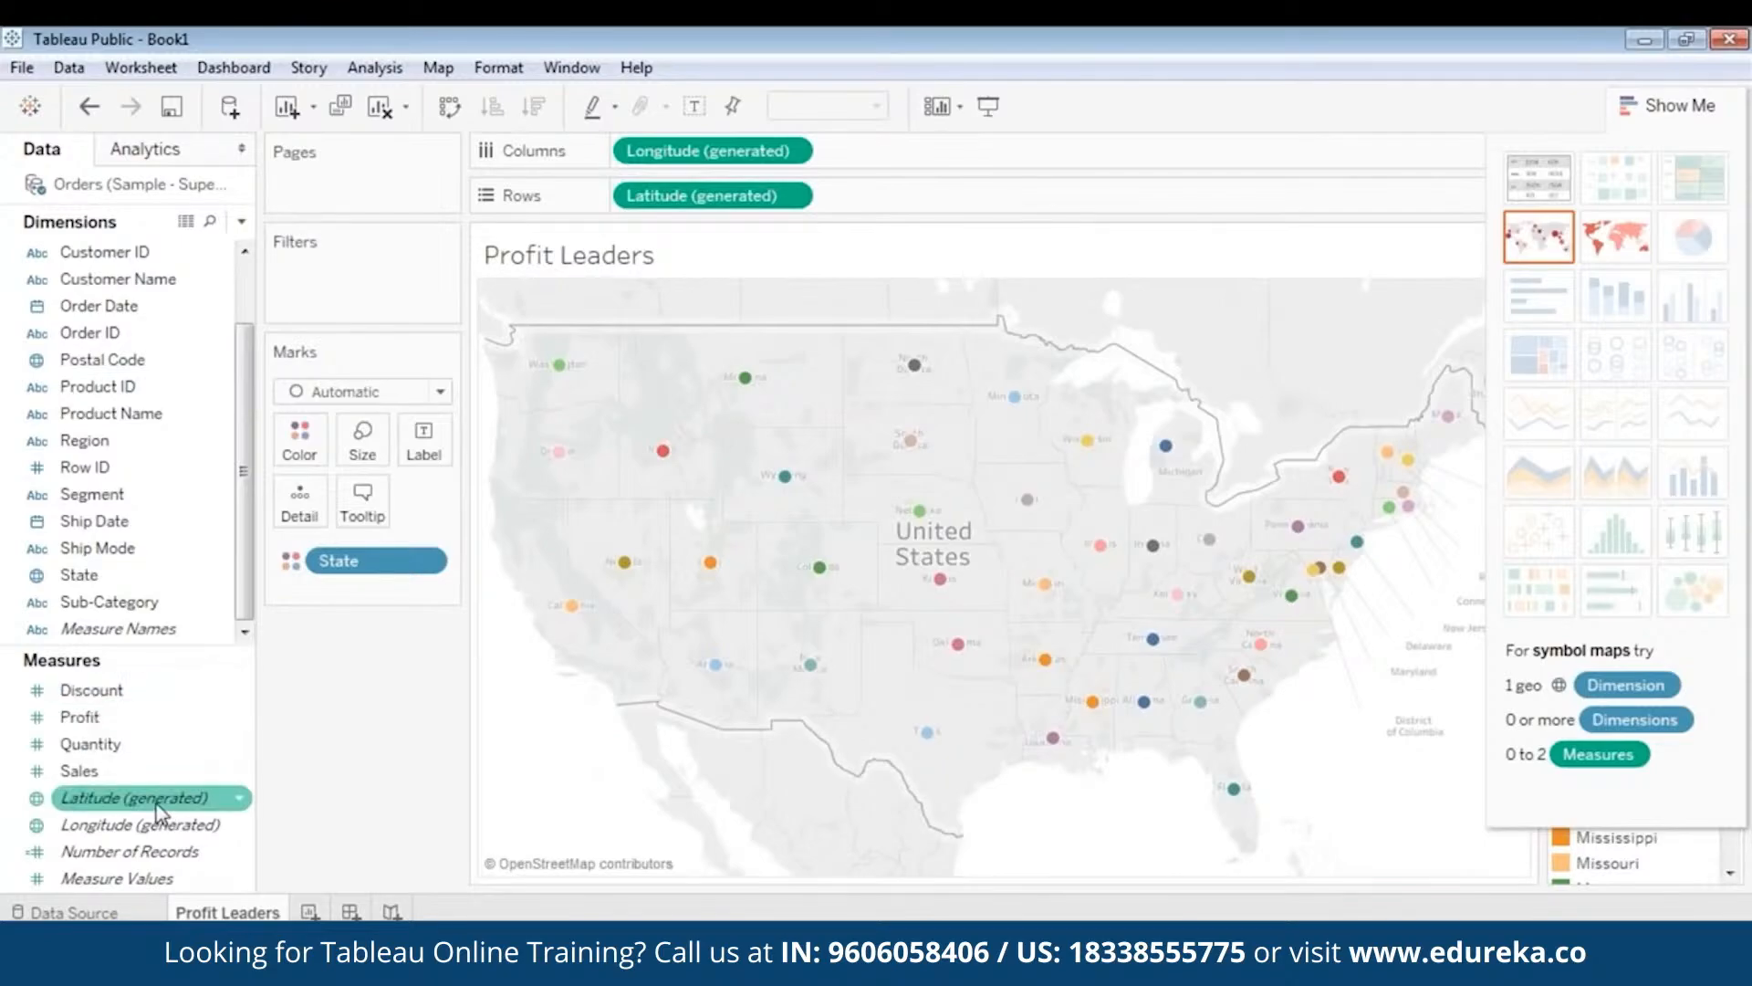
left_click(128, 720)
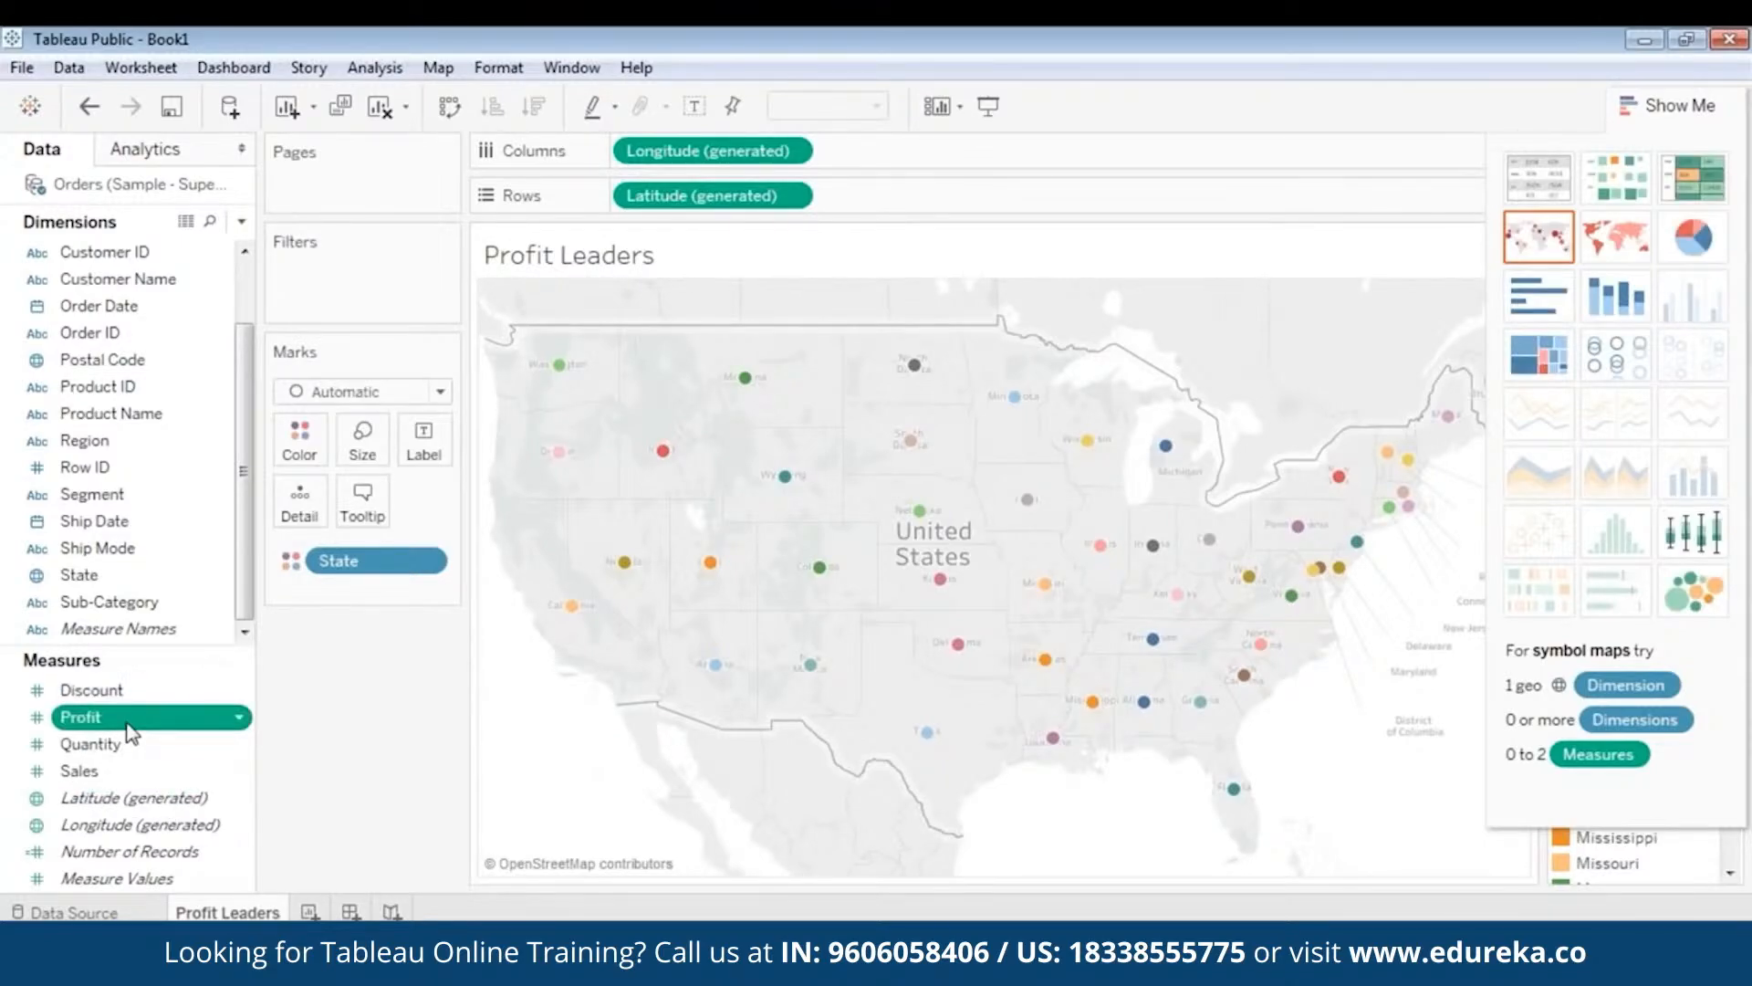
left_click_drag(128, 726, 374, 528)
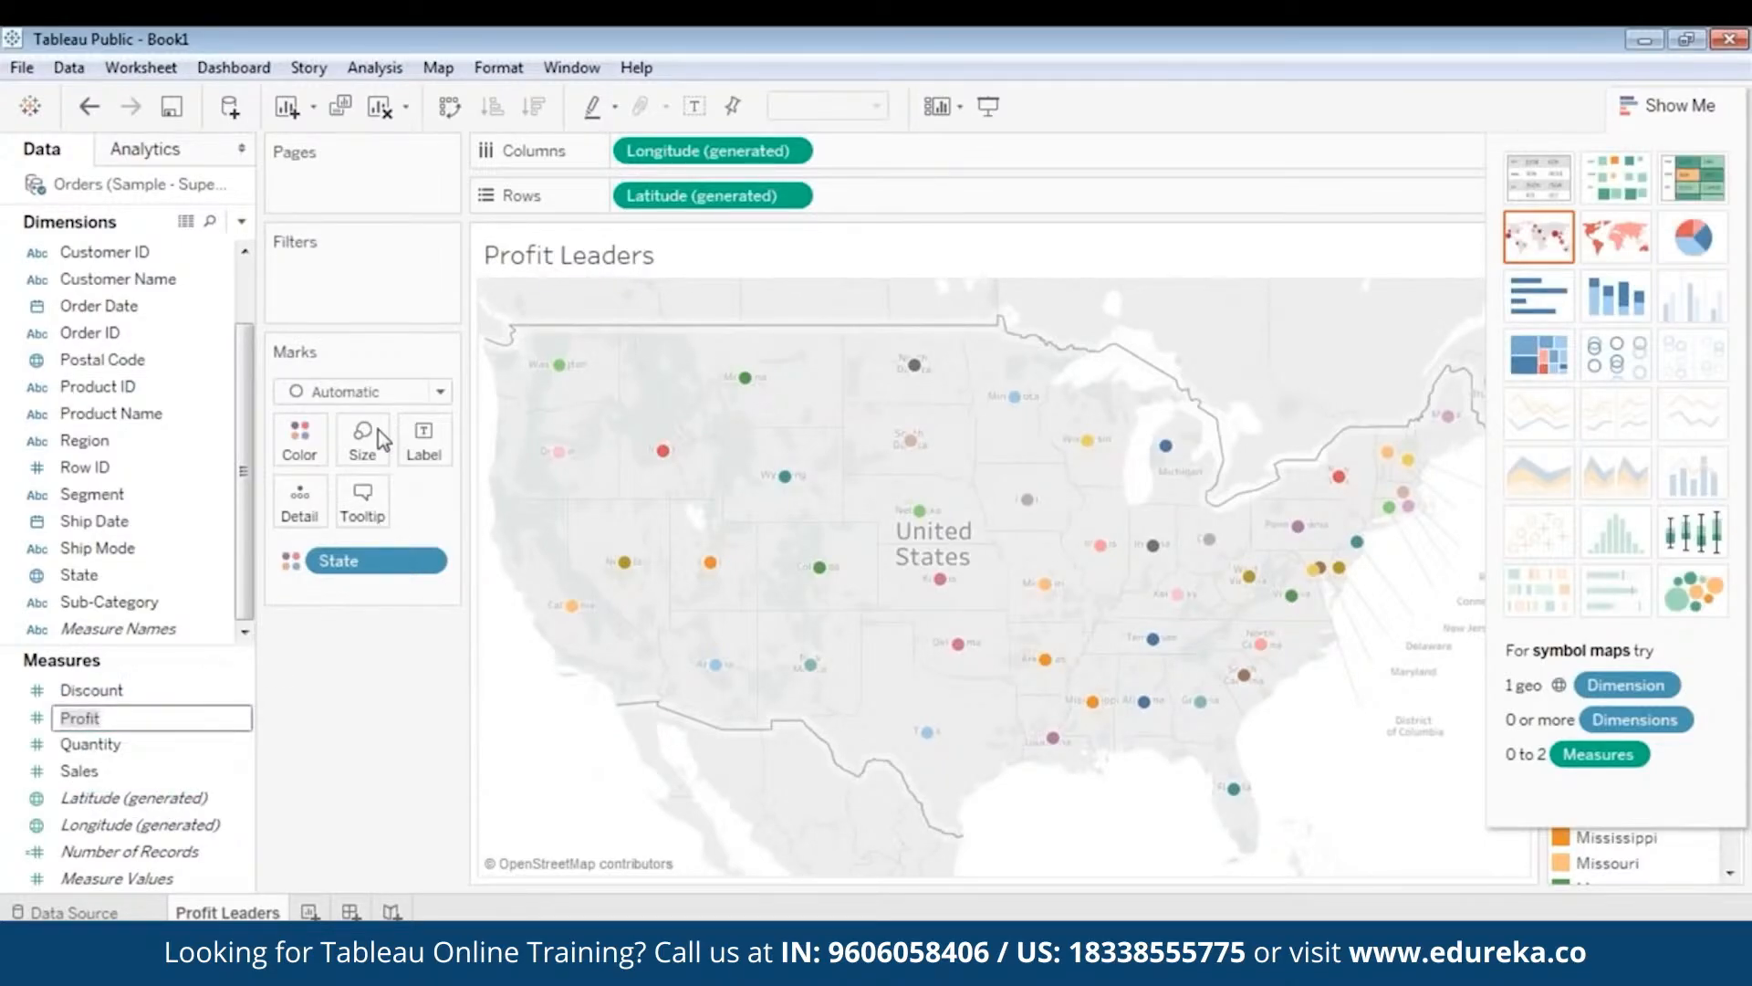
left_click(130, 788)
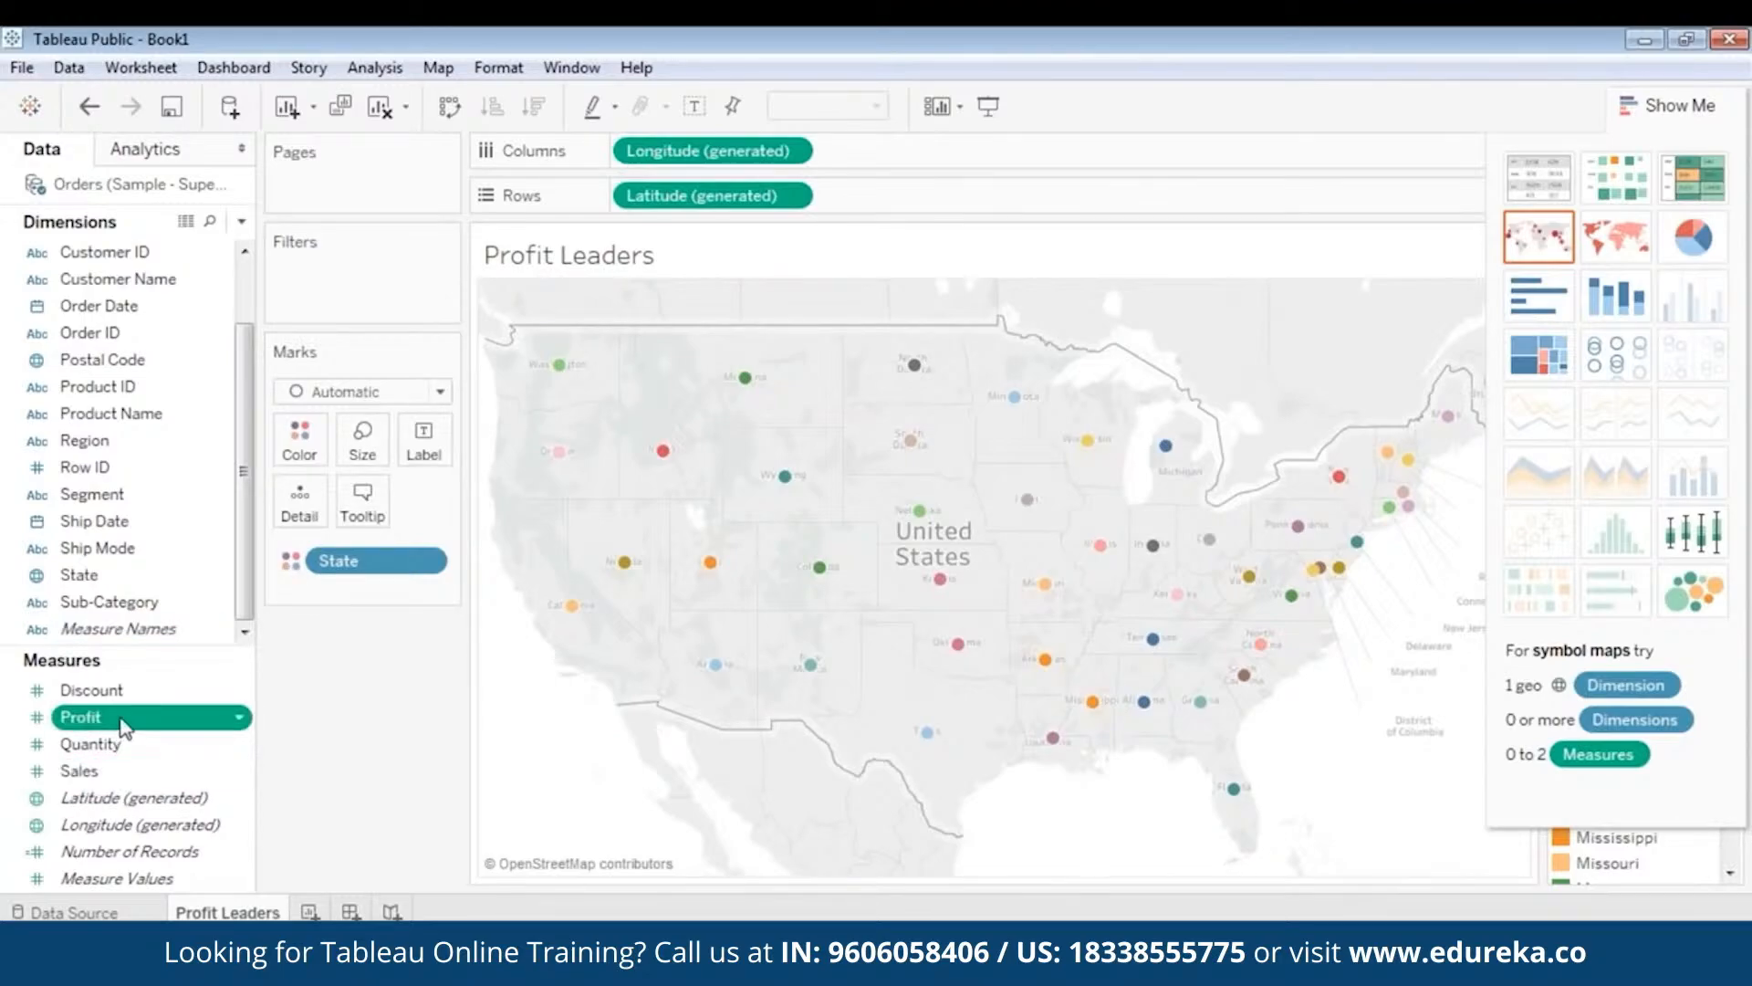
left_click_drag(123, 721, 362, 440)
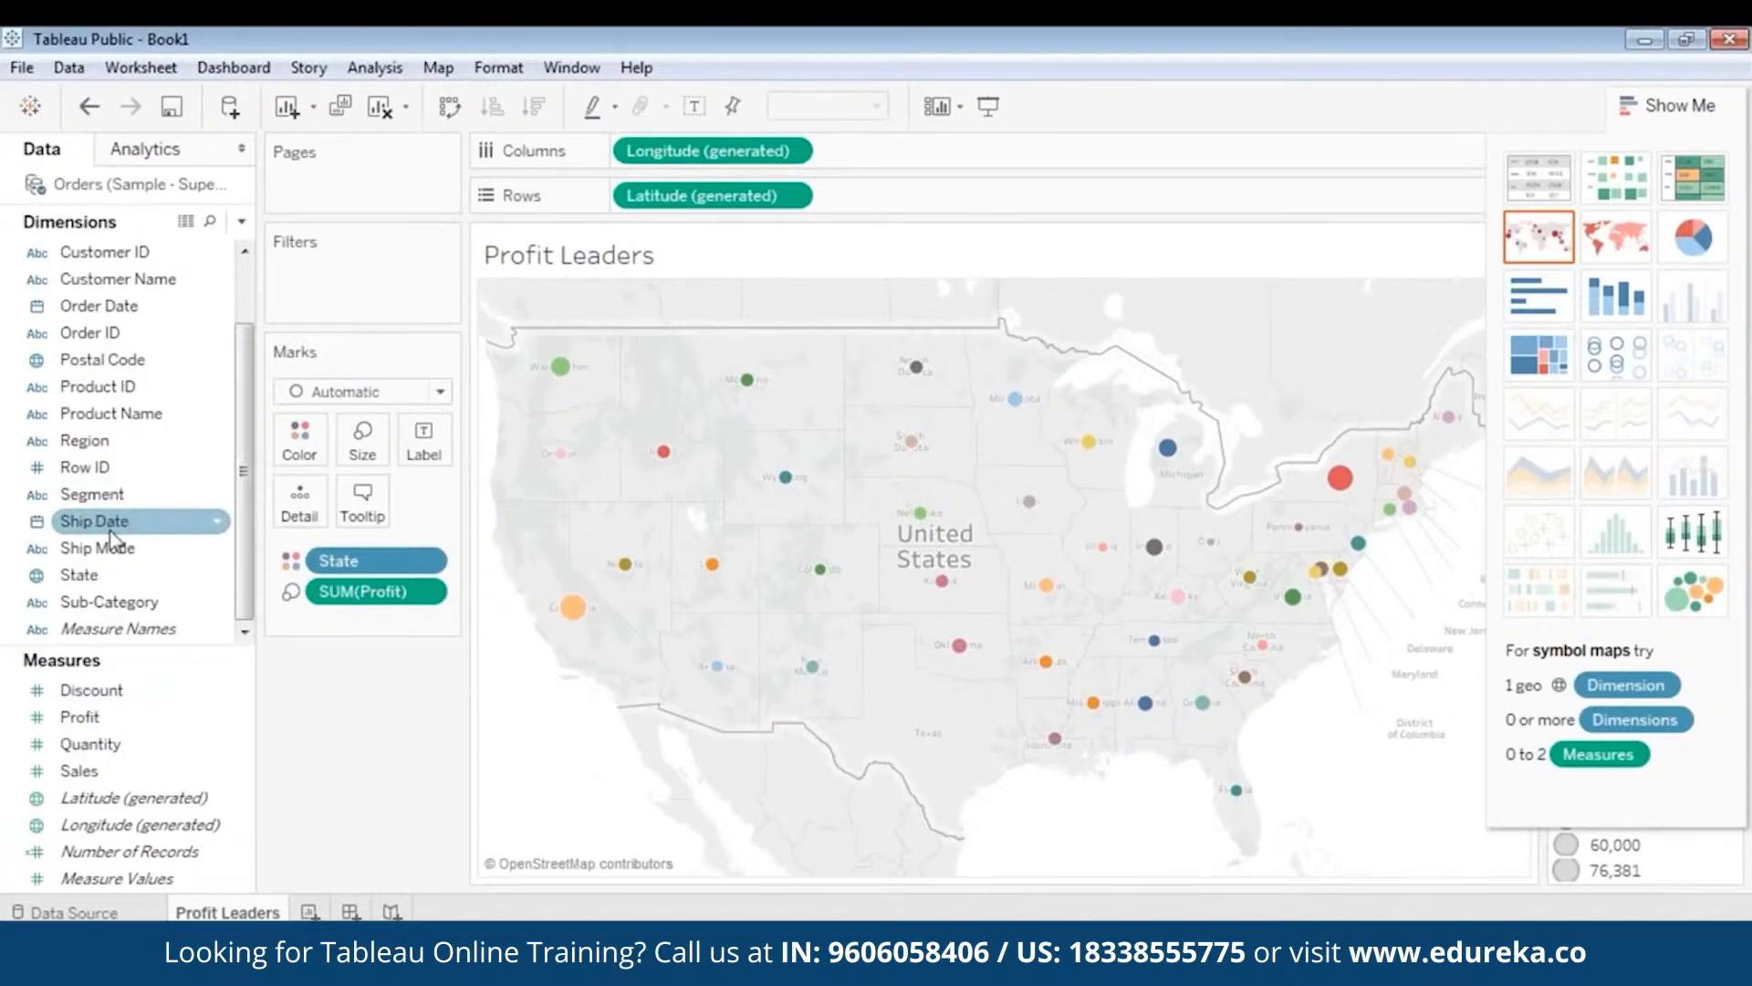
- Label each state point with its name and hide Show Me so the legends appear
left_click_drag(103, 581, 424, 448)
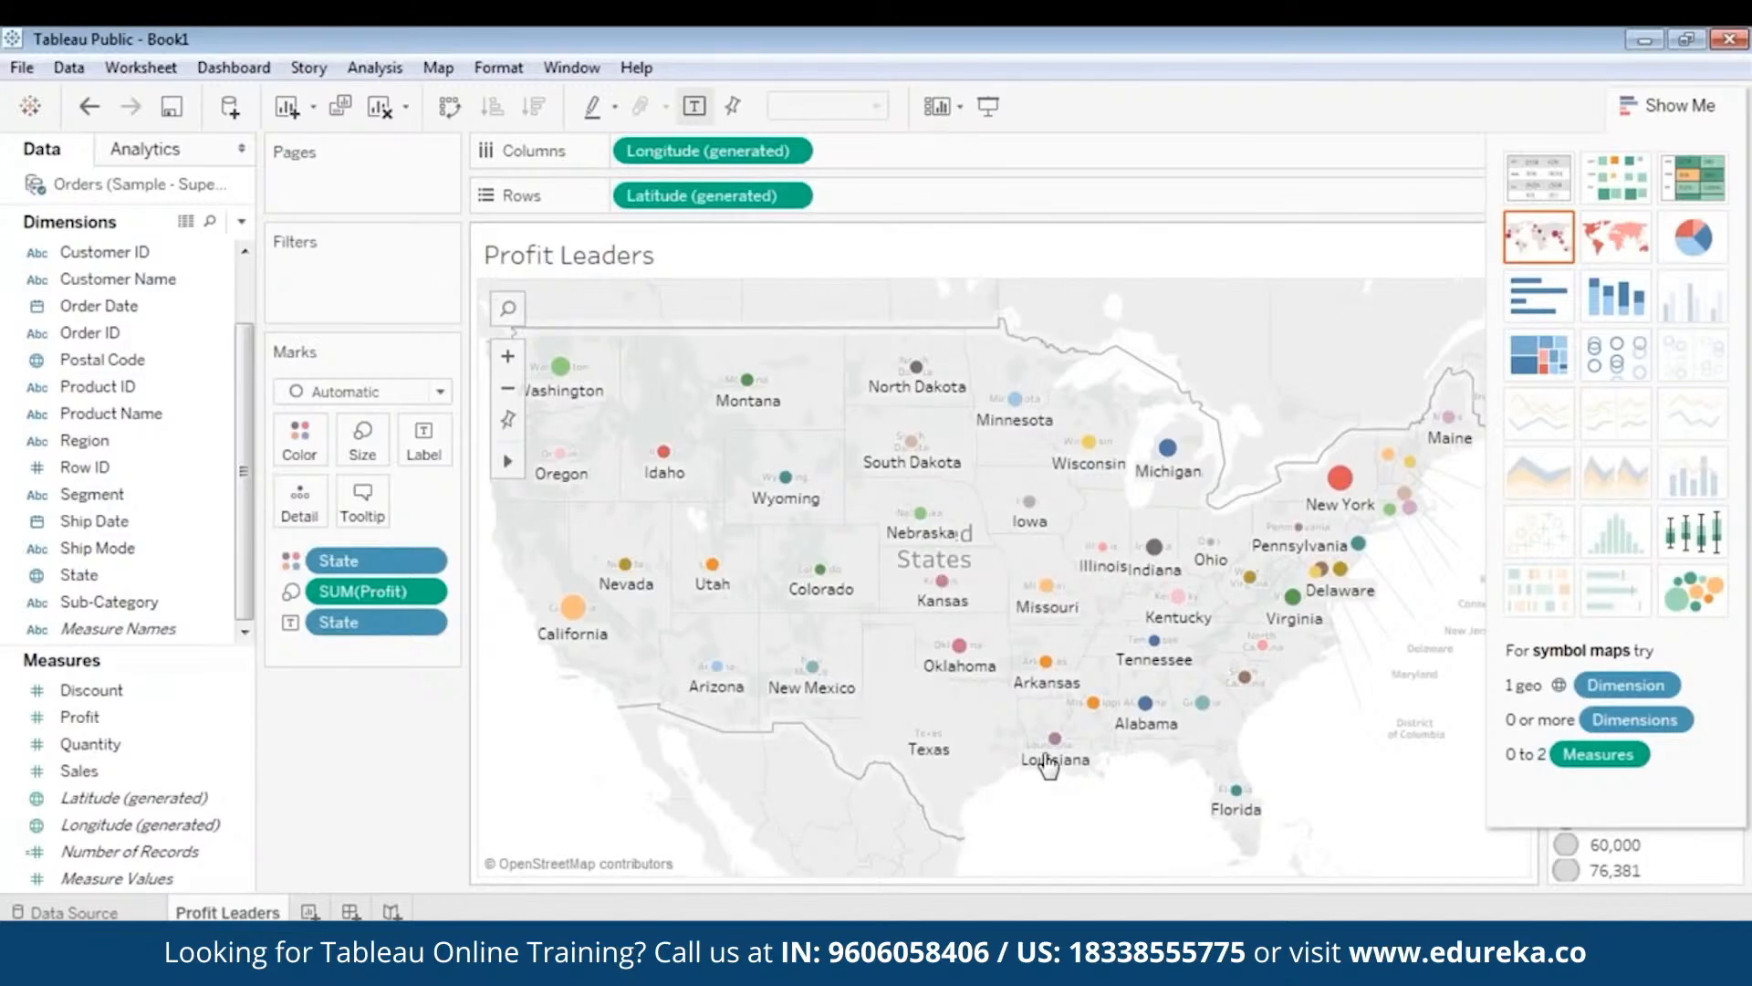
mouse_move(1048, 752)
left_click(1634, 106)
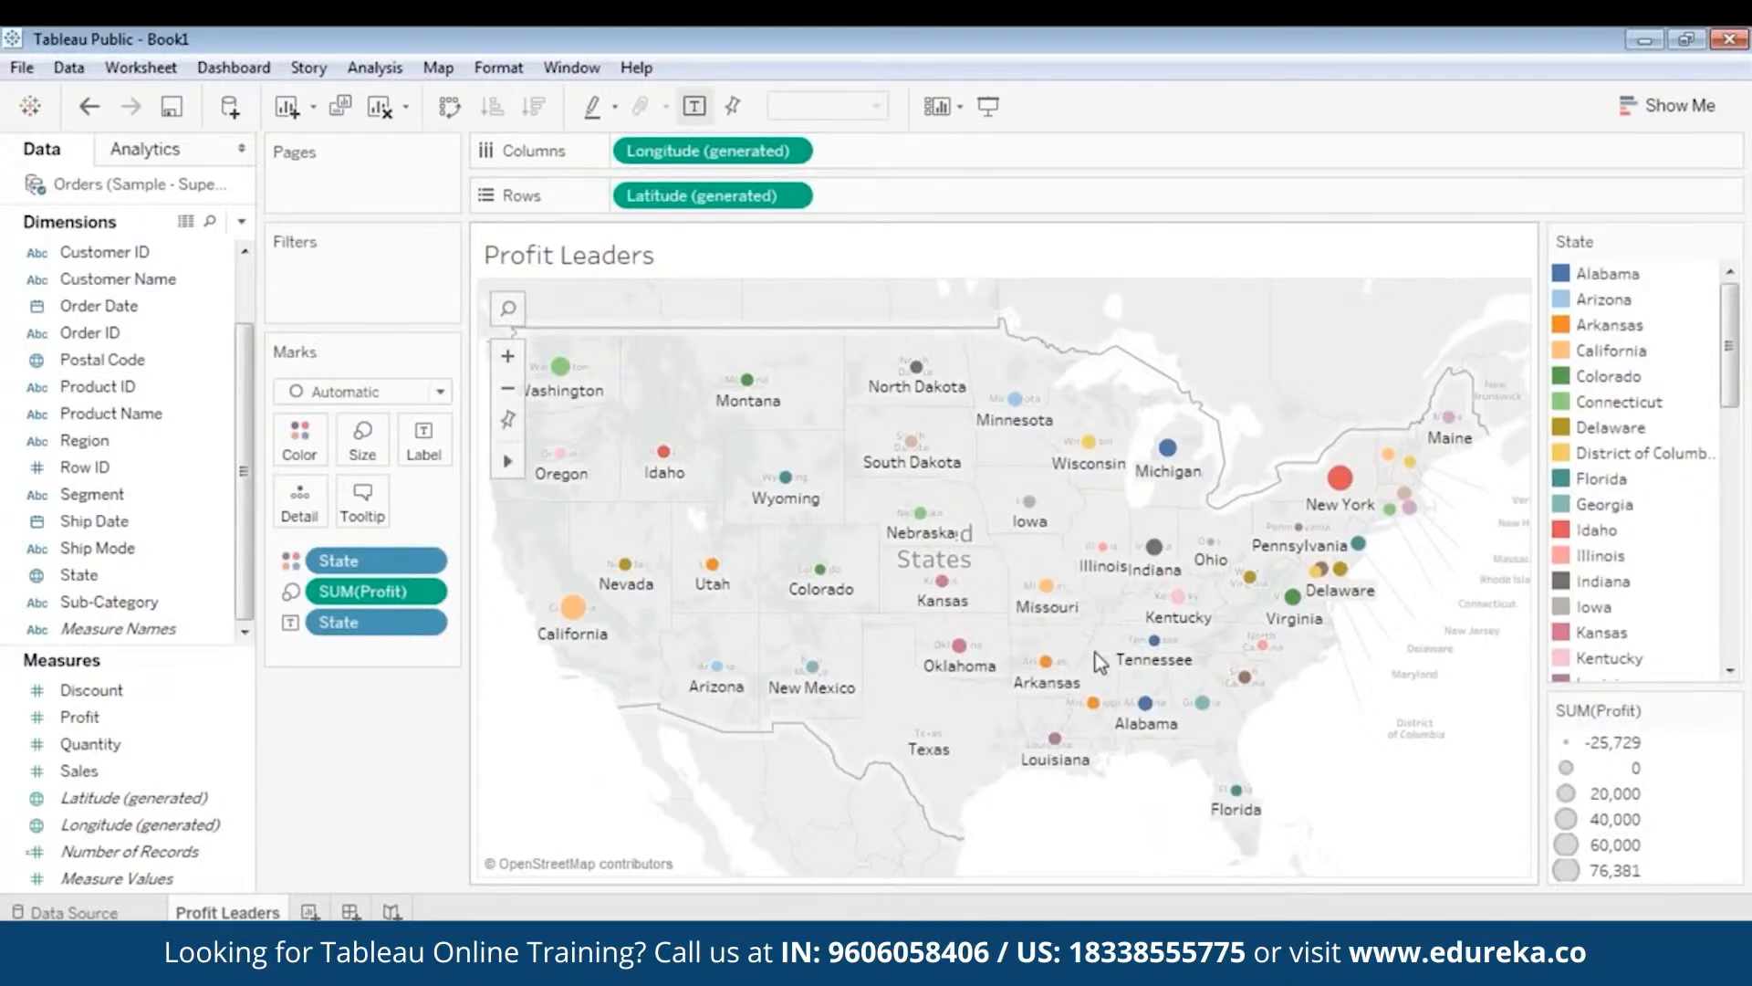
- Zoom into the map, select Oklahoma, zoom back out and clear the selection
left_click(509, 356)
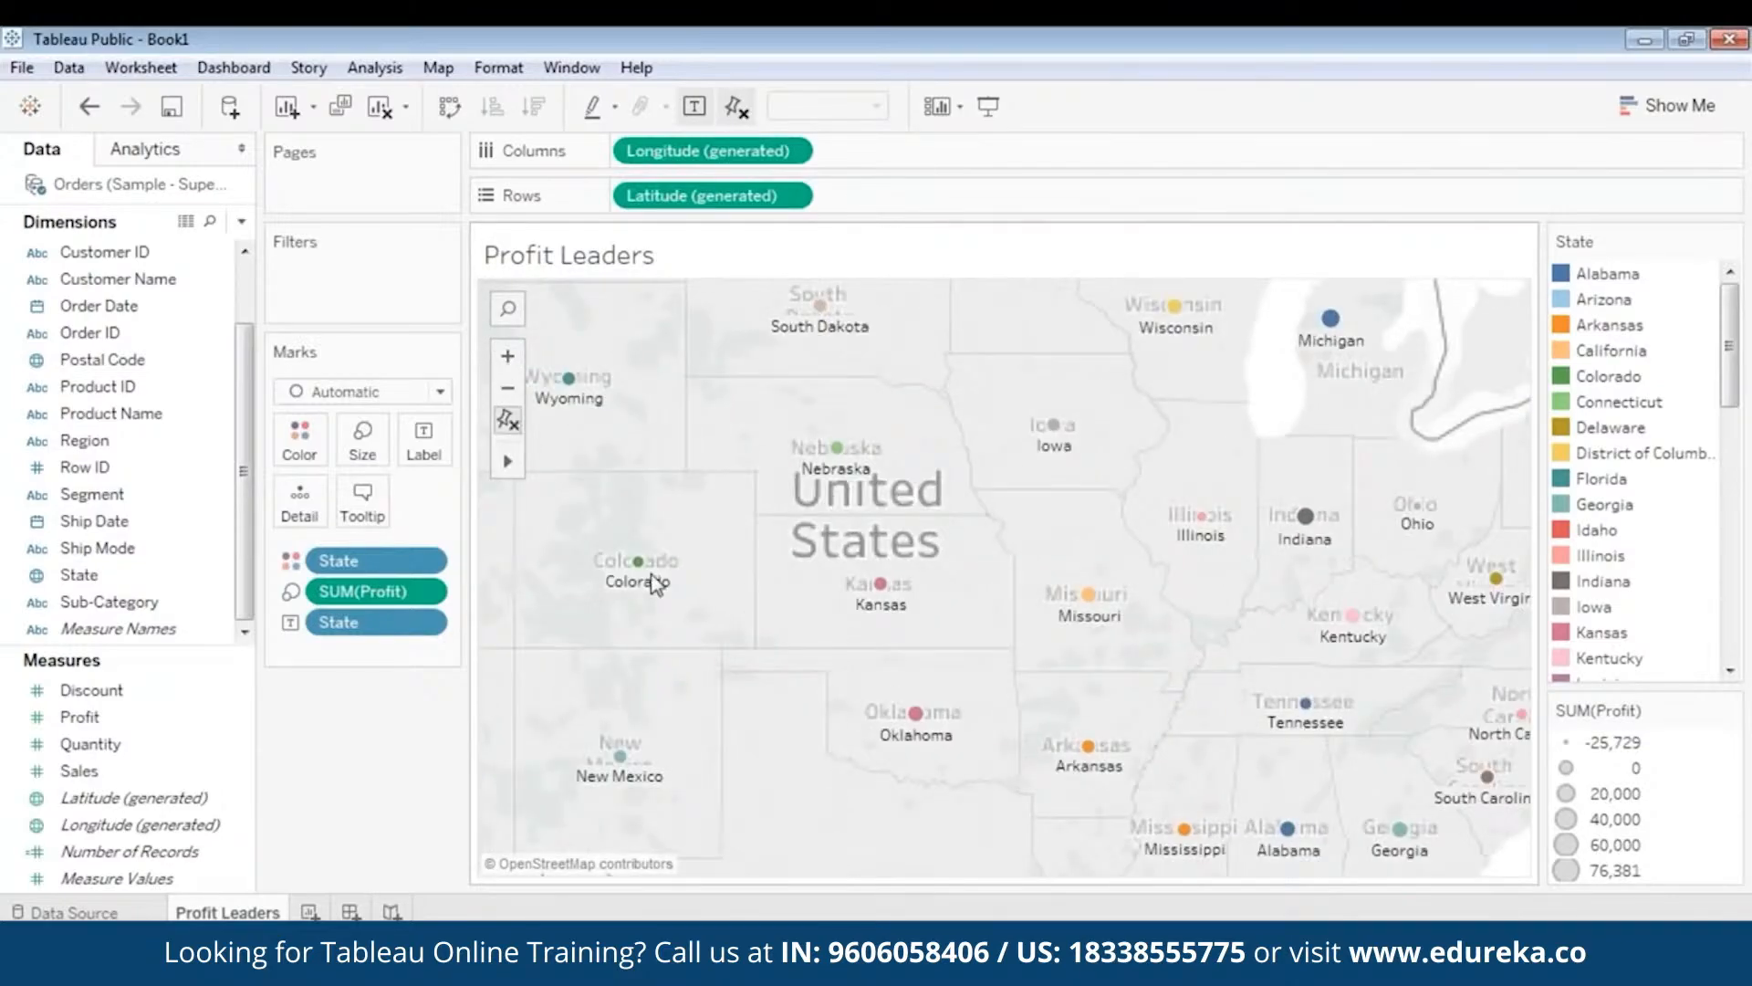
left_click(917, 712)
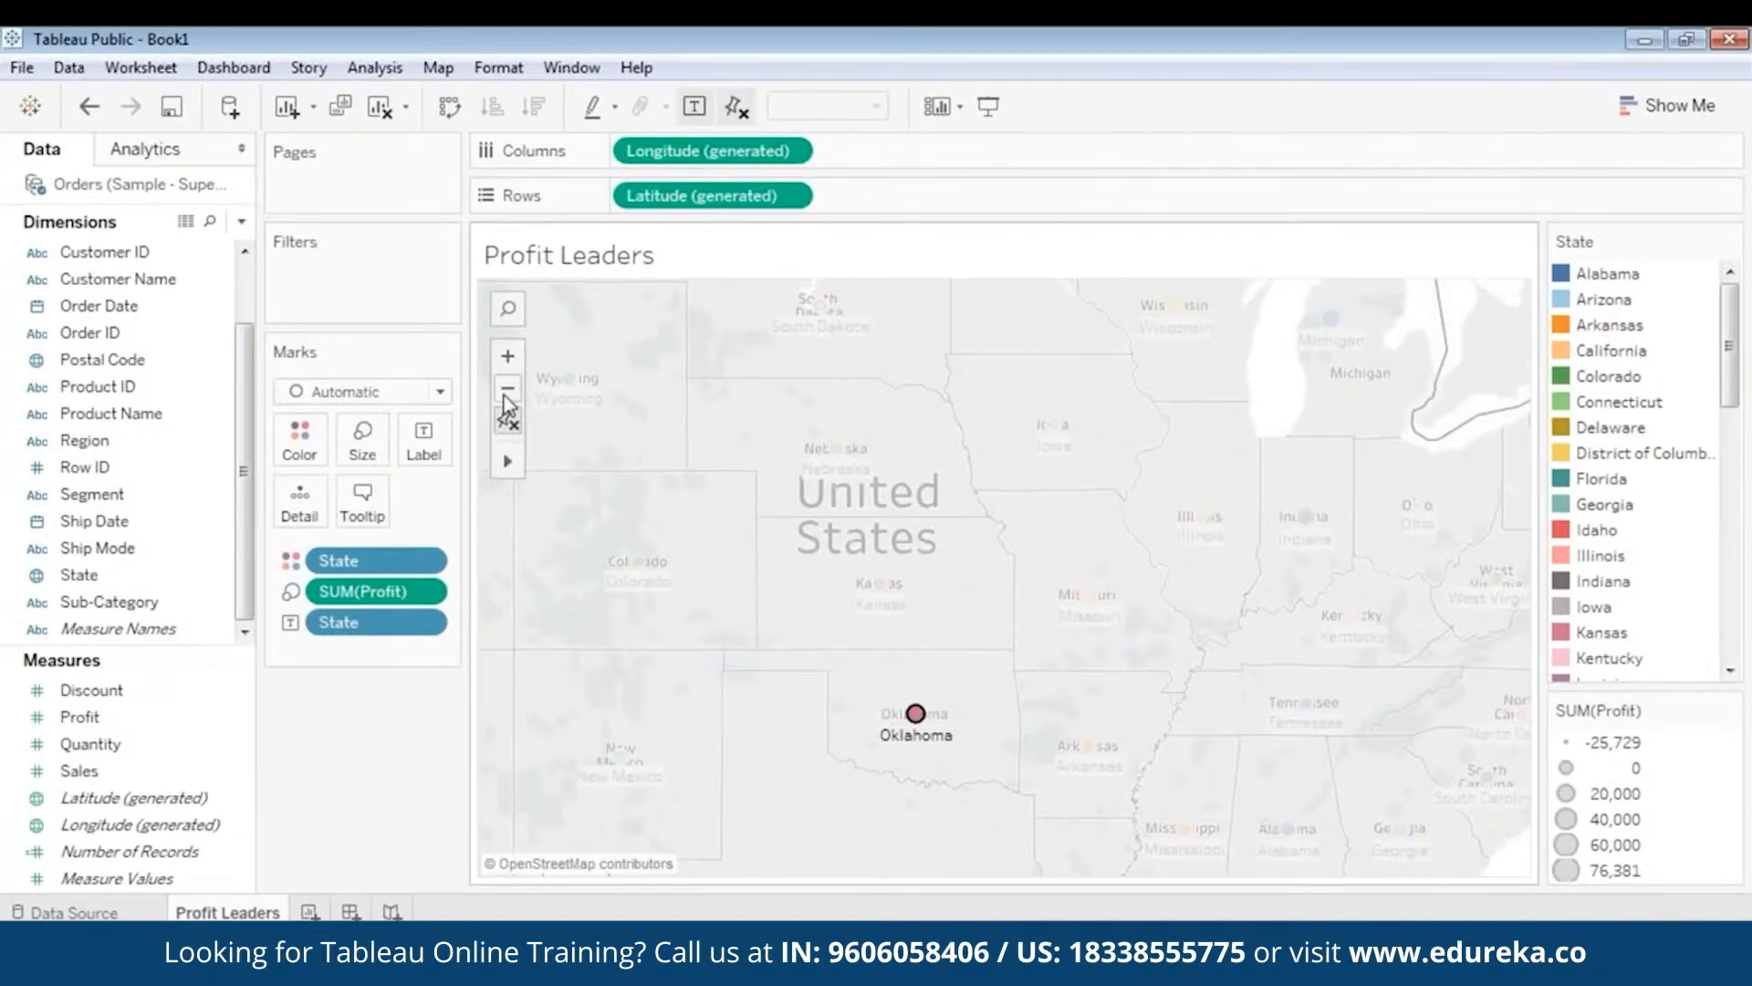
left_click(508, 391)
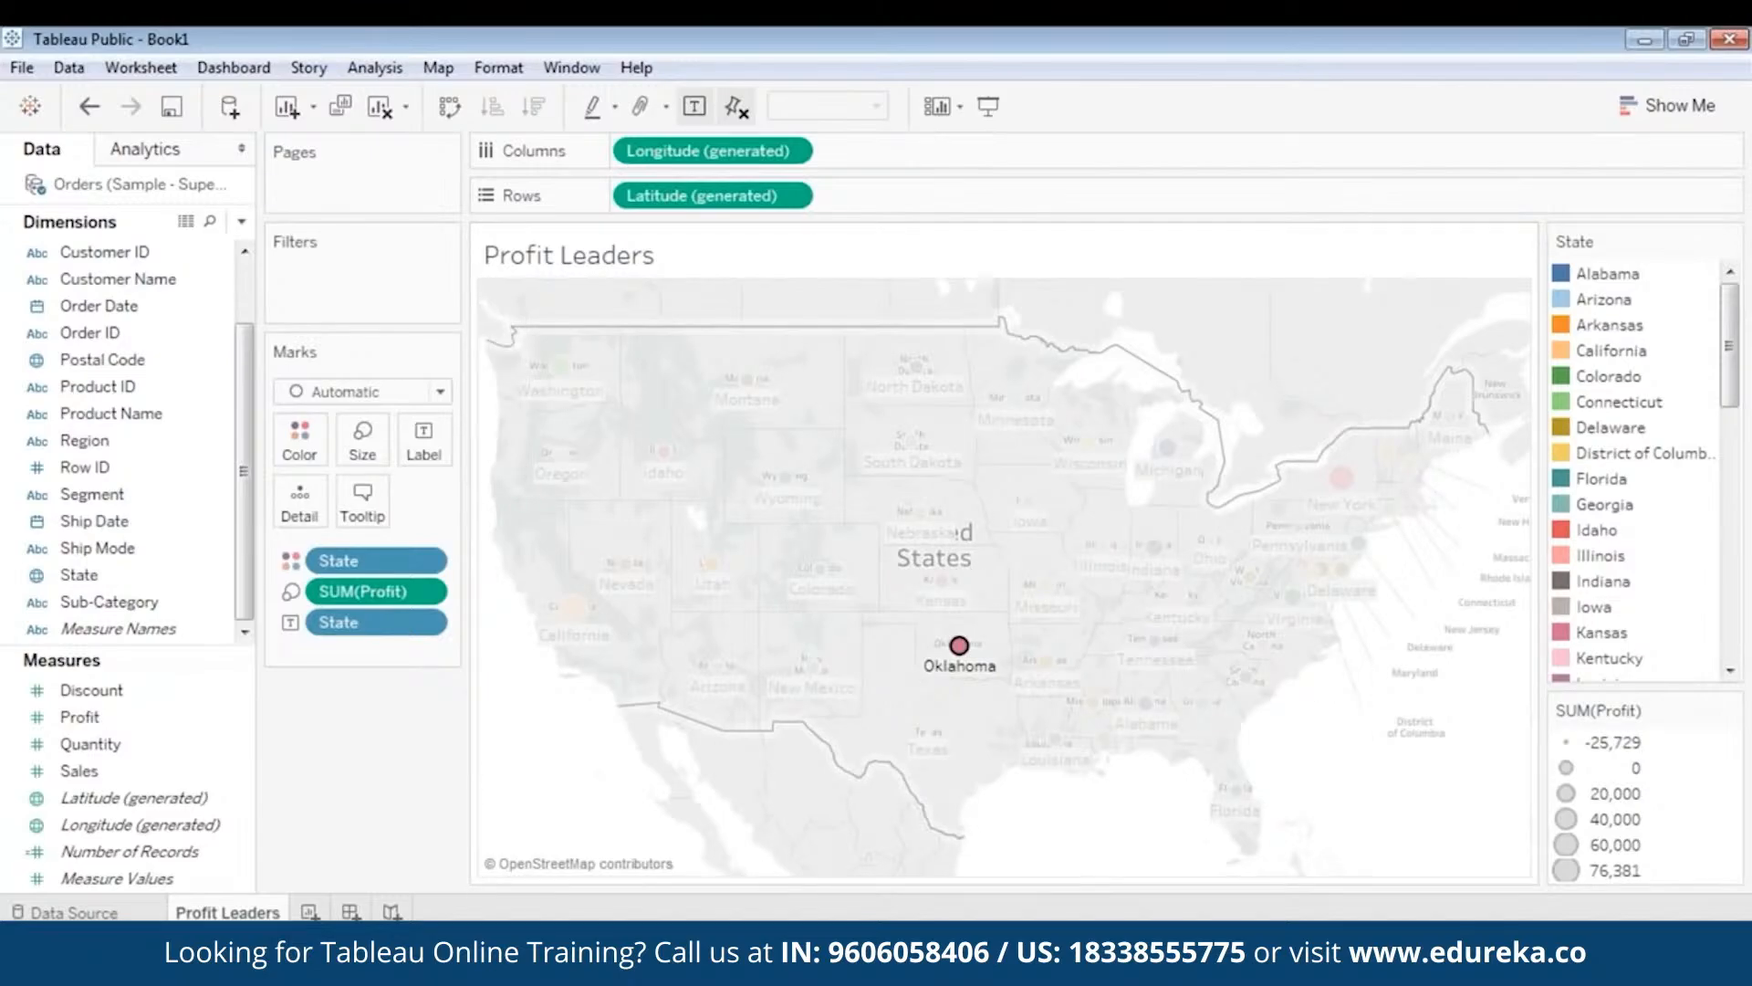
left_click(538, 764)
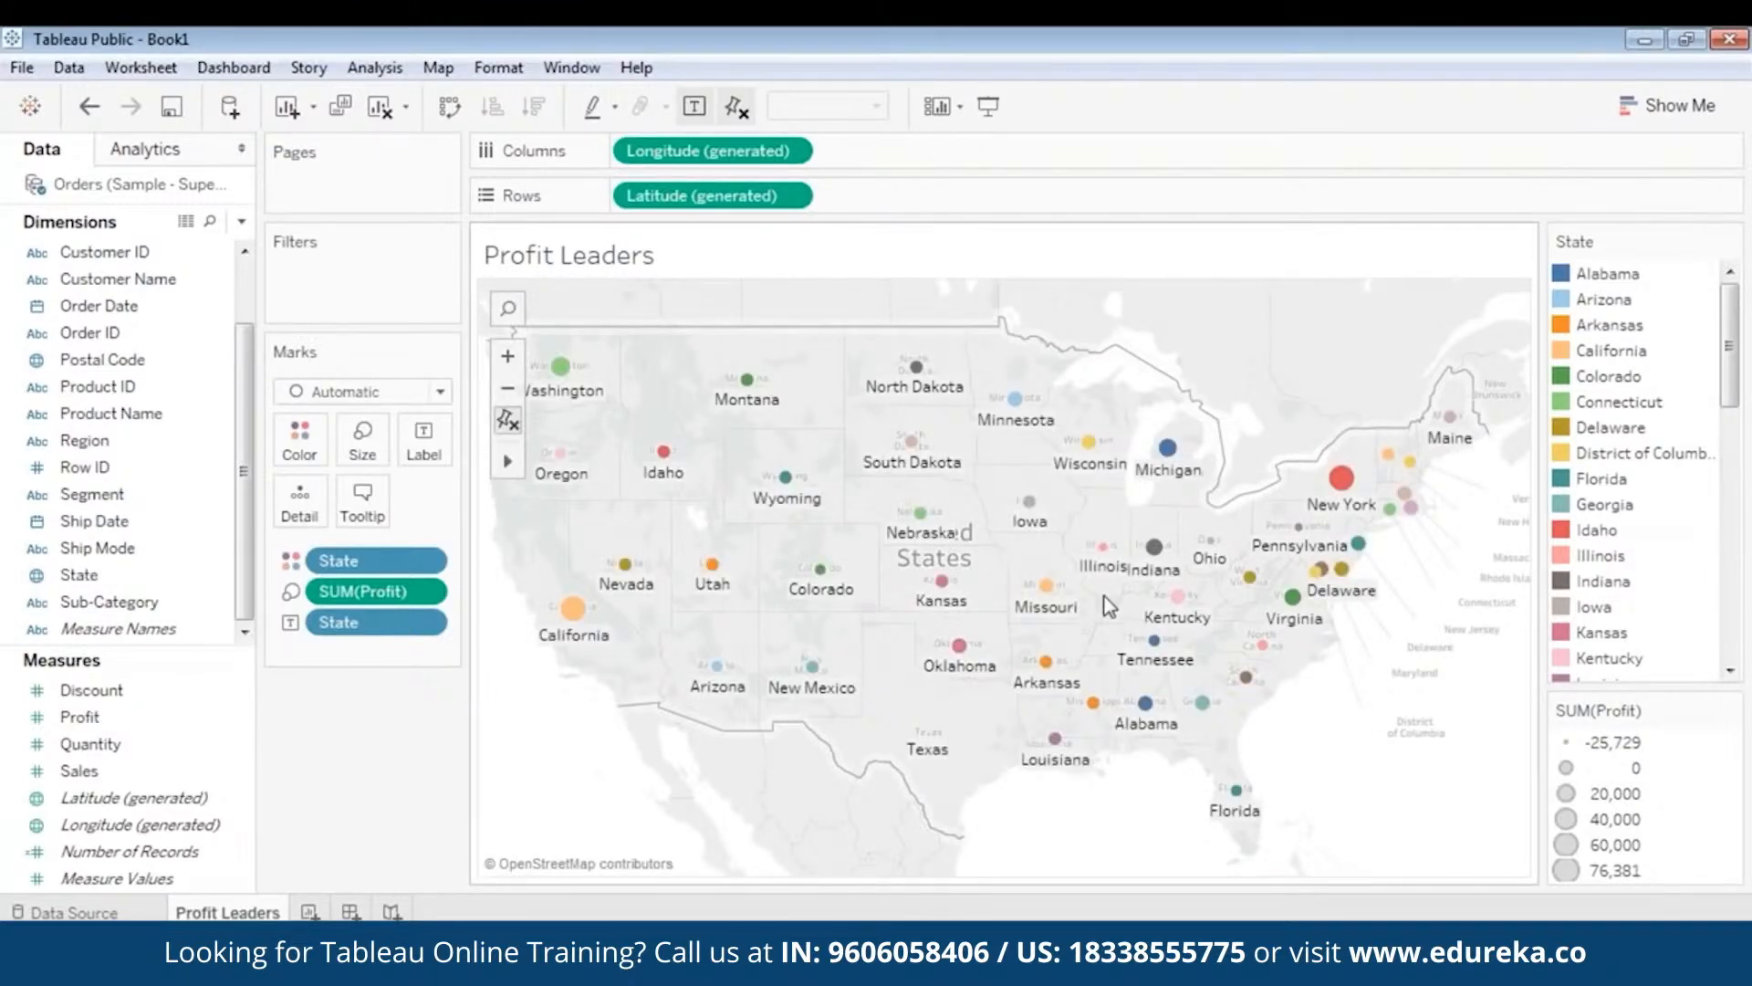
mouse_move(574, 621)
mouse_move(933, 730)
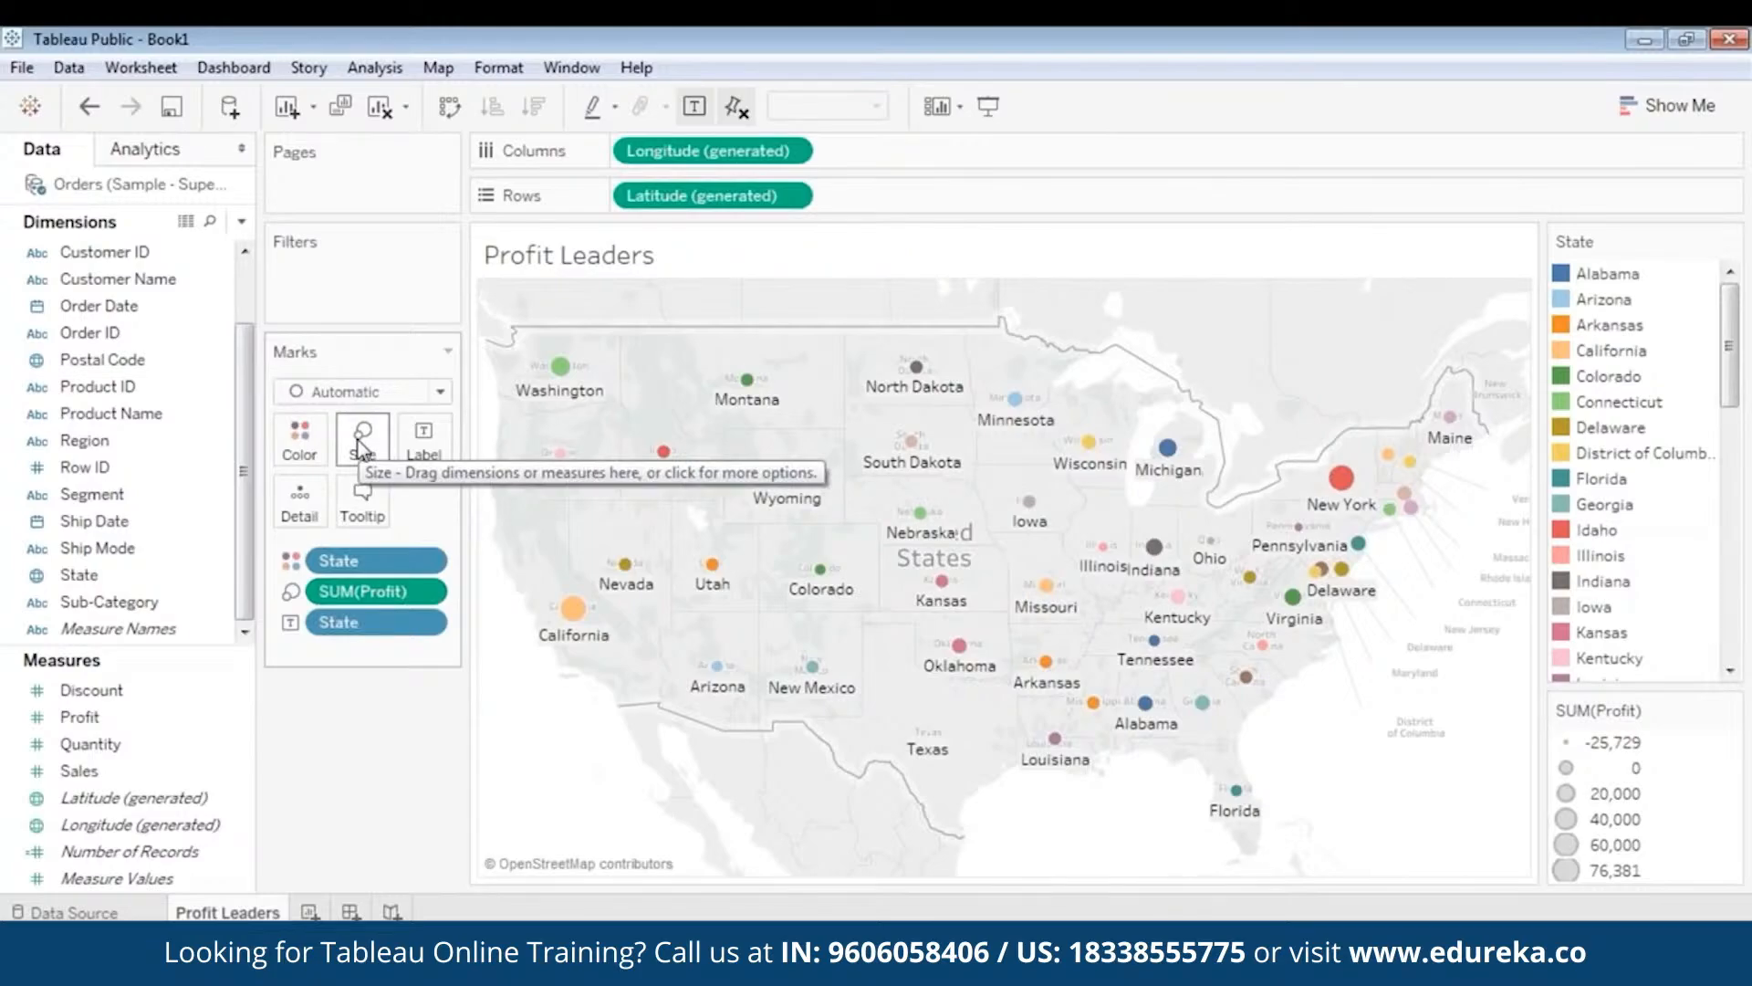
mouse_move(1335, 517)
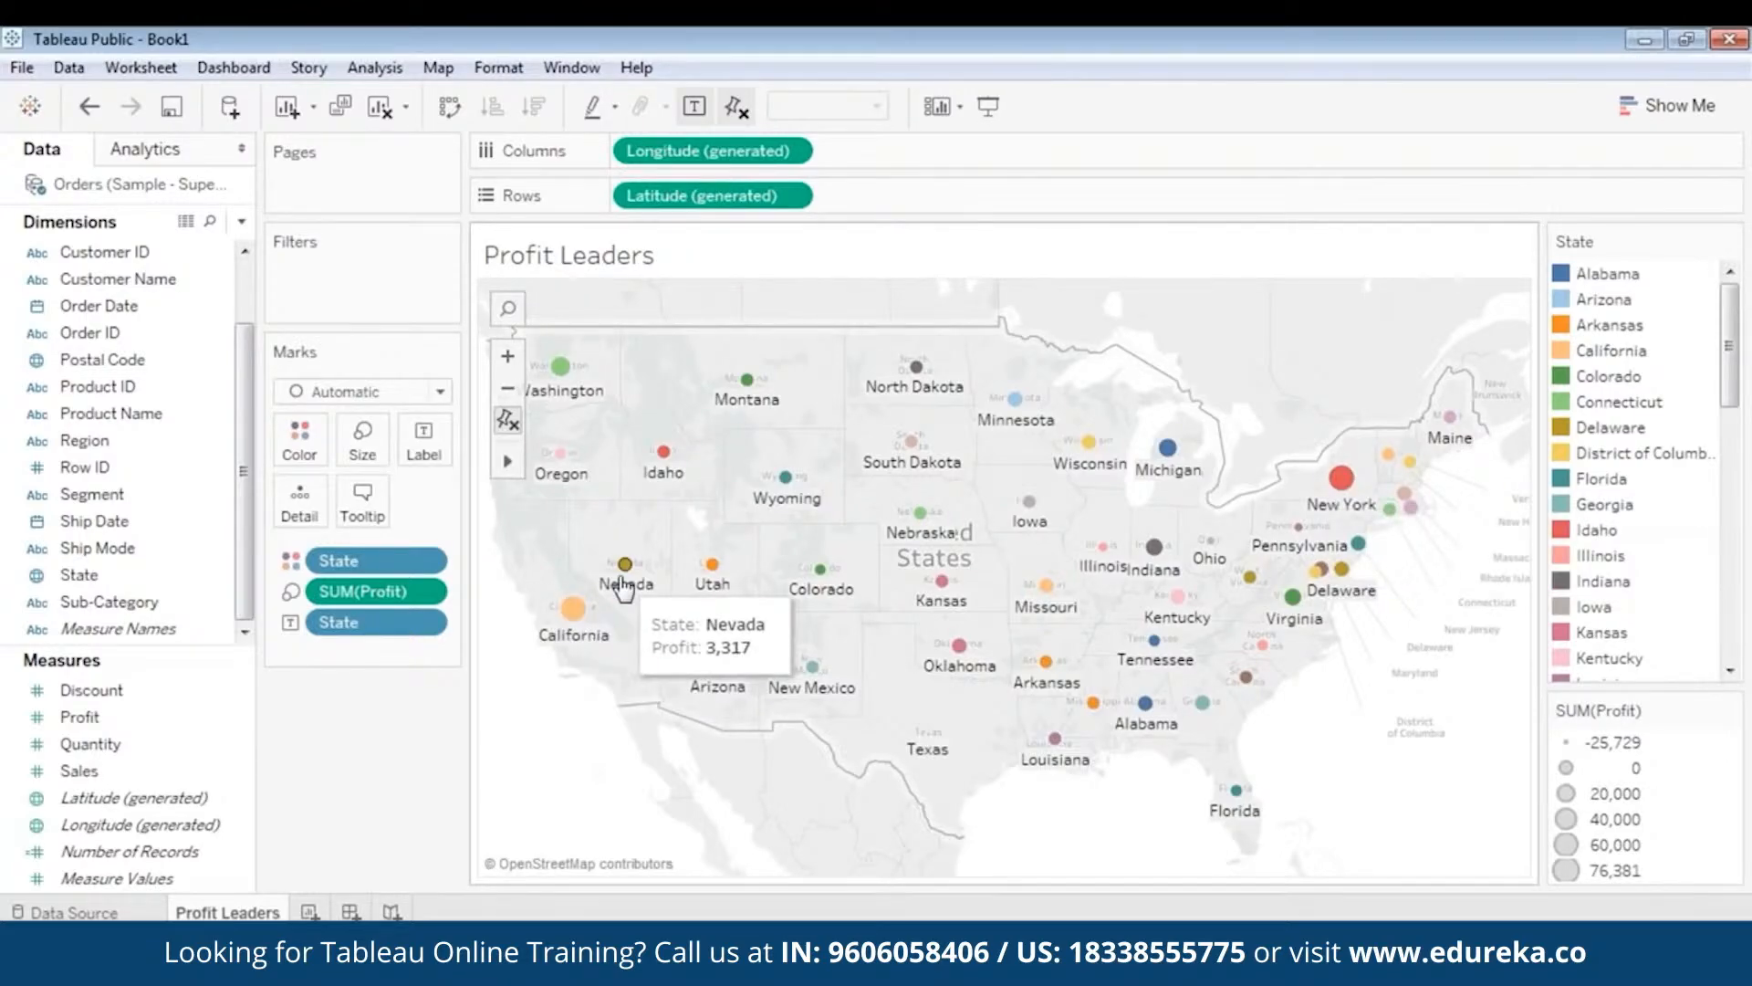
mouse_move(826, 597)
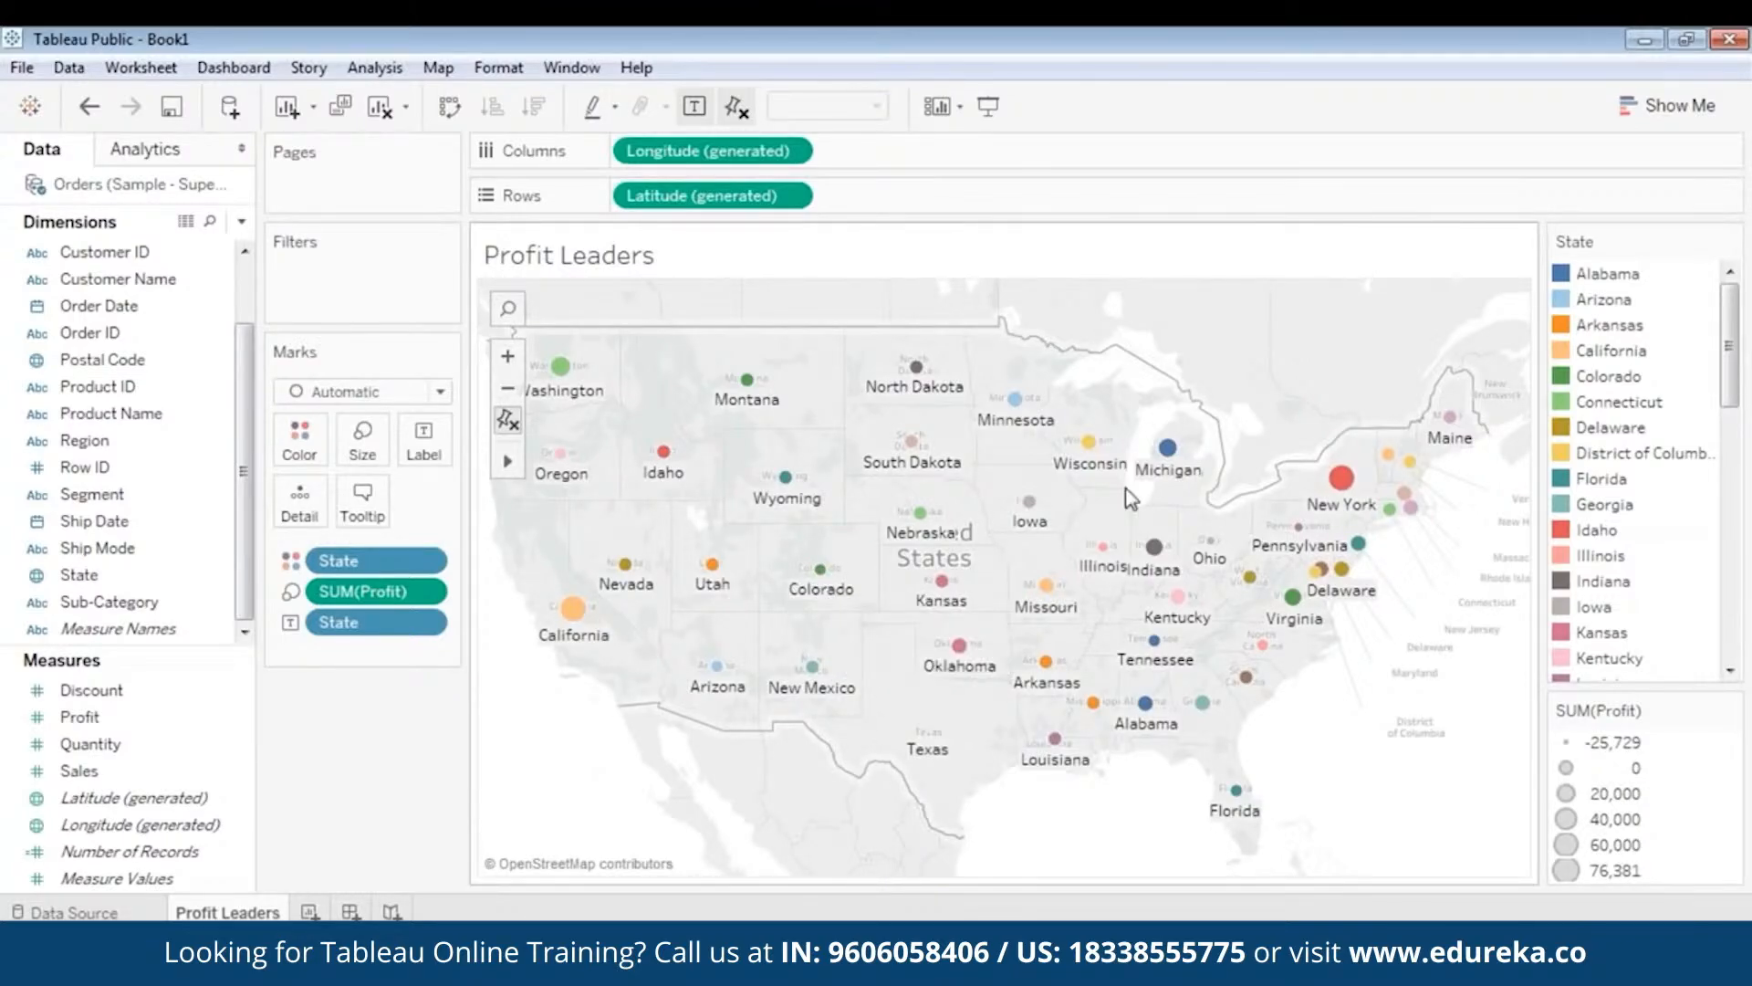
mouse_move(1177, 461)
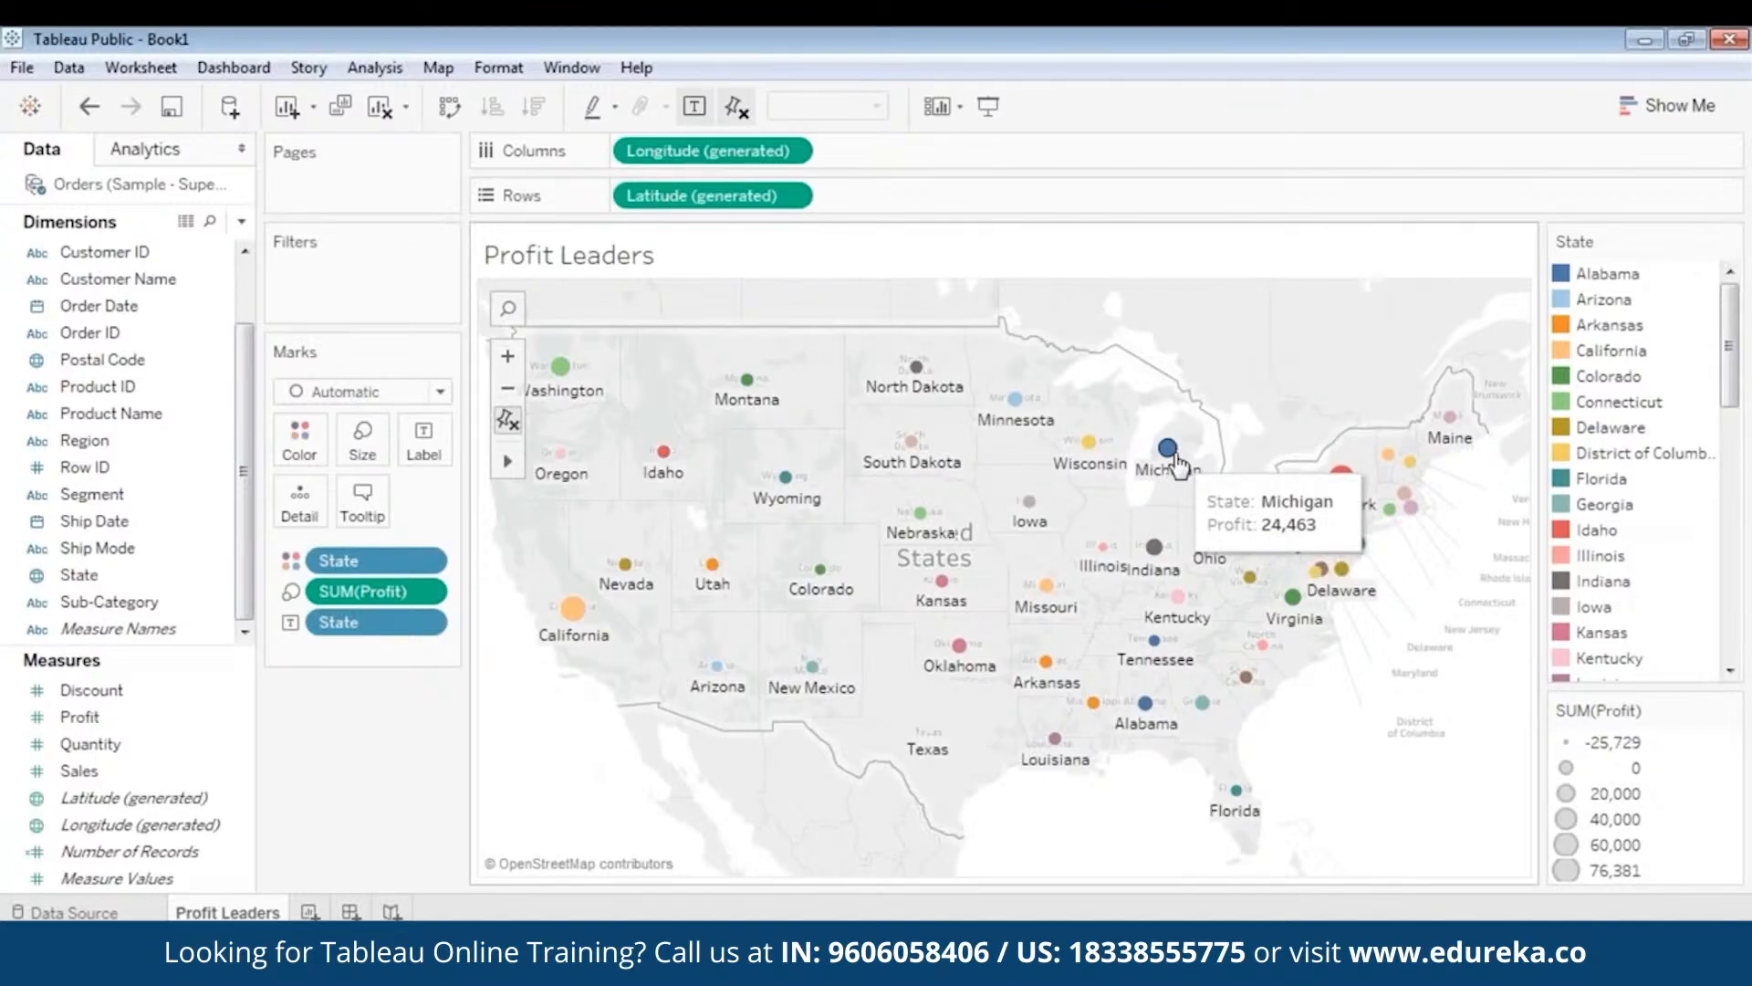
mouse_move(1091, 456)
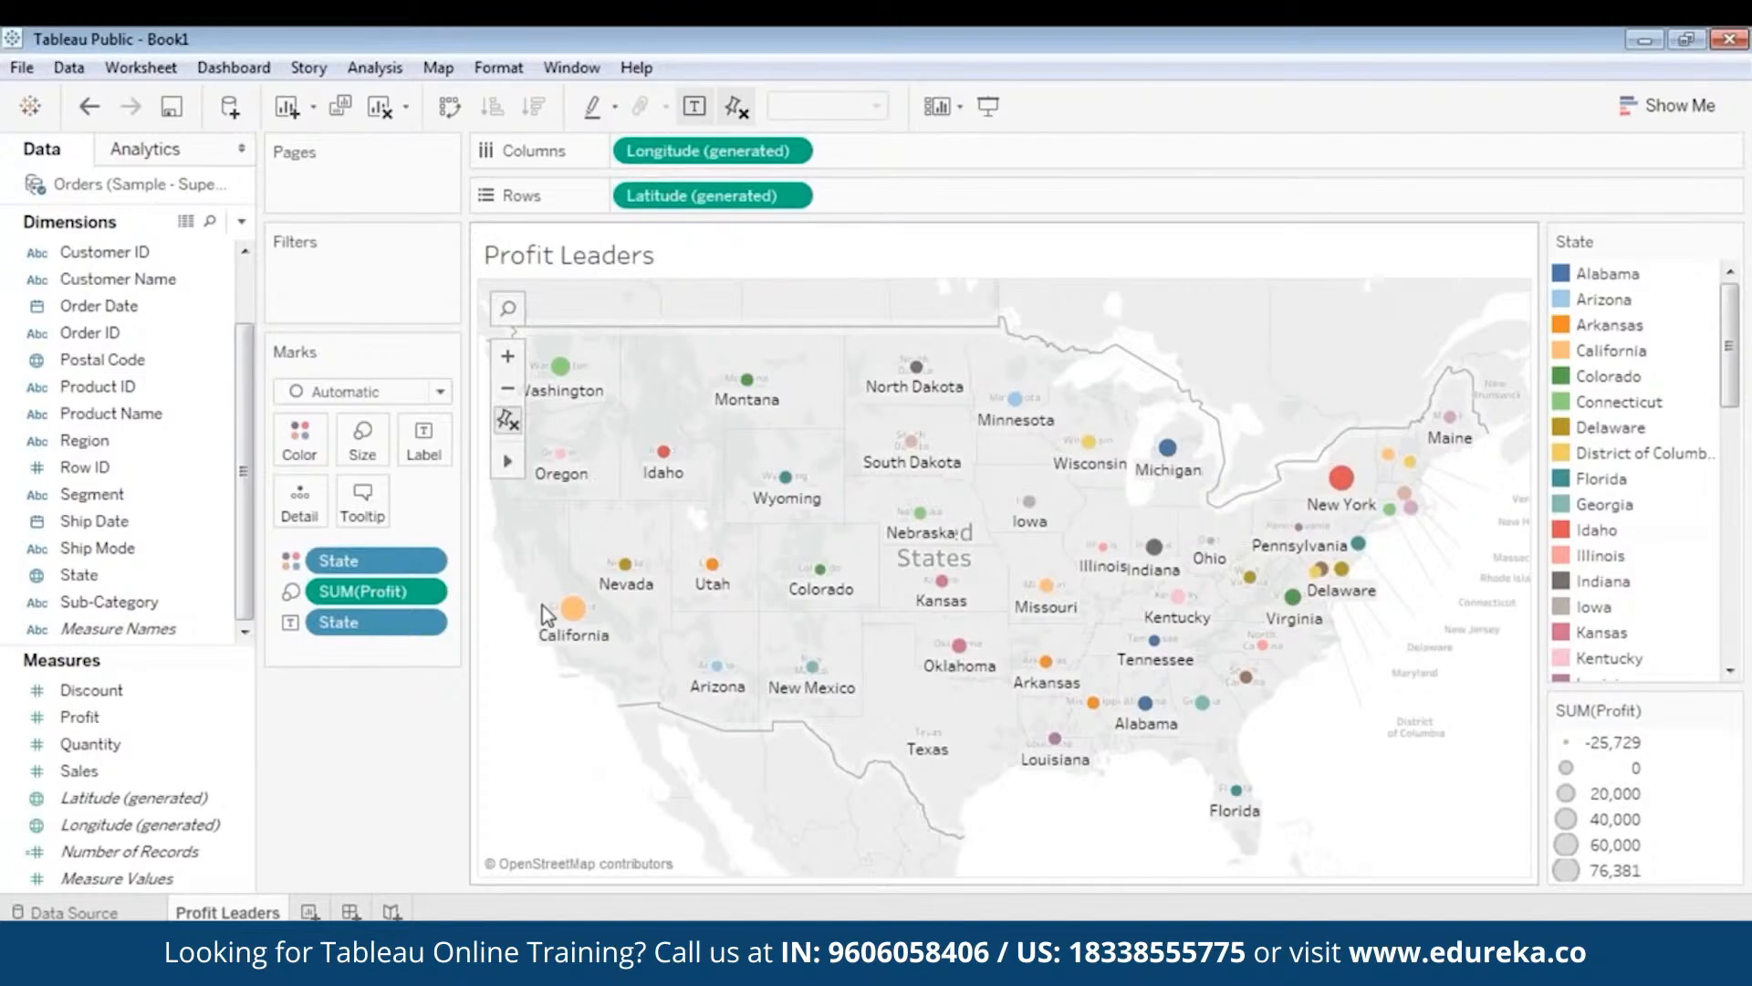
mouse_move(750, 393)
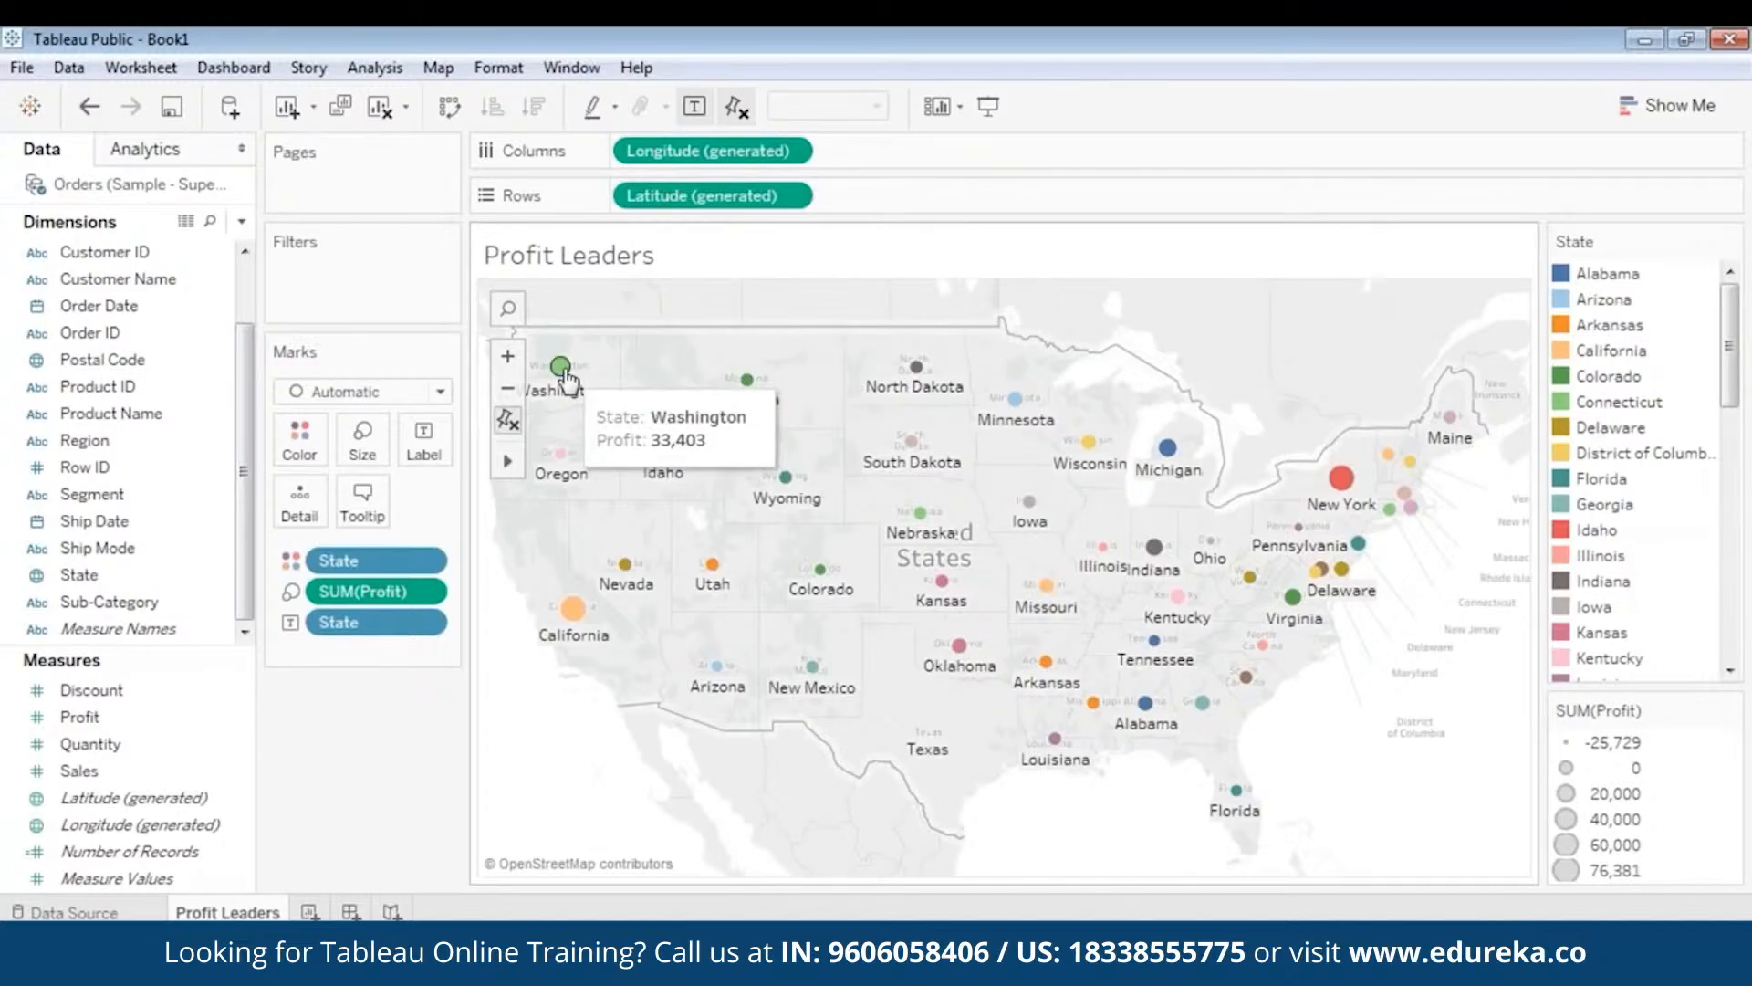
mouse_move(1341, 477)
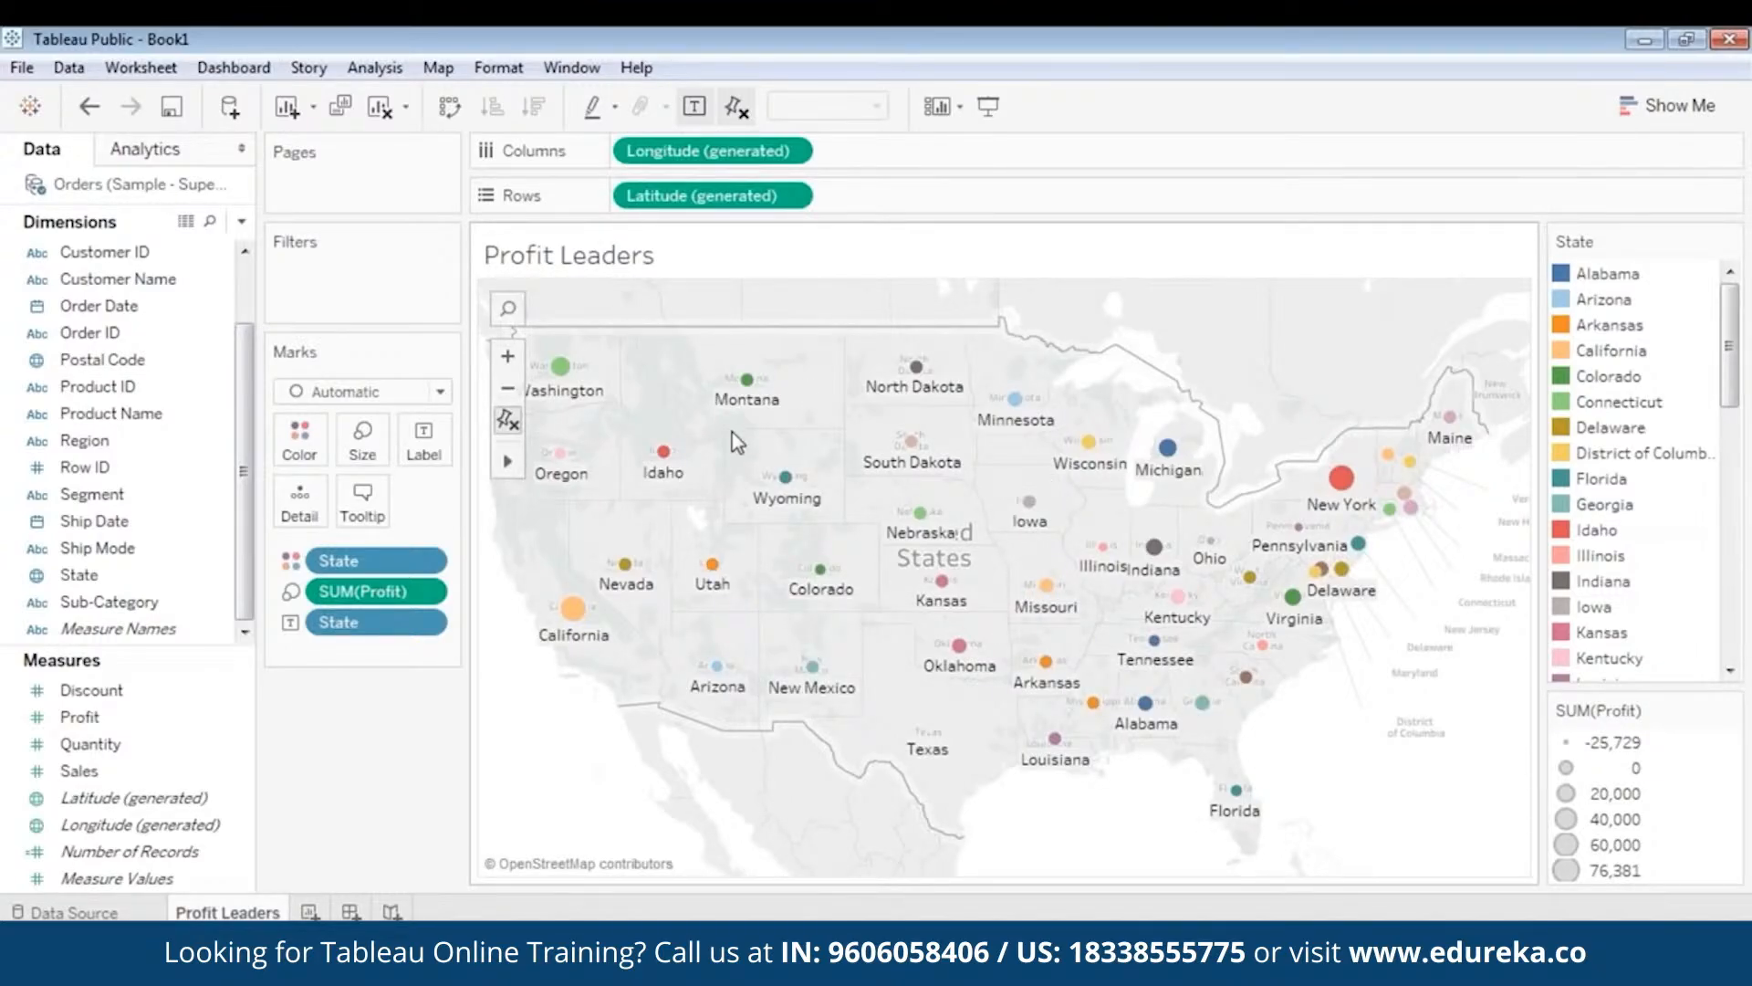
mouse_move(661, 468)
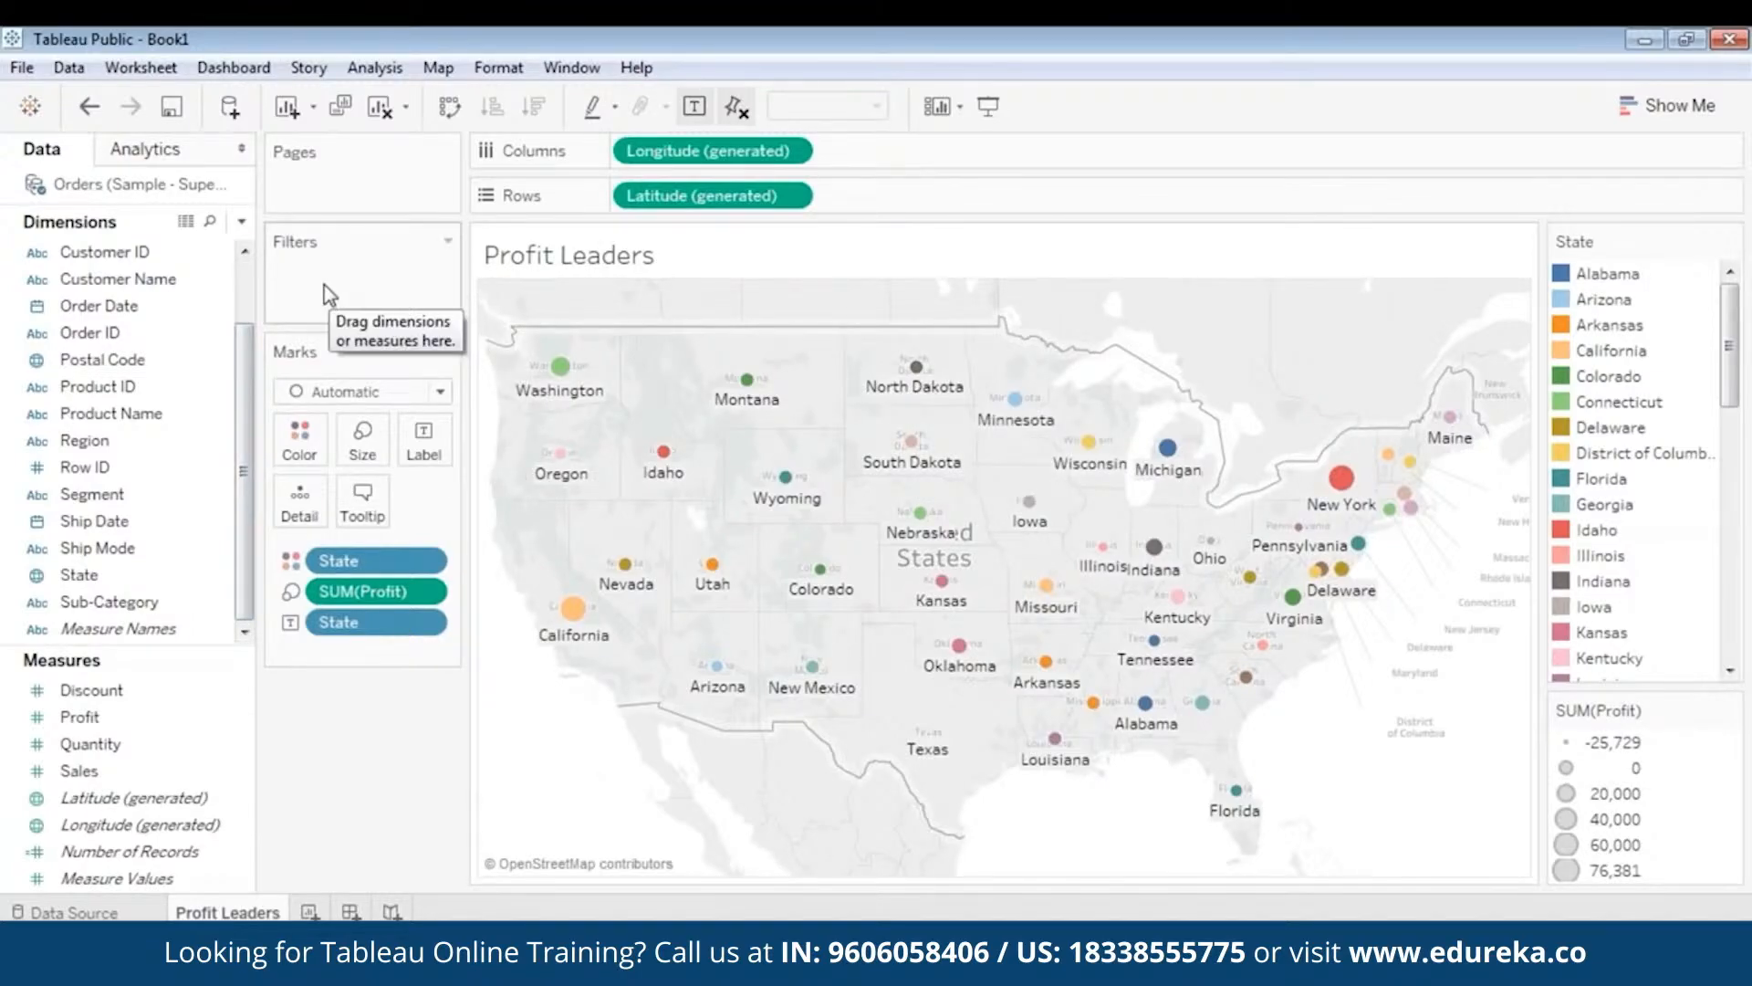
- Add a Category filter with Furniture, Office Supplies and Technology all included
left_click(110, 333)
scroll(127, 383, "up", 1)
left_click(120, 308)
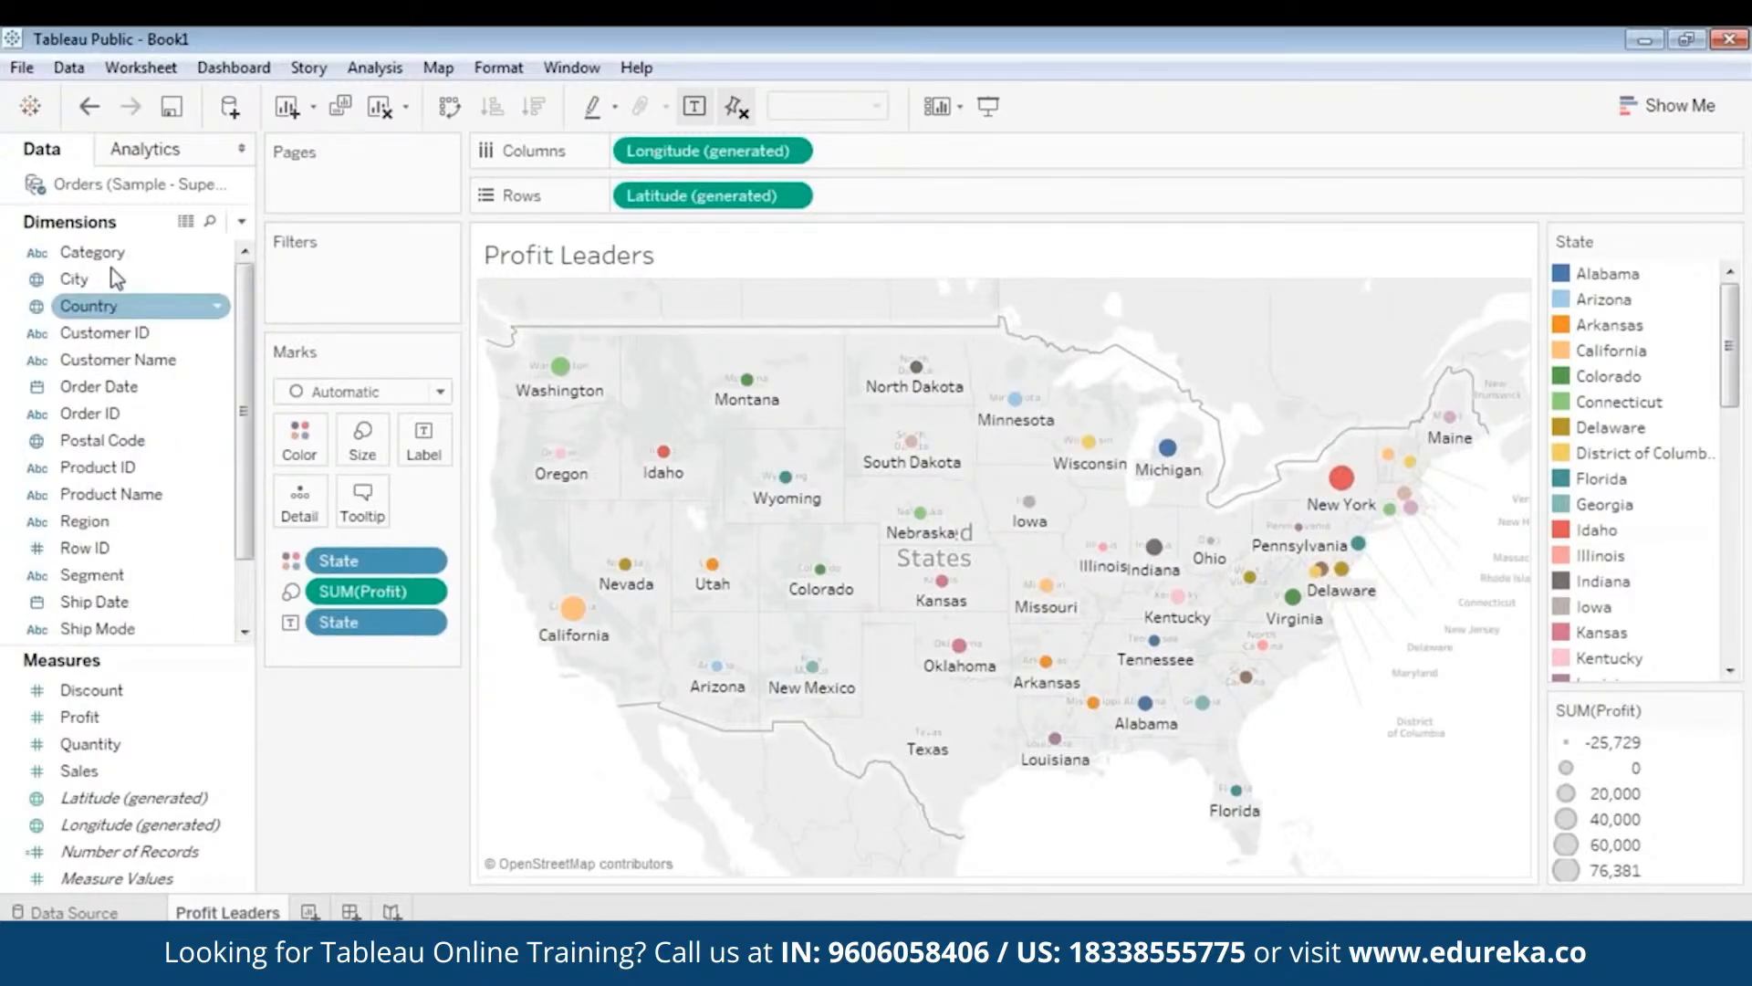
left_click_drag(100, 253, 342, 267)
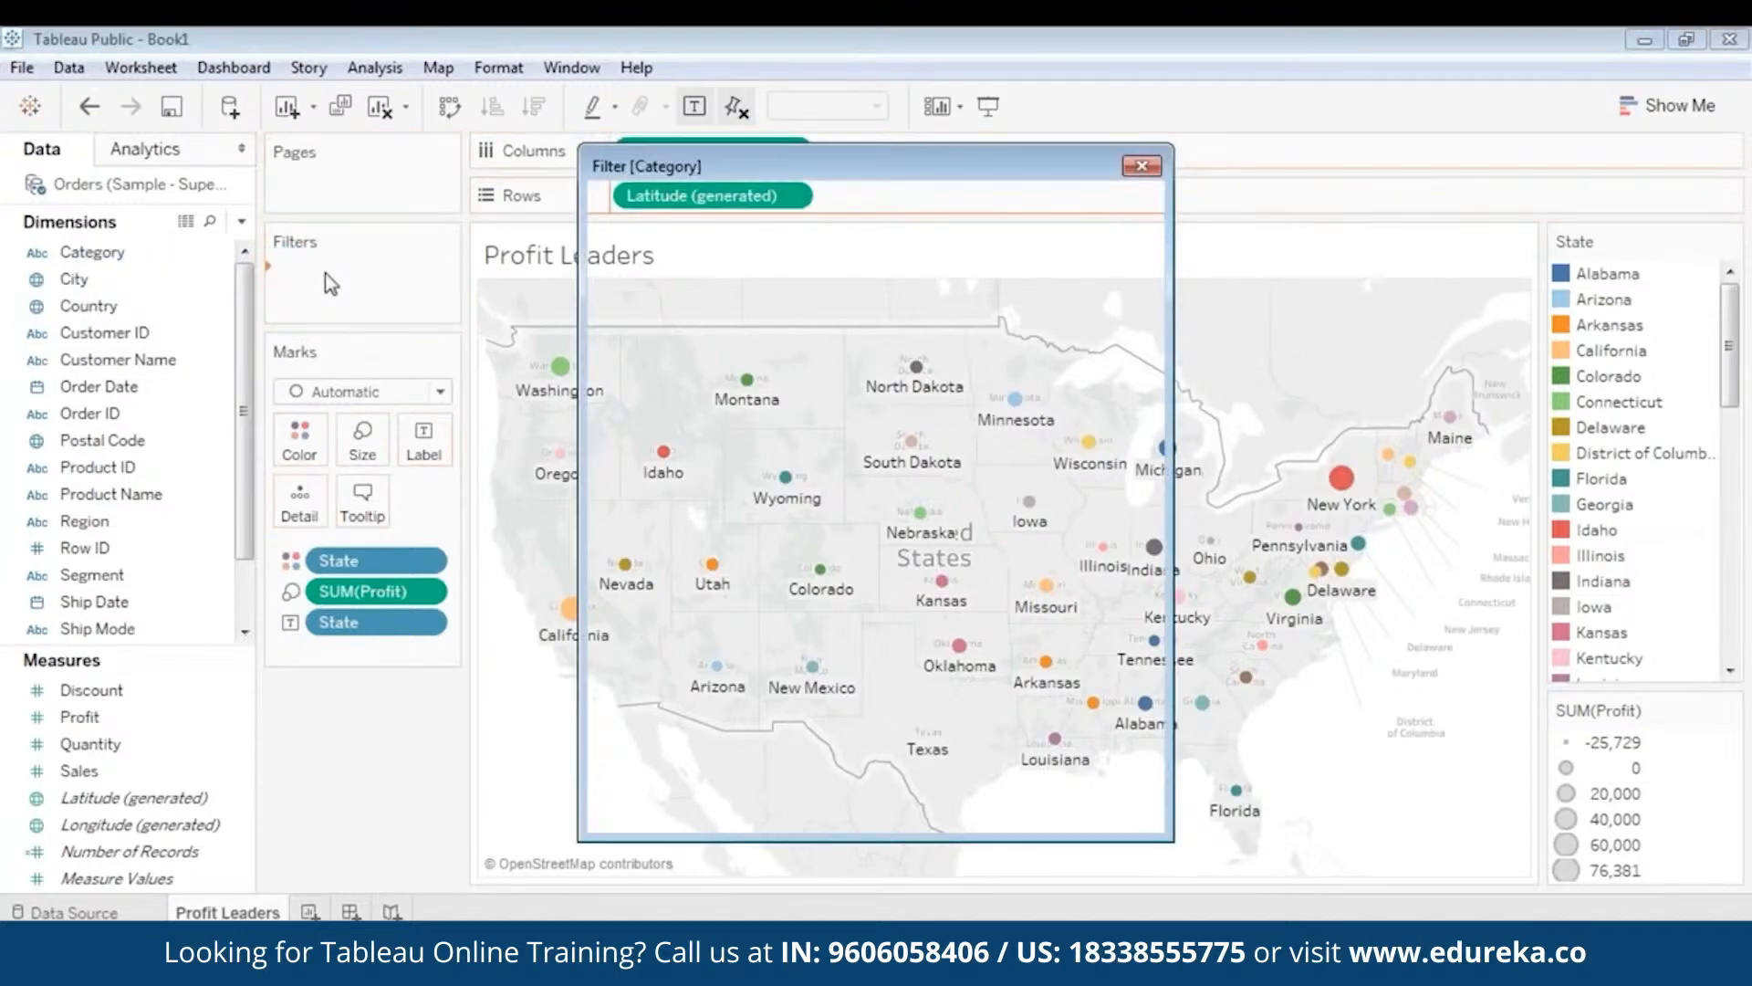
left_click(662, 582)
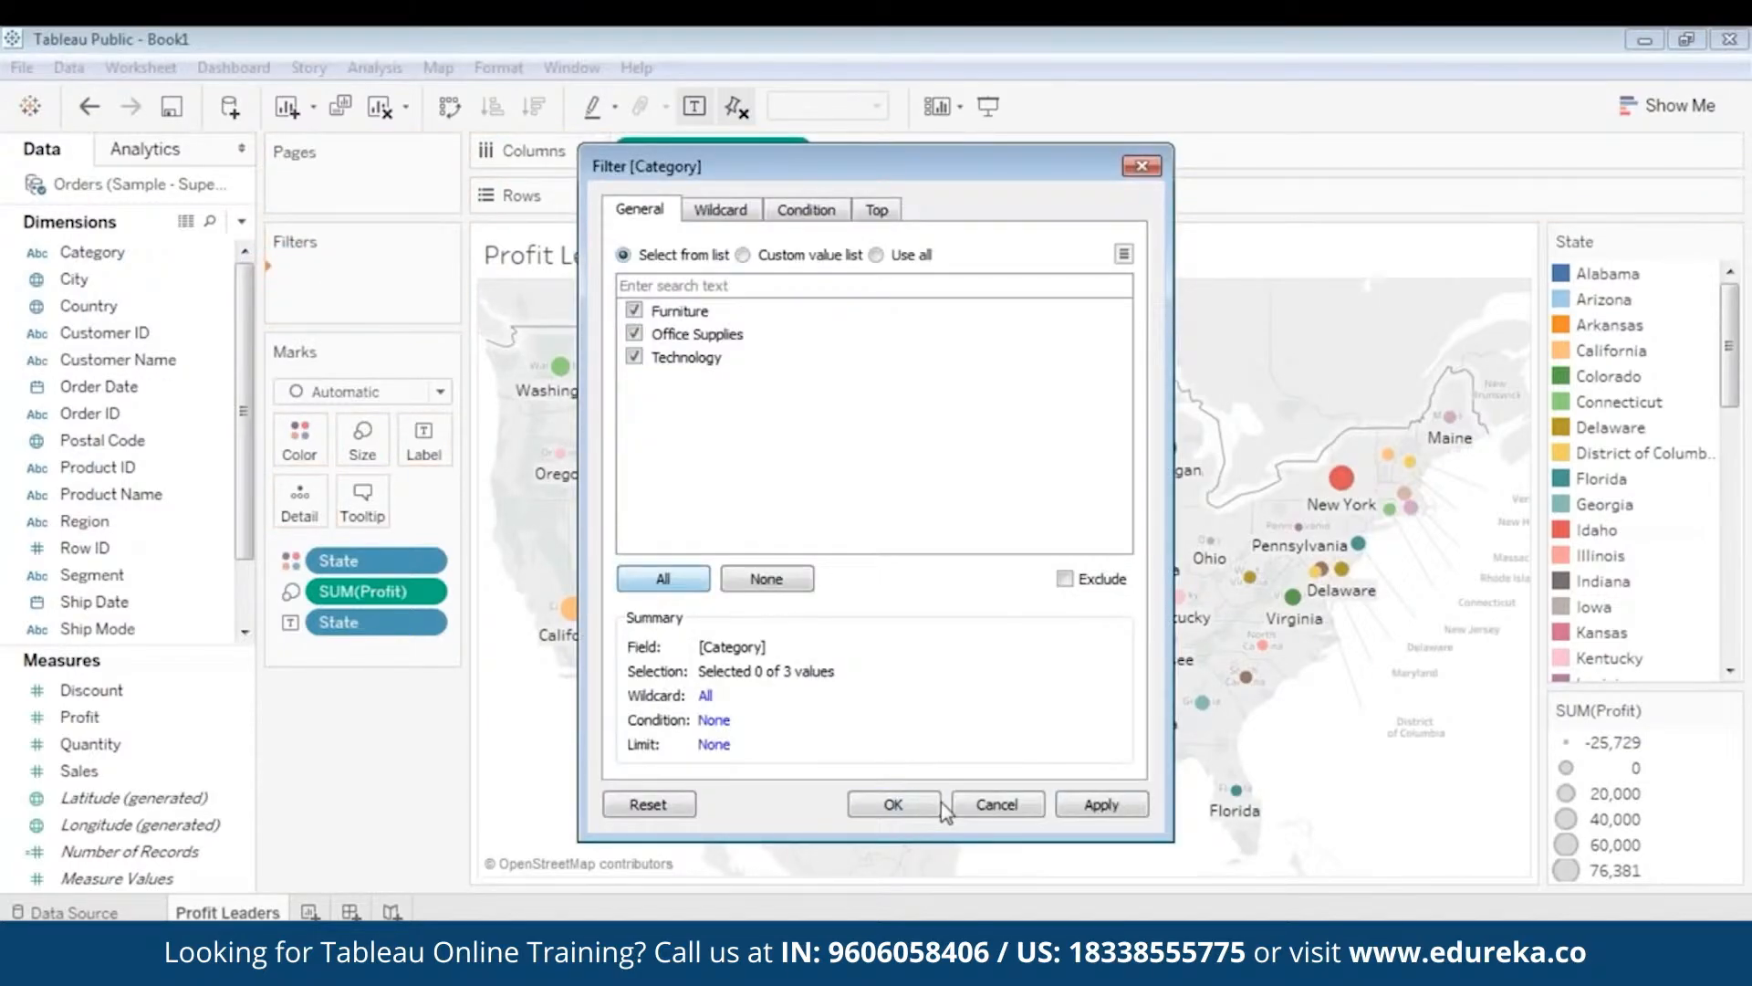
left_click(1087, 808)
left_click(1095, 812)
left_click(891, 808)
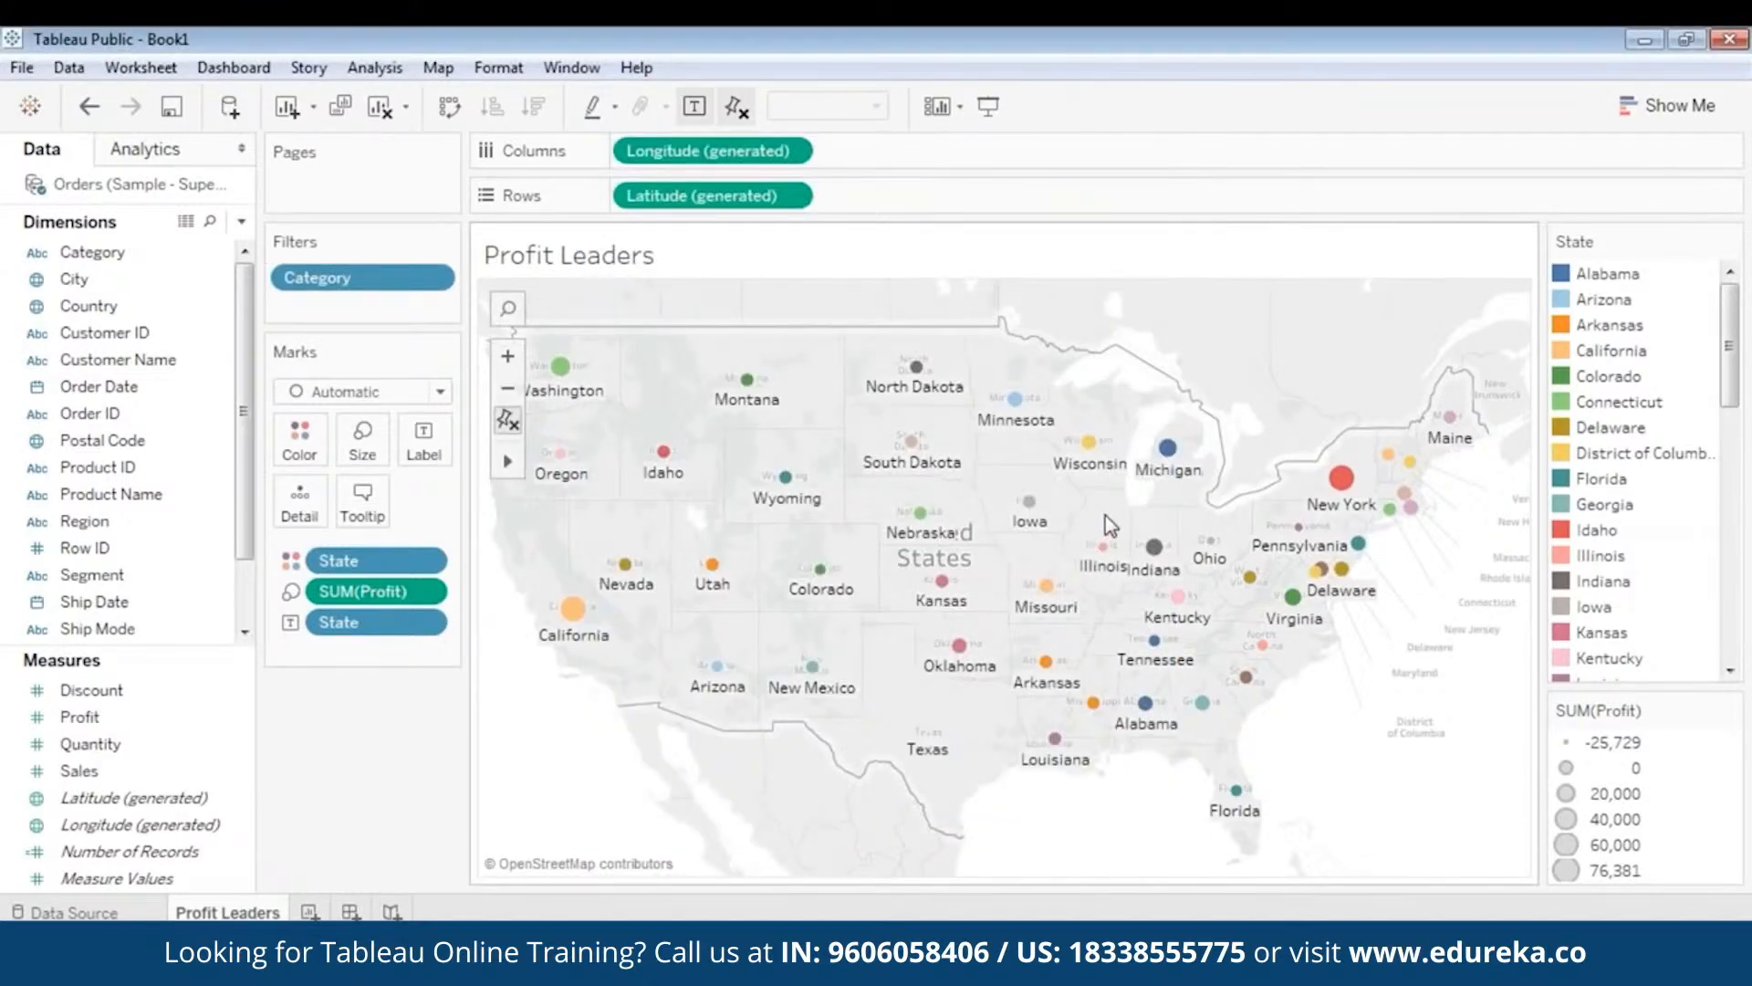
- Show the Category filter card and preview the map with only Furniture, then only Office Supplies
right_click(395, 290)
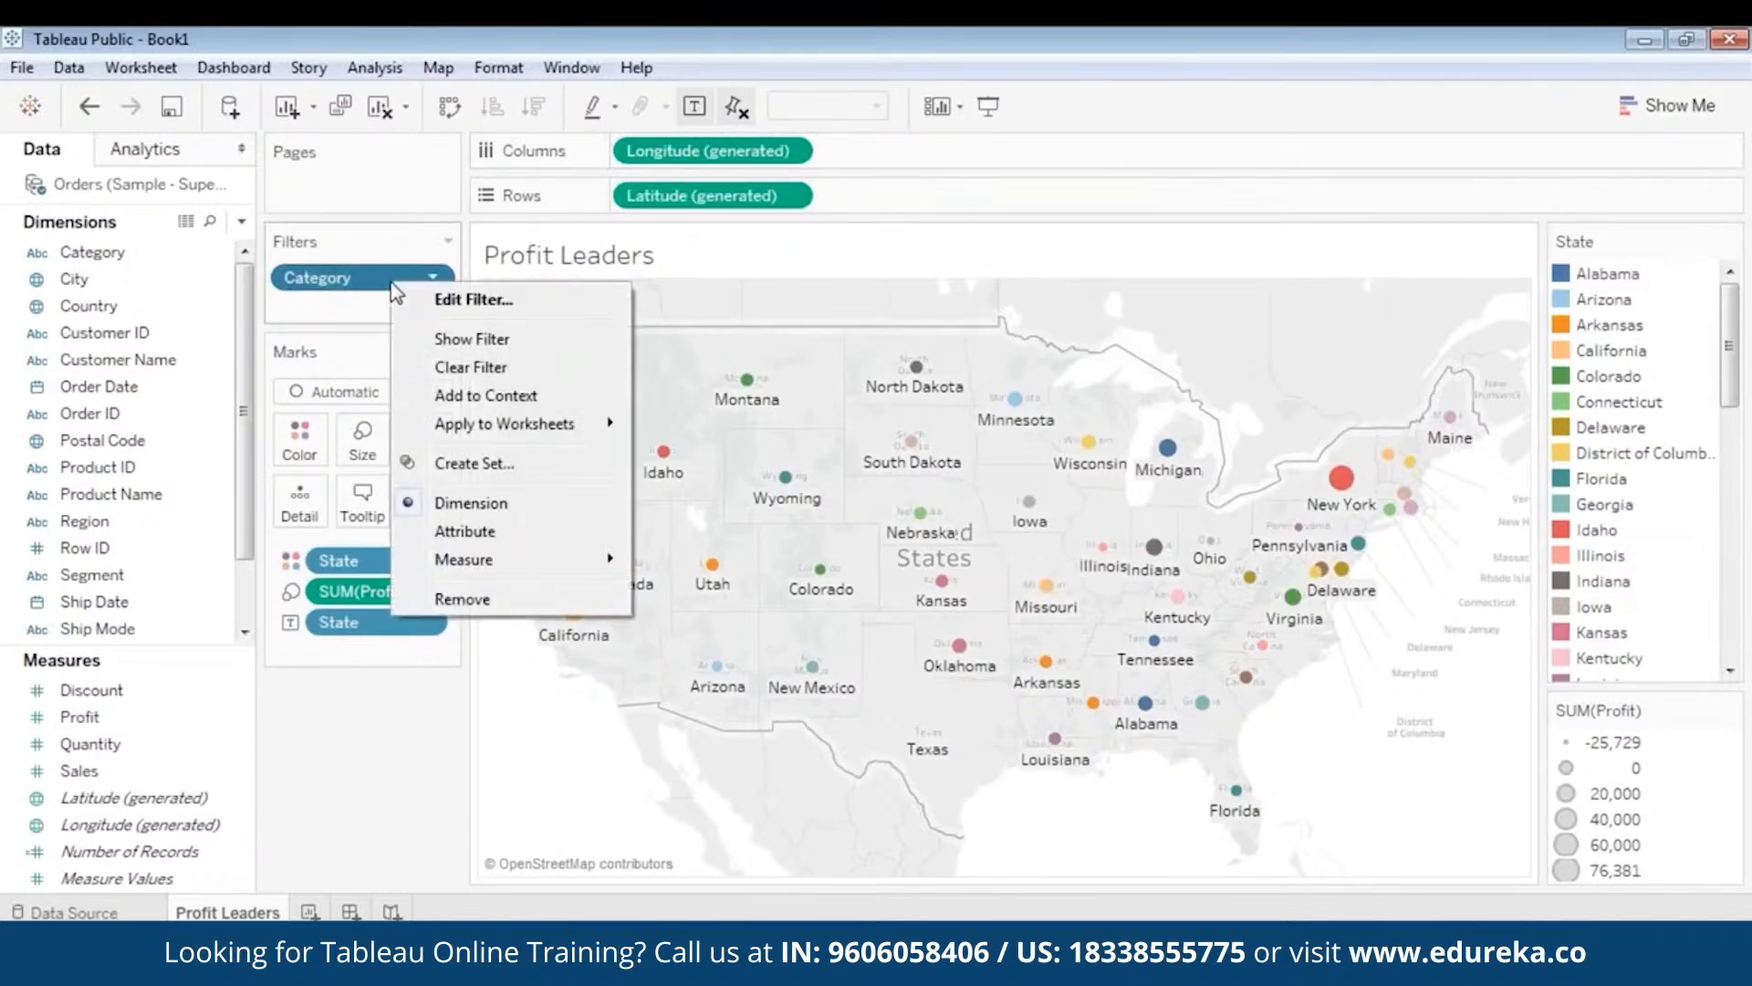
left_click(453, 340)
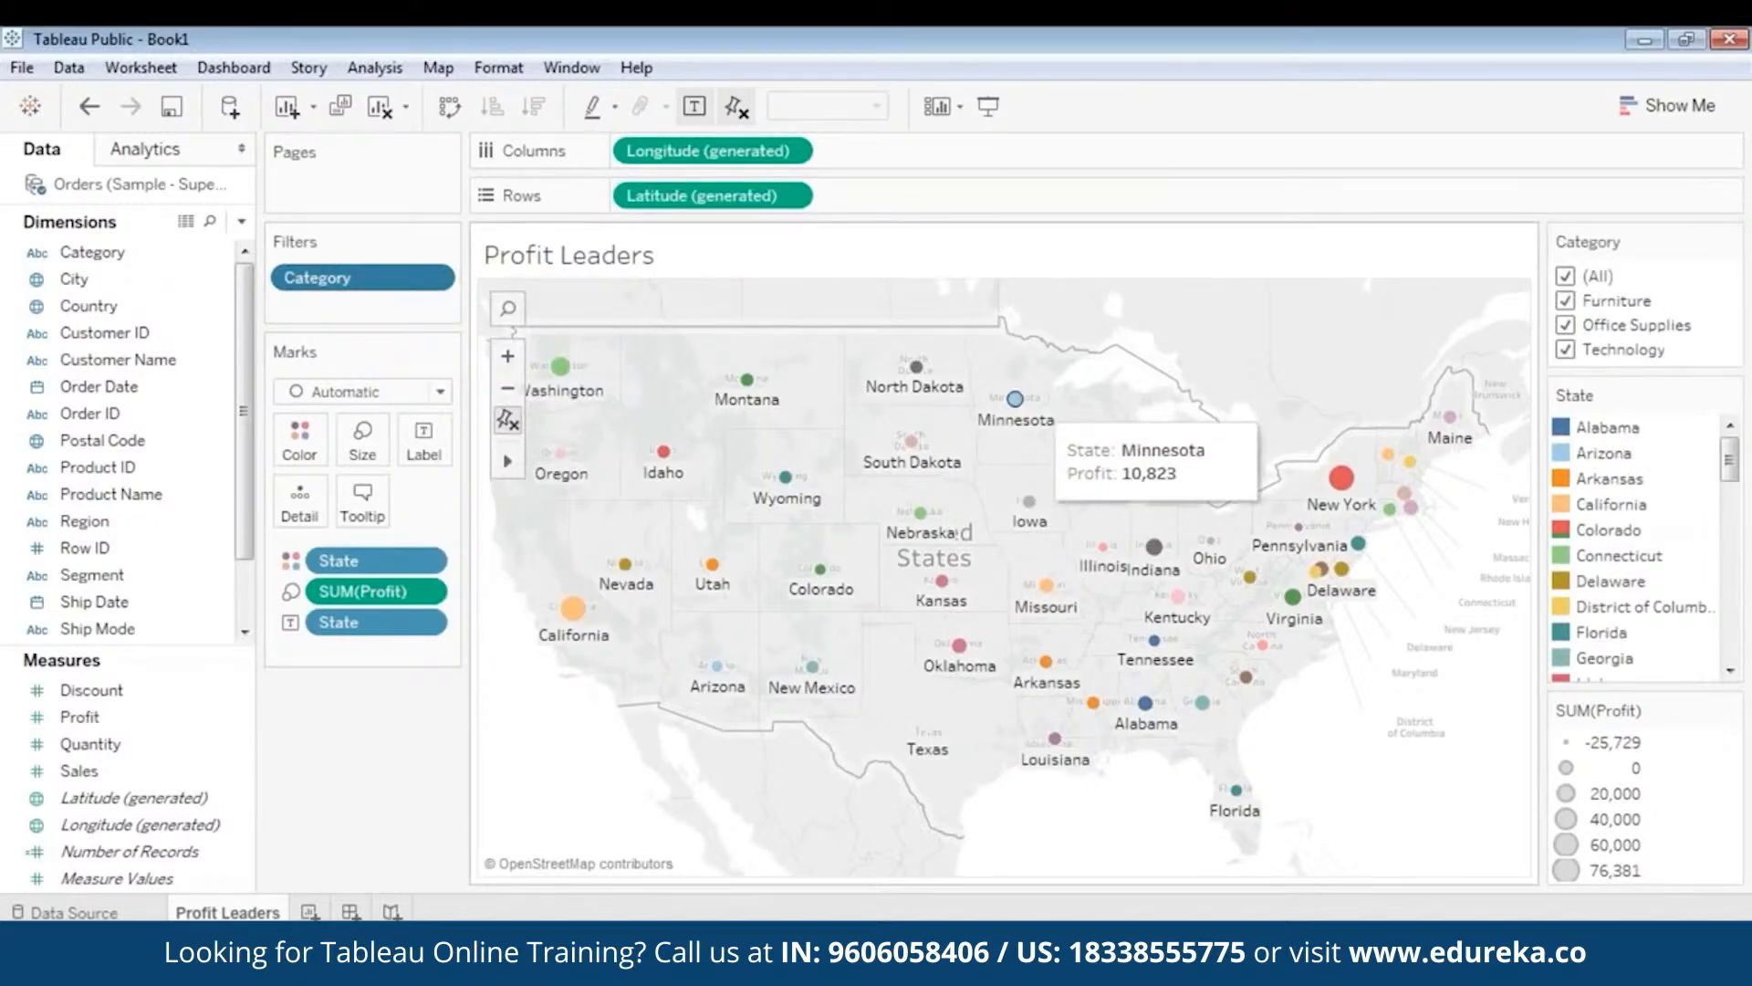
left_click(1567, 276)
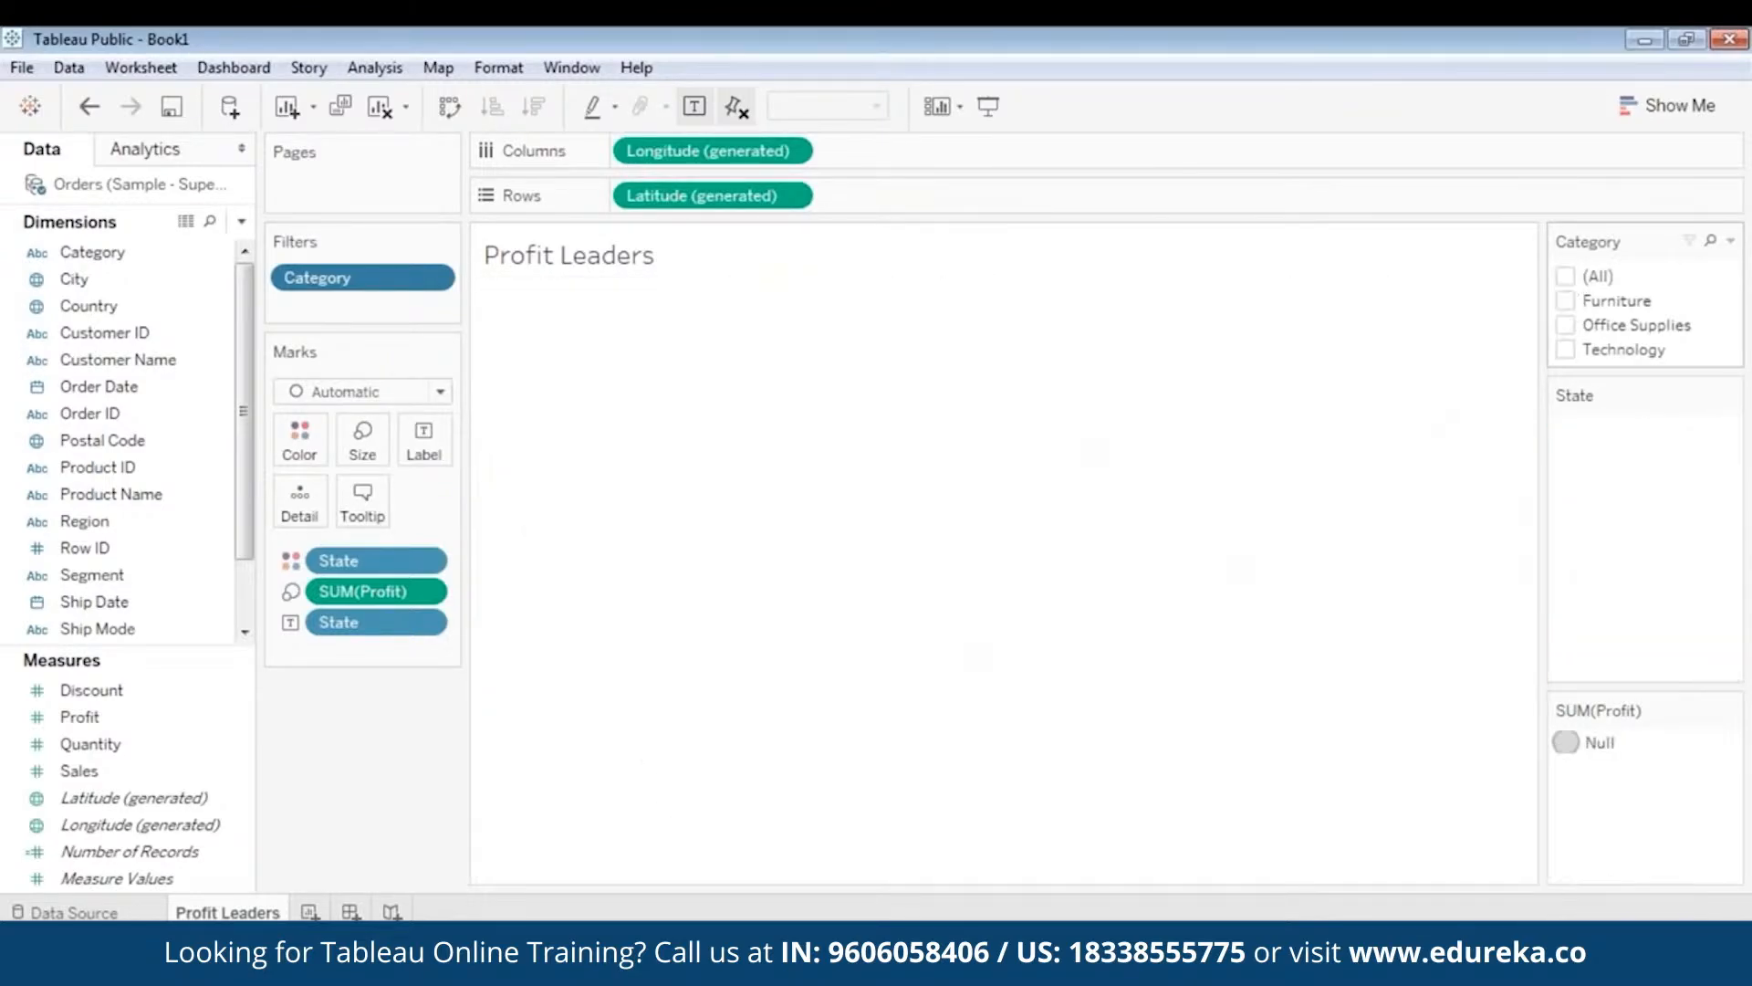
left_click(1566, 302)
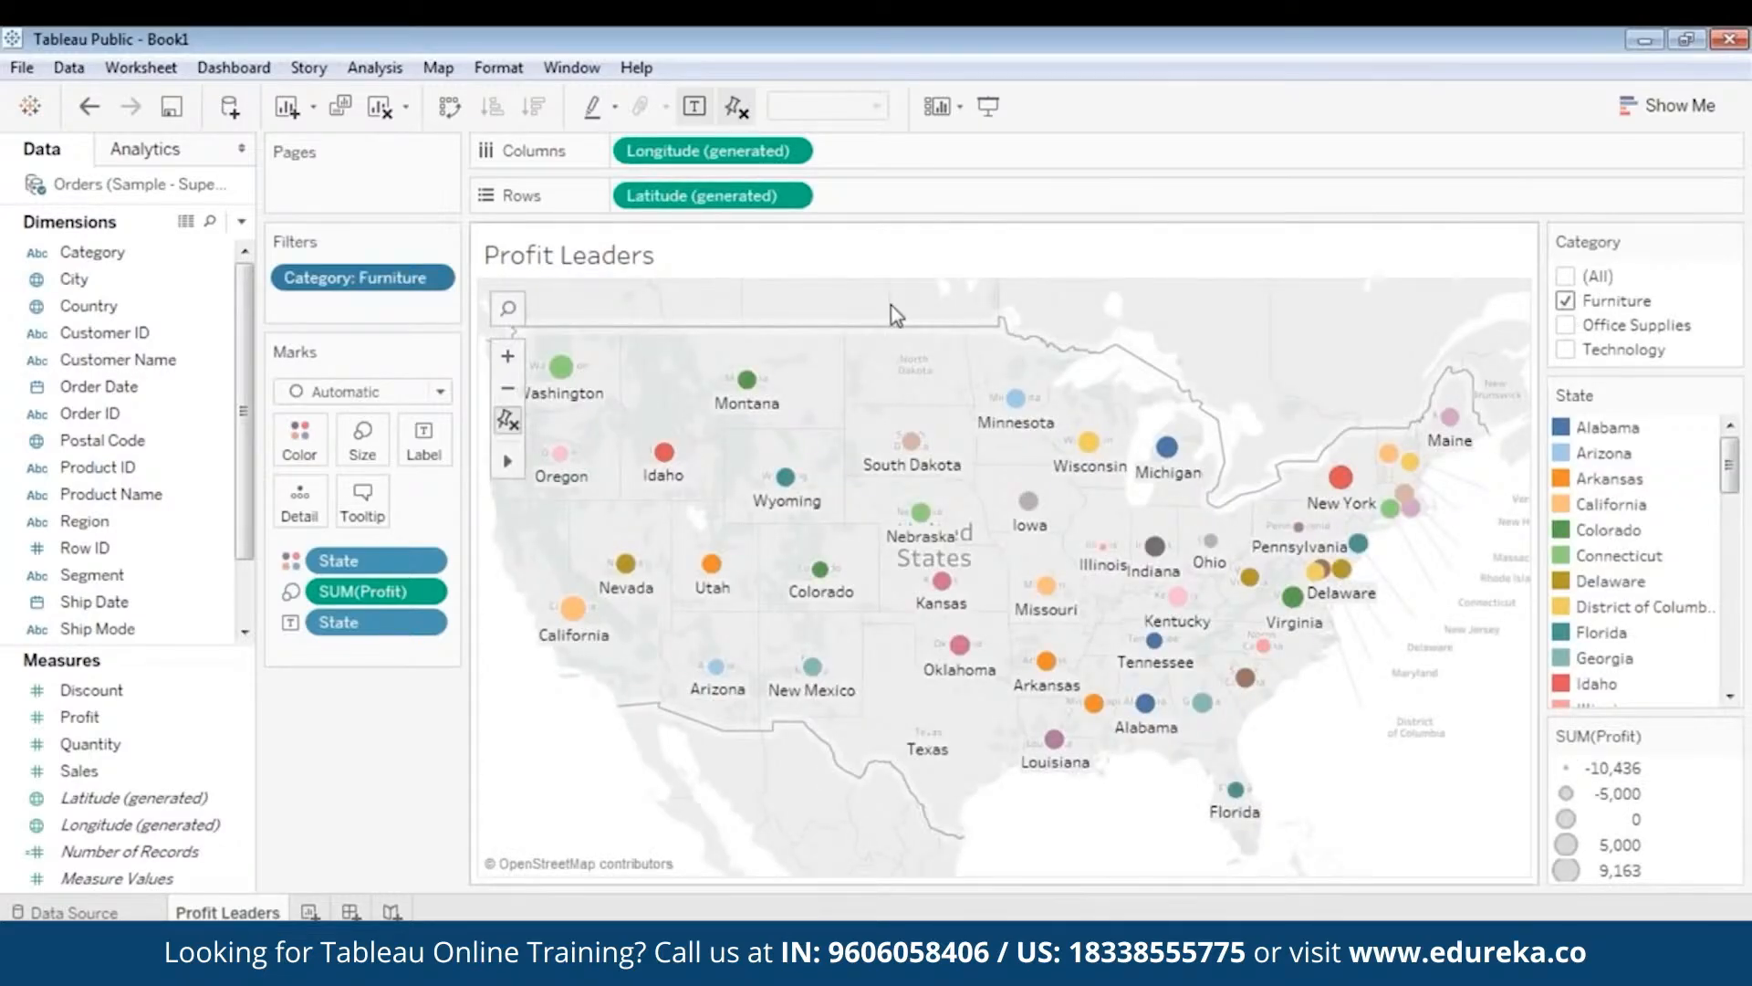
mouse_move(564, 368)
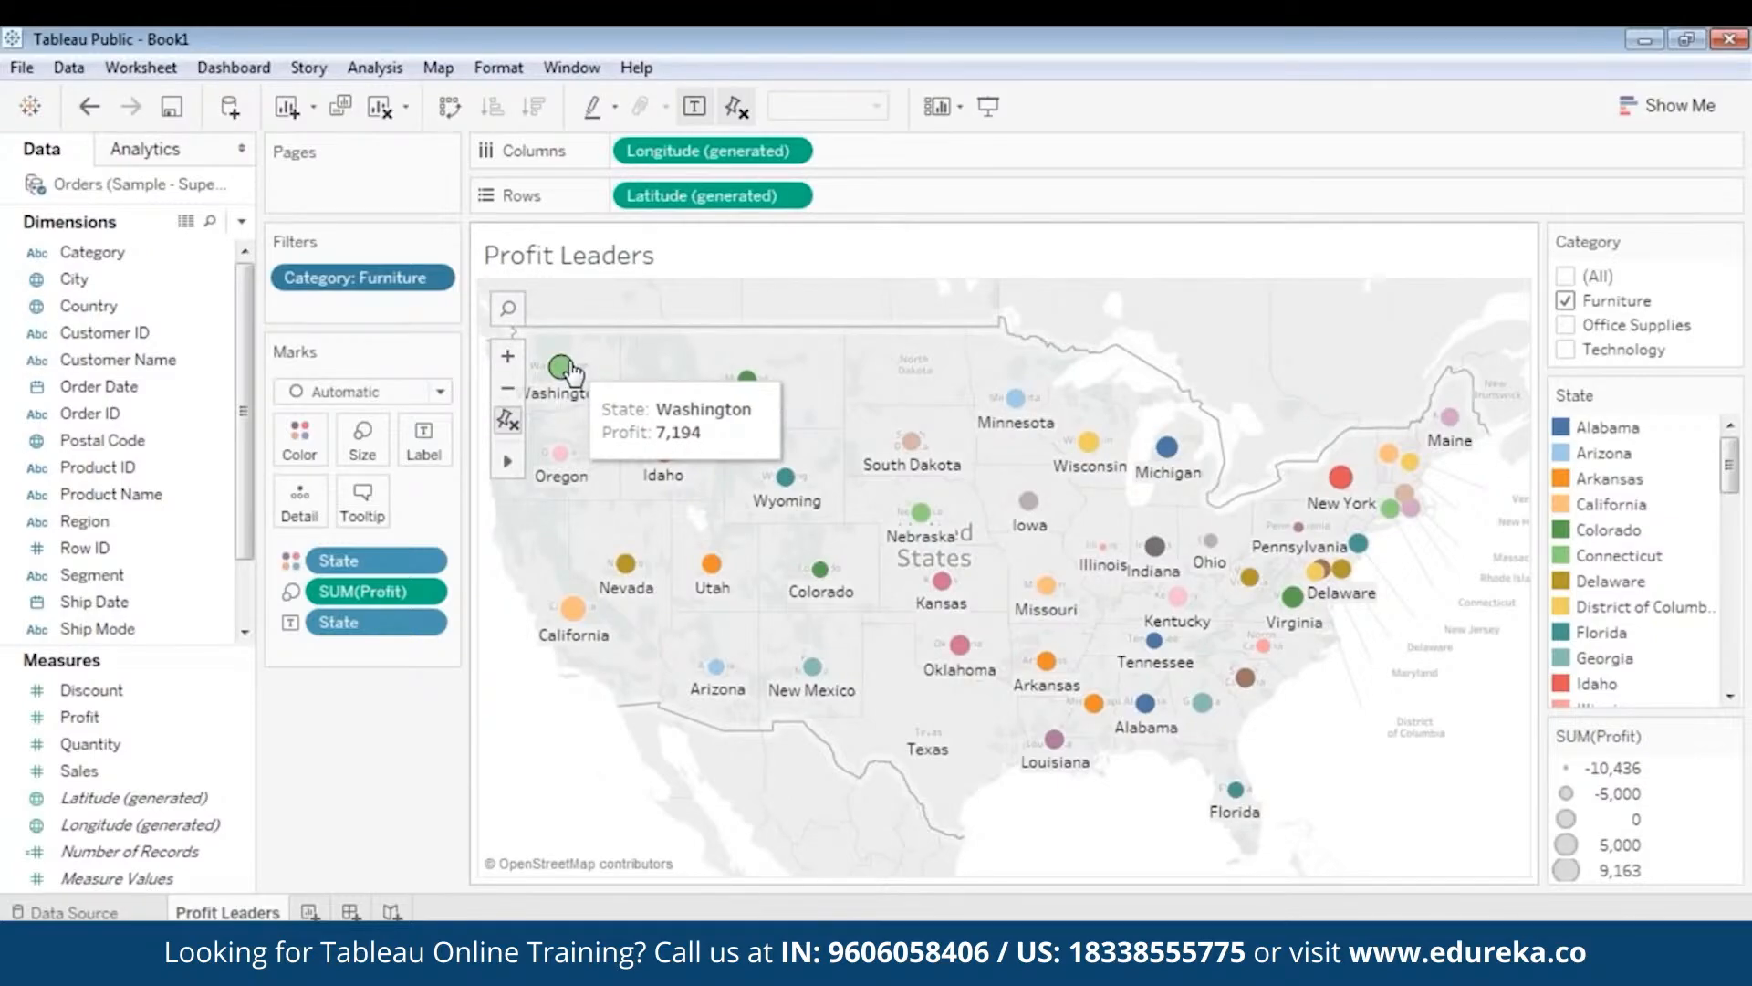
mouse_move(573, 609)
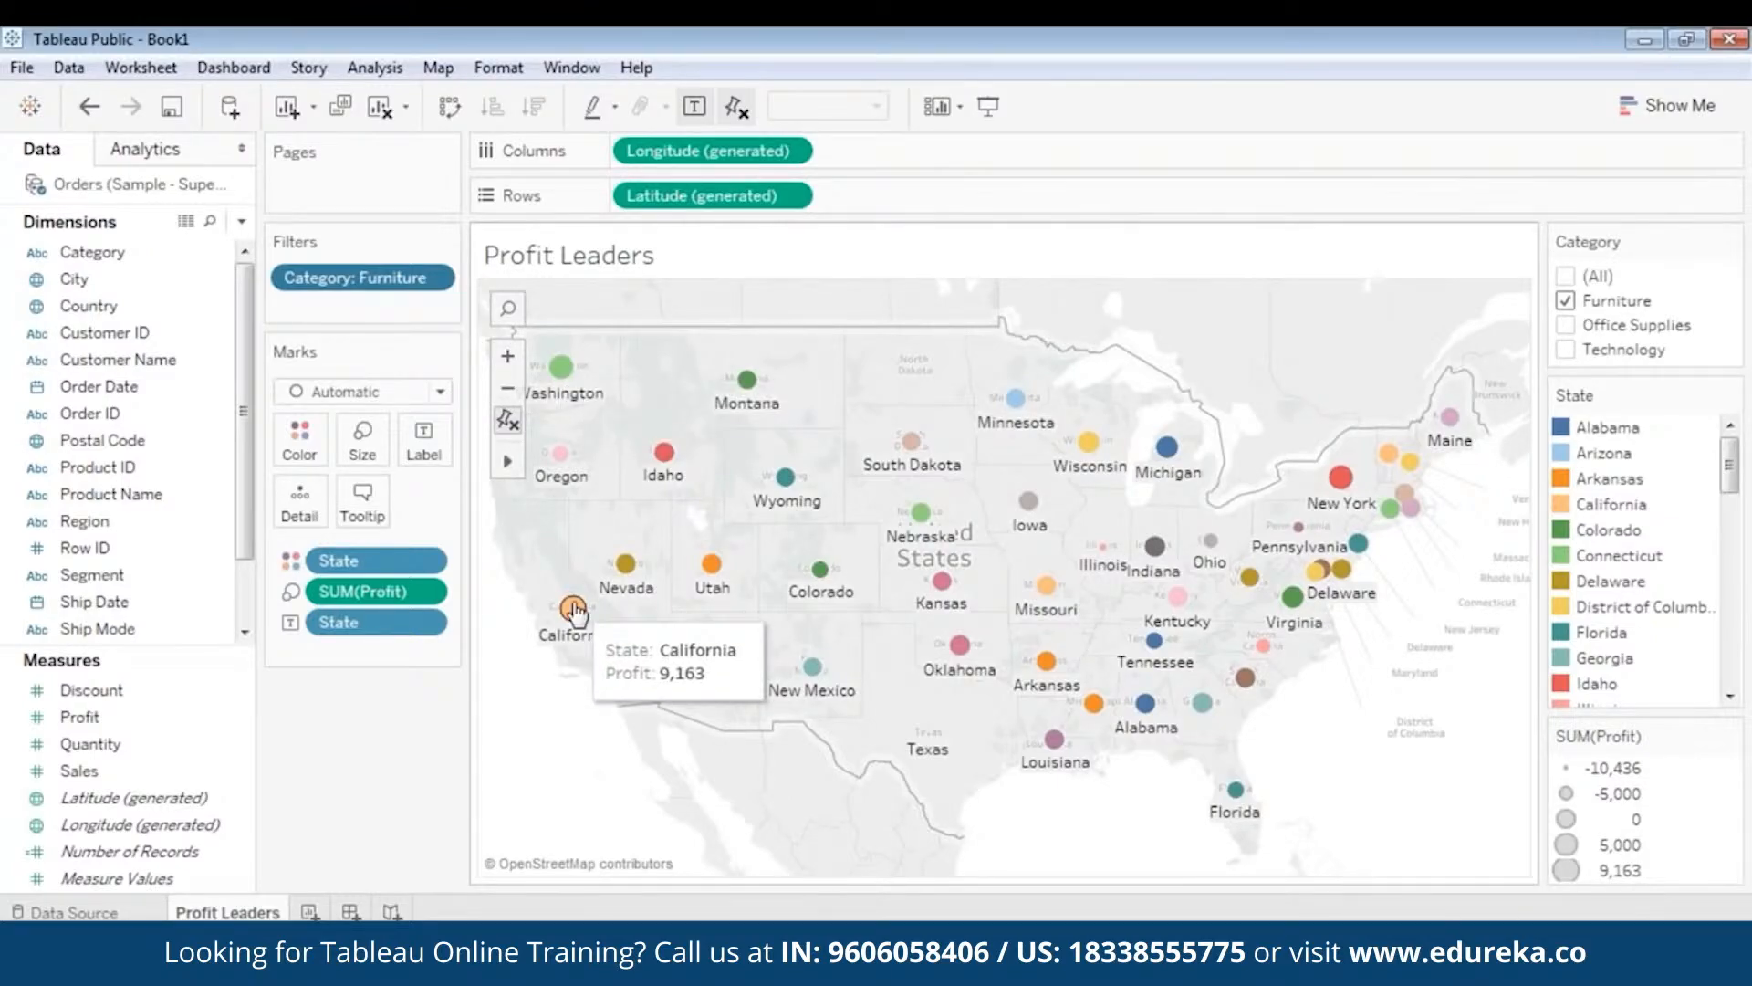
mouse_move(1342, 493)
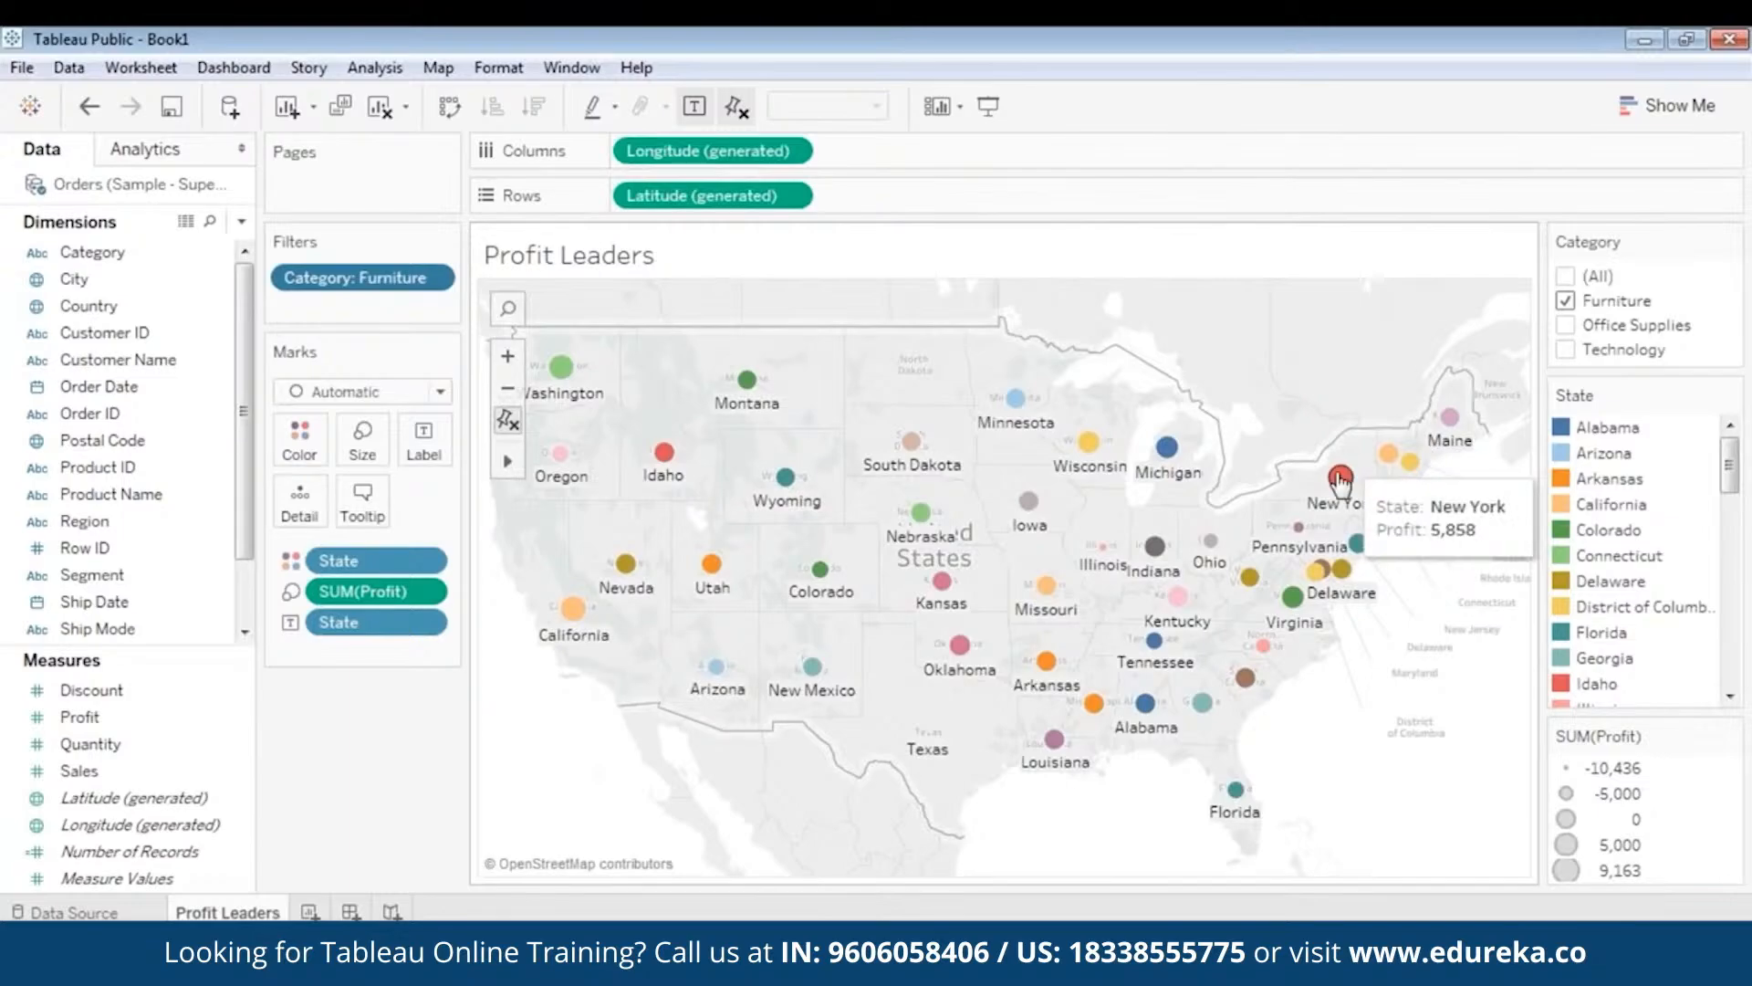
left_click(1565, 300)
left_click(1565, 325)
mouse_move(1341, 493)
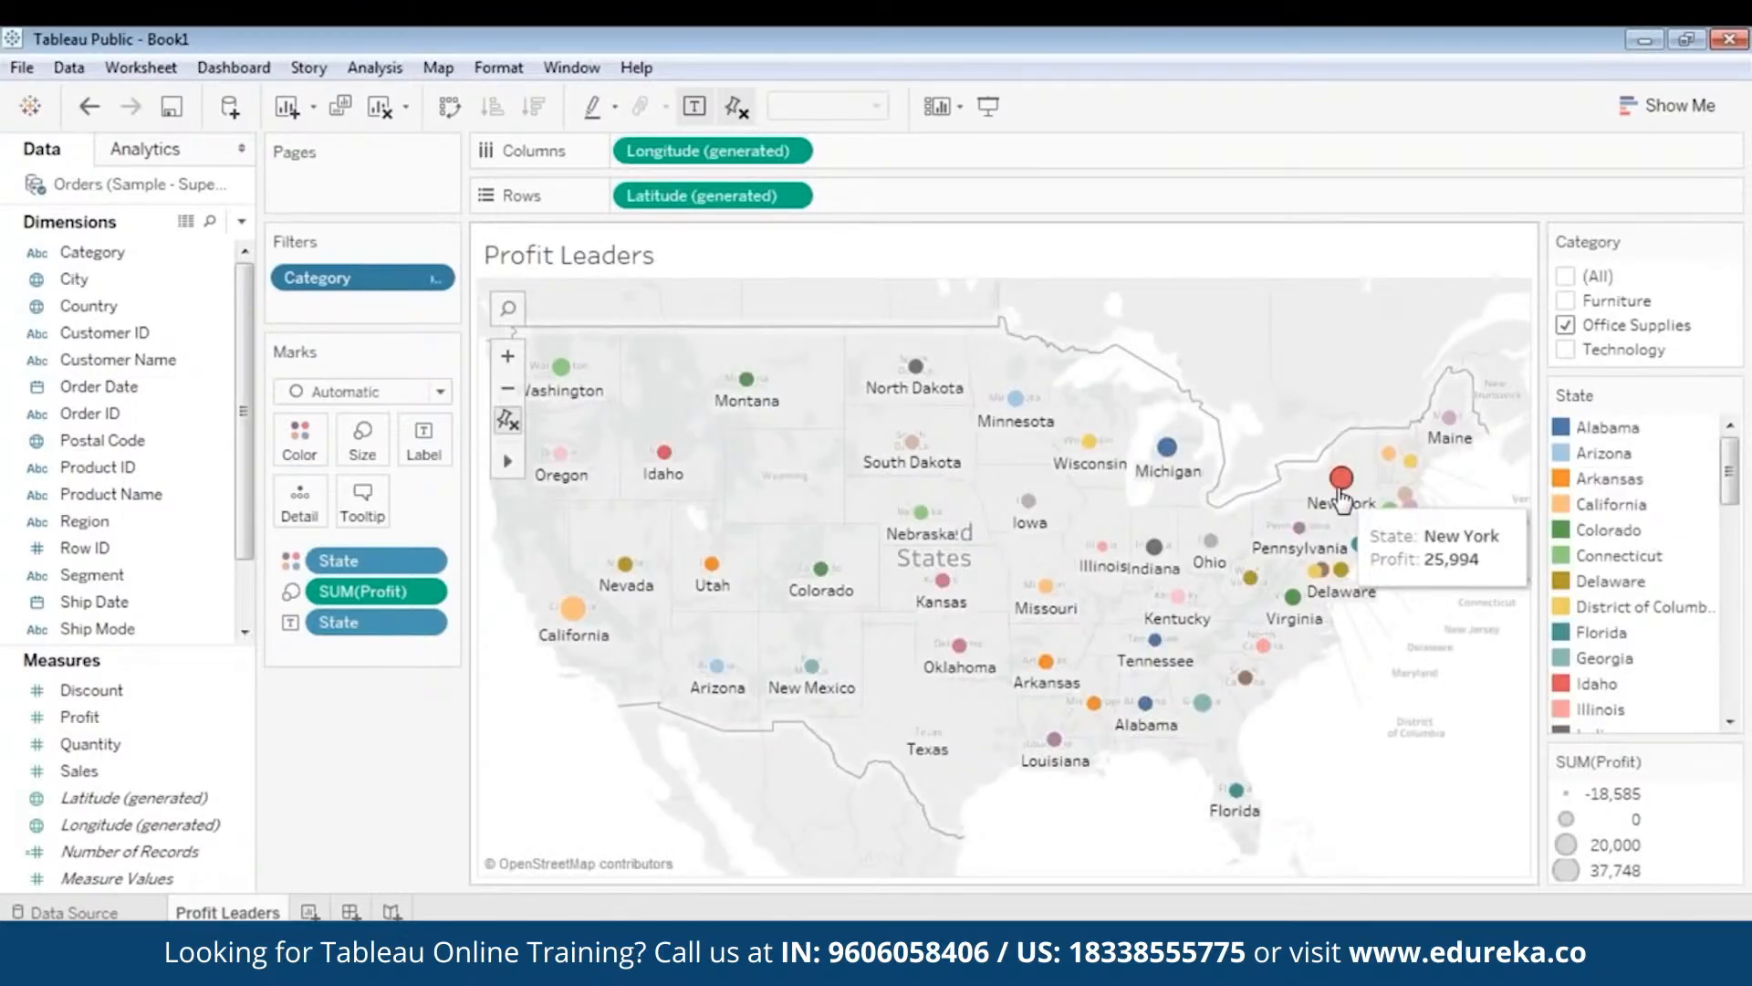
mouse_move(575, 615)
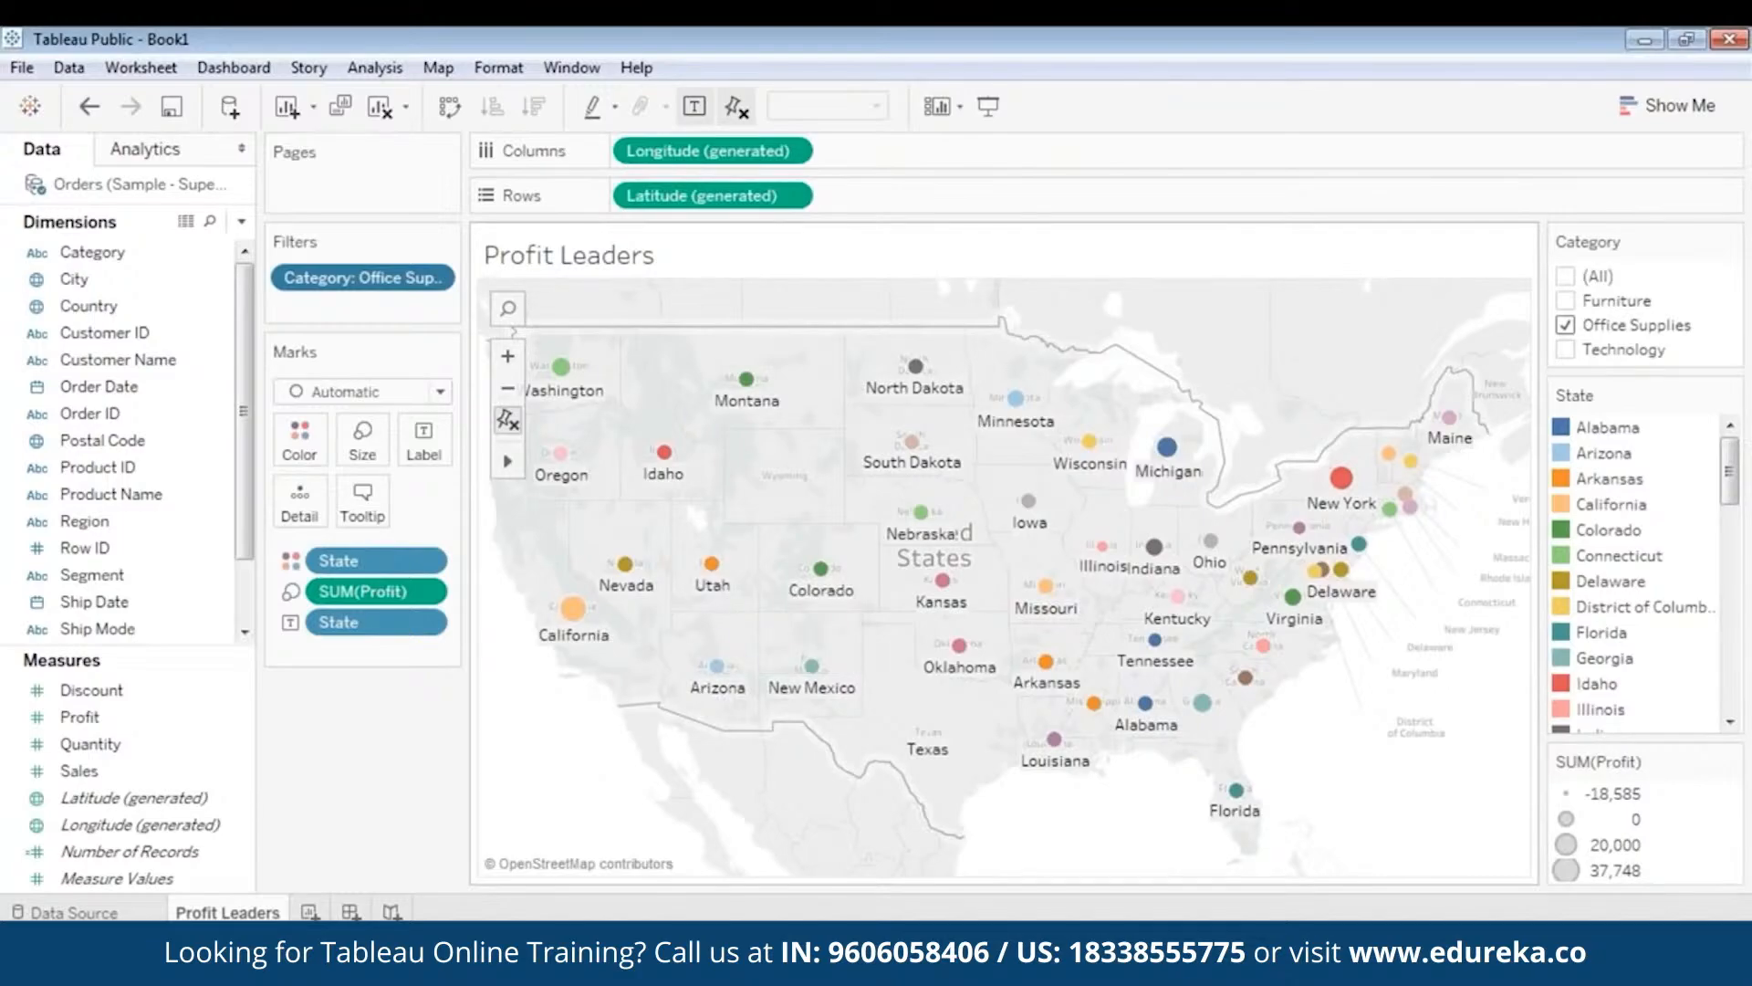
- Narrow the Category filter to Technology only and bring up the tooltip editor
left_click(1566, 326)
left_click(1566, 349)
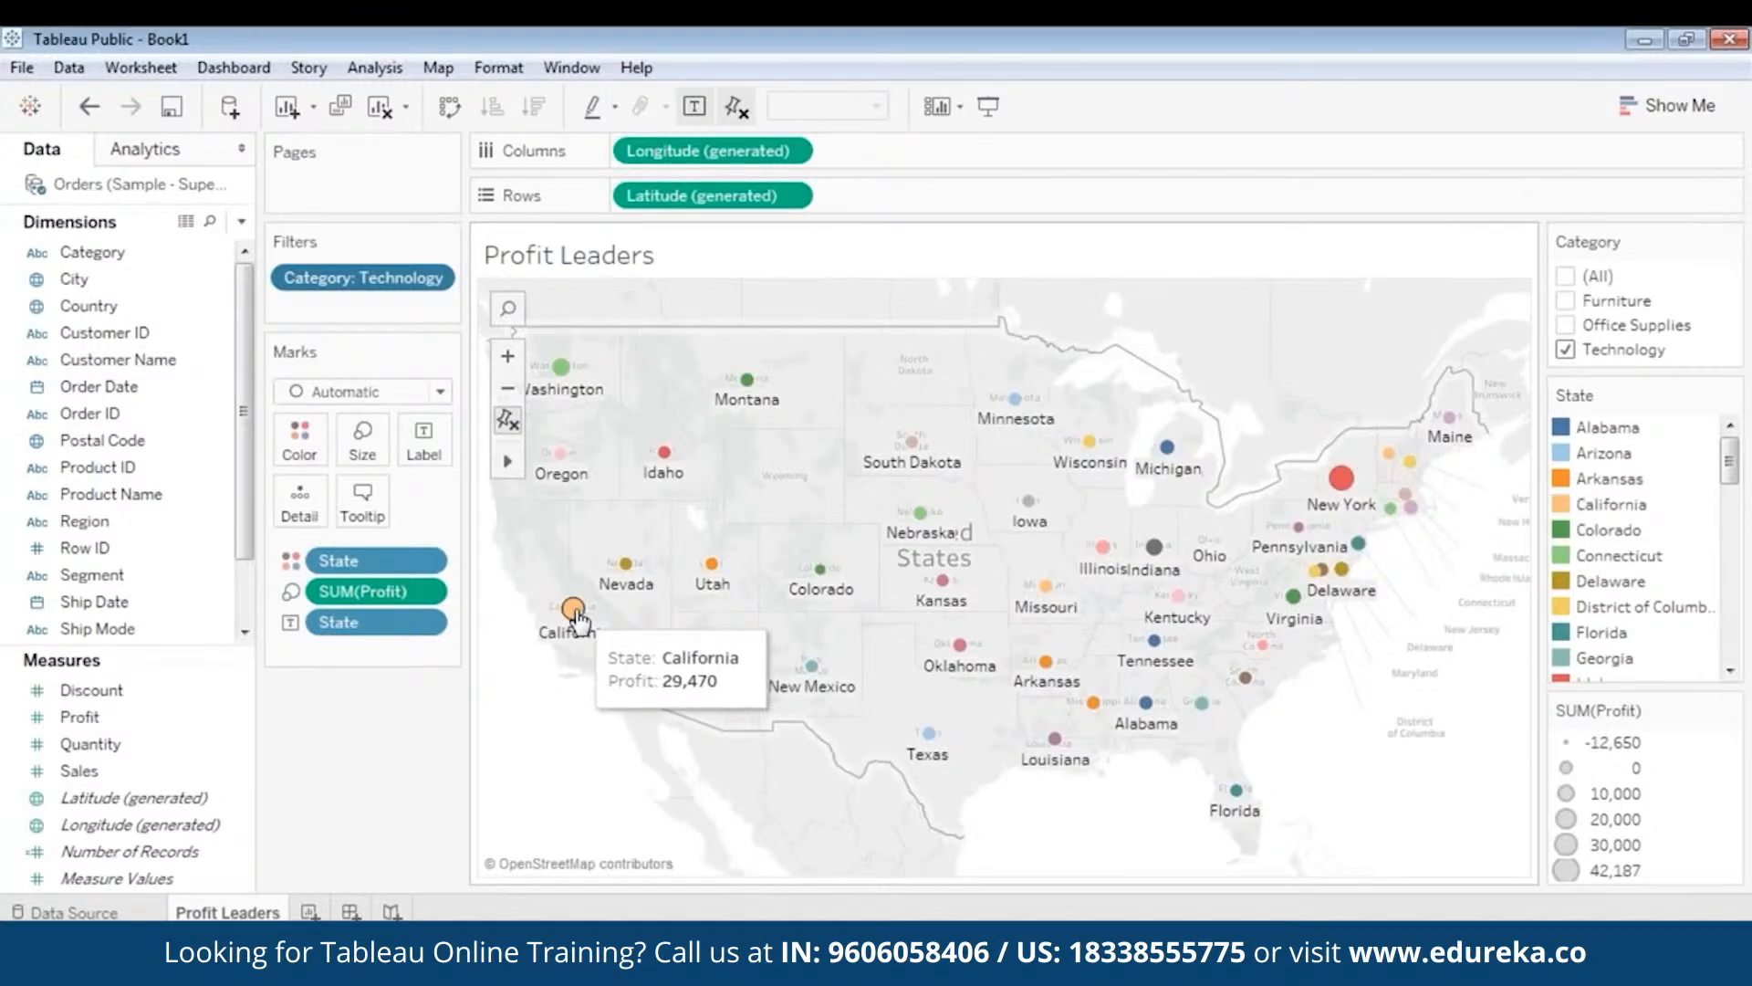
left_click(1566, 349)
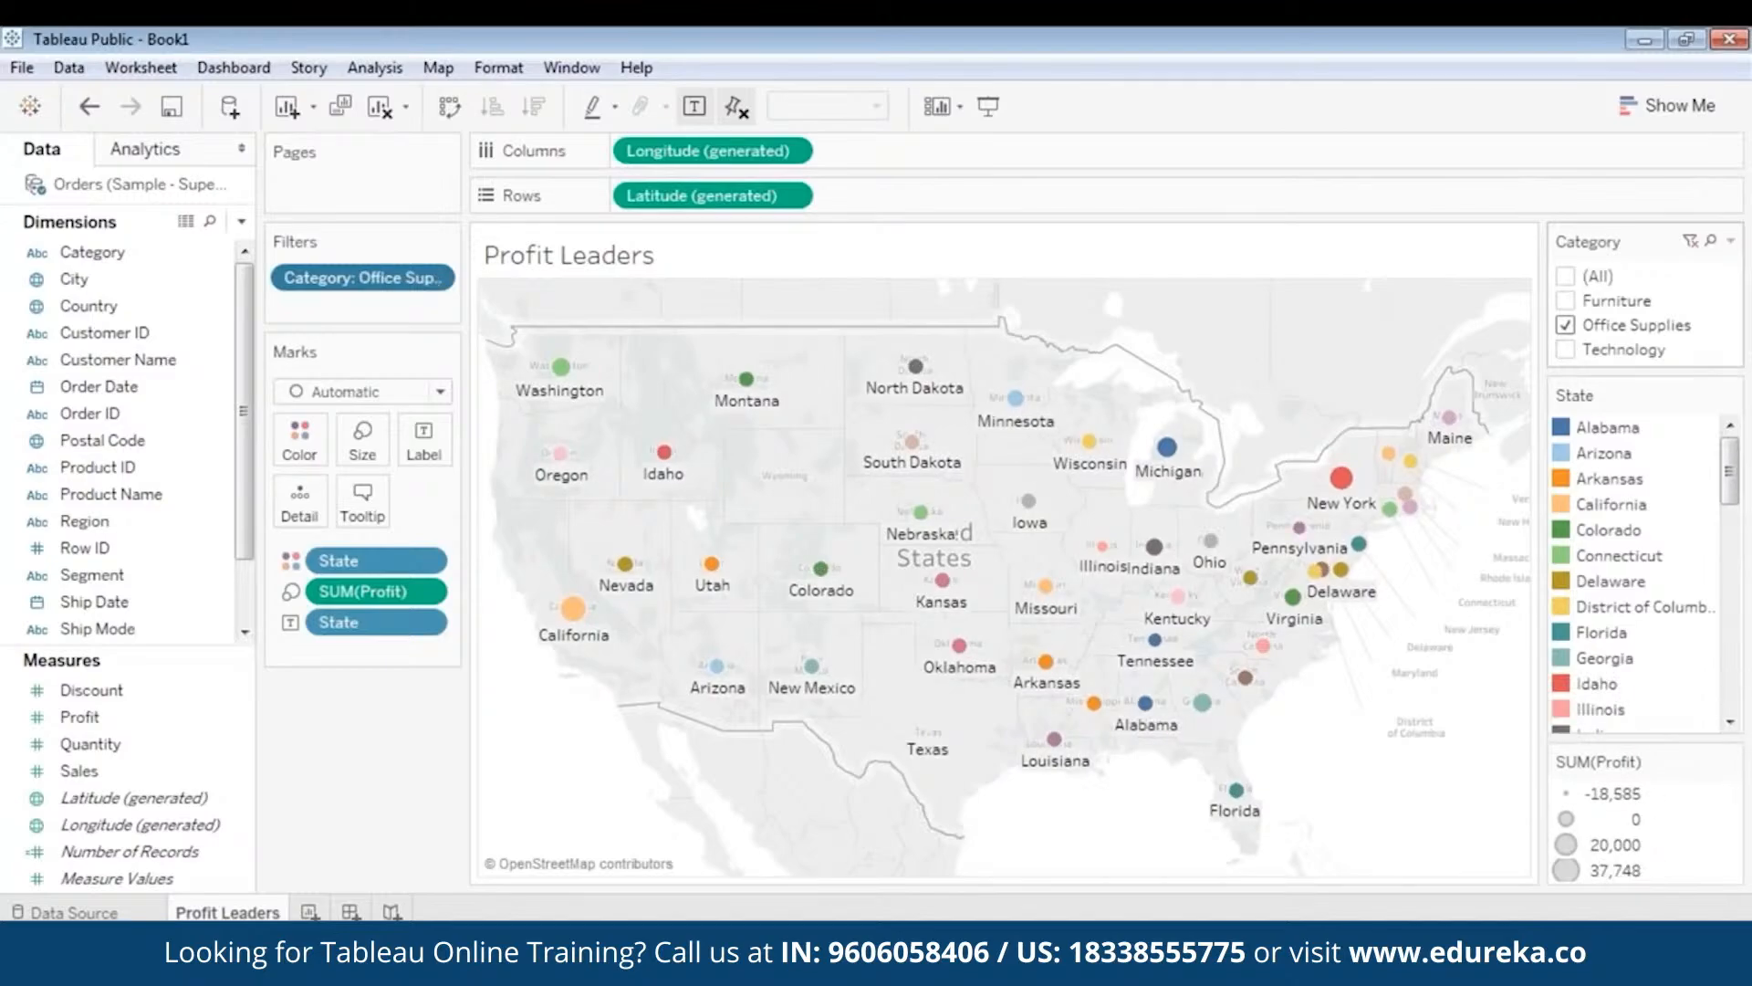
mouse_move(1338, 488)
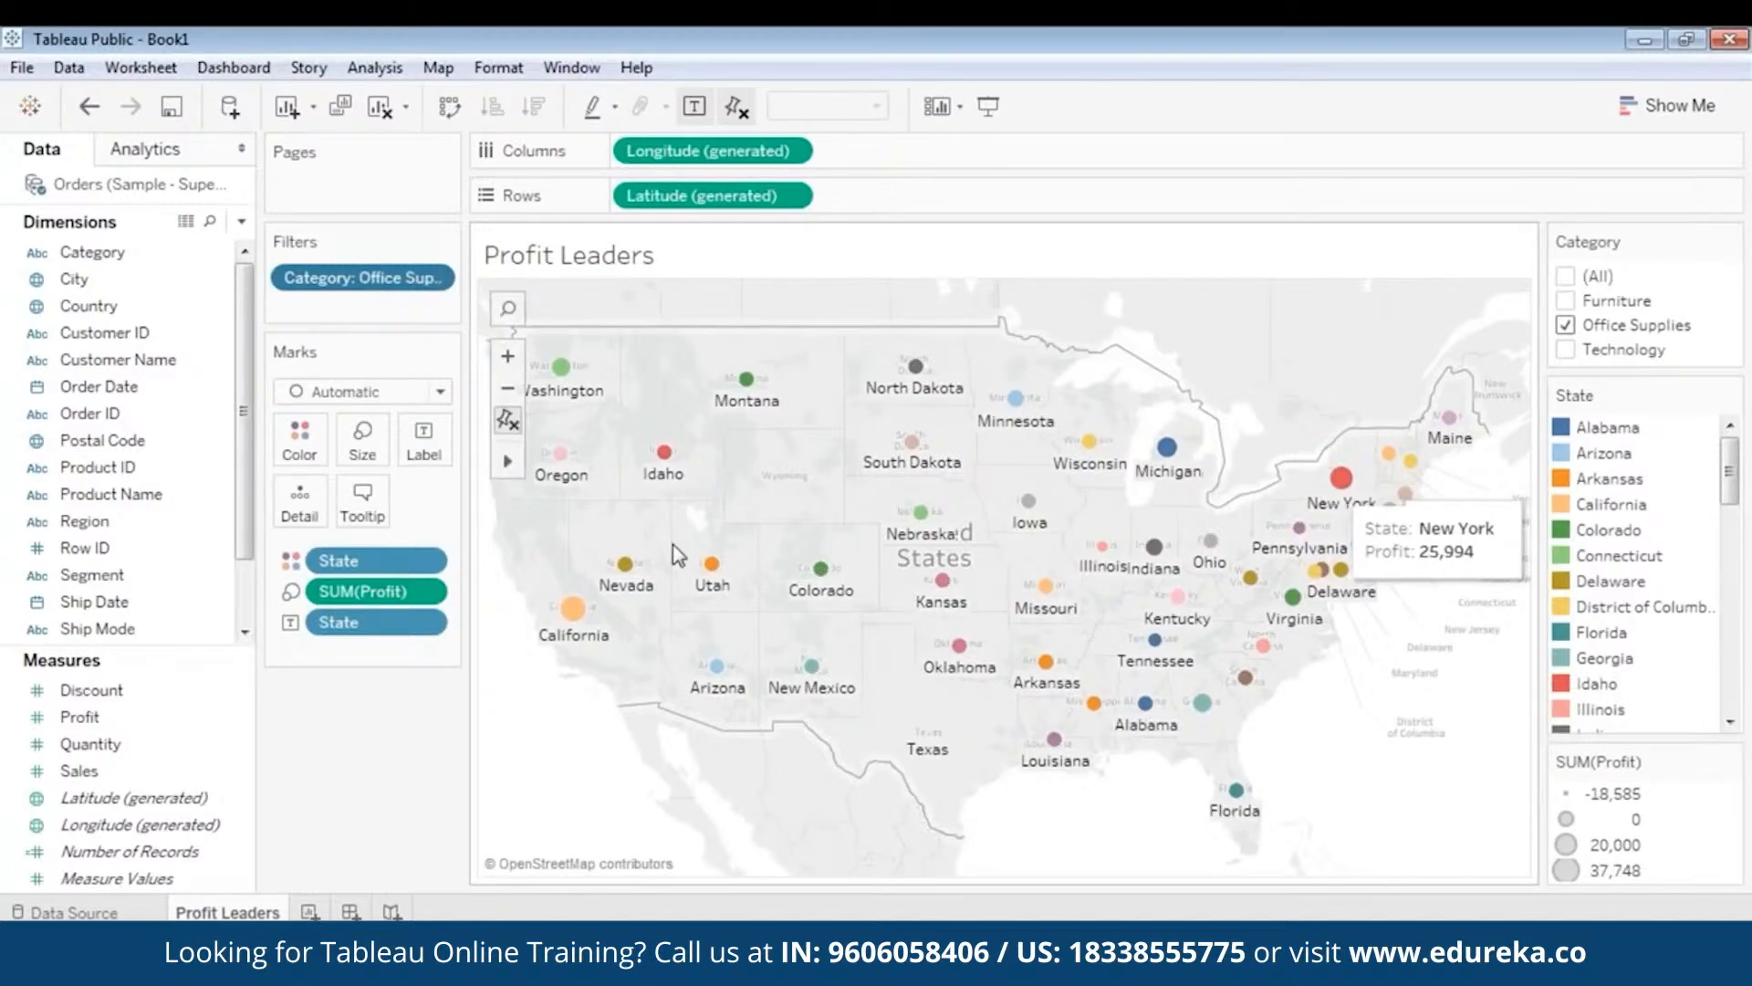
left_click(1566, 350)
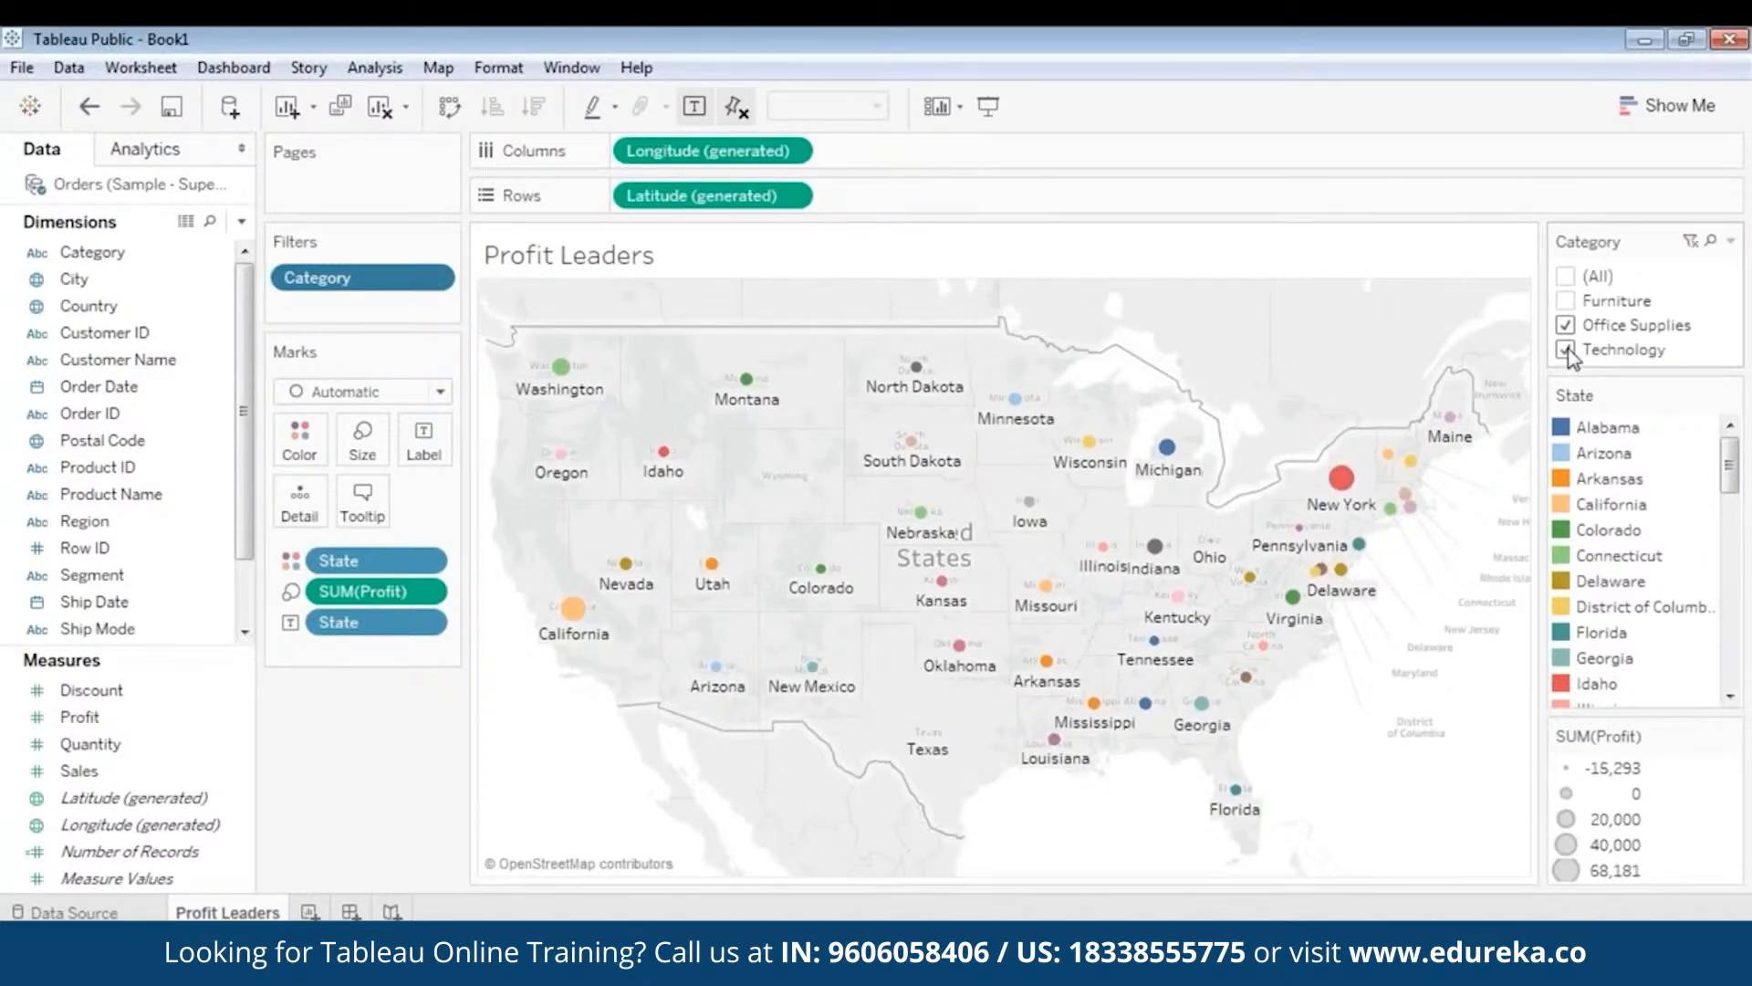
left_click(1567, 325)
mouse_move(1346, 484)
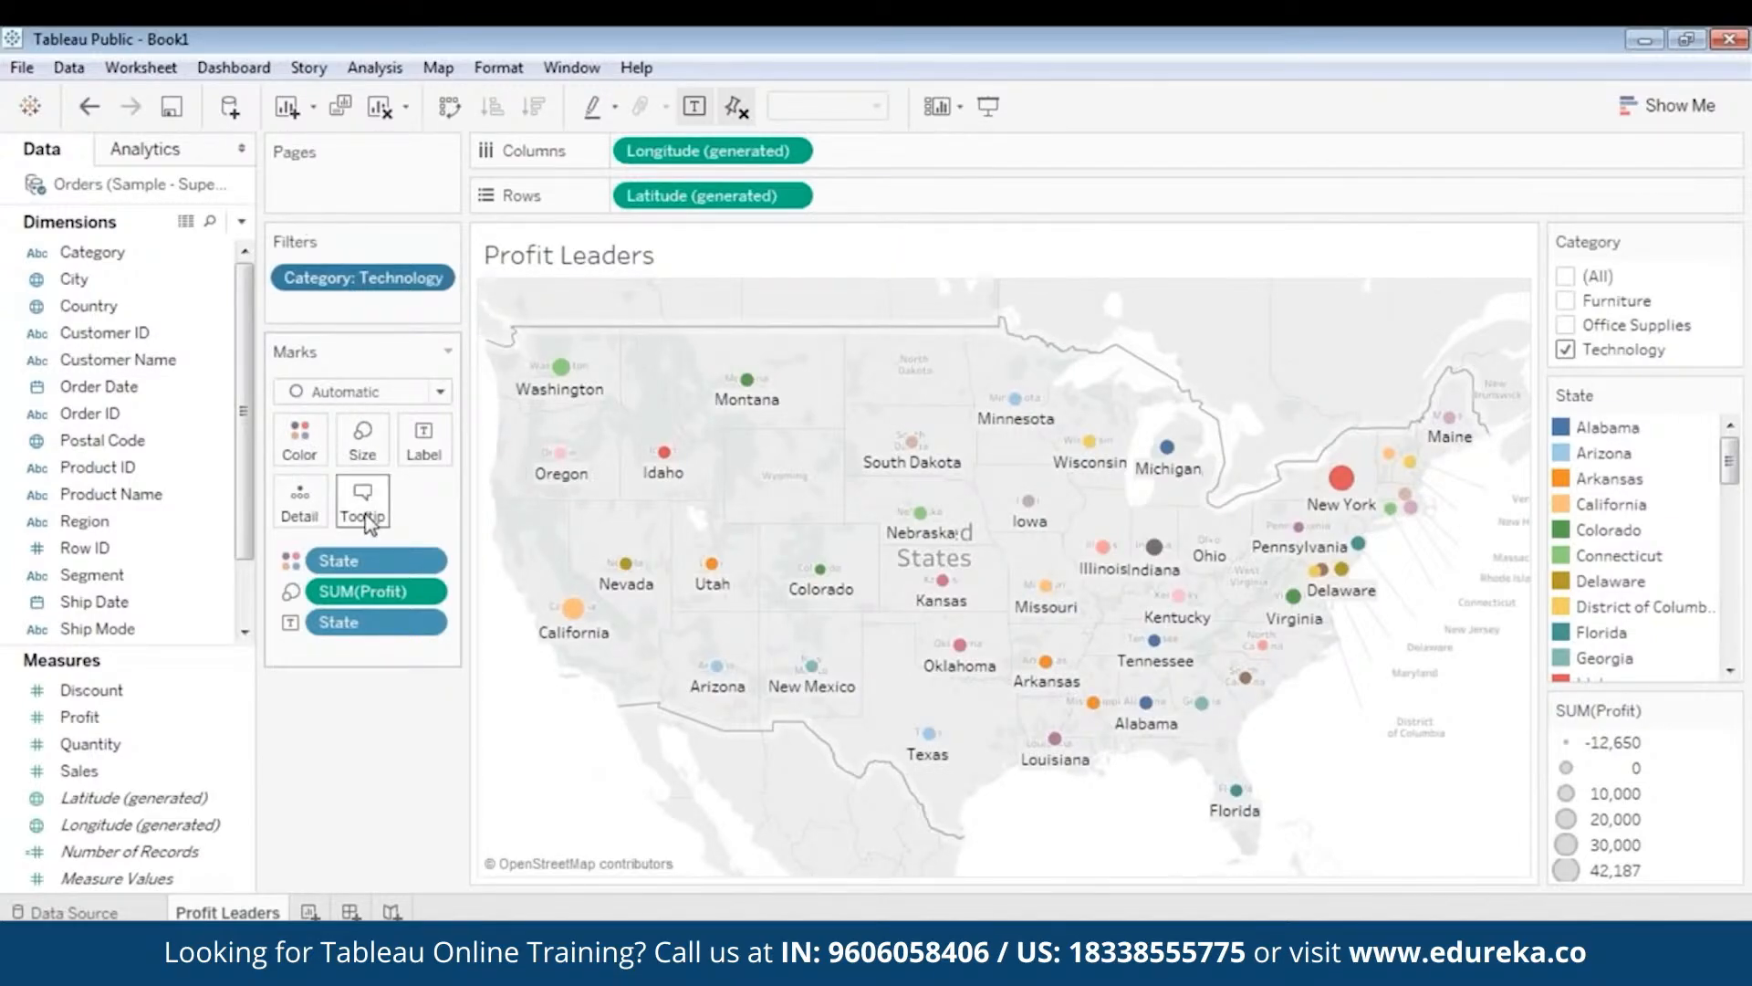
mouse_move(671, 474)
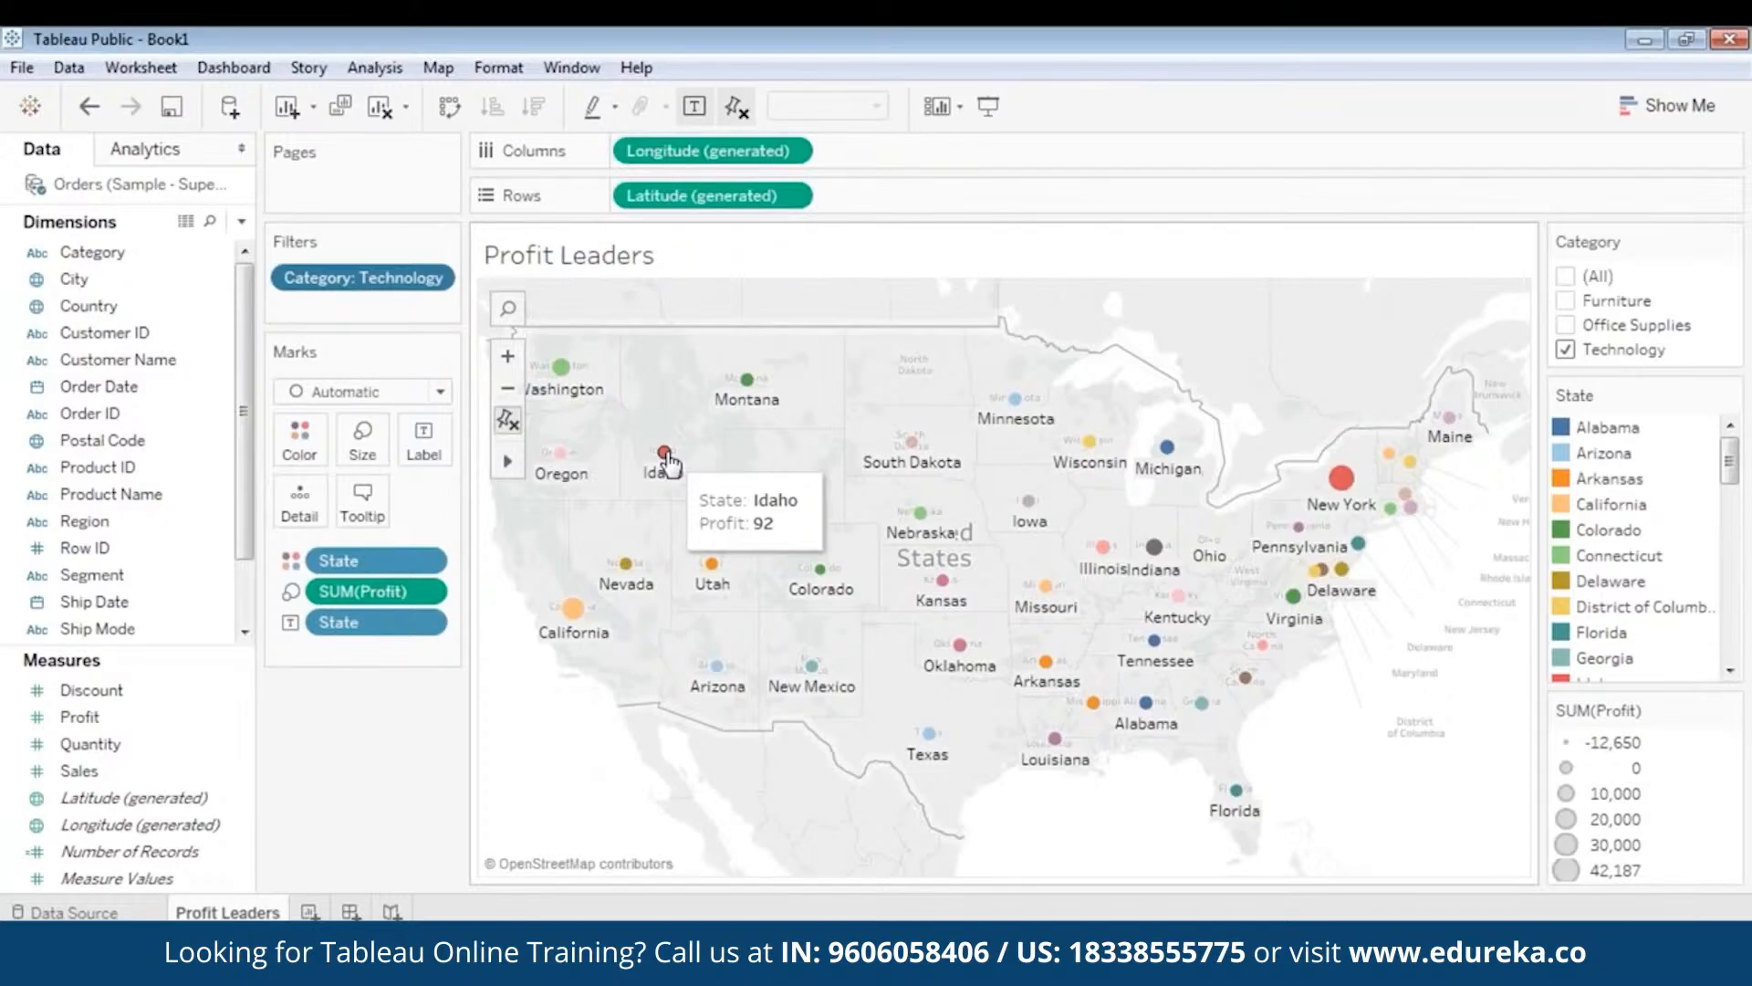
left_click(365, 507)
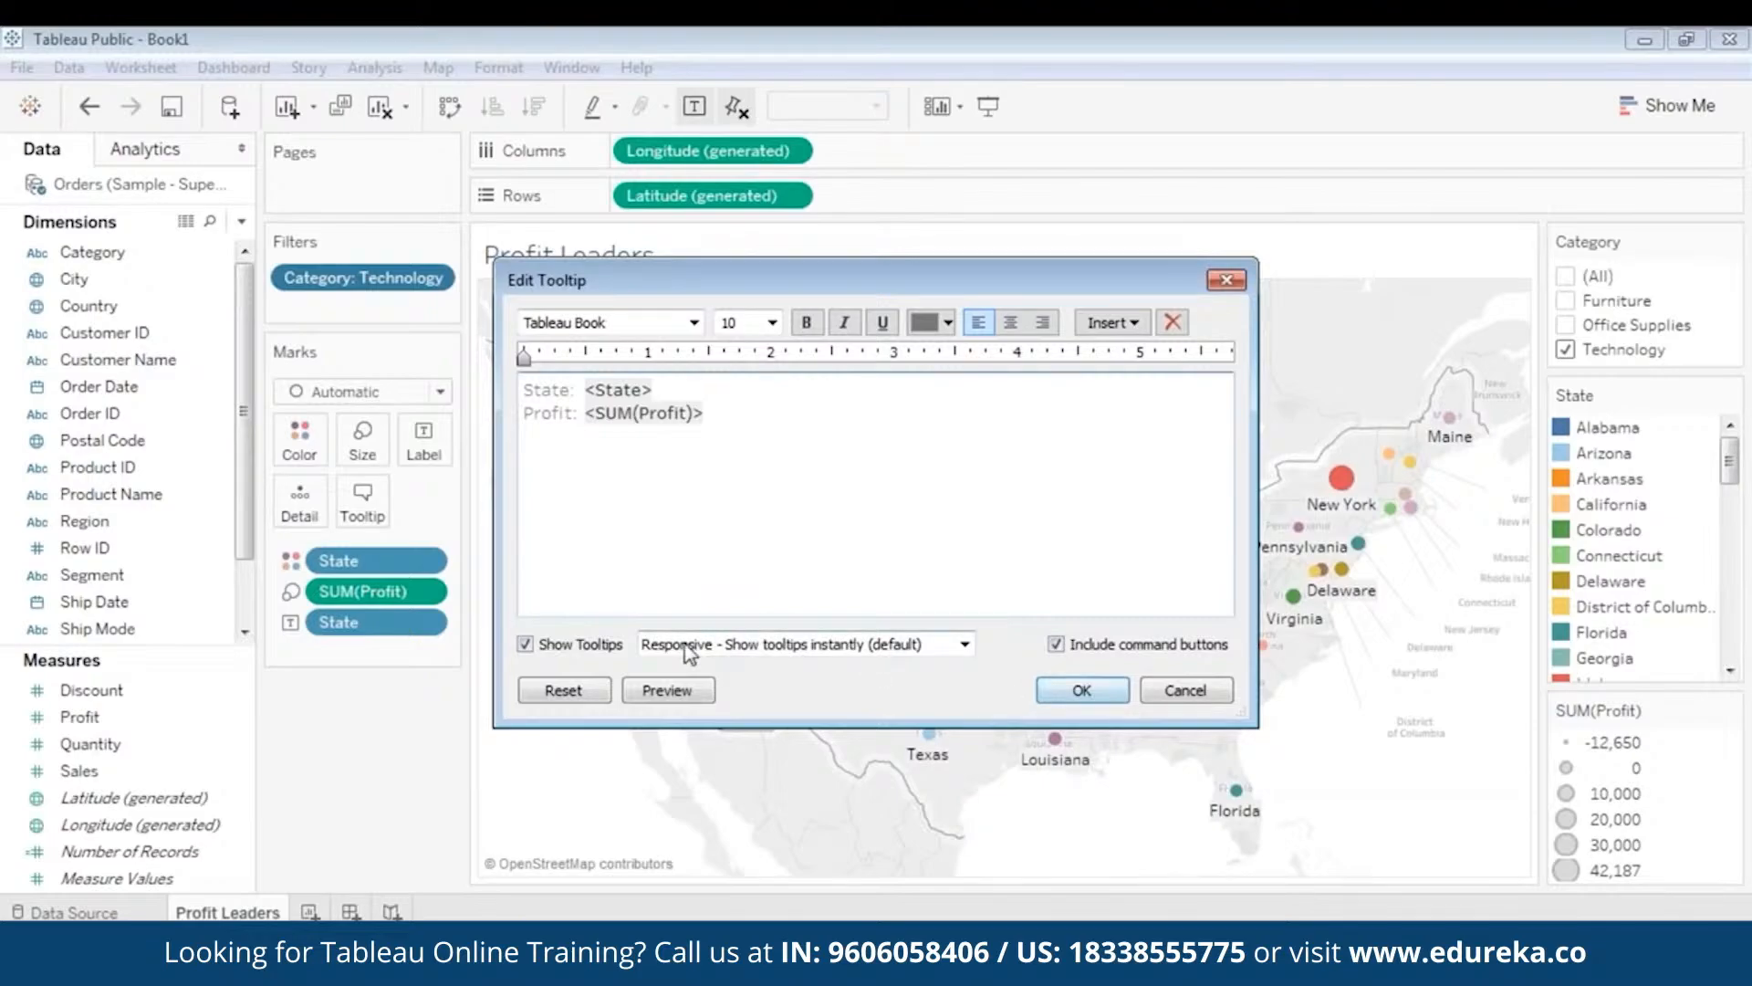
- Set the map tooltips to show On Hover and close the editor
left_click(819, 646)
left_click(781, 686)
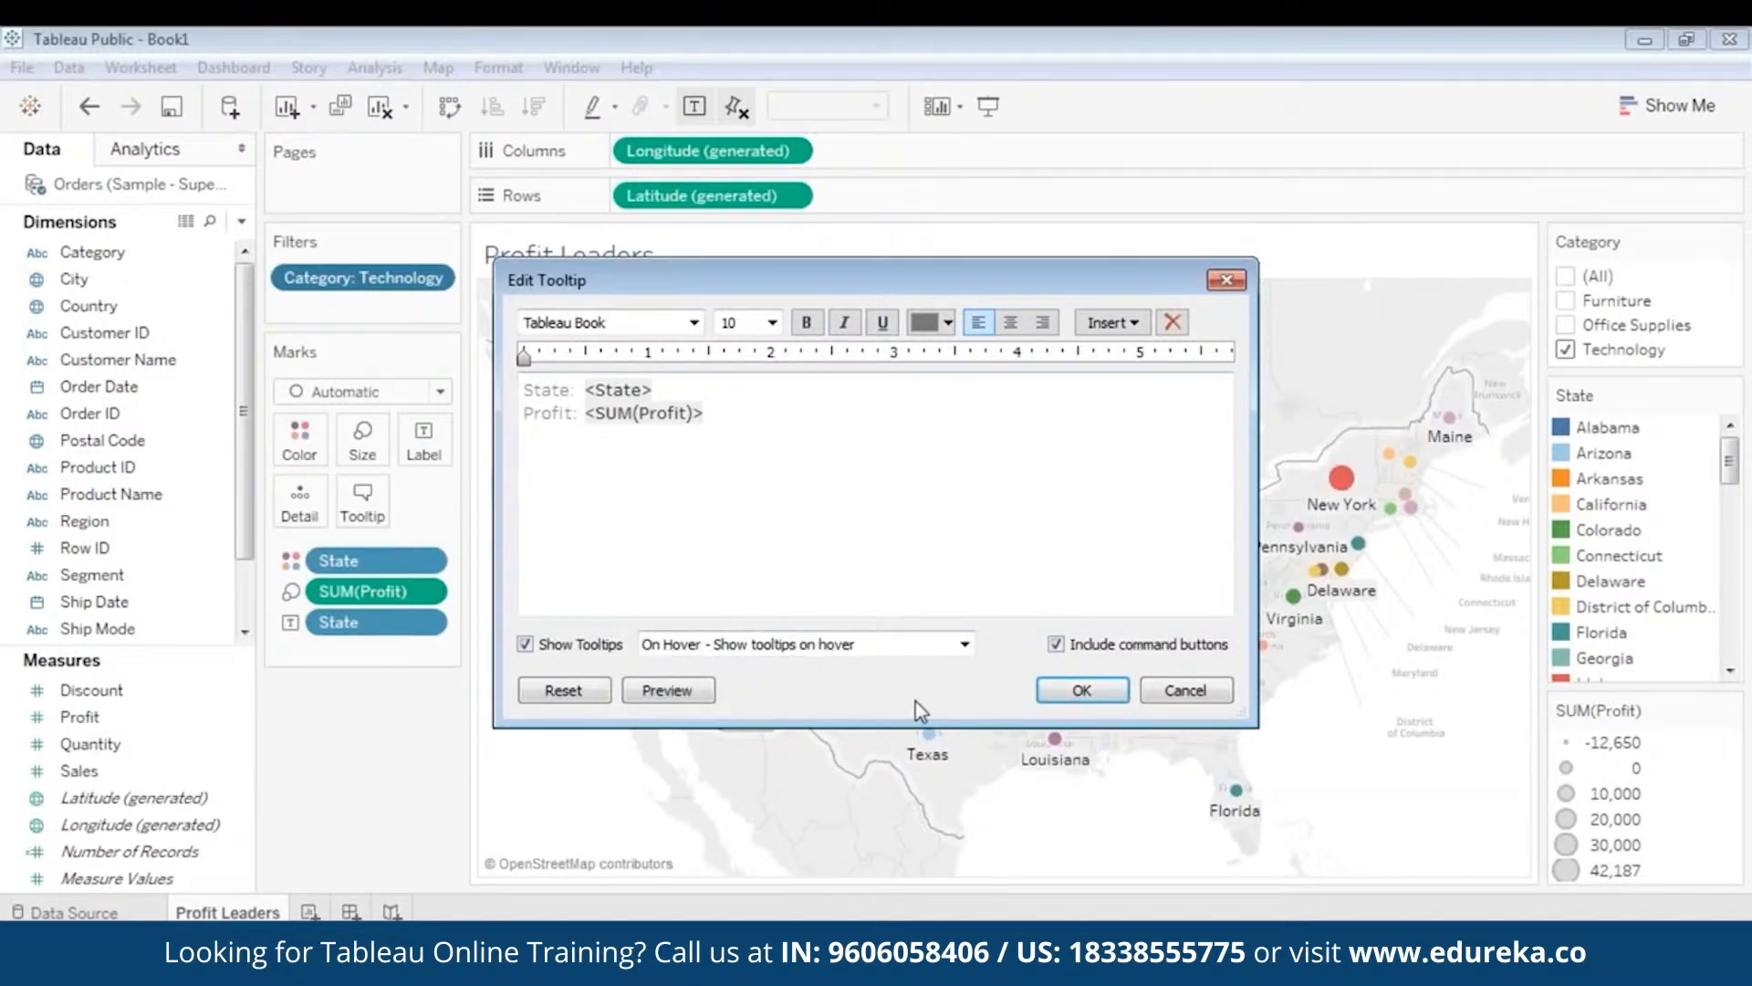
left_click(1082, 690)
mouse_move(960, 656)
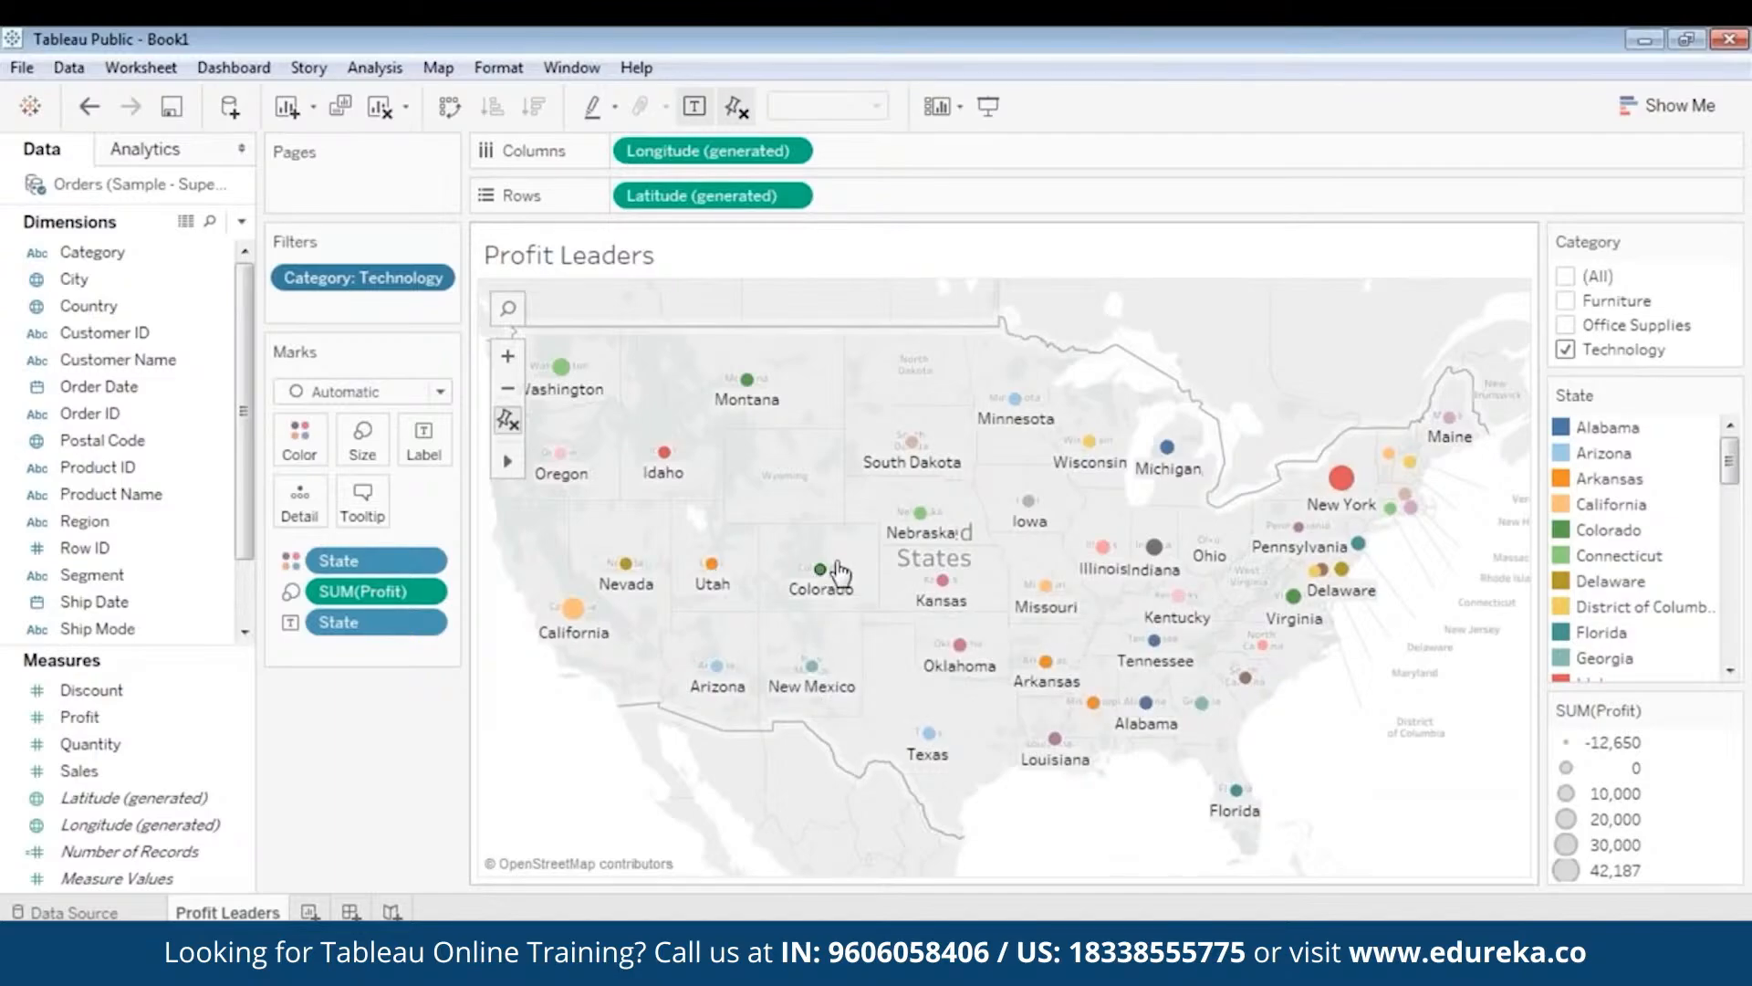
mouse_move(912, 530)
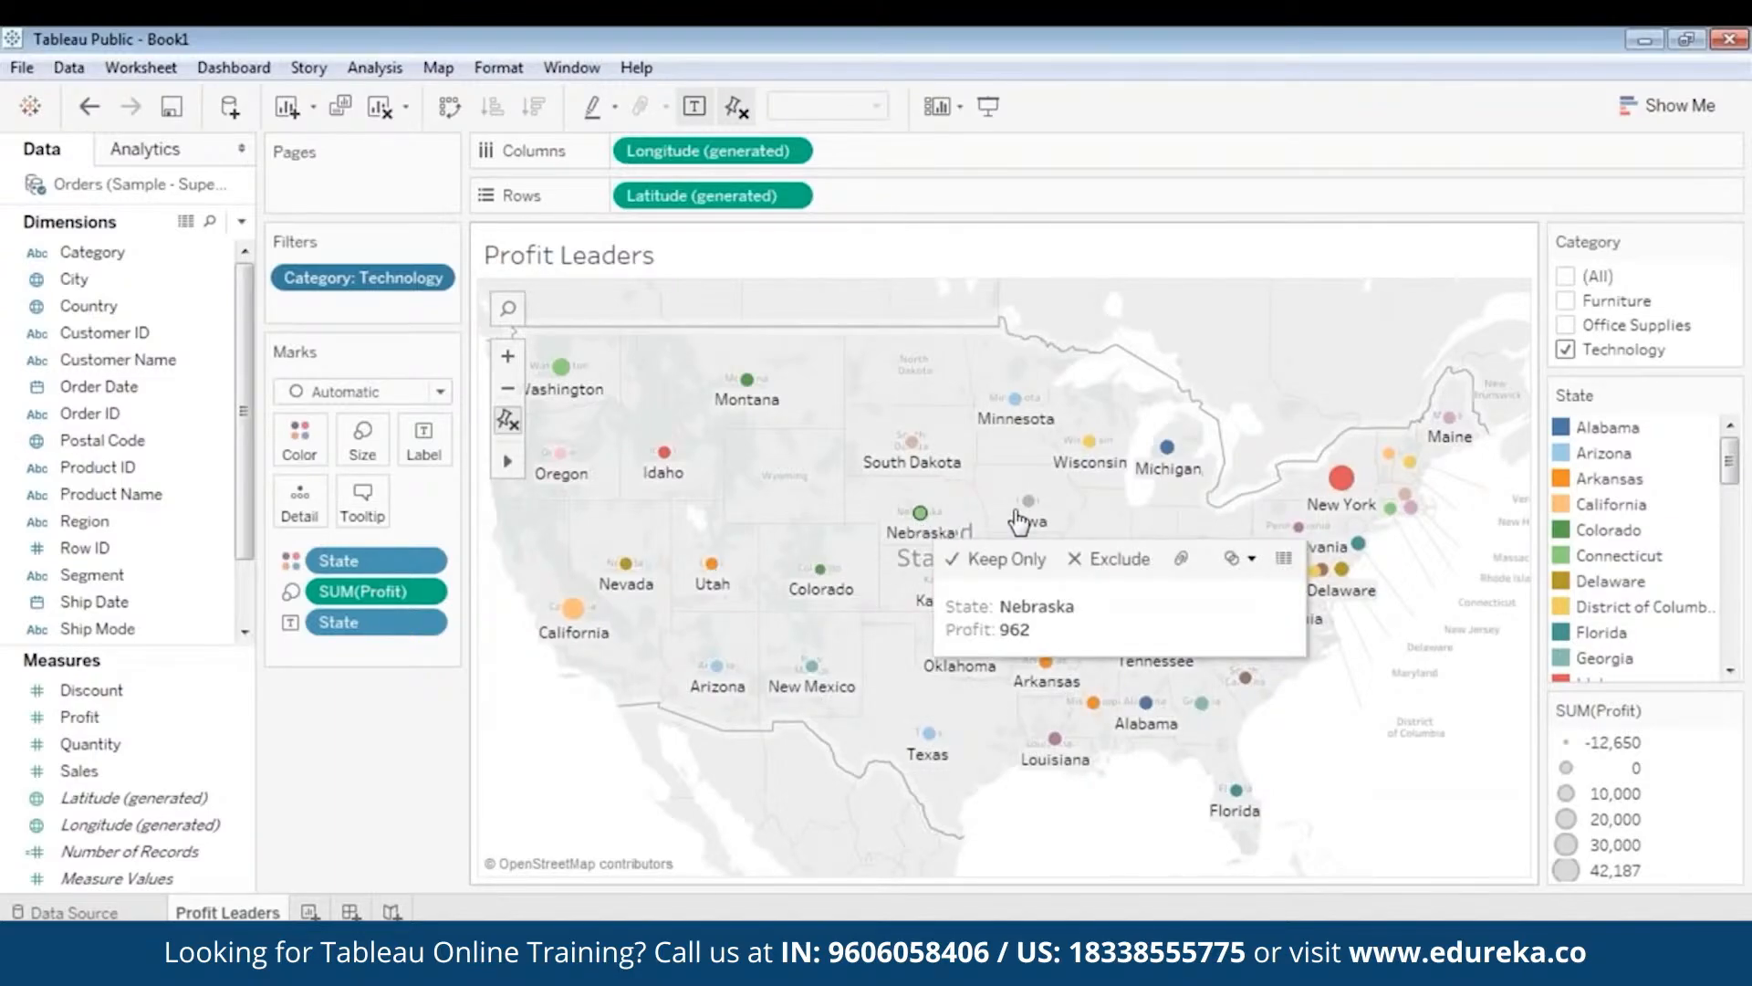
mouse_move(1033, 516)
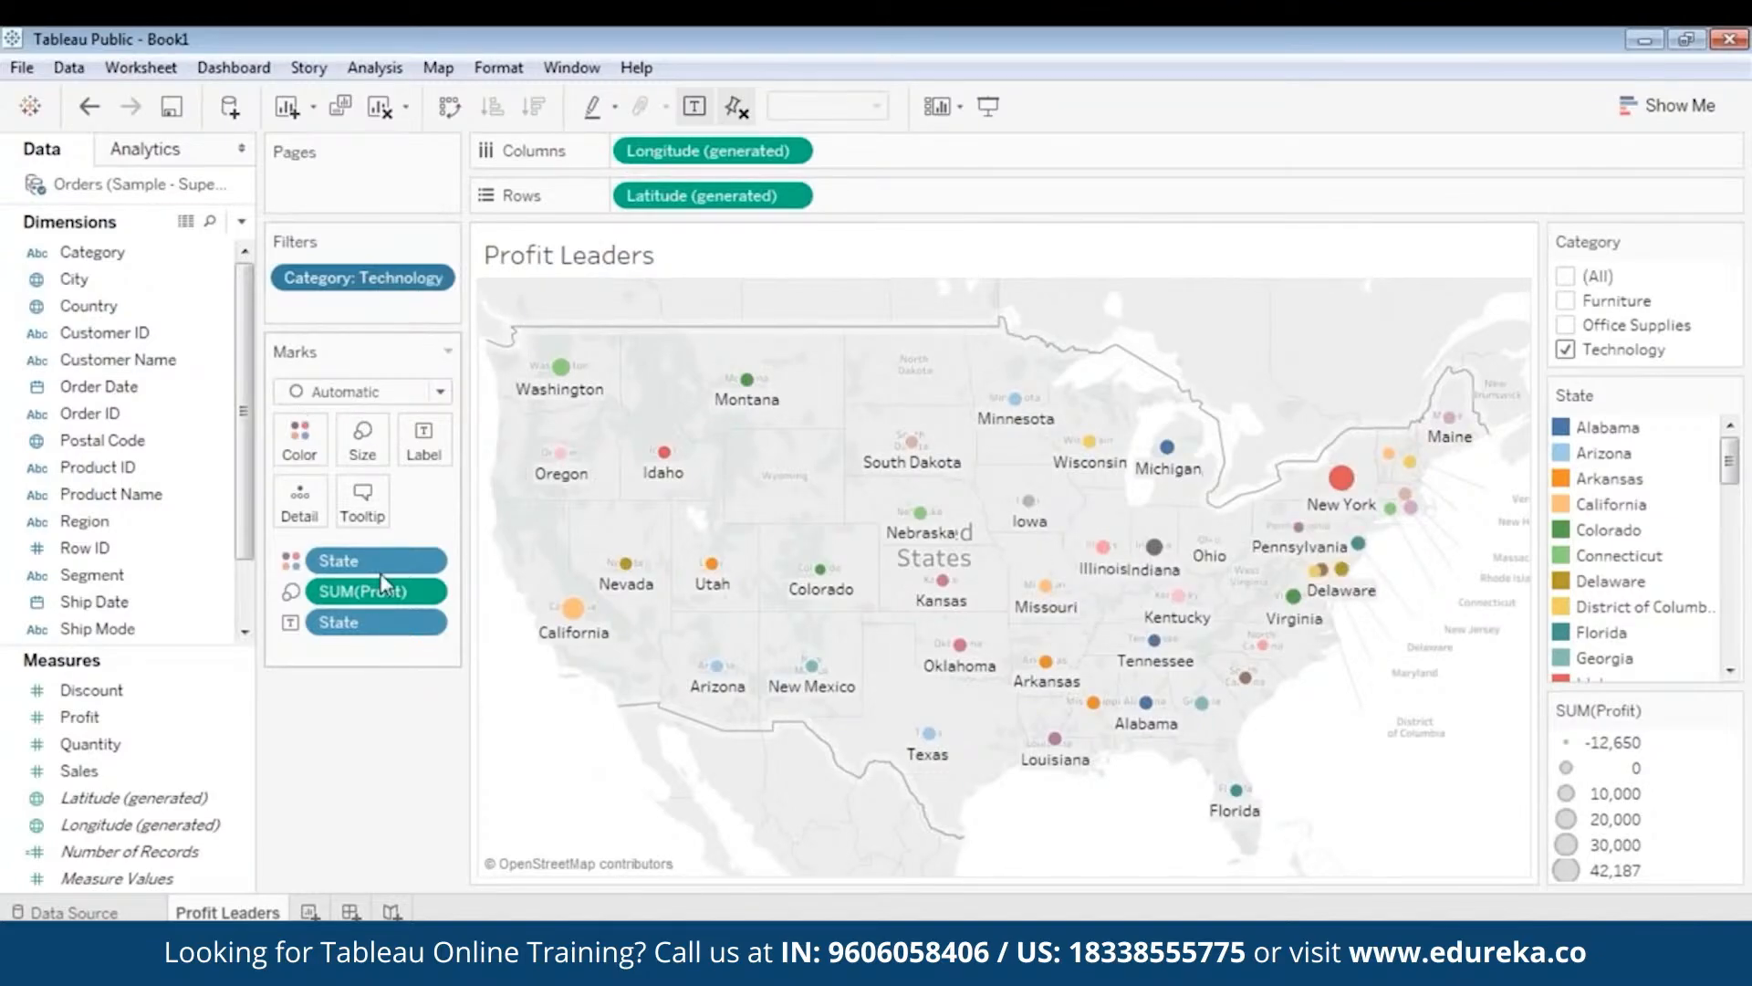
- Switch the tooltips back to Responsive so they show instantly, and confirm
left_click(364, 508)
left_click(776, 649)
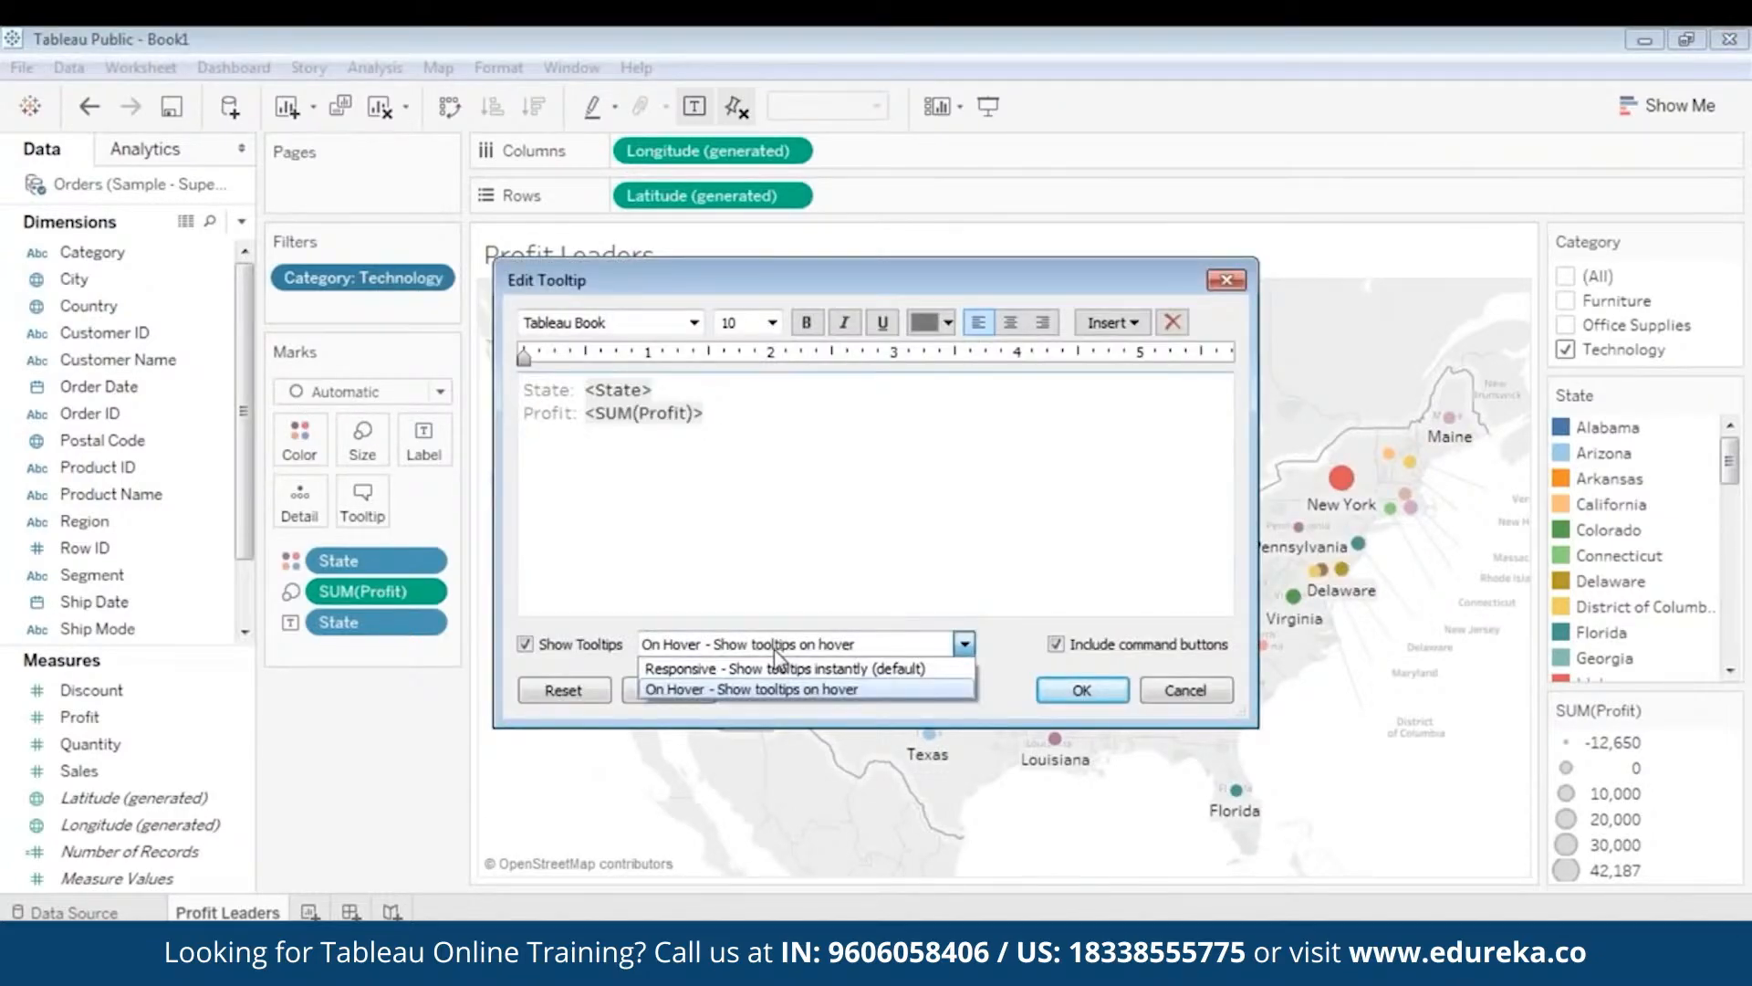
left_click(776, 668)
left_click(1082, 690)
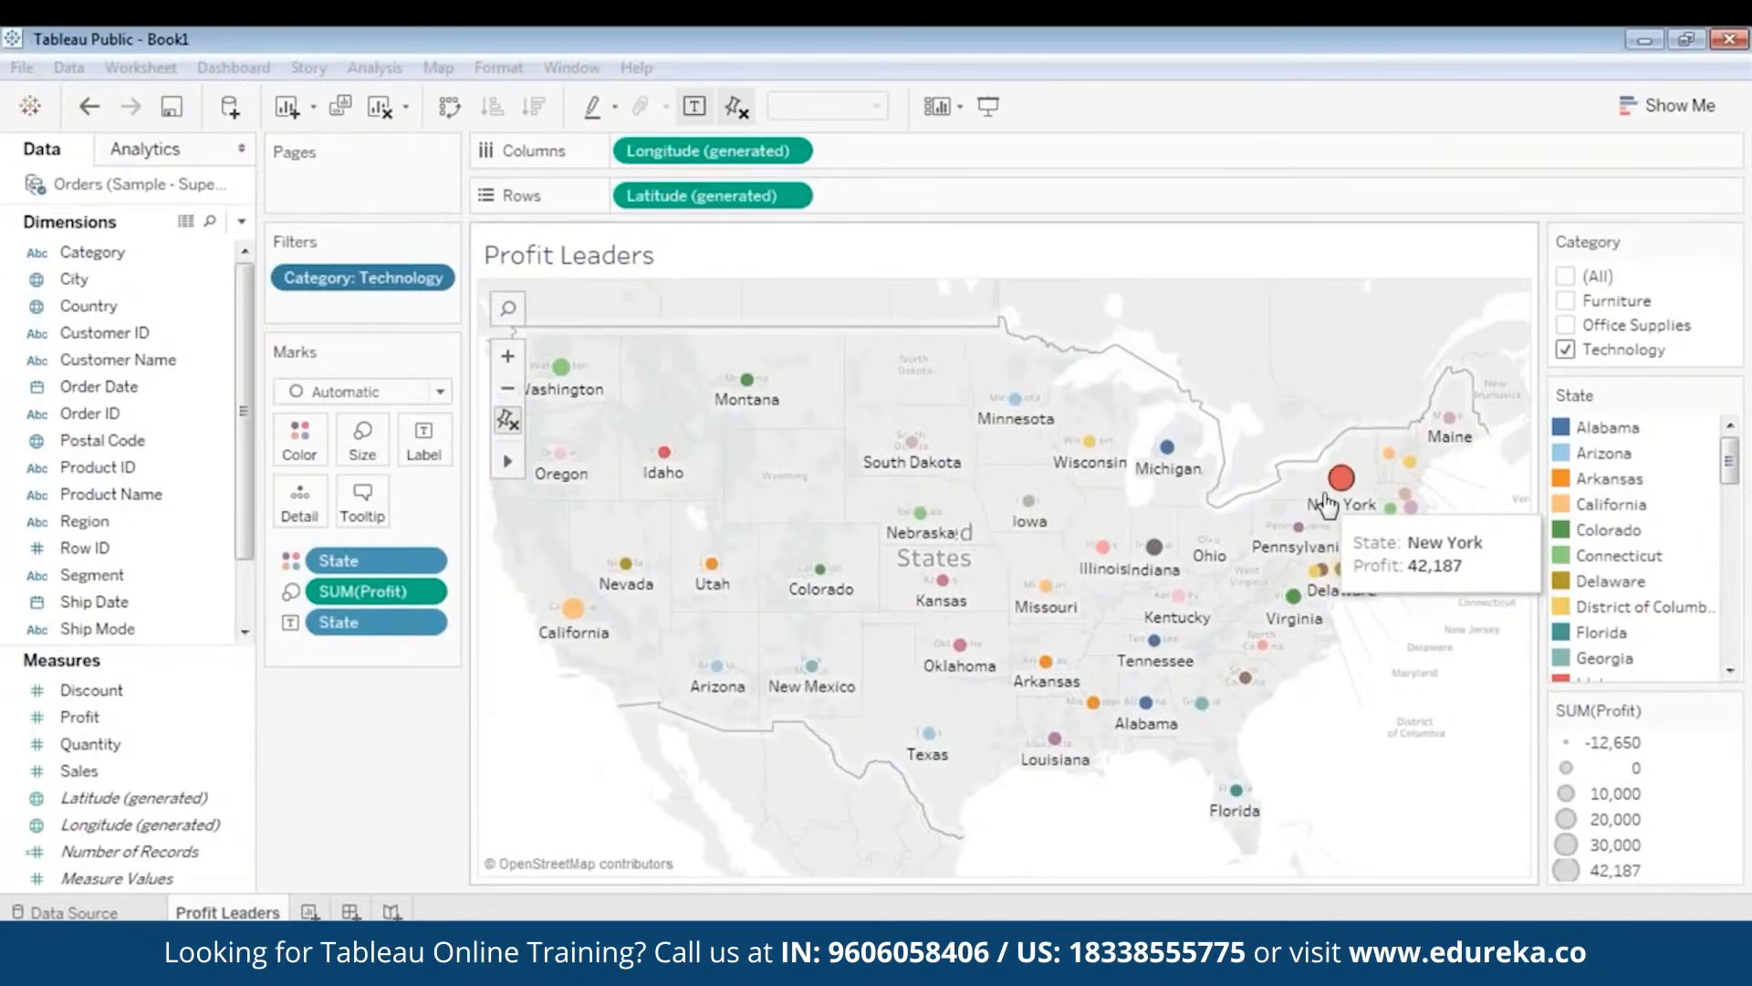
mouse_move(1158, 548)
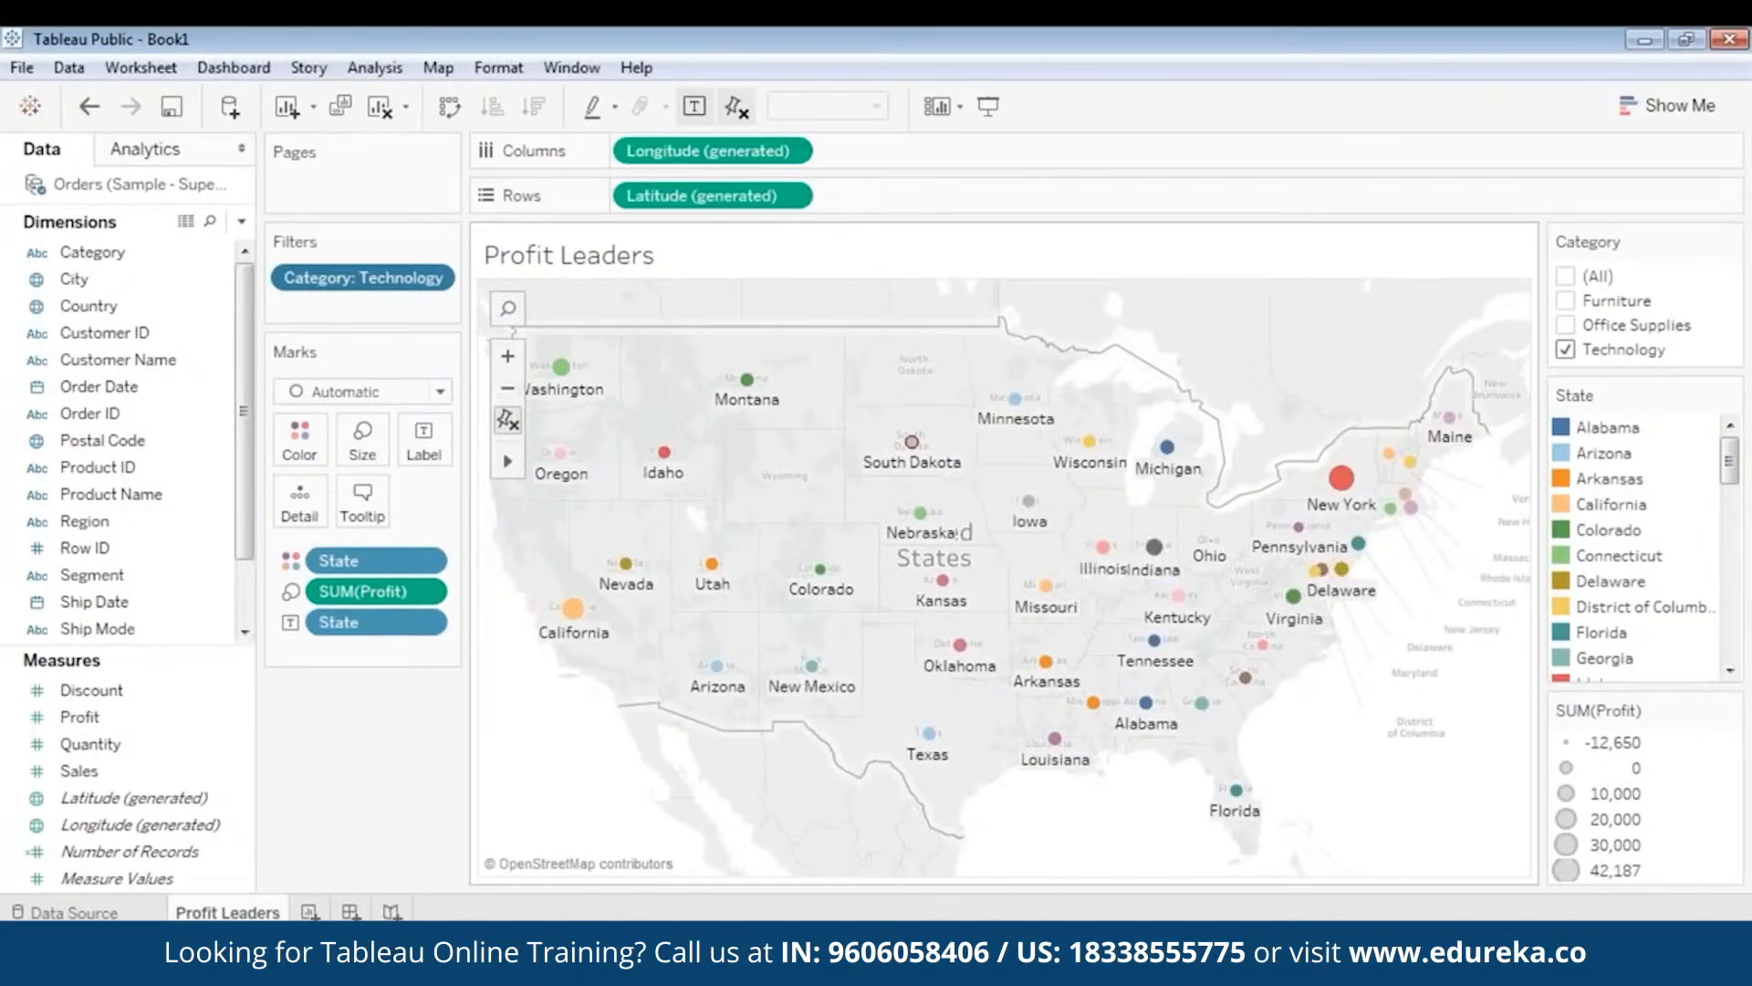
- Create a new blank worksheet, Sheet 2, beside the Profit Leaders tab
mouse_move(929, 456)
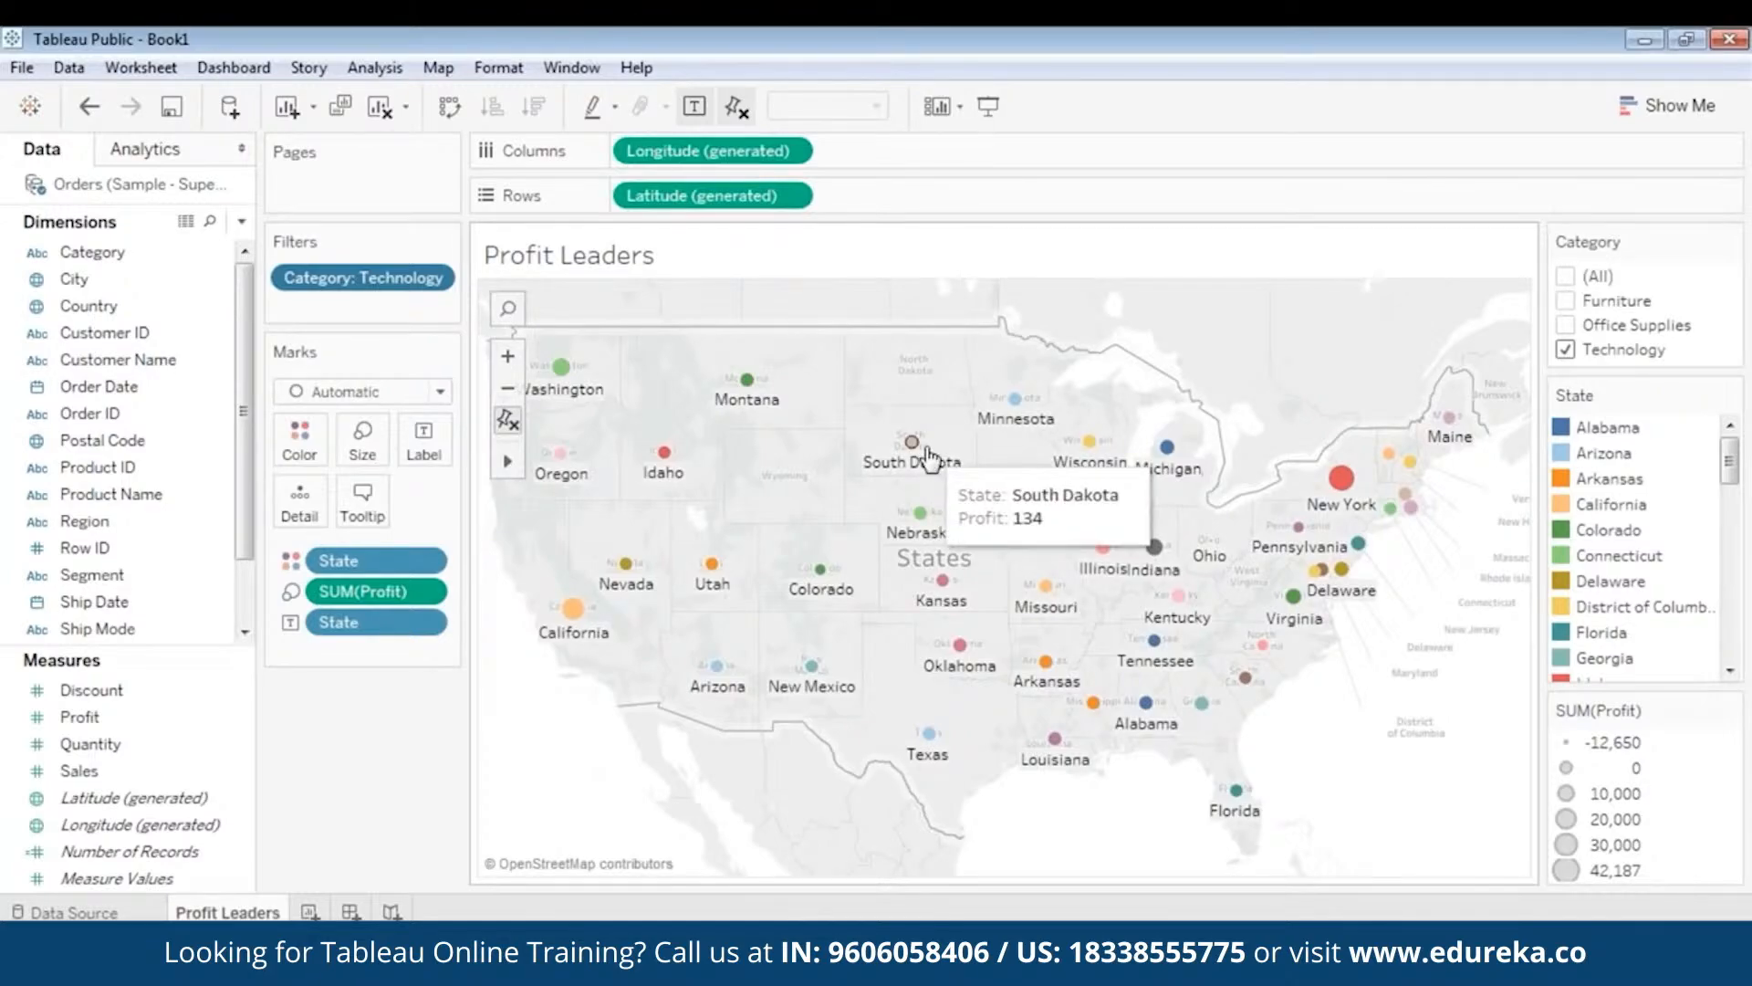
mouse_move(763, 691)
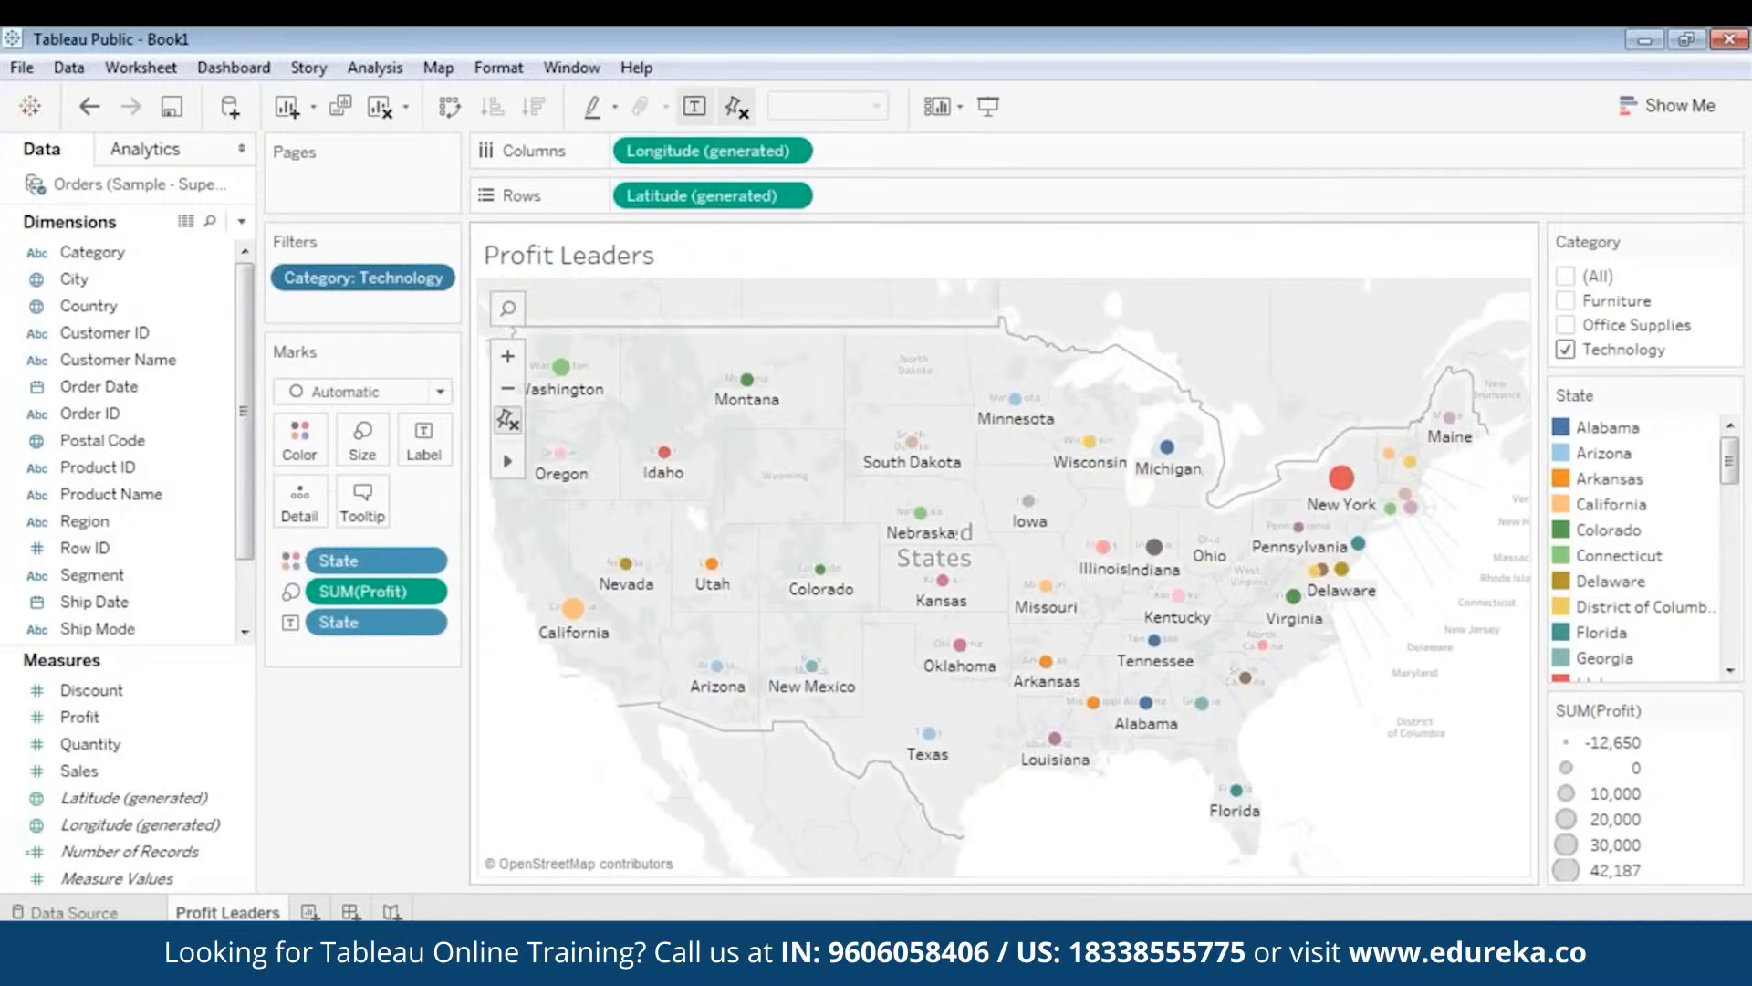
left_click(310, 913)
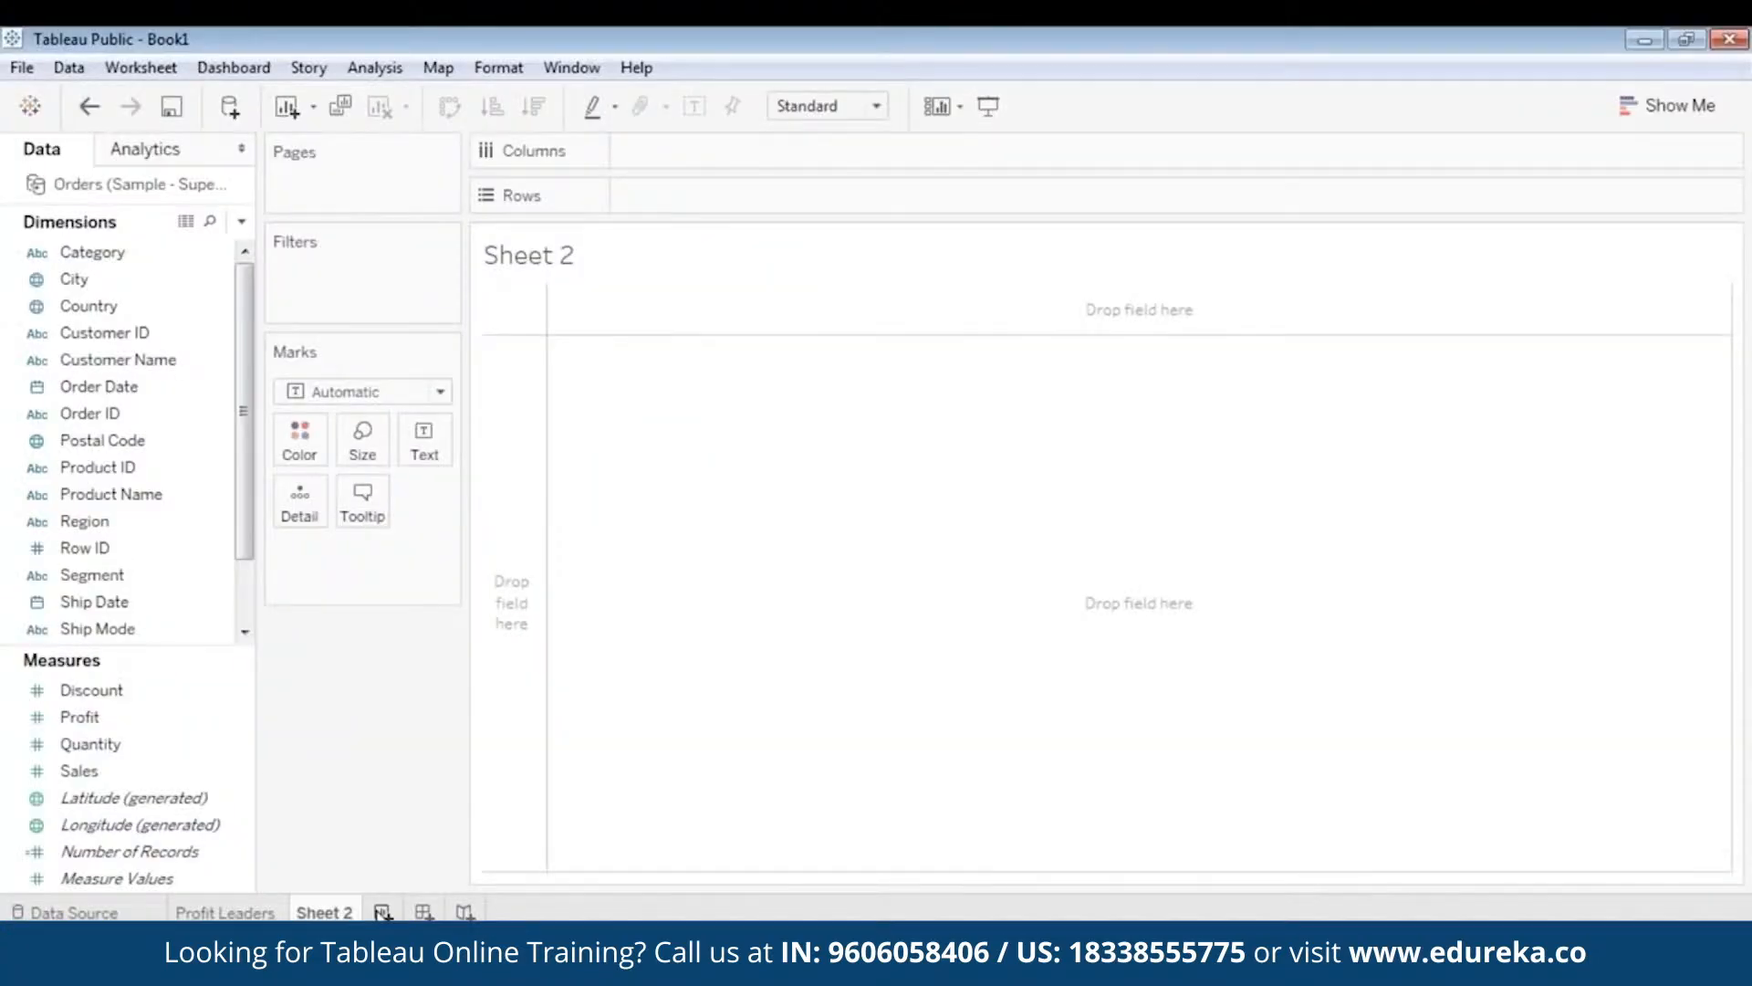
- Add Sheet 3 and rename Sheet 2 to 'Overall Performance'
left_click(387, 912)
left_click(319, 913)
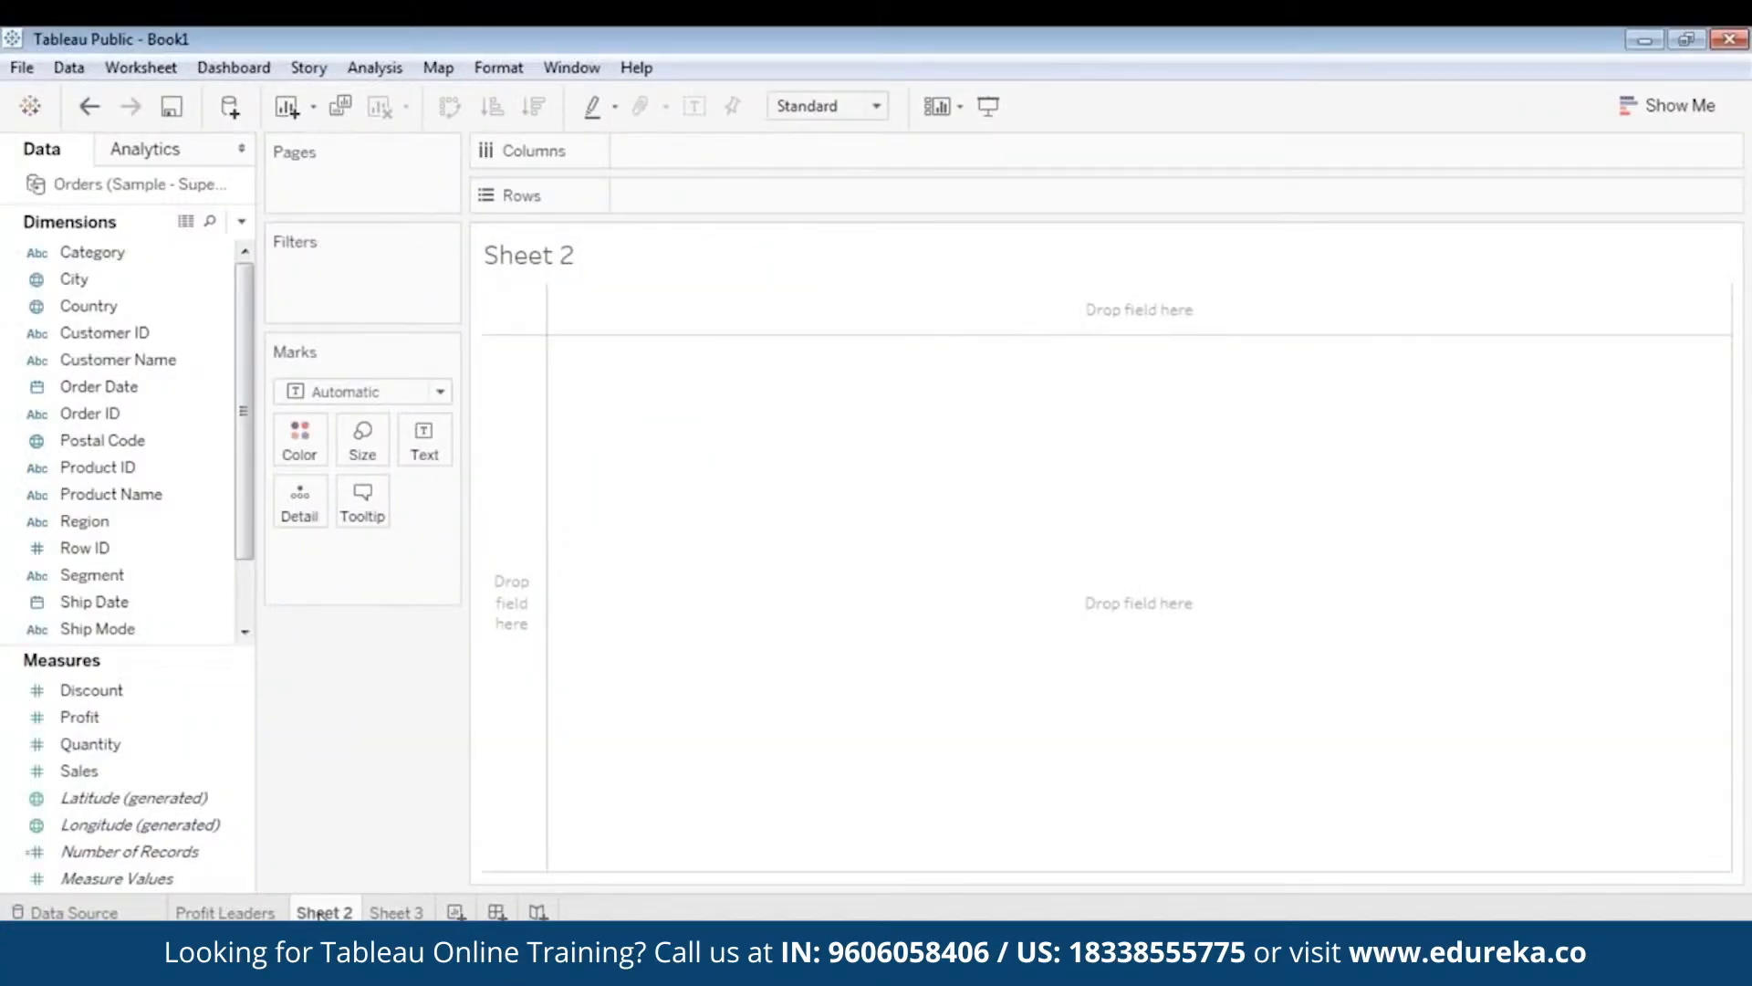
right_click(319, 913)
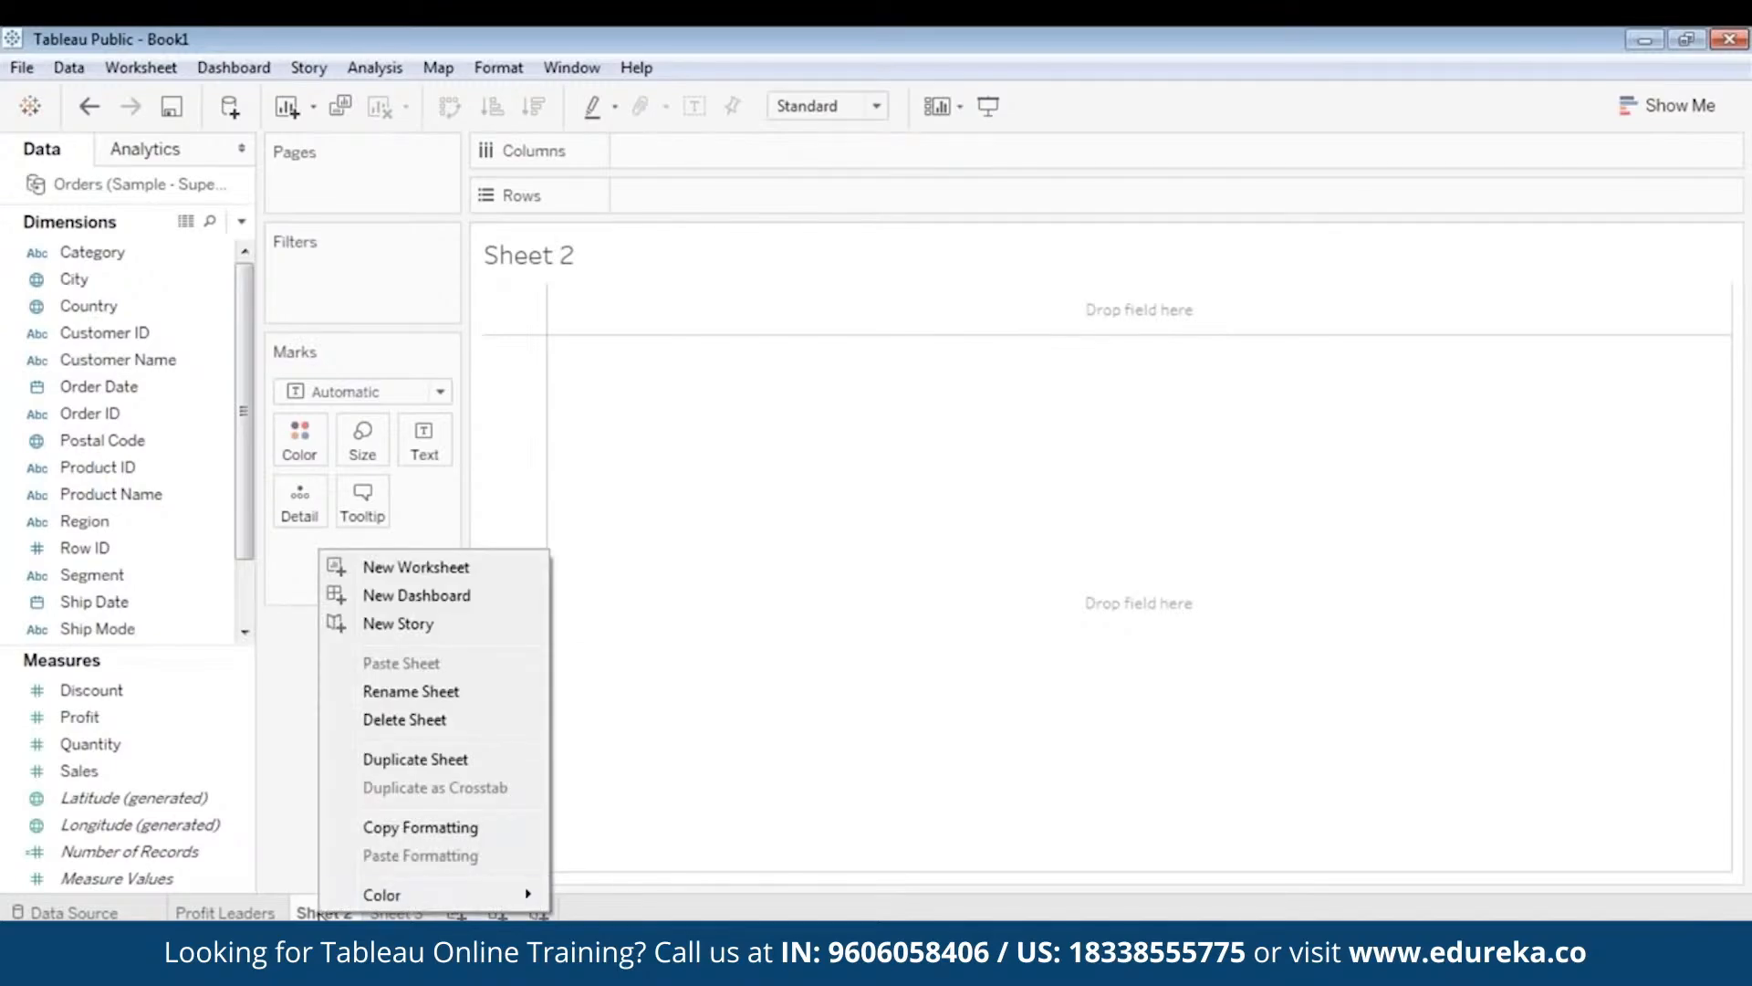
left_click(395, 690)
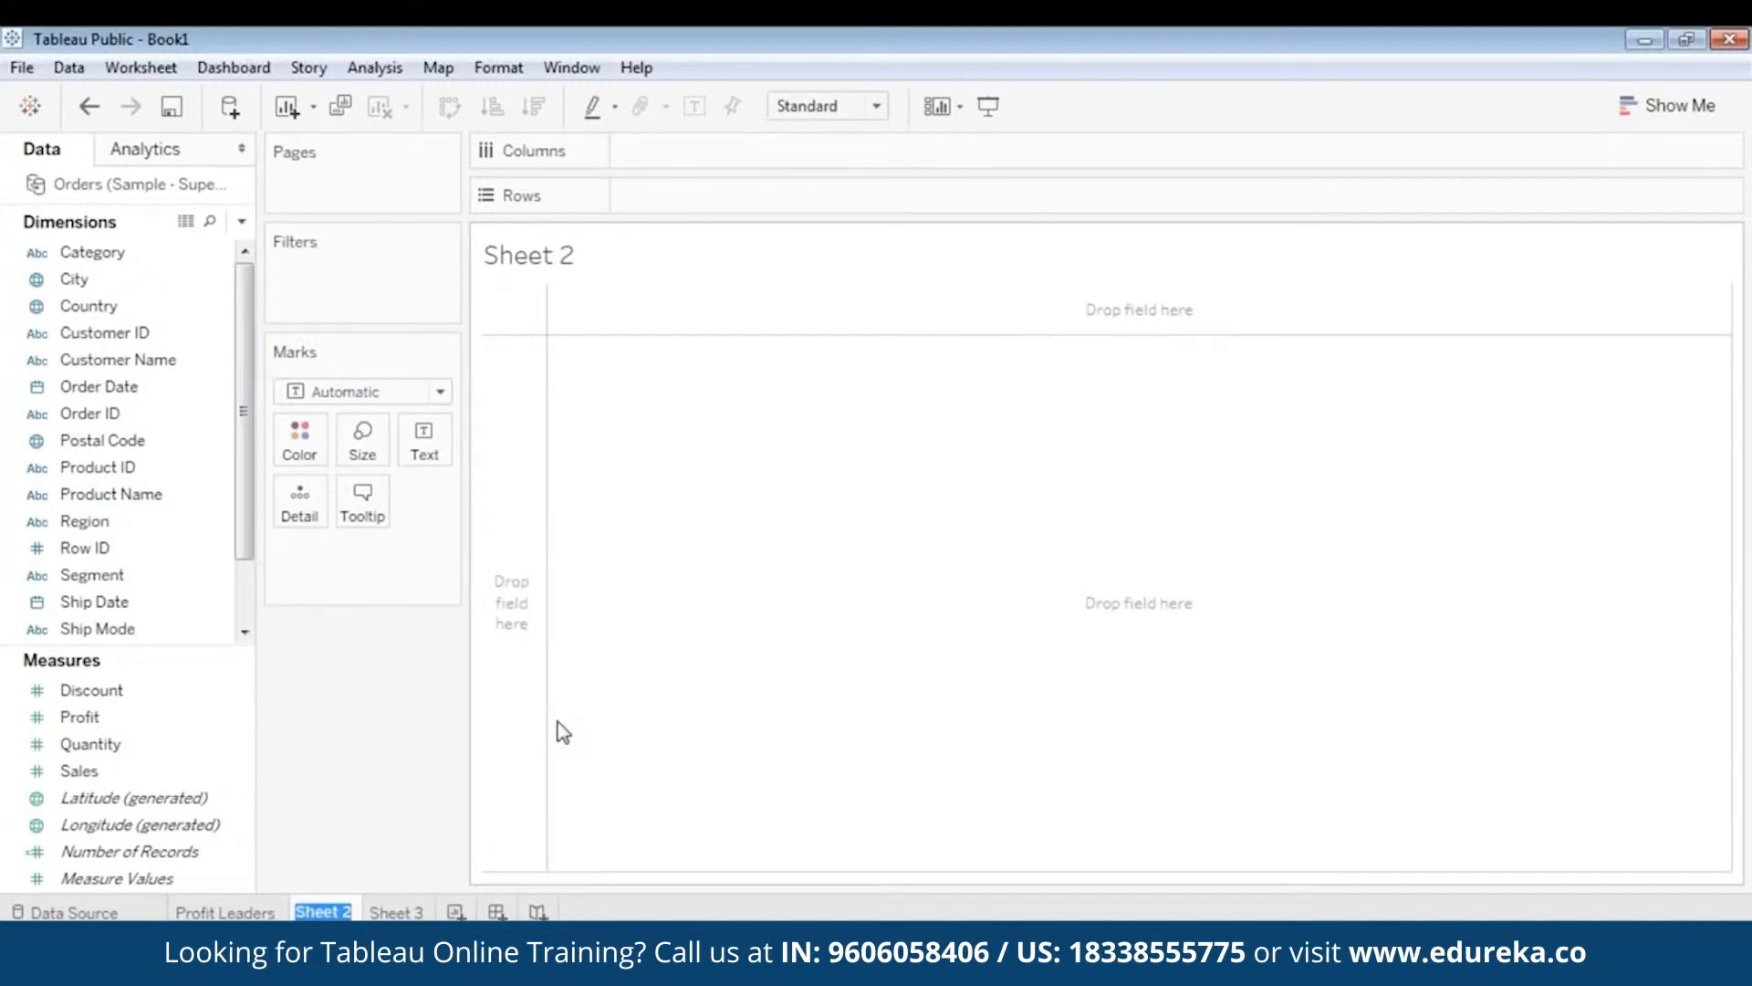
type("Overall P")
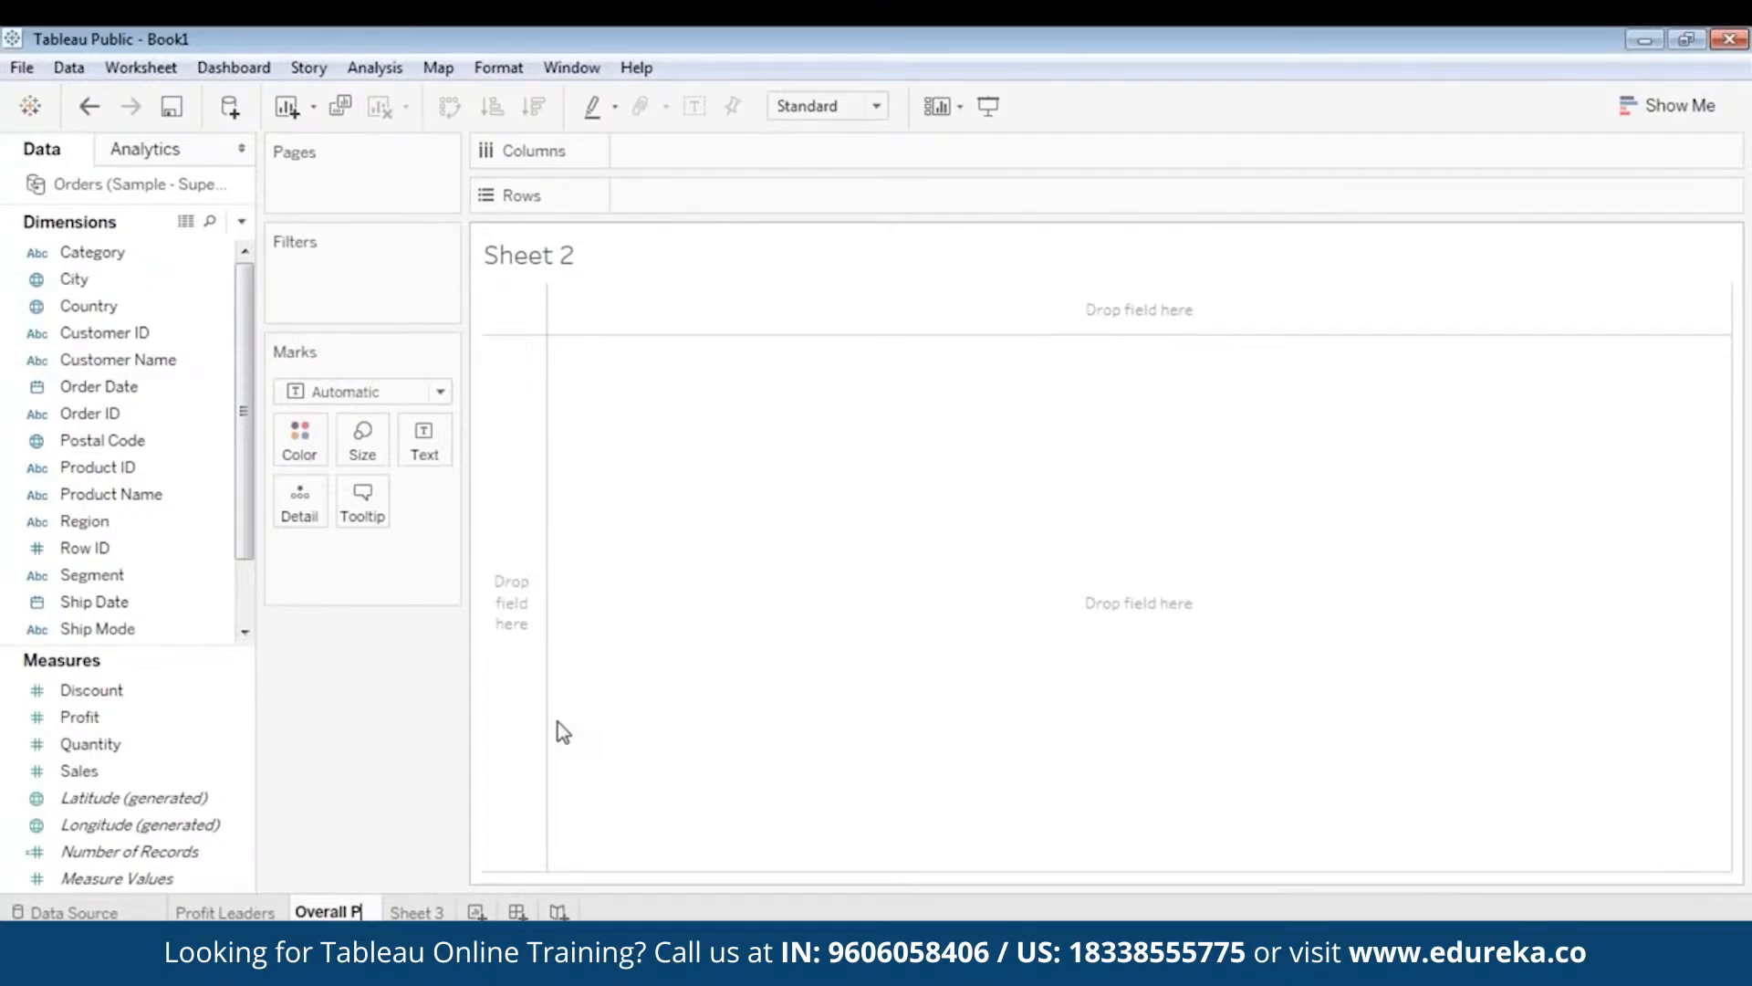
type("erformance")
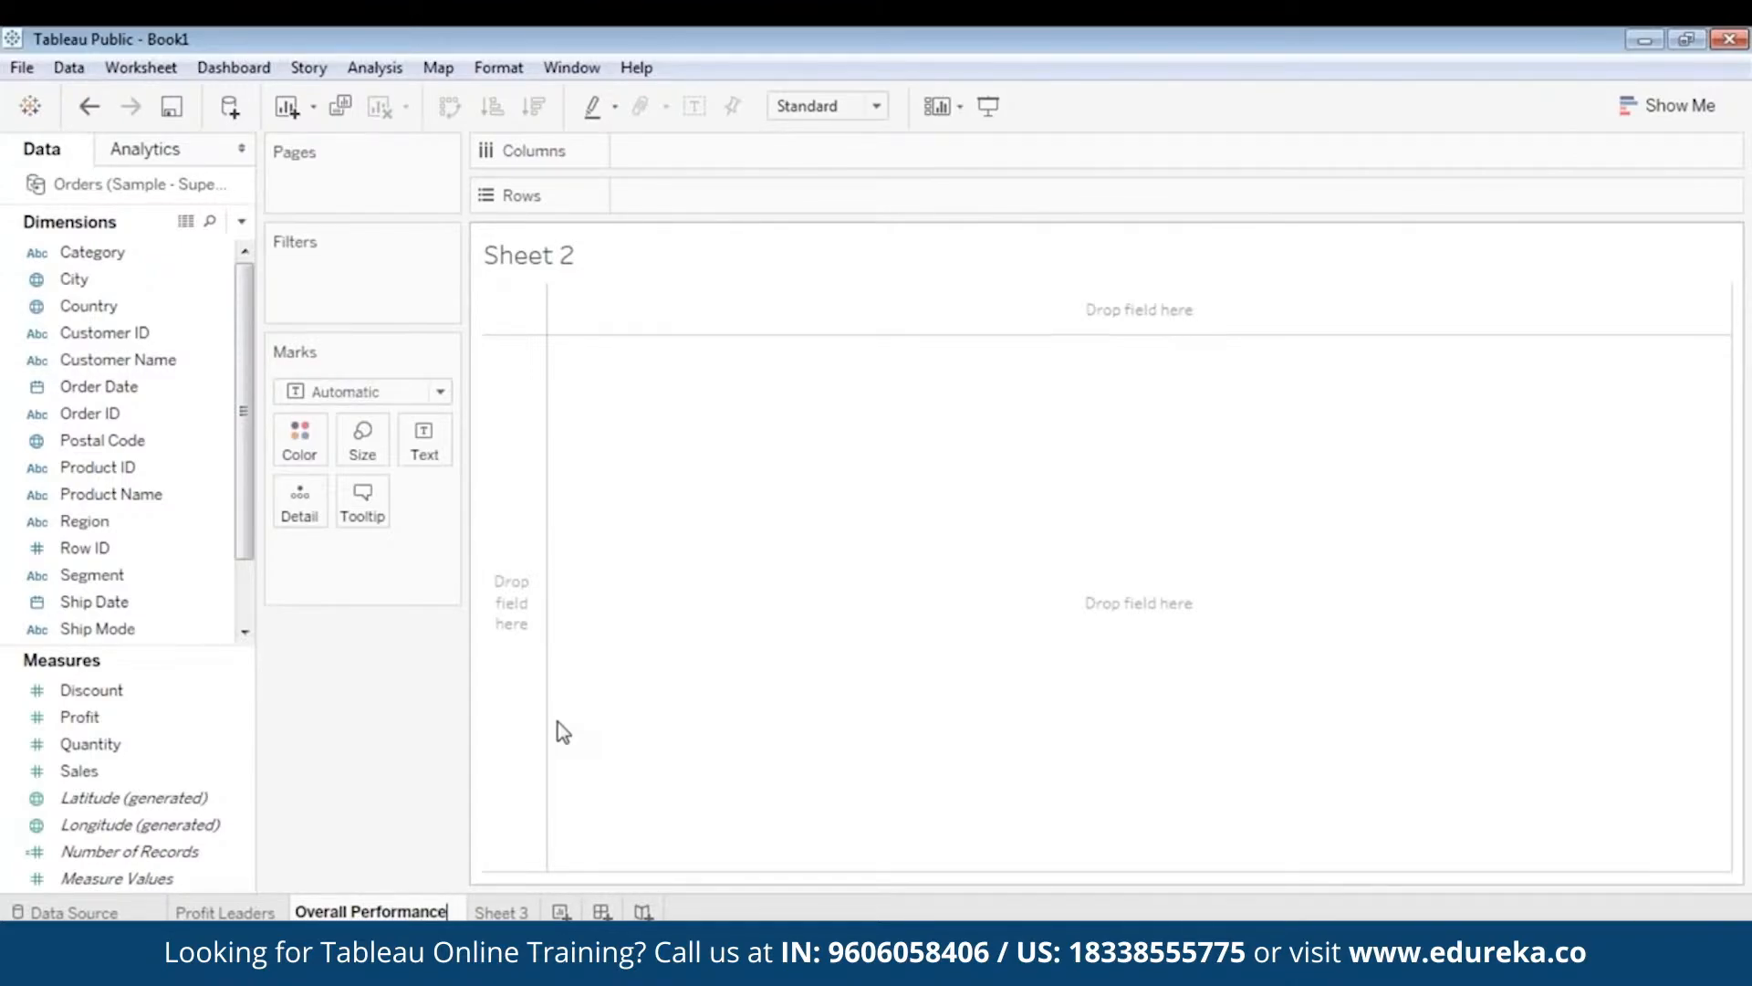
key("Return")
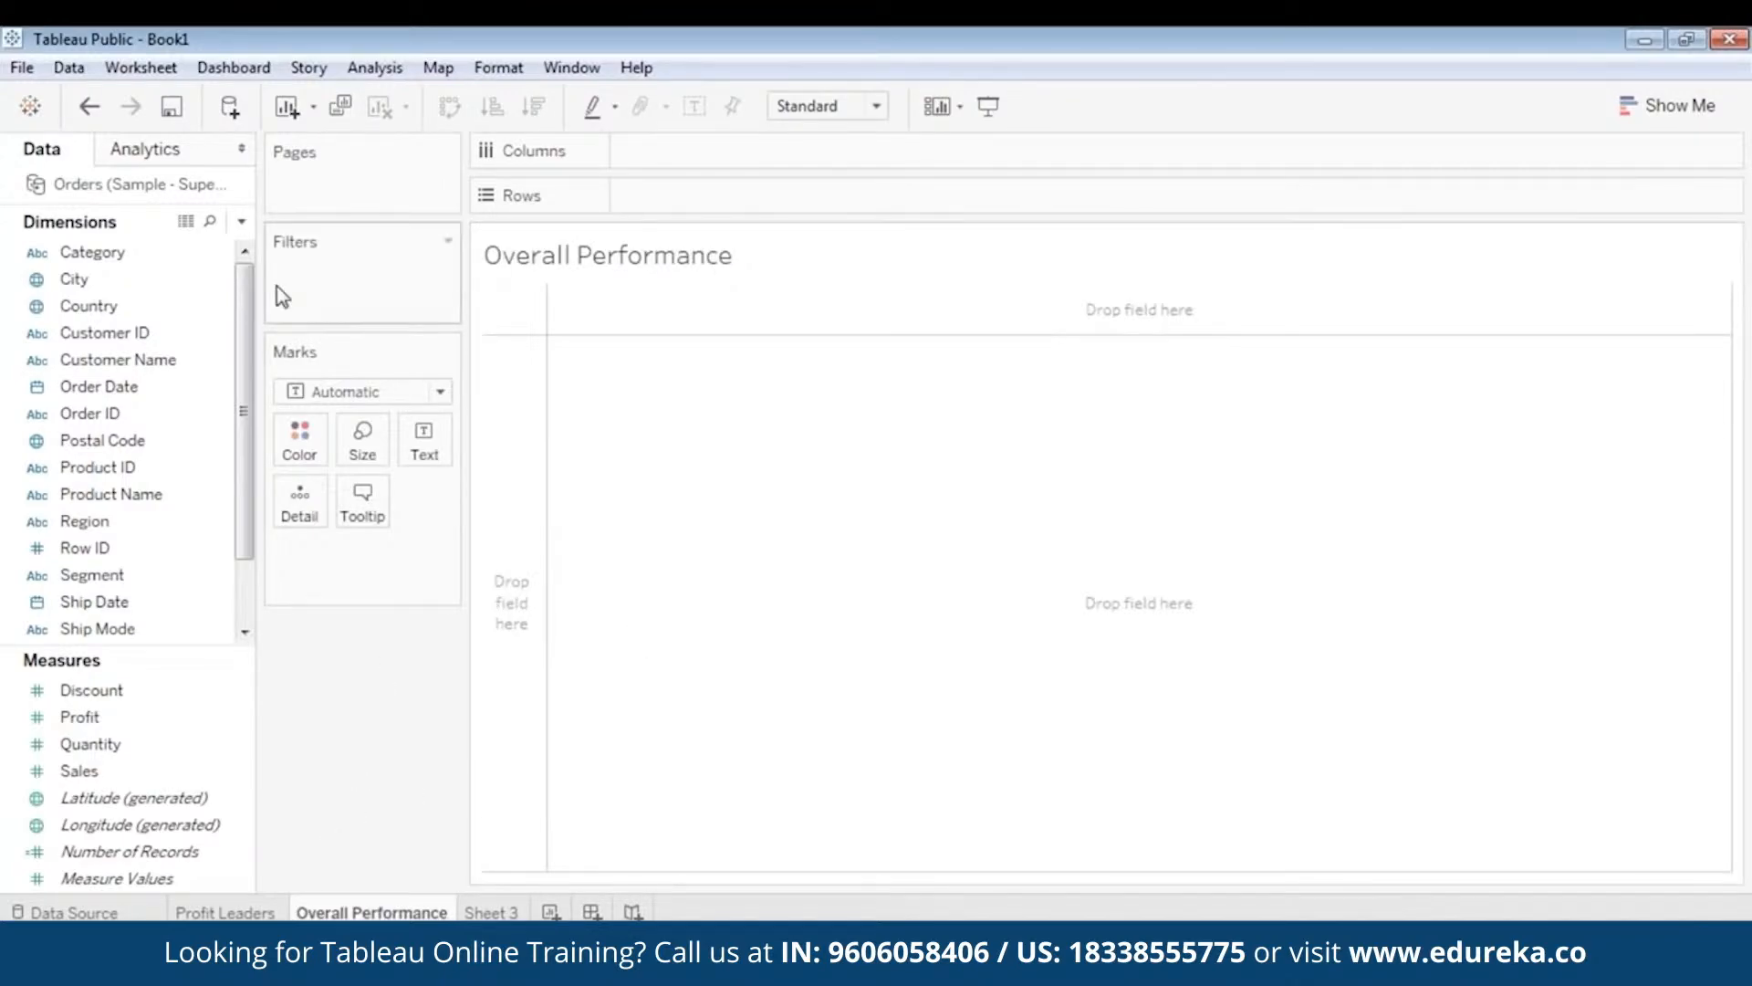
left_click(96, 386)
- Glance at the Profit Leaders map, then switch to the blank Overall Performance sheet
left_click(228, 912)
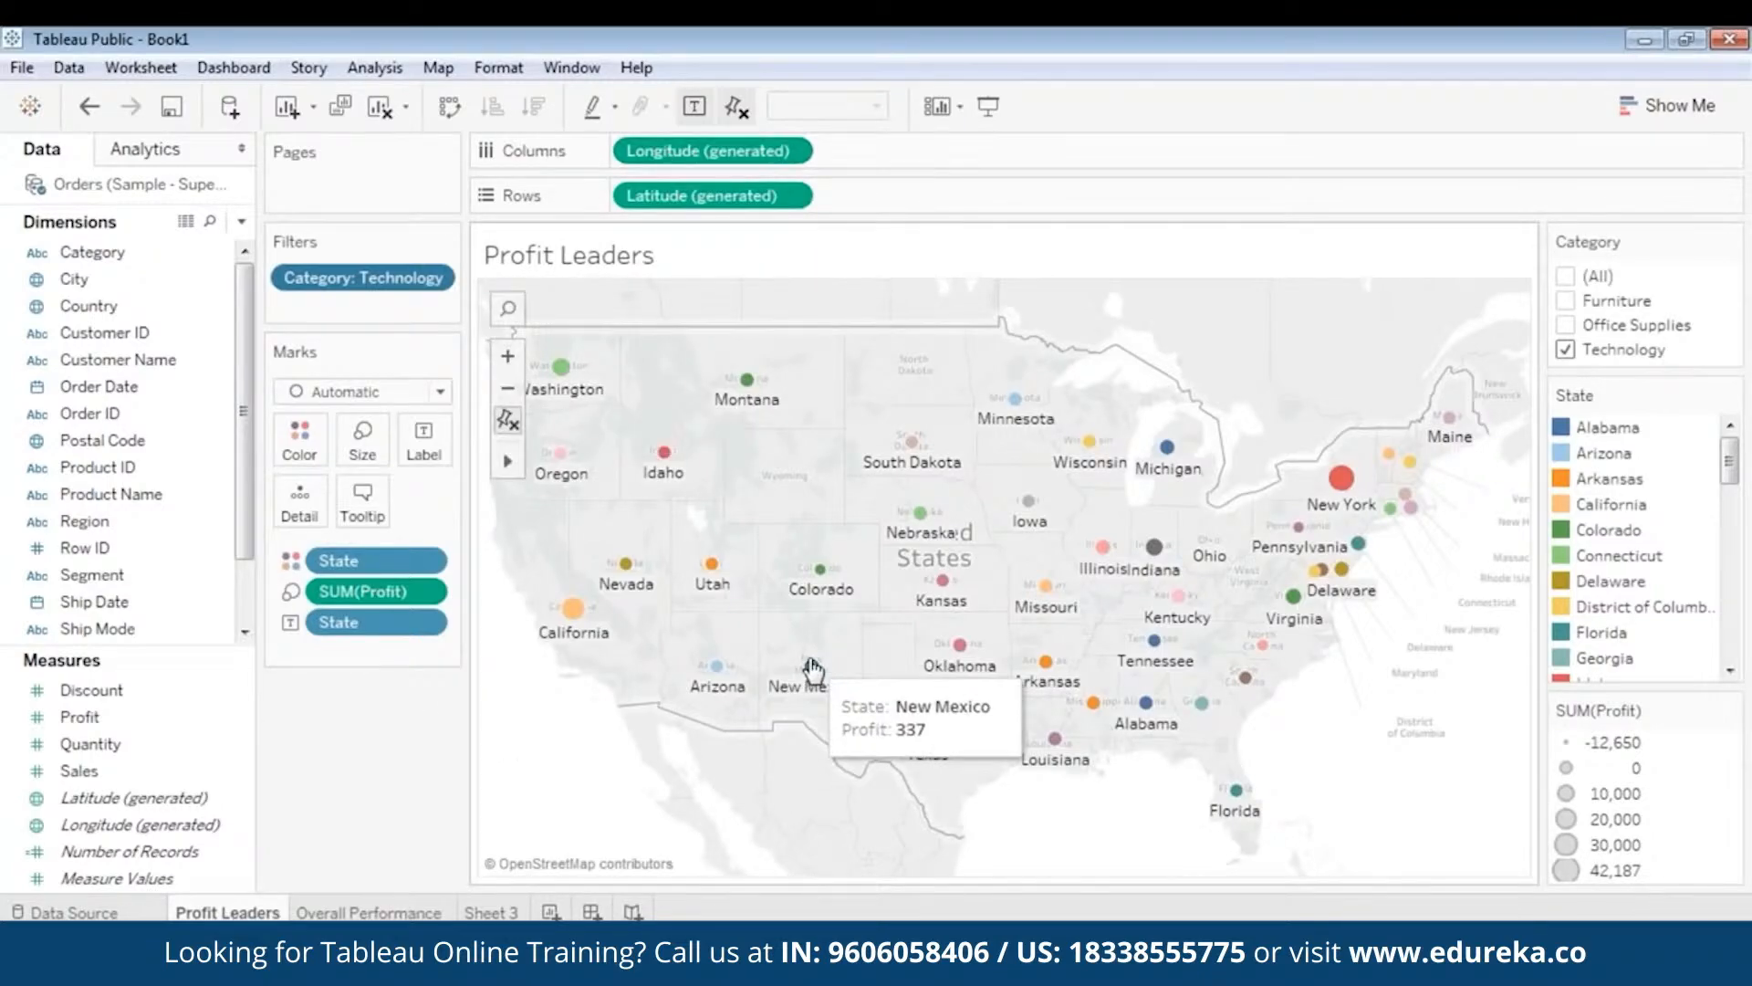
mouse_move(582, 644)
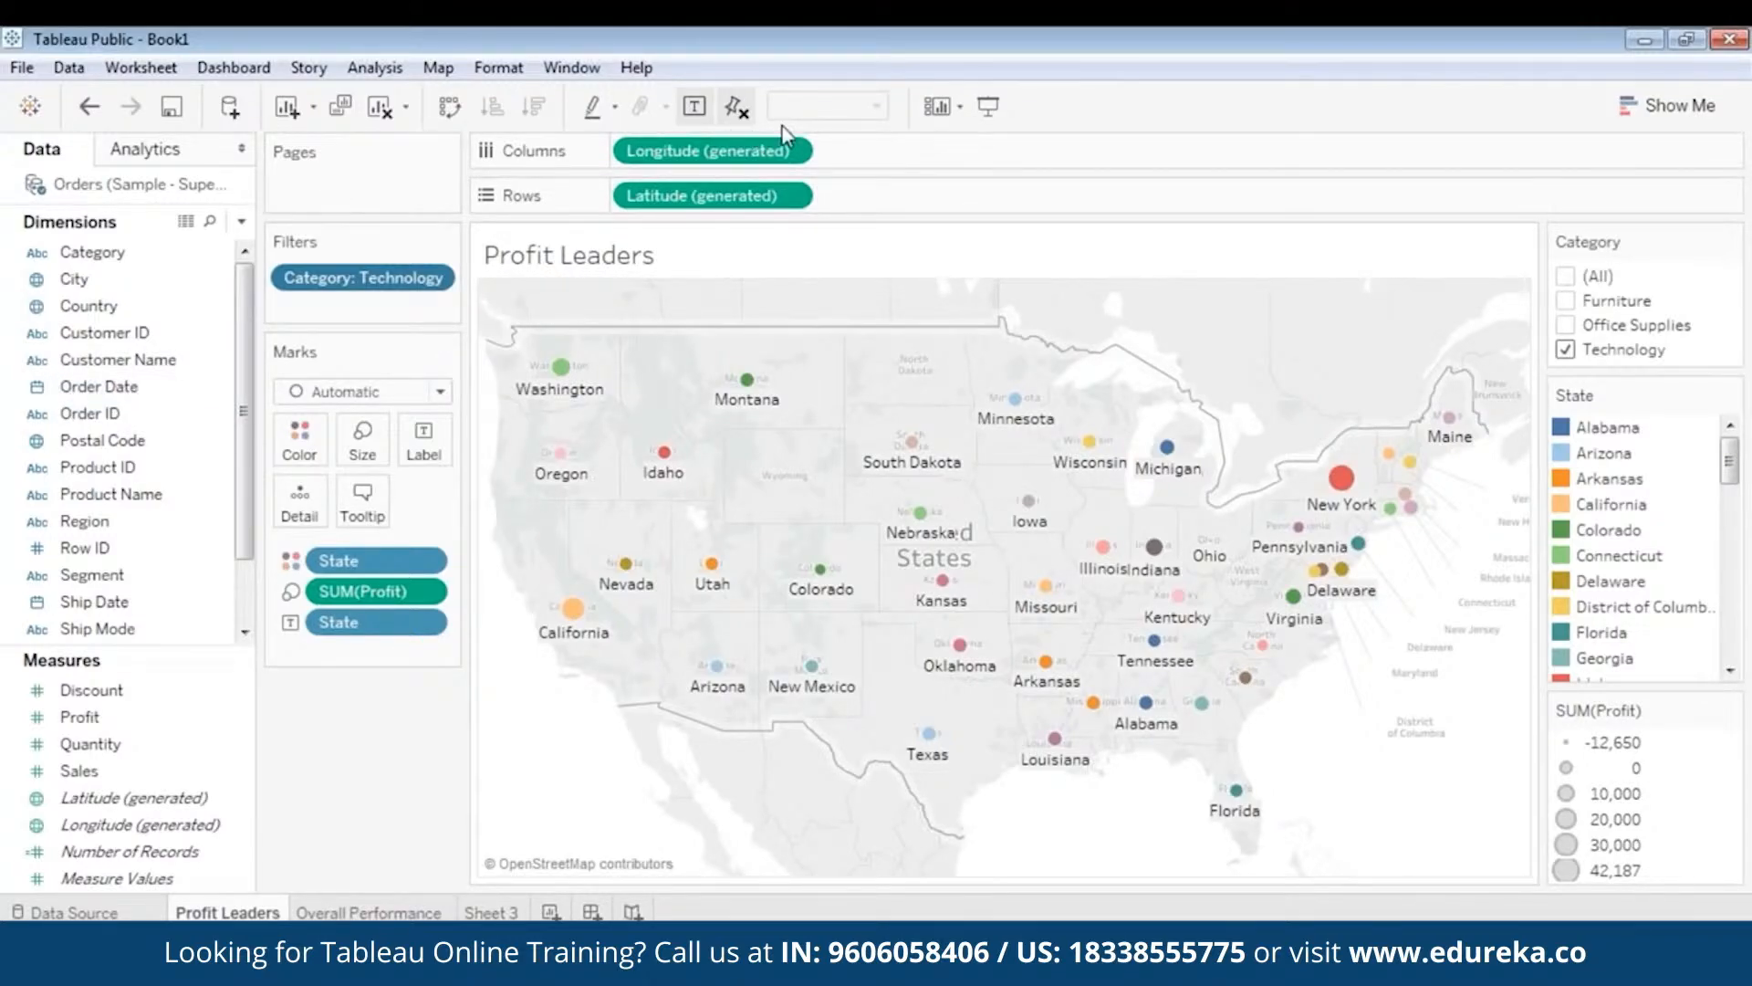
left_click(351, 914)
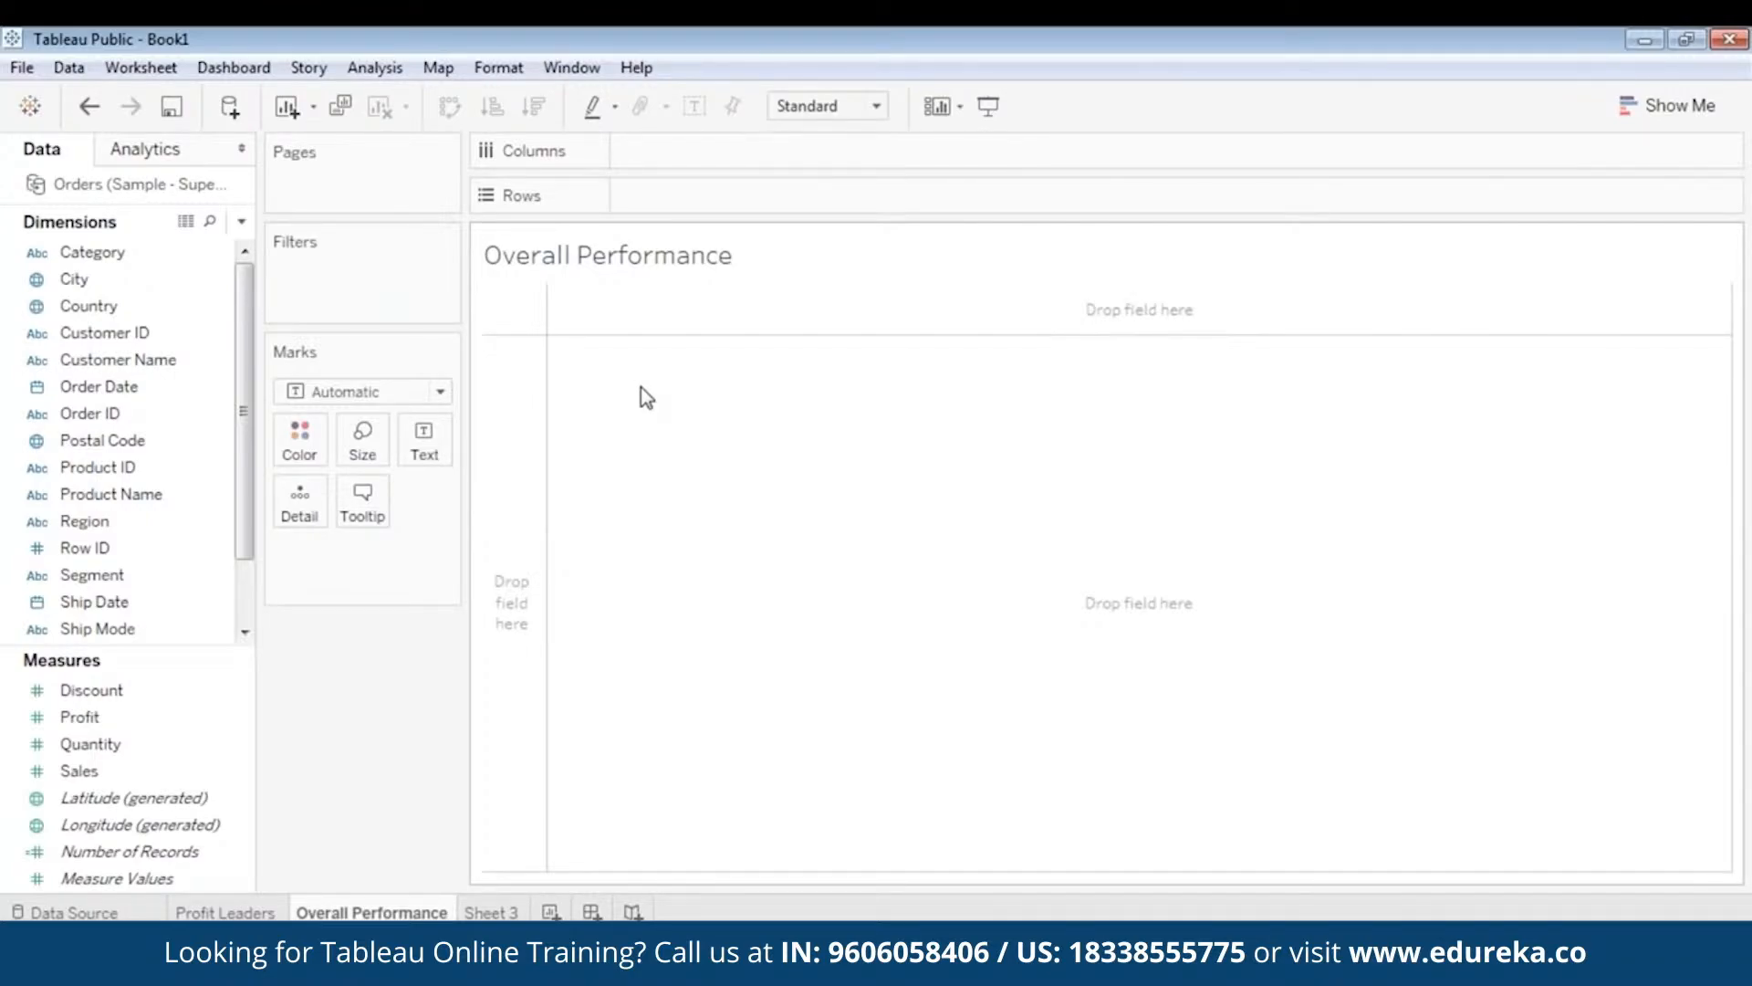
- Put SUM(Profit) and SUM(Sales) on Rows and Order Date years on Columns
left_click(117, 387)
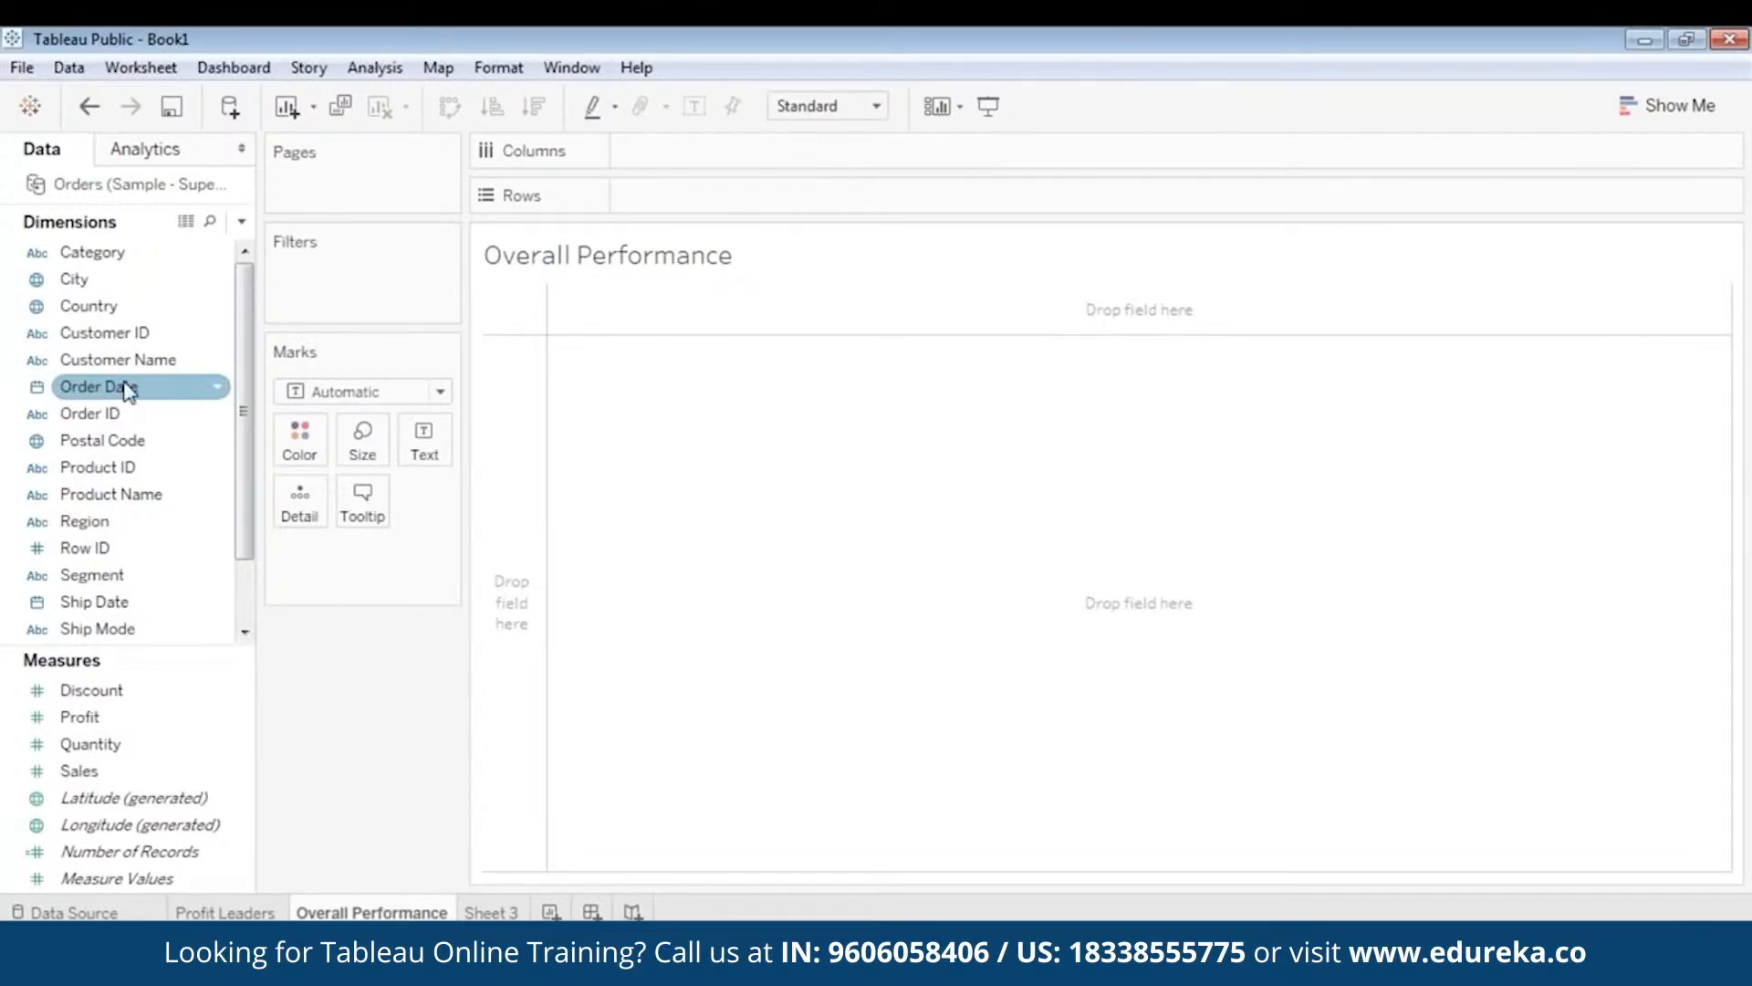
left_click_drag(91, 717, 681, 195)
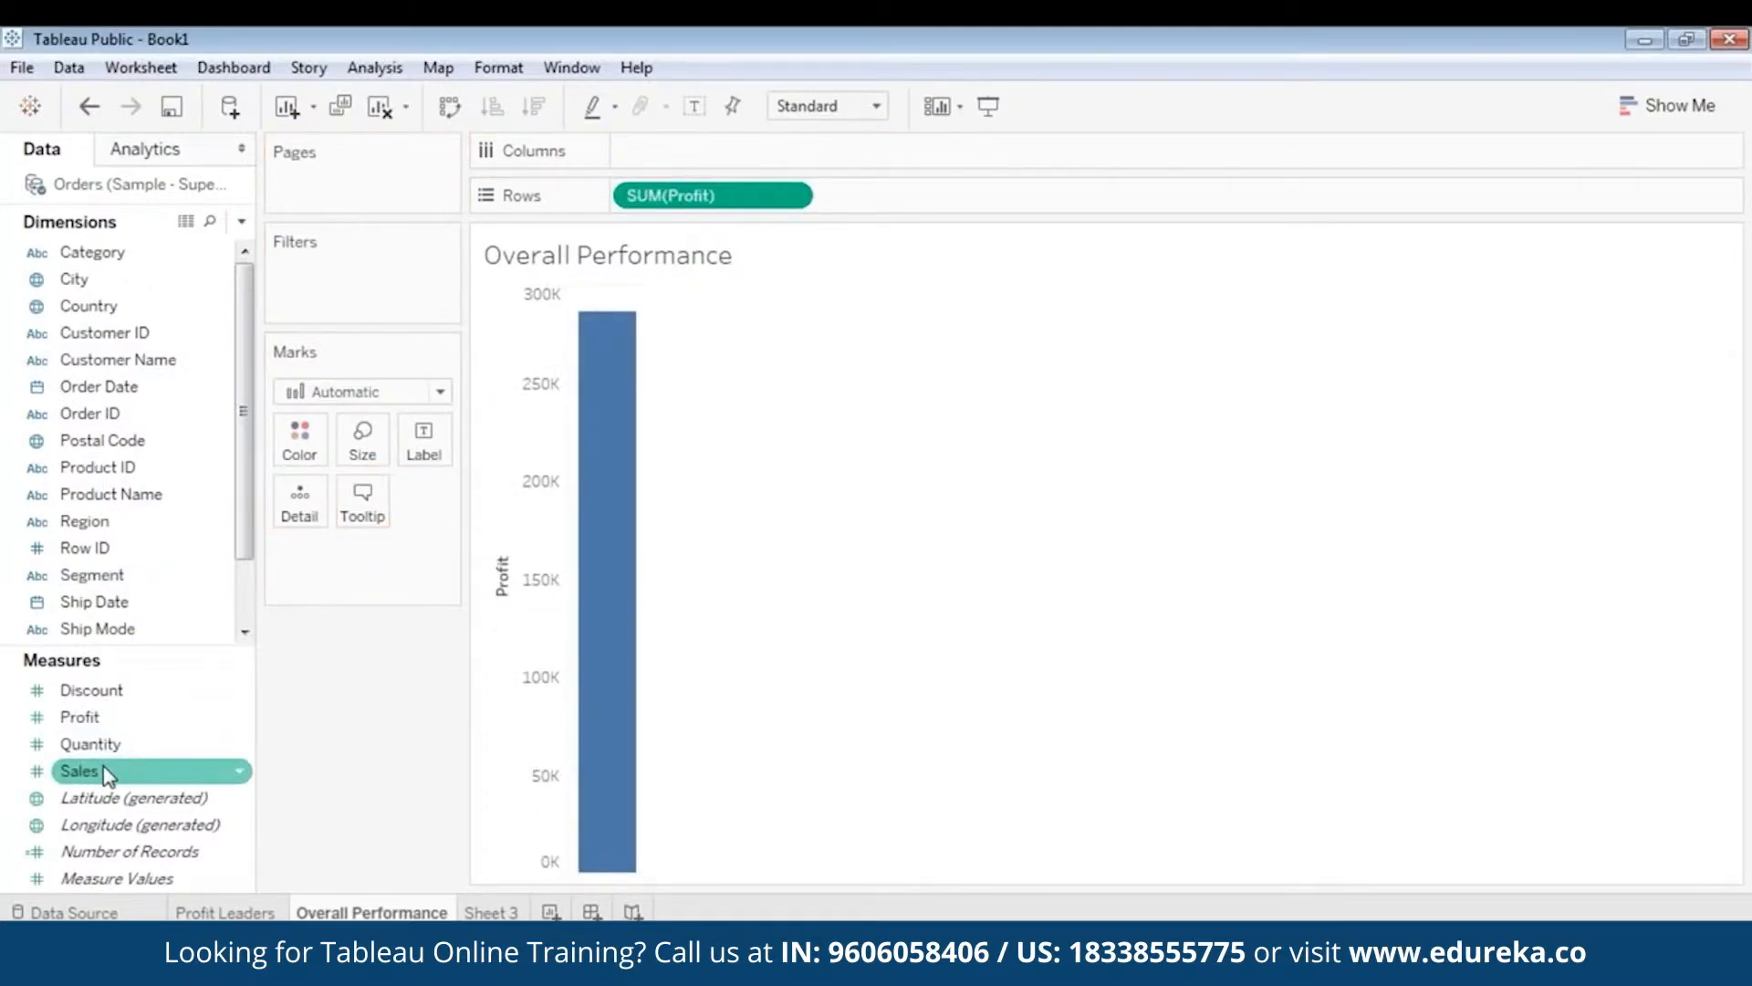
left_click_drag(107, 774, 900, 193)
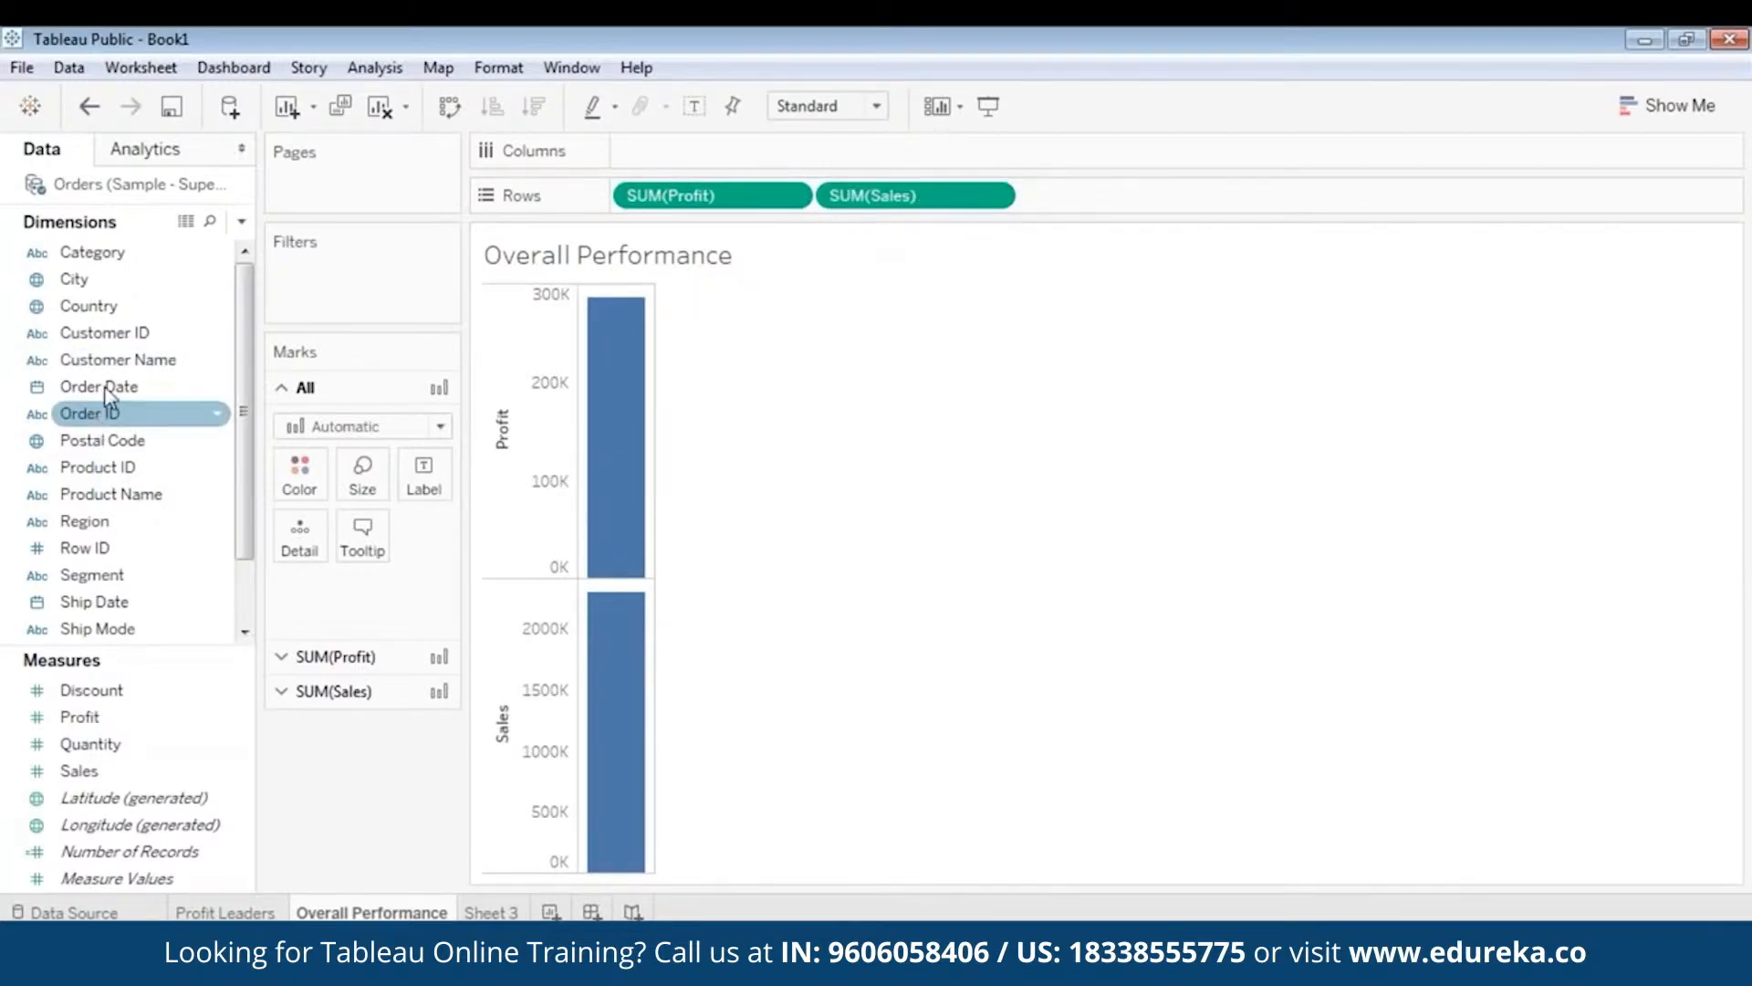
left_click_drag(105, 388, 676, 148)
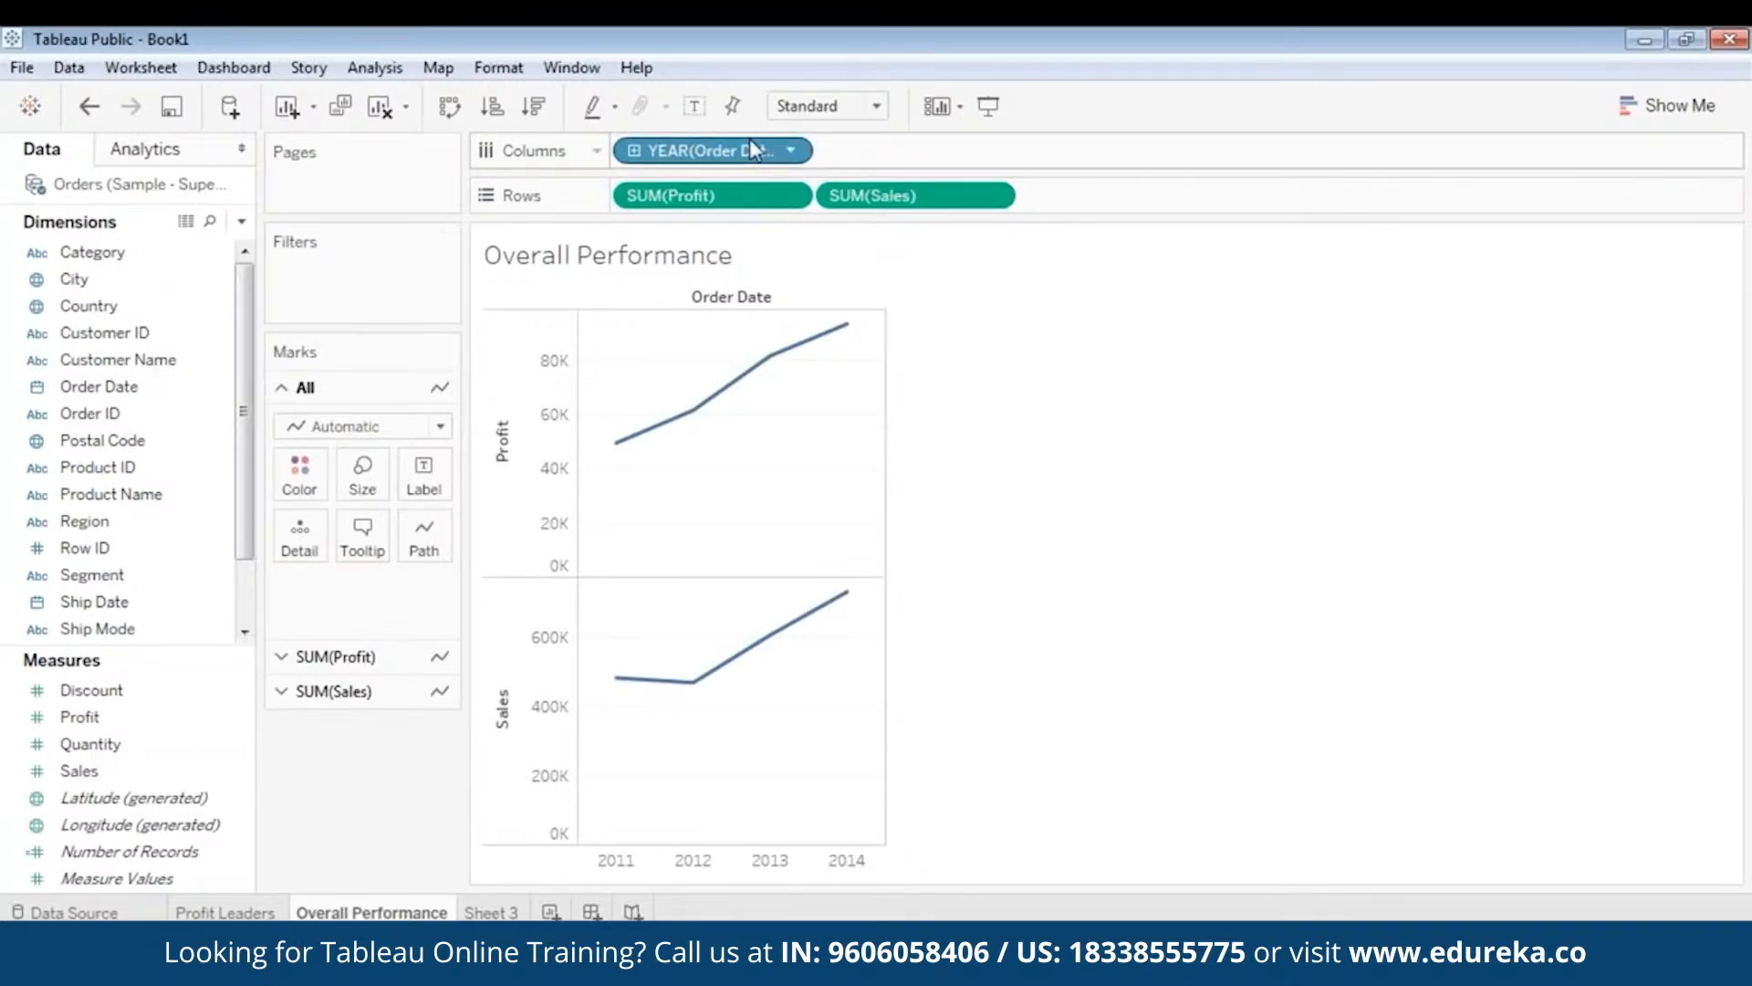
- Change Order Date to Quarter (2011 Q2–2014 Q4), briefly opening and closing Show Me
left_click(791, 150)
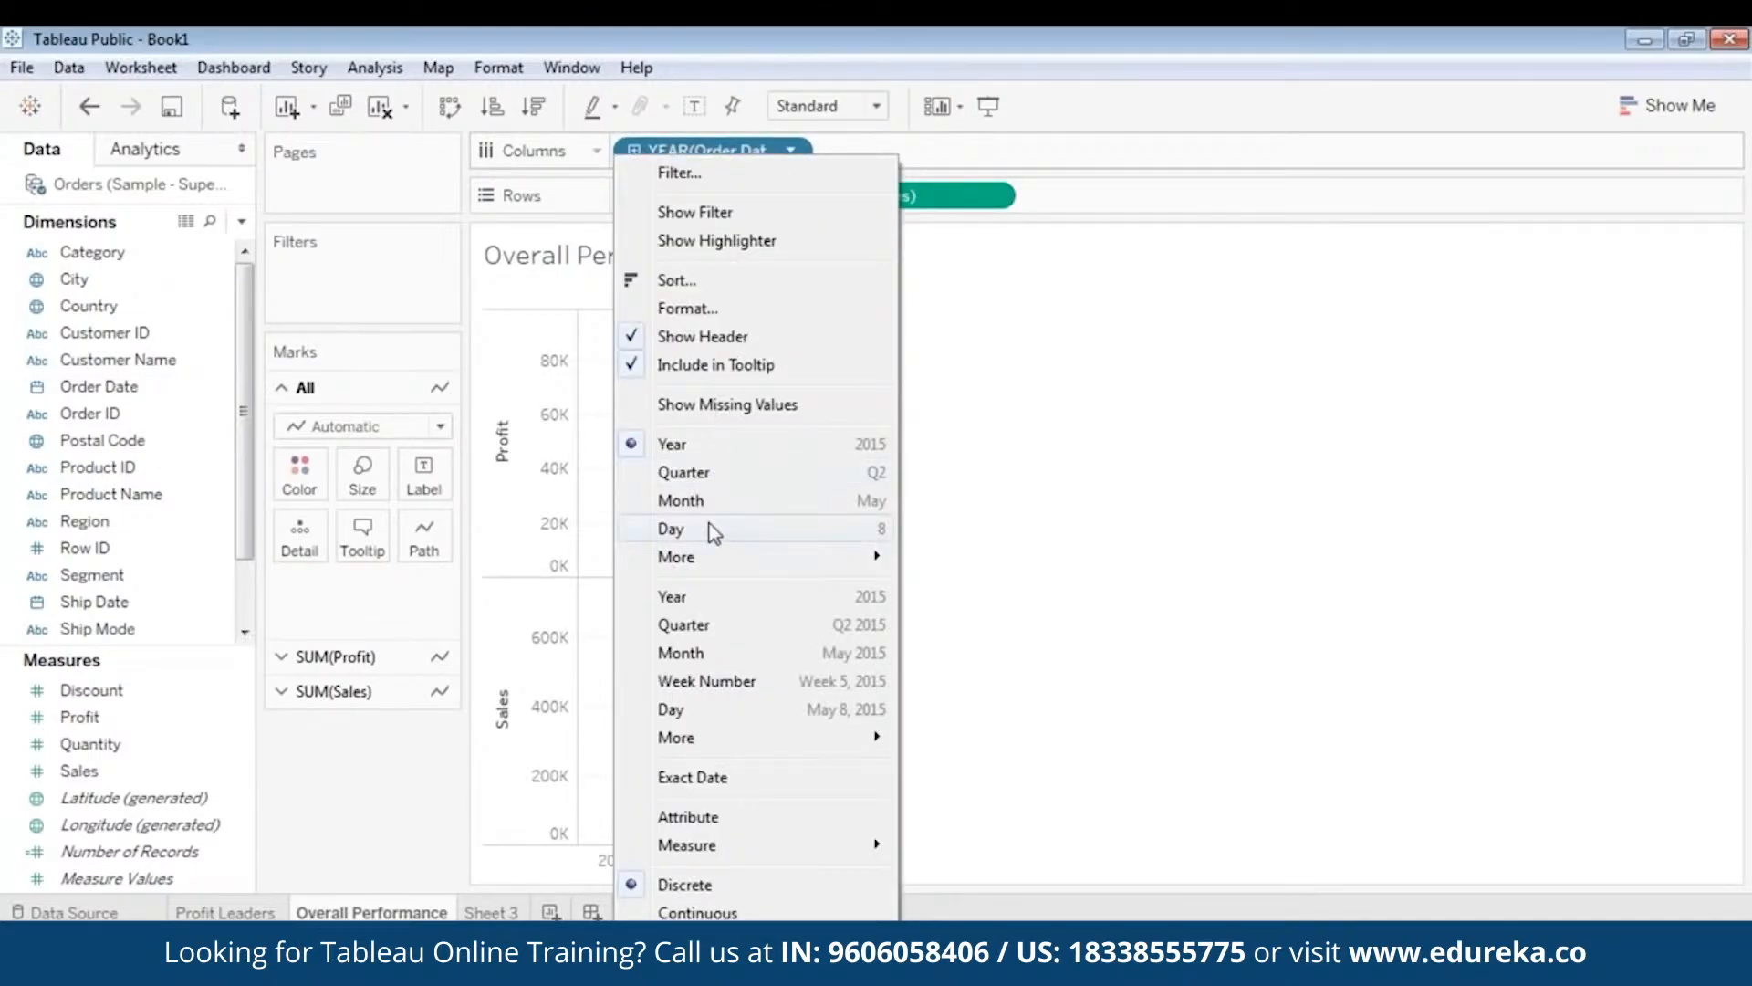
left_click(721, 624)
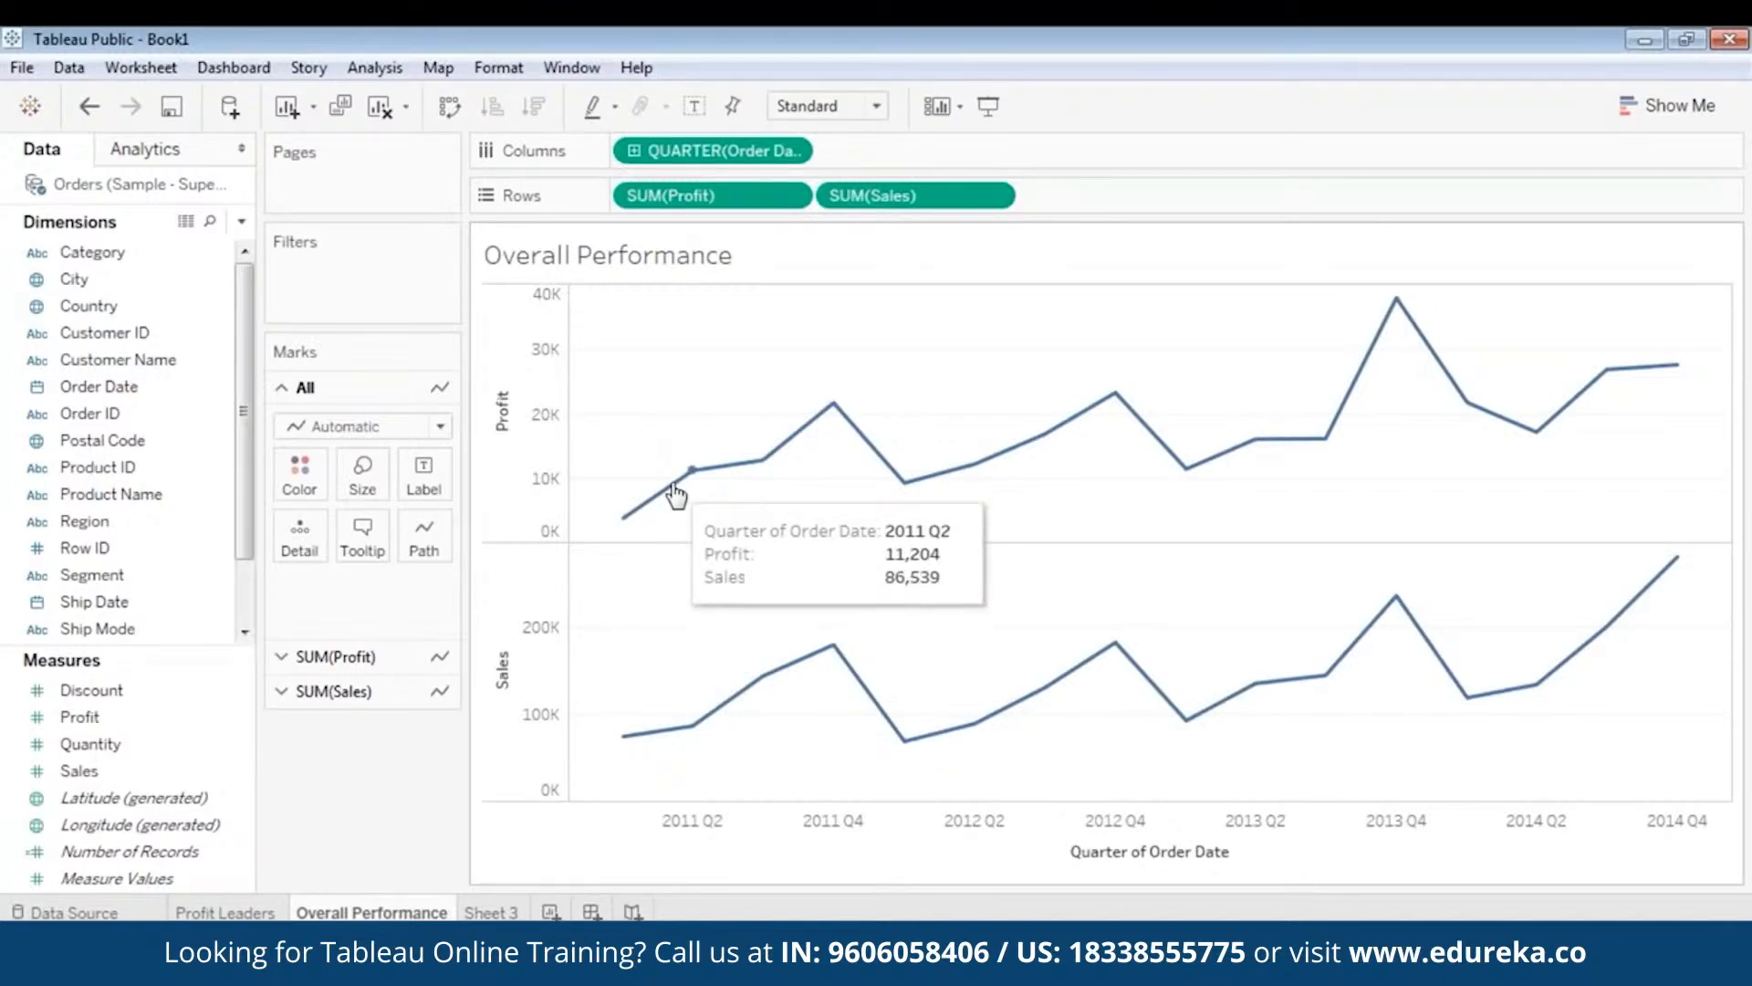
left_click(1633, 112)
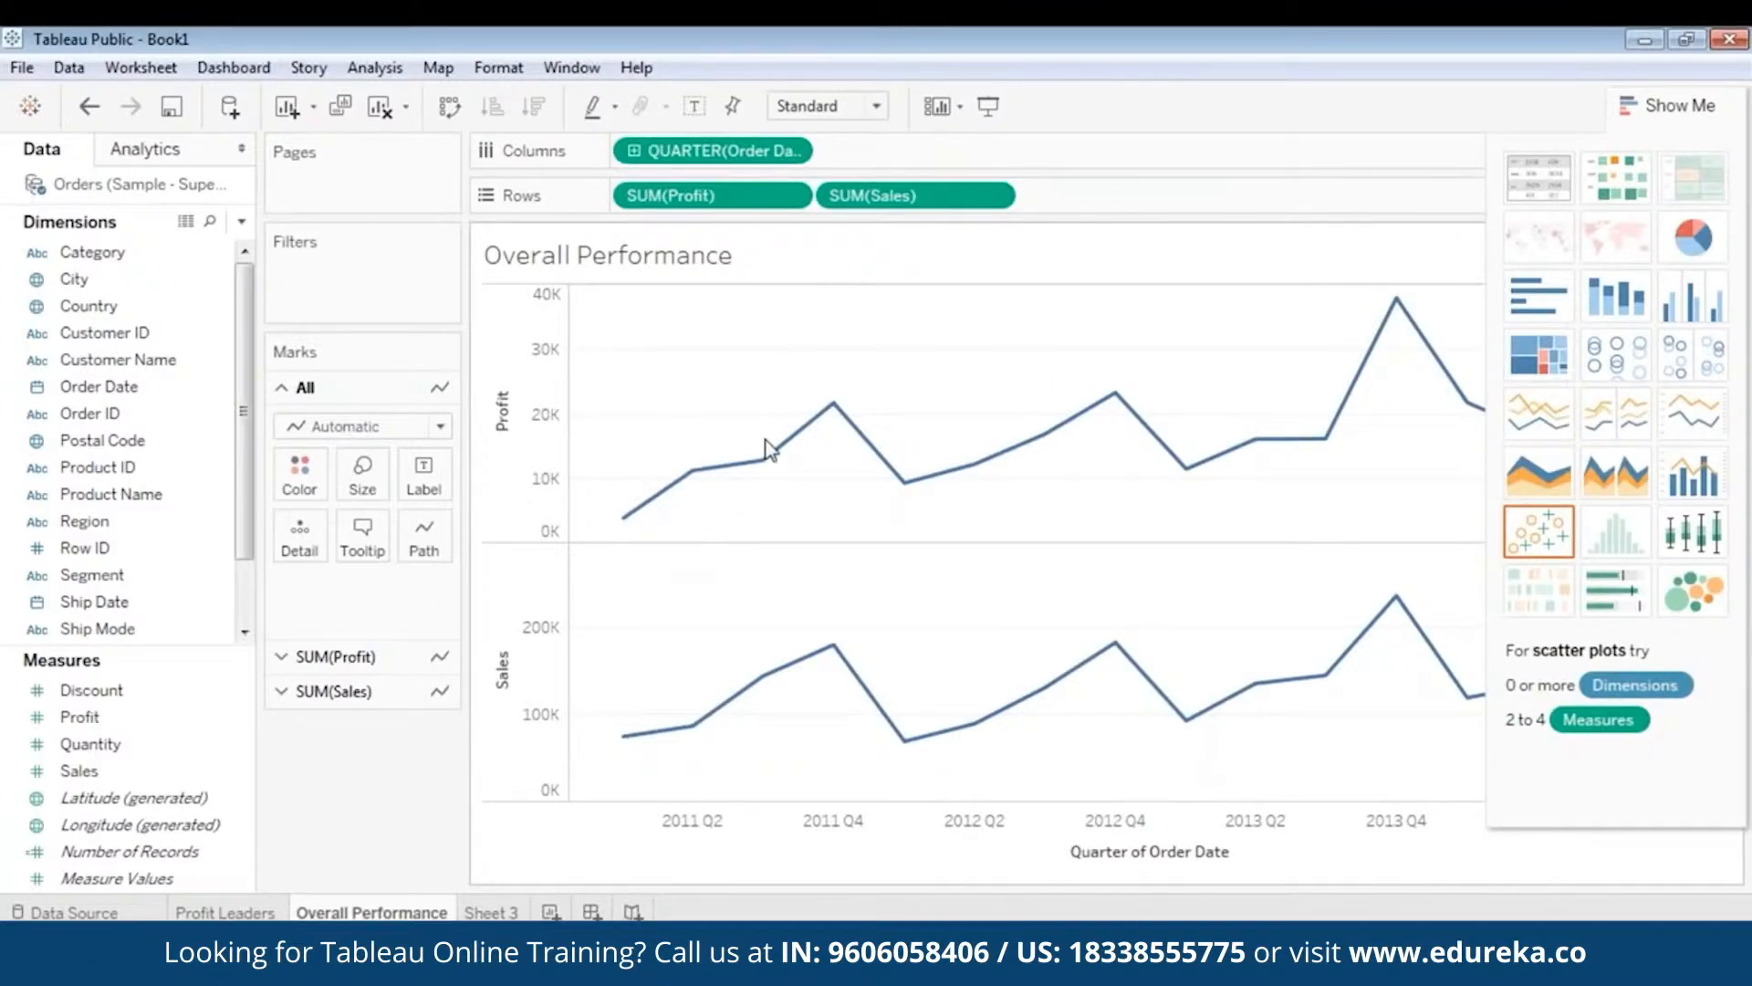
mouse_move(1120, 416)
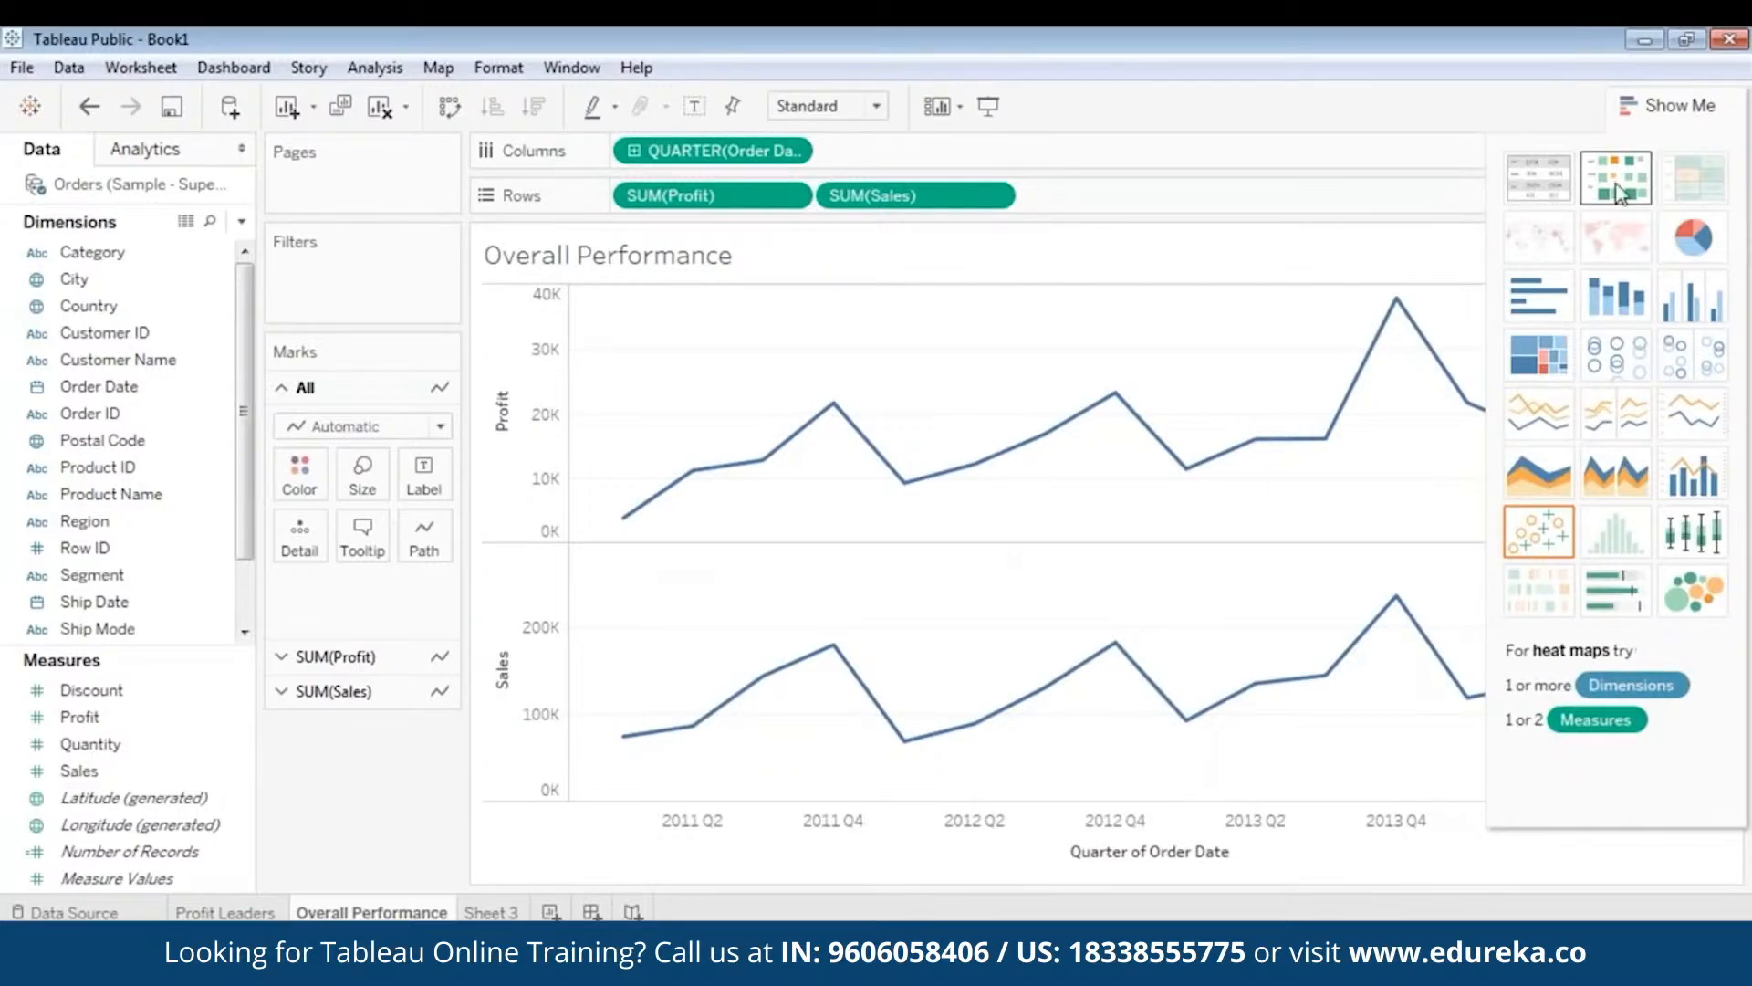
left_click(1634, 102)
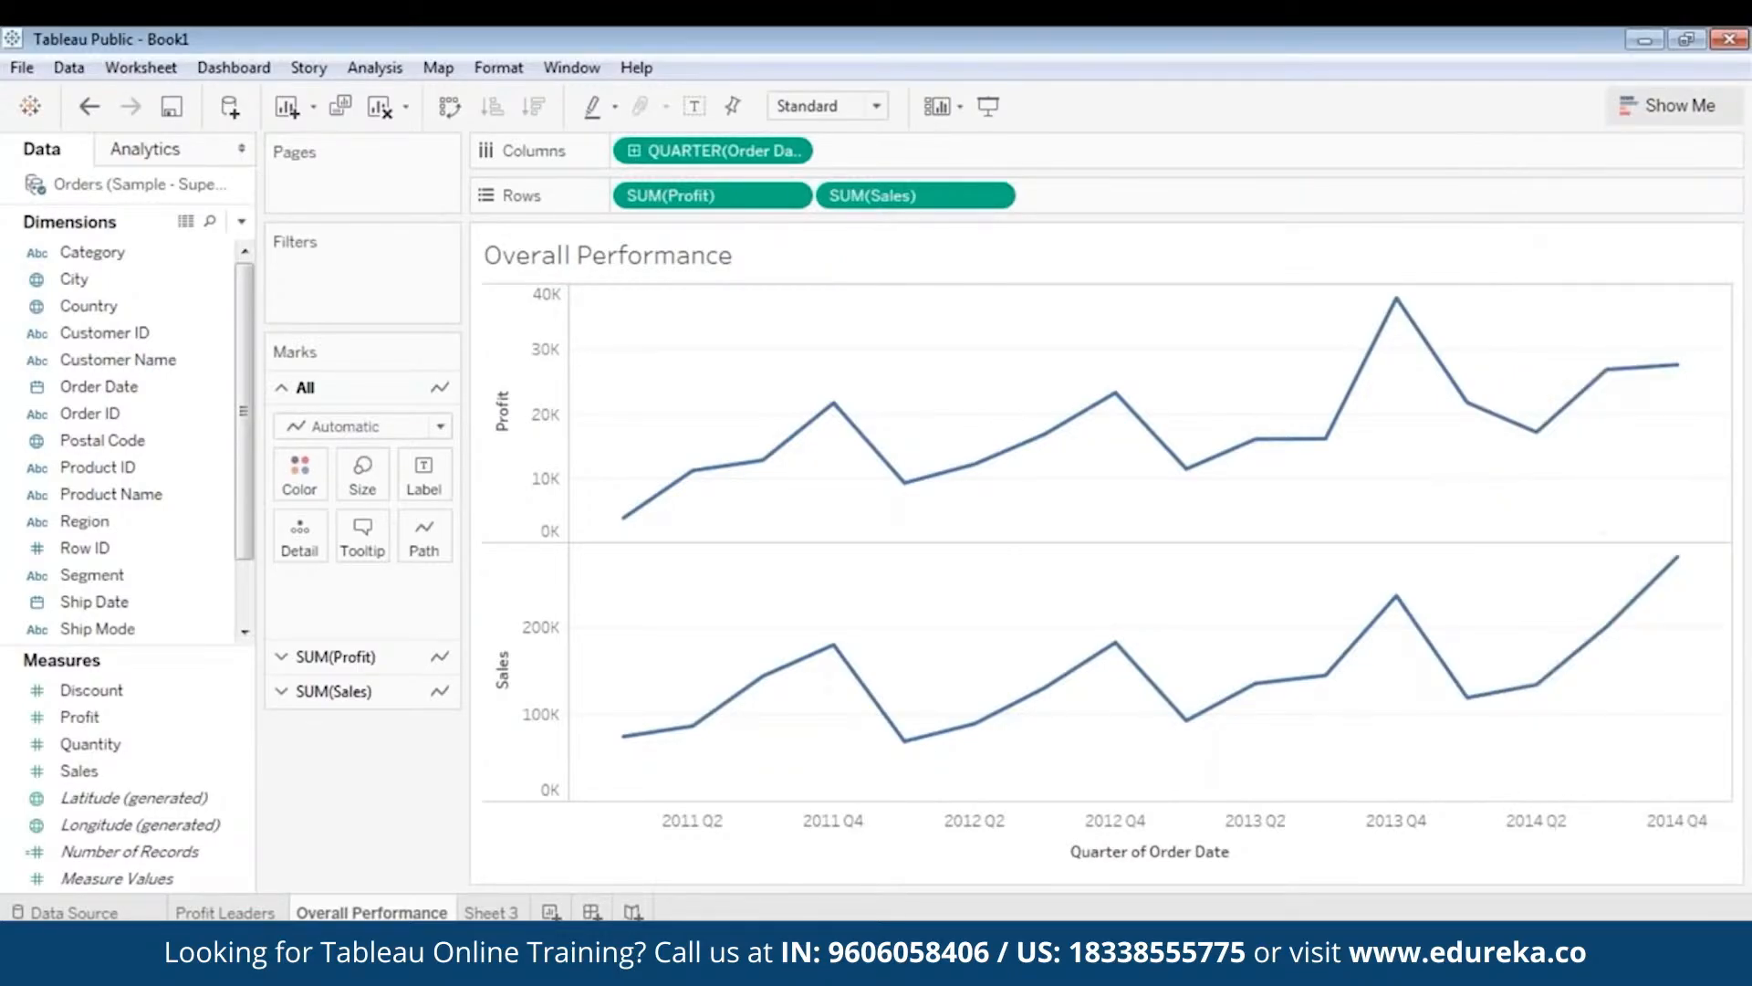
mouse_move(617, 530)
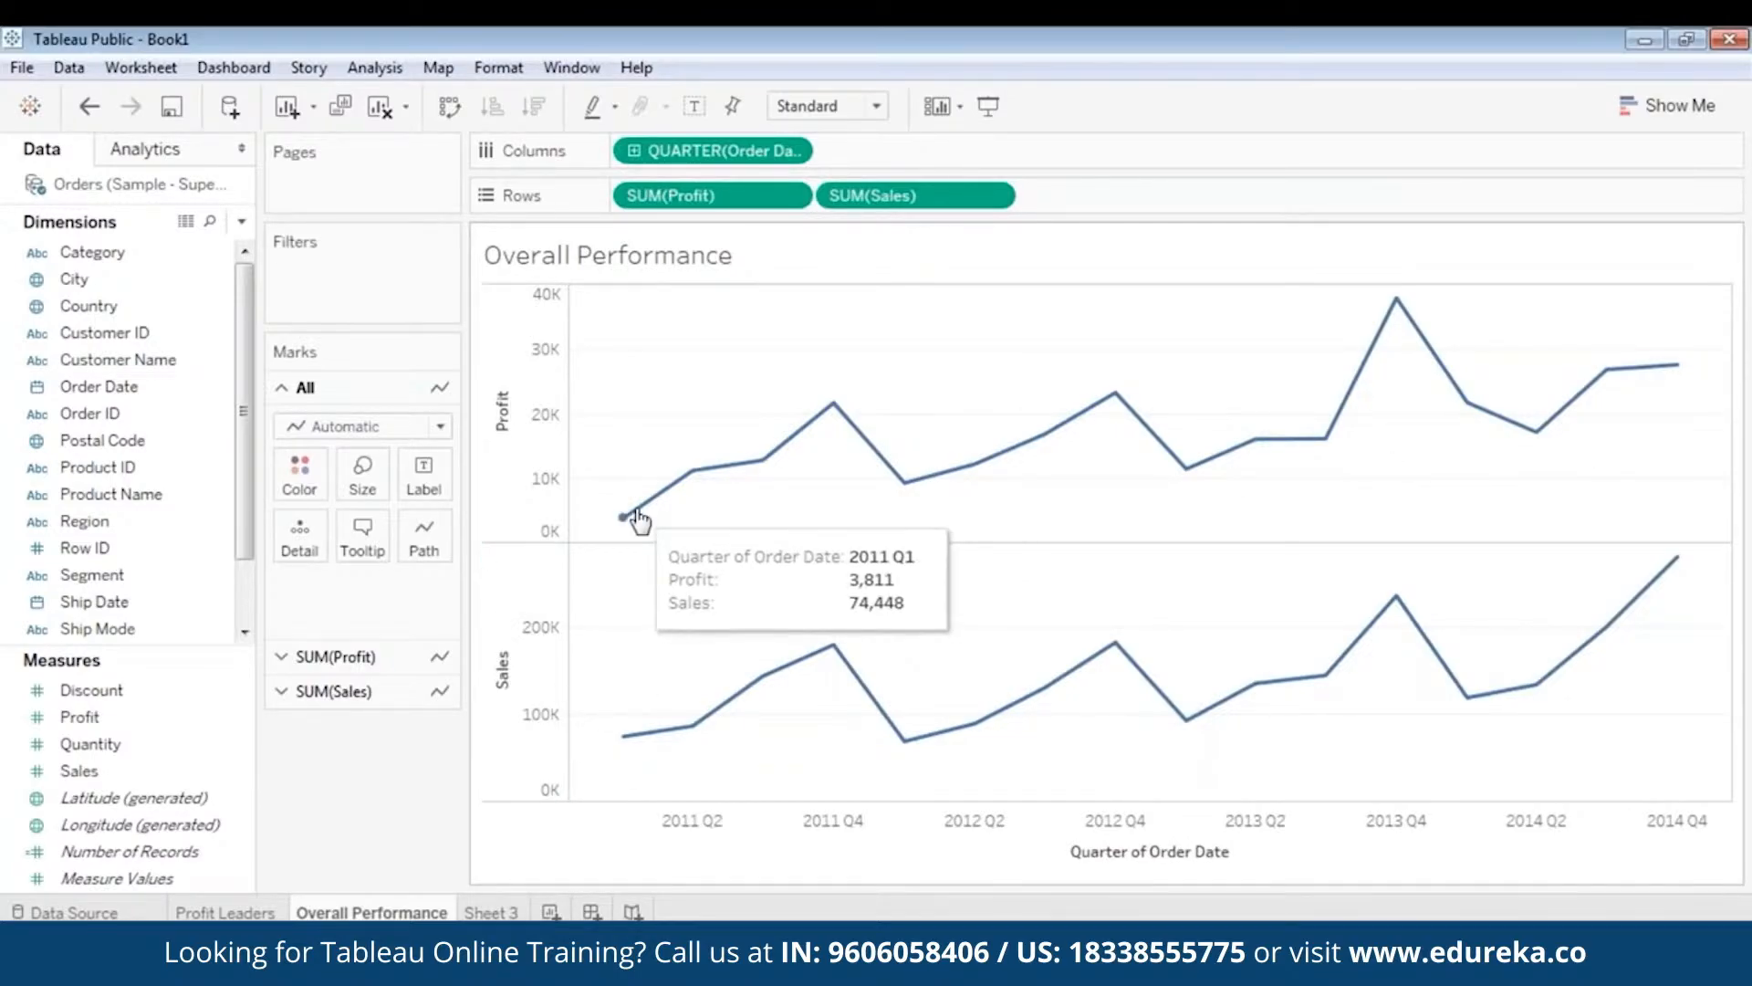
mouse_move(756, 460)
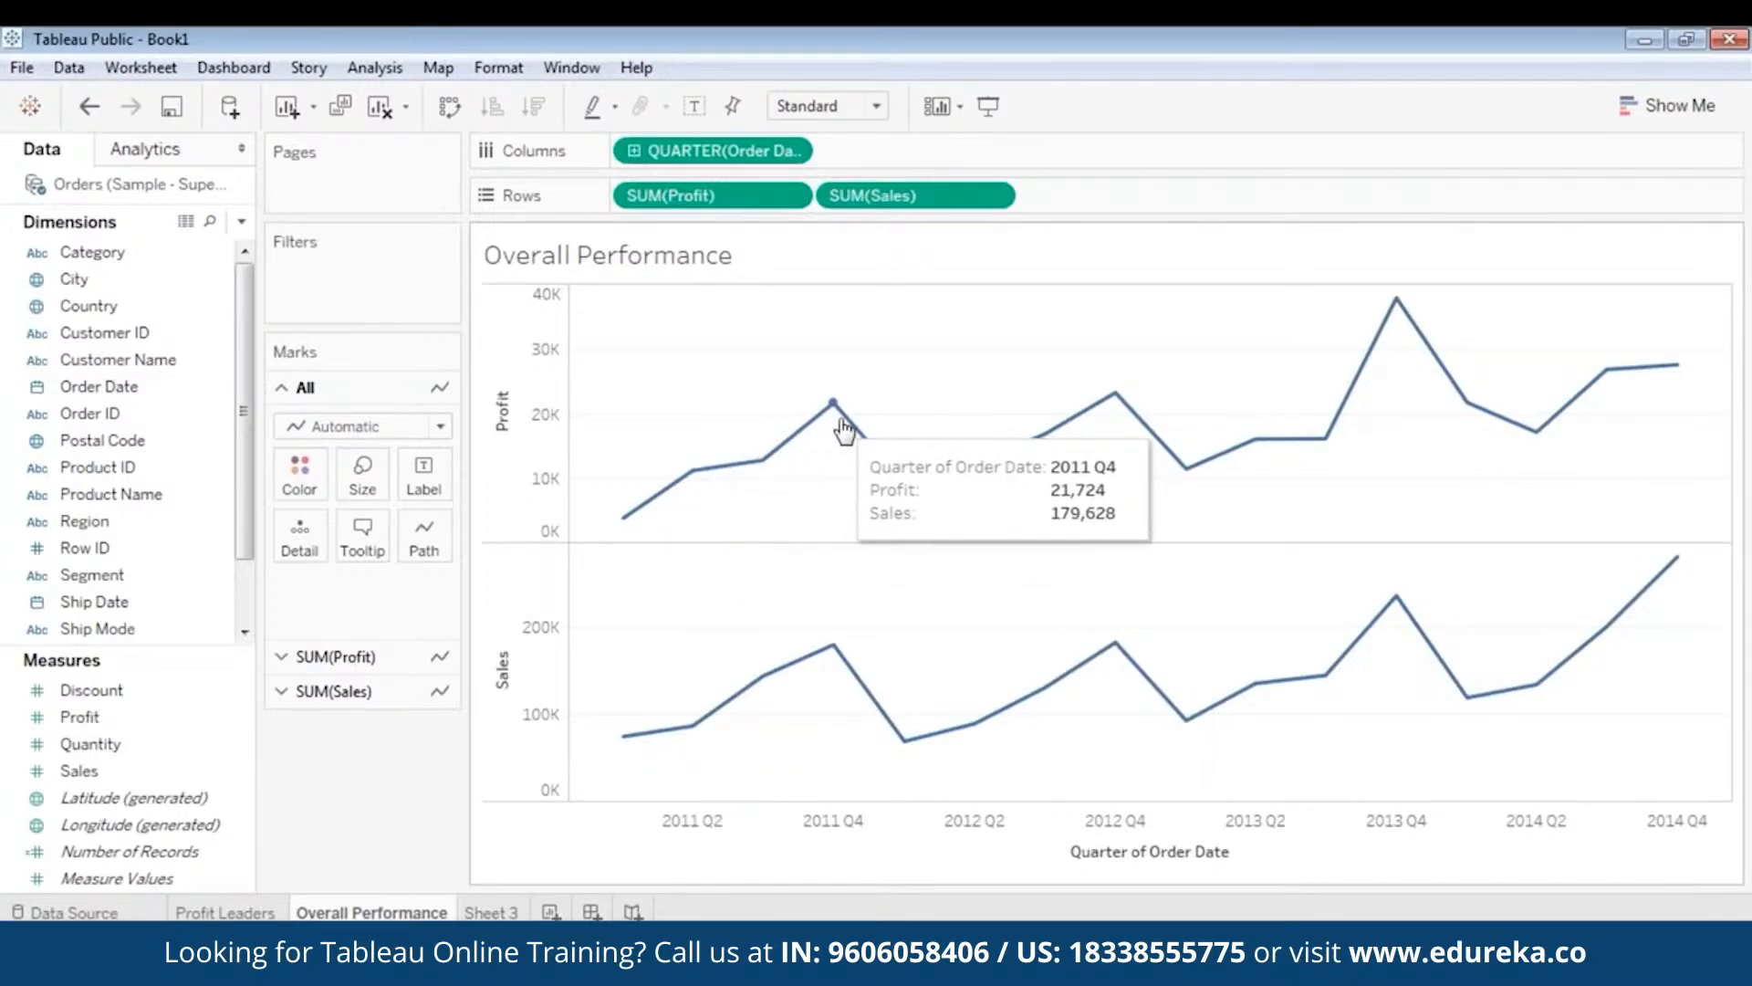
mouse_move(1078, 441)
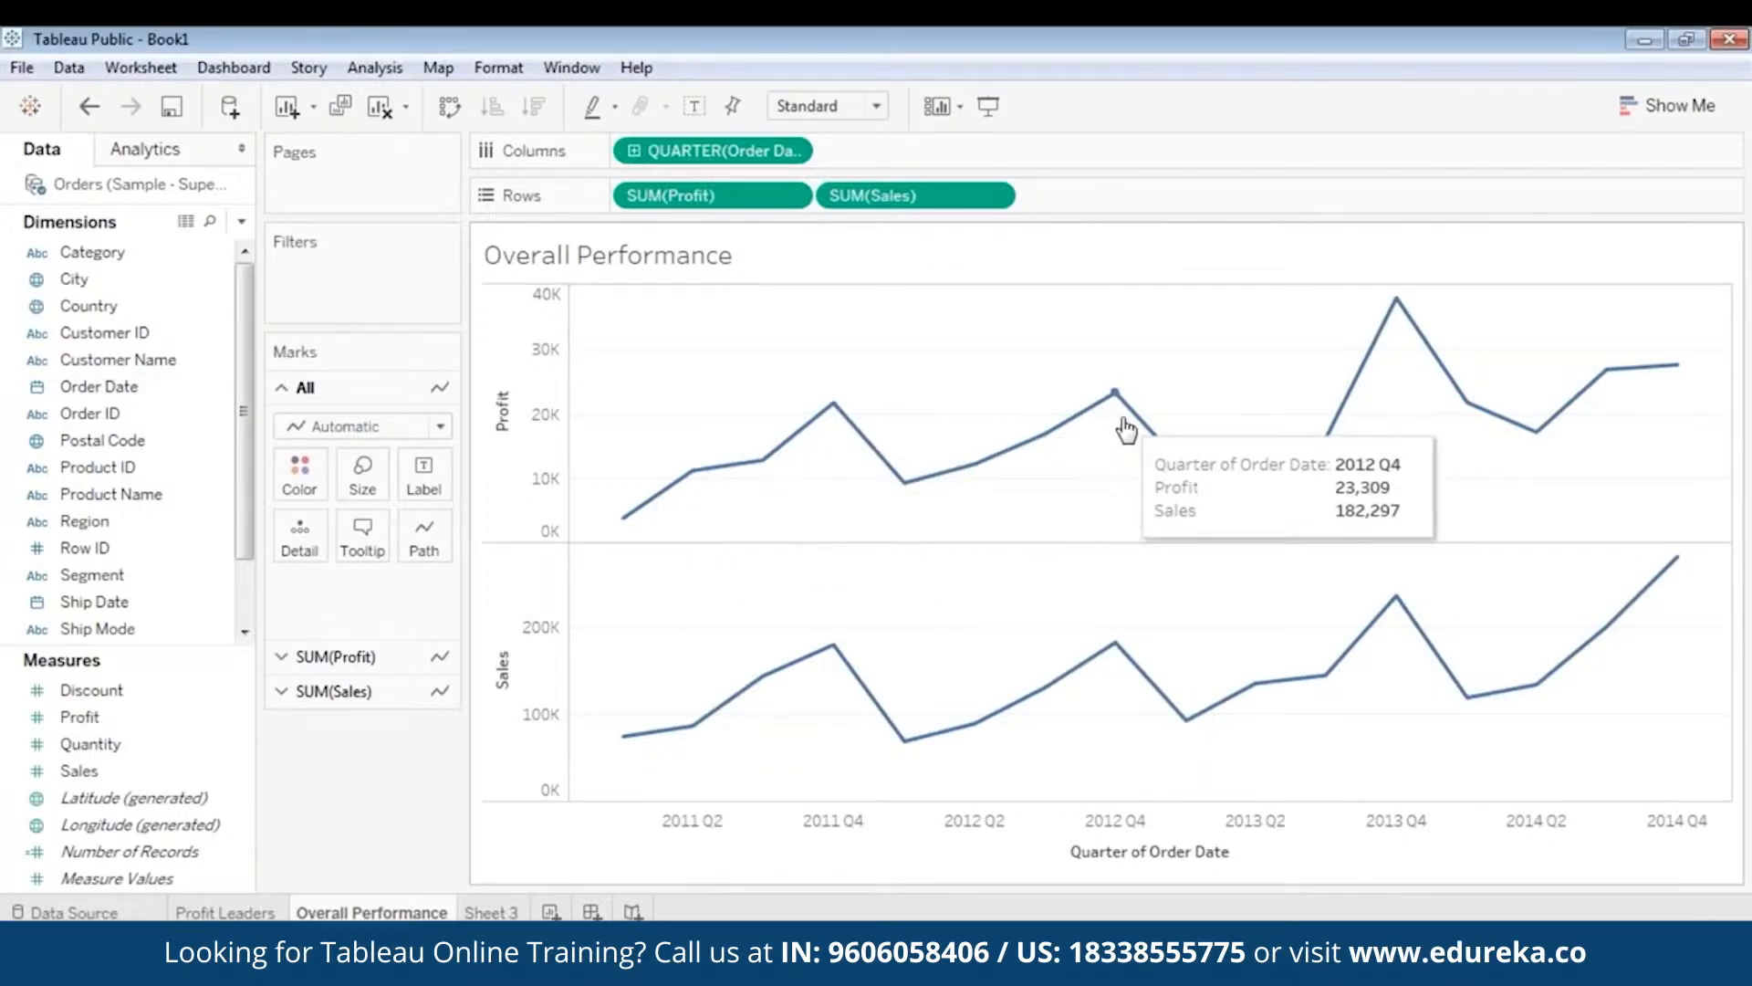
mouse_move(1196, 464)
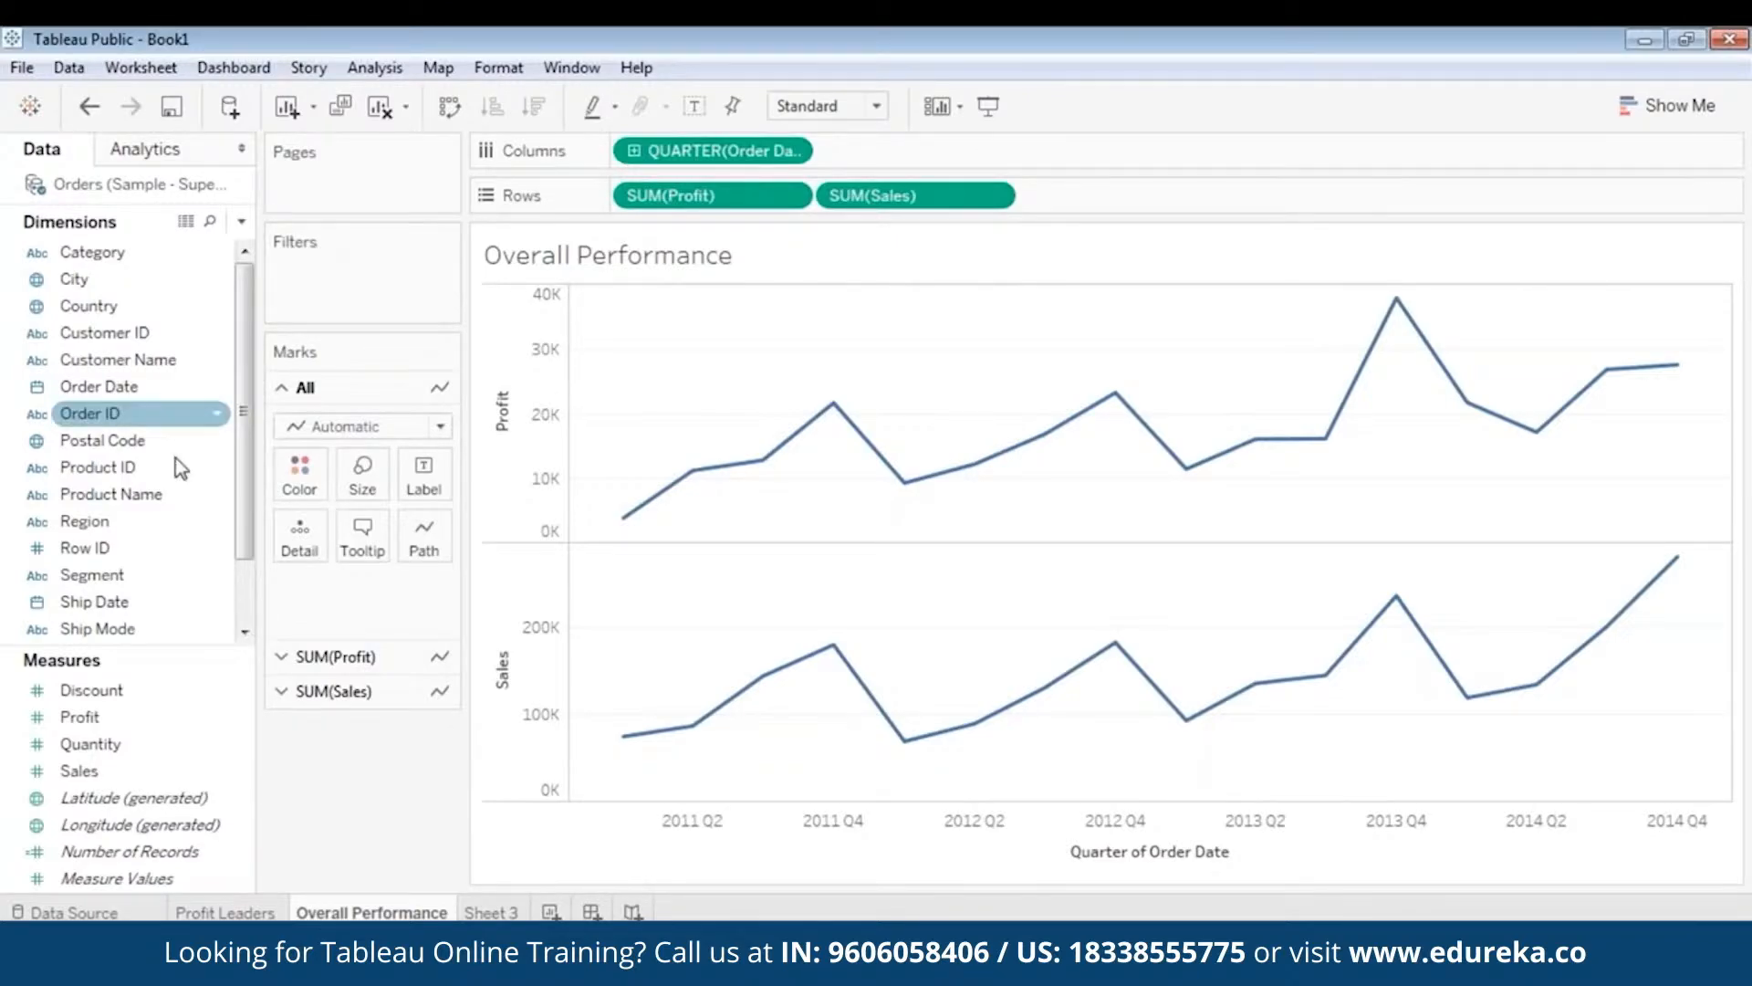
- Add Region to the Filters shelf with all four regions included
left_click_drag(210, 520, 347, 270)
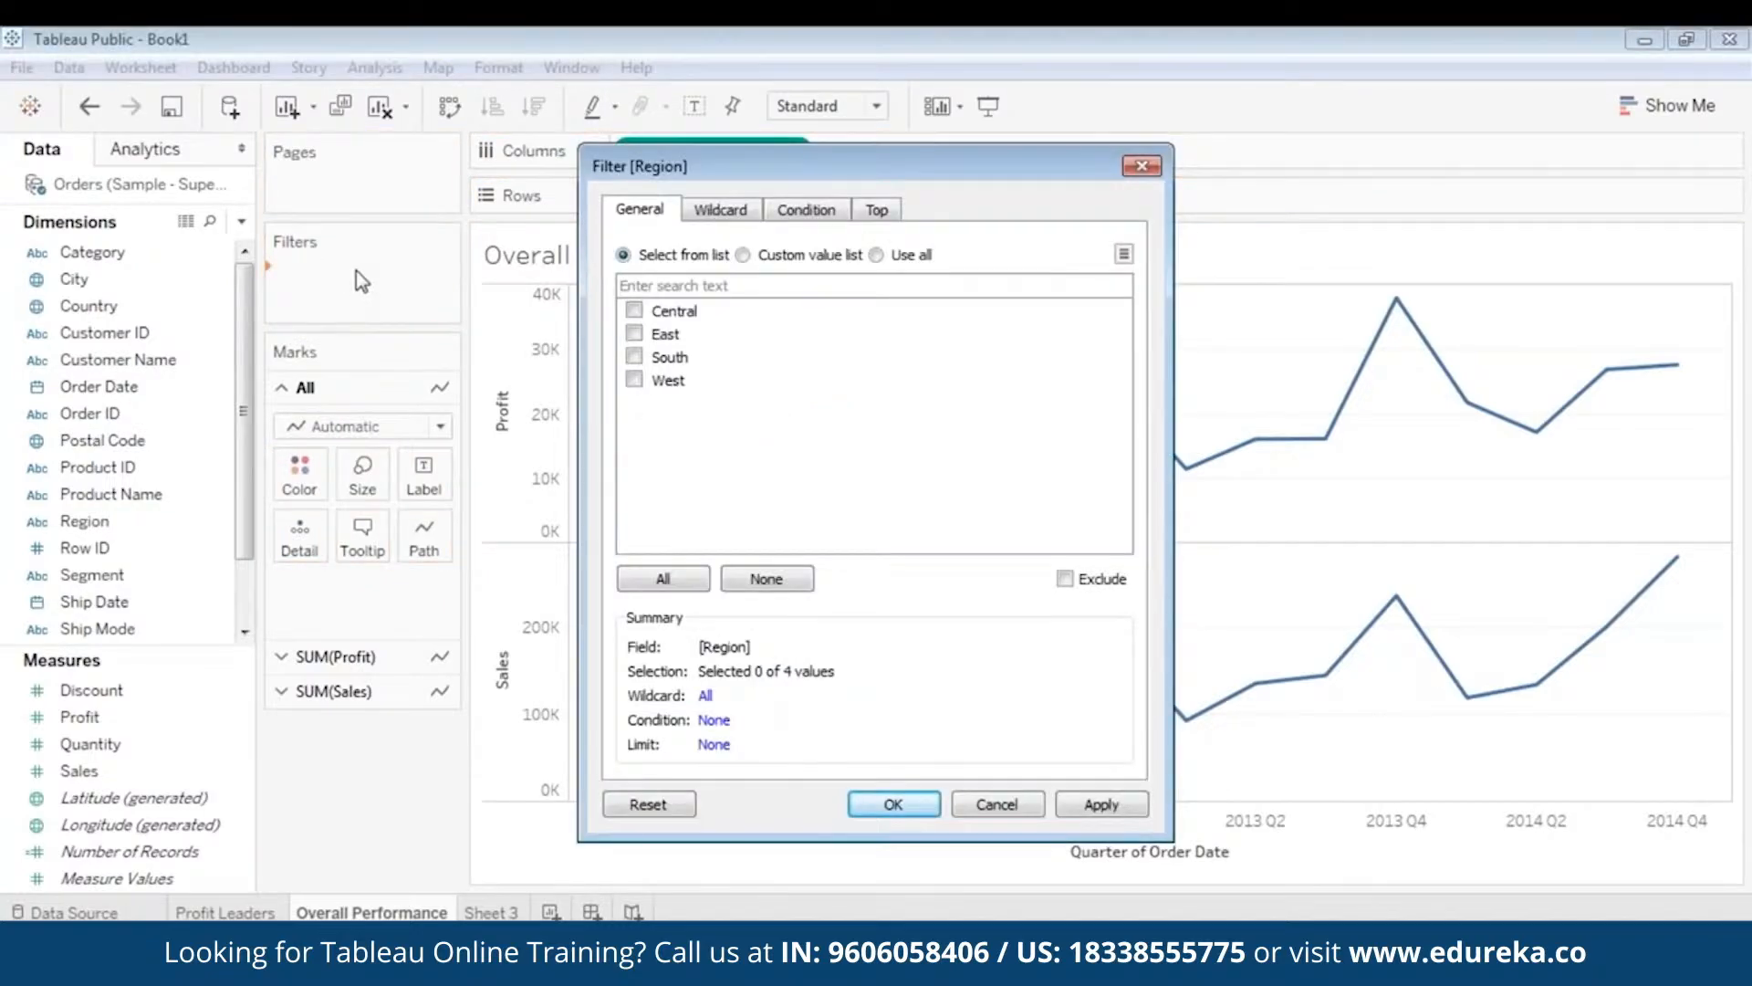
left_click(663, 578)
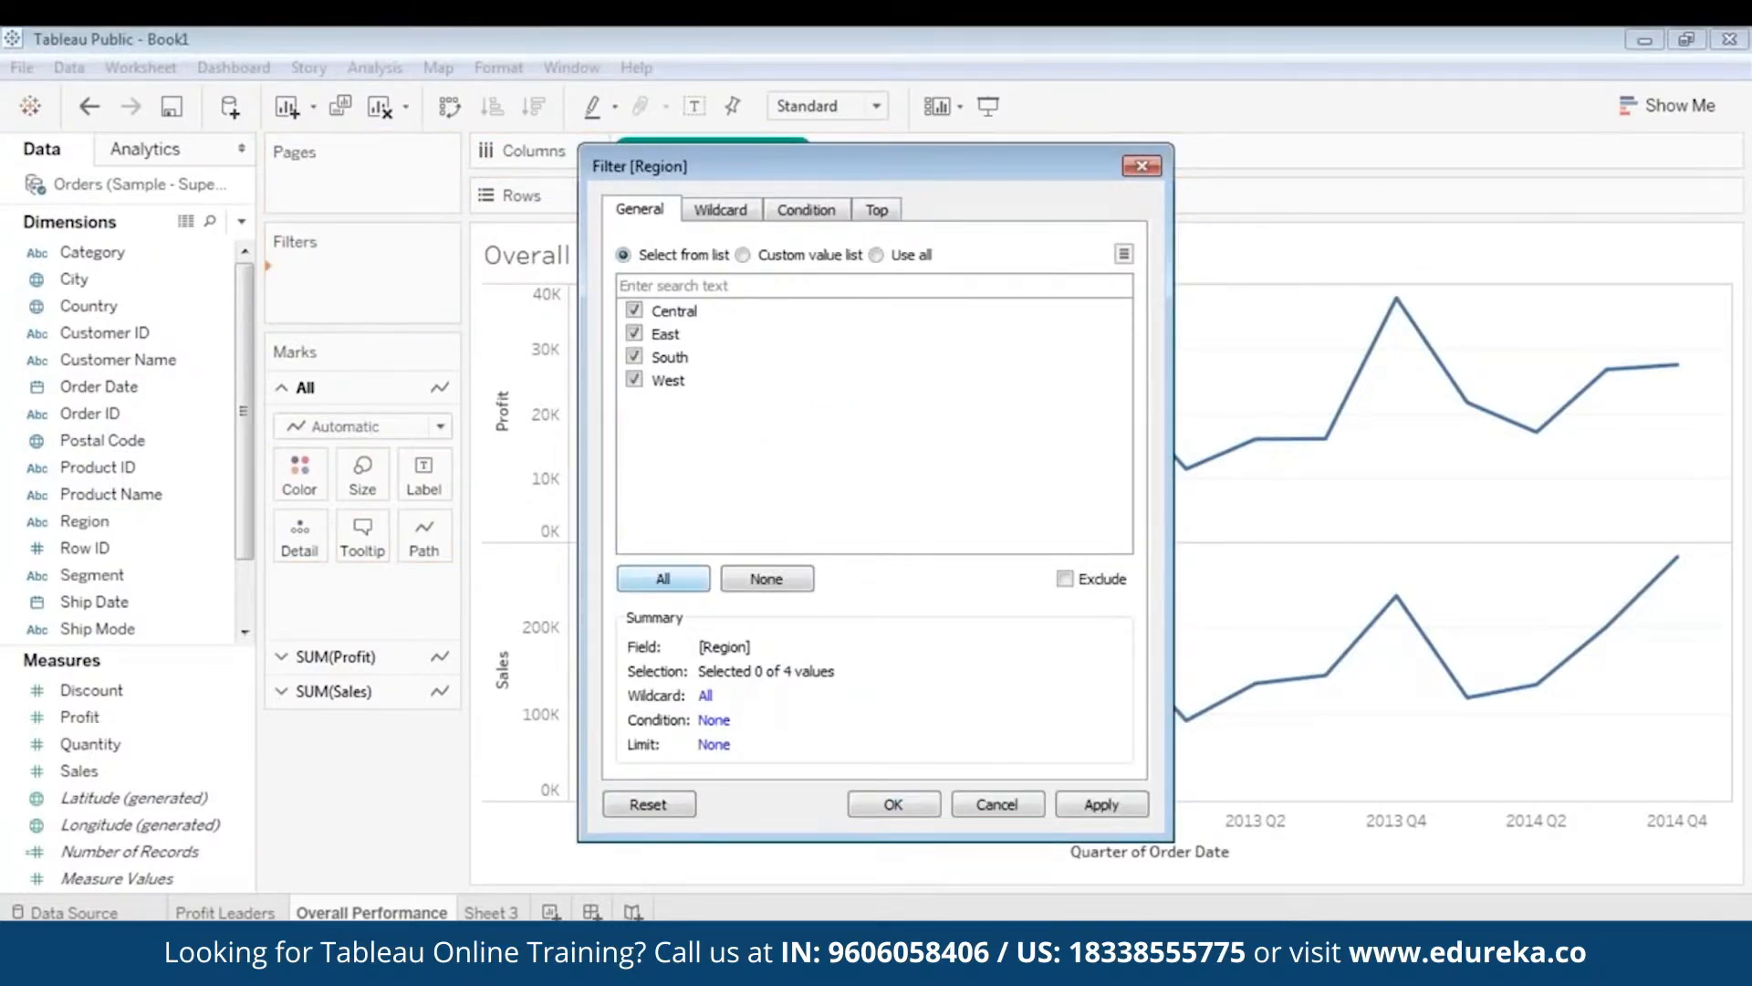
left_click(1100, 803)
left_click(892, 804)
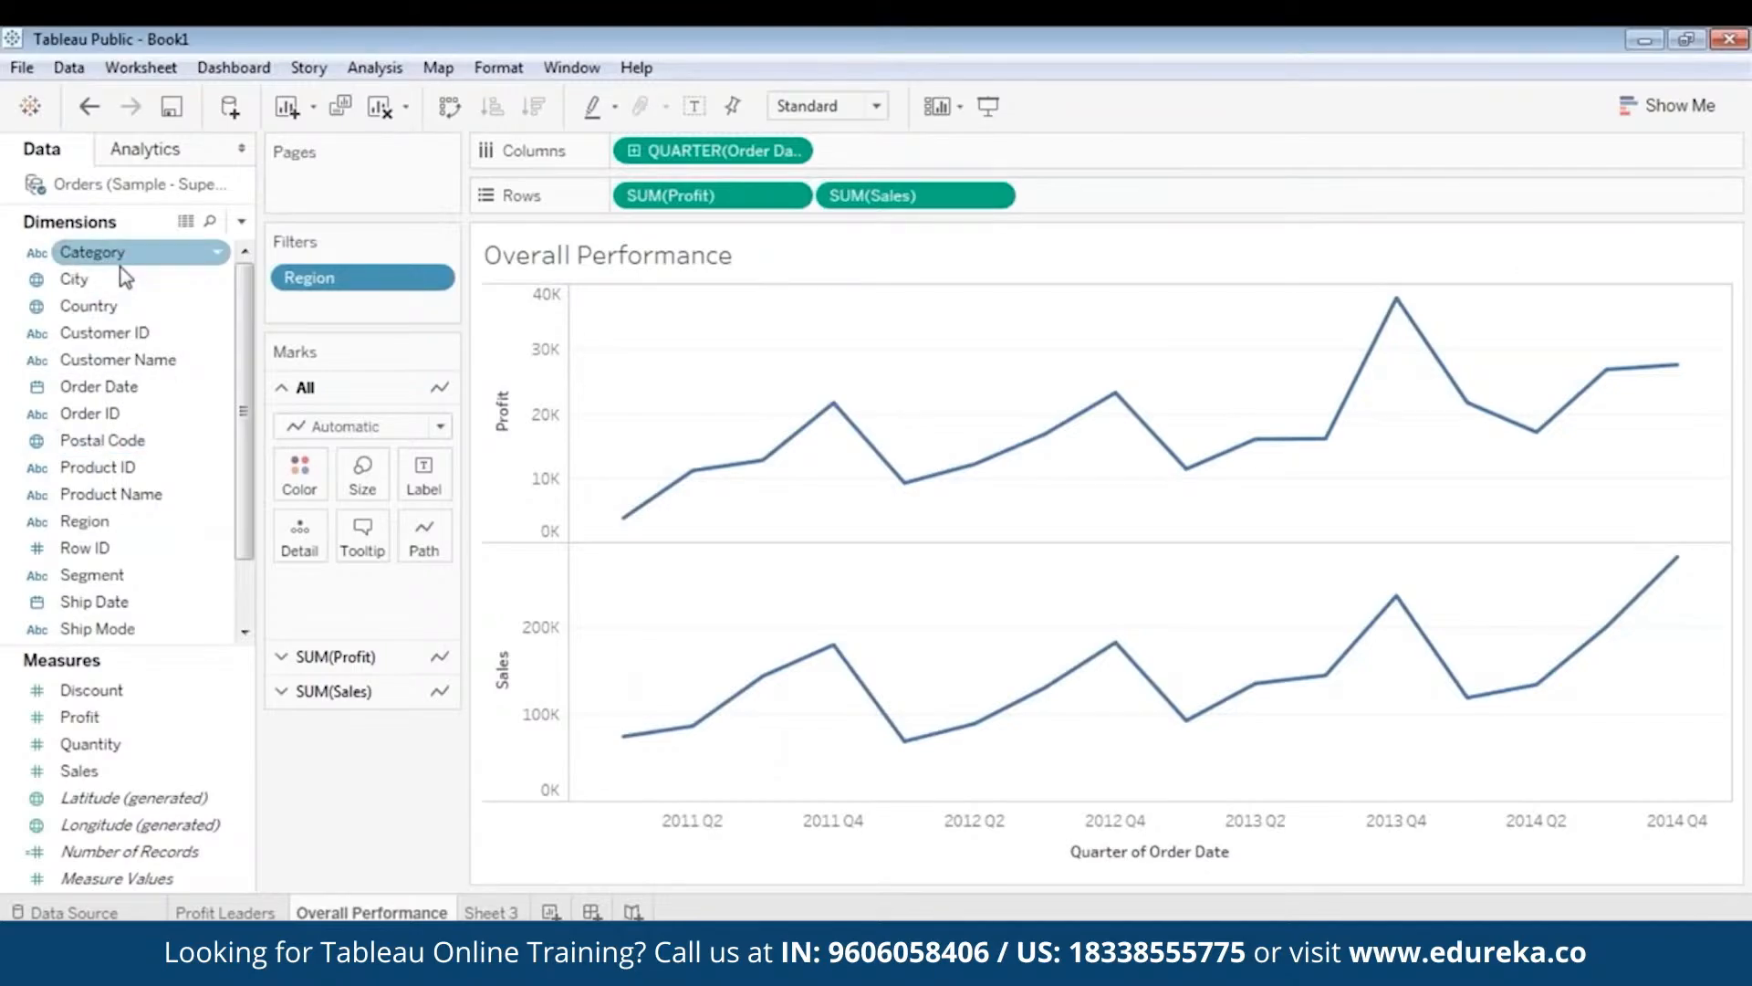
- Add Category as a filter with all three categories included
left_click_drag(125, 277, 365, 311)
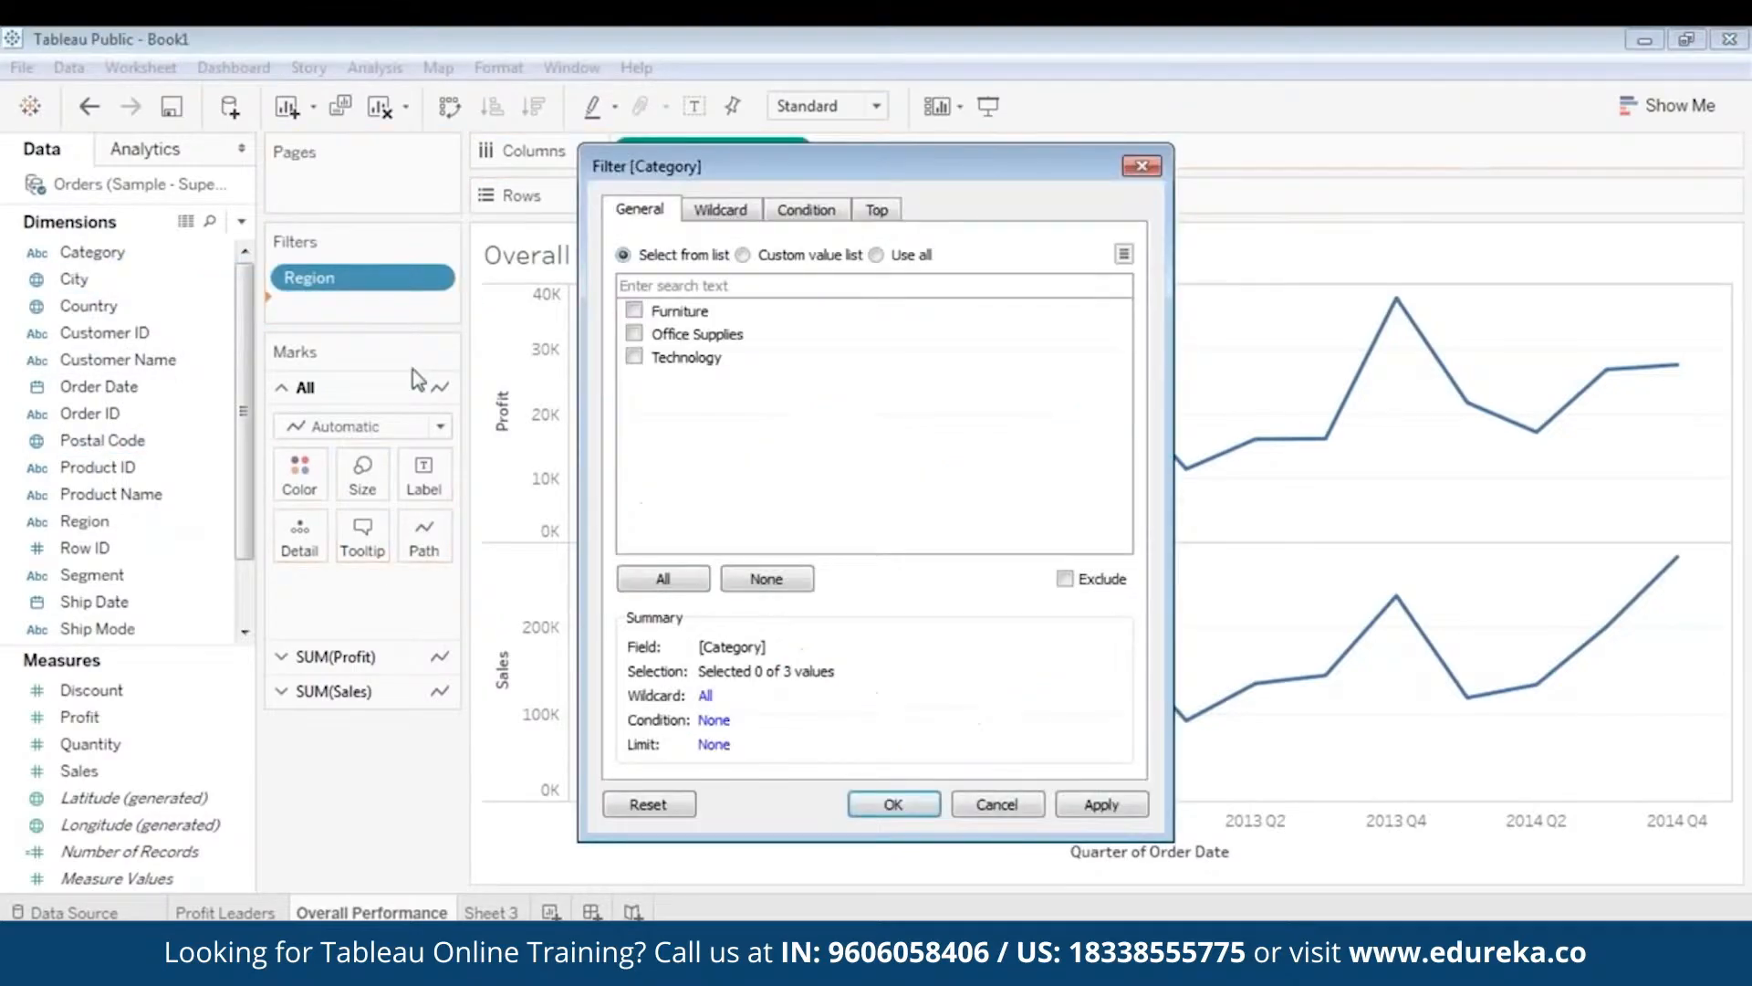
left_click(680, 581)
left_click(881, 806)
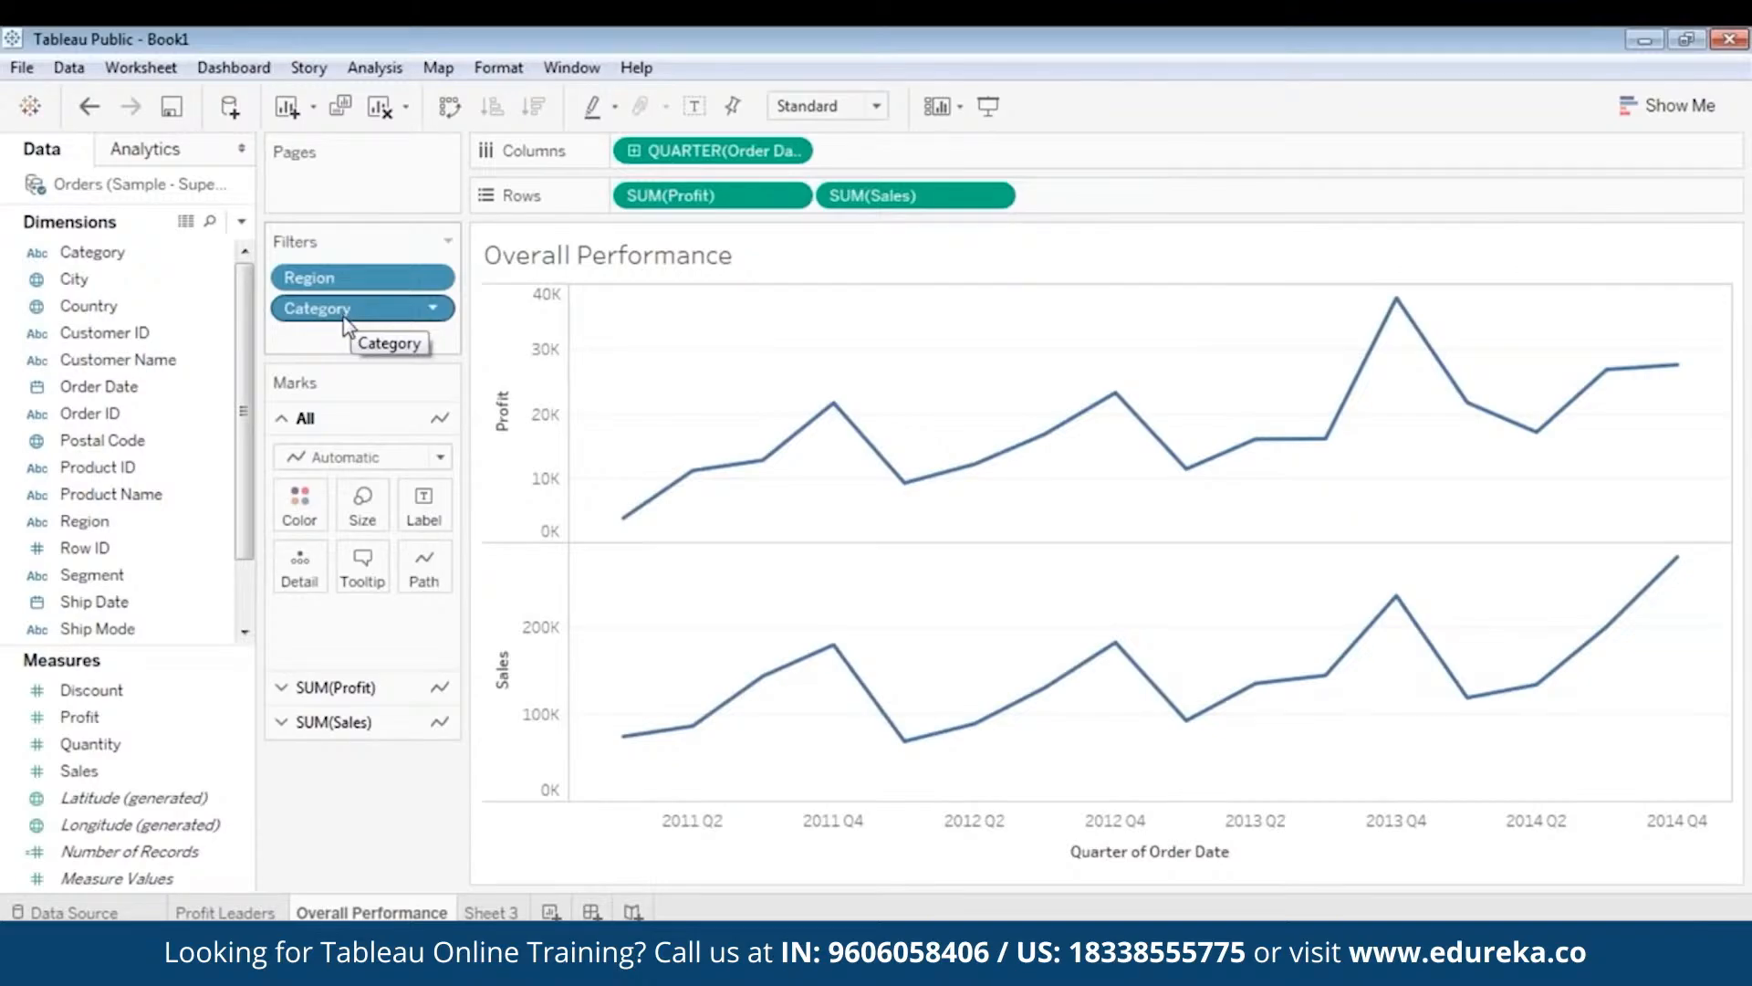
left_click(189, 414)
scroll(190, 414, "down", 1)
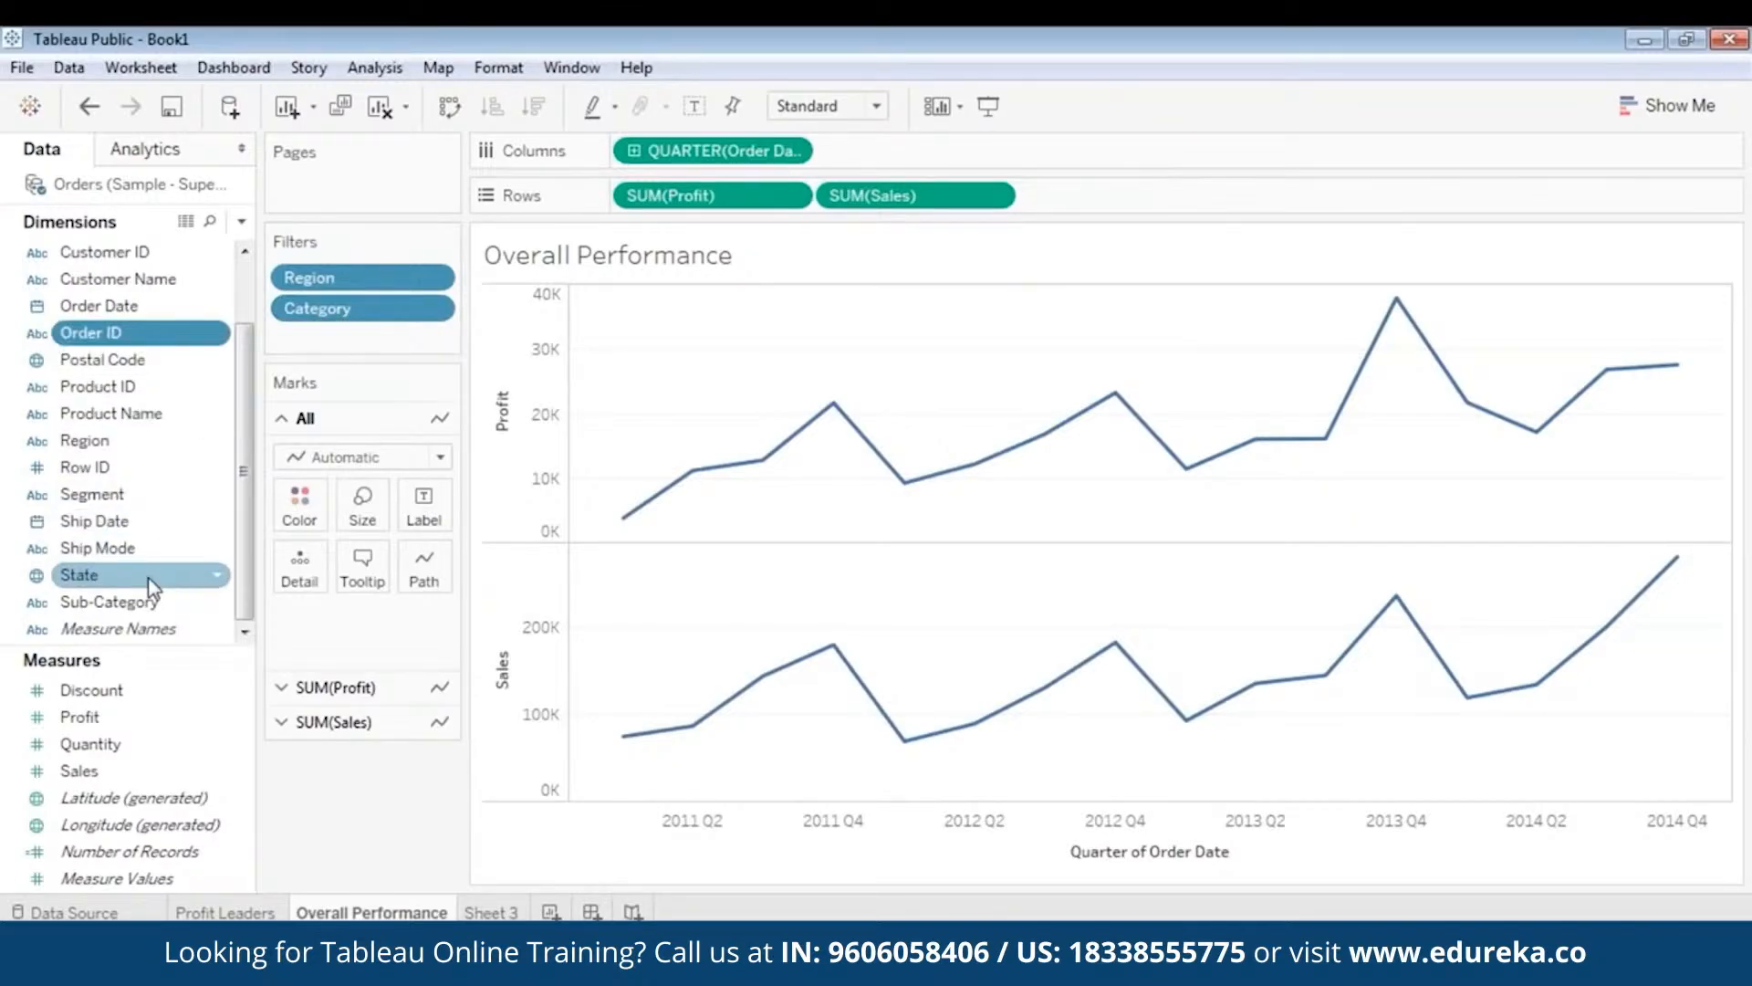
- Add Sub-Category as a filter keeping all 17 sub-categories
left_click_drag(150, 602, 360, 333)
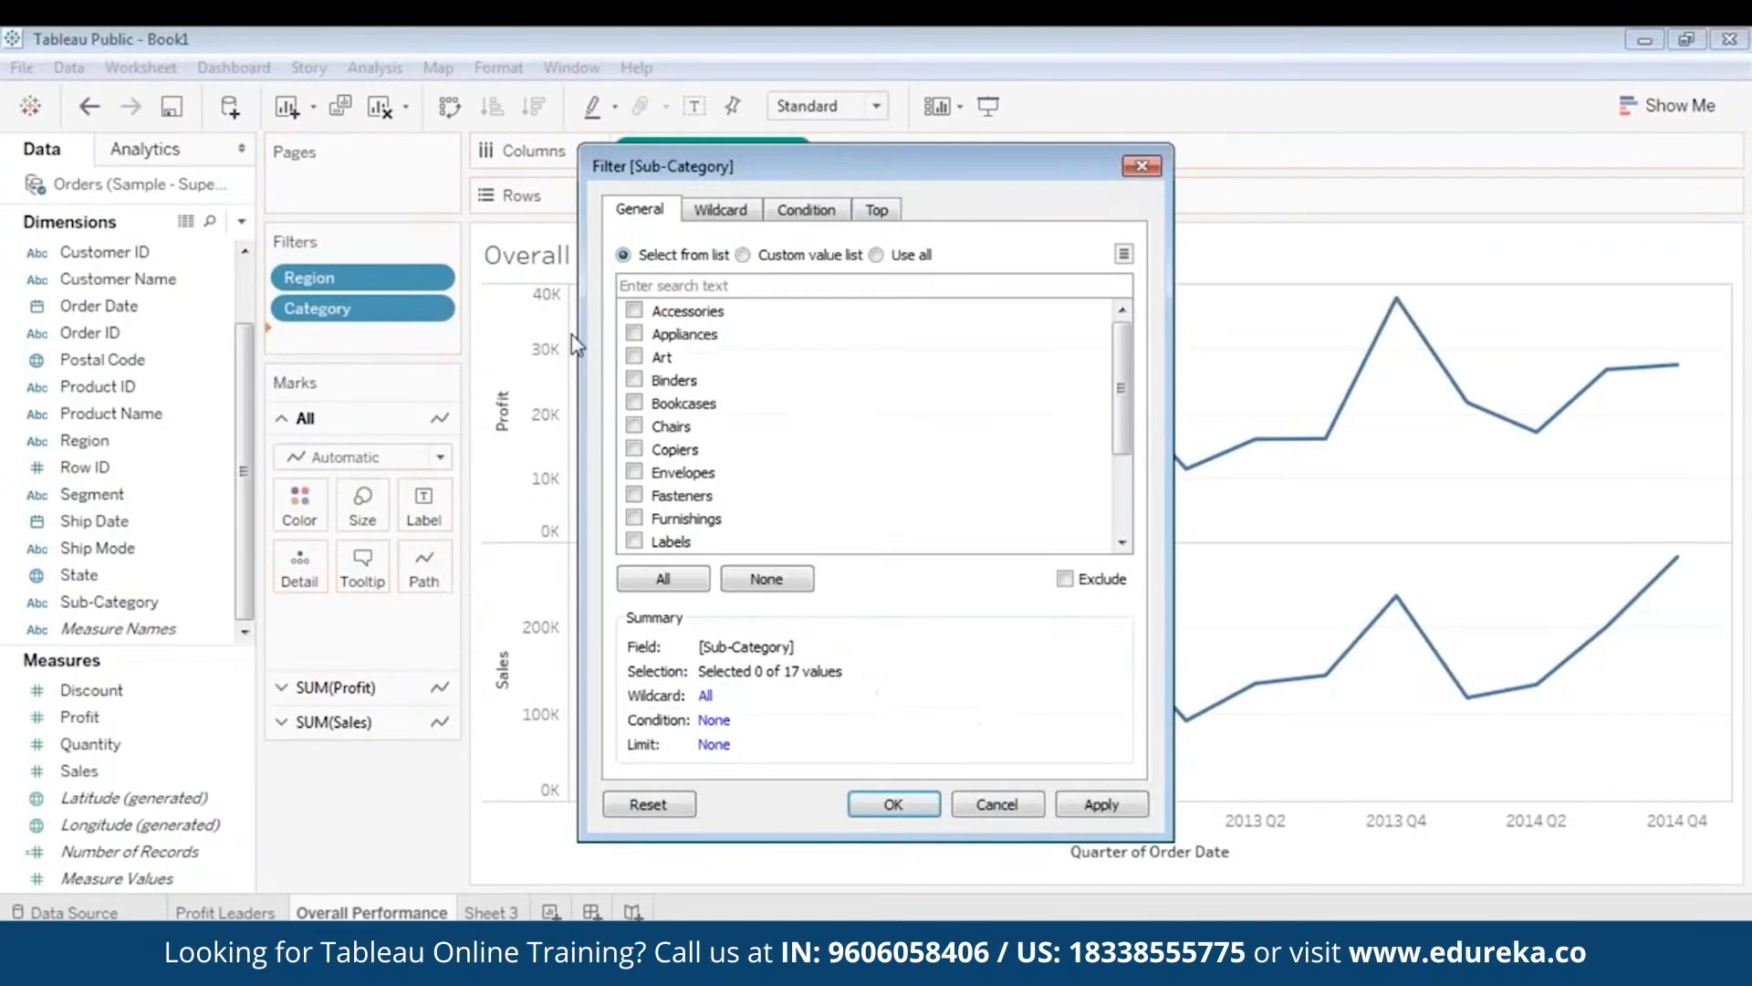
left_click(662, 579)
left_click(1104, 806)
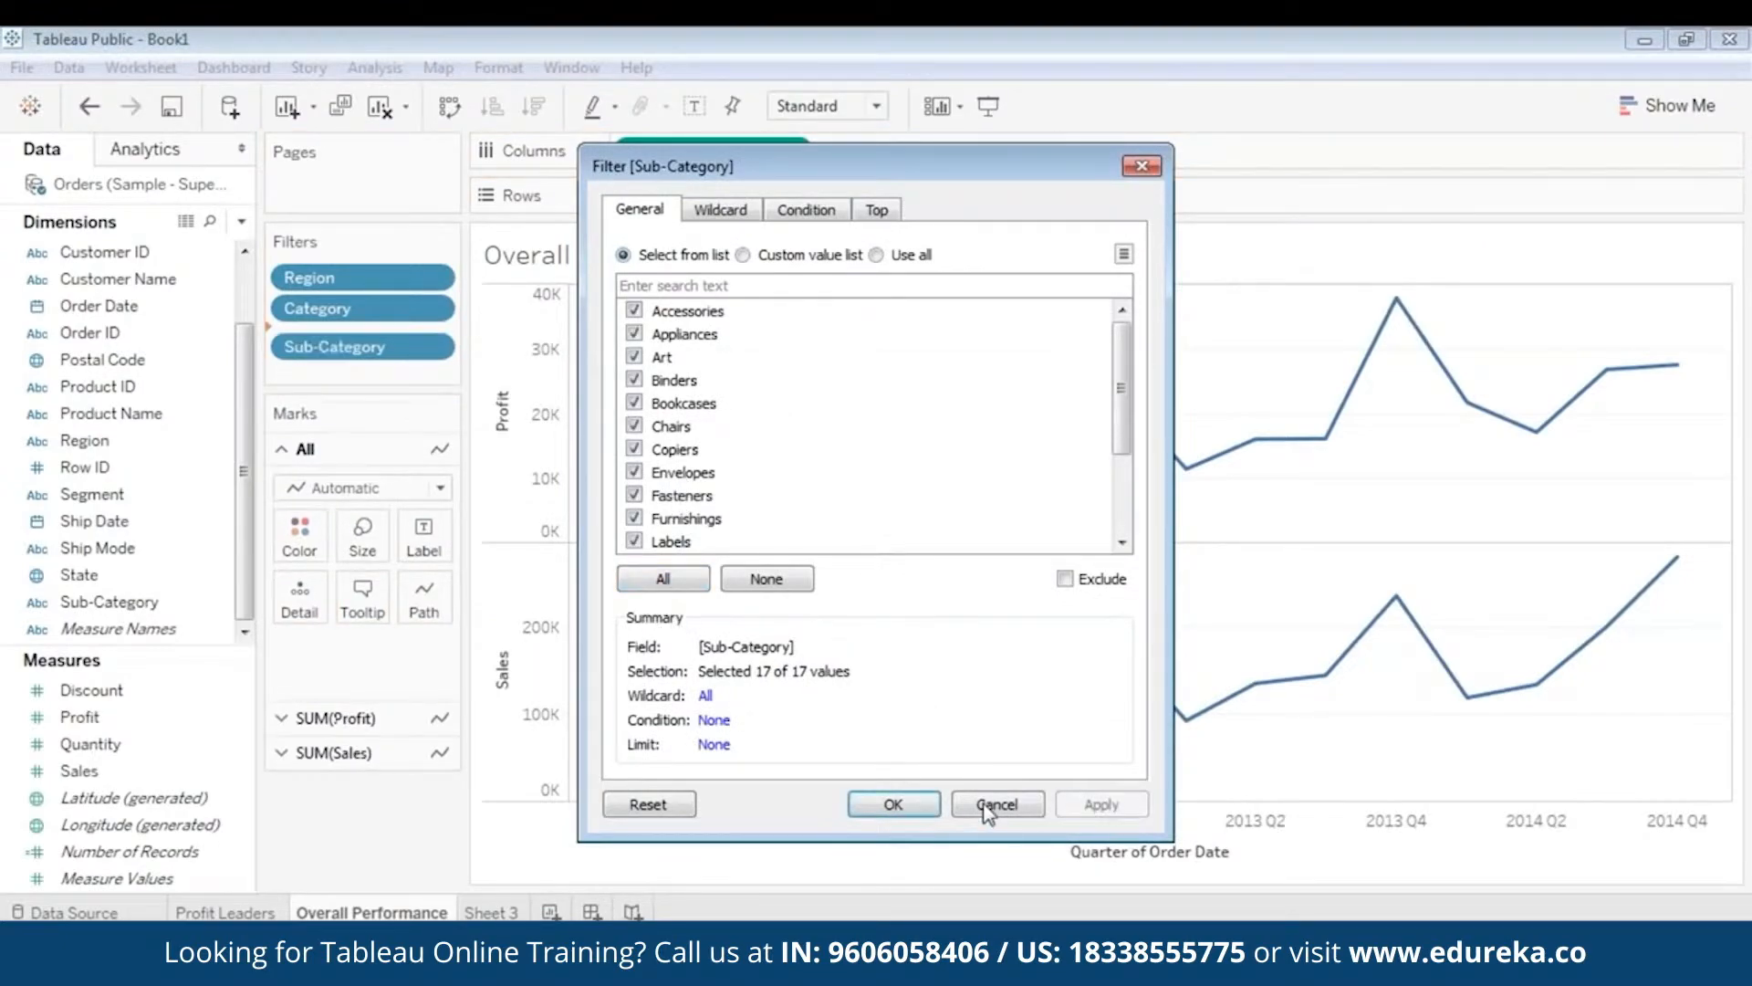
left_click(893, 804)
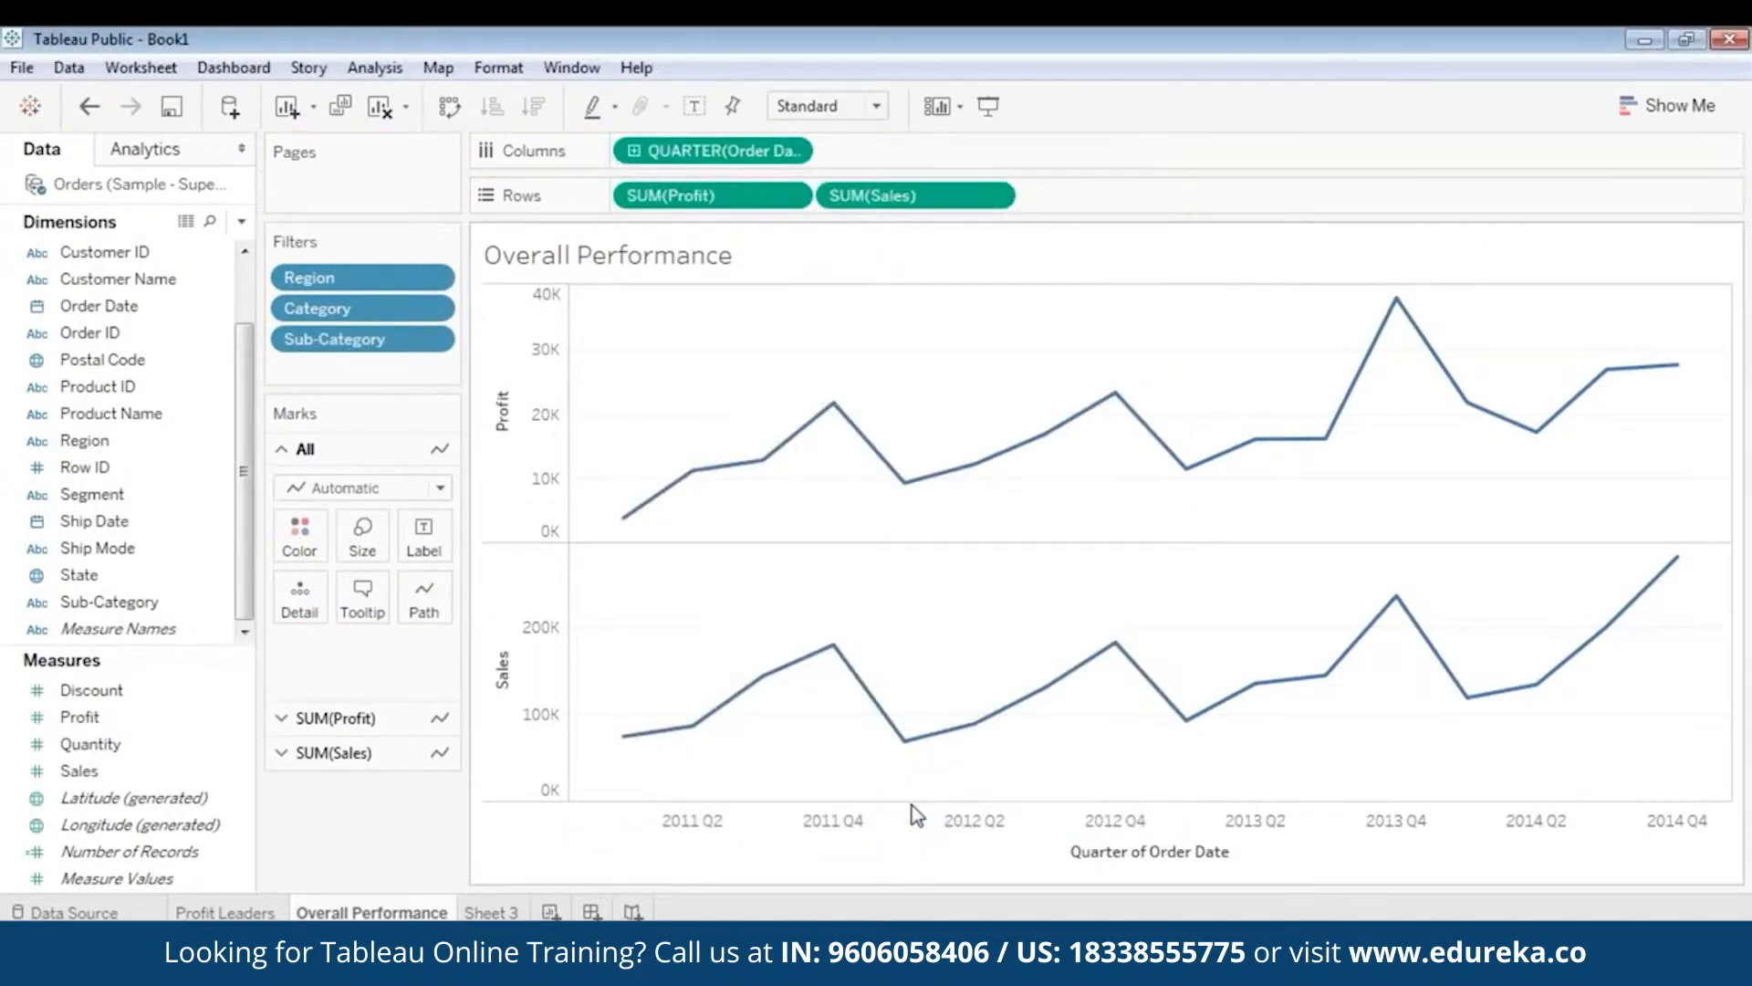
- Show the Region, Category and Sub-Category filter cards, stacked Region first, then Category
right_click(384, 279)
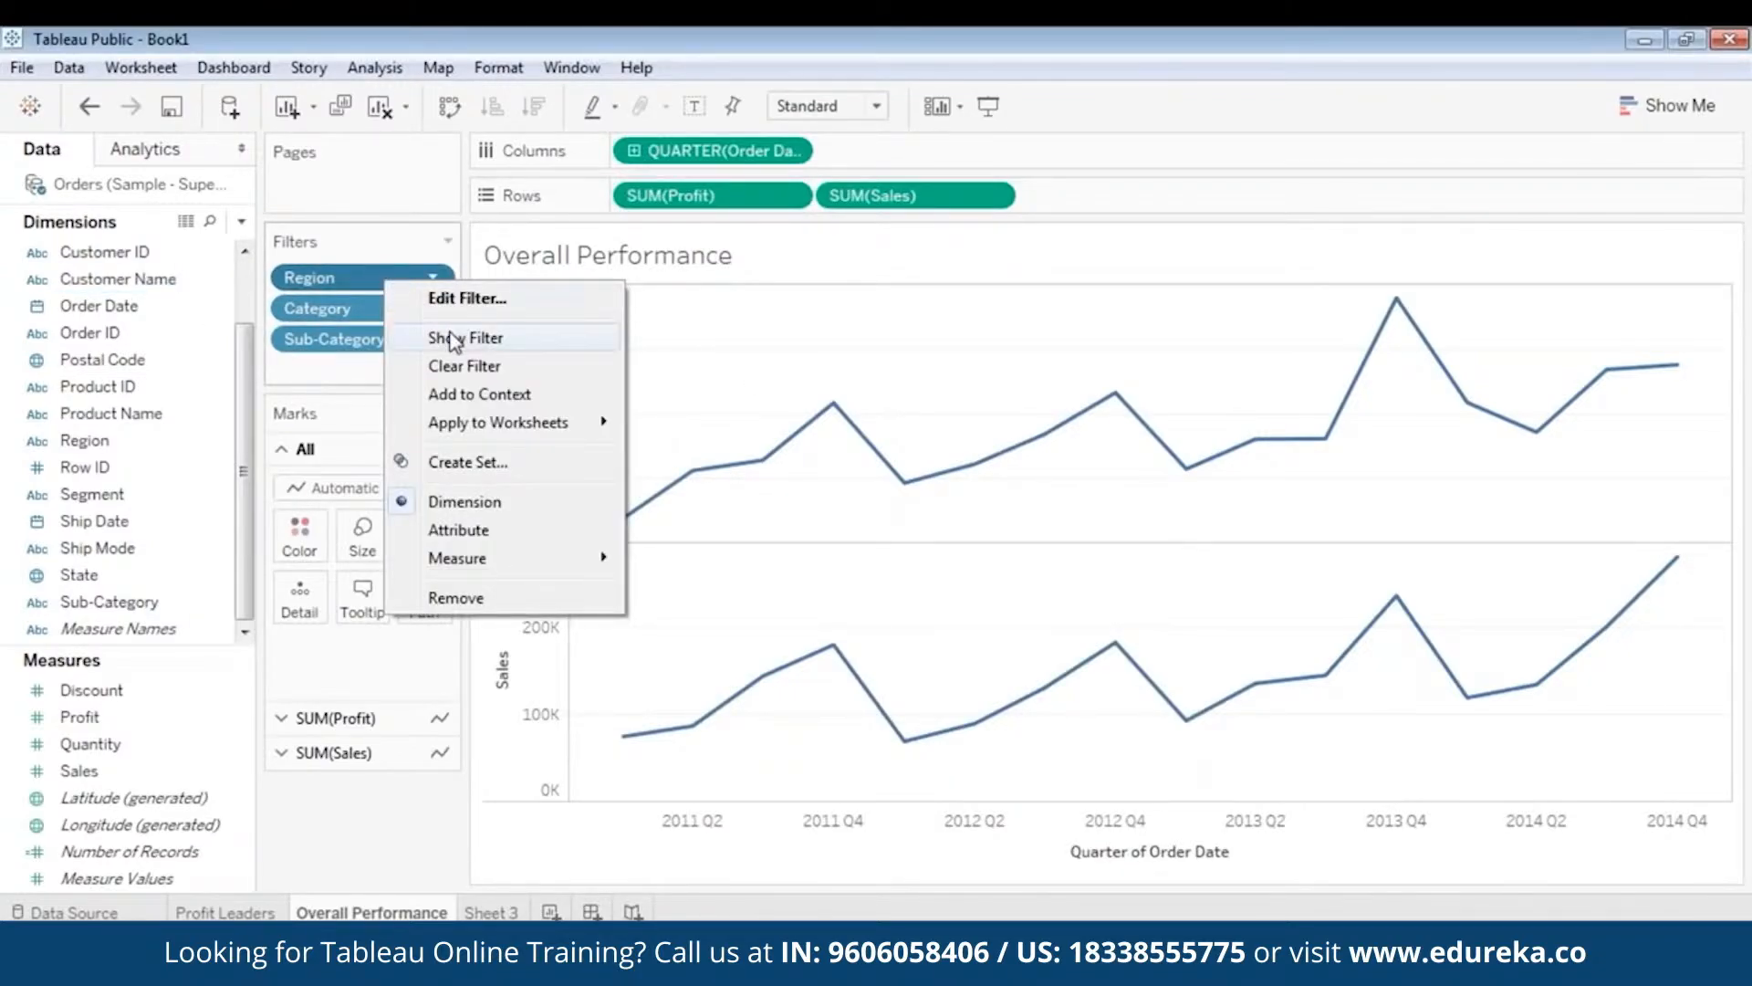
left_click(451, 340)
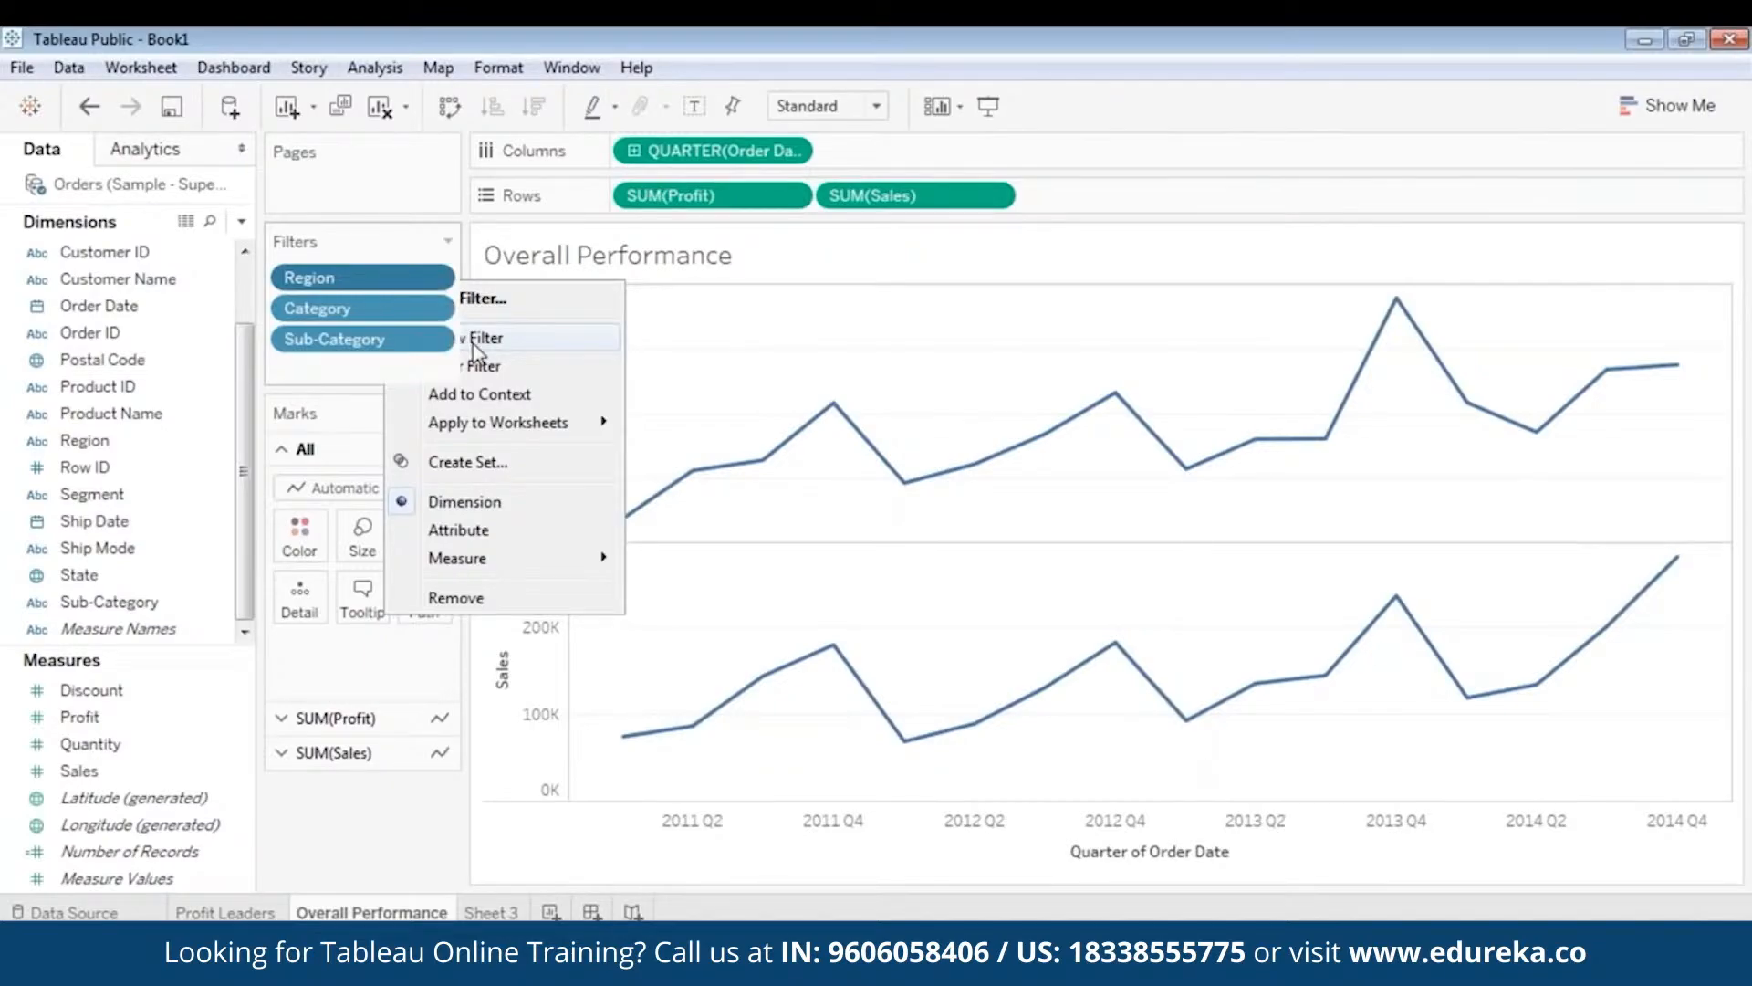
right_click(375, 315)
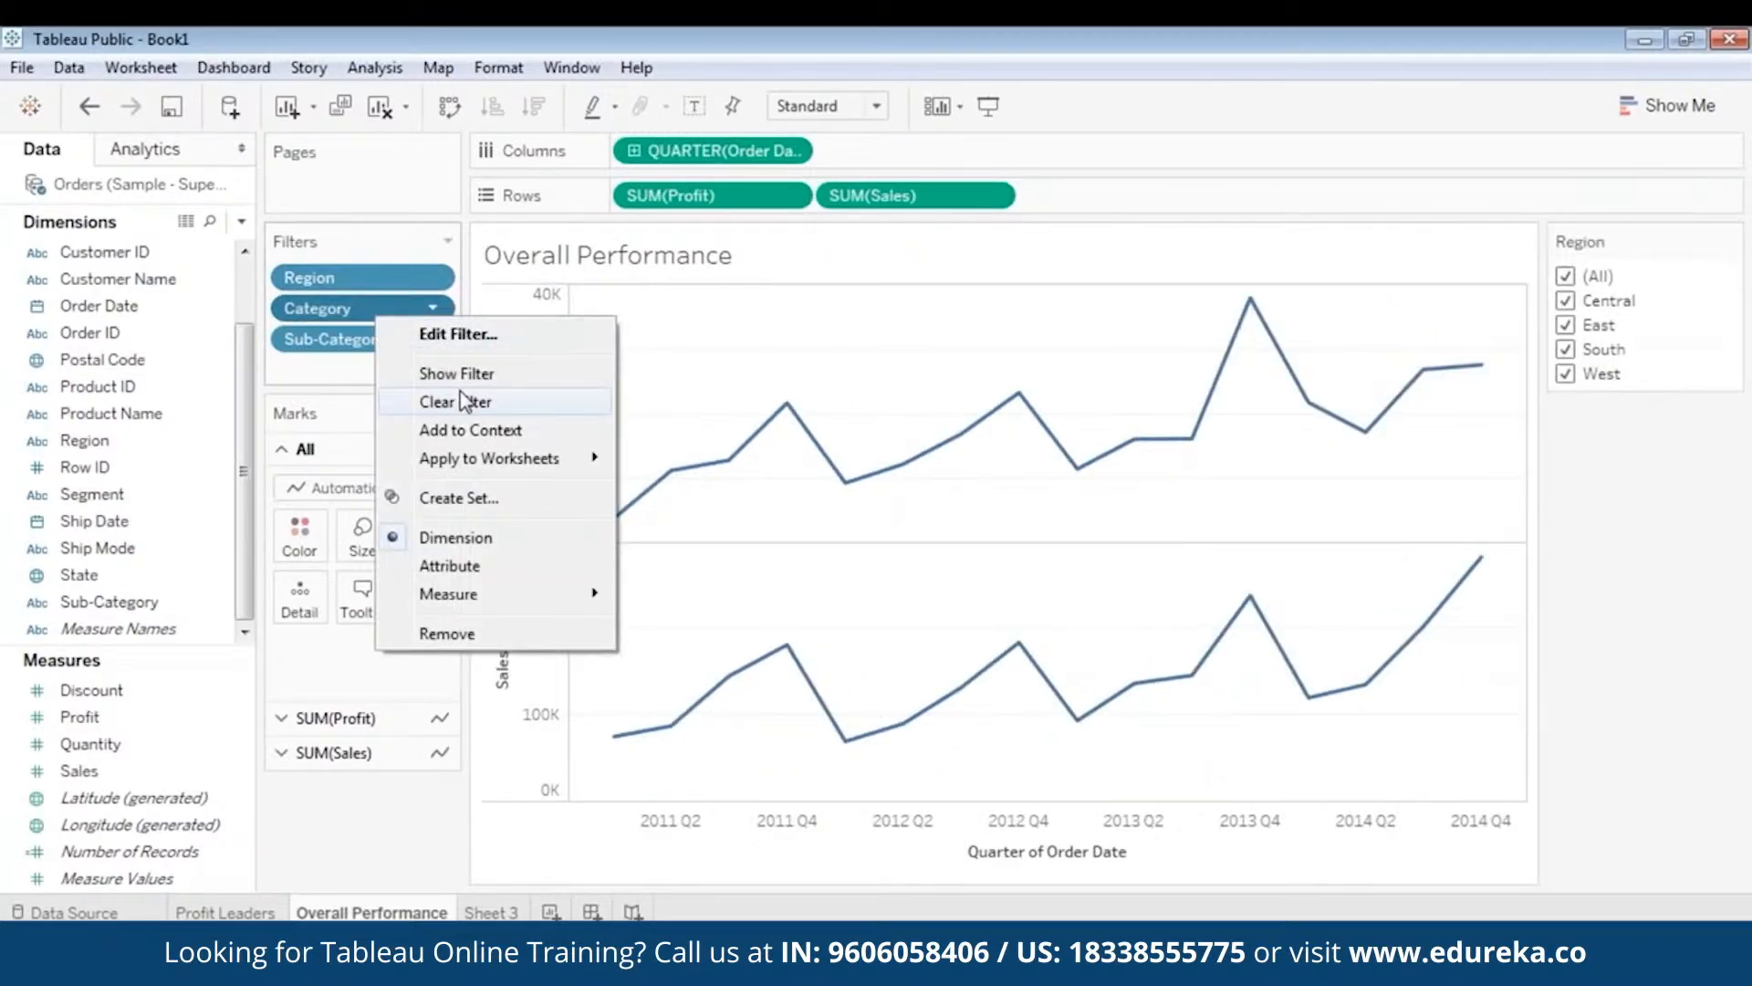
left_click(458, 374)
right_click(356, 339)
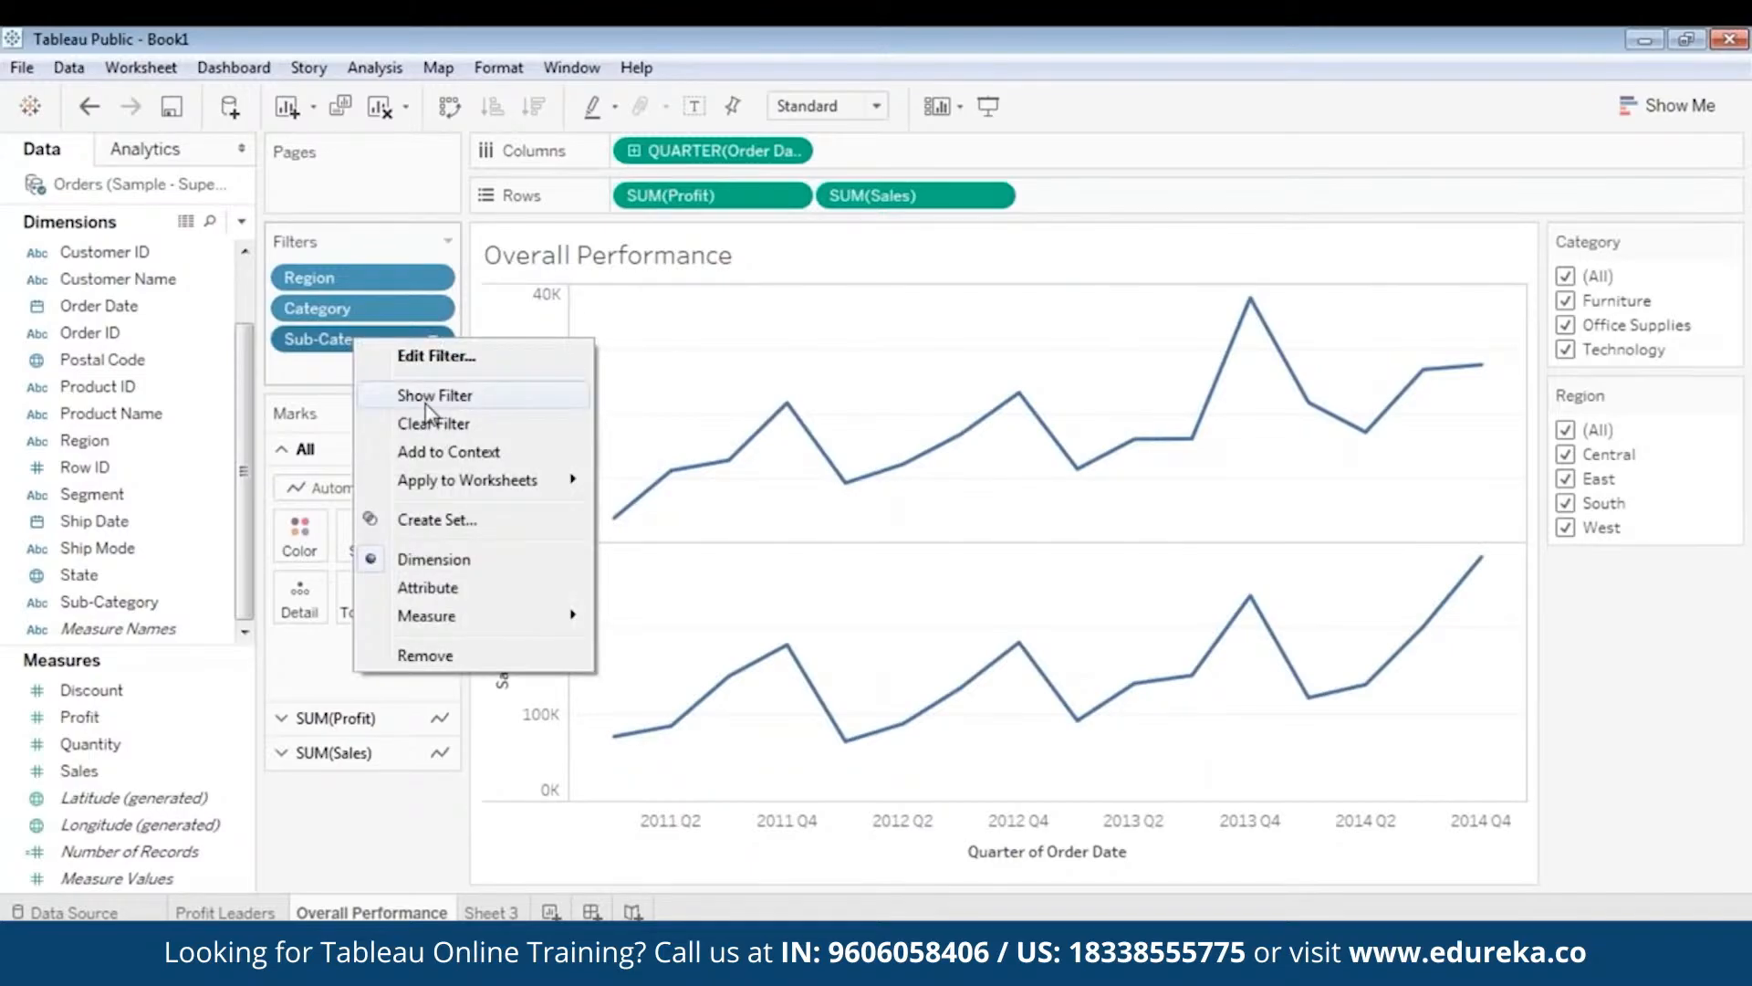
left_click(427, 397)
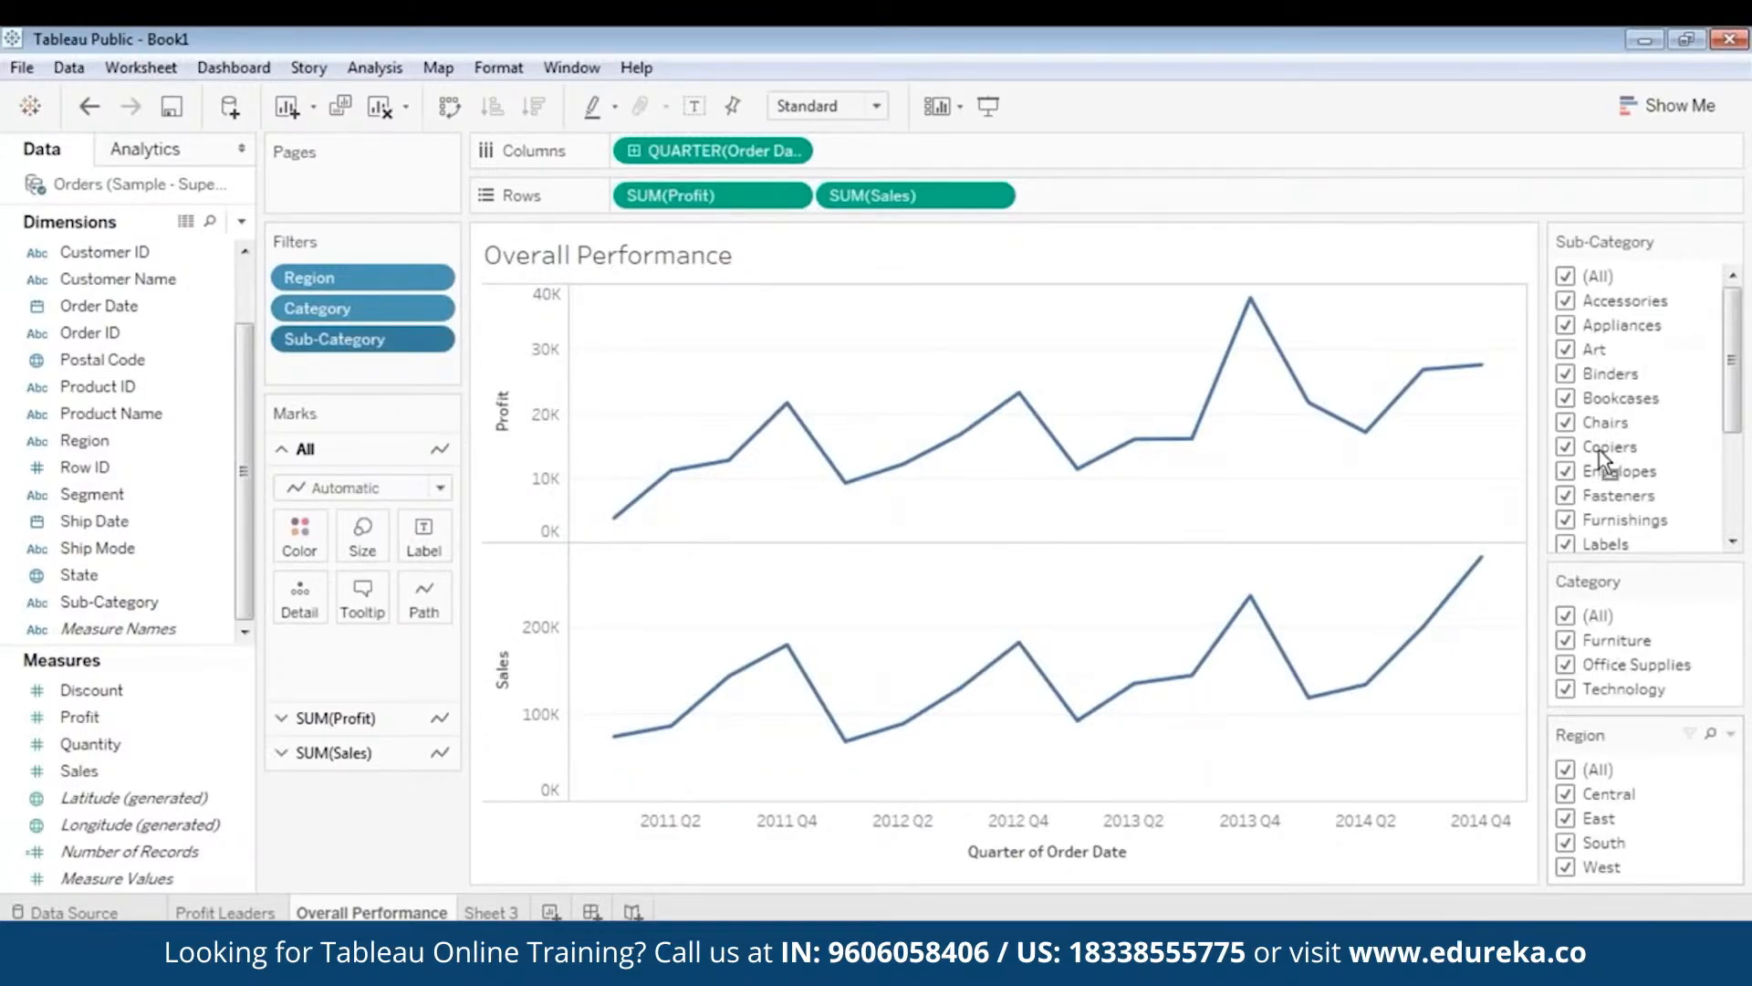
left_click_drag(1615, 230, 1615, 223)
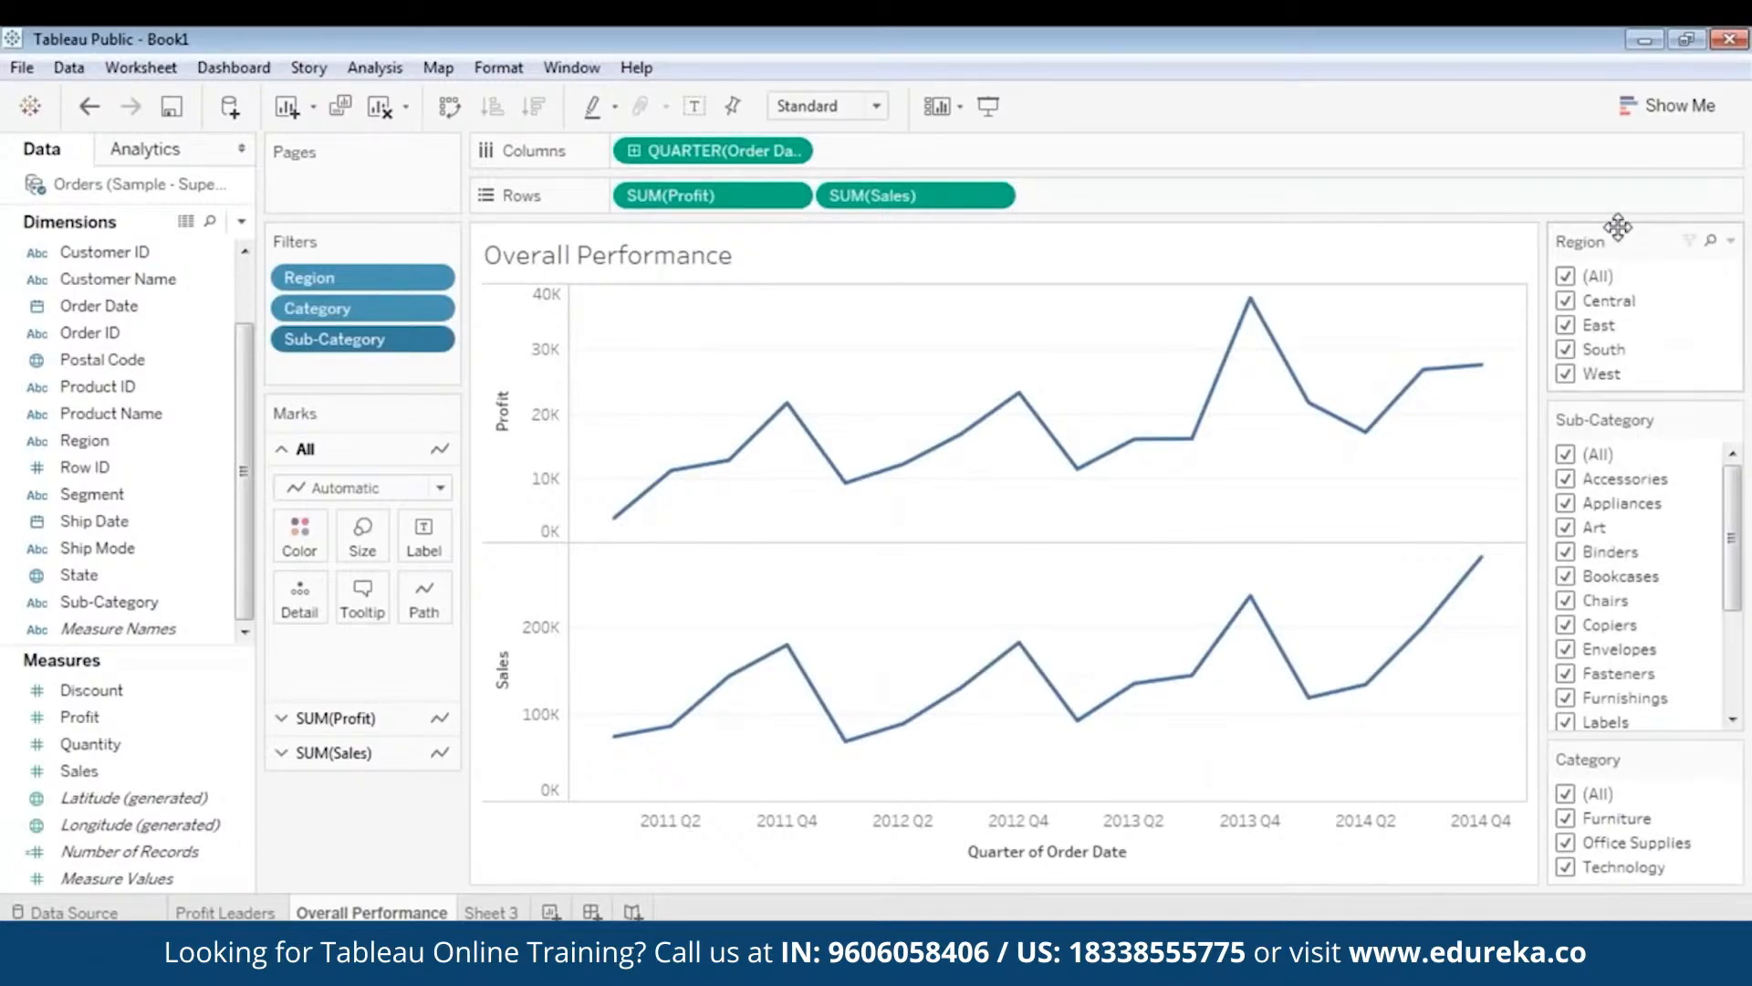
left_click_drag(1640, 757, 1641, 416)
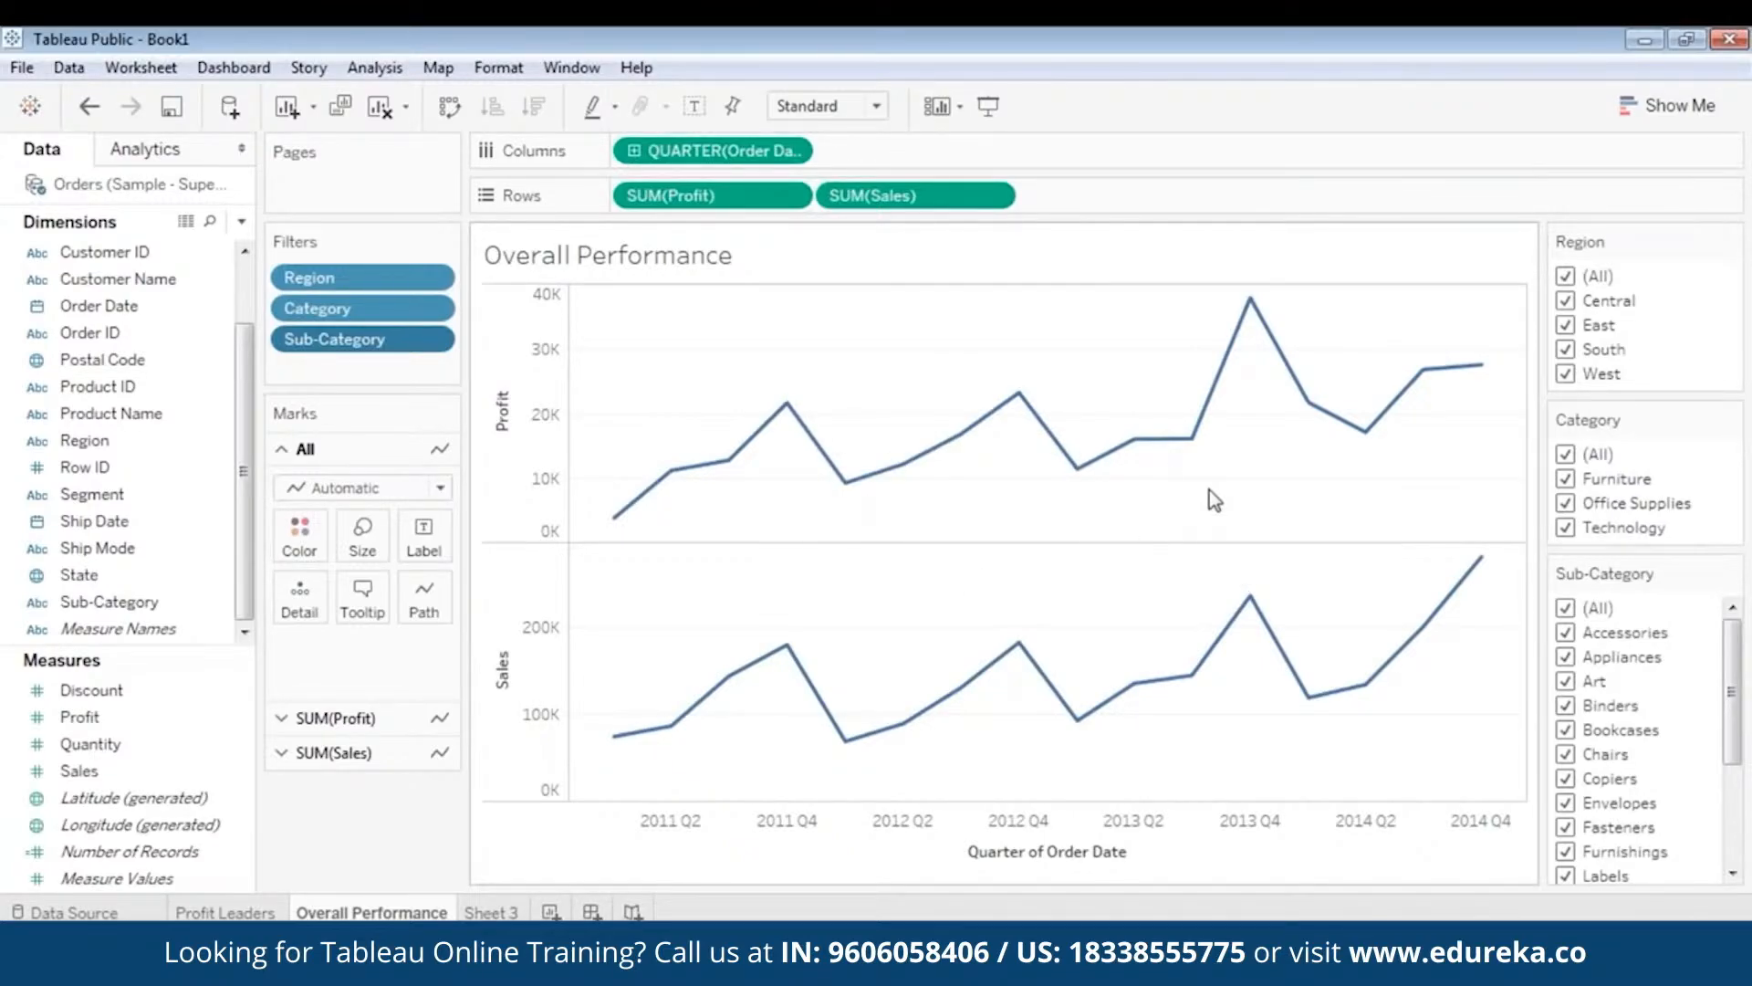
- Clear the Region filter and view Central, then East, then West on their own
left_click(1567, 275)
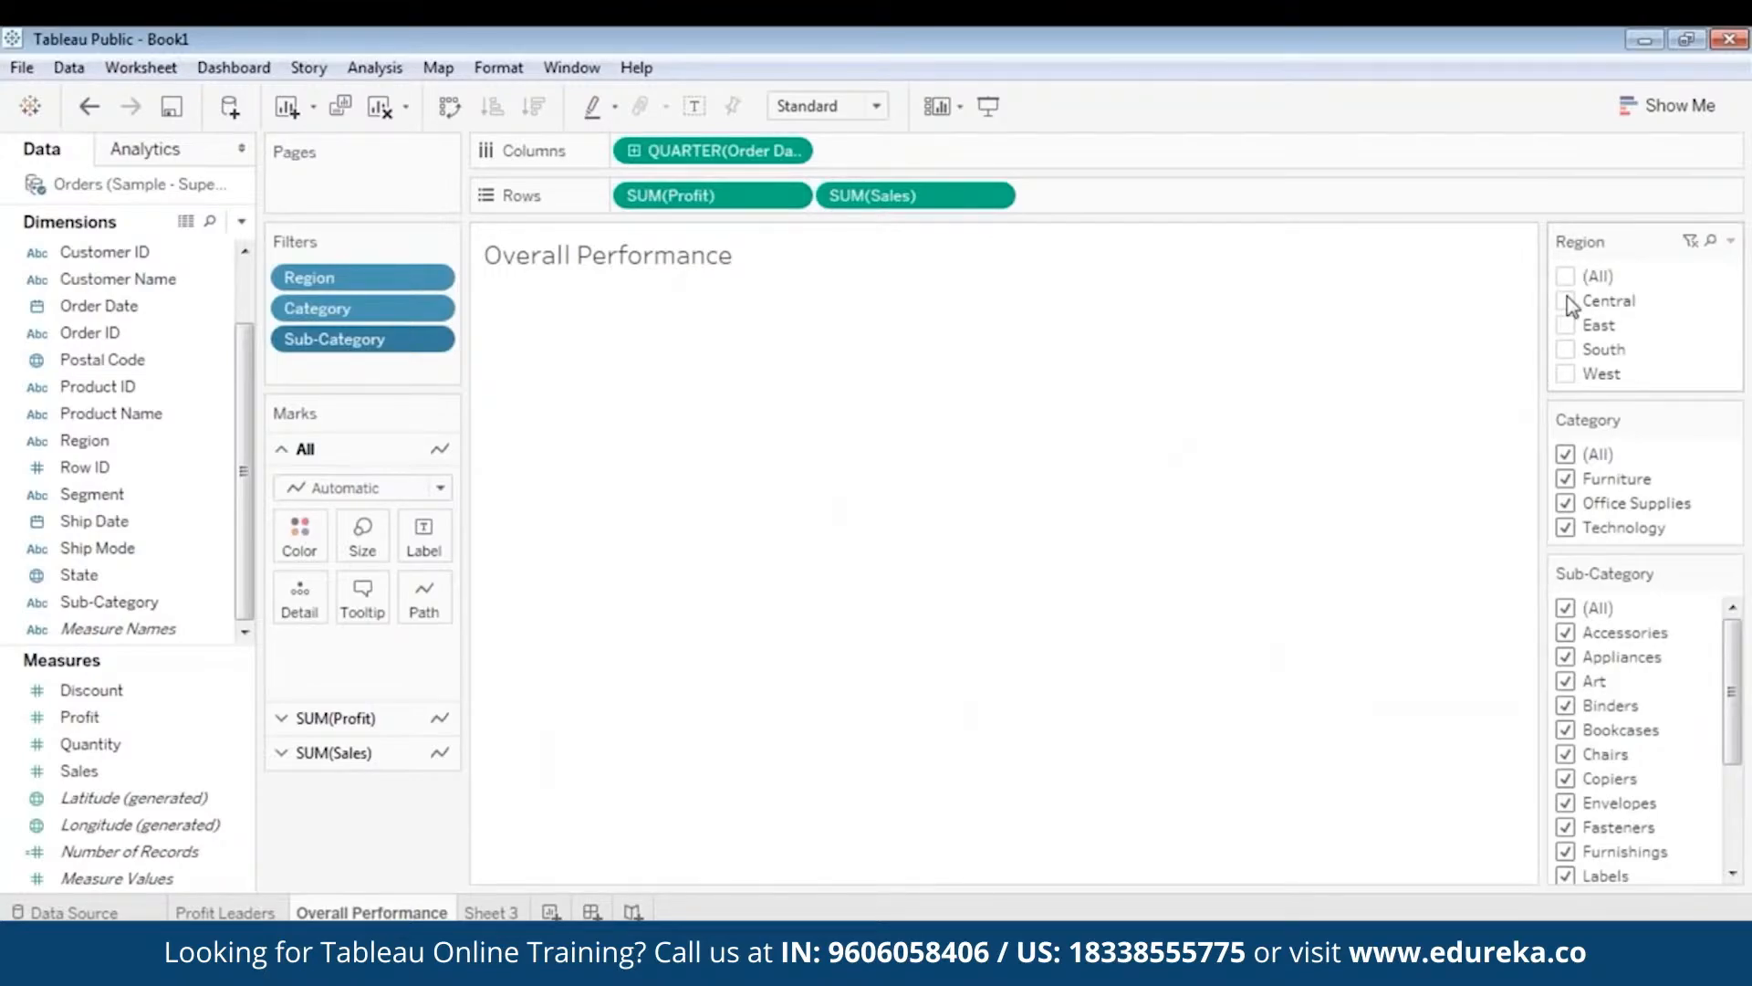
left_click(1566, 301)
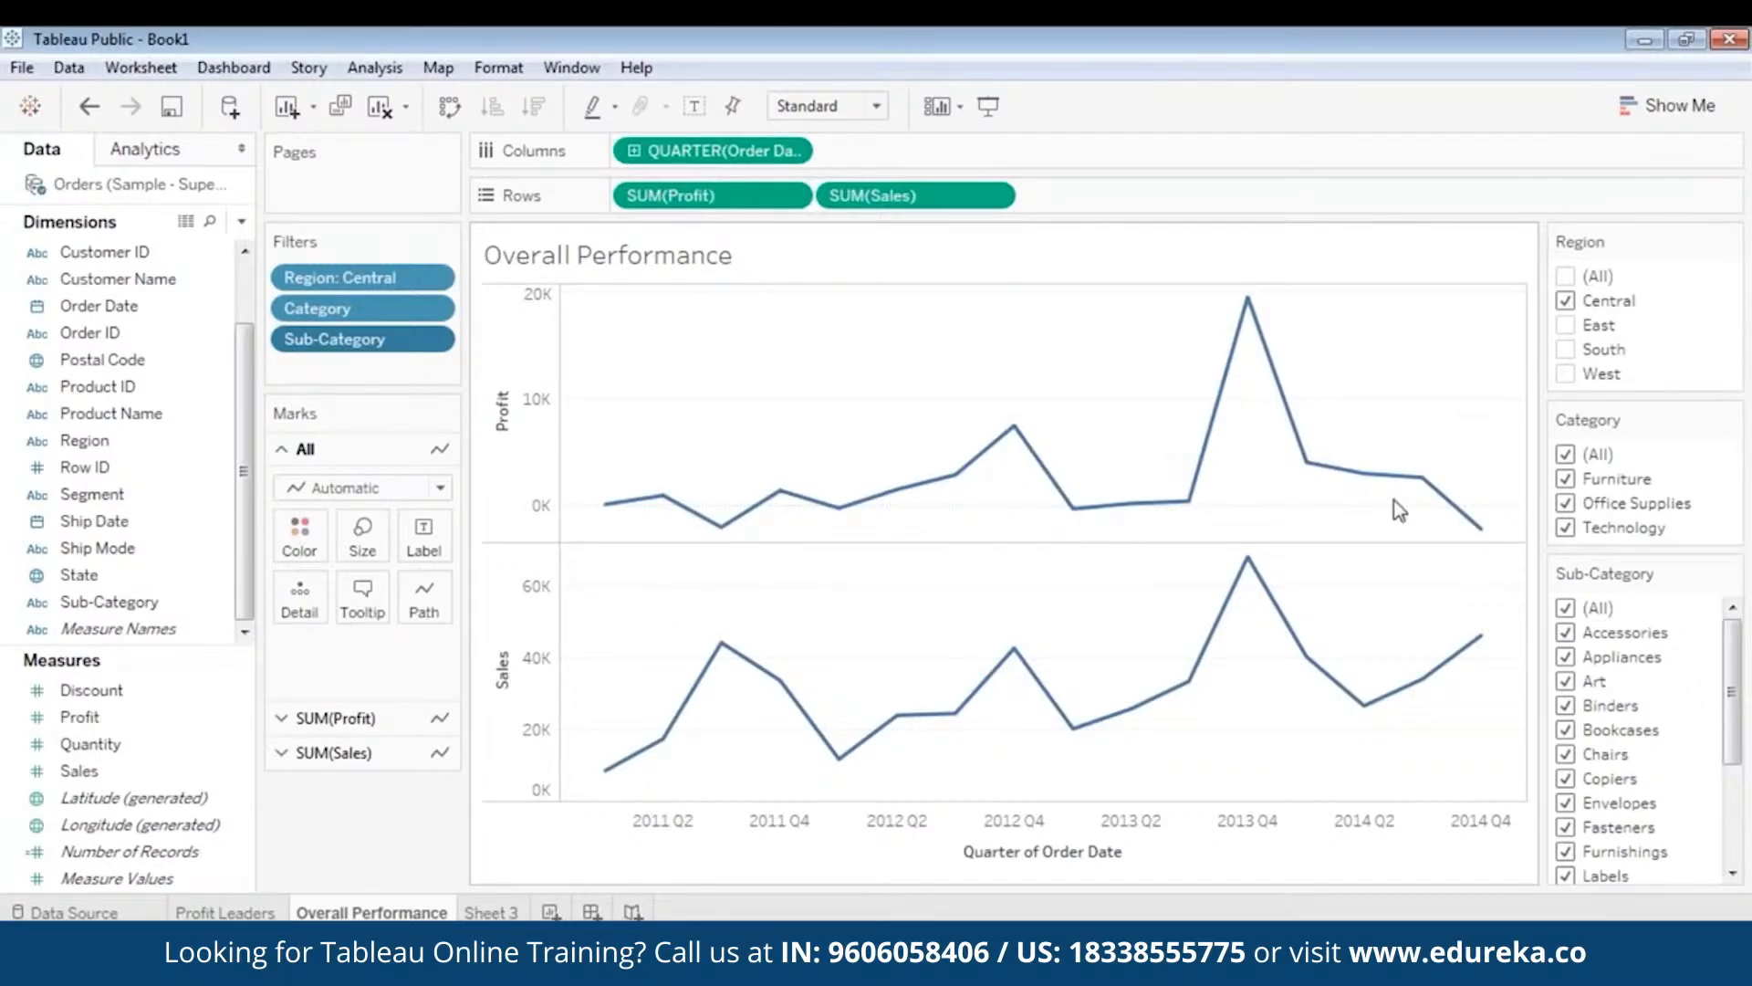
left_click(1566, 302)
left_click(1566, 326)
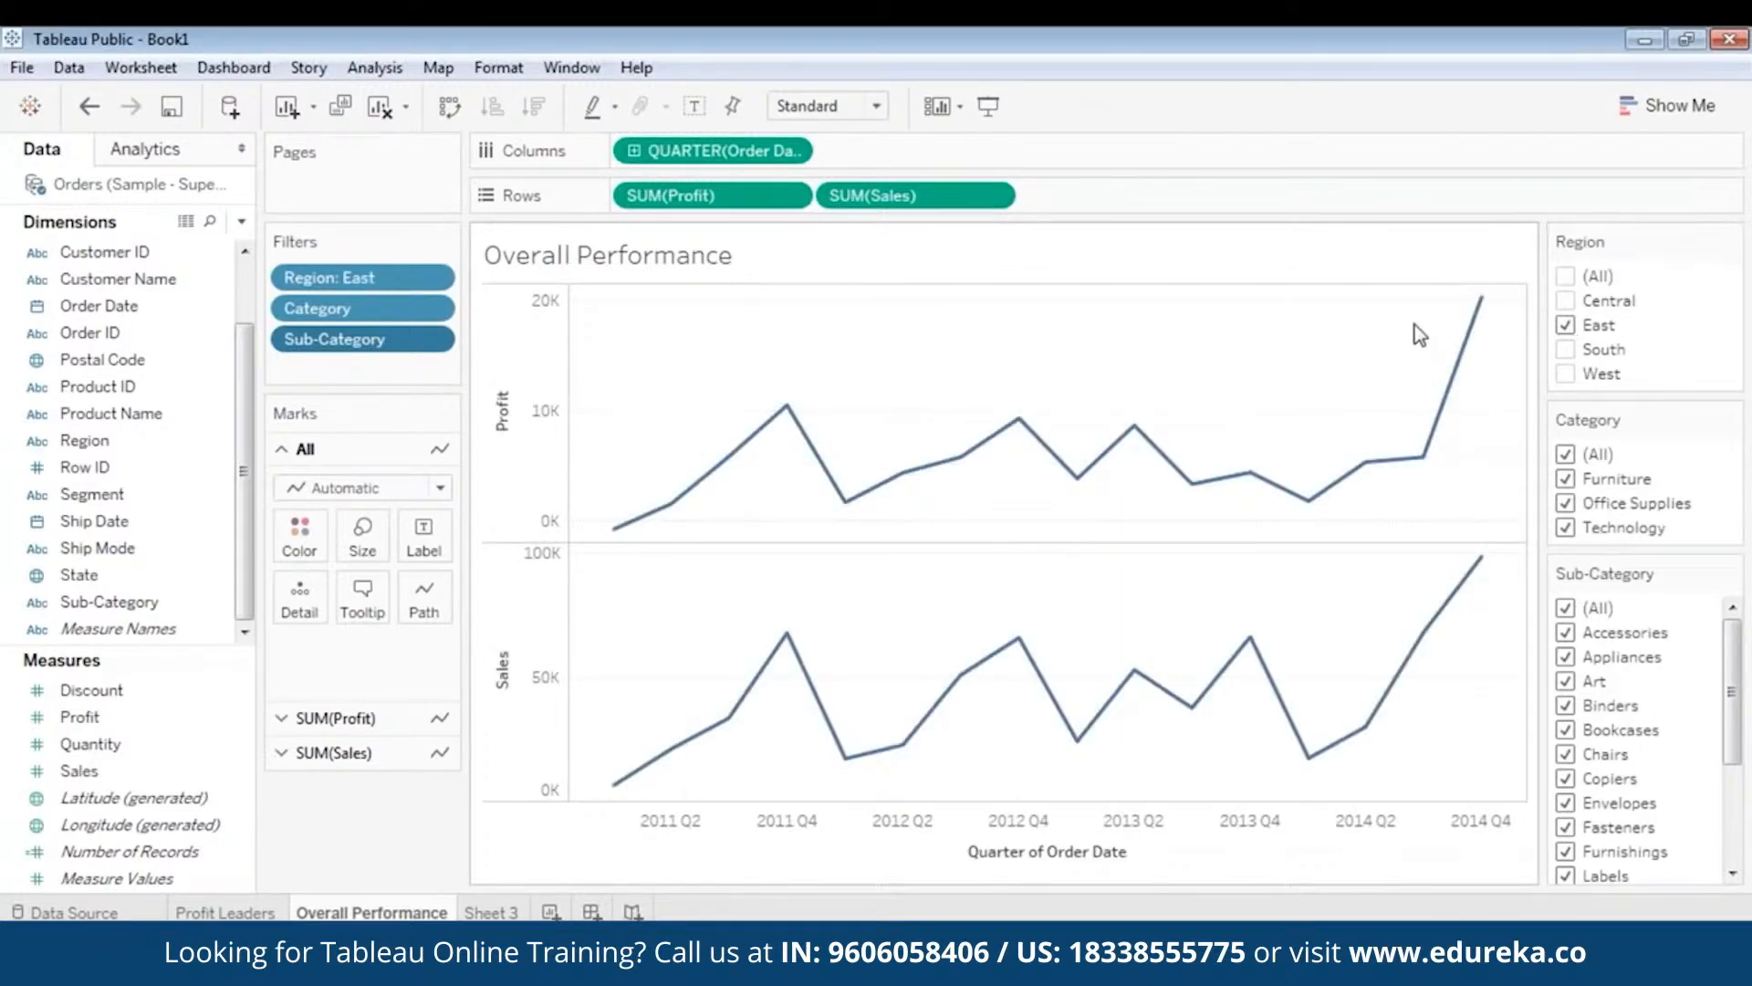
mouse_move(1490, 313)
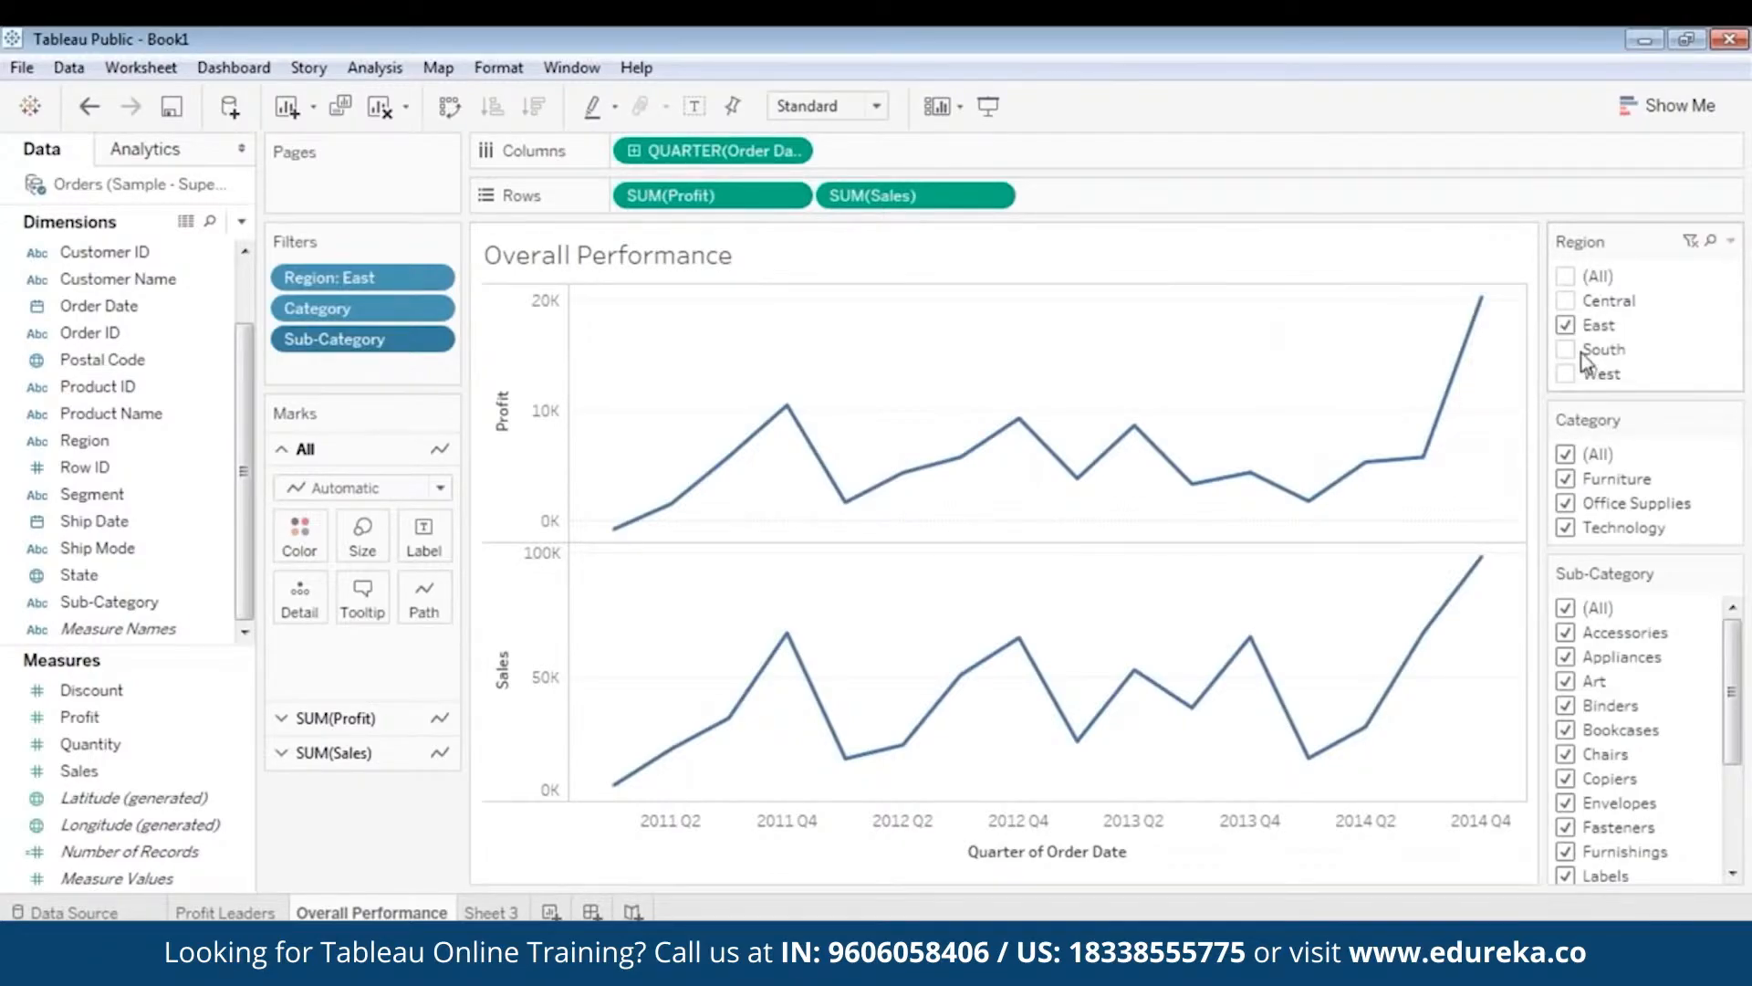
mouse_move(634, 531)
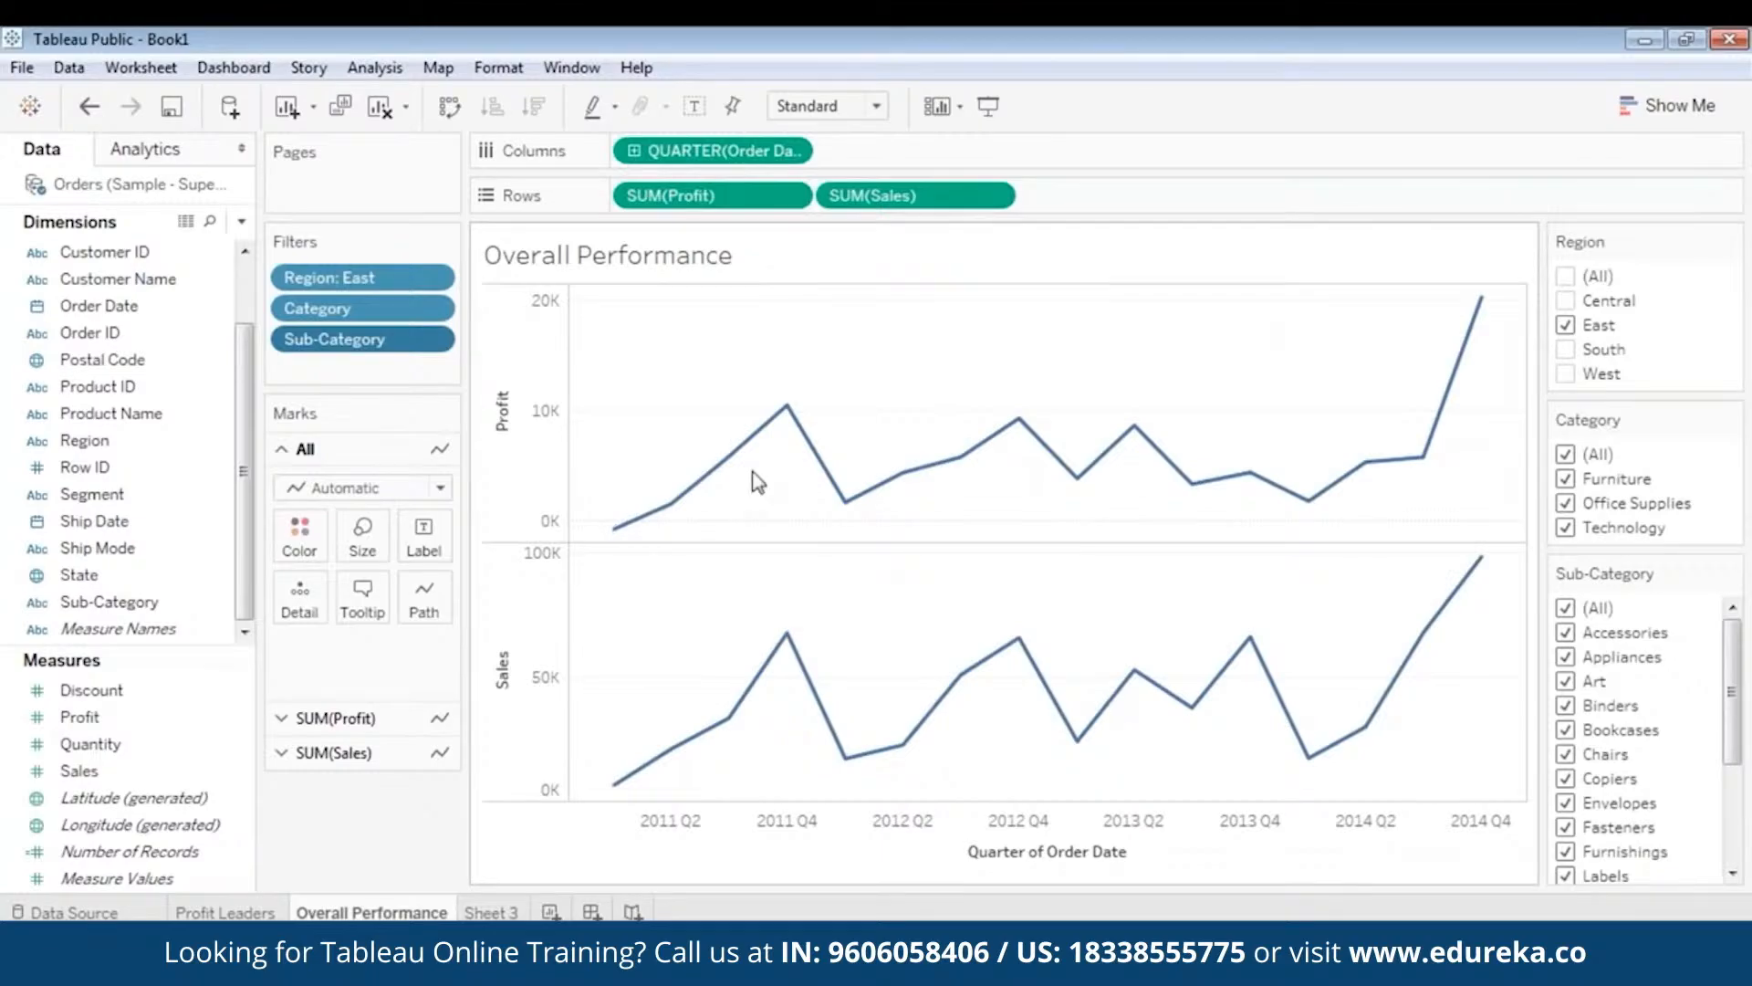
left_click(1566, 325)
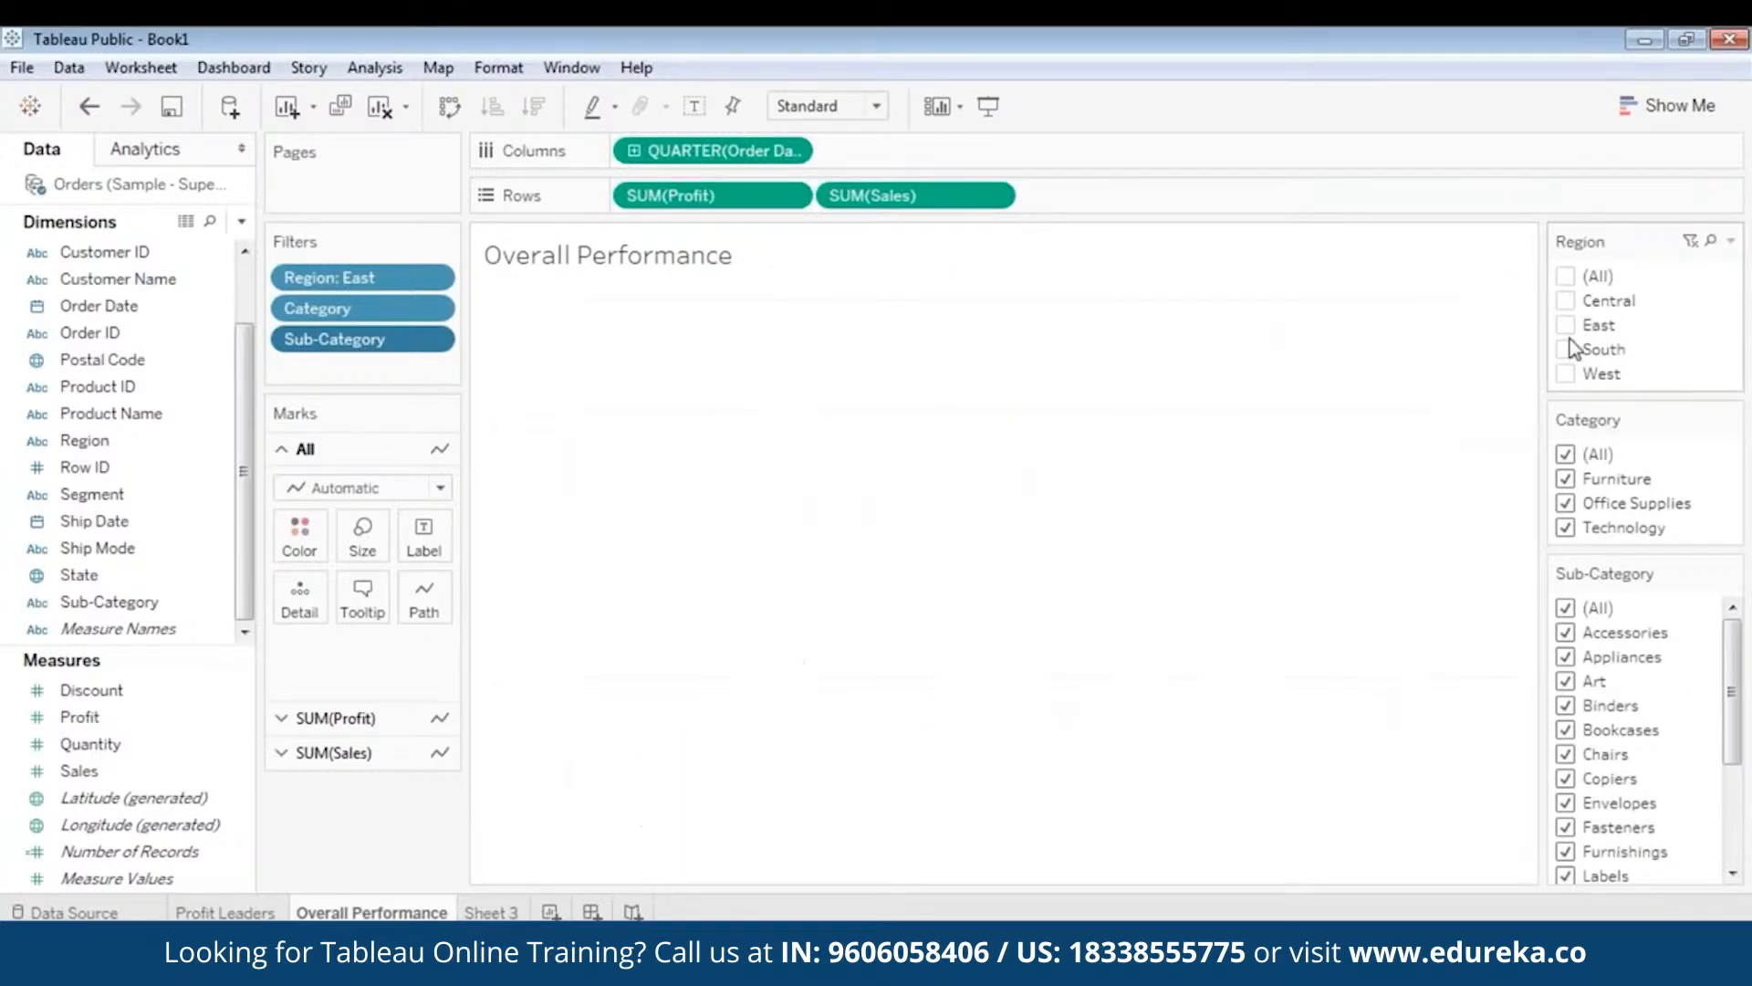
left_click(1565, 374)
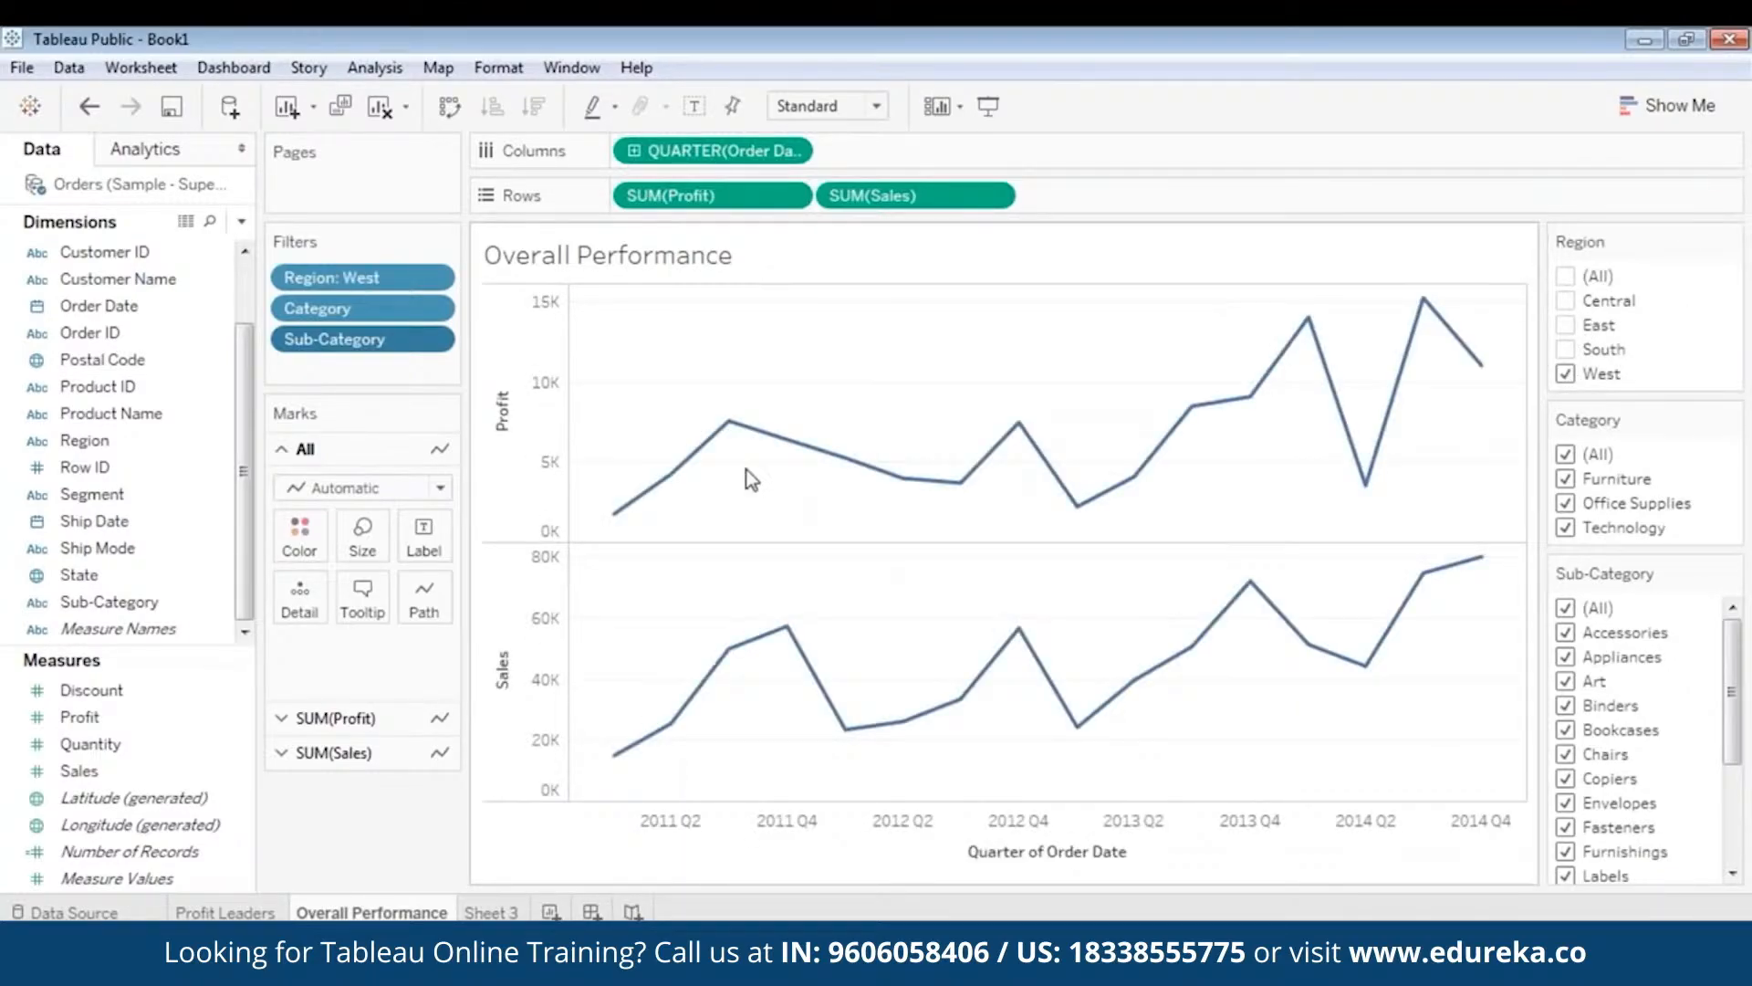
- Inspect the West charts, recheck Central alone, then finish with only West selected
mouse_move(960, 699)
mouse_move(1461, 584)
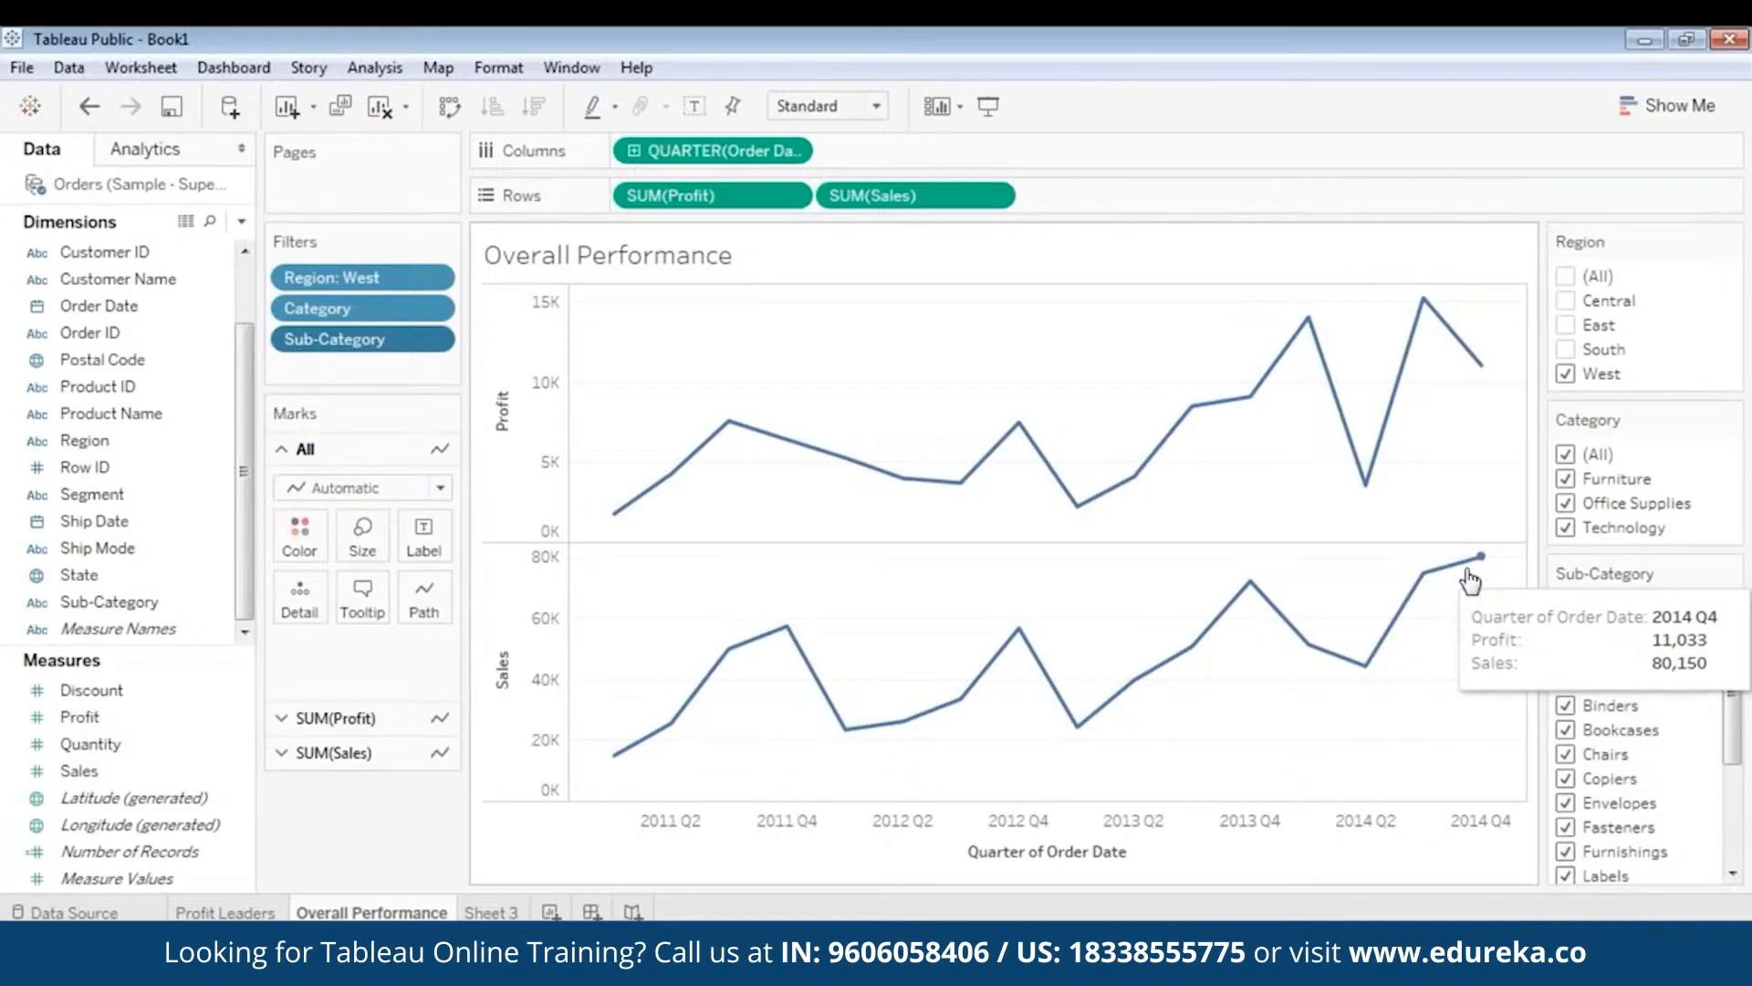
mouse_move(728, 648)
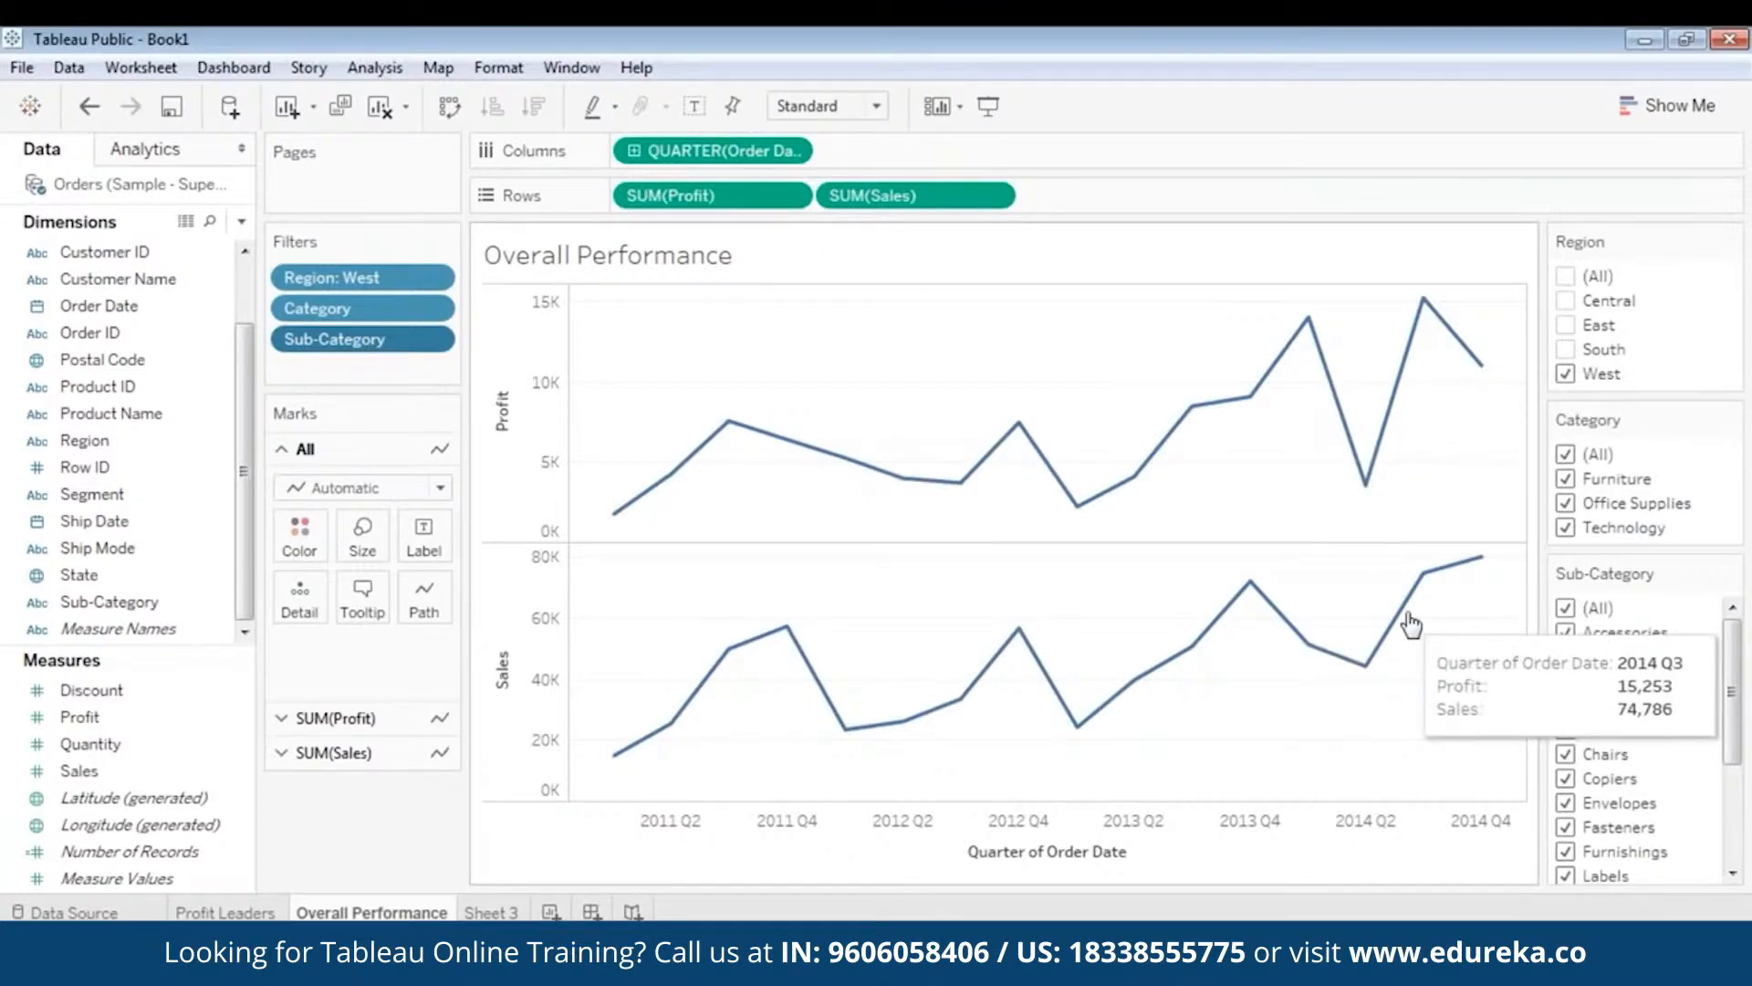
left_click(1565, 374)
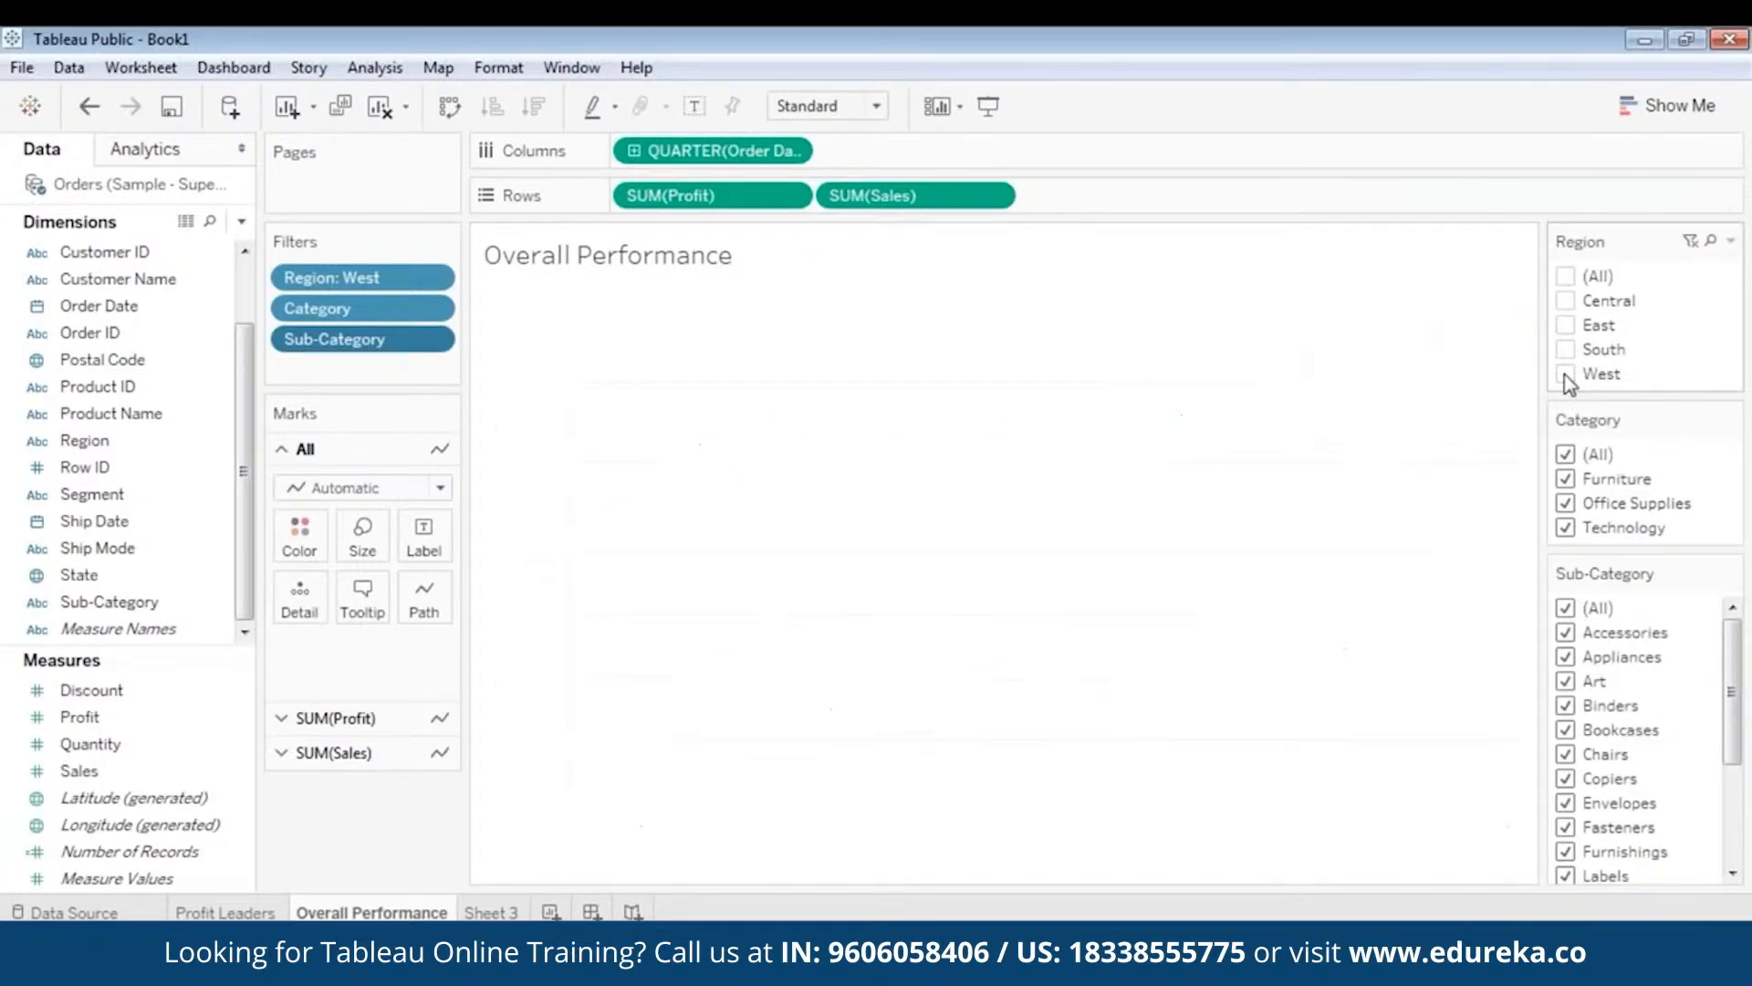
left_click(1566, 300)
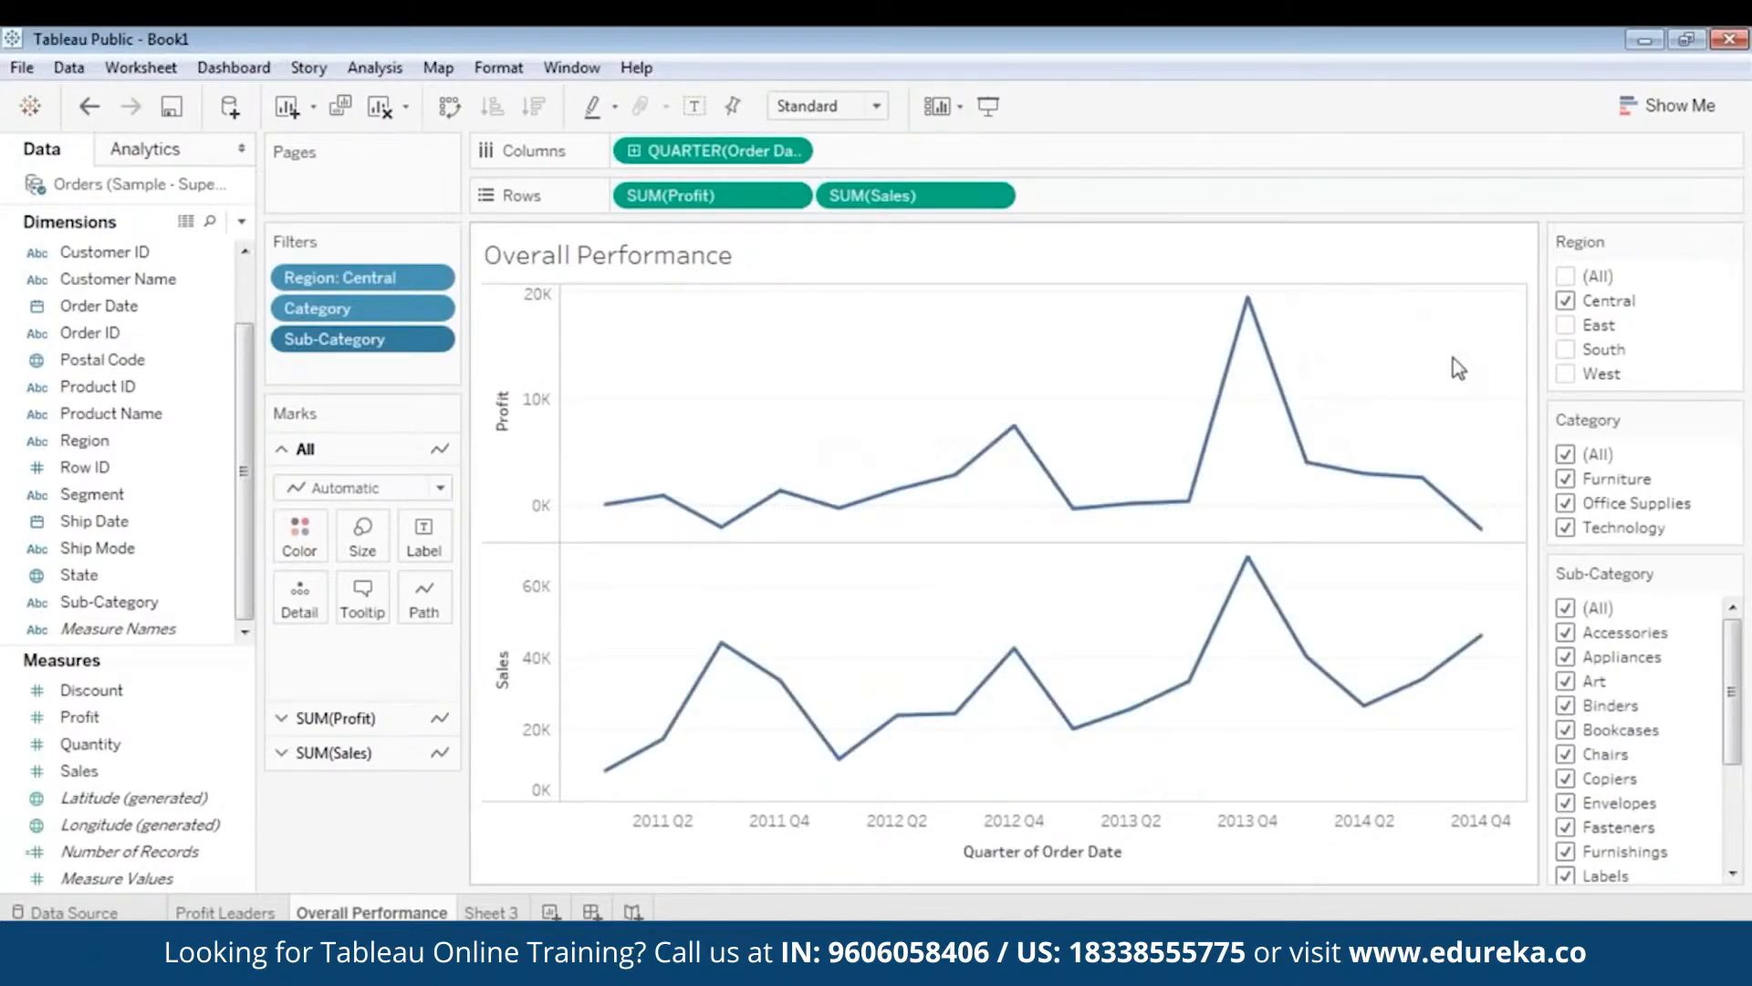
left_click(1566, 302)
left_click(1572, 373)
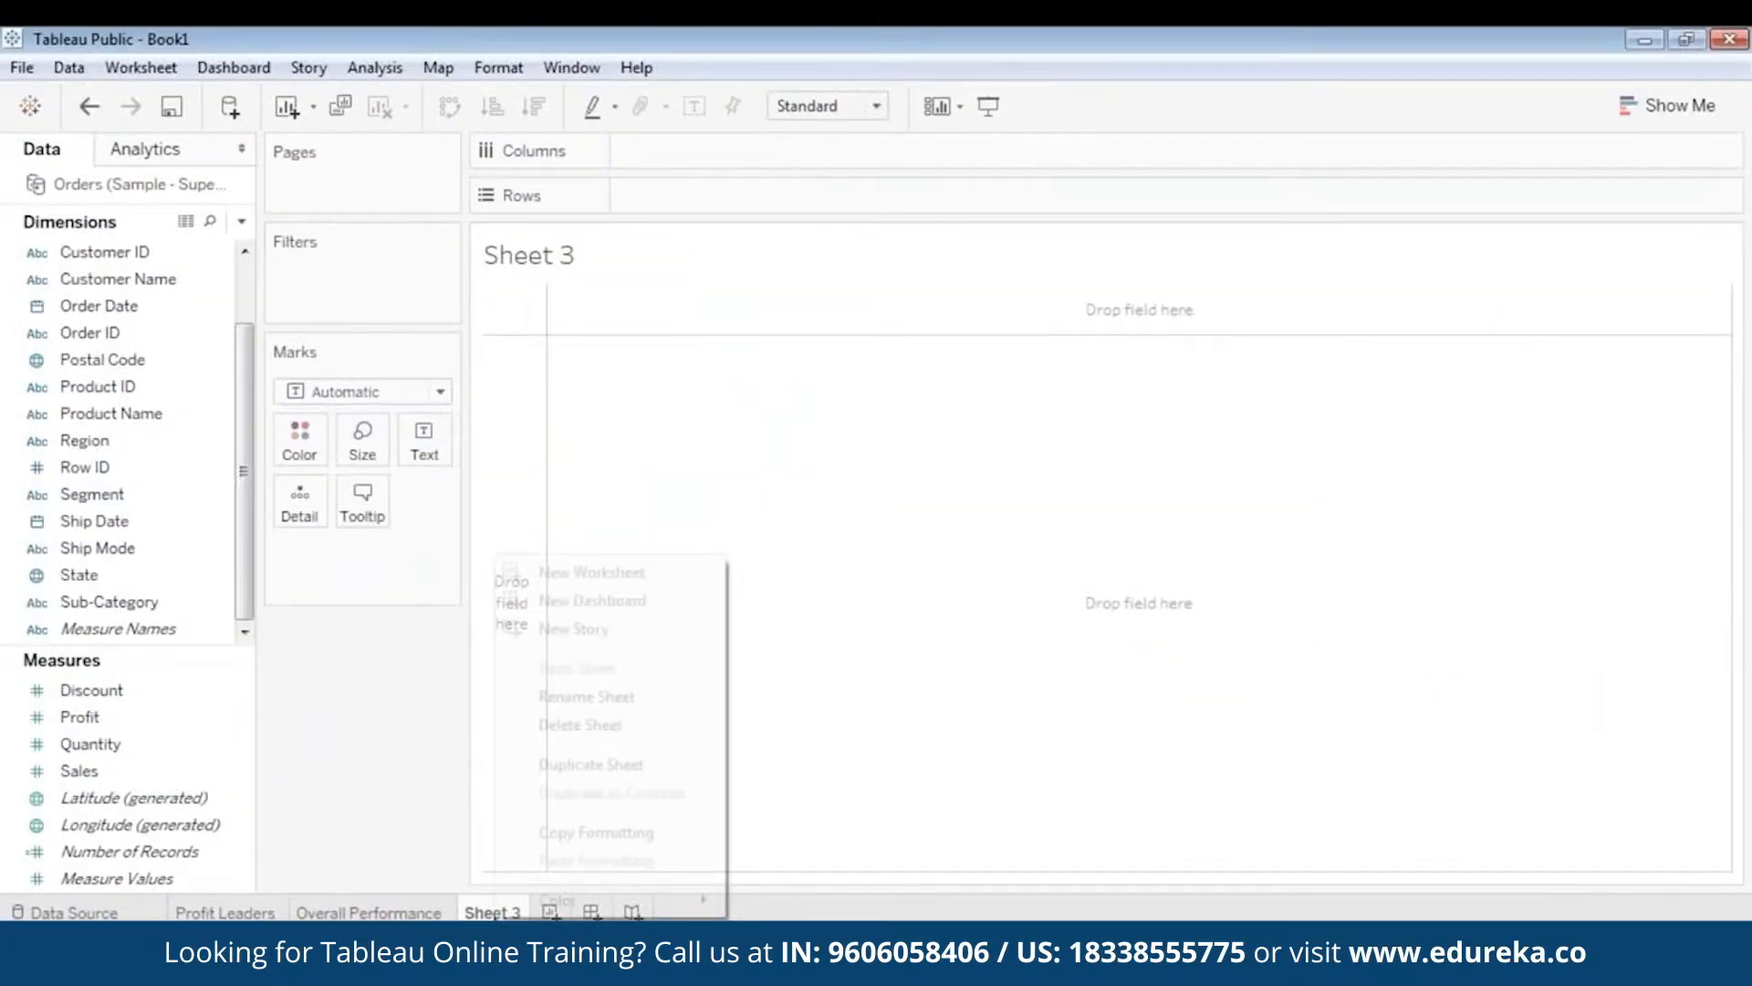
- Give the empty Sheet 3 worksheet the name 'Scatter Plot'
left_click(575, 698)
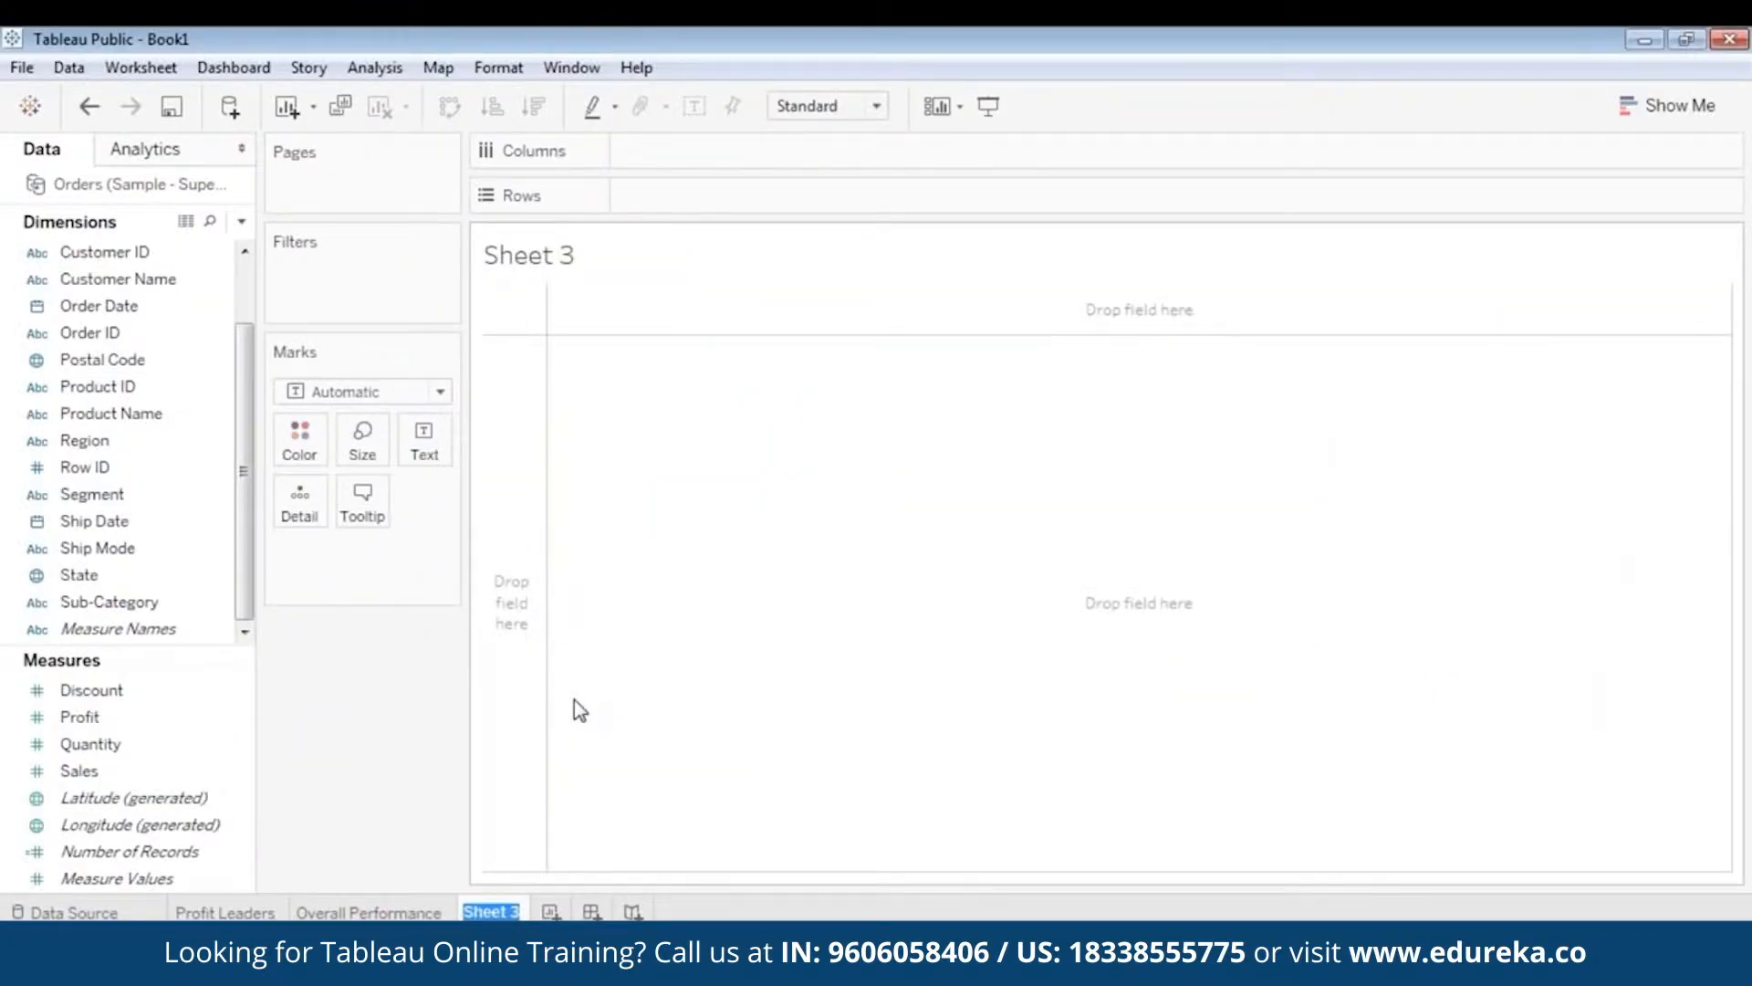
type("Scatter Plot")
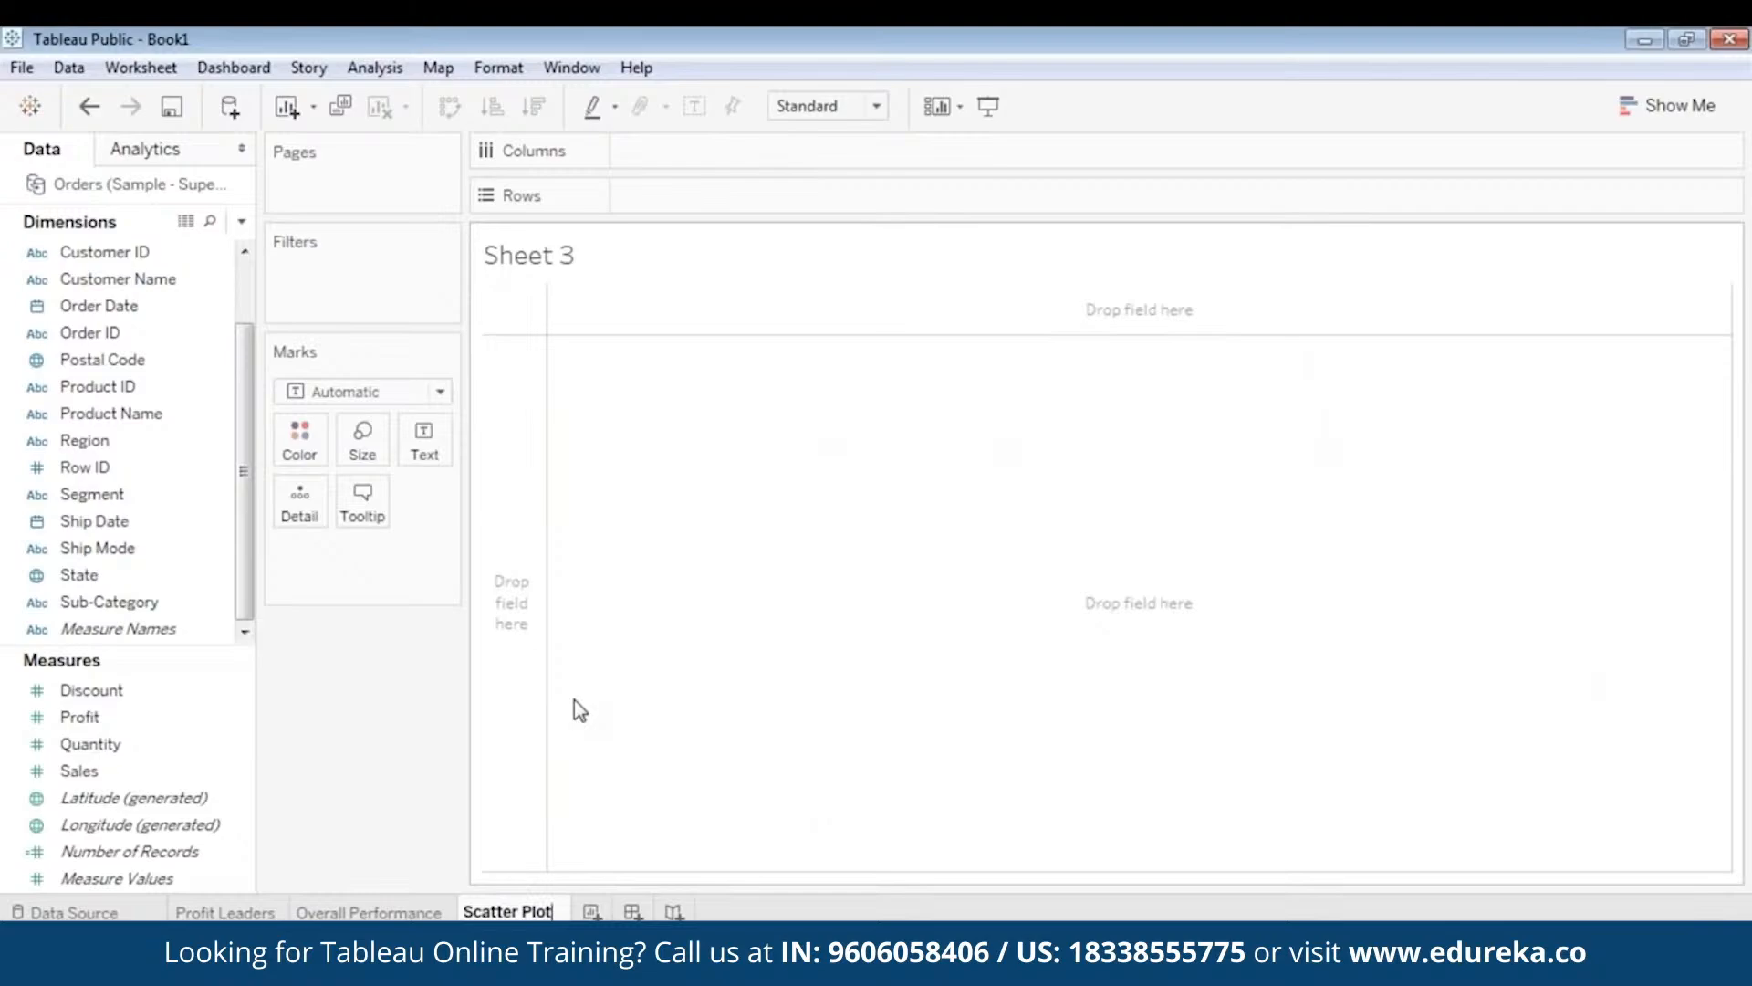
key("Return")
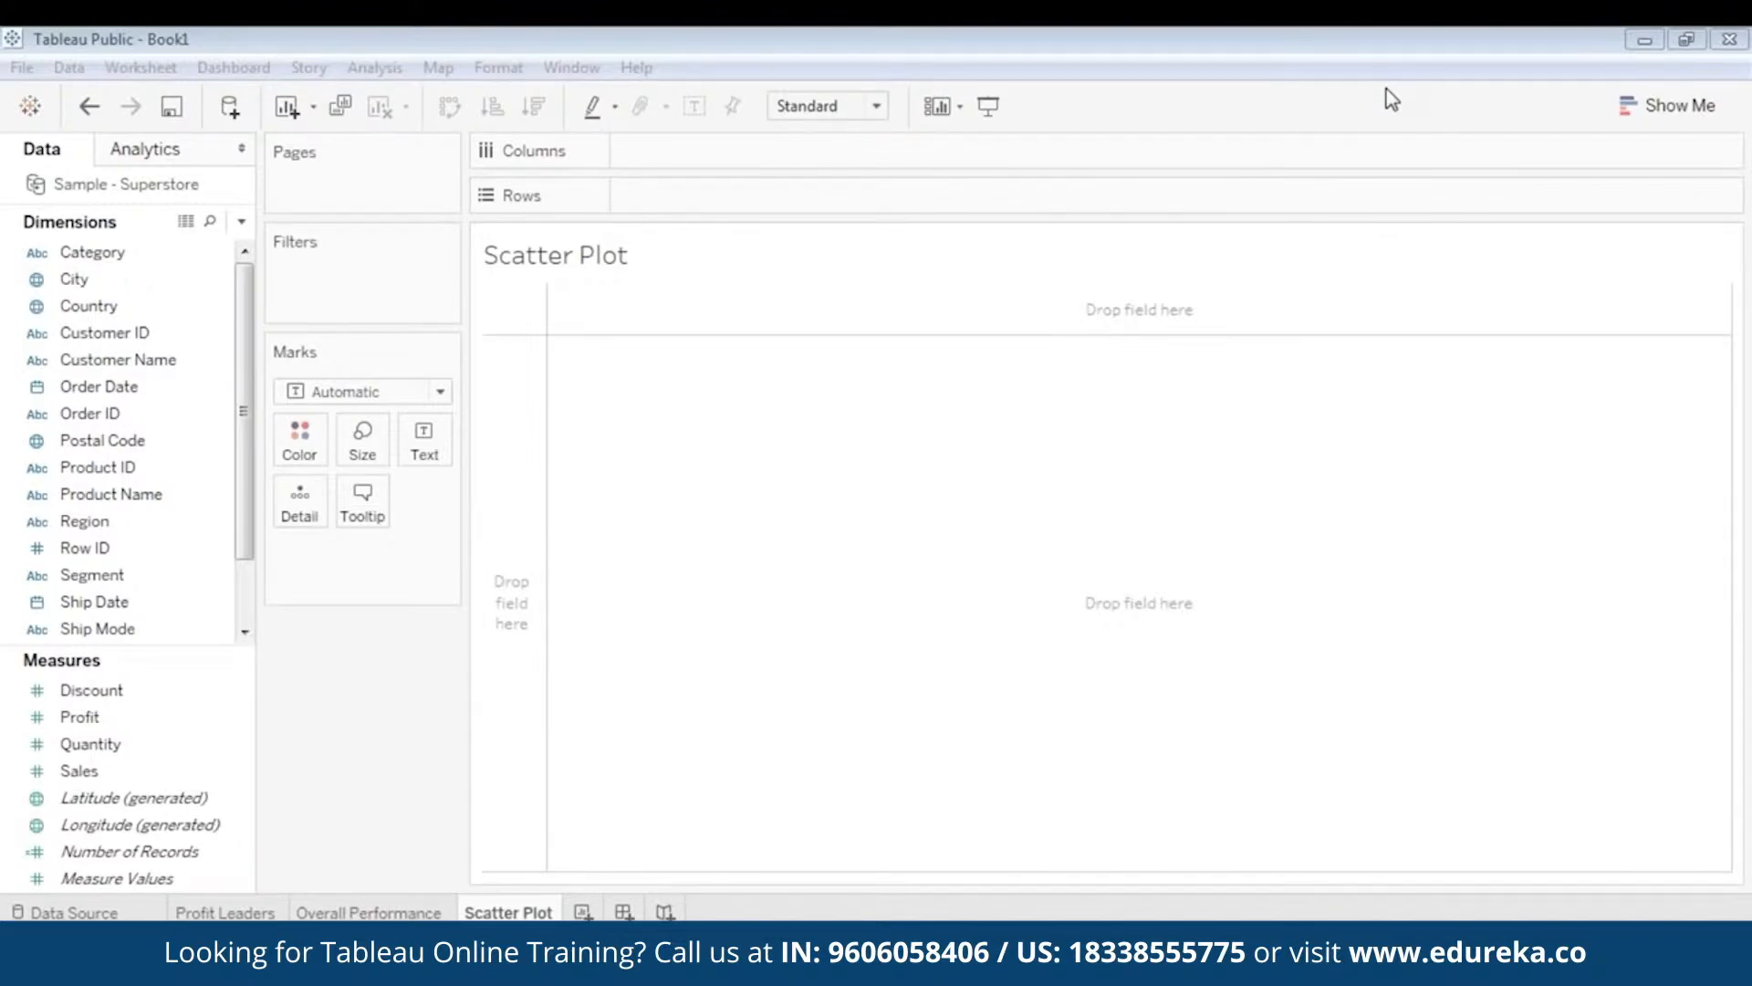
left_click(1162, 461)
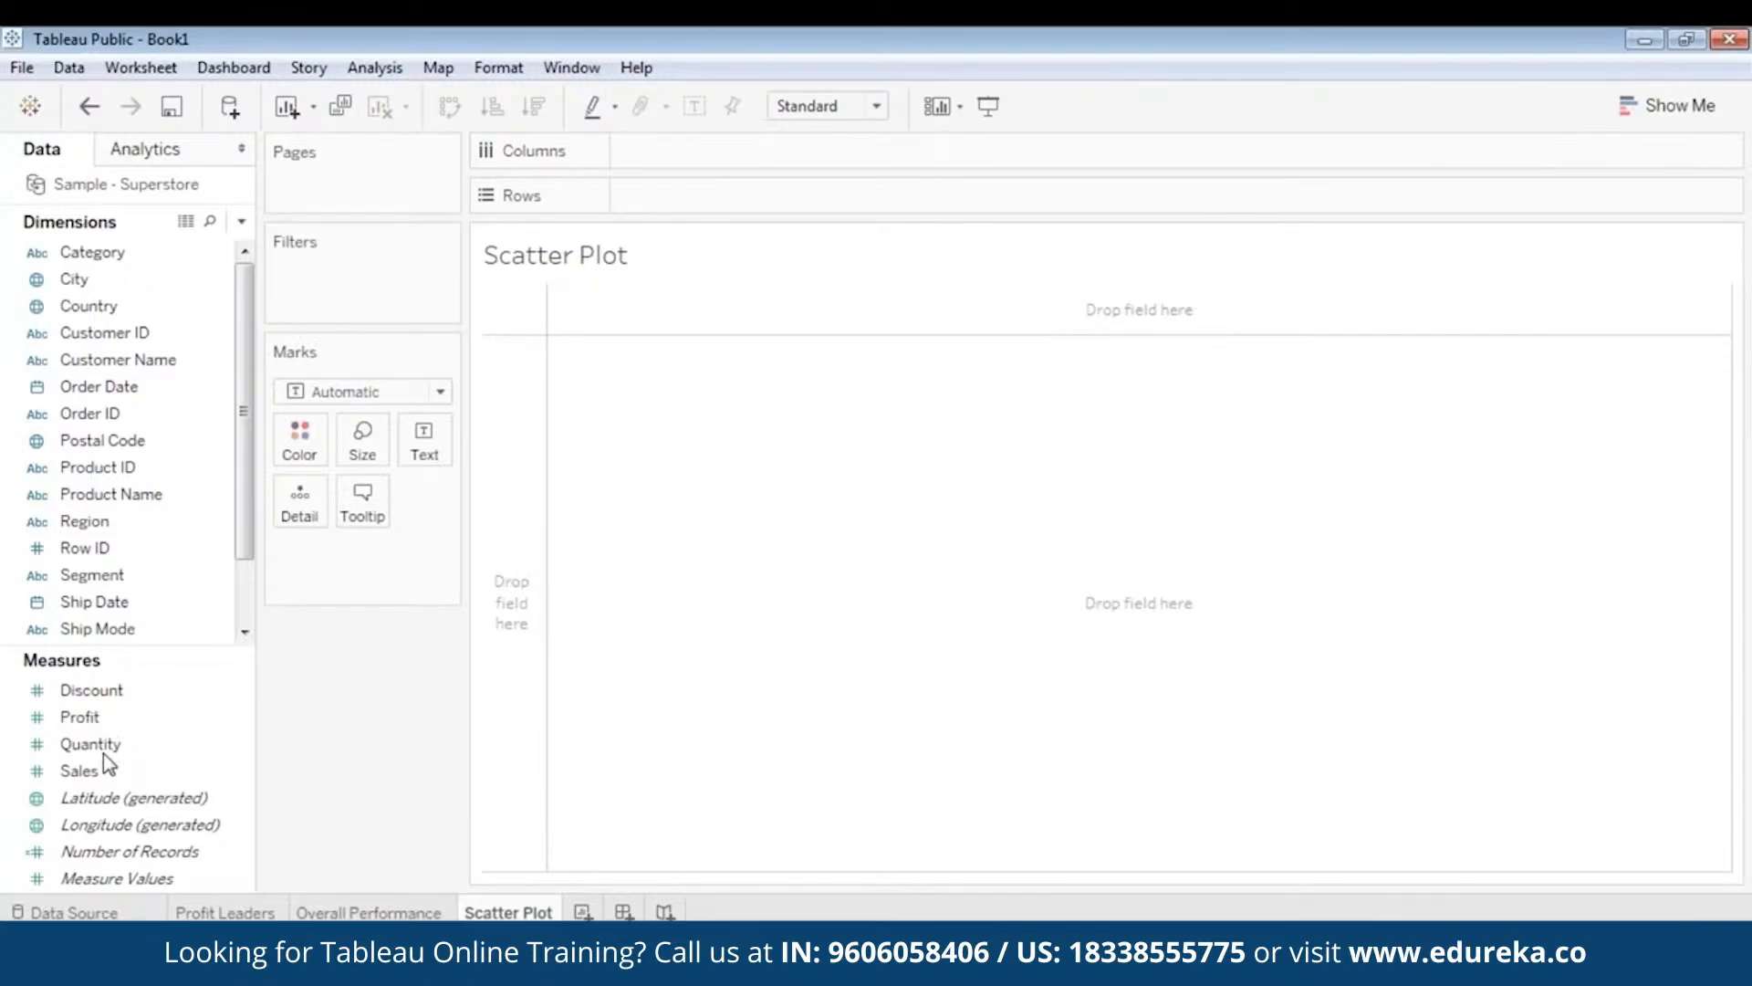
- Put Sales on Columns and Profit on Rows
left_click(106, 717)
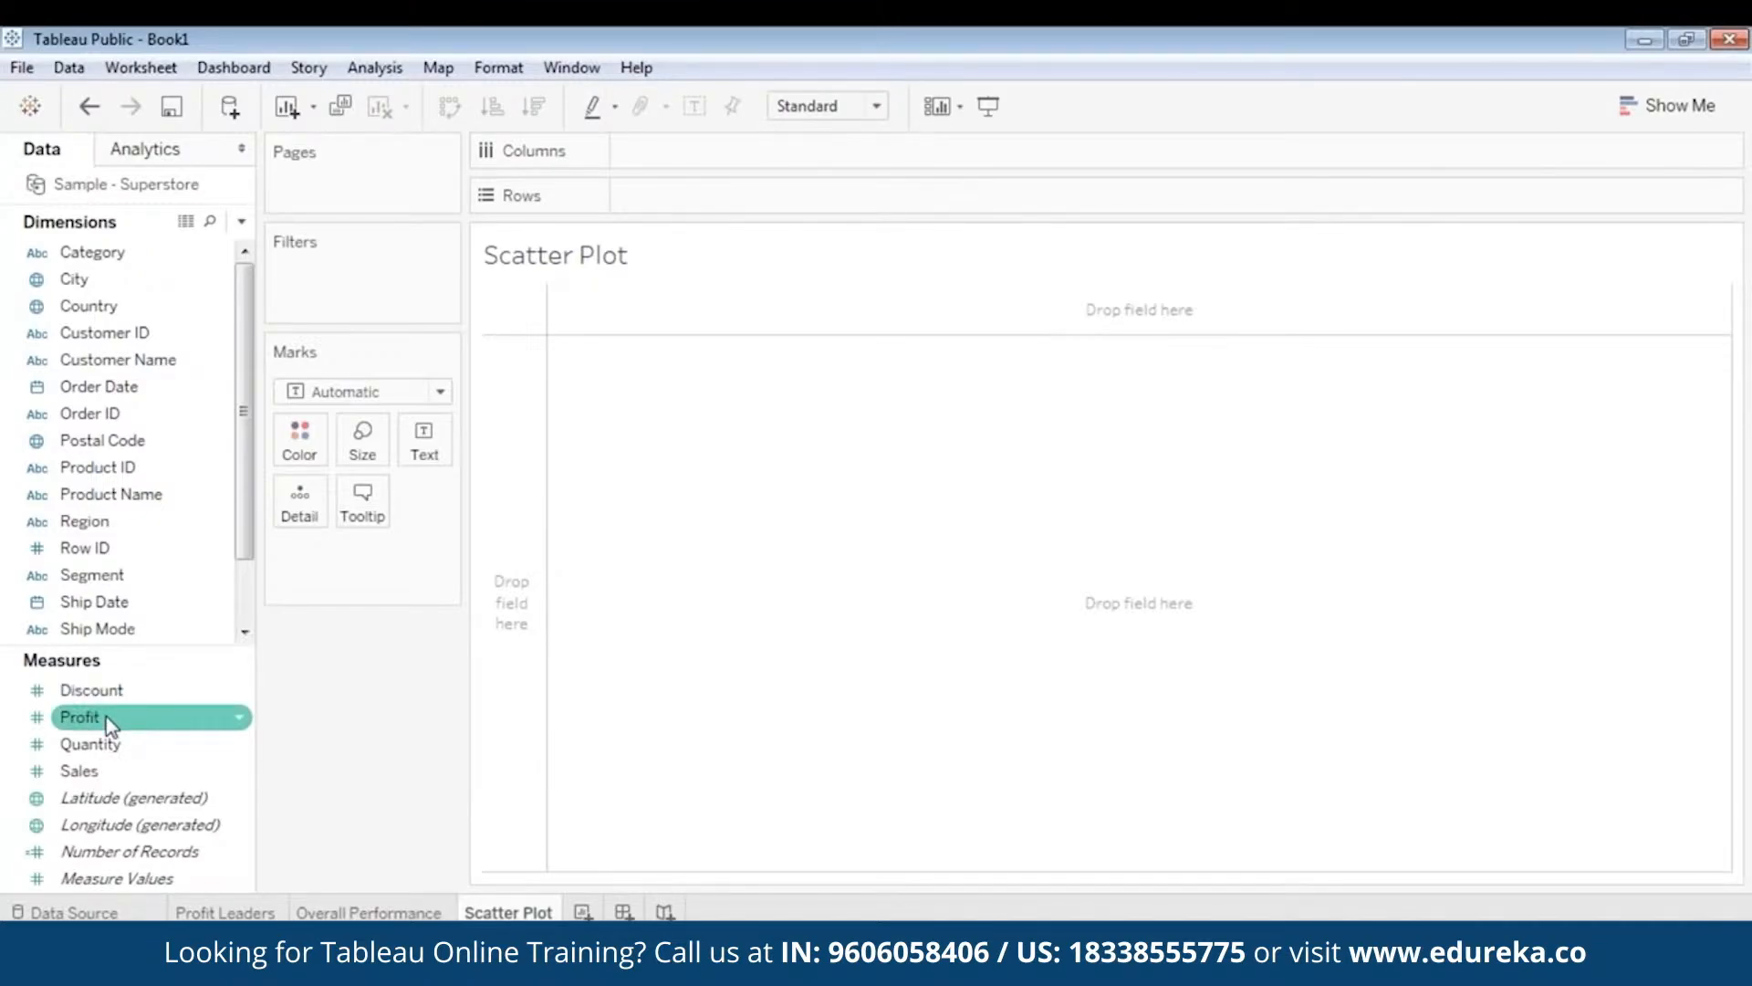
left_click(94, 770, "ctrl")
left_click_drag(94, 771, 811, 155)
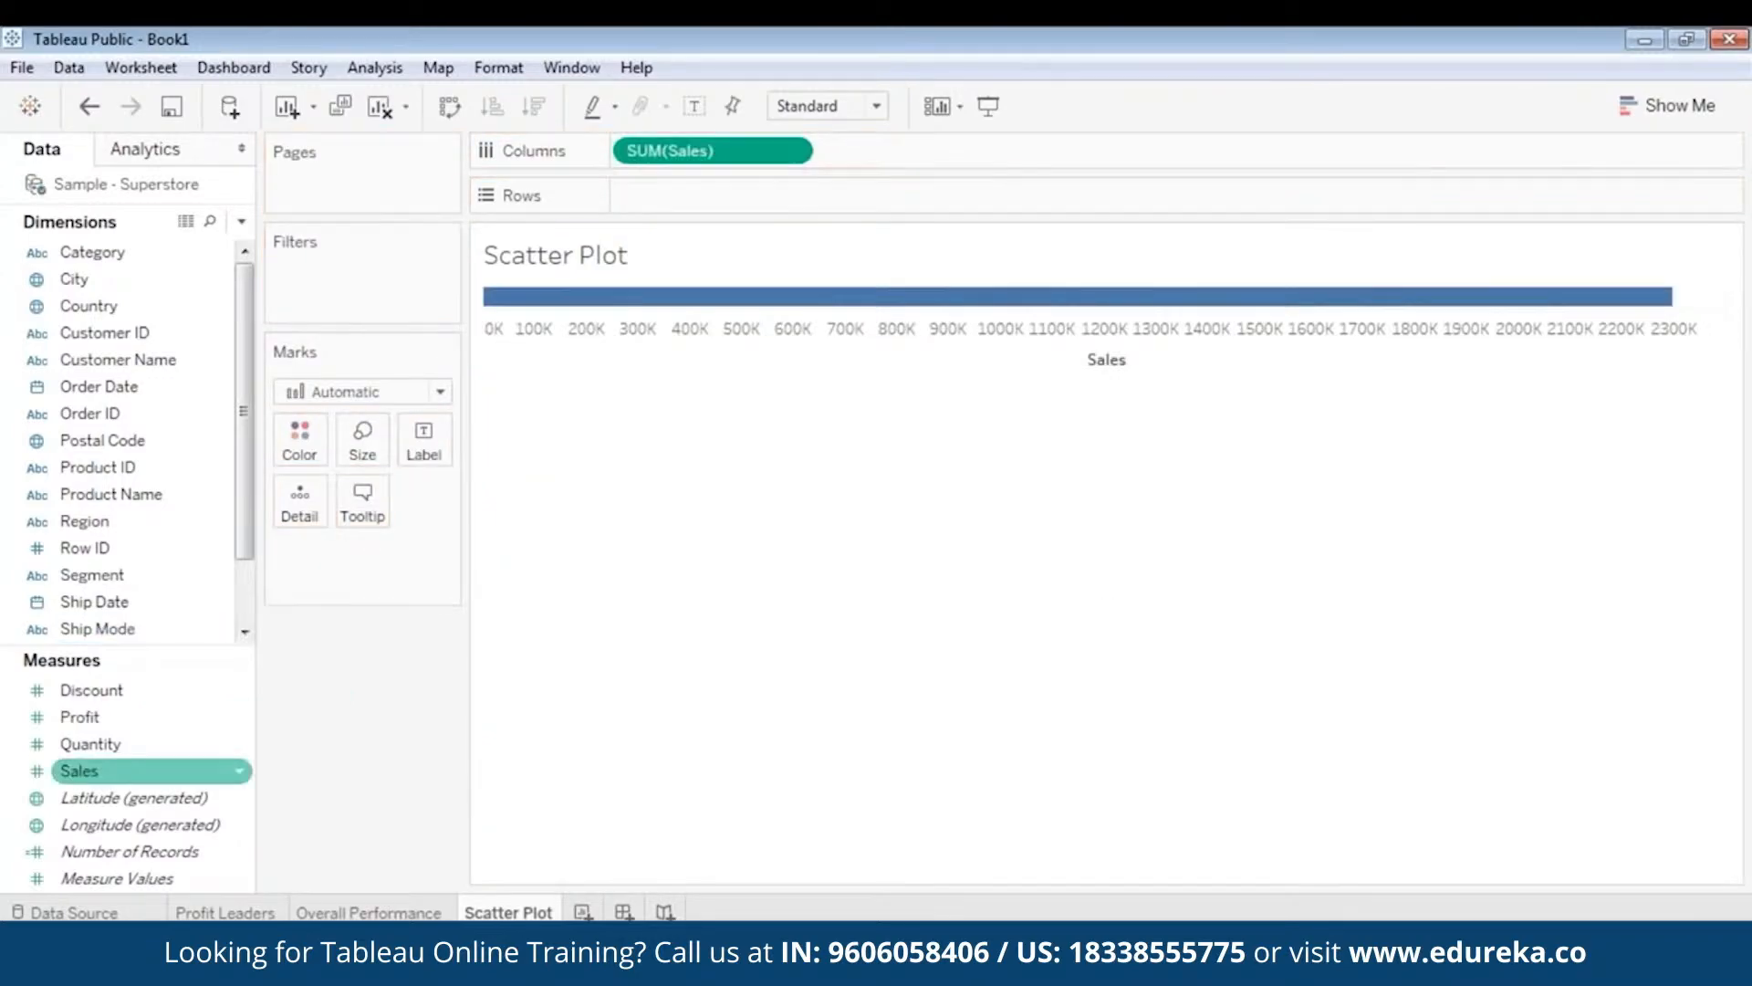
left_click(88, 721)
left_click_drag(89, 722, 692, 201)
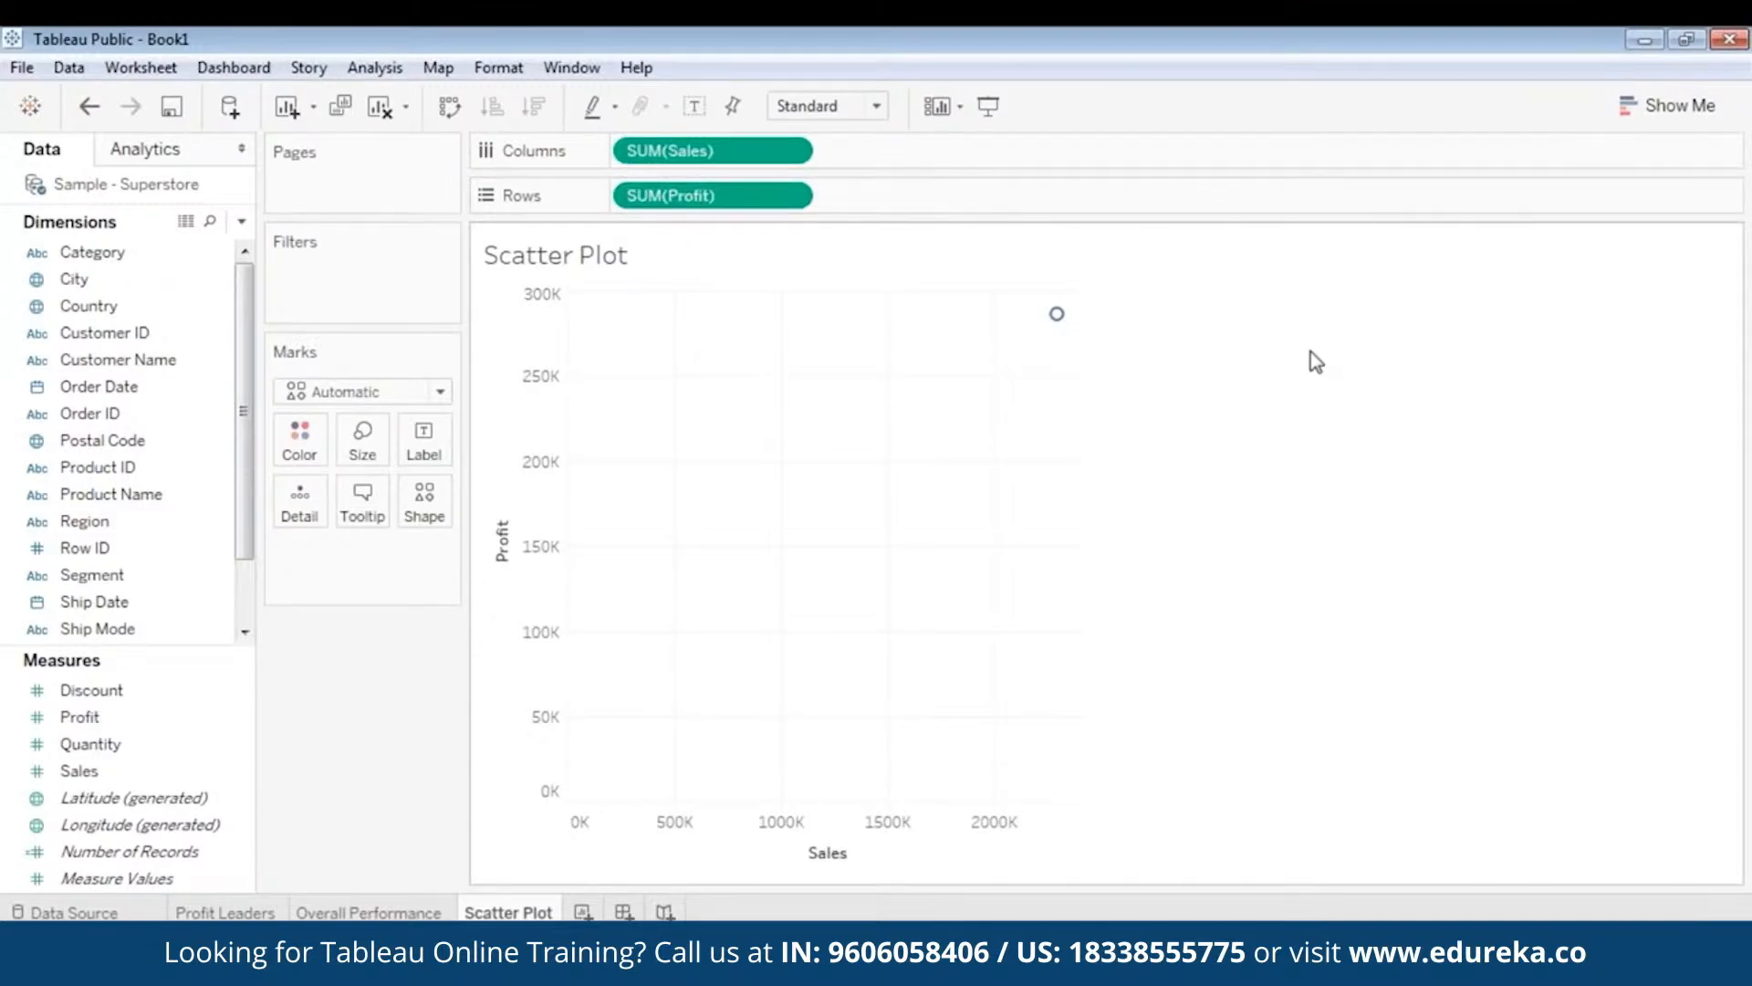
- Add State to Detail so each state becomes its own point
left_click(1667, 106)
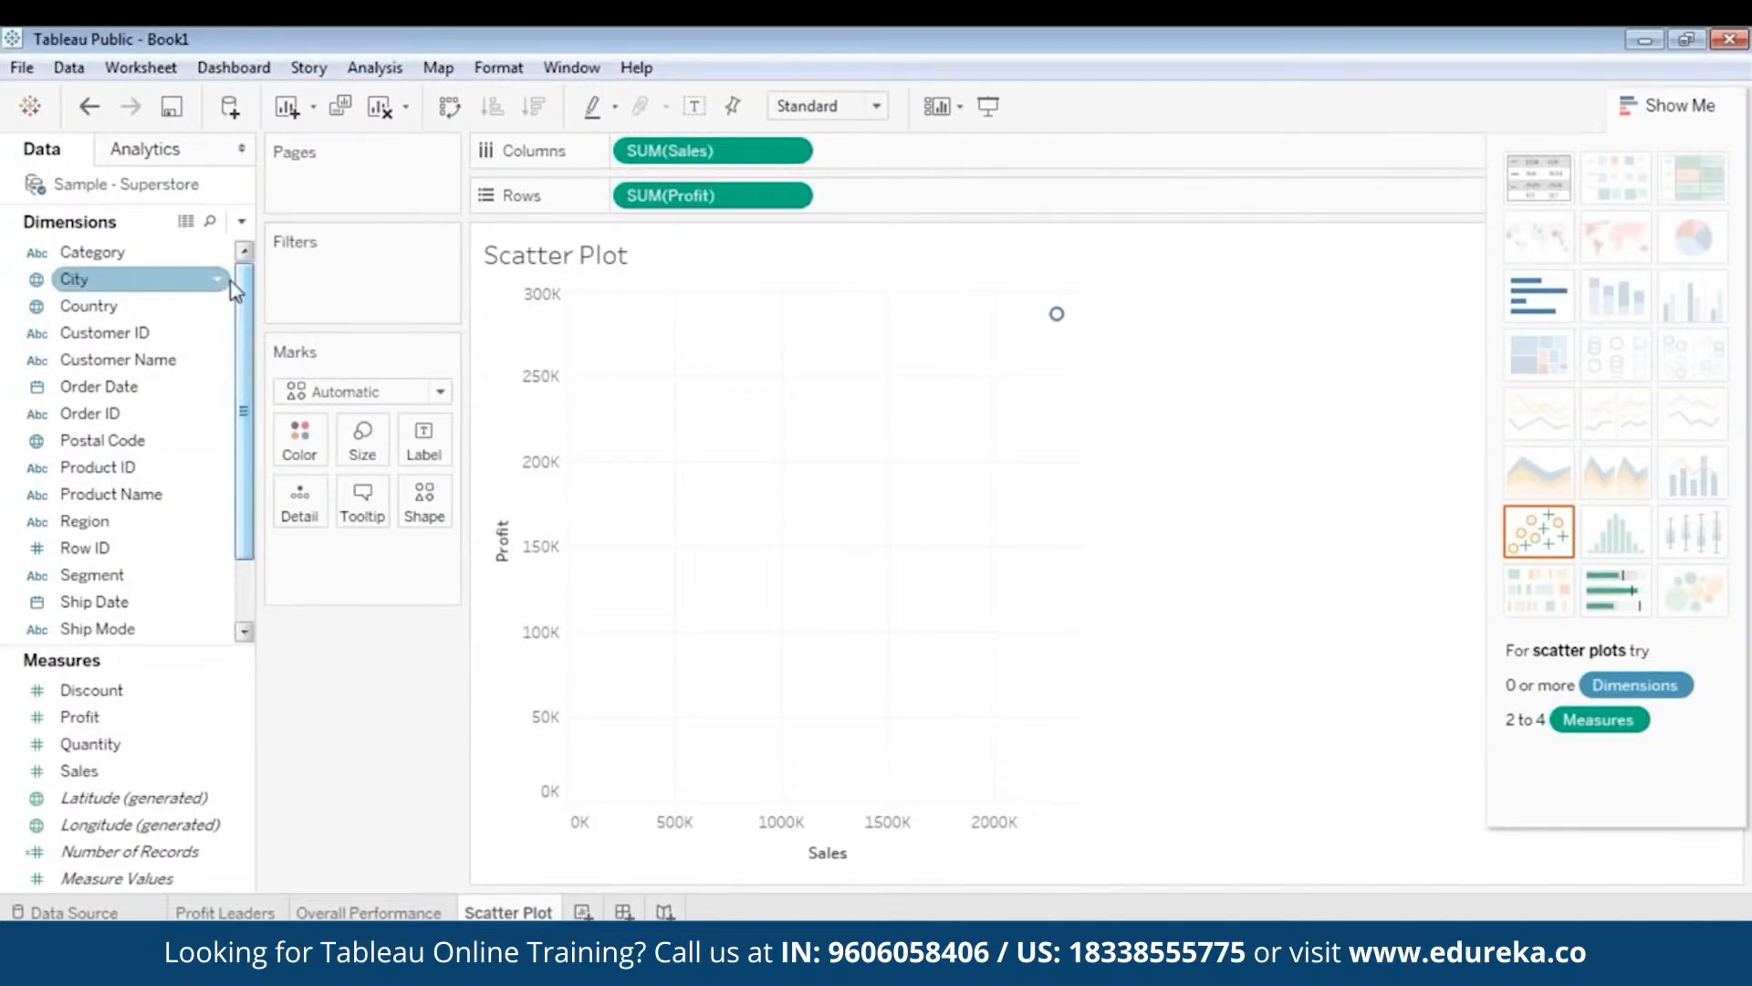
left_click(128, 338)
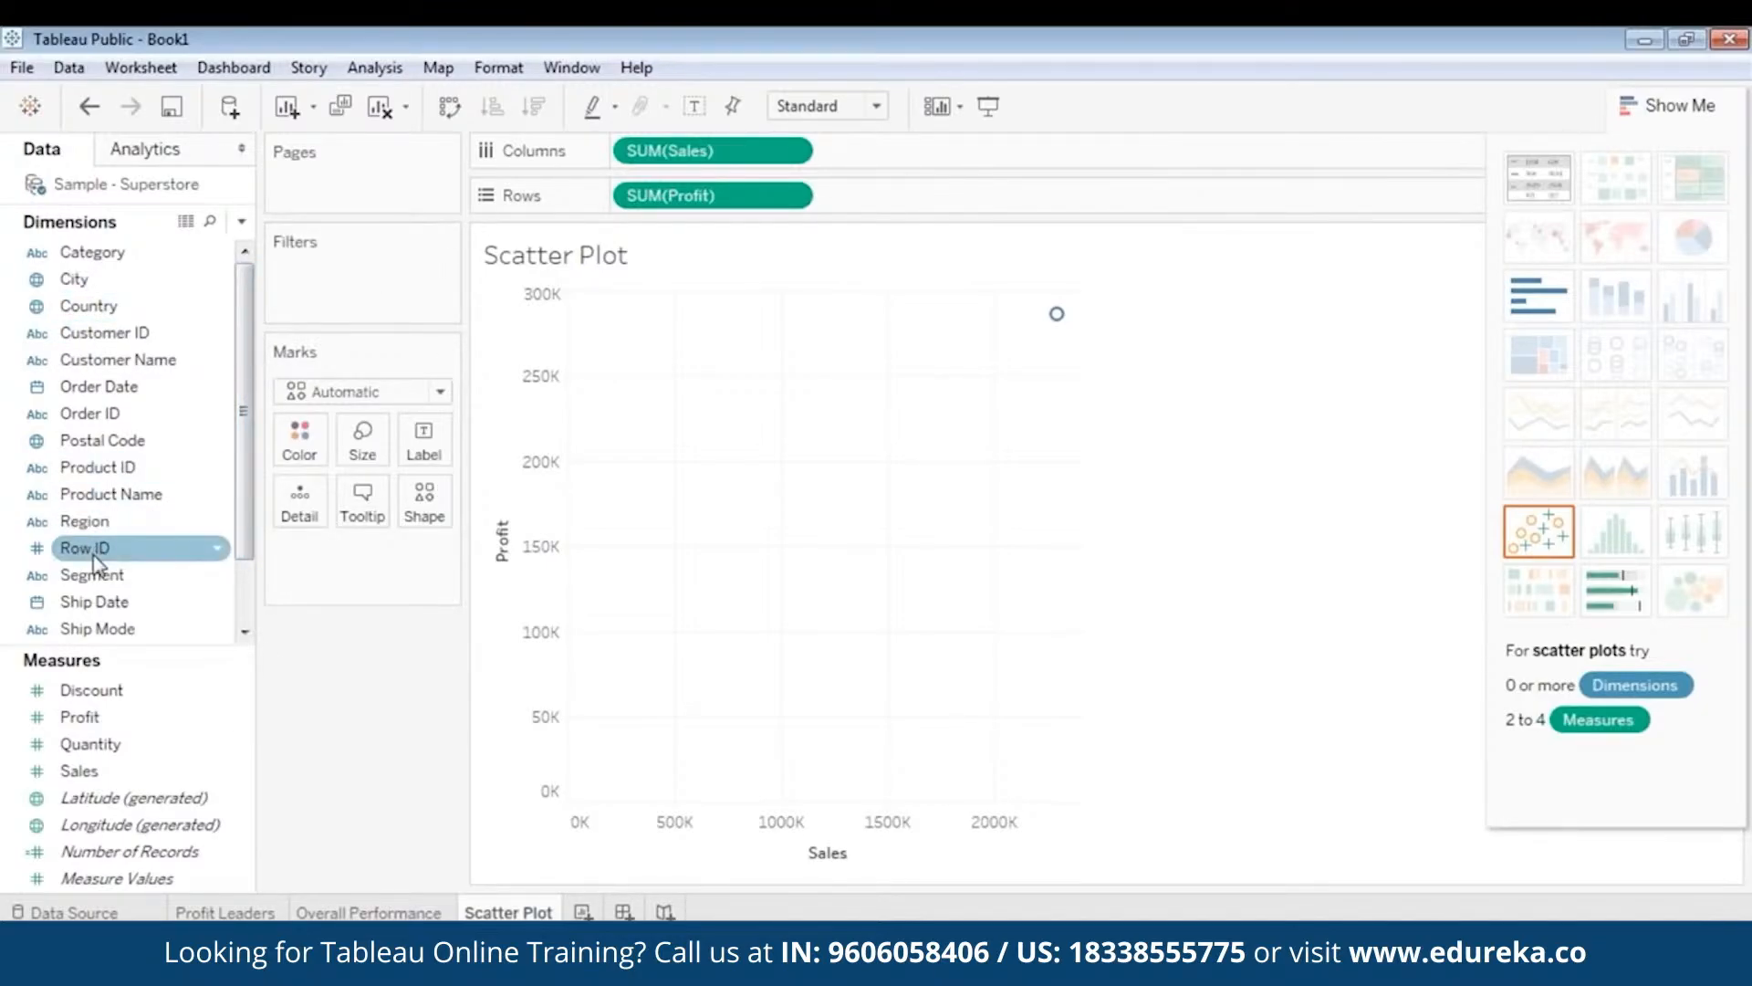
scroll(103, 600, "down", 1)
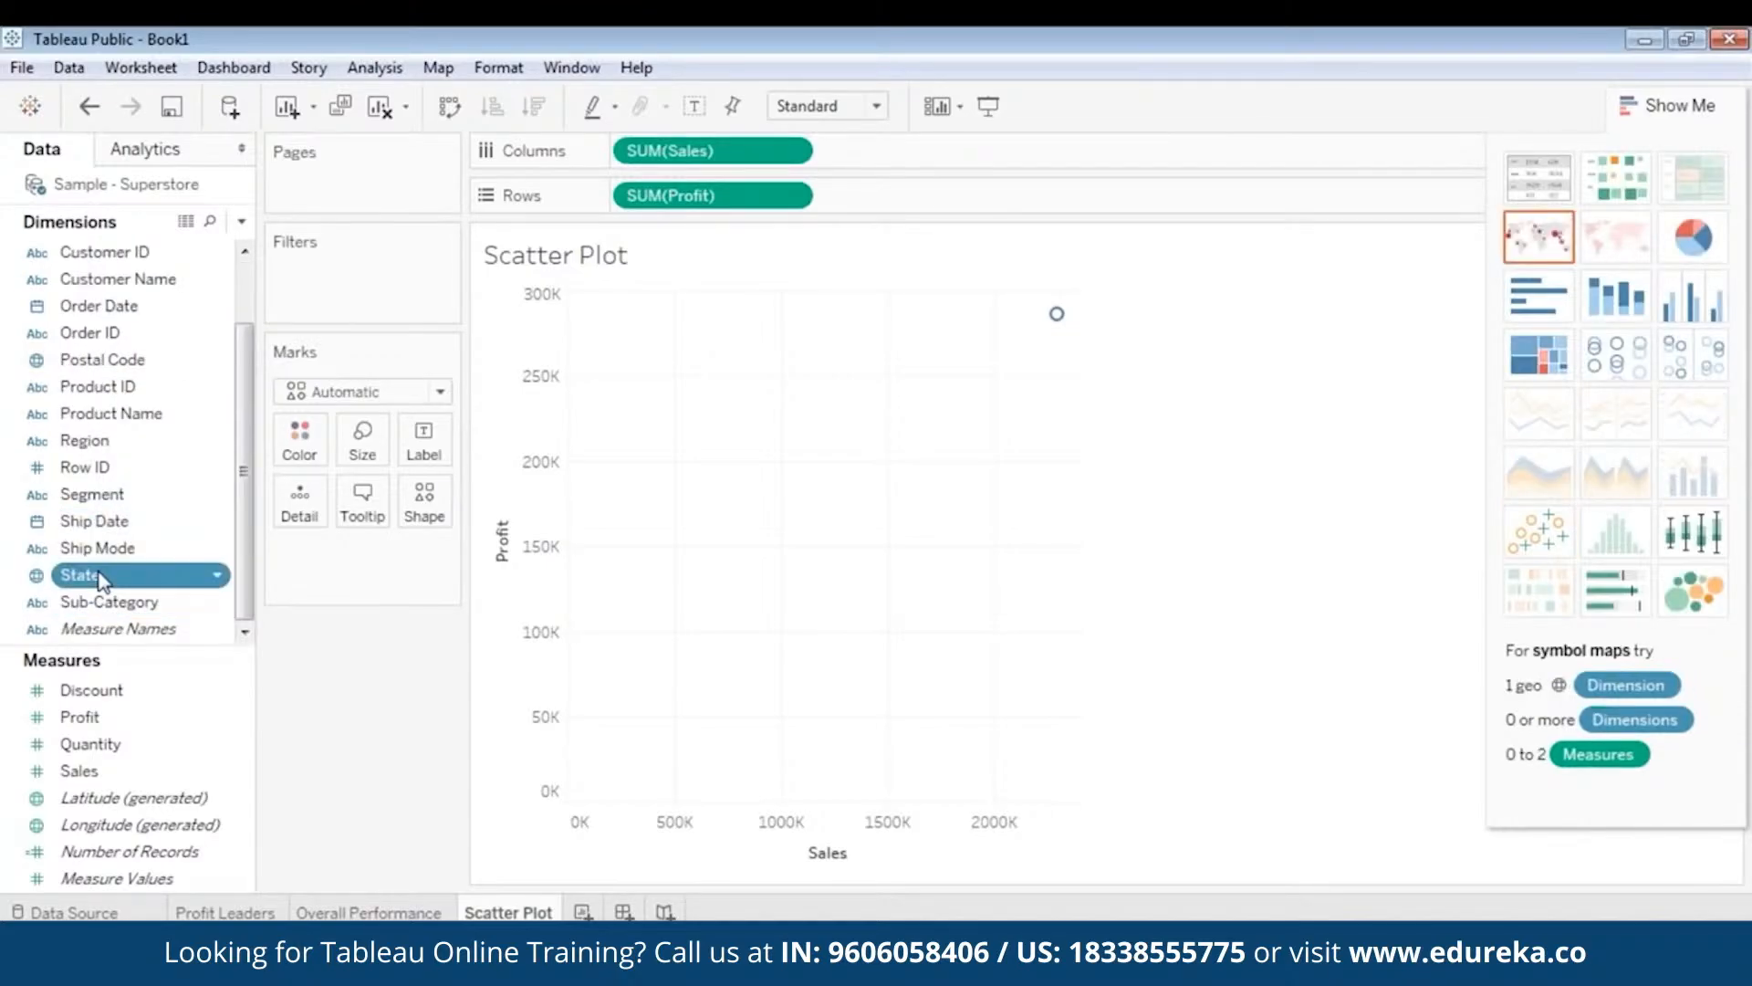
left_click_drag(87, 576, 319, 568)
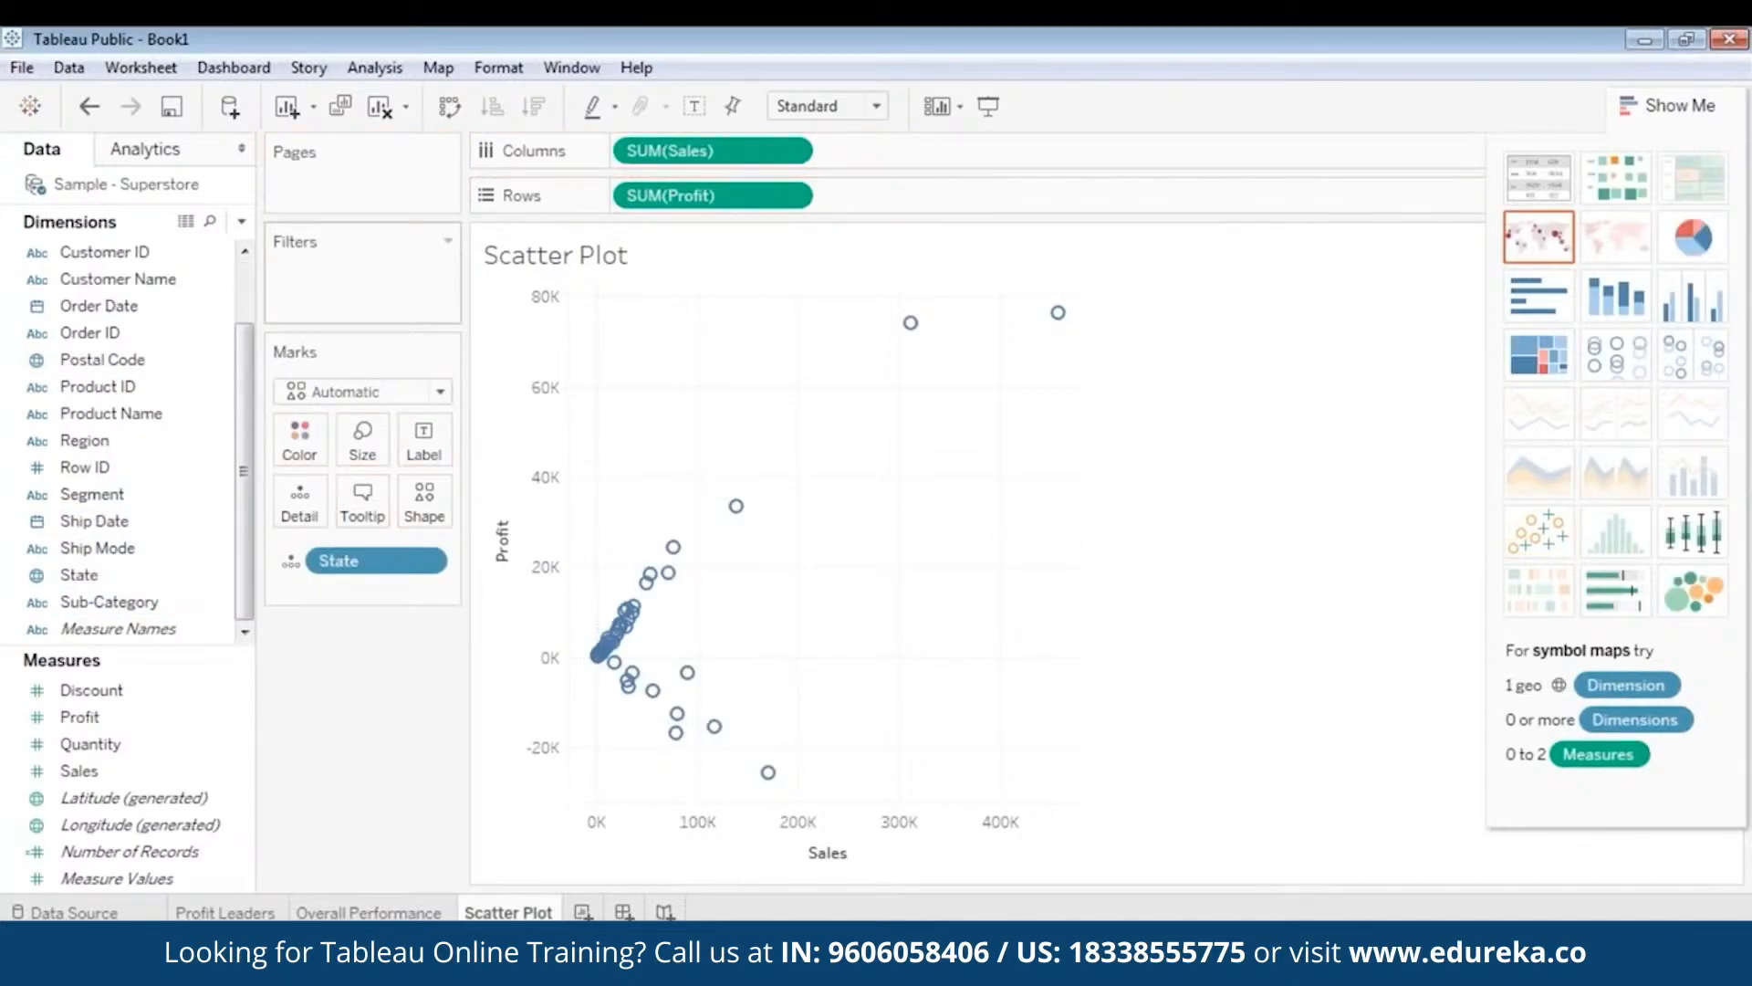
scroll(244, 452, "up", 1)
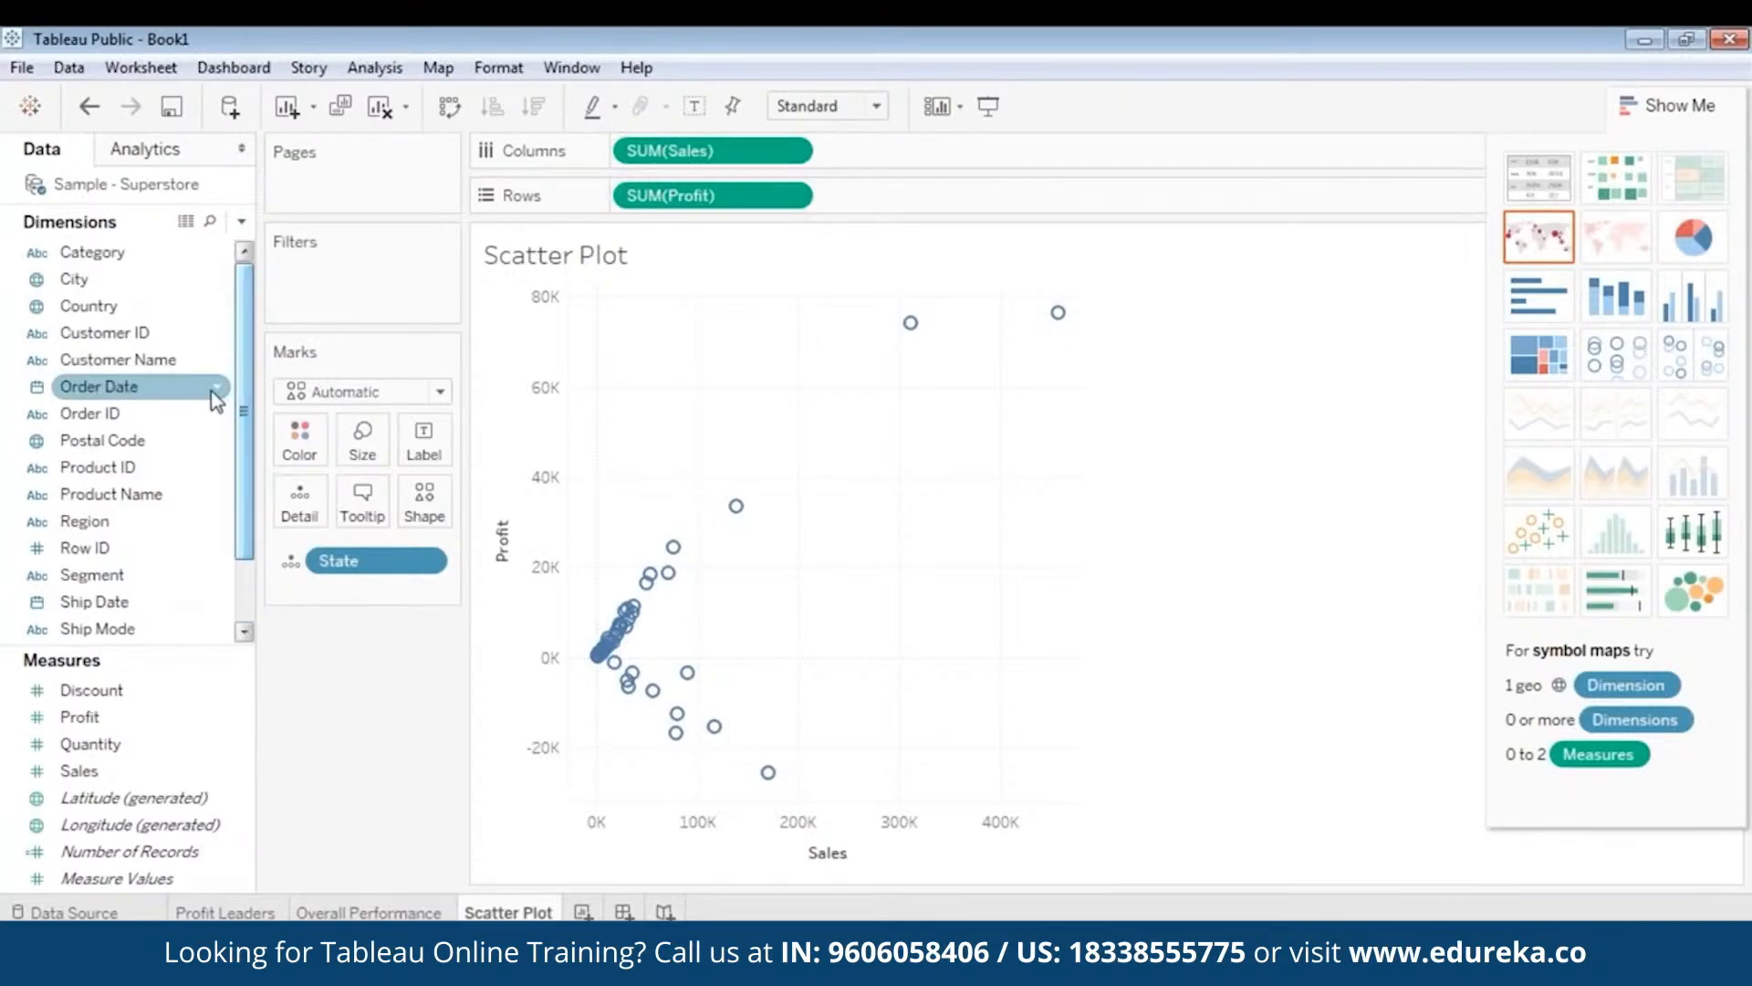
- Add a Region filter to the scatter plot including Central, East, South and West
left_click_drag(103, 522, 352, 311)
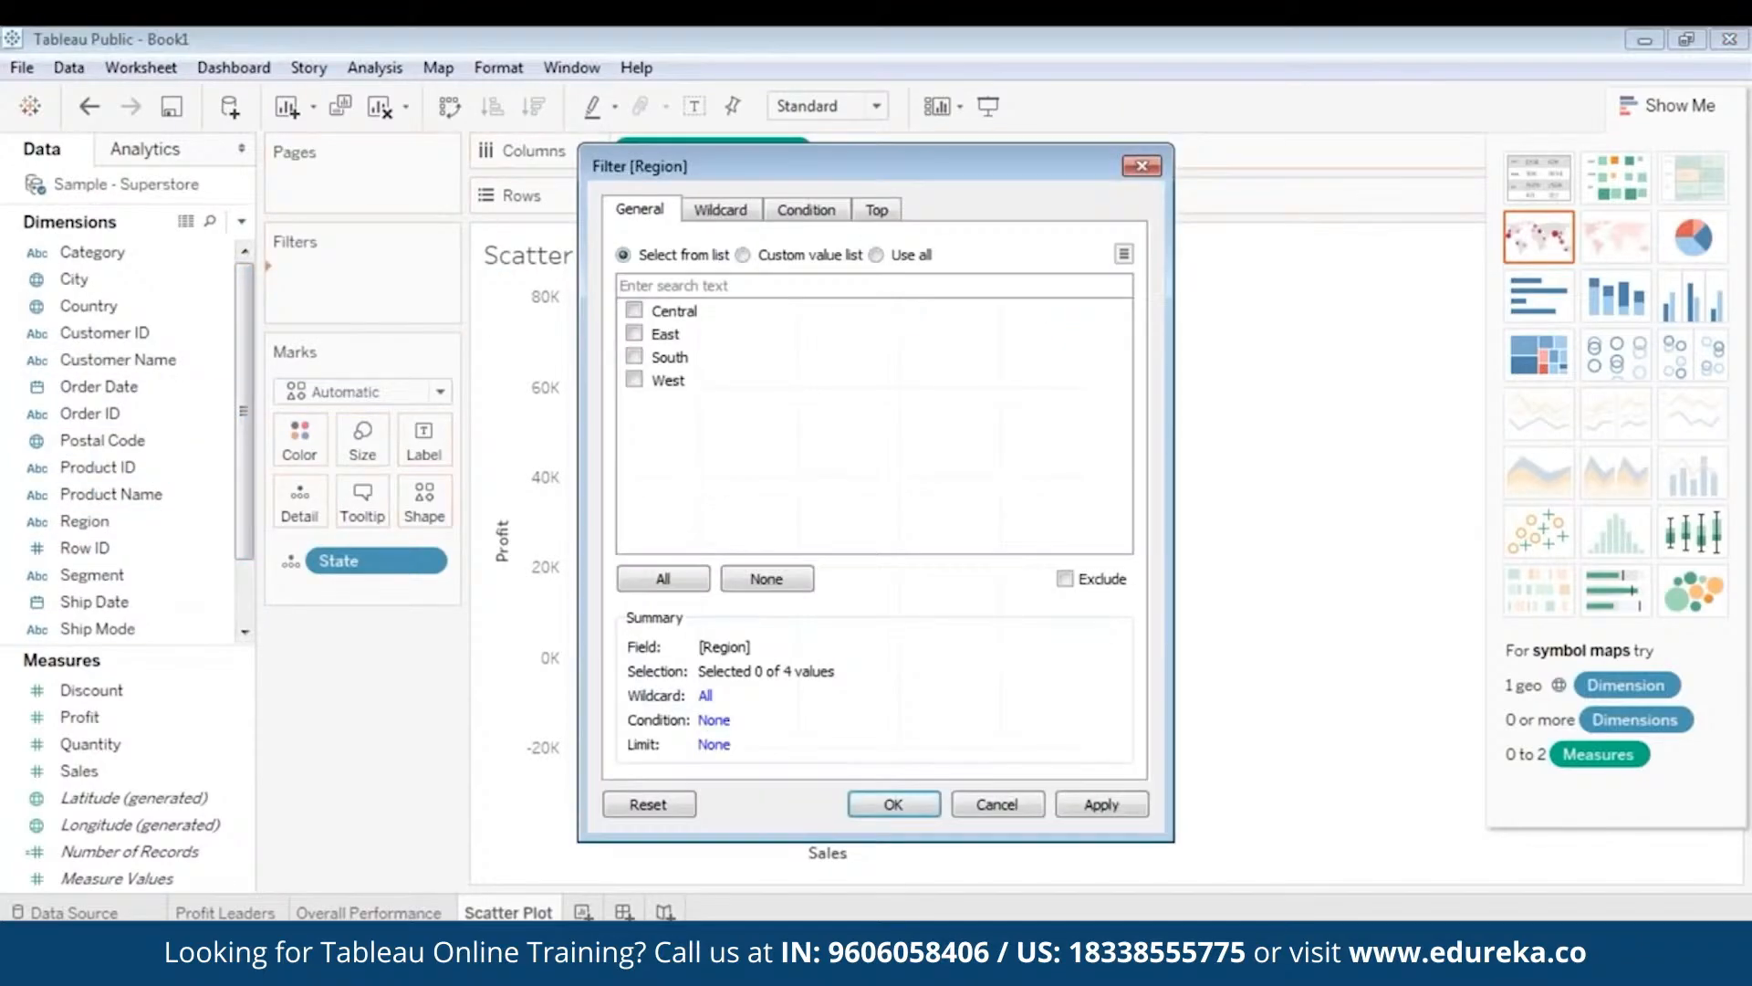
left_click(635, 310)
left_click(635, 333)
left_click(634, 356)
left_click(635, 379)
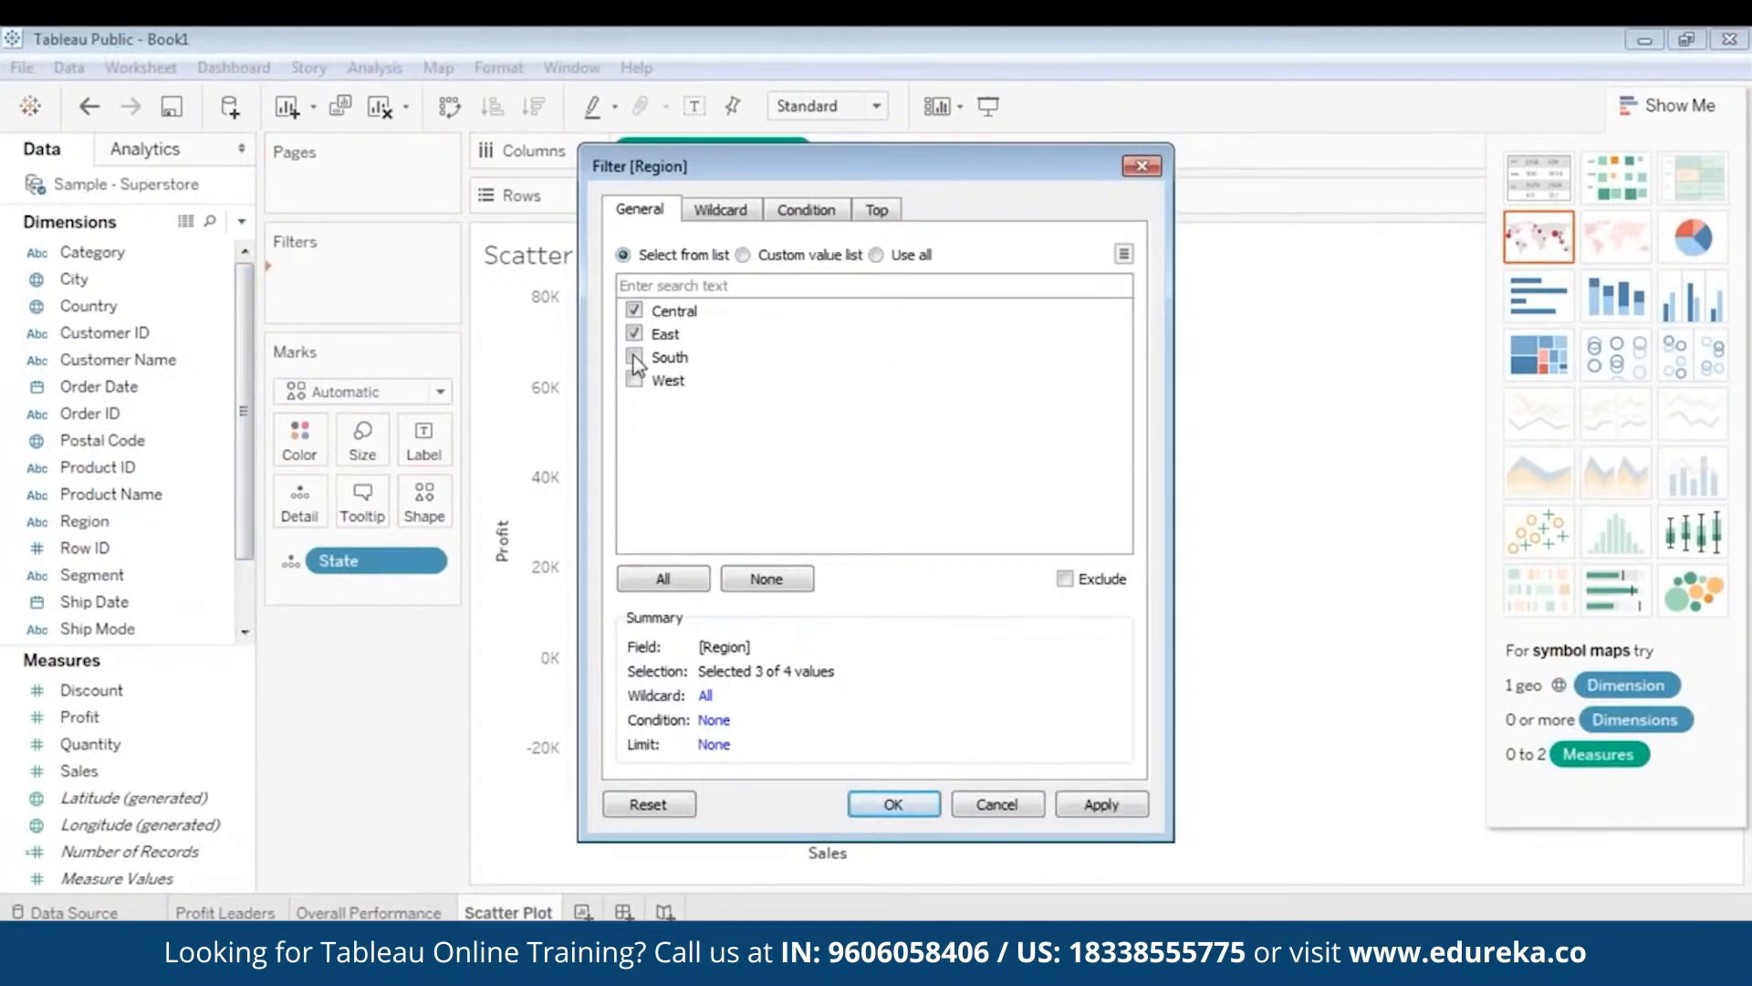
left_click(664, 579)
left_click(1100, 804)
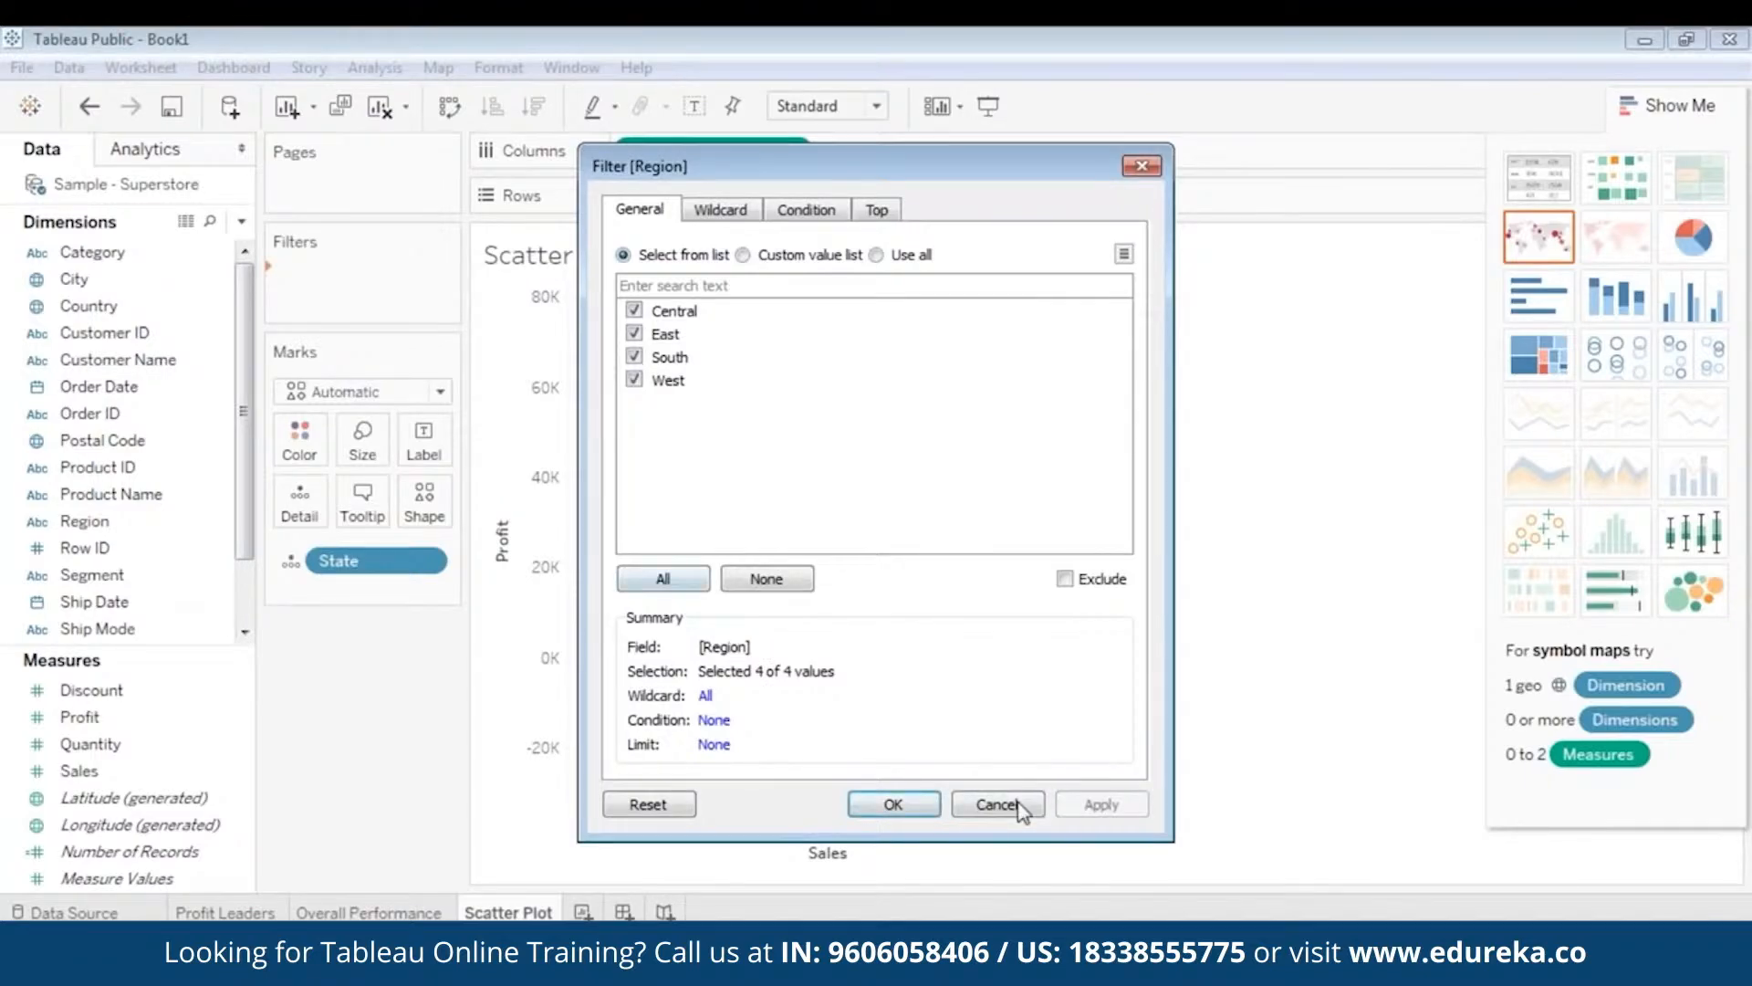
left_click(894, 804)
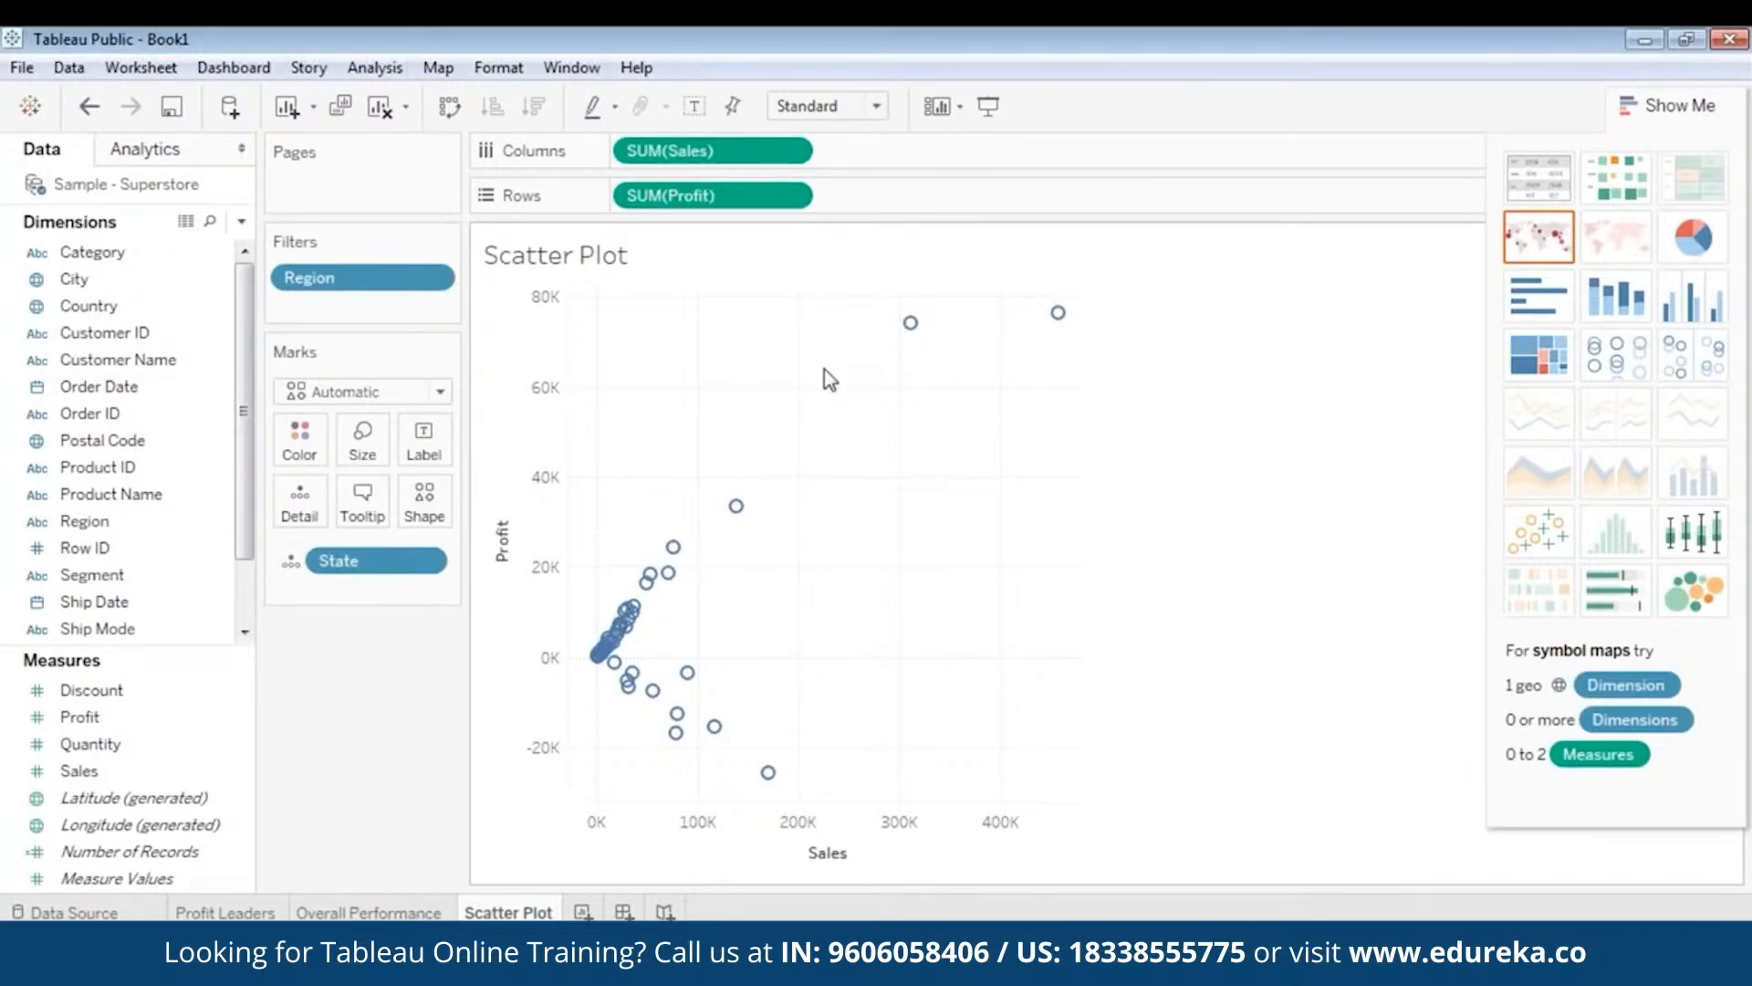
mouse_move(673, 546)
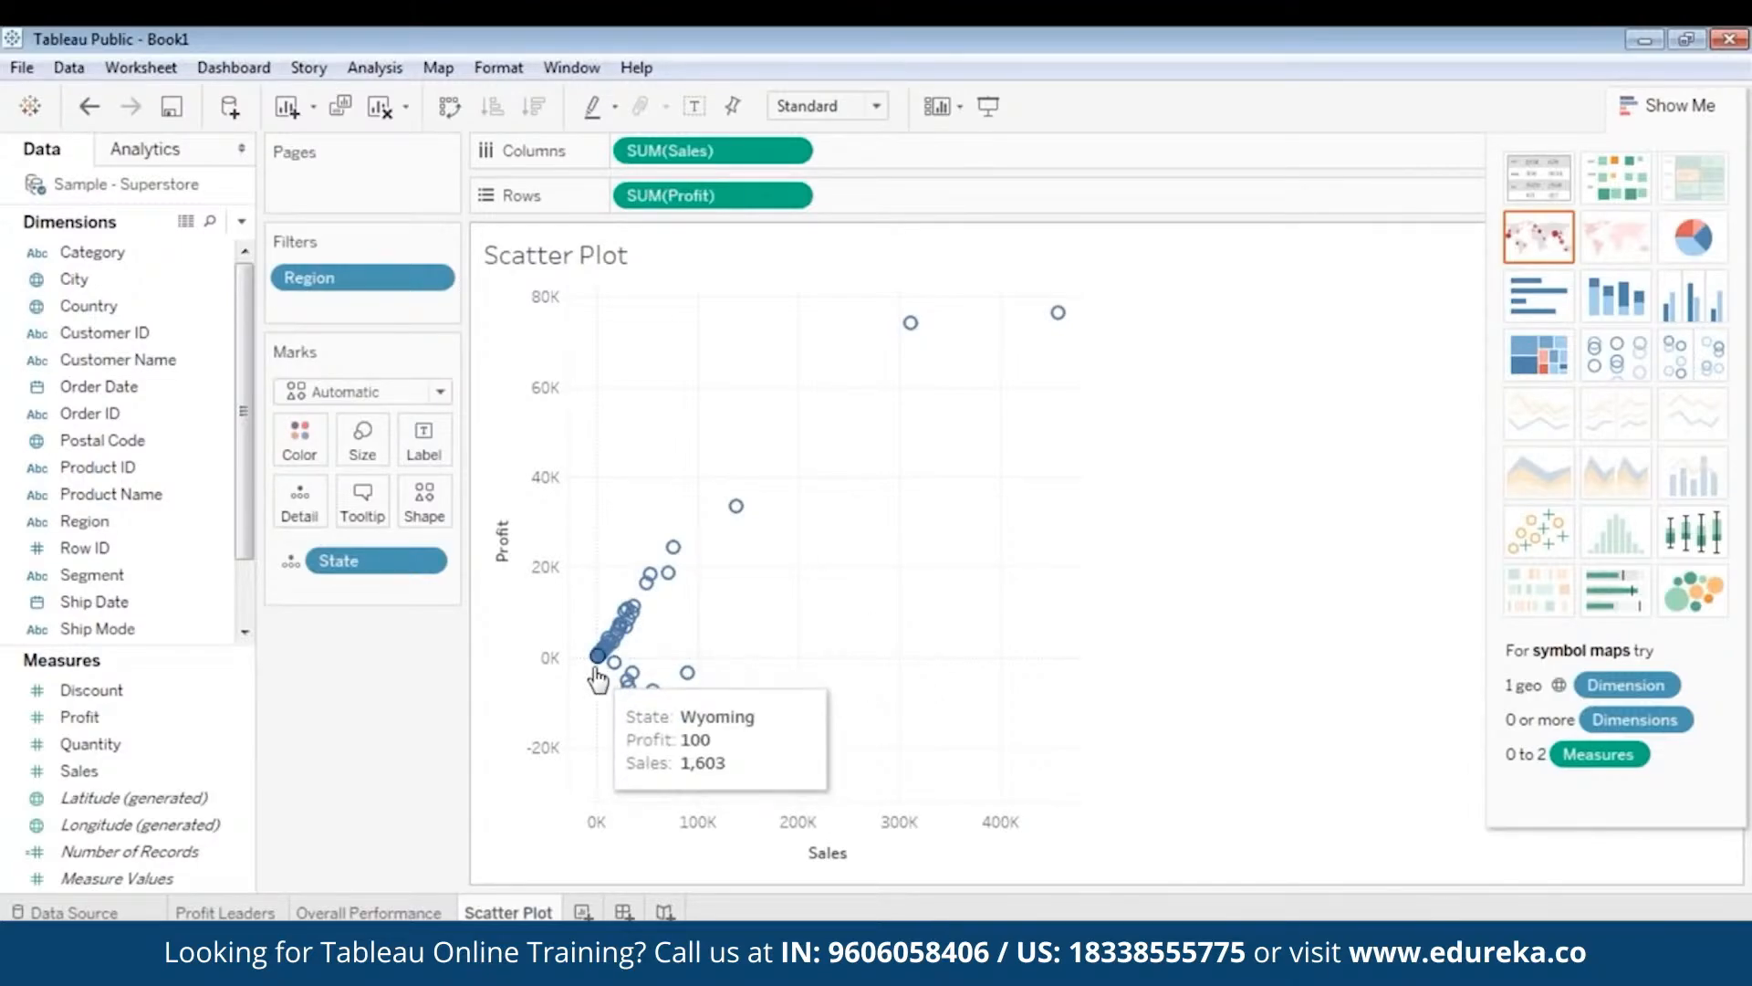
mouse_move(598, 666)
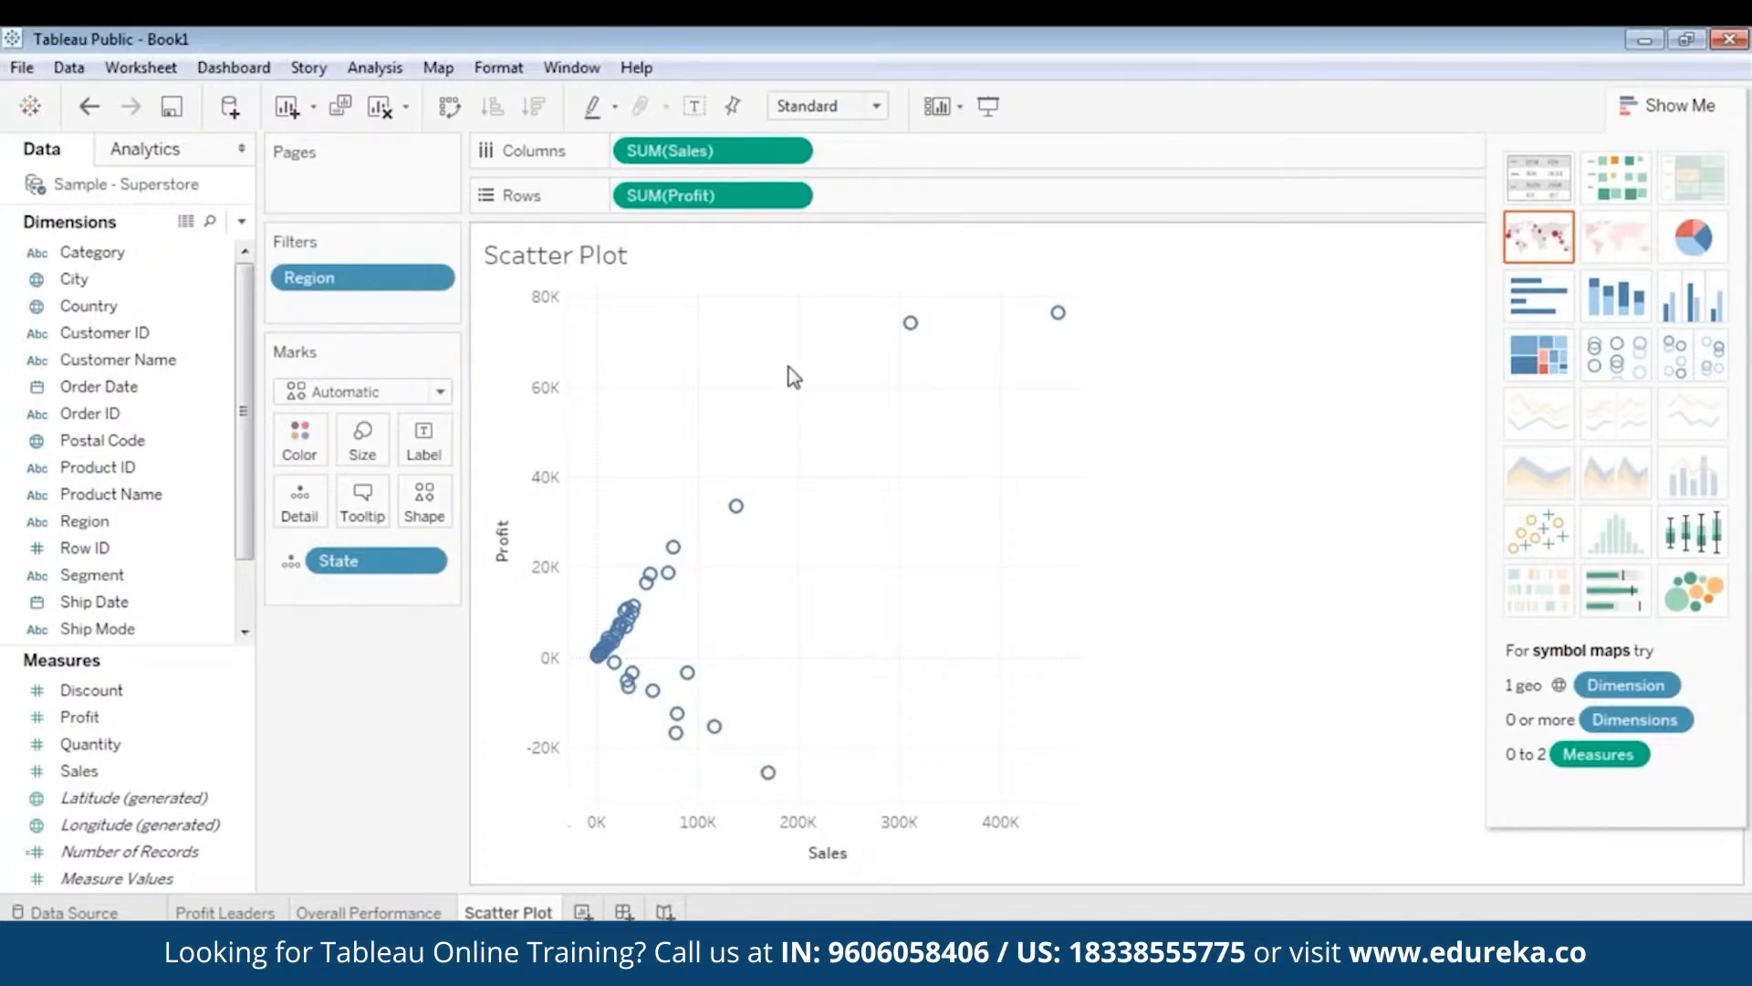
mouse_move(736, 505)
mouse_move(692, 694)
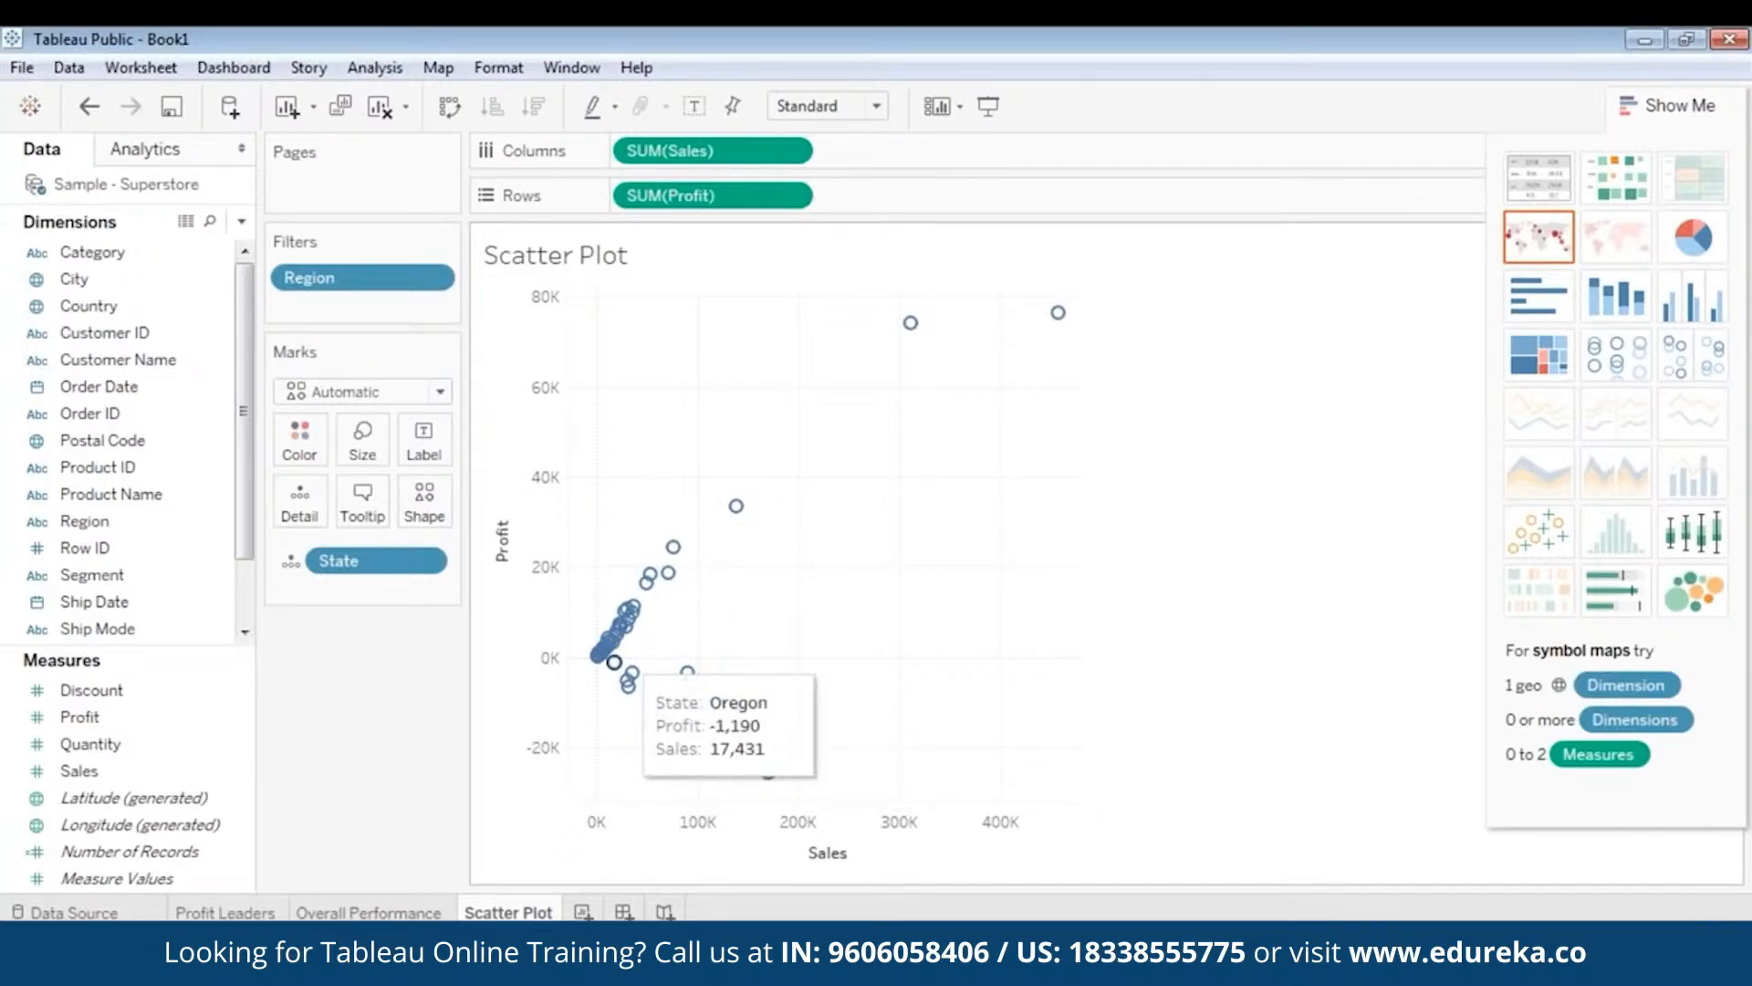
mouse_move(598, 666)
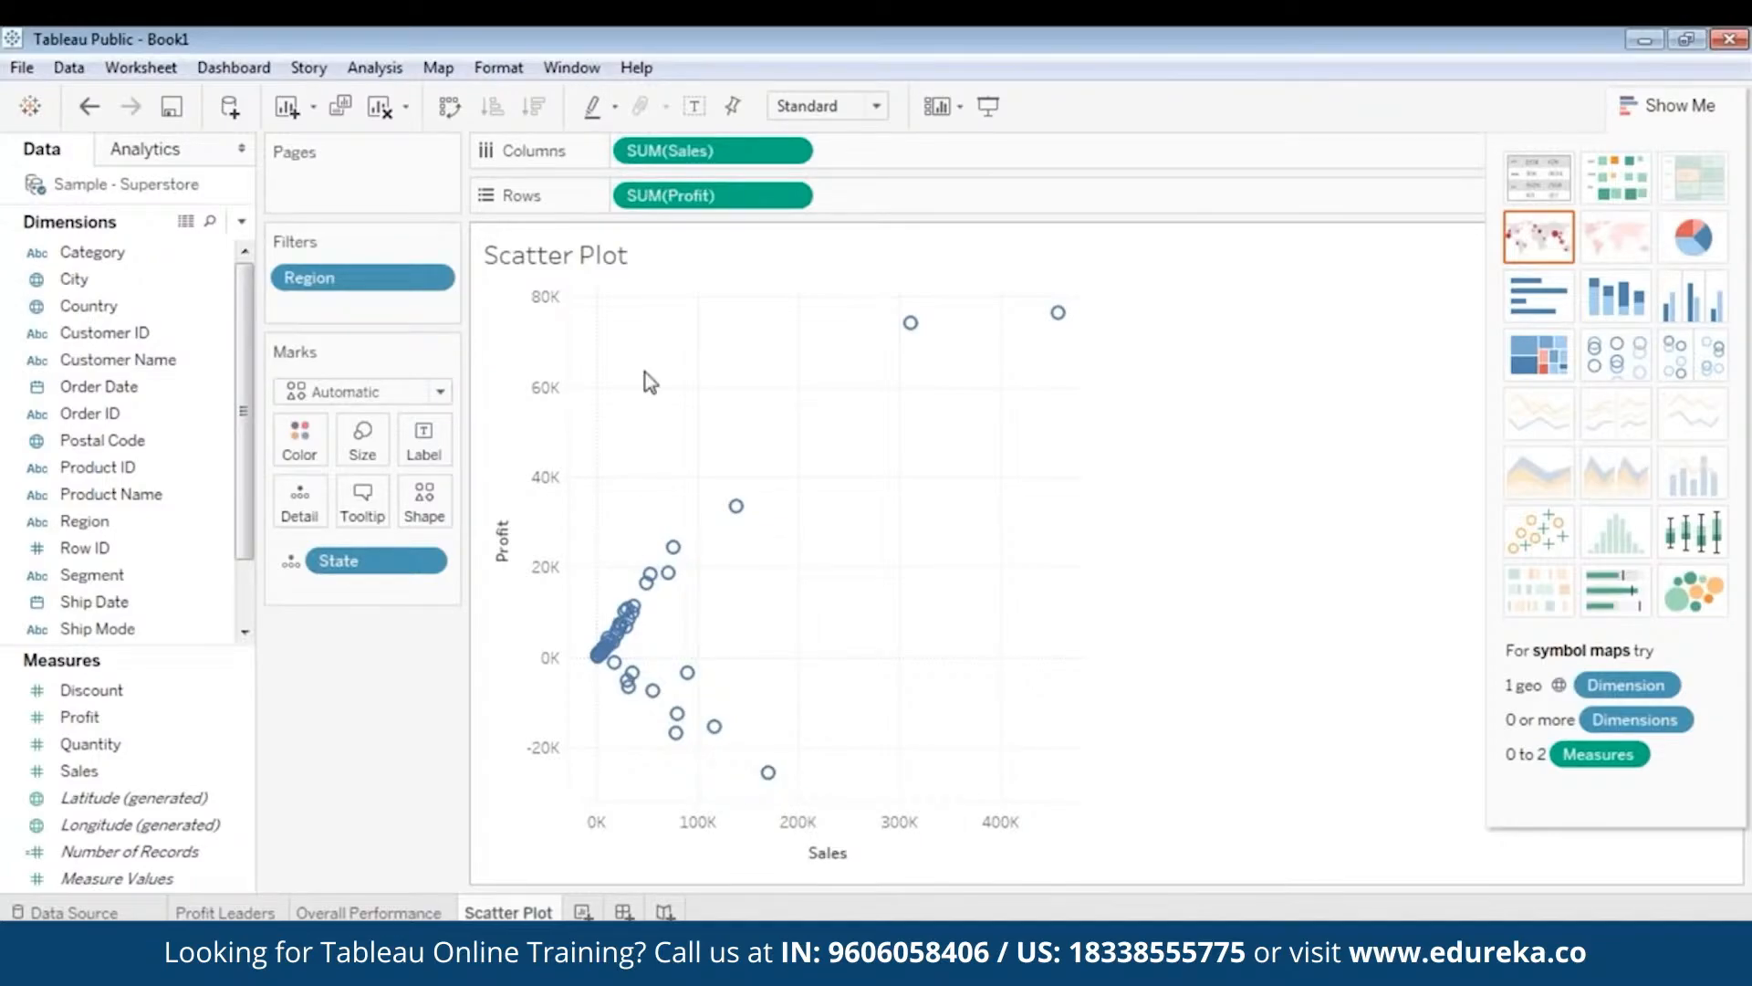
mouse_move(715, 726)
mouse_move(673, 545)
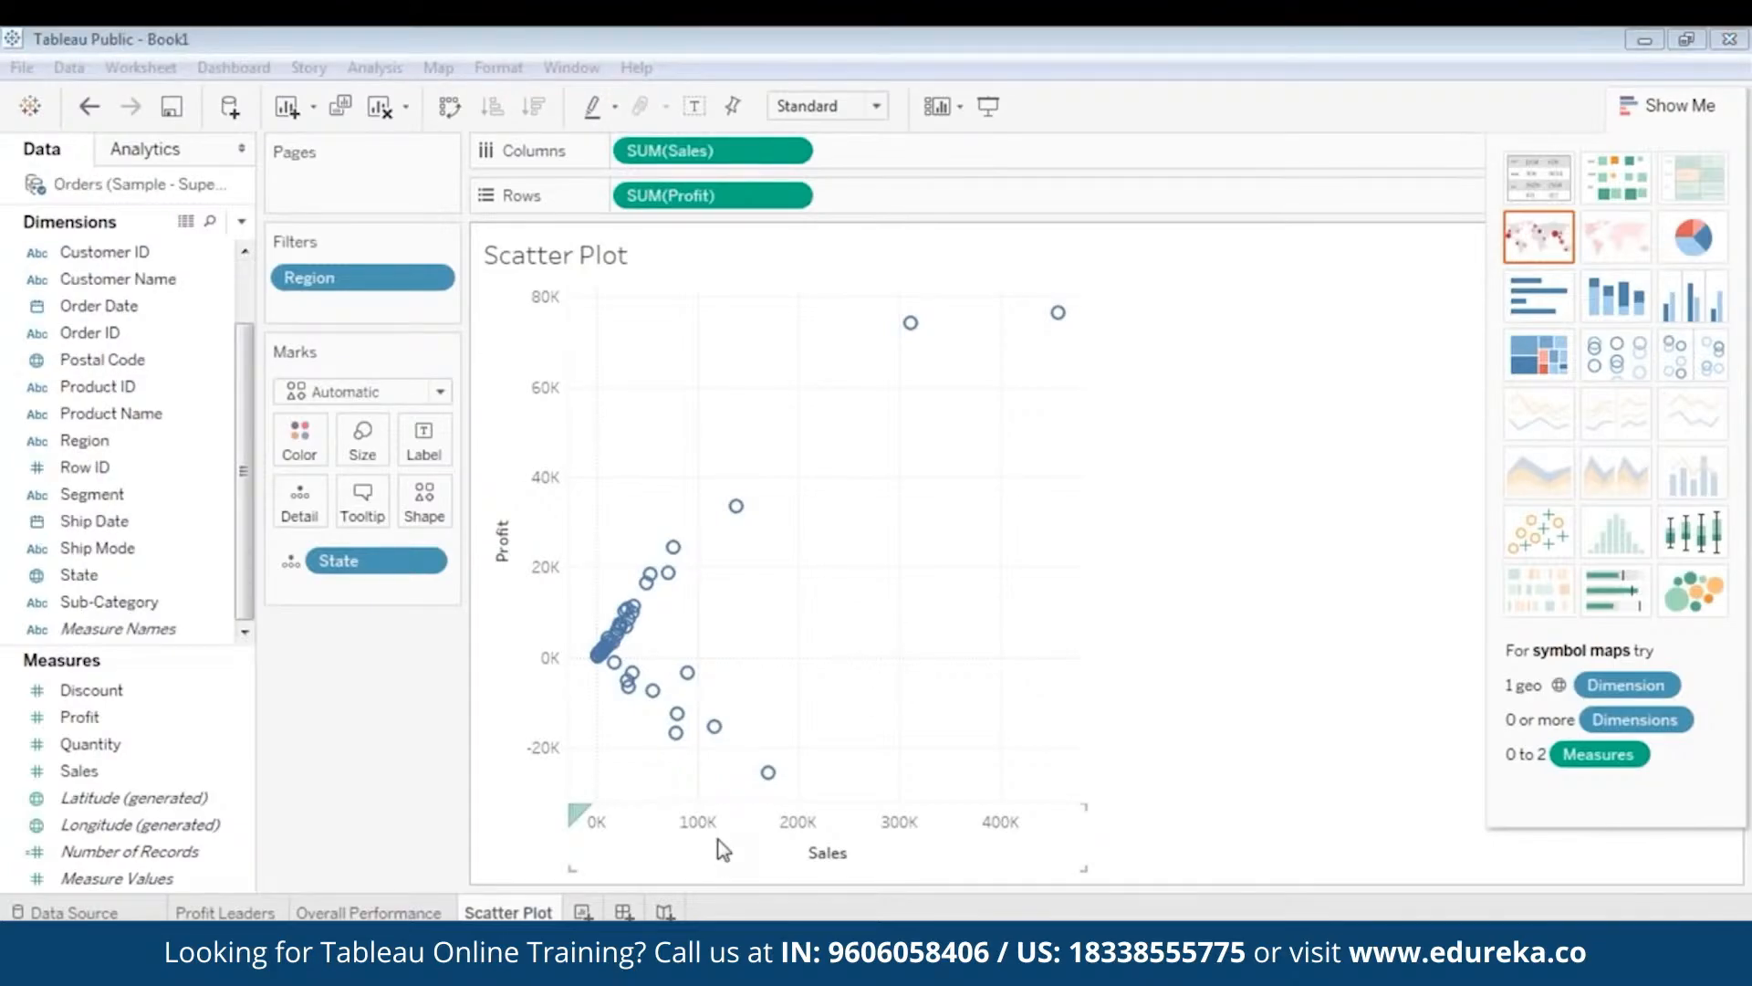
left_click(723, 848)
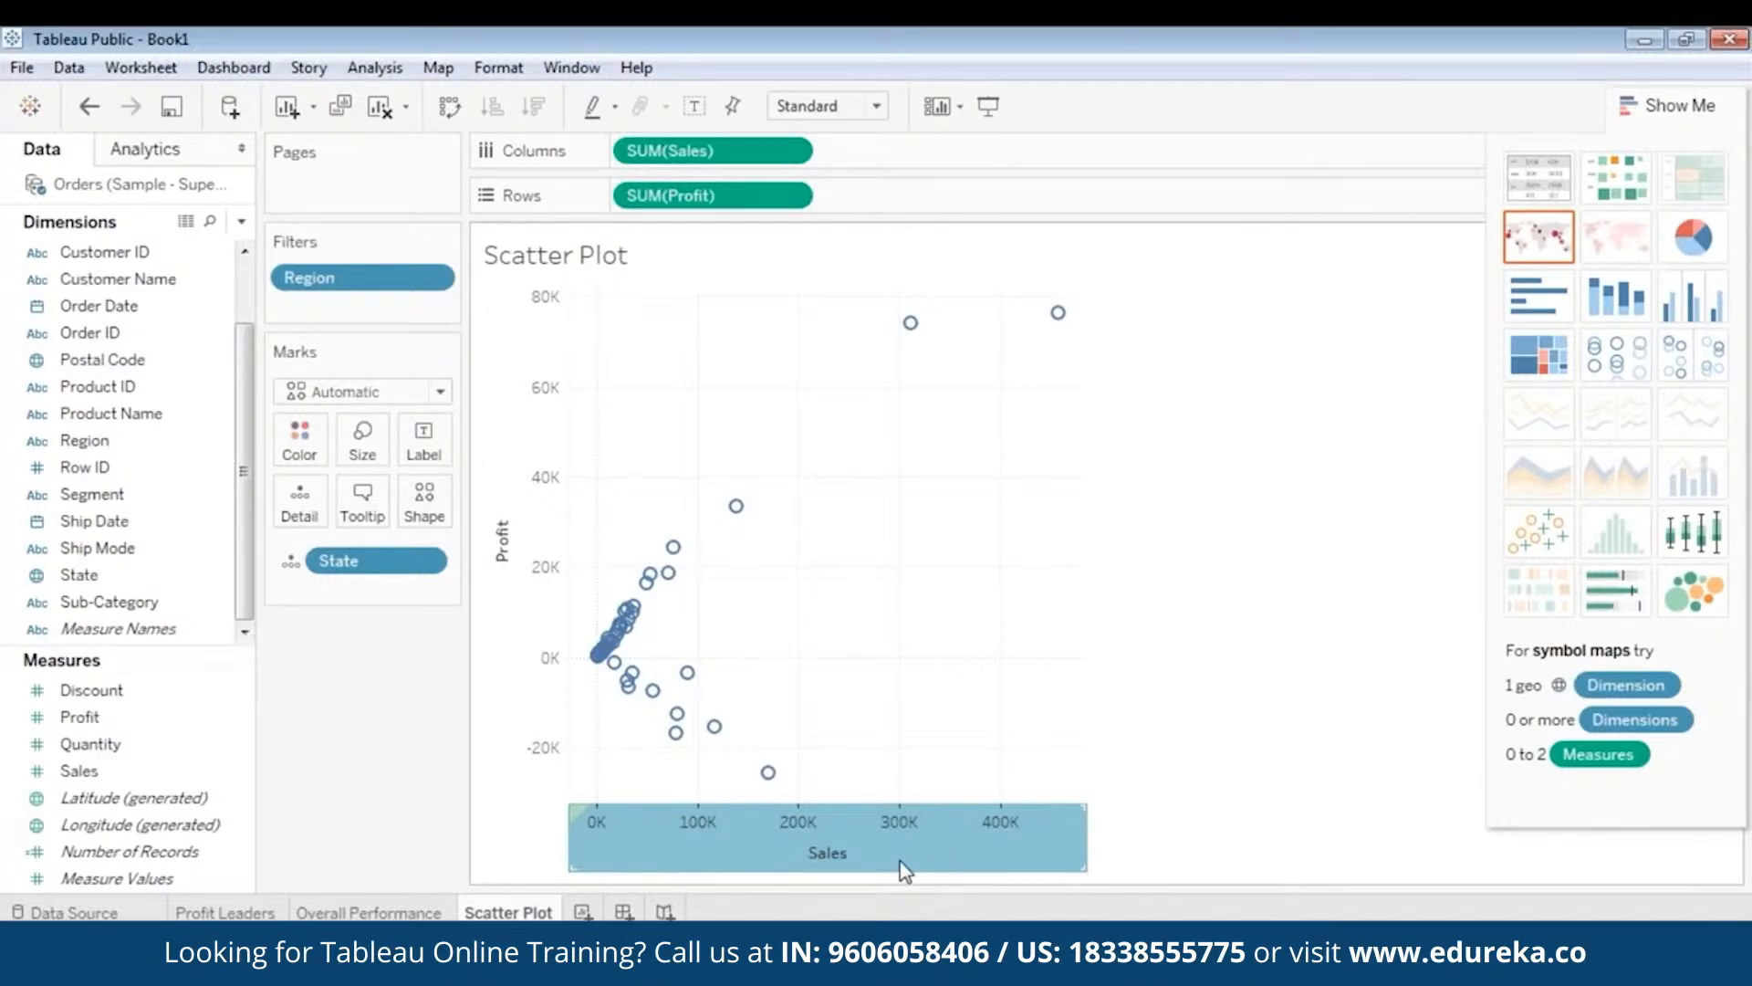
- Add a Median reference line on the Sales axis at 22,205 with Label set to None
right_click(786, 847)
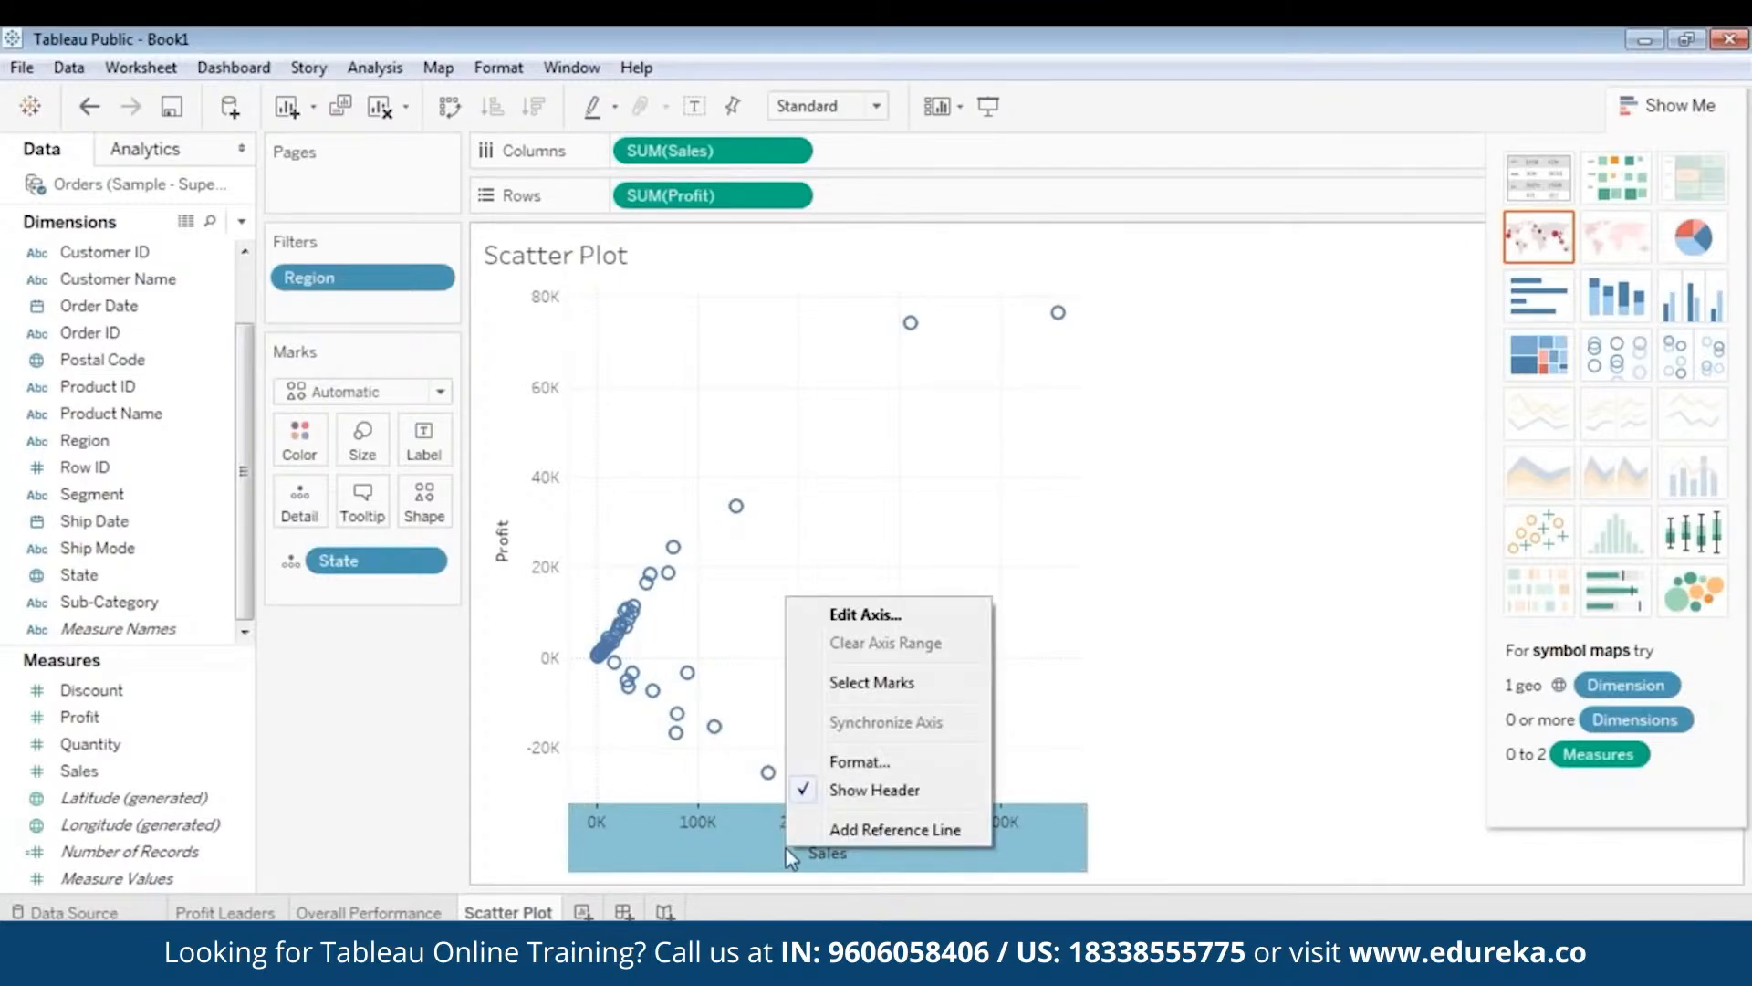
left_click(846, 831)
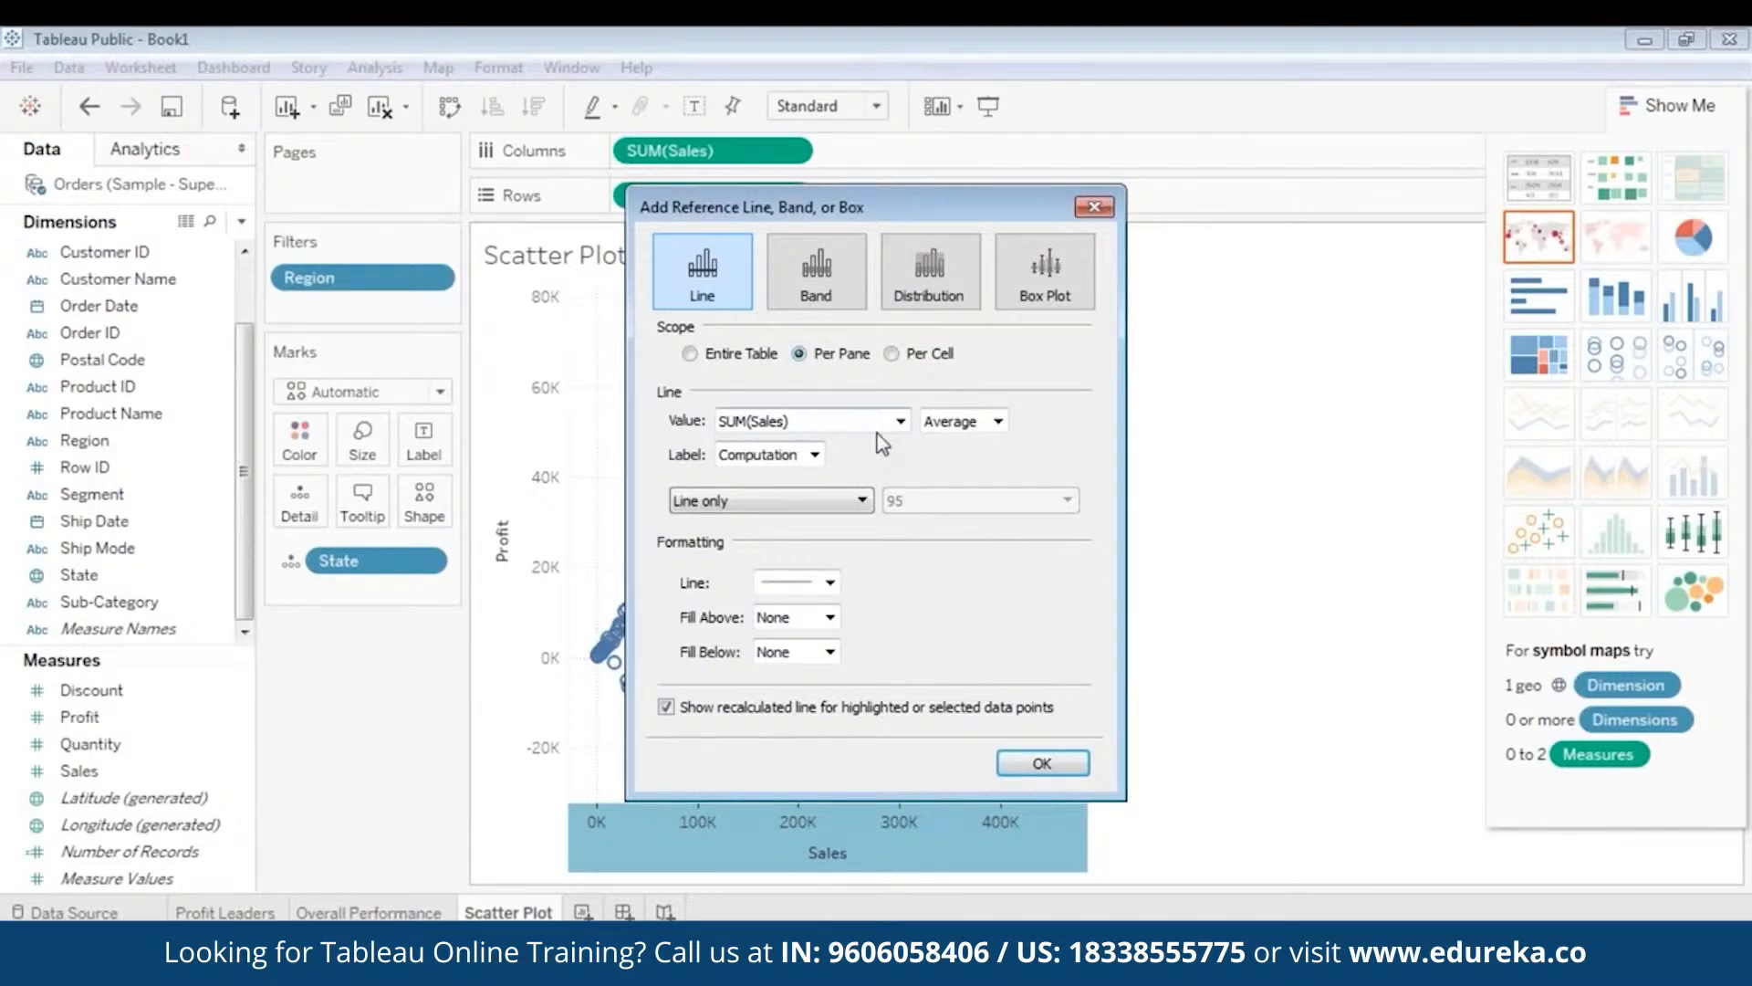
left_click(958, 429)
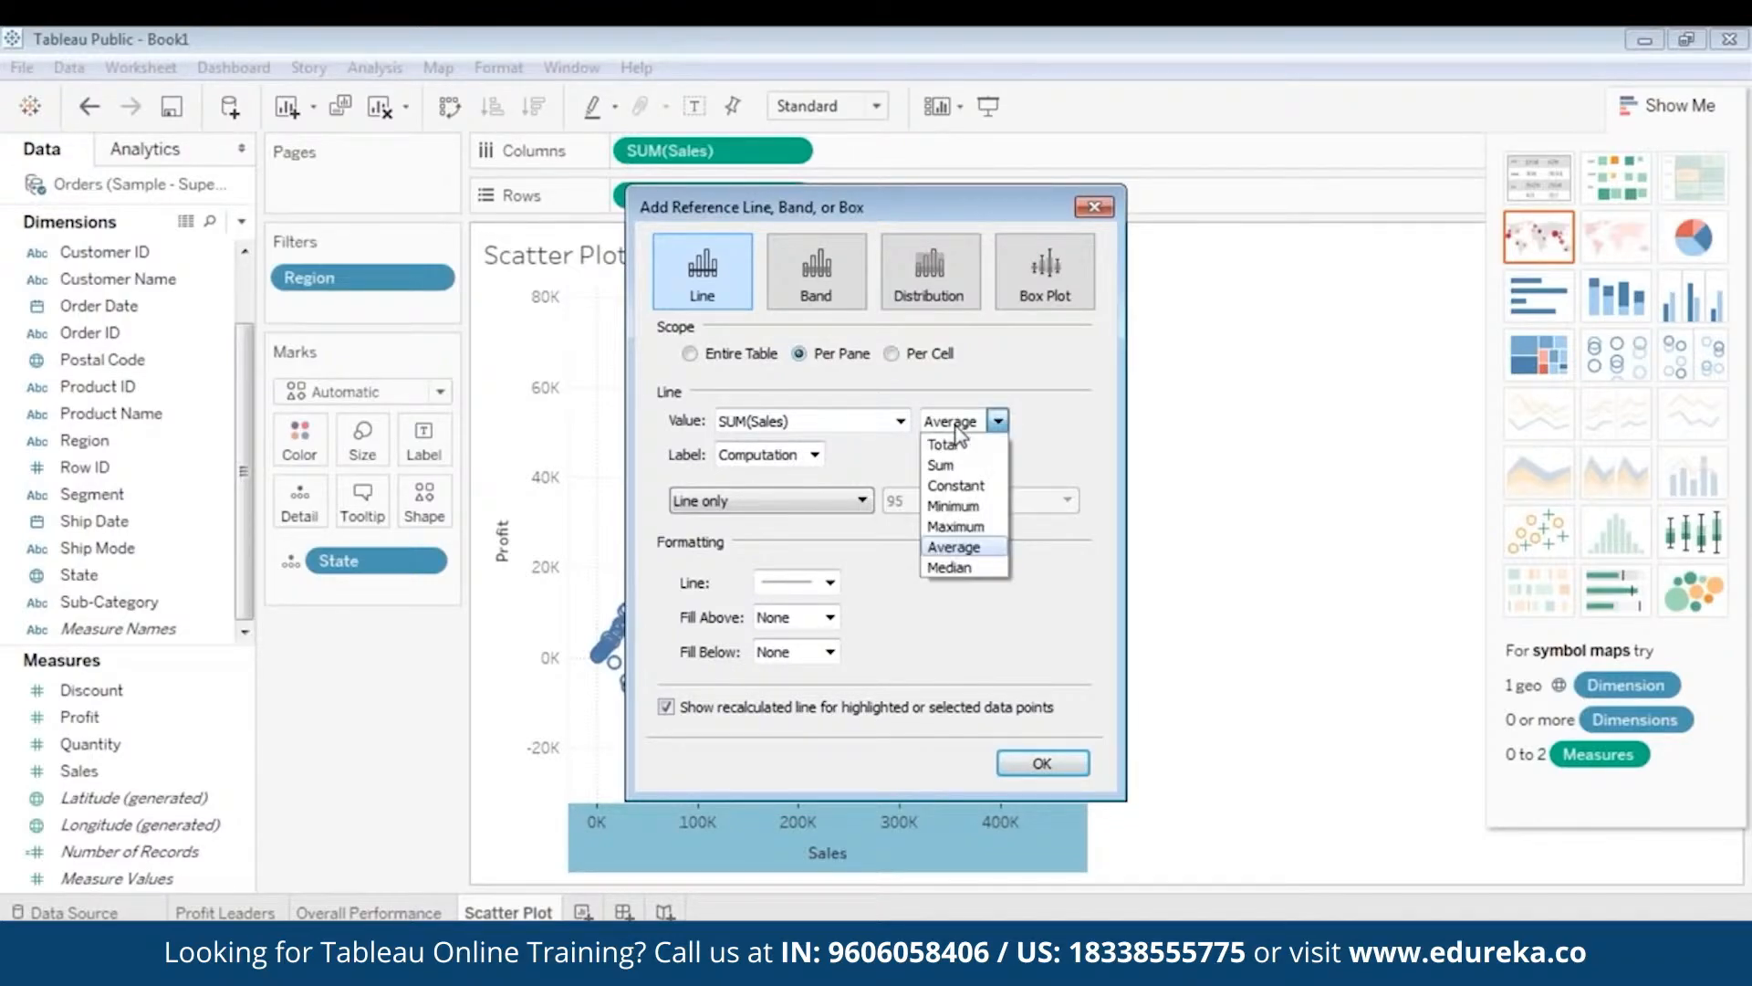
left_click(956, 569)
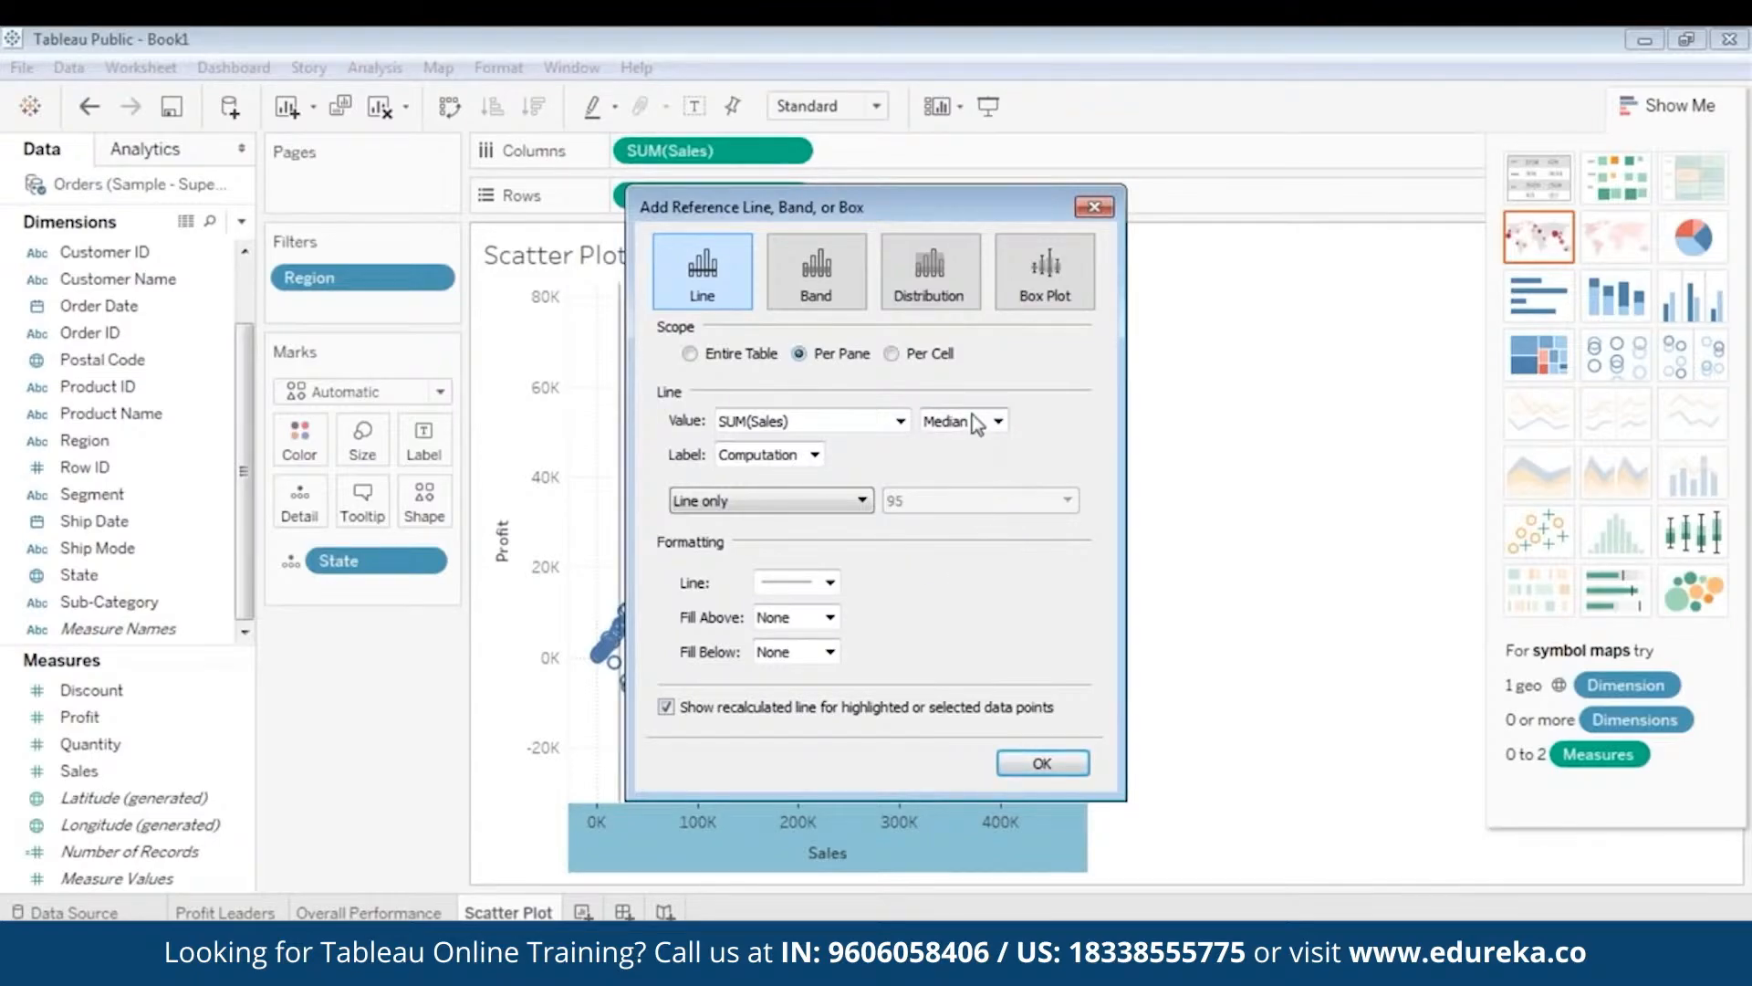
left_click(794, 467)
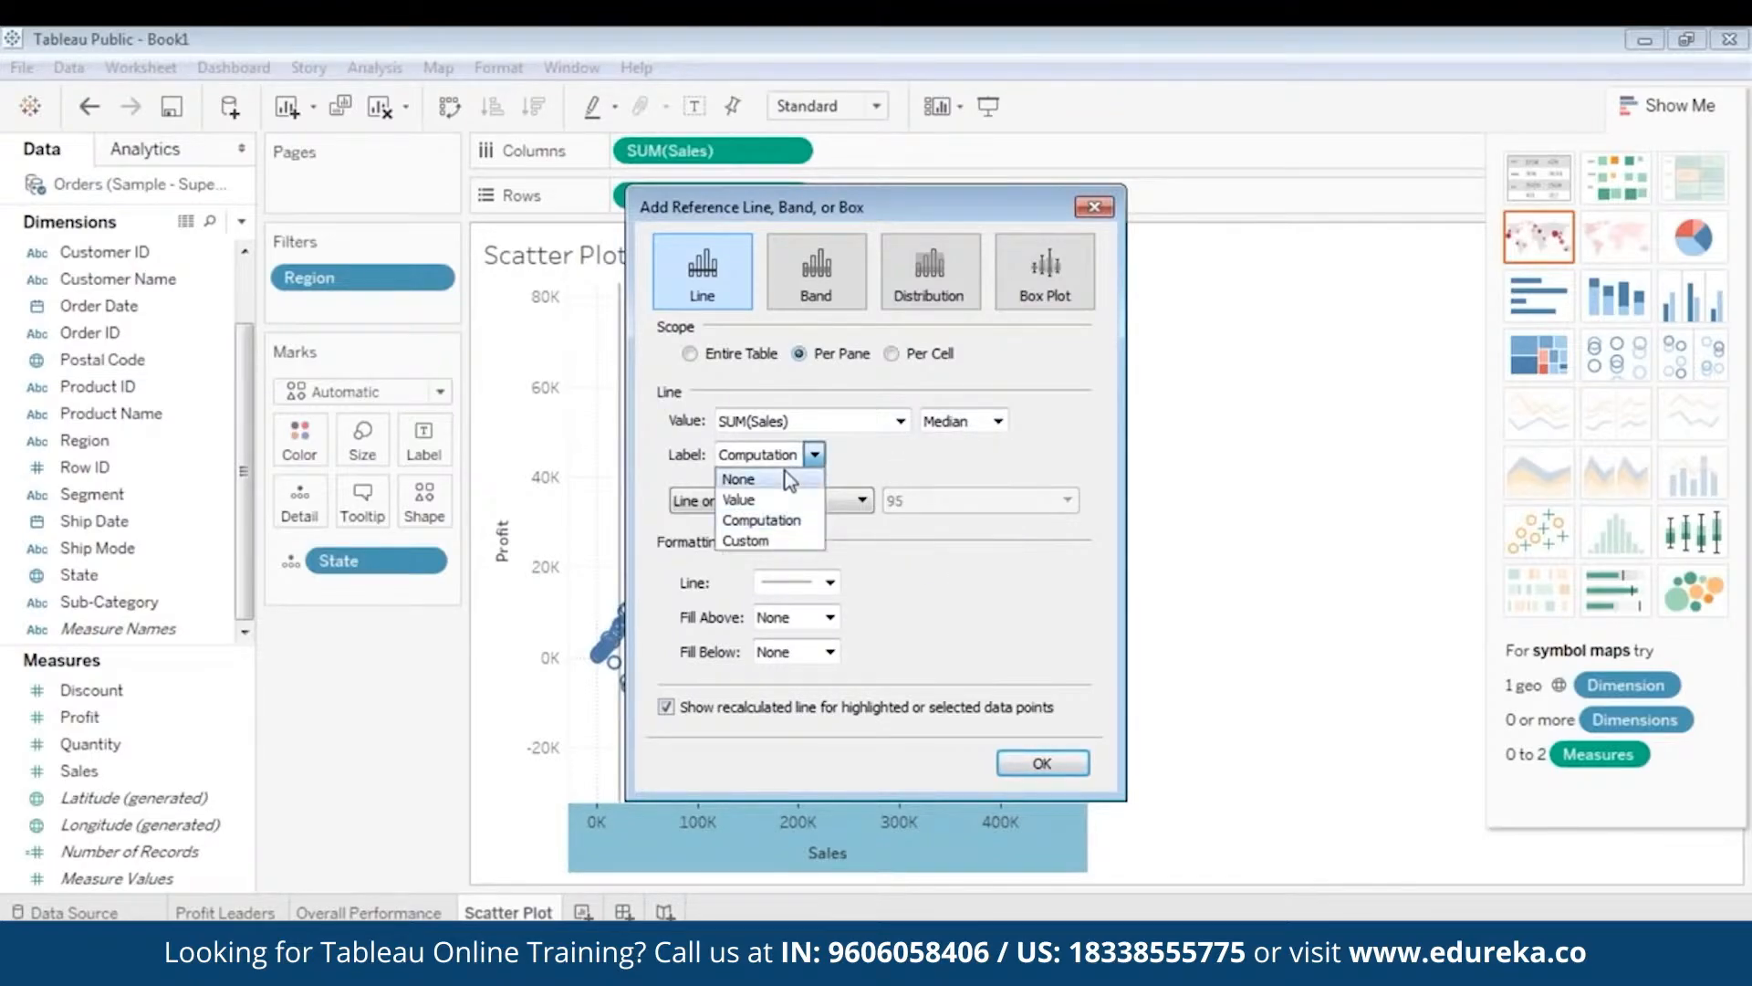
left_click(780, 471)
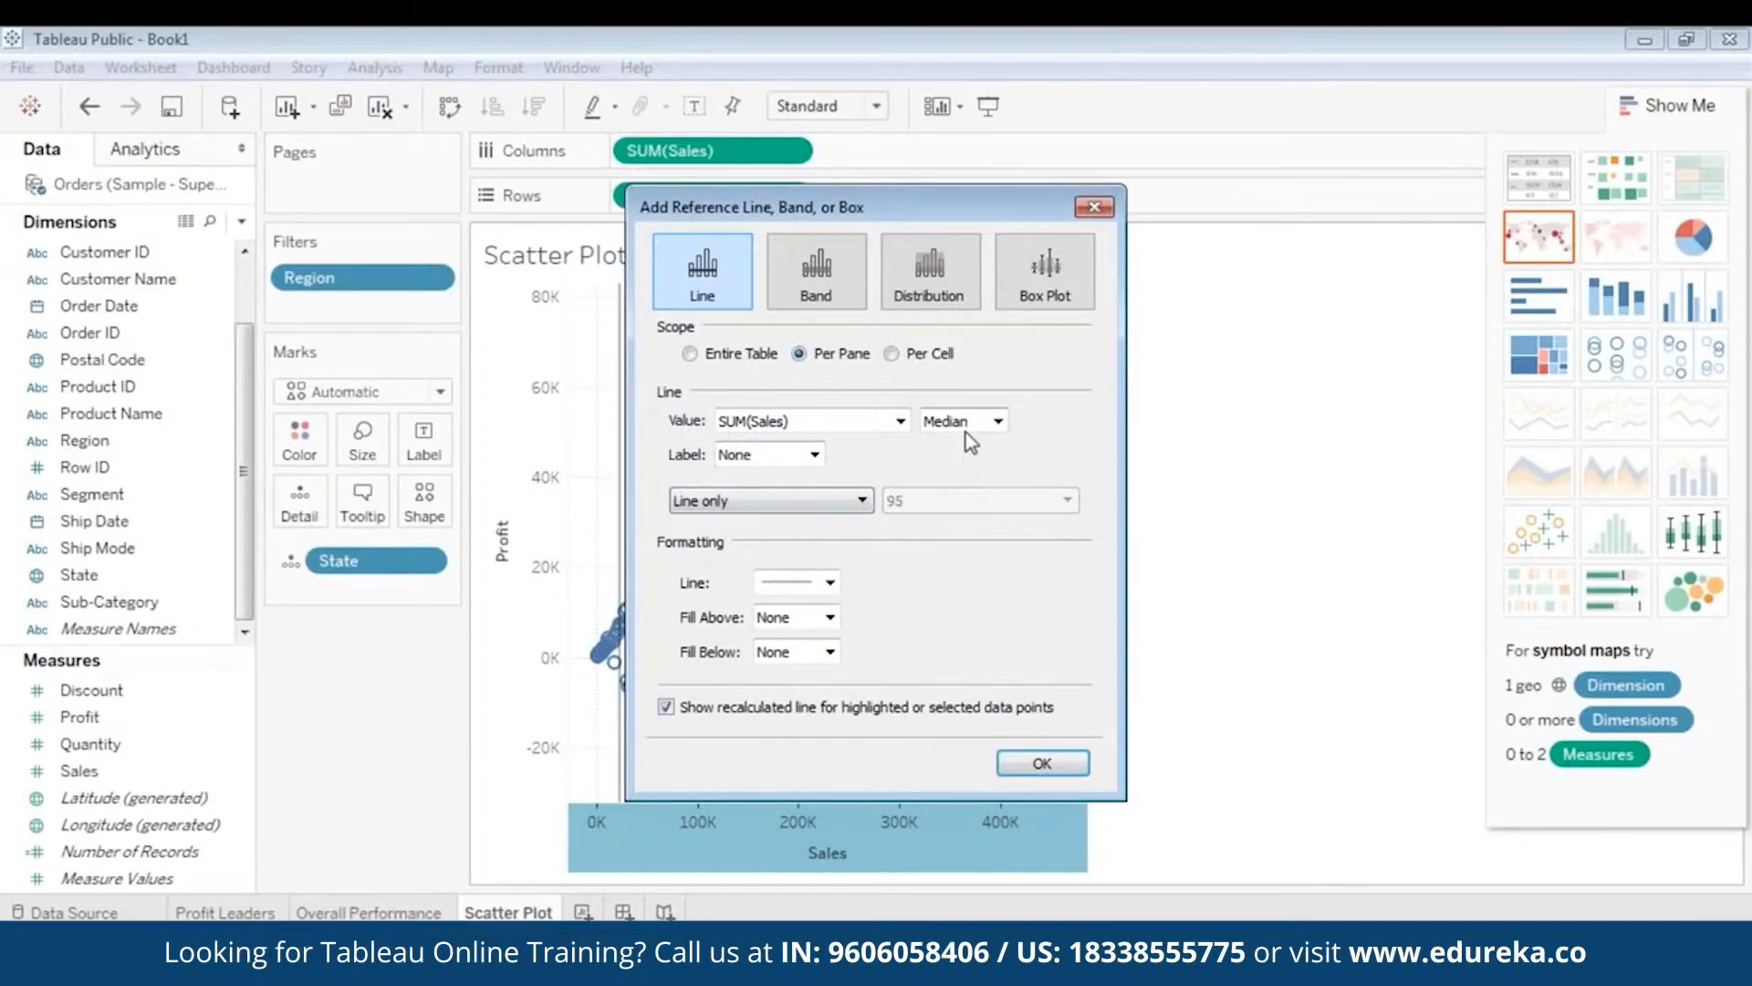
left_click(1043, 763)
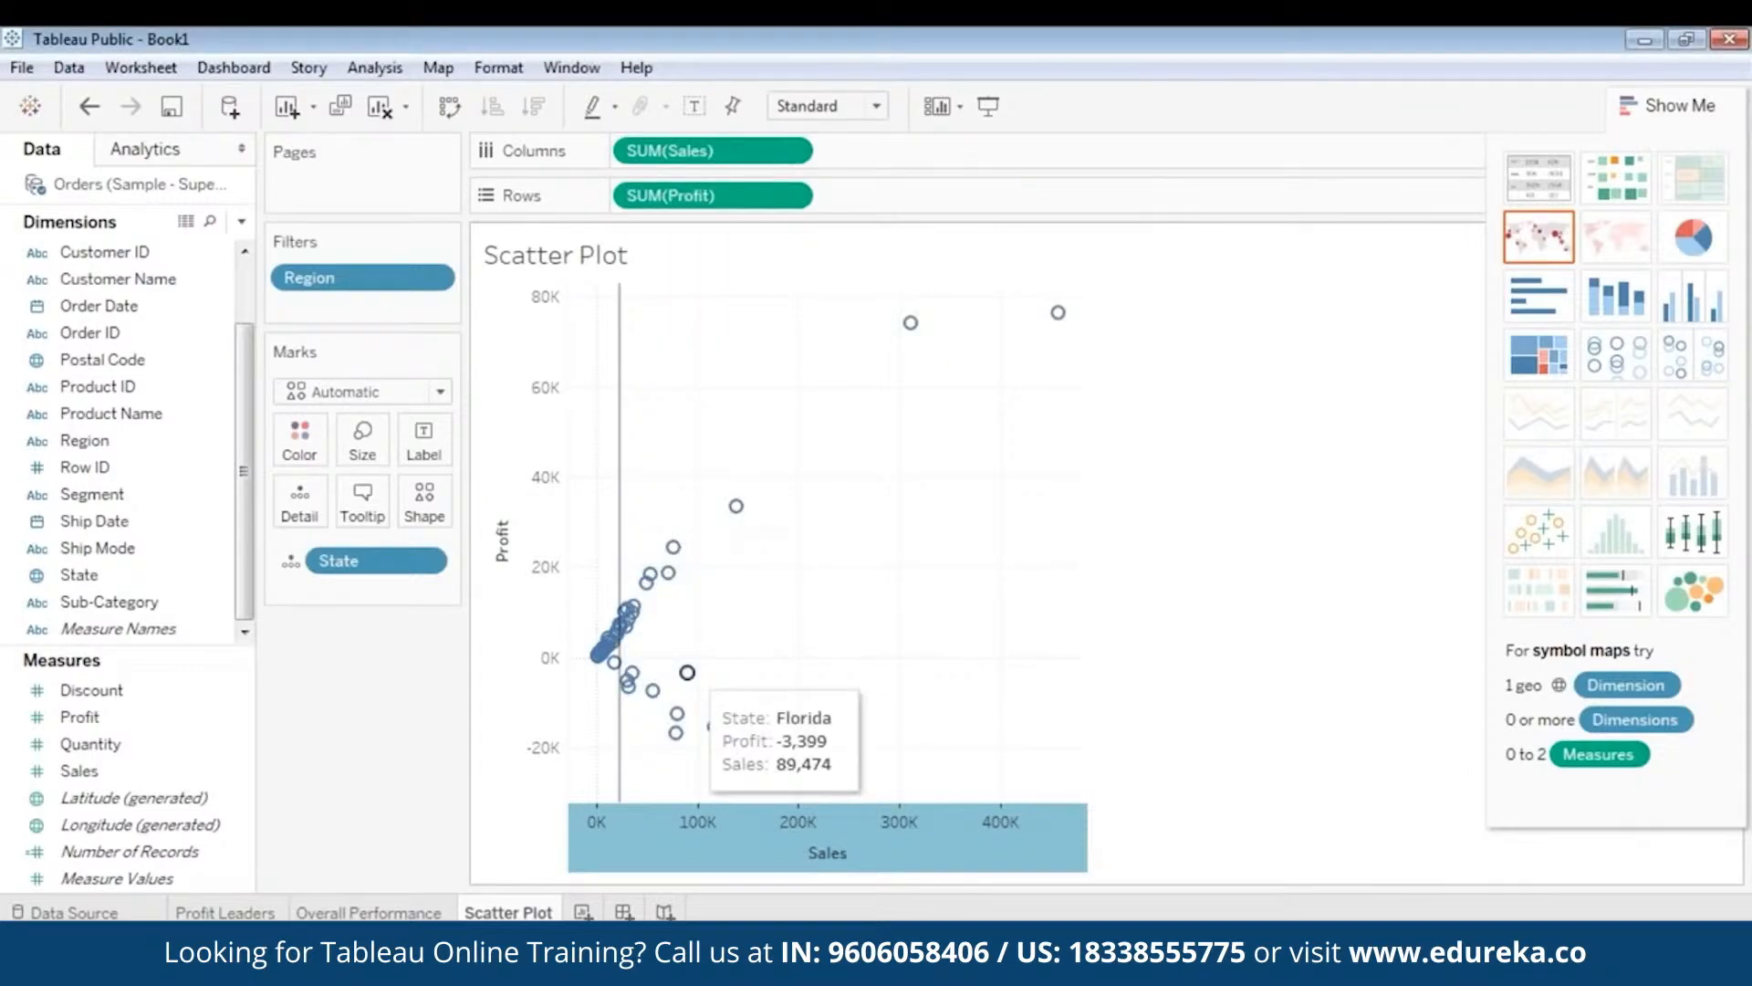
mouse_move(623, 459)
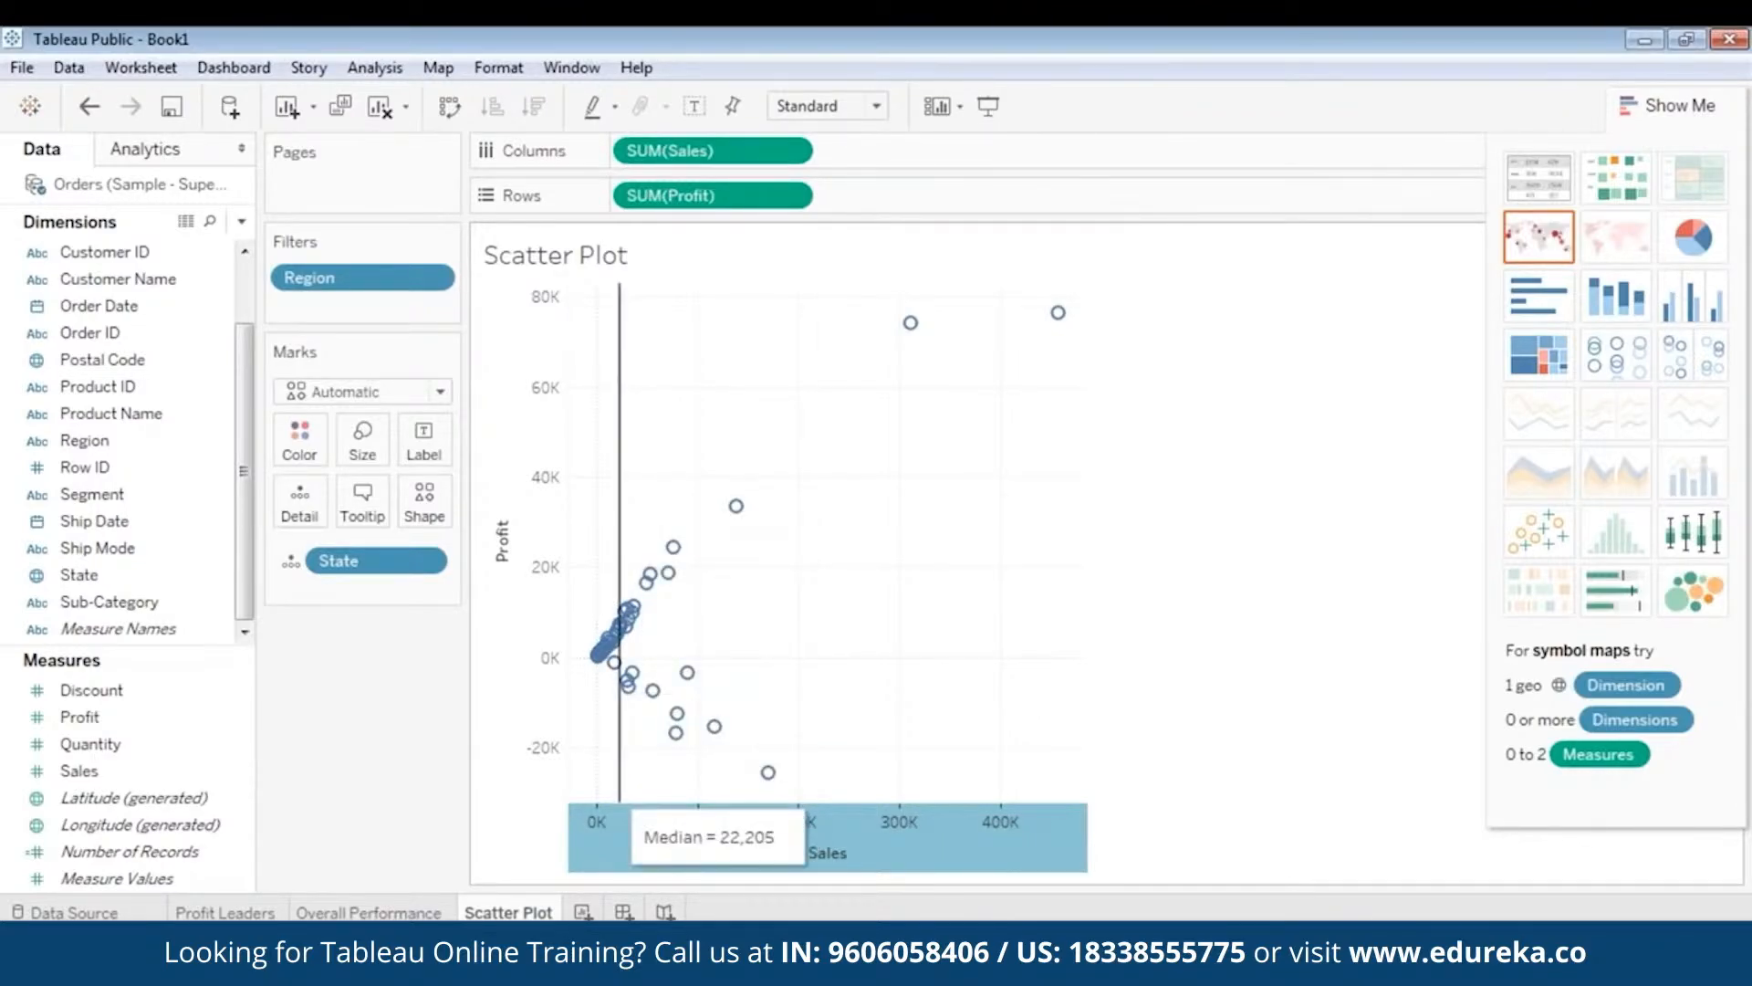
- Add a Median reference line on the Profit axis at 2,196 with no label
right_click(507, 516)
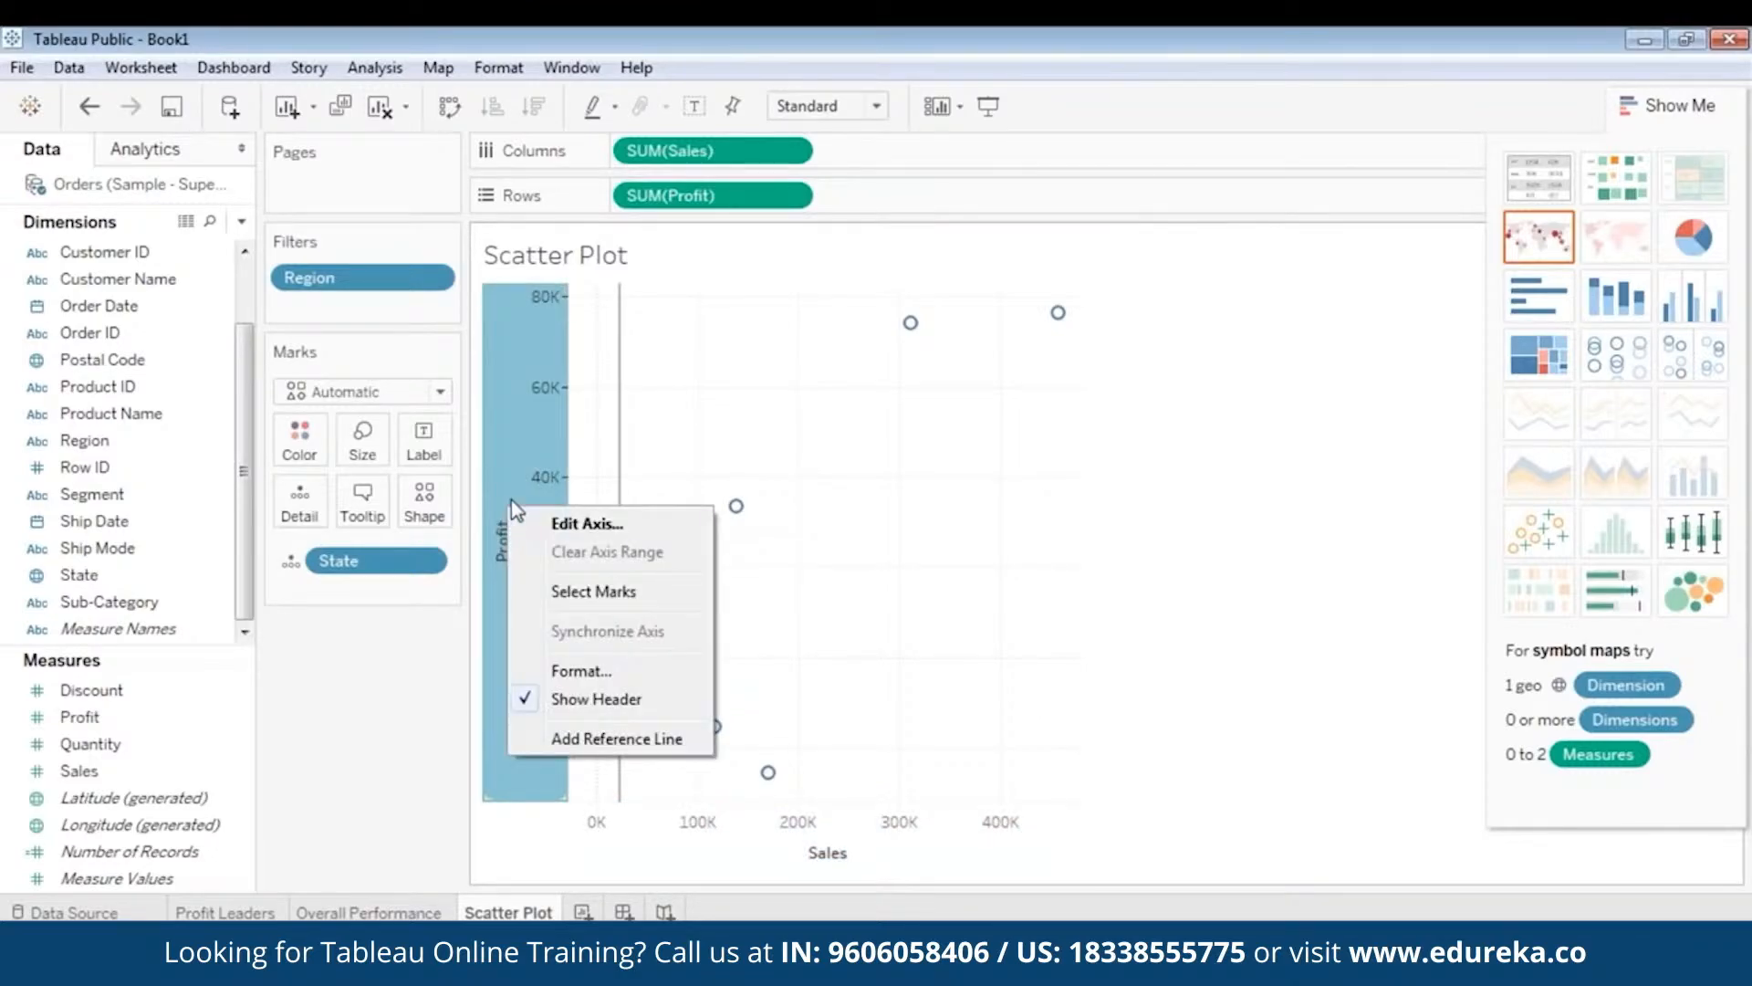
left_click(581, 741)
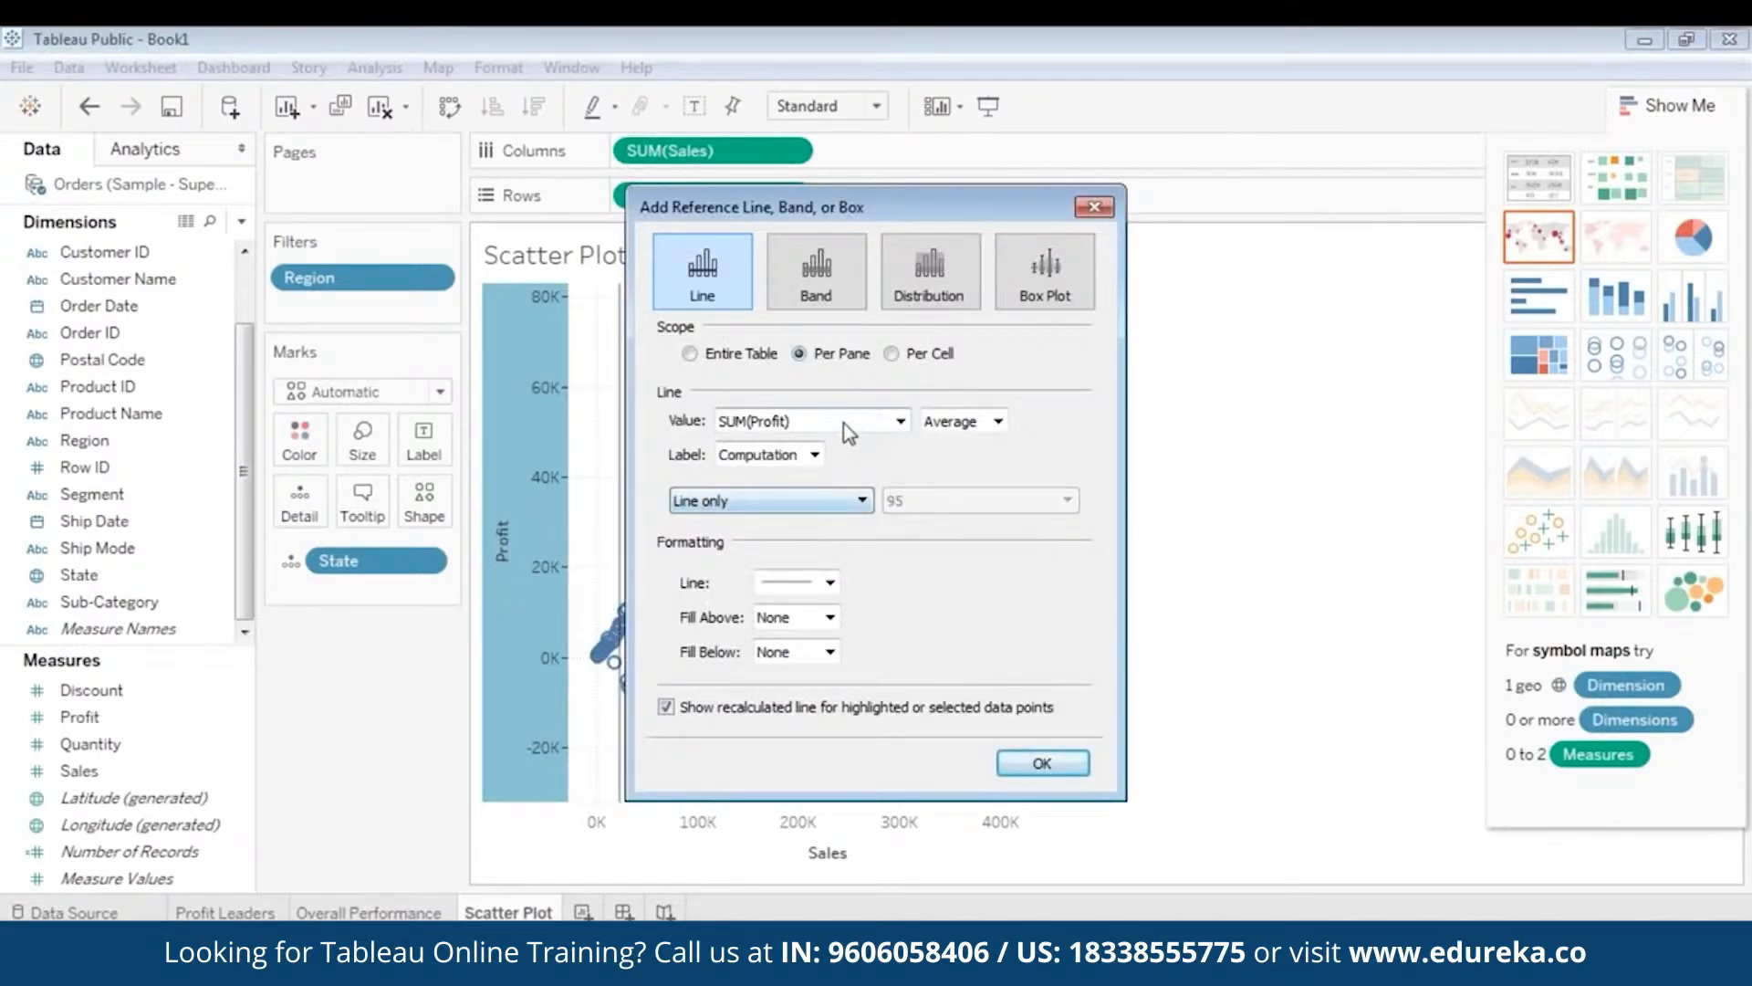
left_click(963, 421)
left_click(949, 561)
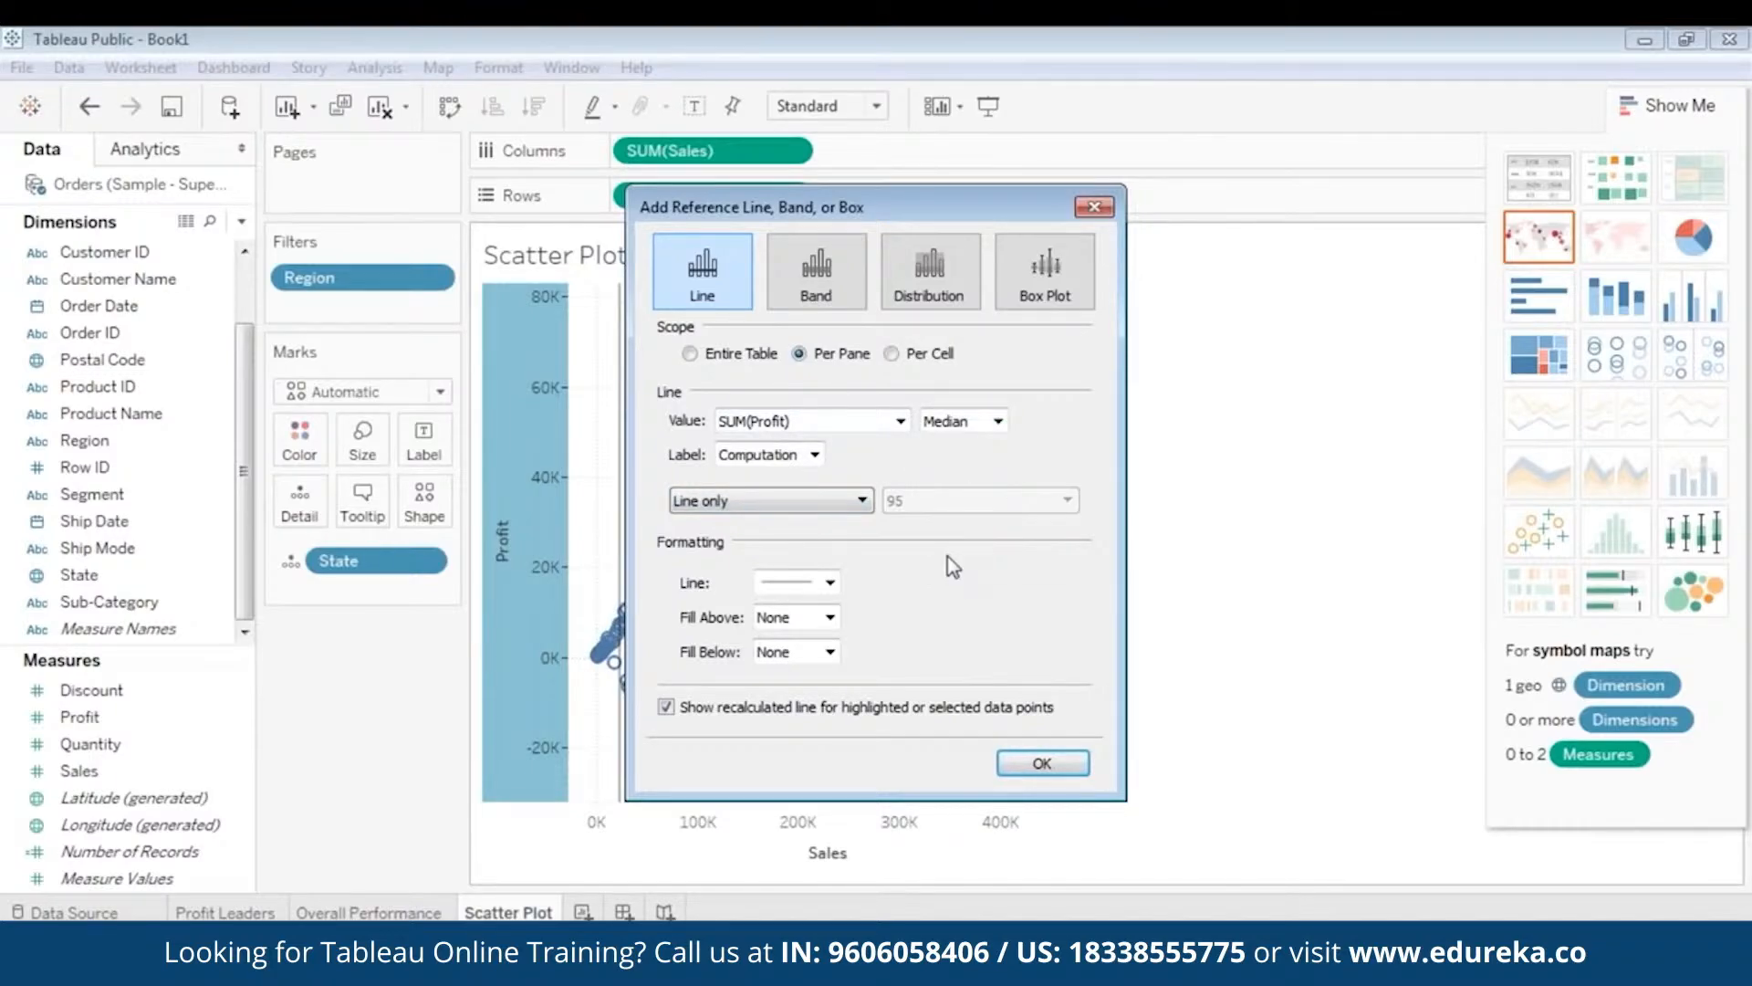
left_click(763, 455)
left_click(771, 476)
left_click(1060, 763)
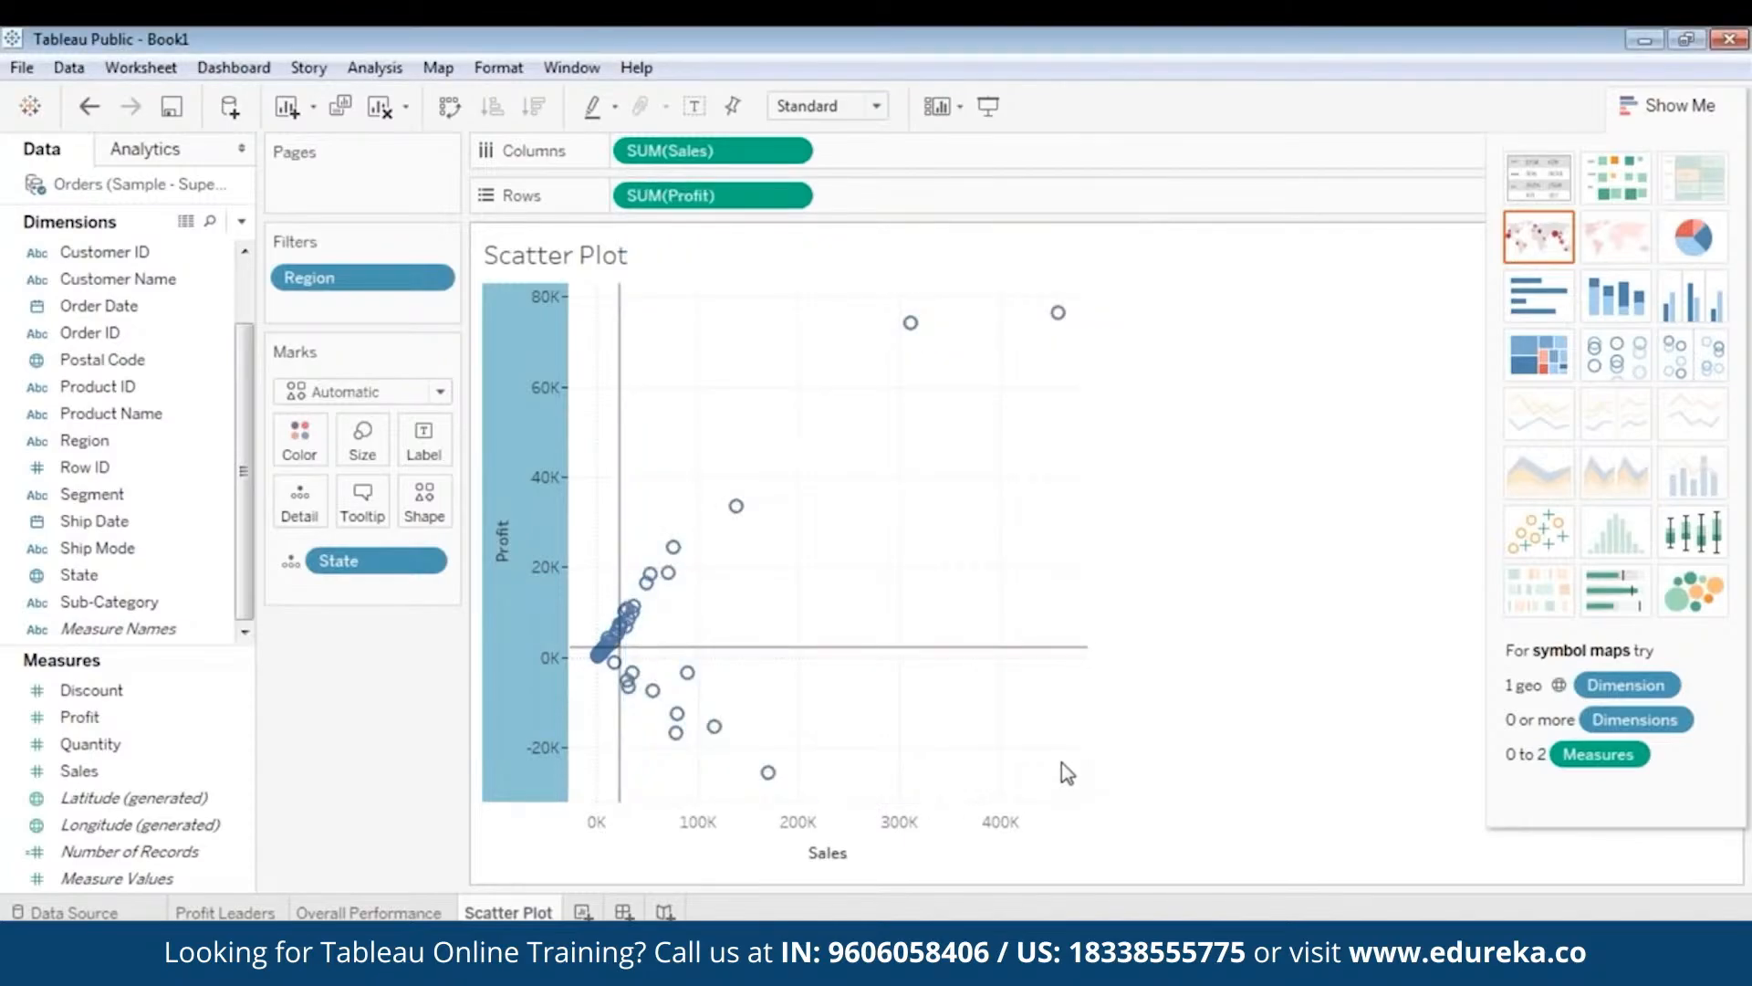
mouse_move(581, 654)
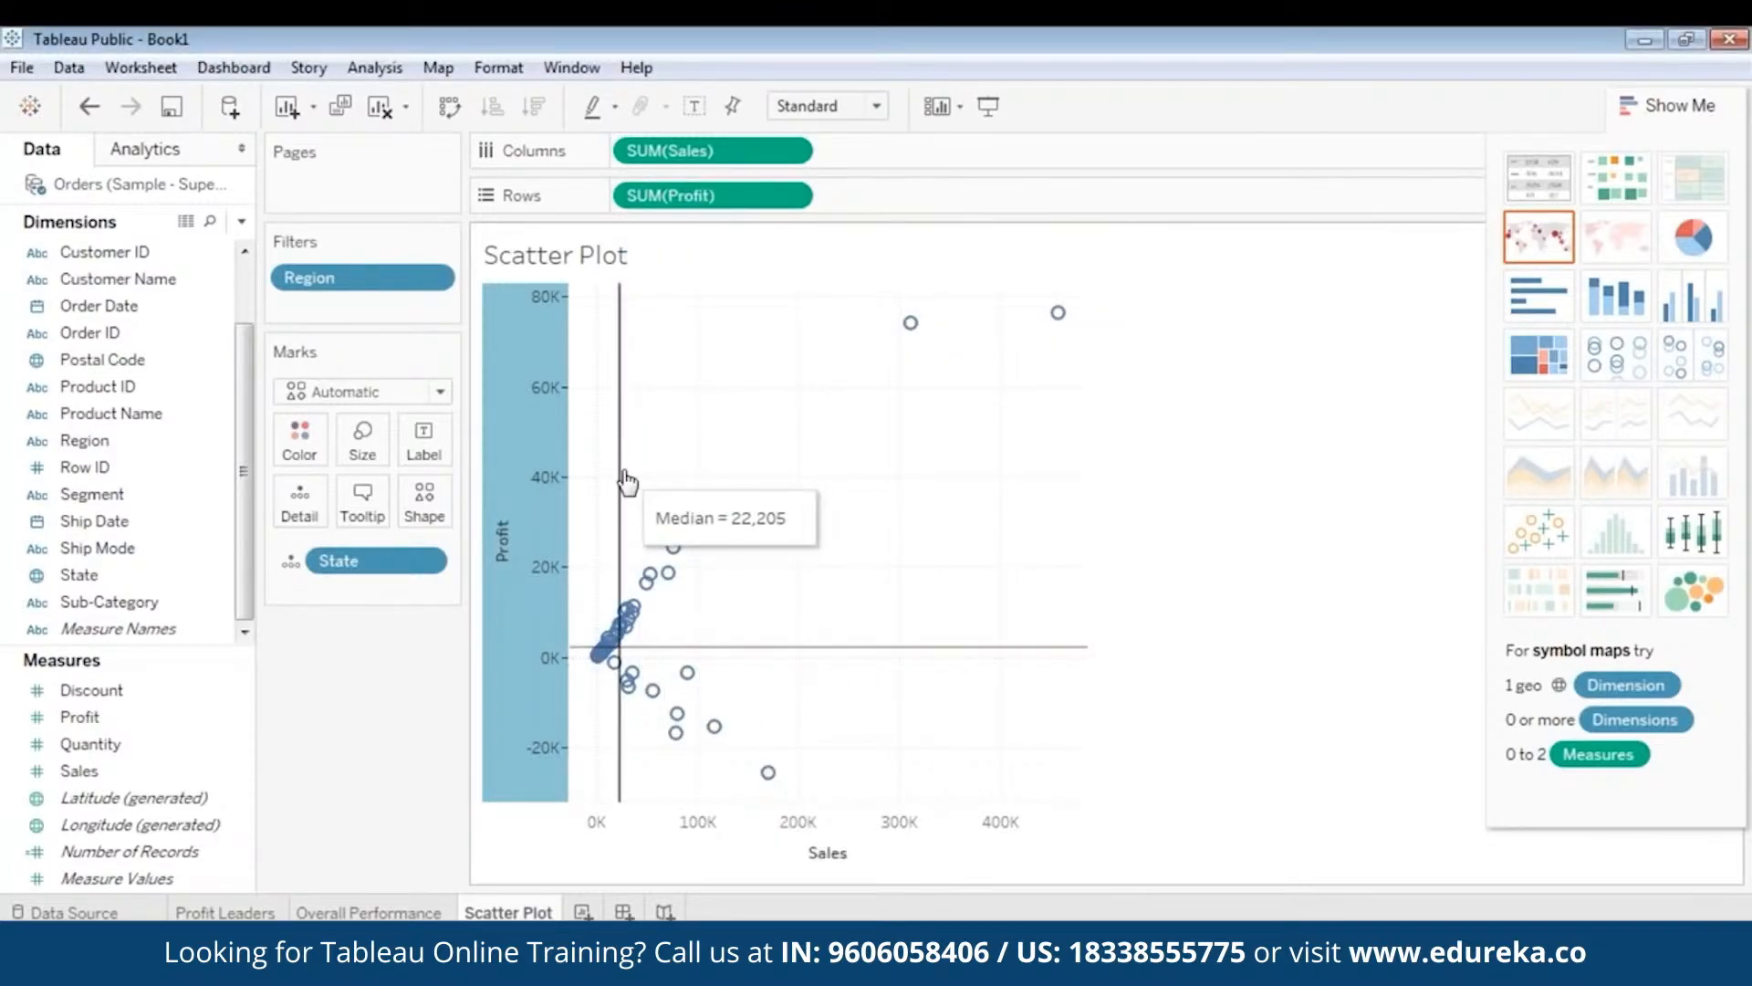
mouse_move(765, 647)
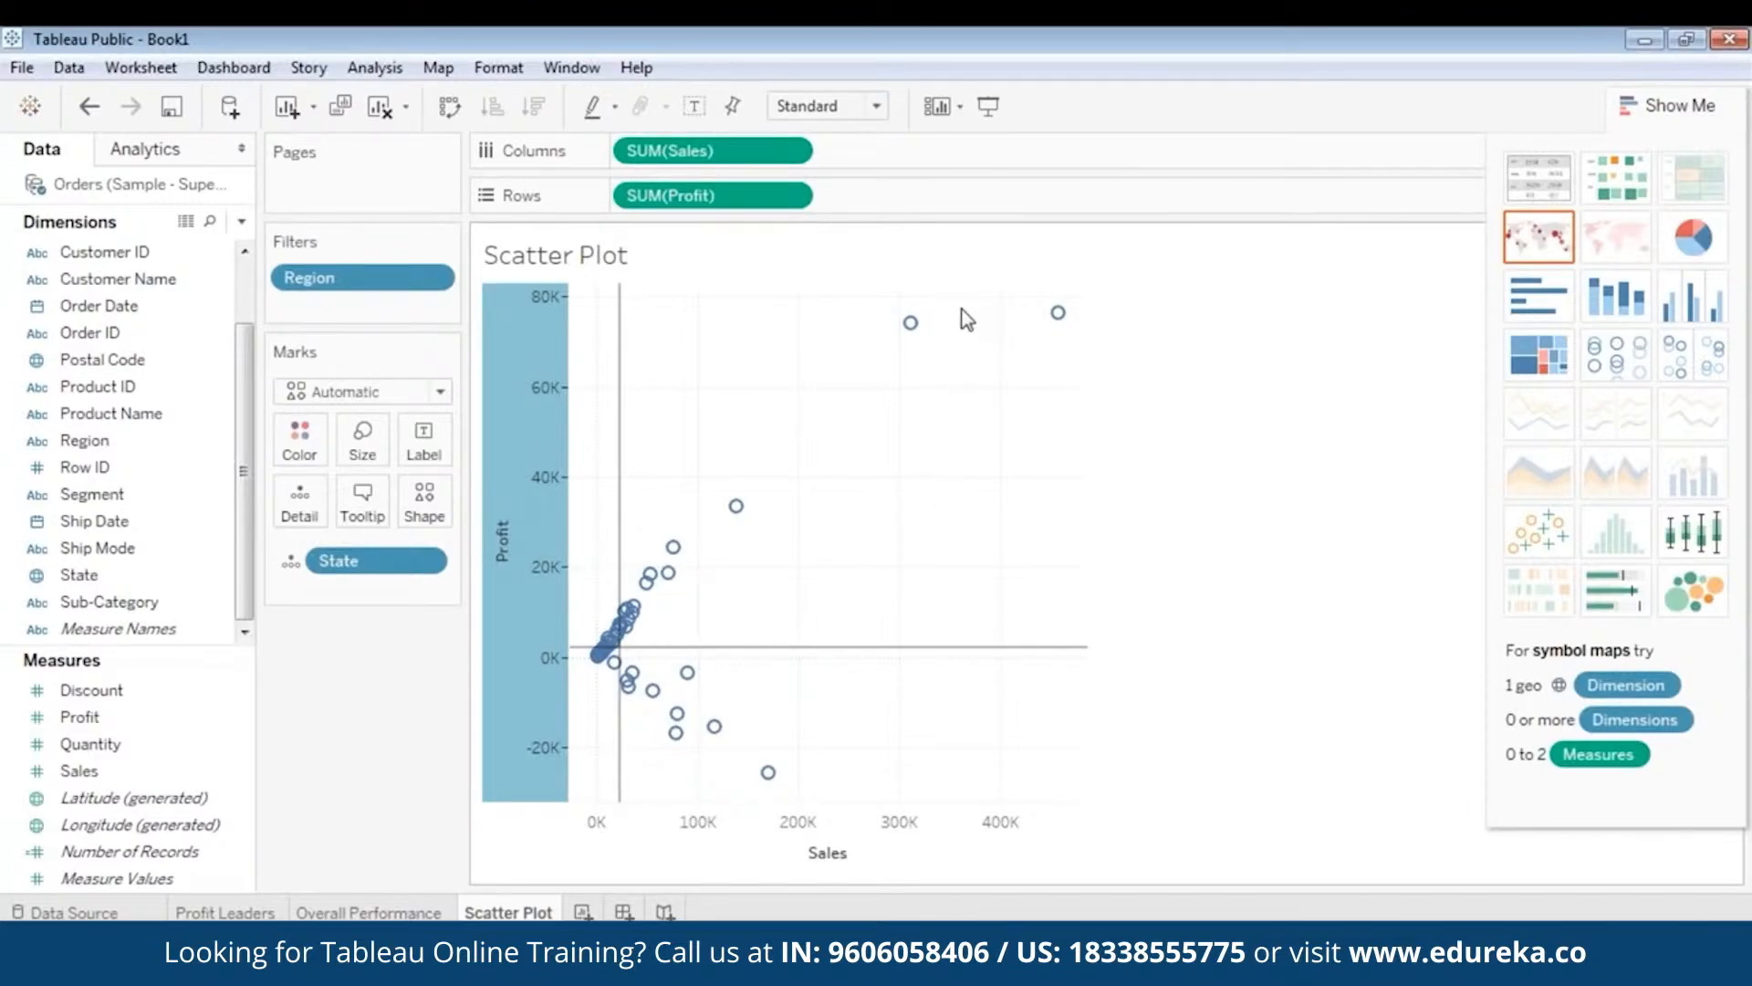
mouse_move(911, 322)
mouse_move(757, 500)
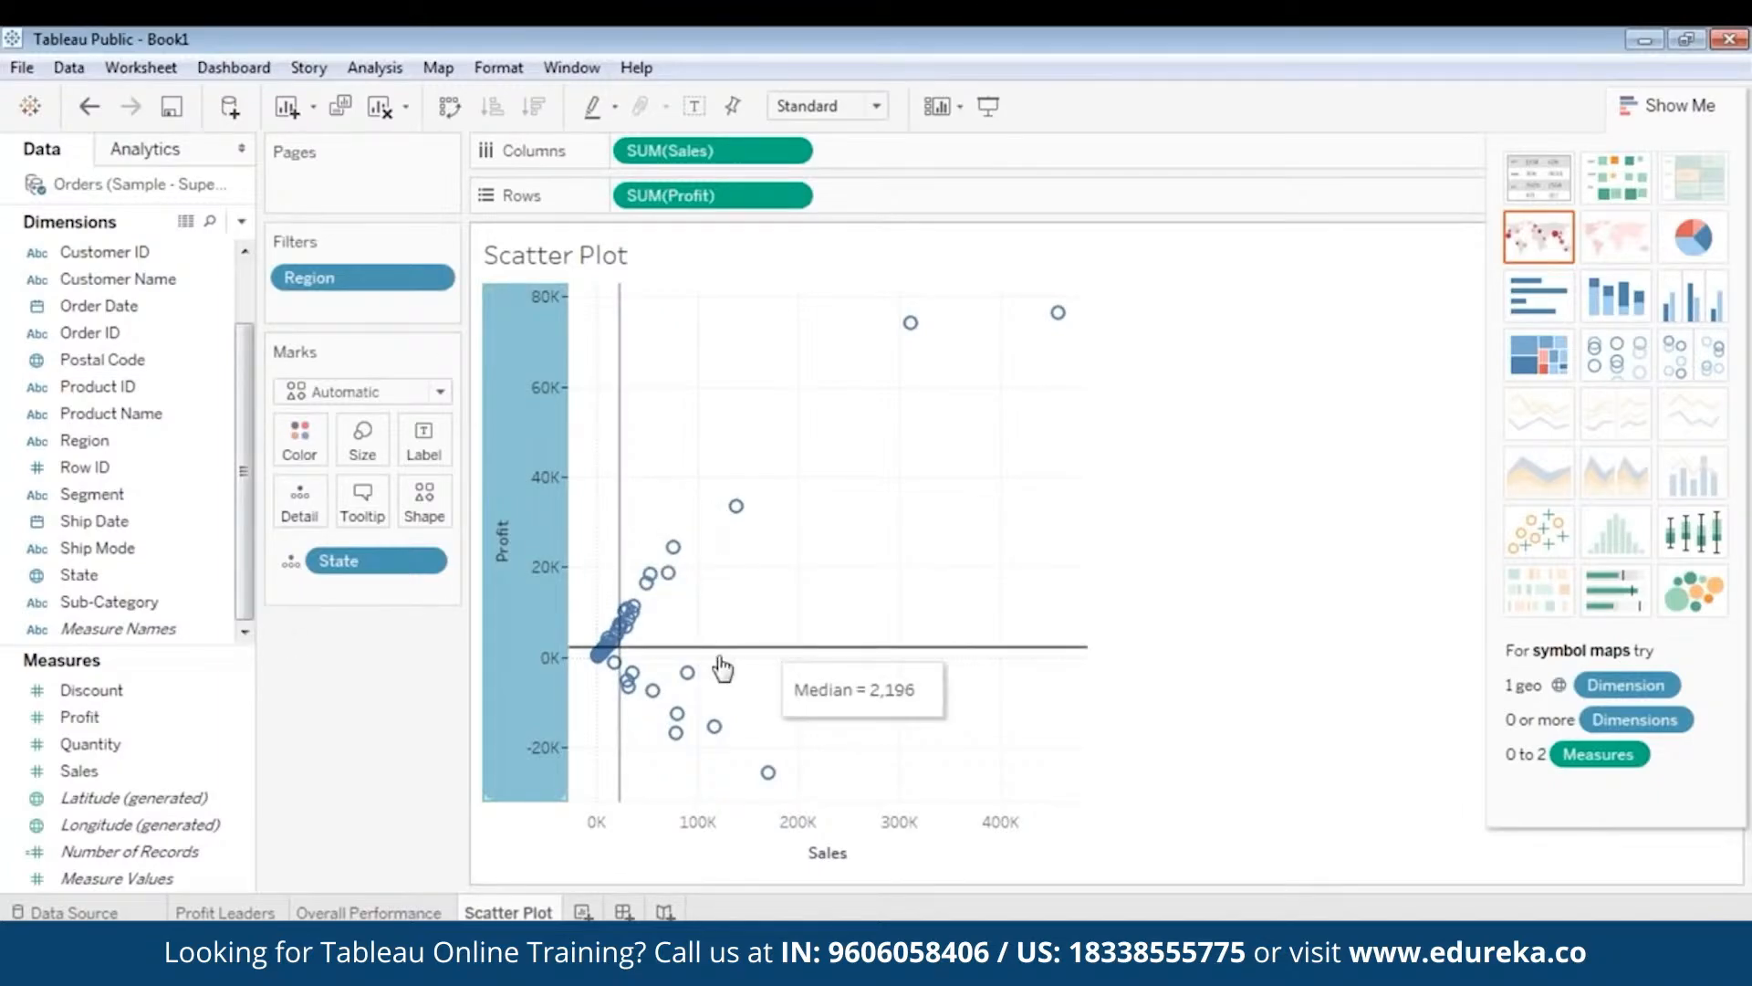
mouse_move(631, 673)
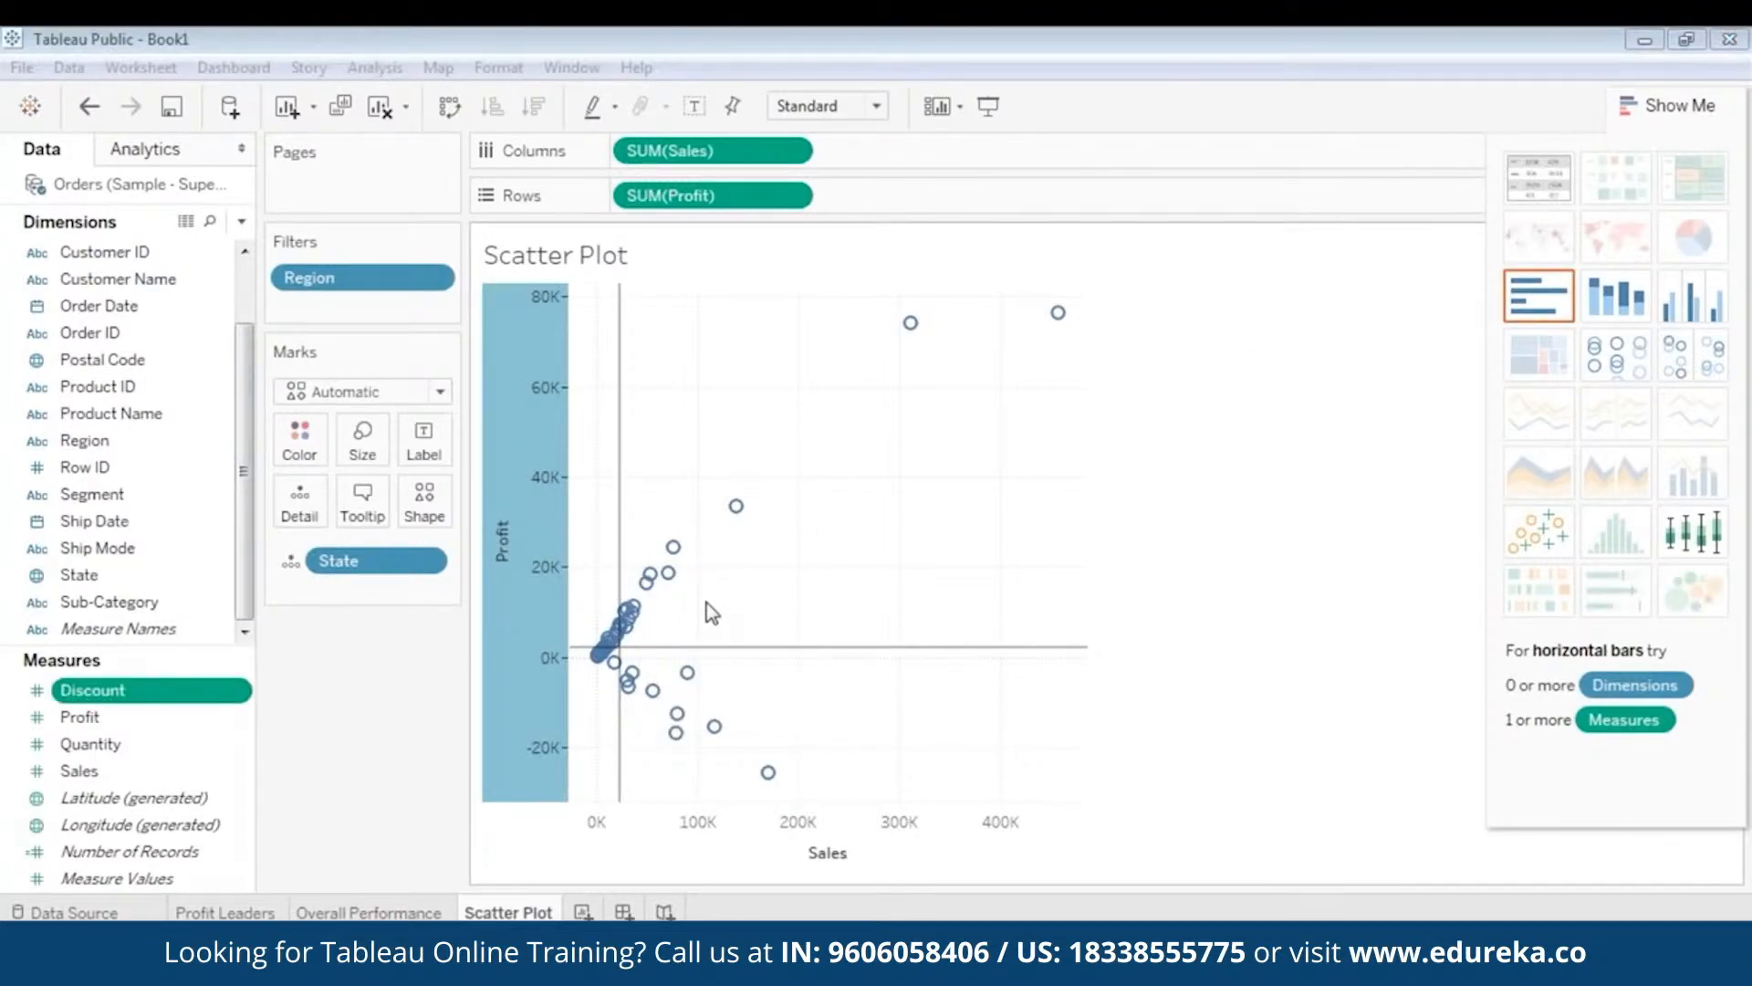
mouse_move(736, 505)
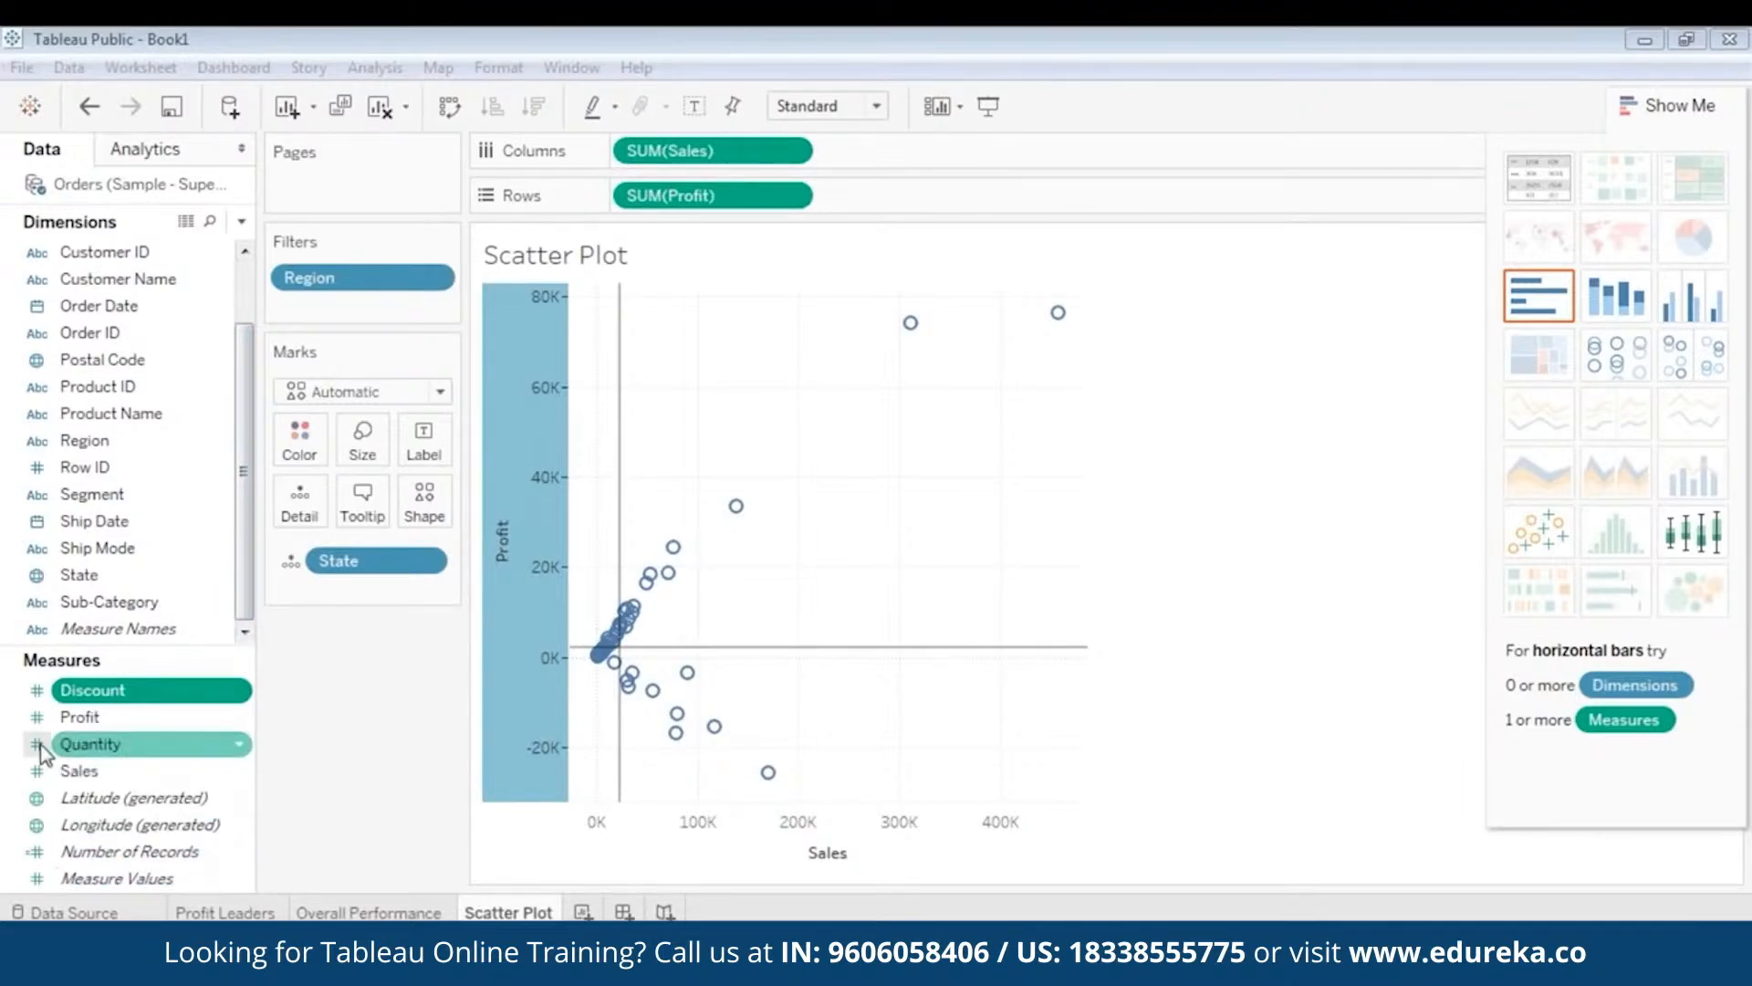
- Create a Float parameter 'Sales Parameter' with current value 22205
right_click(8, 750)
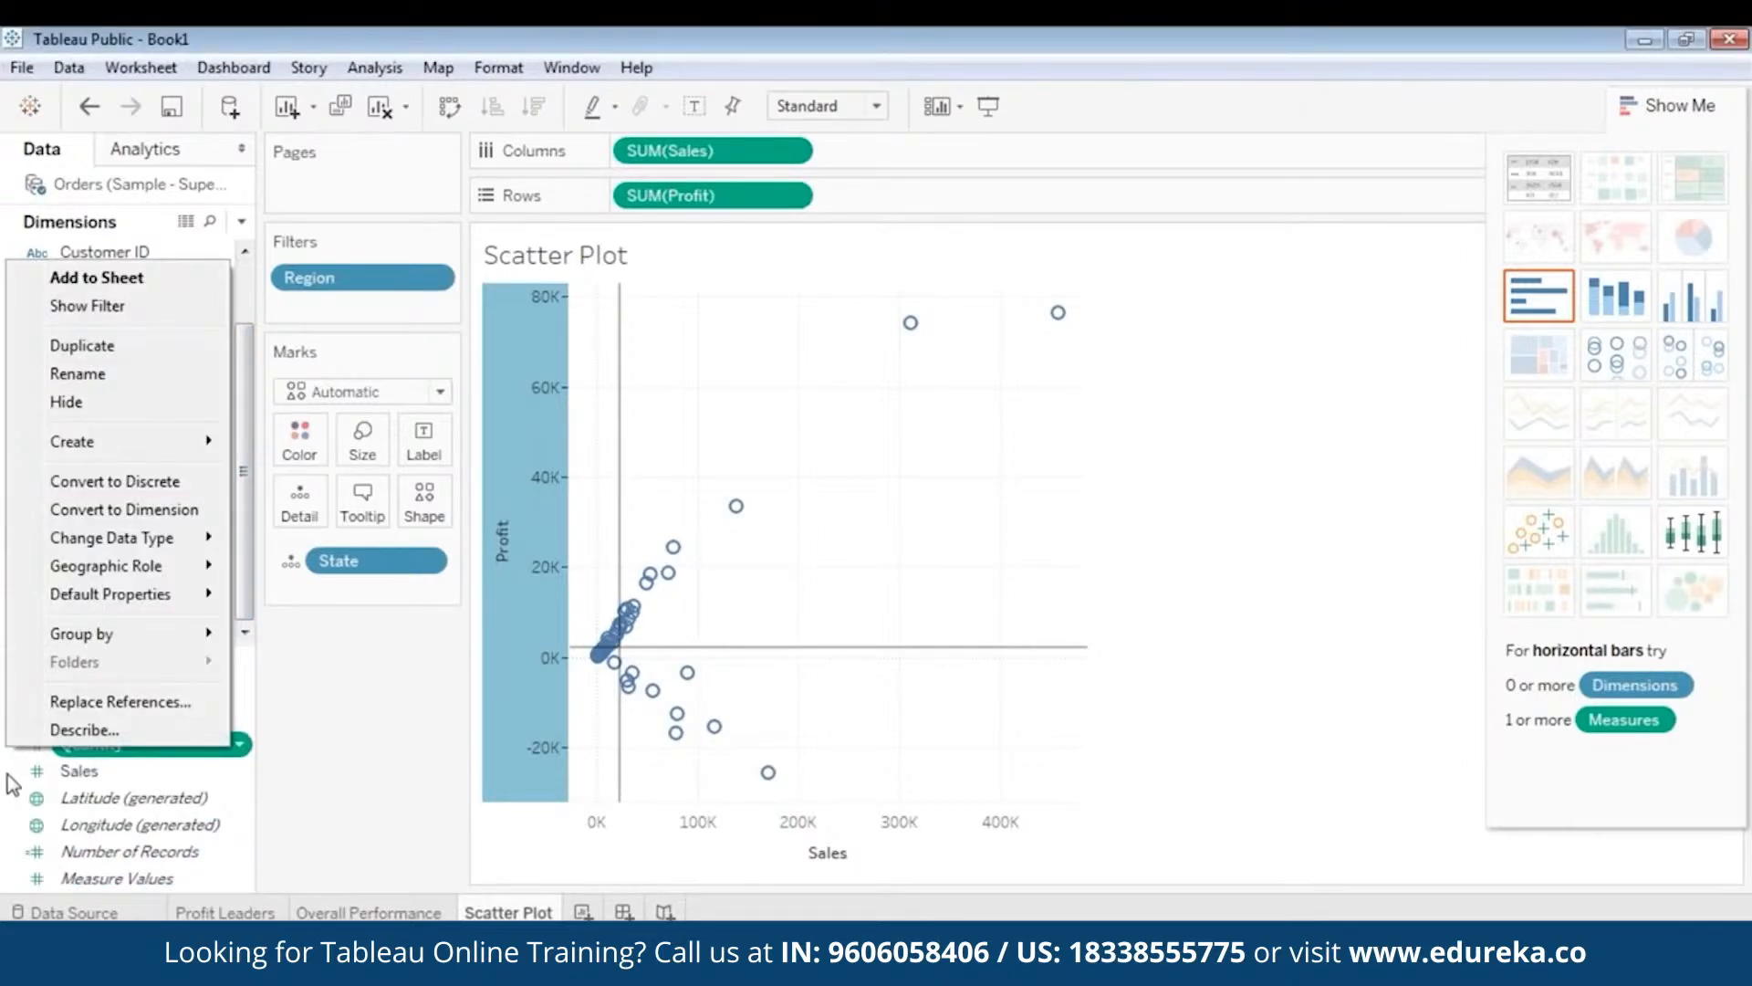
mouse_move(105, 441)
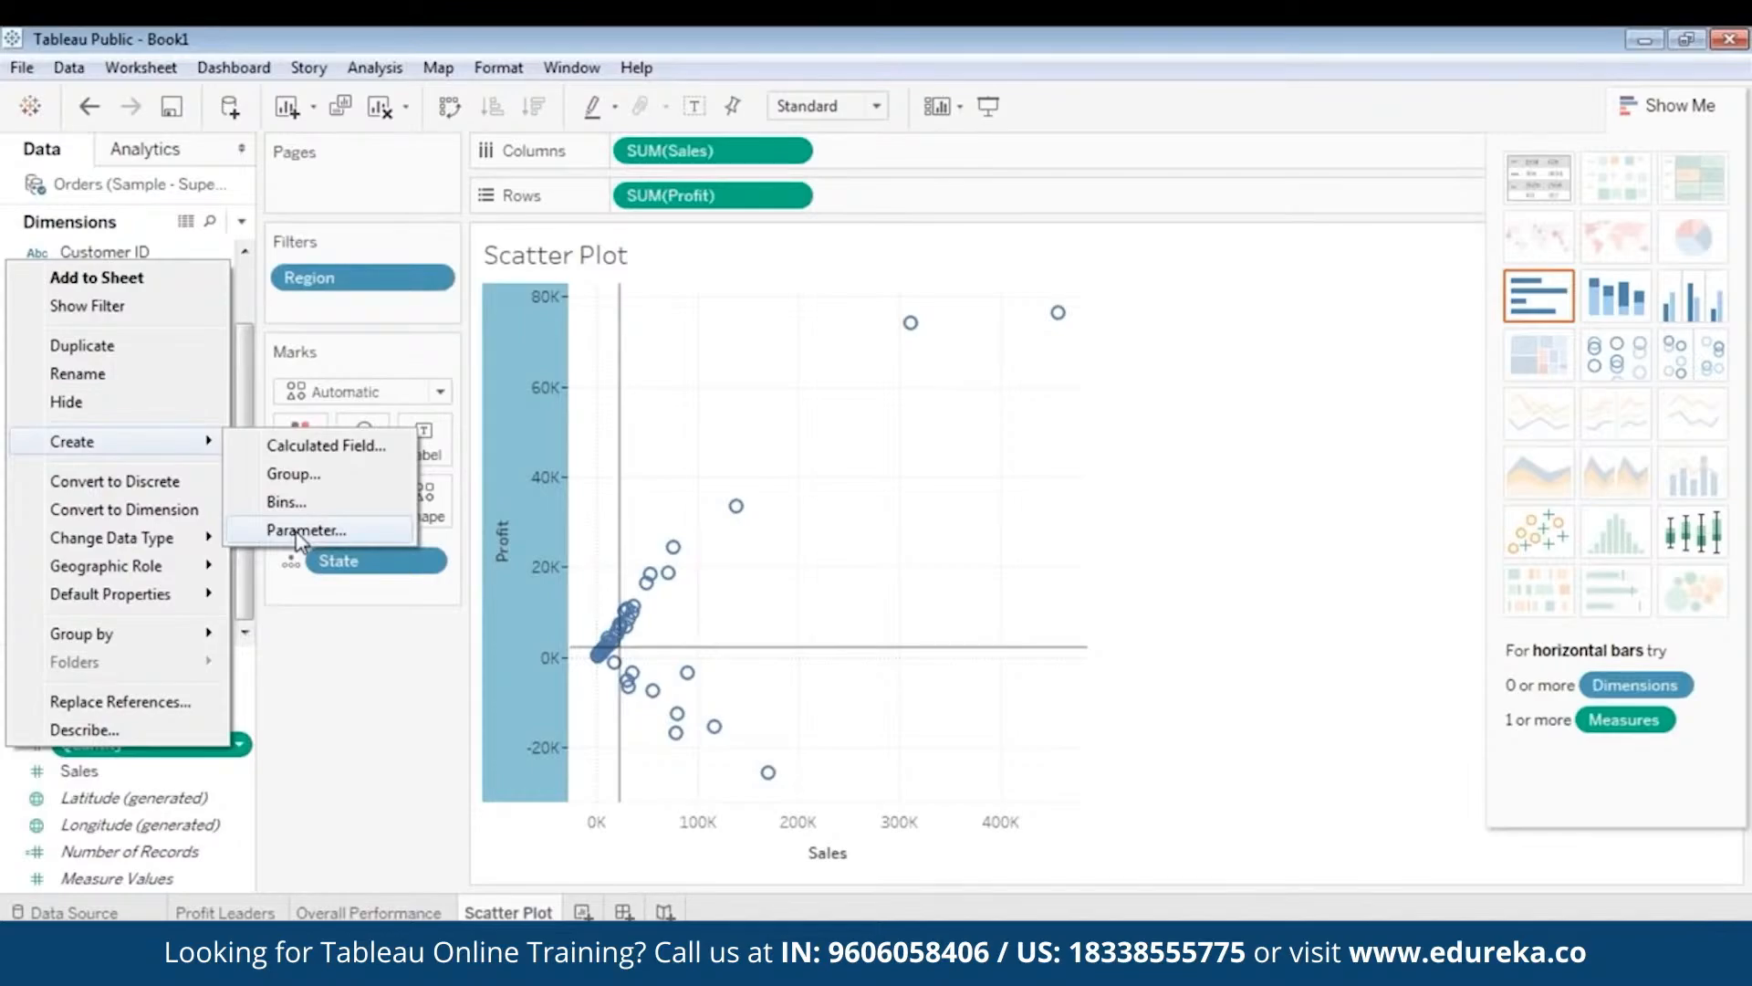
left_click(298, 532)
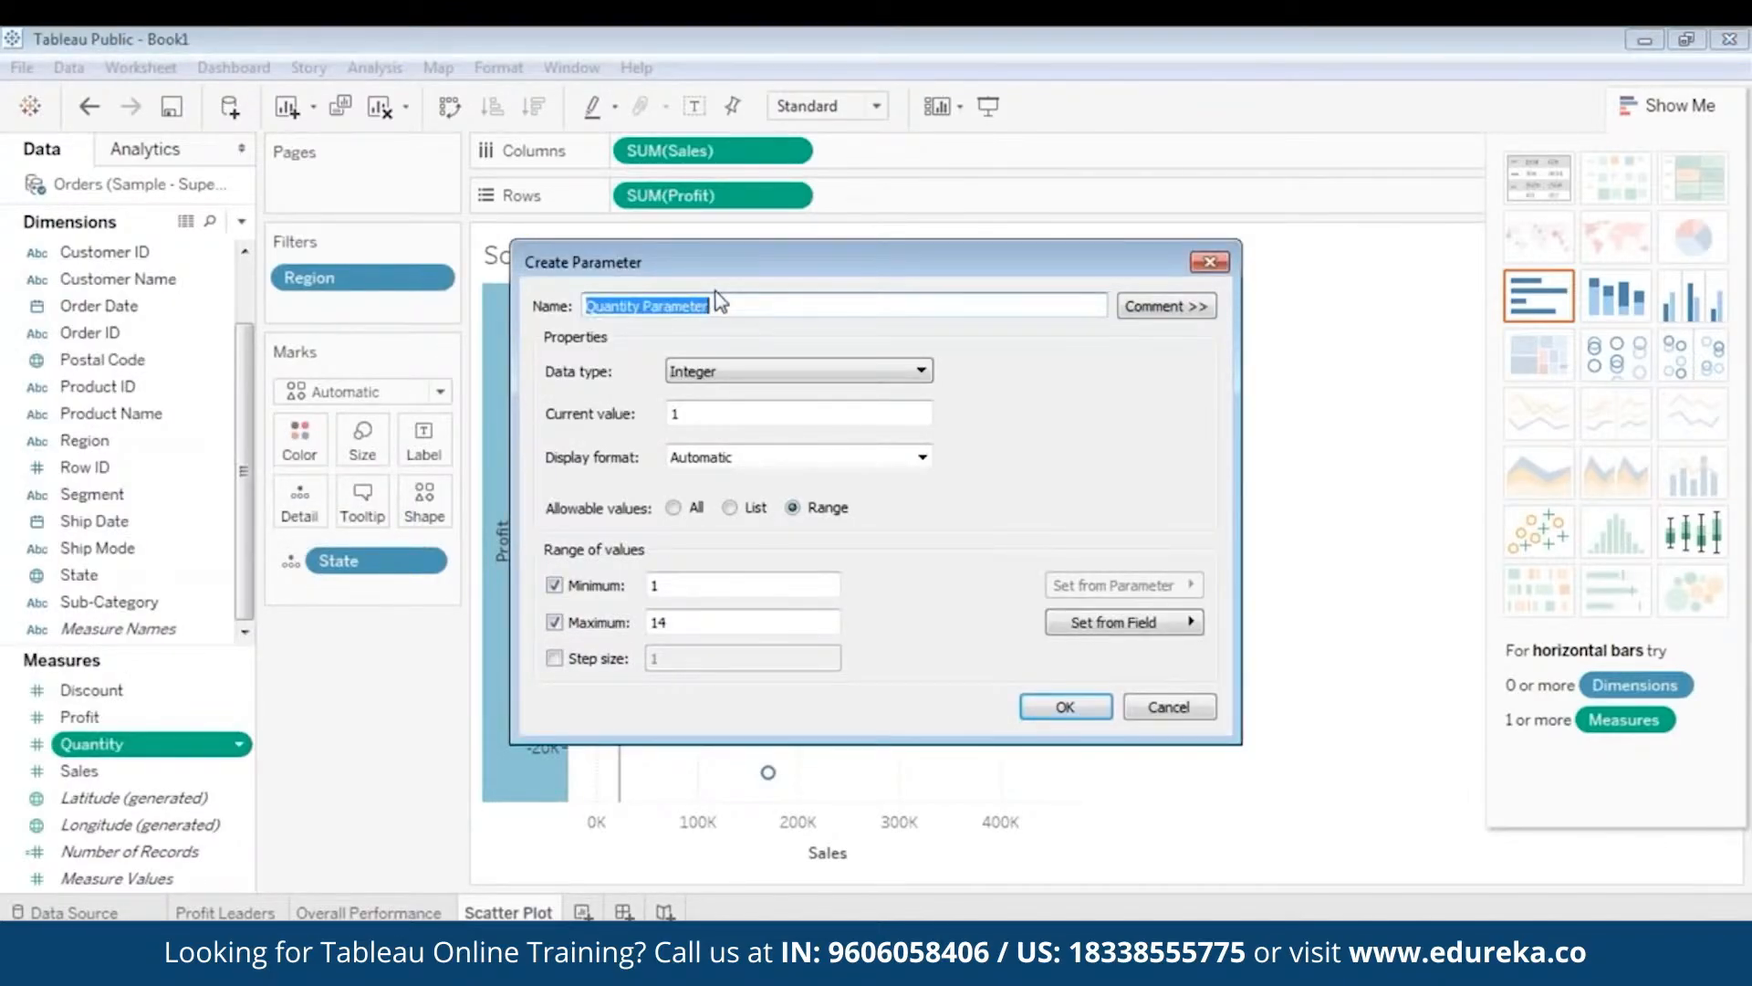
type("Sale")
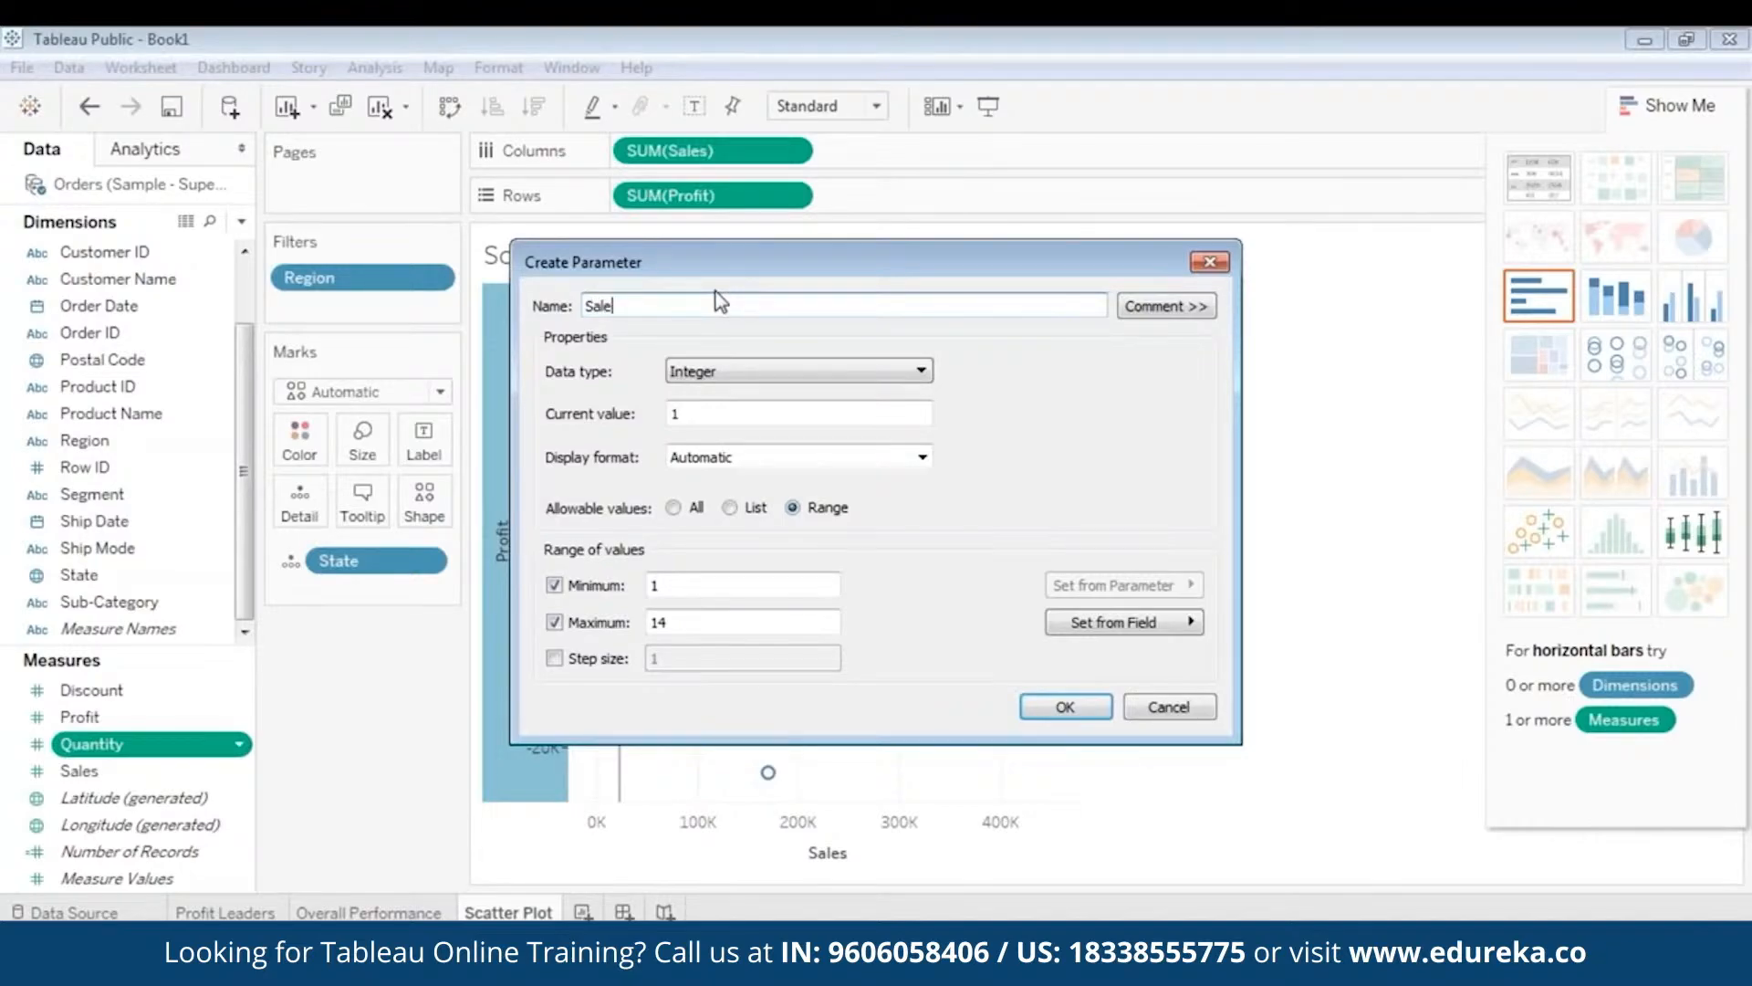
type("spara")
key("BackSpace")
key("BackSpace")
key("BackSpace")
key("BackSpace")
type("Parameter")
left_click(767, 374)
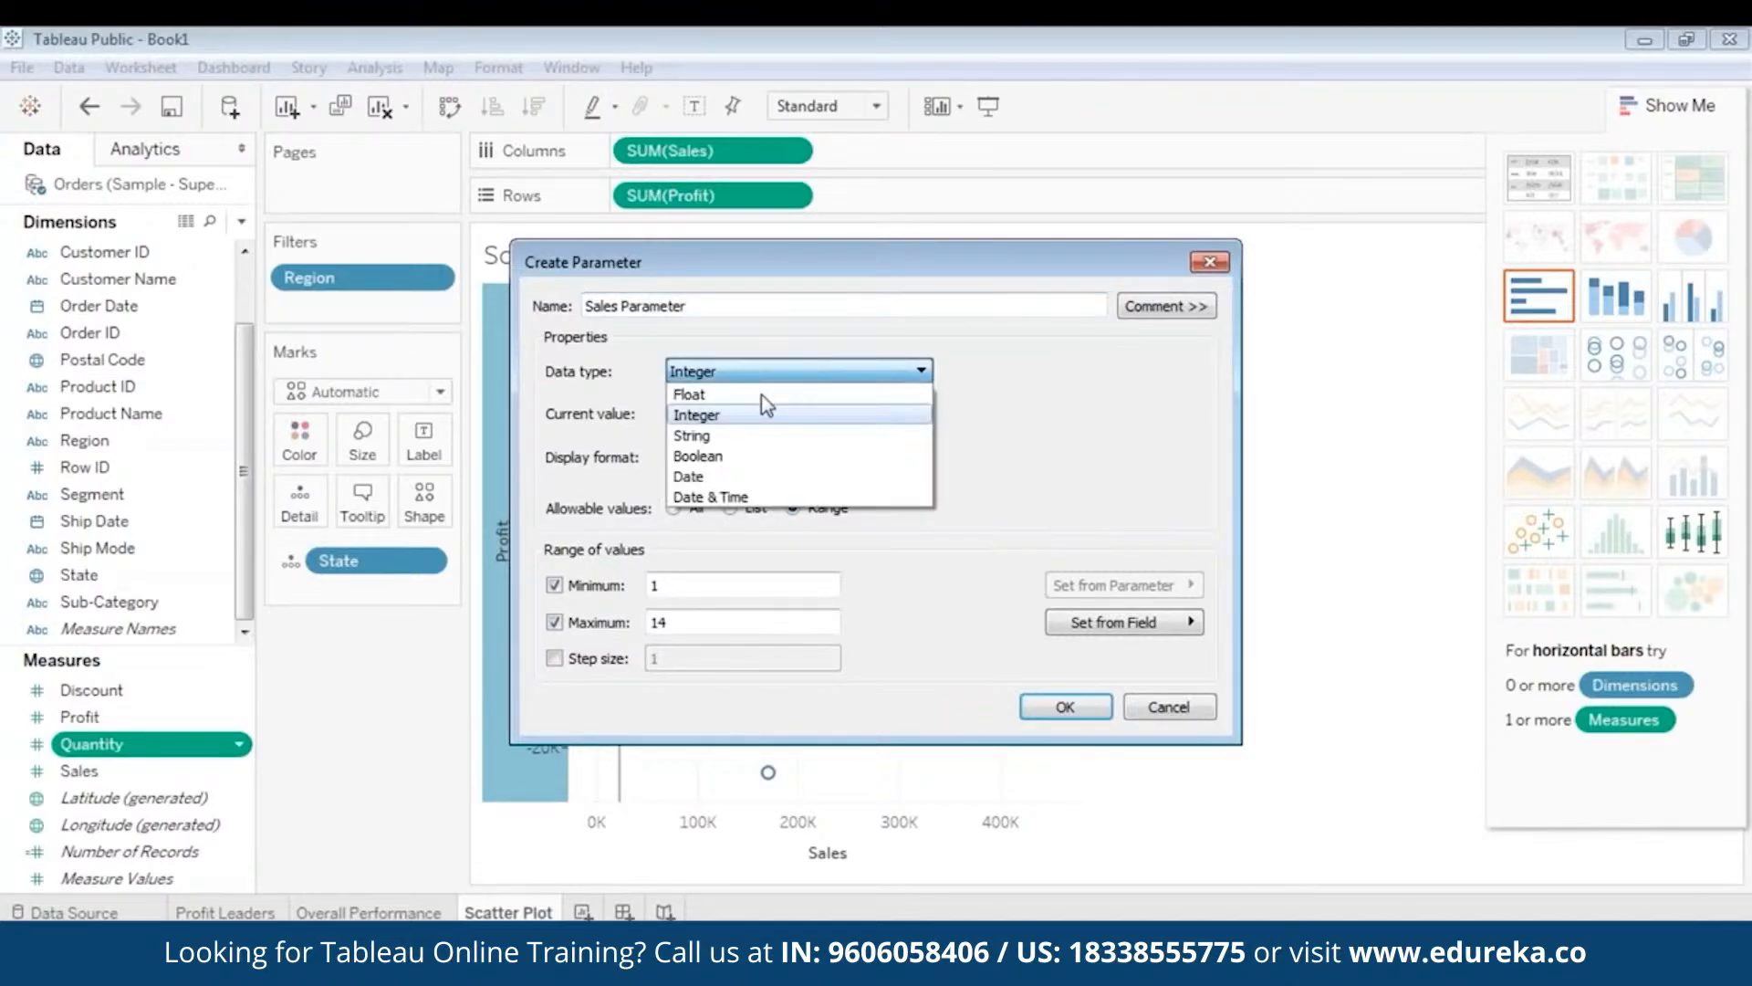
left_click(761, 394)
key("Tab")
type("22205")
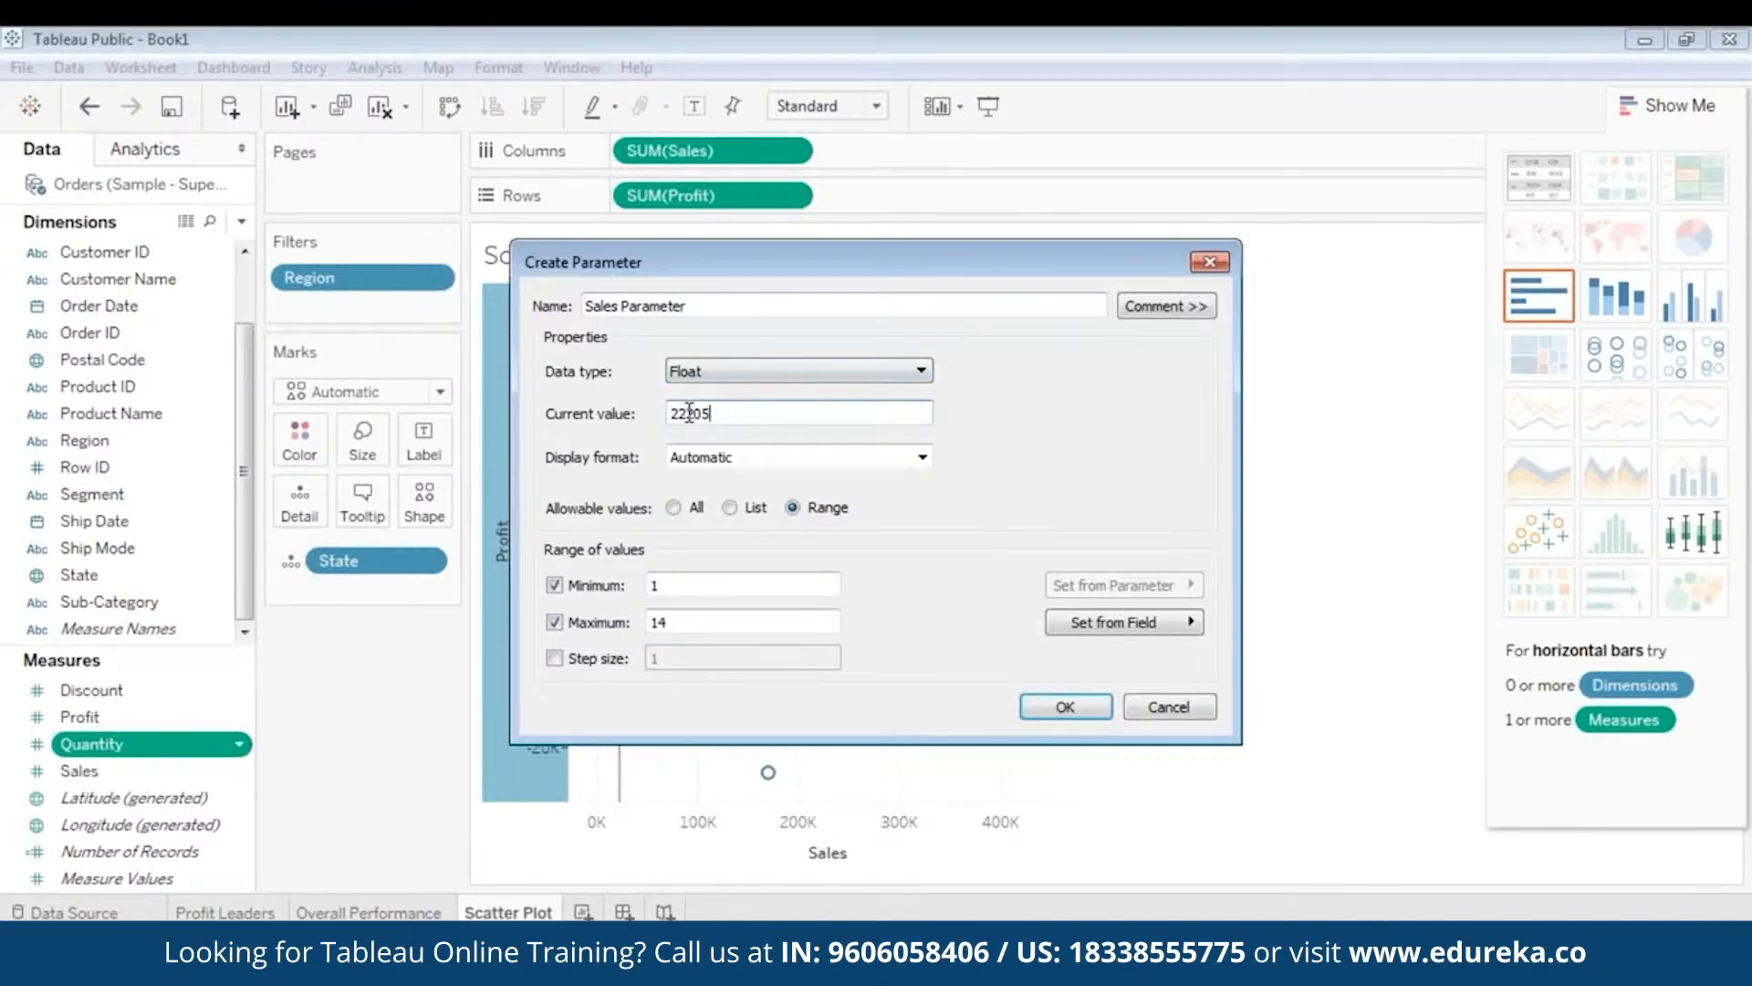
left_click(1068, 709)
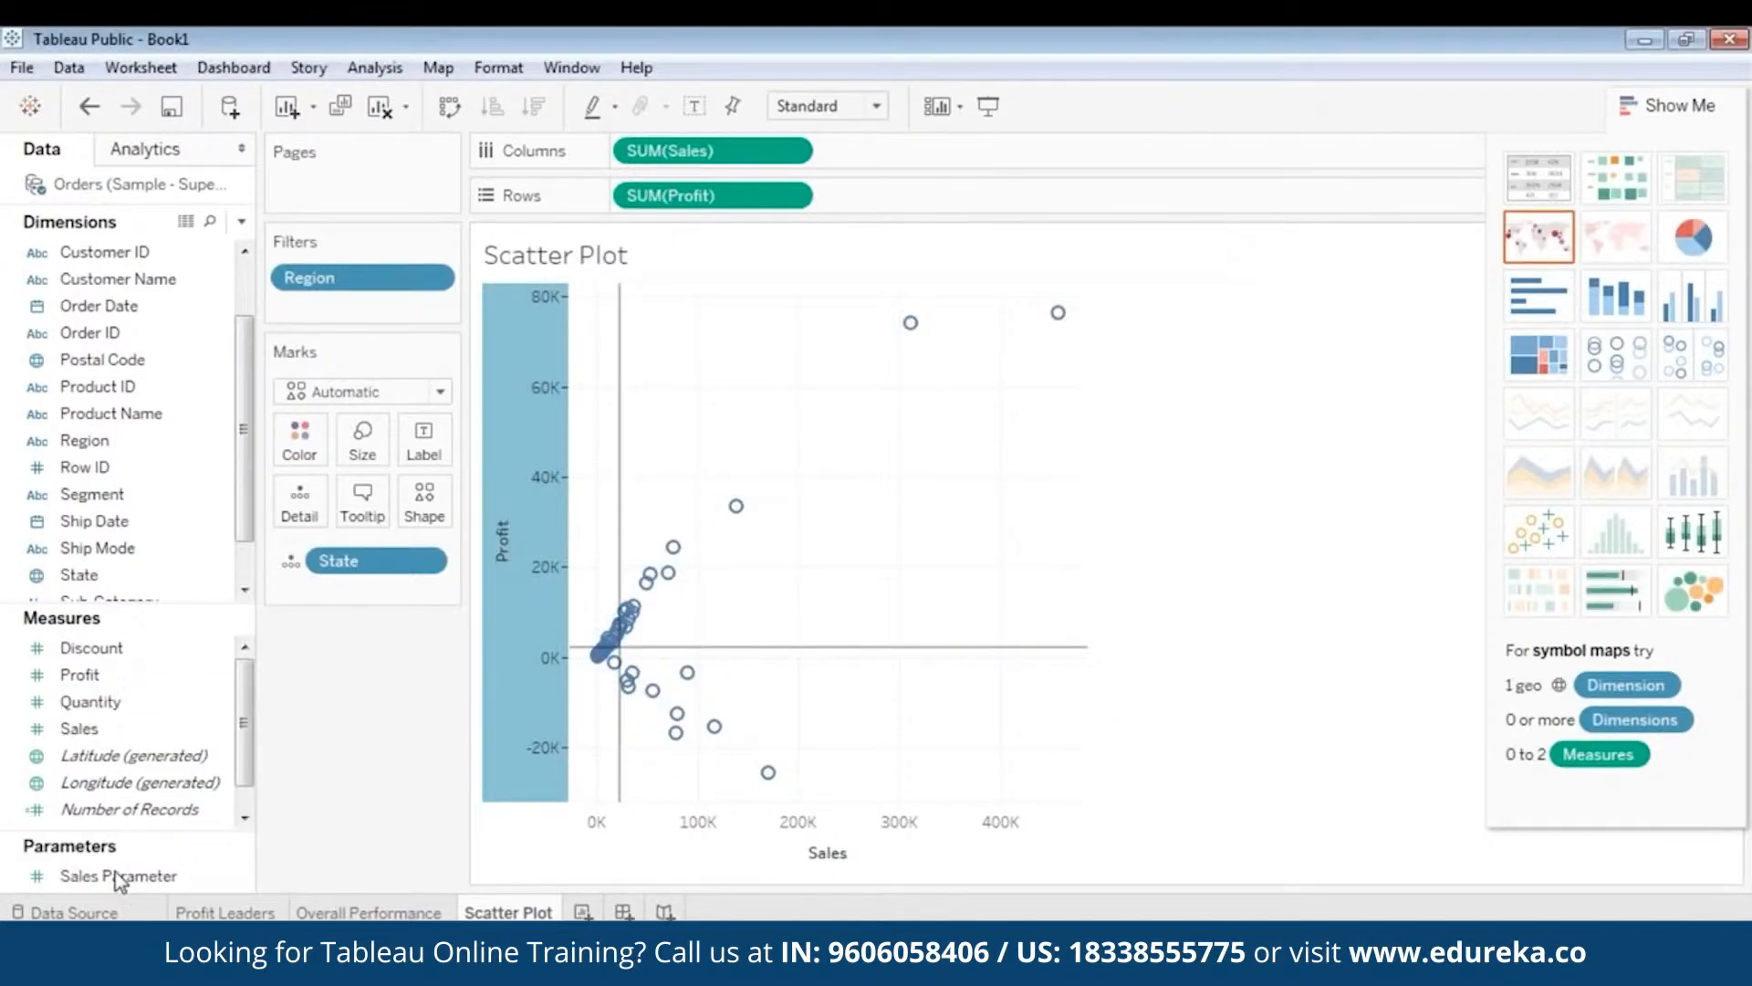
left_click(118, 878)
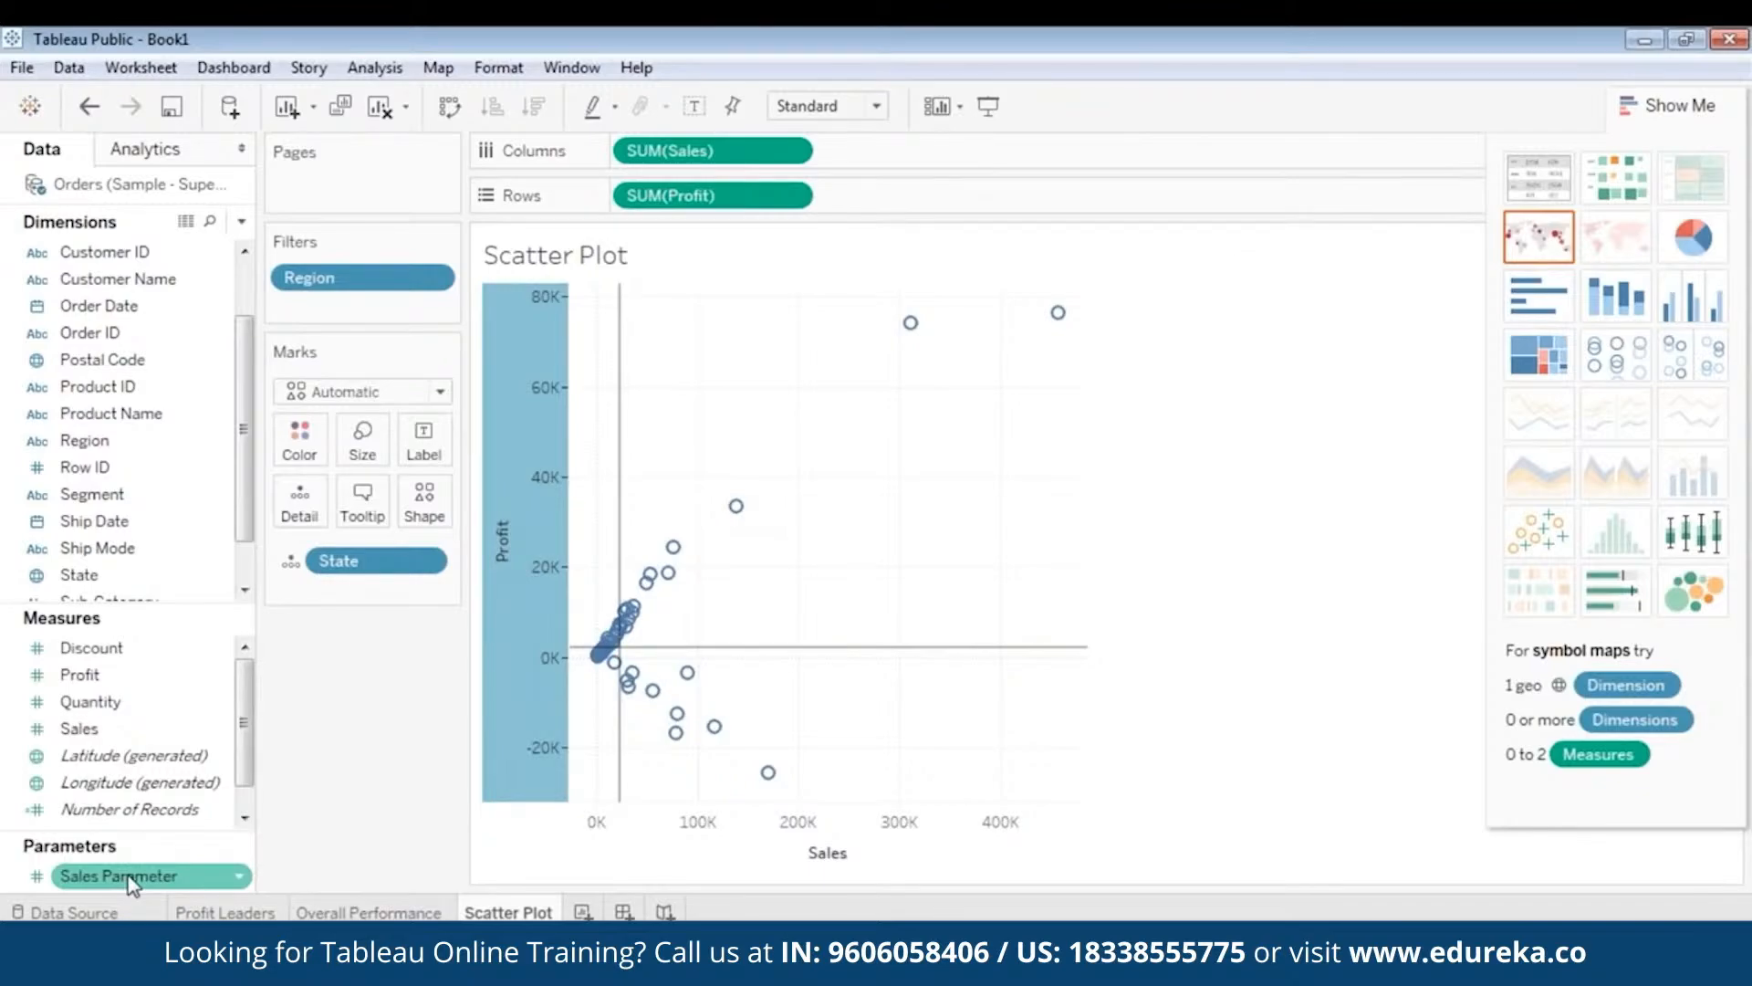
- Create a parameter named 'Profit Parameter' with current value 2196
right_click(26, 876)
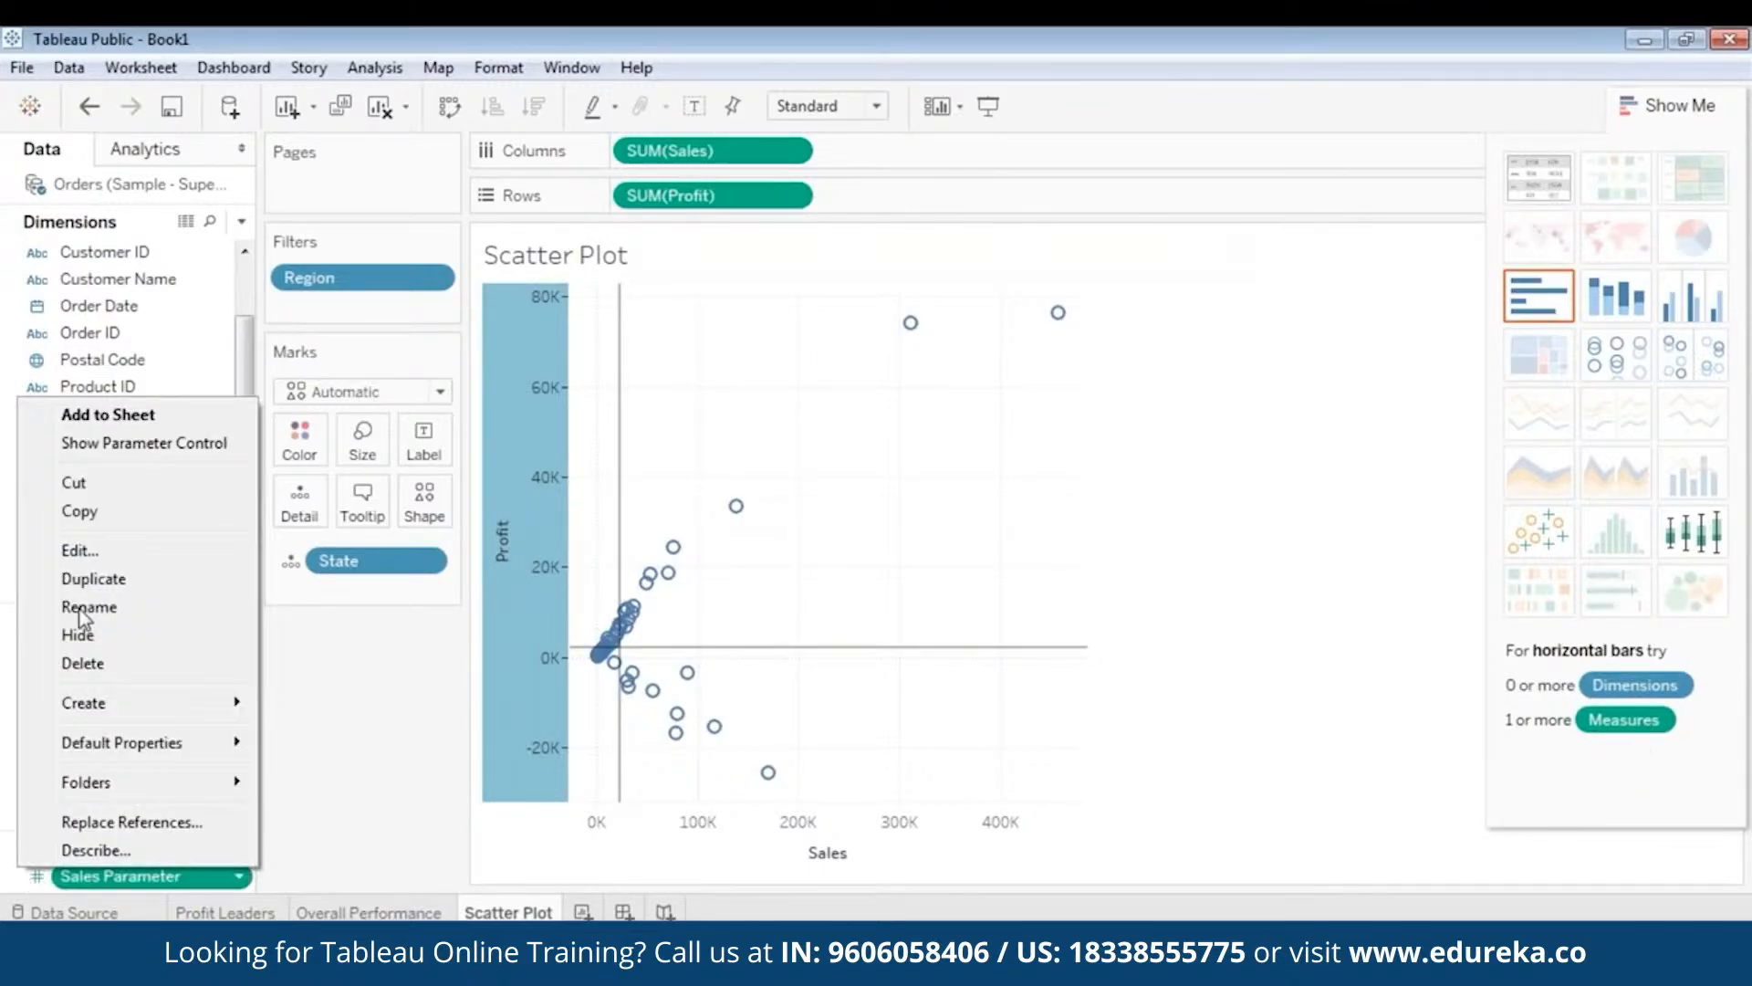
mouse_move(170, 706)
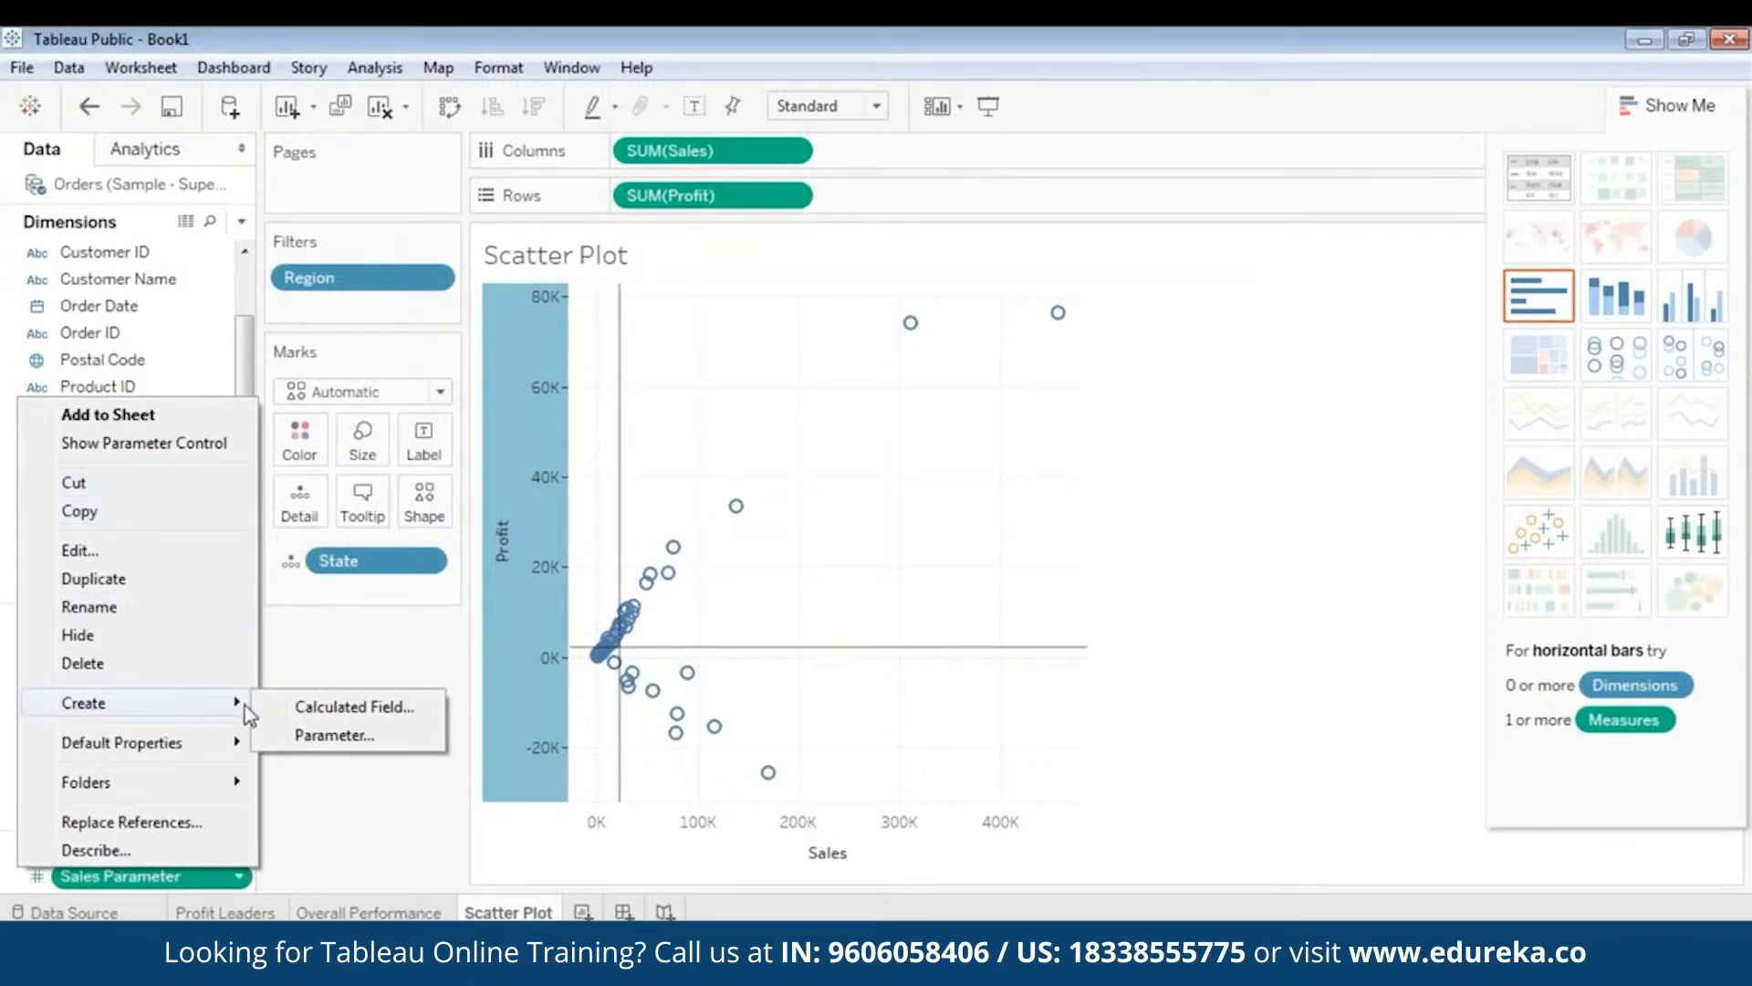
left_click(282, 735)
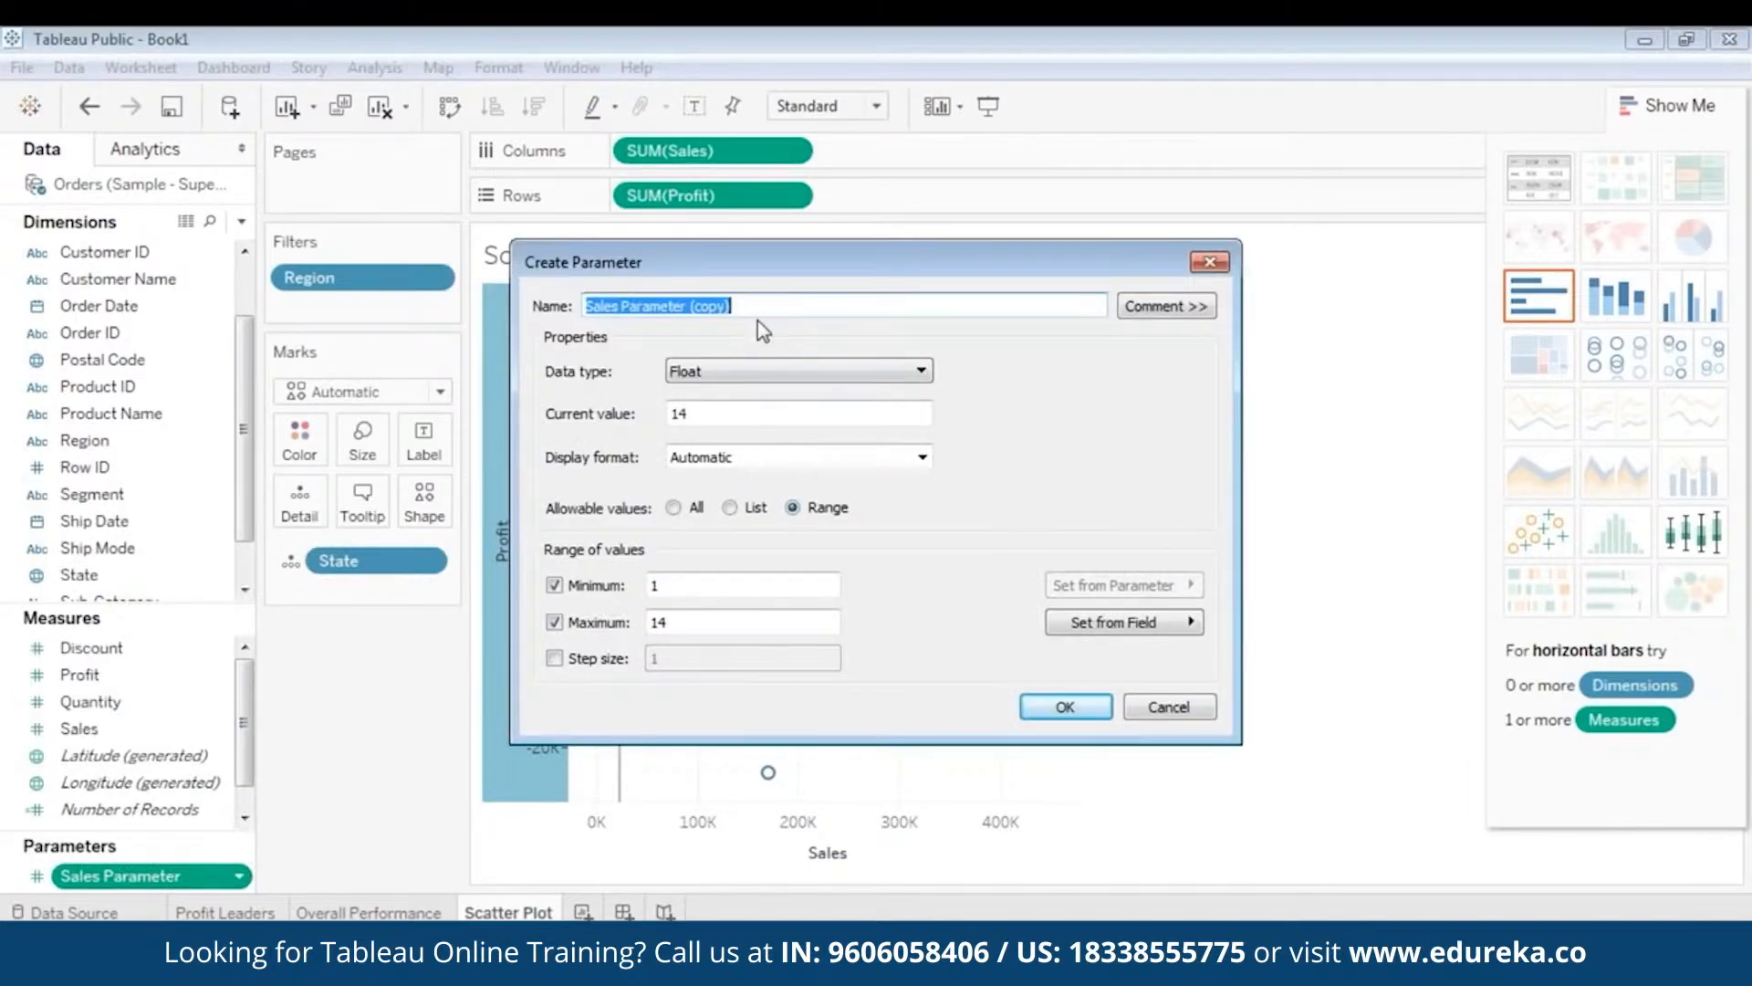
type("Pro")
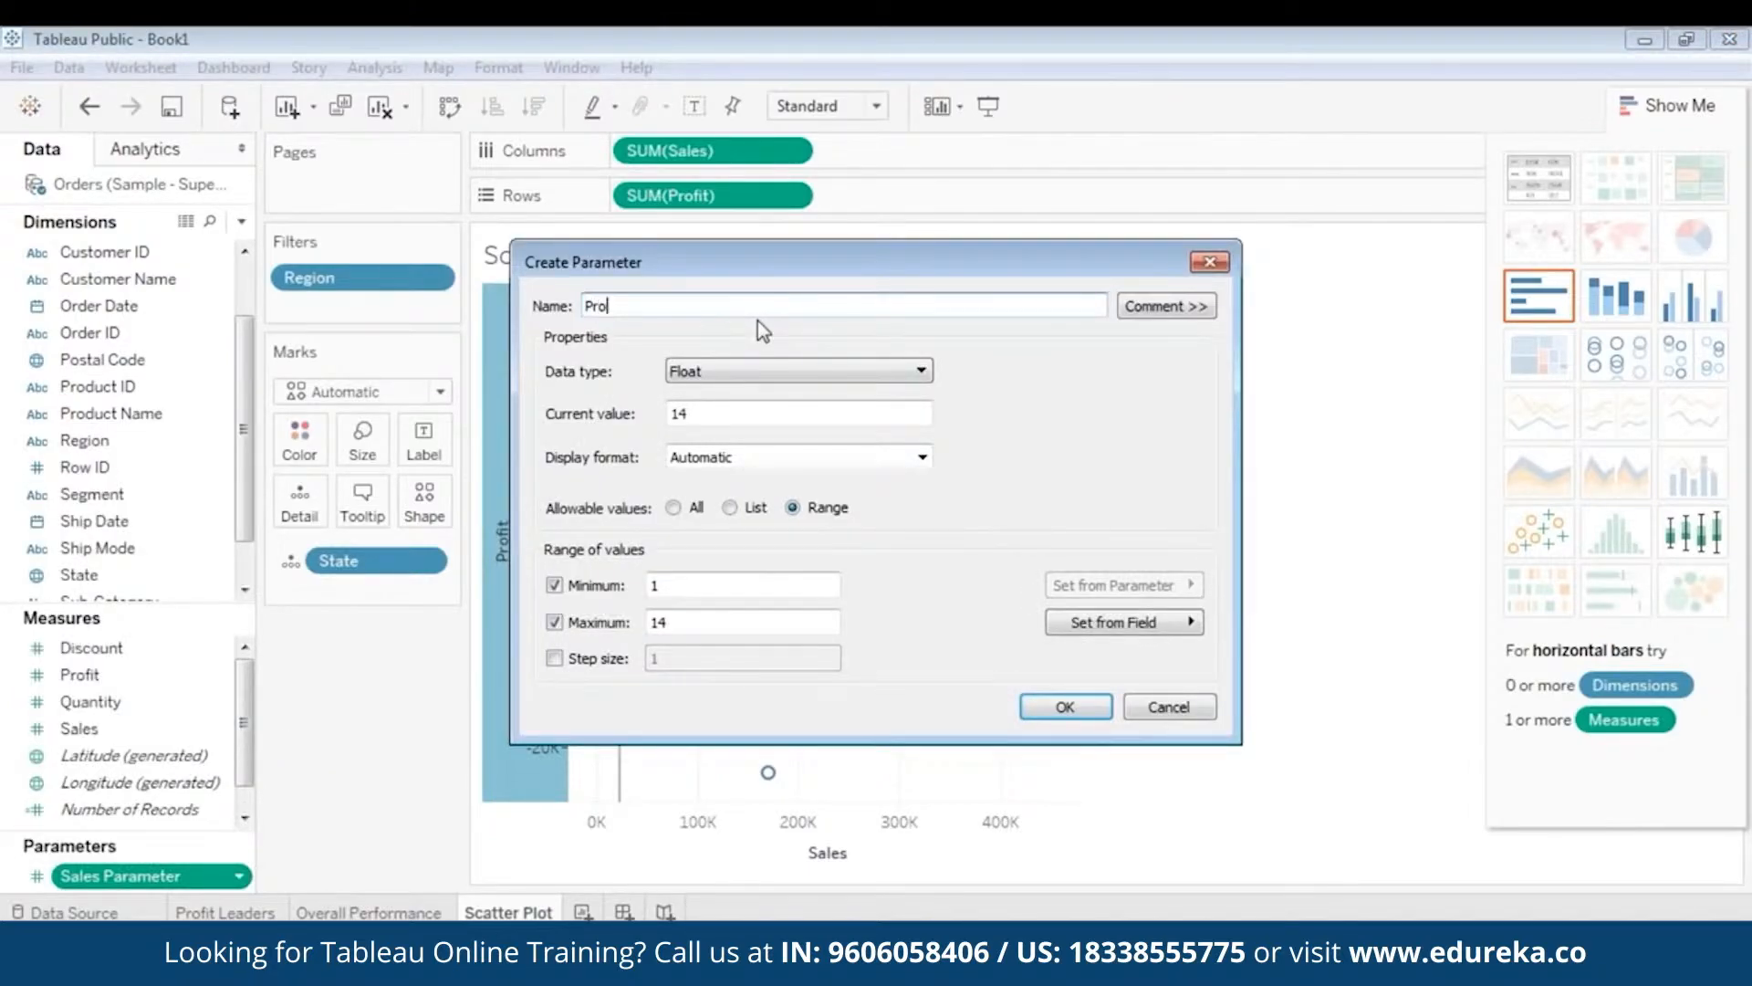
type("fit Parameter")
left_click_drag(706, 418, 650, 416)
type("2196")
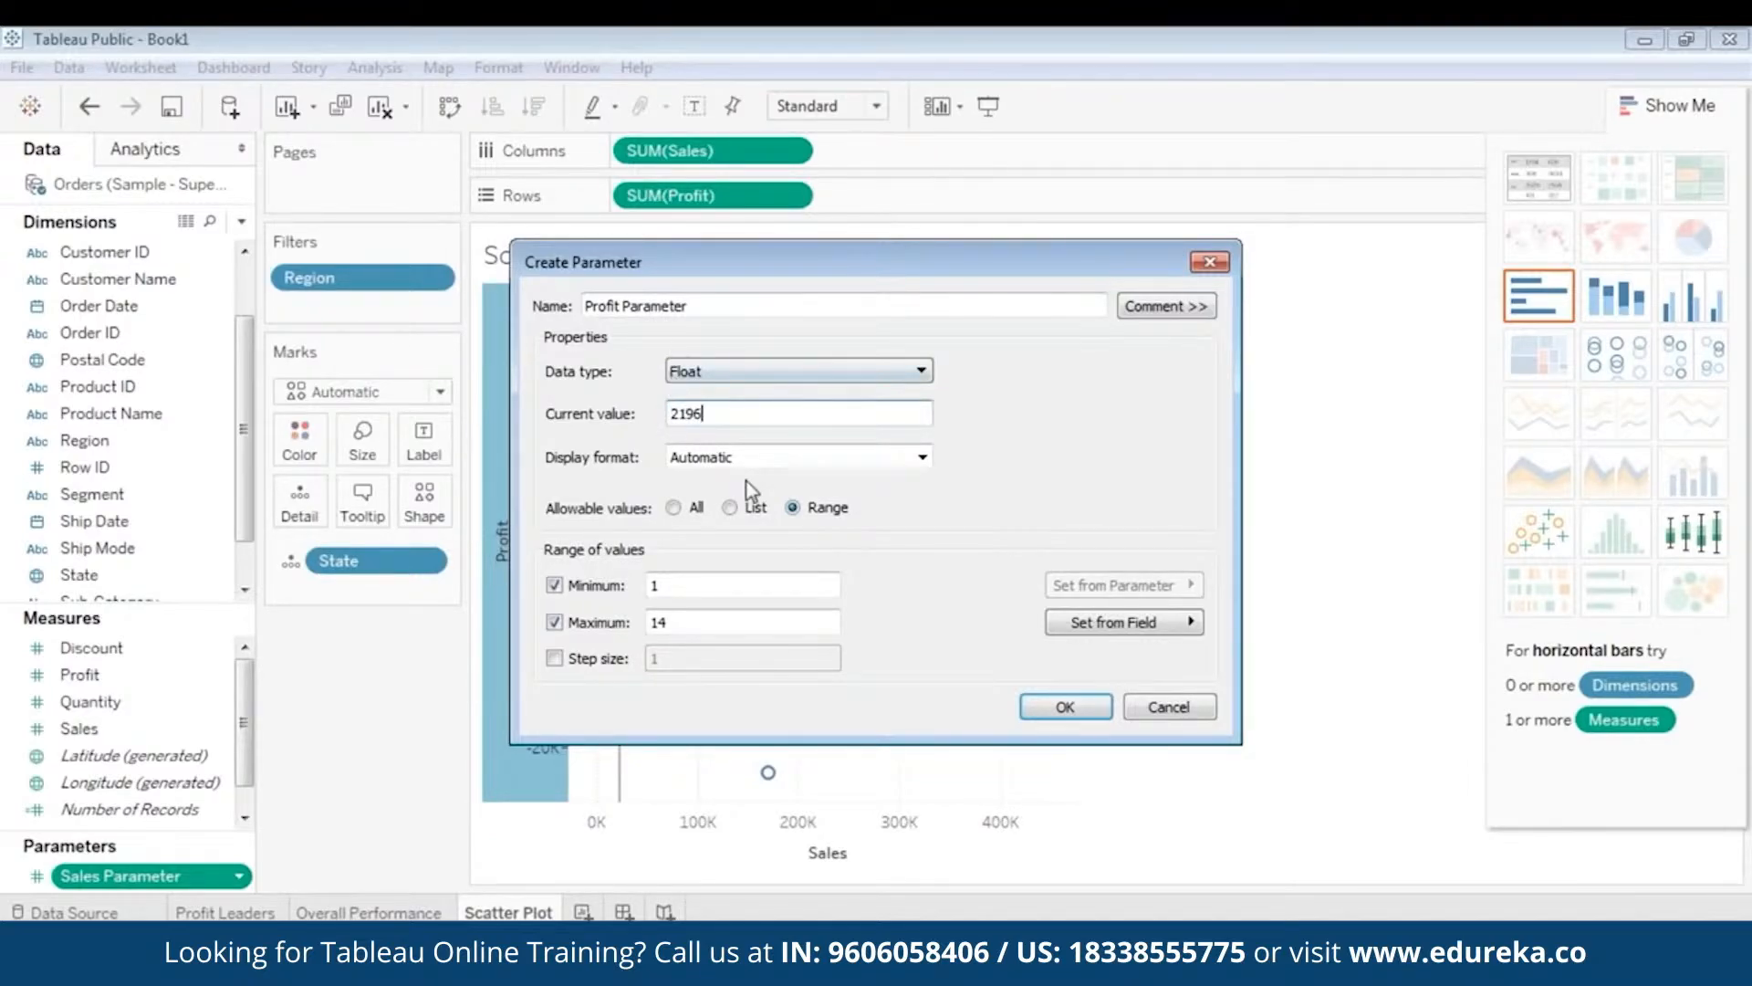
left_click(1064, 708)
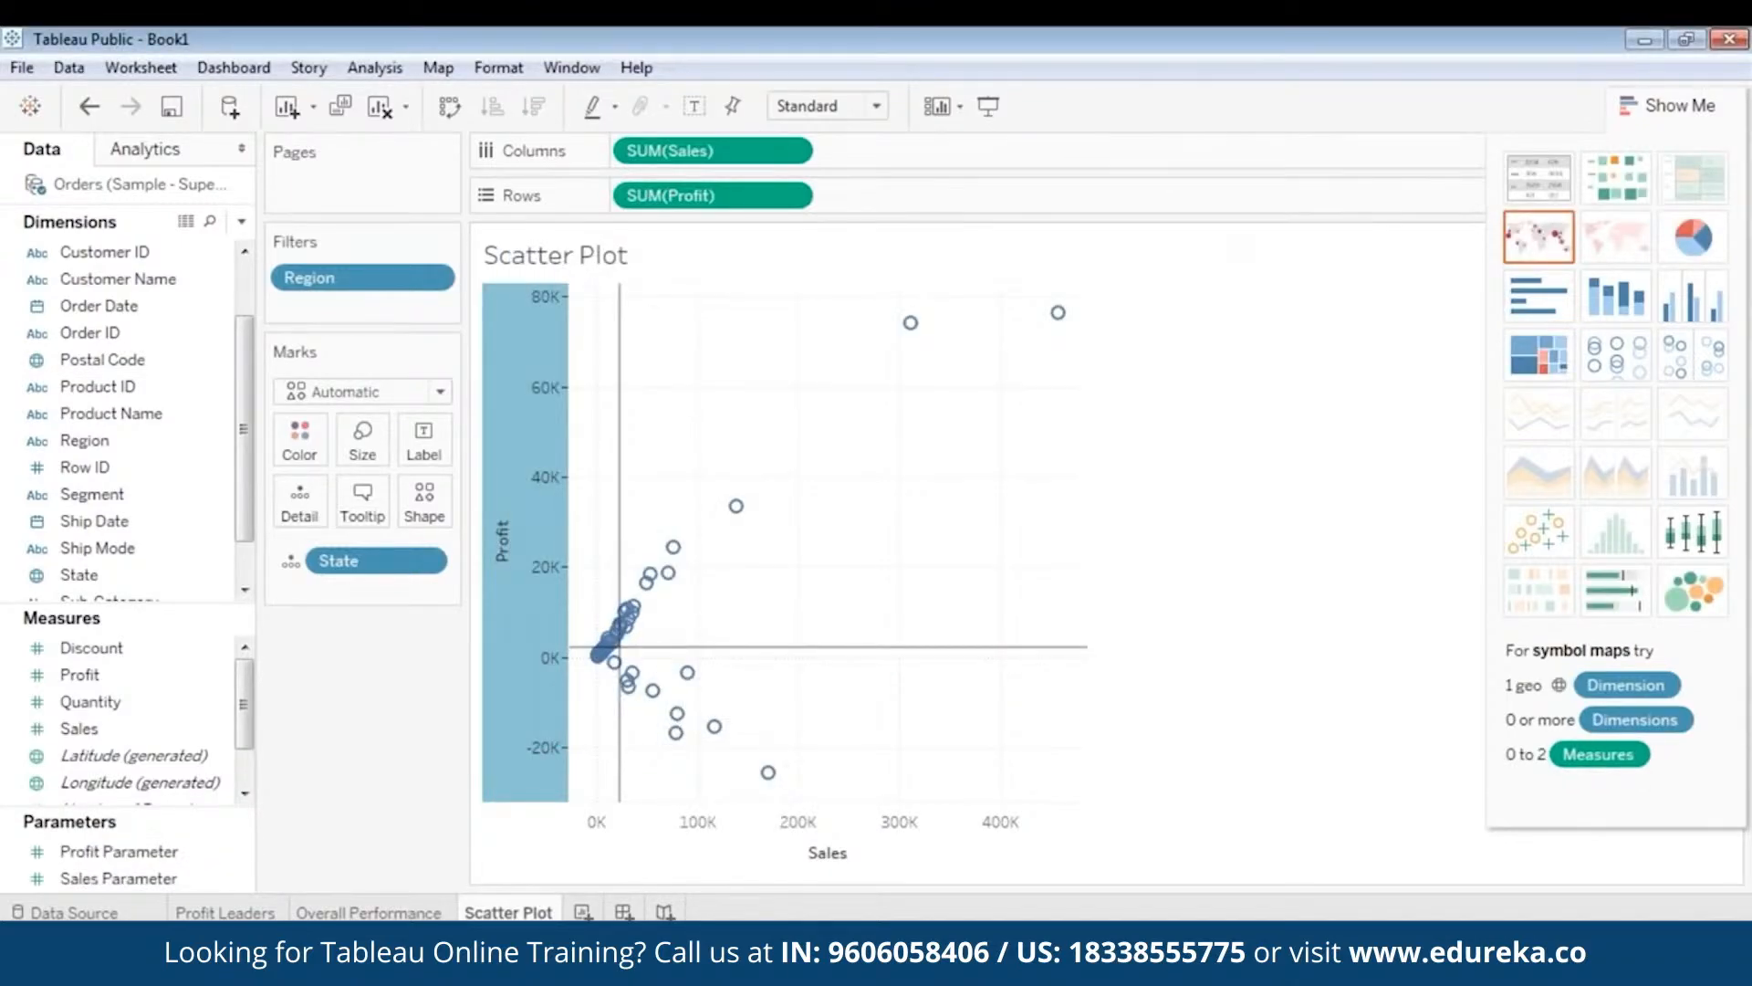
- Select the Sales Parameter and Profit Parameter fields in the Parameters list
left_click(159, 877)
left_click(148, 854, "ctrl")
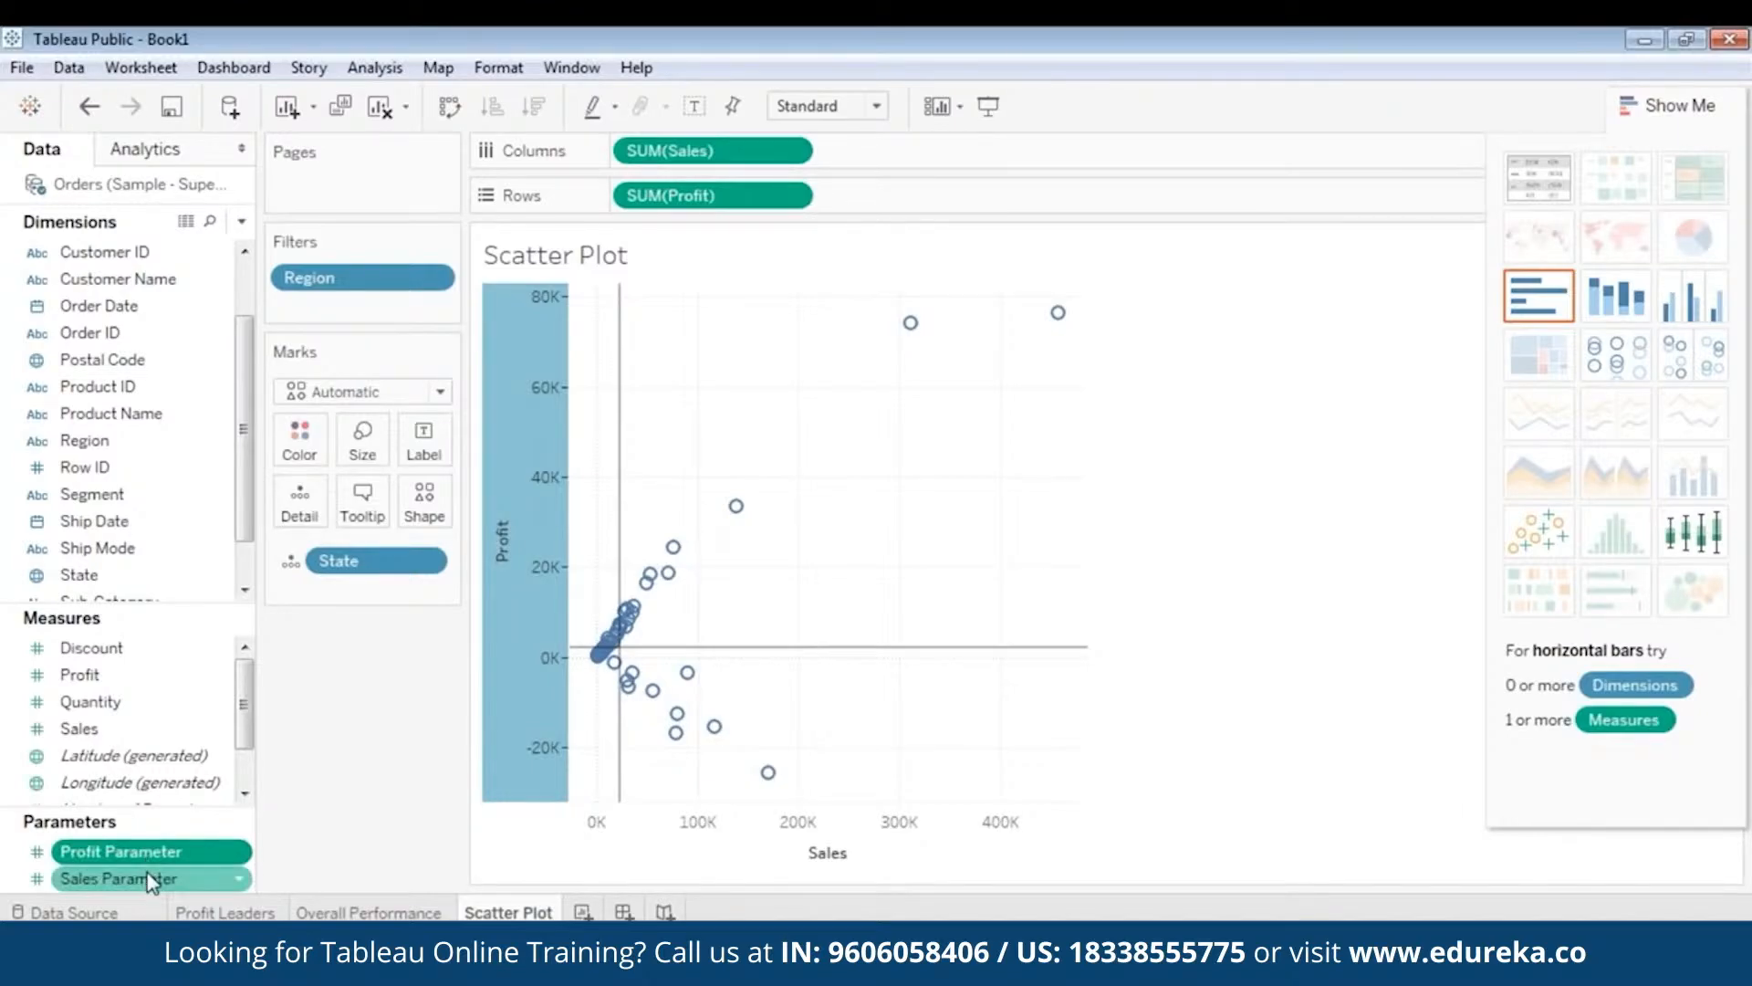
left_click(124, 854)
left_click(155, 874)
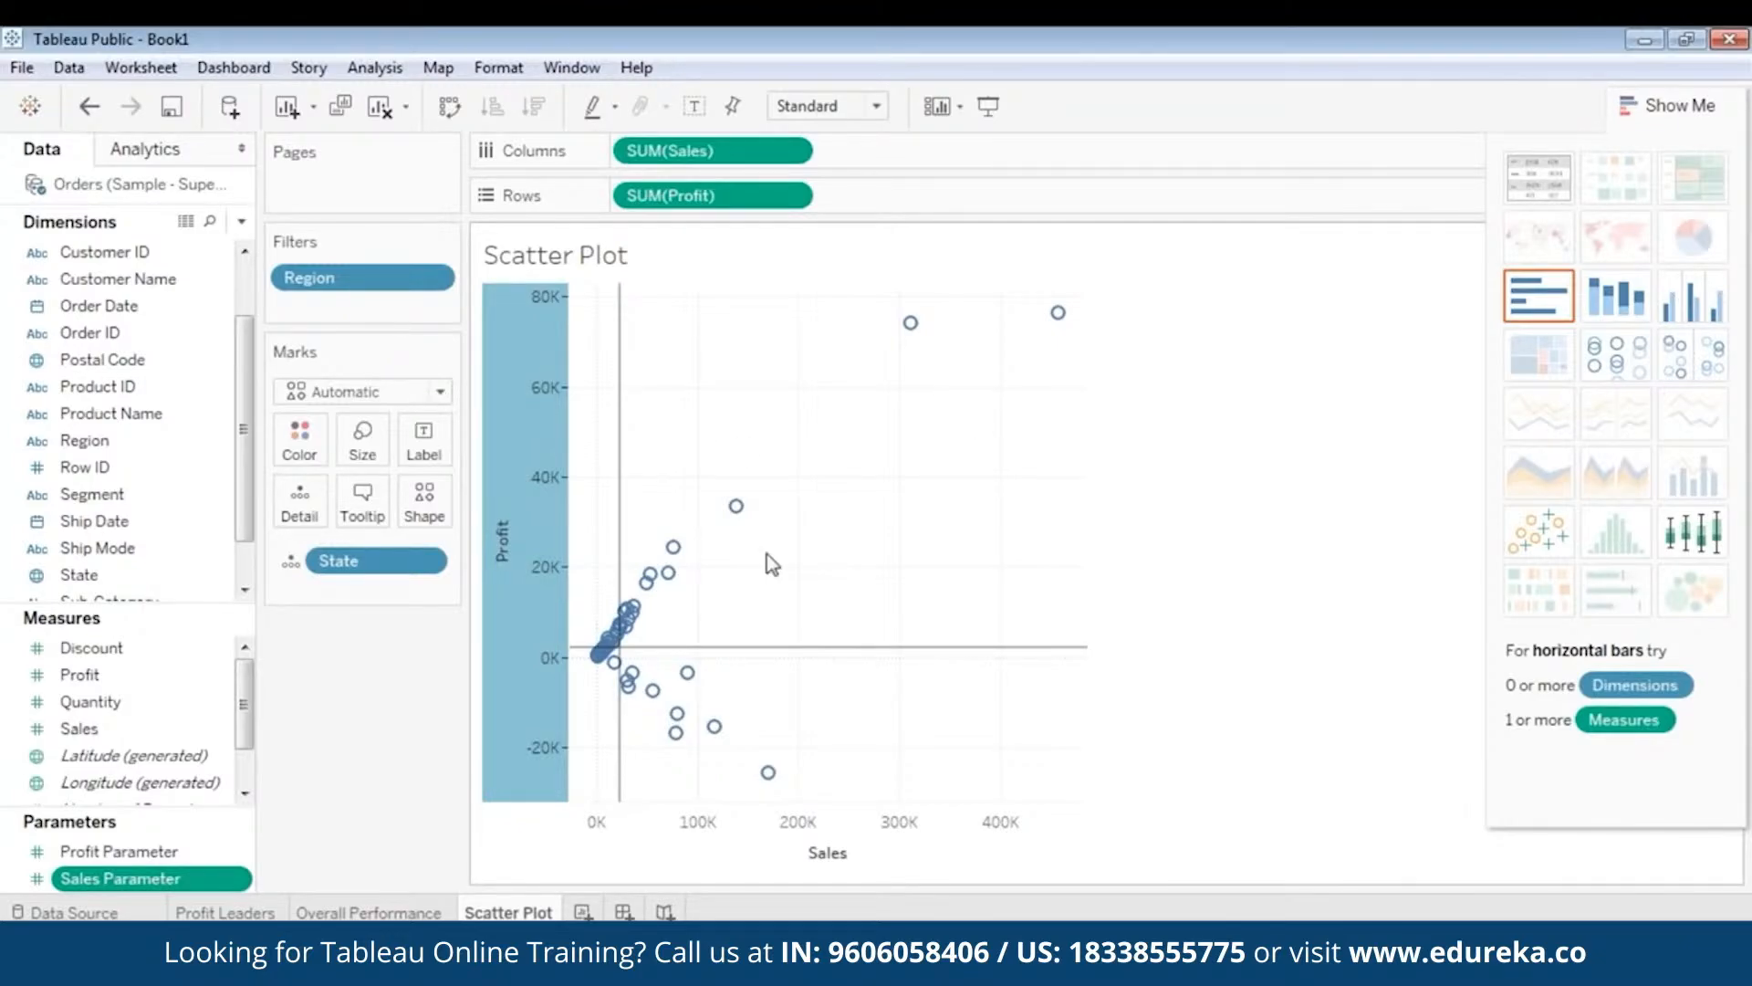
- Create a calculated field from the Discount field and name it Identify Quadrants
right_click(9, 643)
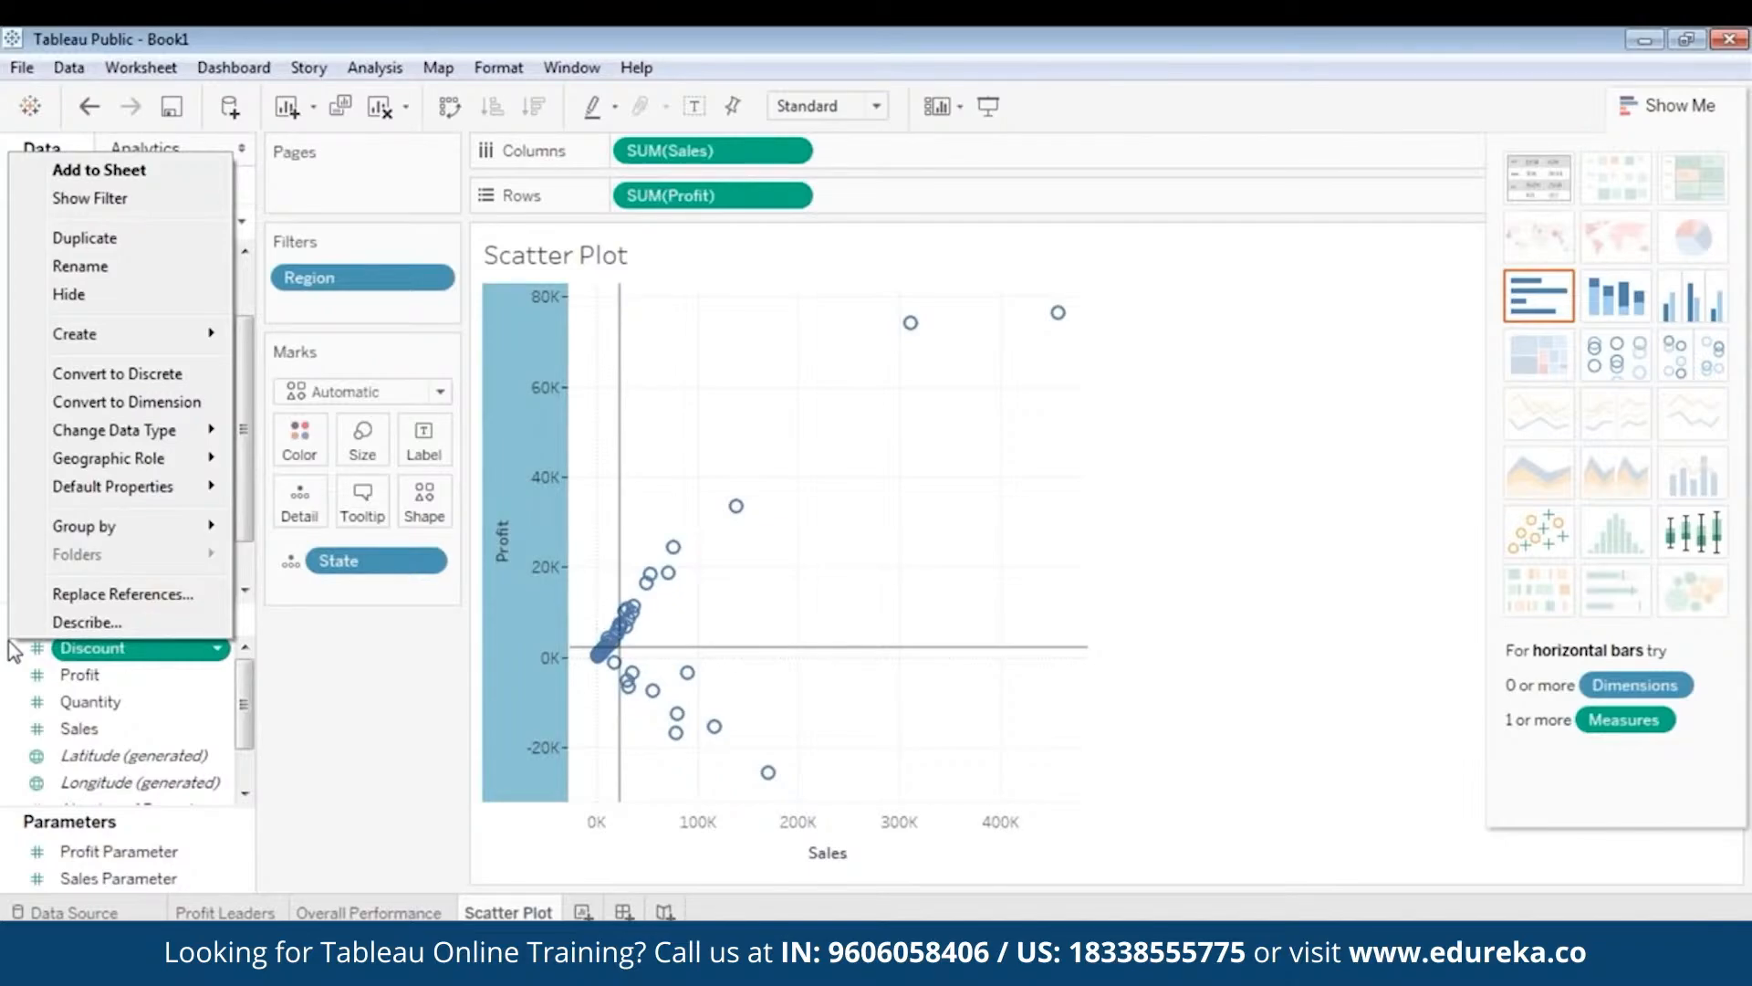
left_click(8, 643)
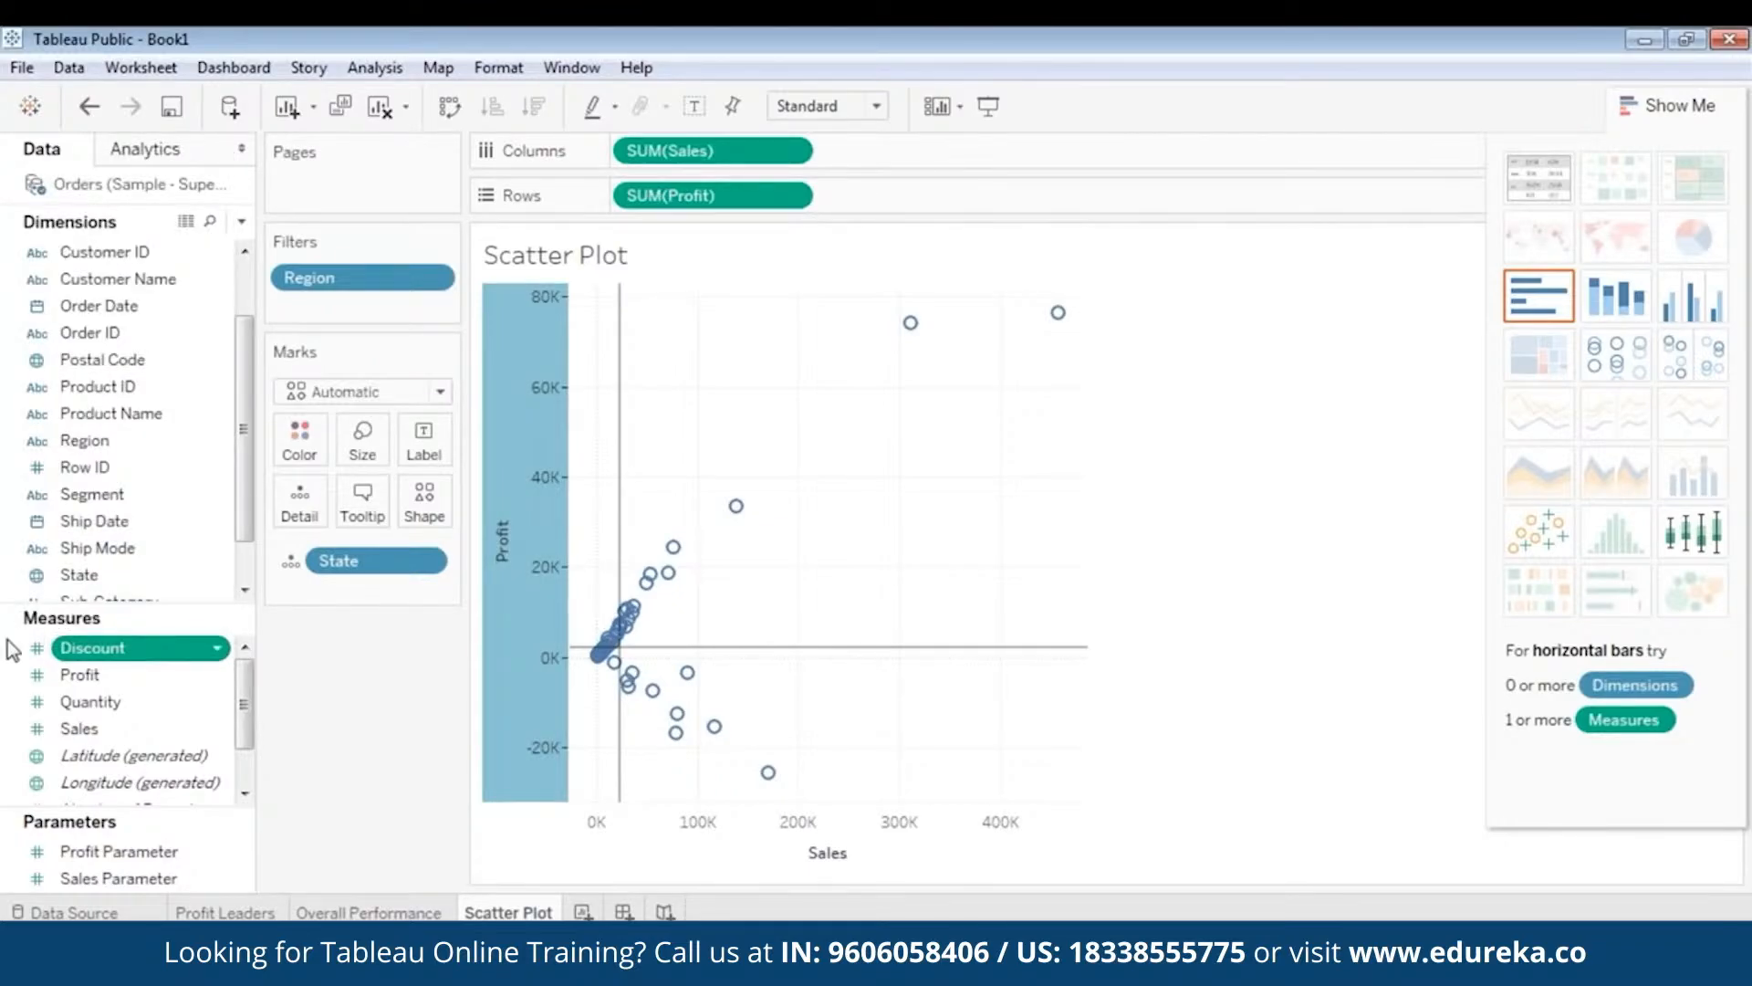
right_click(7, 639)
mouse_move(152, 337)
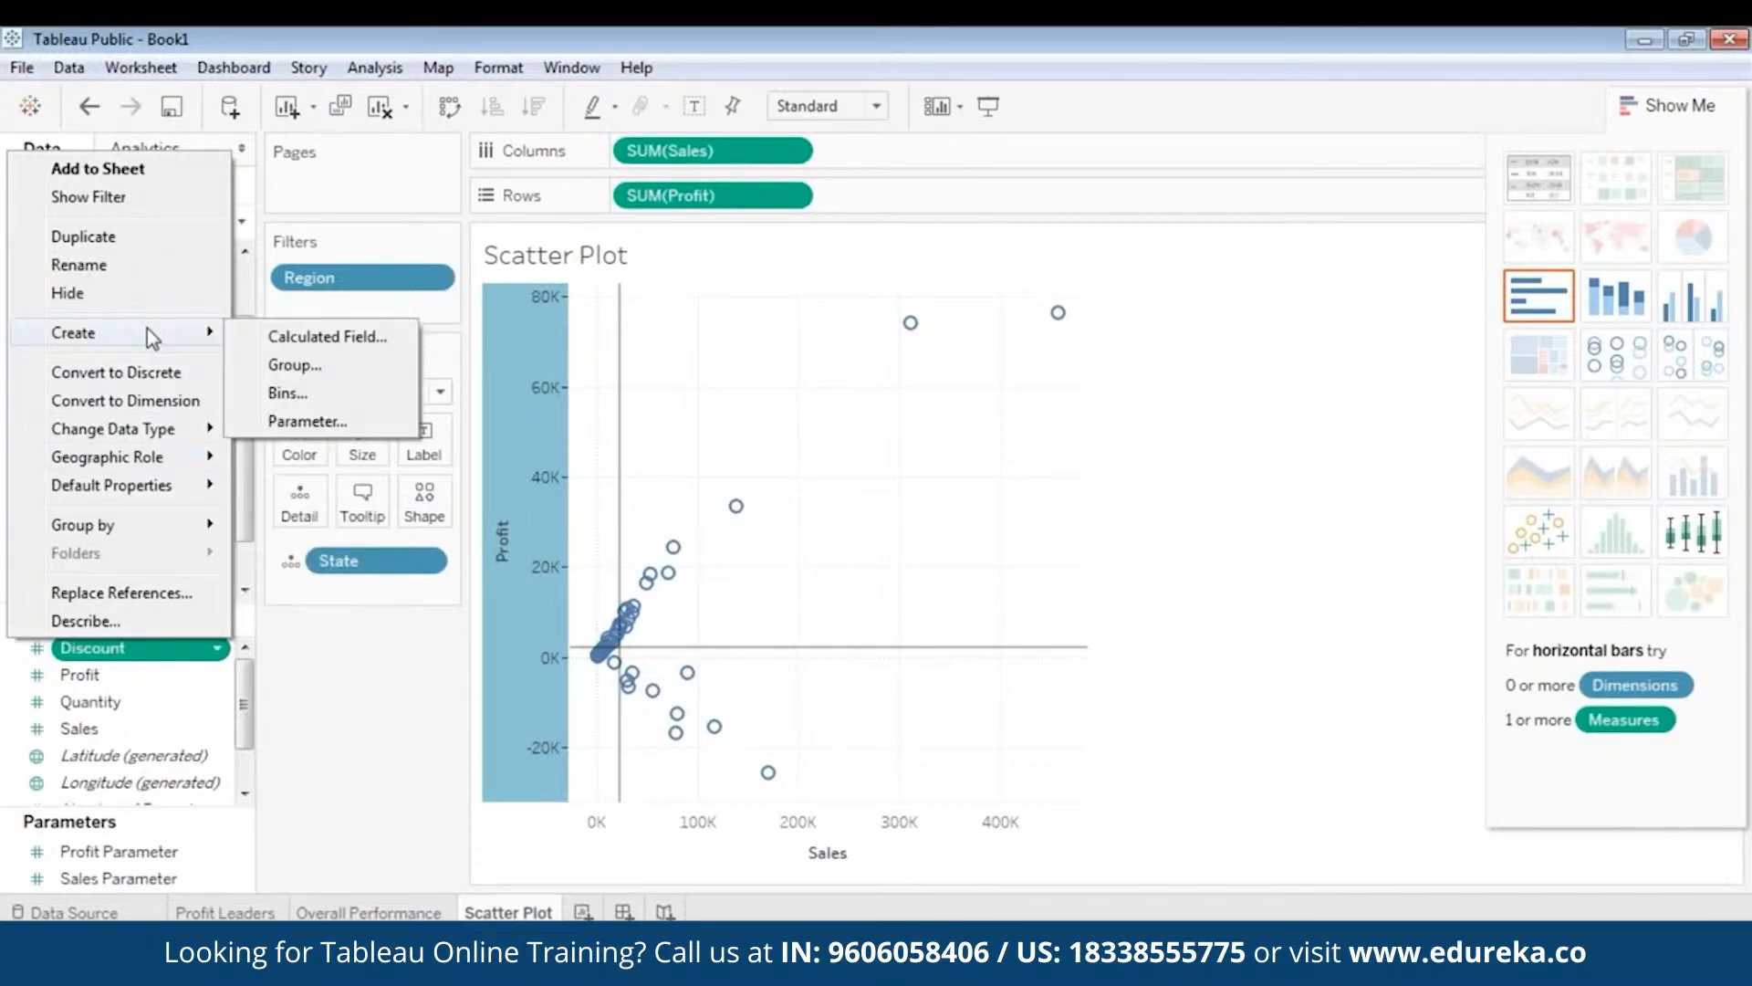
left_click(321, 338)
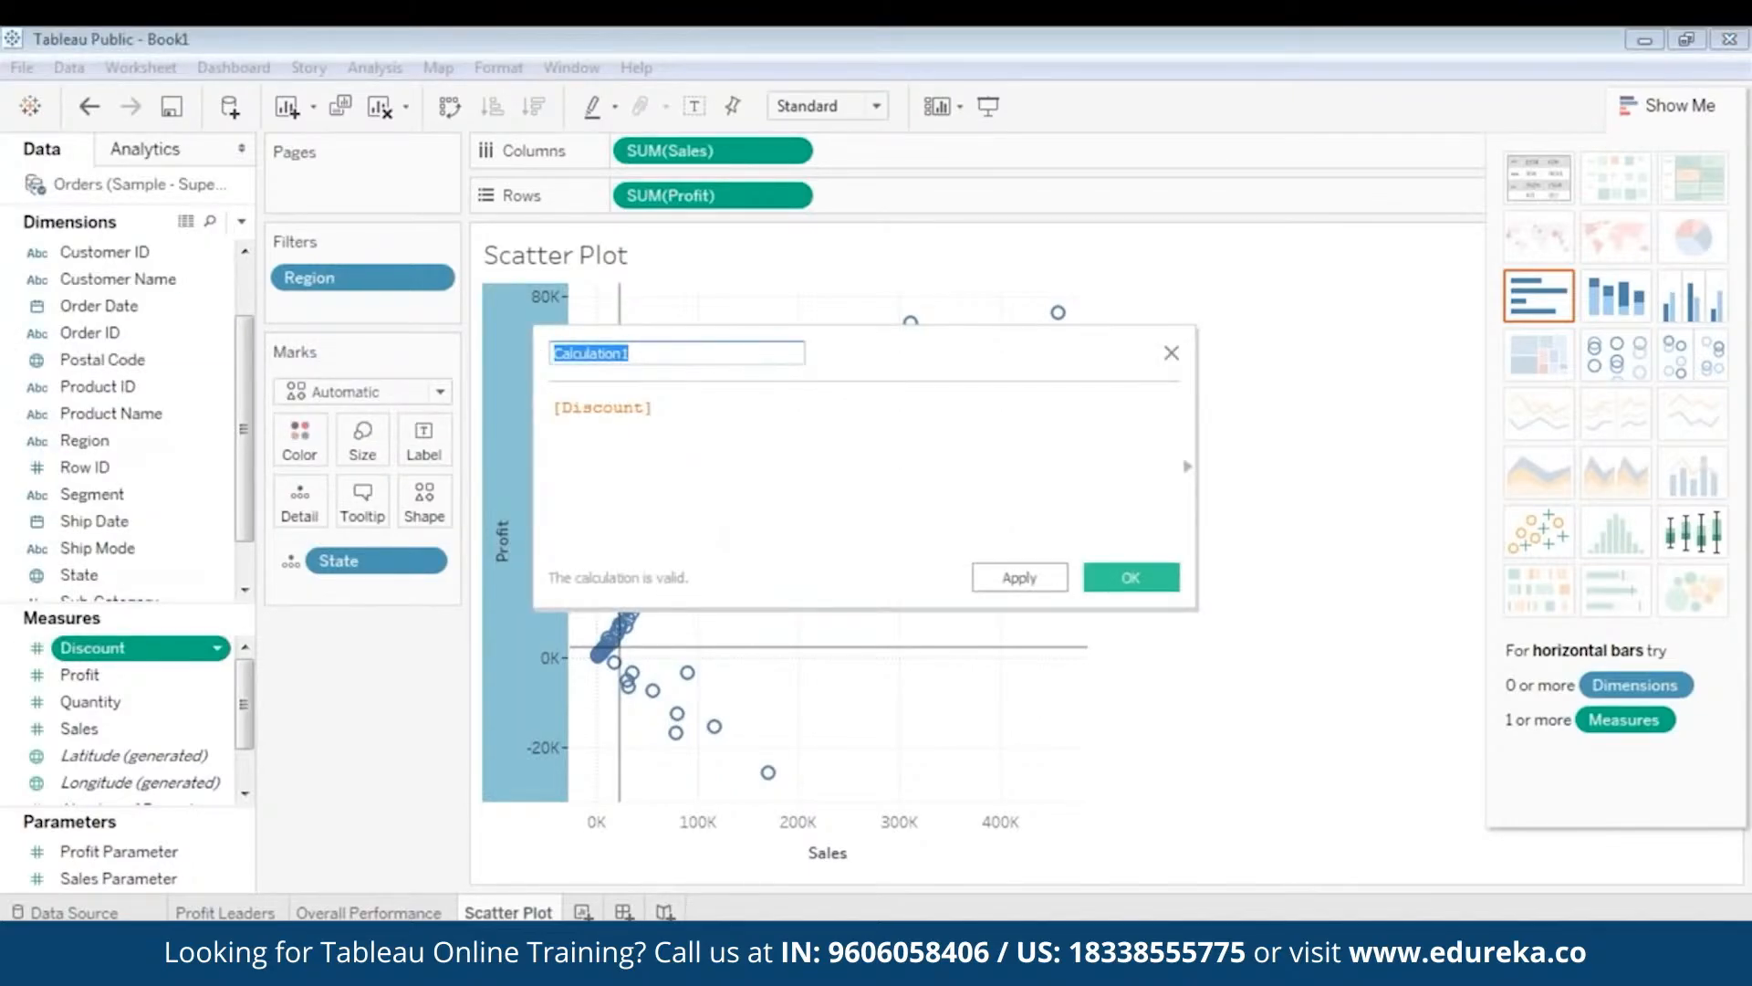
type("Identify Quadrants")
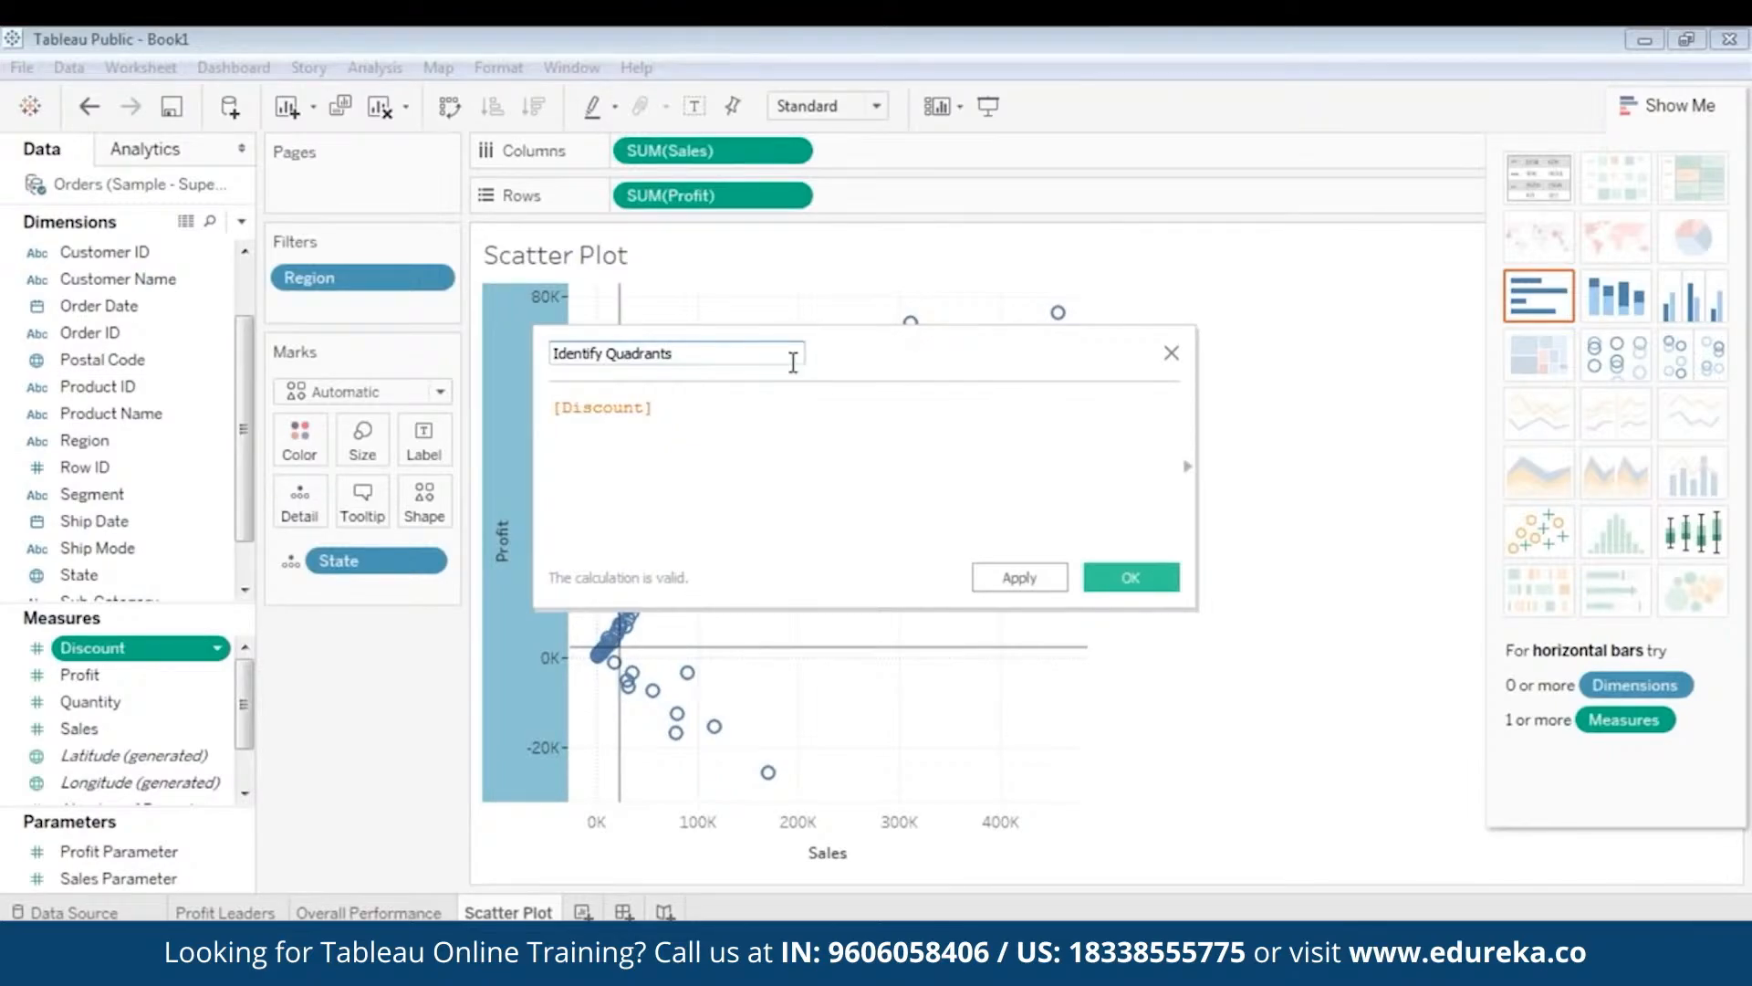
left_click(691, 413)
- Select [Discount] in the editor, then open identify quadrants.txt and select its quadrant formula
double_click(660, 420)
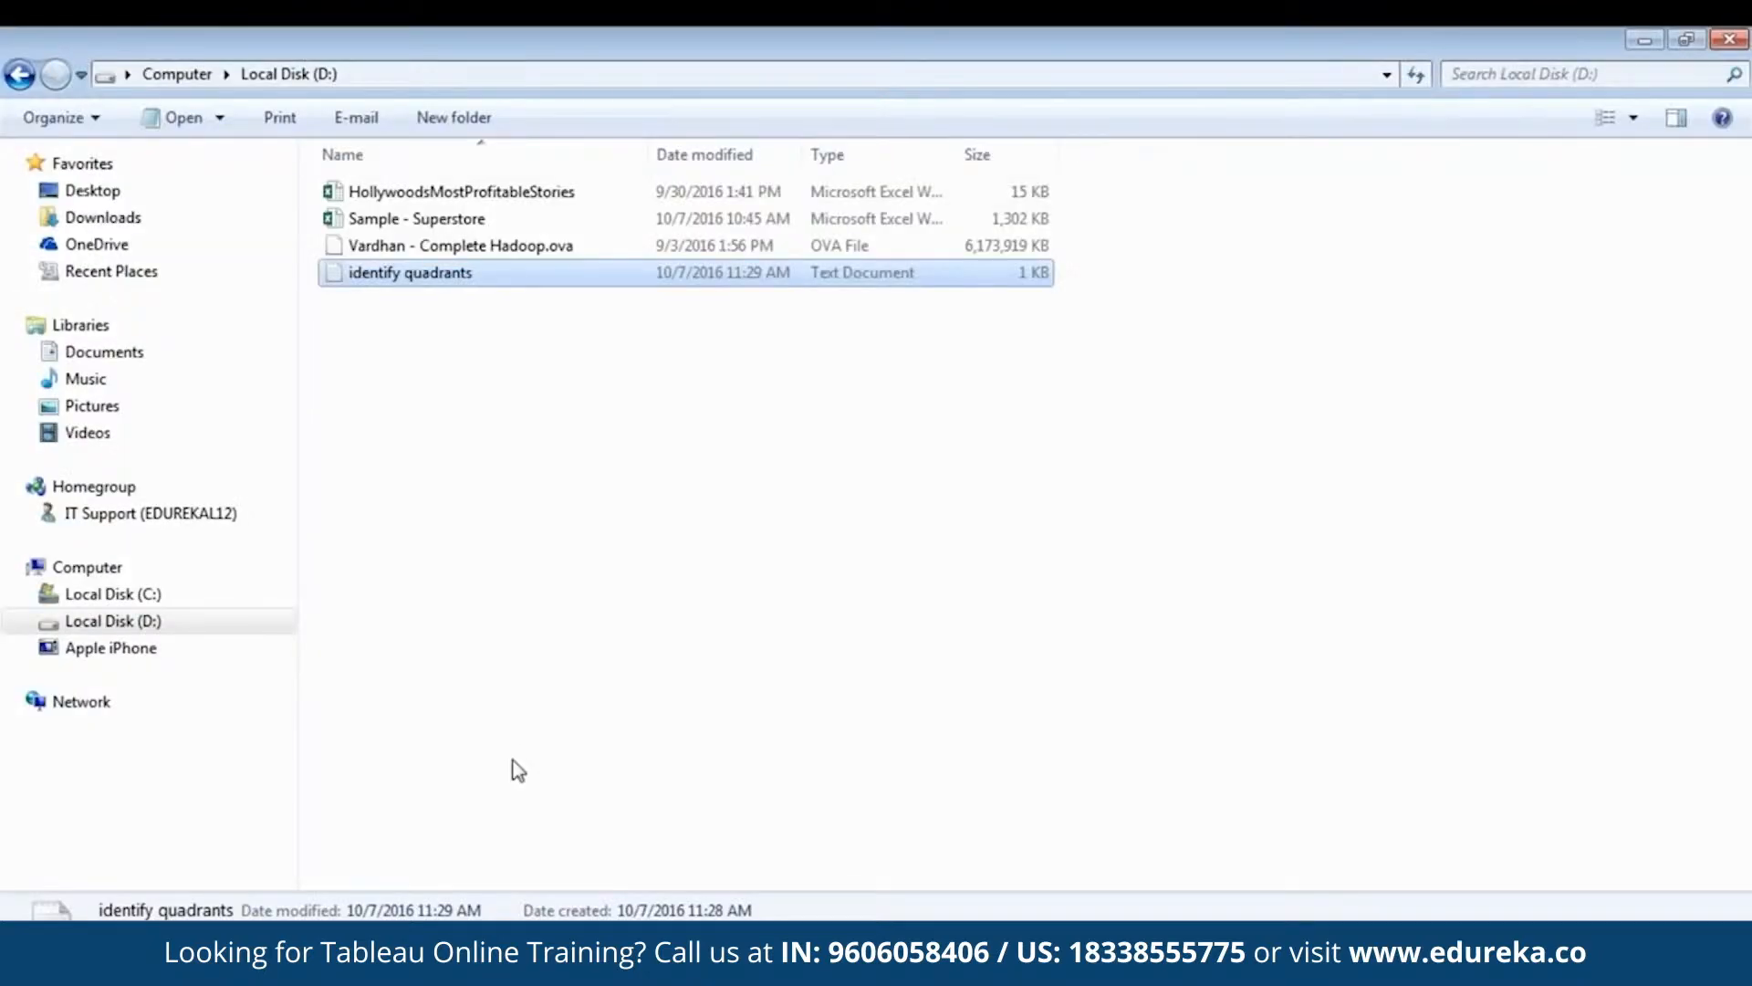
double_click(482, 286)
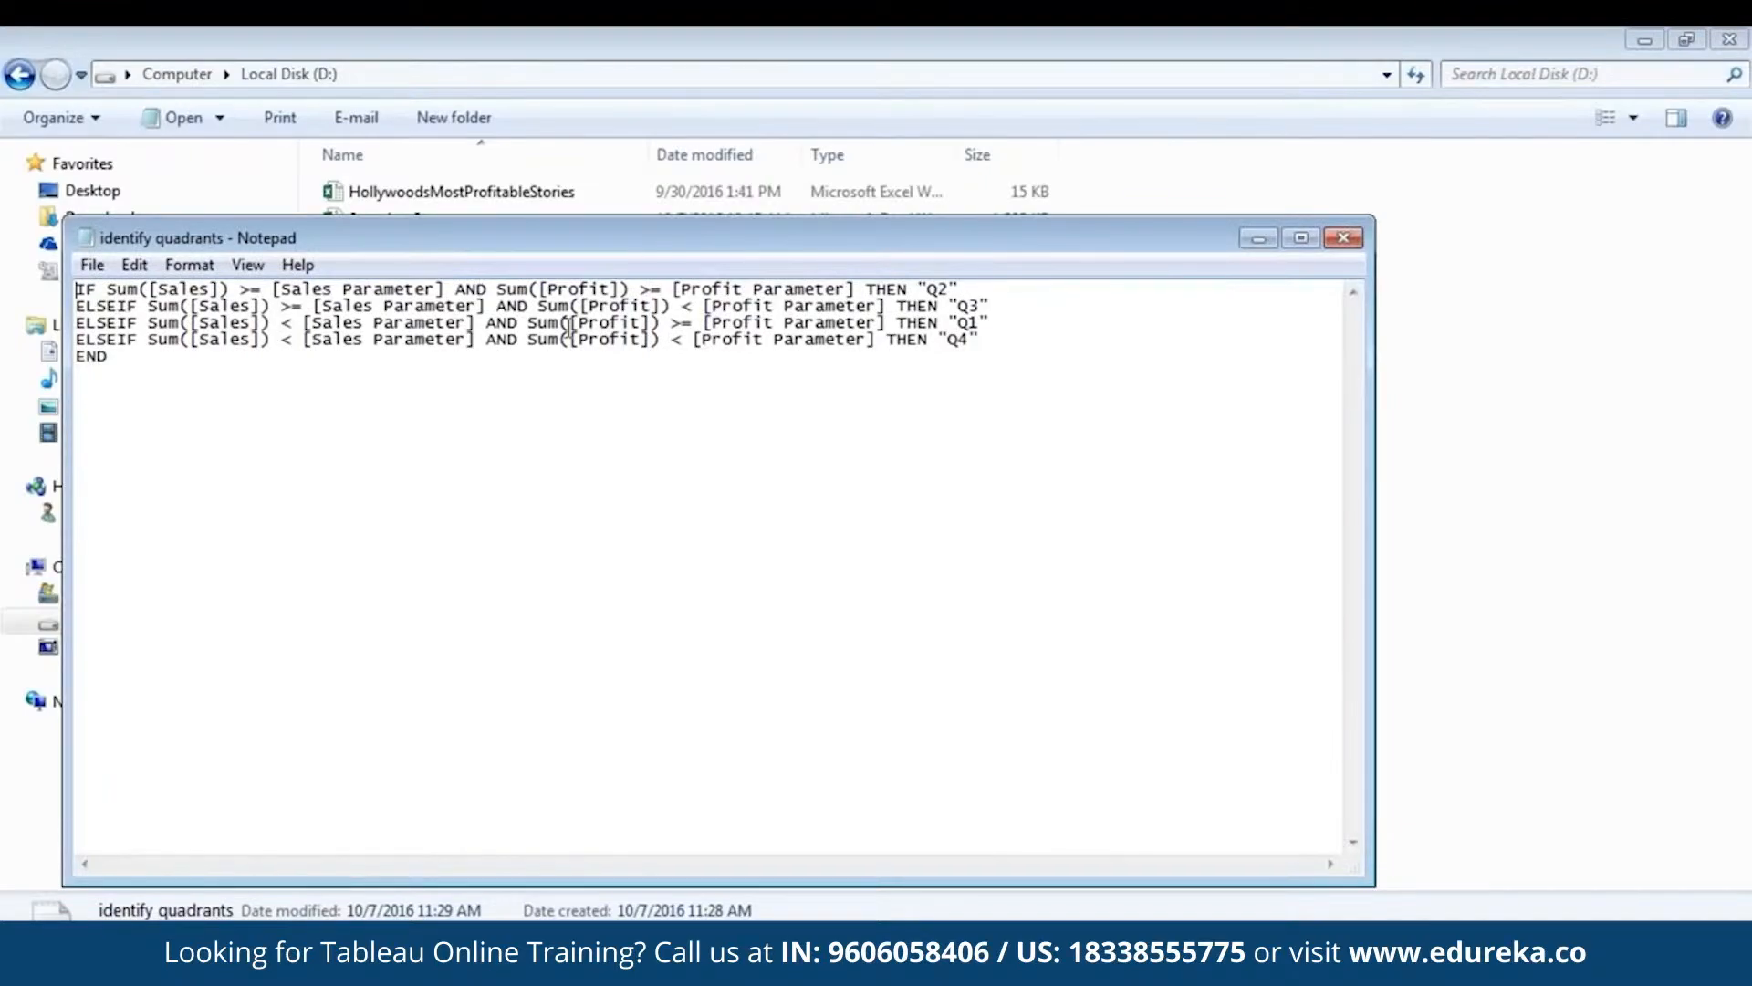
left_click_drag(139, 363, 73, 290)
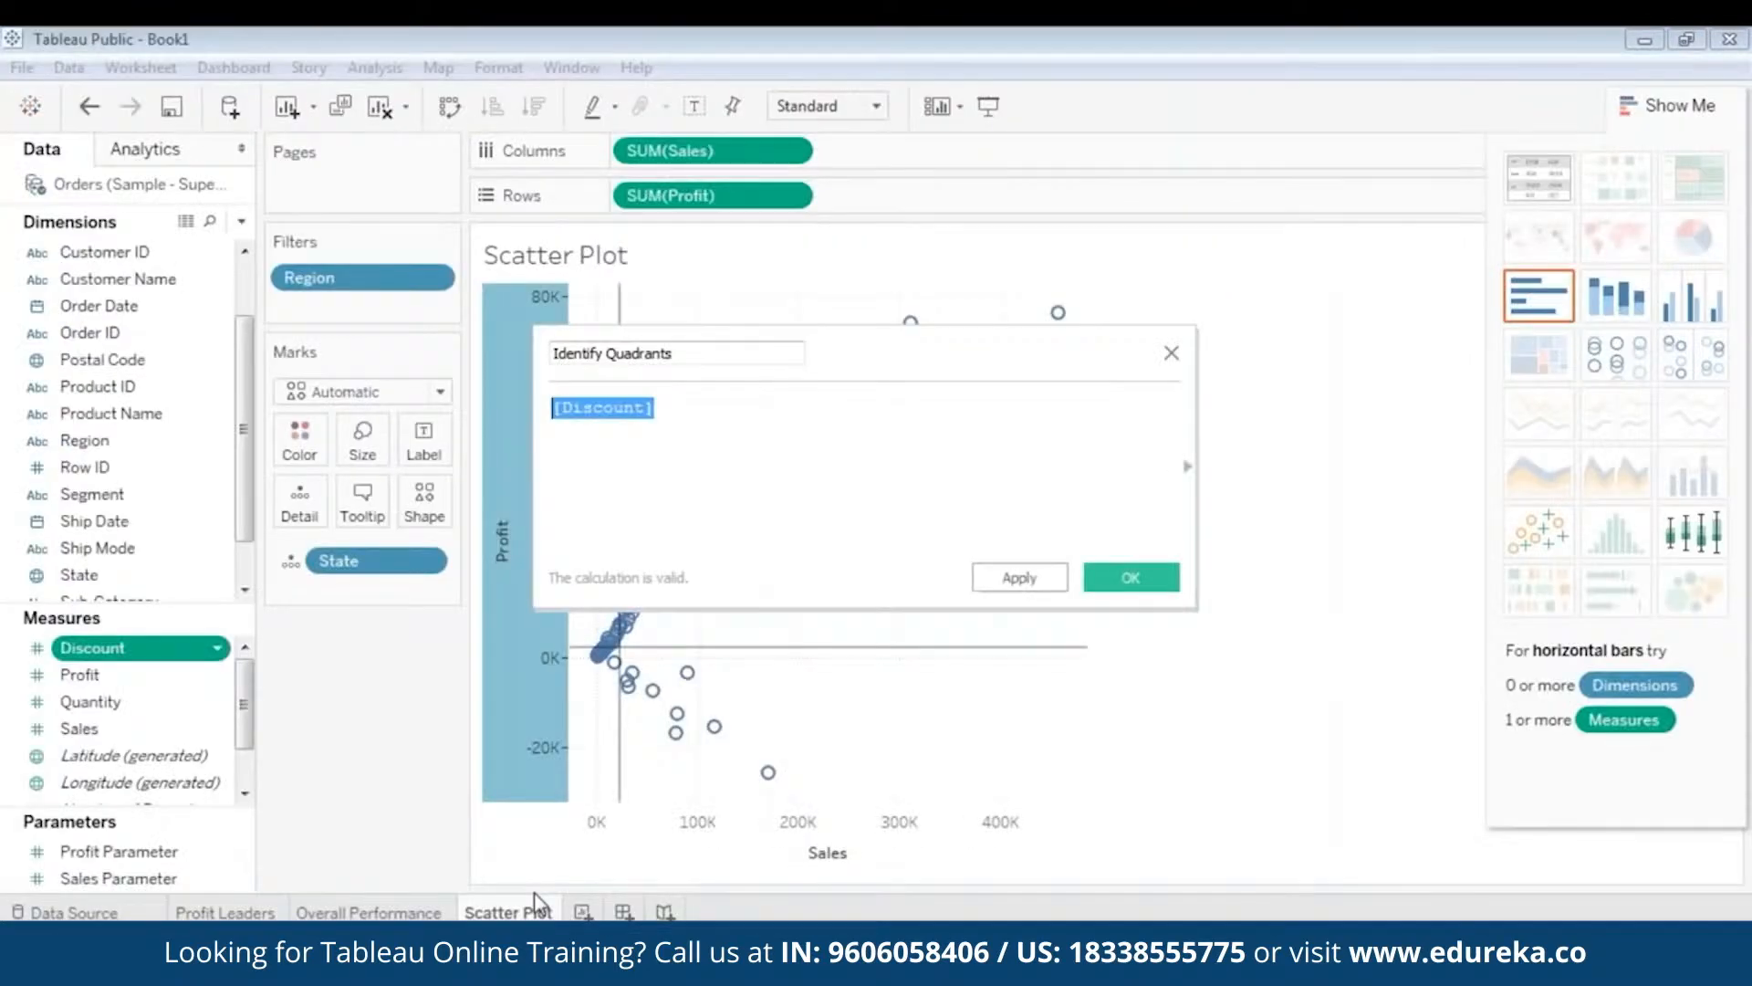
- Paste the IF/ELSEIF quadrant formula over [Discount] and widen and reposition the calculation editor
key("ctrl+v")
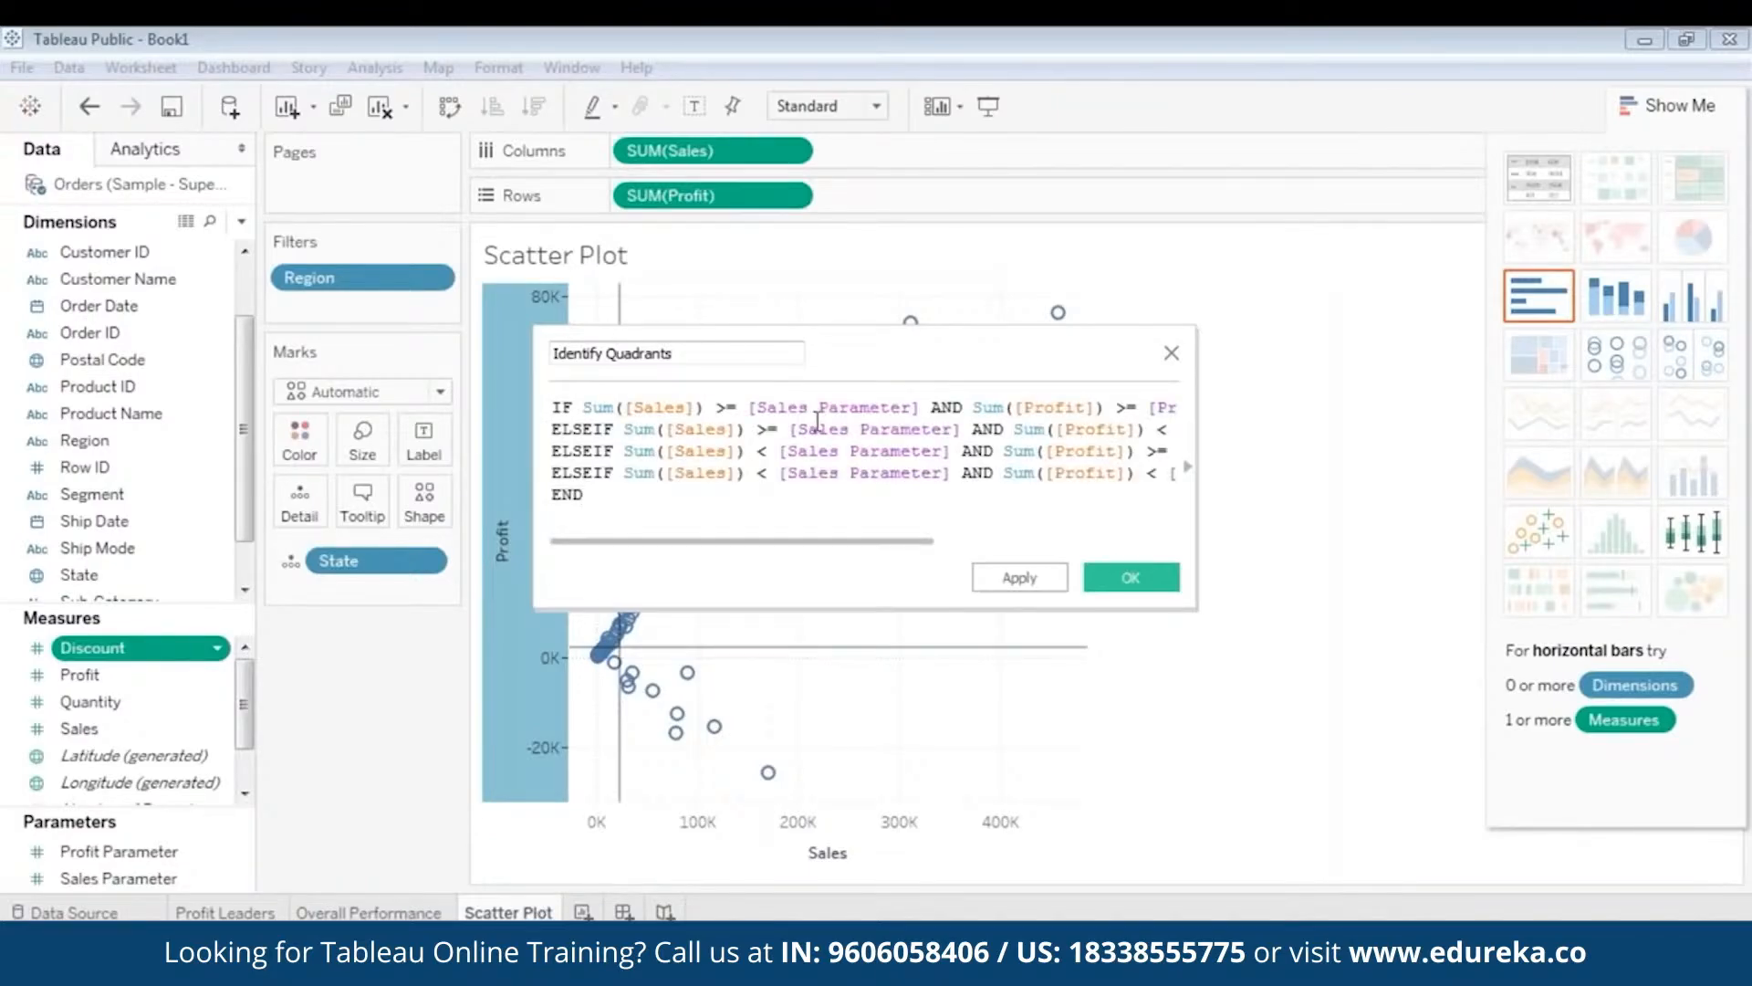
left_click_drag(533, 382, 175, 382)
left_click_drag(638, 345, 762, 355)
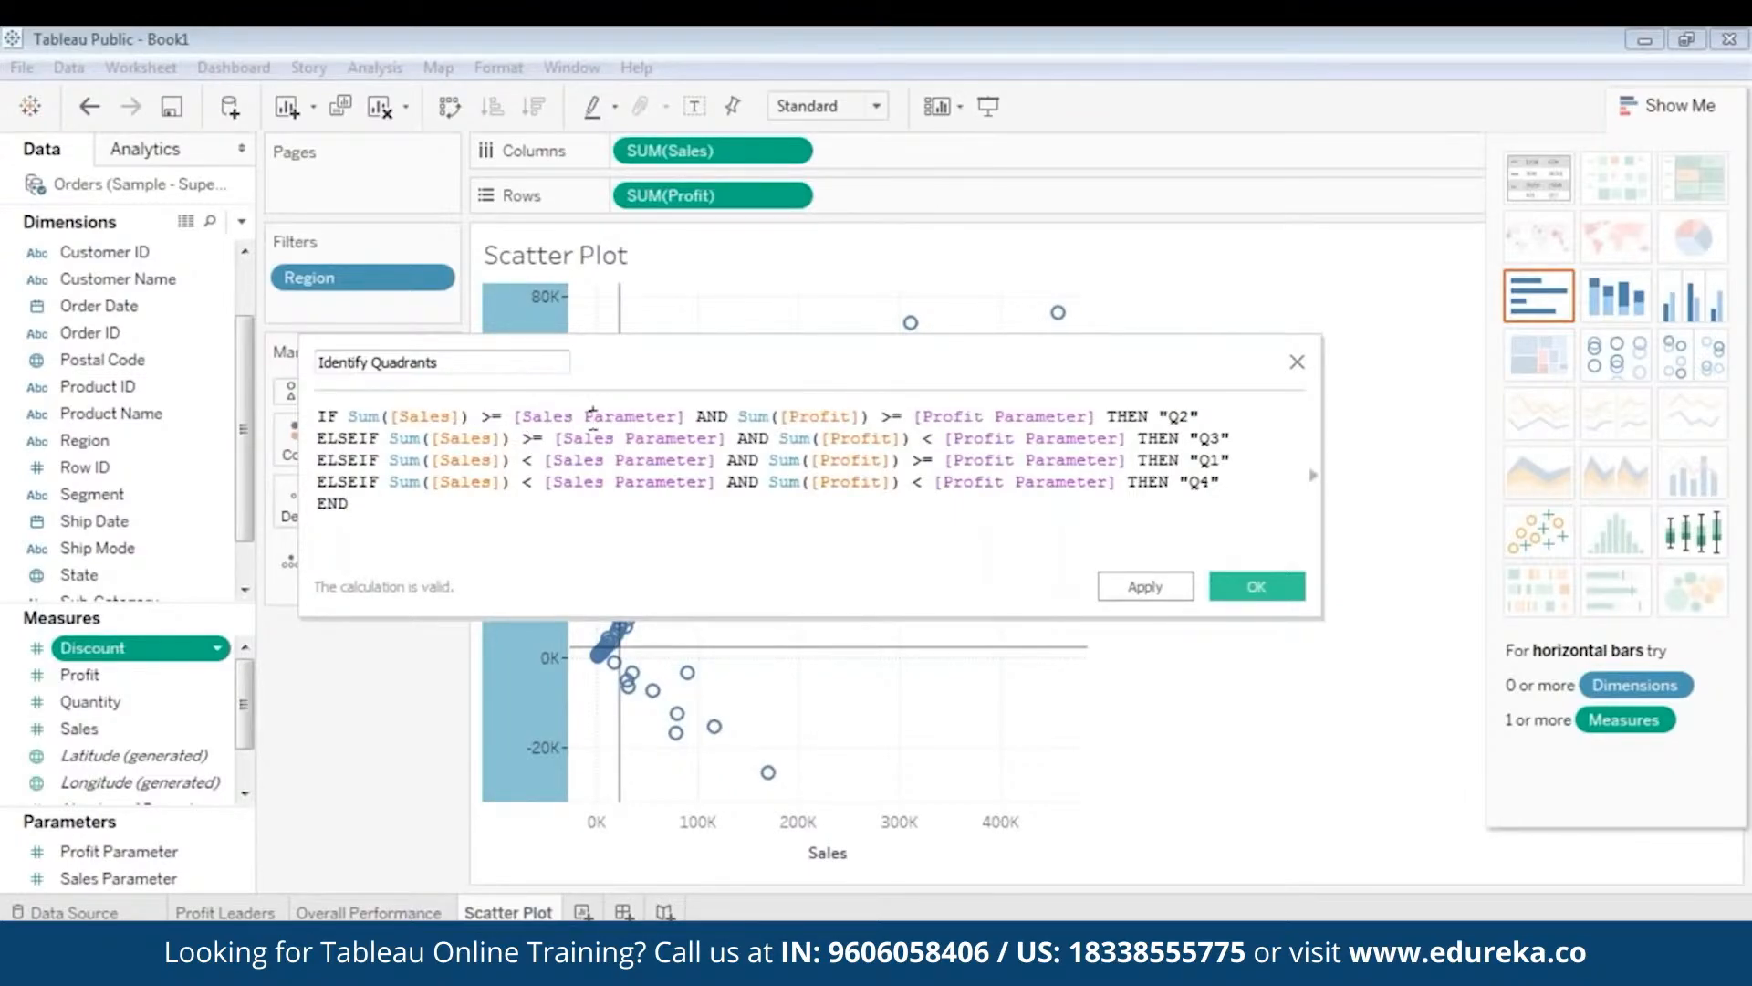
left_click(602, 417)
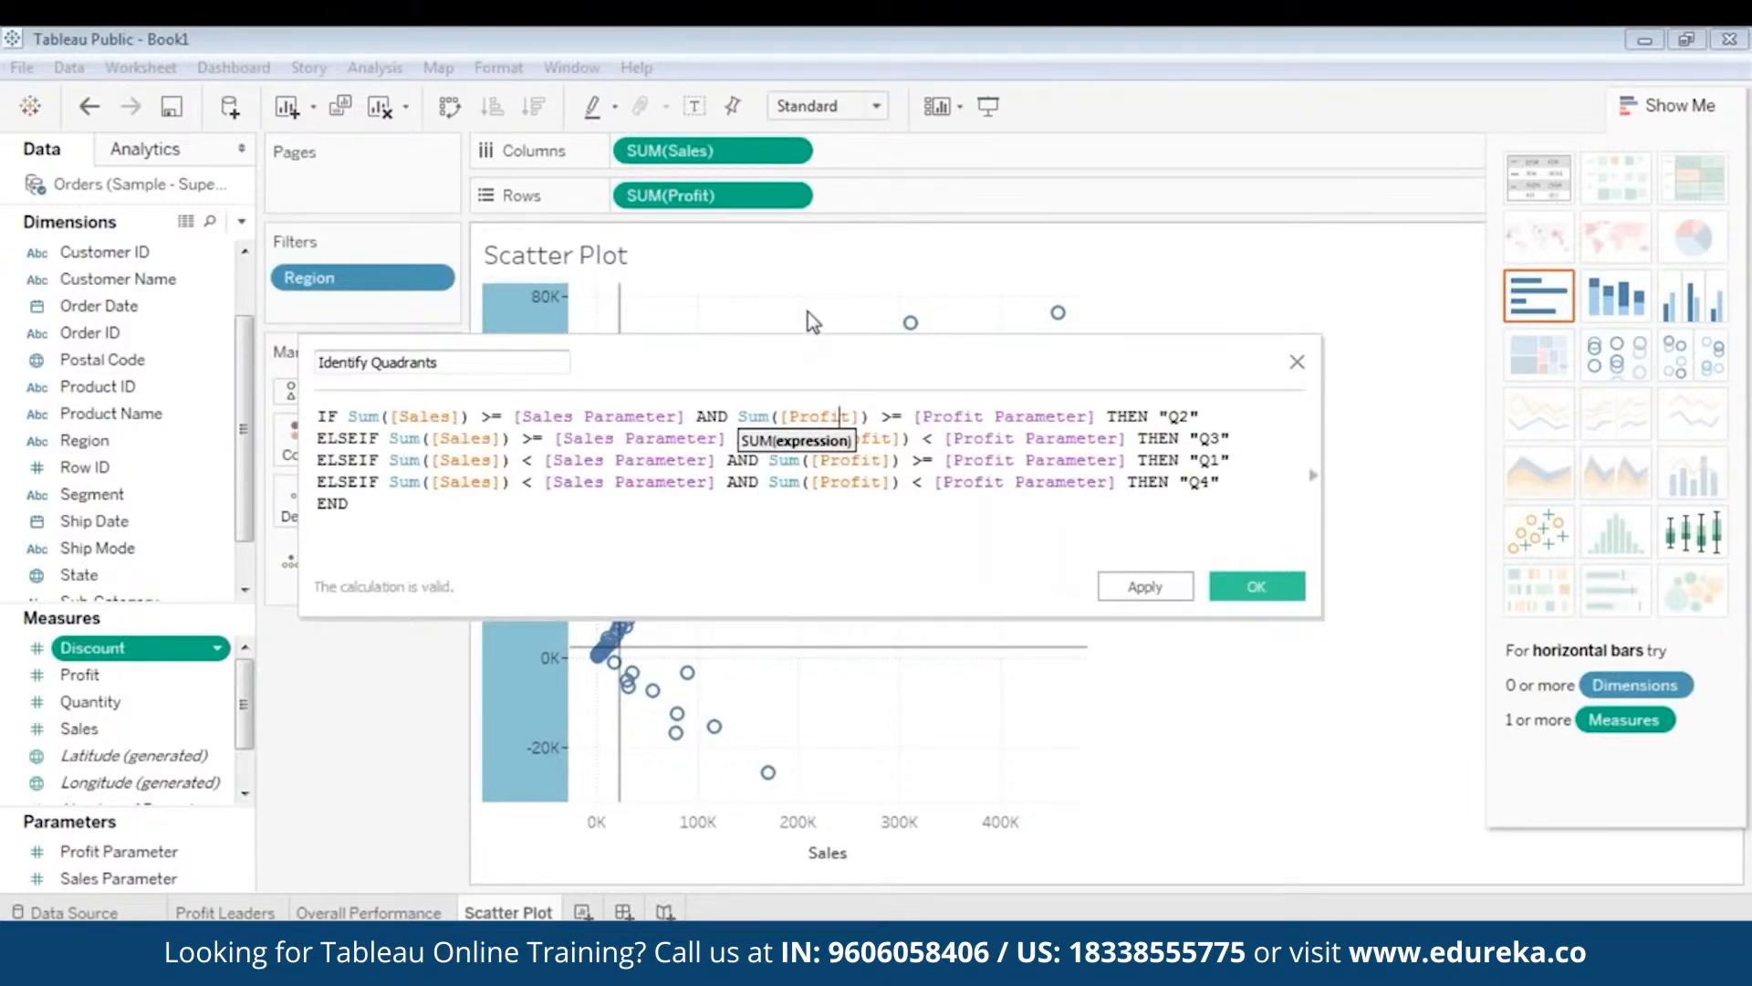
left_click_drag(797, 359, 802, 547)
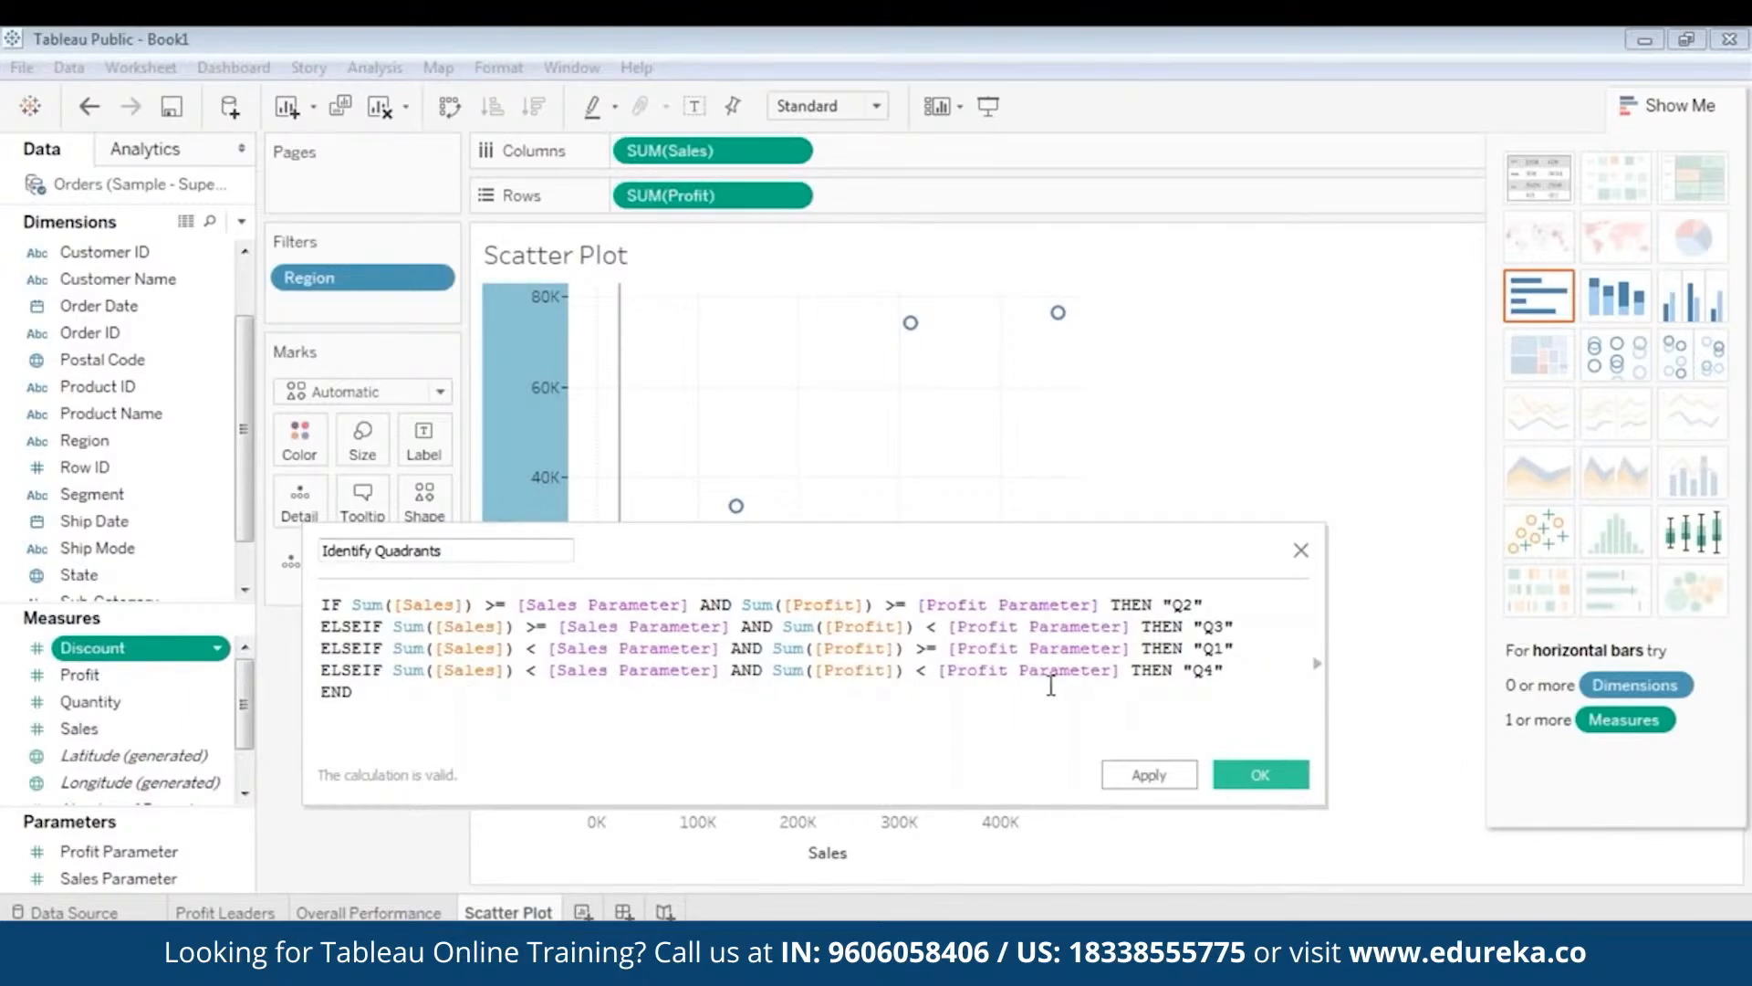
- Review the four Q1–Q4 conditions and save the Identify Quadrants calculation
left_click(1234, 675)
left_click_drag(1234, 676, 321, 604)
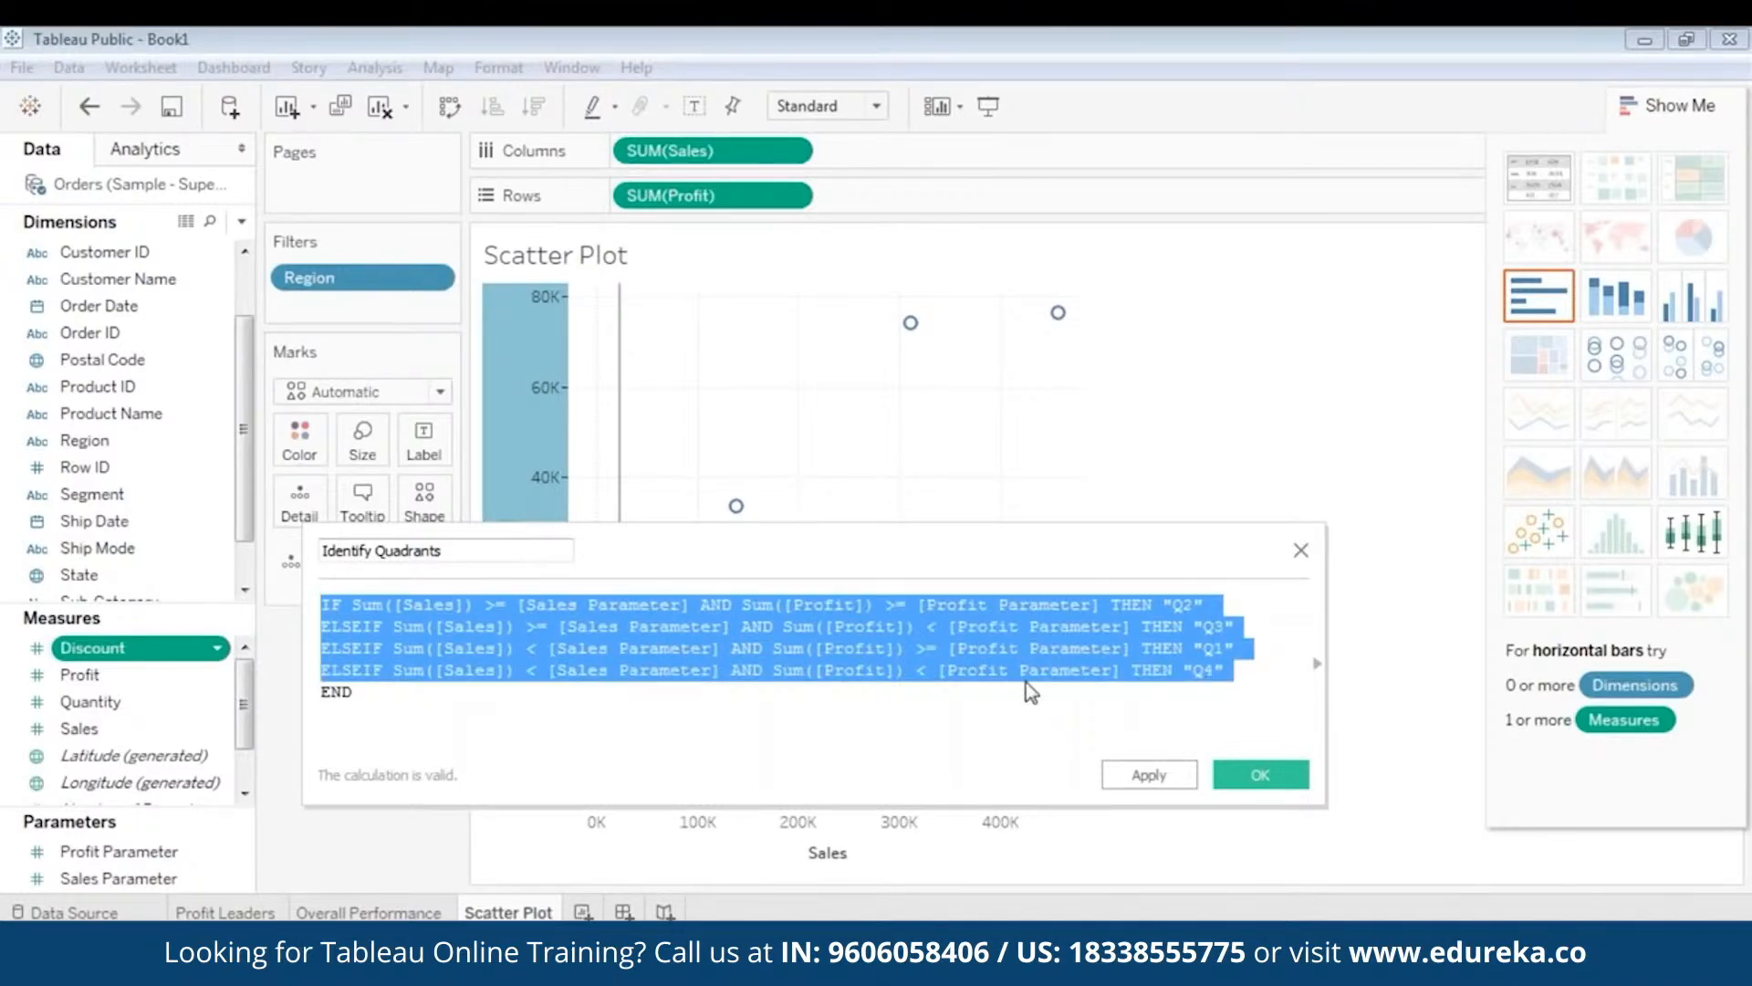
left_click(1066, 691)
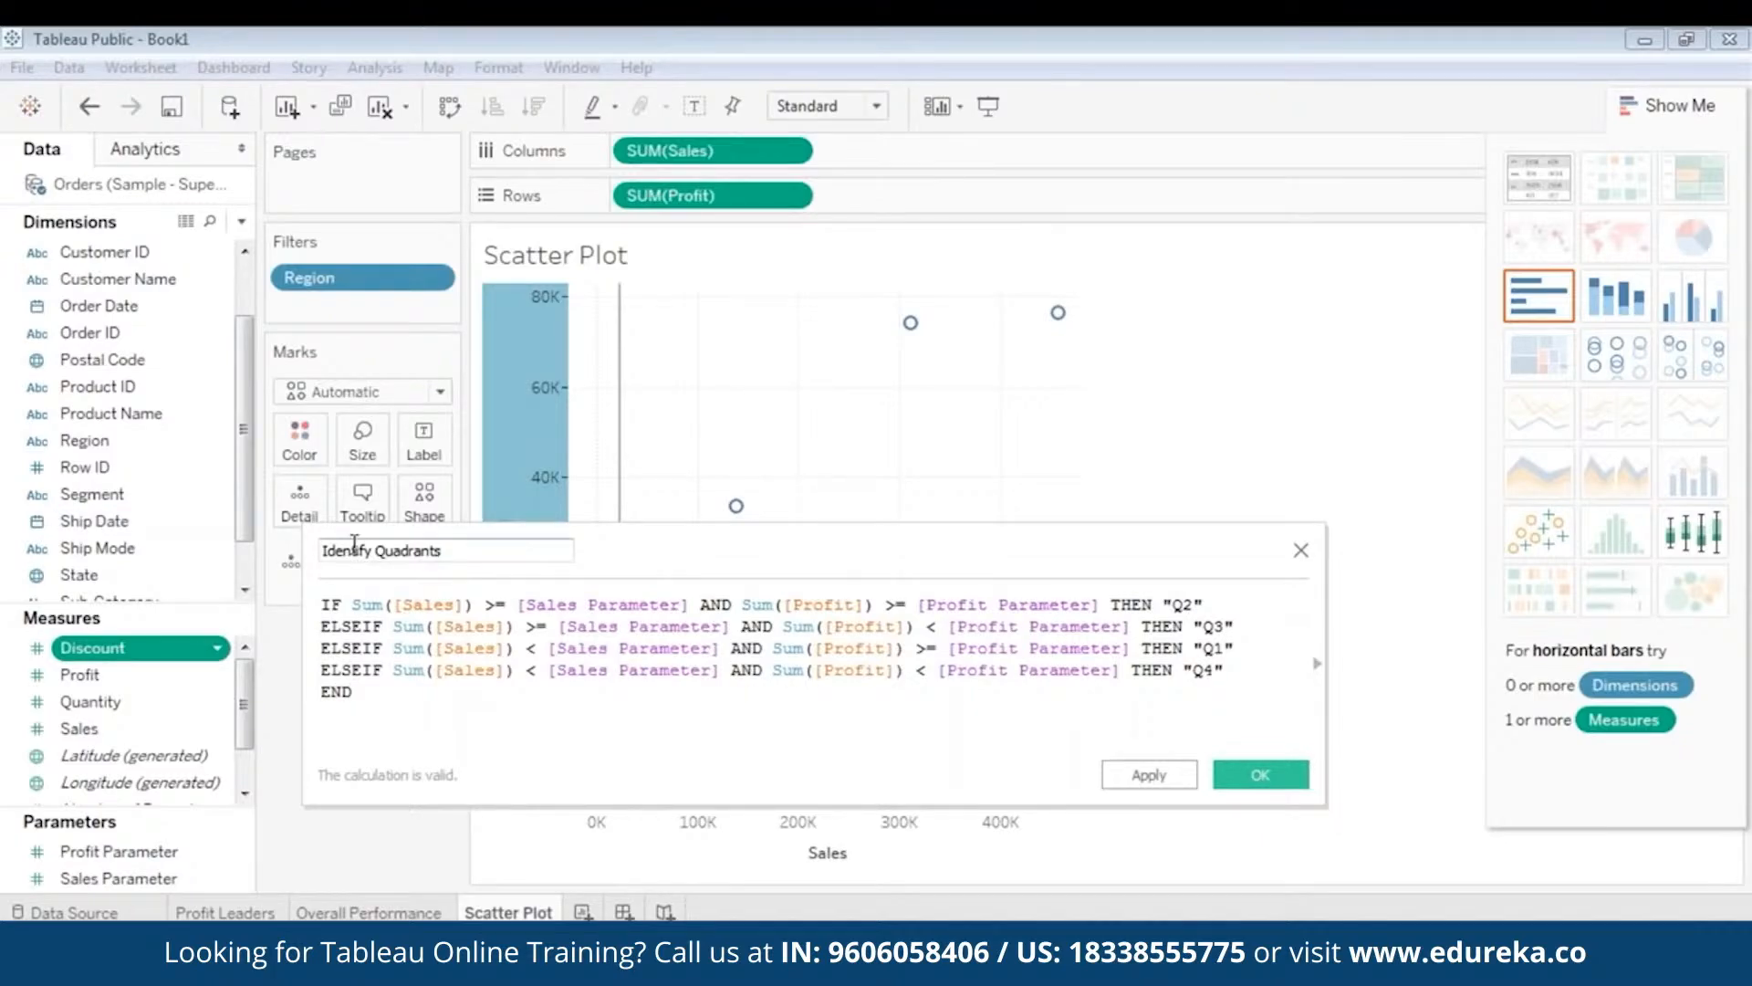
left_click(1261, 775)
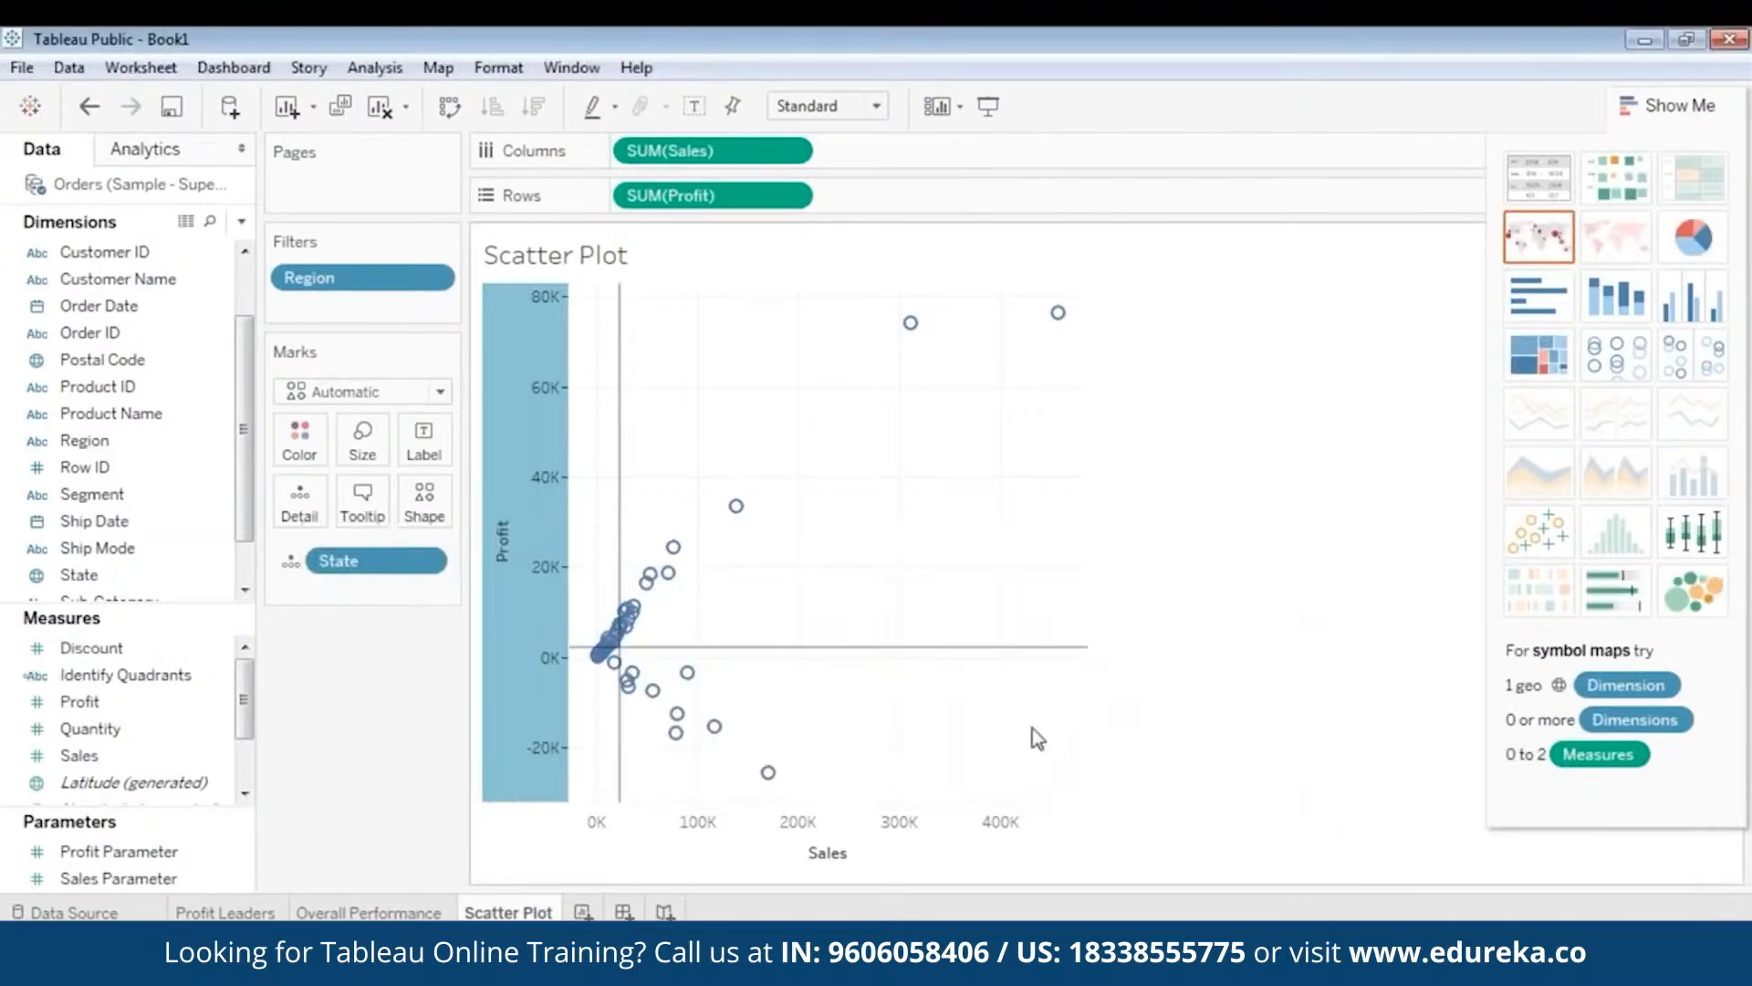
- Colour the scatter points by Identify Quadrants, then select the Sales and Profit parameters
left_click(128, 693)
left_click_drag(125, 695, 309, 441)
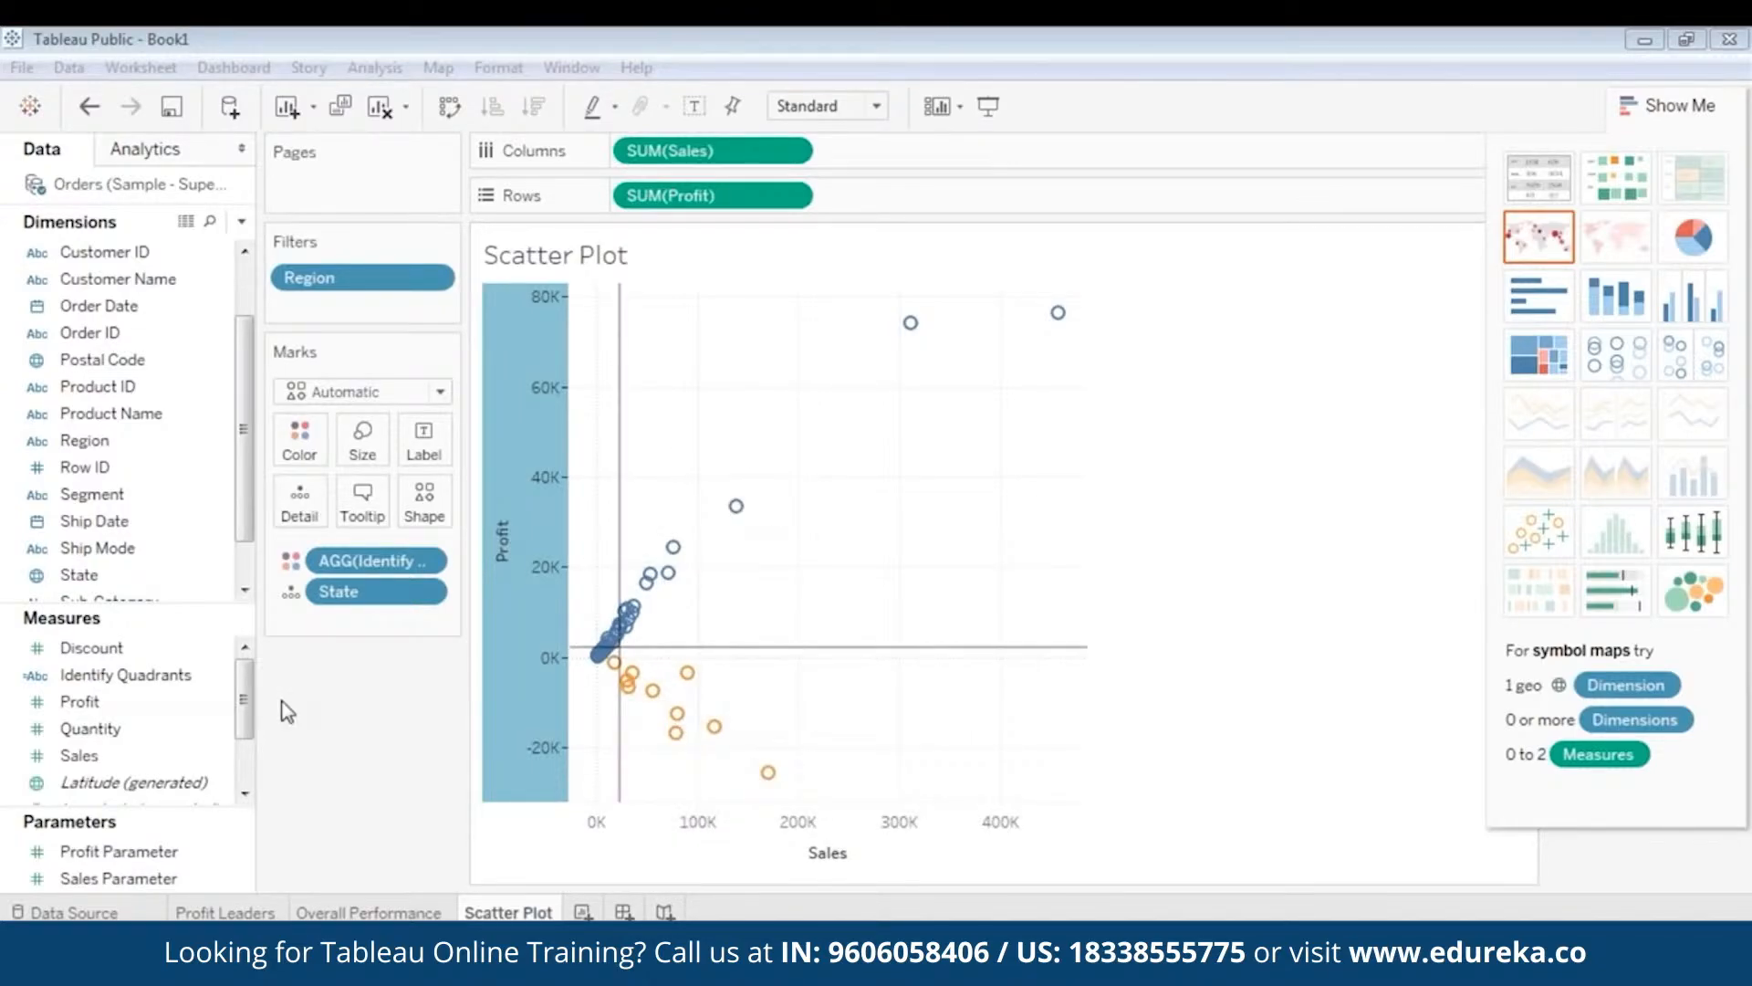
left_click(164, 881)
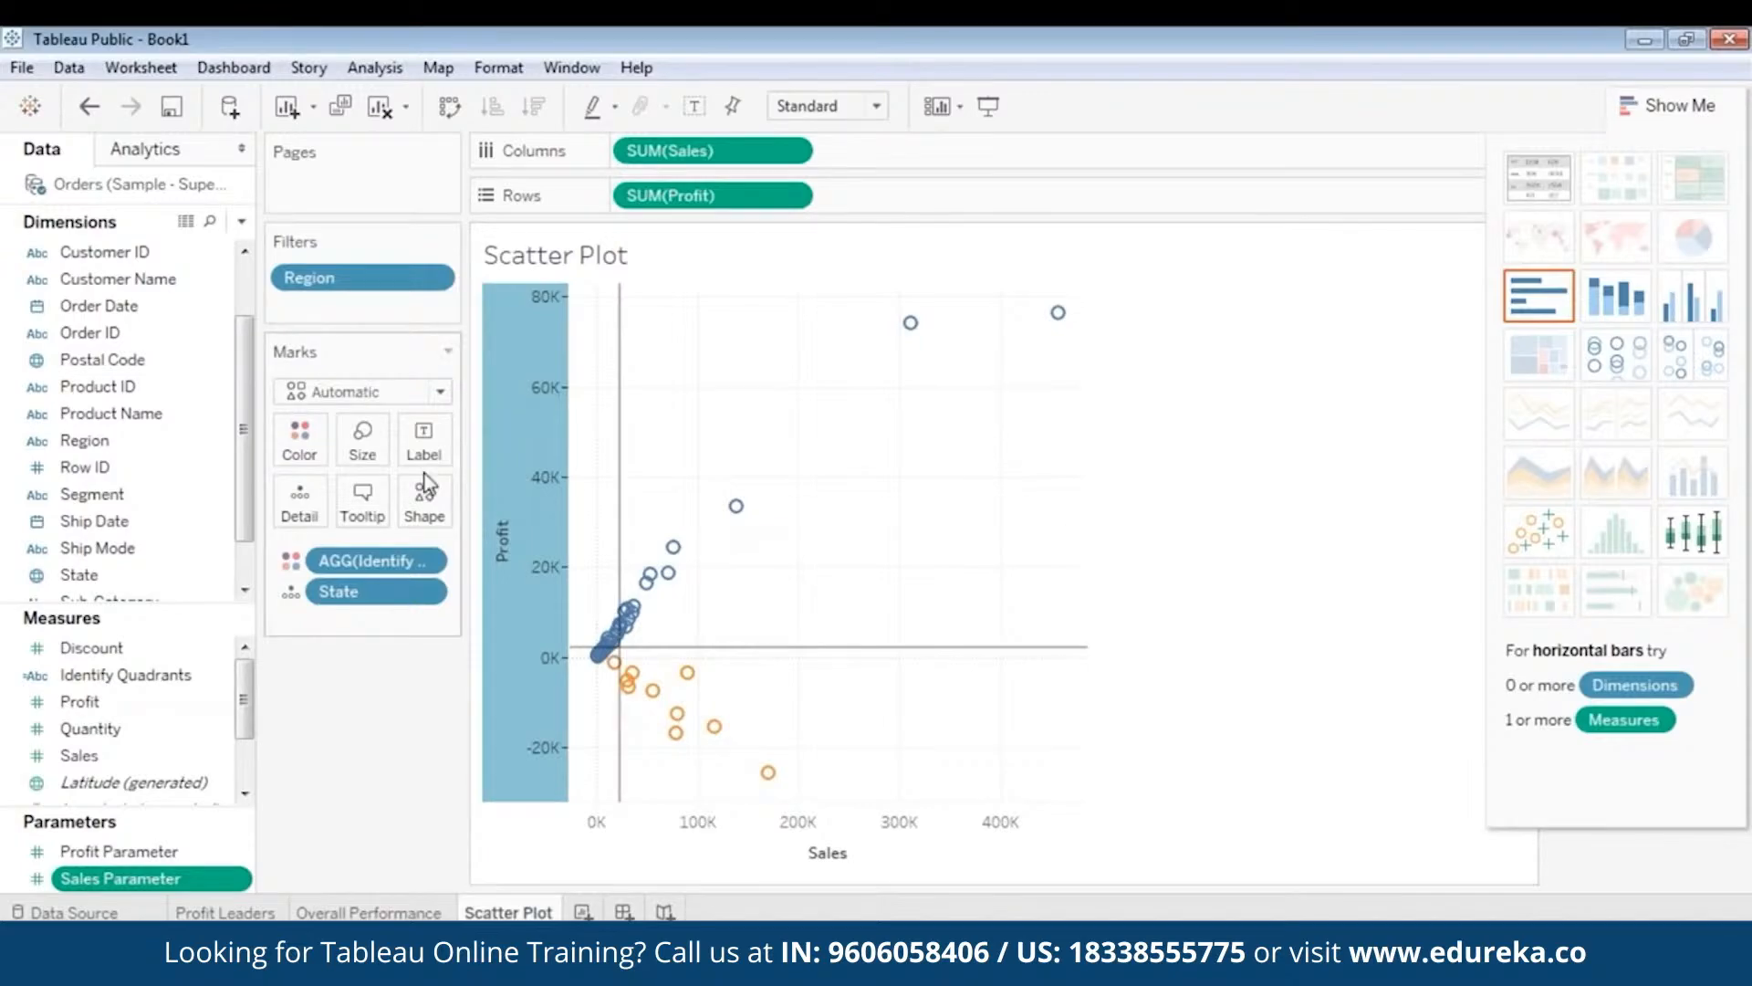
left_click(167, 858, "ctrl")
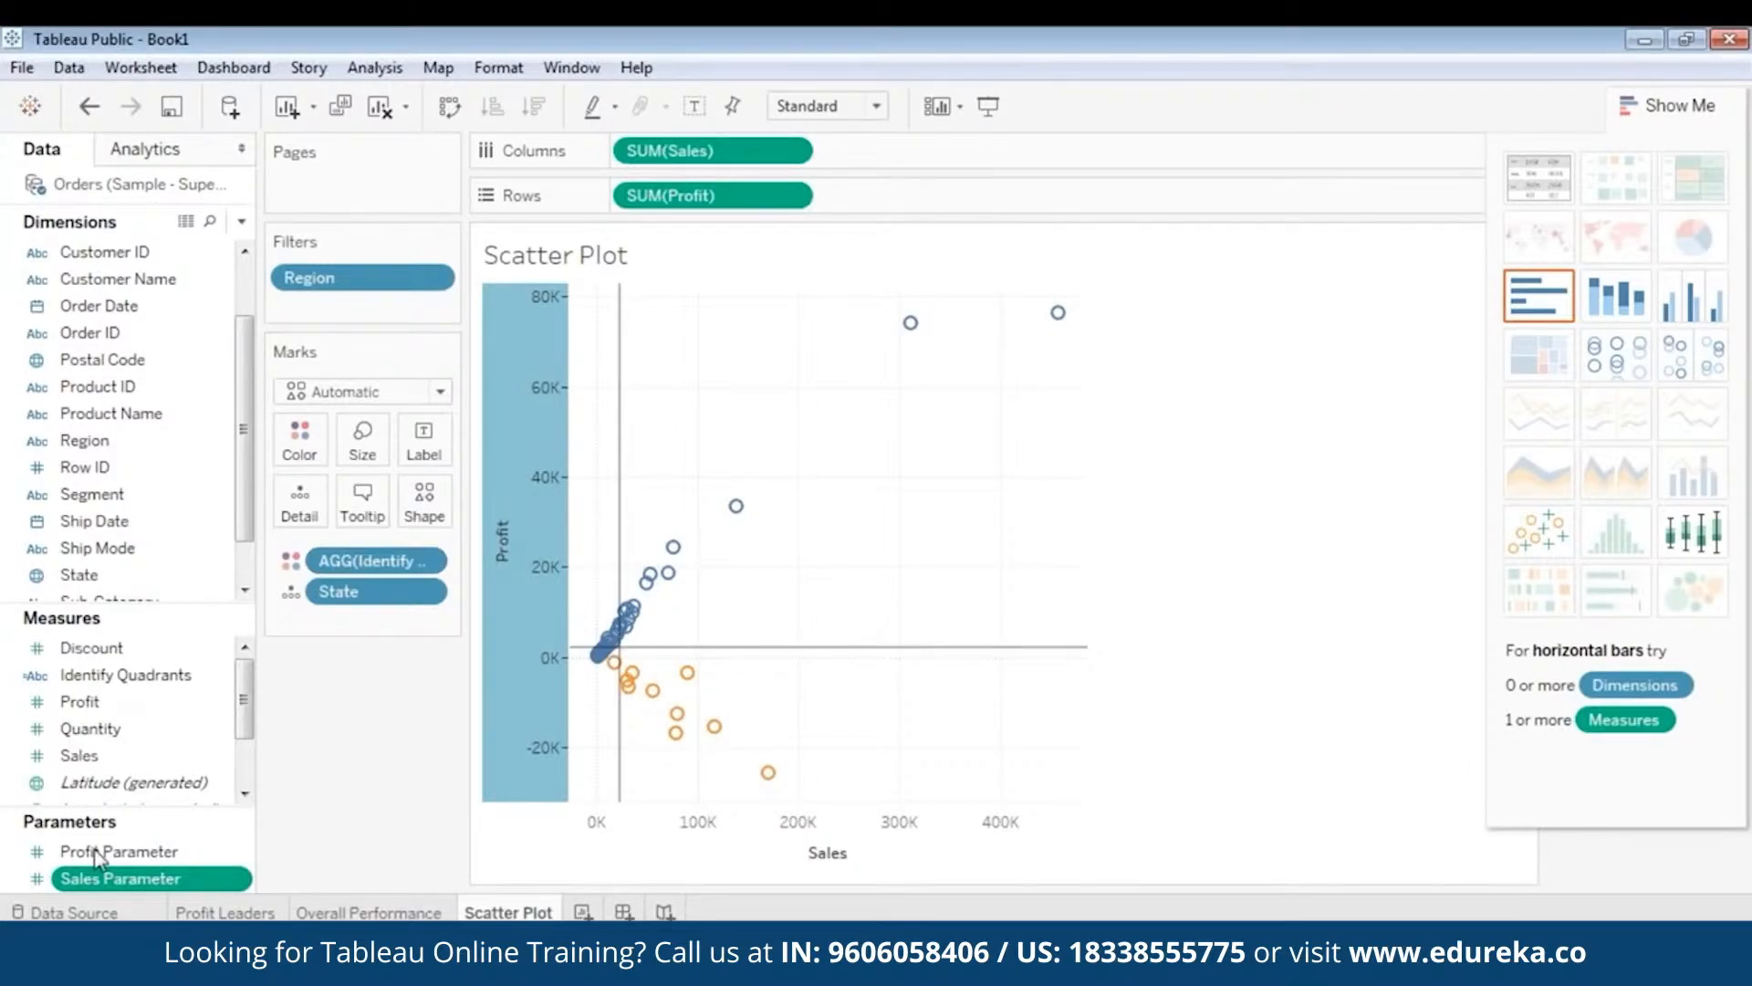
- Set the Sales Parameter's allowable values to All and its current value to 22205
right_click(144, 884)
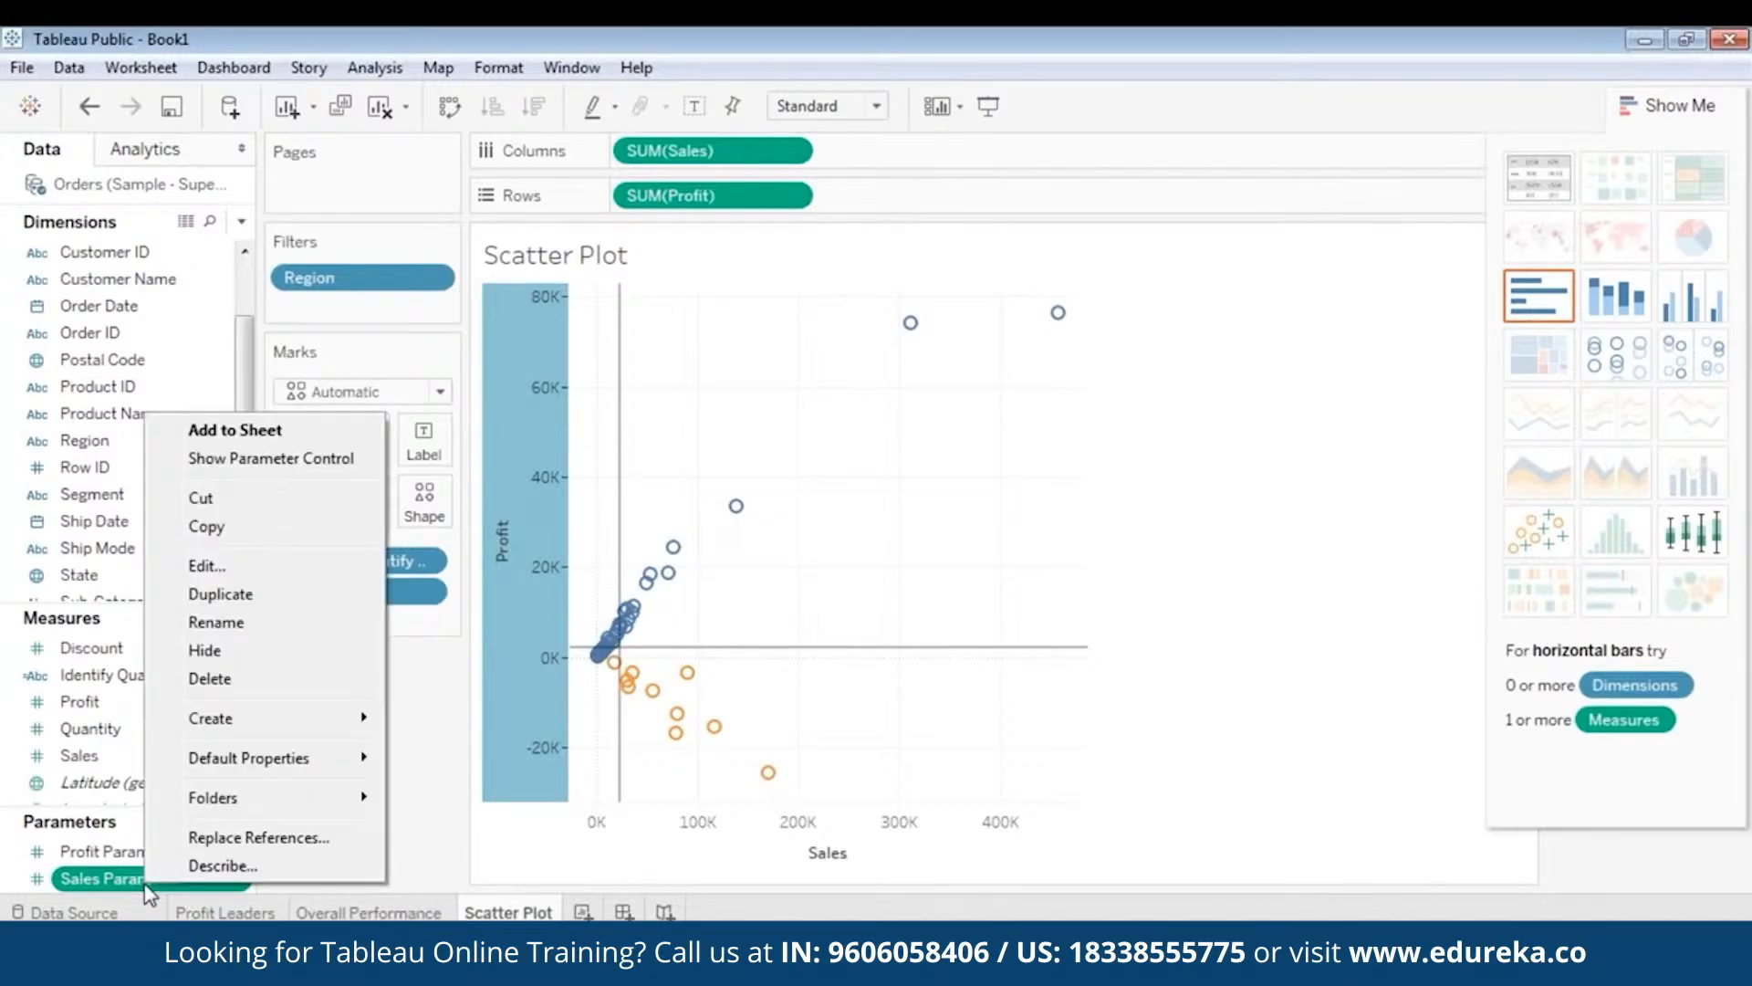
left_click(258, 568)
left_click_drag(873, 268, 1084, 234)
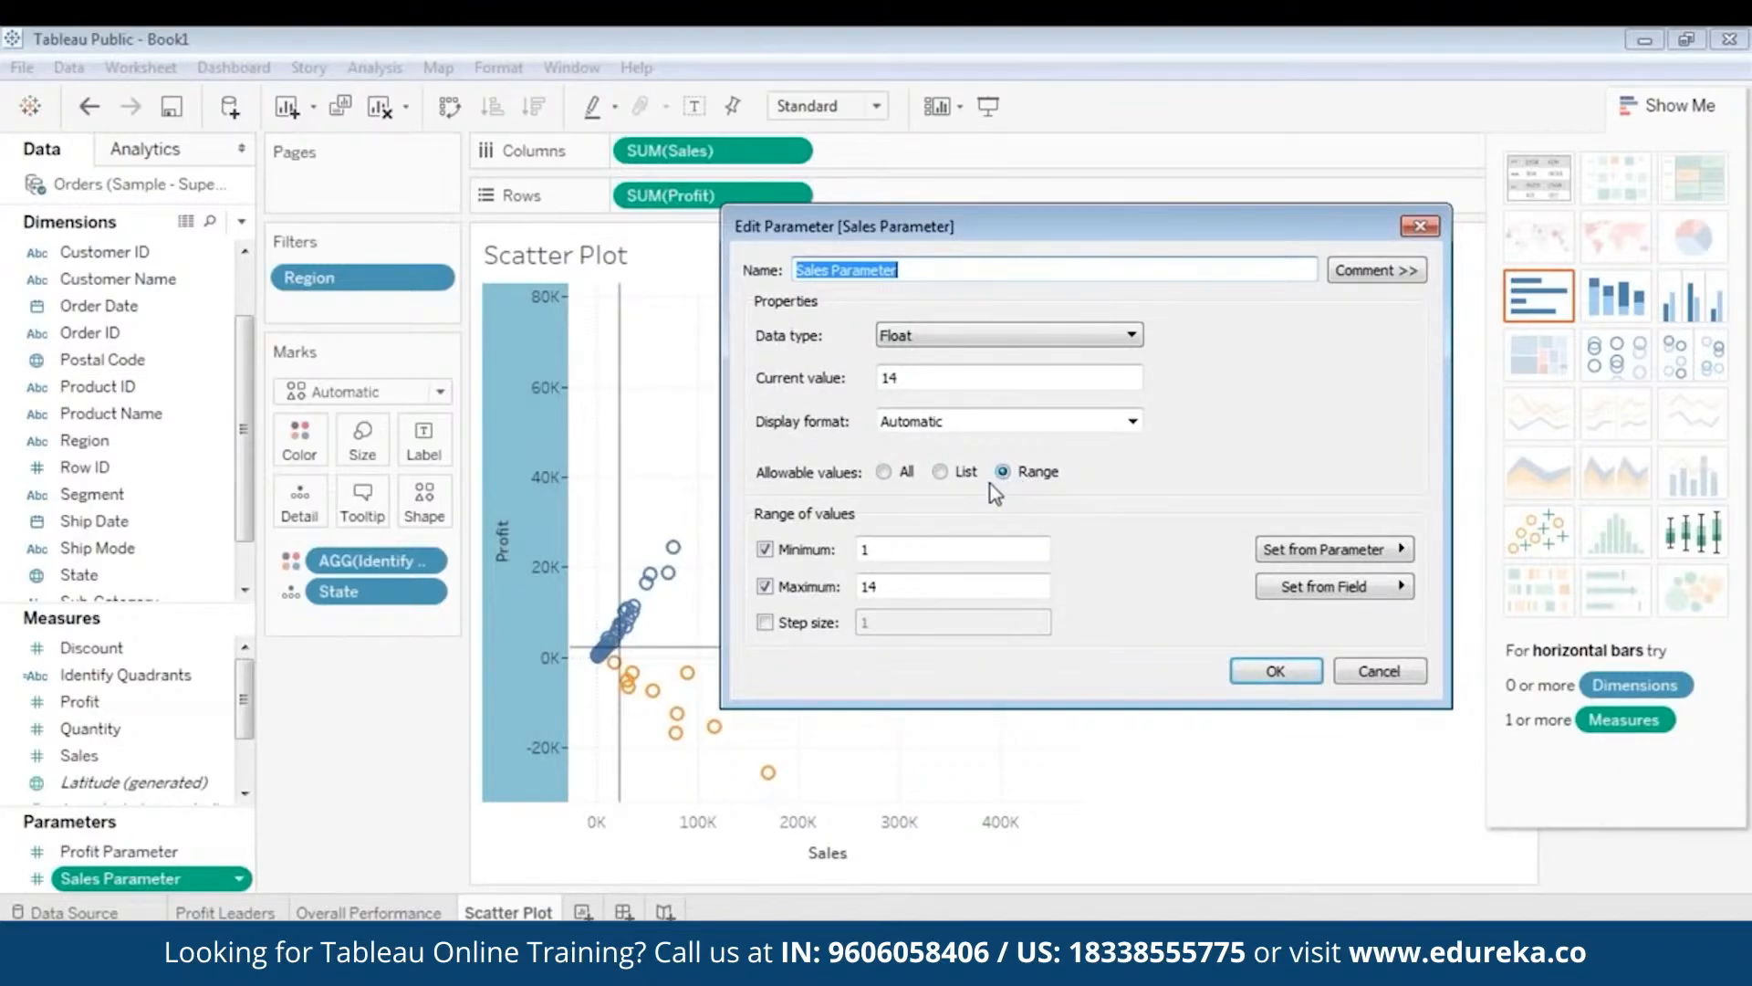
left_click(884, 471)
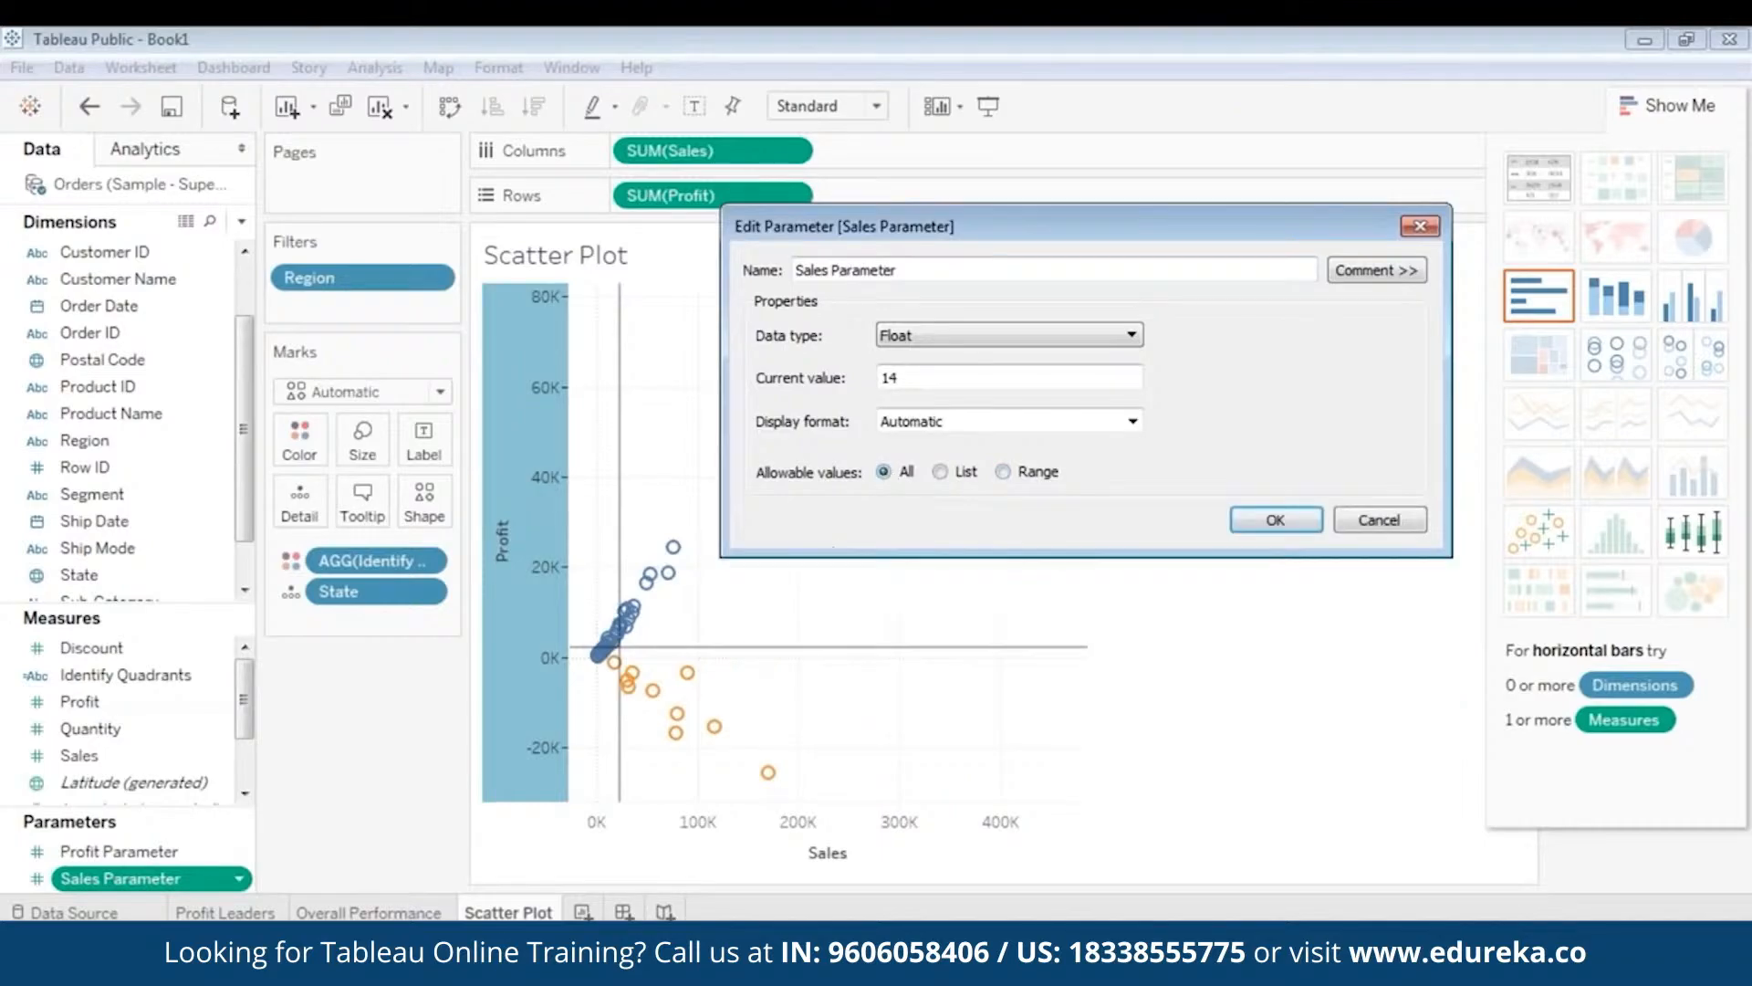
left_click_drag(929, 377, 848, 377)
type("21")
left_click(1278, 520)
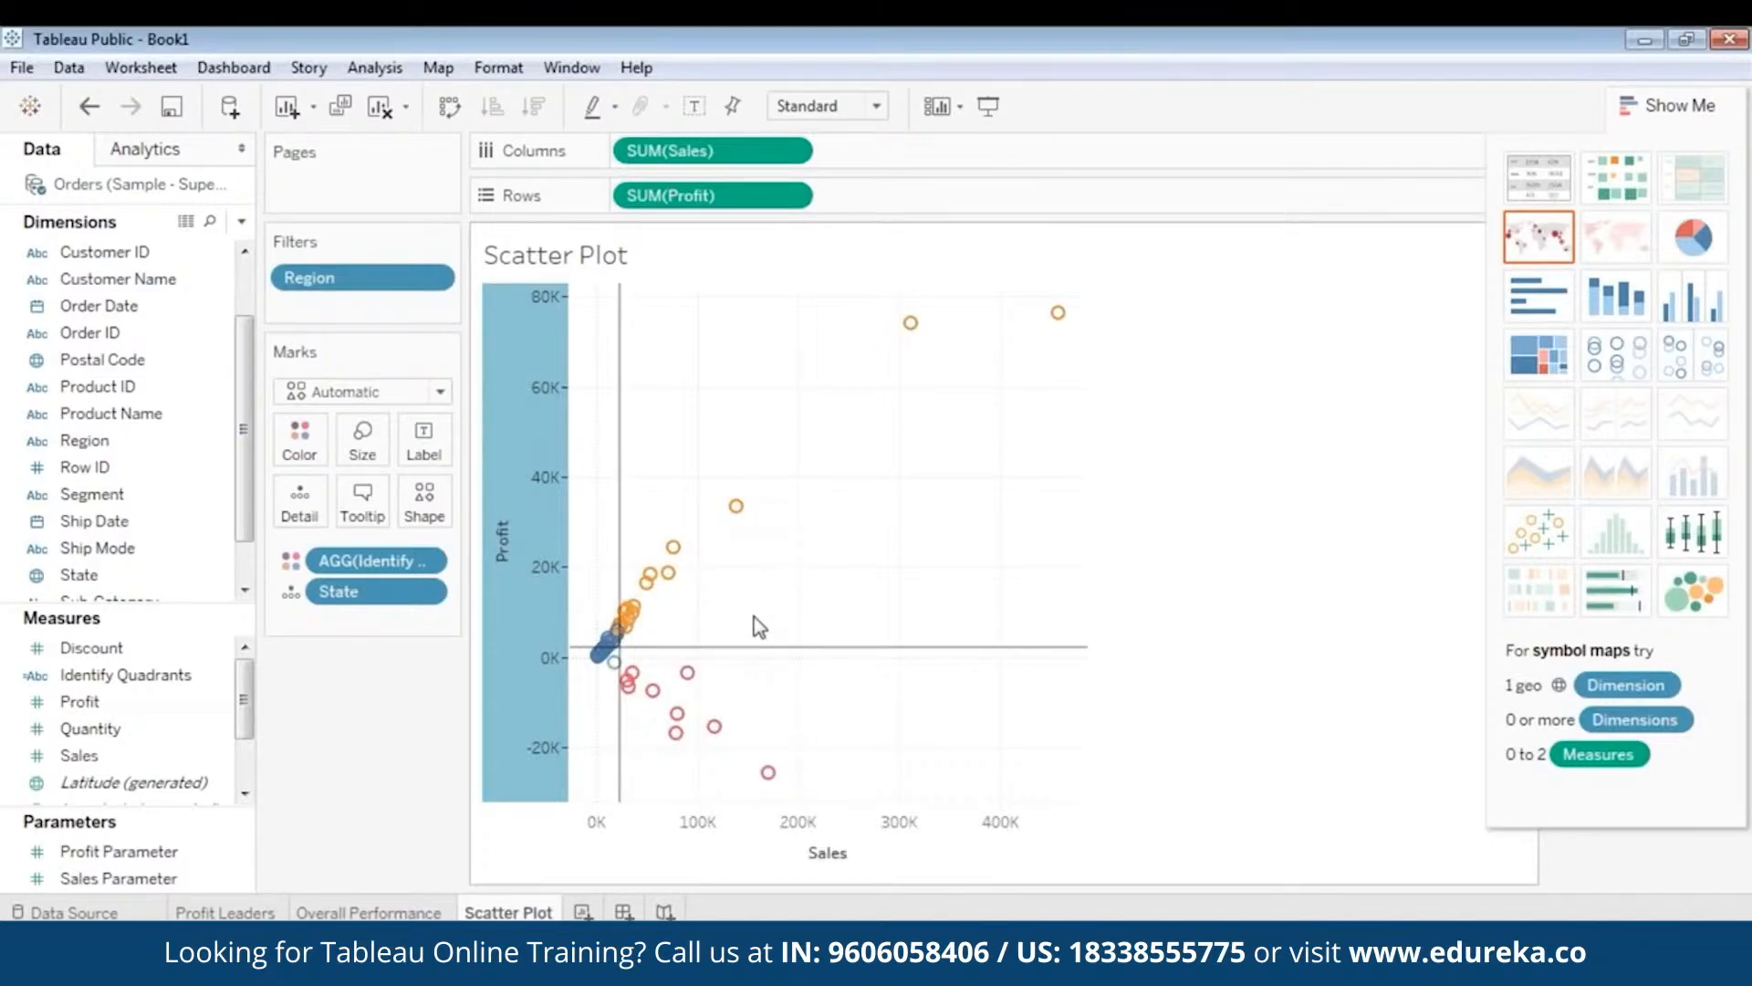
- Set the Profit Parameter's allowable values to All and its current value to 2196
left_click(139, 855)
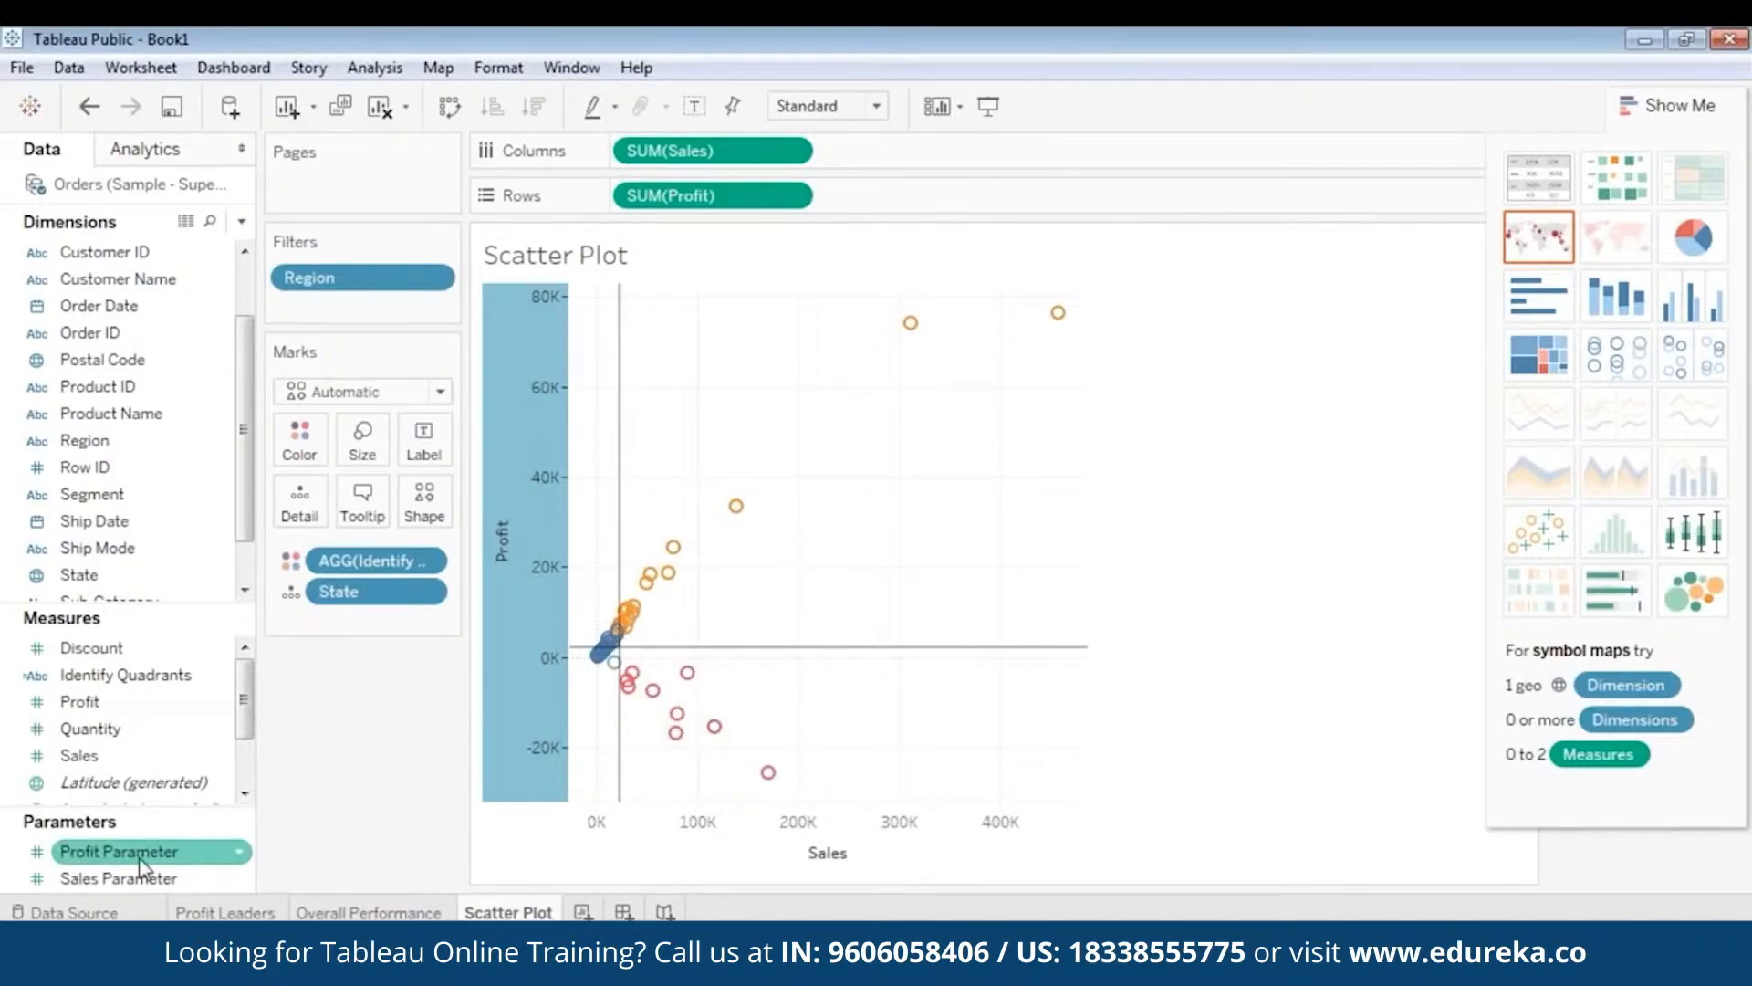
right_click(140, 854)
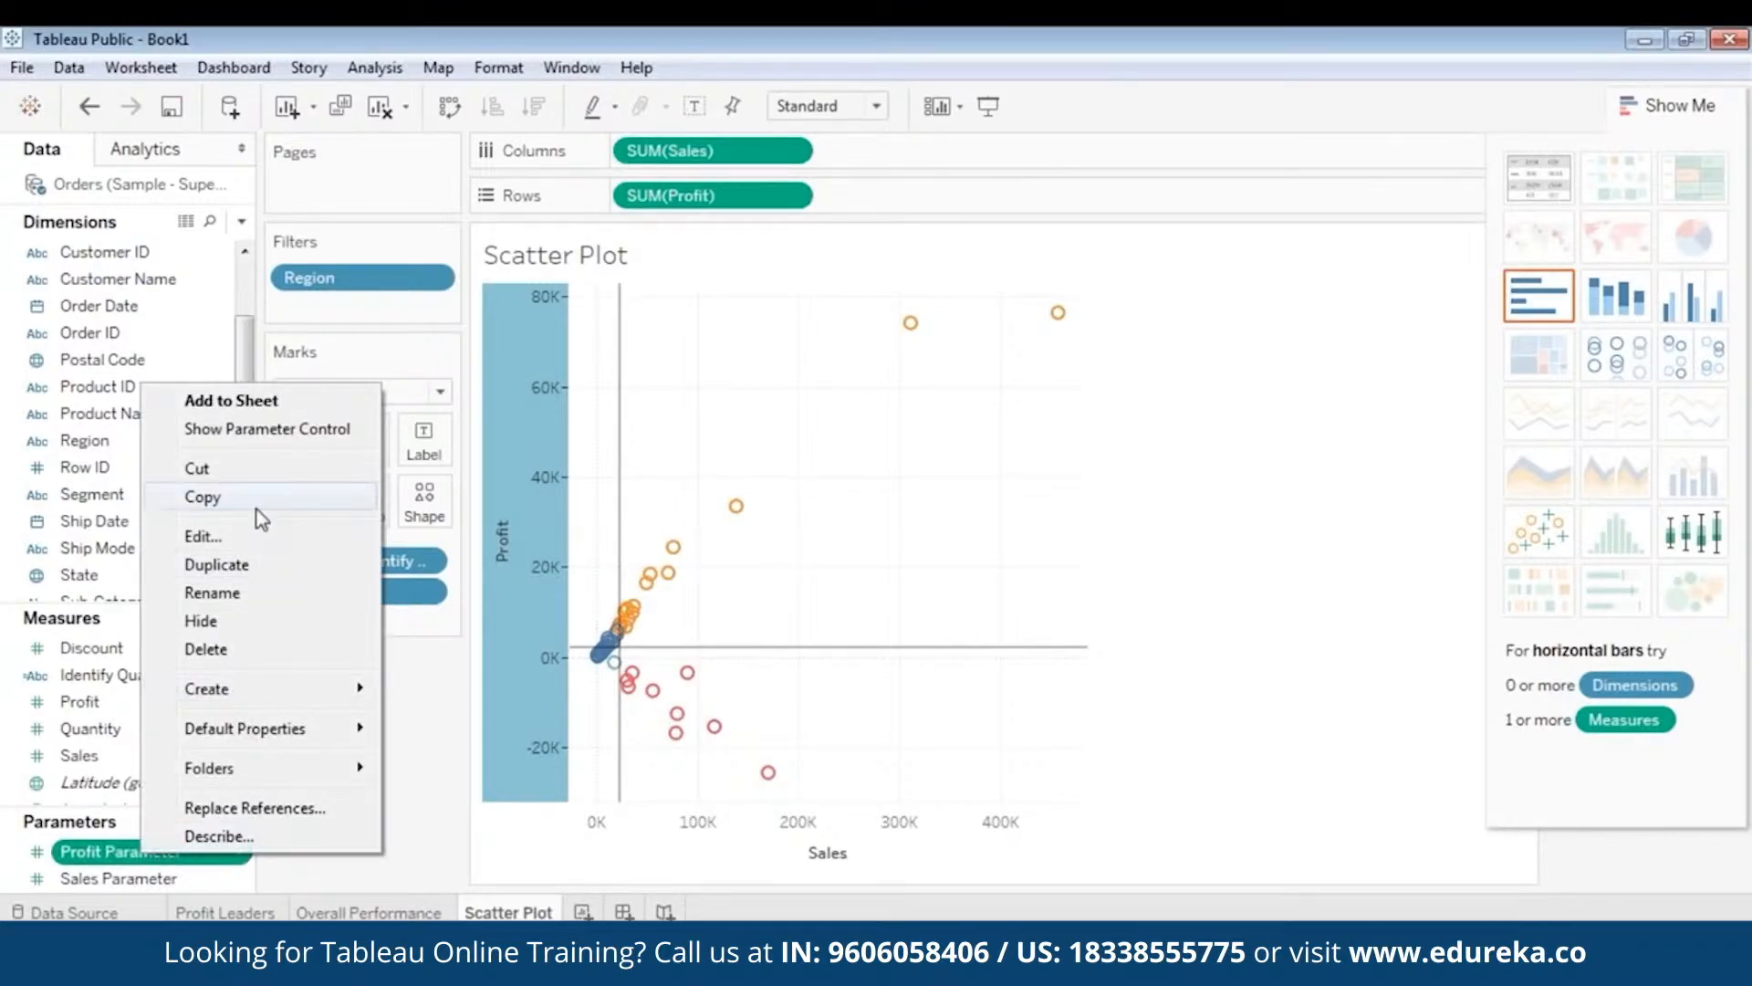
left_click(258, 536)
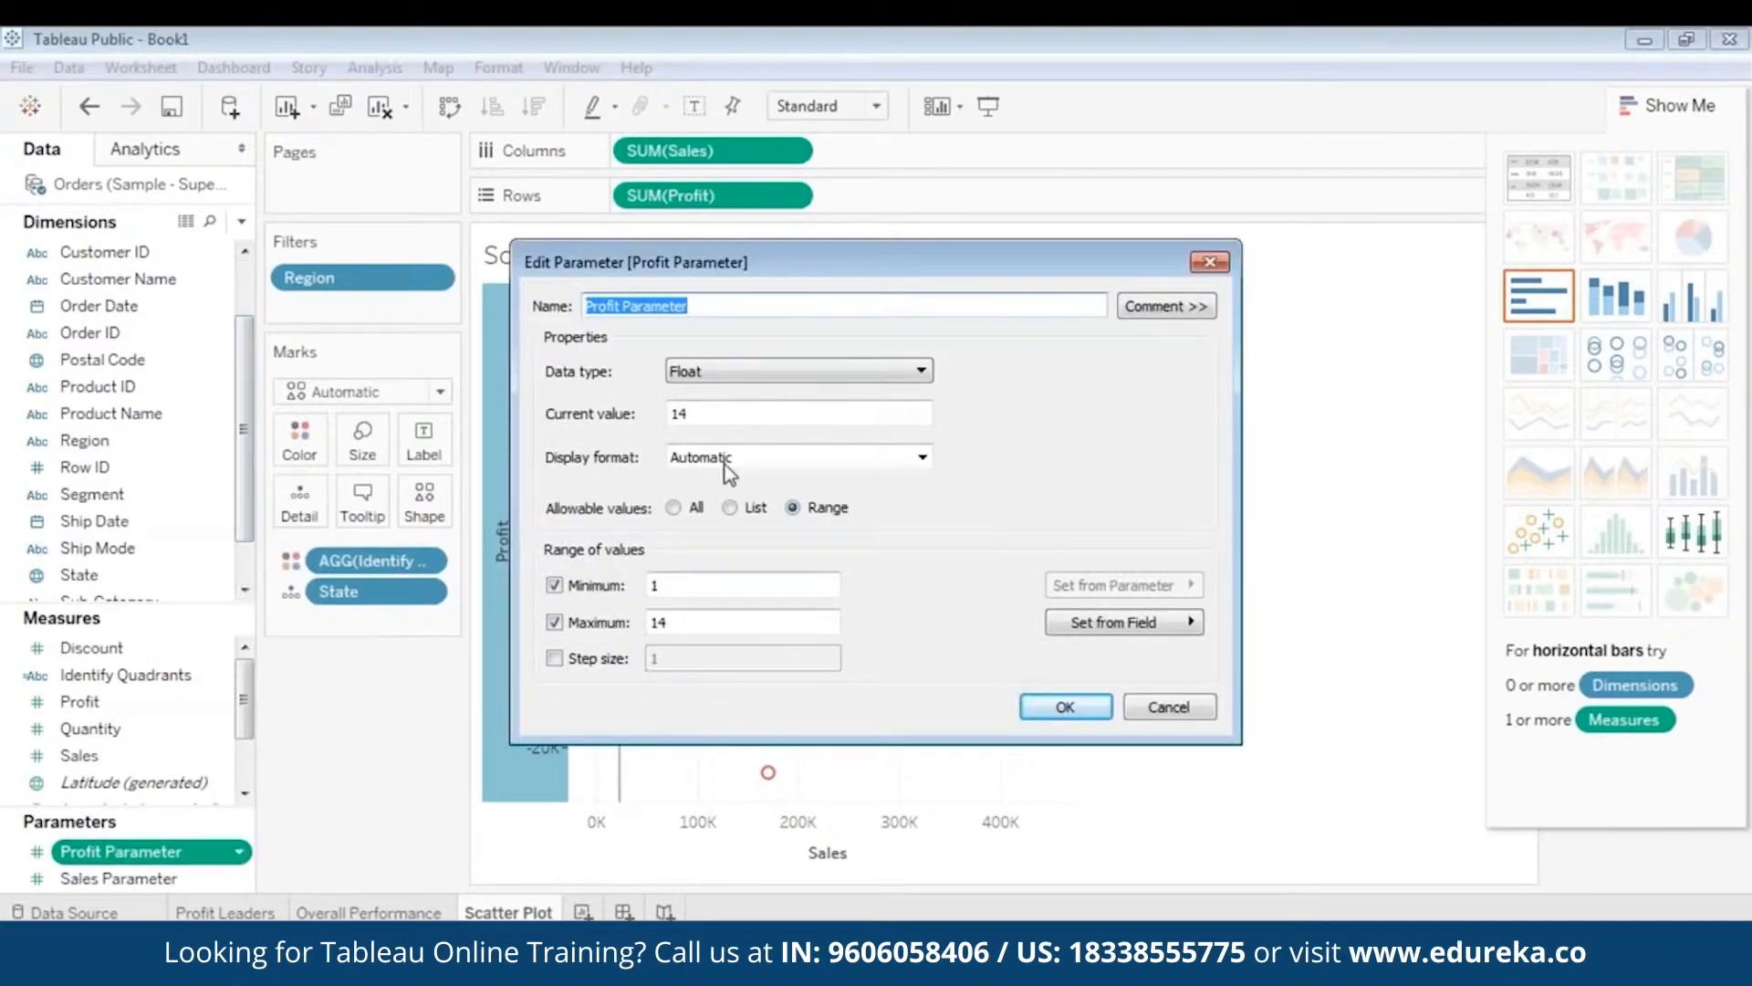
left_click(675, 508)
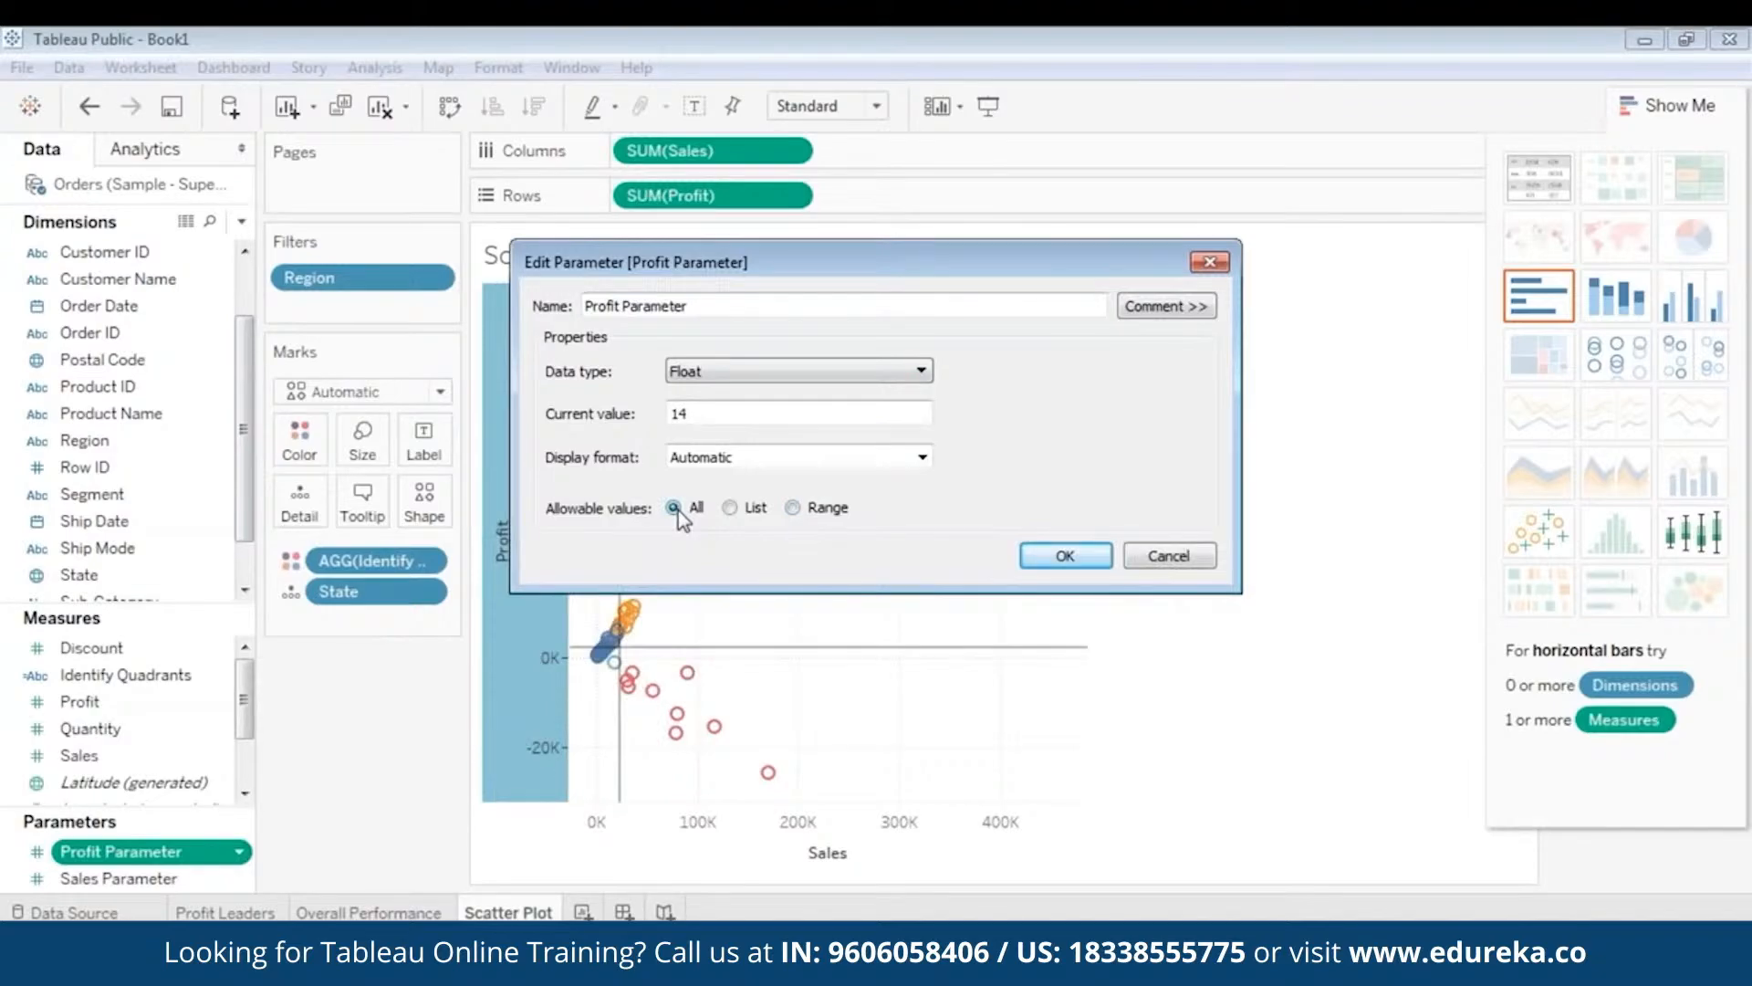
left_click_drag(705, 412, 618, 392)
type("21")
type("90")
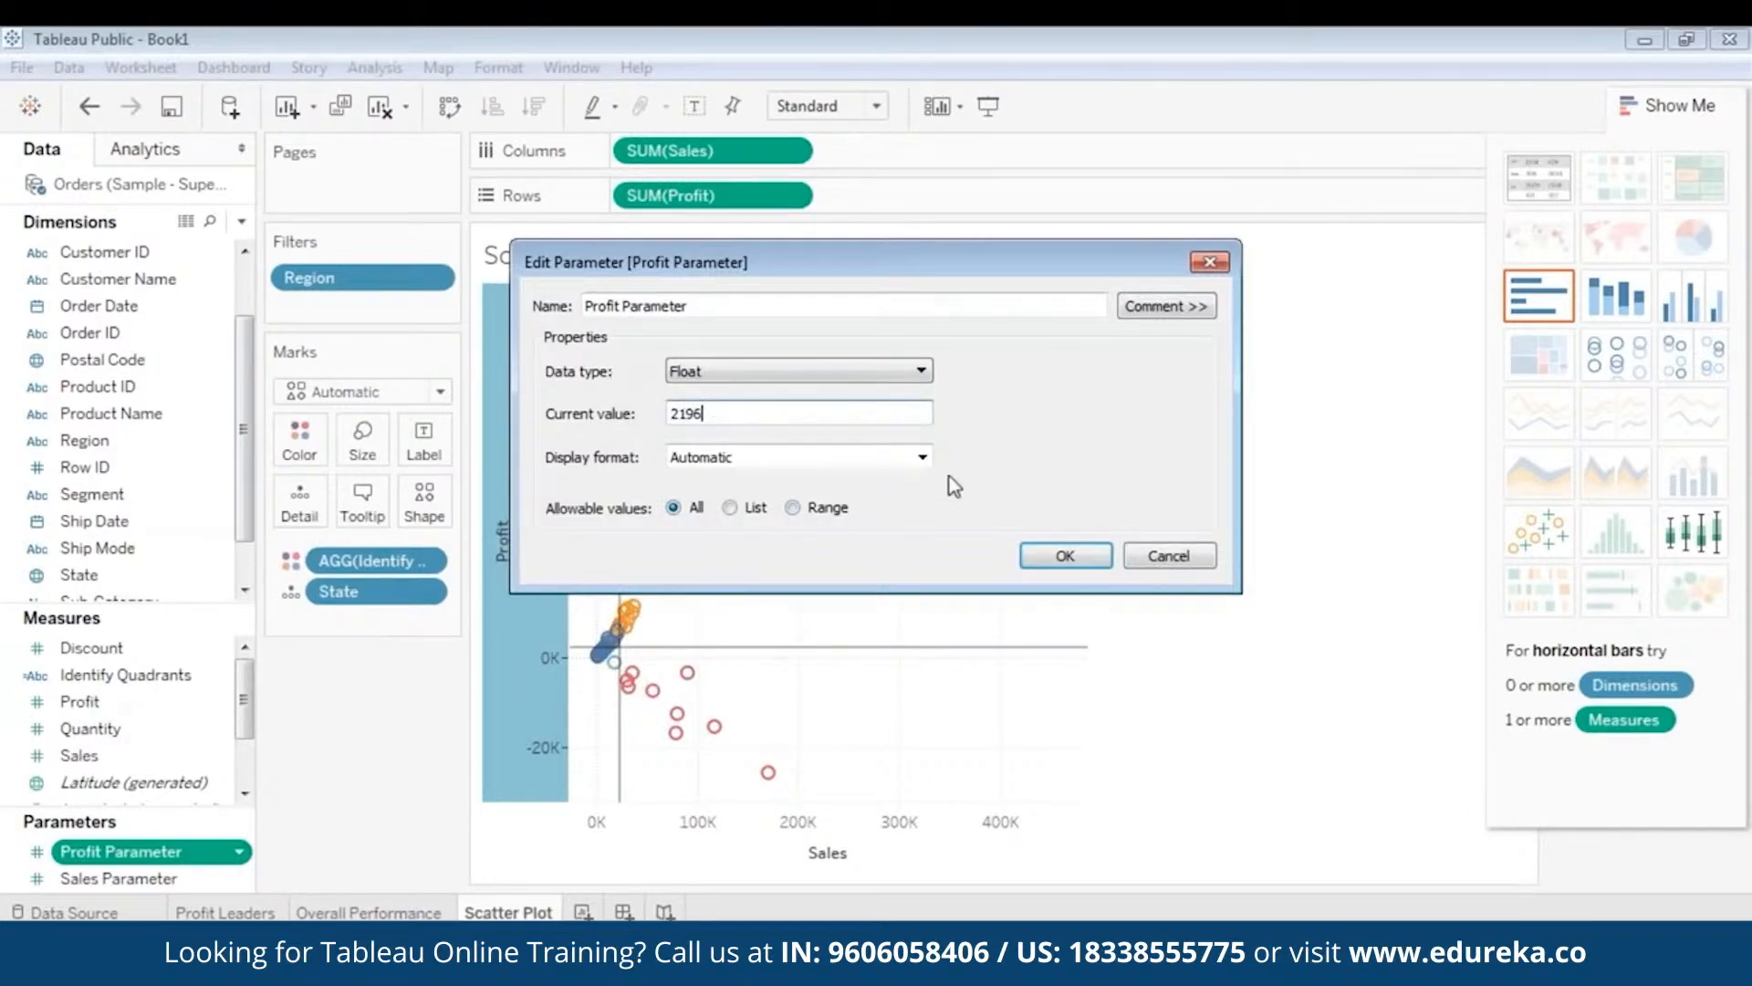
left_click(1063, 557)
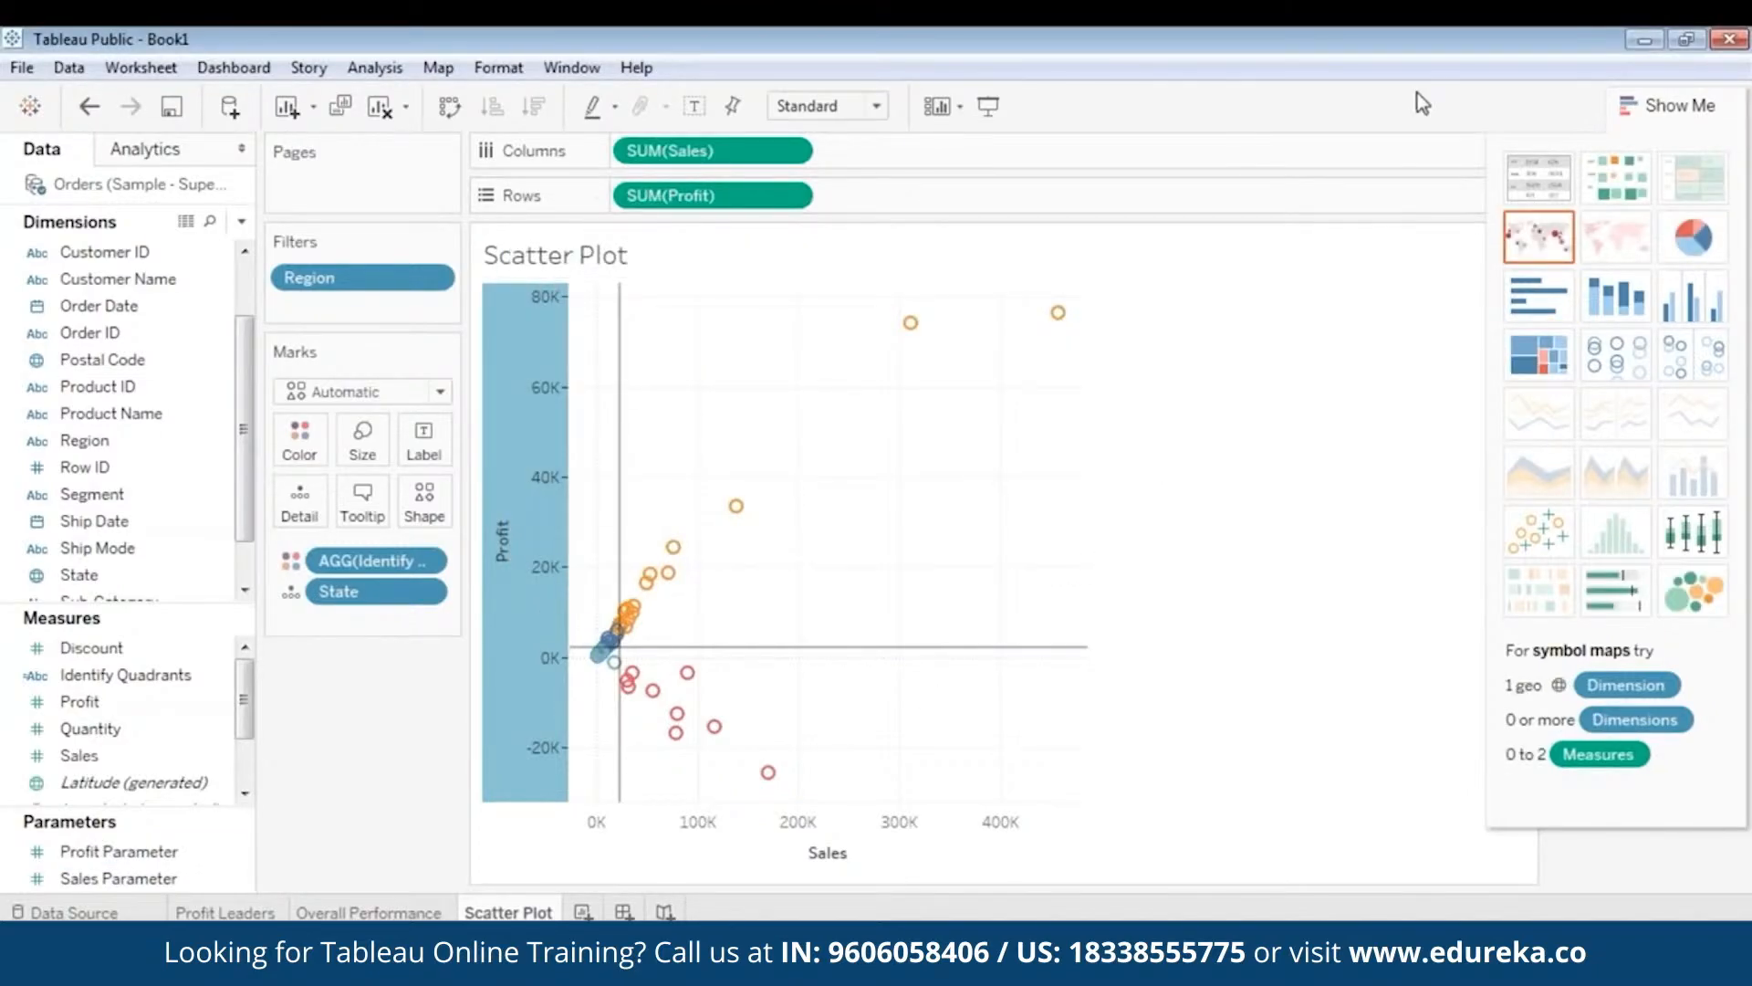
- Close the Show Me panel to reveal the Identify Quadrants colour legend
left_click(1389, 93)
left_click(1650, 105)
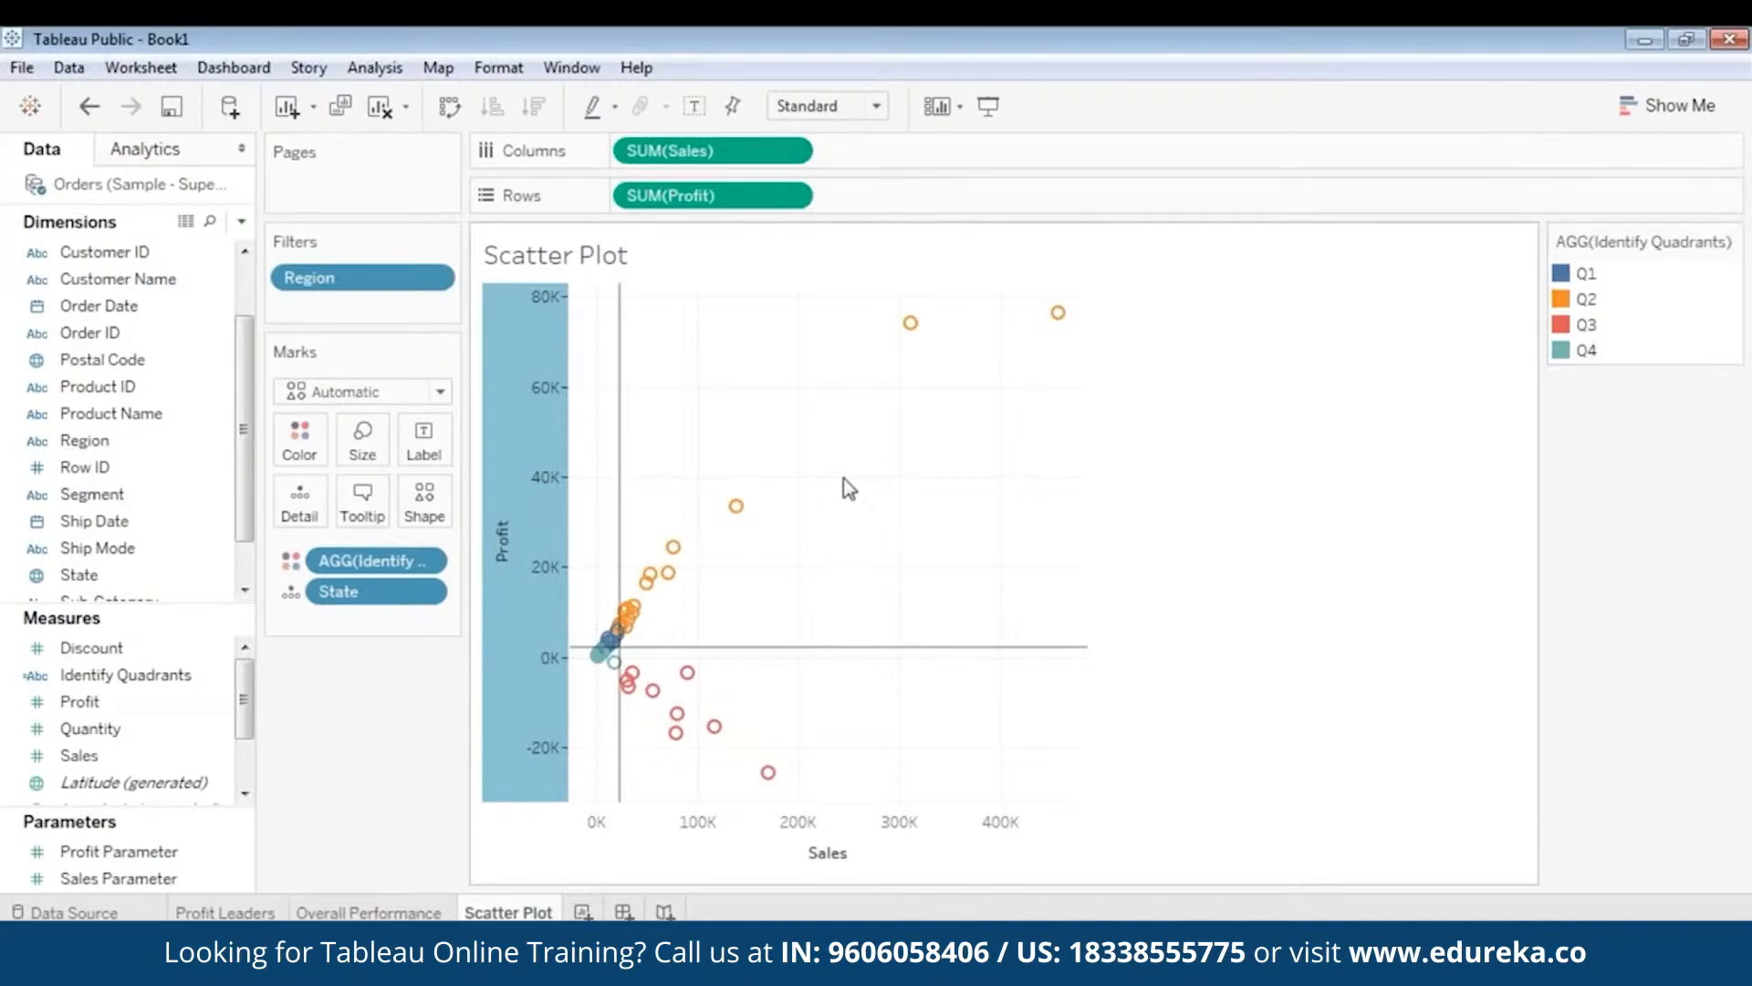
mouse_move(626, 648)
- Highlight the Q1 states from the legend, then clear the highlighting
left_click(1568, 276)
left_click(1585, 276)
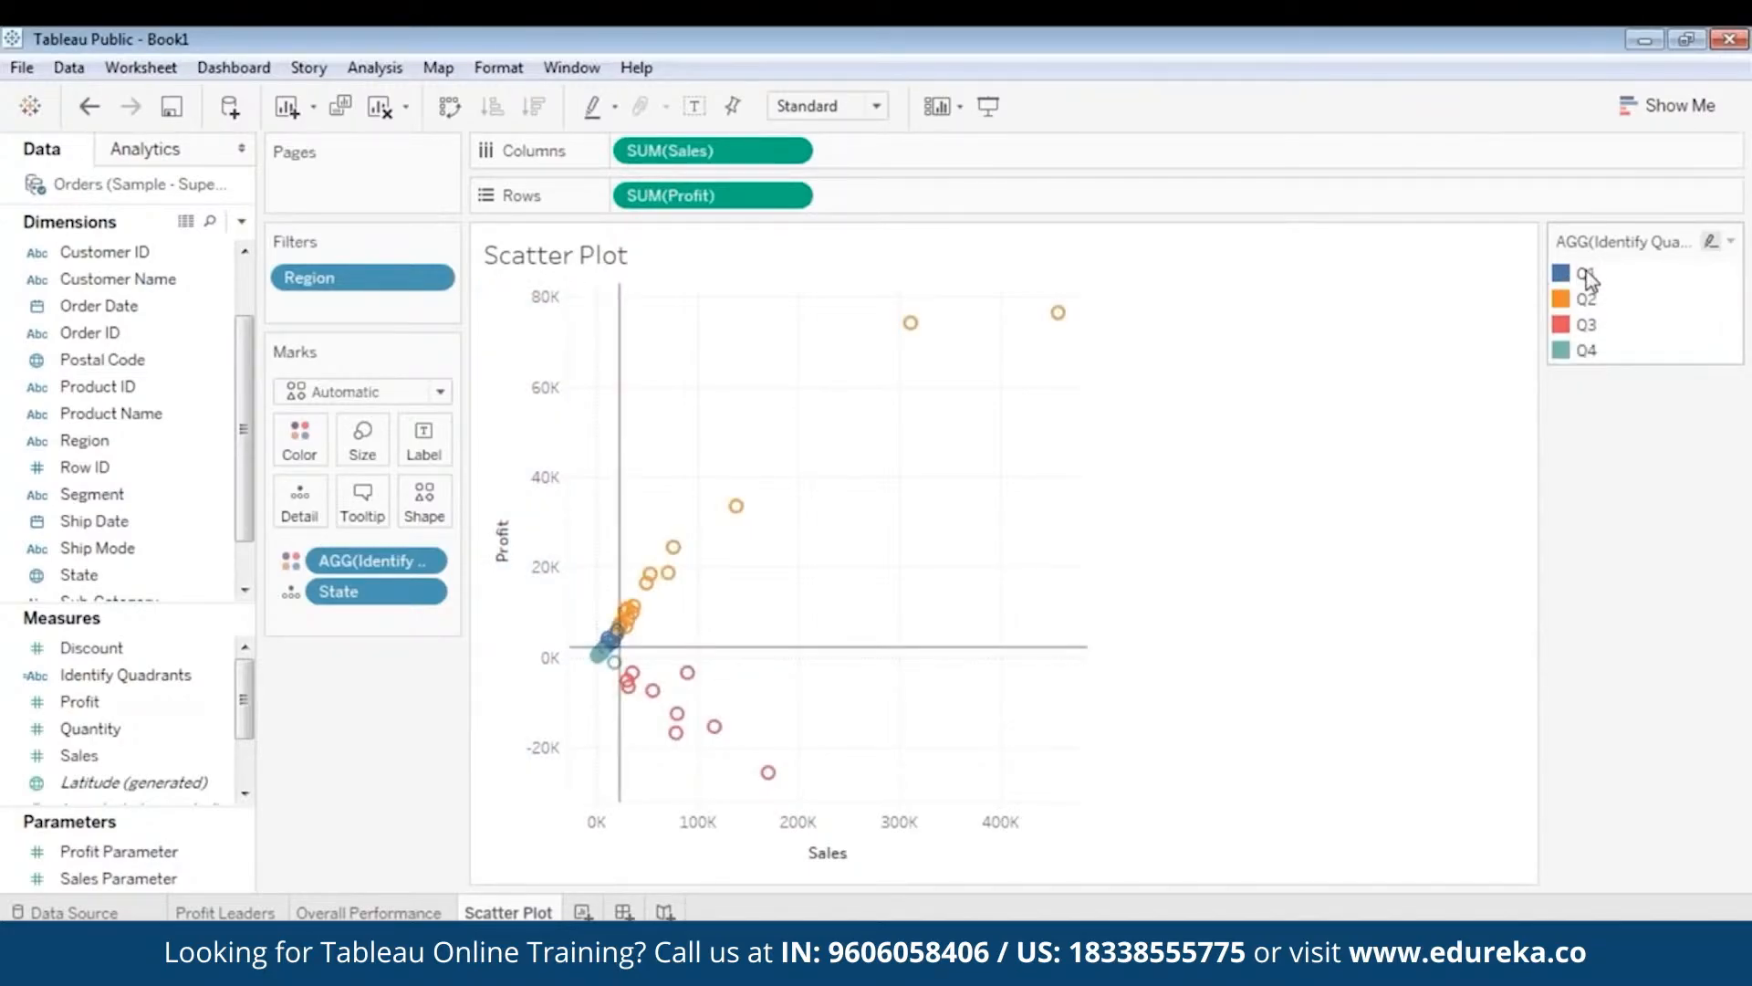
left_click(1588, 276)
left_click(1588, 277)
right_click(1572, 277)
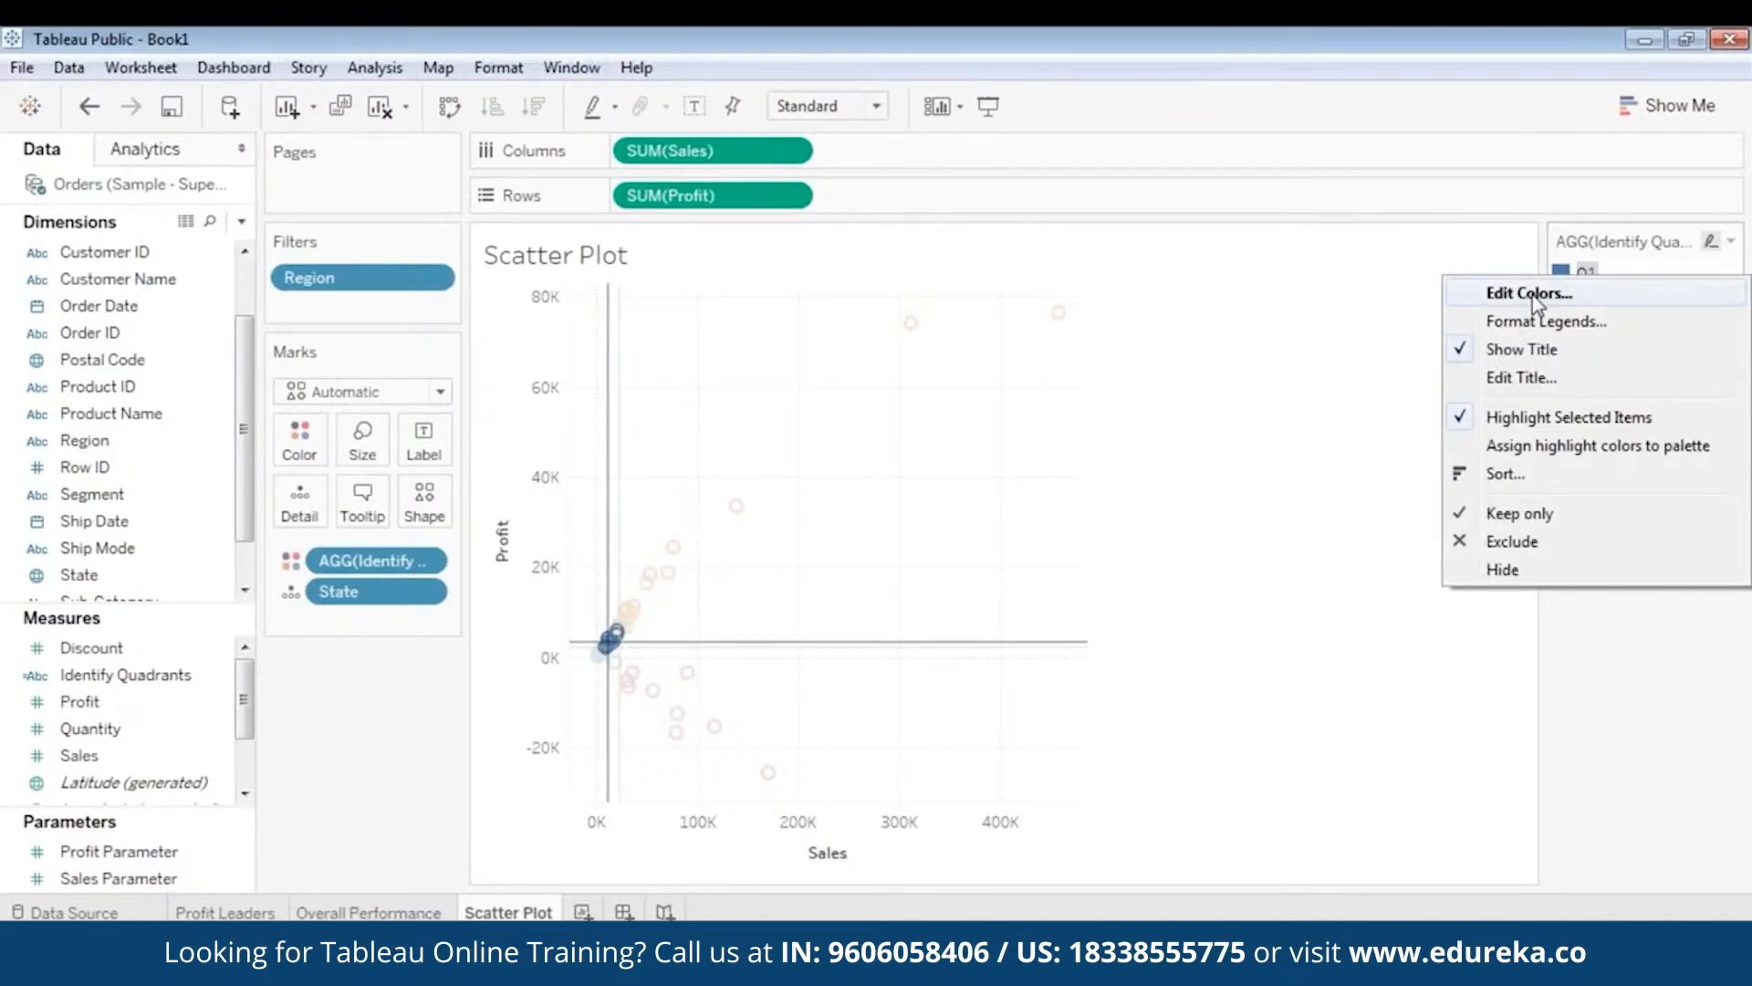
left_click(1207, 334)
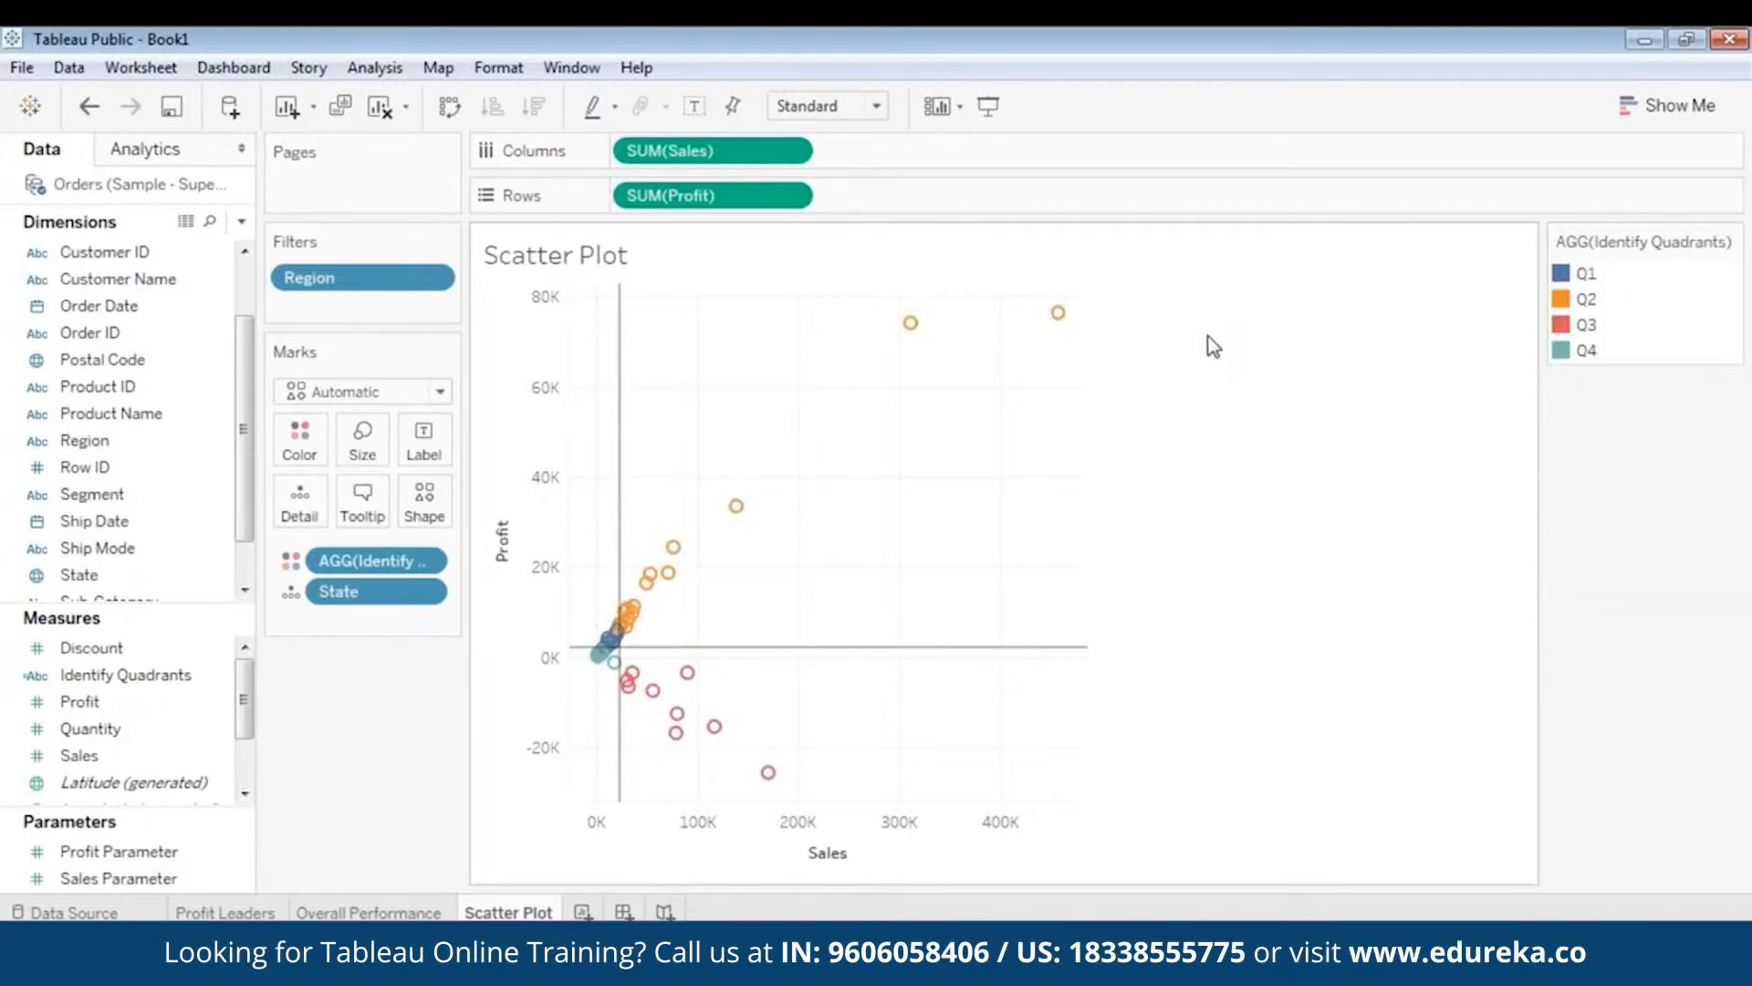
- Zoom into the plot centre and turn on the view toolbar's zoom and pan controls
double_click(675, 626)
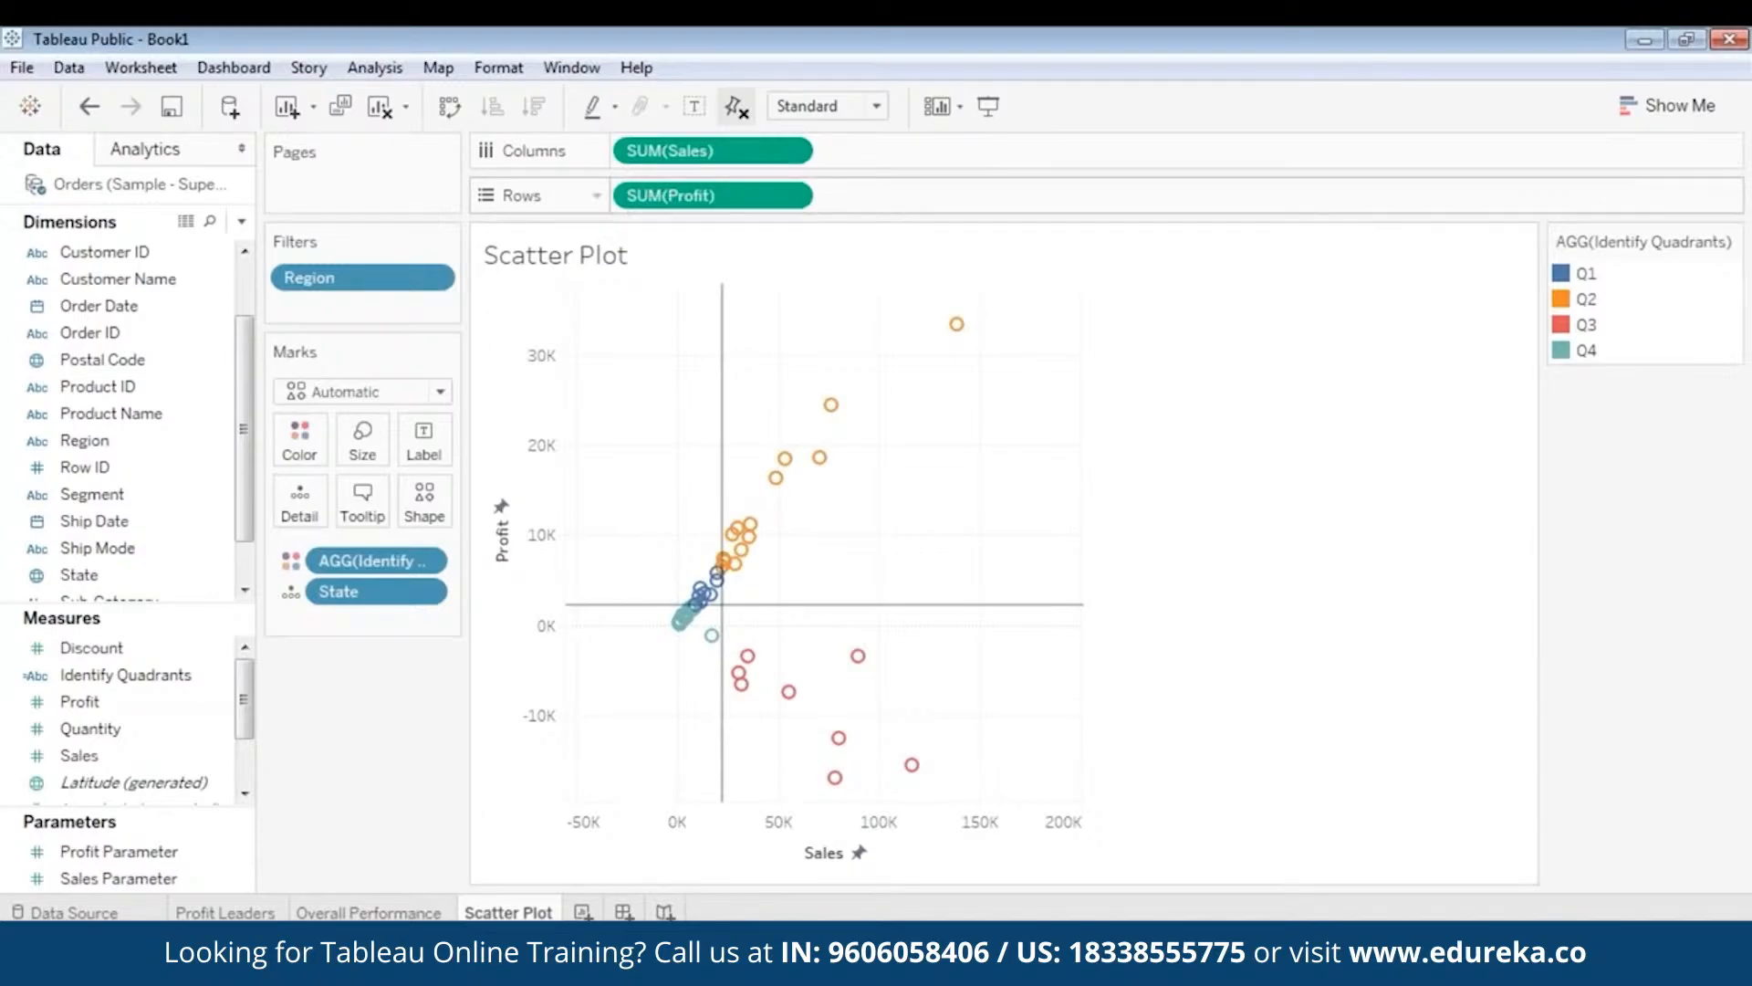
left_click(1746, 89)
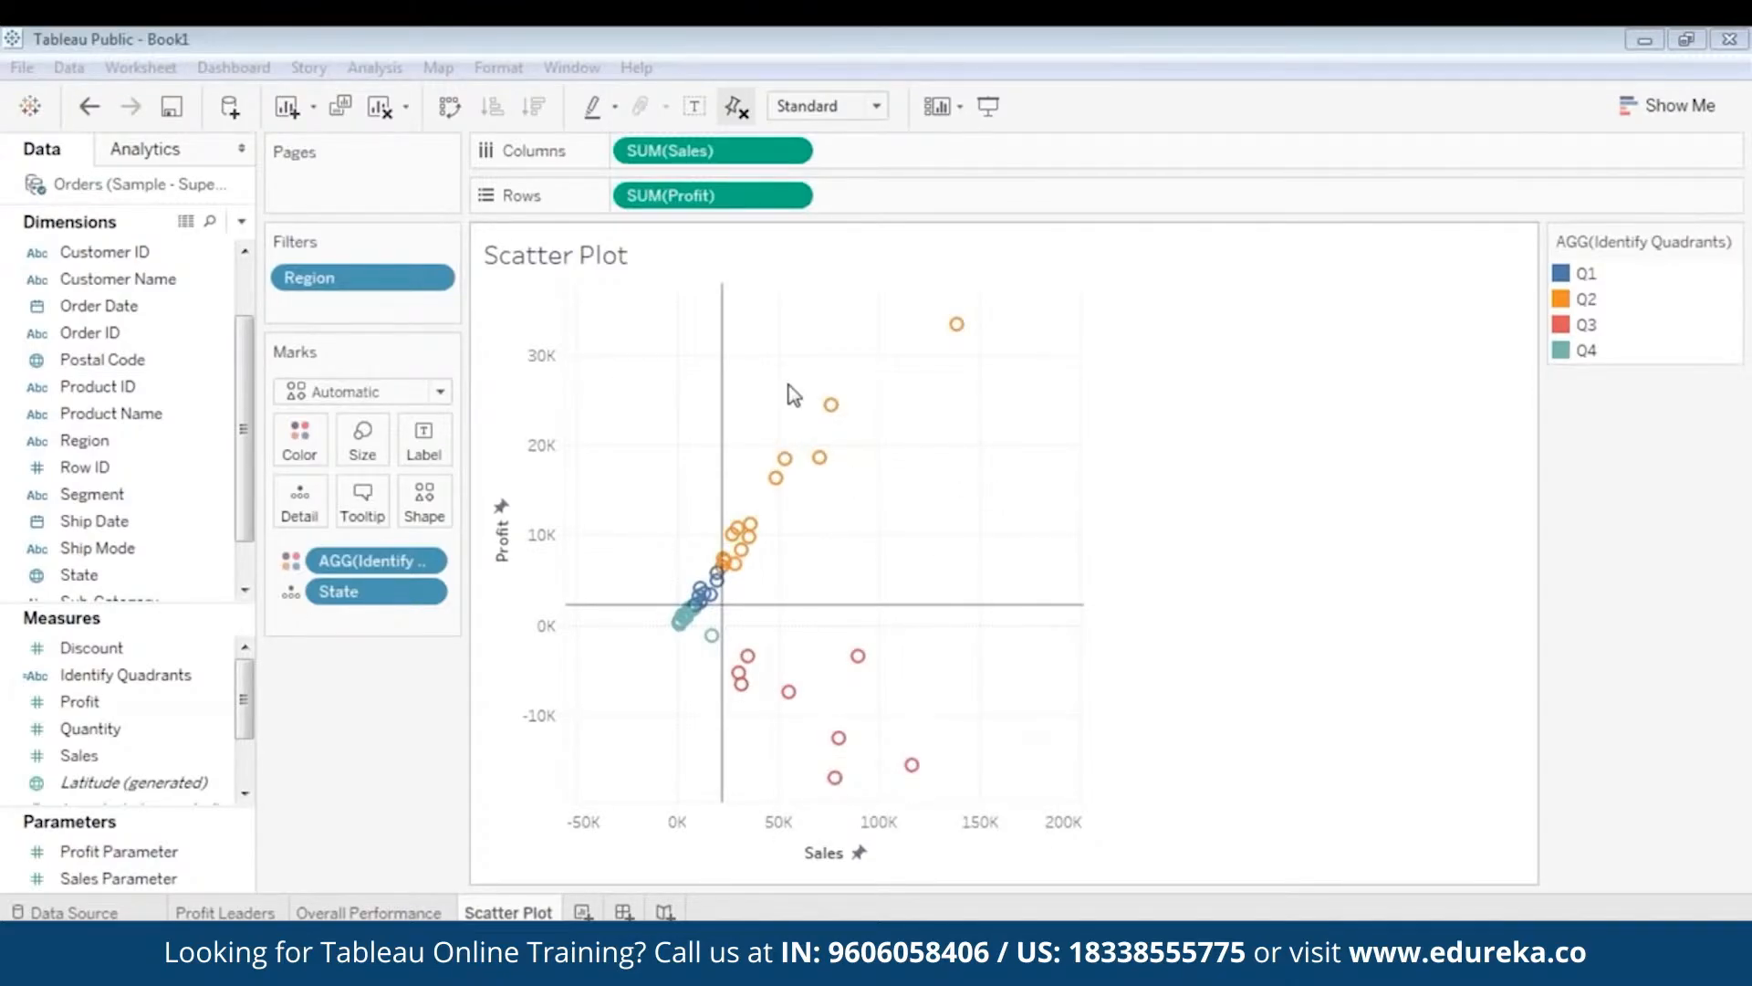
right_click(641, 391)
left_click(664, 306)
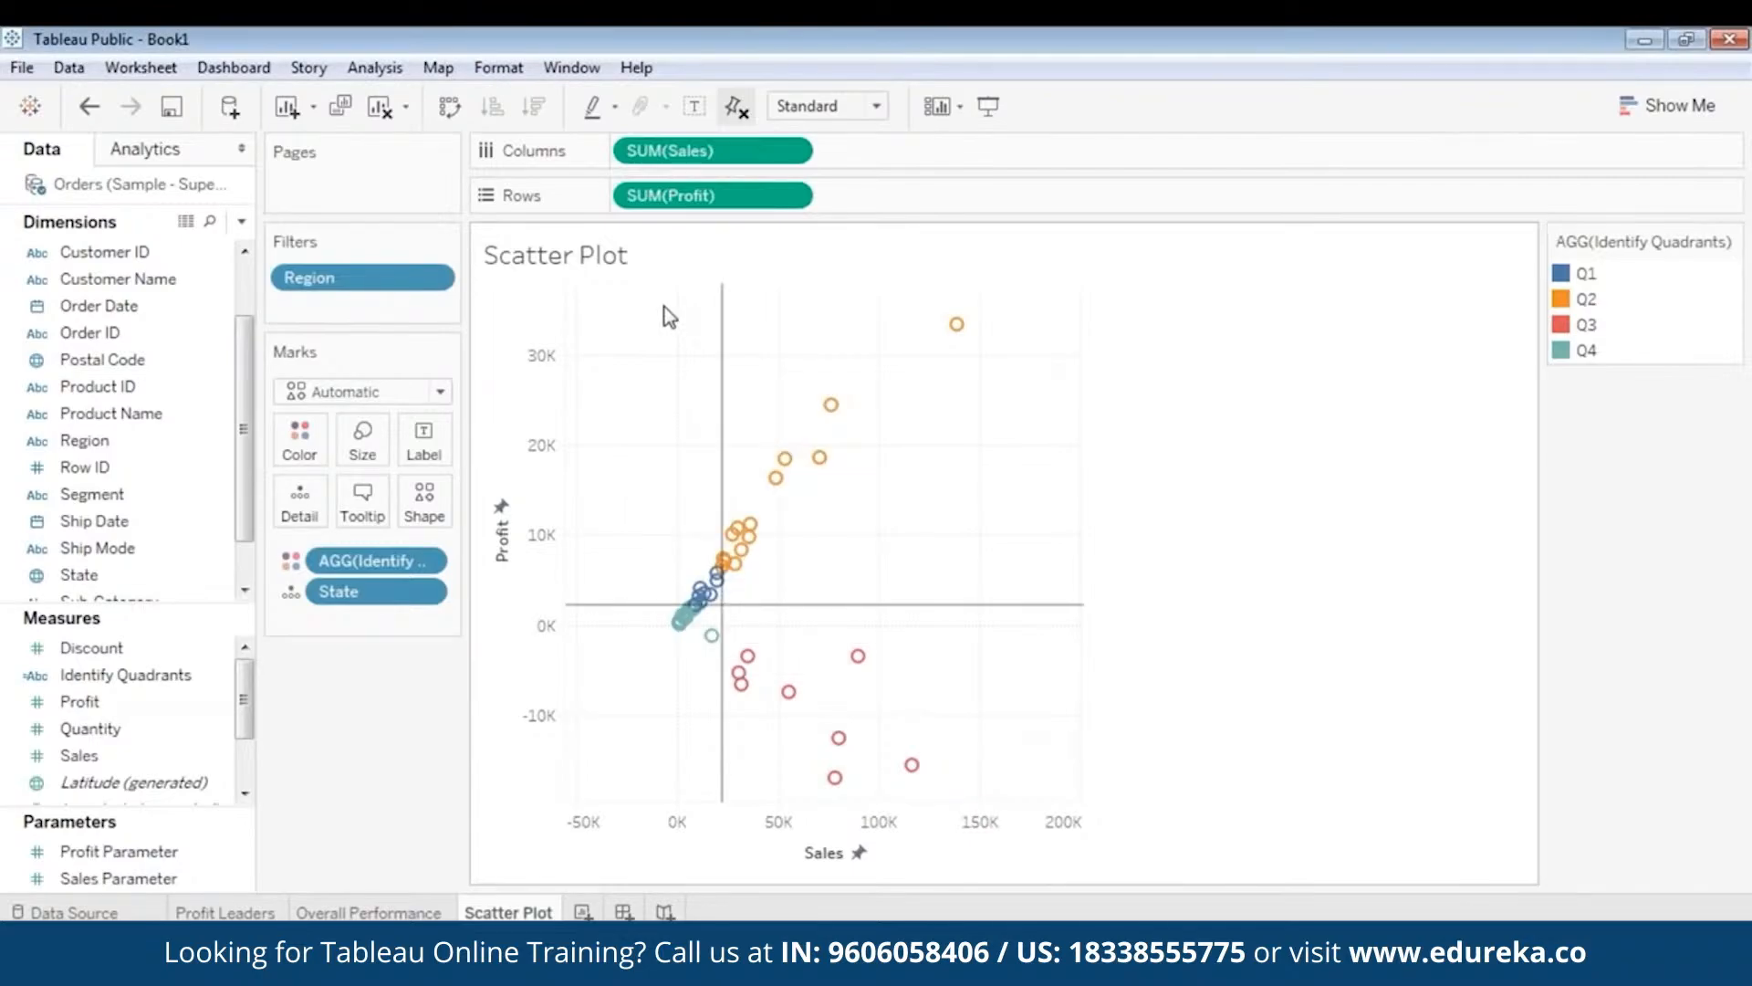
right_click(665, 307)
left_click(702, 570)
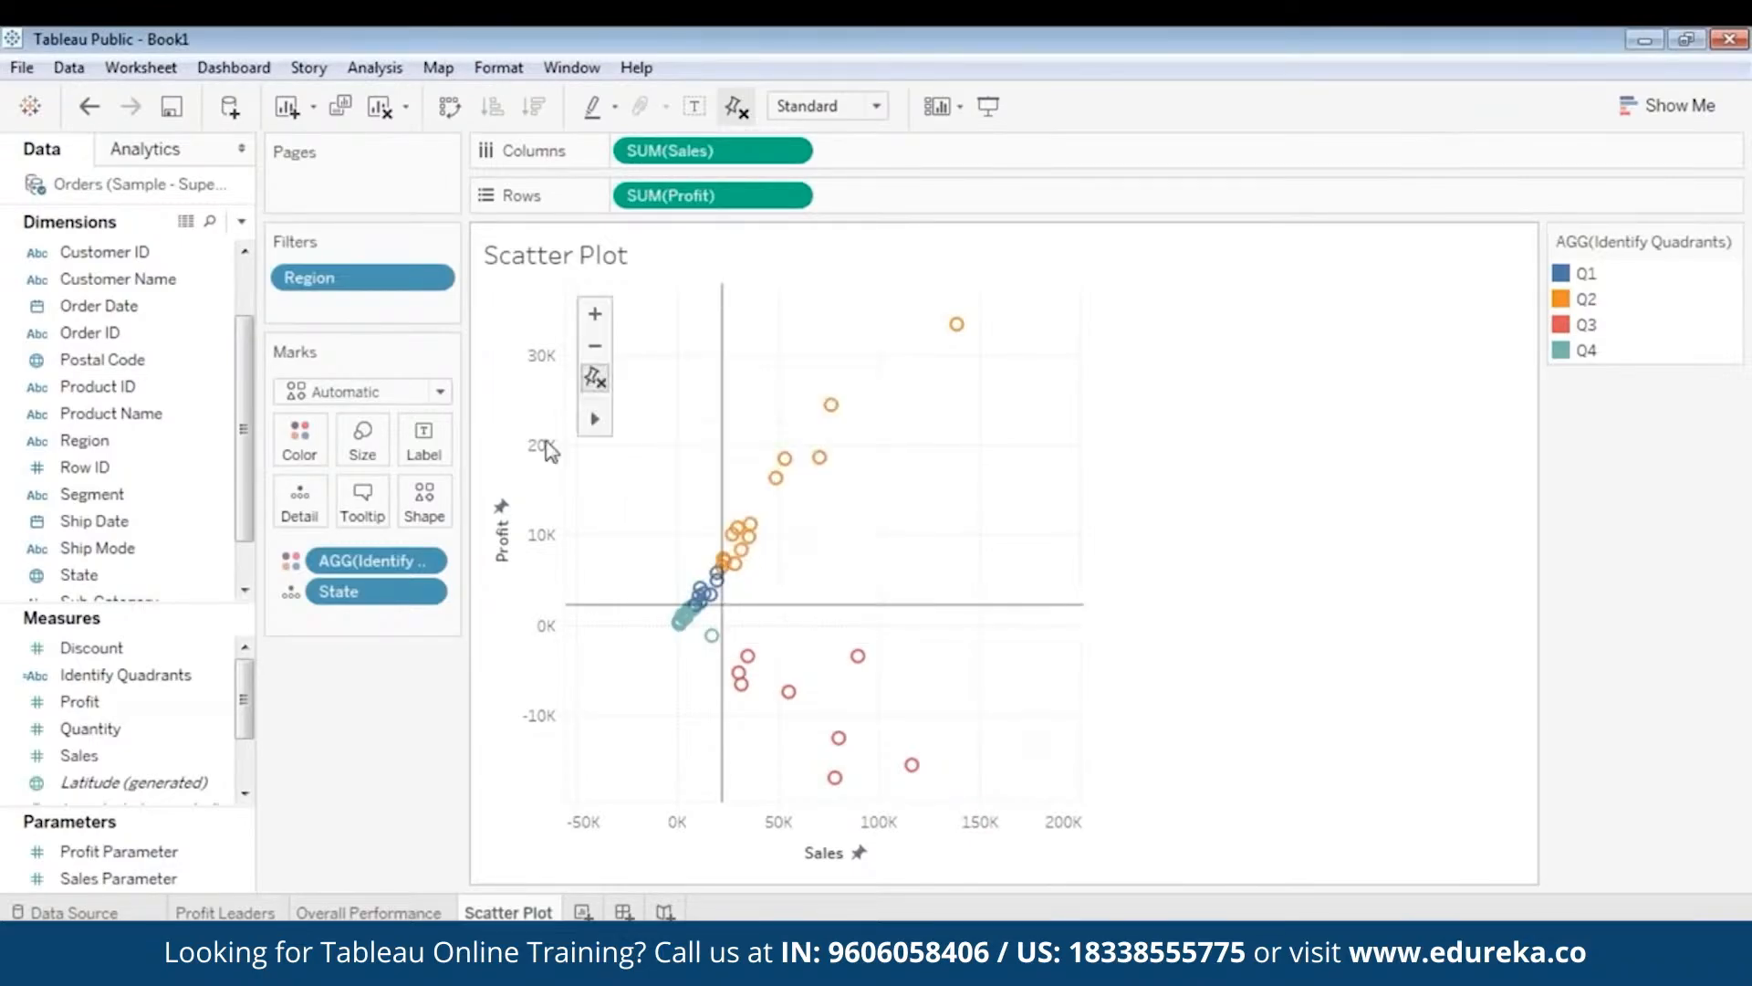
- Zoom out and pan the plot back to its full Sales and Profit range
left_click(595, 347)
mouse_move(591, 422)
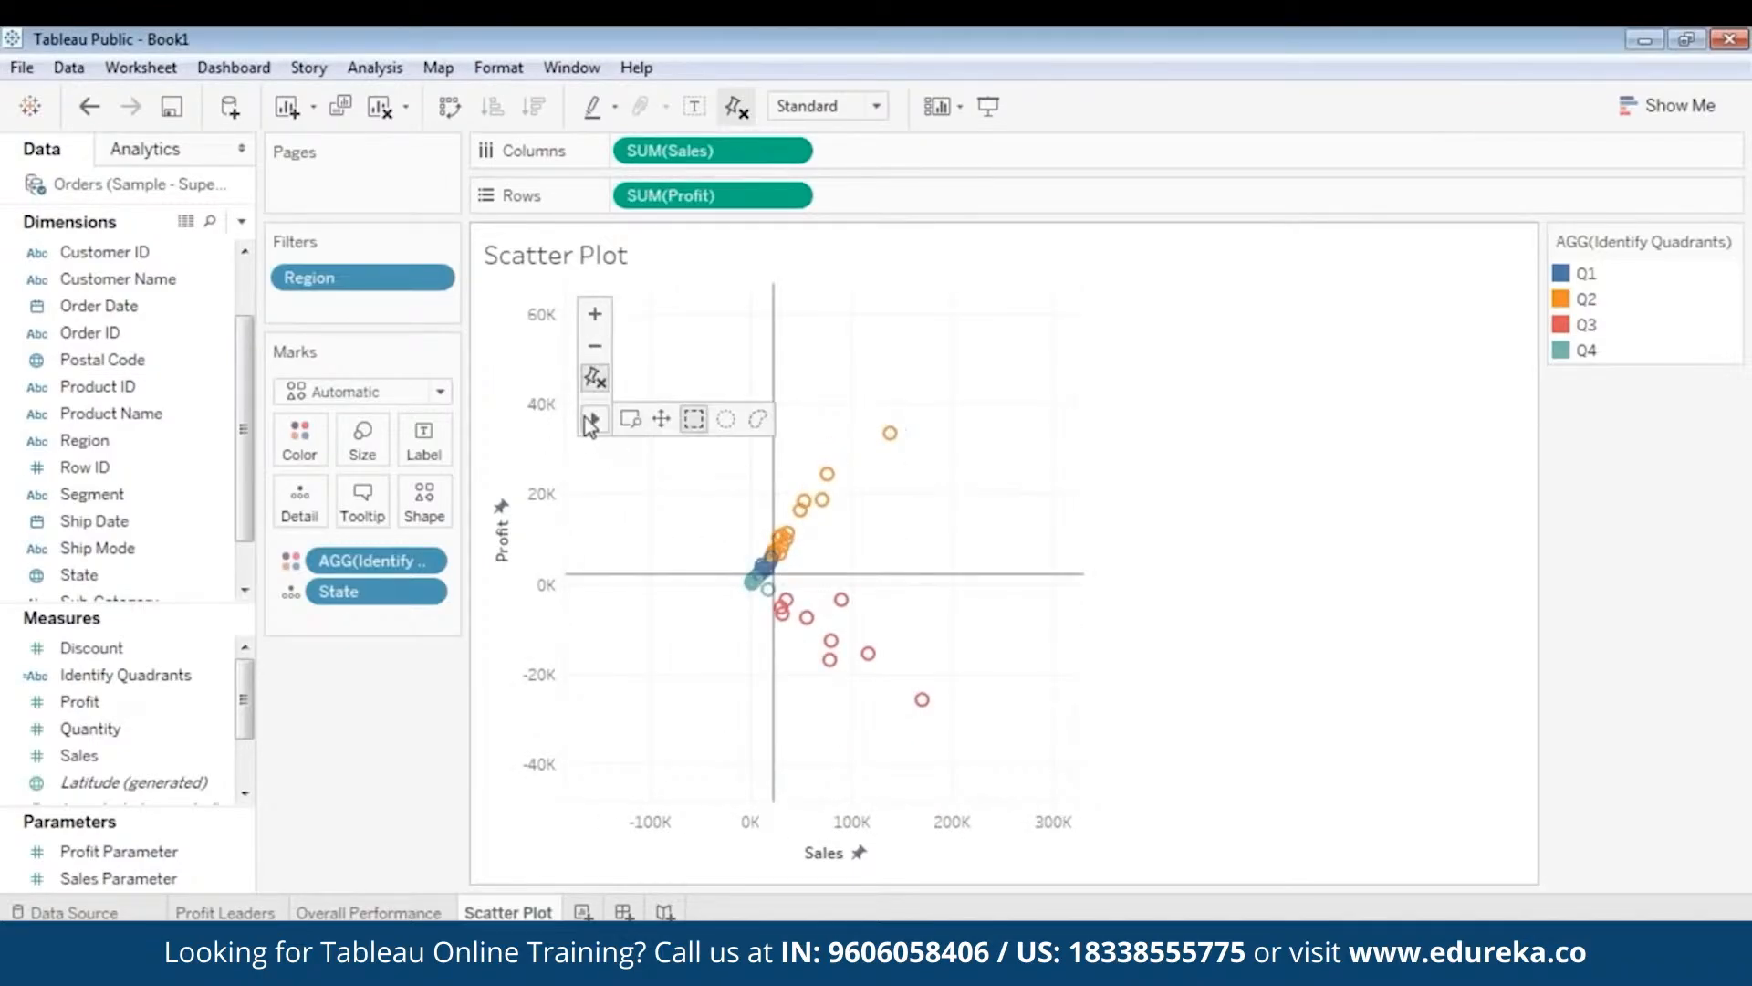
left_click_drag(956, 501, 844, 559)
mouse_move(1057, 341)
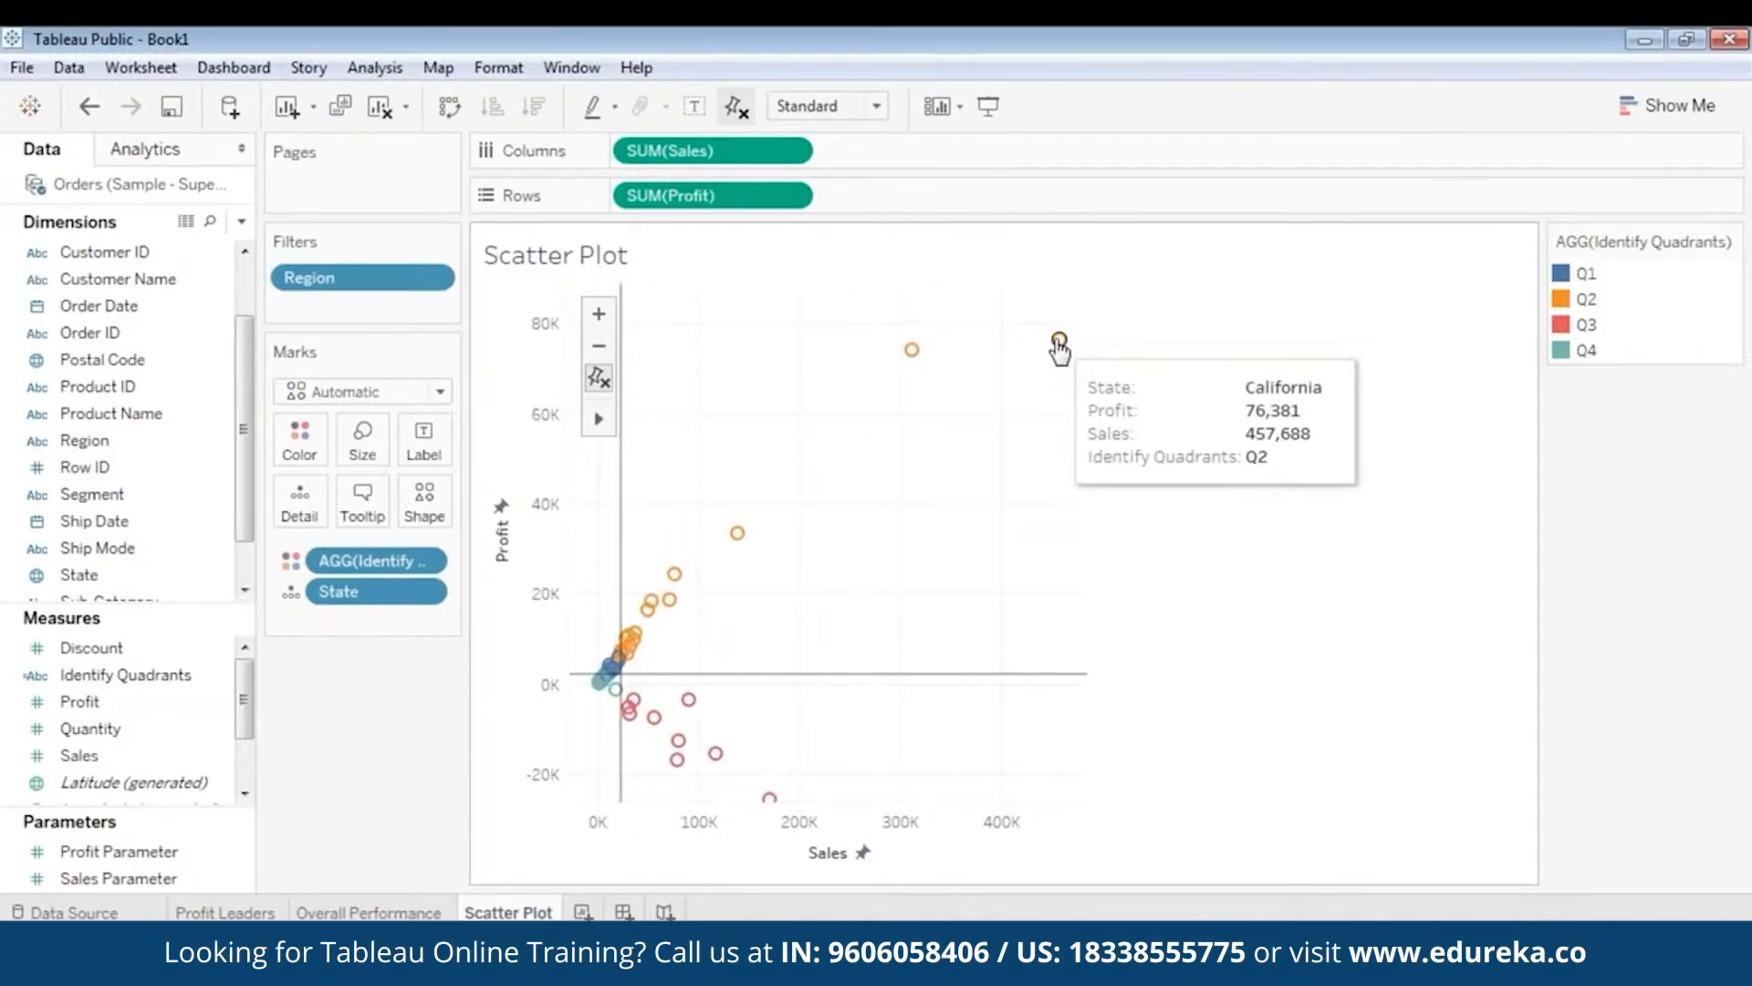
mouse_move(913, 352)
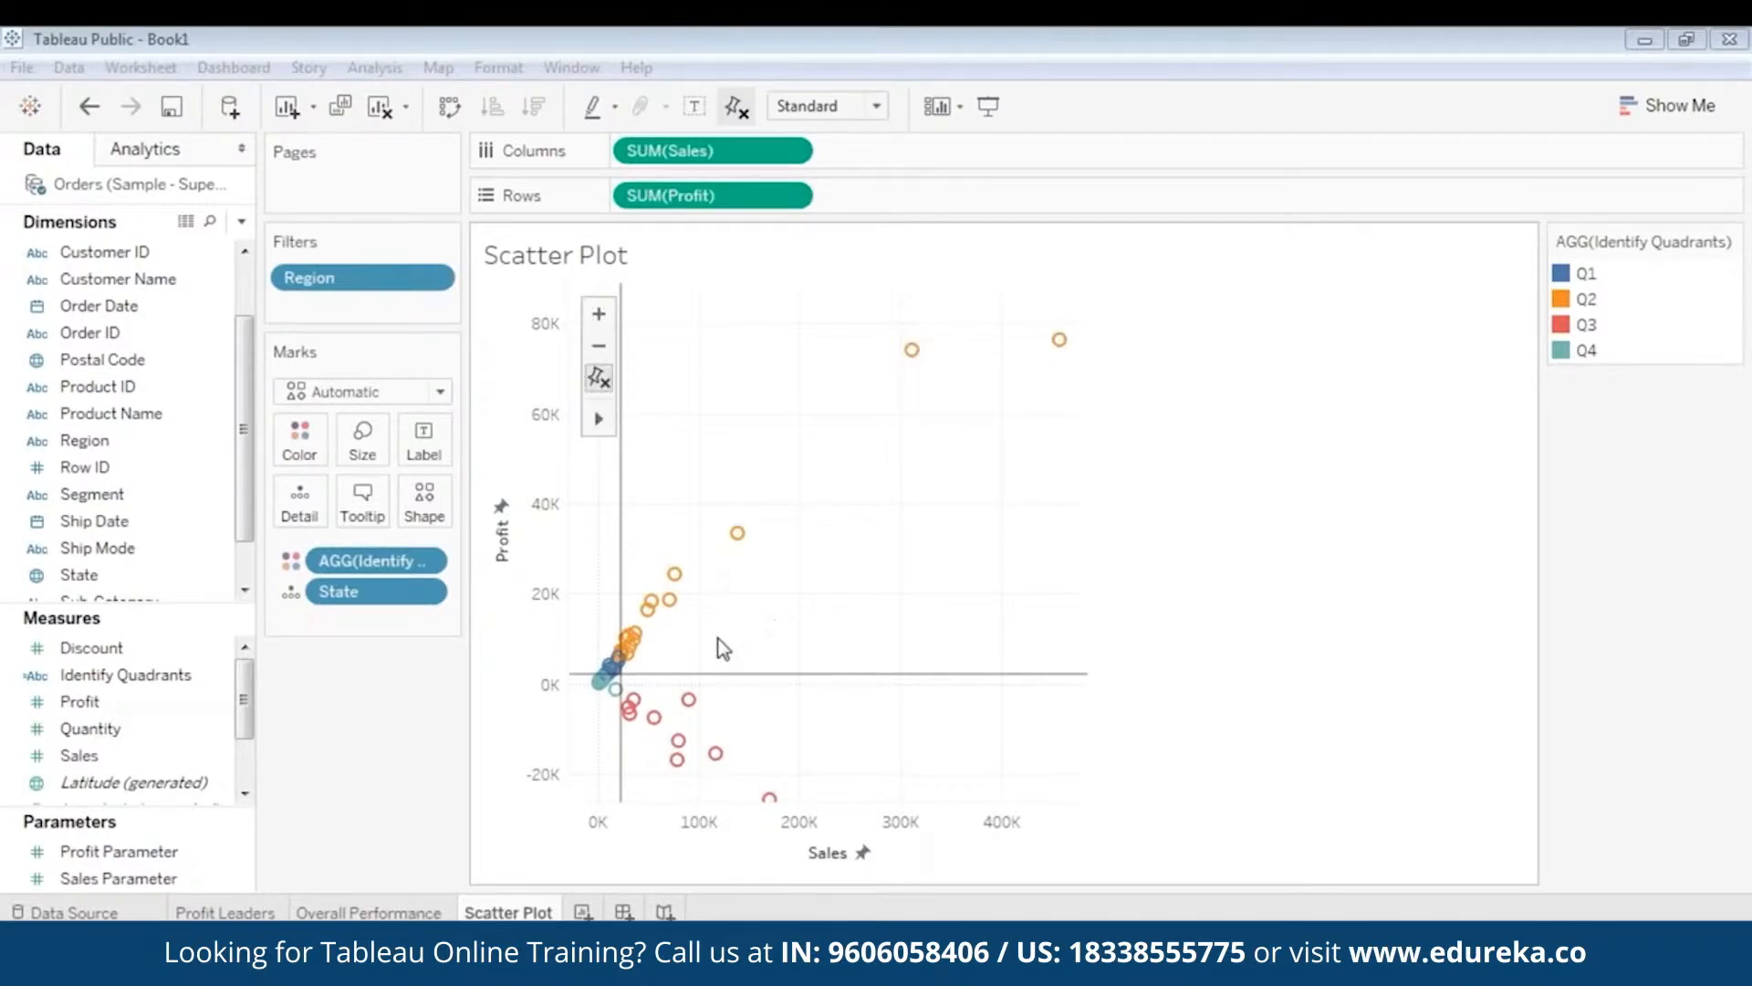
- Zoom into the central cluster of states to check their values, then zoom back out
double_click(656, 652)
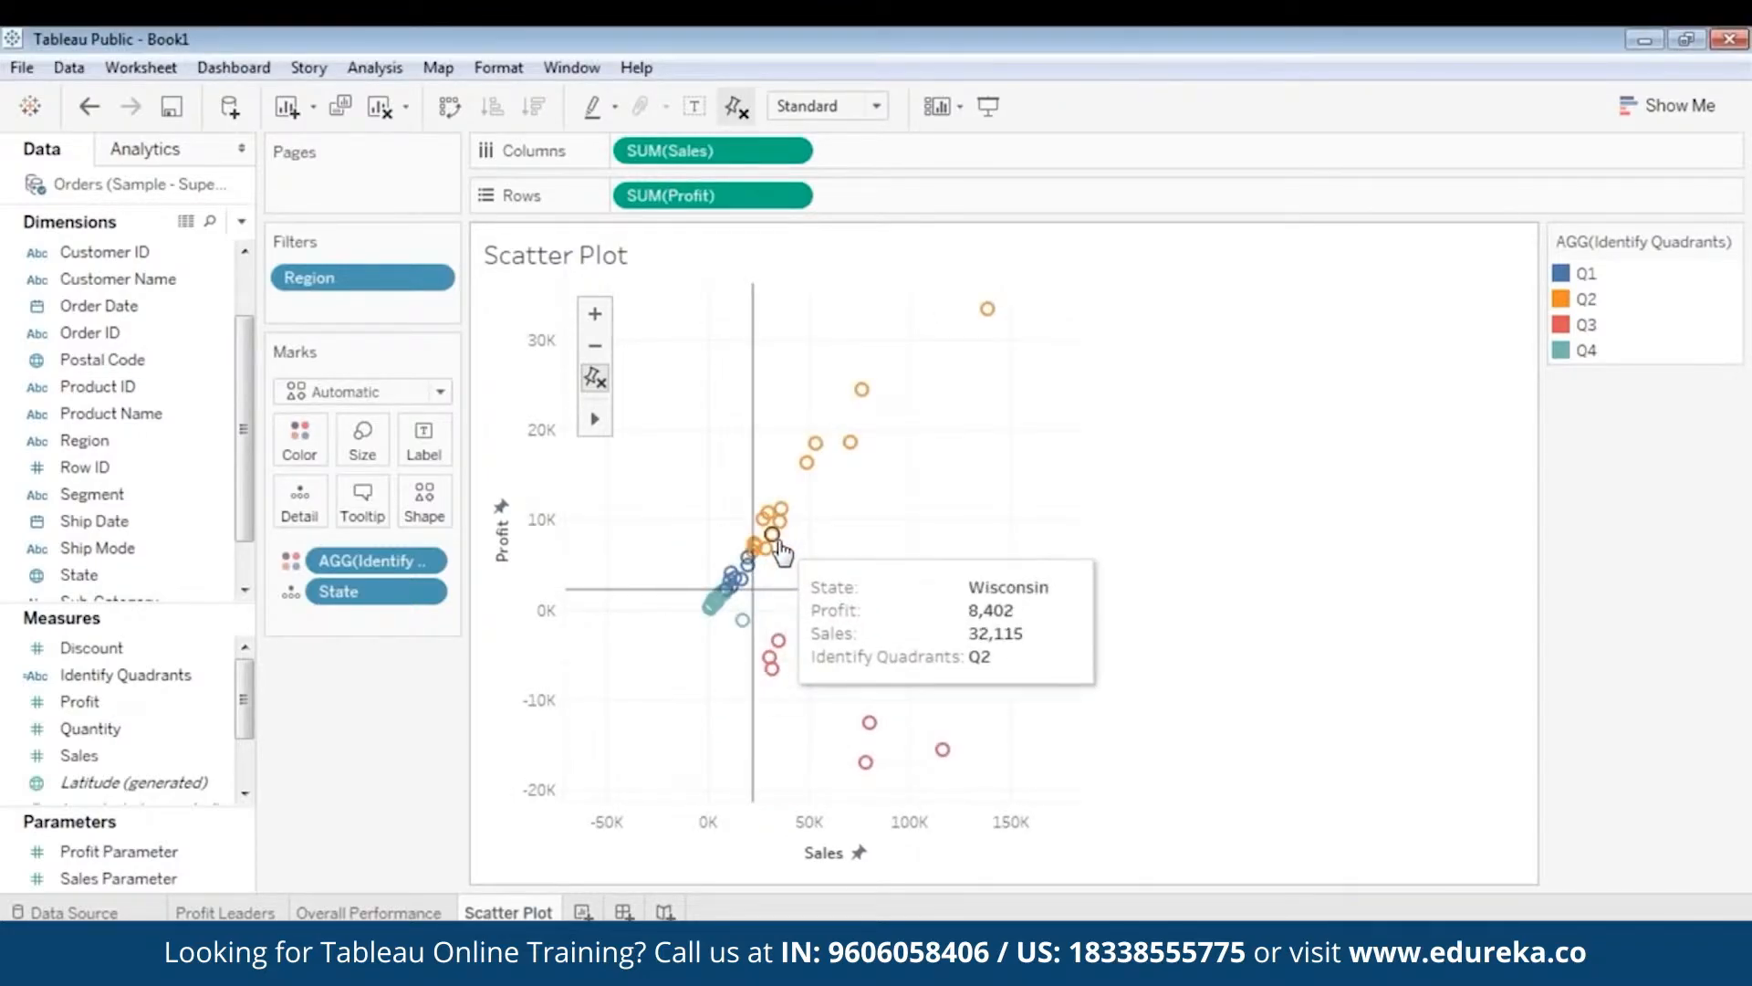
mouse_move(765, 527)
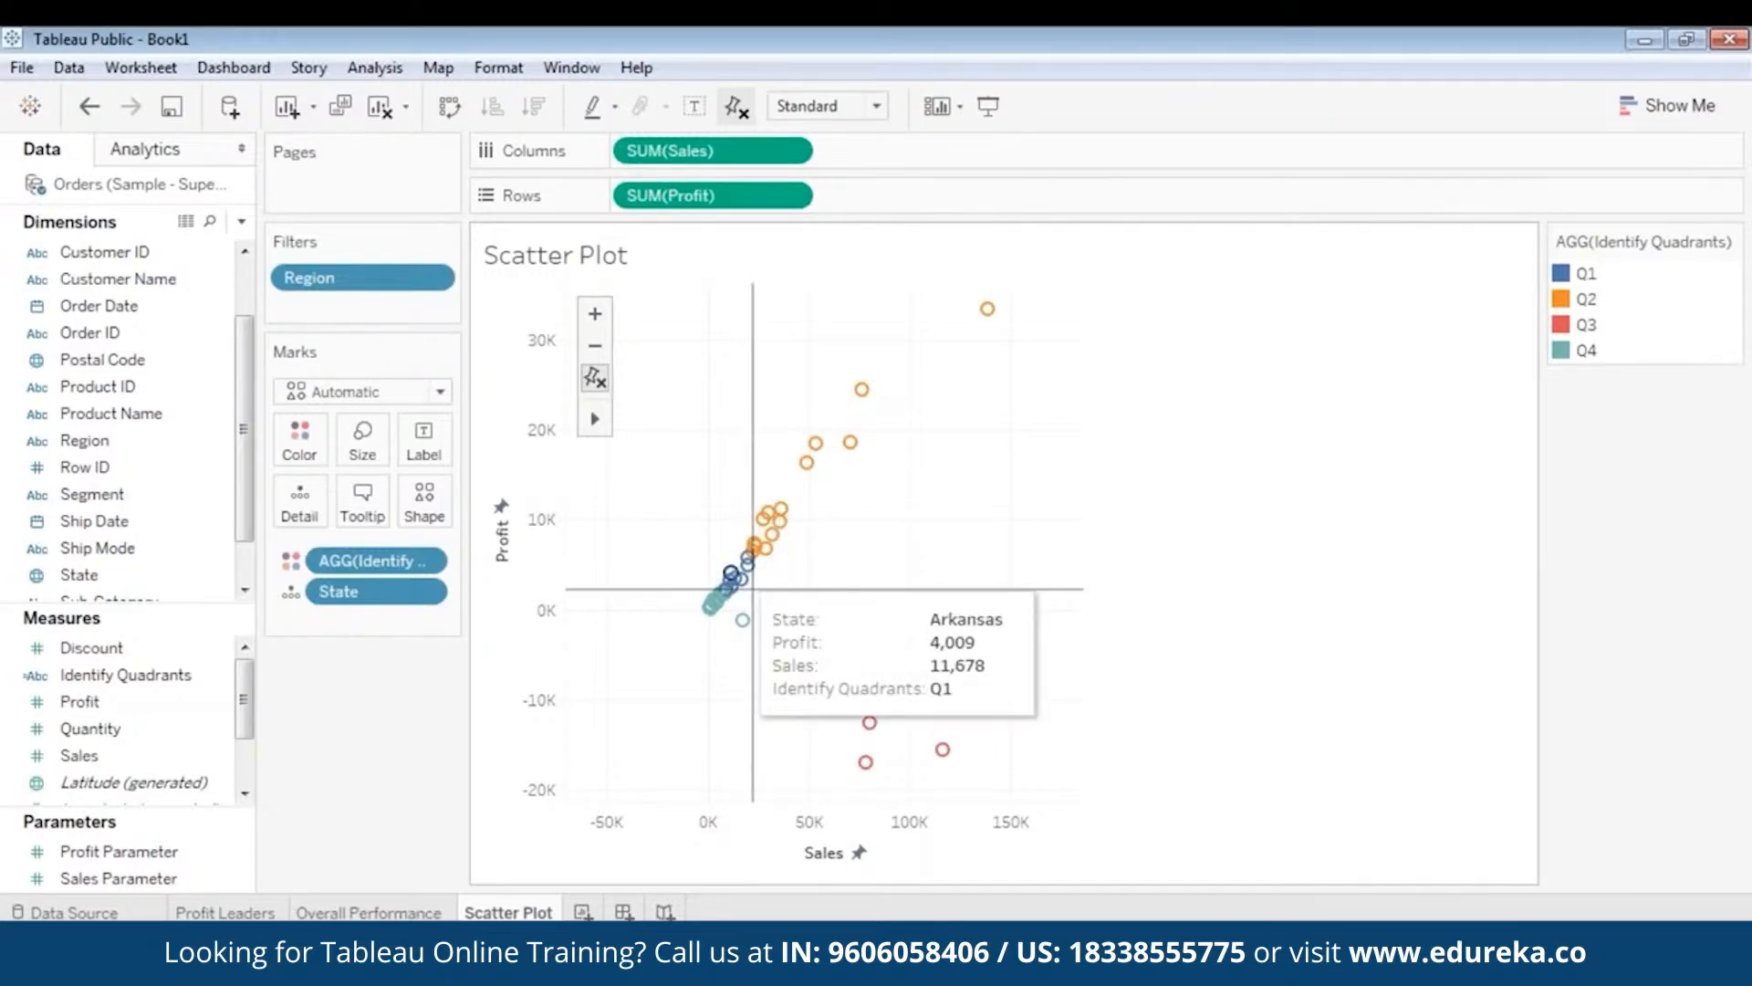
mouse_move(731, 570)
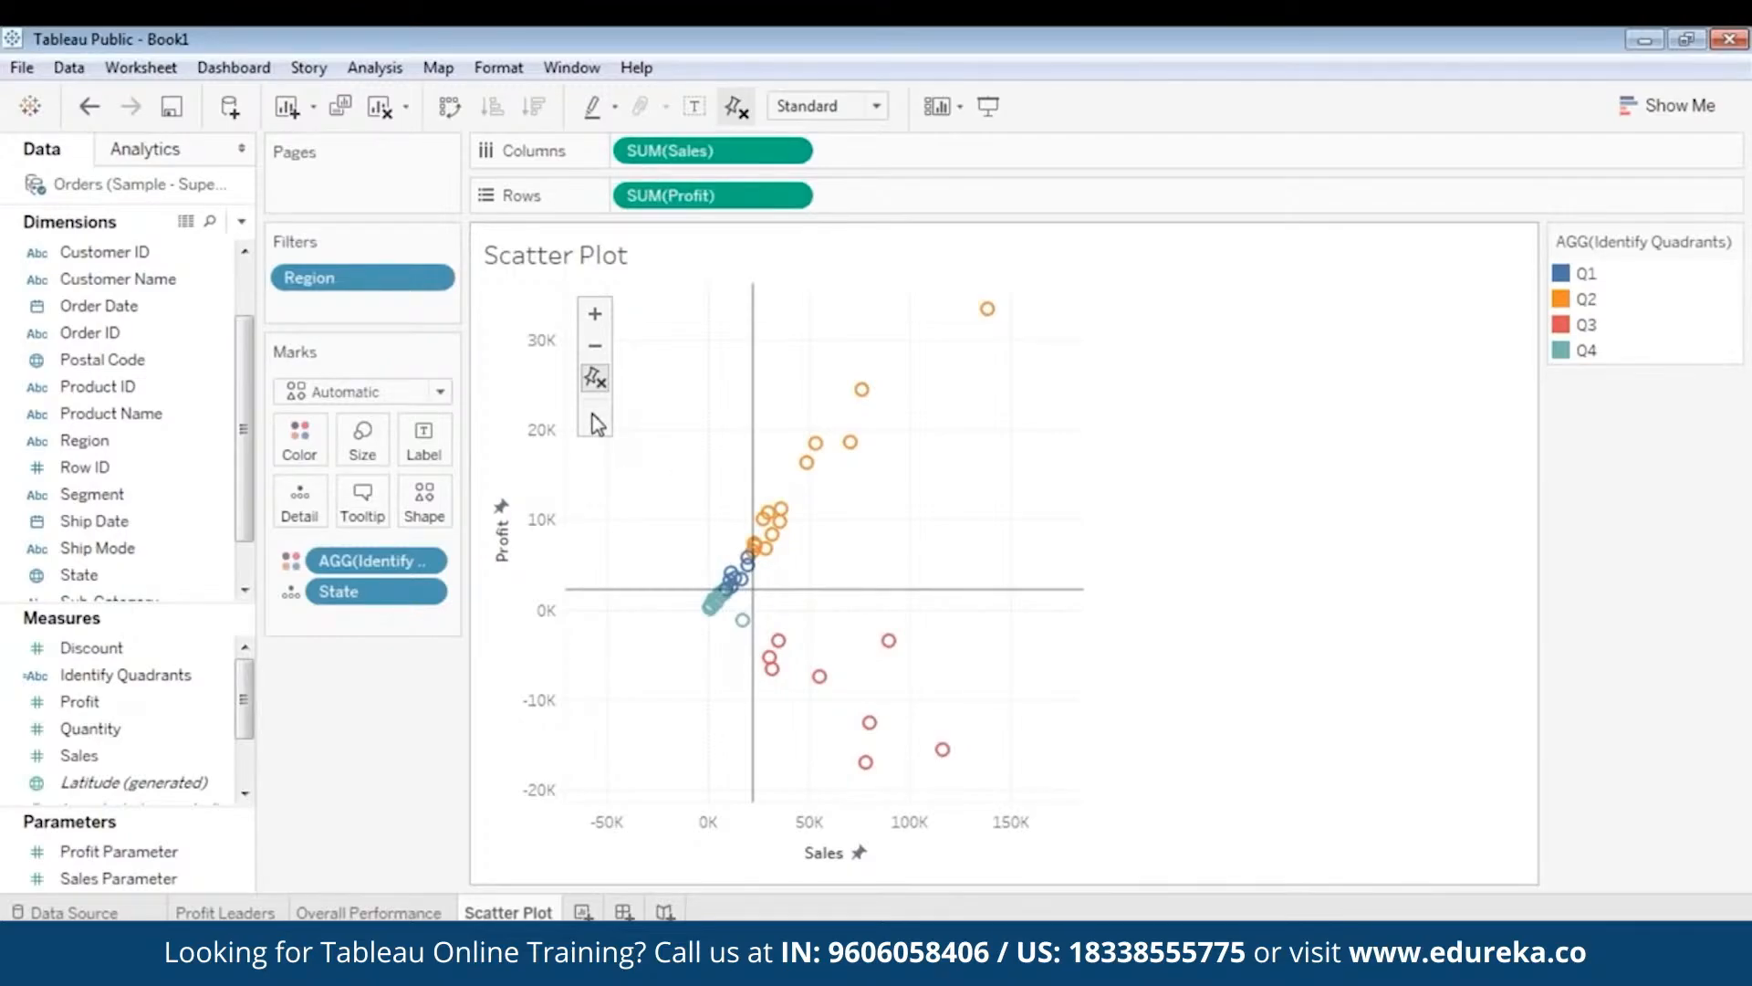
left_click(595, 349)
- Select and deselect the Wyoming mark, then check states like Massachusetts (6,786 profit, 28,634 sales, Q2)
mouse_move(939, 701)
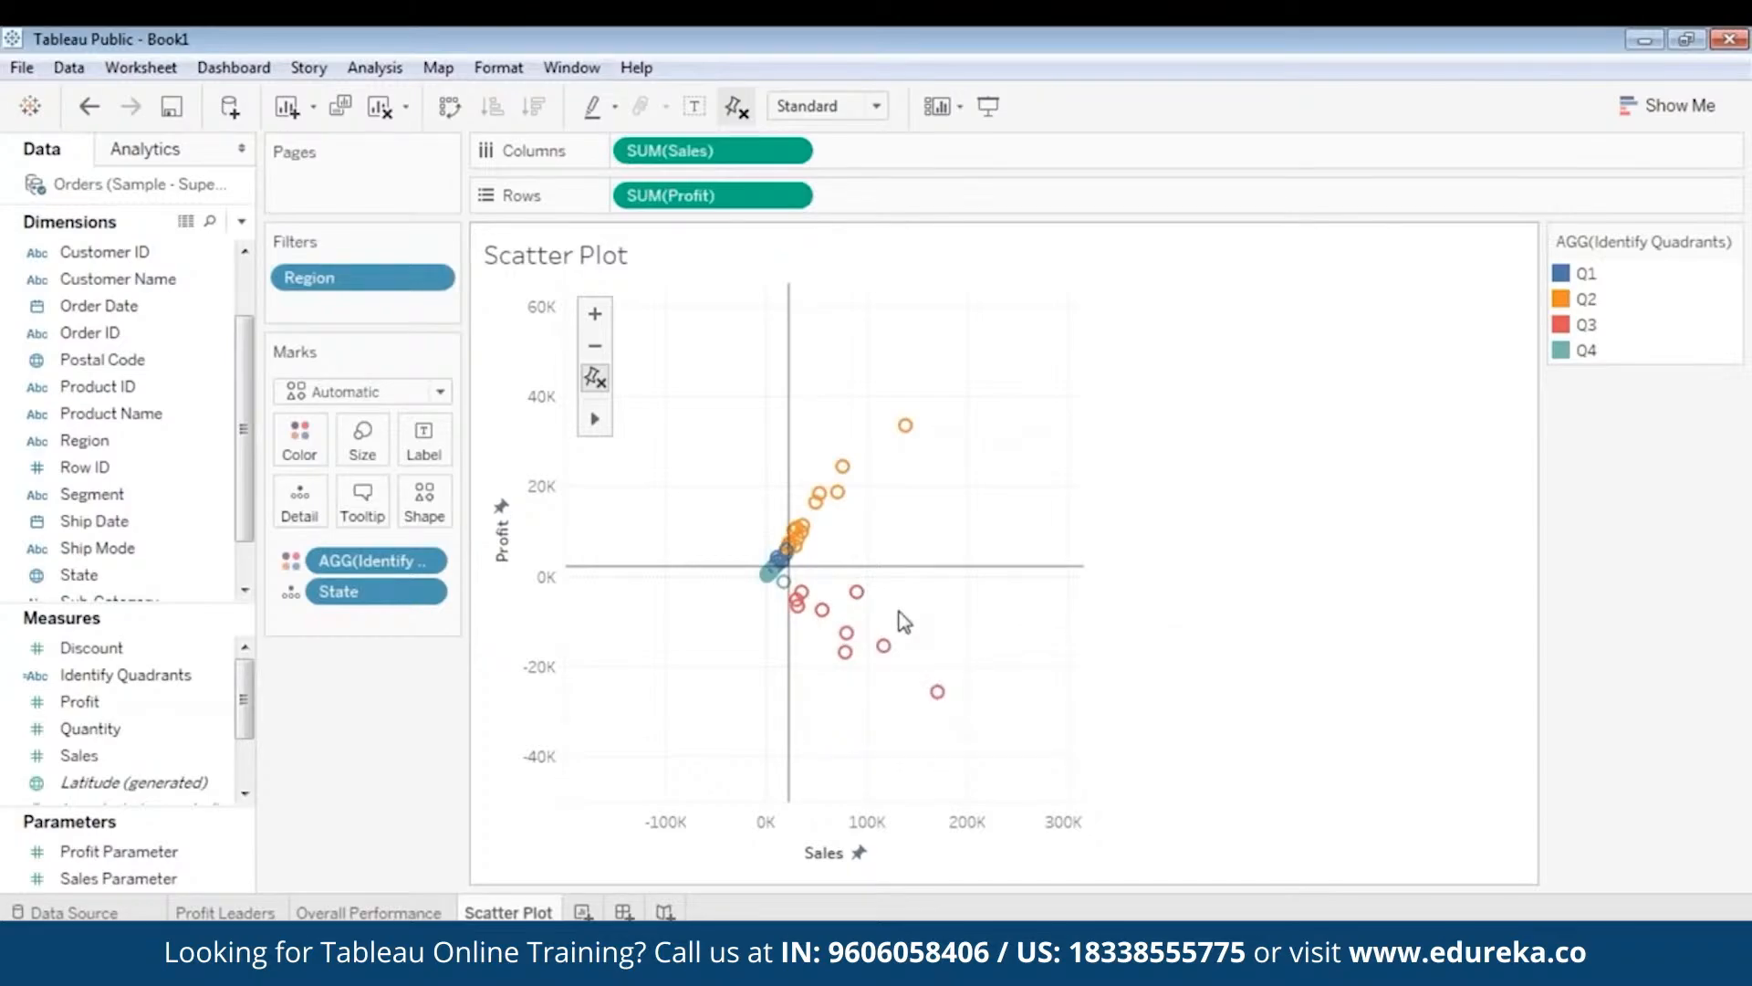
mouse_move(881, 616)
left_click(768, 577)
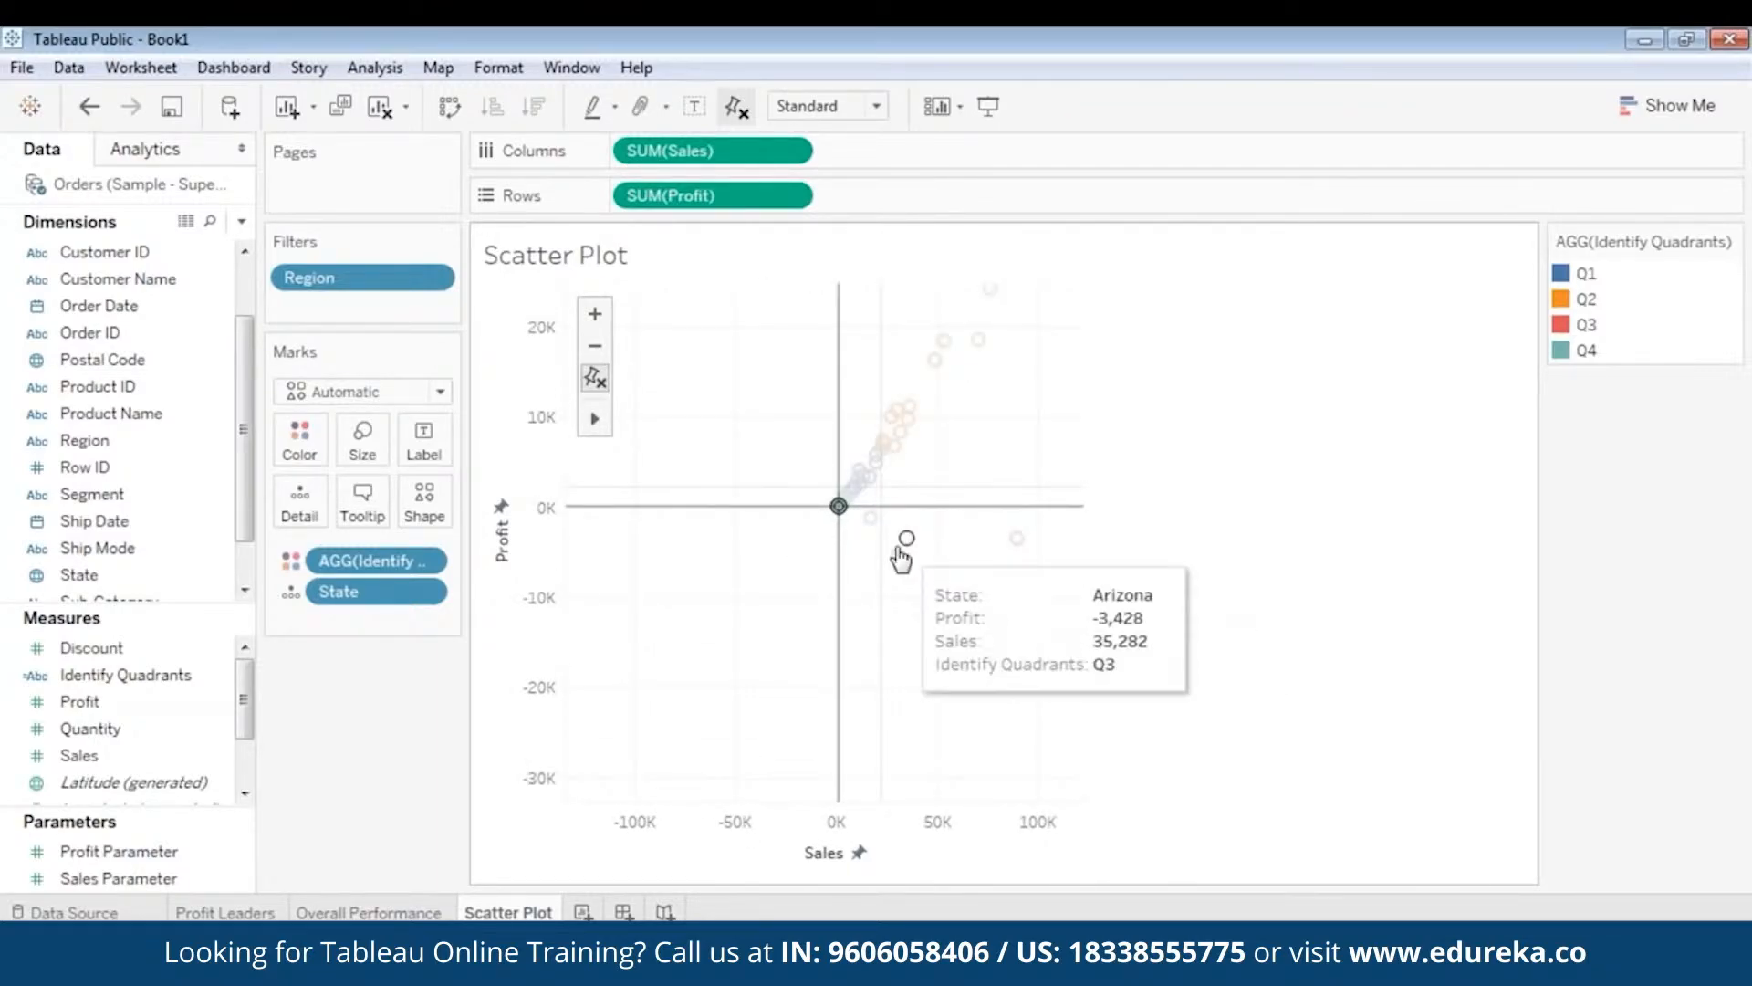
left_click(764, 595)
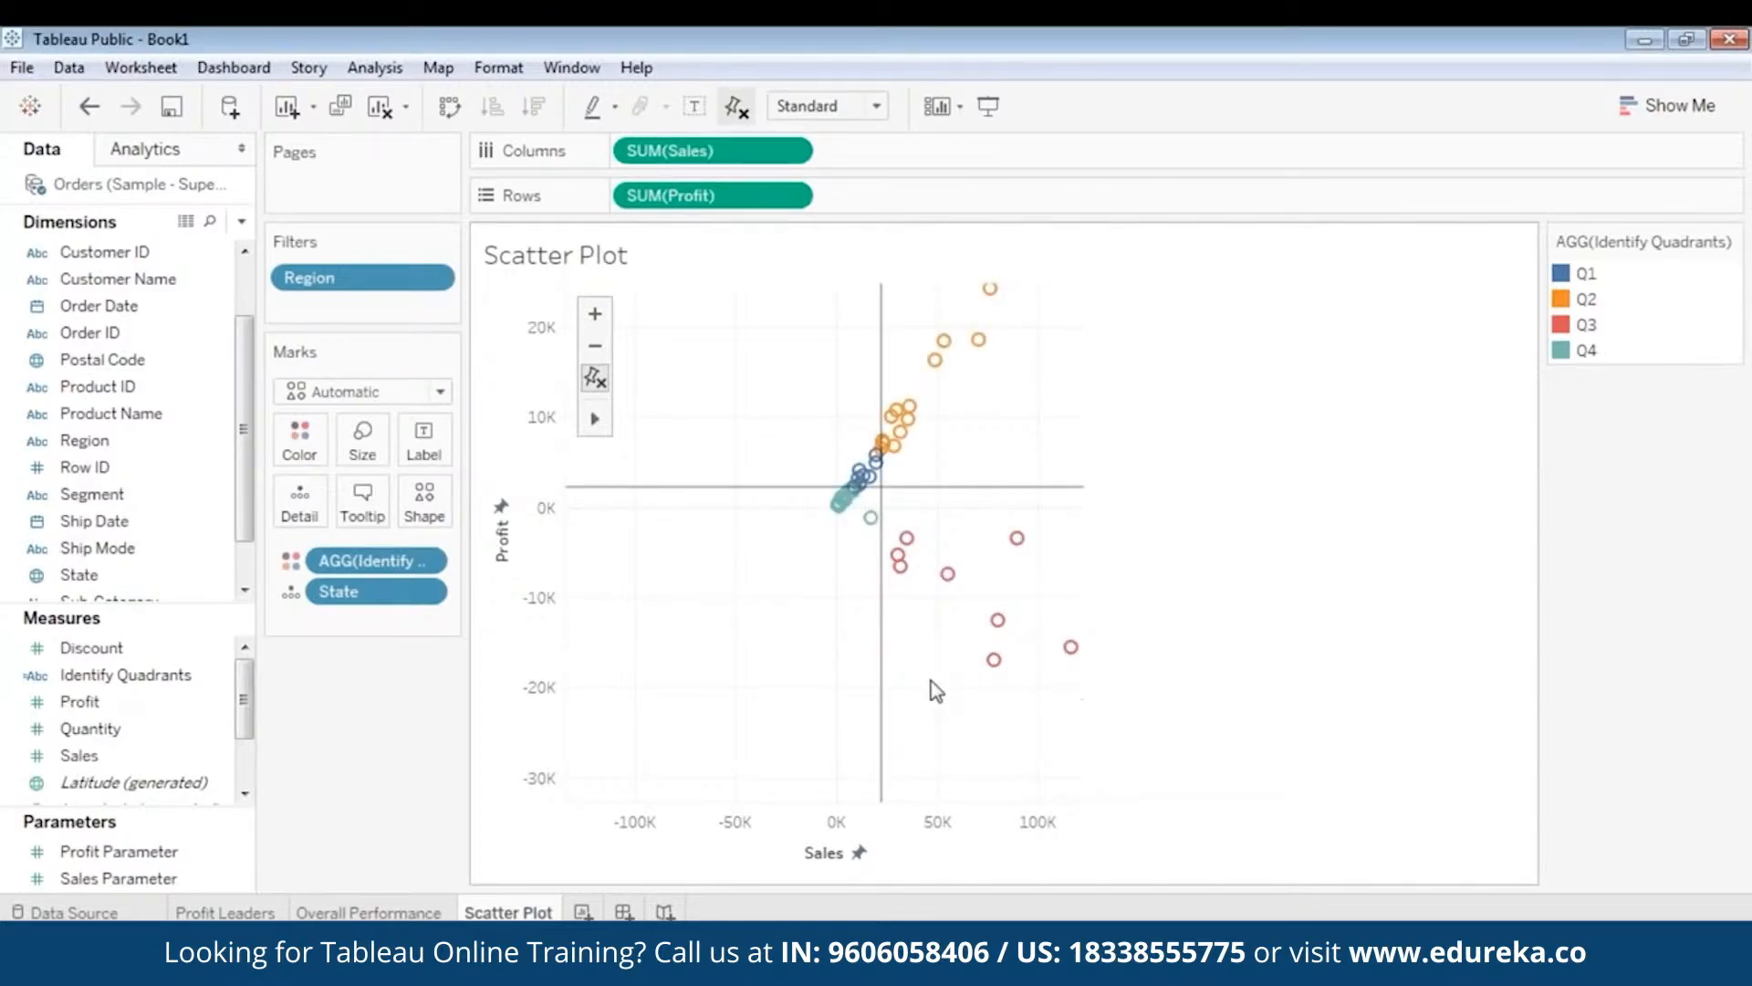
mouse_move(867, 527)
mouse_move(935, 362)
mouse_move(900, 431)
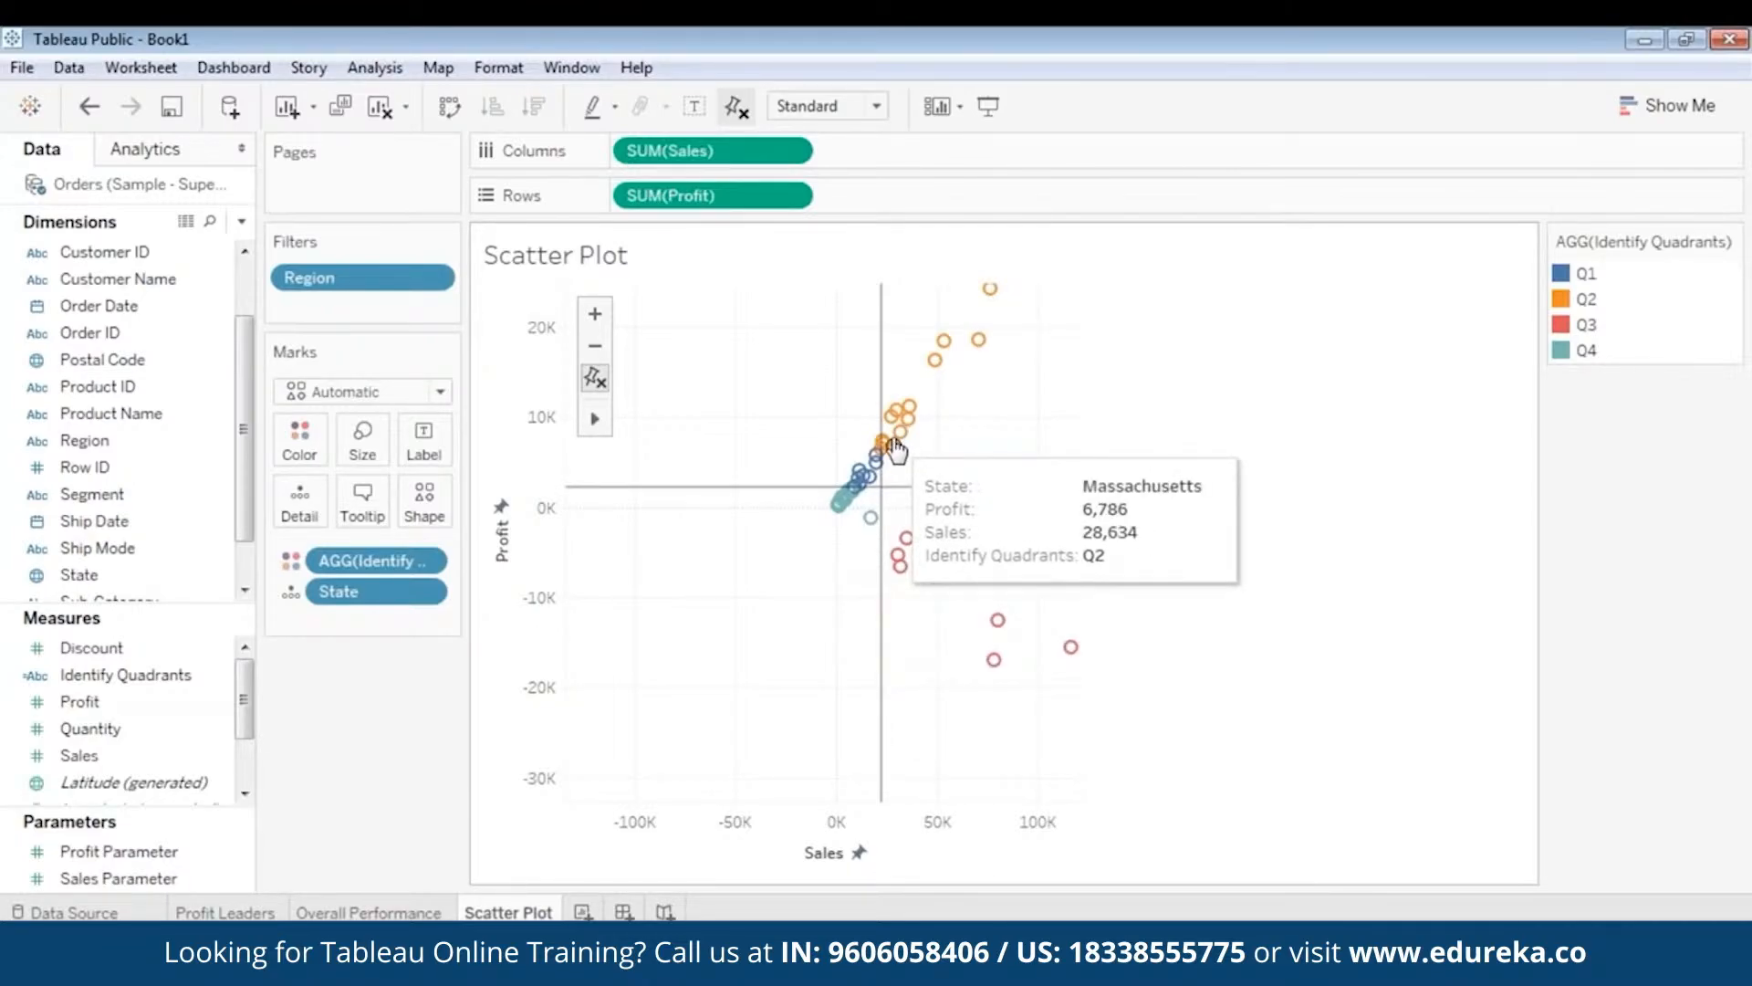
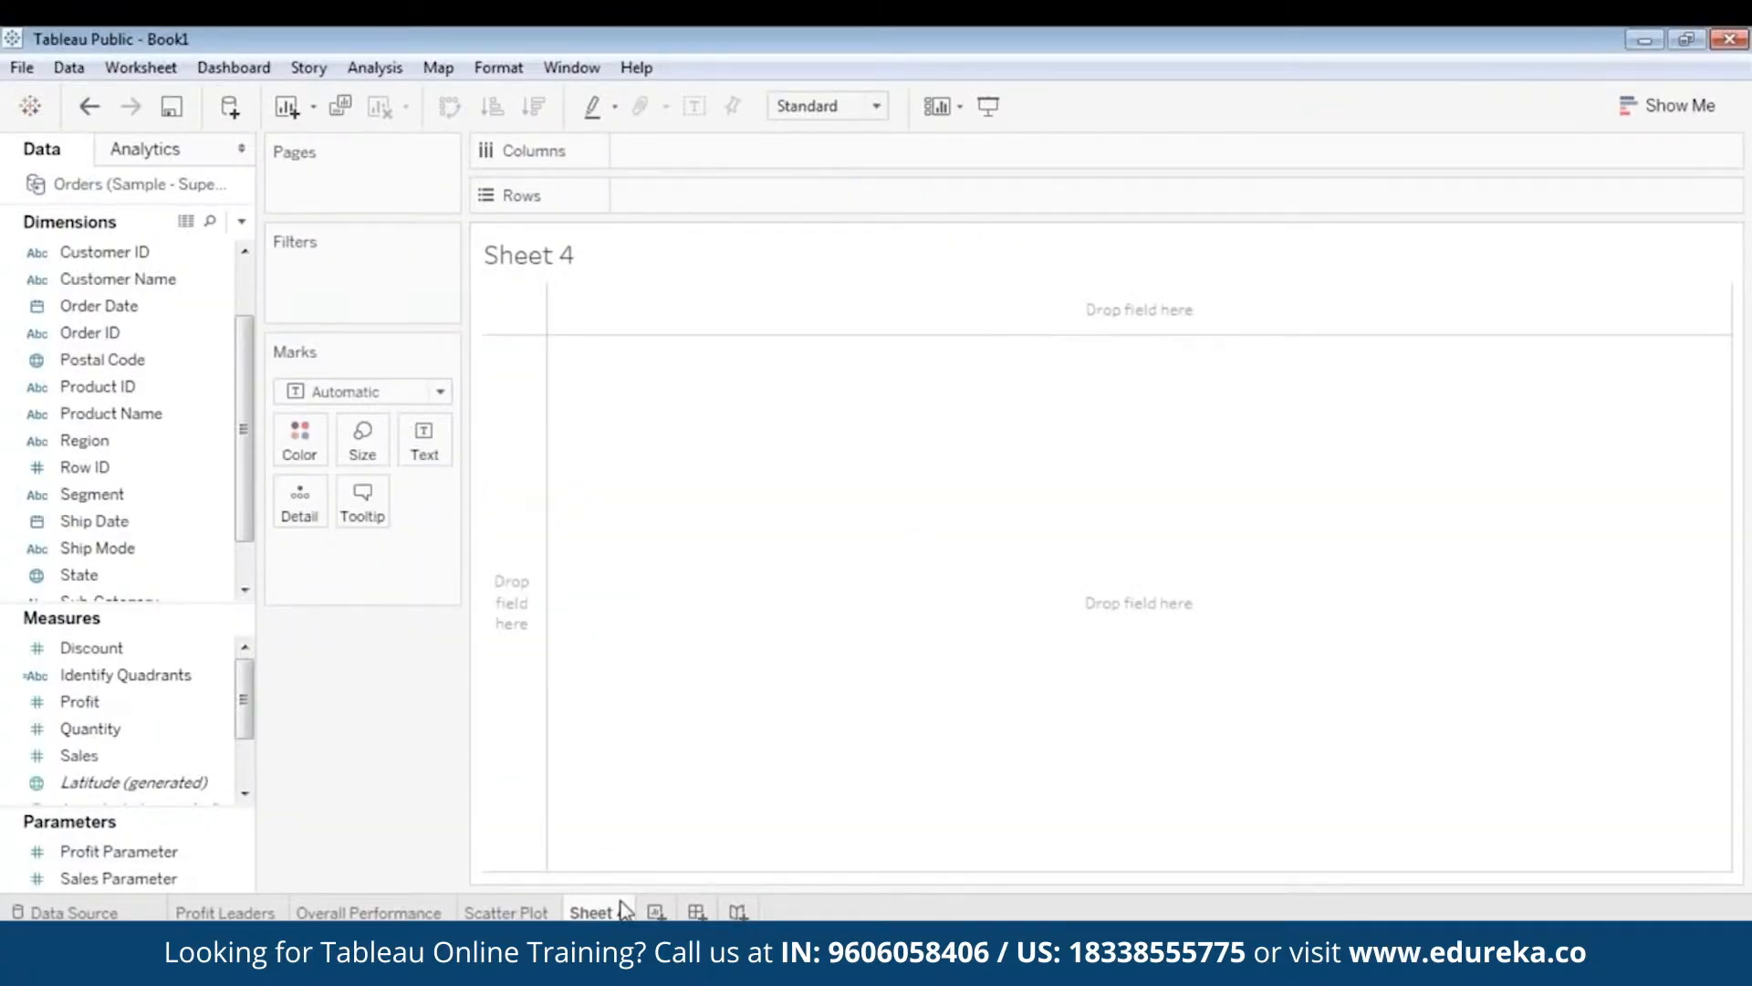
right_click(610, 912)
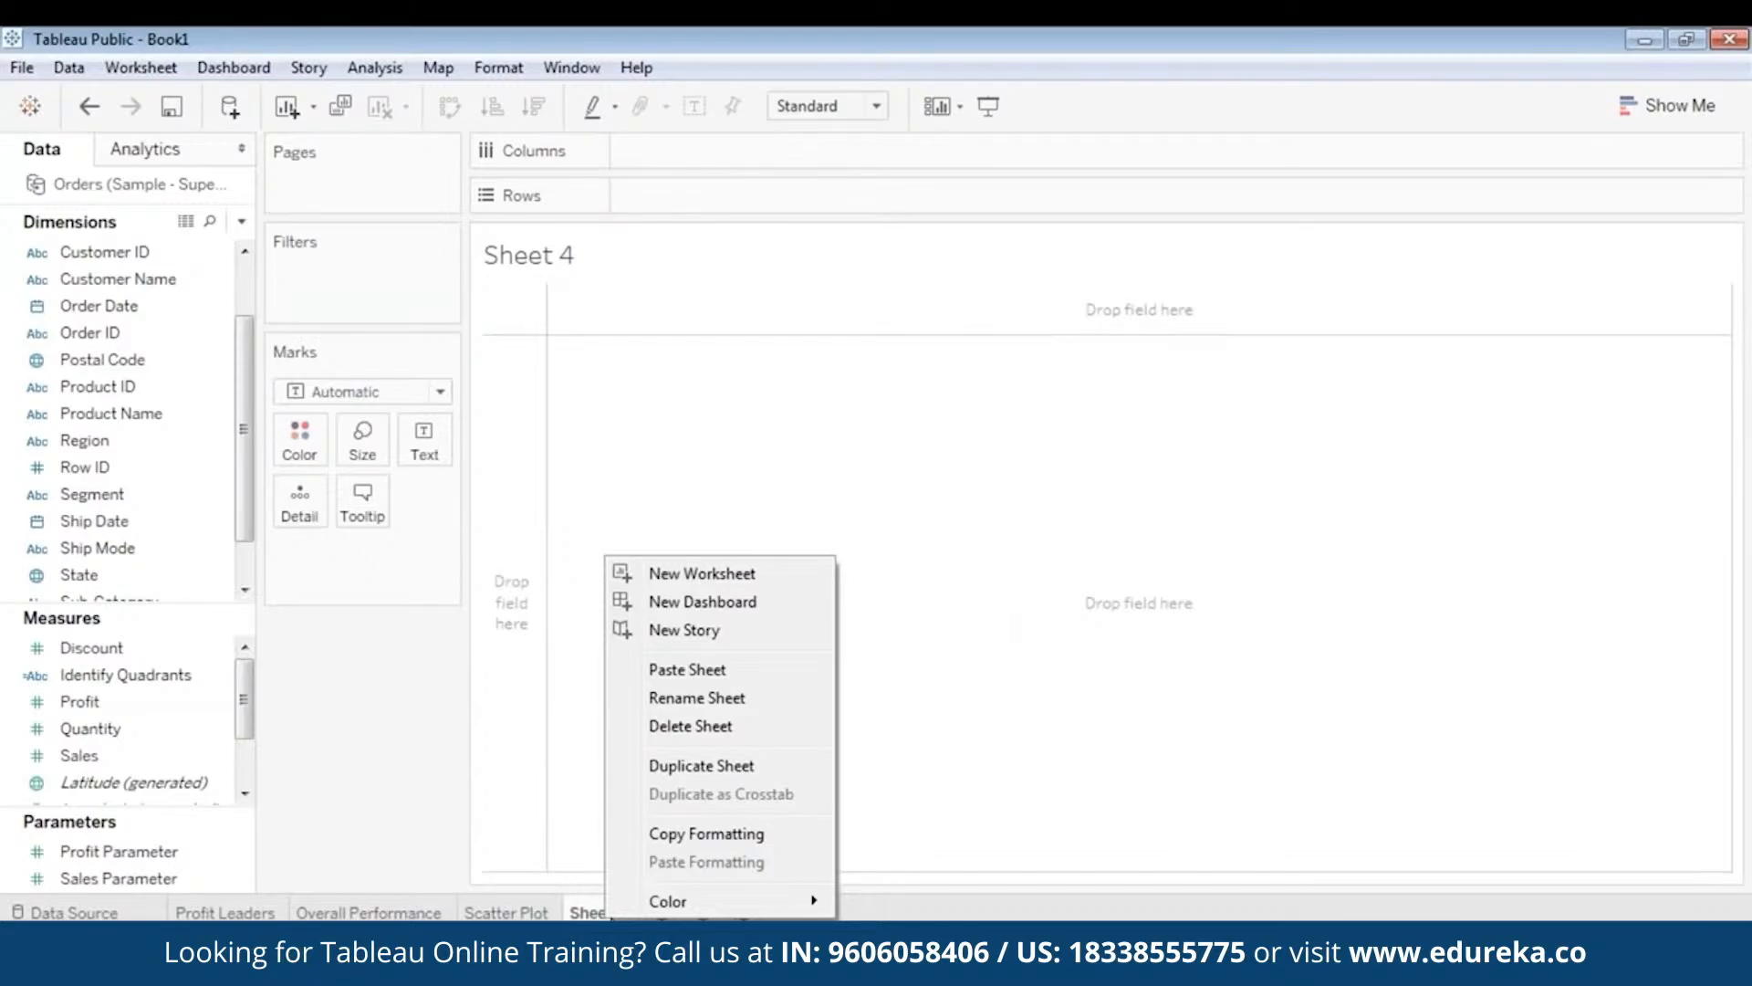
left_click(730, 697)
type("Segment")
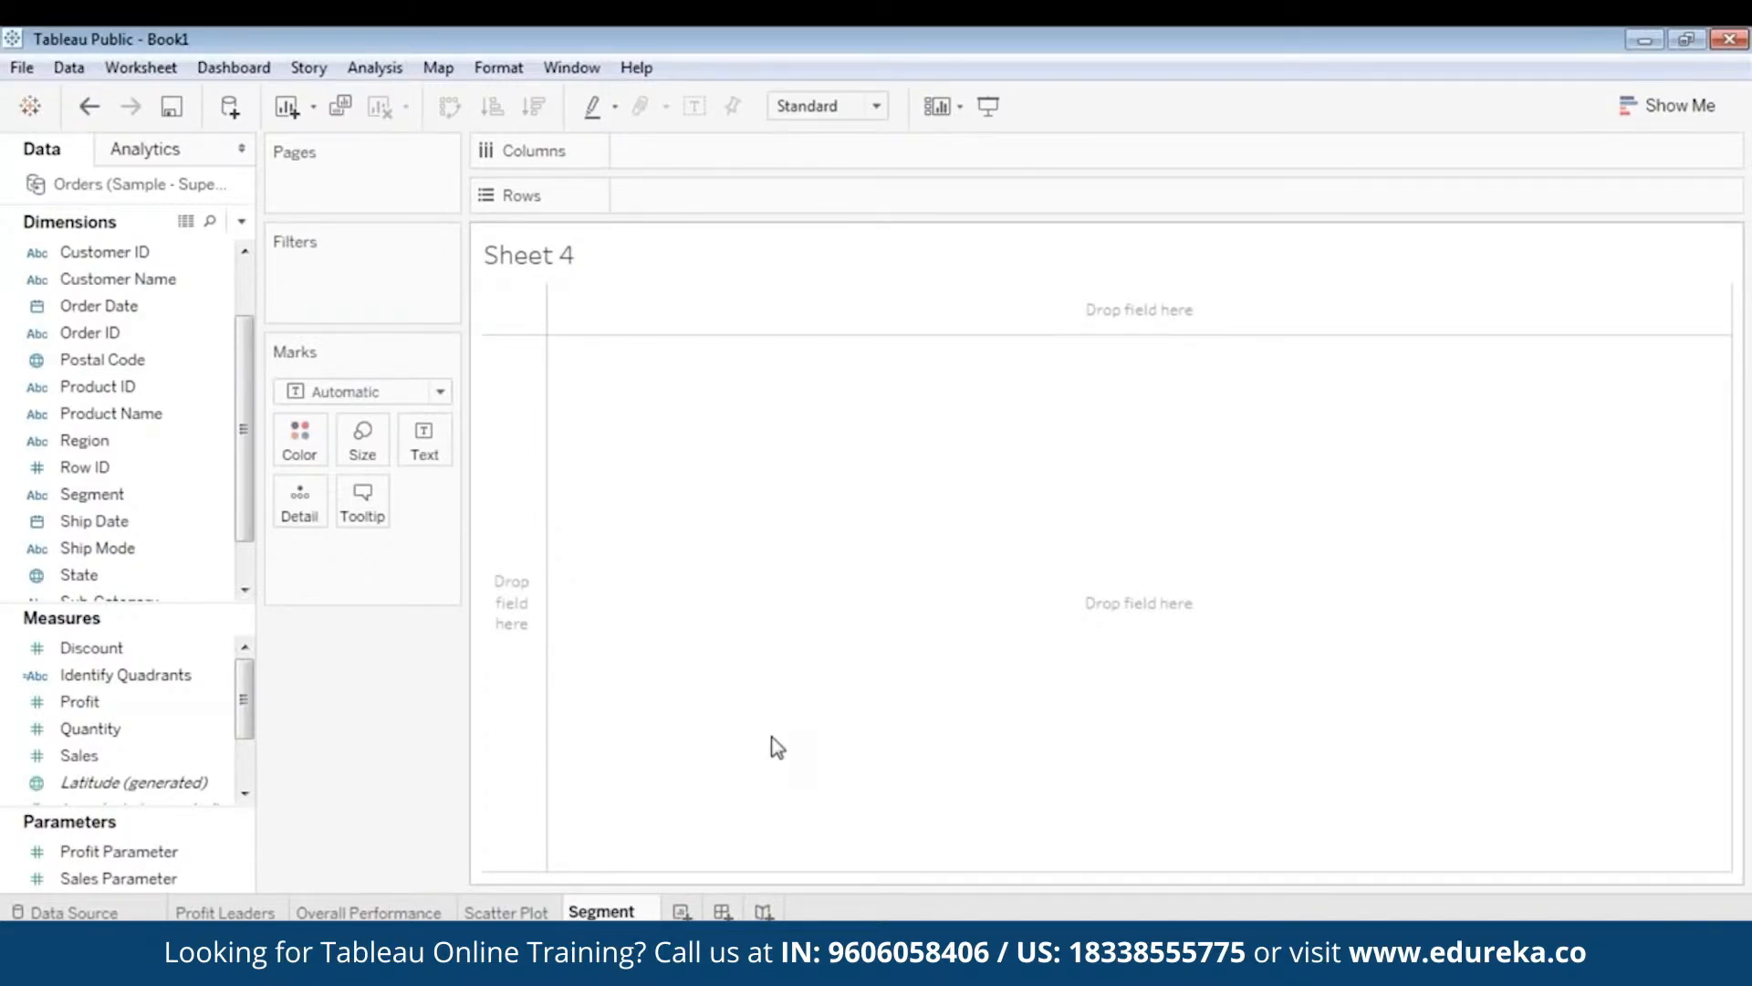
type(" @Pro")
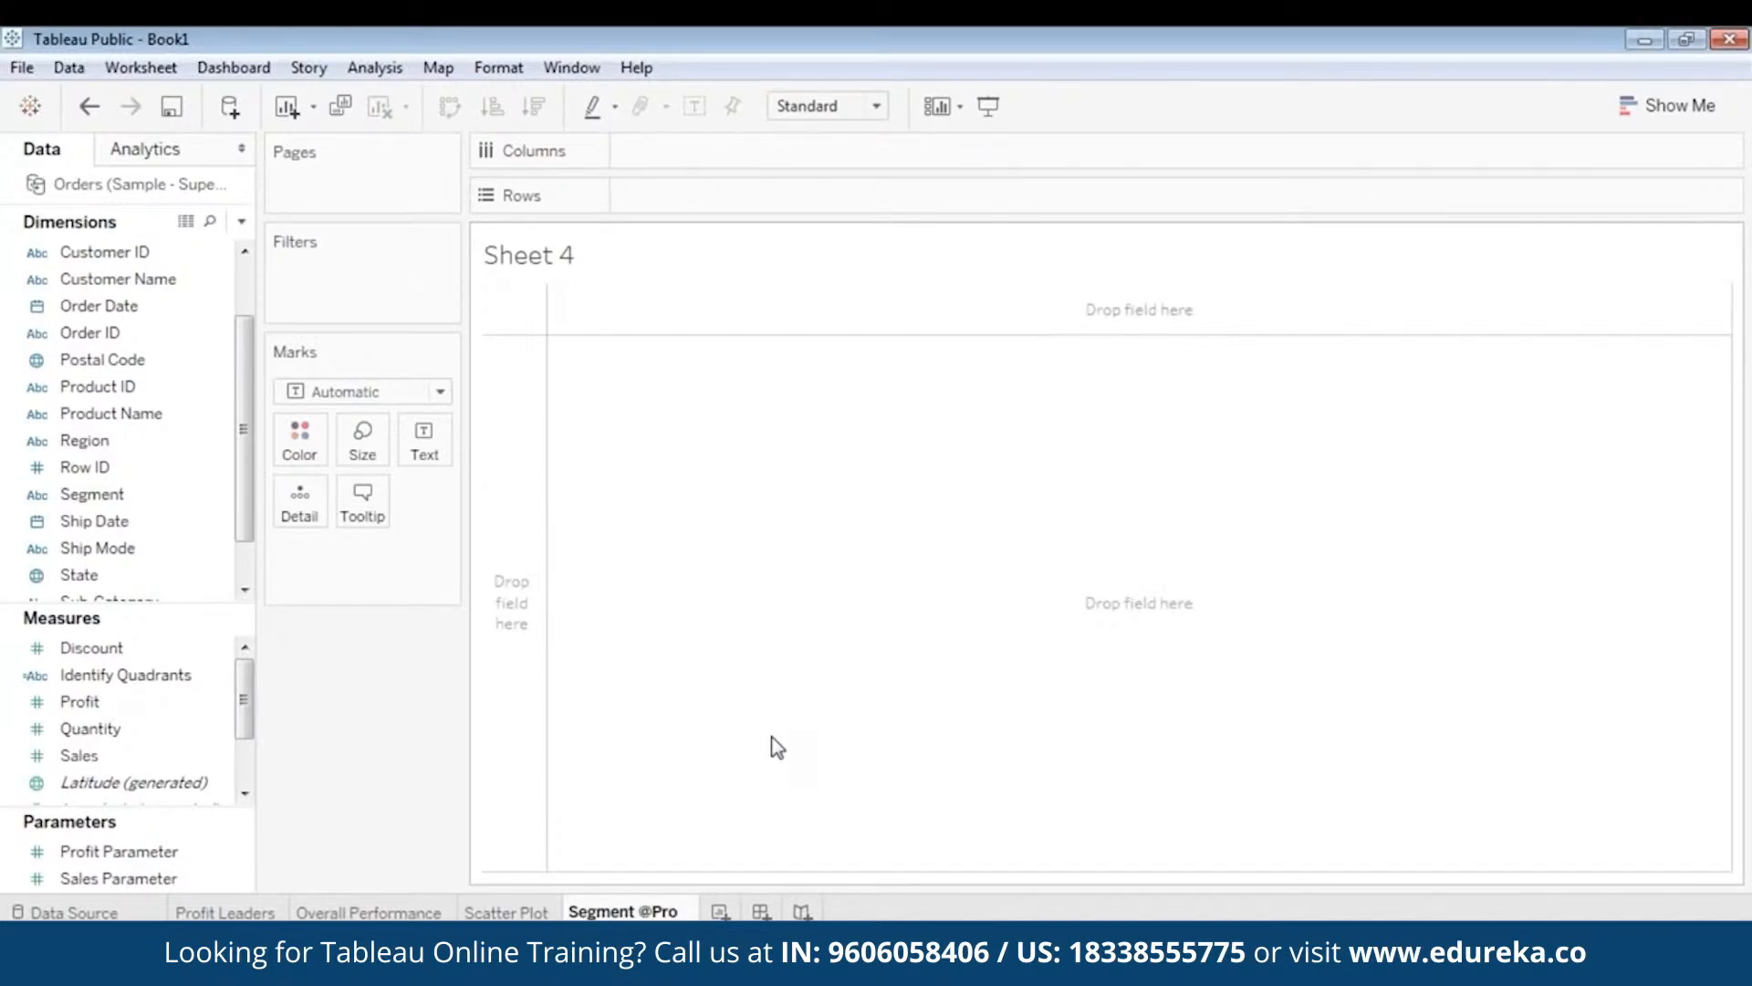
type("fit")
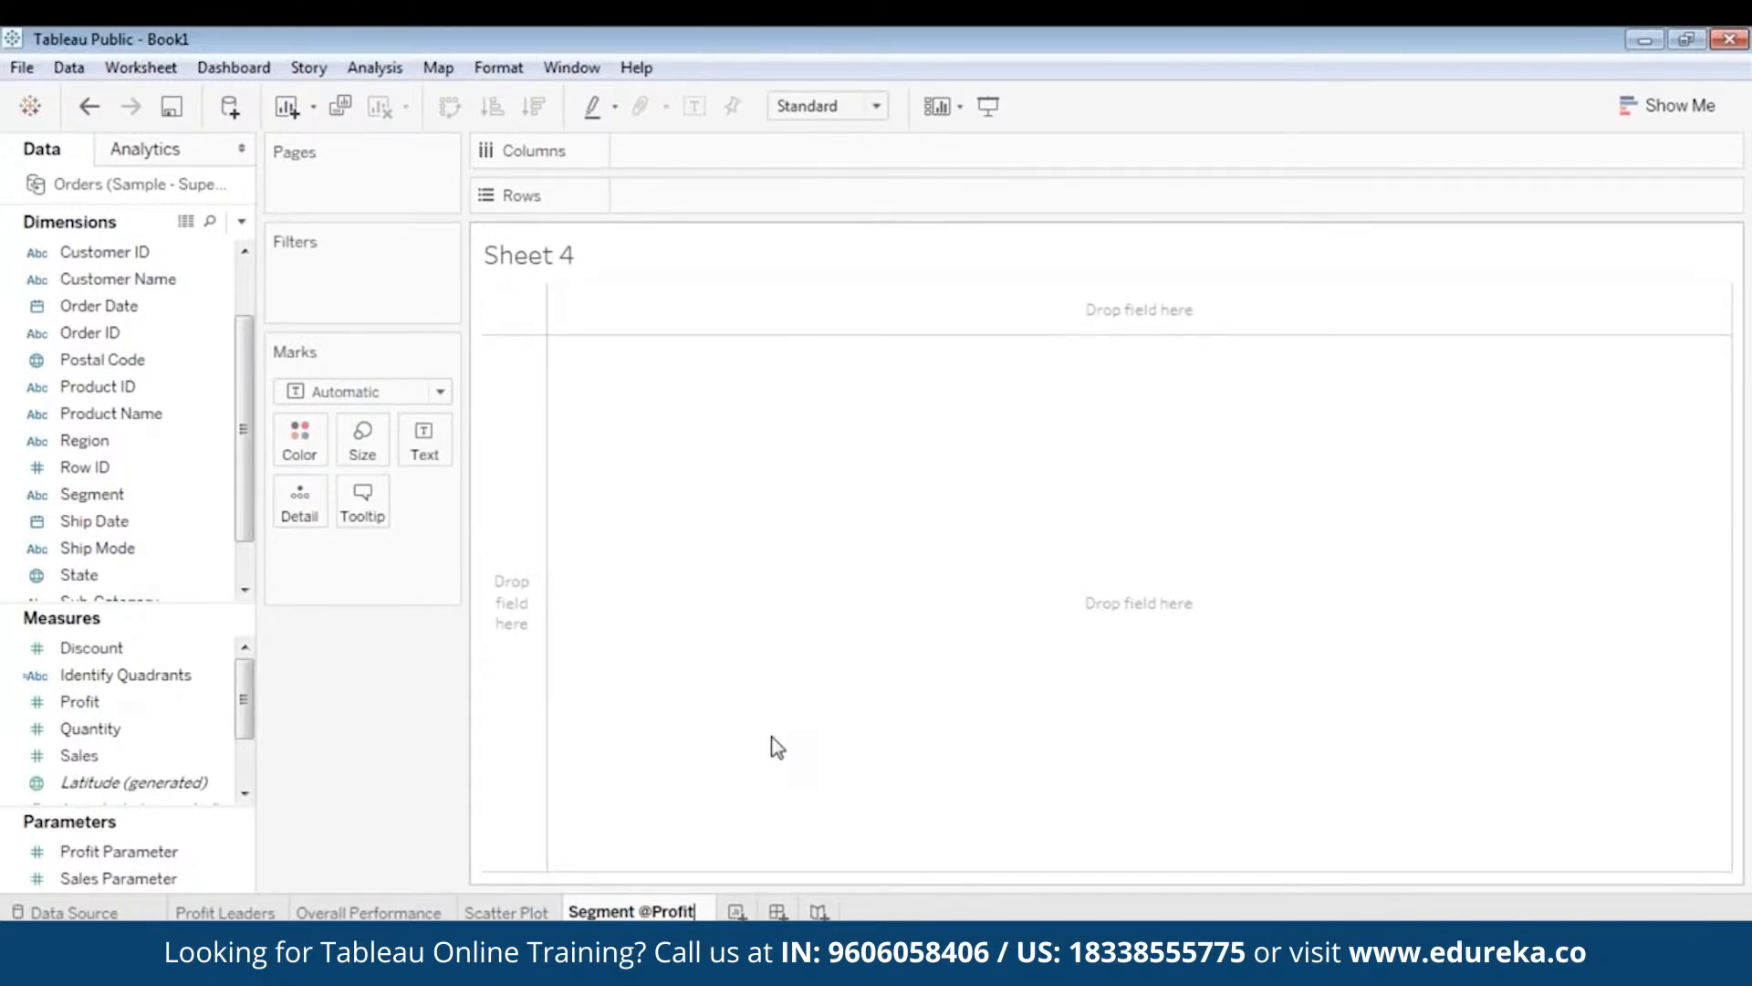
key("Return")
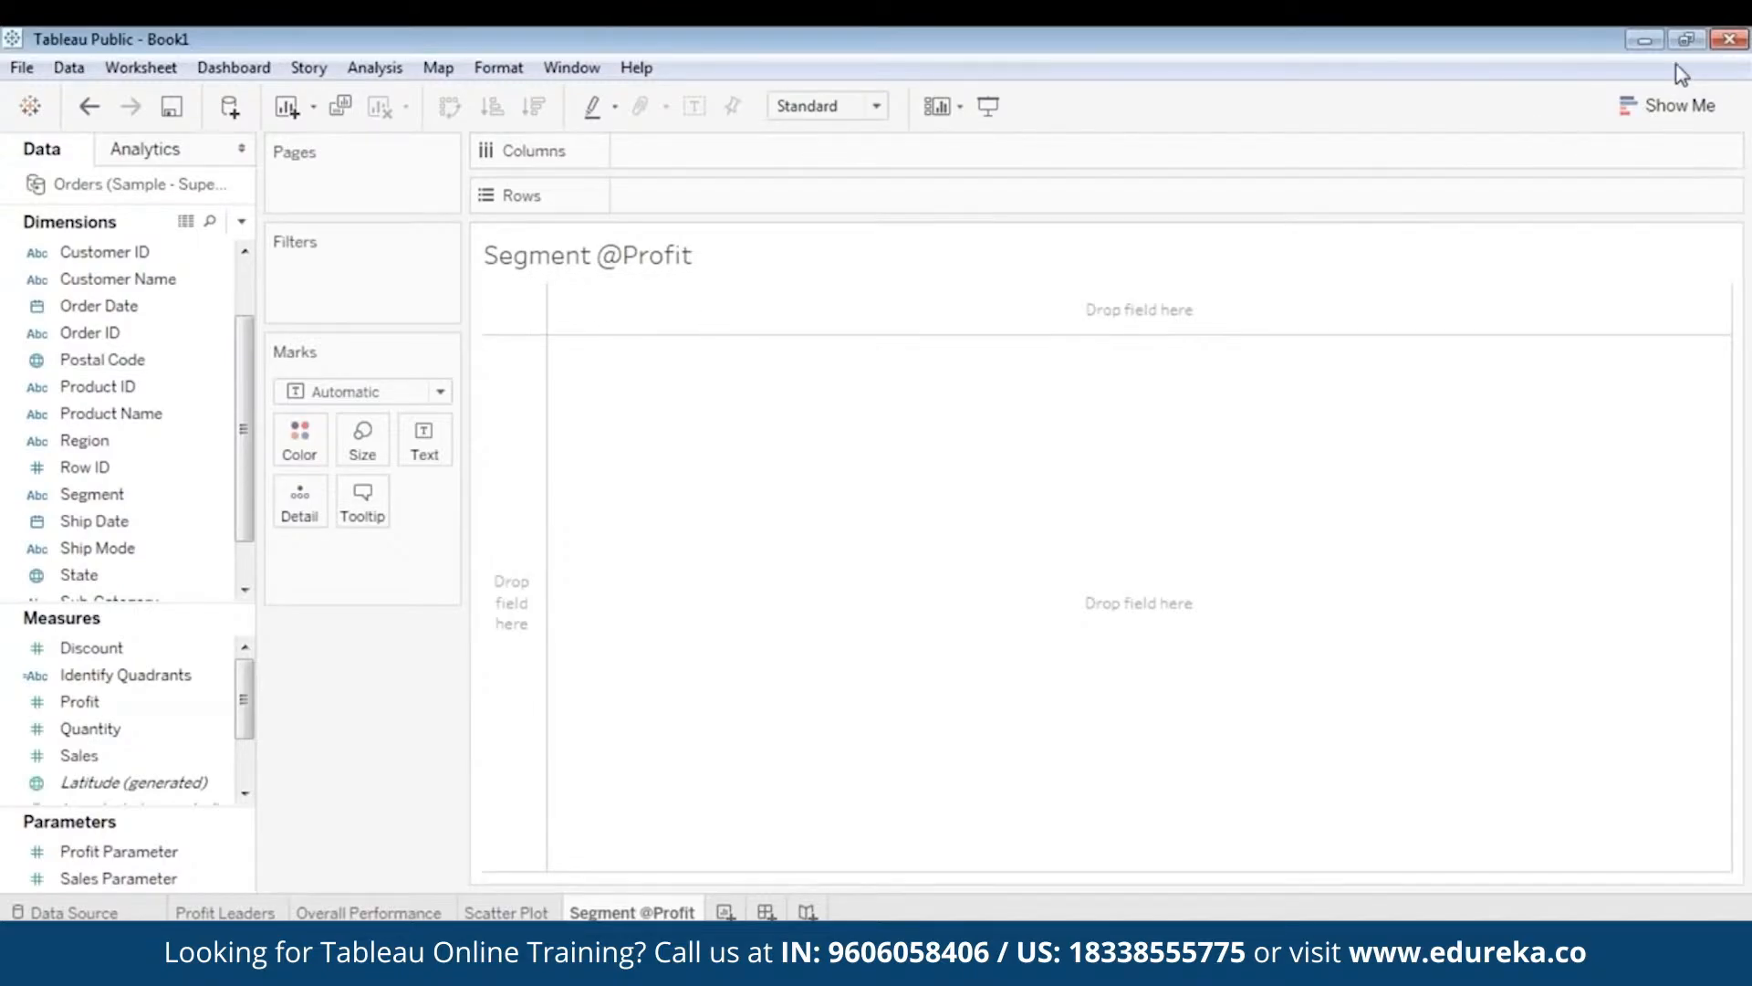
left_click(1670, 105)
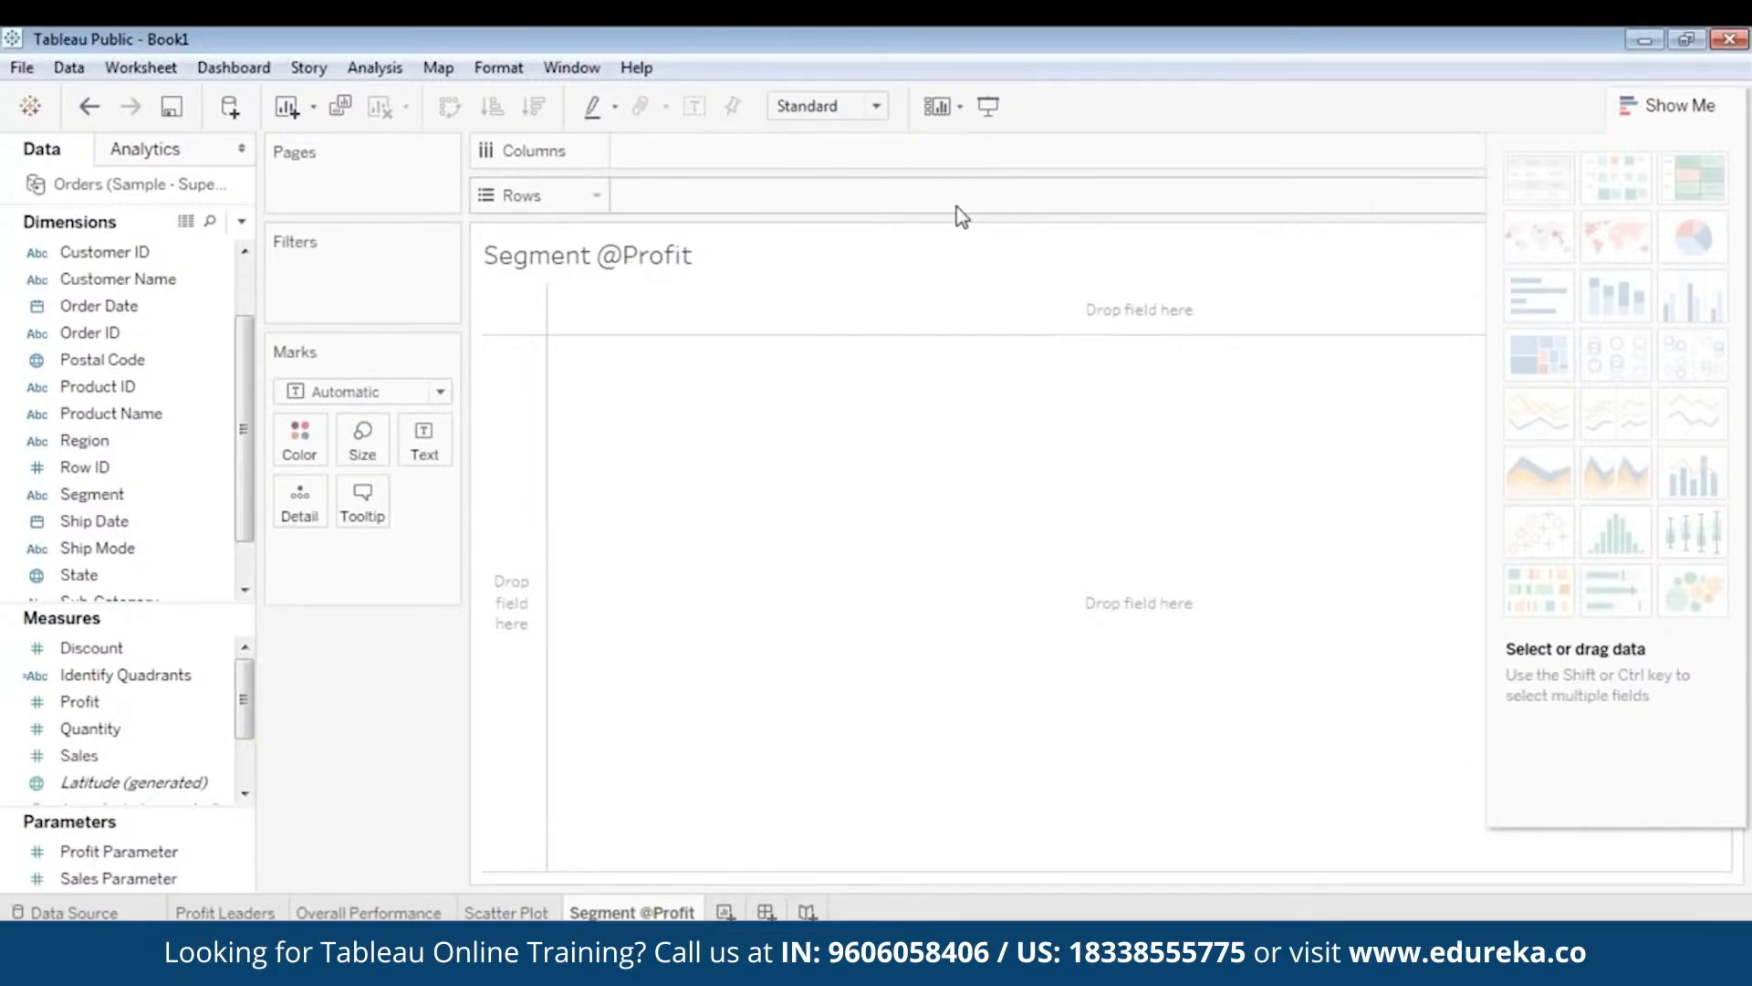
mouse_move(1697, 239)
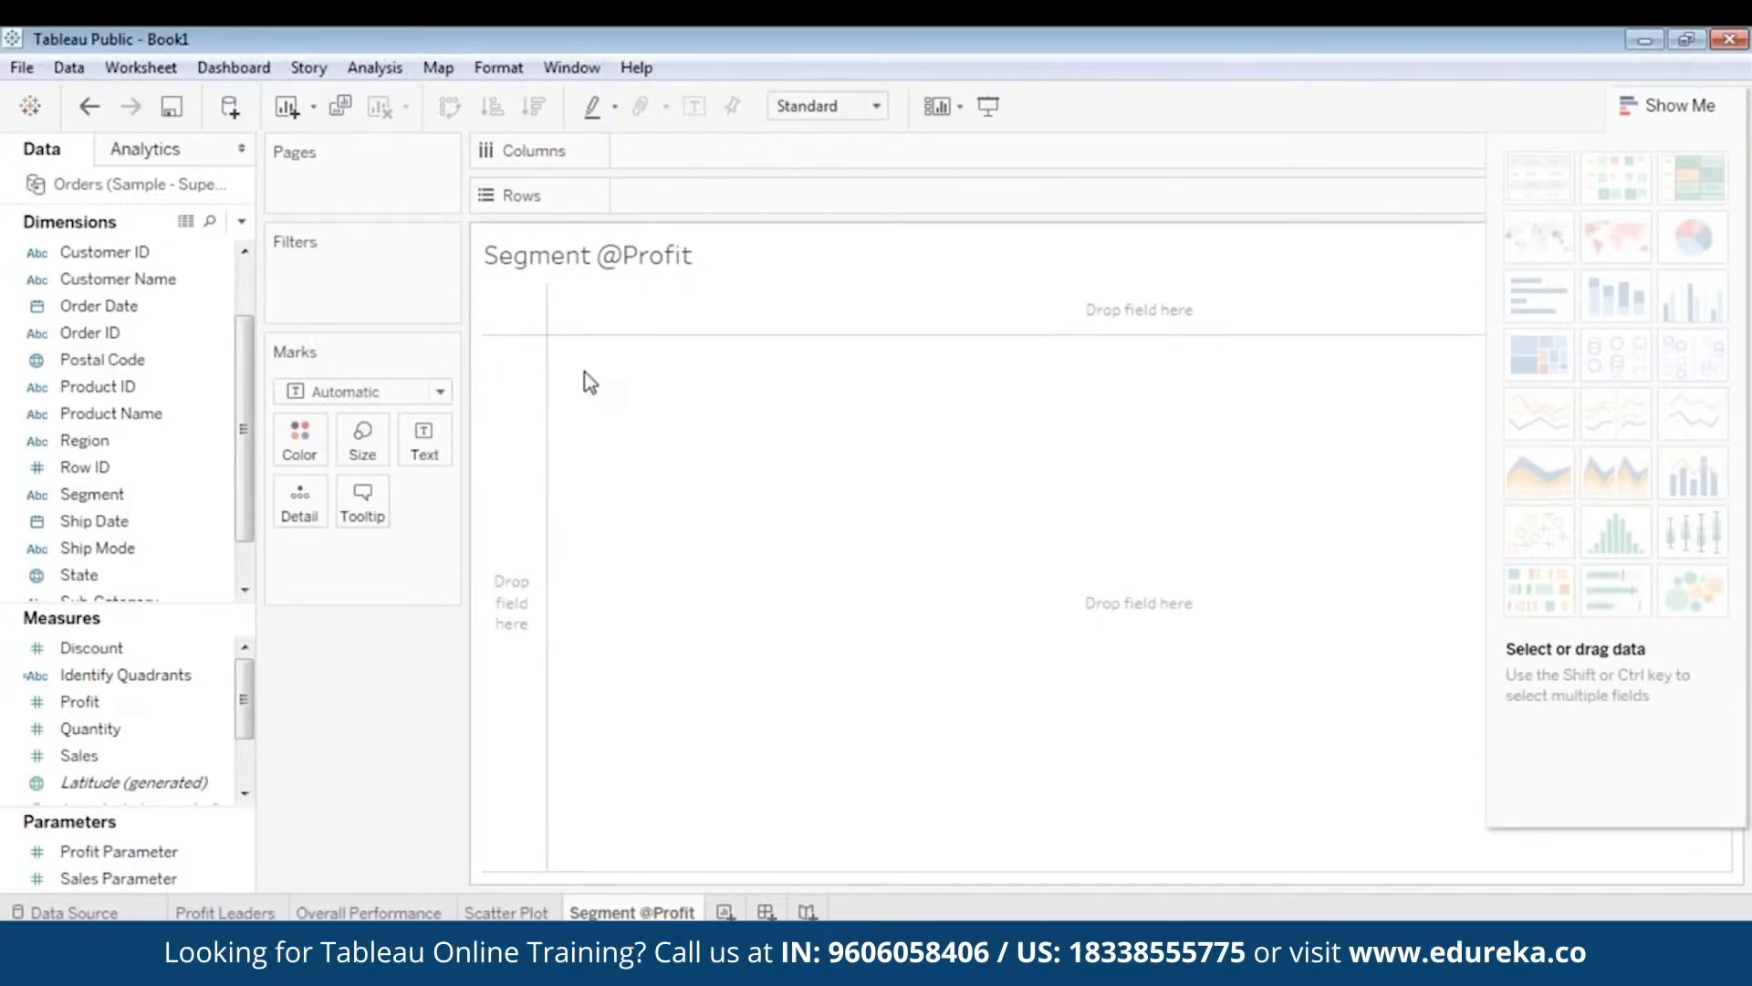
- Put Region on Rows and colour the marks by Segment
scroll(96, 336, "up", 1)
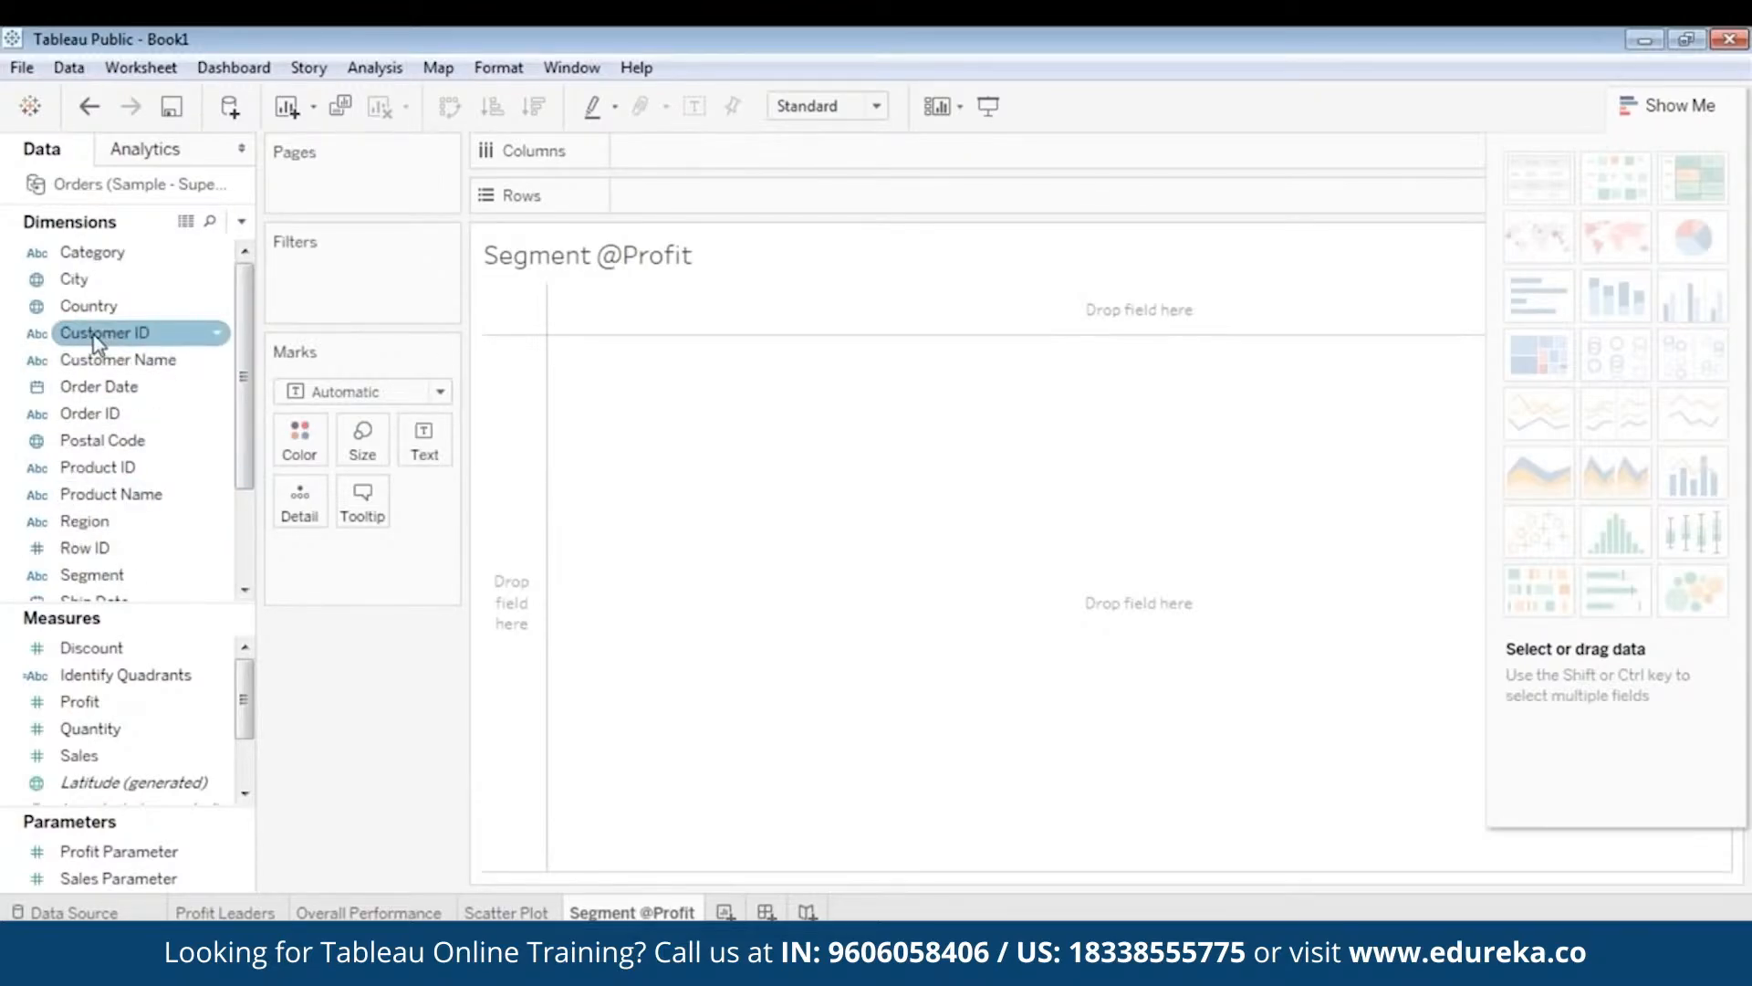
left_click(90, 413)
left_click_drag(84, 521, 671, 206)
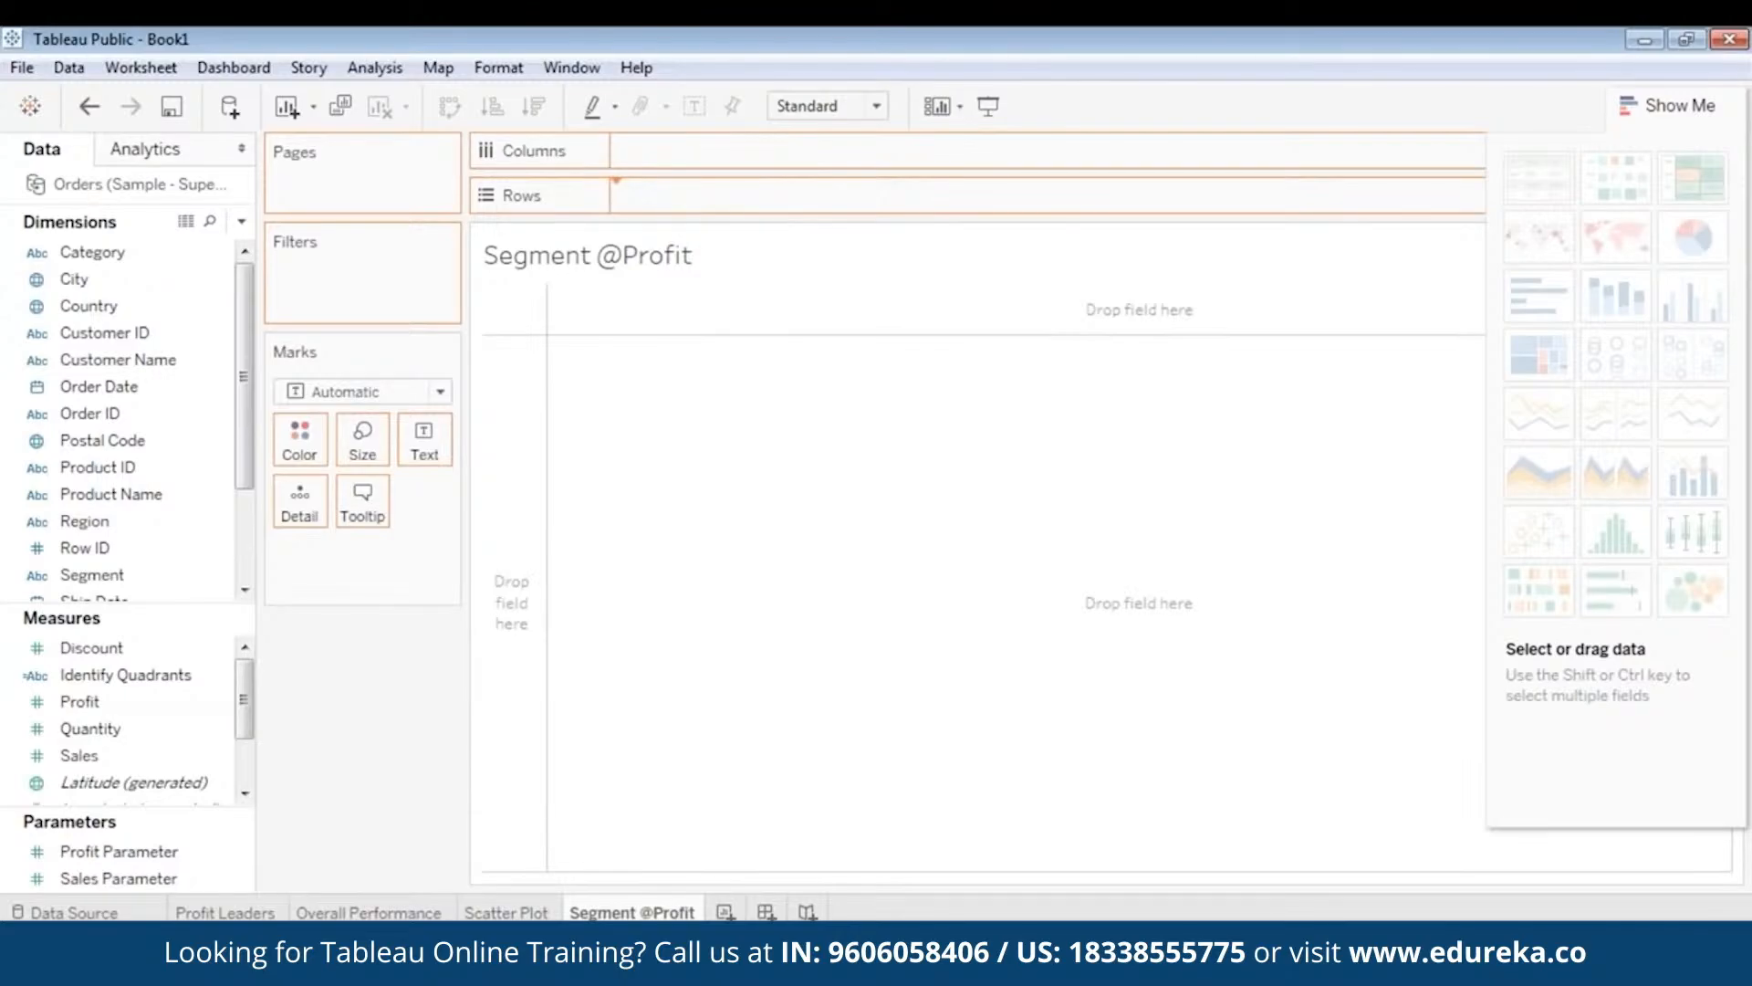
scroll(103, 710, "down", 3)
left_click(103, 704)
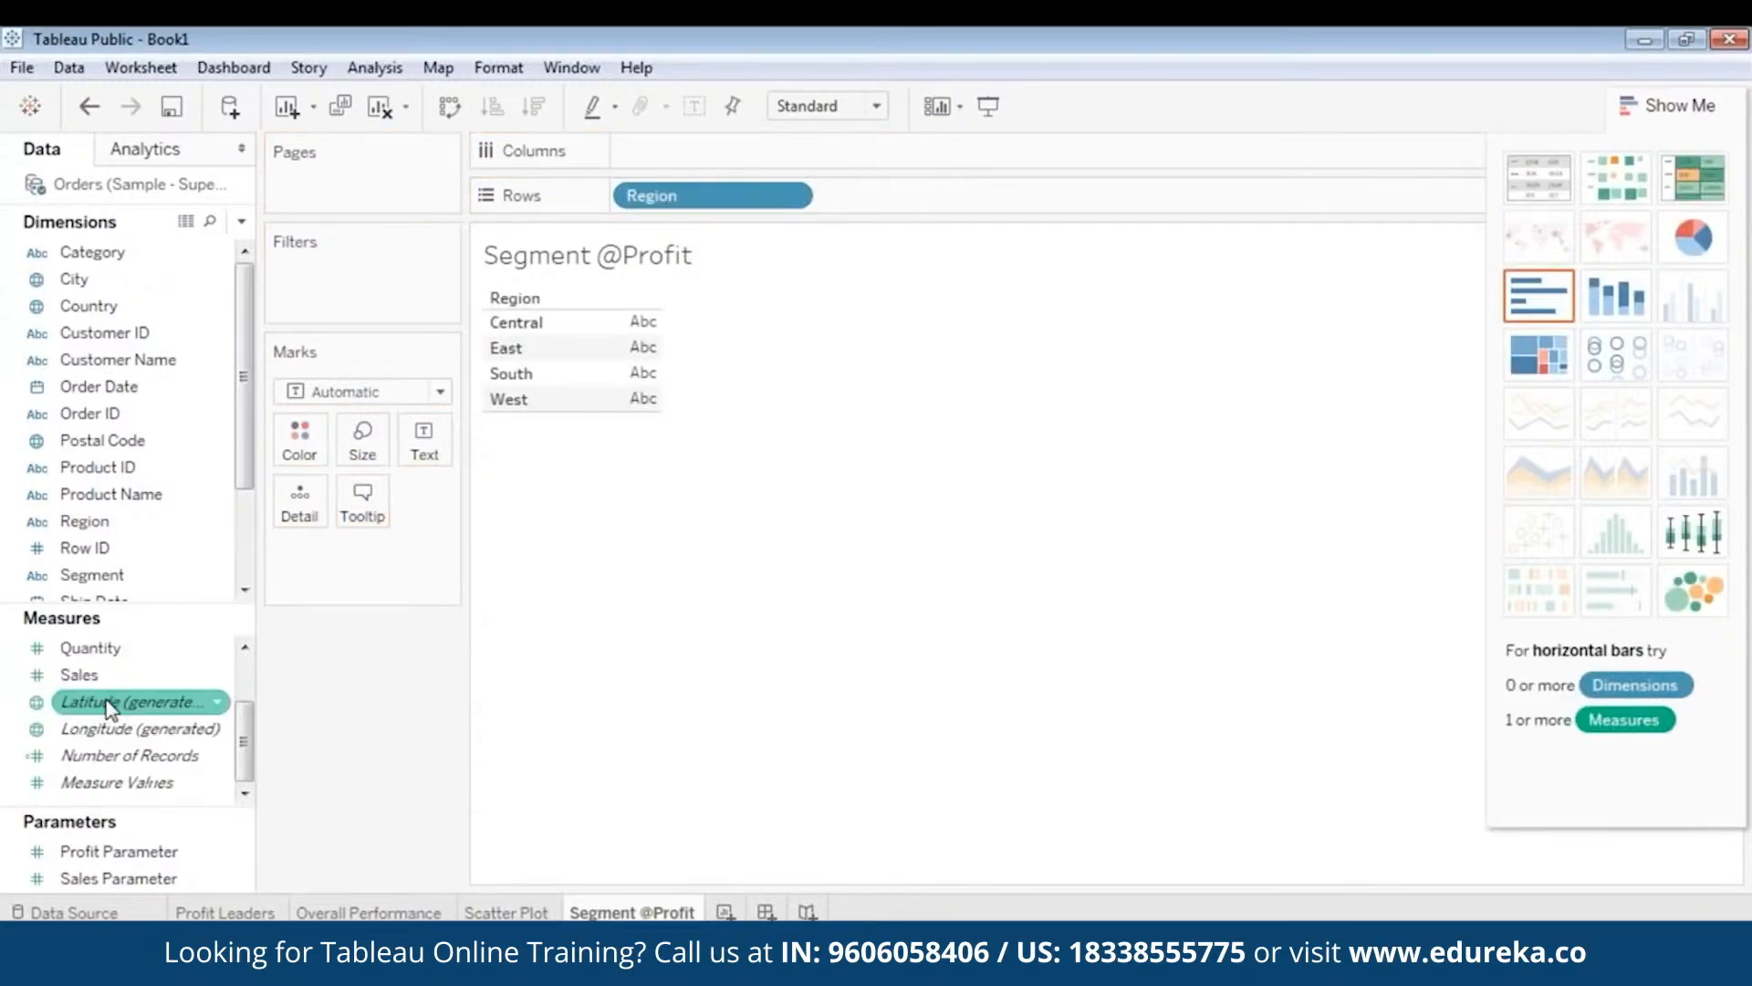
left_click(91, 440)
scroll(95, 436, "down", 5)
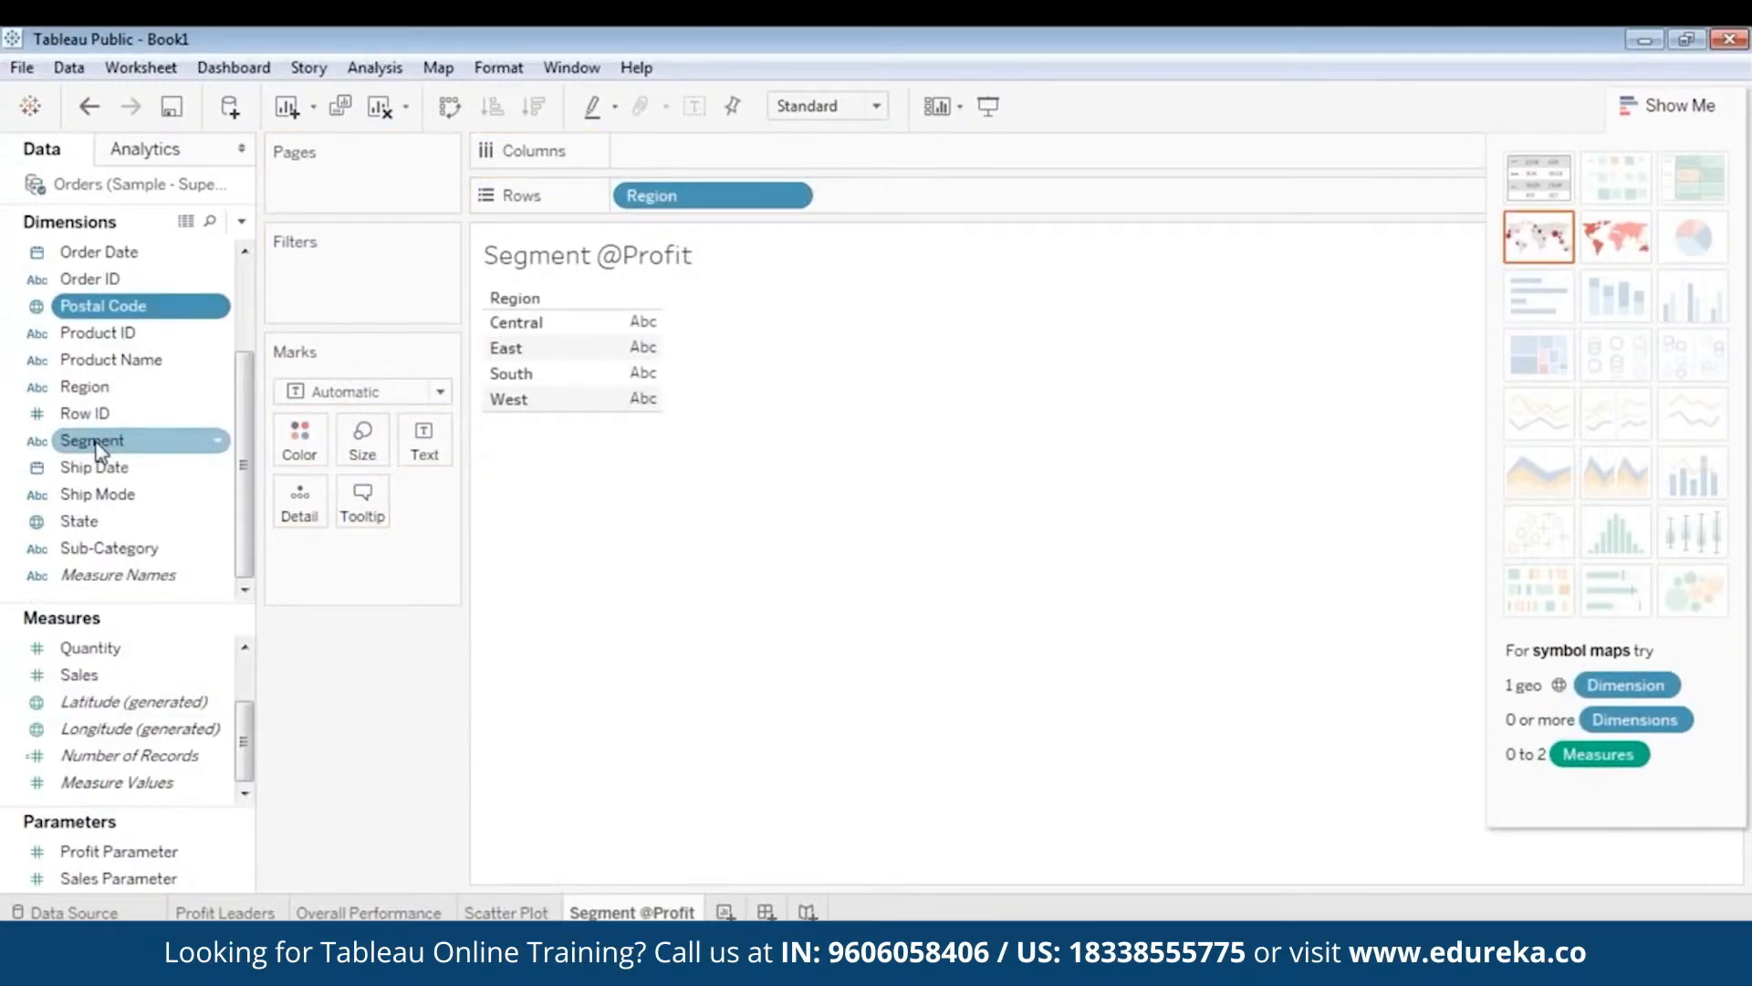
left_click(95, 440)
left_click_drag(95, 440, 311, 442)
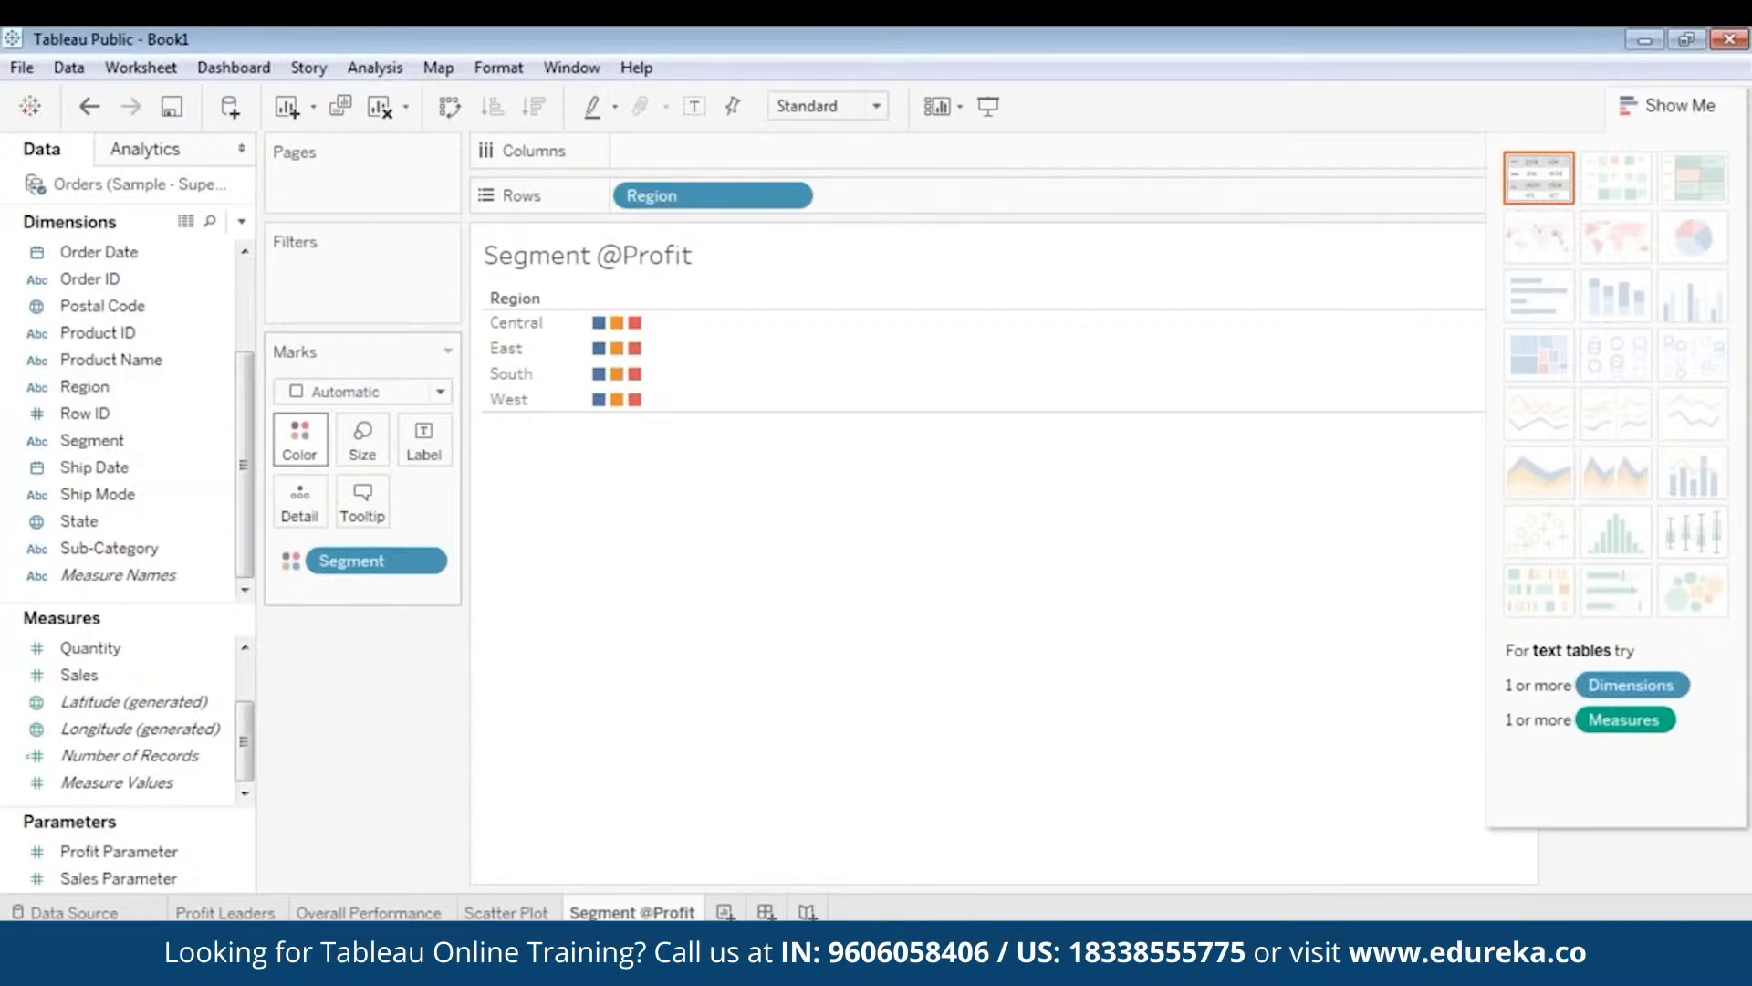
- Size the marks by SUM(Profit) and switch the chart to pie charts
left_click(137, 677)
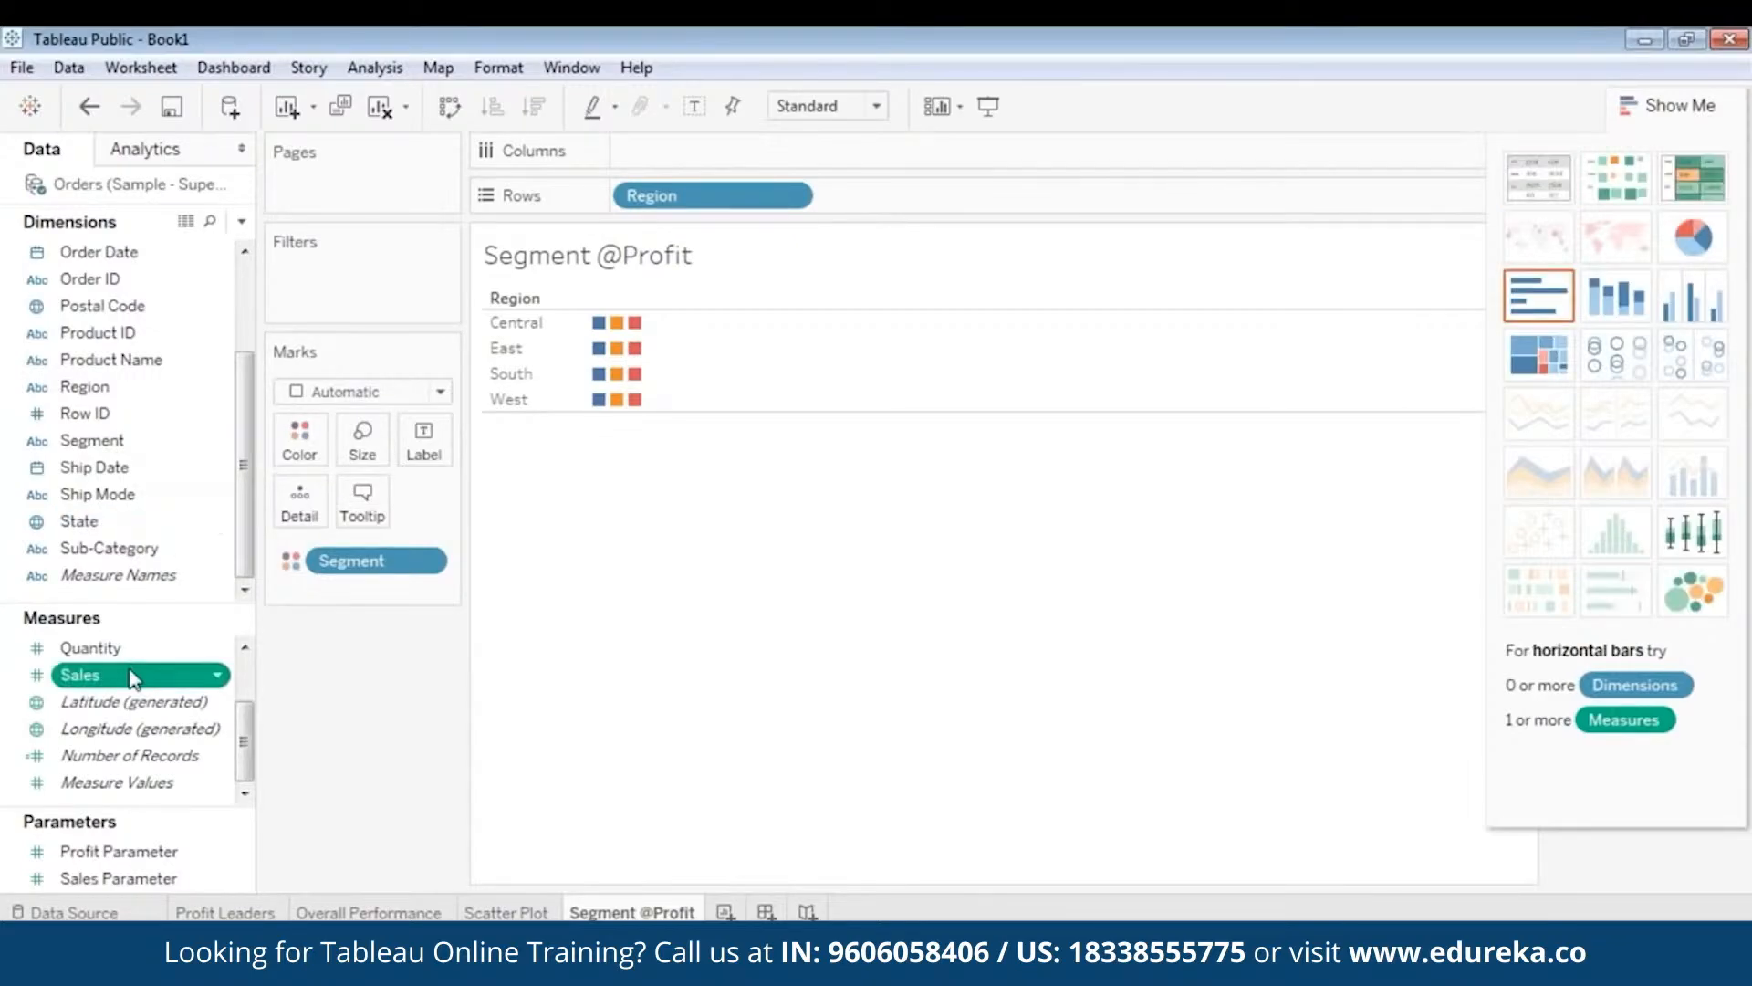
scroll(136, 698, "up", 1)
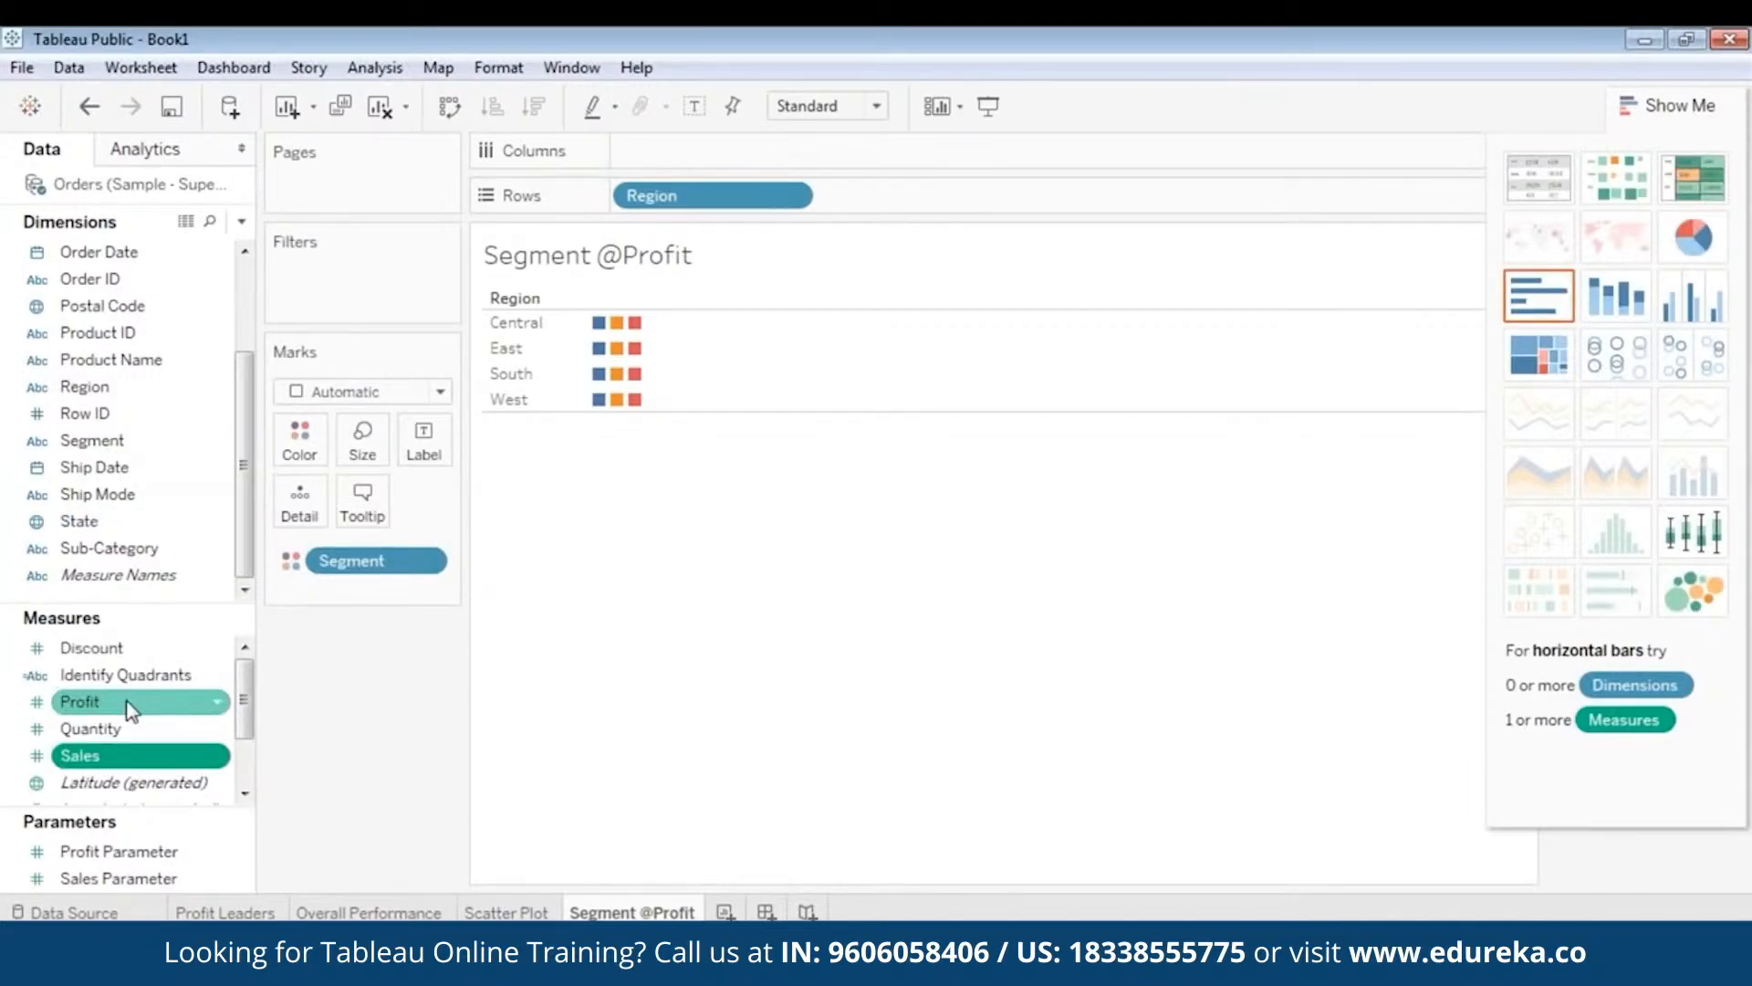
left_click(128, 708)
left_click_drag(129, 708, 367, 435)
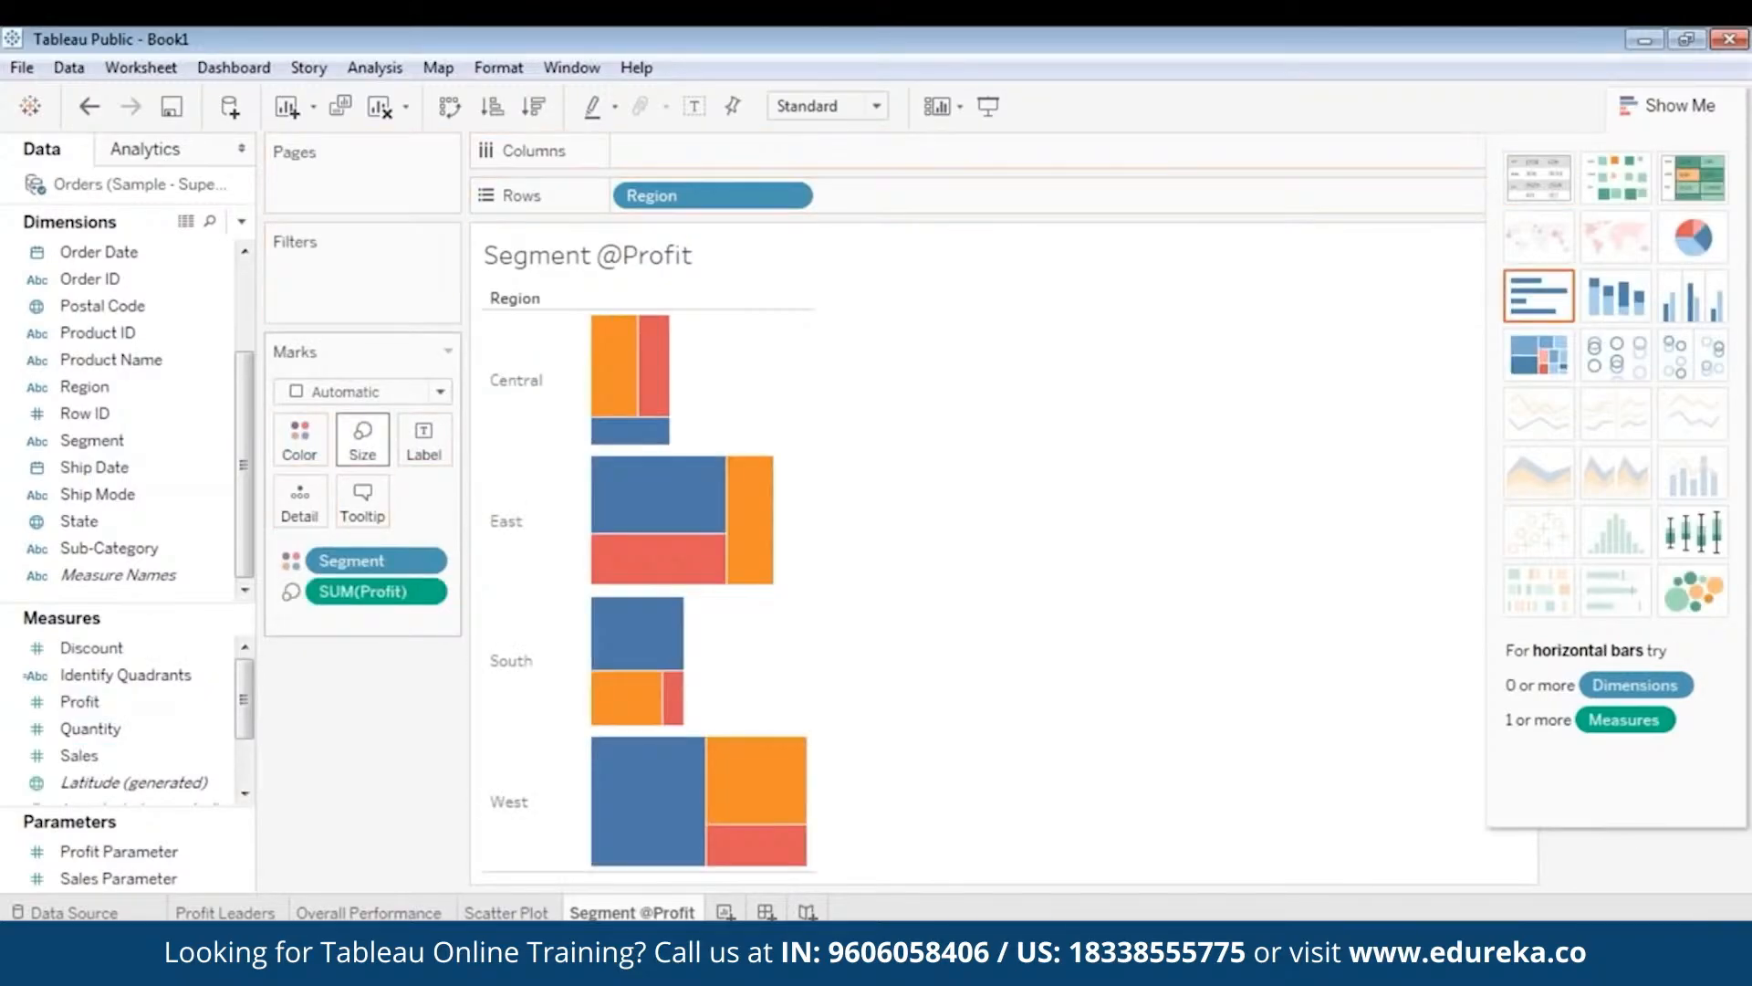
left_click(1690, 240)
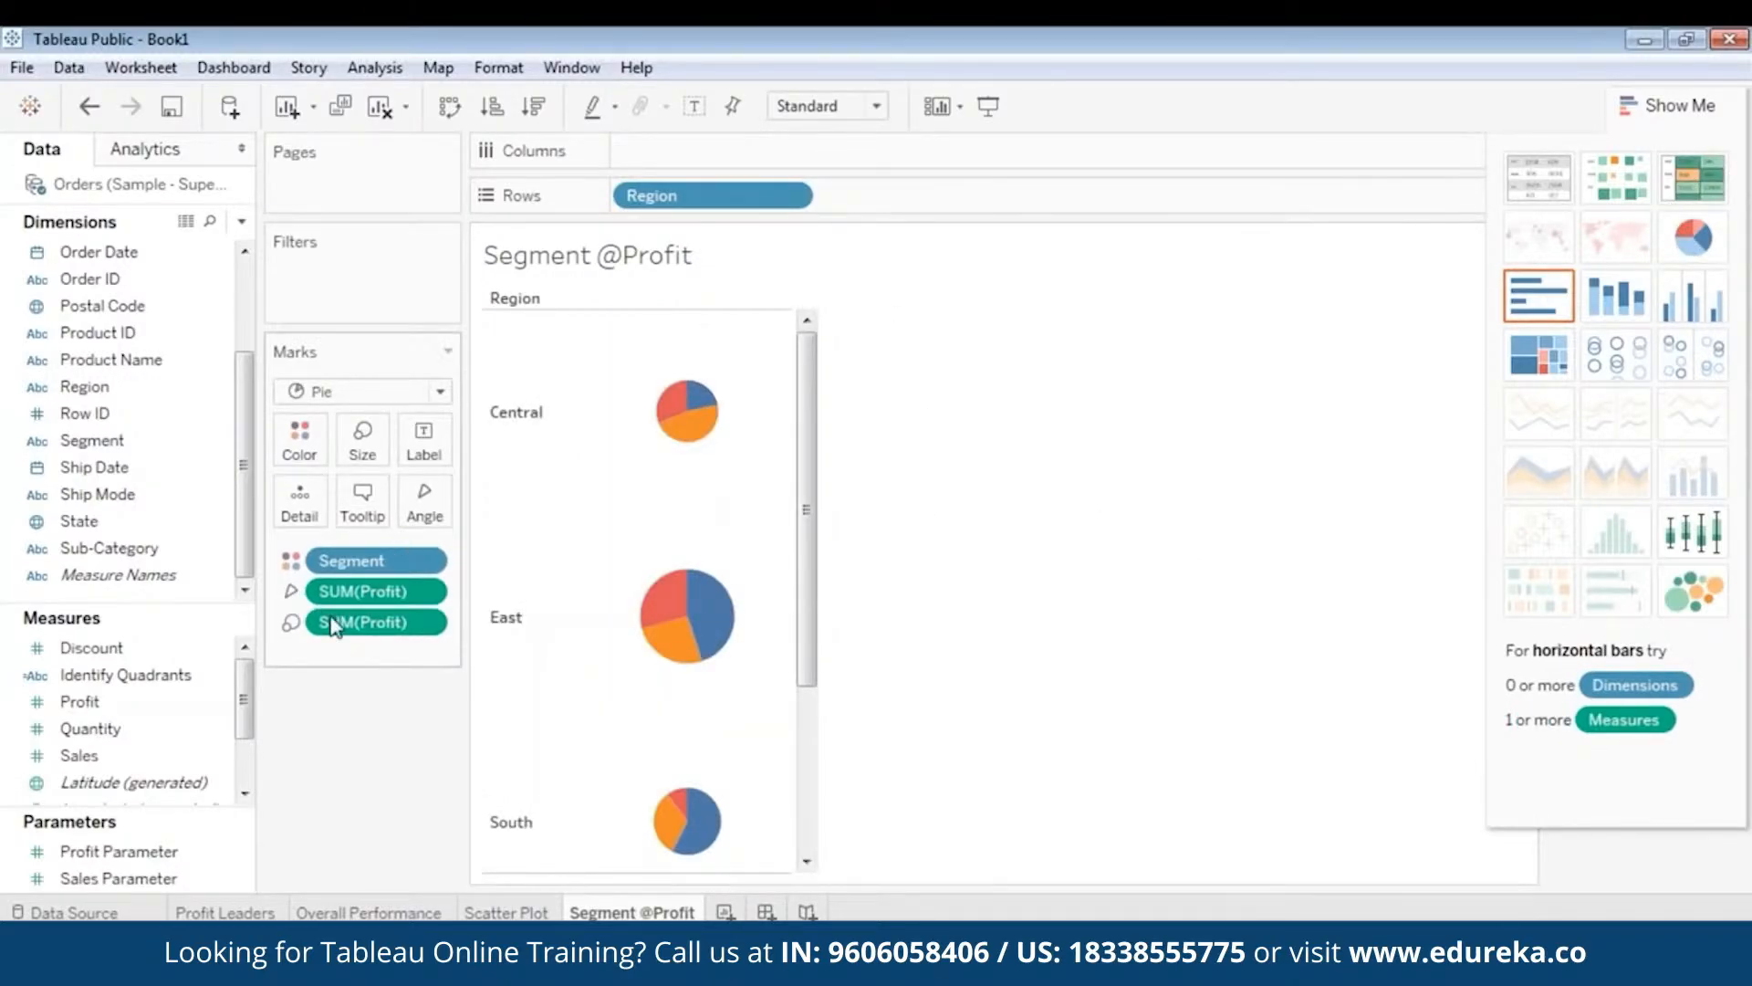
- Remove the extra SUM(Profit) size pill so every pie is the same size
left_click(416, 623)
key("Delete")
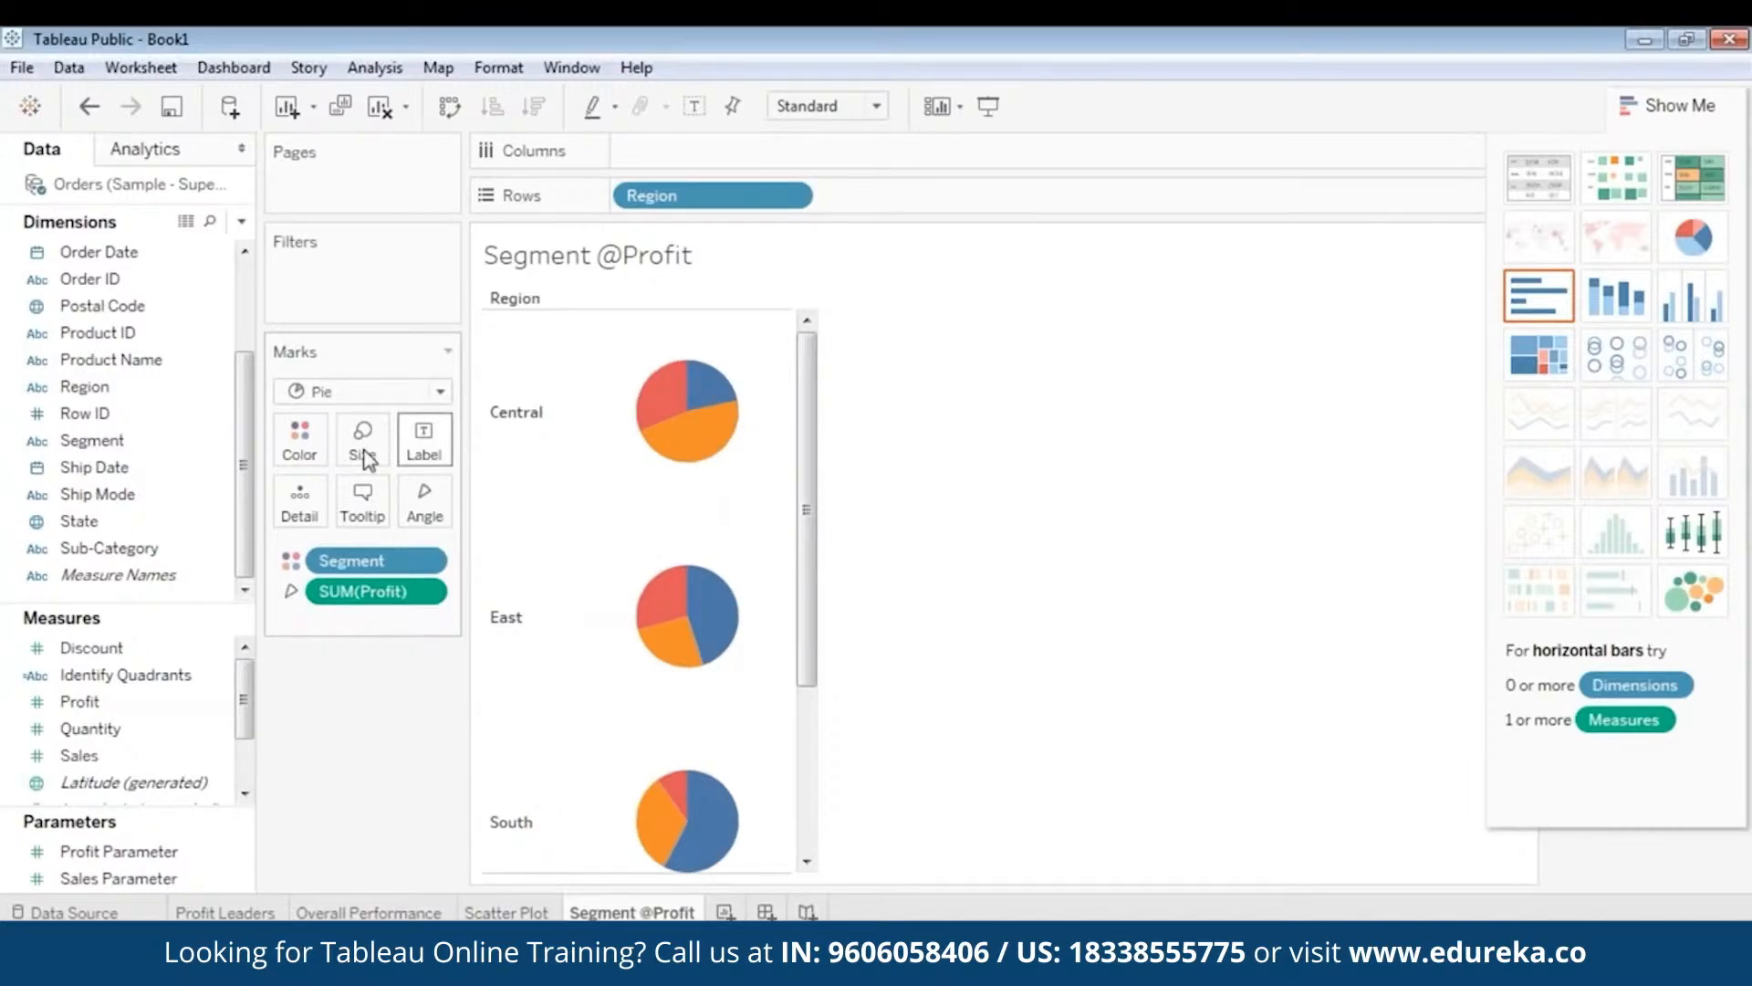
mouse_move(809, 467)
left_mouse_down()
mouse_move(786, 684)
mouse_move(817, 461)
left_mouse_up()
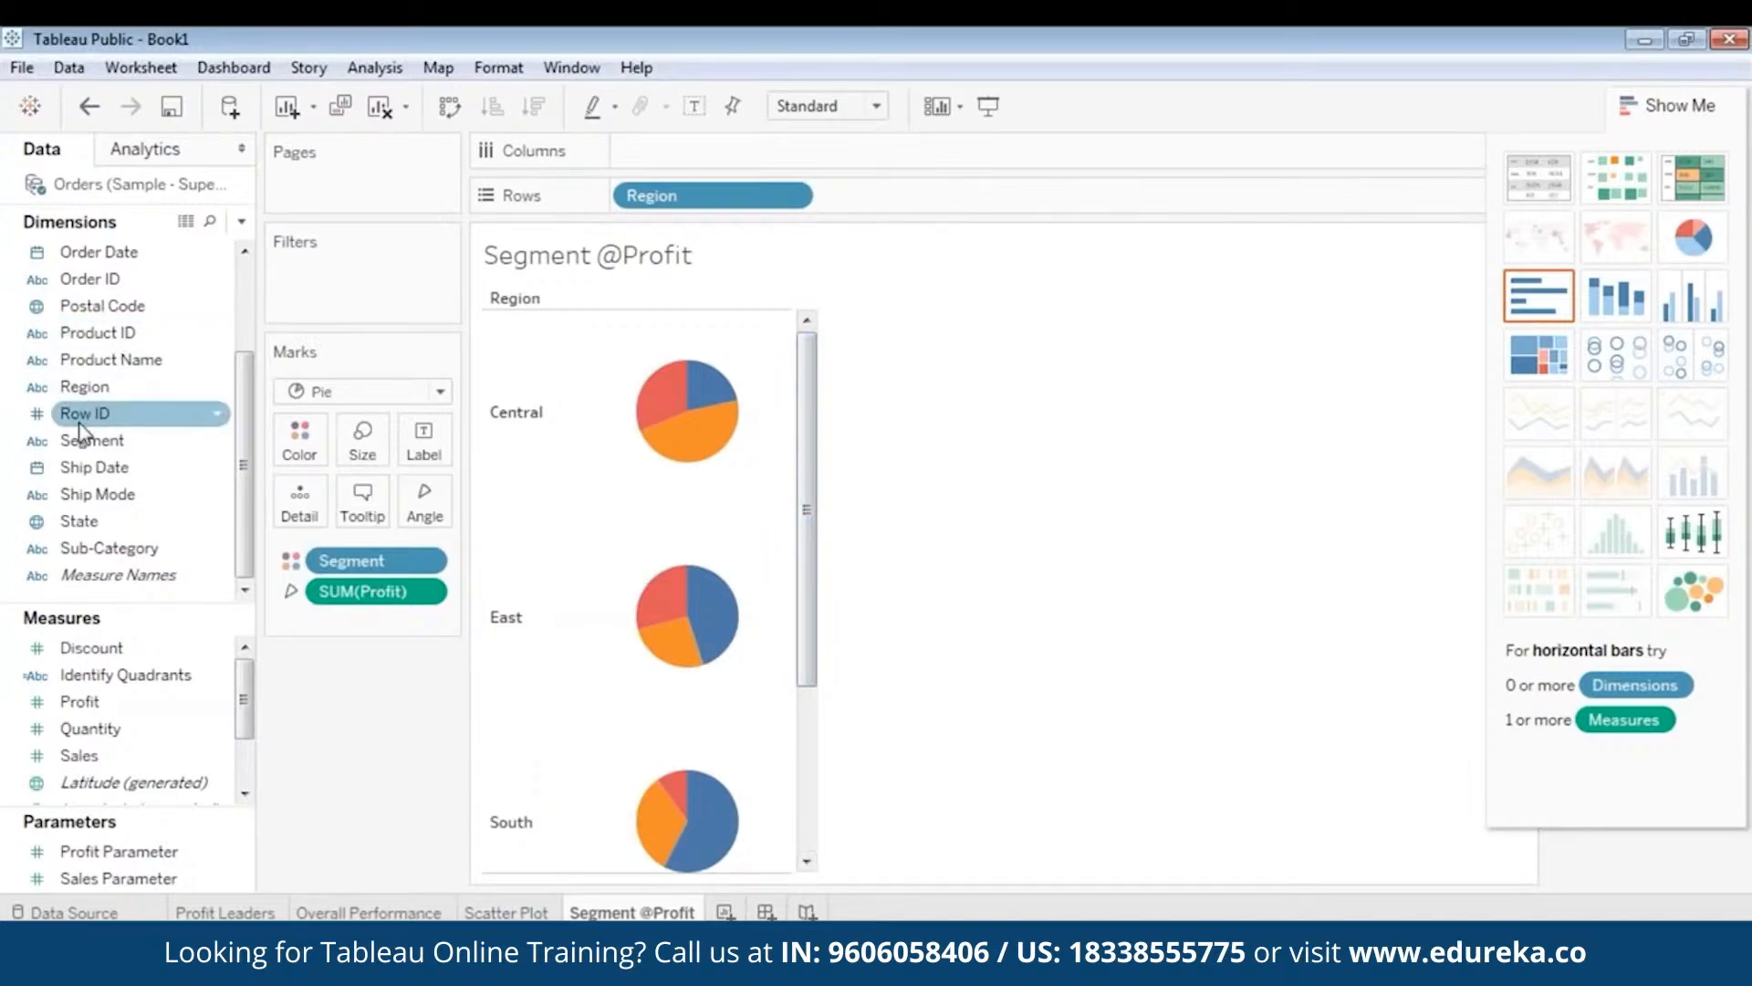
- Add Region as a filter keeping all regions
left_click(106, 393)
scroll(107, 401, "up", 1)
scroll(105, 401, "up", 1)
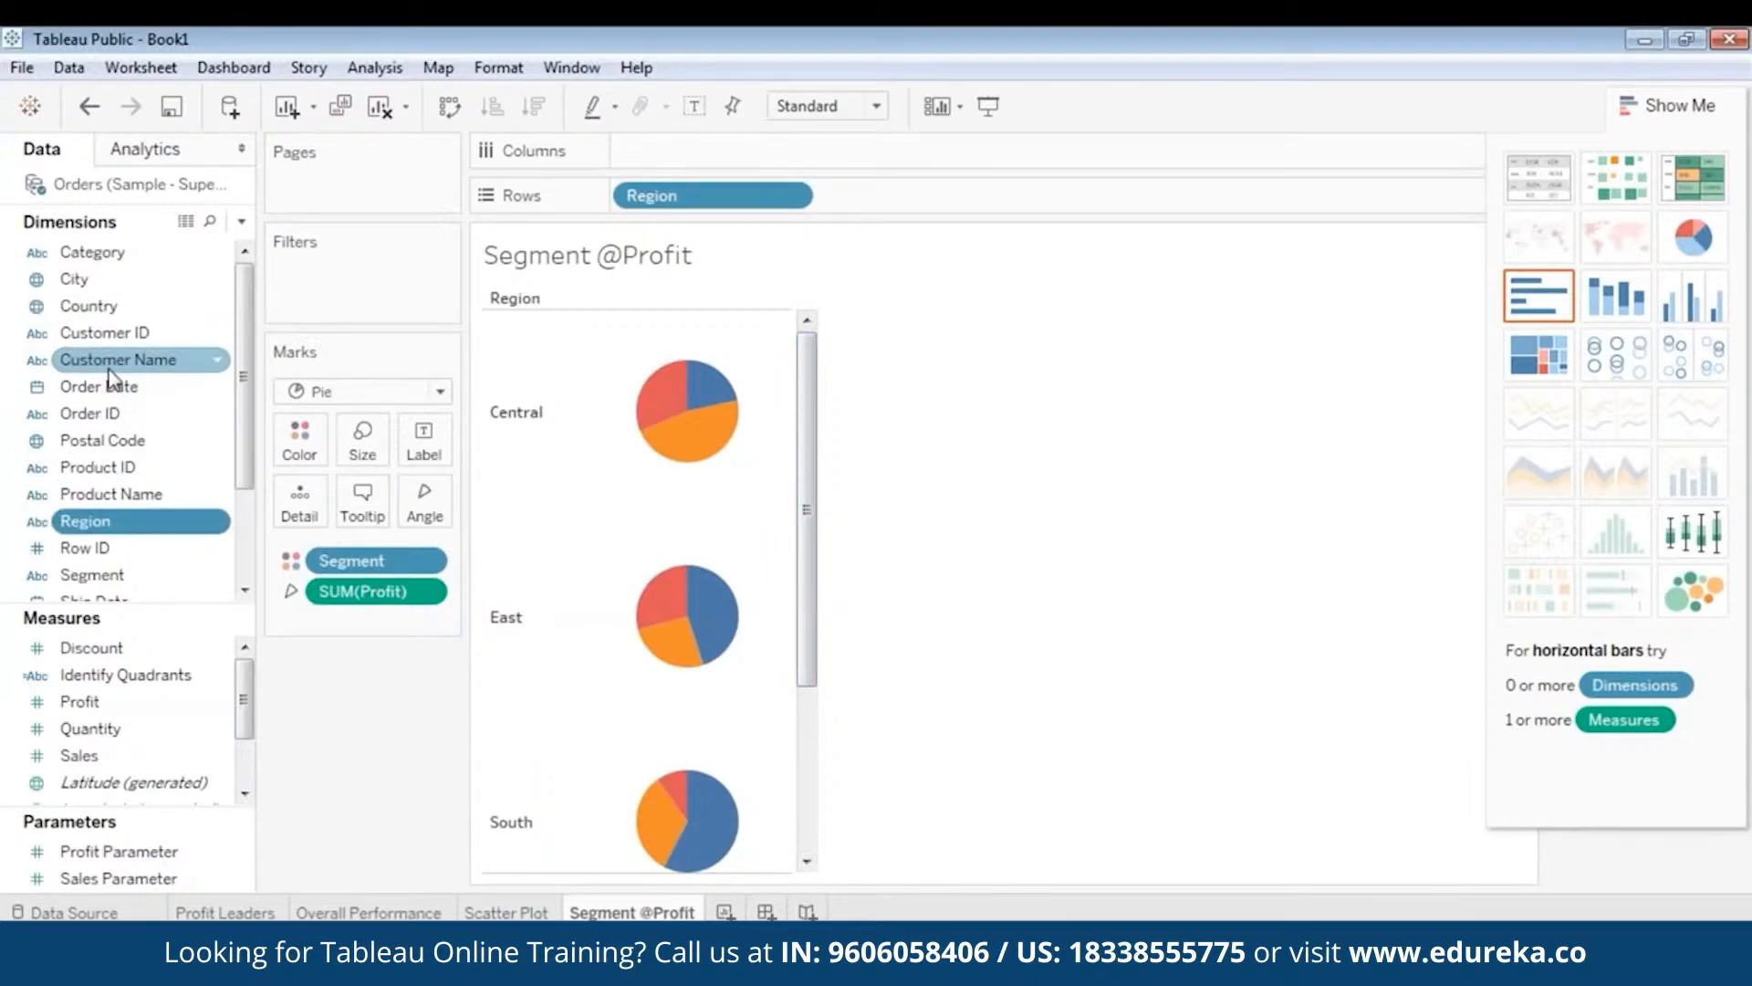
scroll(109, 402, "down", 2)
left_click_drag(86, 386, 331, 279)
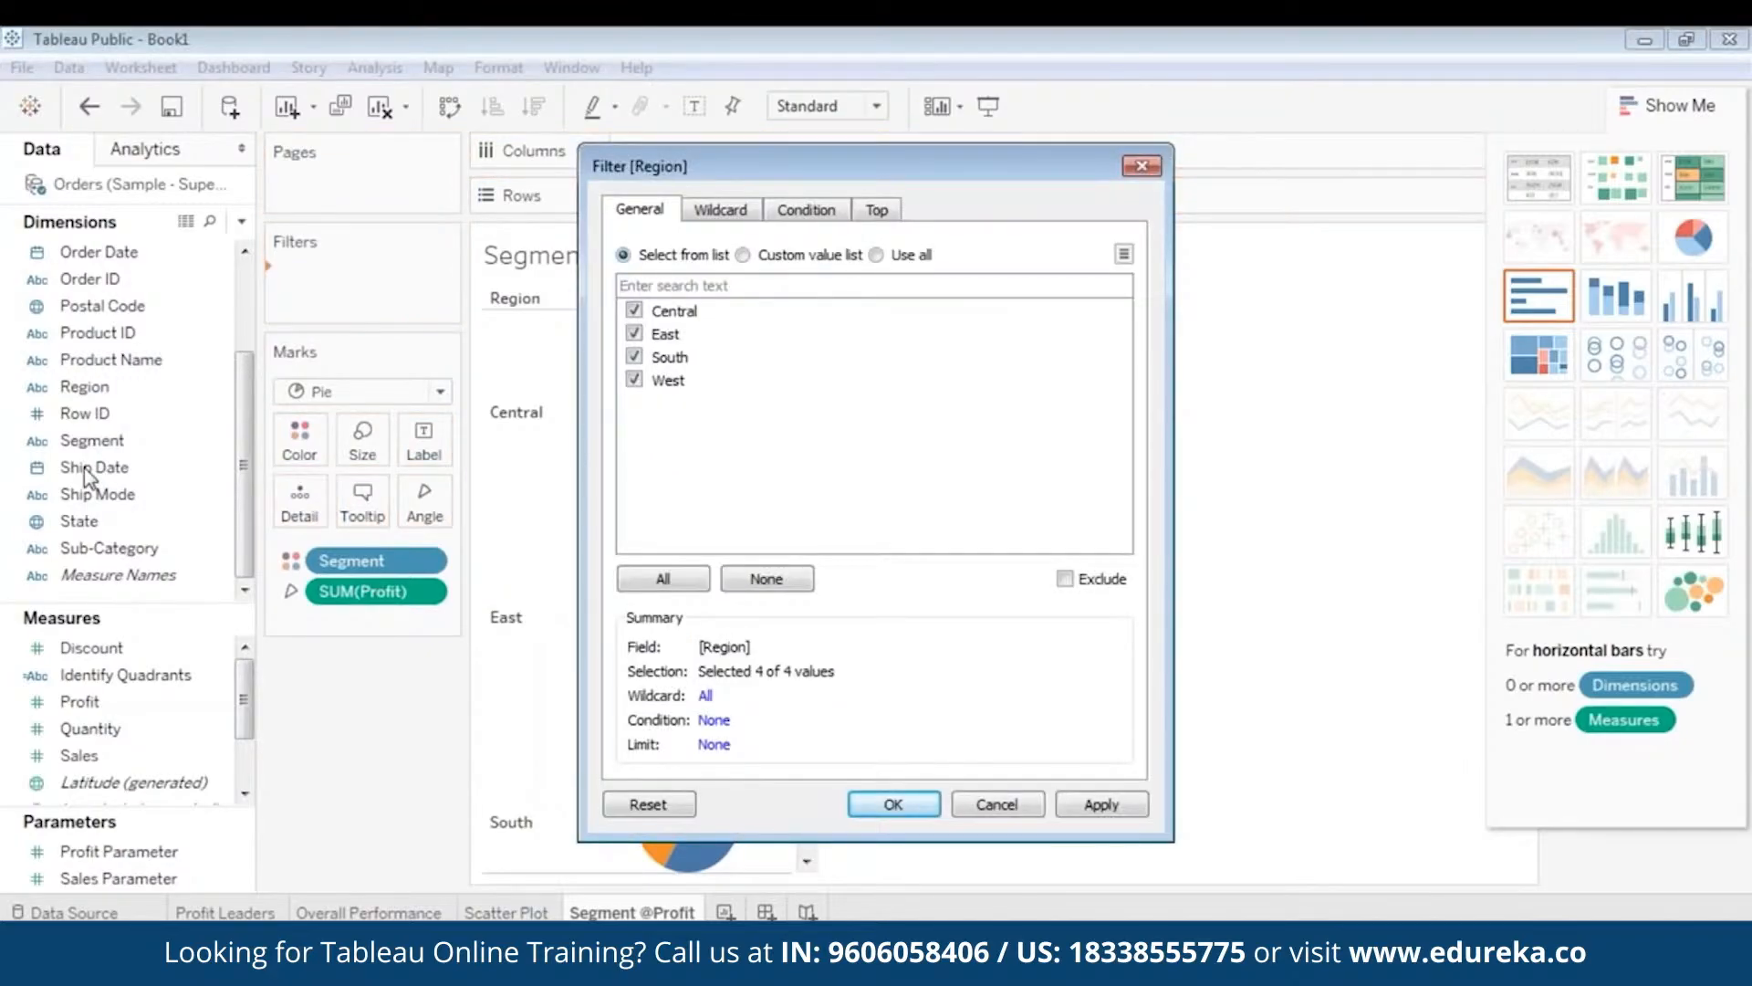
left_click(1095, 805)
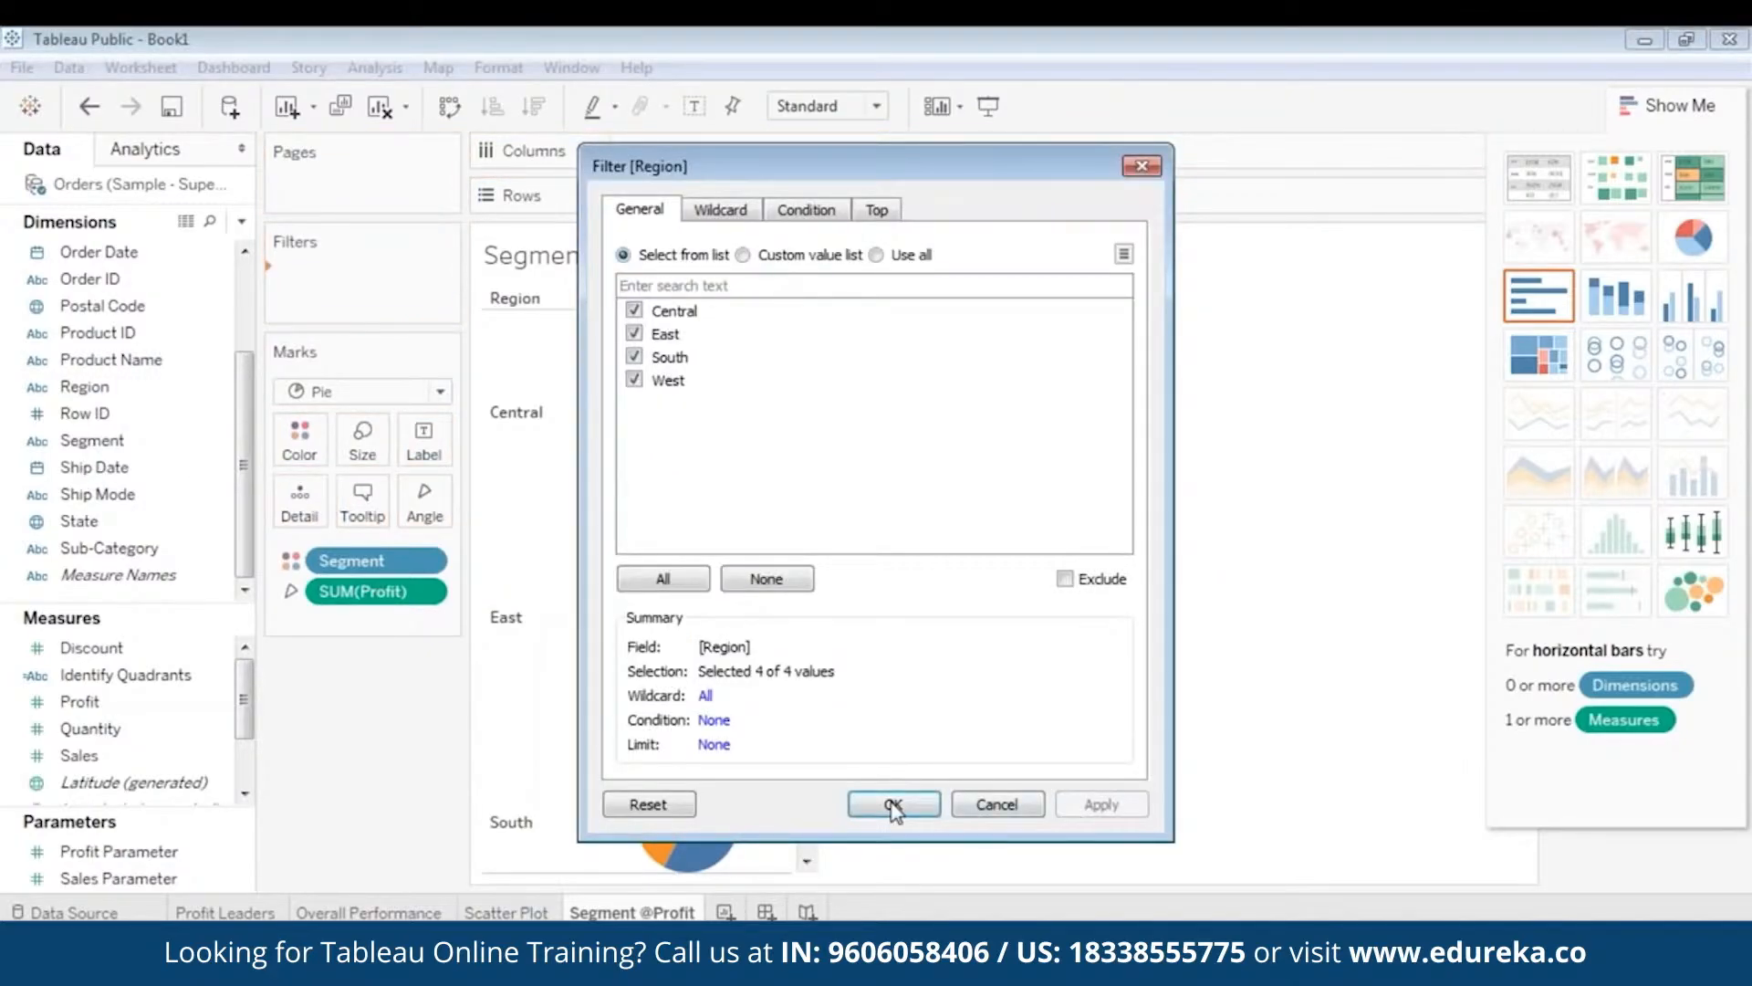
left_click(894, 804)
- Add State as a filter including every state
left_click(91, 414)
left_click(92, 521, "ctrl")
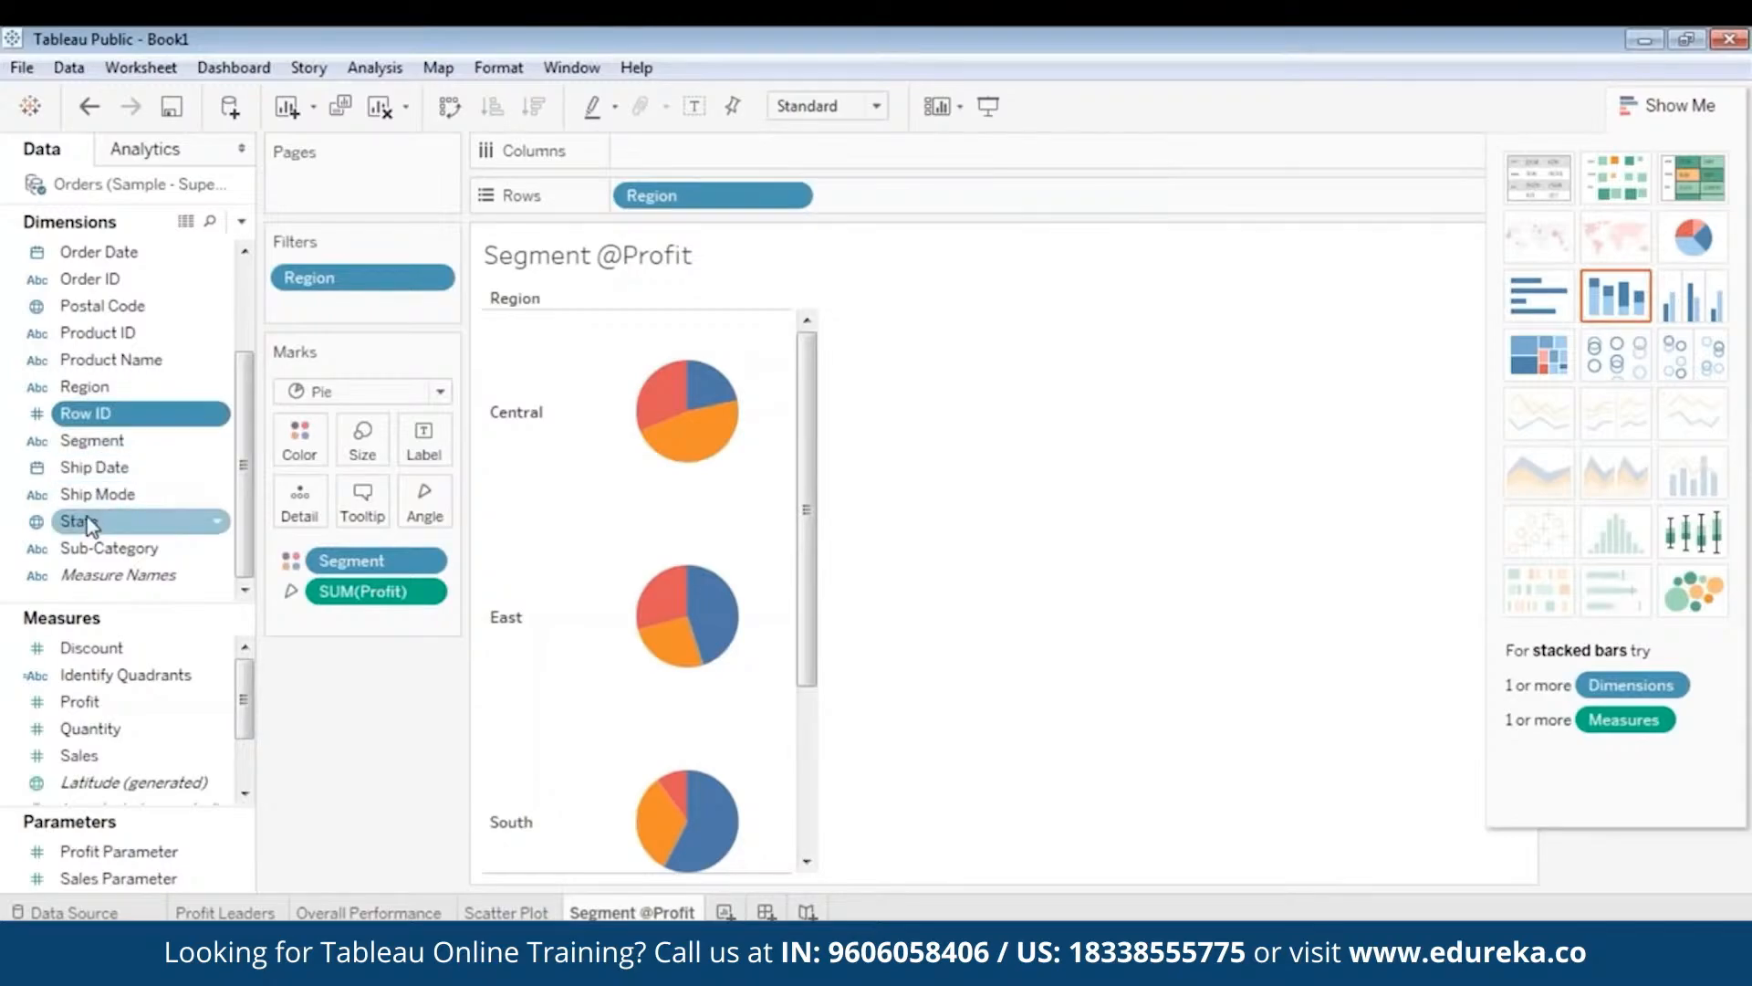
left_click_drag(91, 521, 328, 306)
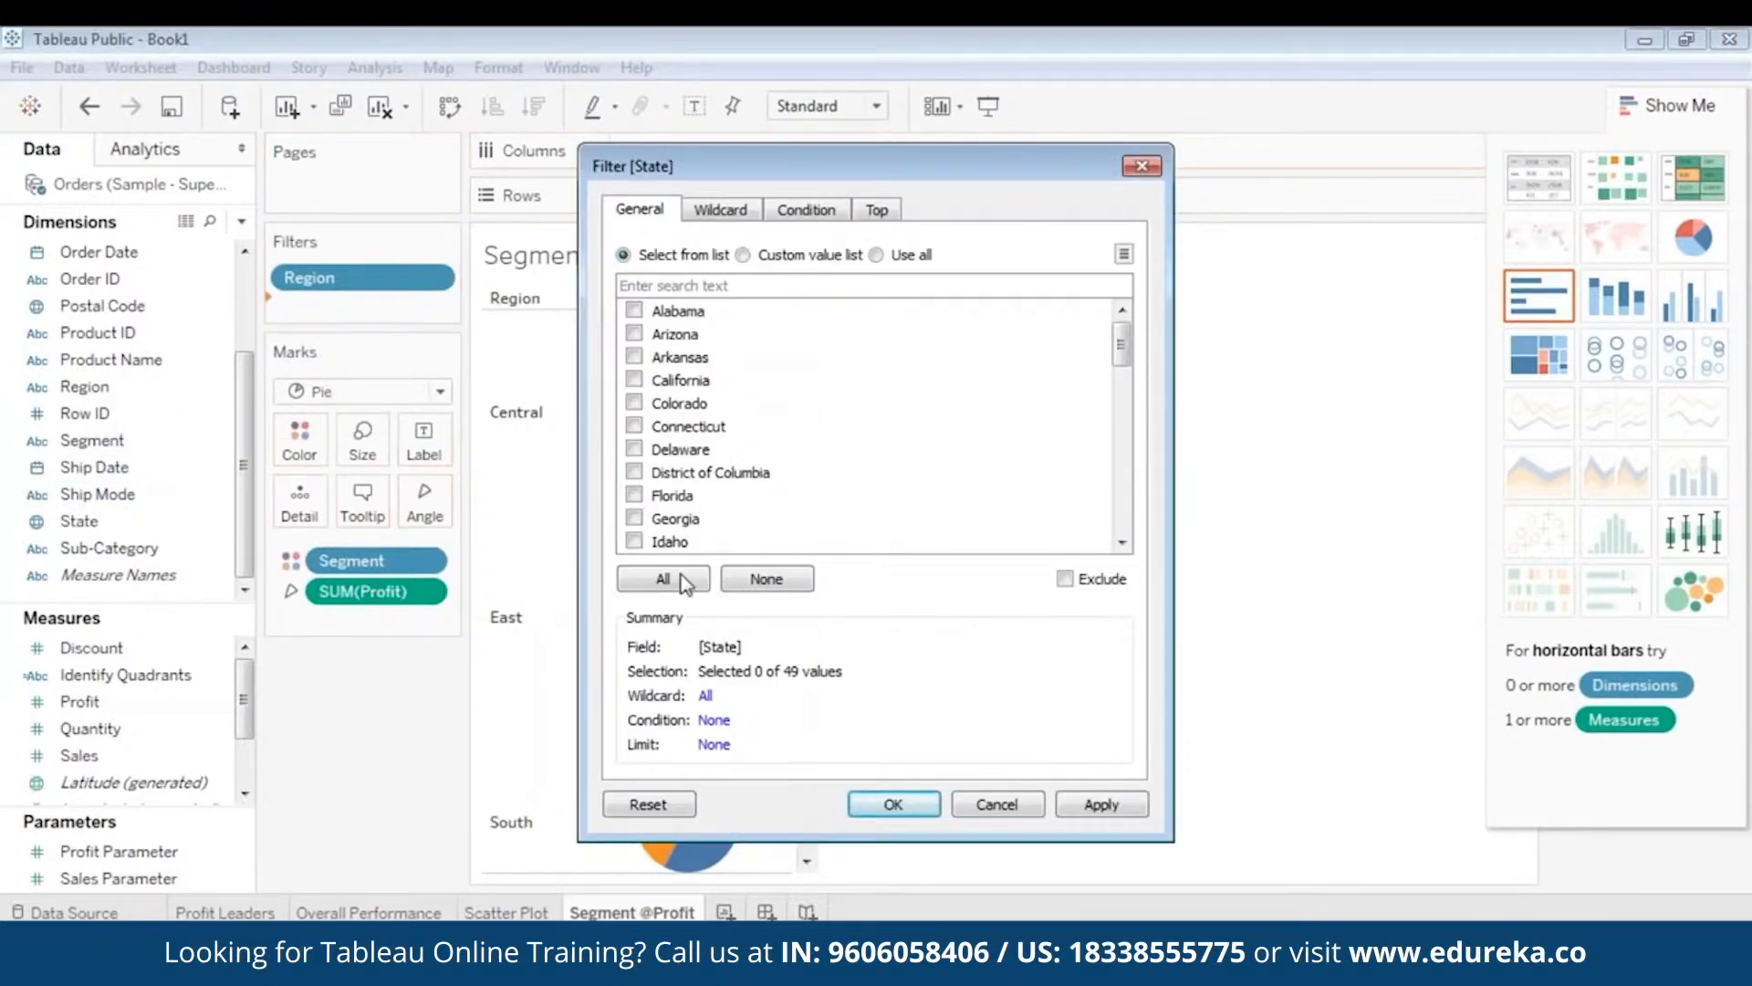
left_click(681, 580)
left_click(1102, 805)
left_click(894, 804)
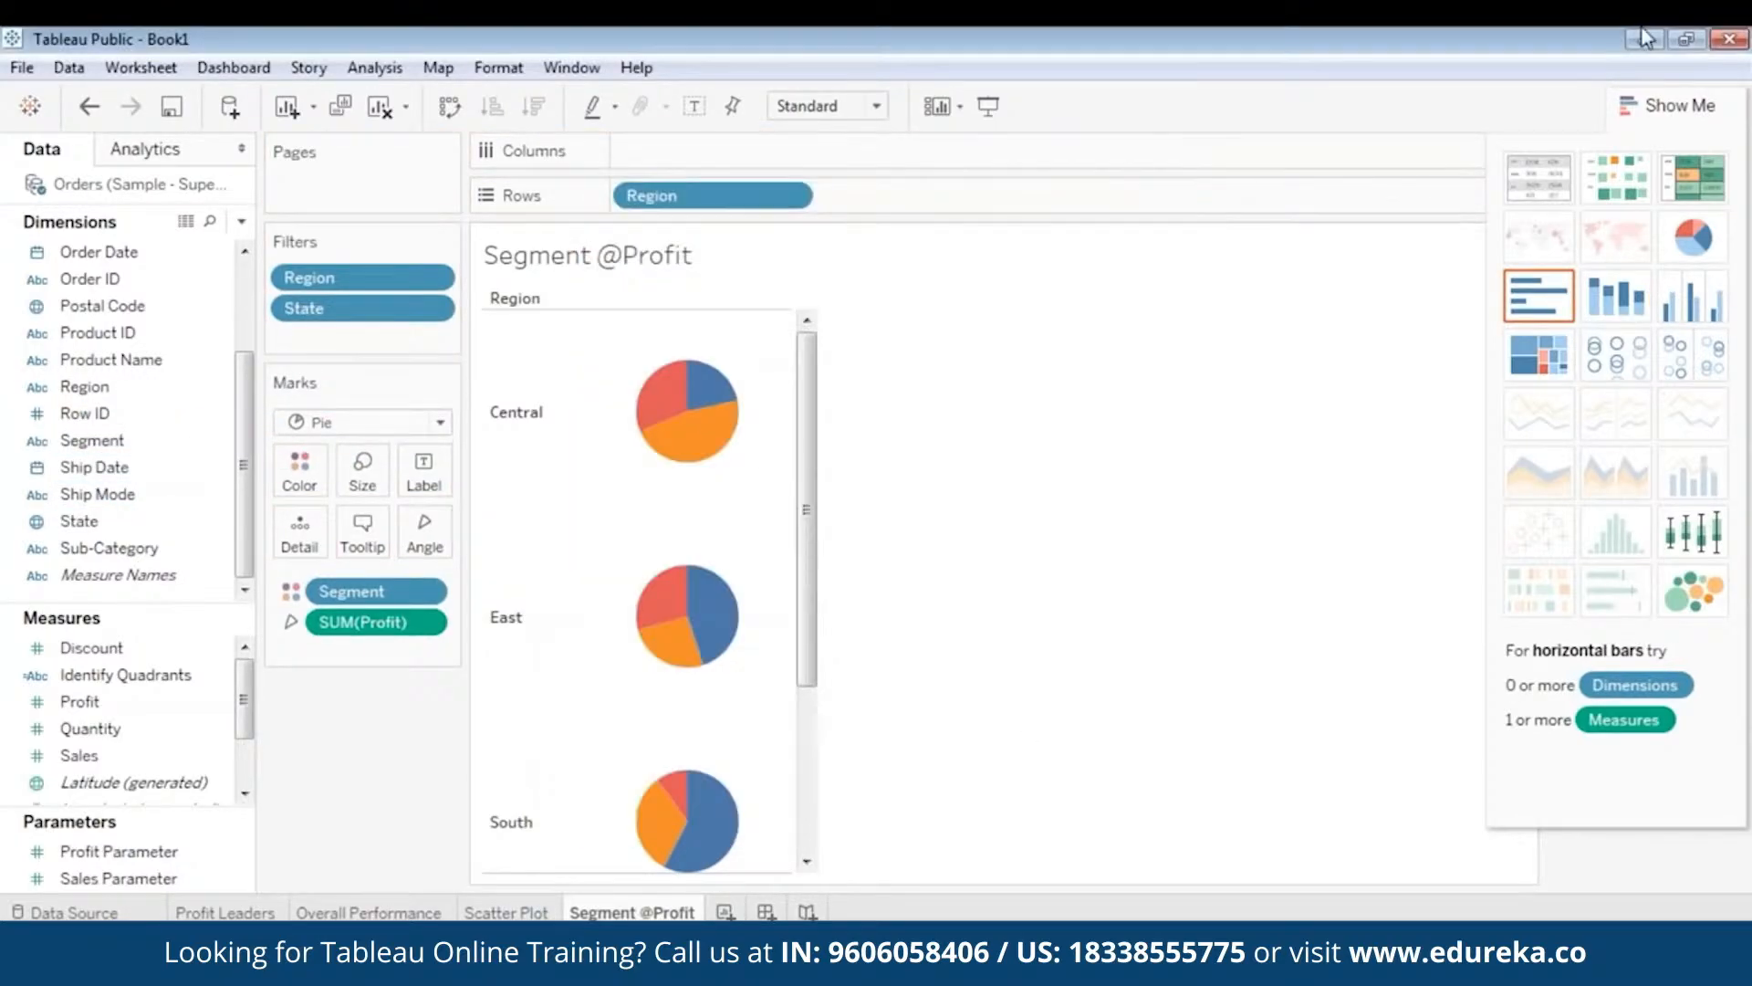
- Hide Show Me and display the Region and State filter lists beside the chart
left_click(1655, 110)
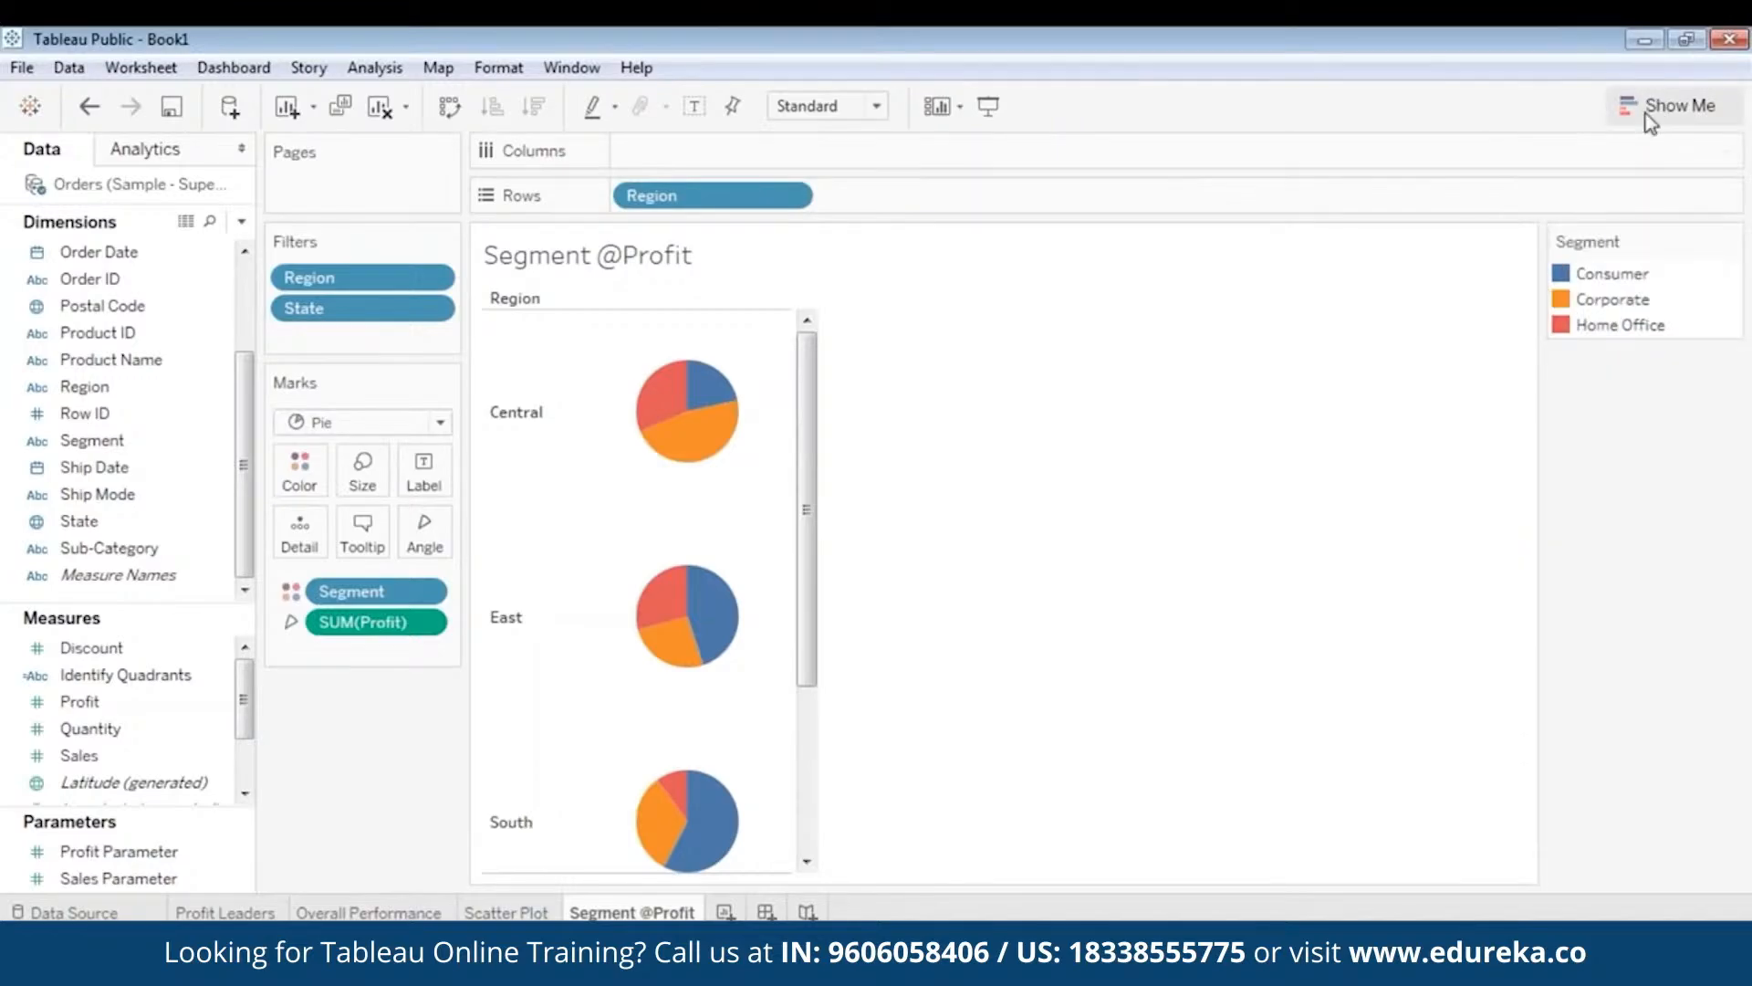
right_click(369, 278)
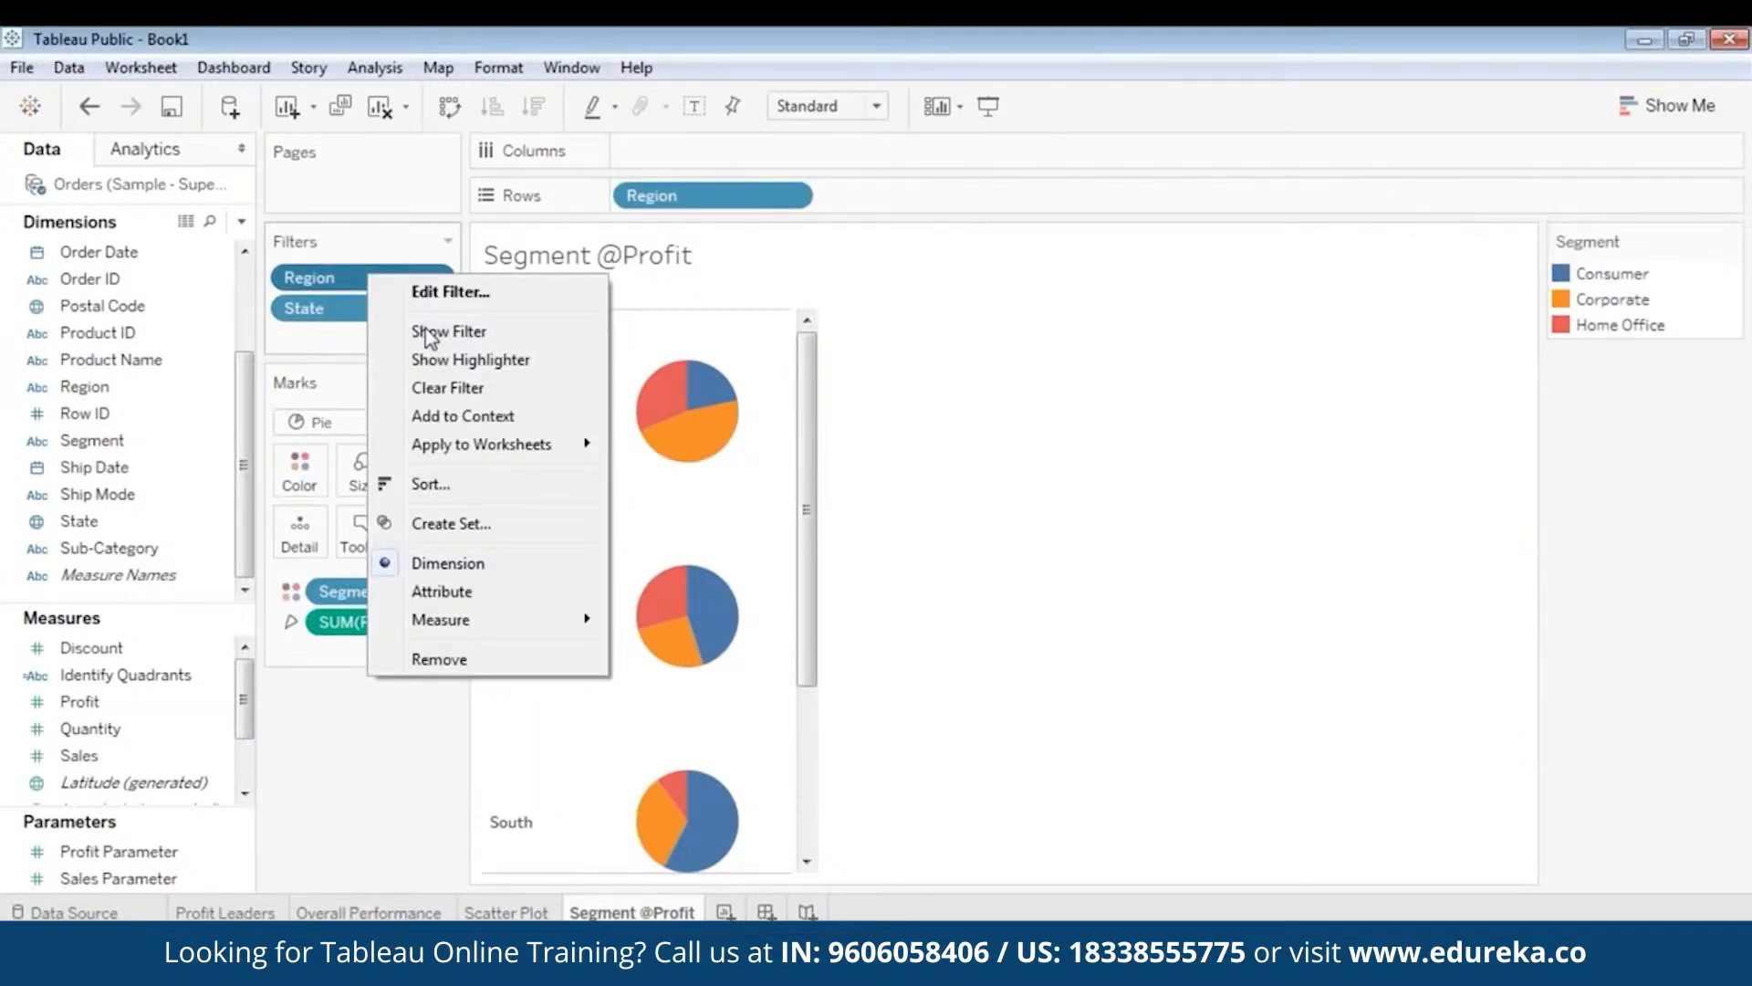
left_click(427, 334)
right_click(373, 310)
left_click(429, 365)
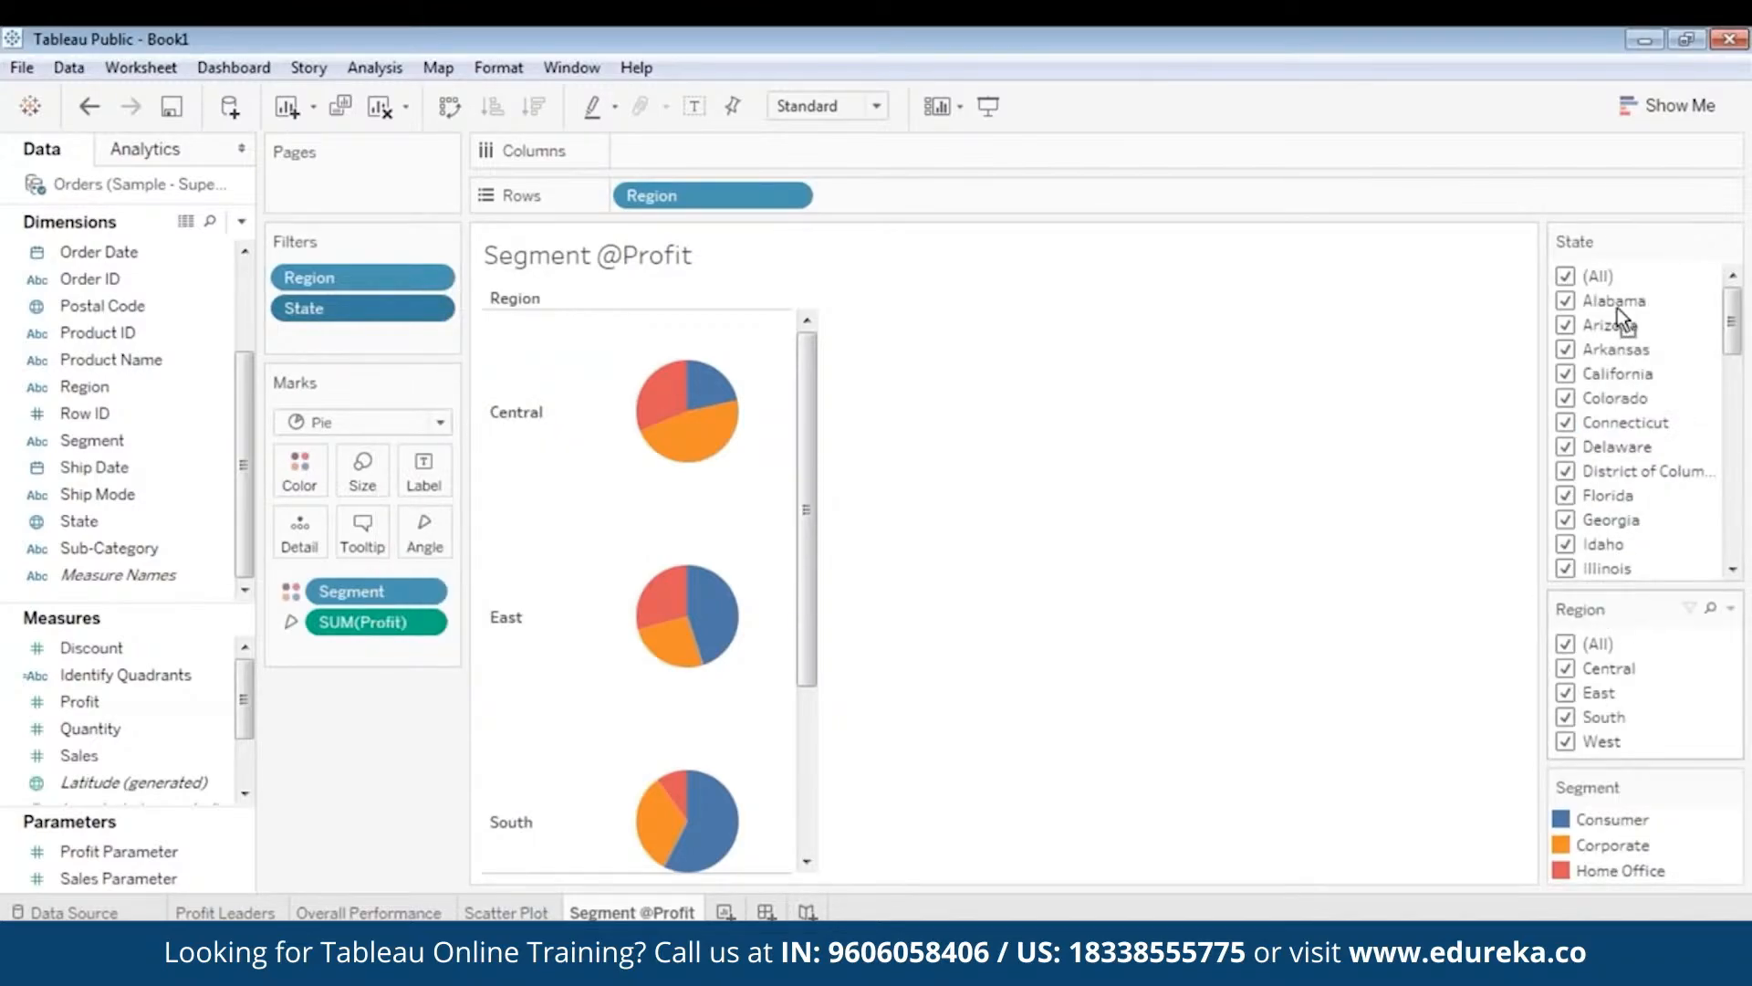
left_click_drag(1617, 236, 1616, 229)
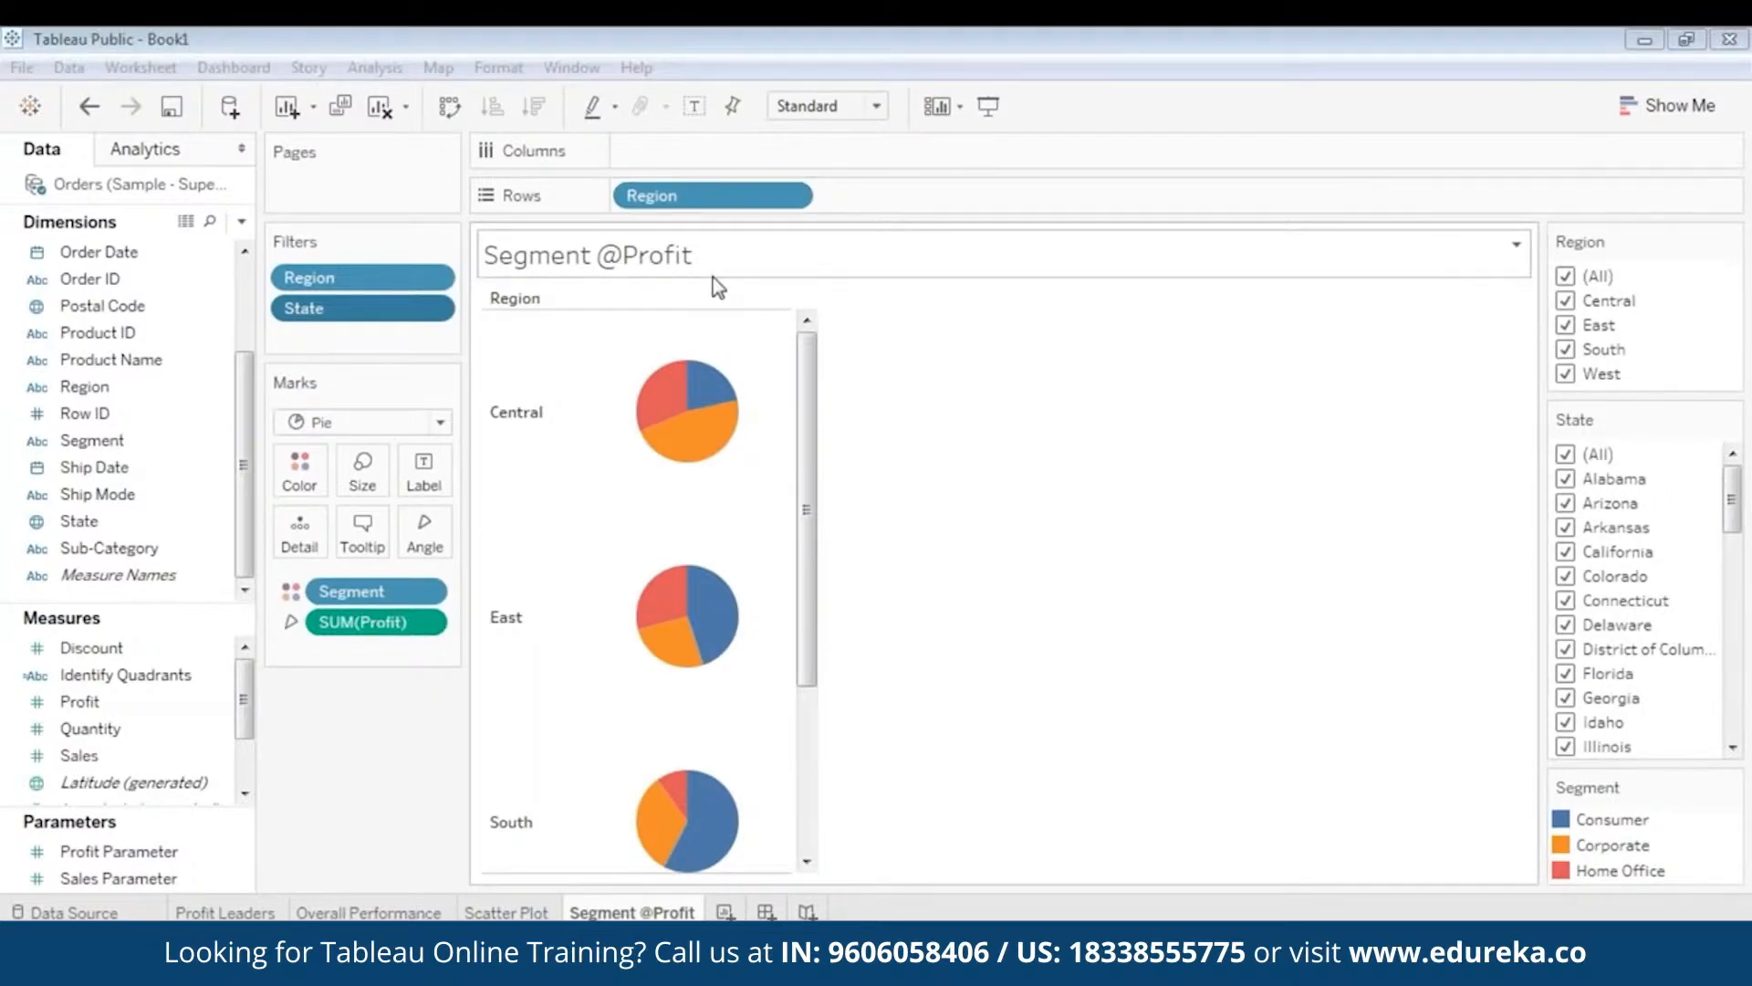
mouse_move(680, 402)
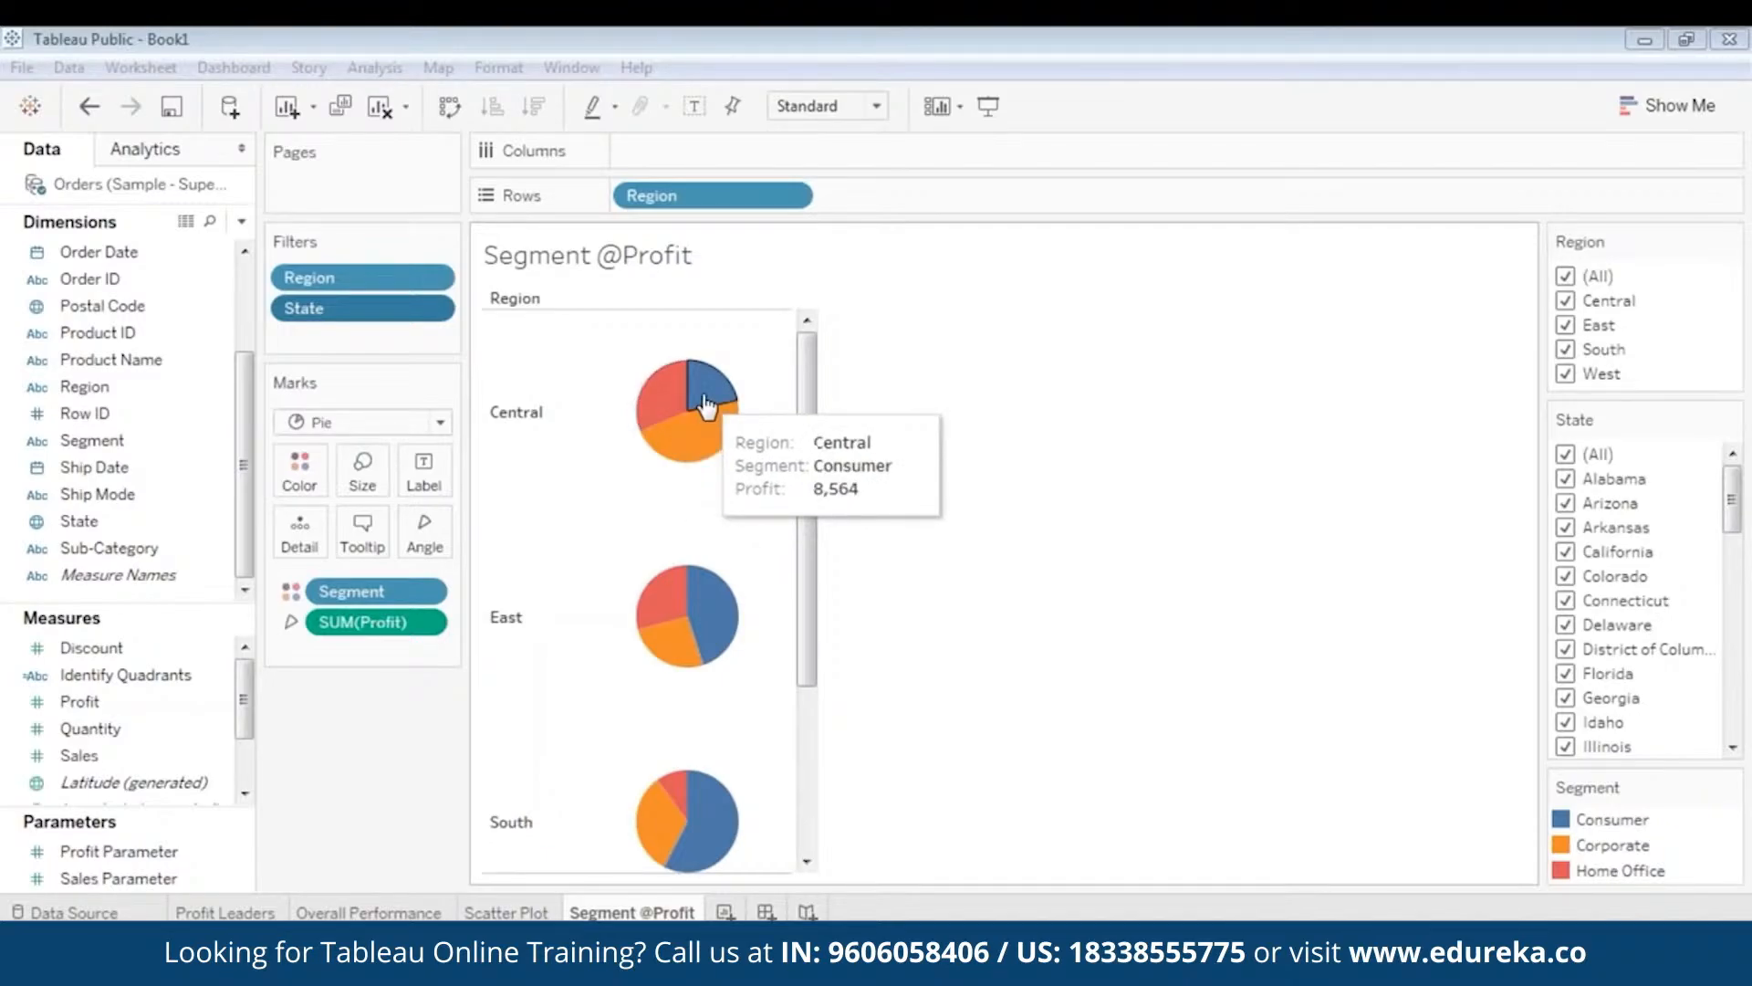
mouse_move(721, 444)
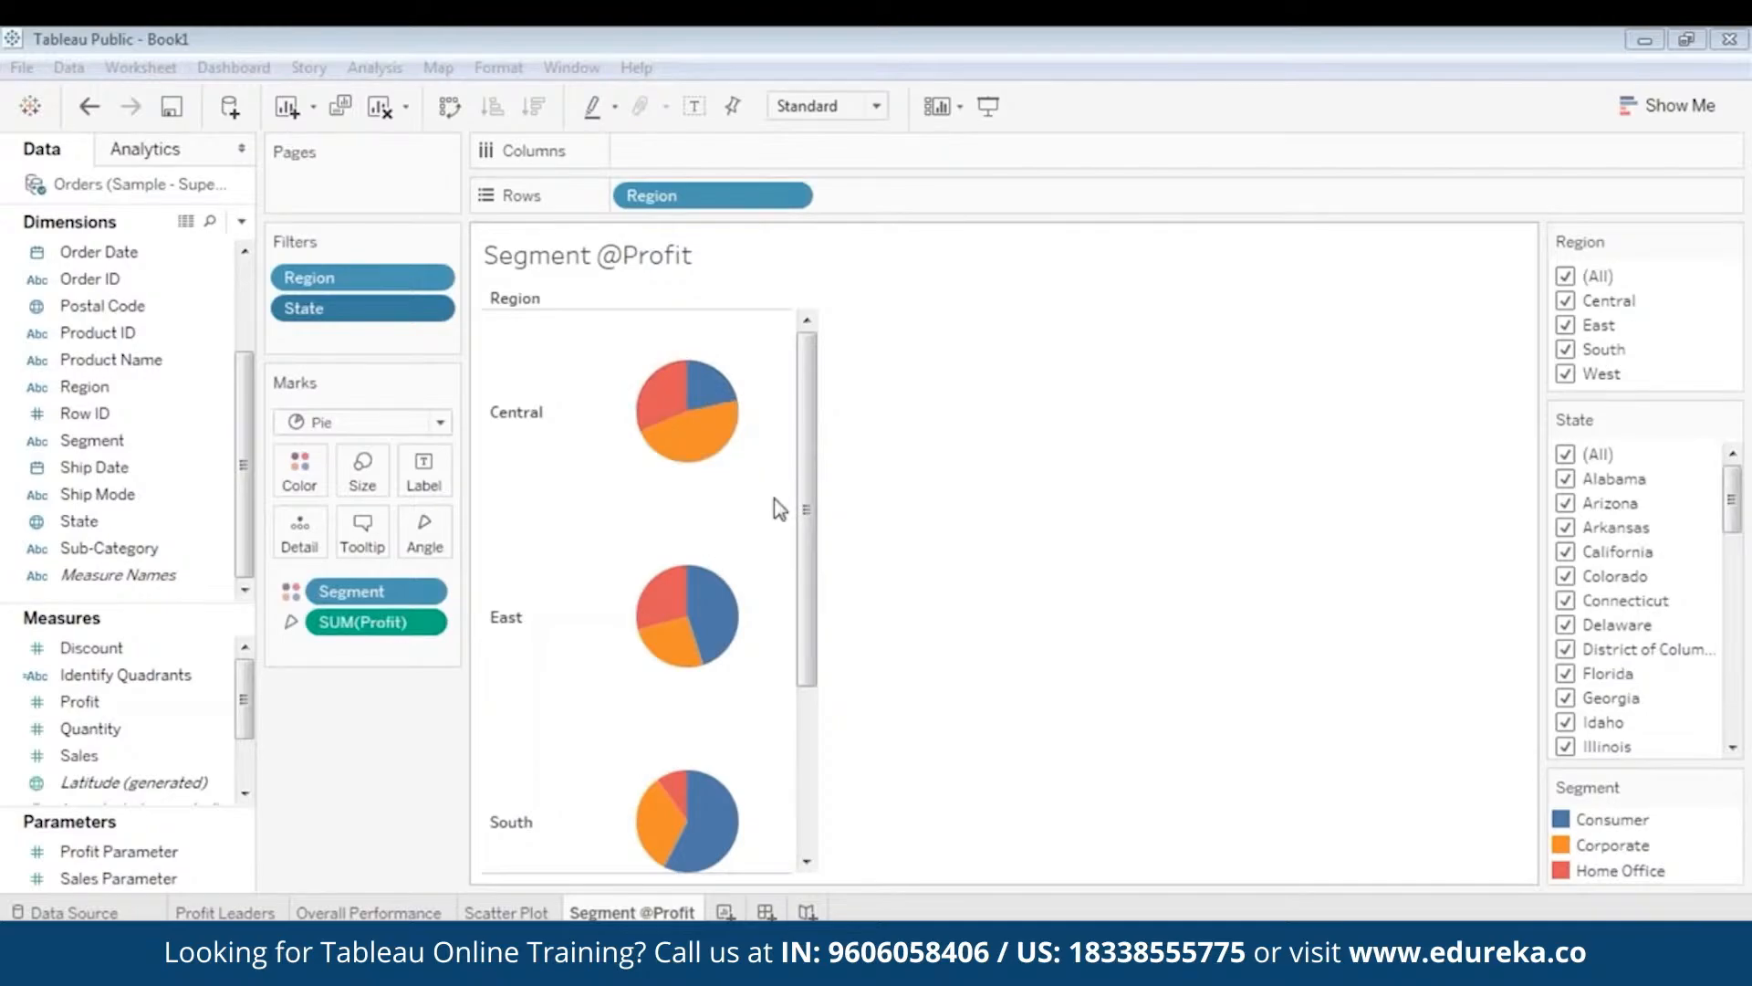
mouse_move(803, 336)
left_mouse_down()
mouse_move(799, 665)
mouse_move(778, 353)
left_mouse_up()
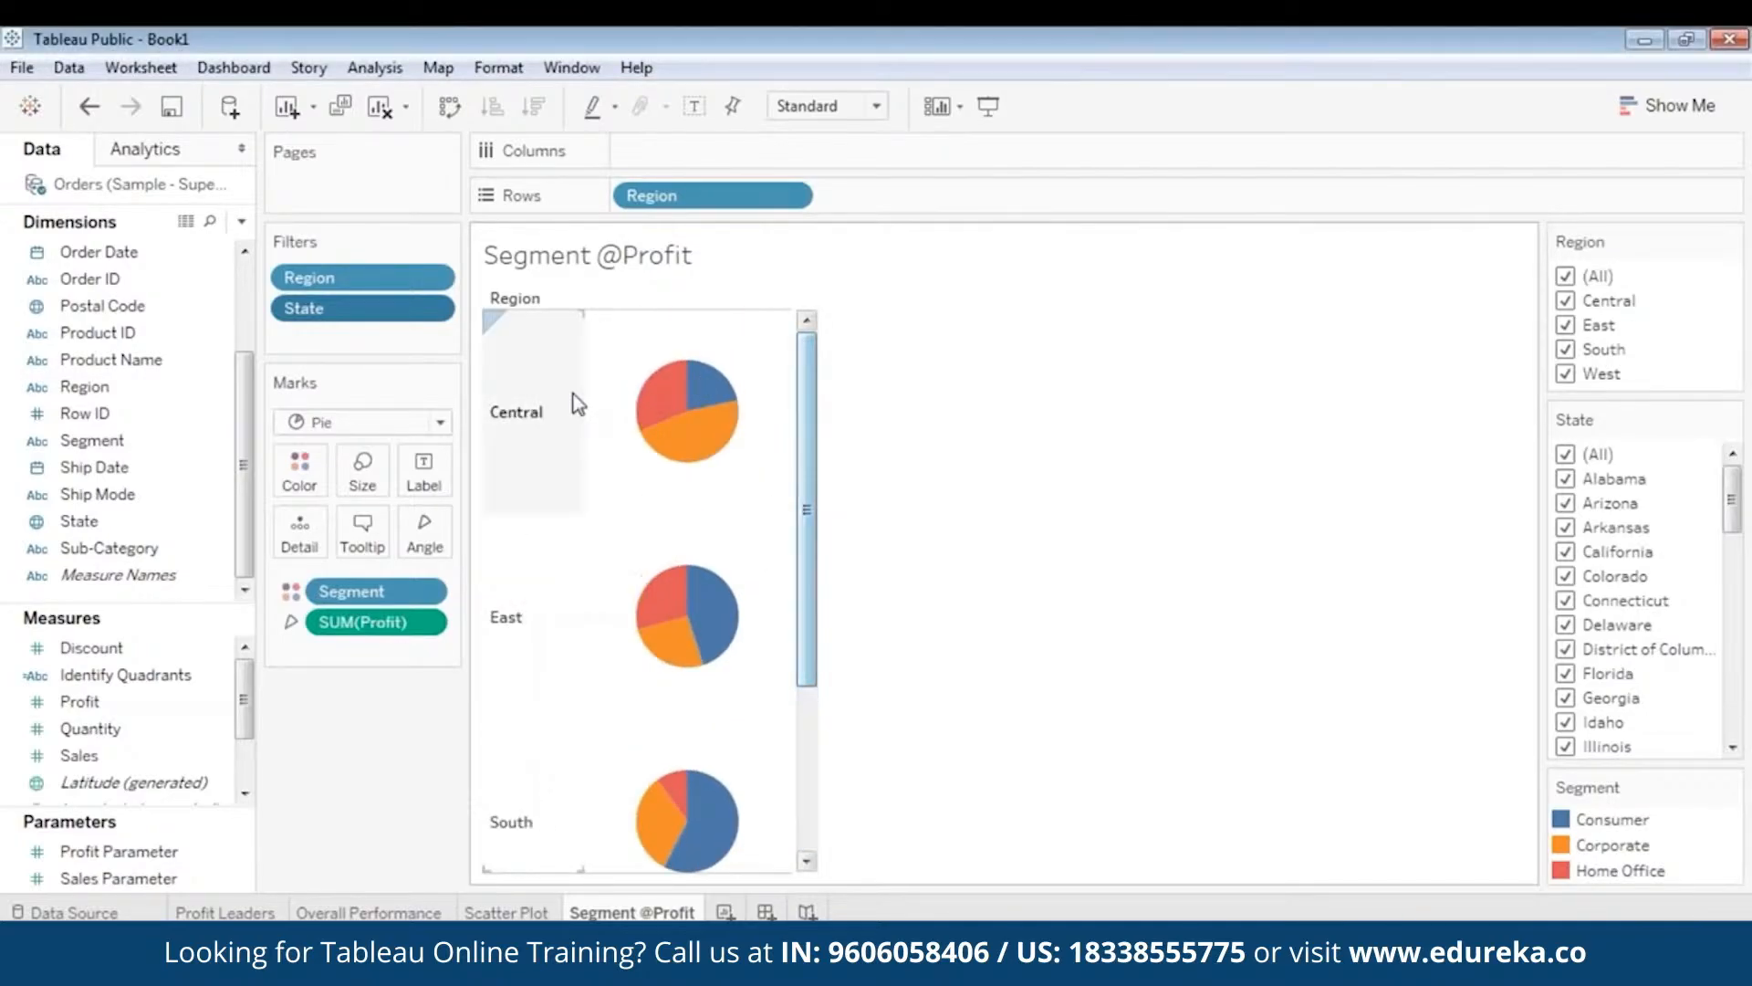
left_click_drag(809, 429, 820, 376)
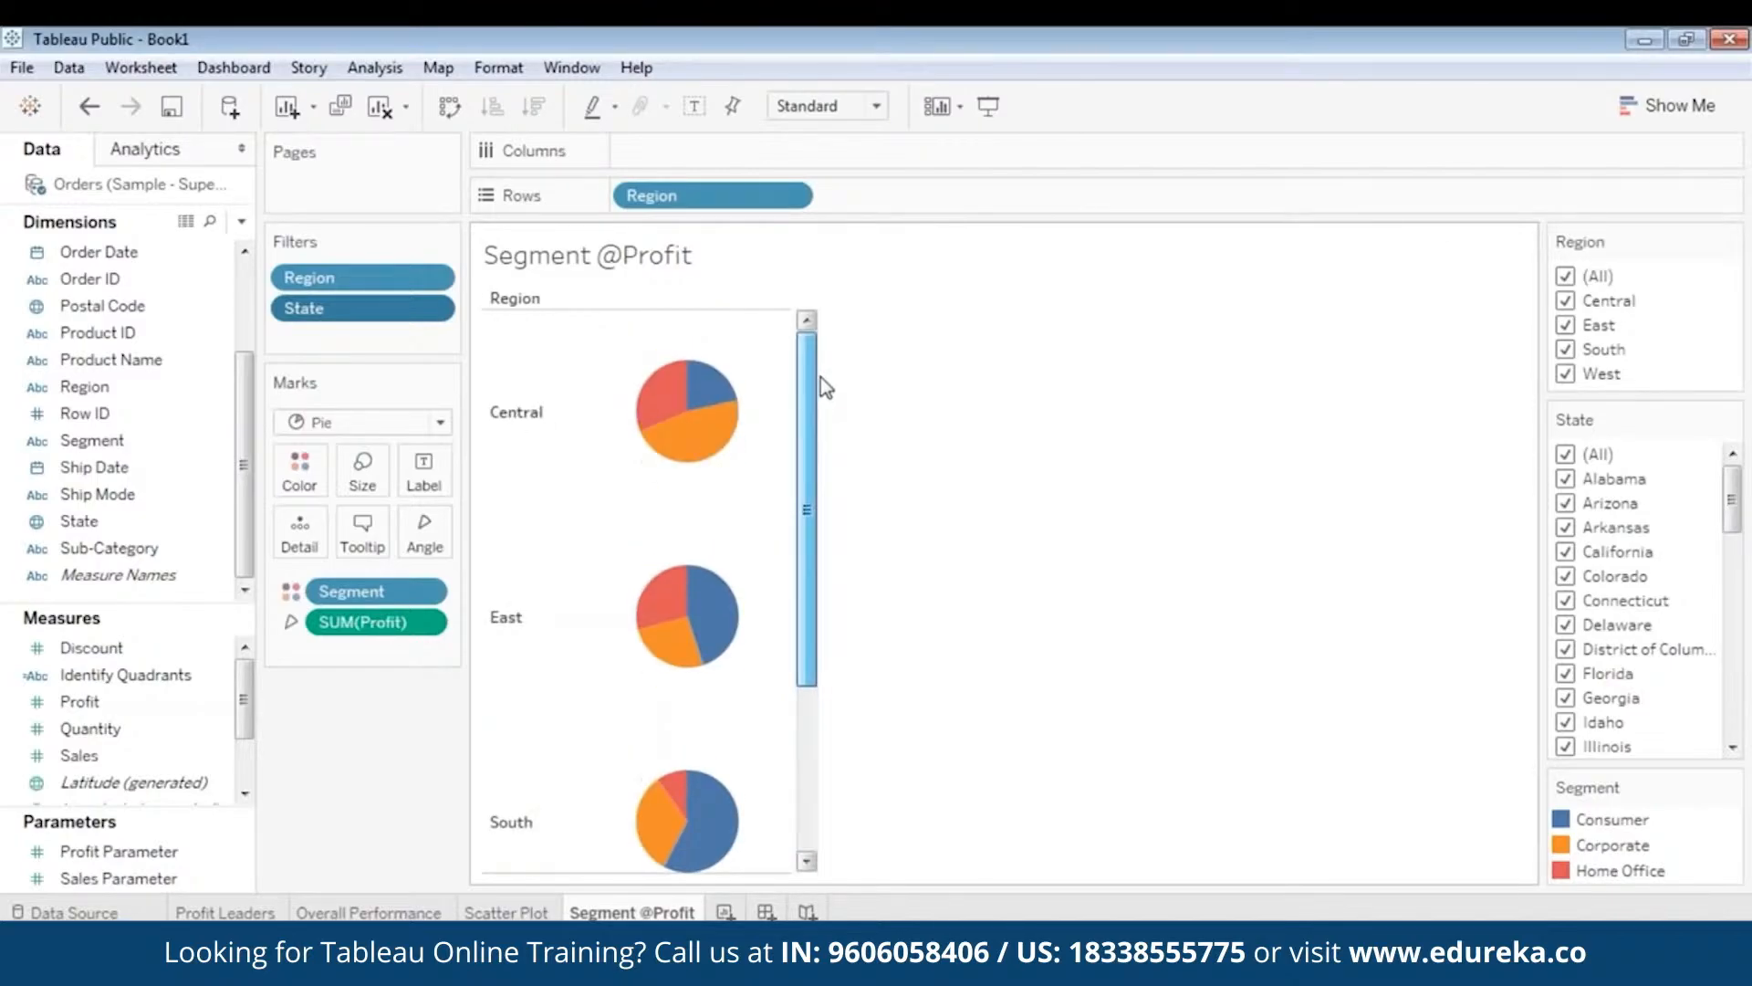
left_click(1566, 277)
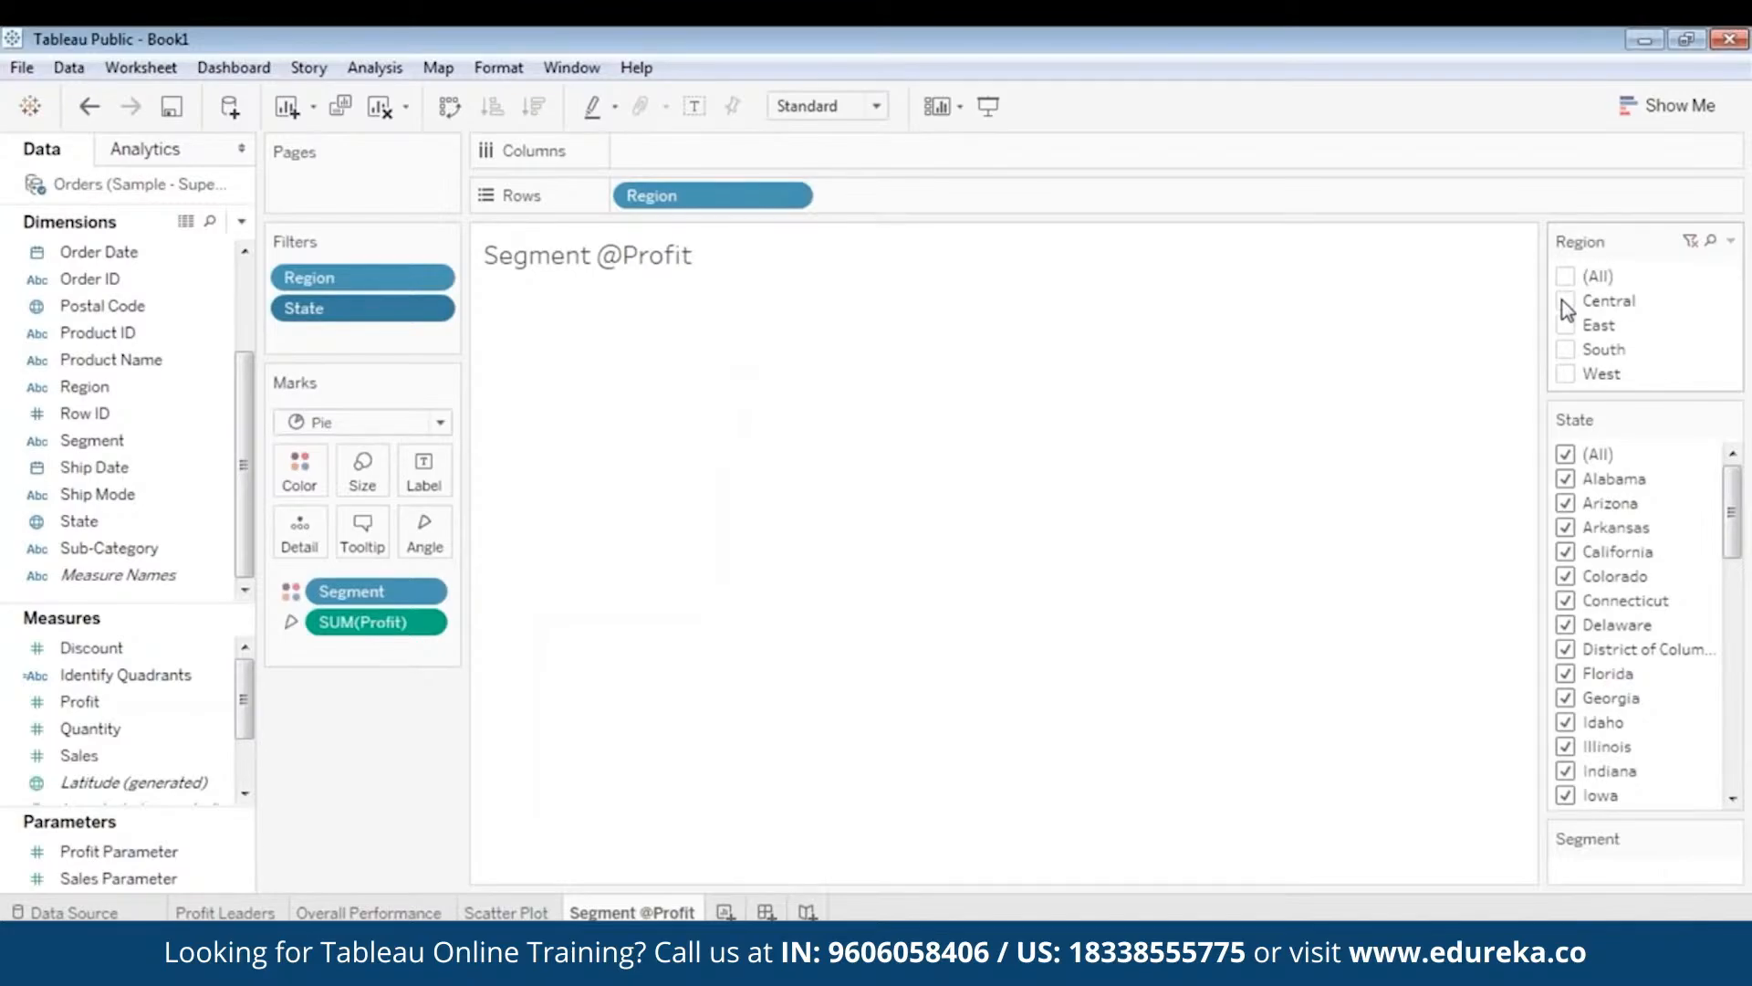
left_click(1567, 301)
mouse_move(710, 459)
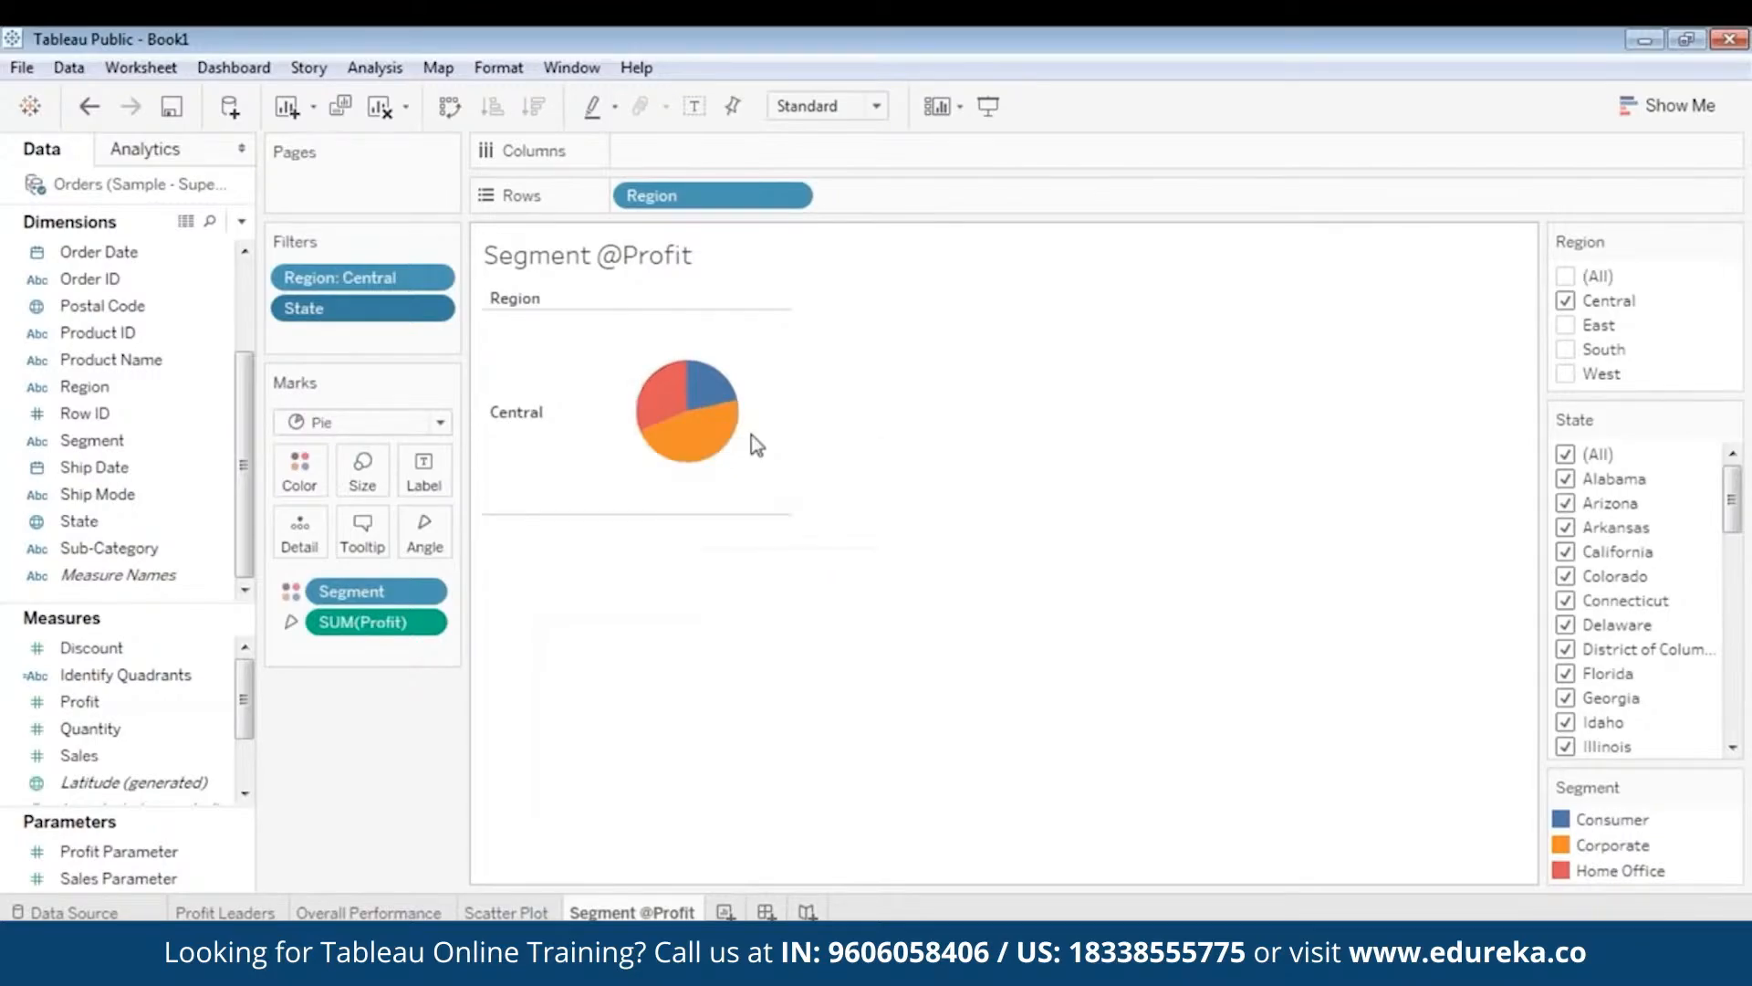
mouse_move(682, 414)
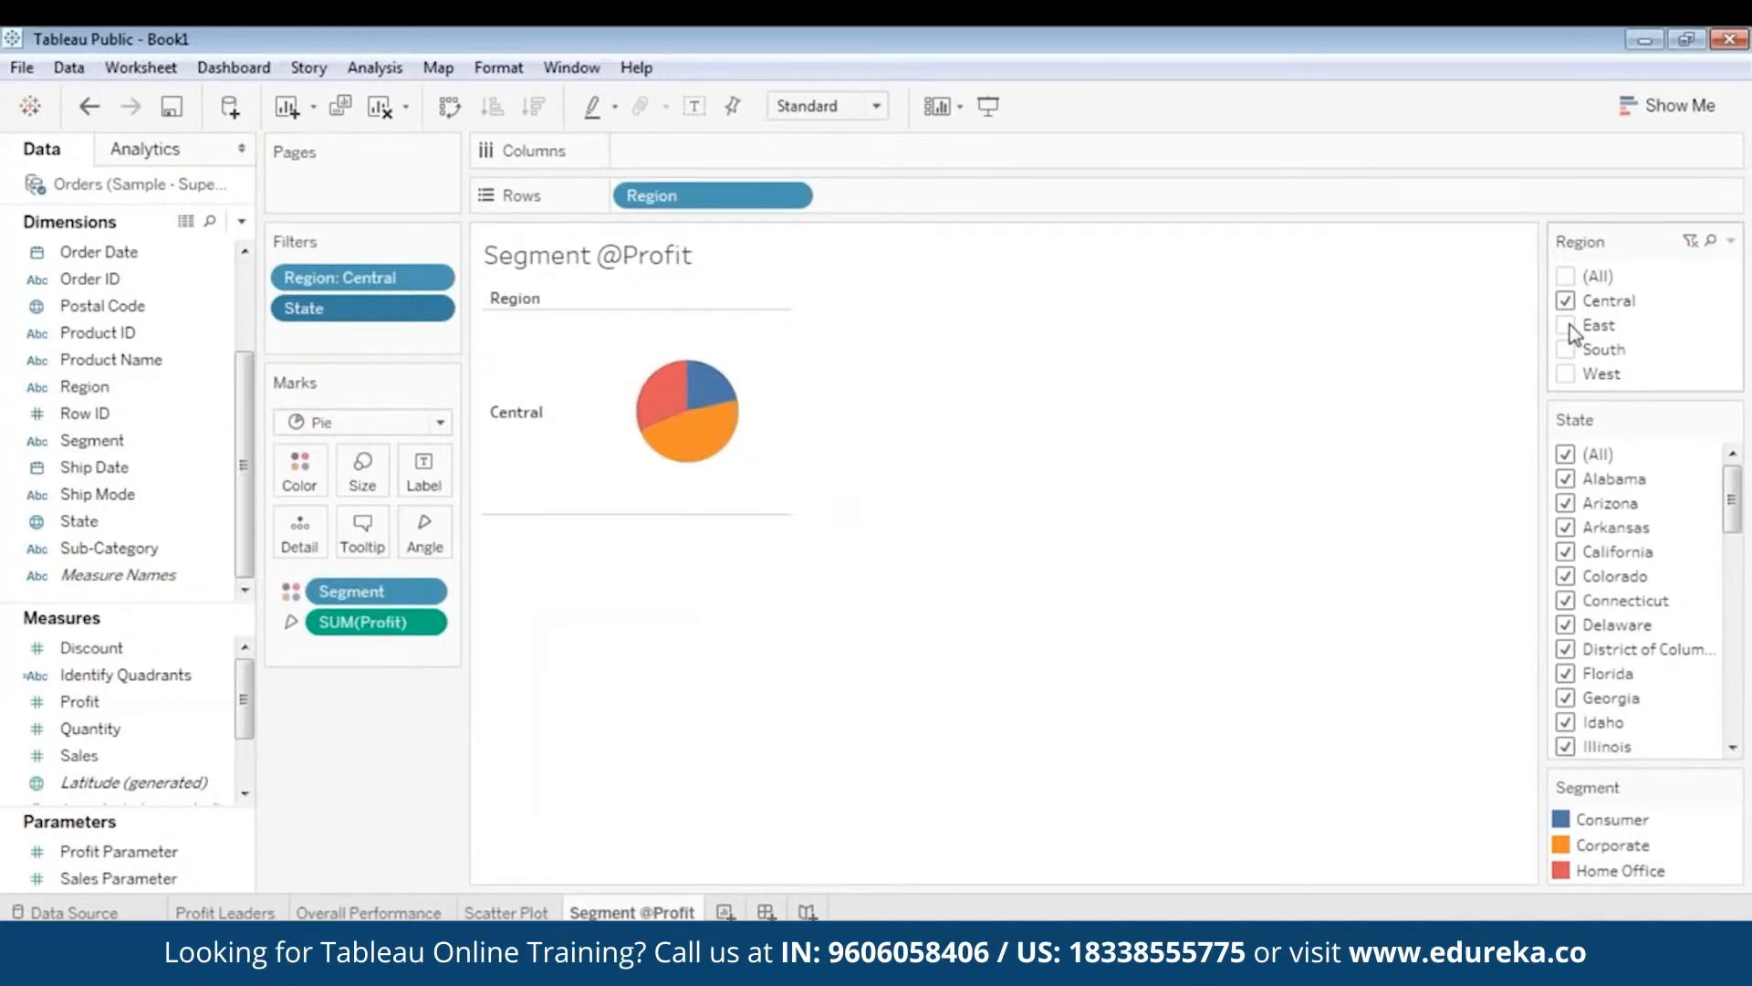
left_click(1566, 301)
left_click(1567, 375)
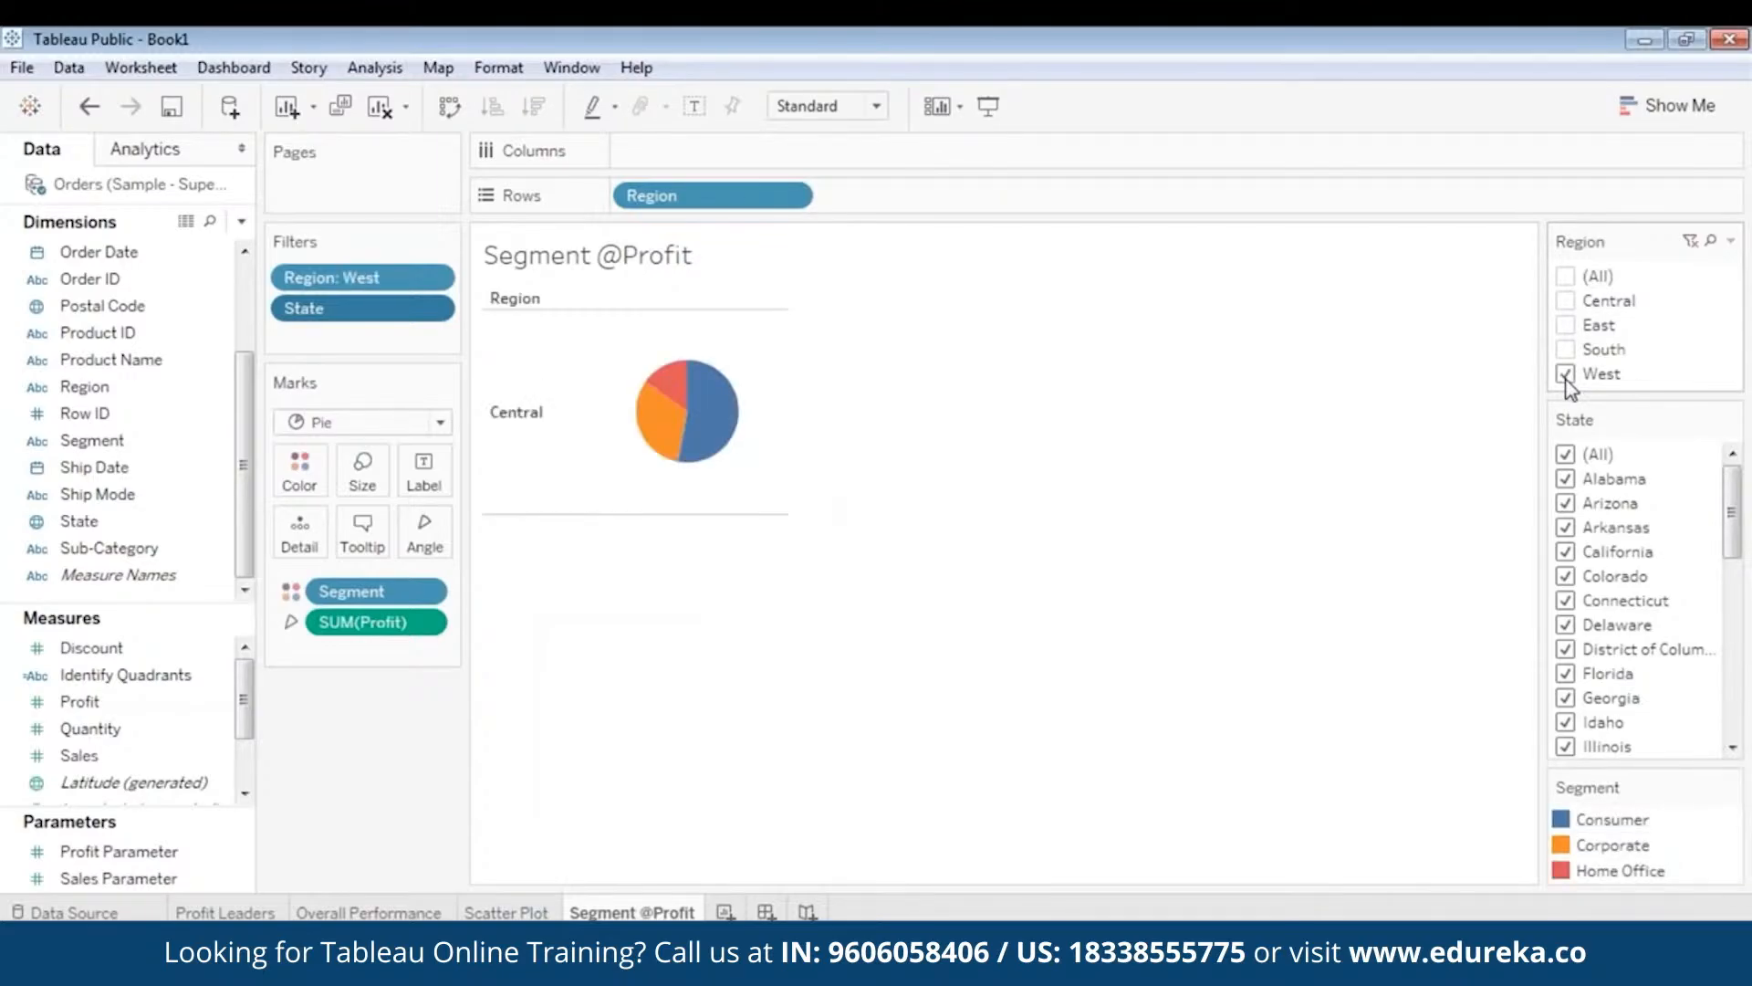
mouse_move(711, 422)
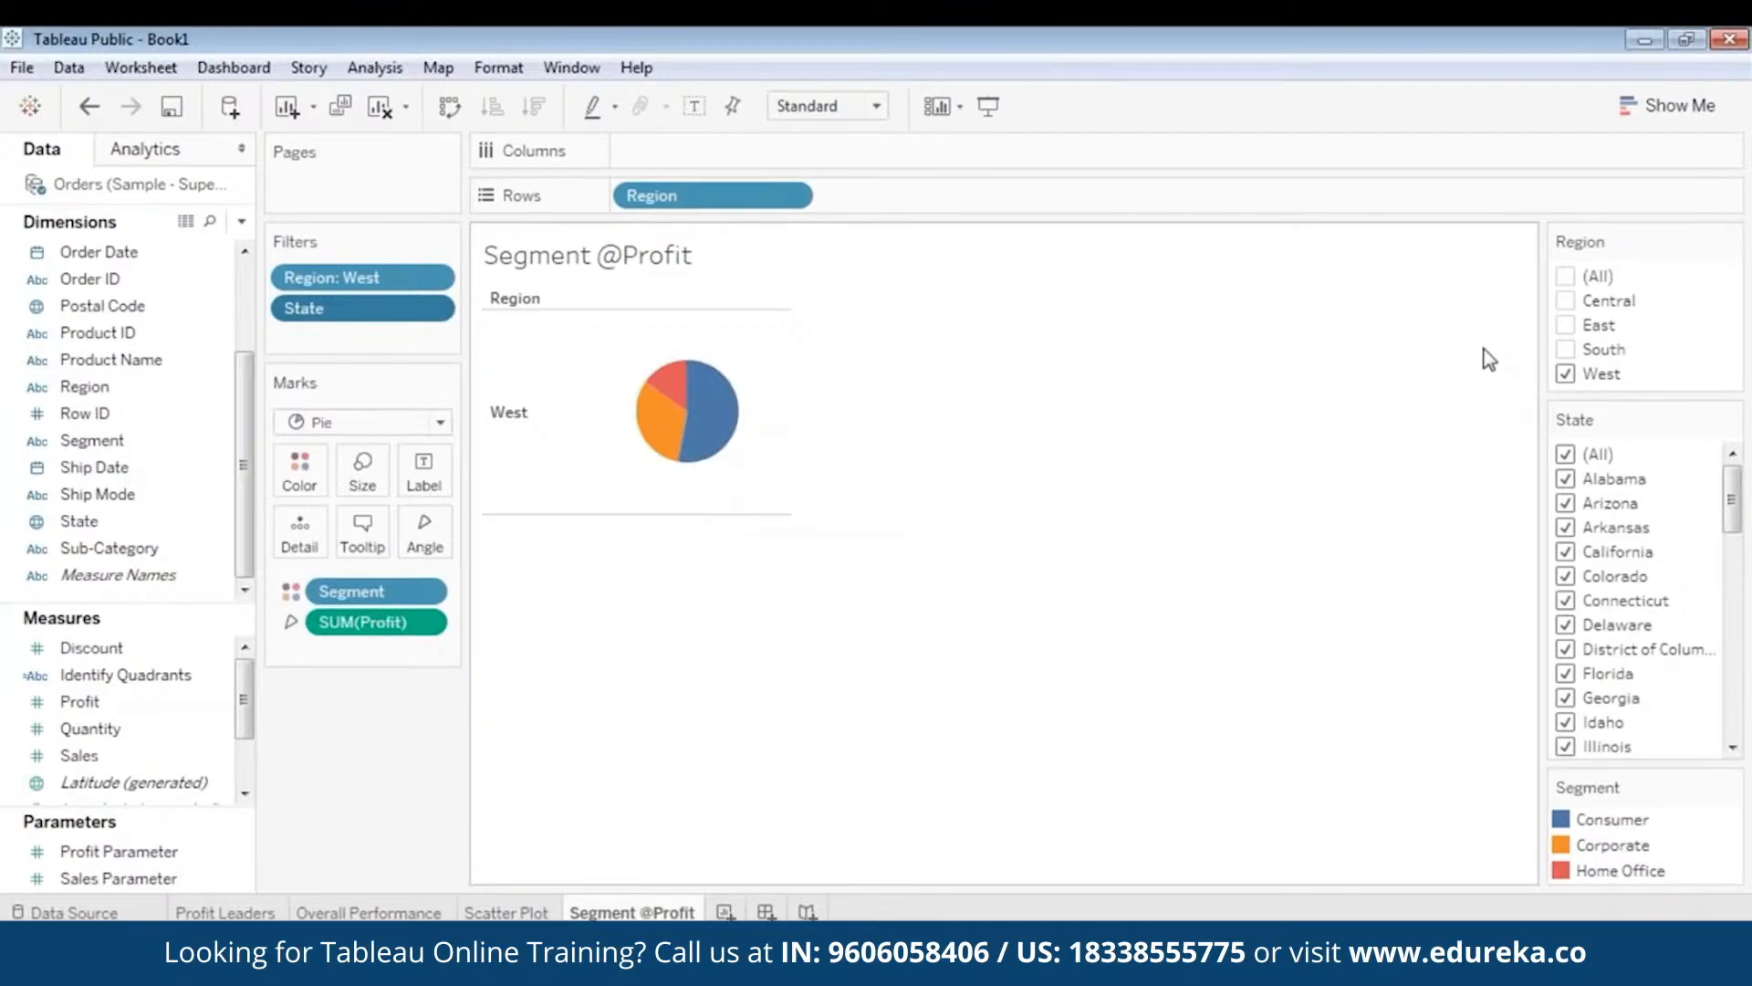
left_click(1568, 373)
left_click(1568, 350)
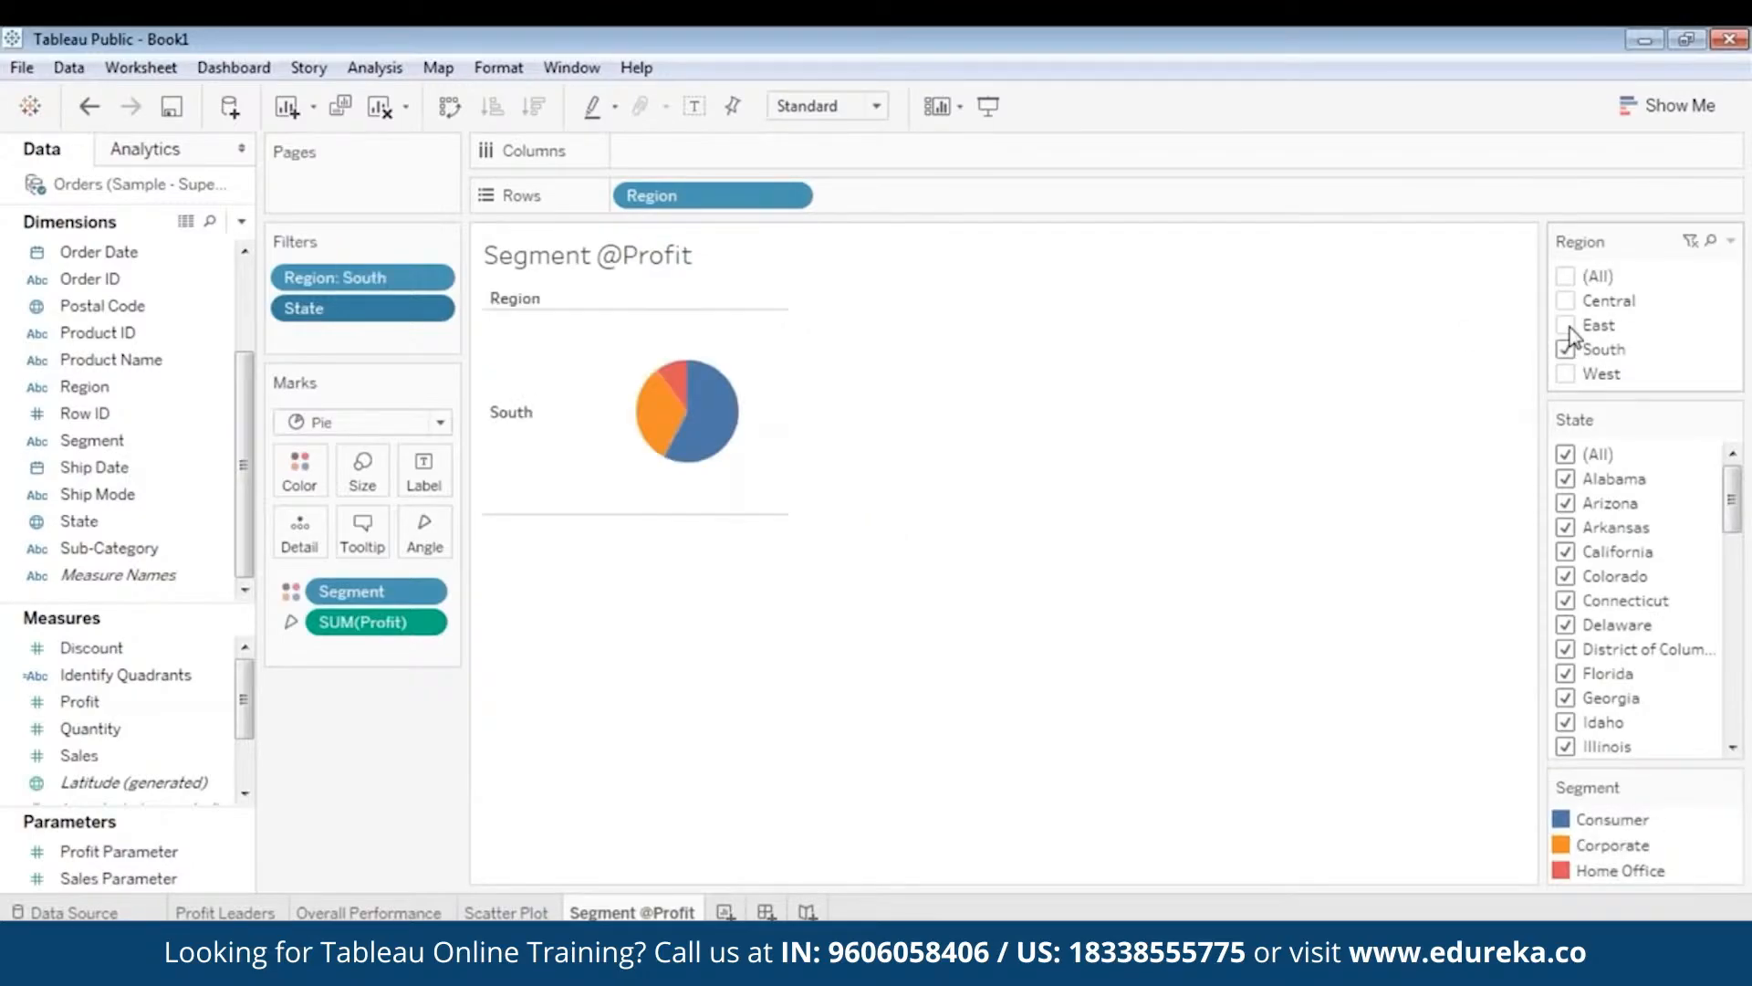
left_click(1566, 326)
left_click(1567, 325)
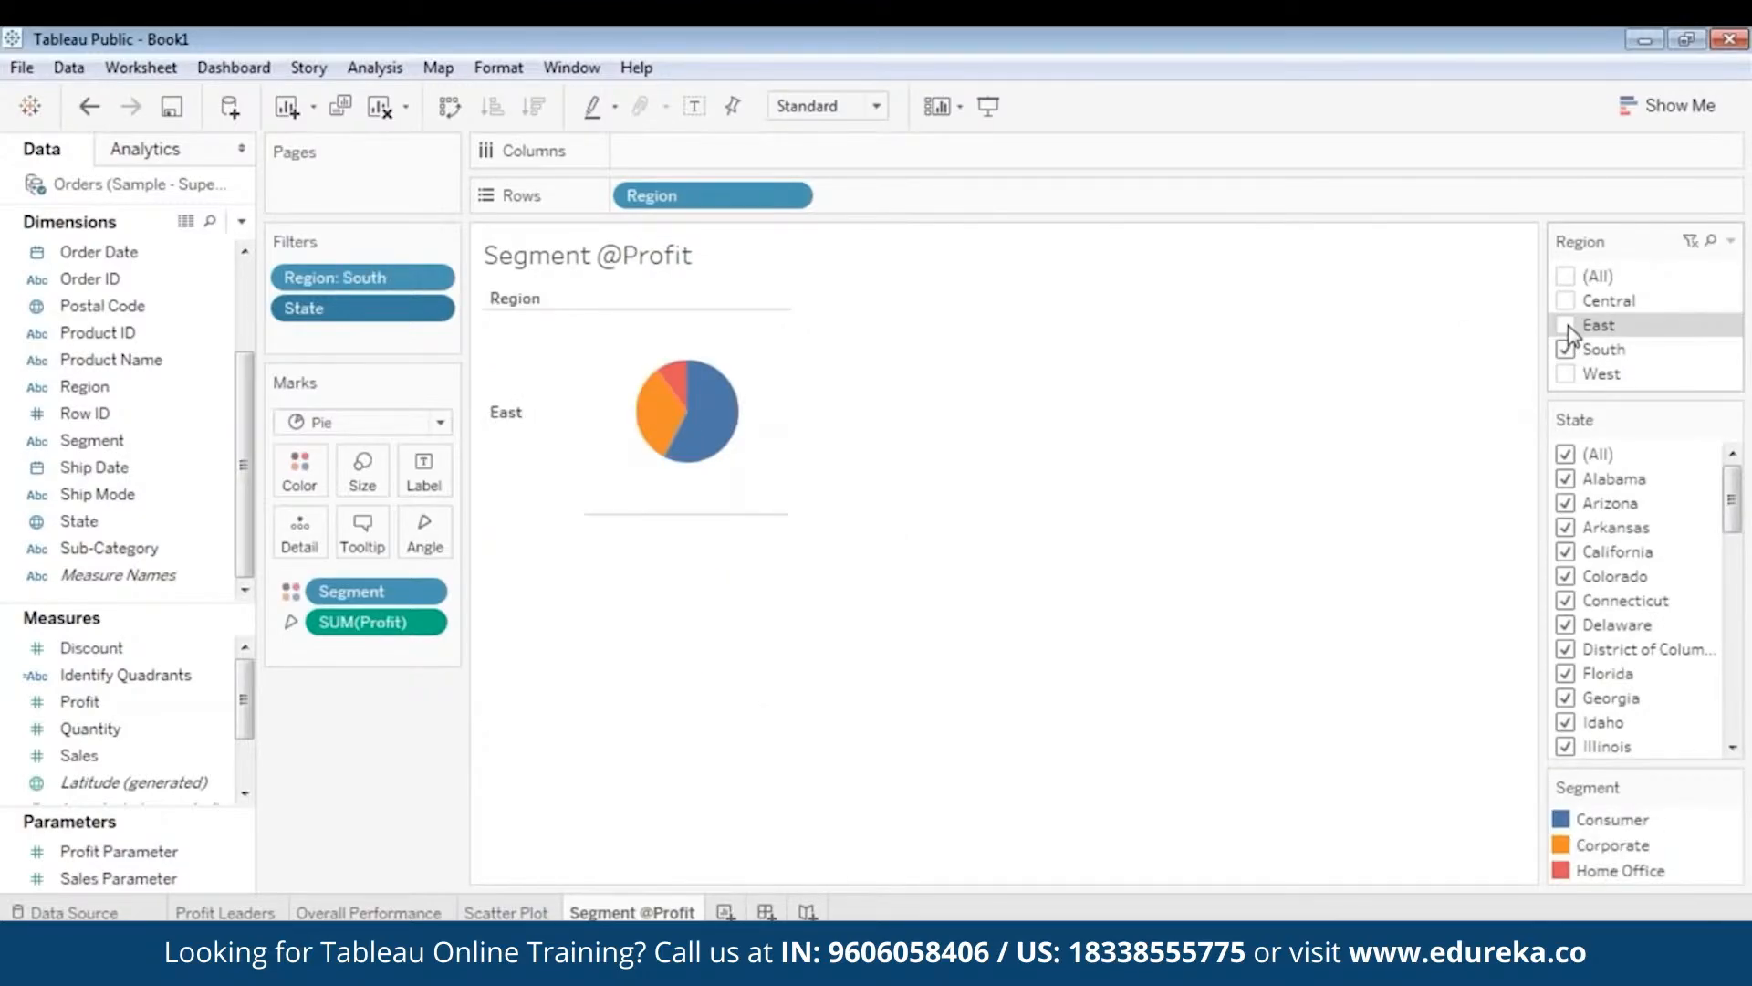
left_click(1568, 350)
left_click(1567, 277)
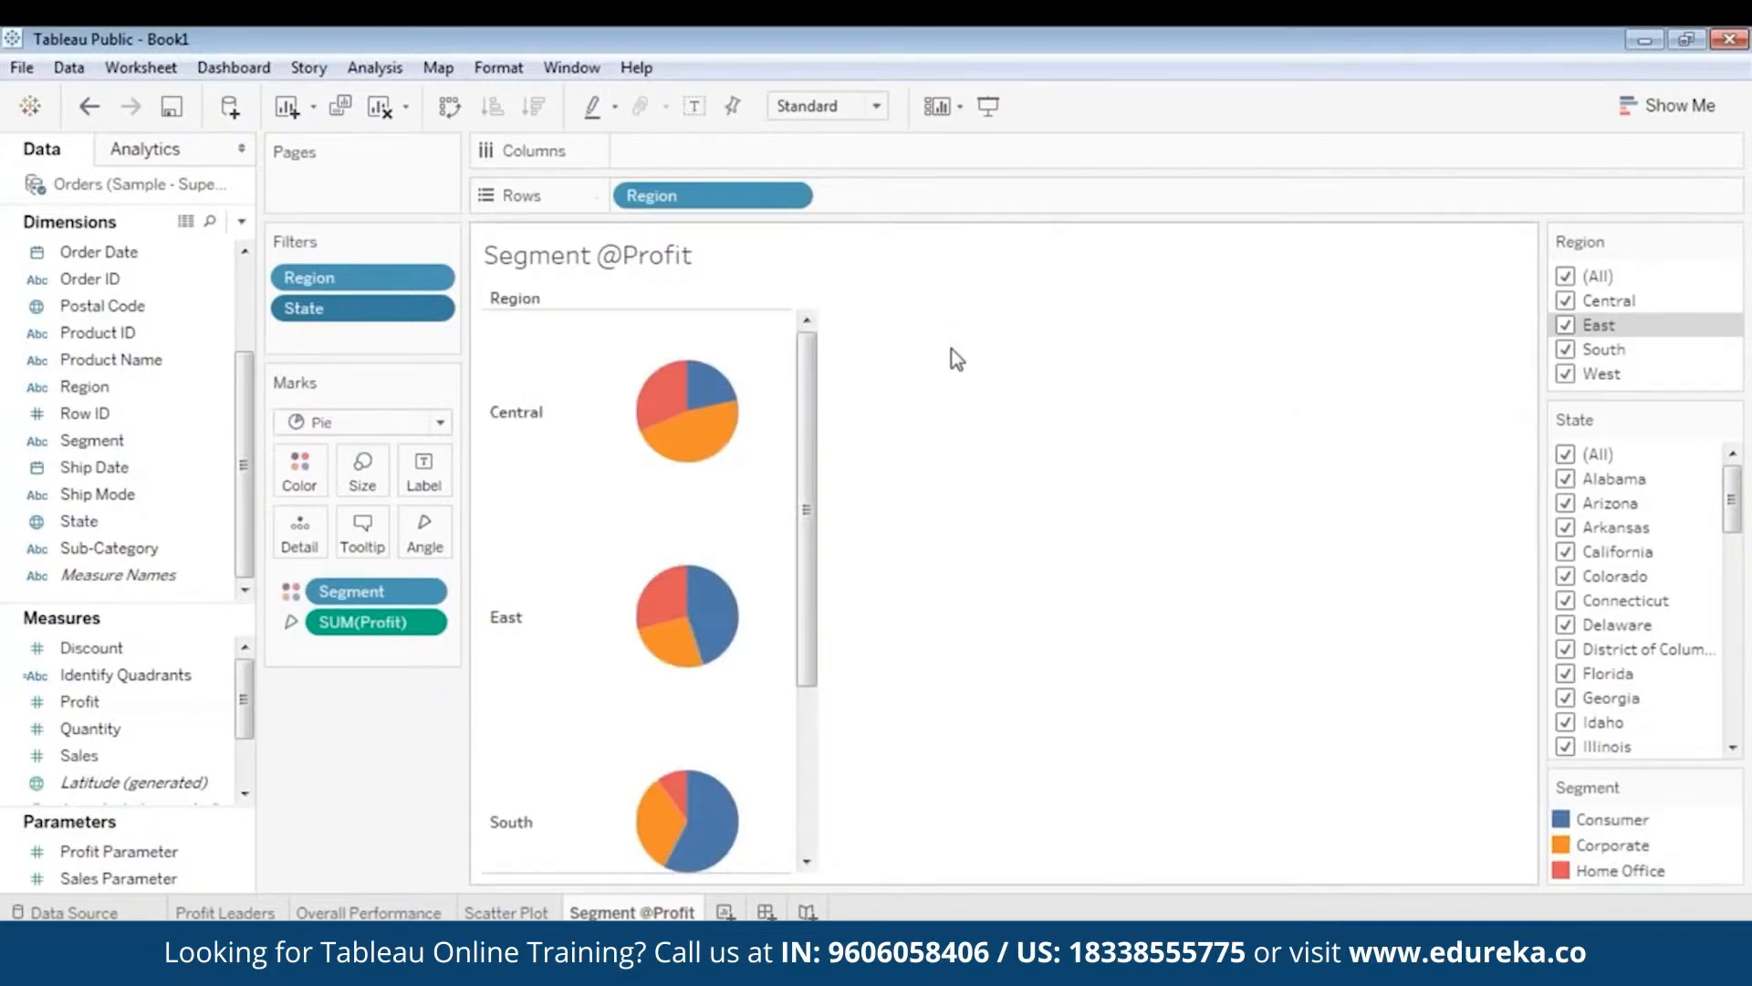
mouse_move(813, 413)
left_mouse_down()
mouse_move(808, 609)
mouse_move(825, 411)
left_mouse_up()
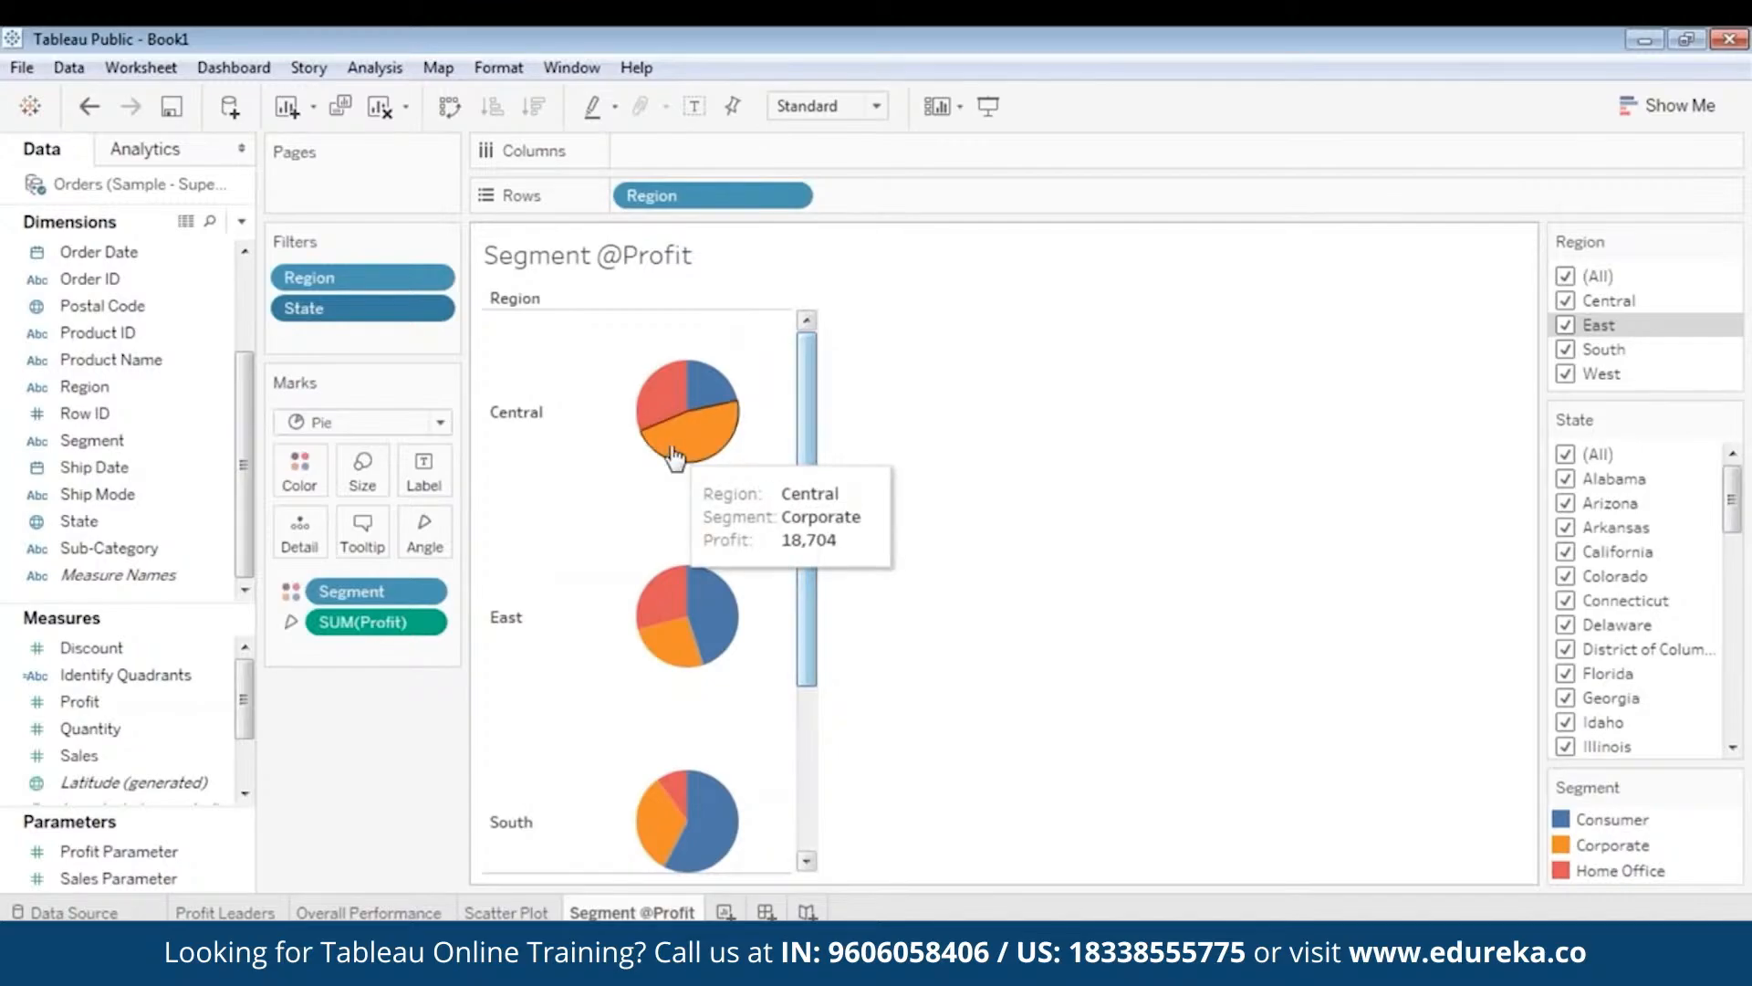
left_click_drag(807, 438, 778, 731)
mouse_move(708, 787)
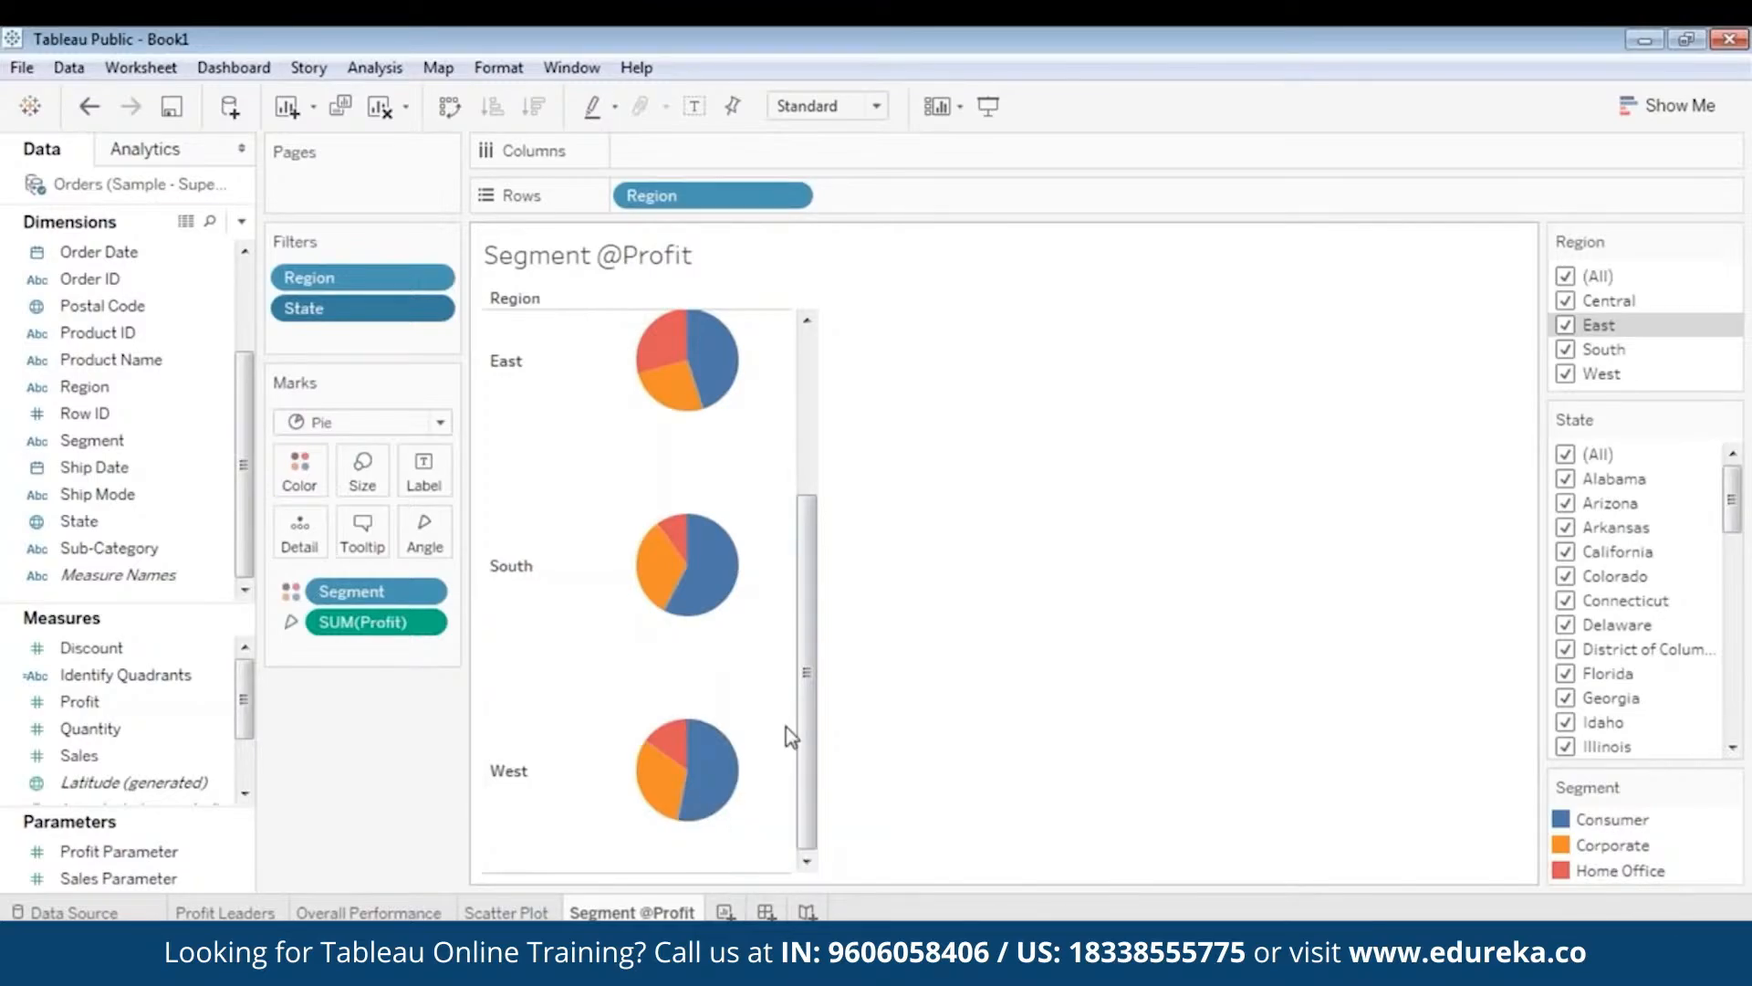
left_click_drag(807, 730, 835, 511)
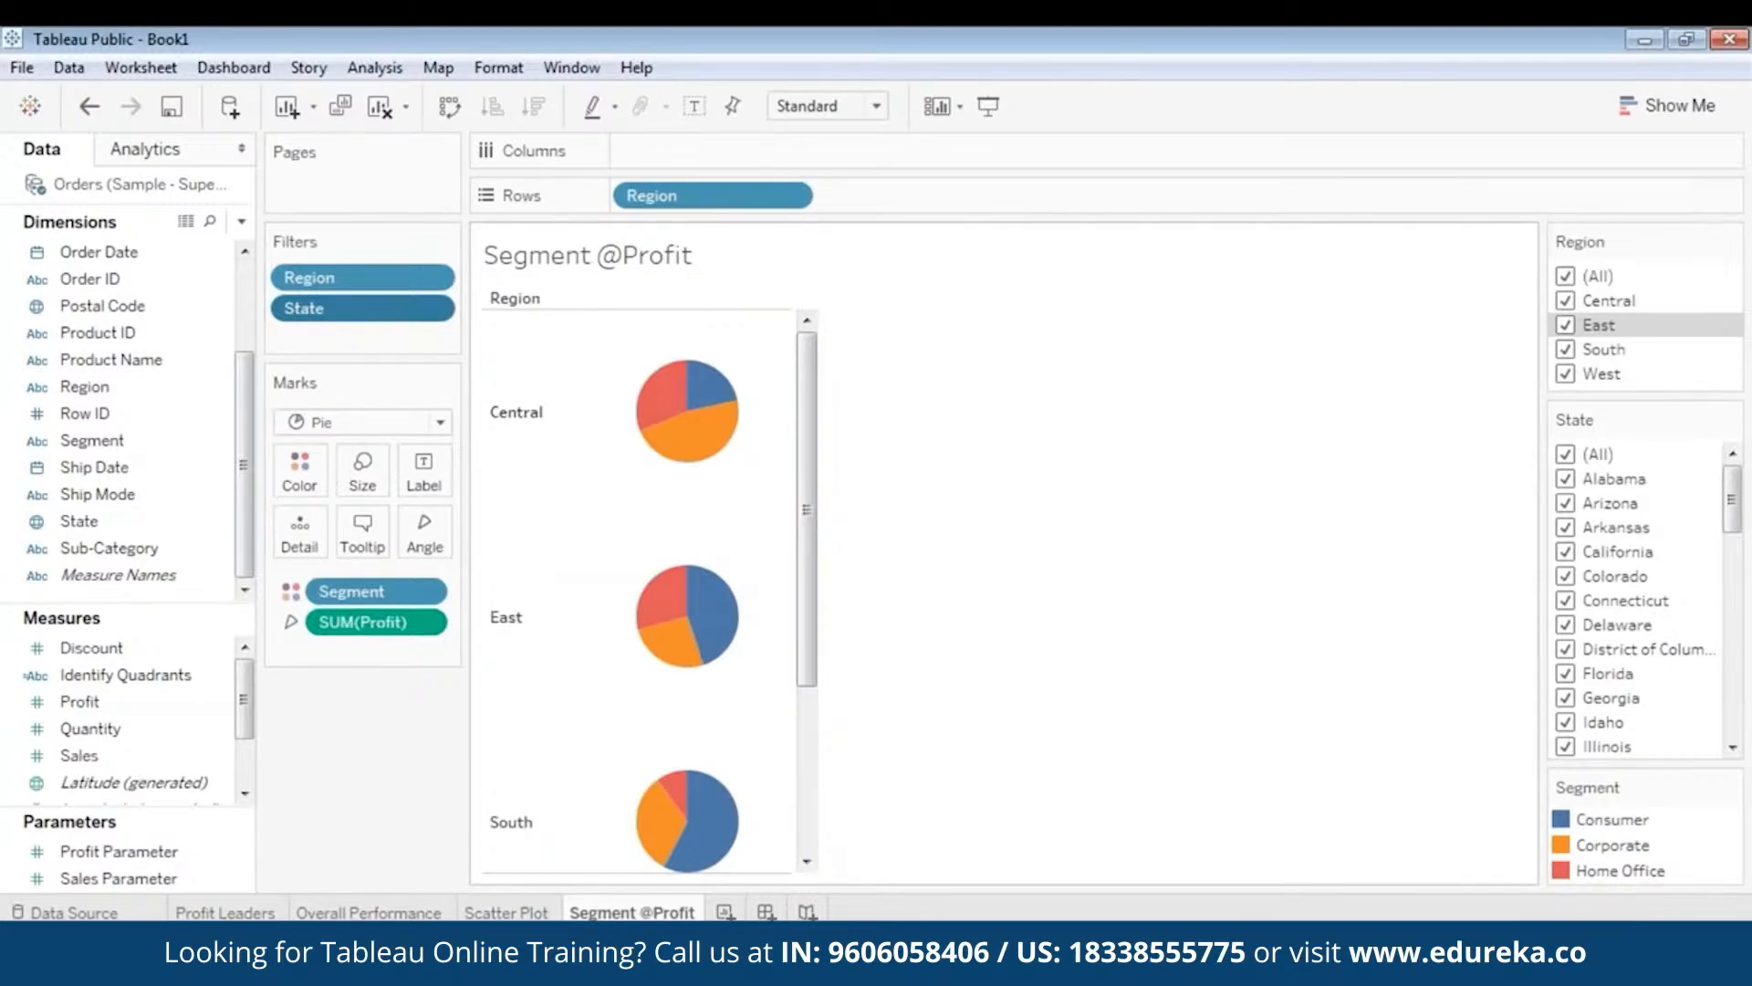
left_click_drag(811, 429, 786, 611)
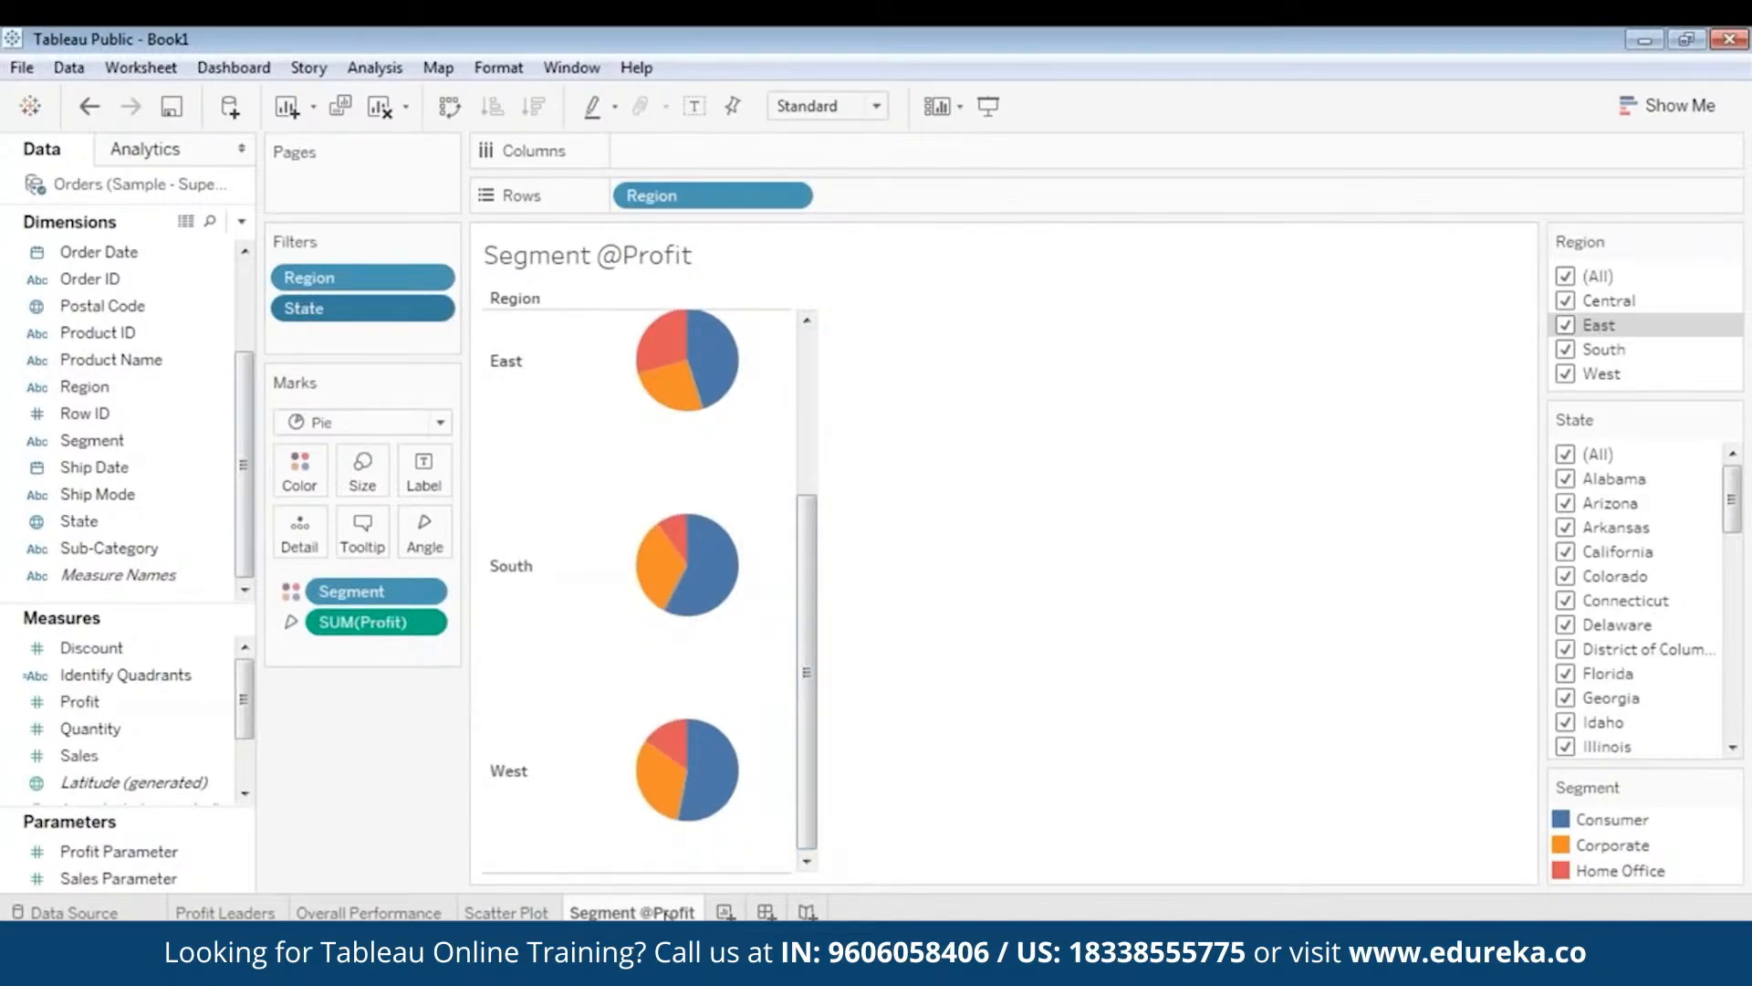
mouse_move(669, 914)
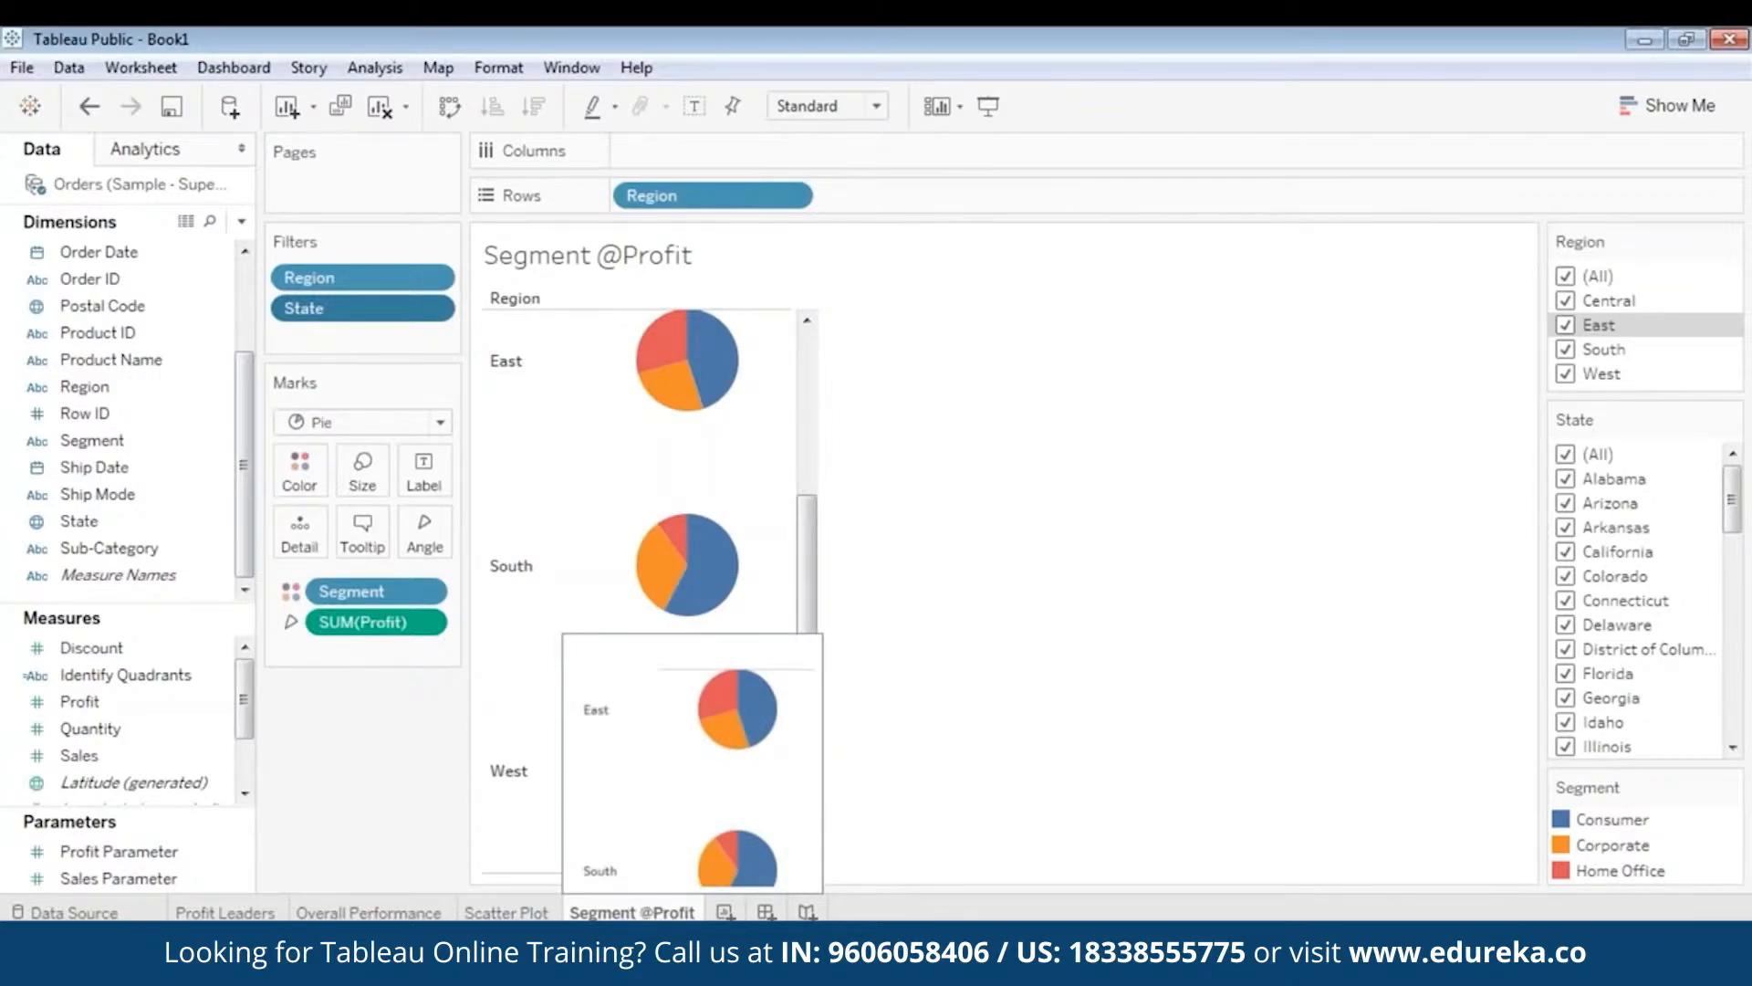
right_click(651, 912)
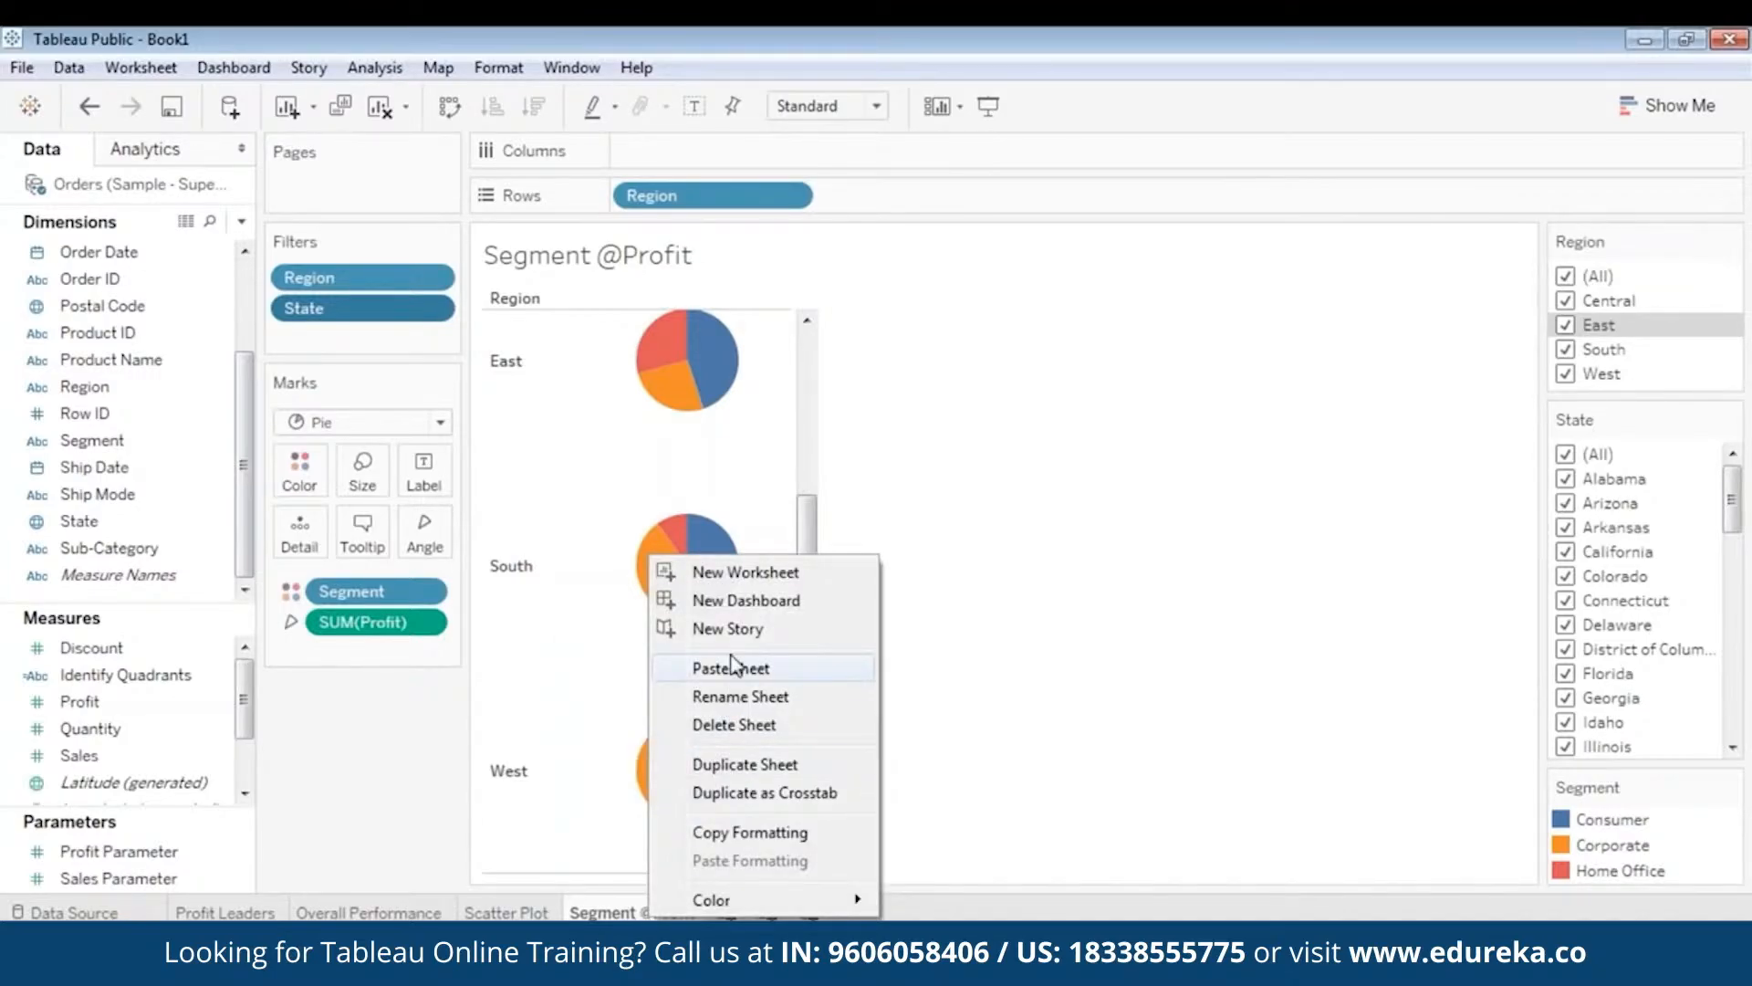
left_click(743, 764)
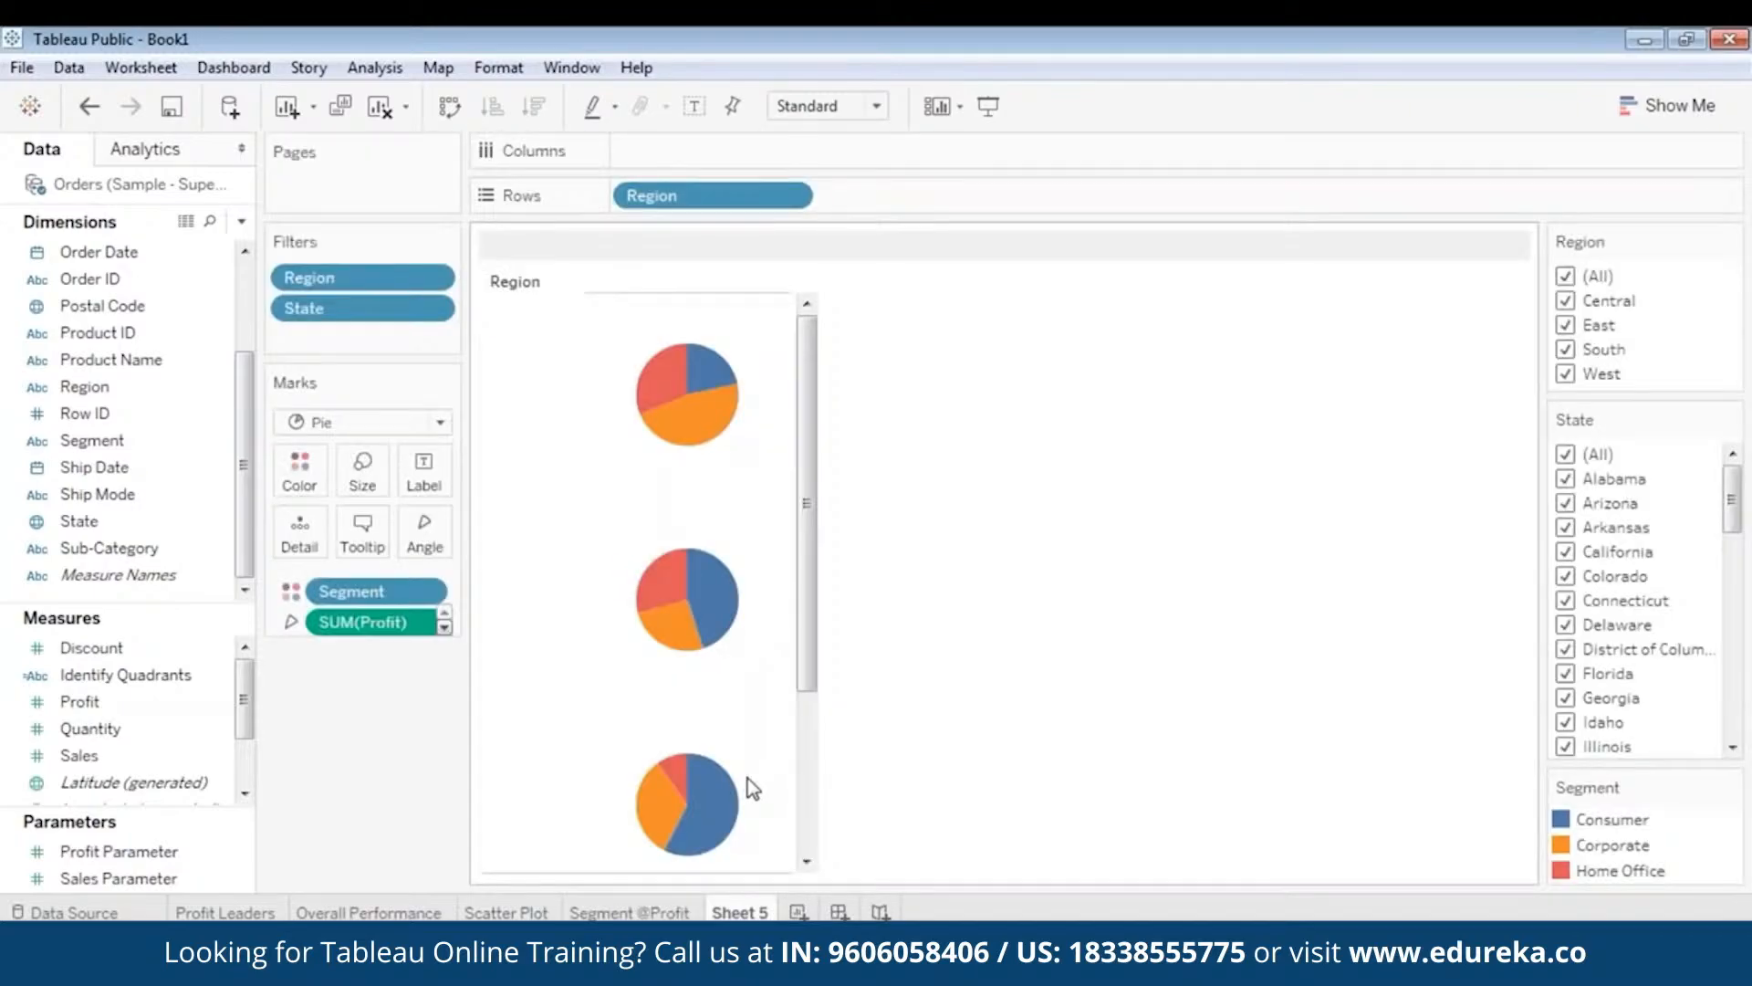
right_click(747, 911)
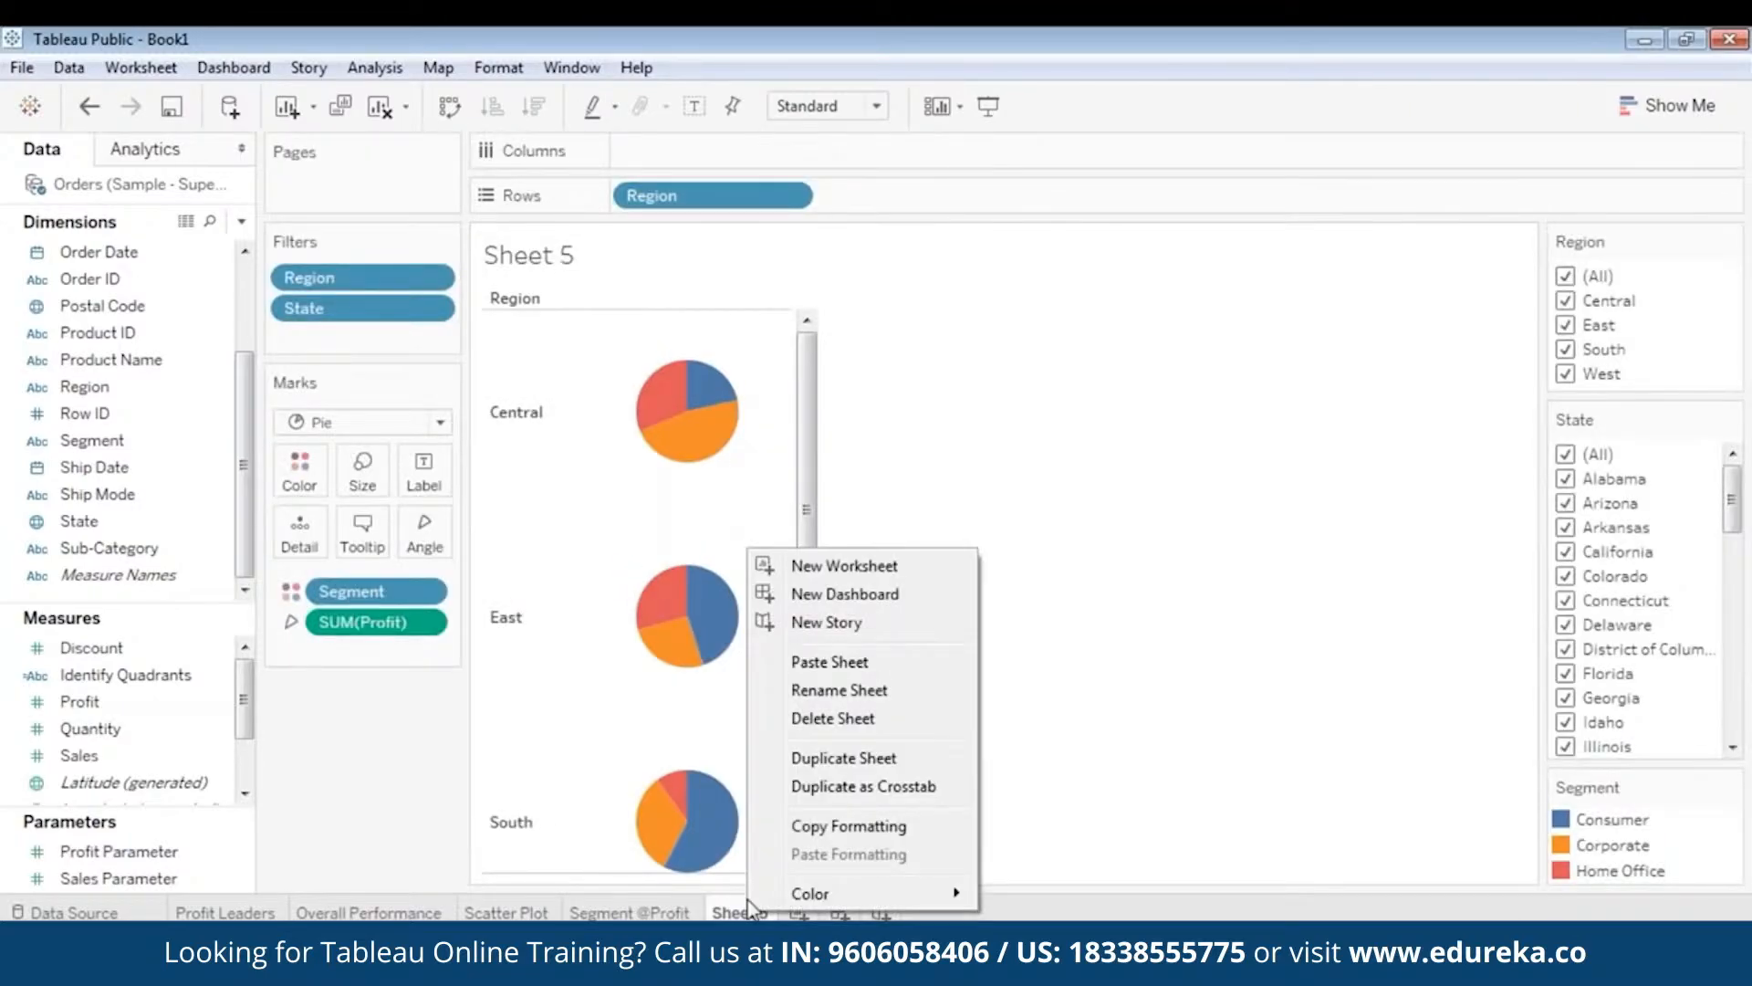
left_click(838, 690)
type("Seg")
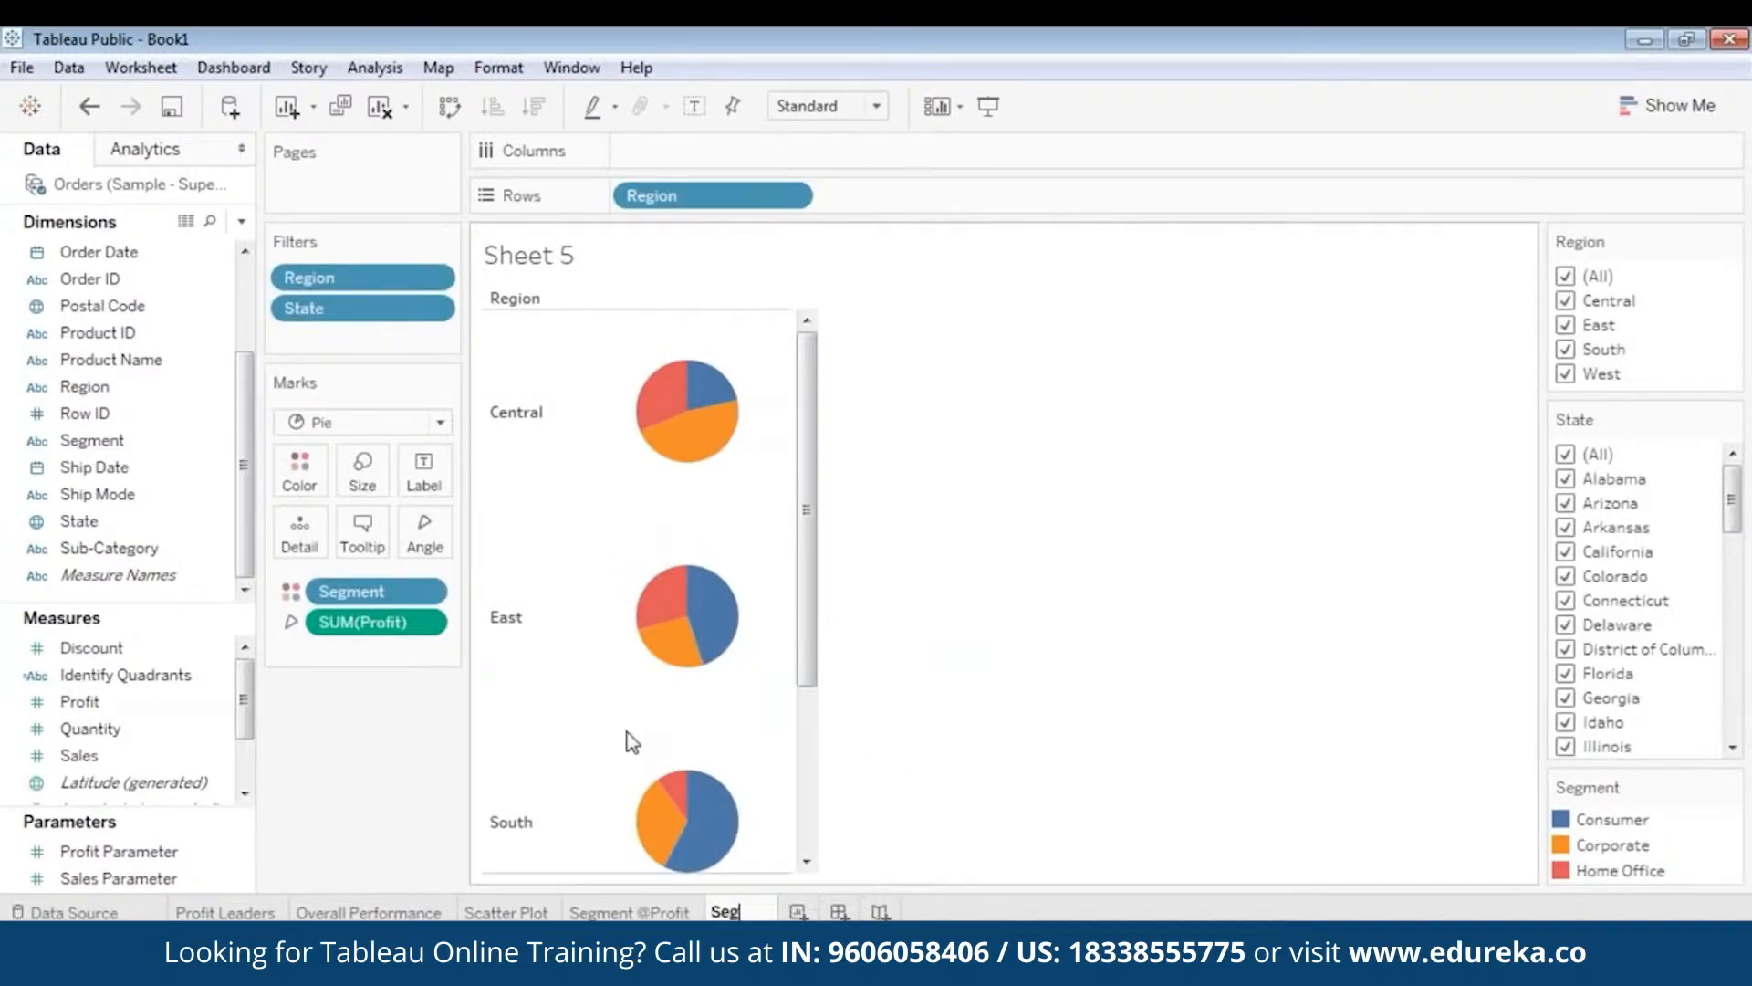
type("ment @")
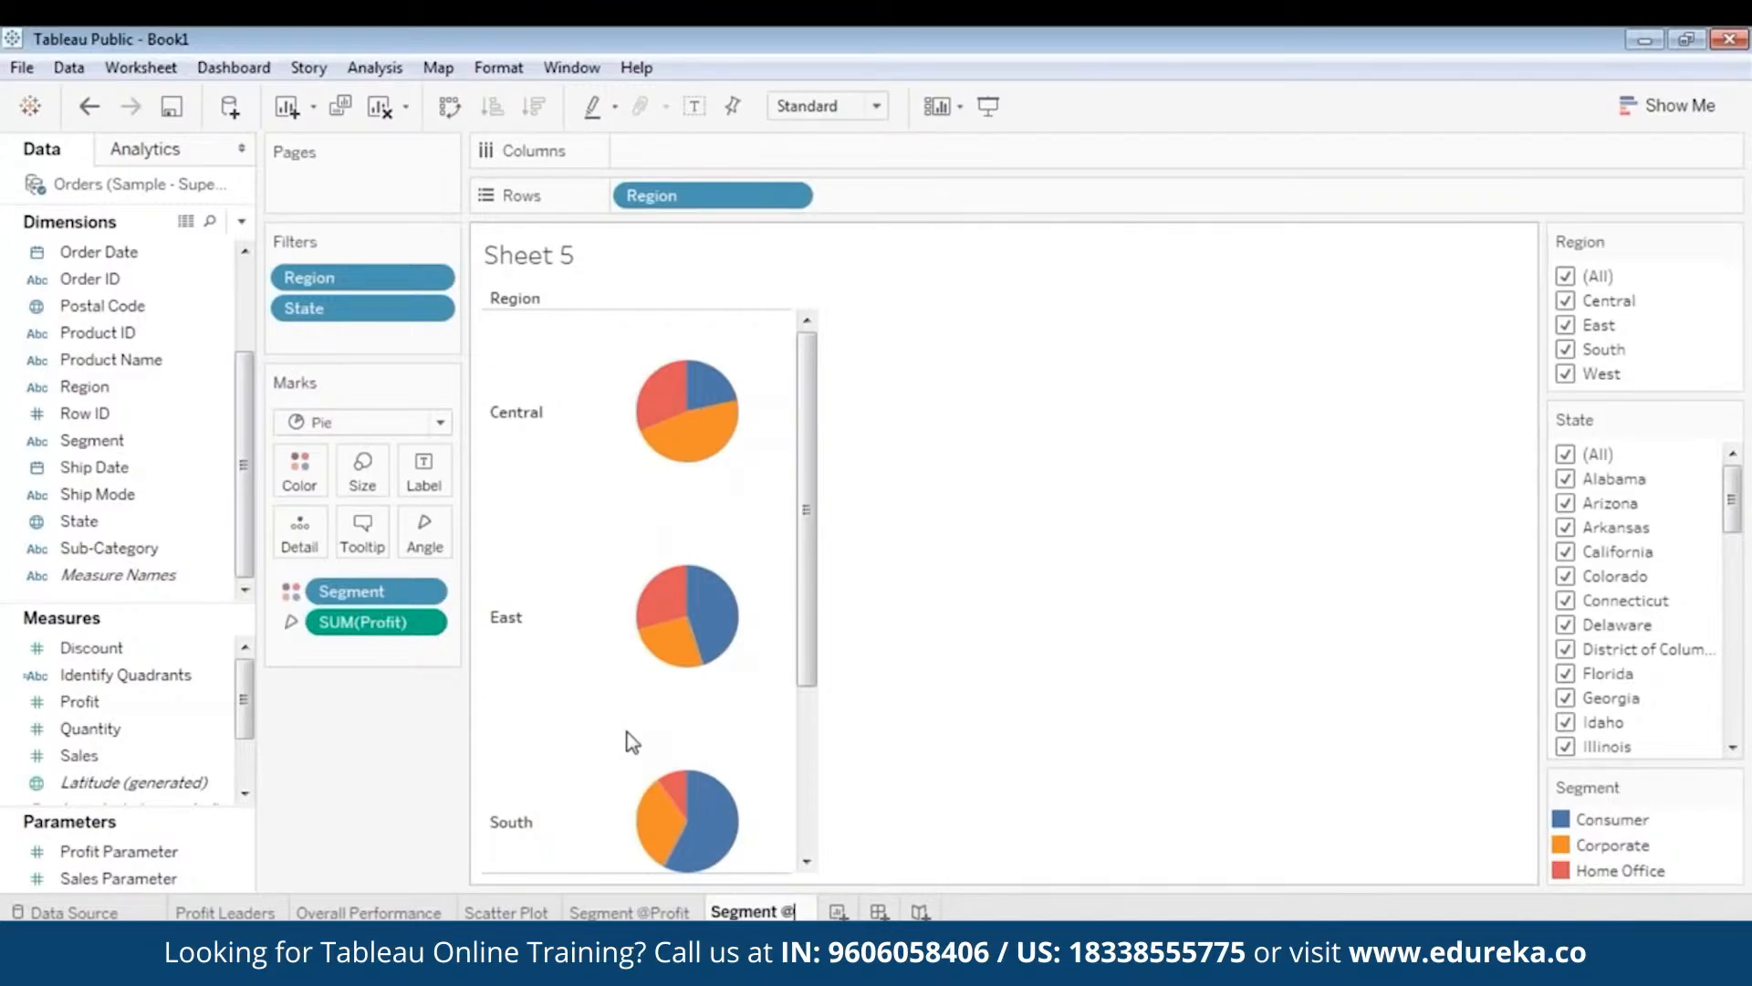
type("Sales")
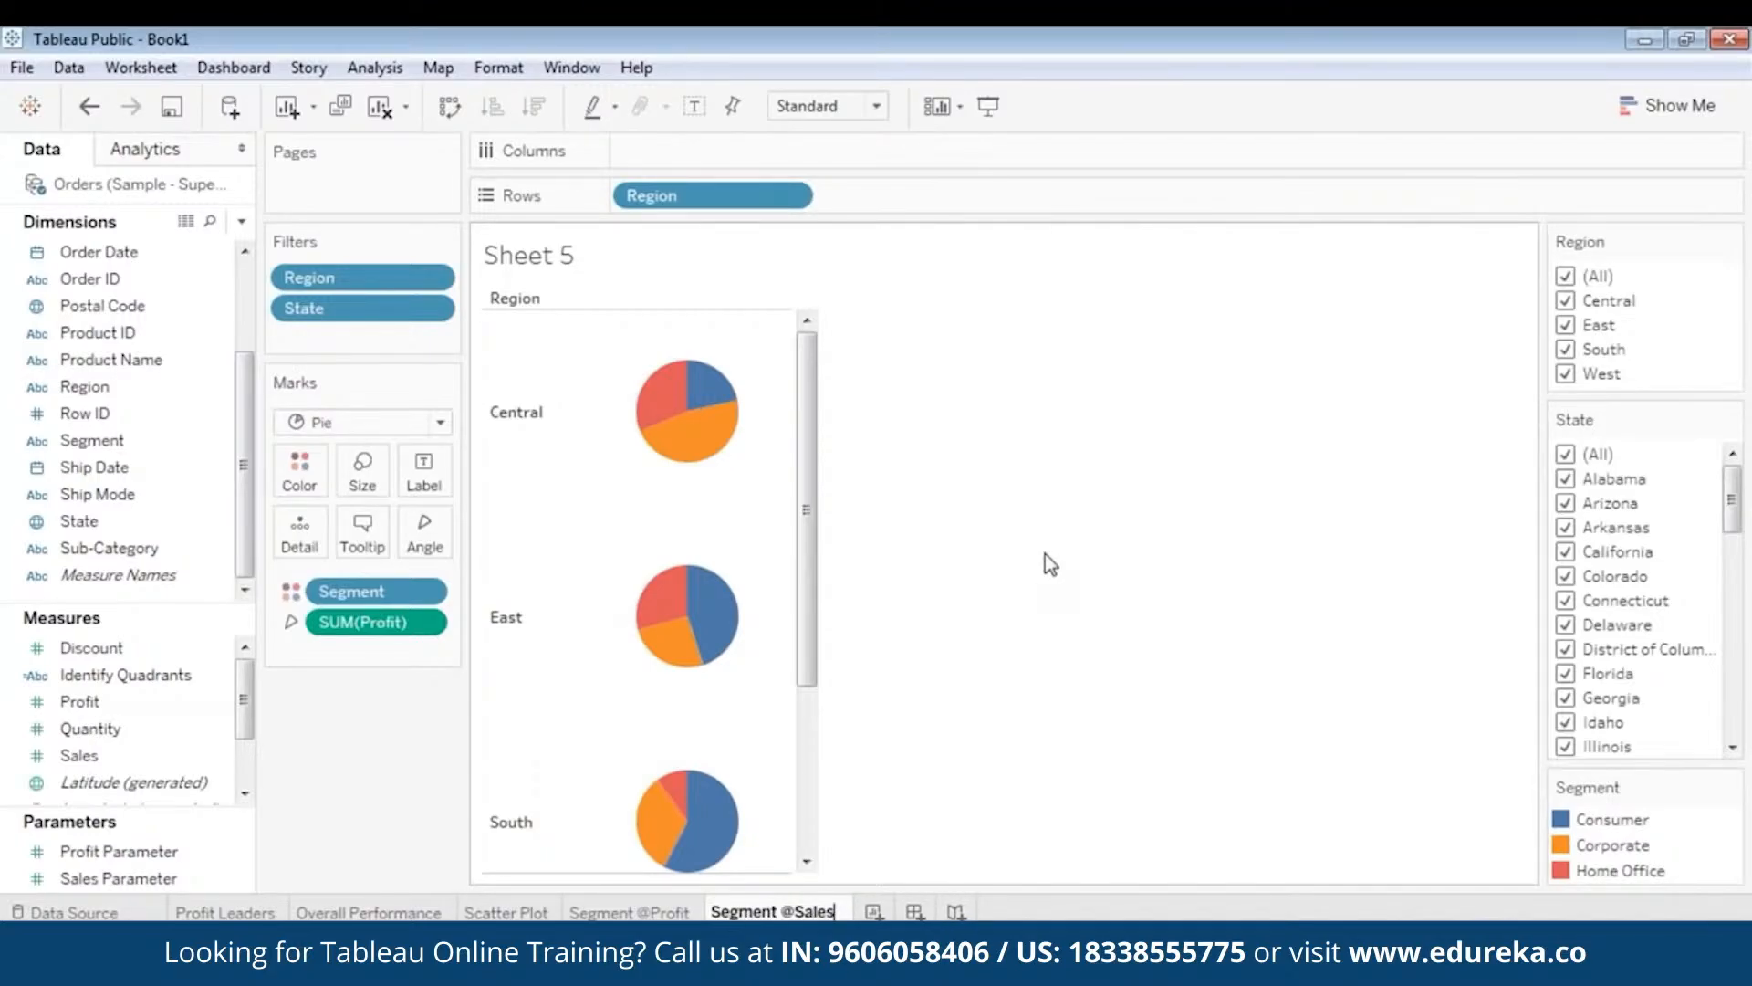
key("Return")
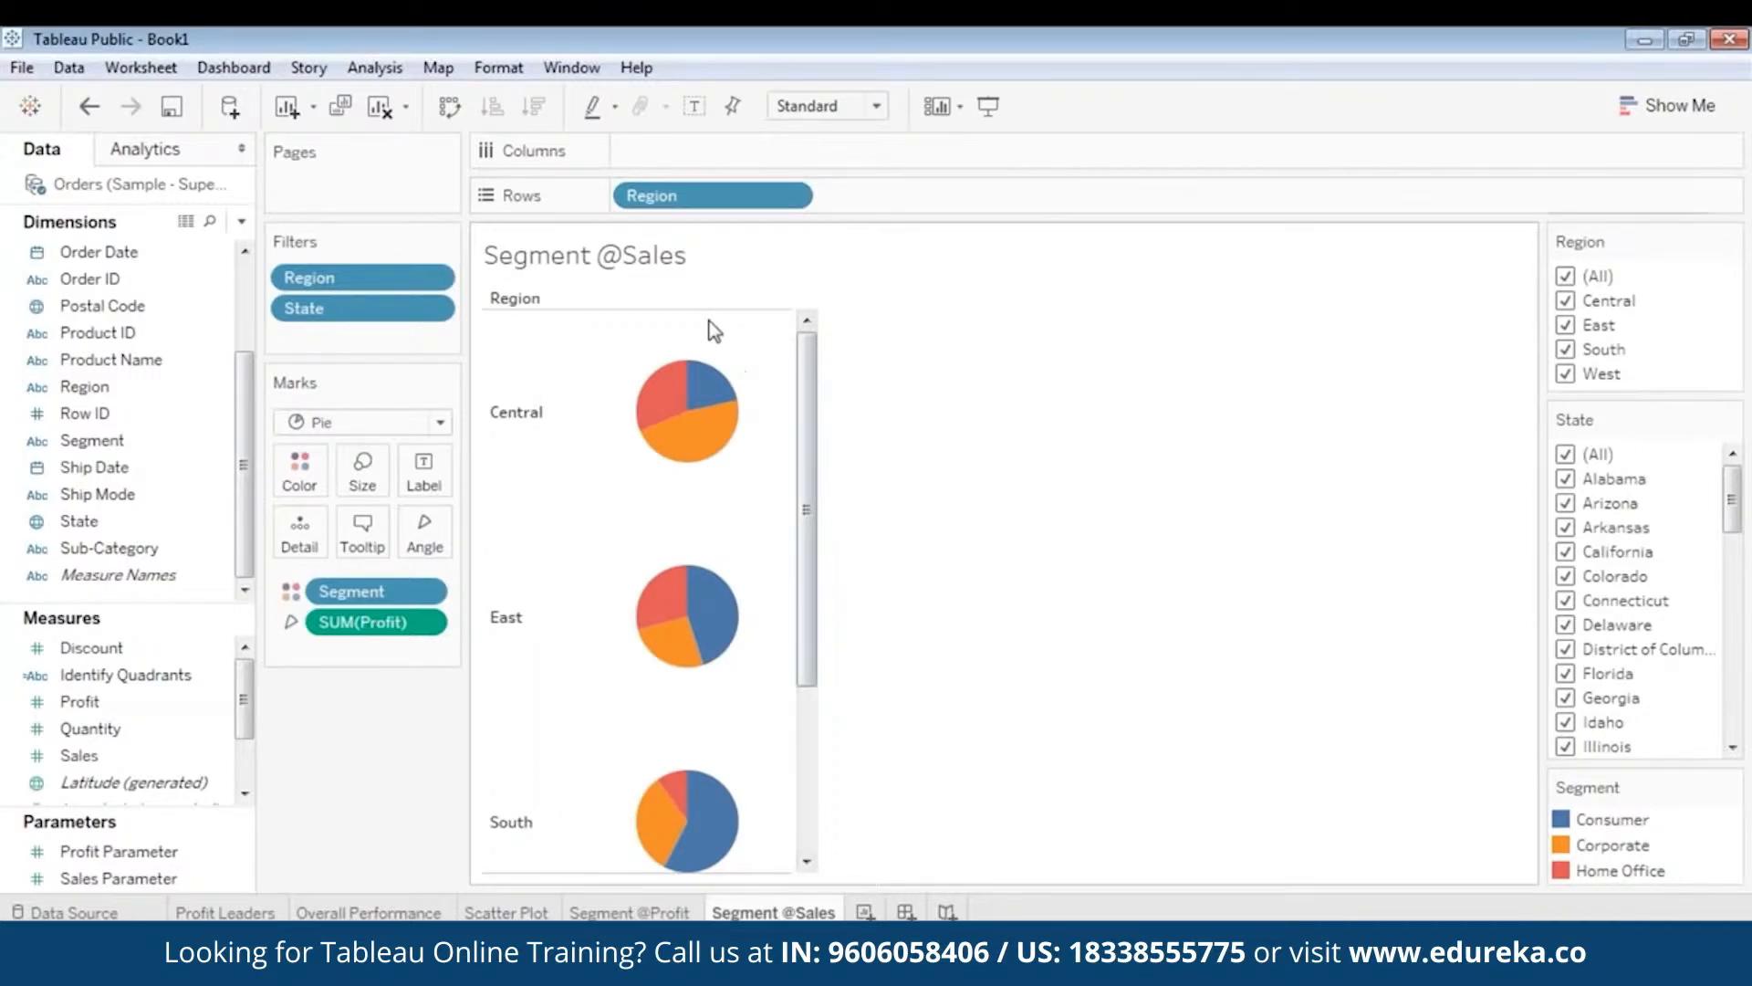
left_click(425, 625)
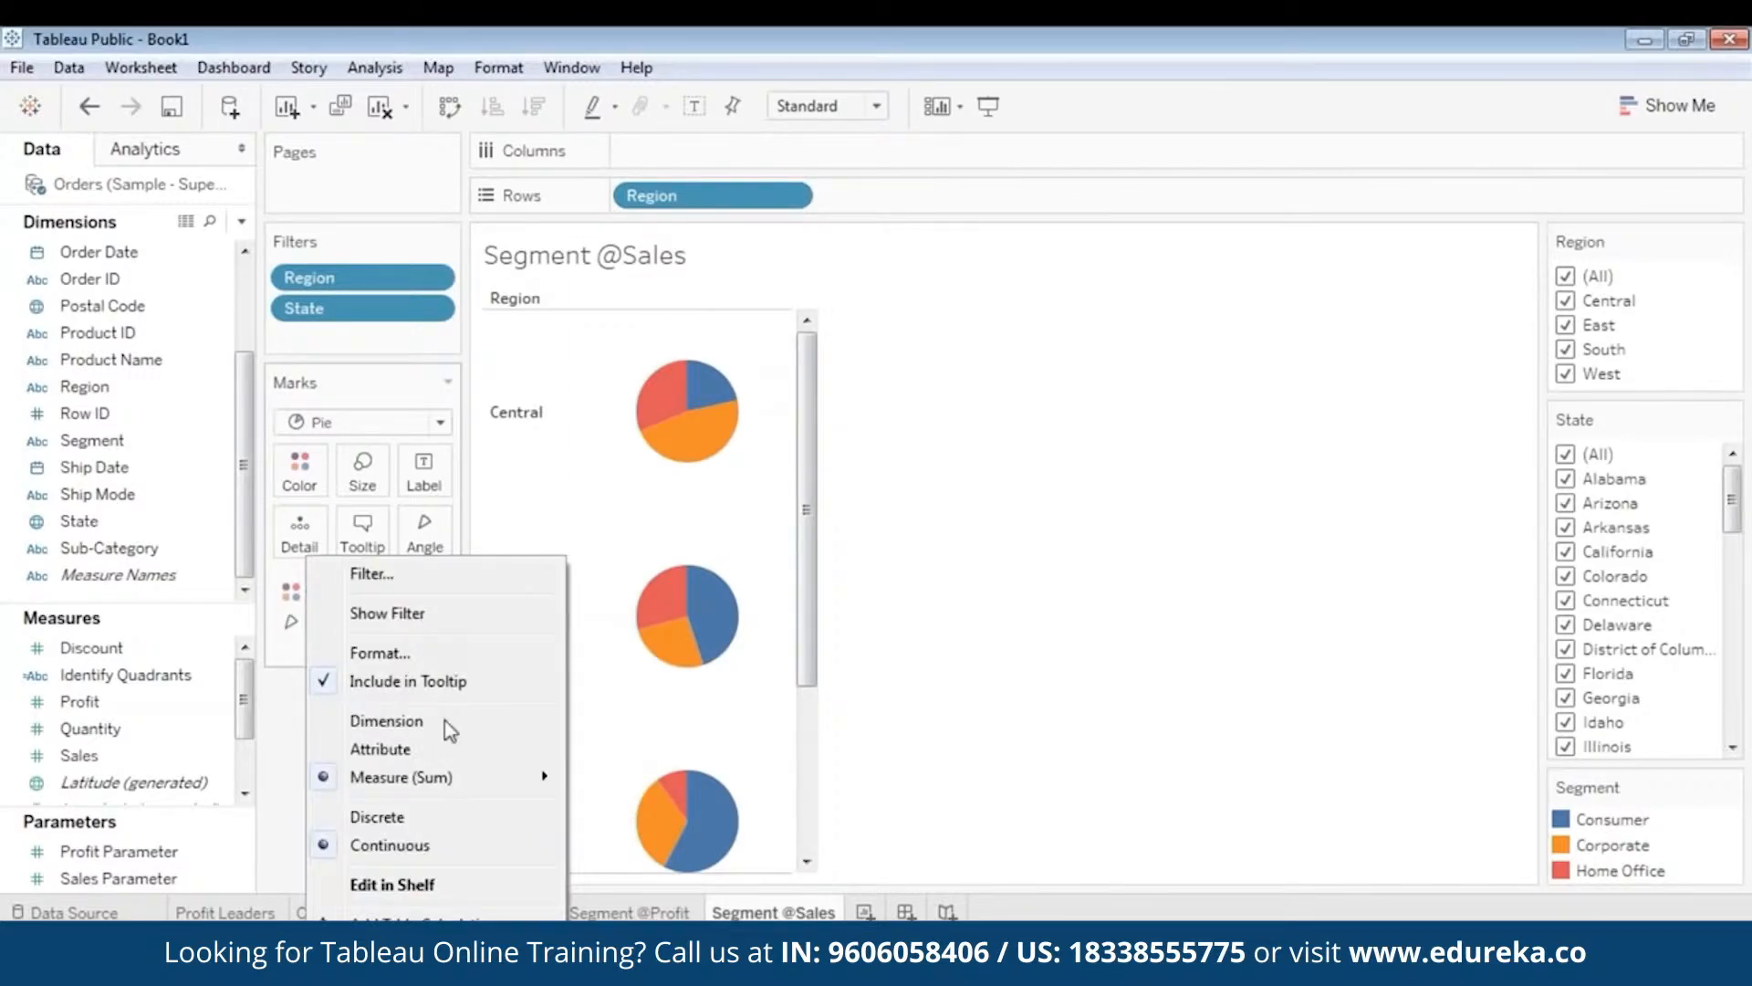
left_click_drag(383, 624, 78, 730)
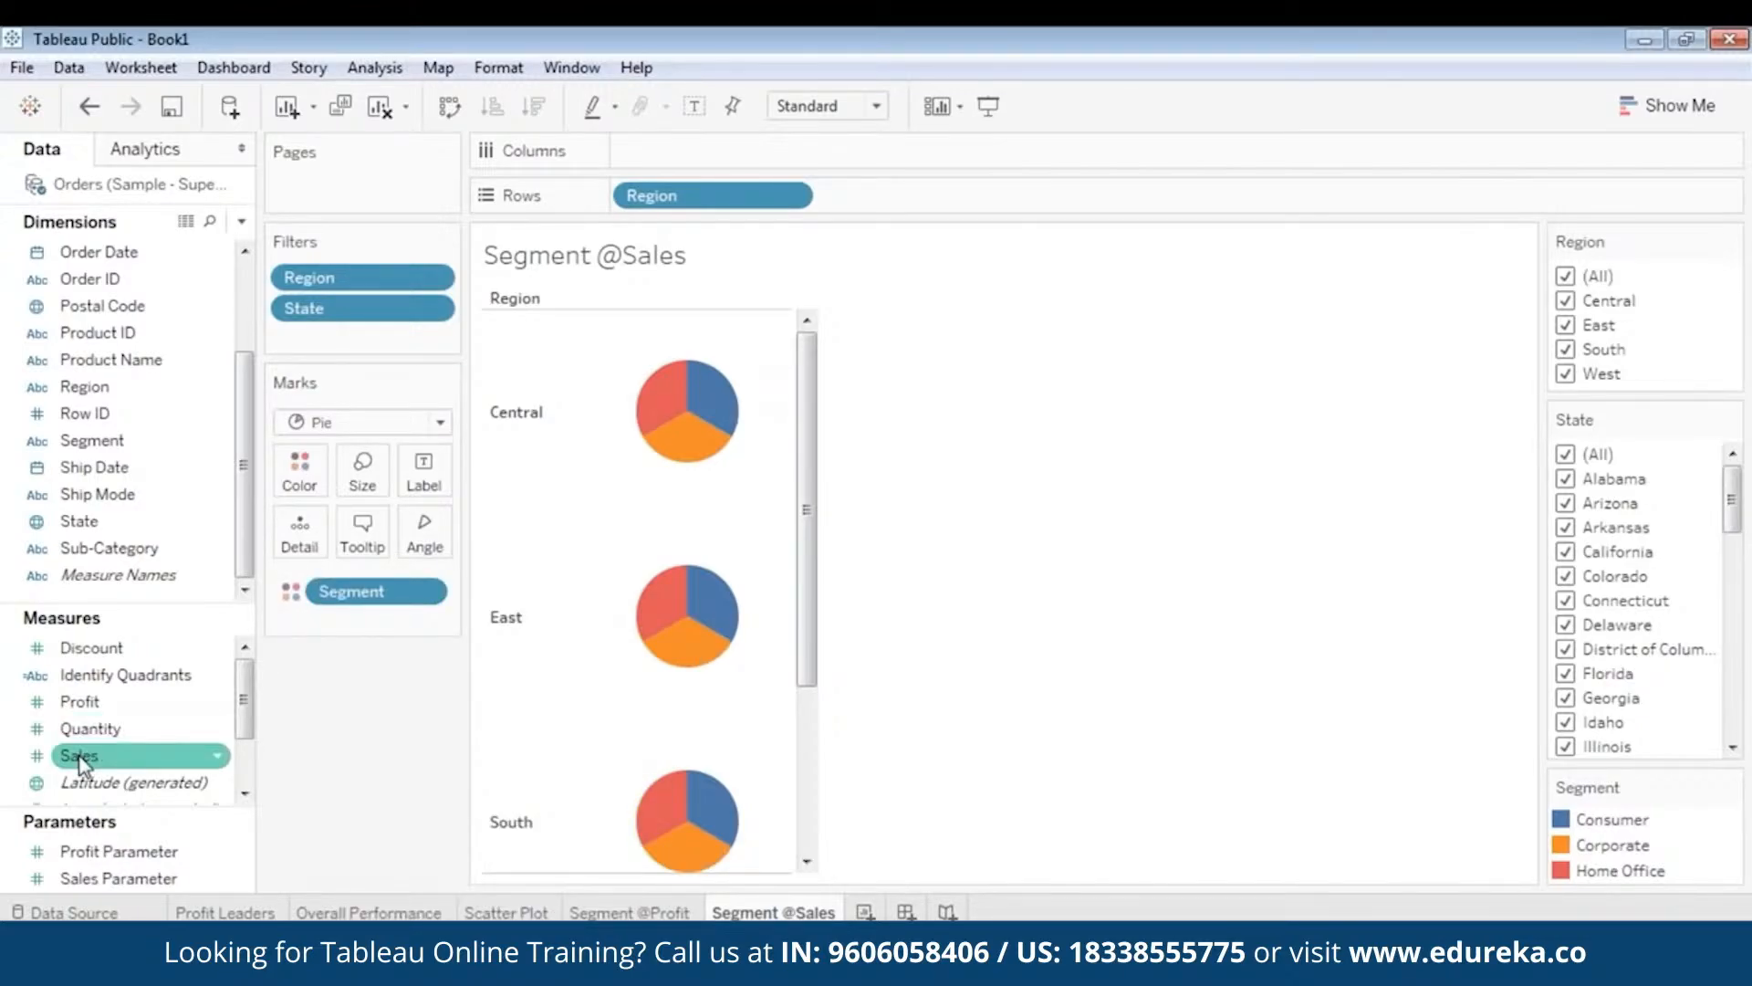
left_click_drag(83, 765, 425, 544)
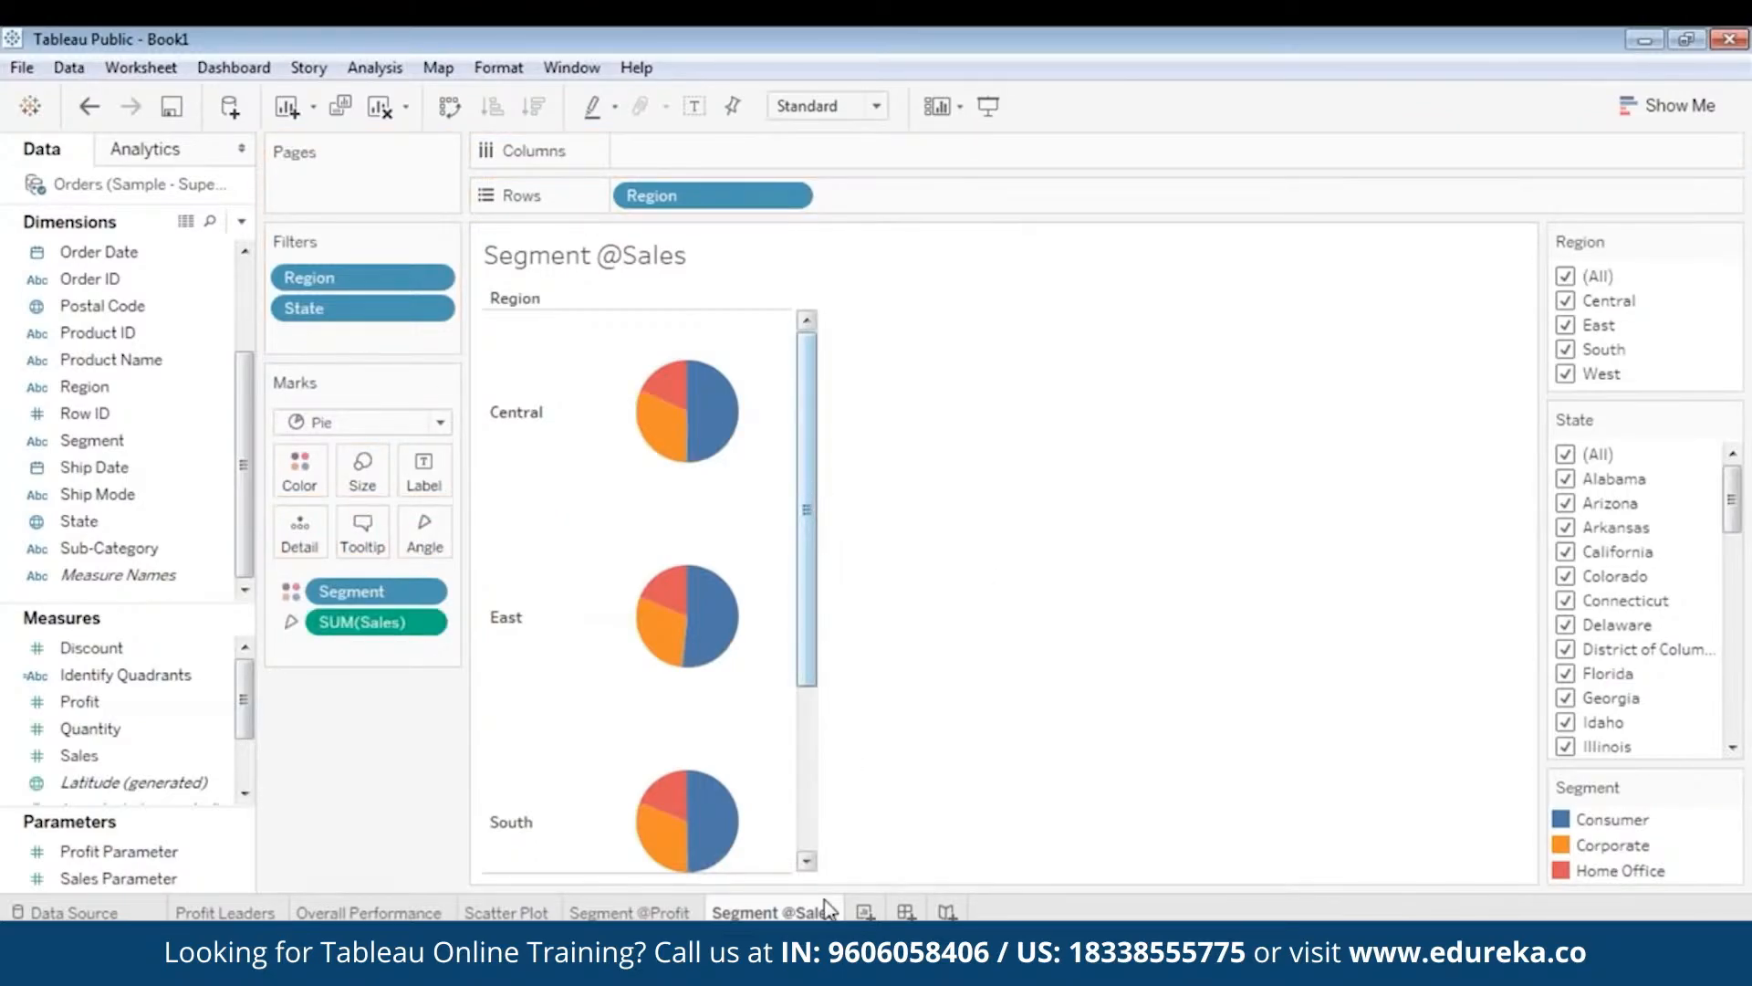
left_click(643, 913)
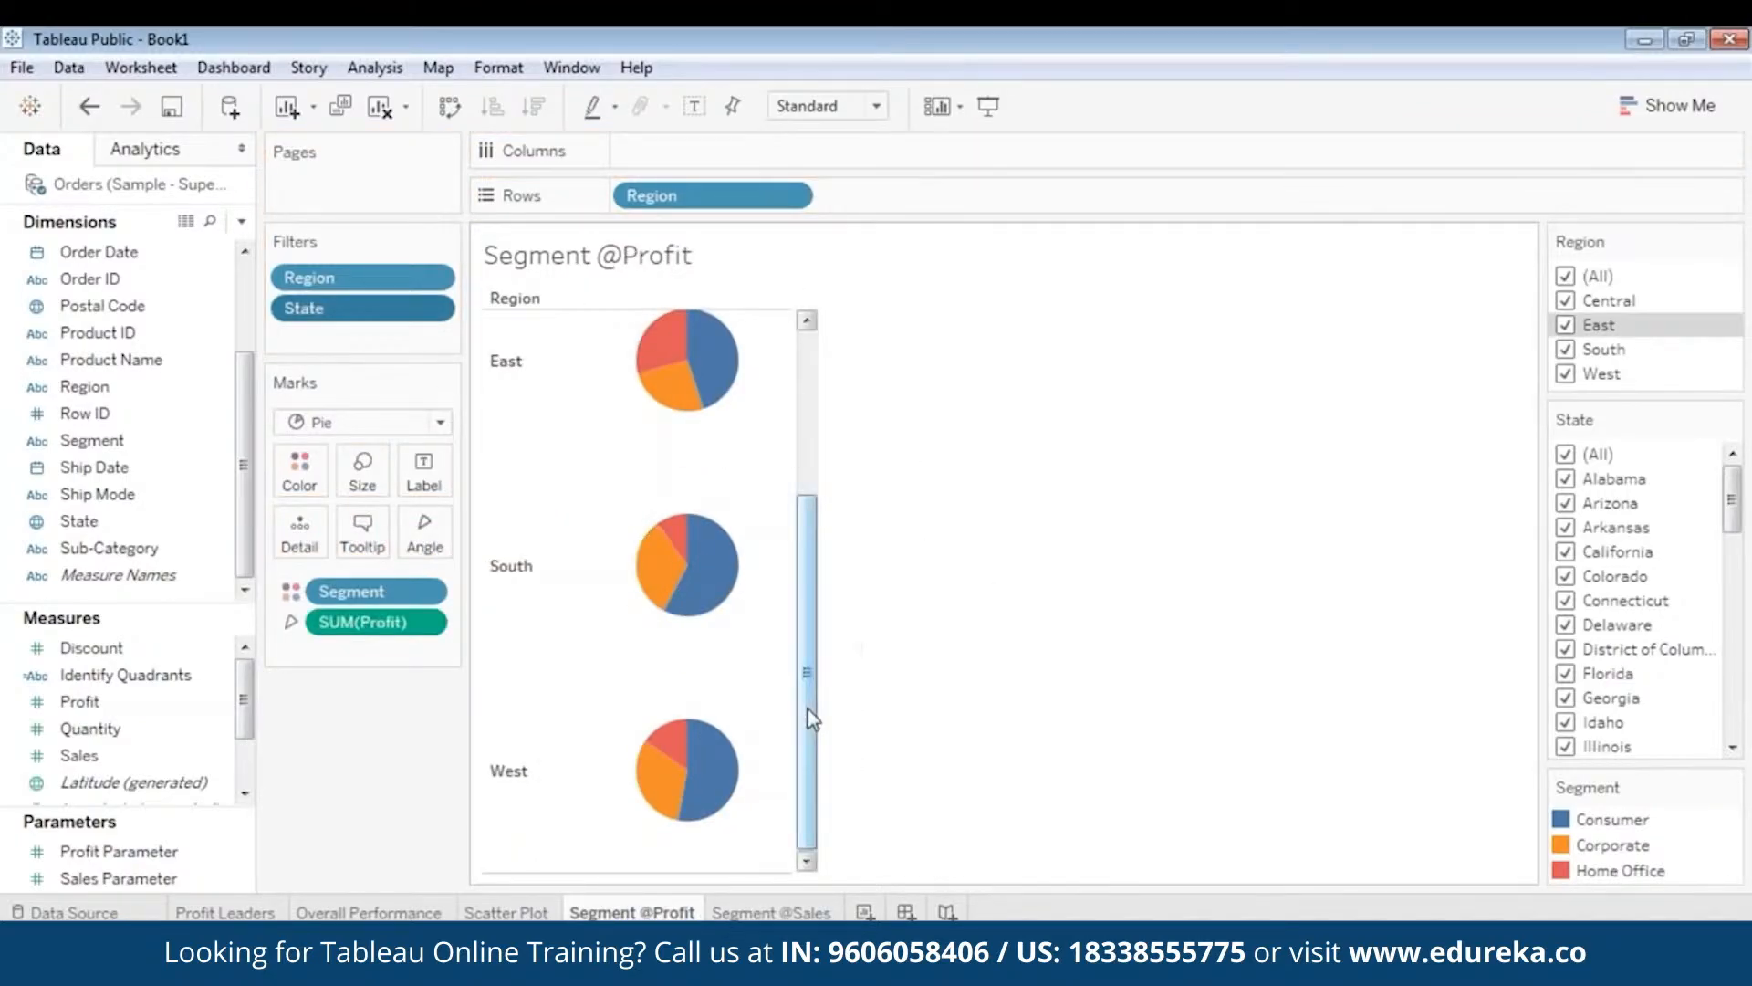
left_click_drag(808, 709, 824, 529)
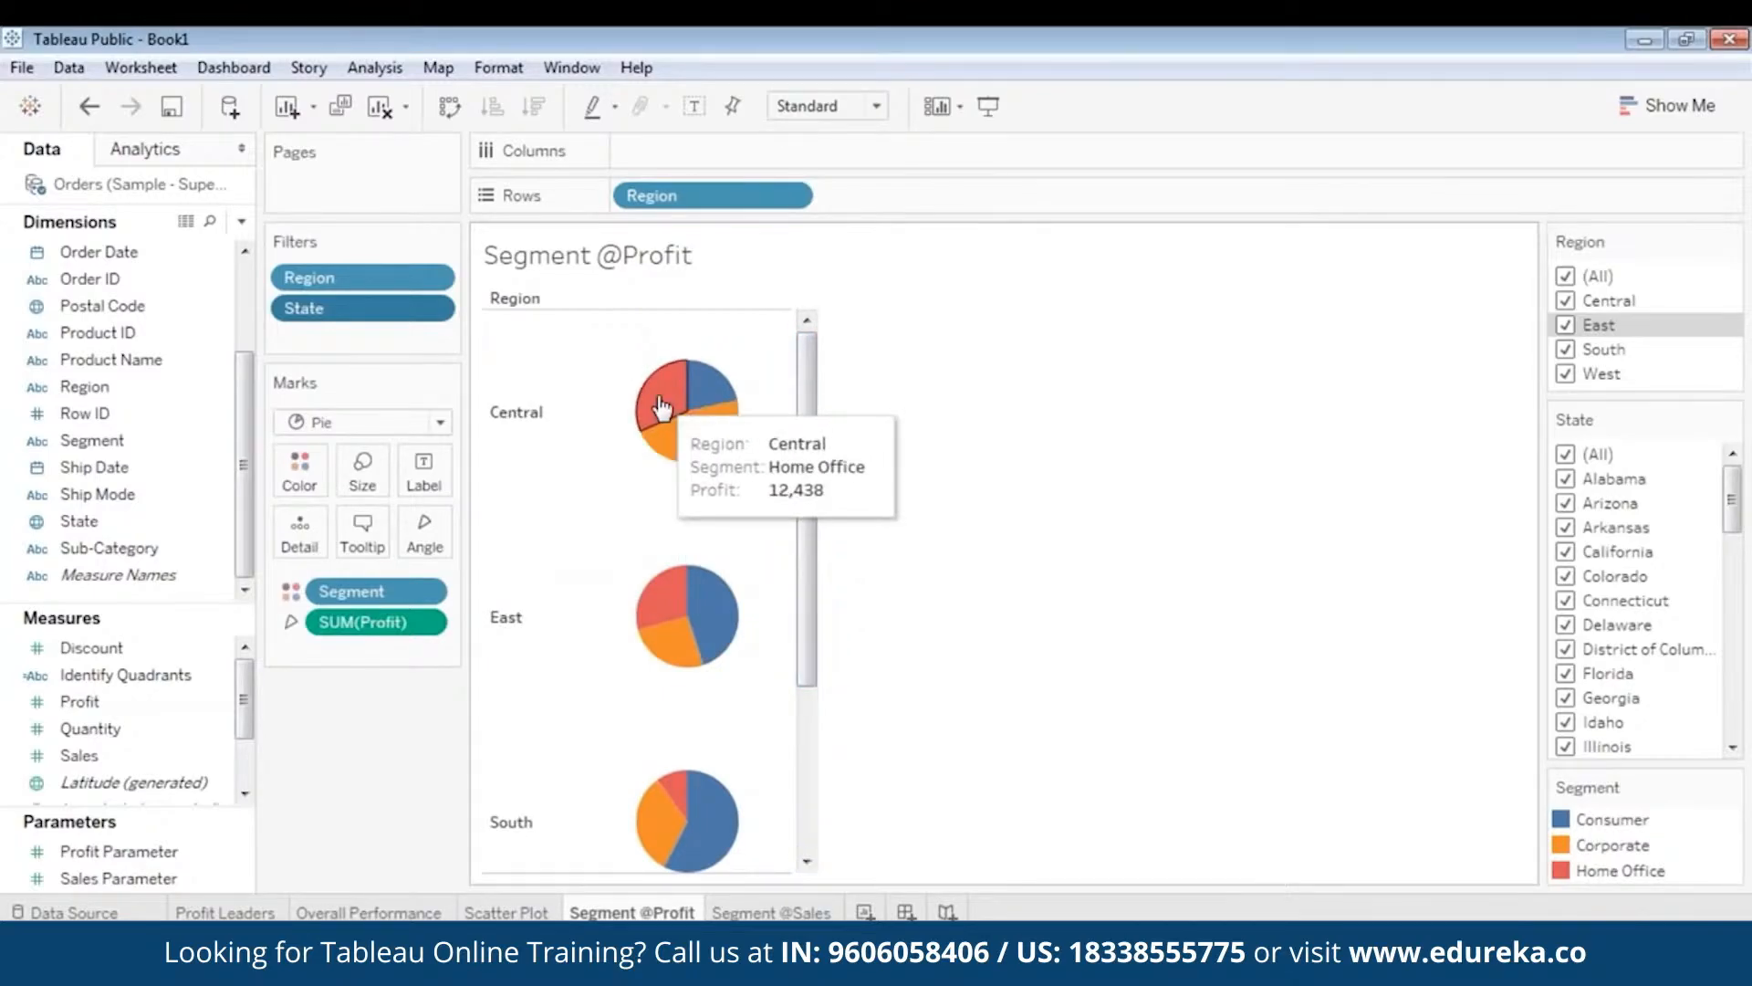
mouse_move(711, 437)
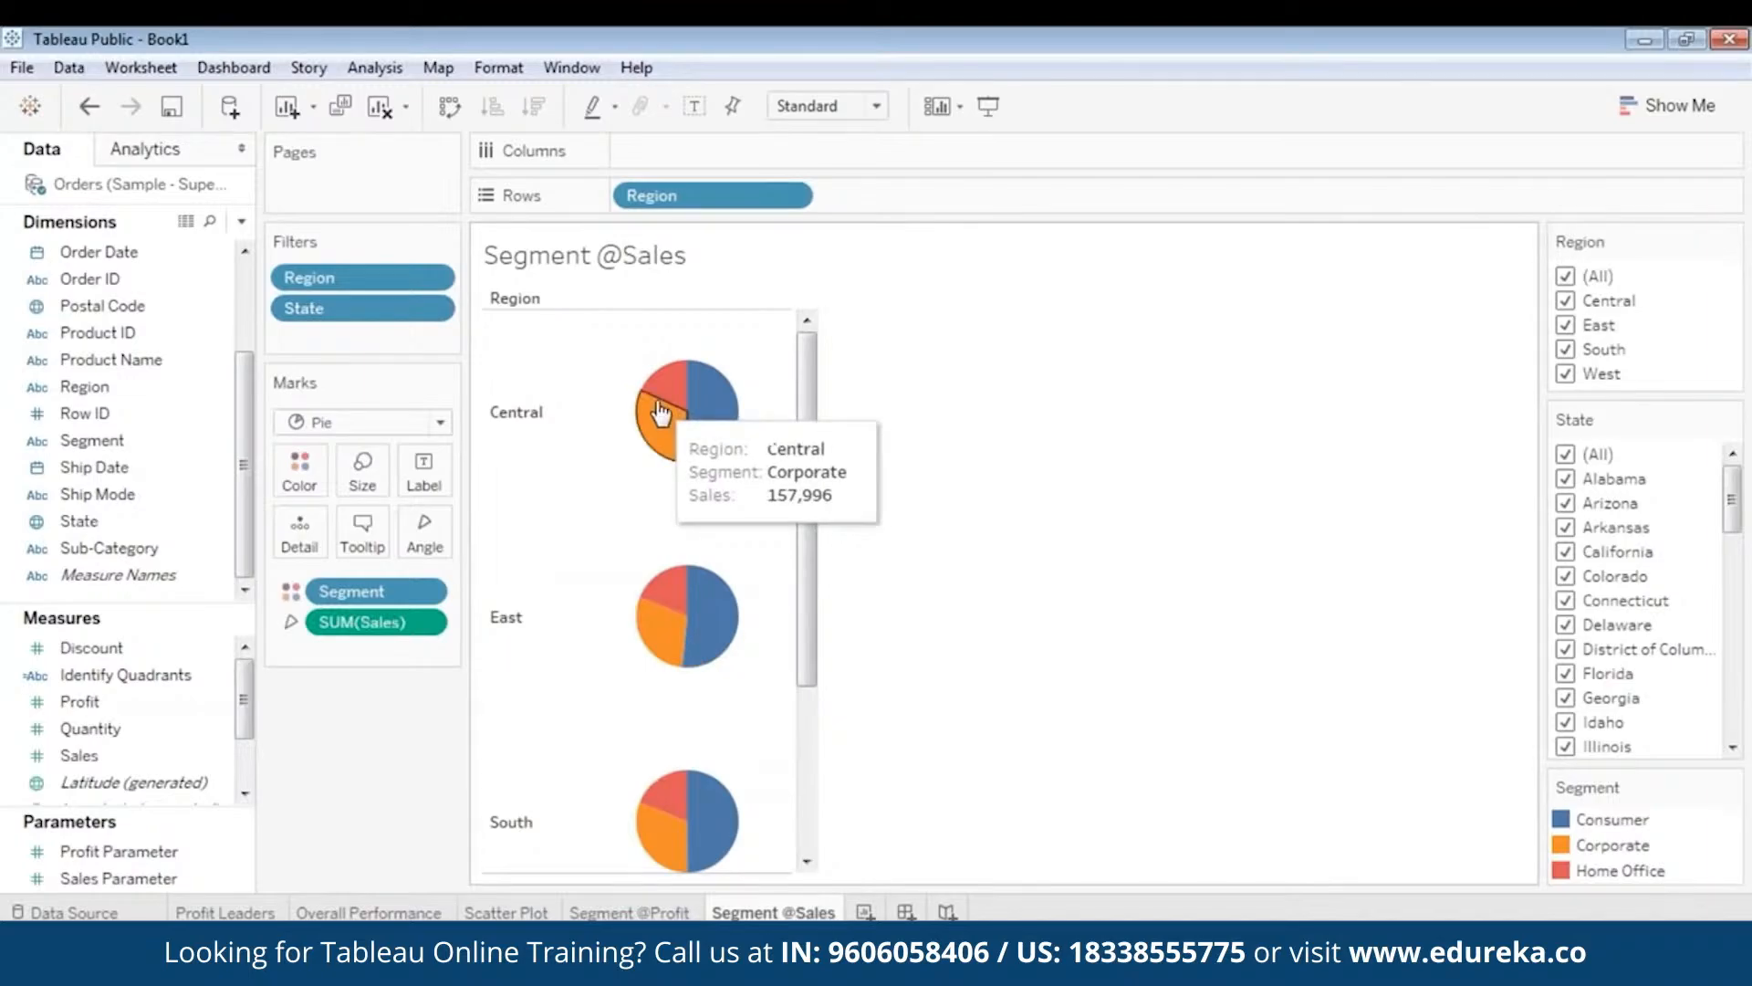
mouse_move(657, 429)
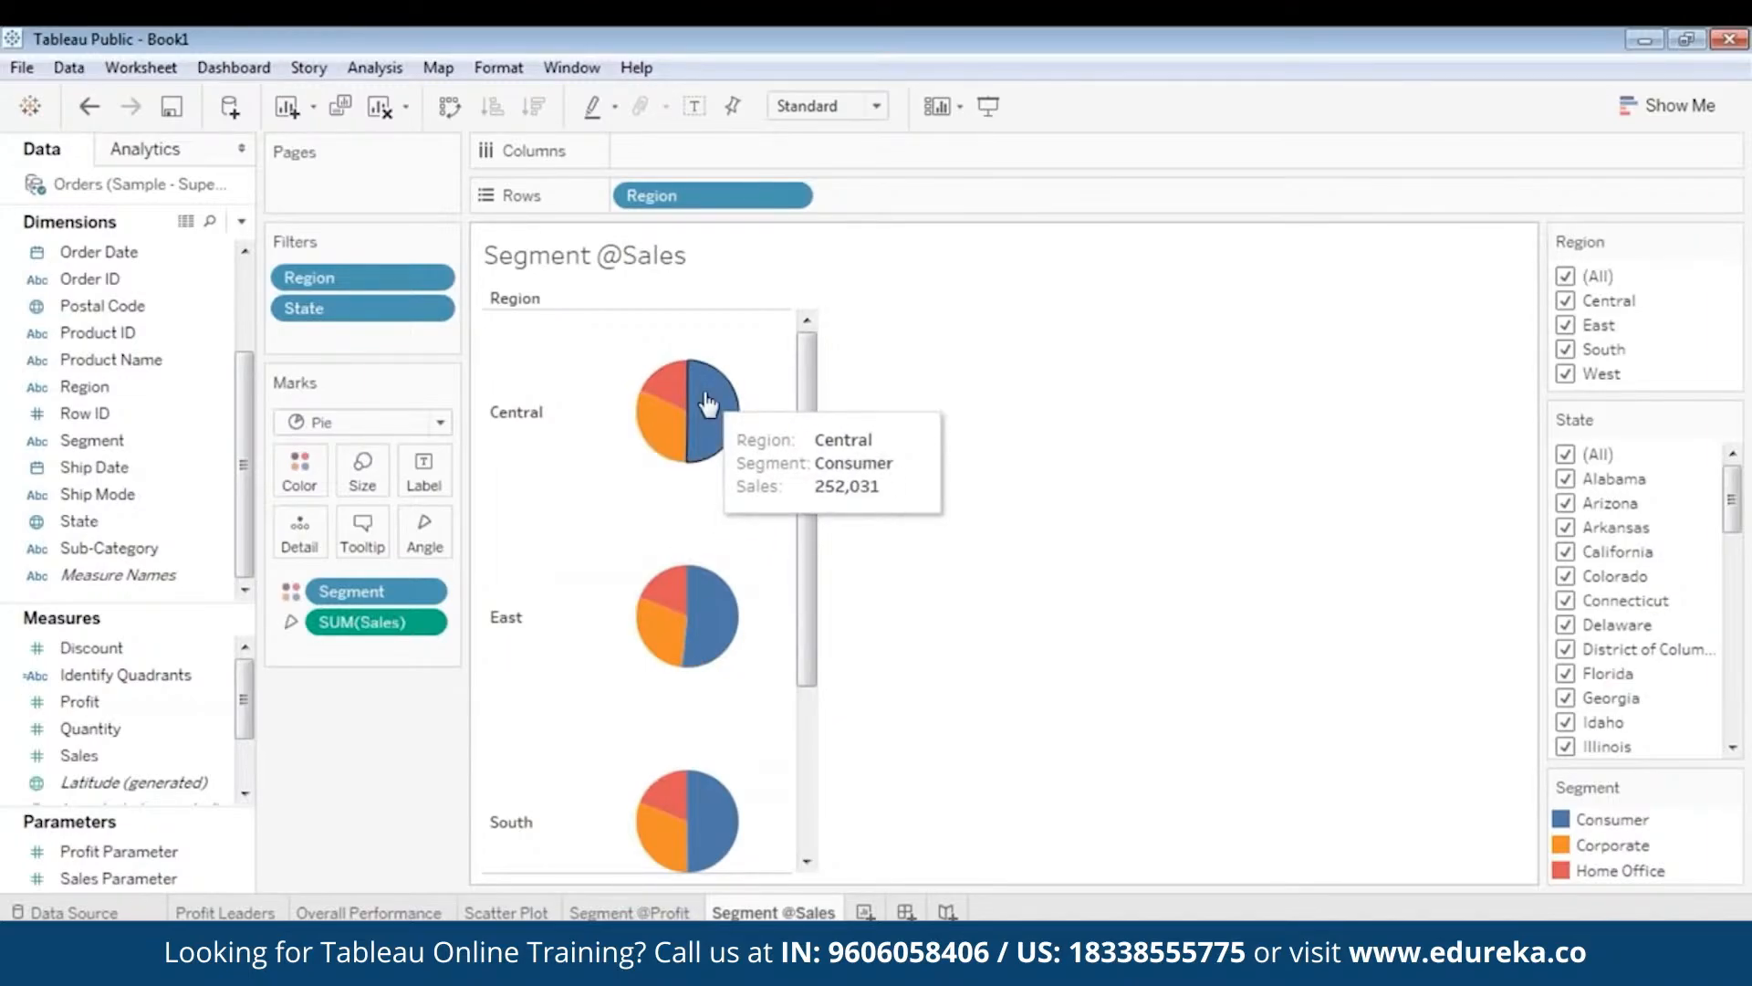
mouse_move(809, 418)
left_mouse_down()
mouse_move(817, 454)
mouse_move(810, 415)
left_mouse_up()
mouse_move(719, 409)
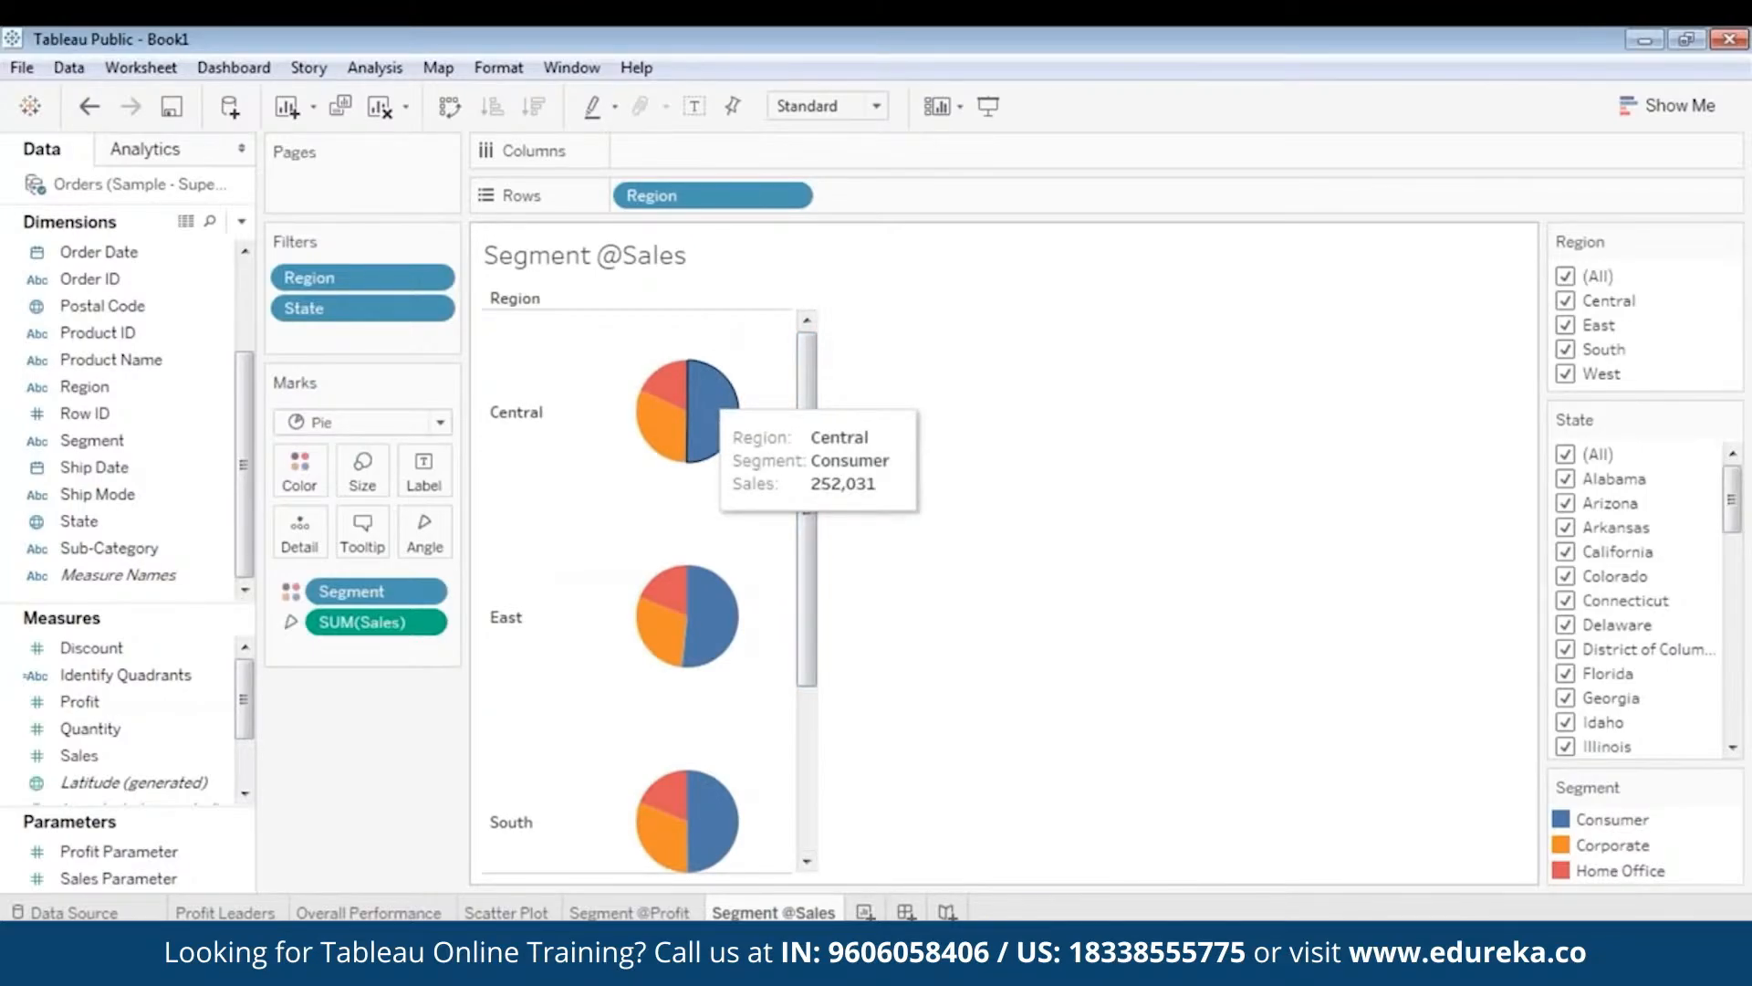
left_click_drag(810, 650, 807, 724)
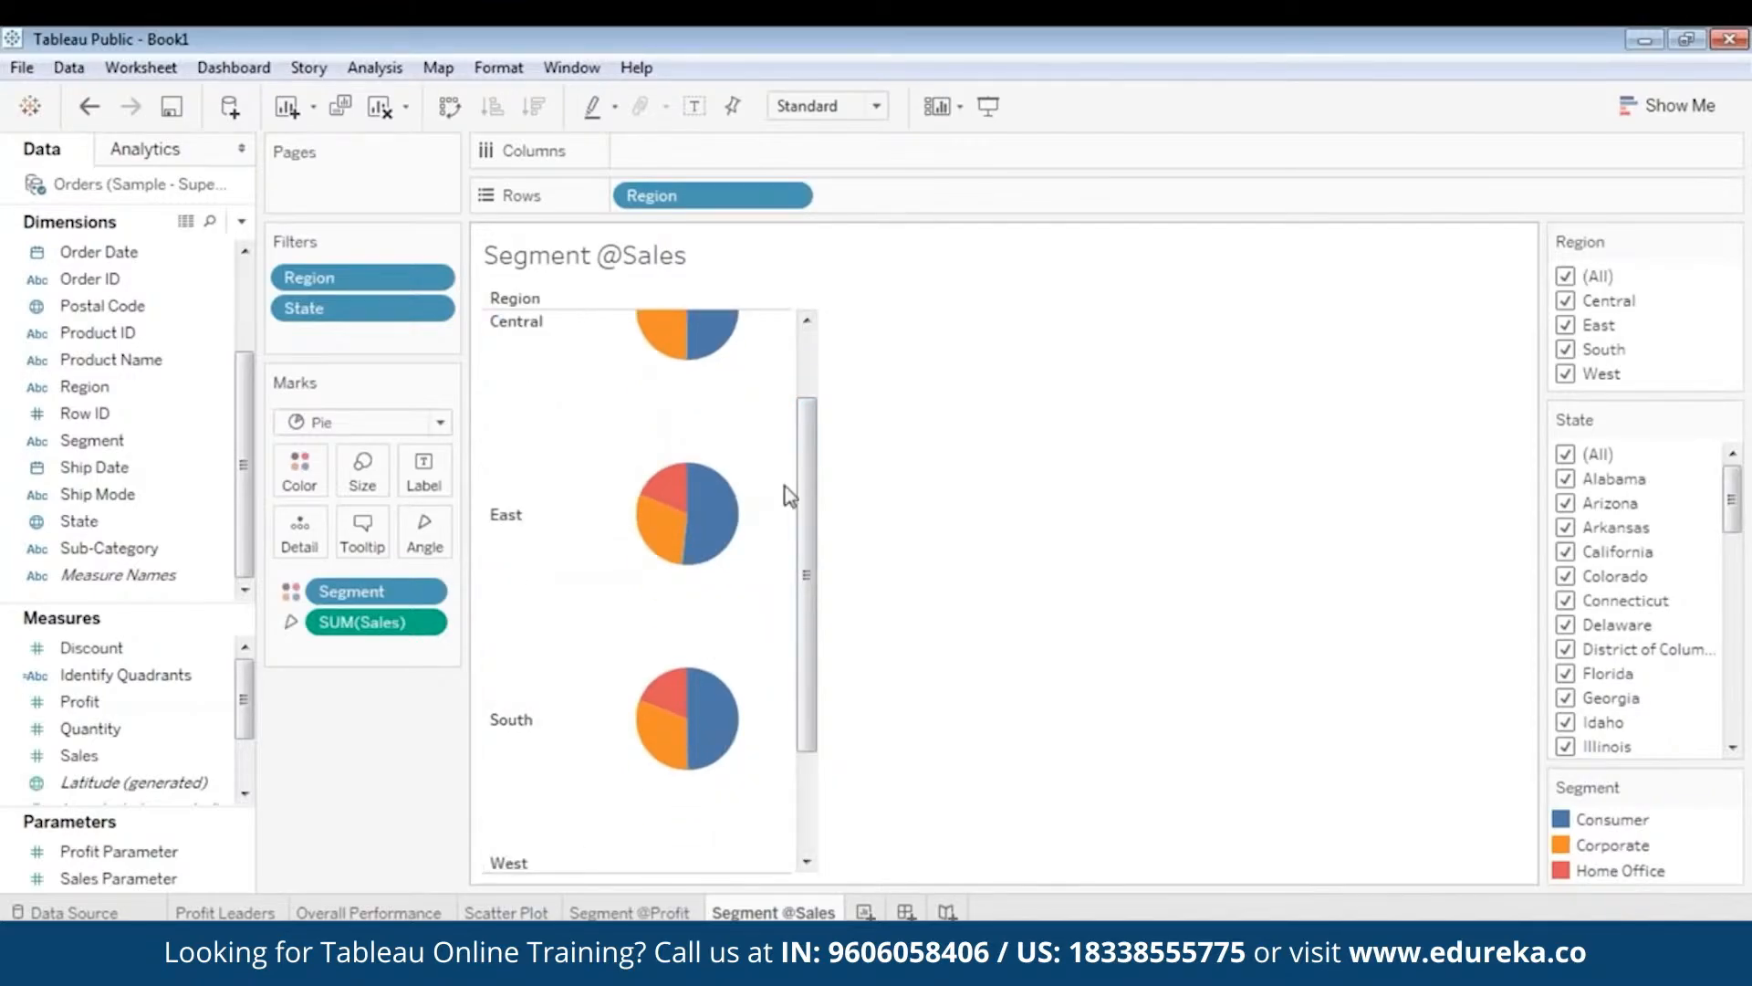
left_click_drag(807, 497, 807, 433)
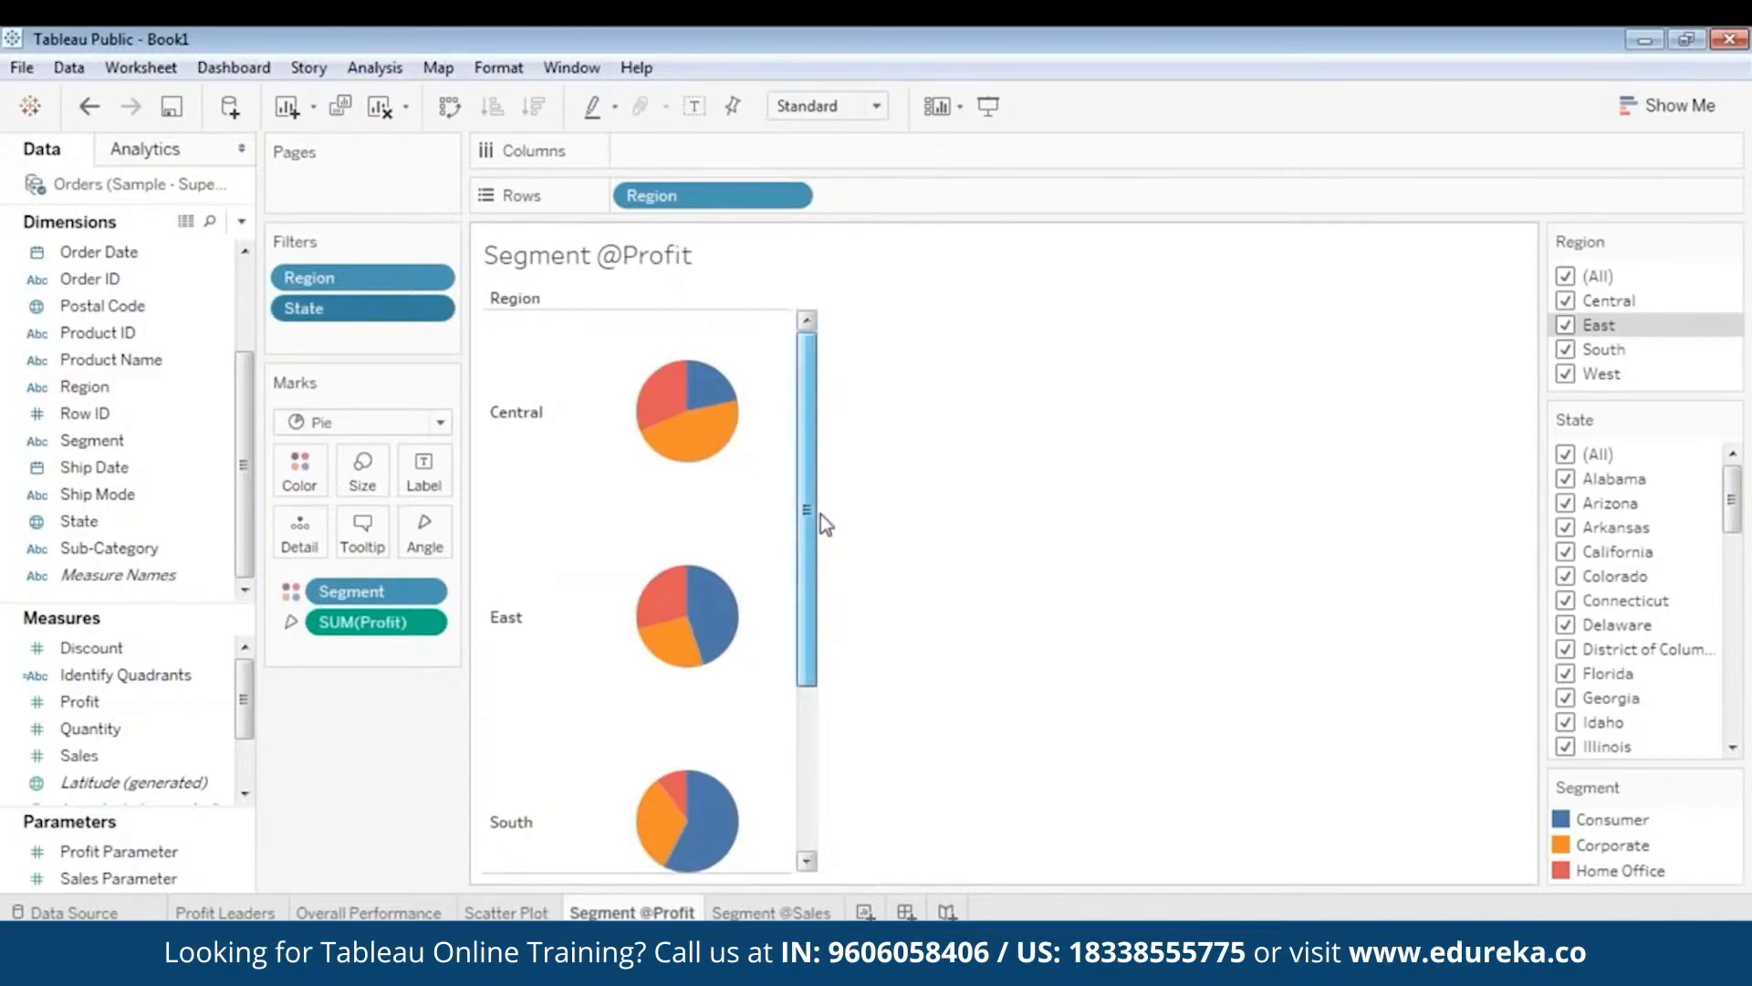
mouse_move(687, 429)
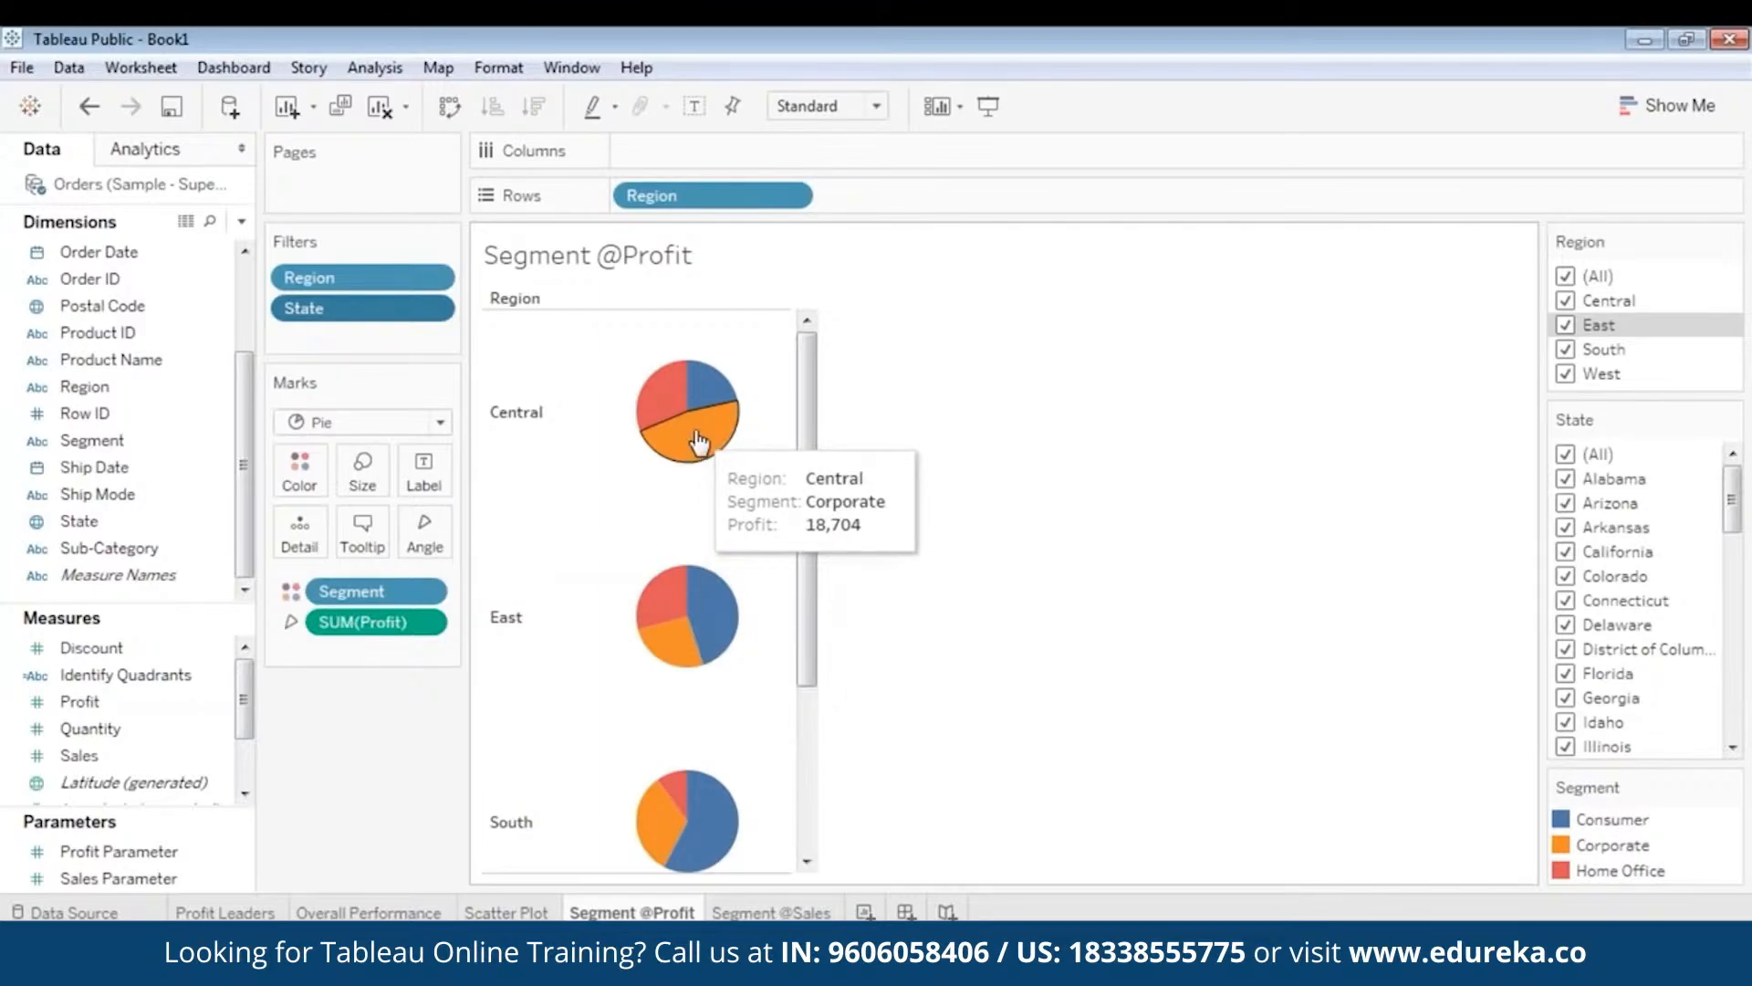
mouse_move(705, 394)
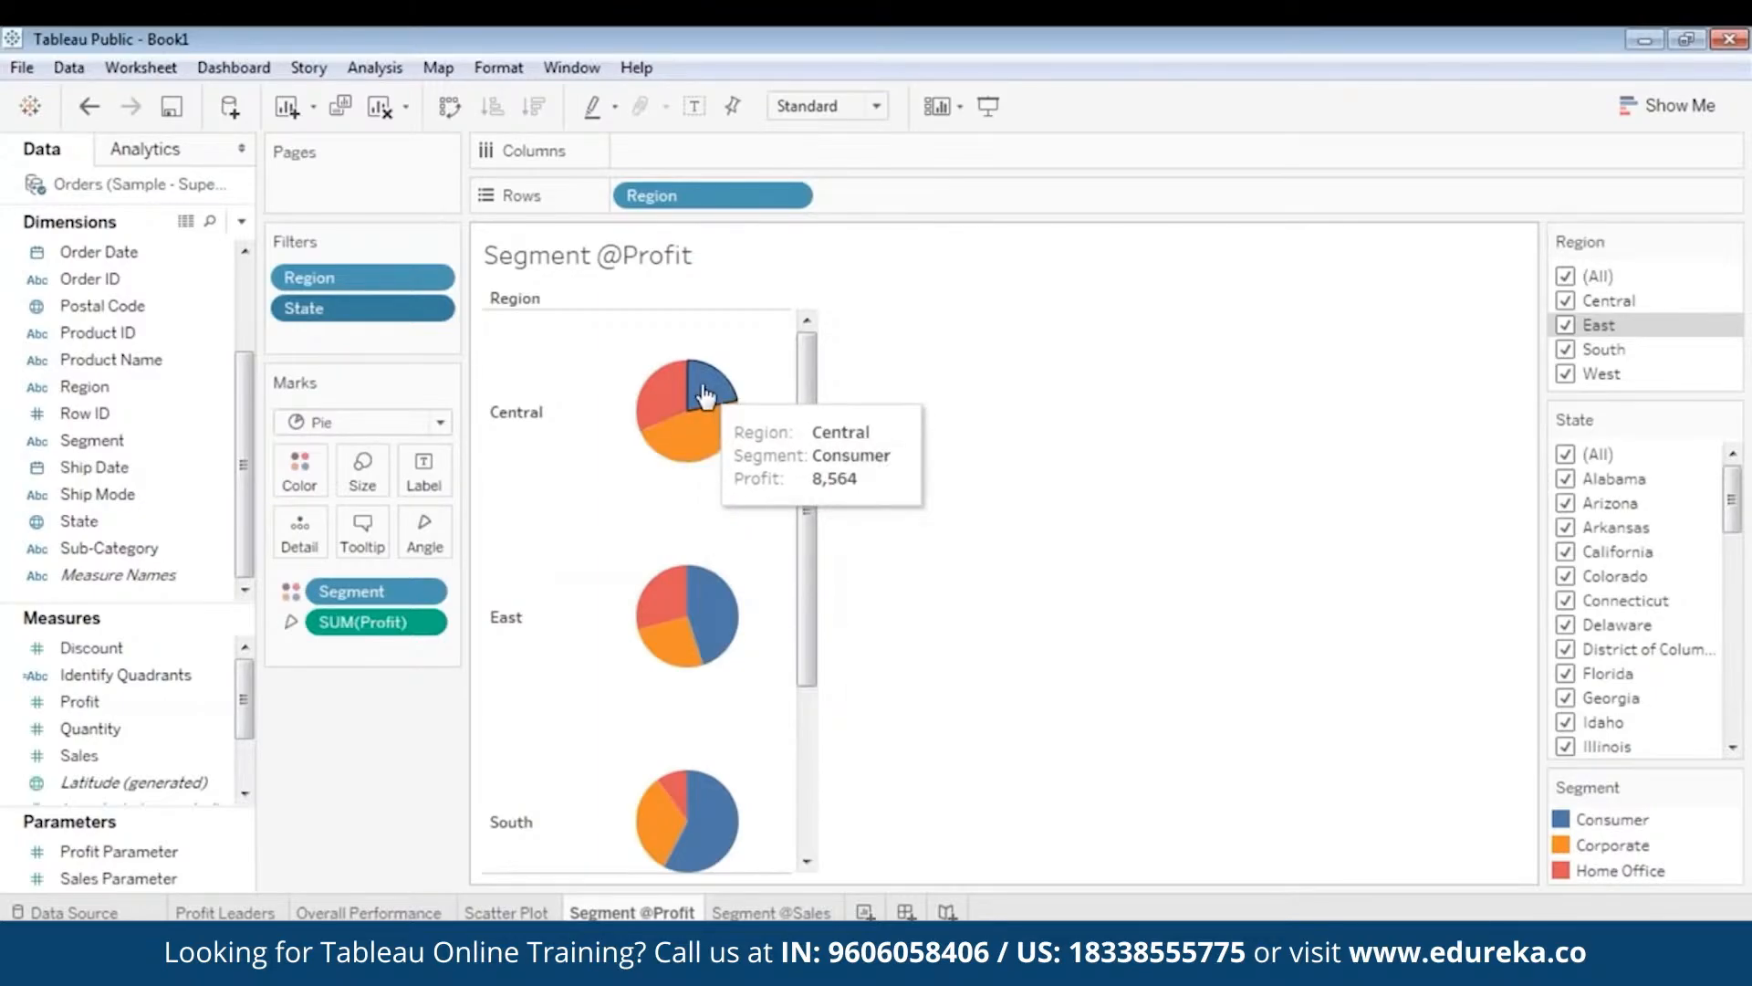
key("ctrl+Tab")
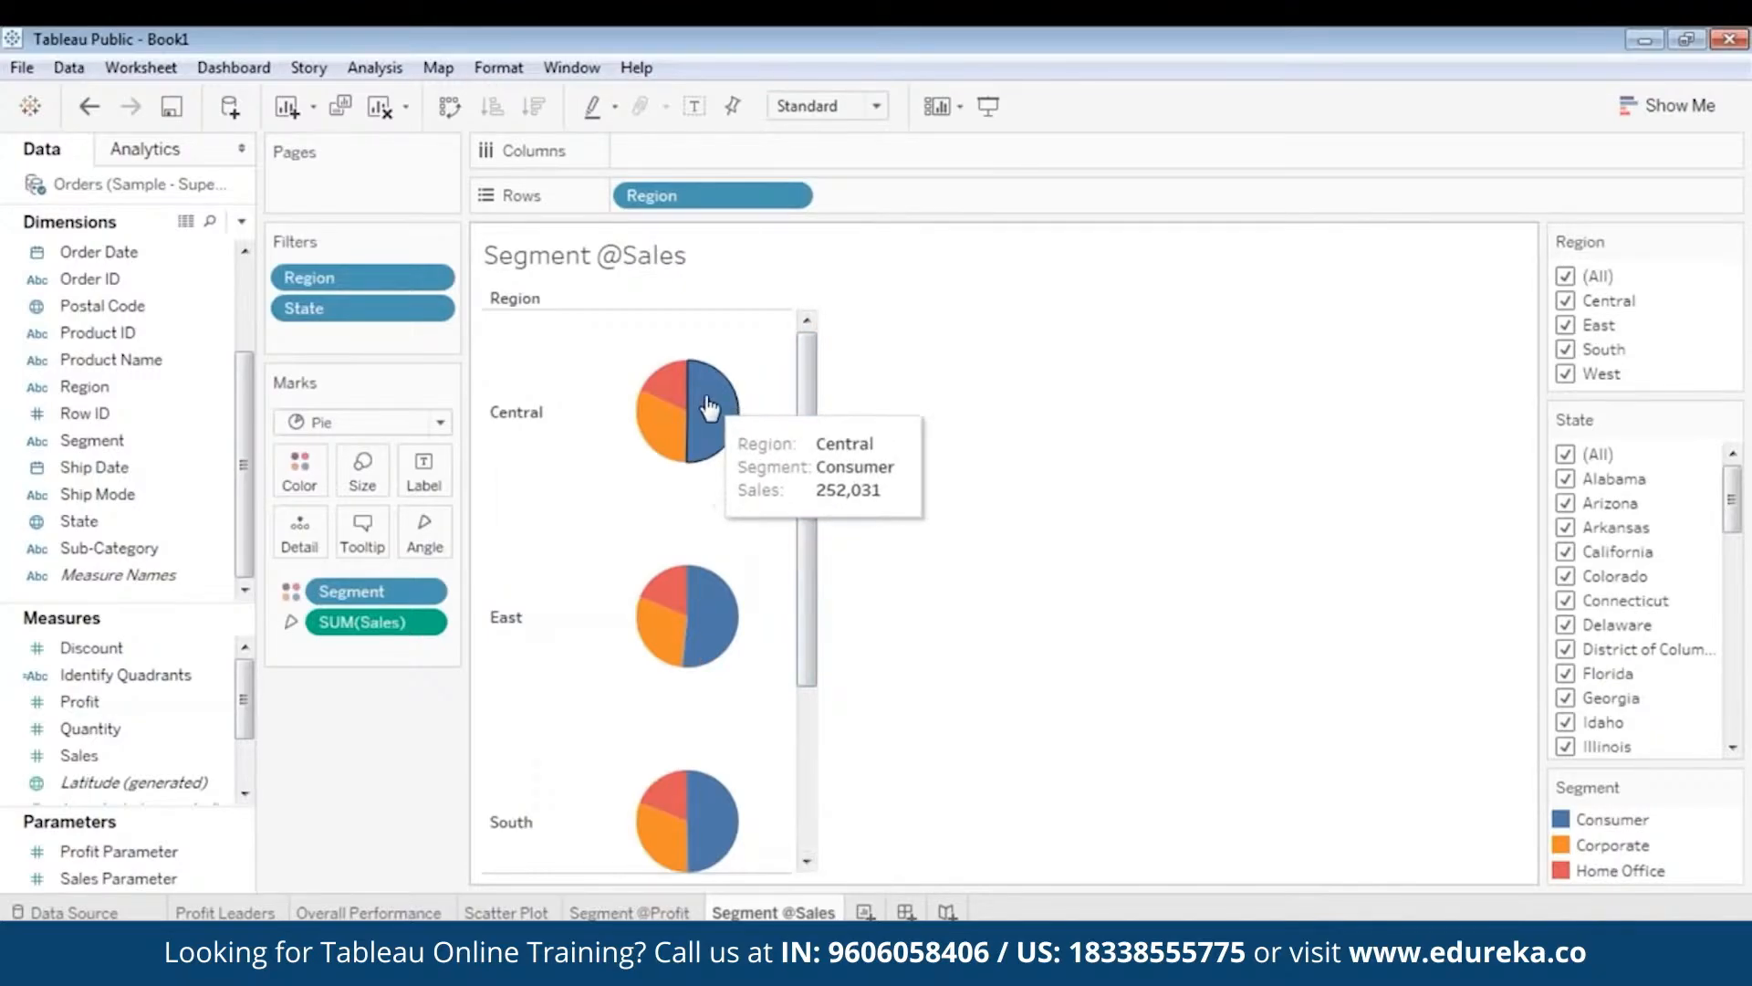
key("ctrl+shift+Tab")
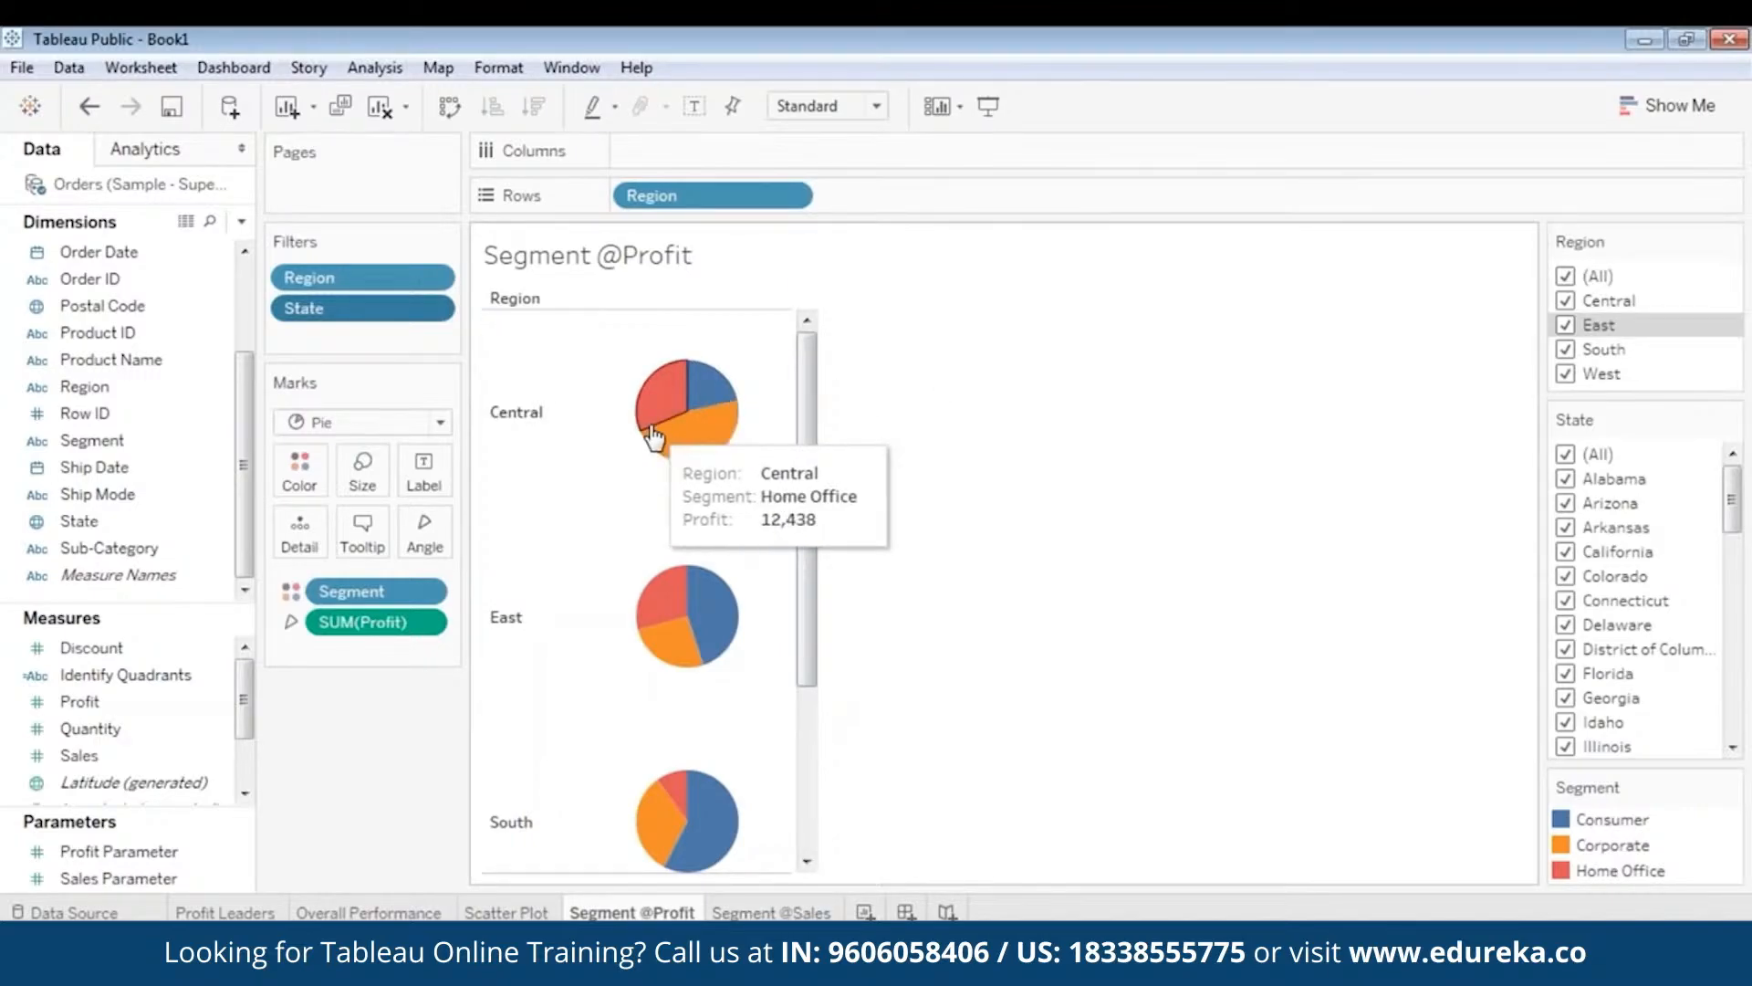
key("ctrl+Tab")
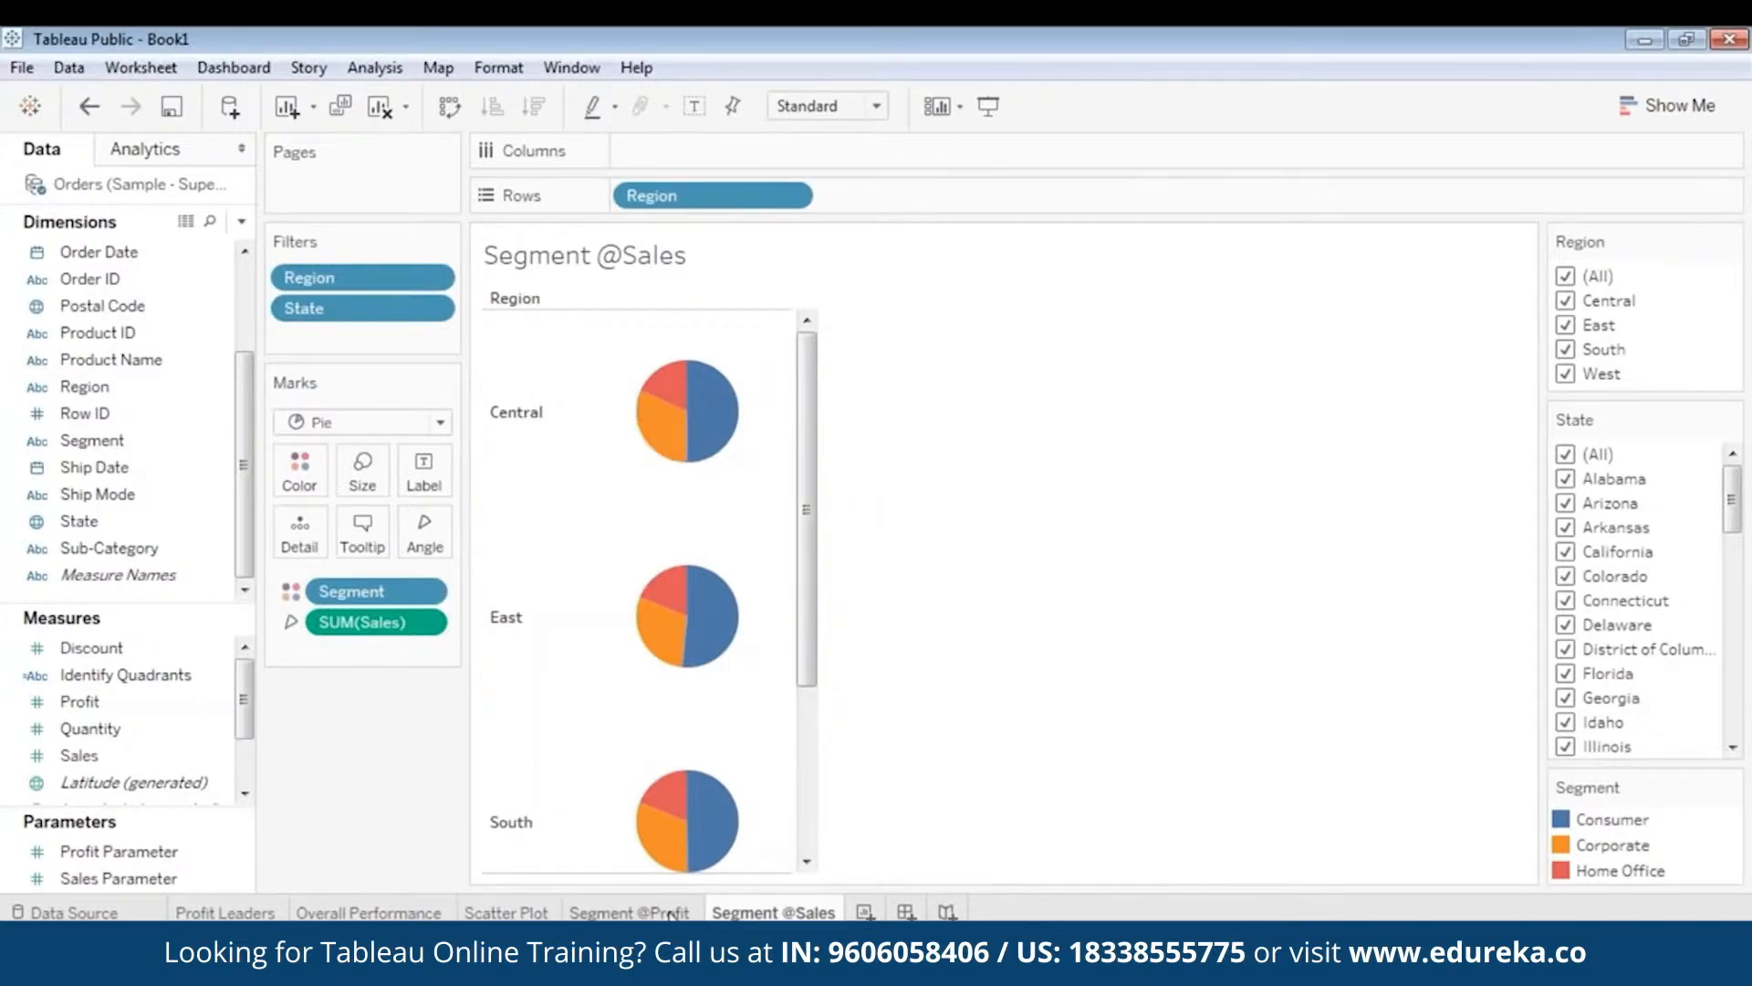
left_click(630, 912)
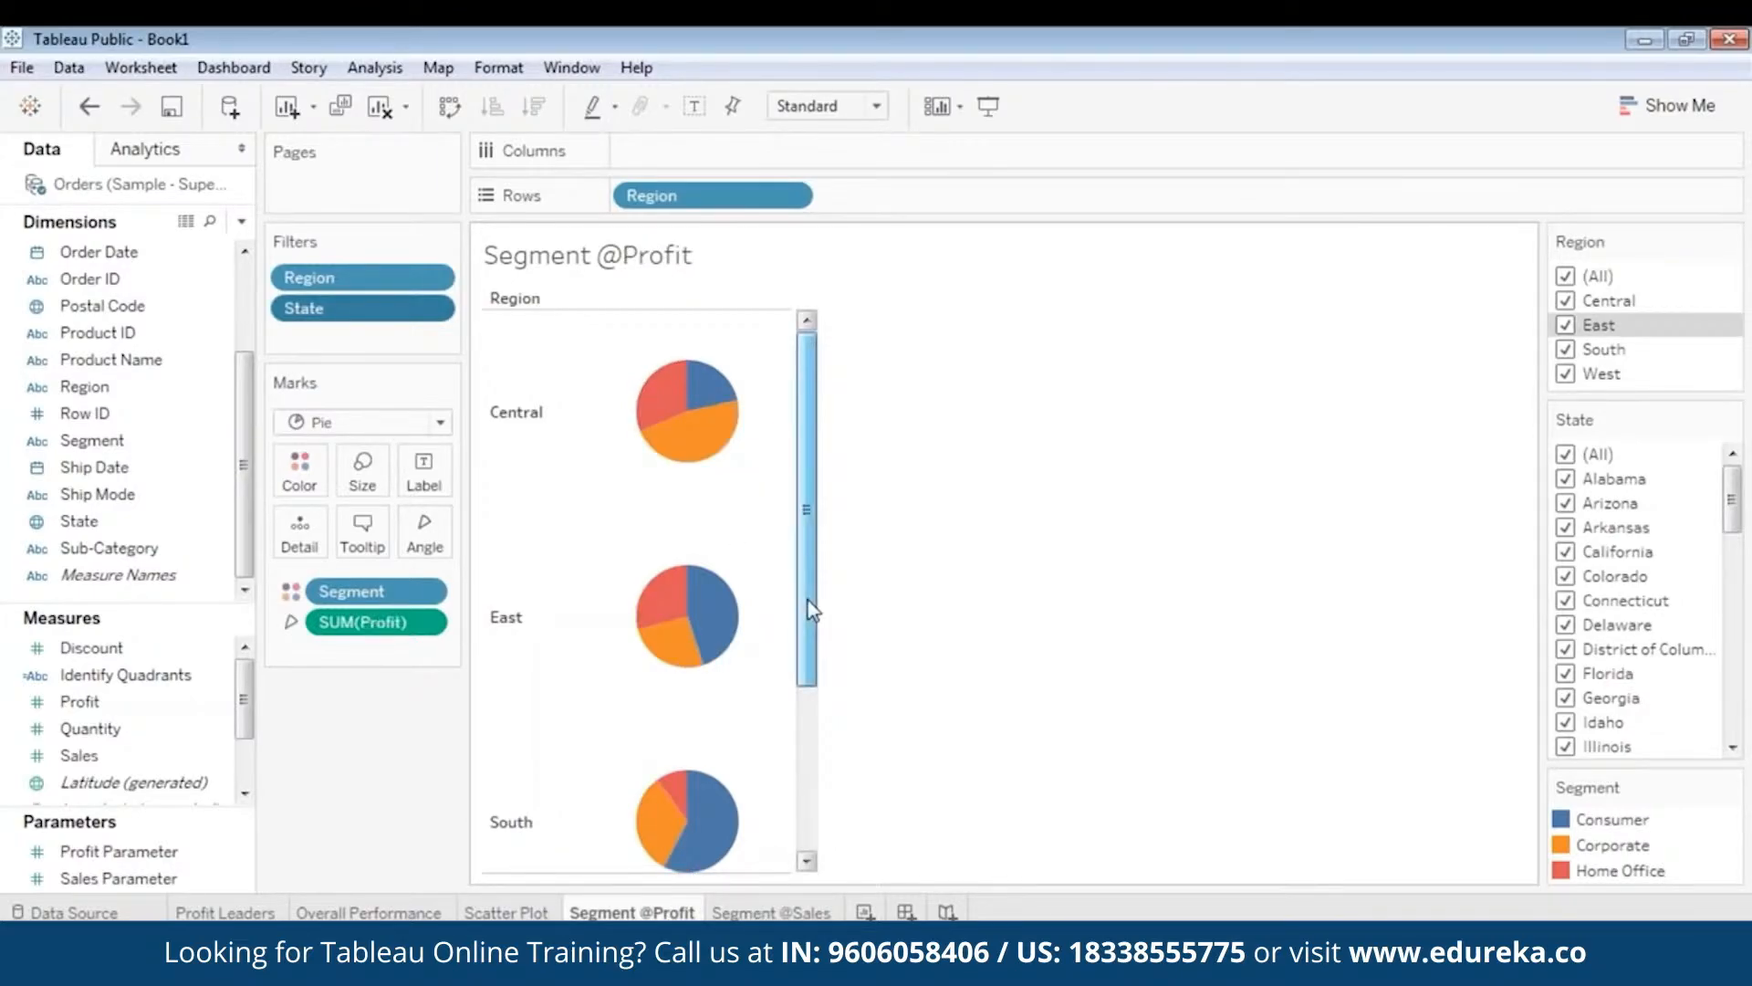
left_click_drag(809, 606, 757, 808)
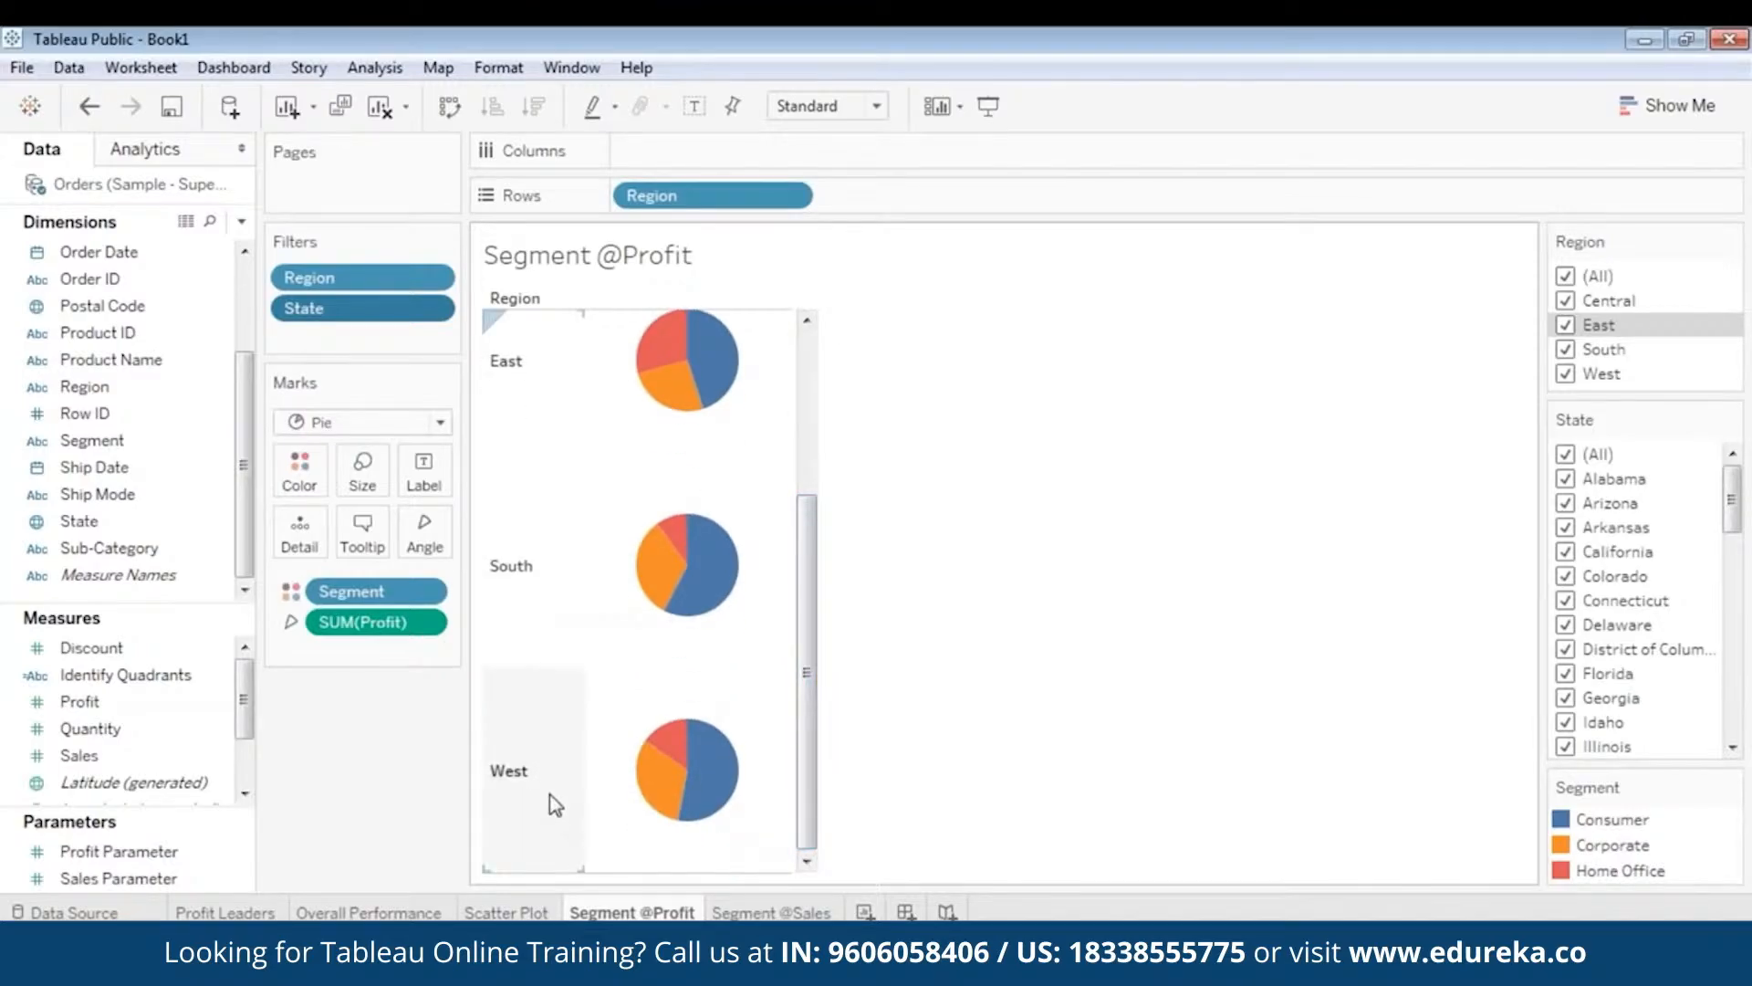
left_click(771, 912)
left_click_drag(817, 618, 783, 800)
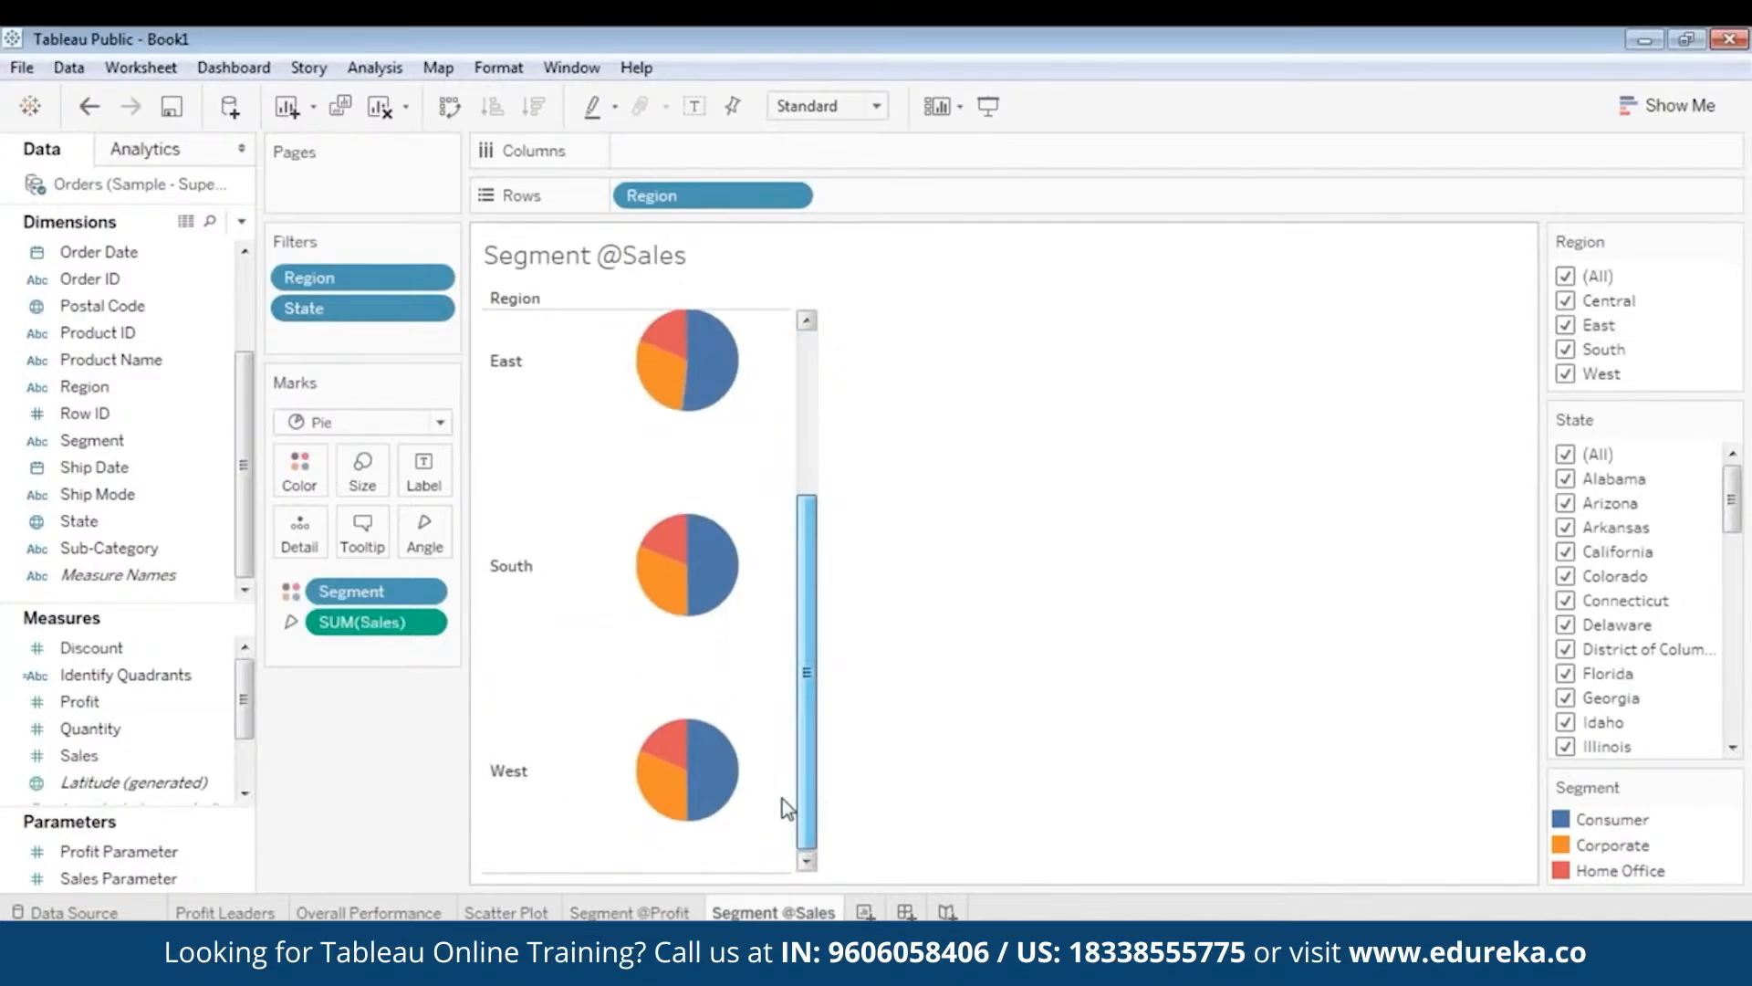
left_click(630, 912)
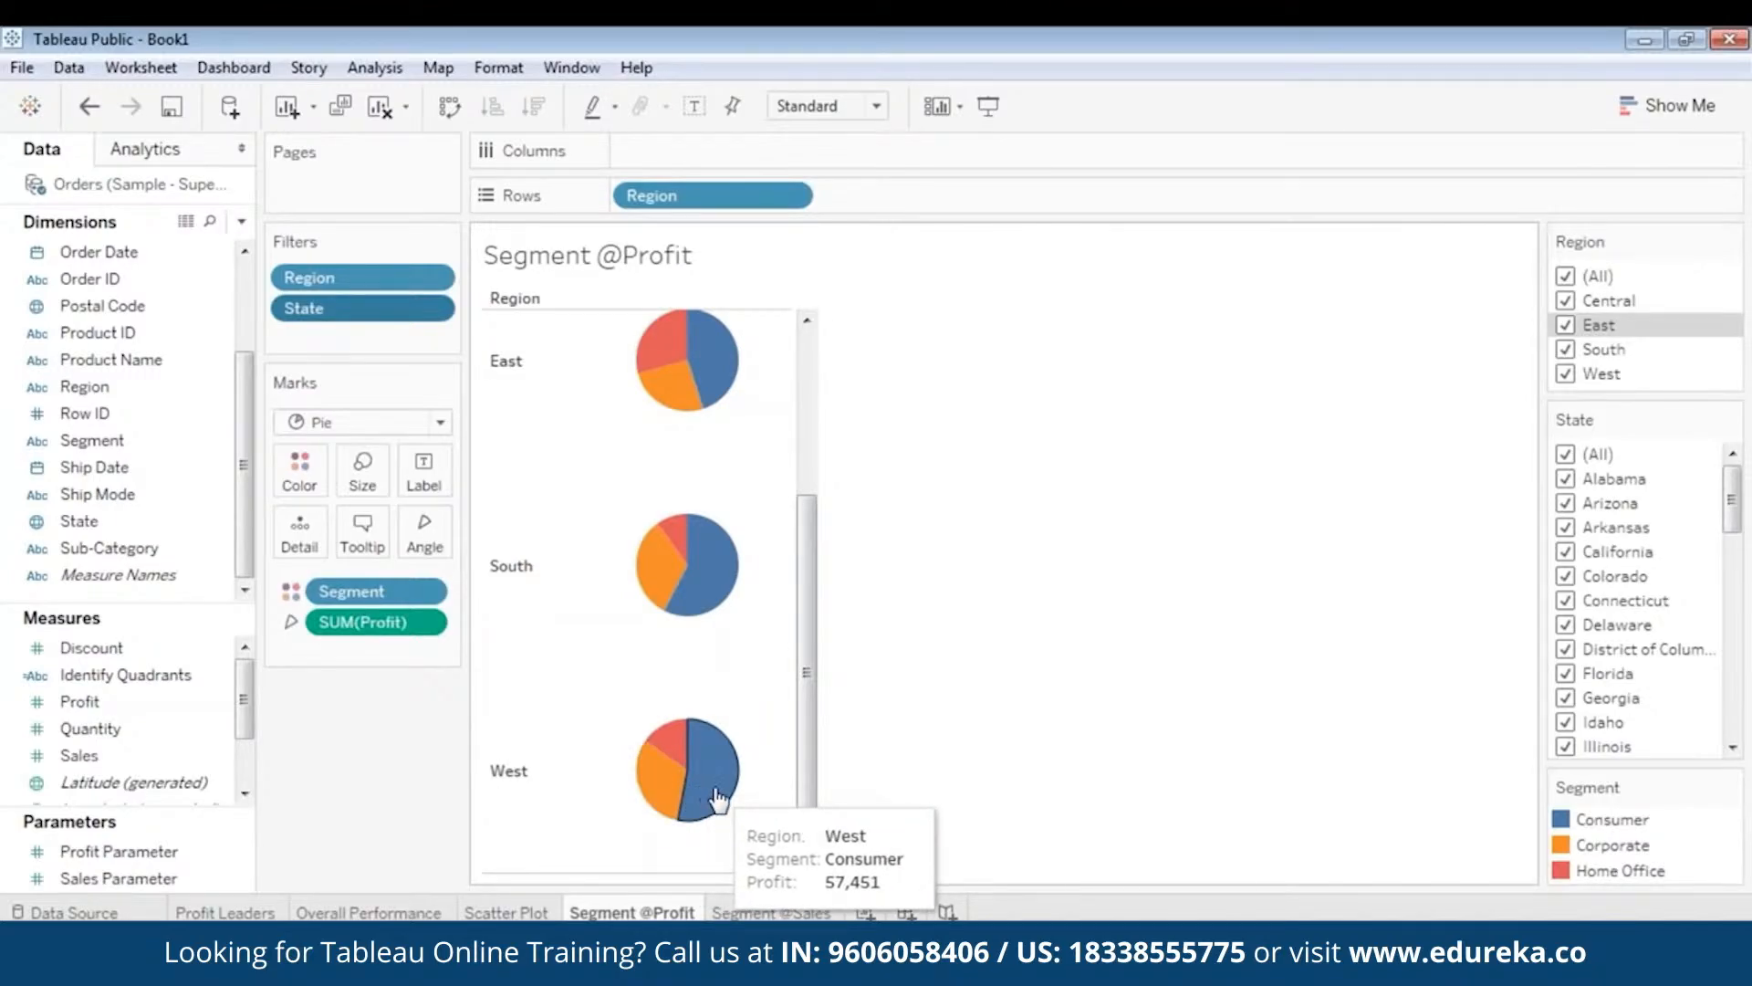
left_click(762, 911)
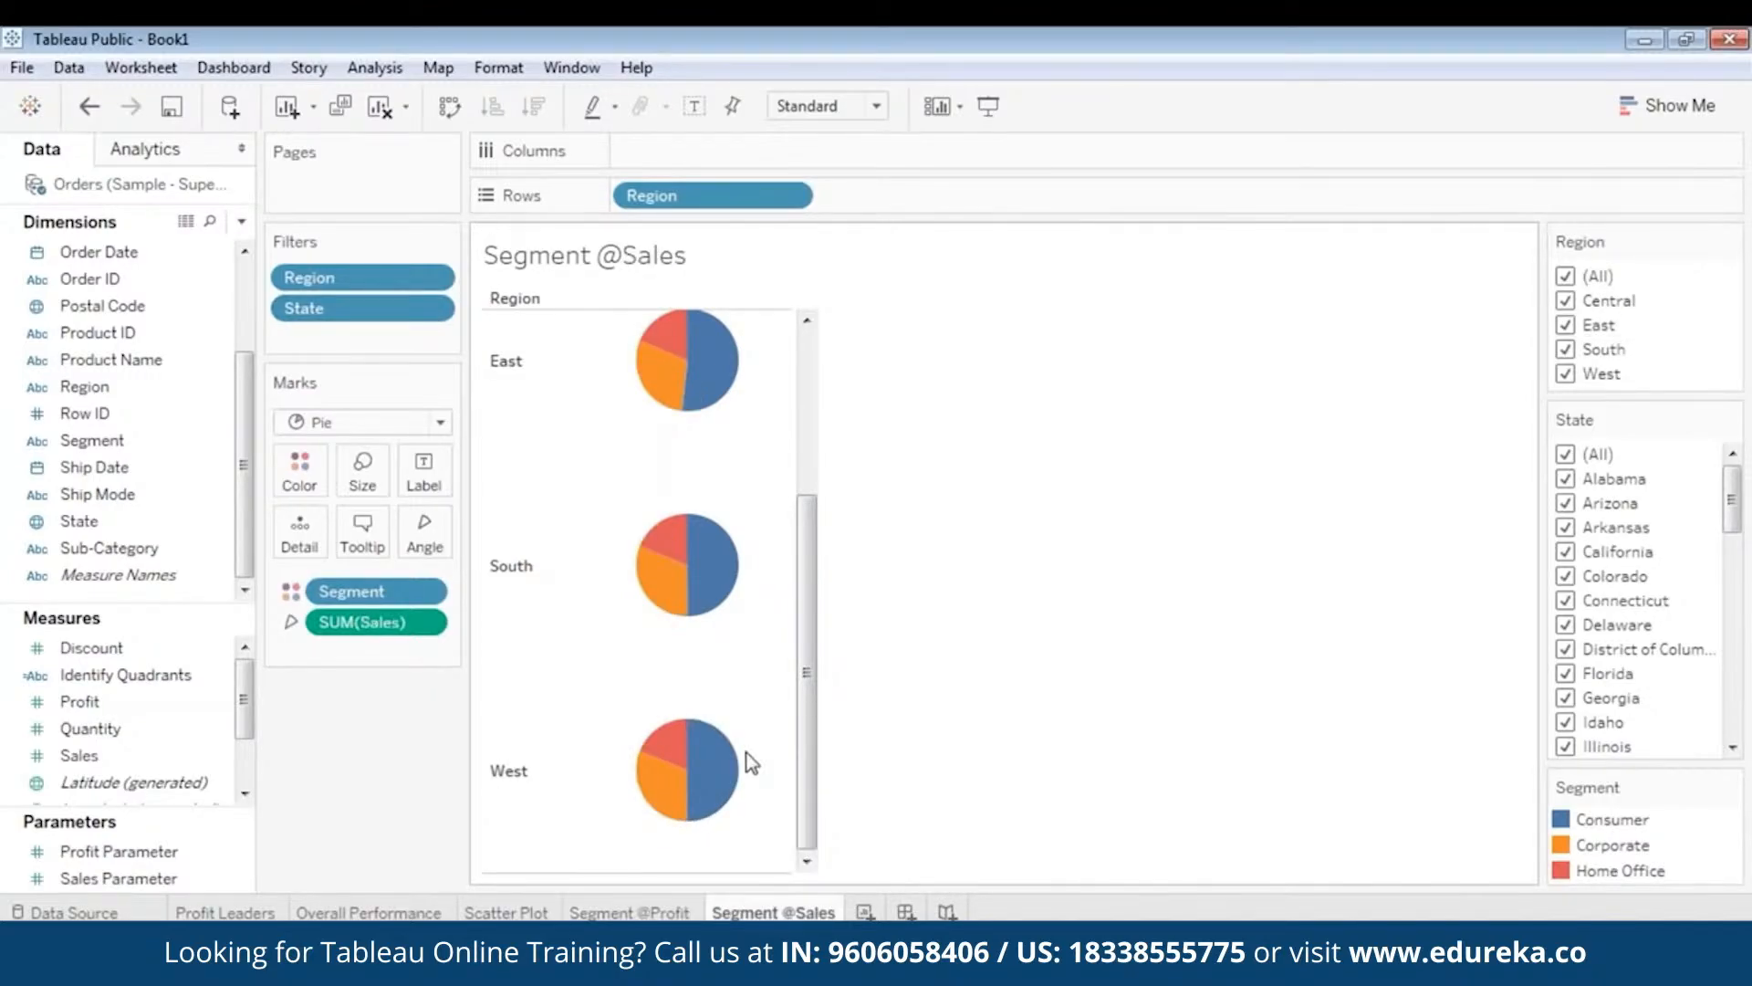
mouse_move(718, 789)
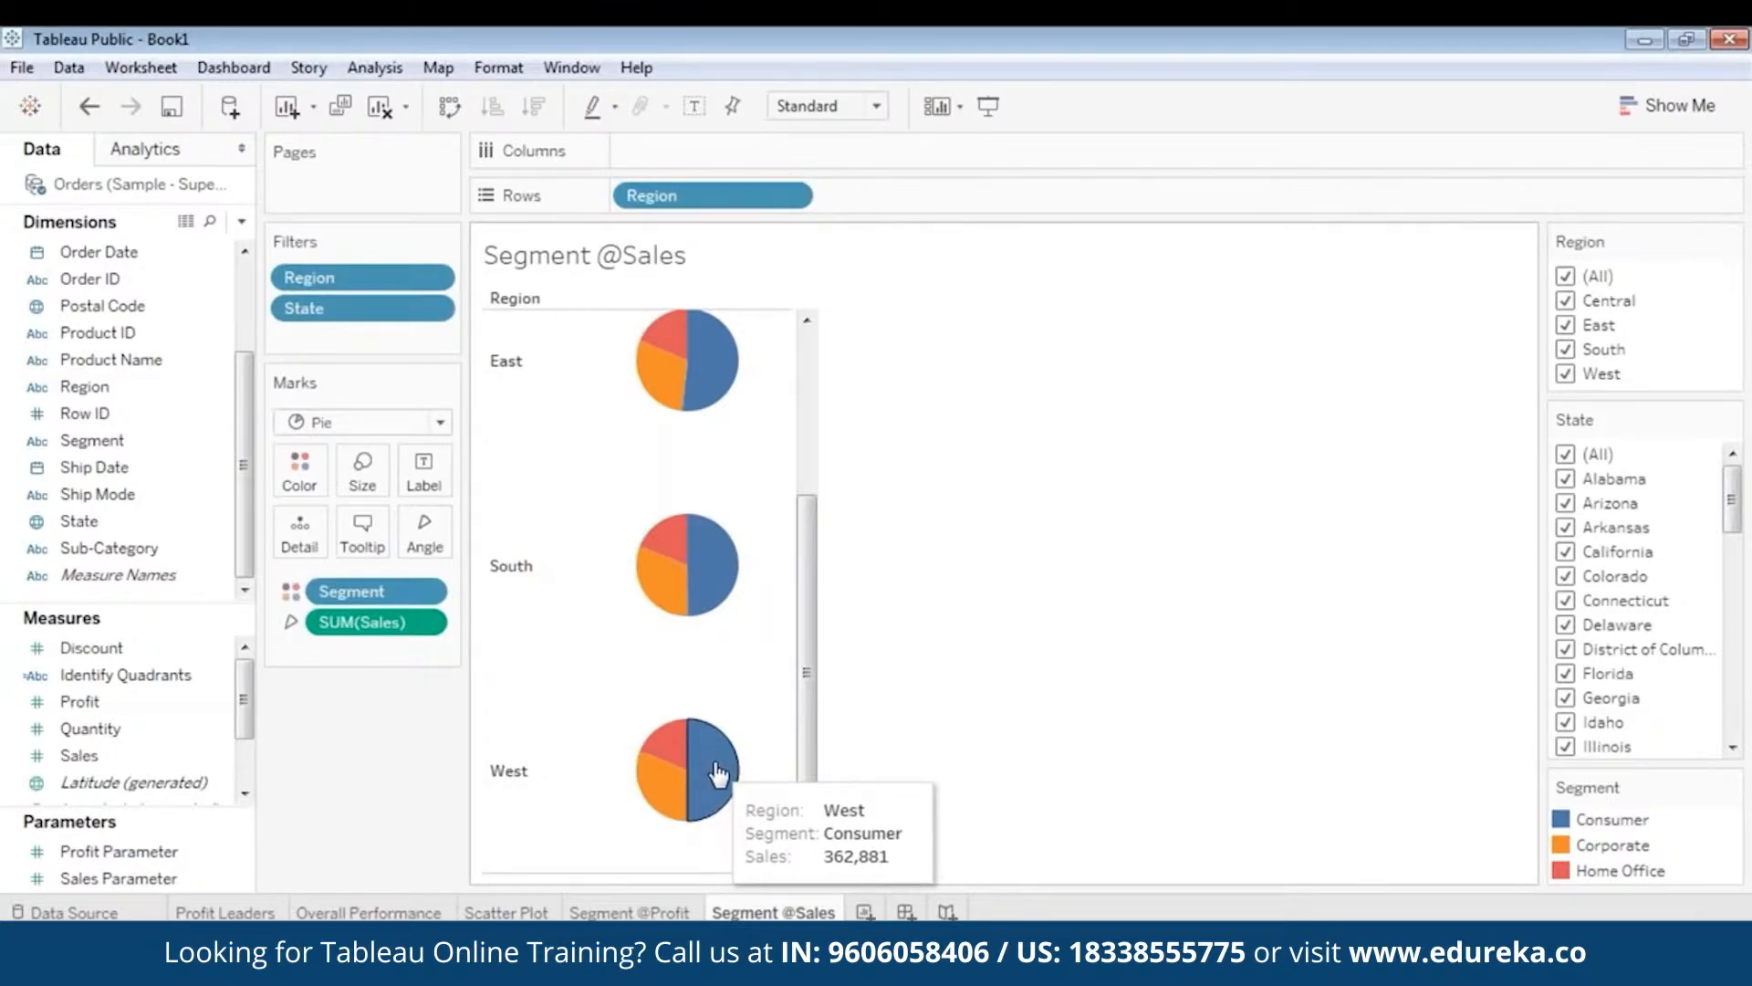
left_click(659, 914)
mouse_move(721, 776)
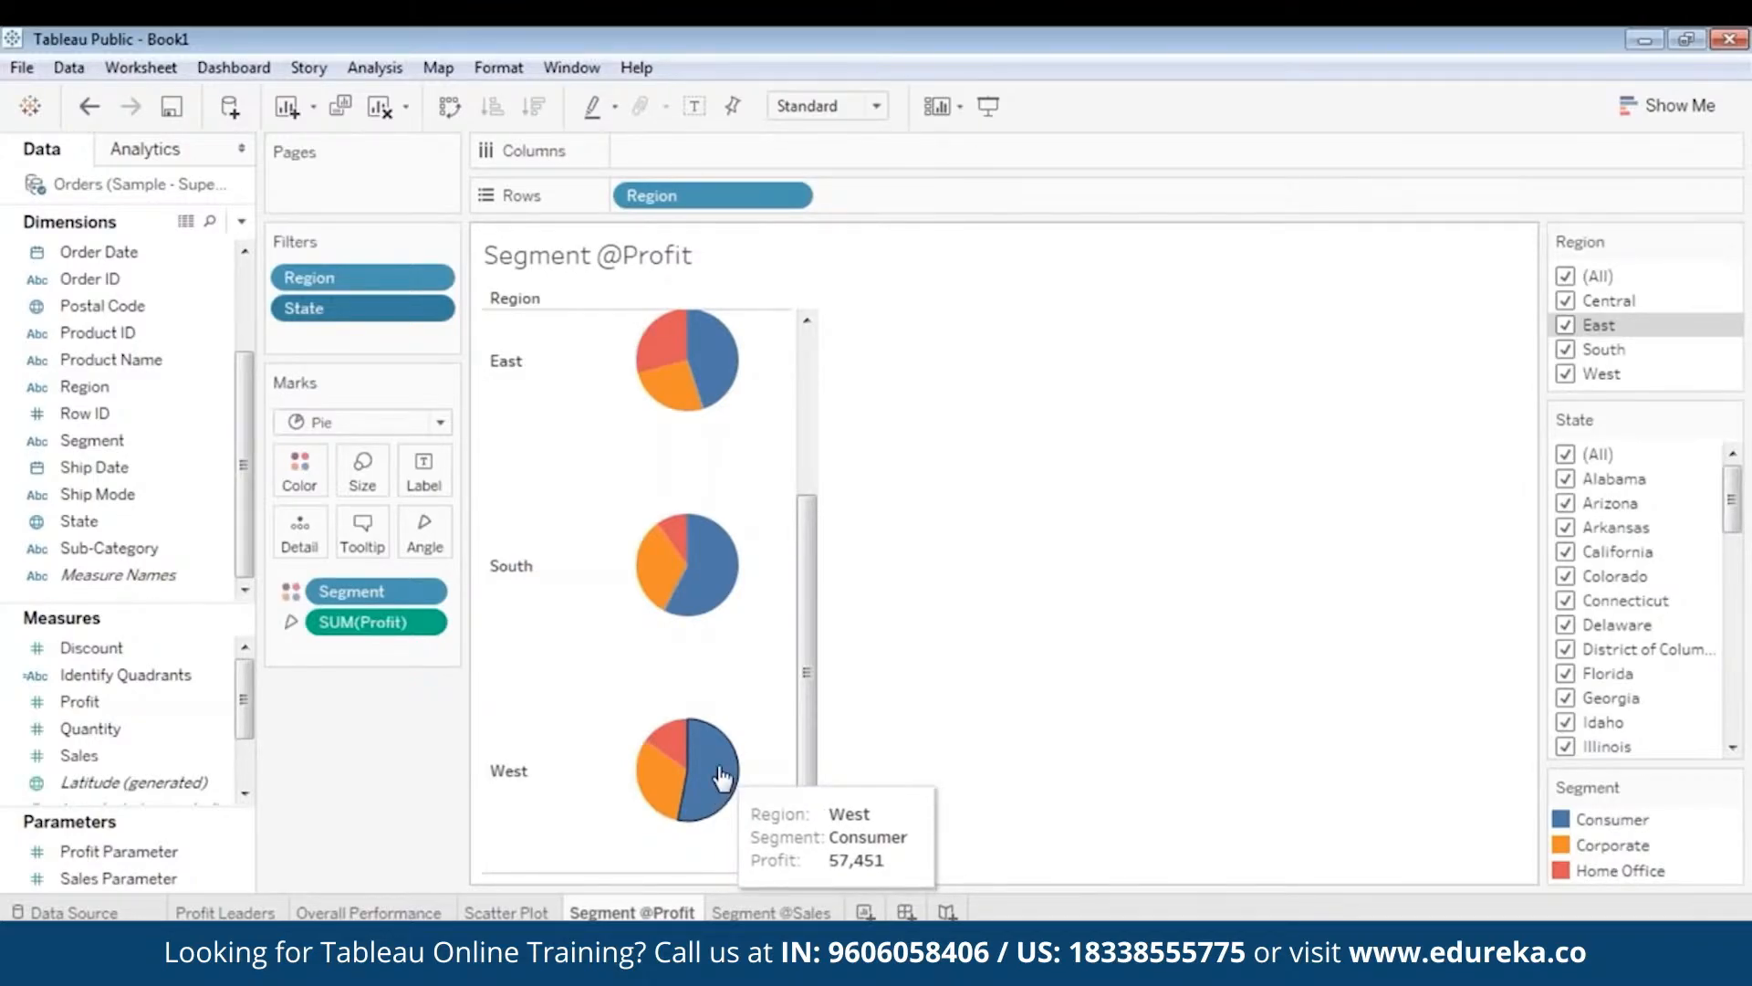
left_click(762, 911)
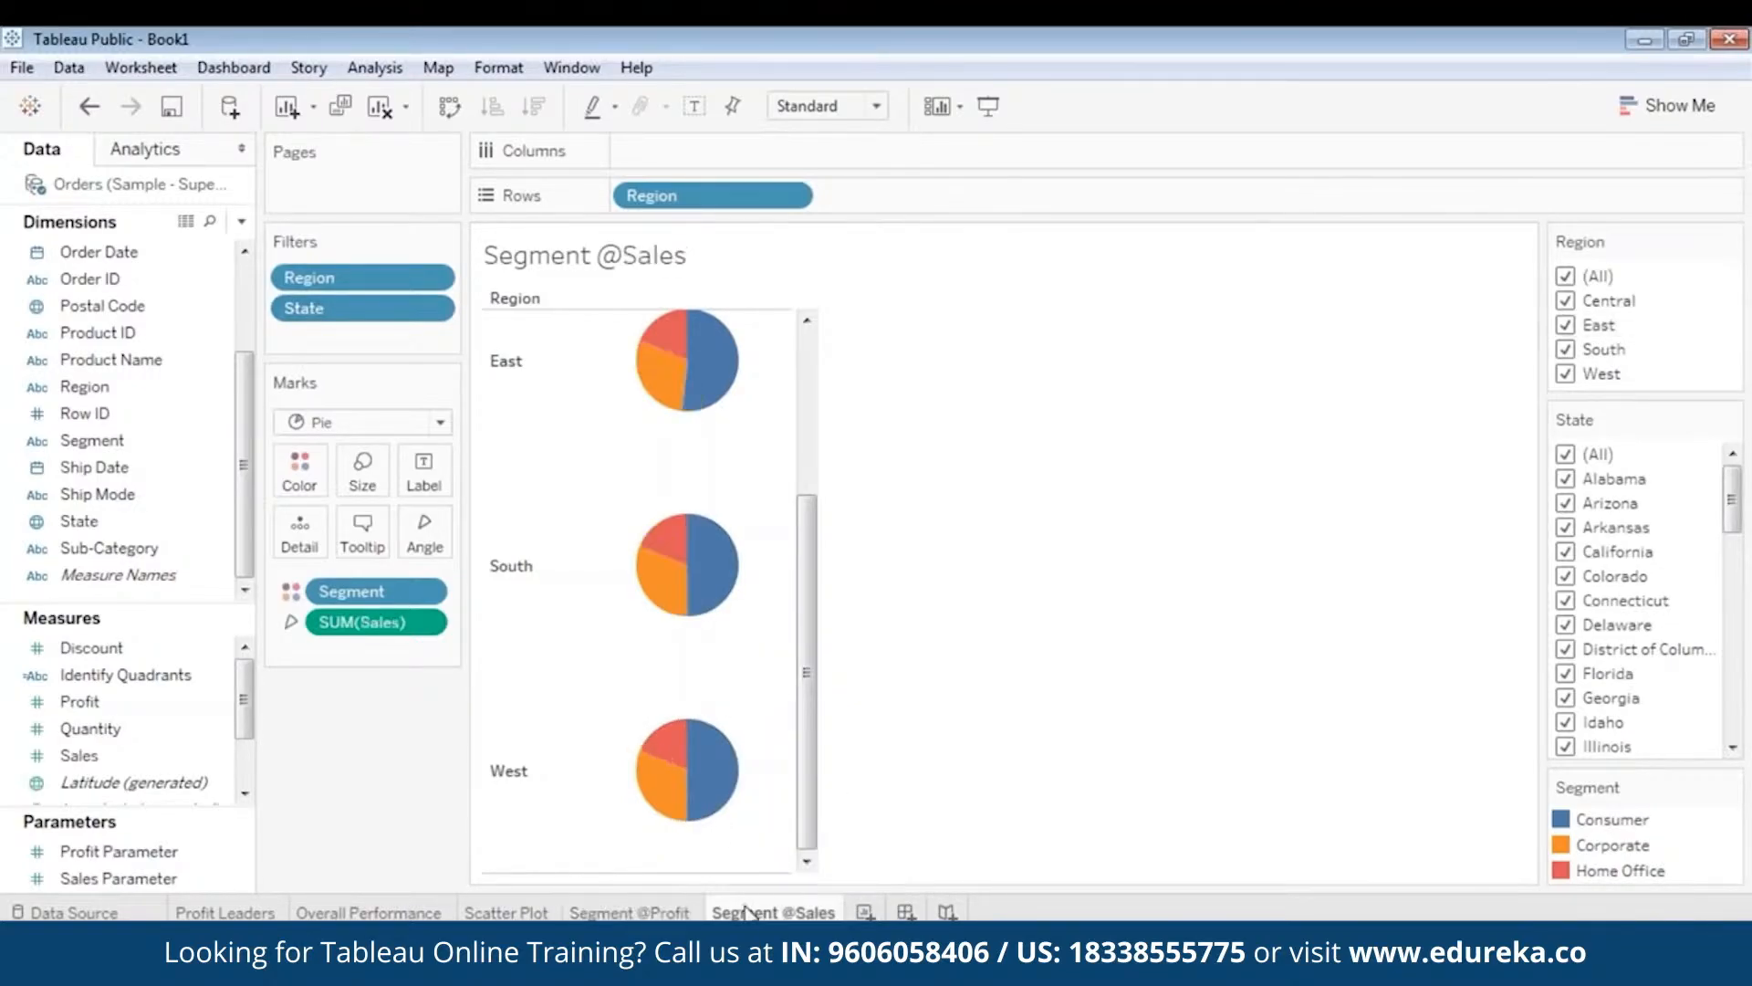
mouse_move(718, 790)
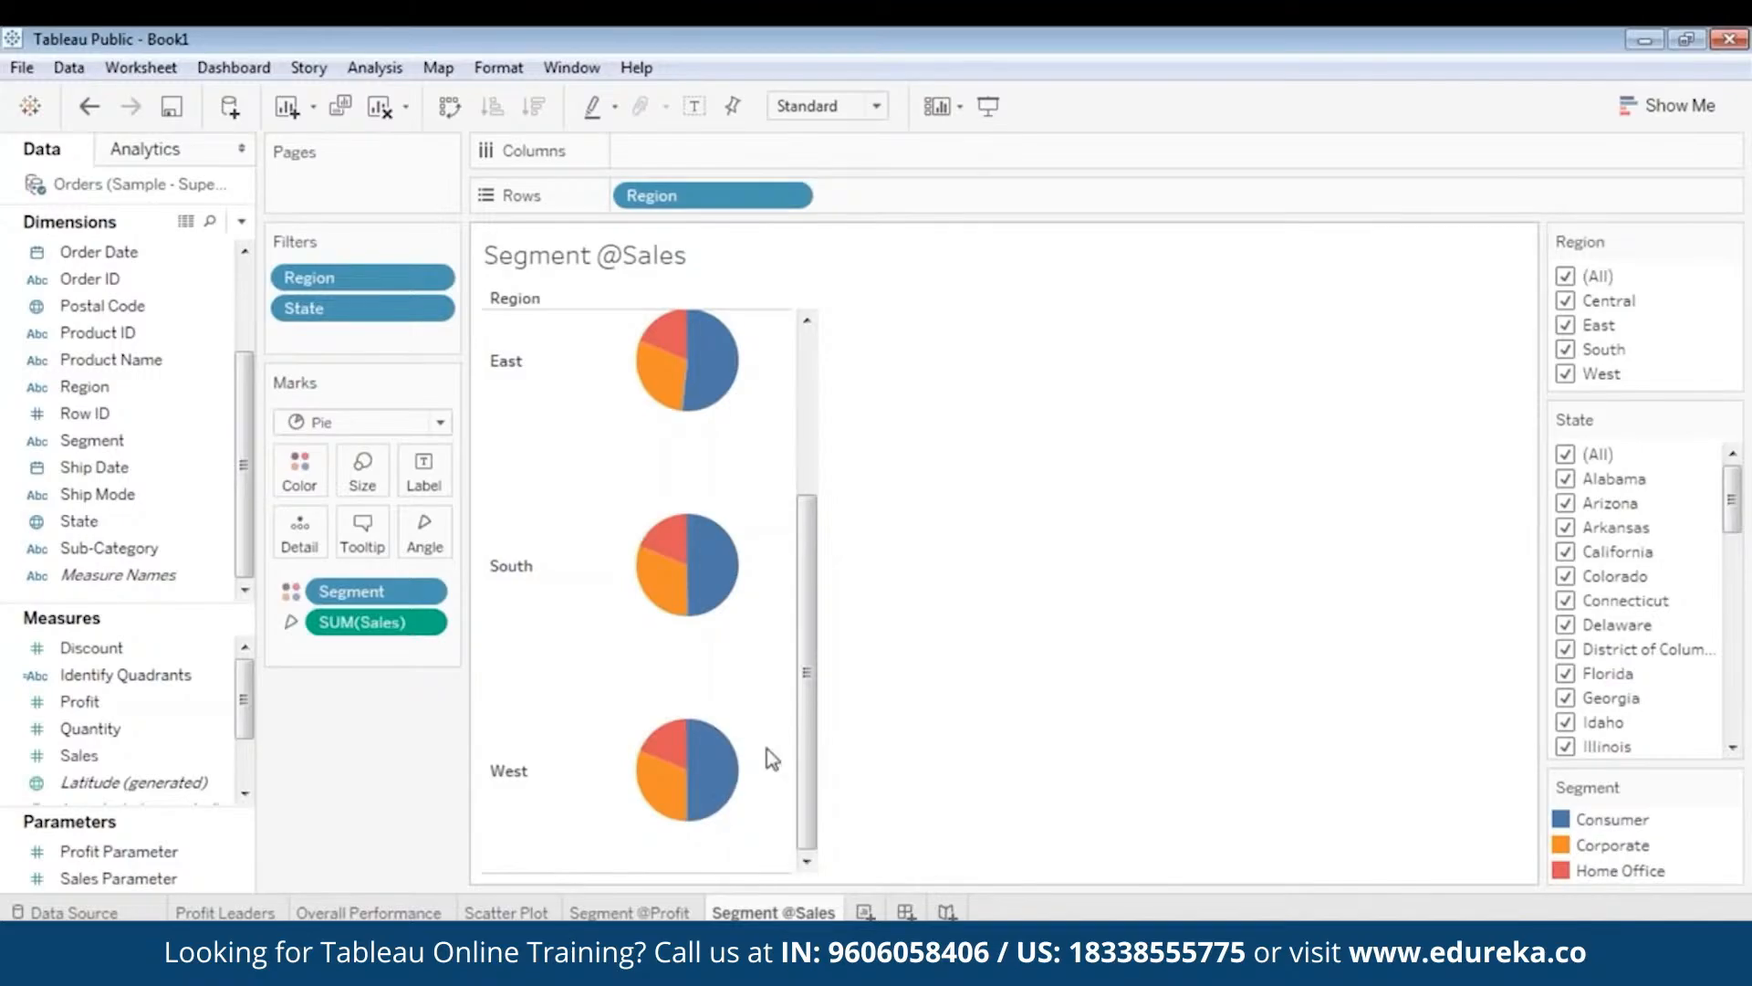
left_click_drag(801, 806, 851, 560)
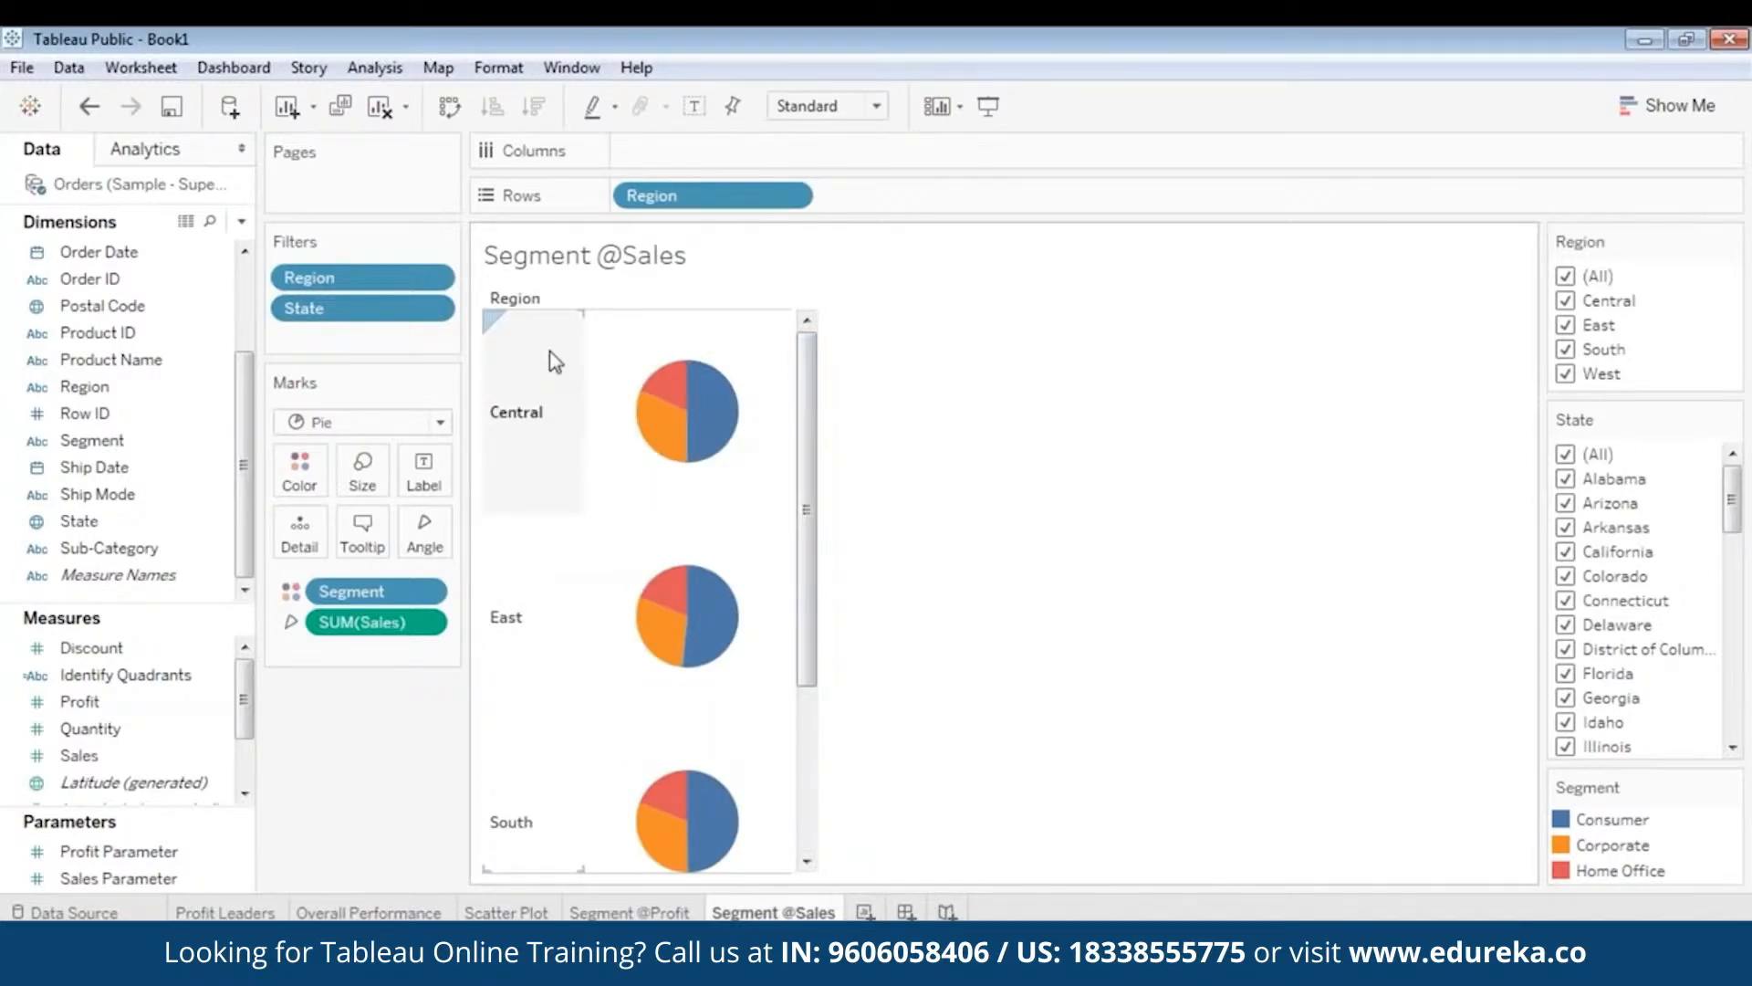
mouse_move(700, 413)
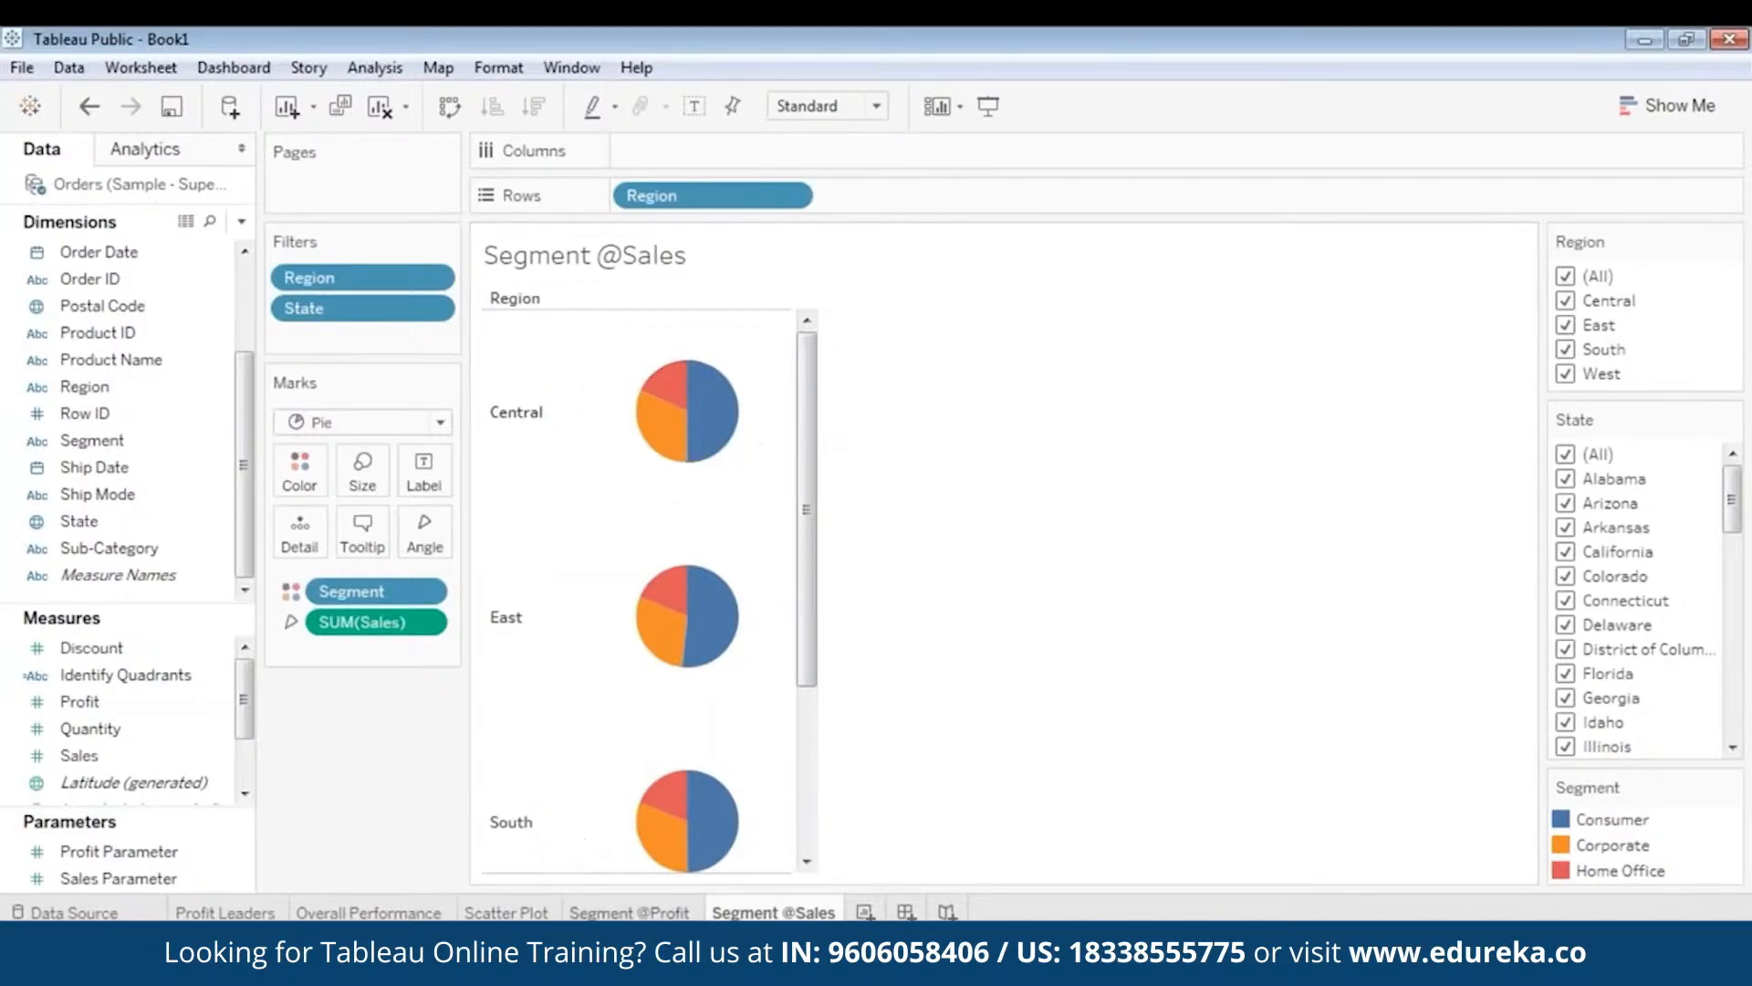
left_click(619, 913)
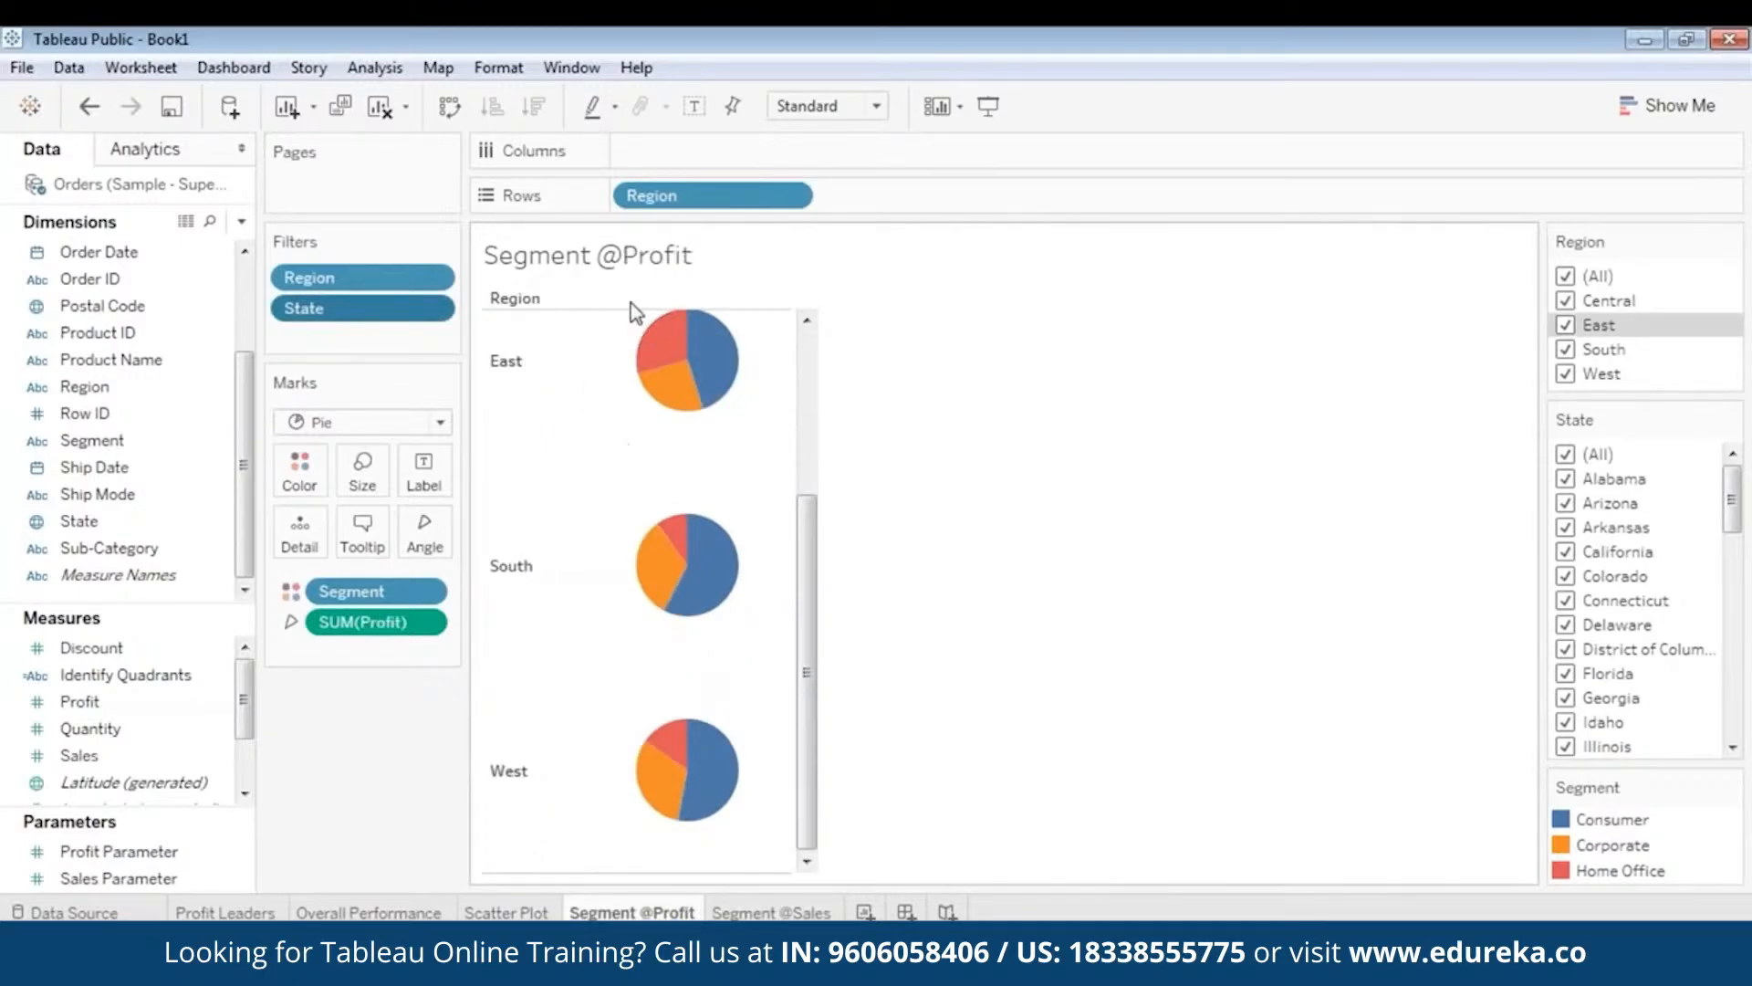
left_click(770, 916)
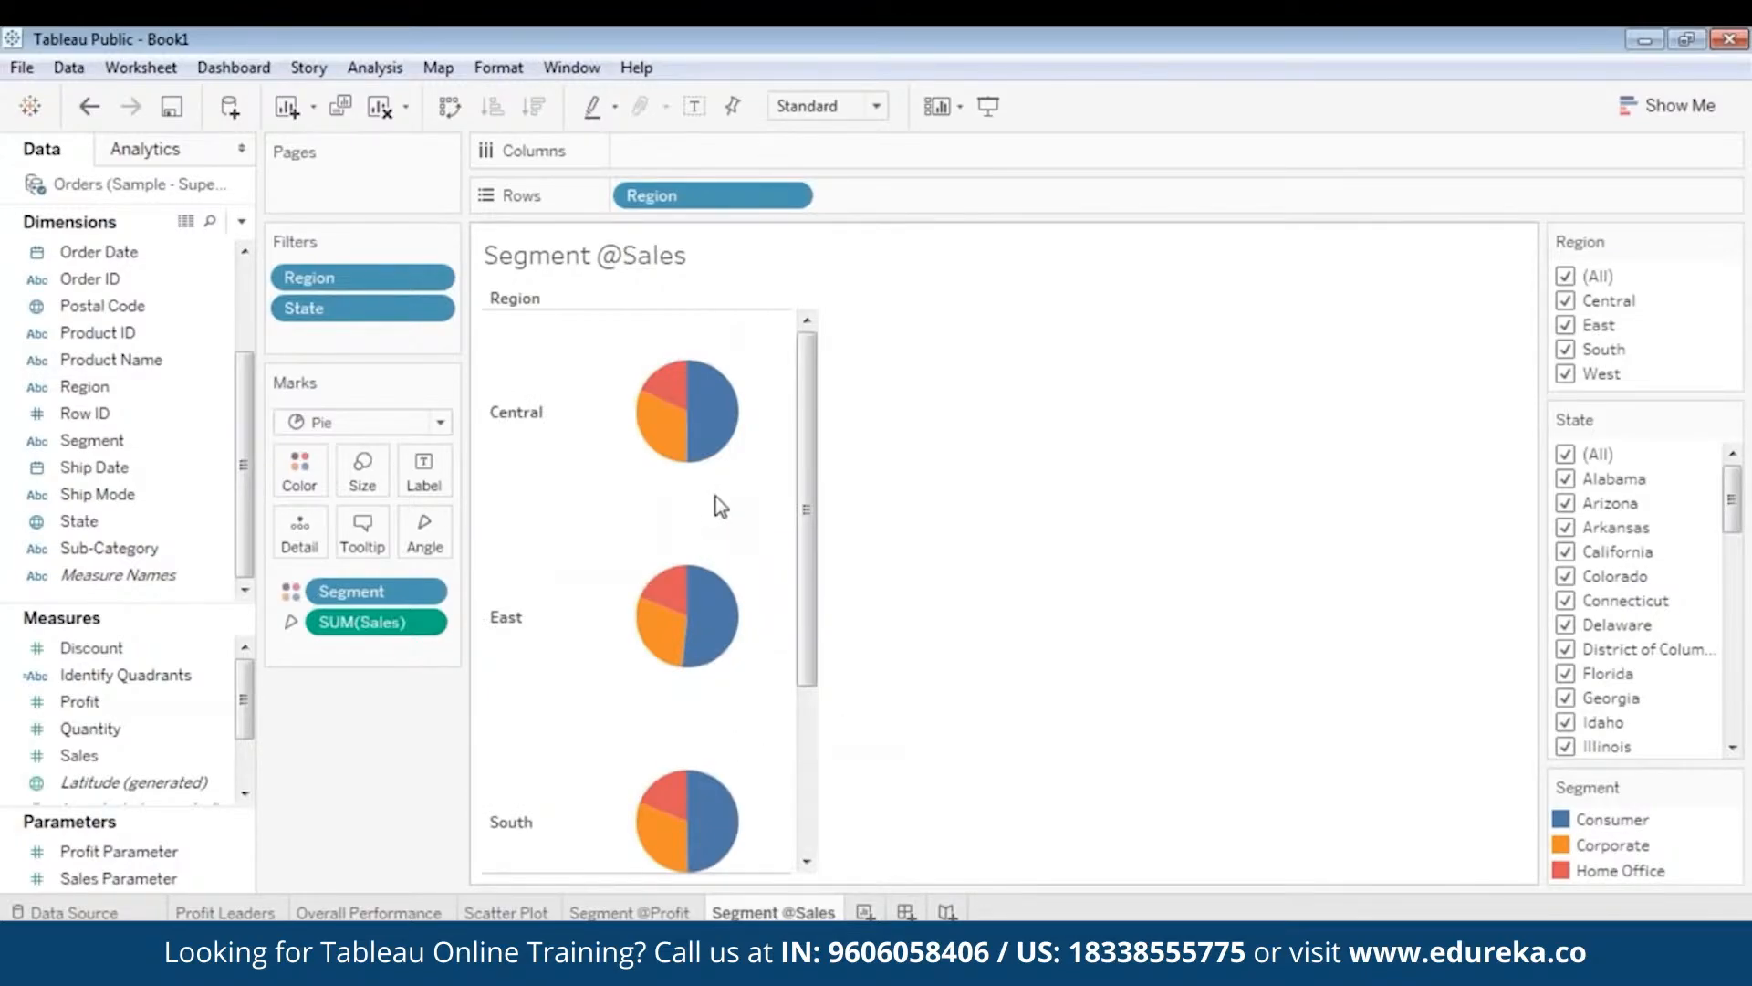
left_click(650, 912)
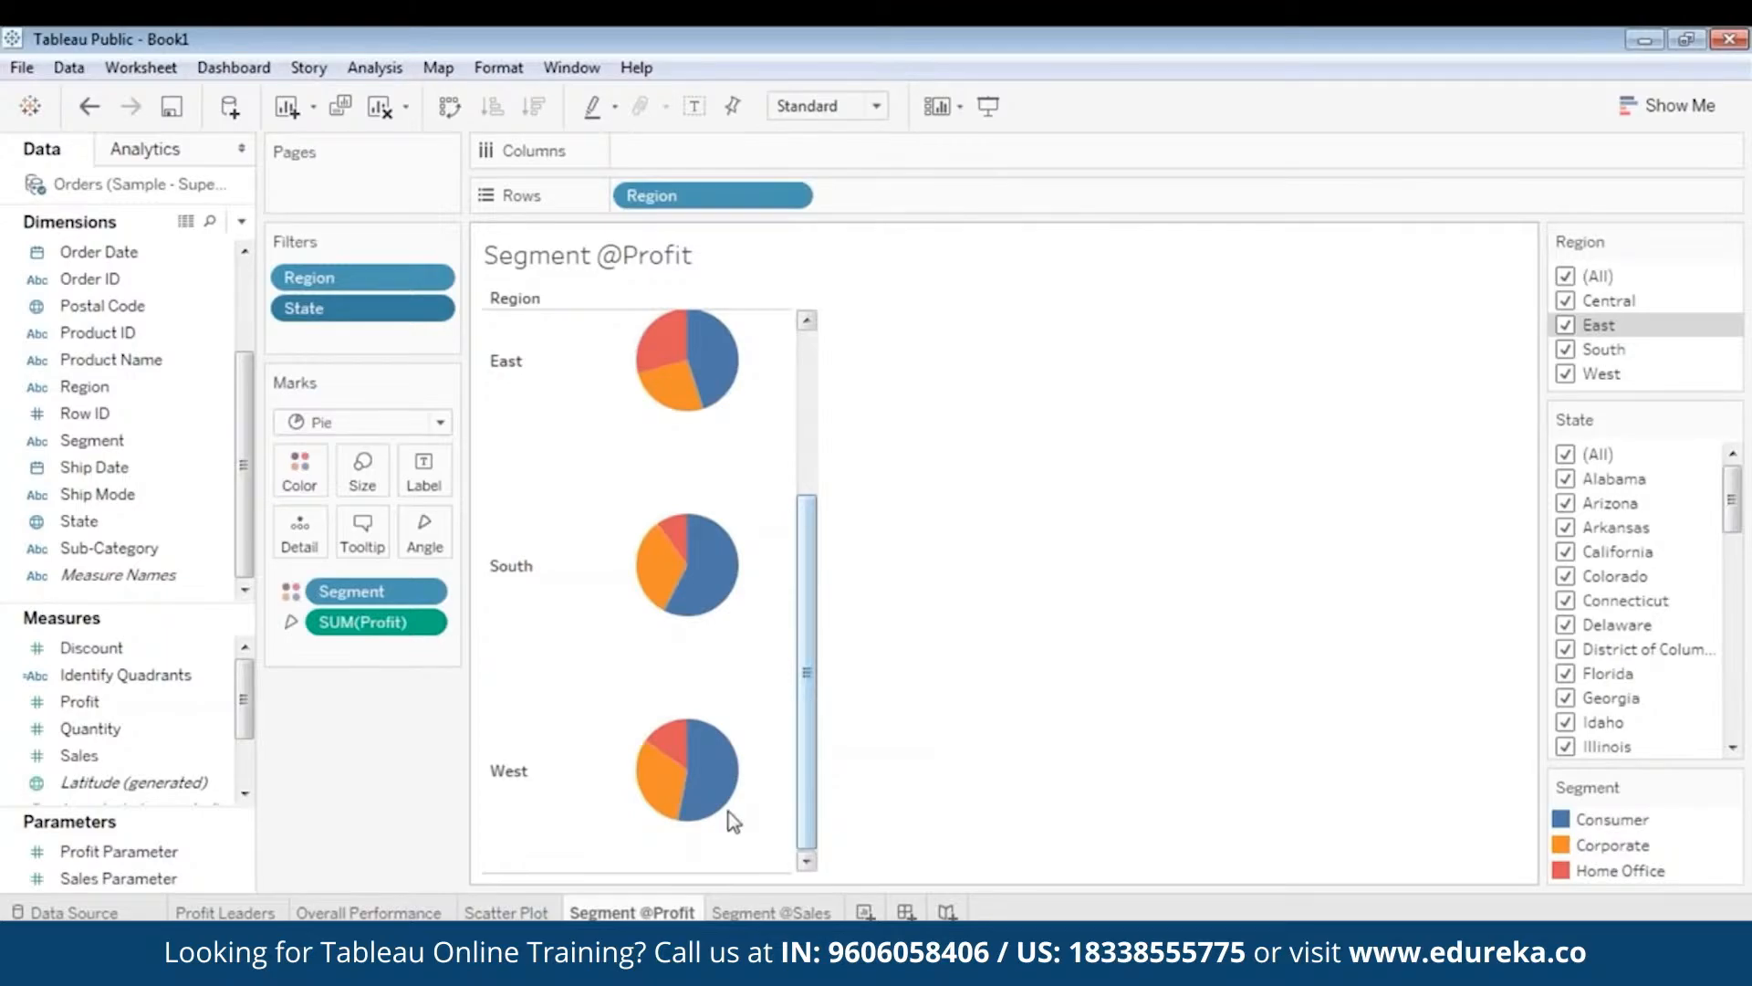
mouse_move(642, 912)
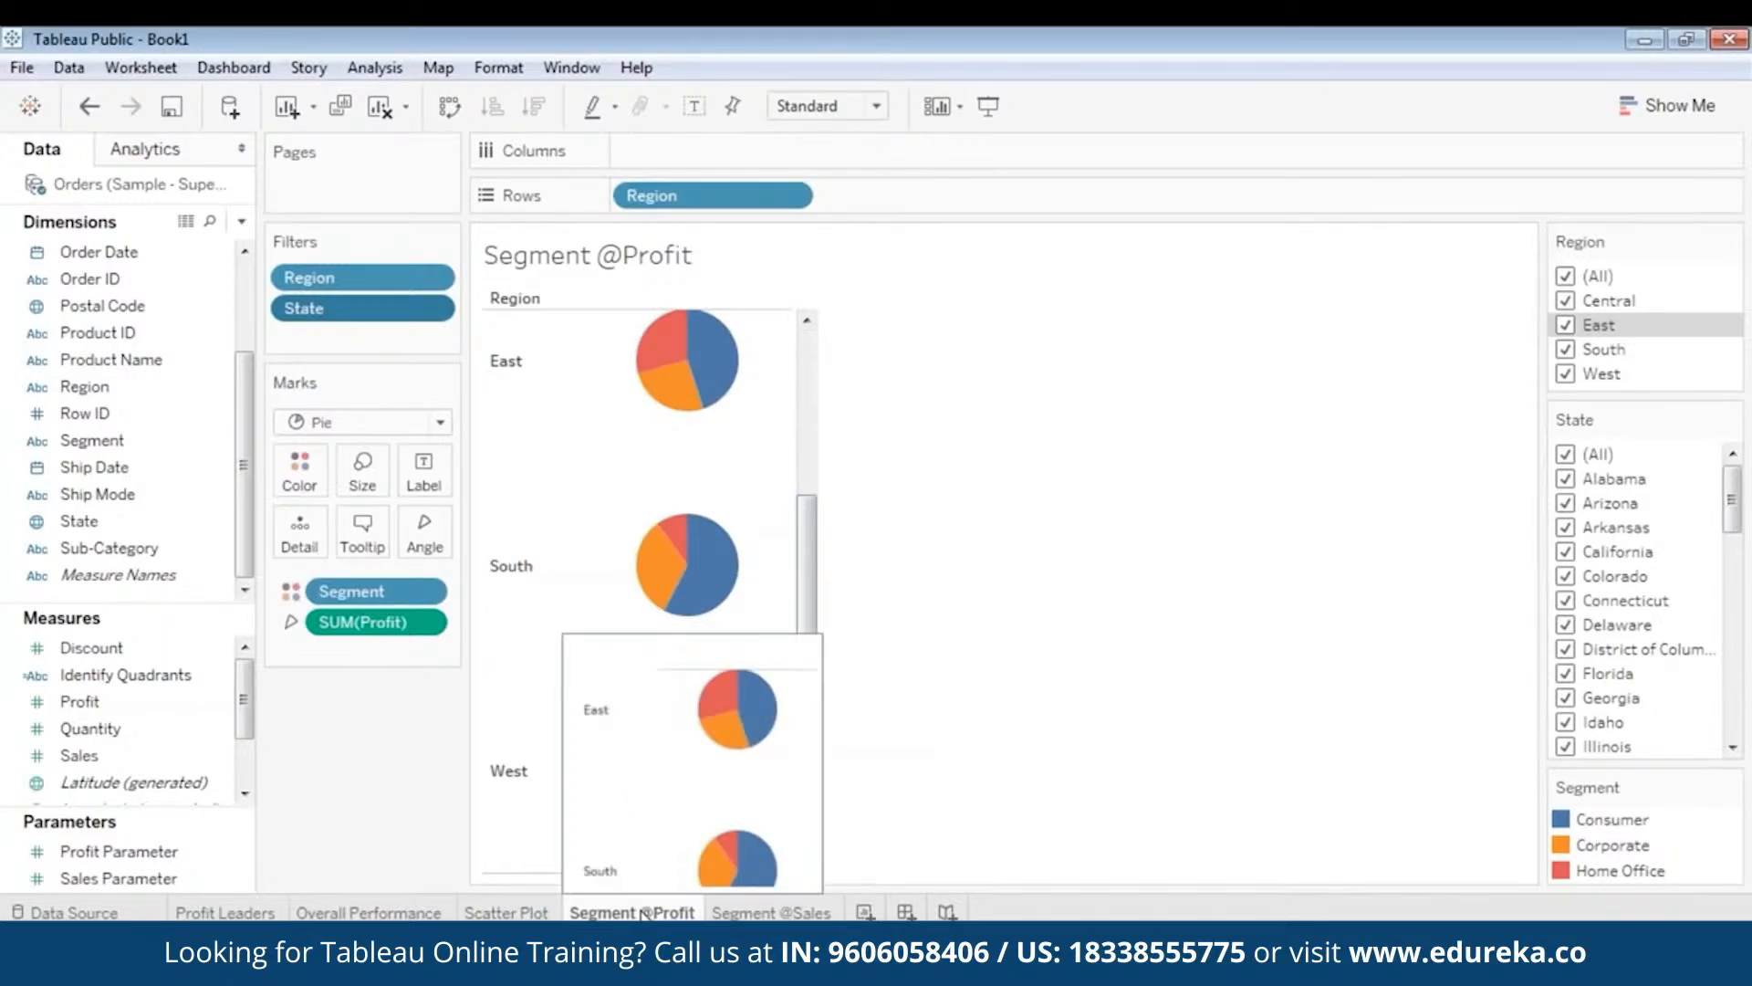
left_click_drag(802, 618, 829, 473)
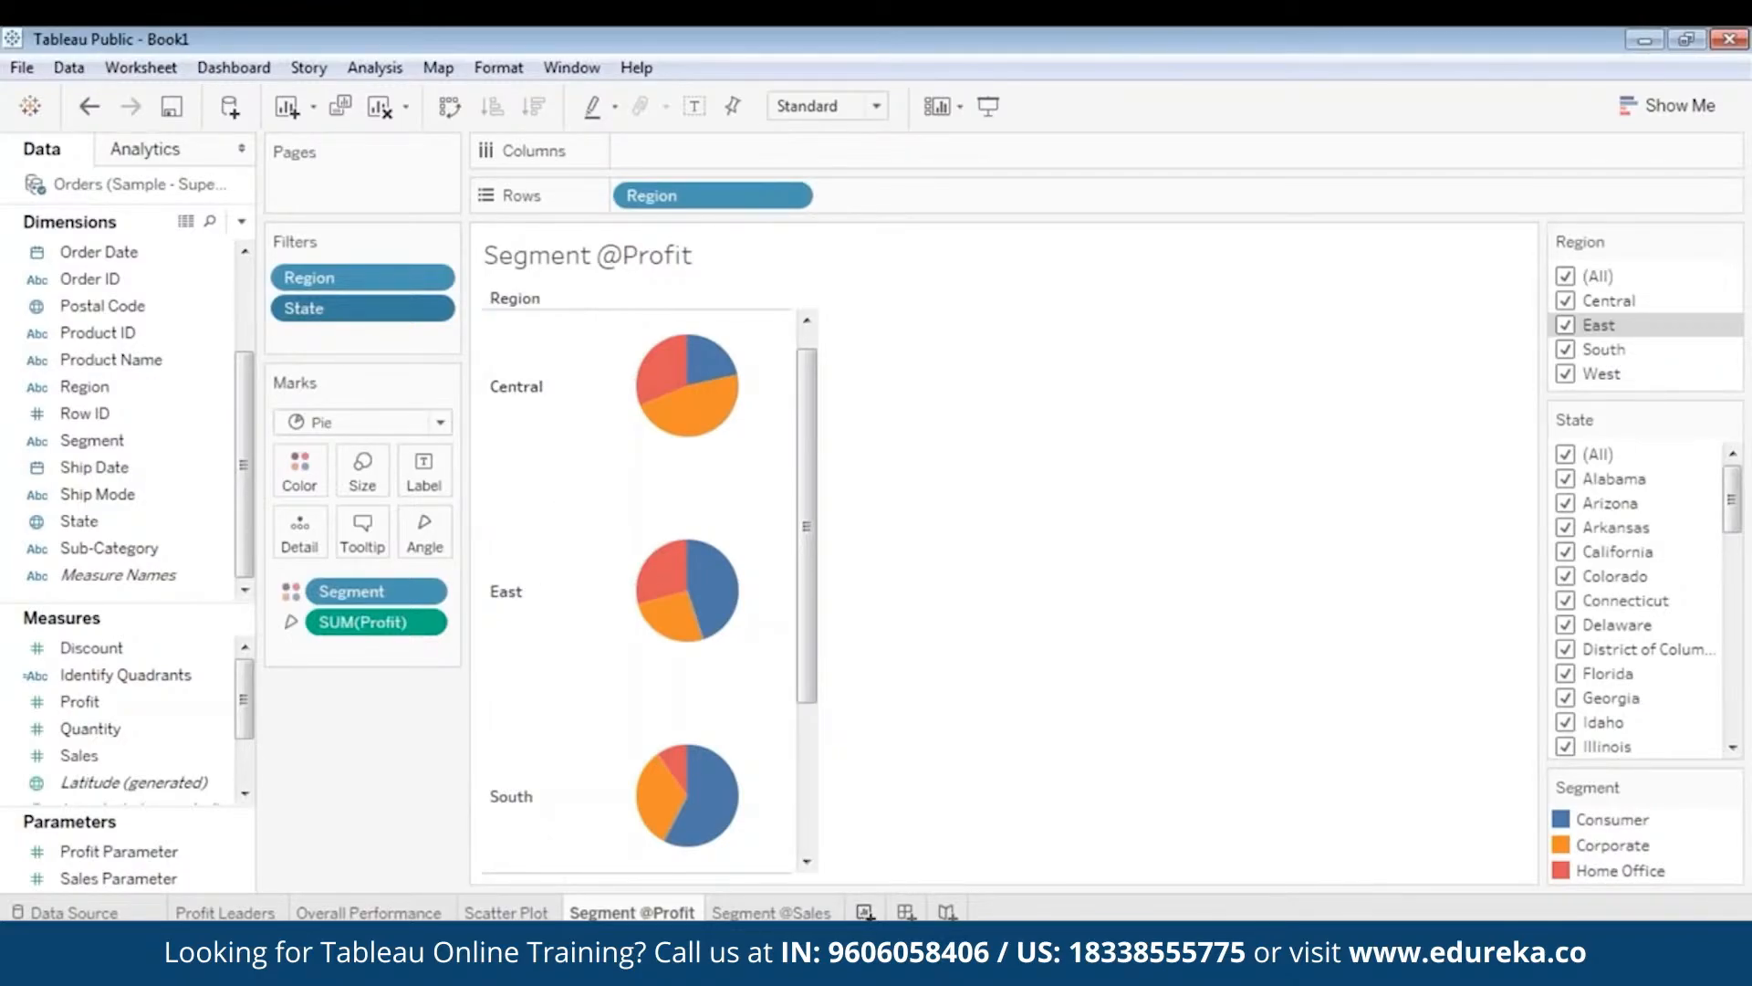
- Add a new worksheet and rename Sheet 6 to 'Revenue By Category'
left_click(865, 911)
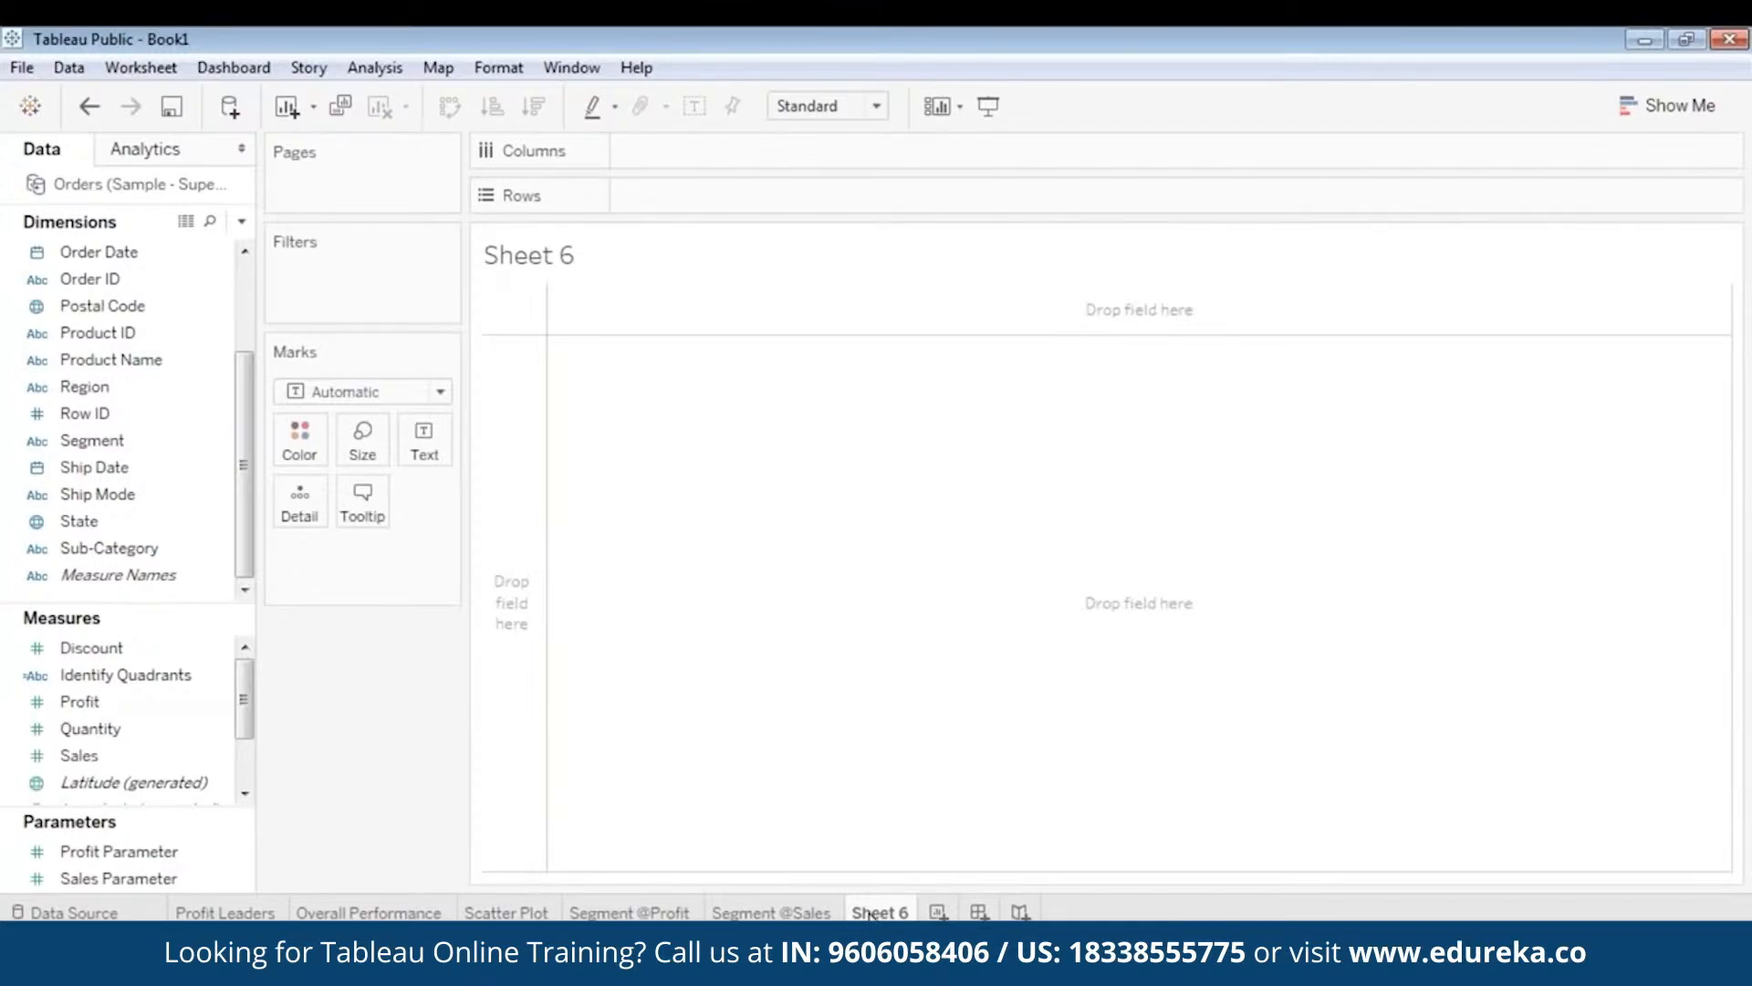
mouse_move(870, 913)
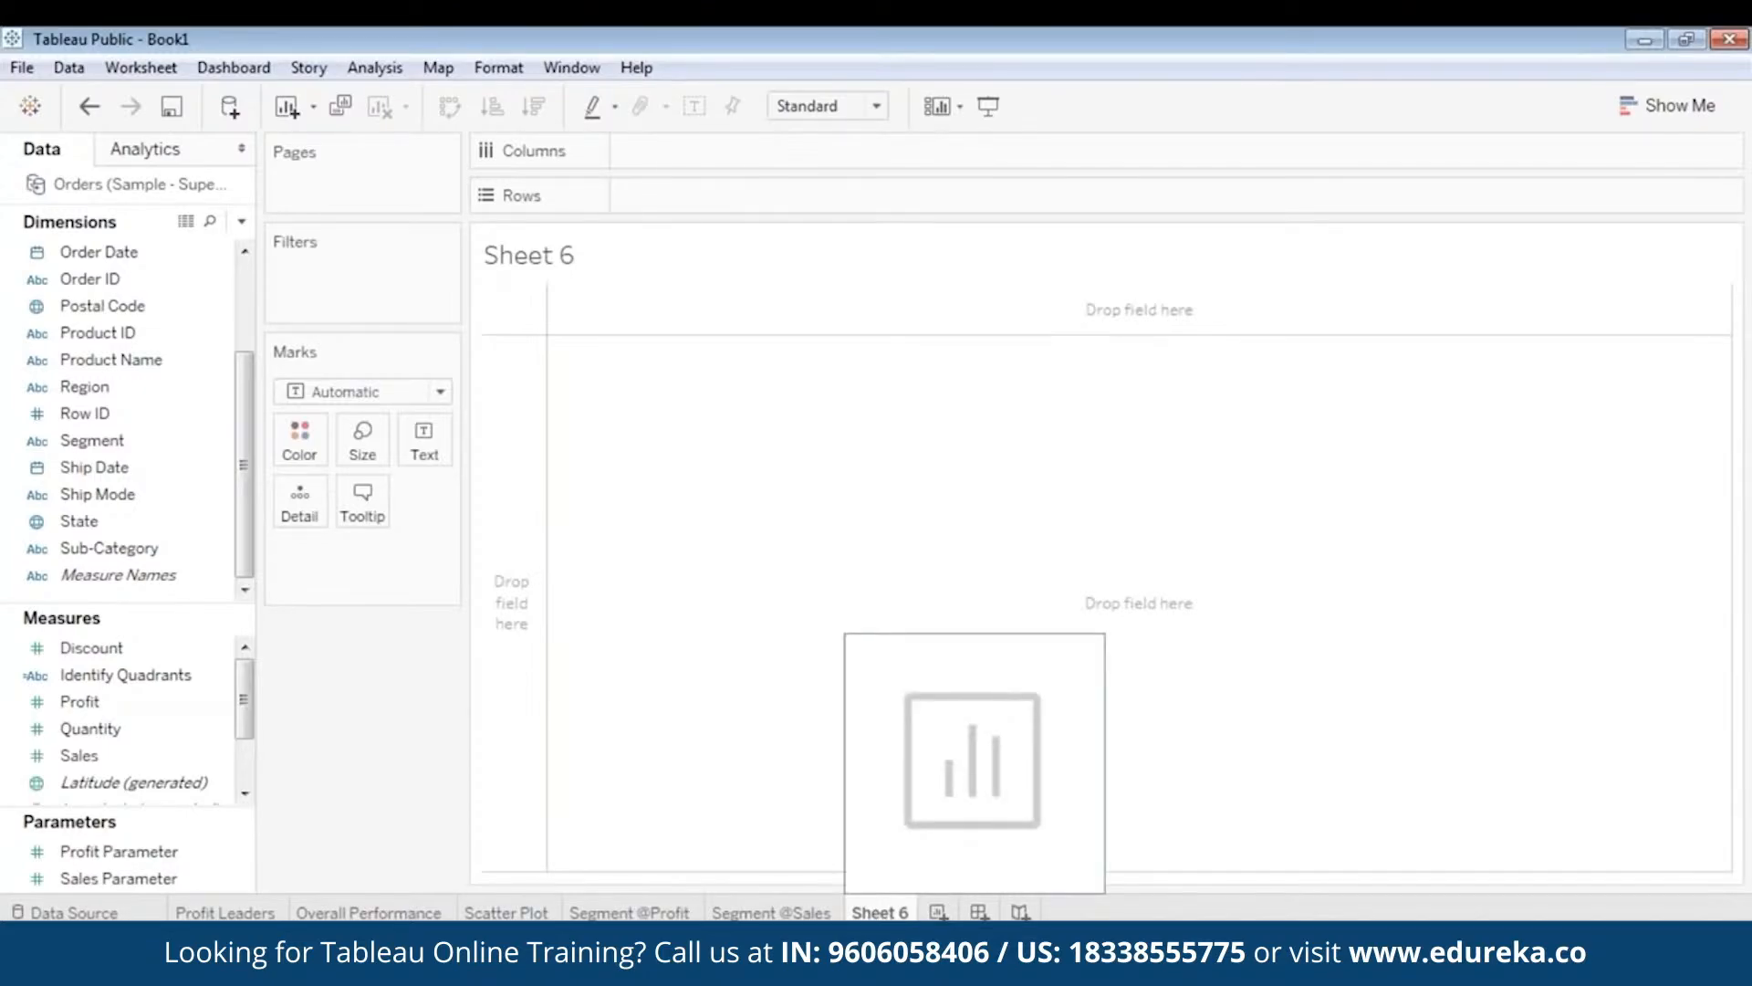
right_click(878, 912)
left_click(952, 695)
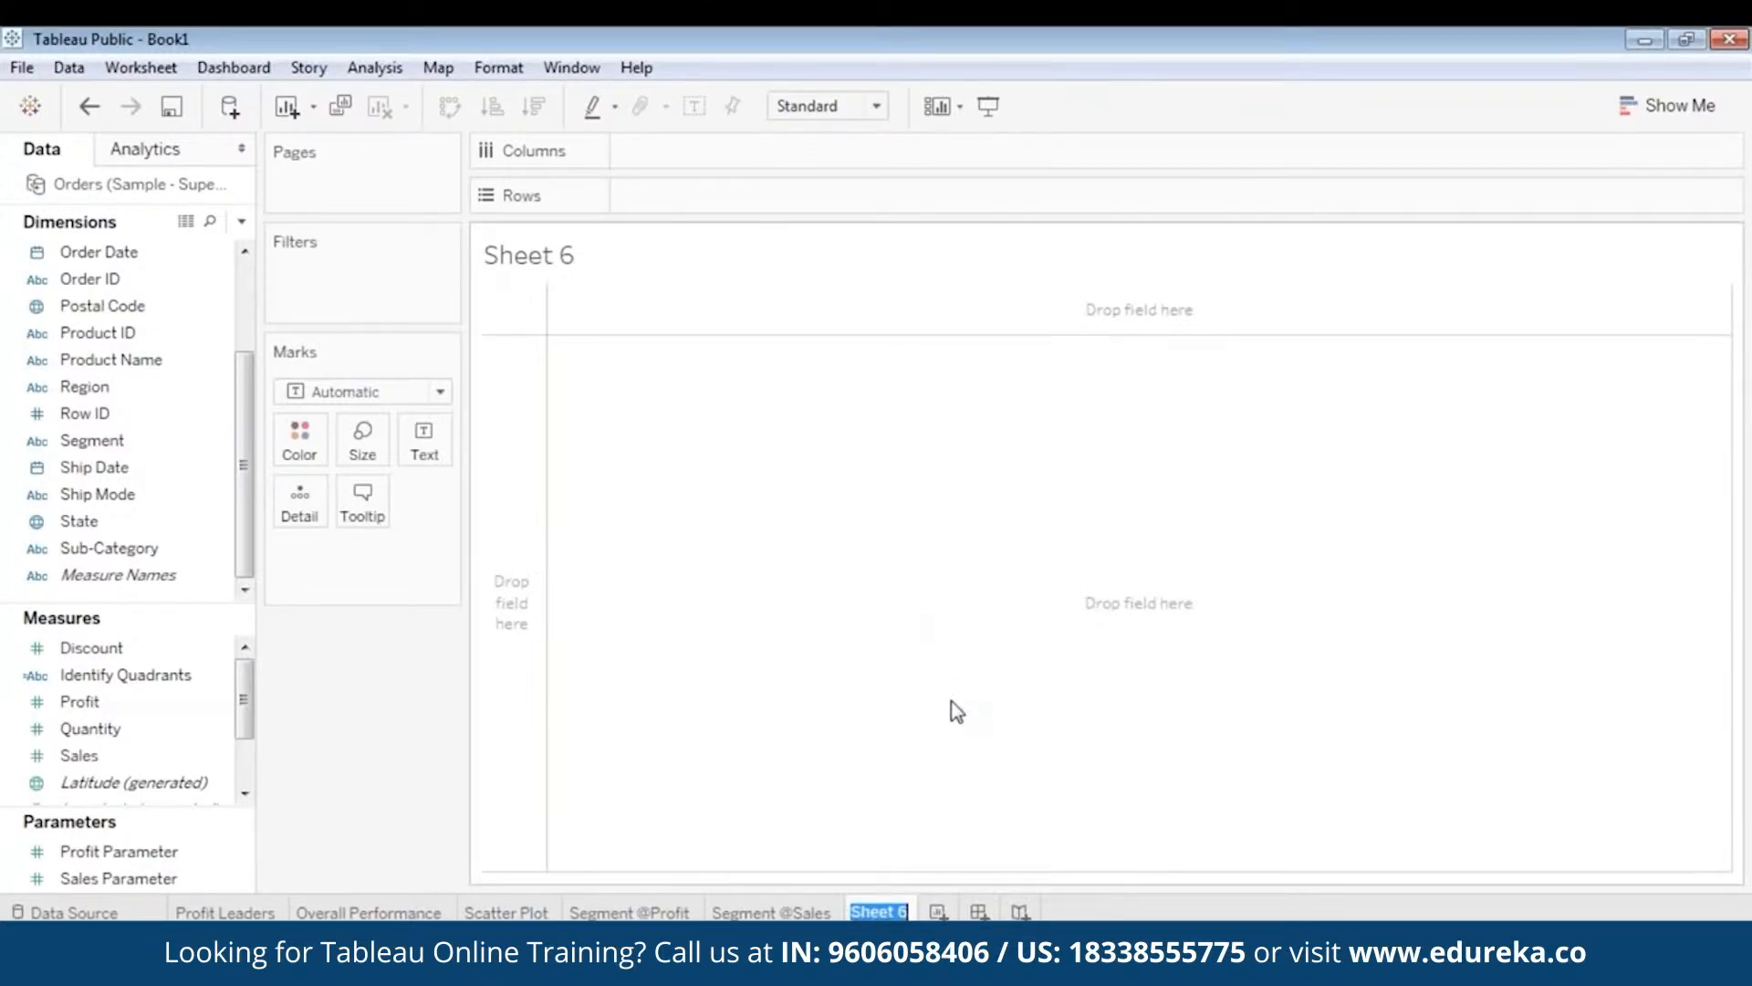
type("Revenue By")
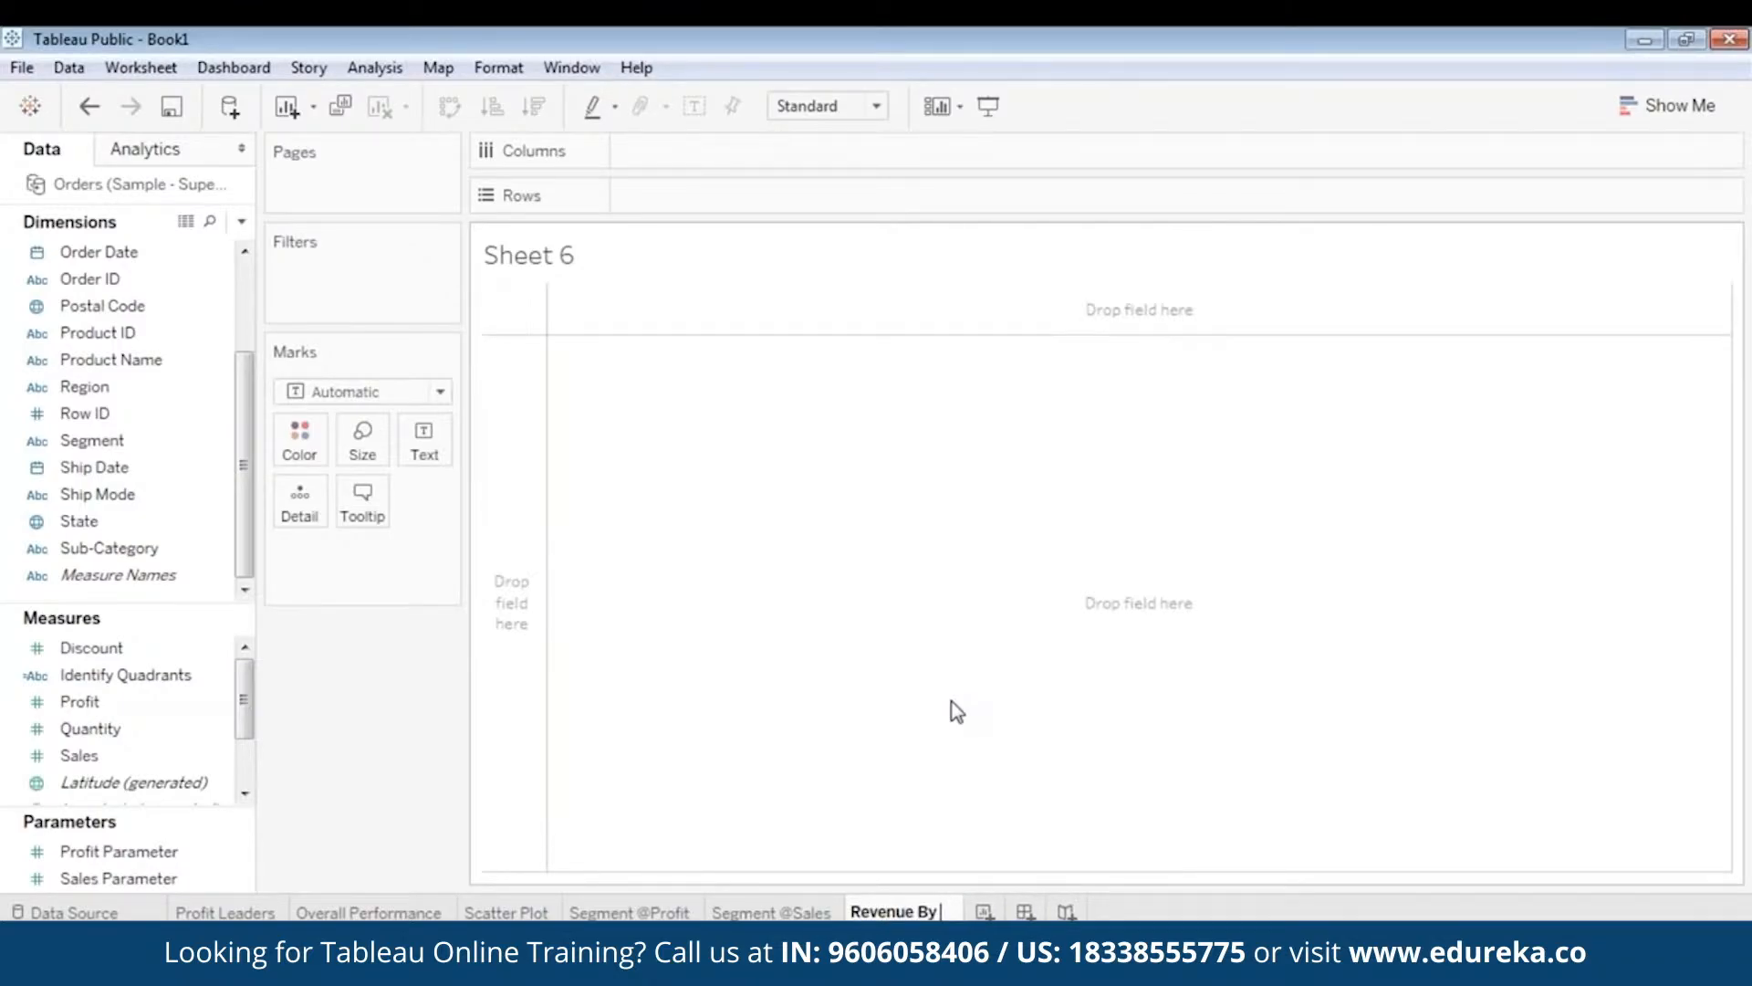
type(" Category")
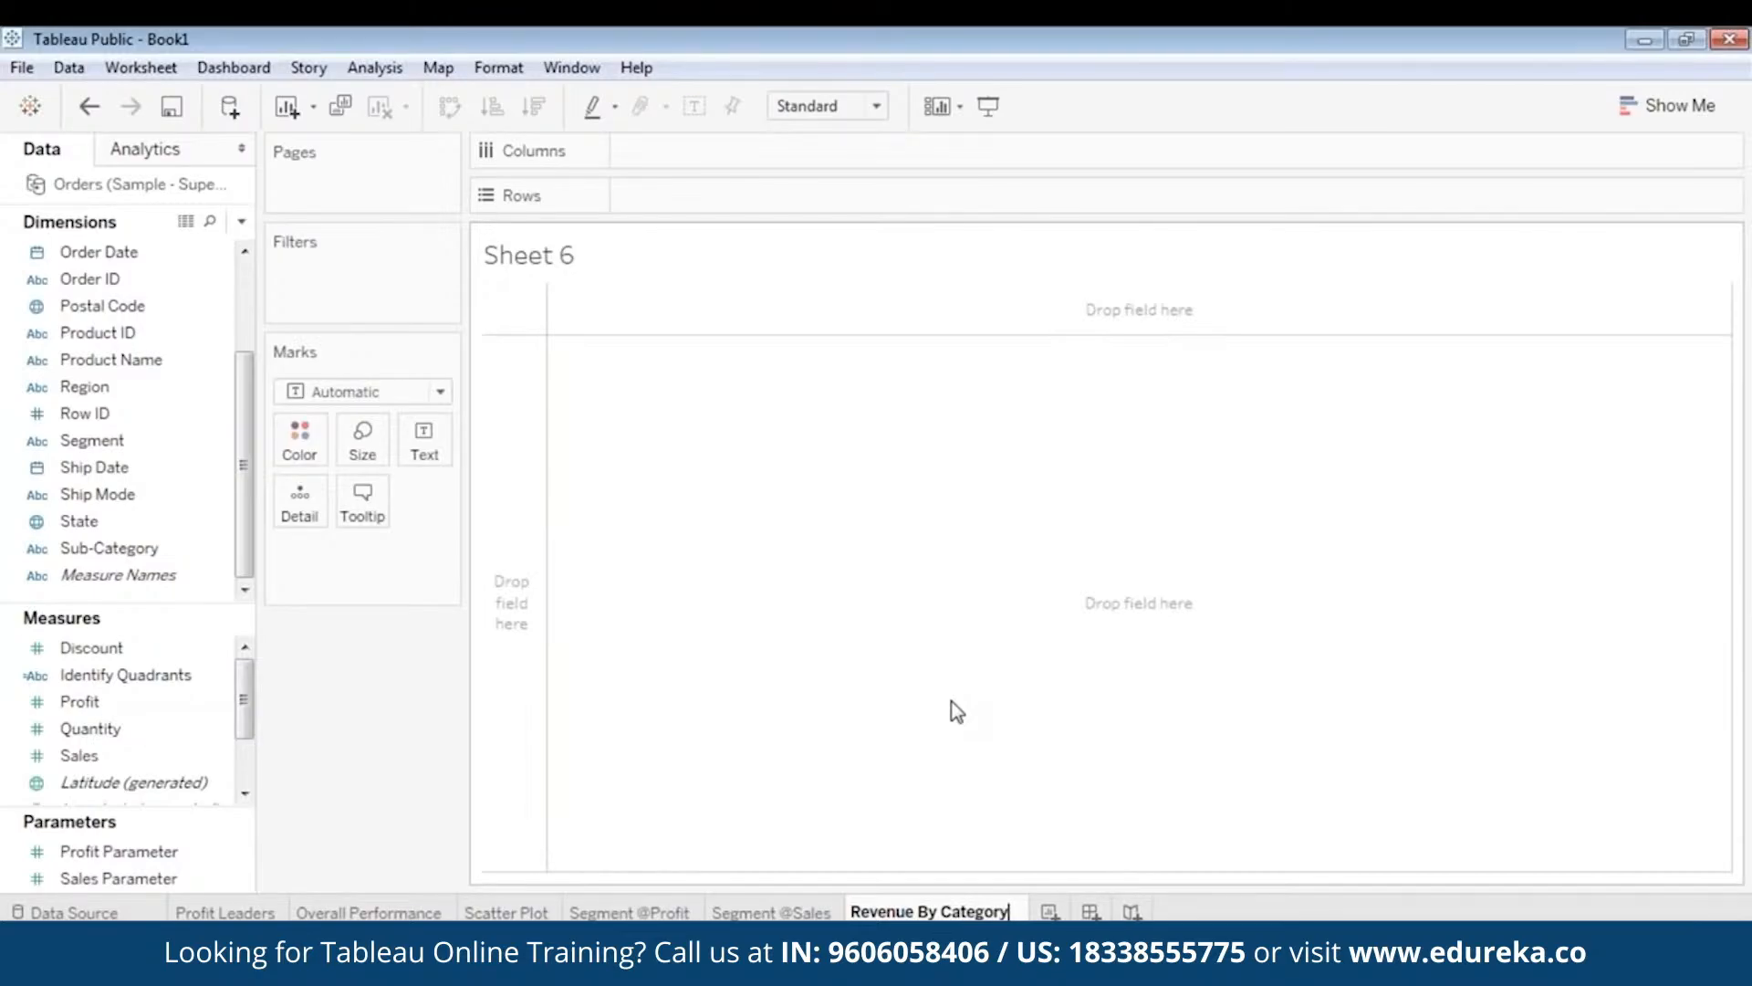
key("Return")
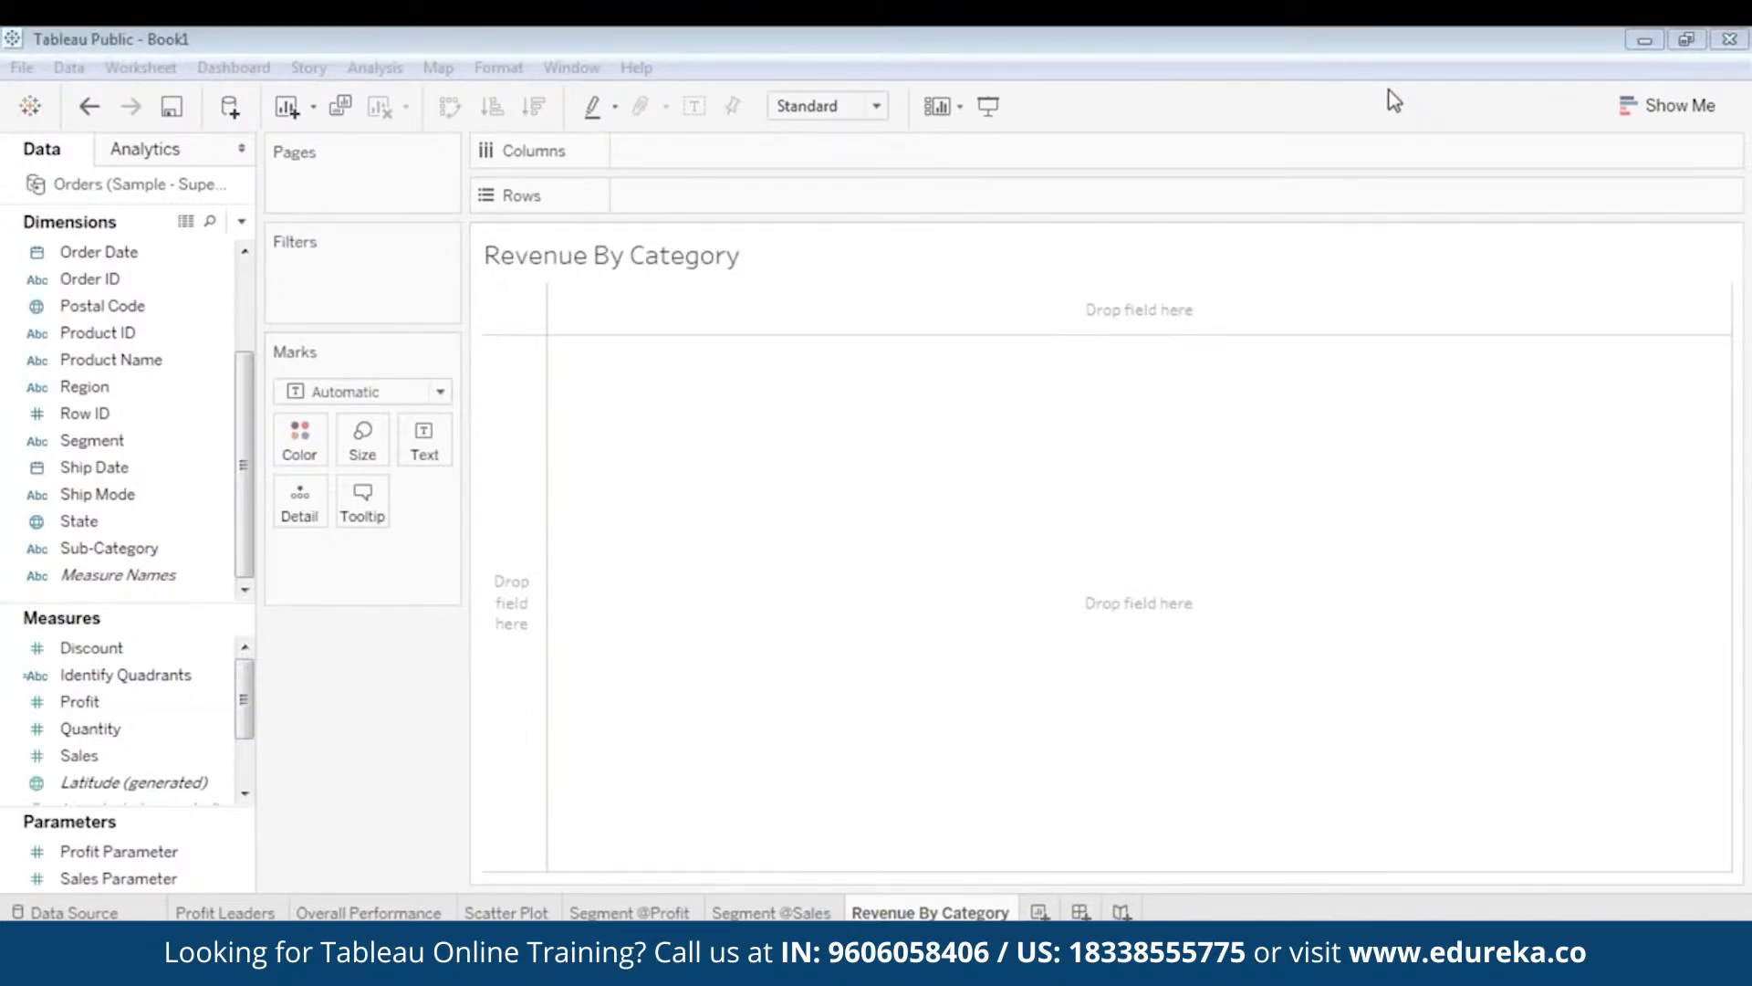
- Refocus the Tableau window and open the Show Me chart-type panel
left_click(955, 364)
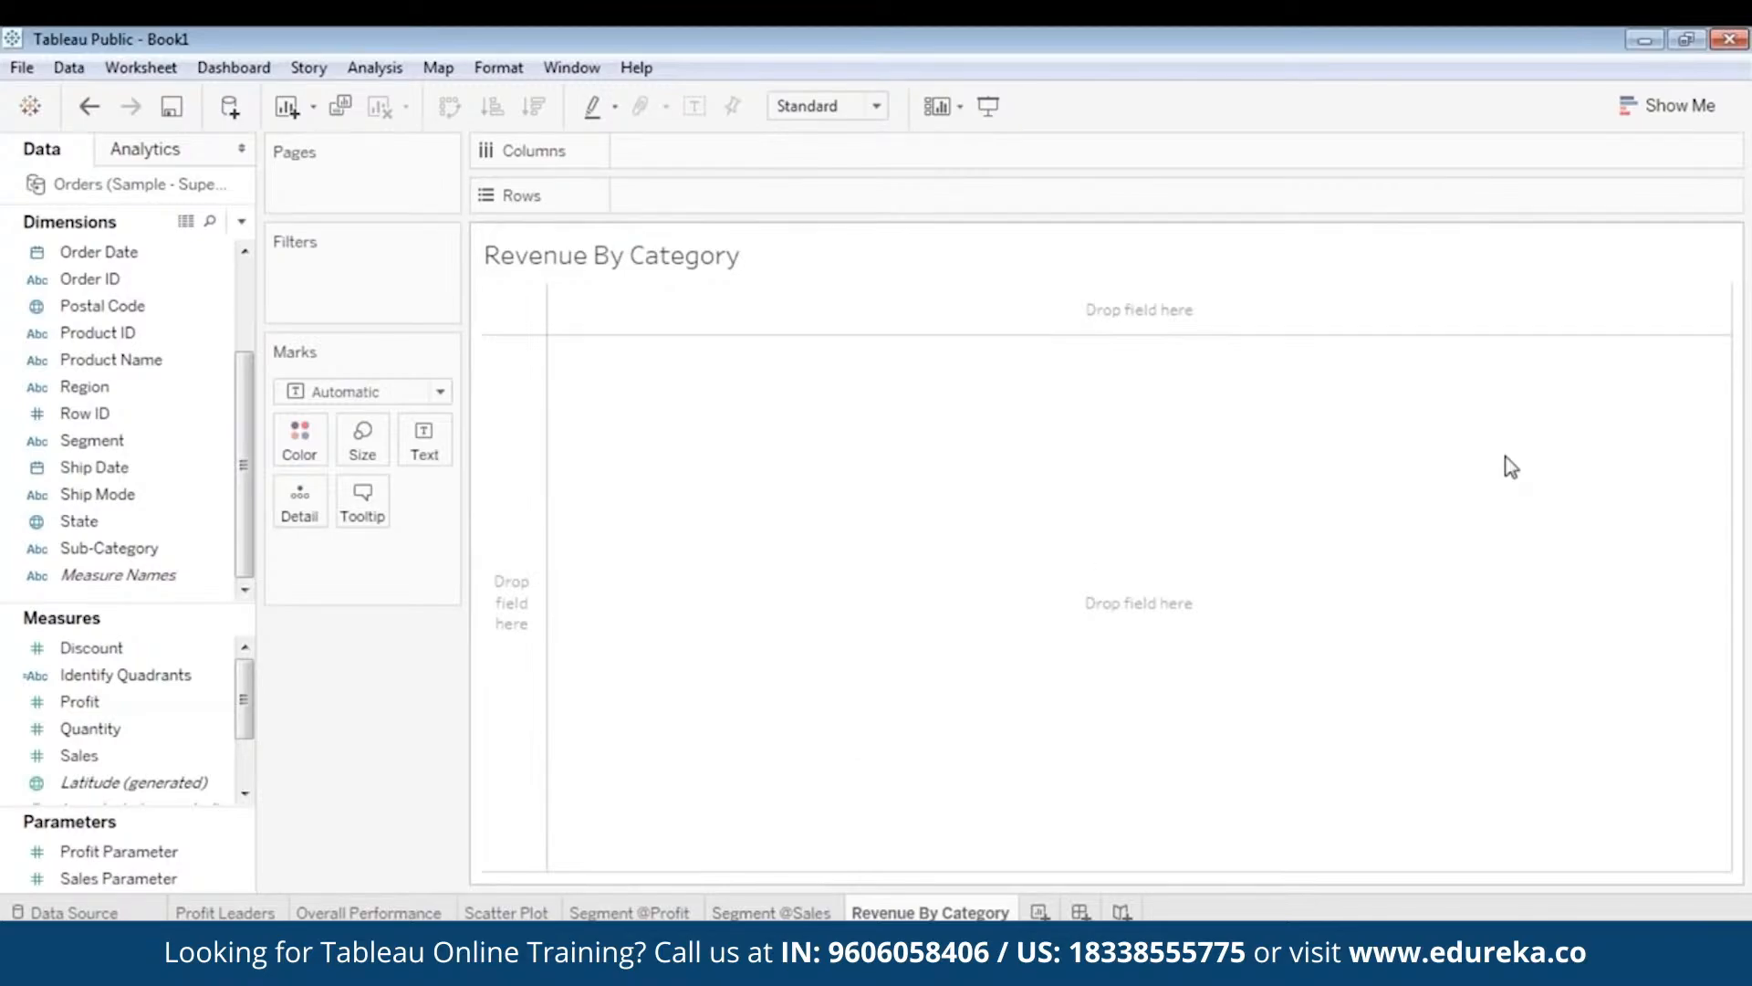
left_click(1724, 76)
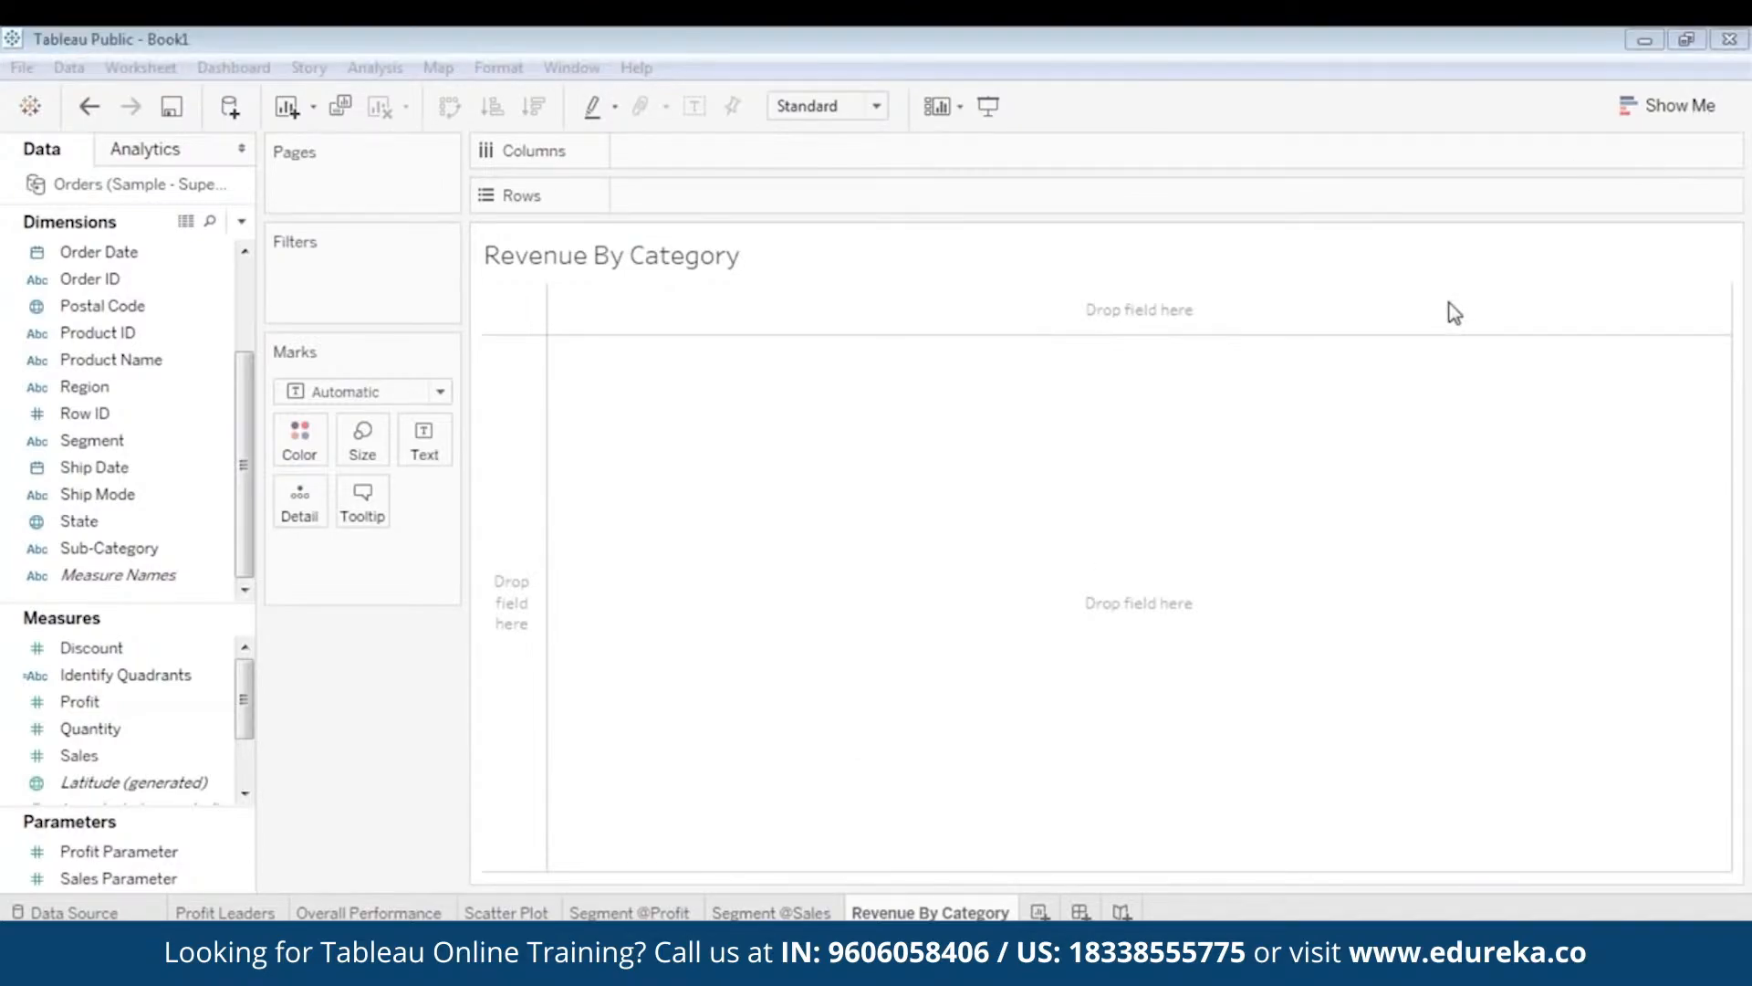
left_click(1388, 96)
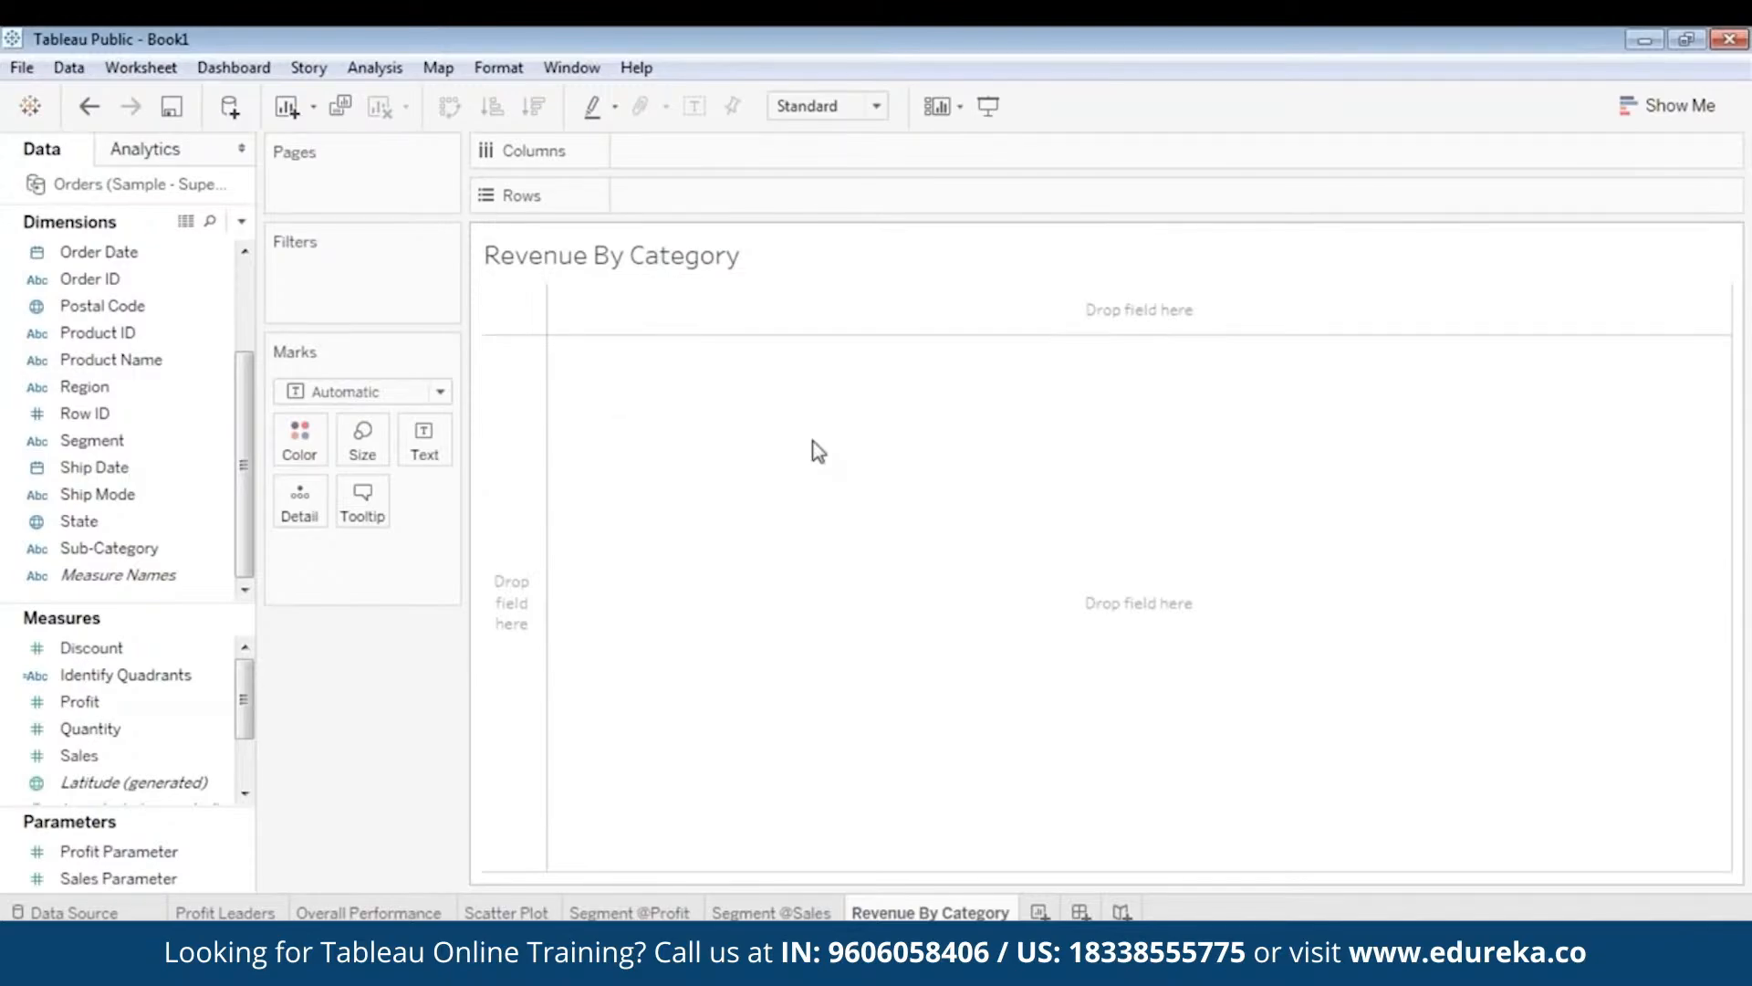
left_click(1659, 112)
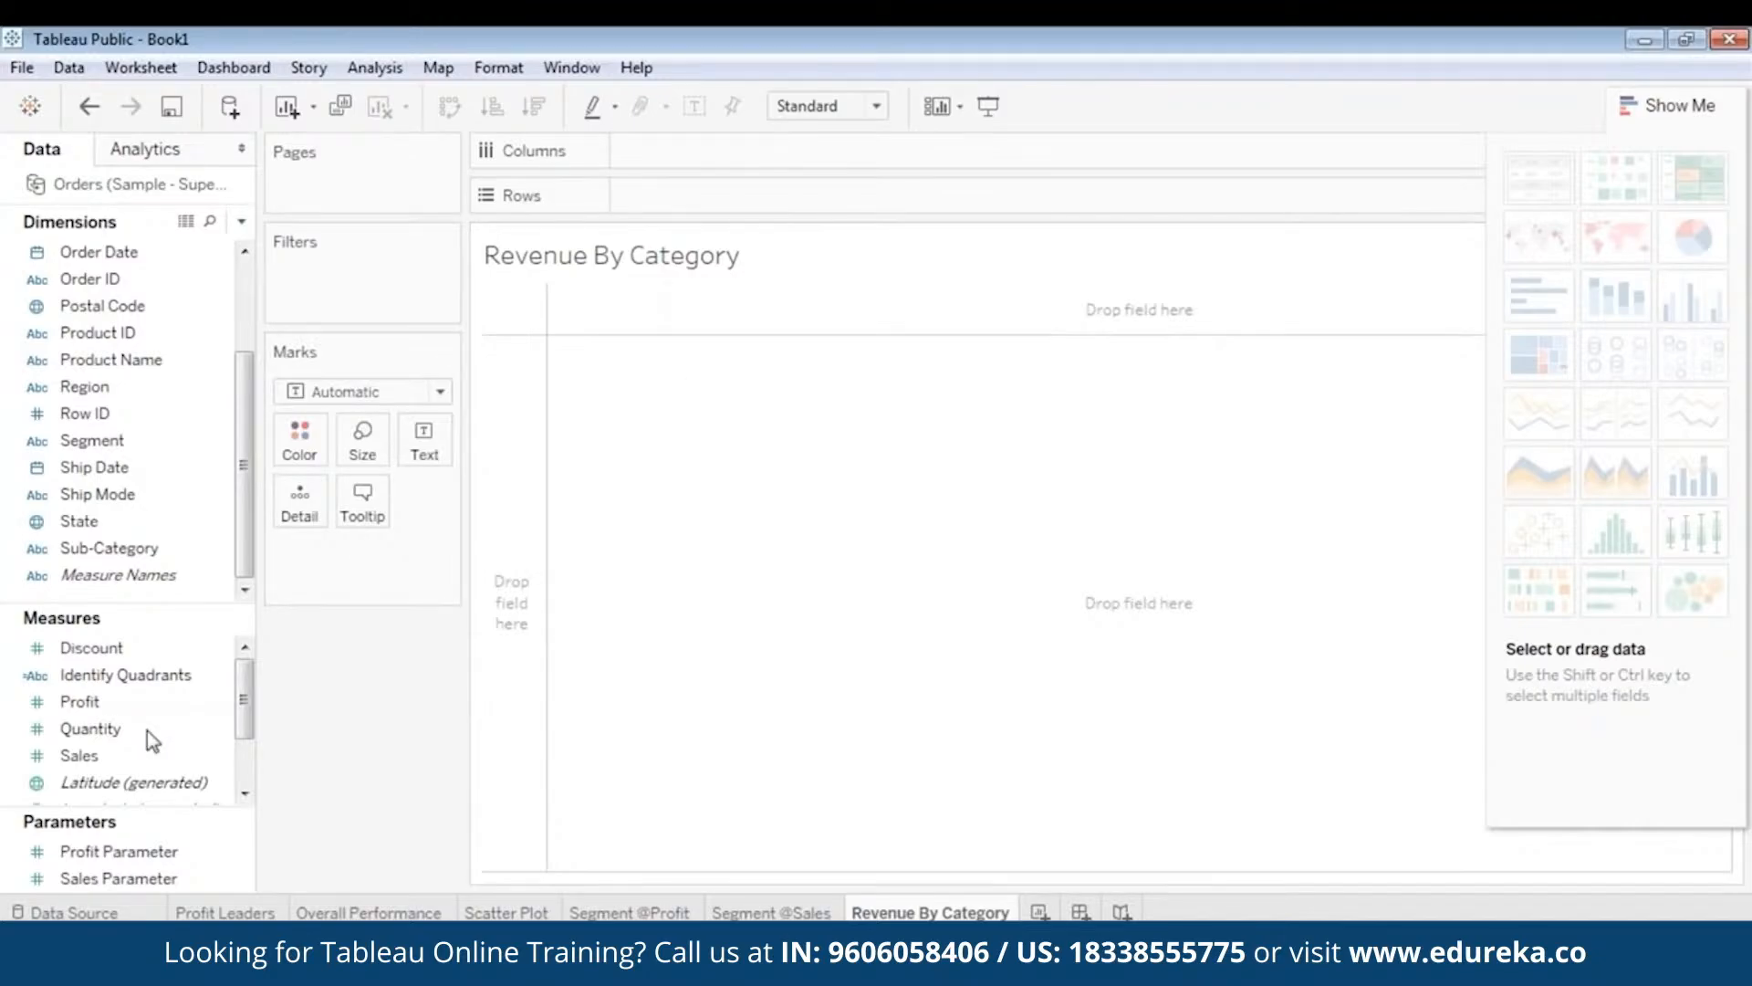
- Put SUM(Sales) on Columns and Category on Rows for Furniture, Office Supplies and Technology bars
left_click_drag(79, 755, 690, 165)
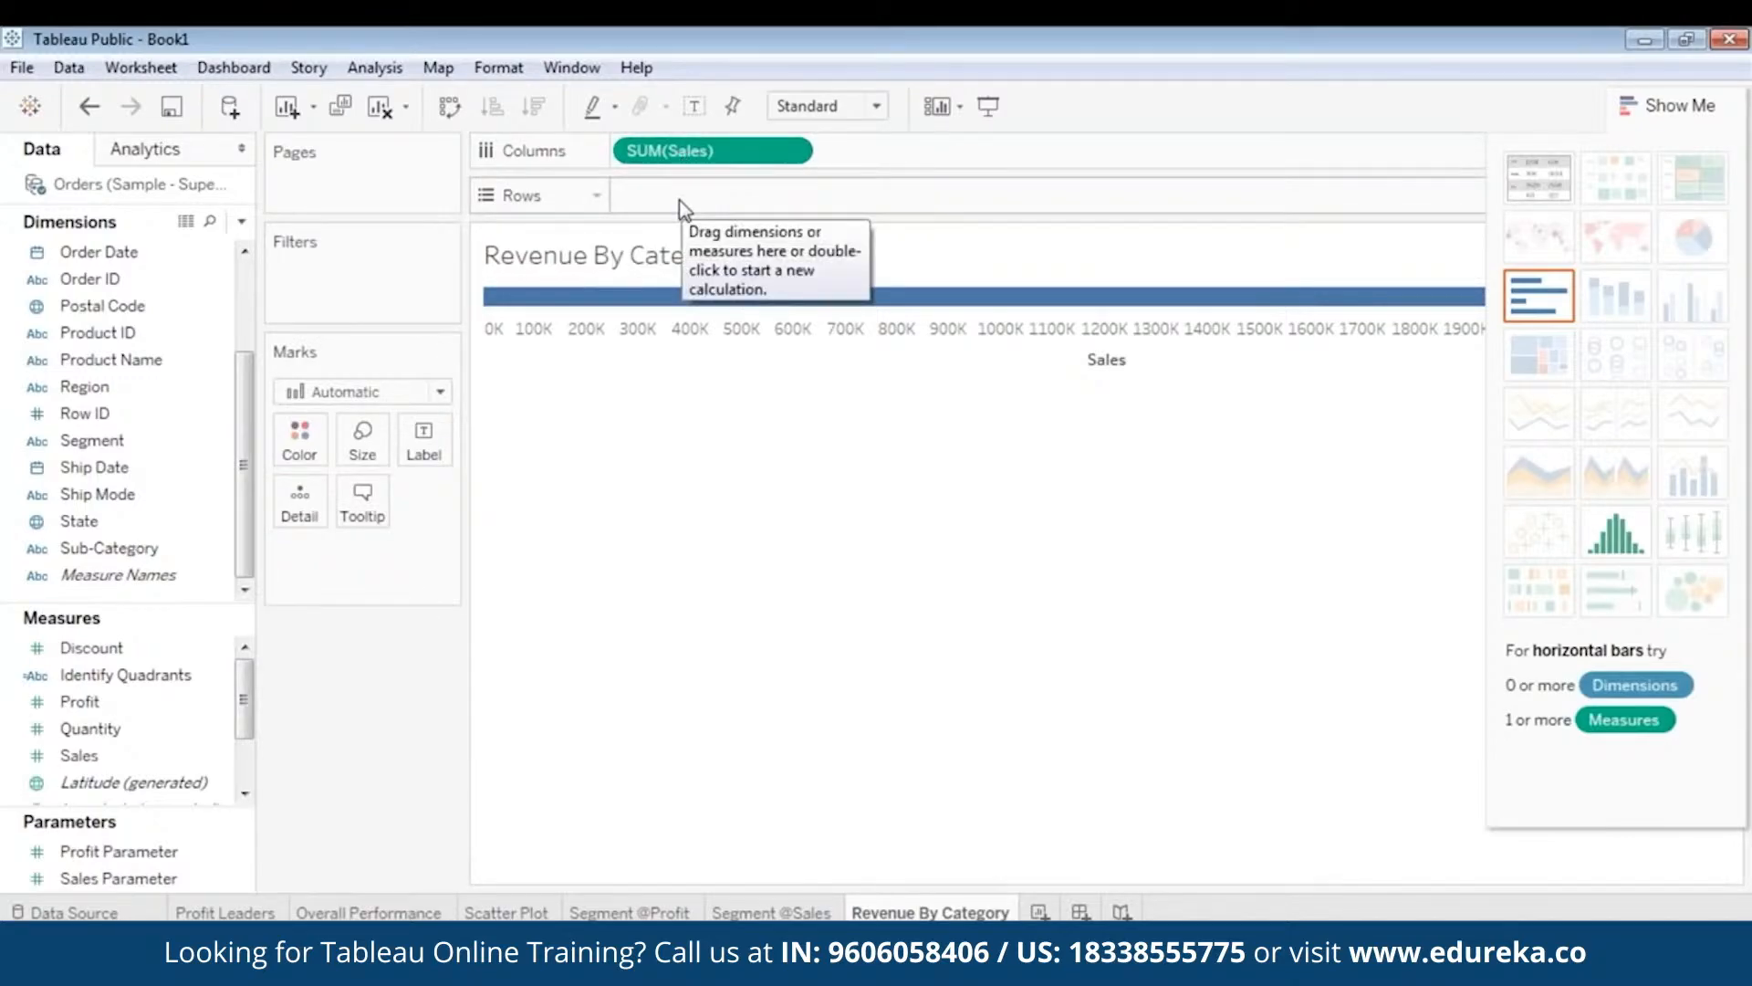
left_click_drag(246, 457, 244, 369)
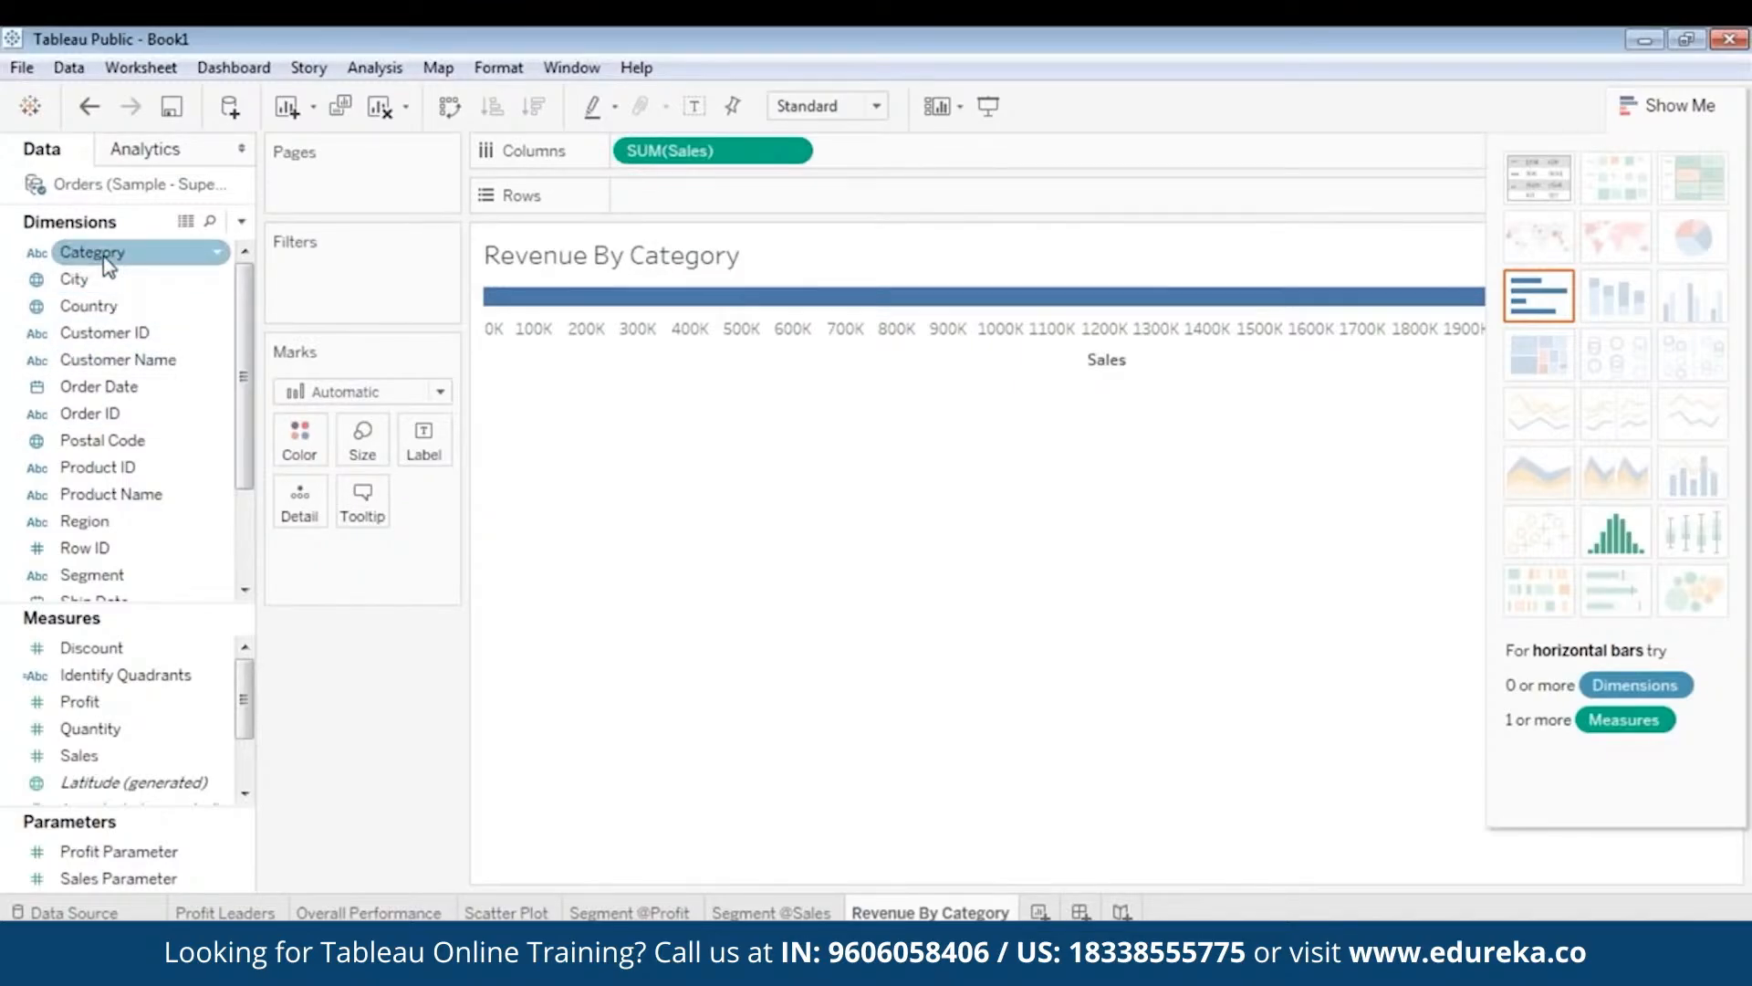
left_click_drag(107, 264, 687, 216)
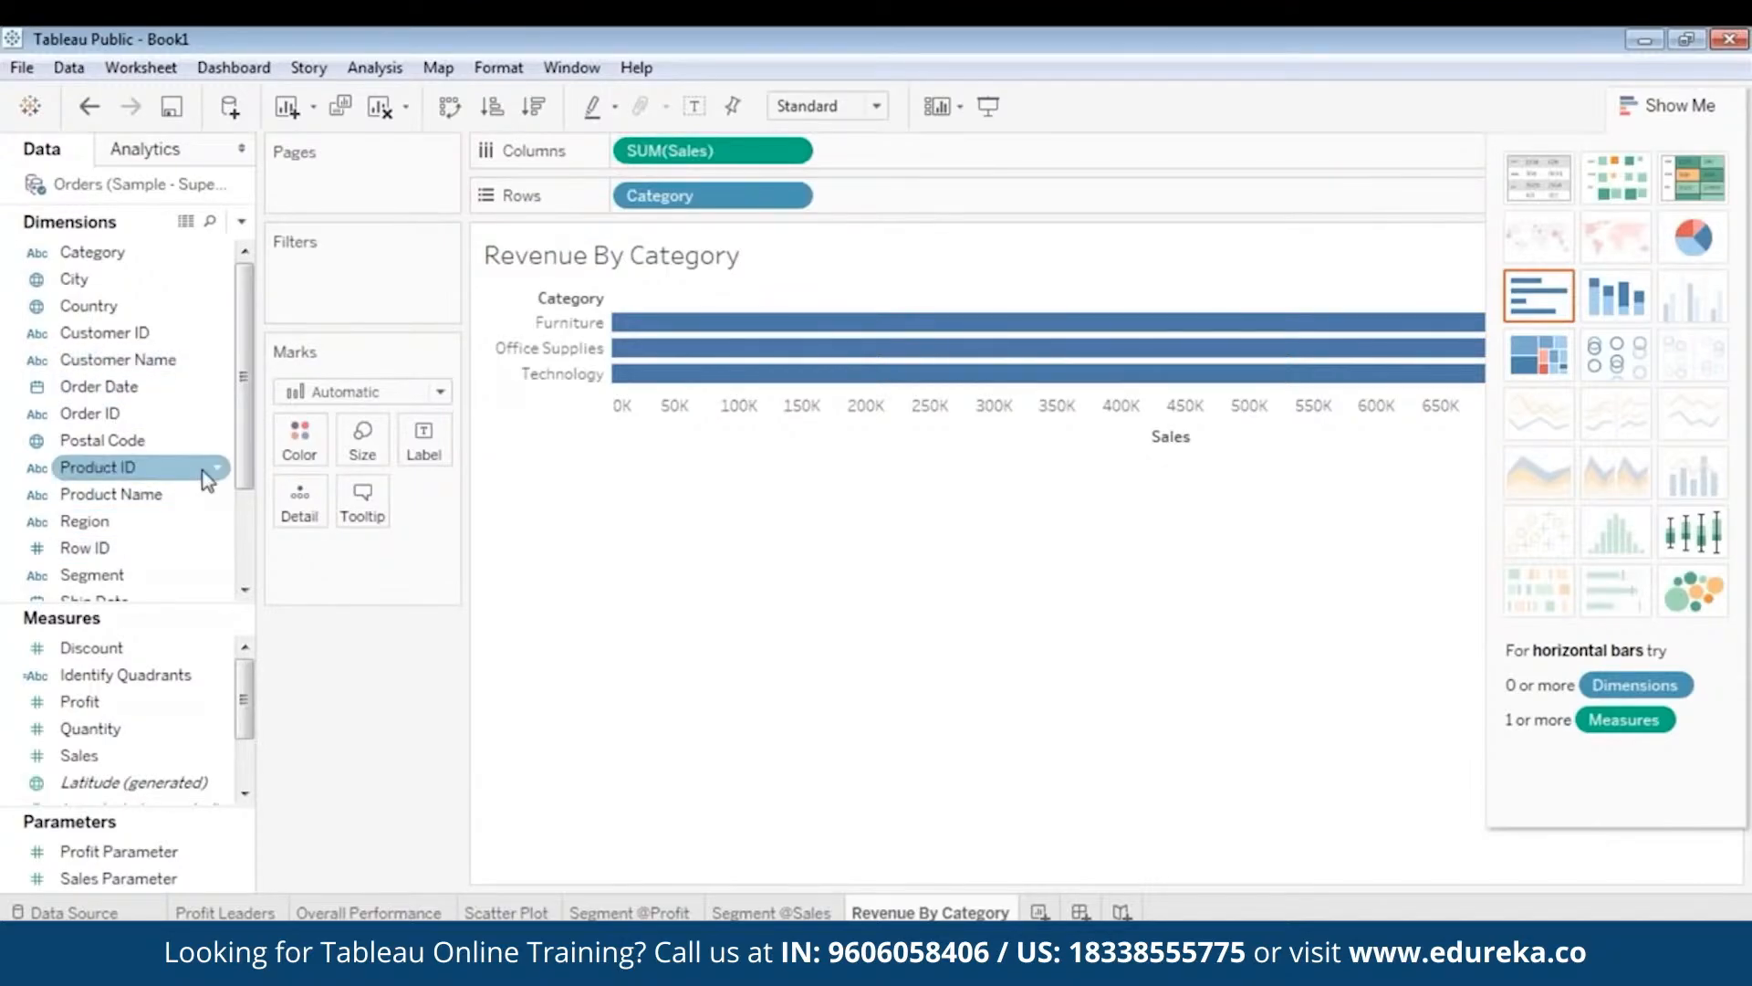
- Add Sub-Category to Rows after Category and colour the sales bars by SUM(Profit)
scroll(137, 511, "down", 2)
left_click_drag(108, 575, 887, 197)
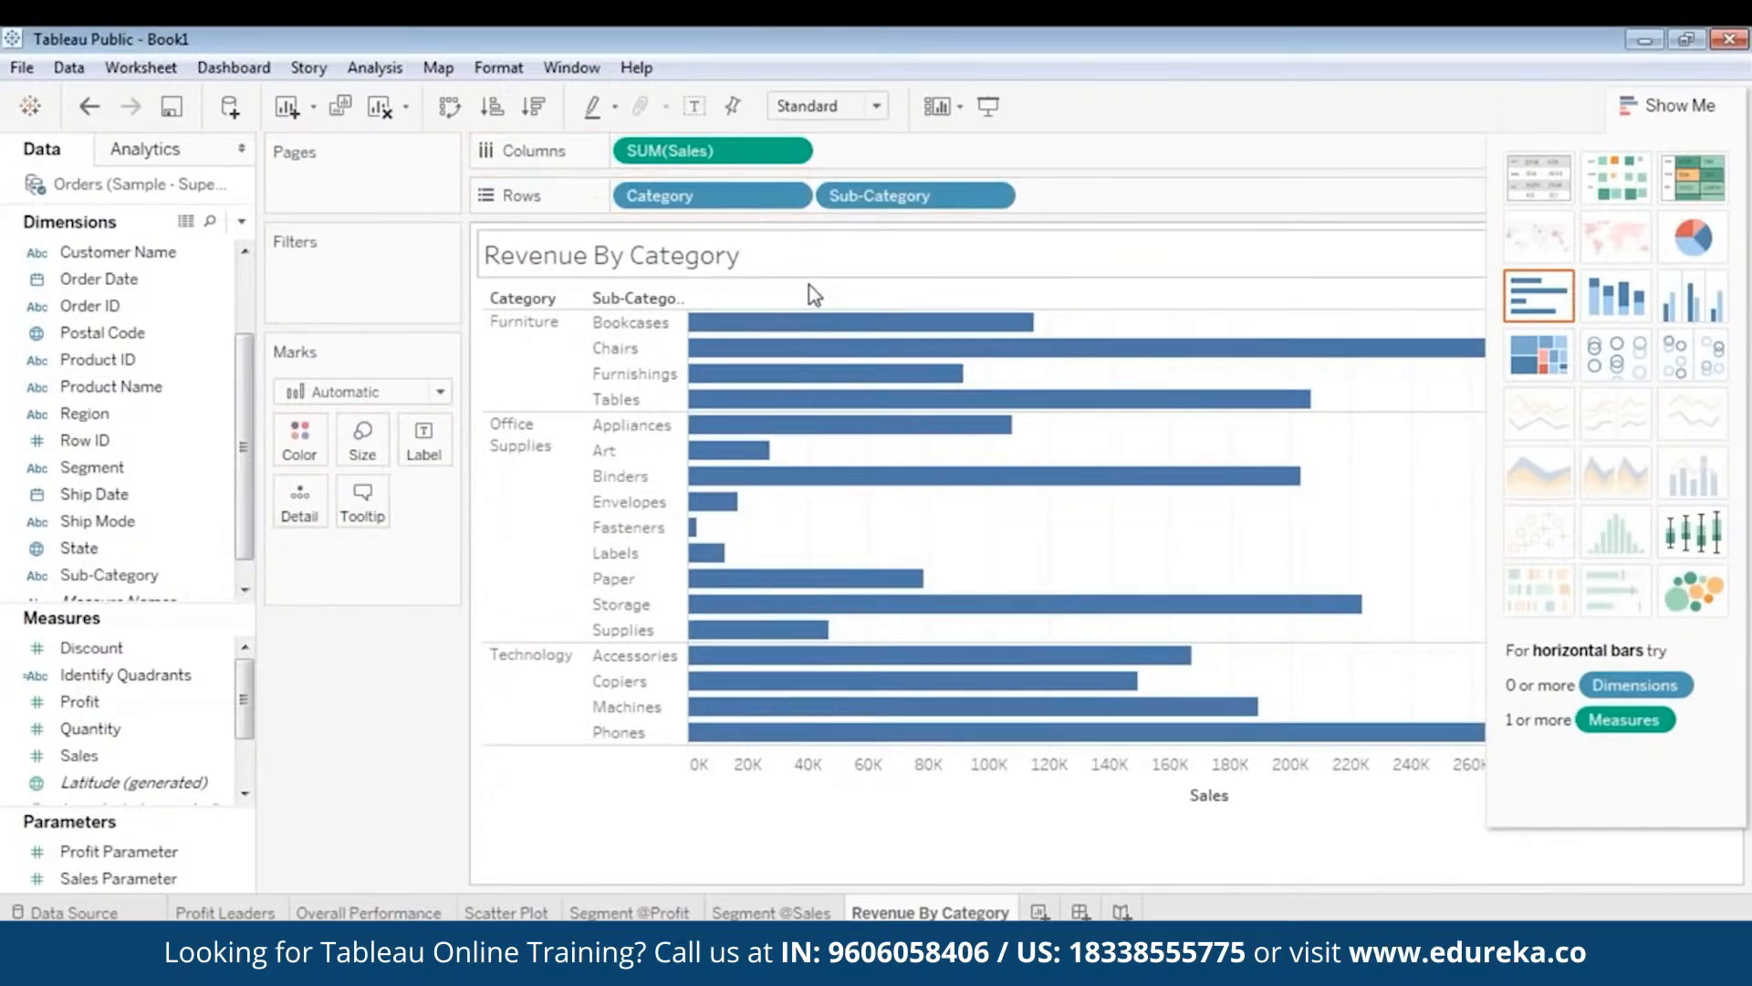
left_click(100, 732)
scroll(118, 739, "down", 1)
scroll(119, 717, "up", 1)
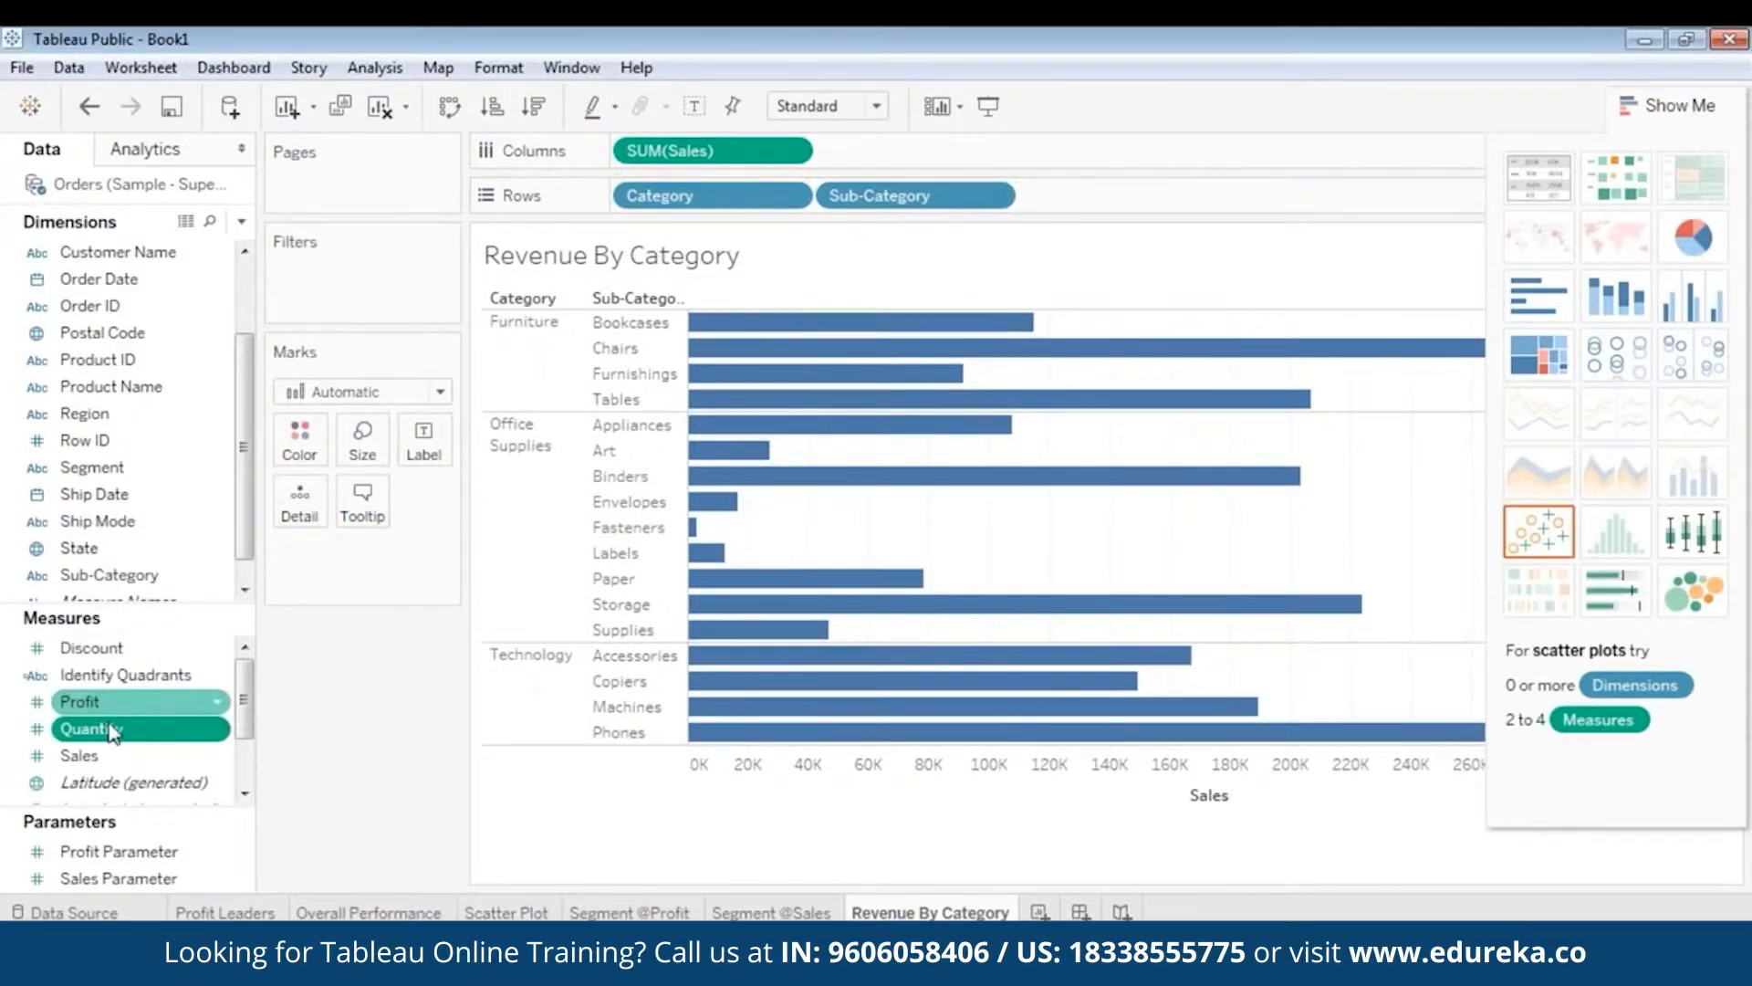
left_click_drag(75, 696, 300, 434)
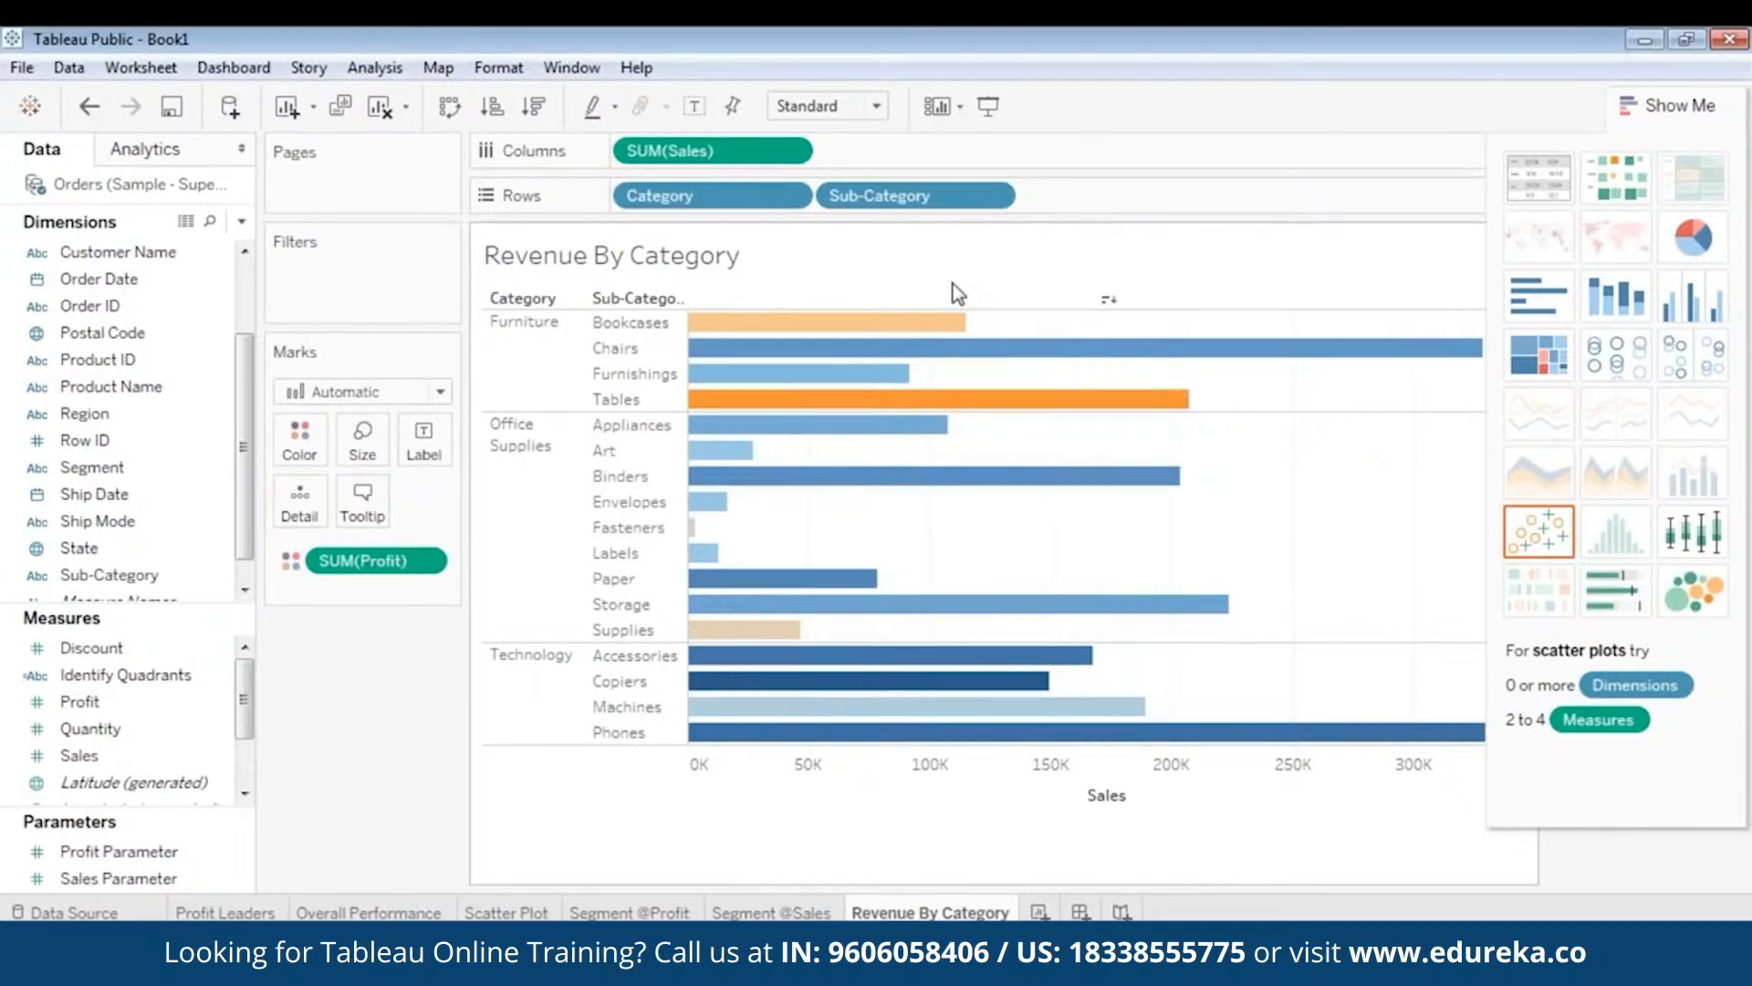
mouse_move(924, 370)
scroll(246, 413, "up", 2)
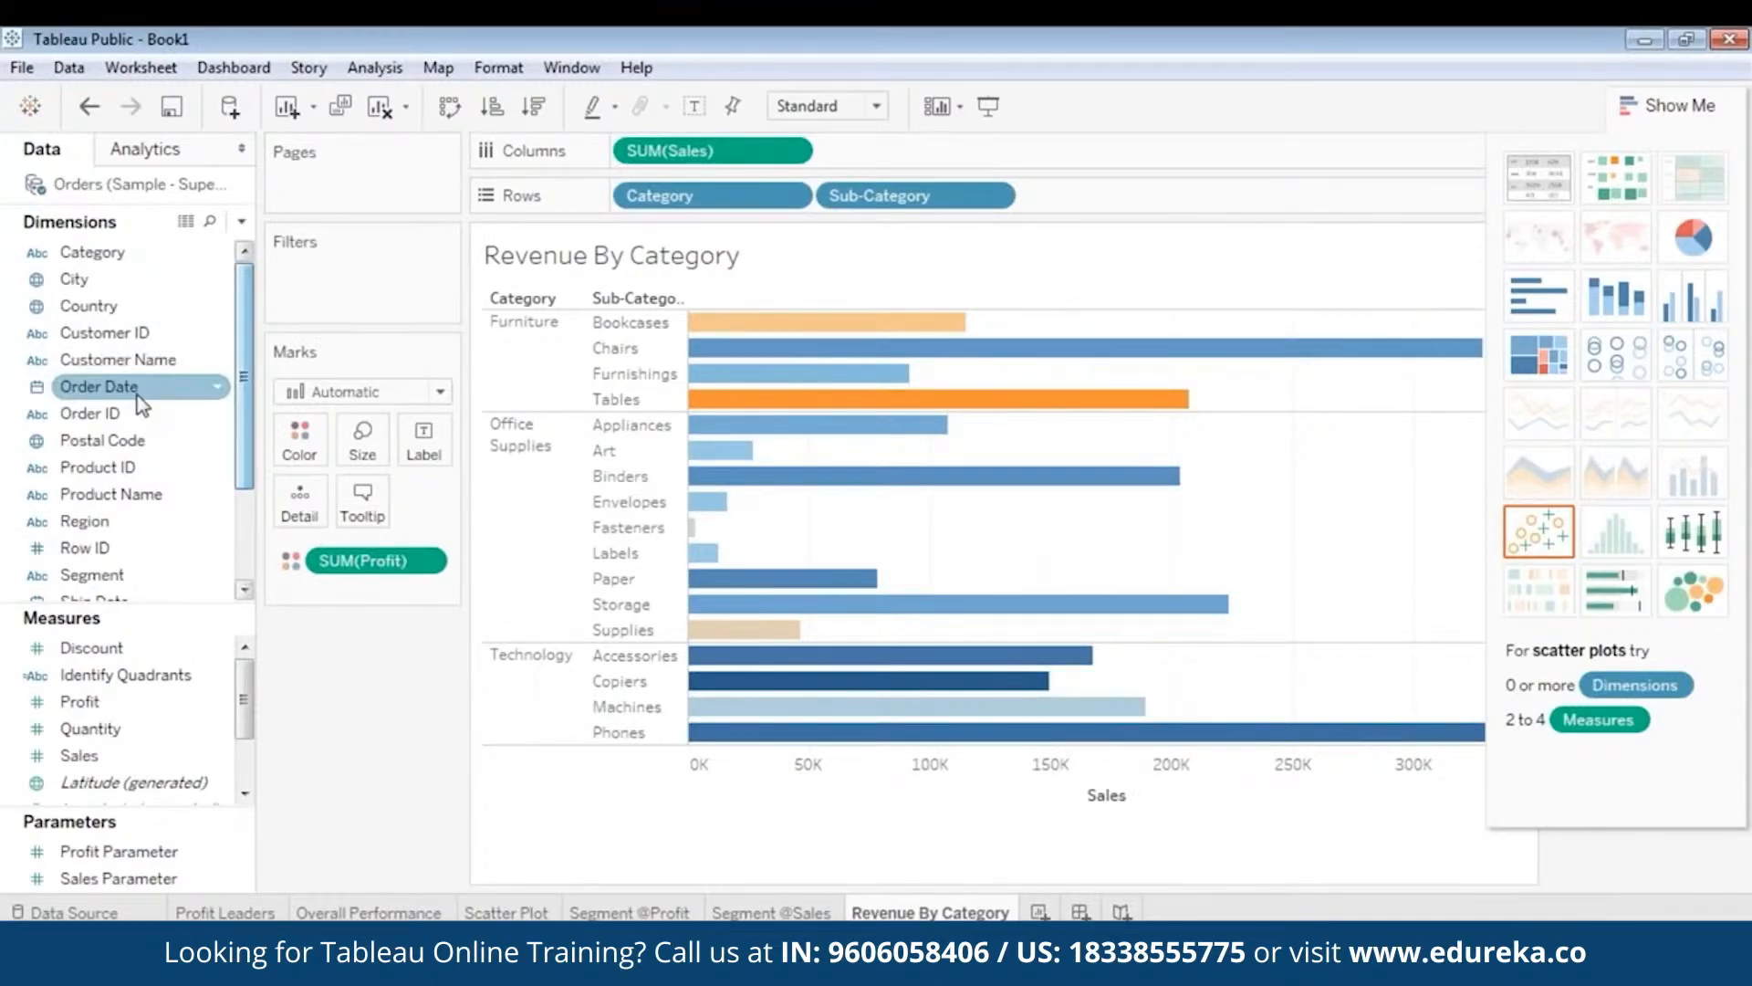
scroll(124, 480, "down", 2)
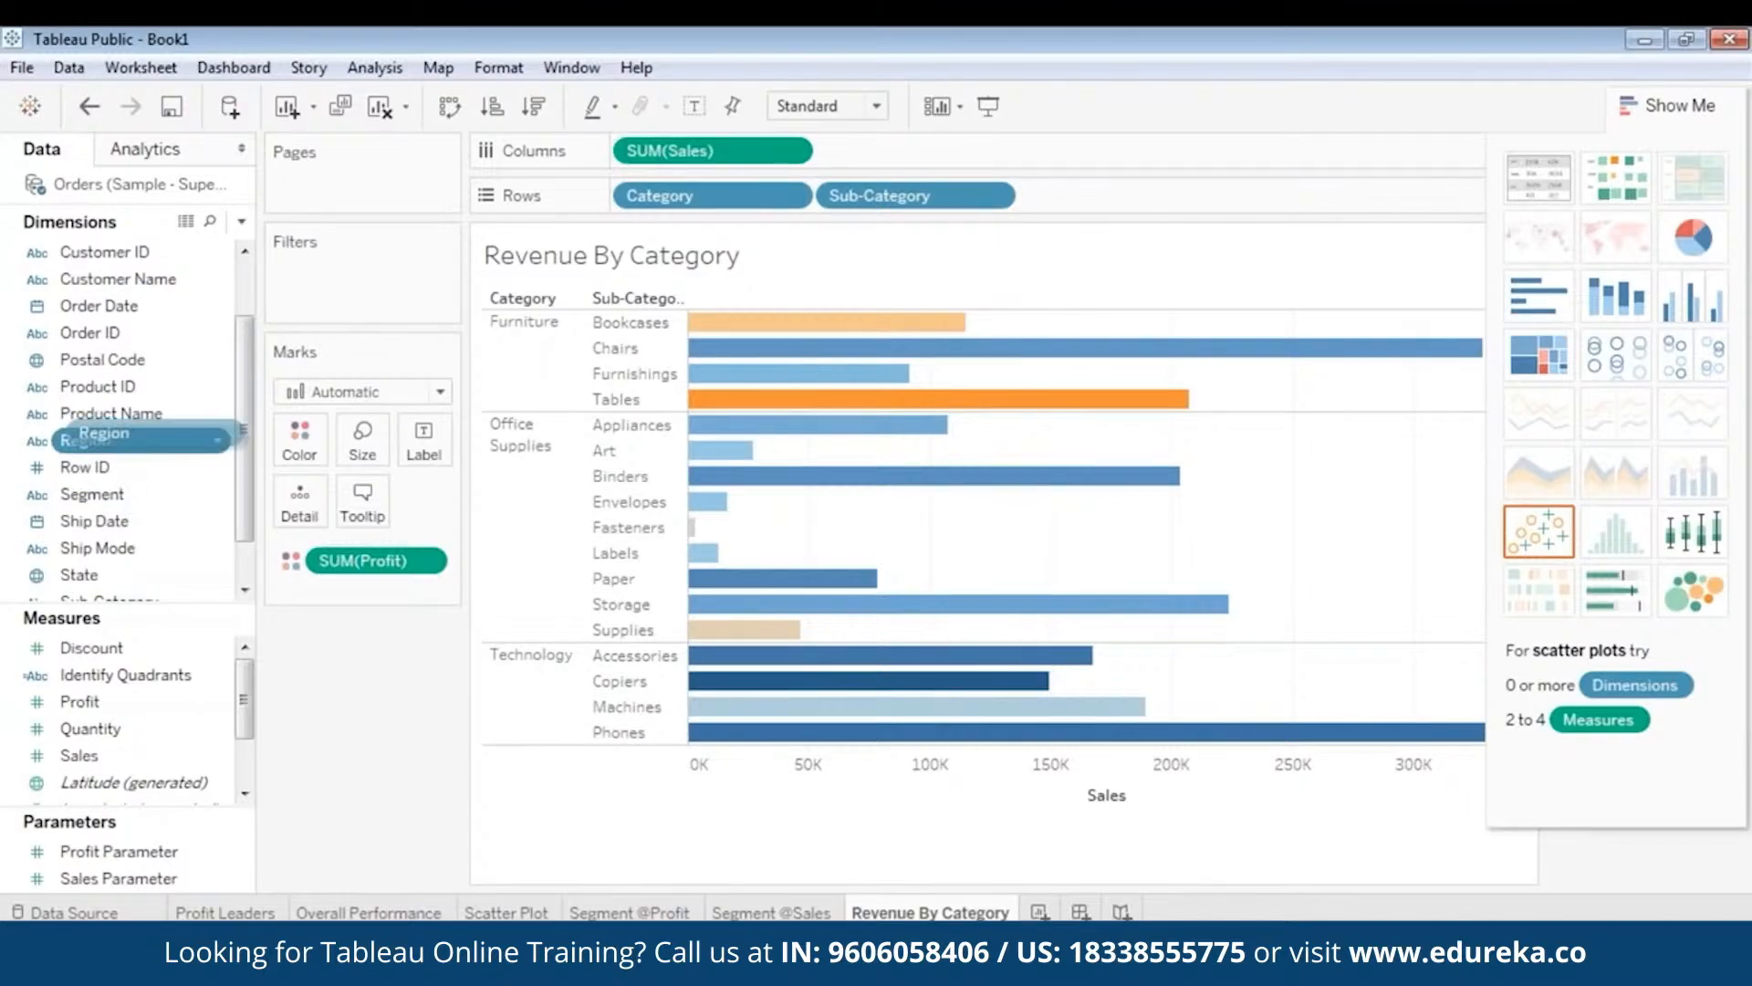
- Add Region as a filter with all four regions included
left_click_drag(109, 440, 352, 274)
left_click(634, 335)
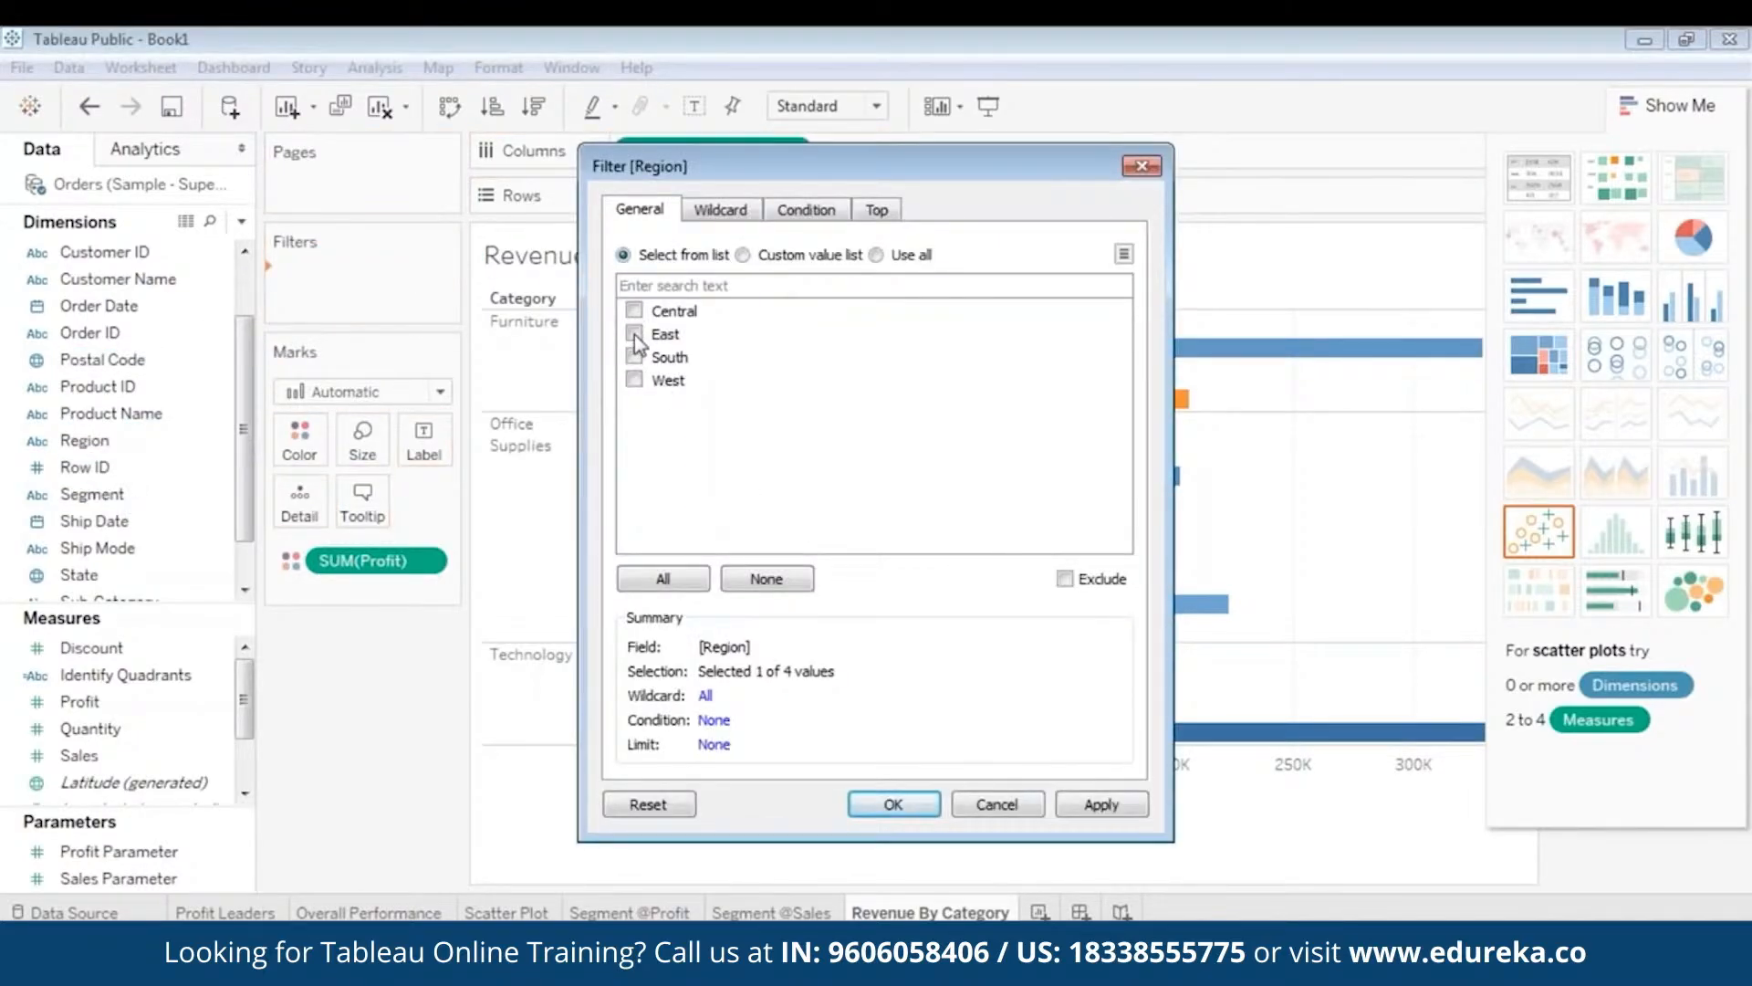
left_click(634, 357)
left_click(634, 380)
left_click(1102, 804)
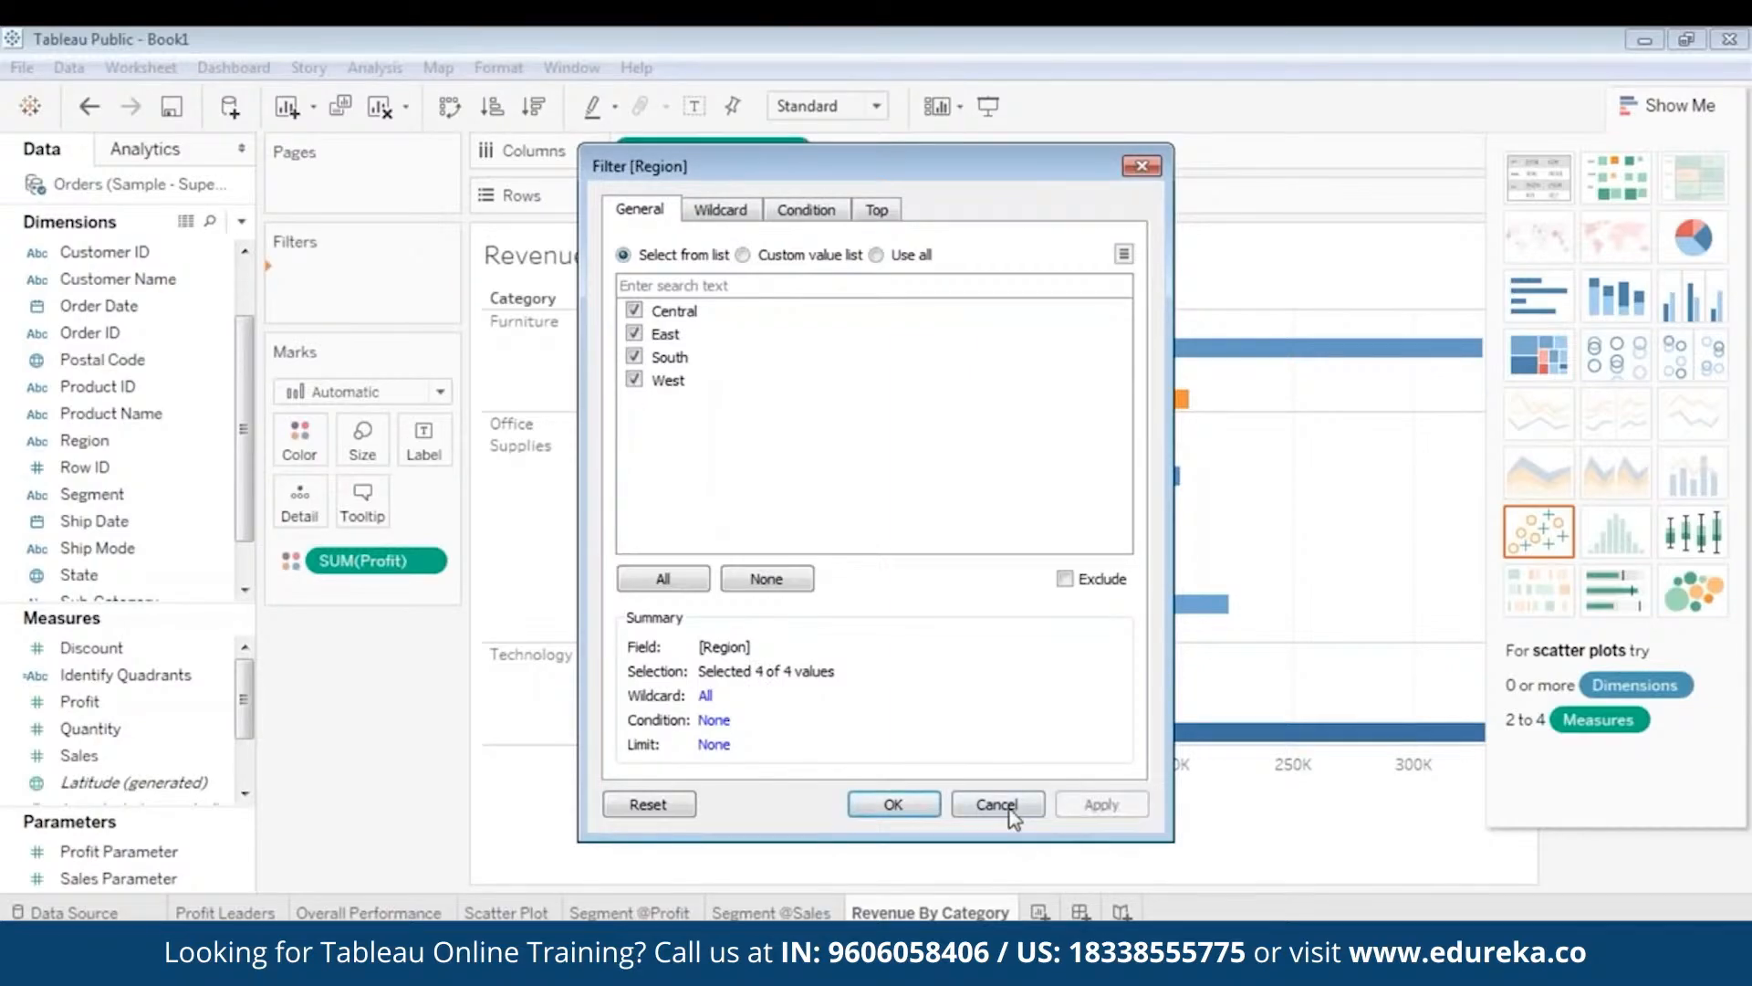
left_click(872, 803)
- Add State as a filter with every state included
left_click(131, 416)
scroll(132, 429, "down", 1)
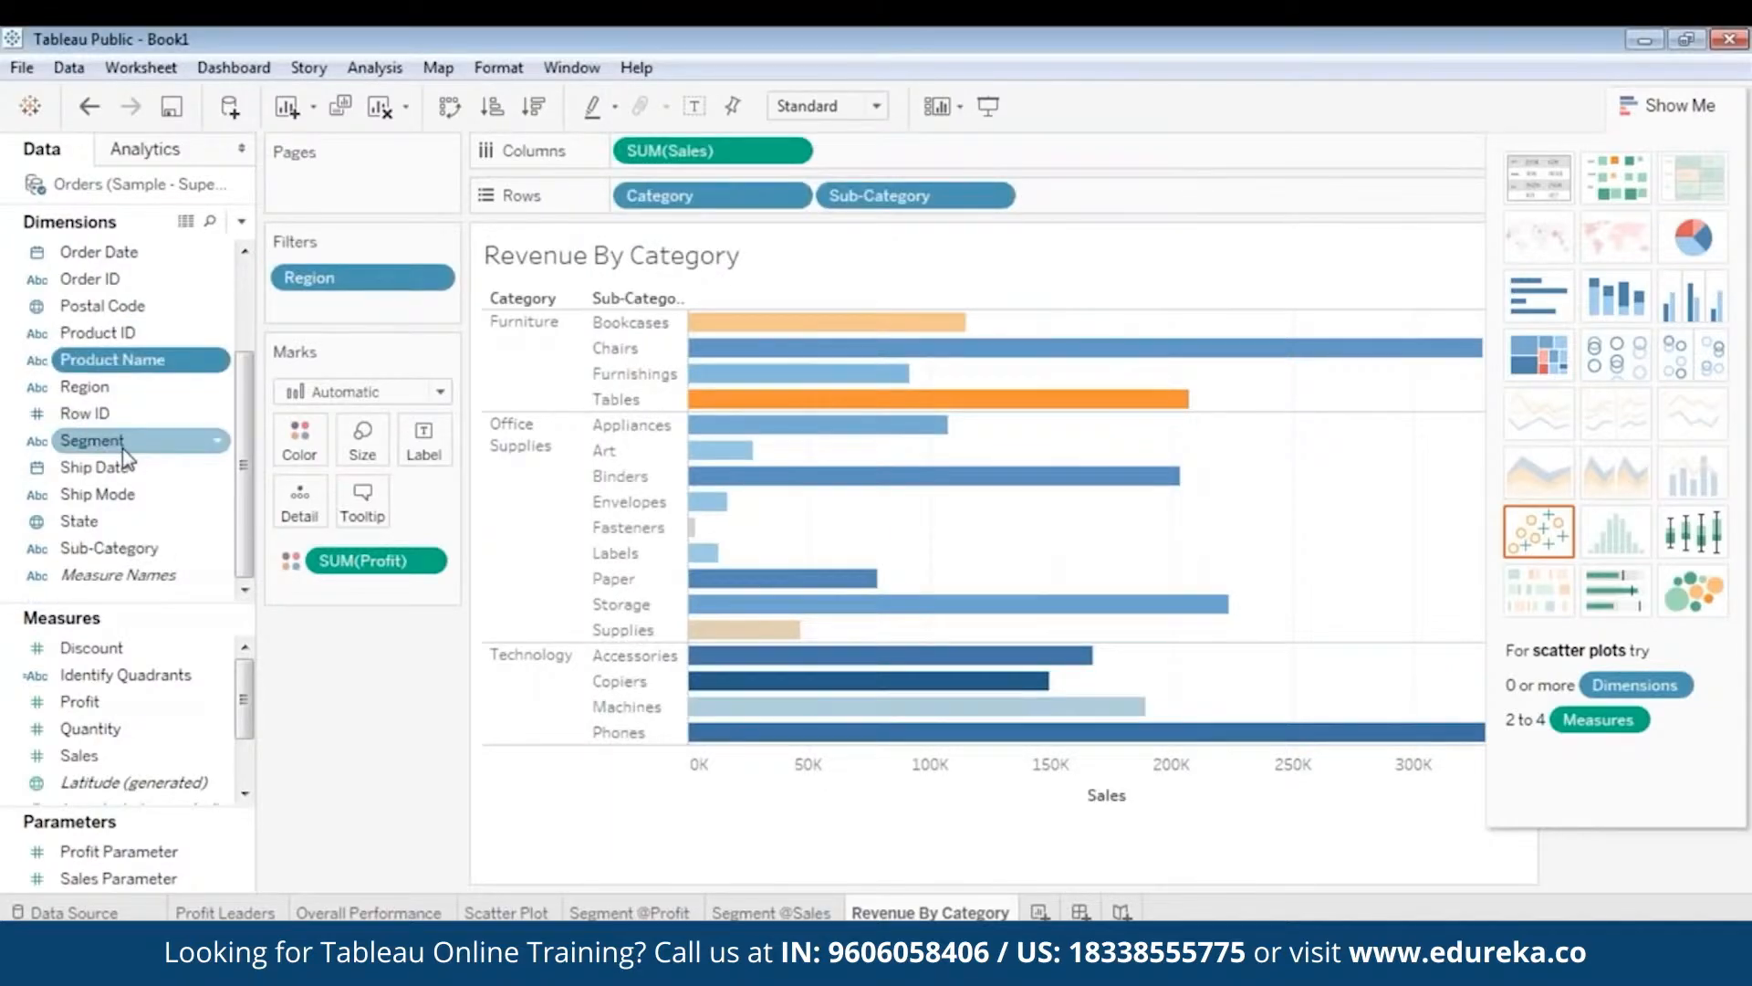
left_click(100, 522)
left_click_drag(102, 529, 349, 323)
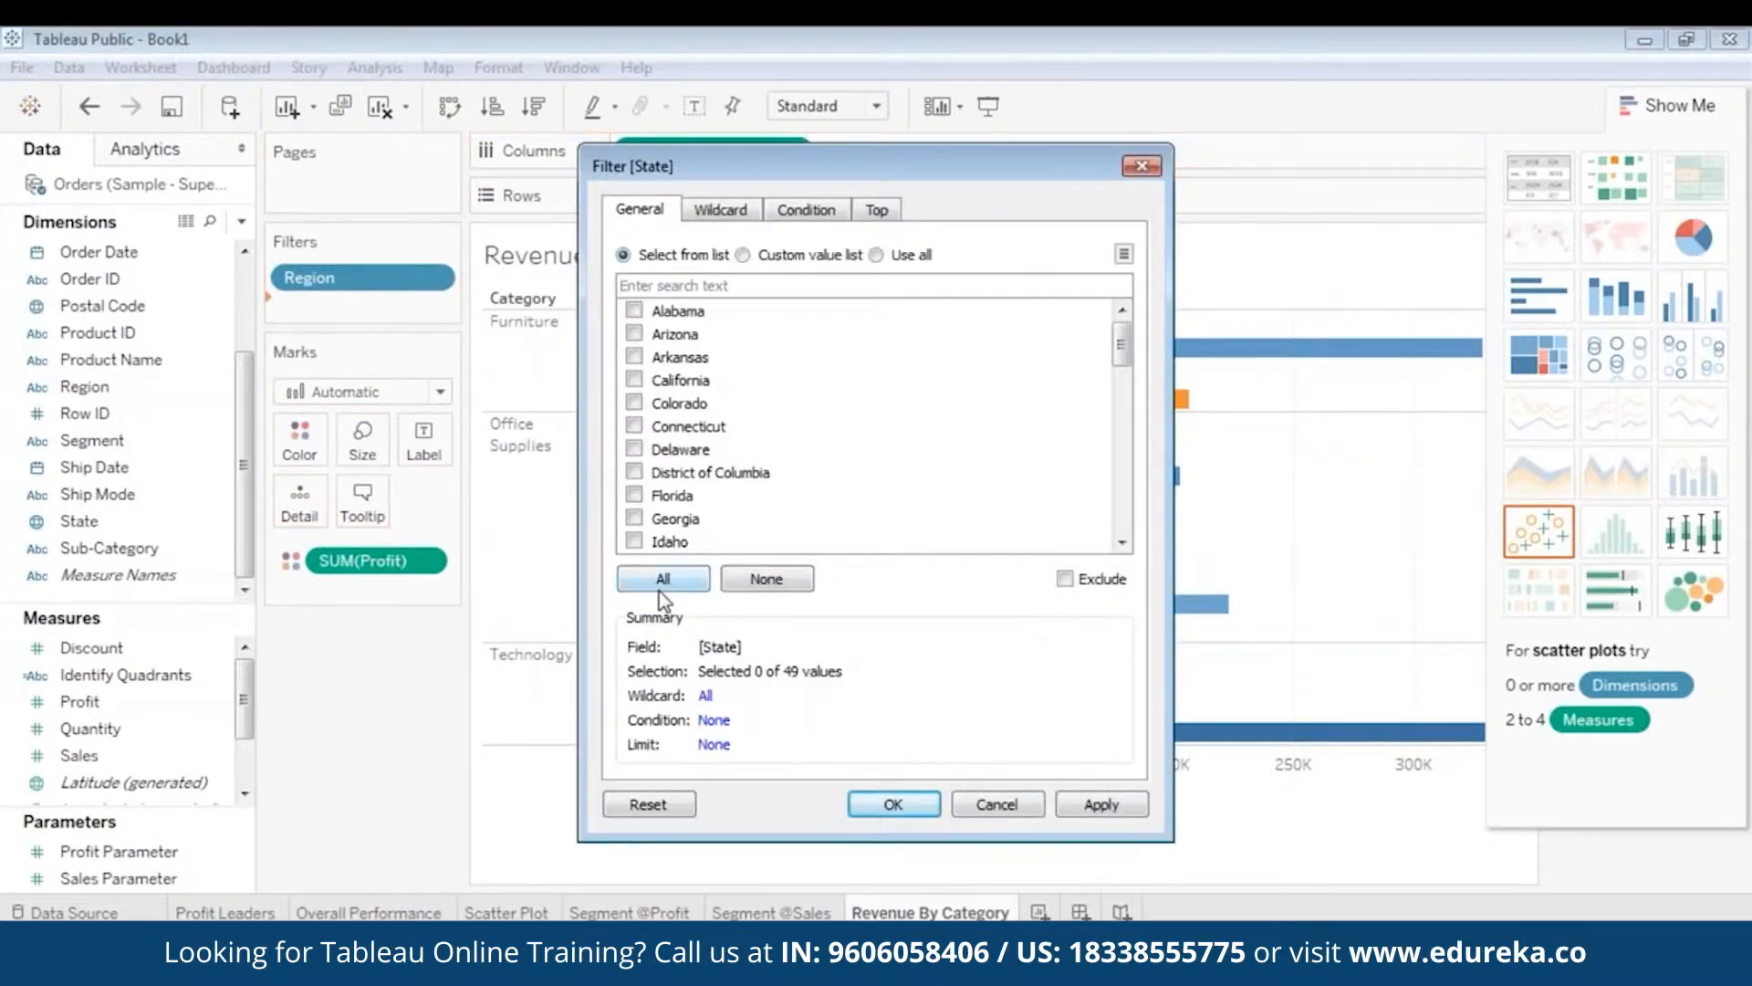
left_click(661, 584)
left_click(1119, 807)
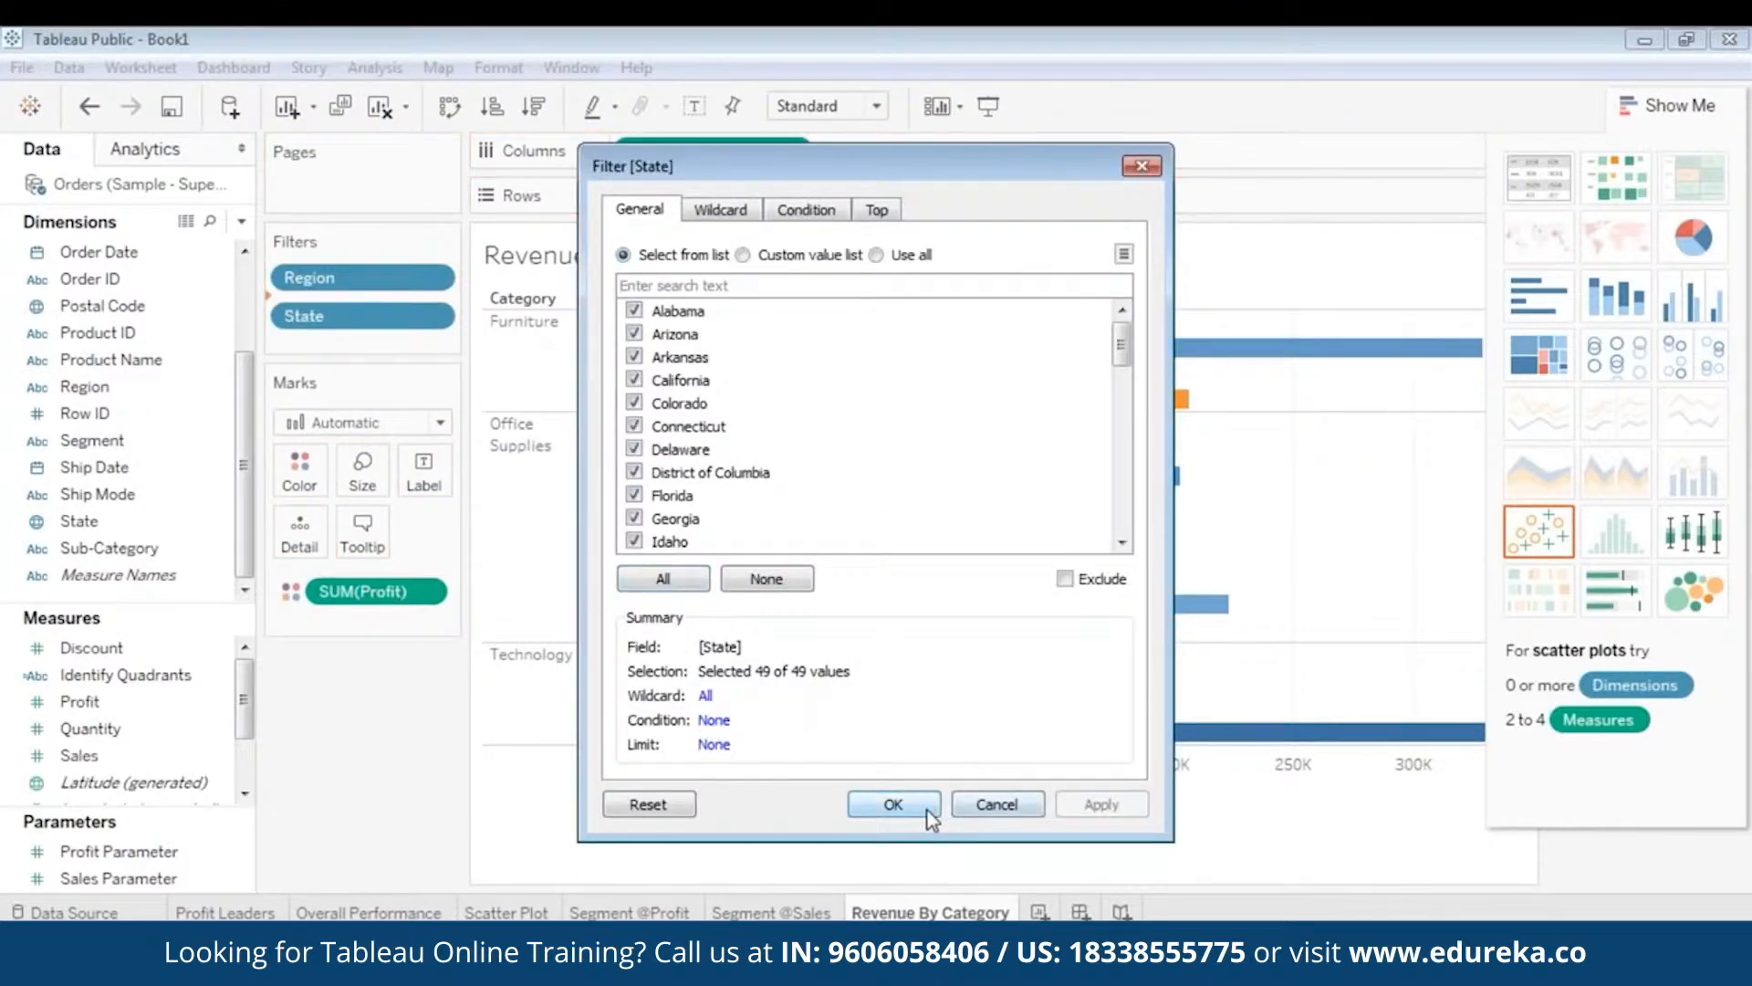
left_click(929, 812)
- Add Segment as a filter keeping all segments, and collapse the Show Me panel
left_click_drag(92, 440, 387, 349)
left_click(1119, 807)
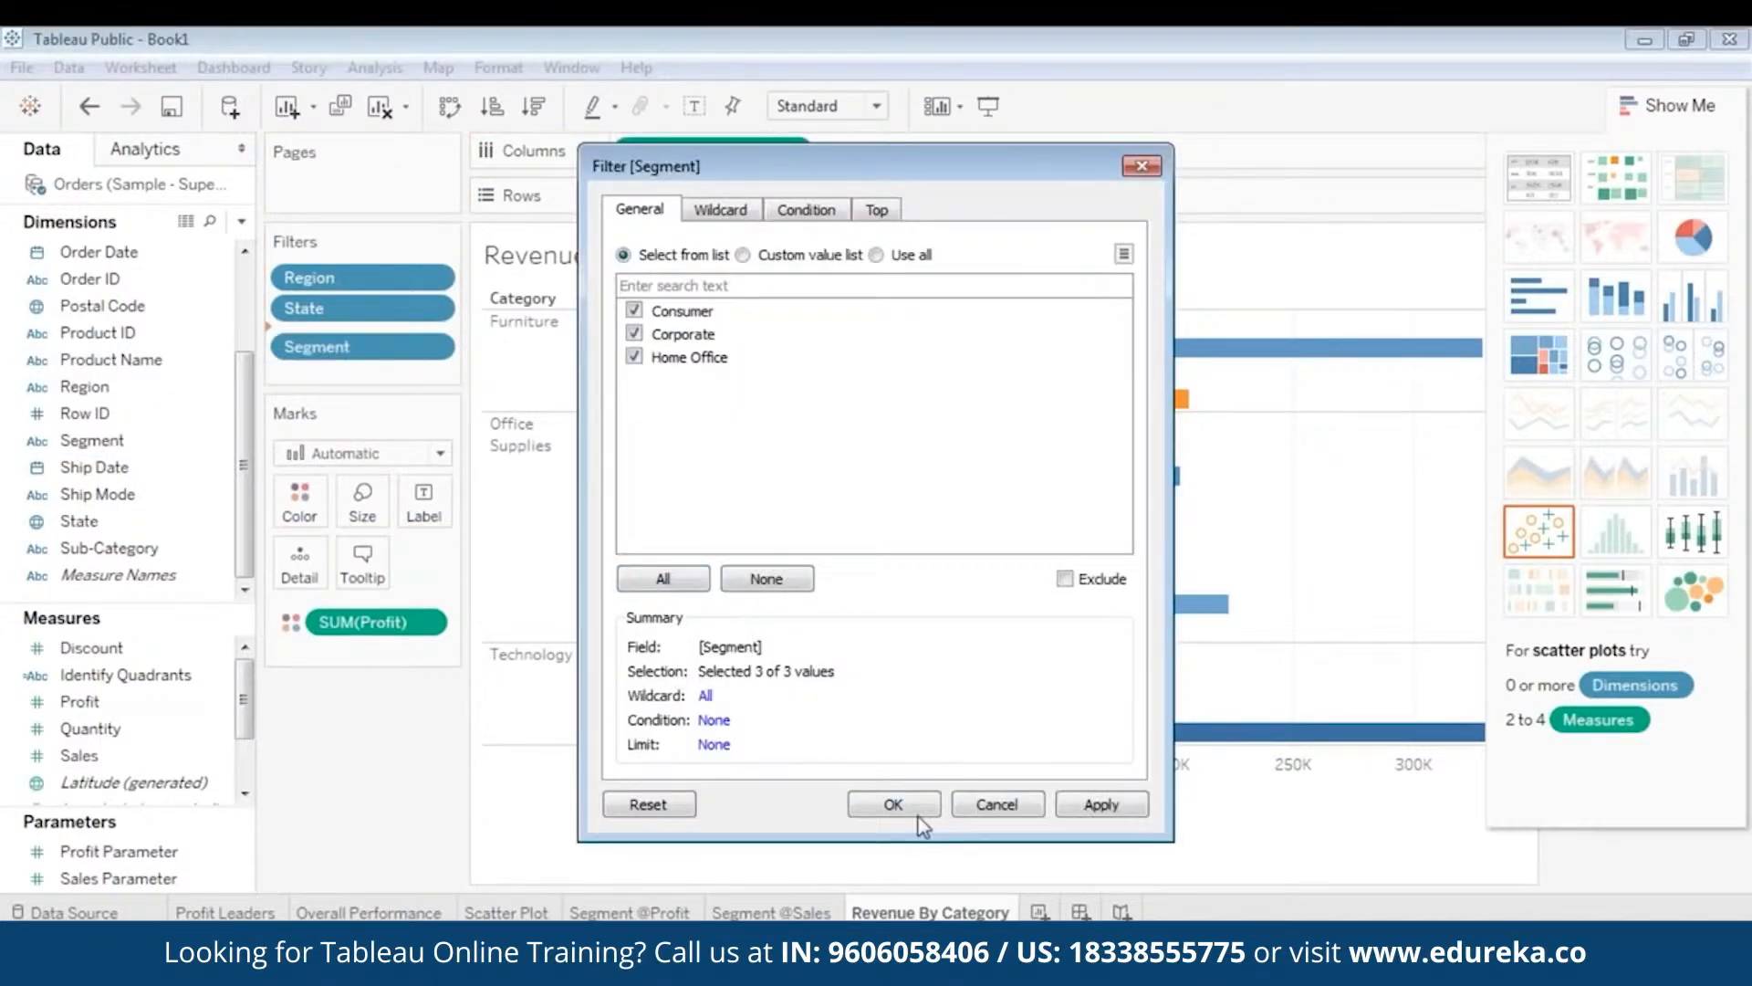
left_click(917, 813)
left_click(1661, 108)
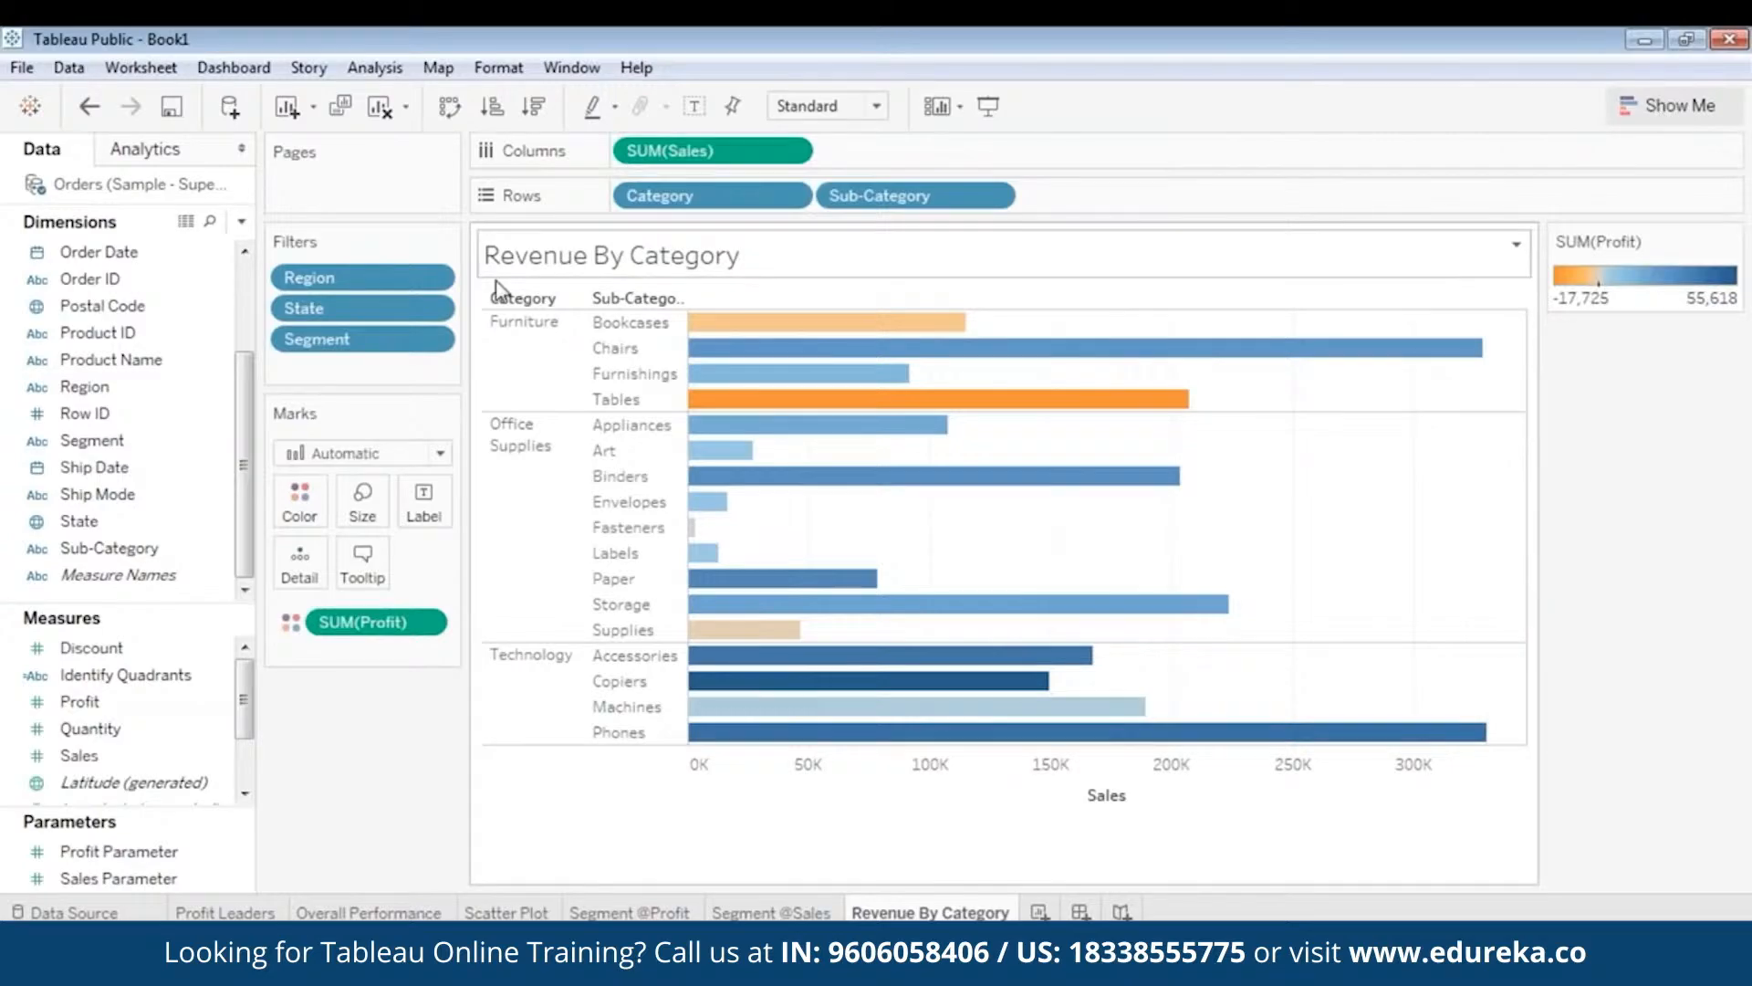
- Show the Region, State and Segment filter cards beside the chart
right_click(369, 277)
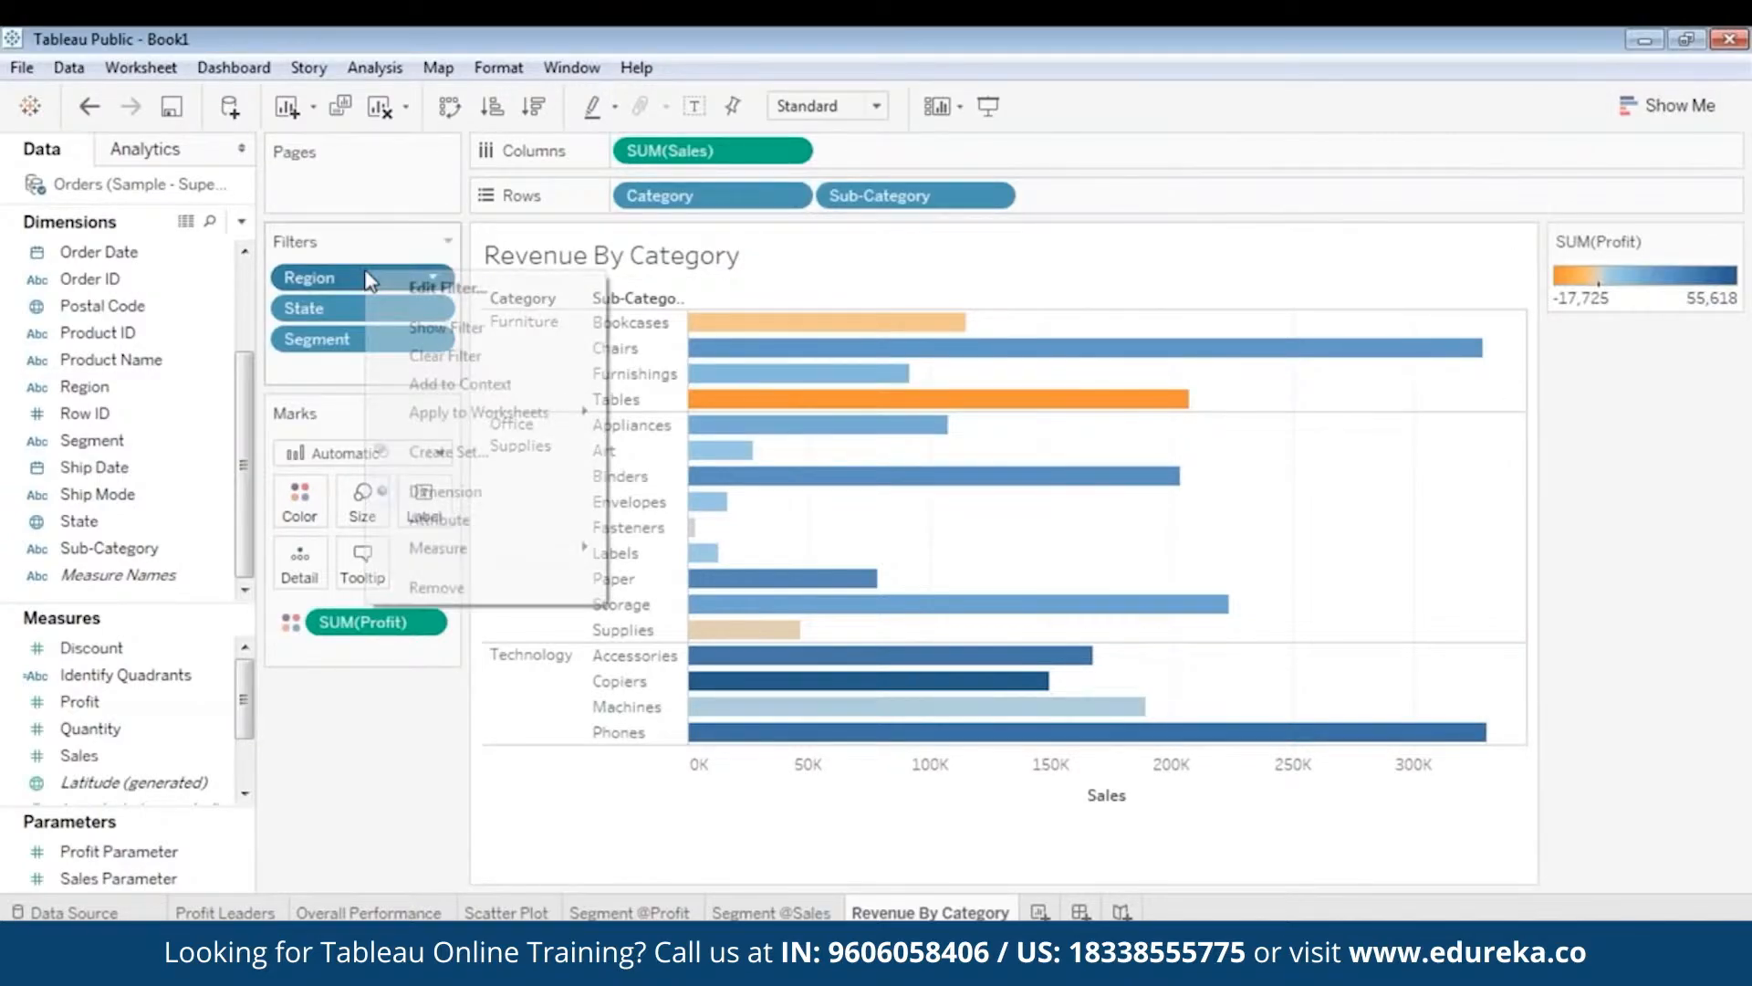
left_click(429, 327)
right_click(353, 304)
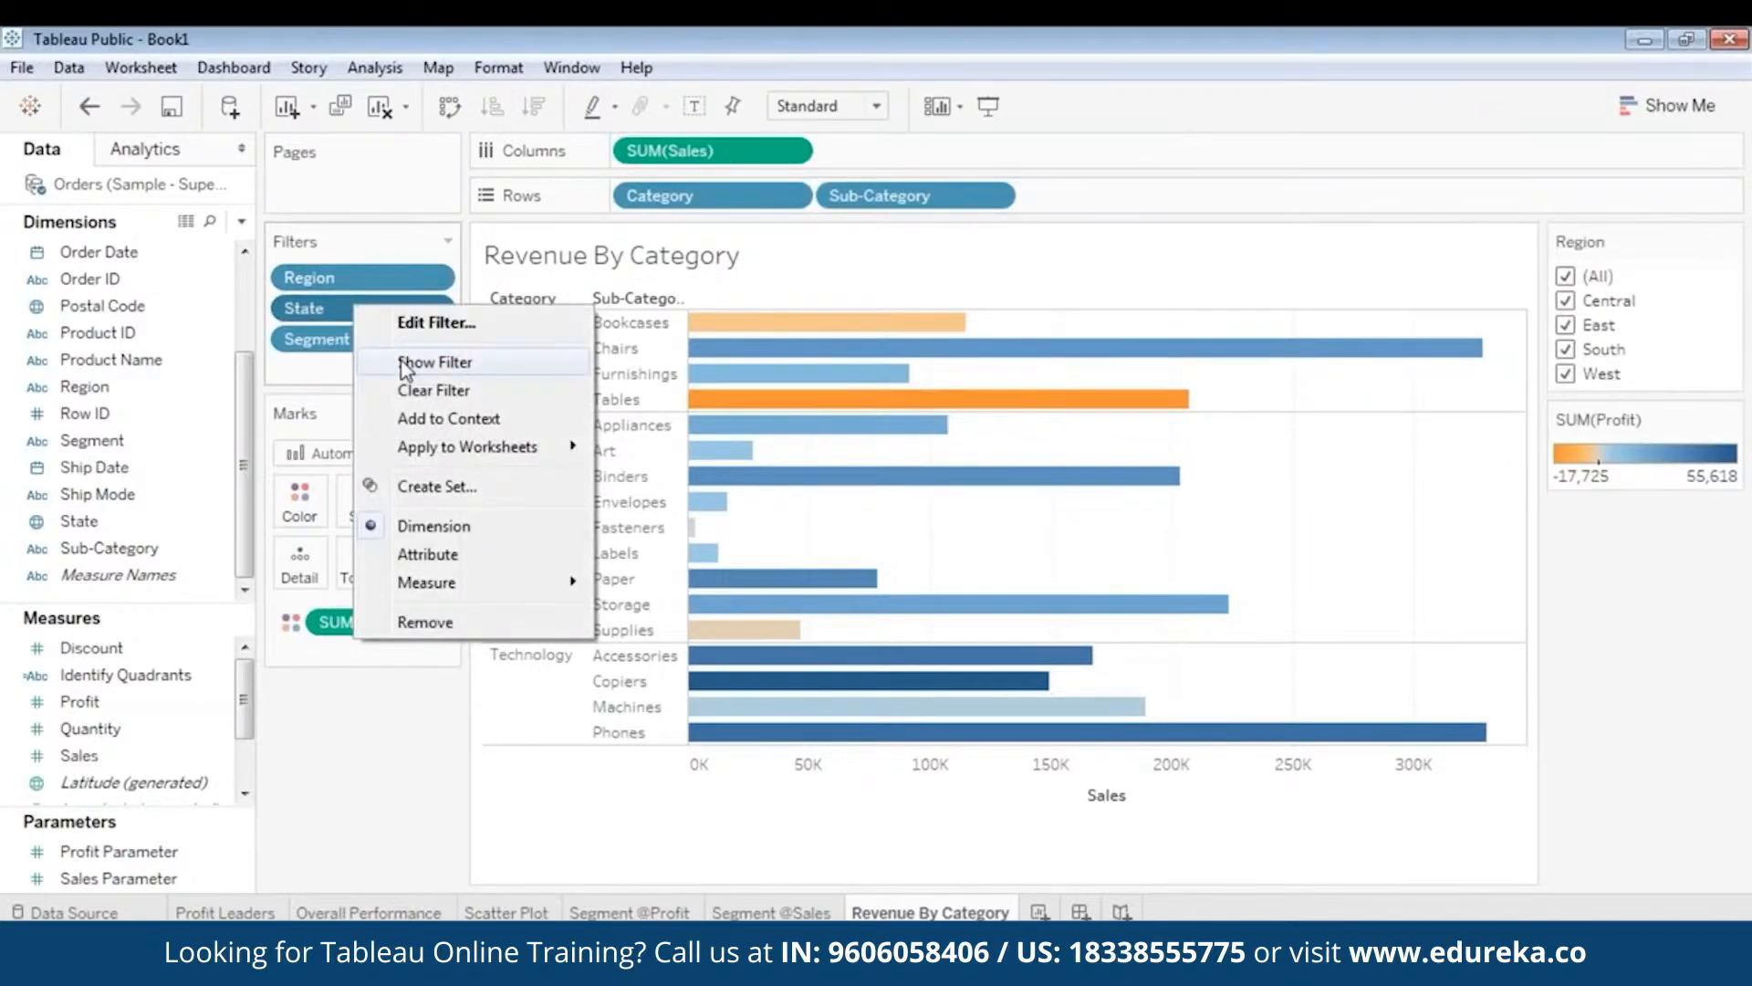
left_click(403, 366)
right_click(349, 343)
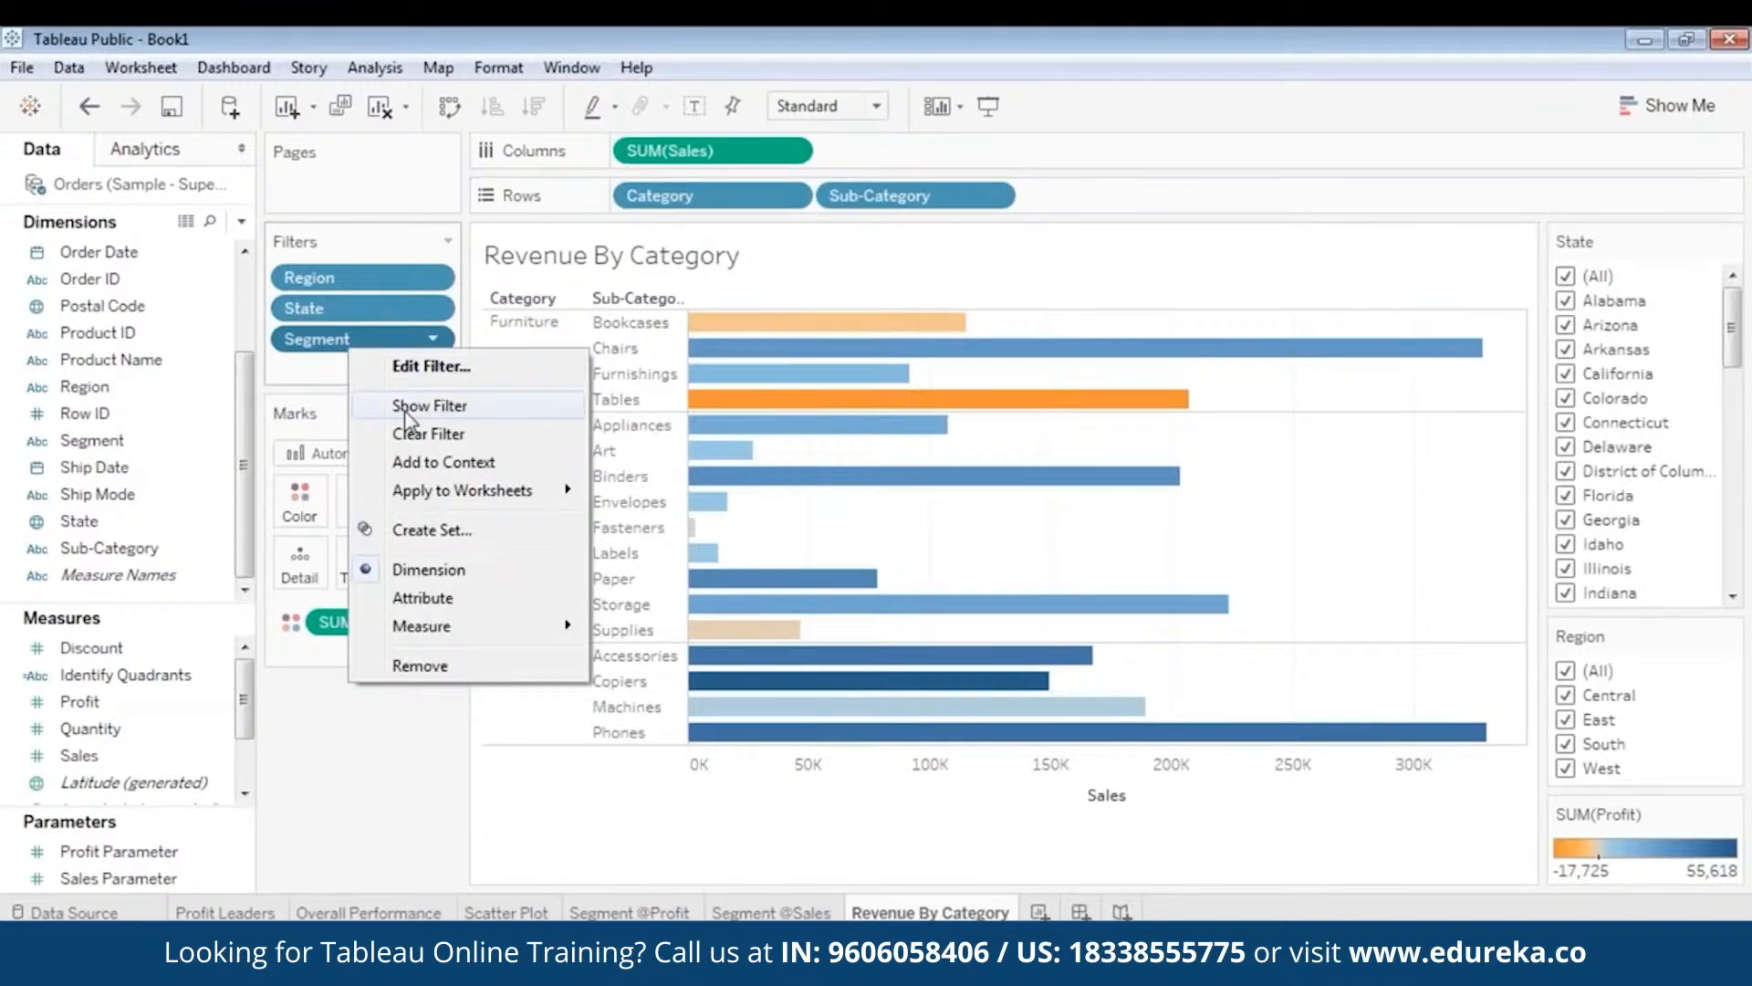
left_click(407, 405)
- Stack the side cards as Profit legend on top, then Region, State, Segment
left_click_drag(1634, 812, 1641, 331)
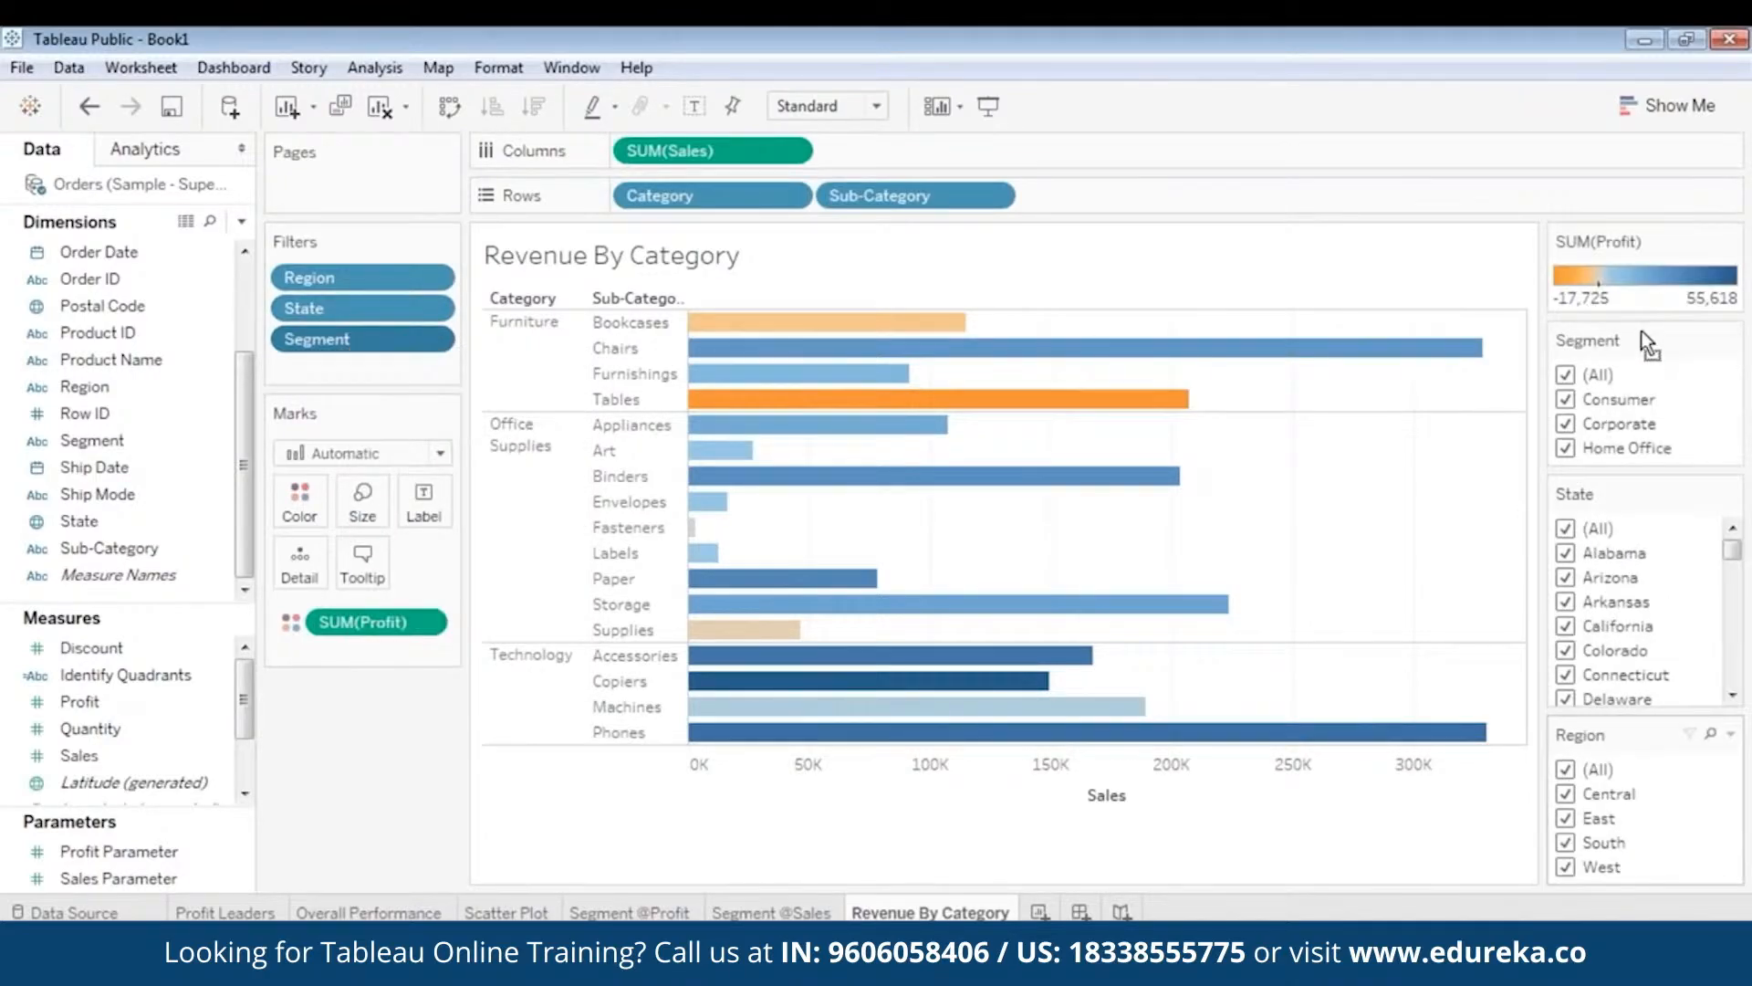
left_click_drag(1581, 734, 1593, 339)
left_click_drag(1619, 683, 1623, 507)
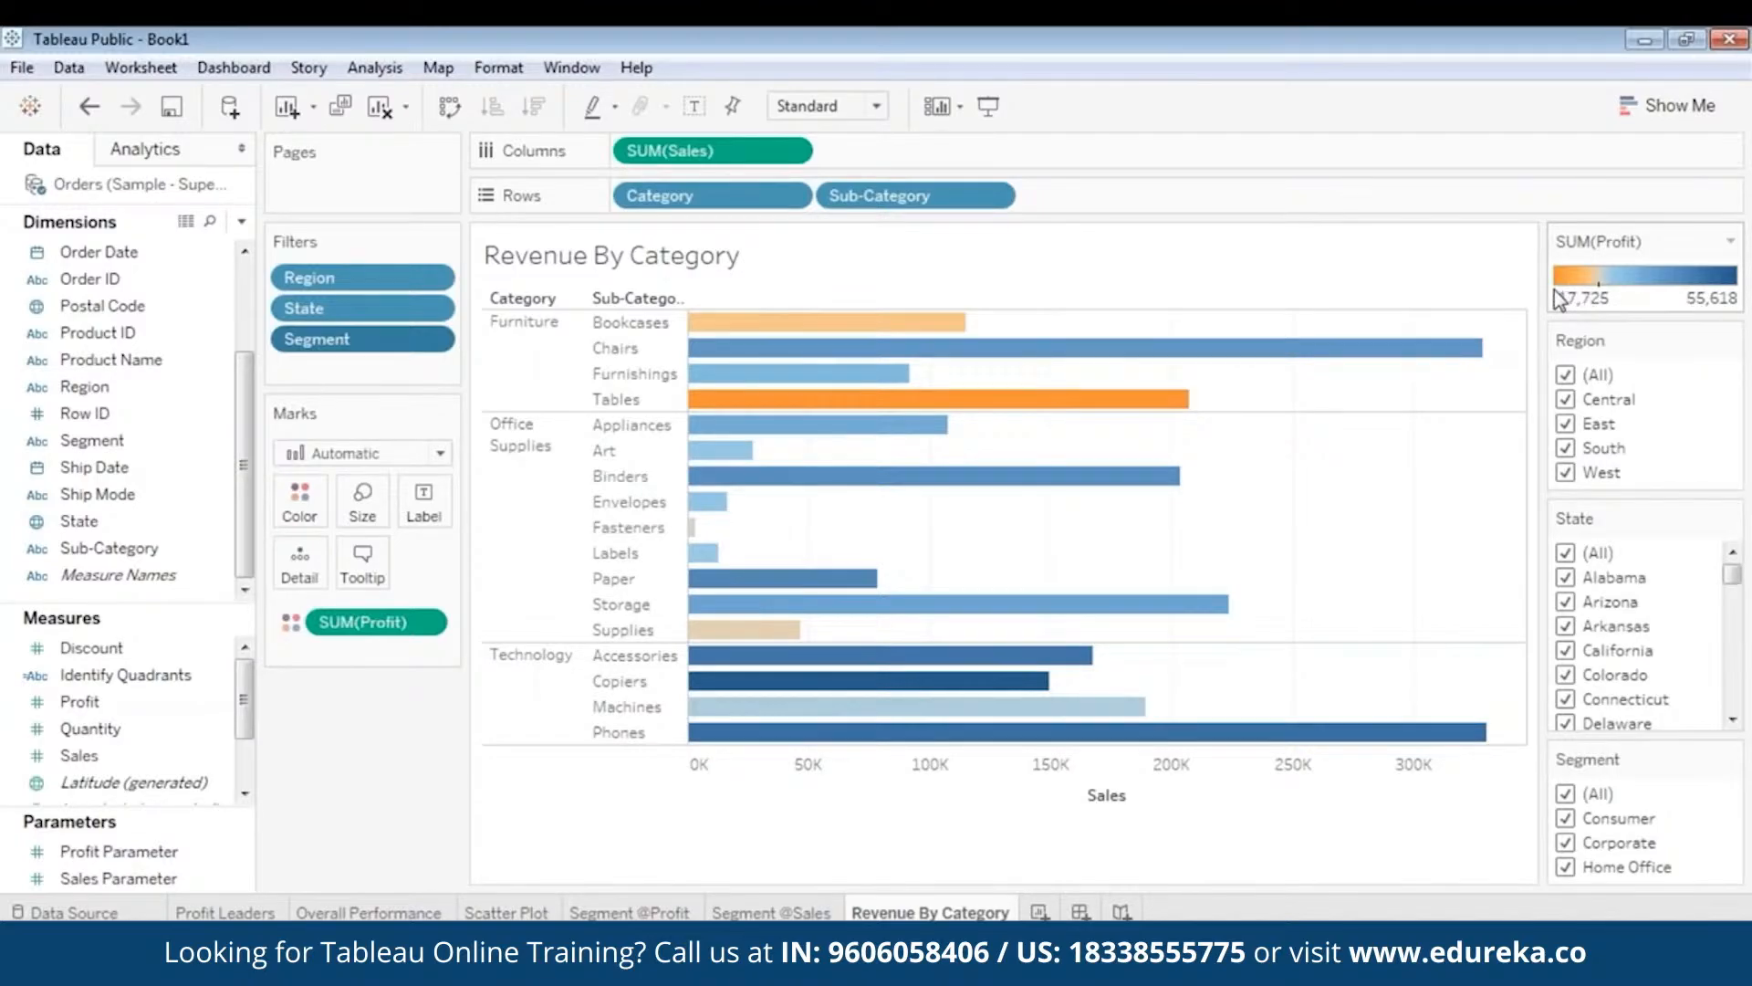
- Inspect the orange Tables bar, select all Furniture bars, then only Tables
mouse_move(871, 341)
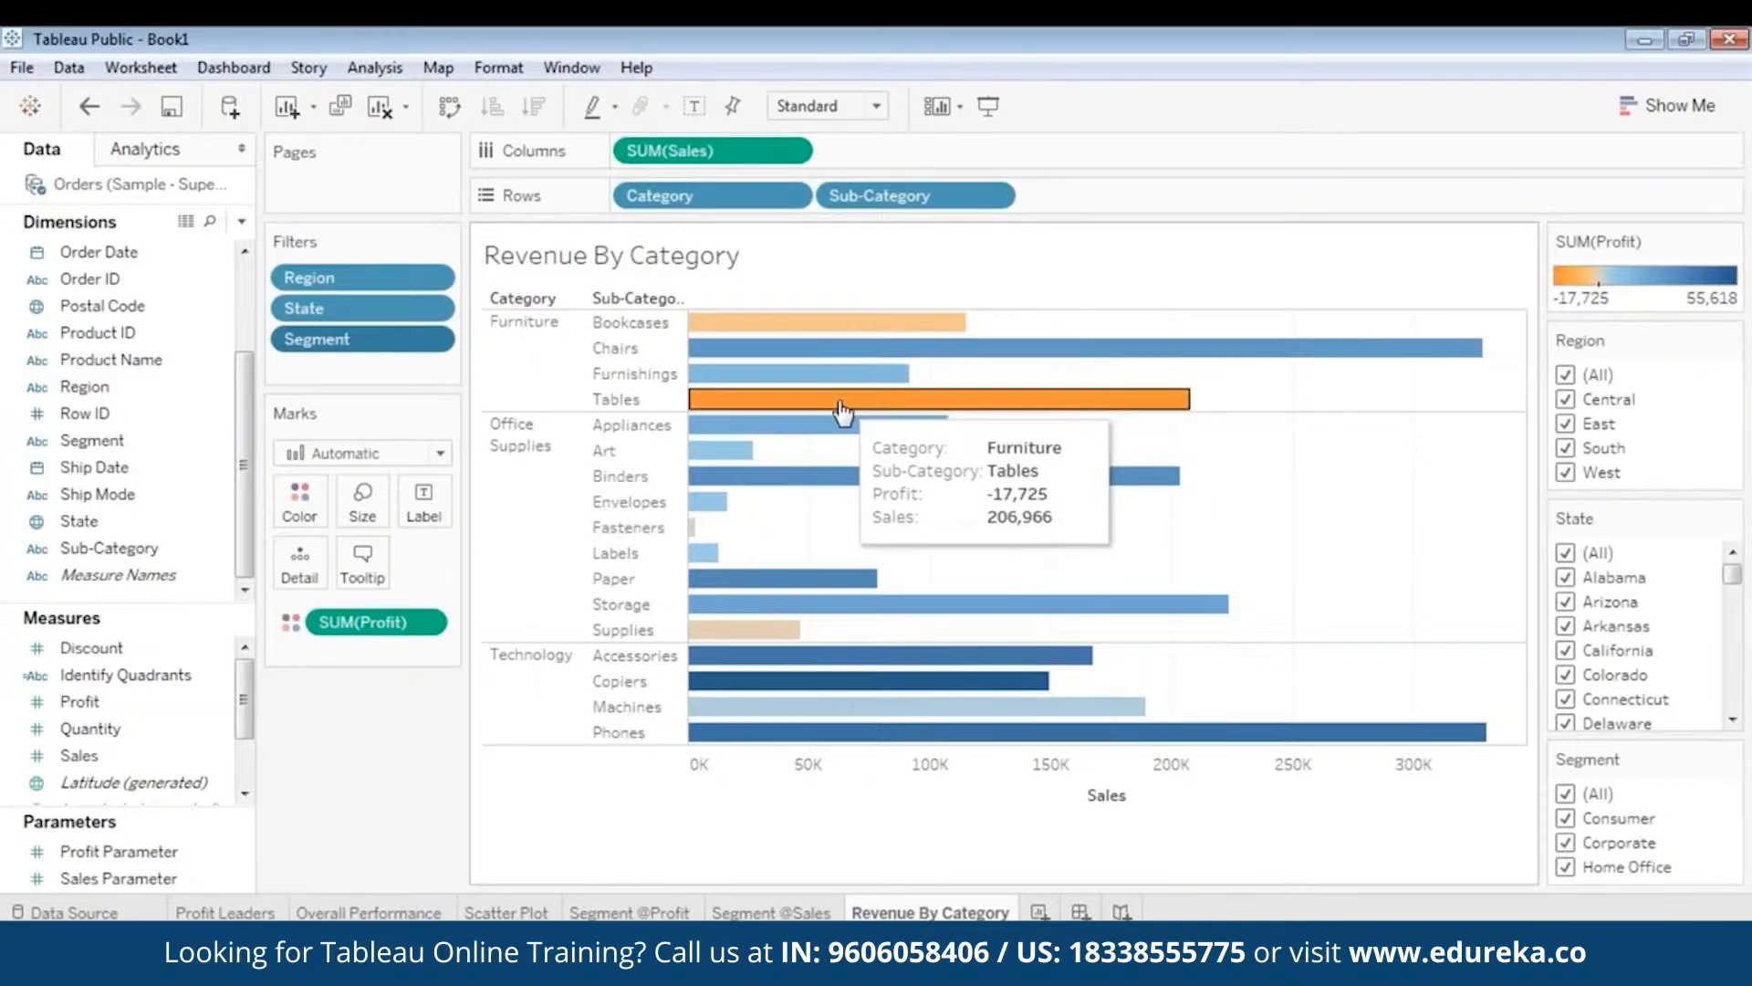
mouse_move(765, 636)
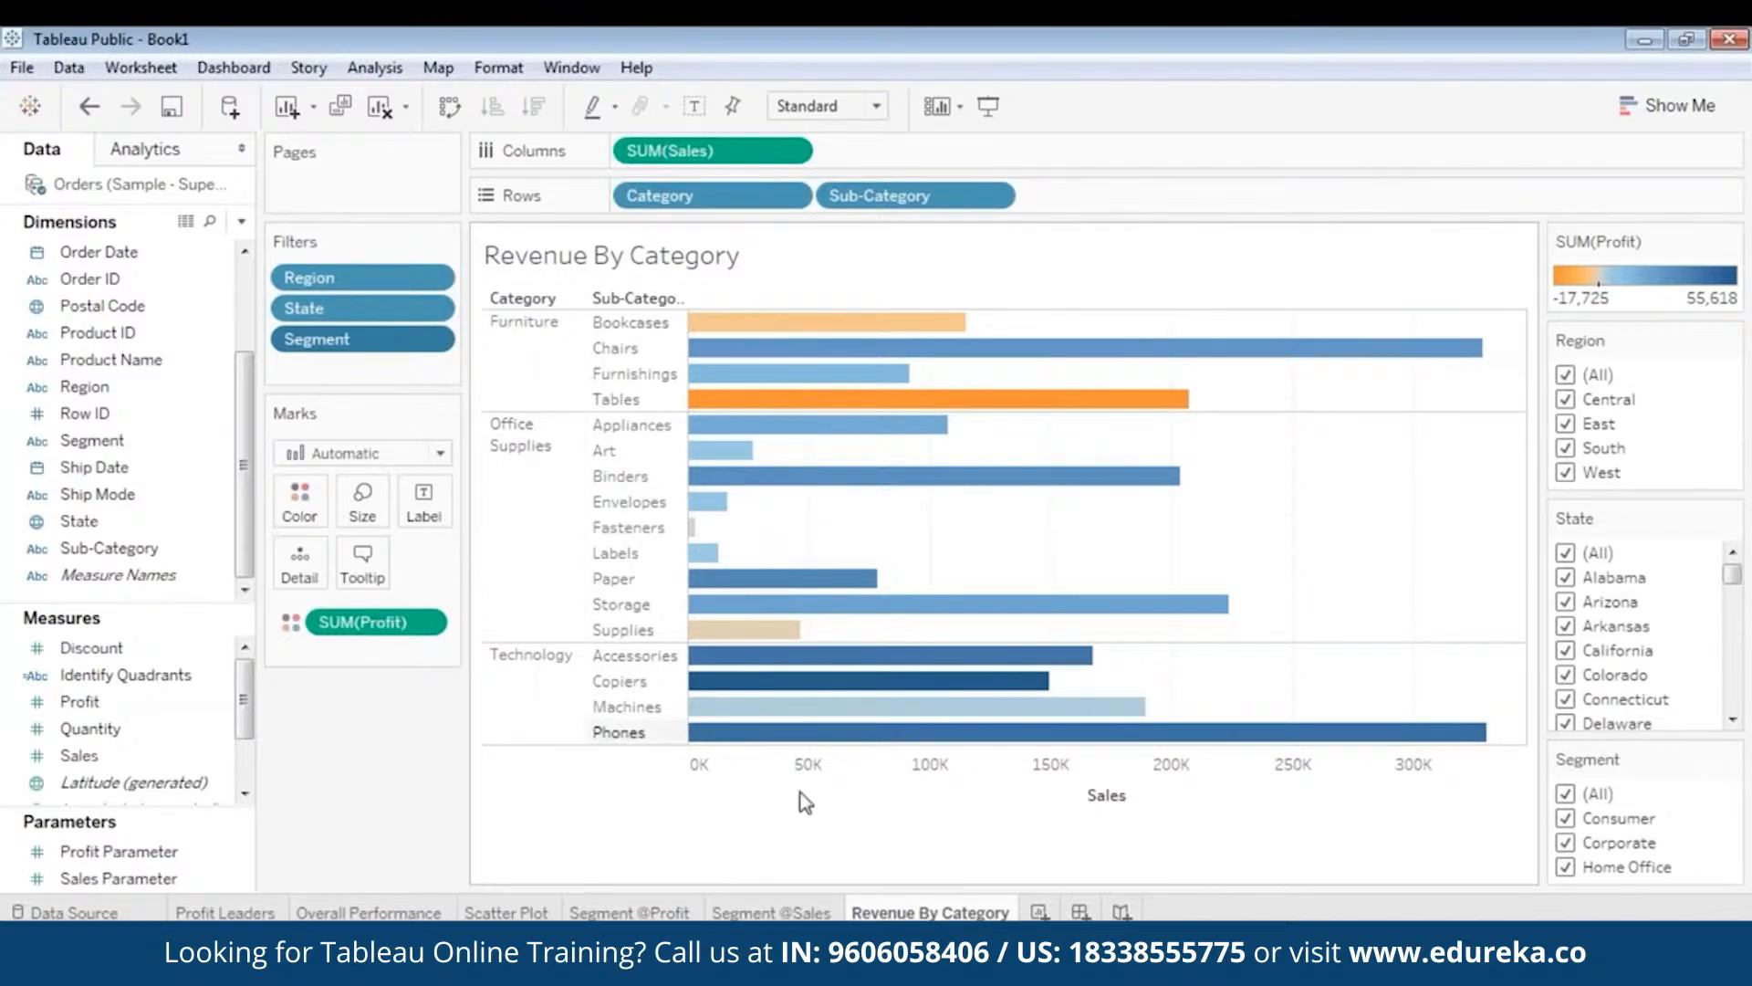
mouse_move(876, 406)
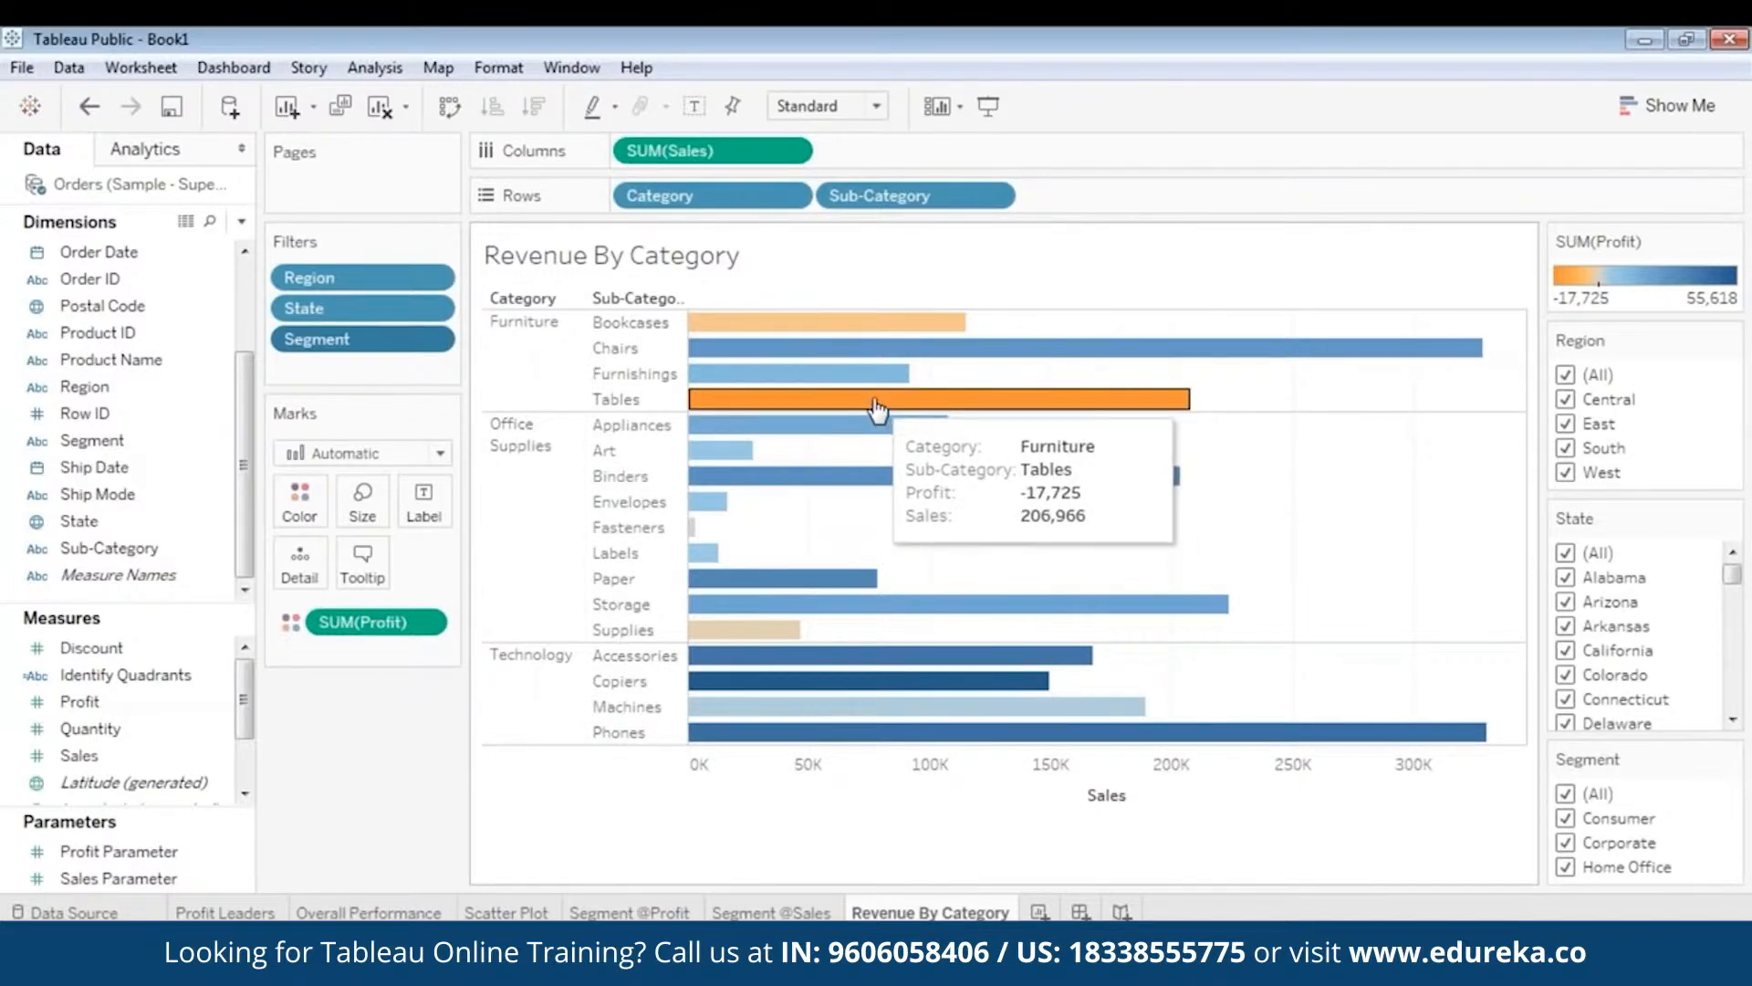
left_click(876, 406)
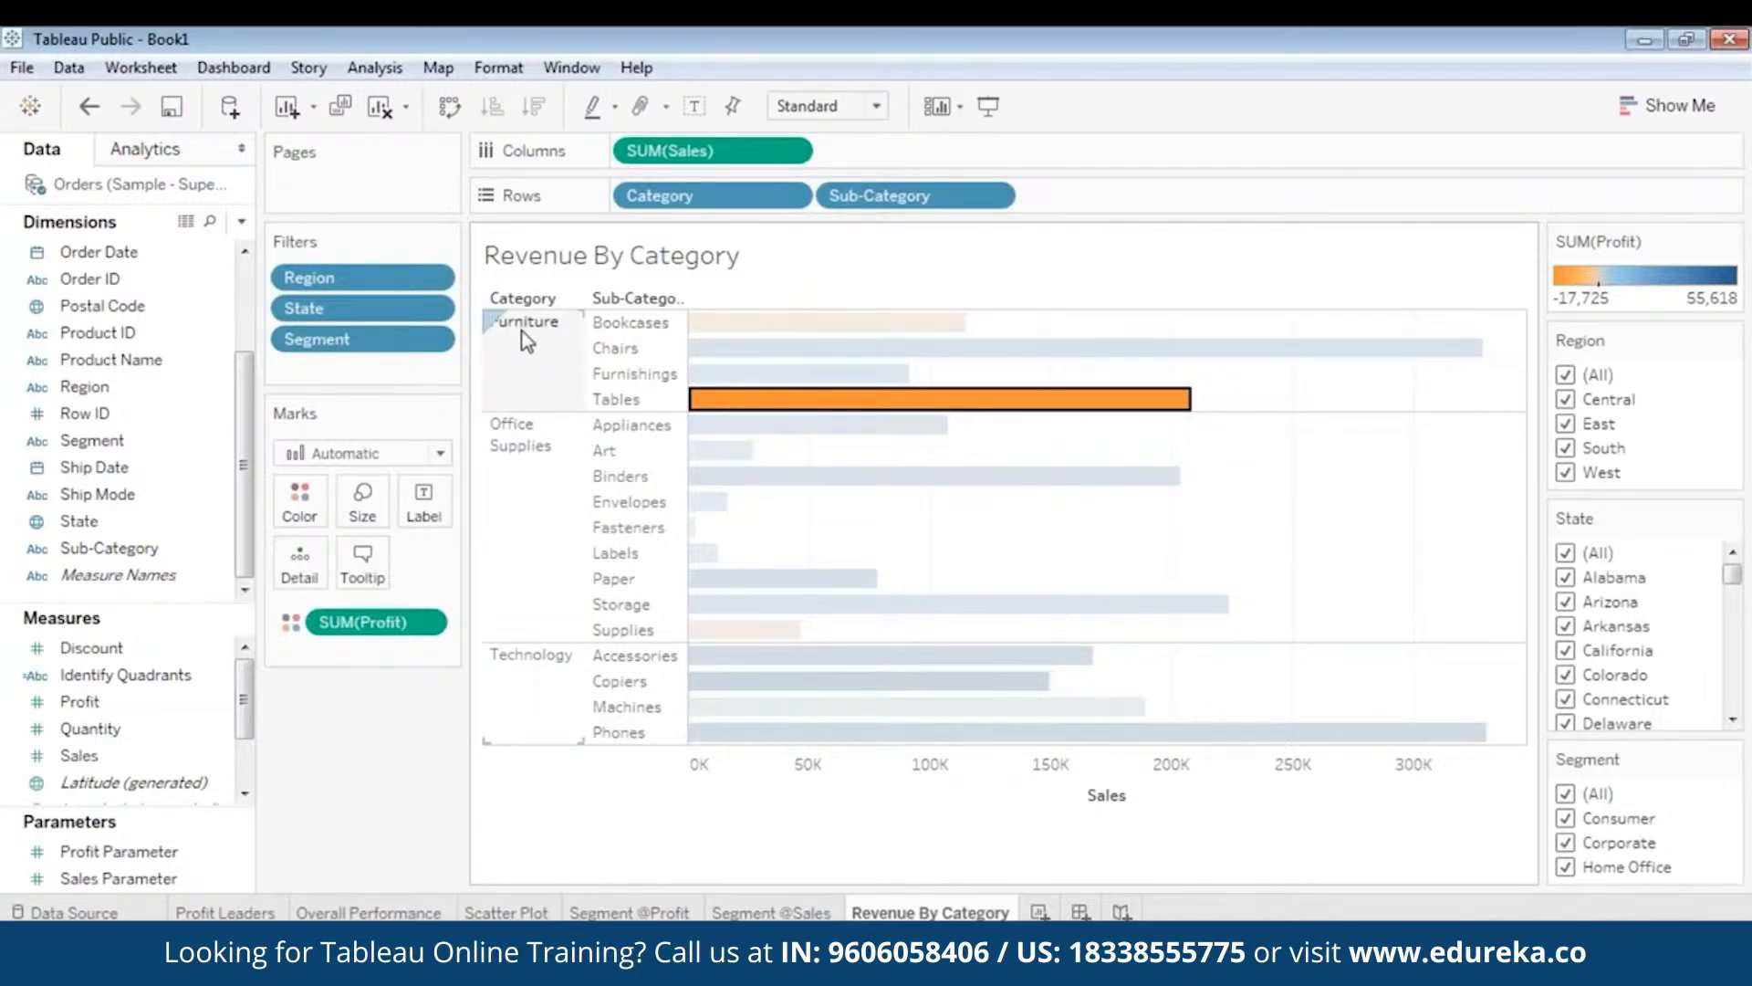
mouse_move(786, 408)
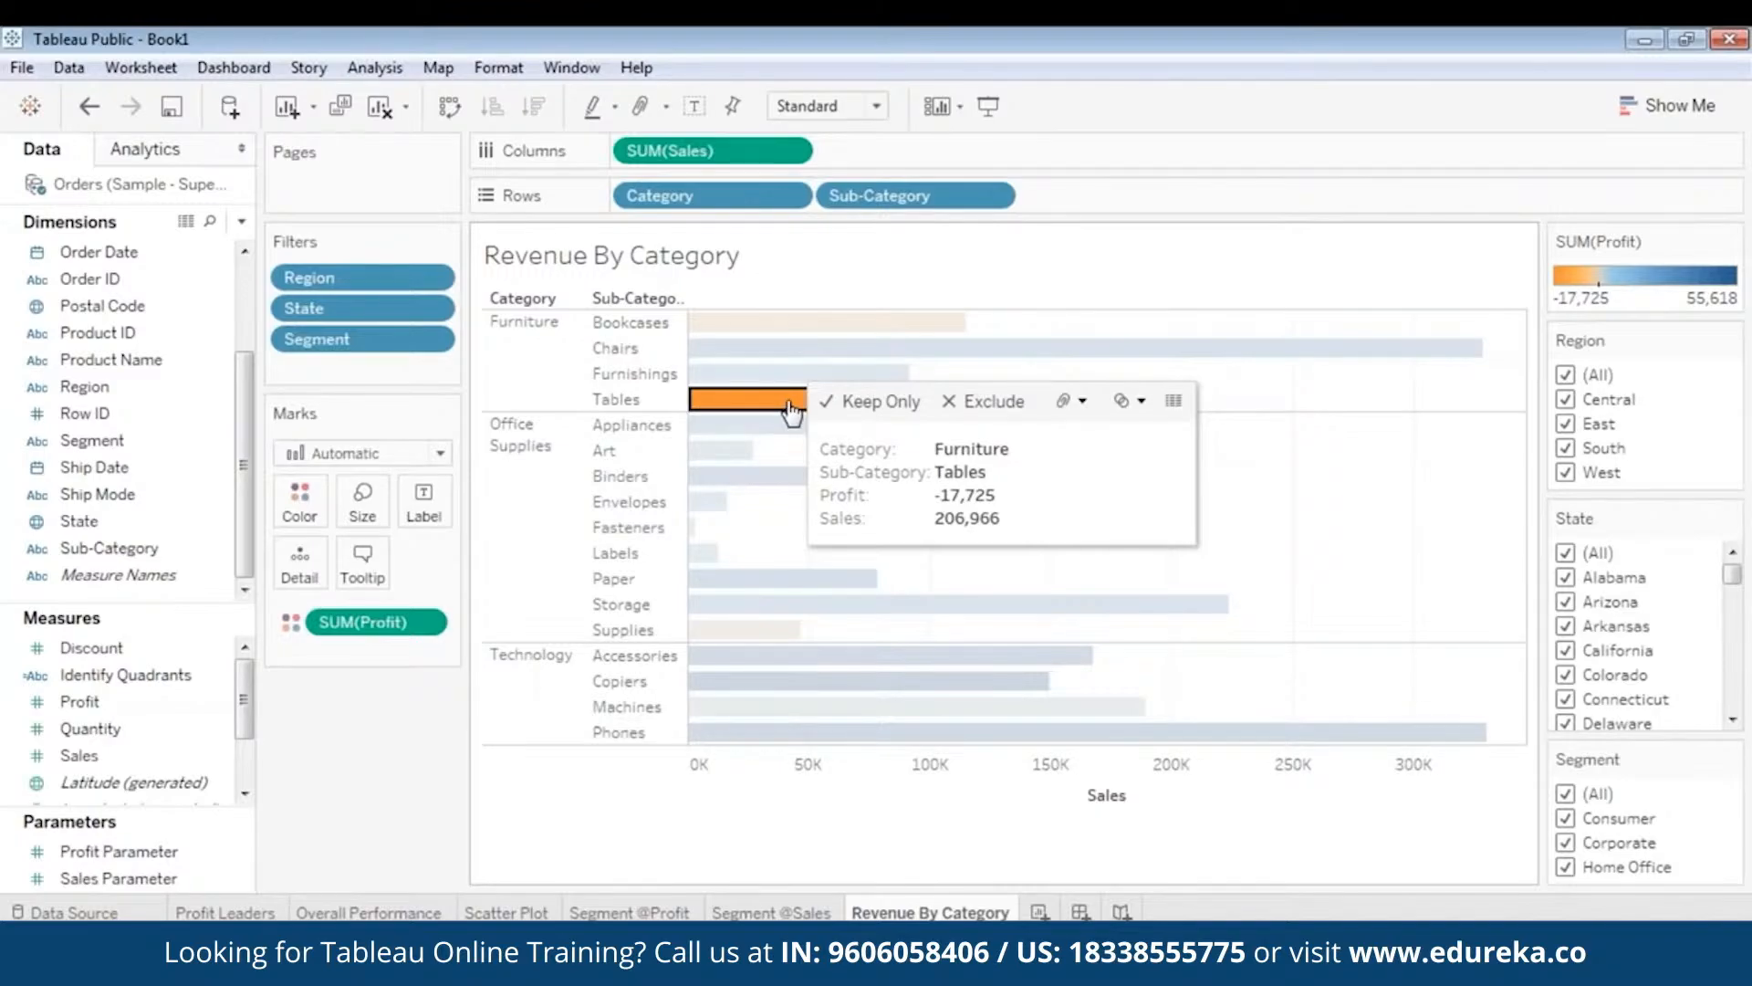
left_click(526, 334)
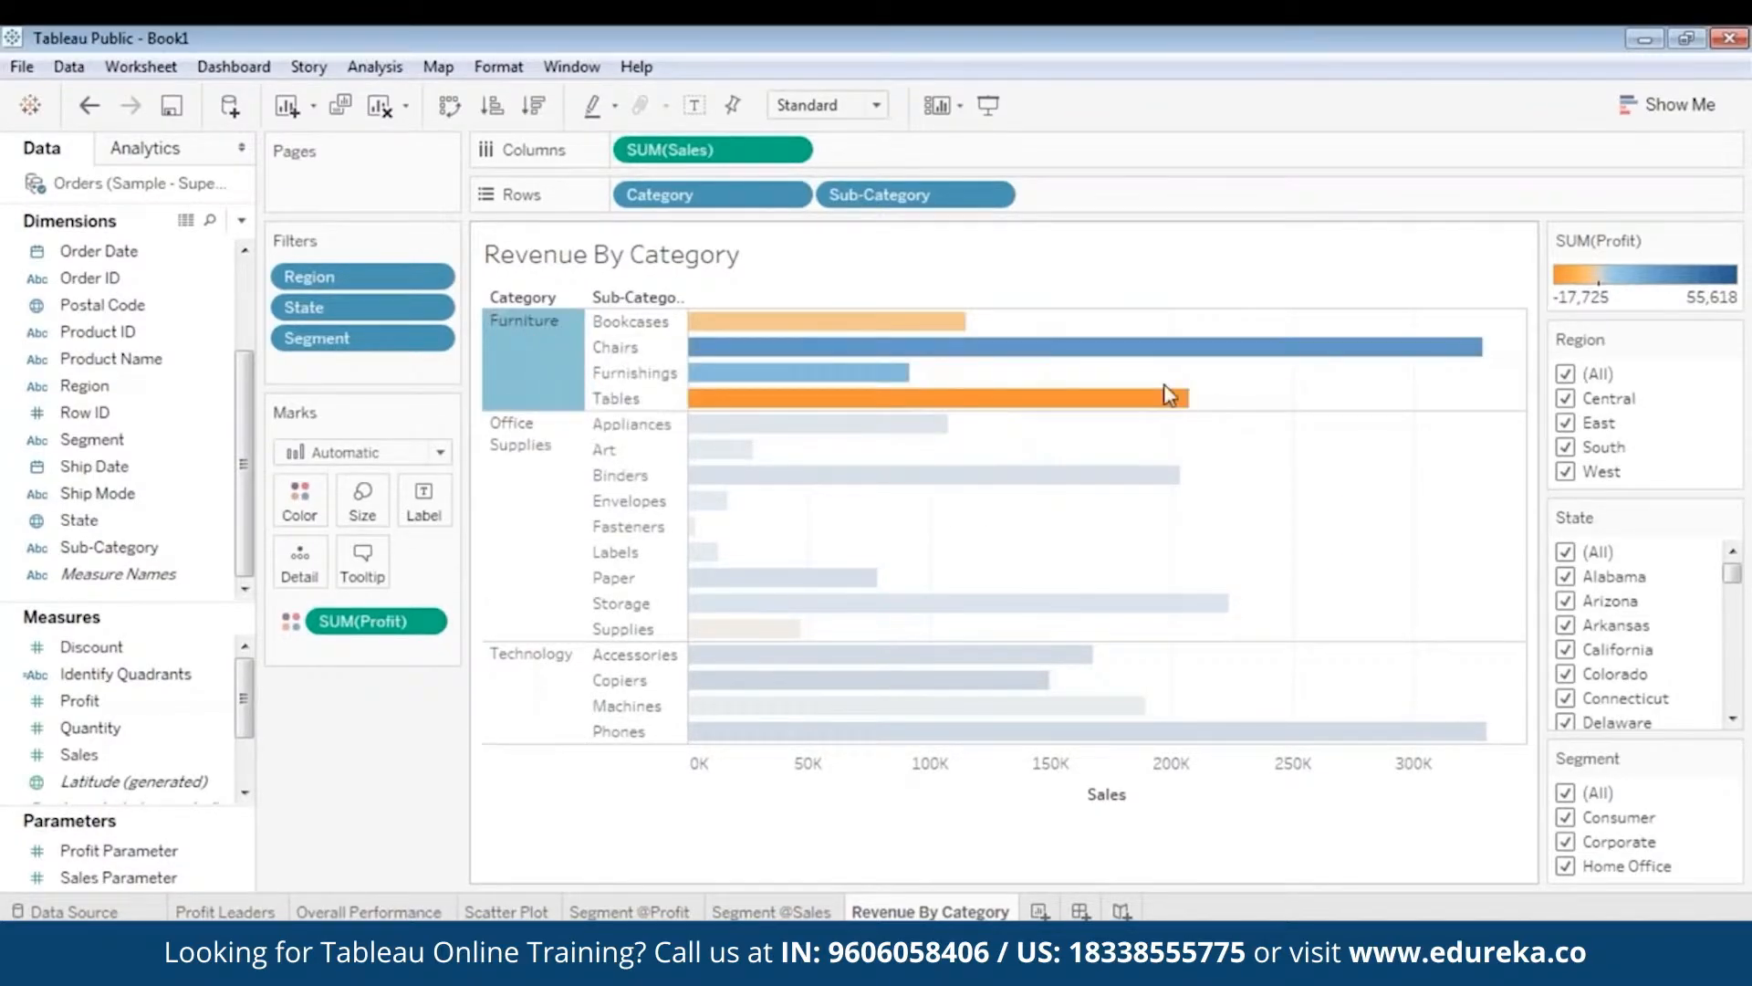
left_click(875, 413)
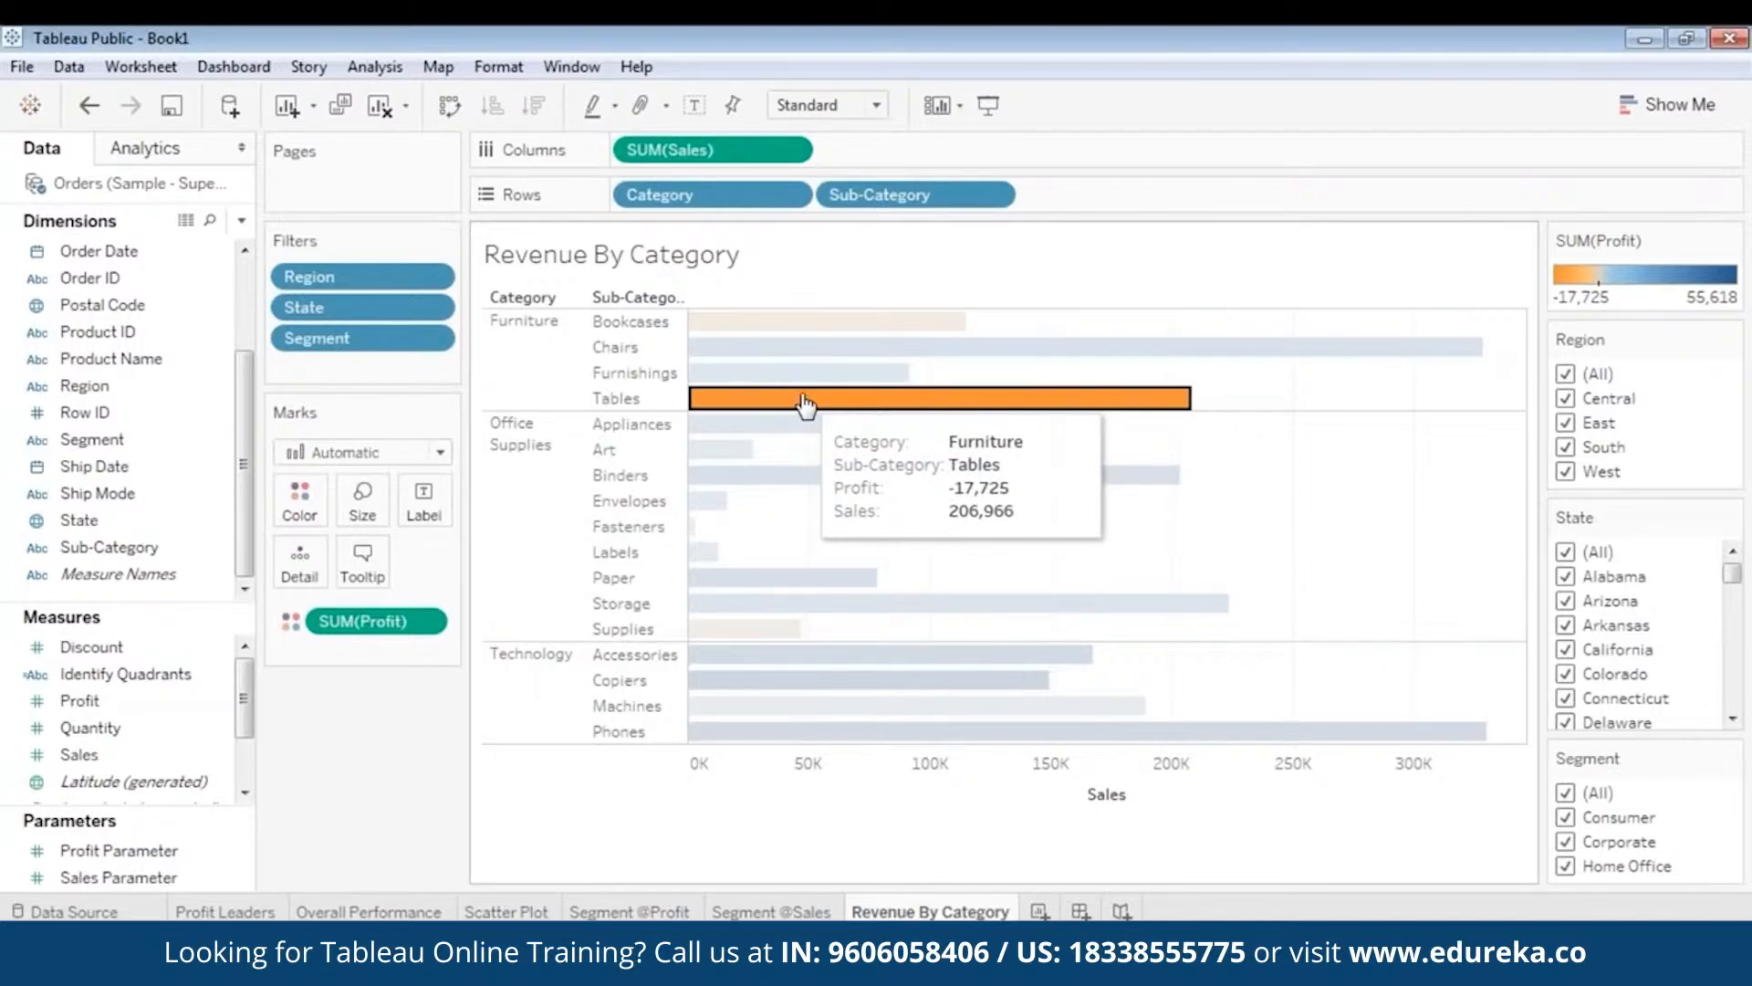
- Select and clear the Paper and Tables bars to compare their profit
left_click(796, 443)
left_click(754, 575)
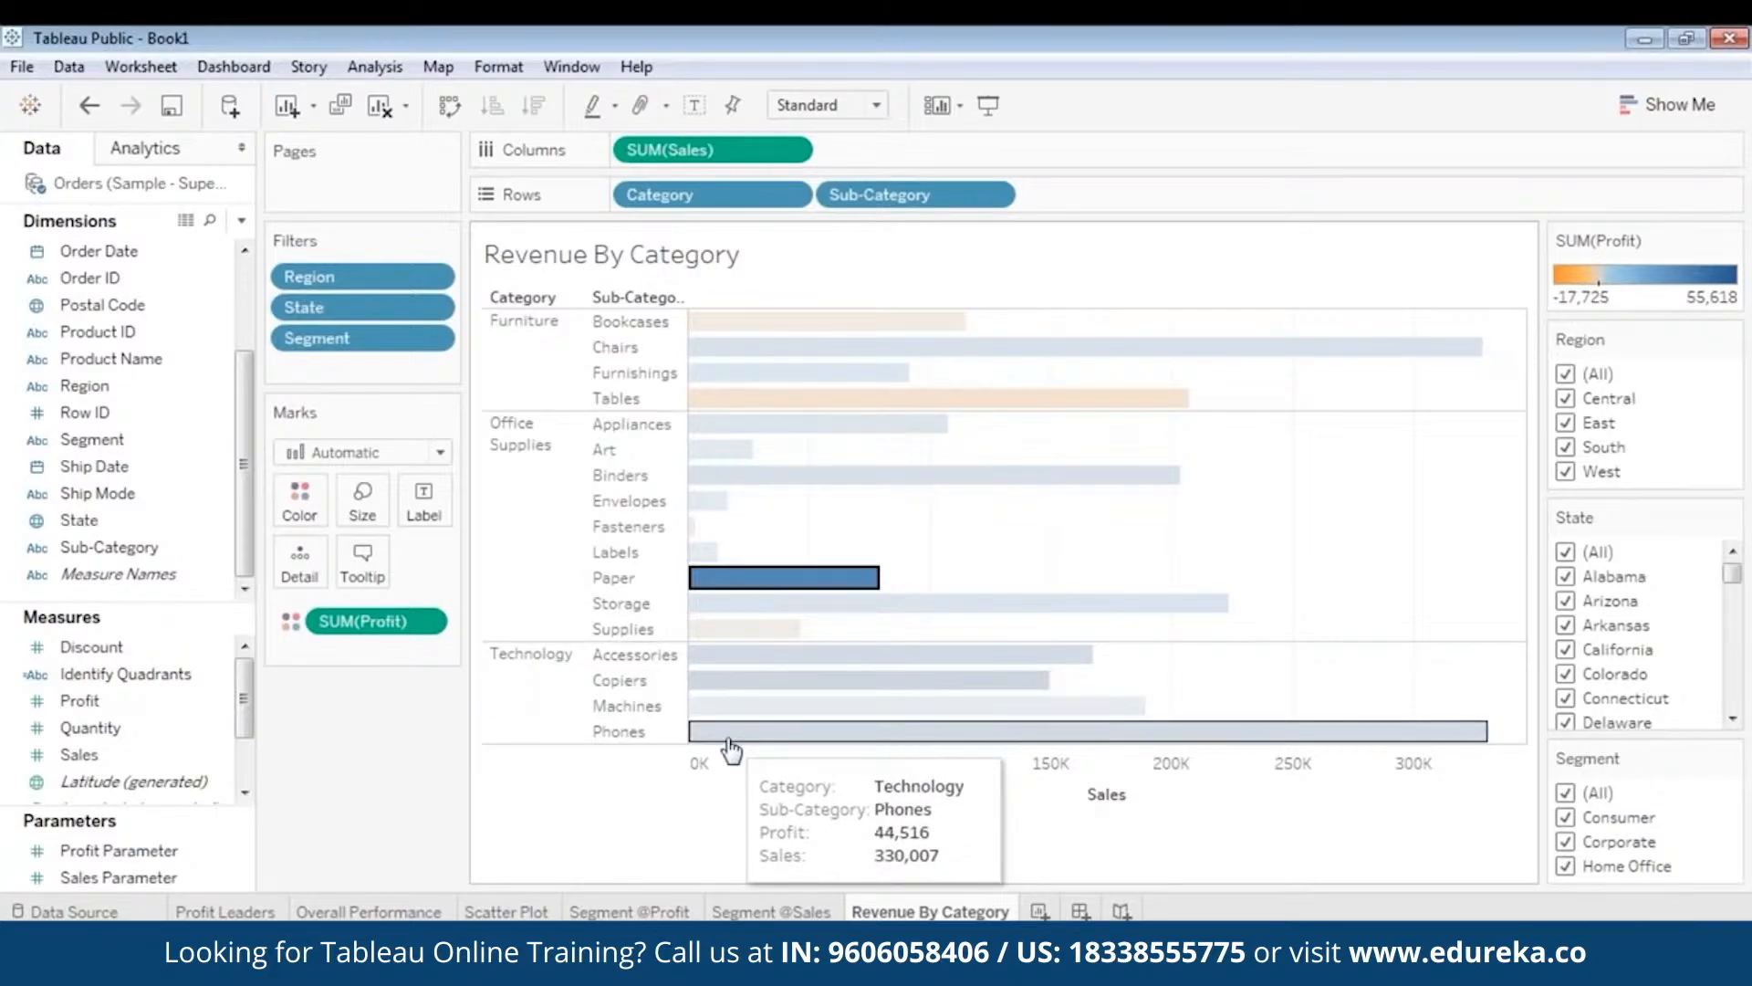
left_click(1259, 493)
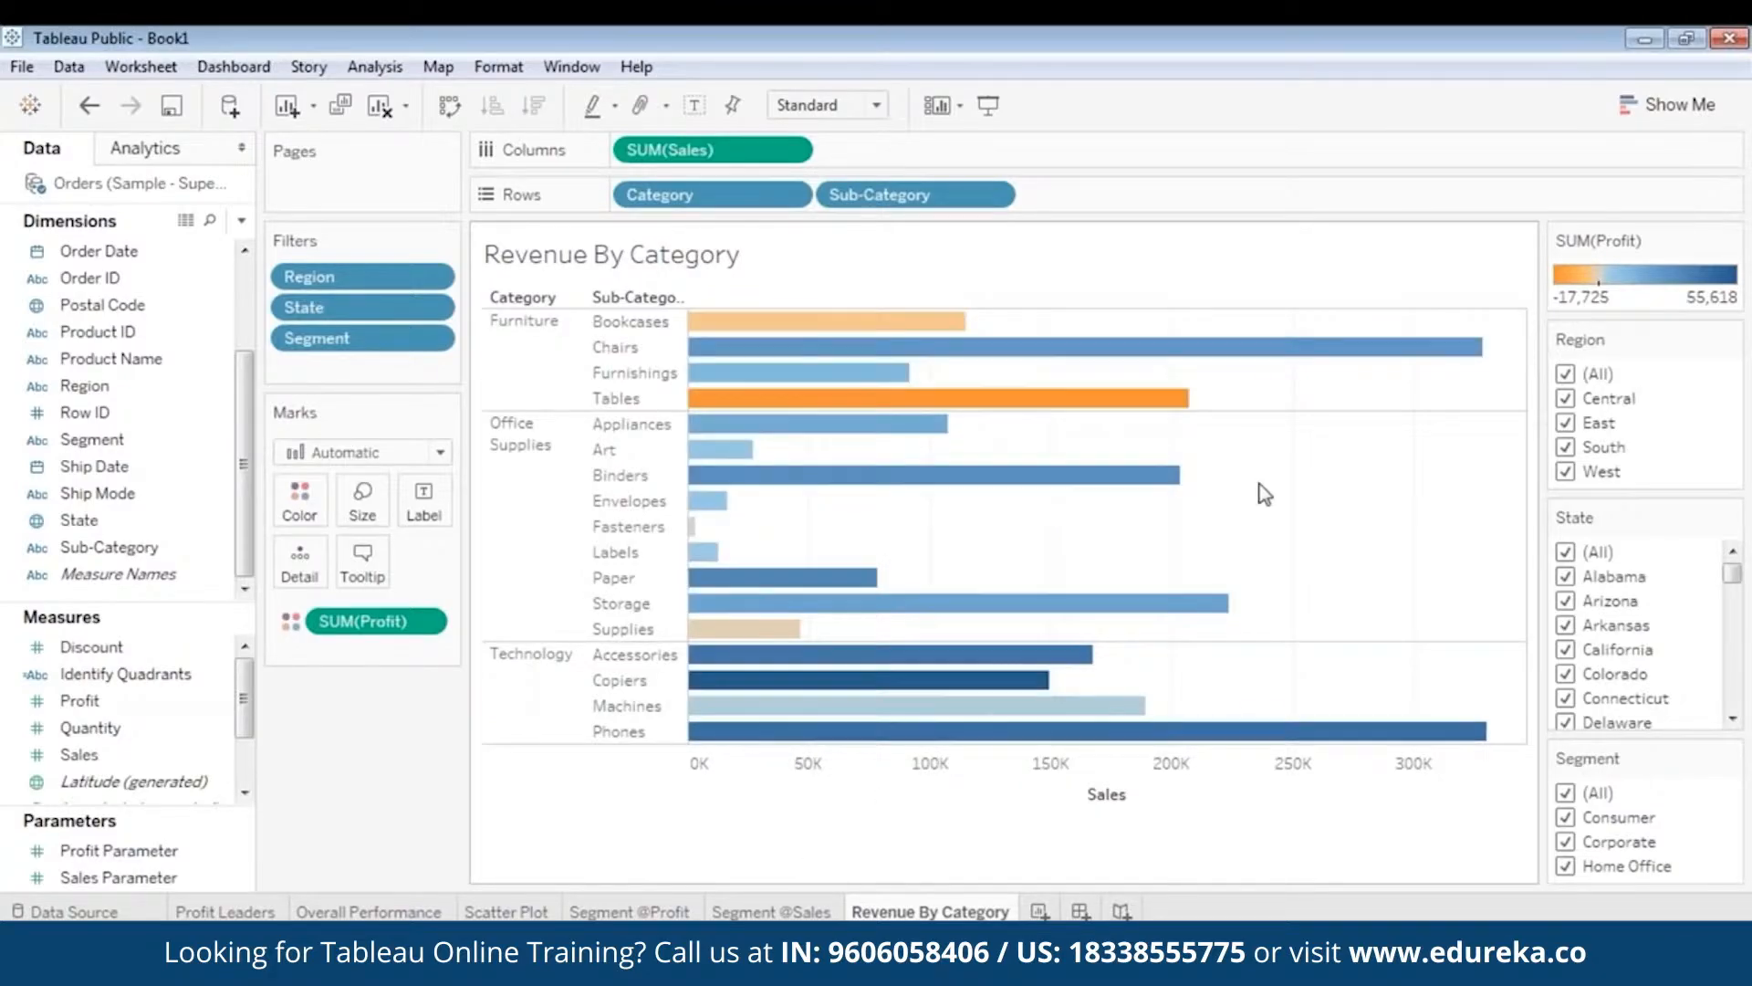
left_click(721, 398)
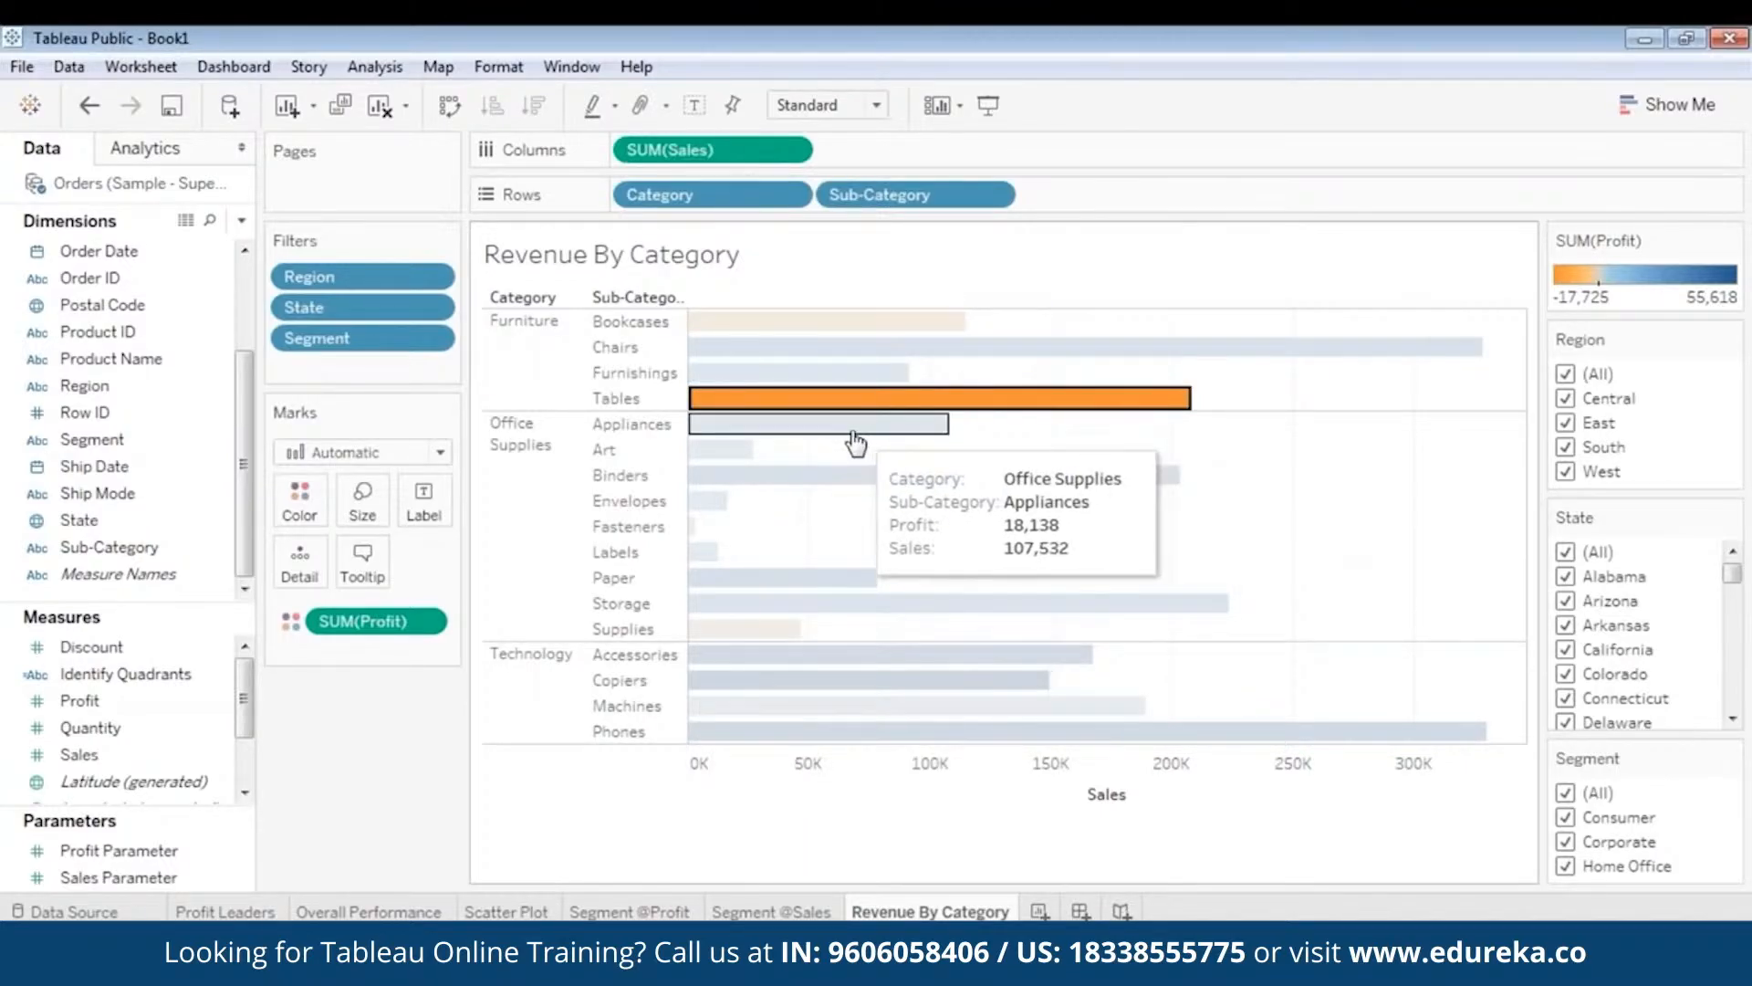
mouse_move(836, 408)
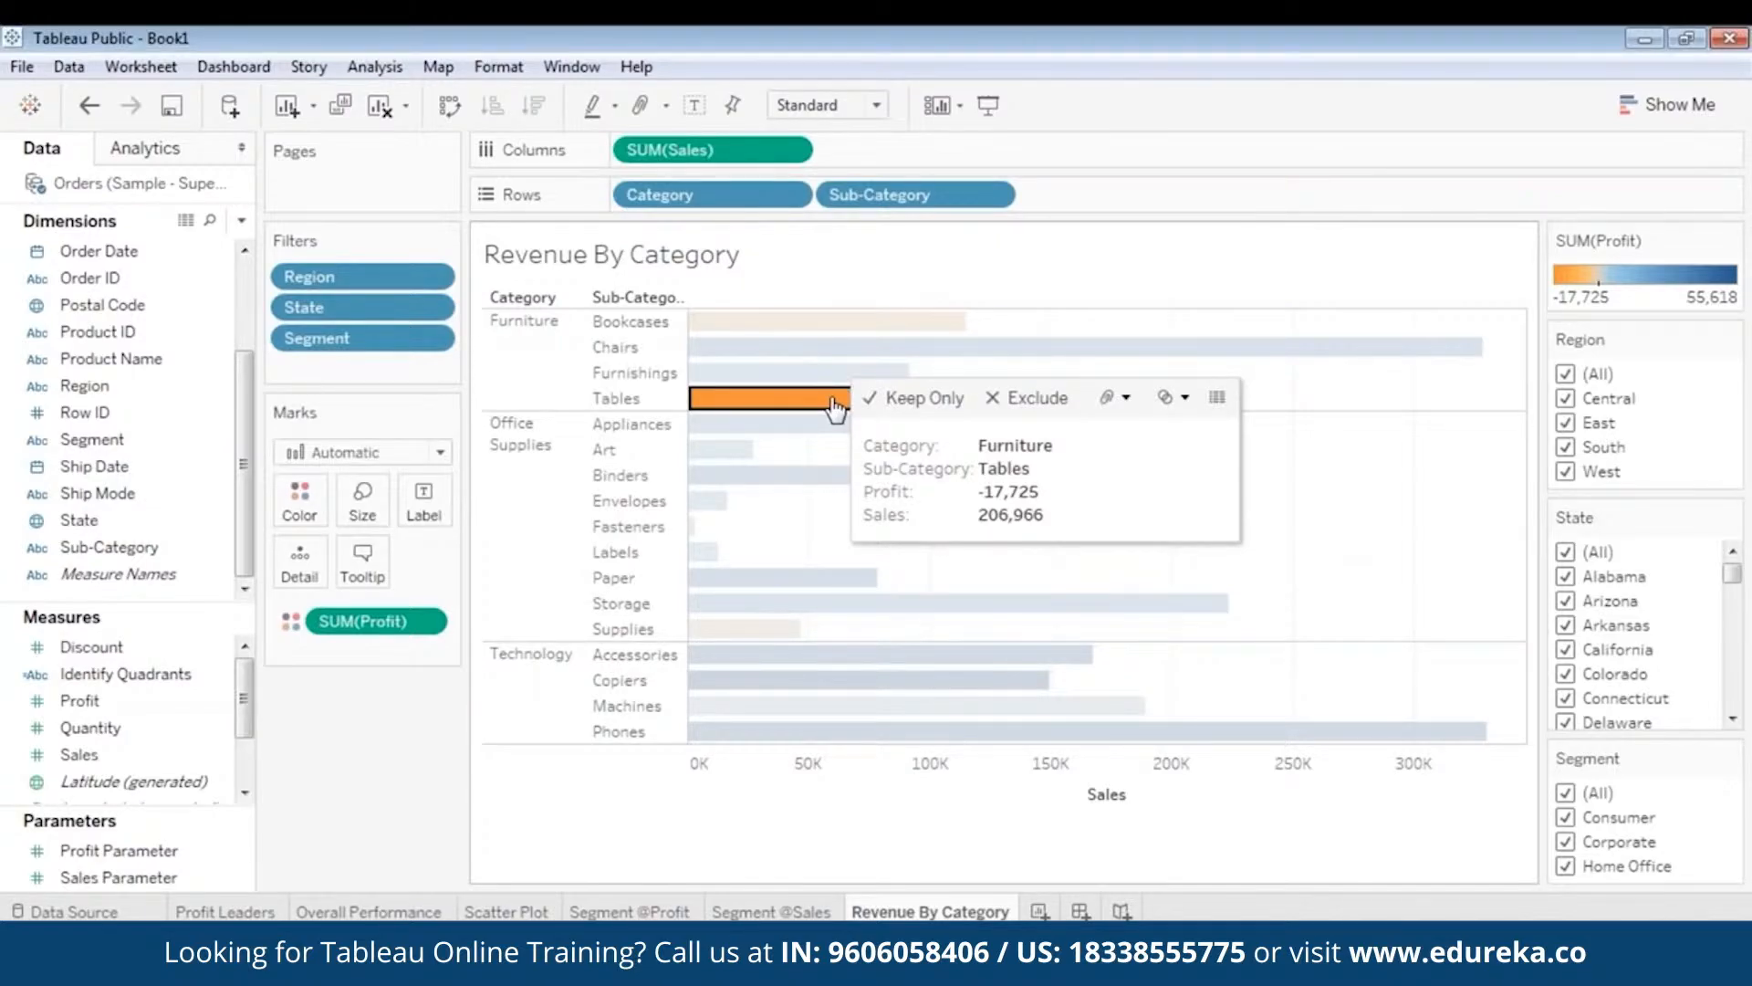
left_click(1382, 503)
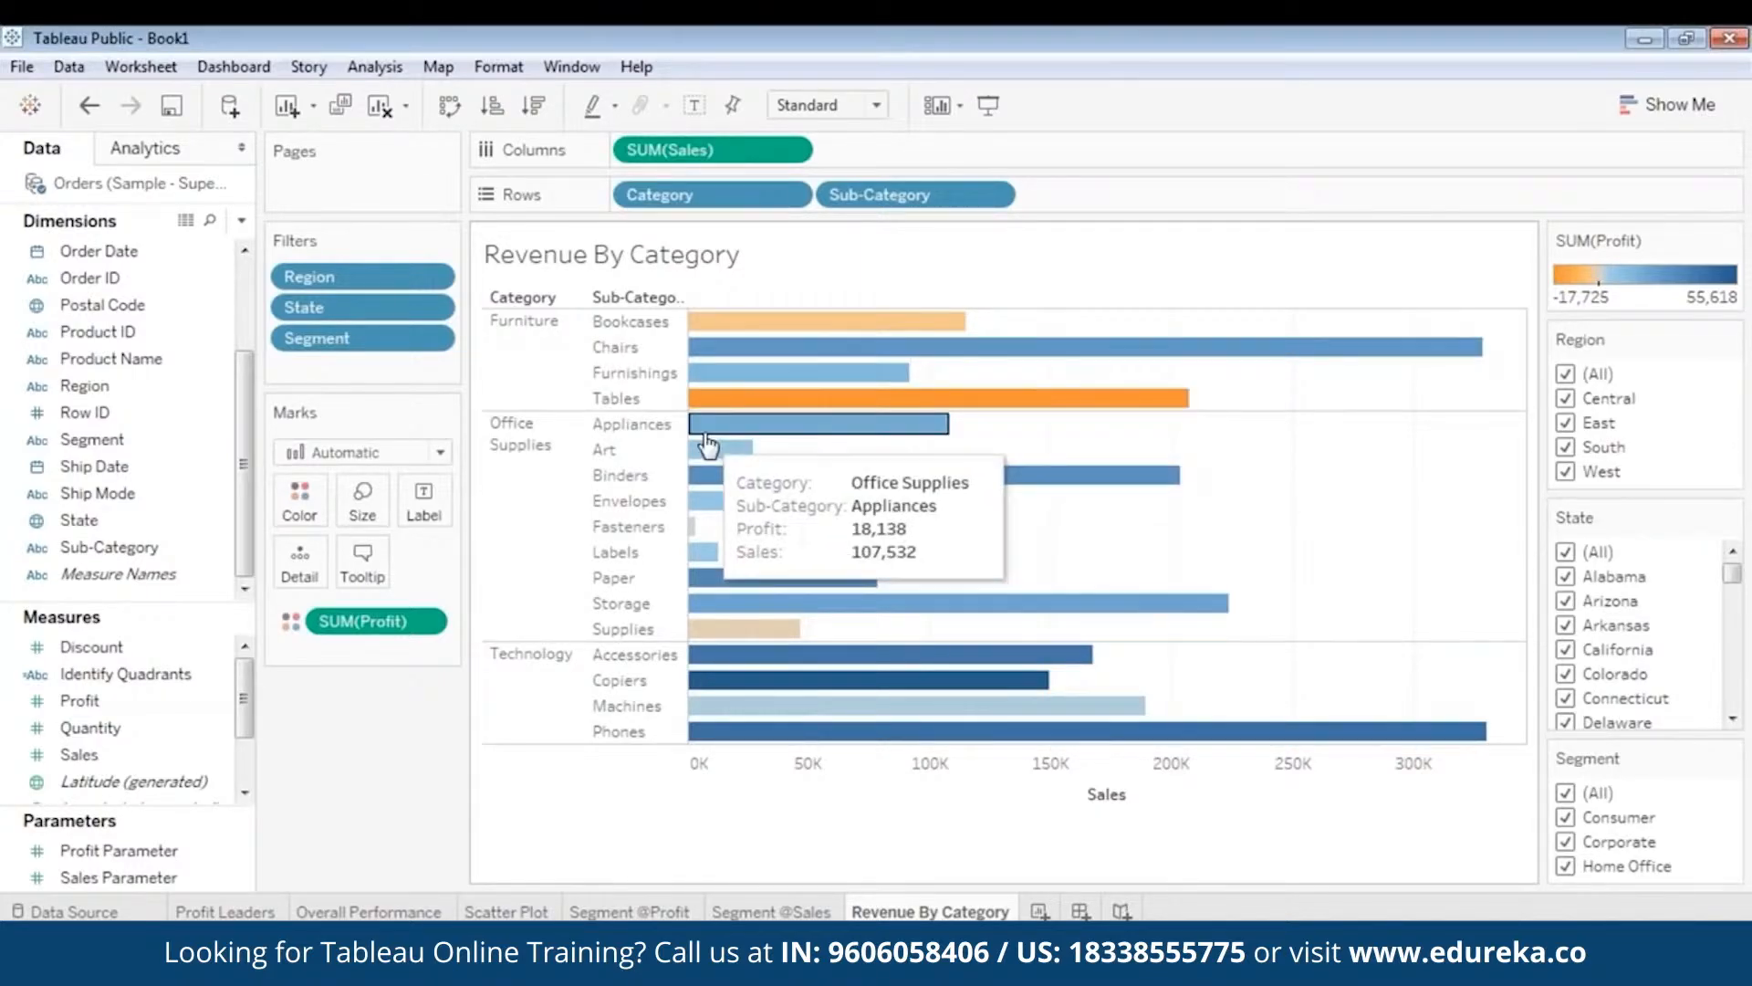
mouse_move(766, 401)
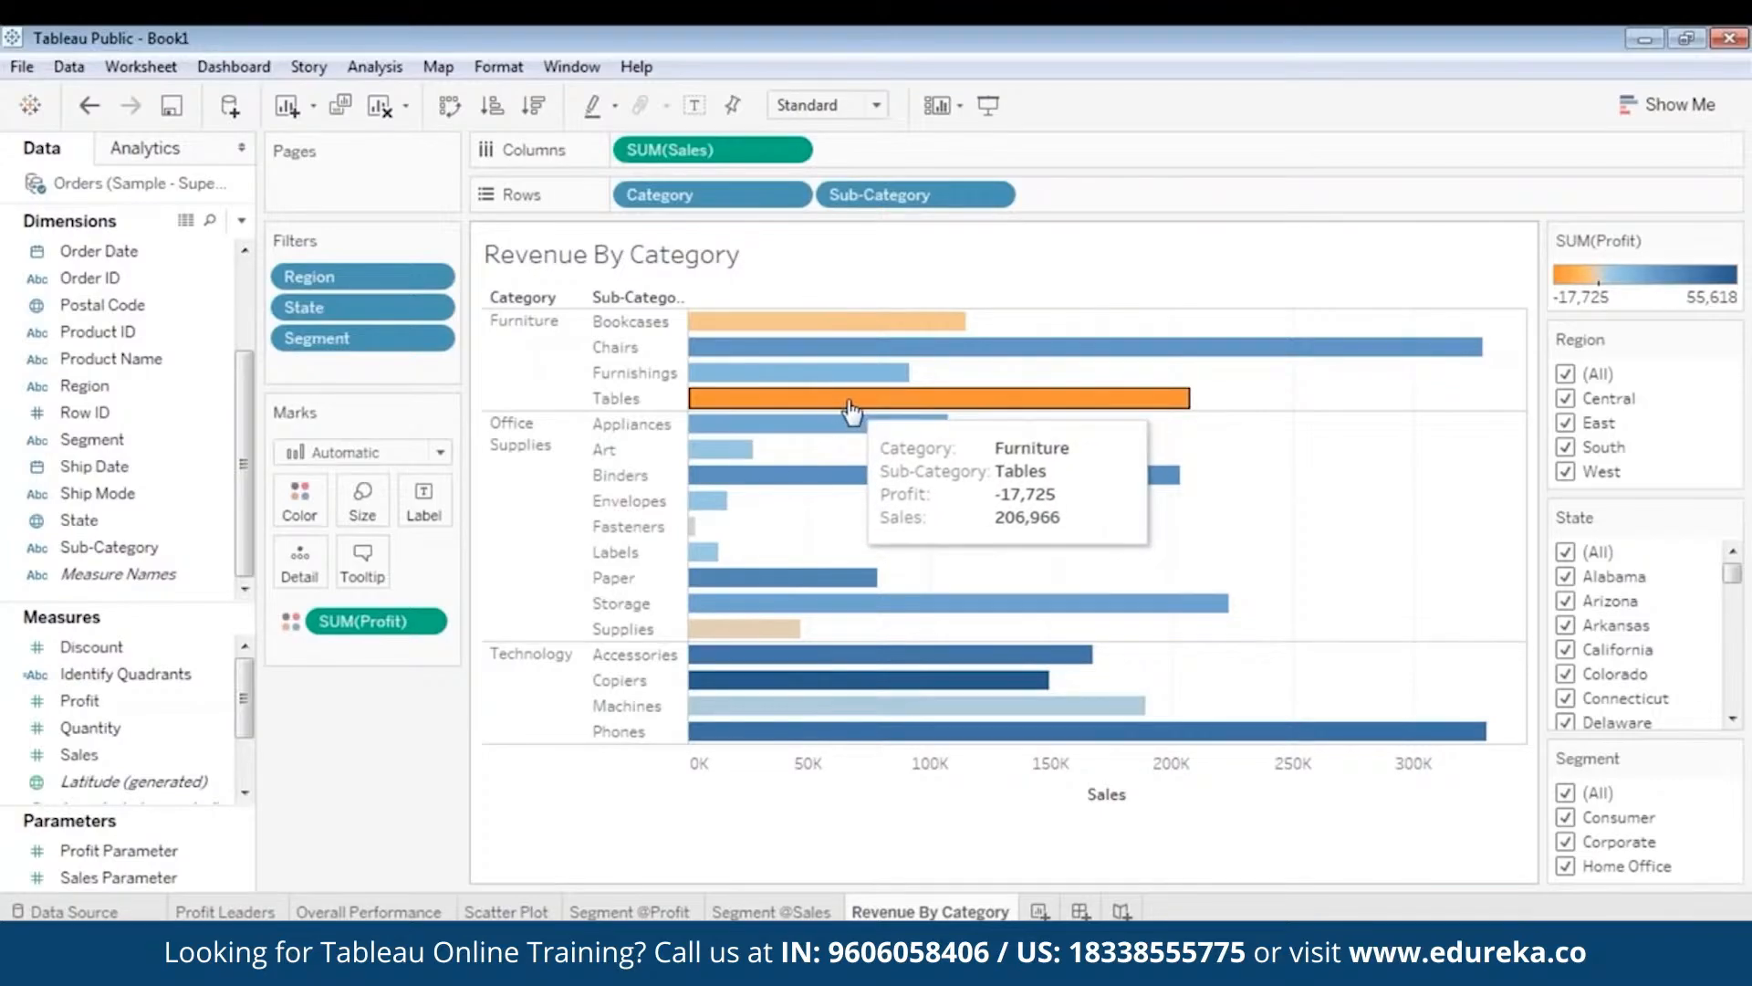
- Filter the chart to Central, then East, selecting the Chairs and Tables bars
left_click(1566, 374)
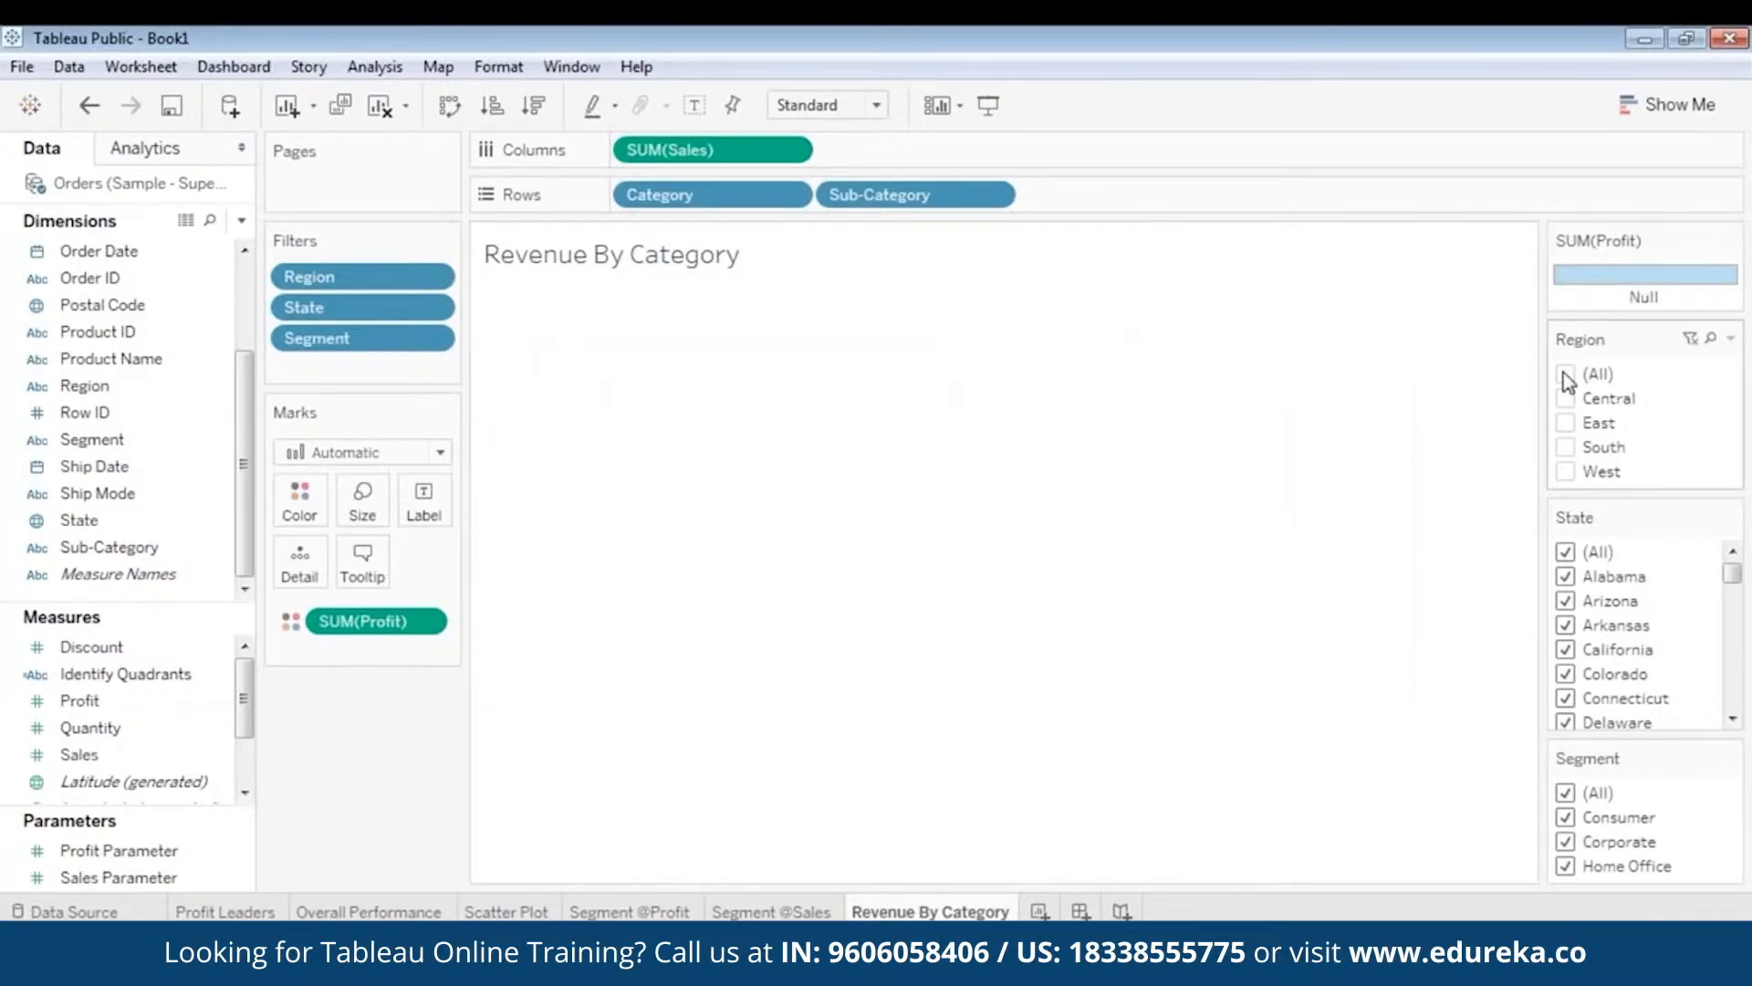
left_click(1566, 398)
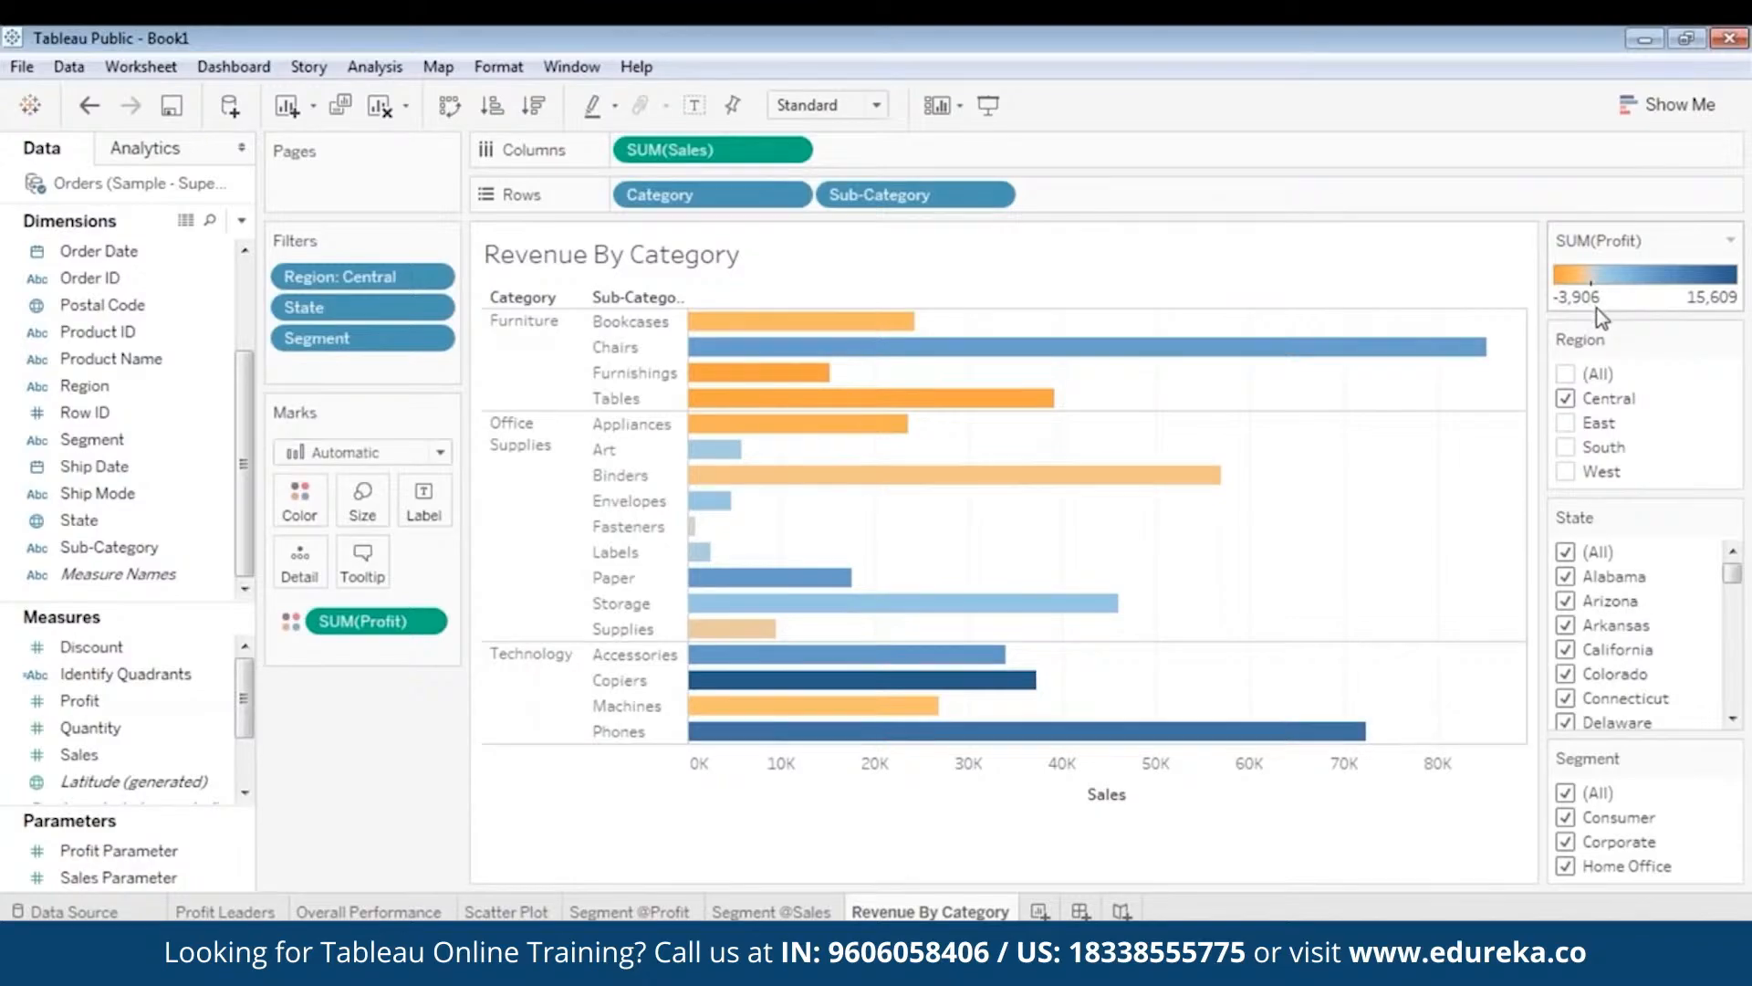
left_click(1566, 398)
left_click(1567, 422)
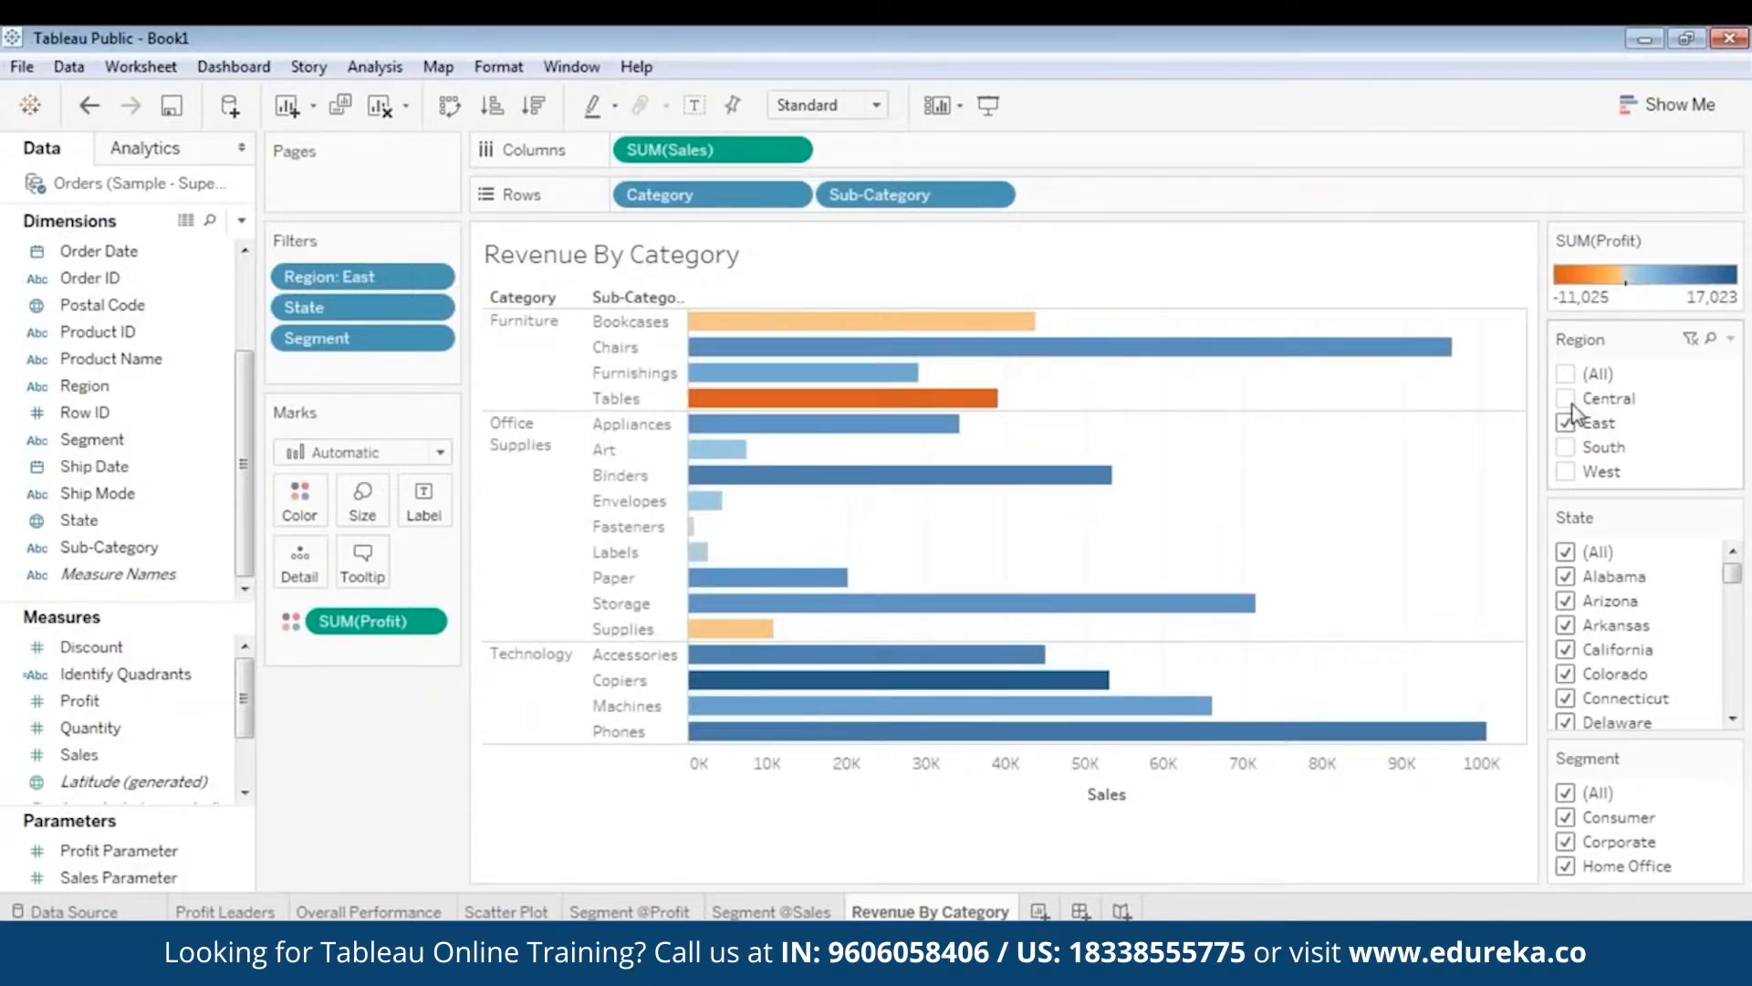
left_click(1447, 347)
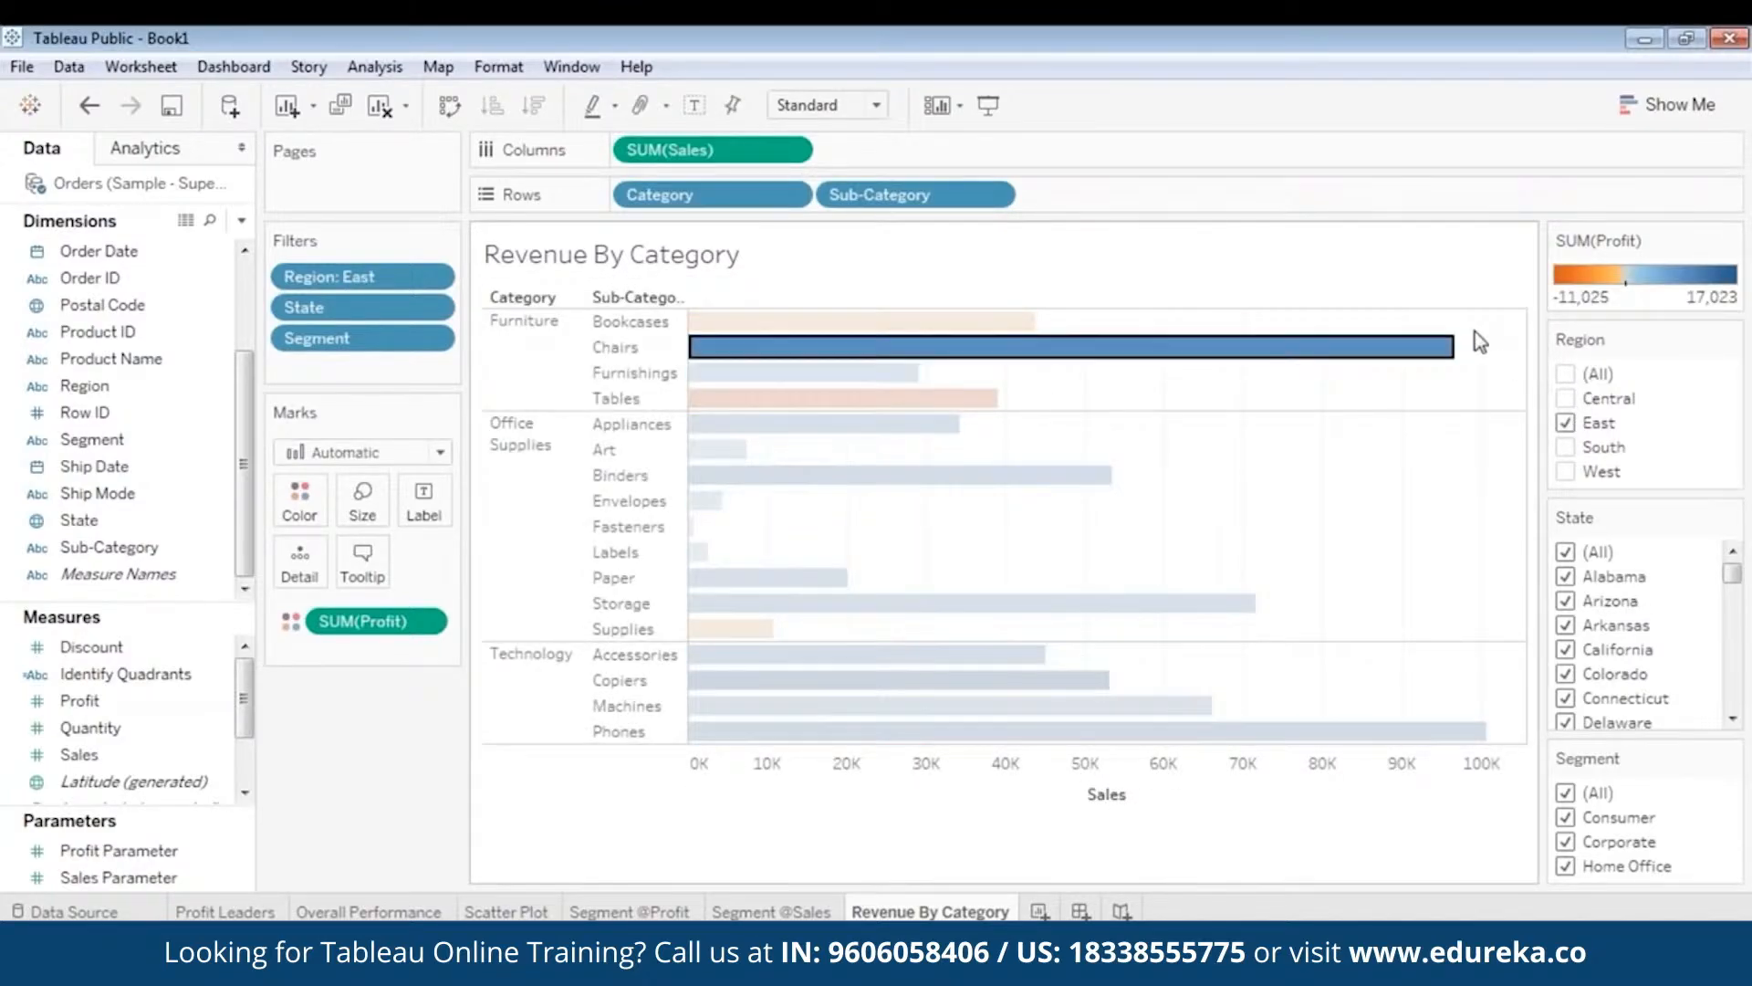
left_click(993, 399)
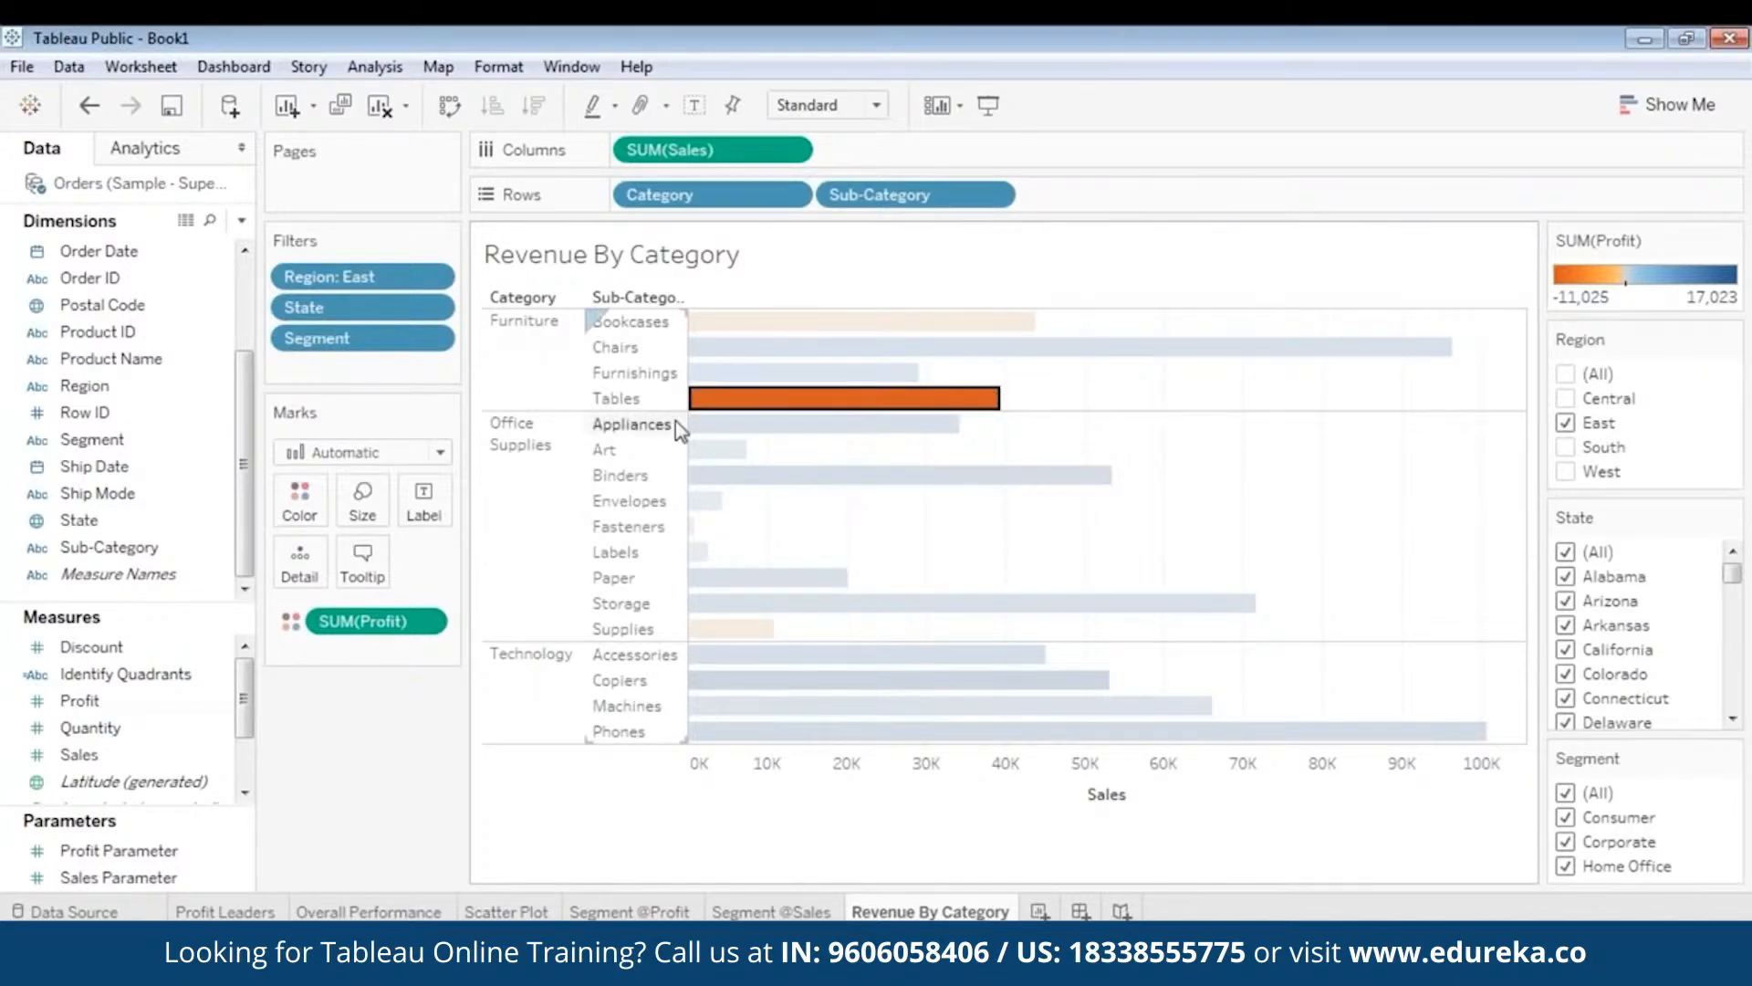
- Cycle the Region filter through South and West, ending with only East checked
left_click(1566, 423)
left_click(1566, 447)
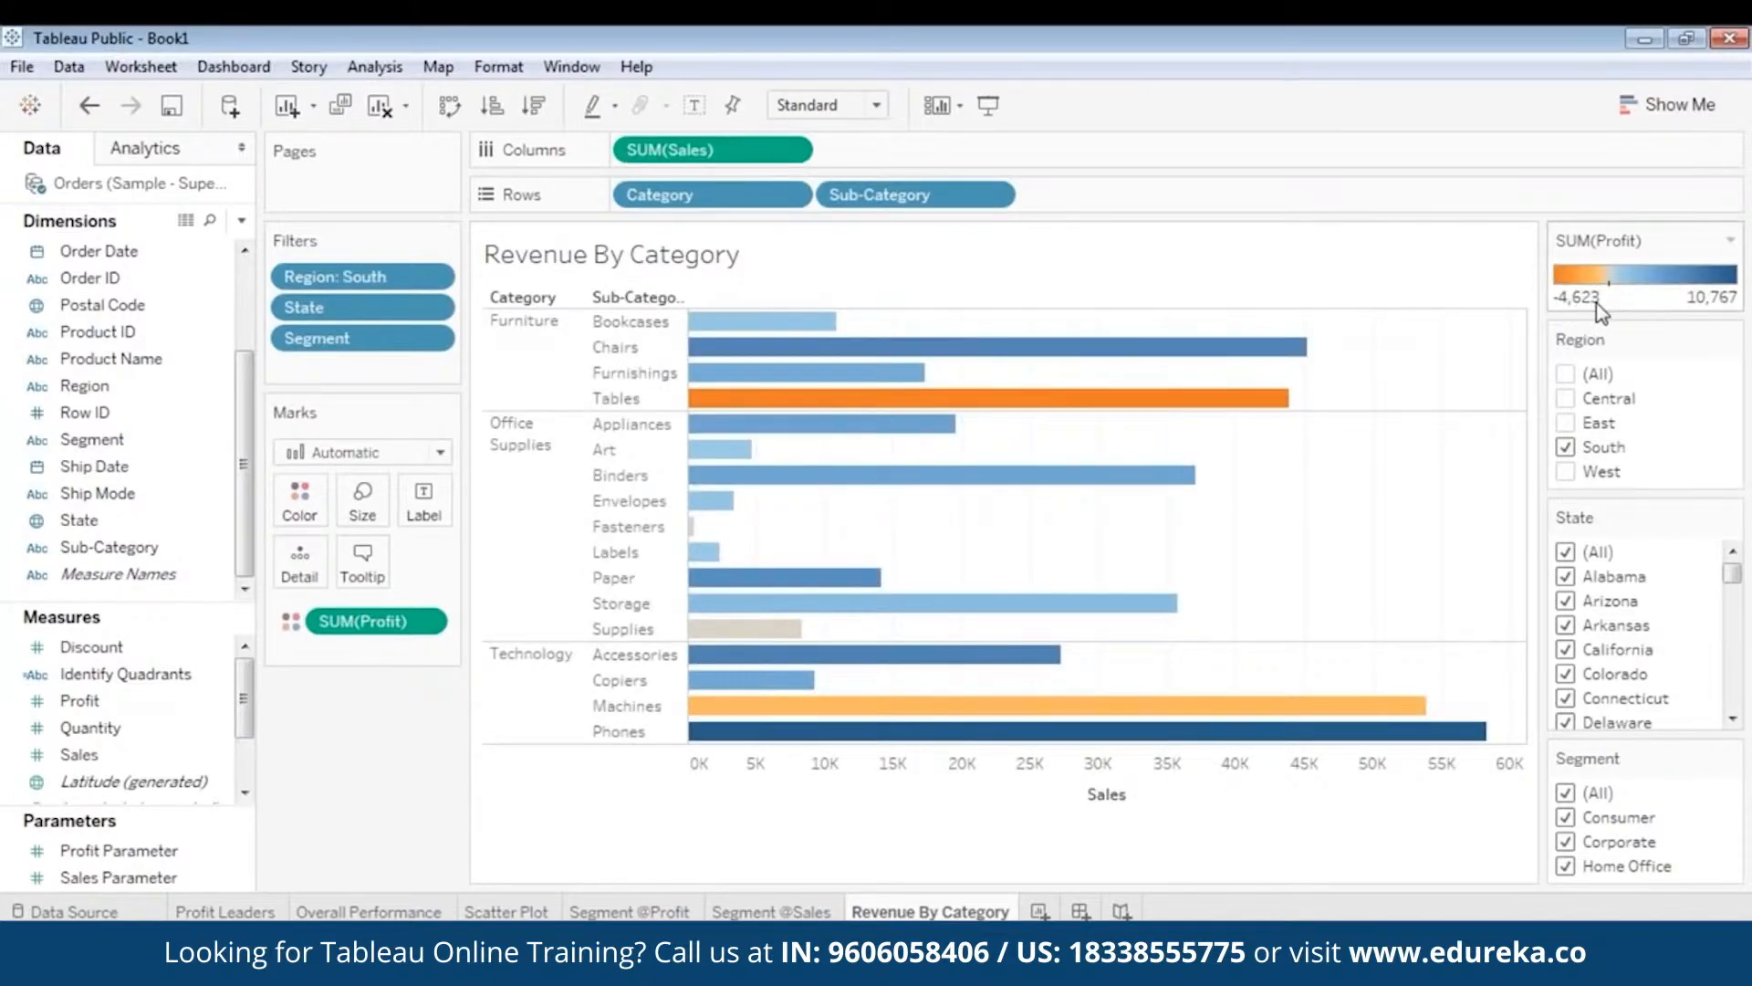
left_click(1566, 470)
mouse_move(1298, 349)
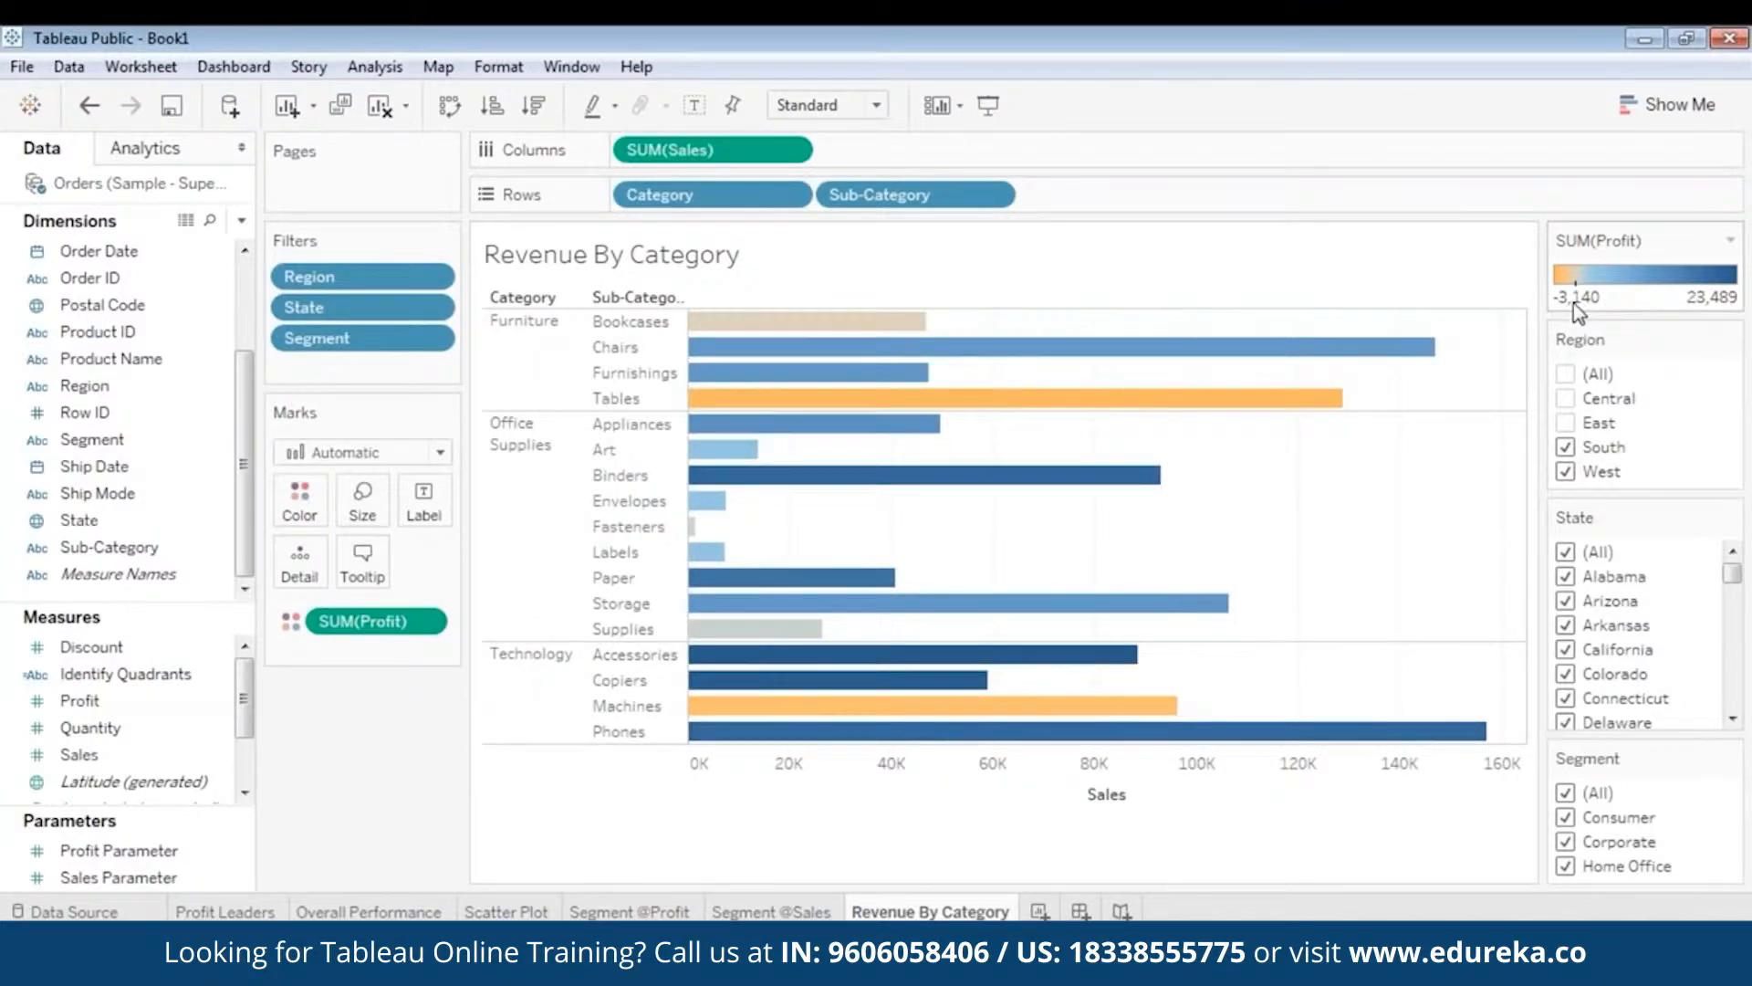
left_click(1566, 423)
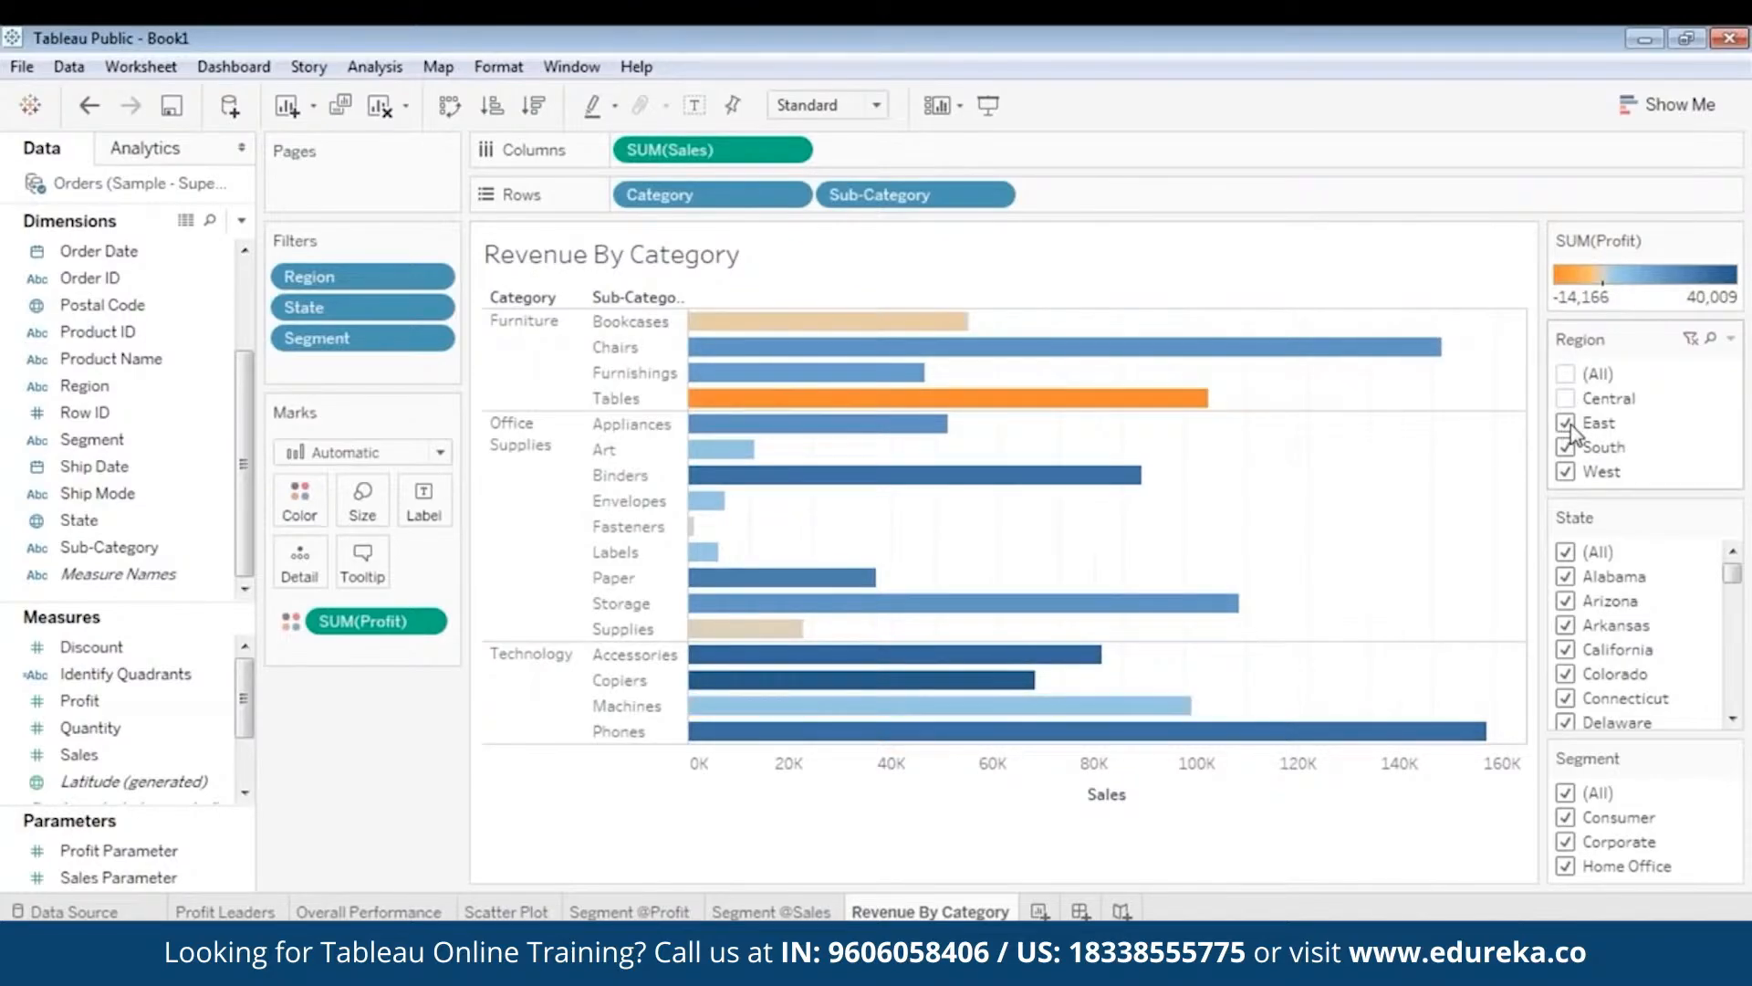
left_click(1566, 447)
left_click(1566, 423)
mouse_move(858, 323)
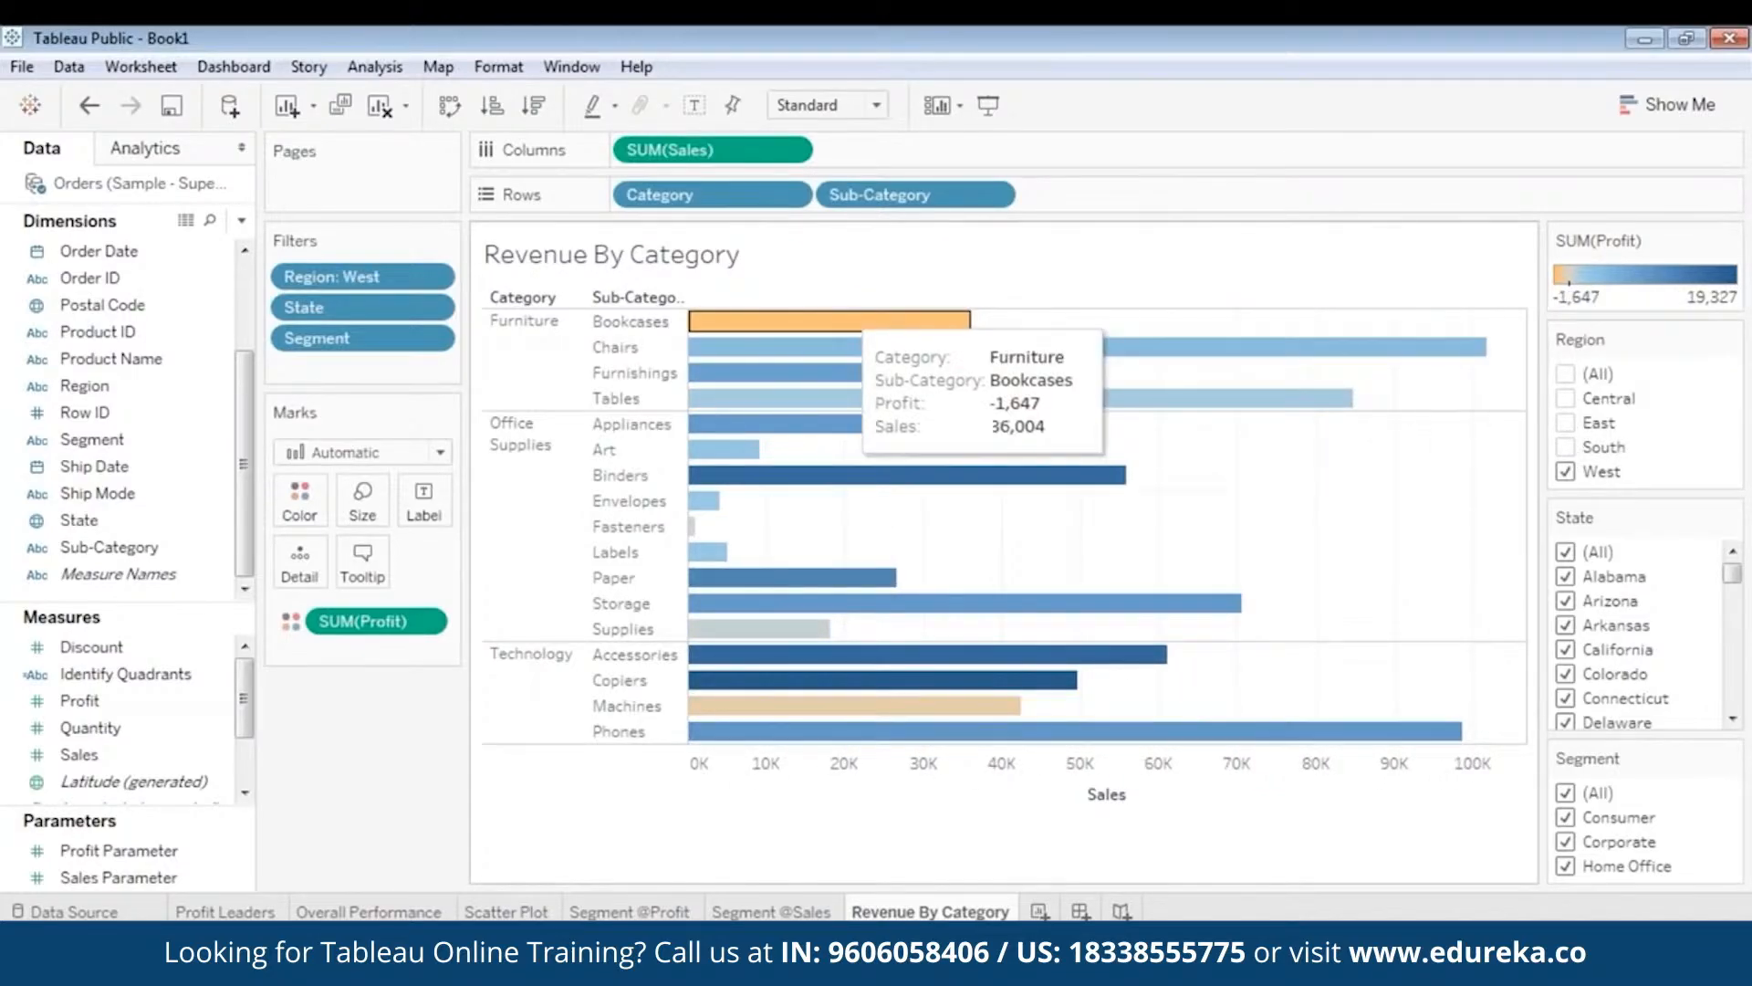
left_click(1566, 423)
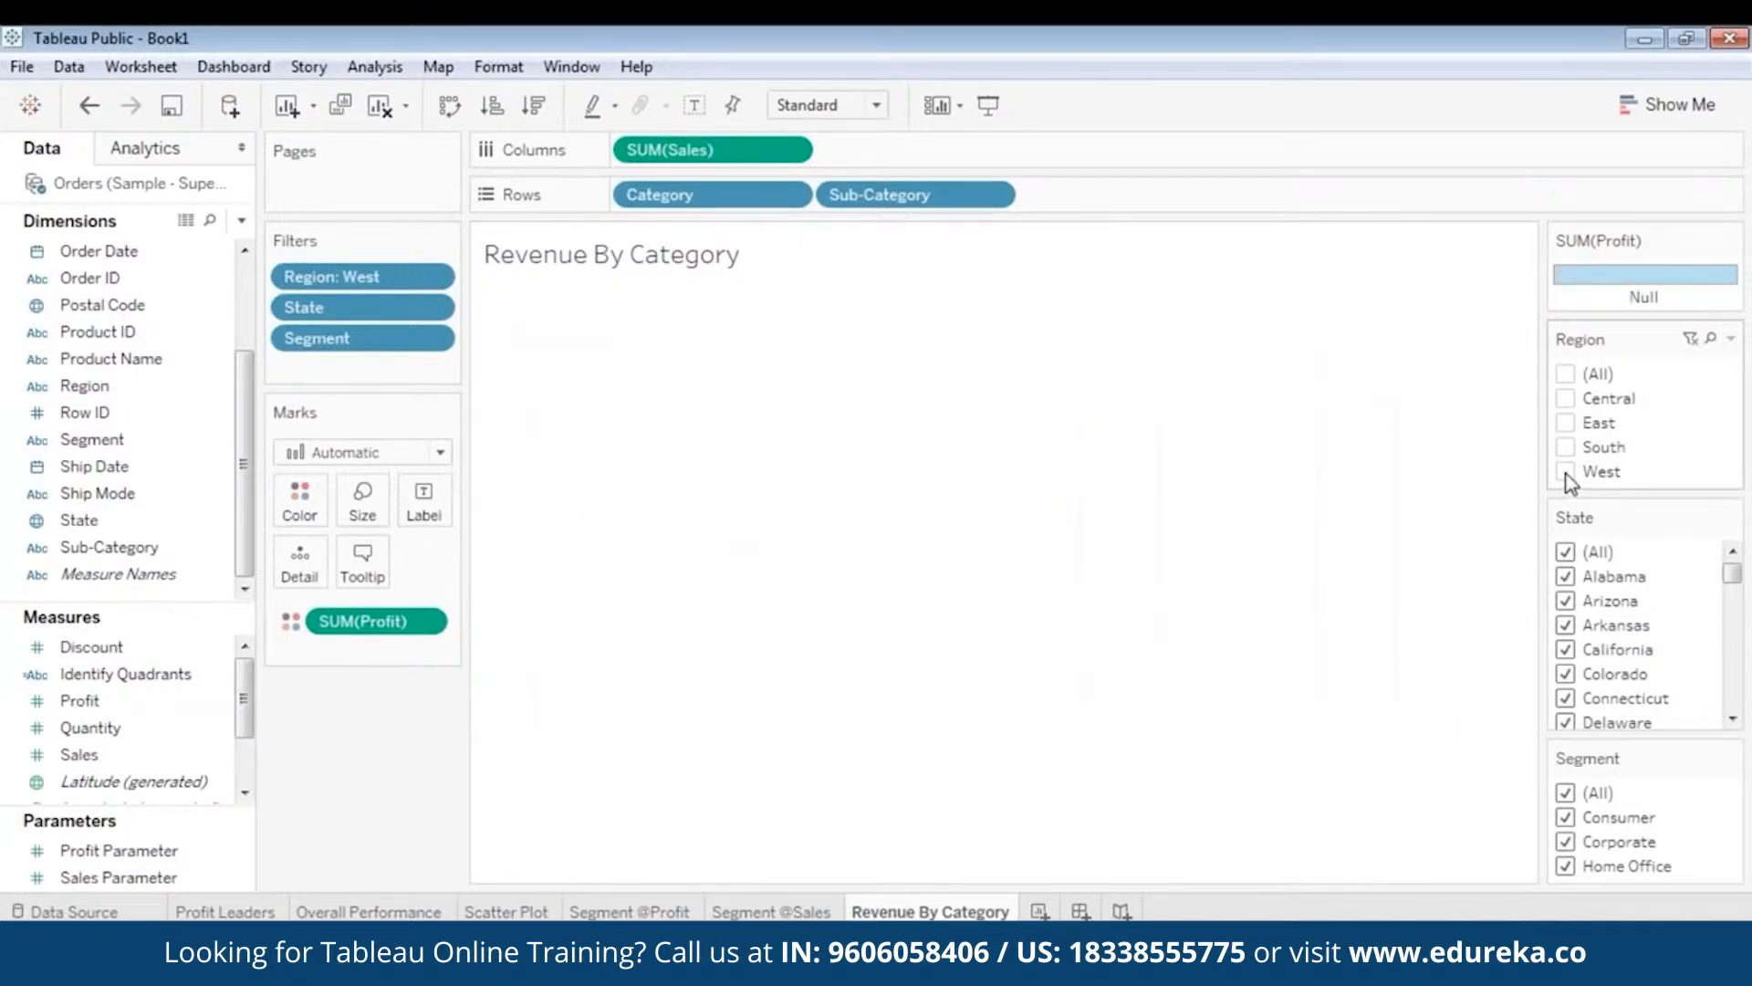
left_click(1567, 471)
- Select the Tables row in the East-only chart
mouse_move(791, 409)
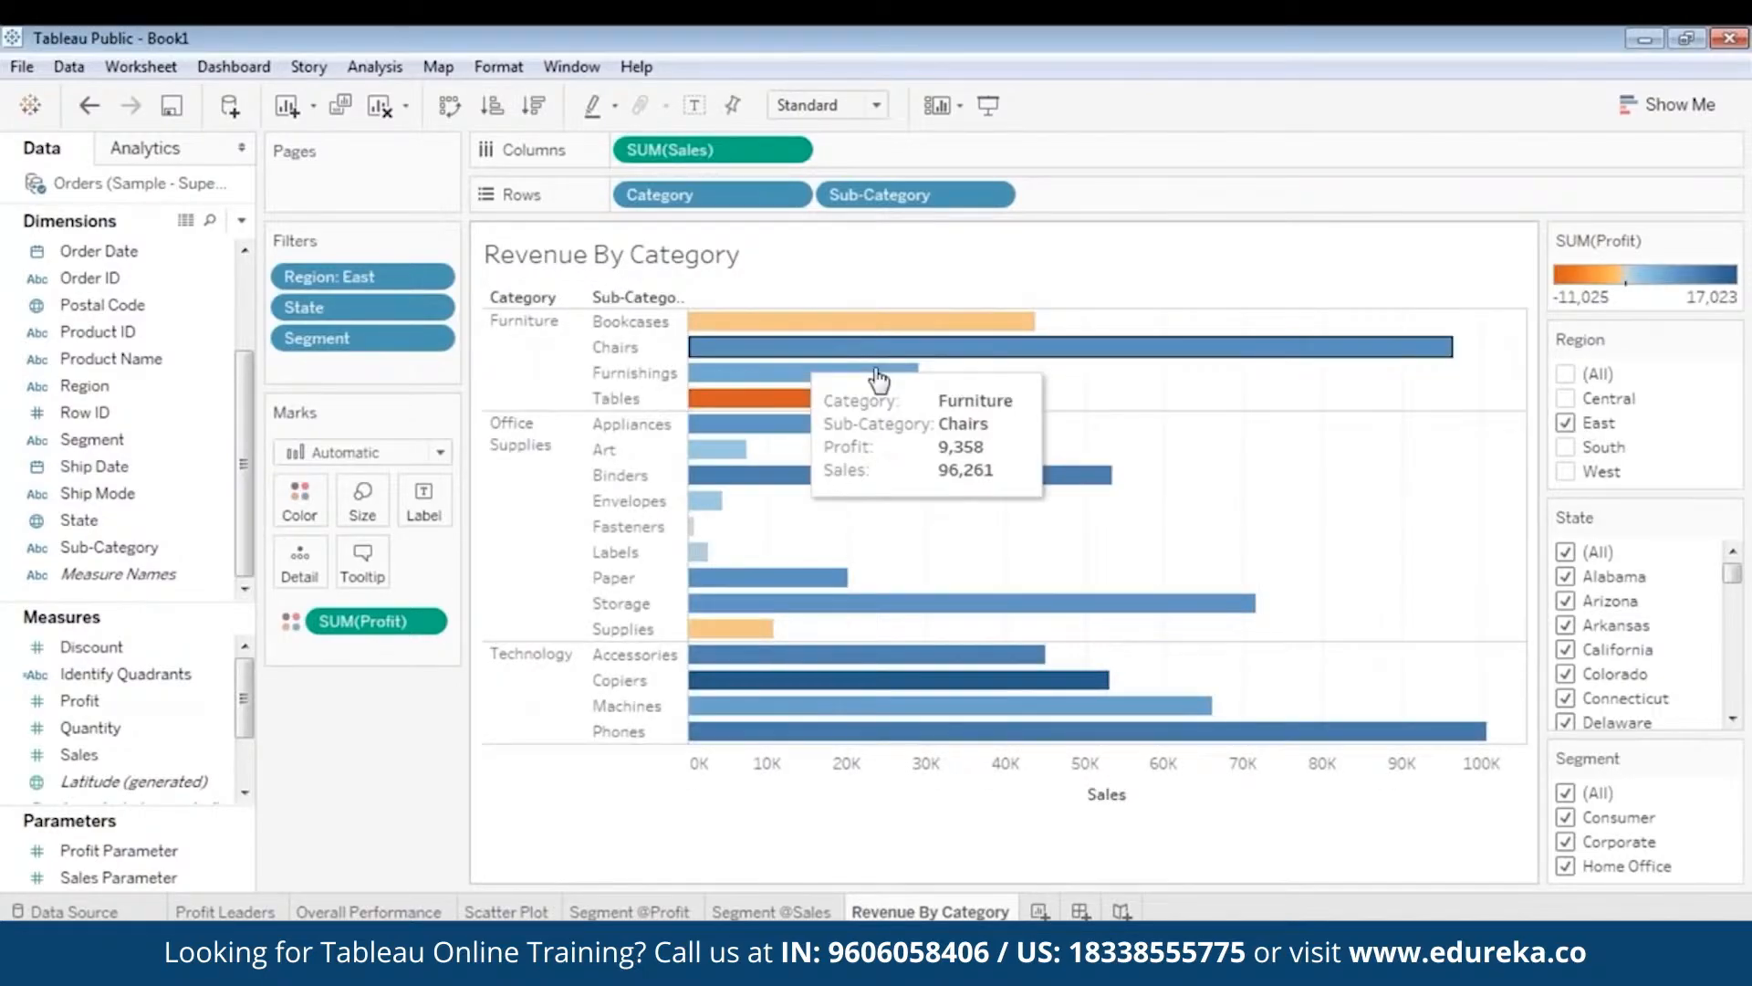
mouse_move(766, 374)
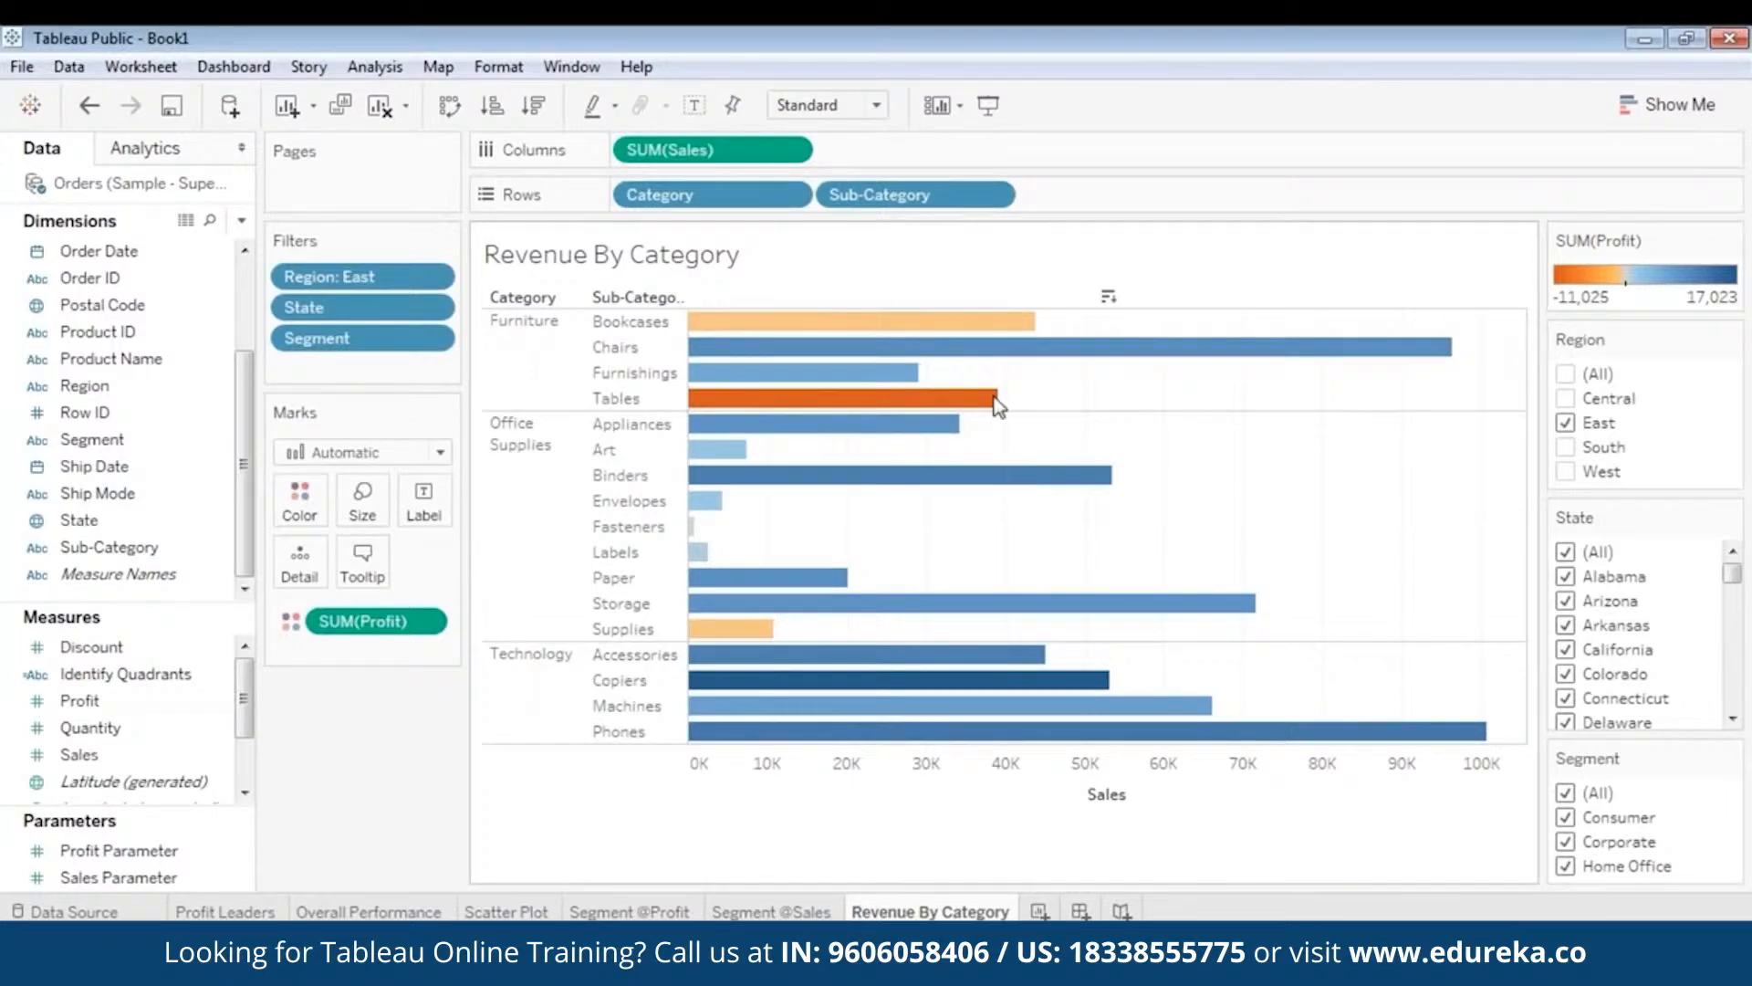
mouse_move(868, 410)
left_click(618, 400)
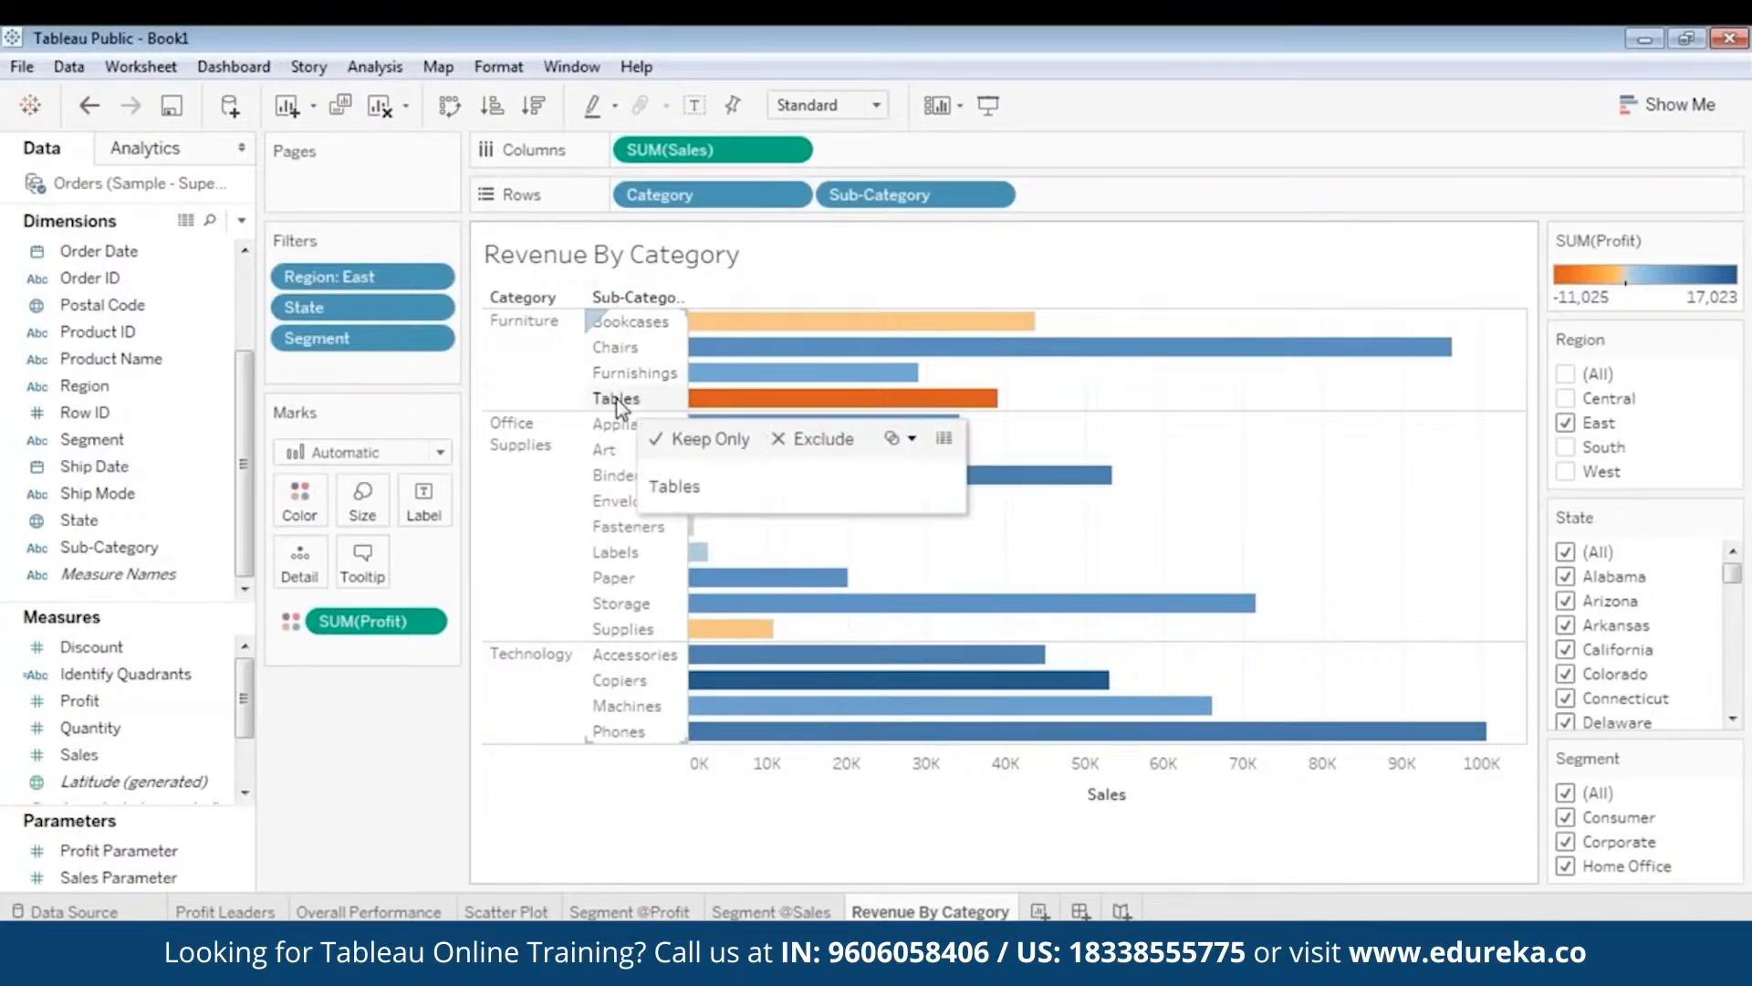
- View the full underlying East records for the Tables bar
right_click(793, 408)
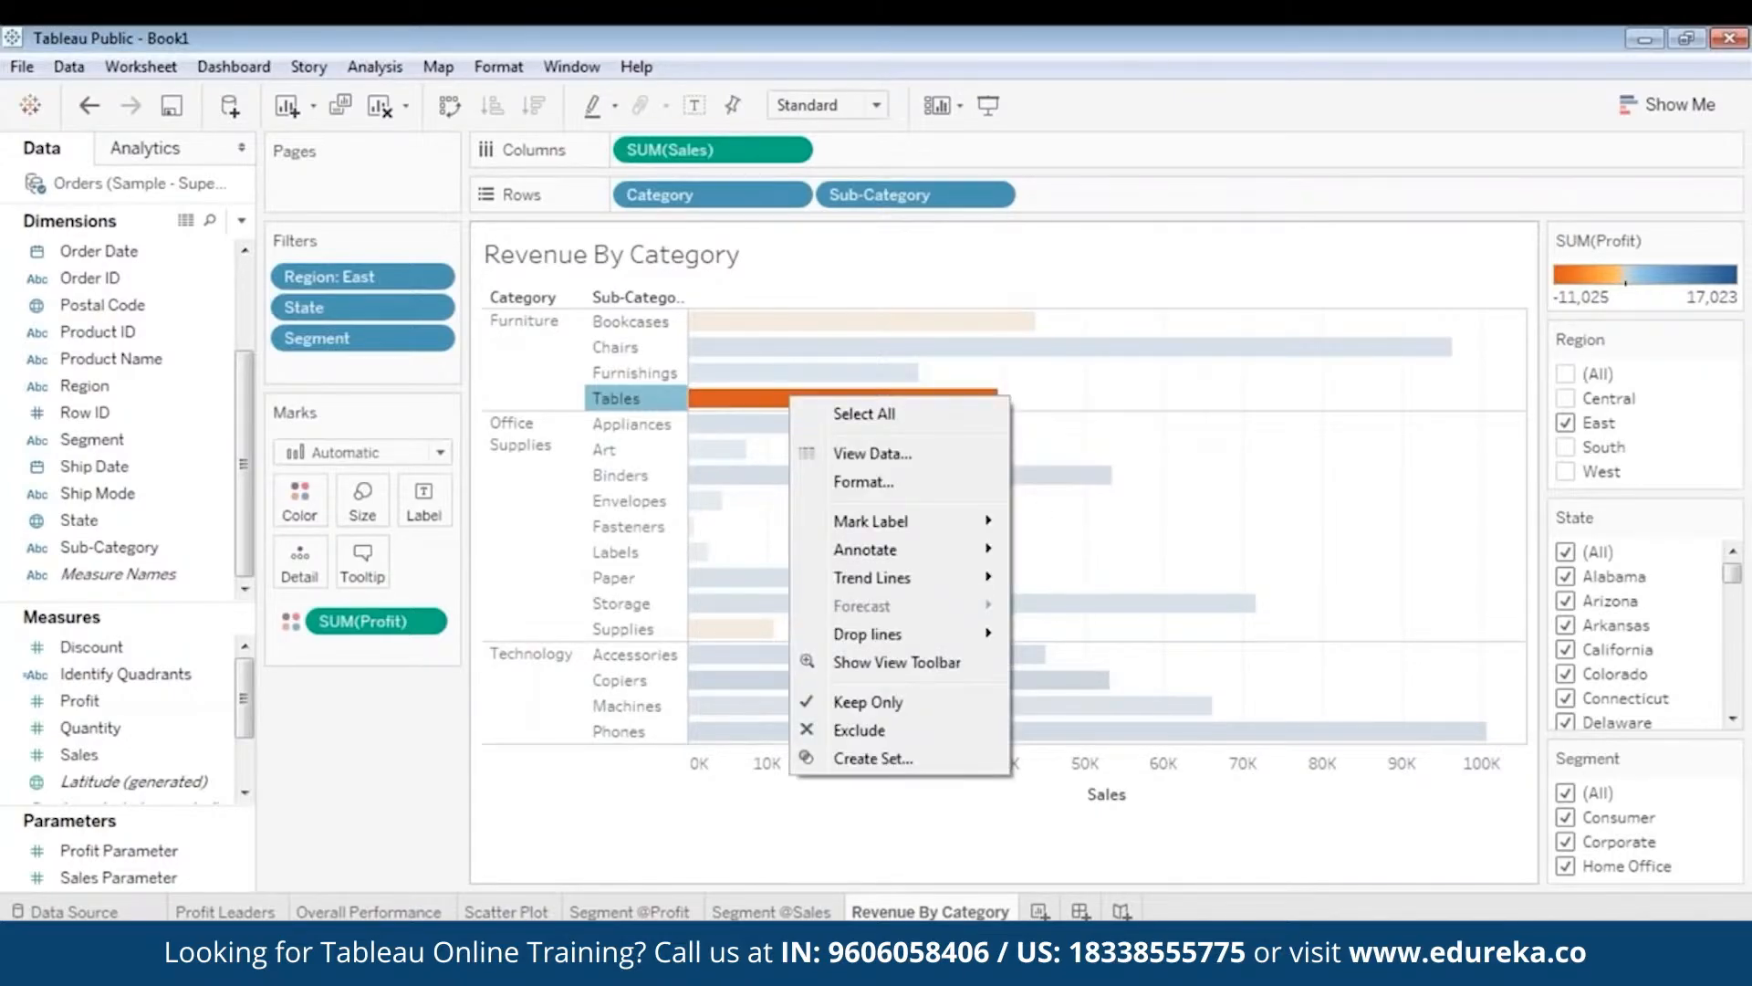
left_click(854, 456)
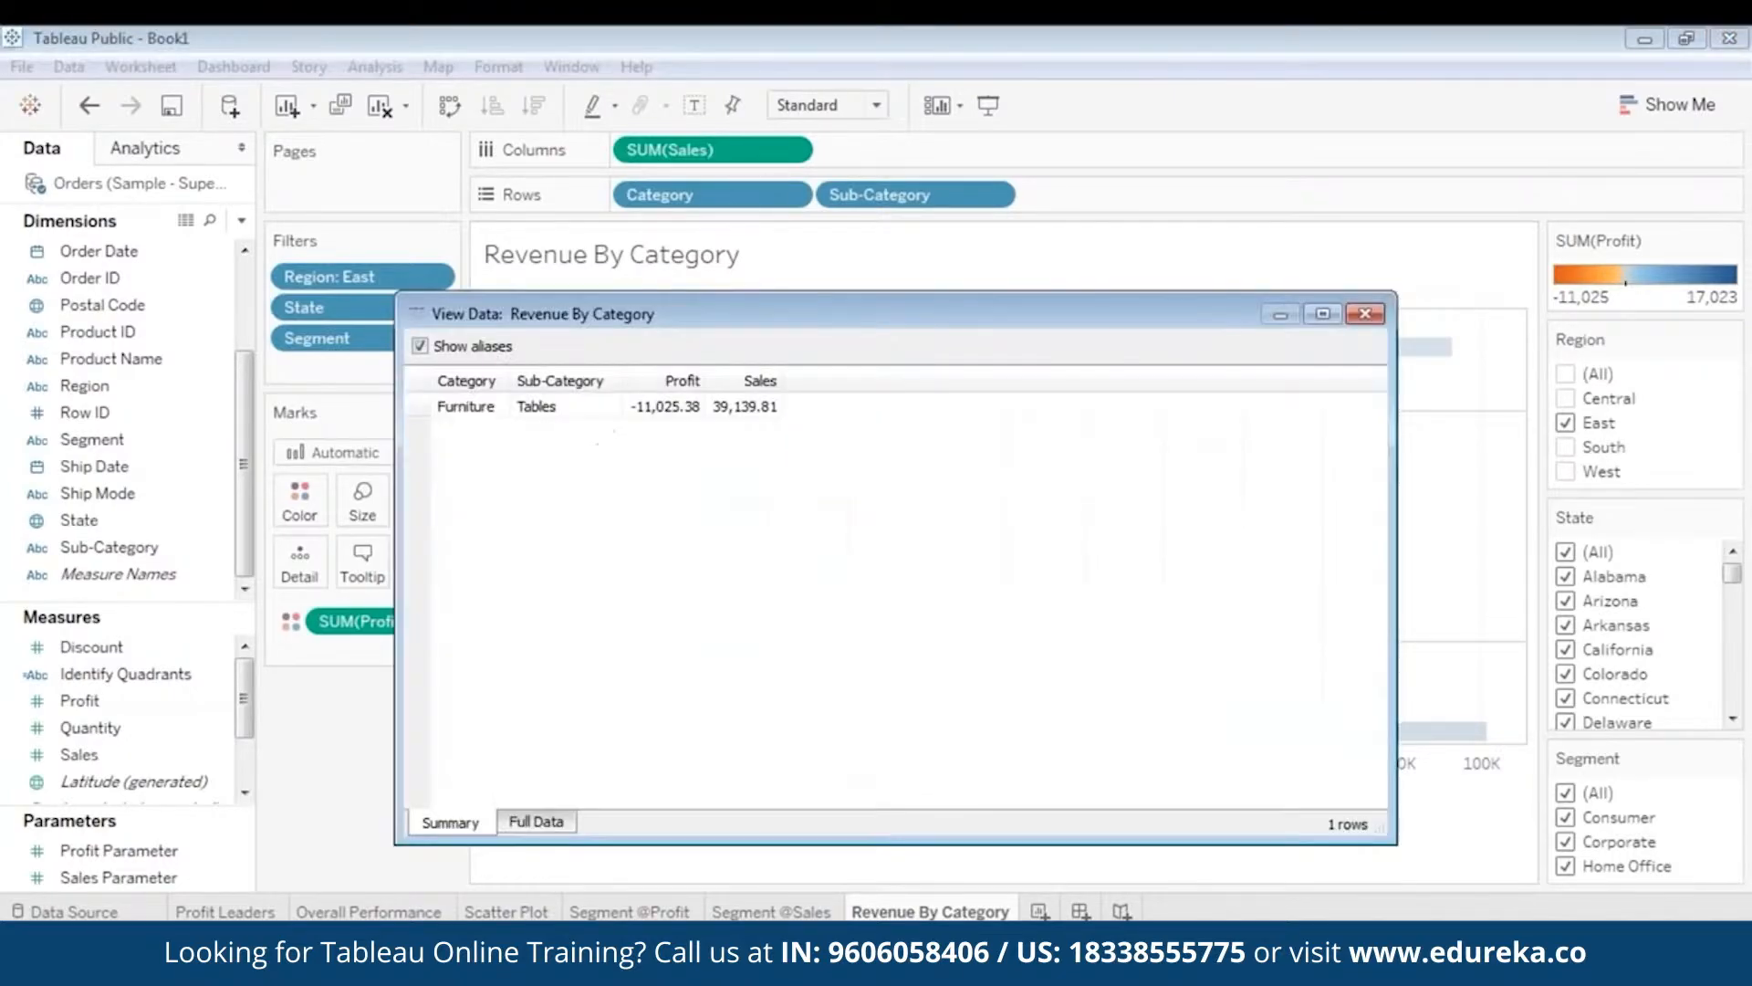
left_click(528, 826)
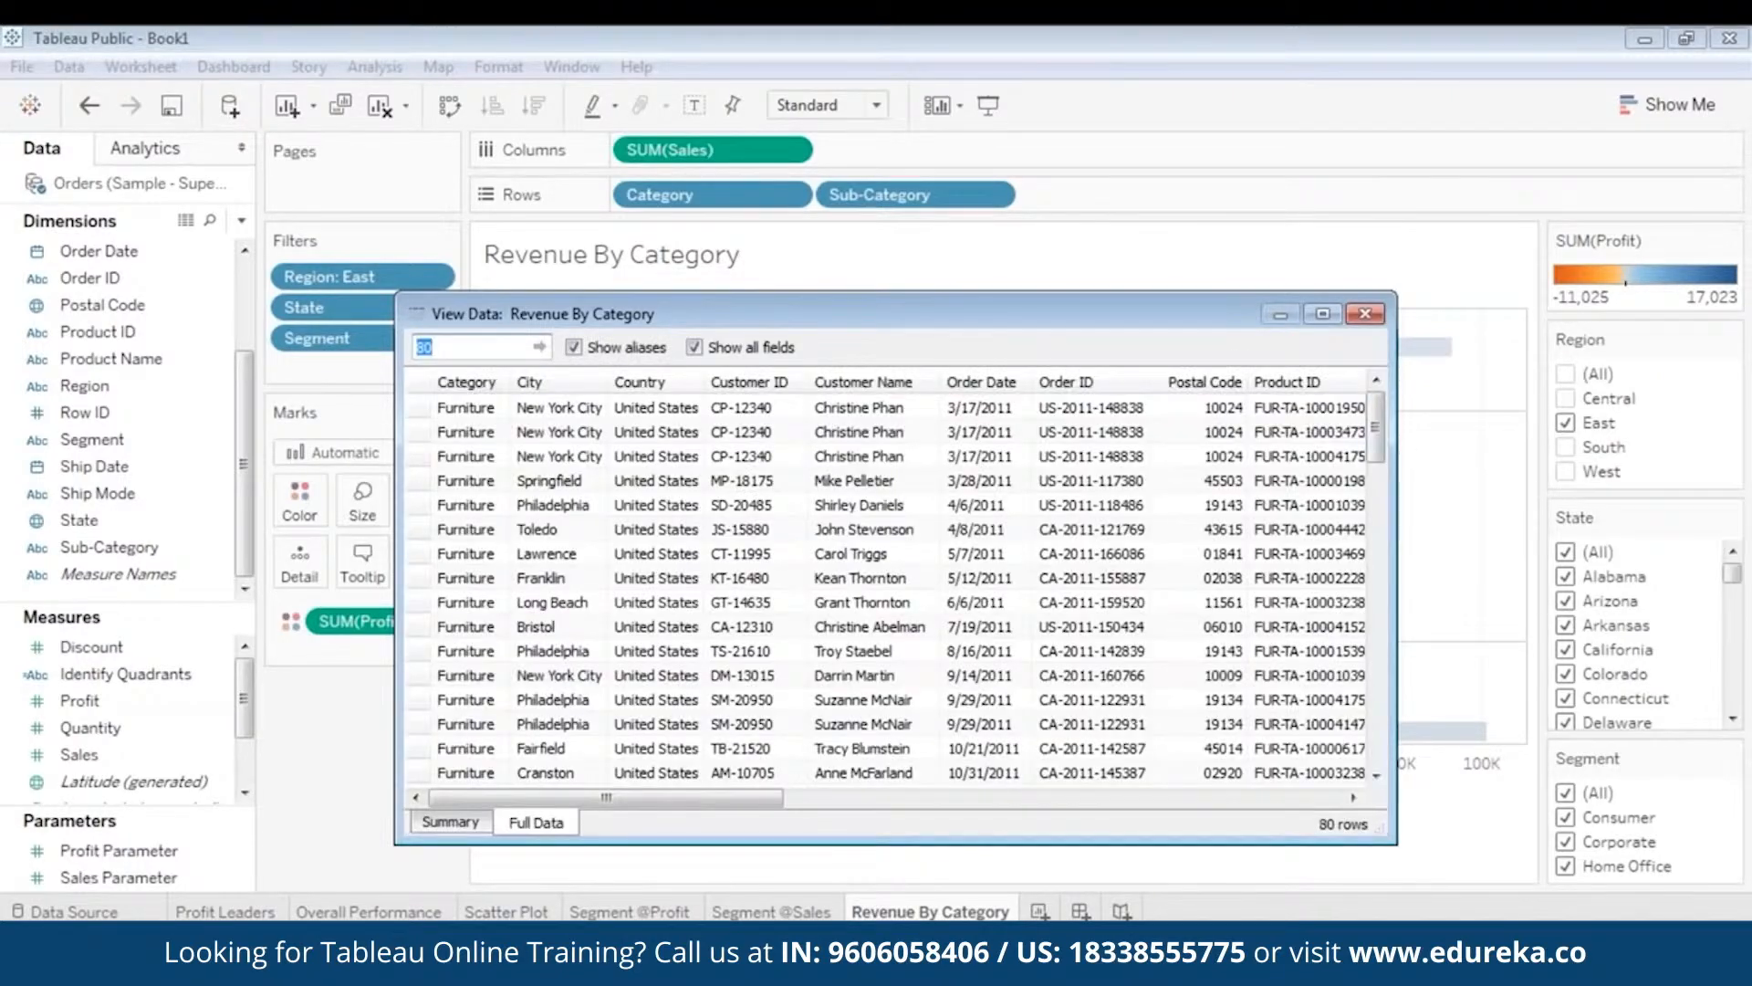
left_click_drag(1375, 415, 1448, 419)
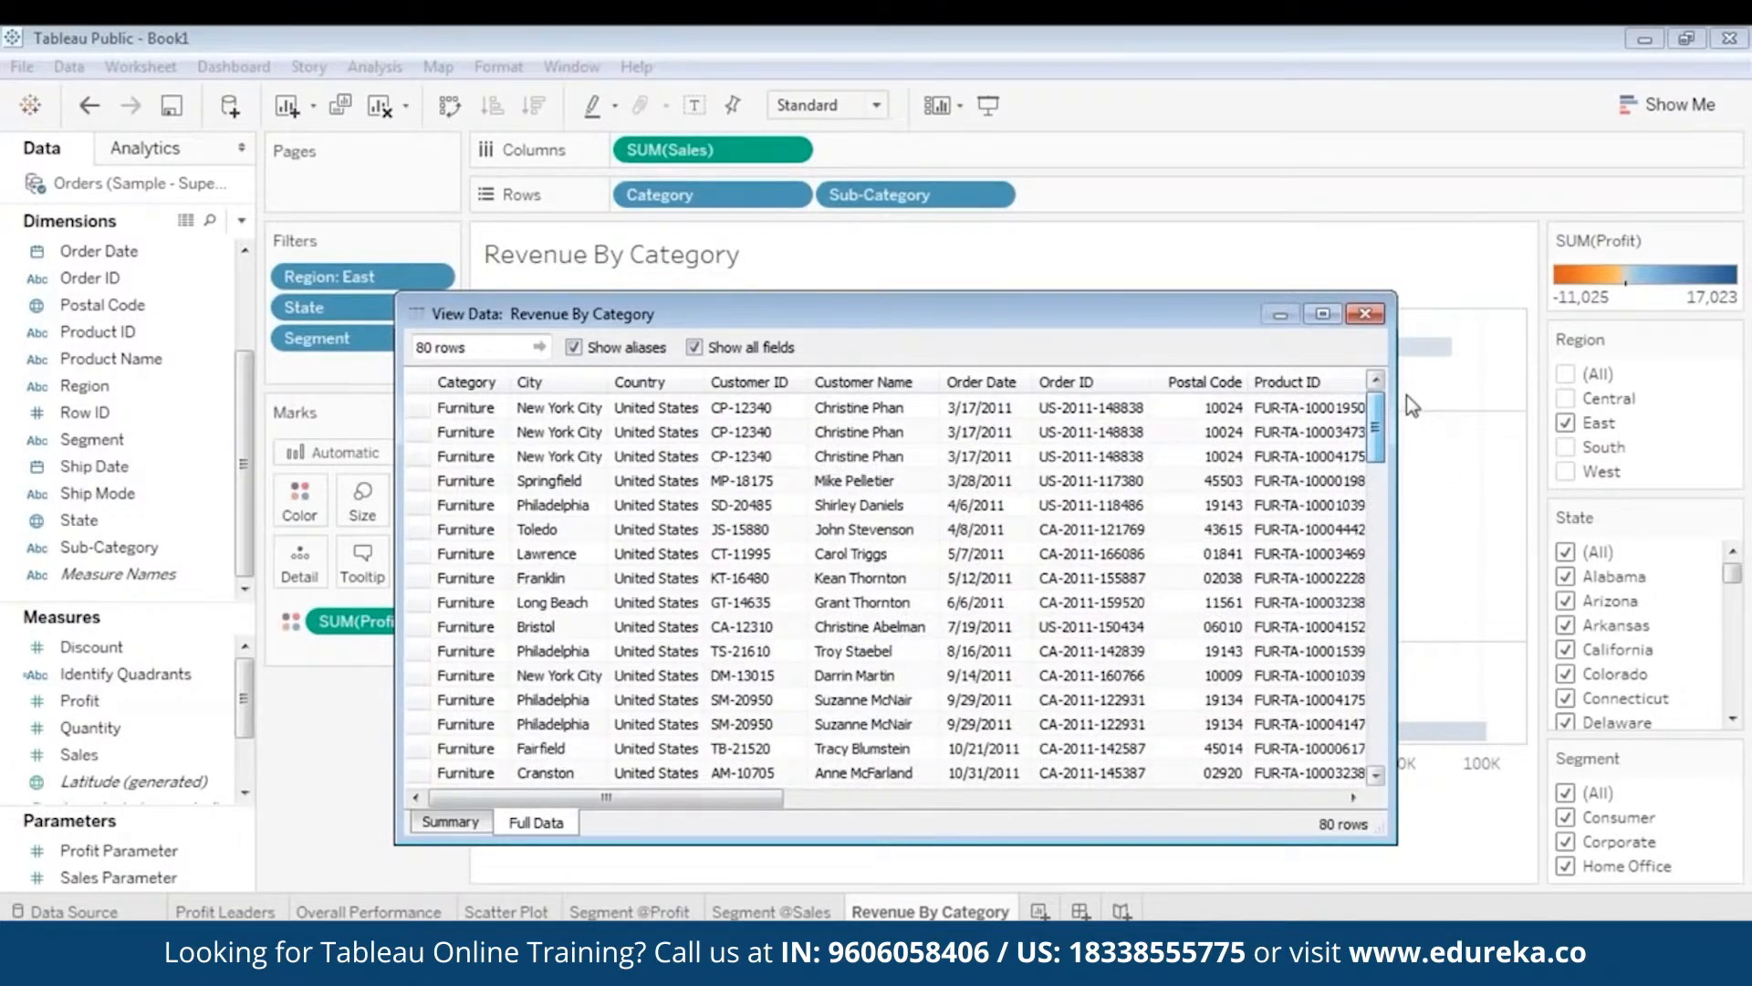
left_click_drag(1090, 316, 1056, 297)
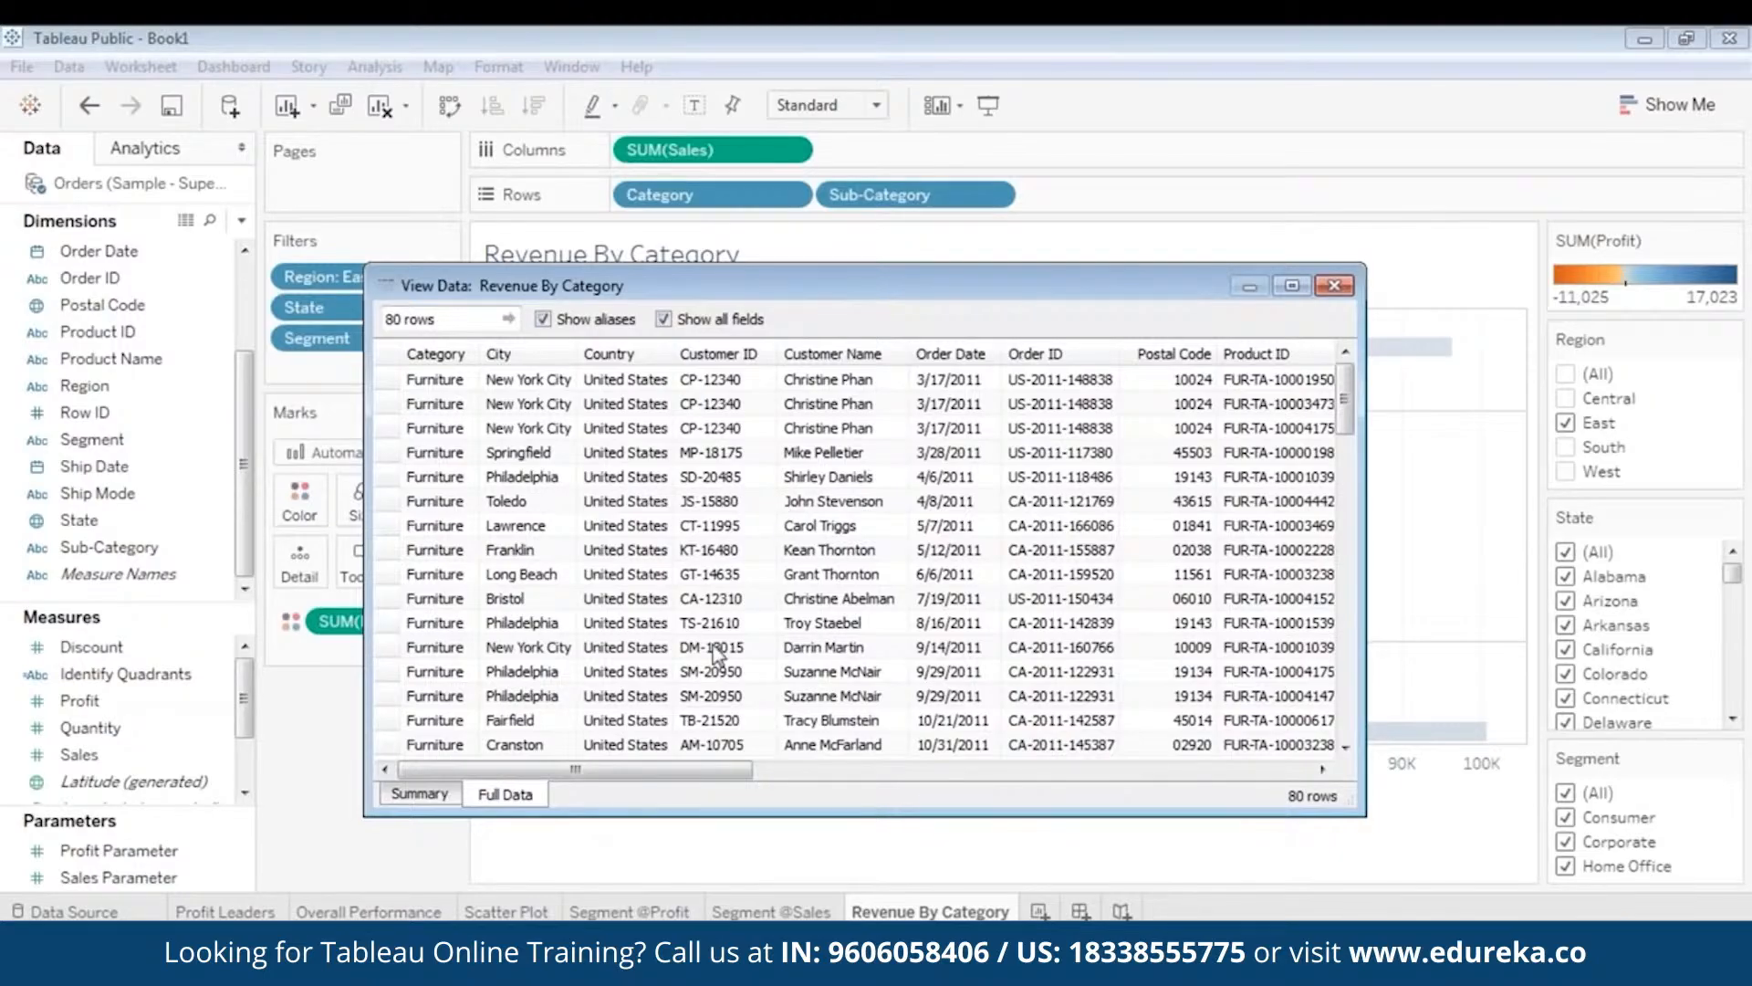
left_click_drag(1342, 392, 1341, 389)
mouse_move(1349, 392)
left_mouse_down()
mouse_move(1348, 594)
mouse_move(1349, 394)
left_mouse_up()
left_click(636, 429)
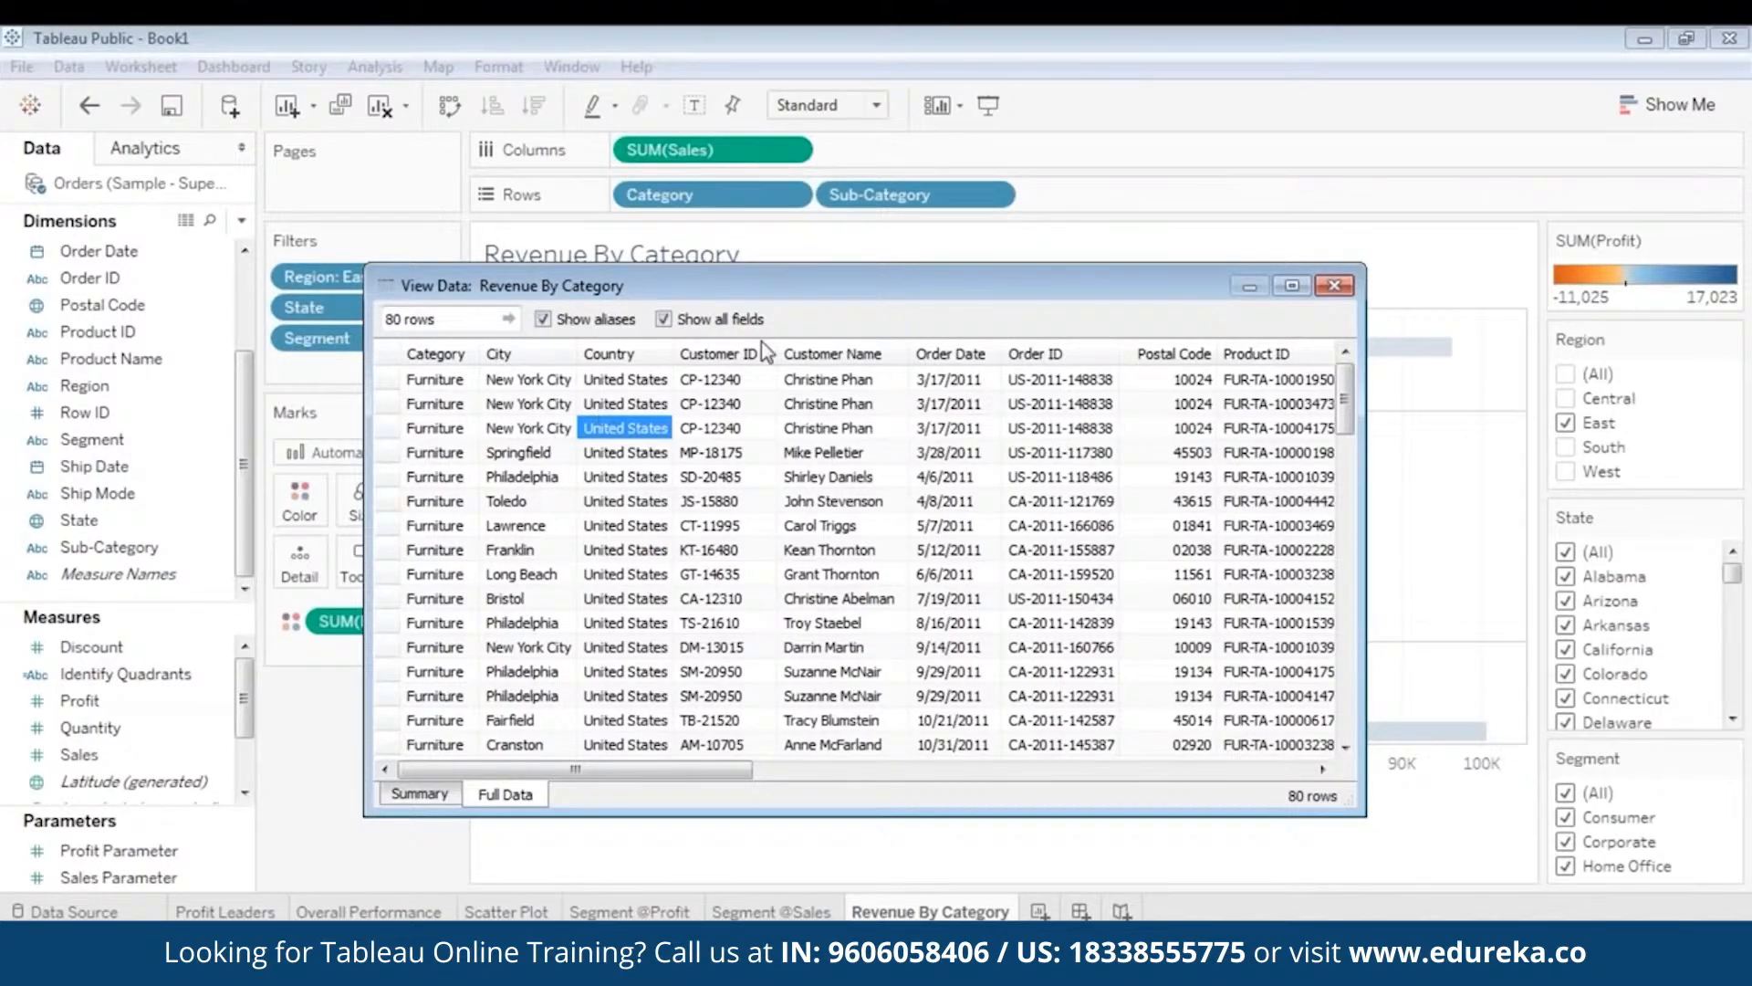
- Close the data window, clear the Tables selection, and show the Analytics pane
left_click(1335, 286)
left_click(1378, 468)
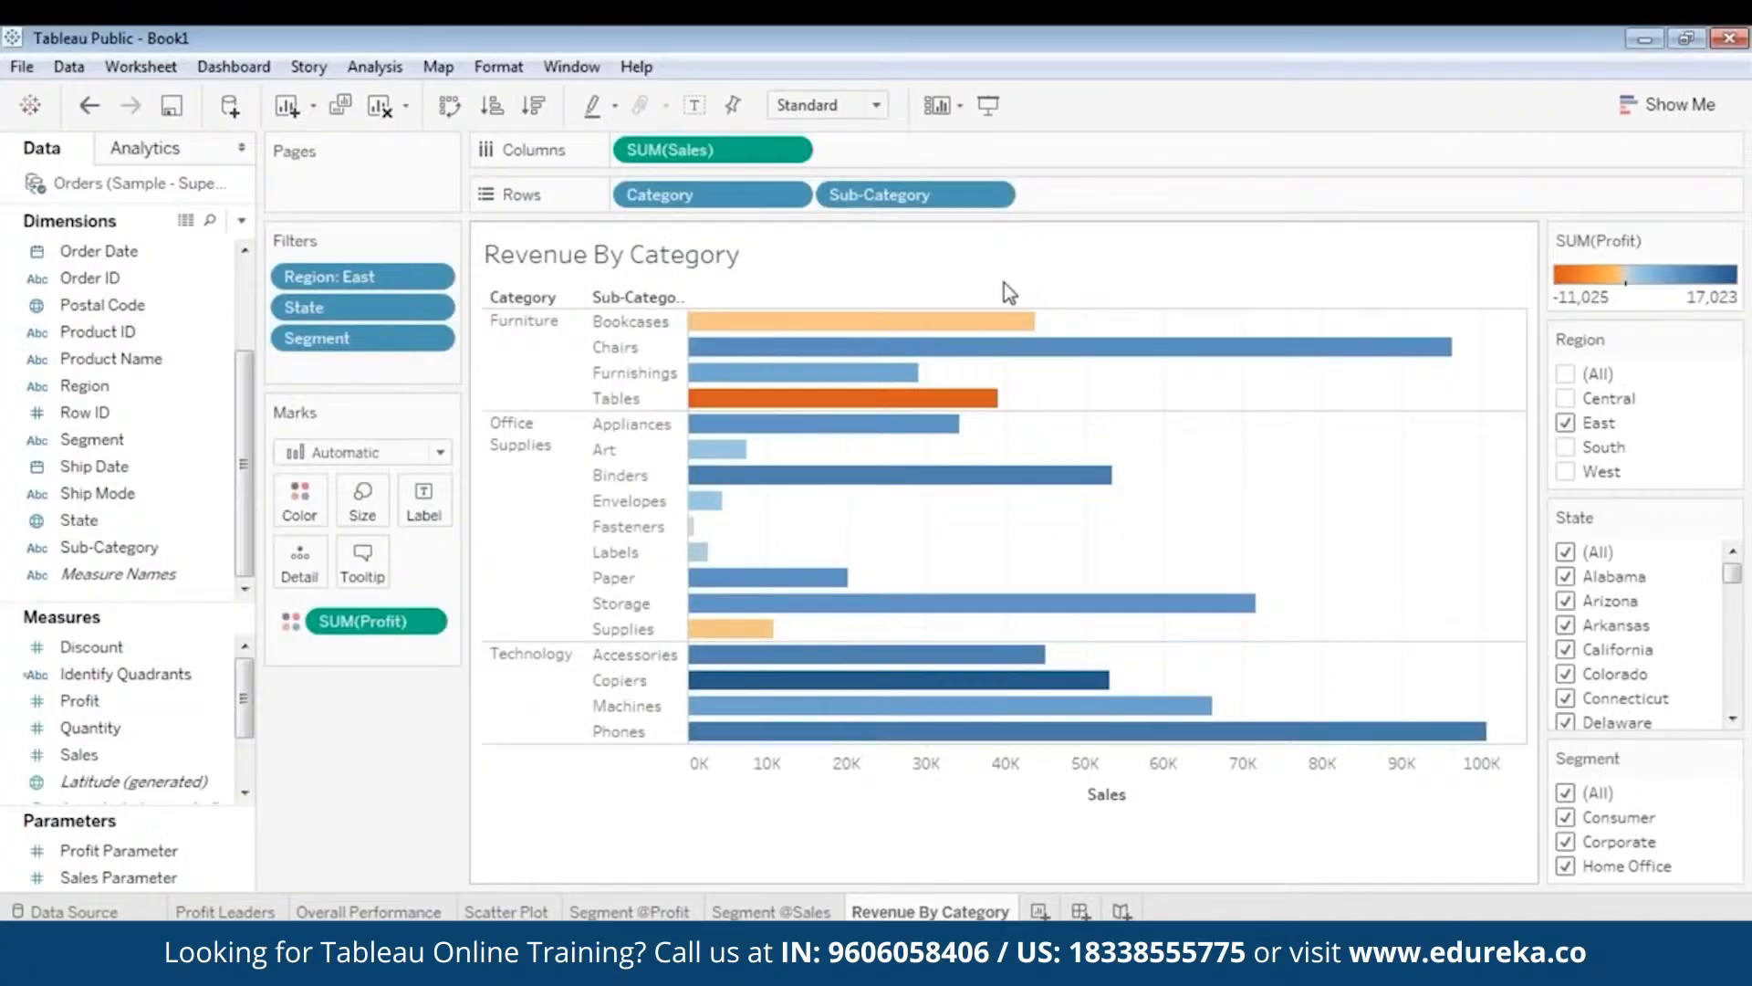
left_click(149, 161)
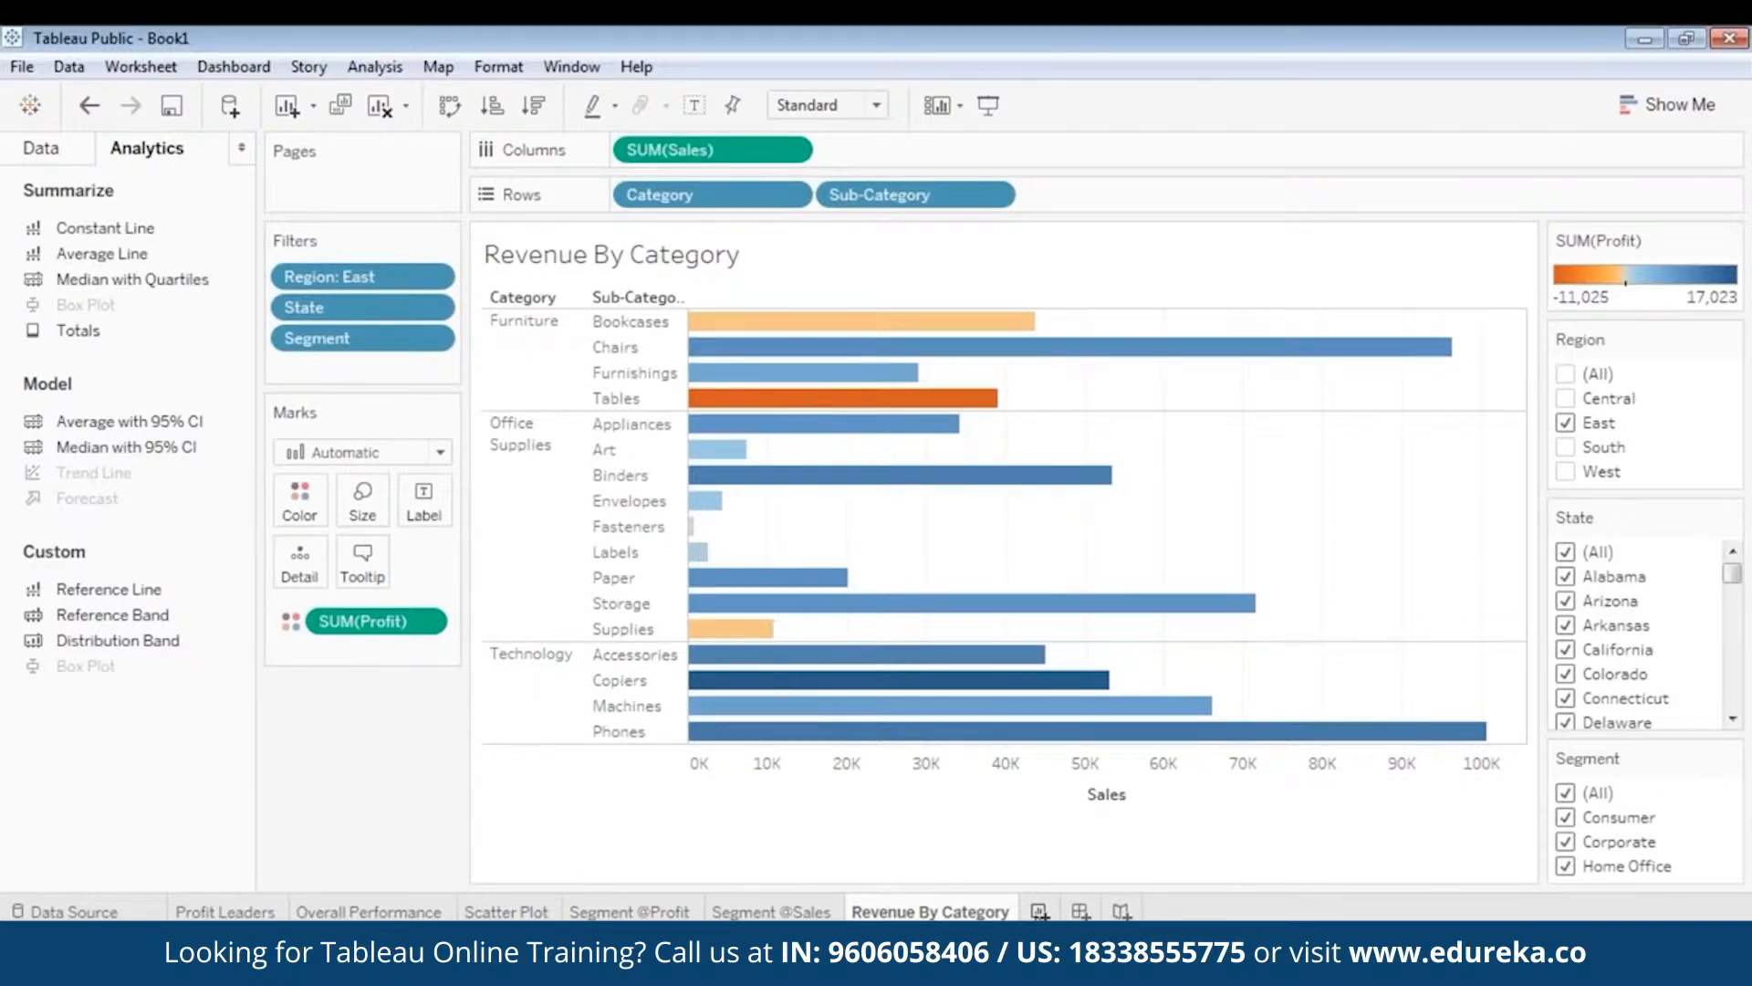
- Create a new worksheet with Ctrl+M and rename it 'Sales Forcasting'
key("ctrl+m")
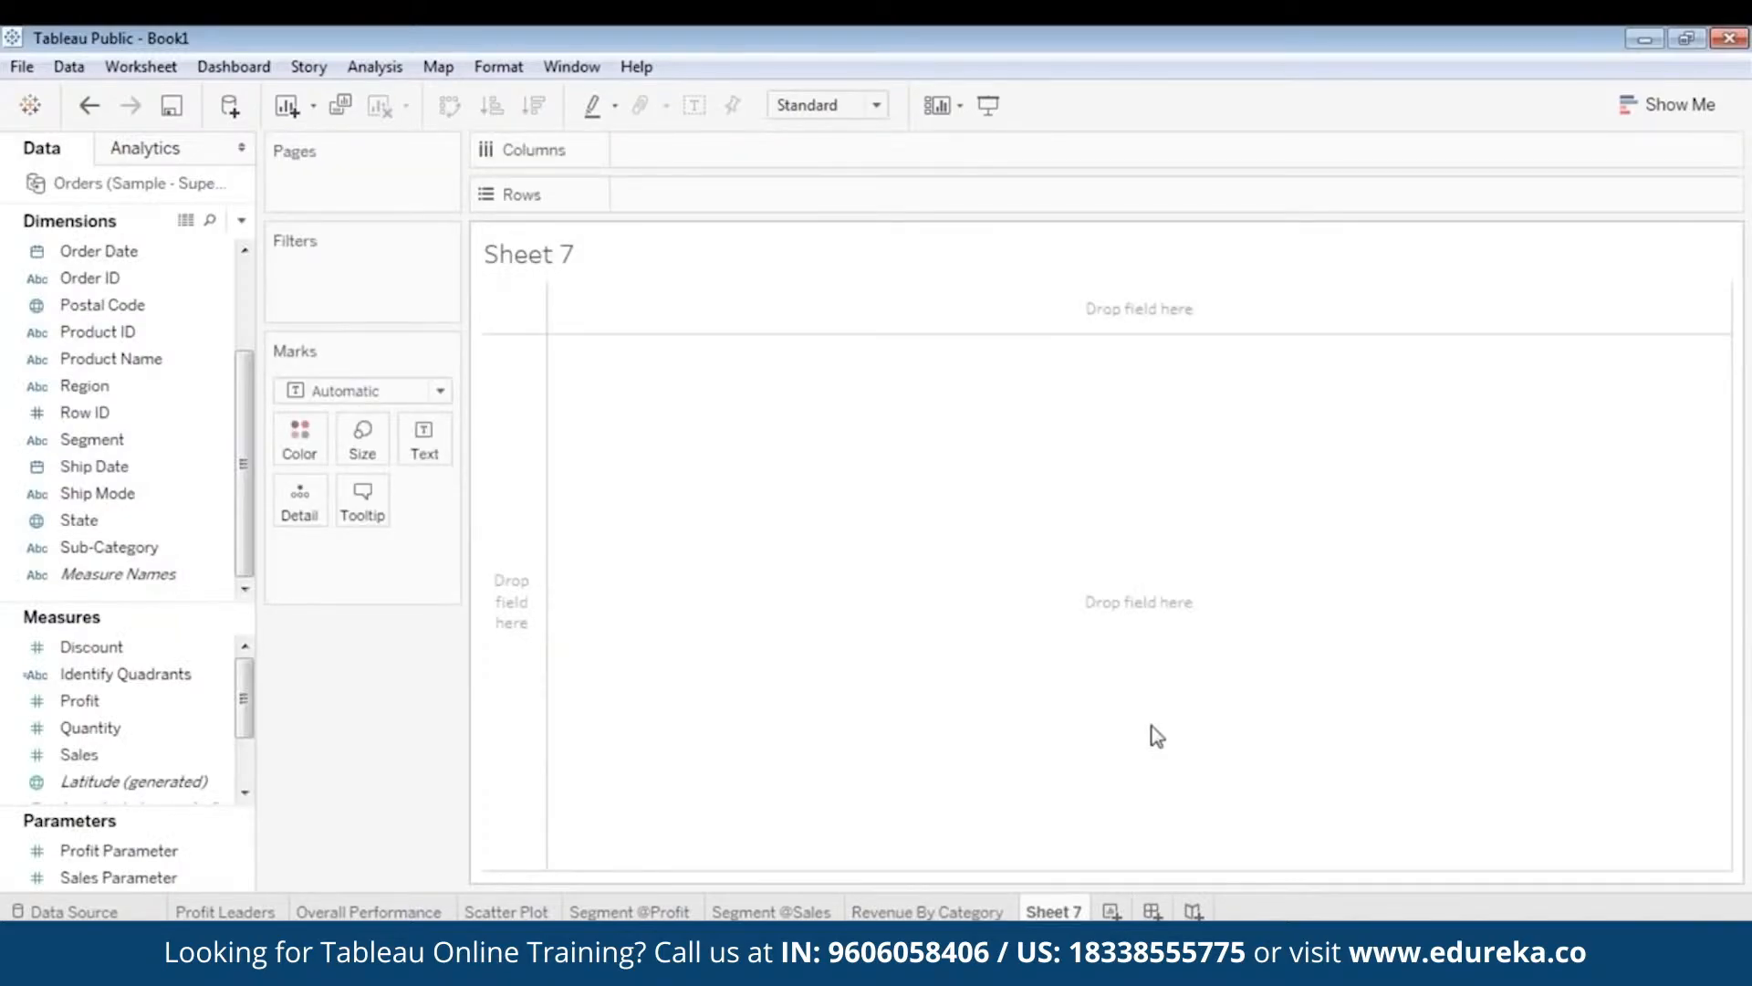
right_click(1056, 912)
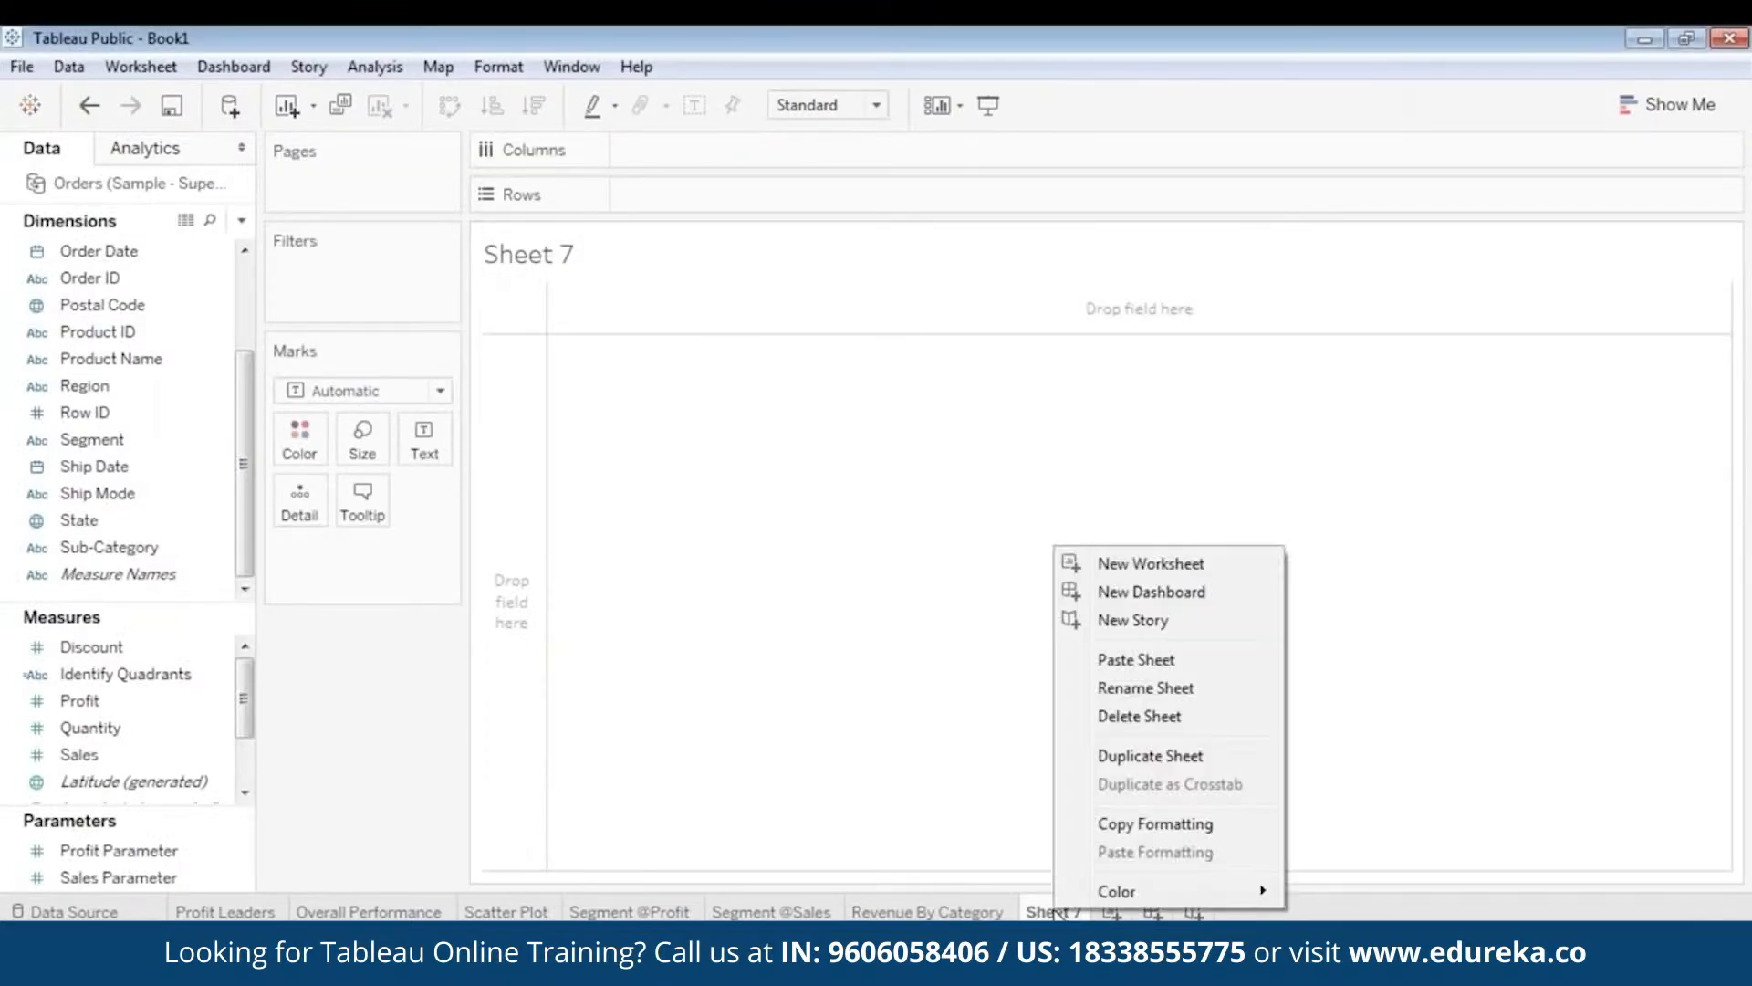
left_click(1132, 689)
type("Sal")
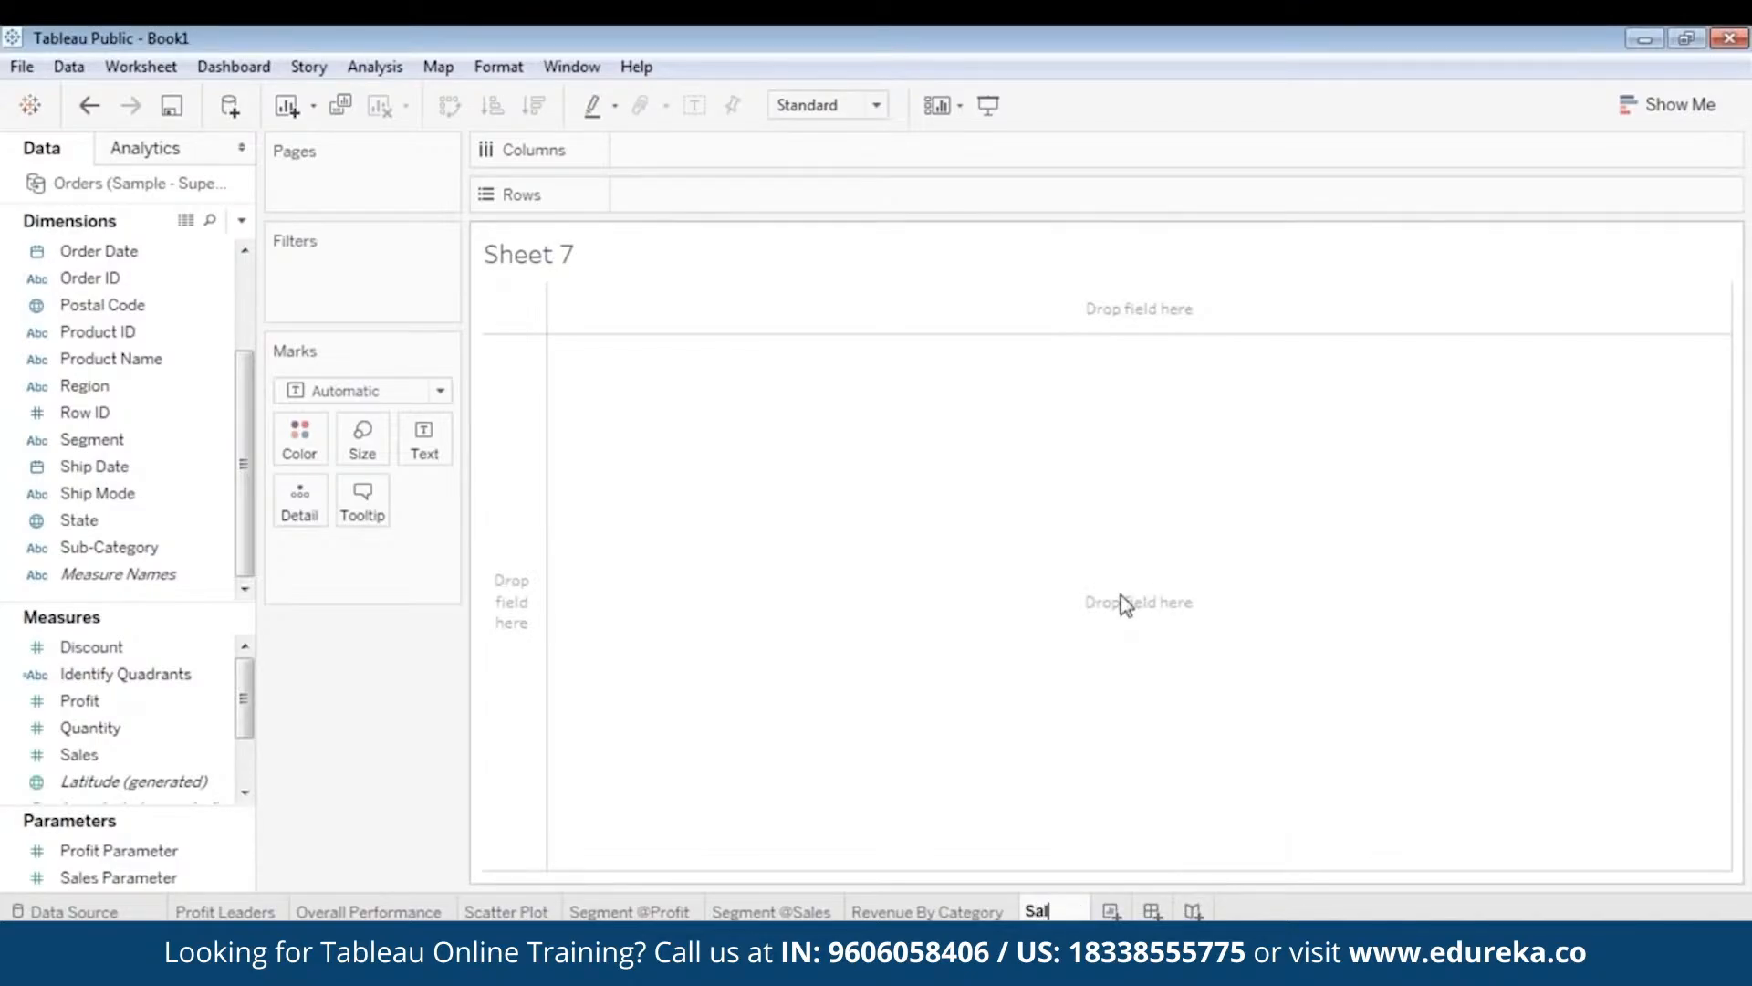
type("es Forca")
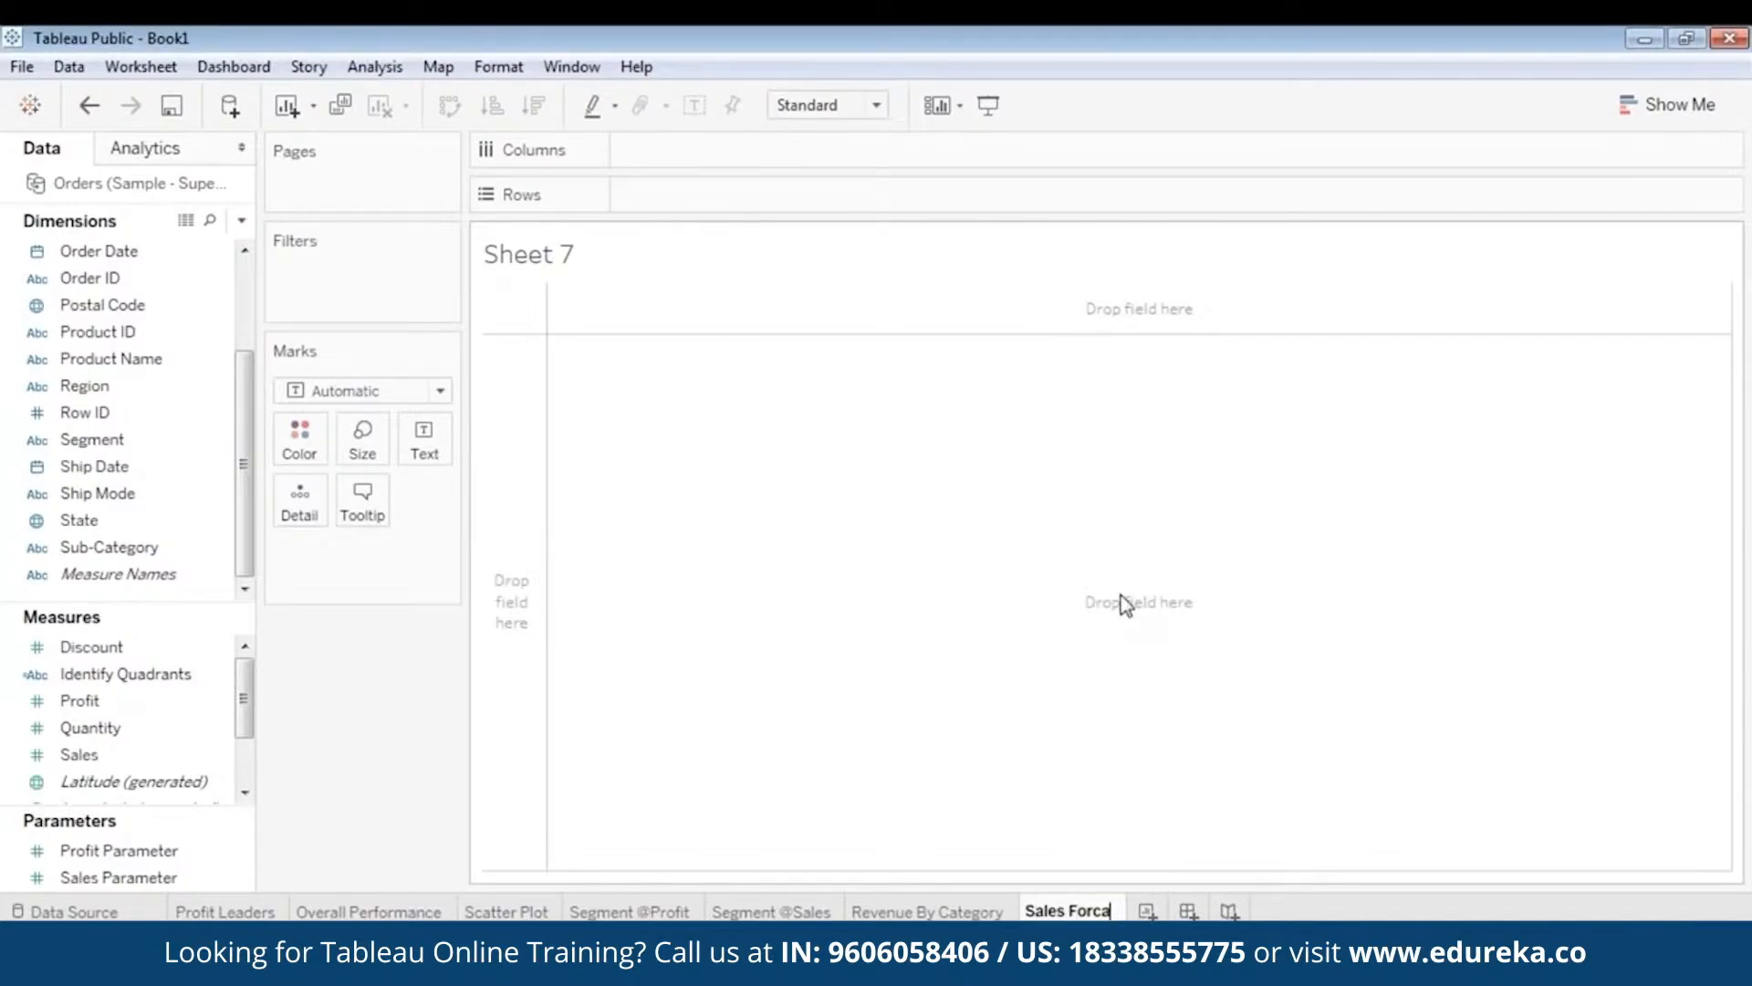
type("ctin")
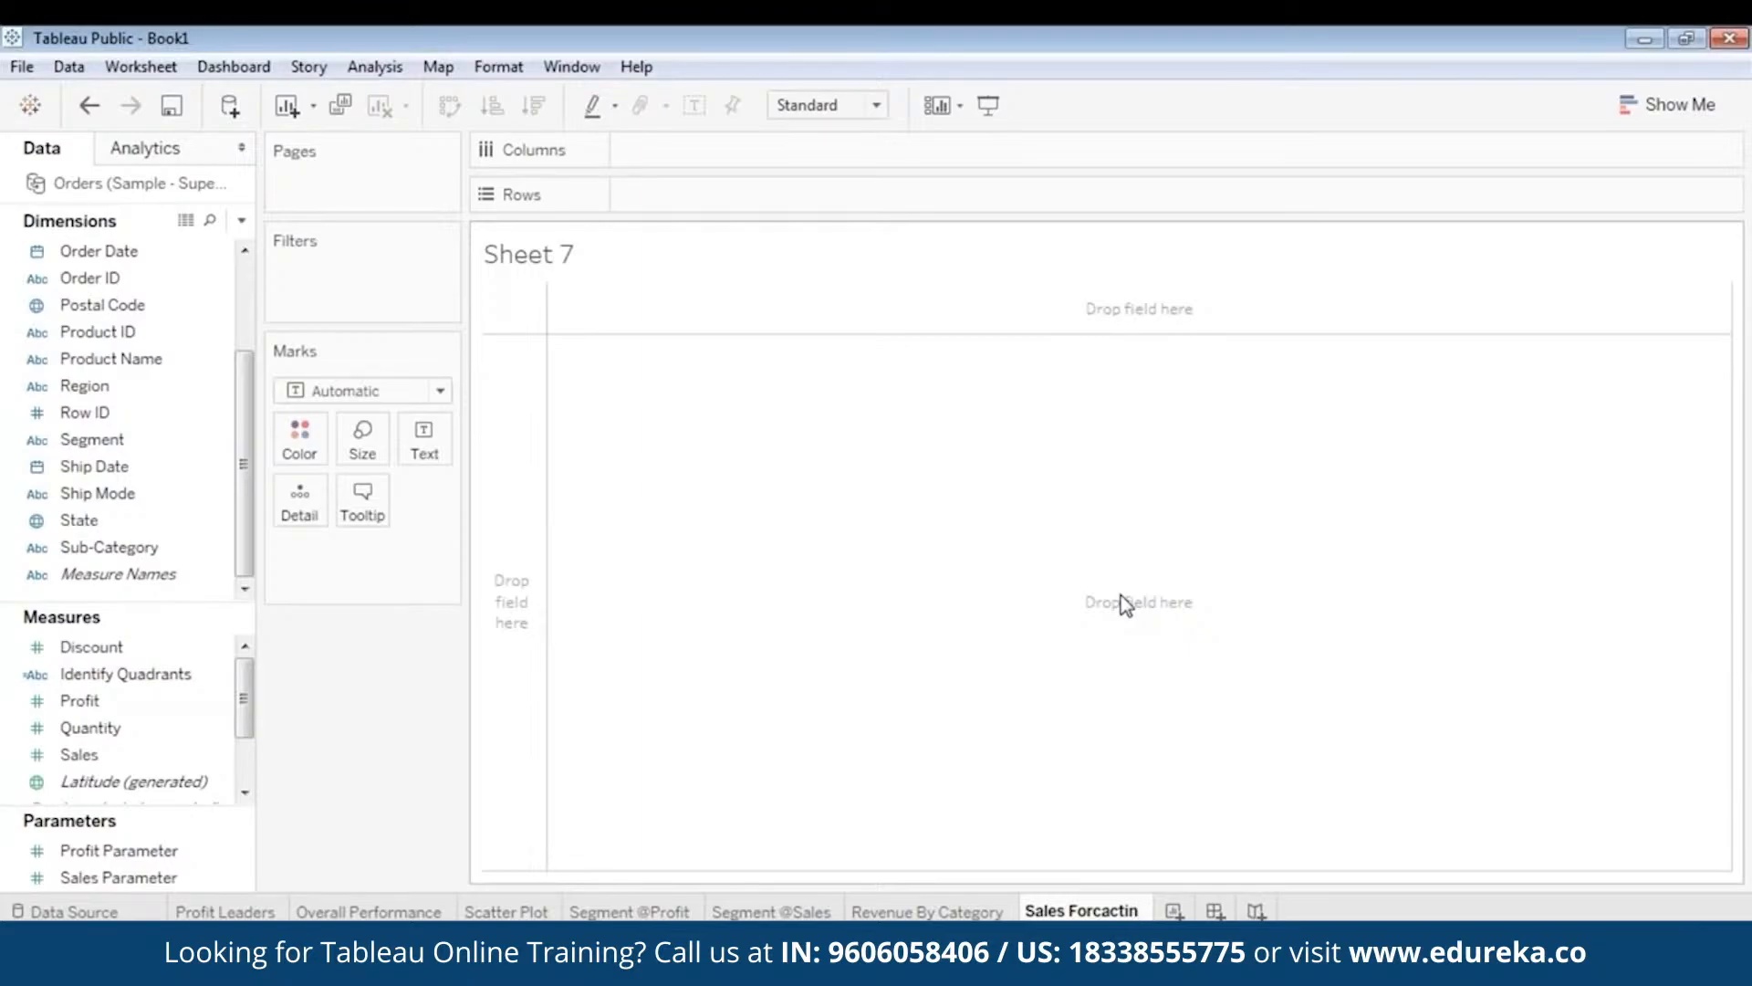
key("BackSpace")
key("BackSpace")
key("BackSpace")
key("BackSpace")
type("sting")
key("Return")
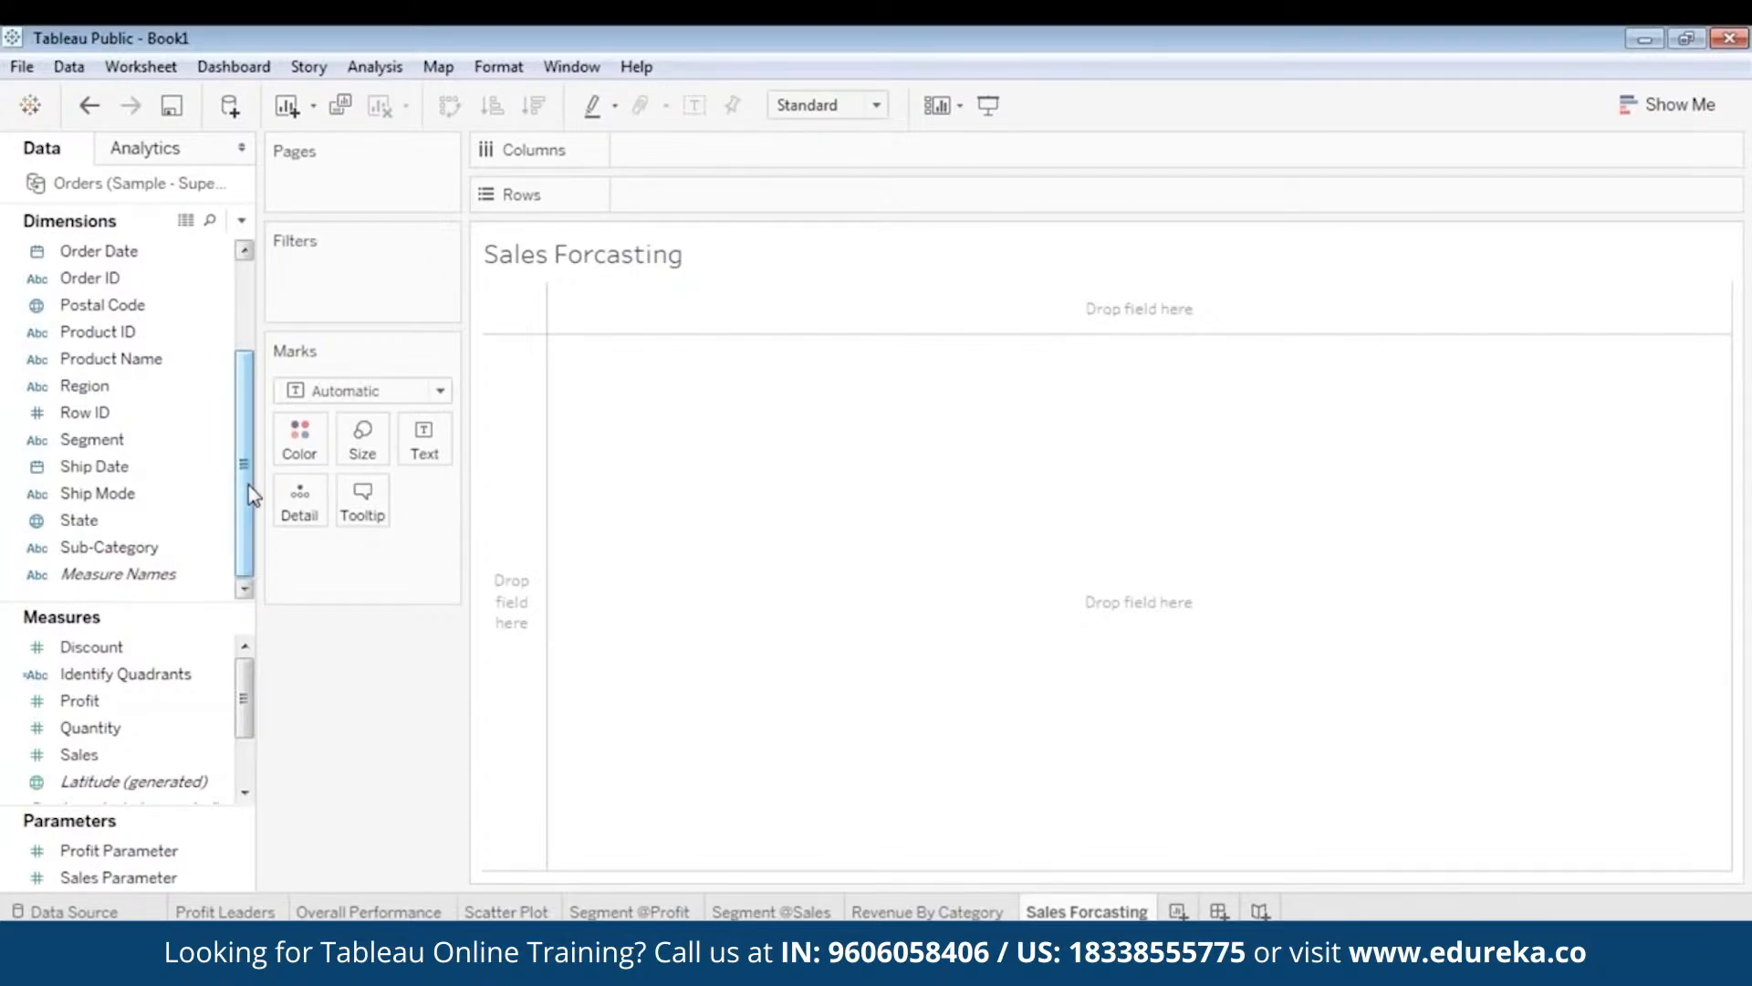
- Plot SUM(Sales) on Rows against Order Date by Month on Columns
left_click_drag(128, 756, 743, 203)
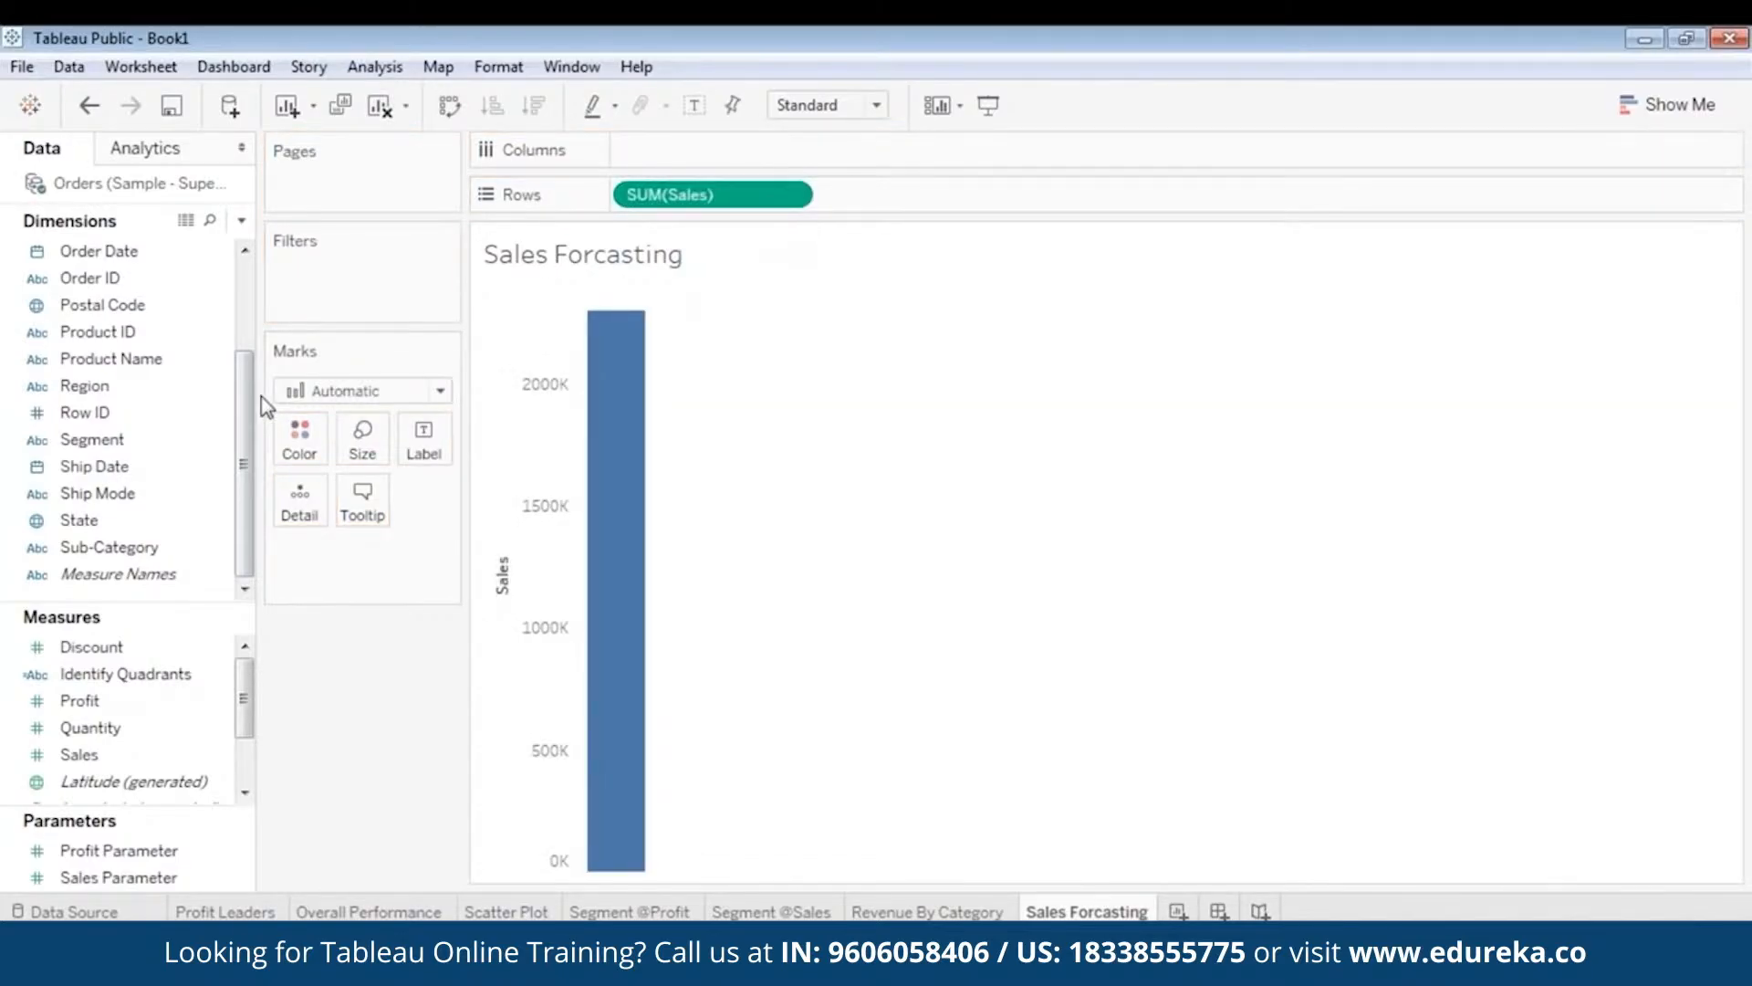
left_click_drag(244, 436, 748, 160)
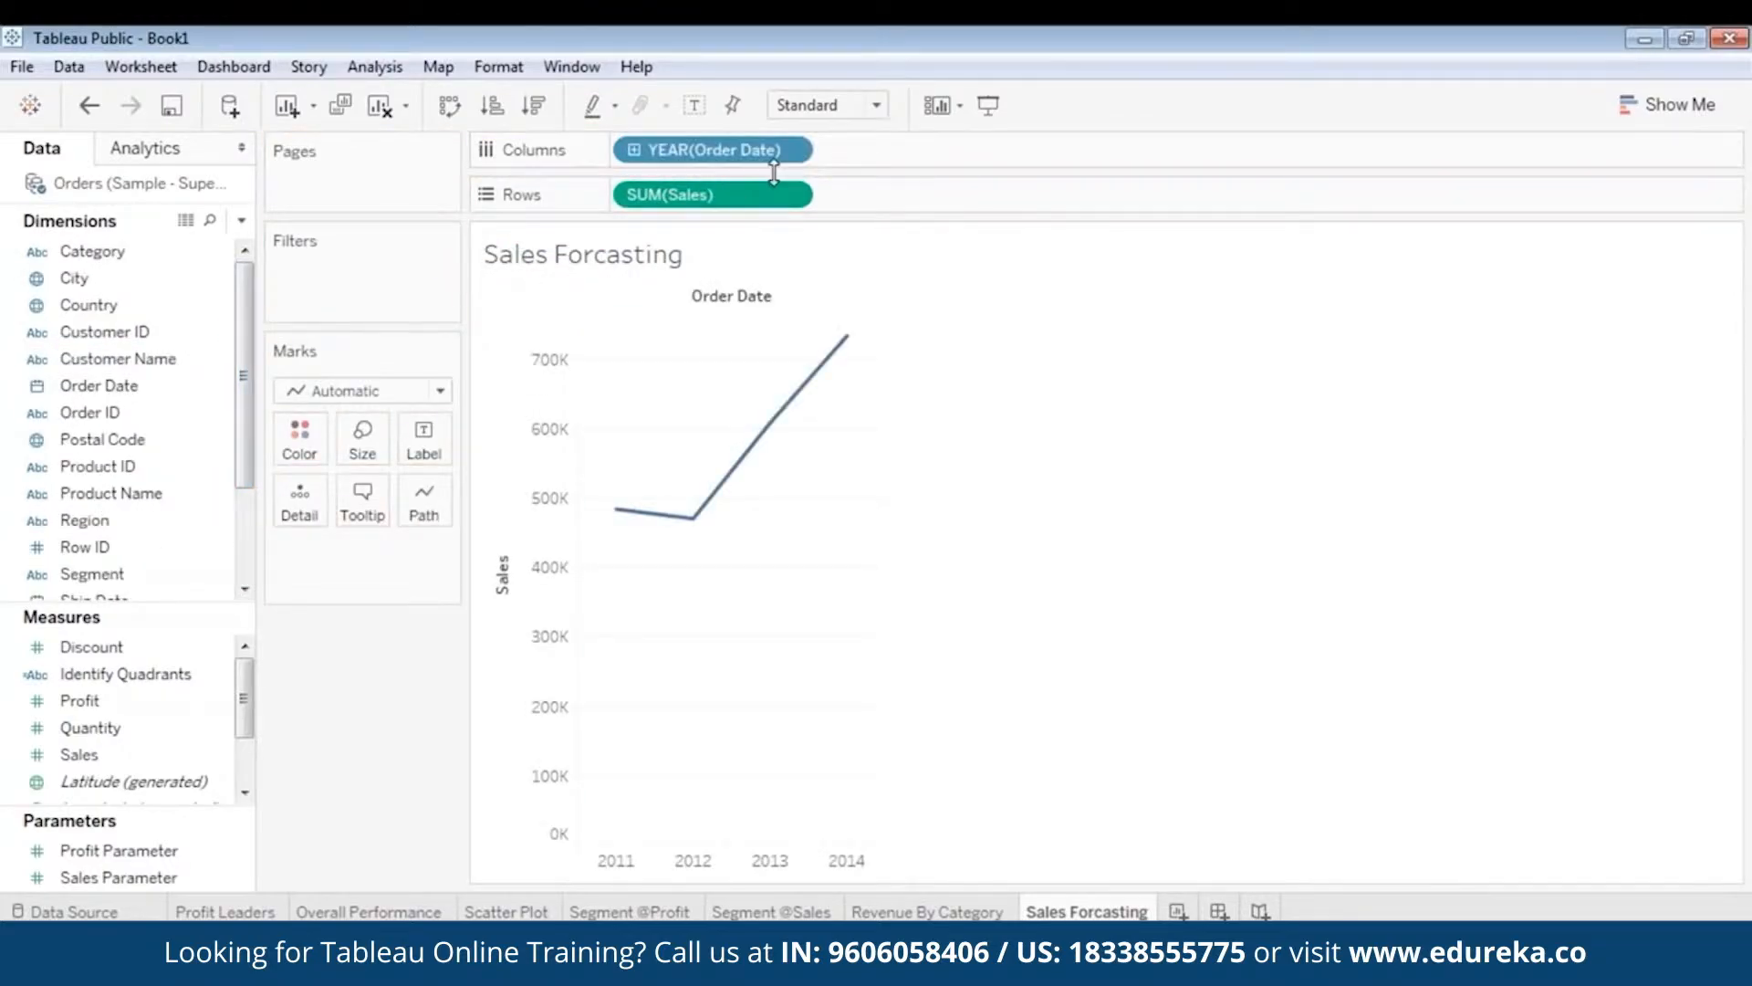
left_click_drag(151, 381, 968, 161)
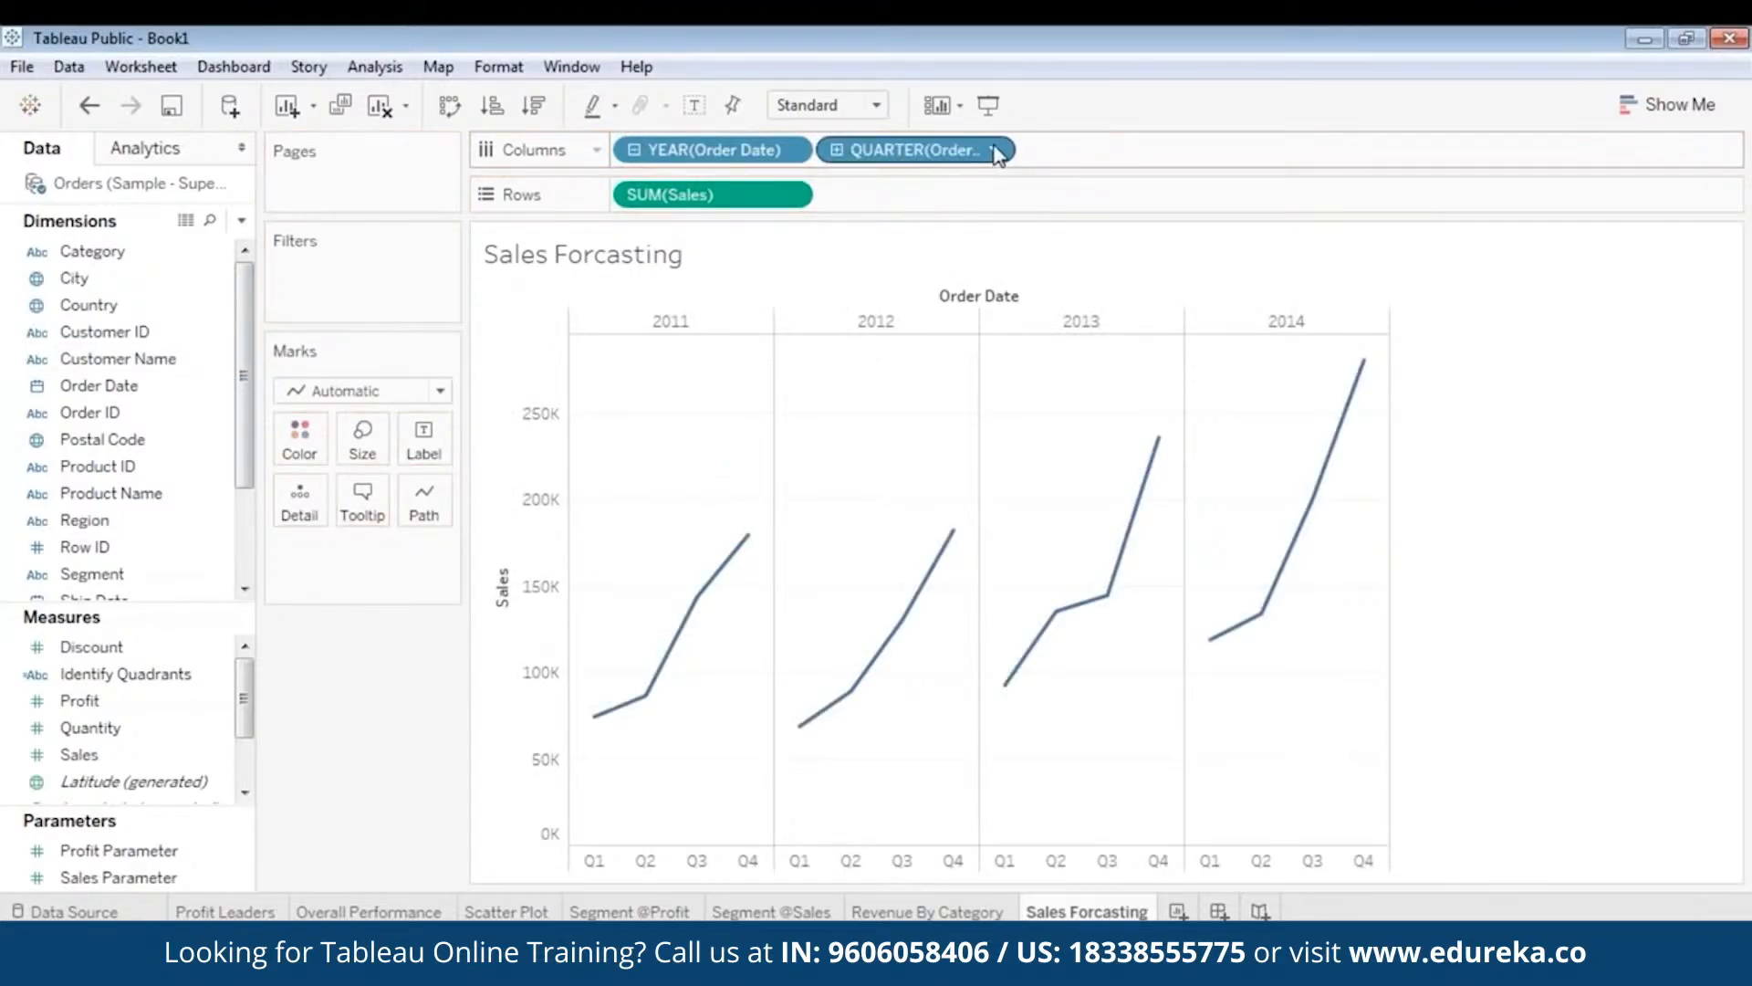
left_click(994, 152)
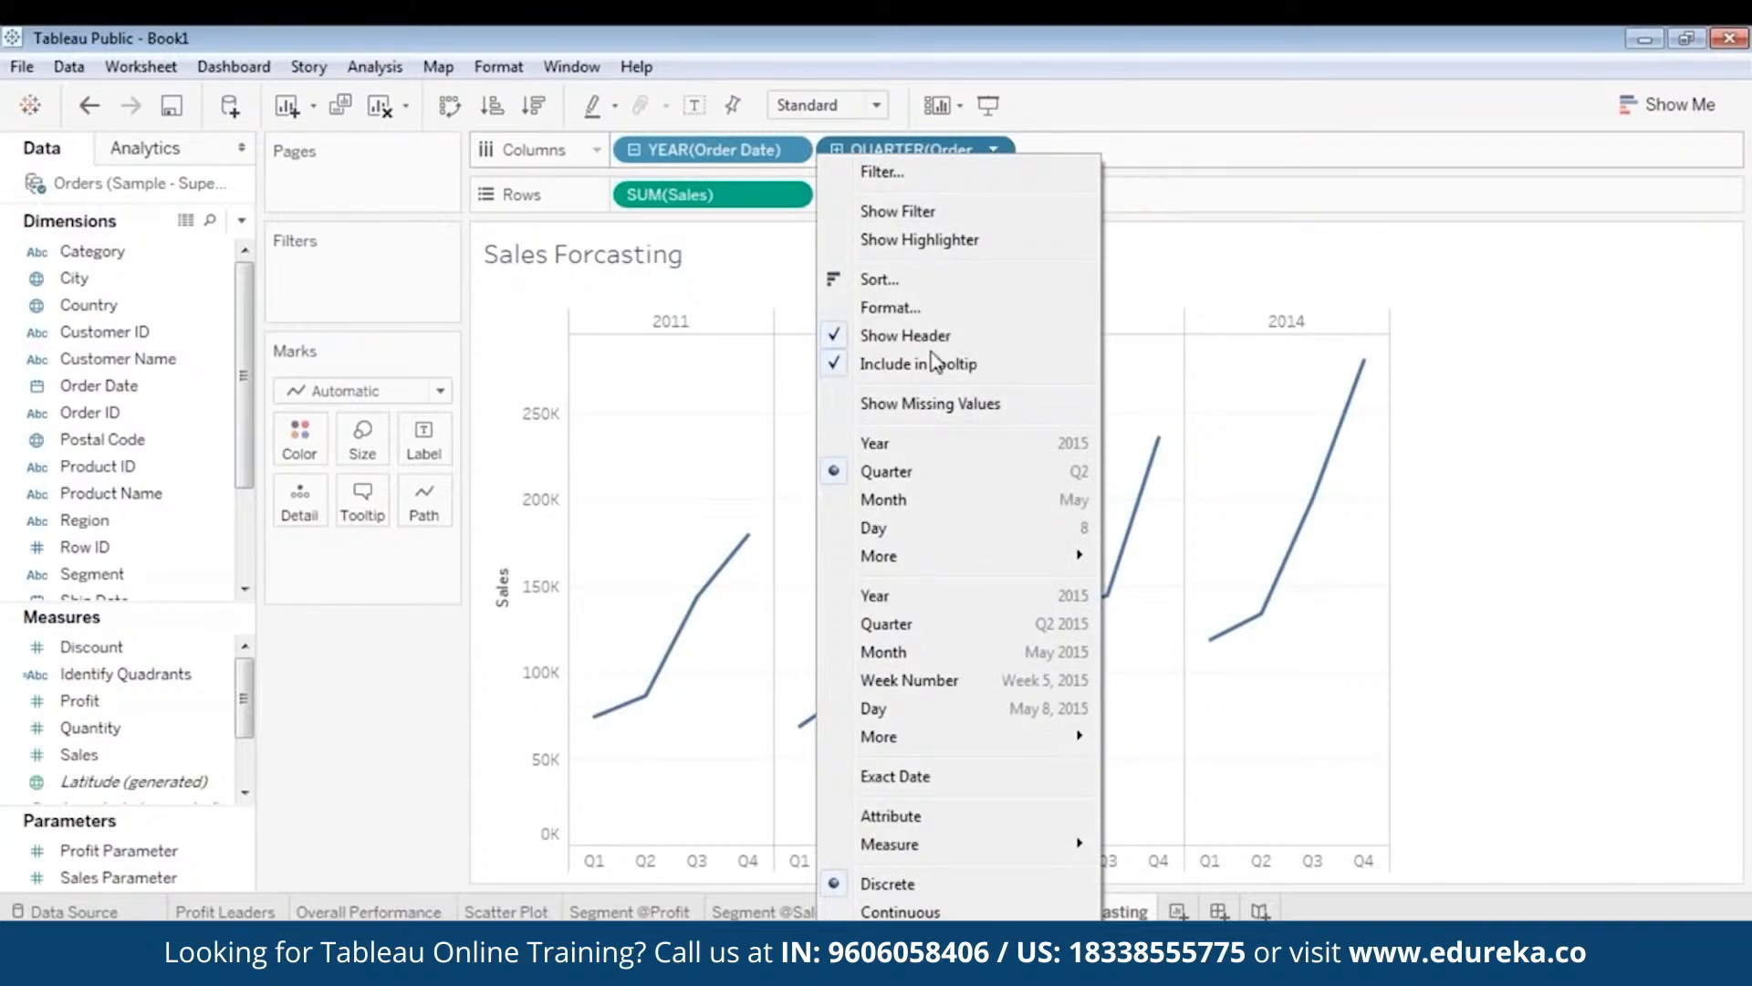
left_click(902, 500)
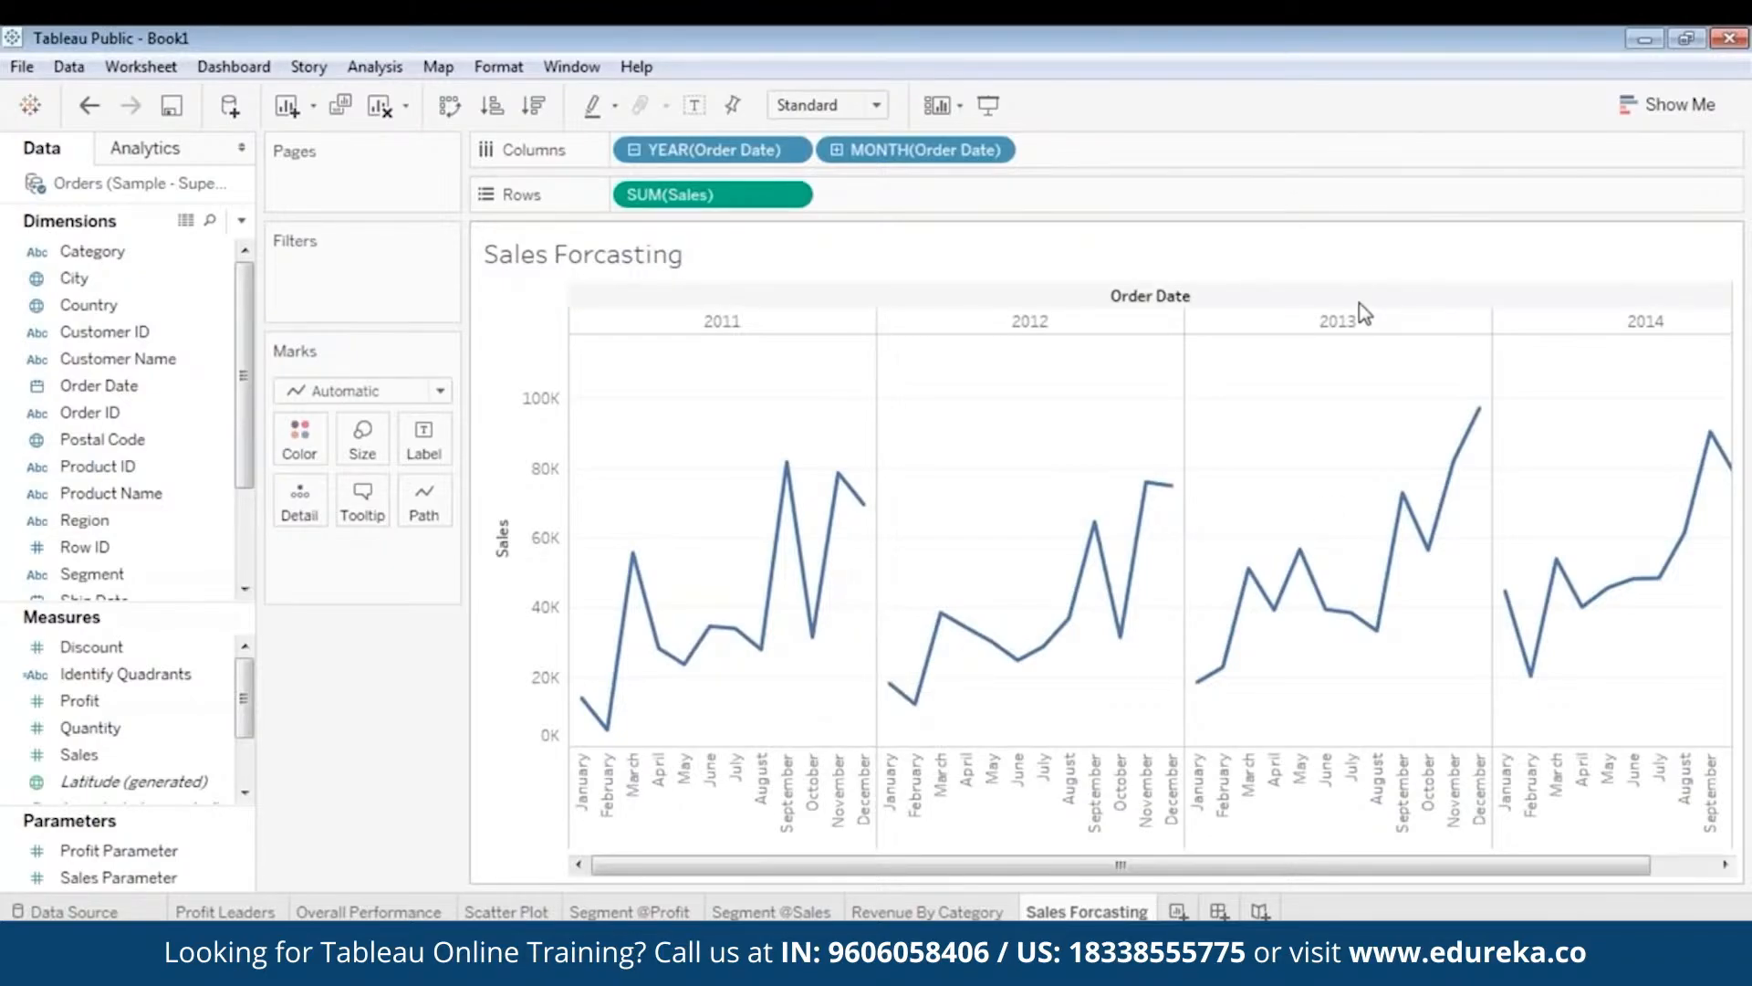
- Turn the monthly sales line into an area chart using Show Me
key("ctrl+1")
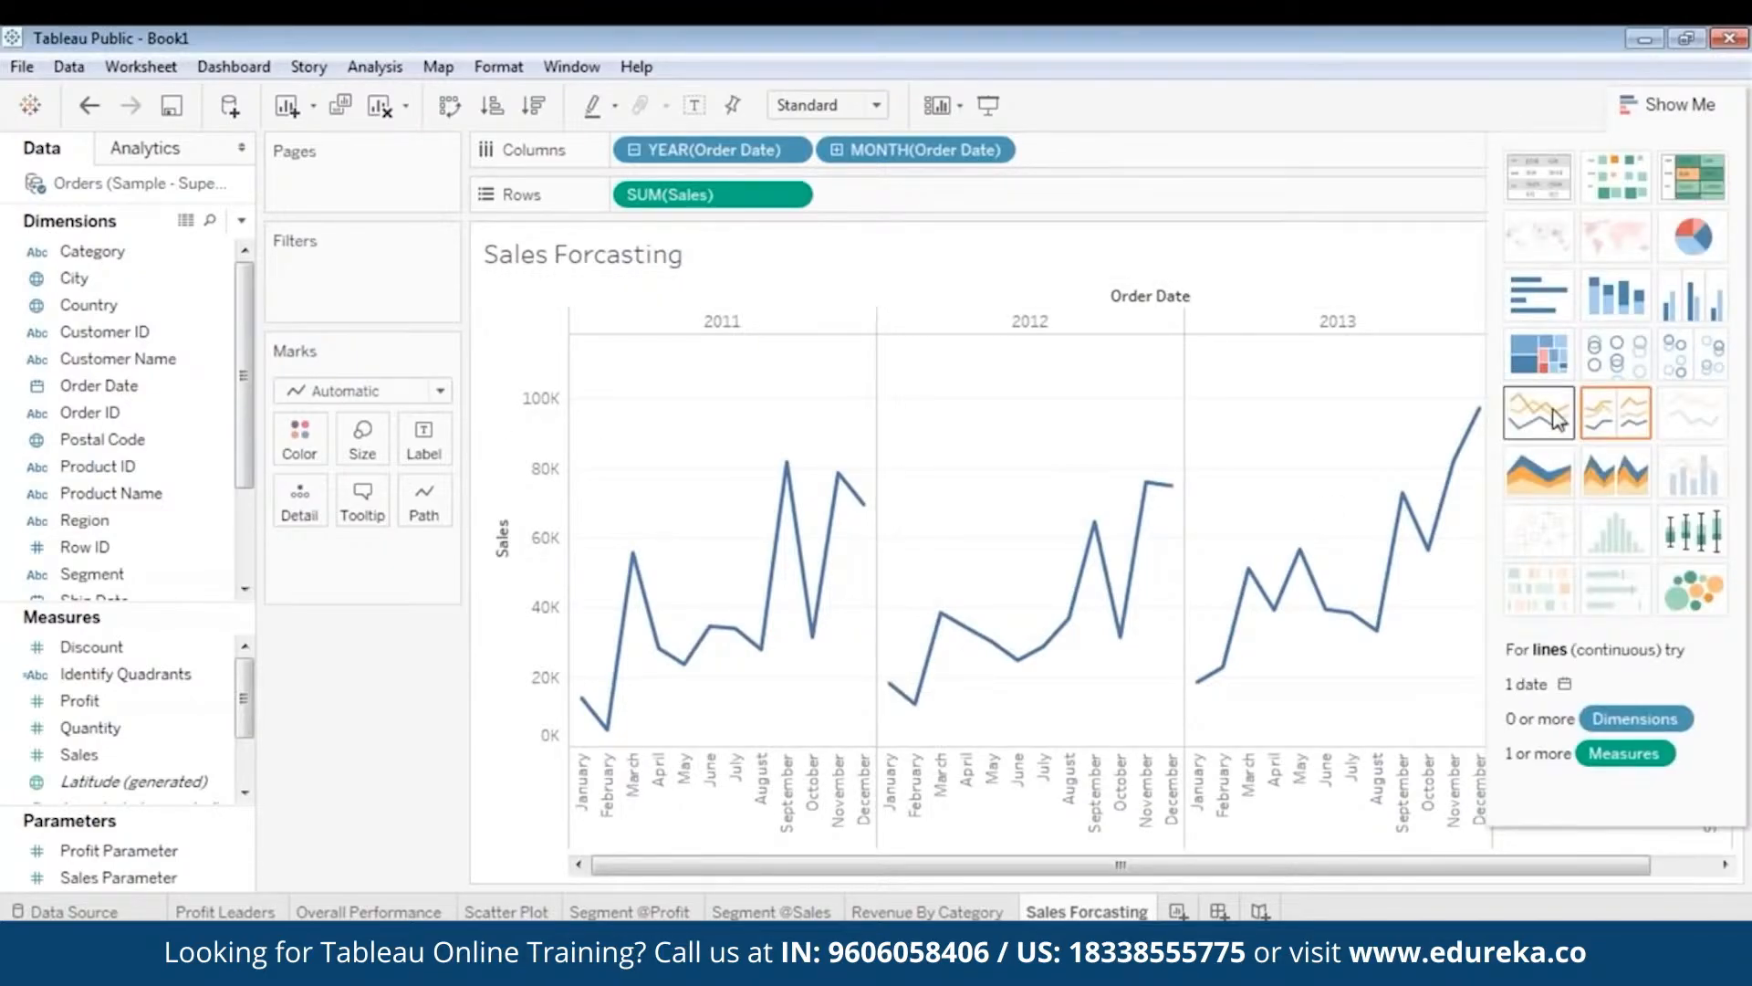
left_click(1528, 490)
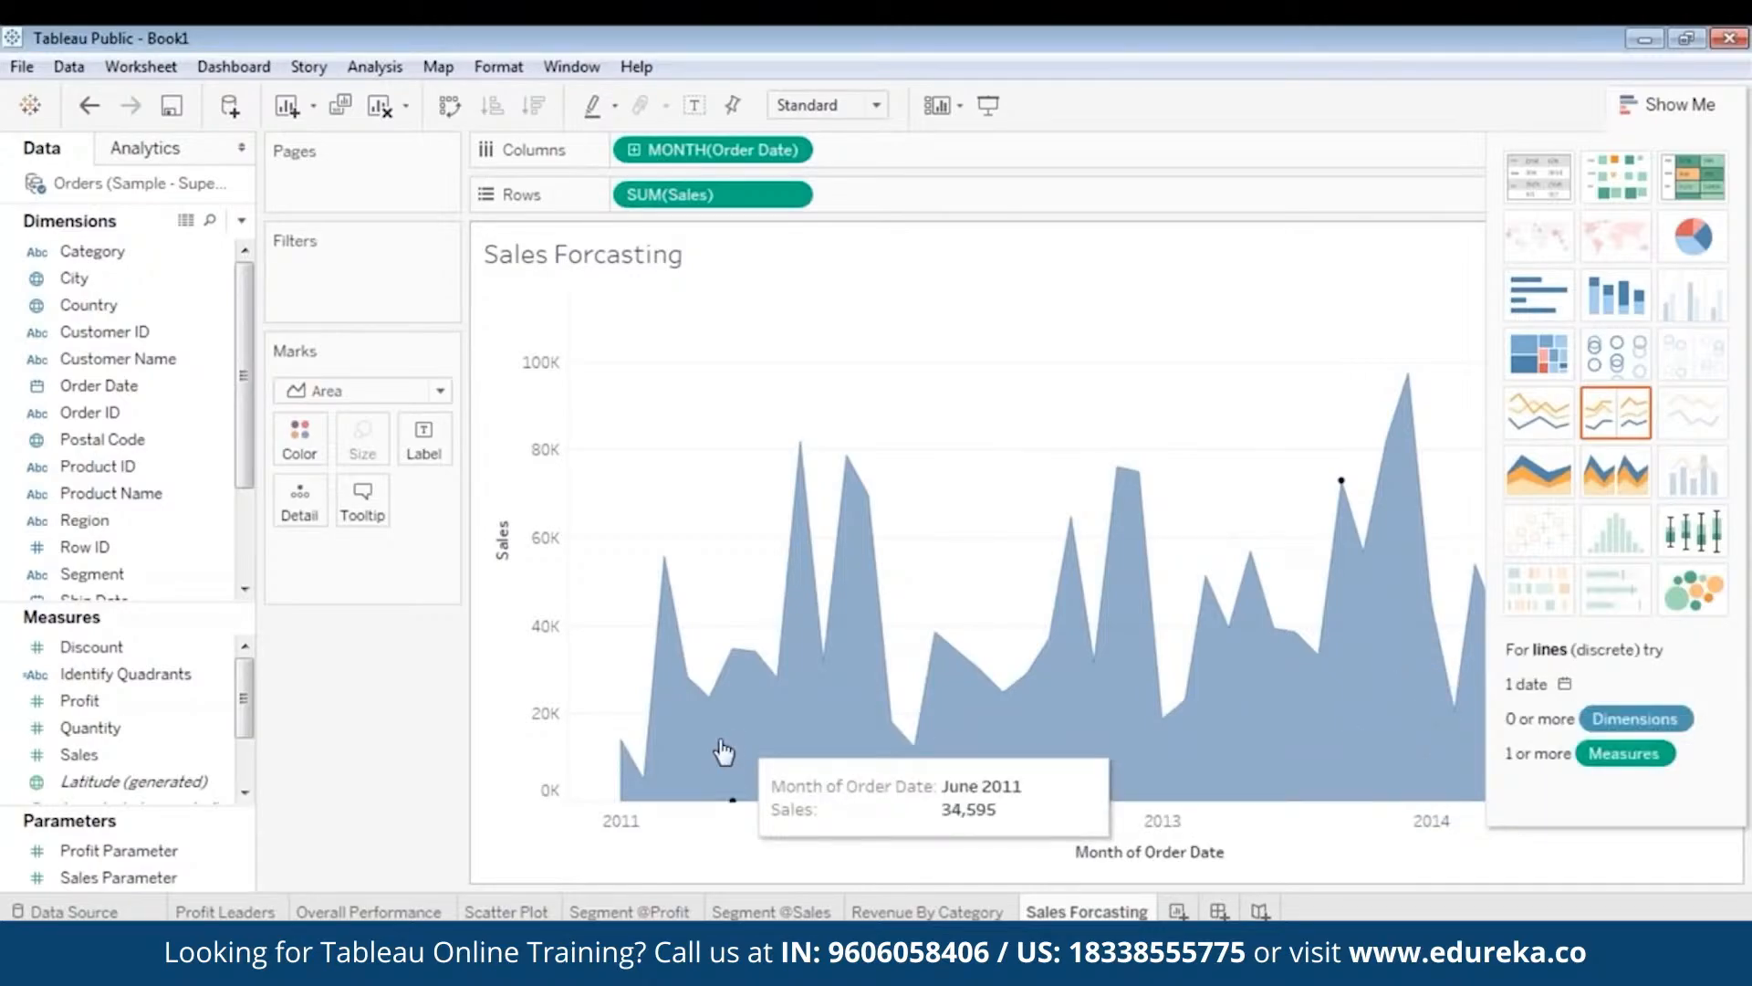
left_click(1636, 102)
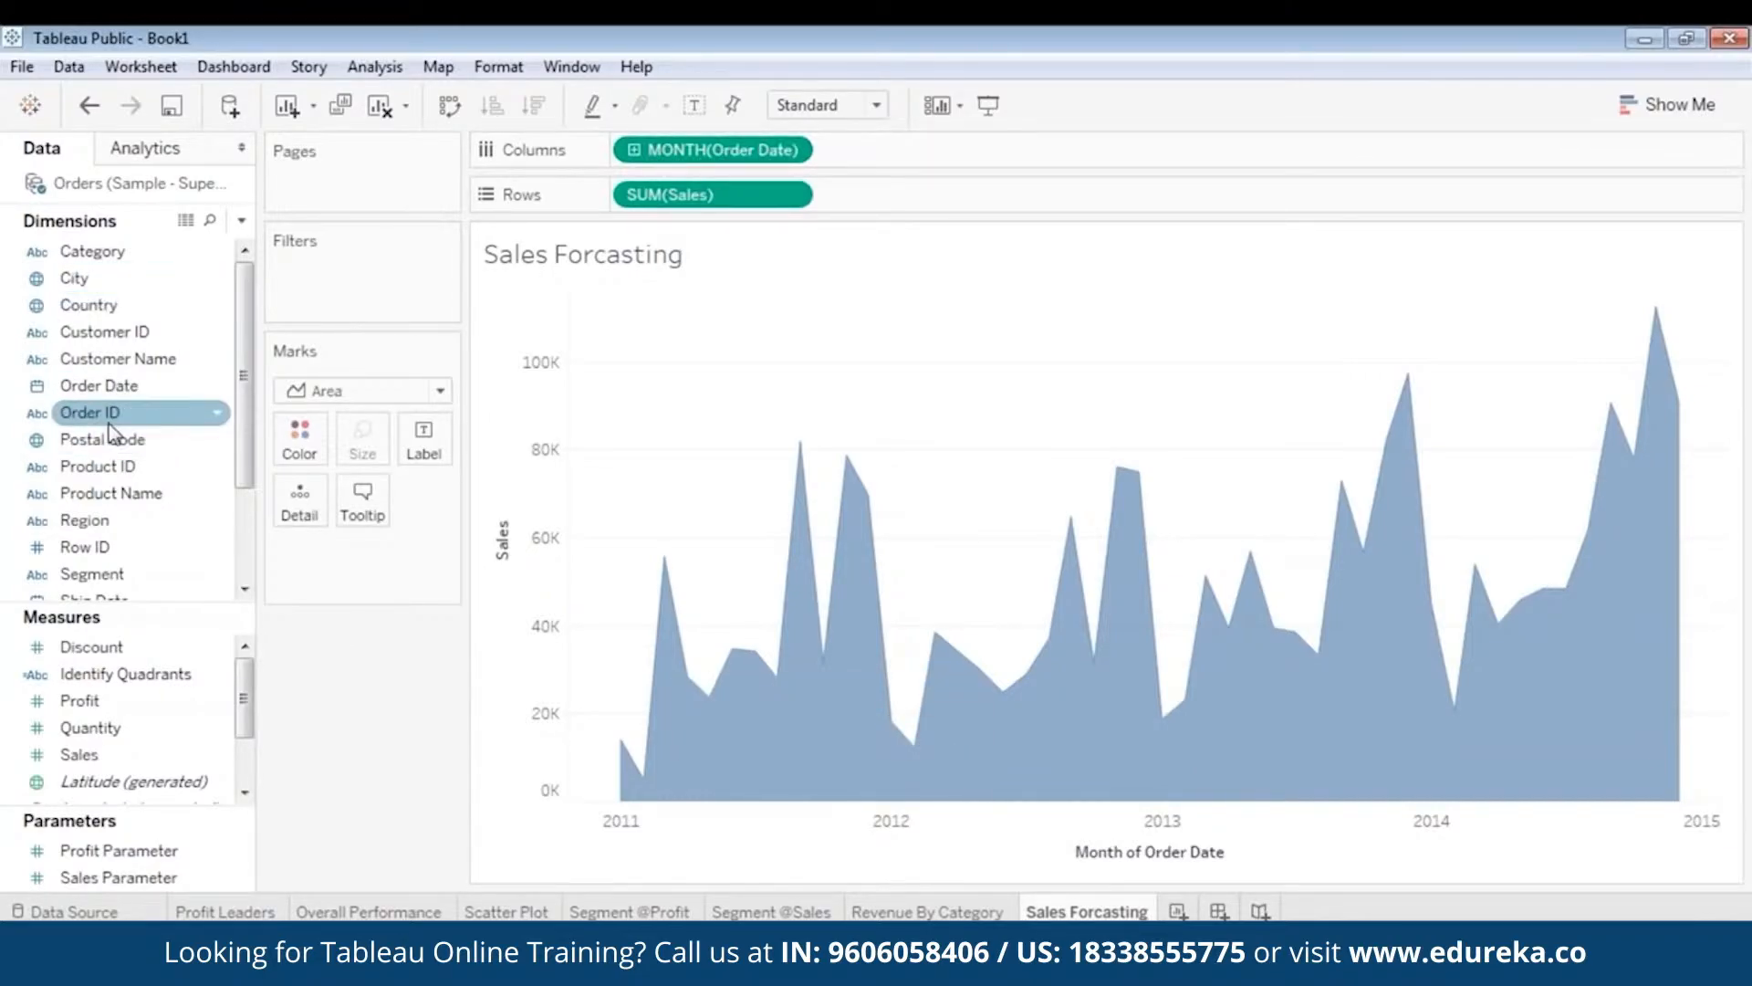
- Add YEAR(Order Date) to Columns and switch the month pill to discrete Month
left_click_drag(98, 385, 619, 167)
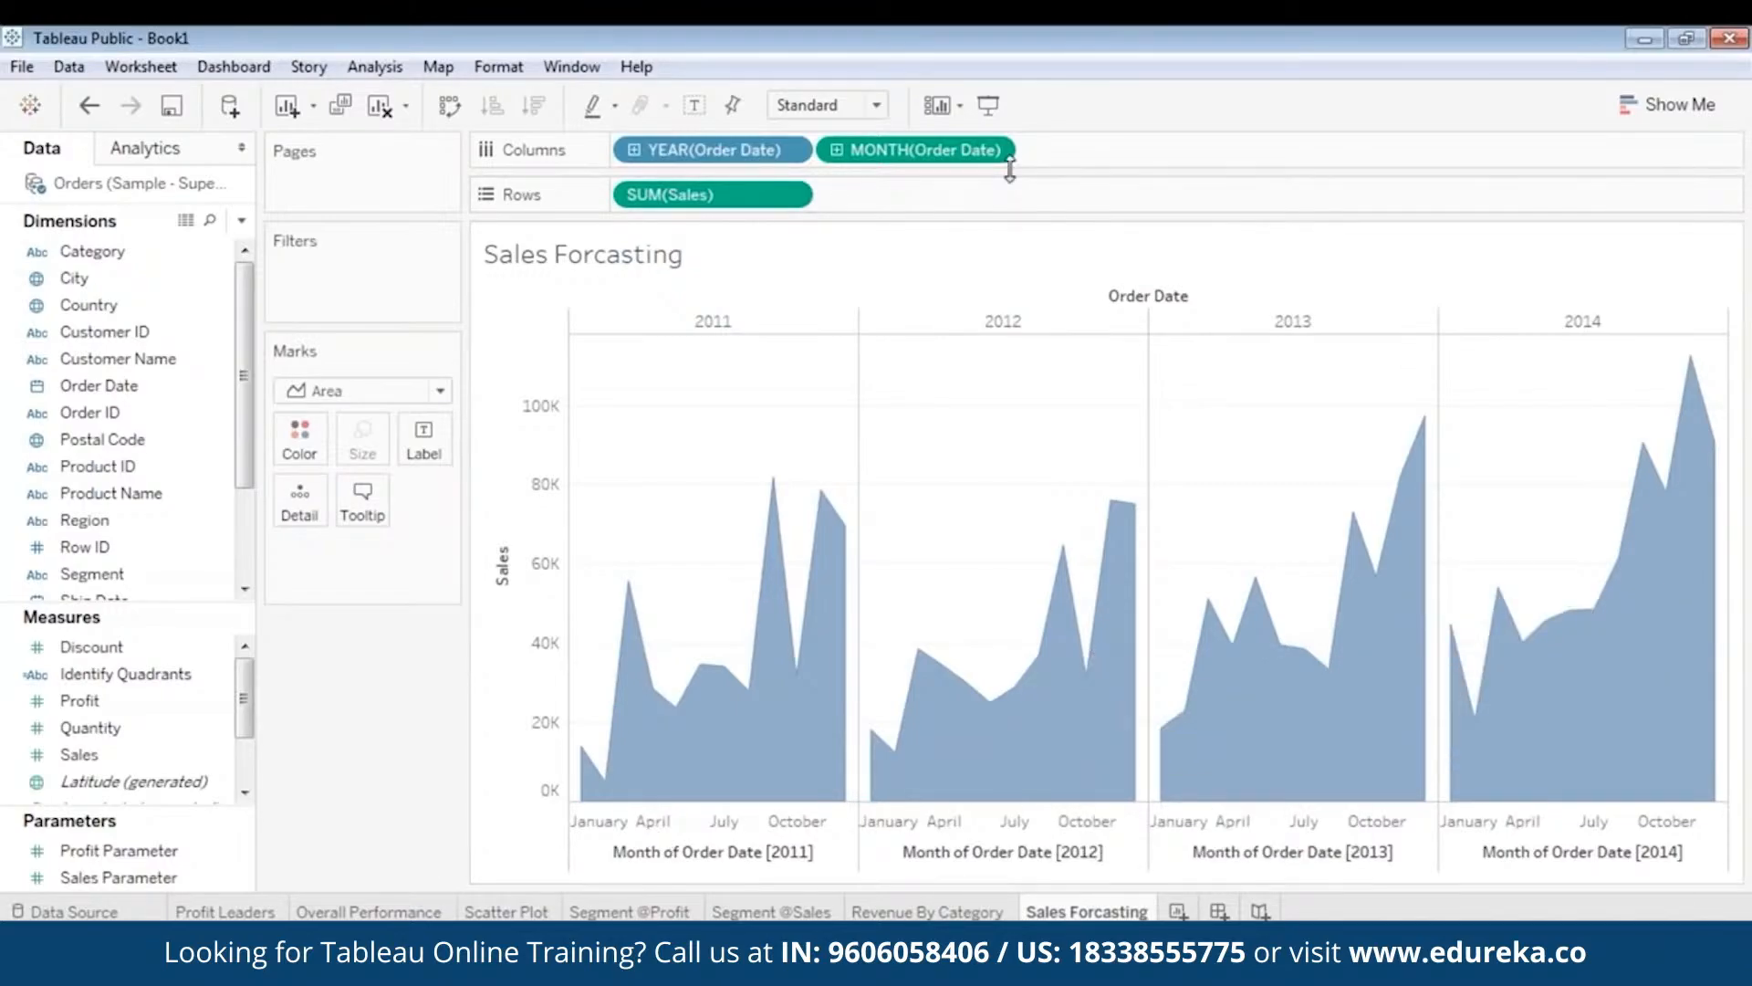
left_click(993, 150)
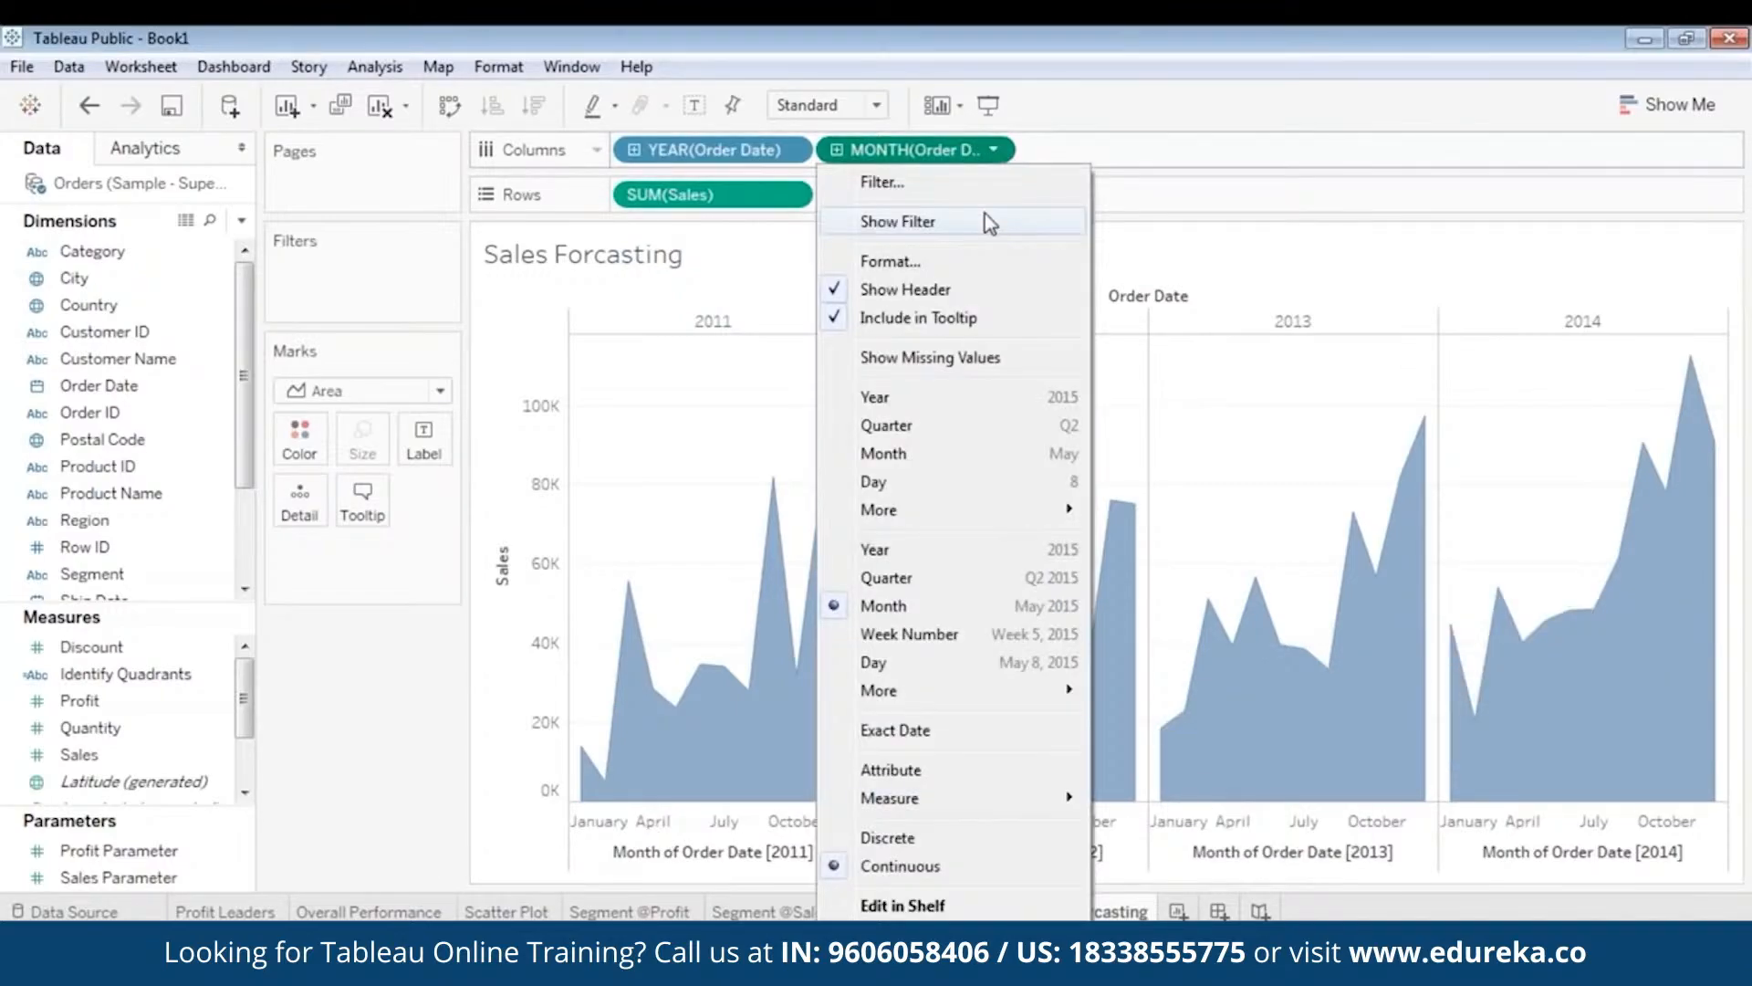
left_click(923, 463)
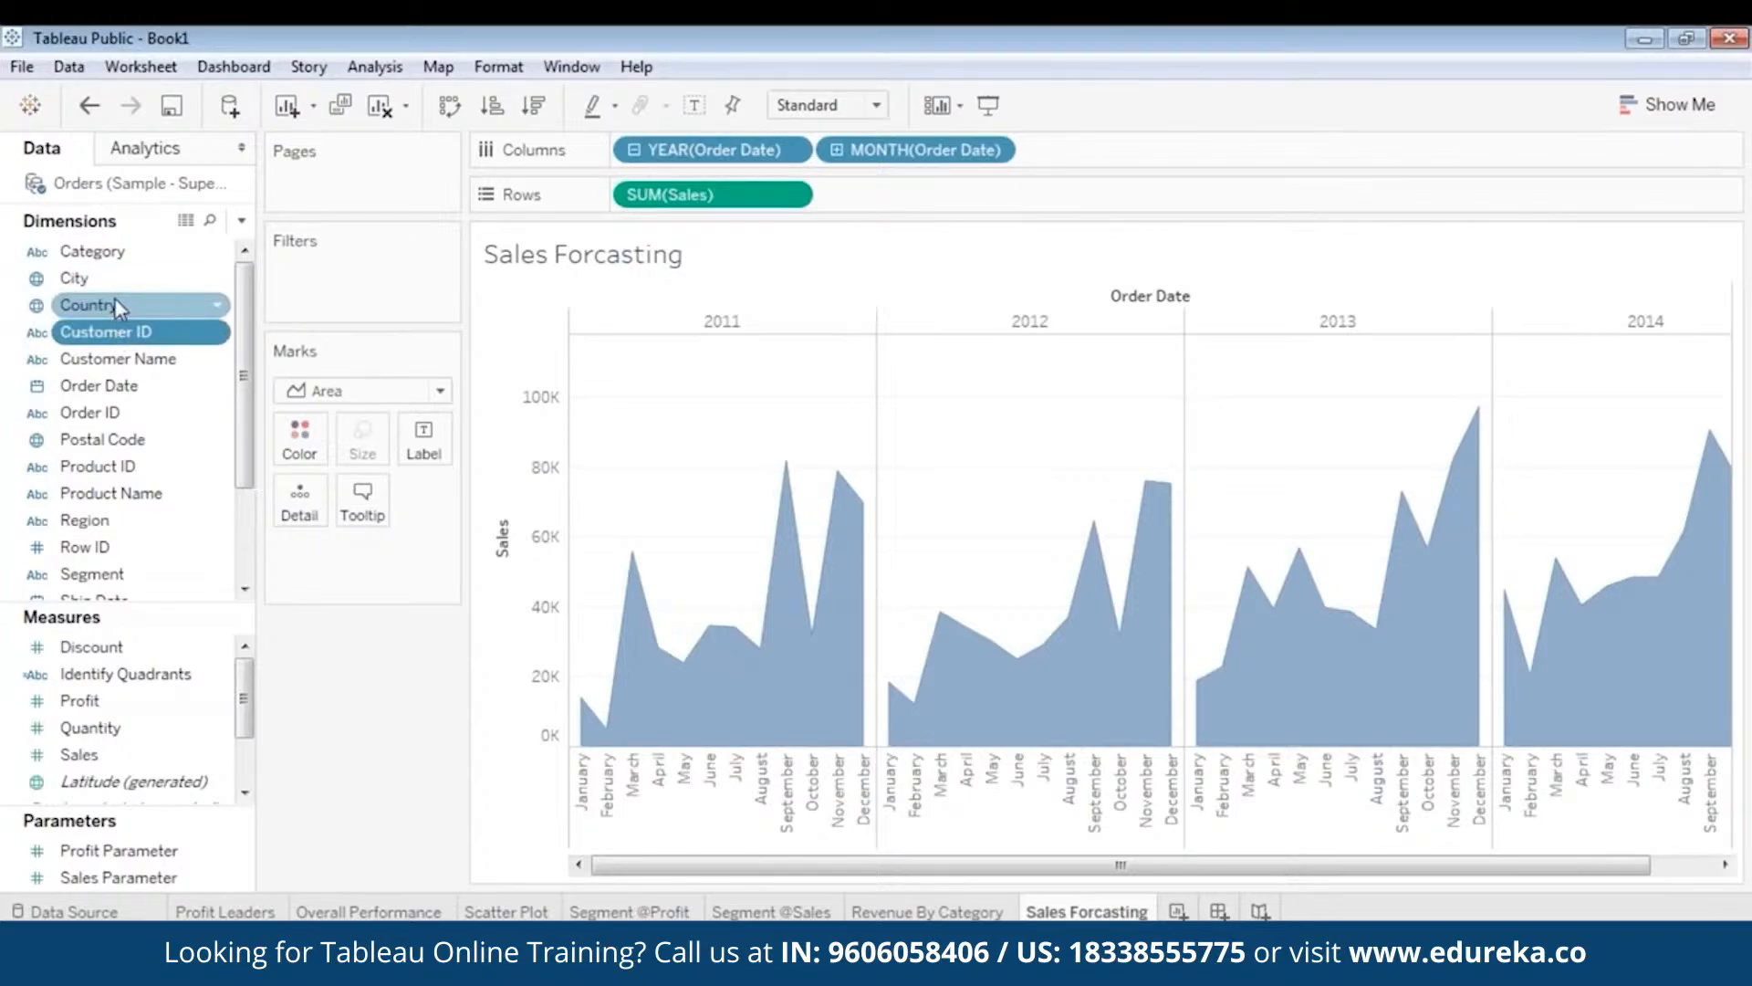
- Add a Category filter including Furniture, Office Supplies and Technology
left_click_drag(91, 251, 328, 276)
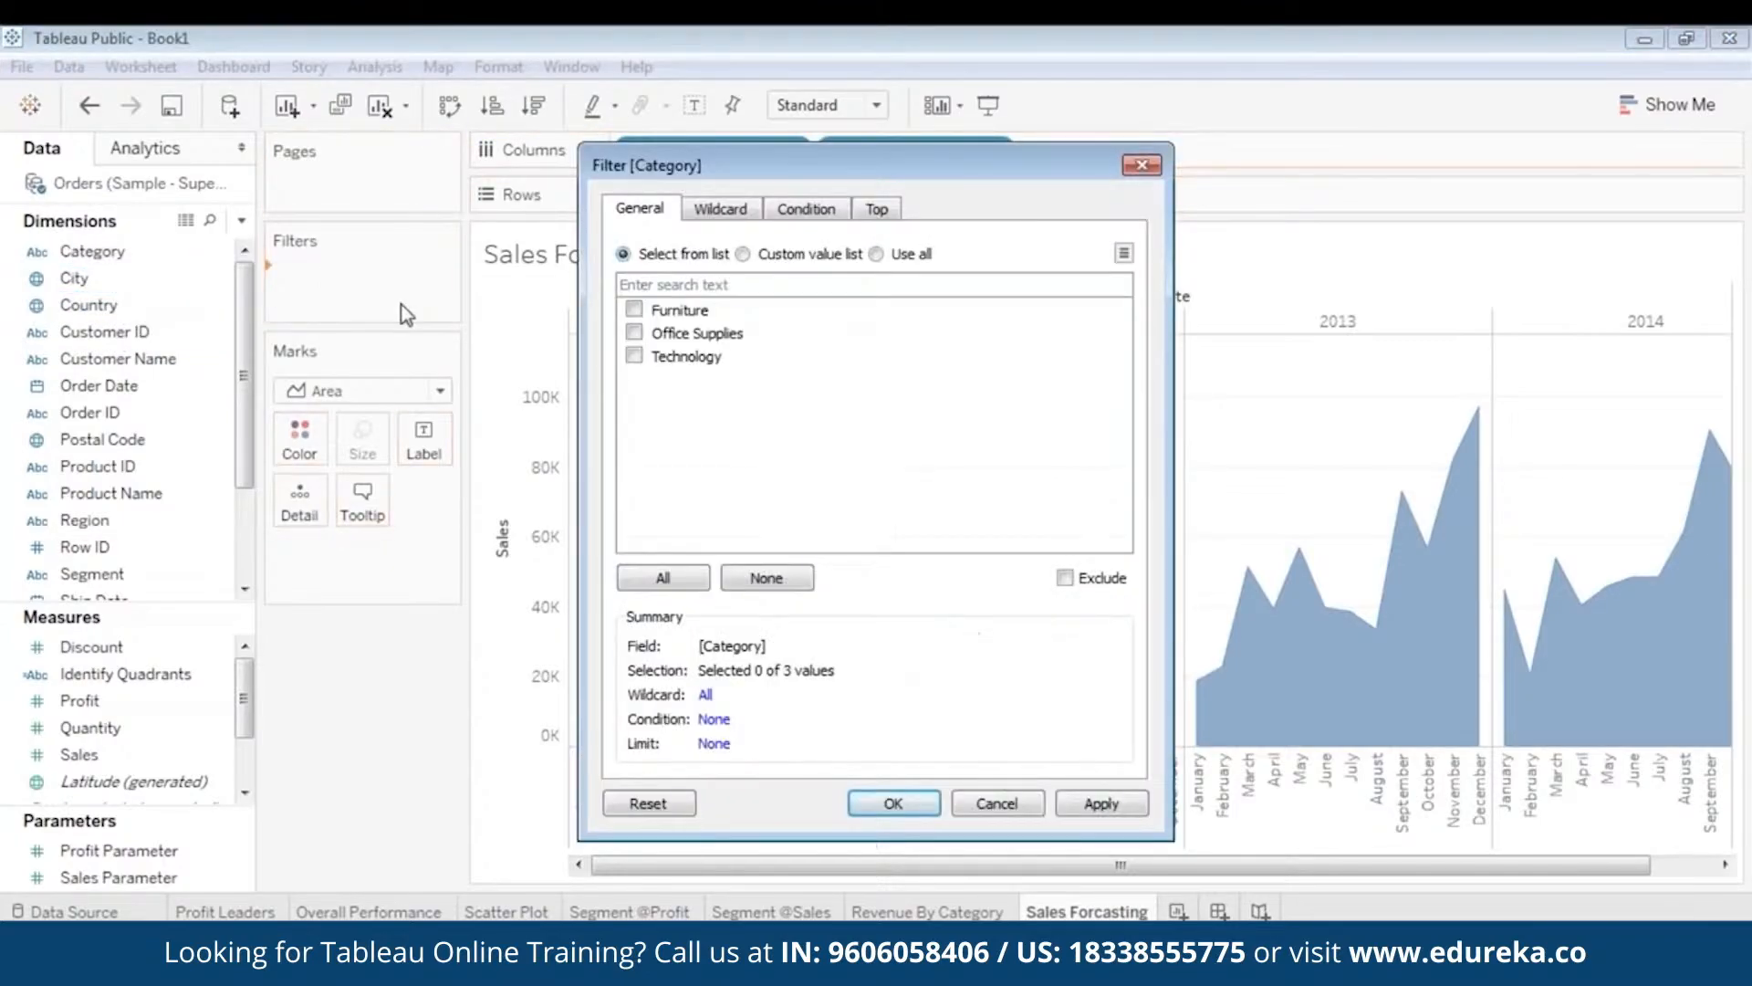
left_click(634, 309)
left_click(634, 333)
left_click(634, 355)
left_click(892, 803)
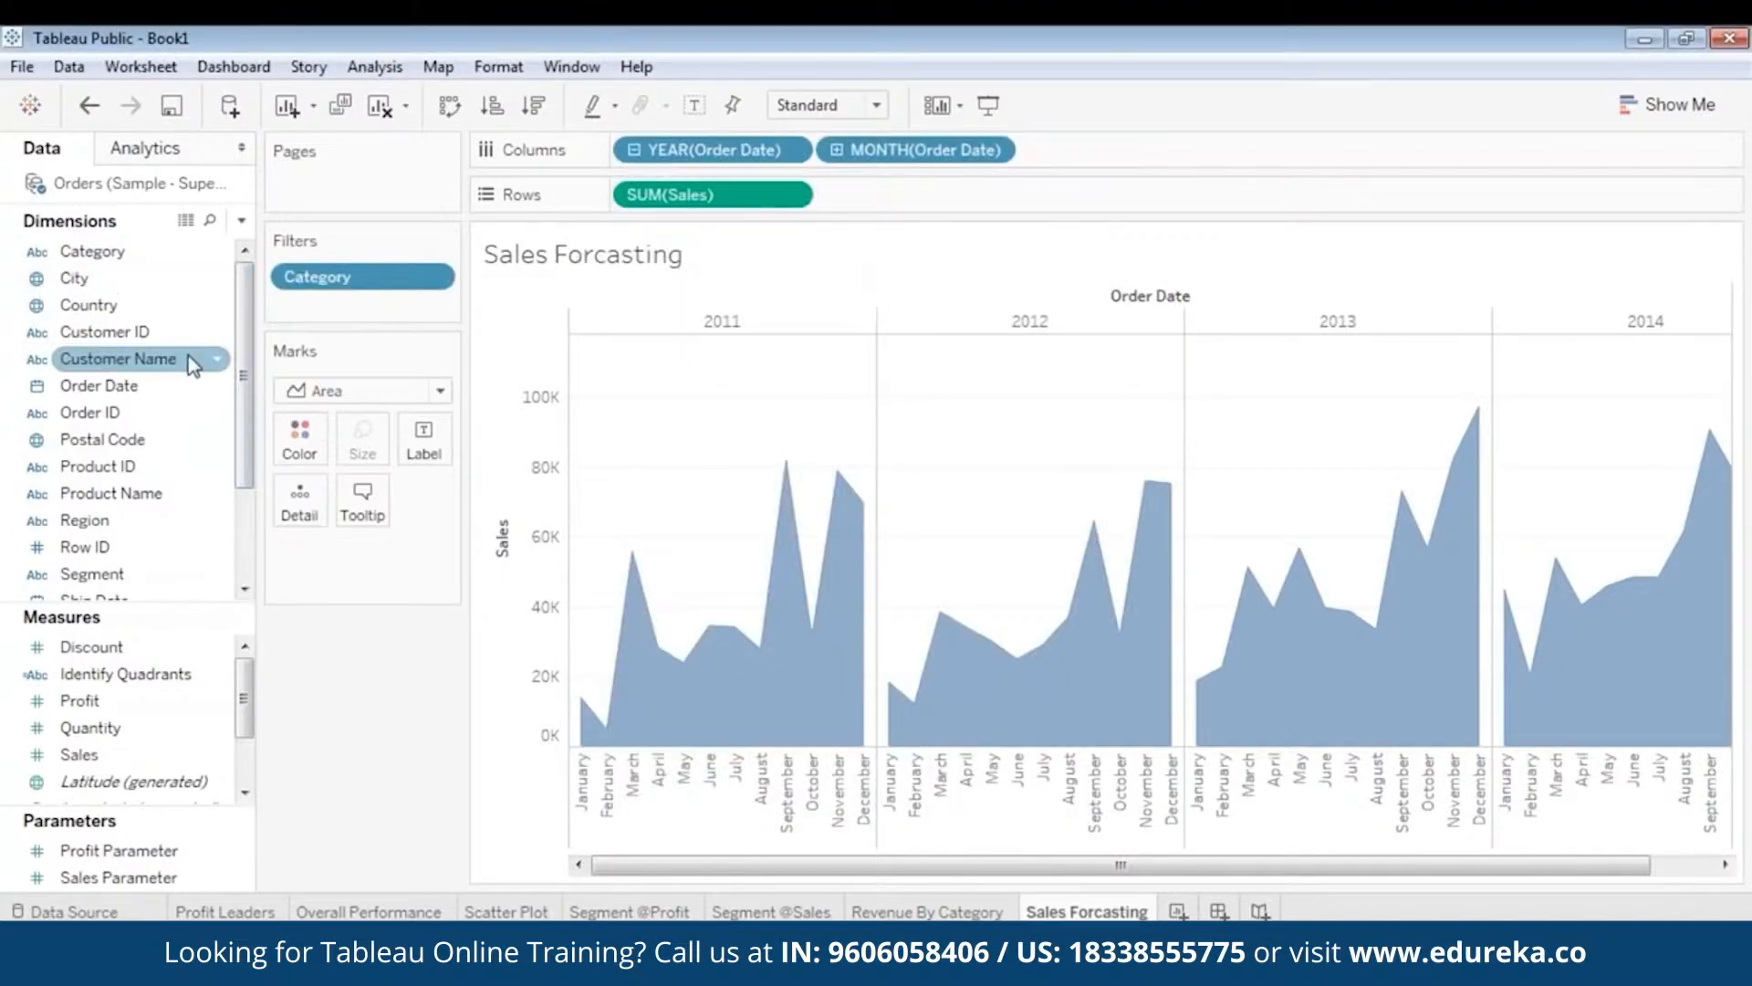
- Add a Region filter with all four regions included
left_click_drag(86, 519, 315, 247)
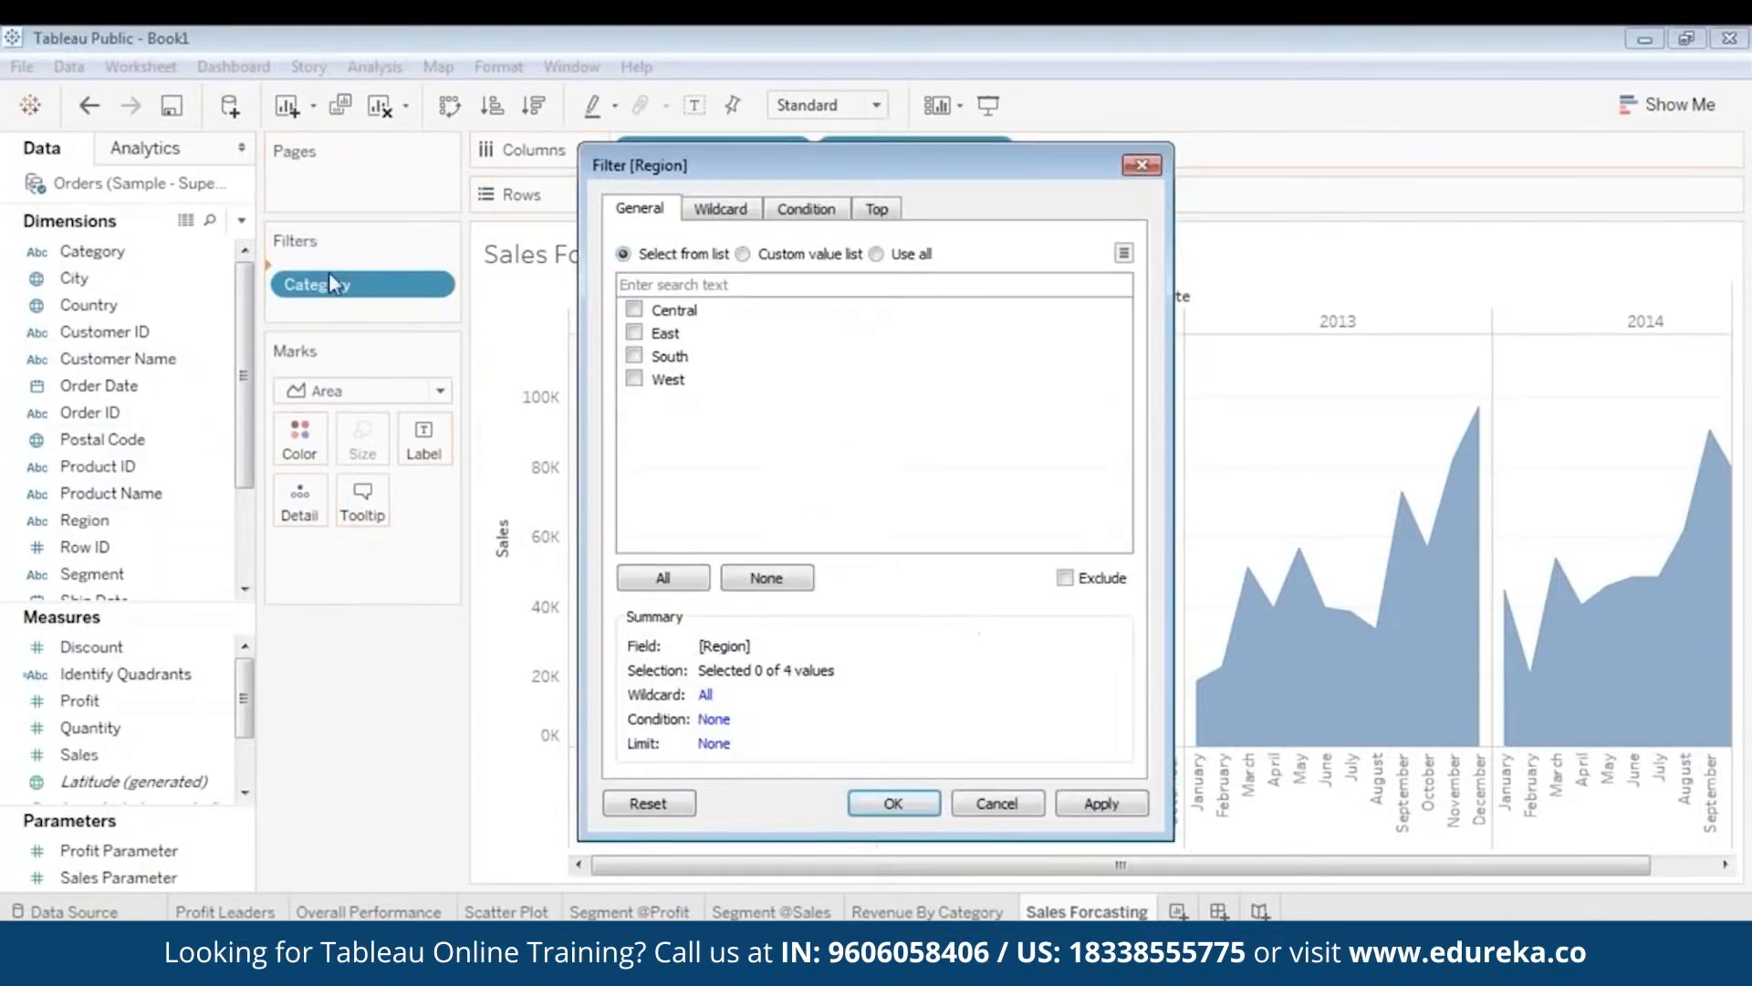
left_click(680, 591)
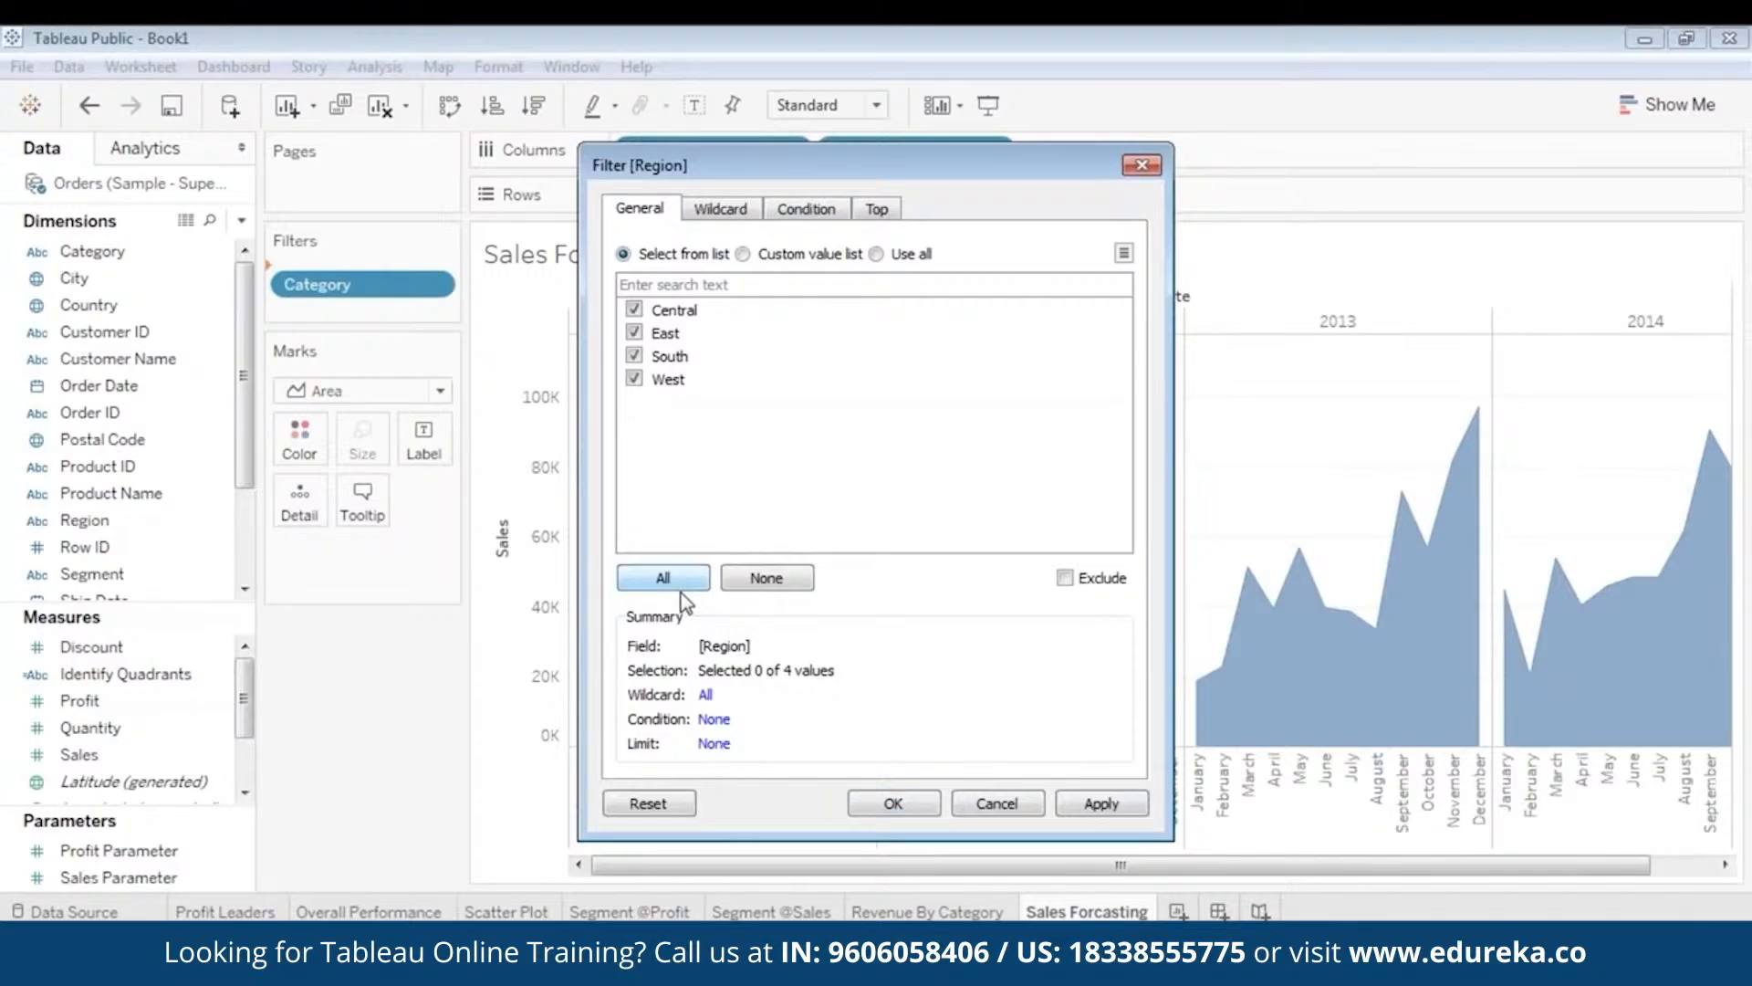
left_click(1101, 803)
left_click(893, 803)
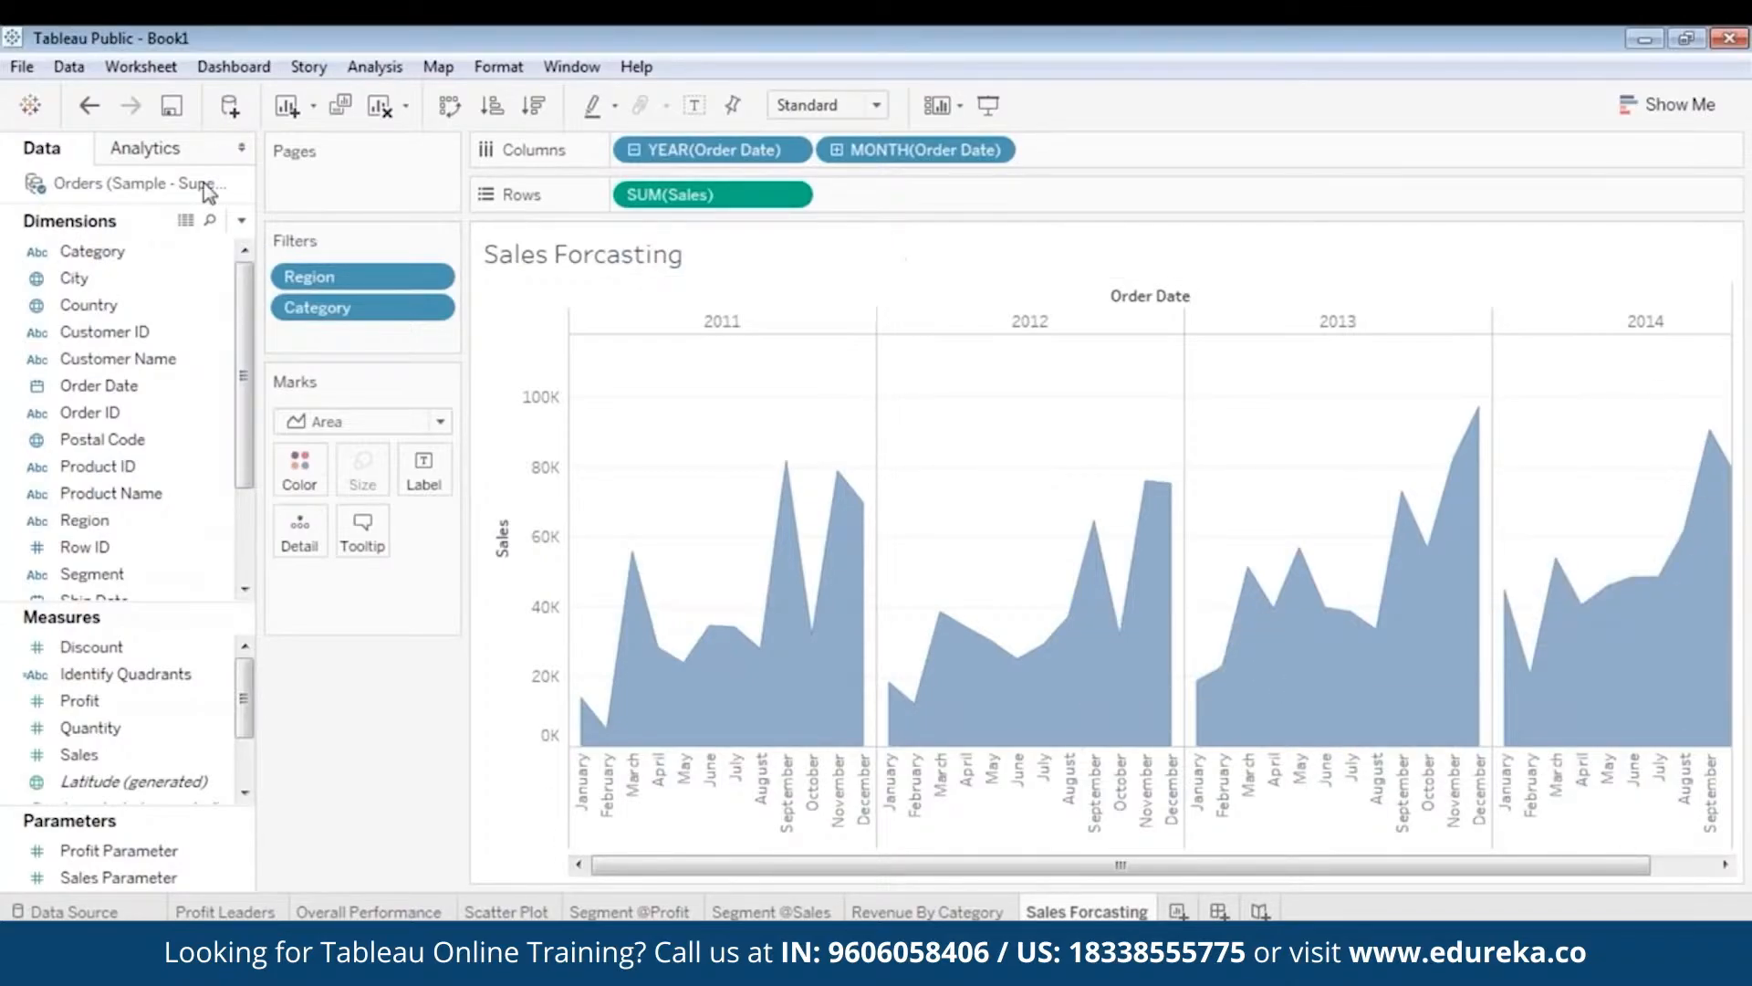
- Add the Forecast model from the Analytics pane to the Sales Forcasting chart
left_click(171, 153)
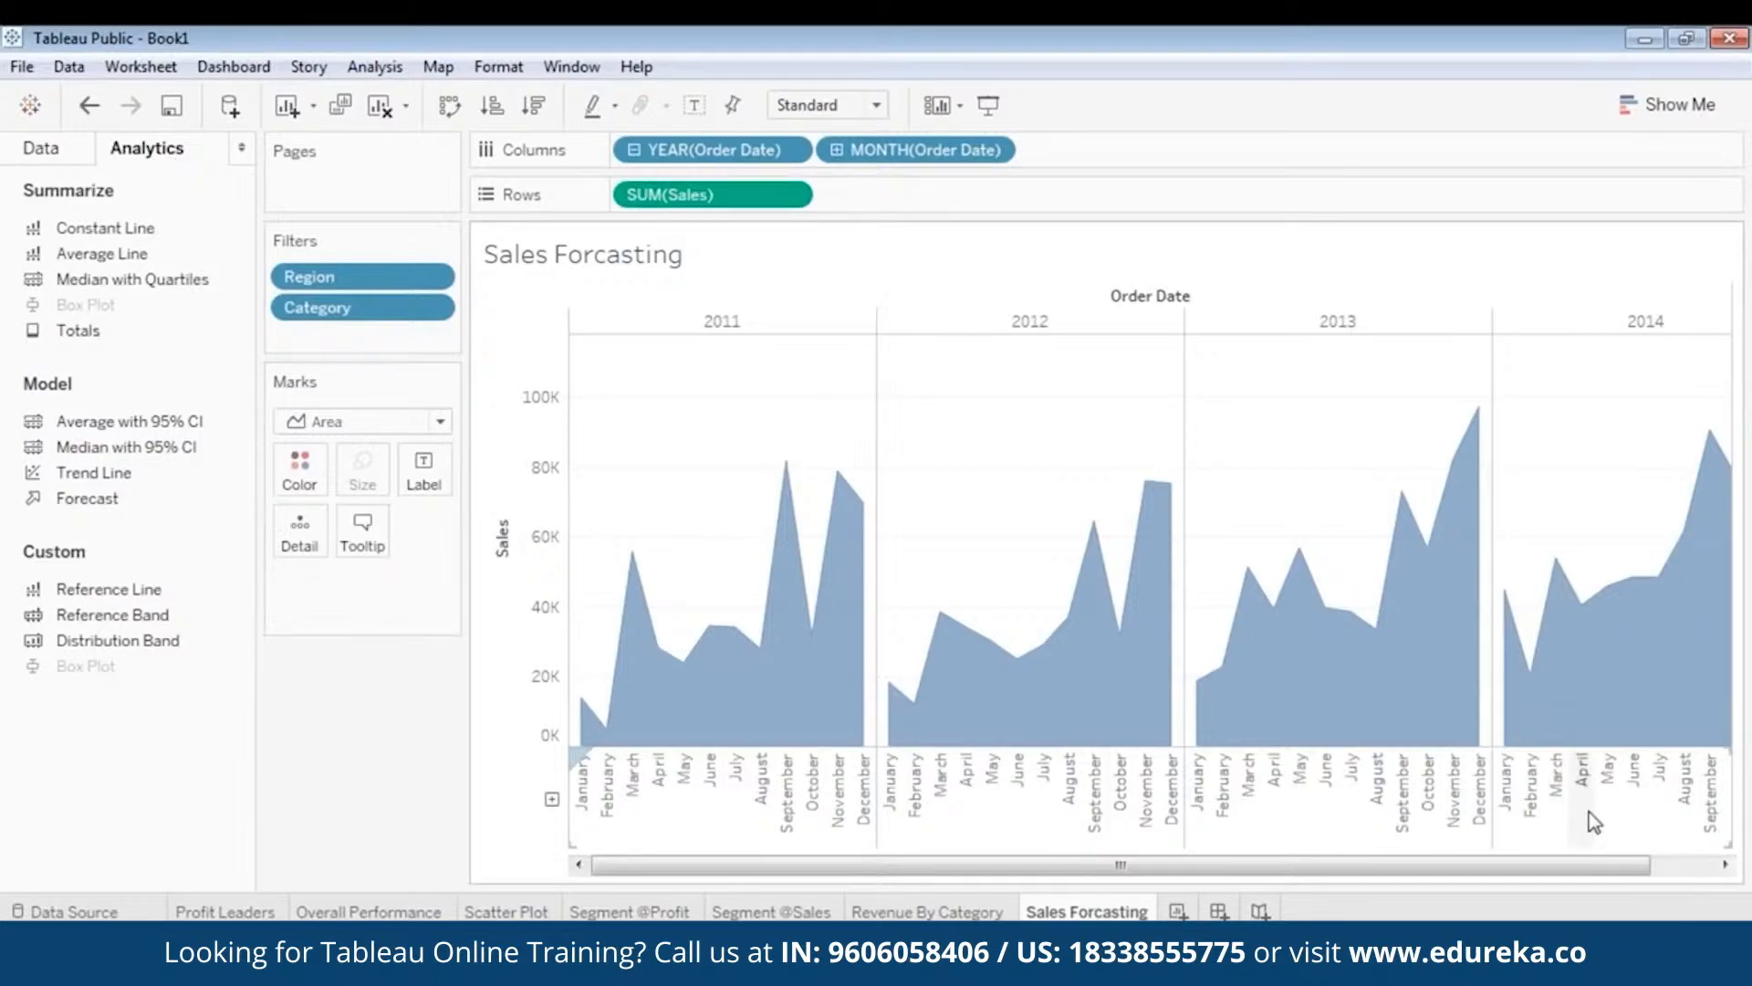
left_click_drag(1543, 869, 1723, 870)
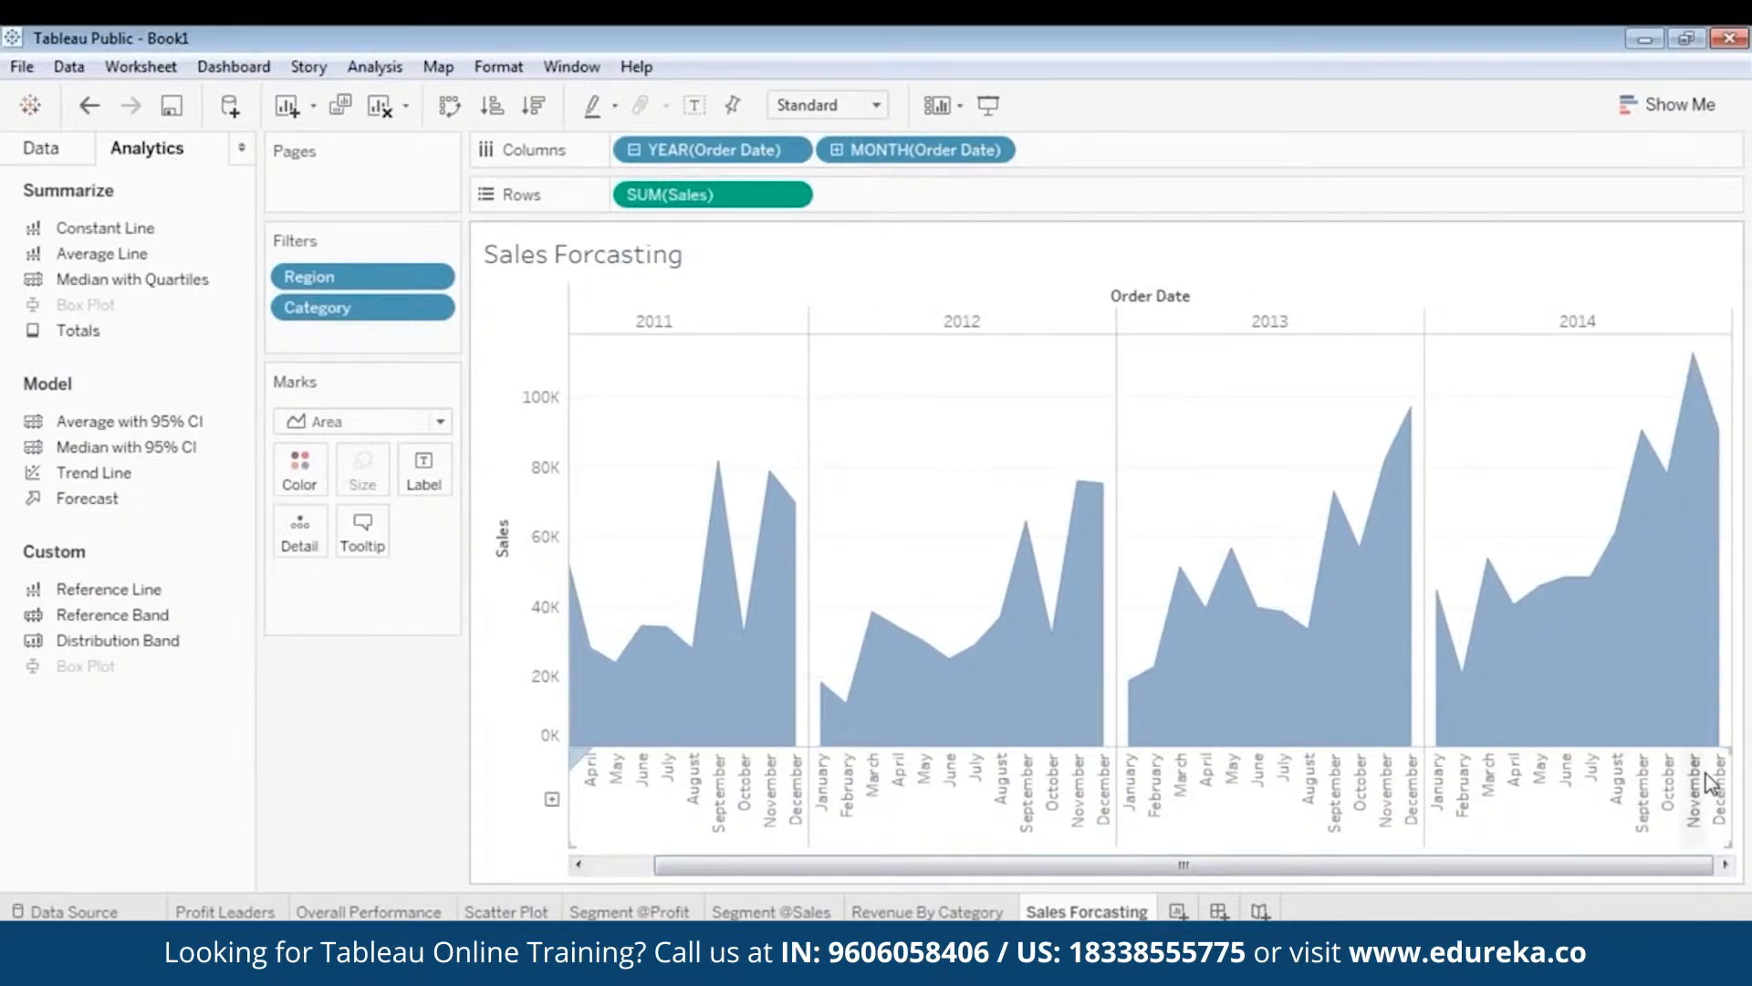
mouse_move(1709, 739)
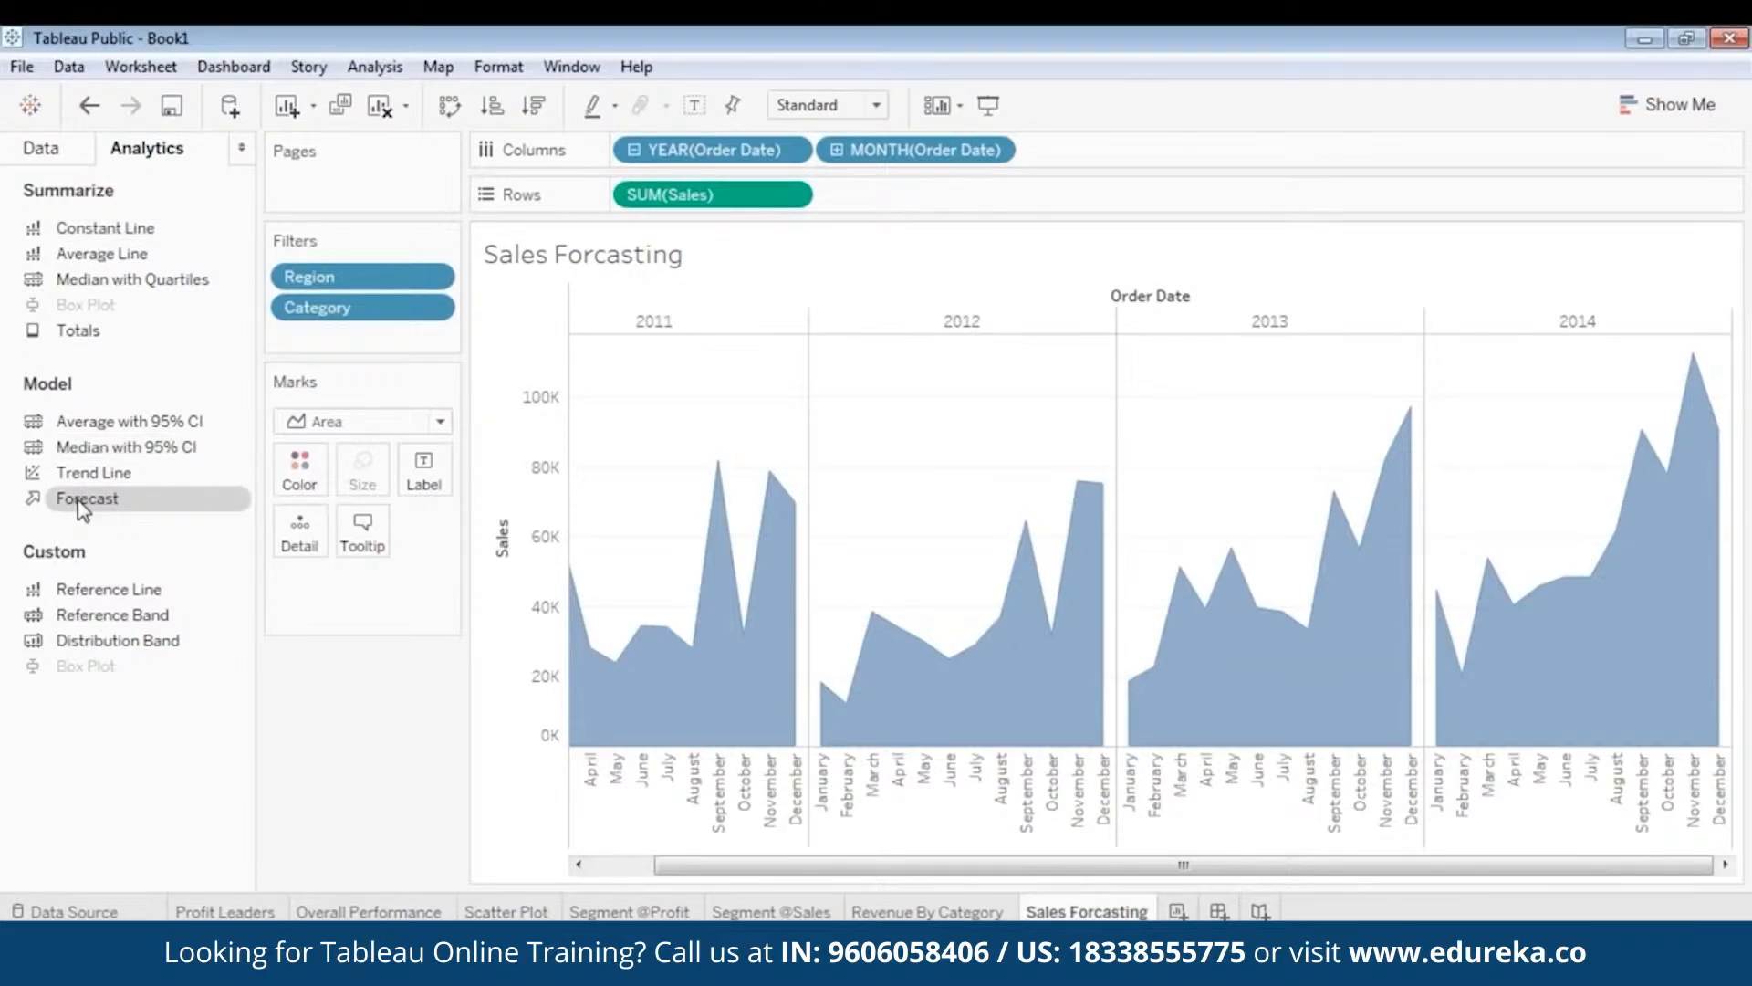
left_click_drag(80, 509, 301, 475)
left_click_drag(86, 498, 344, 598)
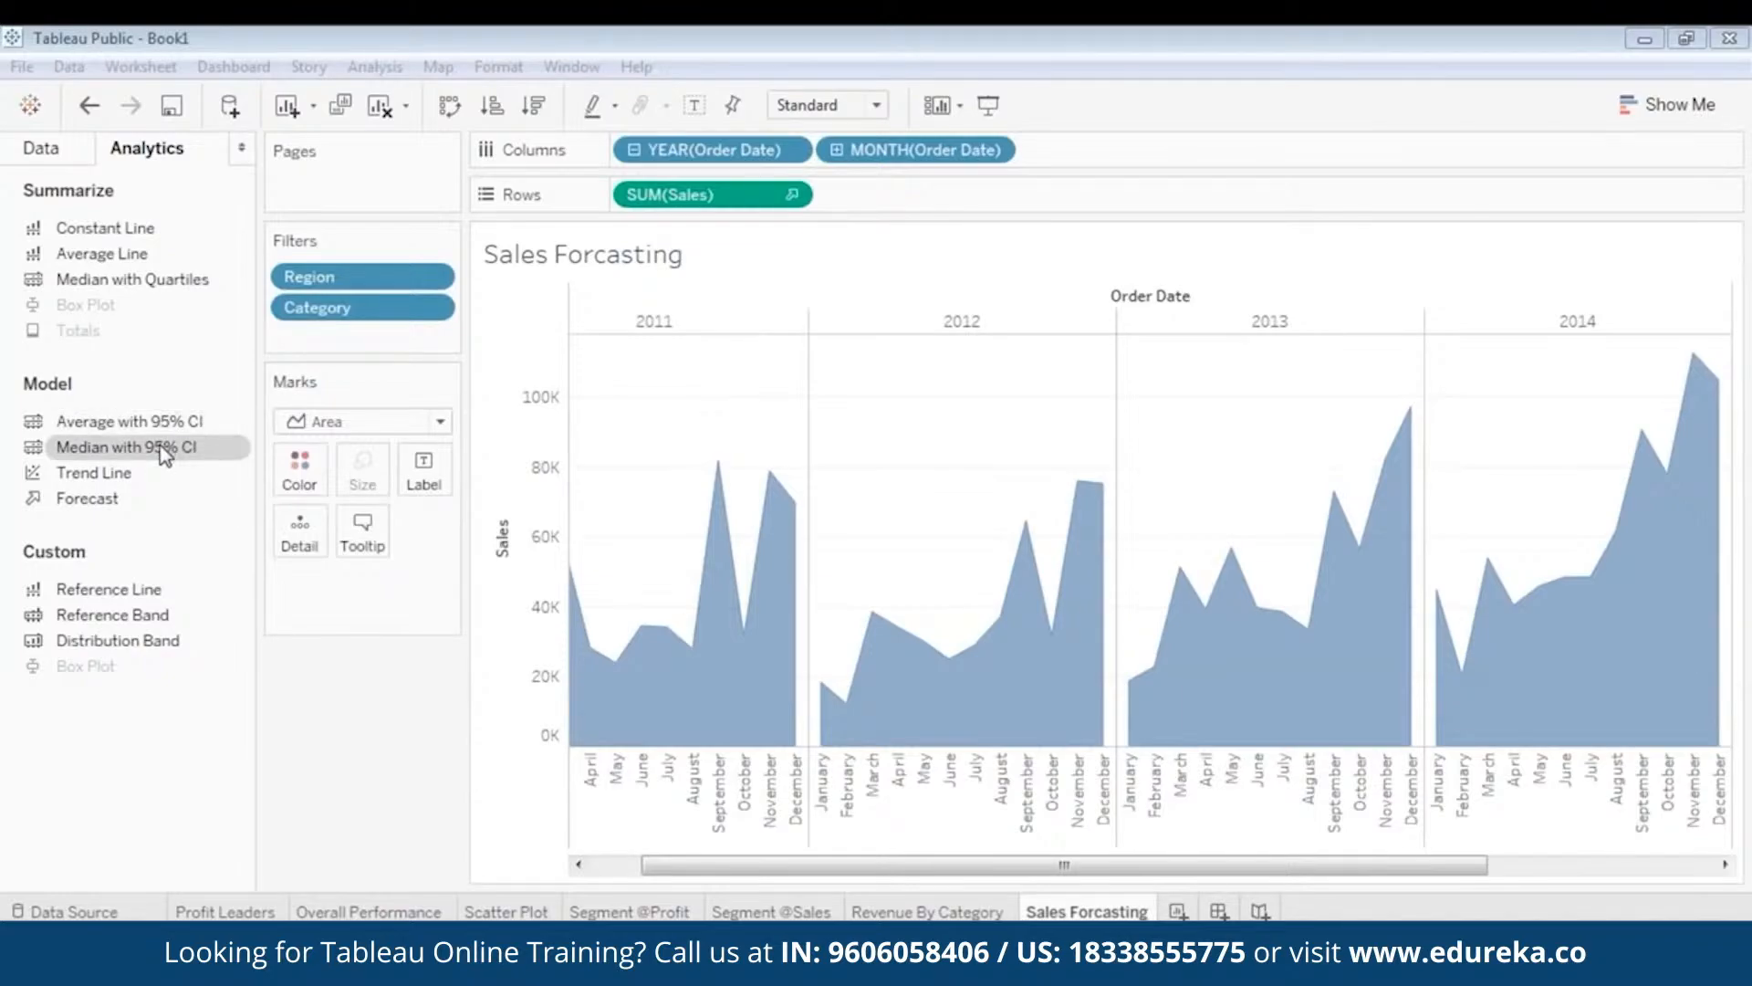
double_click(91, 501)
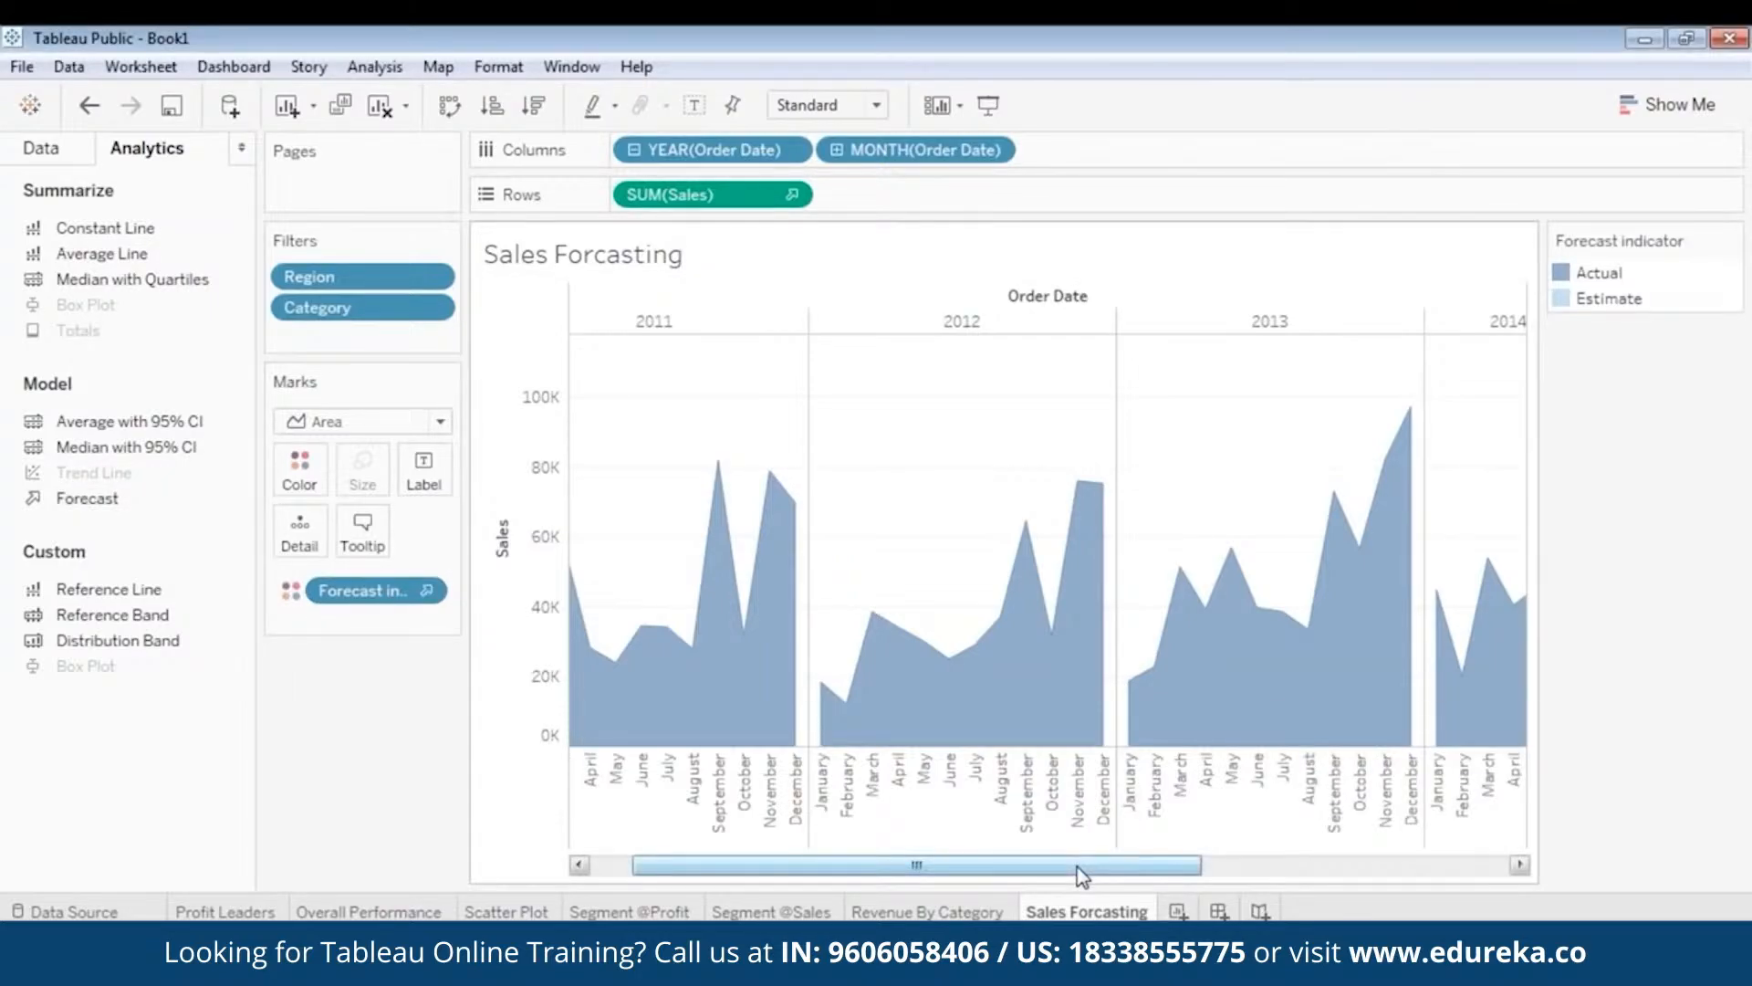
left_click_drag(1081, 868, 1388, 876)
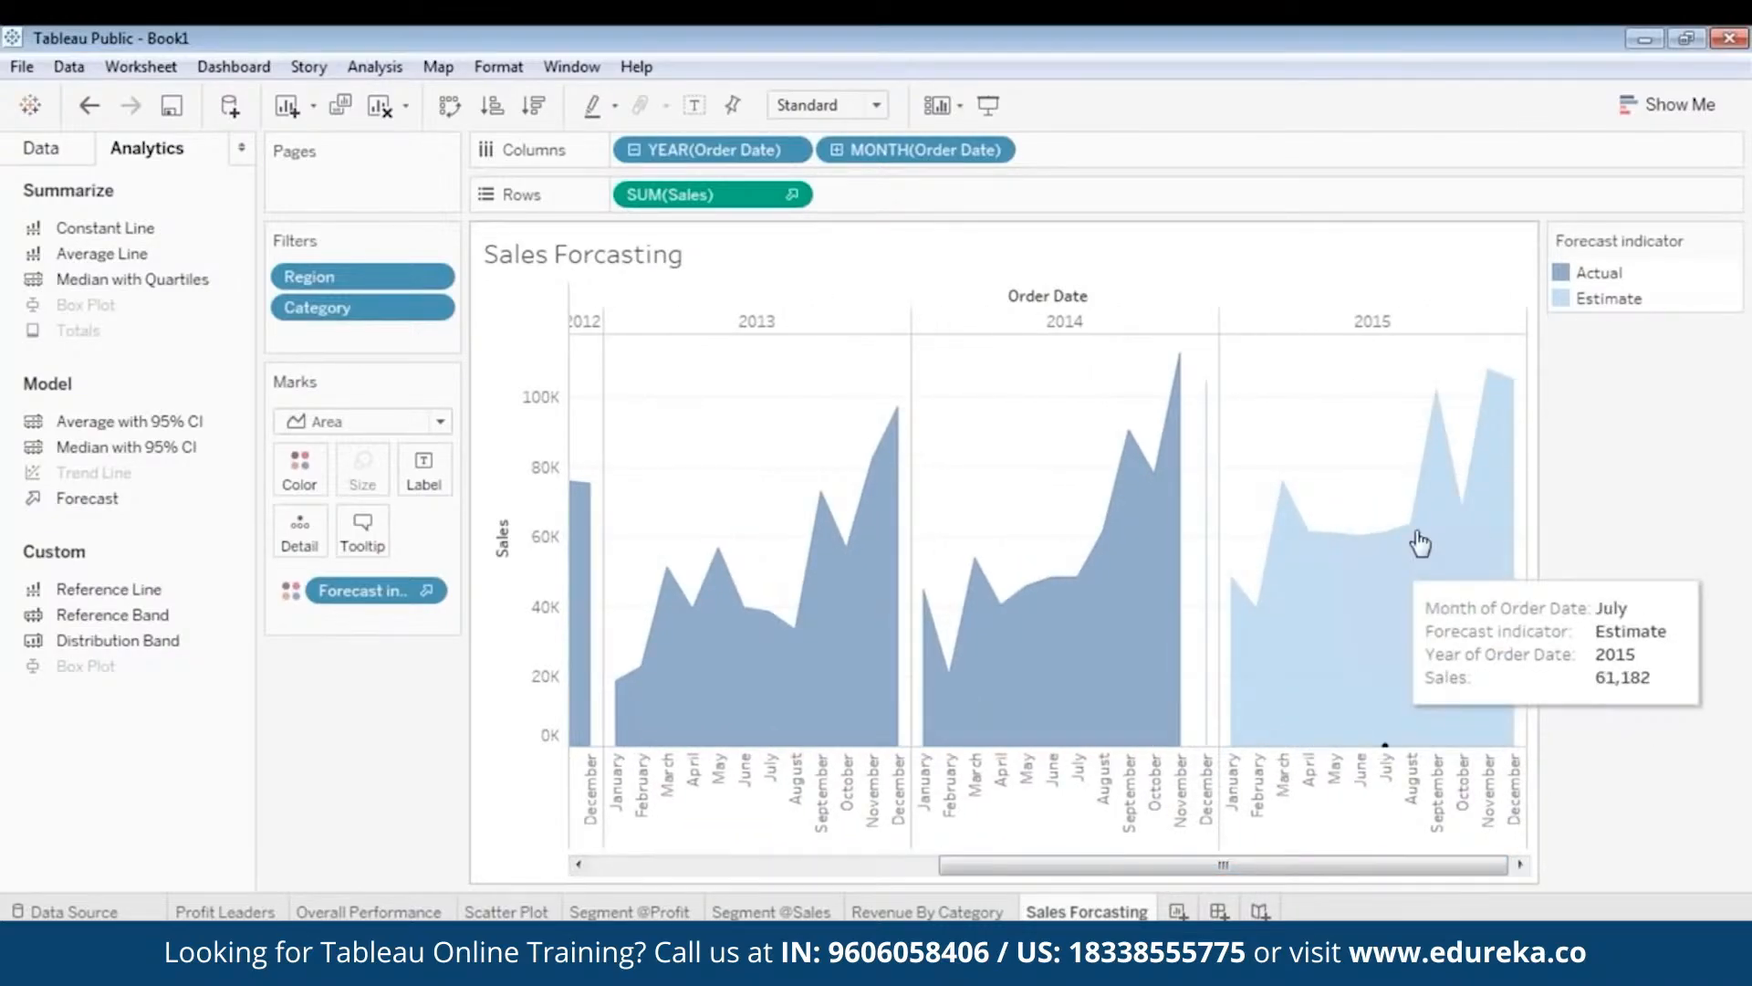
mouse_move(1234, 575)
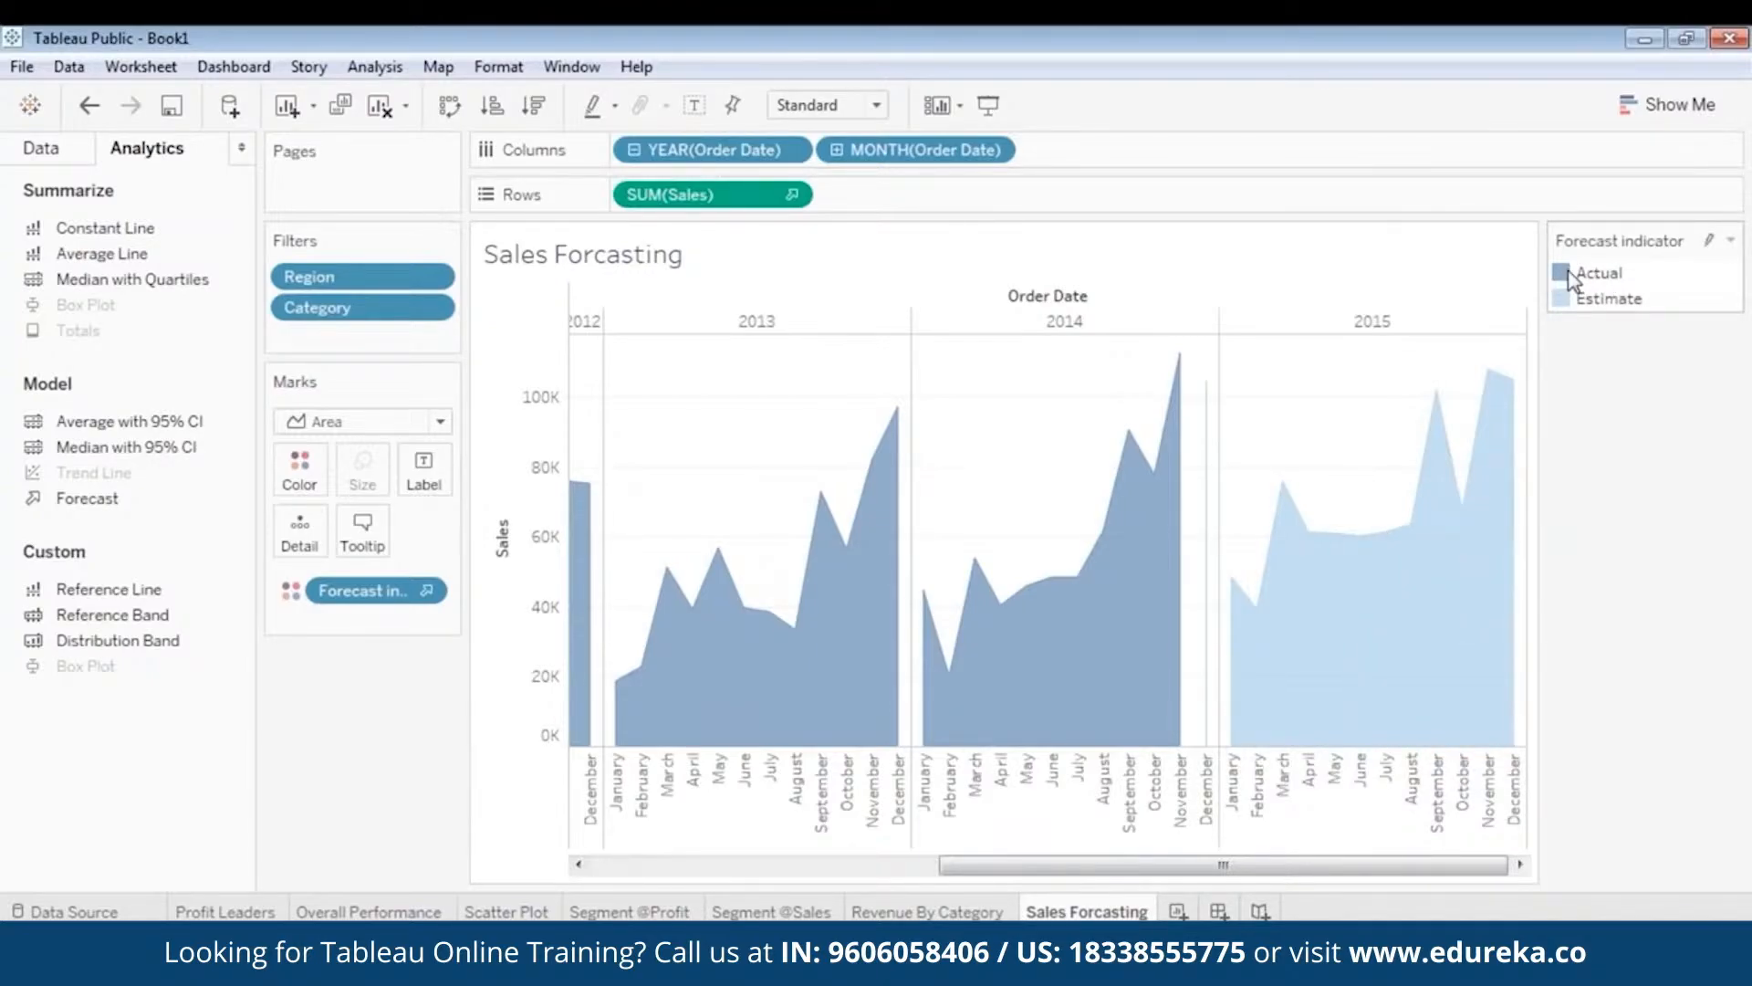
left_click_drag(1249, 865, 1296, 872)
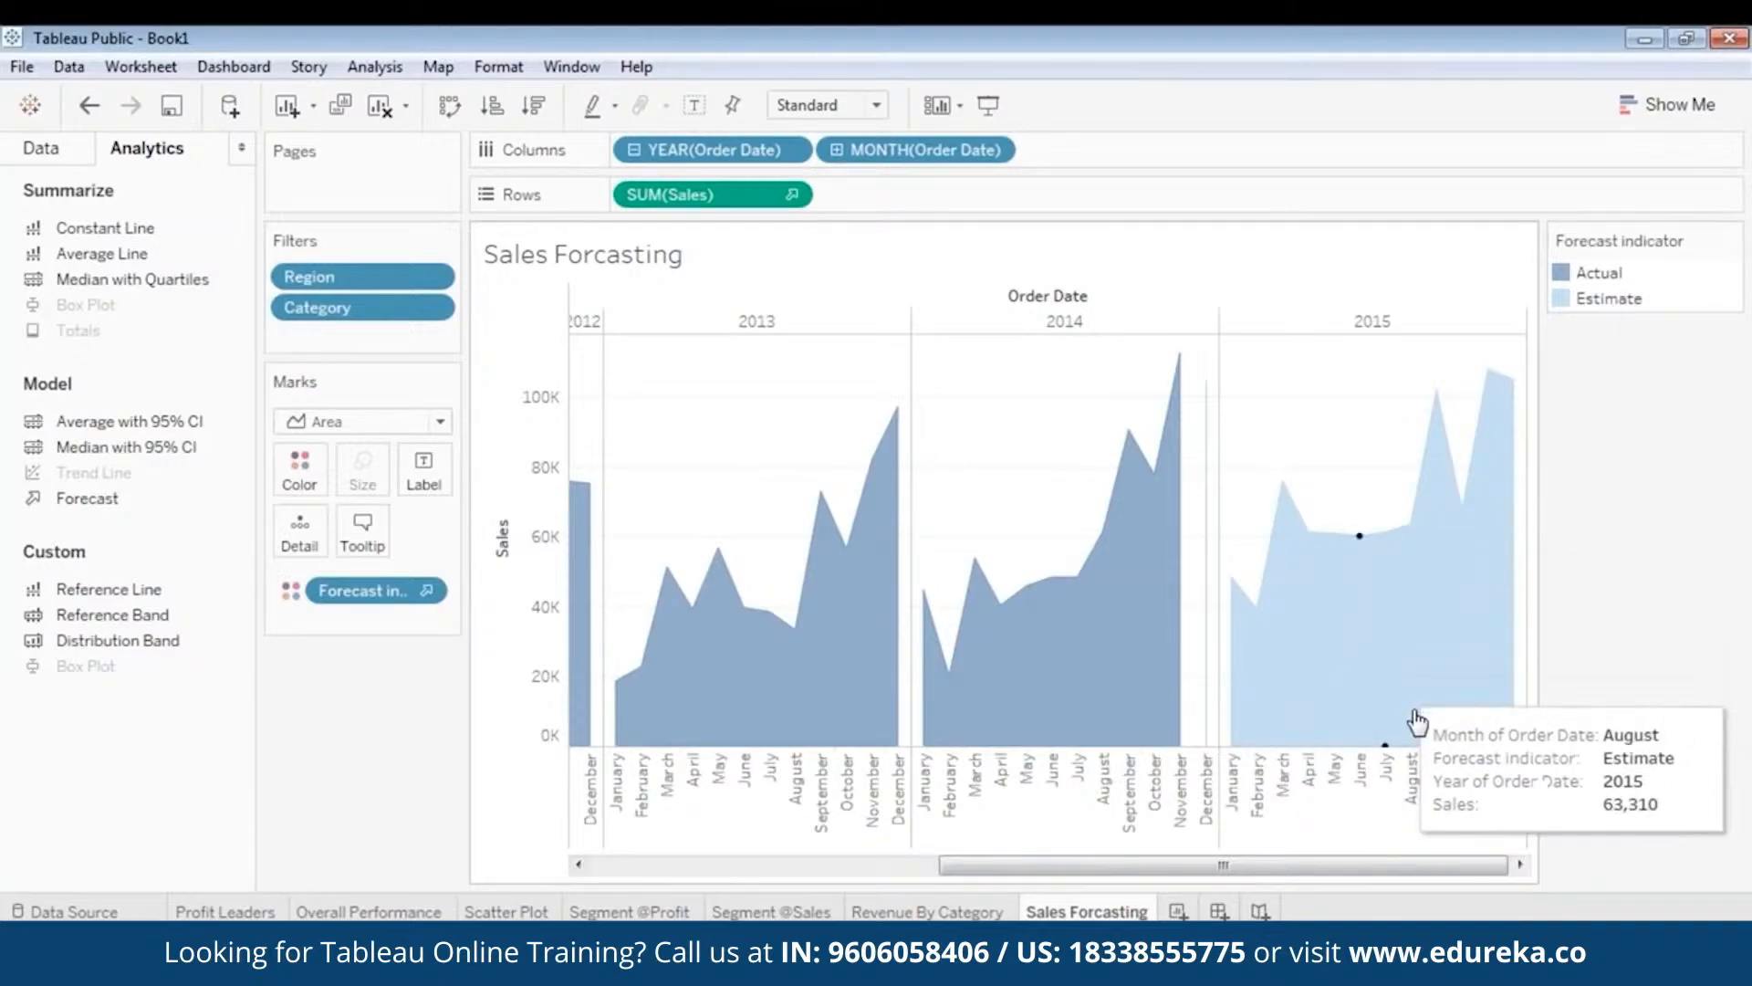
left_click_drag(1365, 864, 1013, 887)
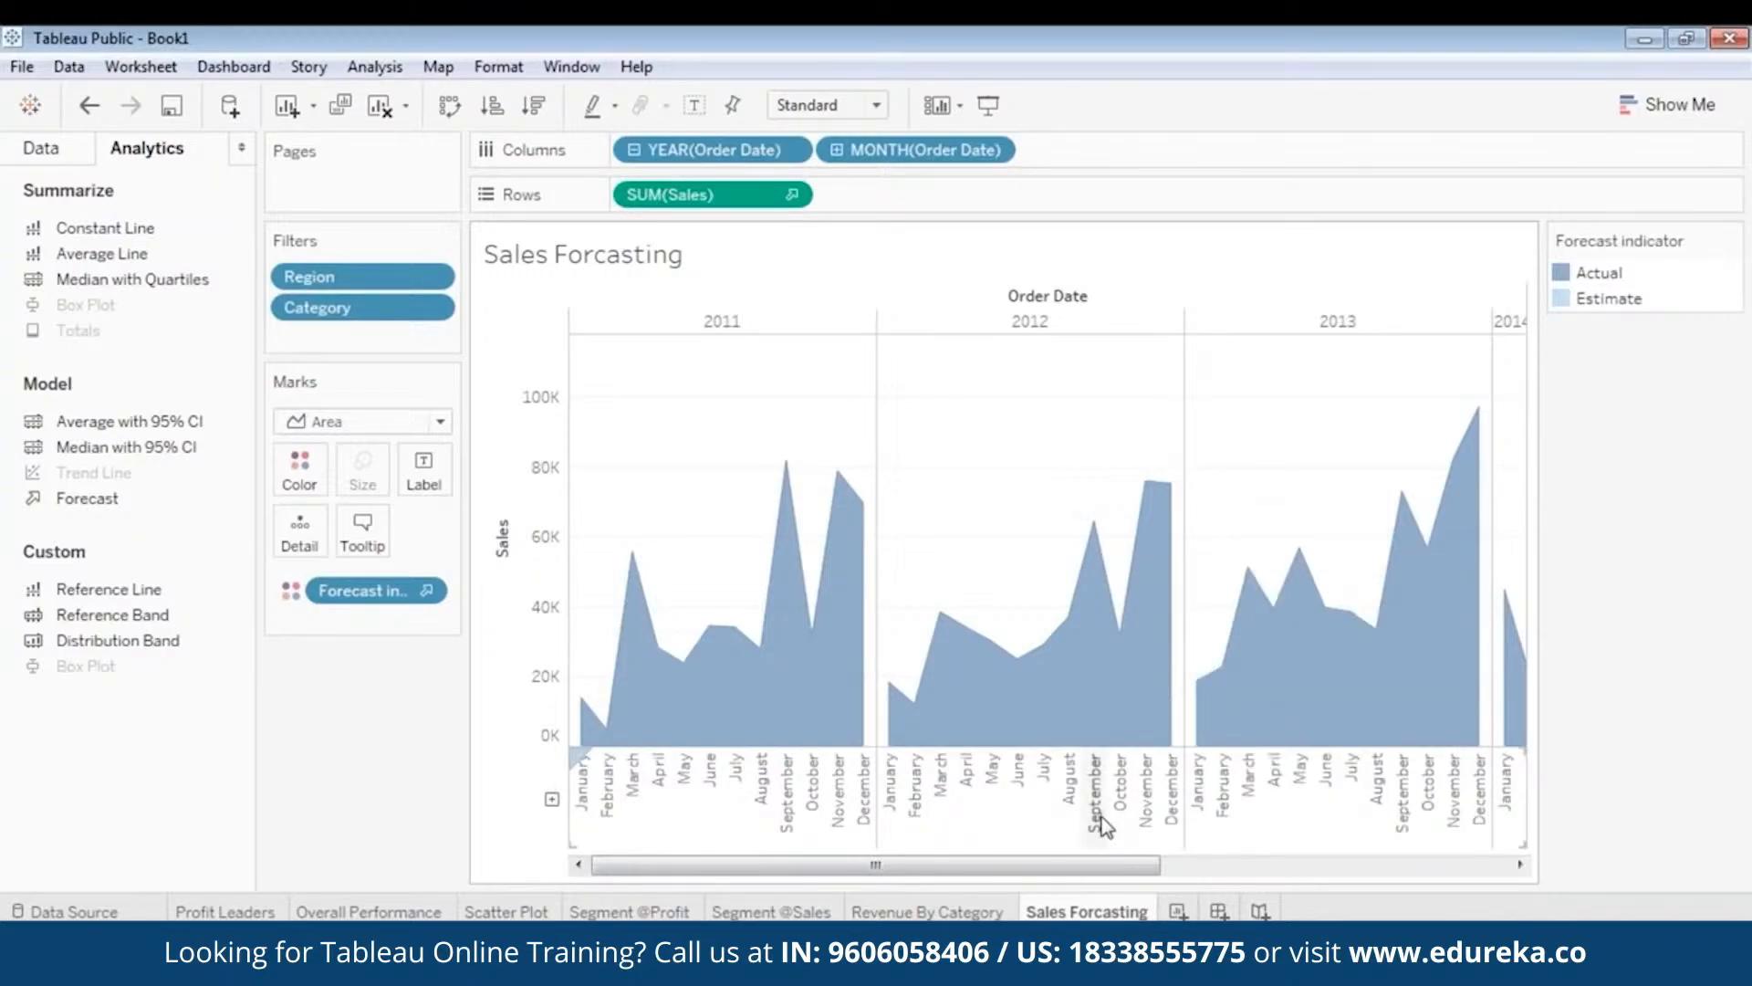
left_click_drag(1127, 867, 1542, 891)
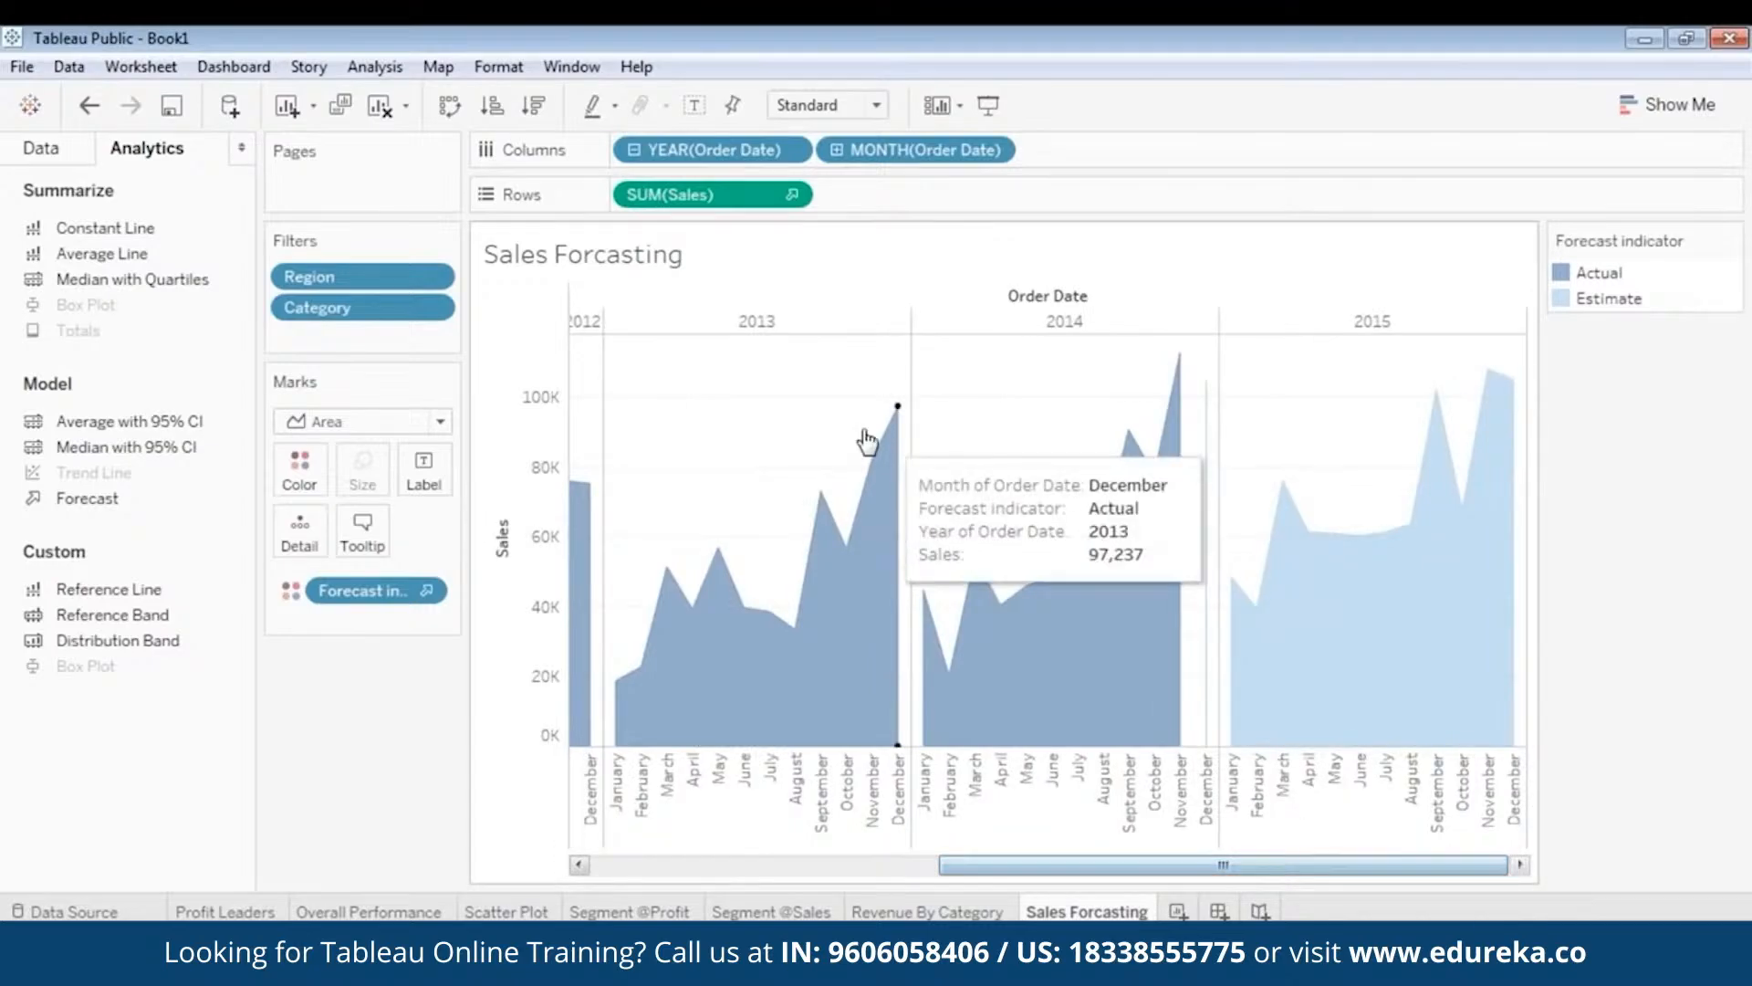
mouse_move(822, 530)
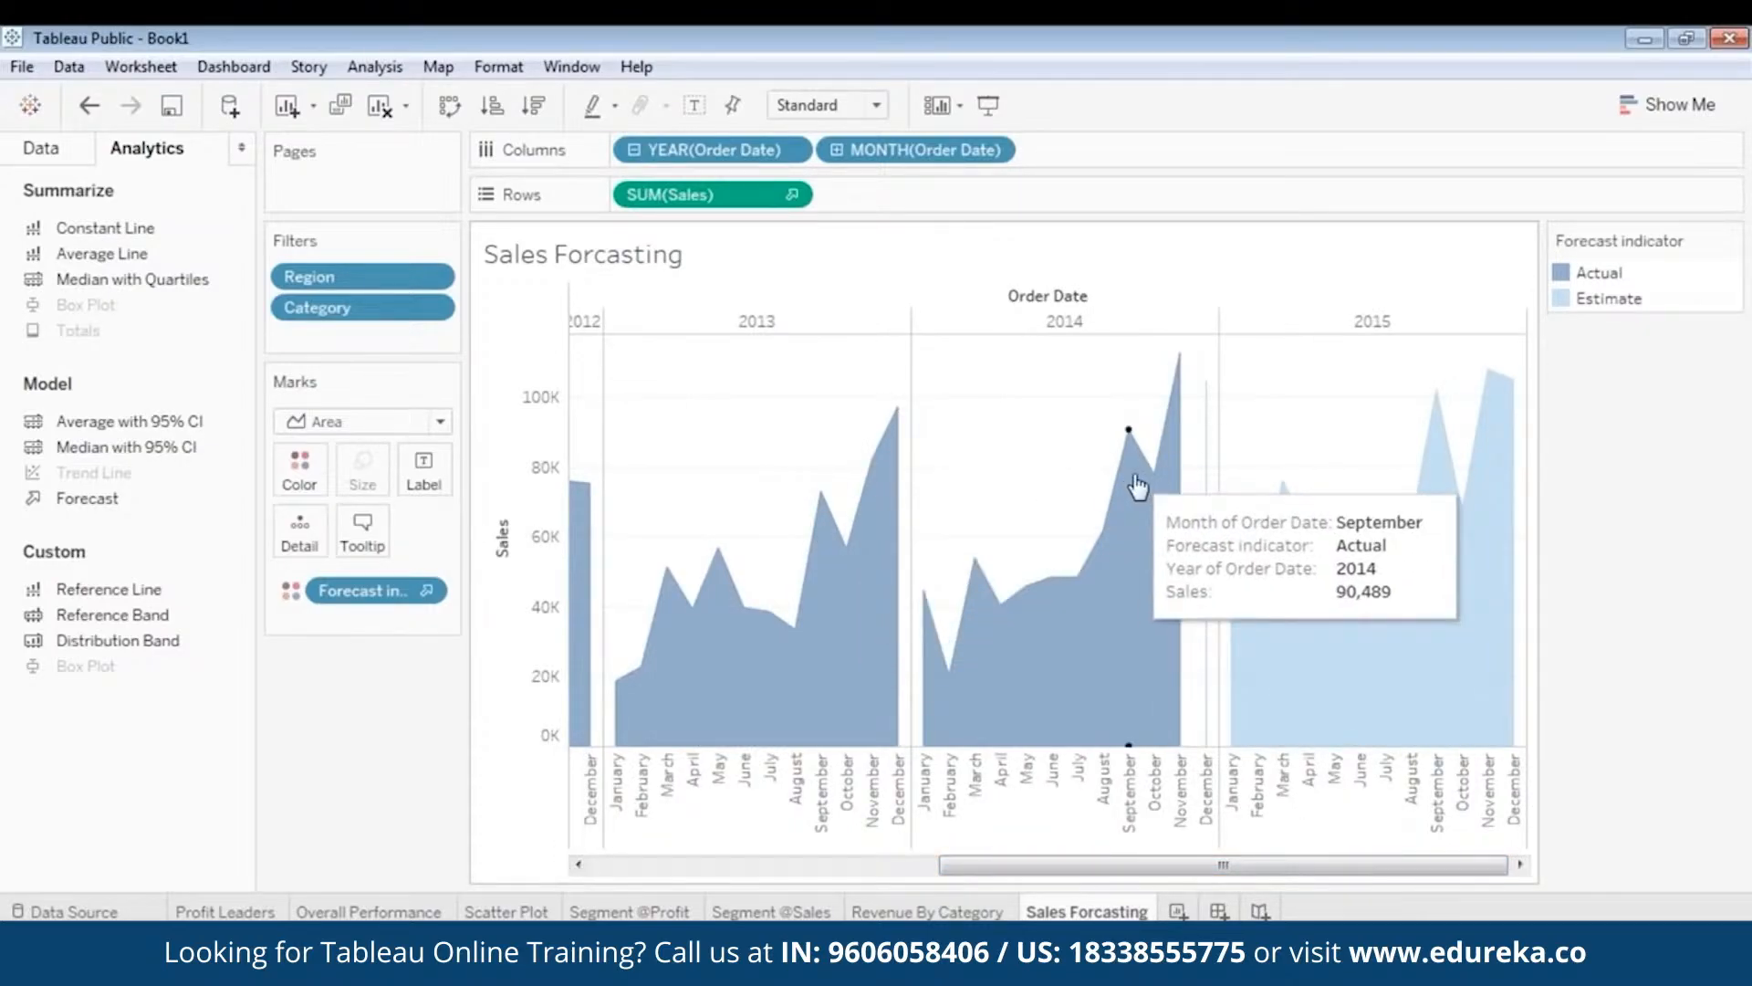
mouse_move(1180, 451)
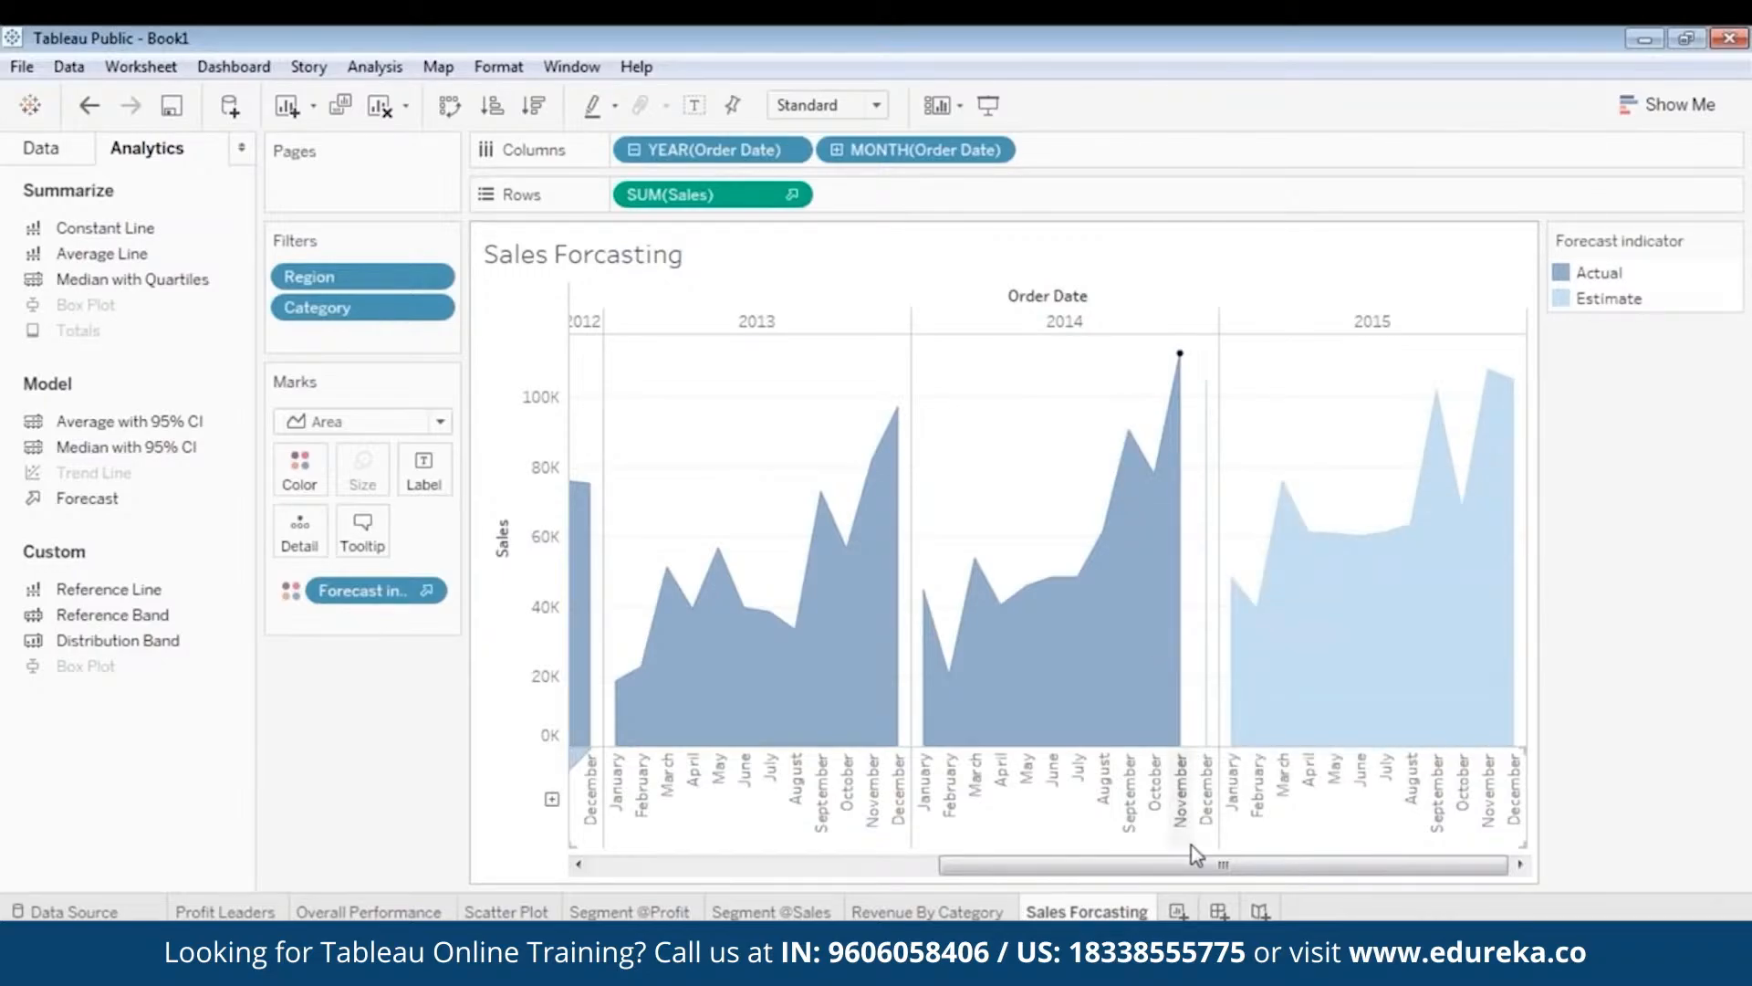
left_click_drag(1194, 864, 1311, 886)
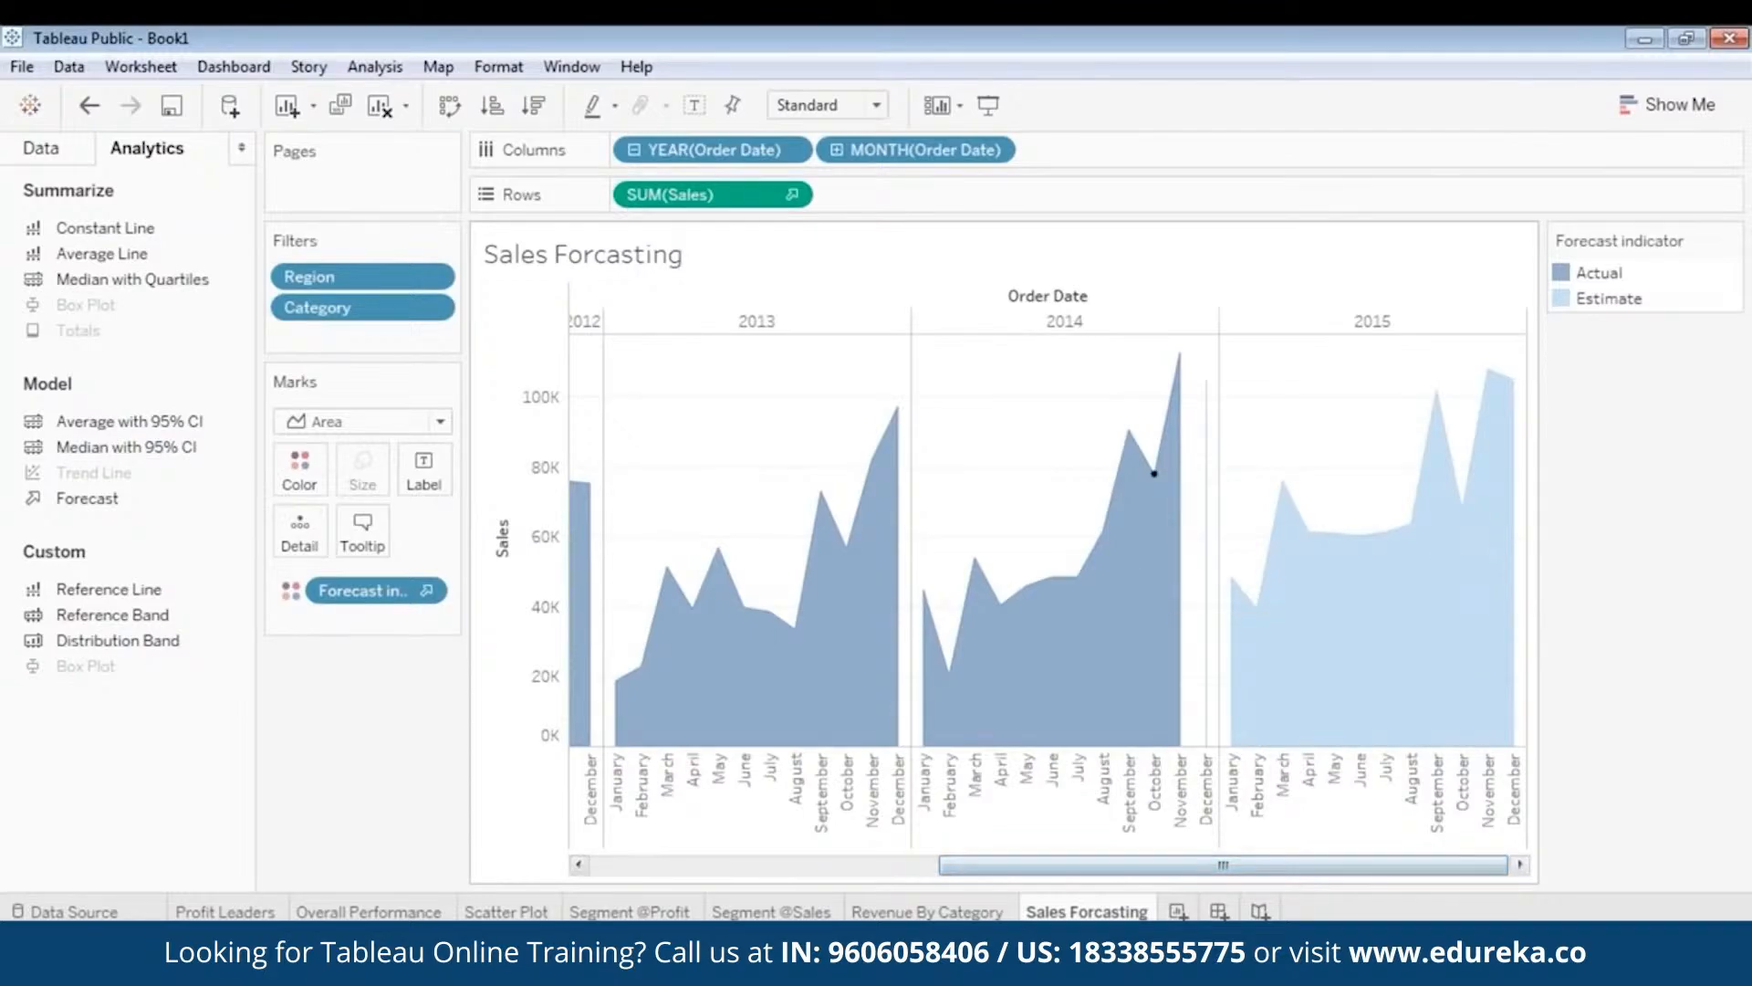
mouse_move(1162, 580)
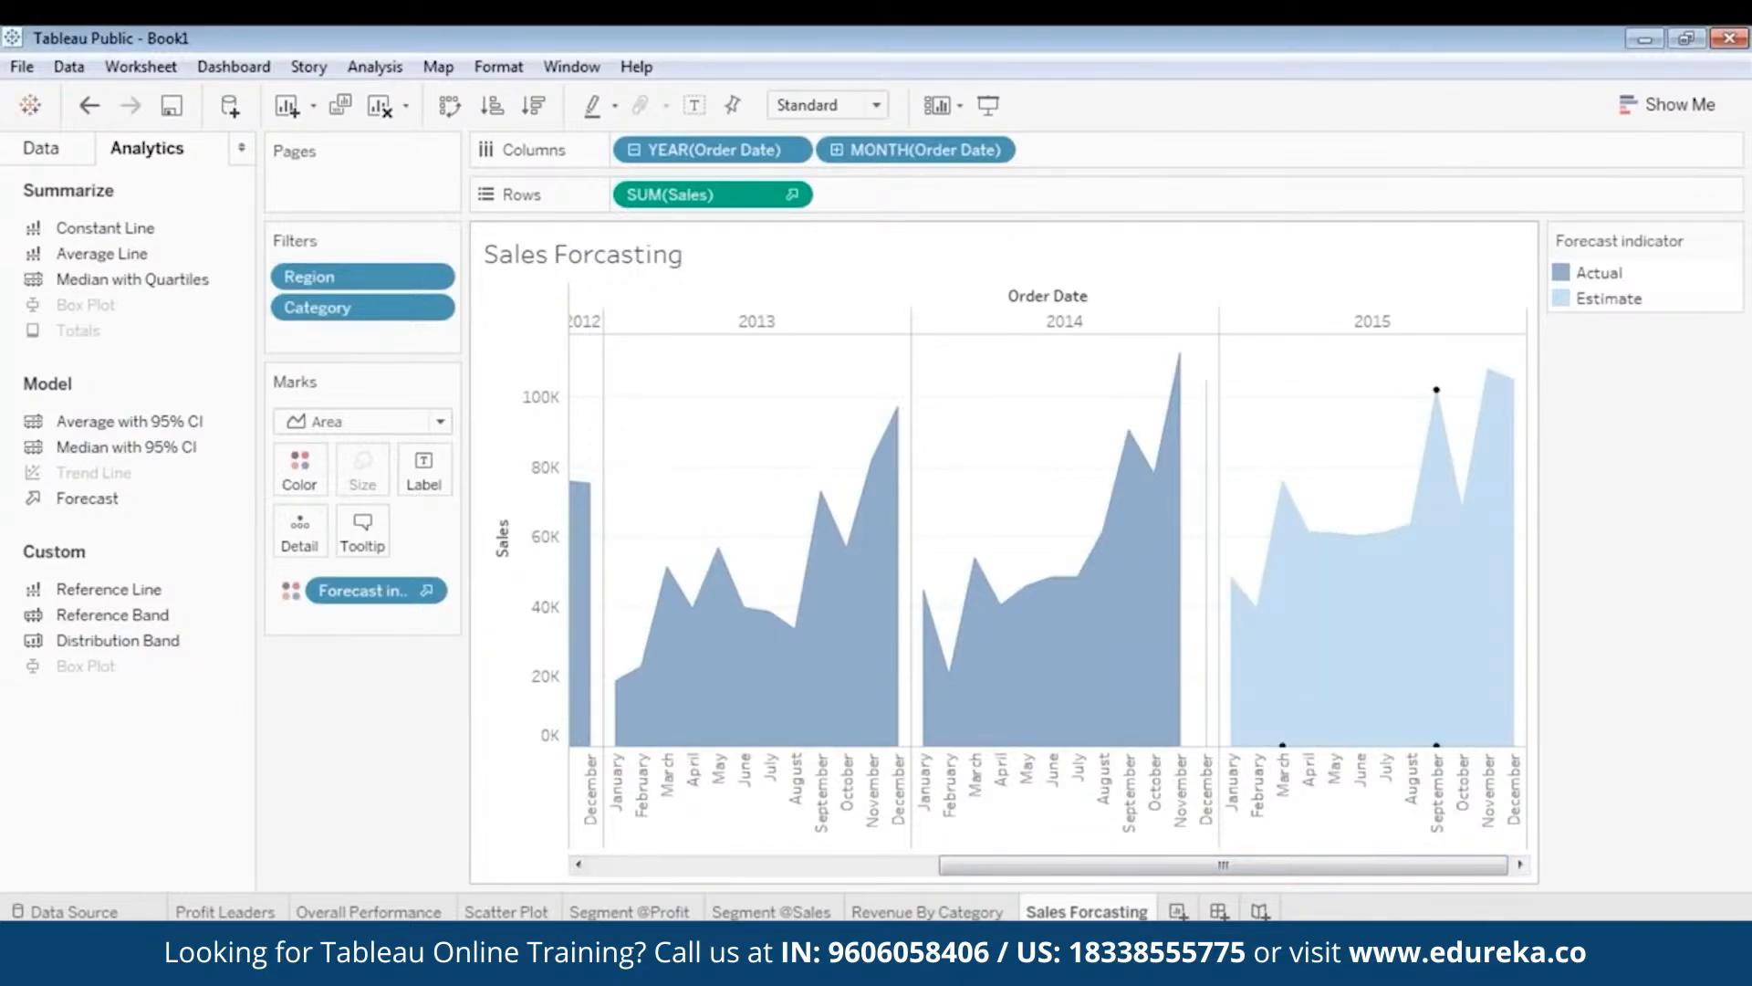
mouse_move(1440, 435)
mouse_move(1495, 411)
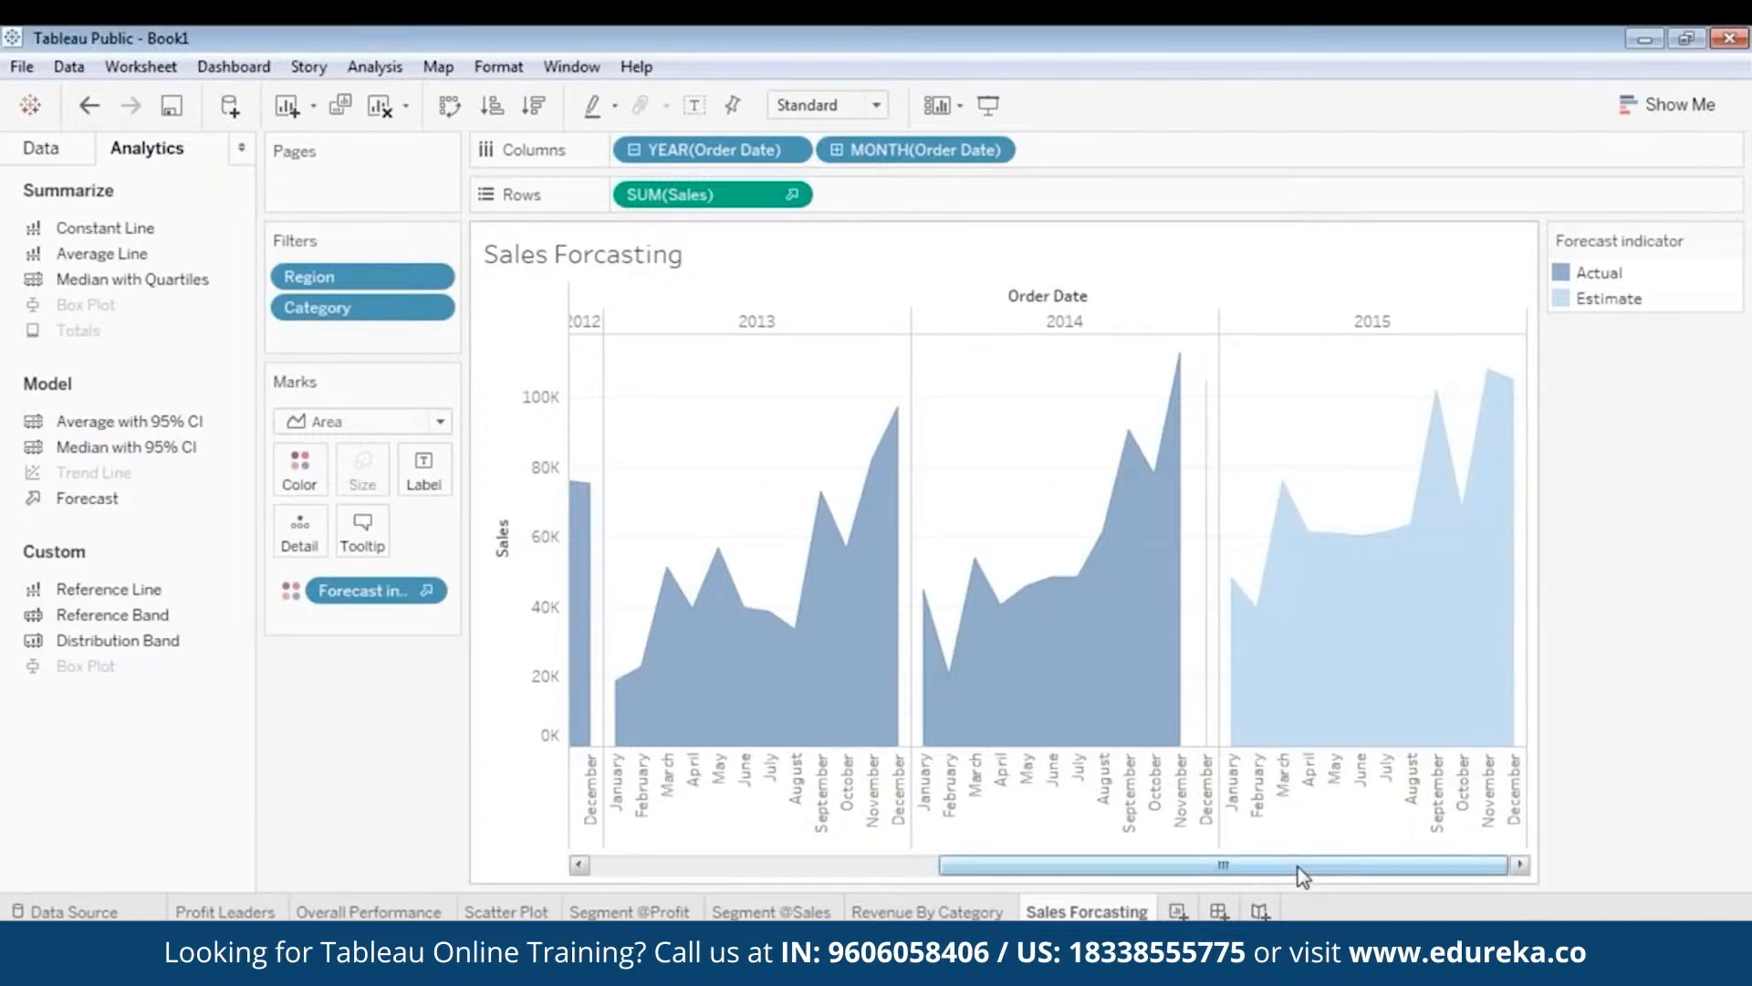
left_click_drag(1303, 876, 1360, 875)
left_click_drag(1288, 876, 1339, 878)
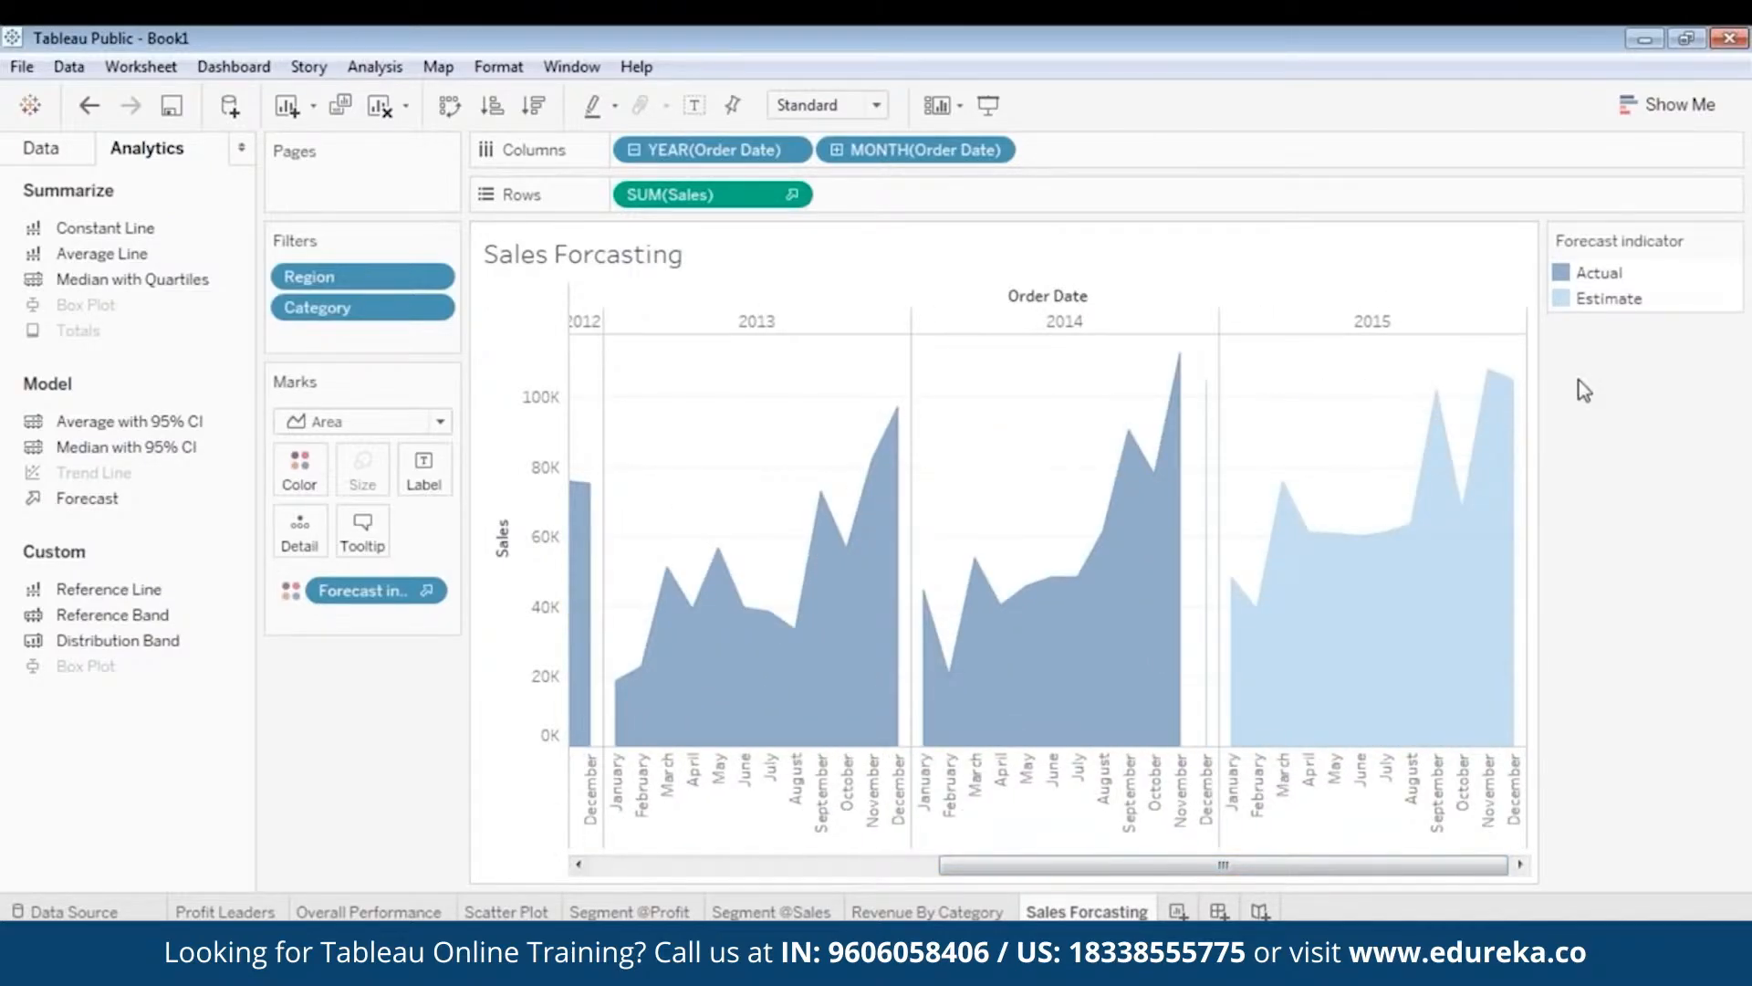
mouse_move(1513, 382)
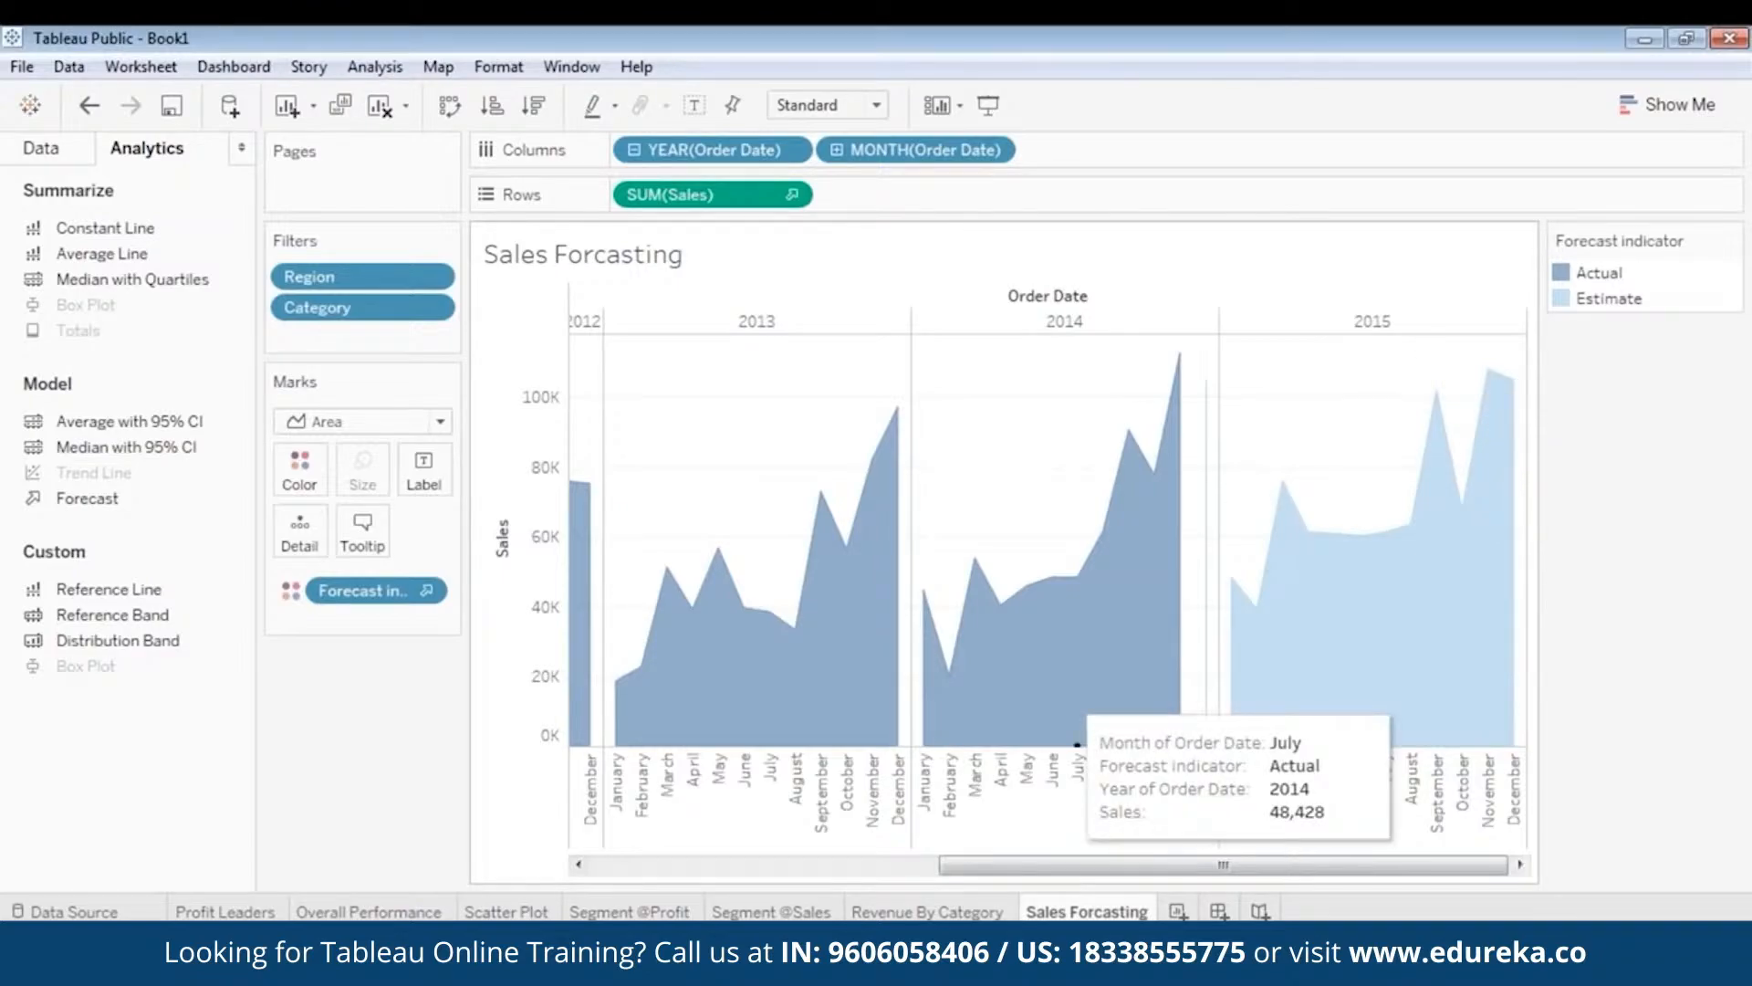
left_click_drag(981, 867, 620, 874)
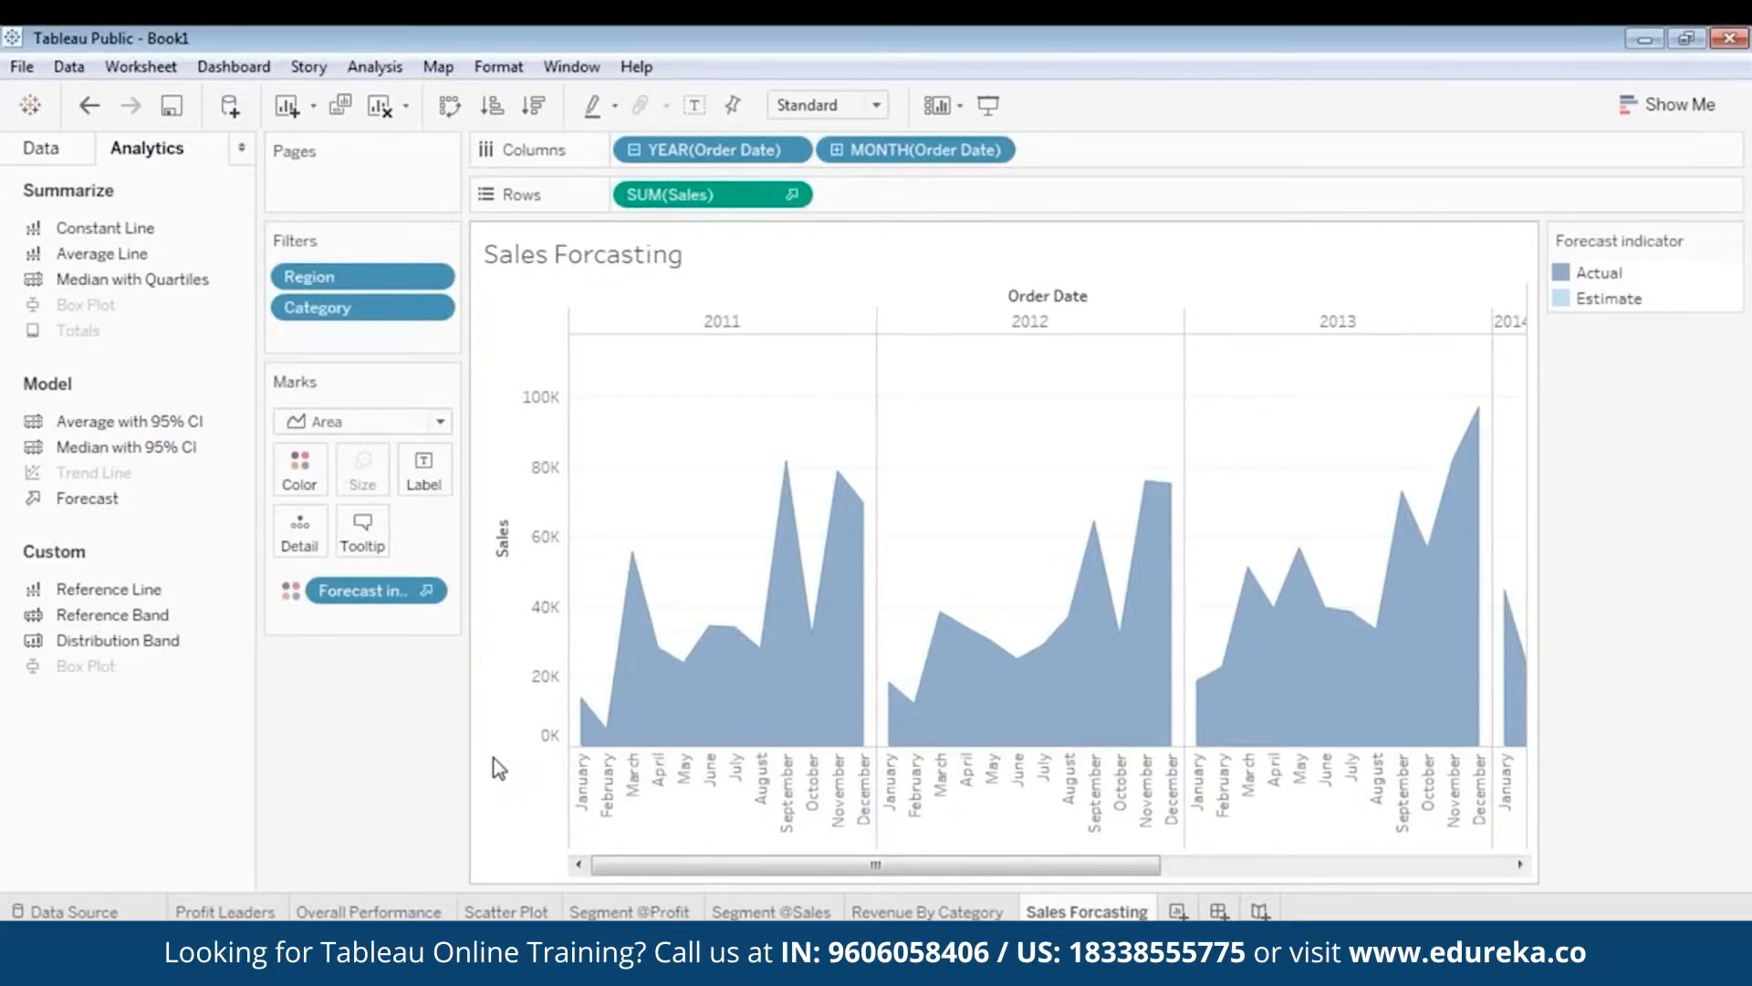
left_click_drag(875, 865, 823, 863)
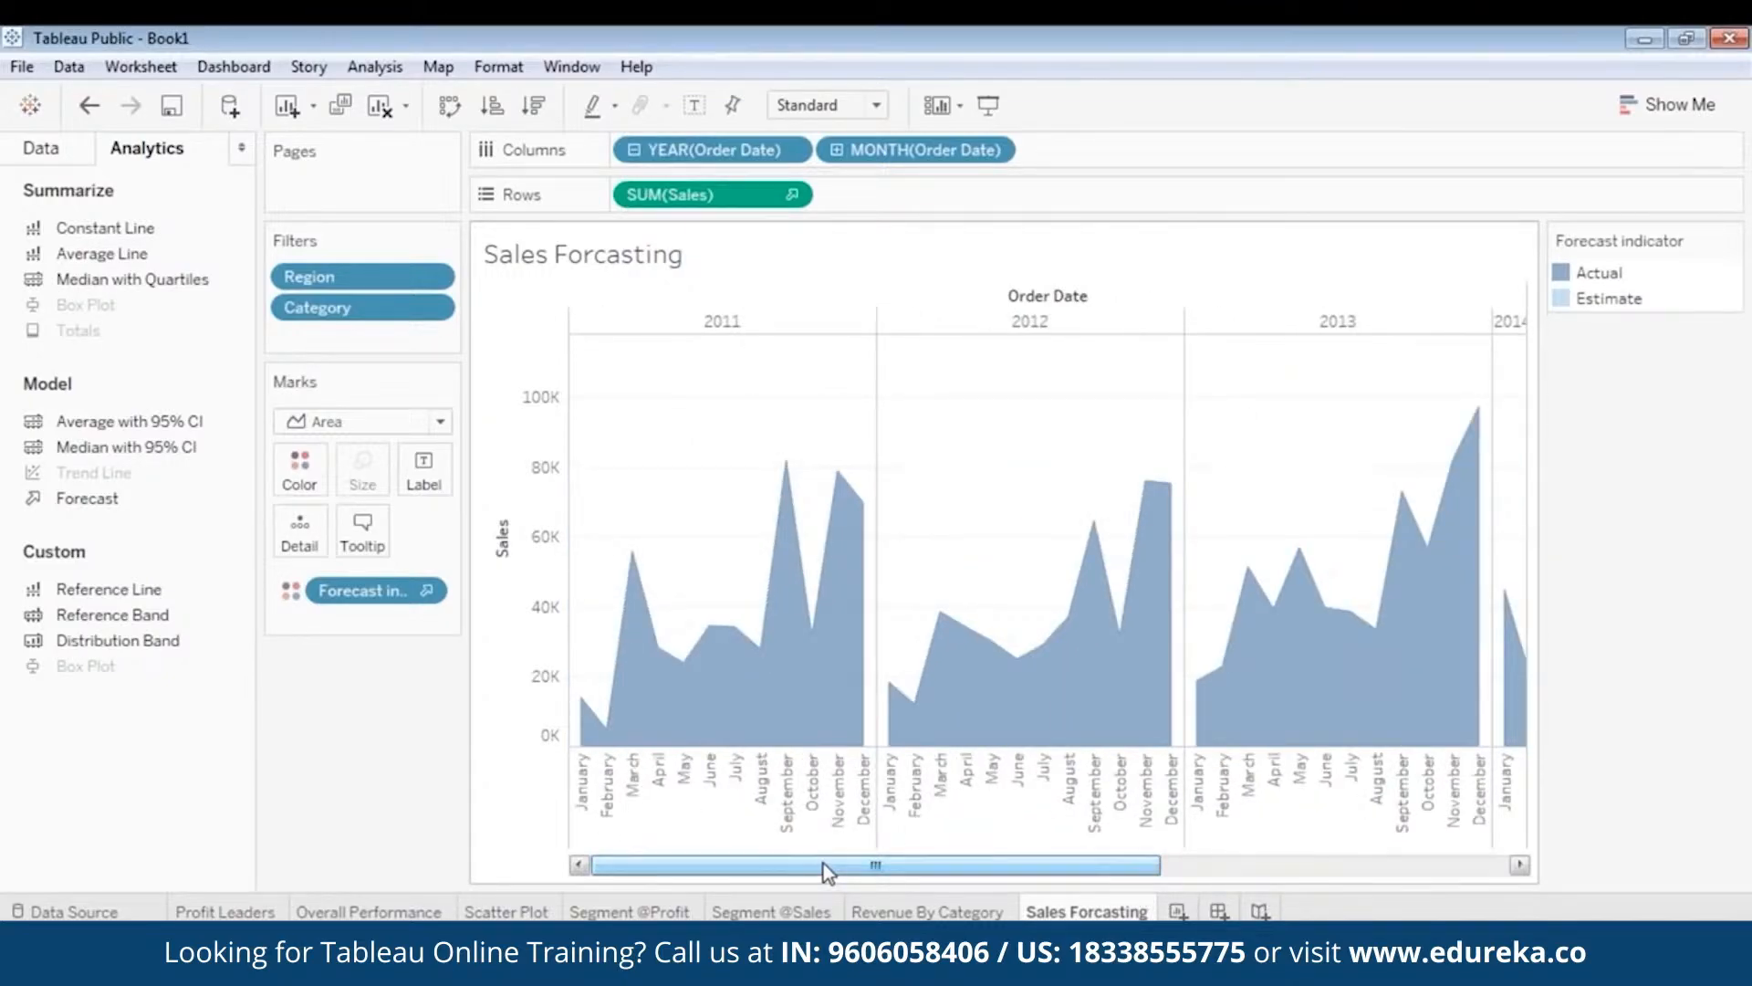
left_click_drag(823, 863, 774, 890)
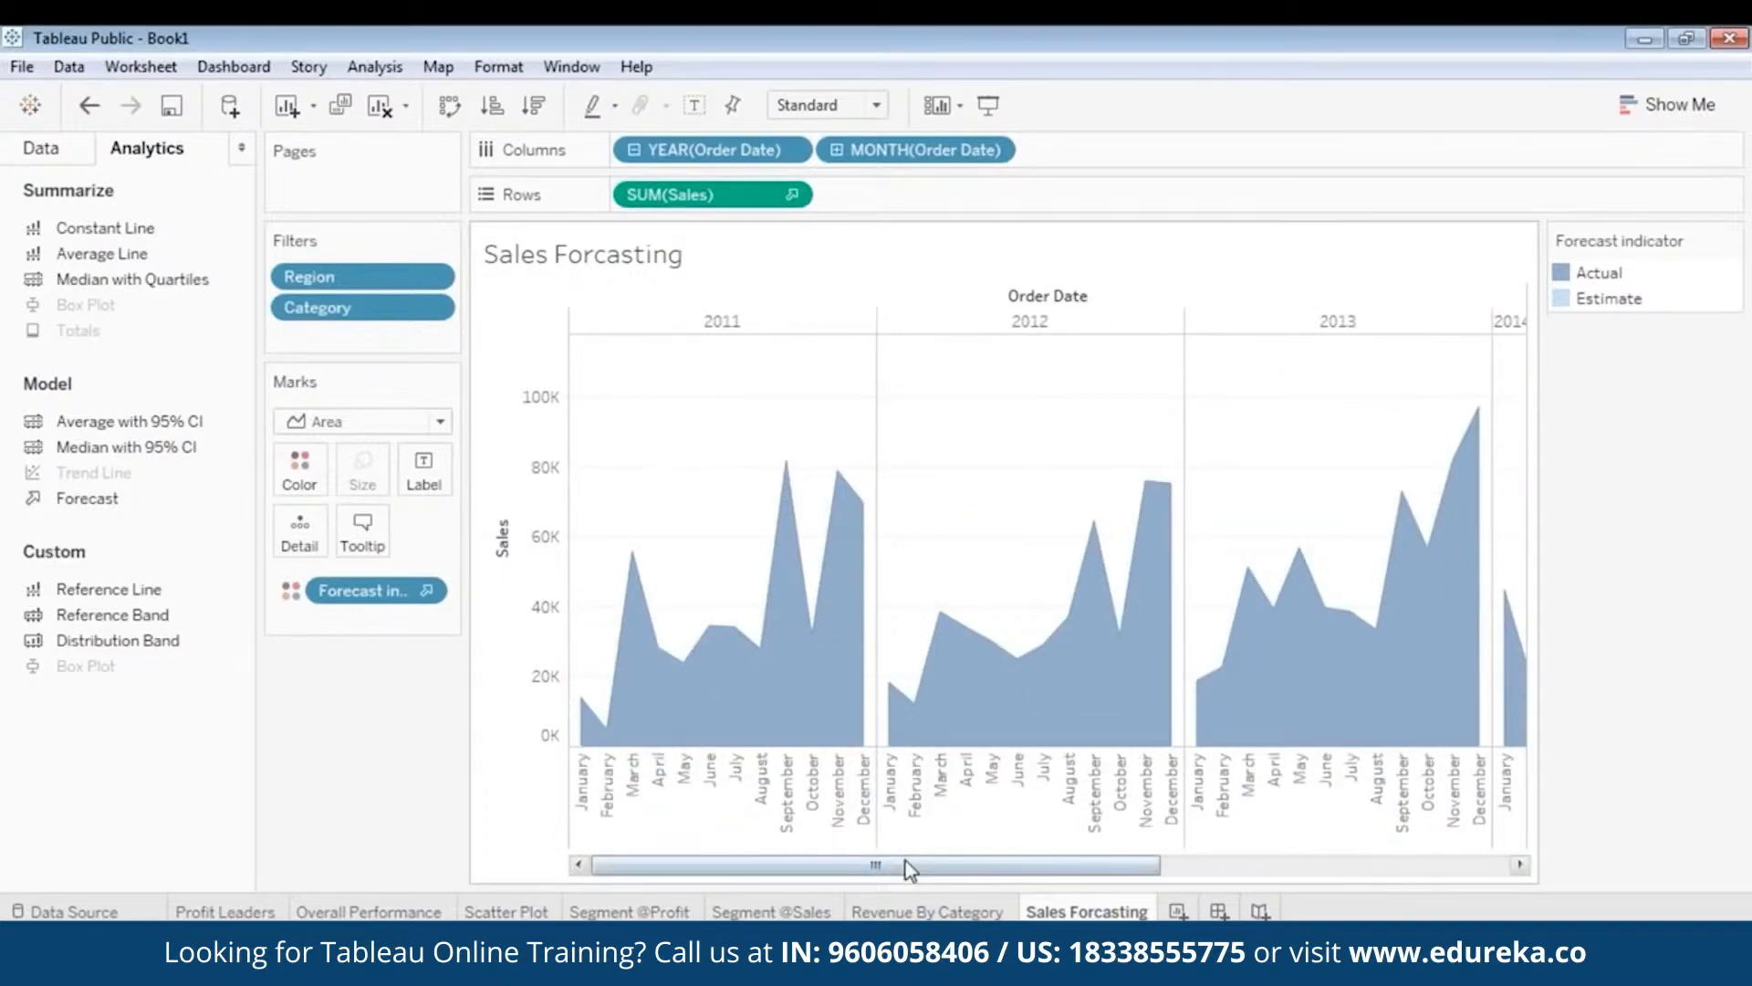
left_click_drag(910, 869, 657, 830)
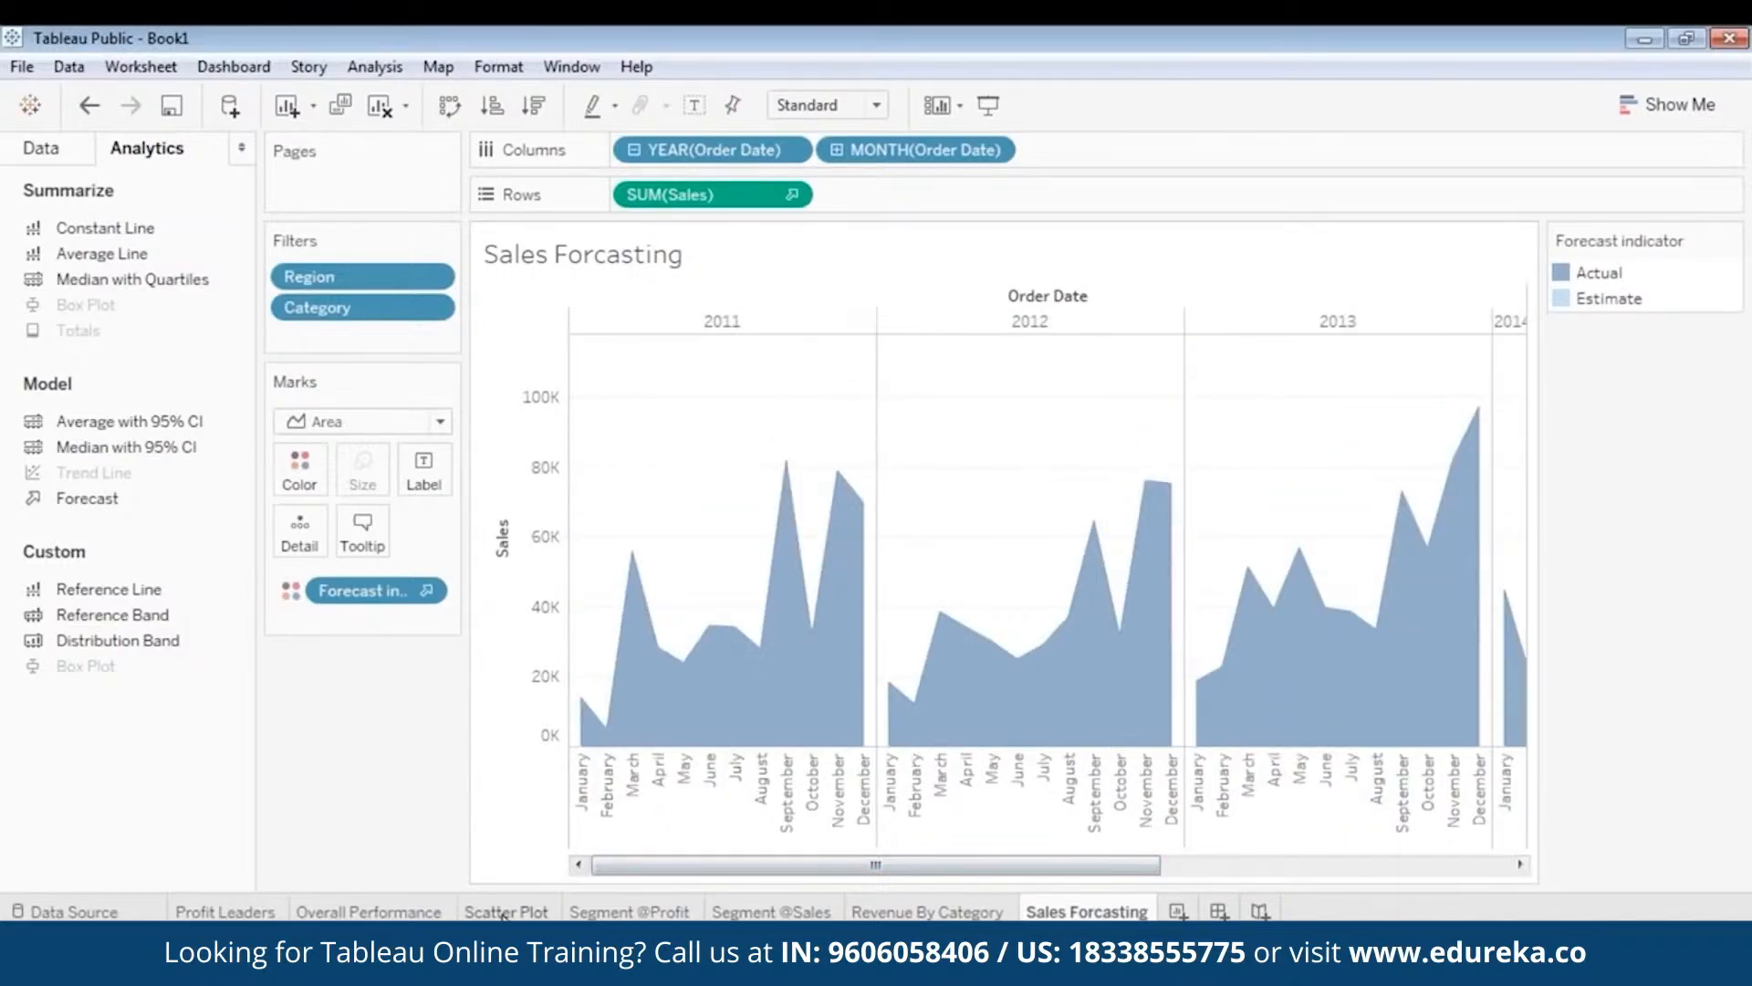
left_click(505, 912)
left_click(628, 912)
left_click(772, 912)
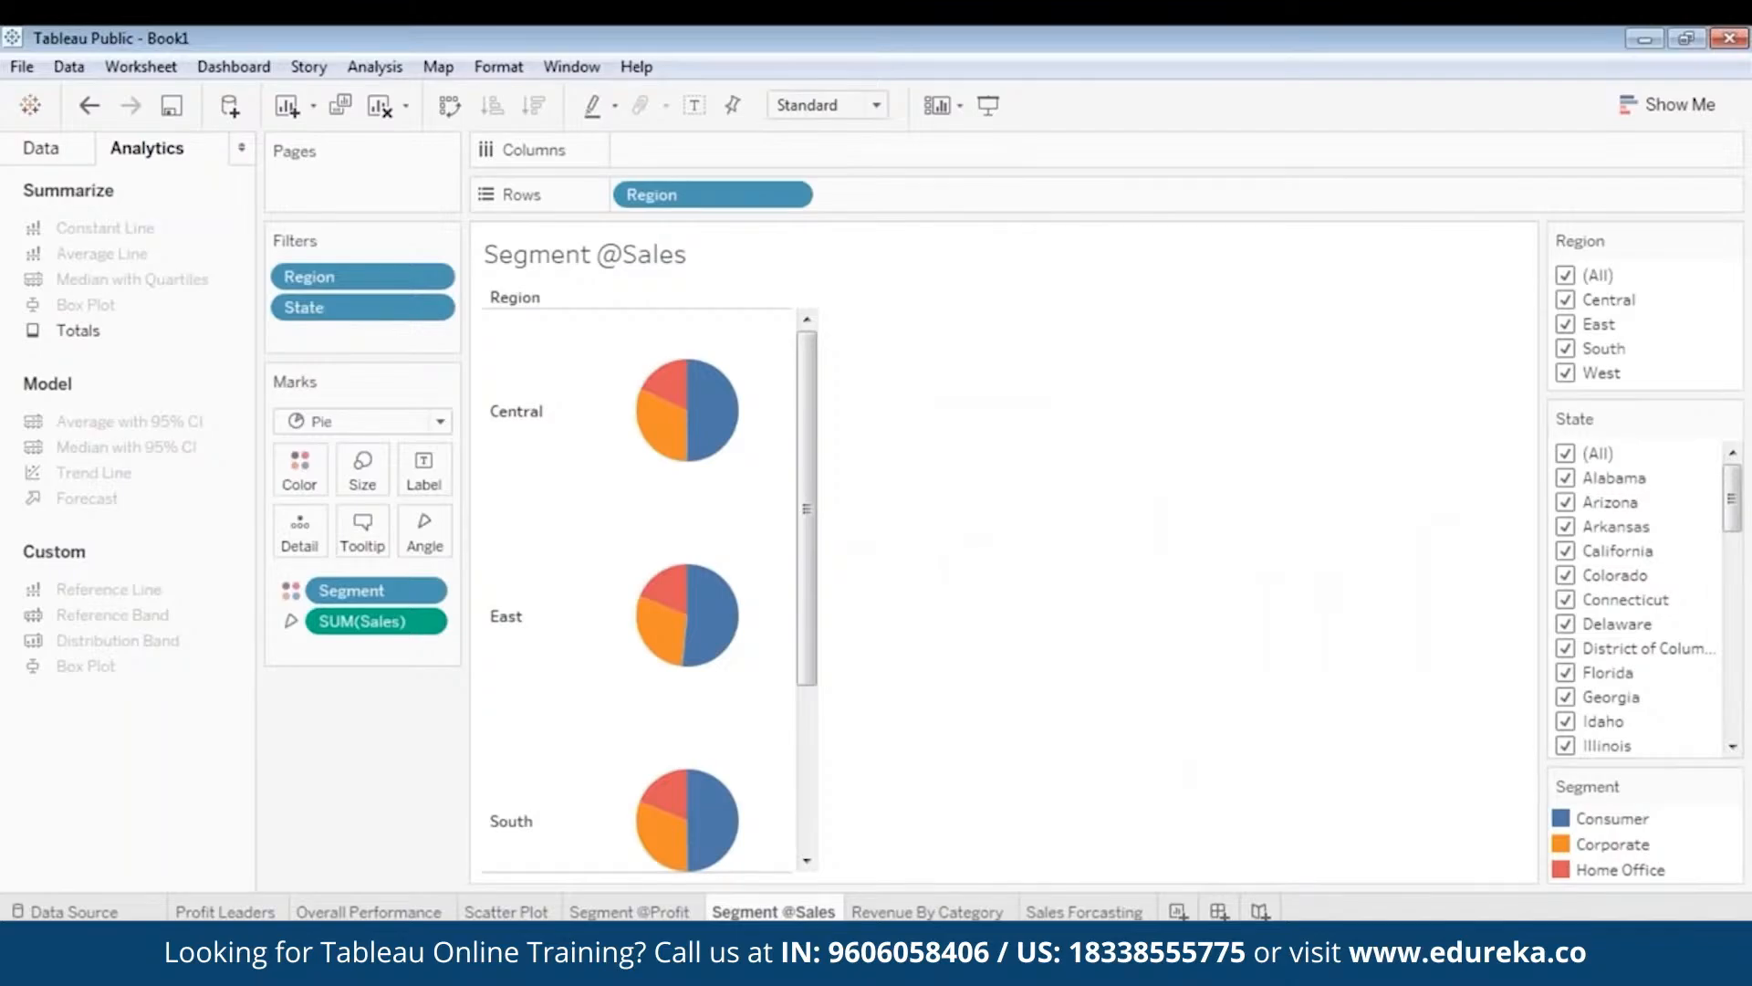
left_click(929, 912)
- Return to Sales Forcasting and create a new empty dashboard, Dashboard 1
left_click(1122, 911)
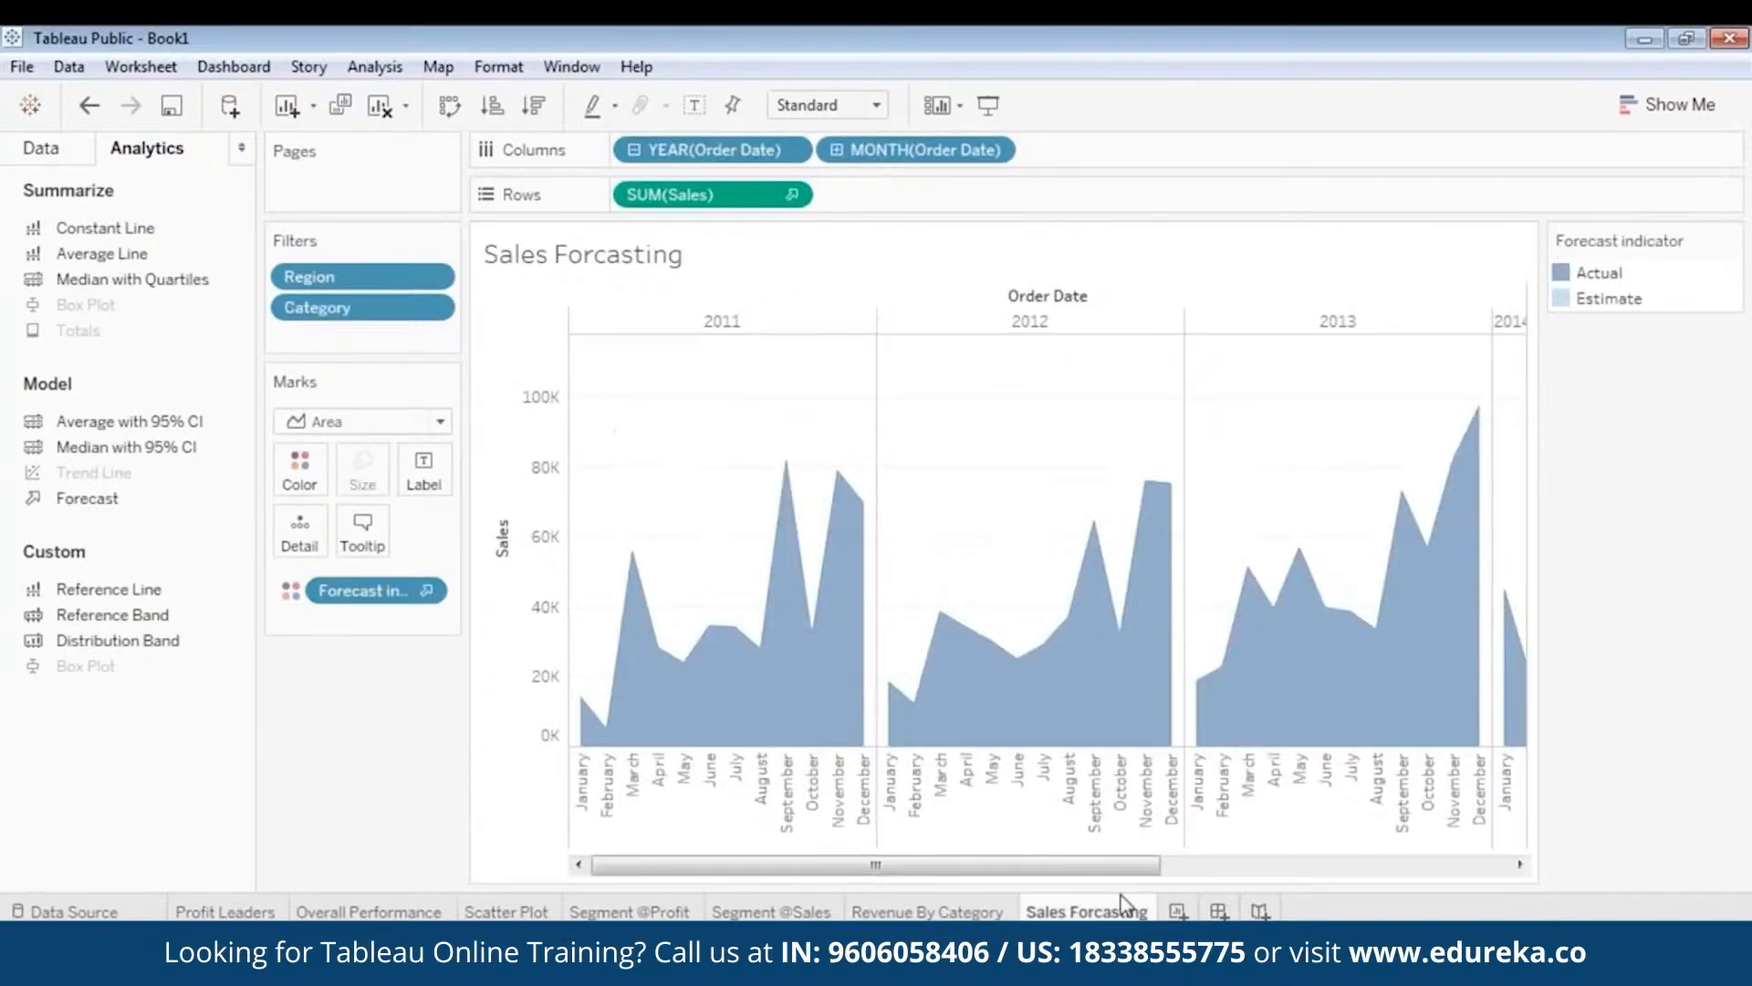
left_click_drag(1071, 868, 1442, 881)
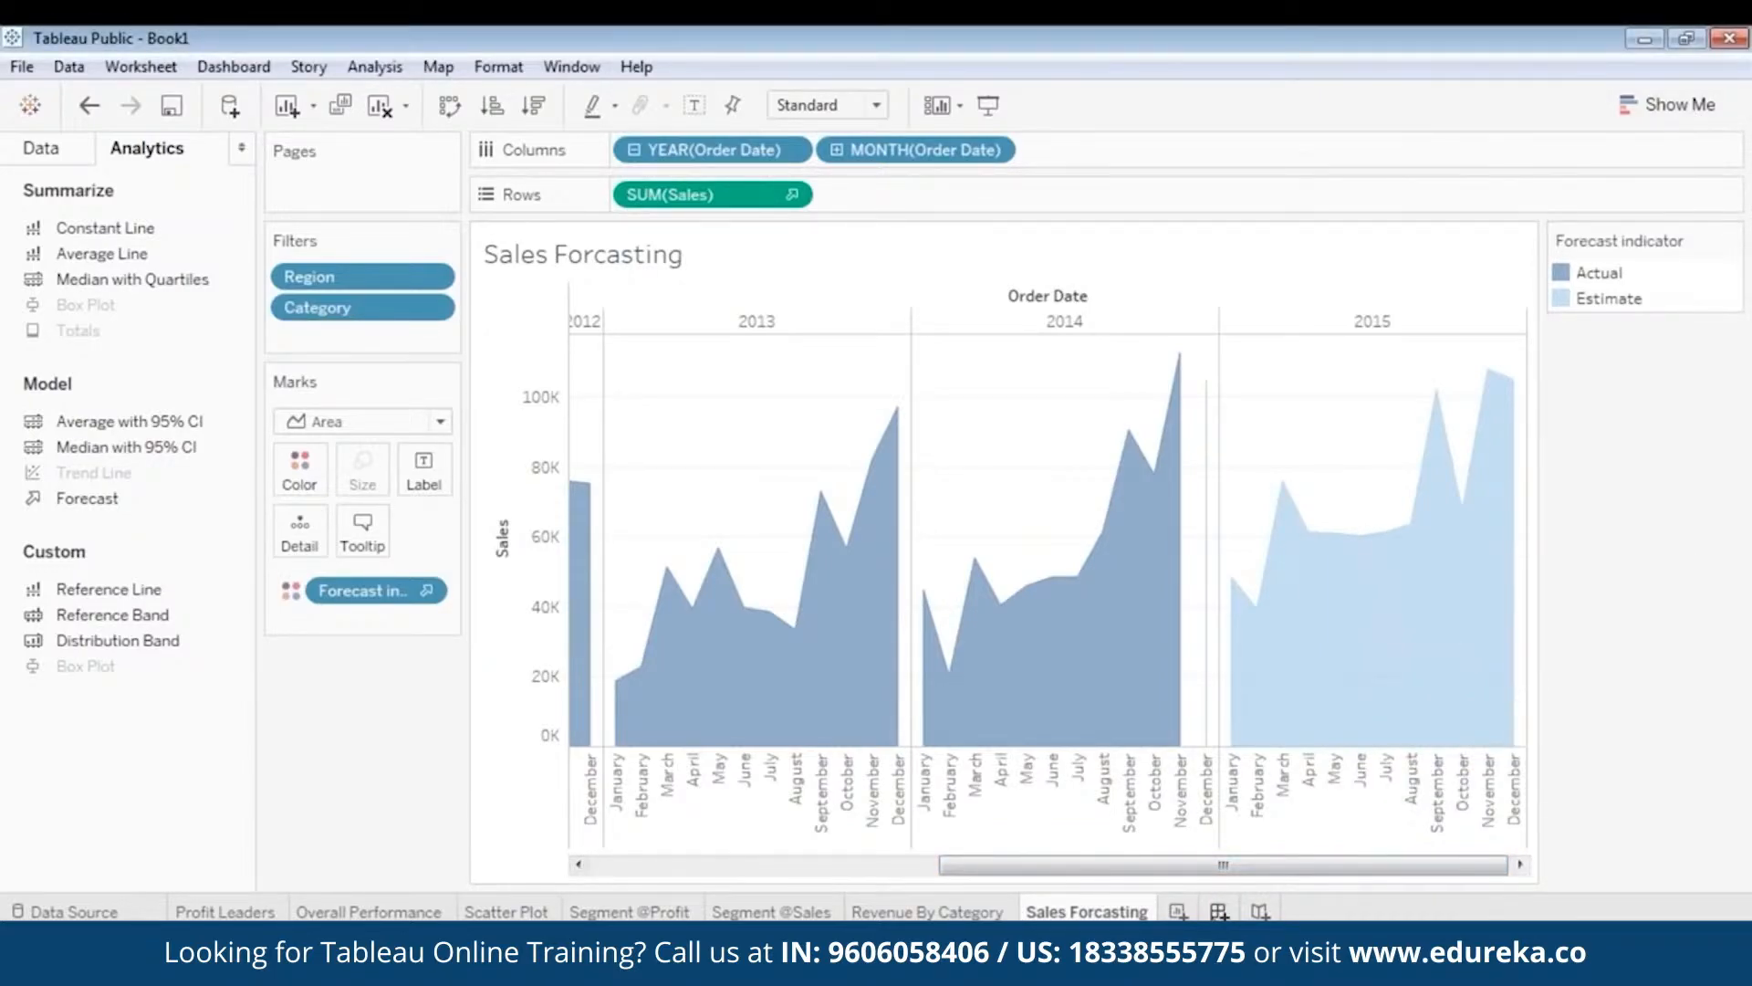
left_click(1220, 910)
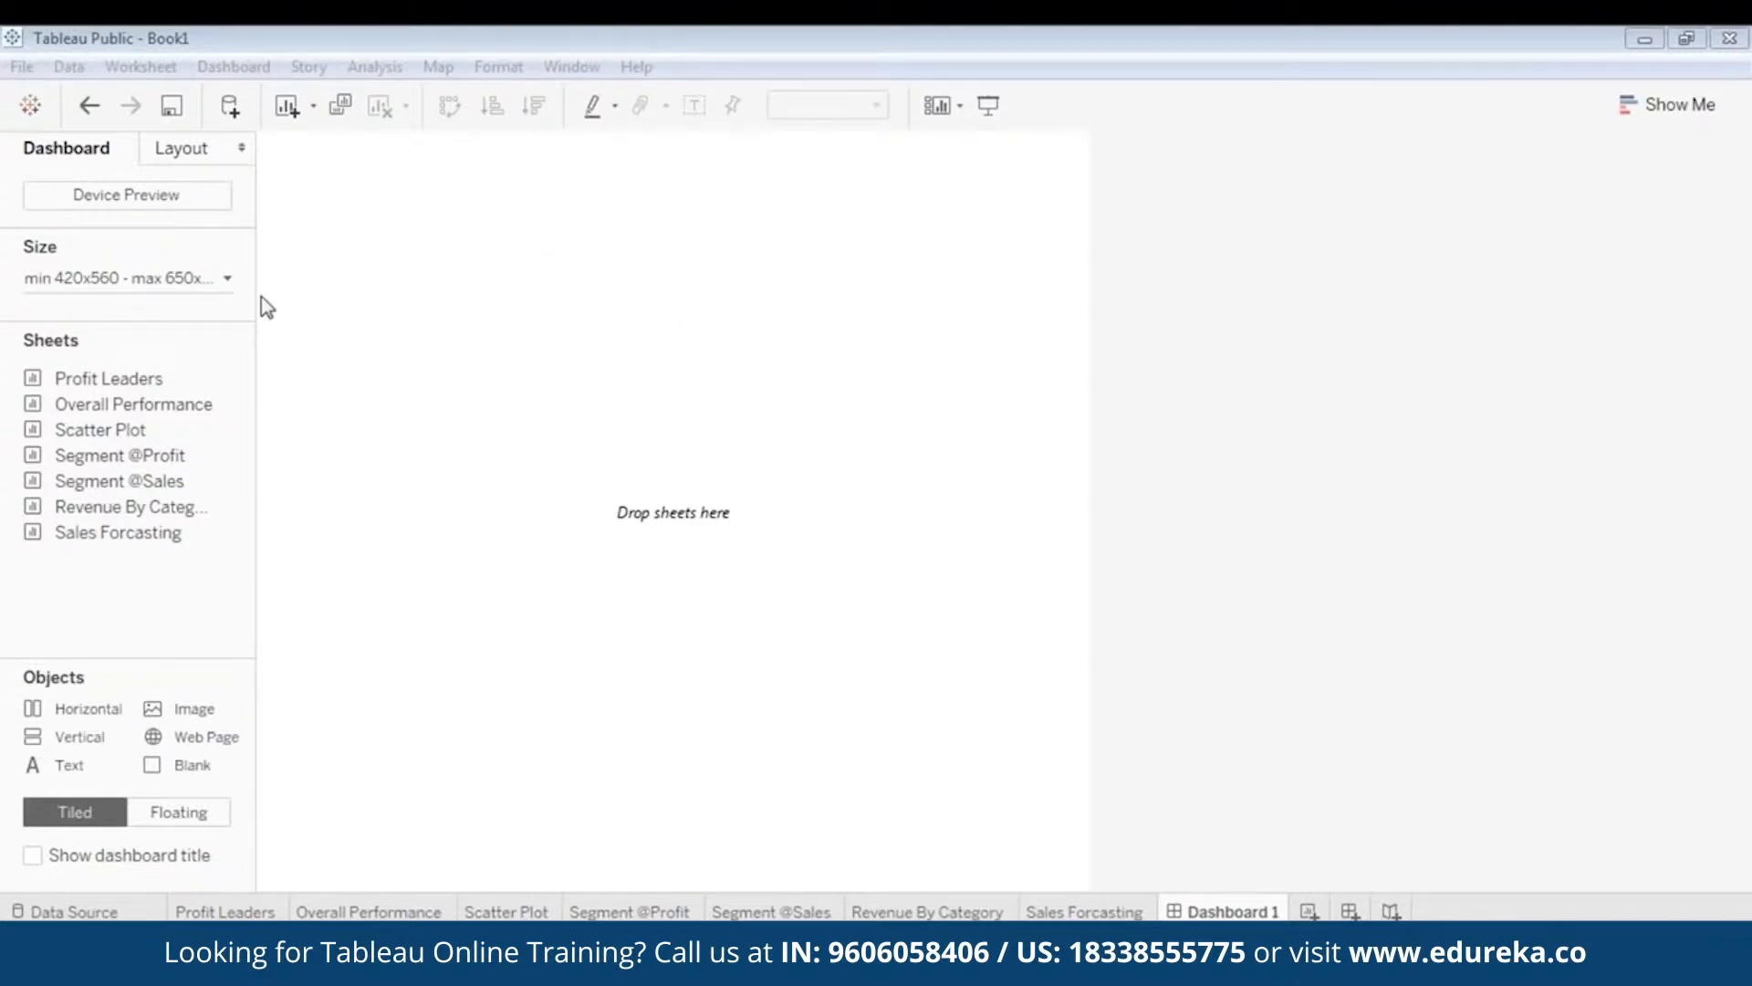
- Place the Overall Performance sheet on Dashboard 1, bringing its Region, Category and Sub-Category filter cards
left_click_drag(110, 406, 511, 279)
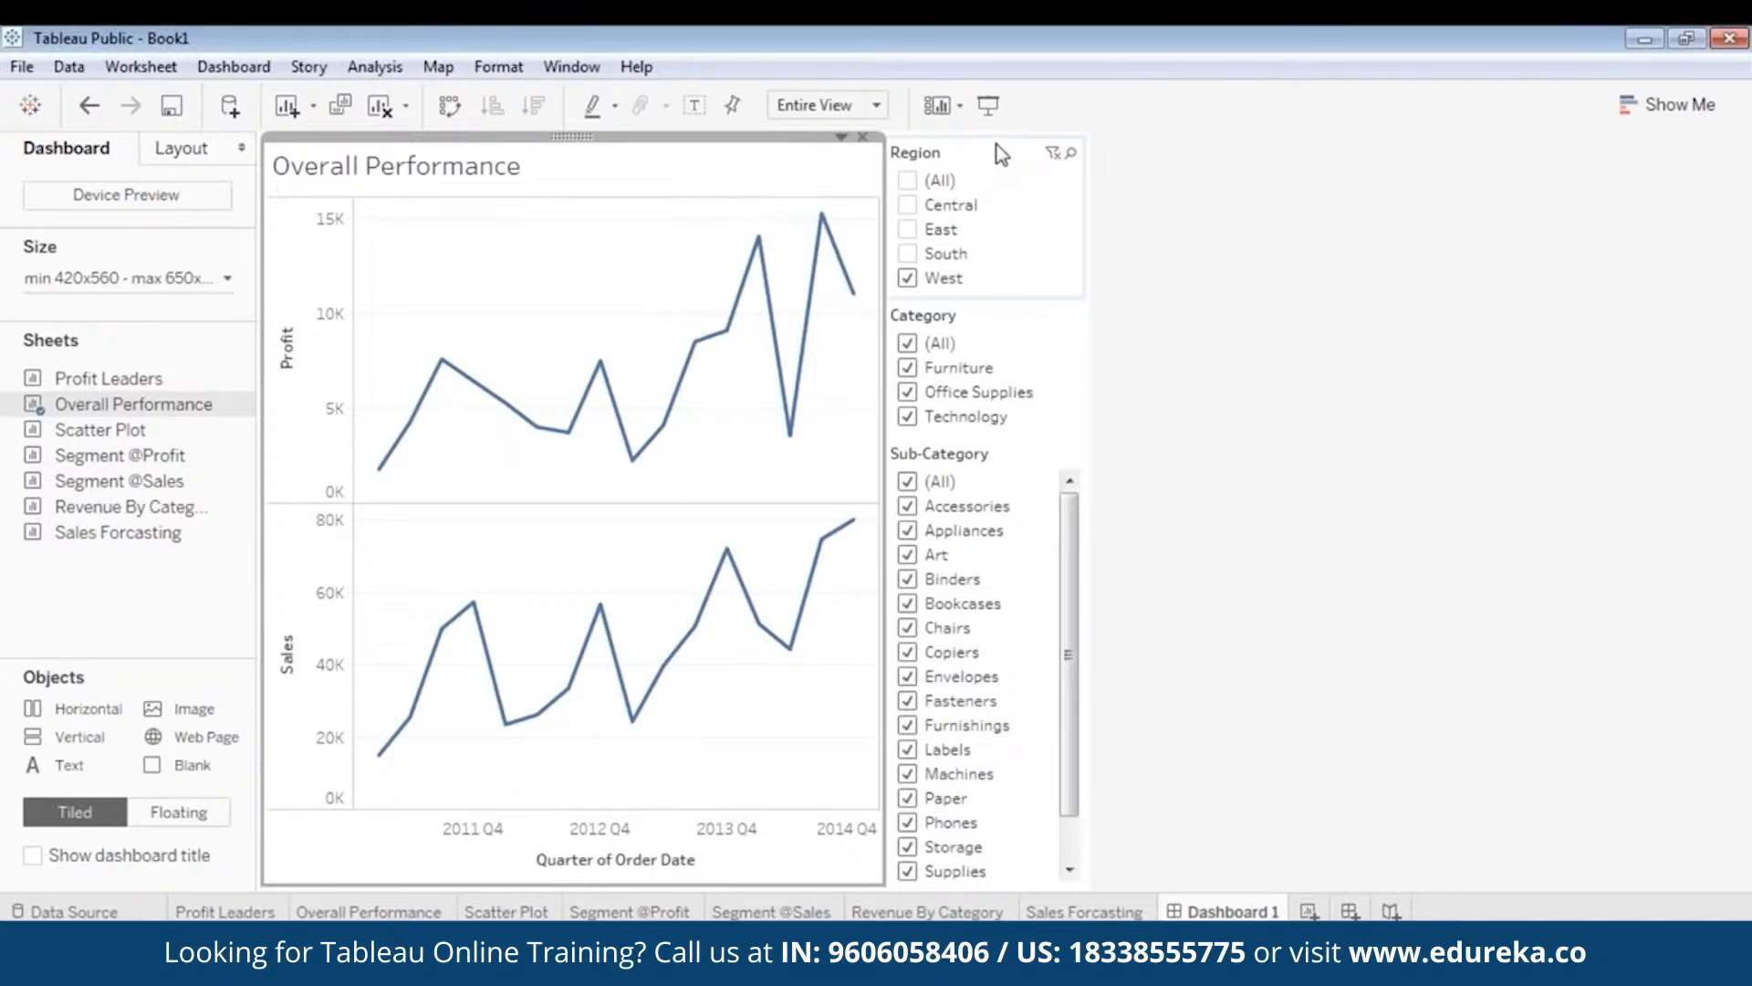
left_click(972, 162)
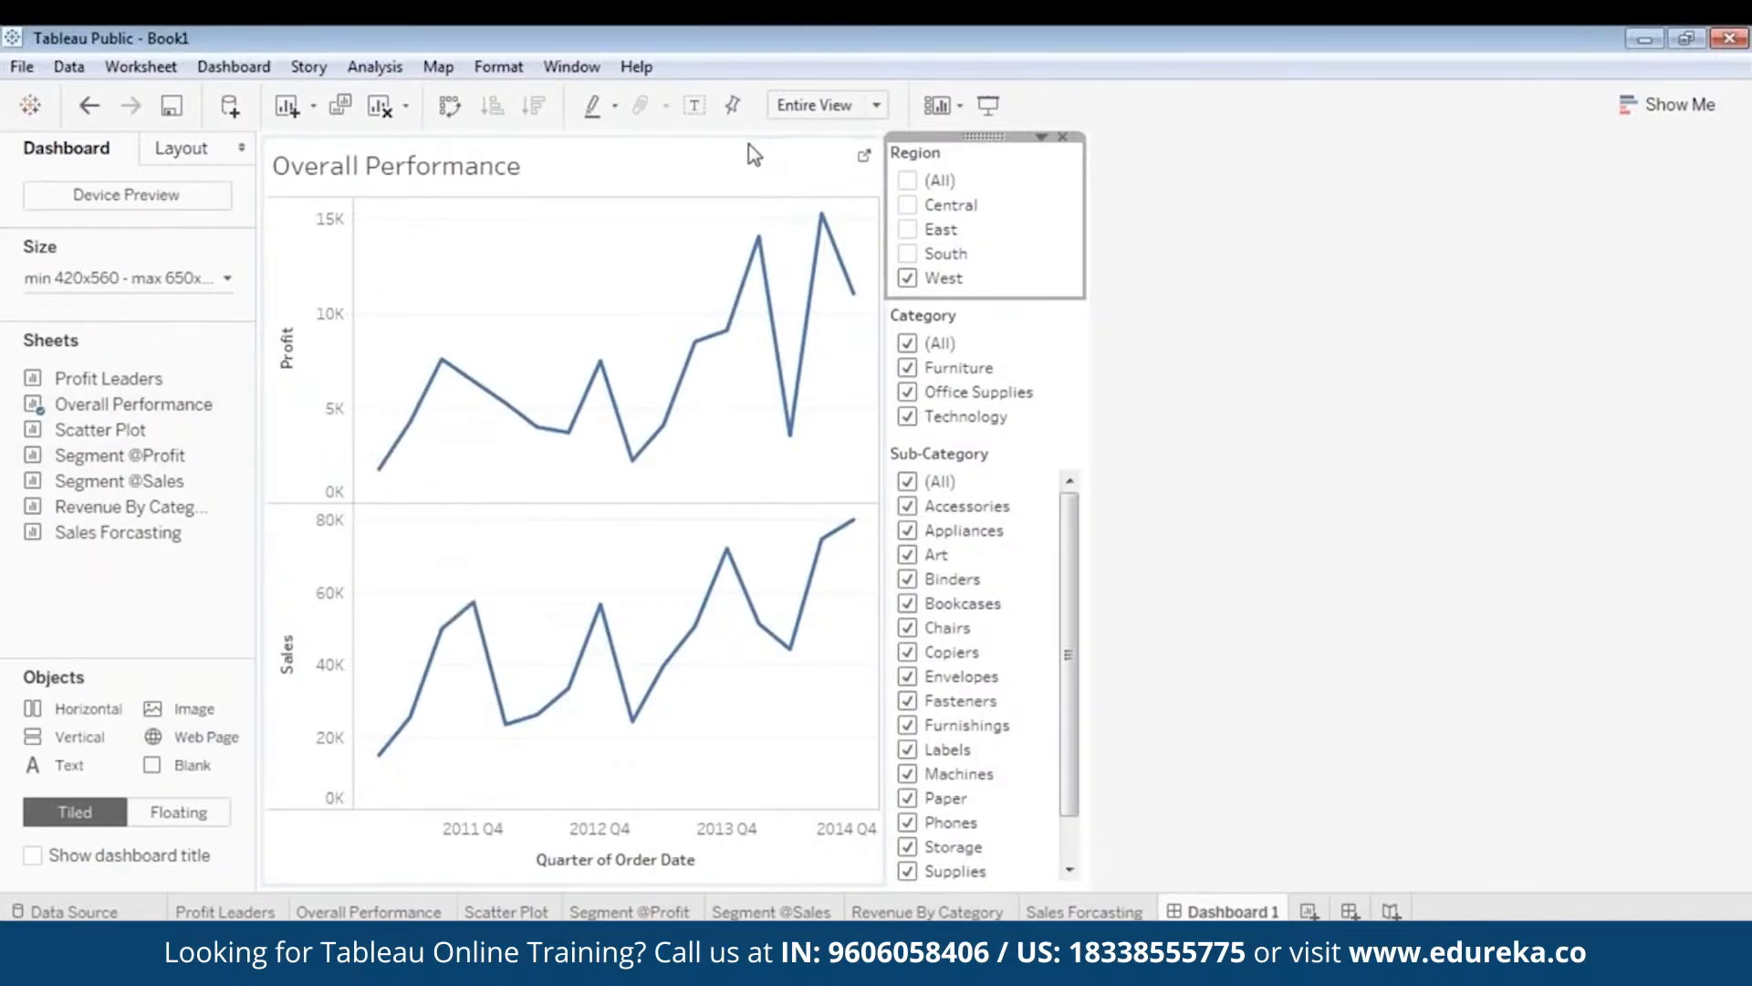
left_click(725, 157)
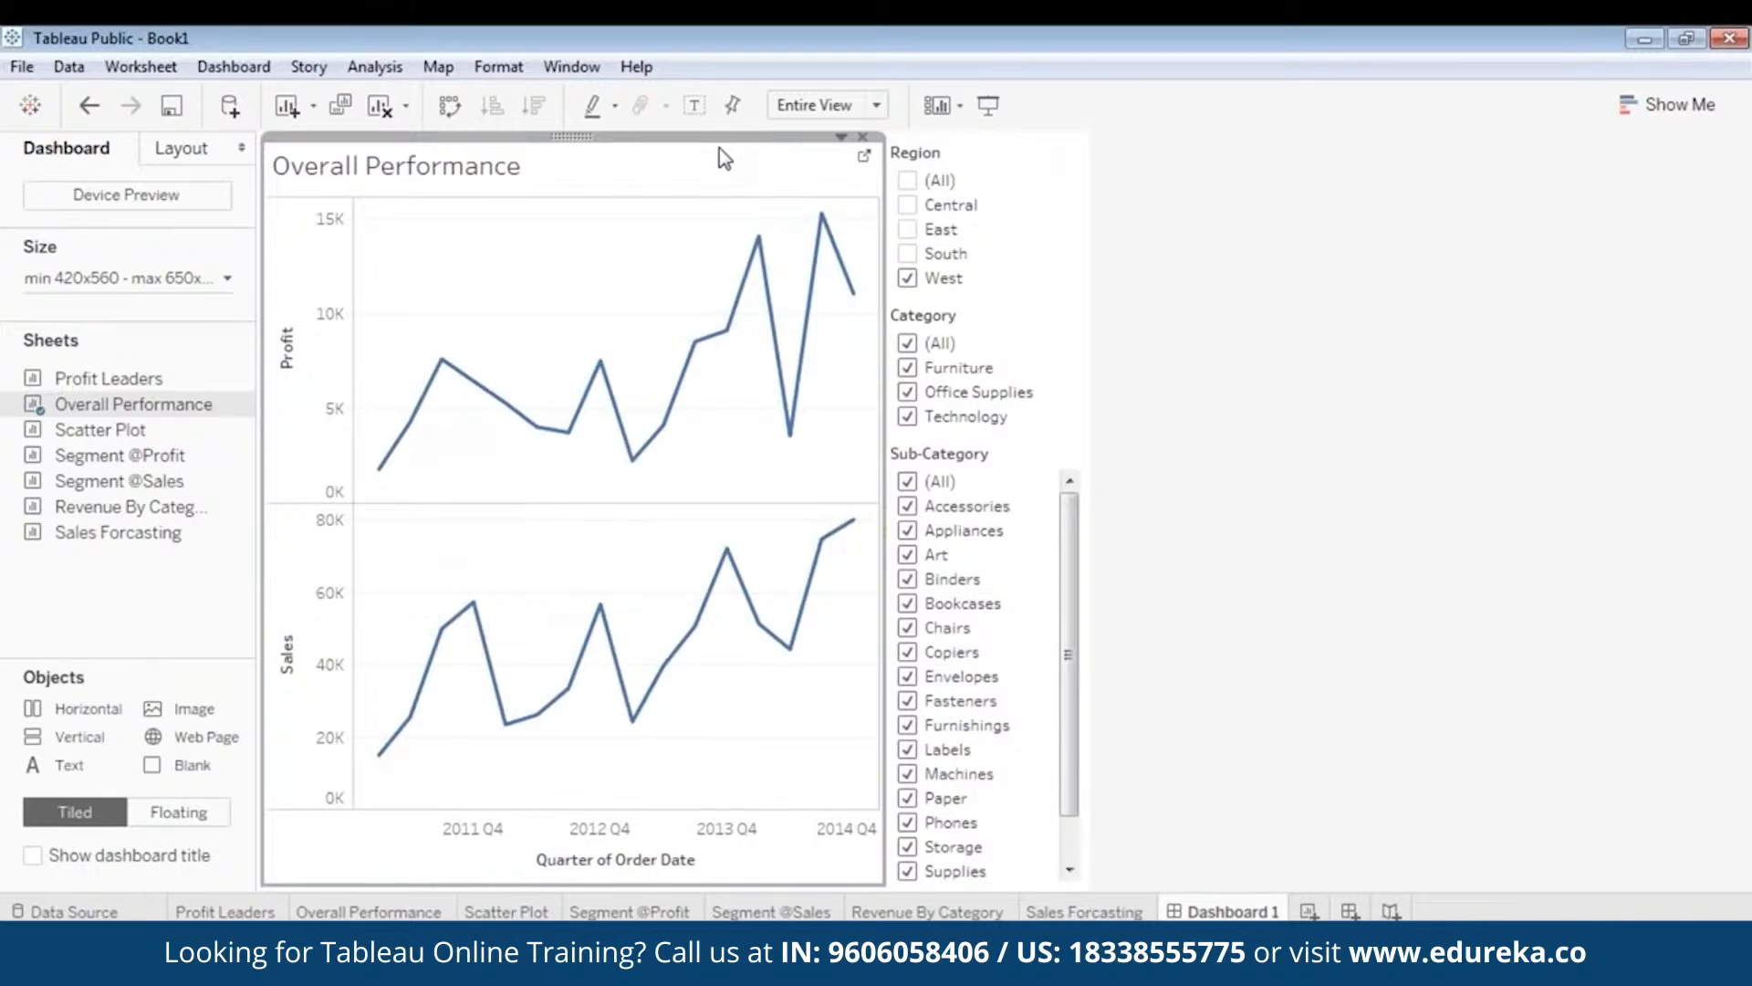
left_click(991, 156)
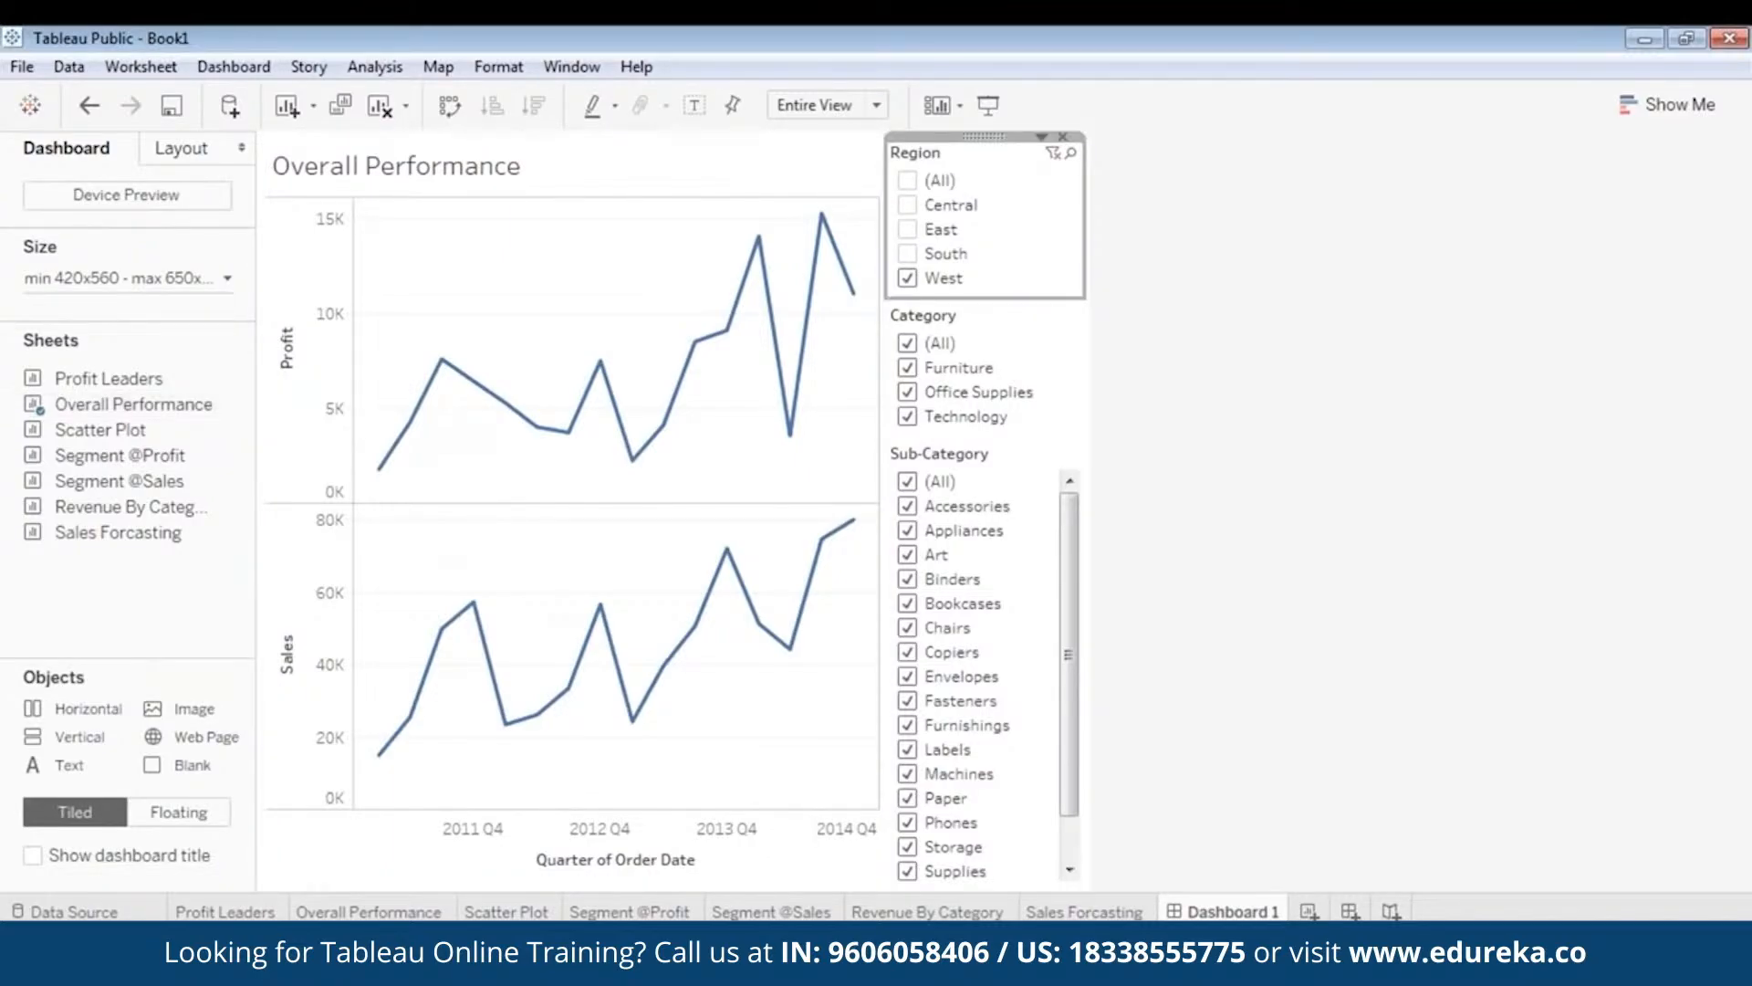
- Make Region and Category single-value dropdown filters, with Category set to (All)
left_click(1042, 136)
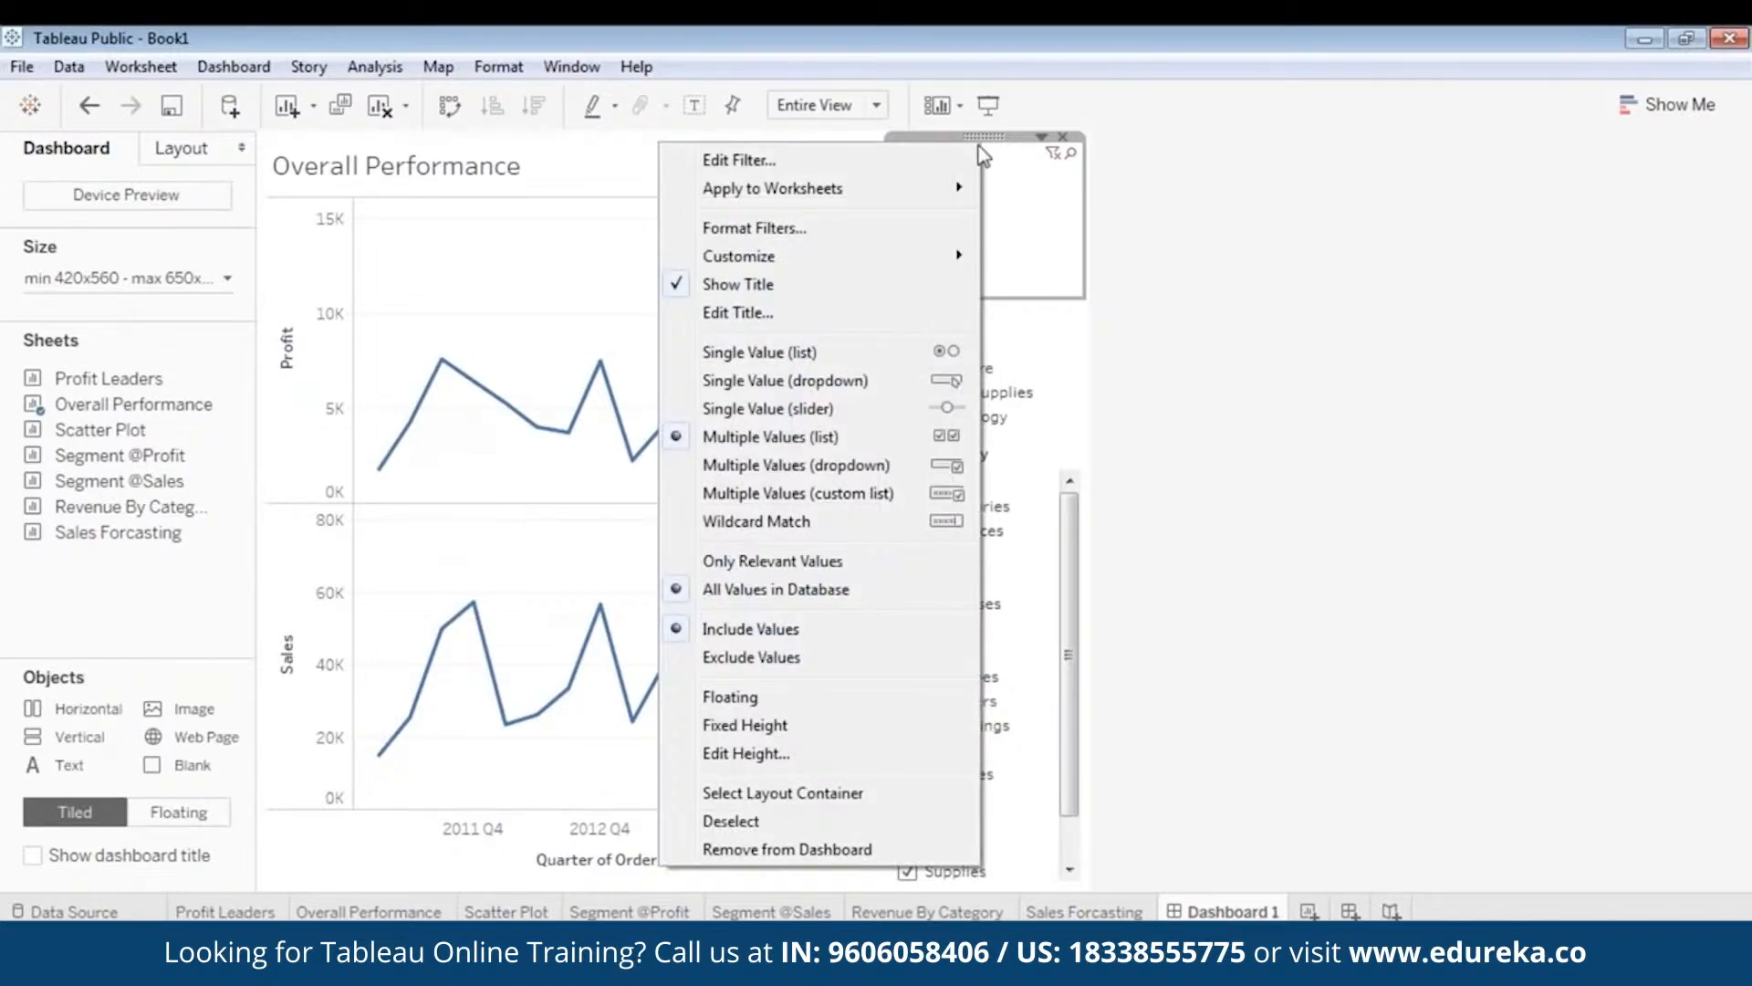
left_click(818, 381)
left_click(1001, 228)
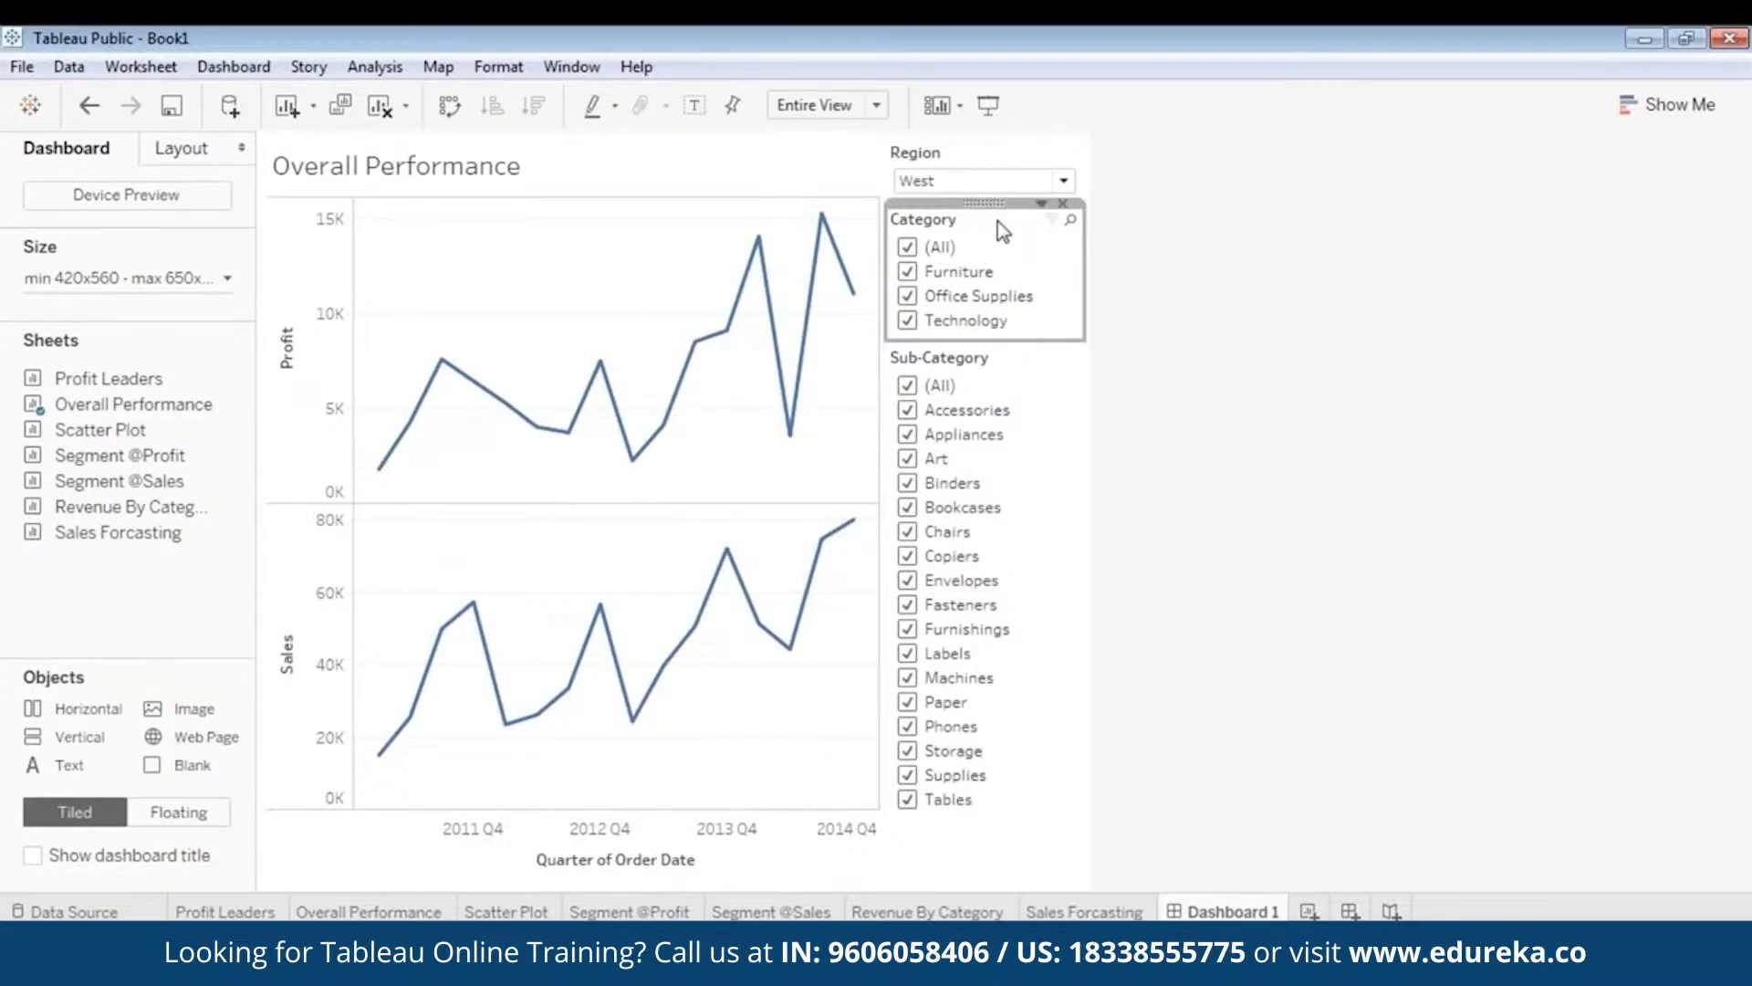
left_click(1041, 203)
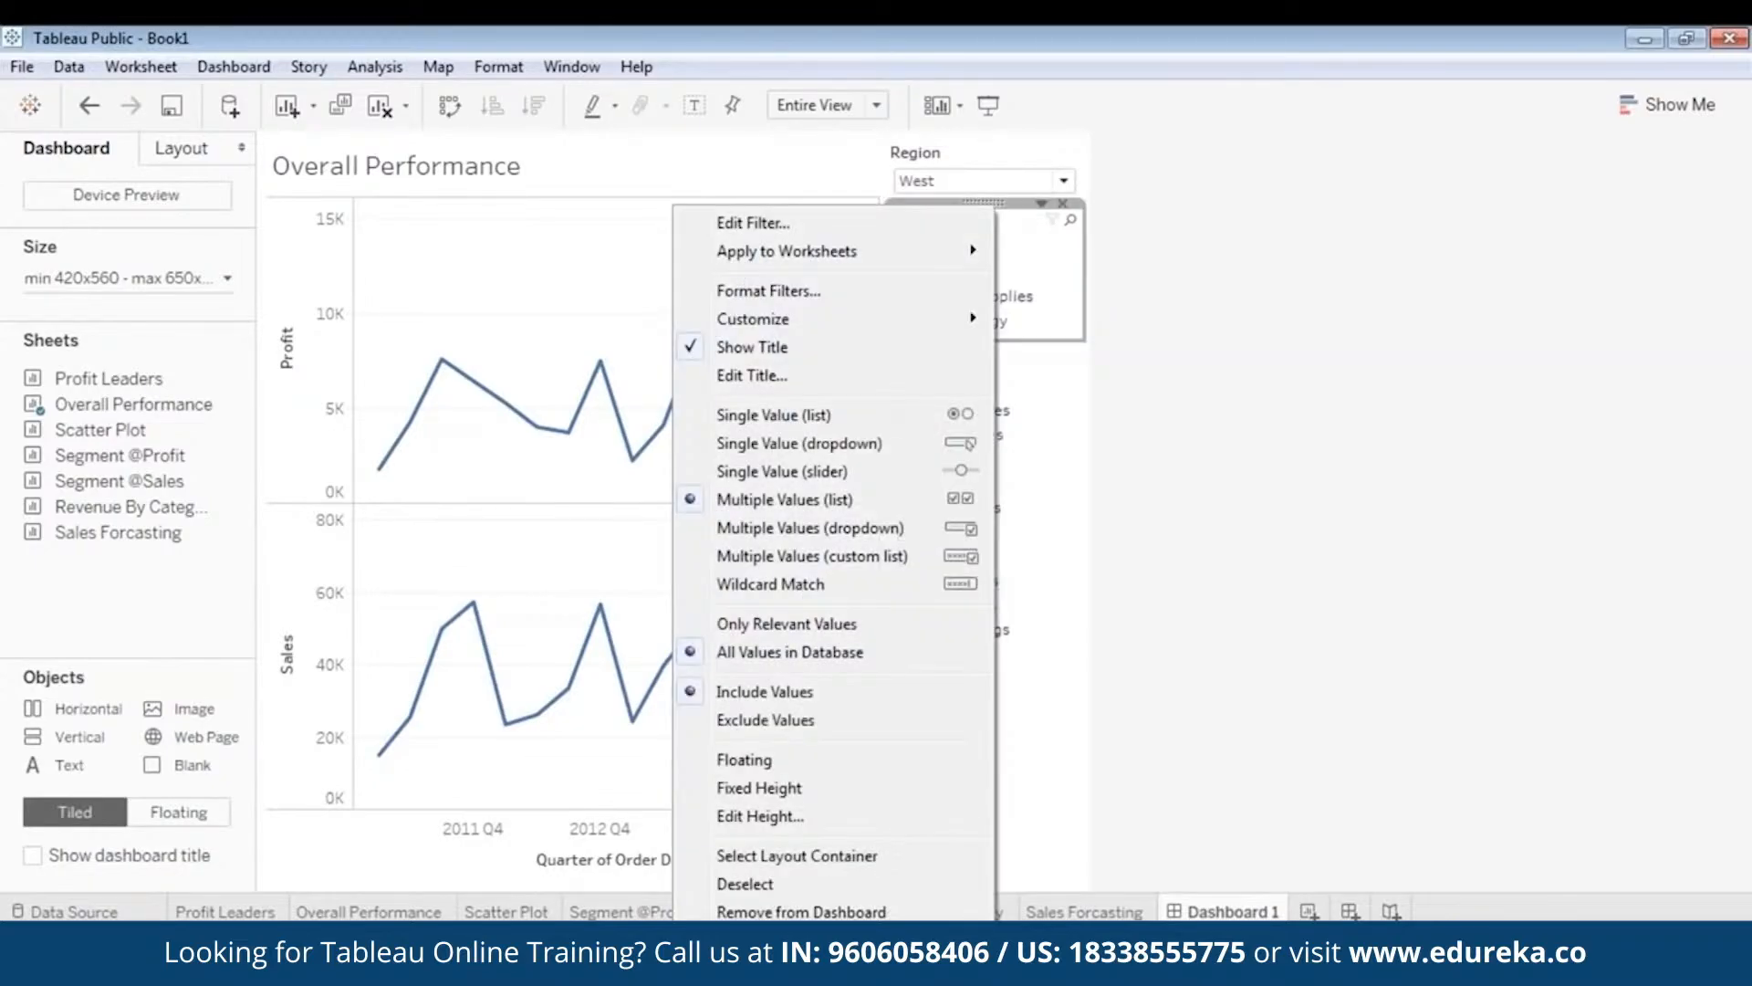
left_click(847, 450)
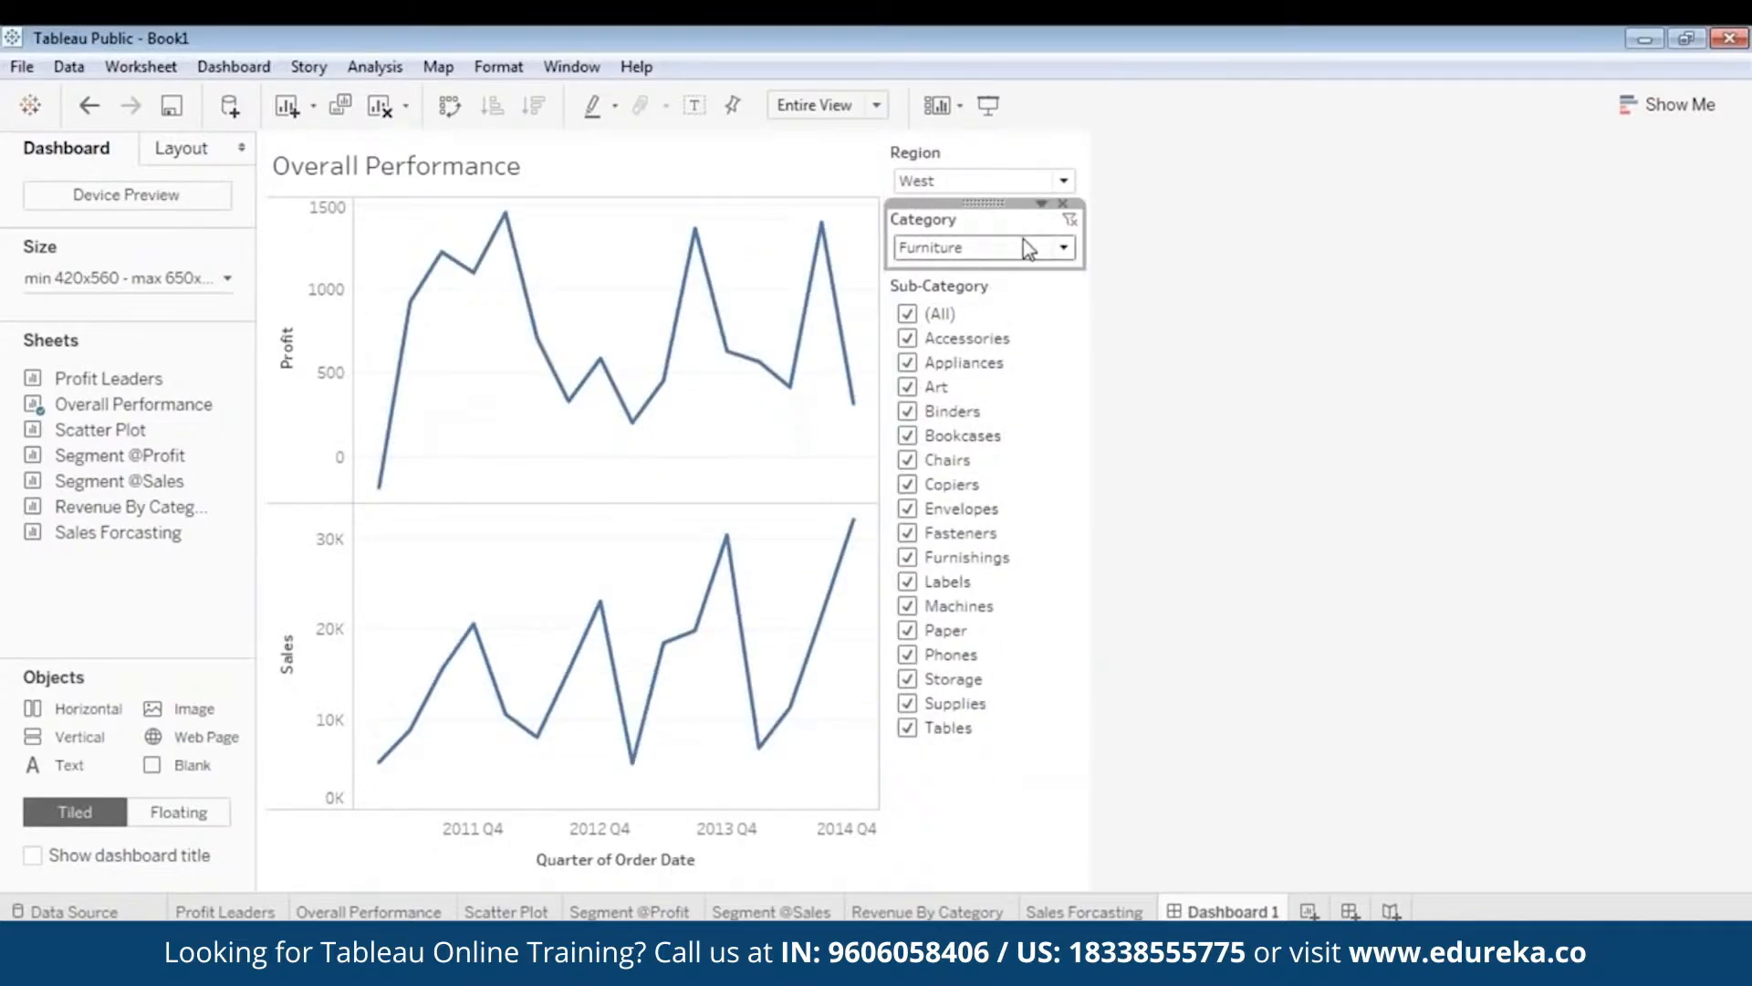
left_click(1018, 247)
left_click(993, 274)
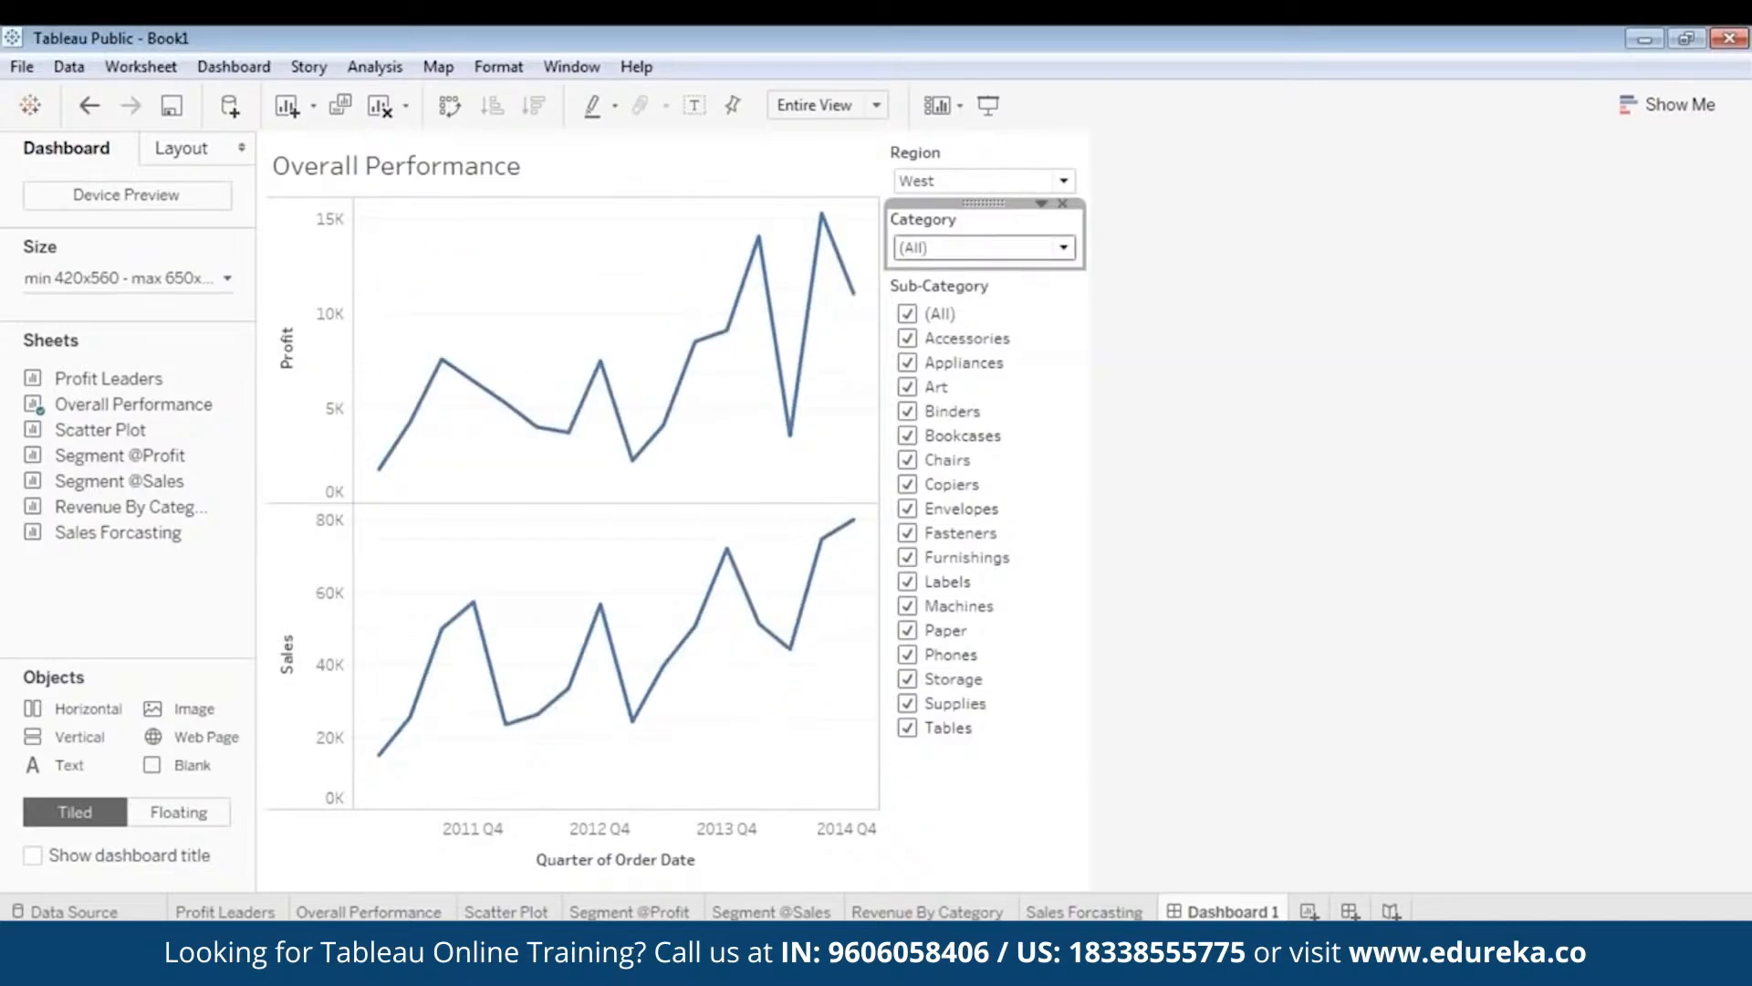
- Make Sub-Category a single-value dropdown filter set to (All)
right_click(966, 287)
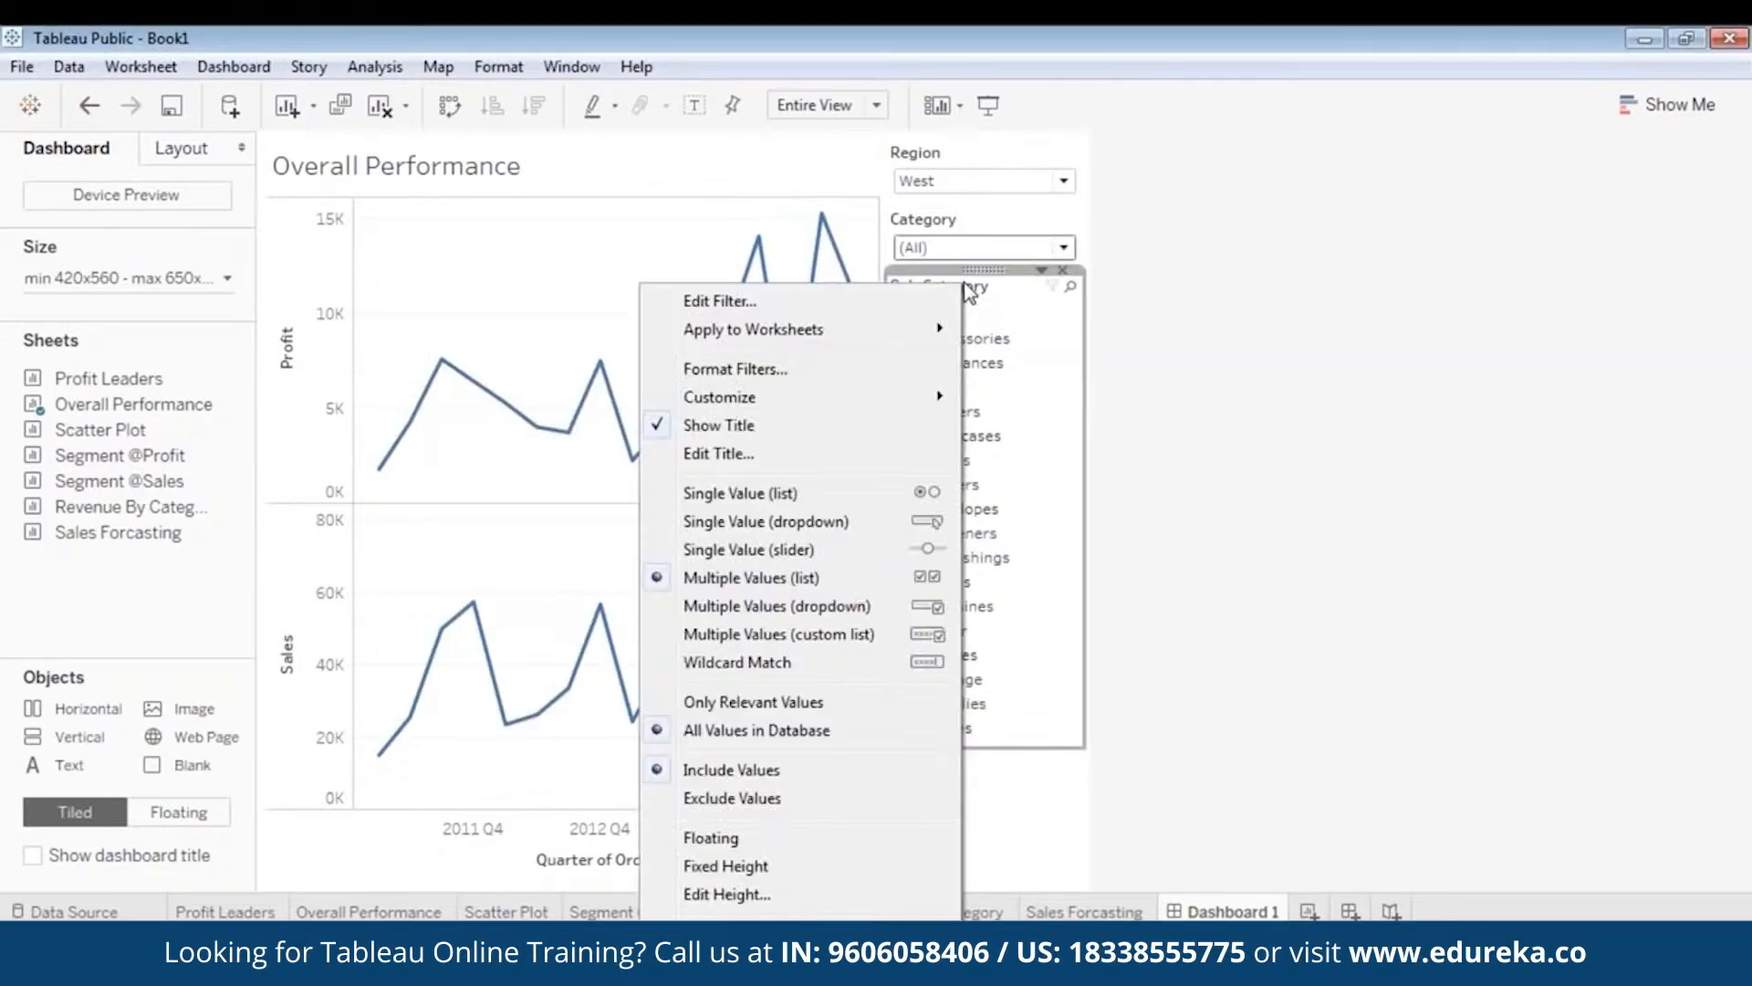
left_click(809, 521)
left_click(981, 315)
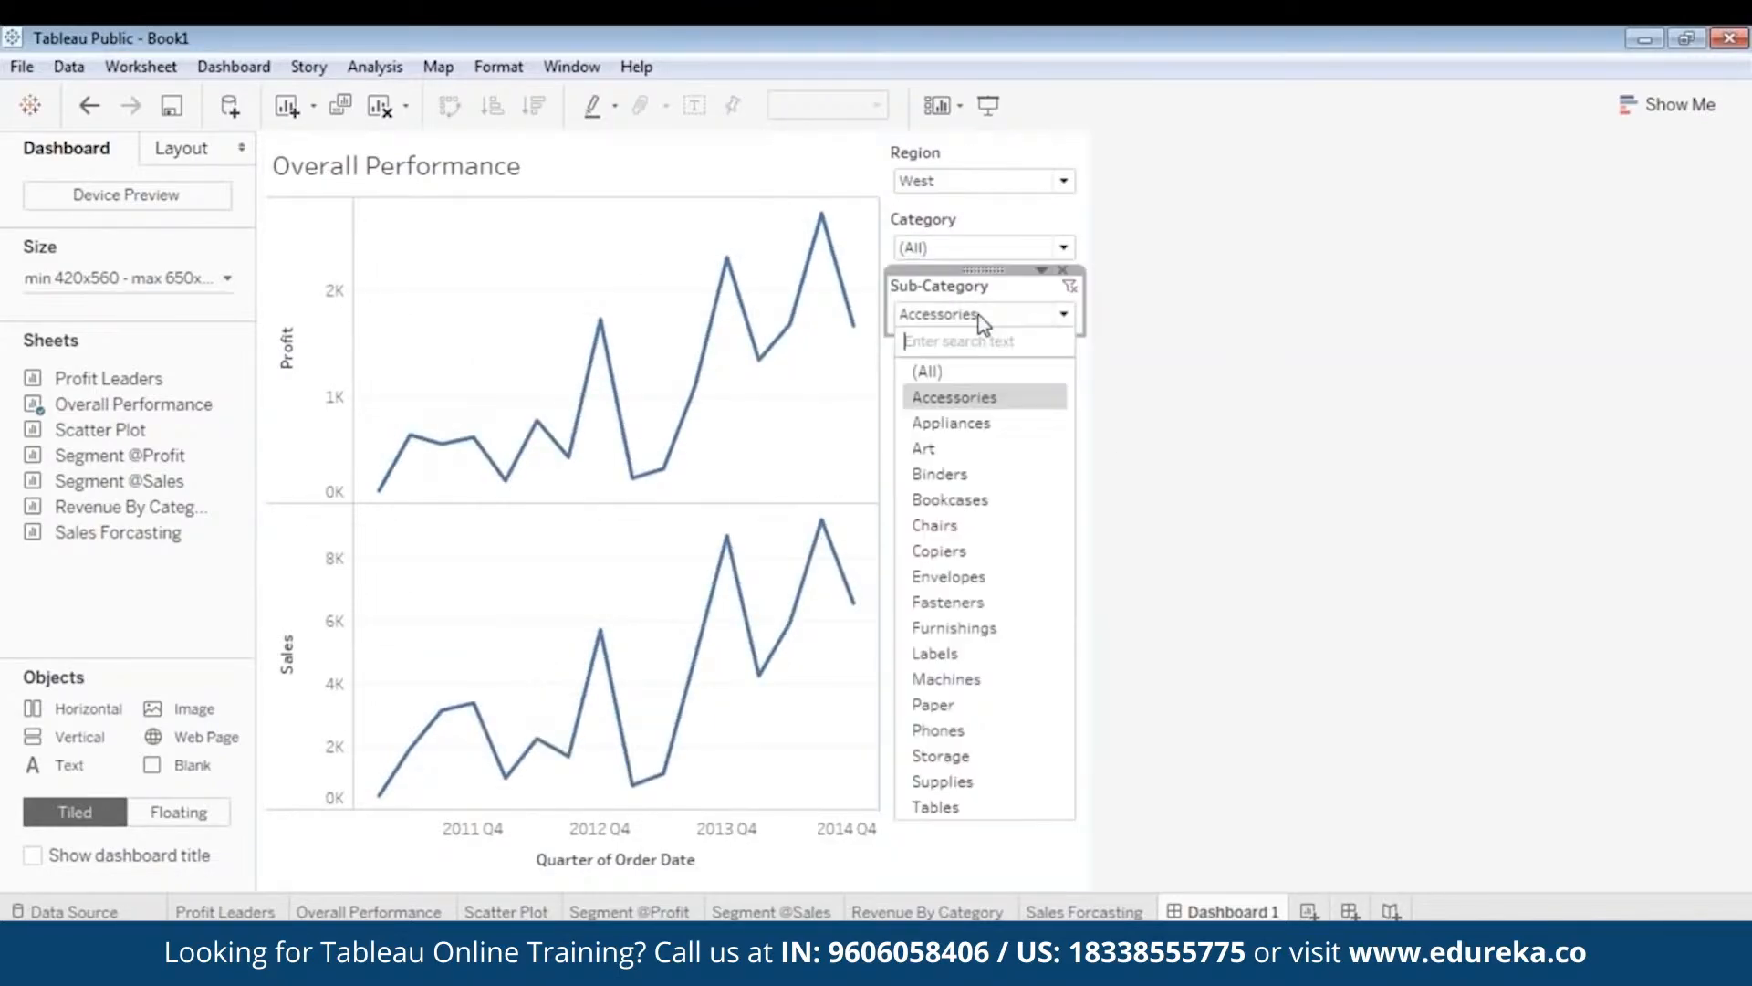
left_click(977, 370)
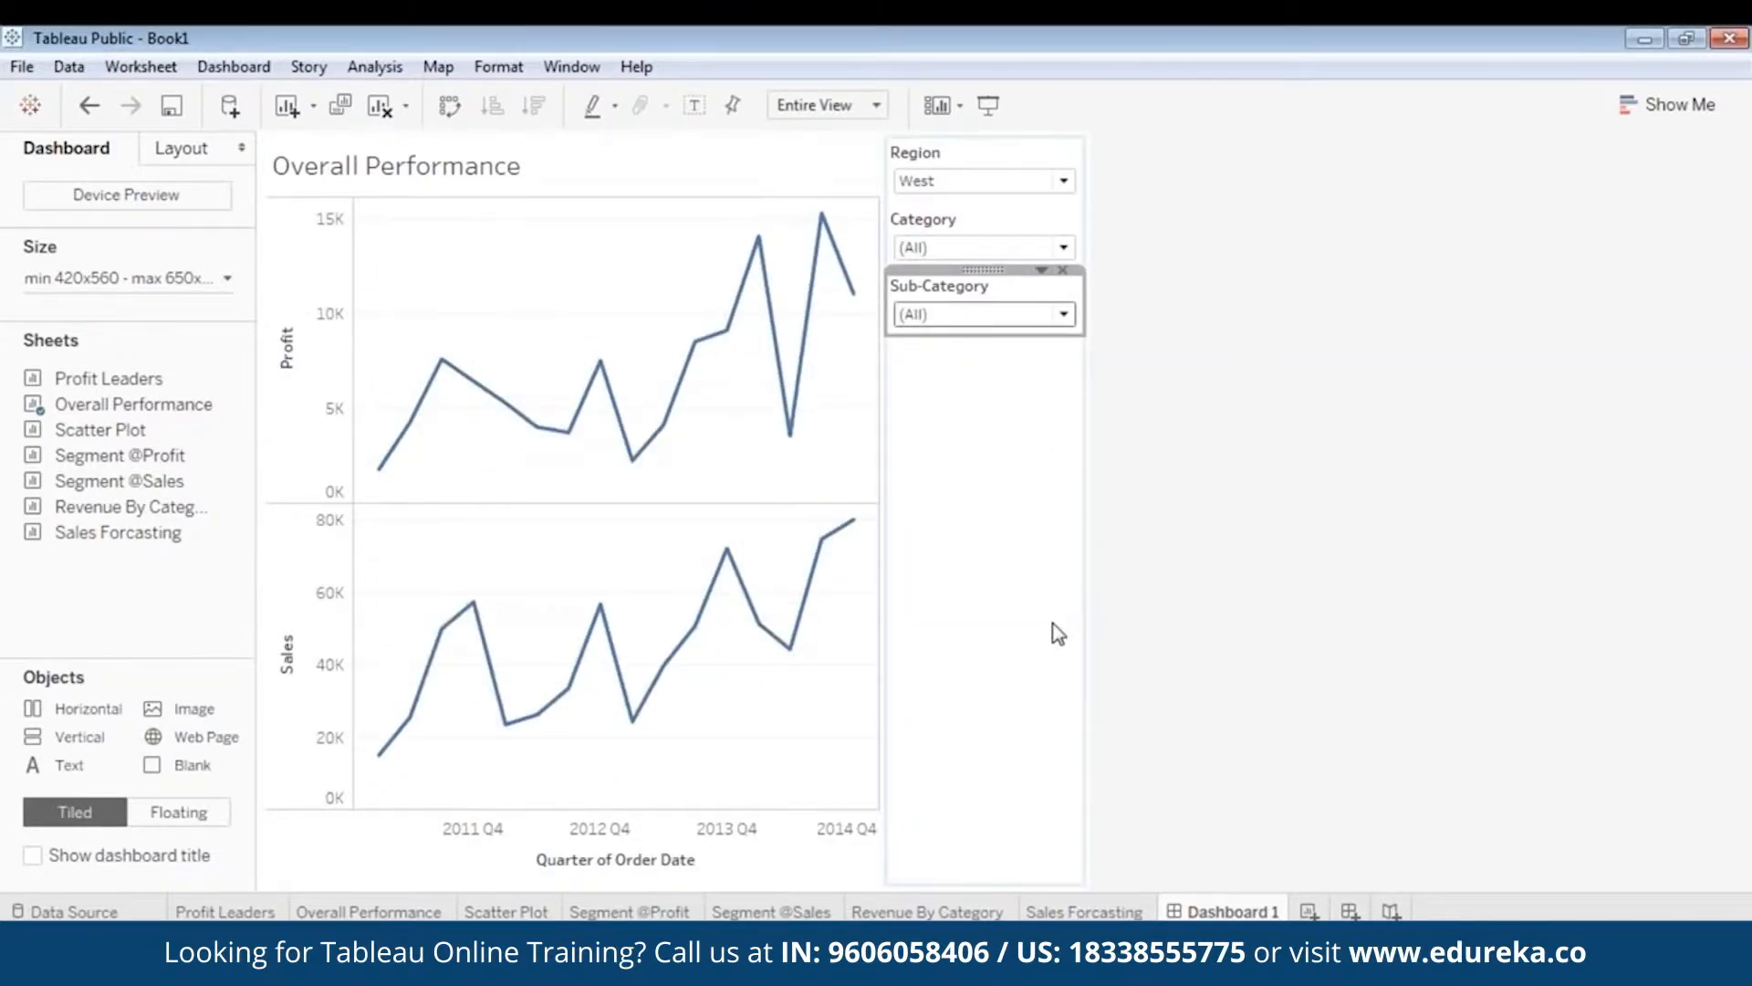
left_click(578, 290)
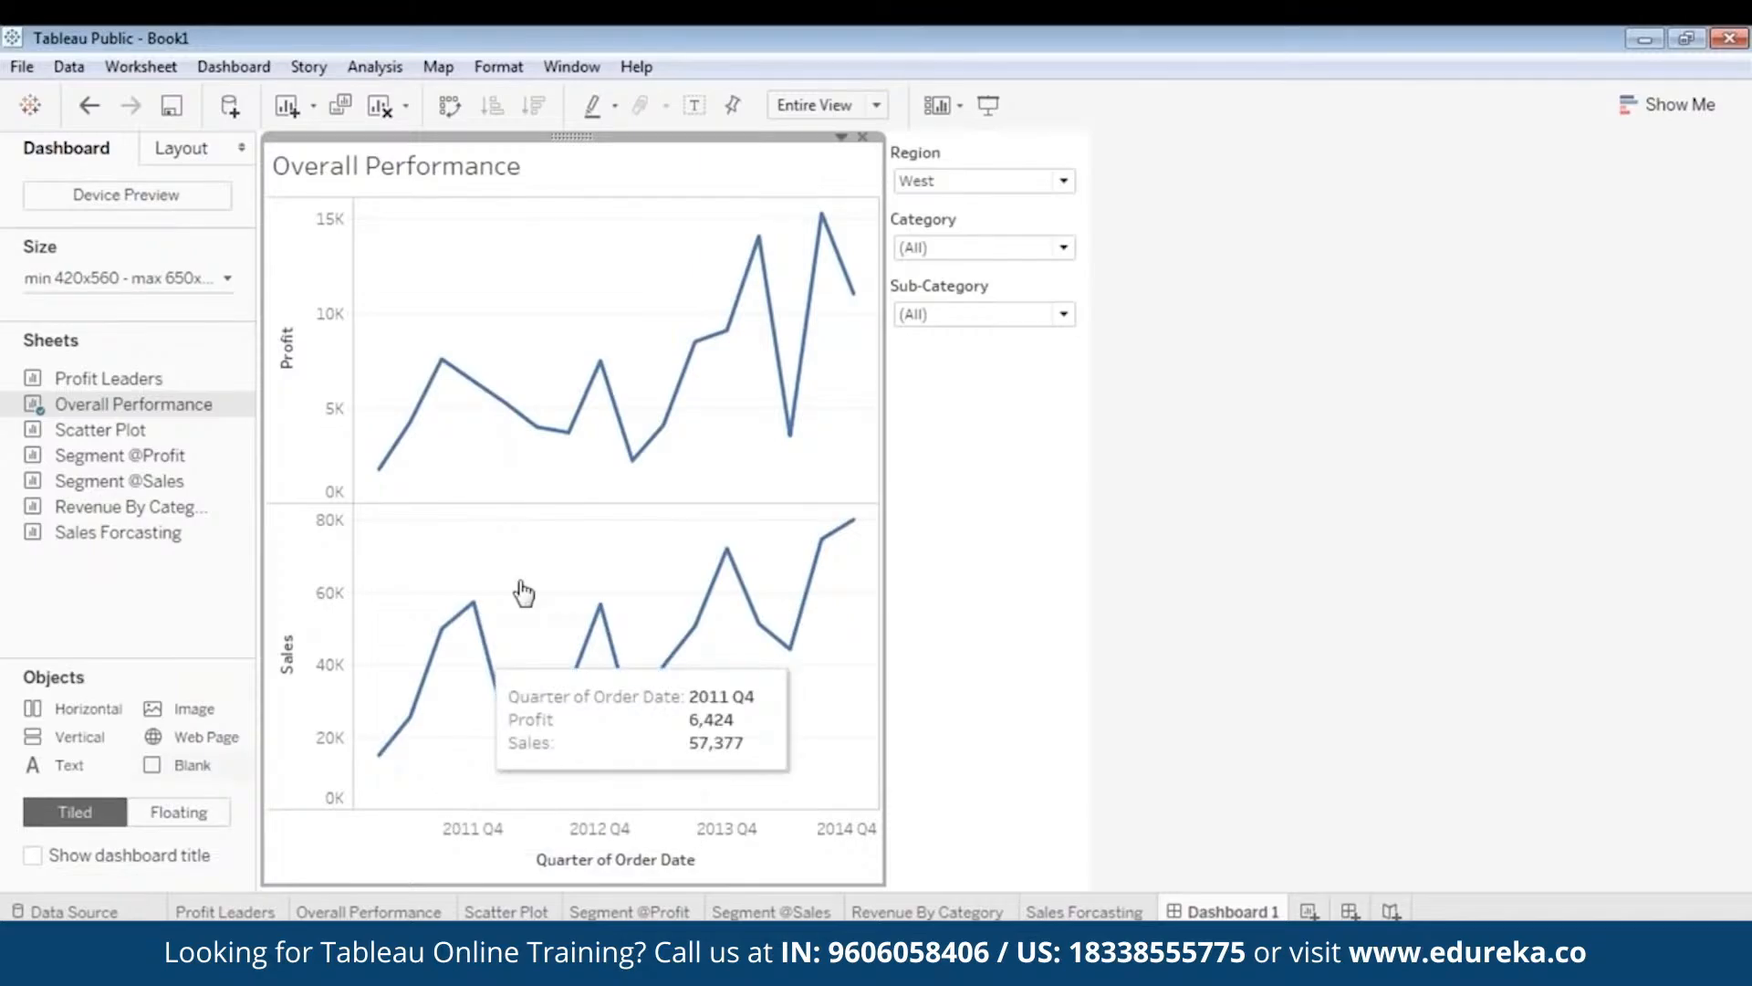
- Make the Overall Performance chart floating and move it lower on the dashboard
right_click(577, 157)
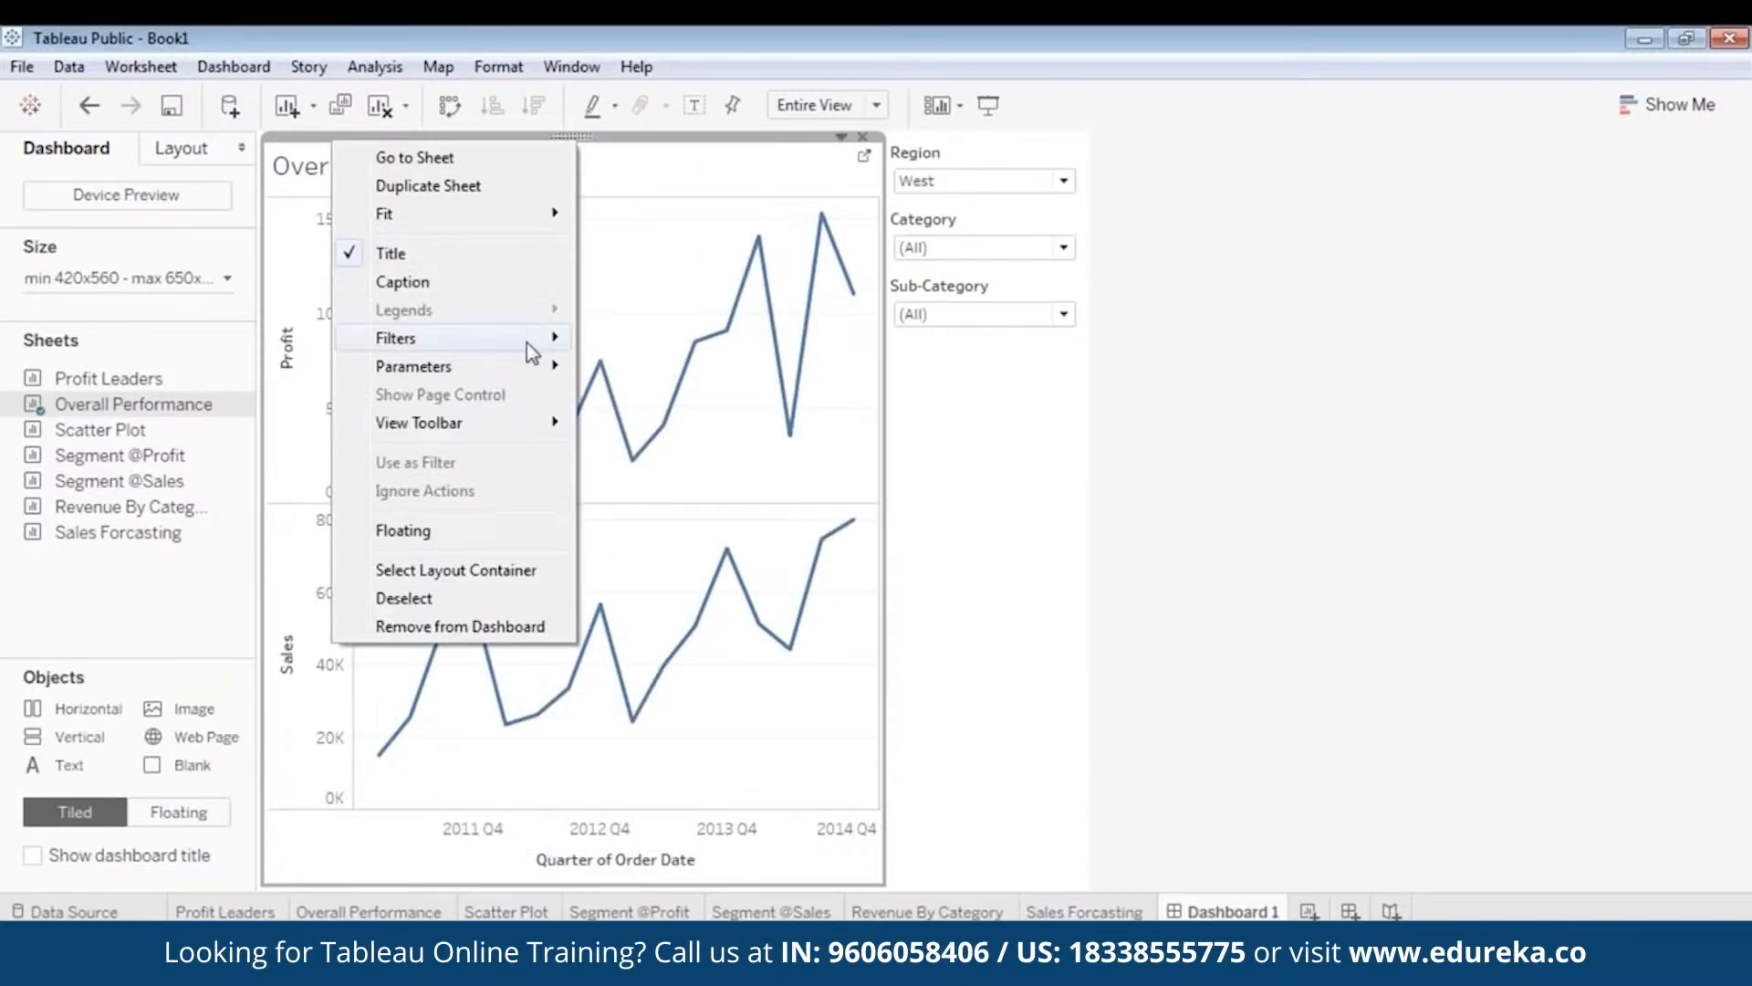
left_click(468, 527)
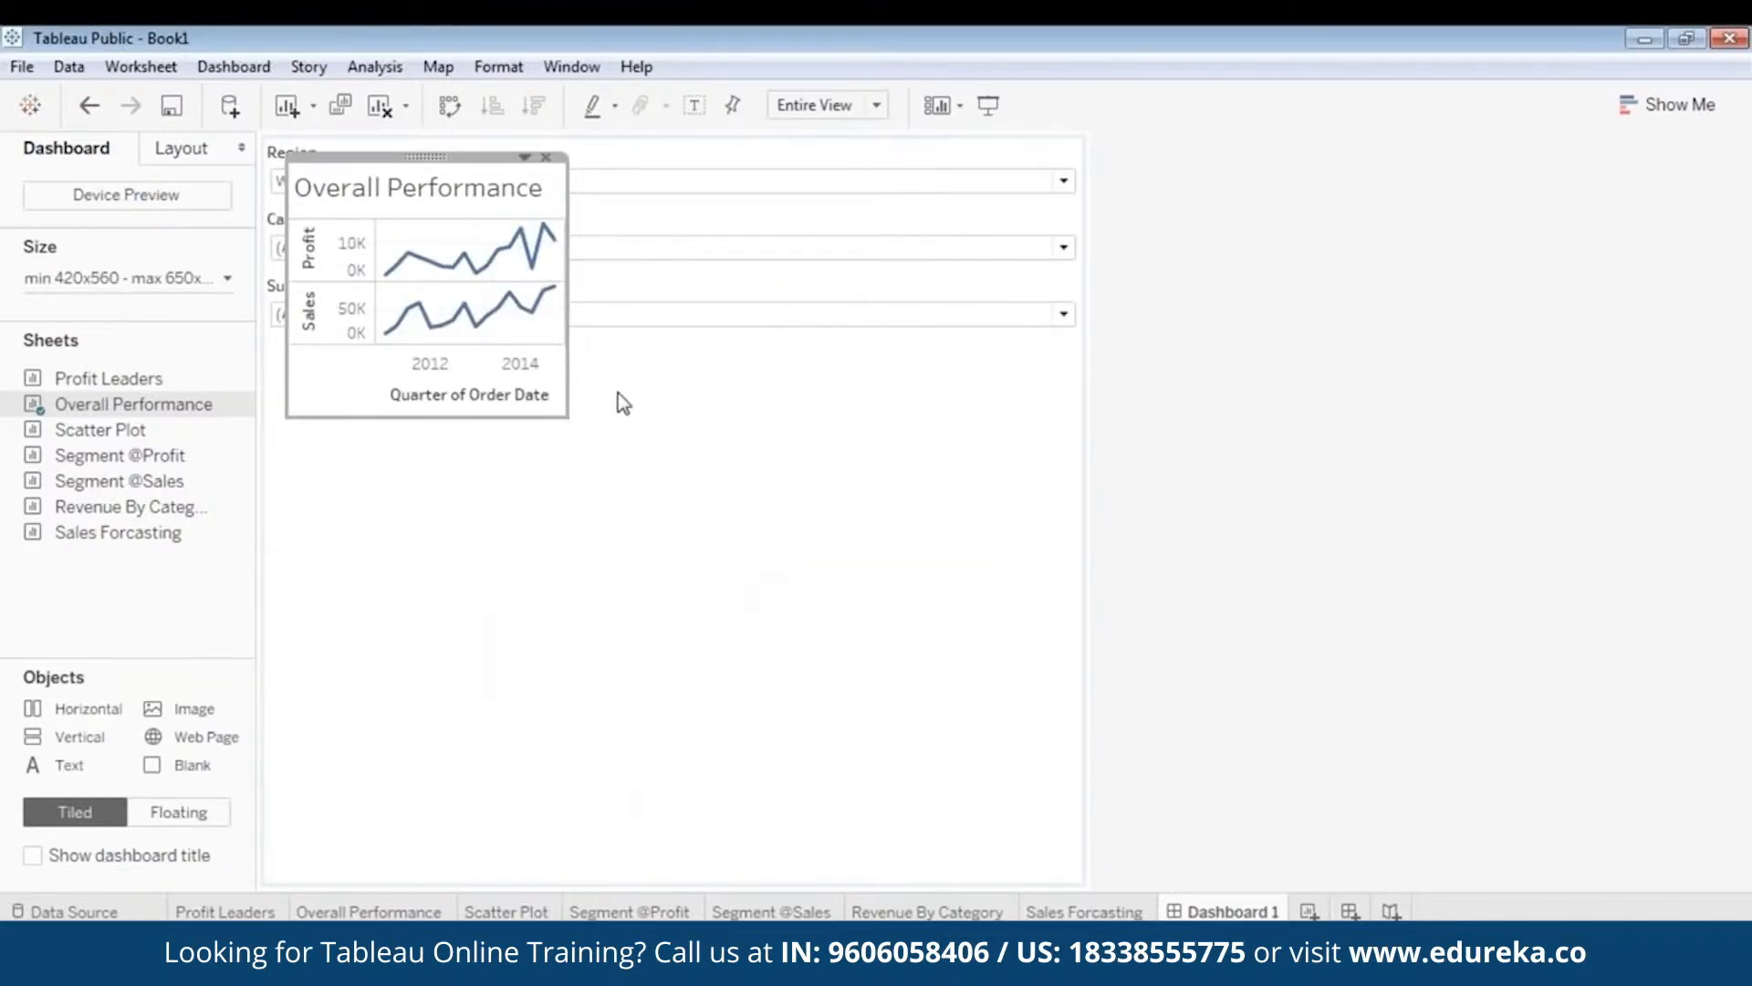
left_click(849, 358)
left_click(380, 161)
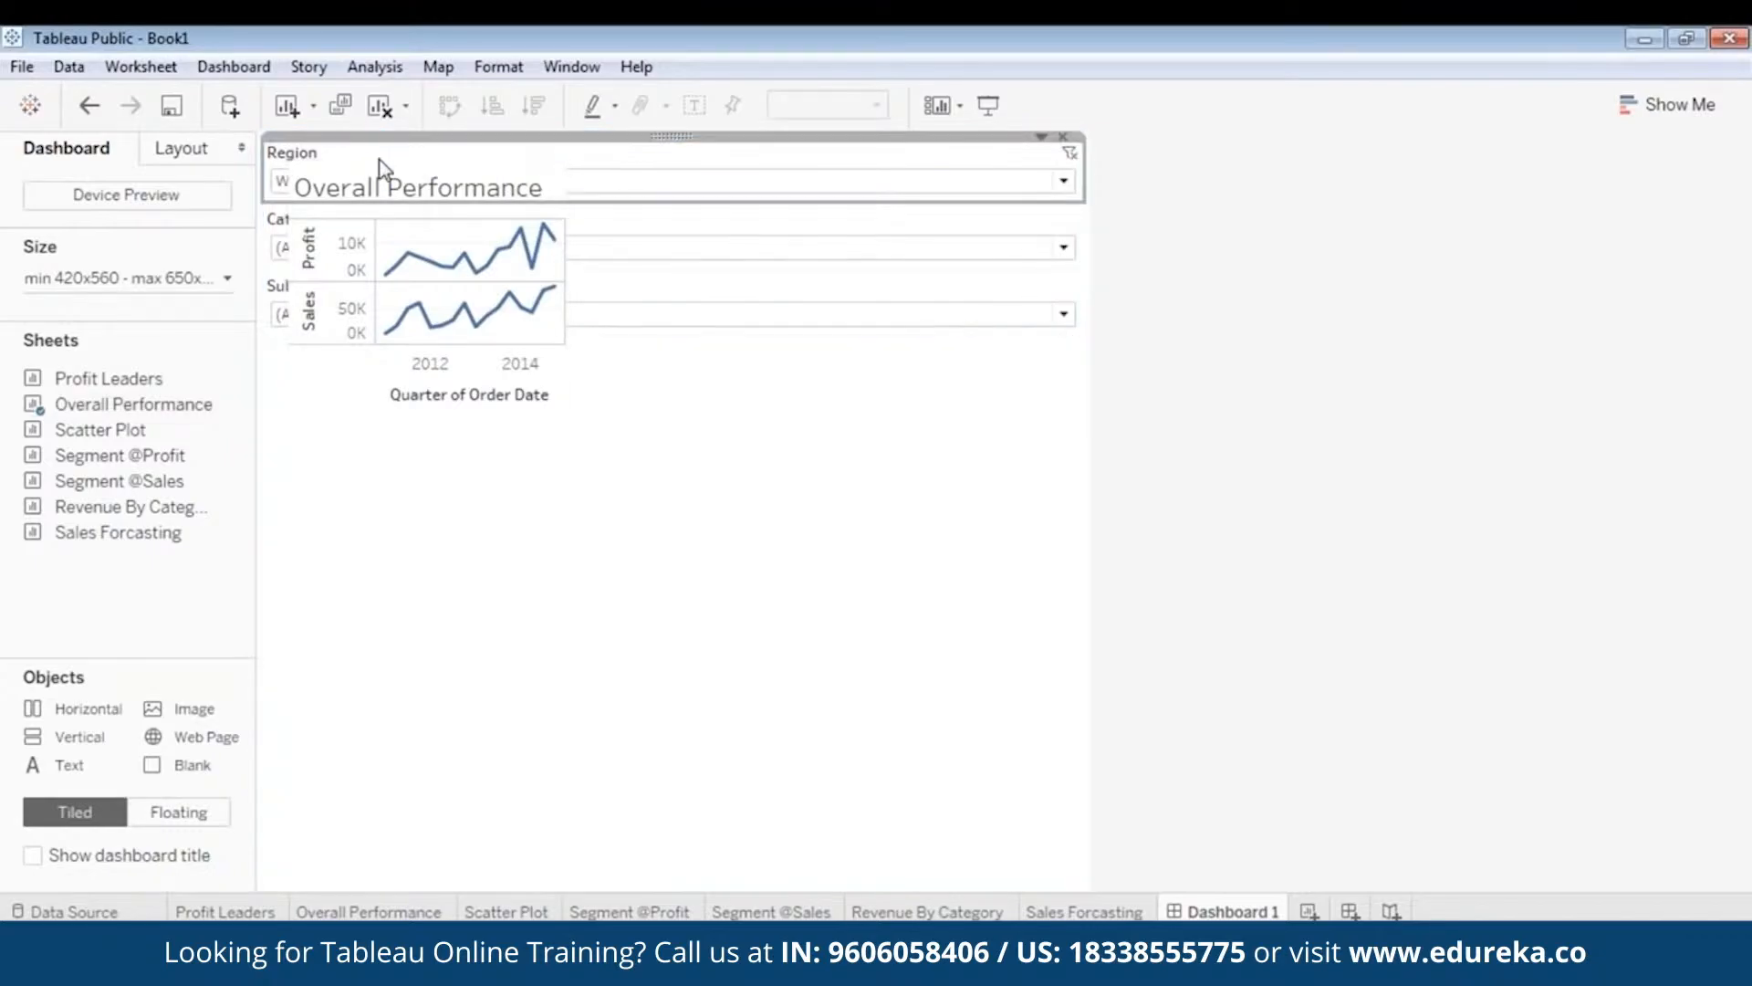
left_click(392, 222)
left_click_drag(412, 157, 425, 358)
- Make the Region, Category and Sub-Category filters floating and drag each beside the chart
left_click(562, 149)
right_click(562, 142)
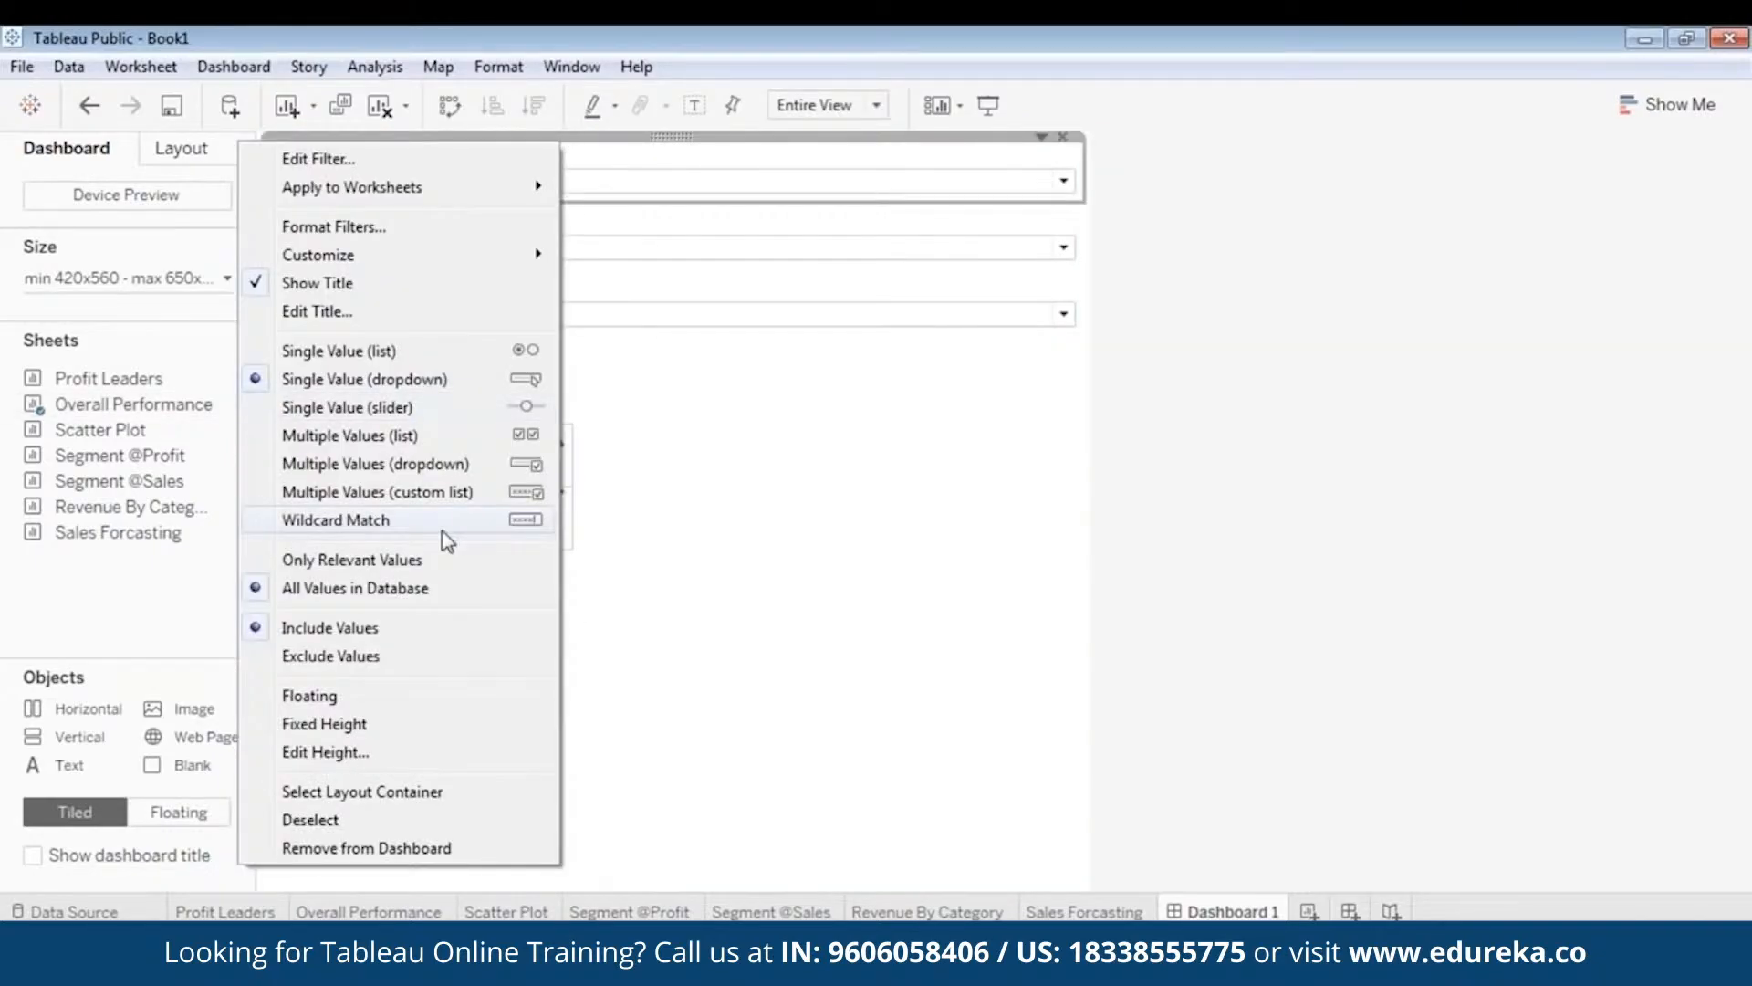
left_click(385, 693)
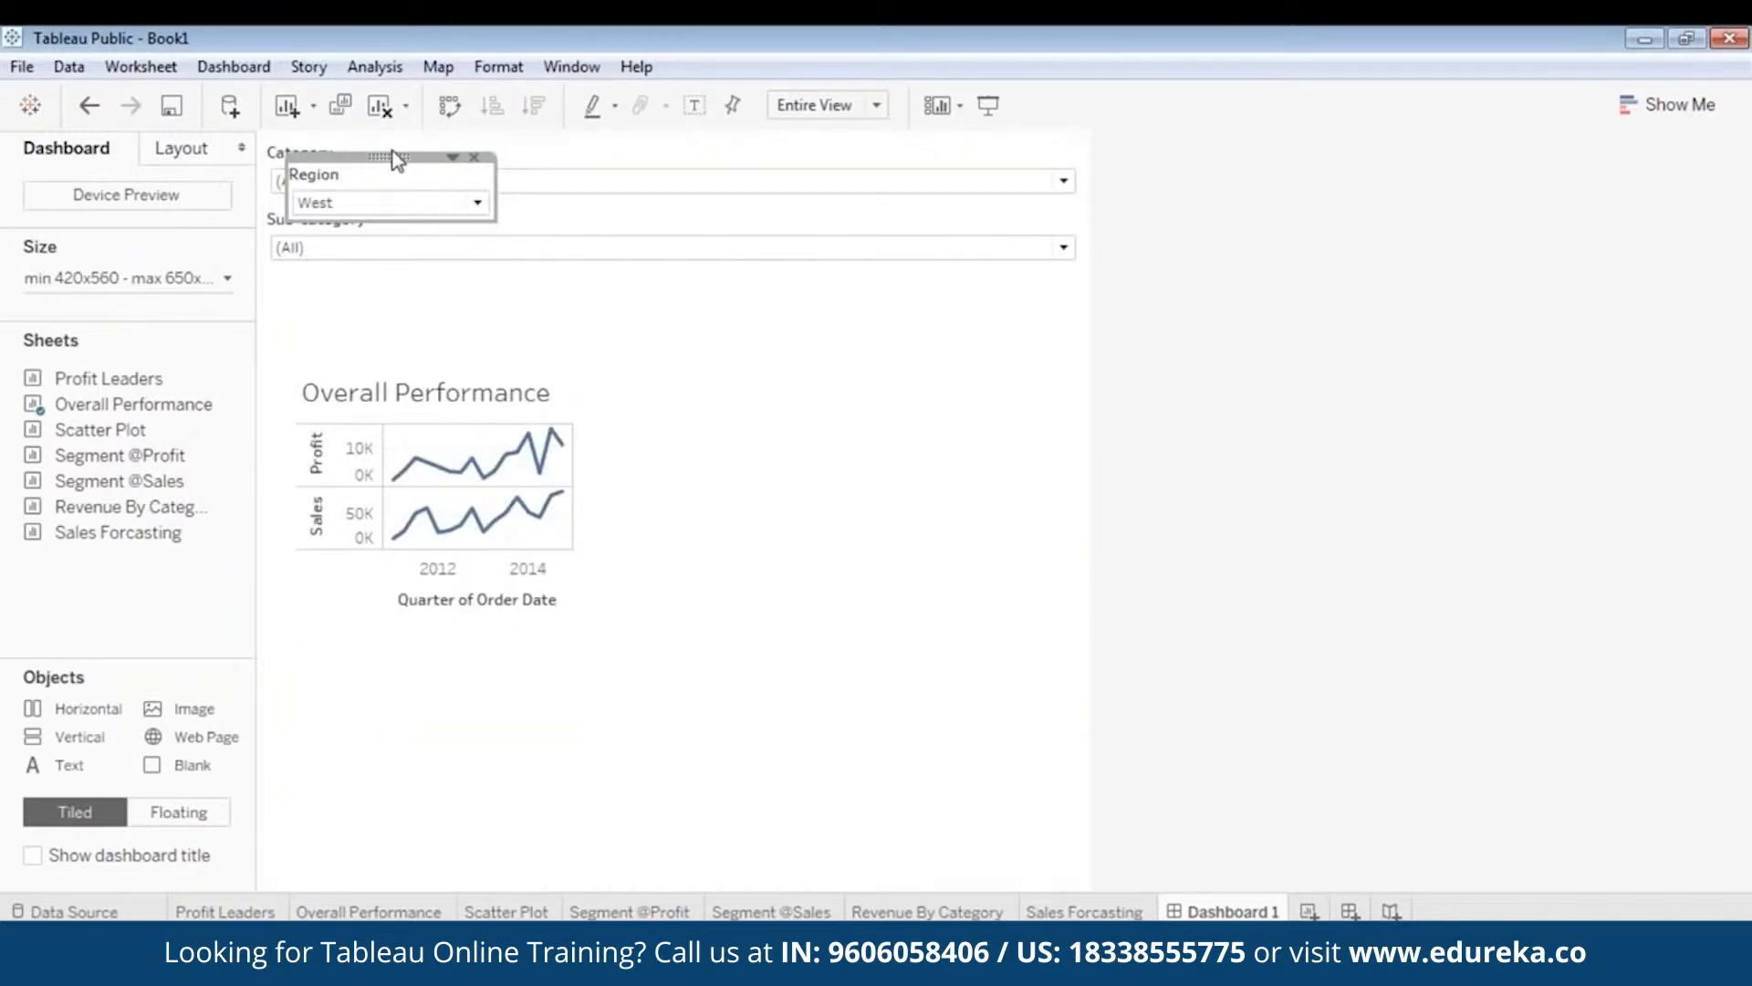
left_click_drag(397, 160, 698, 462)
left_click(662, 183)
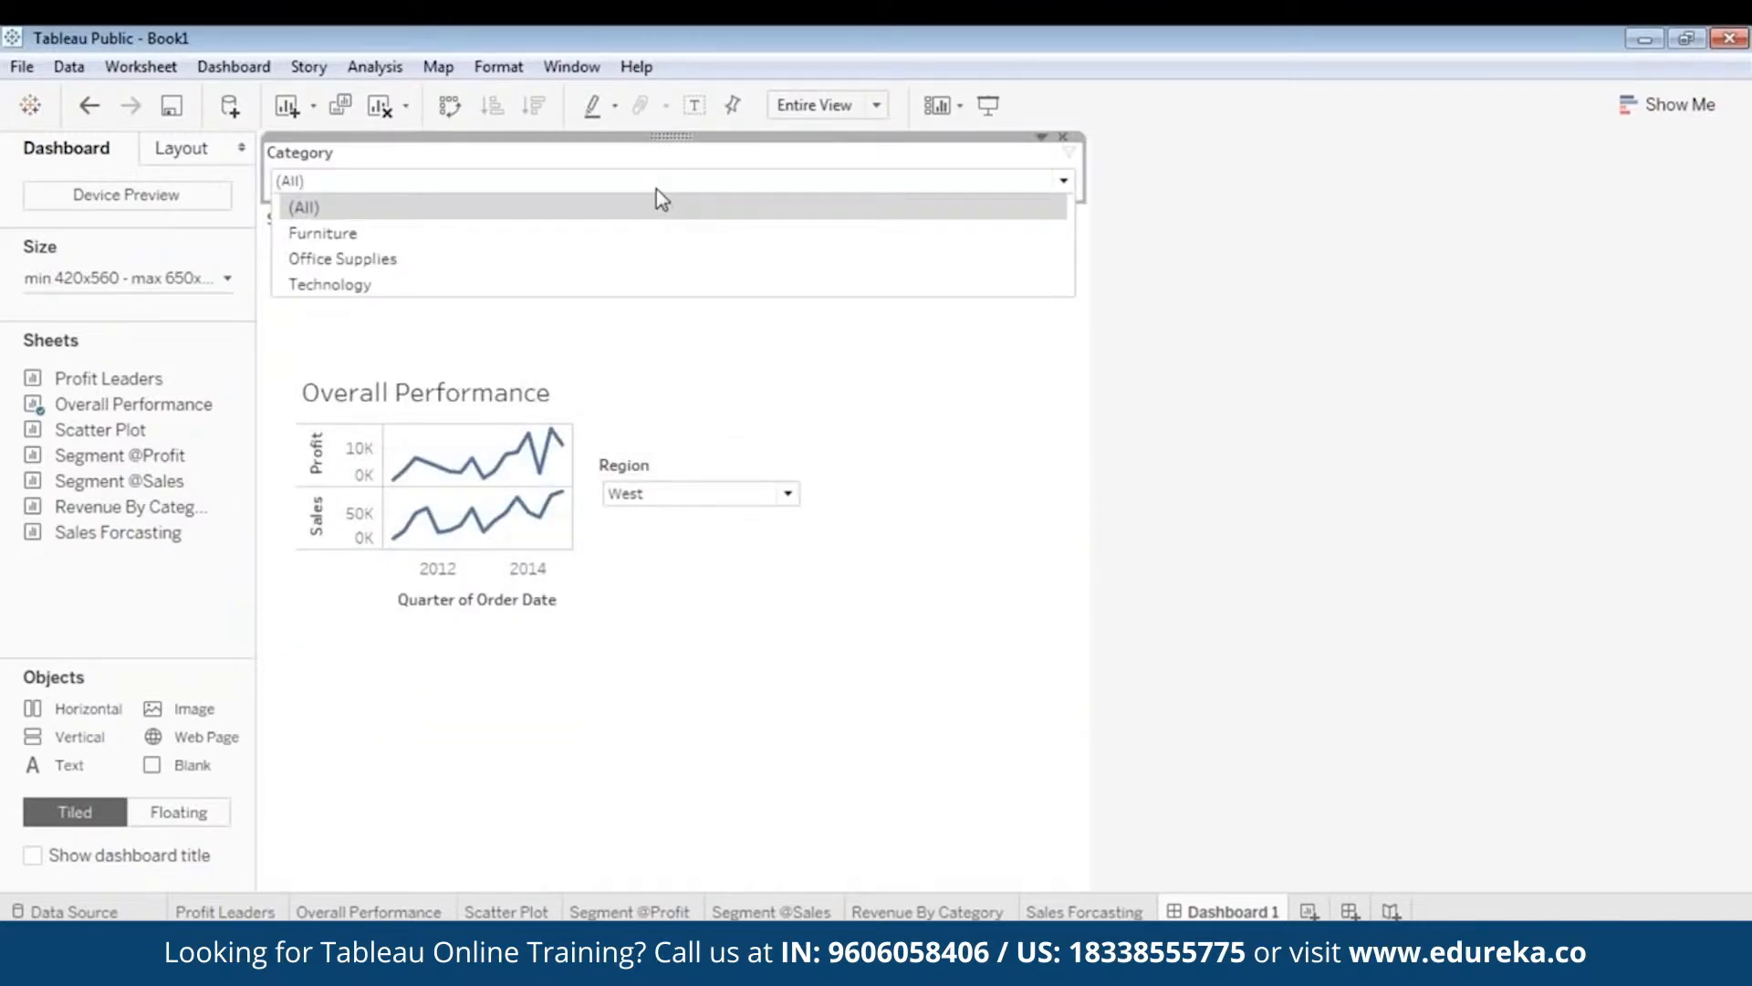
right_click(655, 135)
left_click(456, 693)
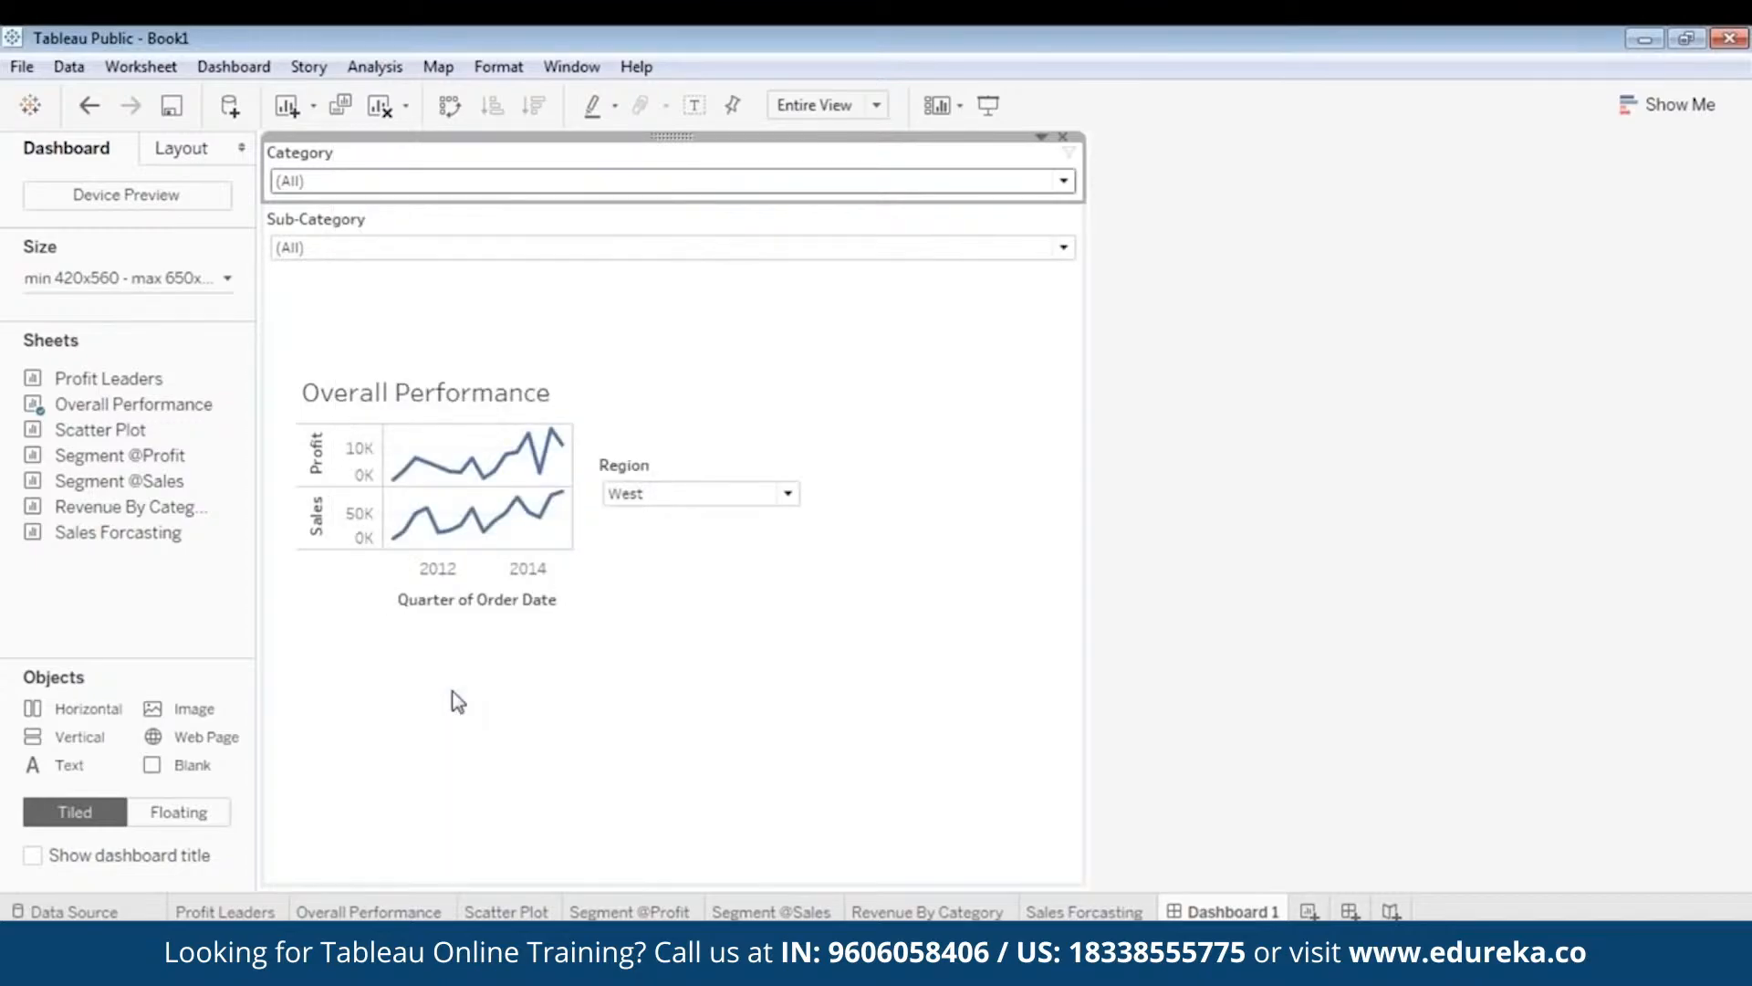
left_click(394, 152)
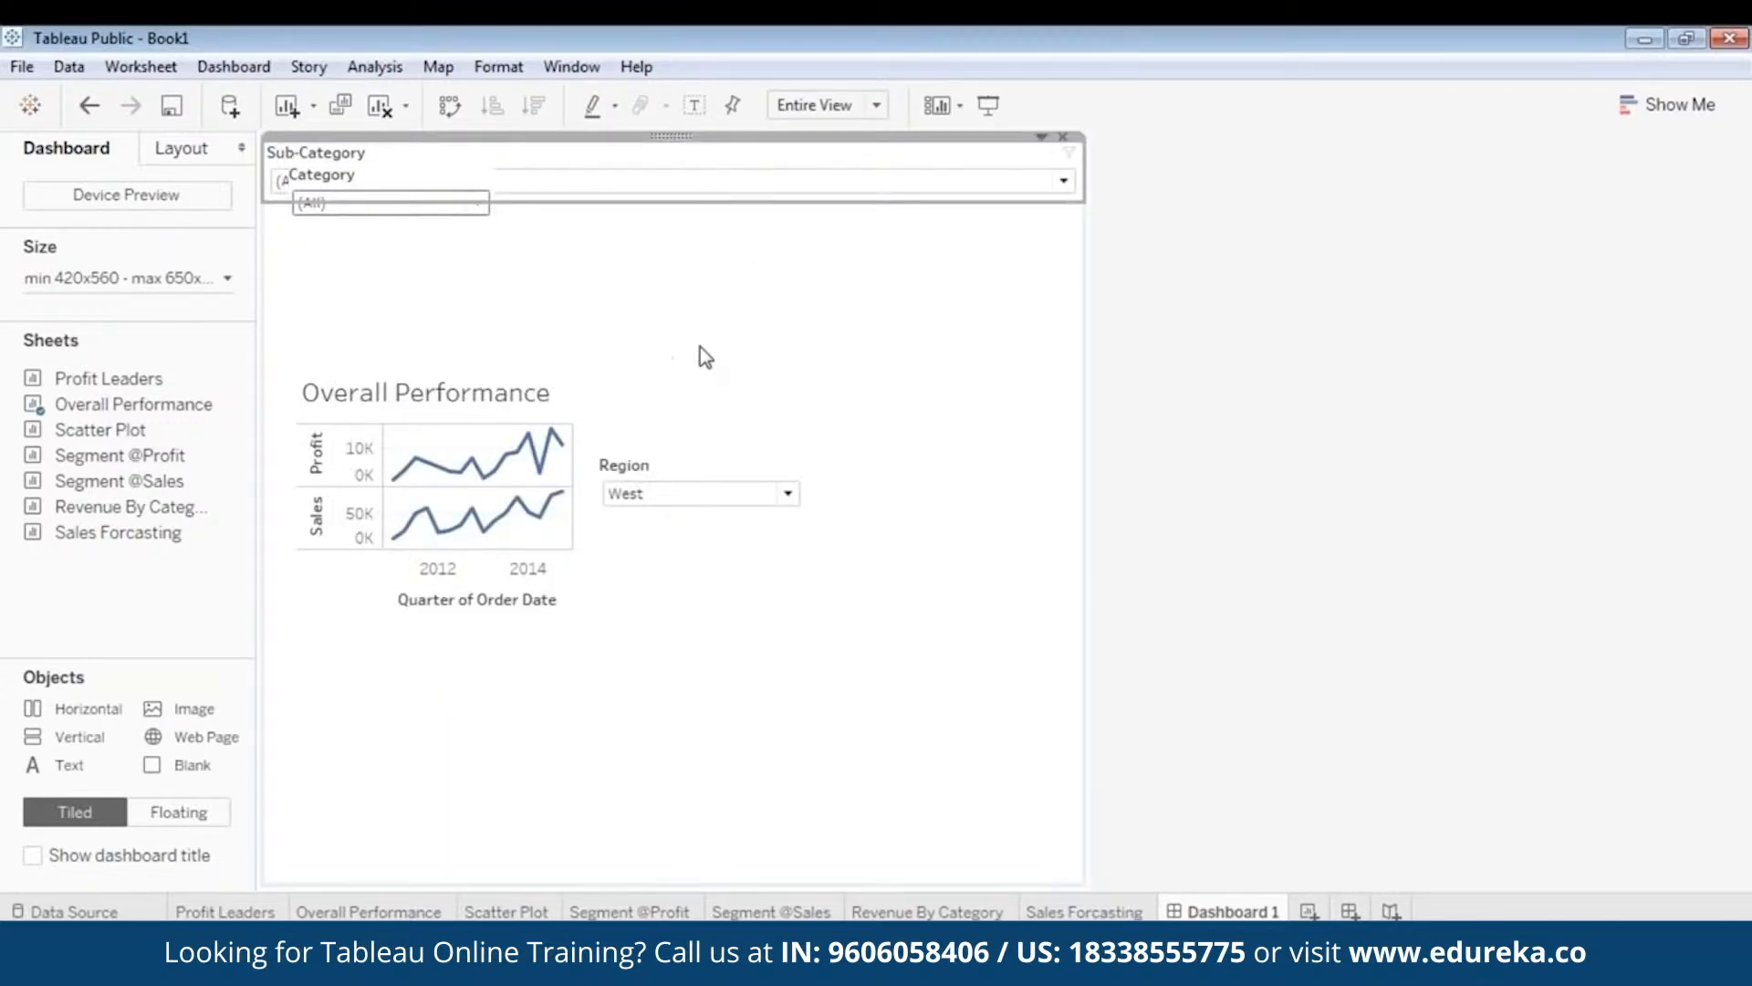
left_click_drag(387, 169, 730, 361)
left_click(728, 186)
right_click(681, 136)
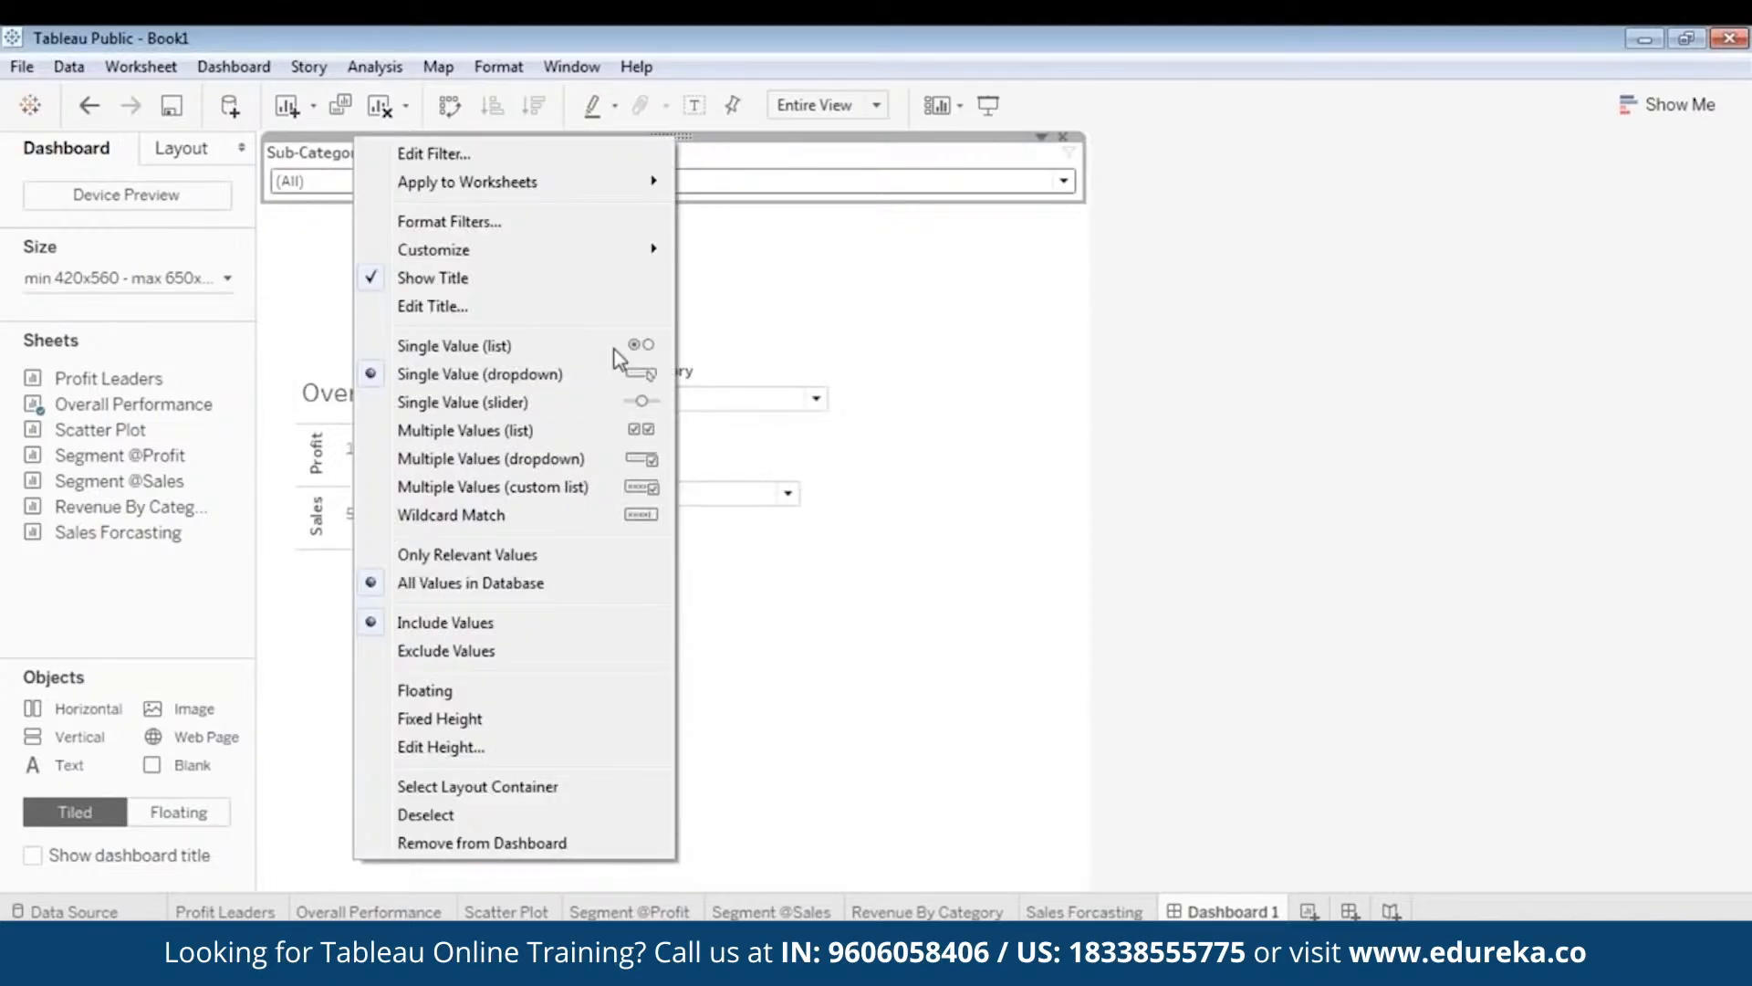
left_click(474, 687)
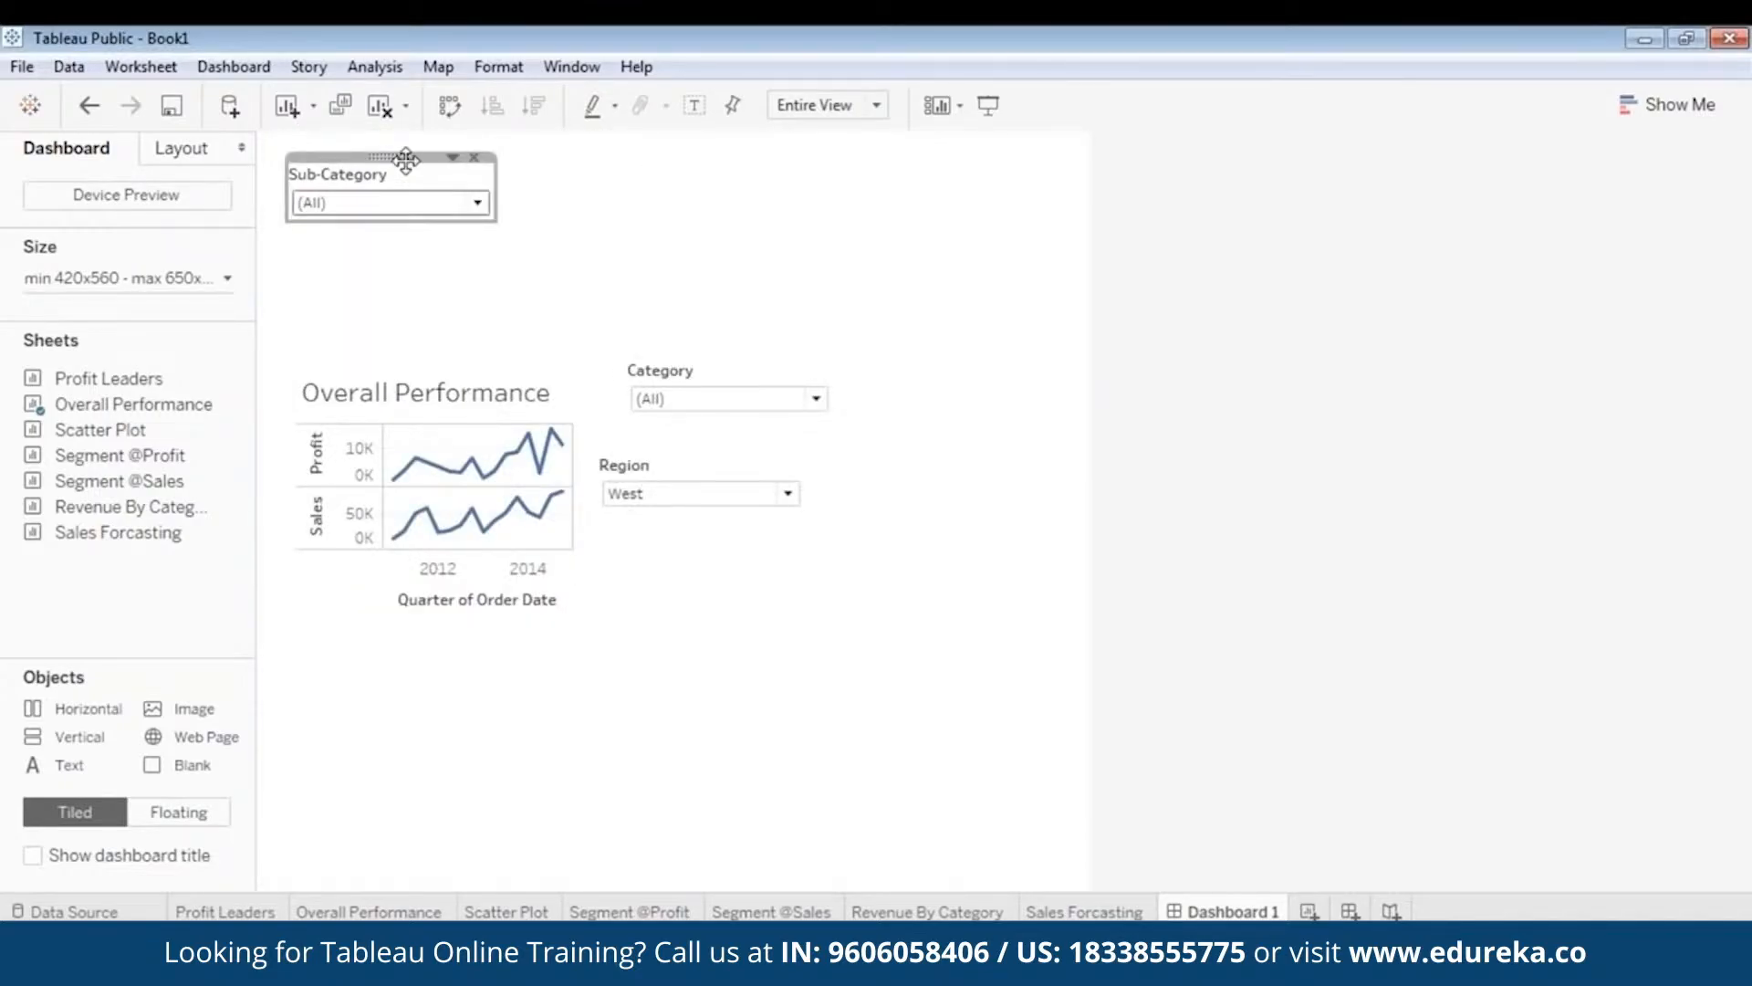
left_click_drag(401, 157, 772, 292)
- Move the chart top-left, stack Sub-Category, Category and Region on its right, and widen the chart
left_click(443, 388)
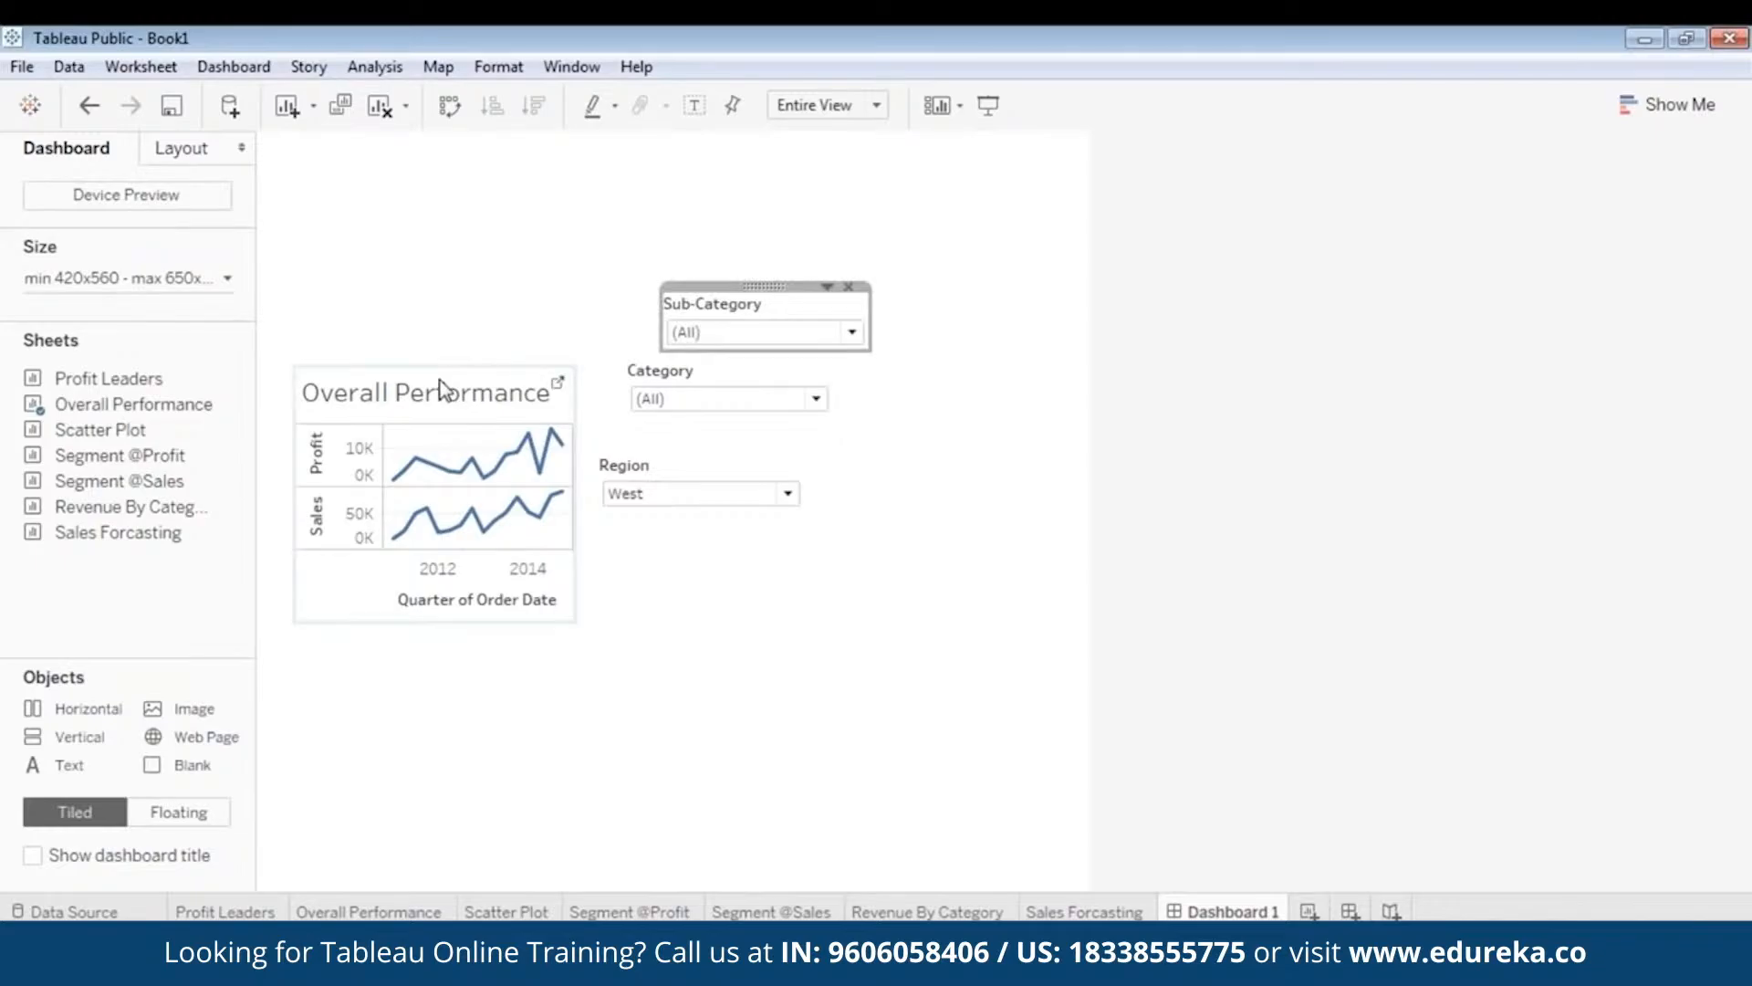
mouse_move(434, 365)
left_mouse_down()
mouse_move(385, 256)
mouse_move(398, 218)
left_mouse_up()
left_click_drag(766, 286, 929, 198)
left_click(737, 375)
left_click_drag(731, 361, 949, 290)
left_click(725, 500)
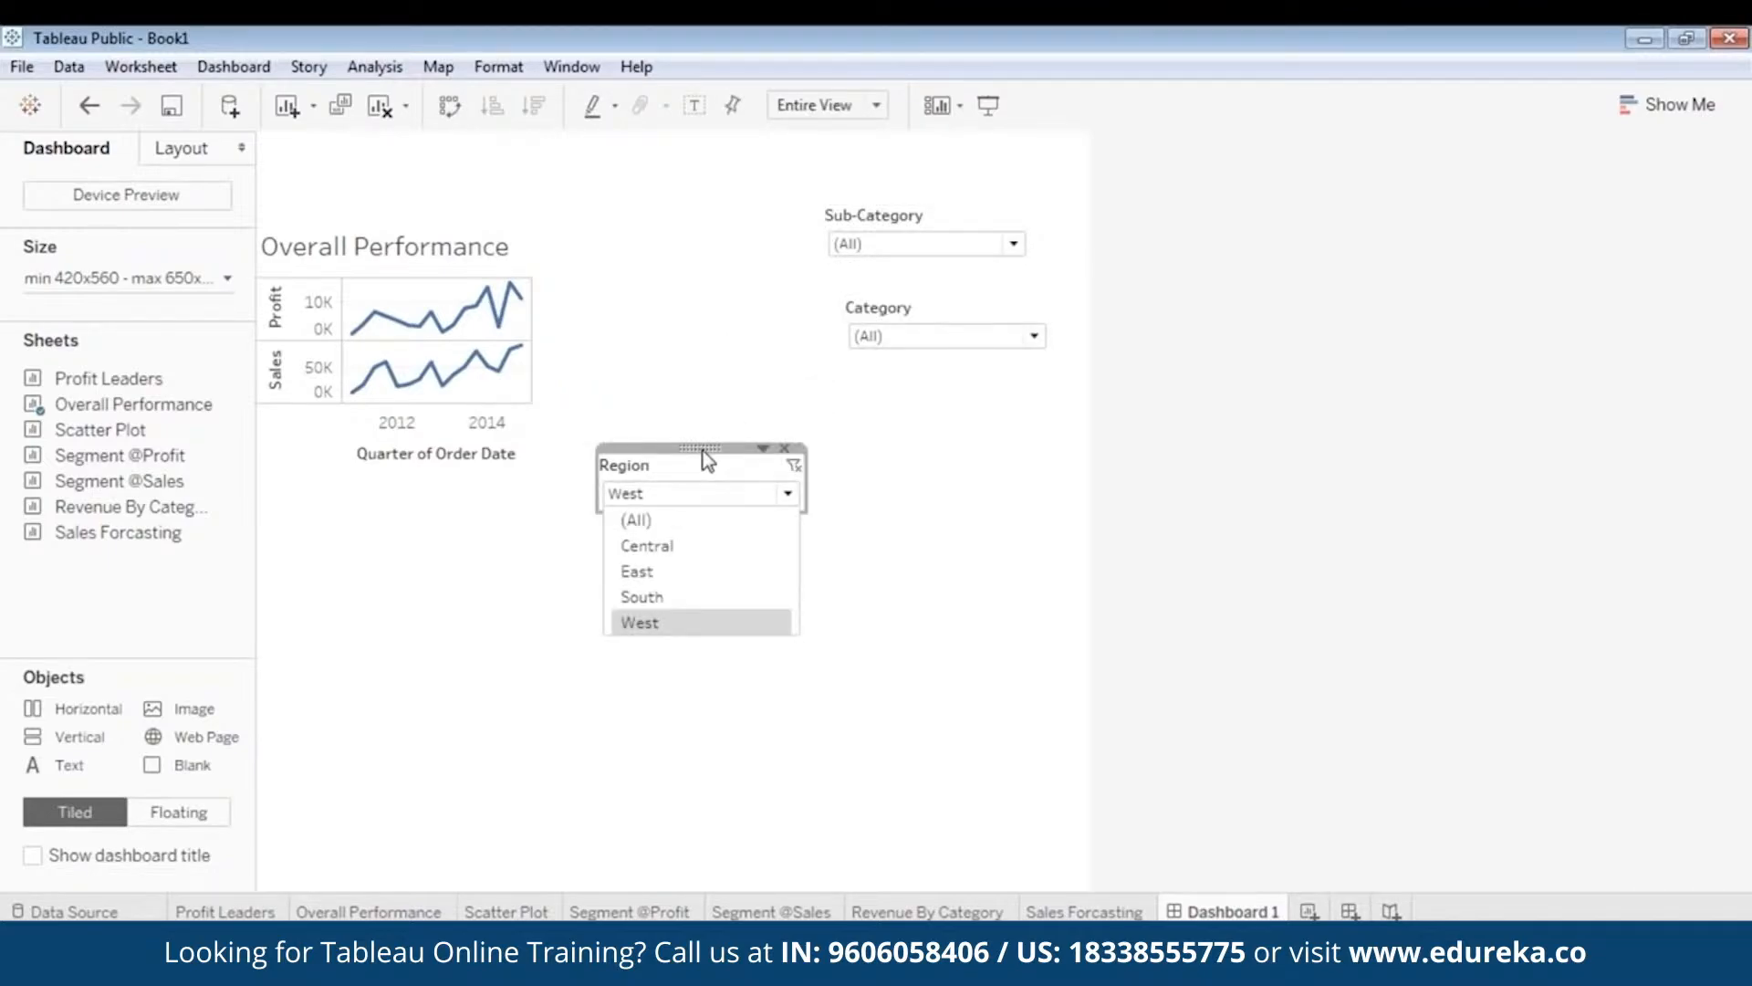
left_click_drag(703, 450, 938, 392)
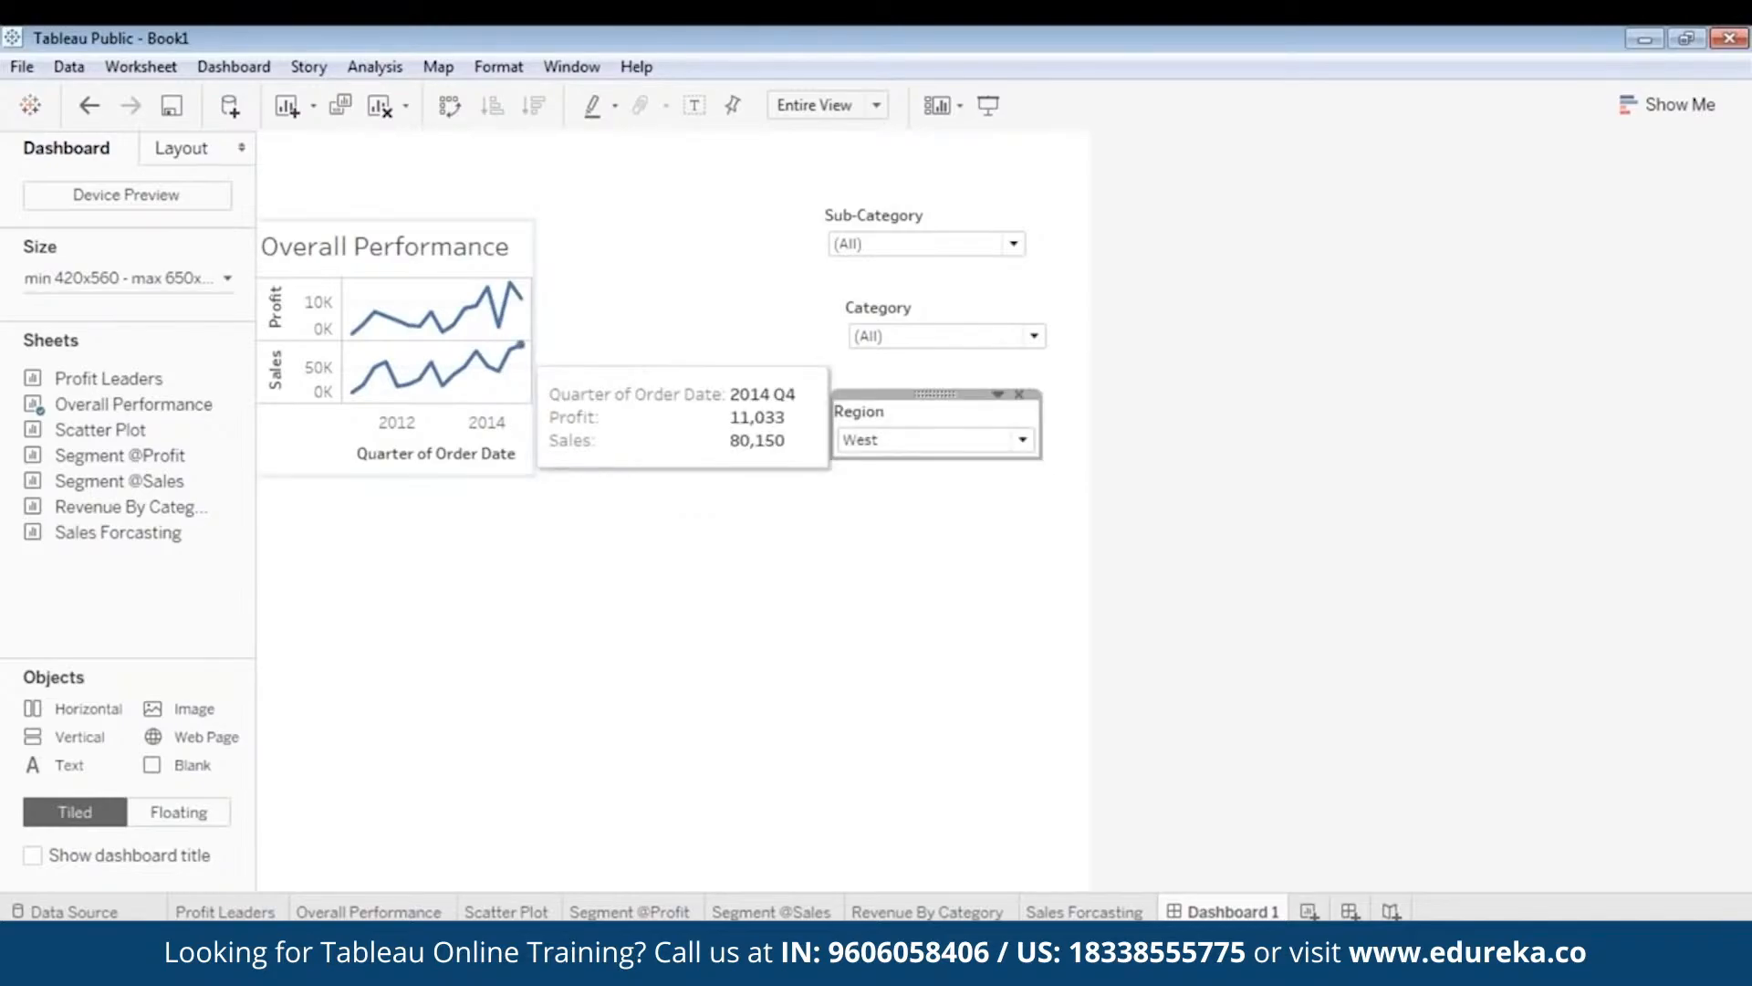
left_click(521, 347)
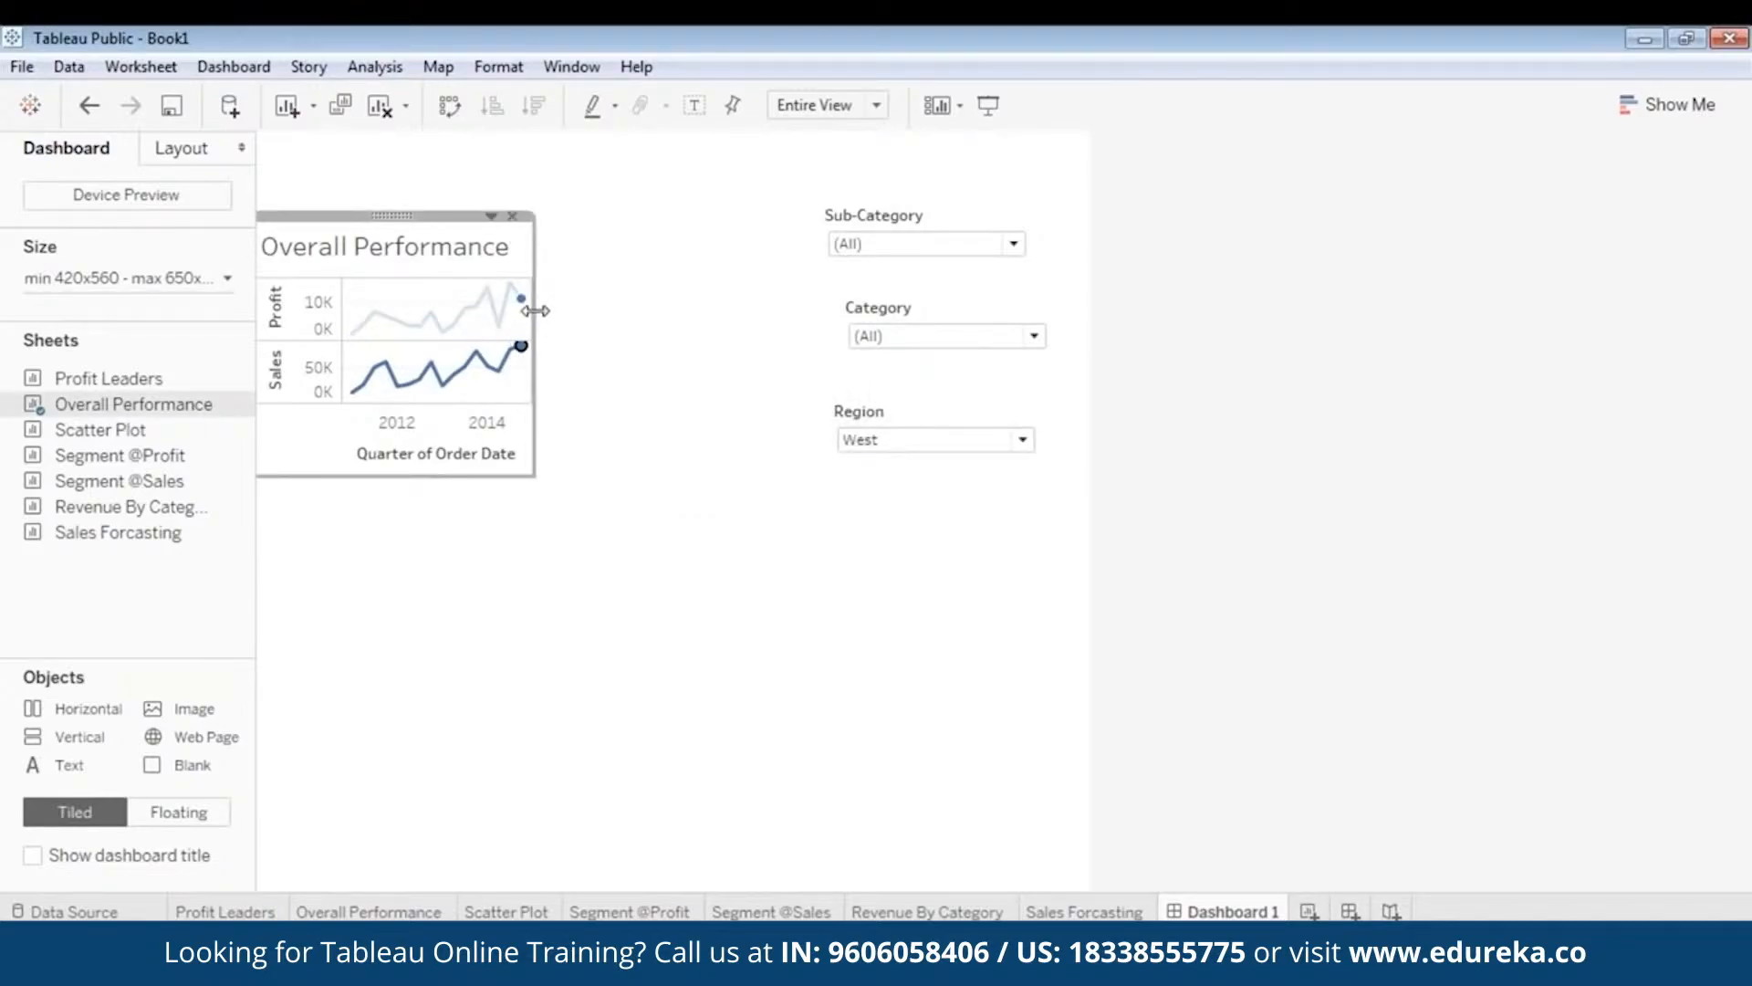
left_click_drag(536, 304, 1088, 351)
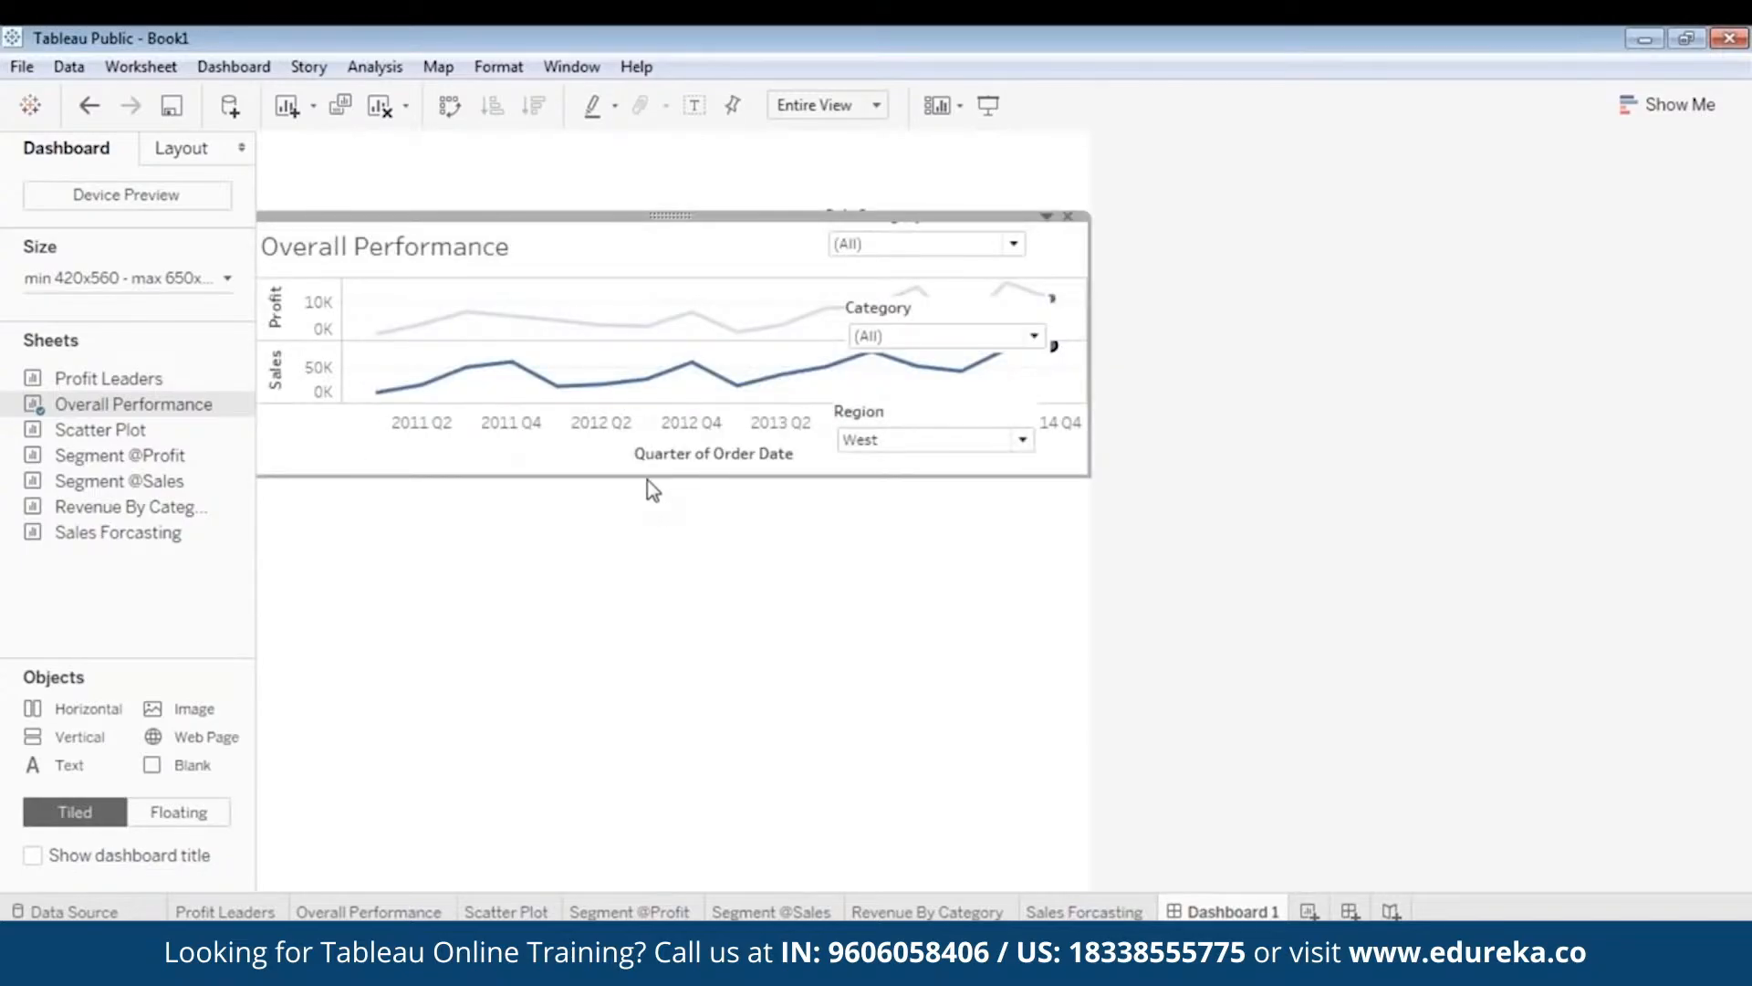
- Make the chart taller and move a narrowed Region filter above it
left_click_drag(647, 481, 646, 560)
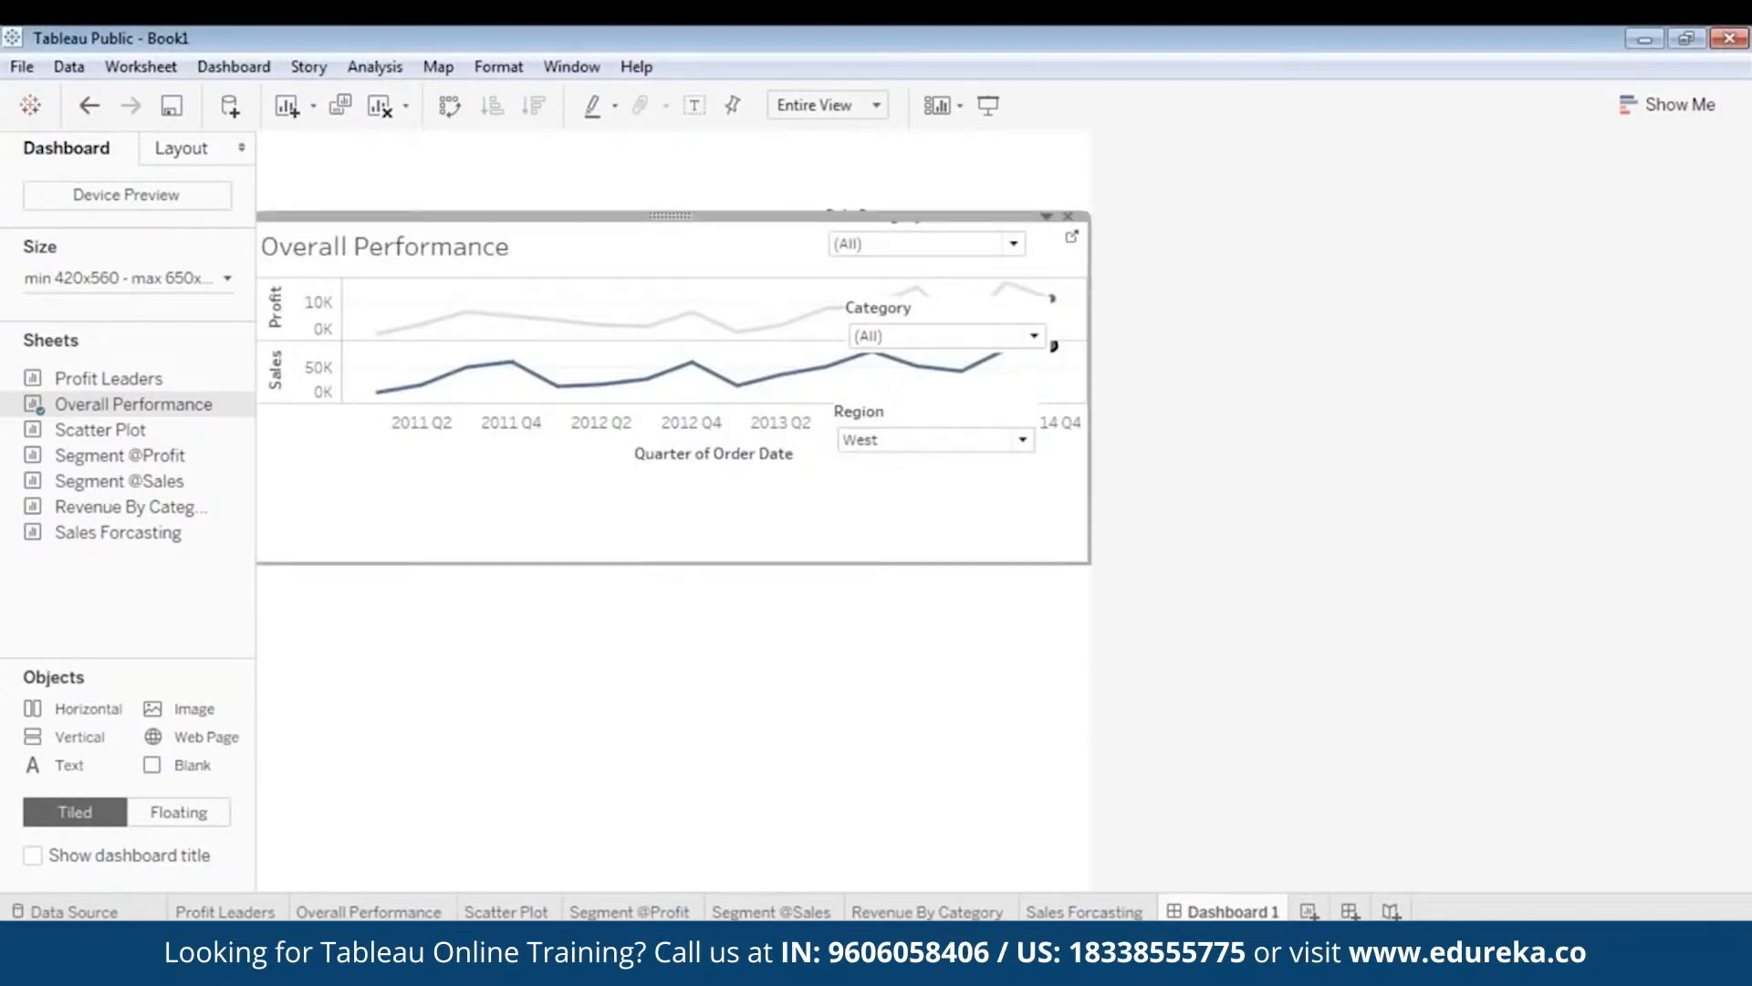
left_click(868, 246)
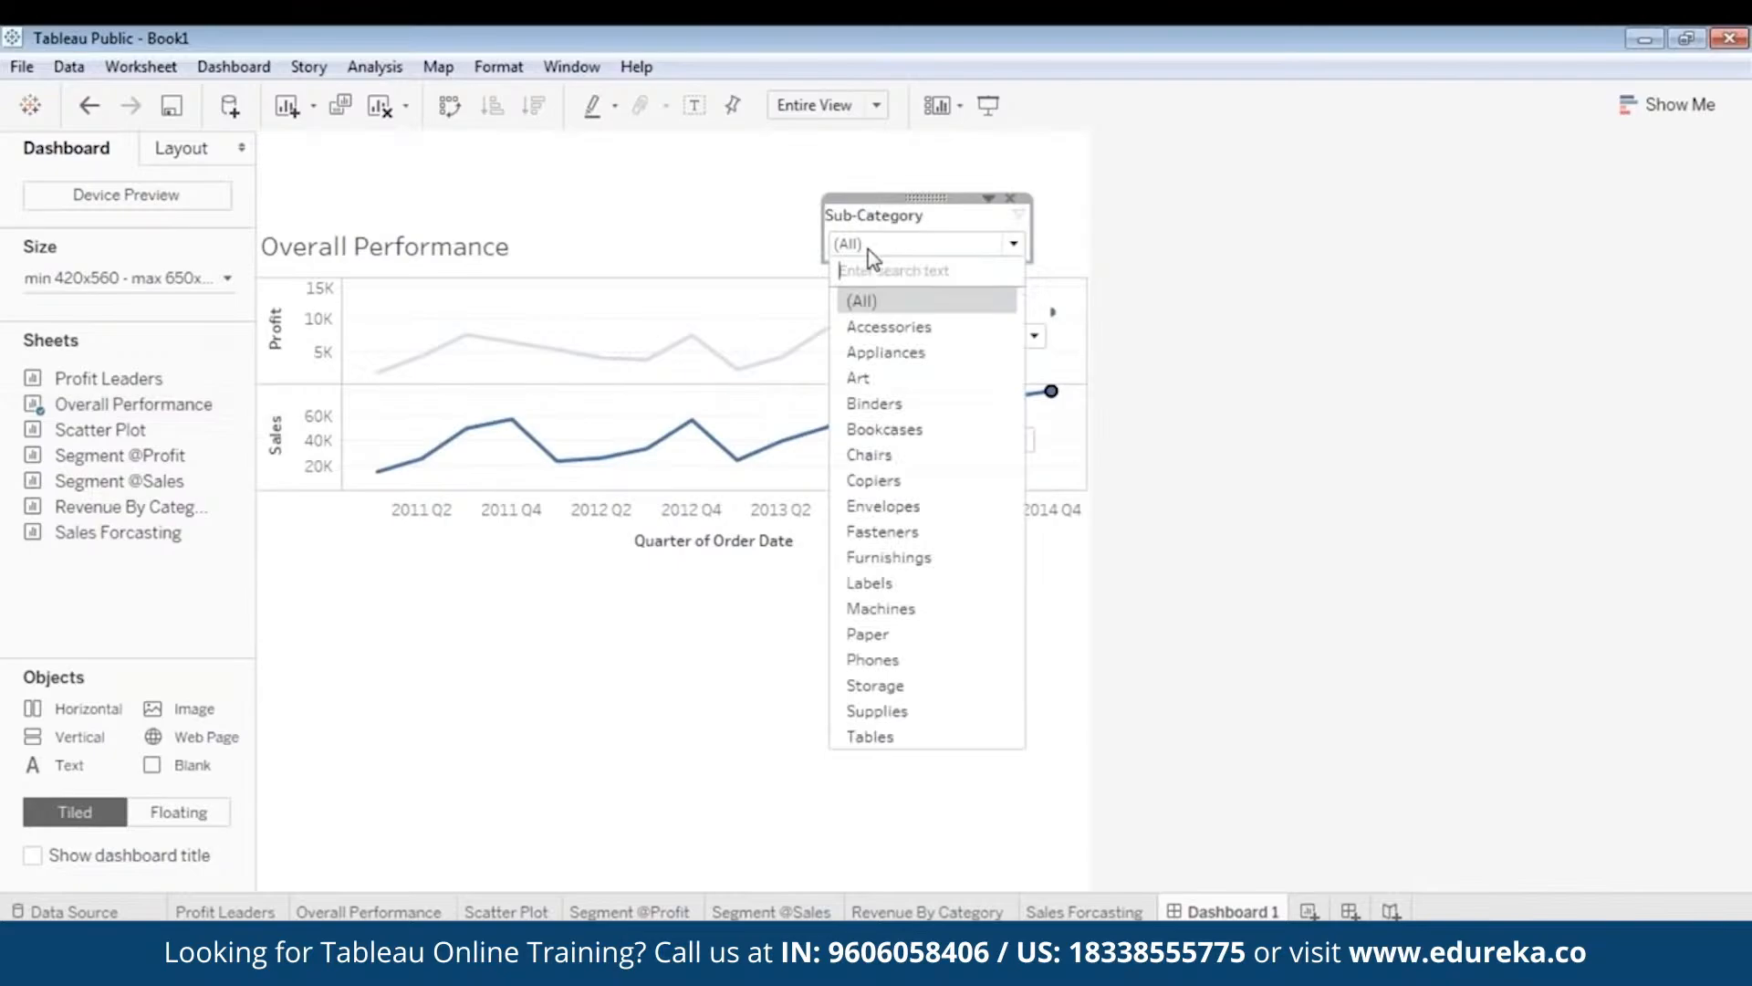
left_click(912, 194)
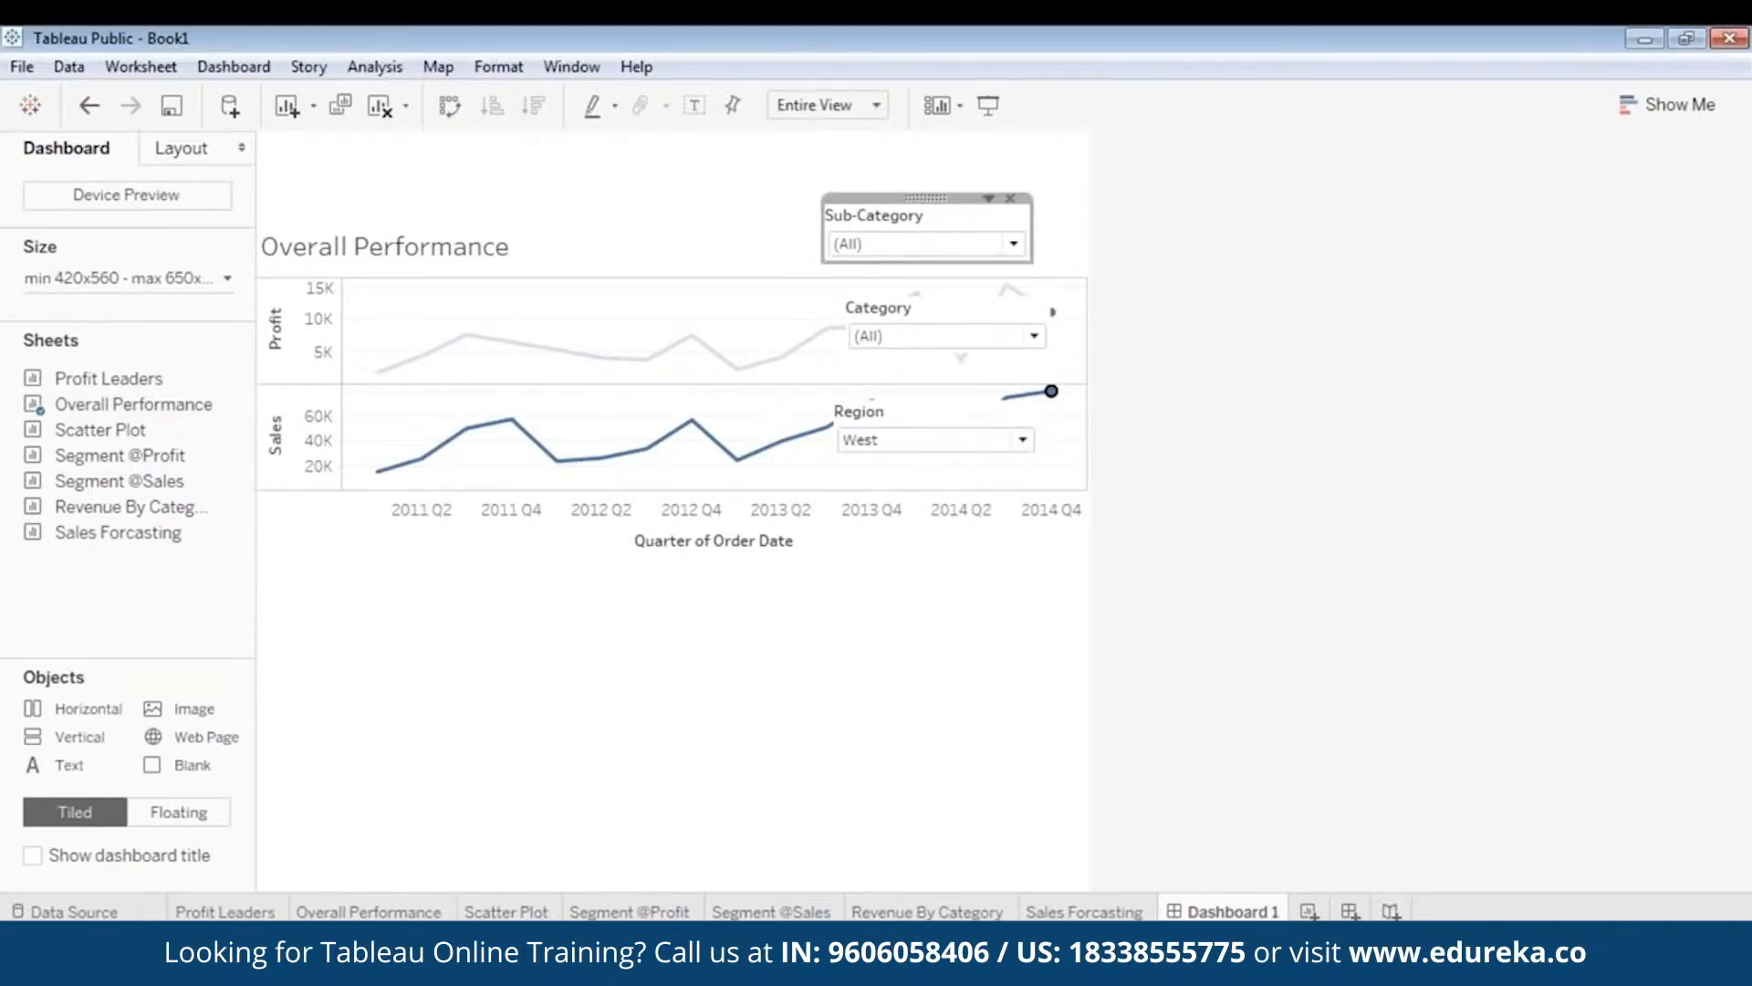
mouse_move(913, 196)
left_mouse_down()
mouse_move(755, 217)
mouse_move(922, 220)
left_mouse_up()
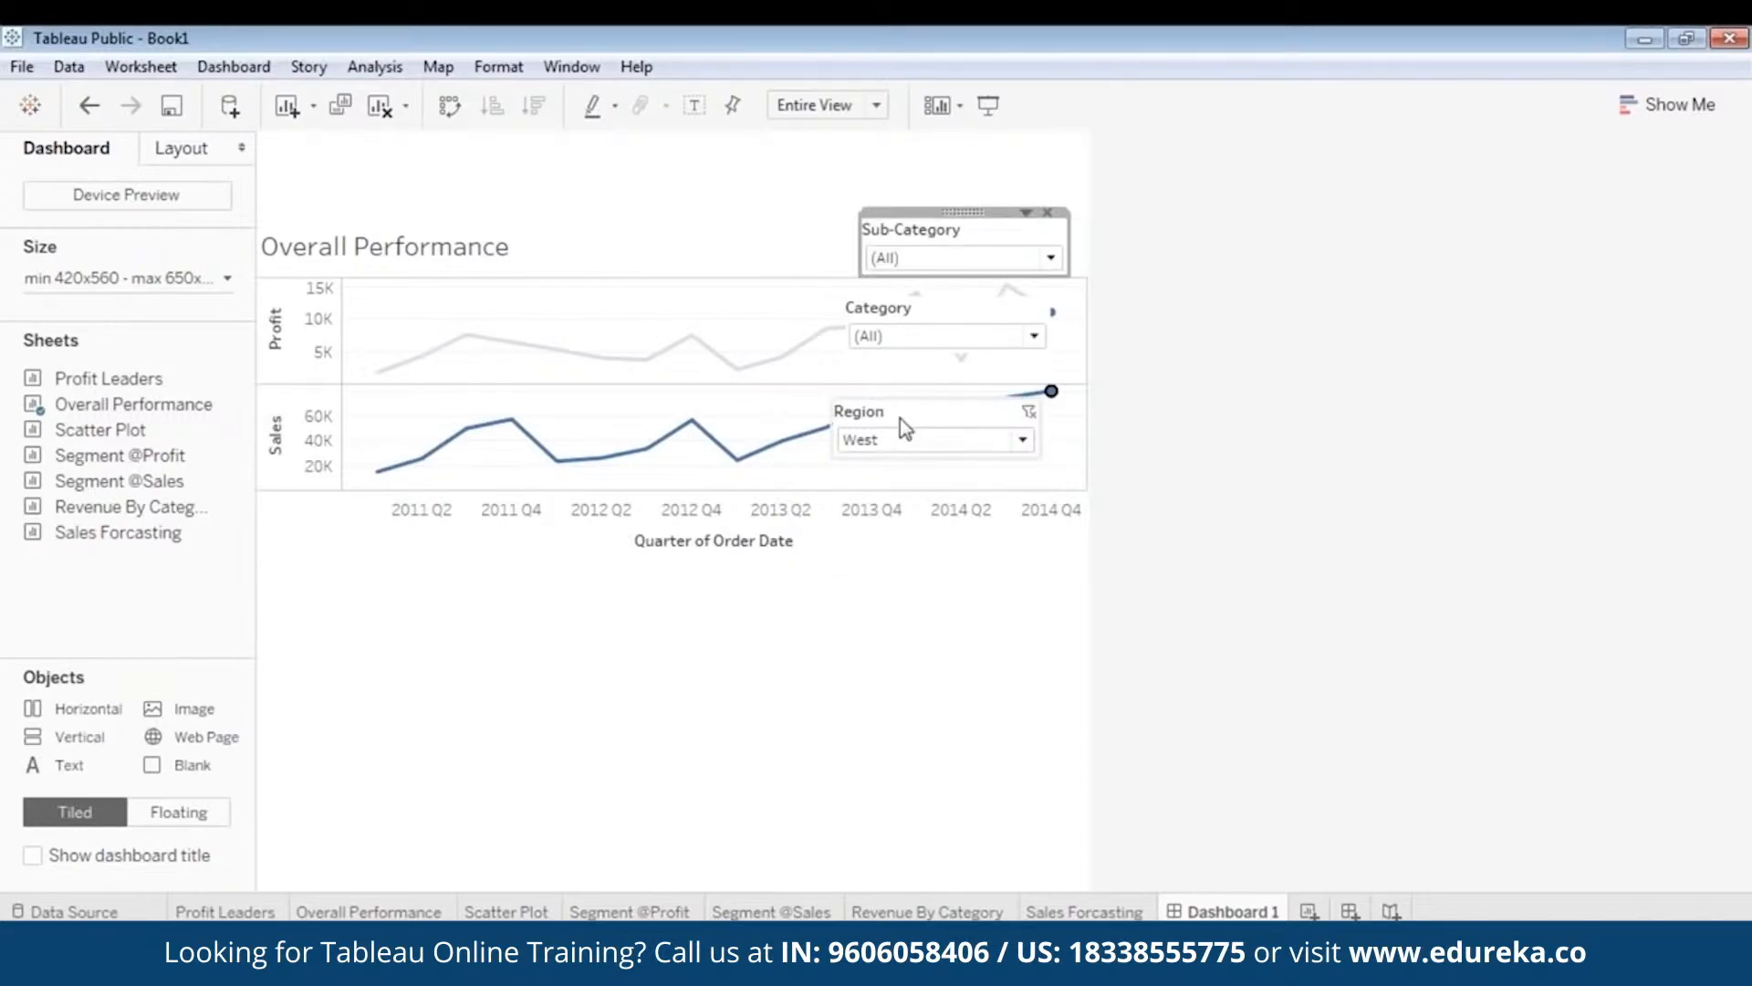
left_click(900, 418)
left_click_drag(935, 394, 738, 212)
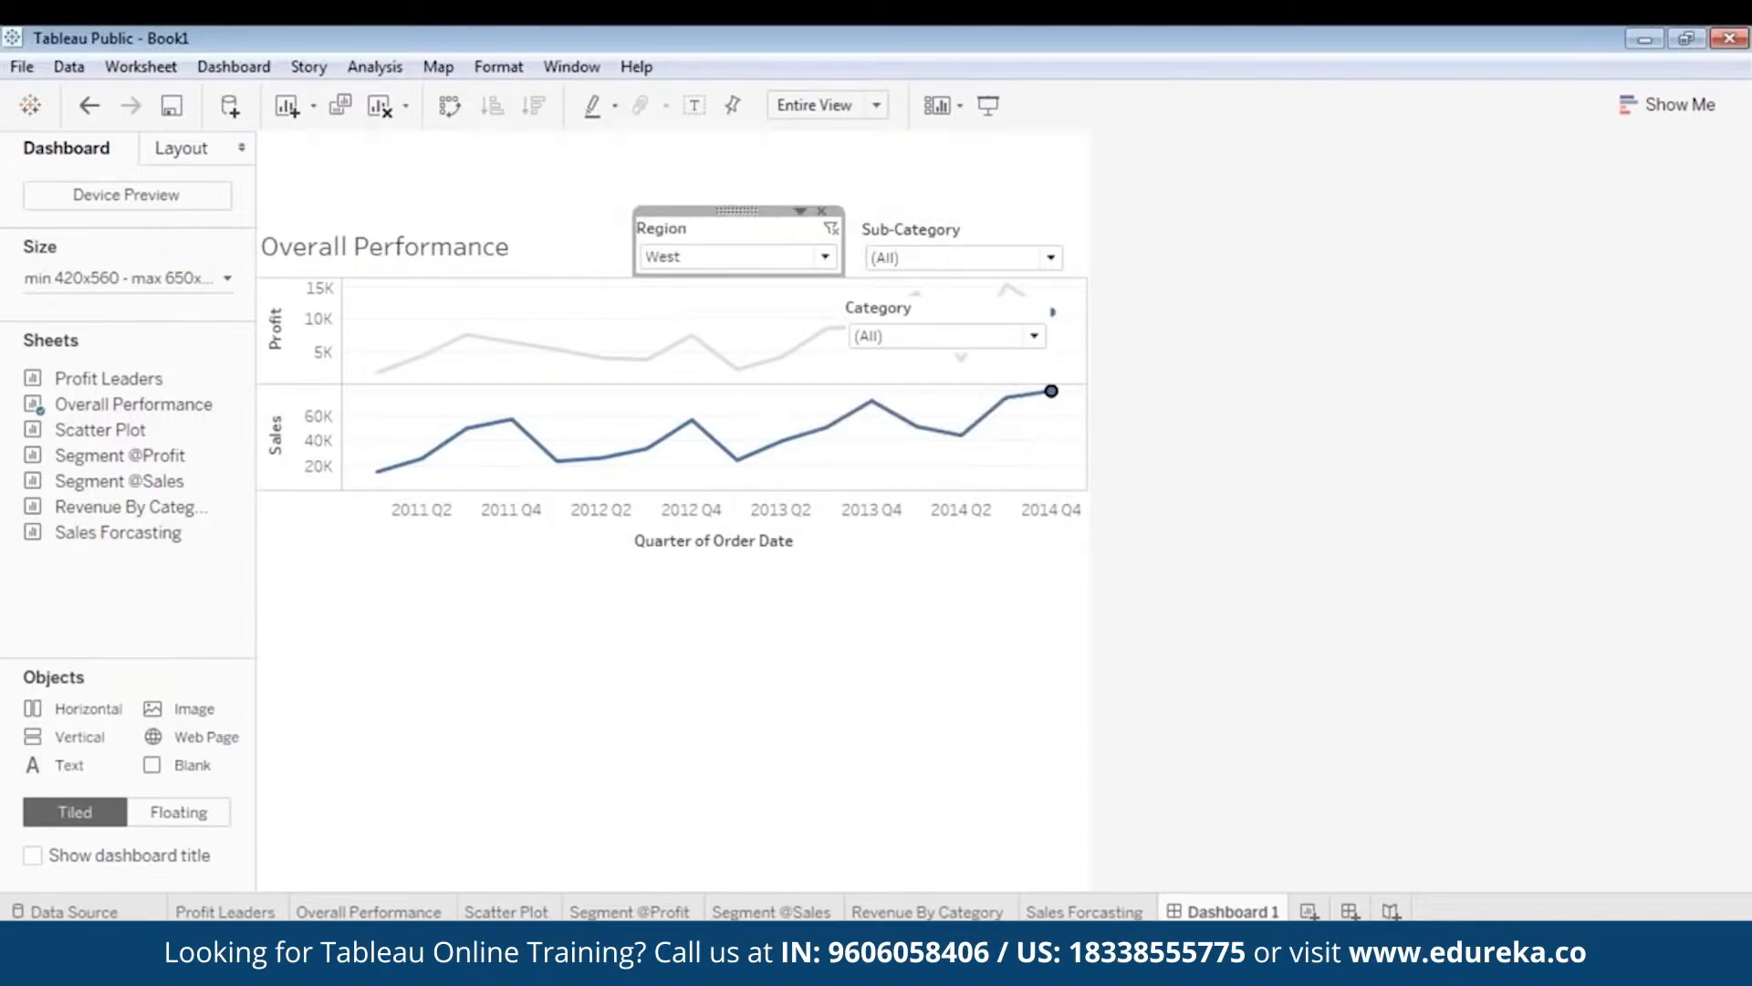
left_click_drag(840, 239, 732, 242)
- Line up narrowed Category and Sub-Category filters next to Region above the chart
left_click(958, 239)
left_click_drag(963, 210, 836, 211)
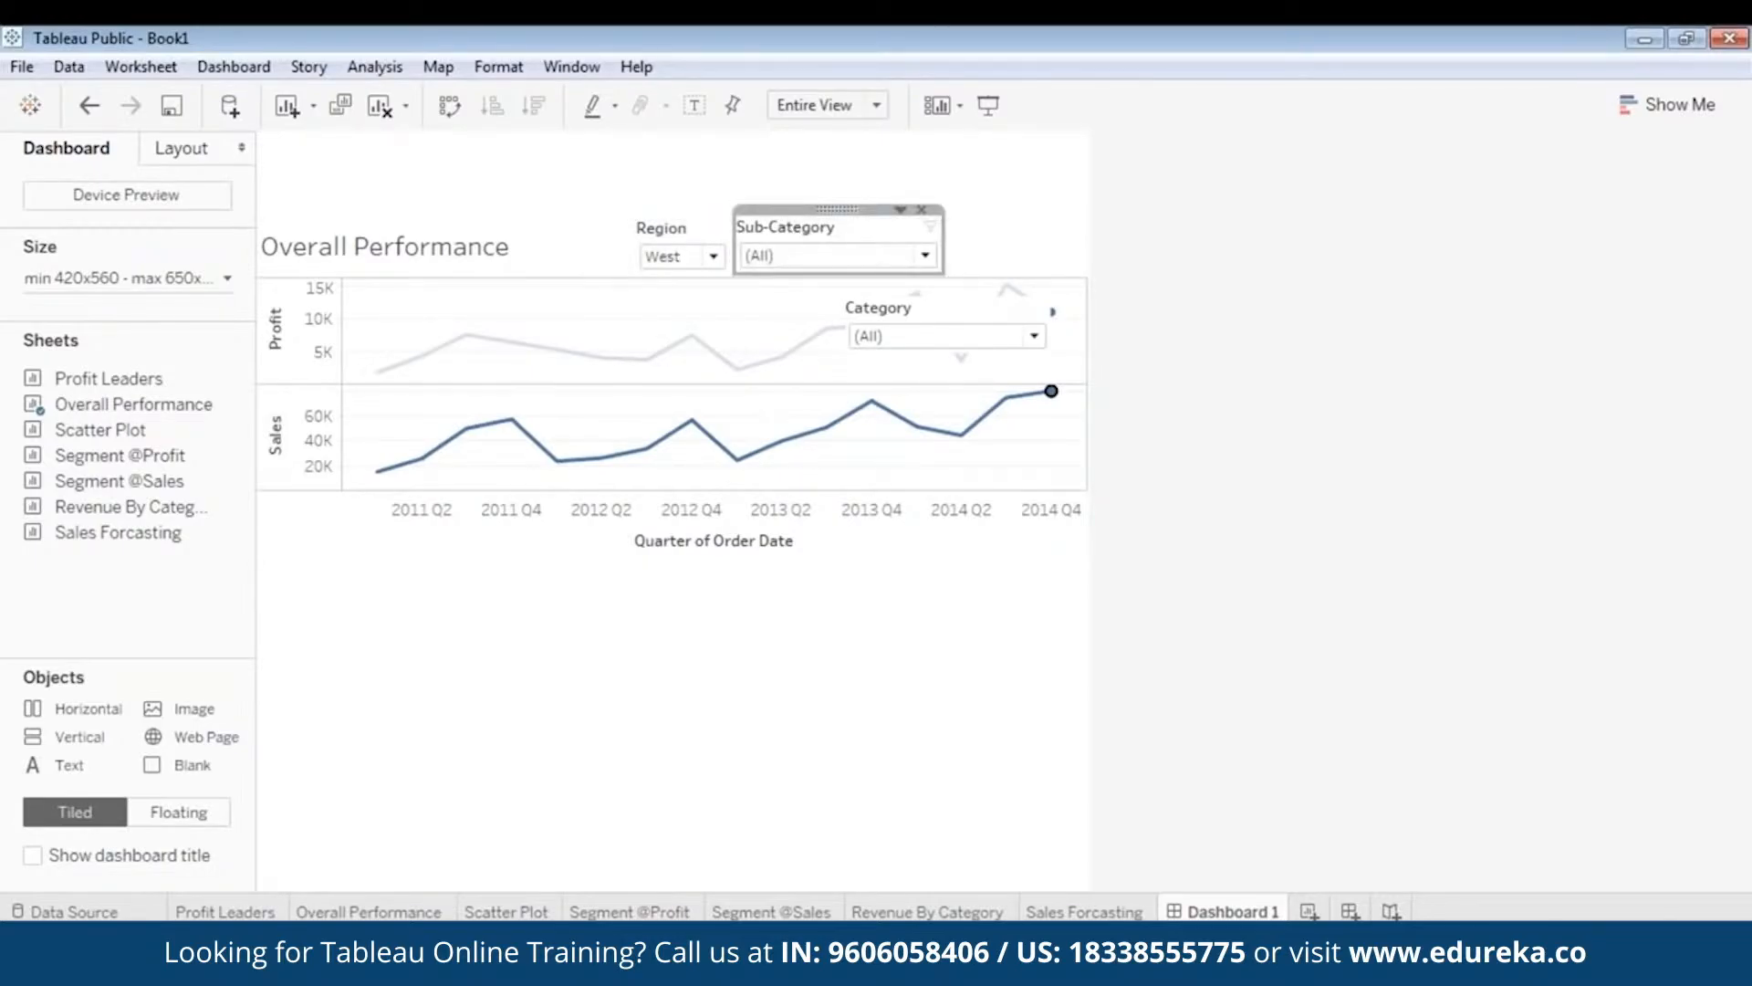
left_click(924, 255)
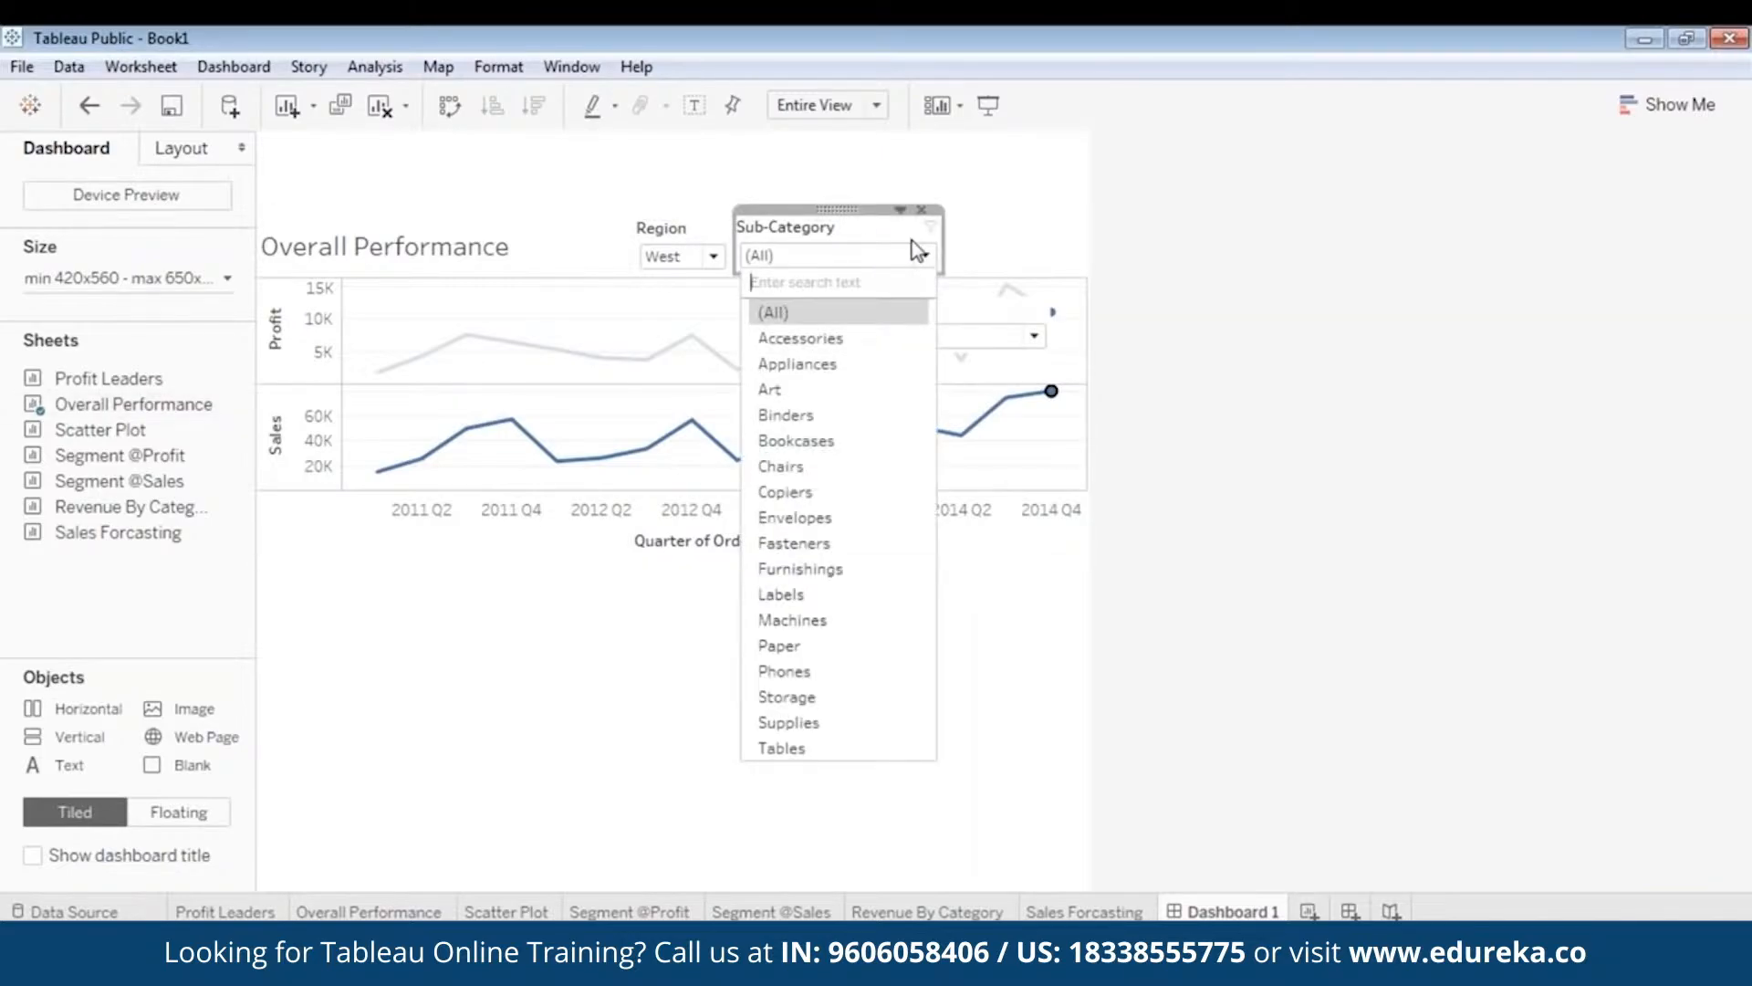
left_click(845, 209)
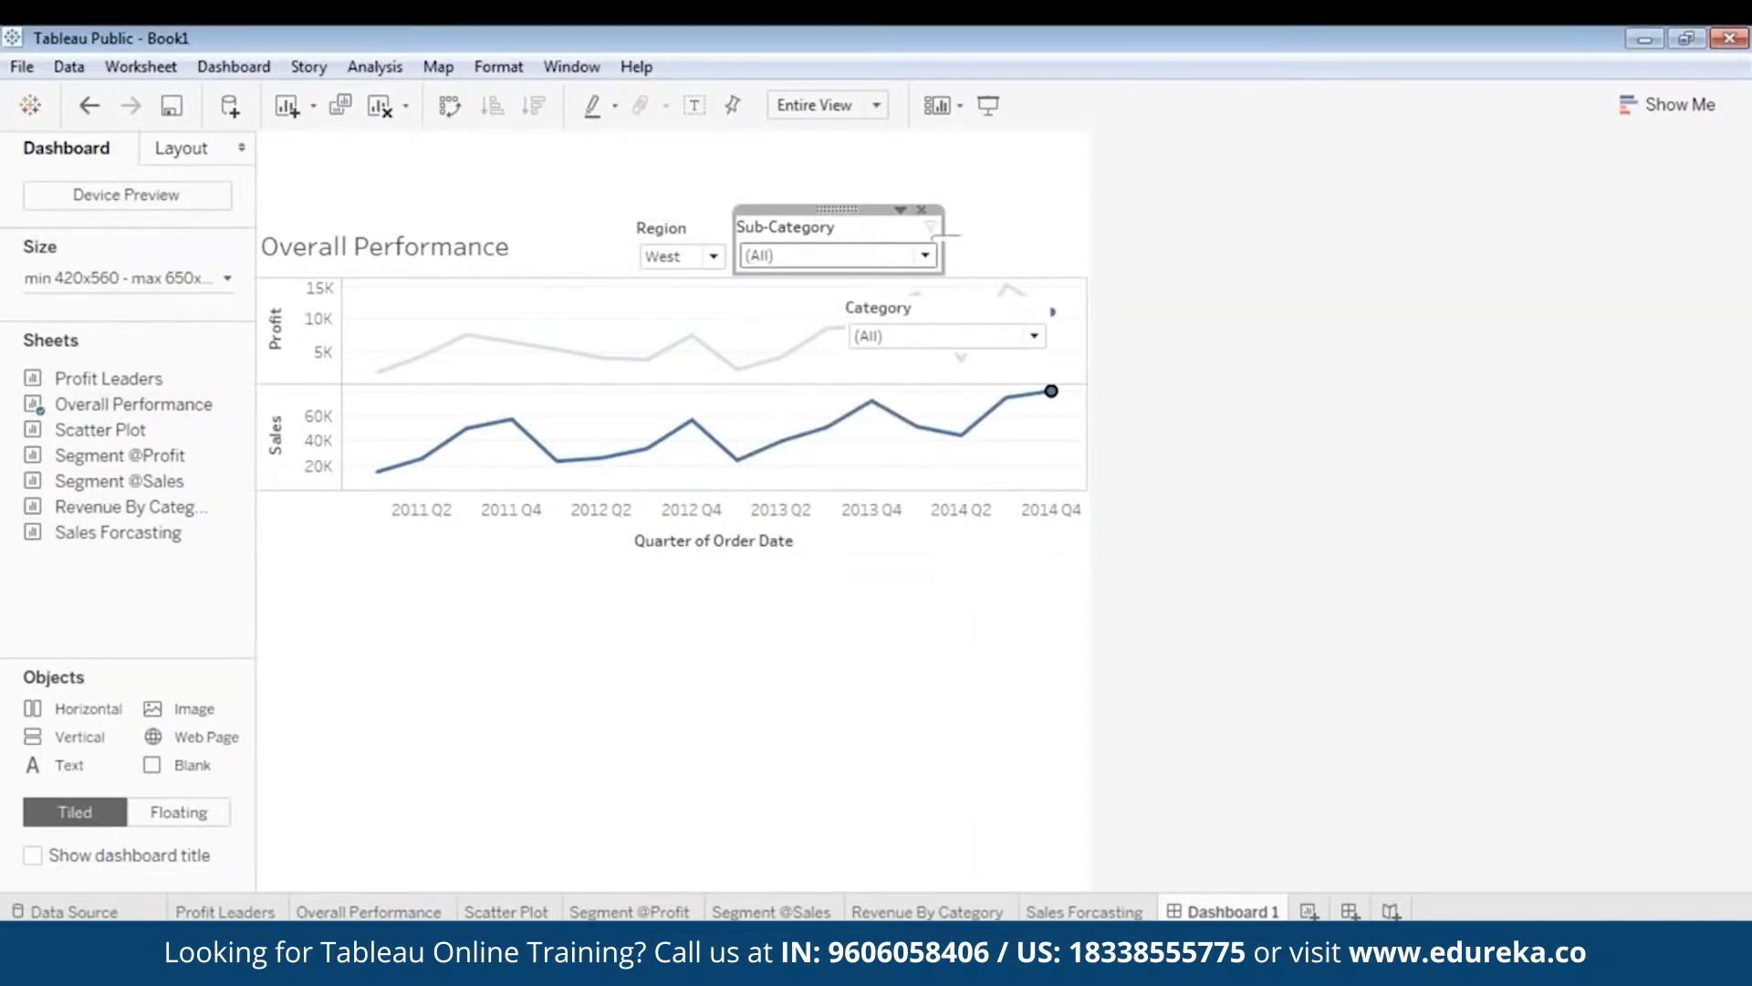
left_click_drag(838, 209, 1024, 205)
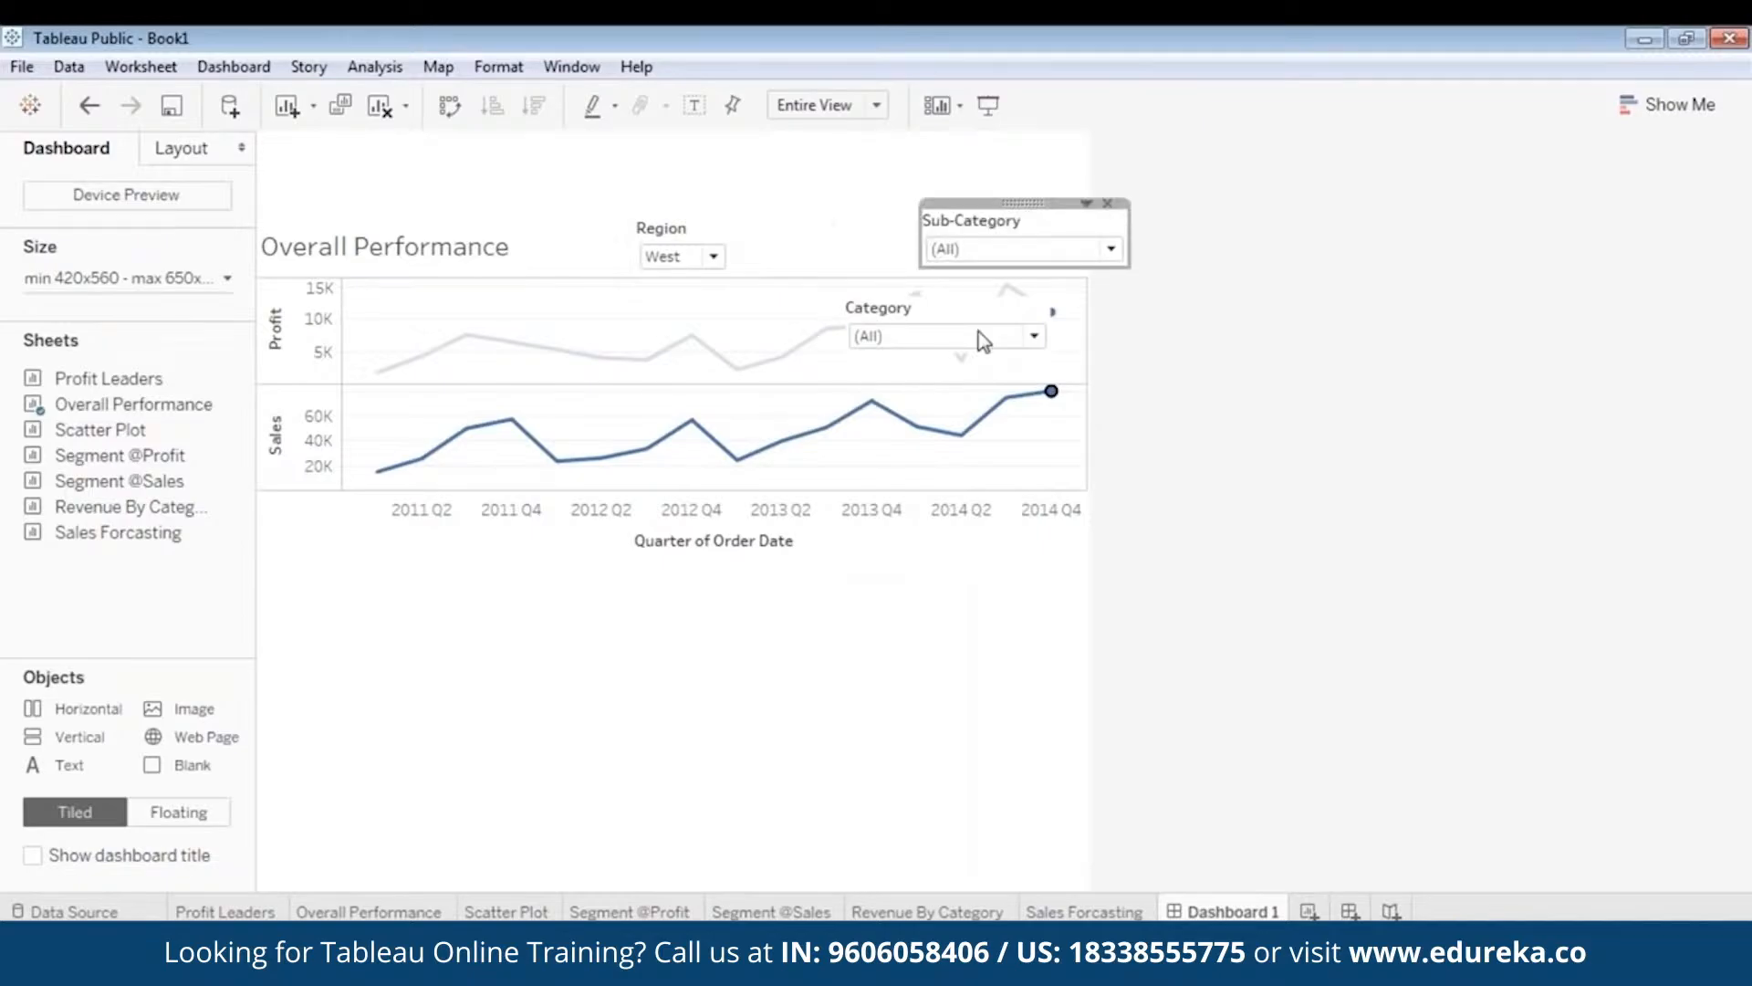
left_click(925, 338)
left_click_drag(945, 290, 838, 219)
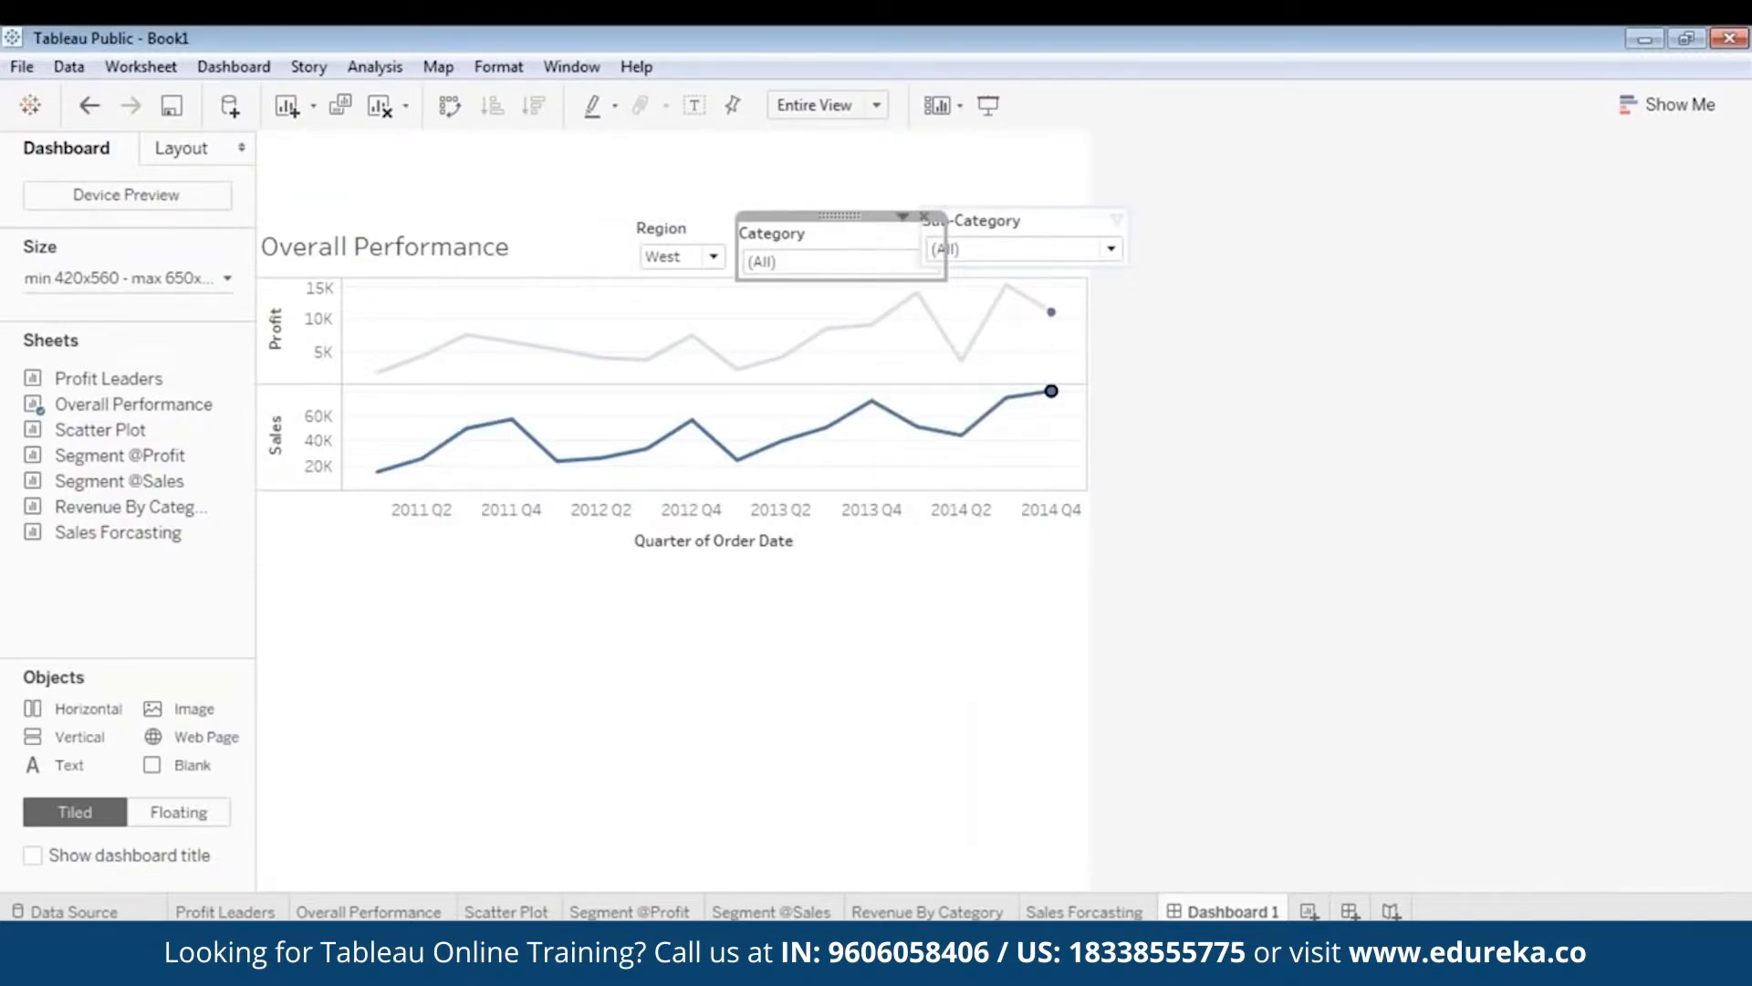
left_click_drag(946, 241, 862, 238)
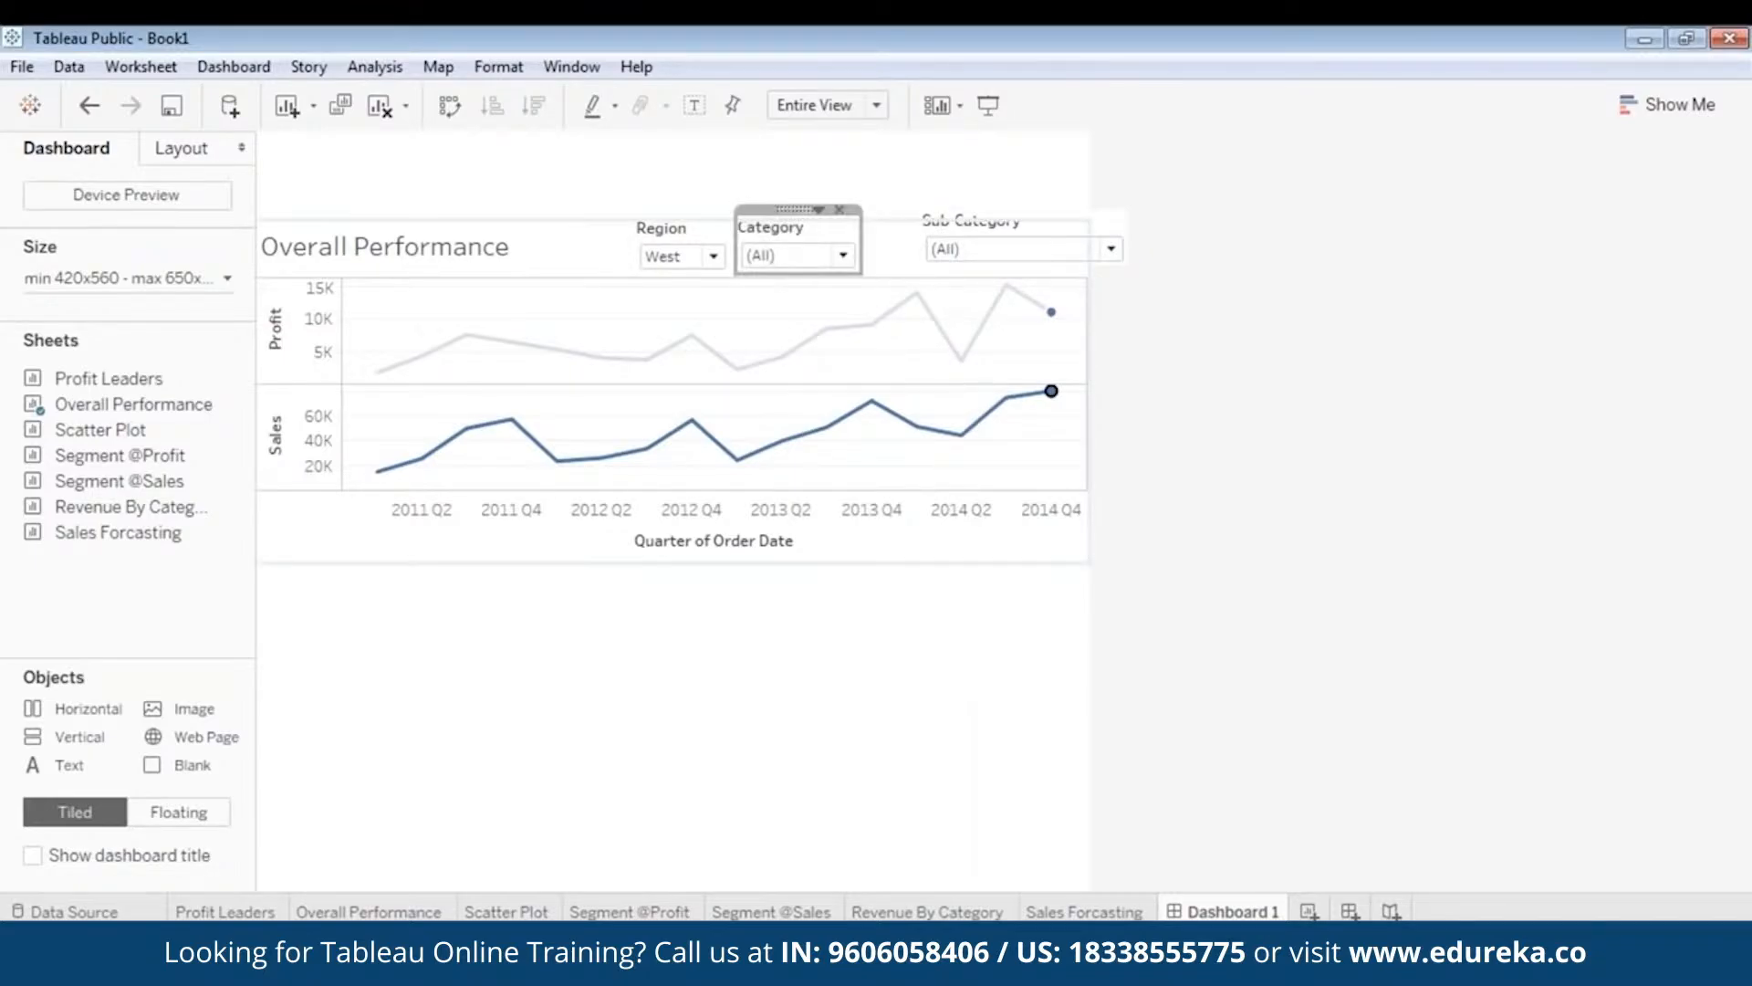
left_click(1022, 228)
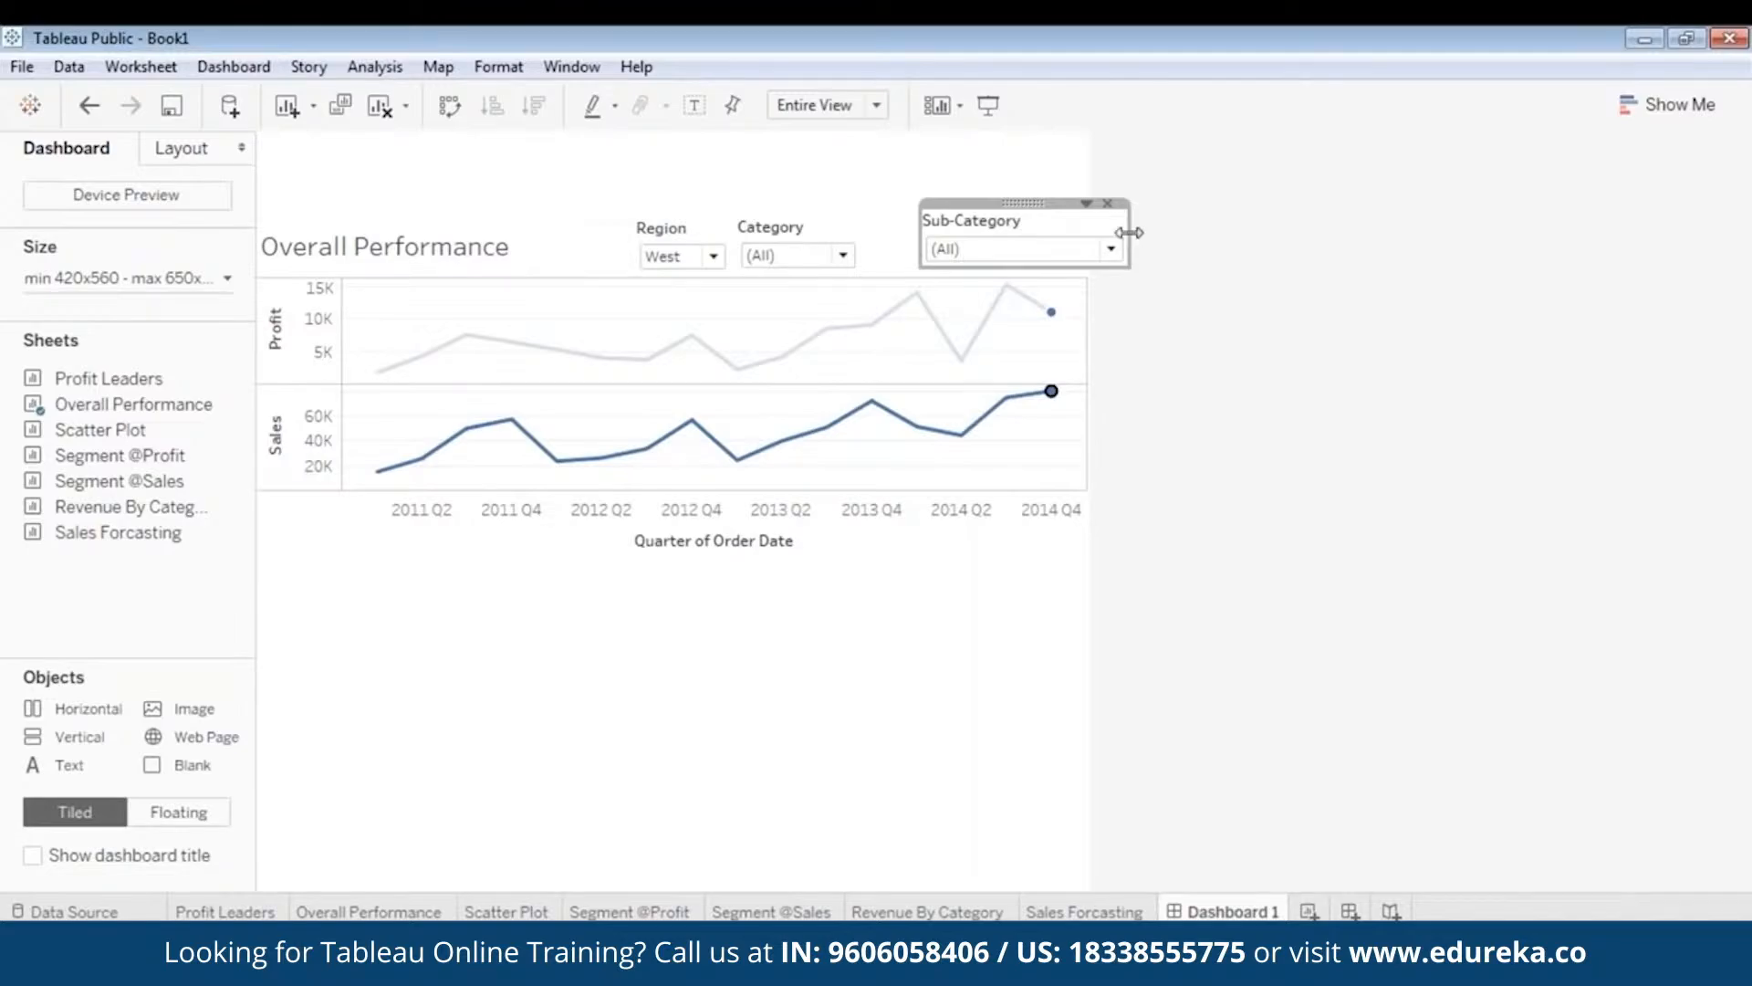
left_click_drag(1129, 233, 918, 206)
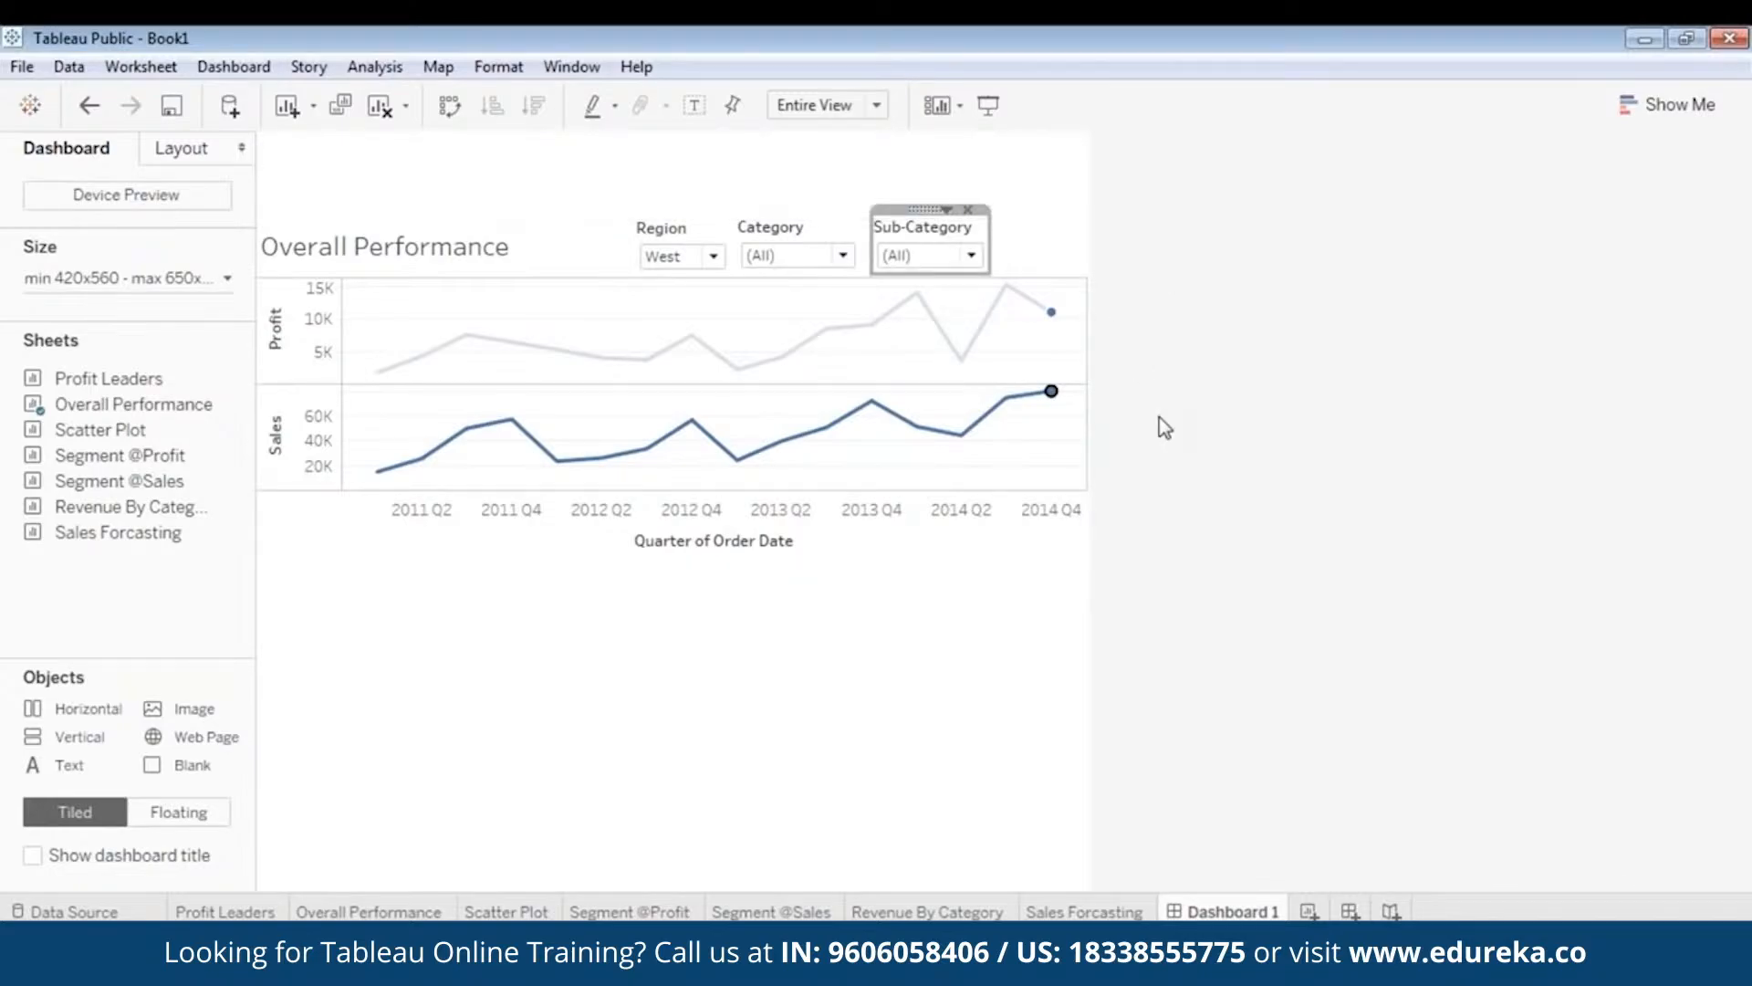
left_click(1169, 449)
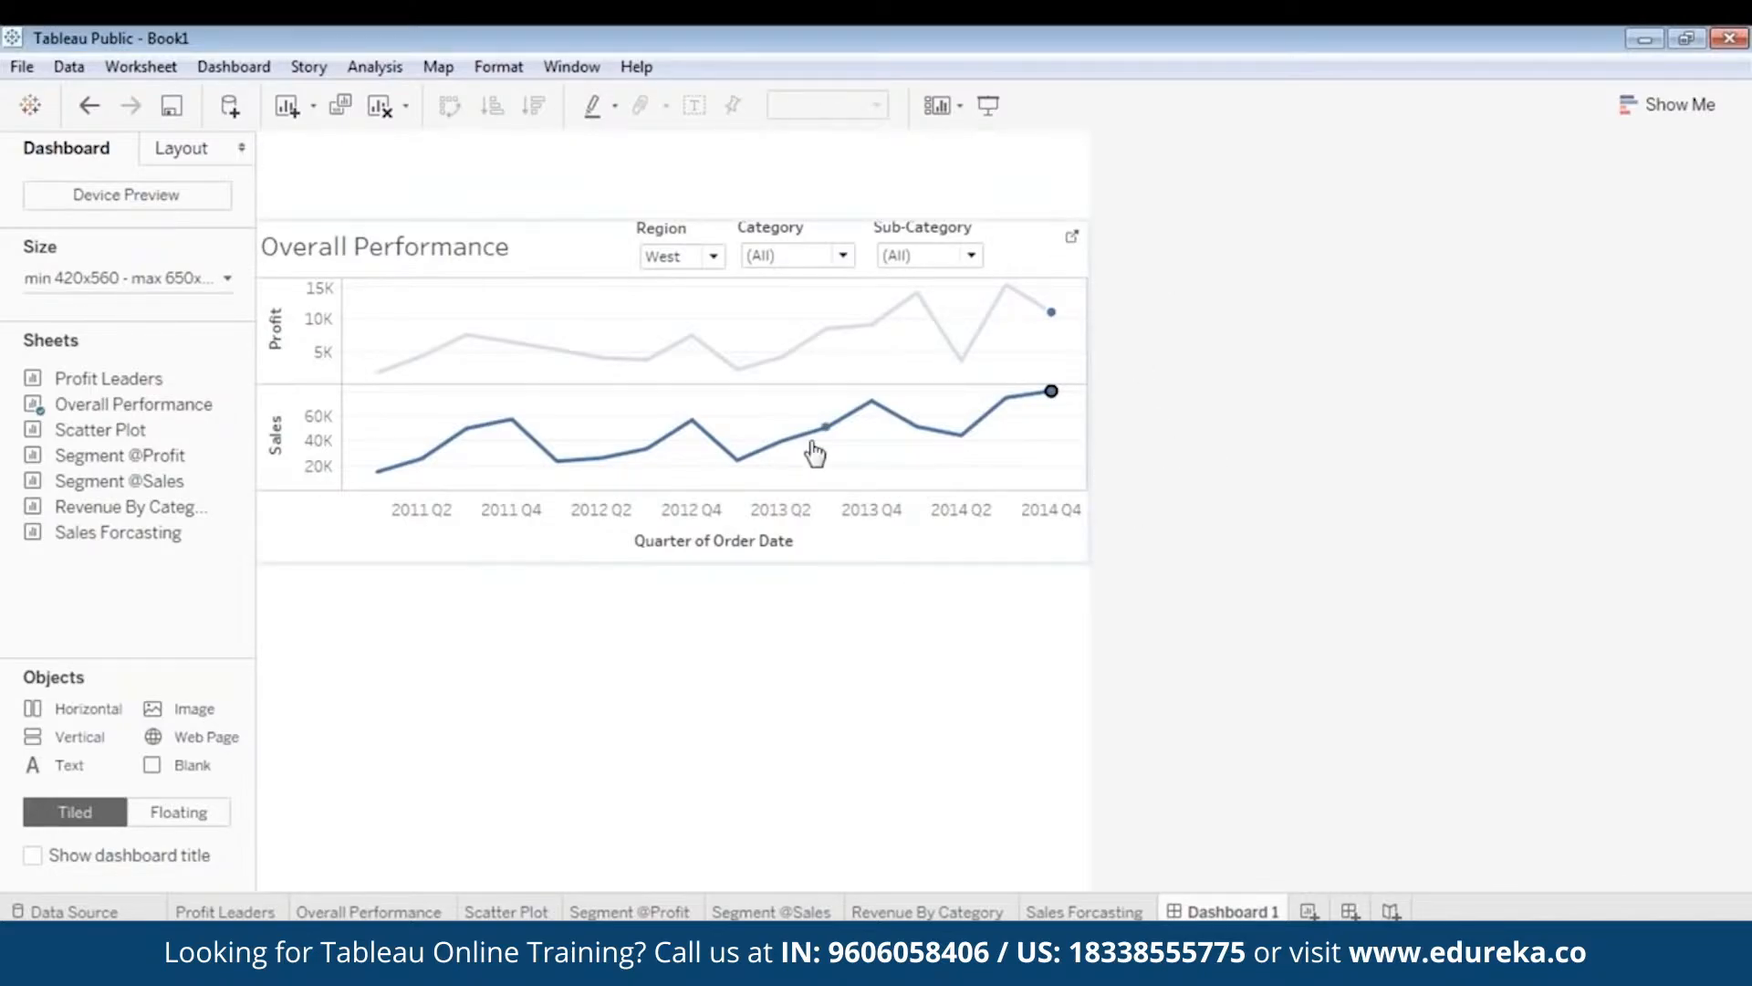
- Clear the 2014 Q4 mark selection and set the Region dropdown from West to (All)
left_click(814, 497)
left_click(713, 256)
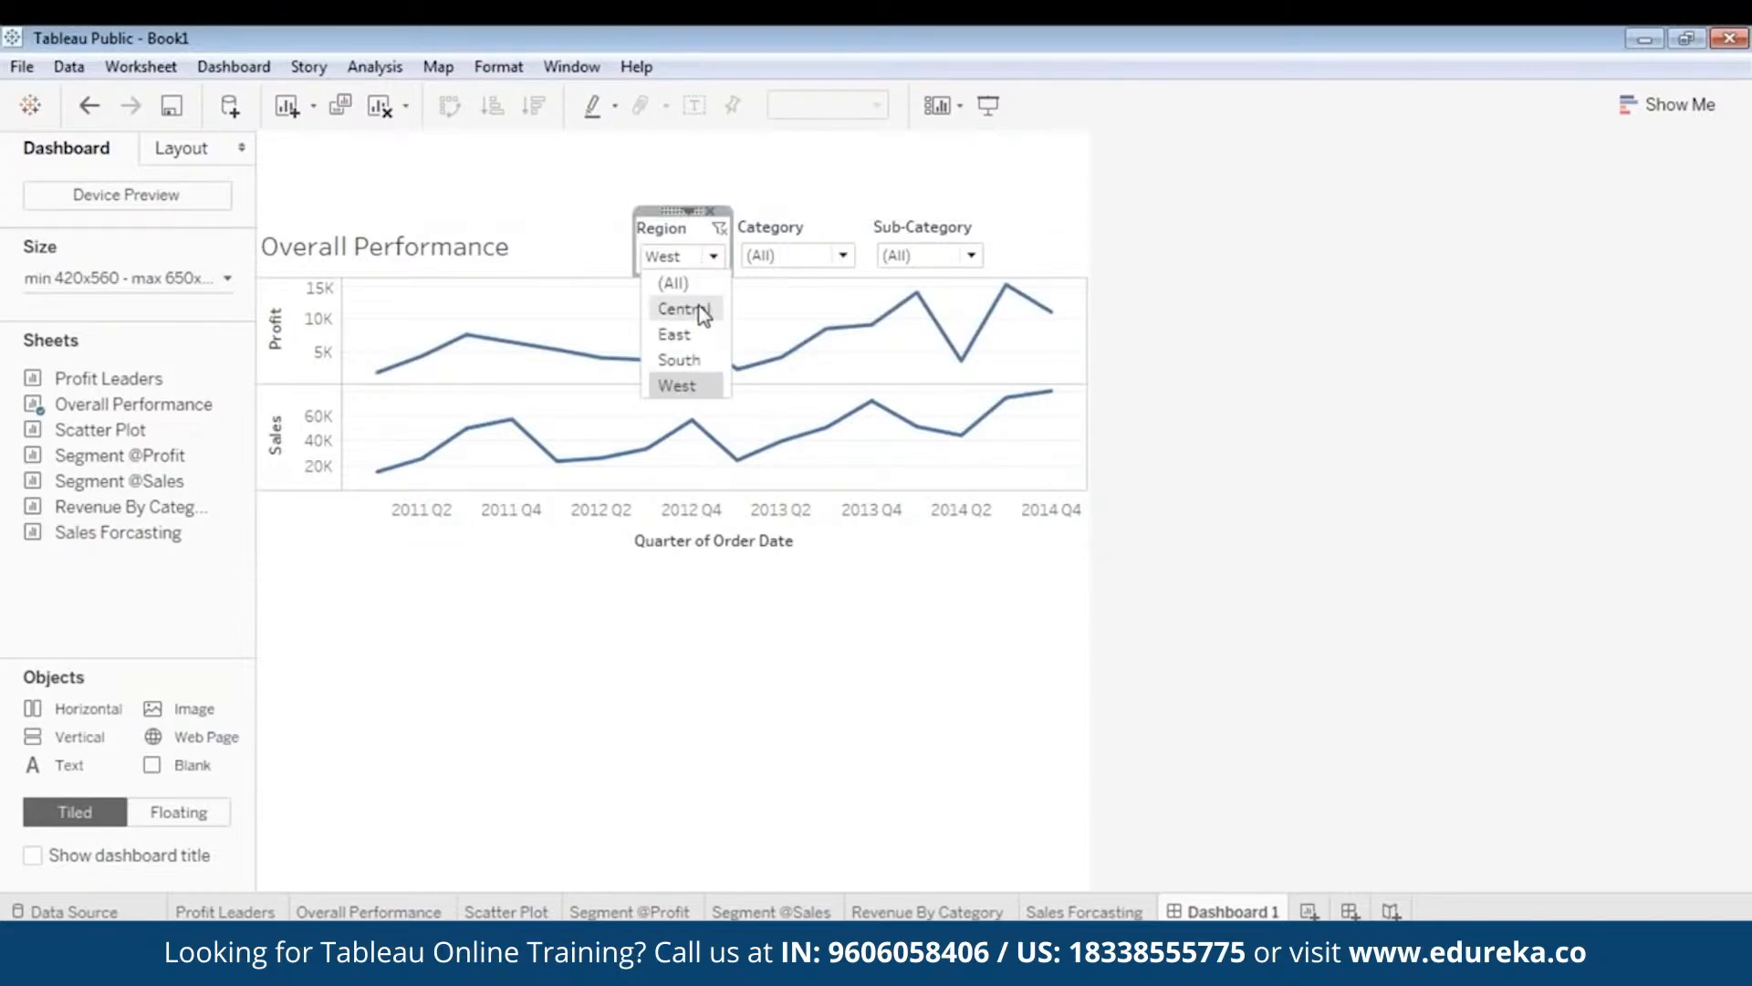
left_click(701, 282)
left_click(871, 623)
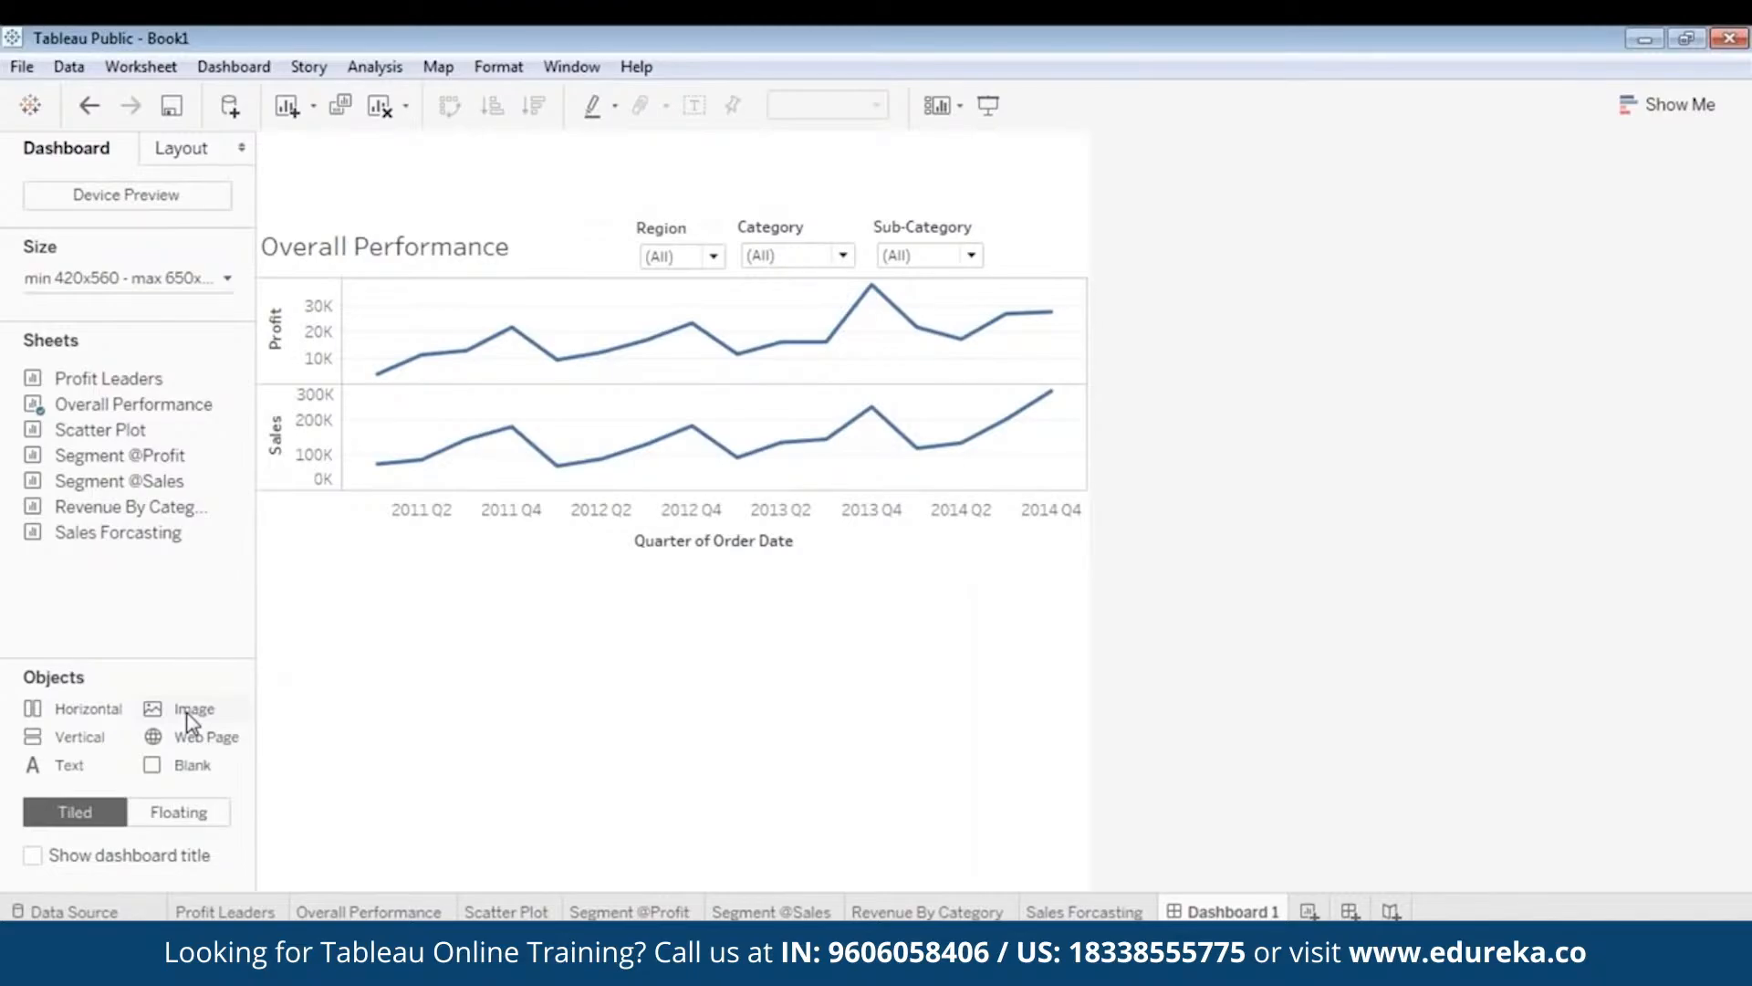
- Insert the edureka_logo image from the D: drive at the top of the dashboard
left_click(187, 713)
double_click(195, 717)
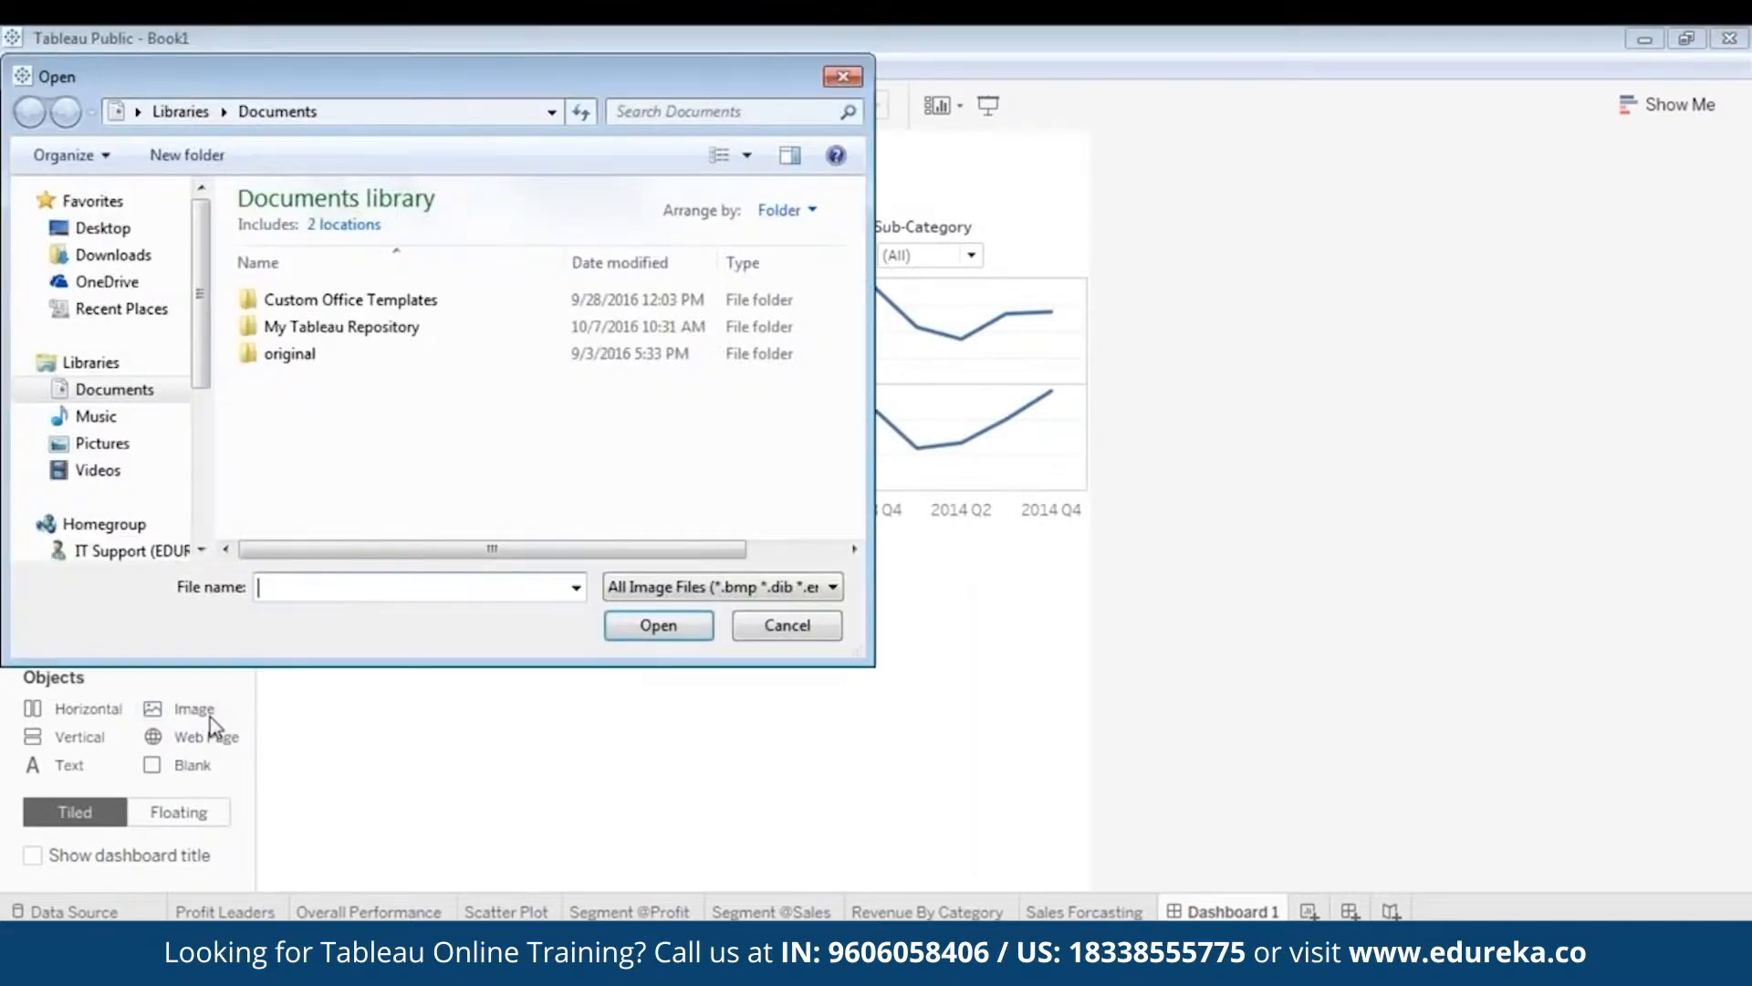
scroll(192, 490, "down", 3)
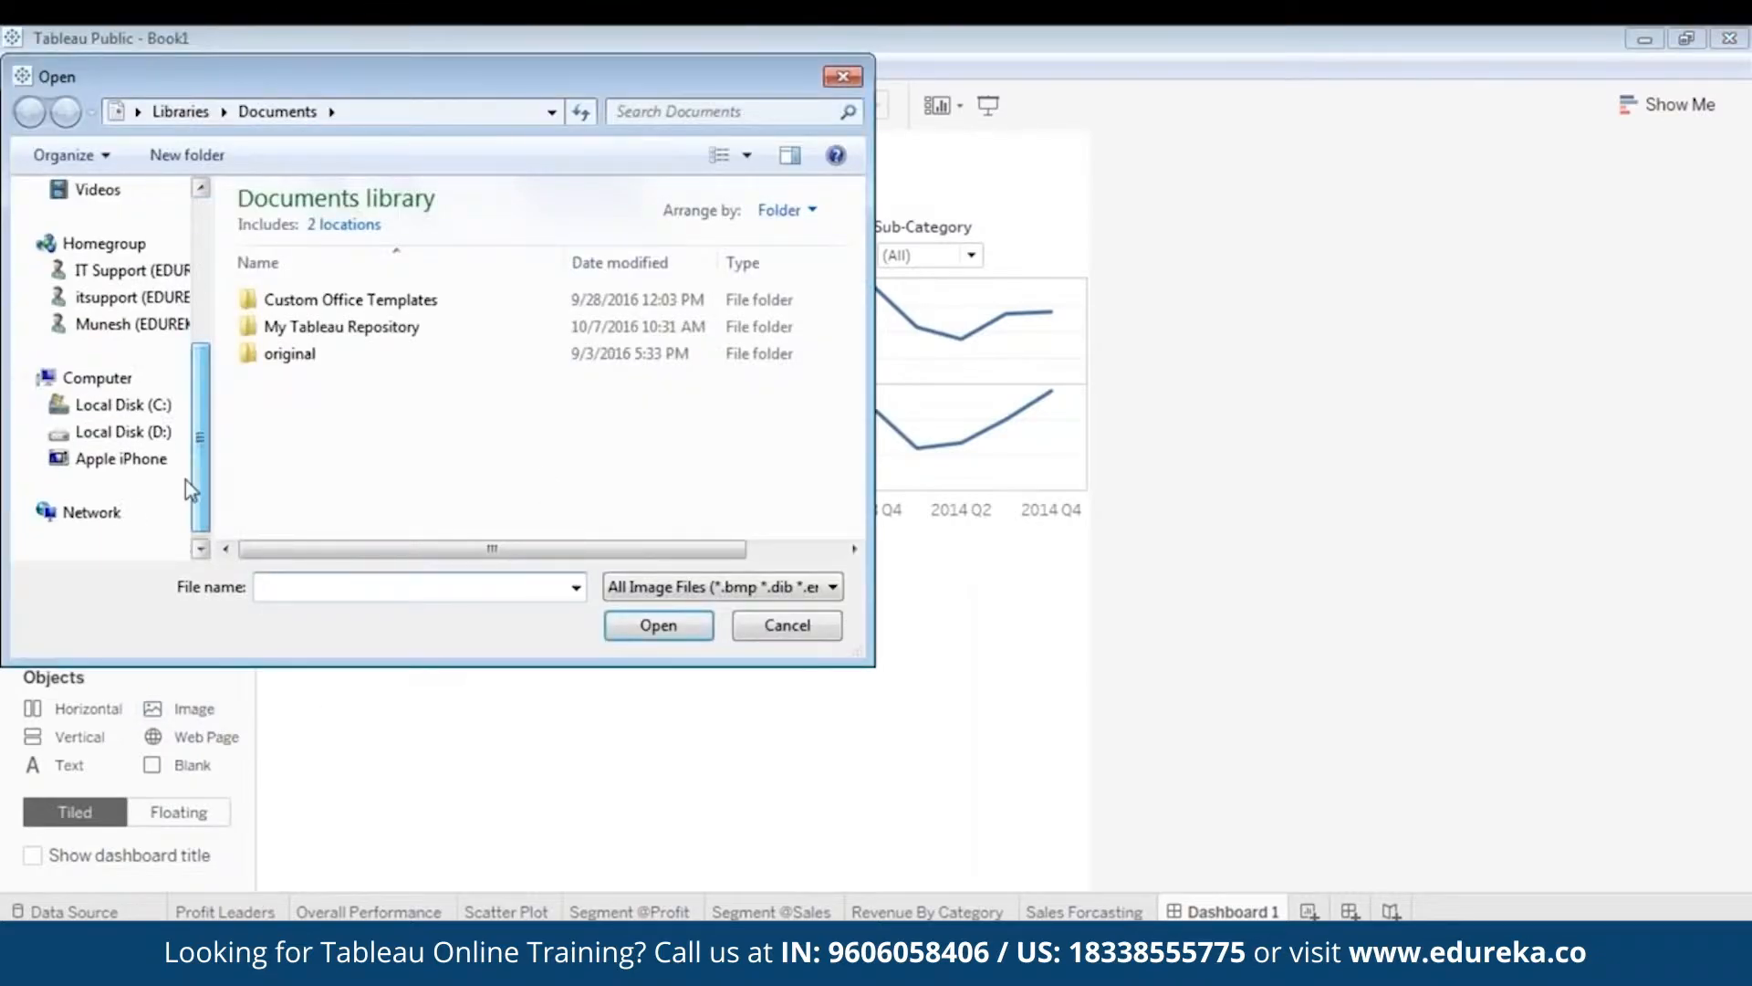
left_click(137, 431)
left_click(456, 315)
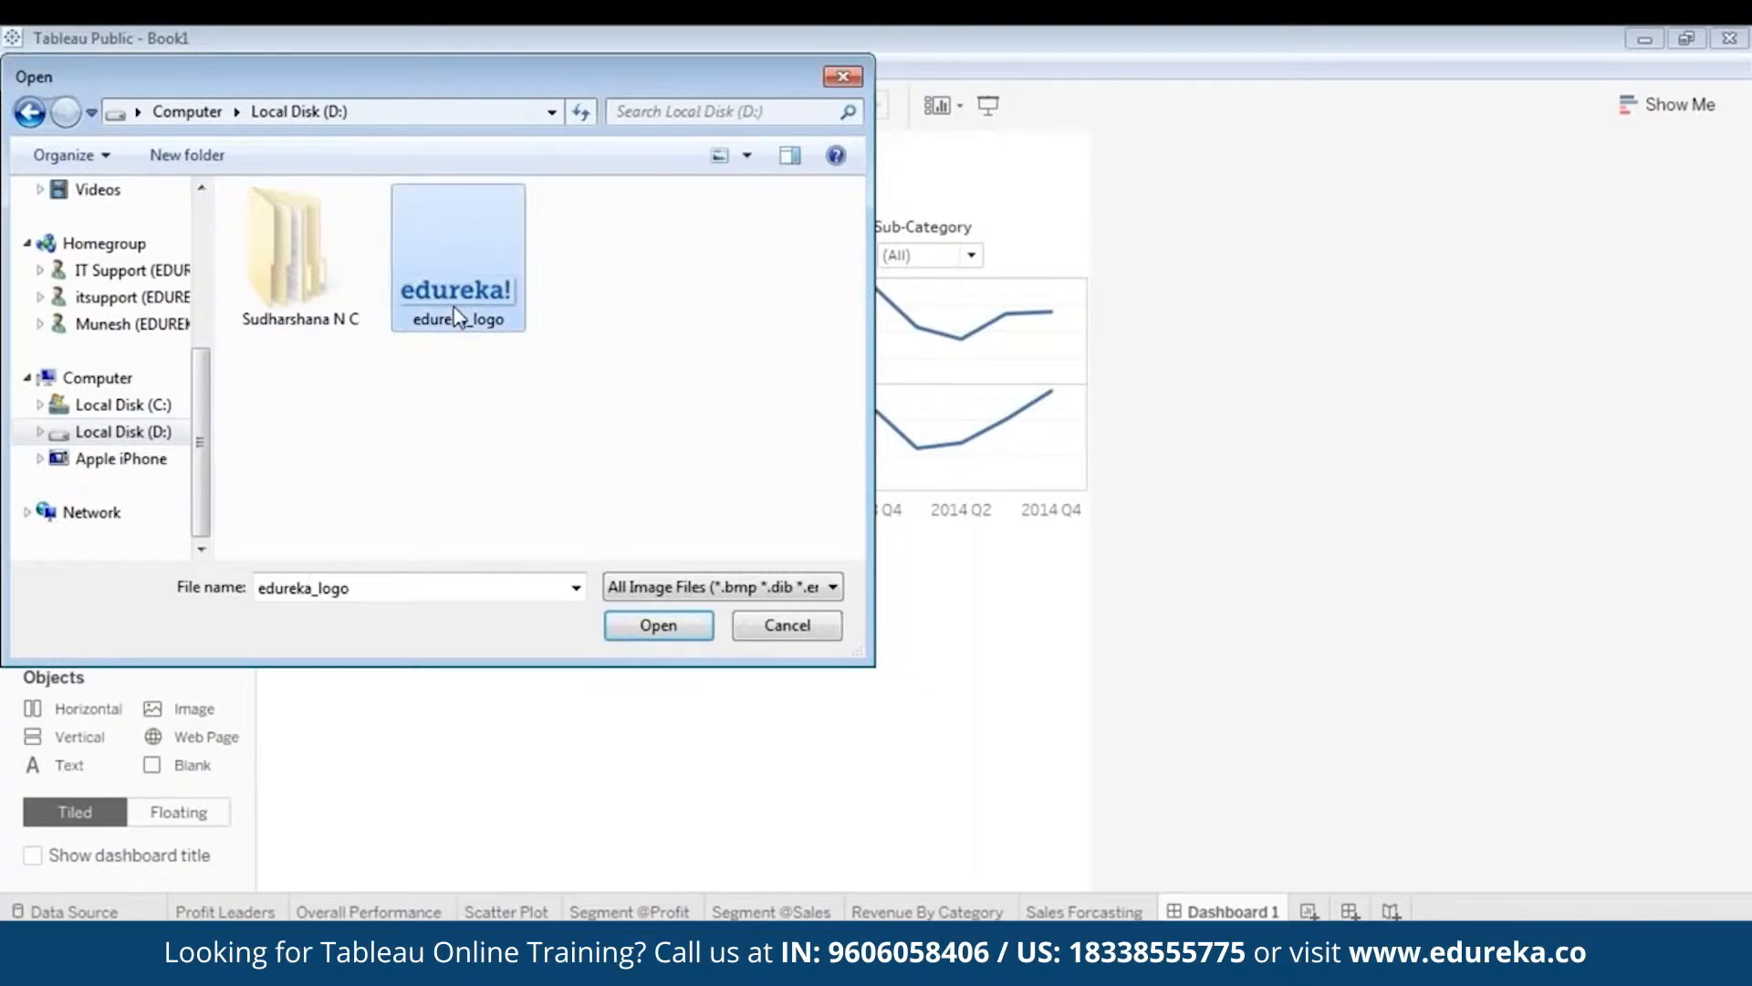
double_click(457, 318)
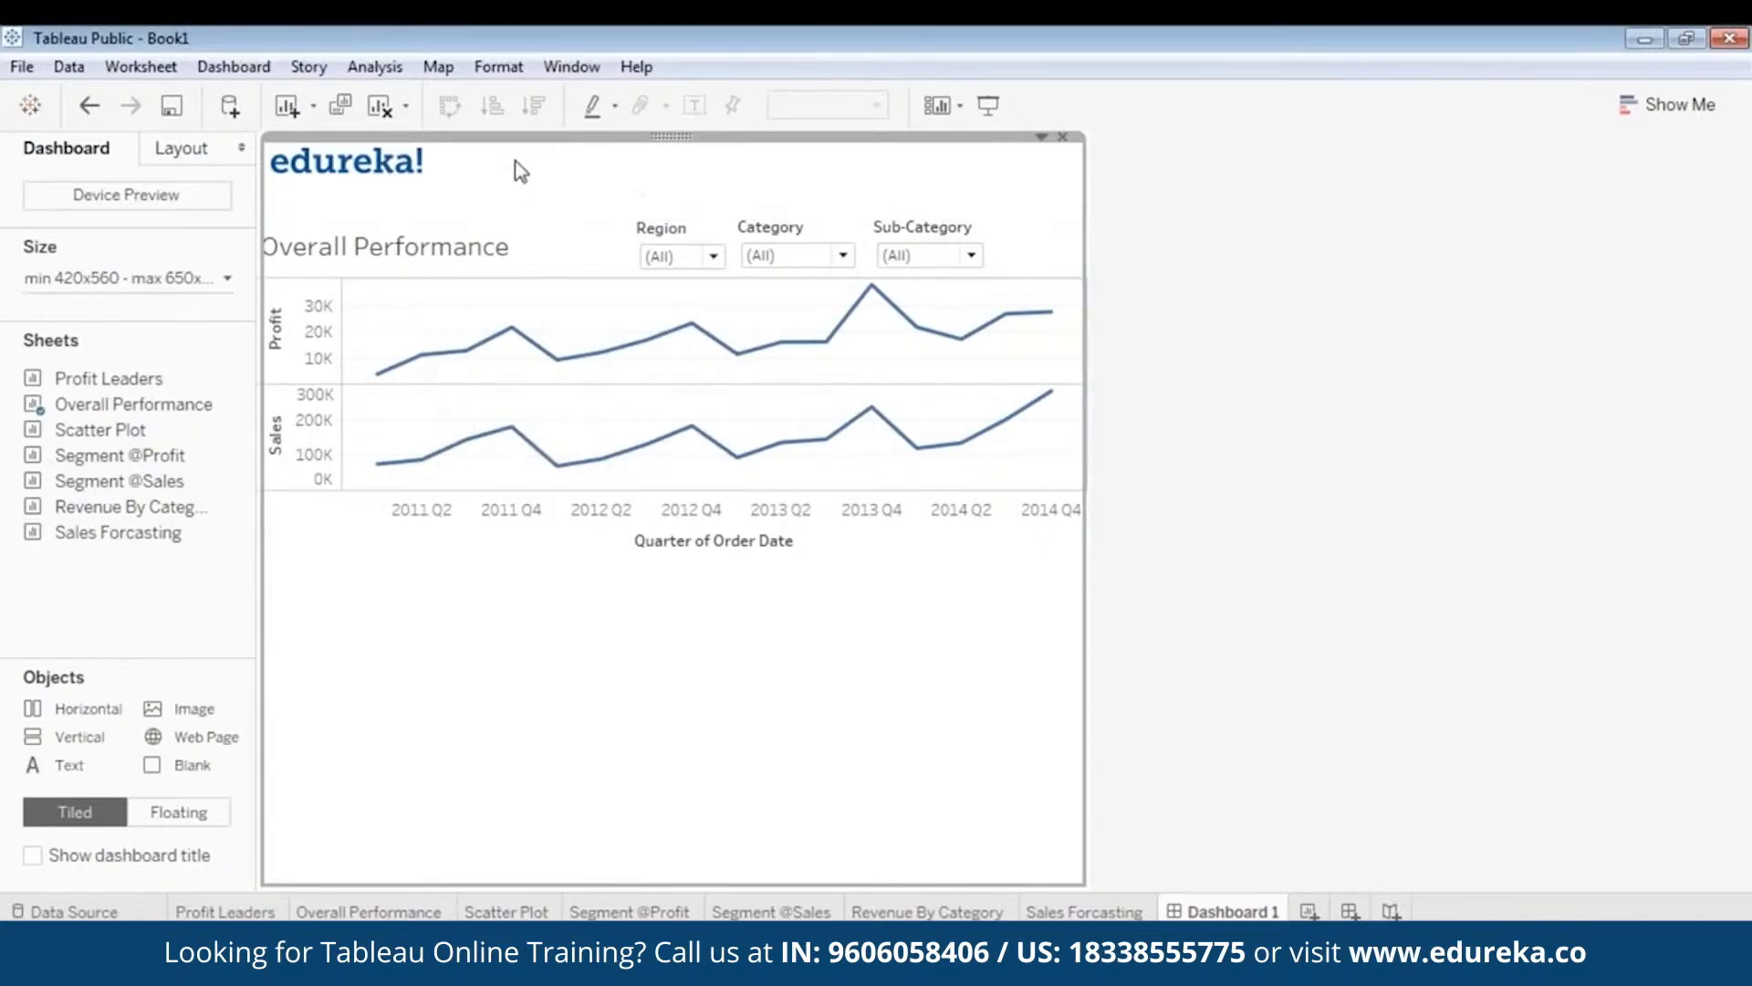
- Make the edureka logo floating, move it to the top-left corner and enlarge it slightly
right_click(665, 157)
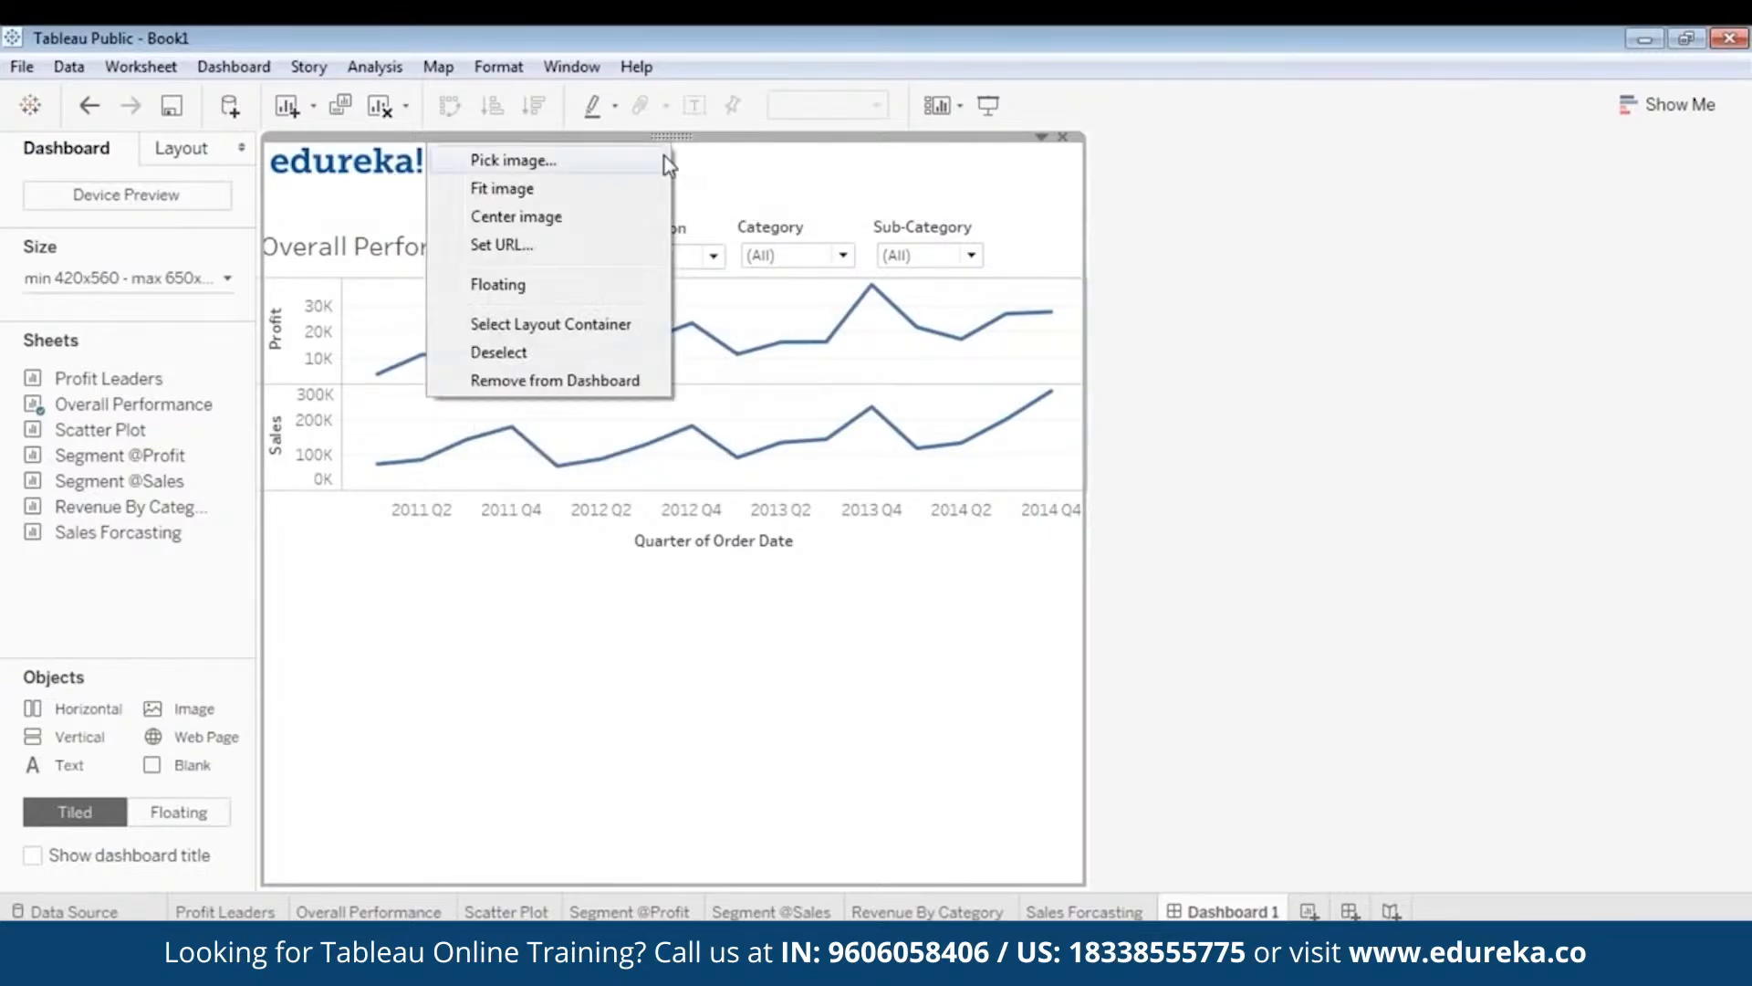
left_click(579, 281)
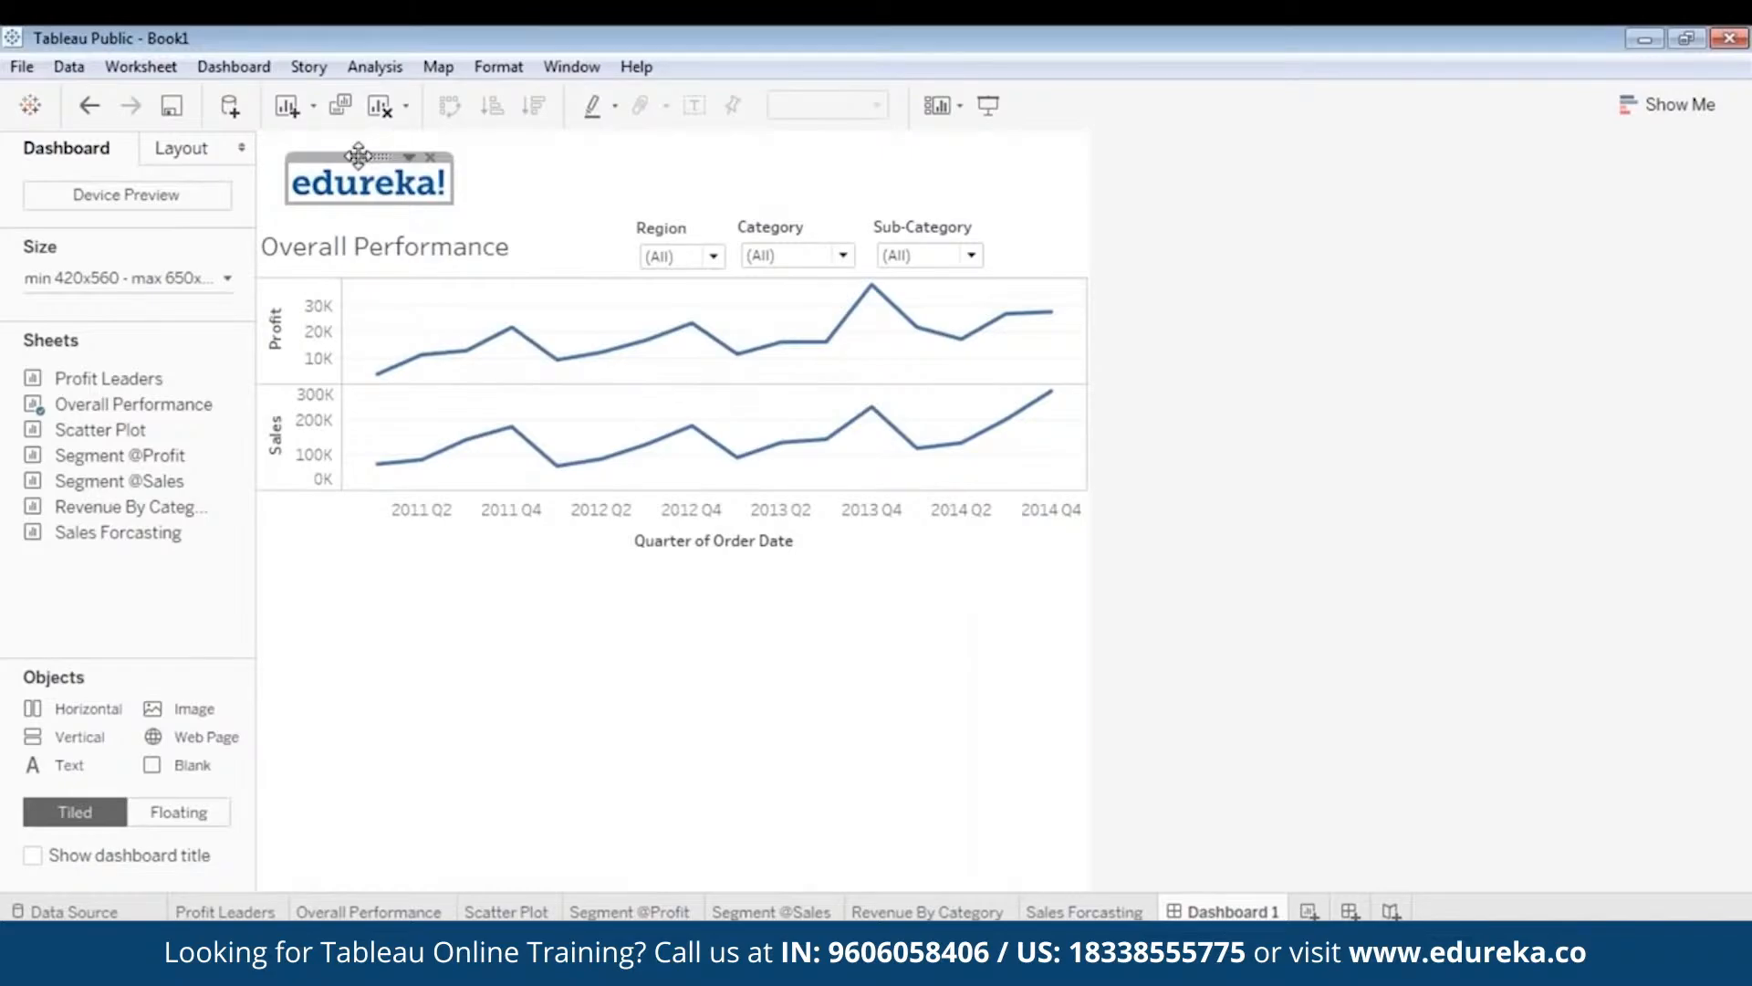
left_click_drag(359, 157, 655, 151)
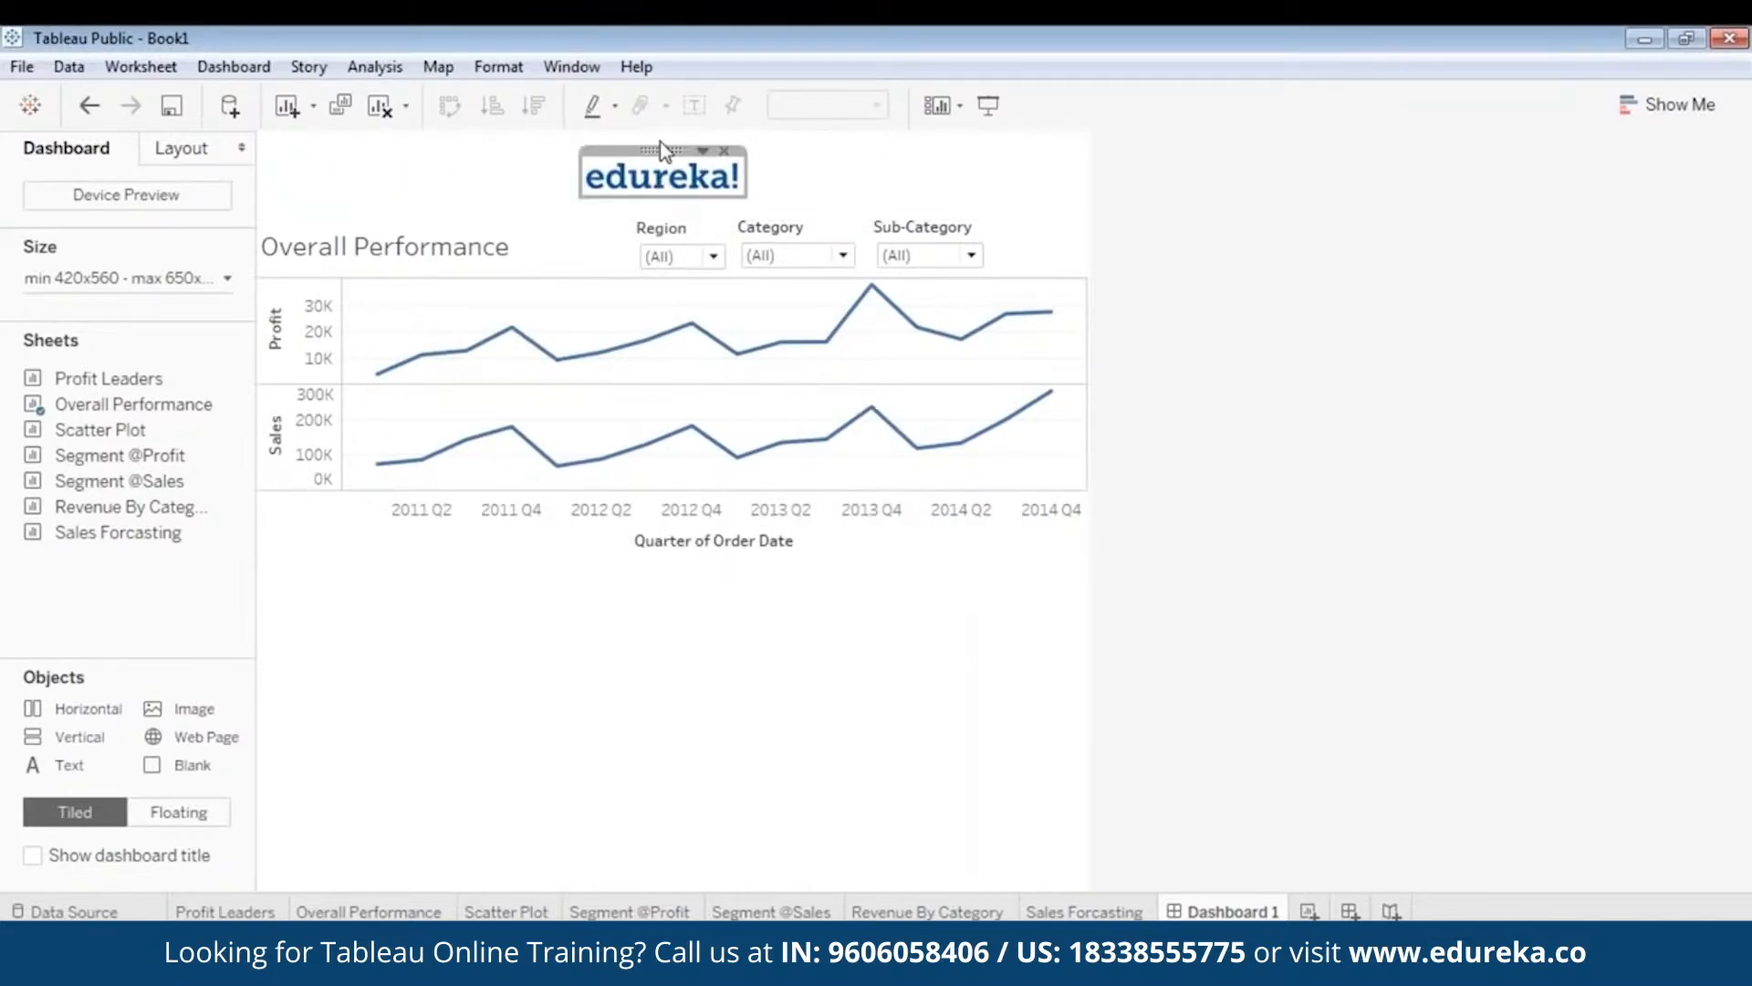
left_click_drag(664, 148, 337, 133)
mouse_move(419, 186)
left_mouse_down()
mouse_move(456, 211)
mouse_move(436, 193)
left_mouse_up()
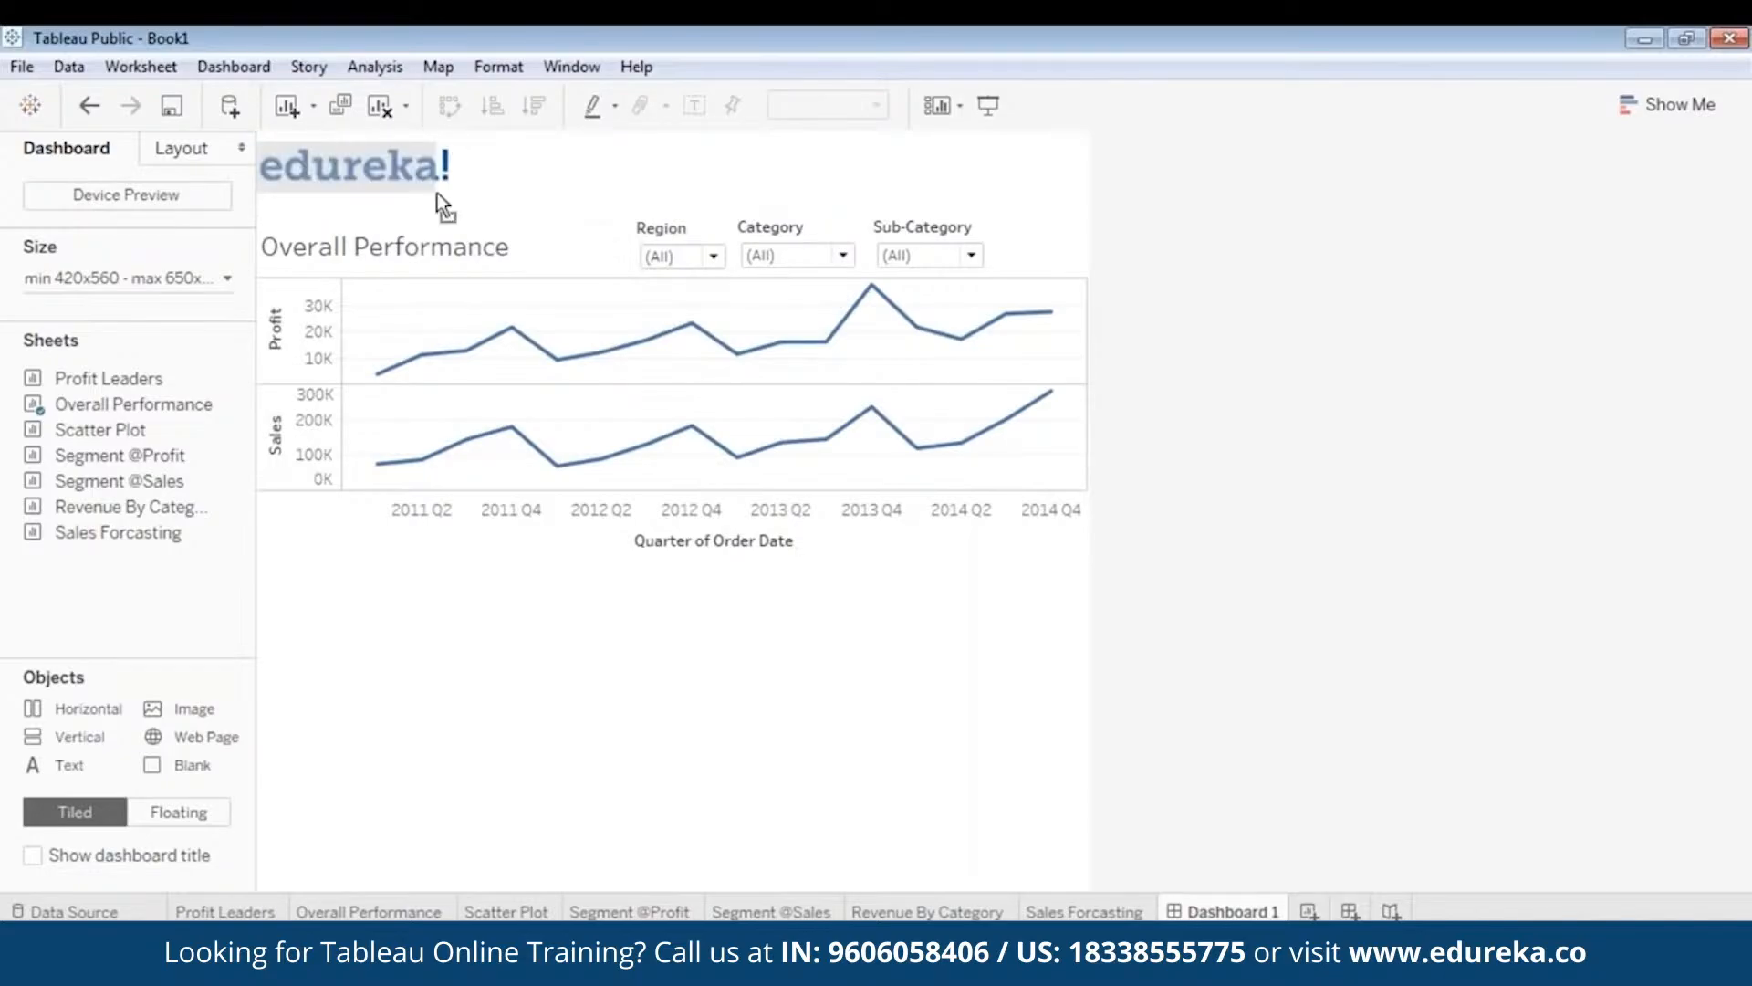
left_click_drag(347, 136, 356, 138)
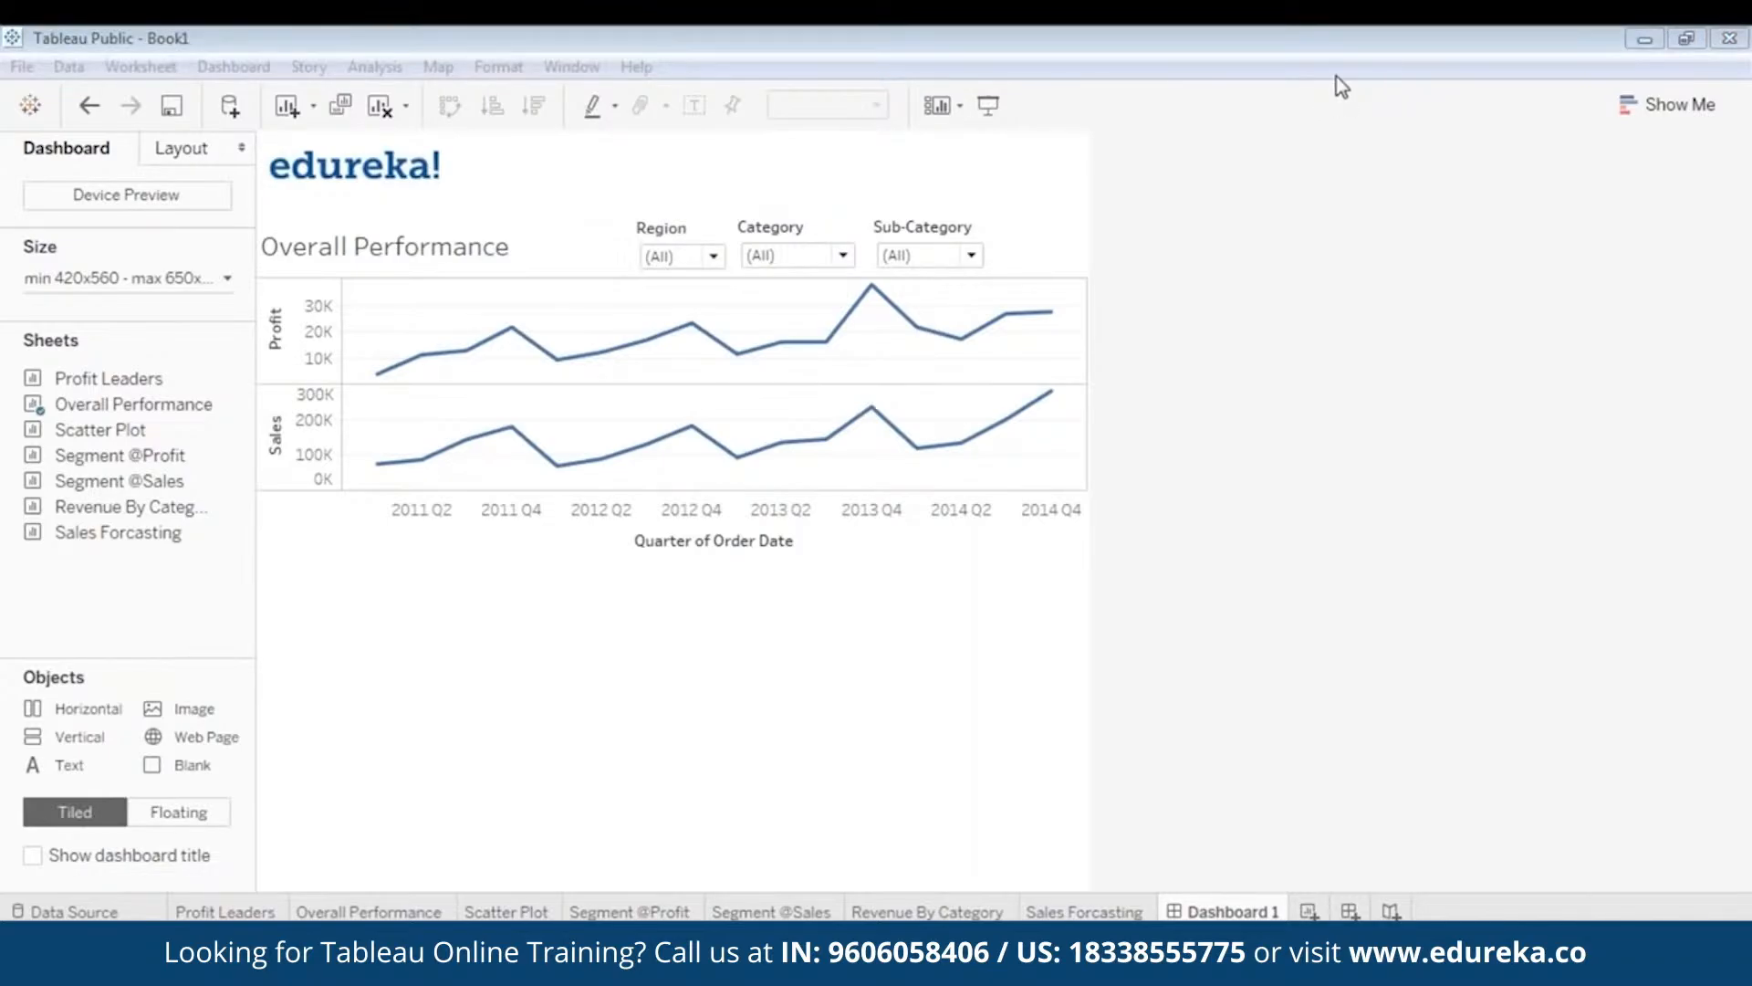
- Shorten the Category and Sub-Category filter boxes to match the Region filter
left_click(990, 106)
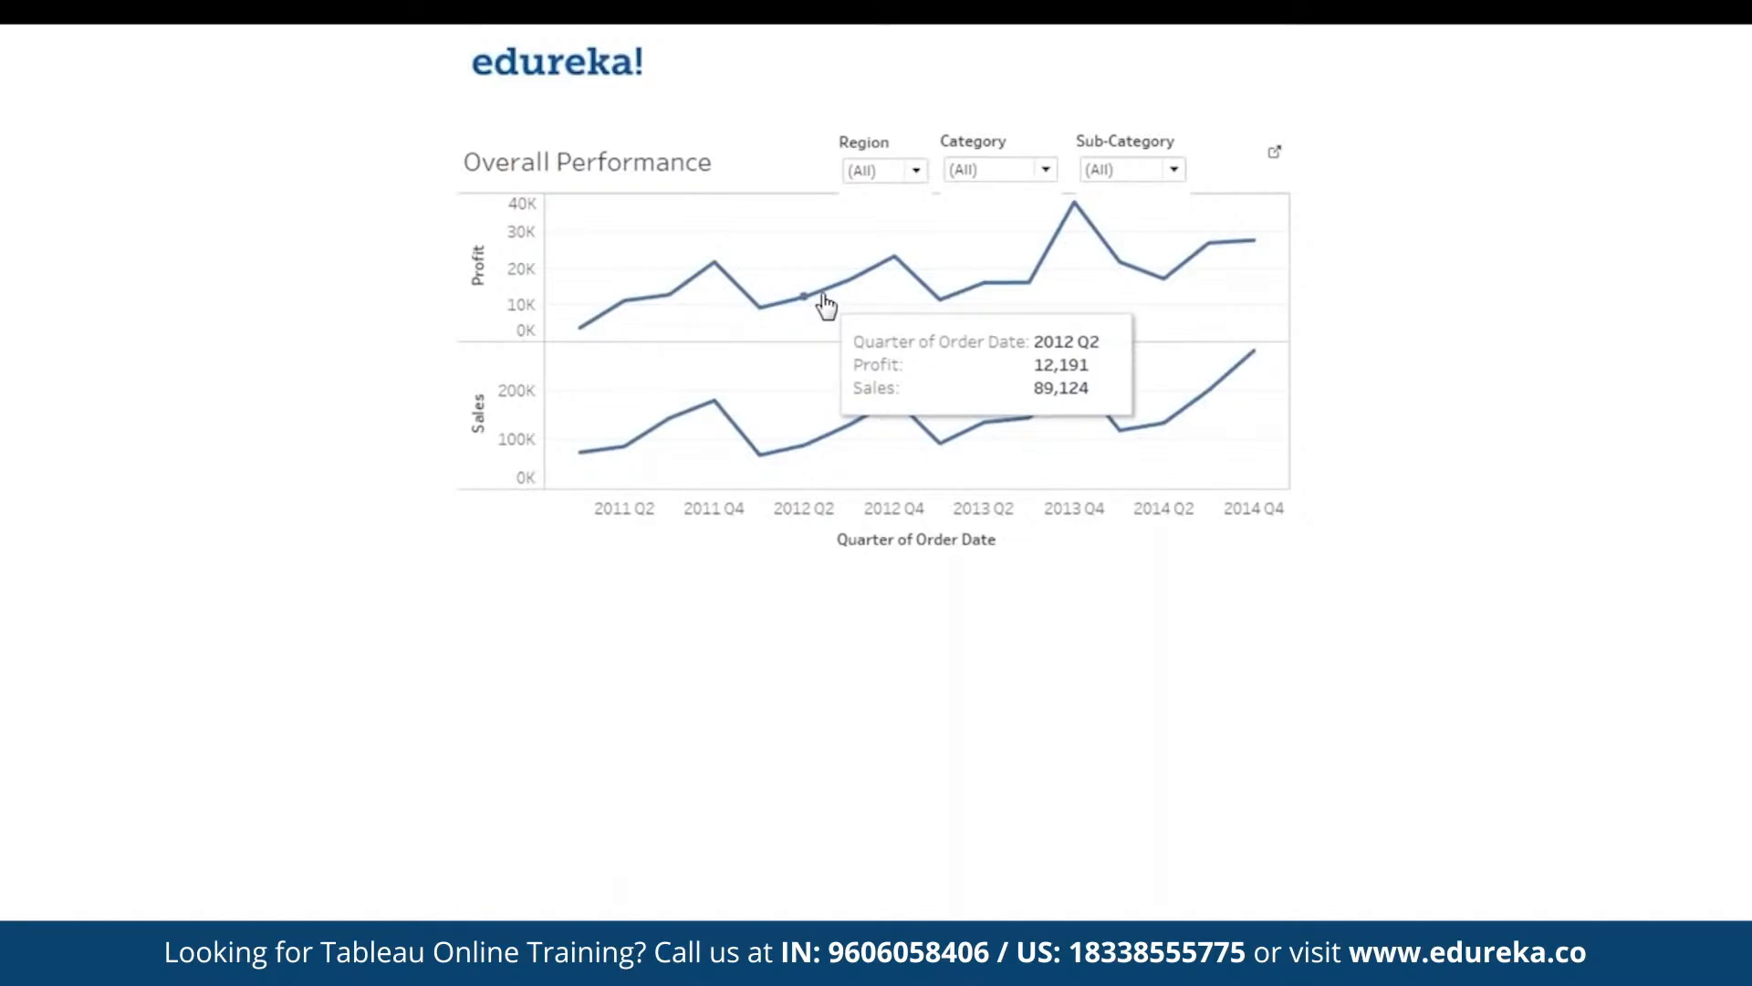
key("Escape")
left_click(696, 252)
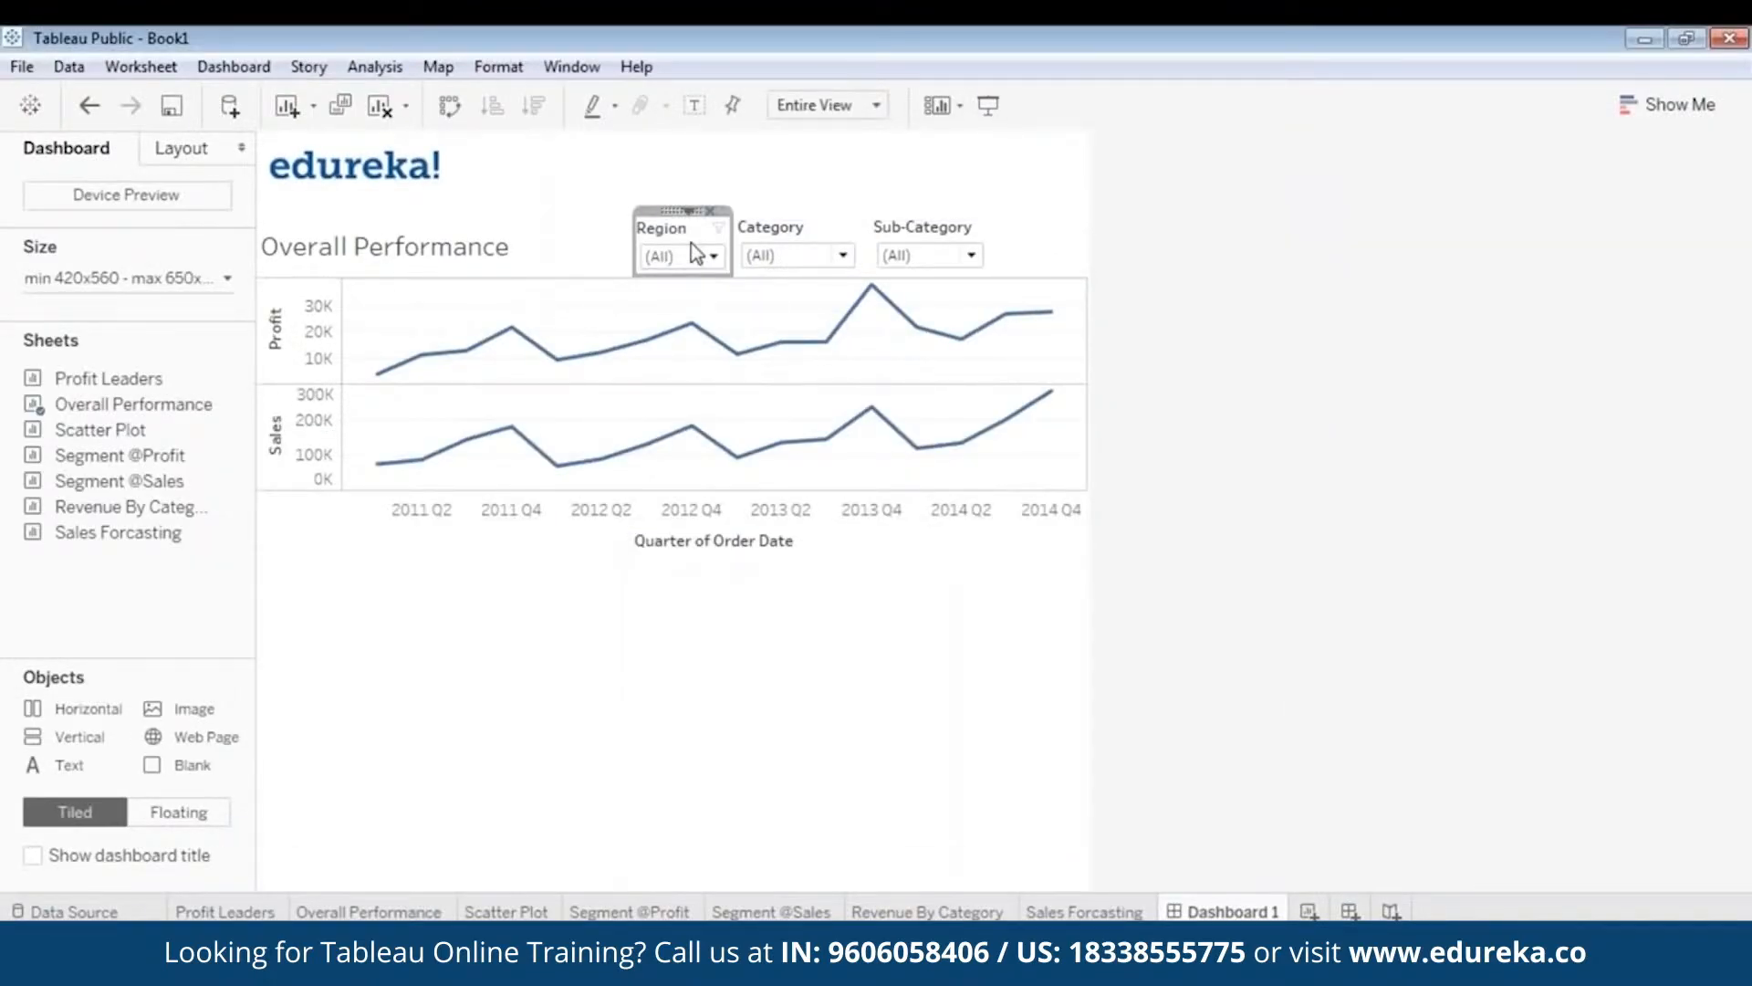
left_click_drag(677, 211, 694, 267)
left_click(834, 263)
left_click(808, 223)
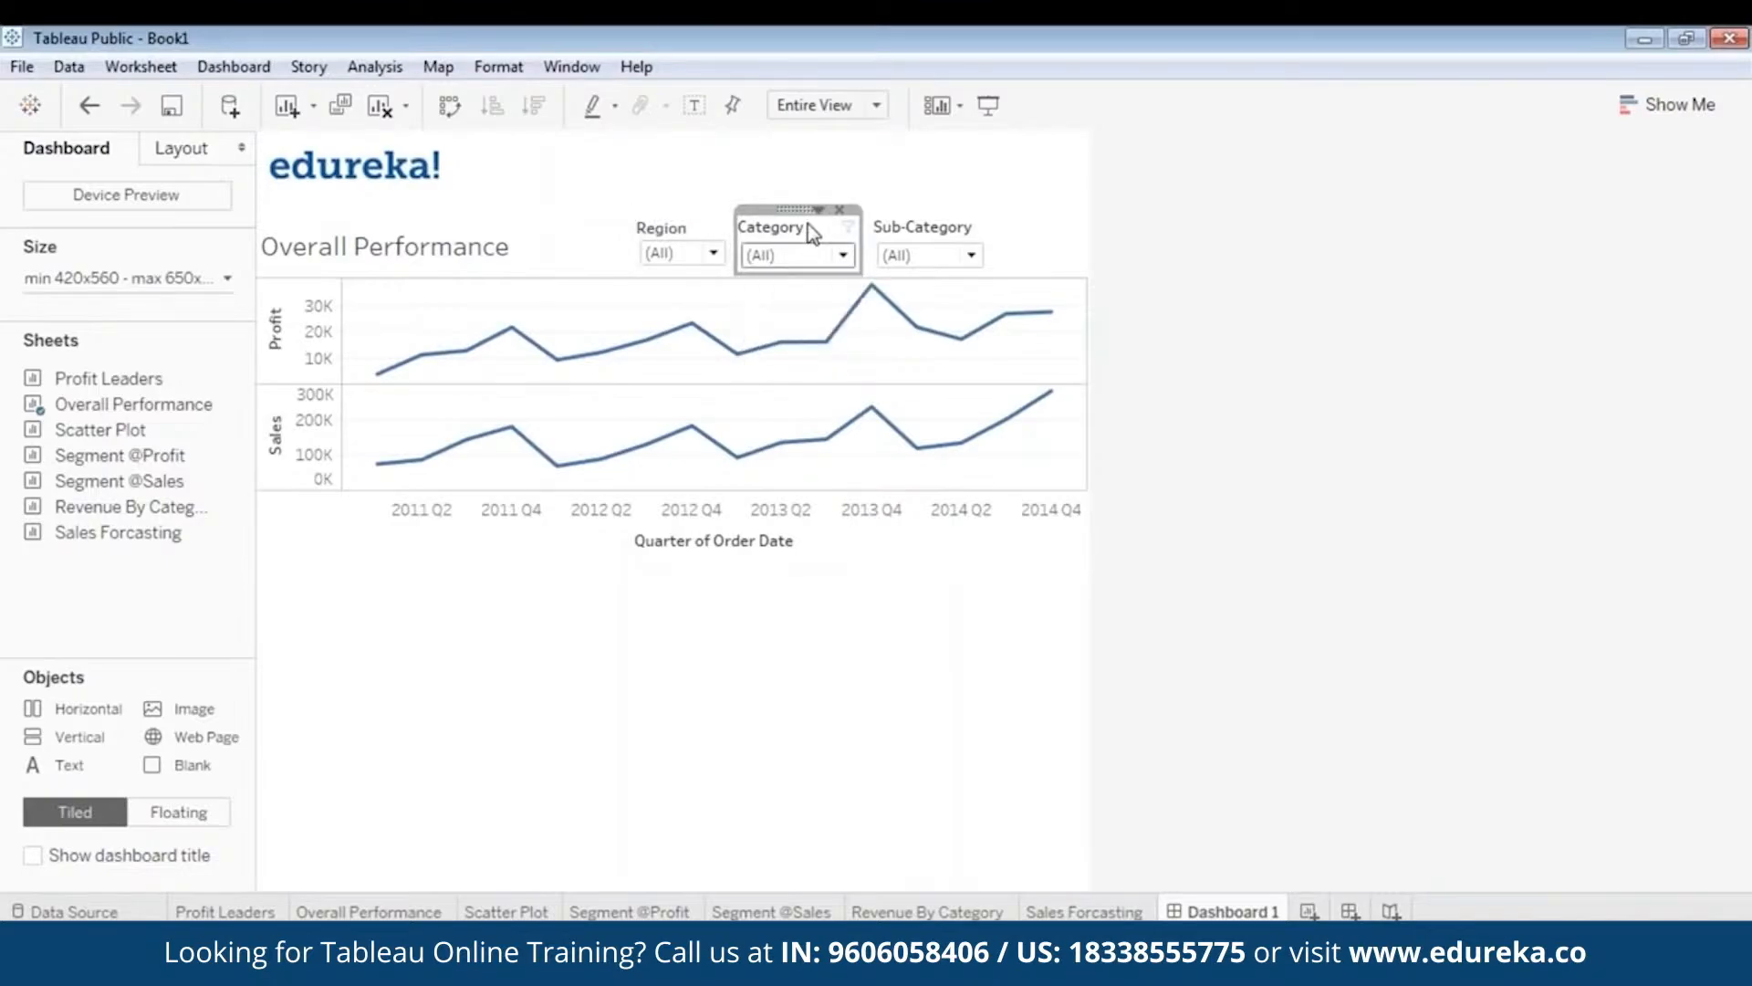
left_click_drag(803, 273, 803, 268)
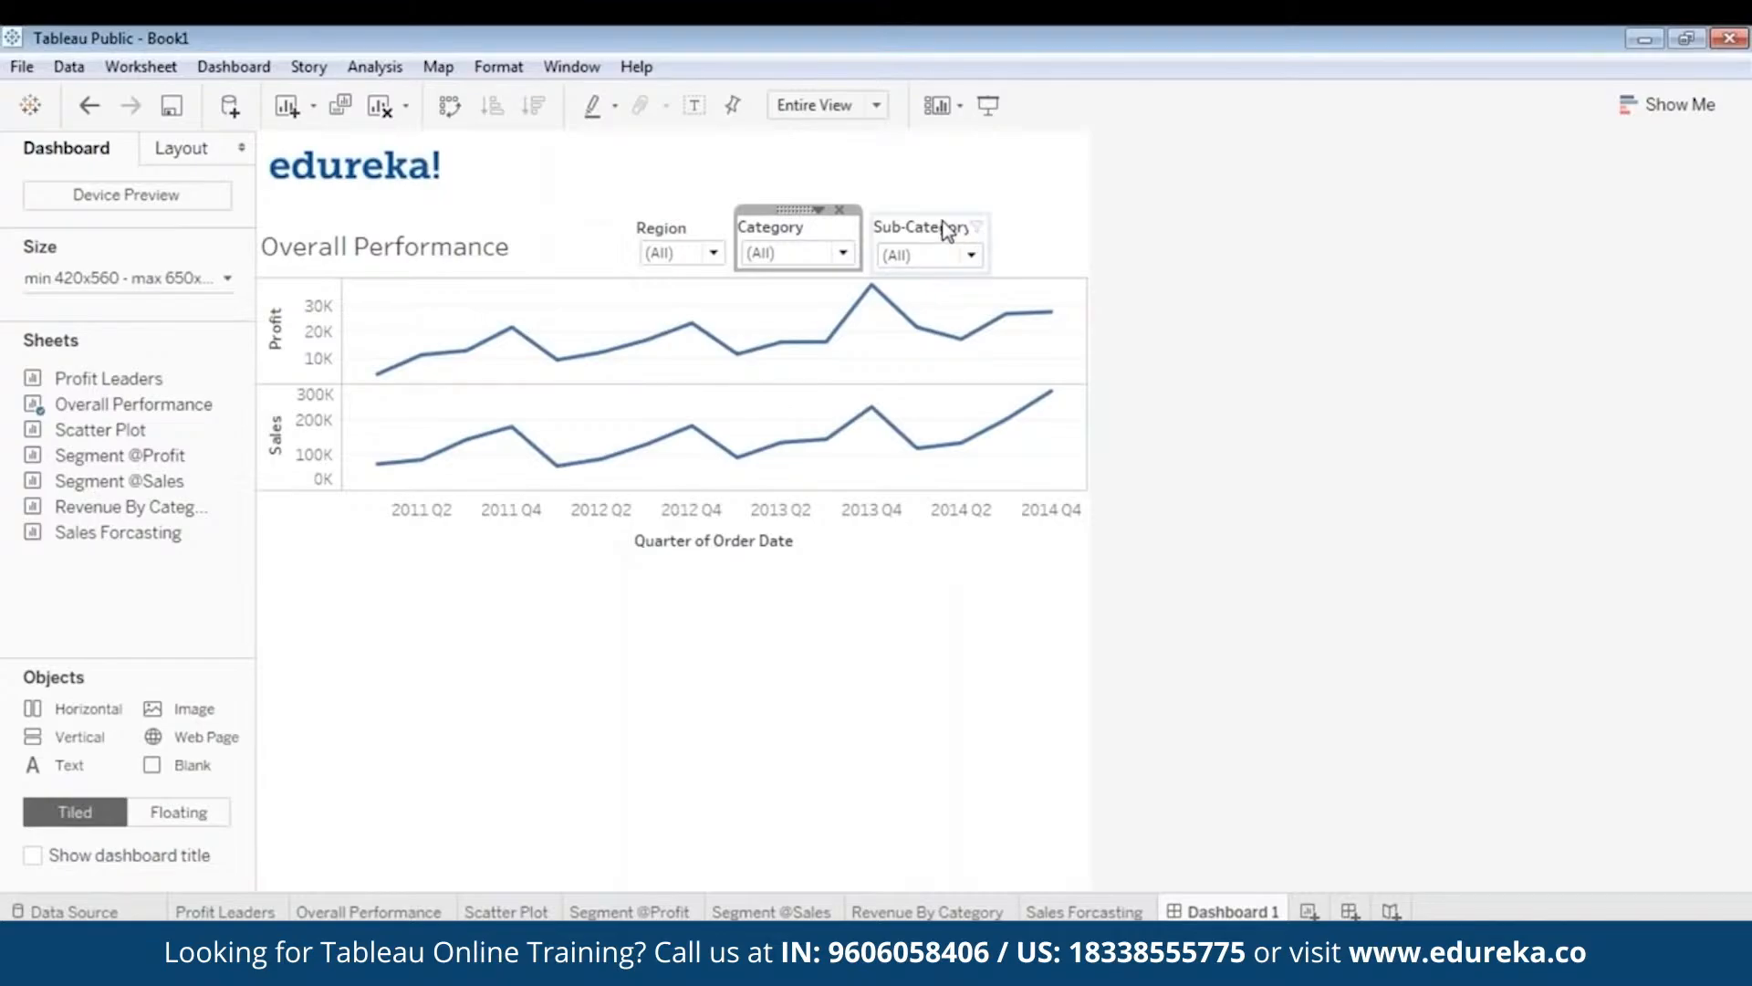
left_click(940, 257)
left_click_drag(932, 274, 933, 266)
- Raise the Category and Region filters to the same level, checking in Presentation Mode
left_click(990, 107)
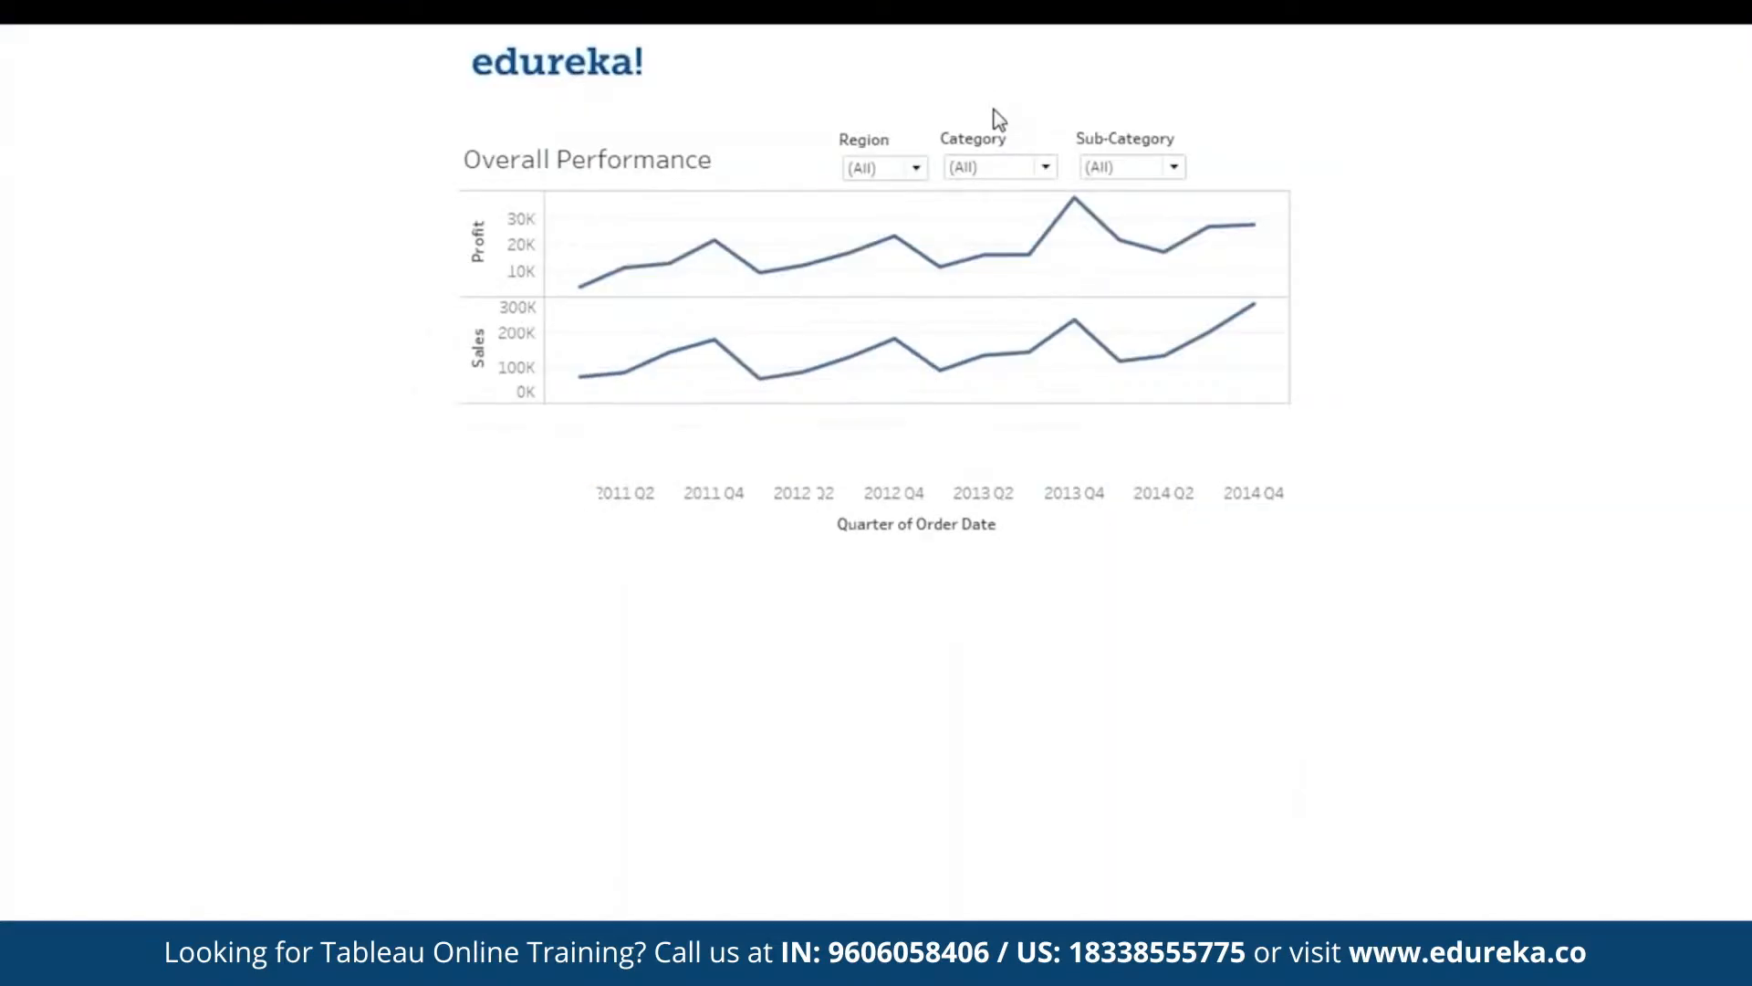
key("Escape")
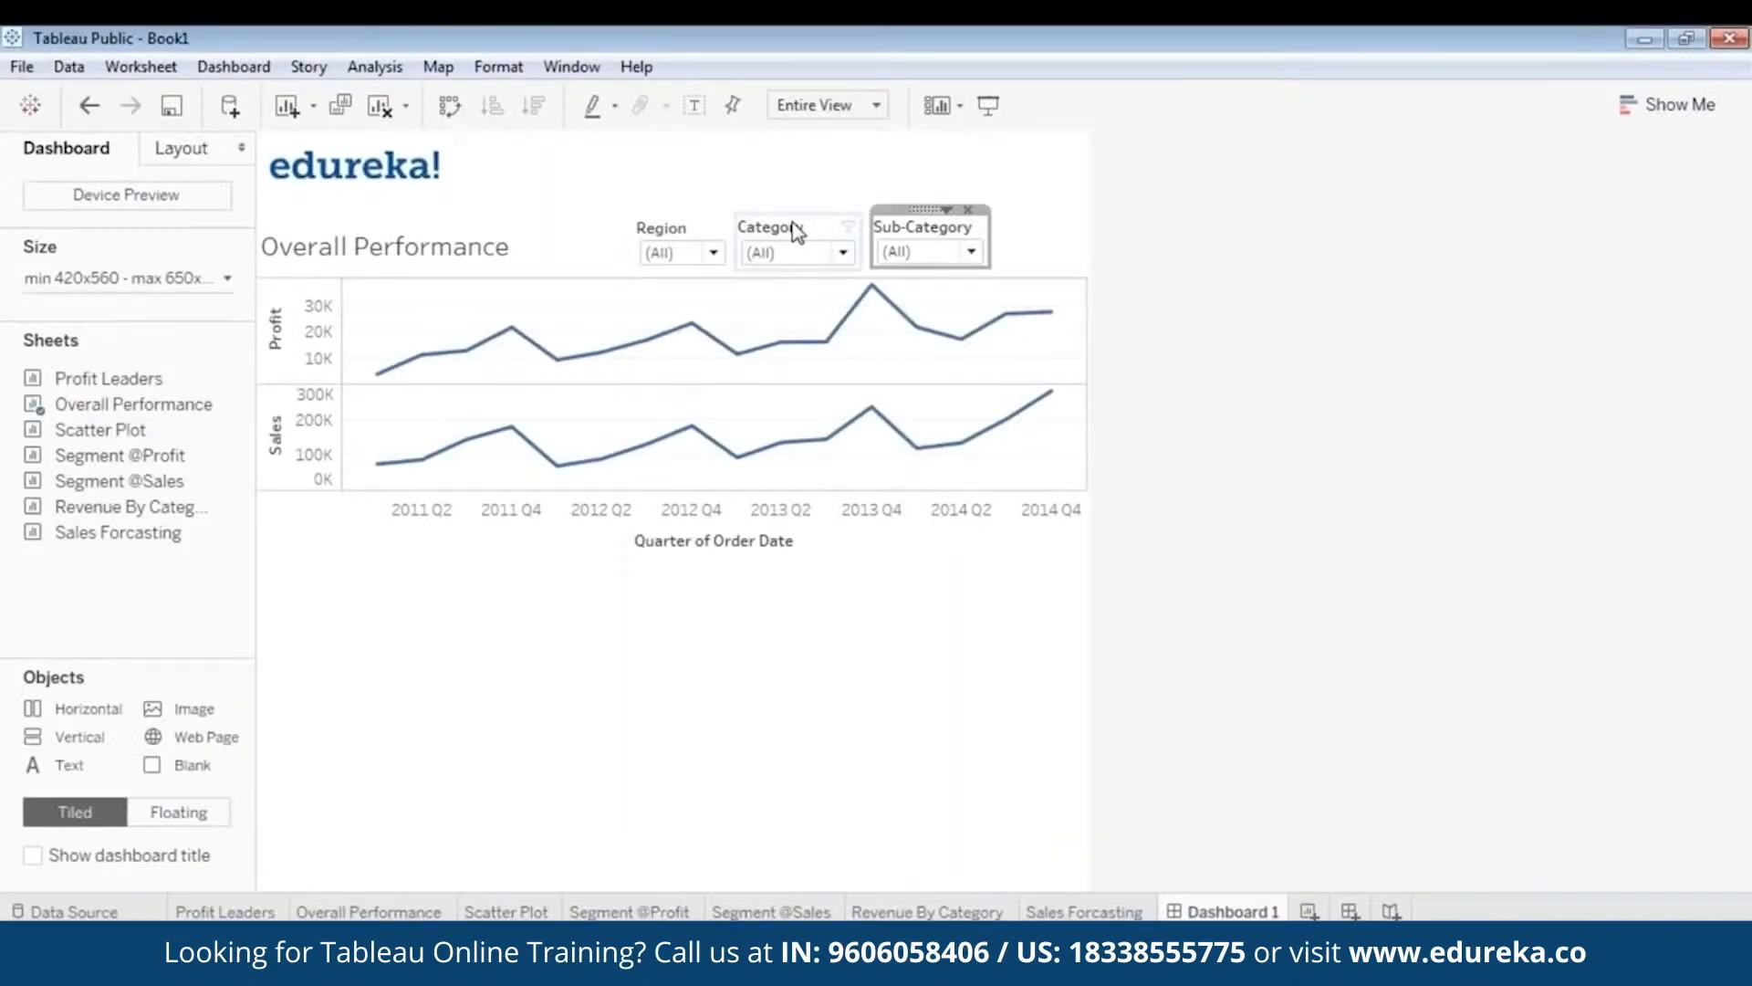
left_click(794, 228)
left_click_drag(795, 211, 798, 203)
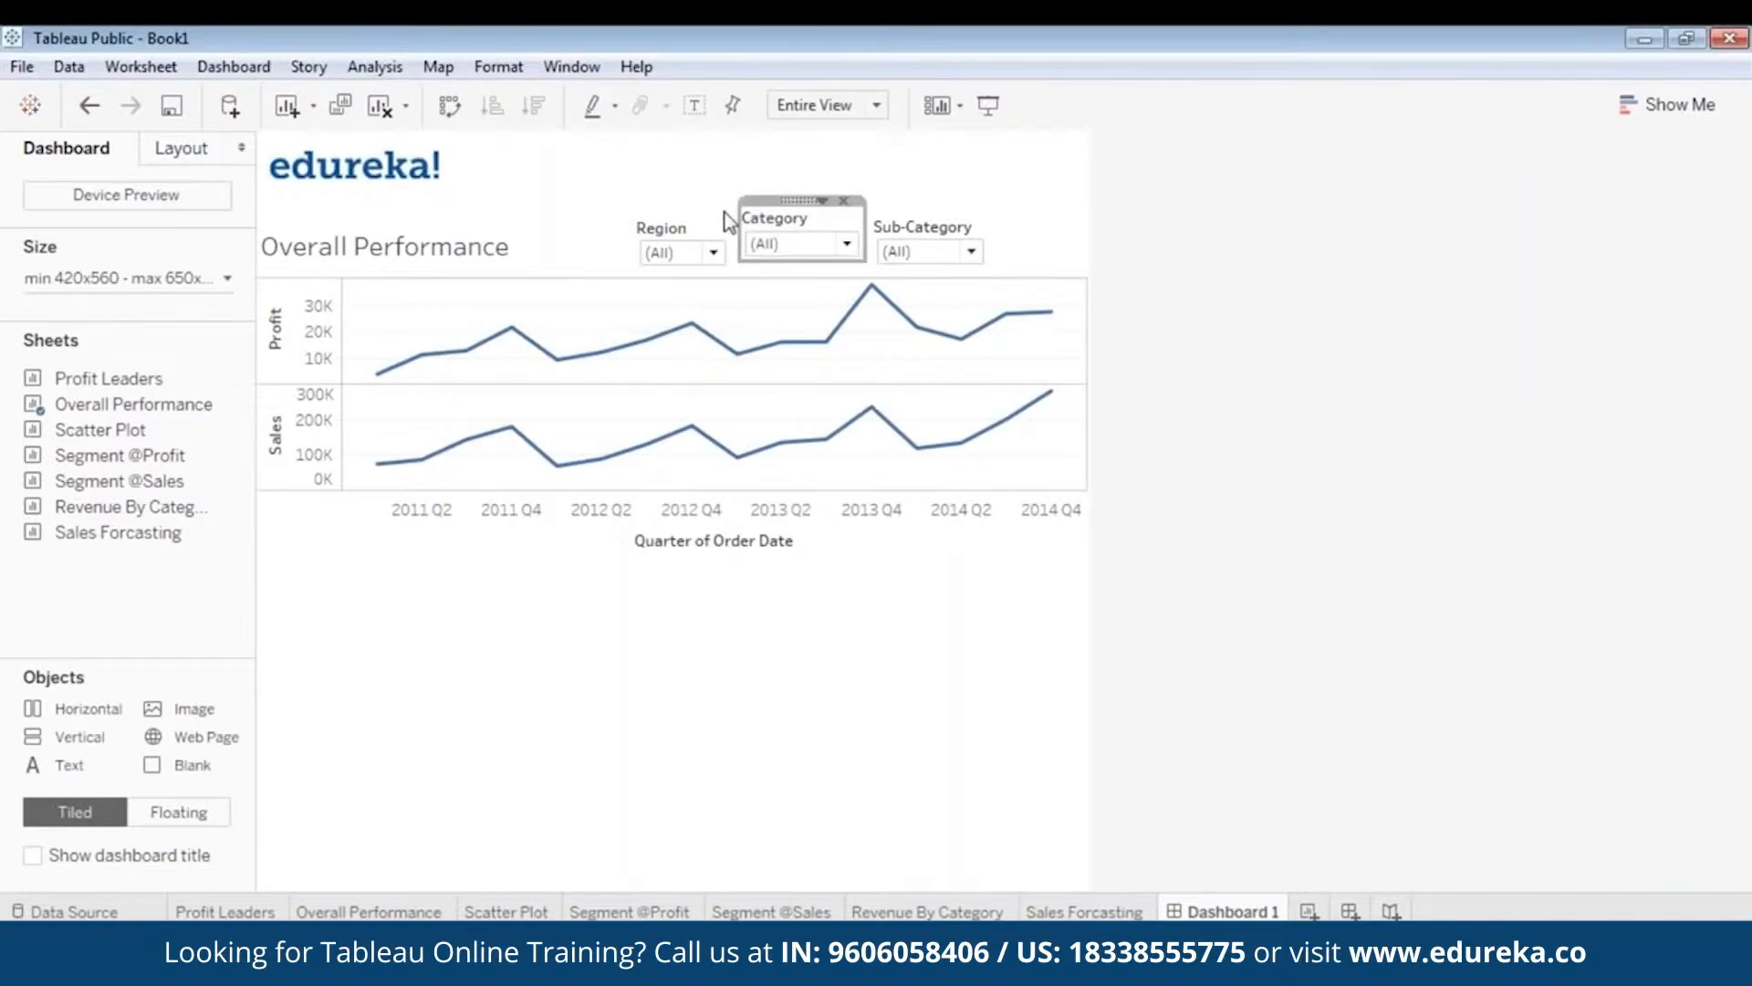
left_click(683, 234)
left_click_drag(673, 212, 676, 206)
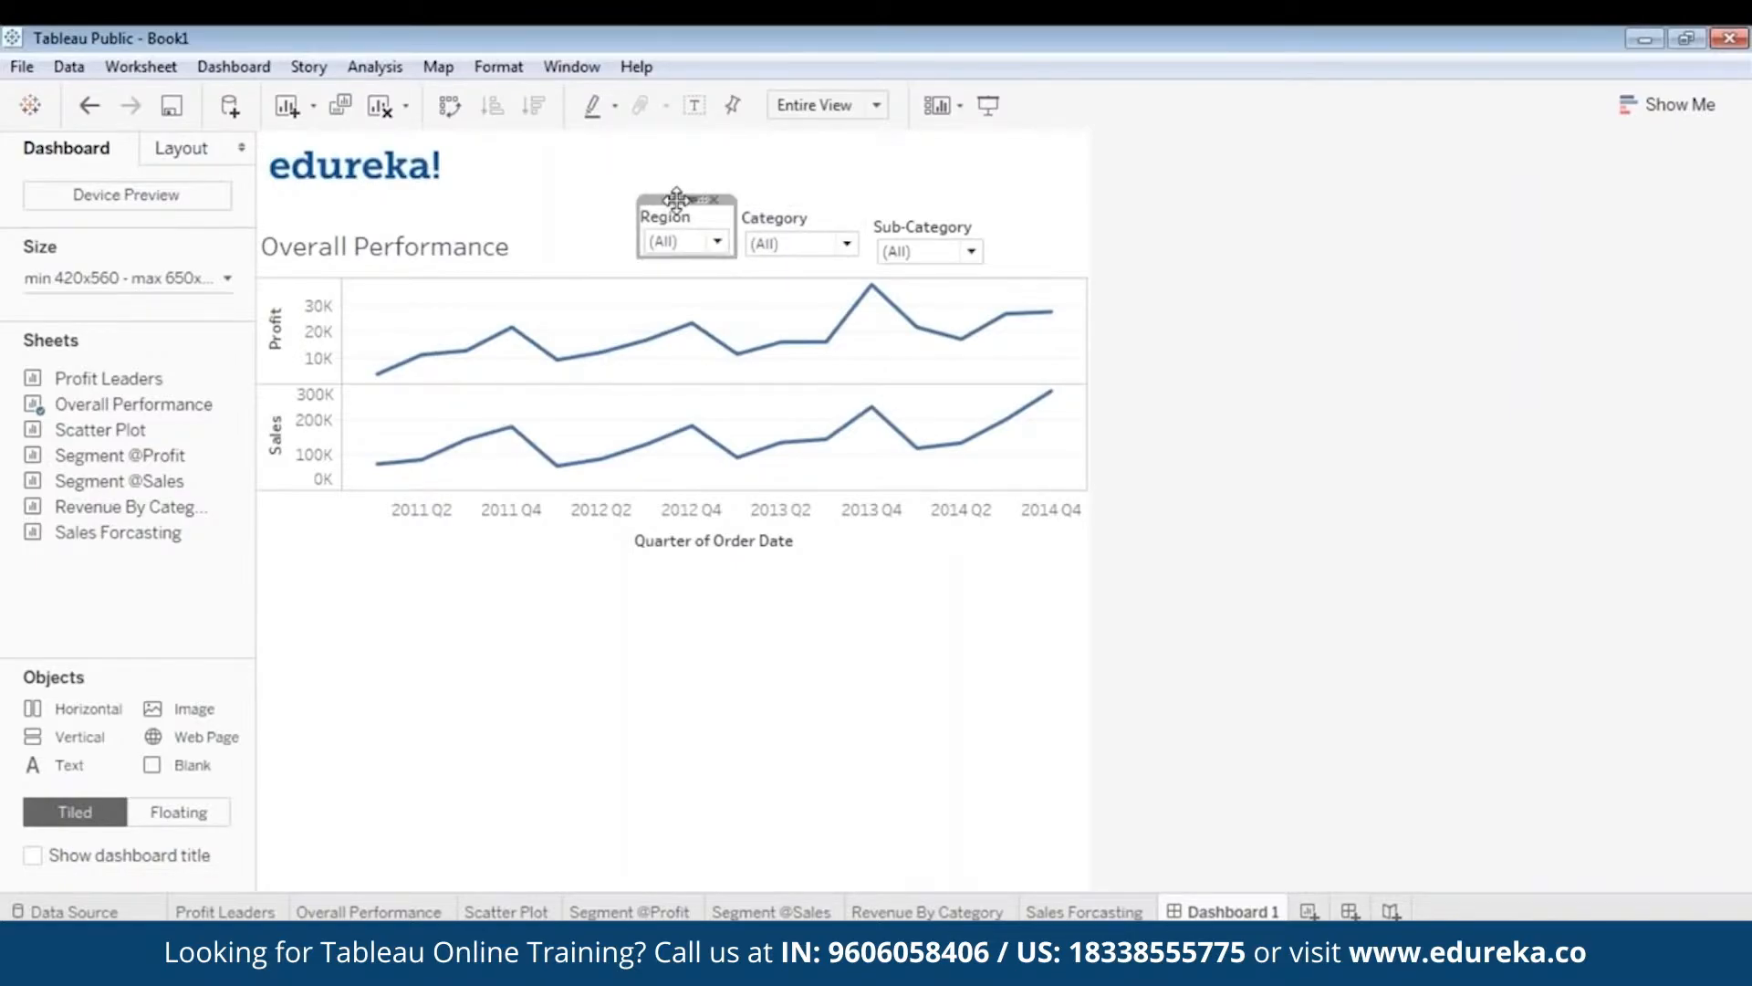
left_click(989, 105)
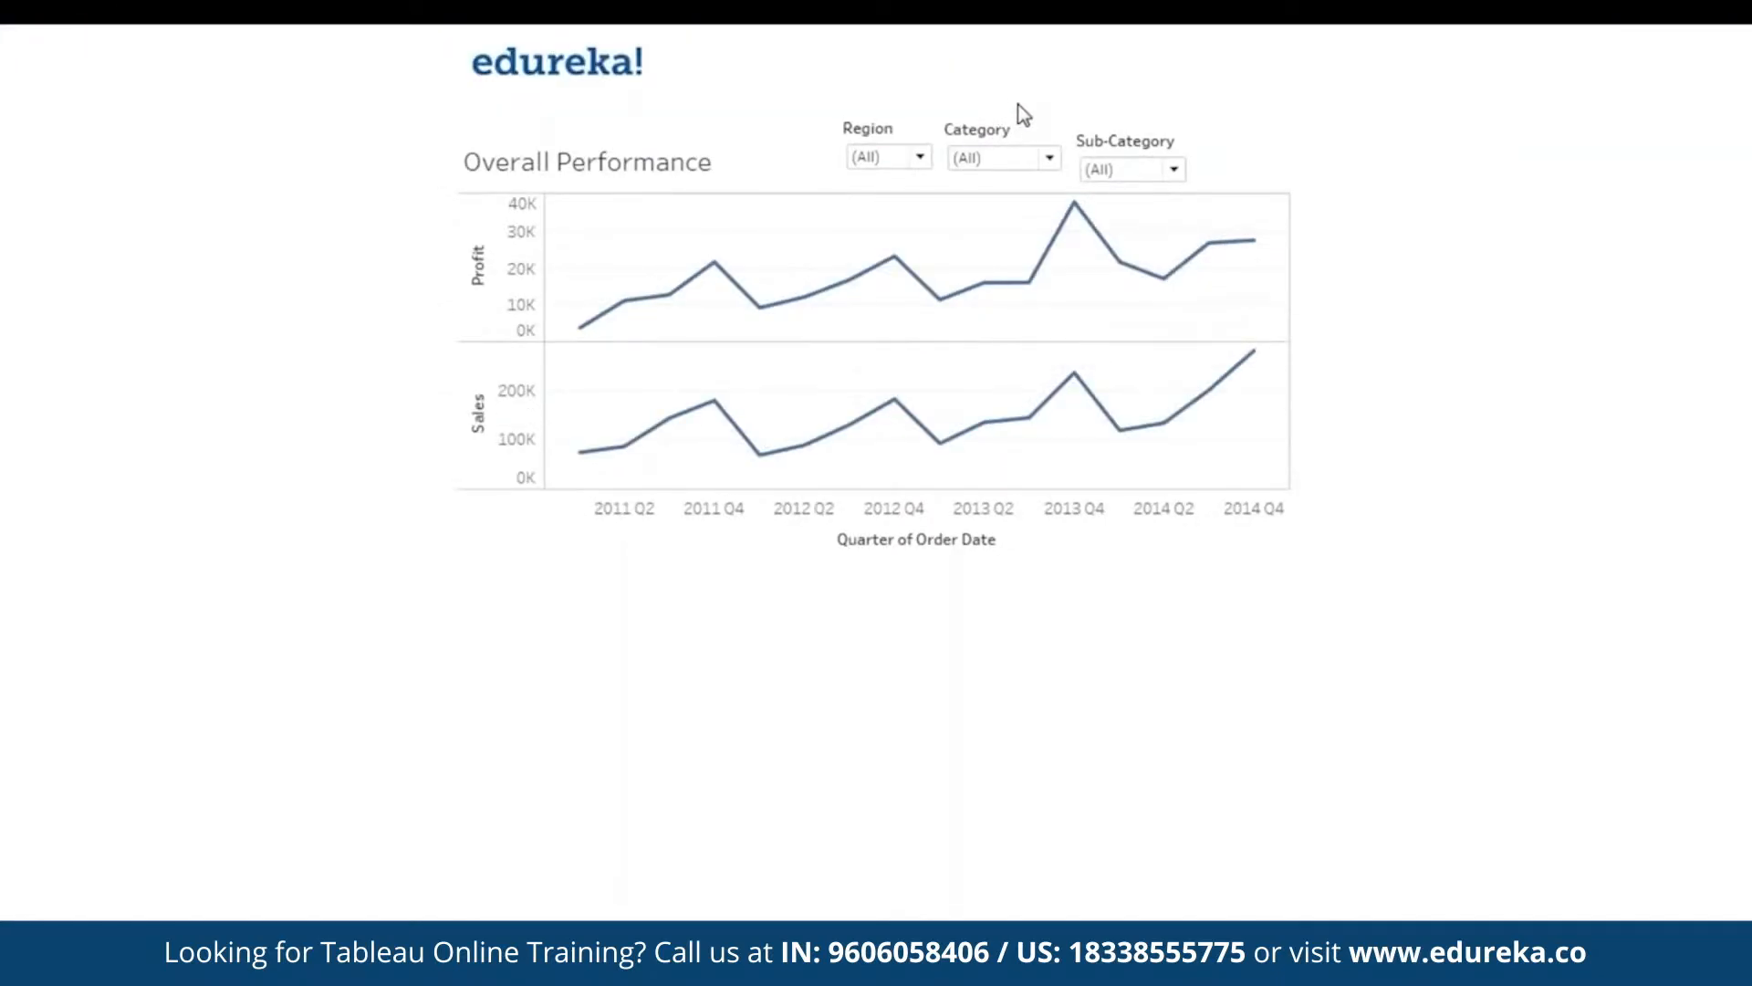
key("Escape")
- Line up the Sub-Category filter with Region and Category and preview the aligned row
left_click(931, 228)
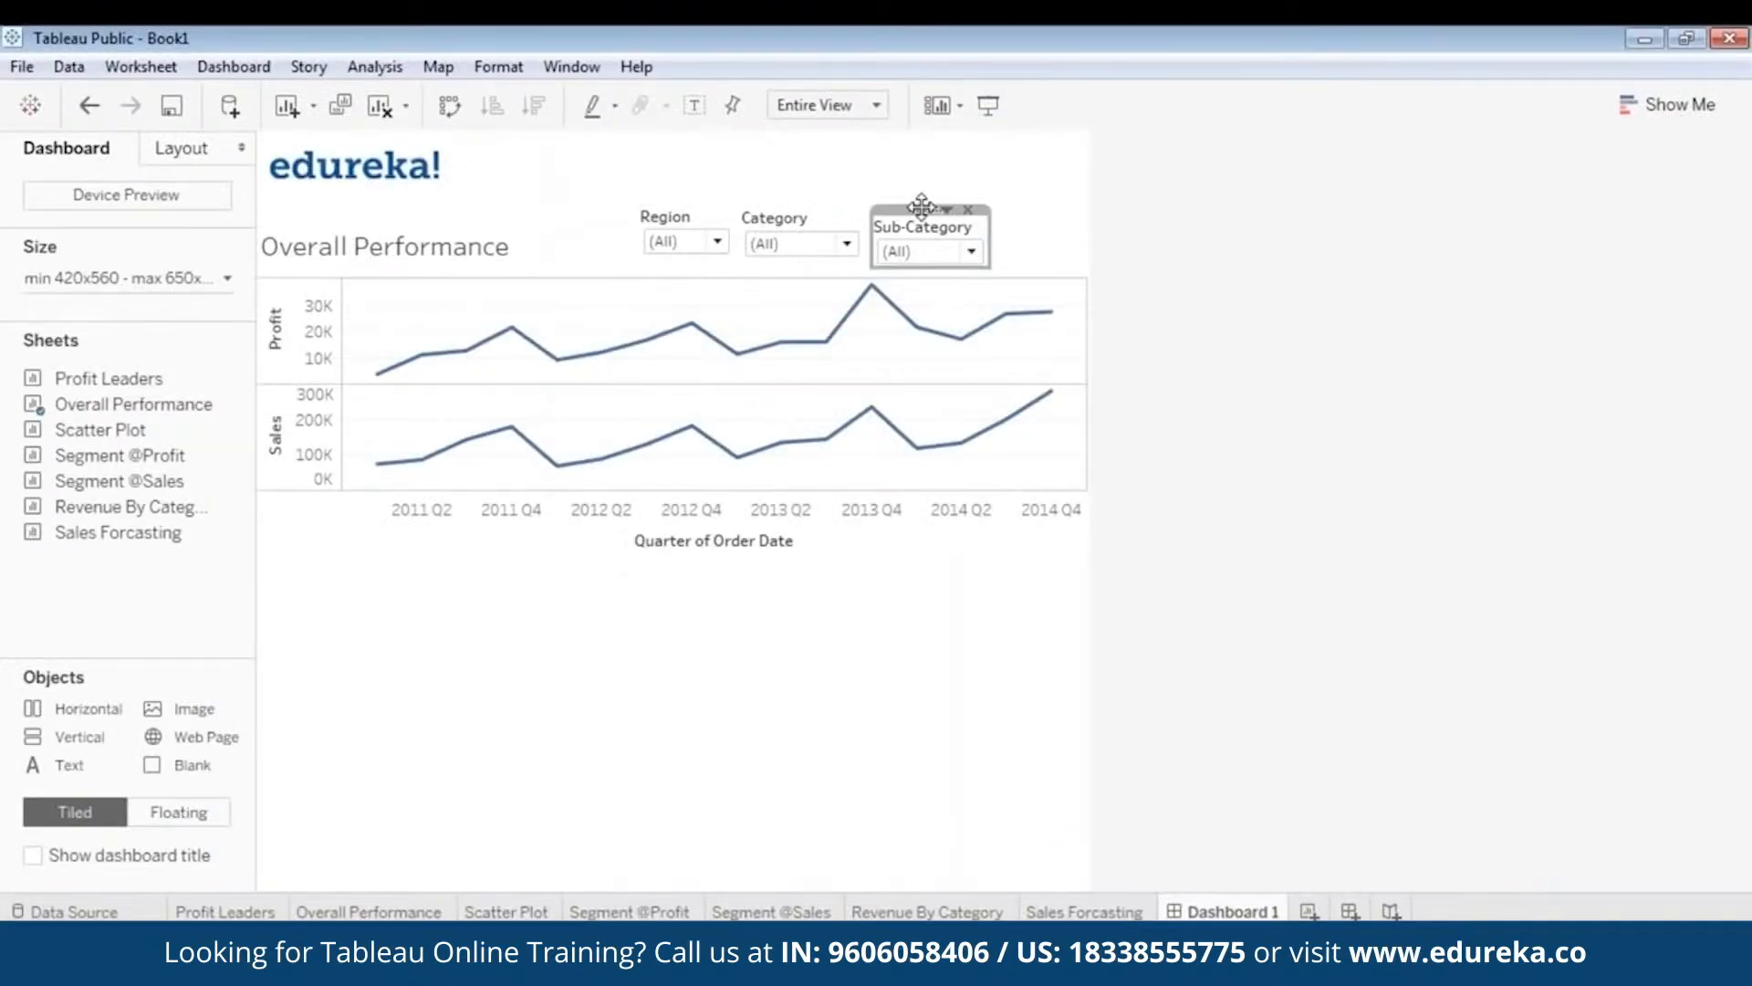
left_click_drag(924, 204, 920, 192)
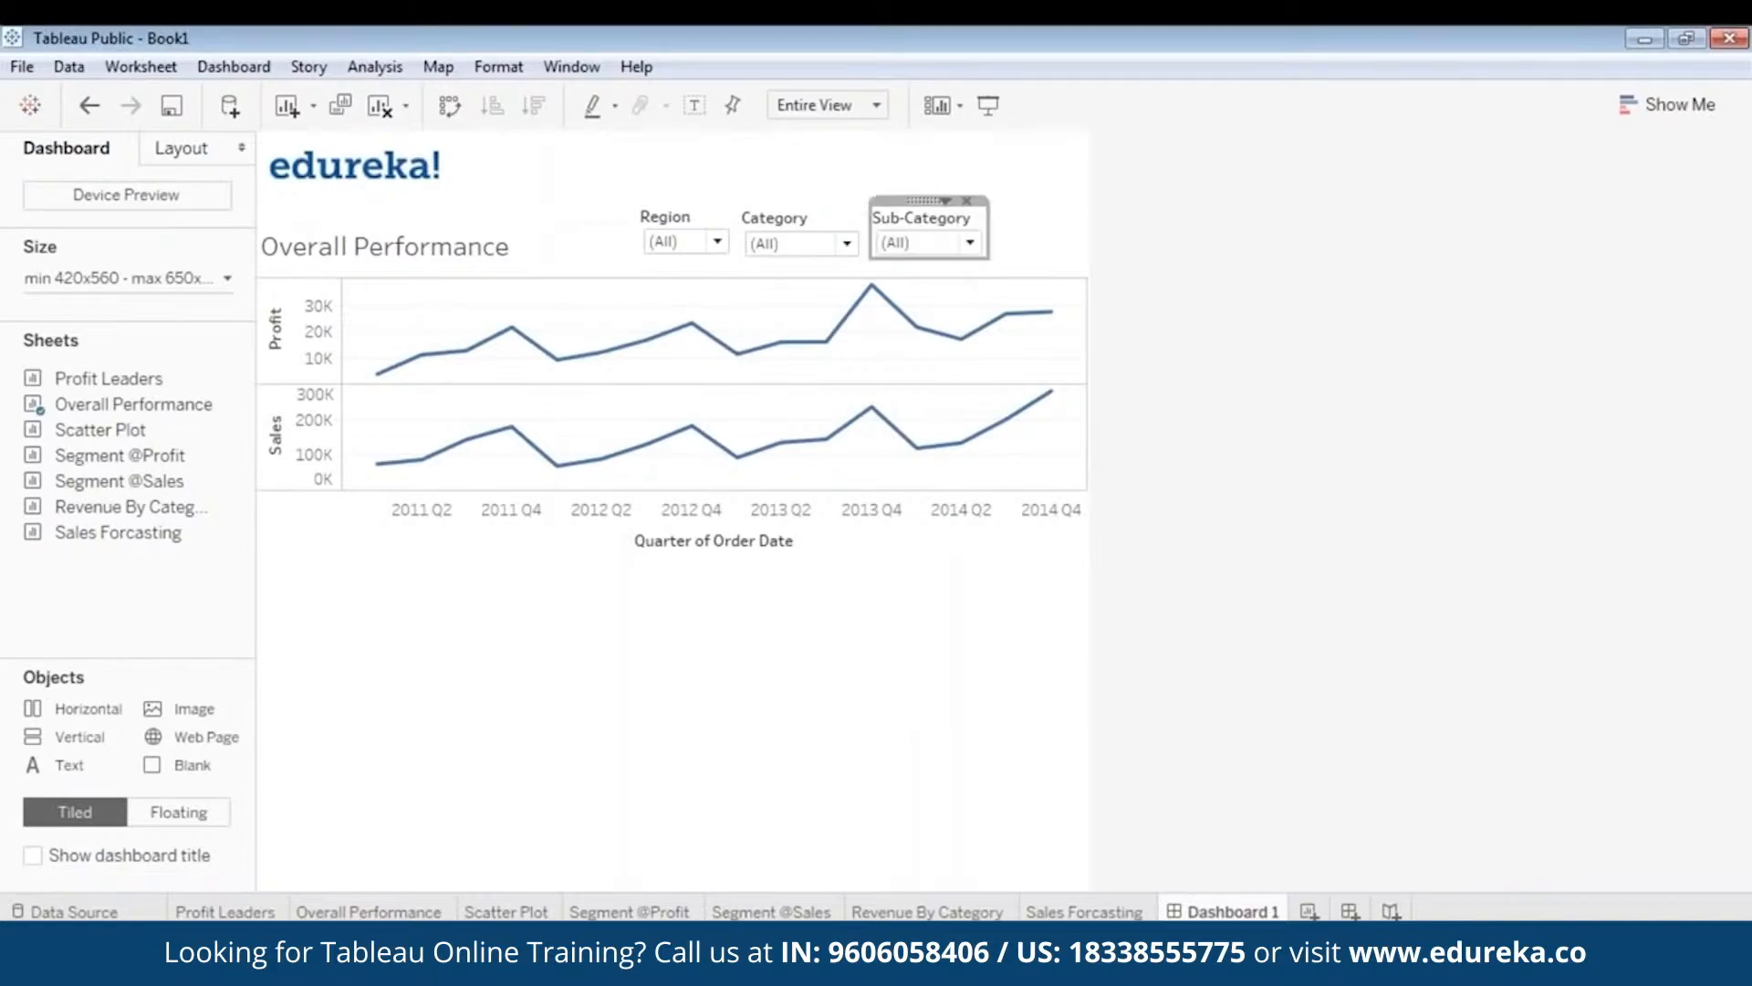
left_click(989, 105)
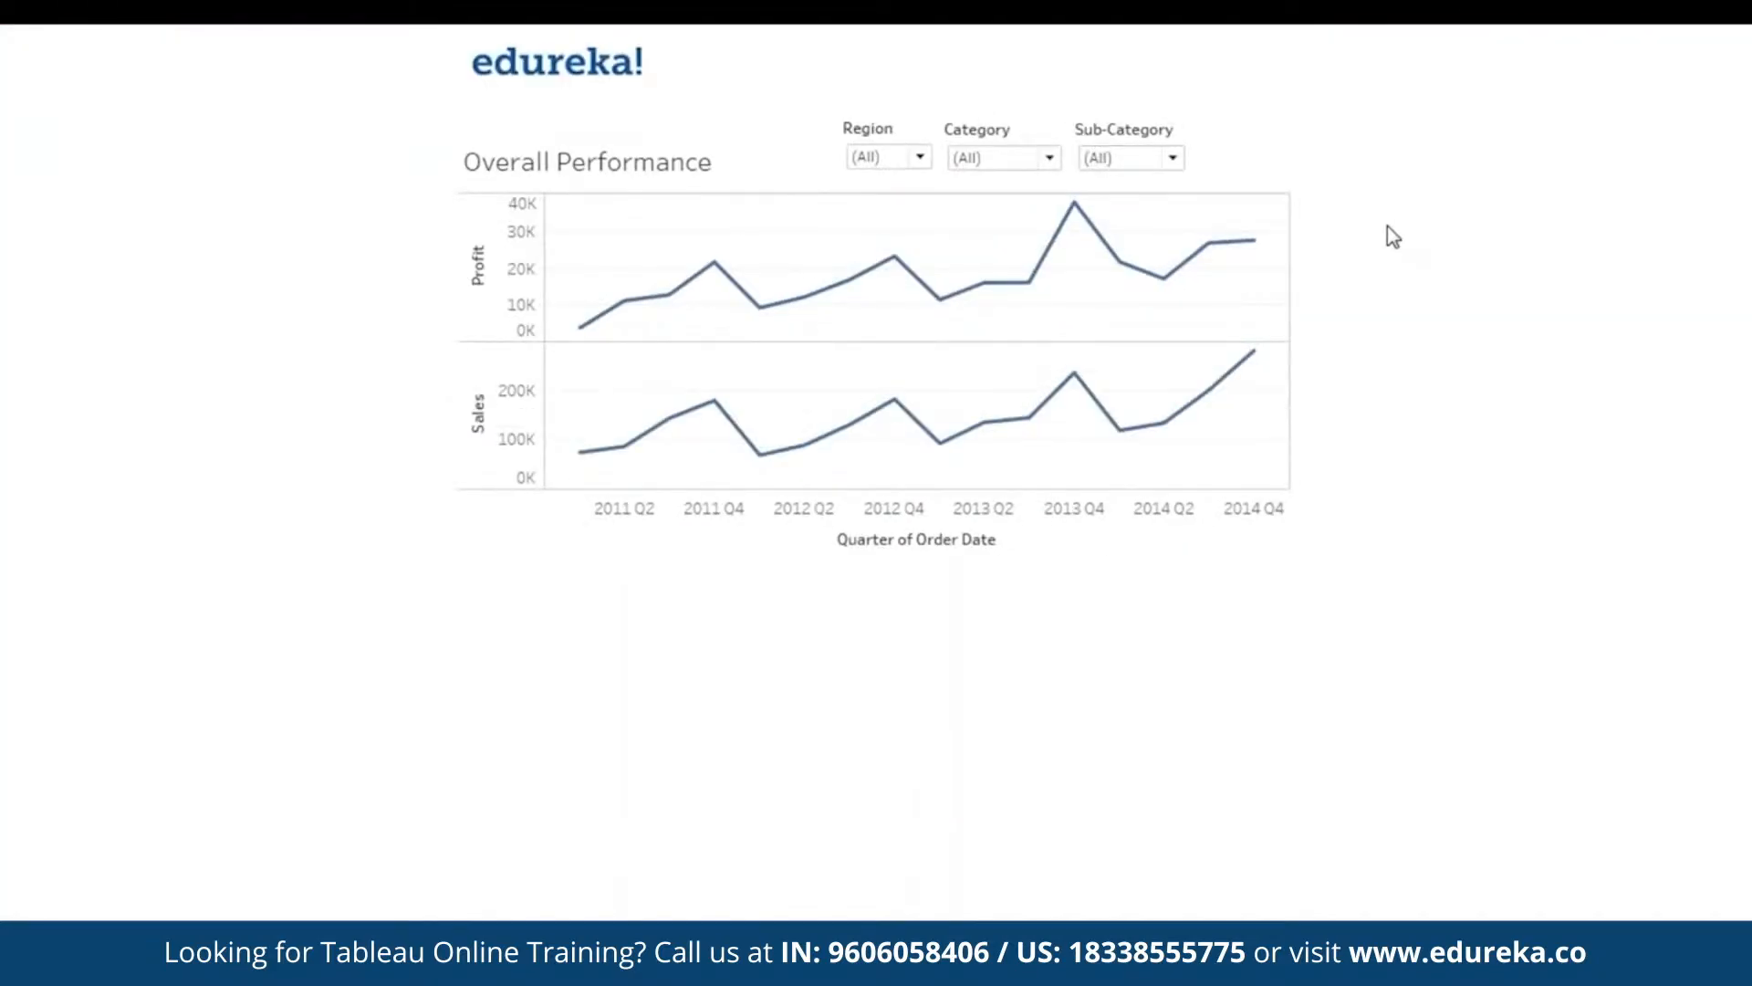
key("Escape")
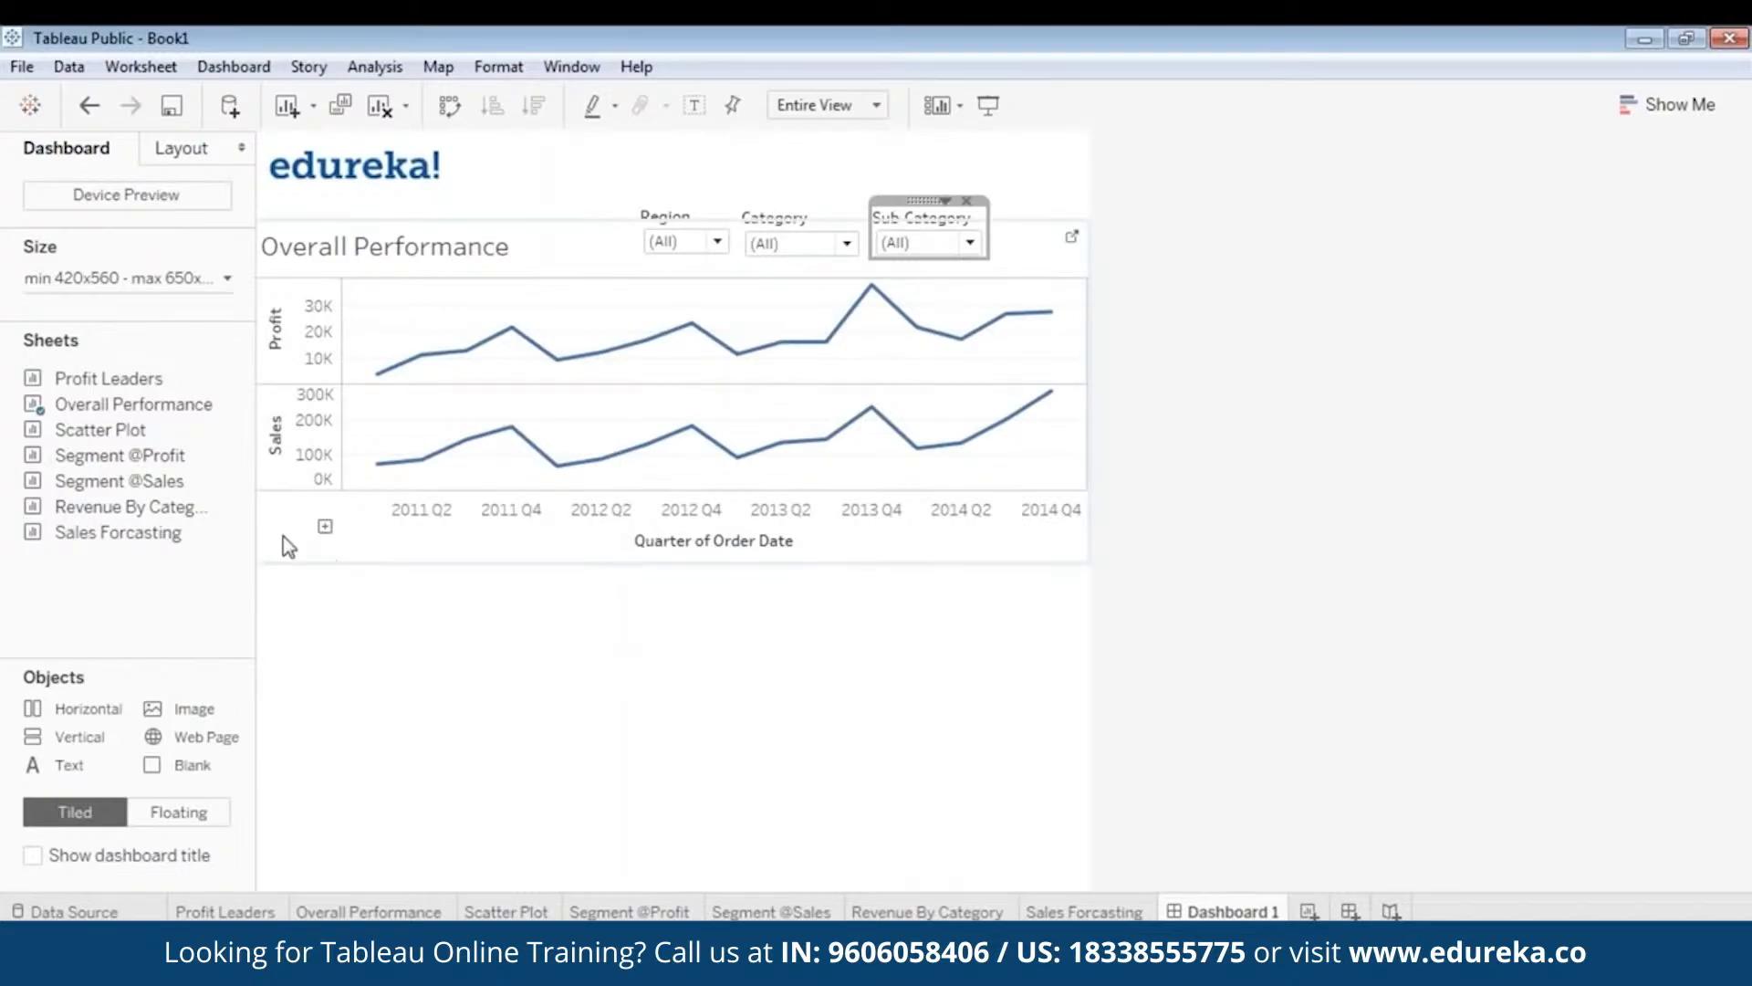
mouse_move(242, 533)
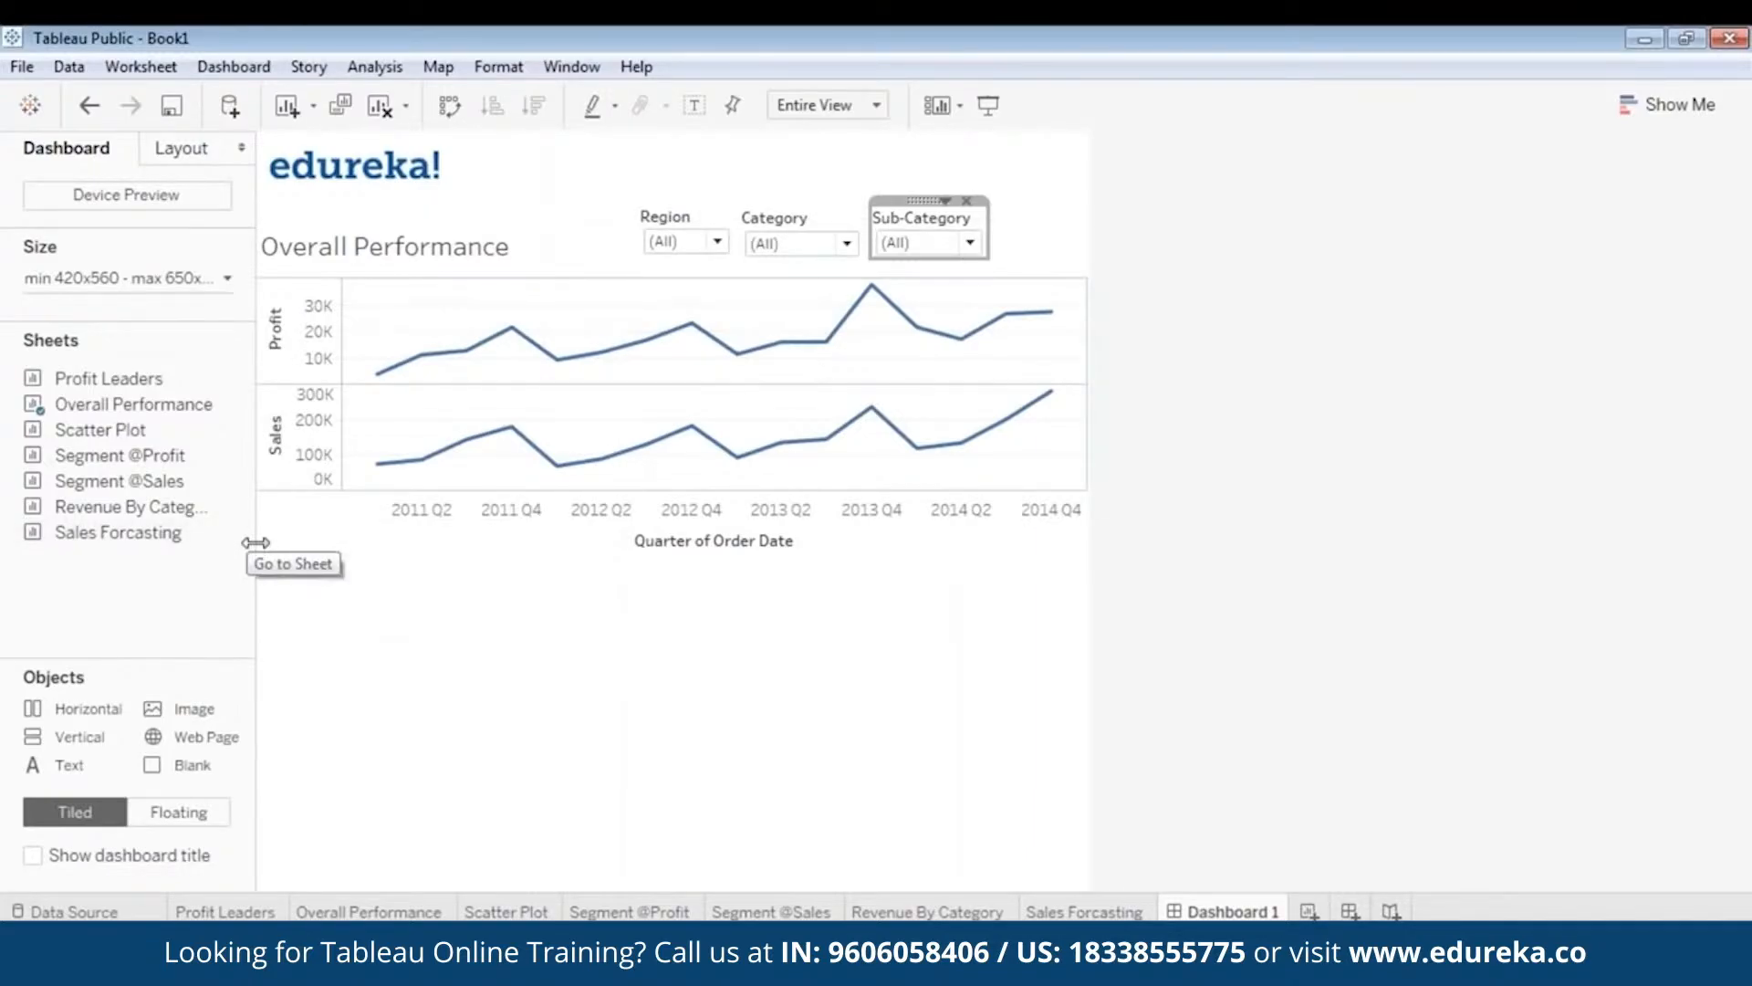
mouse_move(182, 418)
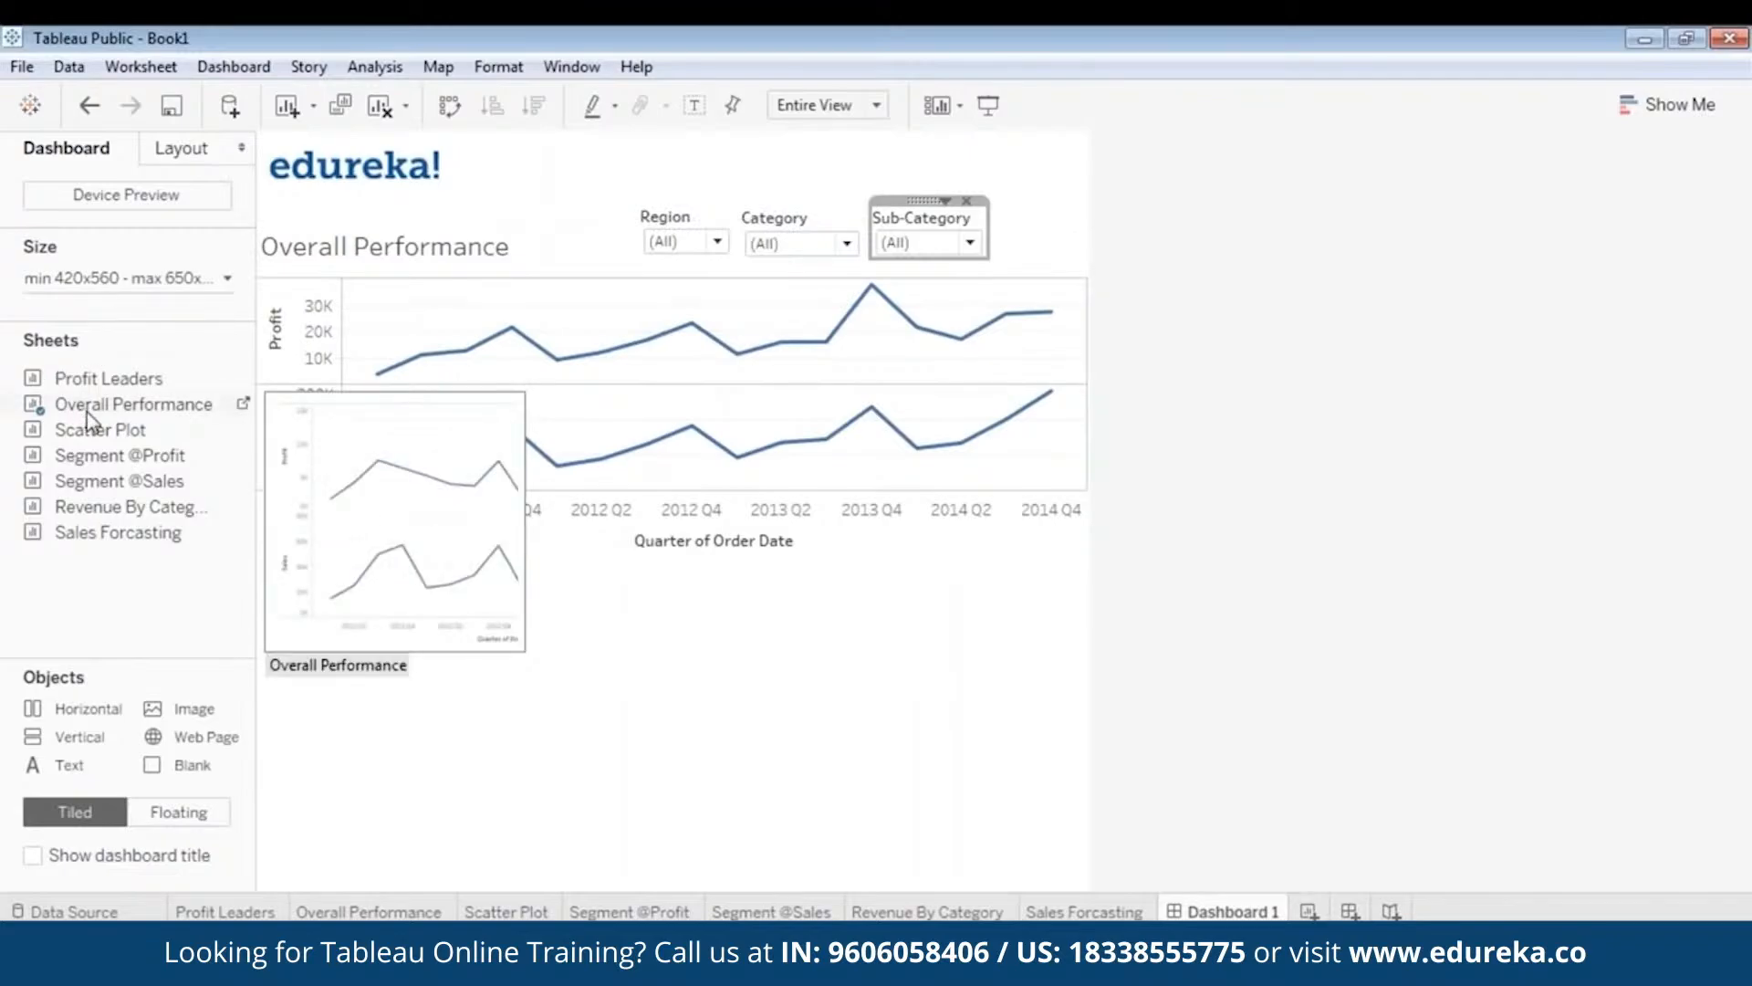
- Drop the Scatter Plot sheet onto the dashboard and position it below the Overall Performance chart
left_click_drag(107, 455, 504, 654)
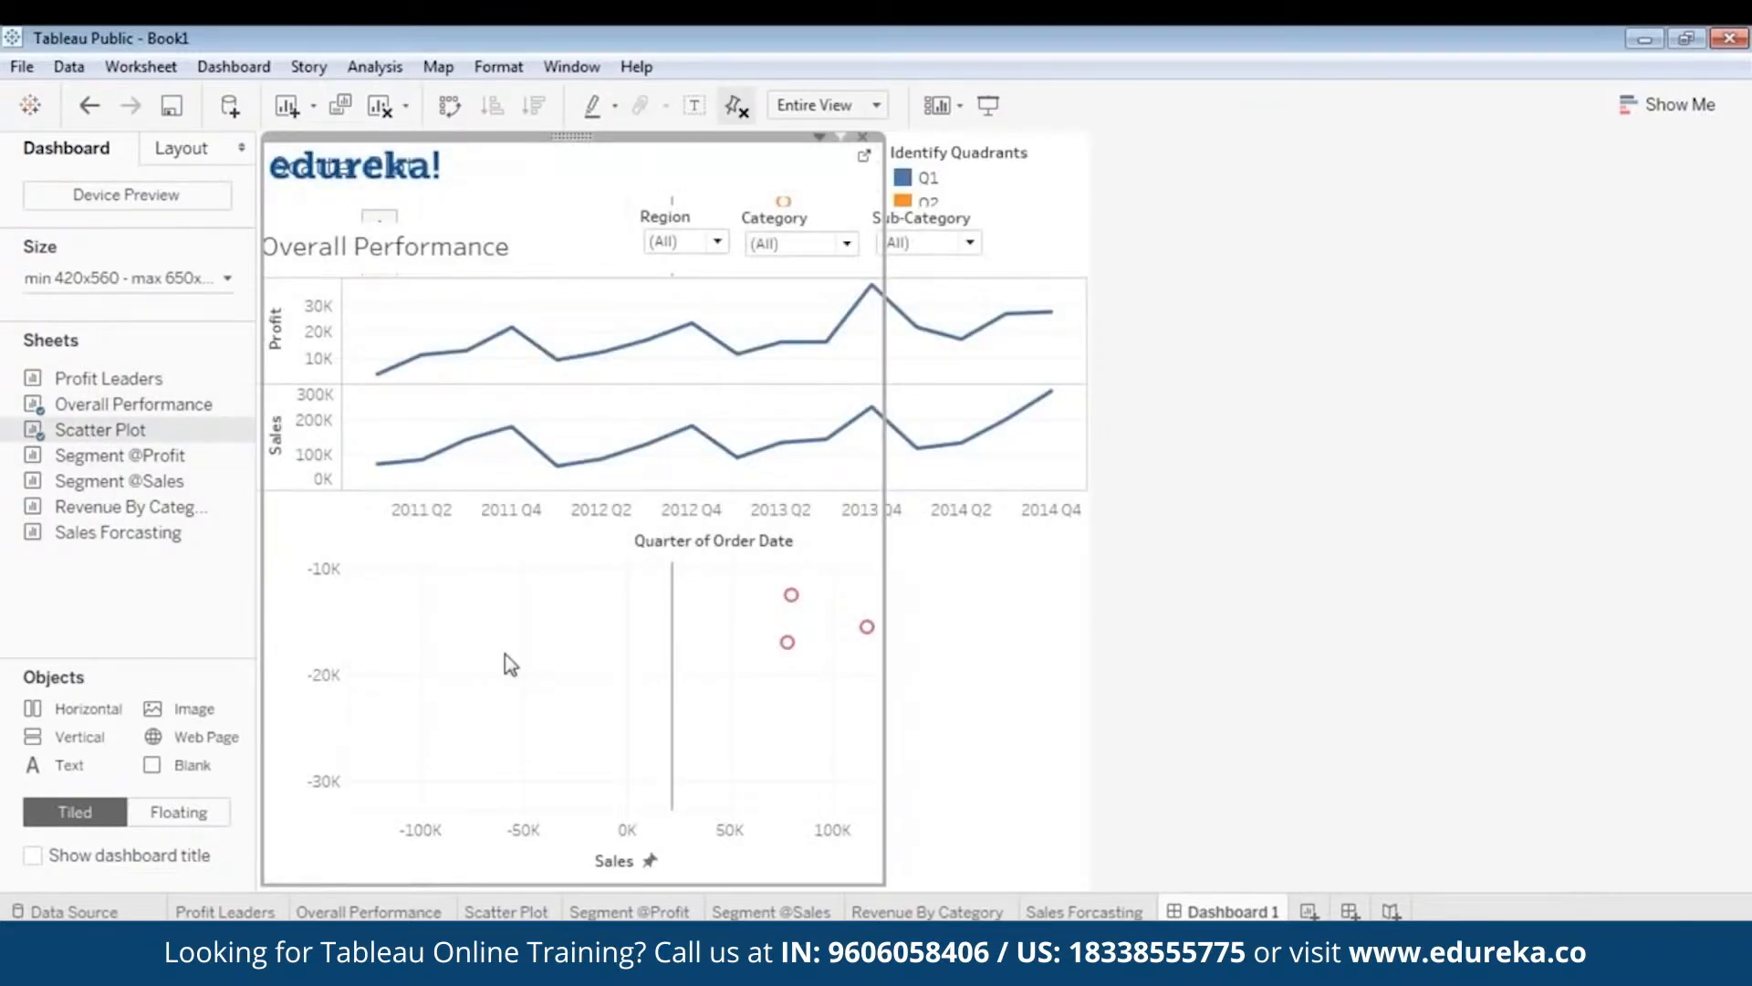
right_click(572, 140)
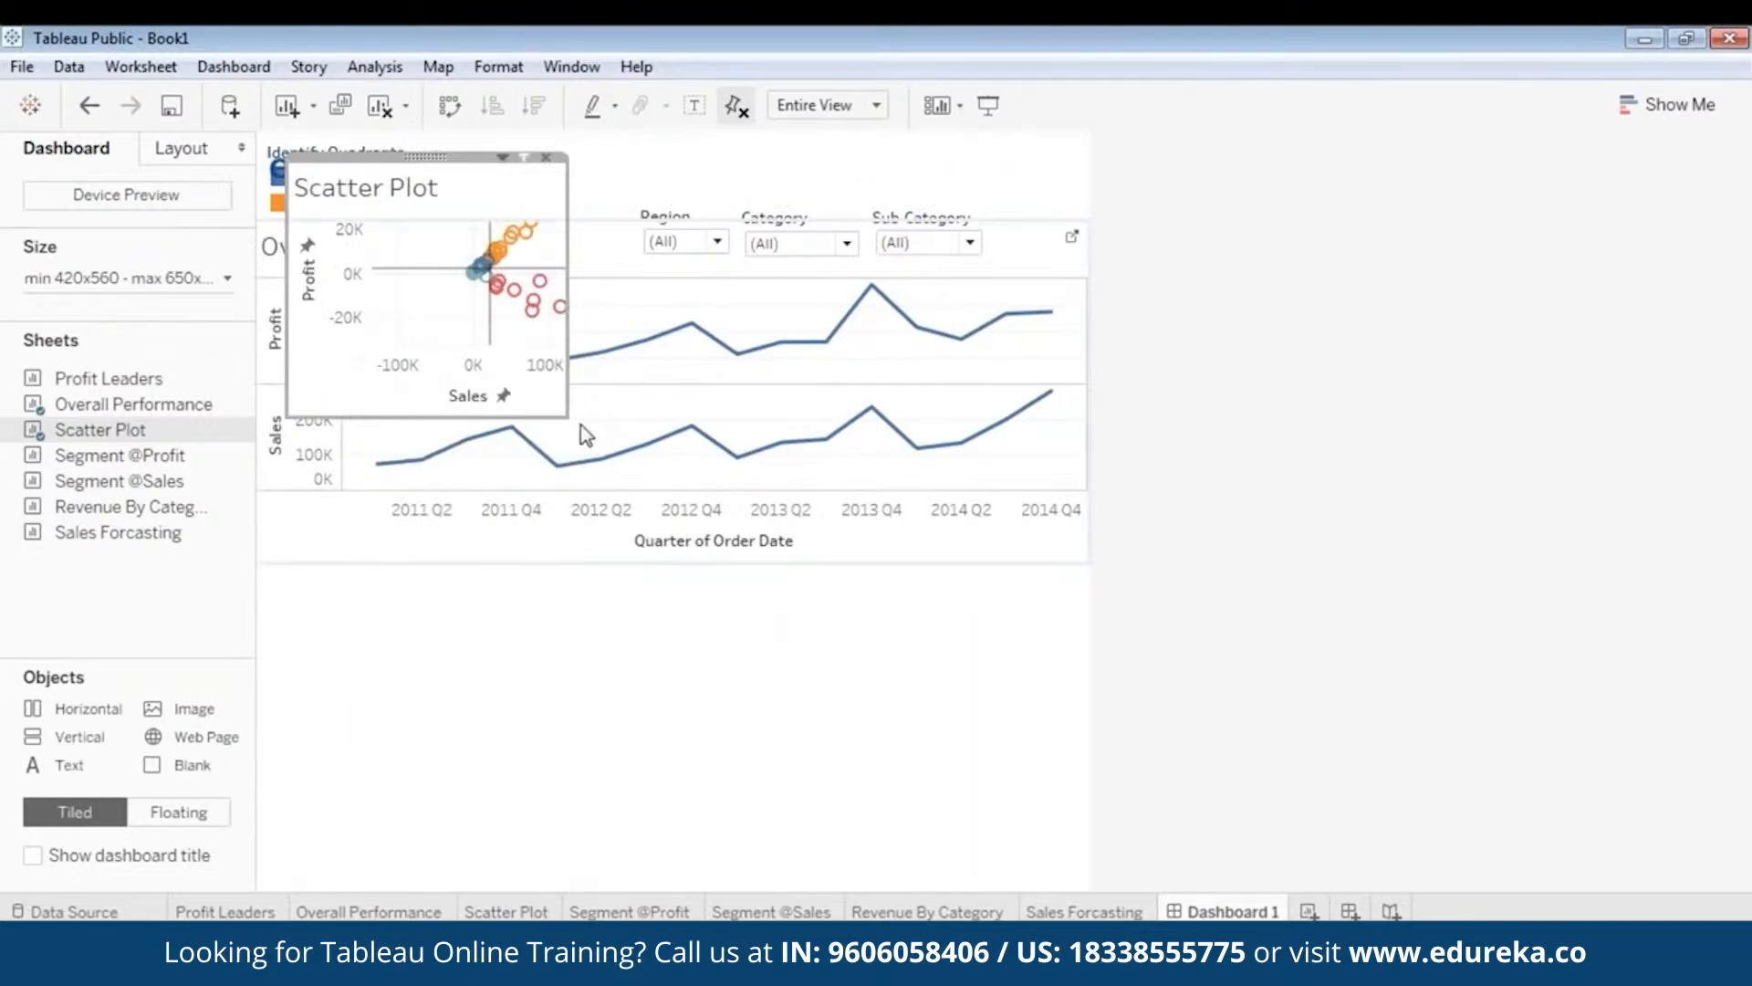
mouse_move(426, 156)
left_mouse_down()
mouse_move(442, 398)
mouse_move(419, 551)
left_mouse_up()
left_click(794, 676)
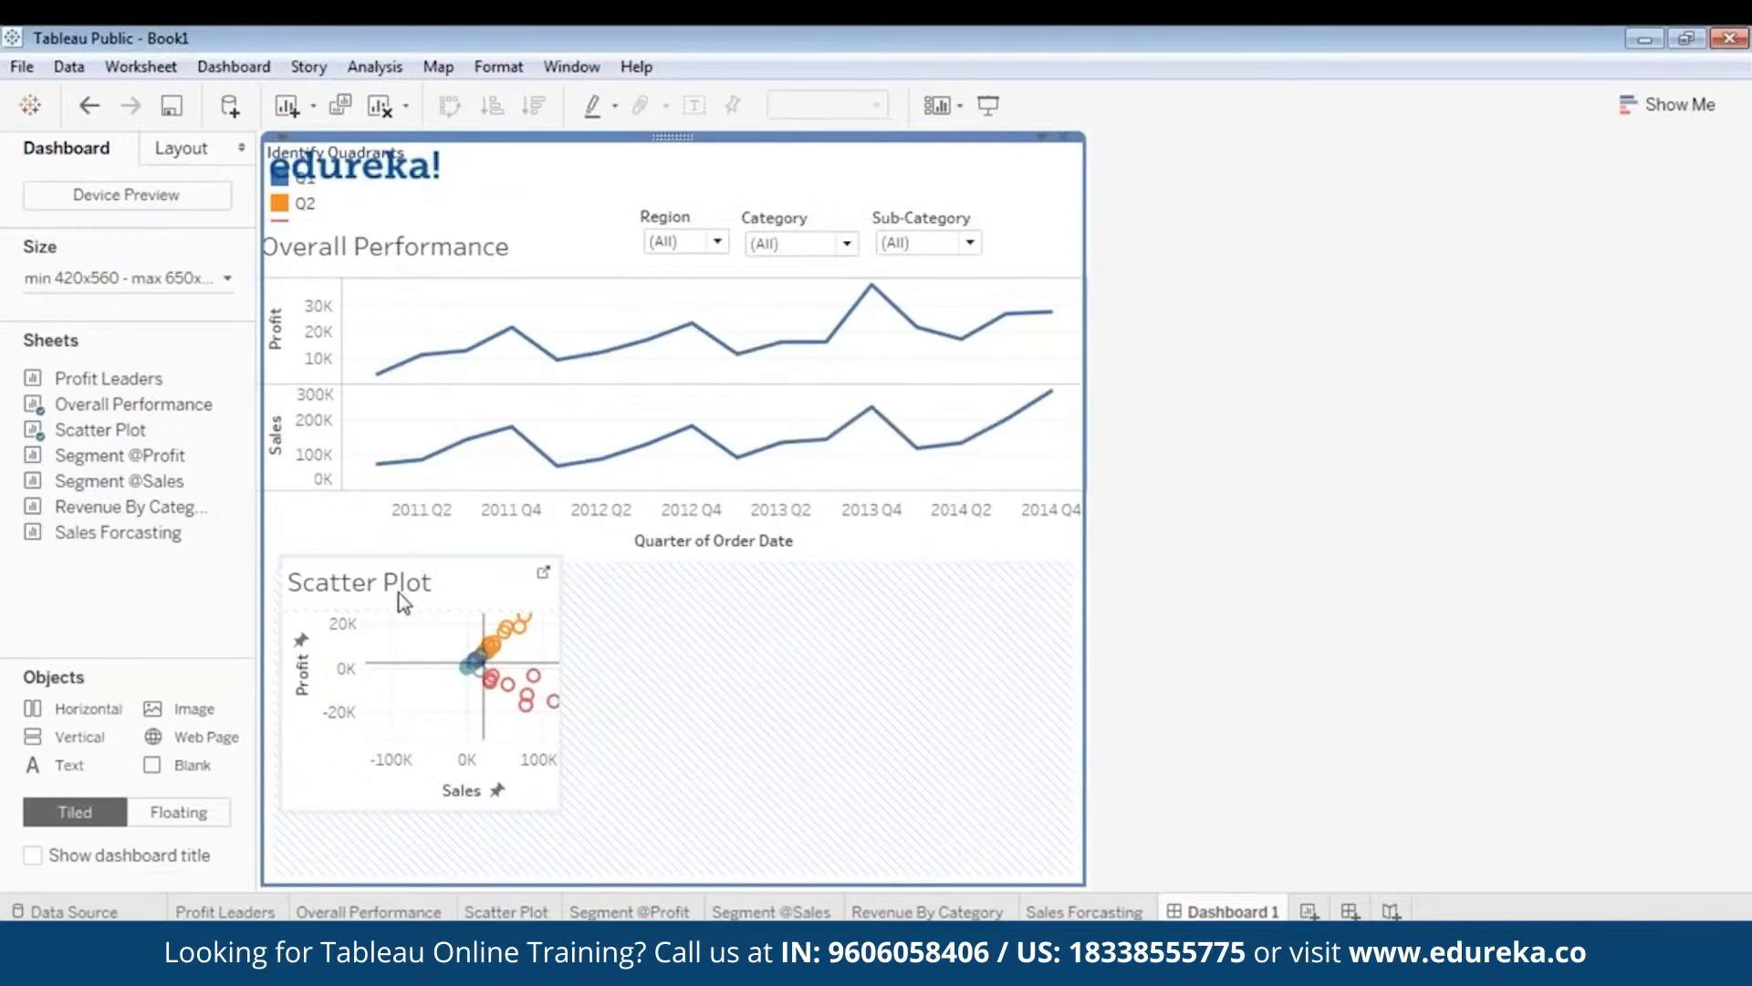
left_click(222, 278)
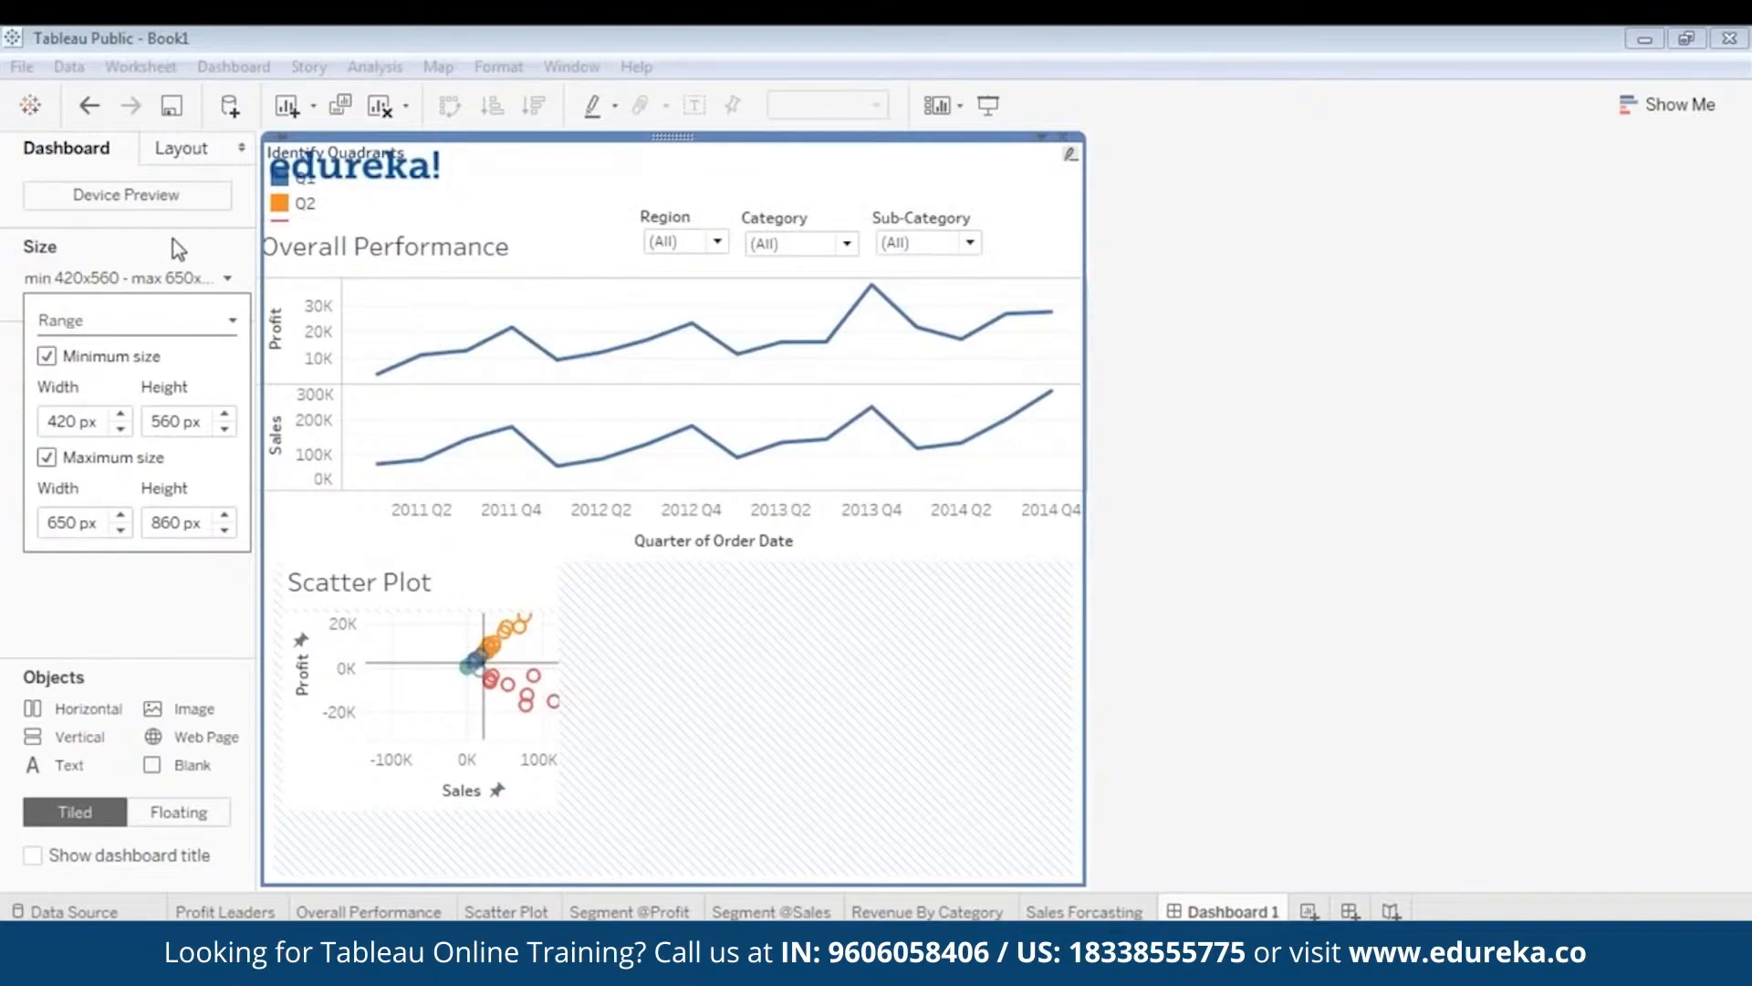
- Set the dashboard Range size to a 620 px minimum width and 960 px minimum height
left_click(122, 416)
left_click(121, 415)
left_click(122, 415)
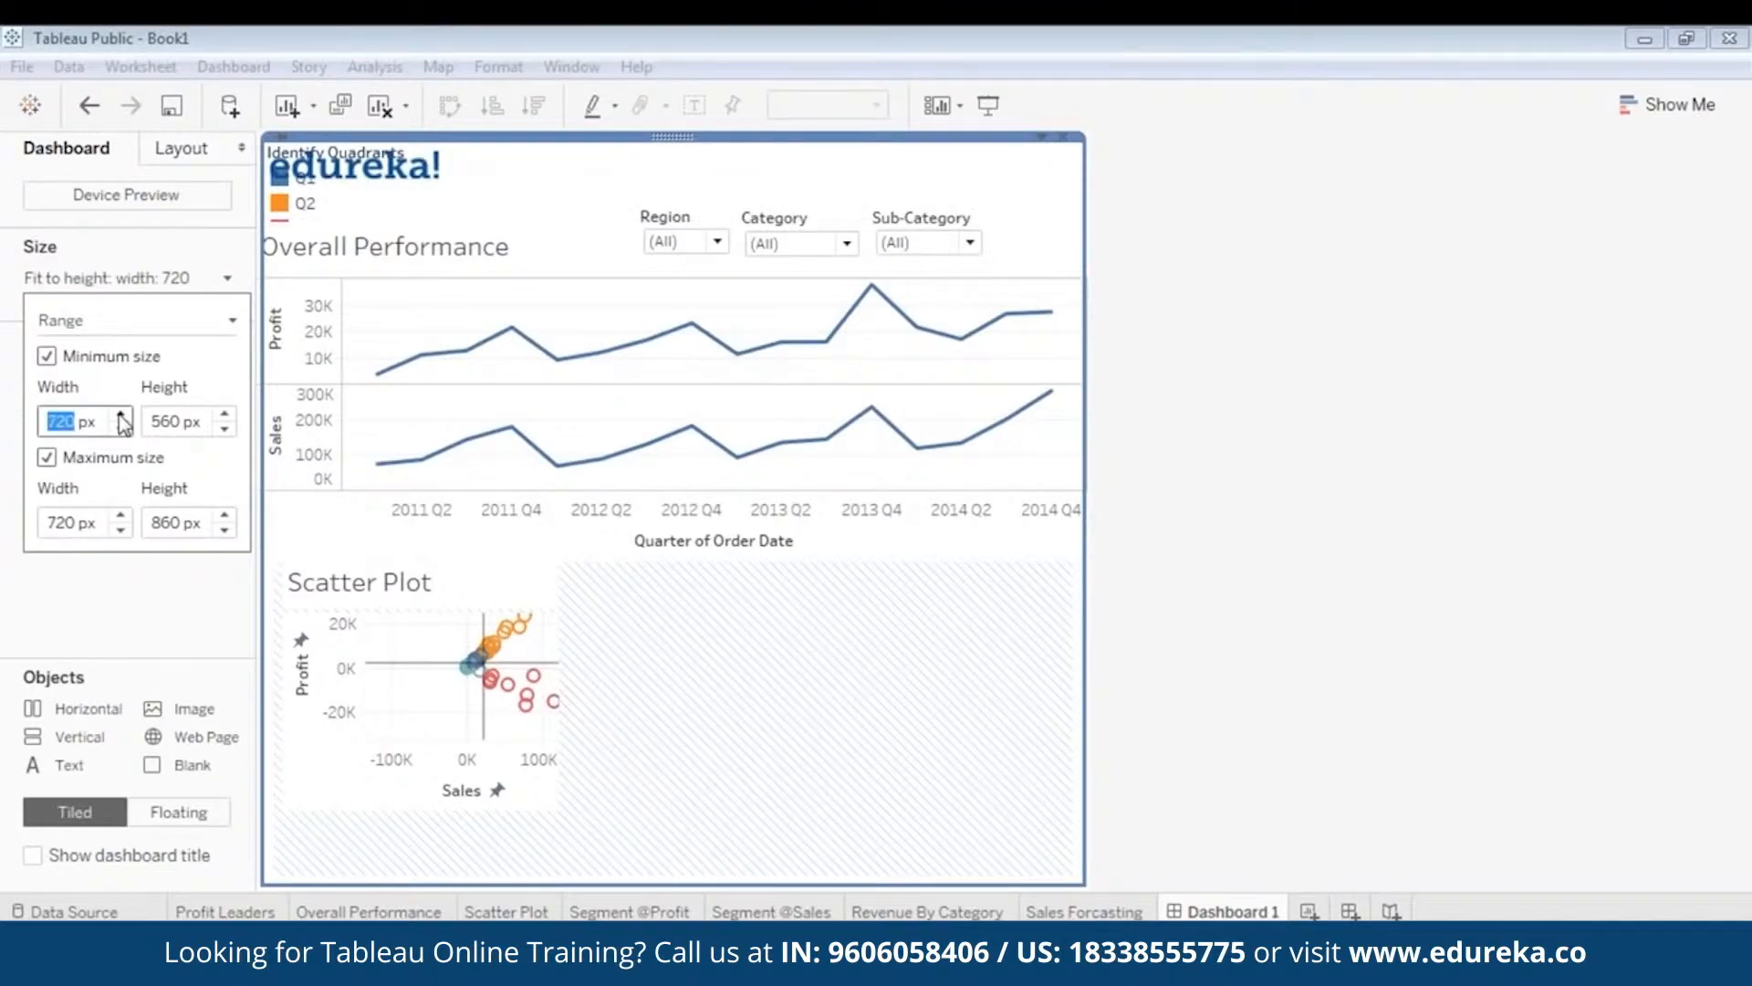
left_click(121, 416)
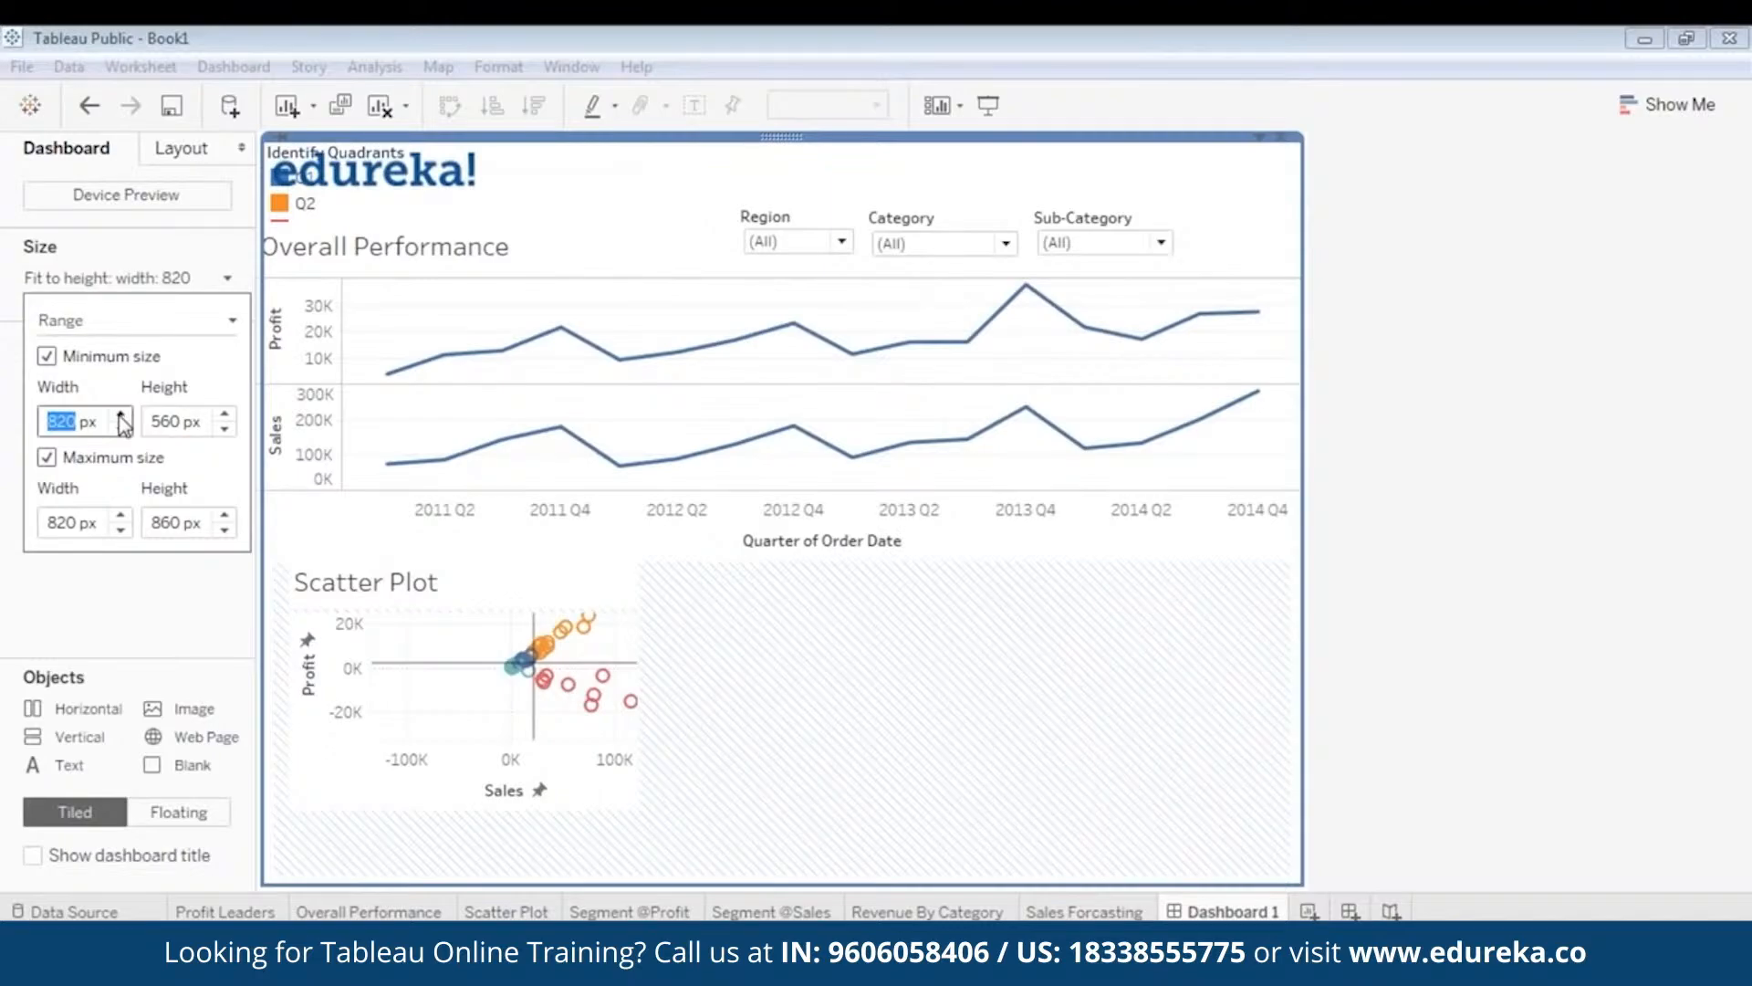
left_click(120, 428)
left_click(120, 428)
left_click(224, 415)
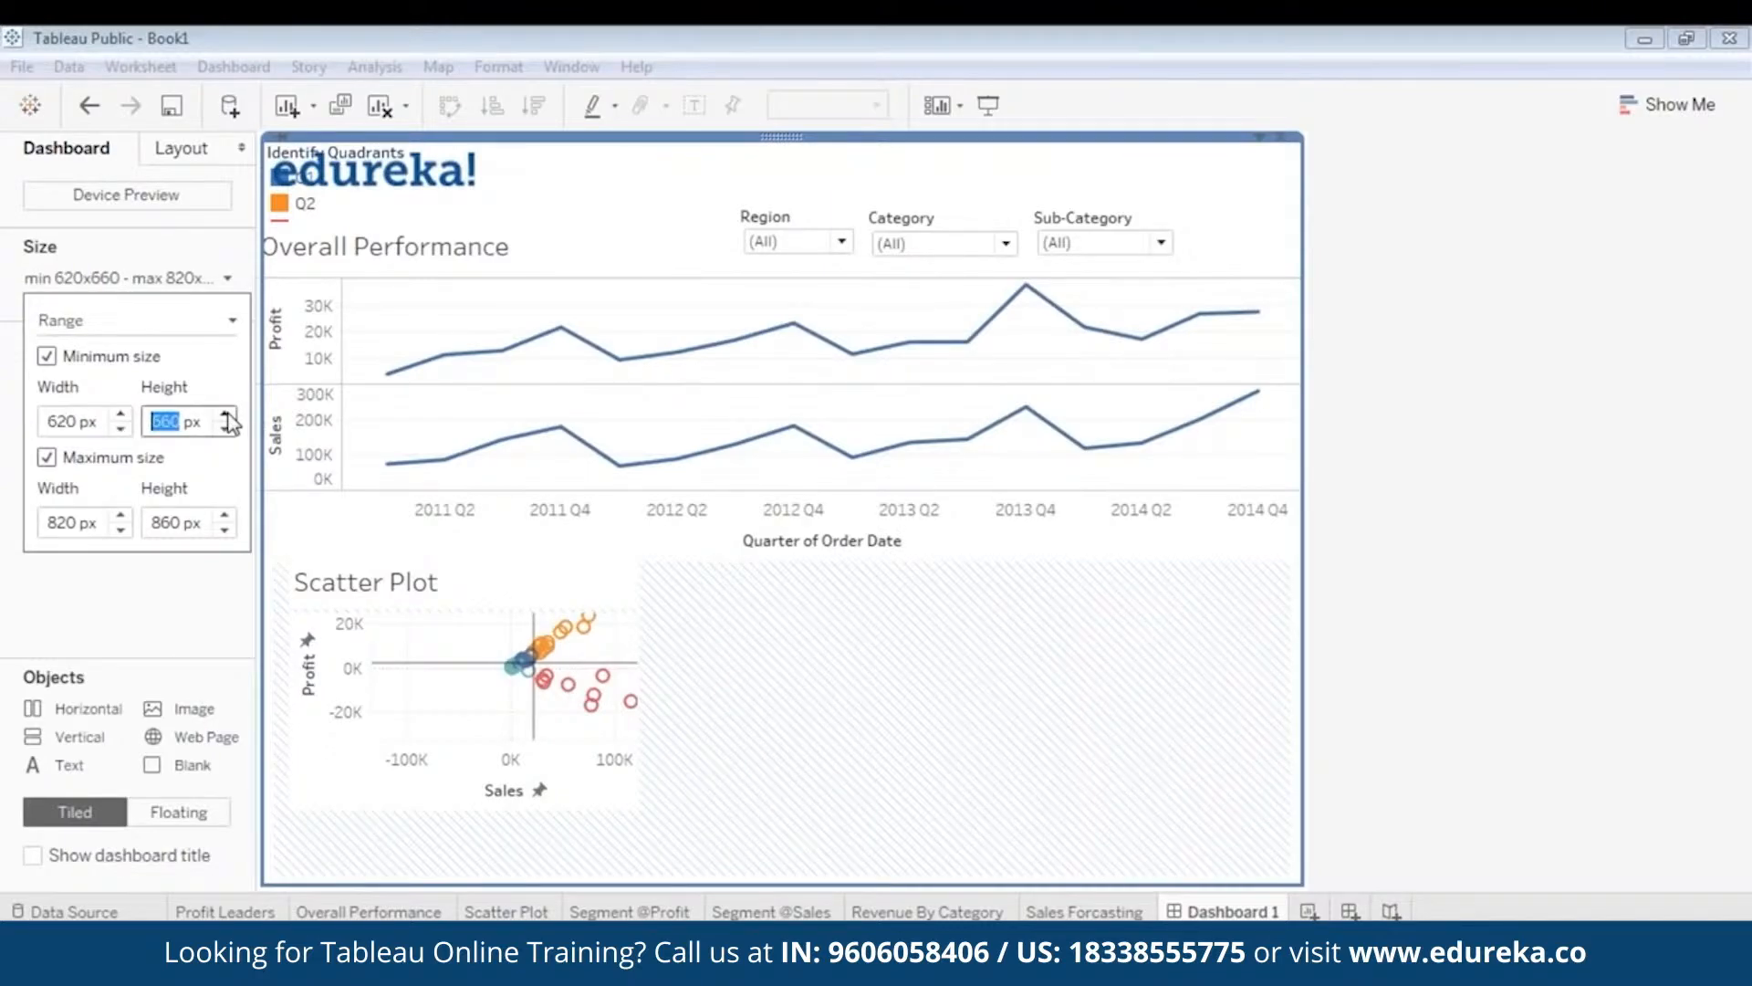
left_click(224, 415)
left_click(224, 416)
left_click(224, 416)
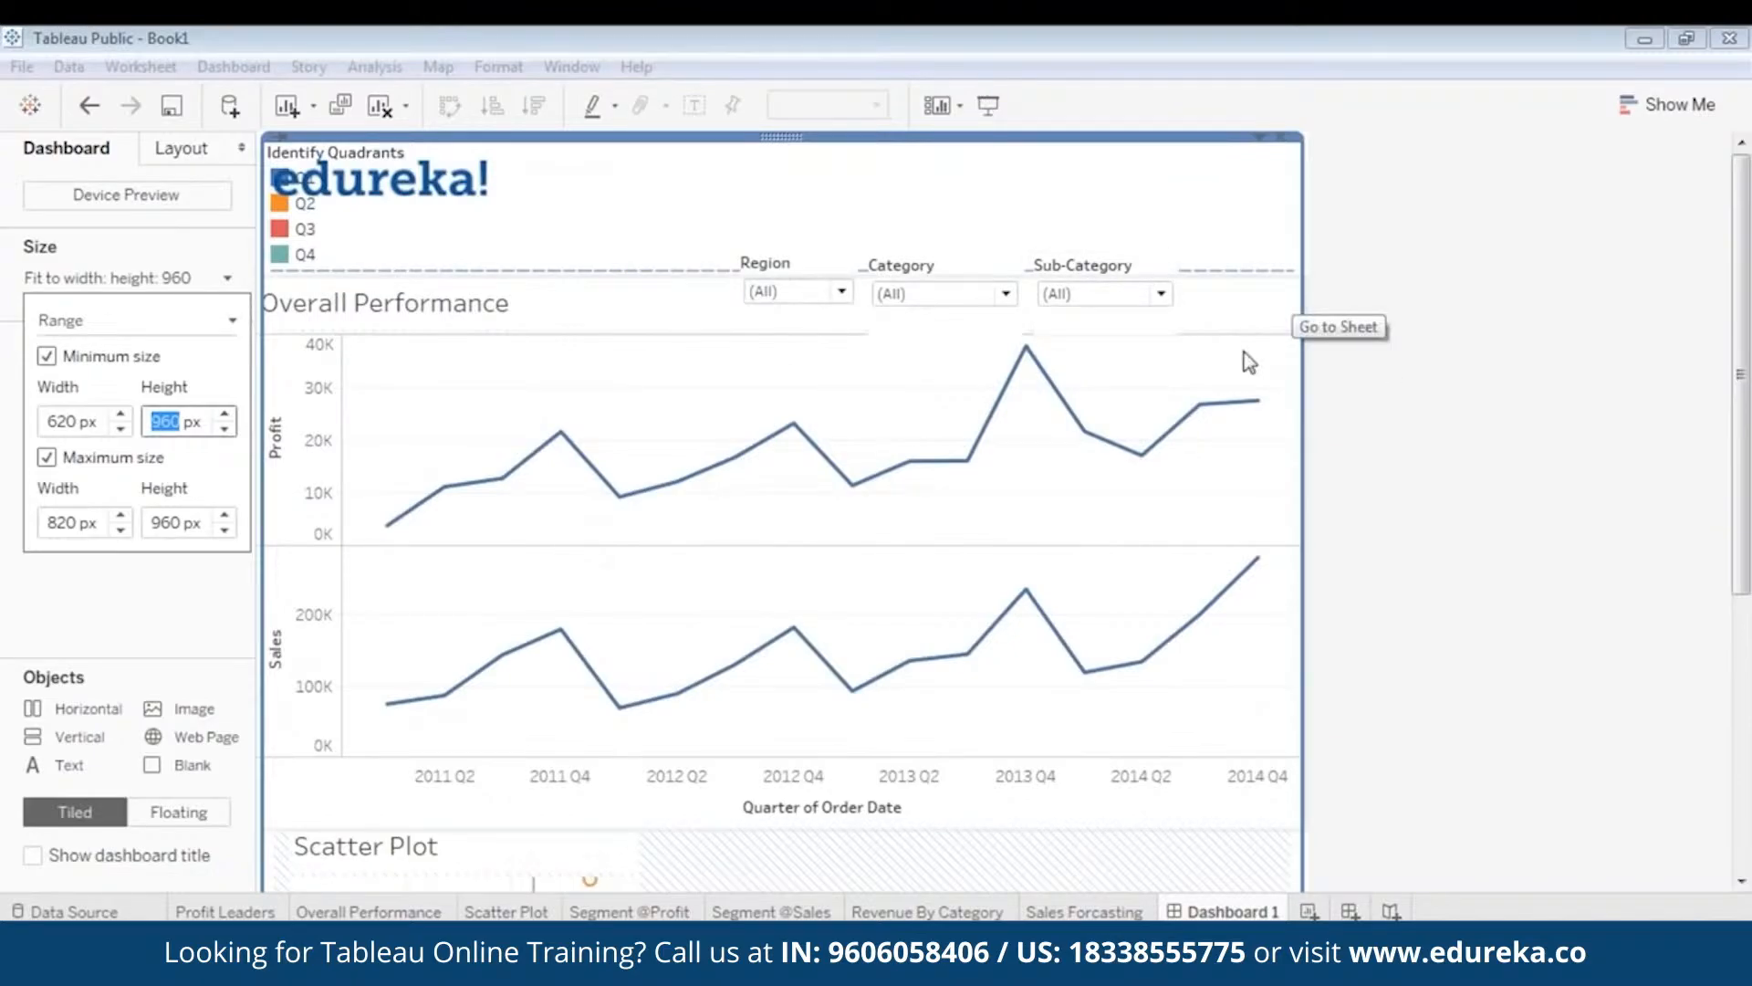
left_click(1412, 459)
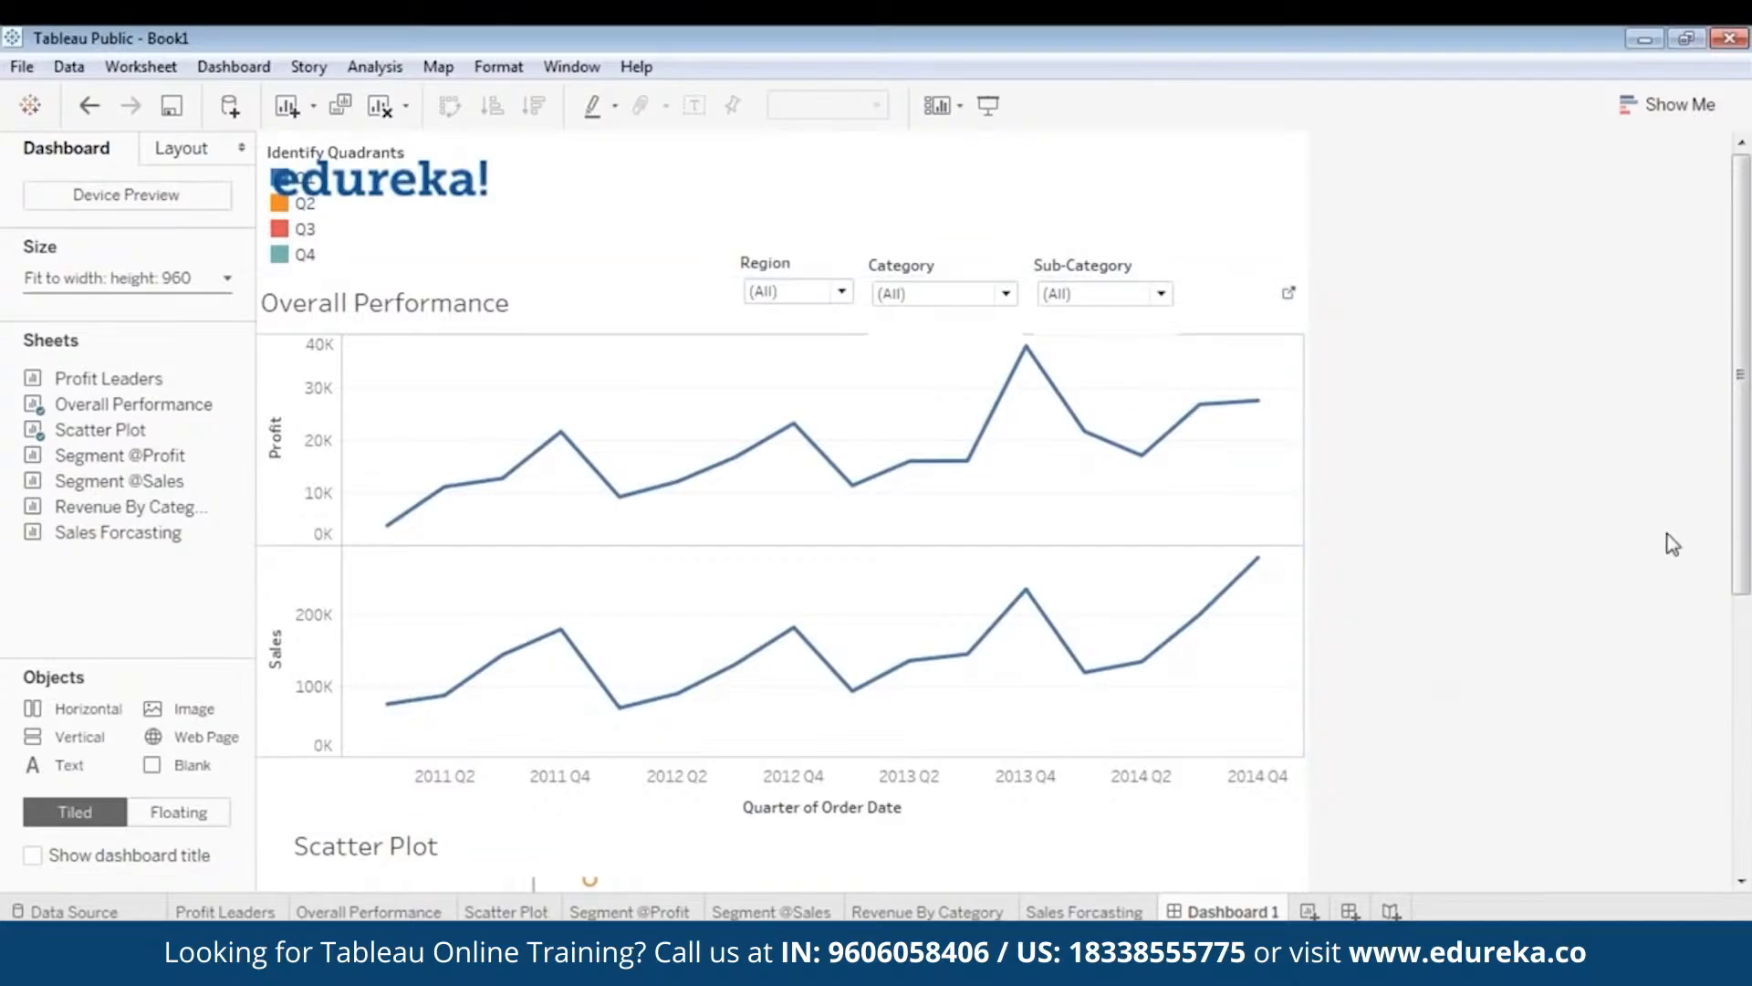
- Enlarge the Scatter Plot zone and move it up beneath the line chart
scroll(1084, 747, "down", 5)
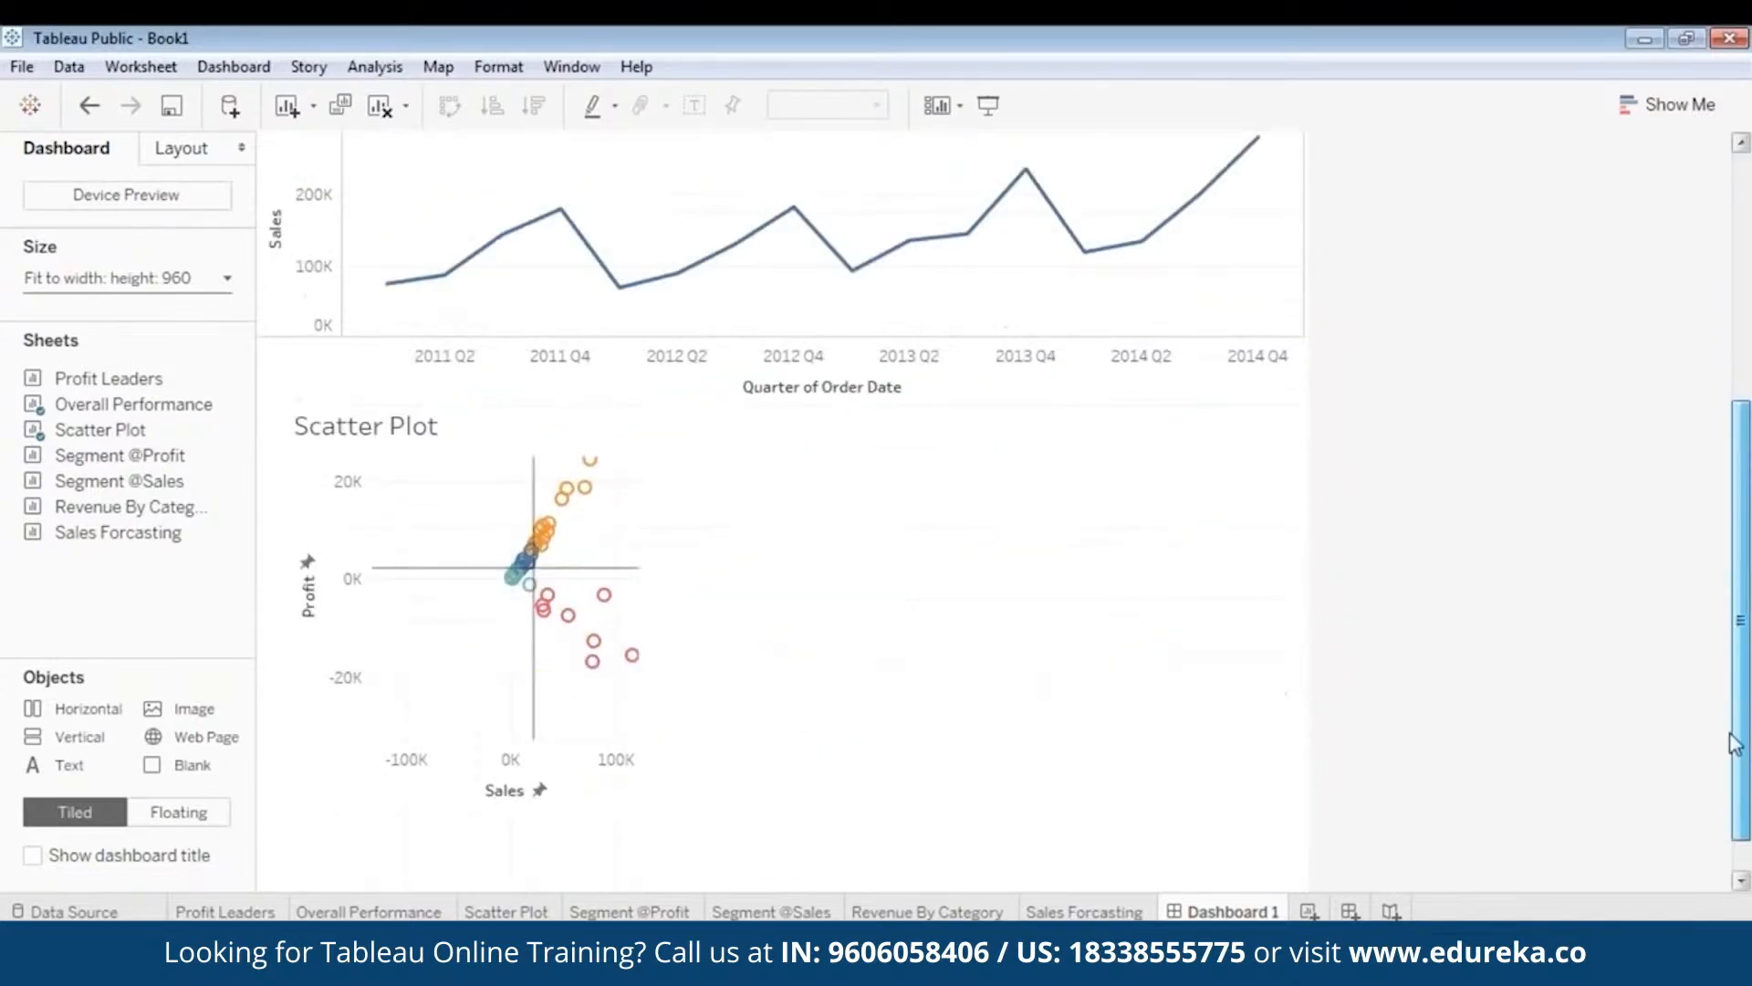
left_click(1732, 93)
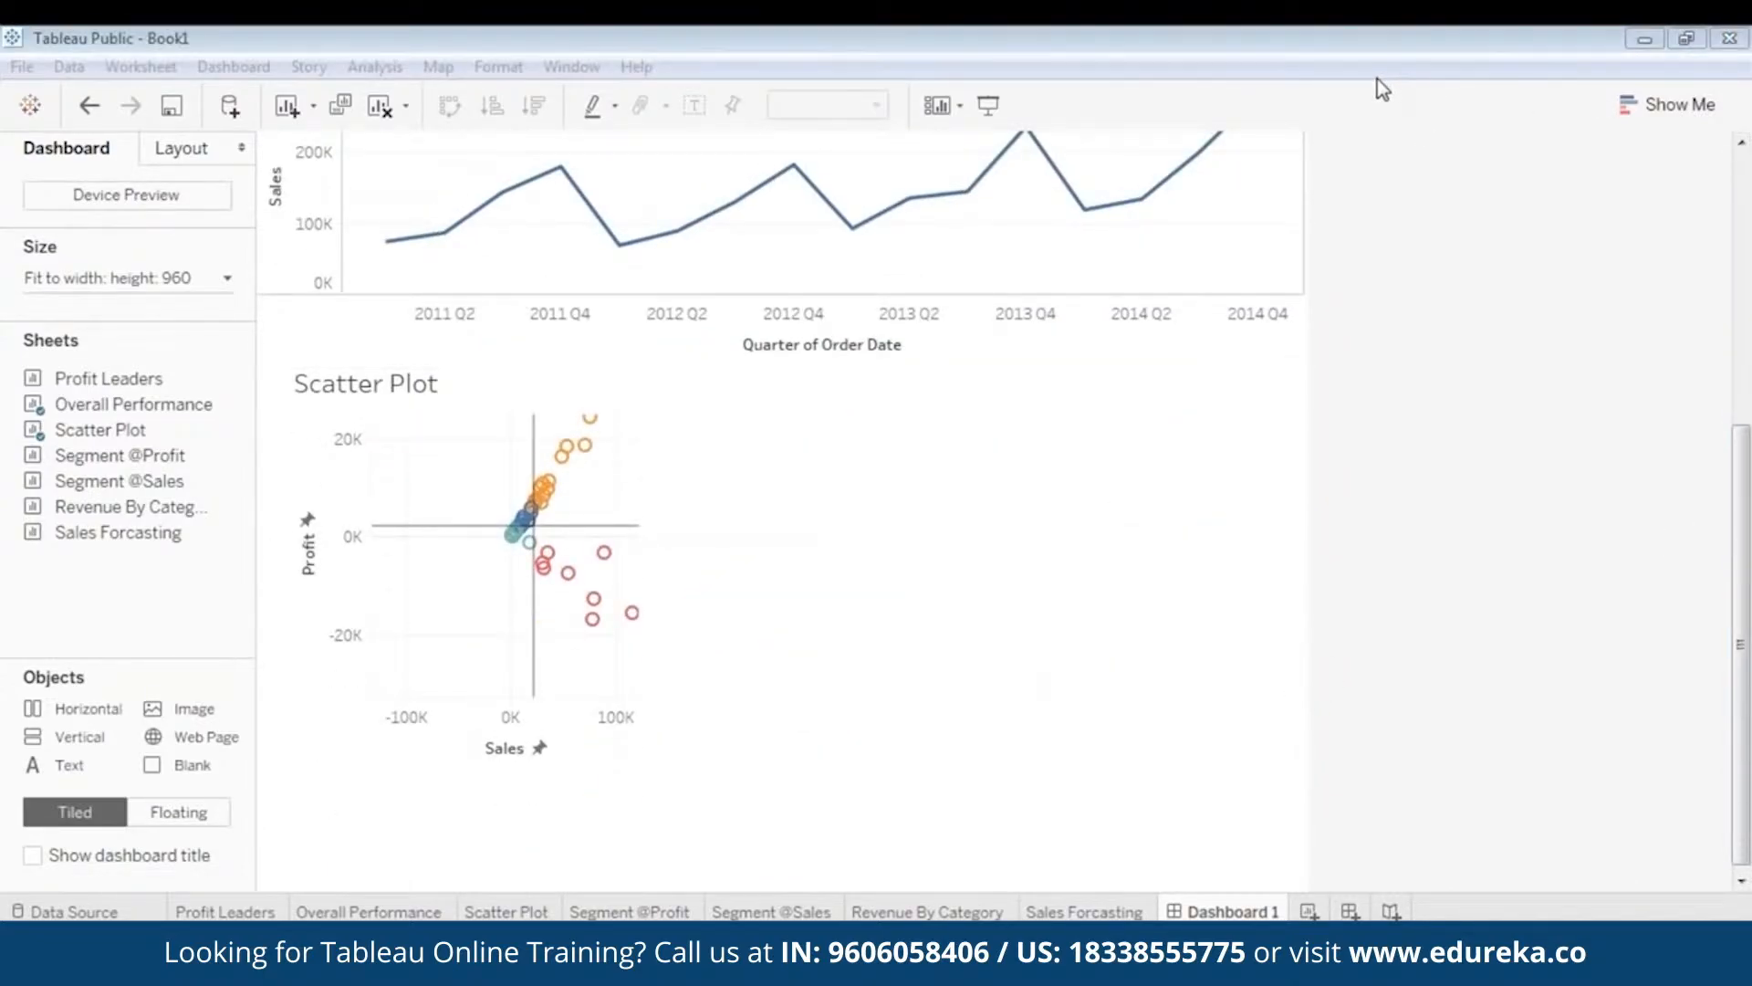
left_click(490, 612)
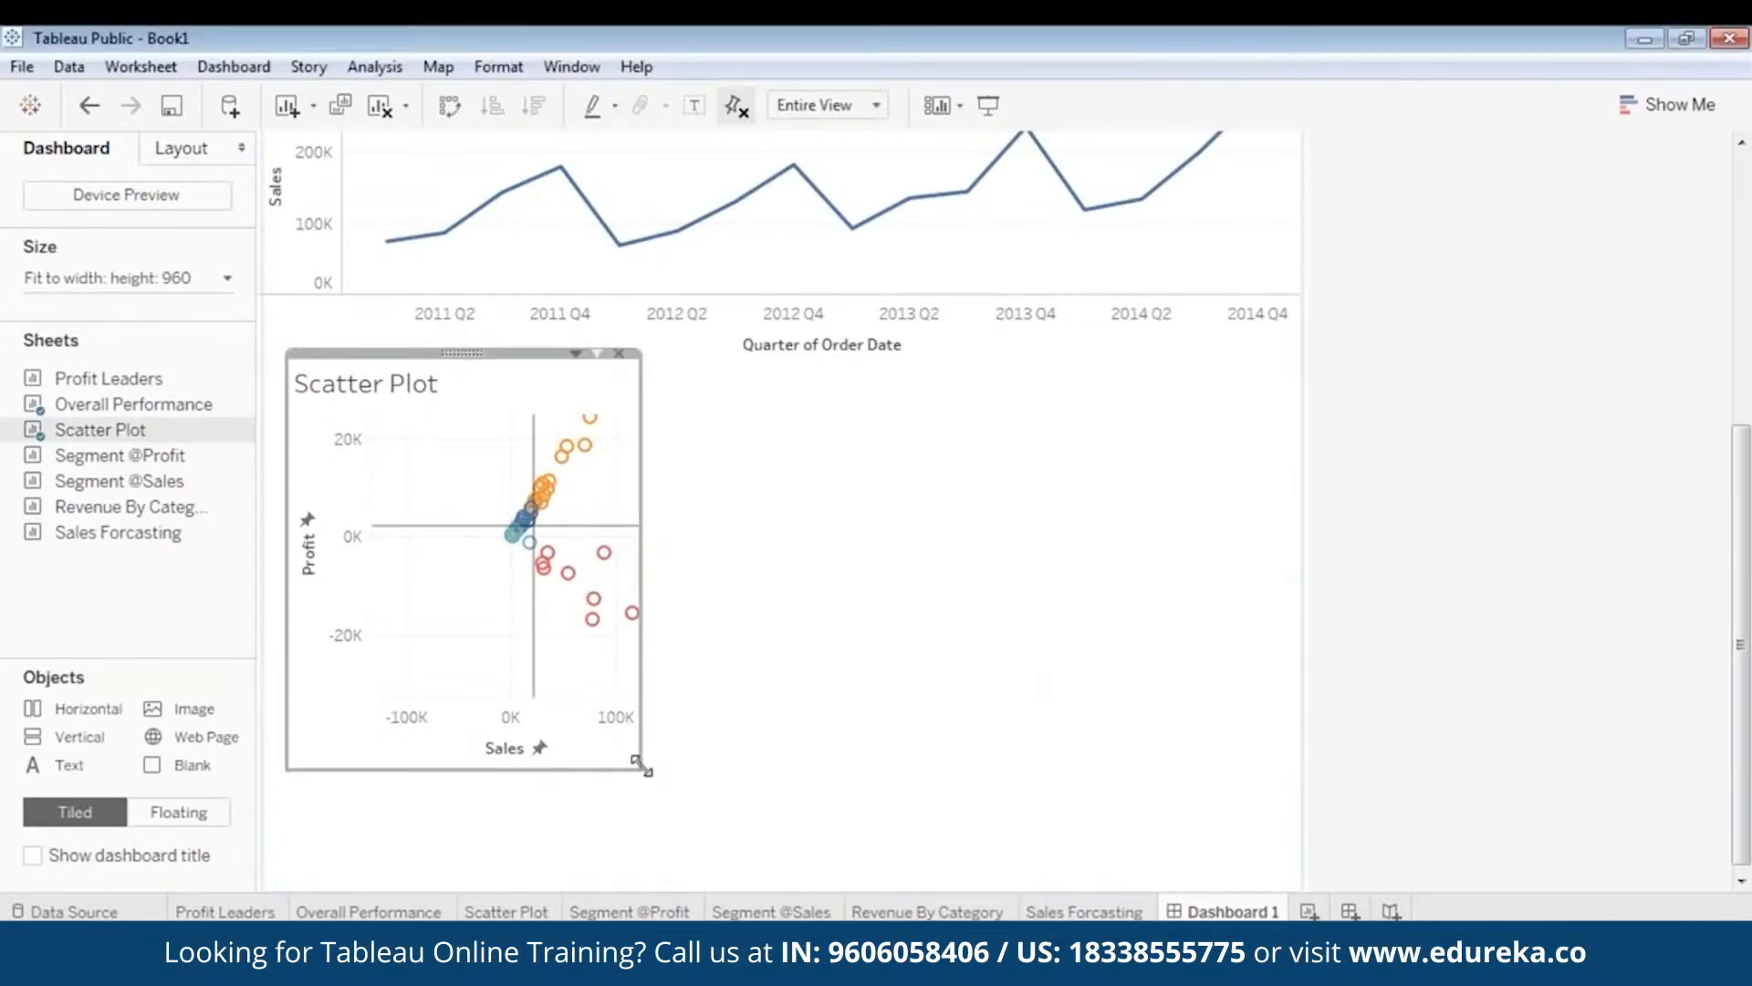
left_click_drag(638, 763, 884, 908)
scroll(1471, 649, "up", 2)
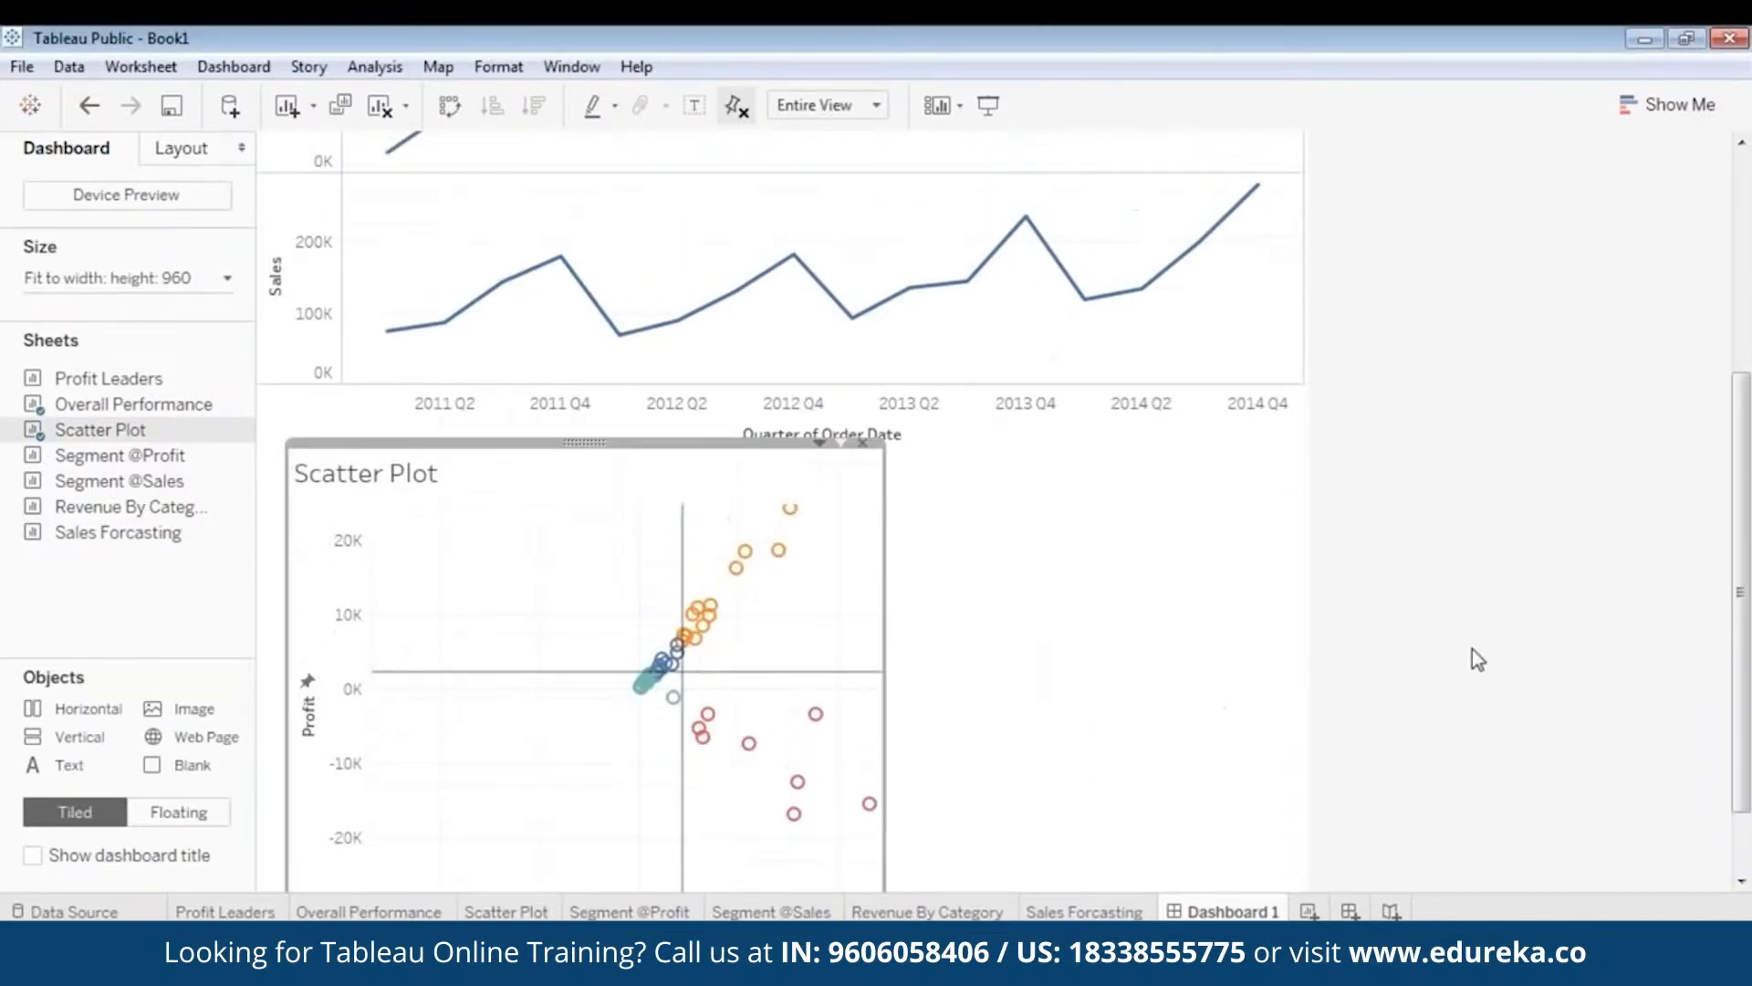
scroll(1572, 585, "up", 4)
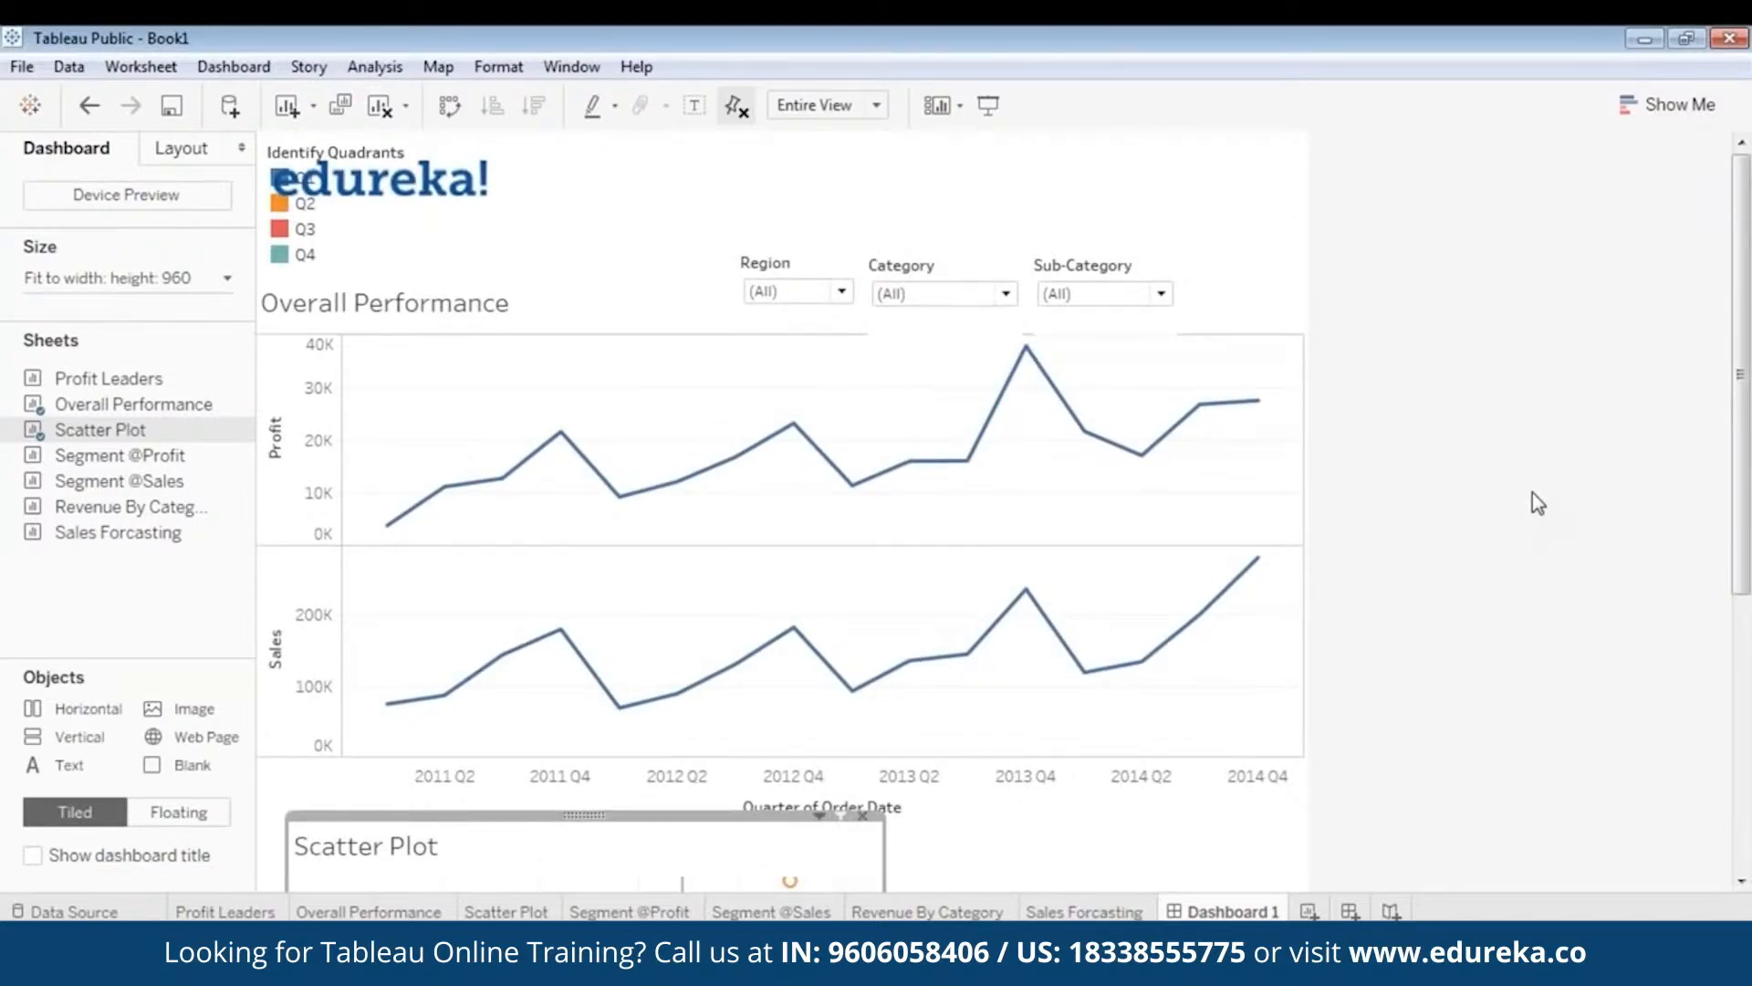
scroll(1552, 507, "down", 4)
scroll(1744, 547, "down", 2)
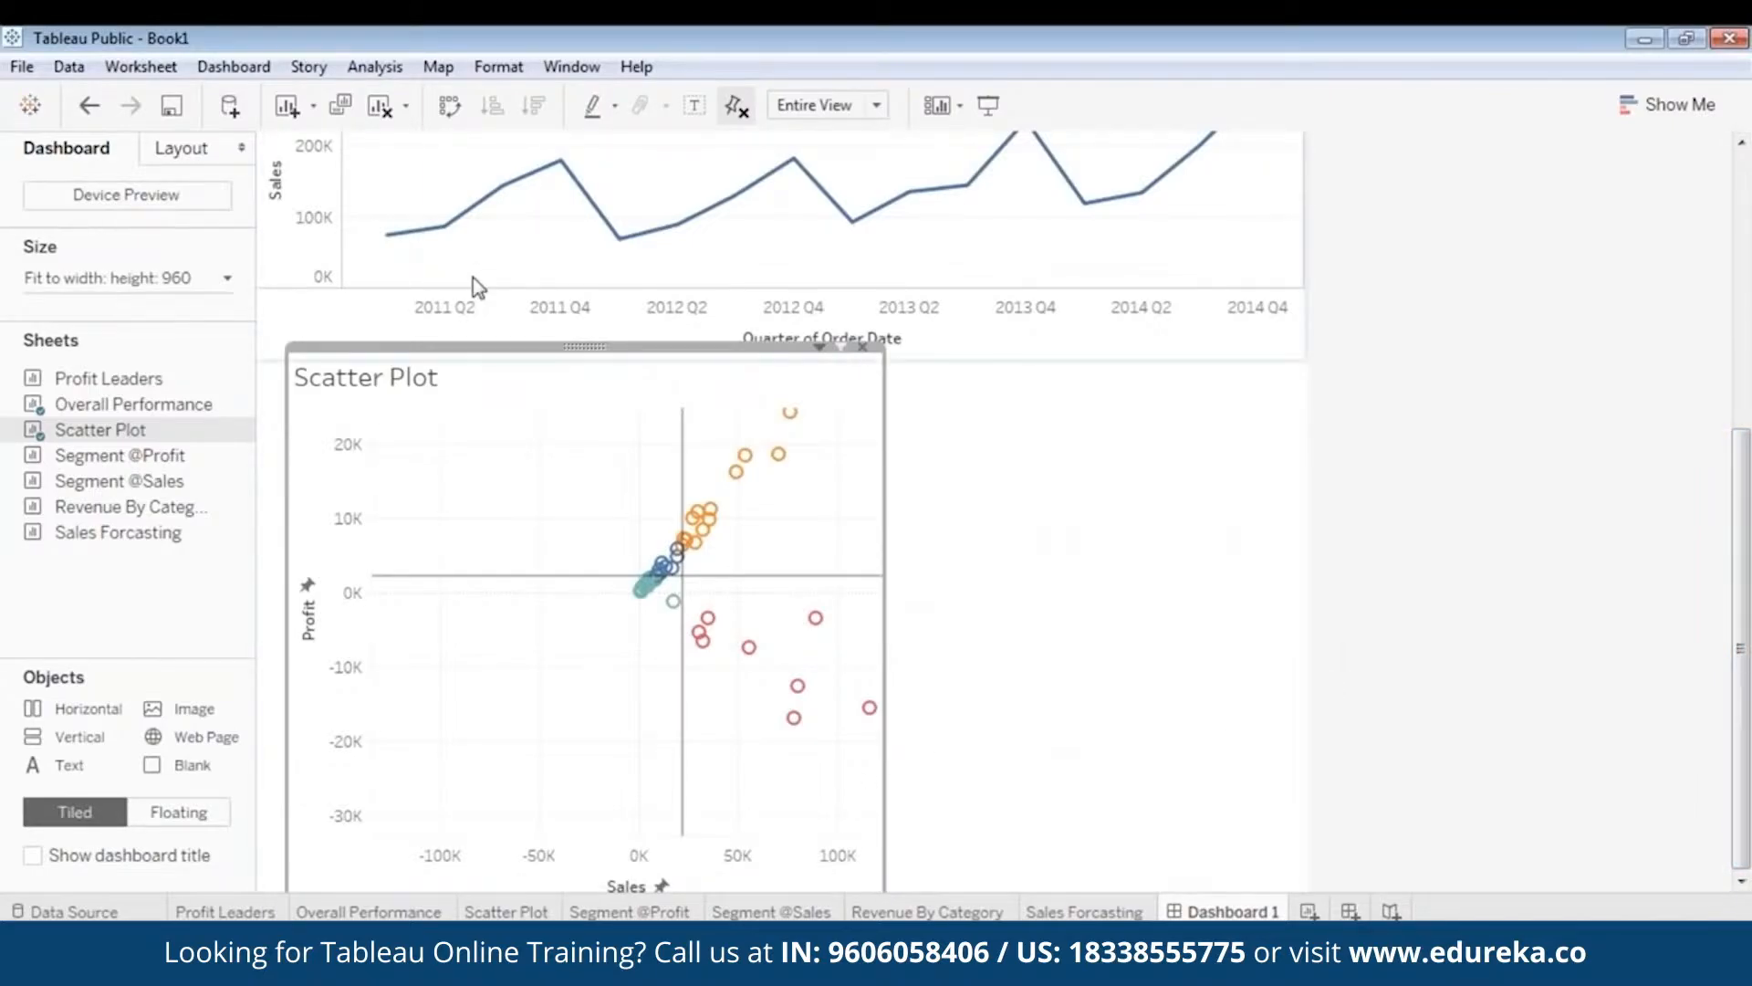
left_click_drag(575, 347, 572, 312)
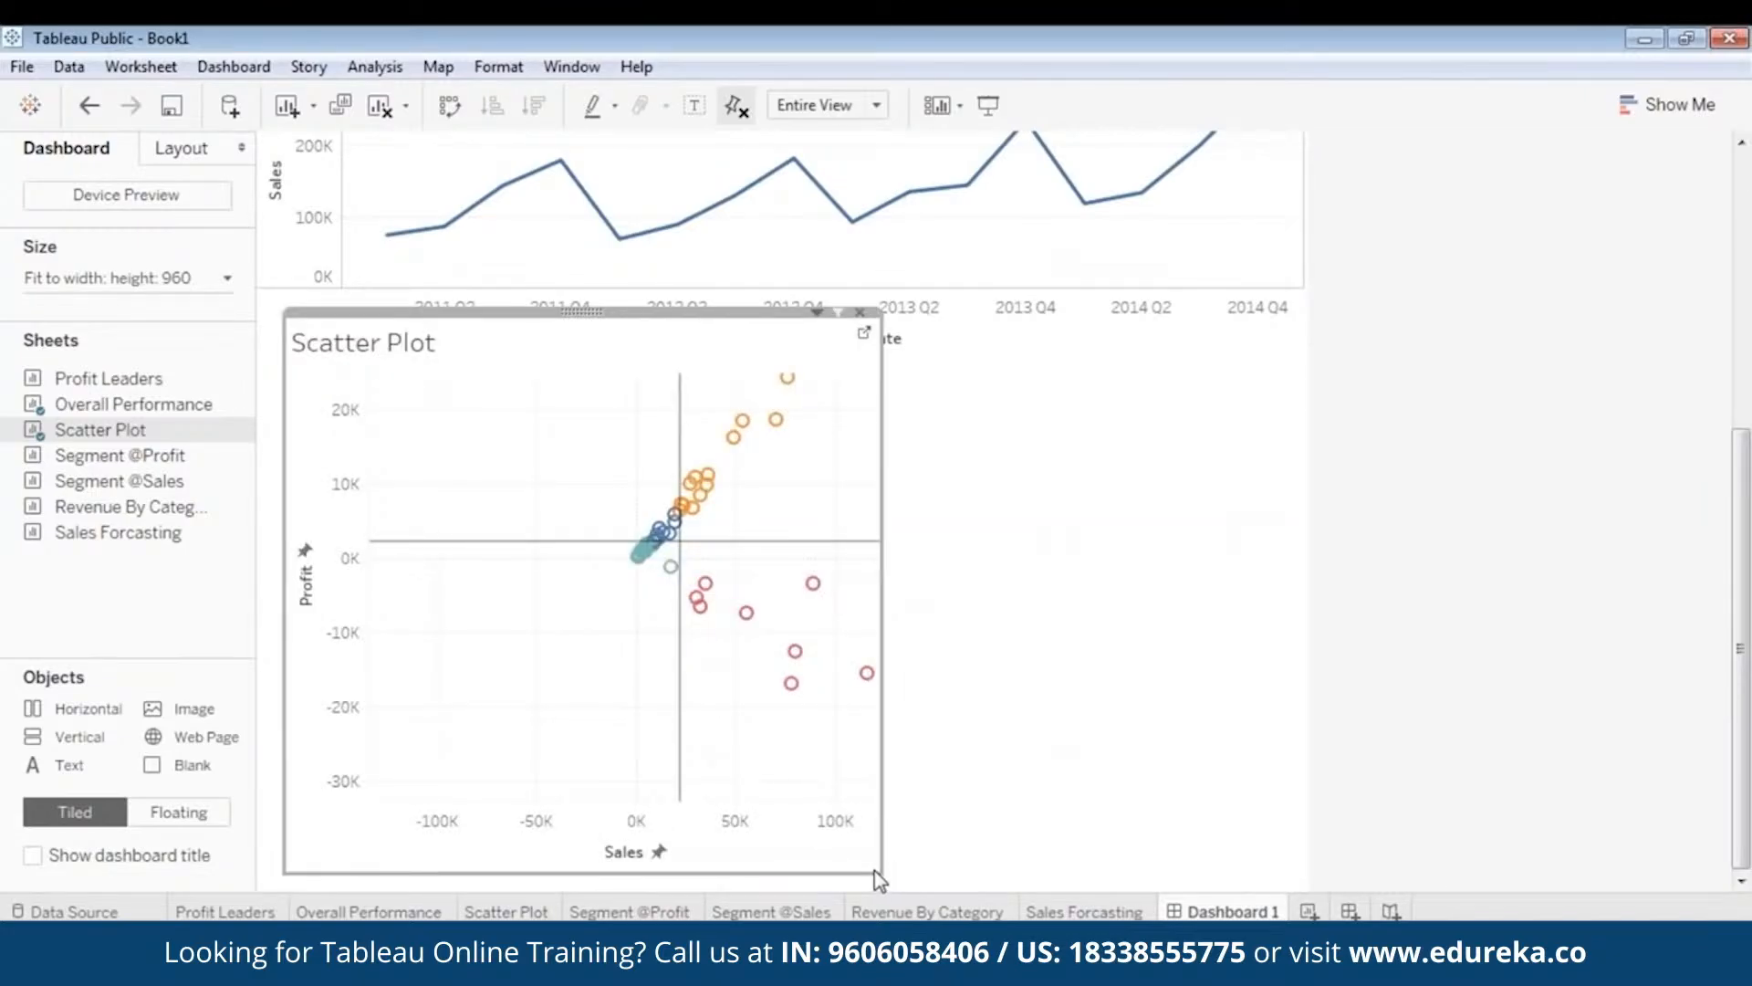
left_click_drag(879, 874, 839, 851)
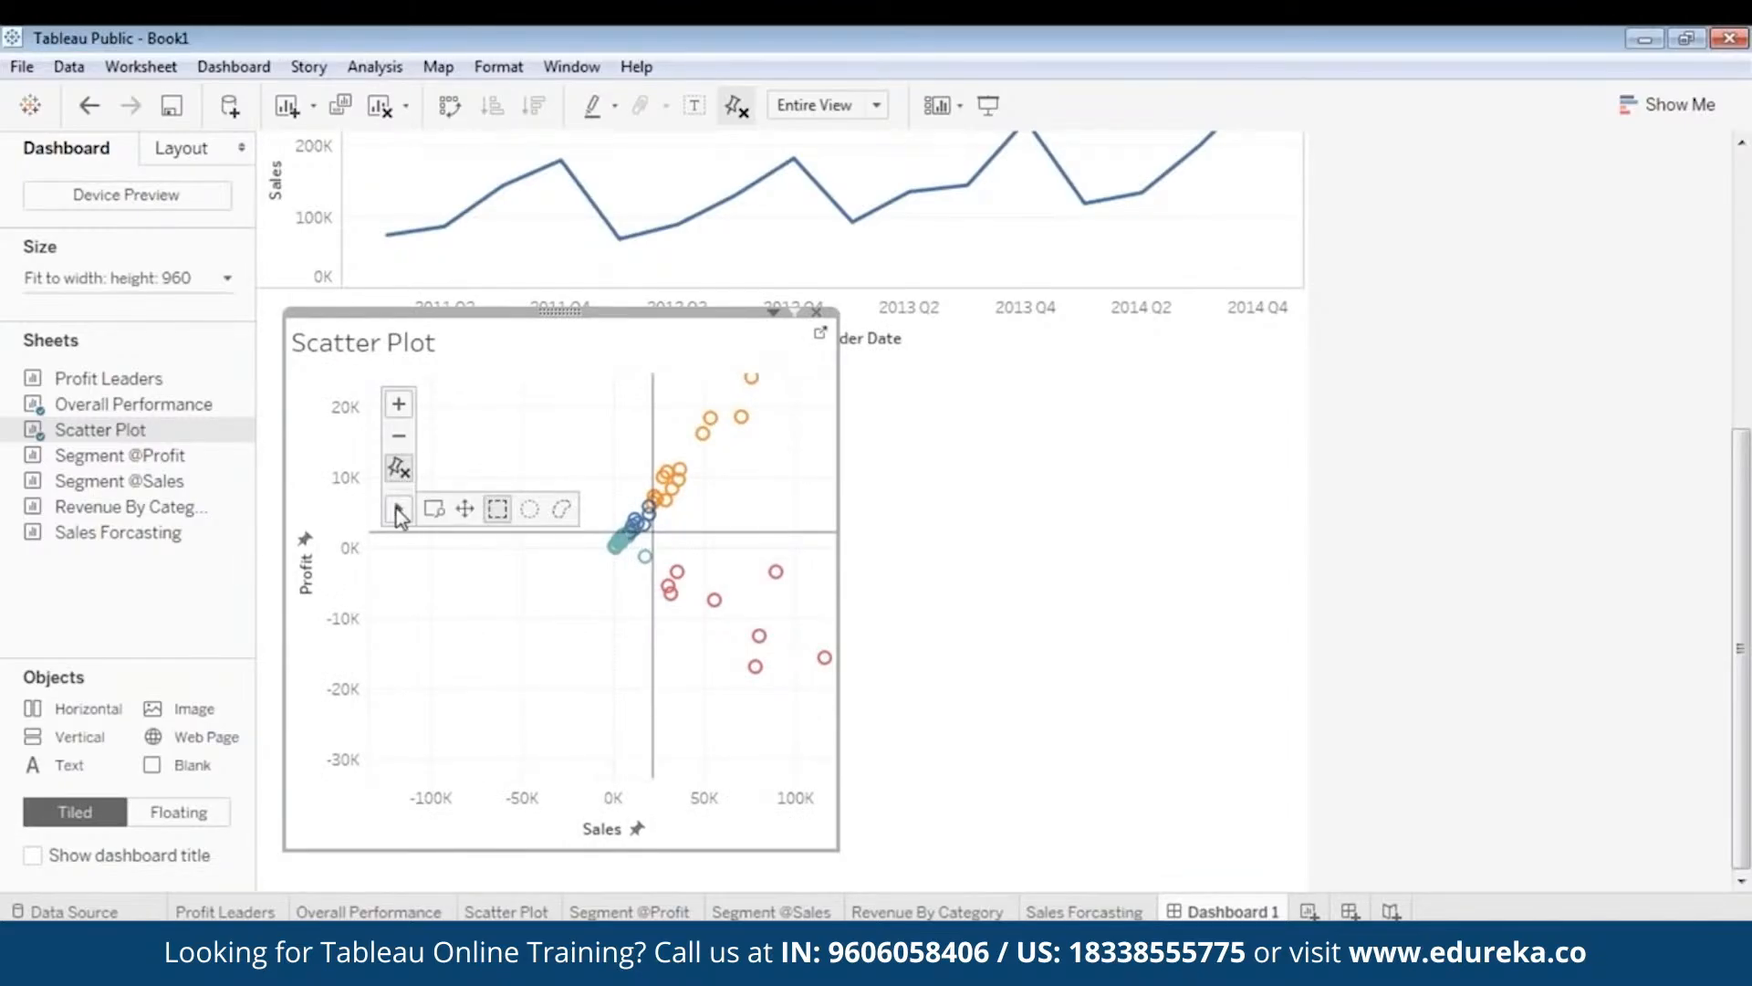
- Pan the scatter plot view and widen its zone further to the right
left_click_drag(744, 493, 540, 671)
left_click_drag(703, 618, 700, 615)
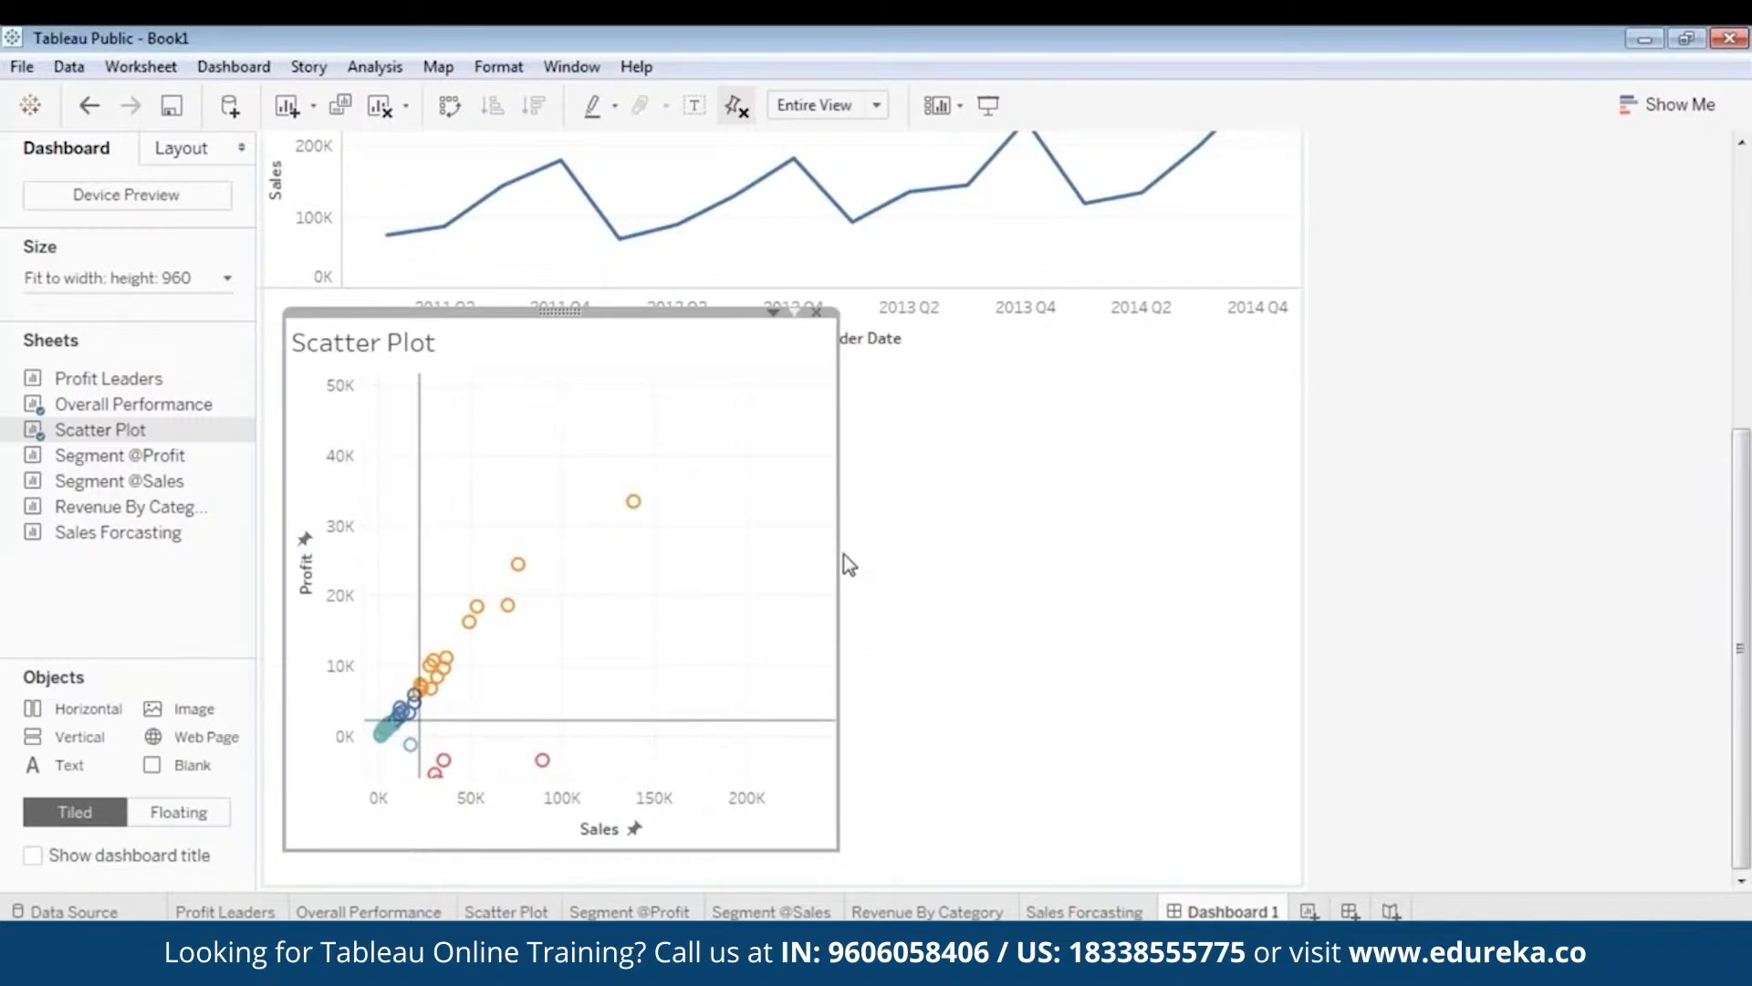
left_click_drag(841, 560, 1092, 581)
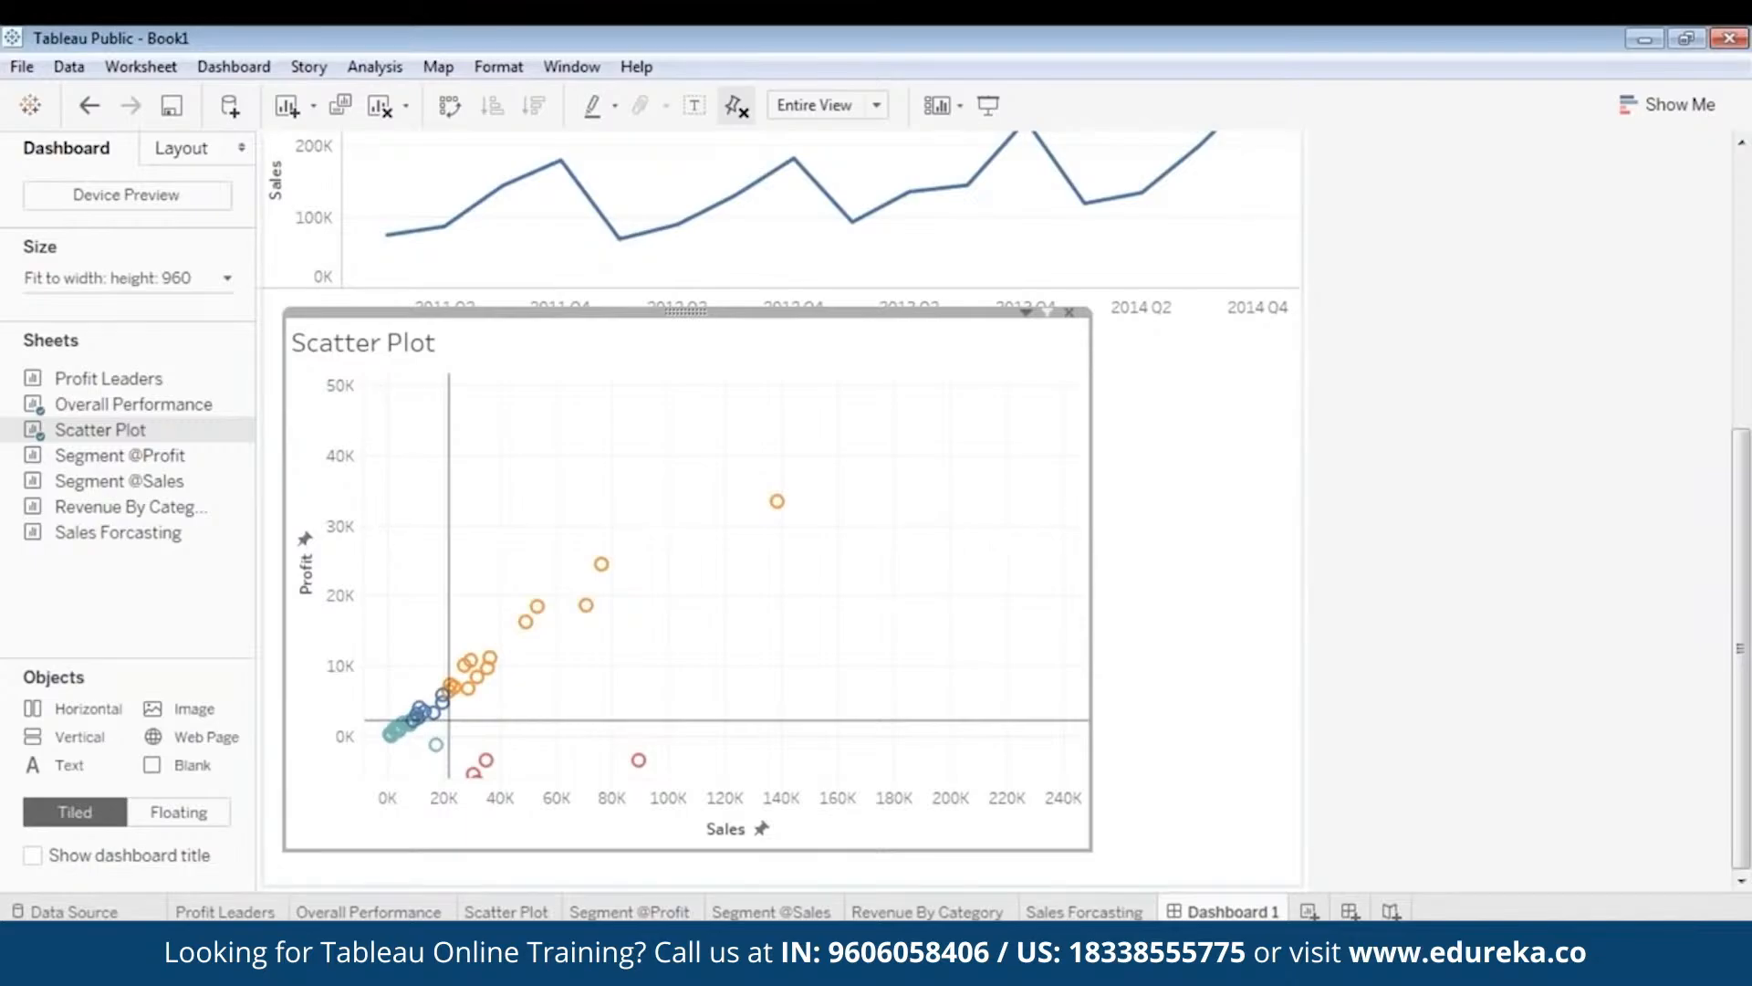
left_click_drag(1090, 522, 1236, 520)
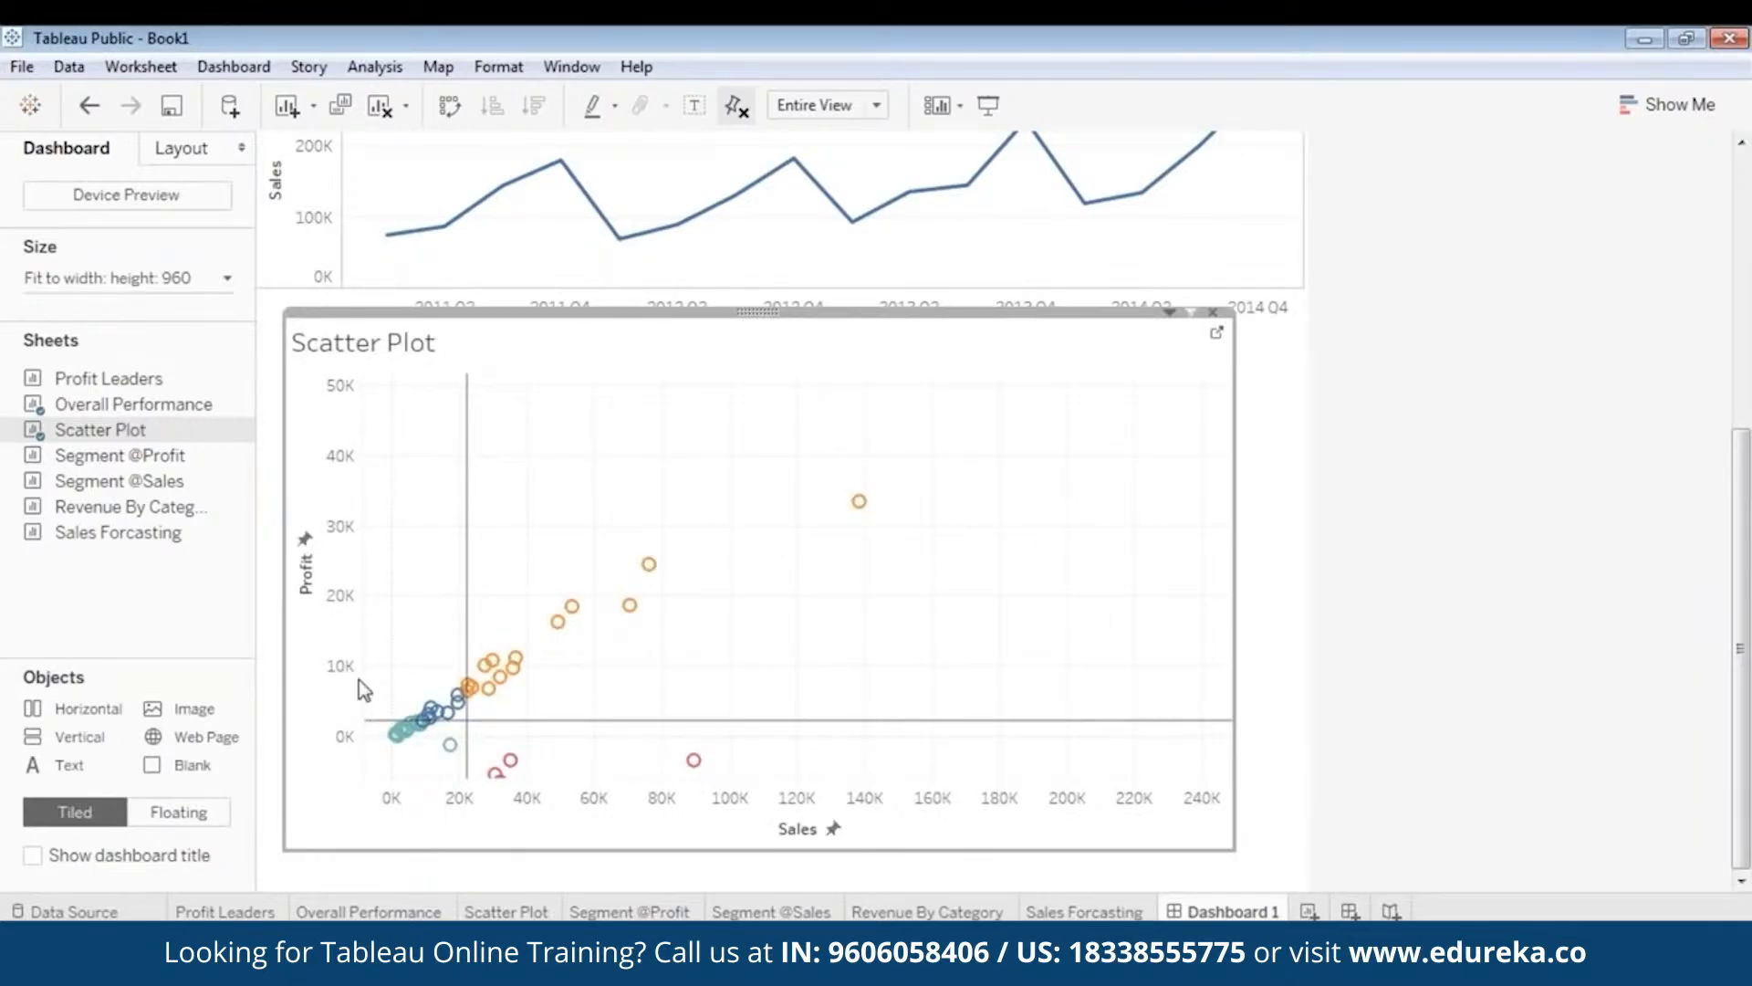
- Zoom the scatter plot out to show all points, including the 80K outliers, and recentre it
left_click(400, 440)
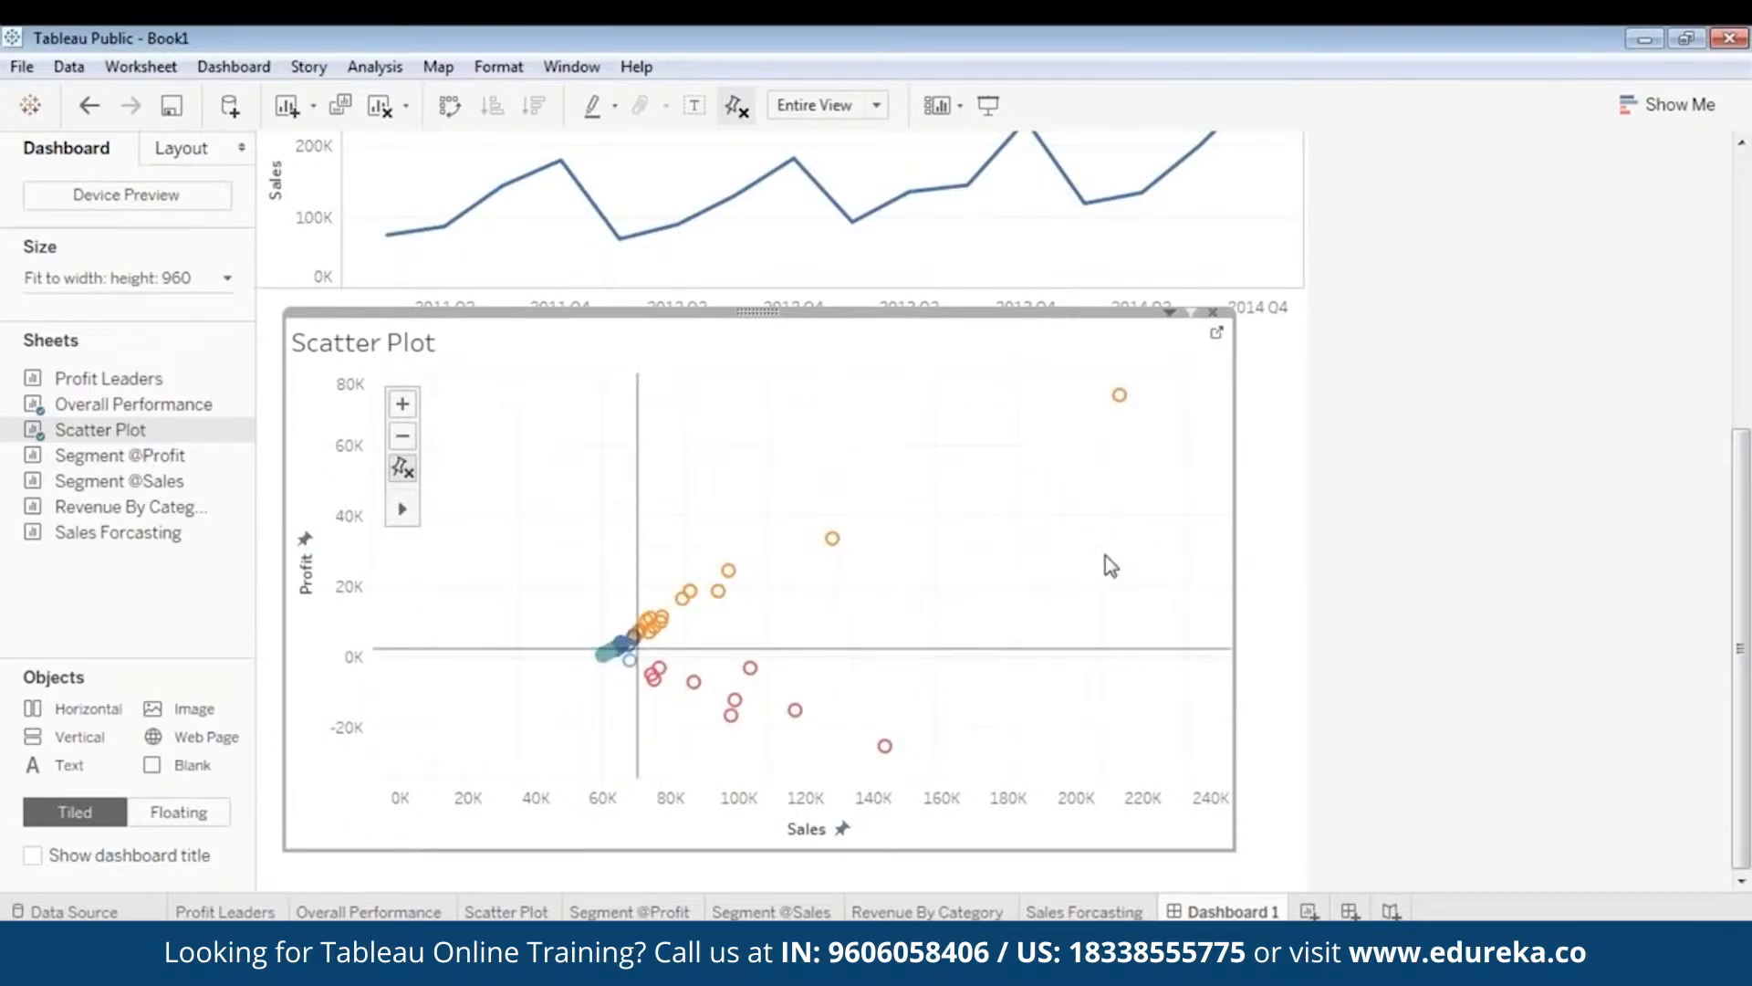
mouse_move(399, 520)
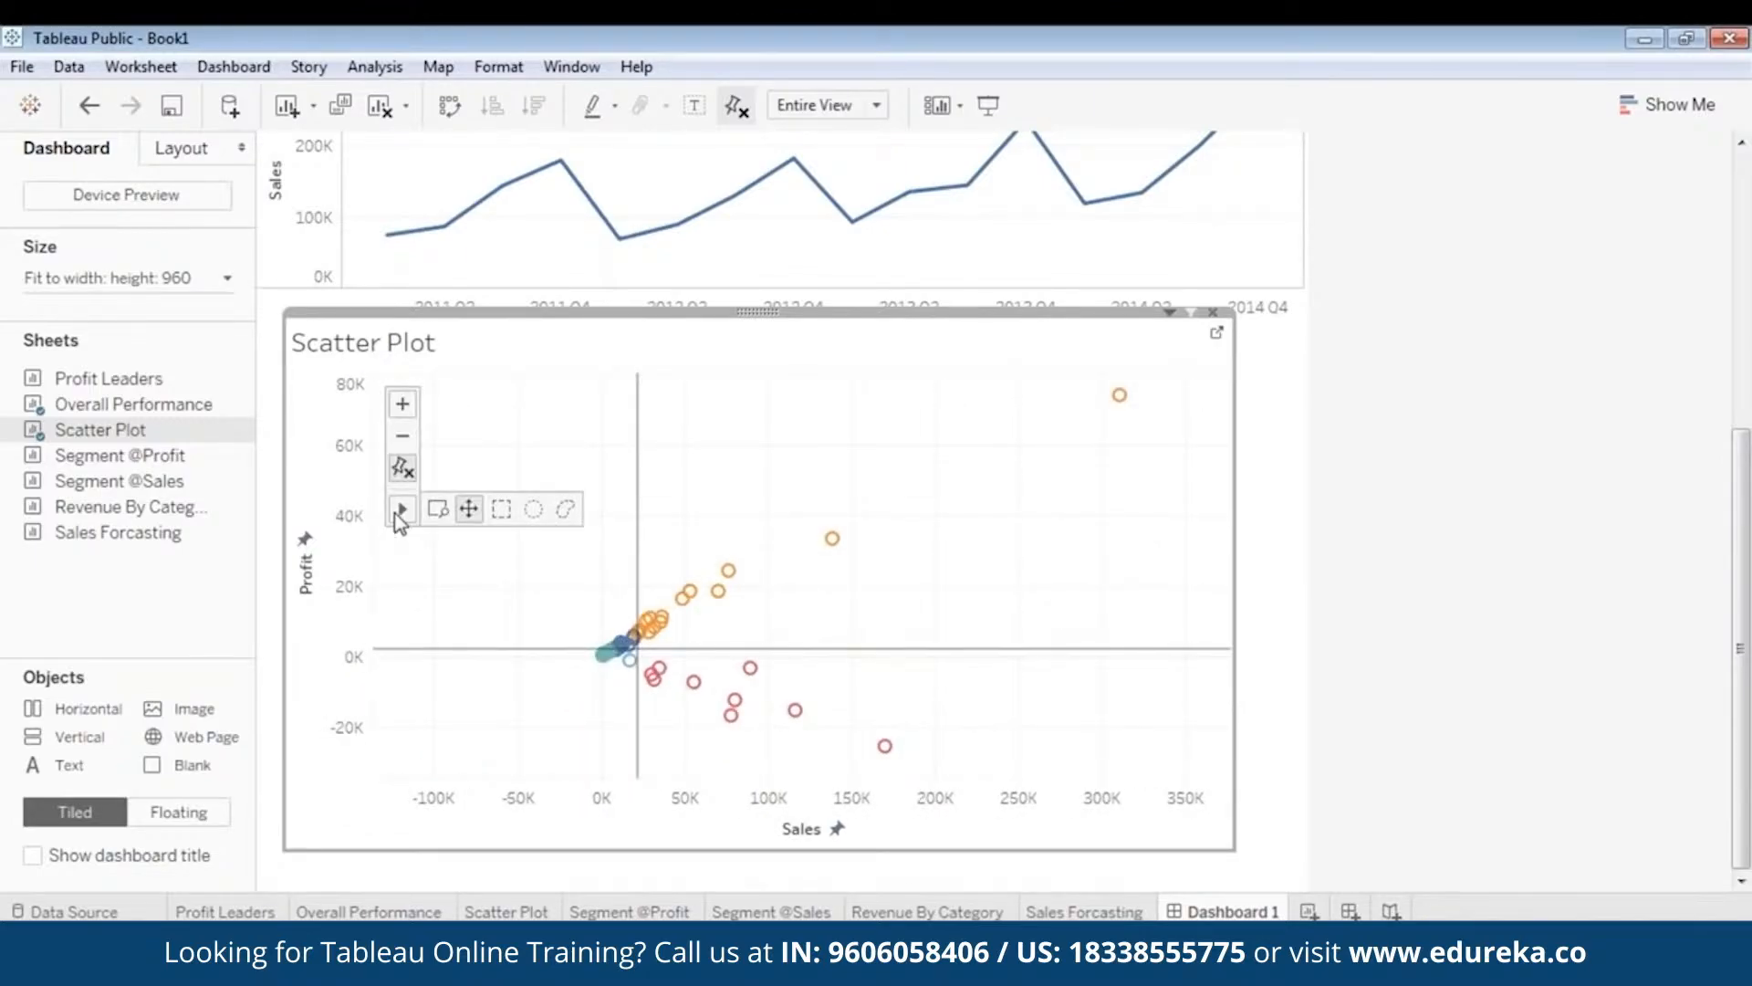
left_click(468, 510)
left_click_drag(884, 595, 700, 617)
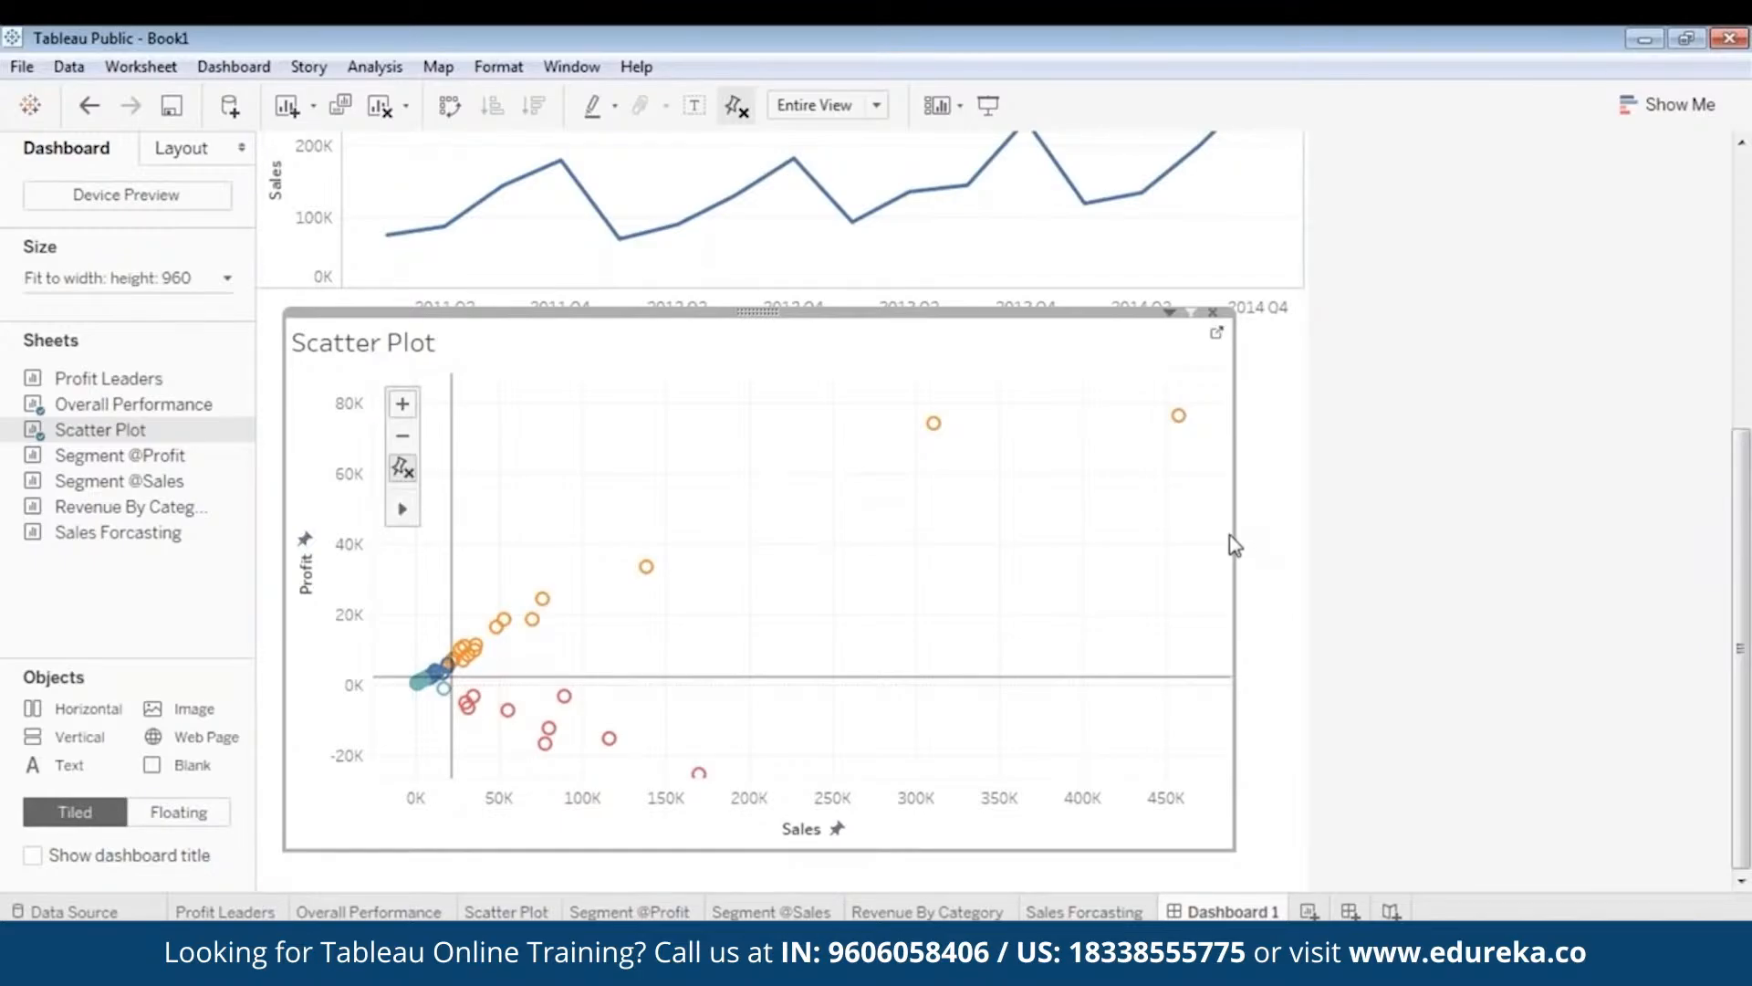
- Narrow the Scatter Plot zone and place it below the line chart's date axis title
left_click_drag(1235, 539, 1103, 540)
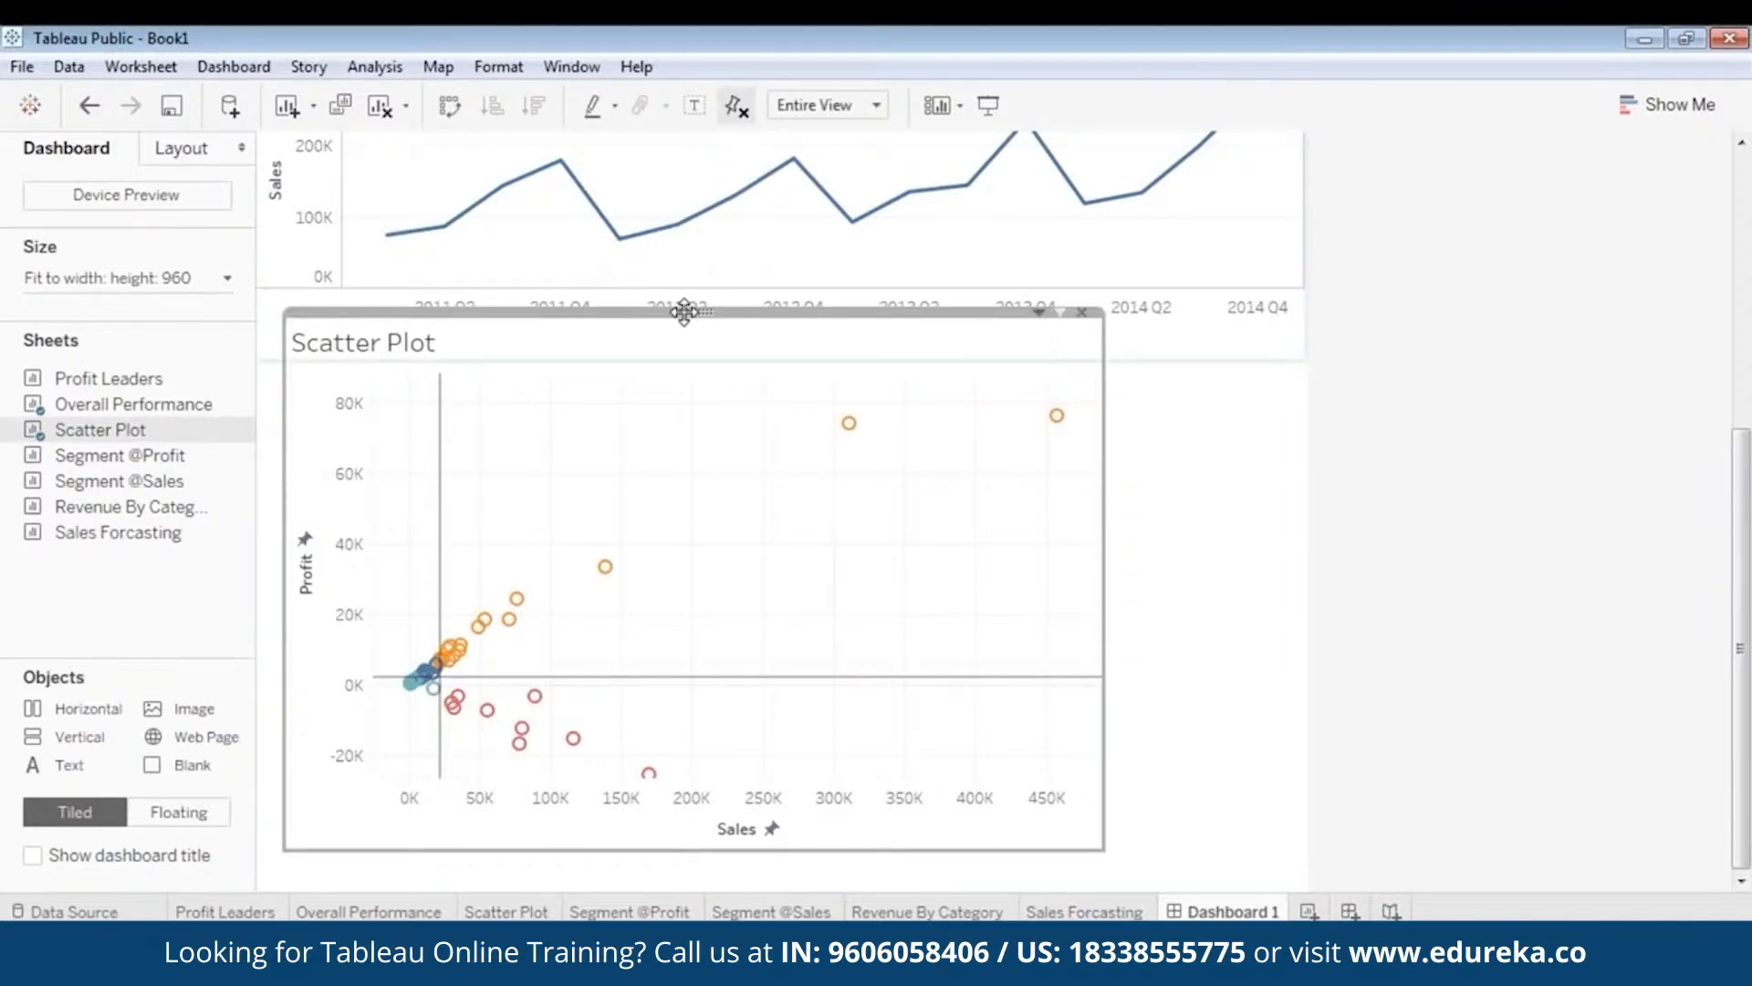
left_click_drag(685, 312, 681, 334)
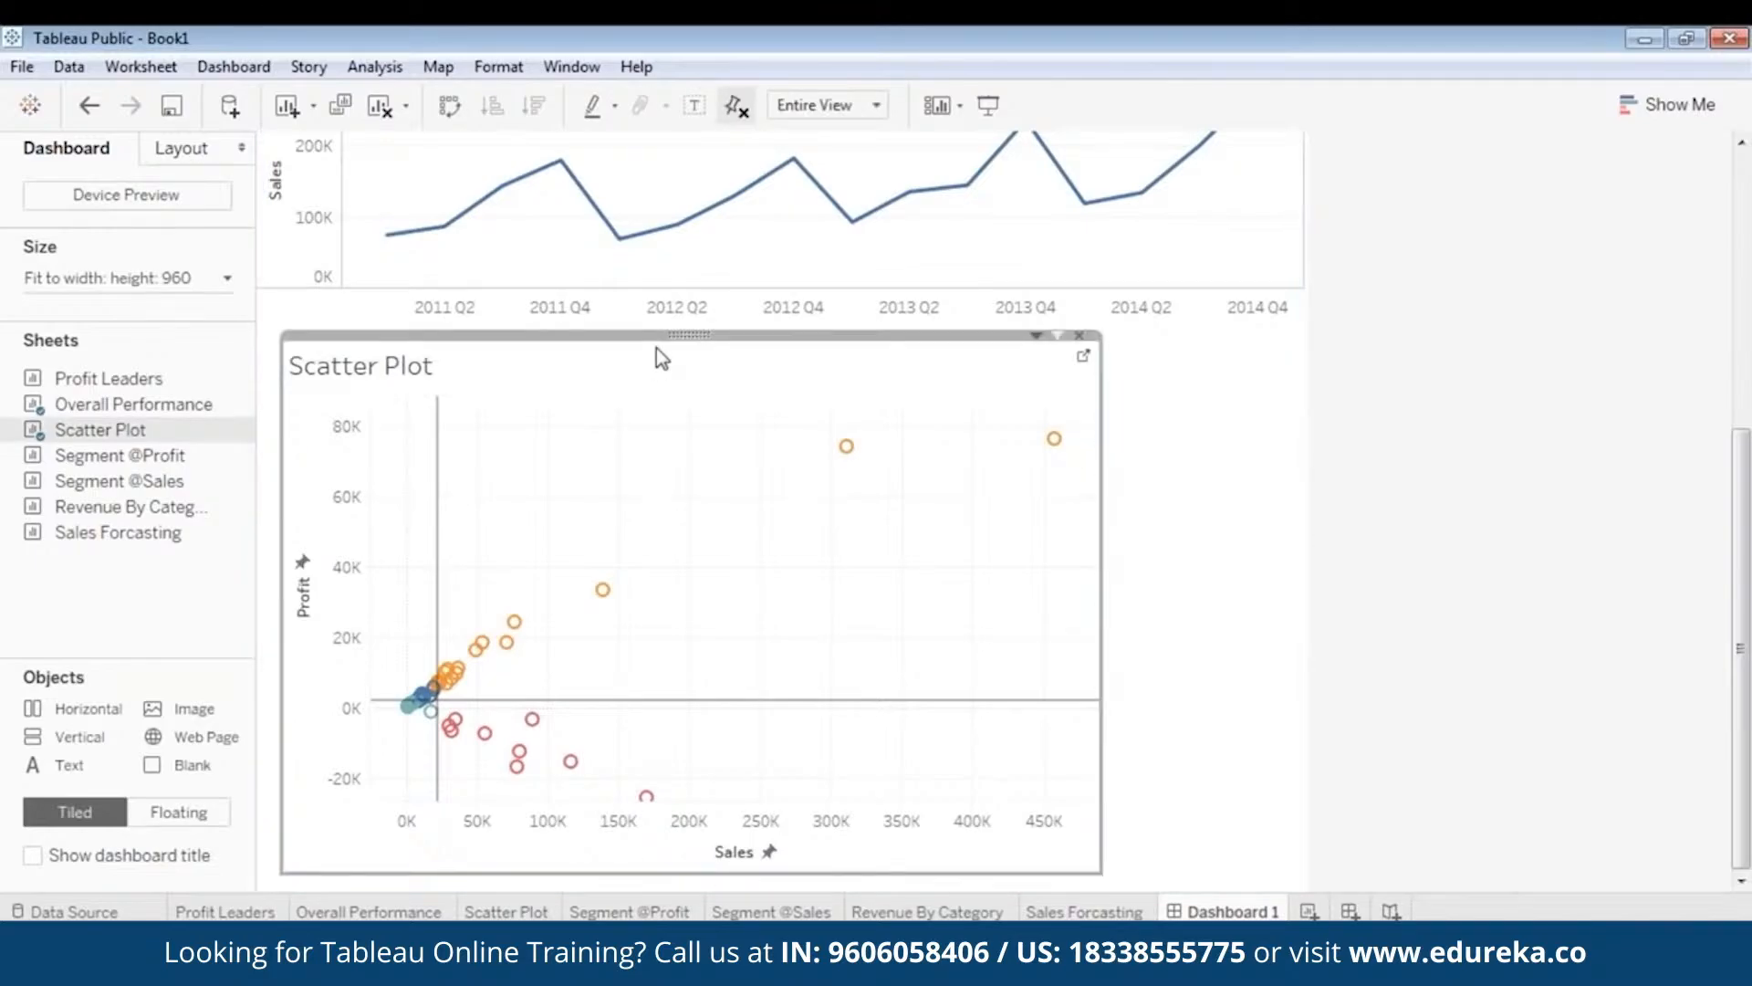
left_click_drag(644, 335, 574, 371)
left_click(1351, 476)
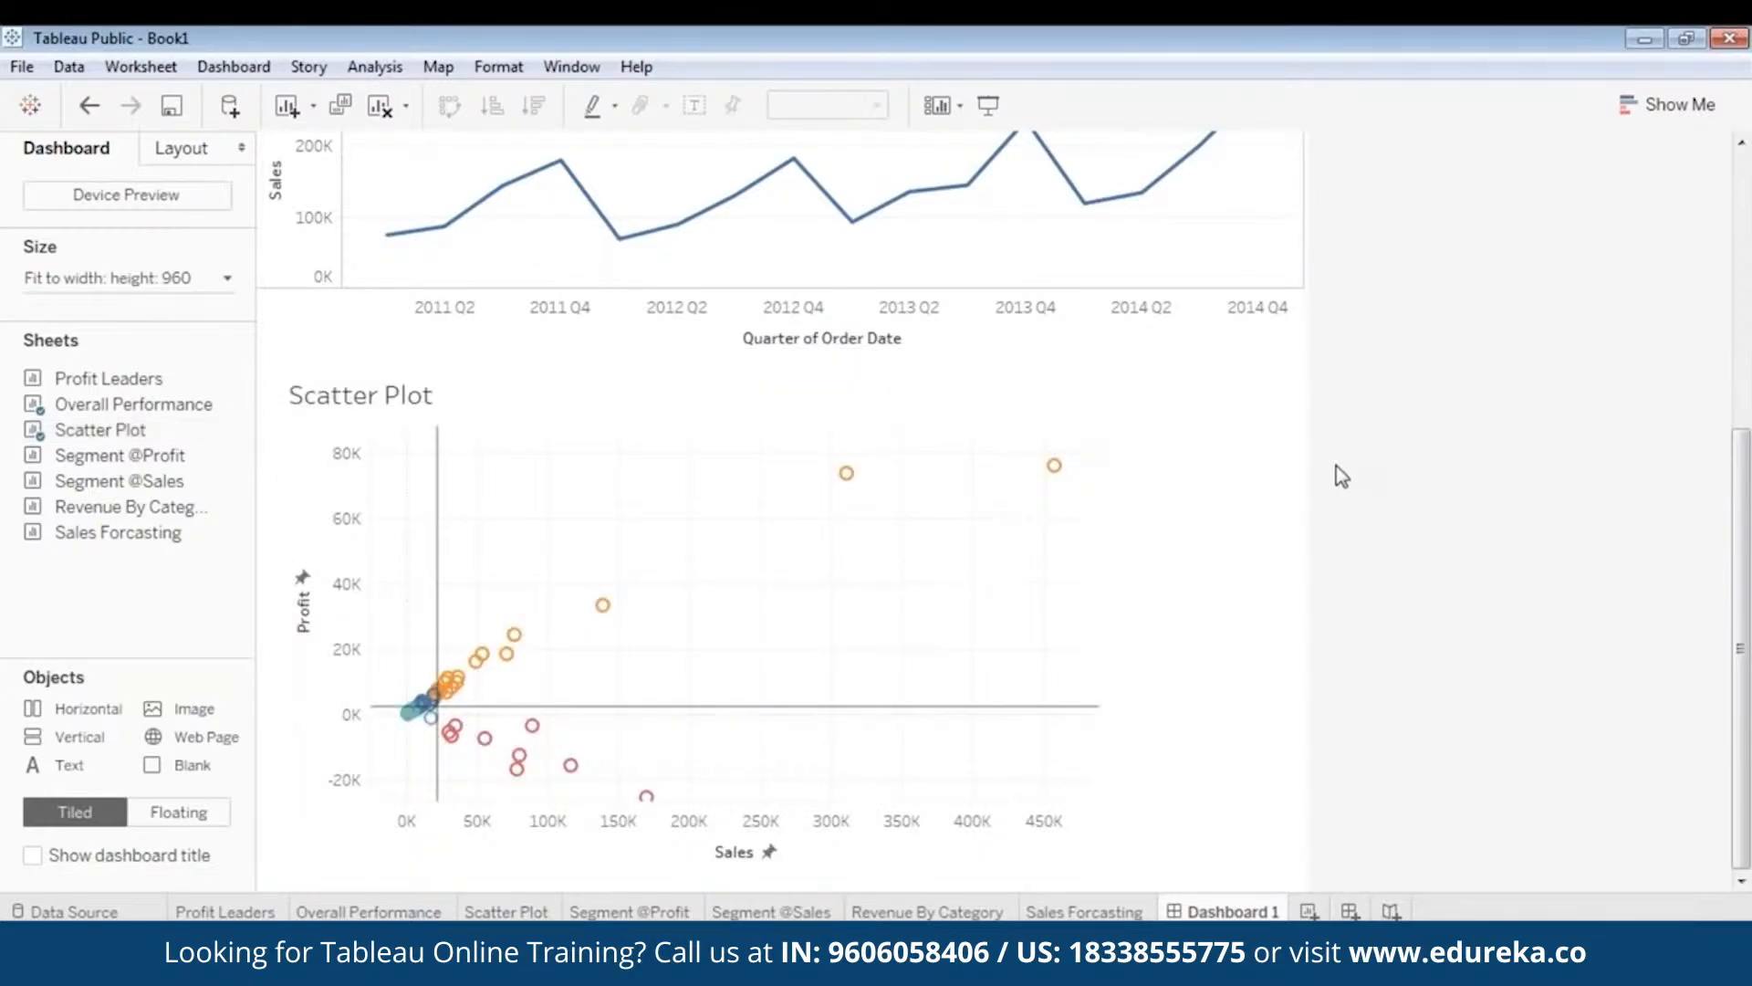
left_click(1001, 556)
left_click_drag(693, 366, 687, 366)
left_click(990, 107)
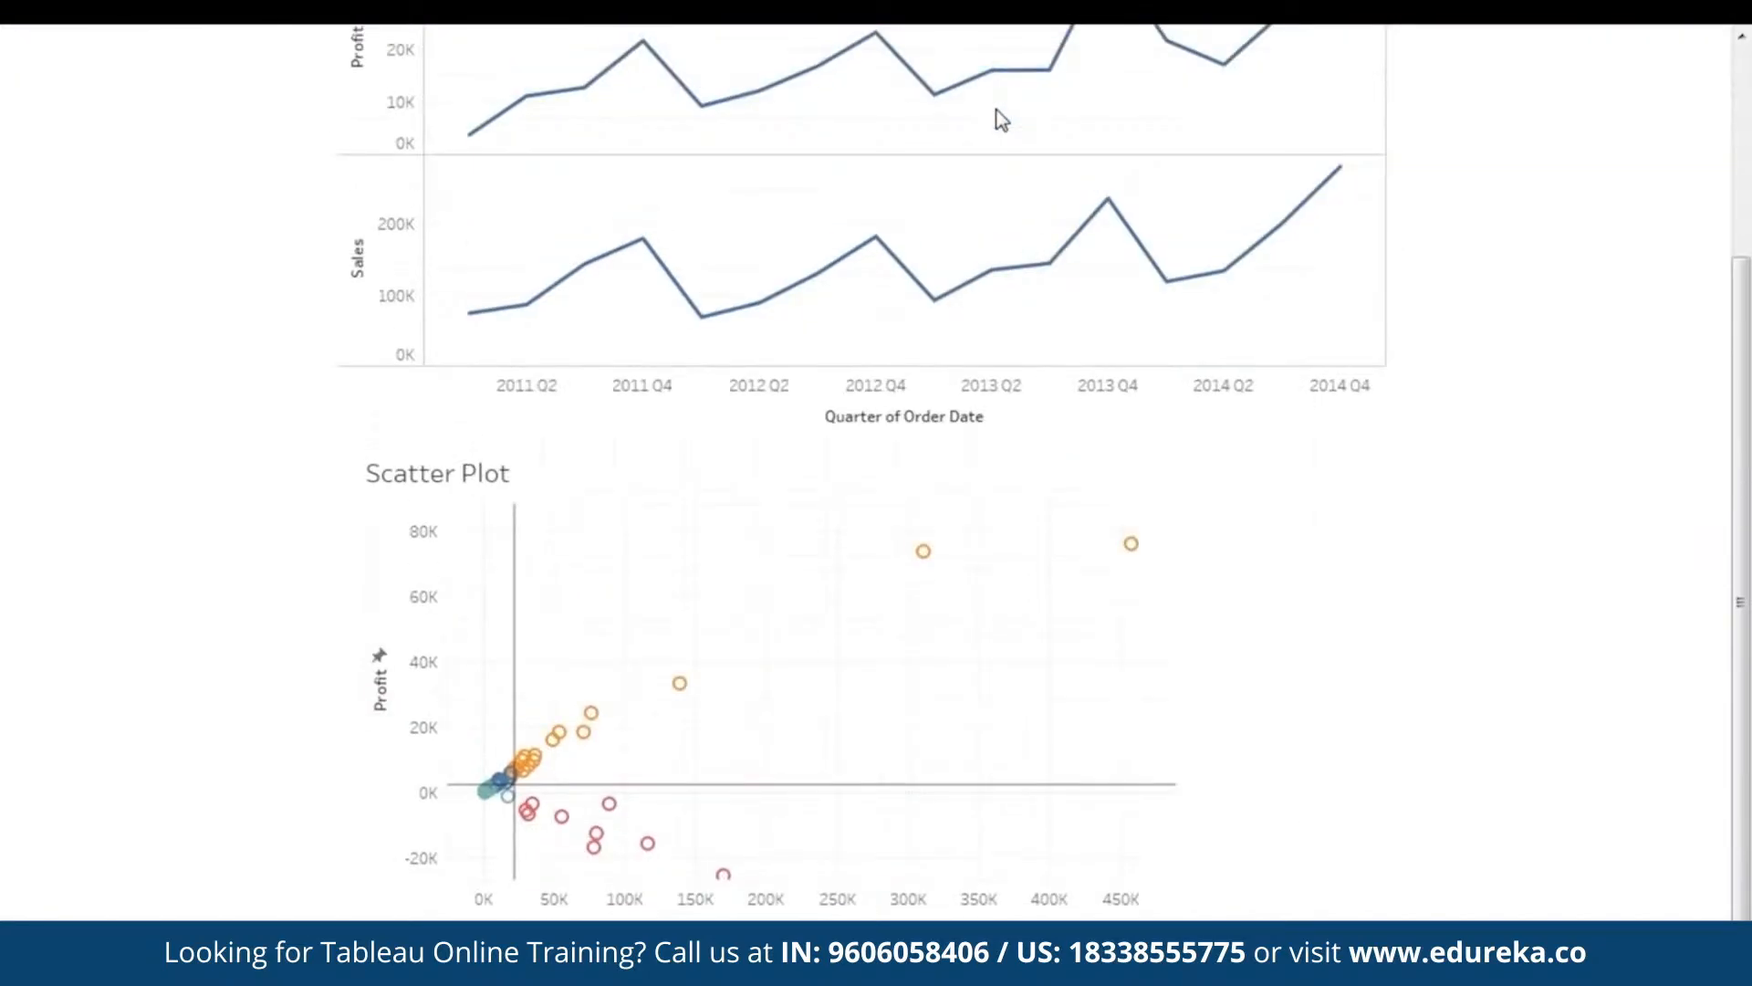
scroll(1404, 492, "up", 5)
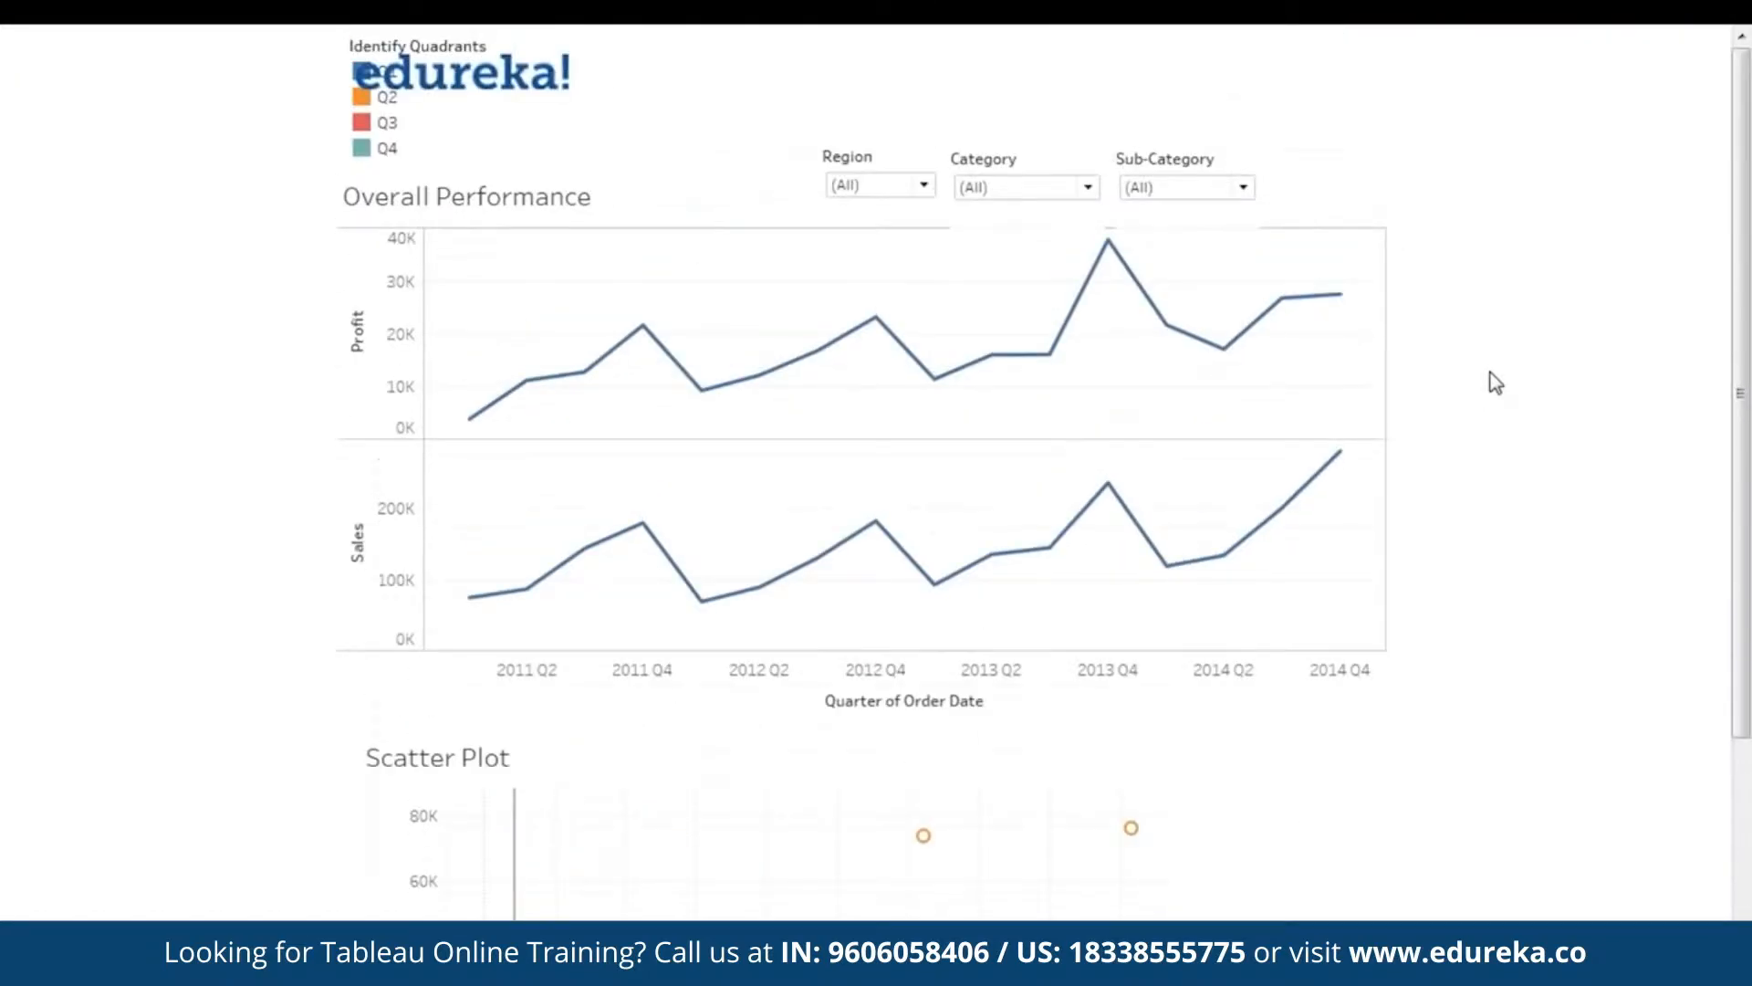
scroll(1495, 306, "down", 5)
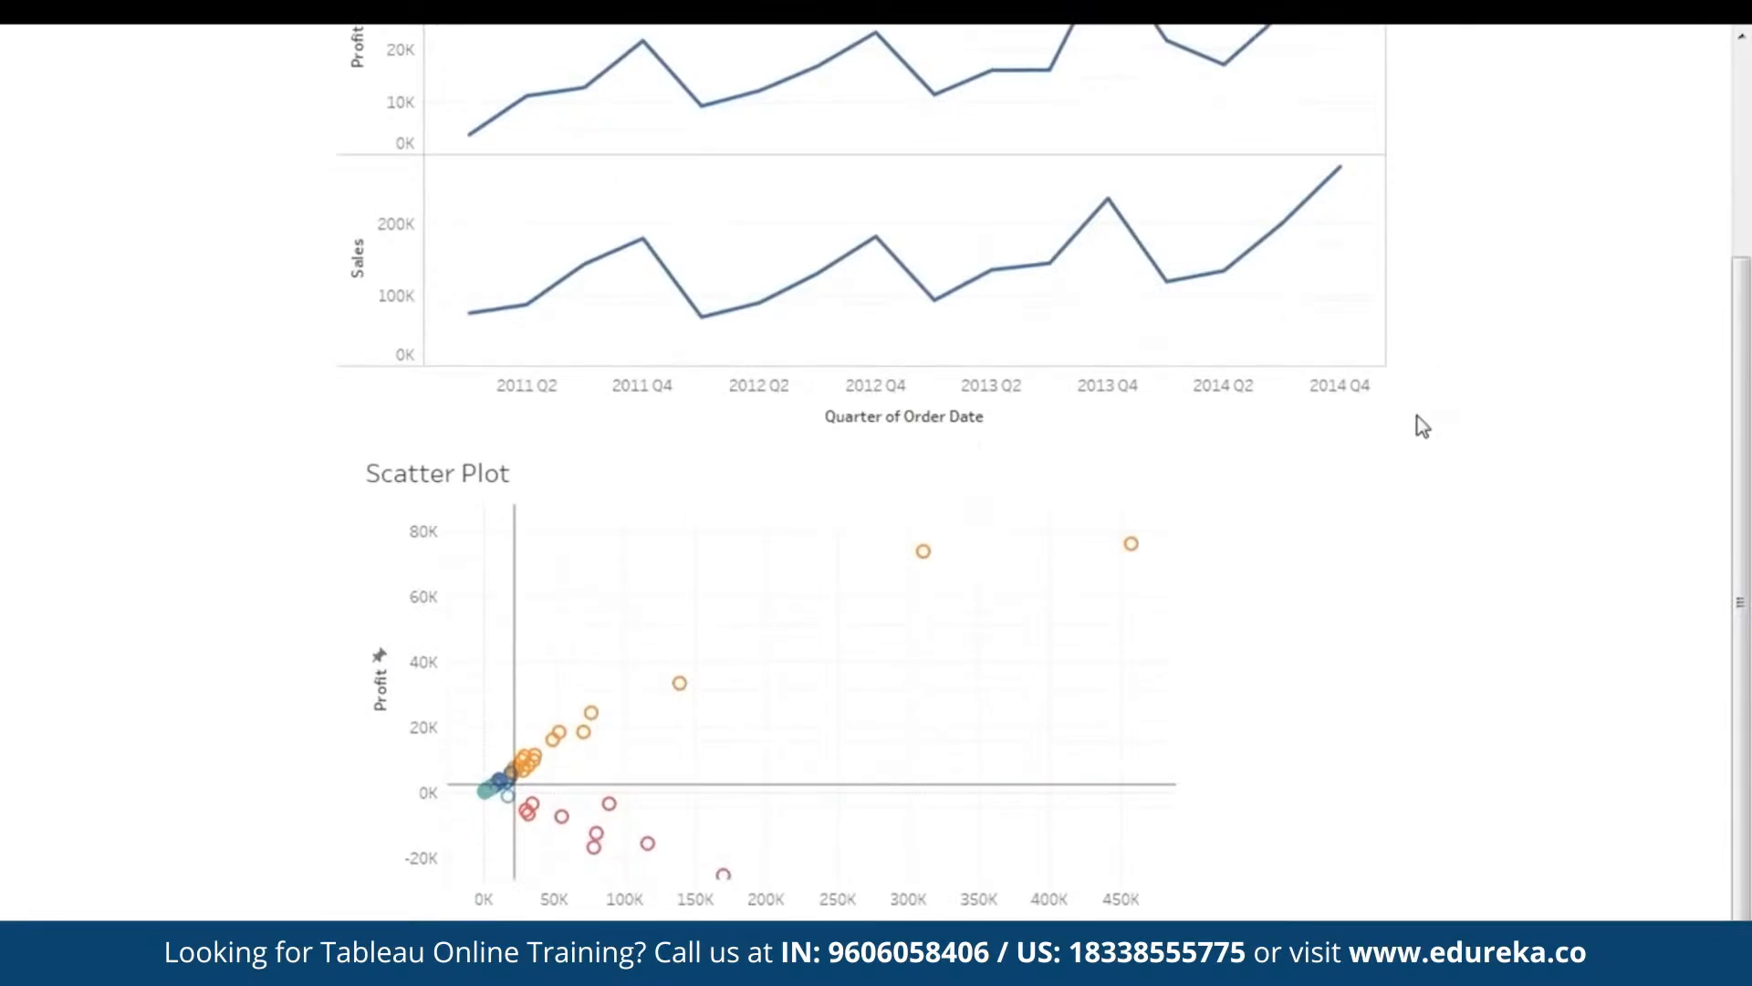
key("Escape")
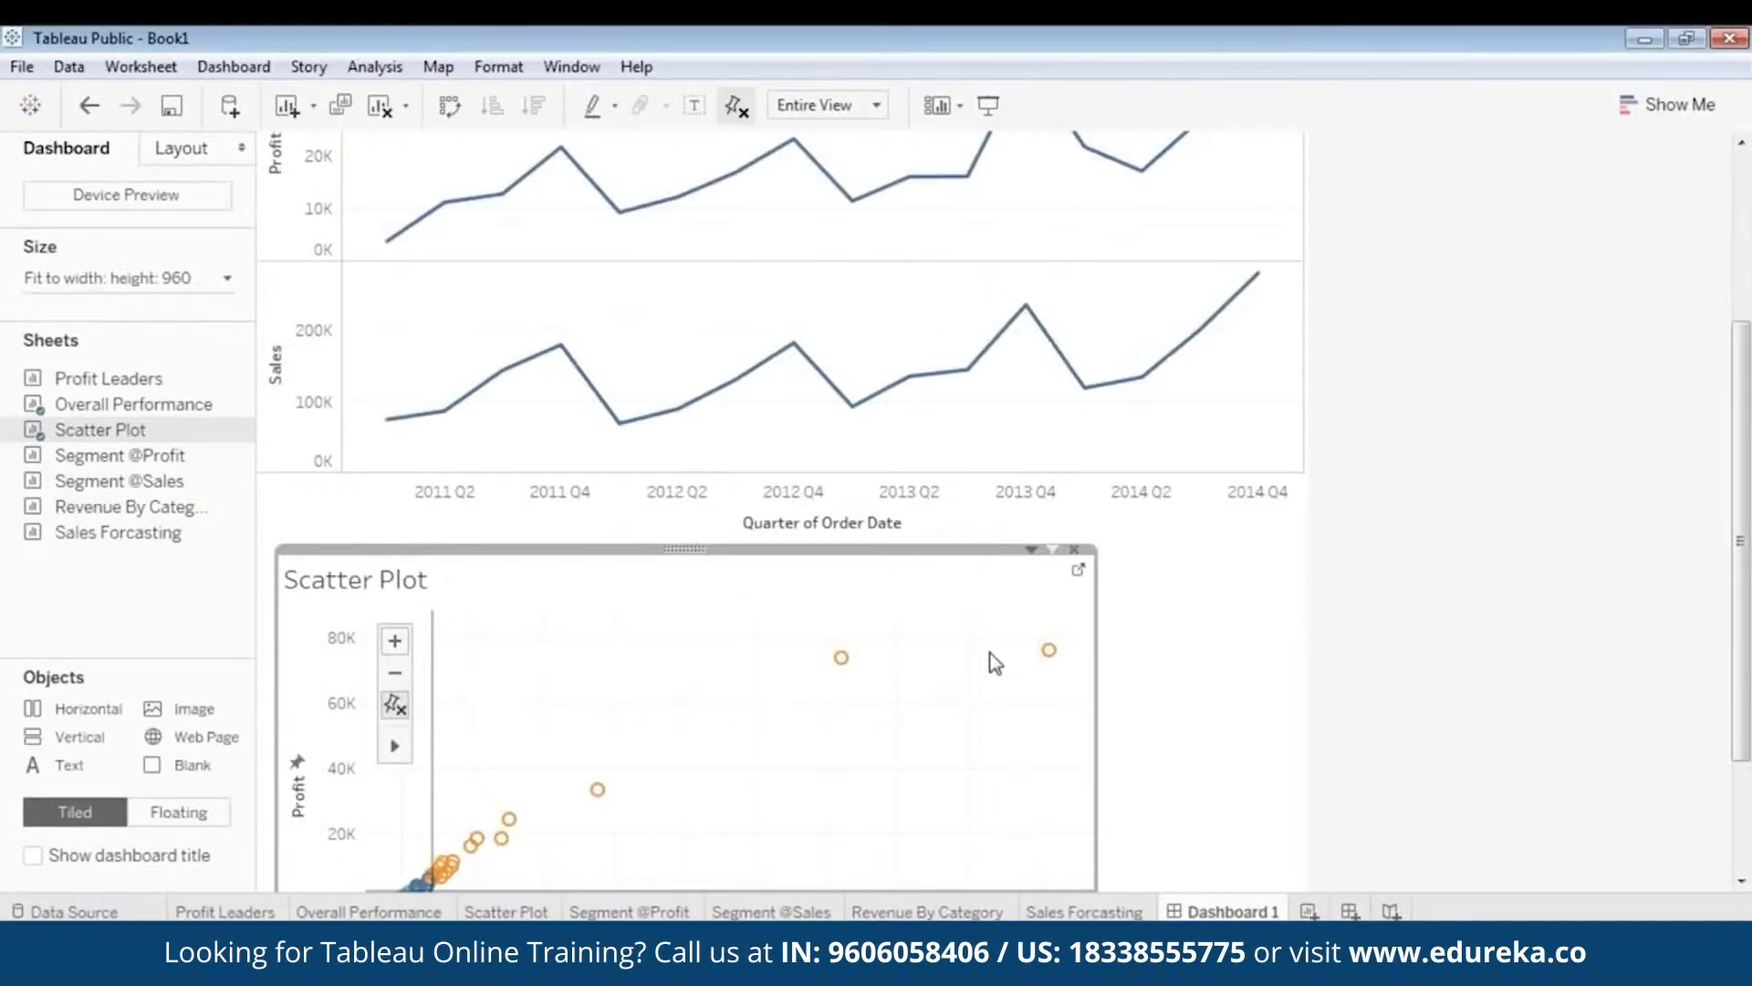
scroll(1579, 580, "down", 3)
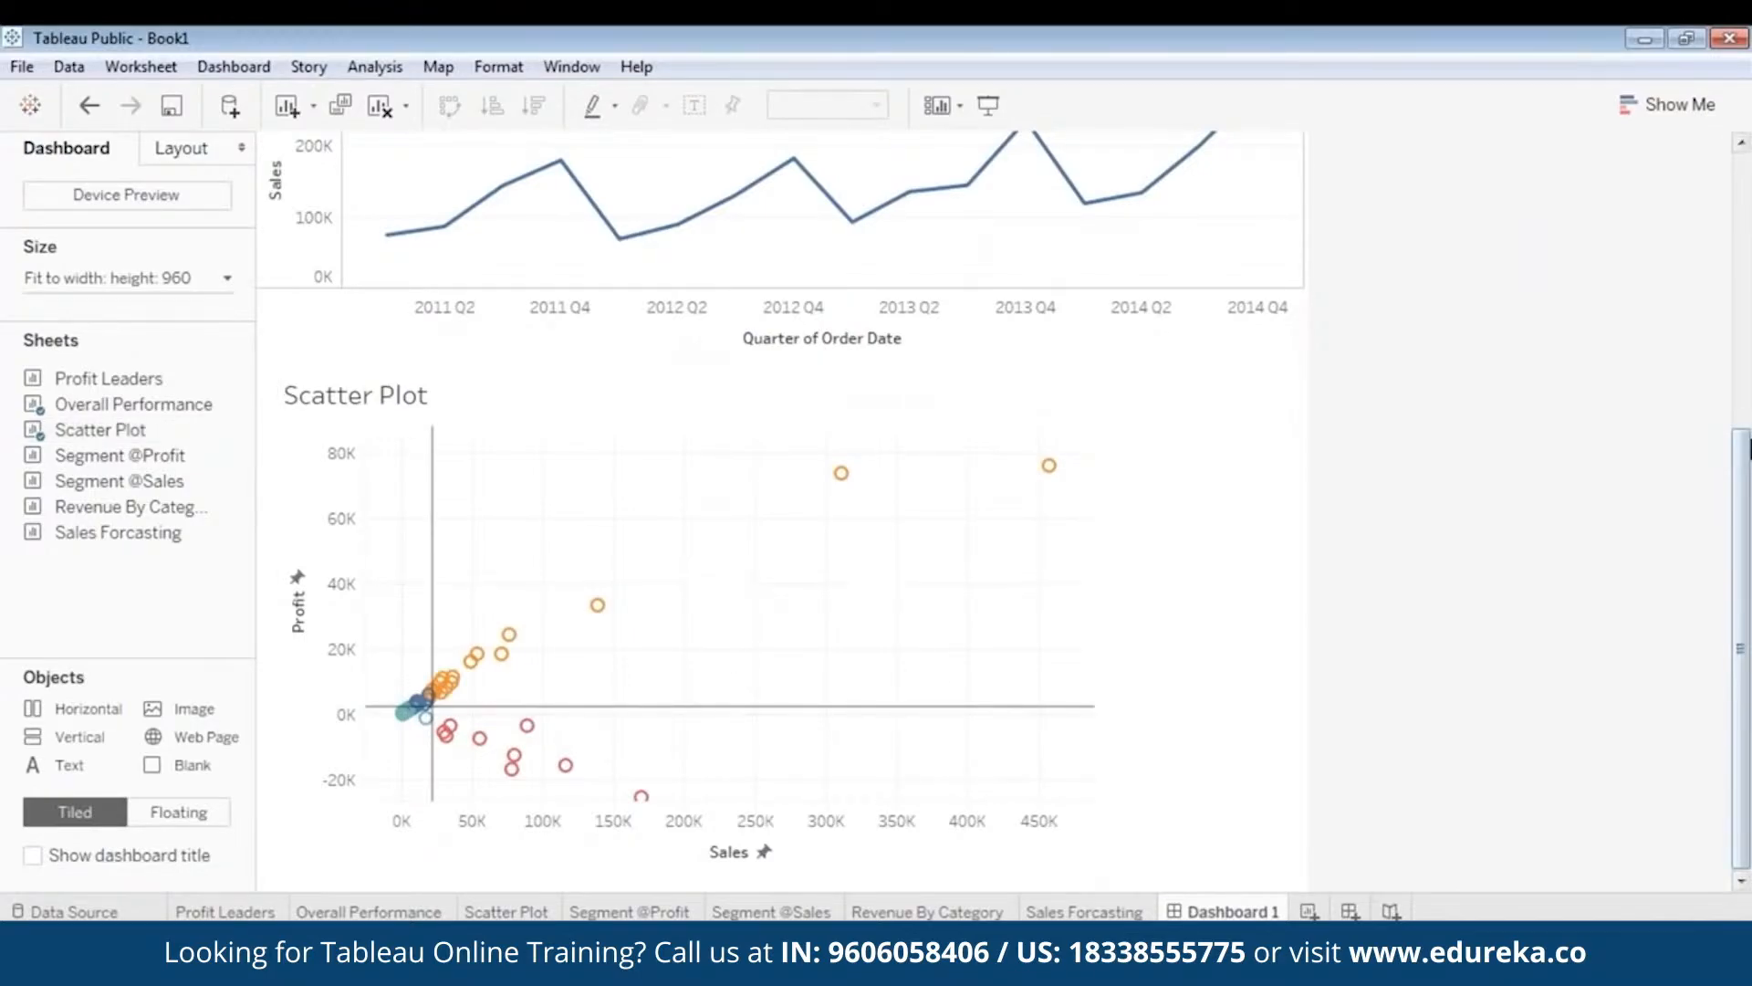
scroll(1748, 365, "up", 7)
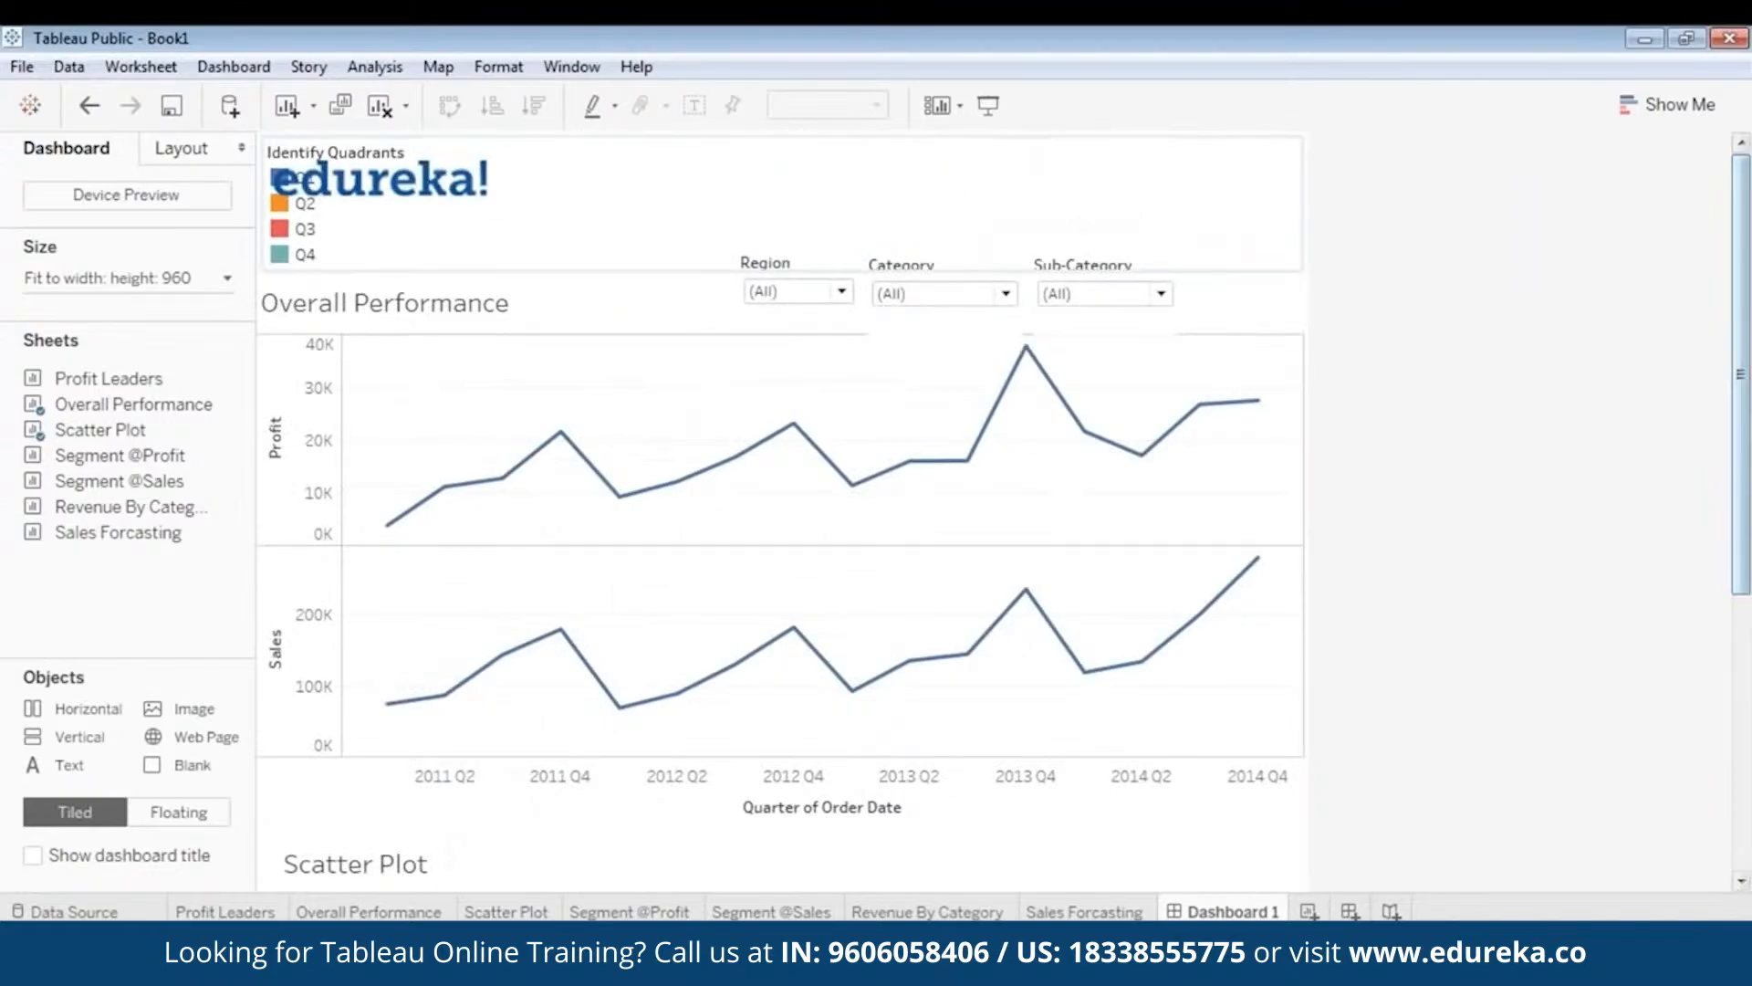
- Make the Identify Quadrants legend floating and drag it beside the scatter plot
left_click(307, 257)
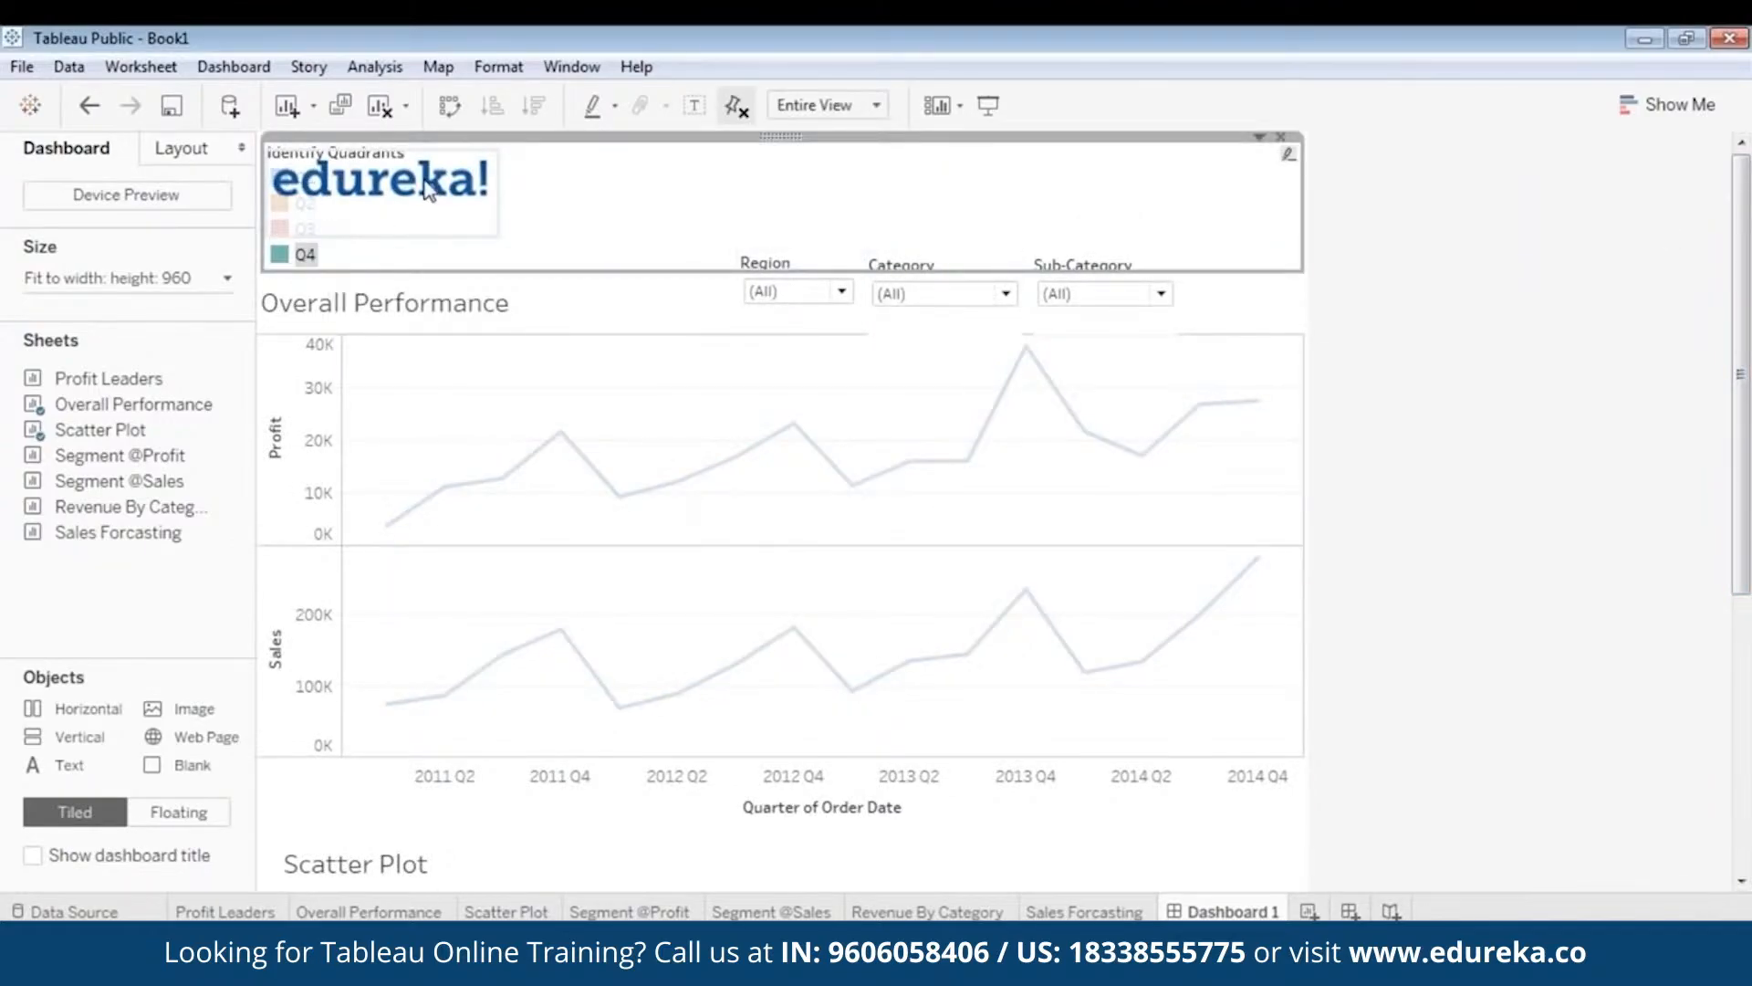
right_click(779, 137)
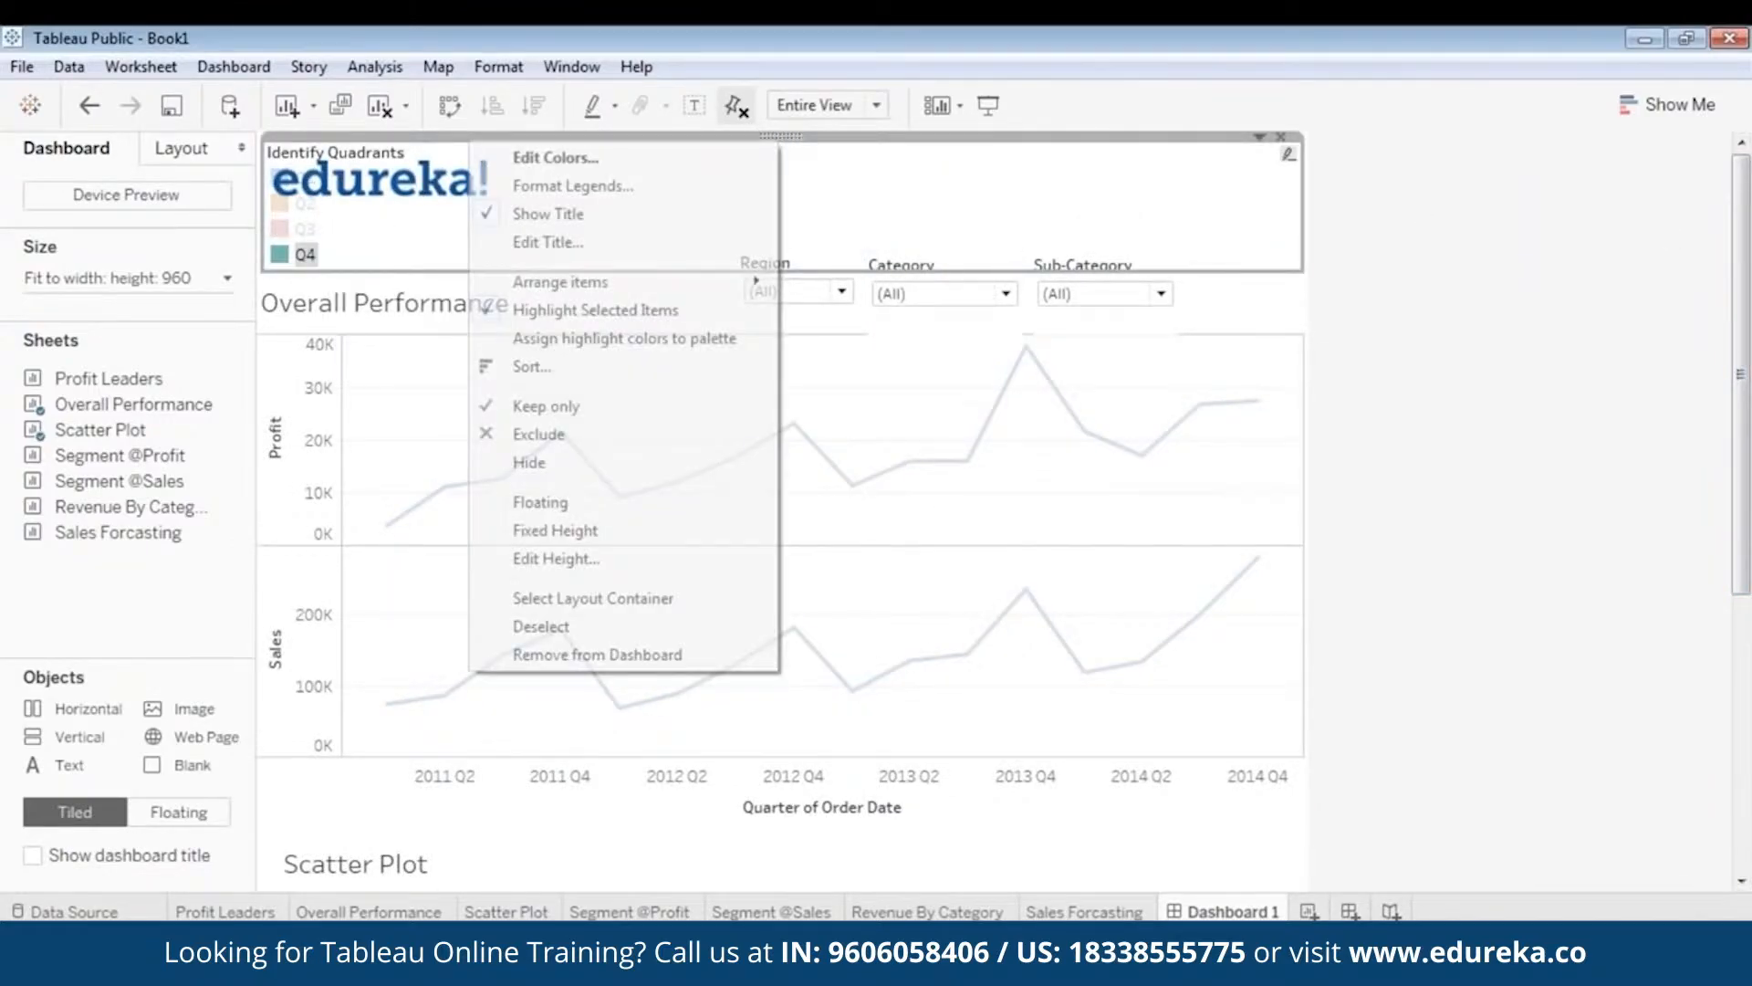
left_click(602, 495)
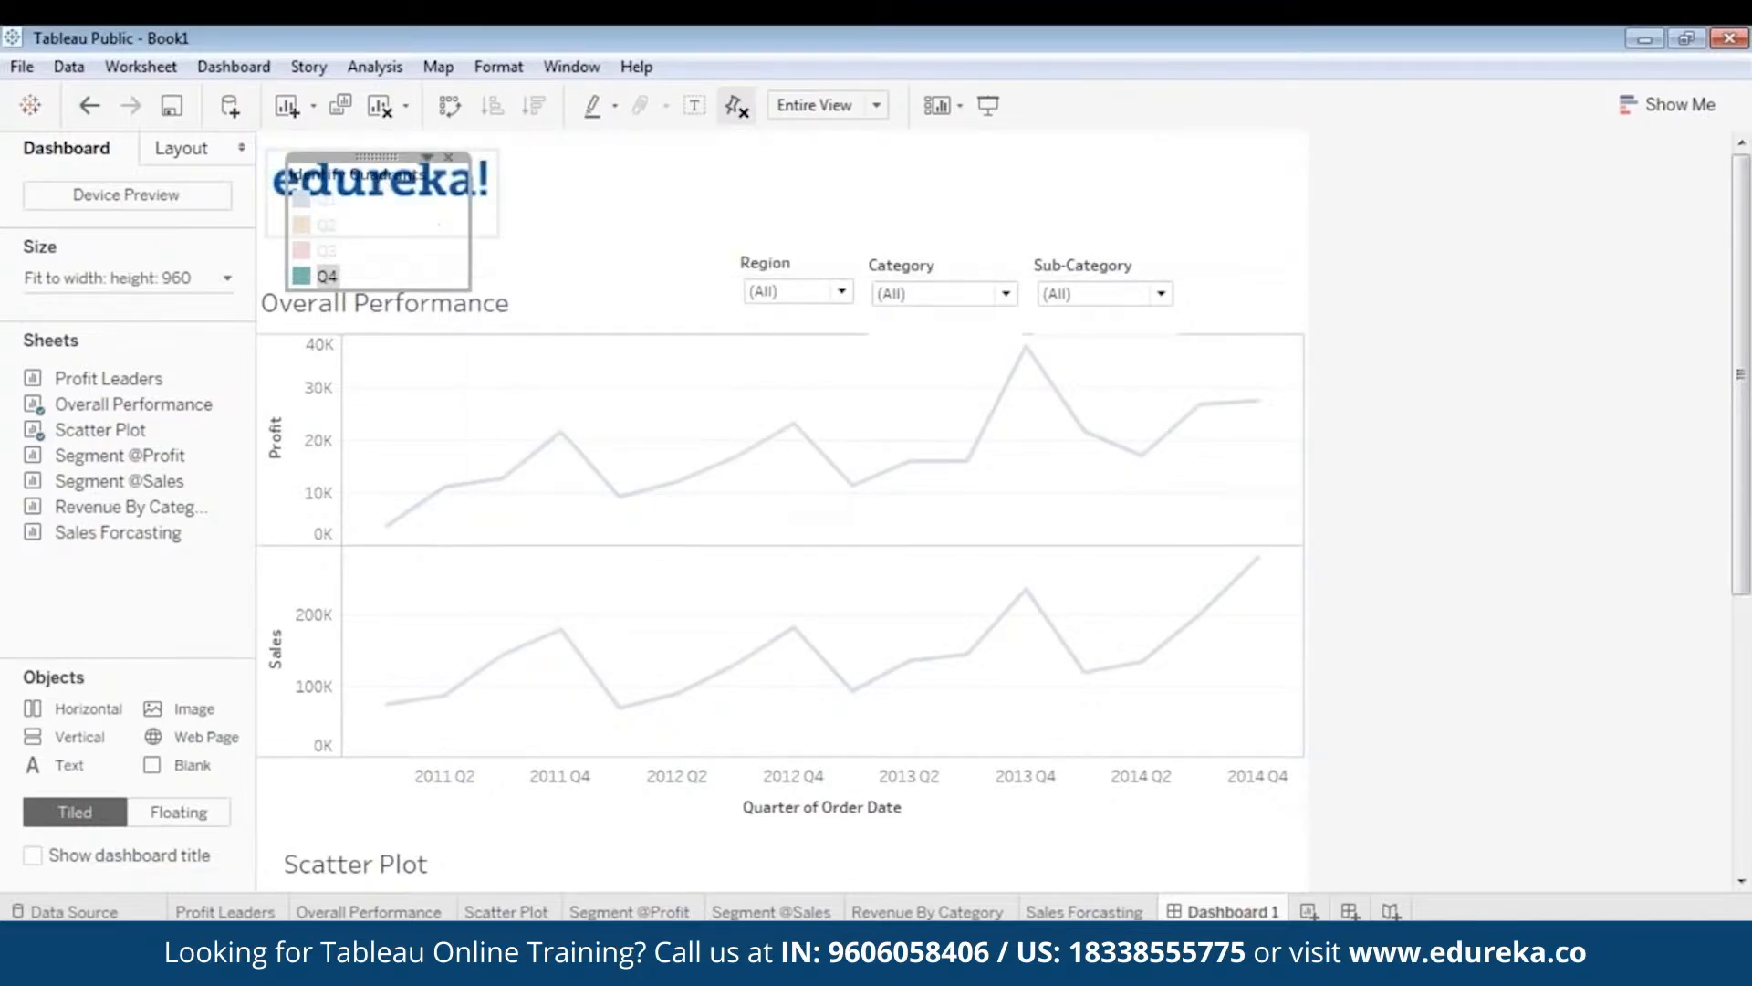
left_click_drag(373, 155, 999, 785)
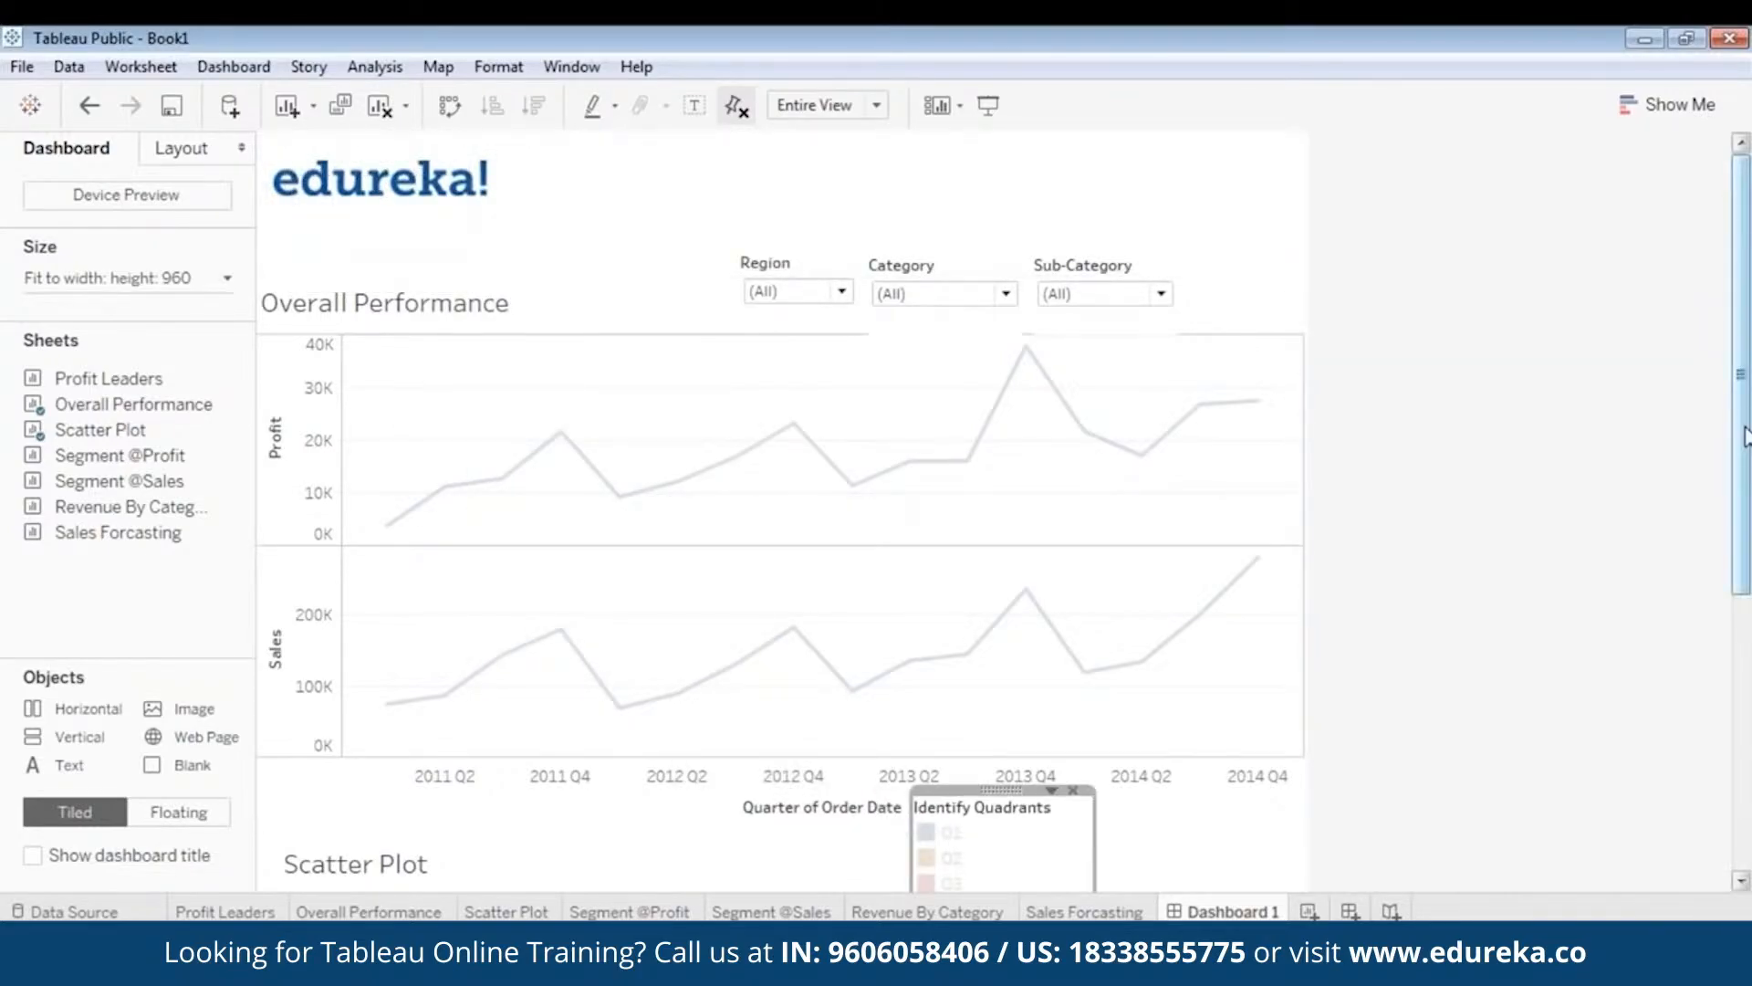
scroll(1745, 482, "down", 1)
left_click_drag(1745, 482, 1745, 669)
left_click_drag(1004, 437, 1214, 564)
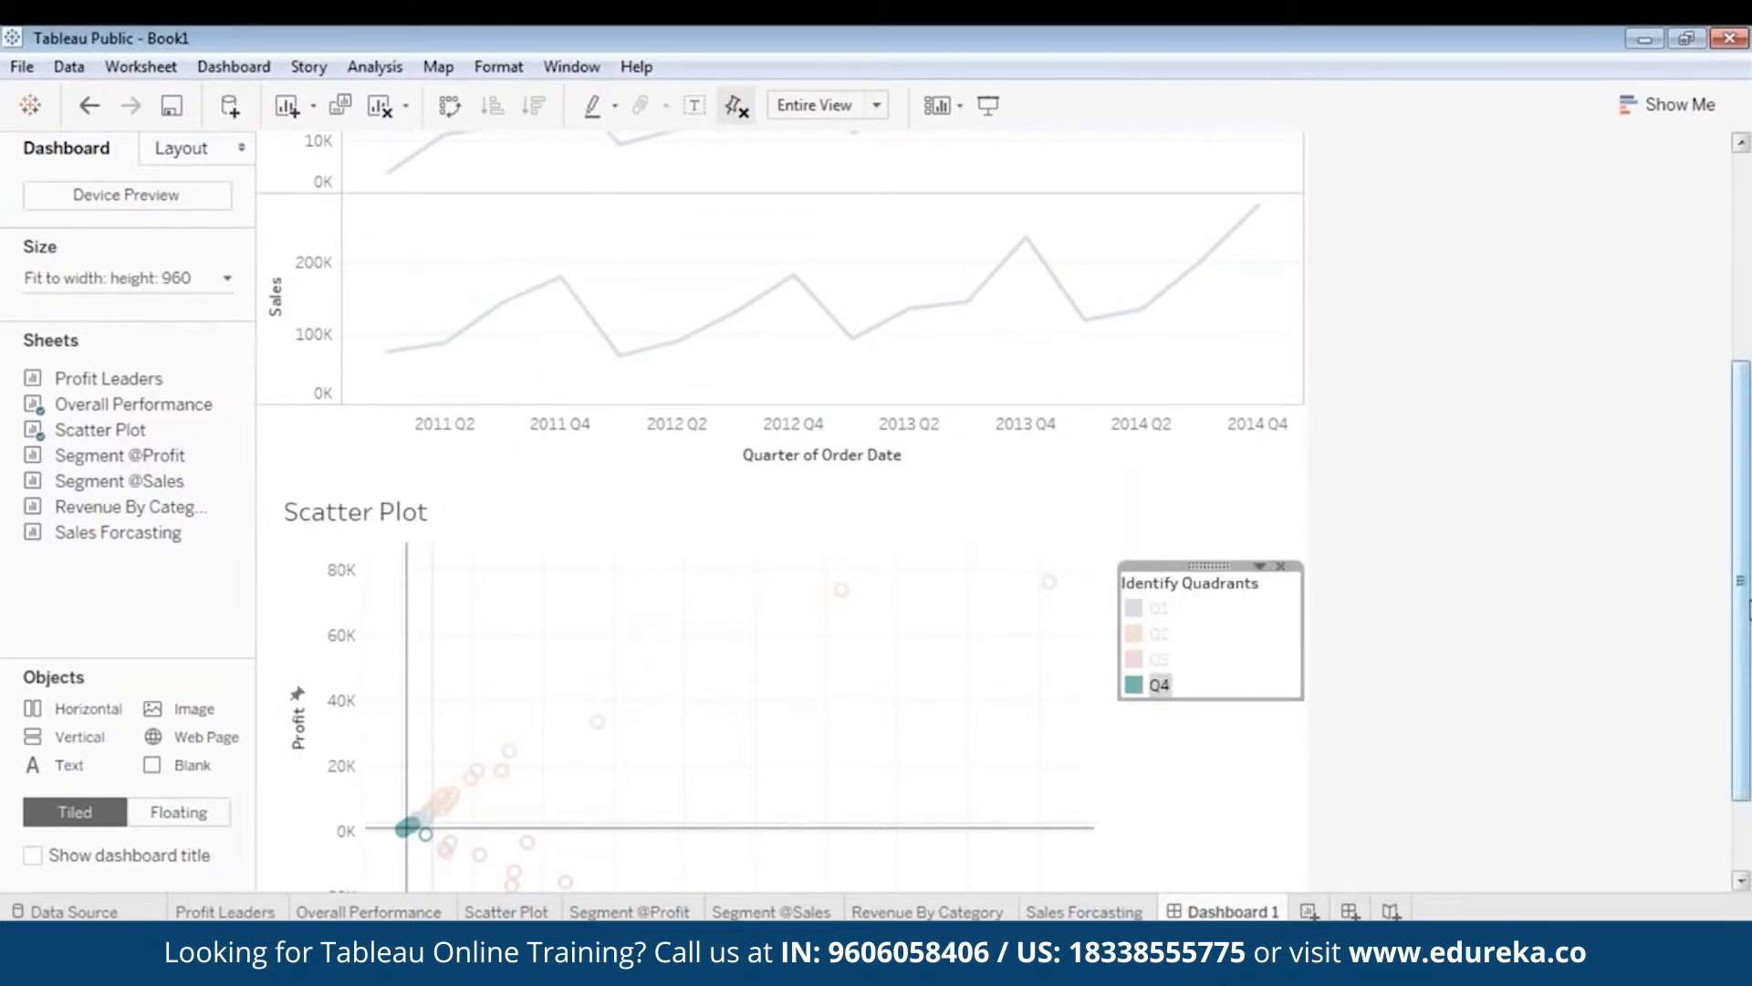
left_click_drag(1745, 624, 1747, 691)
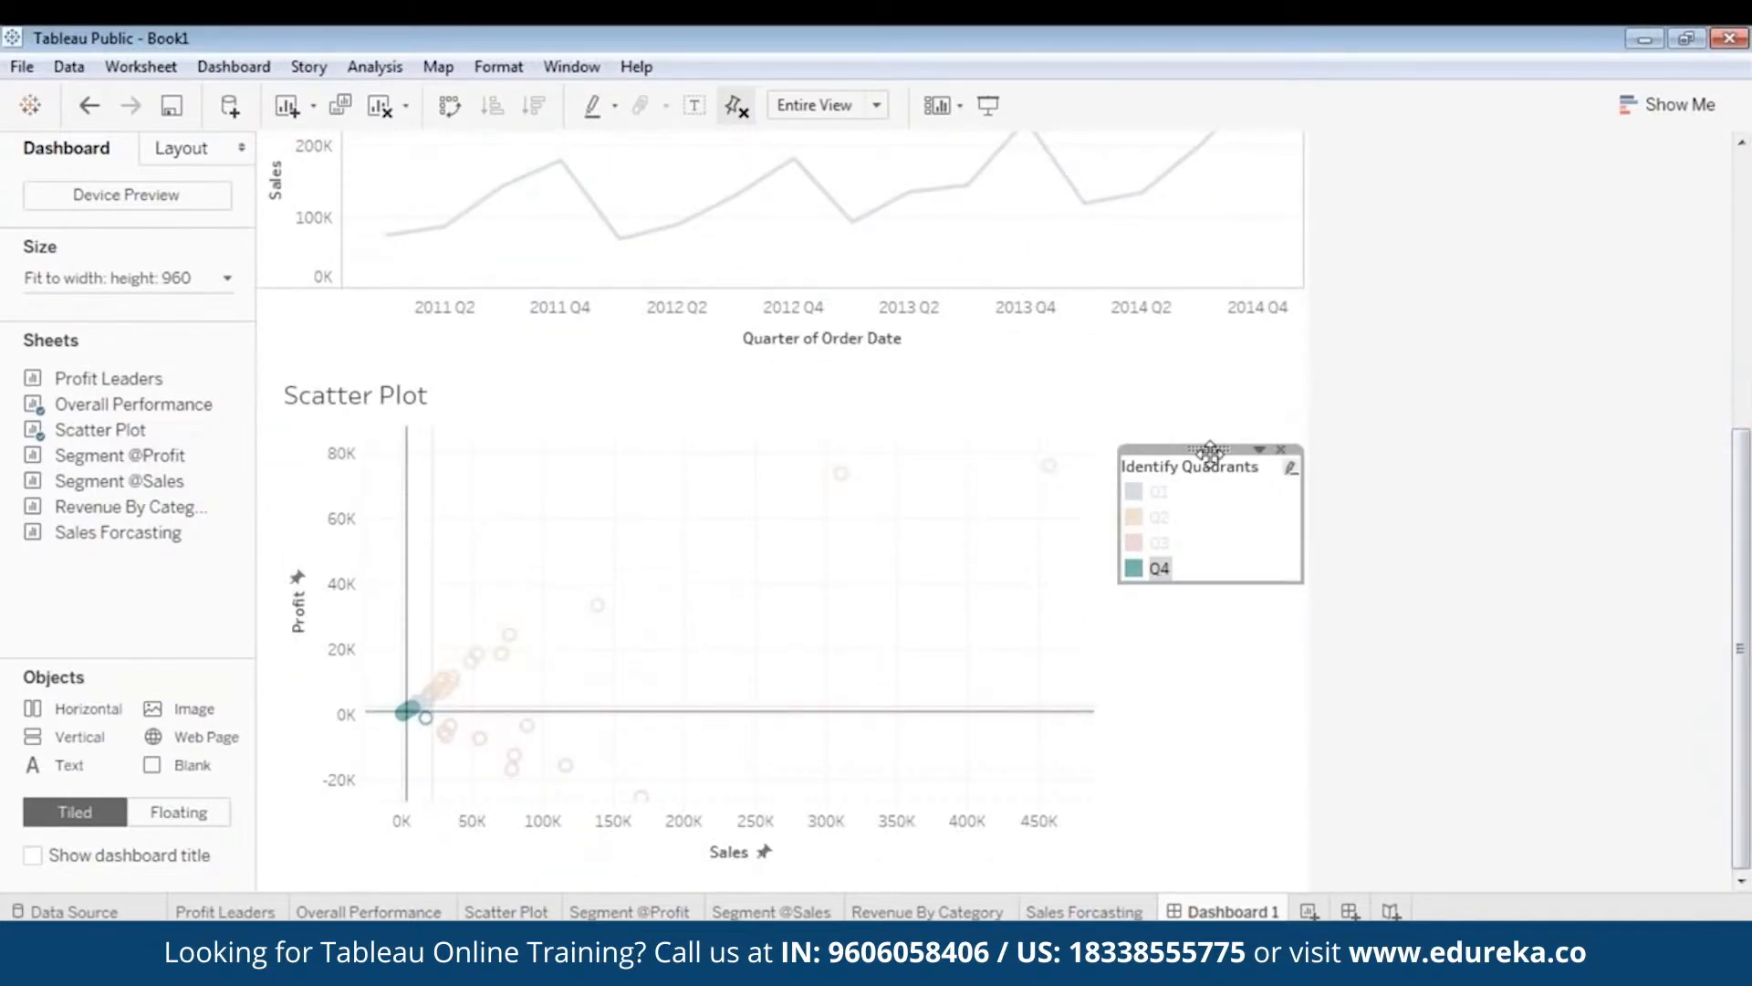
- Clear the Q4 highlight and settle the legend lower, right of the scatter plot
left_click_drag(1210, 450, 1213, 420)
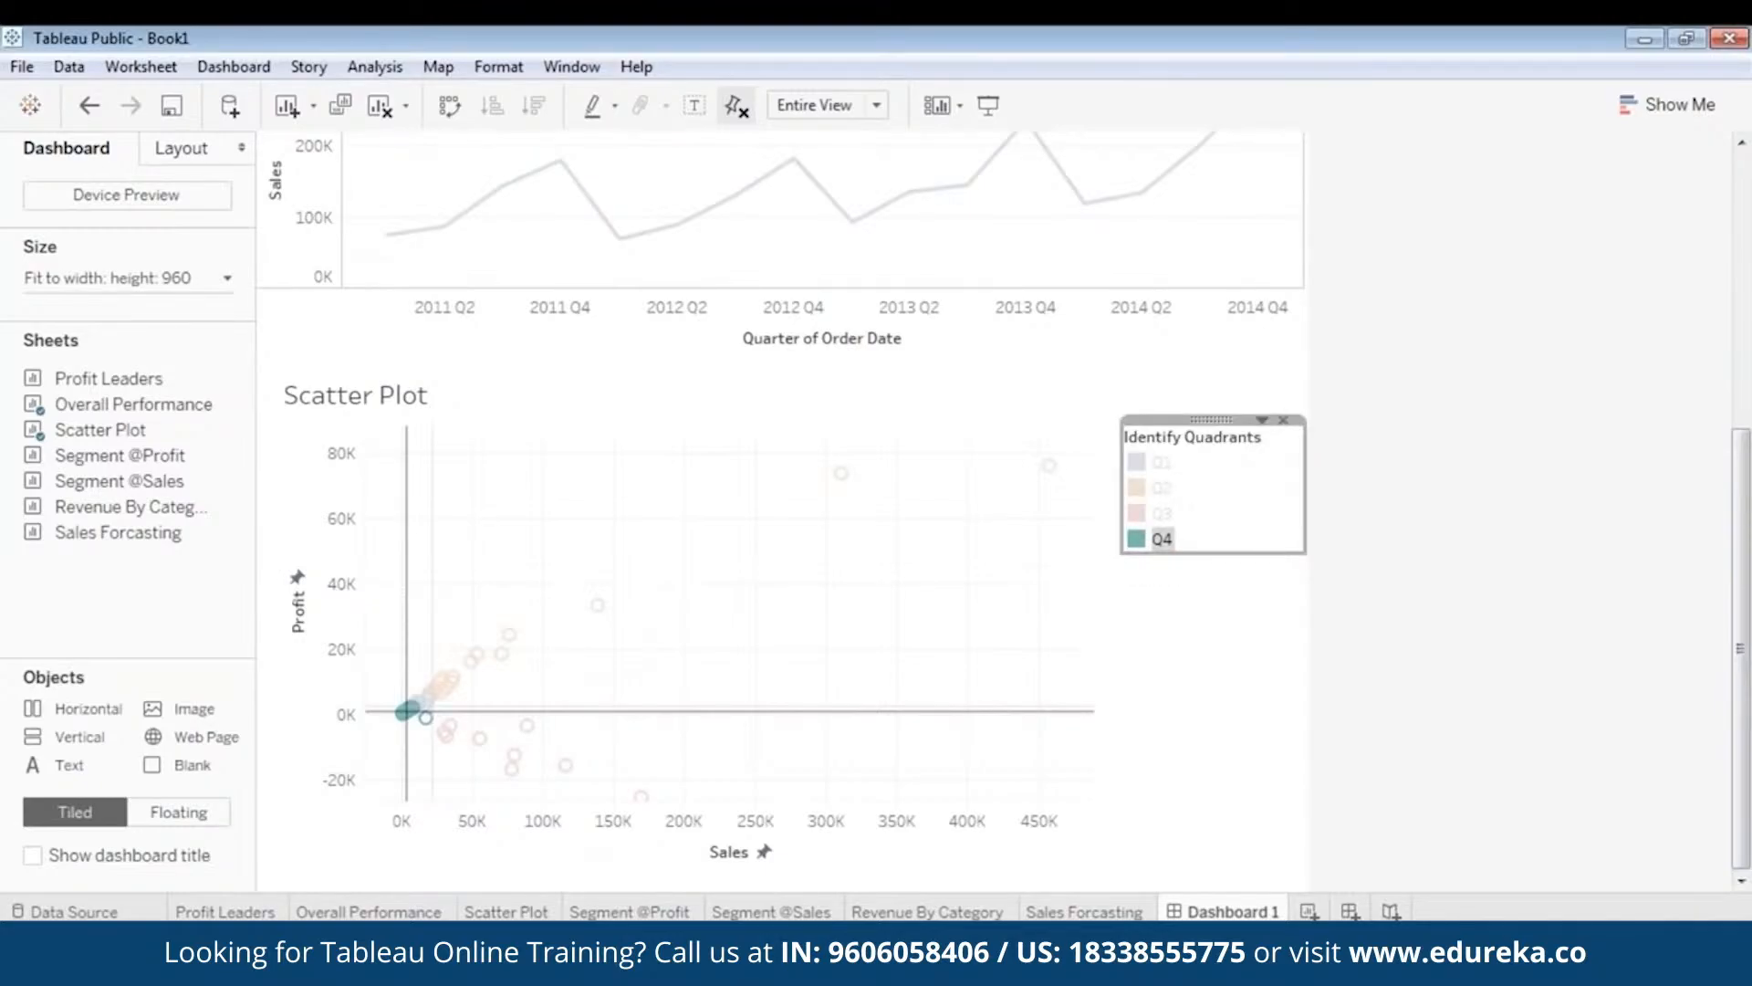
left_click(1186, 680)
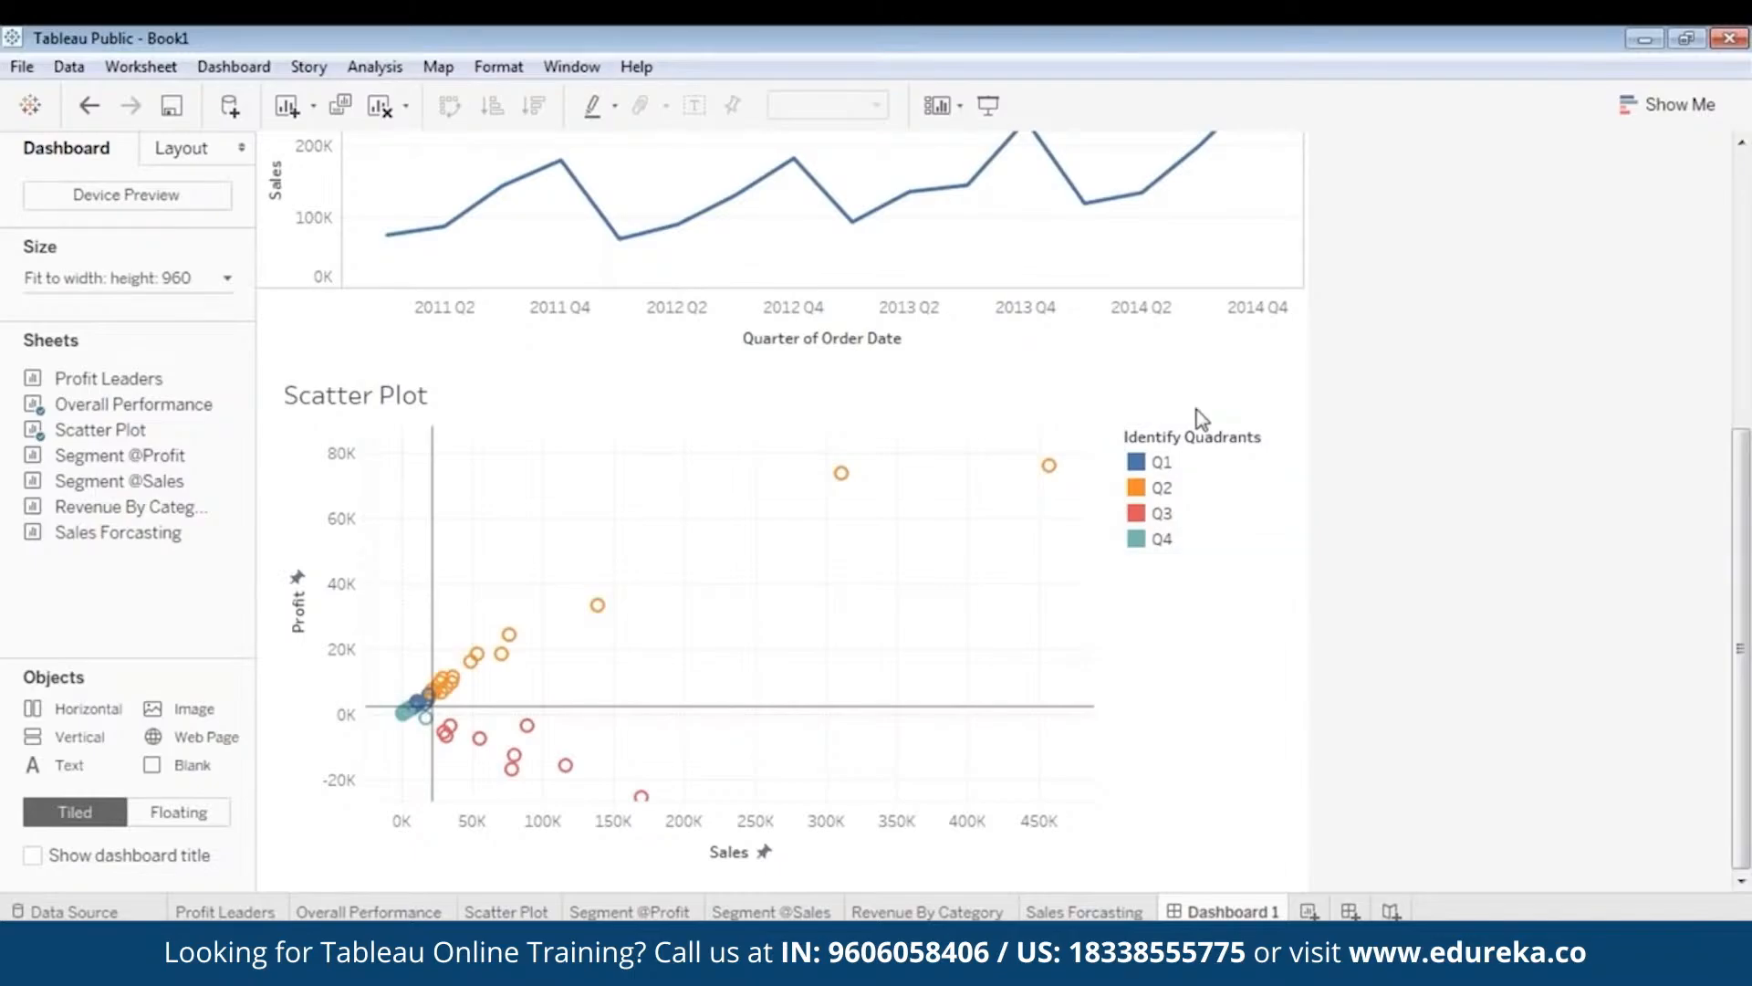
left_click(1210, 431)
left_click_drag(1213, 429, 1218, 579)
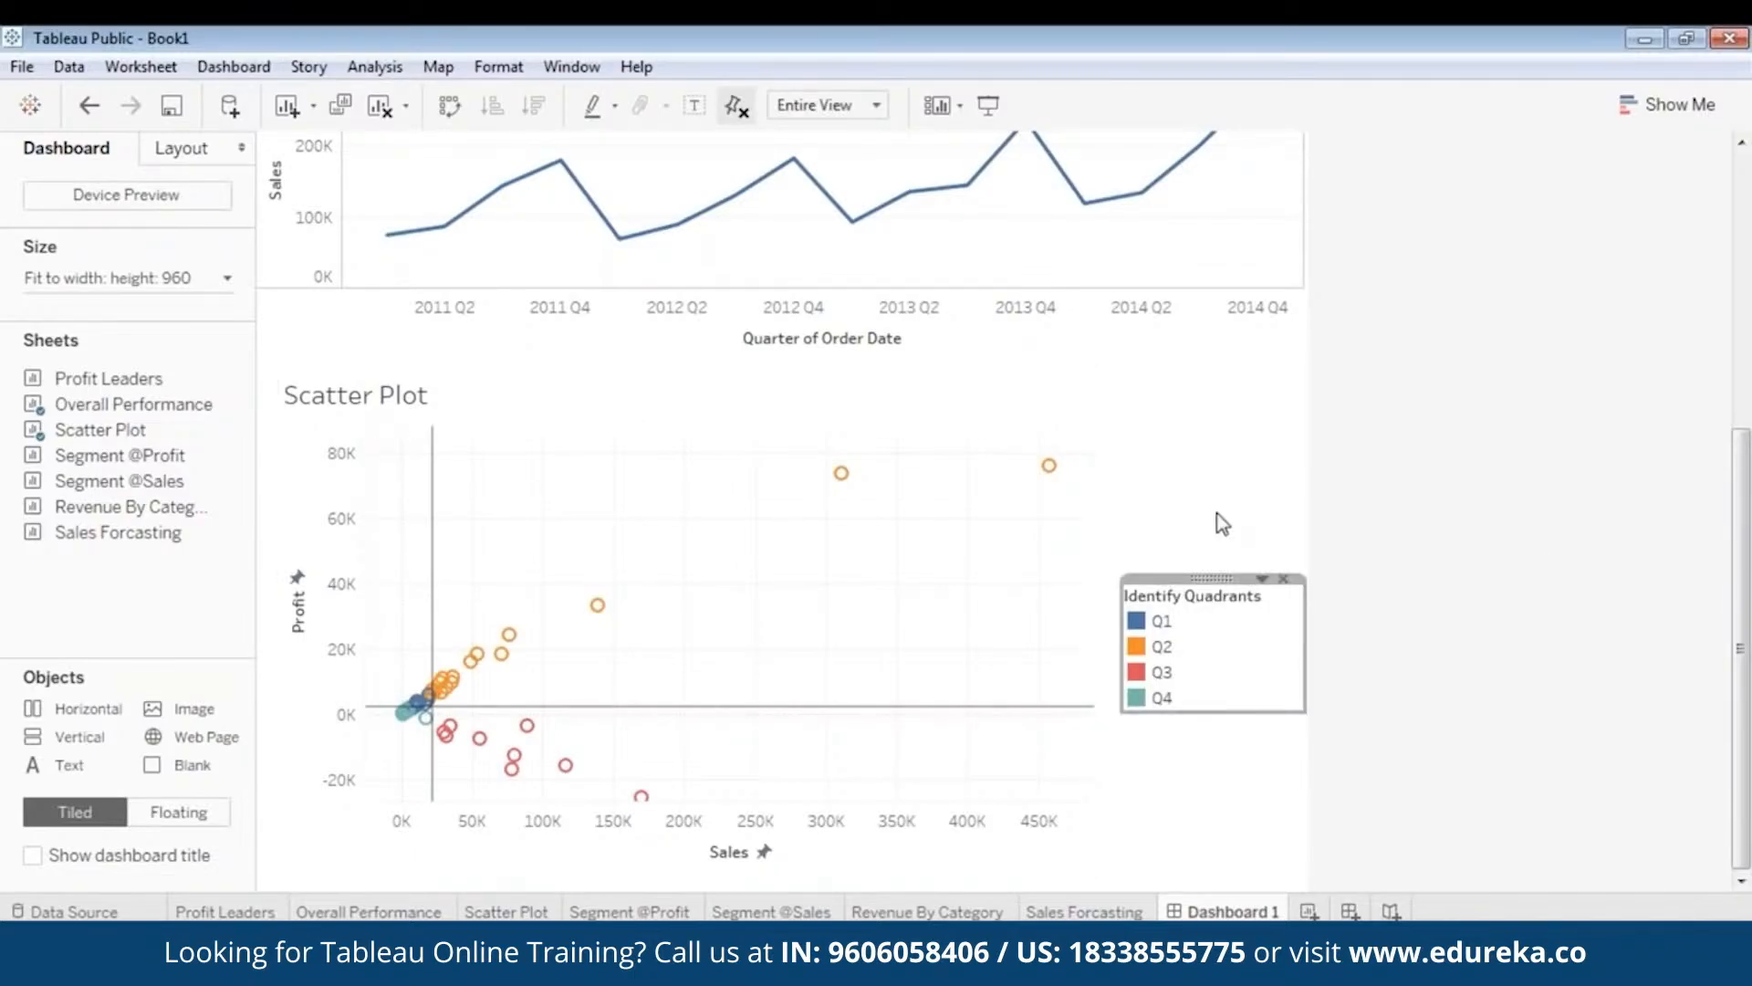
- Add a Region filter card for the Scatter Plot from the zone's Filters menu
scroll(1418, 561, "up", 2)
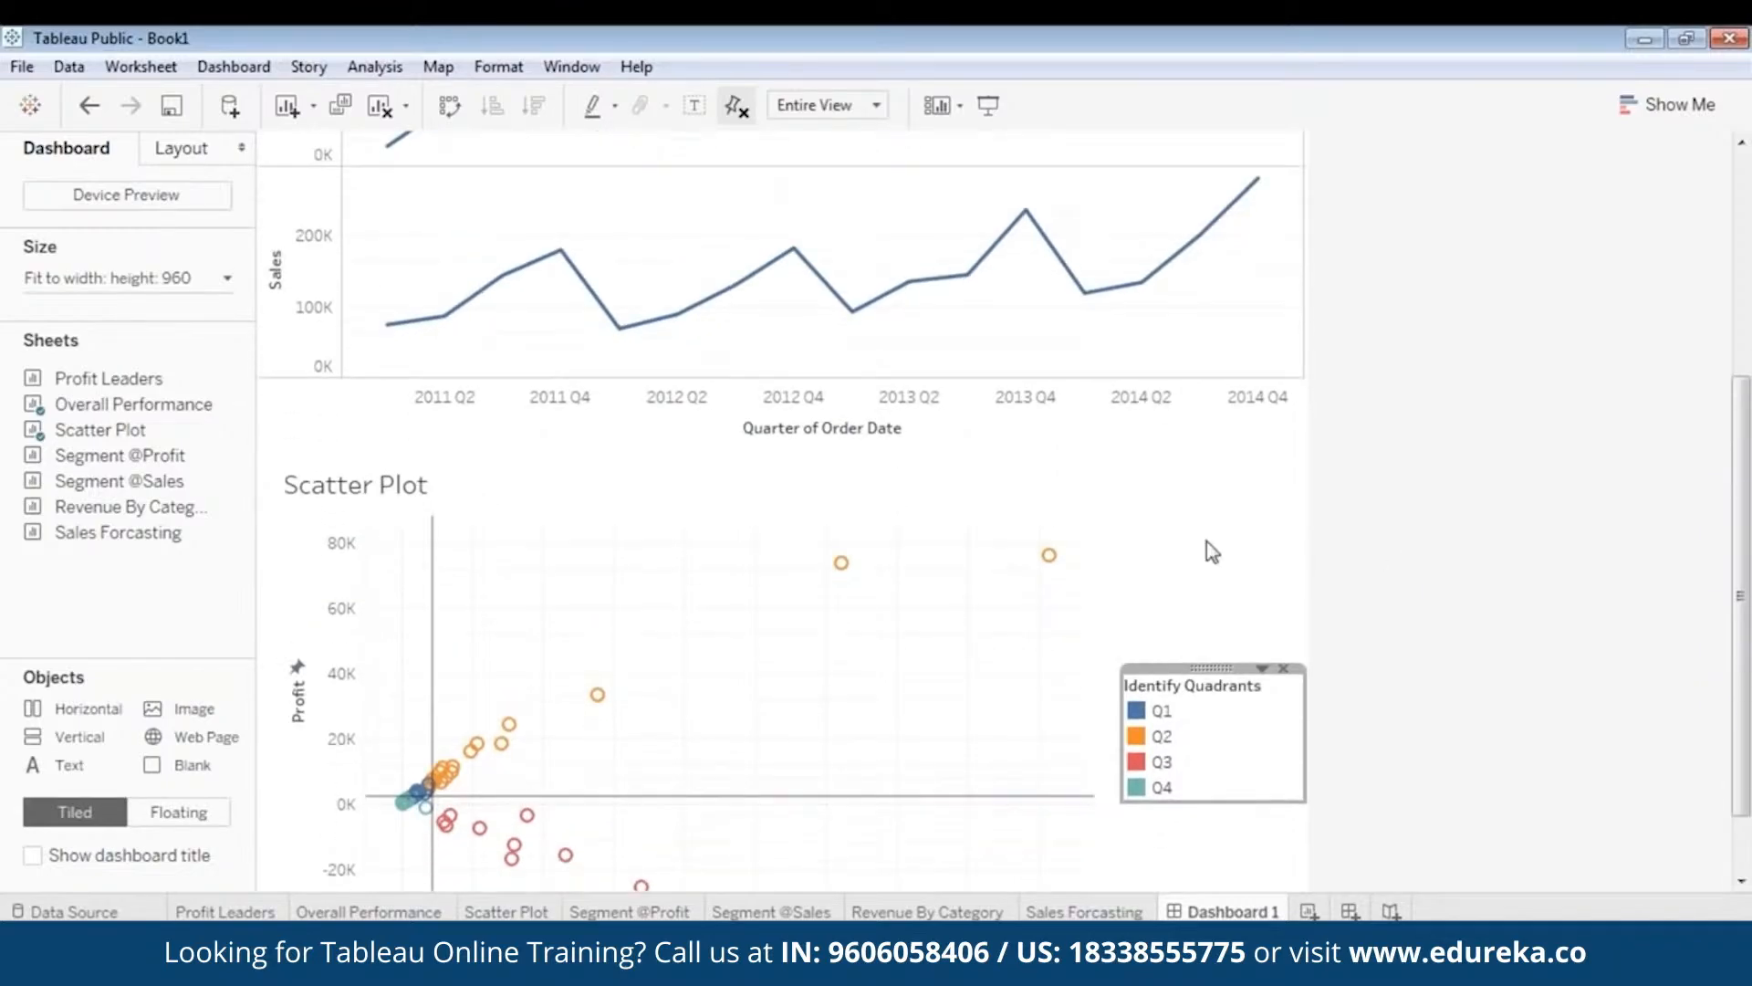
right_click(940, 551)
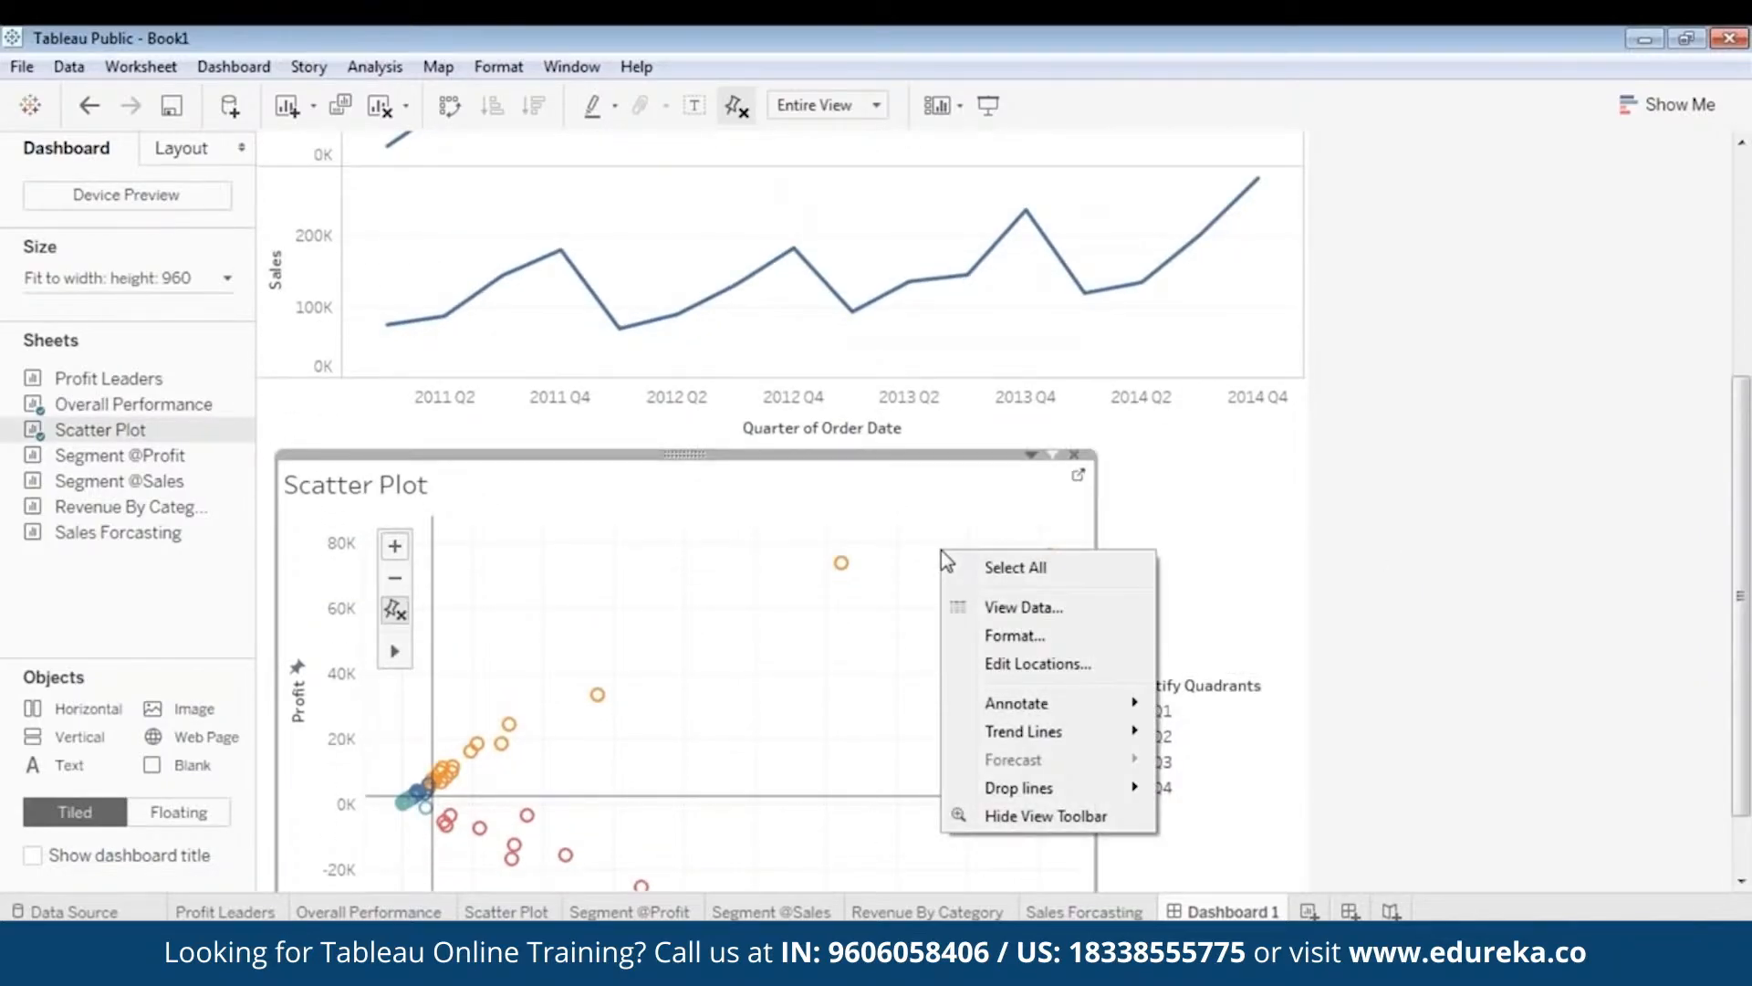
left_click(1205, 562)
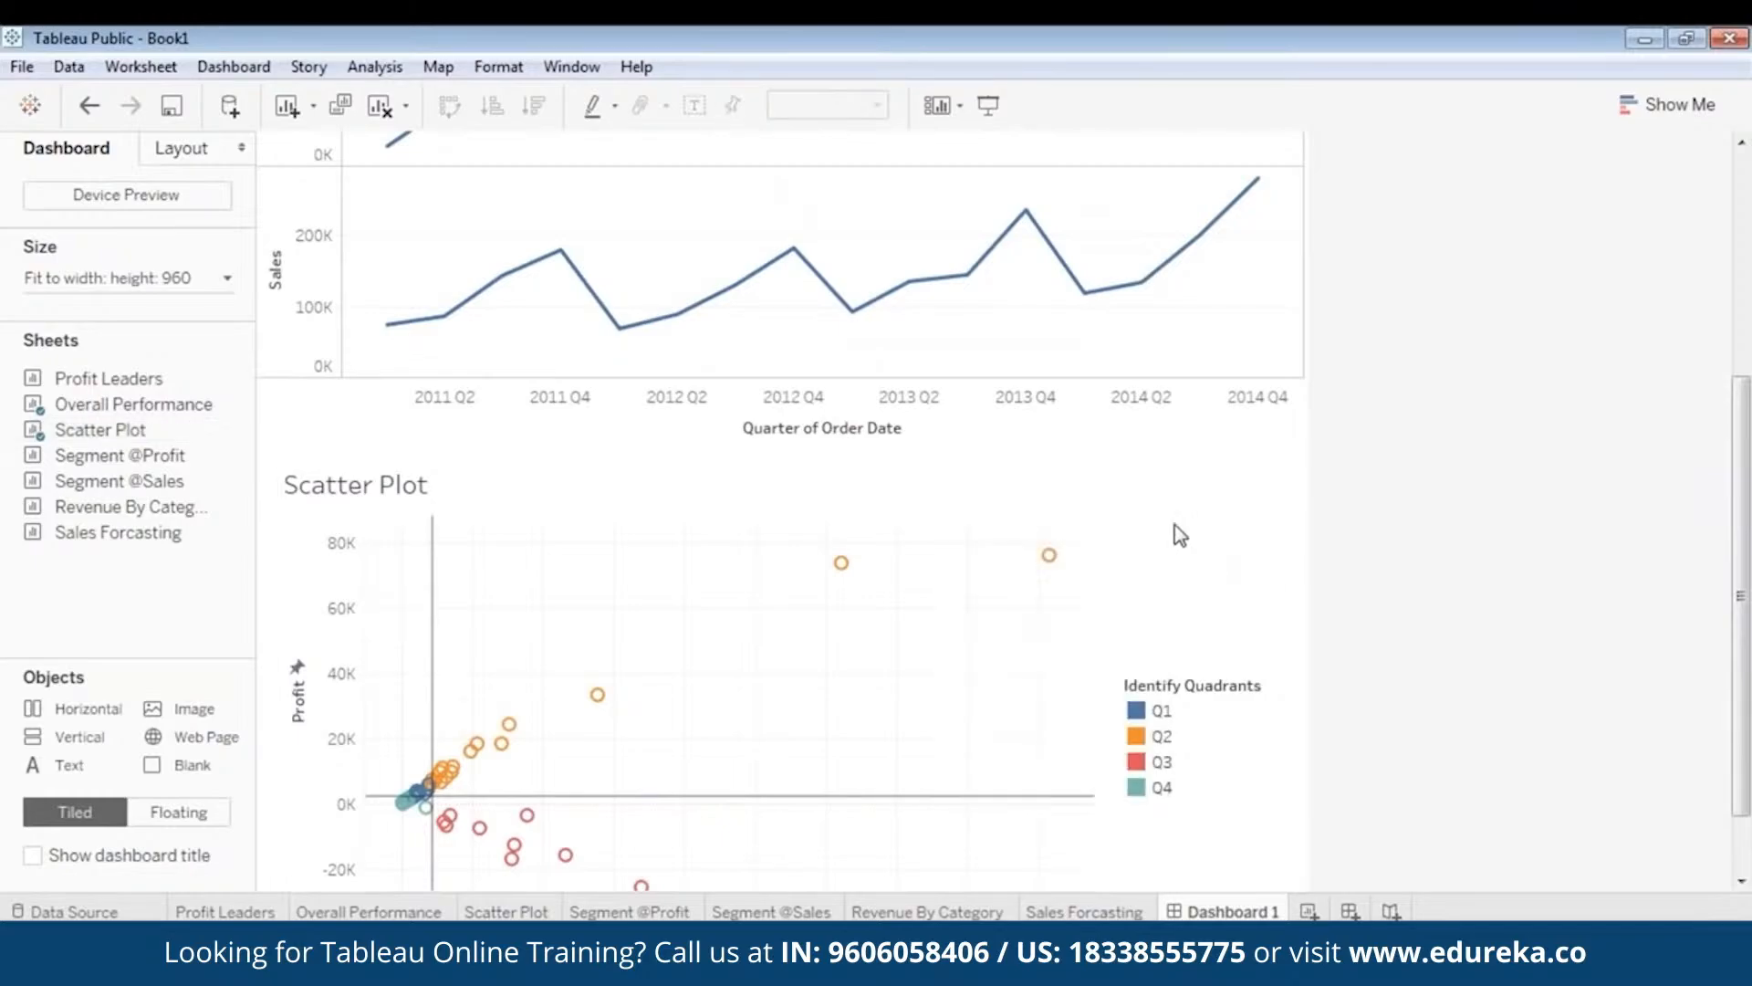
right_click(801, 474)
left_click(681, 453)
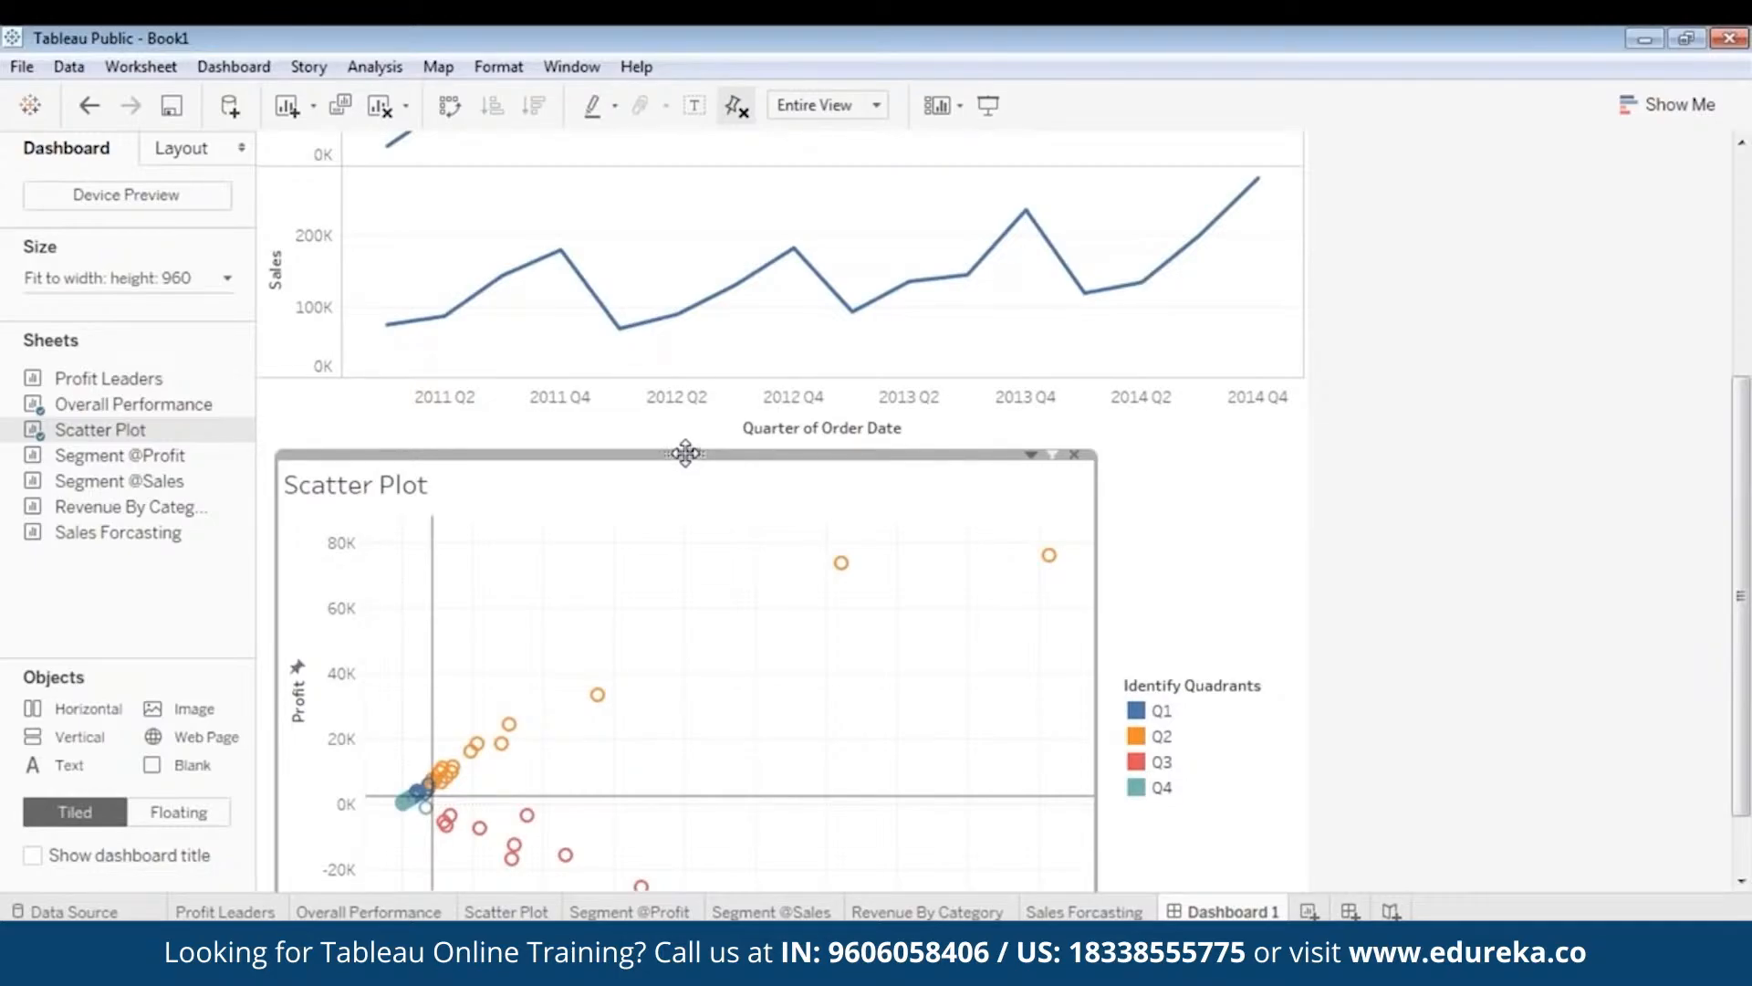
right_click(685, 453)
mouse_move(597, 654)
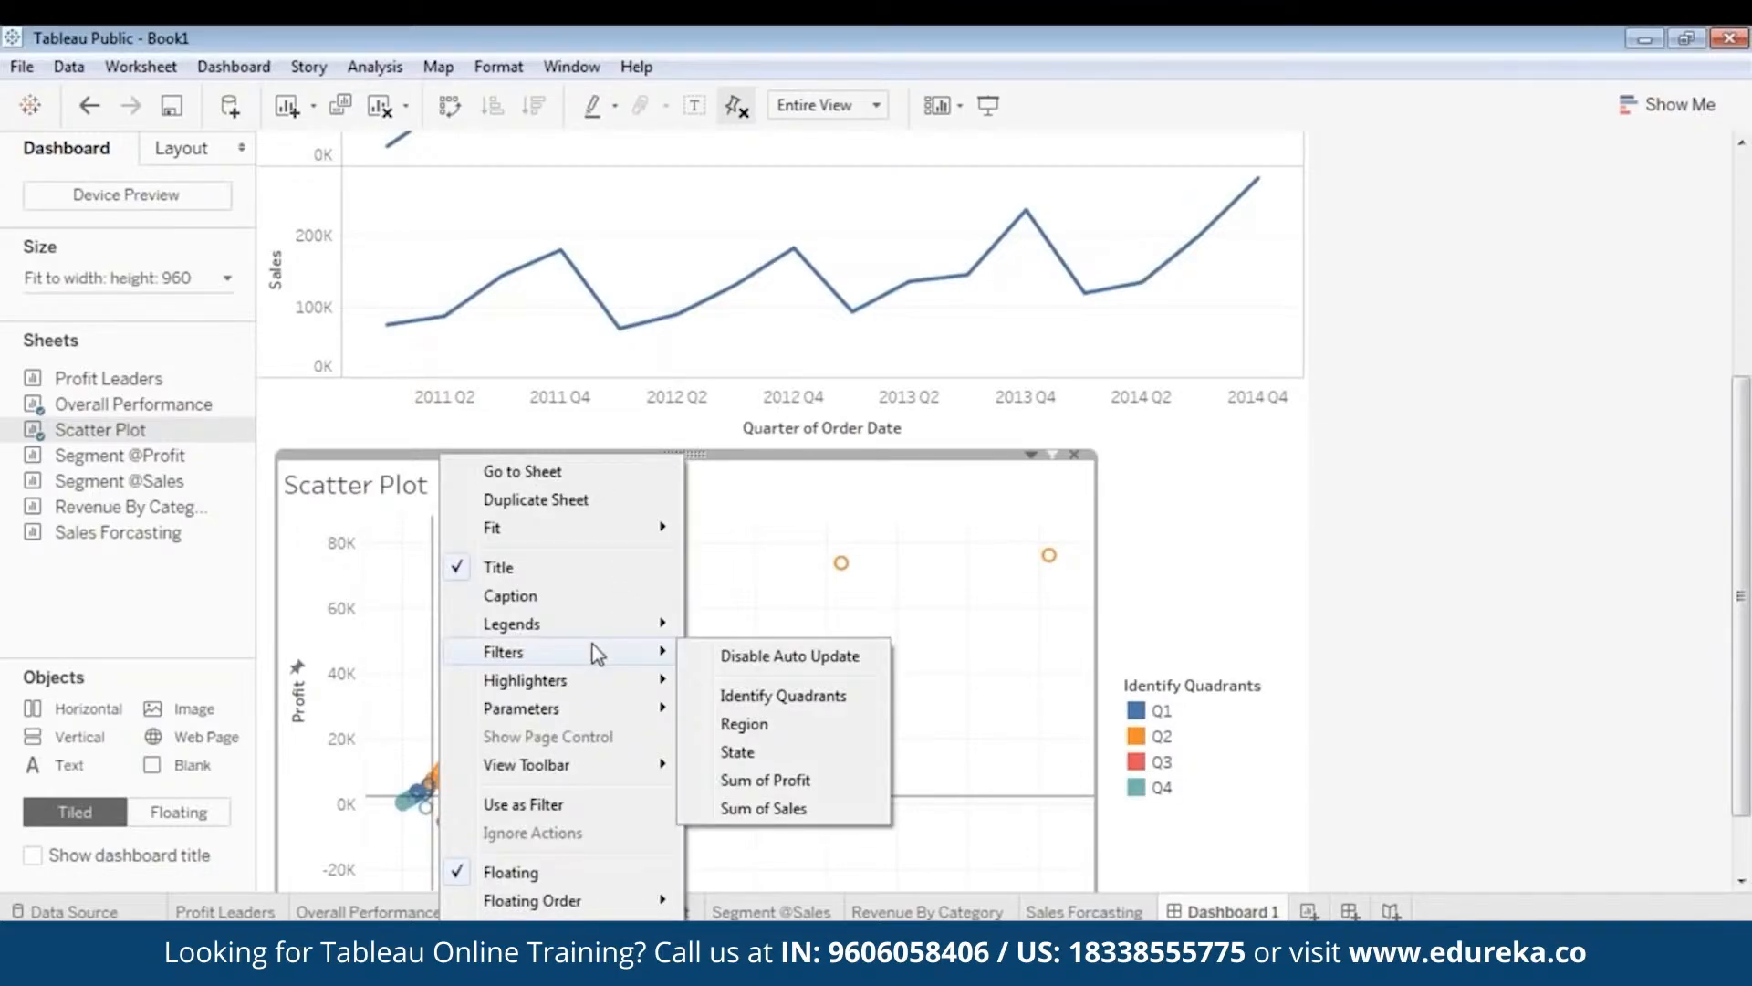
left_click(742, 724)
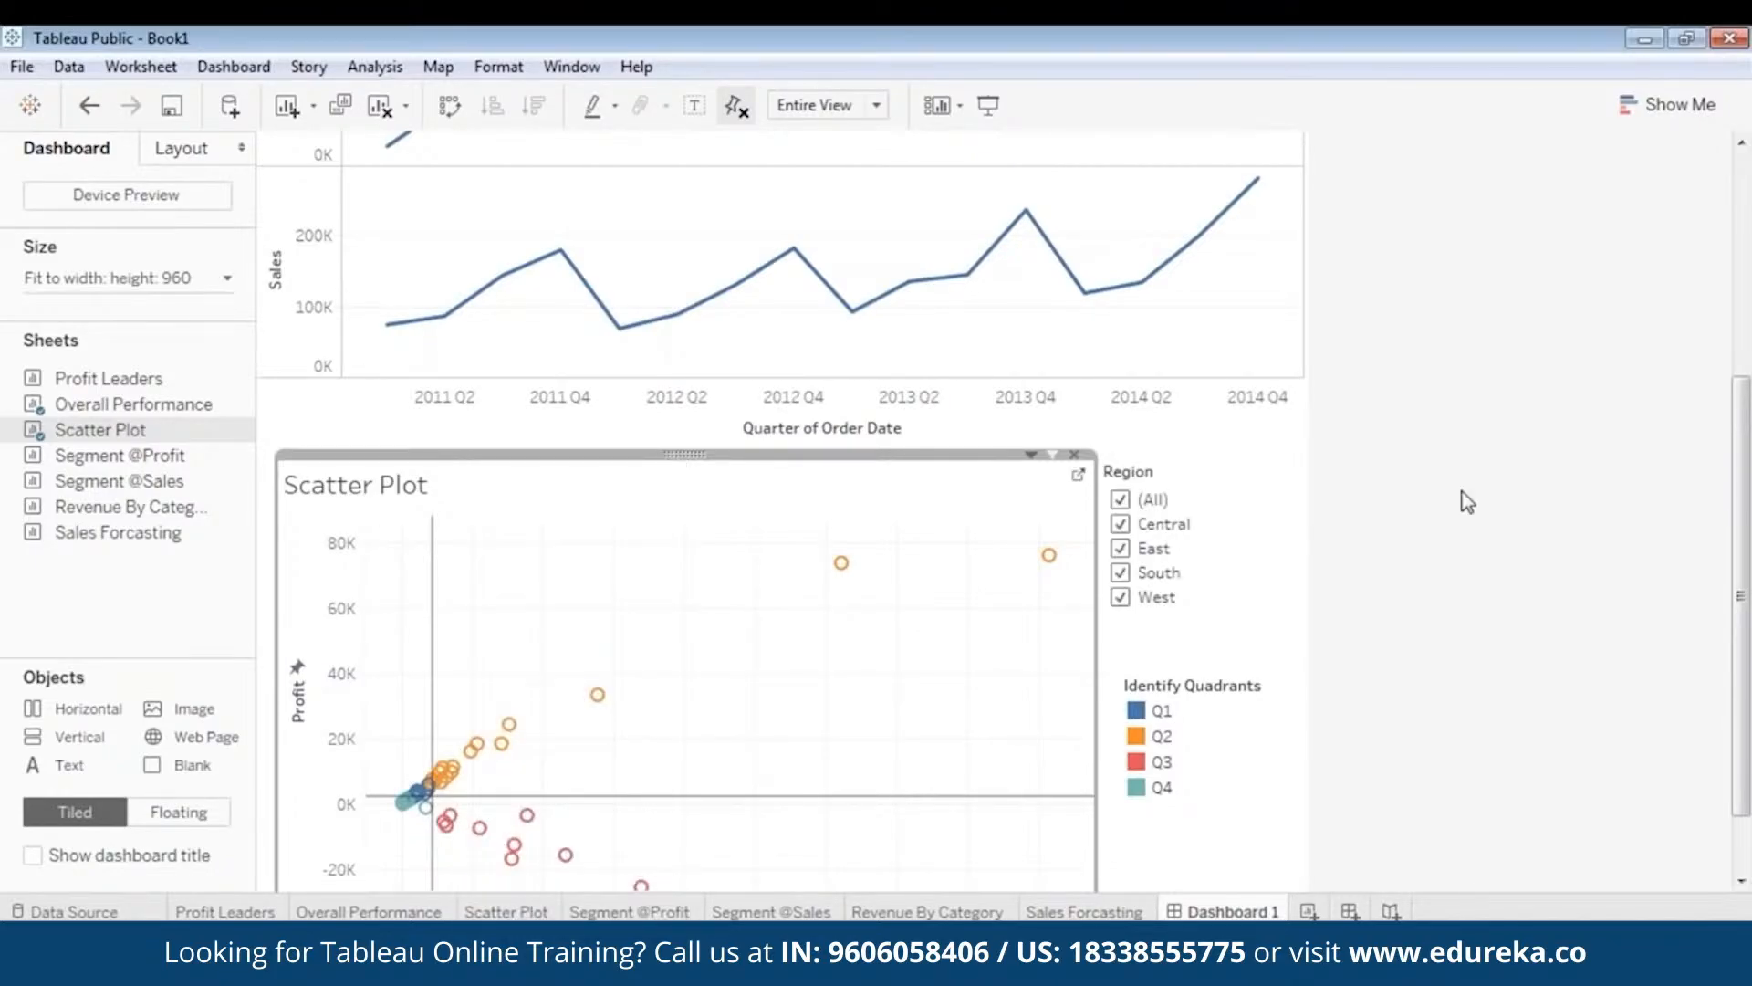
- Resize the Region filter card and drop it to the right of the scatter plot
left_click(1221, 466)
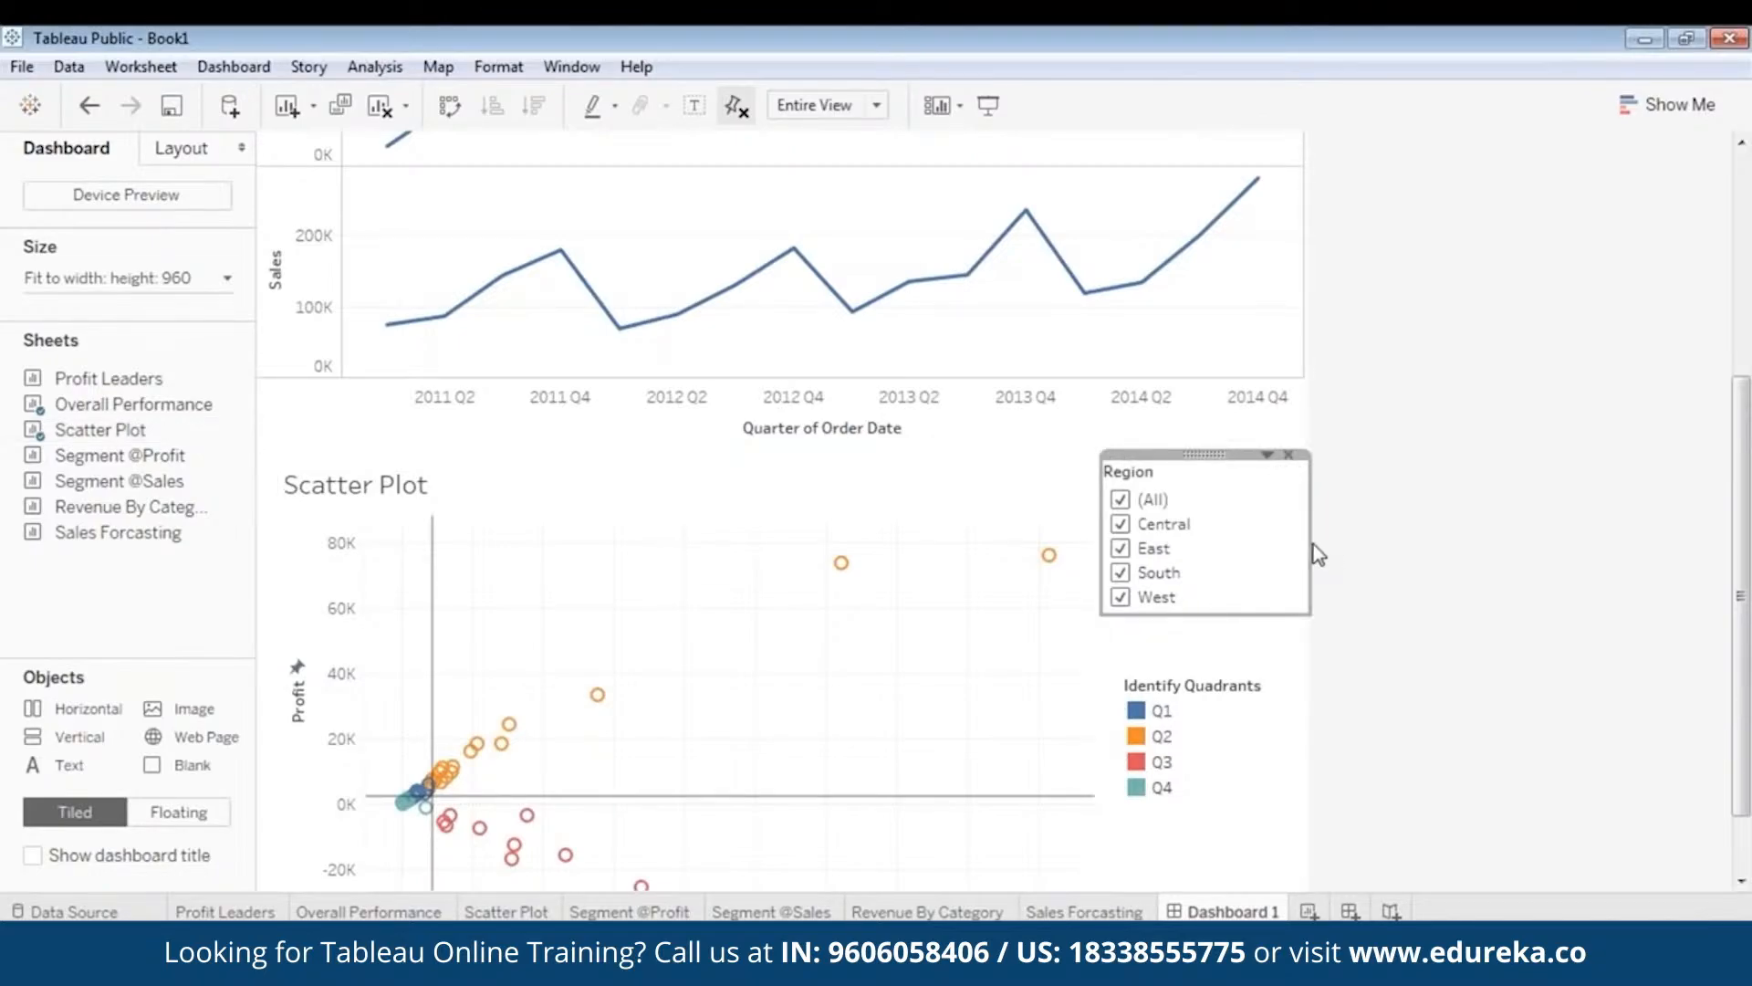
left_click_drag(1310, 546, 1268, 566)
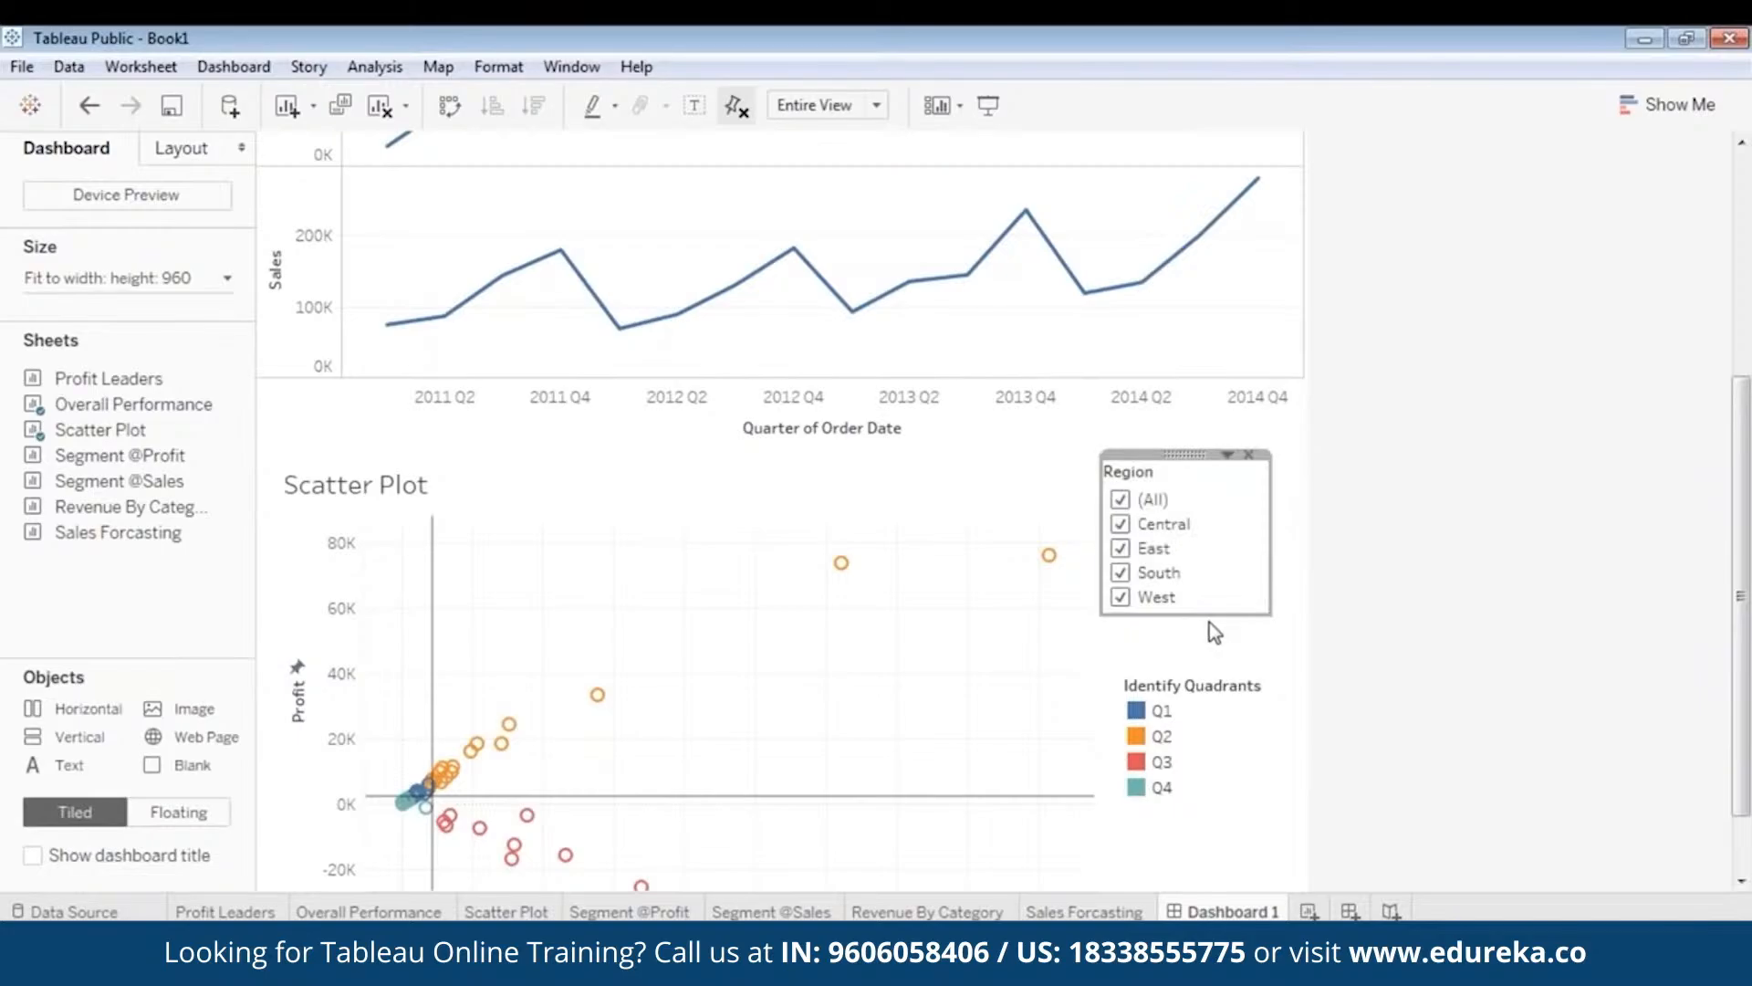
left_click_drag(1207, 614, 1210, 639)
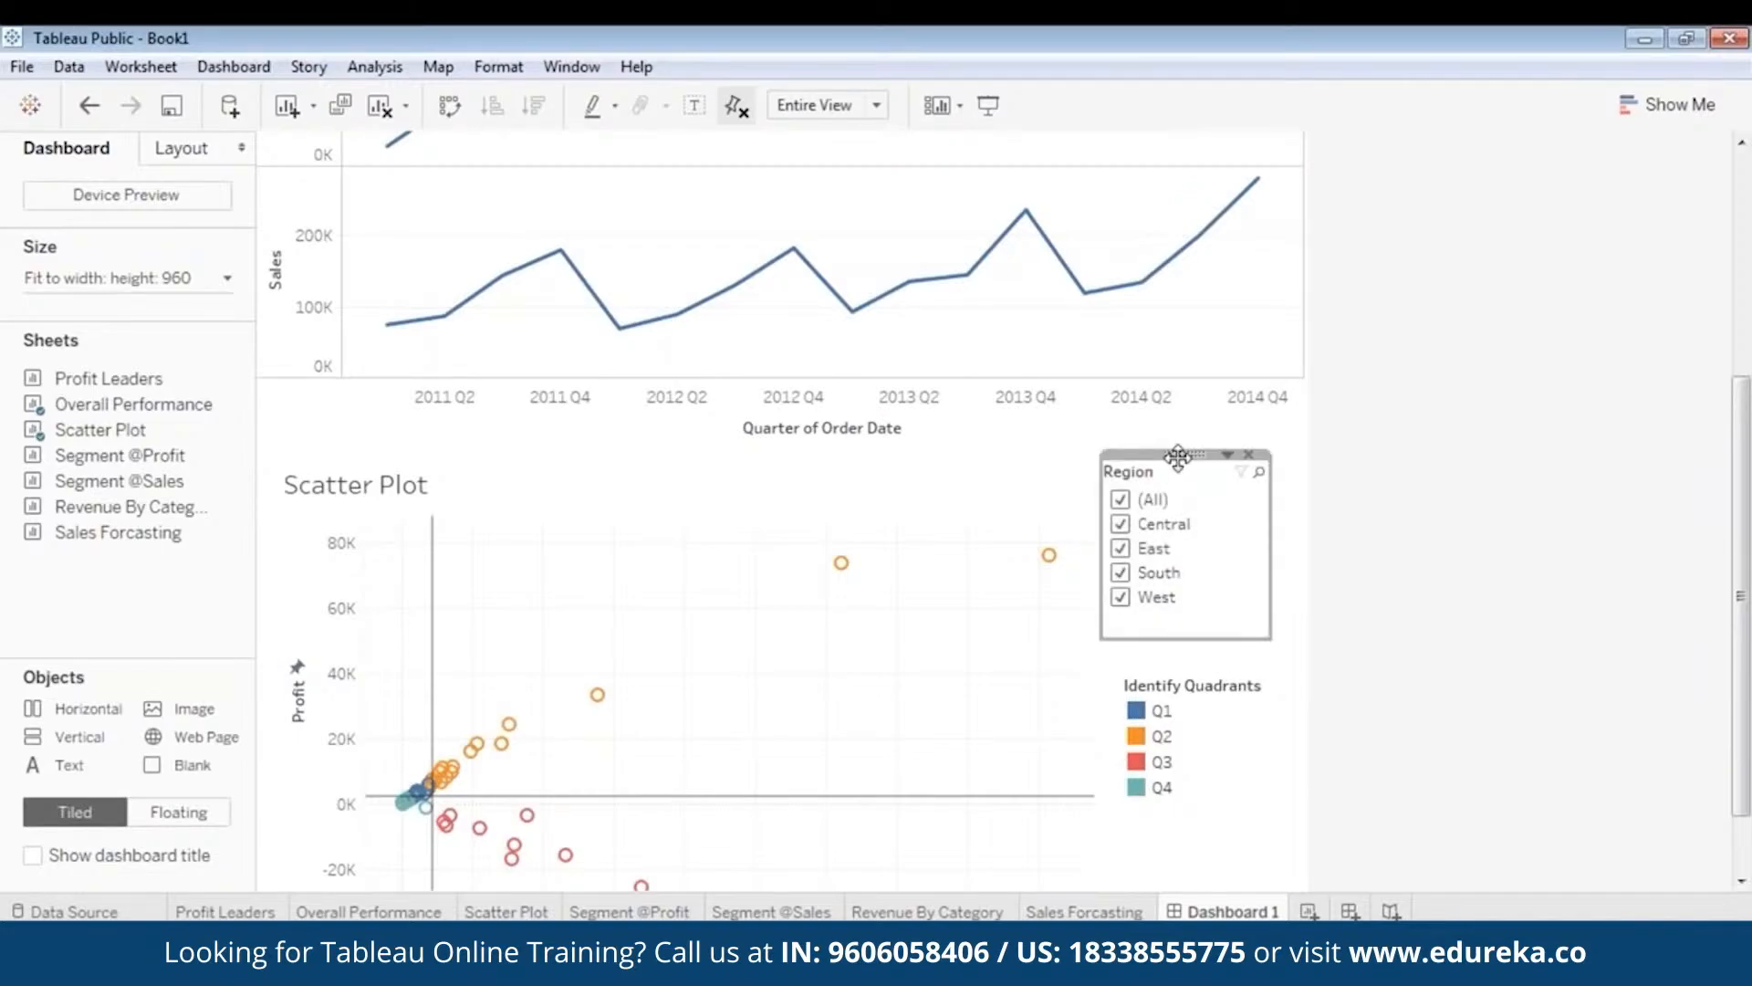
left_click_drag(1178, 456, 1205, 467)
left_click(1223, 701)
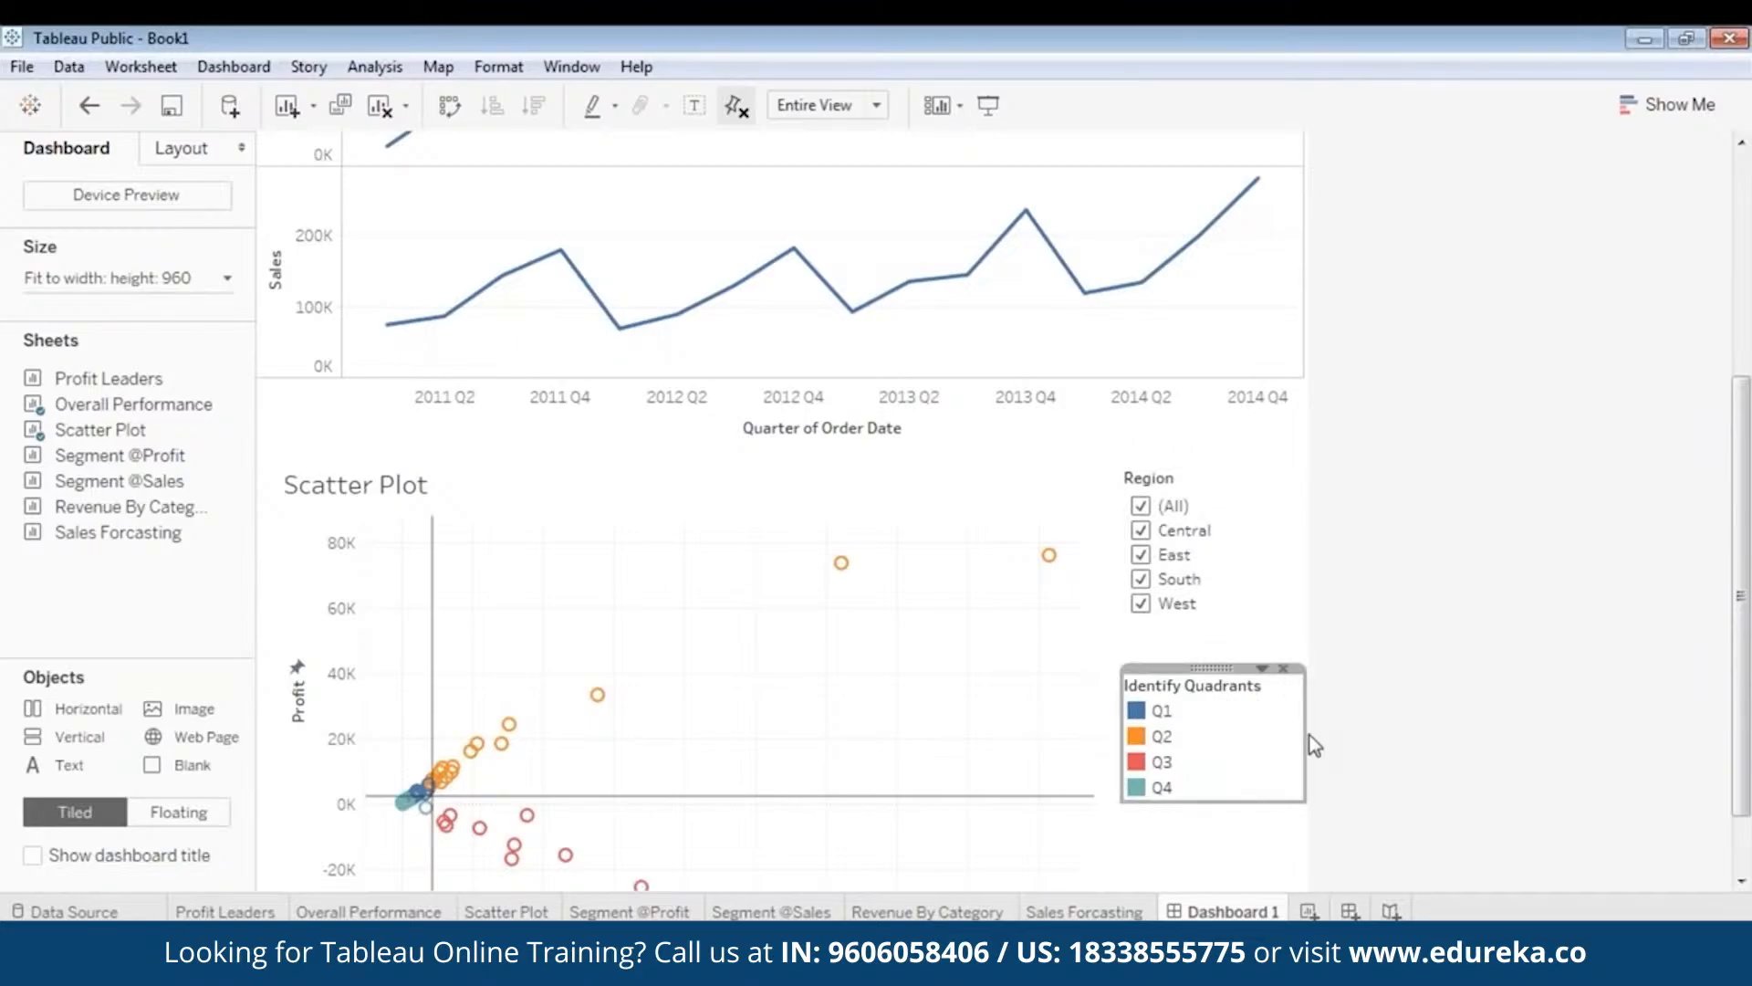
- Narrow the Identify Quadrants legend and tile it directly beneath the Region filter
mouse_move(1305, 732)
left_mouse_down()
mouse_move(1276, 726)
mouse_move(1288, 741)
left_mouse_up()
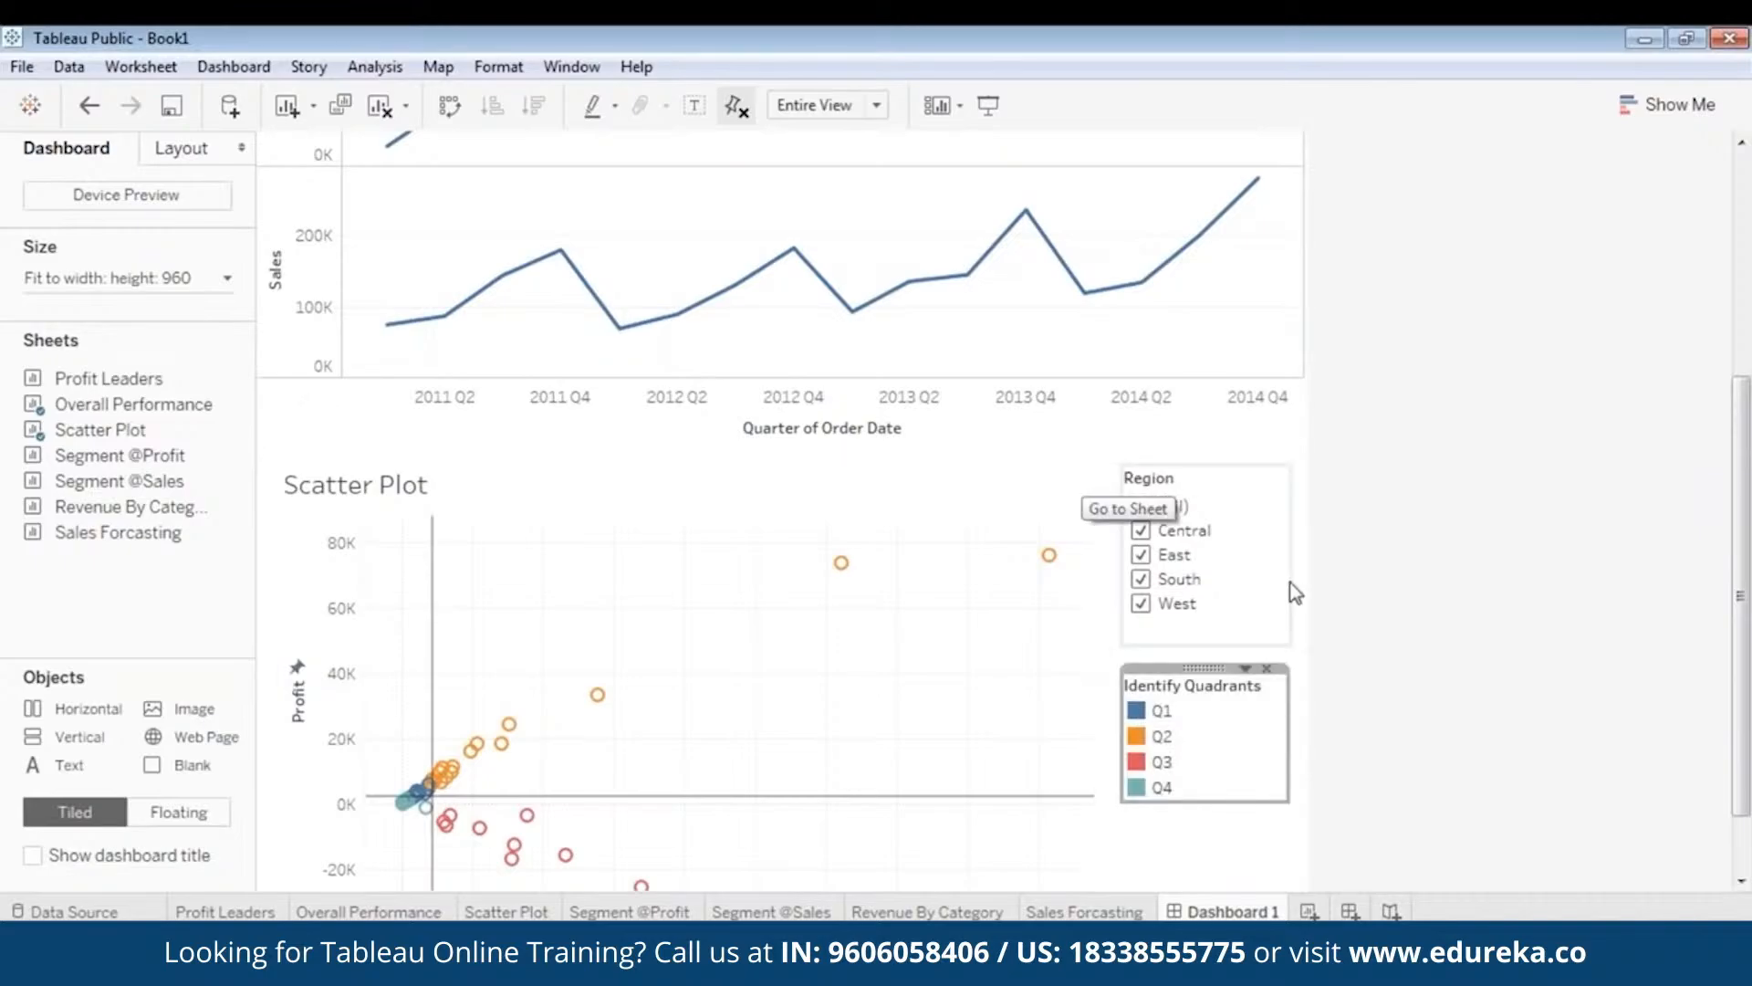
left_click_drag(1205, 668, 1201, 627)
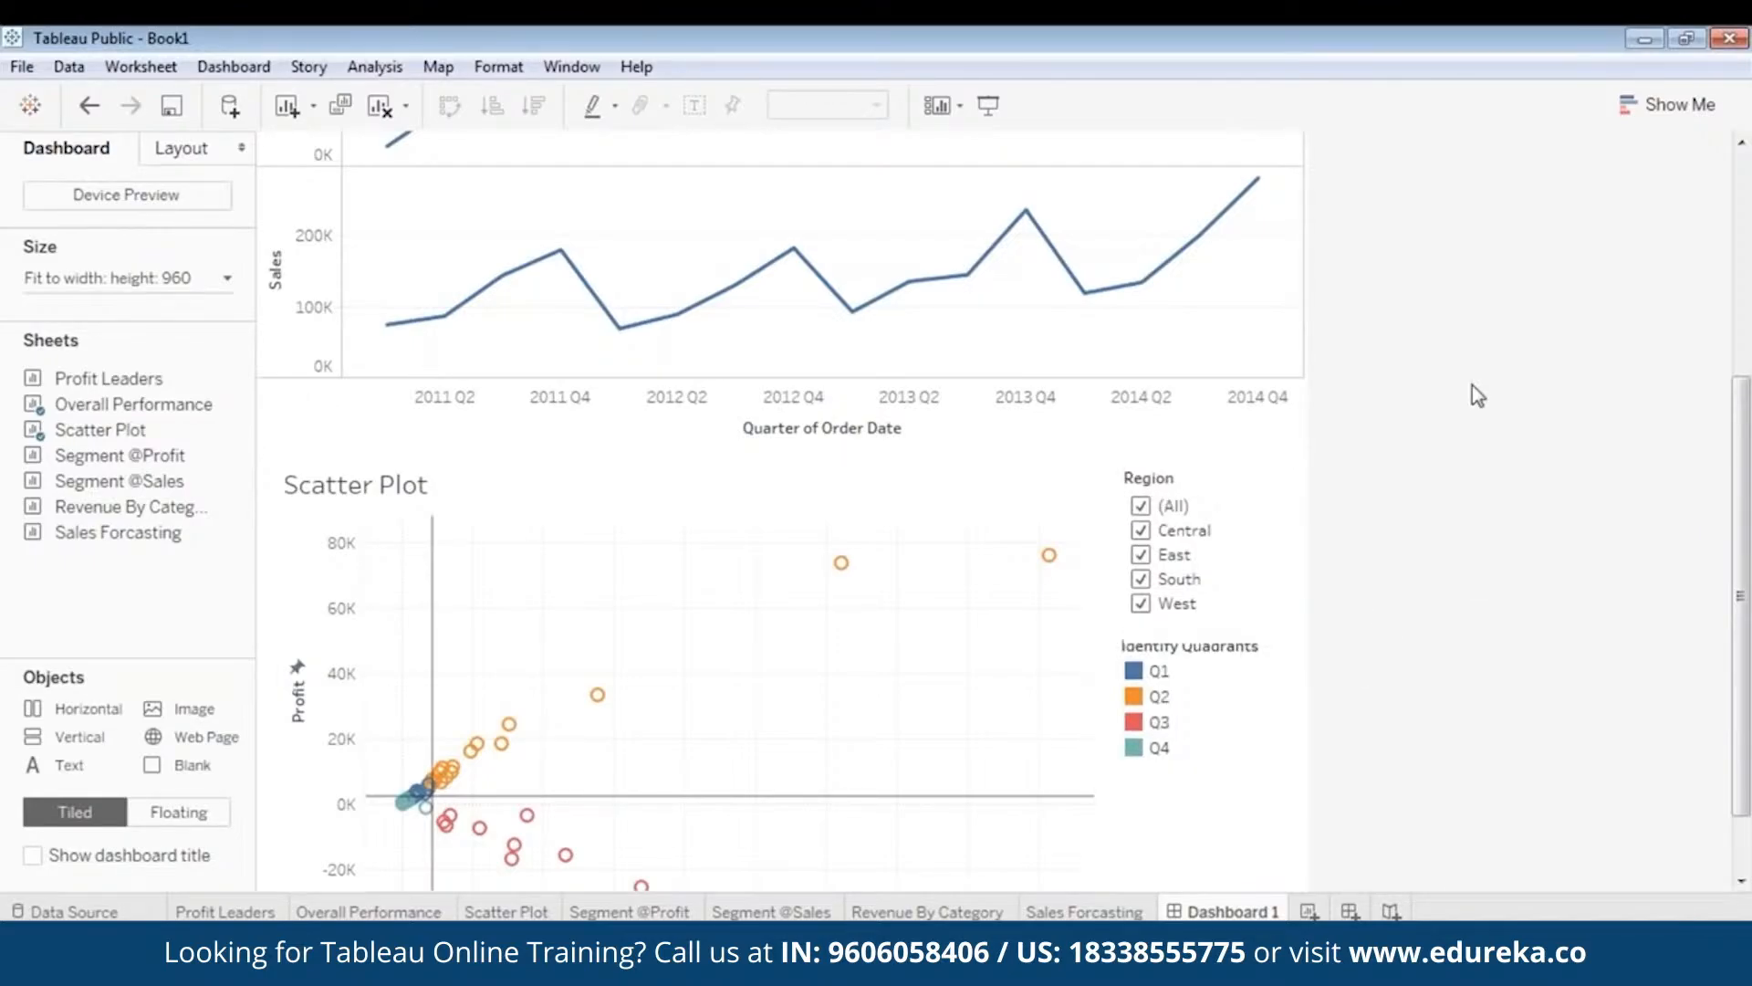
left_click(1266, 679)
left_click_drag(1208, 628, 1207, 643)
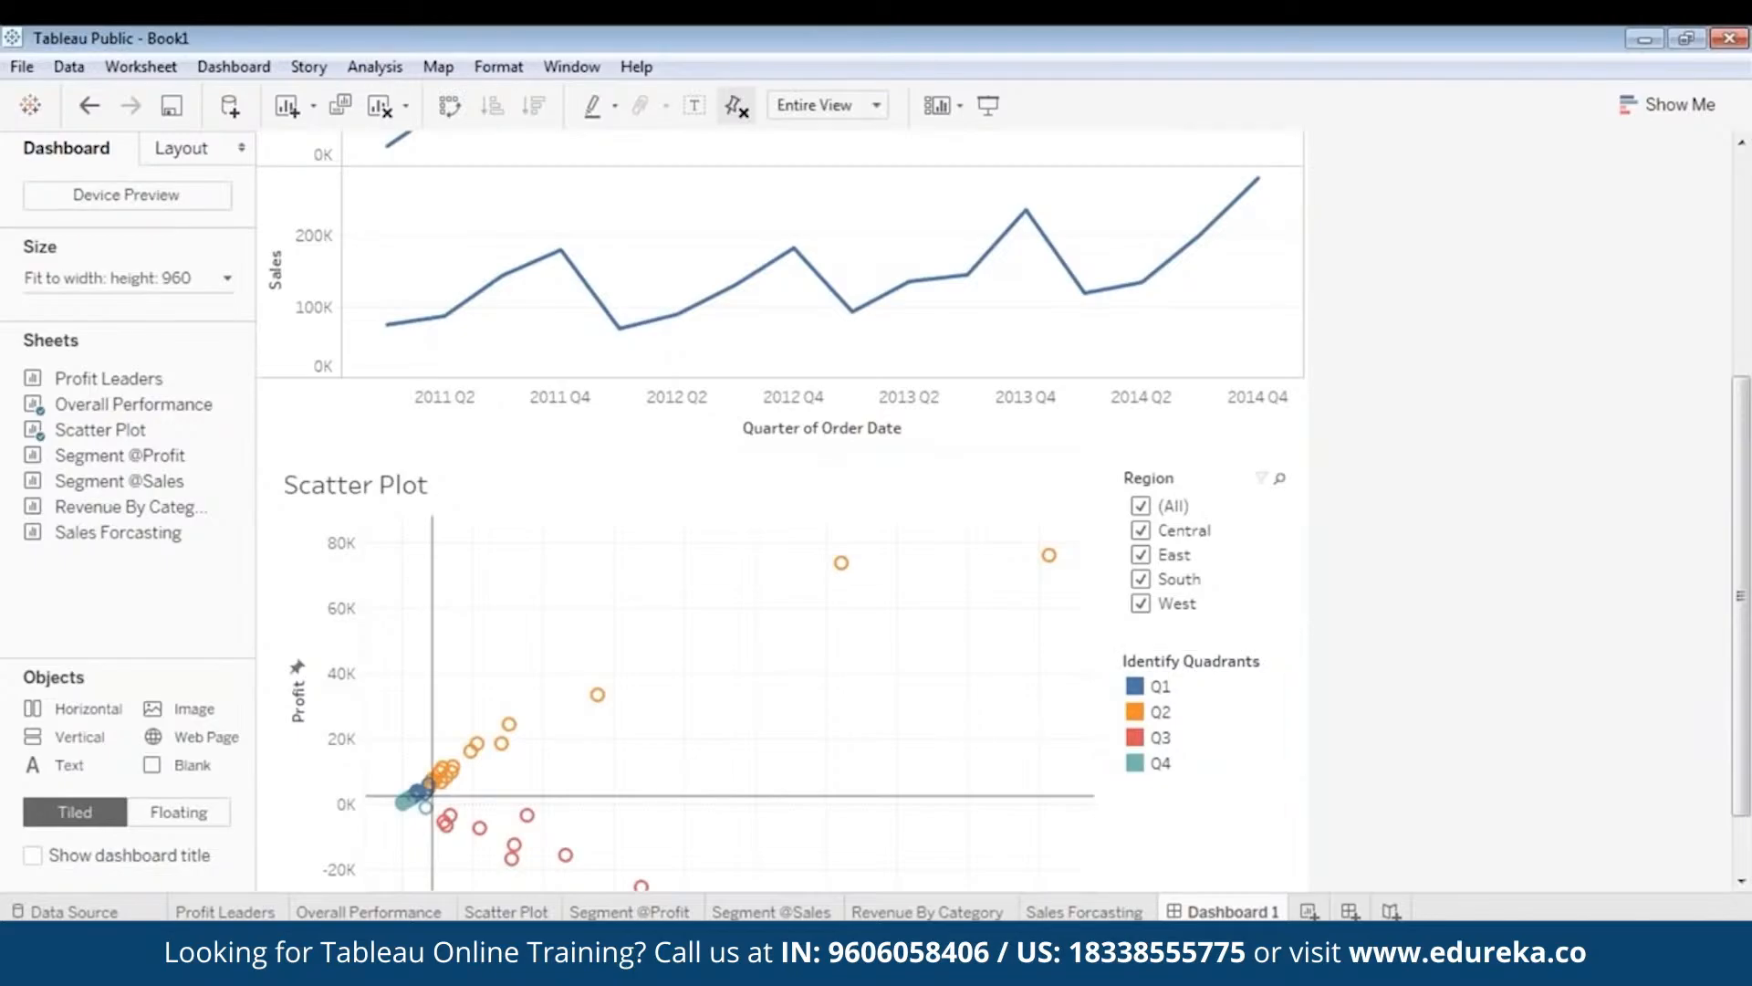
left_click_drag(1208, 643, 1223, 641)
- After a full-screen preview, raise the Region and Category filters higher above the chart
left_click(988, 105)
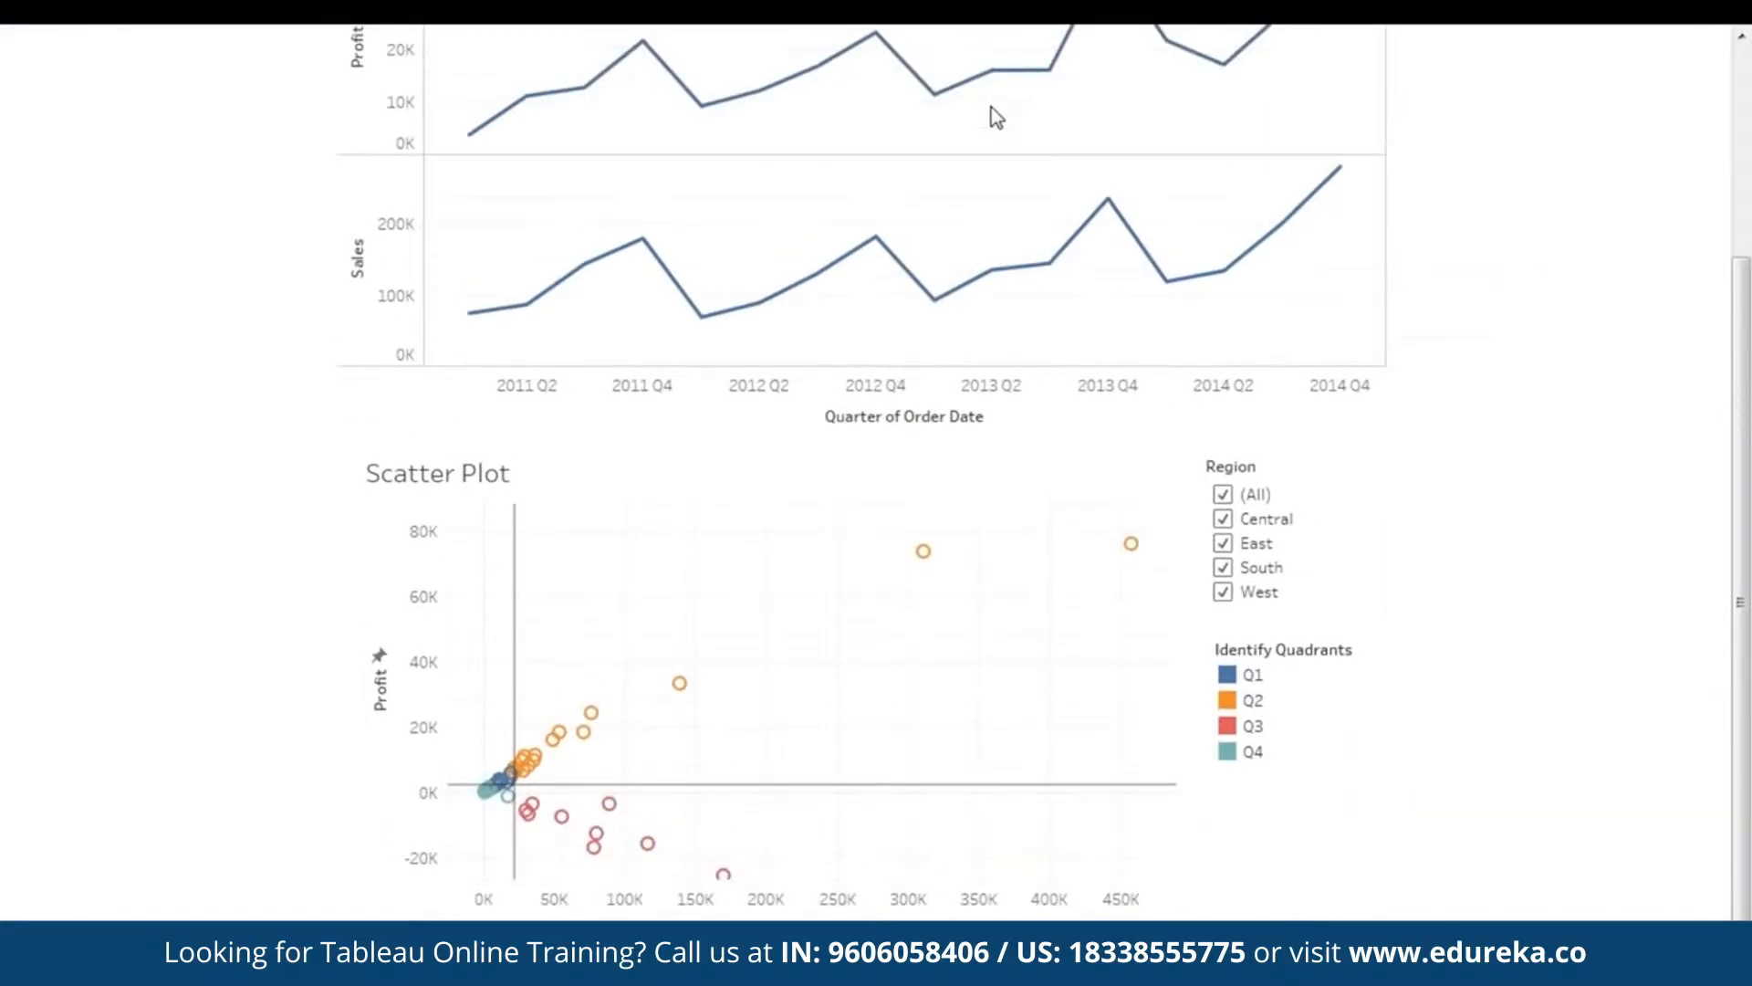
scroll(1424, 456, "up", 3)
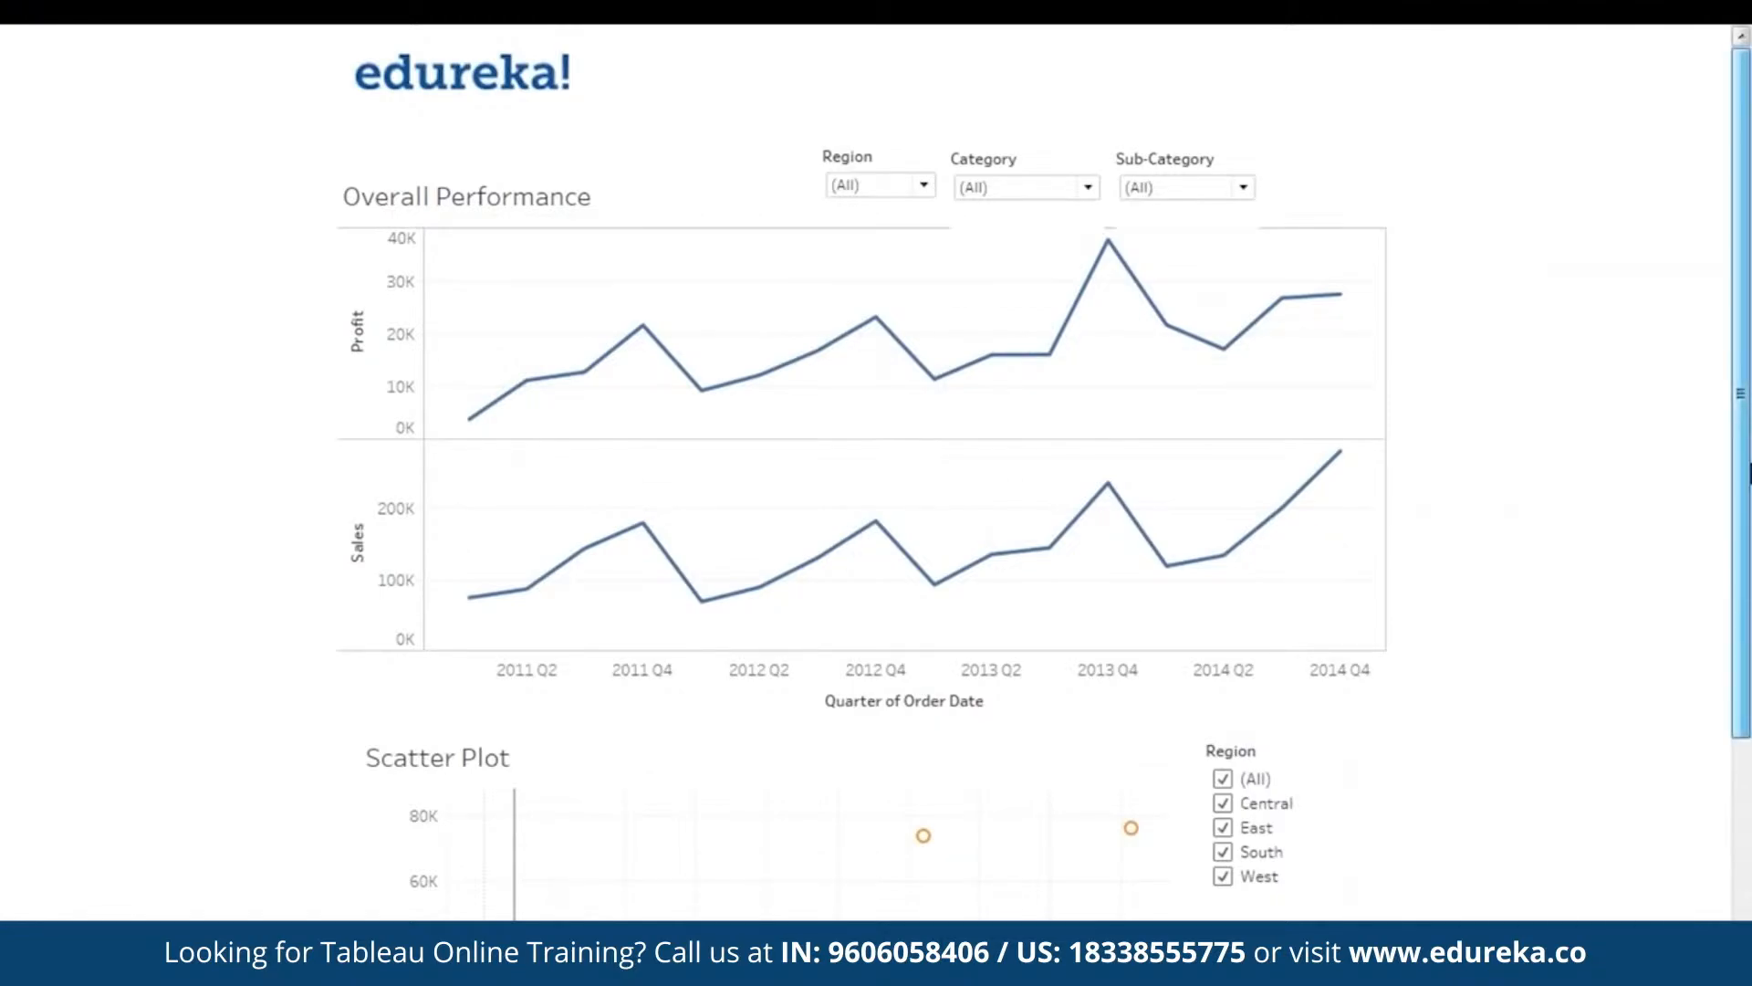
key("Escape")
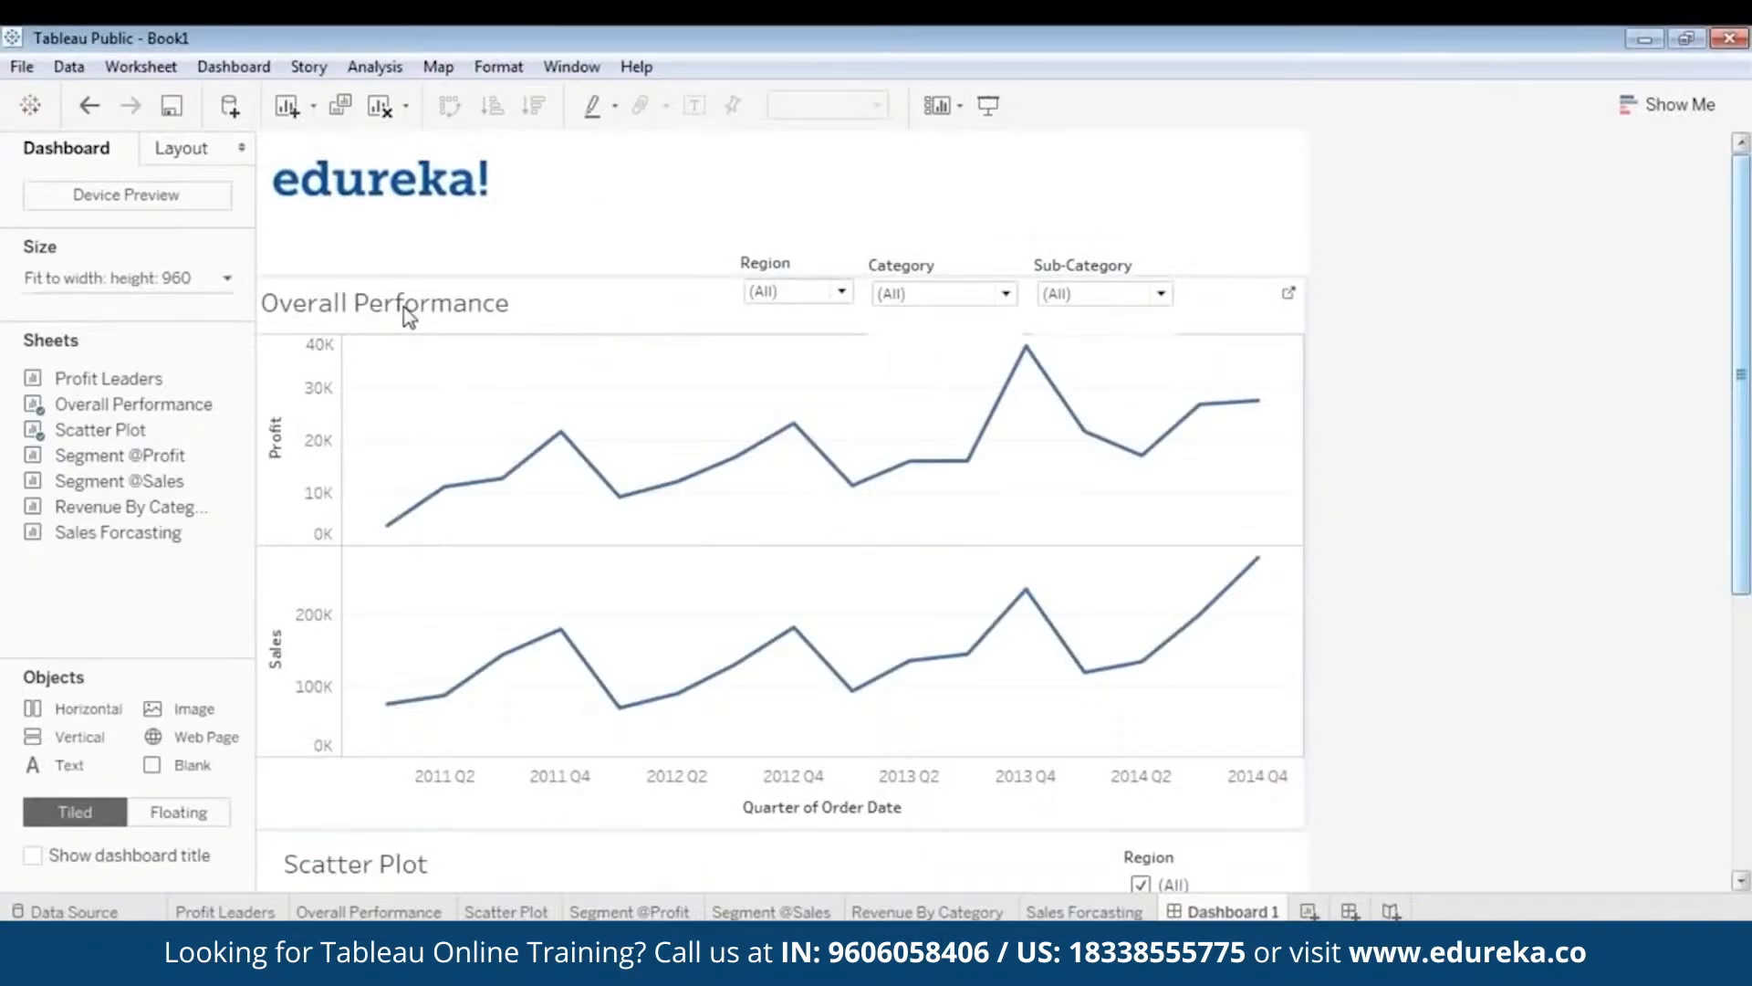
left_click(653, 287)
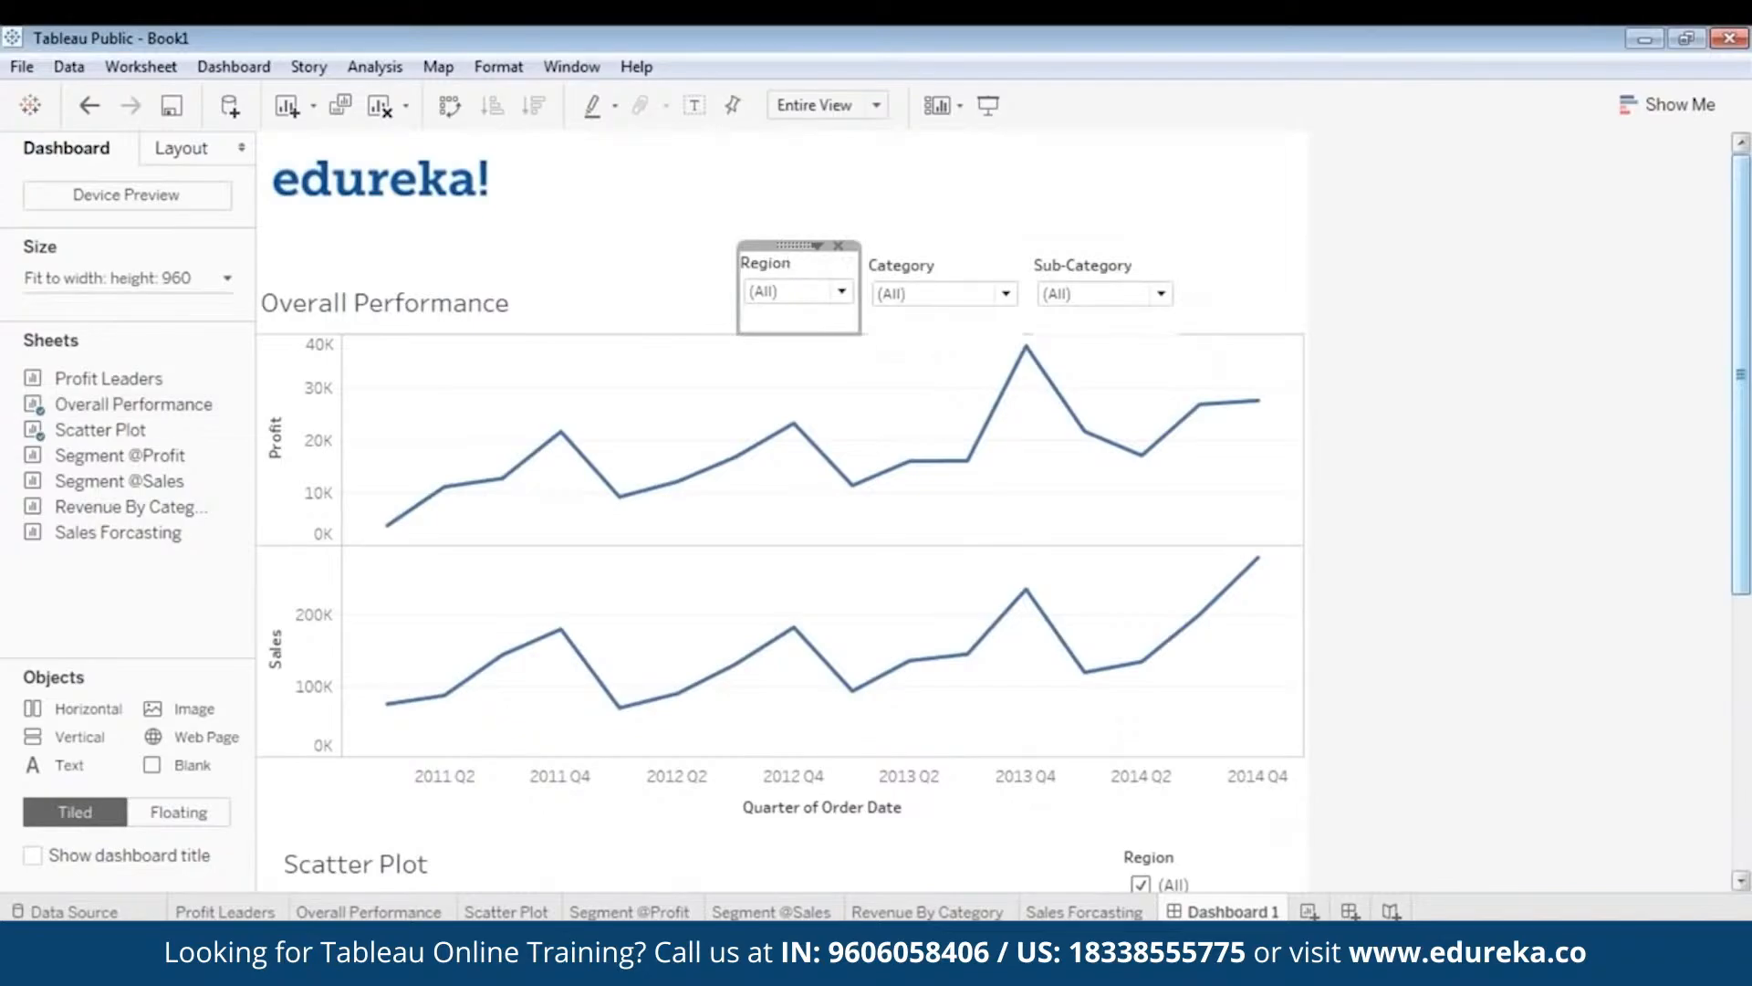
left_click_drag(800, 245, 794, 212)
left_click(937, 271)
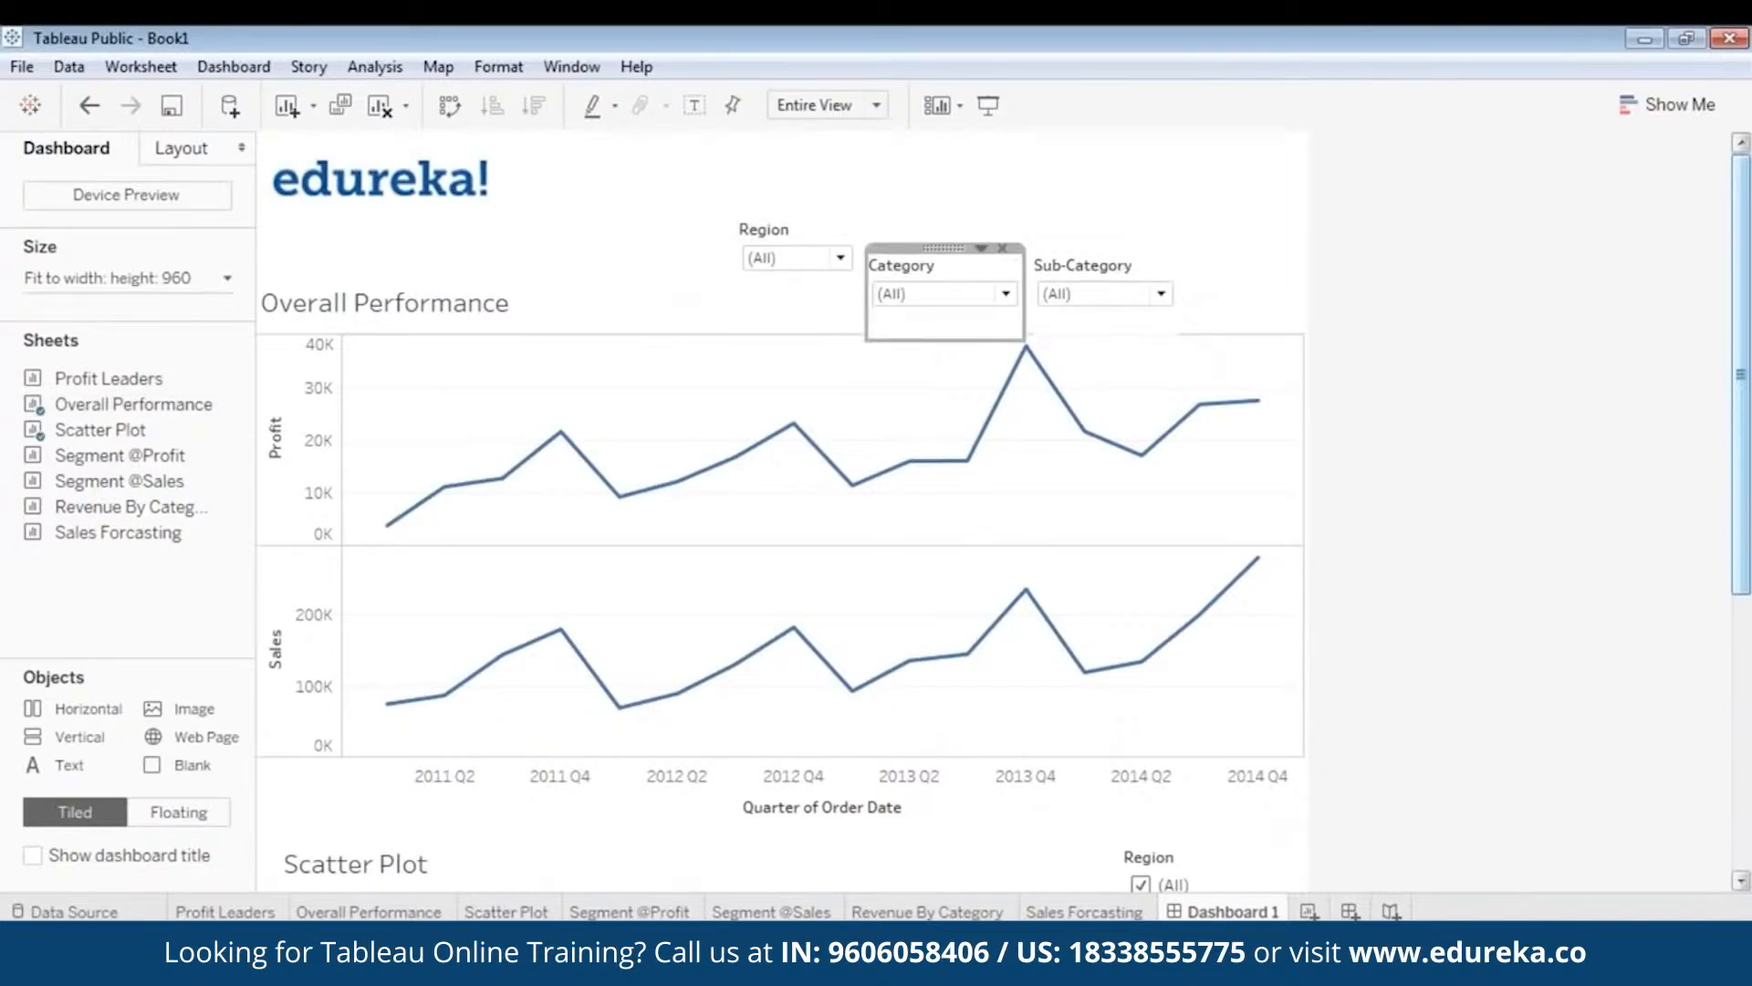
left_click_drag(943, 247, 938, 213)
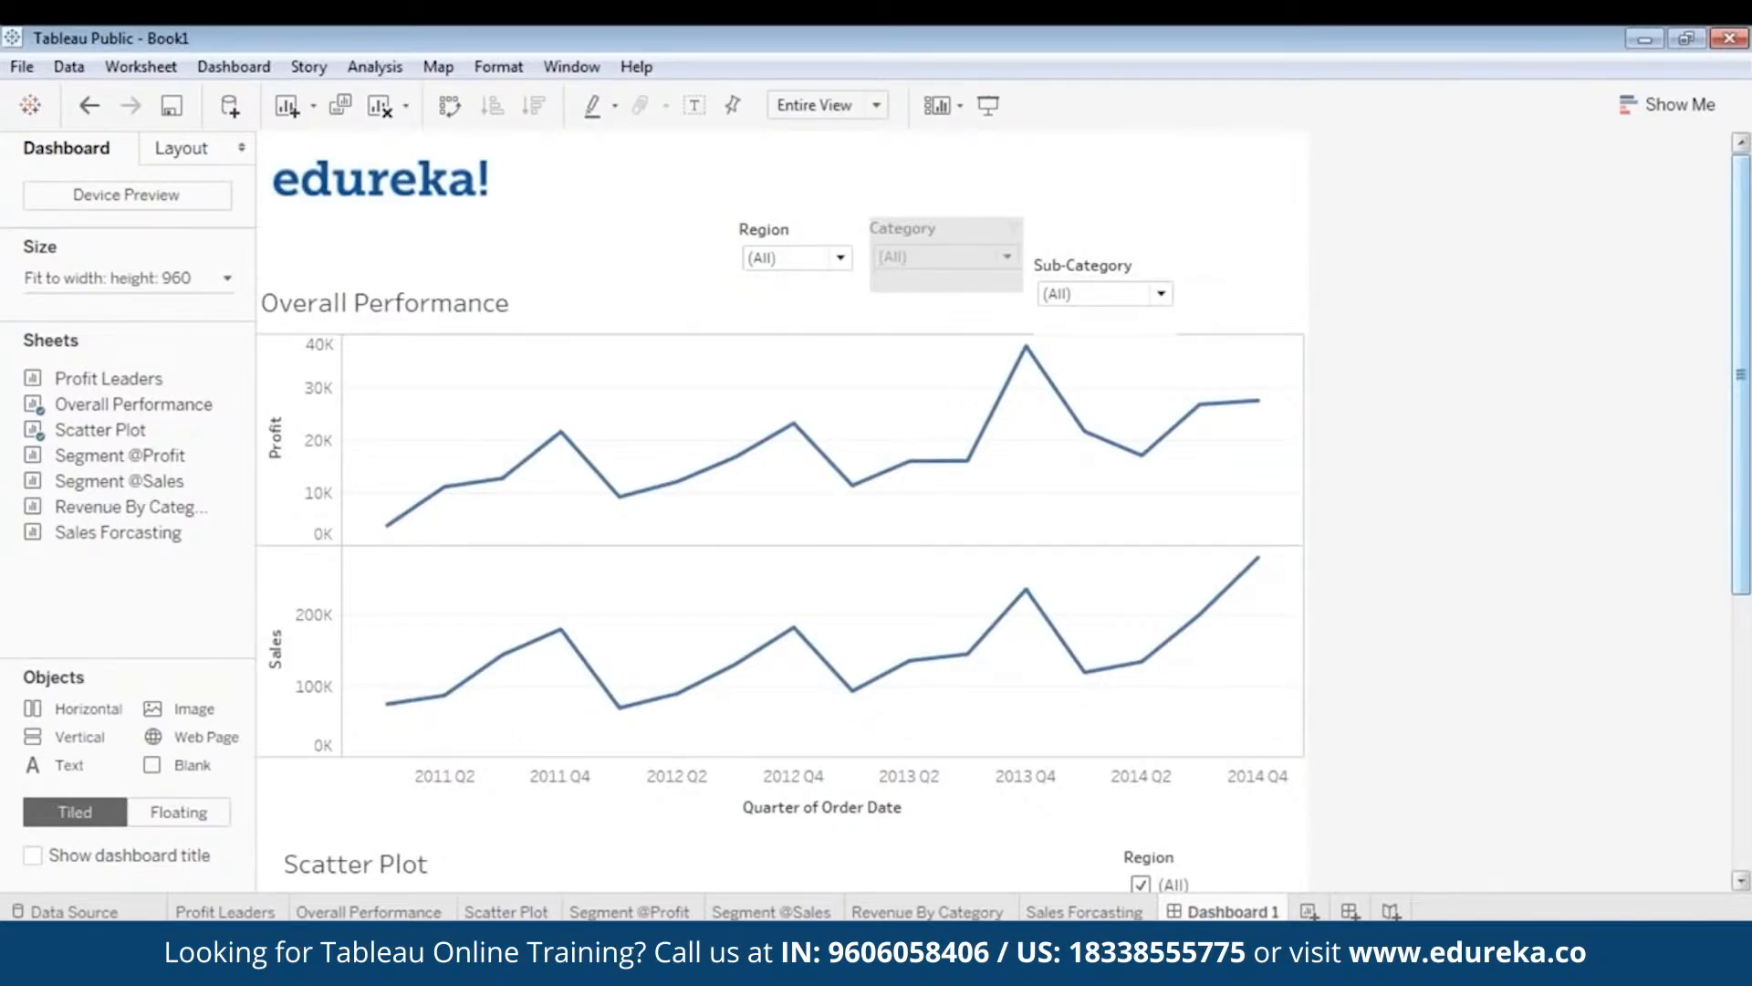
- Shorten the Category card, raise and shorten Sub-Category to match, then deselect the chart
left_click_drag(924, 293, 926, 283)
left_click(1110, 256)
left_click_drag(1107, 247, 1105, 211)
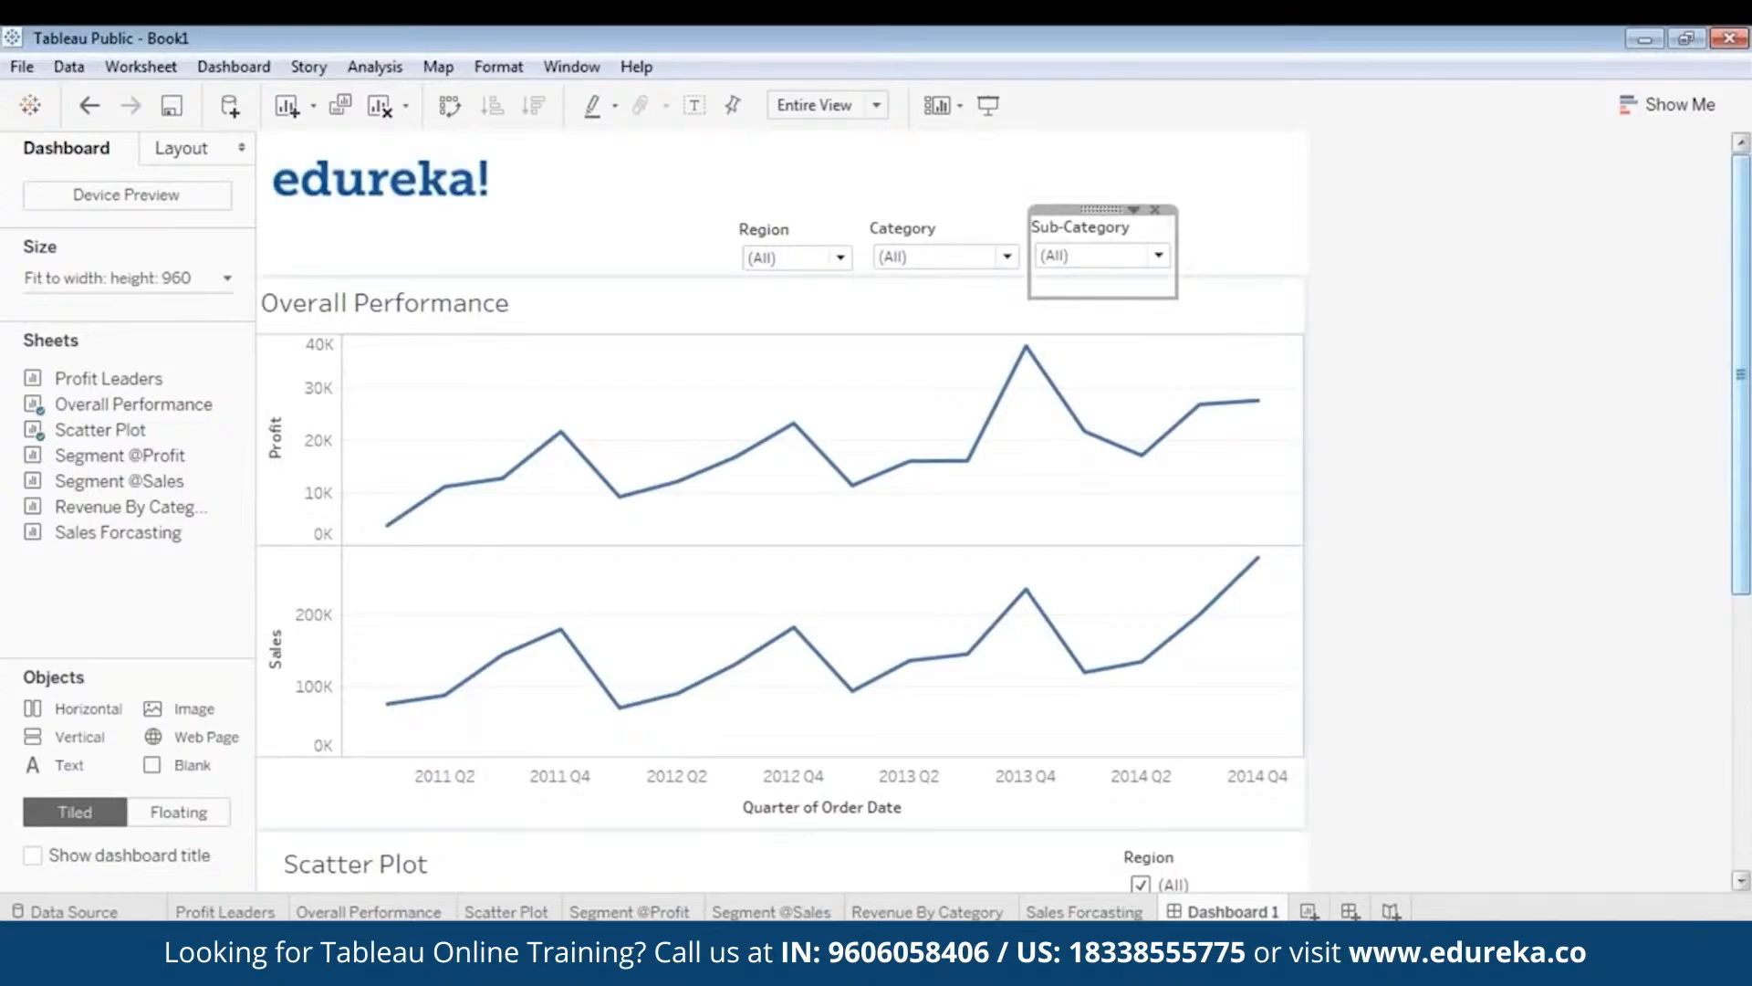
left_click_drag(1098, 298, 1089, 277)
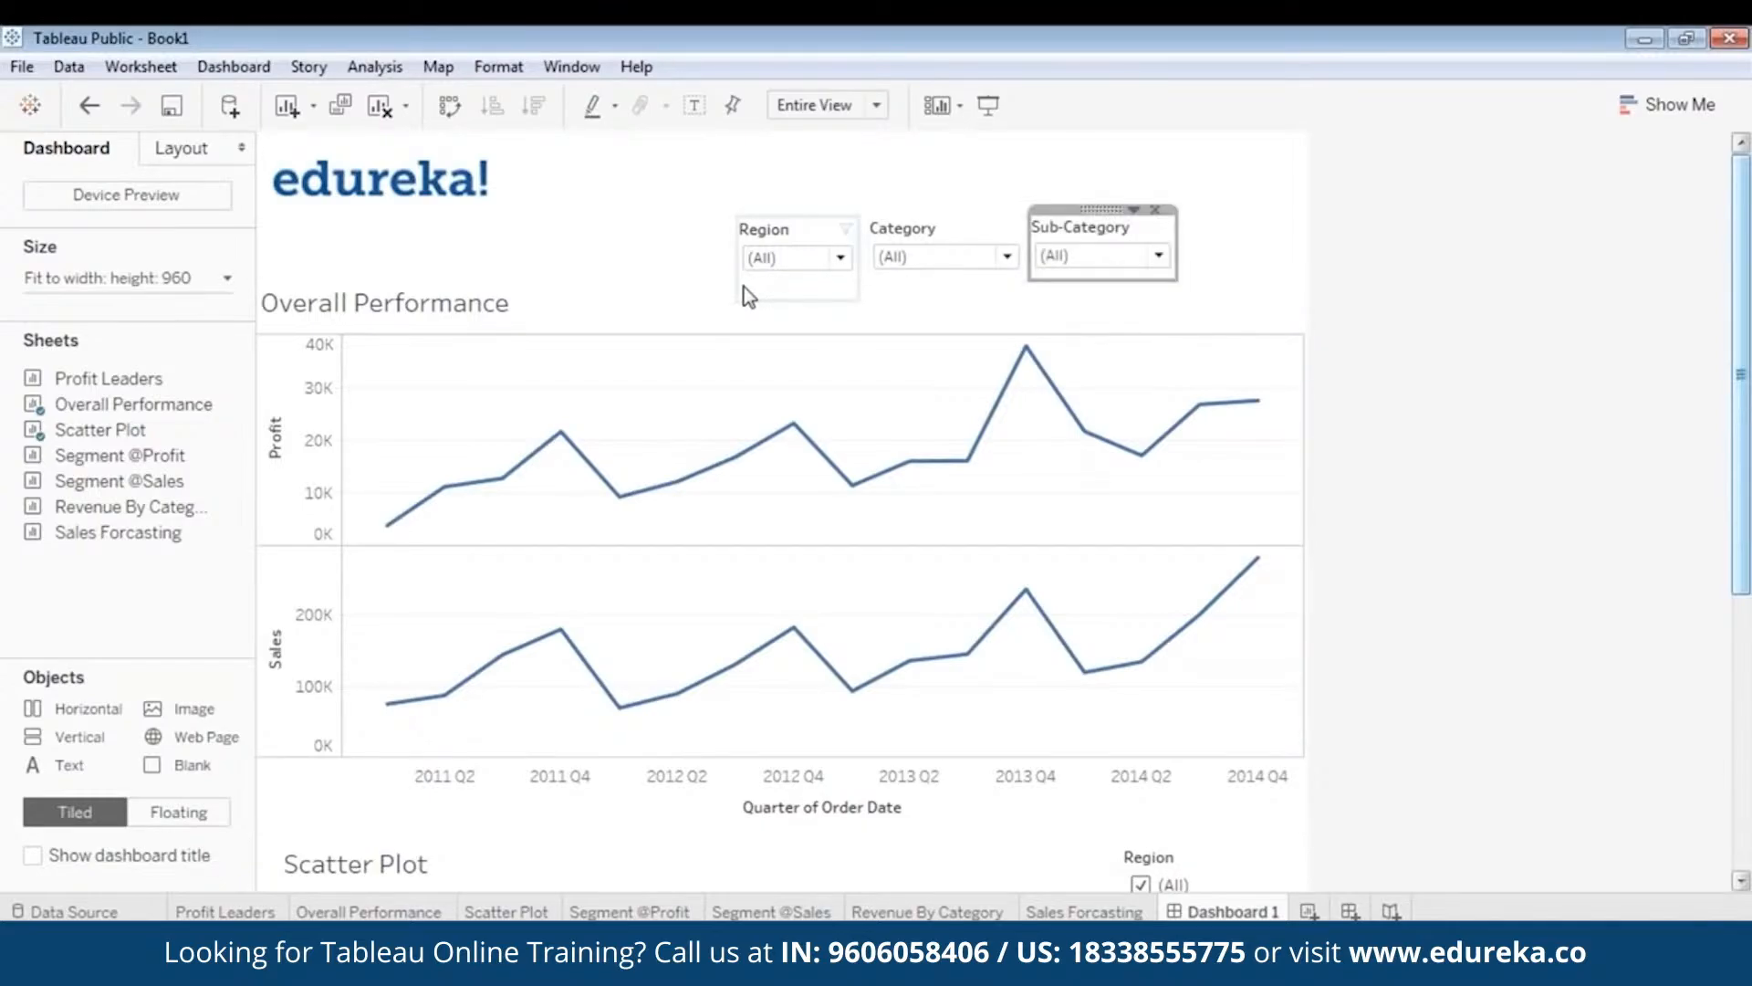
left_click(792, 294)
left_click(821, 230)
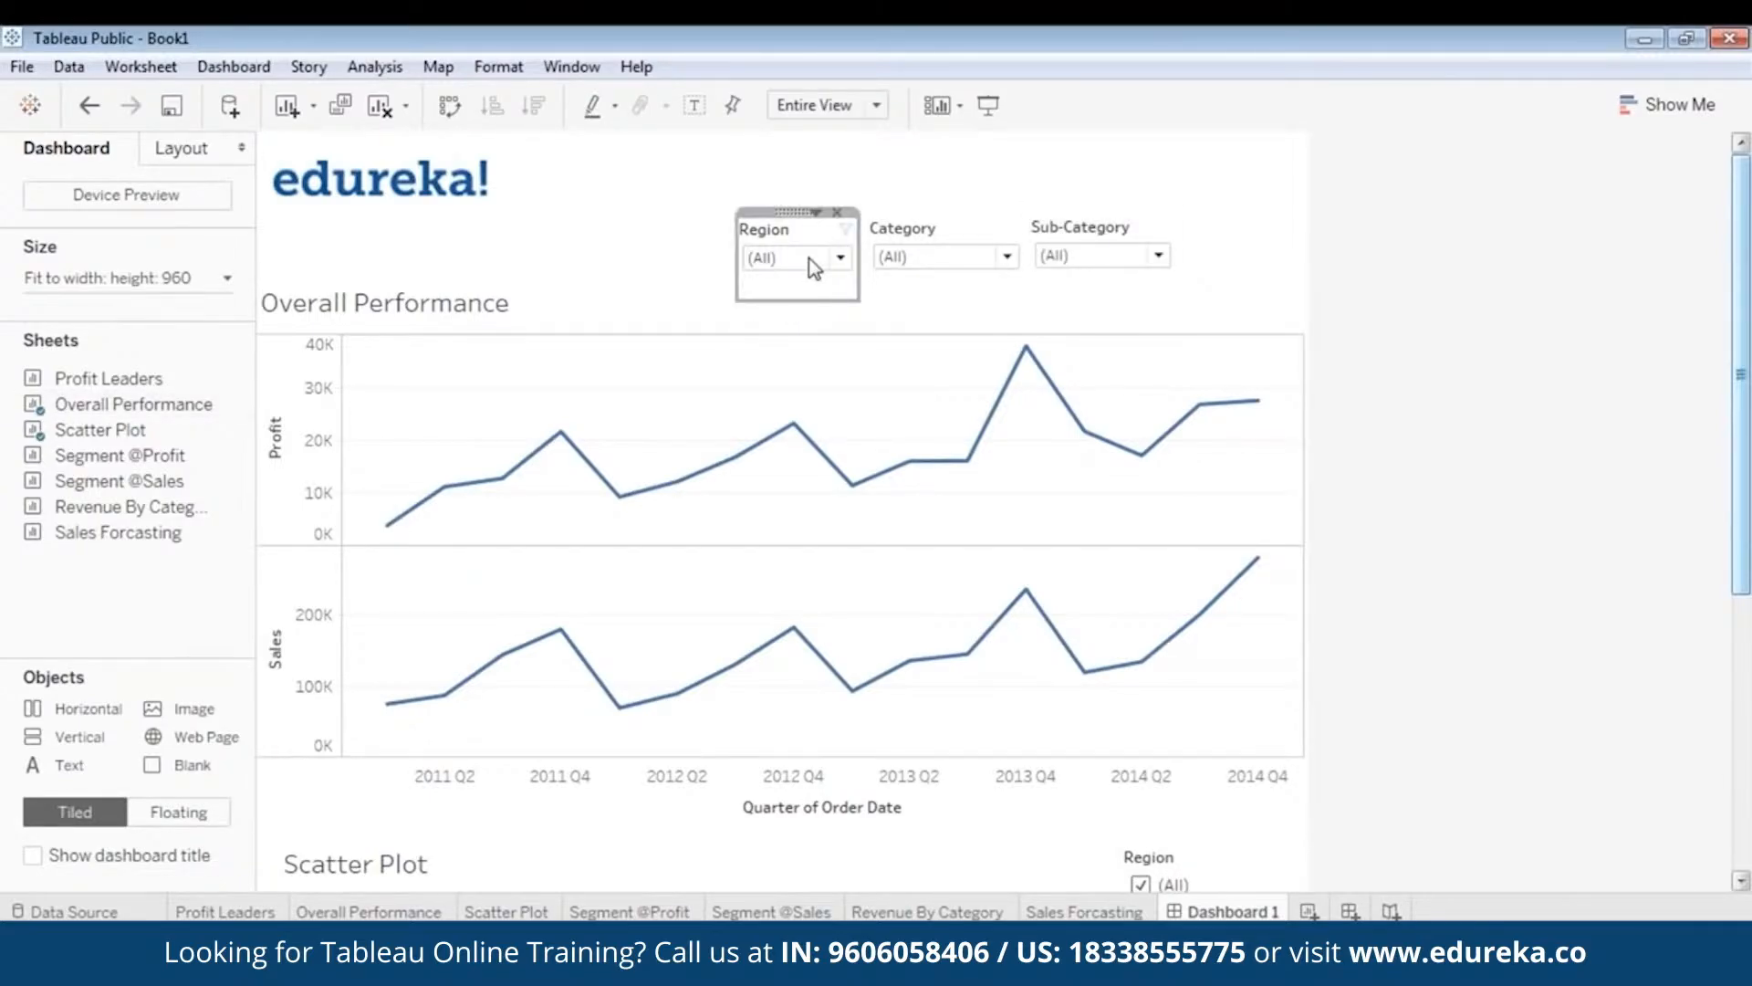
left_click(798, 275)
left_click(641, 292)
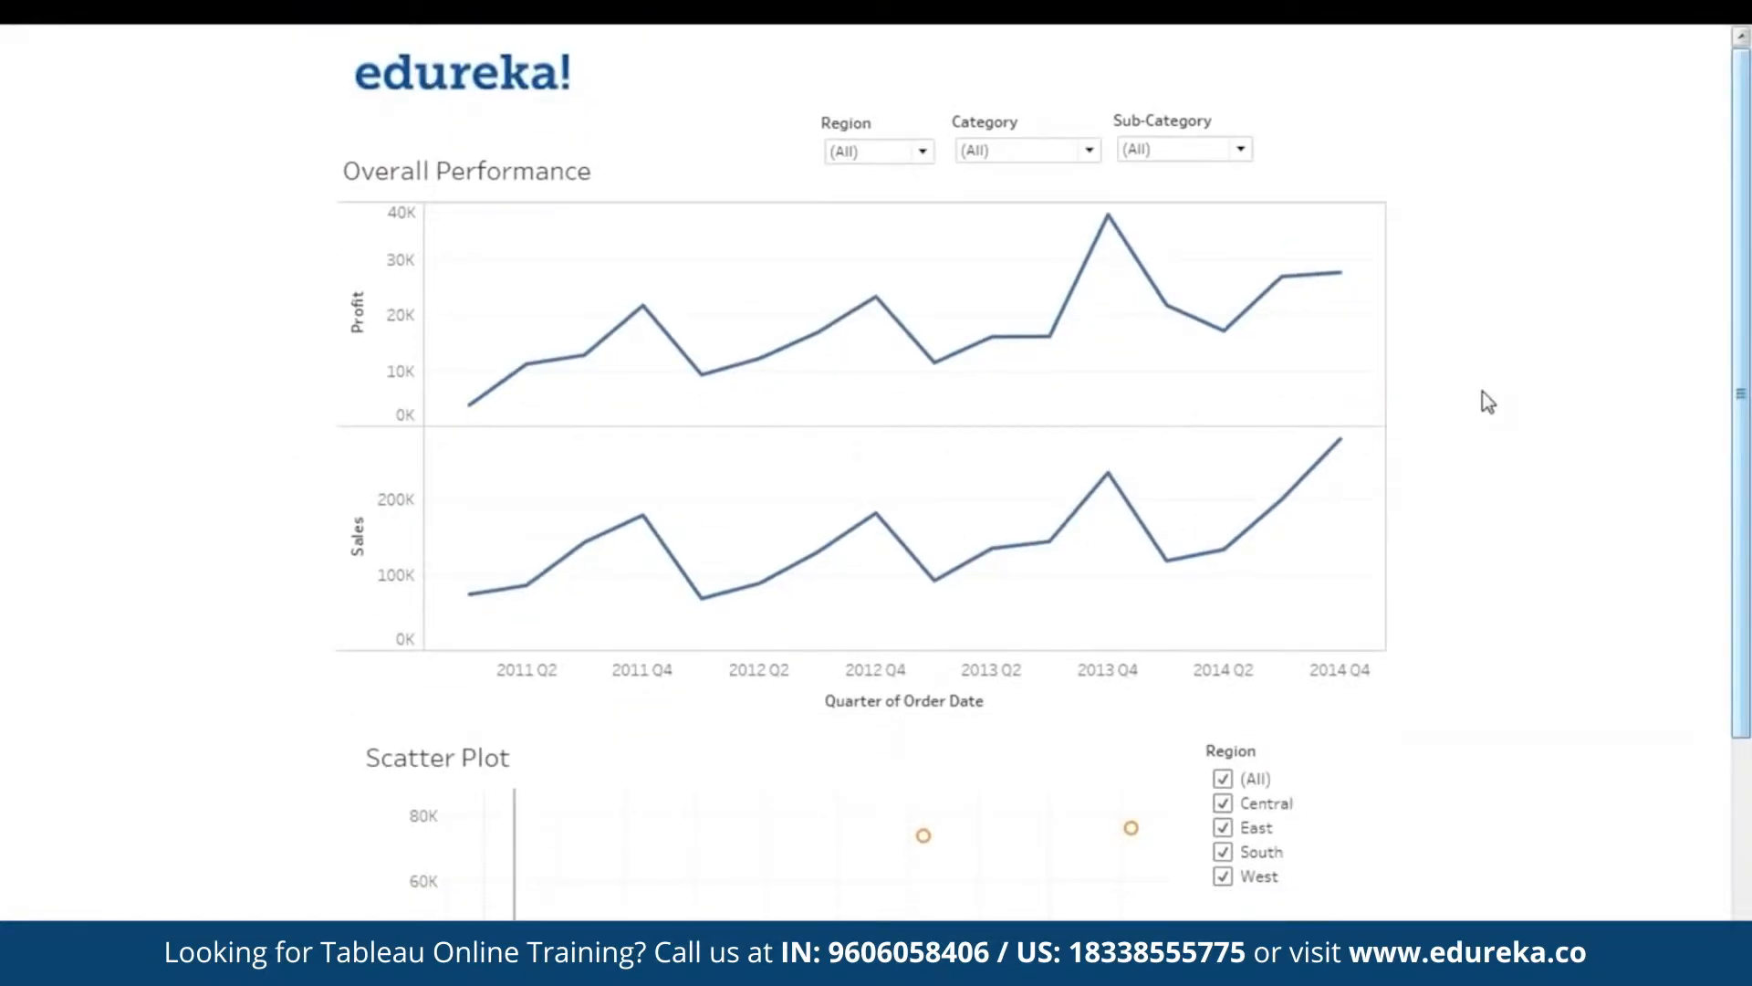
key("Escape")
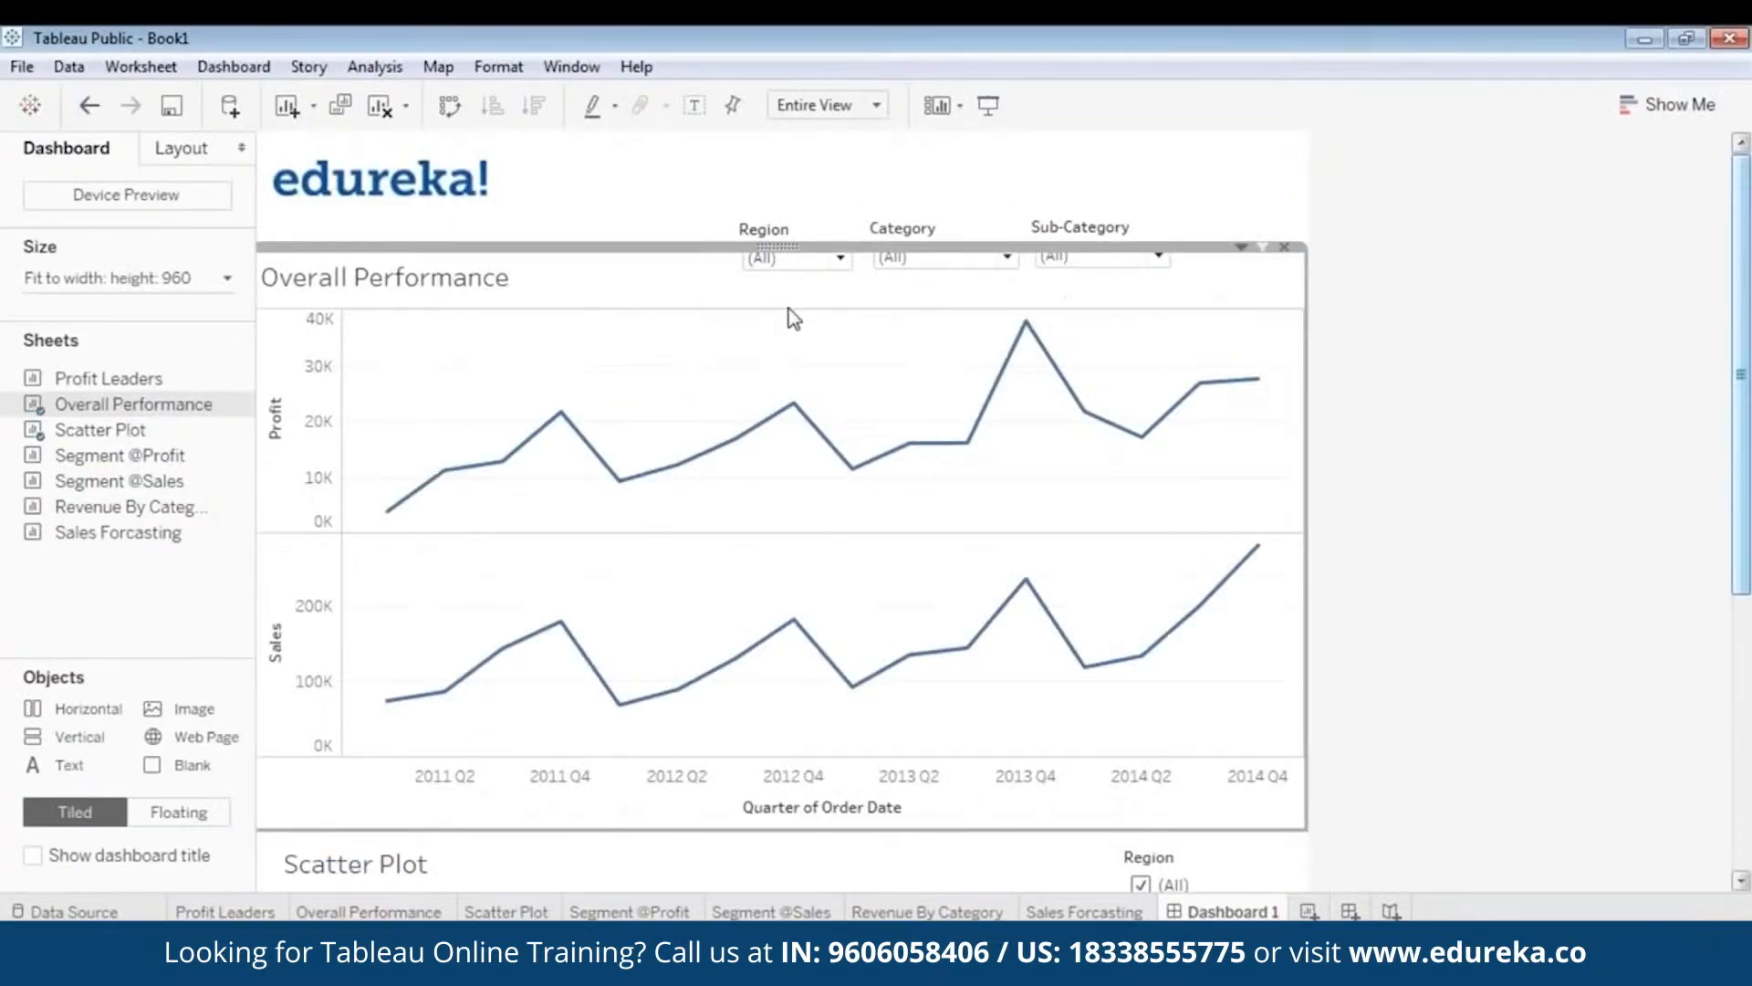
left_click(1414, 363)
- Make the Overall Performance title bold, blue and left-aligned, then briefly preview it full screen
double_click(437, 290)
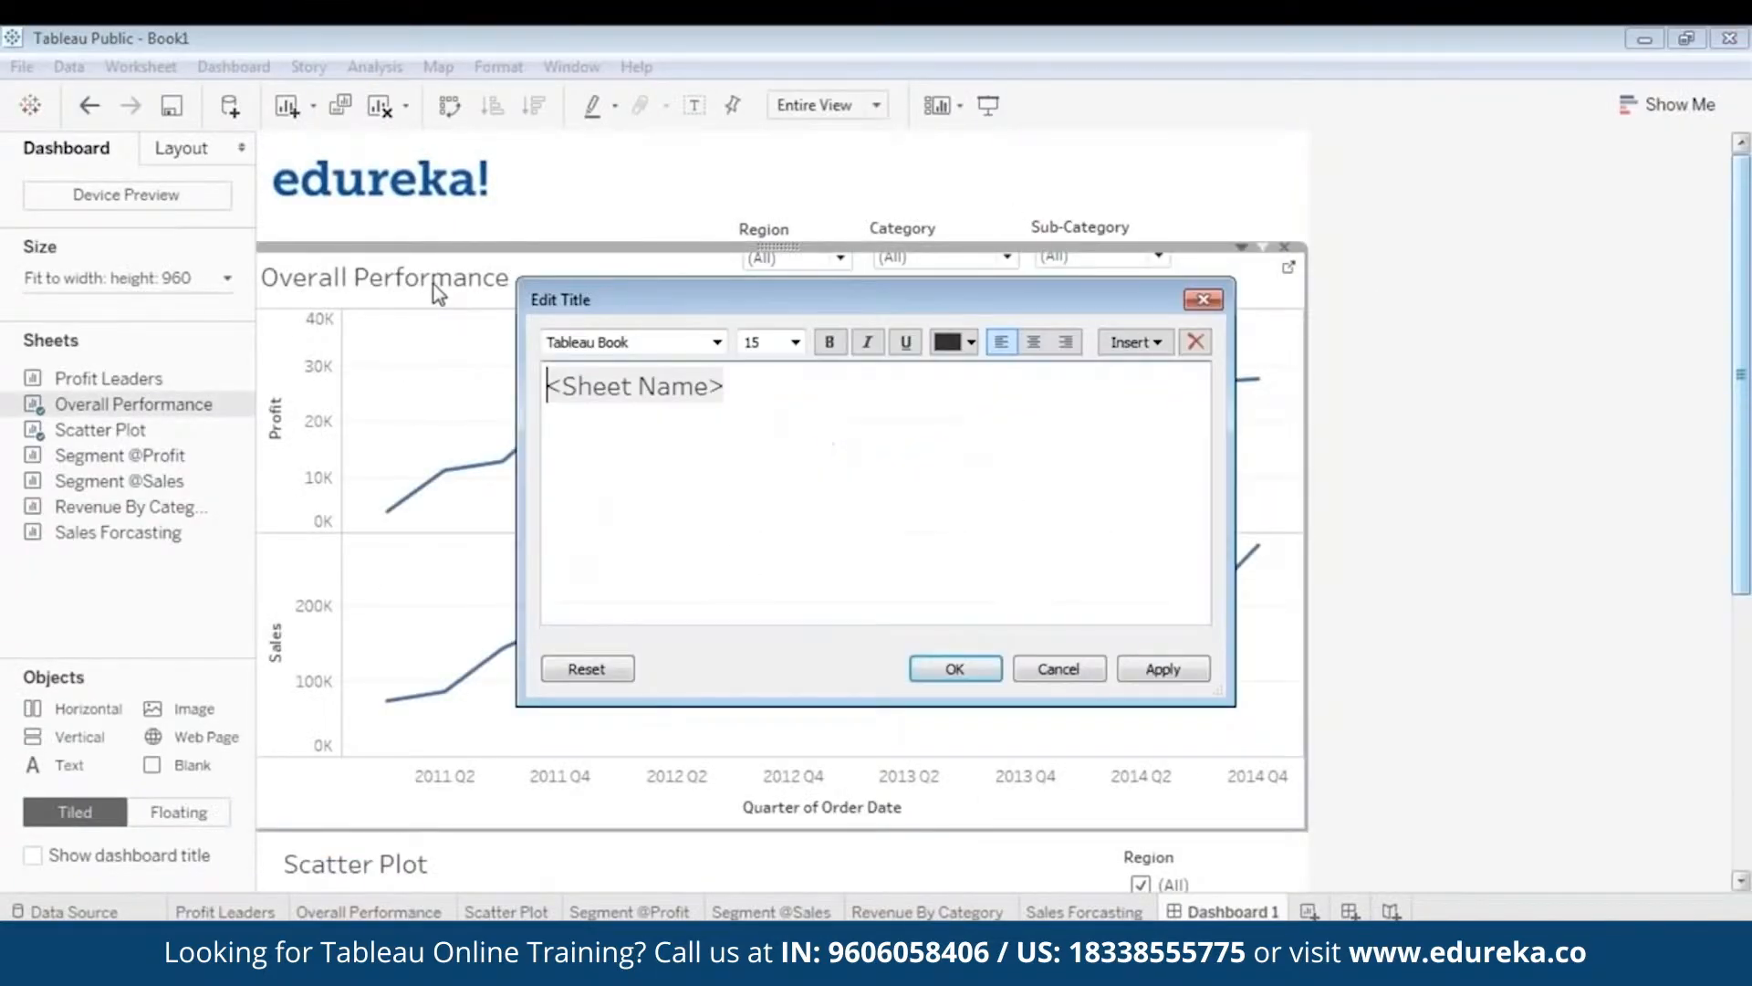
left_click_drag(807, 395, 465, 387)
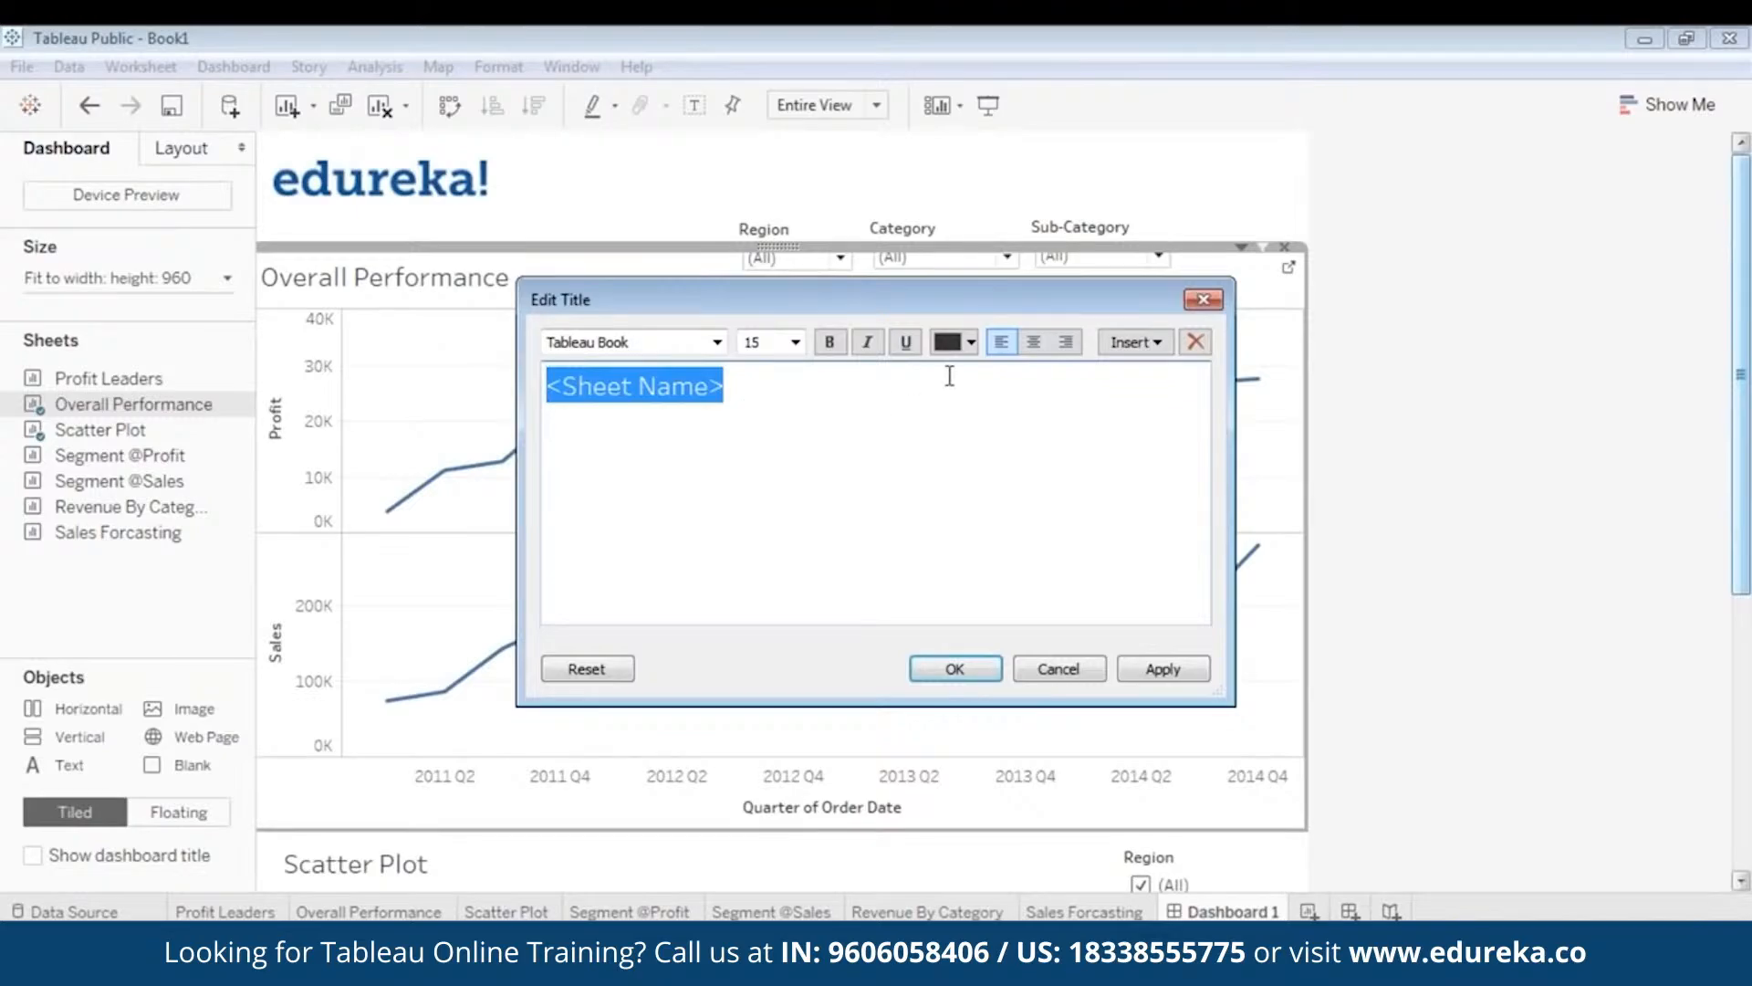
left_click(973, 343)
left_click(1091, 373)
left_click(830, 345)
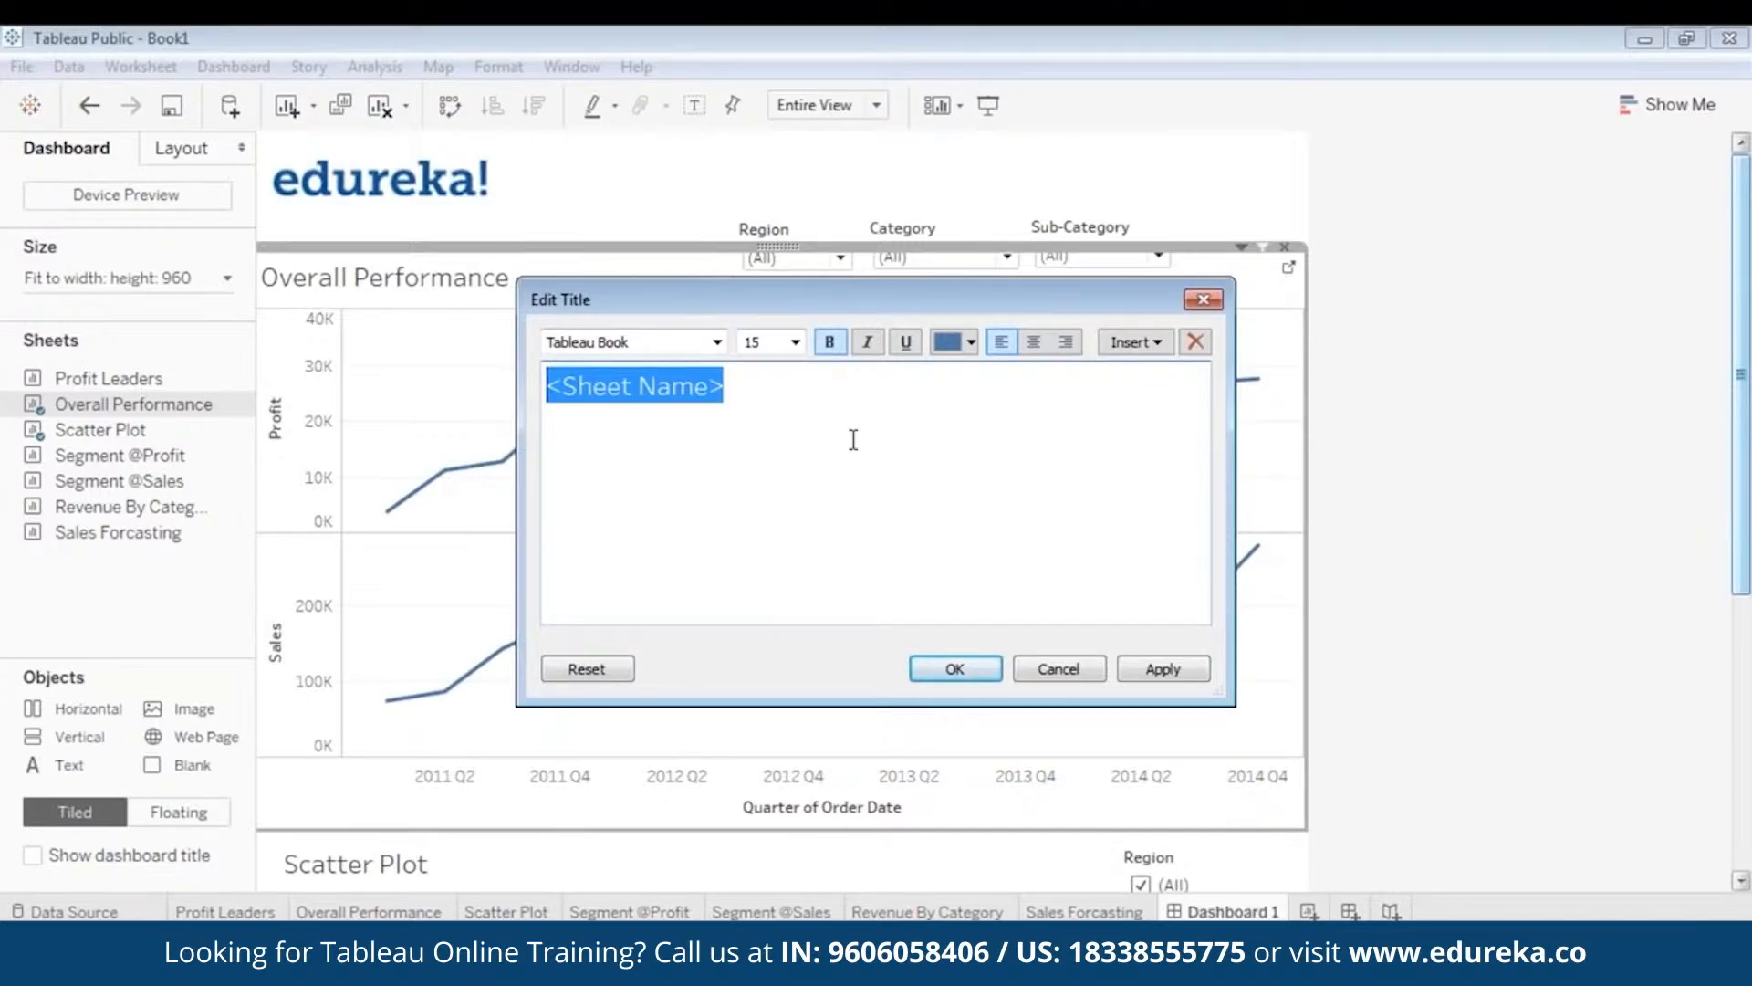
left_click(1034, 345)
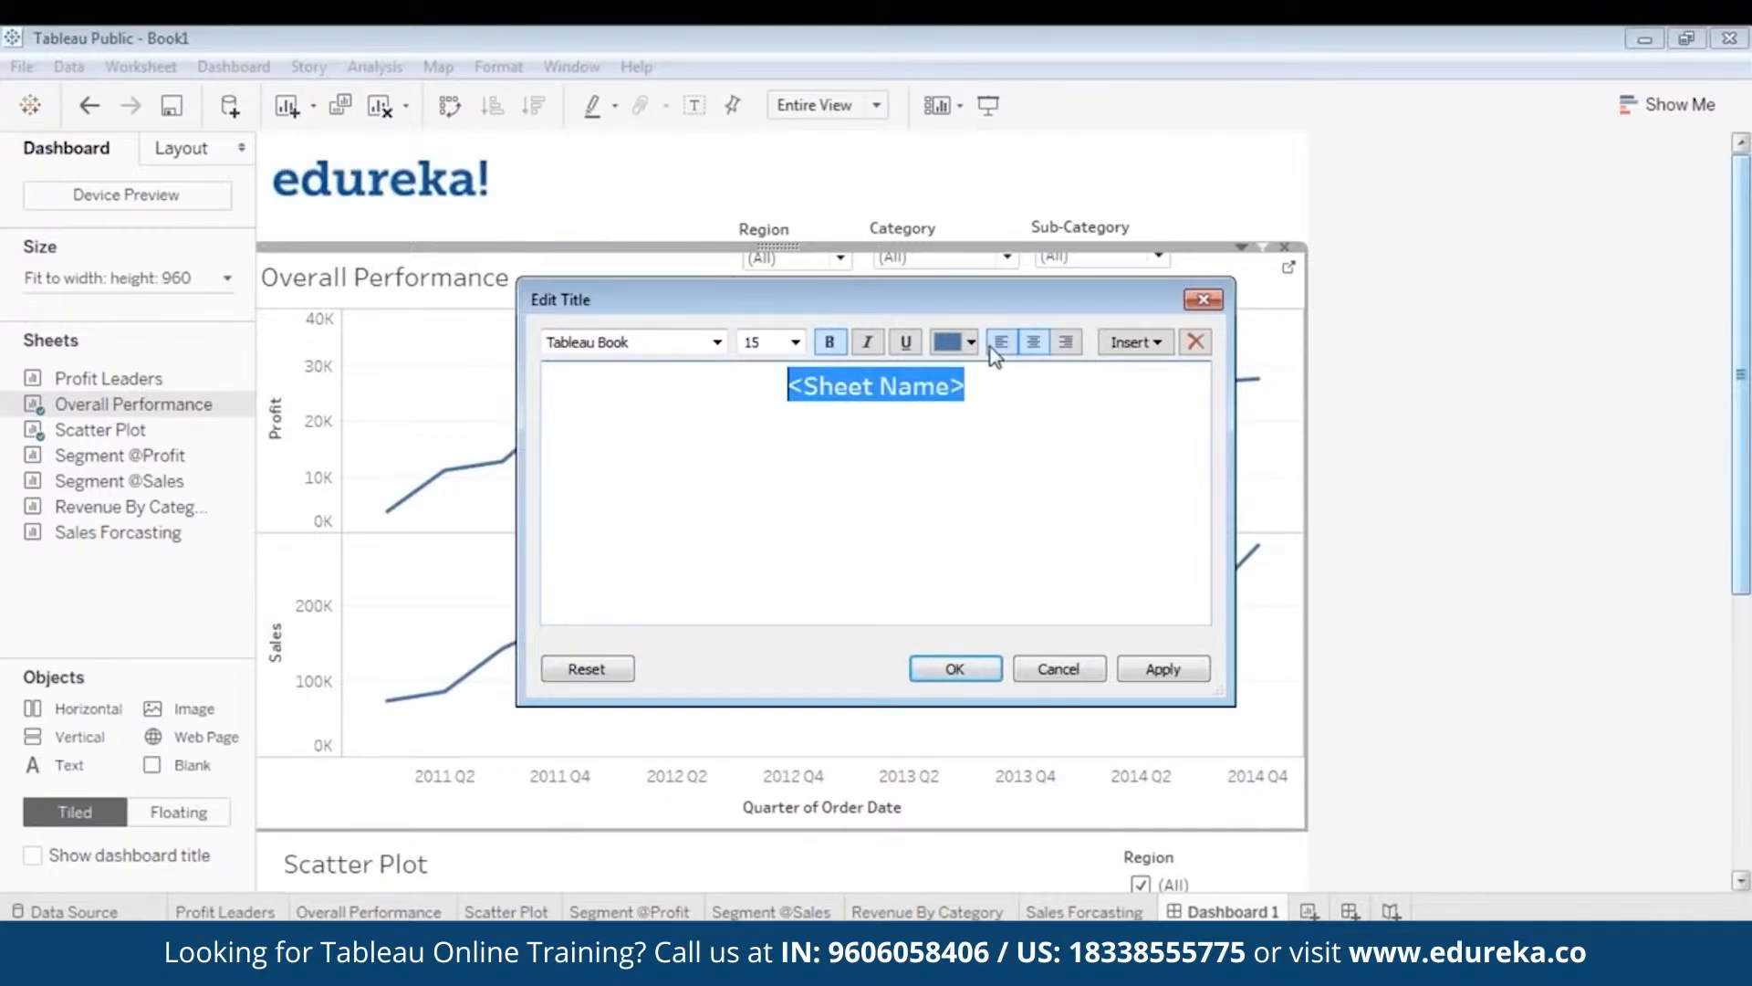
left_click(1002, 343)
left_click(1035, 342)
left_click(1132, 672)
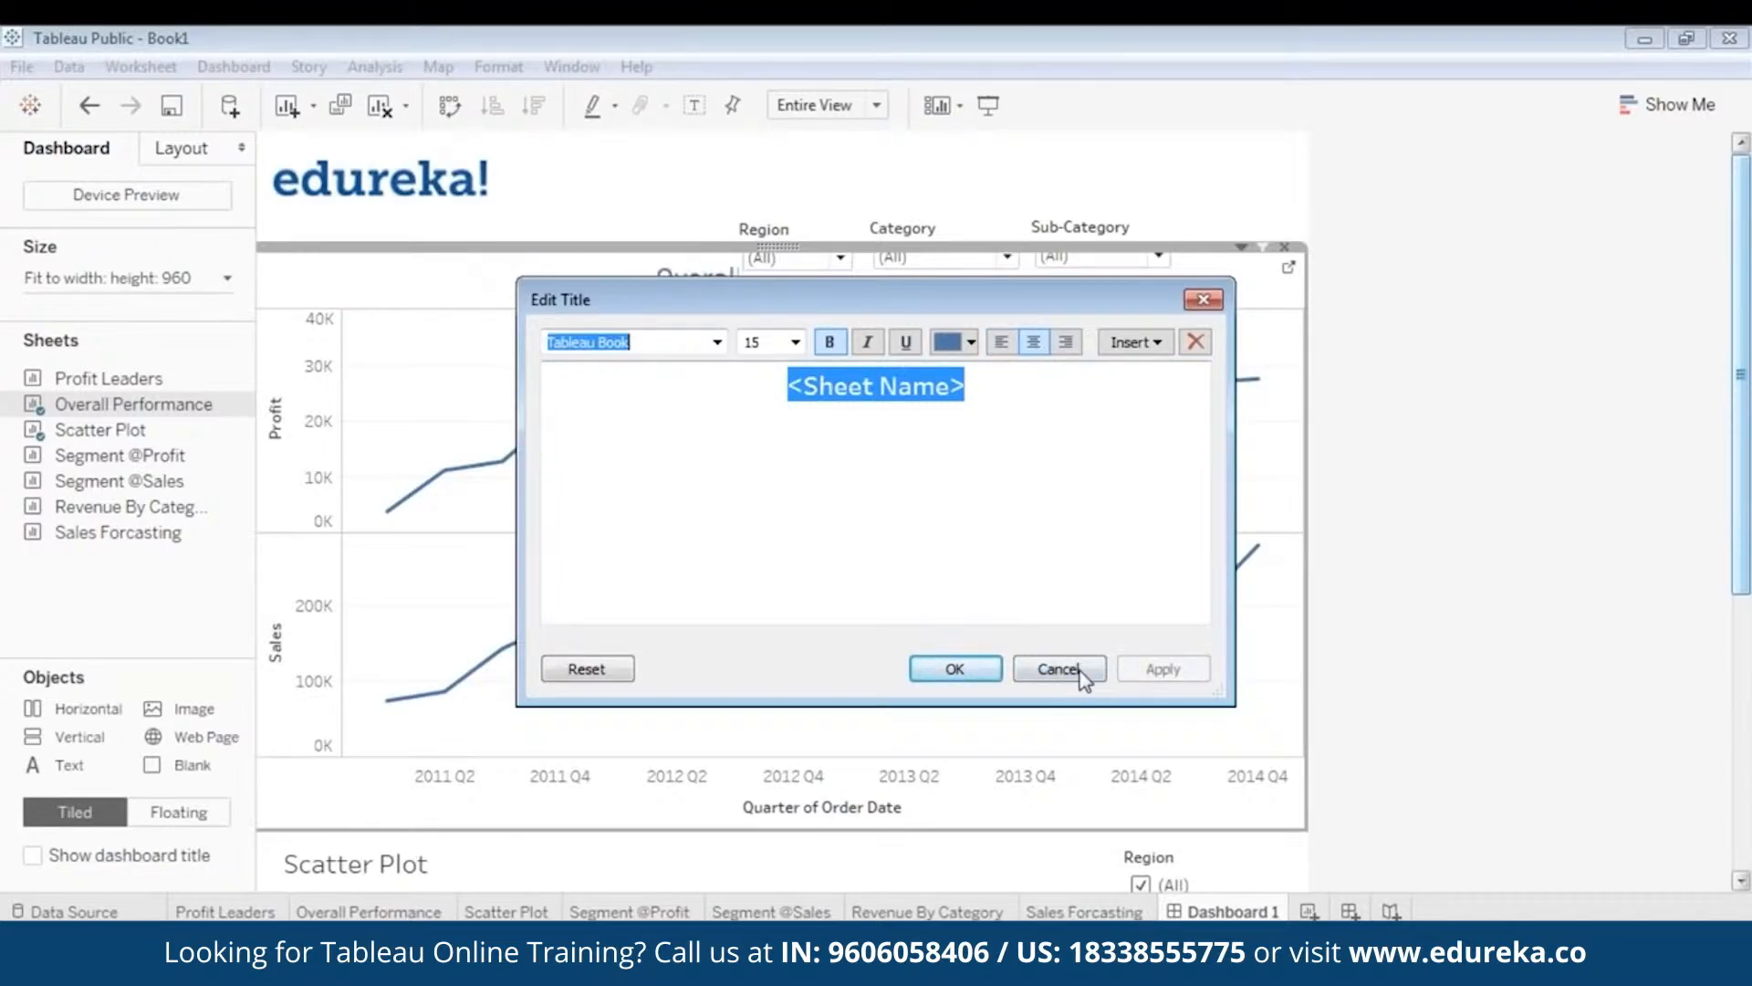
left_click(1001, 343)
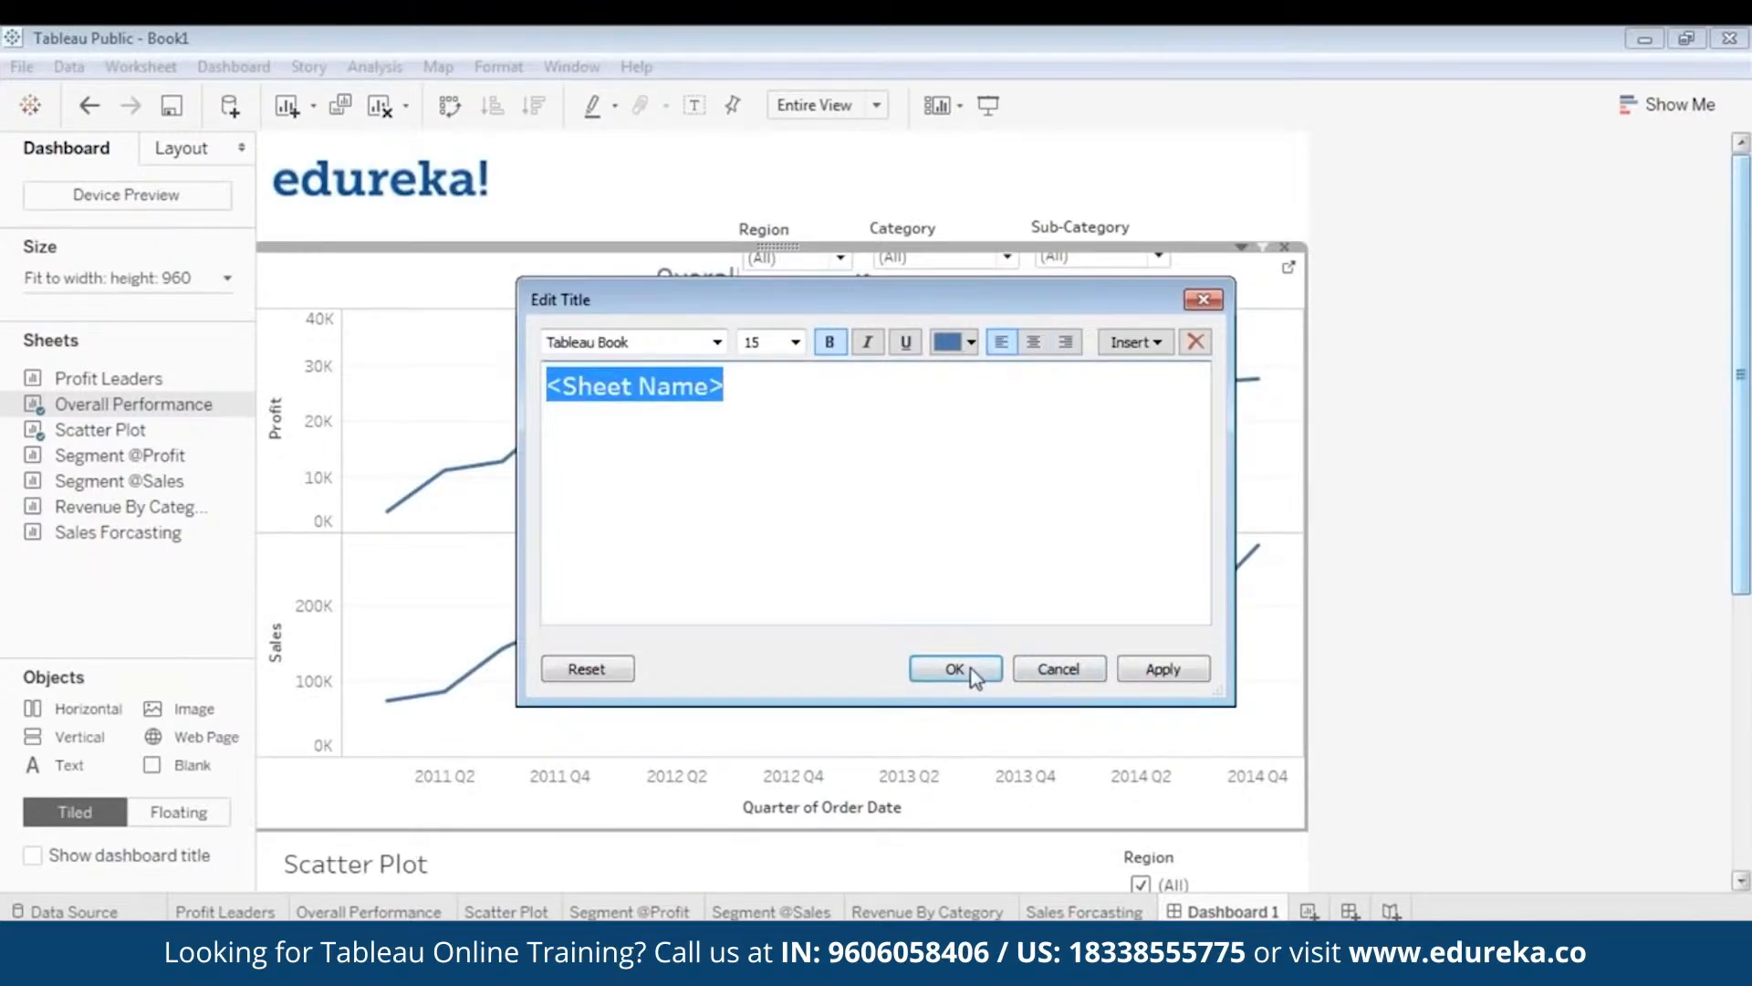
left_click(1165, 671)
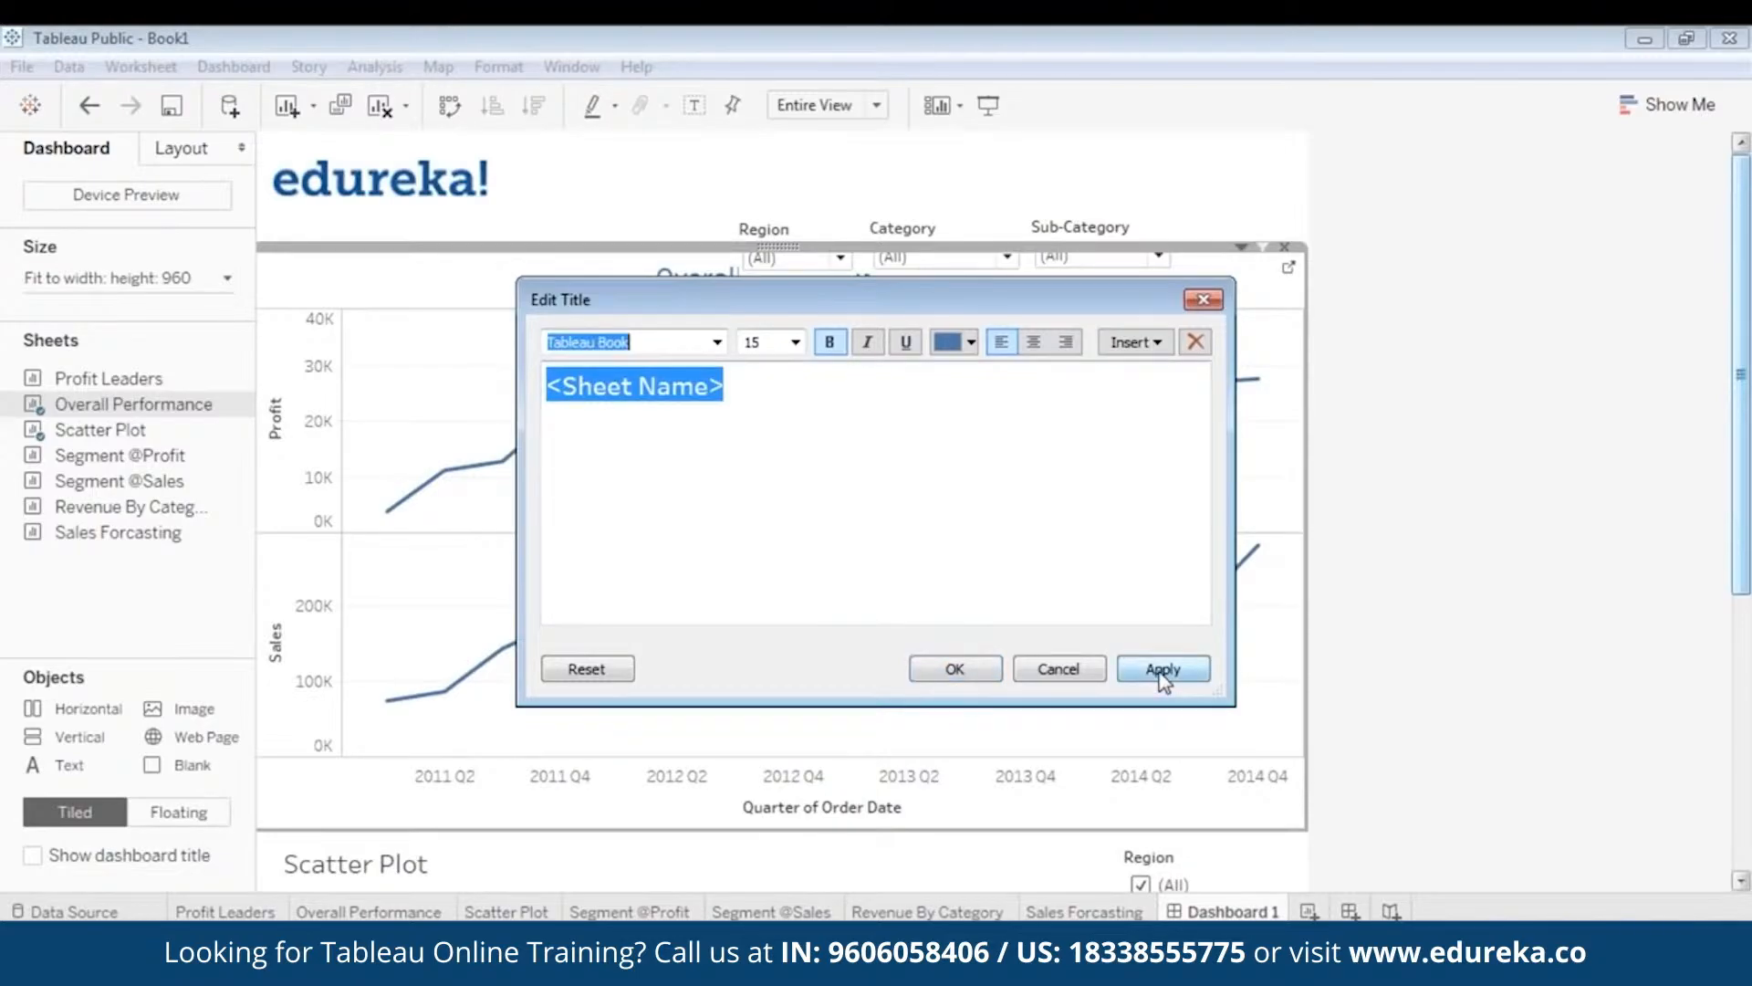
left_click(953, 669)
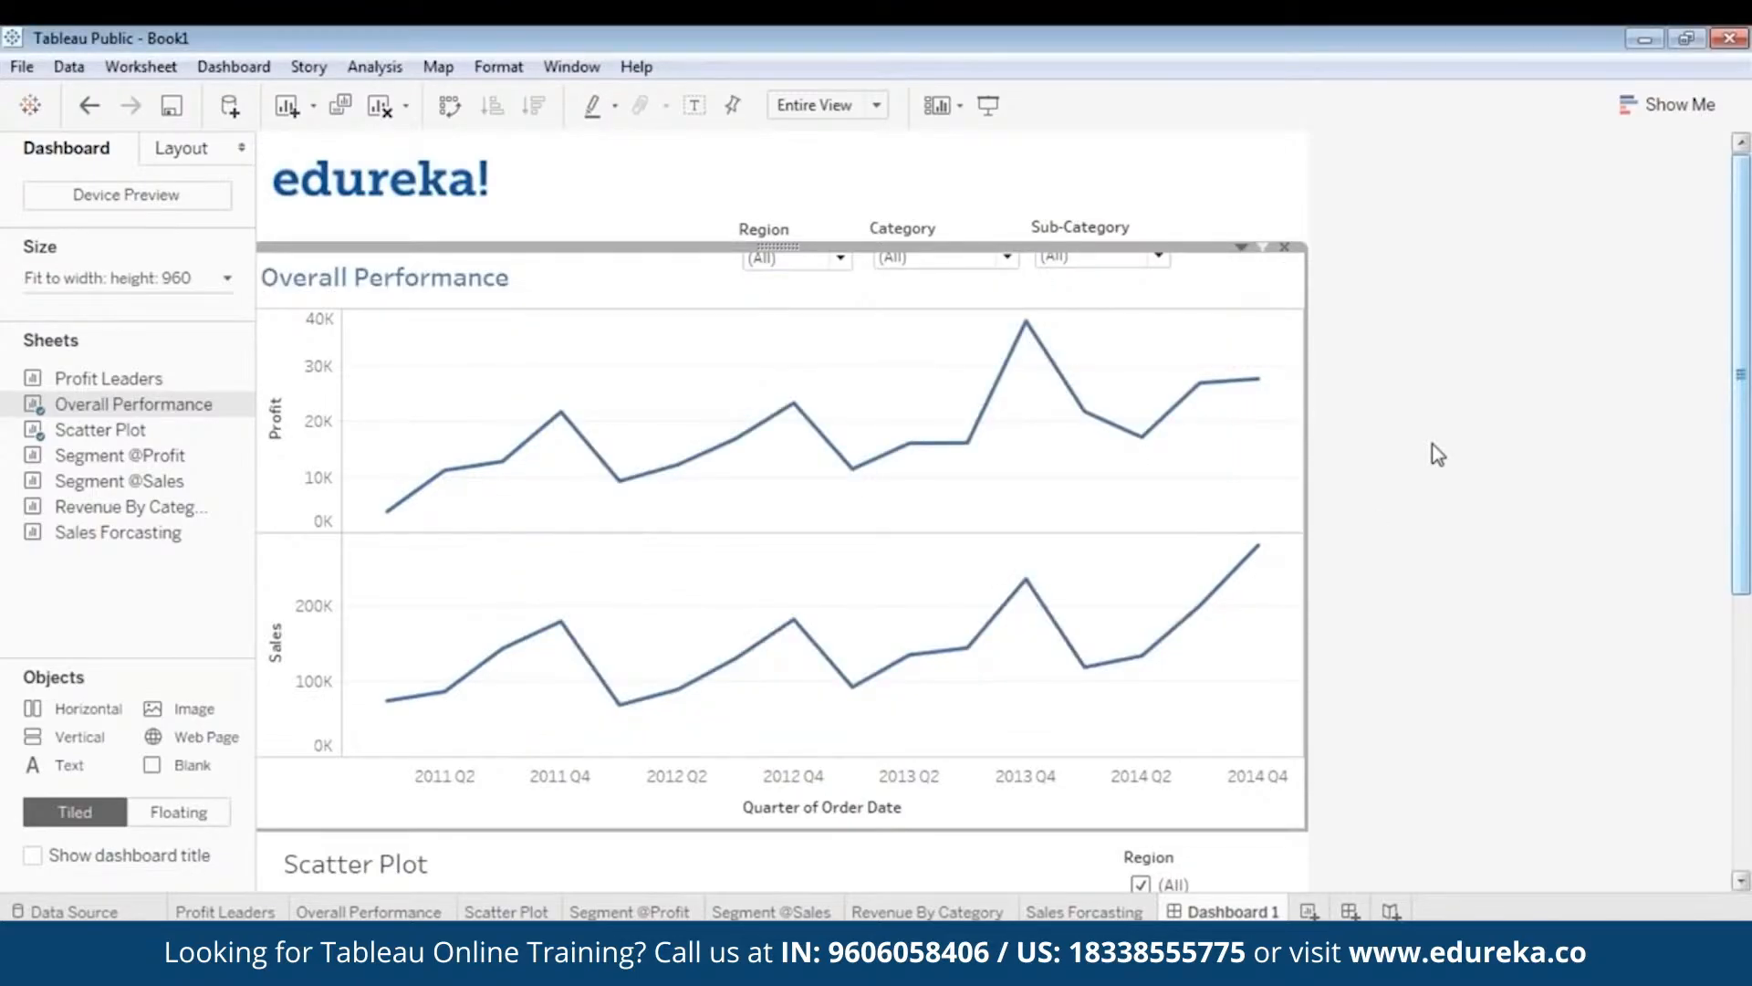
left_click(989, 105)
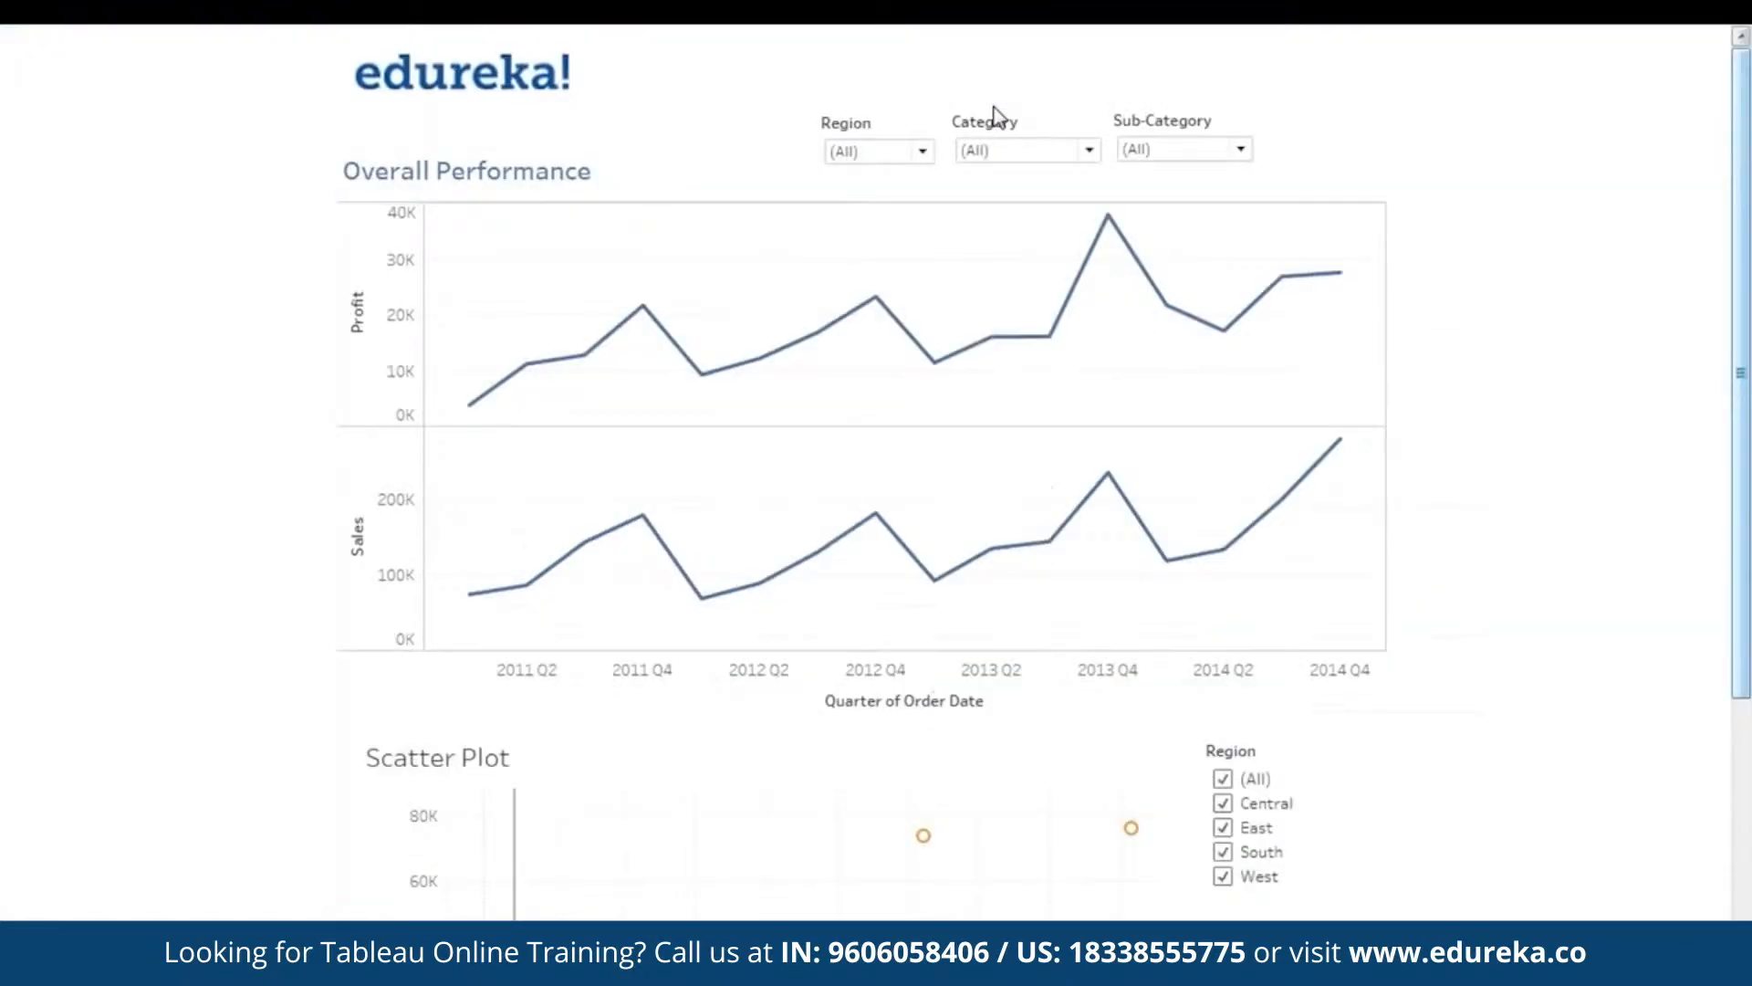
key("Escape")
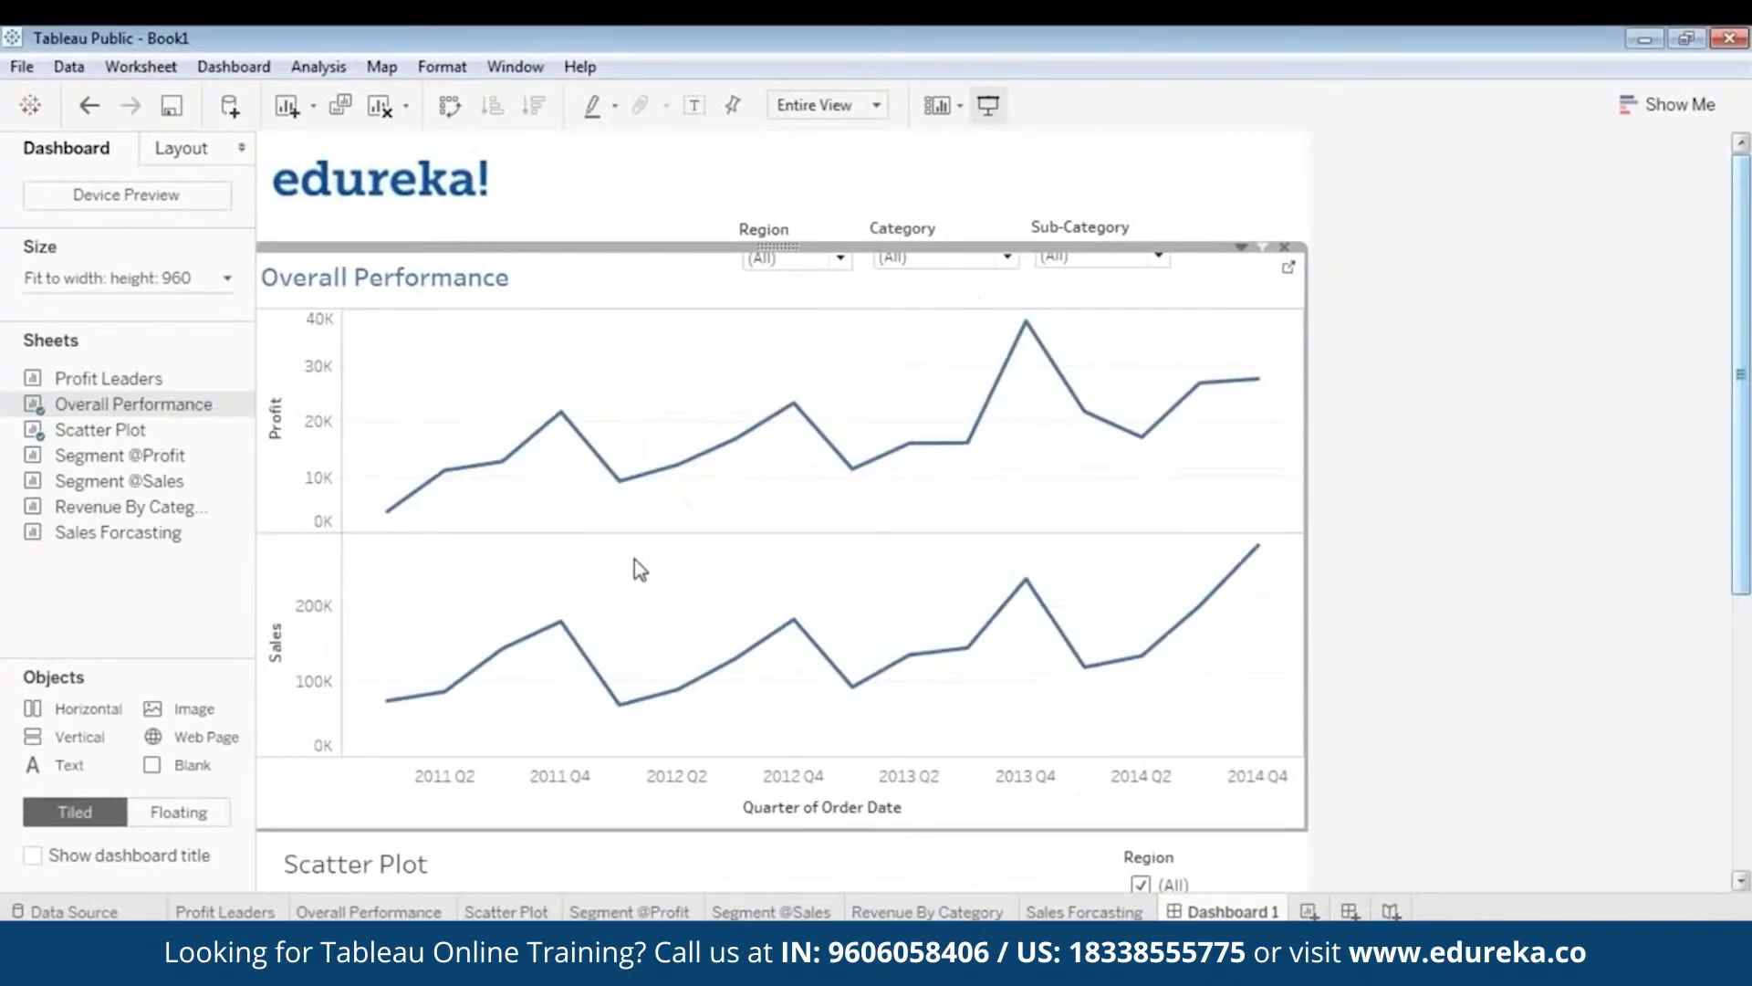
- Make the Scatter Plot title blue and show the dashboard in Presentation Mode
double_click(396, 873)
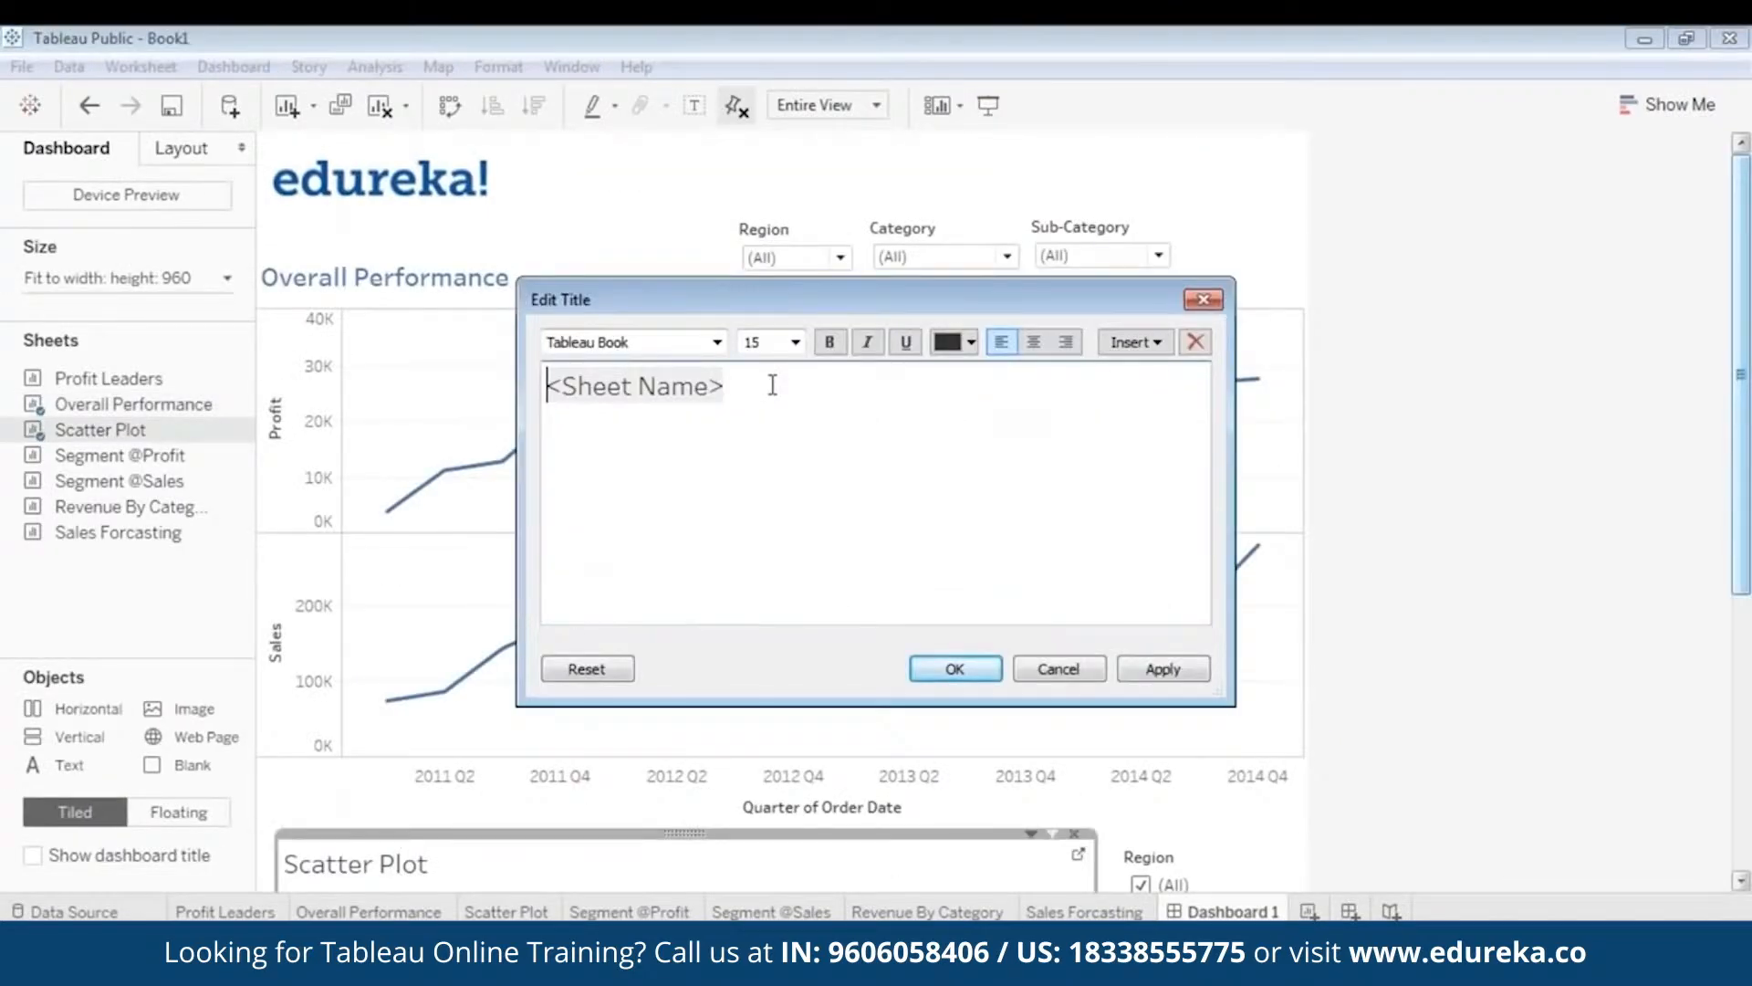
left_click_drag(772, 384, 485, 372)
left_click(972, 343)
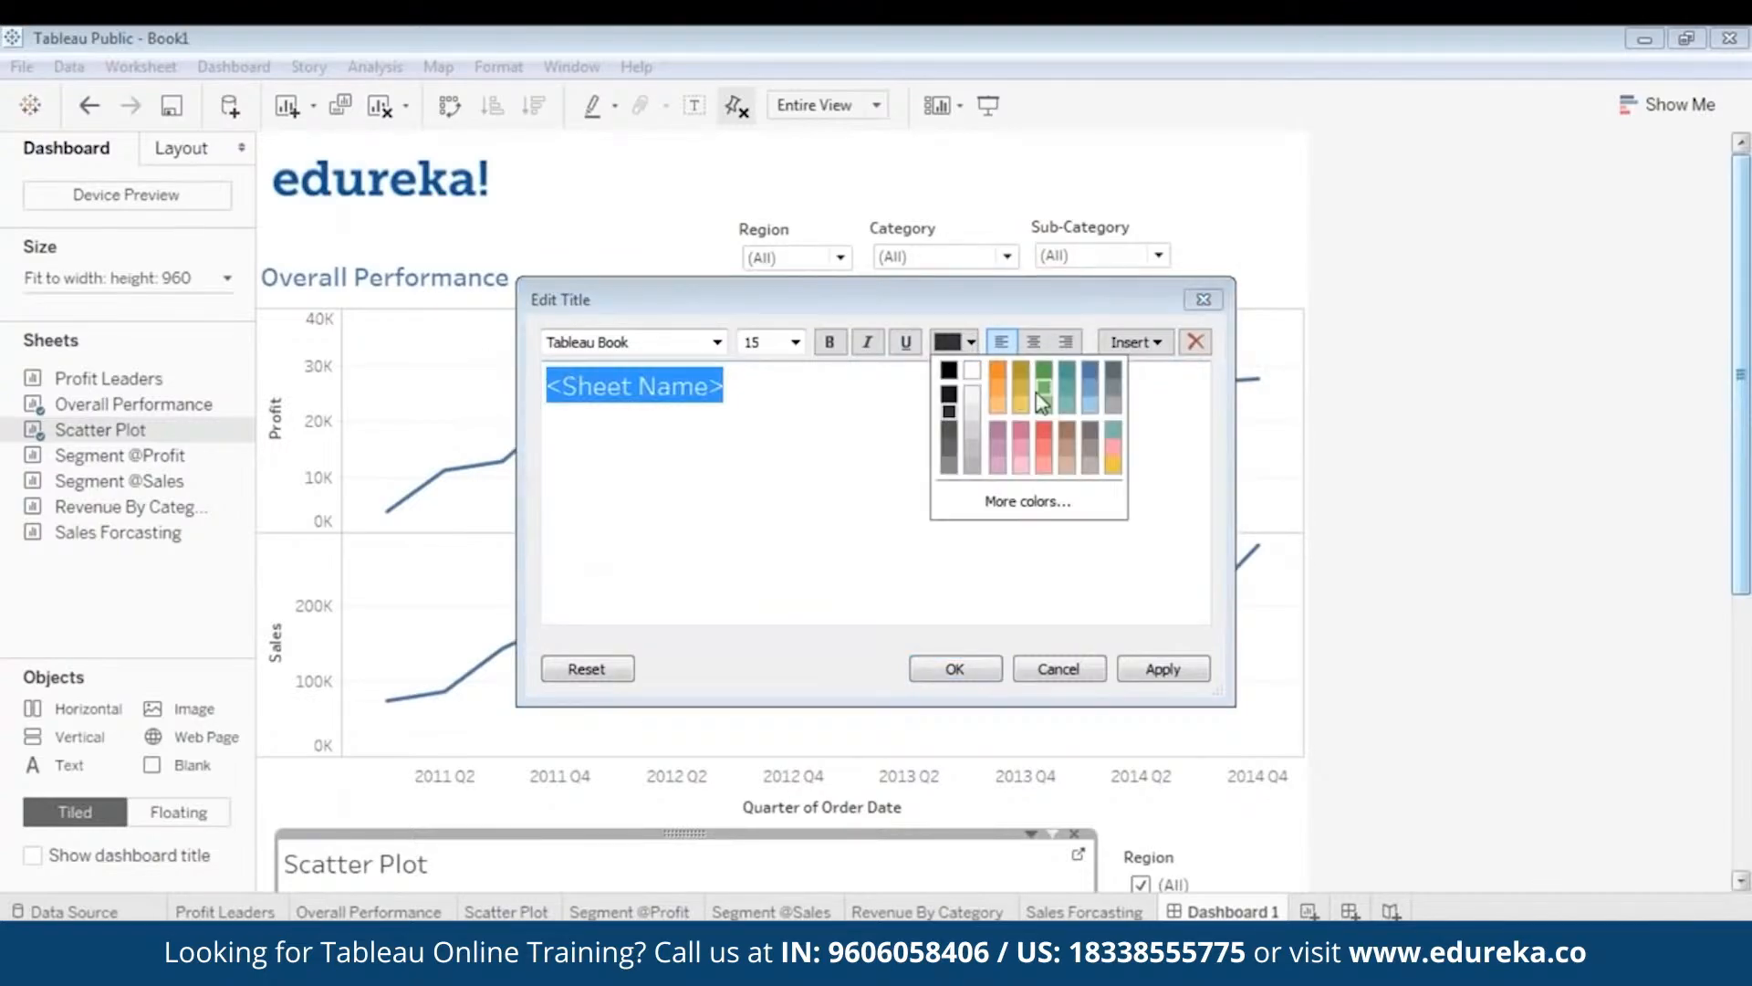
left_click(1091, 379)
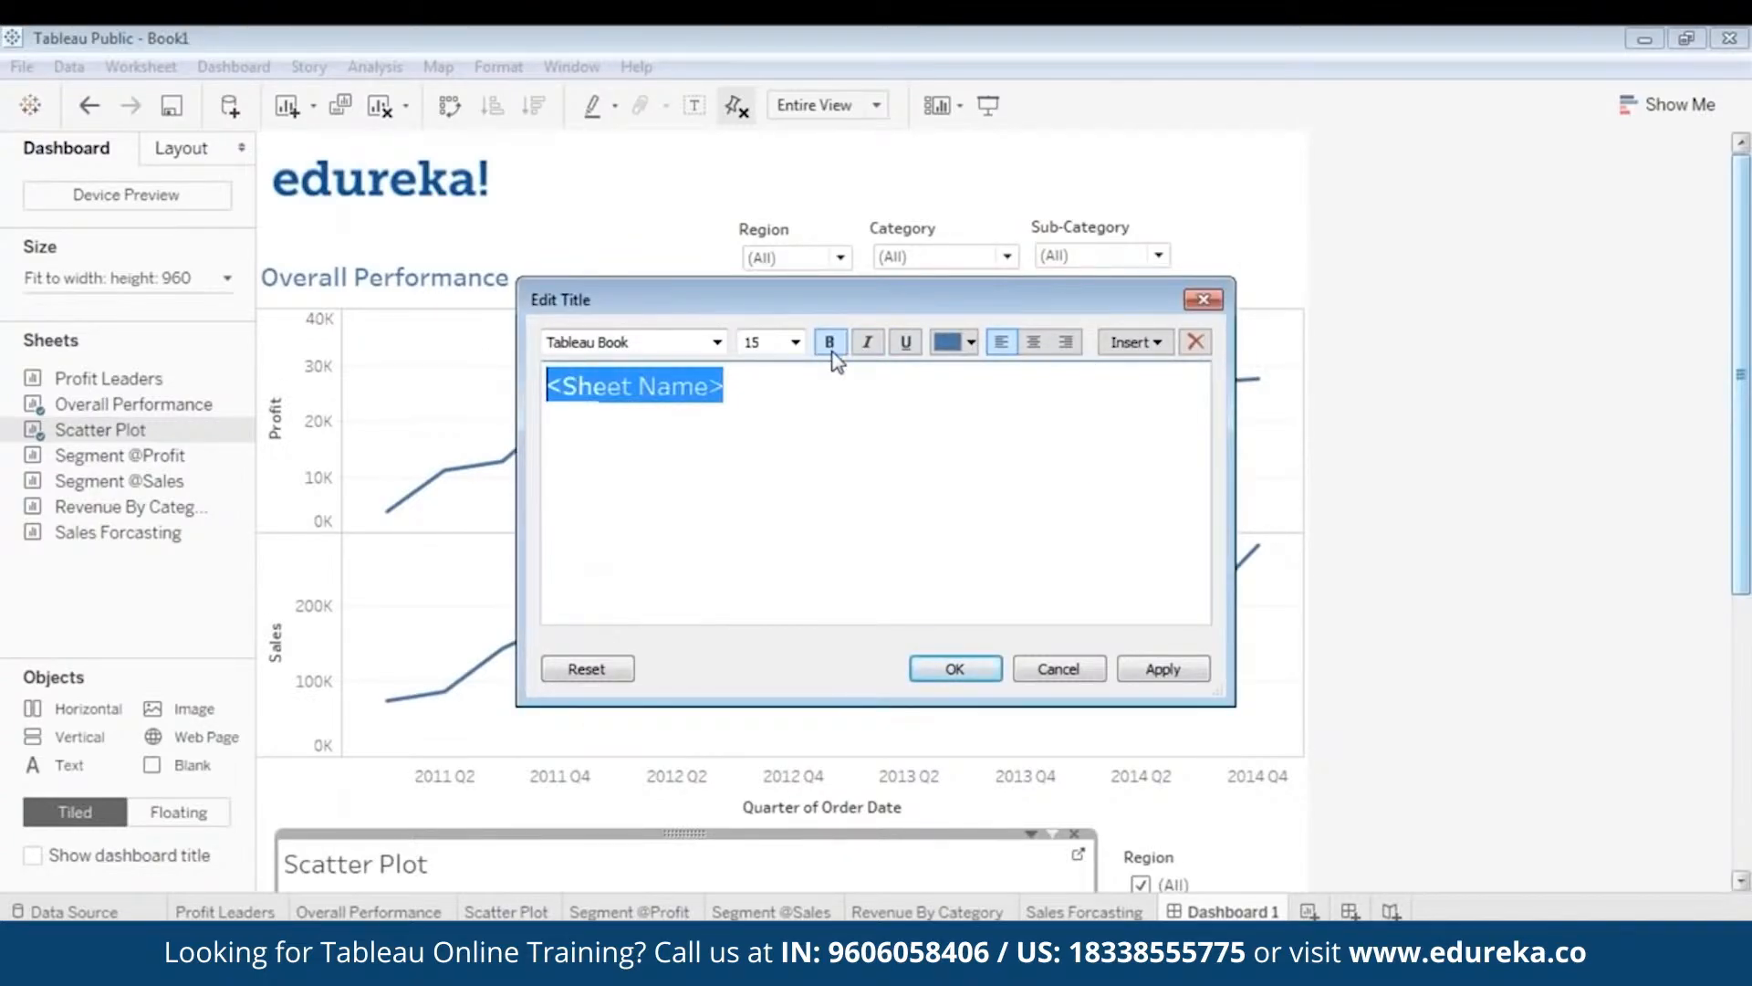
left_click(1199, 675)
left_click(952, 671)
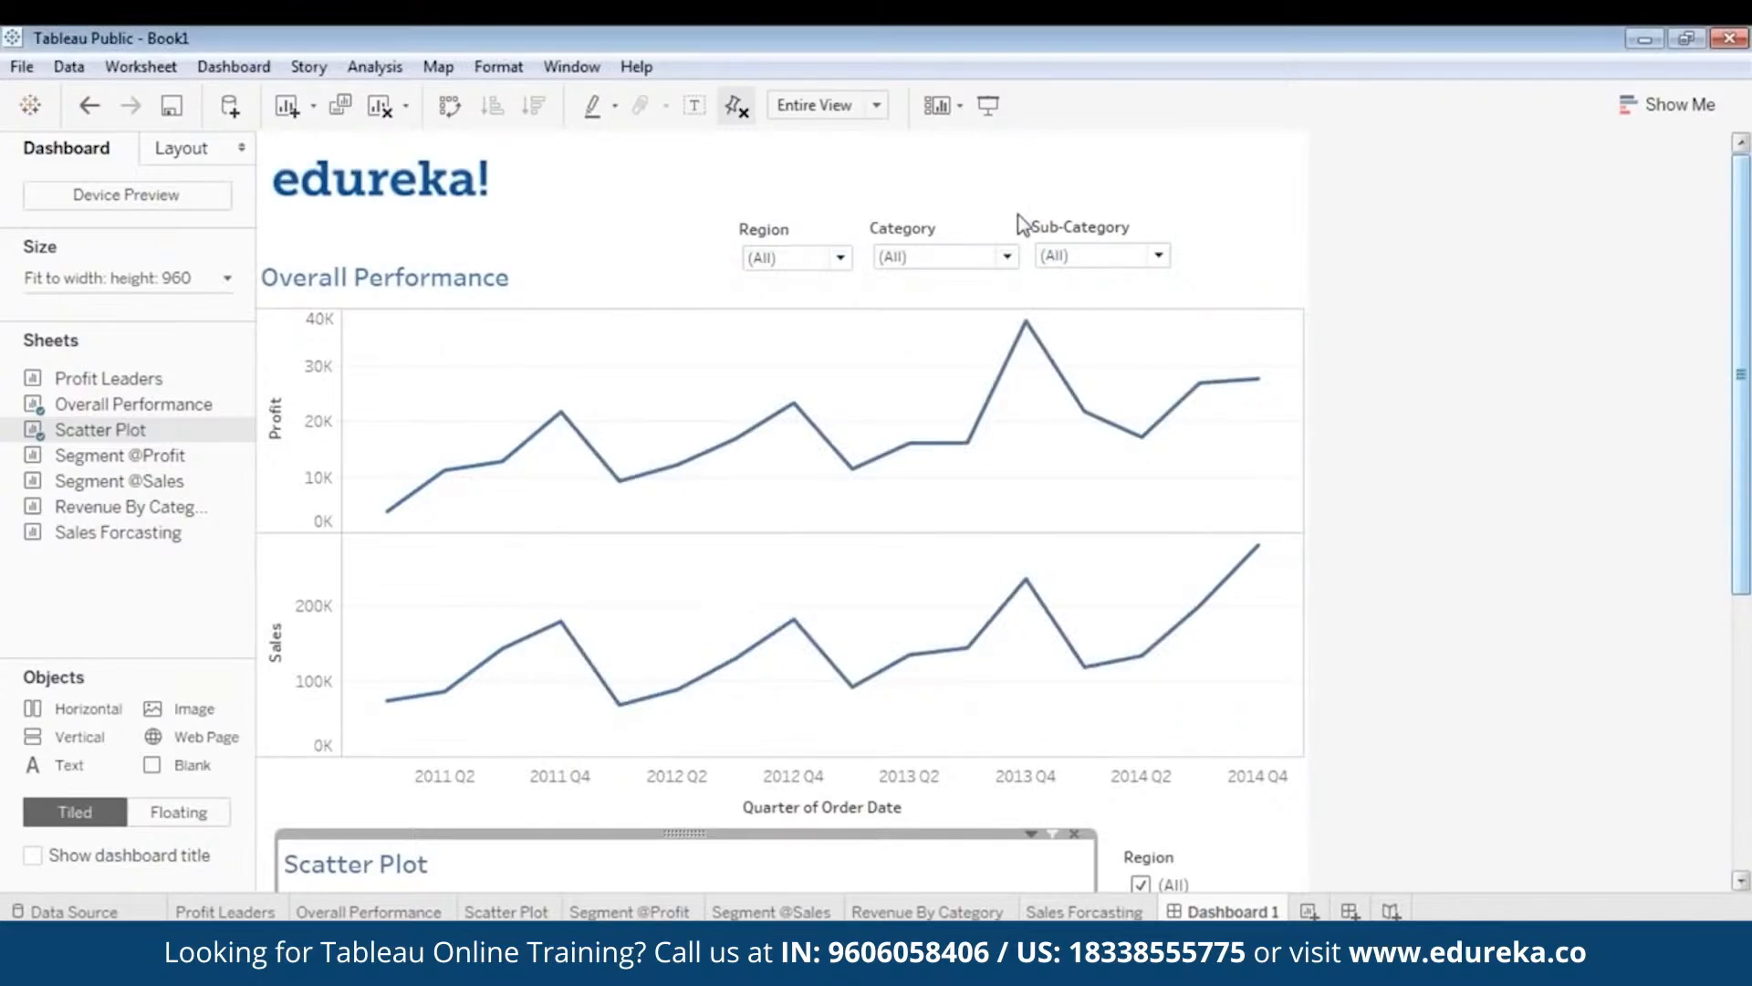
left_click(991, 112)
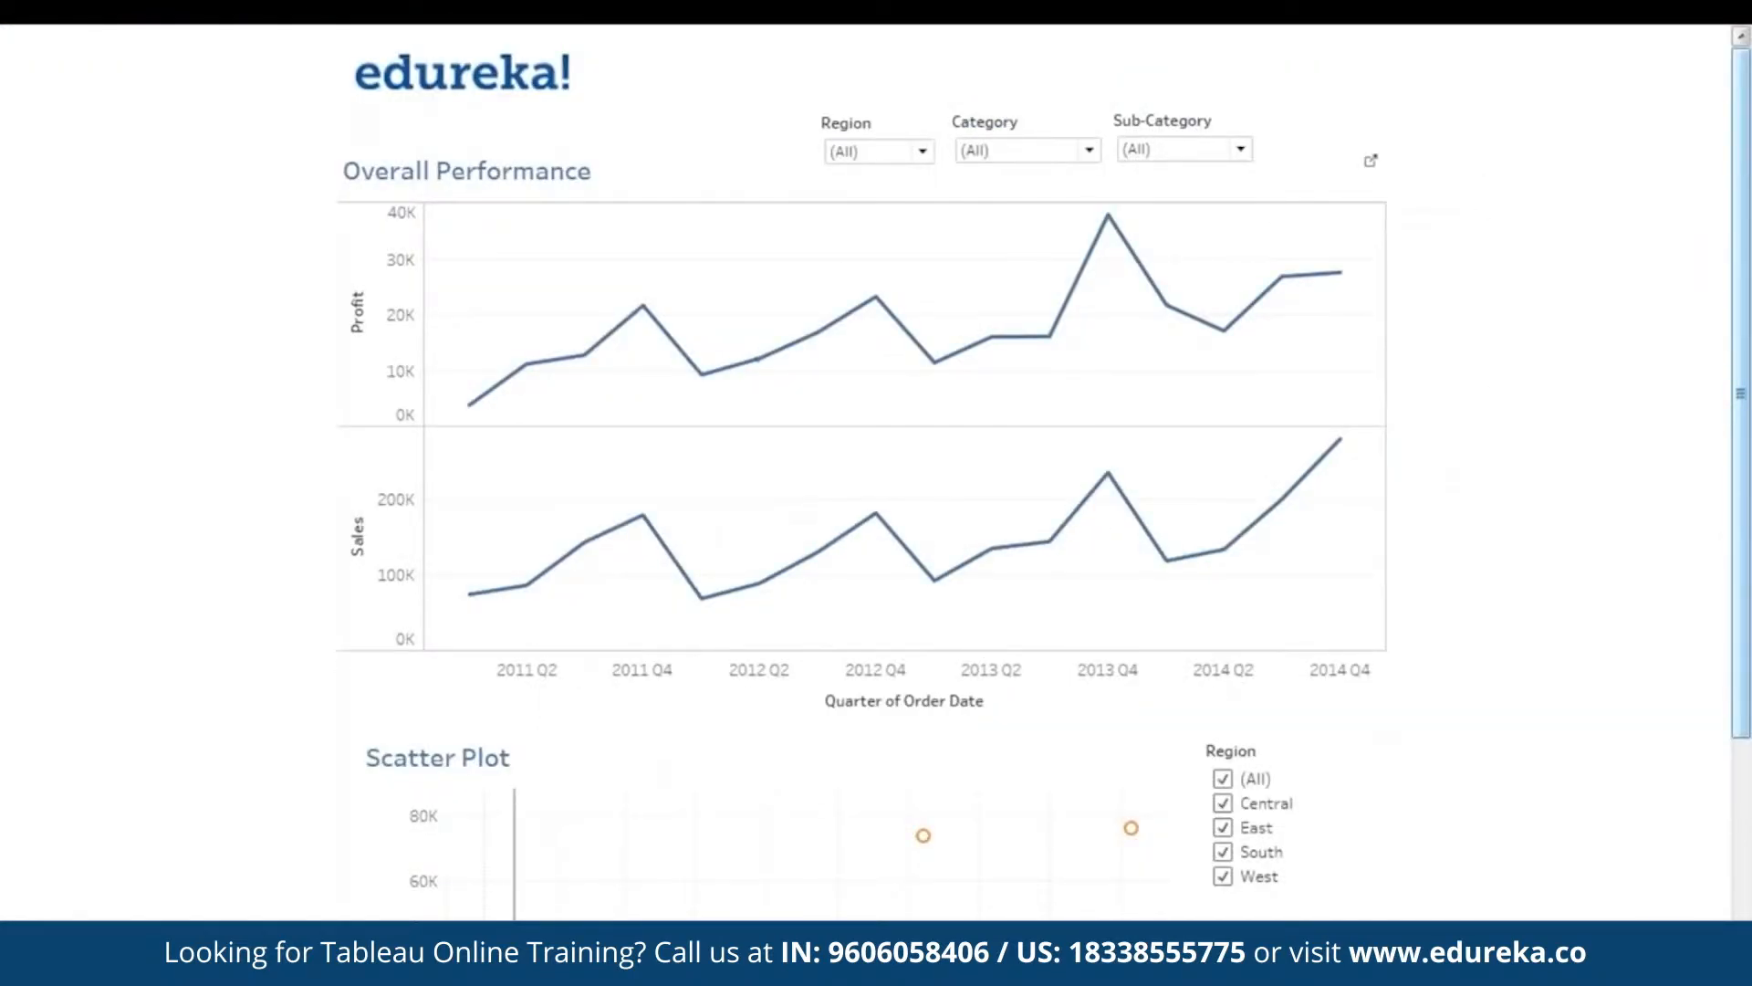
- Cycle the Region filter through Central, East, South and West, then back to (All)
scroll(1741, 639, "down", 5)
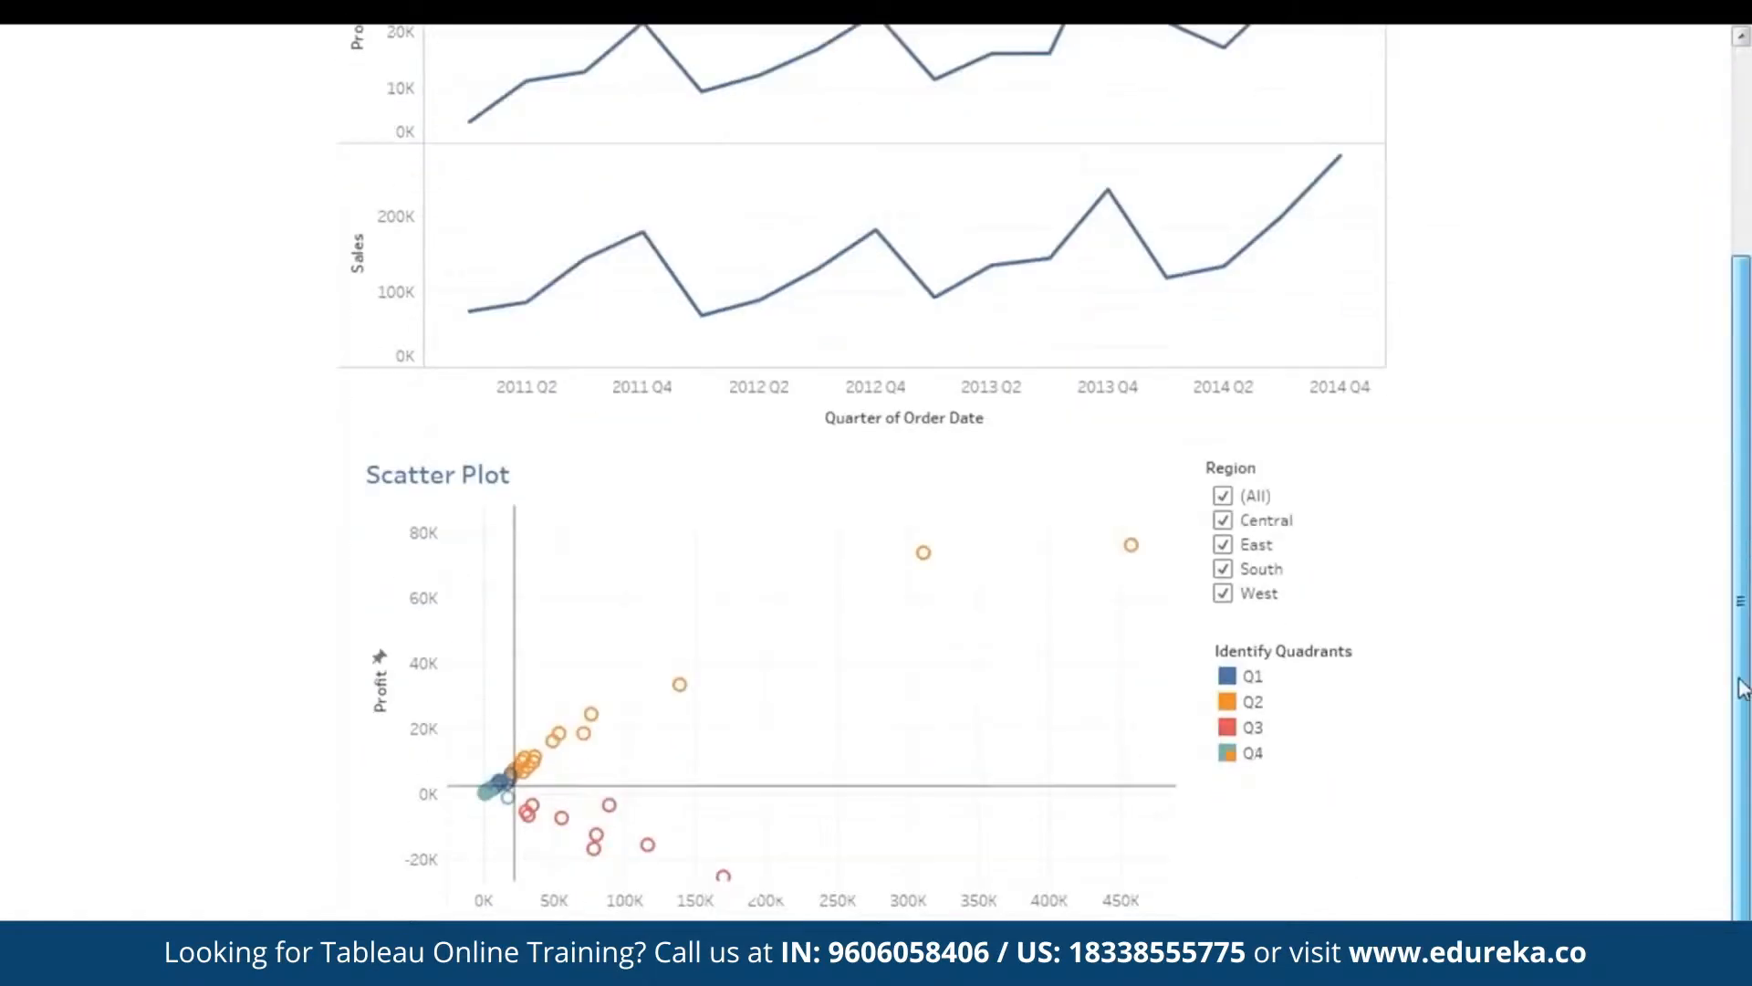
scroll(1738, 744, "up", 5)
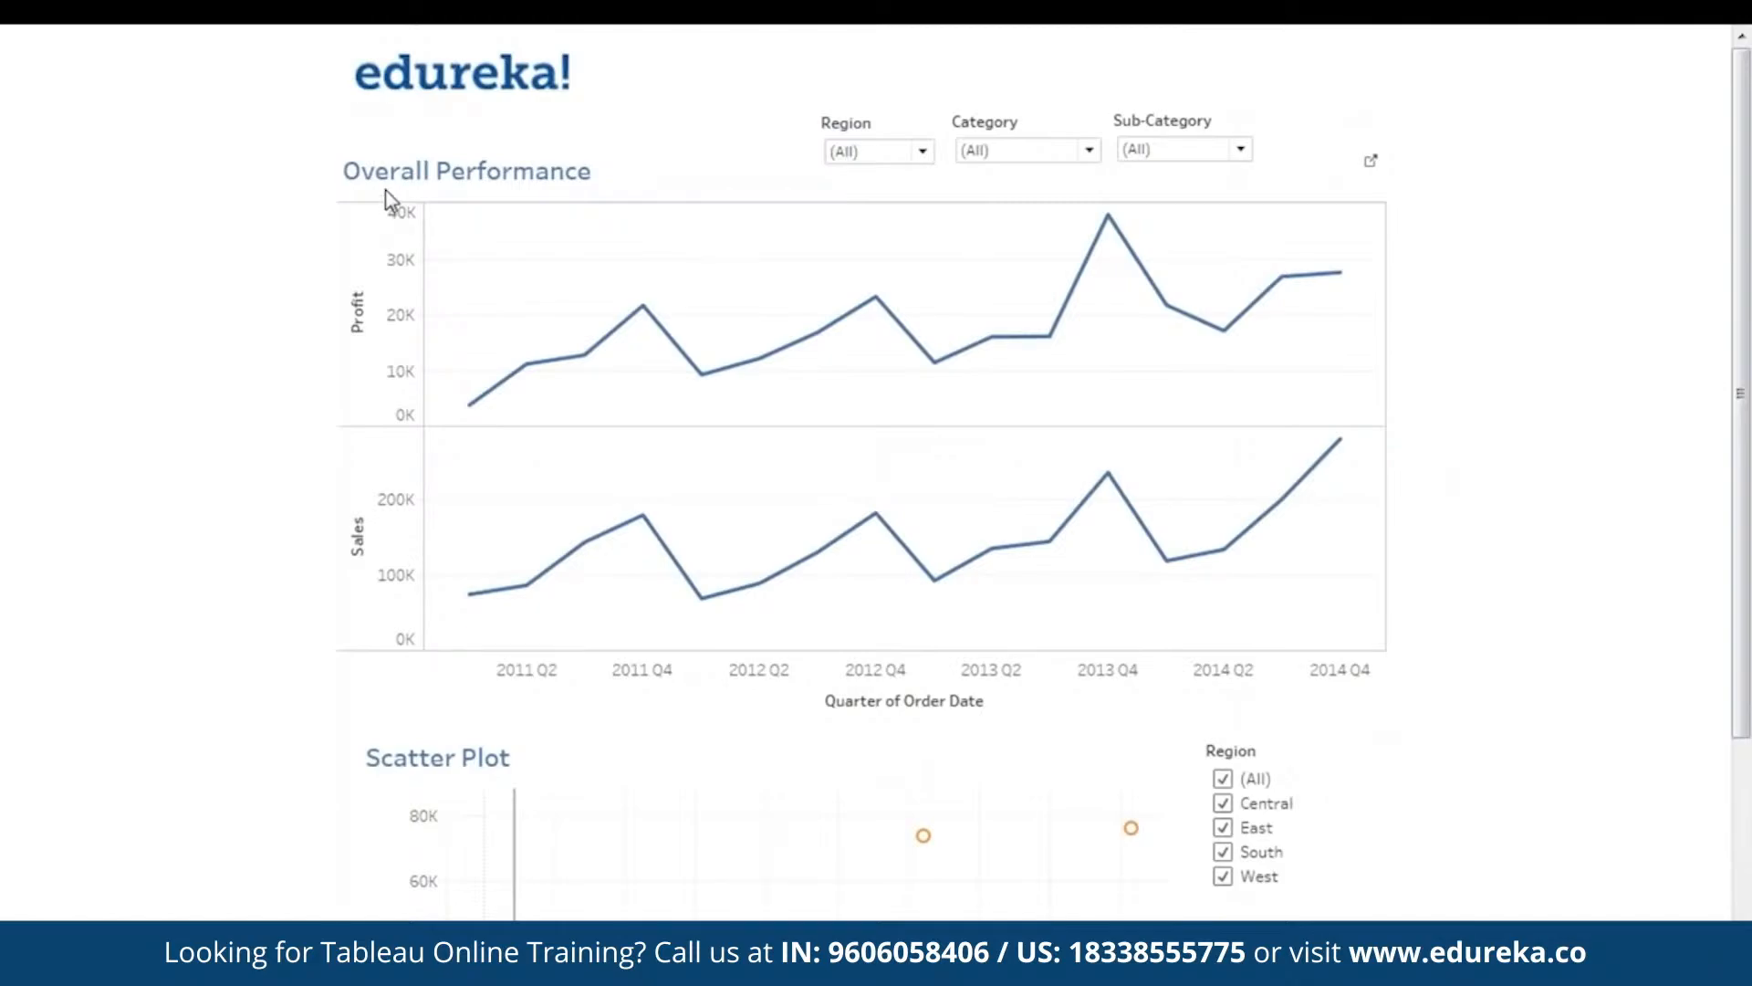
left_click(899, 154)
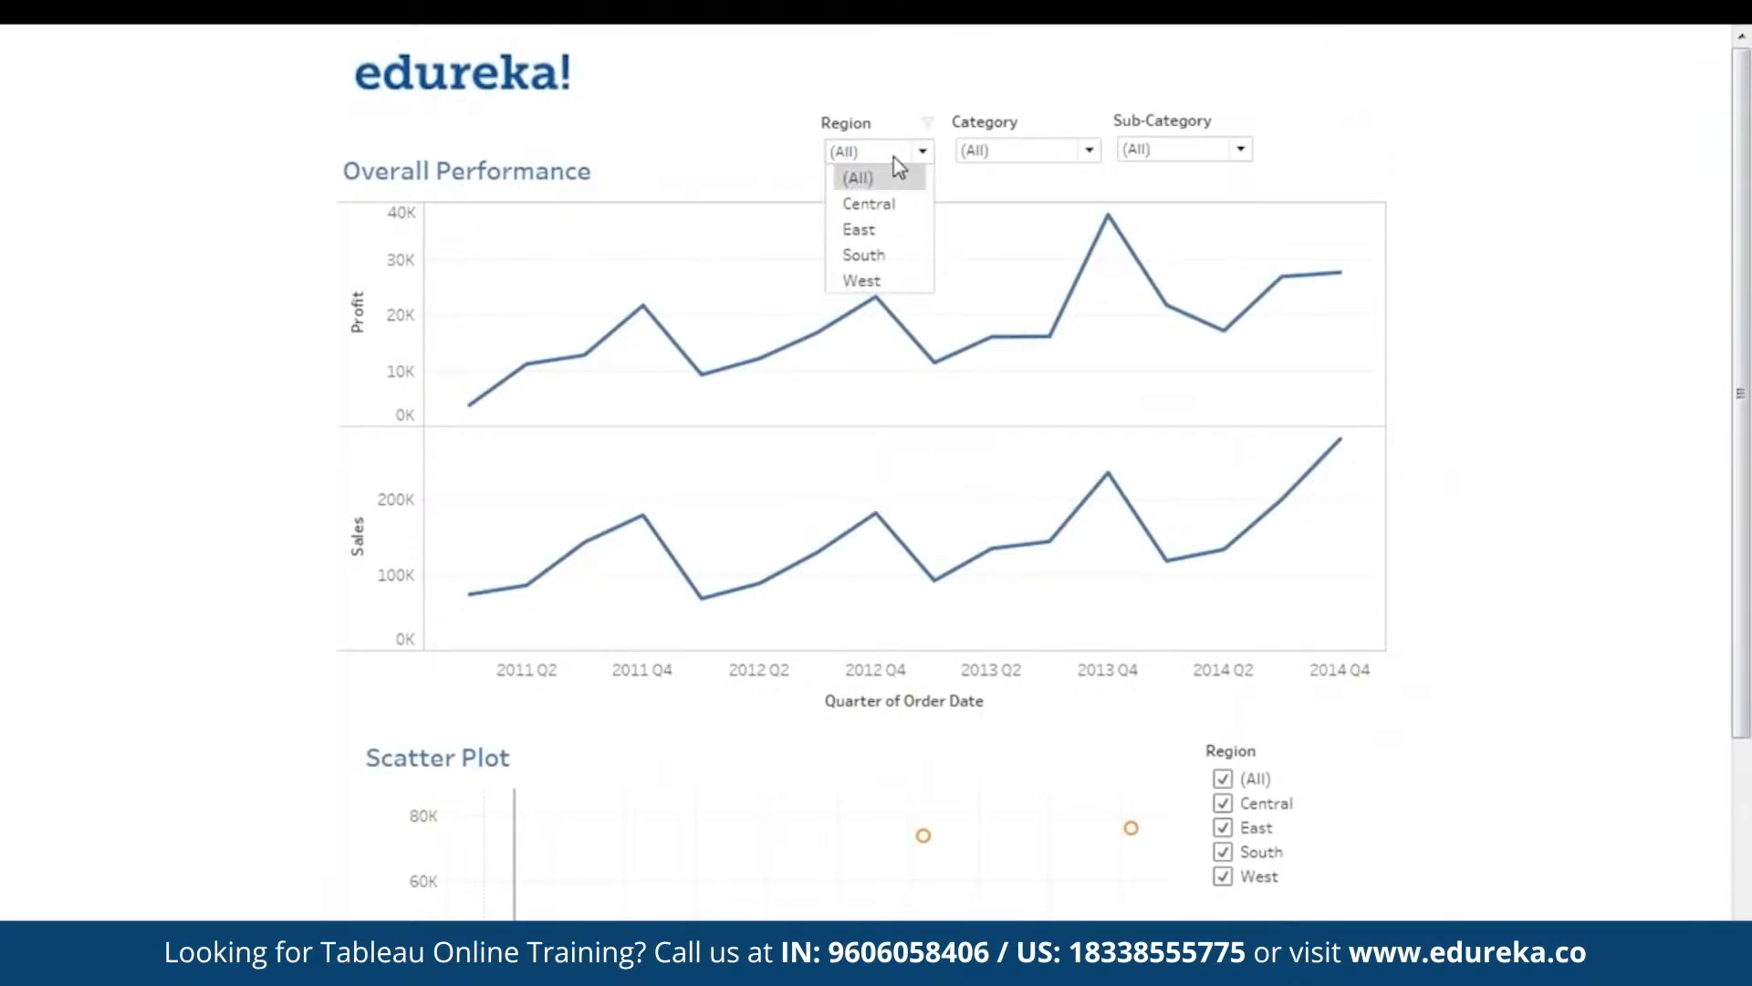
left_click(894, 207)
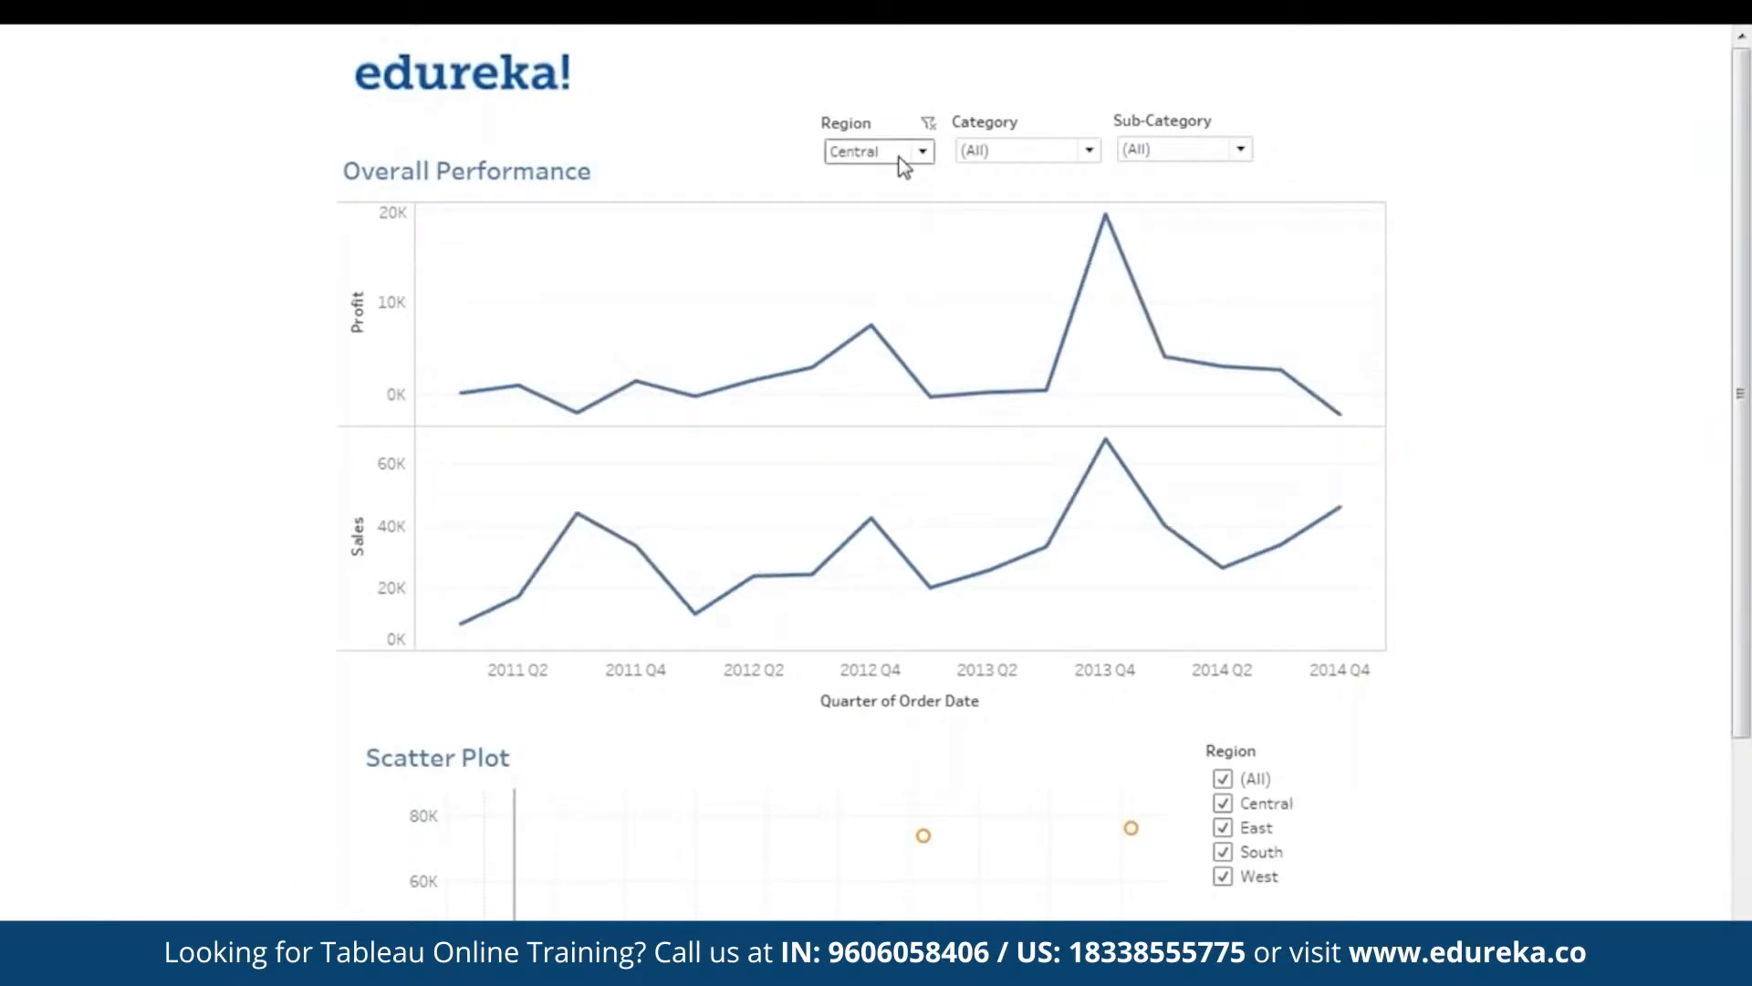
left_click(900, 155)
left_click(911, 221)
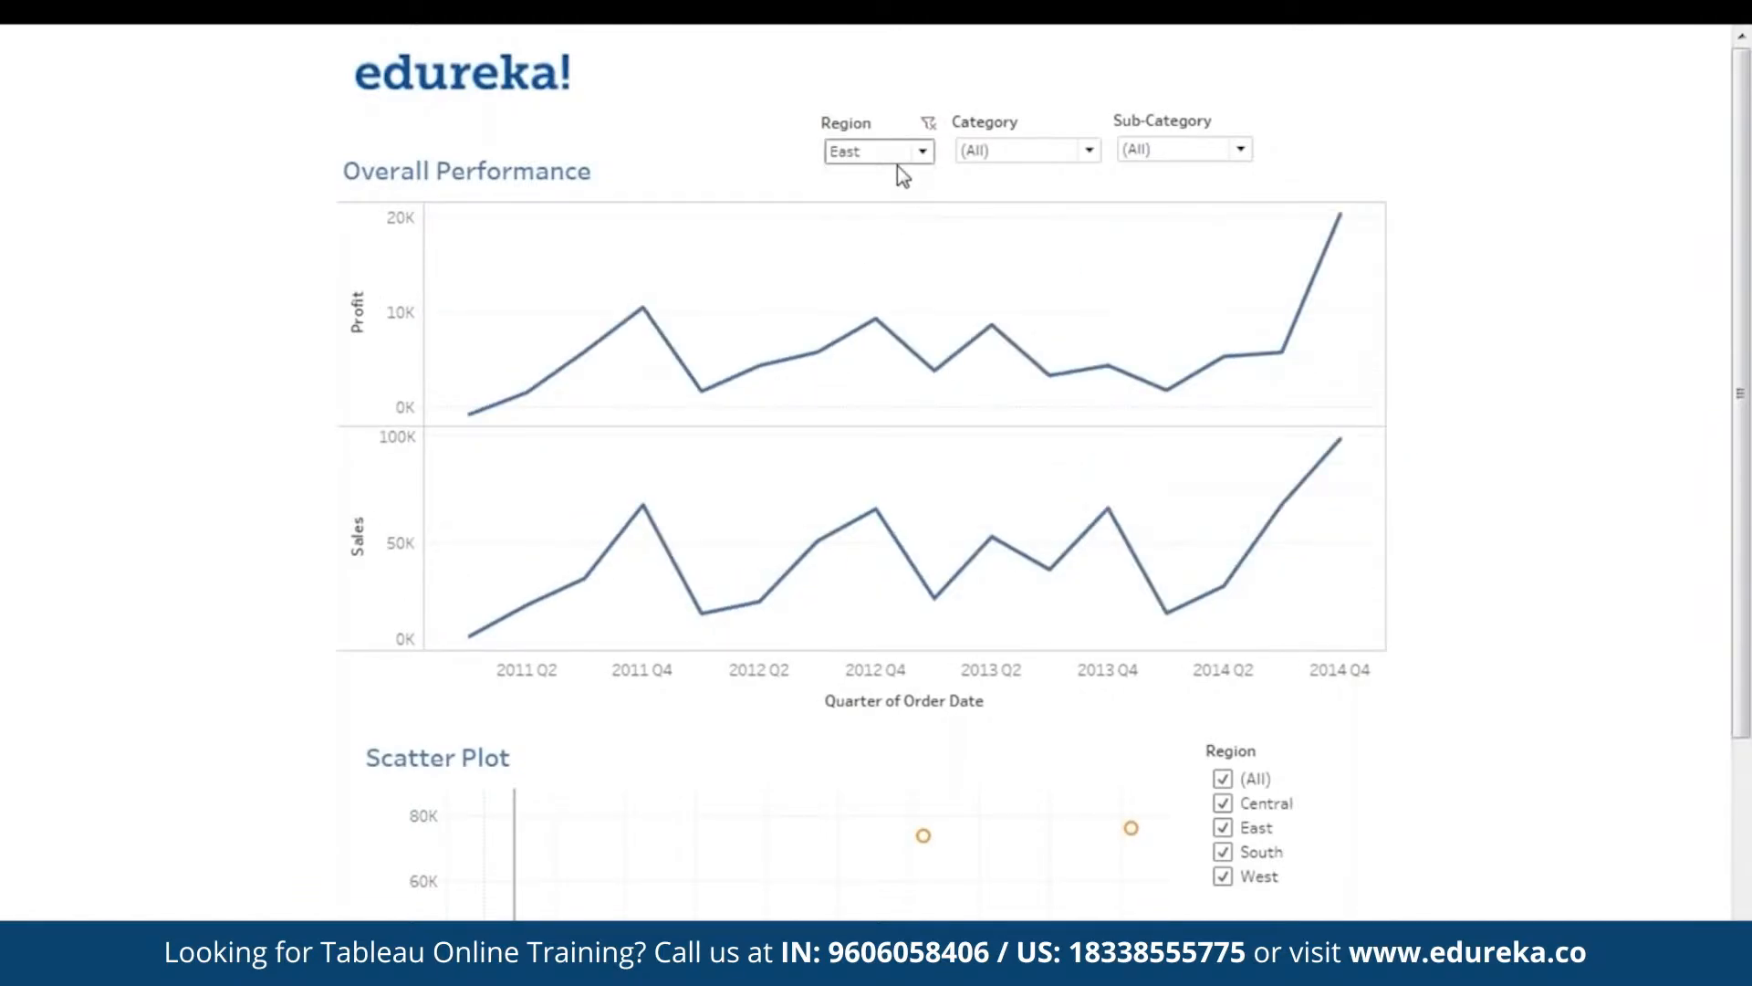
left_click(897, 163)
left_click(890, 245)
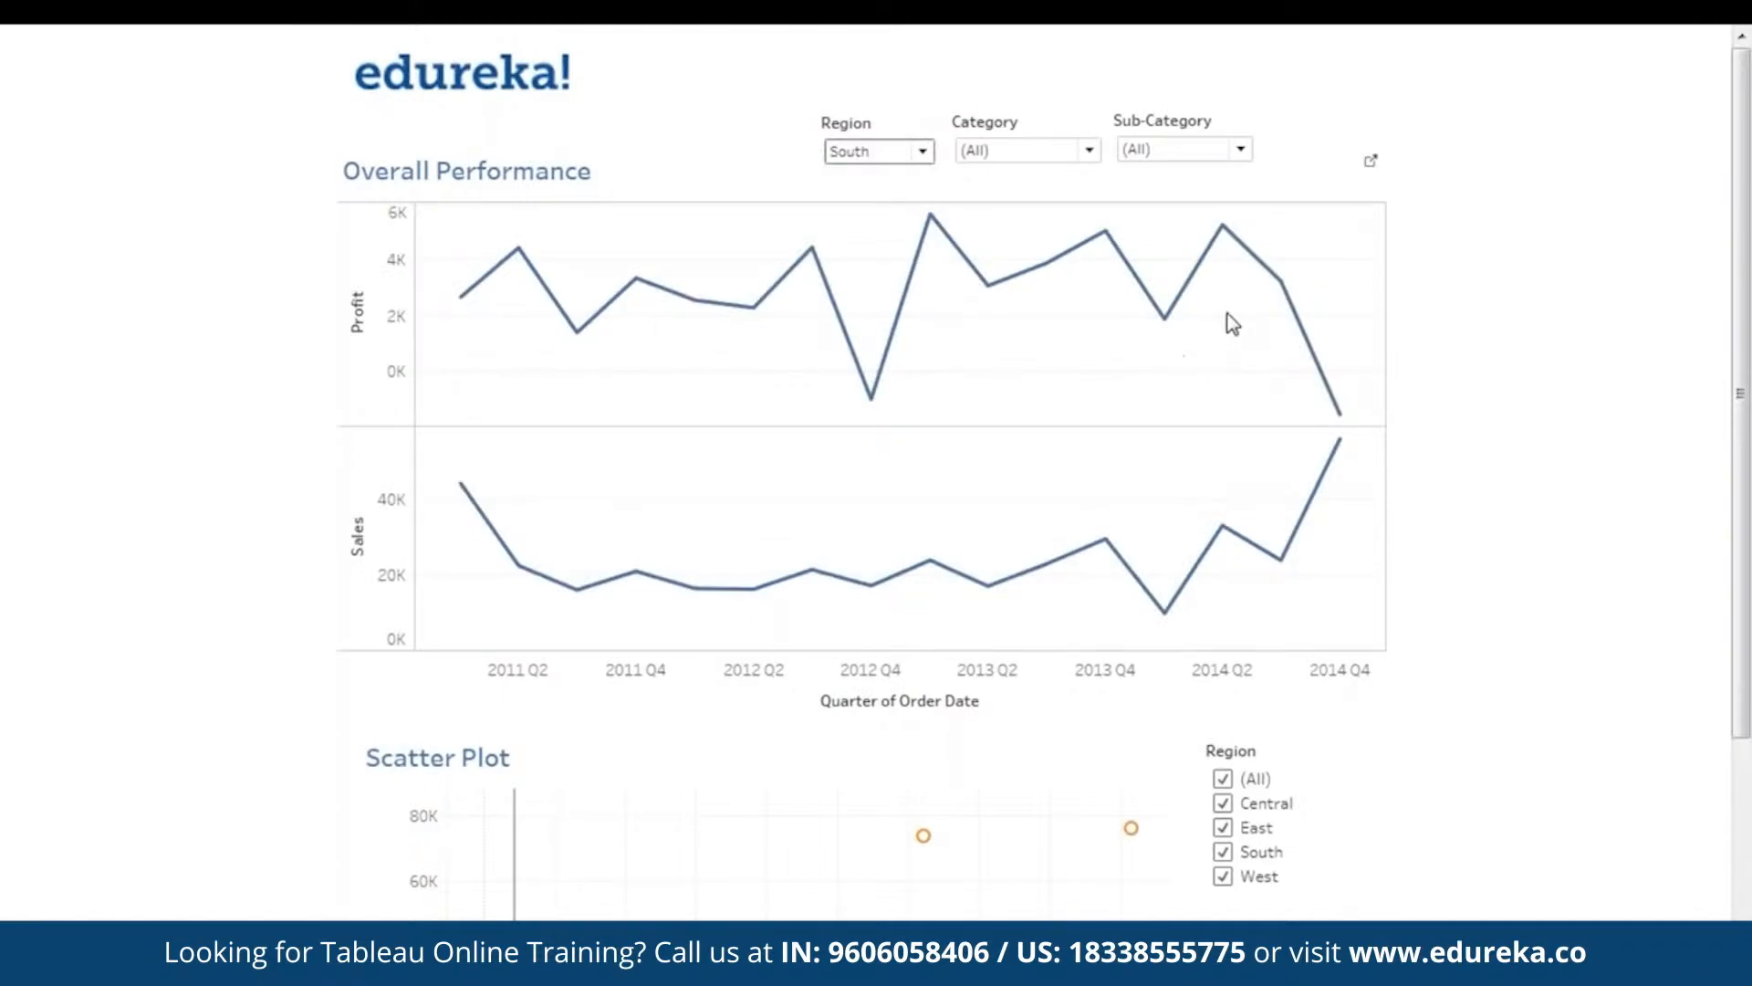
mouse_move(1281, 280)
mouse_move(1354, 466)
mouse_move(1323, 399)
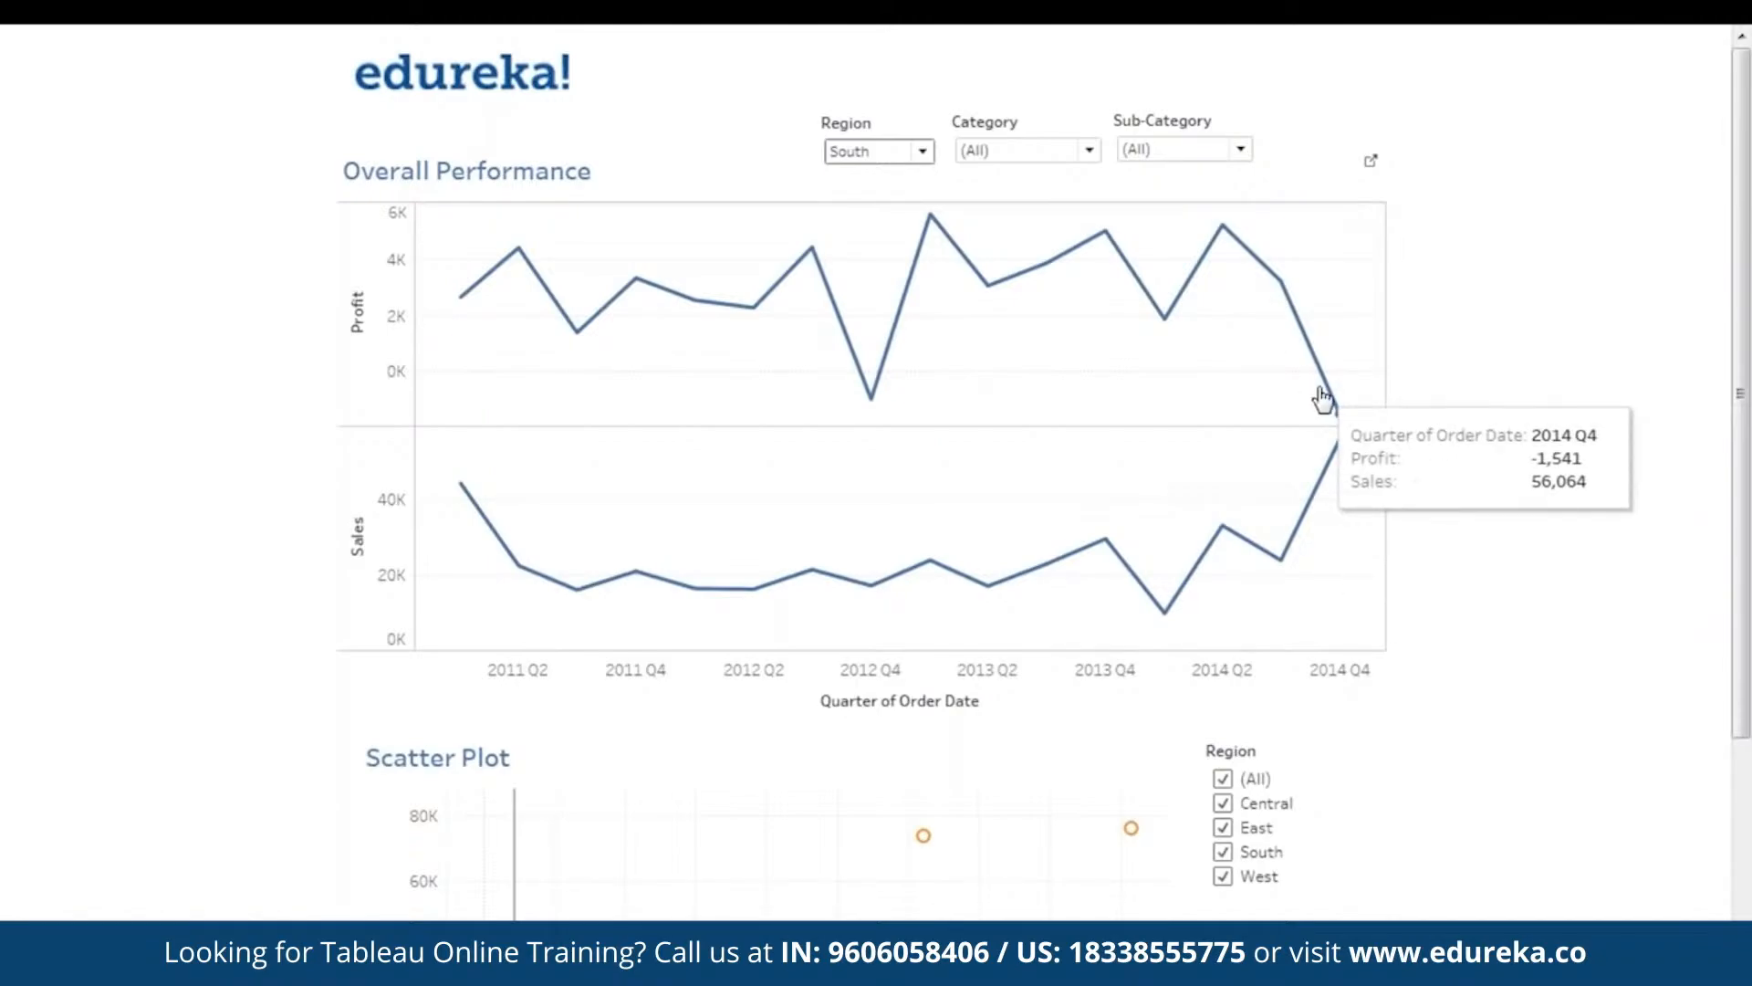
left_click(903, 153)
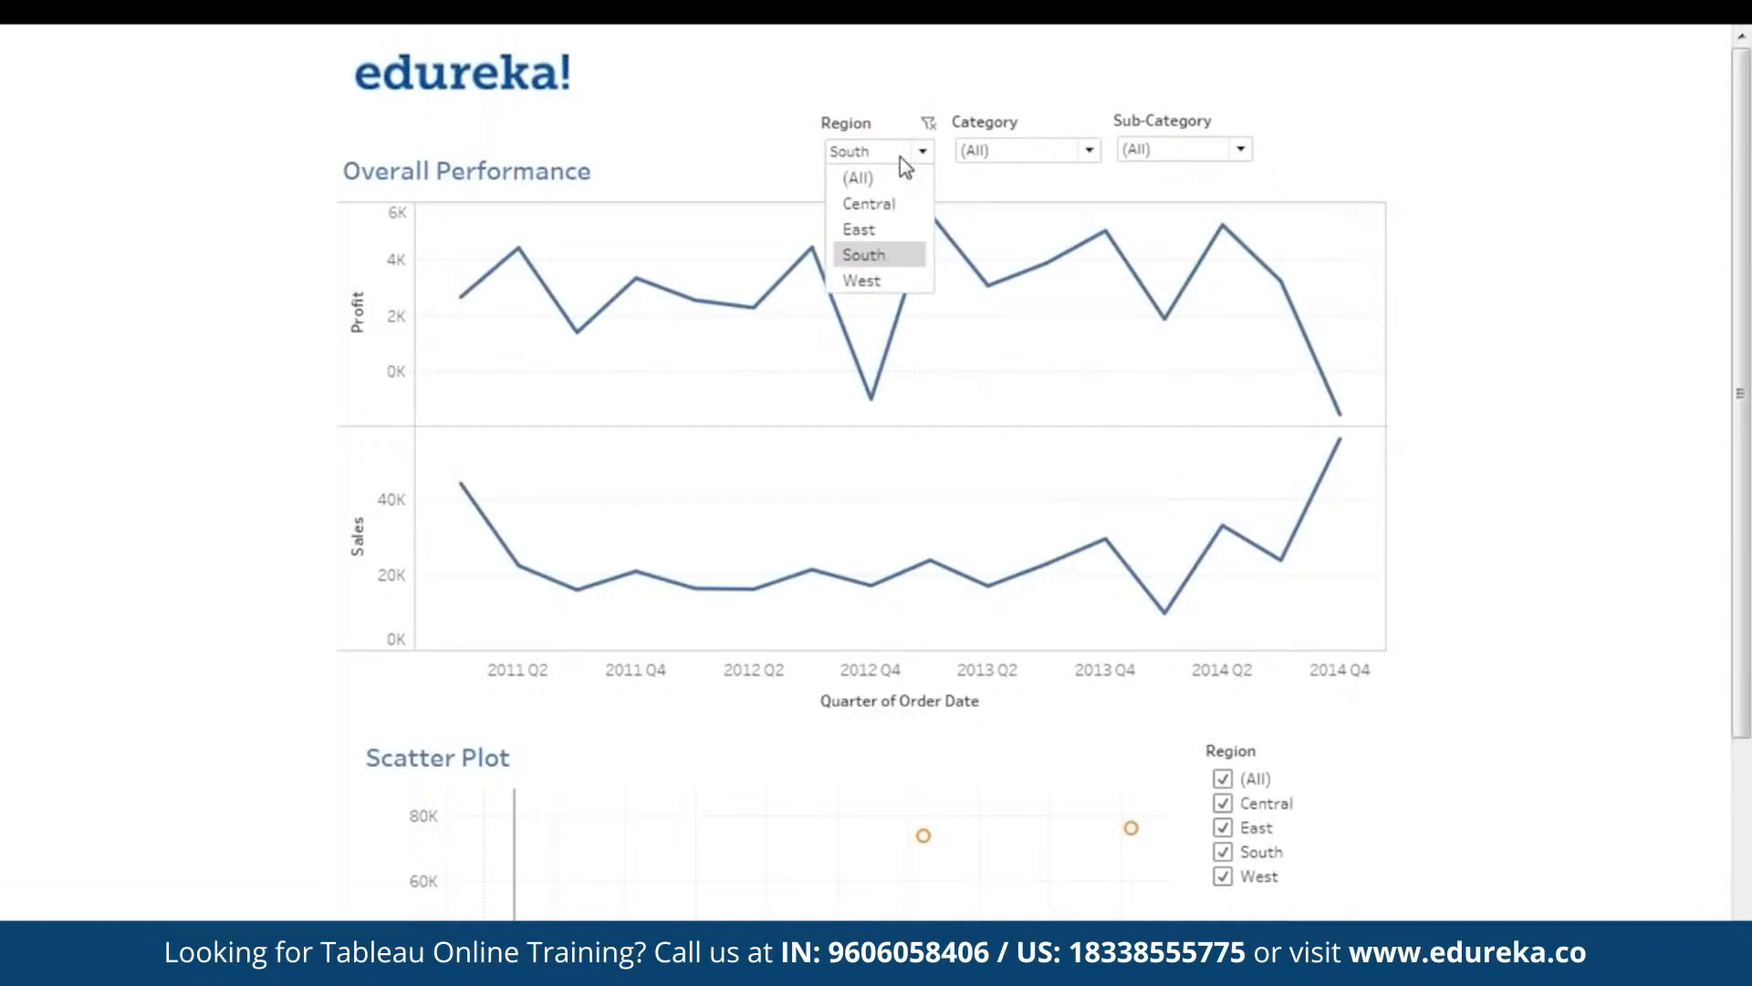
left_click(862, 282)
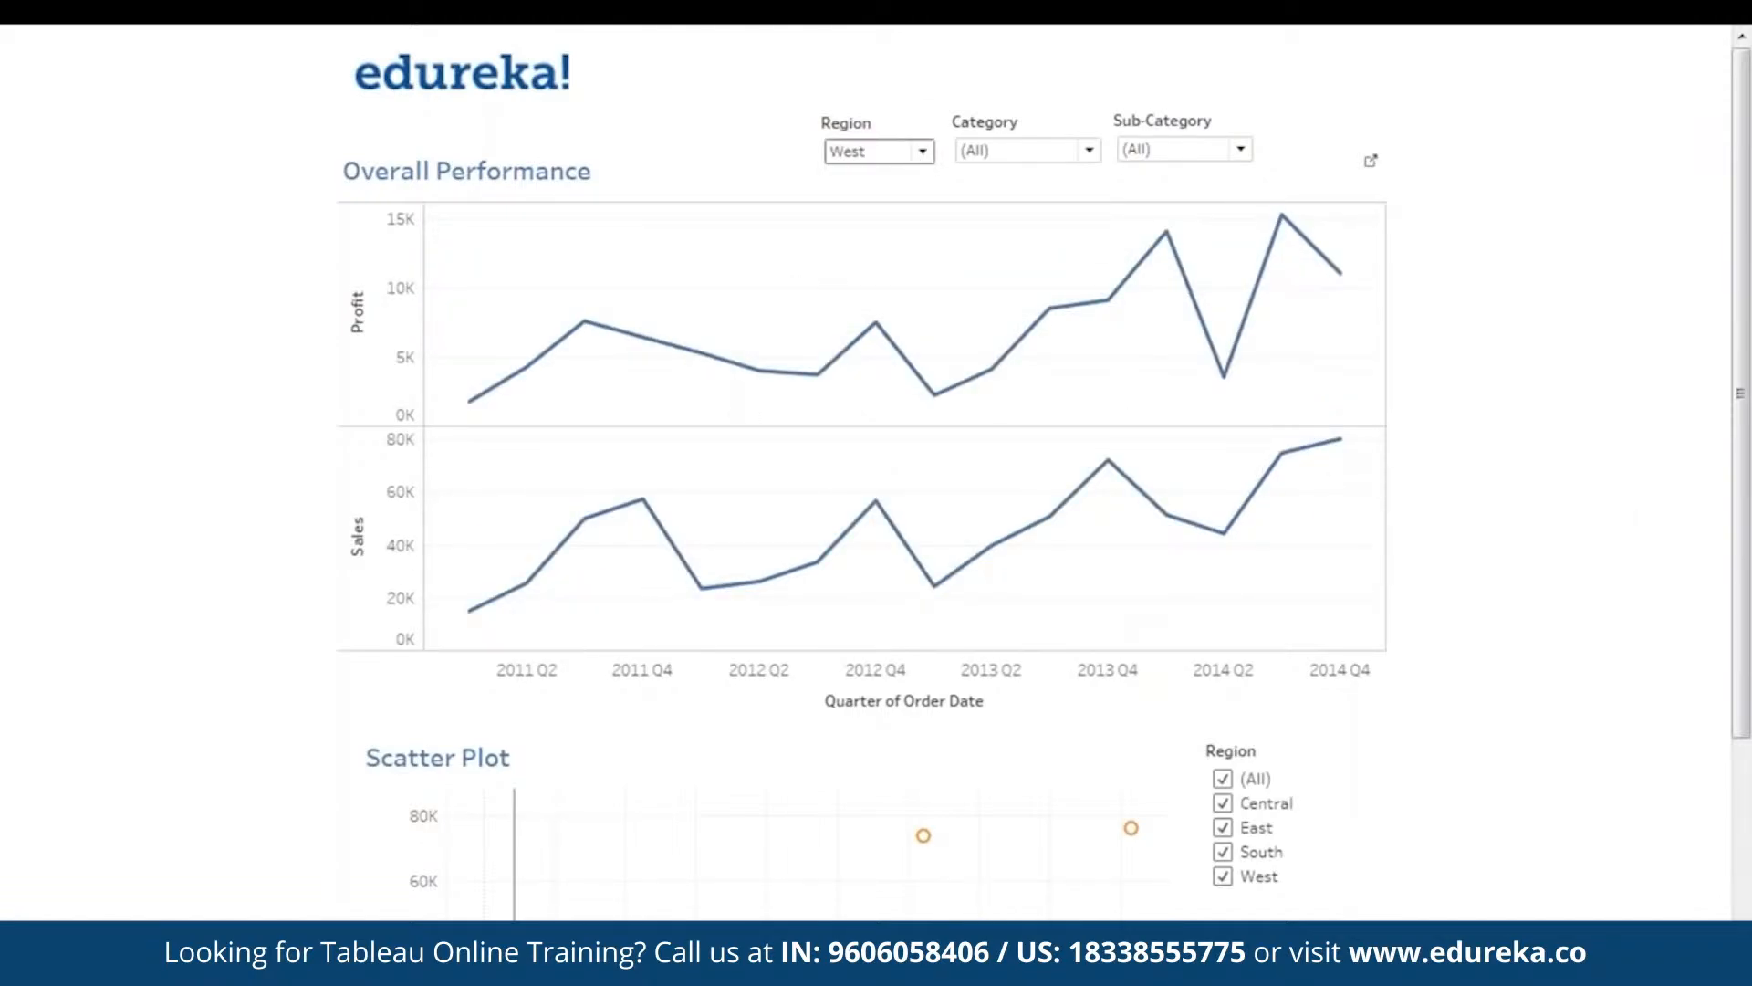
left_click(881, 155)
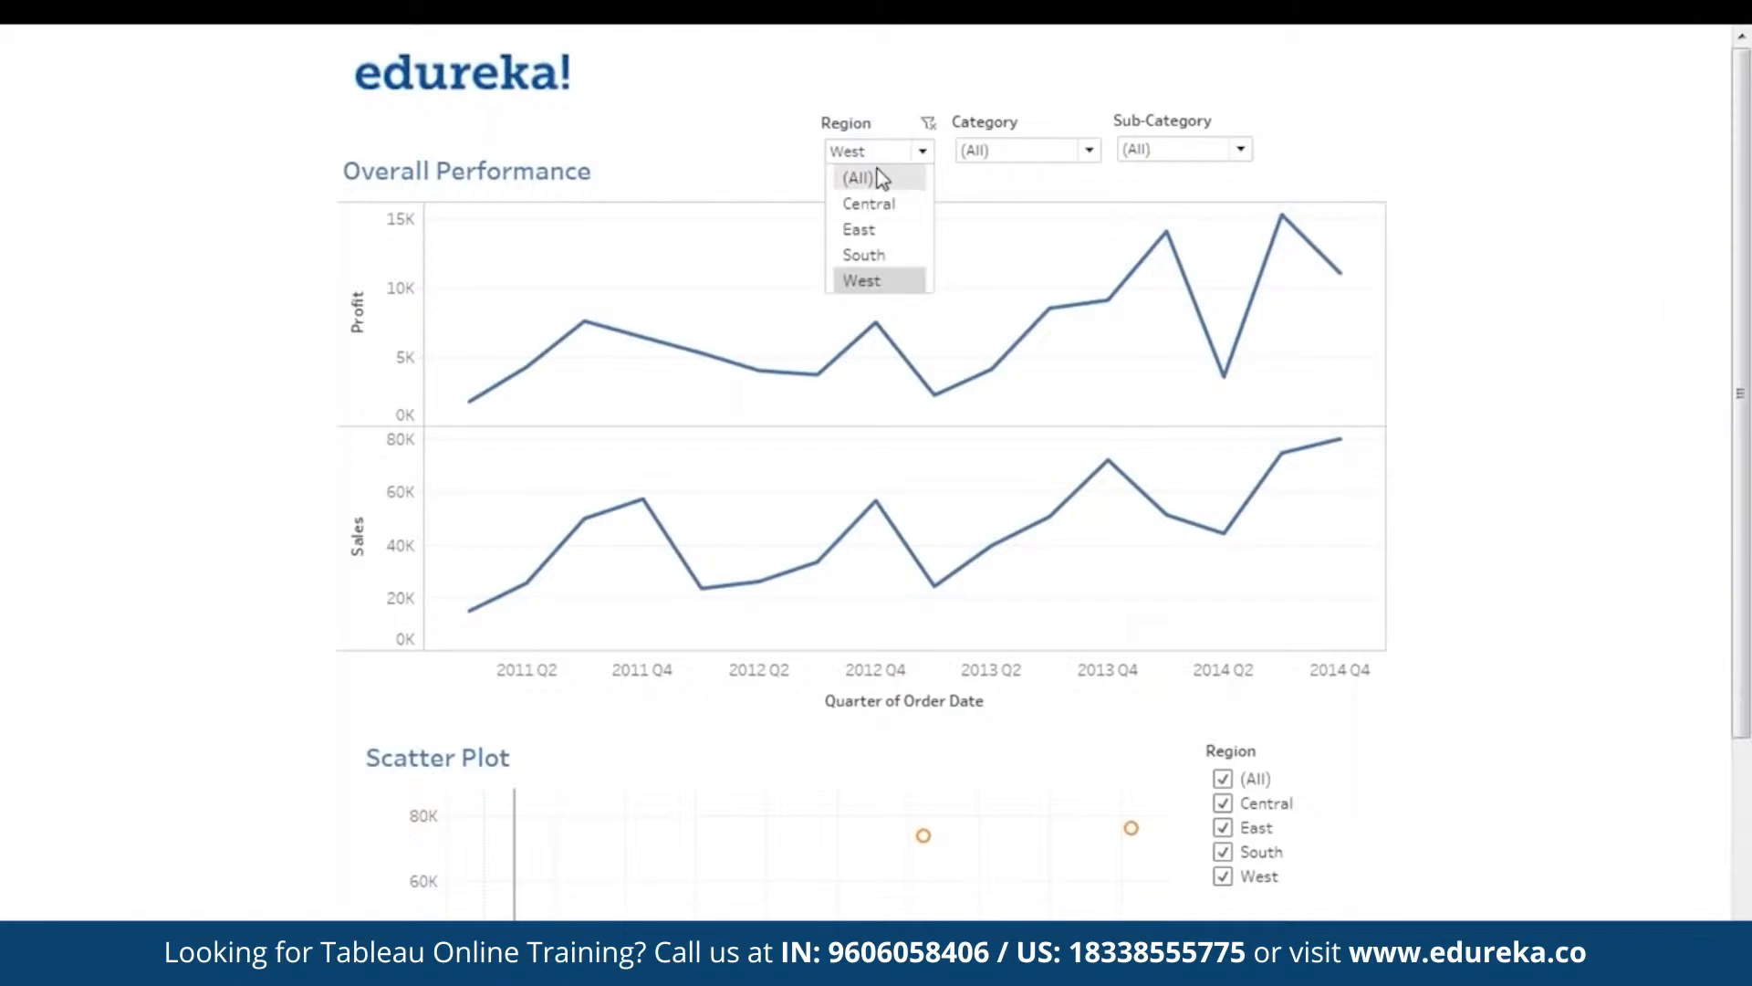
left_click(858, 178)
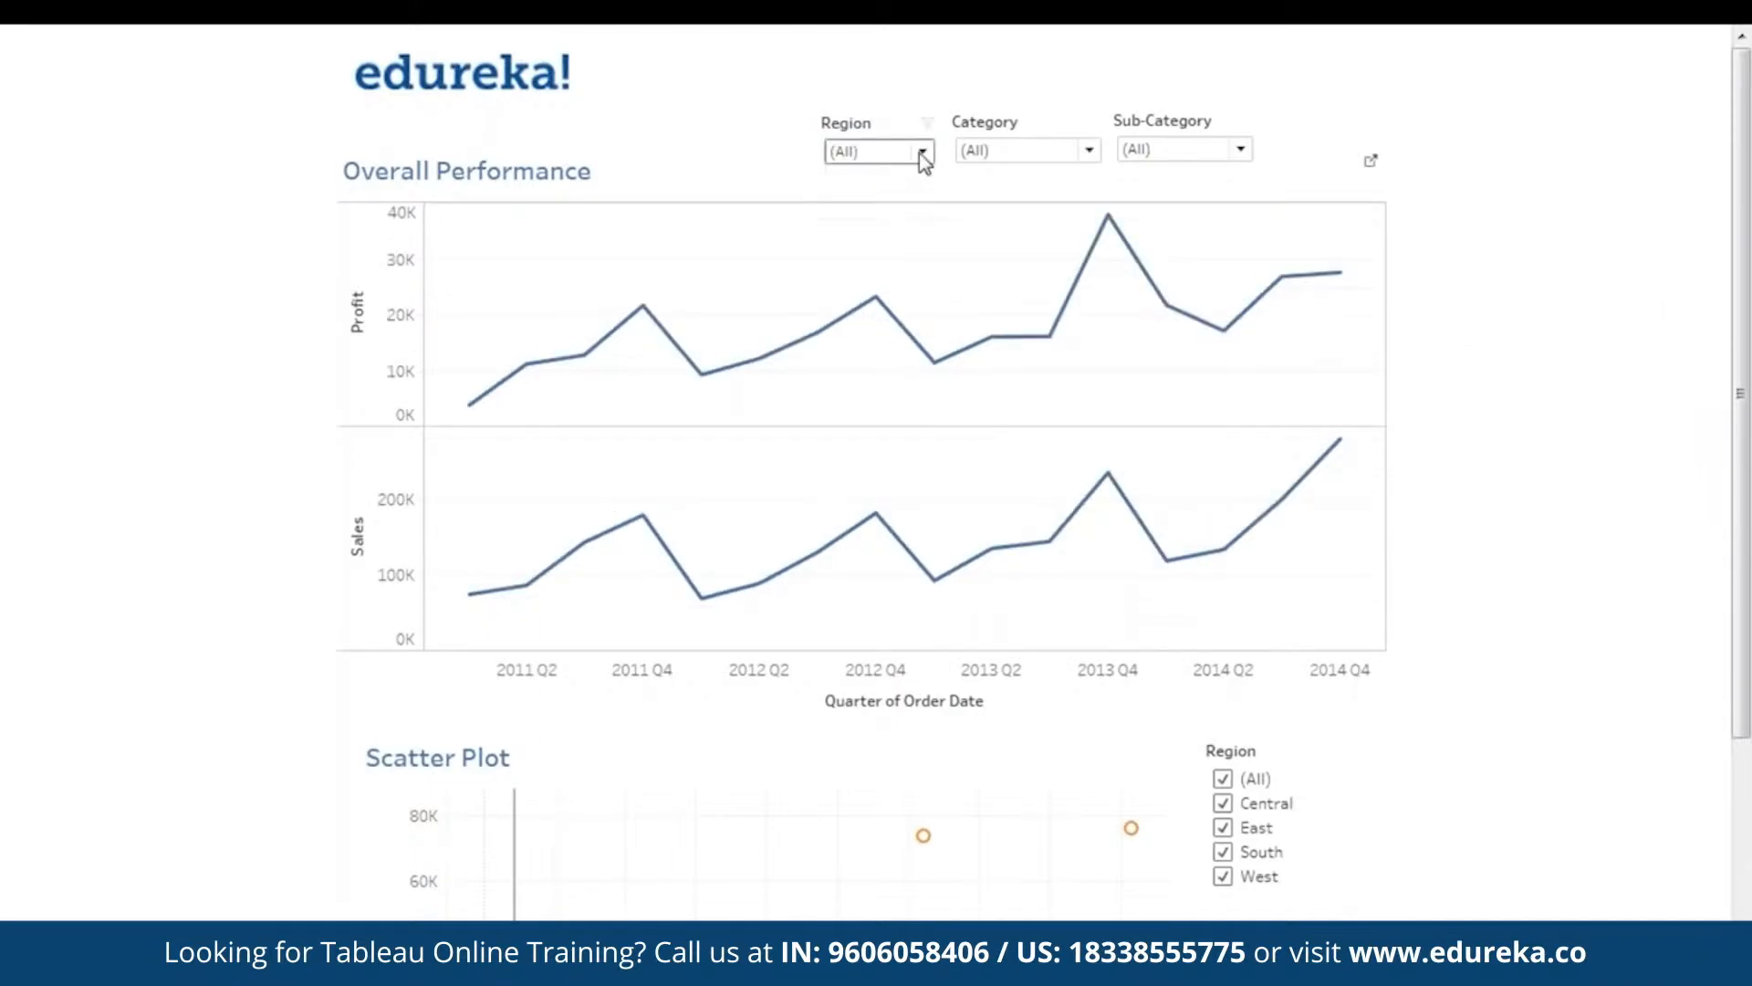
- Cycle the Category filter through Furniture, Office Supplies and Technology, then back to (All)
left_click(1018, 157)
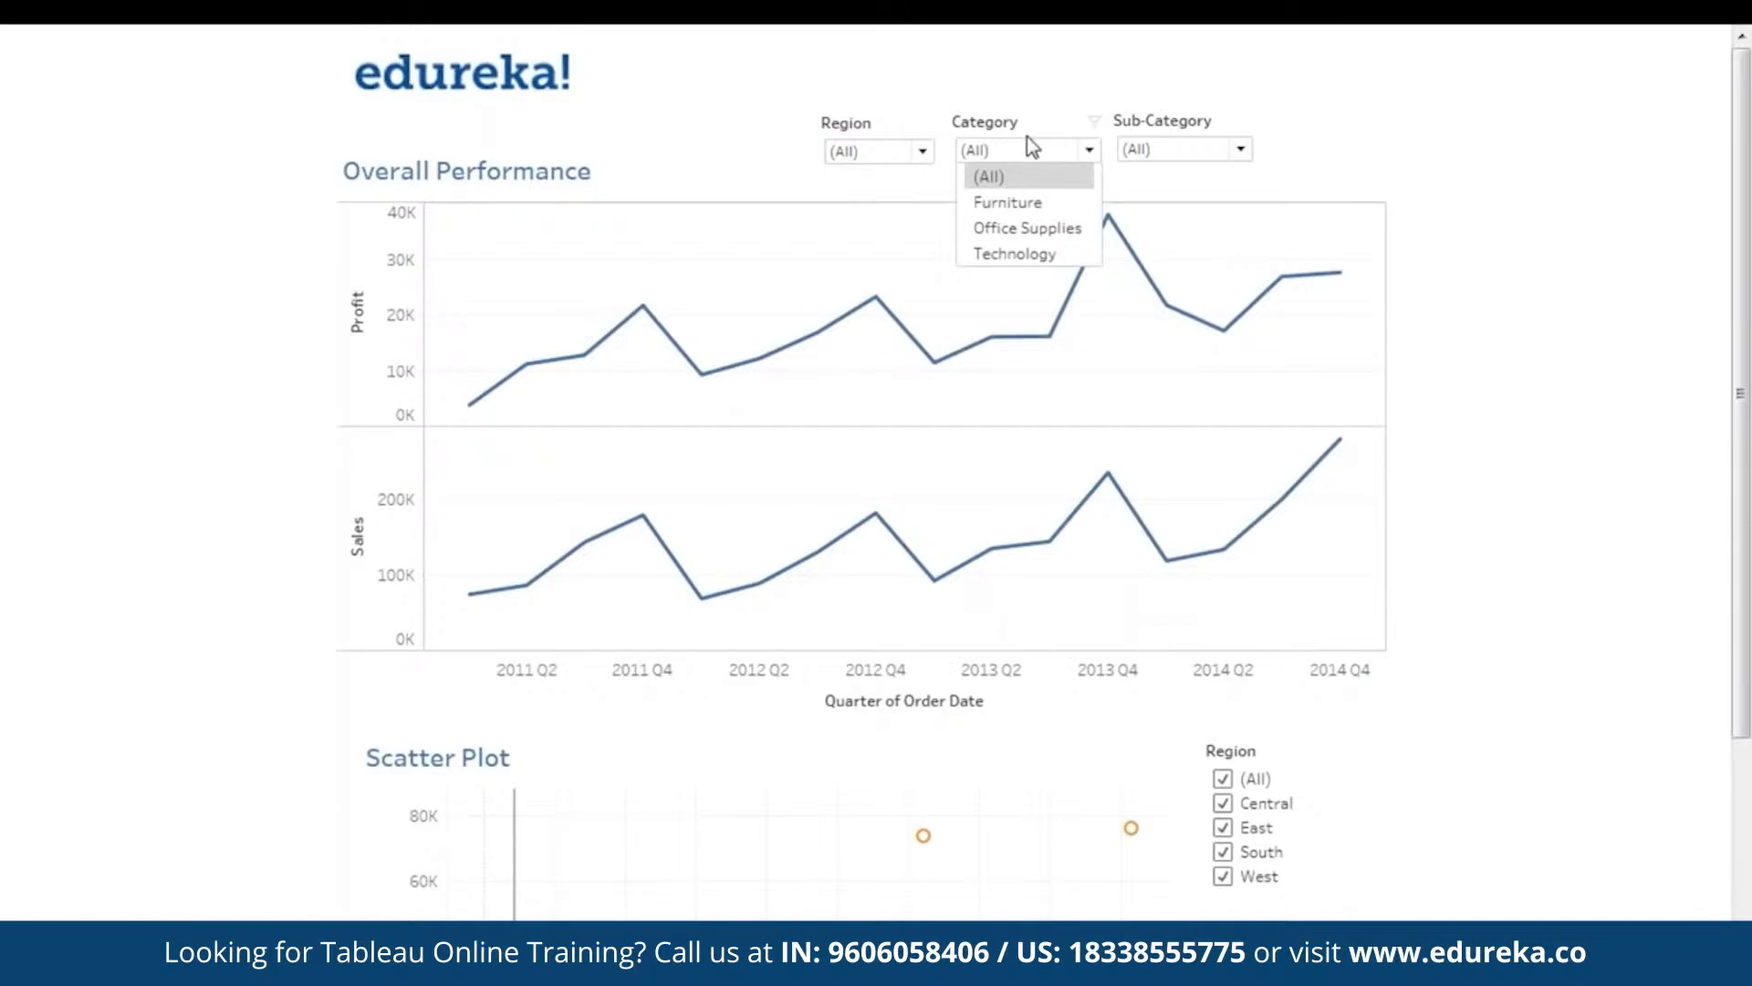
left_click(1048, 208)
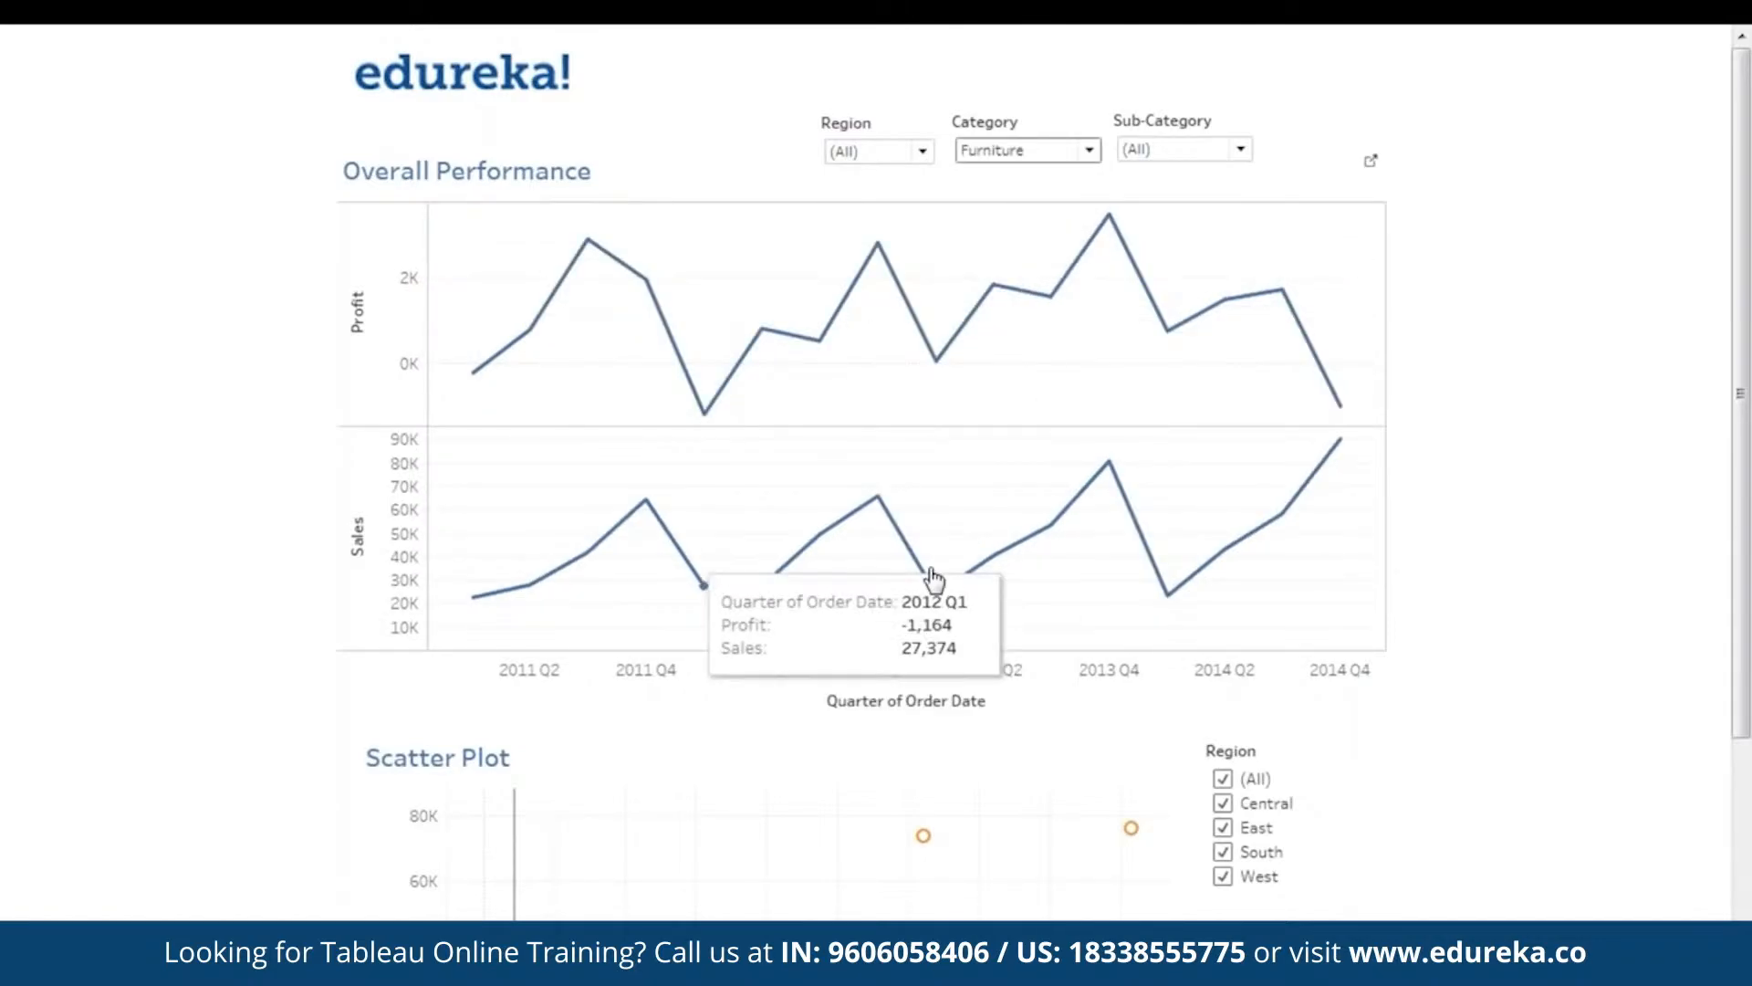
left_click(1081, 152)
left_click(1049, 229)
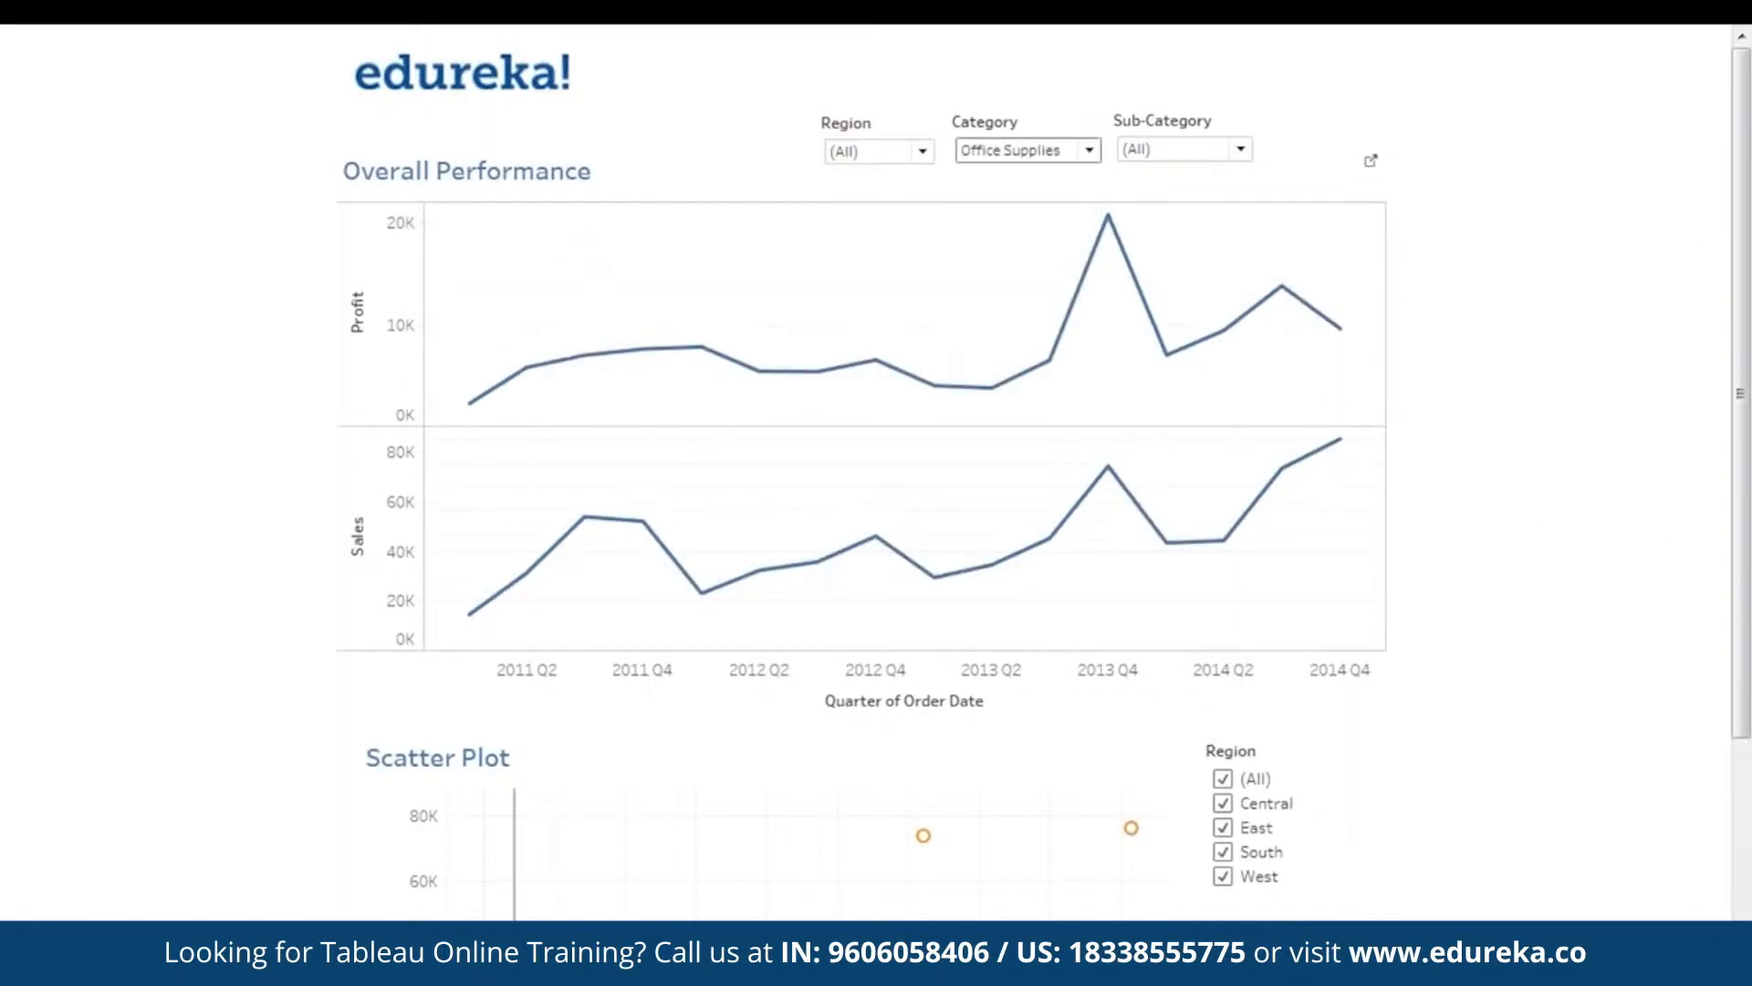
left_click(1049, 160)
left_click(1049, 253)
left_click(1053, 151)
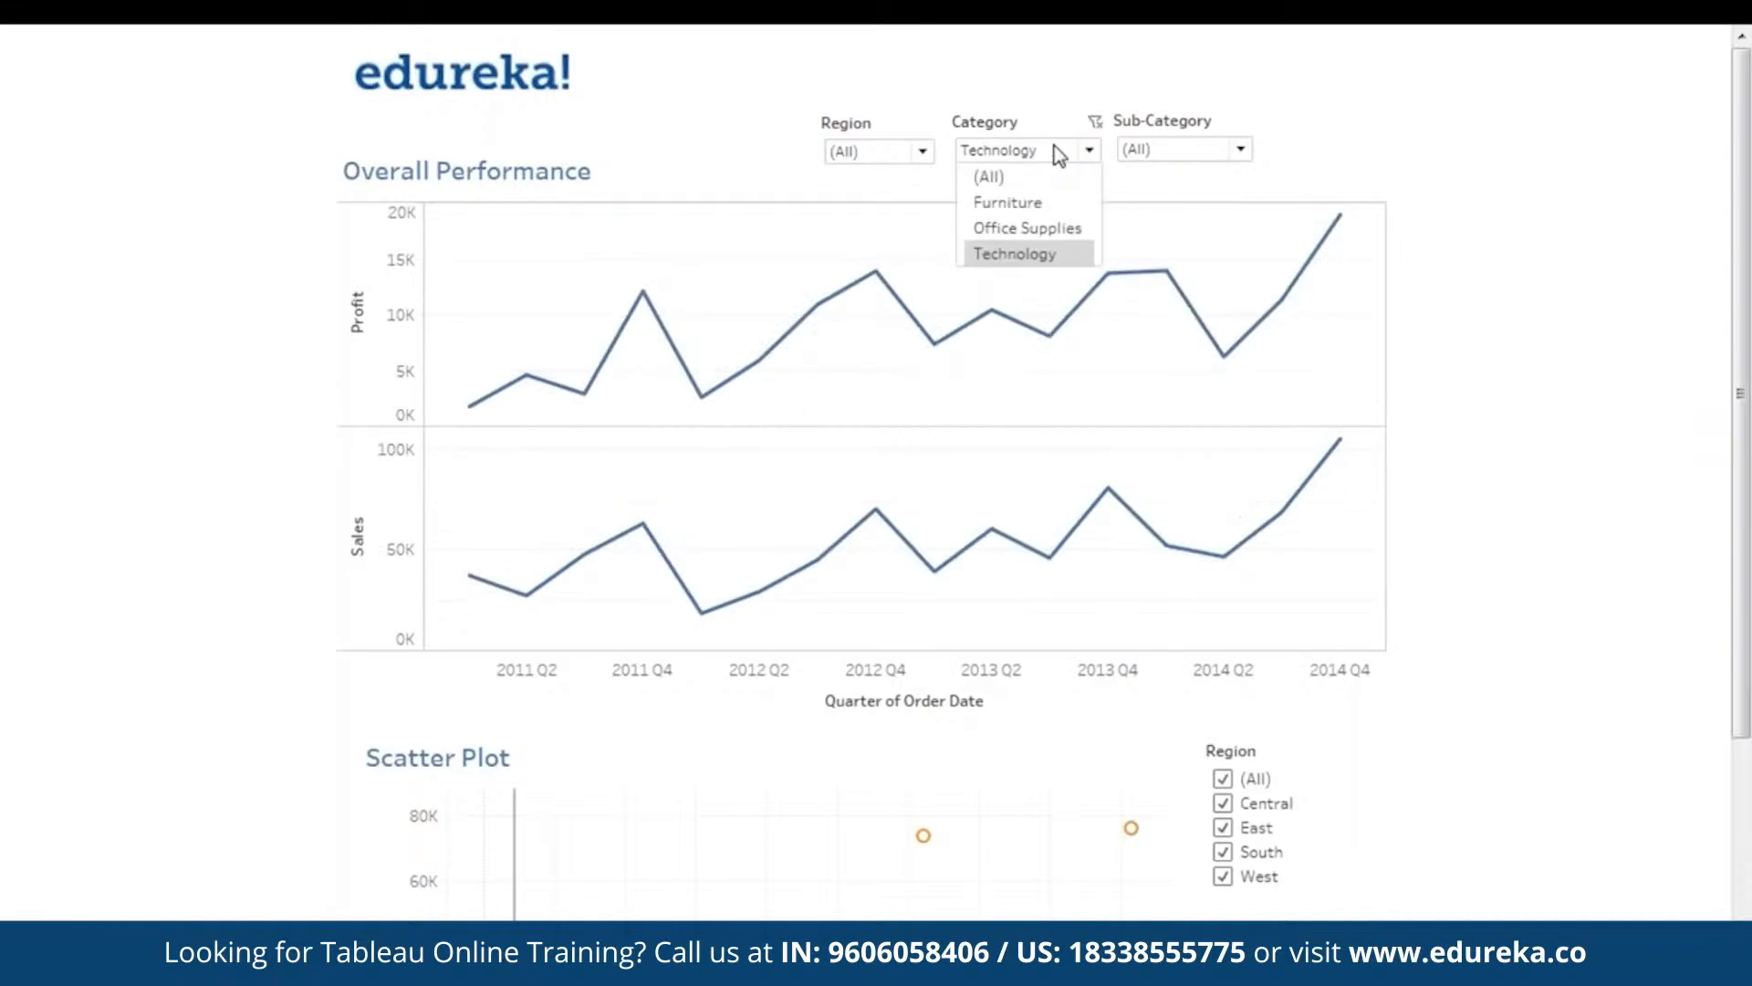
left_click(1049, 177)
- Filter to the Chairs sub-category in Central, then reset Region and Sub-Category to (All)
left_click(1153, 154)
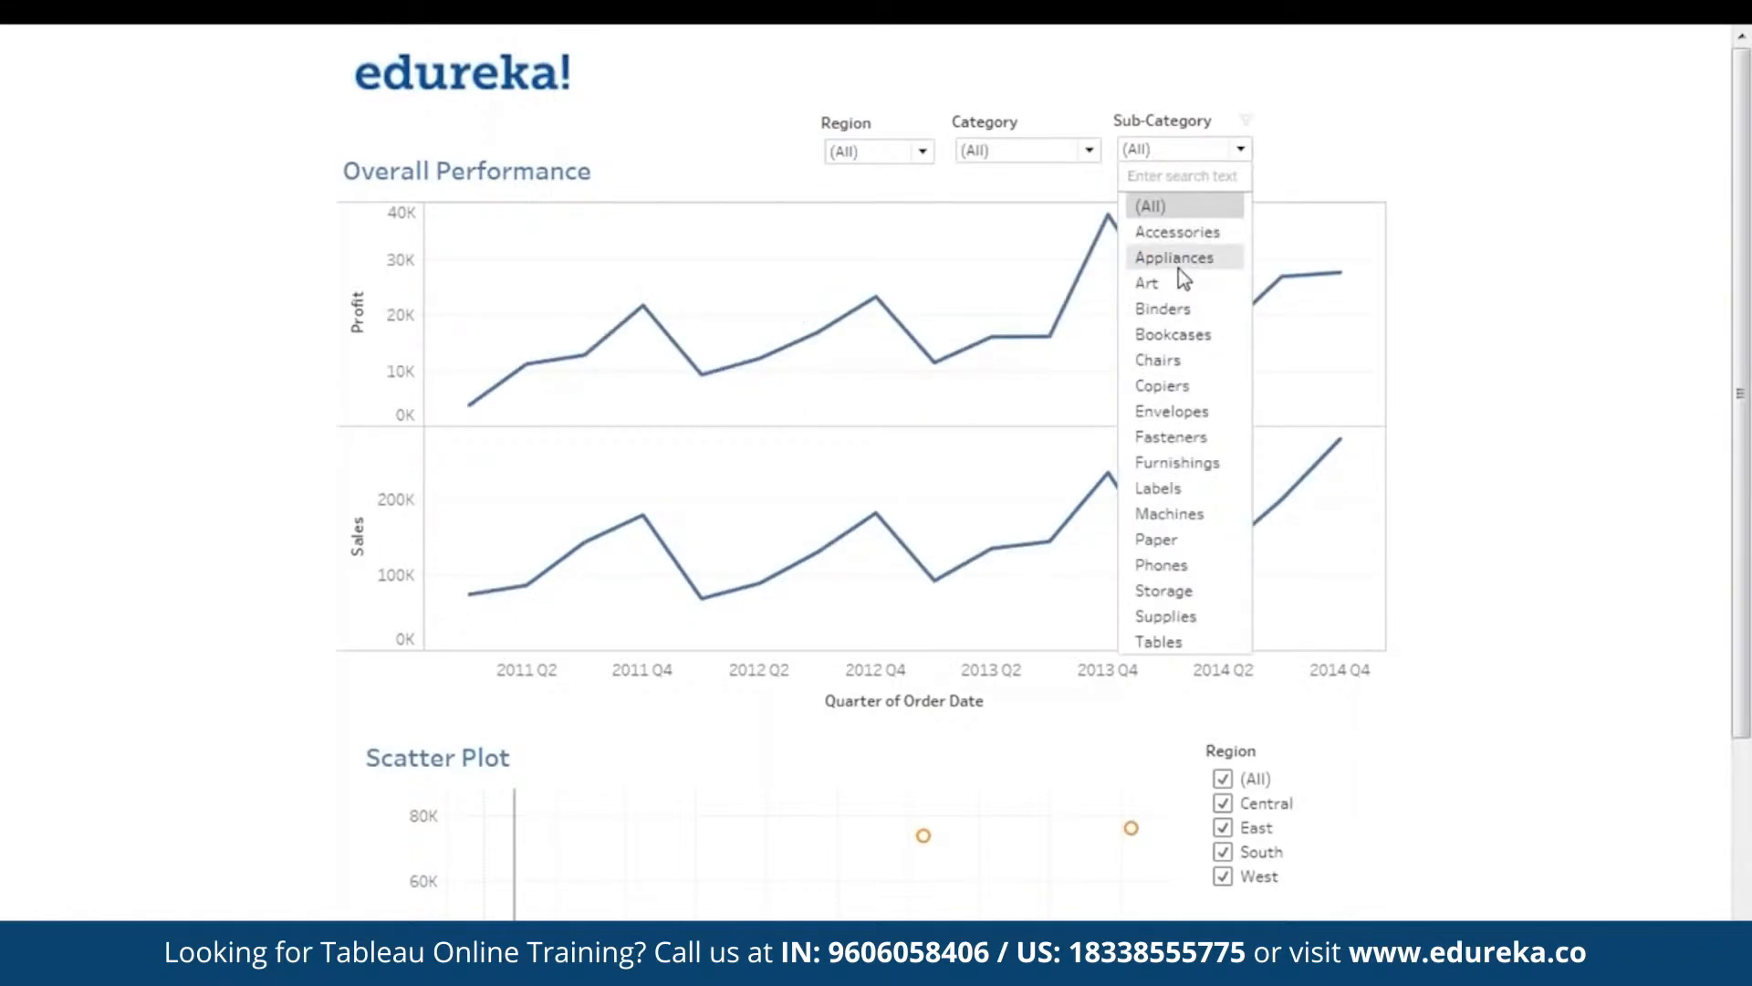
left_click(1187, 359)
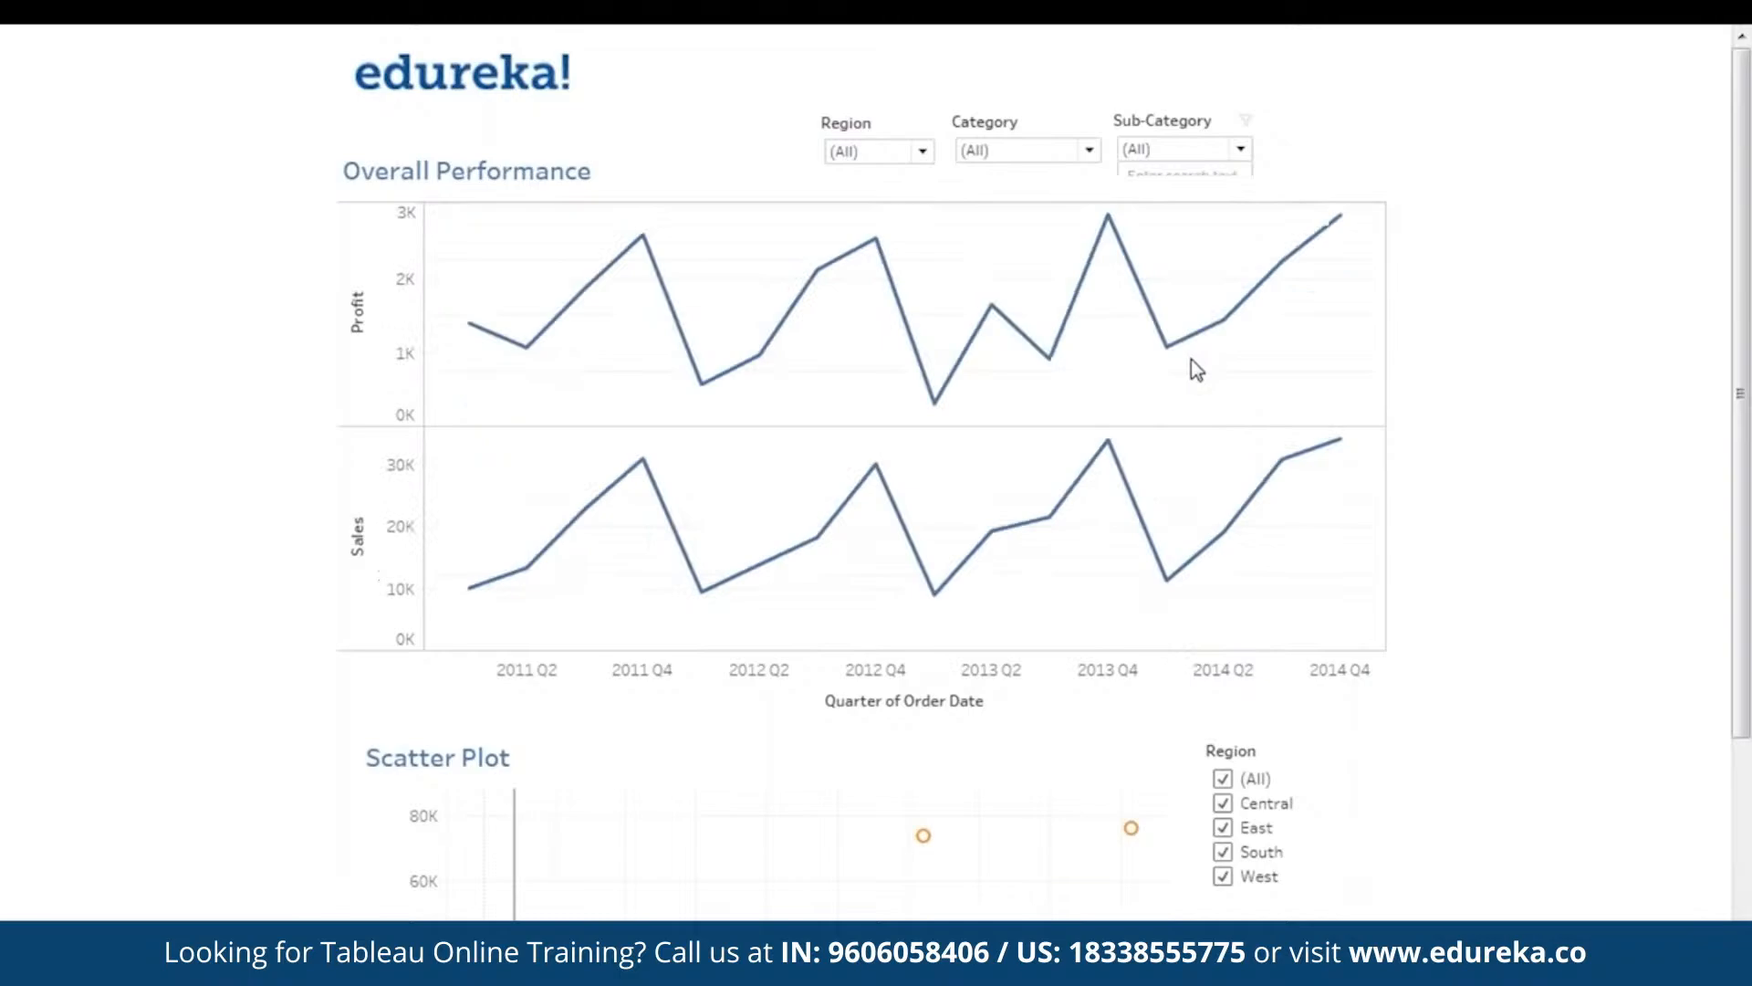
left_click(890, 151)
left_click(883, 202)
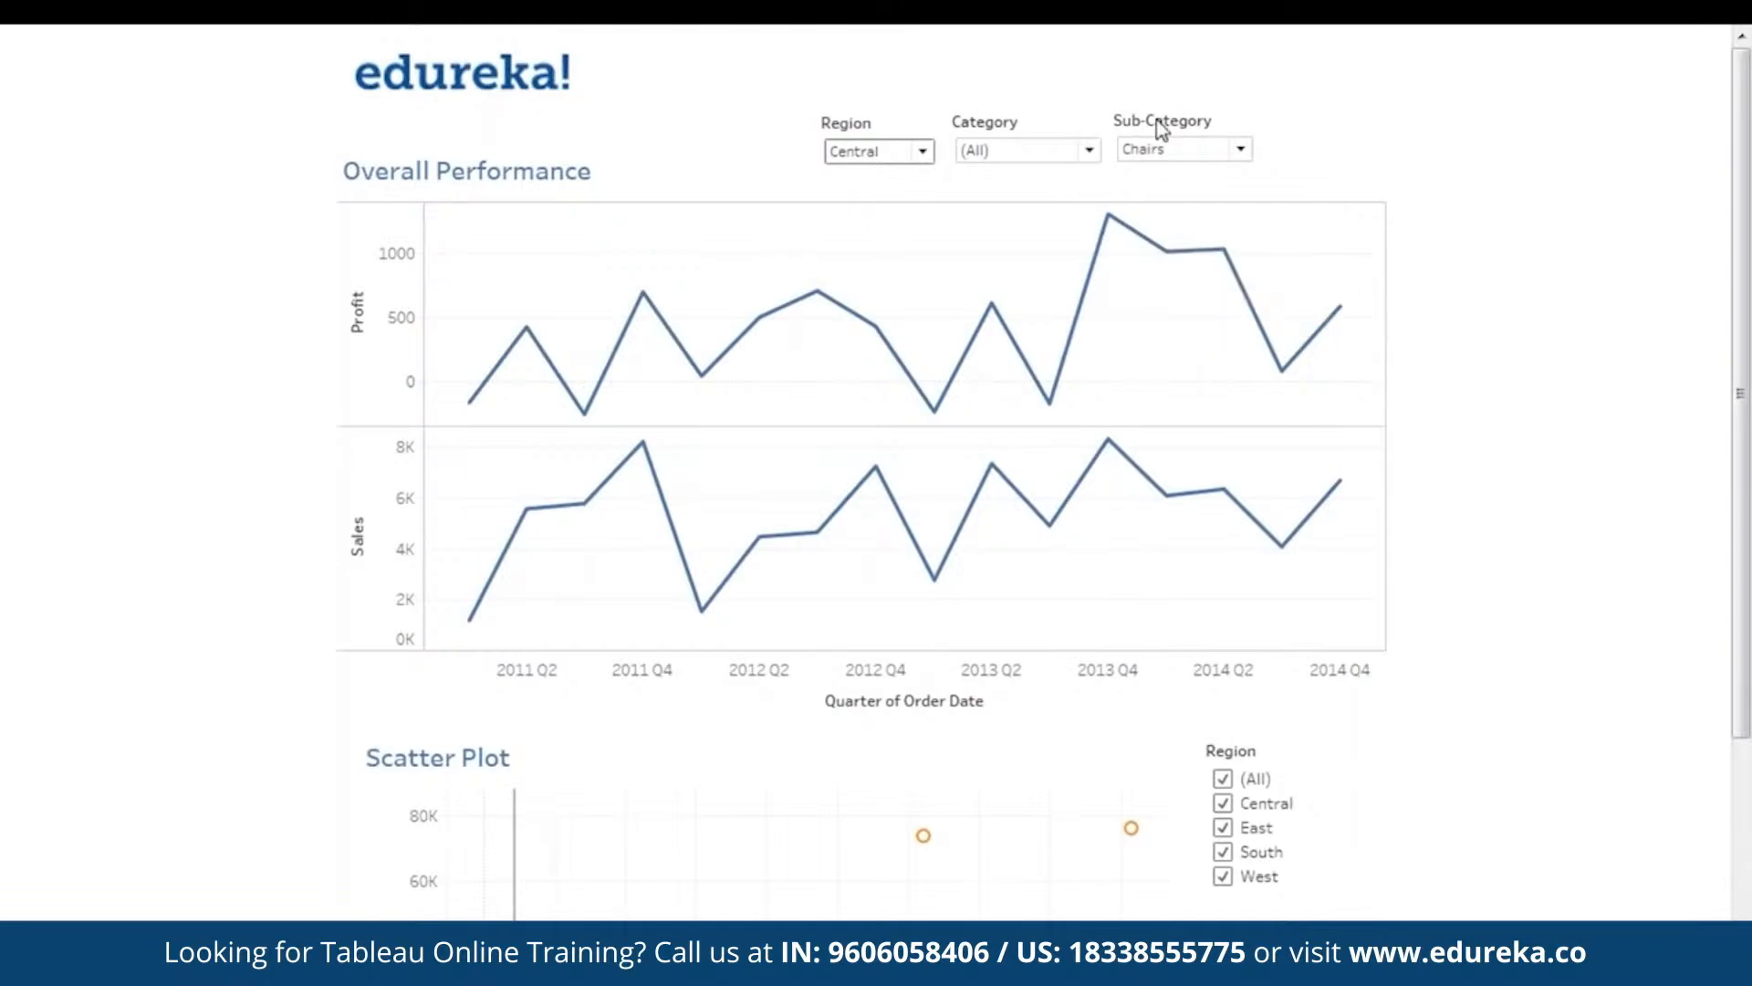
left_click(923, 153)
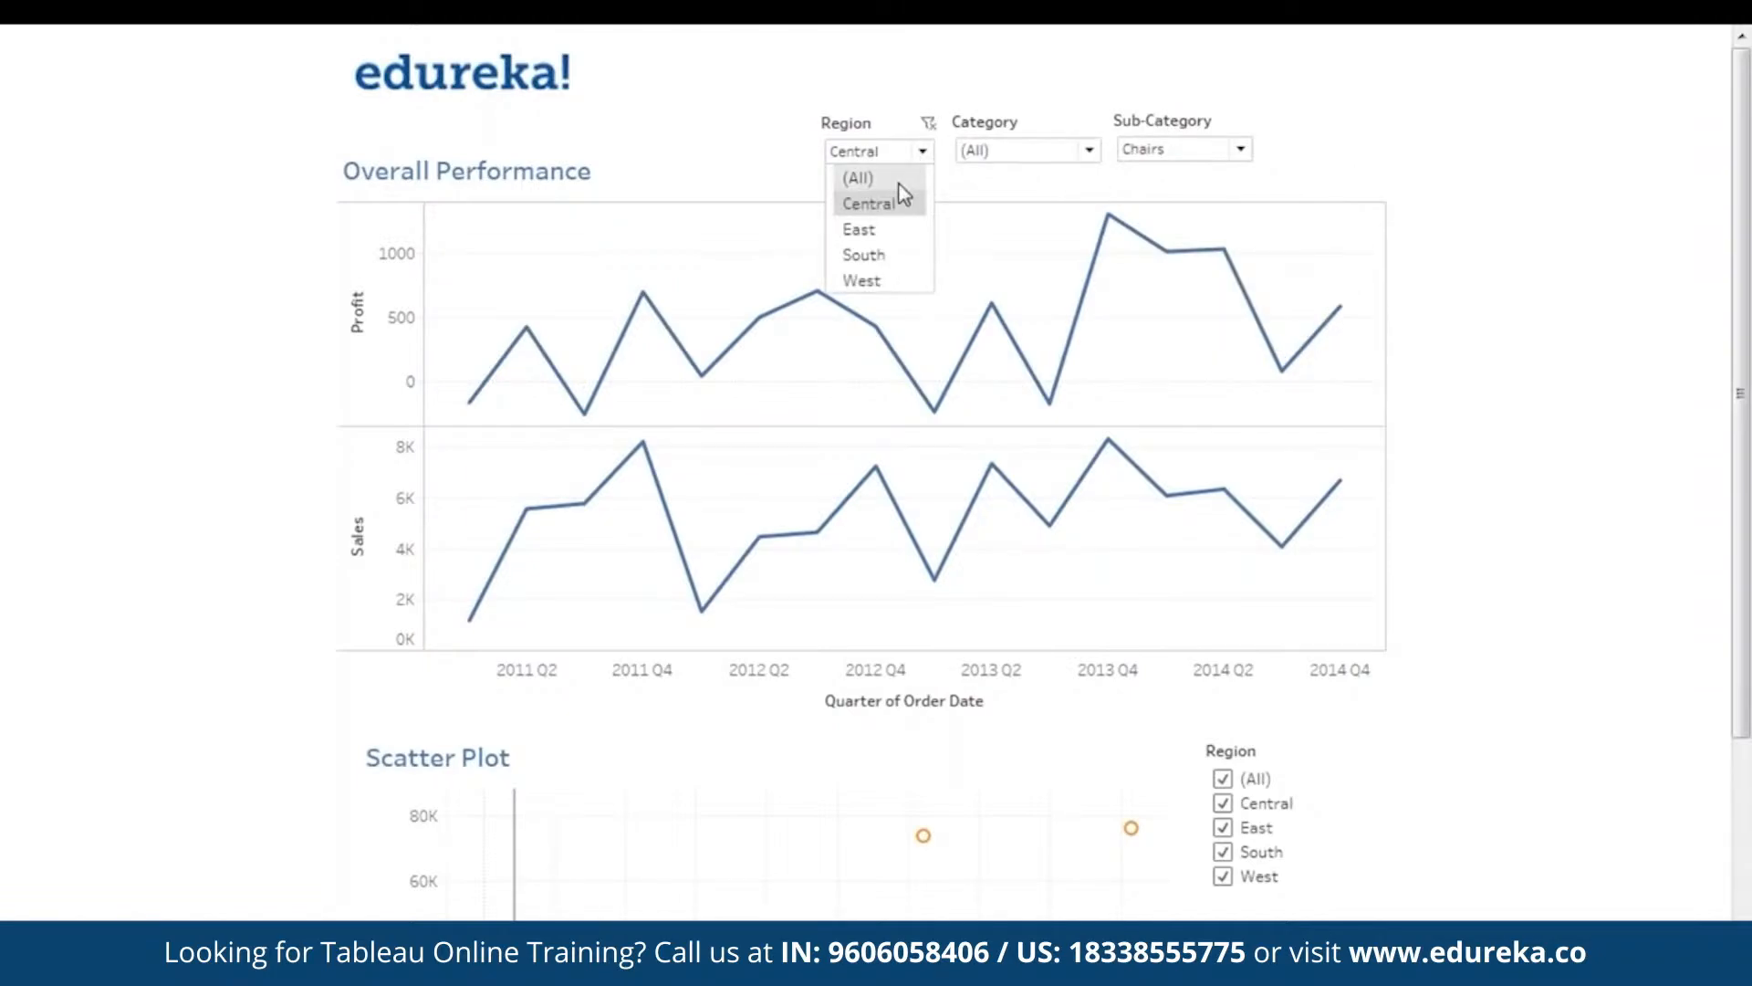
left_click(898, 179)
left_click(1209, 149)
left_click(1410, 246)
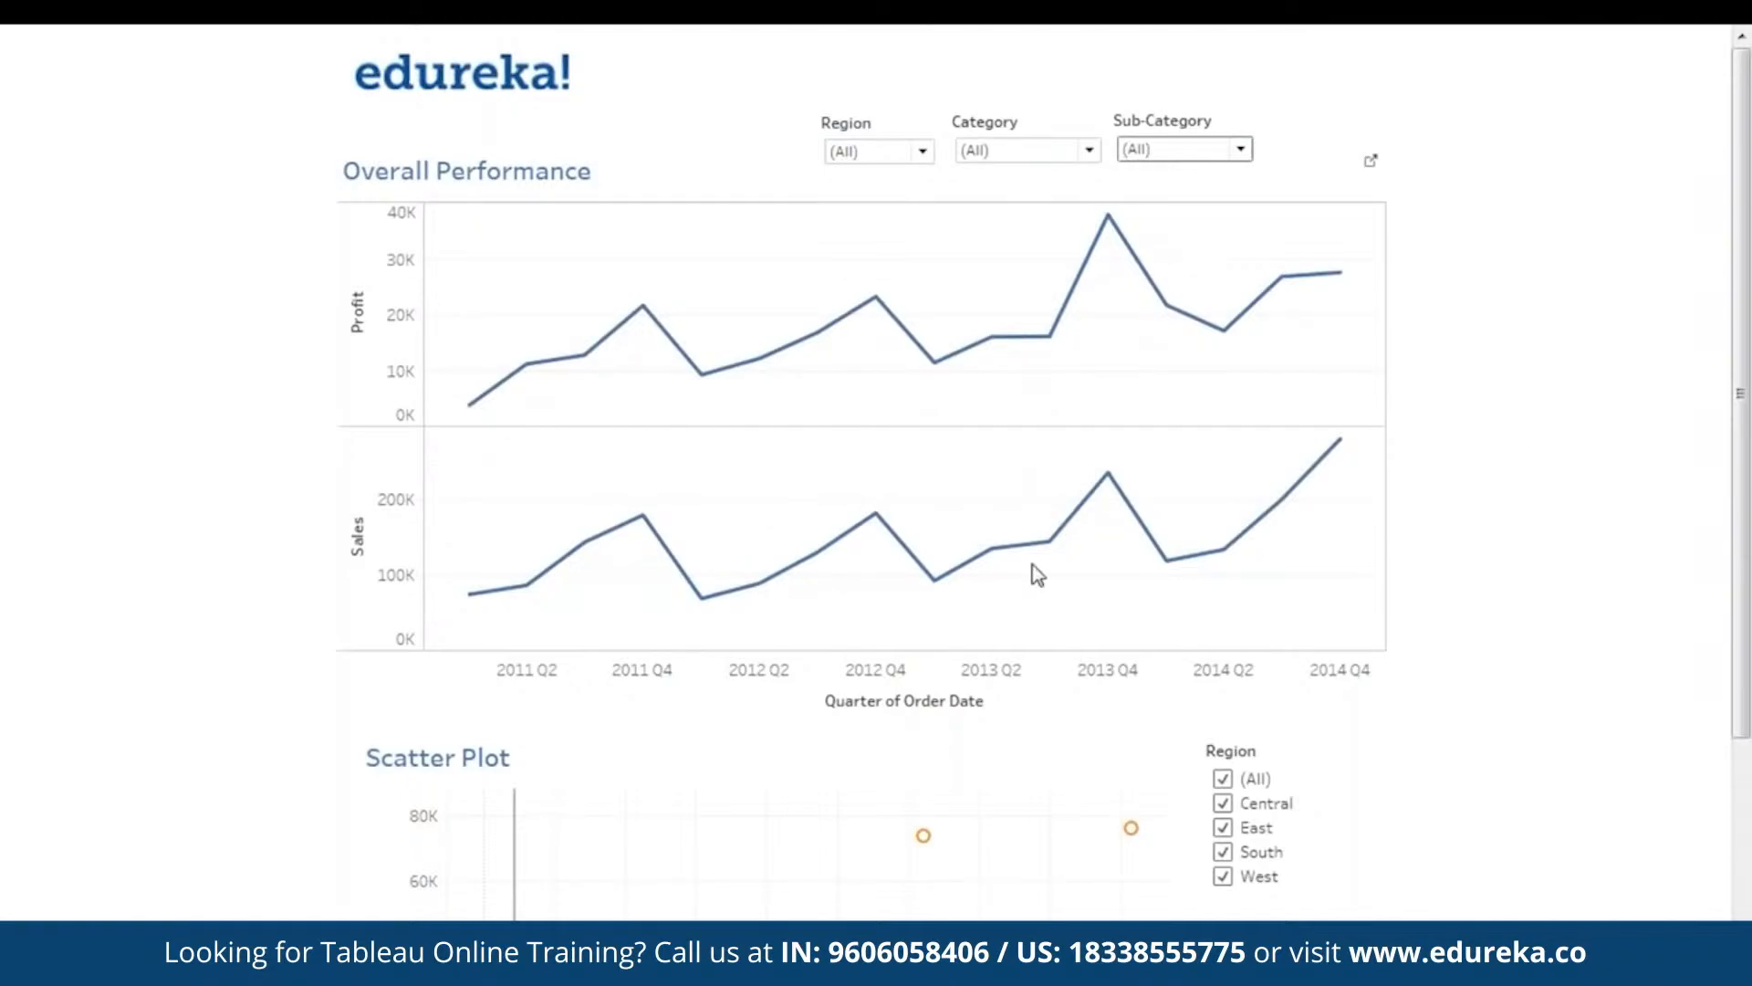
scroll(1543, 493, "down", 3)
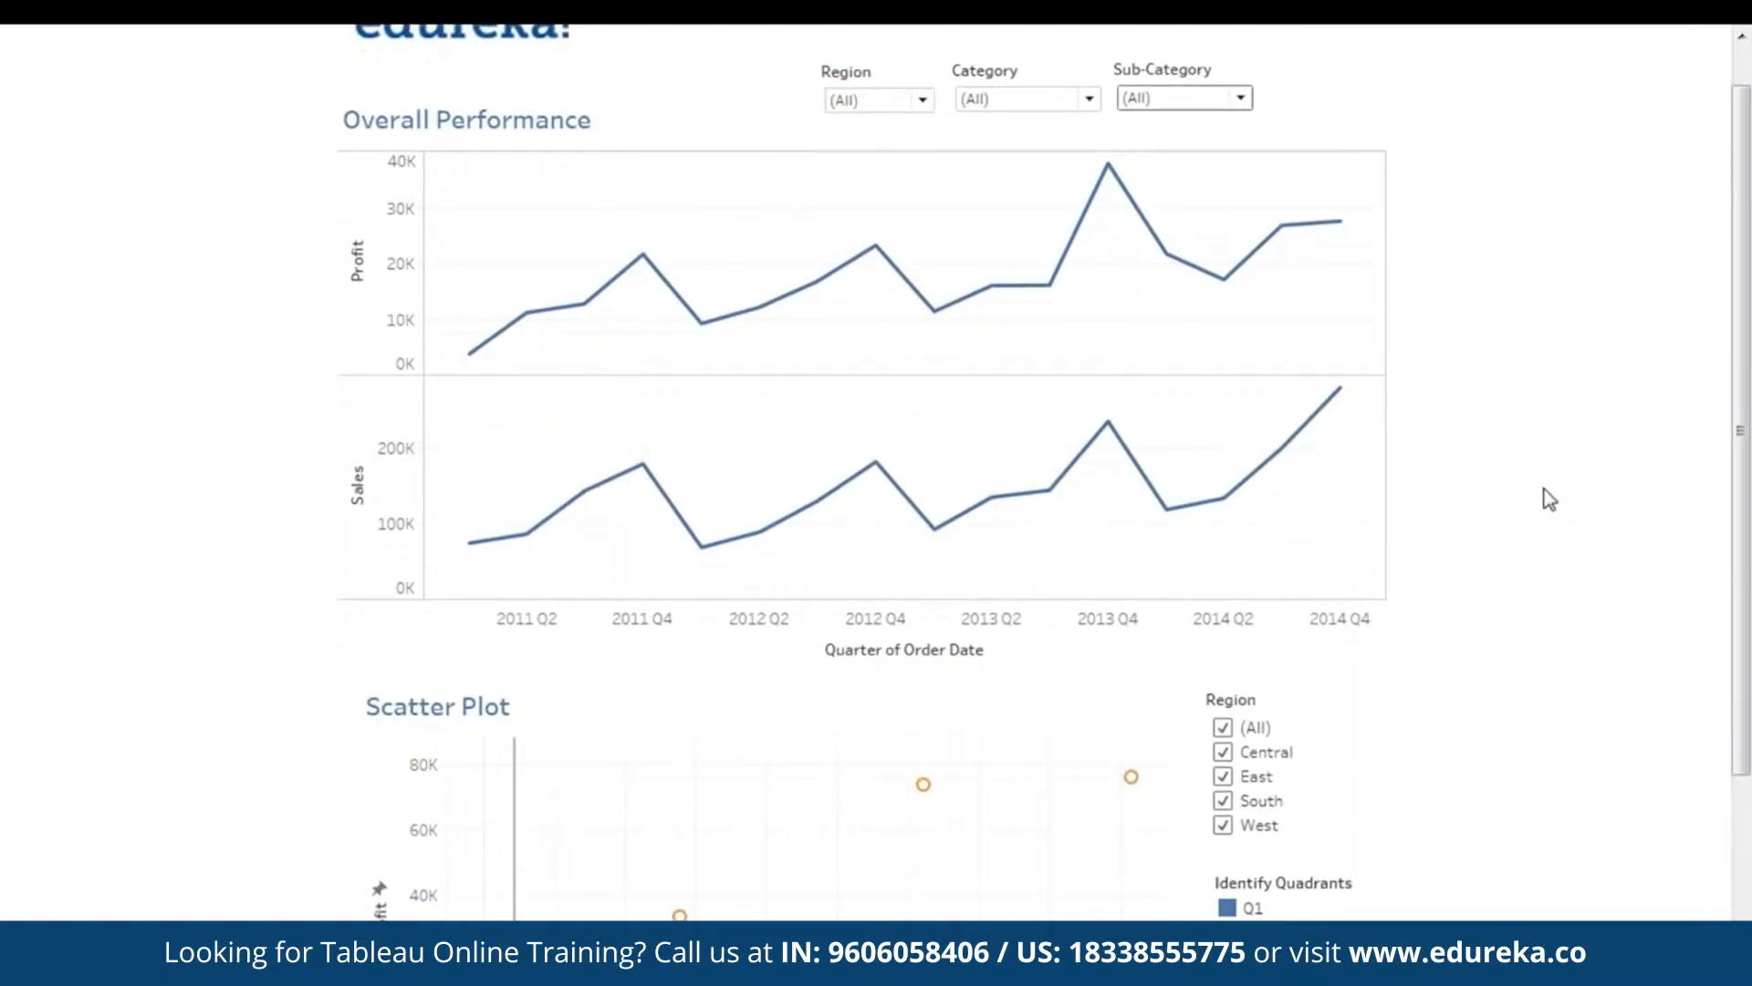
scroll(1558, 493, "down", 3)
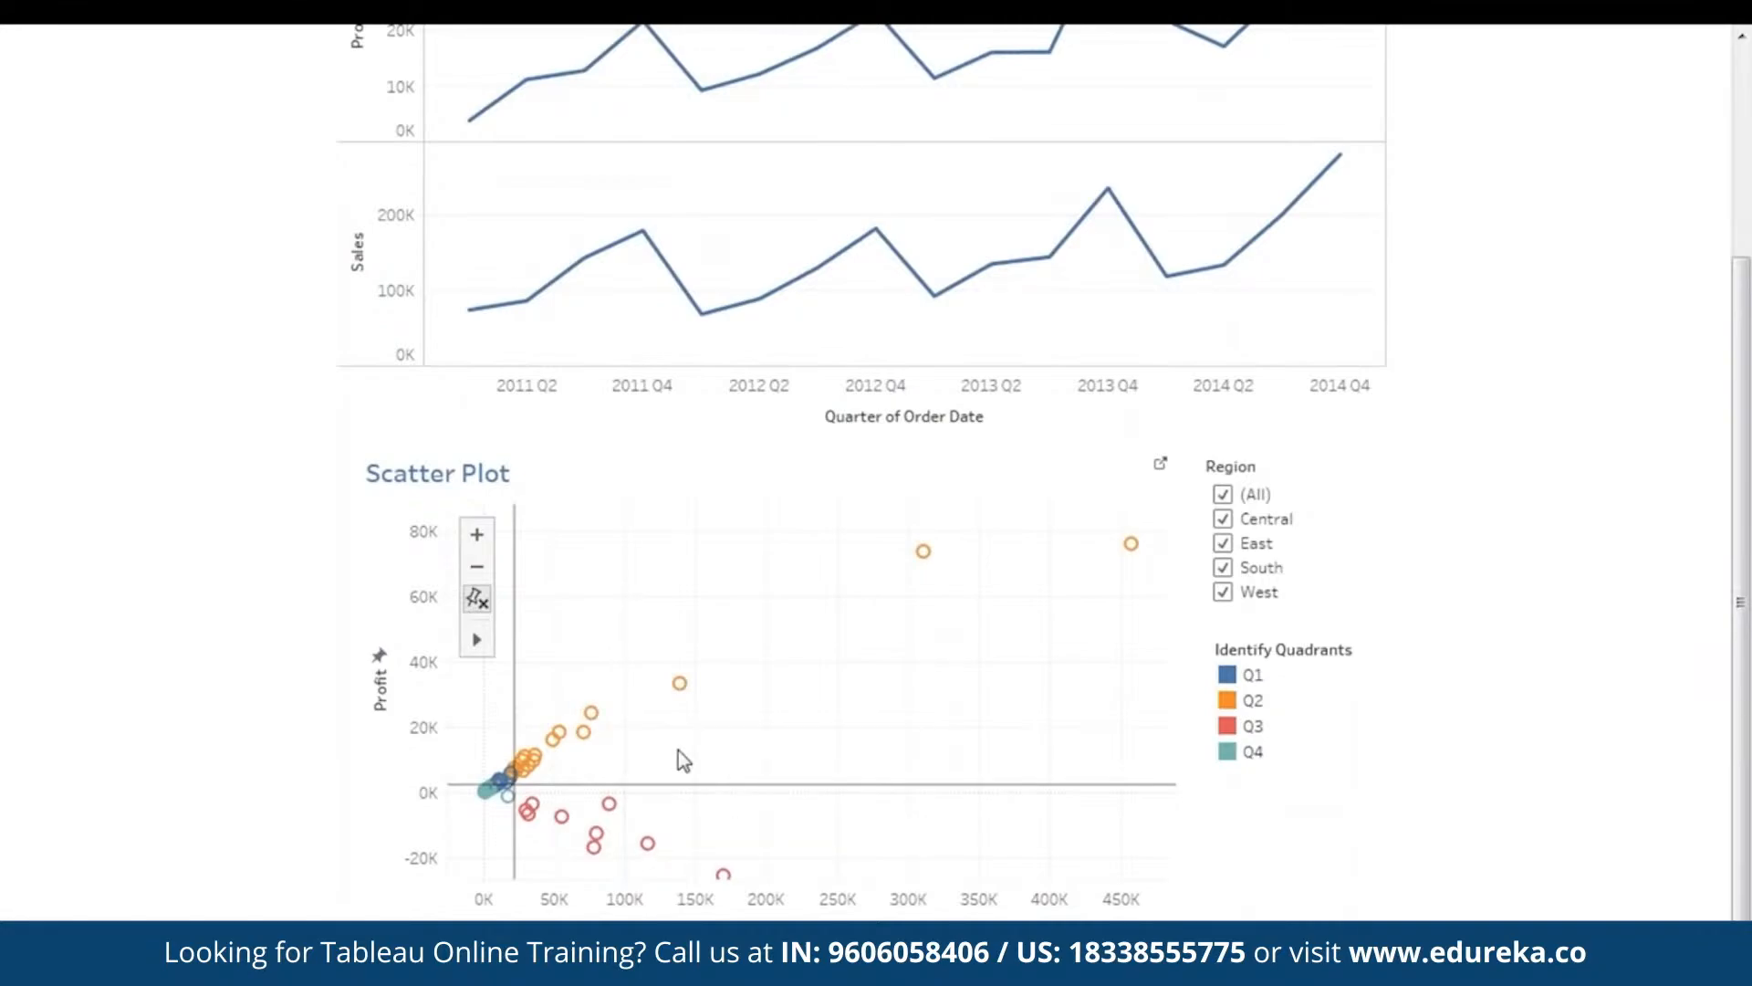
double_click(545, 662)
left_click_drag(805, 765, 787, 569)
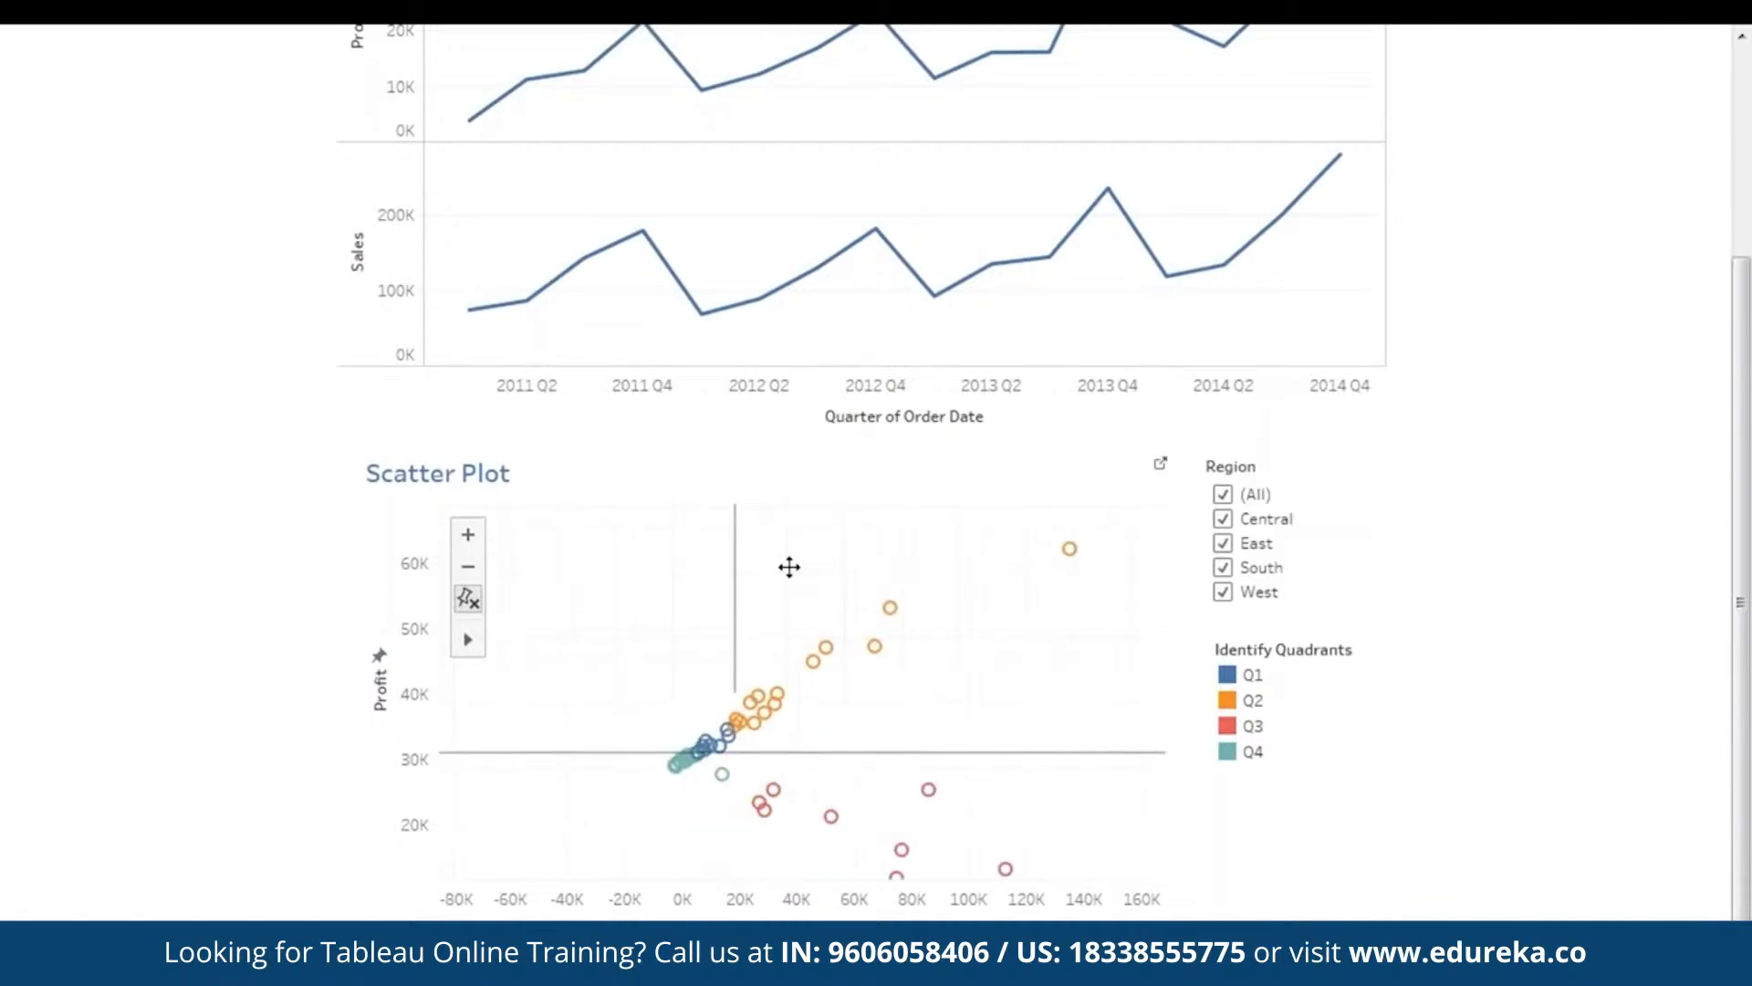
left_click_drag(893, 714, 646, 880)
double_click(885, 692)
left_click_drag(937, 748, 780, 826)
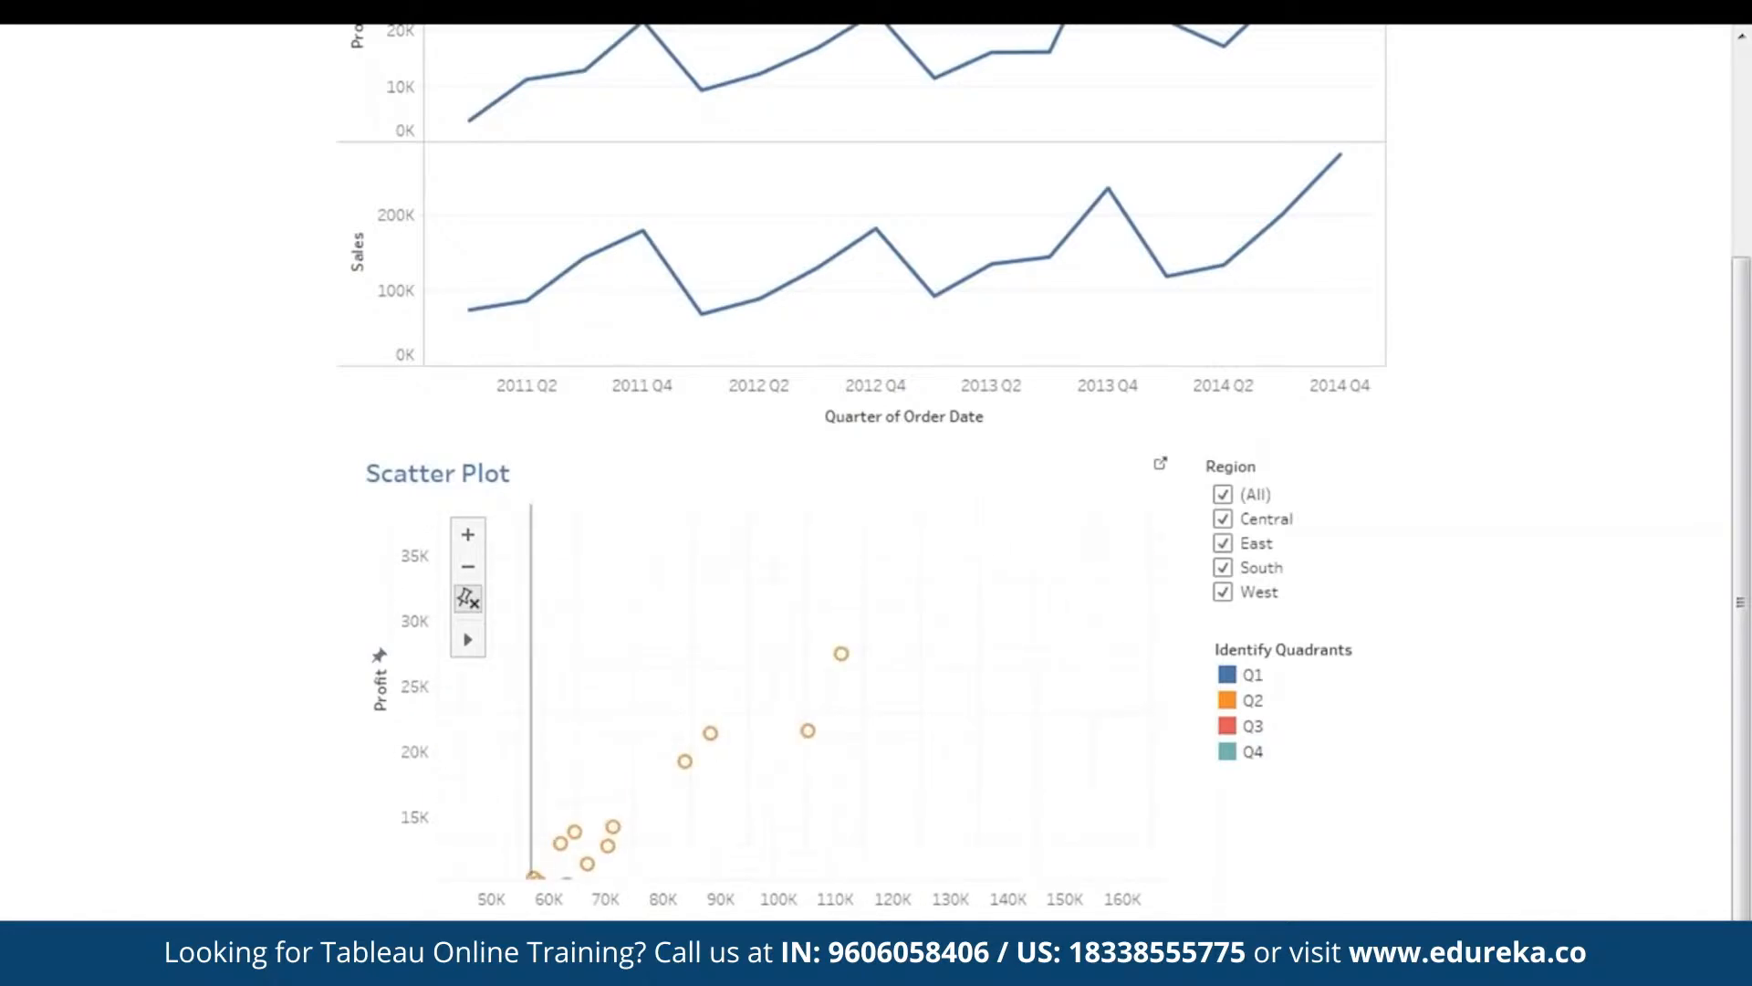
left_click_drag(920, 806, 1057, 658)
left_click(468, 595)
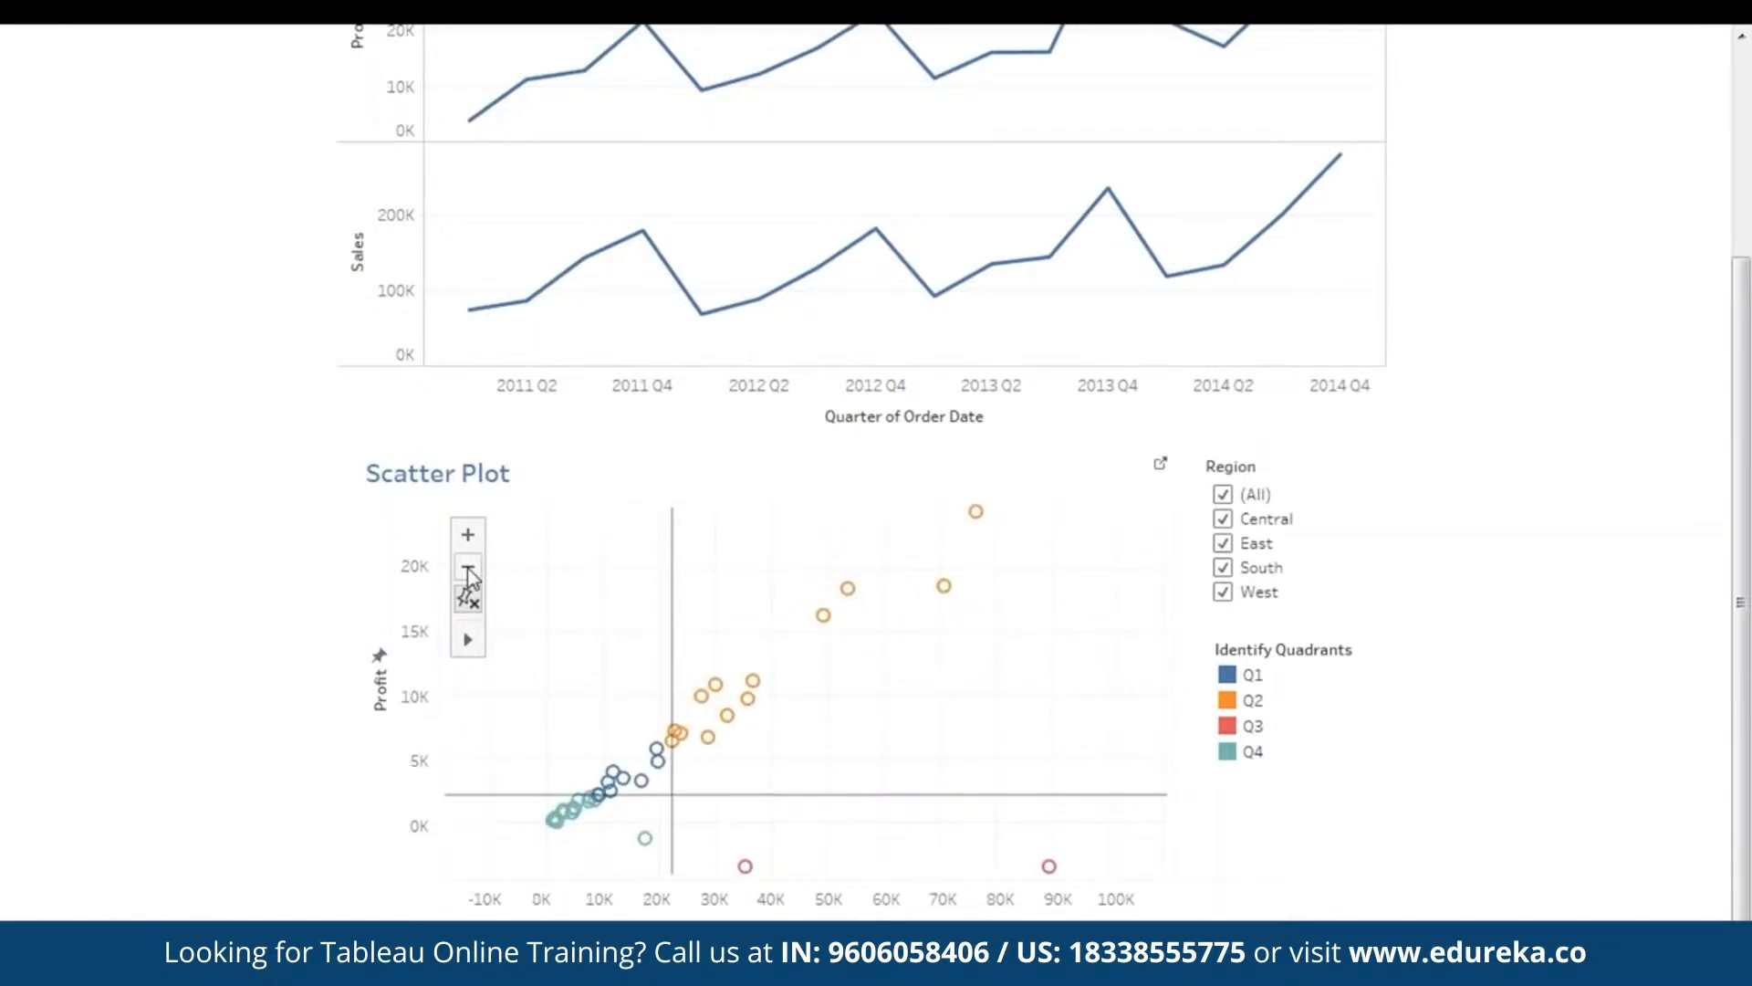
left_click_drag(965, 668, 751, 737)
left_click_drag(1141, 677, 1093, 681)
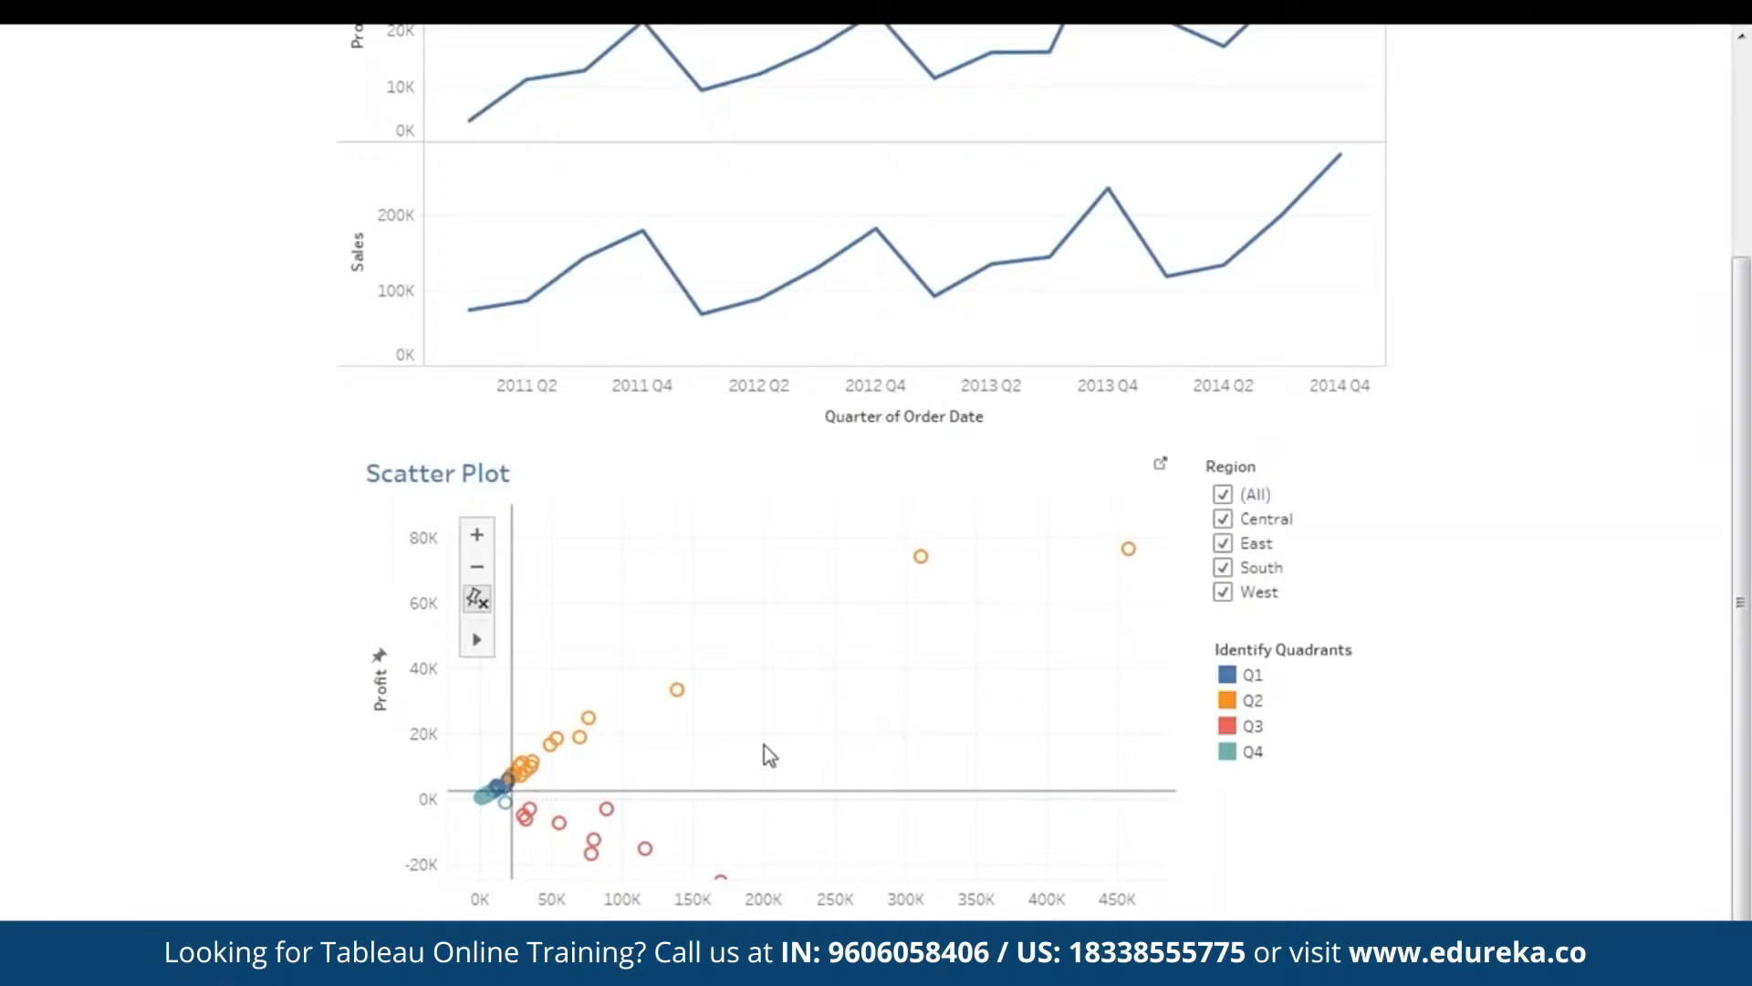
left_click(1223, 494)
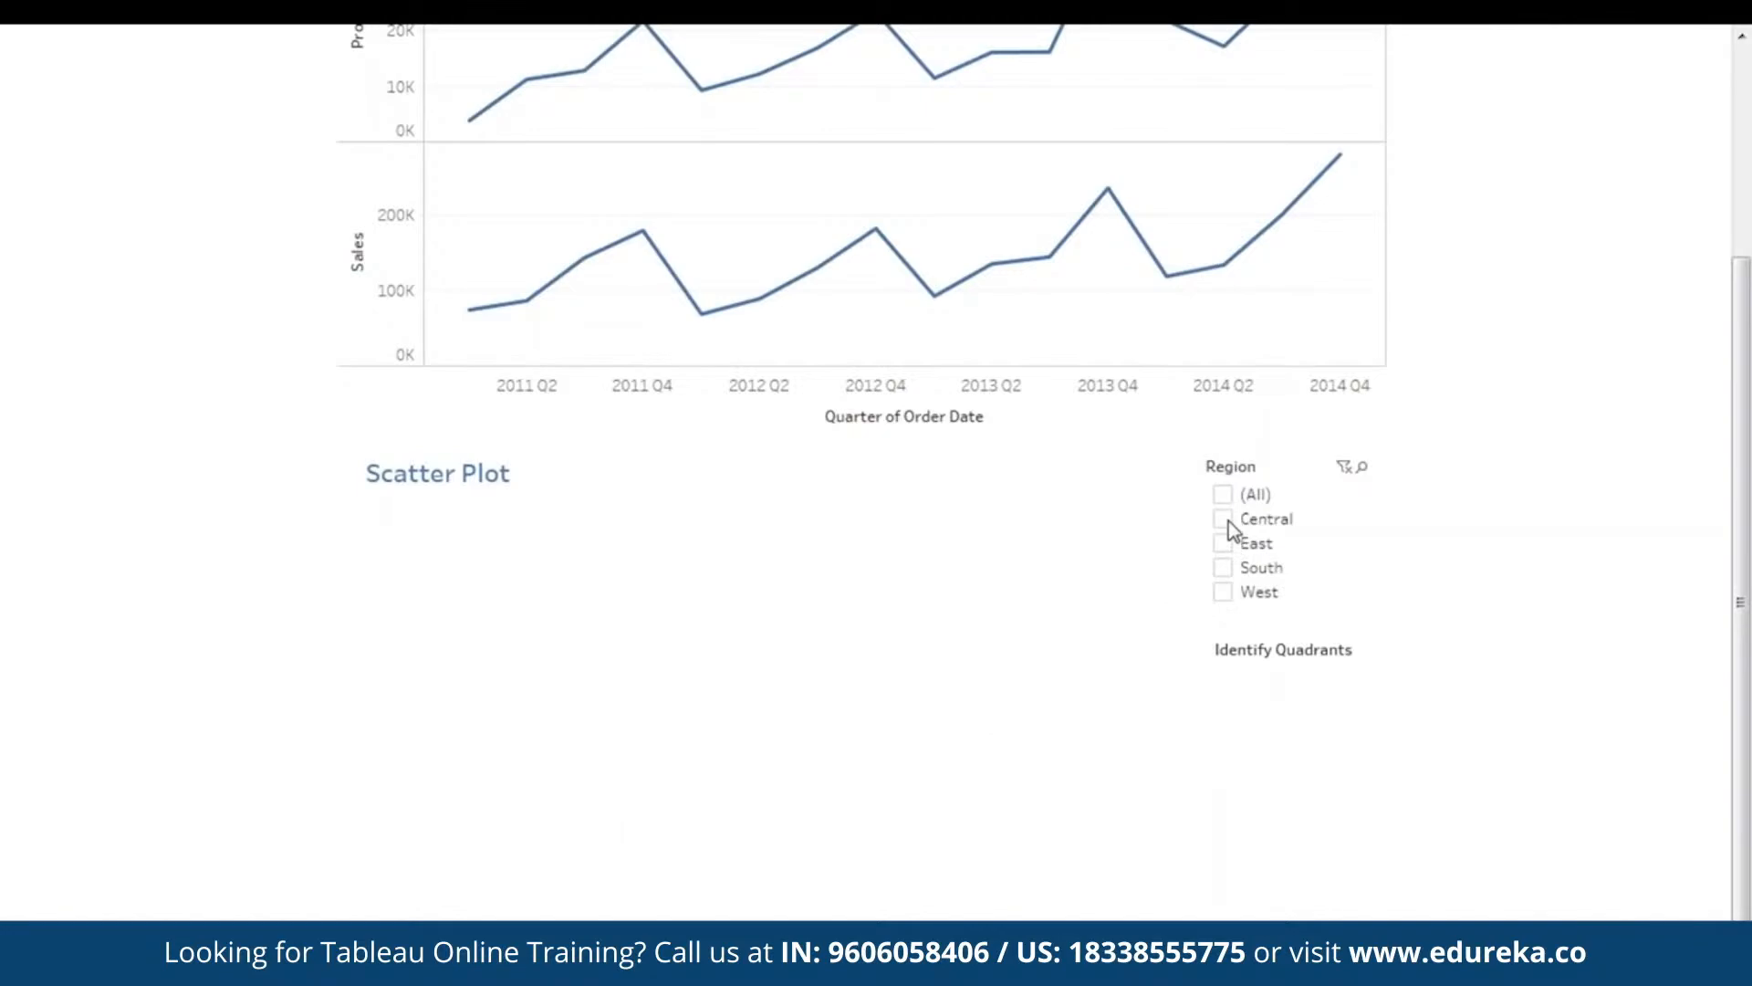
left_click(1227, 520)
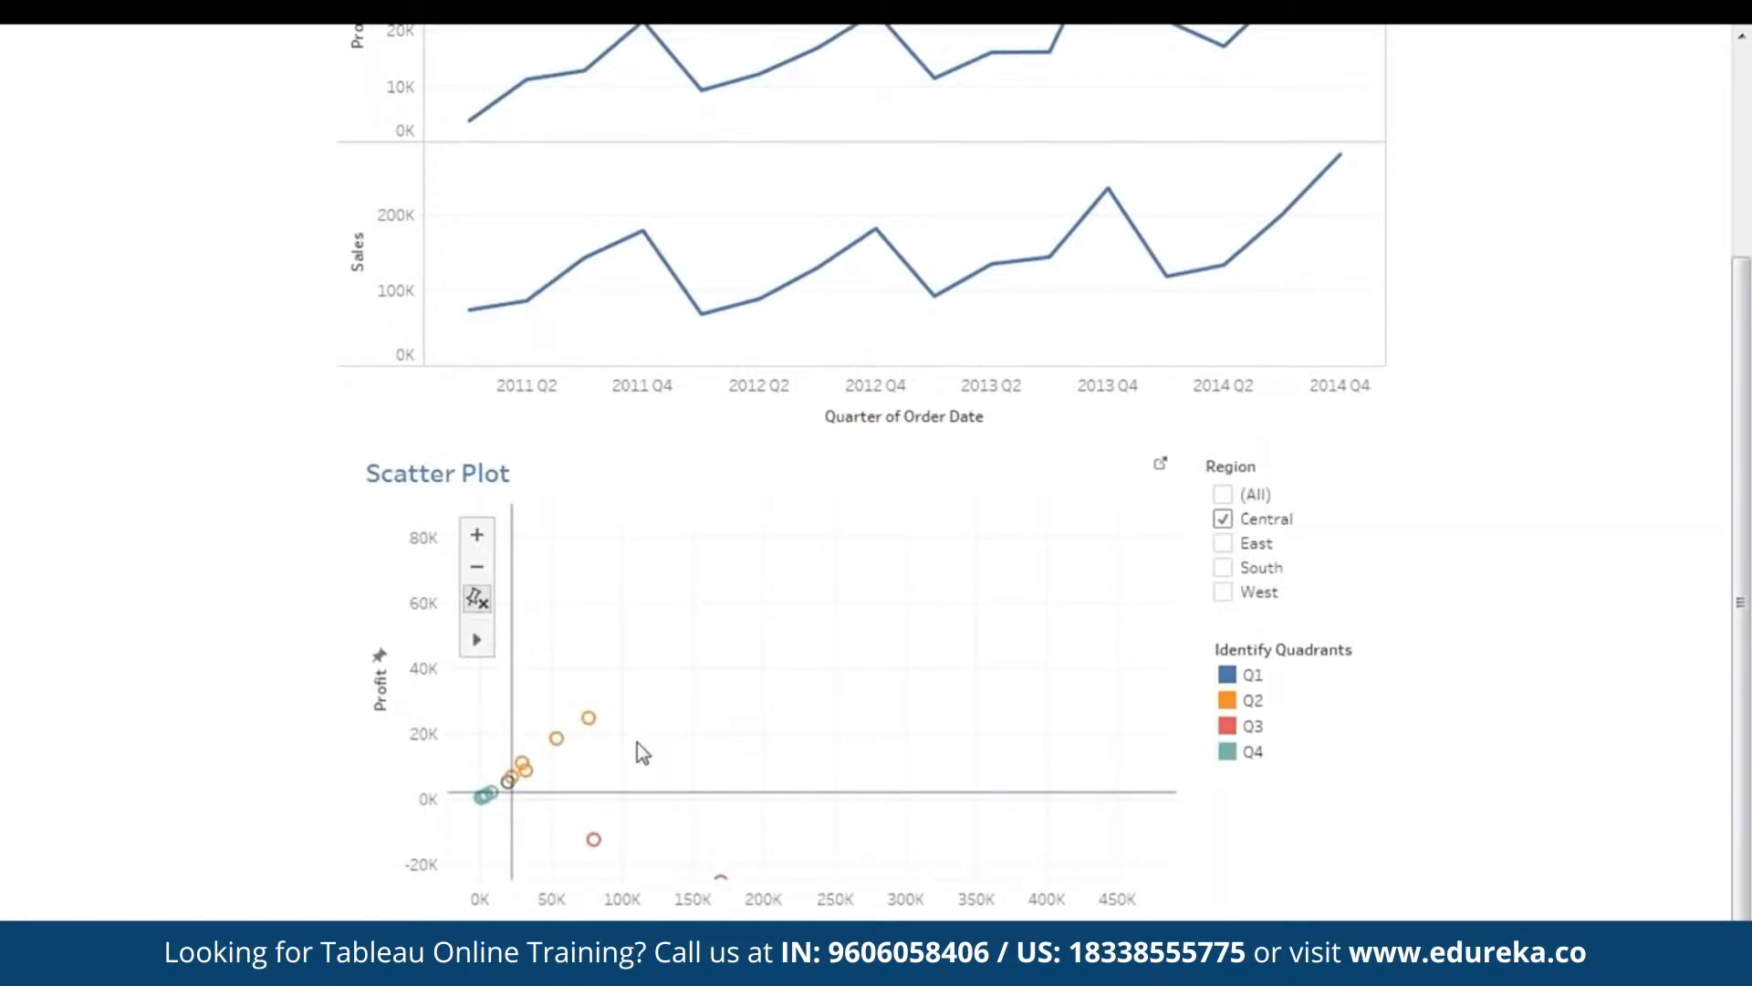
left_click_drag(673, 770, 739, 715)
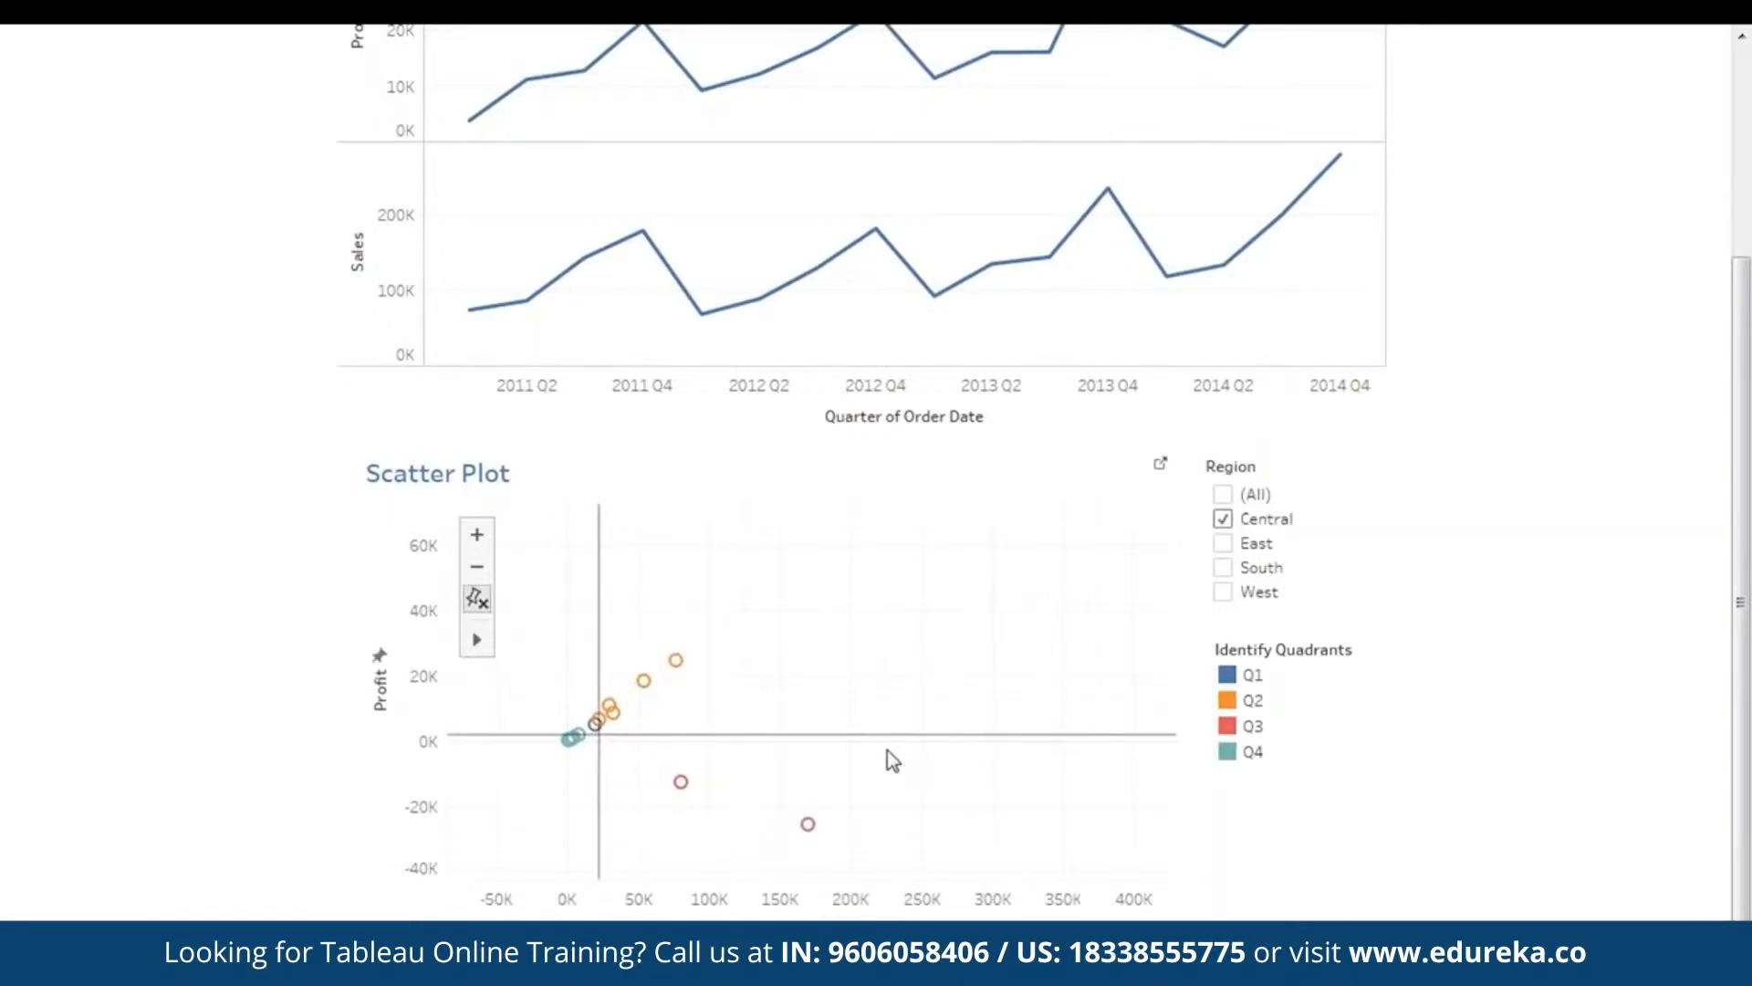
left_click_drag(887, 752, 895, 673)
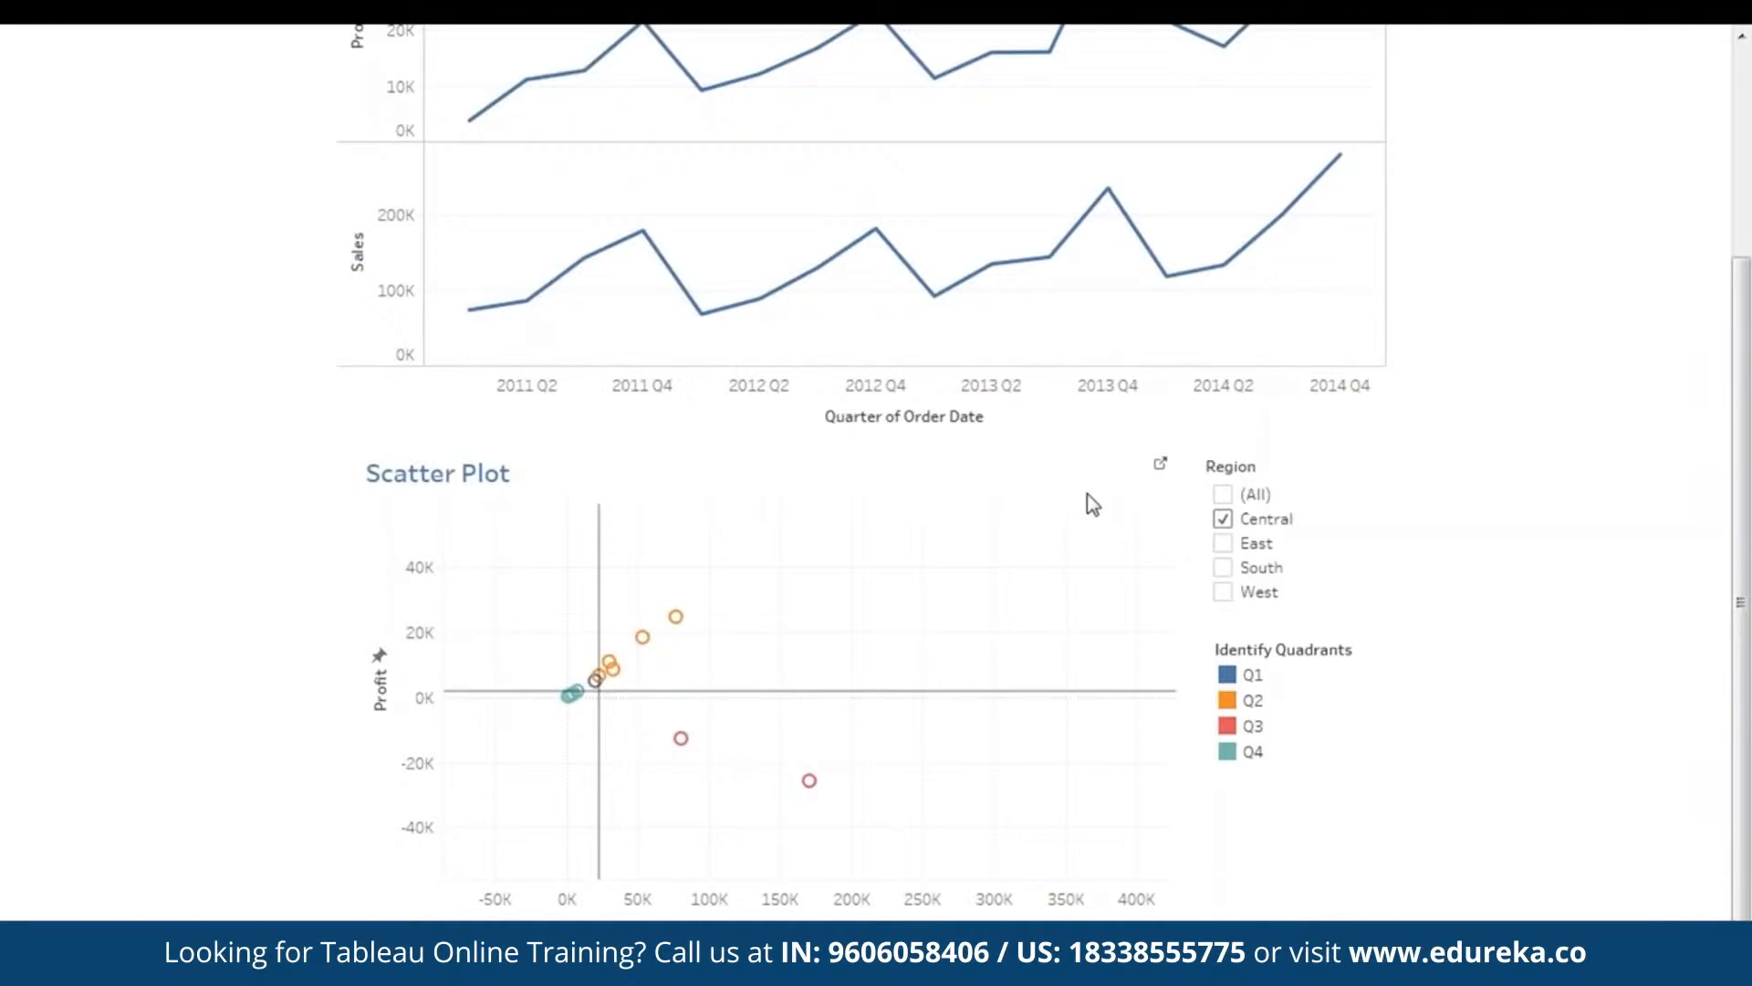
mouse_move(617, 668)
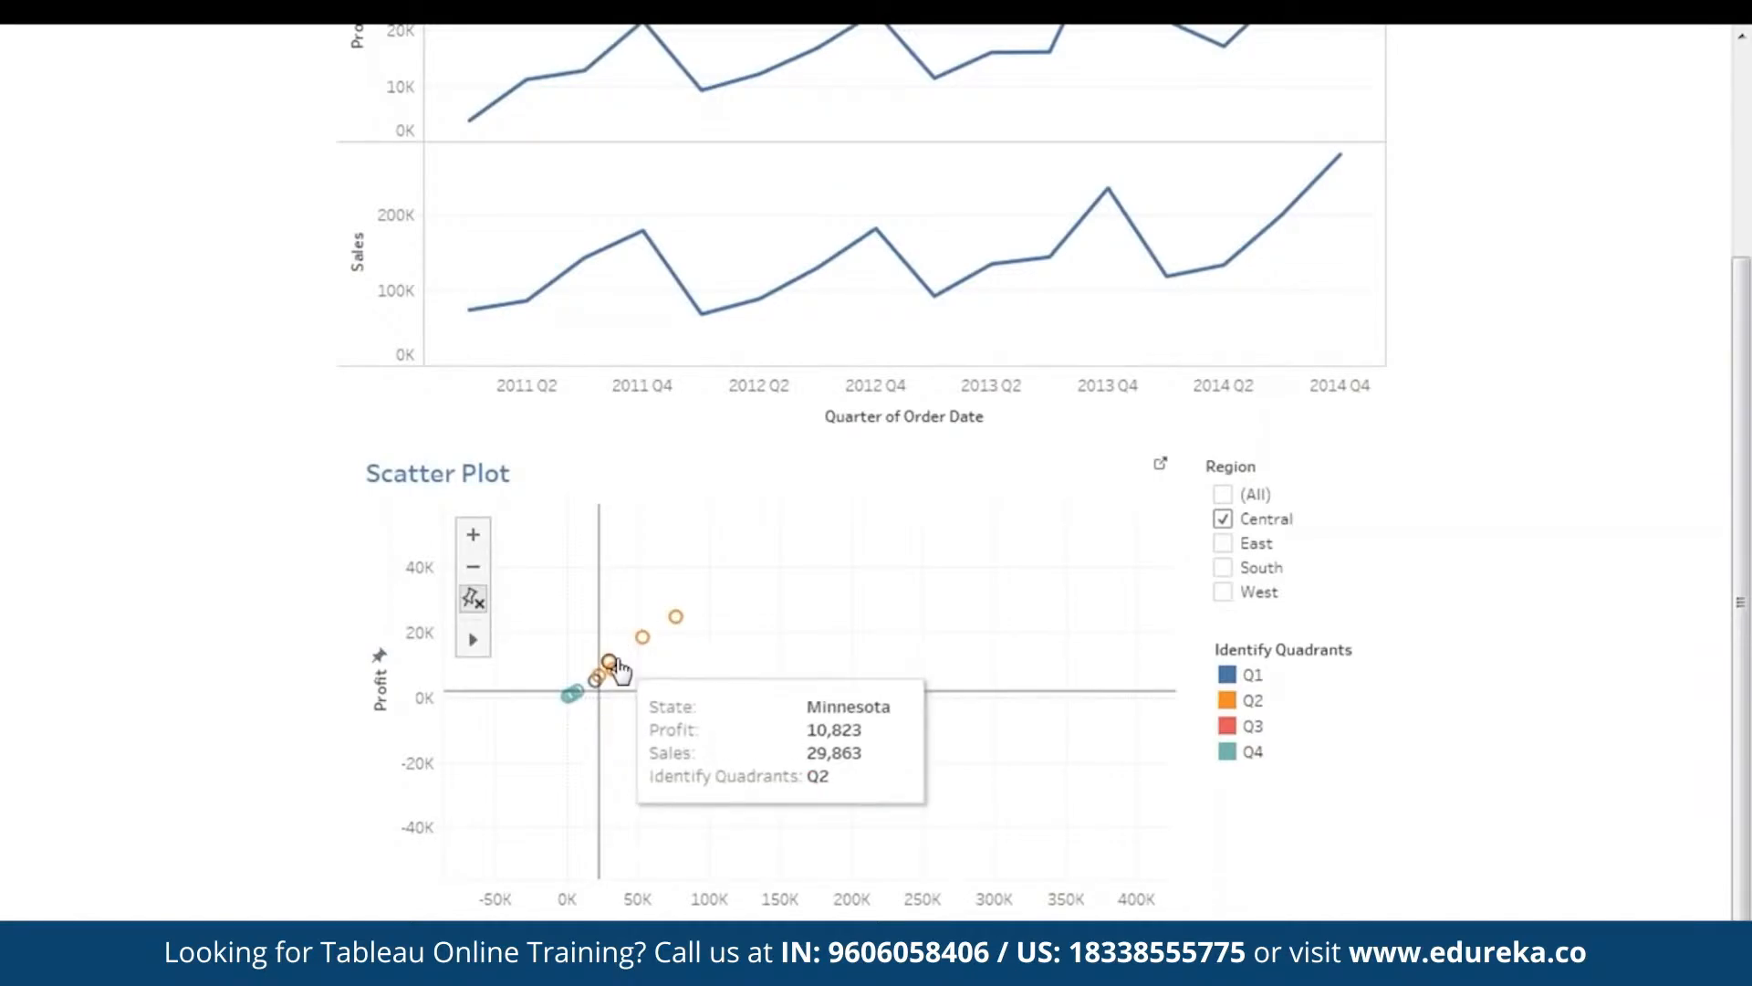
left_click(1223, 519)
left_click(1224, 592)
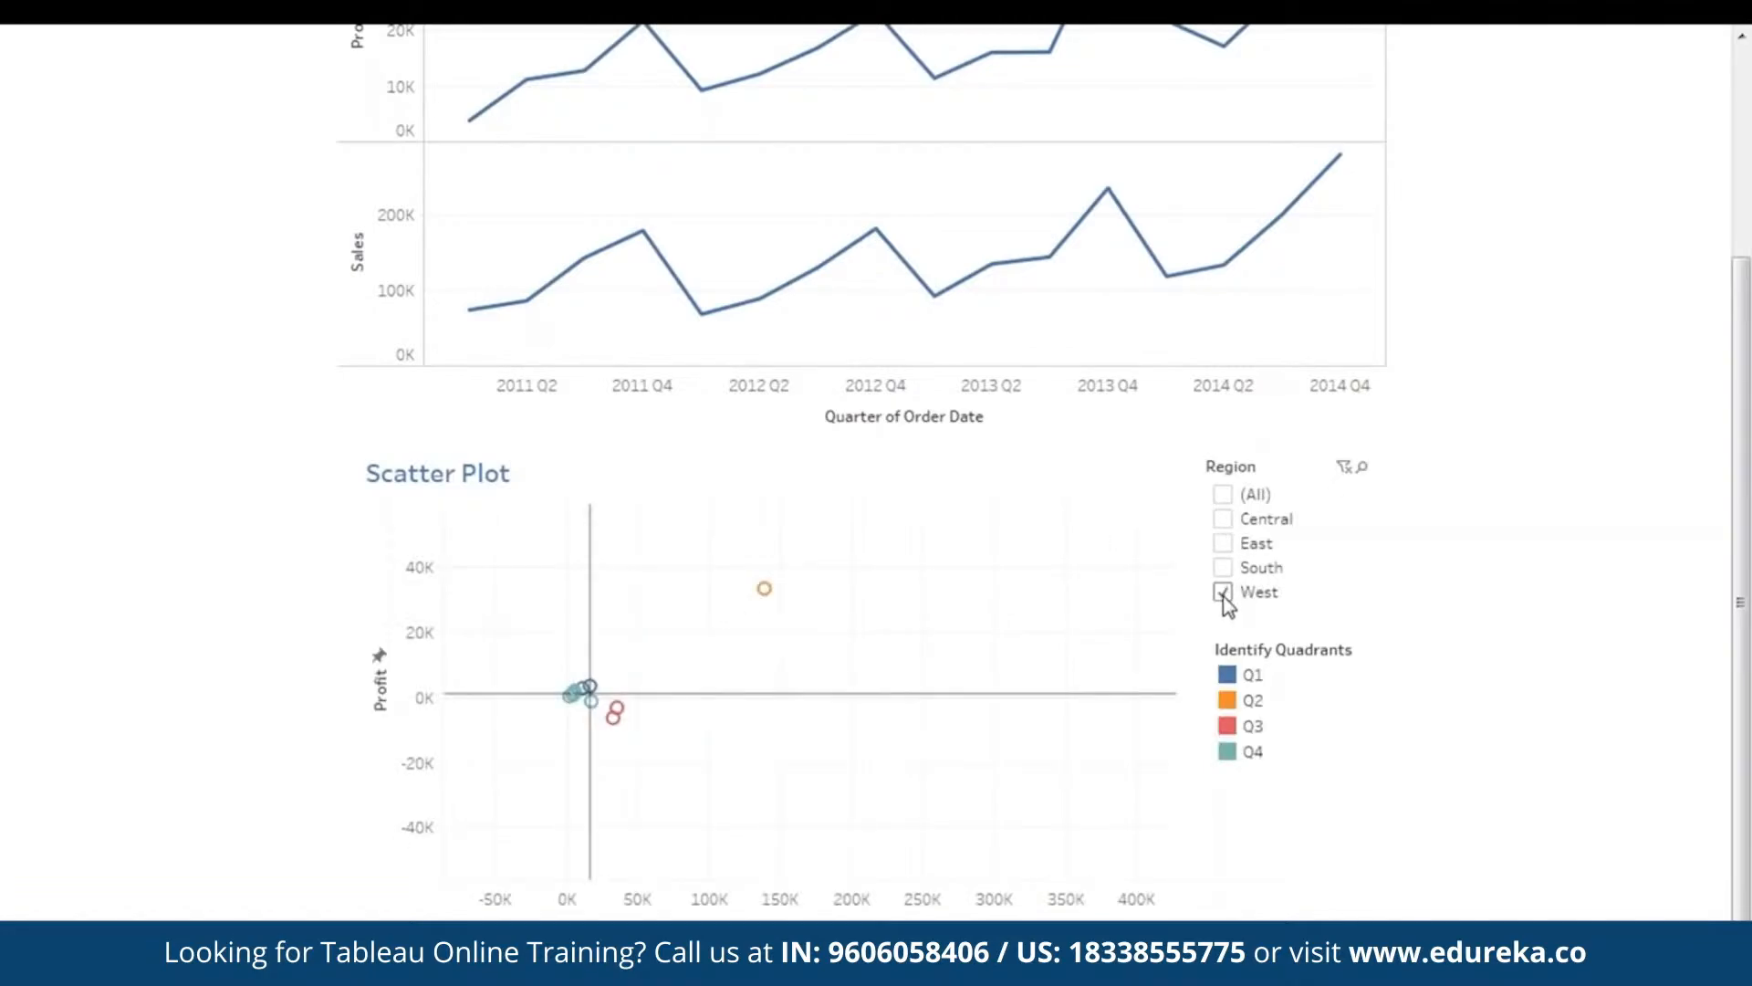
left_click_drag(1001, 598, 851, 697)
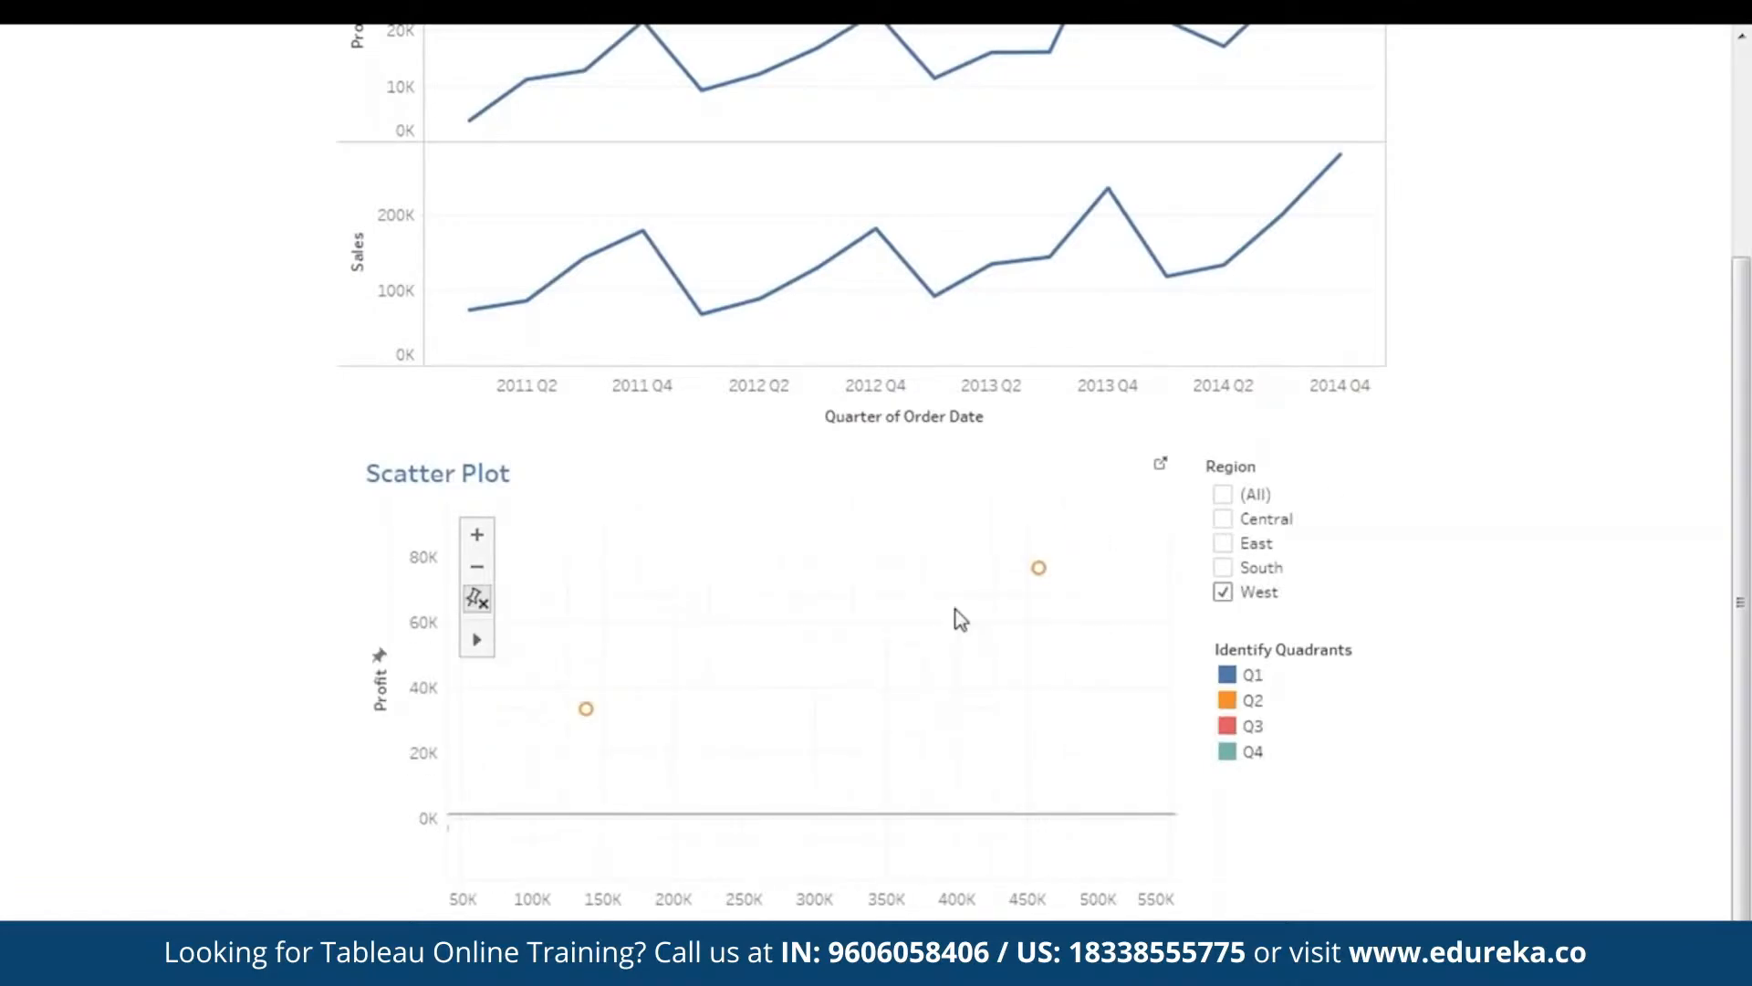
mouse_move(1039, 568)
mouse_move(767, 600)
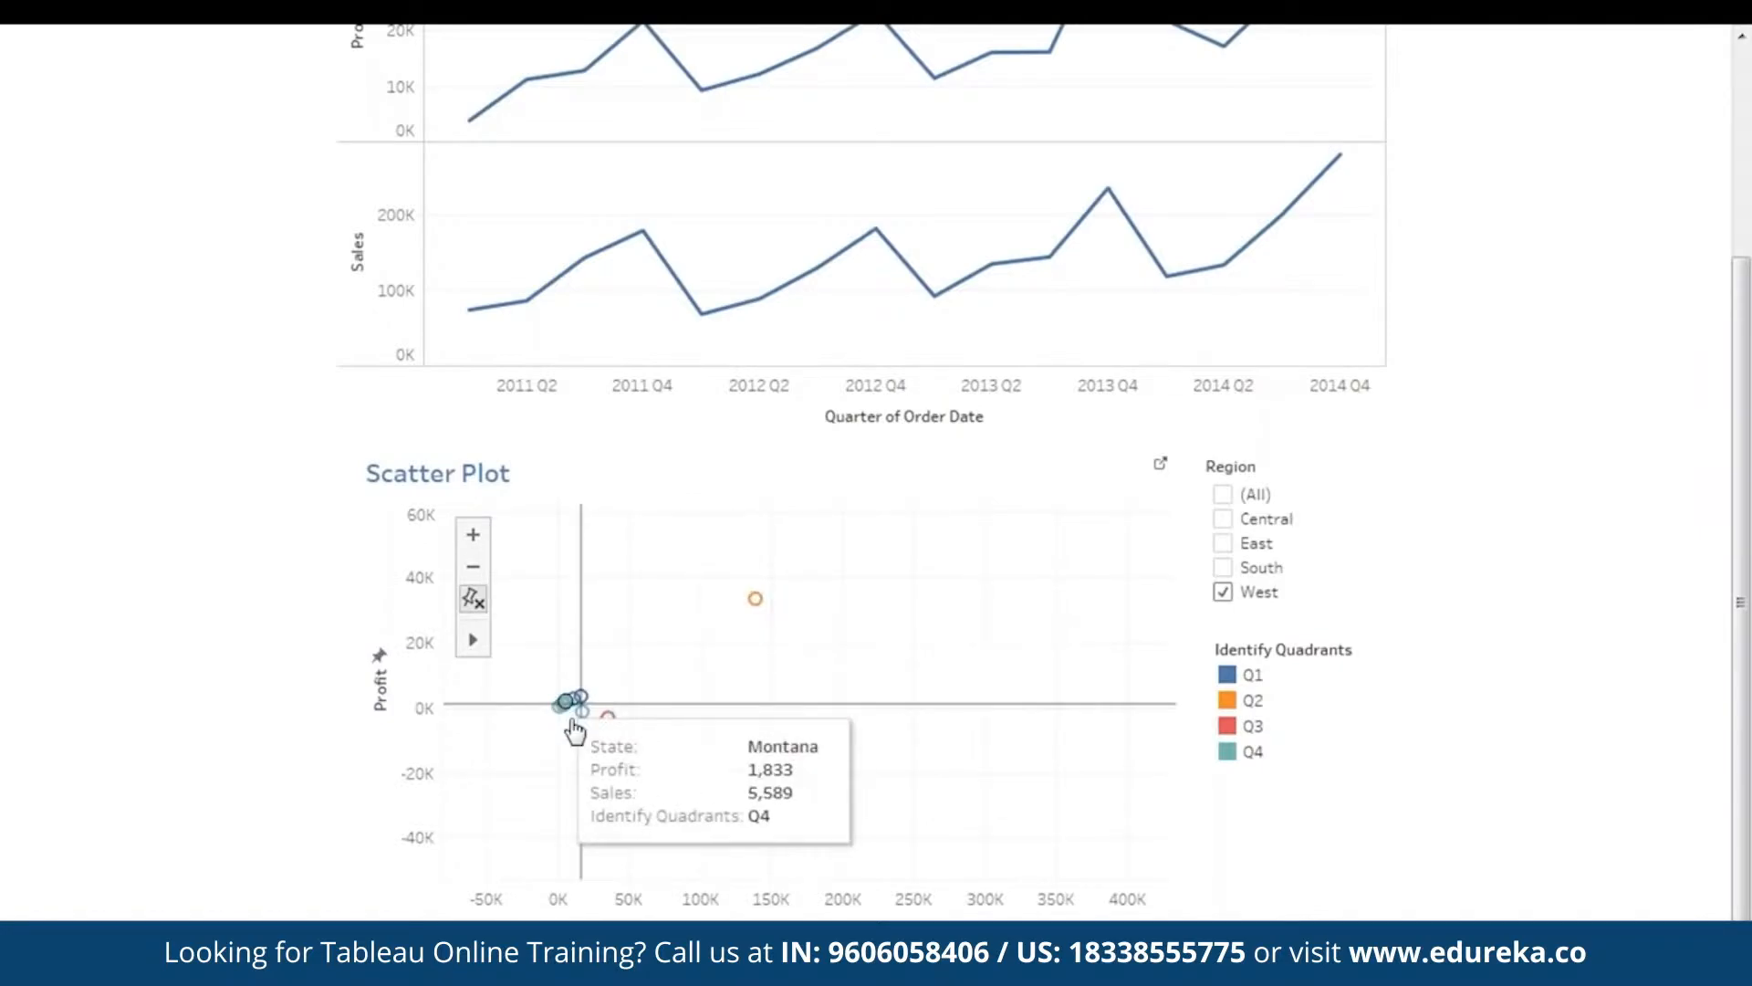
left_click(1226, 568)
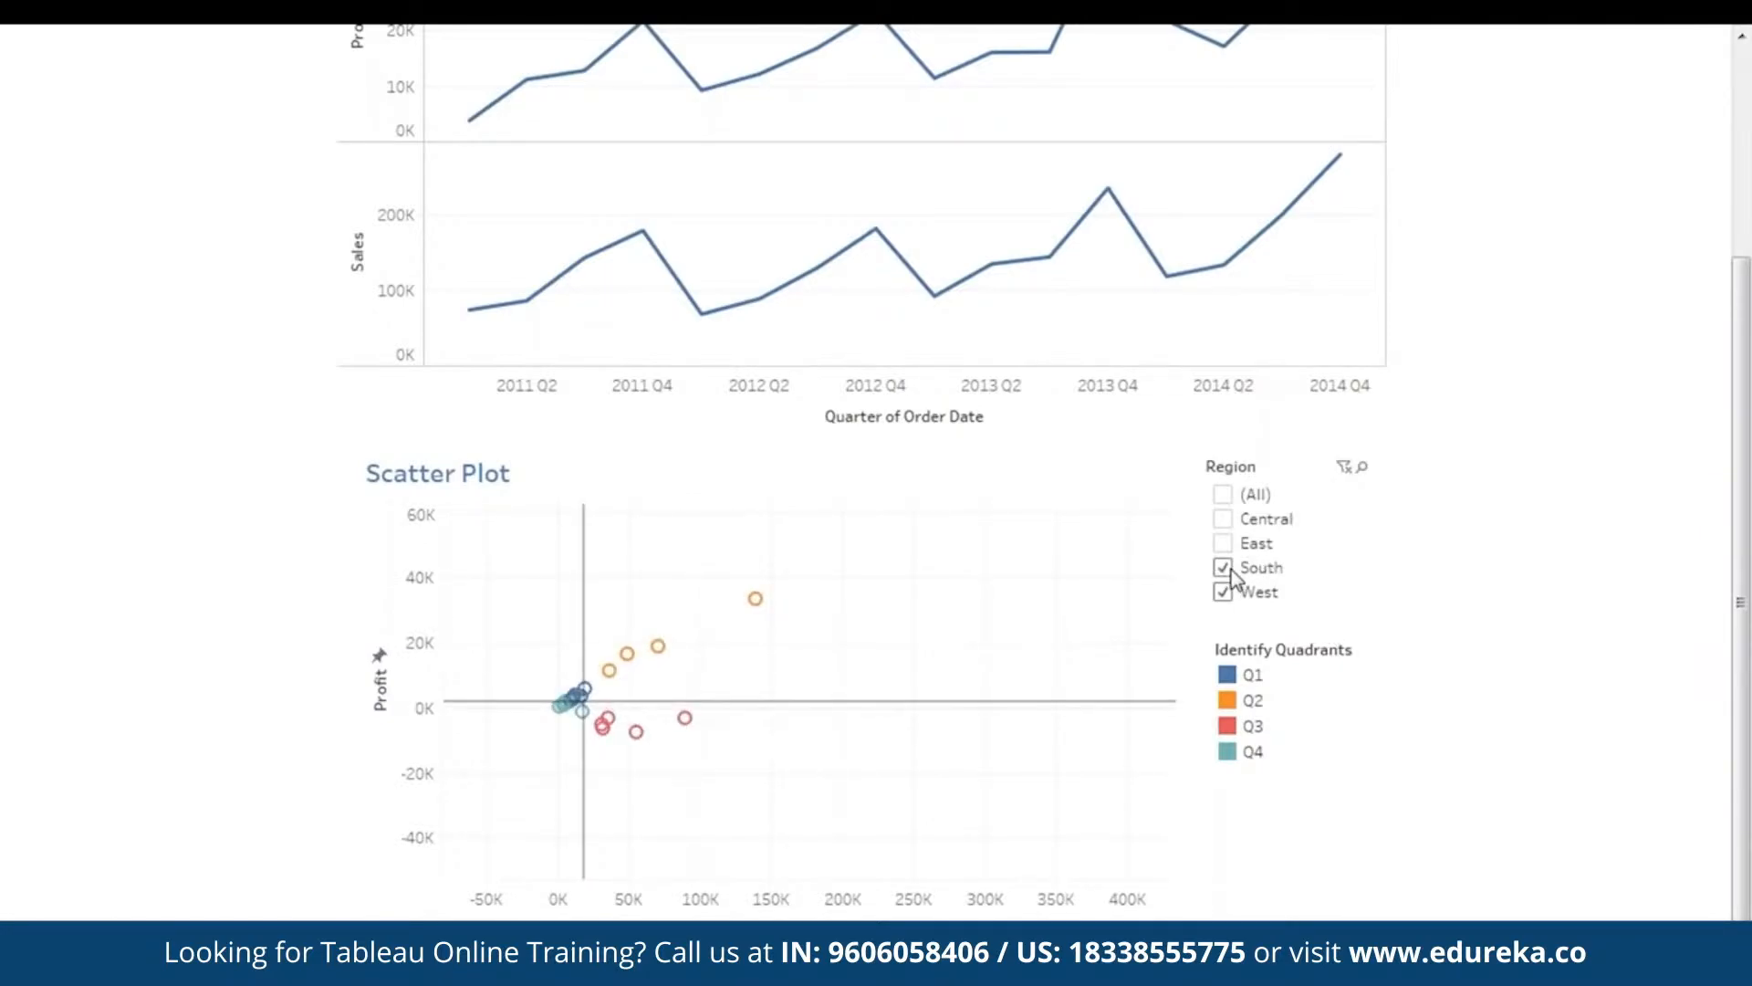
left_click(1223, 518)
left_click(1223, 494)
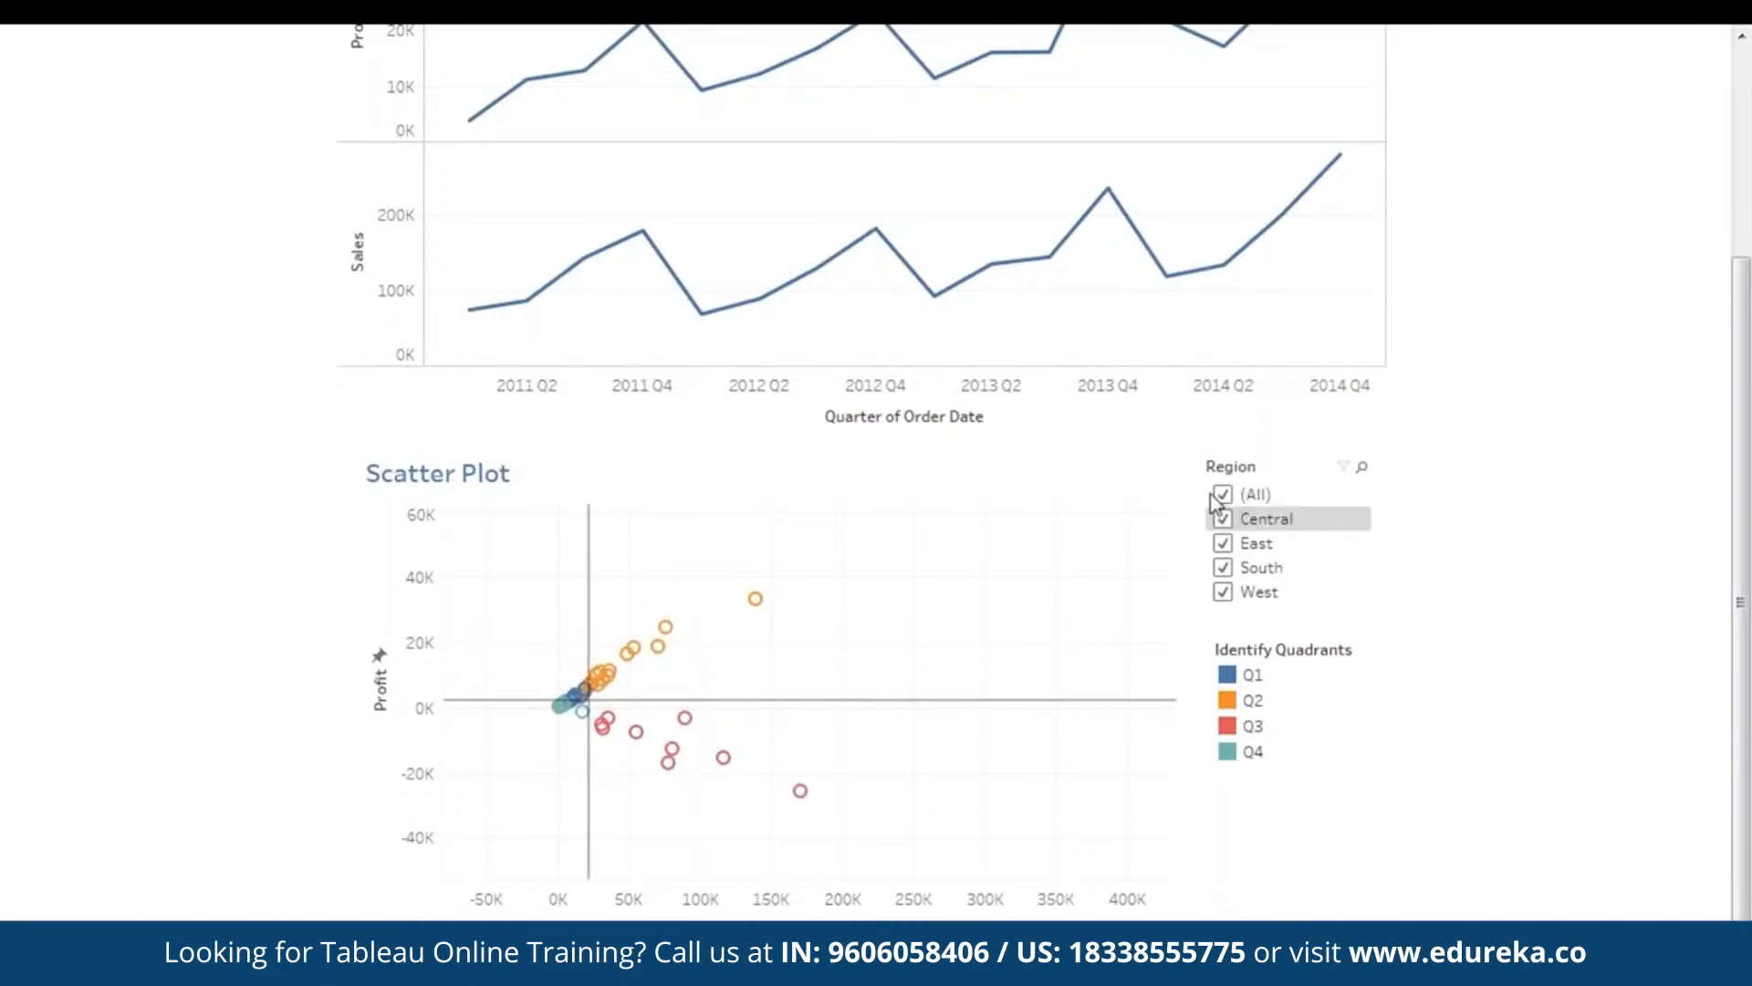
left_click_drag(931, 644, 804, 710)
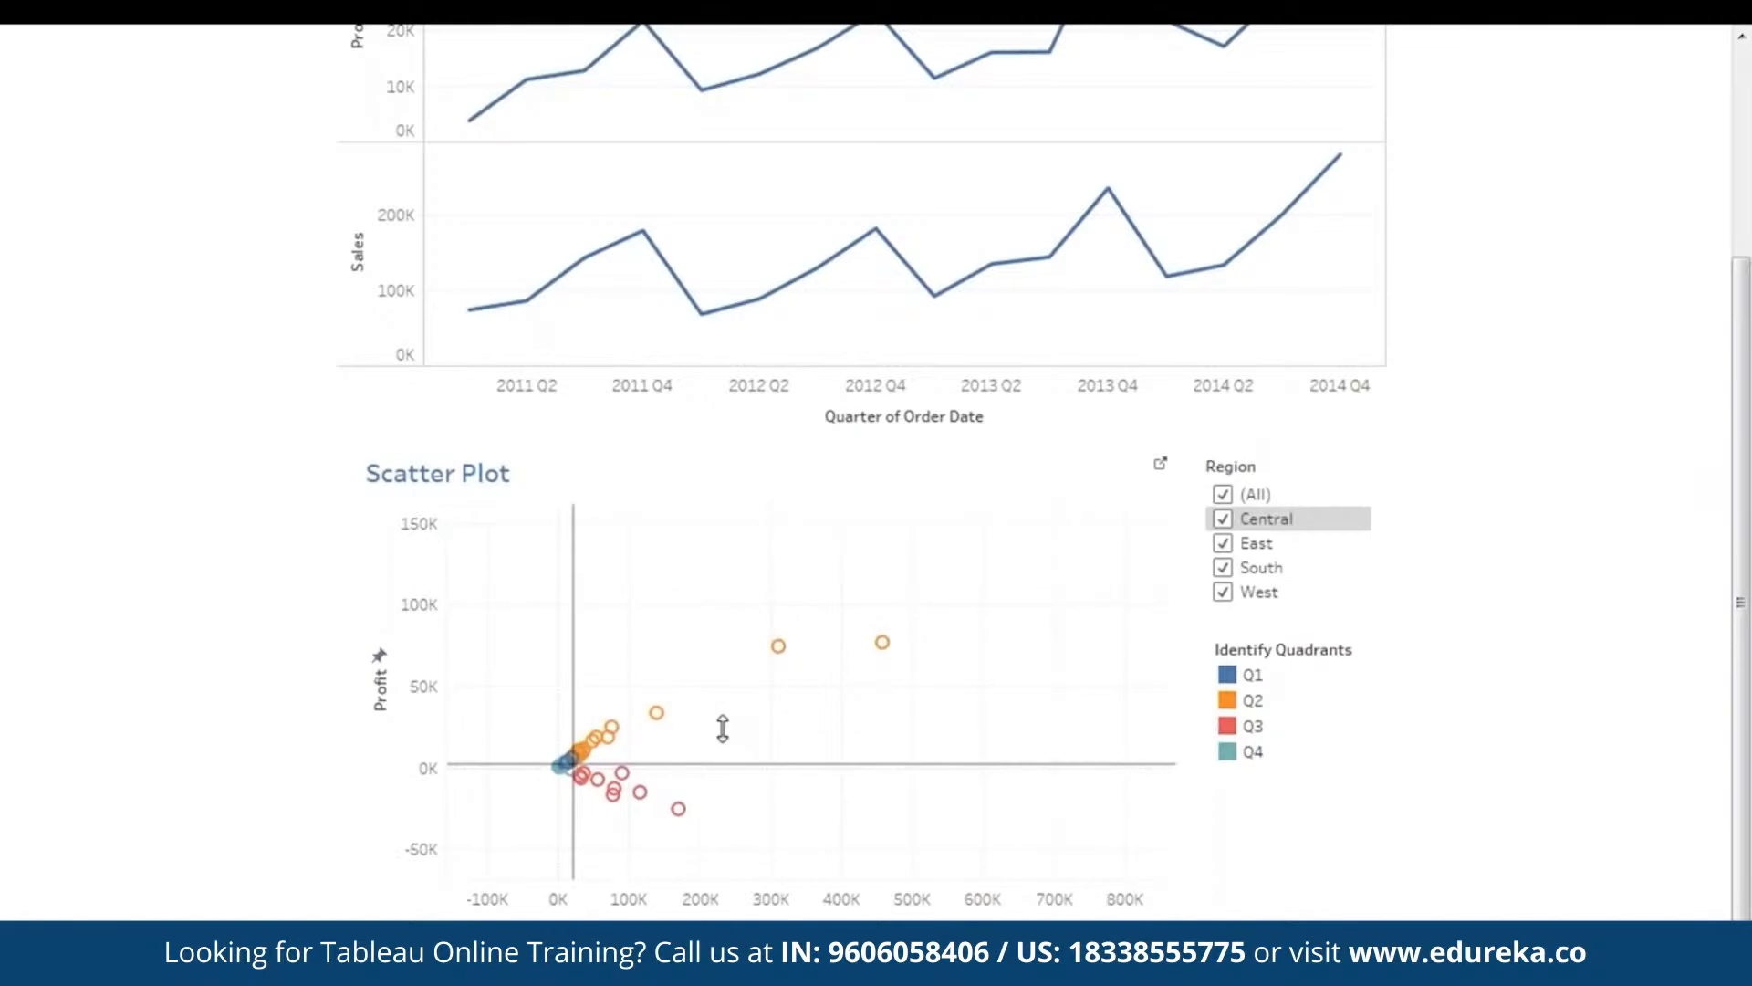
mouse_move(884, 650)
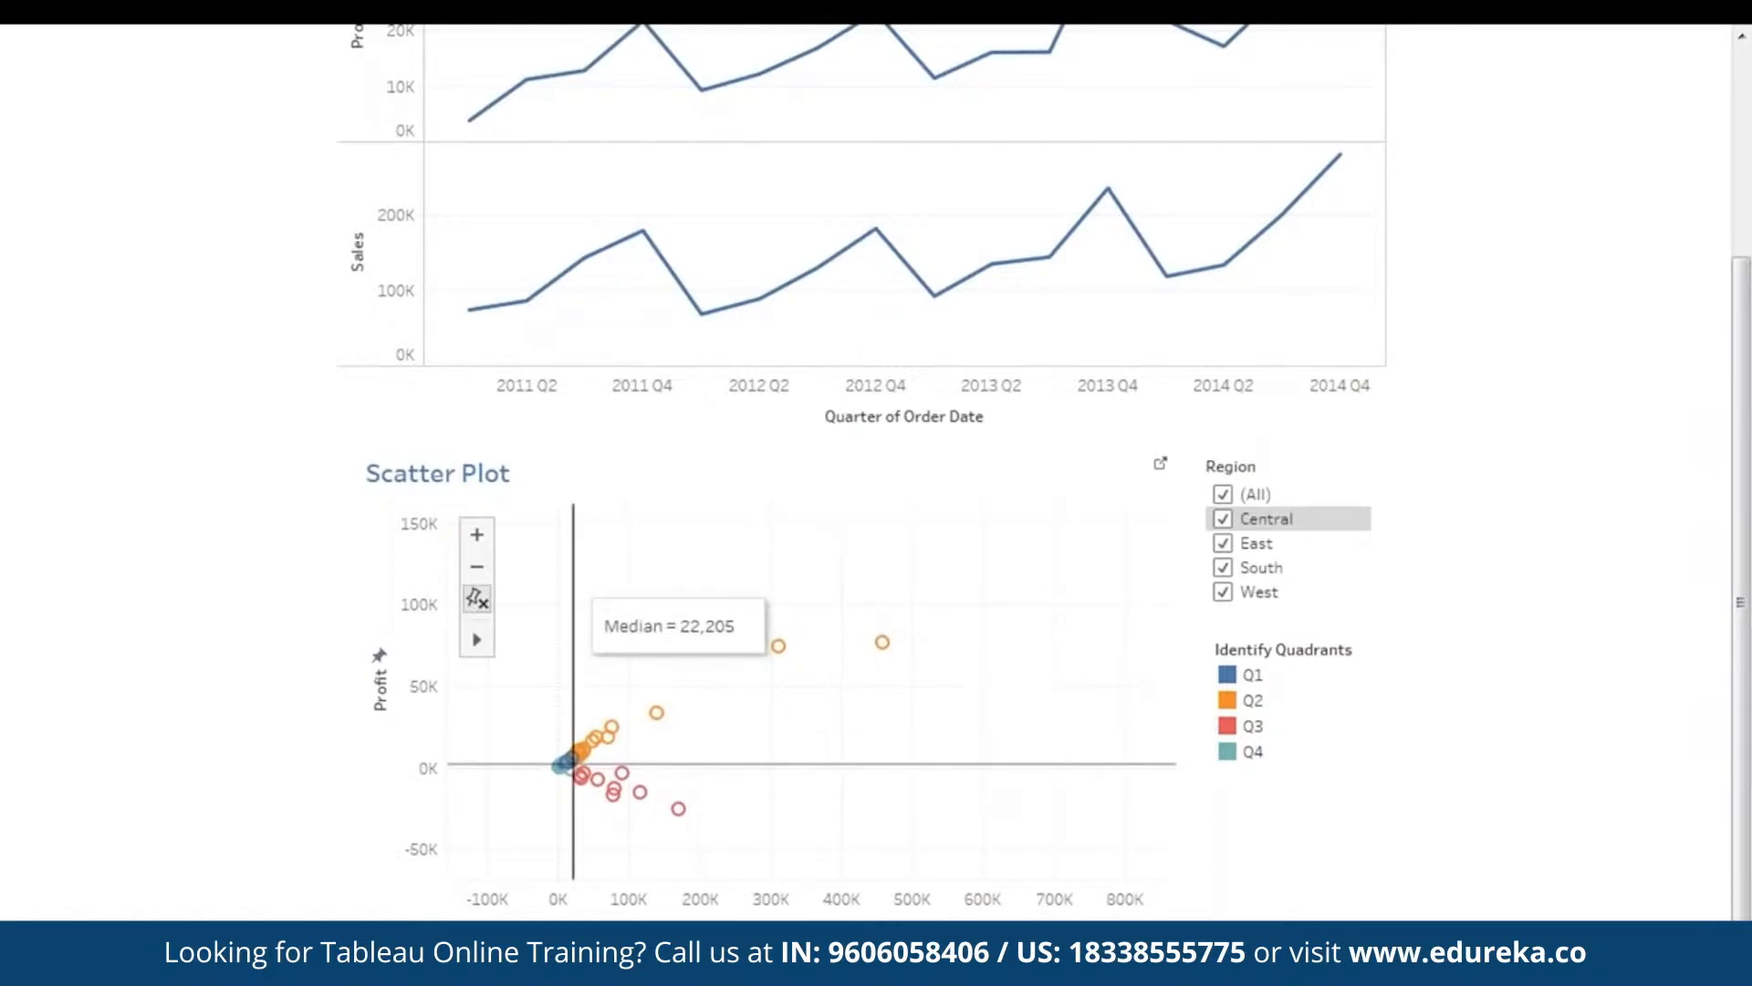
left_click(476, 537)
left_click_drag(827, 686, 1004, 618)
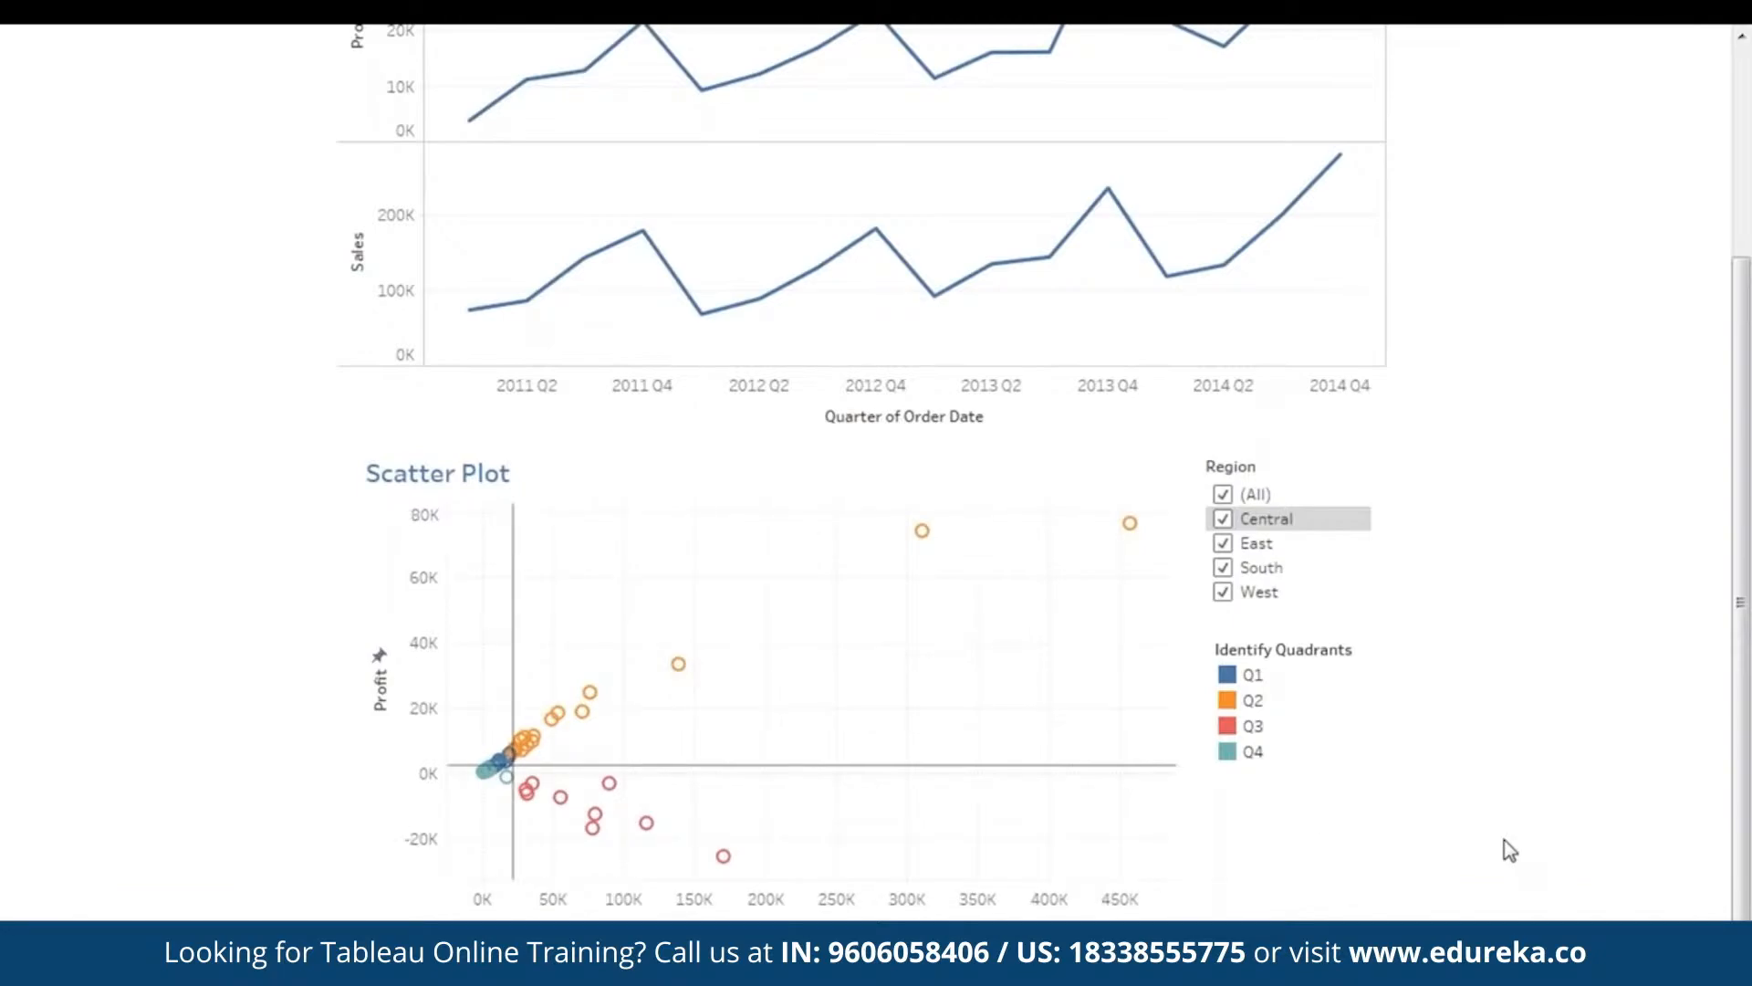
left_click_drag(1741, 603, 1750, 447)
- Exit presentation mode and create a new blank Dashboard 2
left_click_drag(1748, 522, 1749, 465)
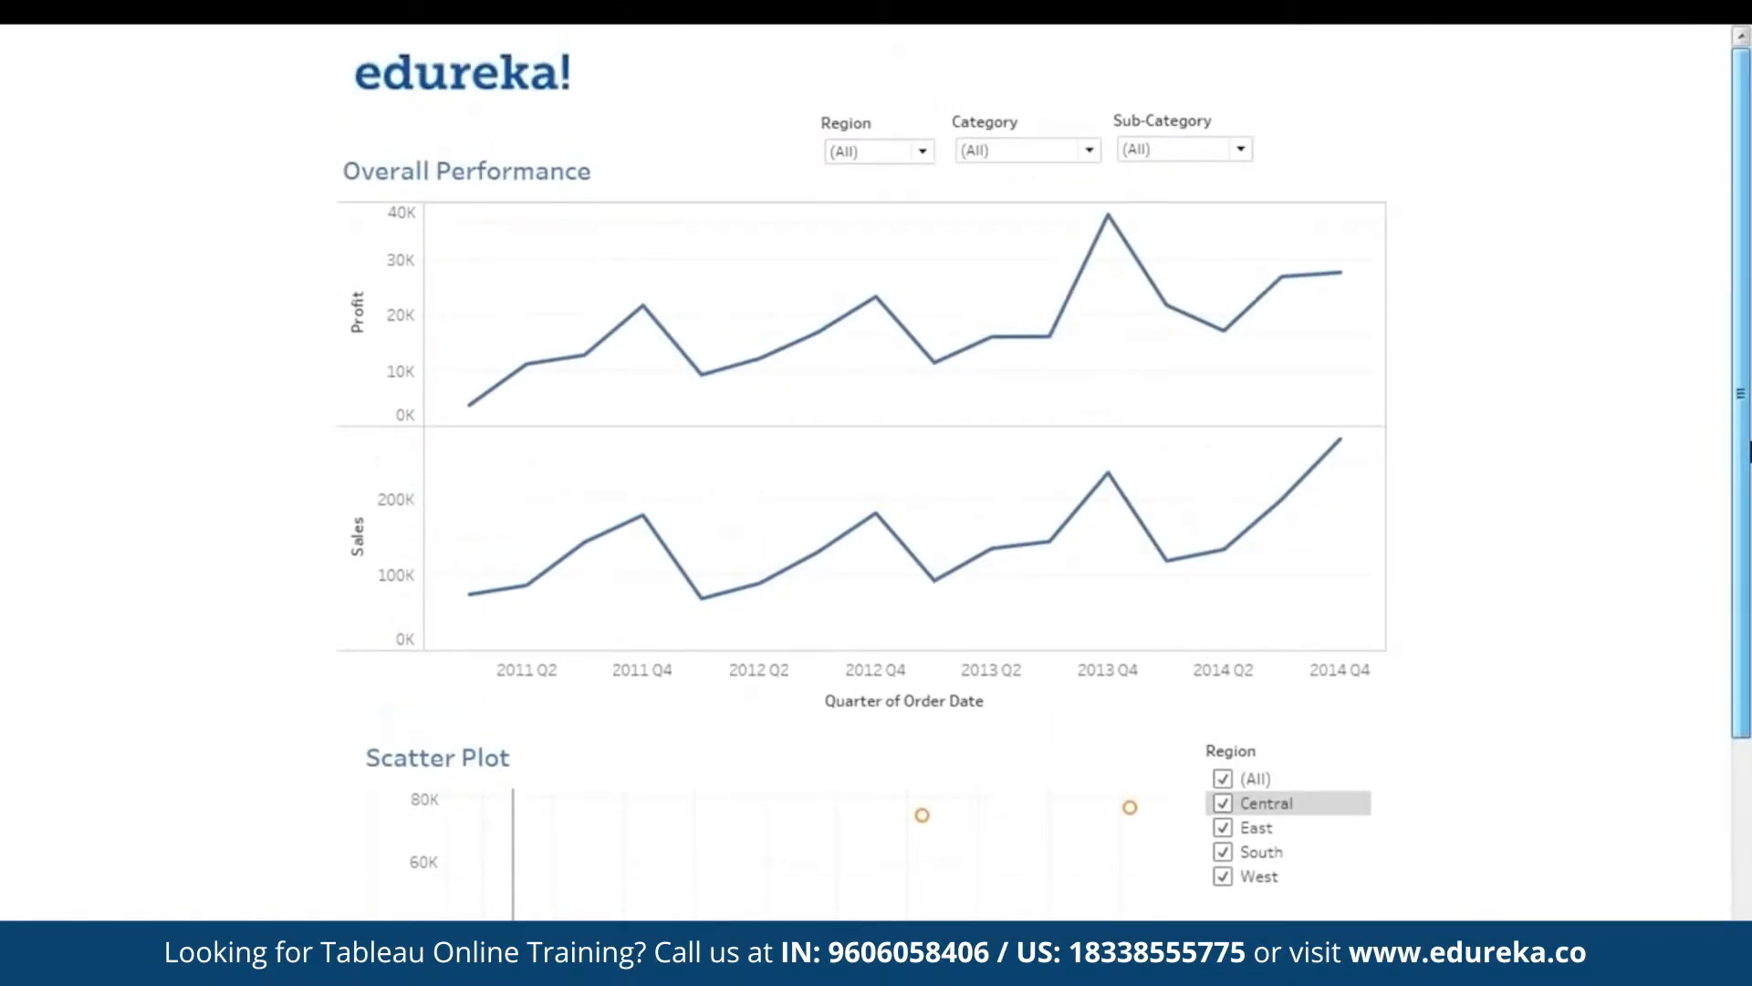
key("Escape")
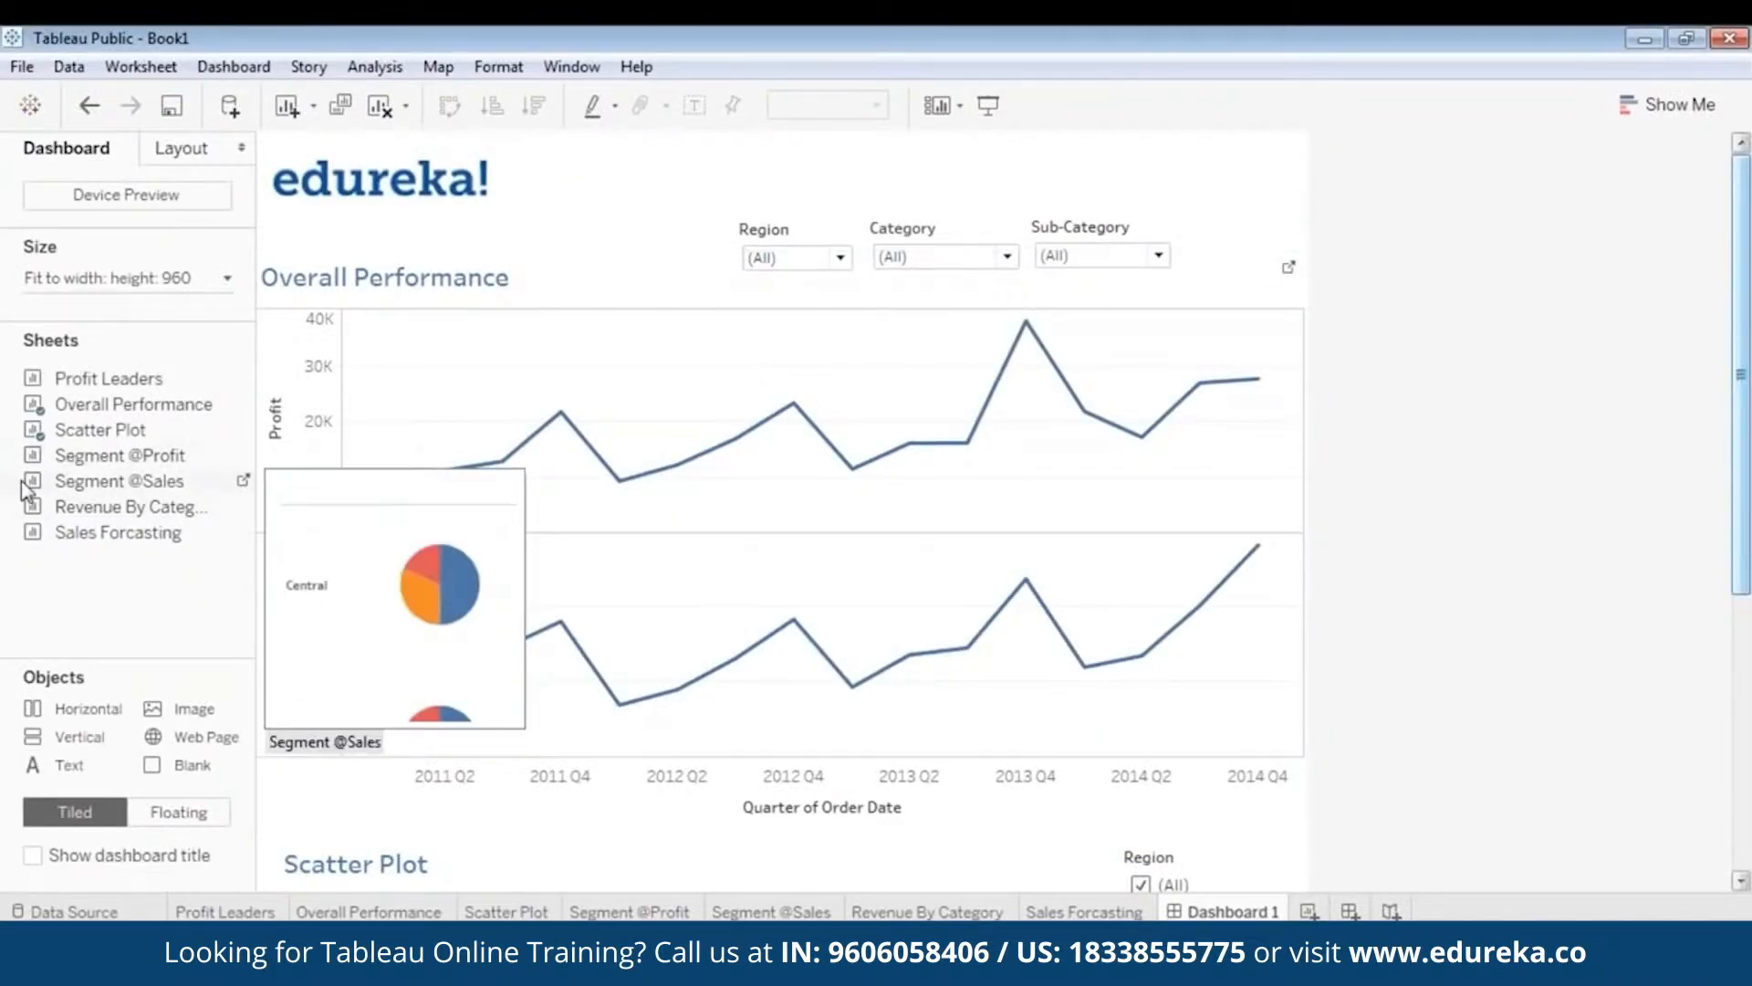
mouse_move(967, 442)
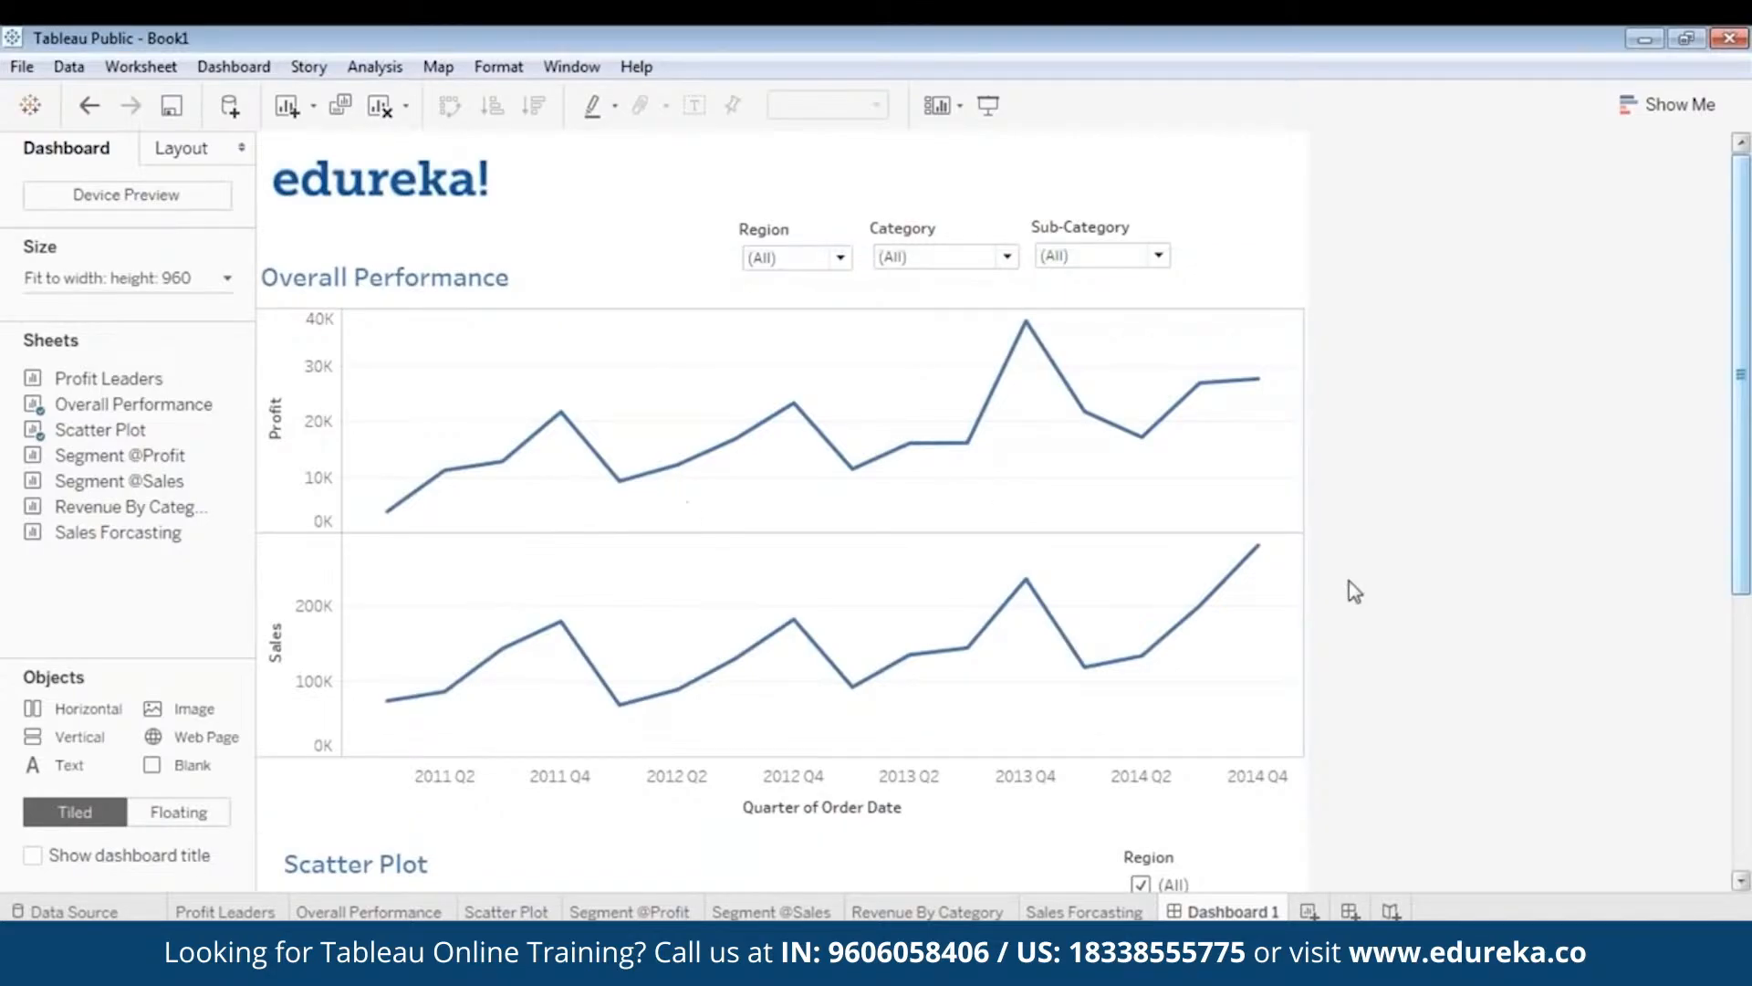
left_click_drag(1749, 470, 1749, 757)
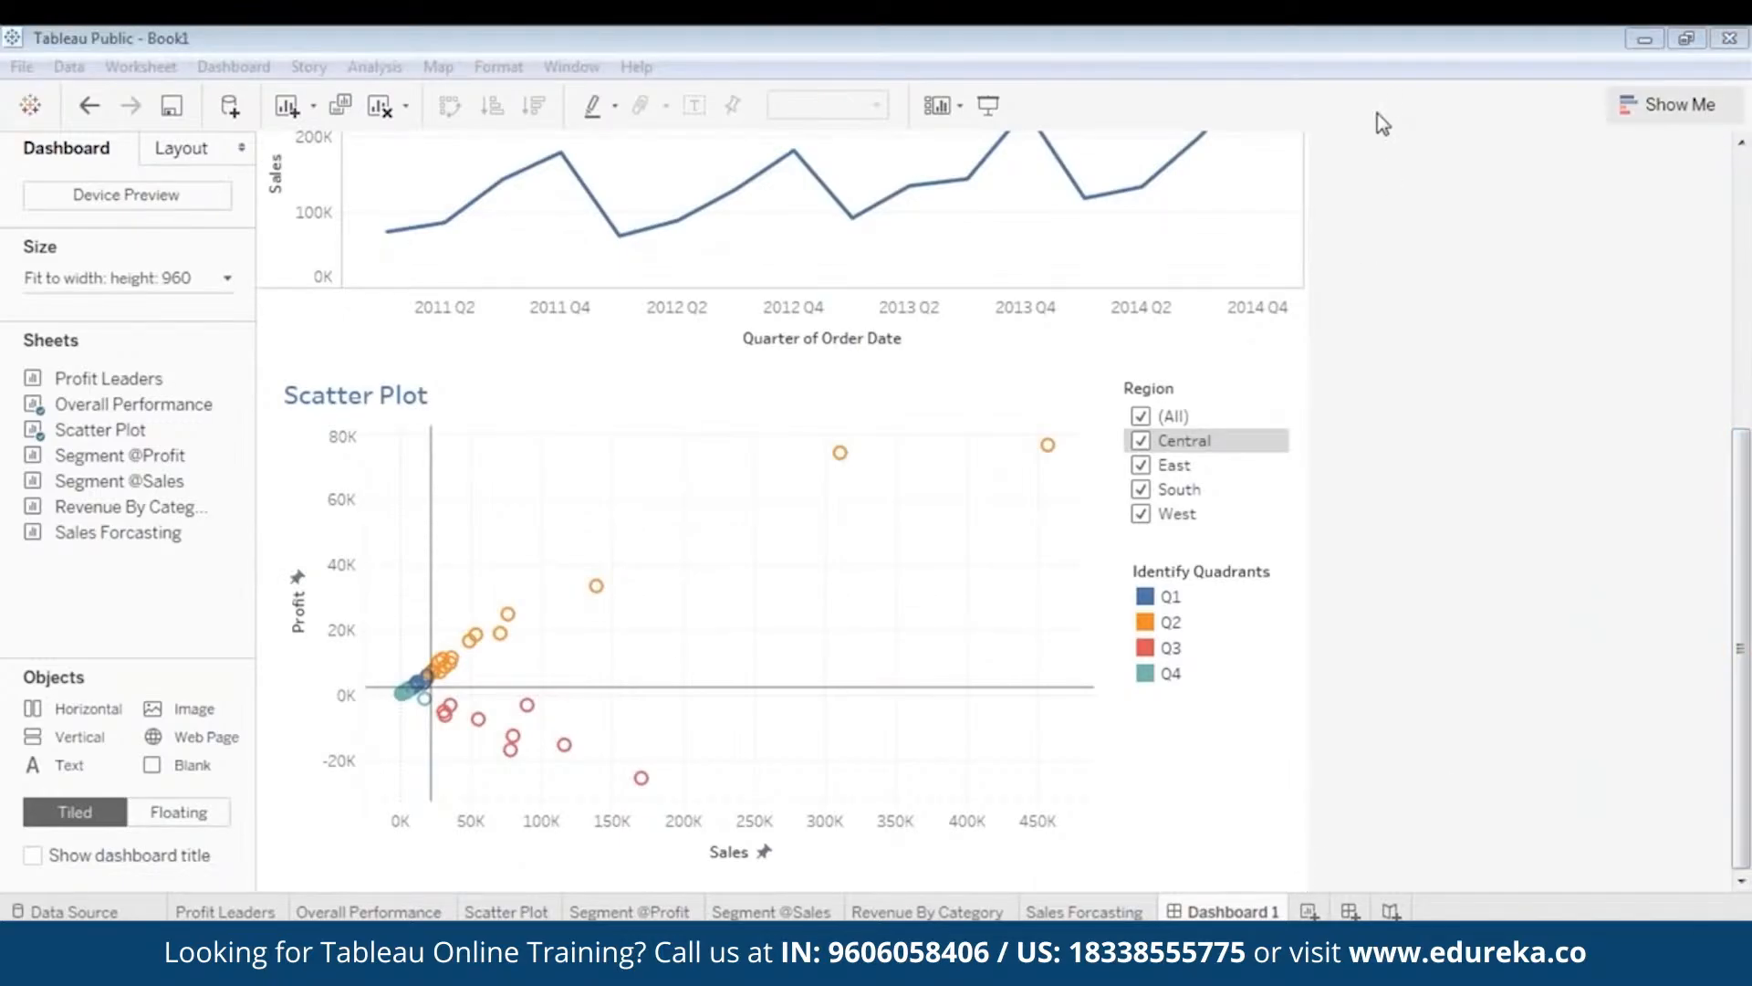
left_click(1380, 86)
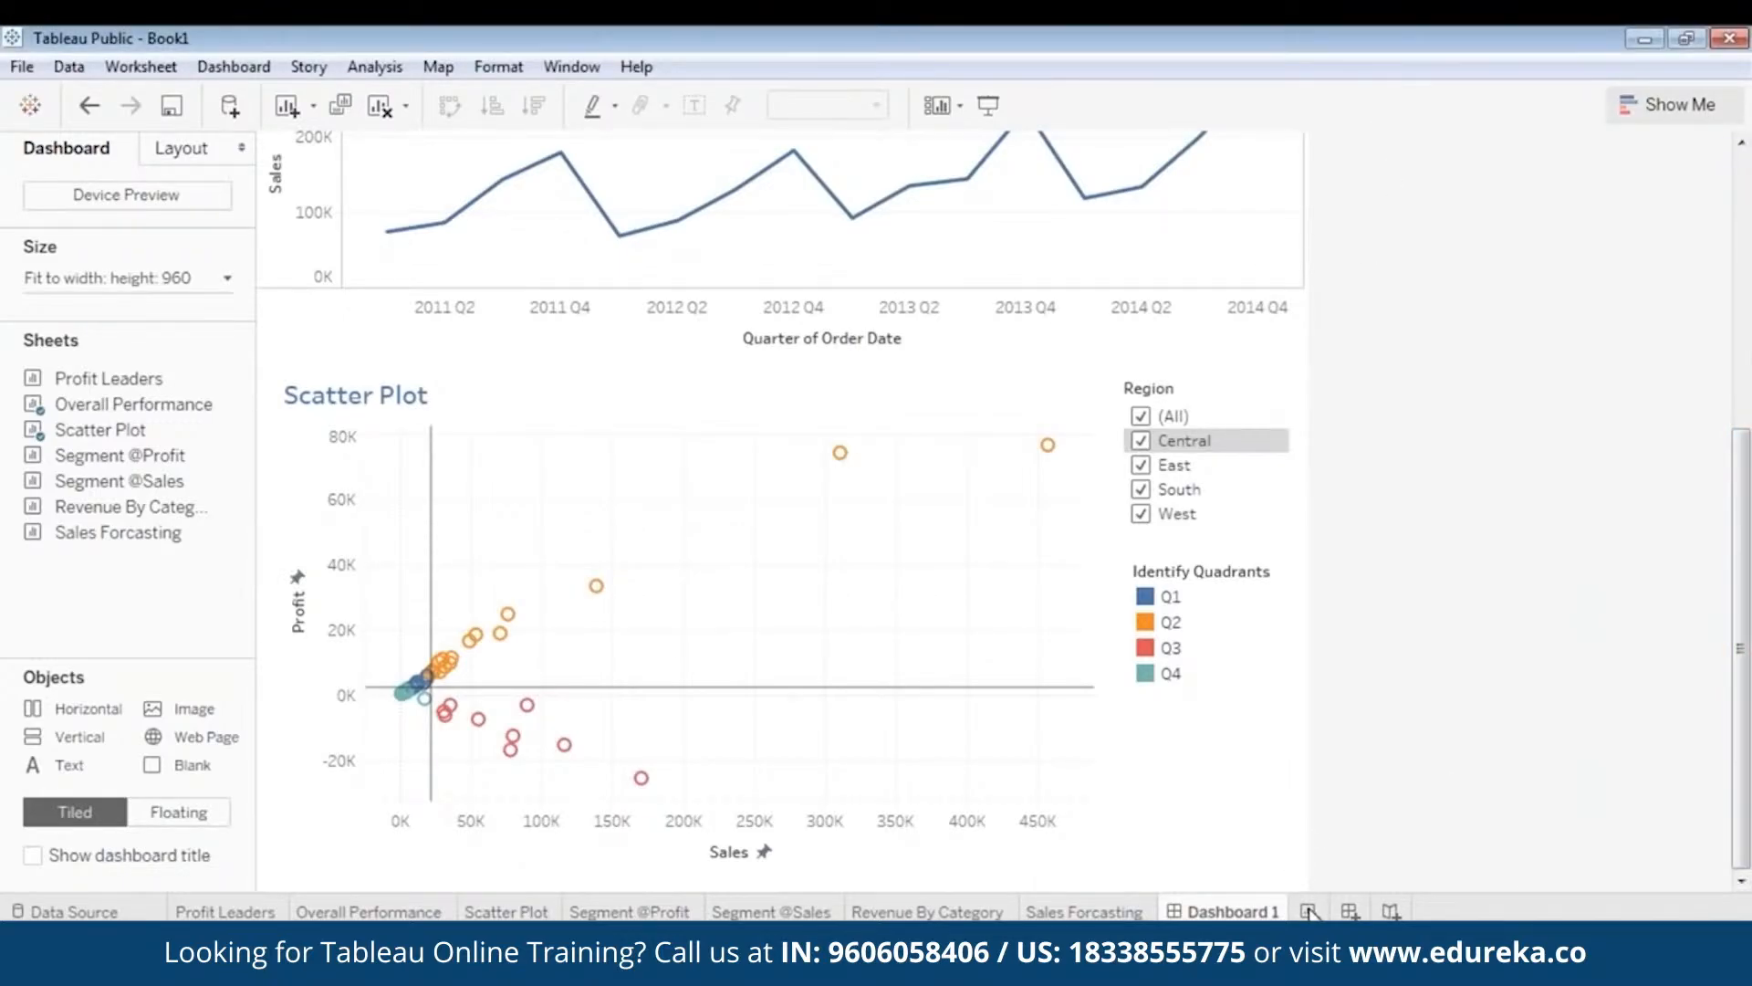
left_click(1352, 912)
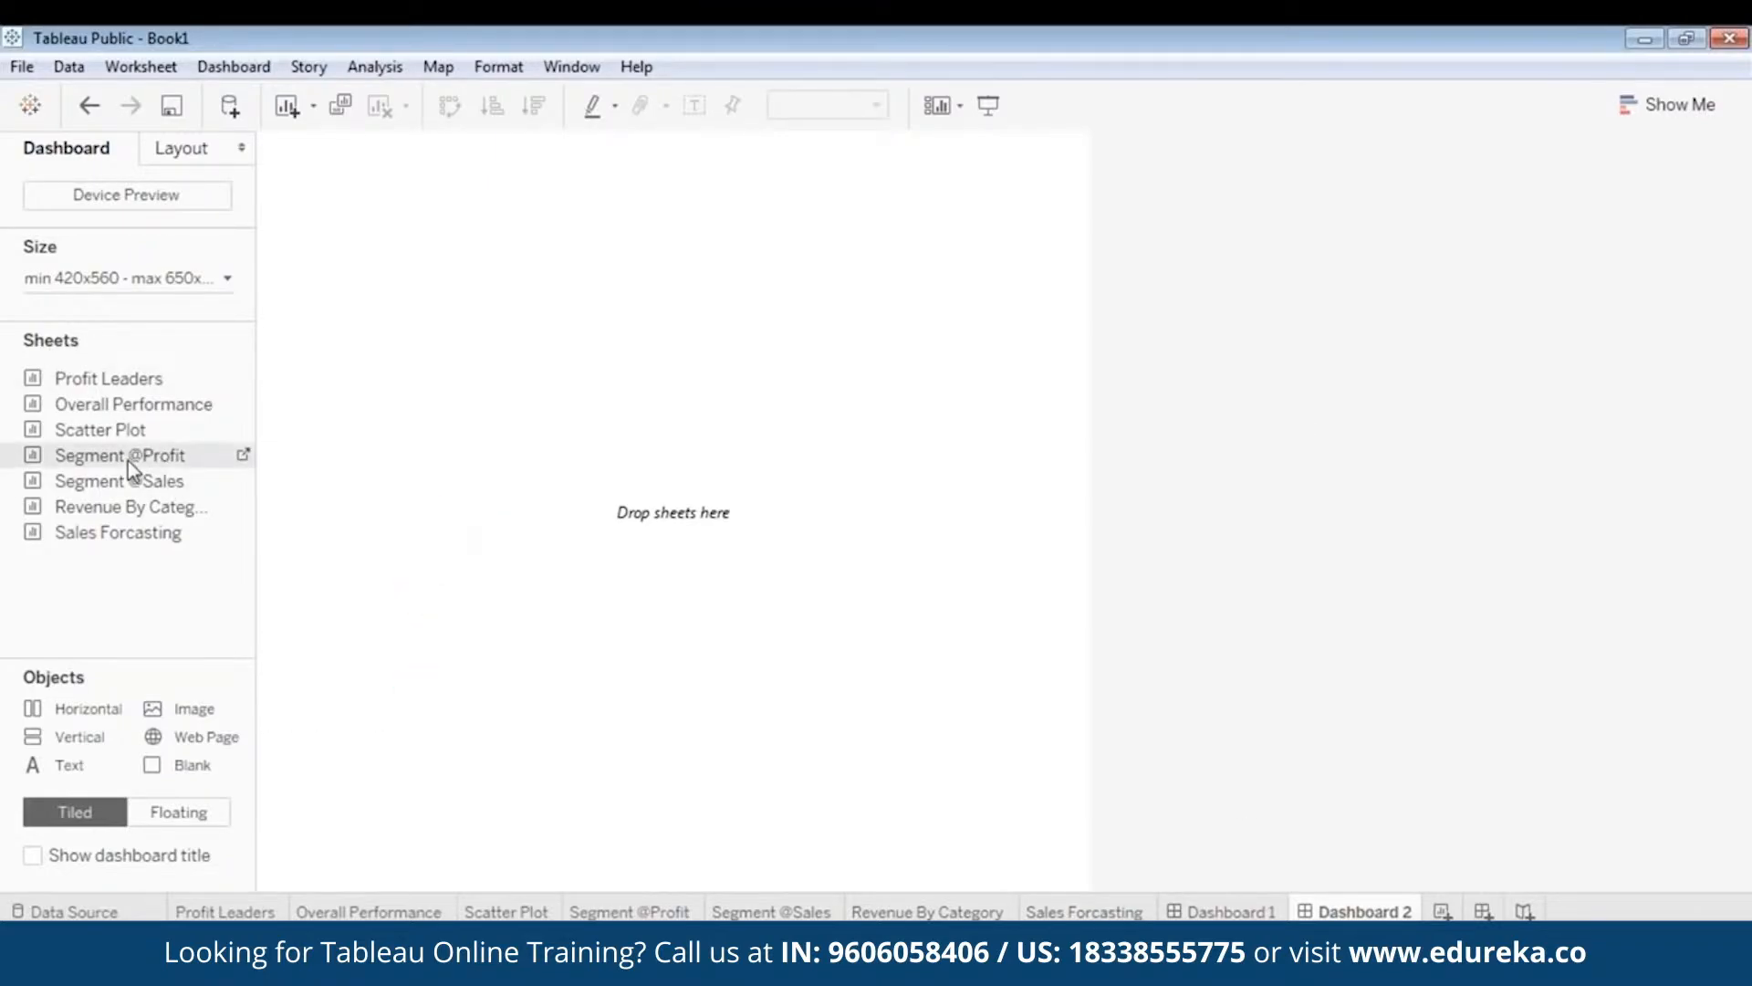
left_click_drag(128, 462, 414, 306)
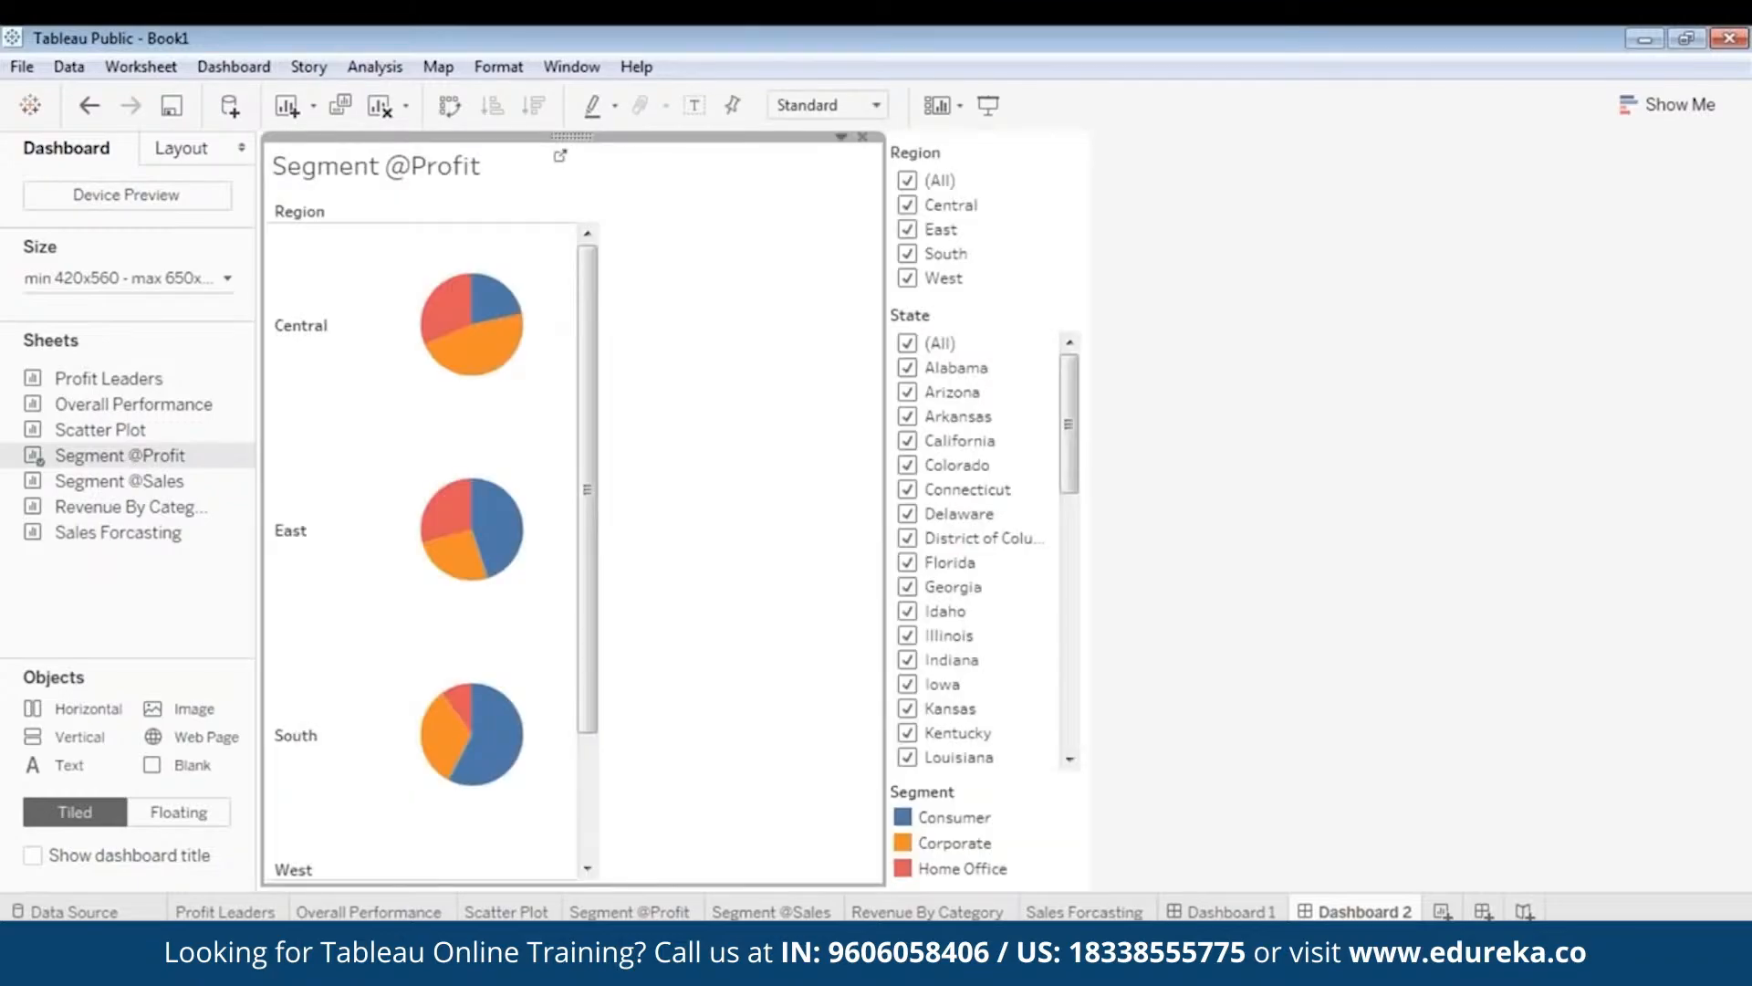
left_click(981, 155)
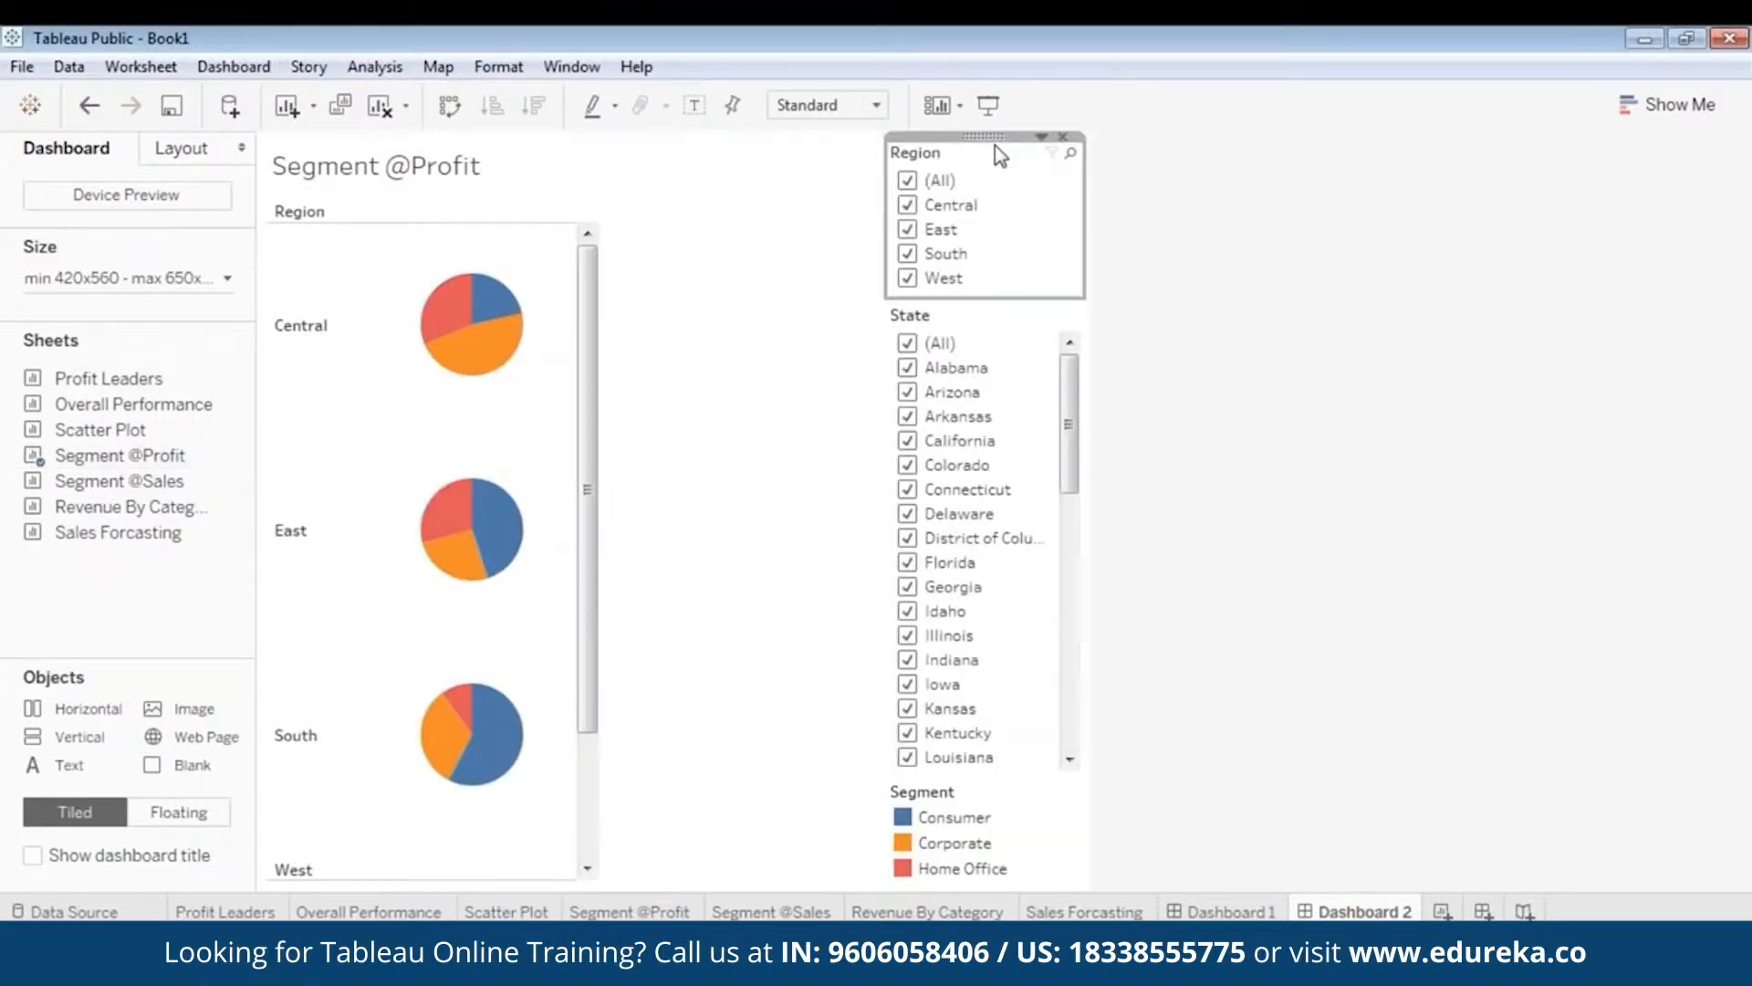
left_click(1064, 137)
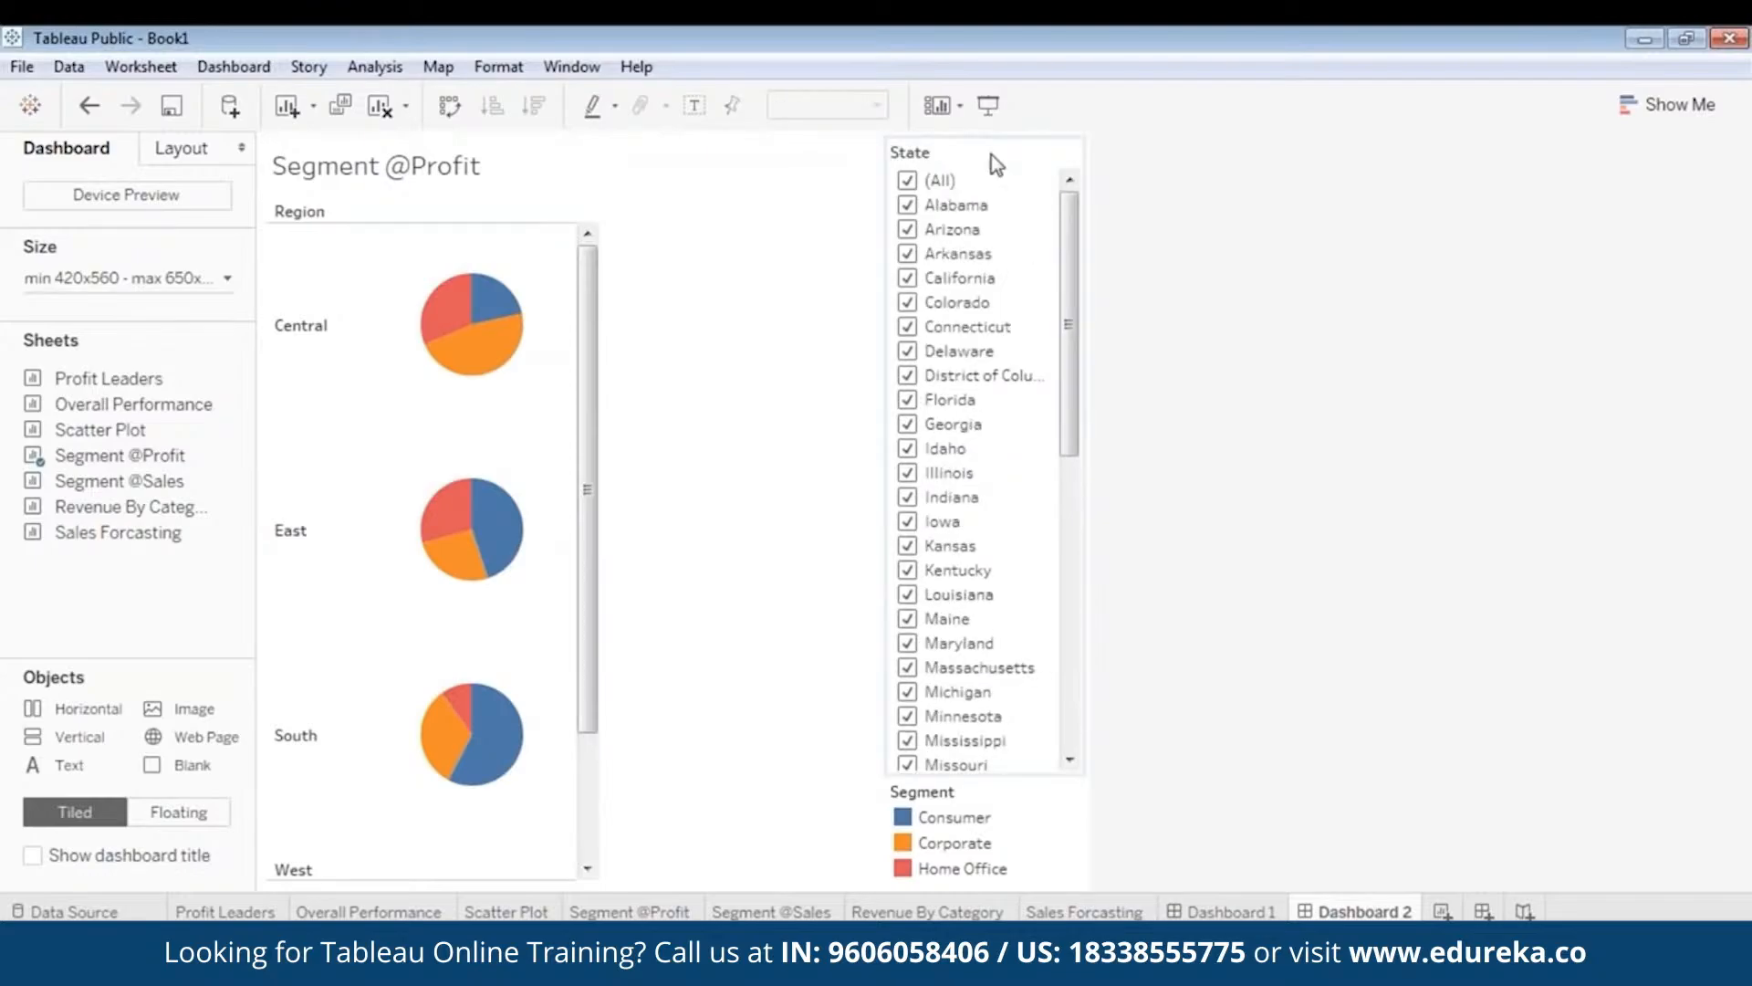
left_click(991, 163)
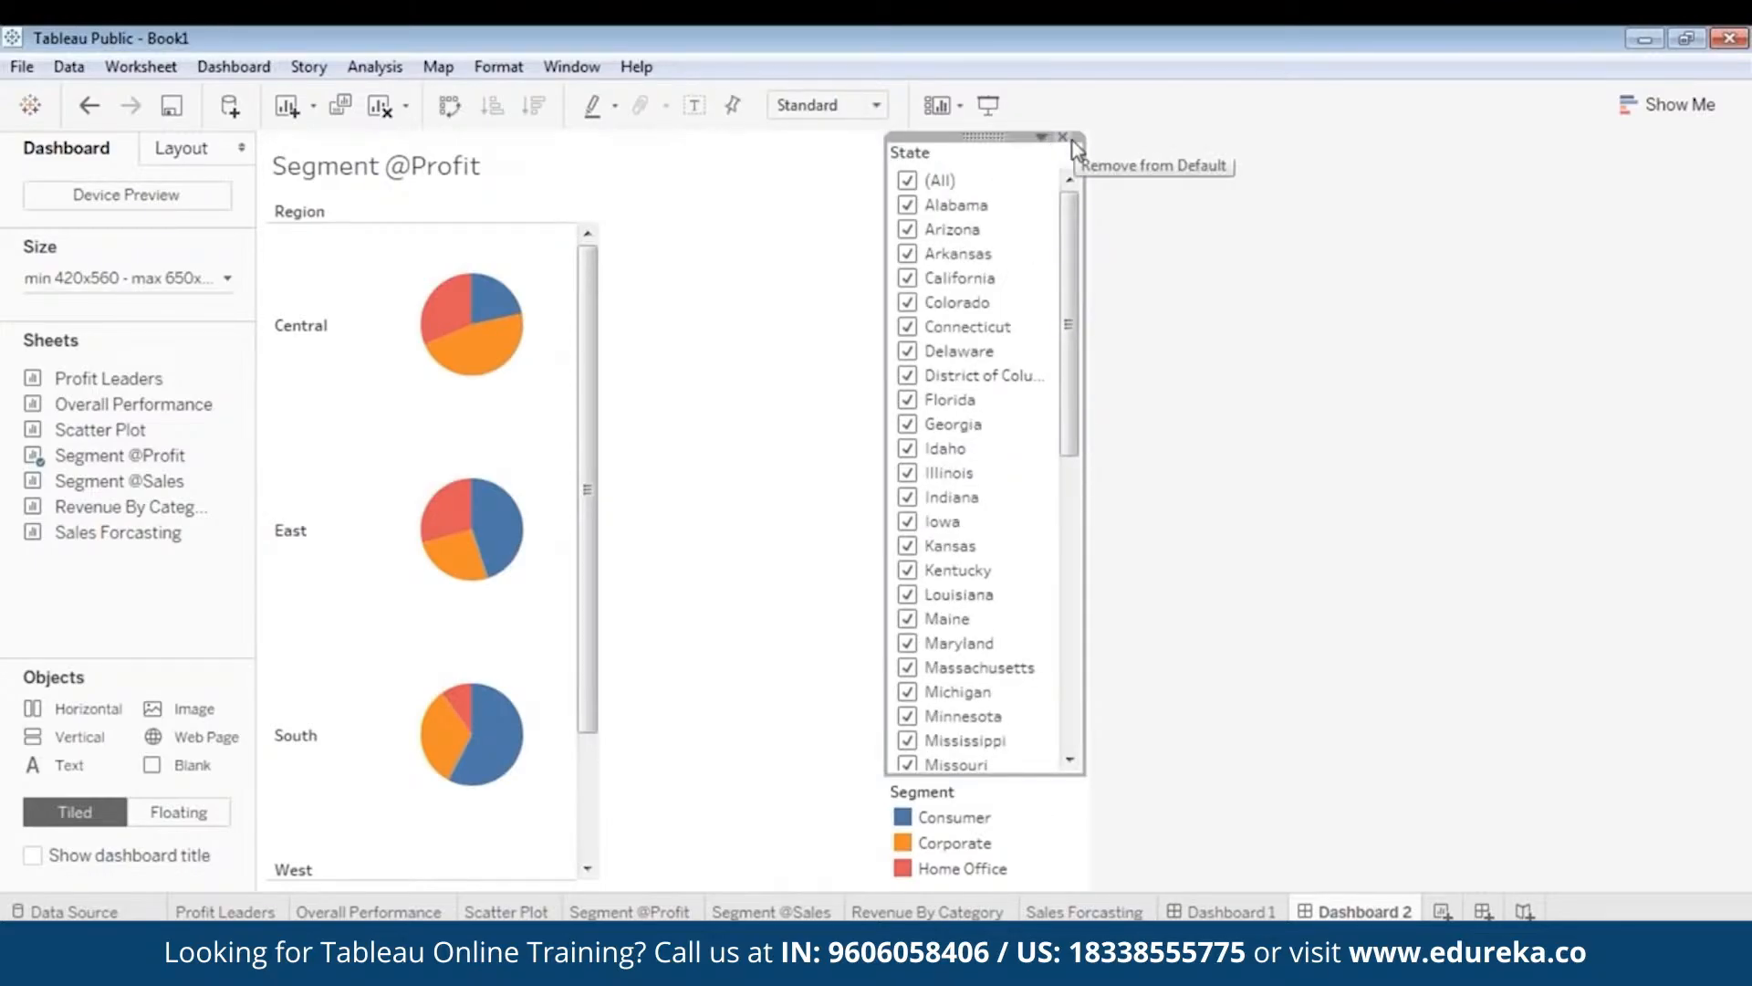
left_click(1065, 137)
left_click(983, 141)
left_click_drag(983, 142, 901, 187)
left_click(742, 365)
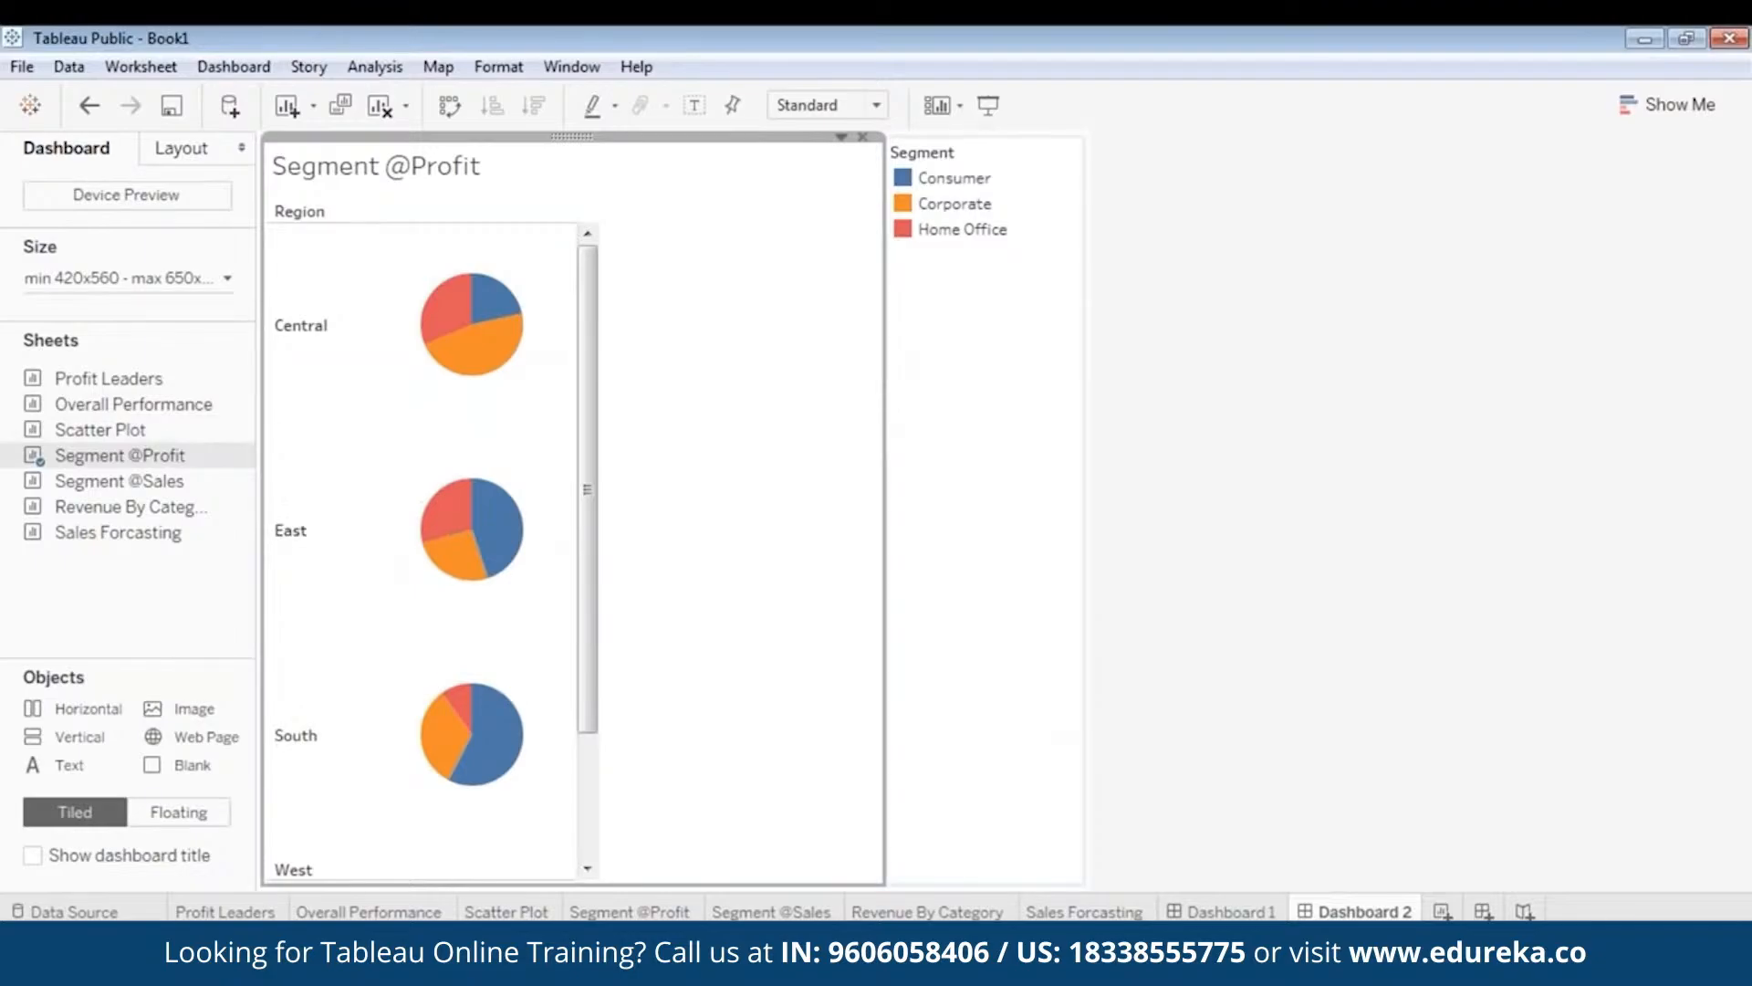
left_click_drag(884, 345, 600, 338)
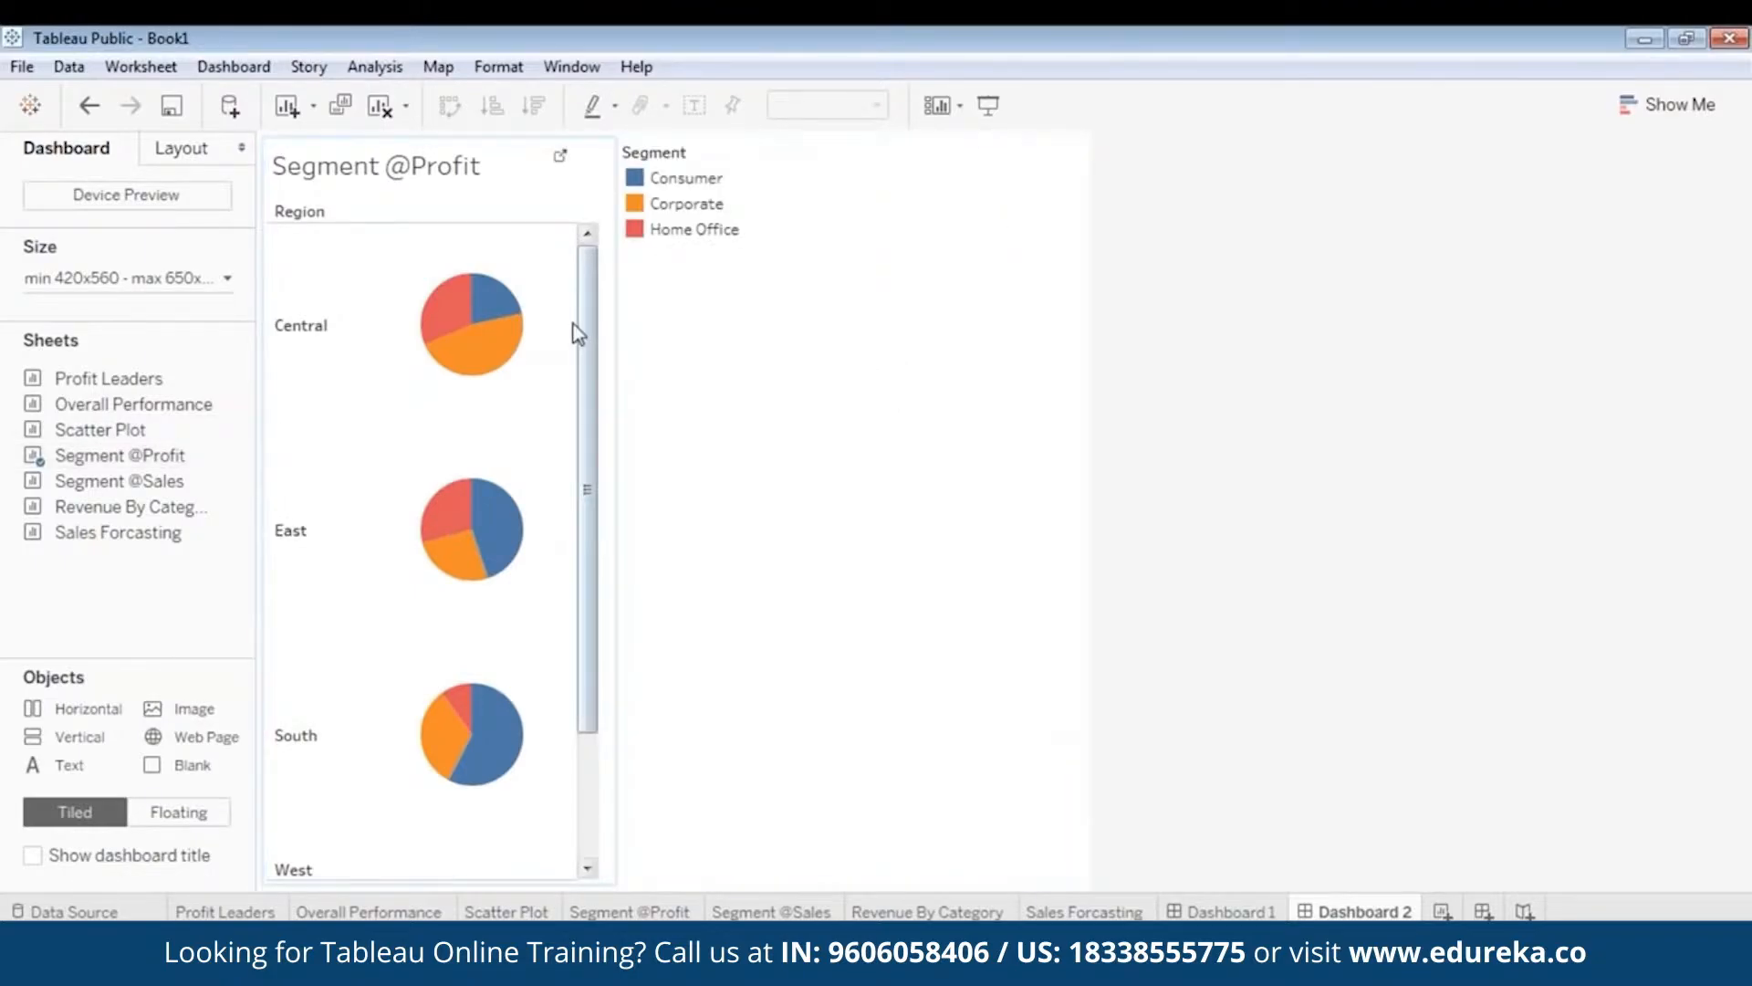
left_click(430, 133)
right_click(435, 137)
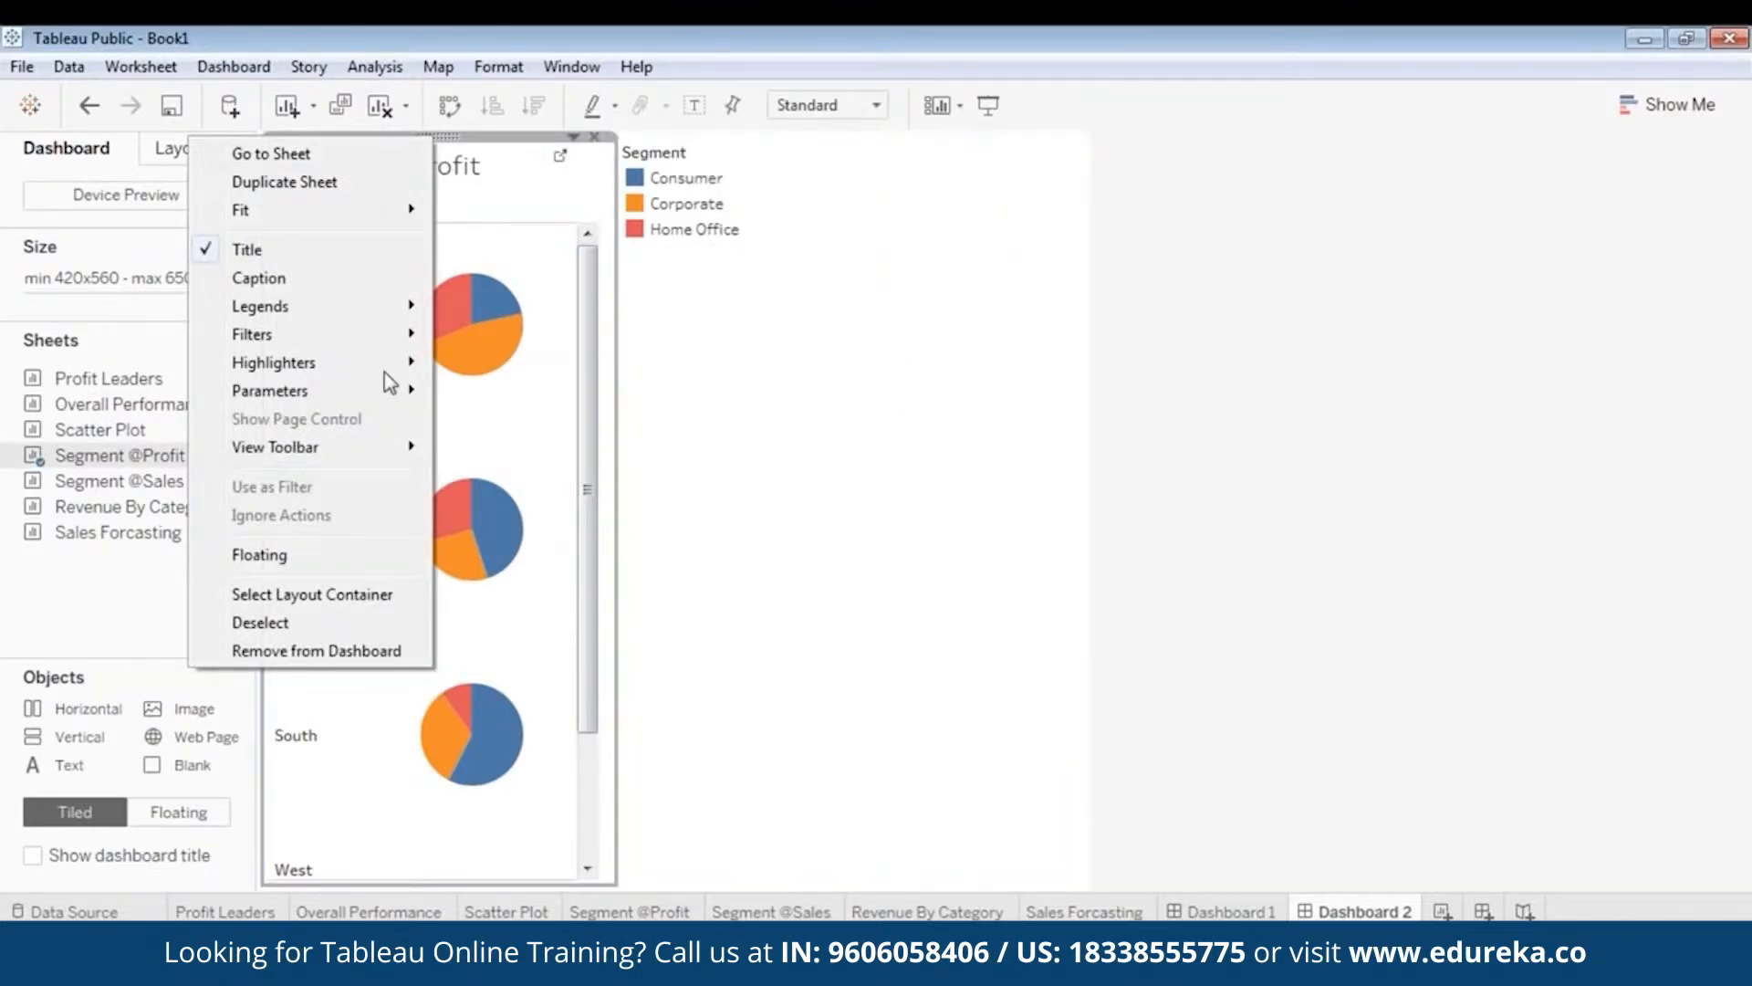
left_click(336, 548)
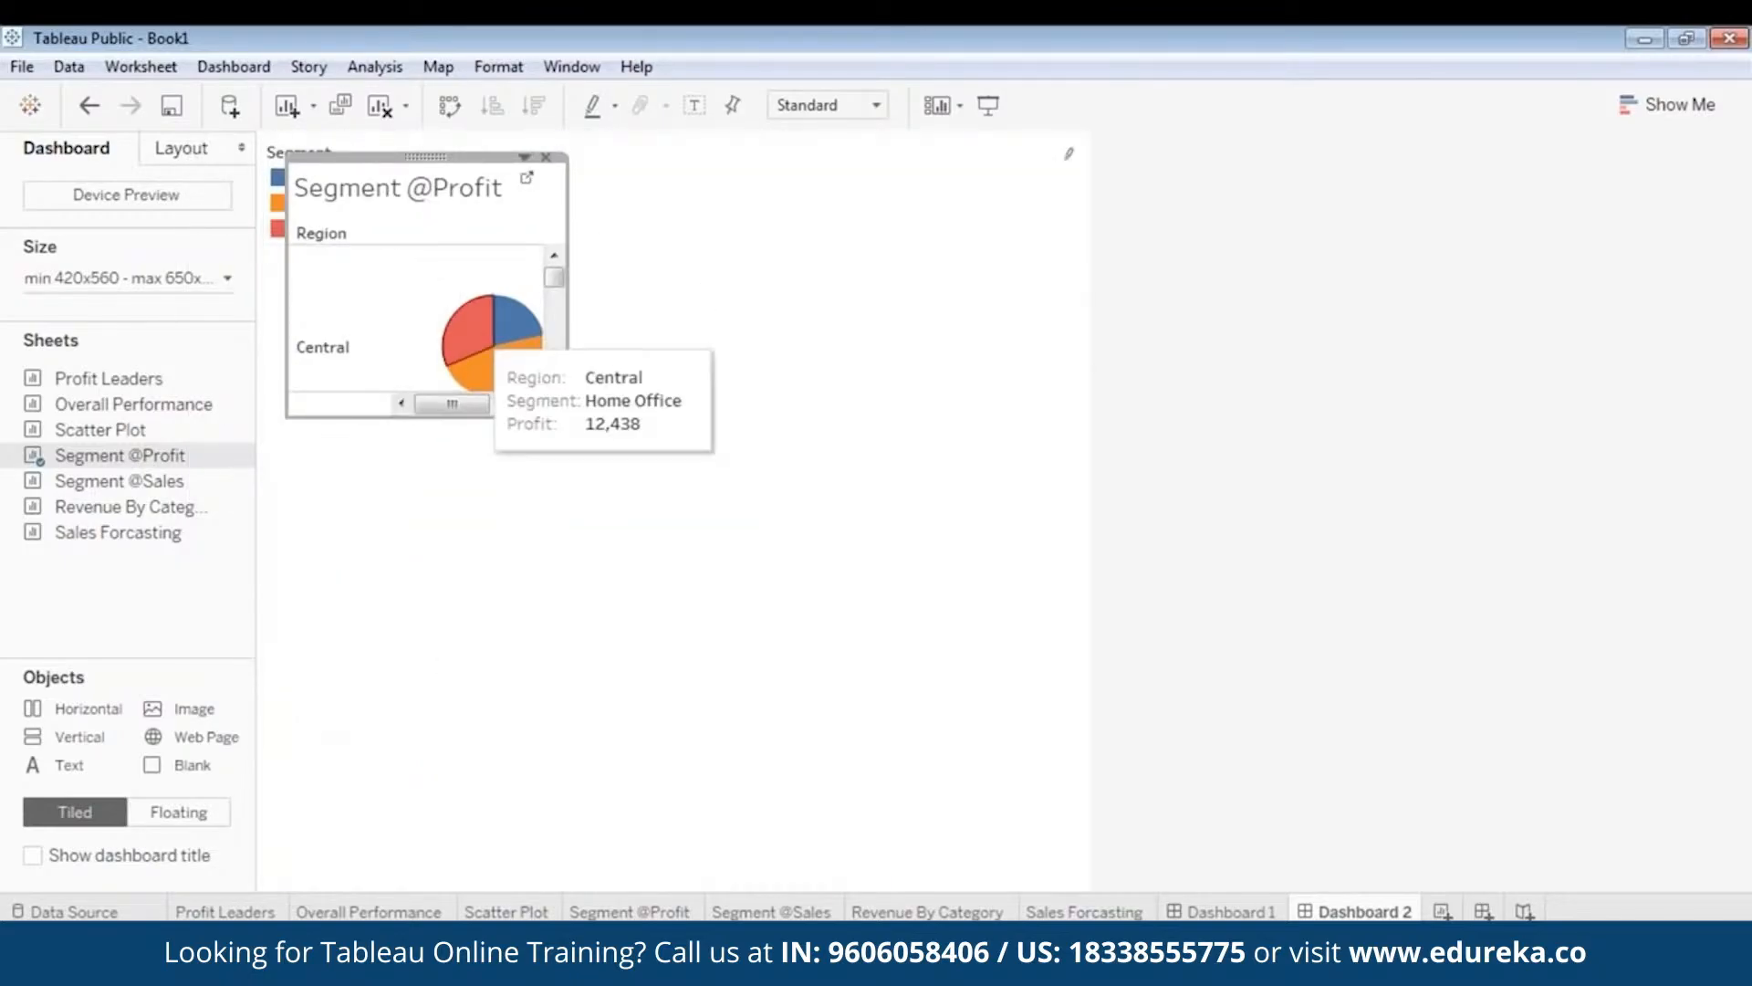
left_click_drag(407, 418, 333, 891)
- Float the Segment legend and move it to the right side of the dashboard
left_click(281, 202)
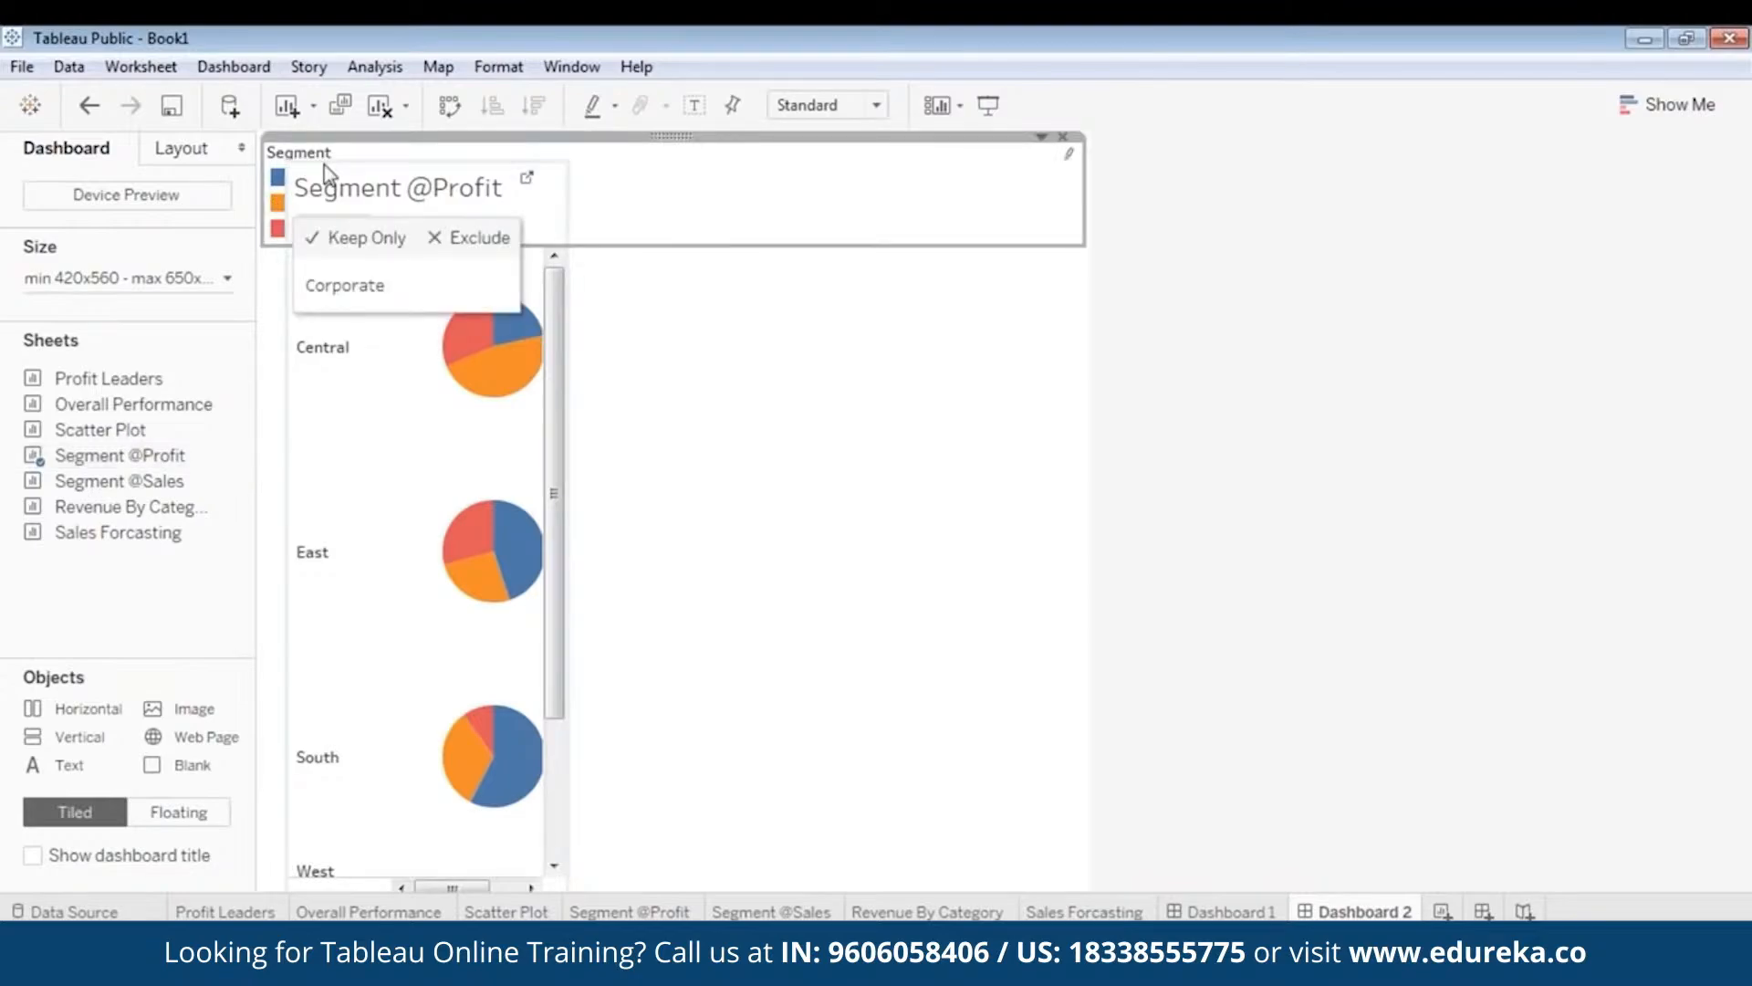
right_click(673, 134)
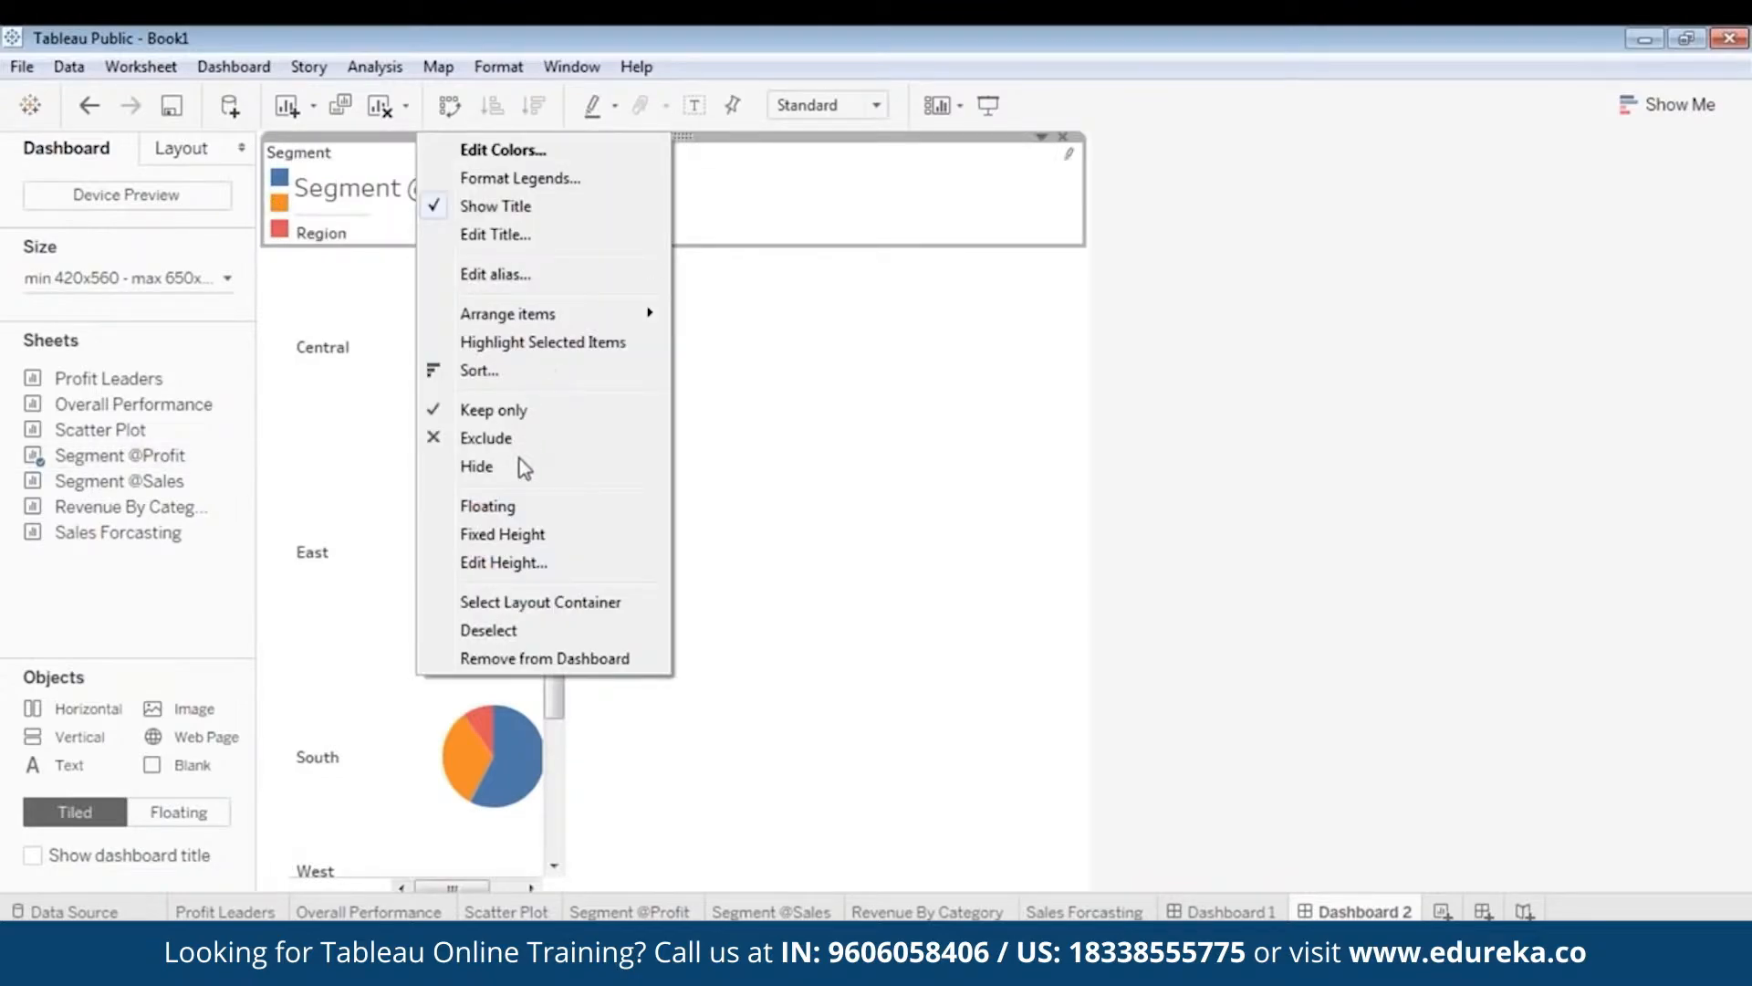
left_click(520, 509)
left_click_drag(395, 156, 1025, 270)
left_click(399, 175)
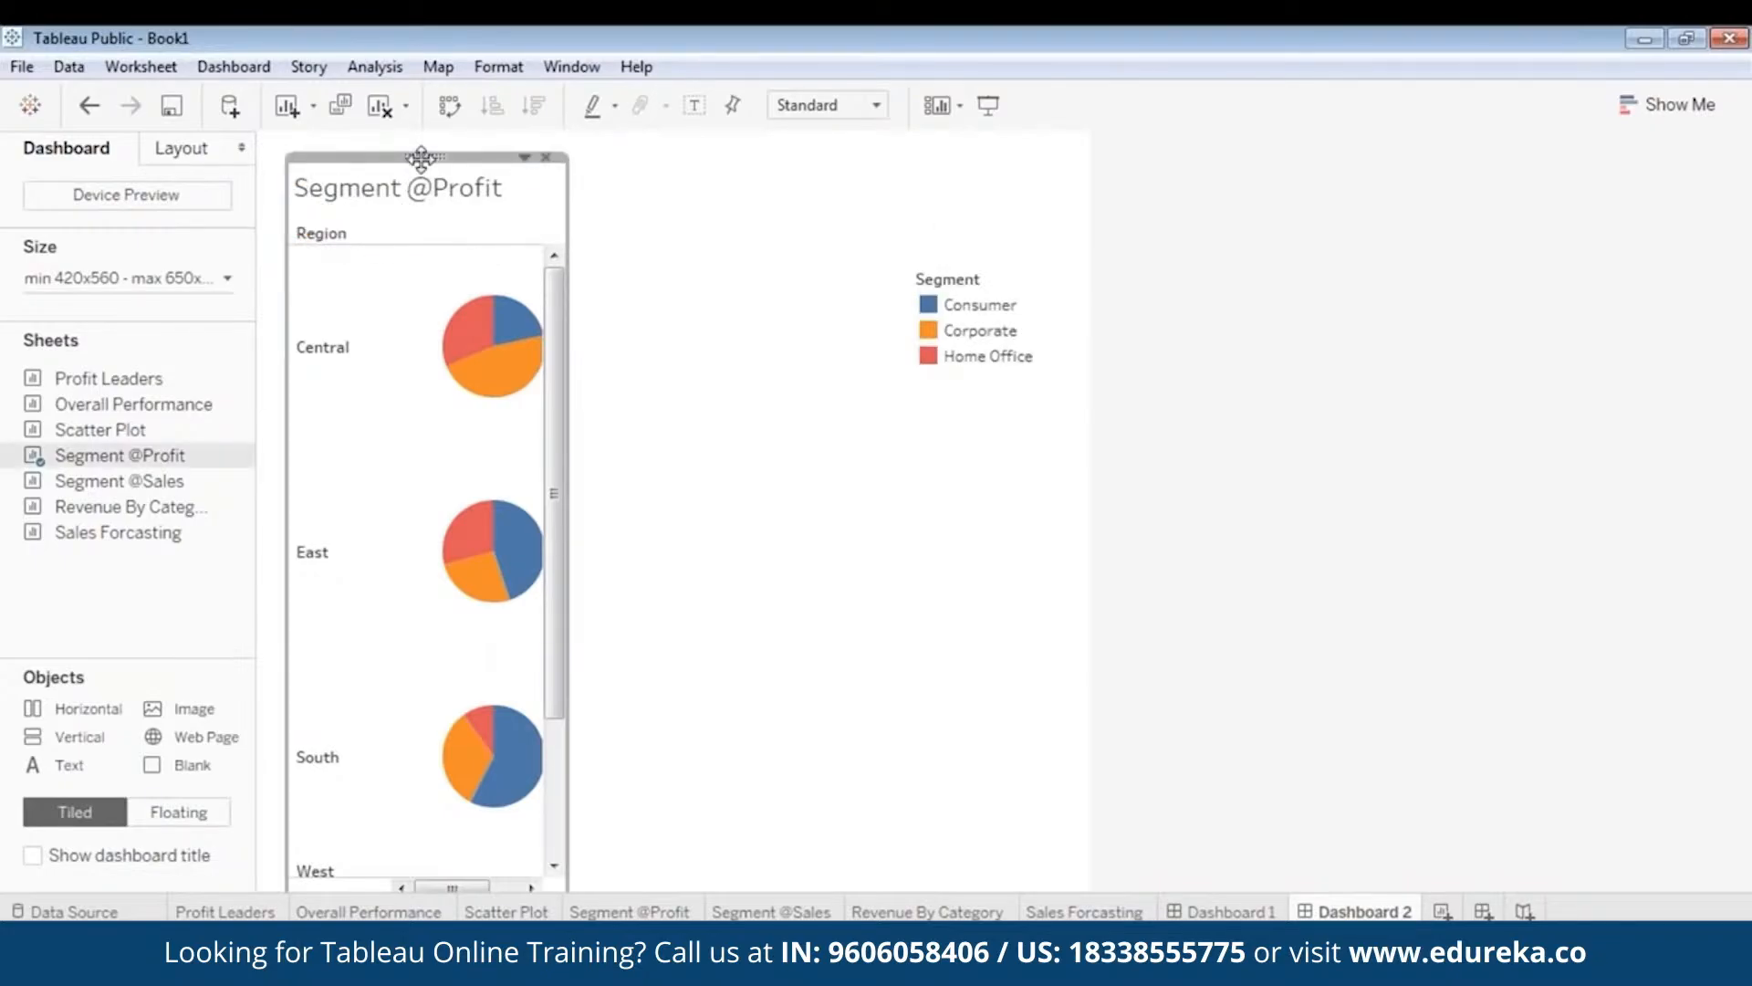
mouse_move(423, 157)
left_mouse_down()
mouse_move(394, 124)
mouse_move(424, 149)
left_mouse_up()
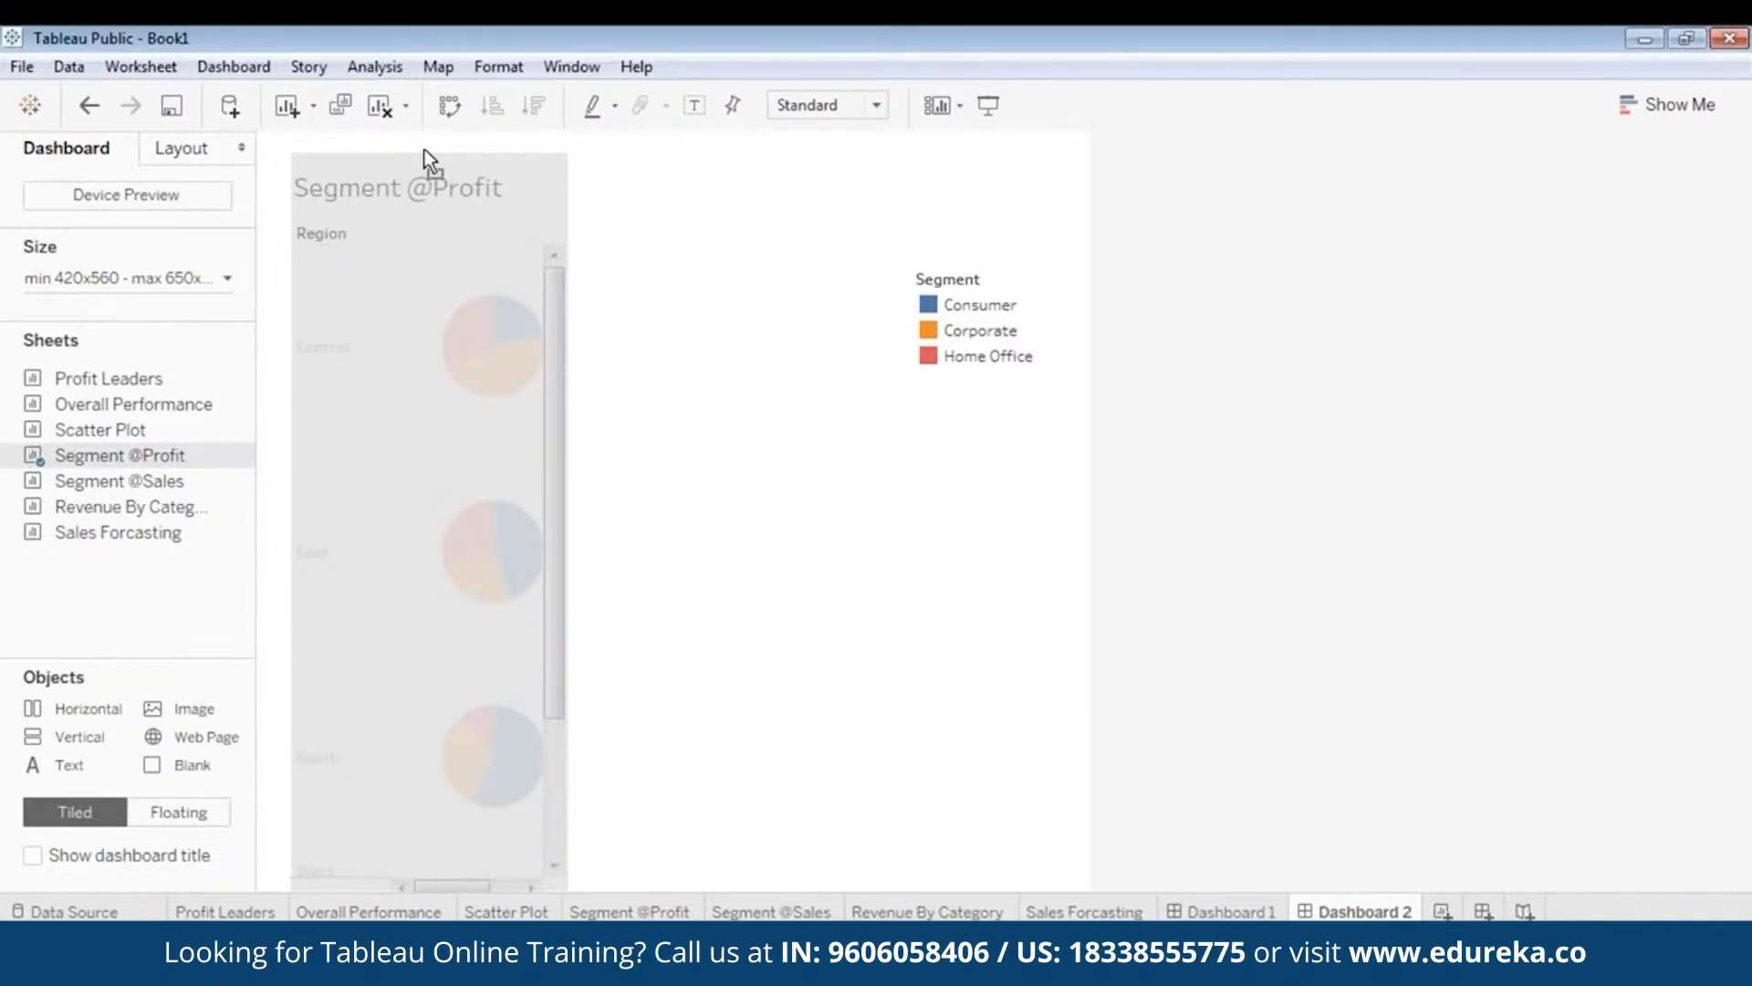
left_click_drag(429, 162, 385, 128)
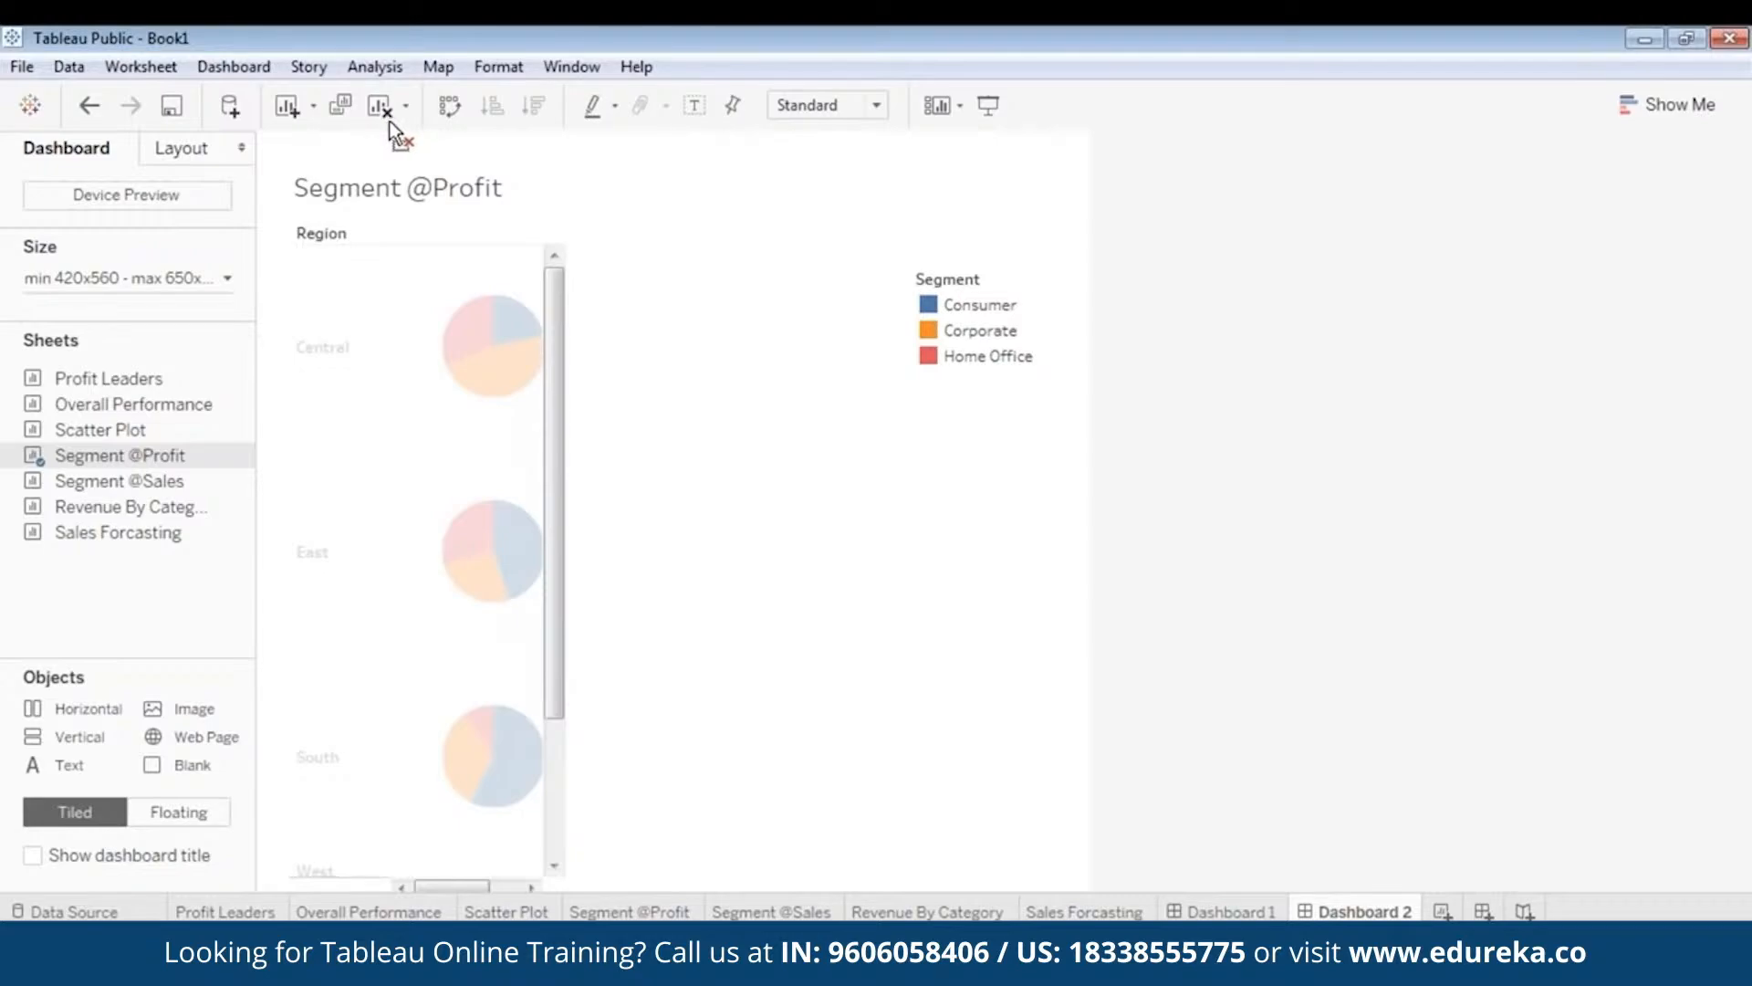
left_click_drag(391, 120, 391, 120)
key("ctrl+z")
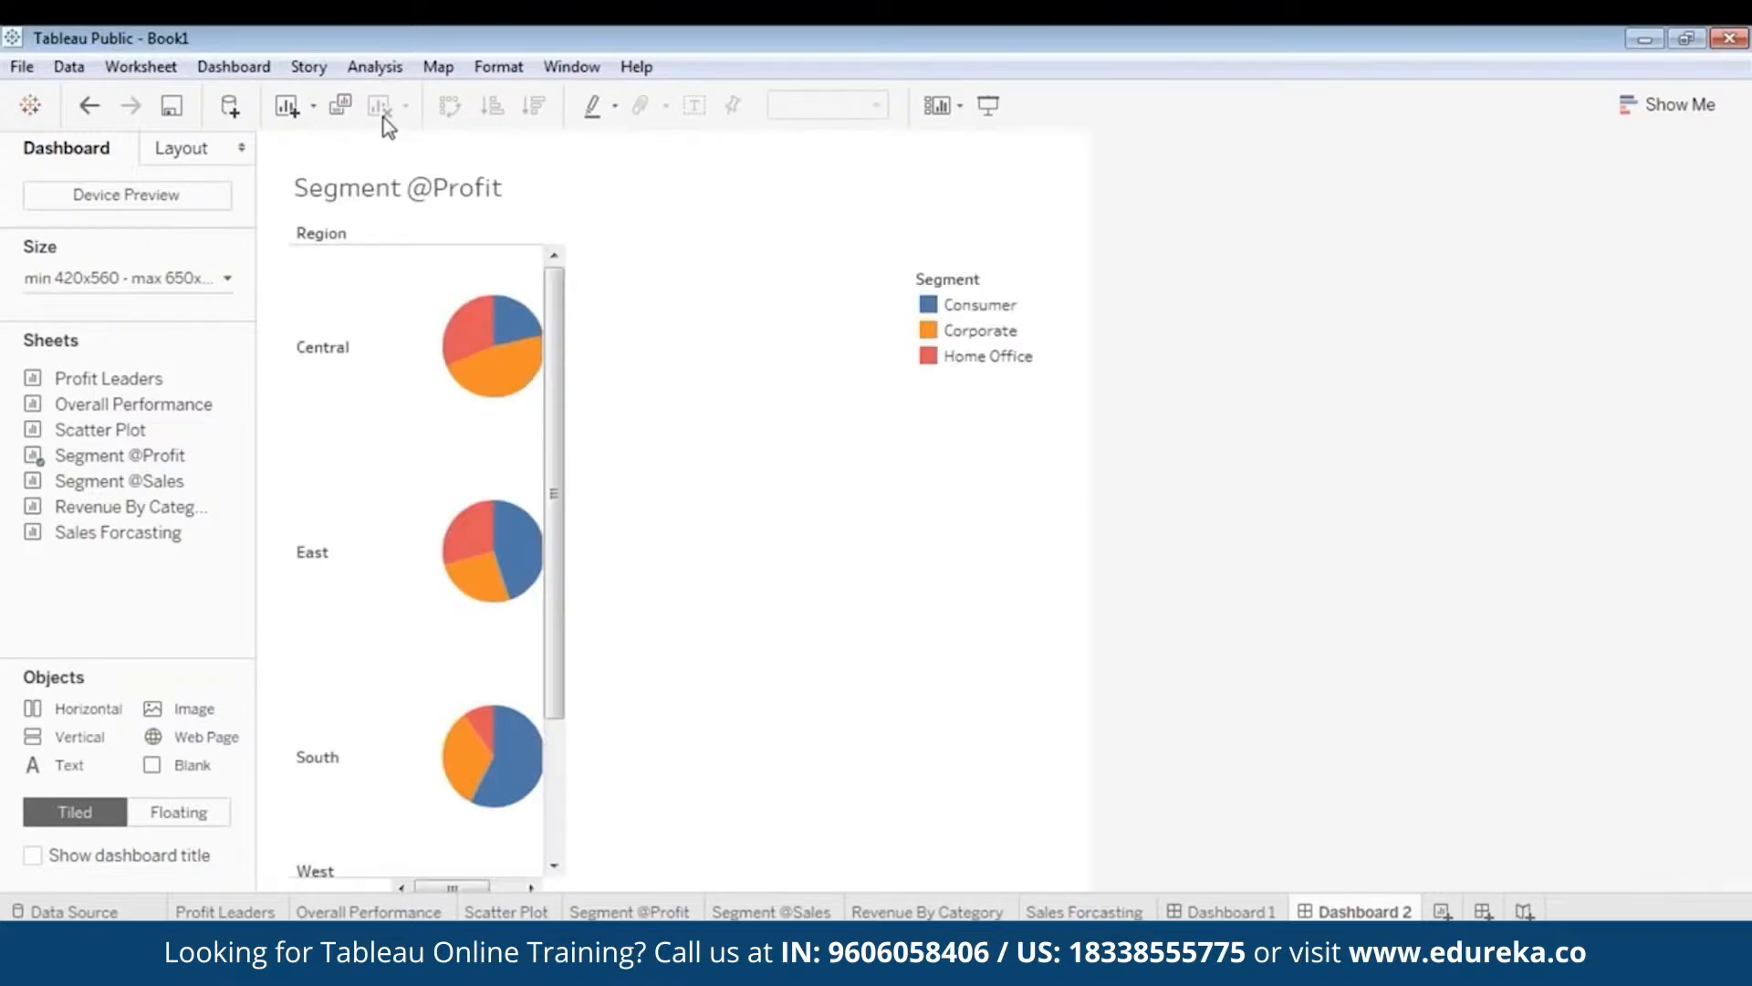
left_click(438, 199)
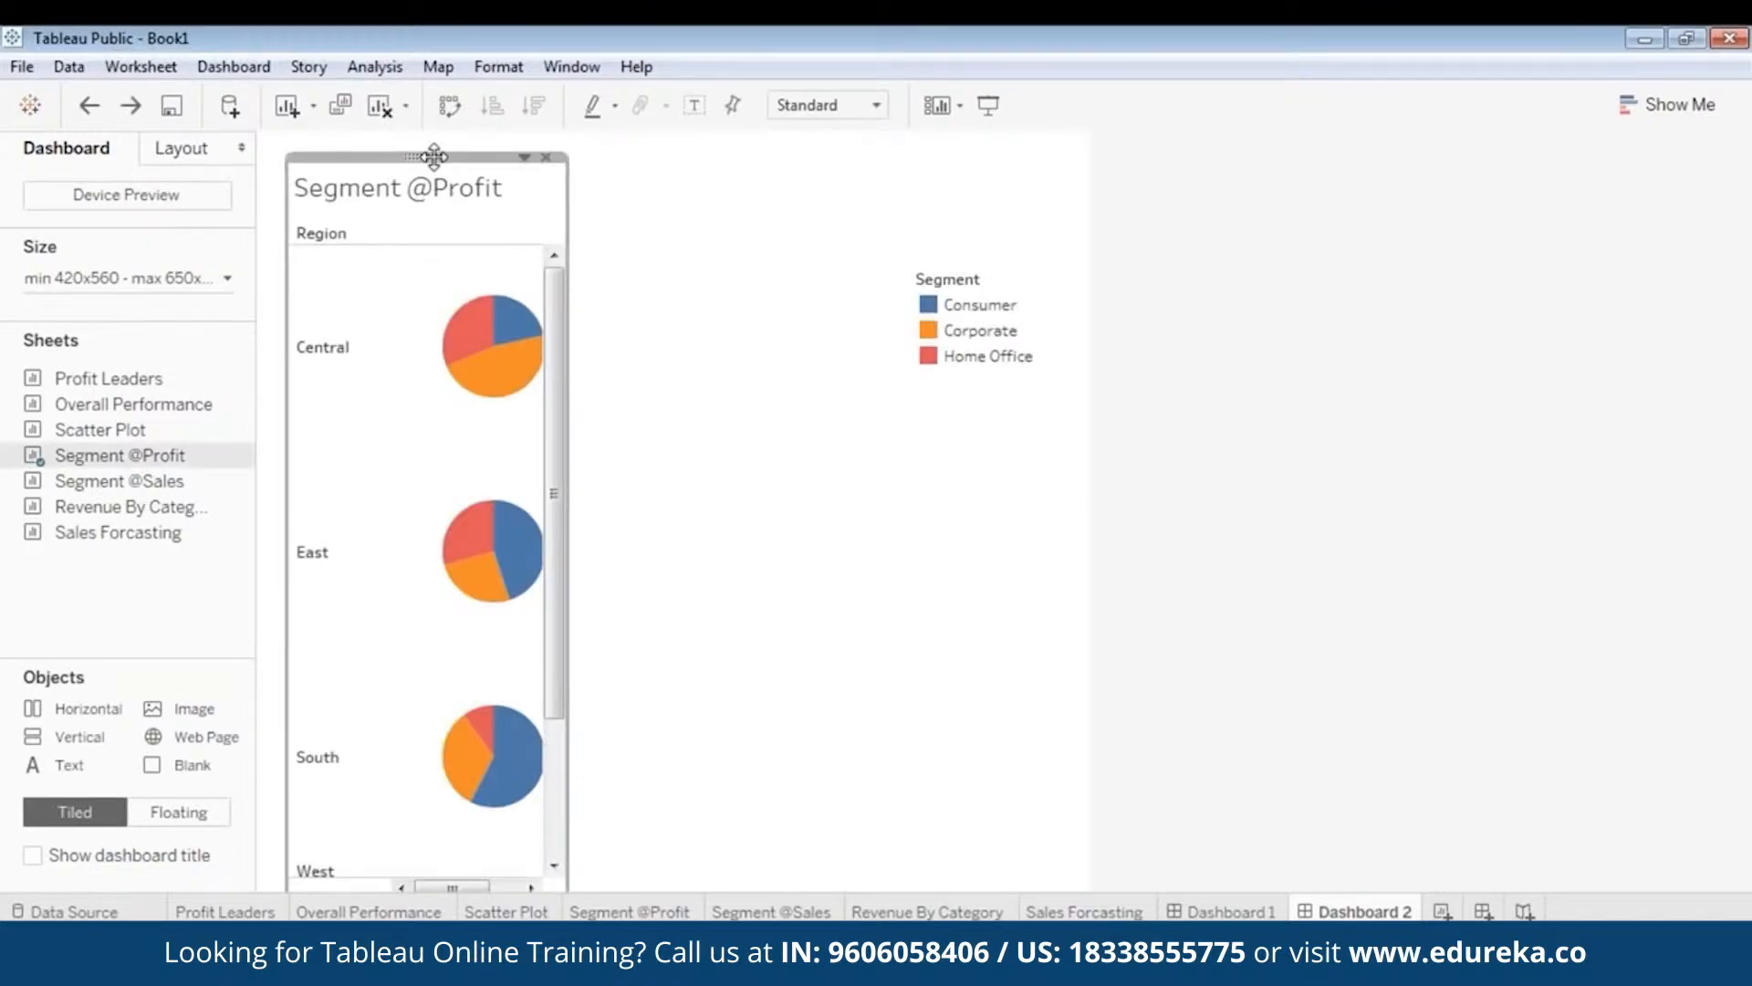
left_click_drag(438, 199, 407, 157)
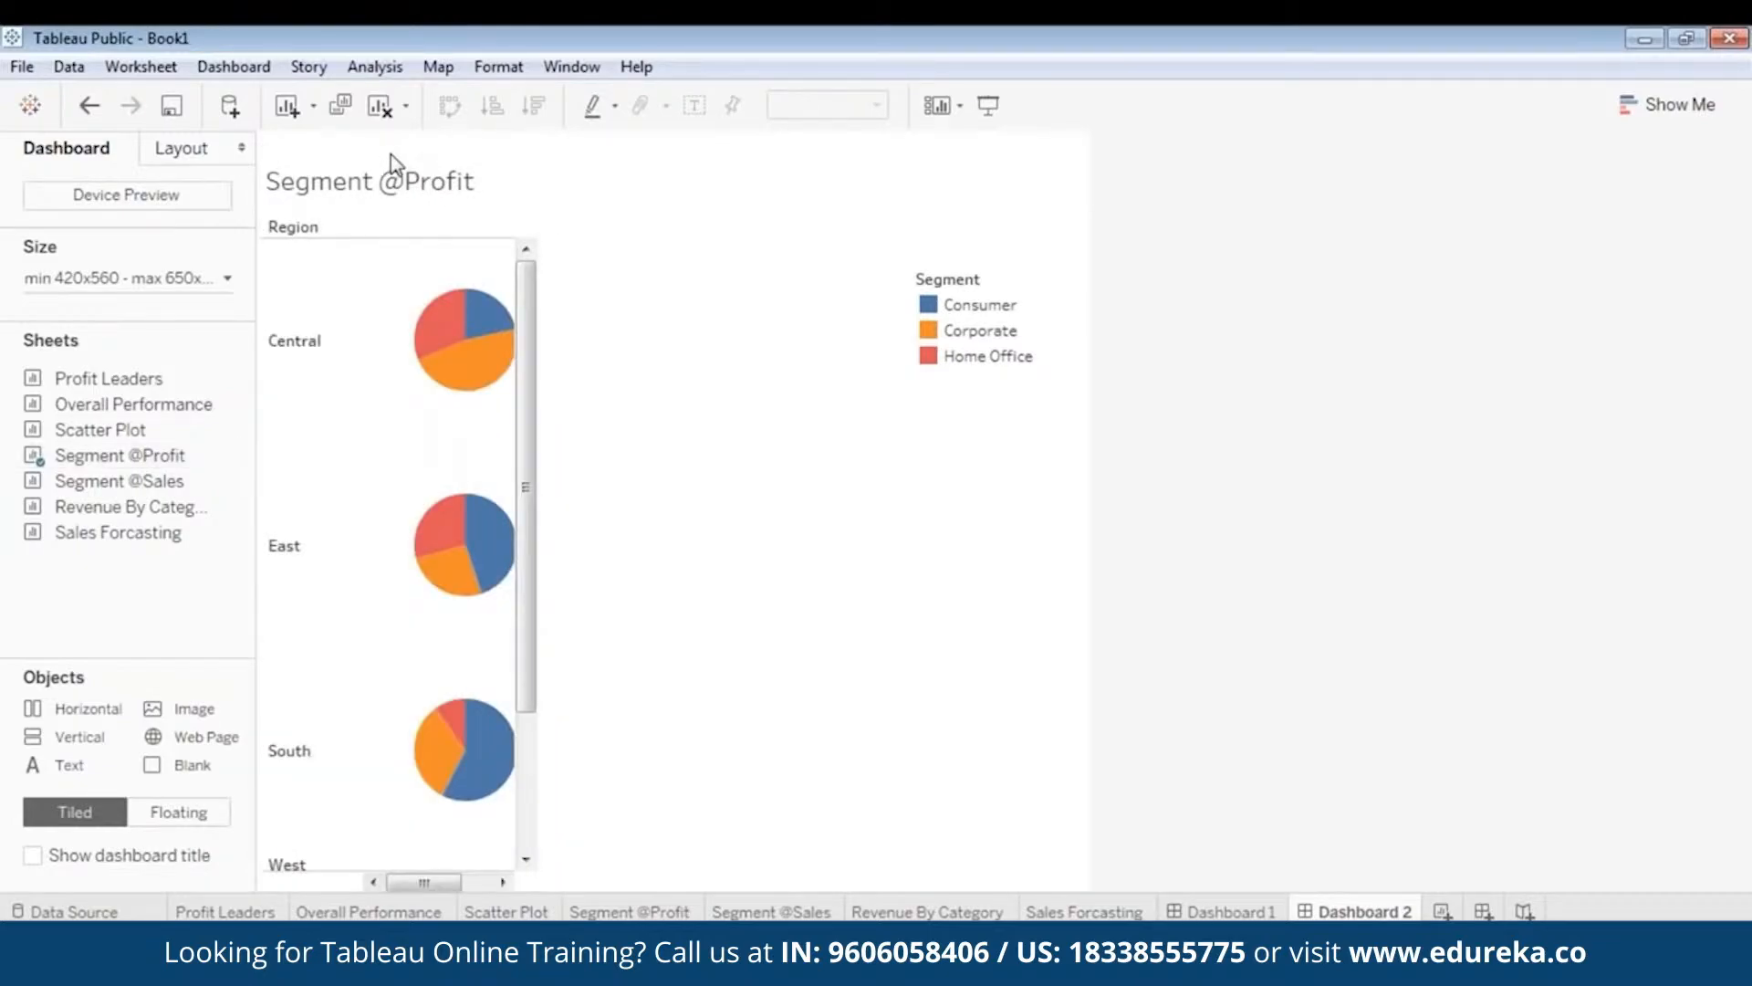
left_click(418, 186)
left_click_drag(423, 149, 425, 207)
left_click(687, 244)
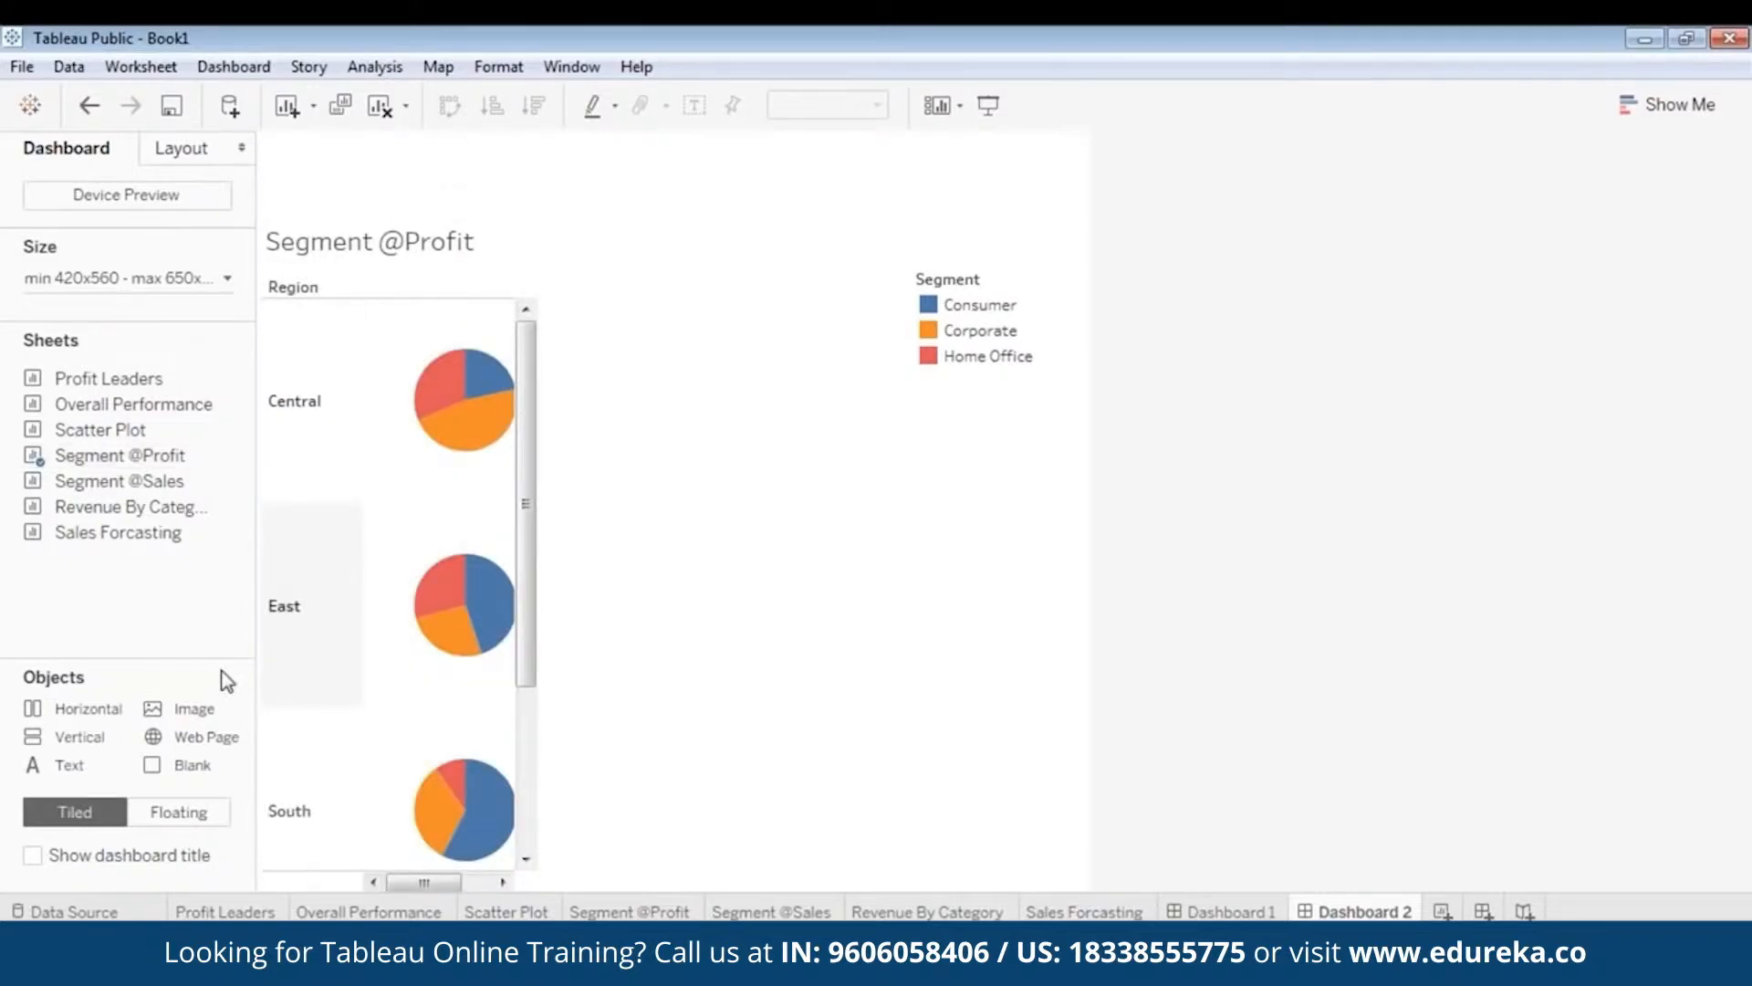
double_click(219, 710)
double_click(416, 302)
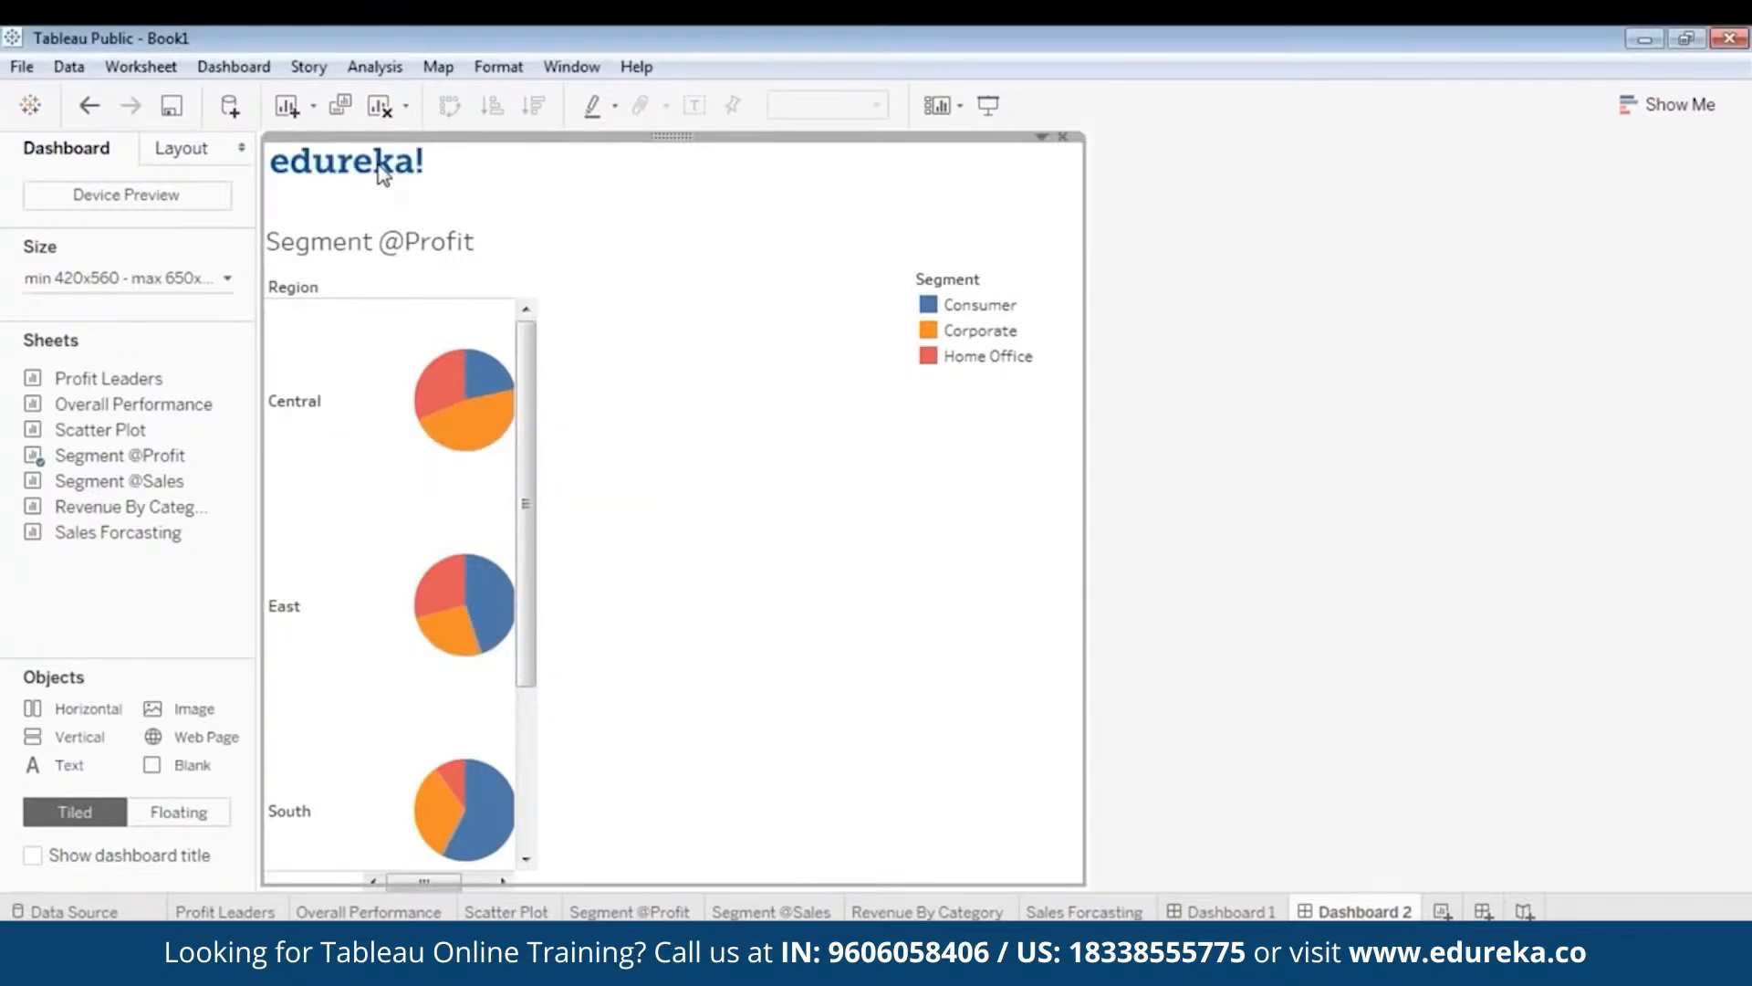
right_click(653, 144)
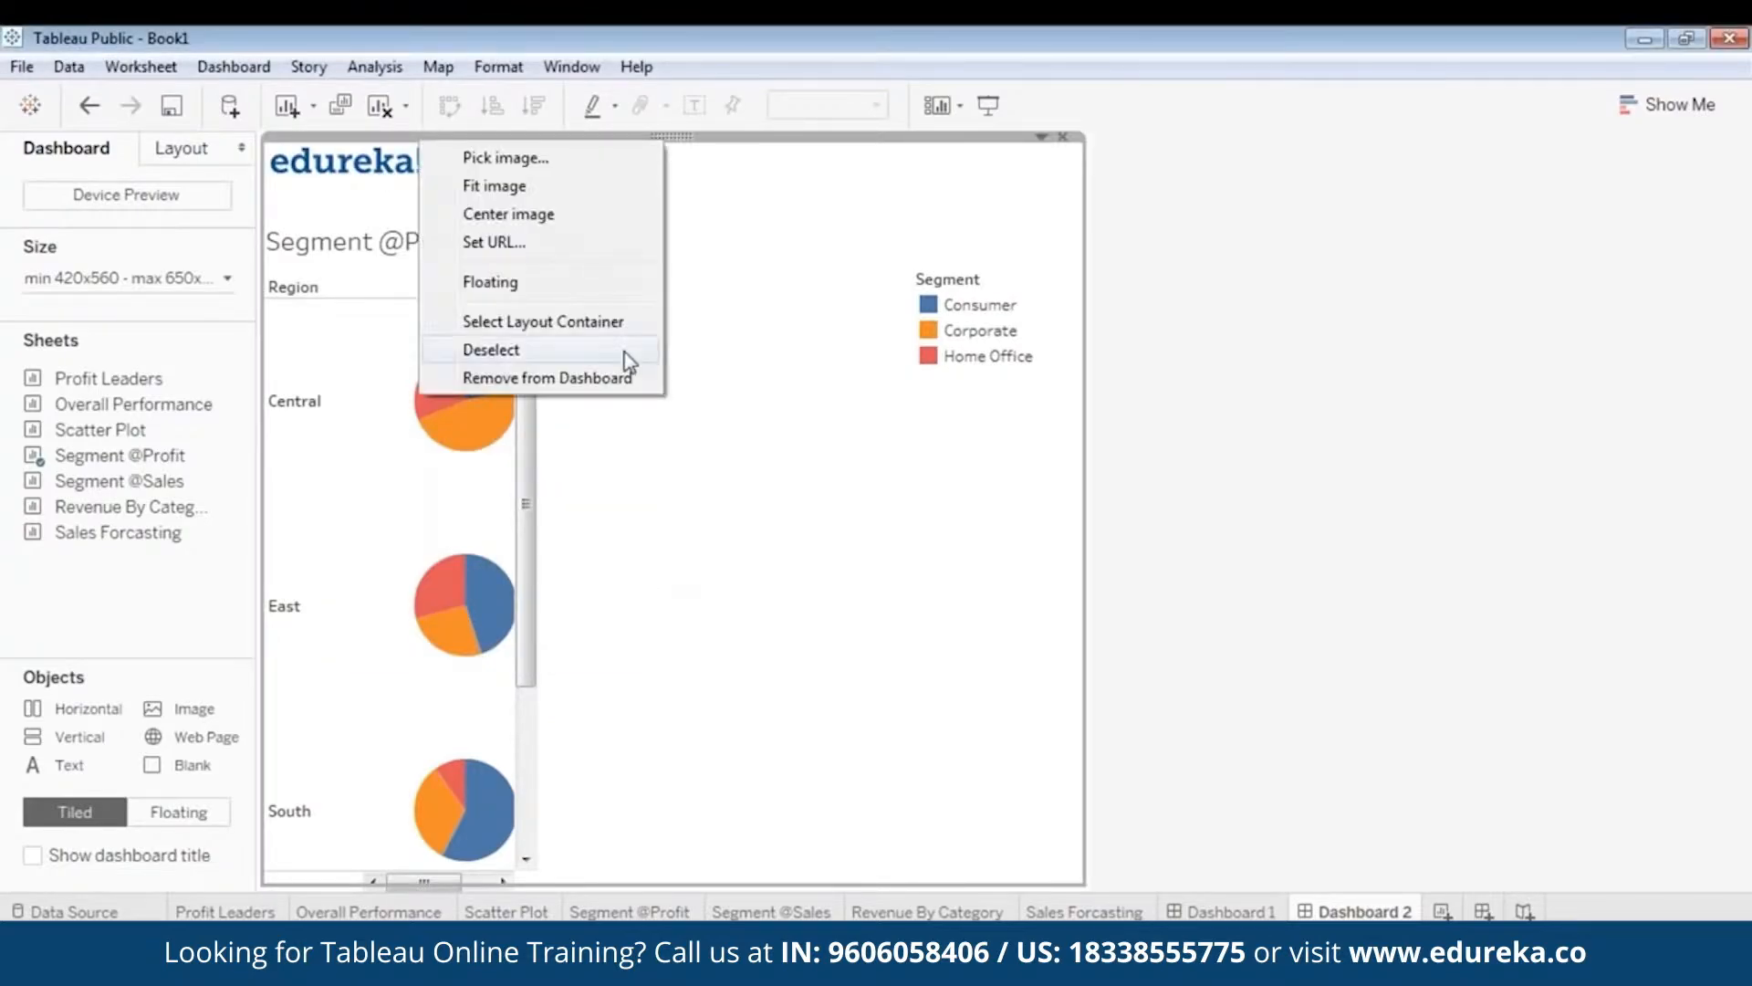
left_click(511, 293)
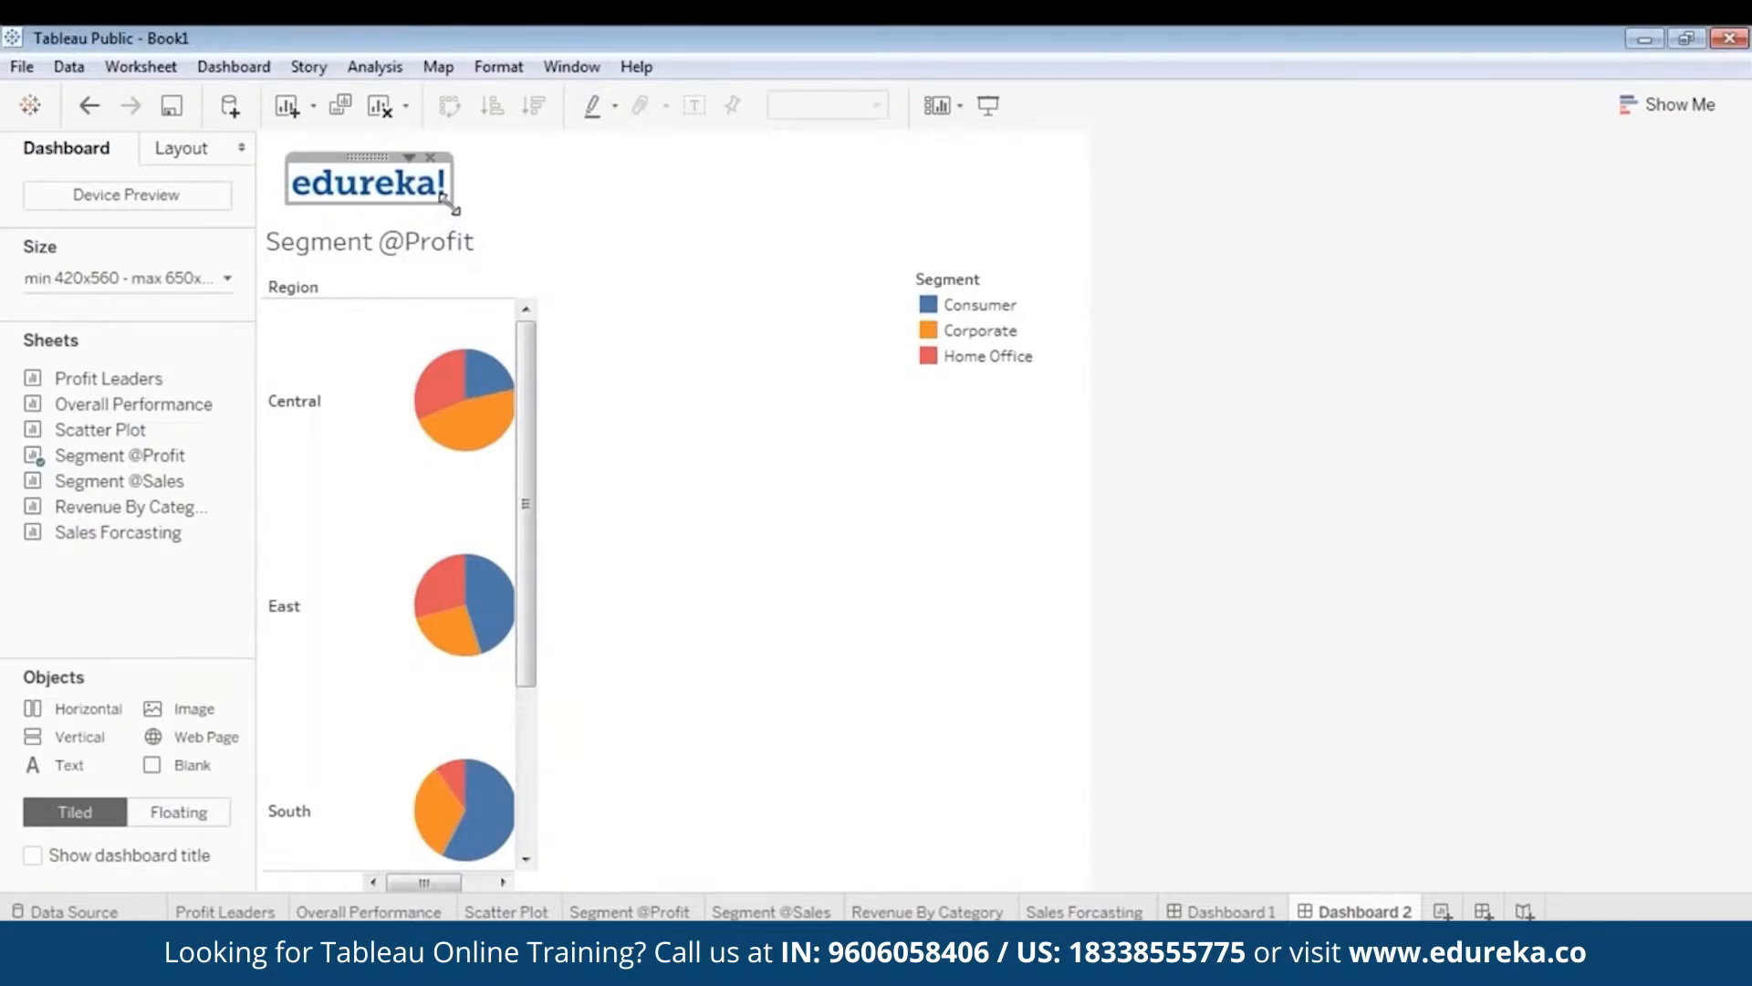
left_click_drag(456, 212, 491, 235)
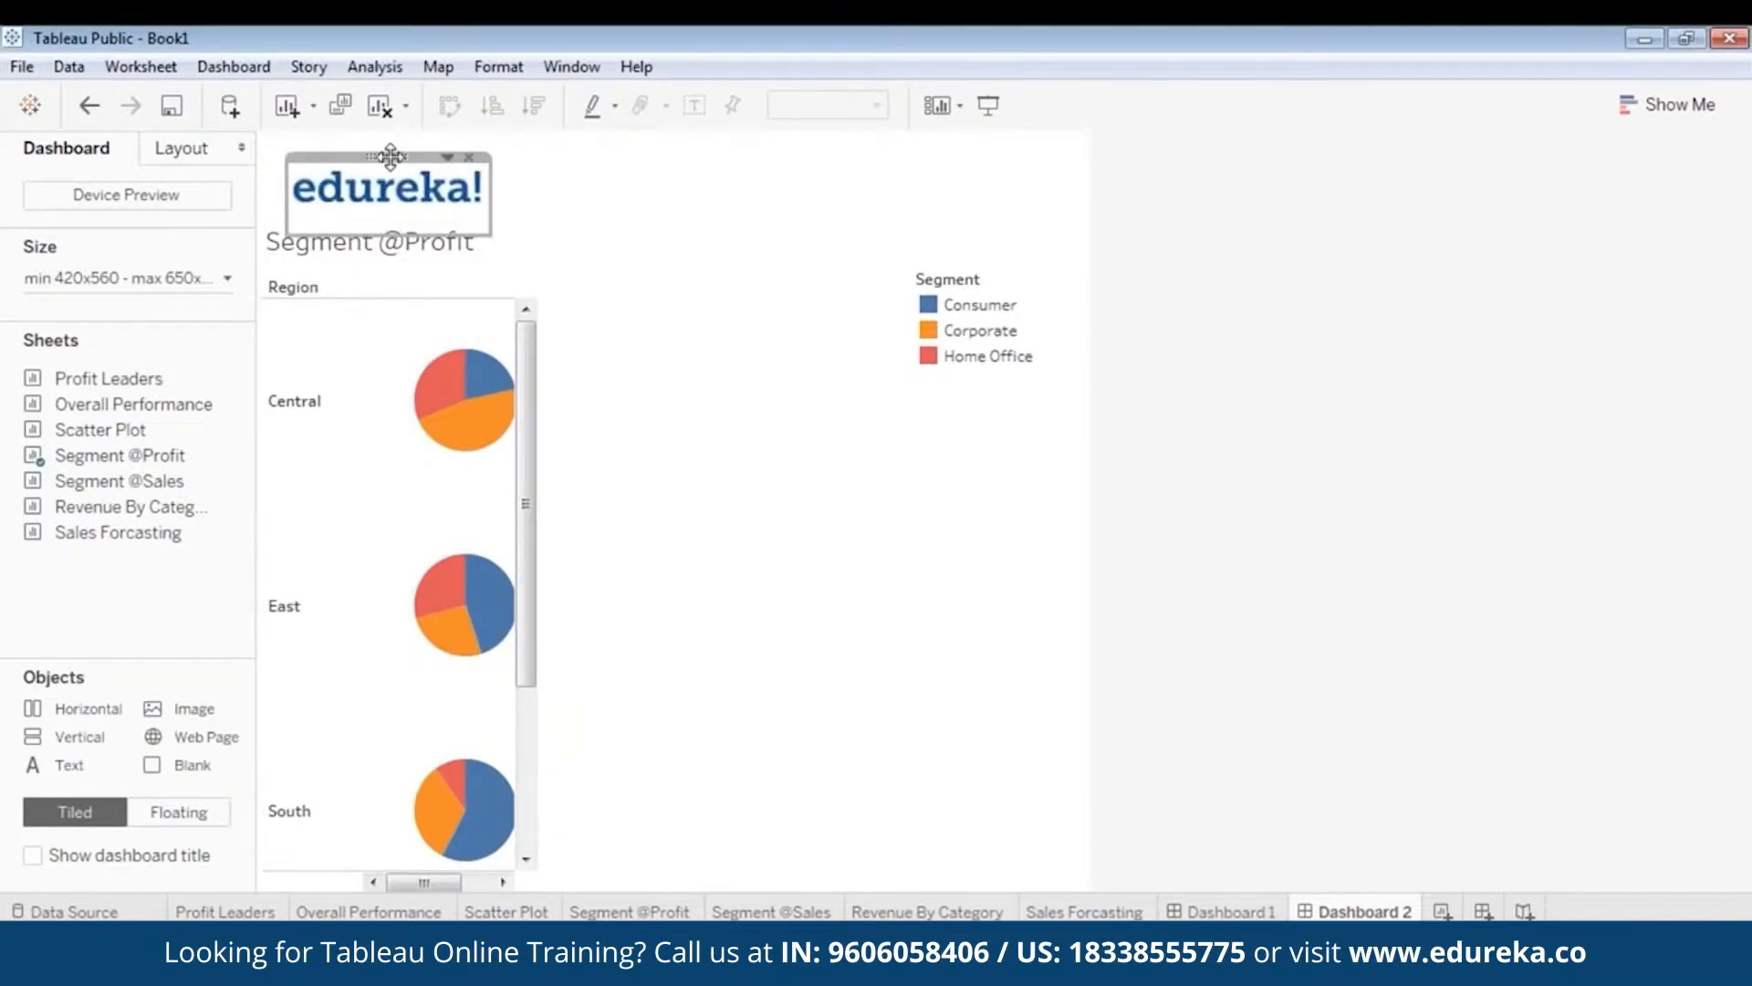
left_click_drag(390, 157, 372, 130)
left_click(777, 206)
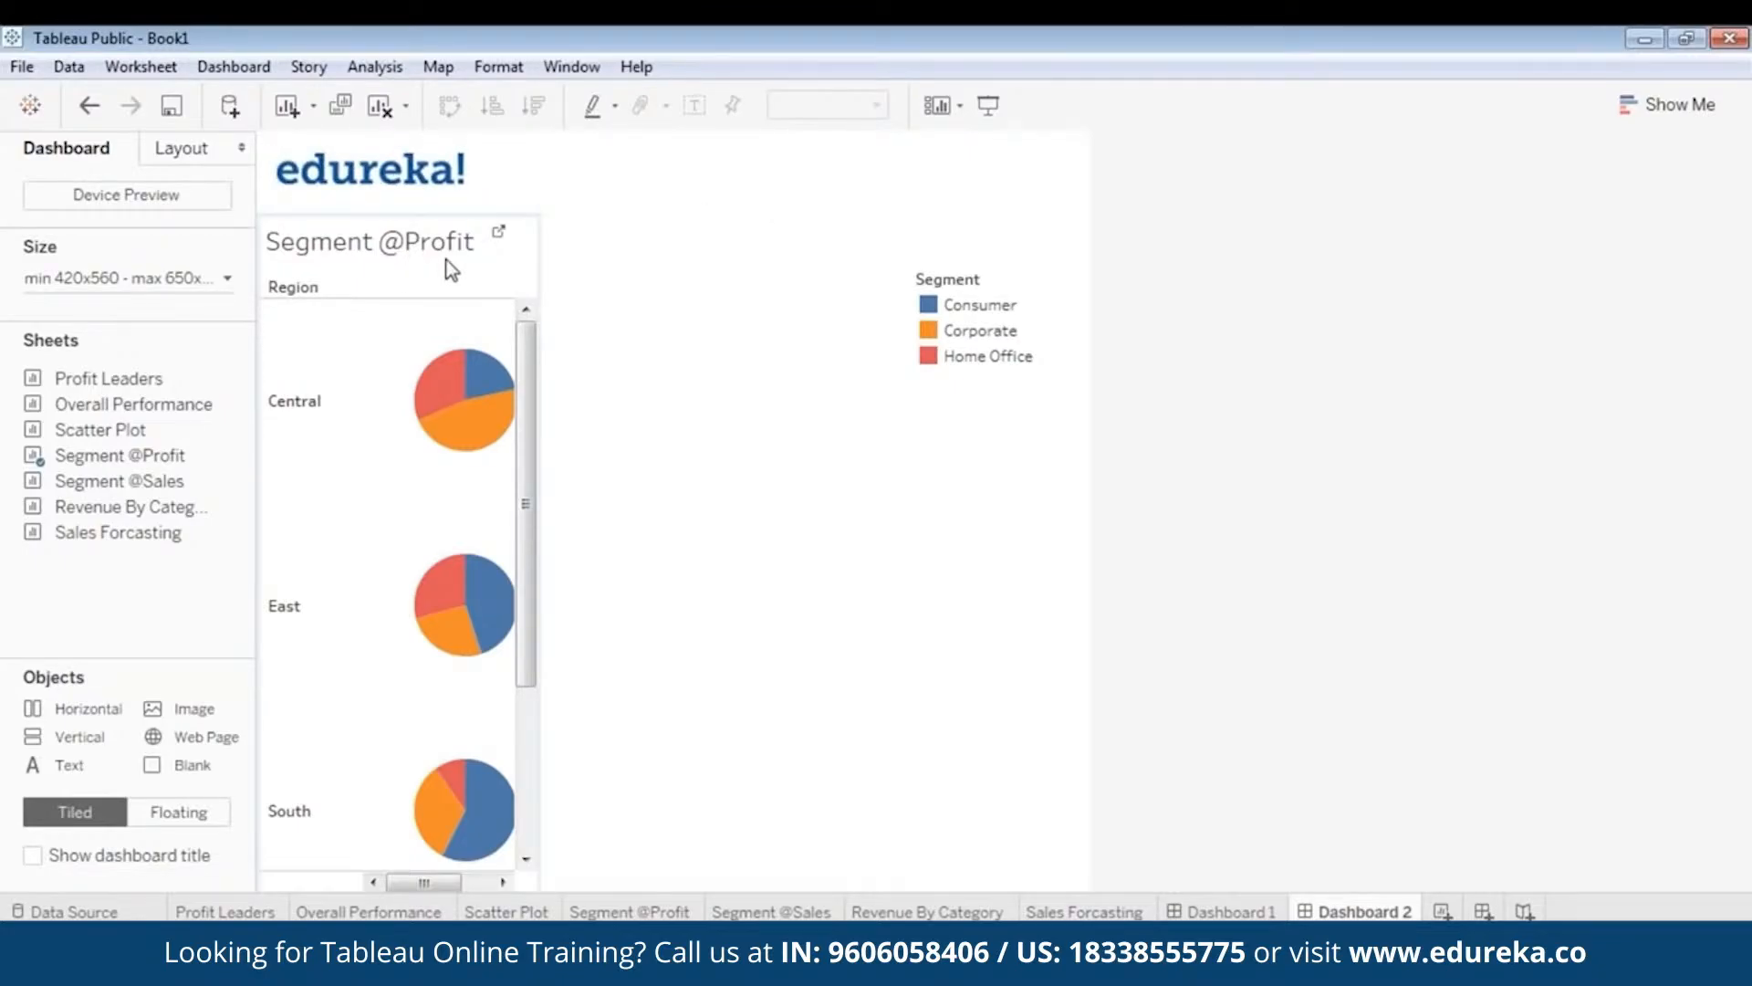
left_click_drag(155, 478, 639, 475)
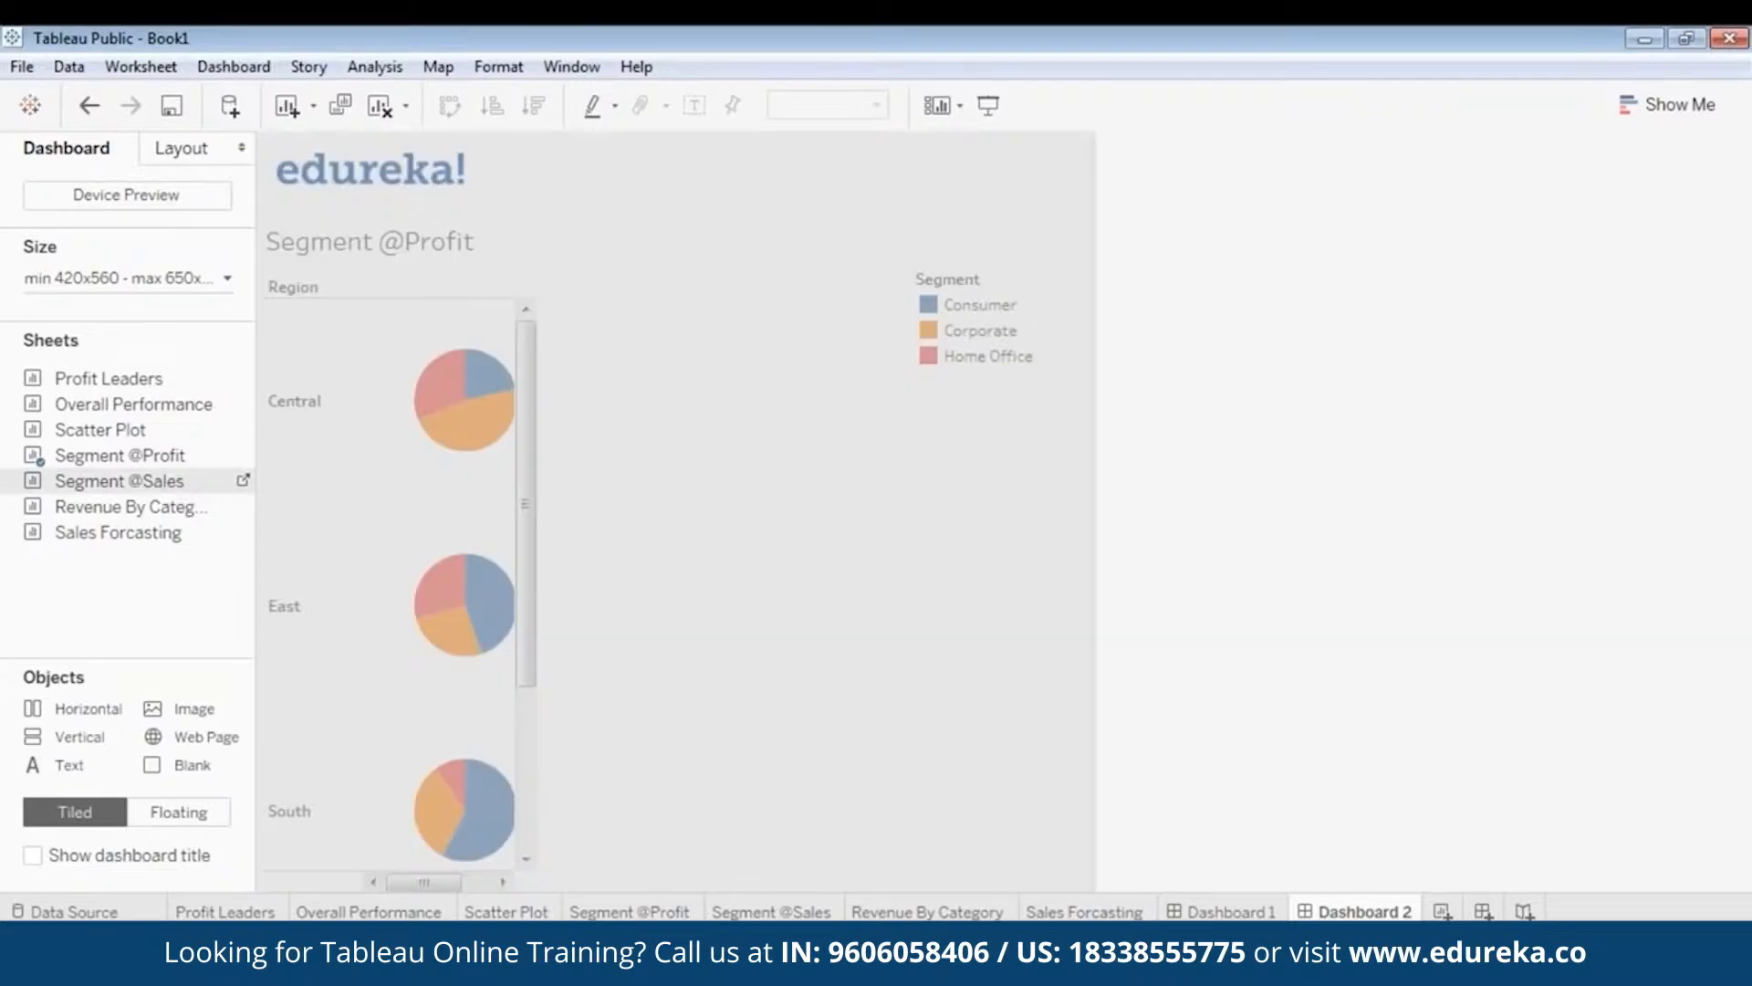
left_click_drag(657, 354, 657, 354)
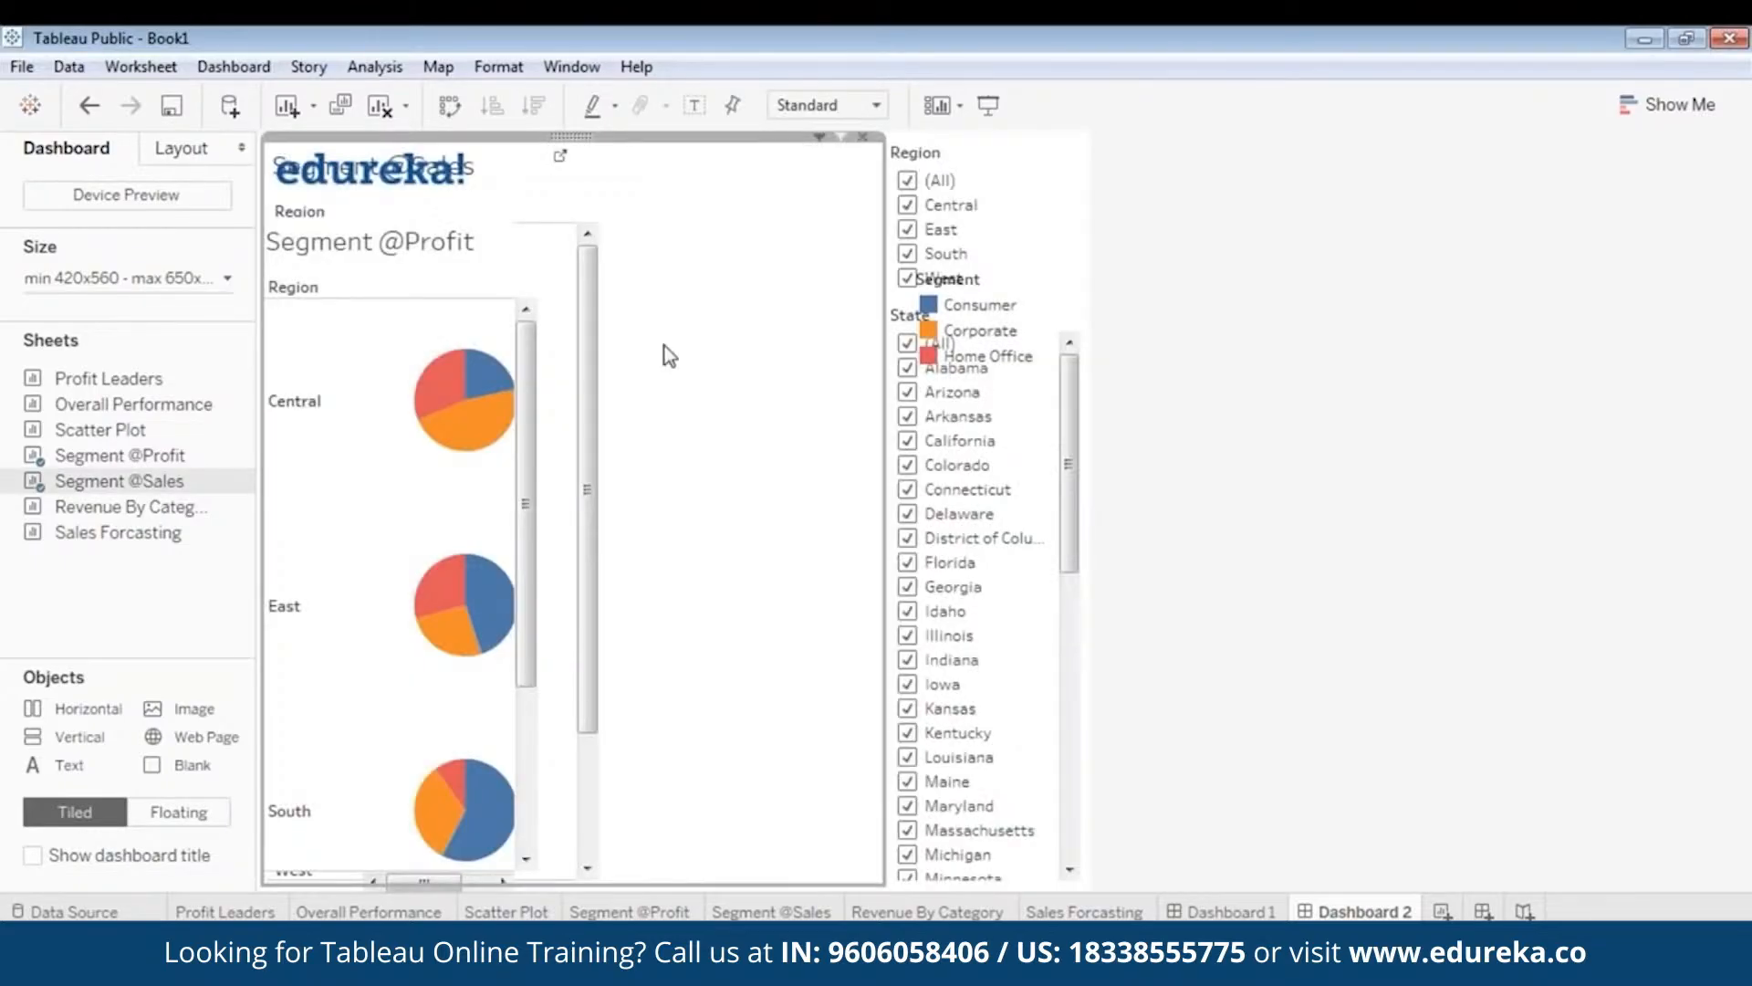
right_click(568, 135)
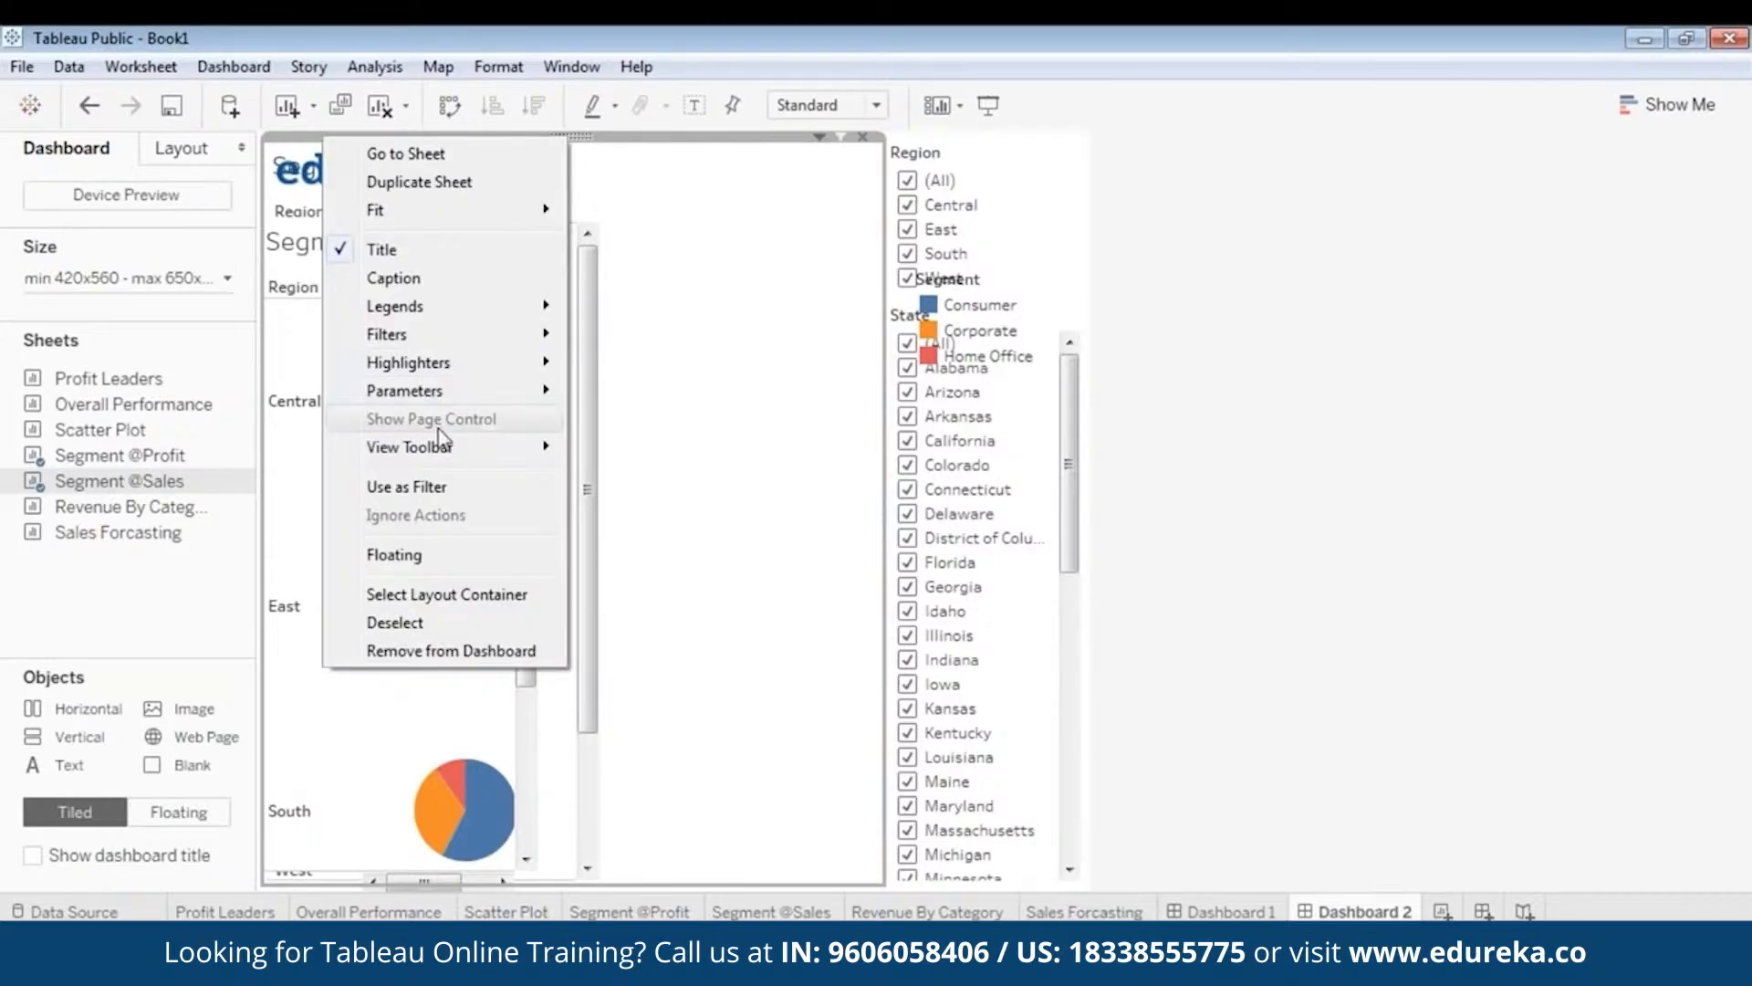
left_click(430, 555)
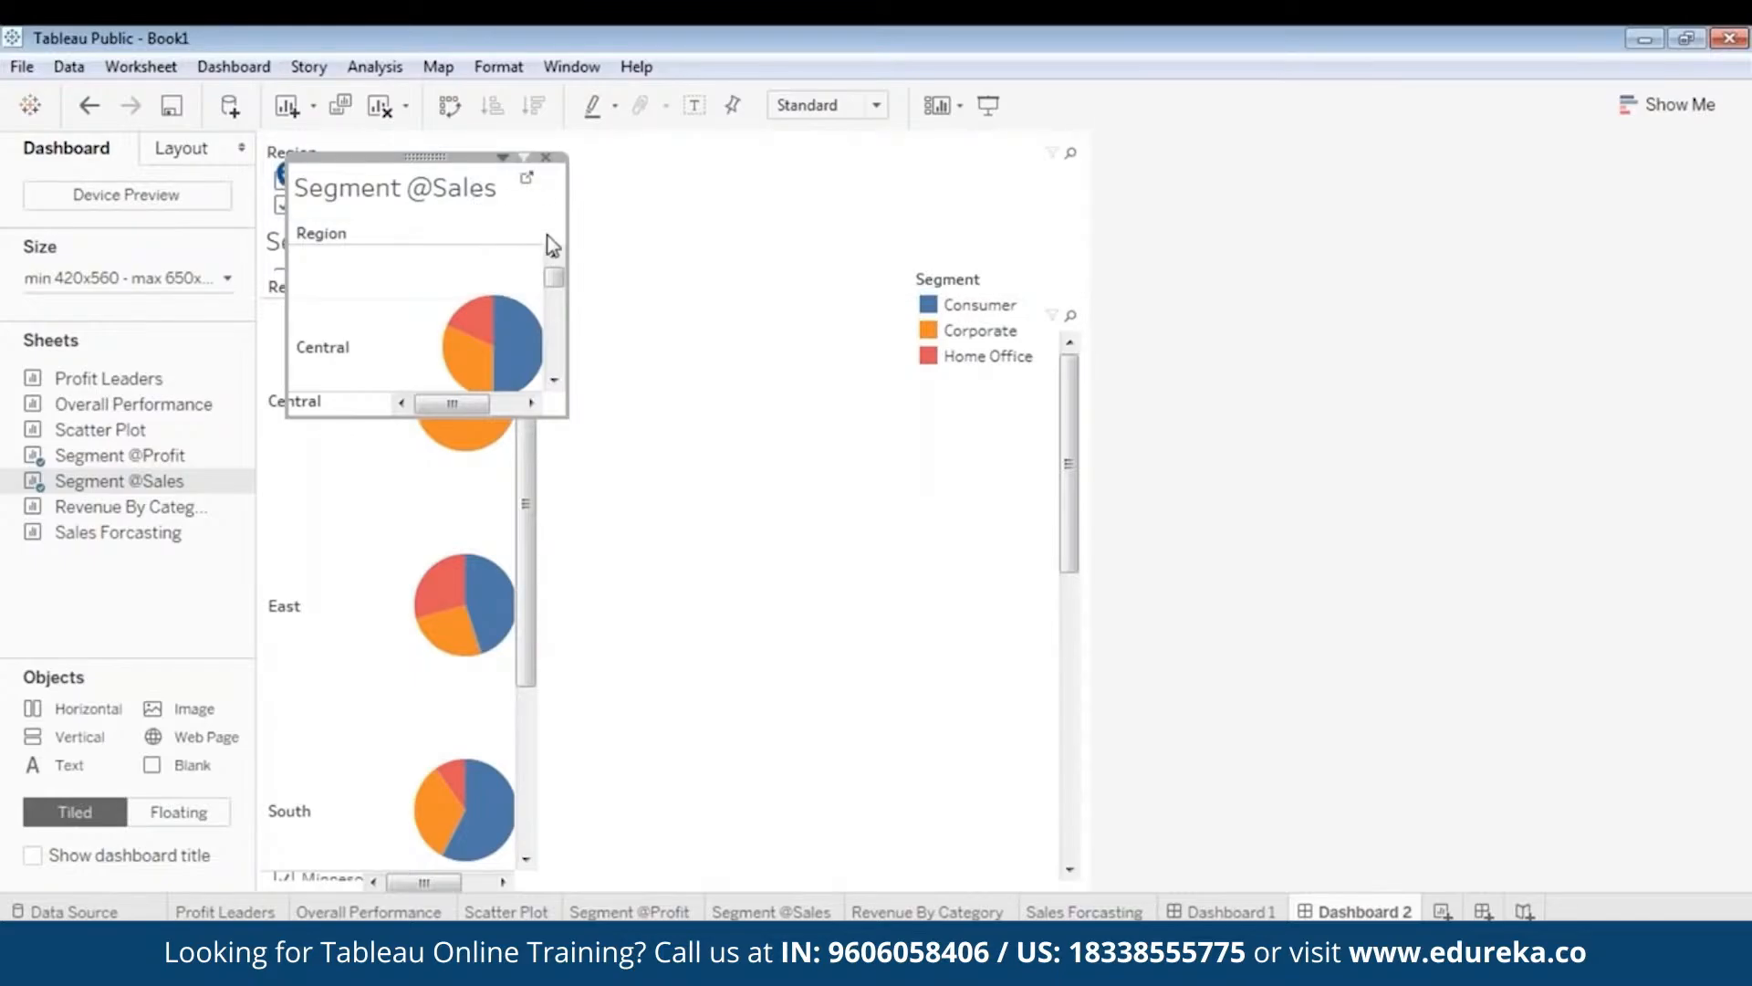
left_click_drag(439, 156, 954, 452)
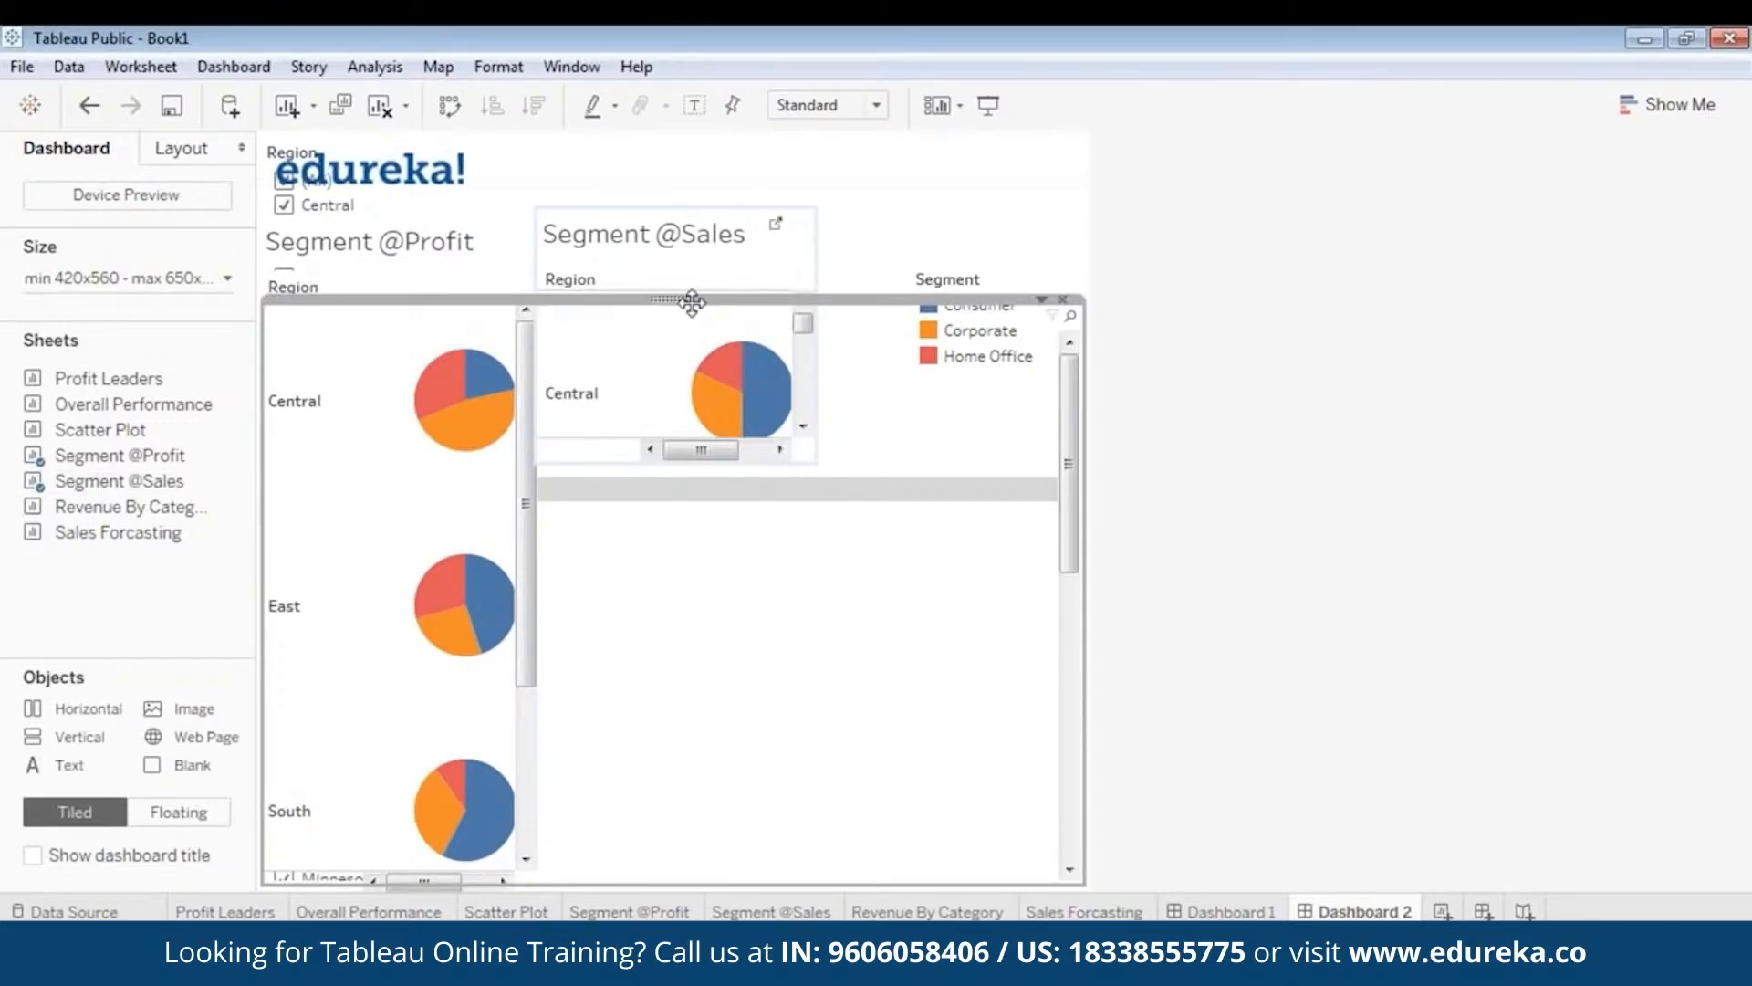
left_click(845, 294)
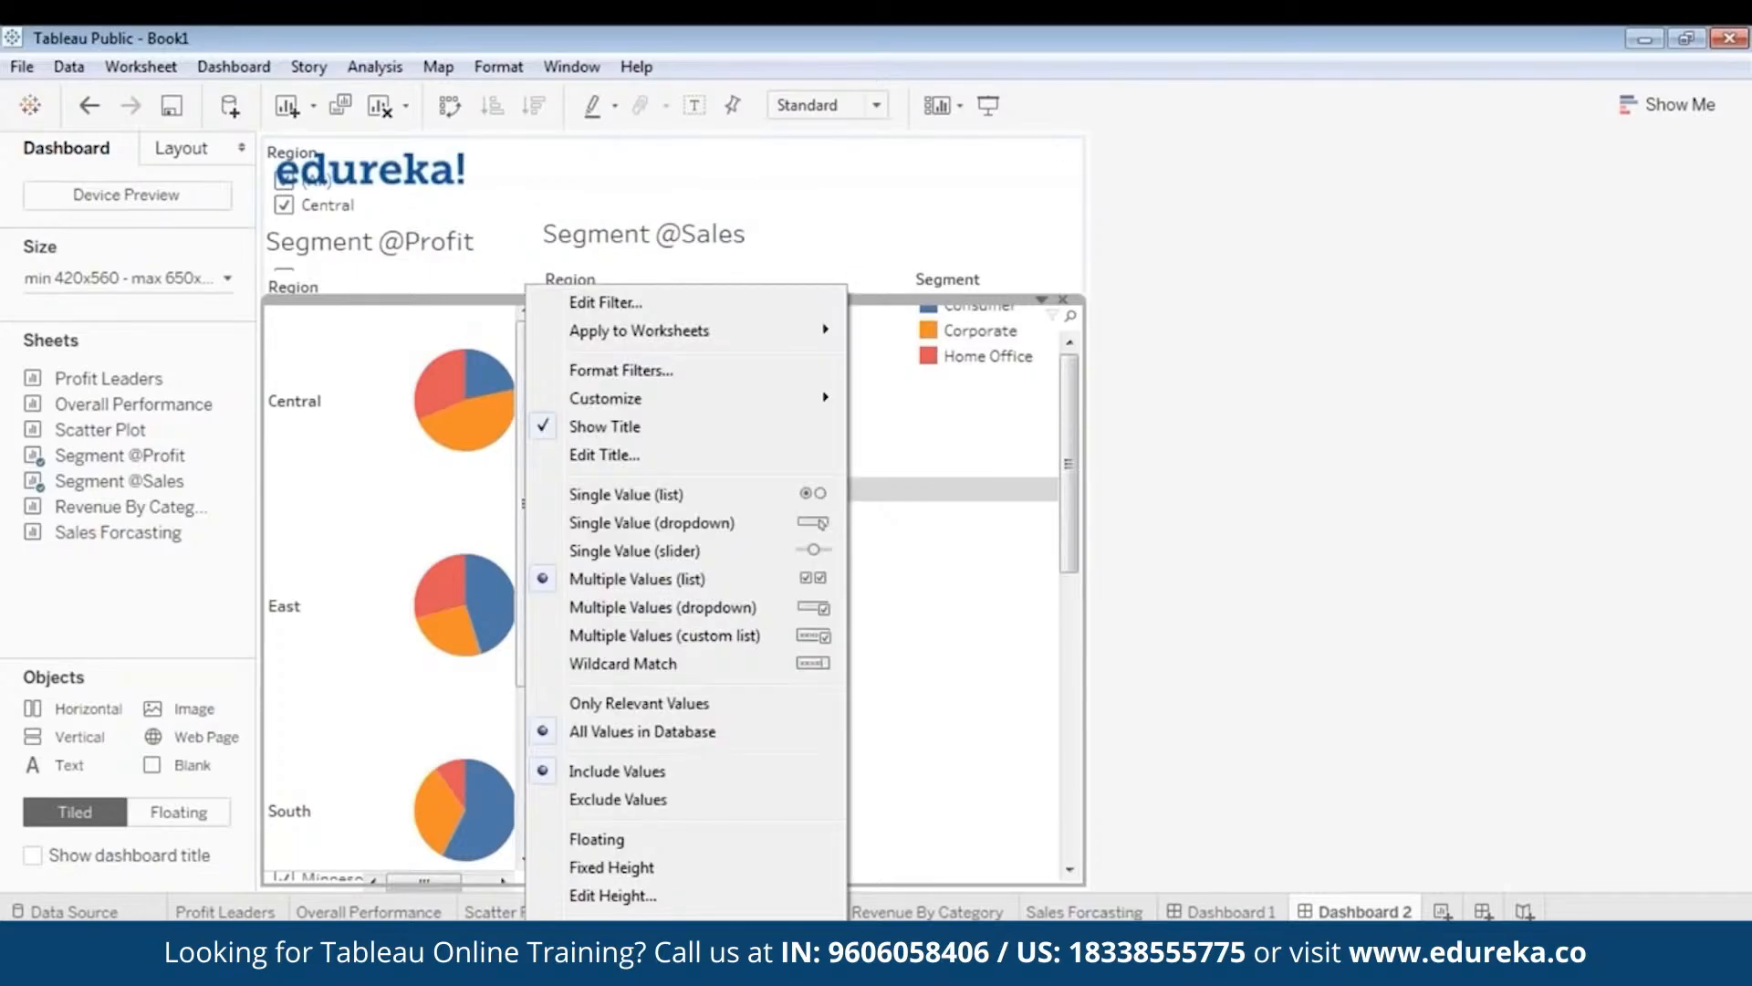
left_click(659, 964)
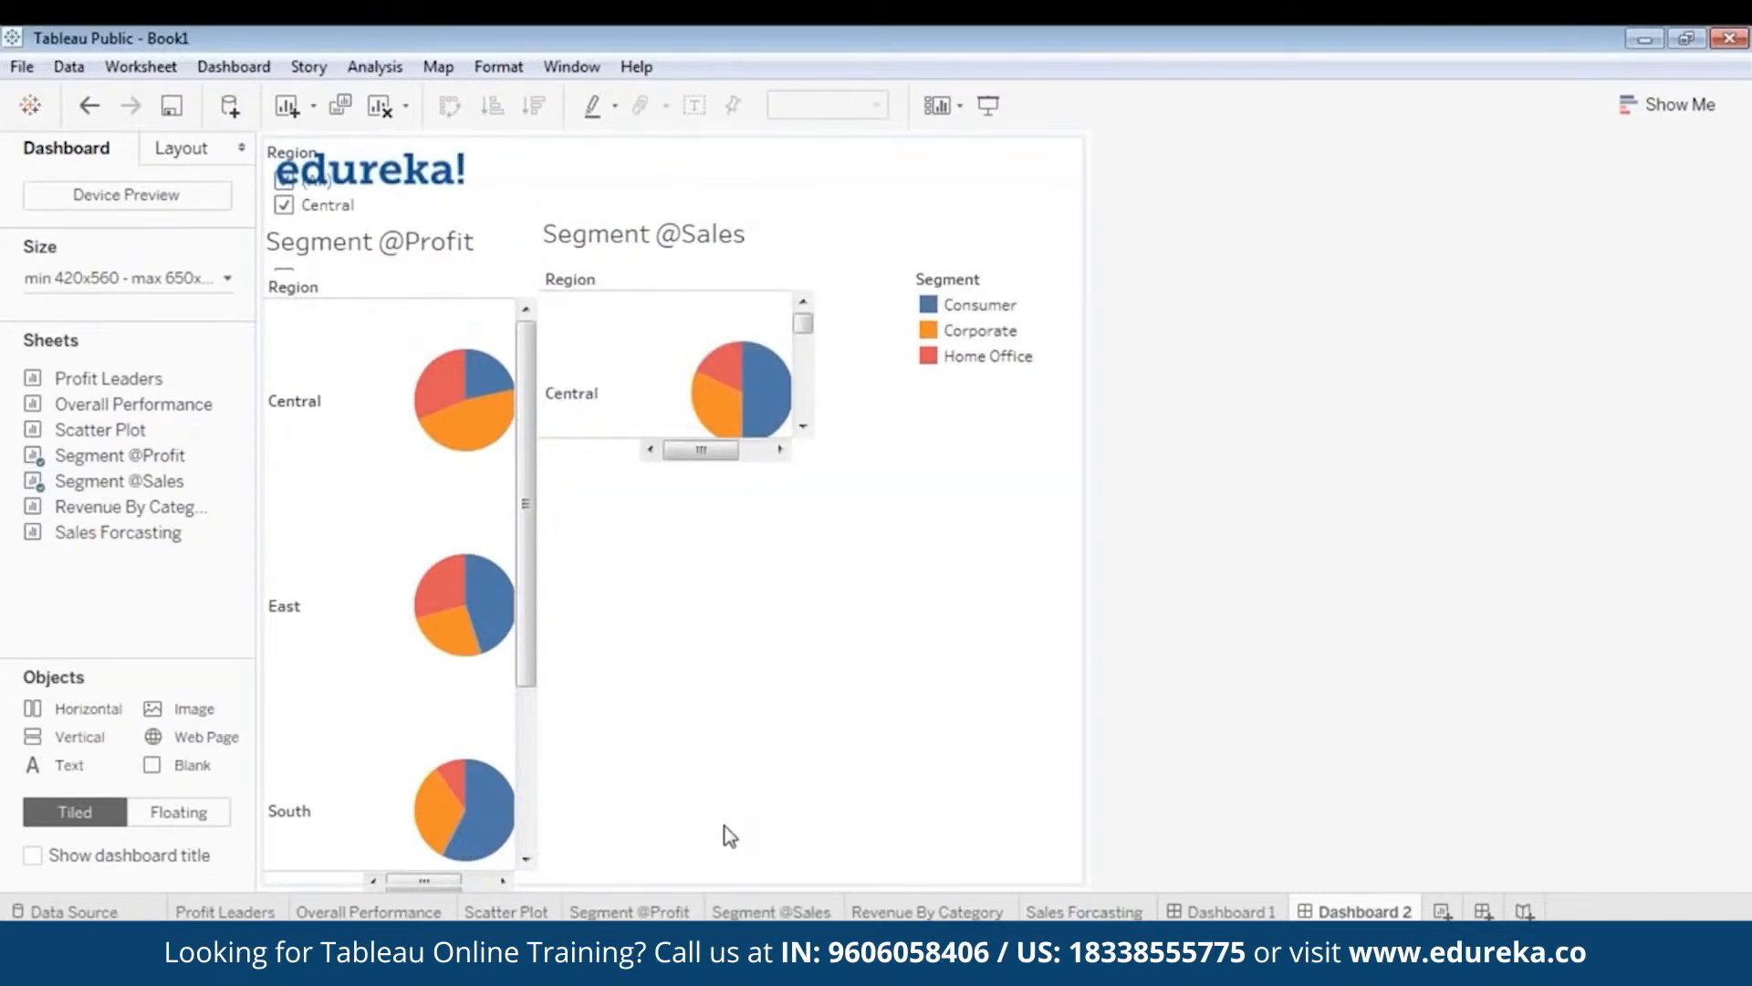
left_click(774, 227)
left_click_drag(641, 463, 634, 805)
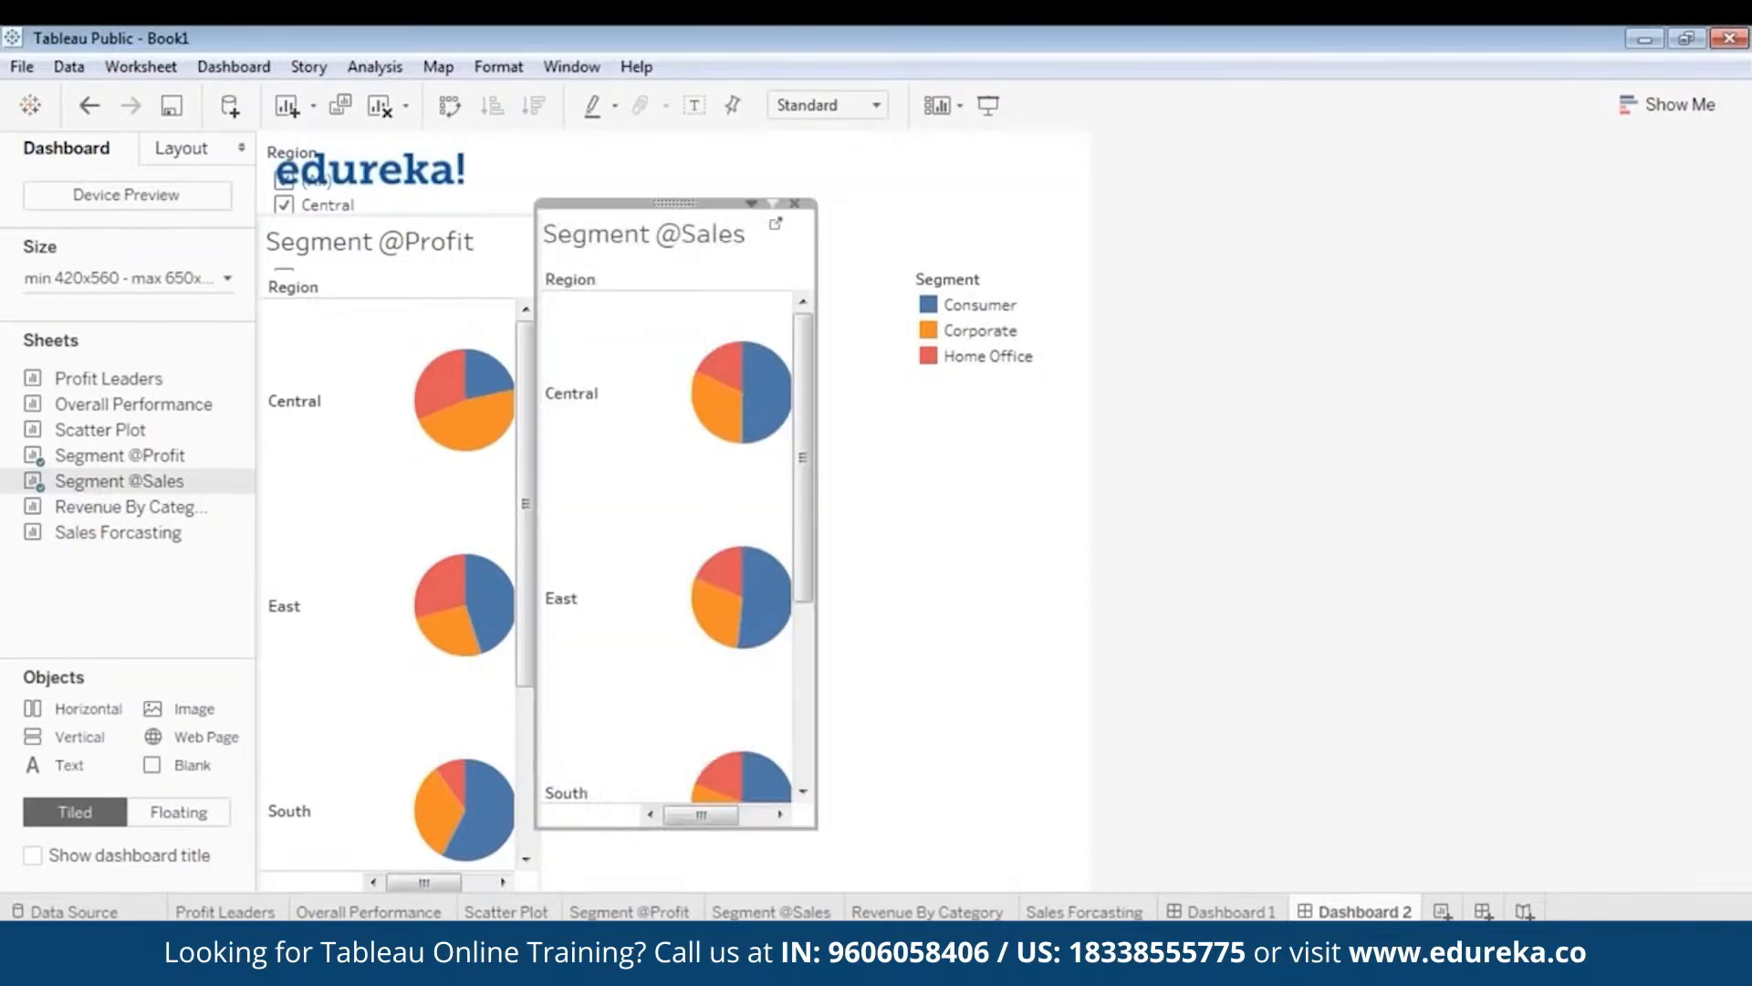
left_click(307, 174)
right_click(338, 139)
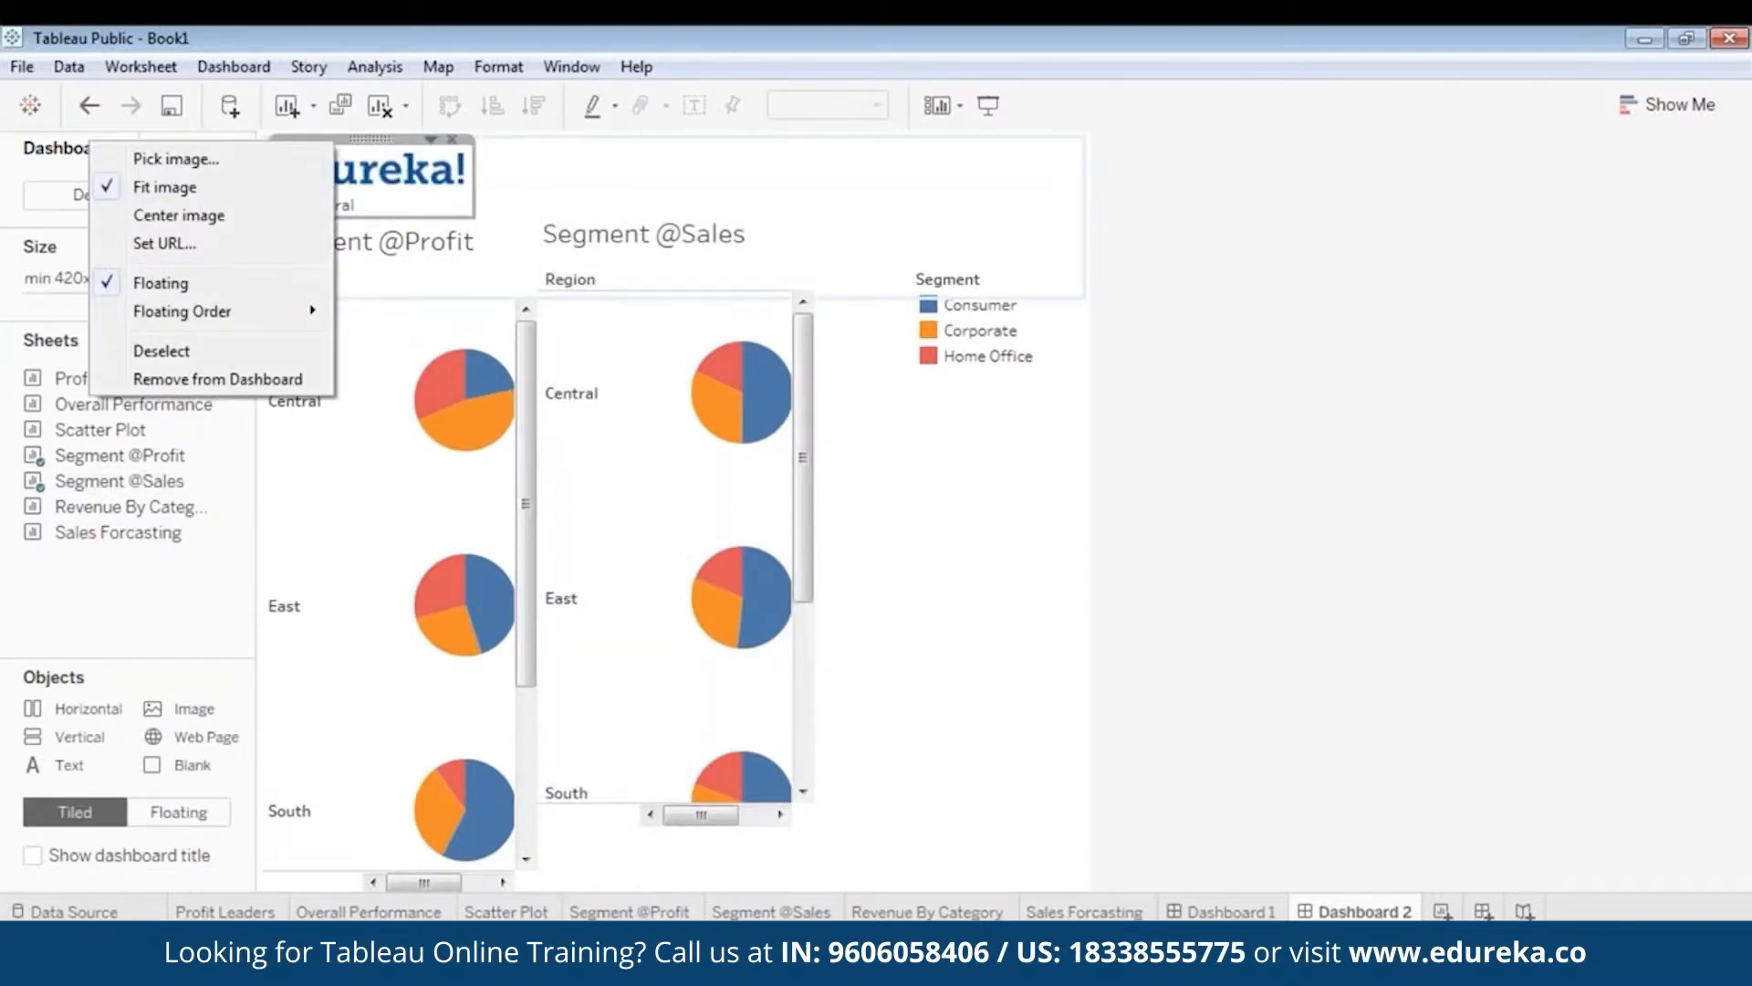
- Remove the stray Region filter card behind the logo and settle the edureka! logo top-left
left_click(270, 379)
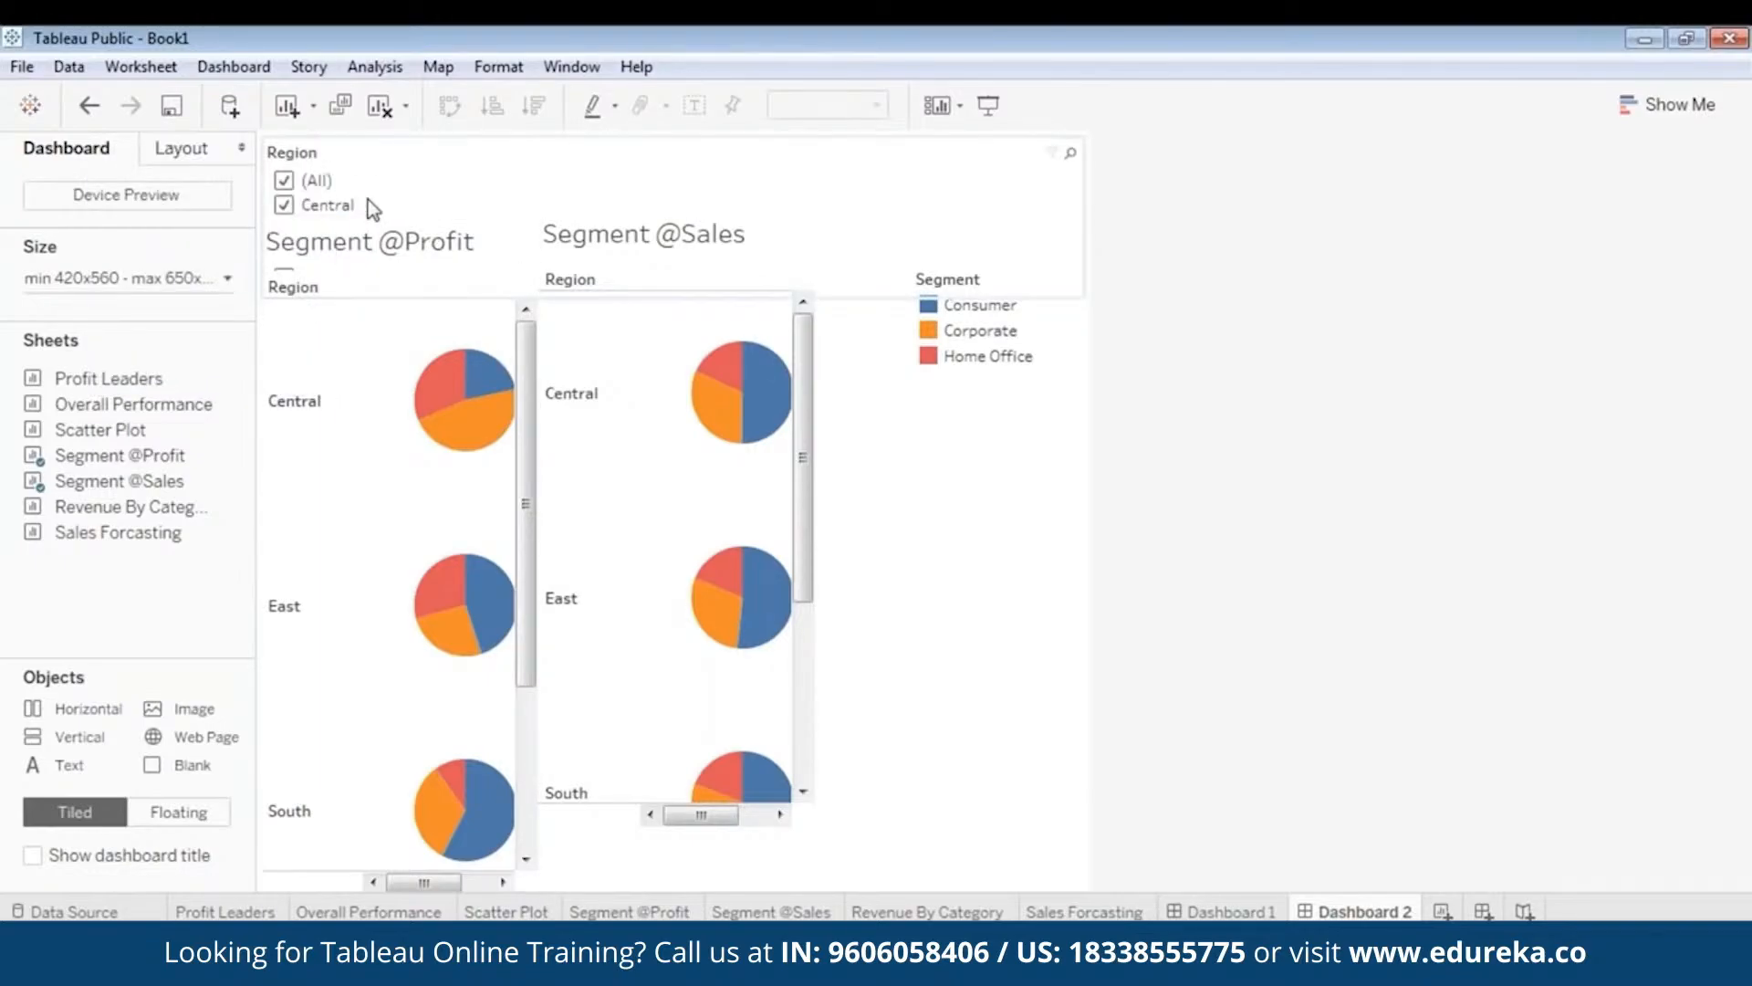
left_click(319, 163)
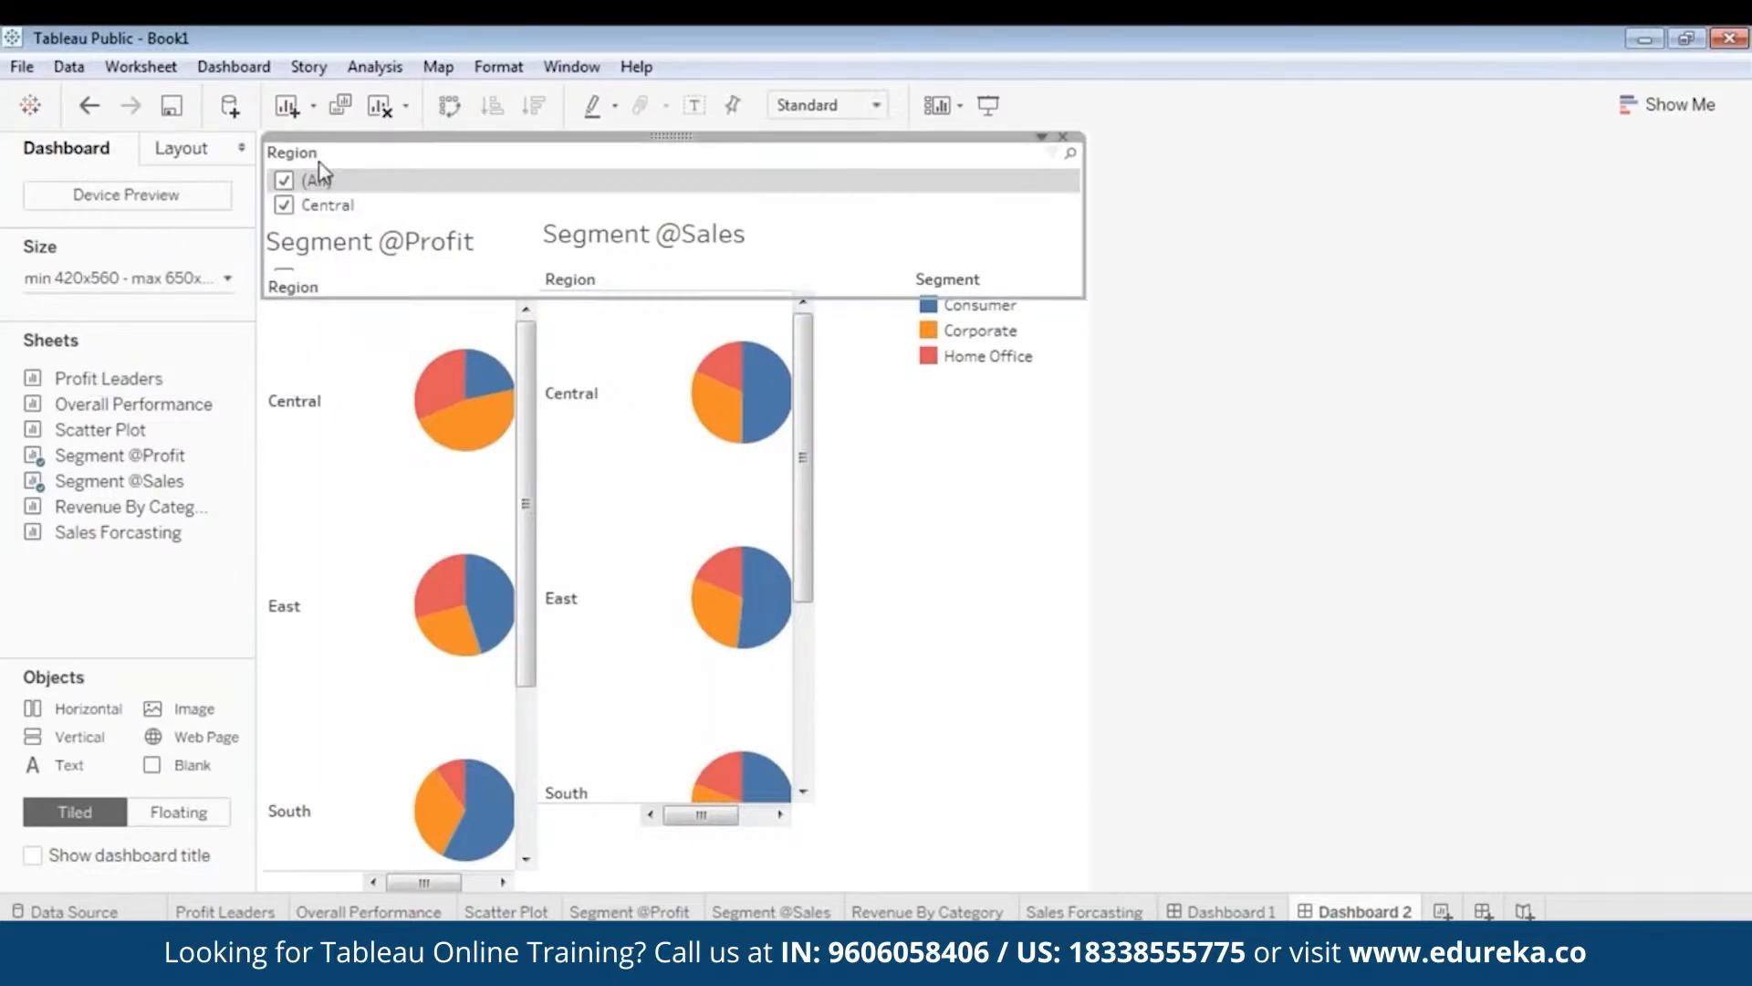
right_click(667, 137)
left_click(493, 838)
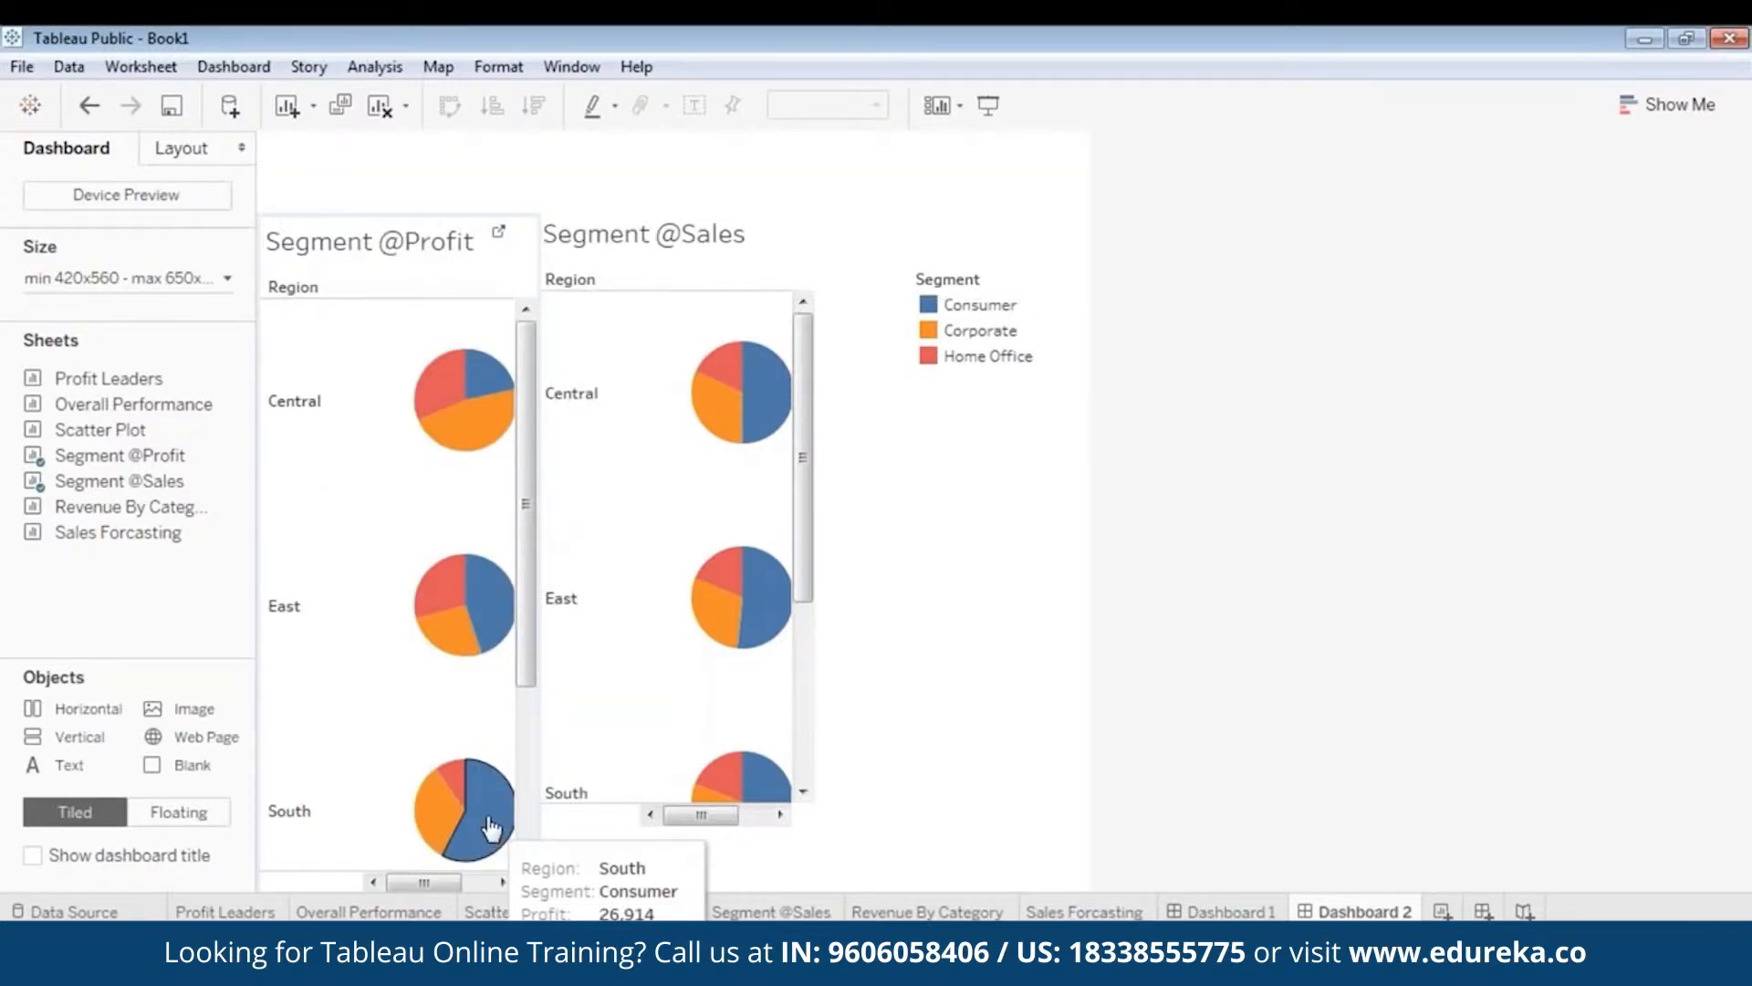
key("ctrl+z")
left_click(431, 165)
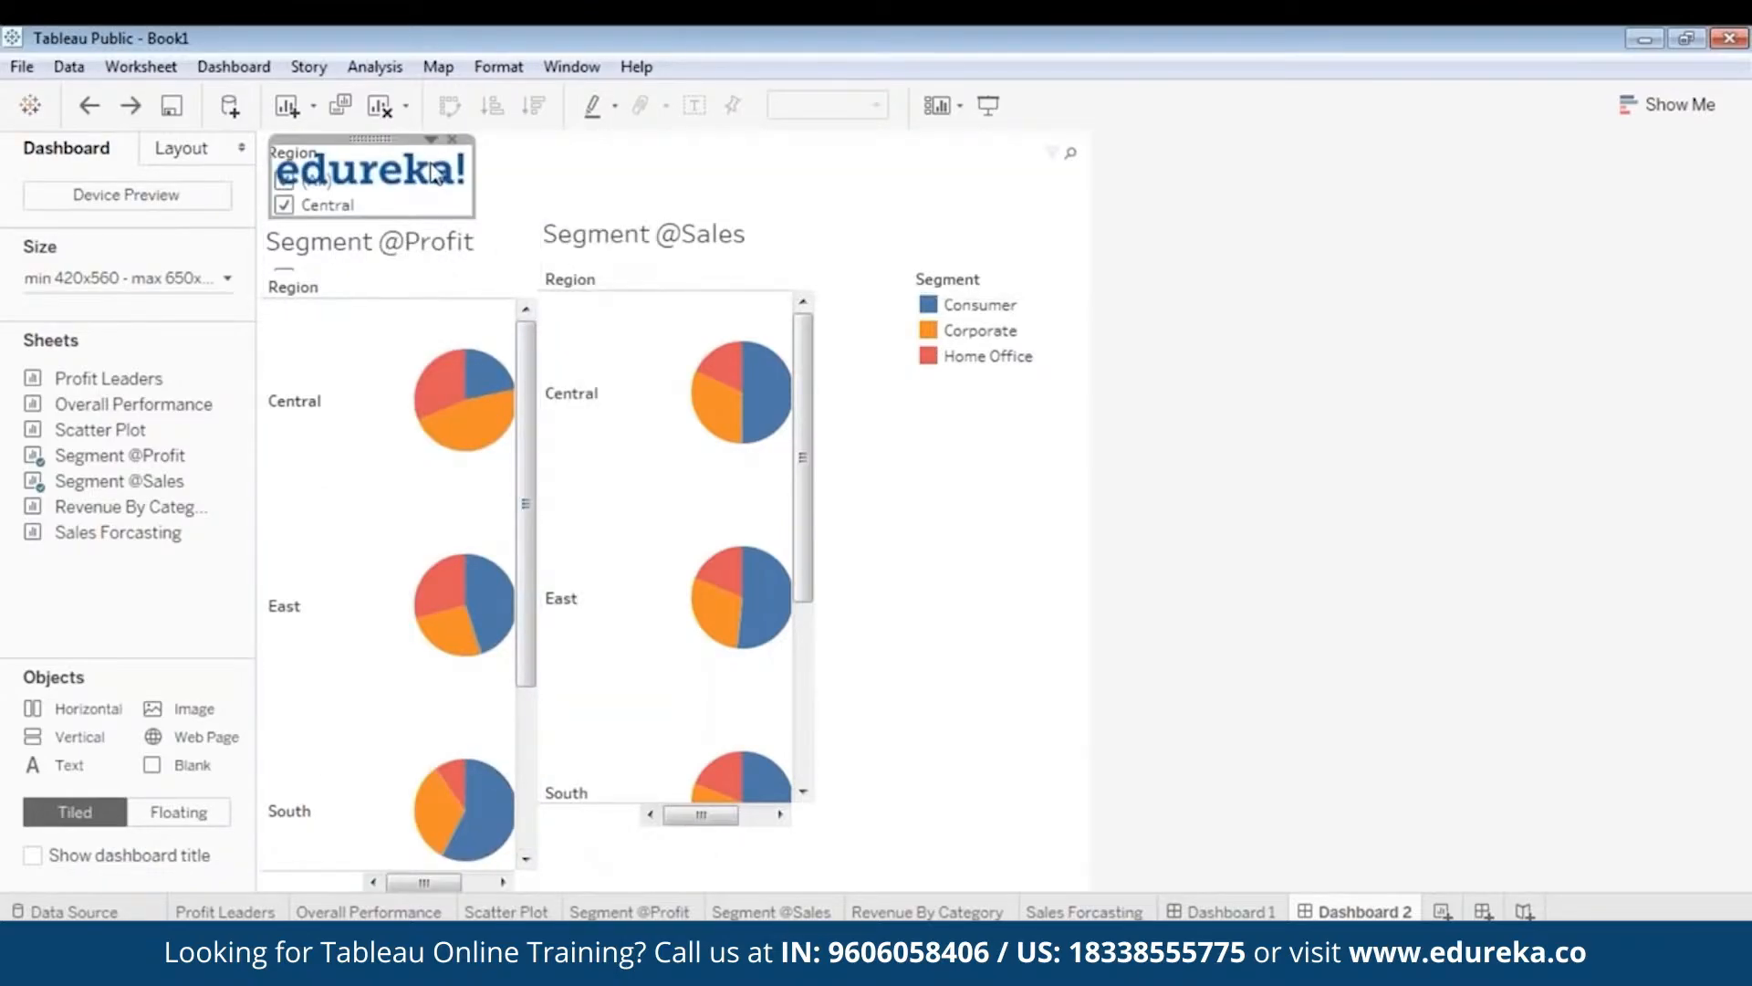
left_click_drag(365, 138, 407, 143)
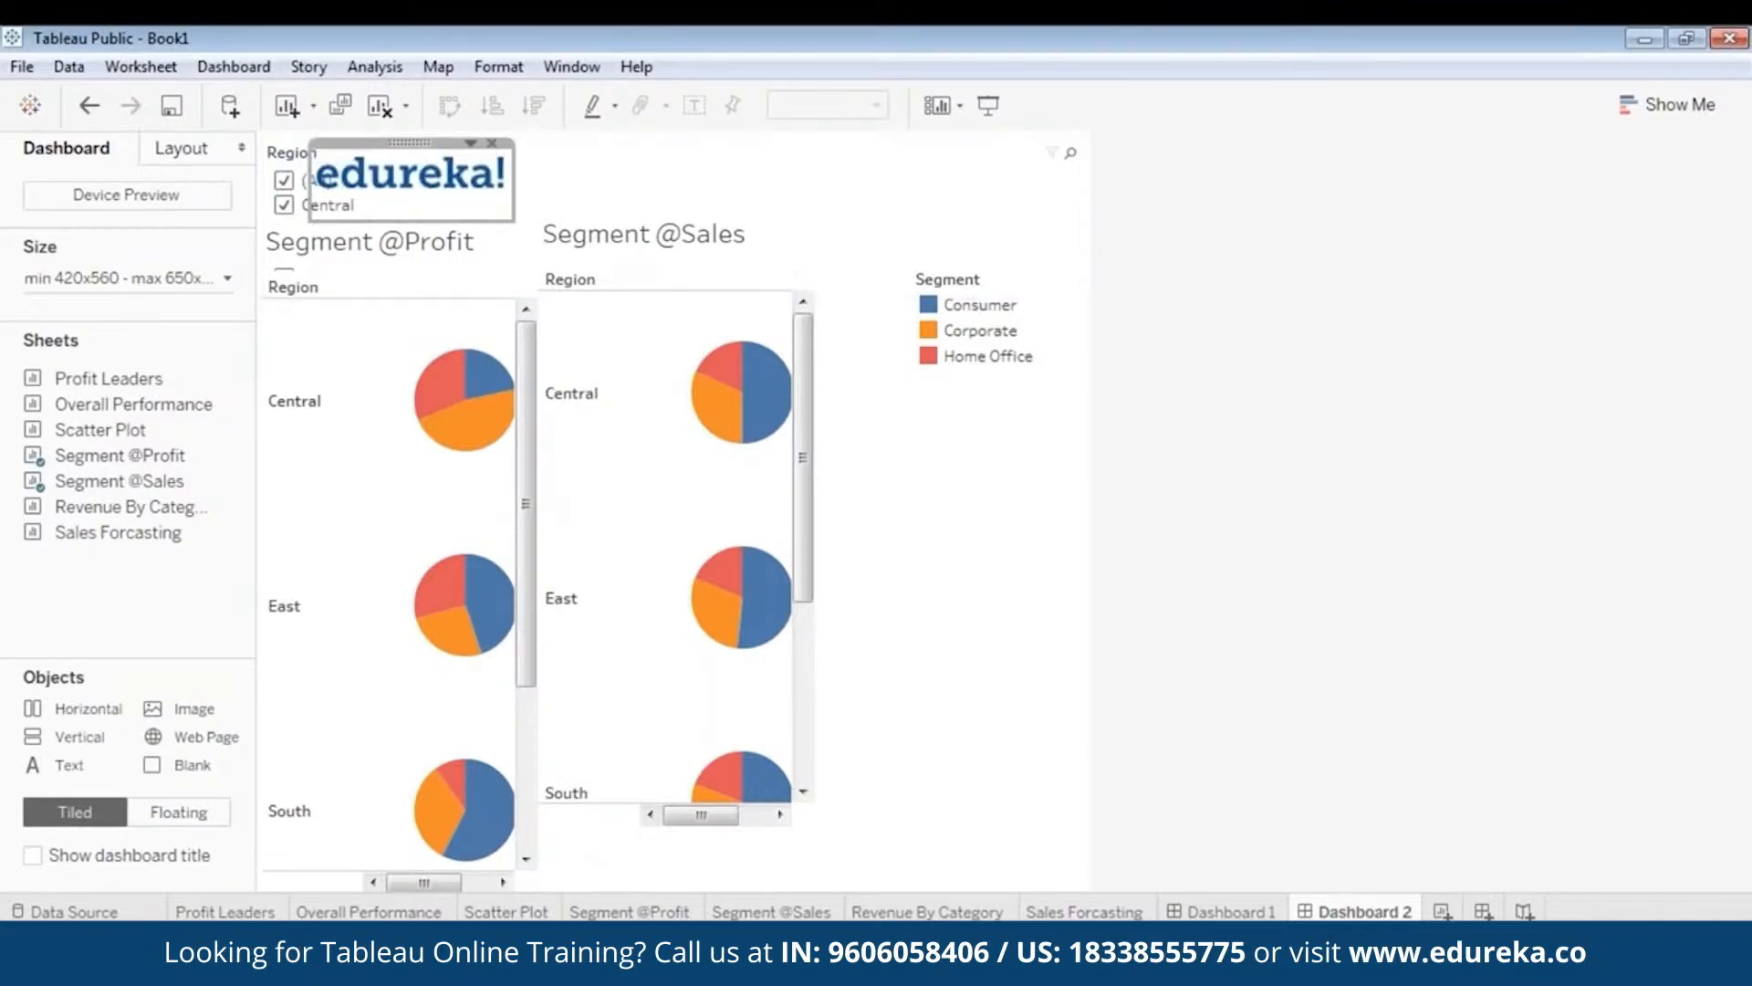
left_click(283, 169)
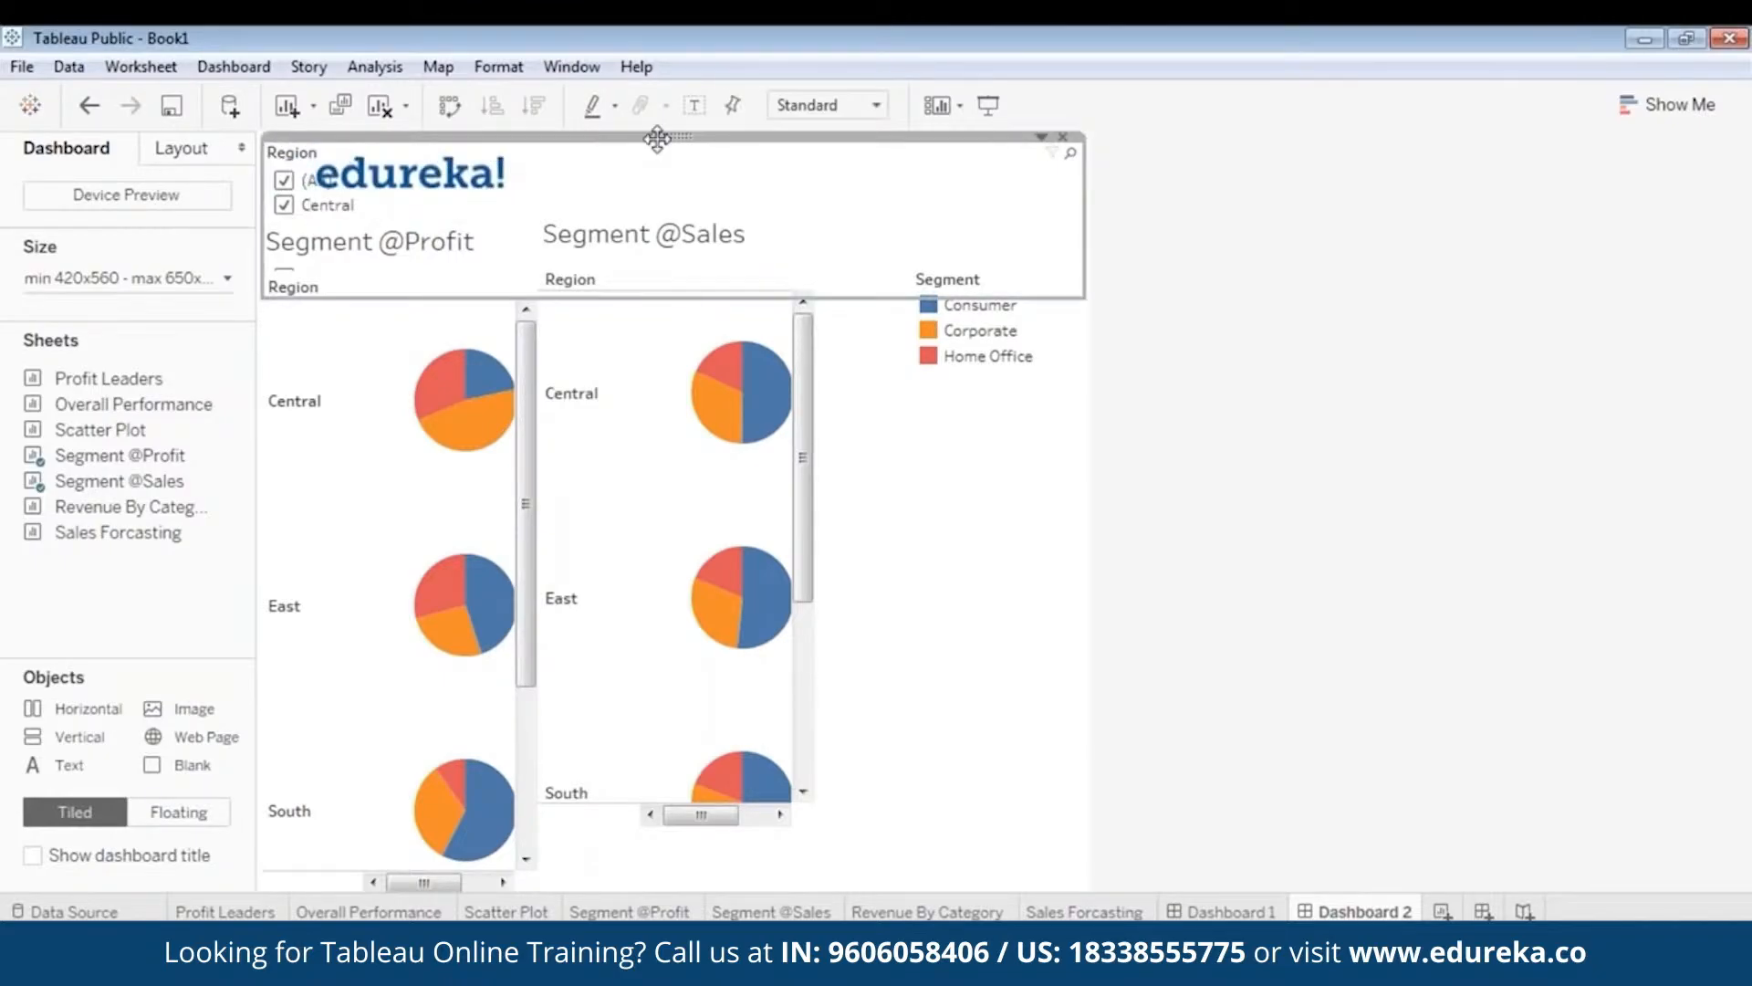
right_click(658, 138)
left_click(498, 842)
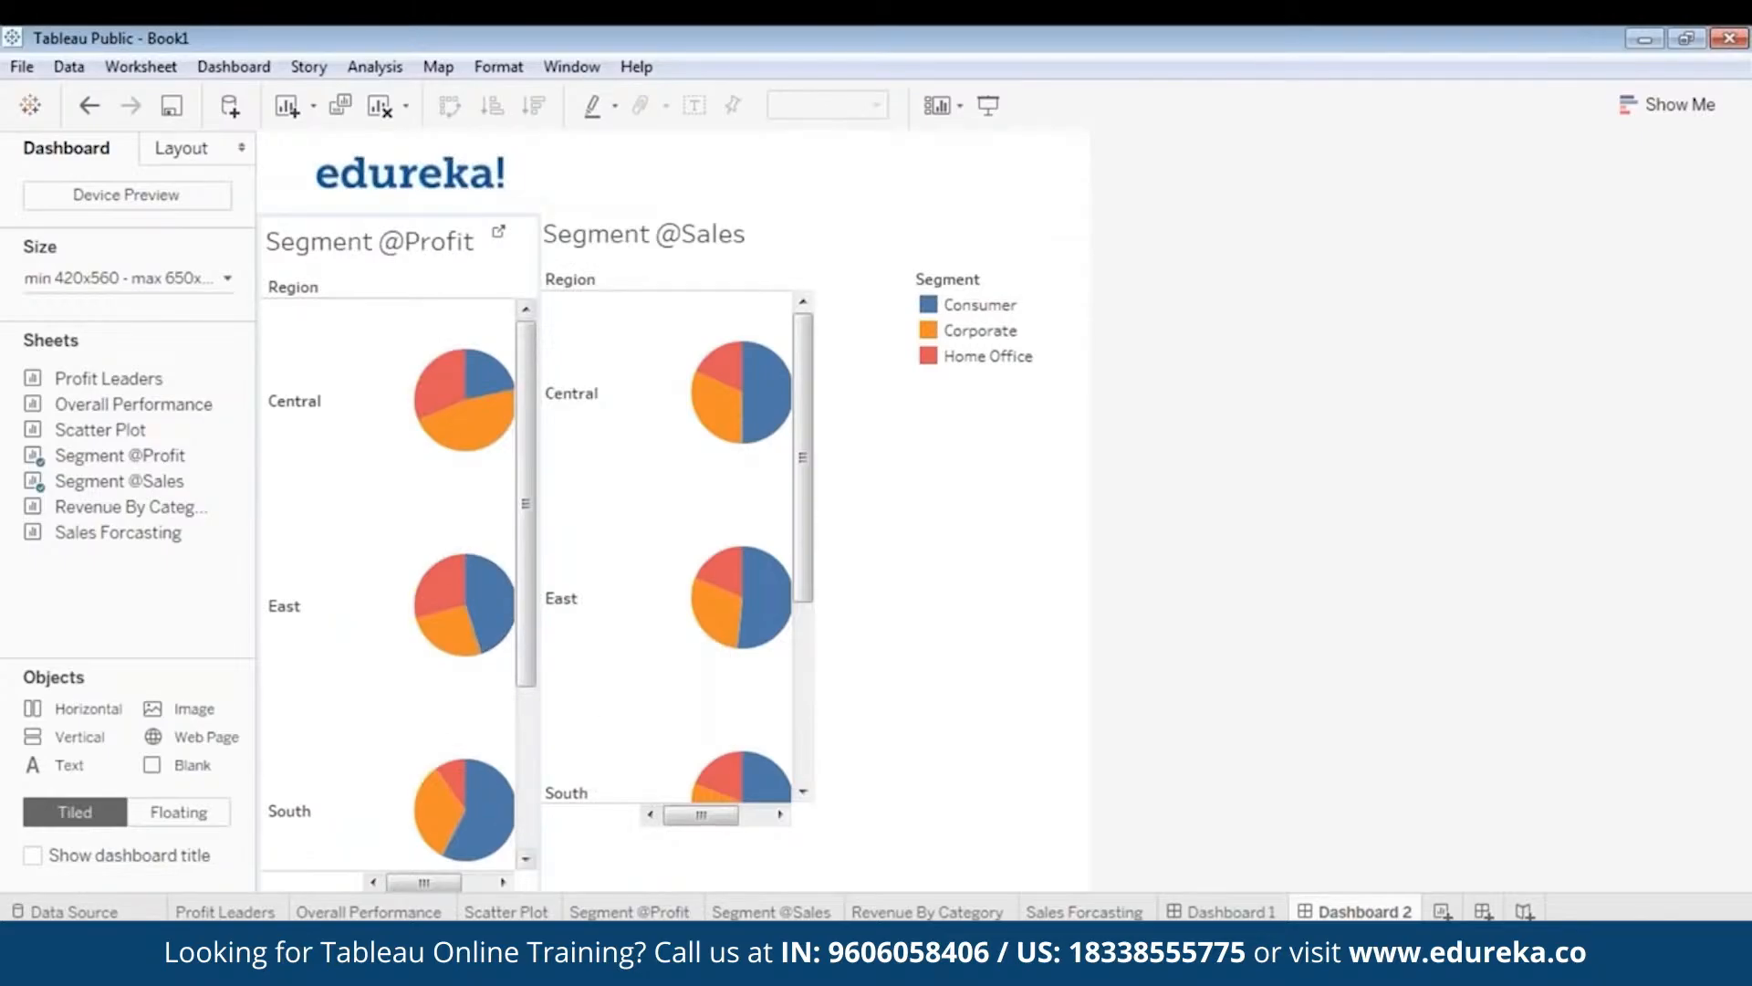
left_click(415, 184)
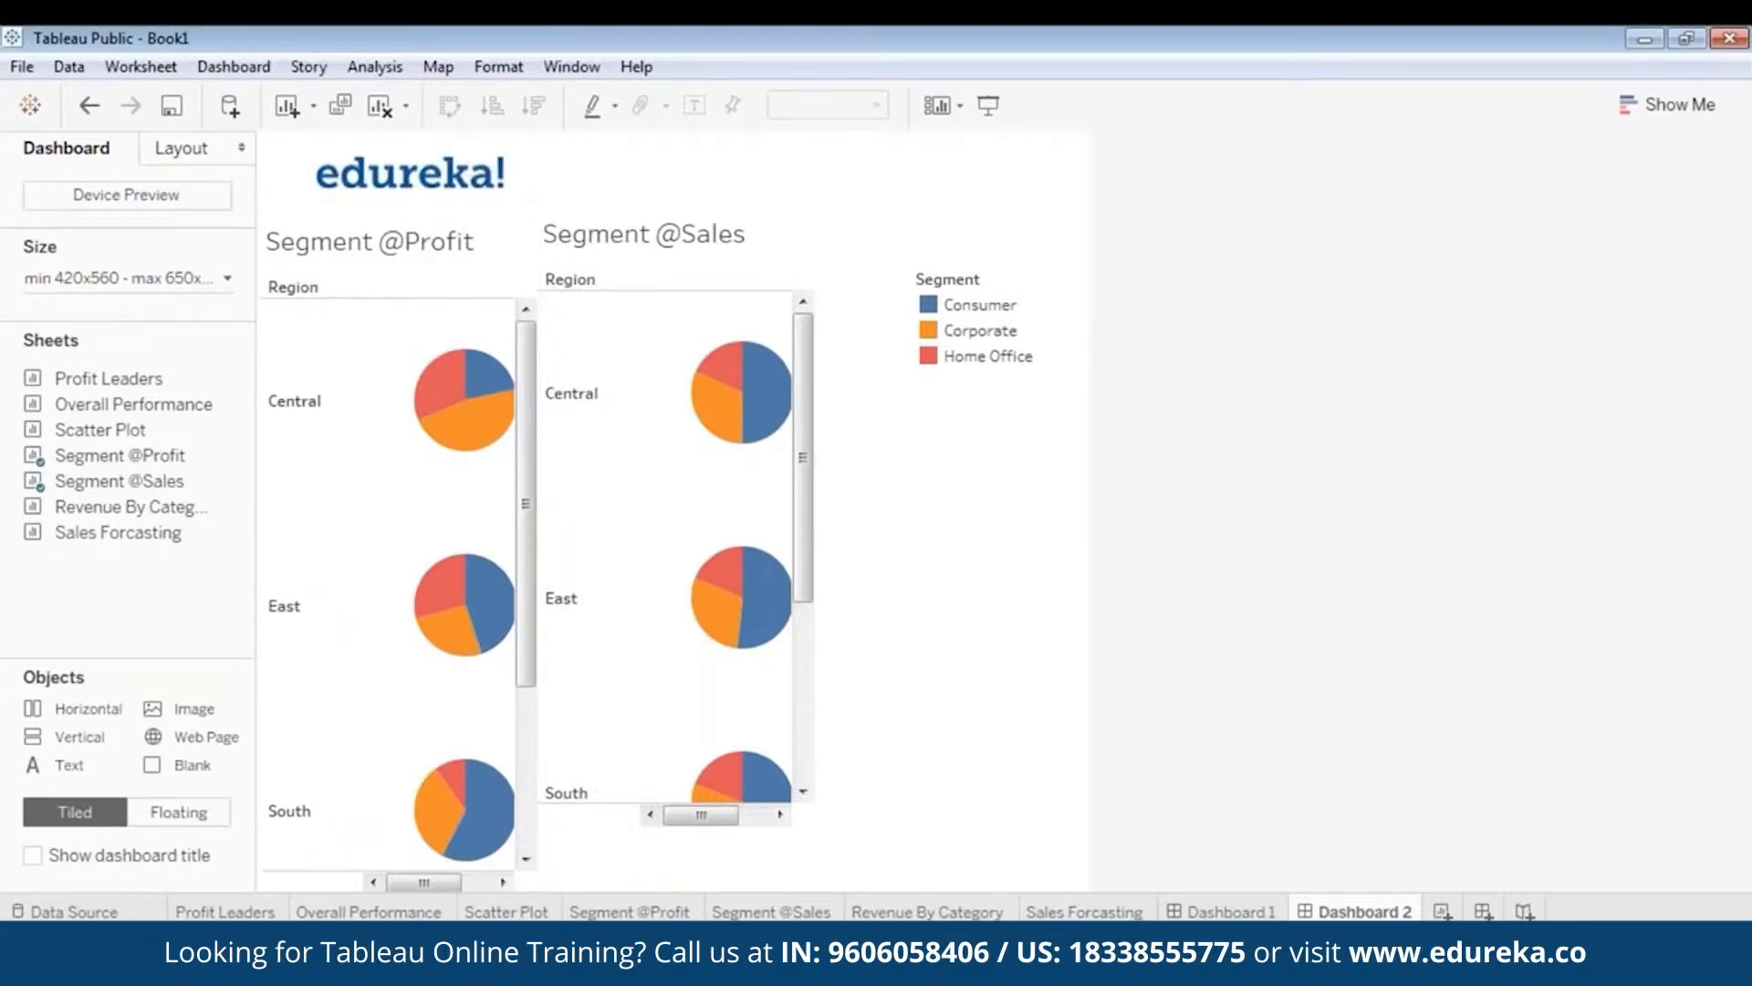
left_click_drag(419, 140, 378, 131)
left_click(977, 612)
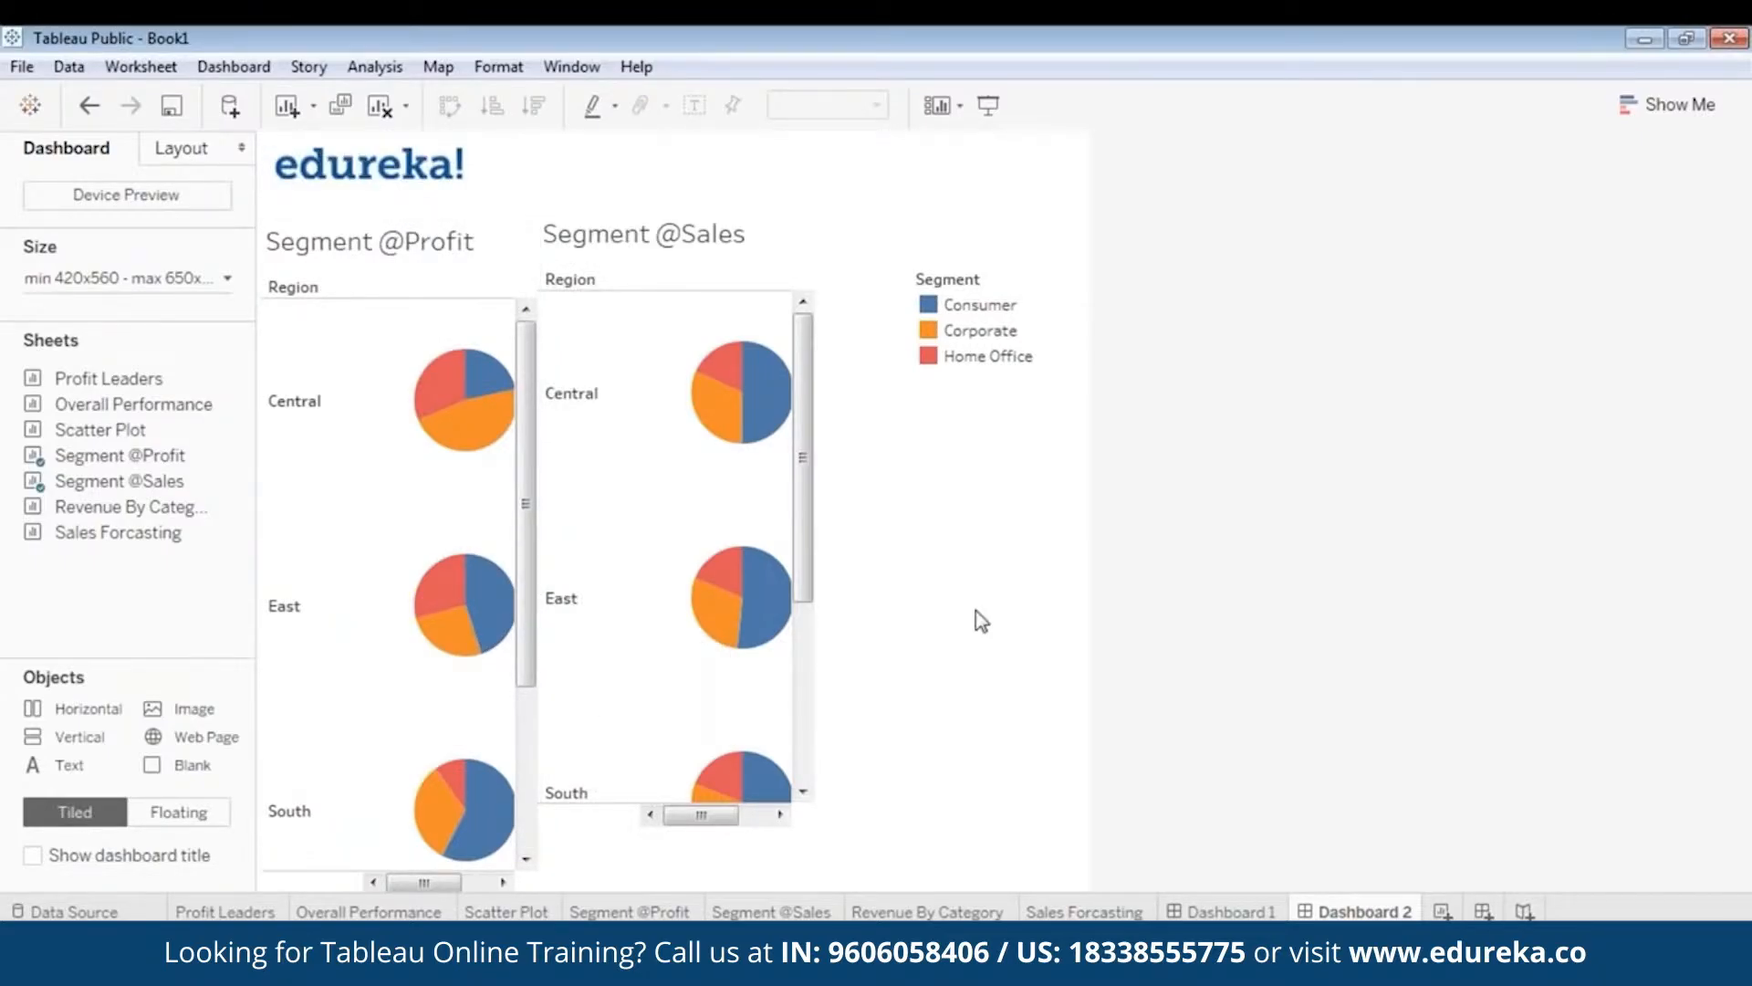
left_click(687, 218)
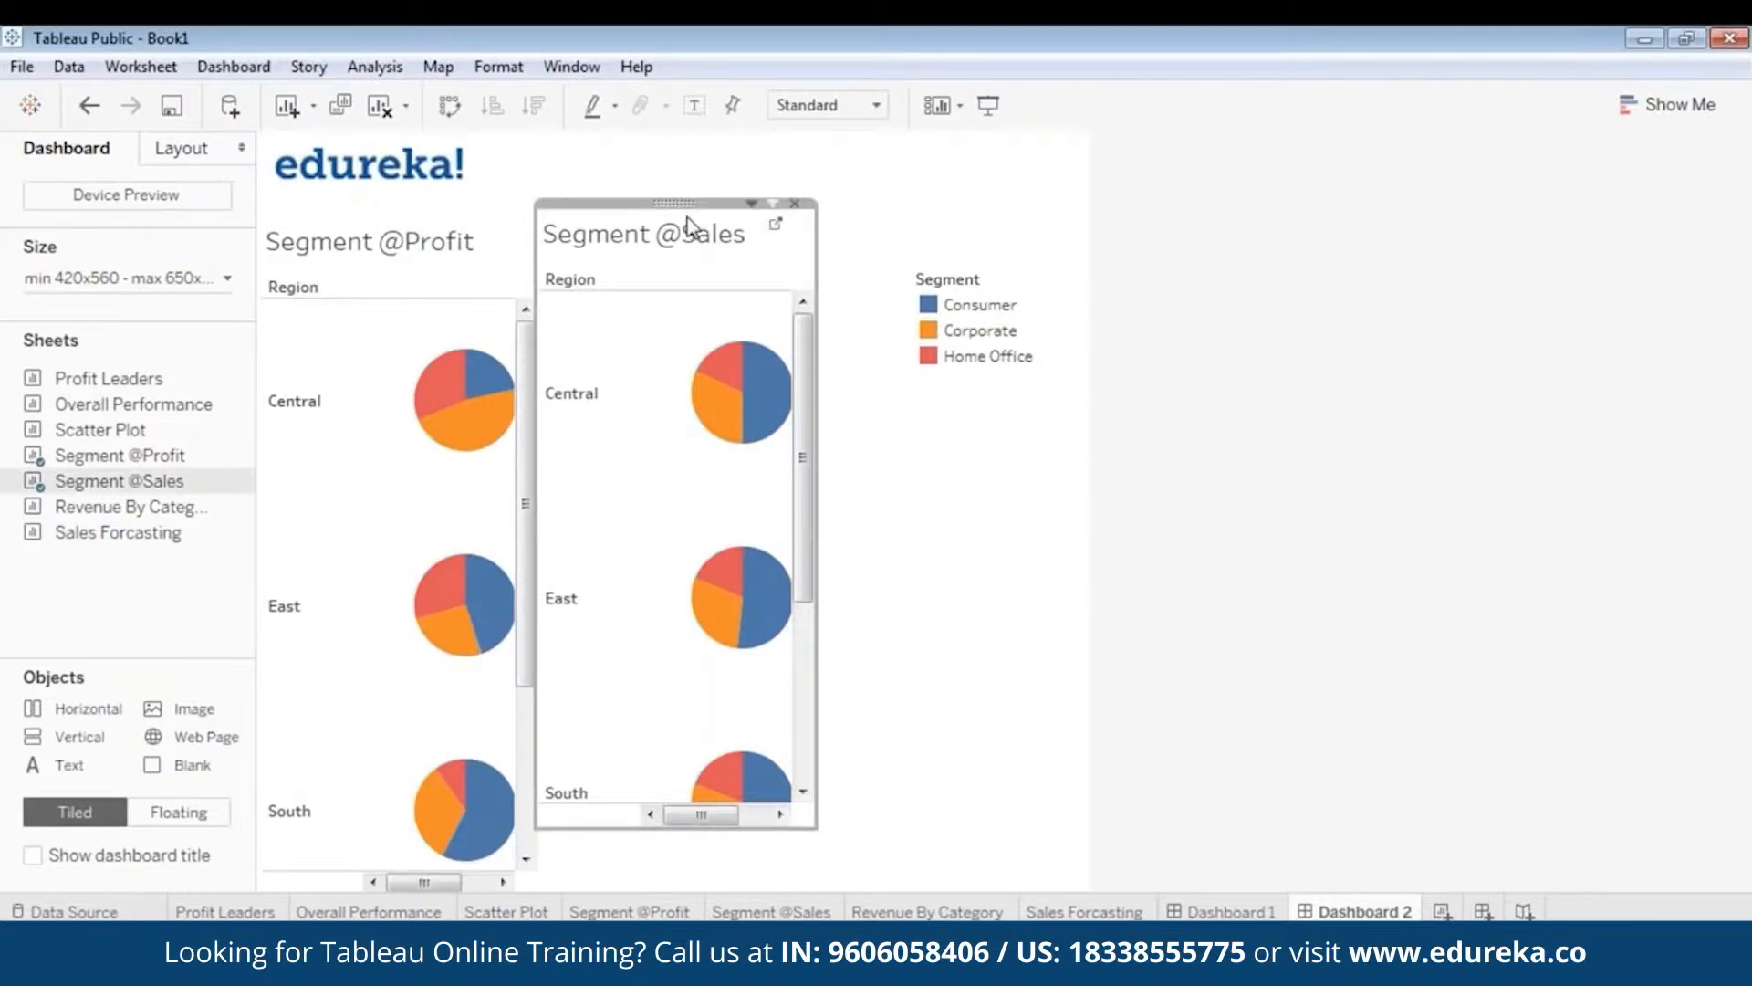
left_click_drag(707, 203, 707, 215)
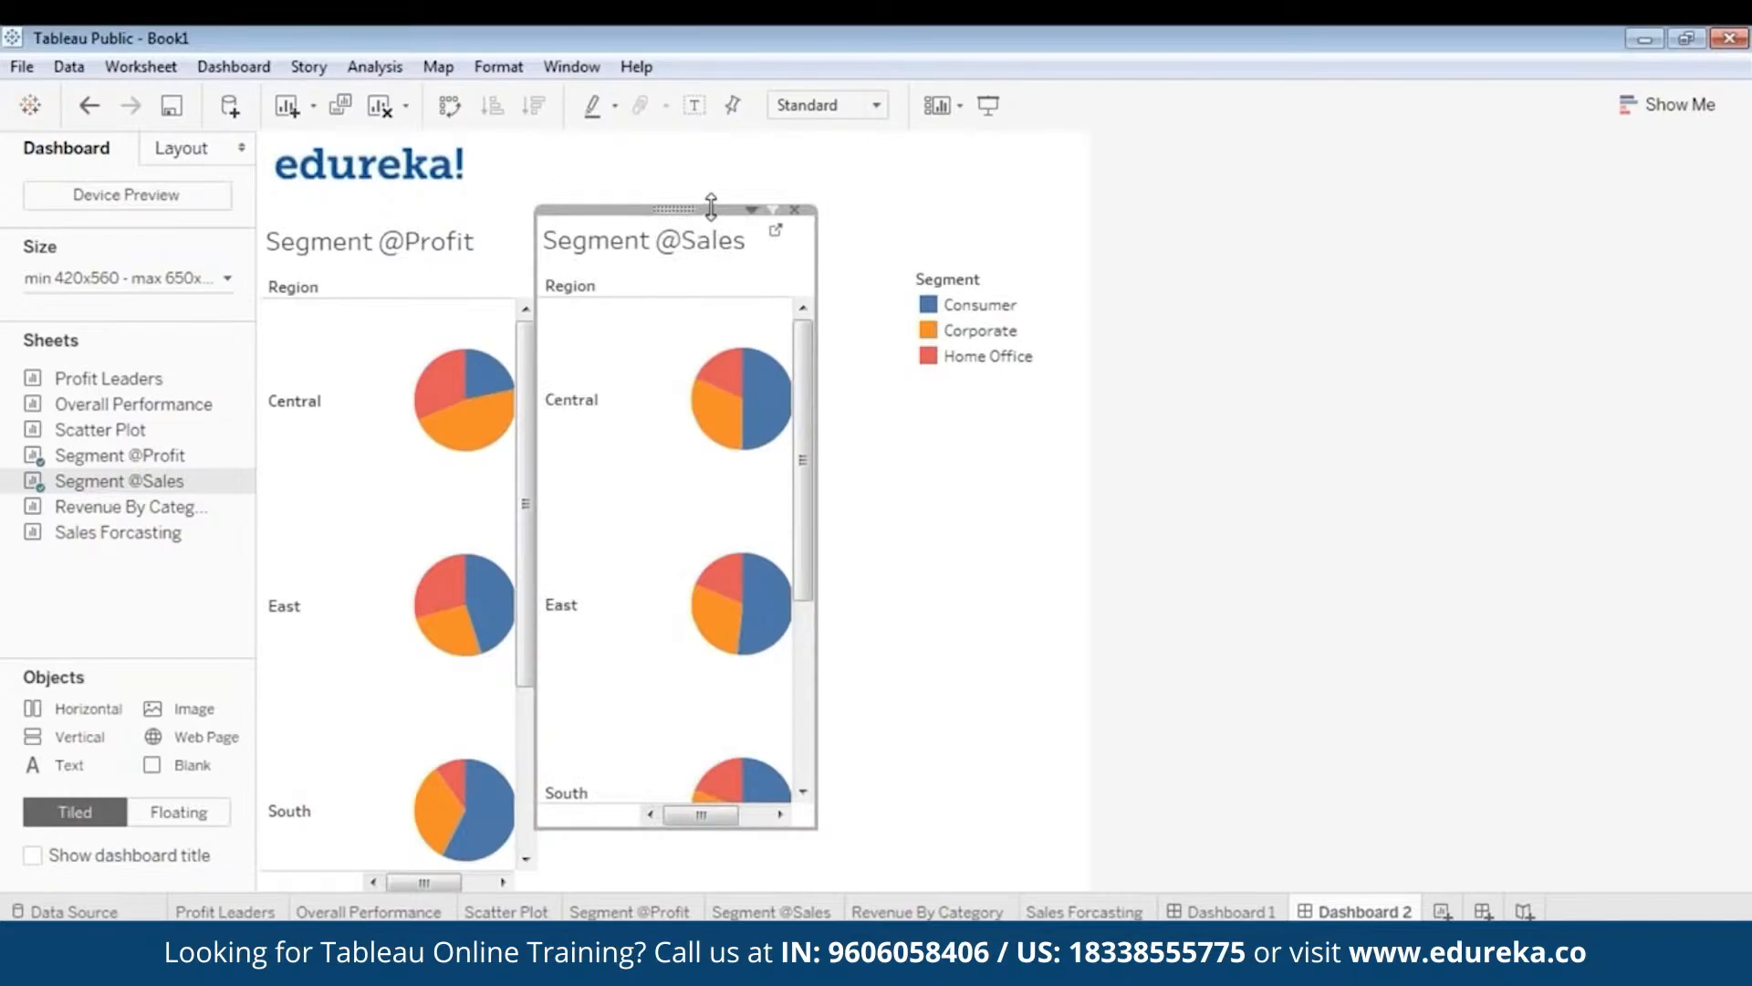
left_click_drag(712, 210, 715, 226)
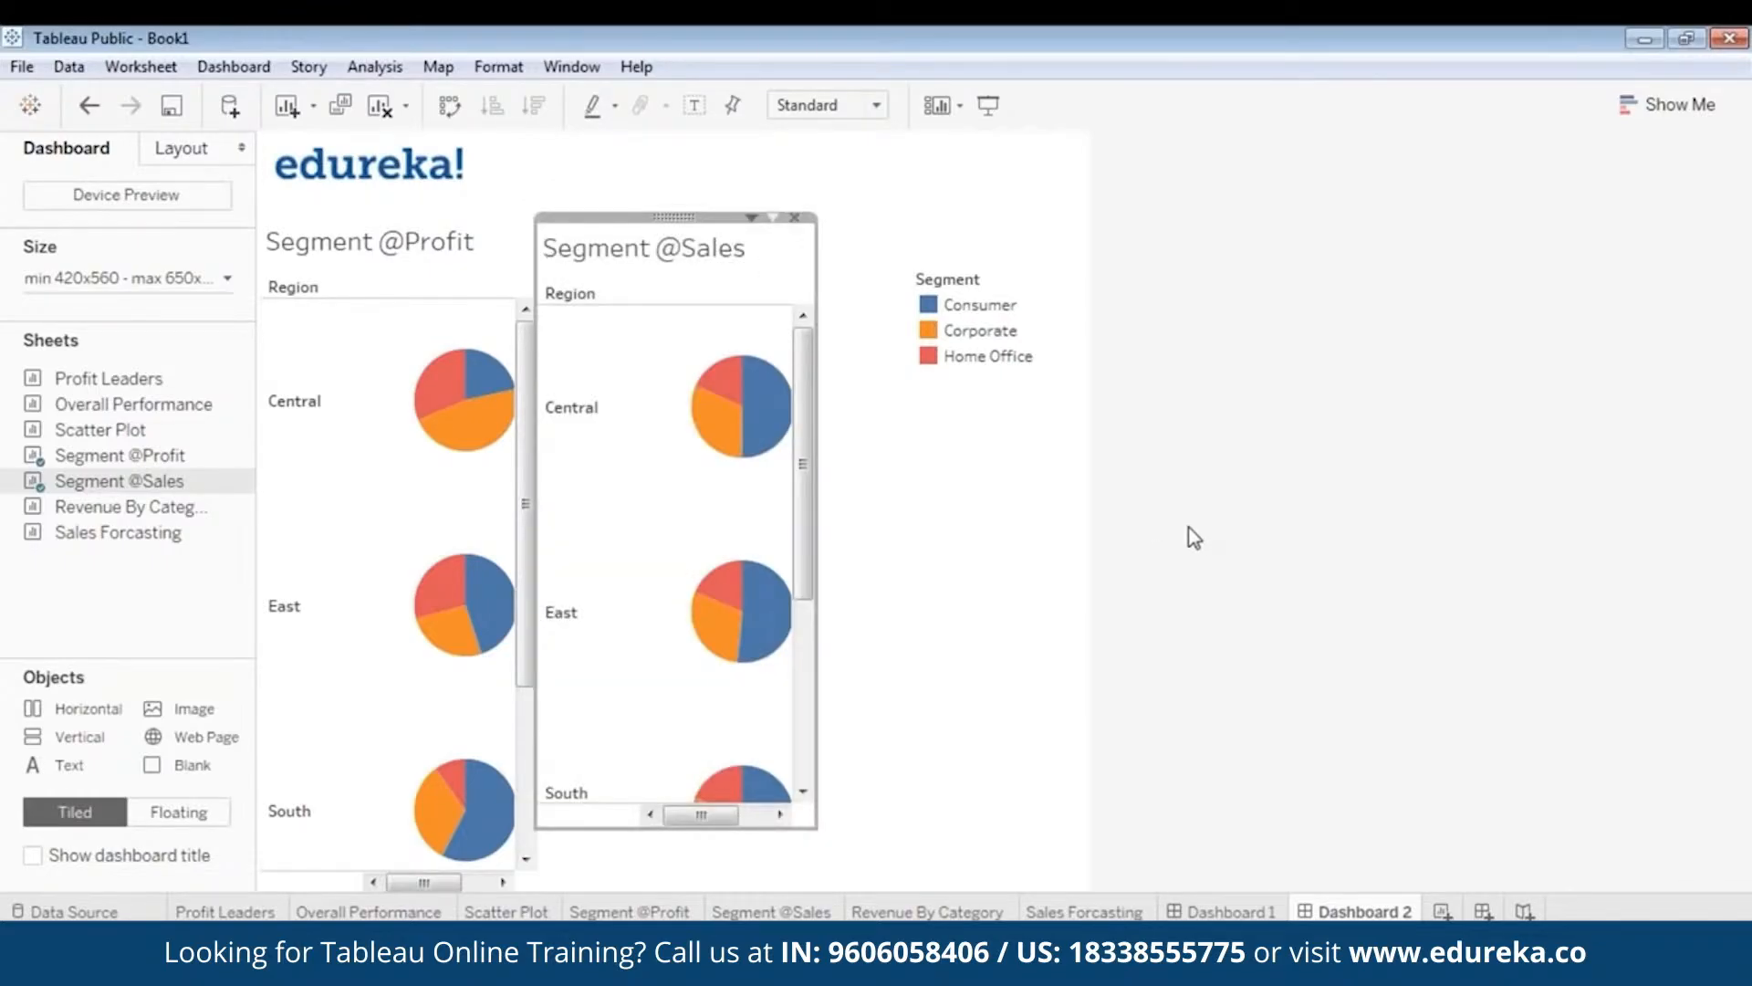
left_click(1112, 594)
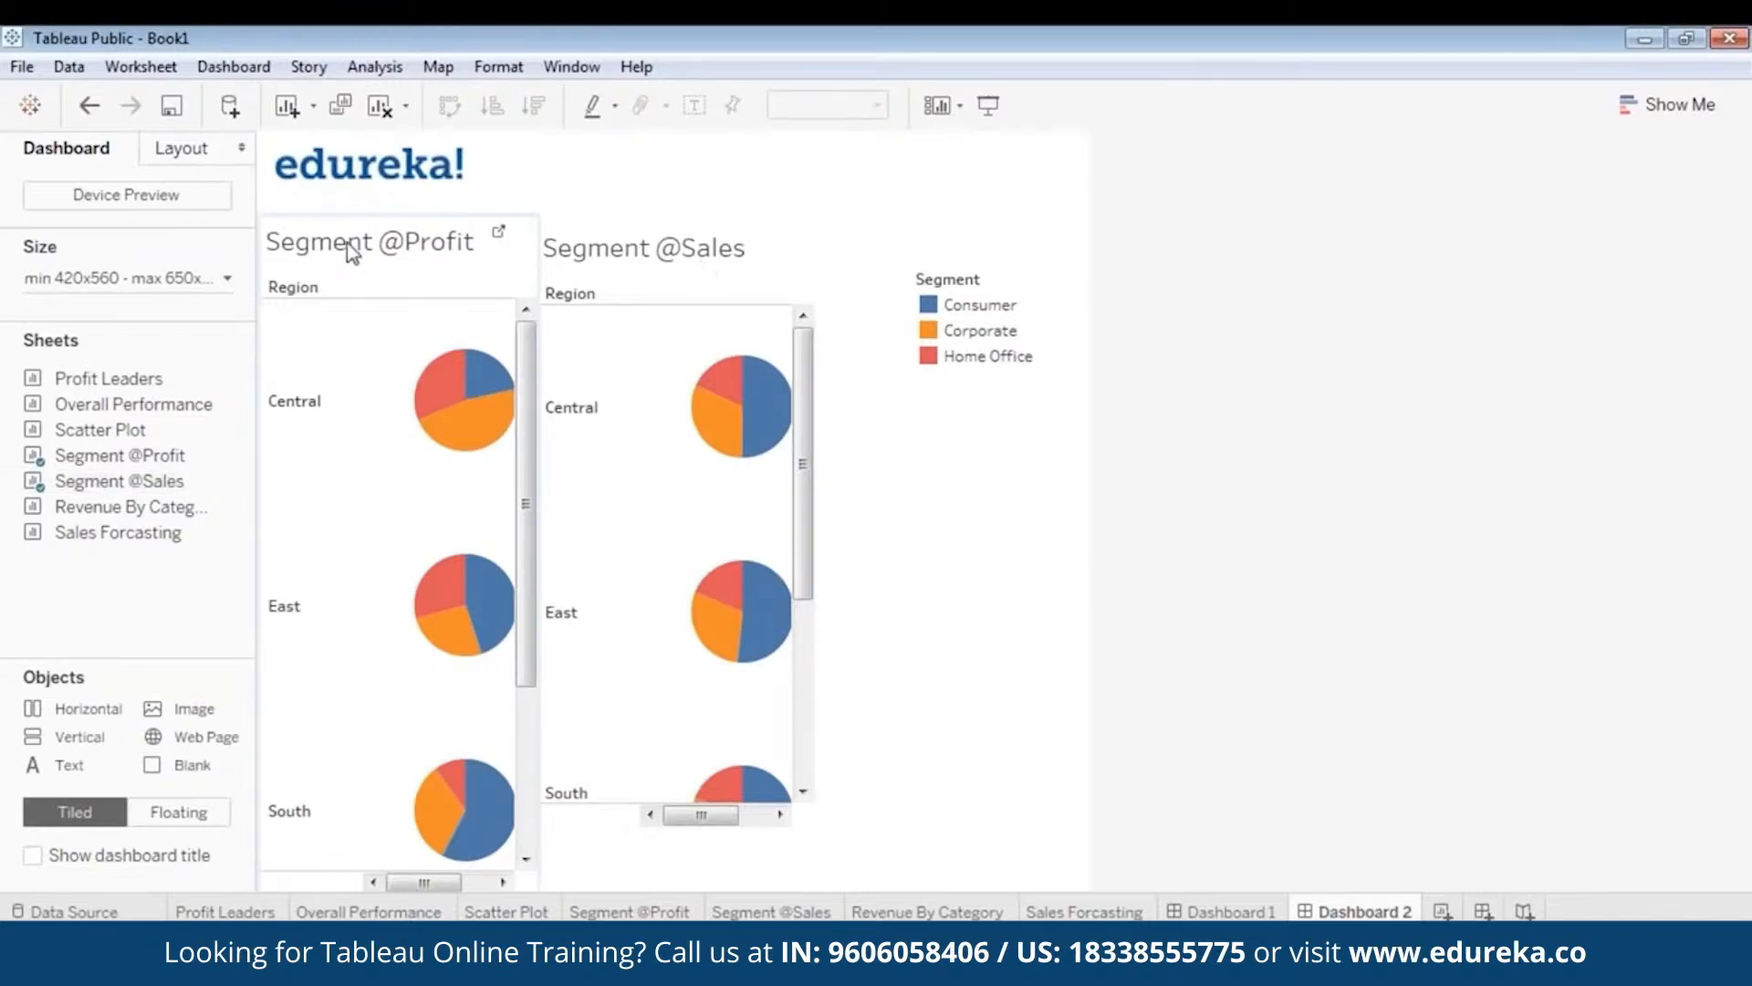
left_click(727, 240)
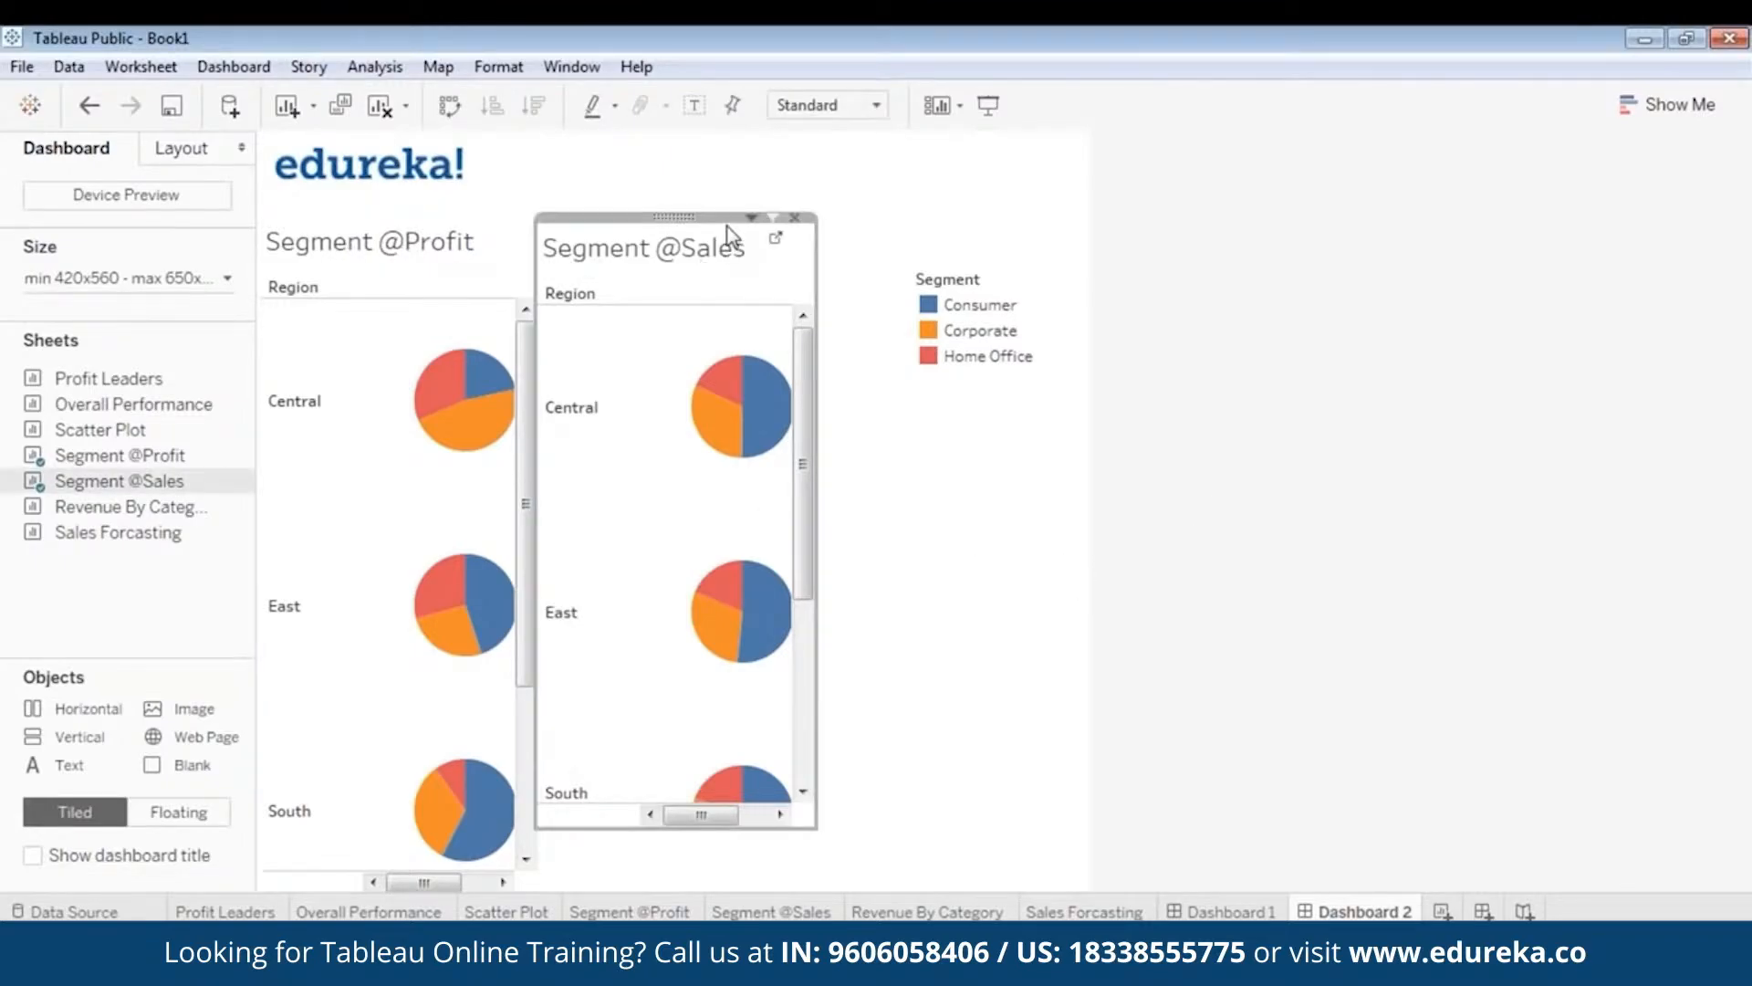
left_click_drag(724, 216, 773, 215)
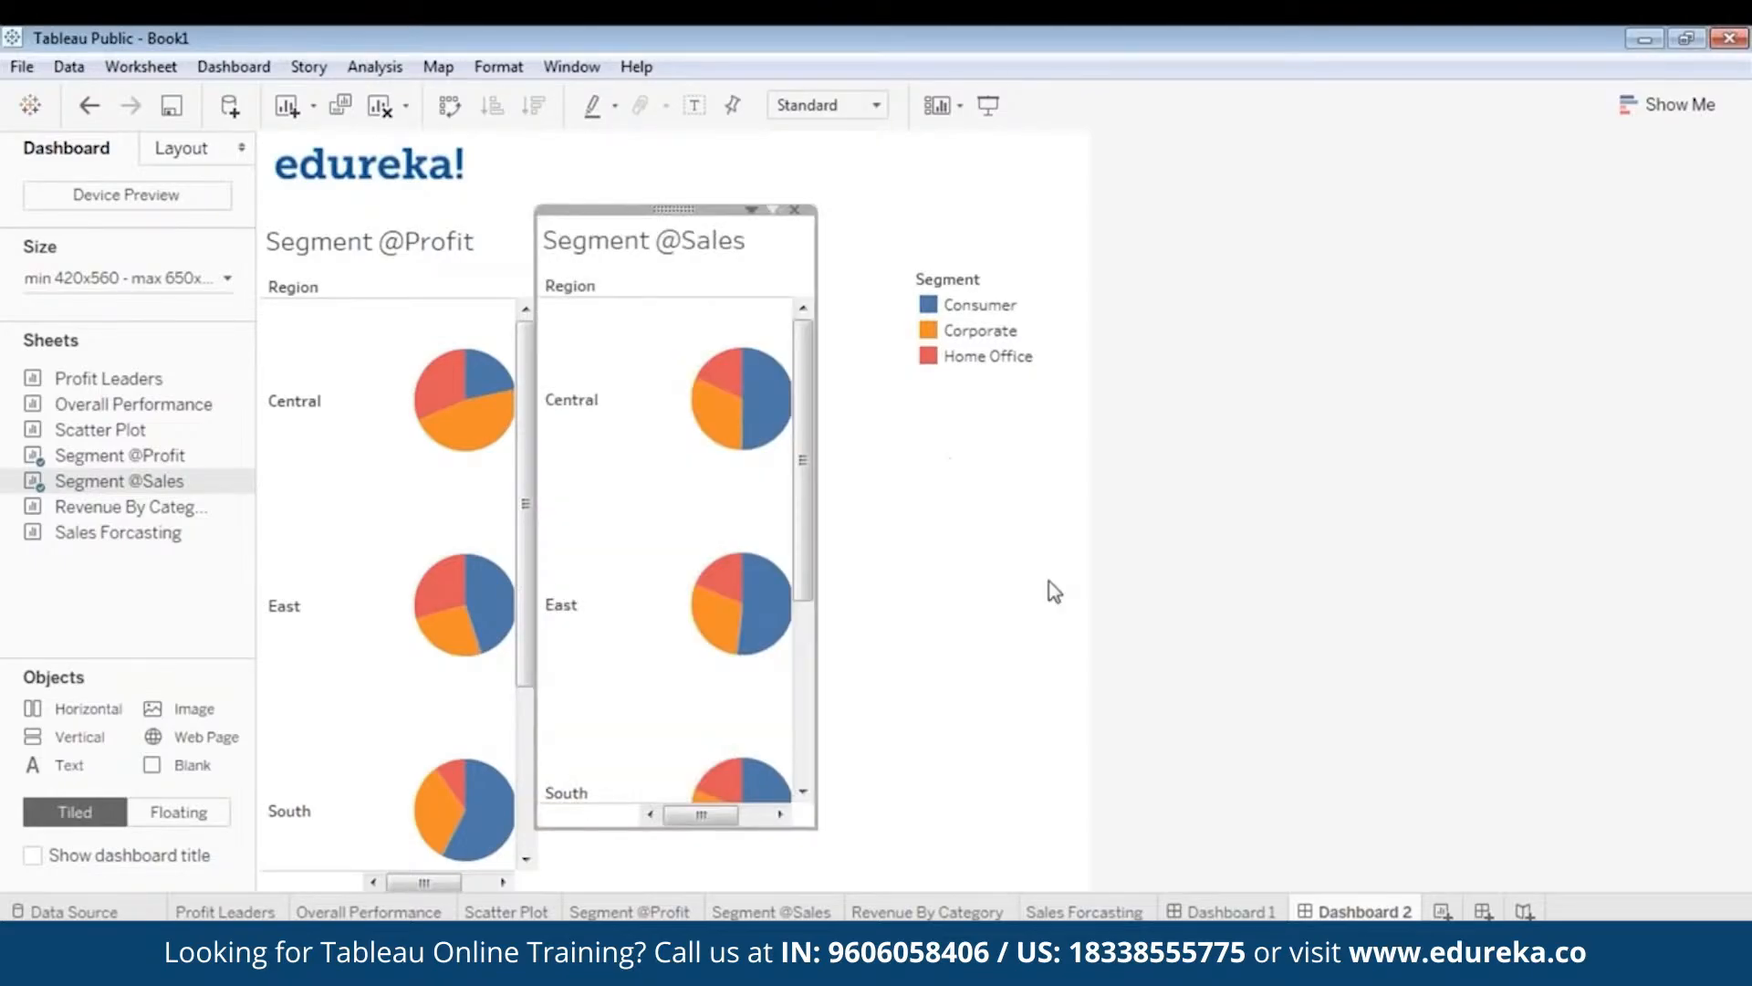
left_click(1048, 585)
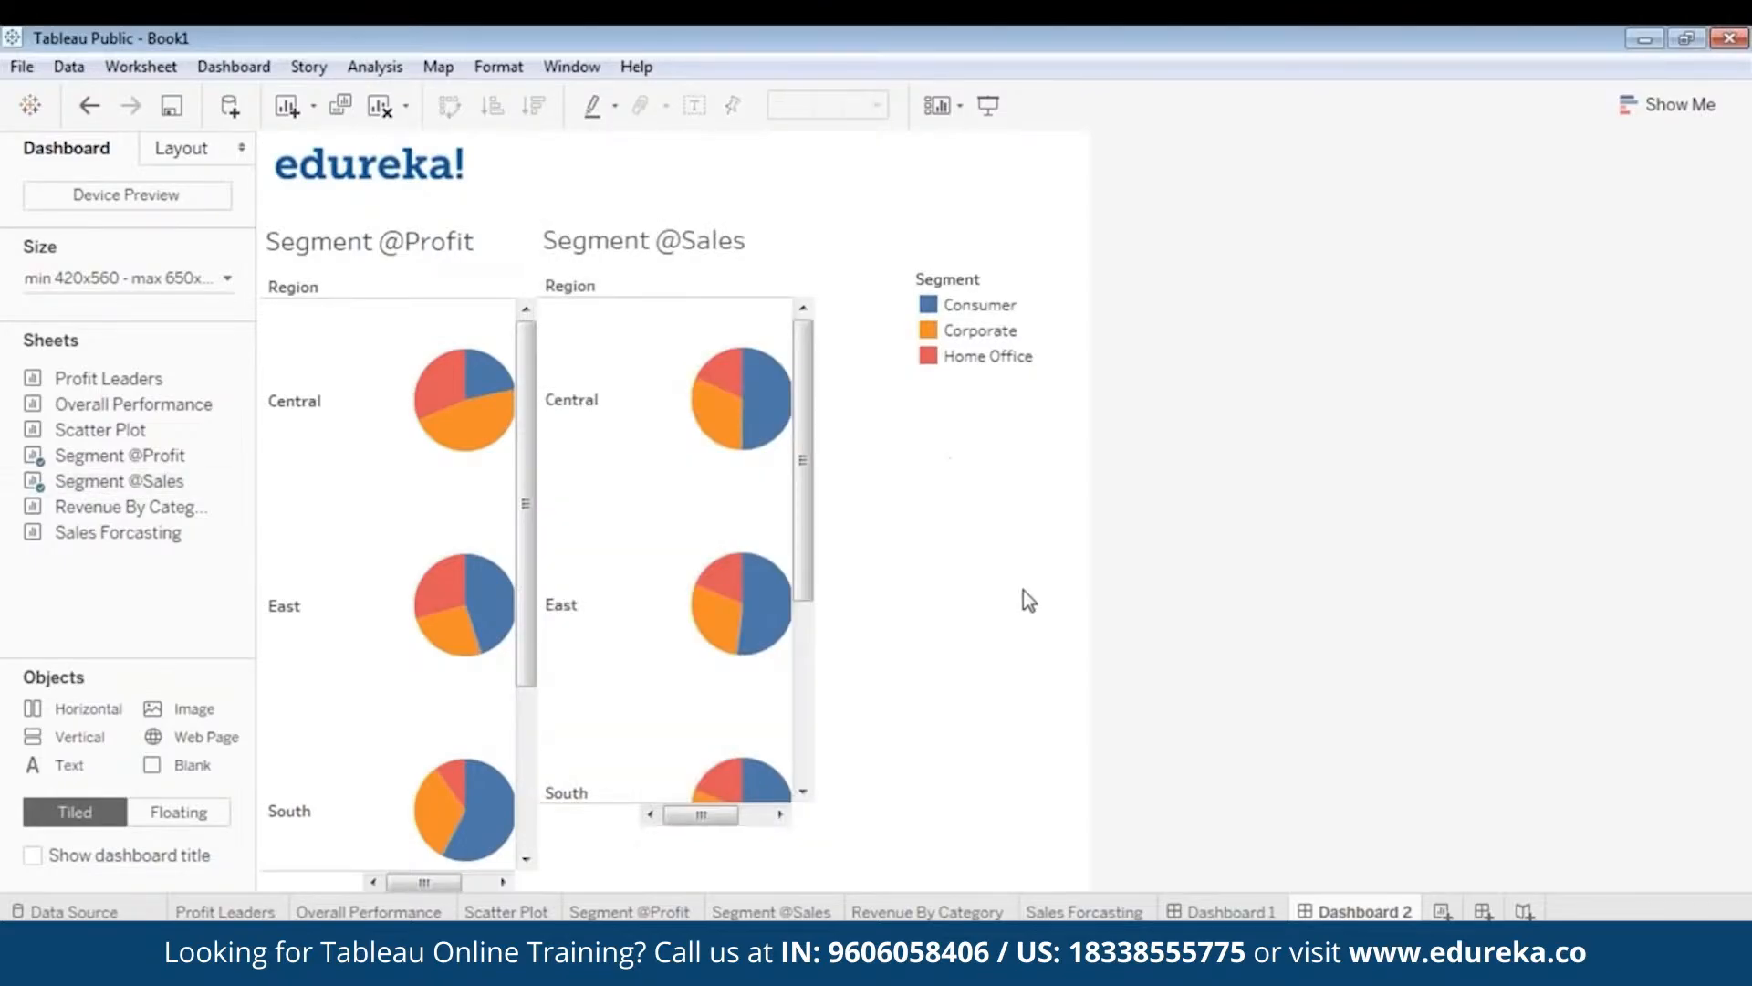
left_click(617, 821)
left_click_drag(619, 831, 602, 890)
left_click(1329, 602)
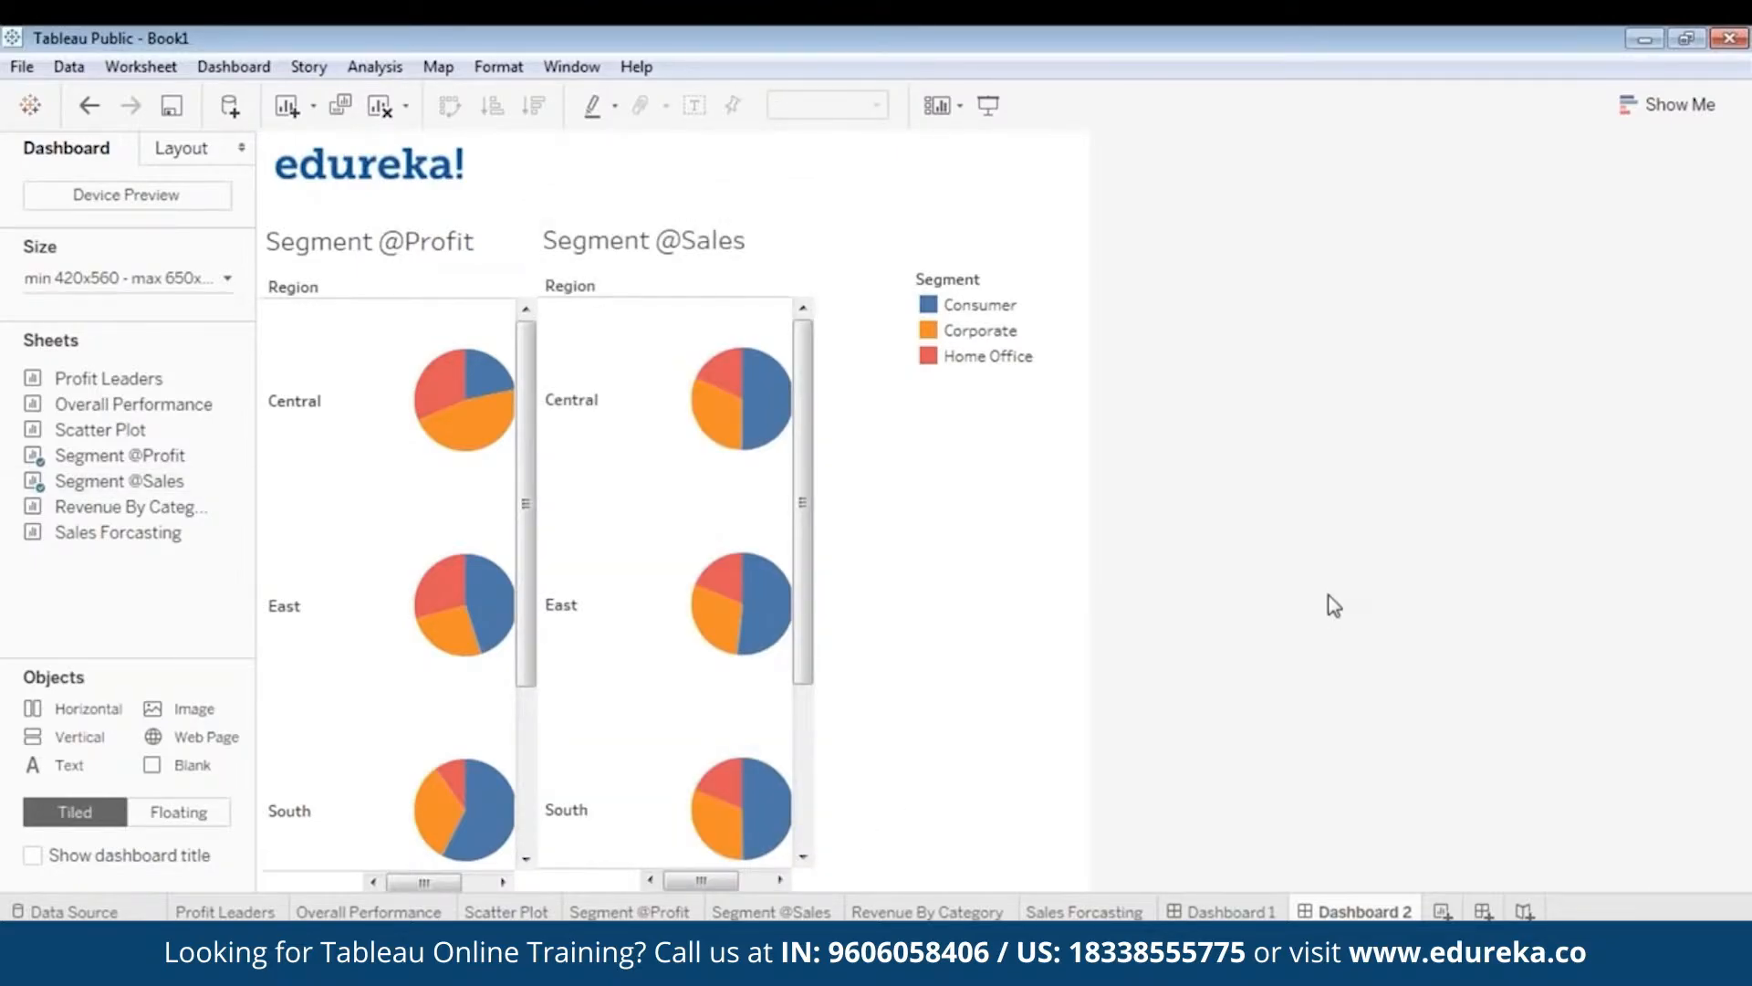
left_click(151, 279)
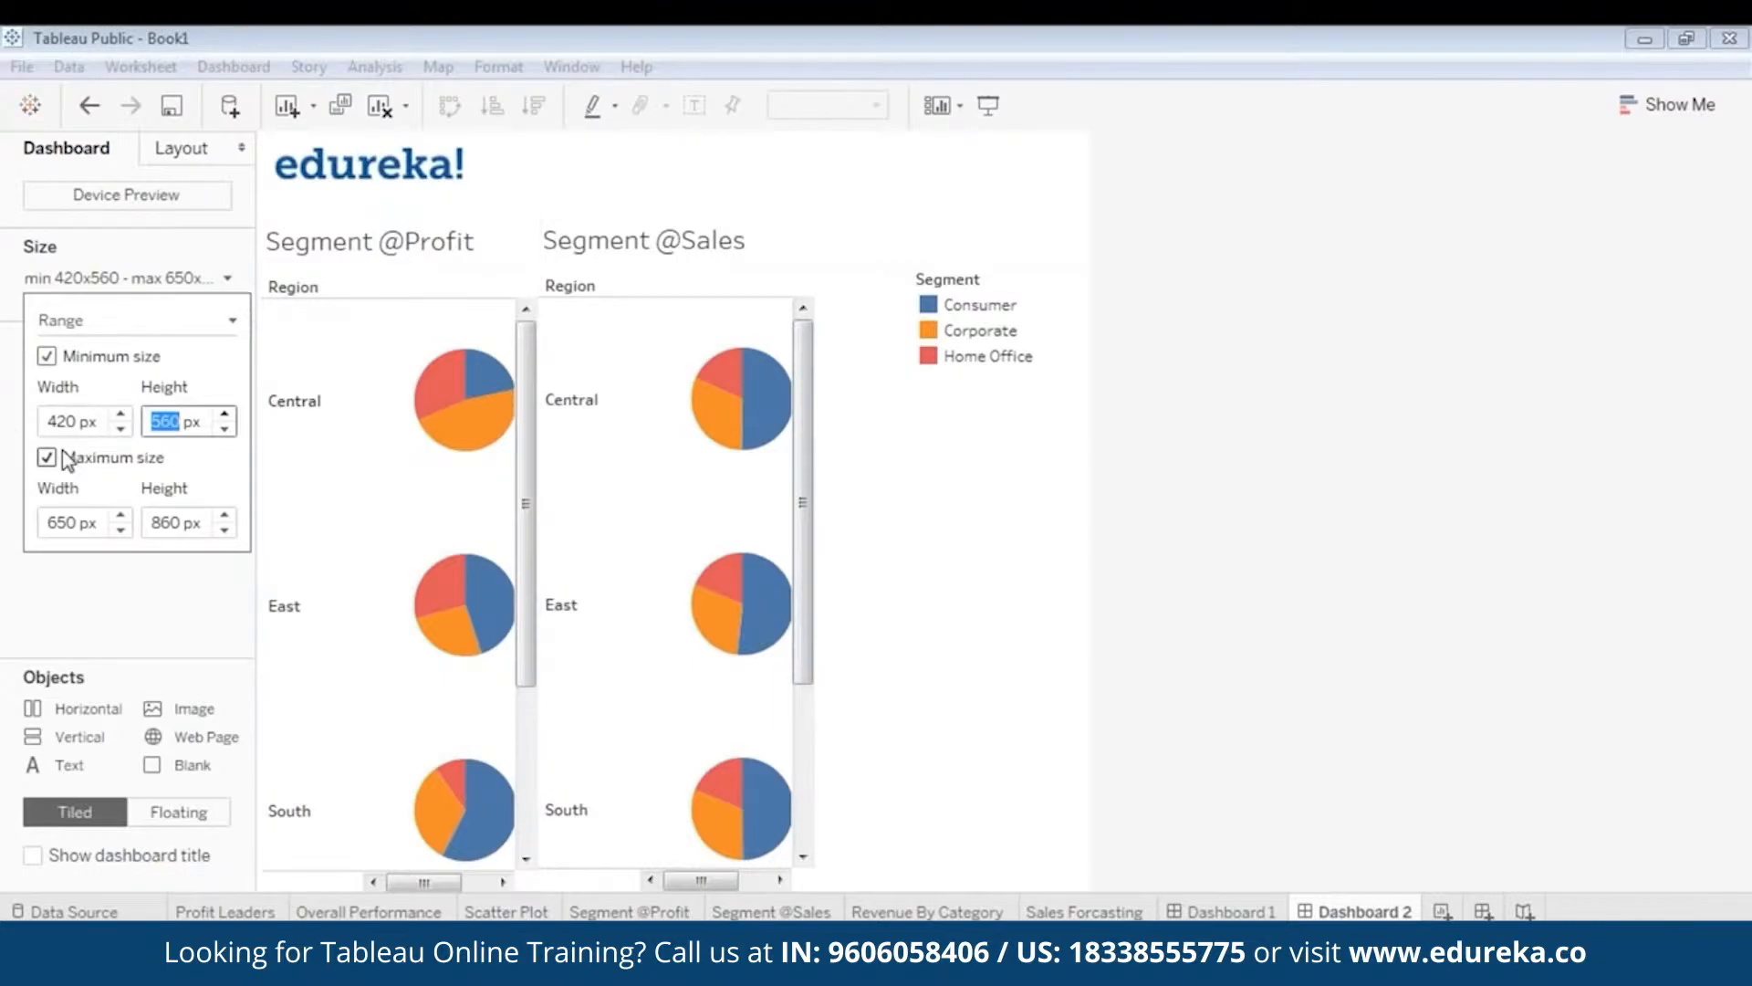
- Adjust the minimum width, then undo back to Fit to height at a 1020 px width
left_click(122, 416)
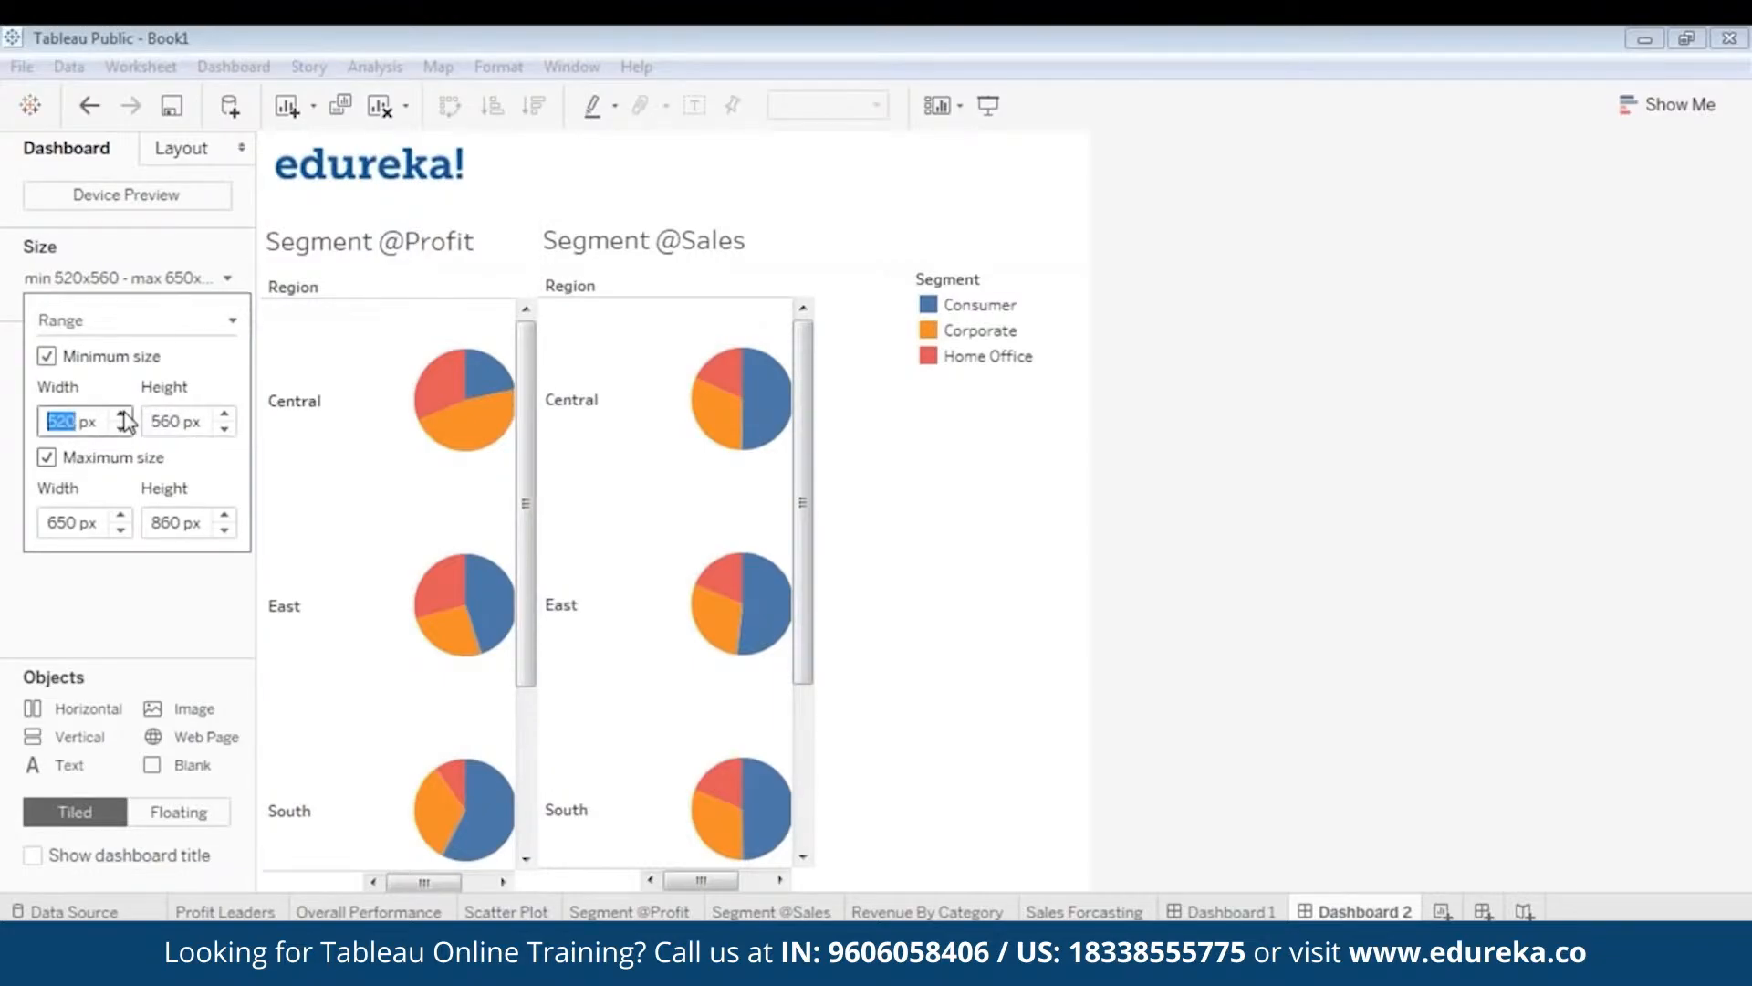
left_click(122, 416)
left_click(122, 416)
left_click(122, 416)
left_click(121, 414)
left_click(121, 415)
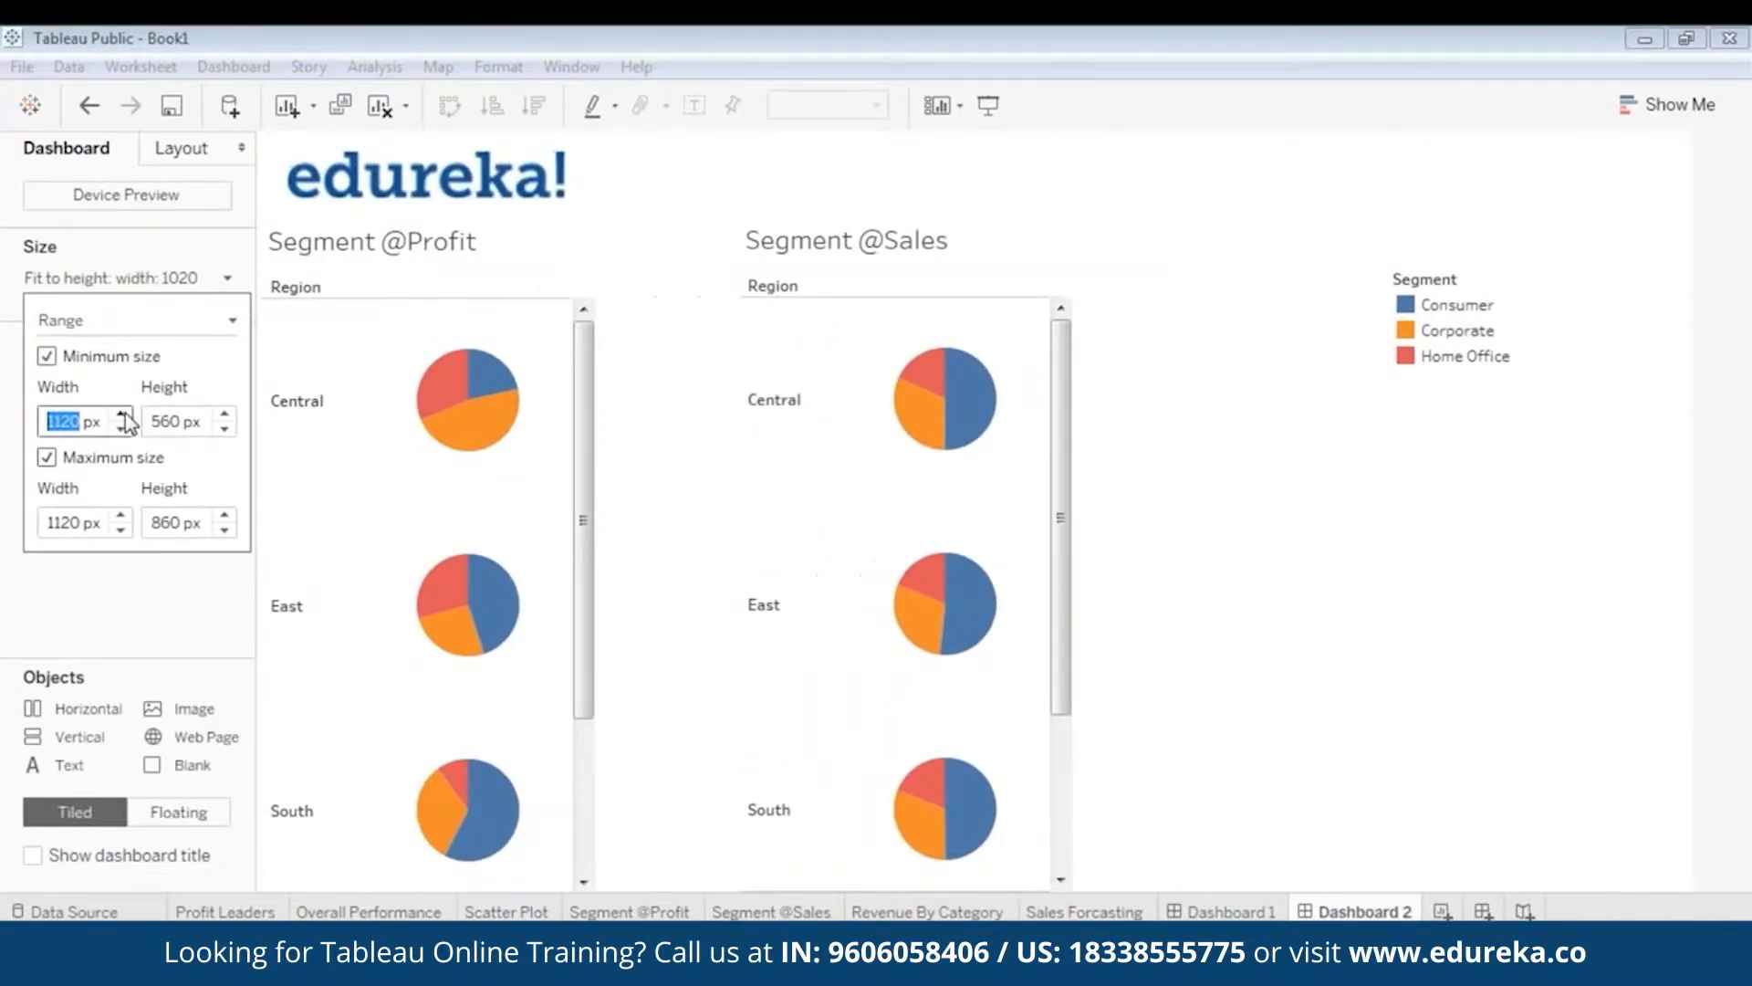
left_click(122, 415)
left_click(121, 414)
left_click(119, 430)
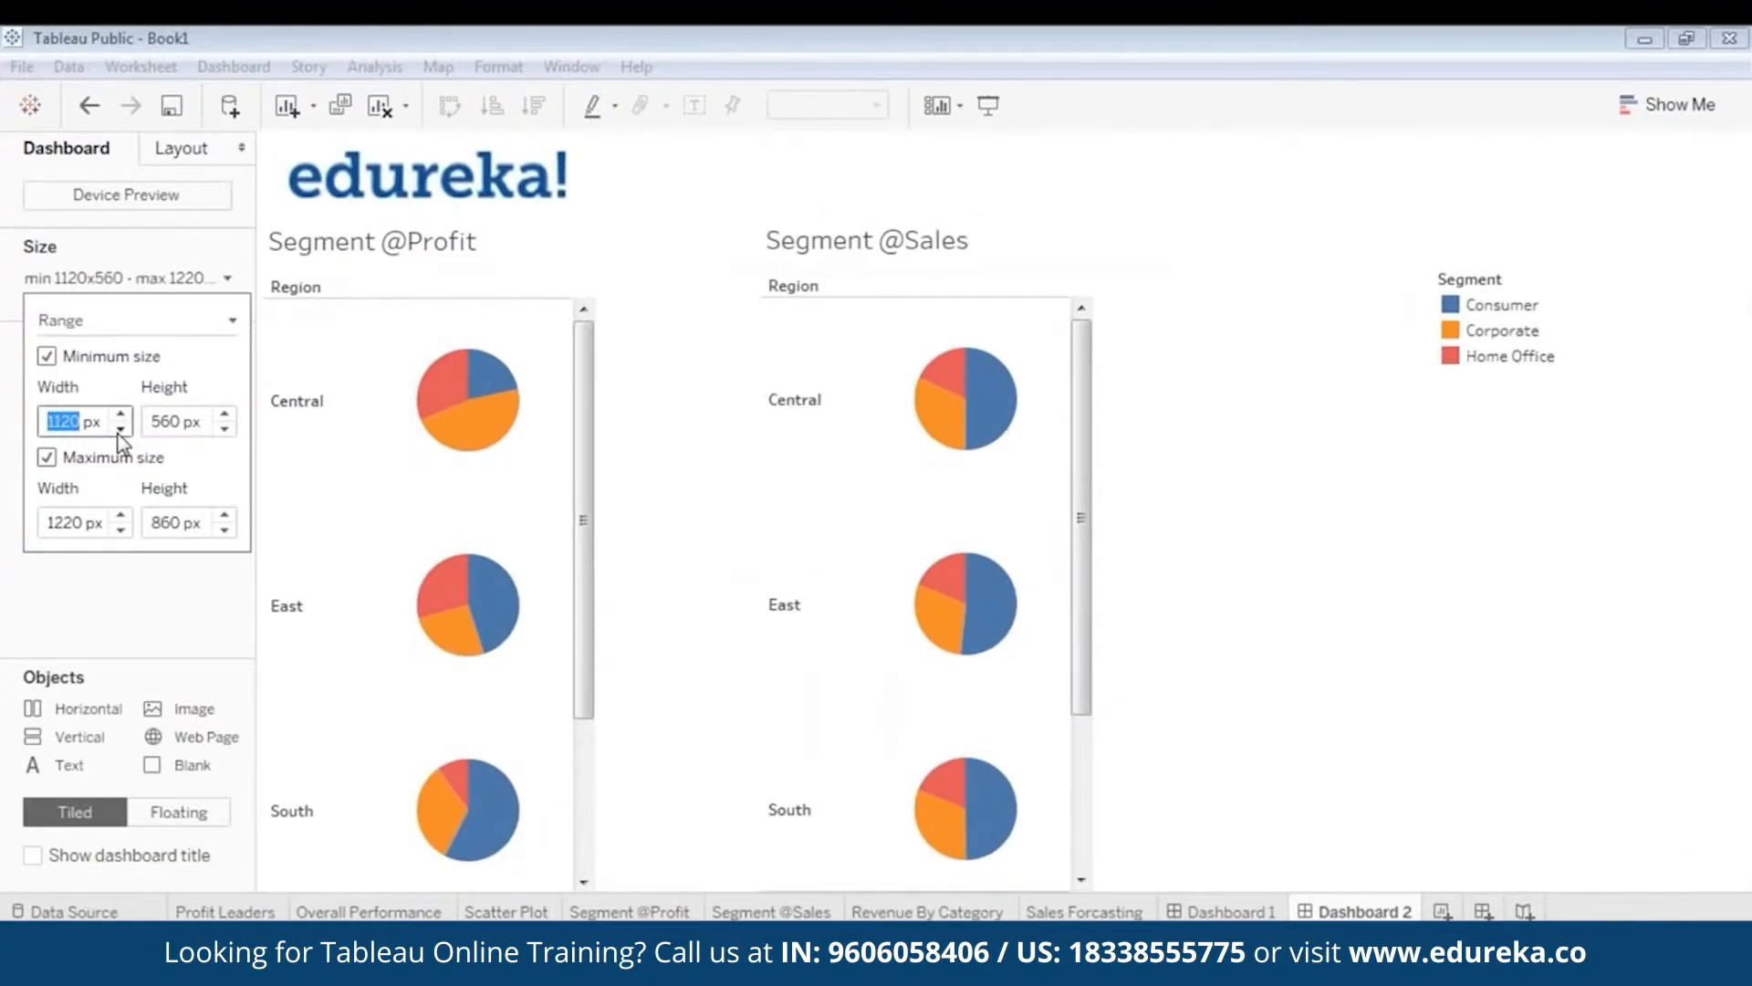
left_click(119, 430)
left_click(120, 431)
left_click(119, 431)
left_click(119, 431)
left_click(119, 430)
left_click(120, 431)
left_click(120, 430)
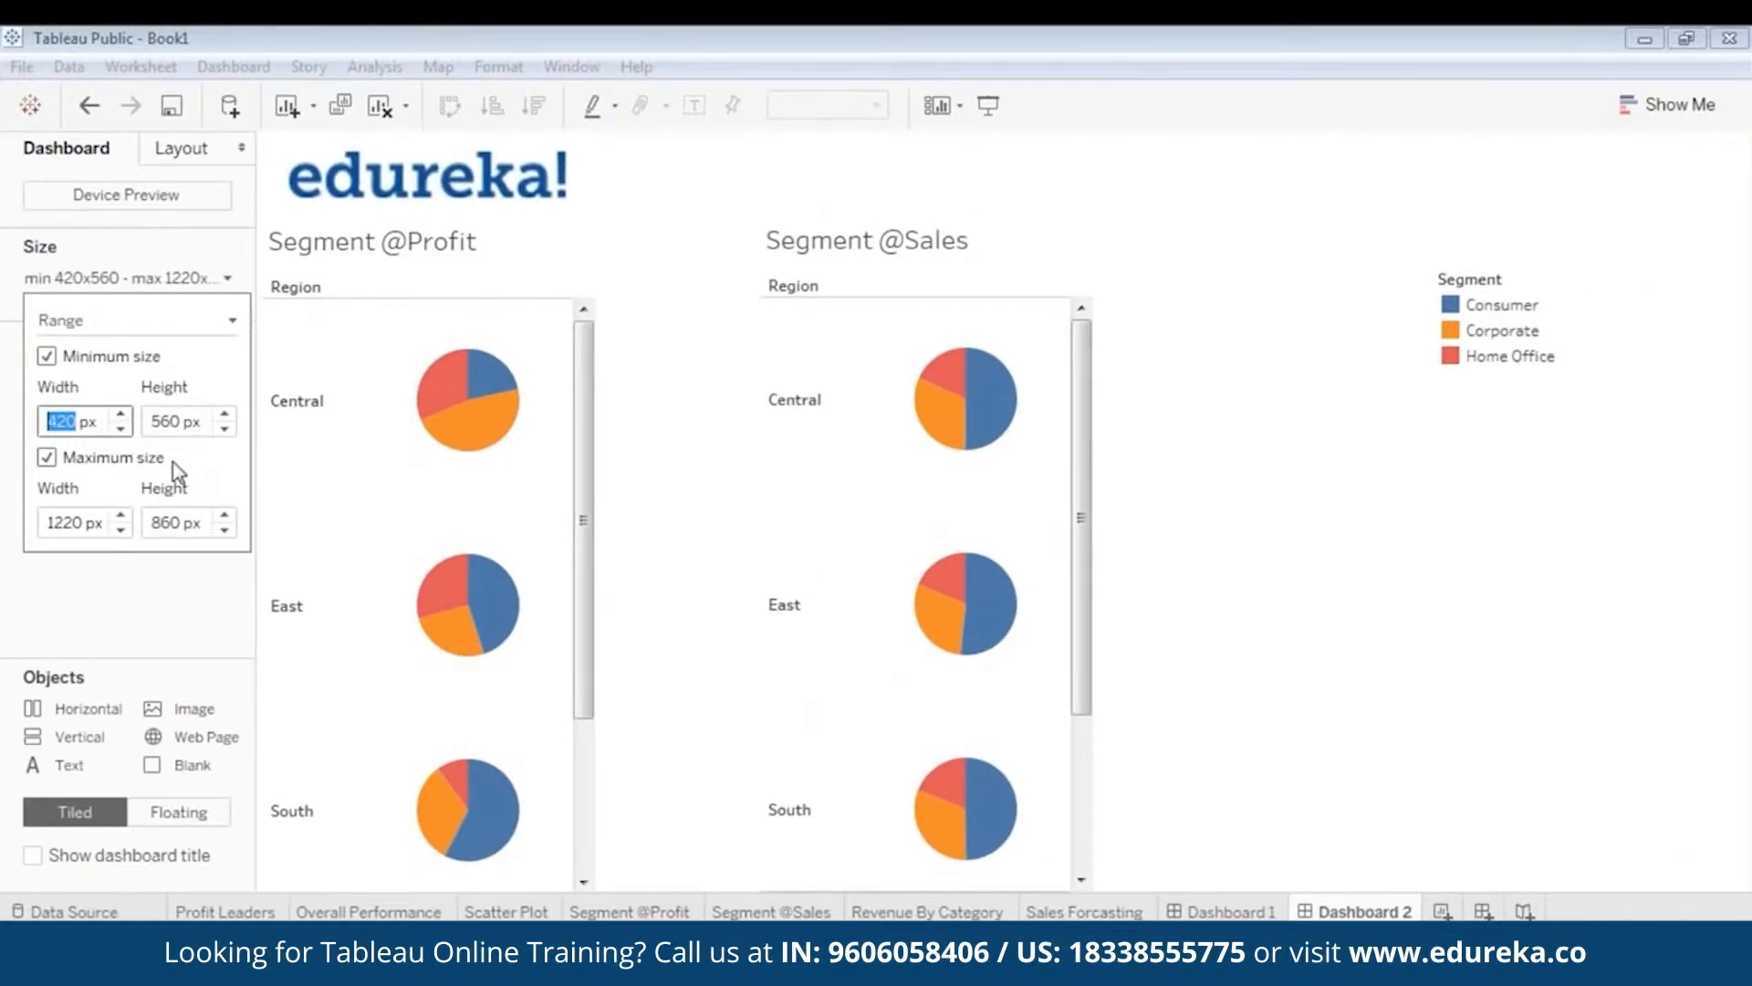
left_click(1439, 514)
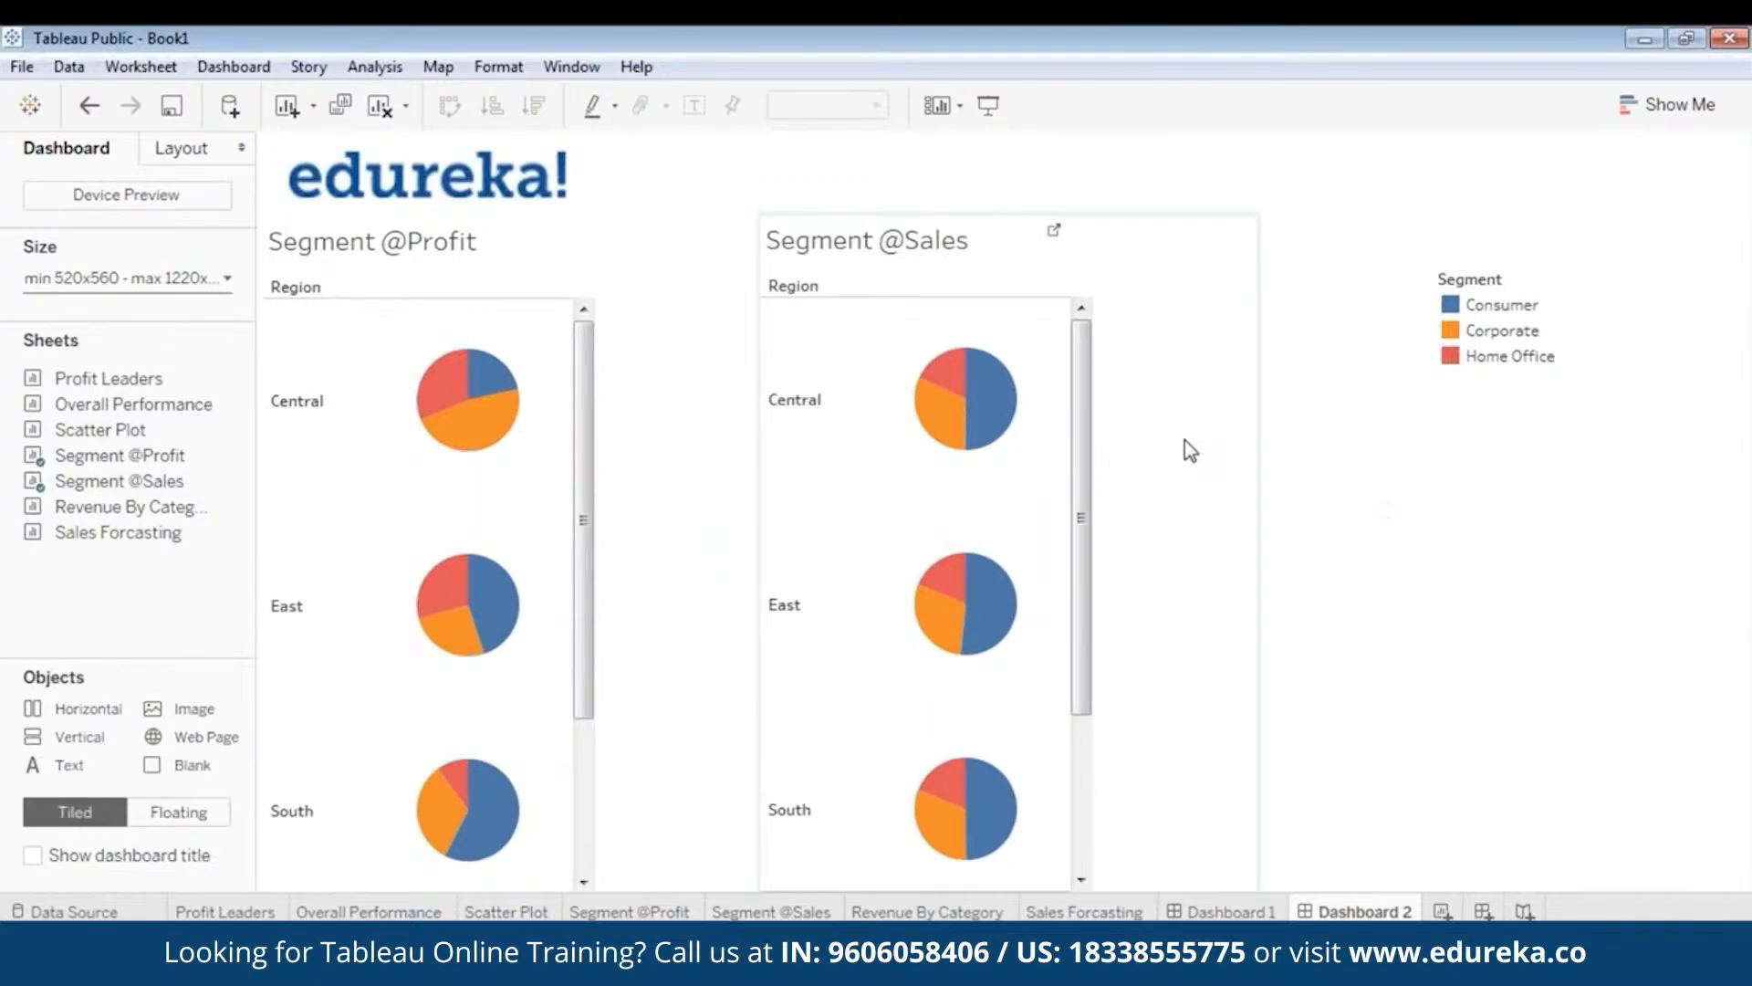
key("ctrl+z")
key("ctrl+z")
key("ctrl+z")
key("ctrl+z")
key("ctrl+z")
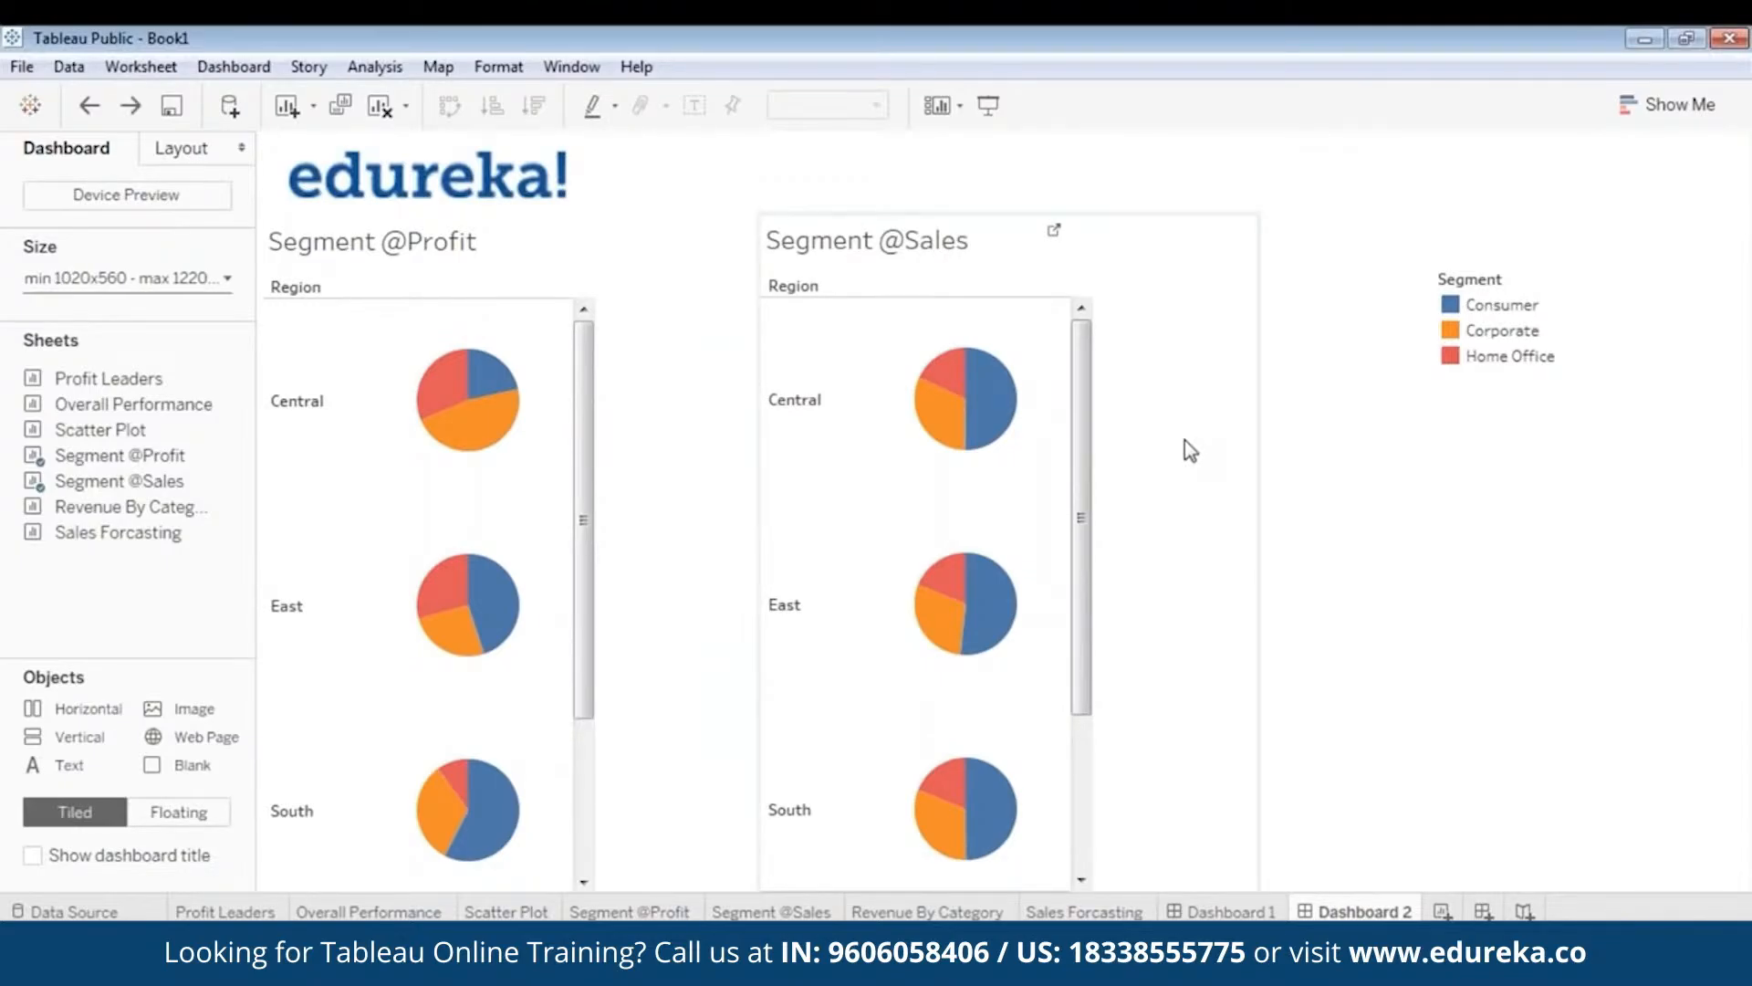
key("ctrl+z")
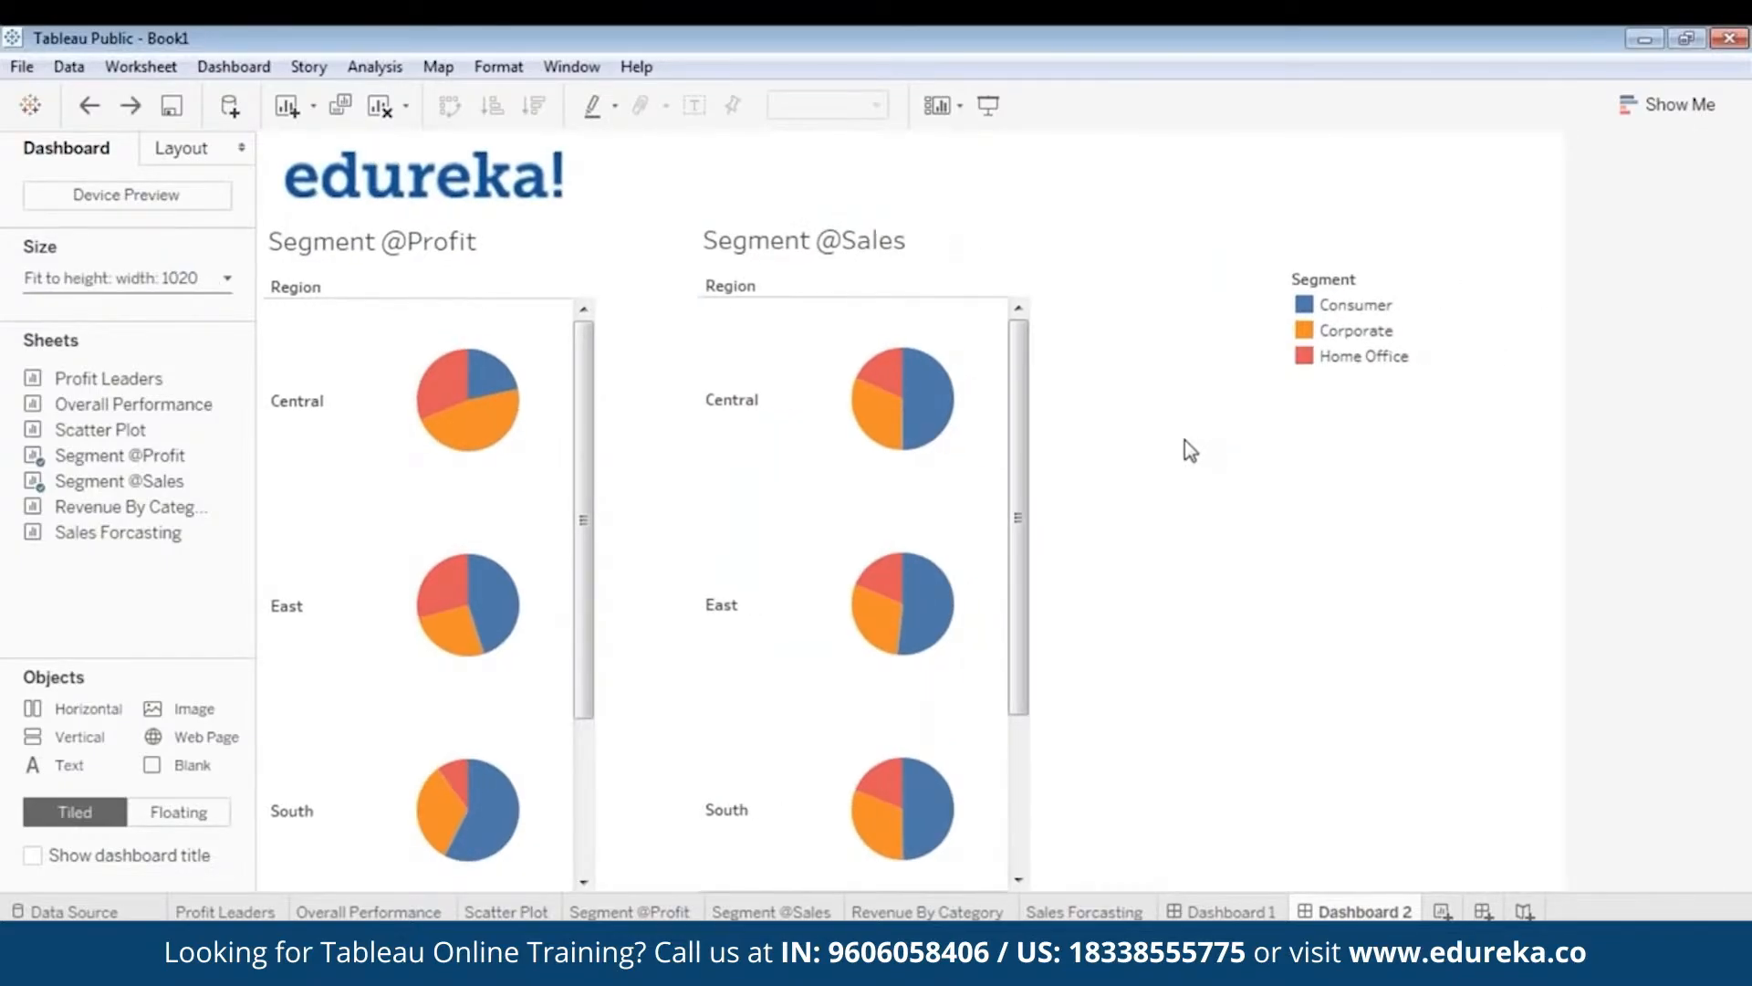
left_click(794, 378)
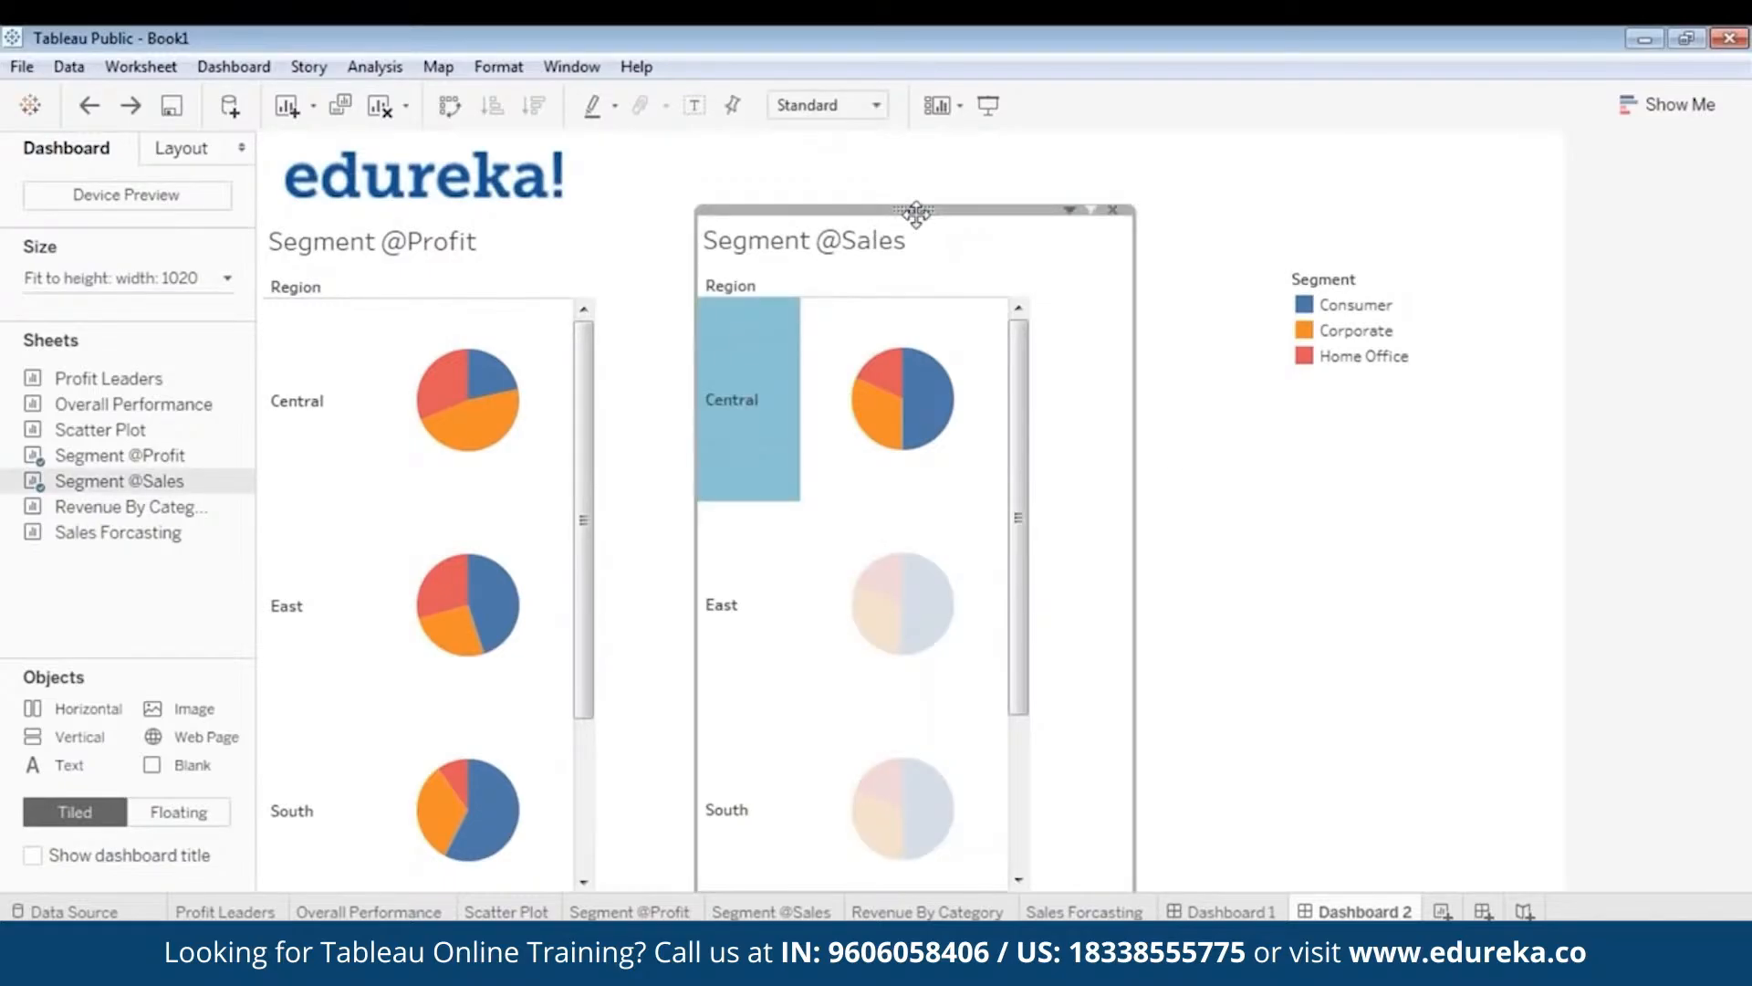
left_click(1106, 429)
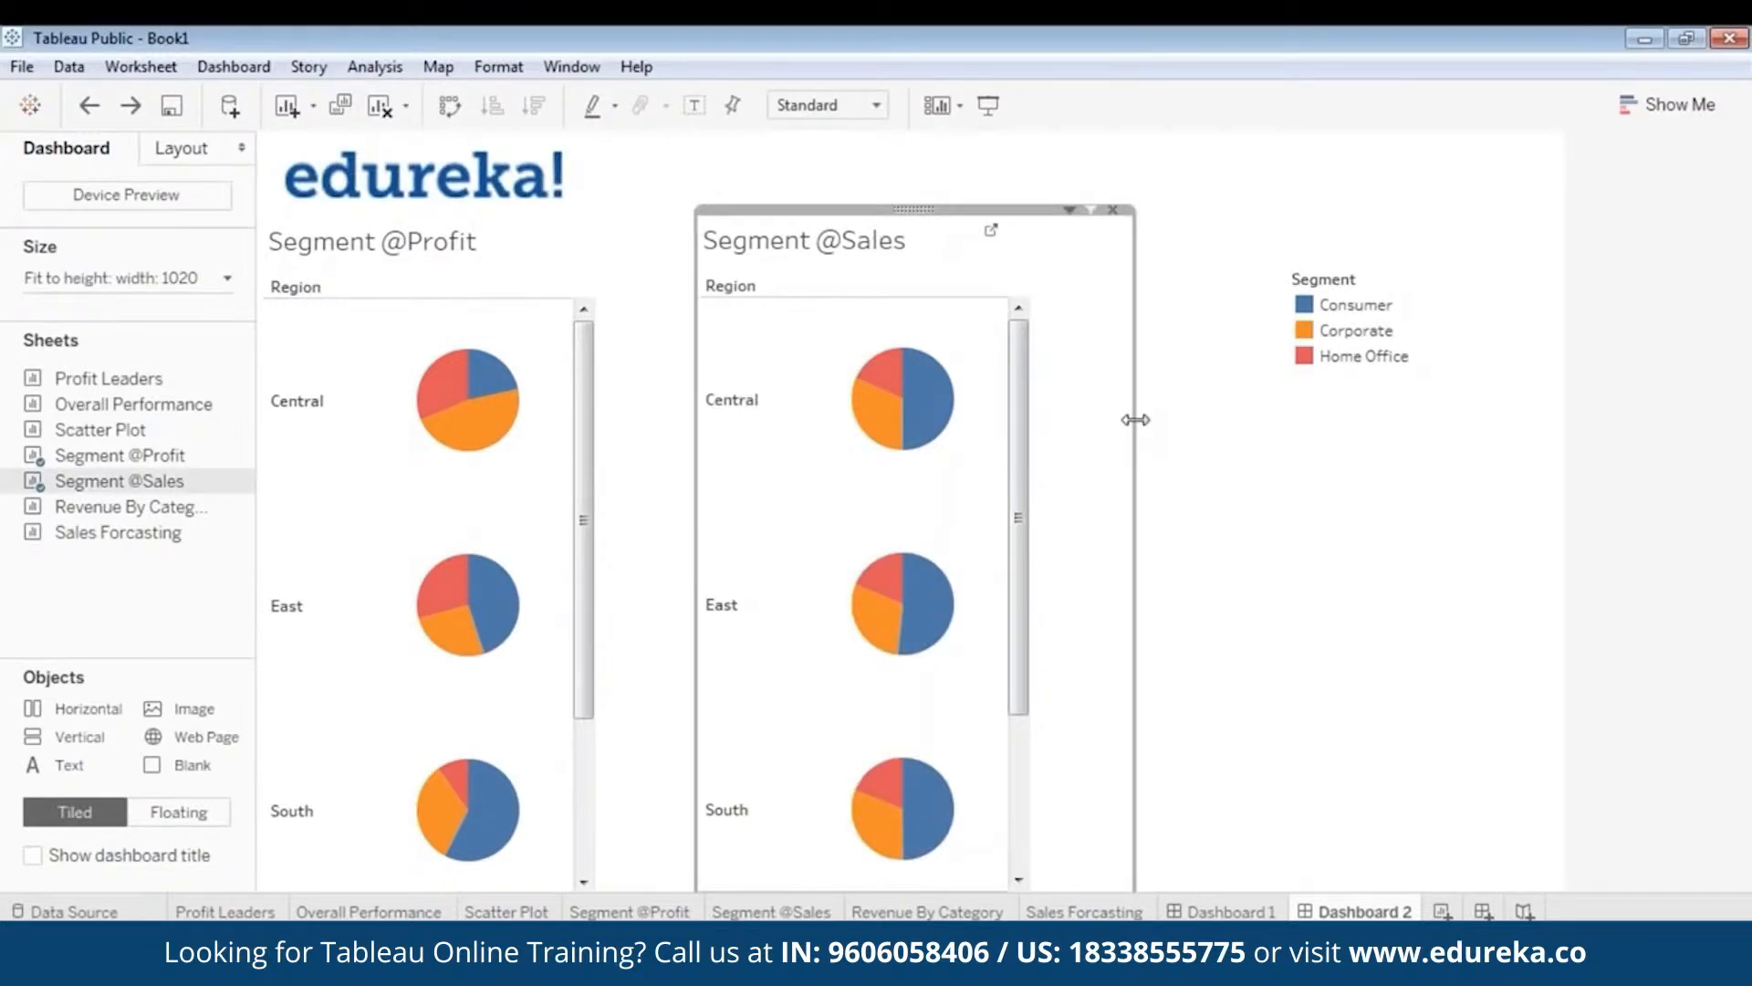
left_click_drag(1132, 417, 1030, 424)
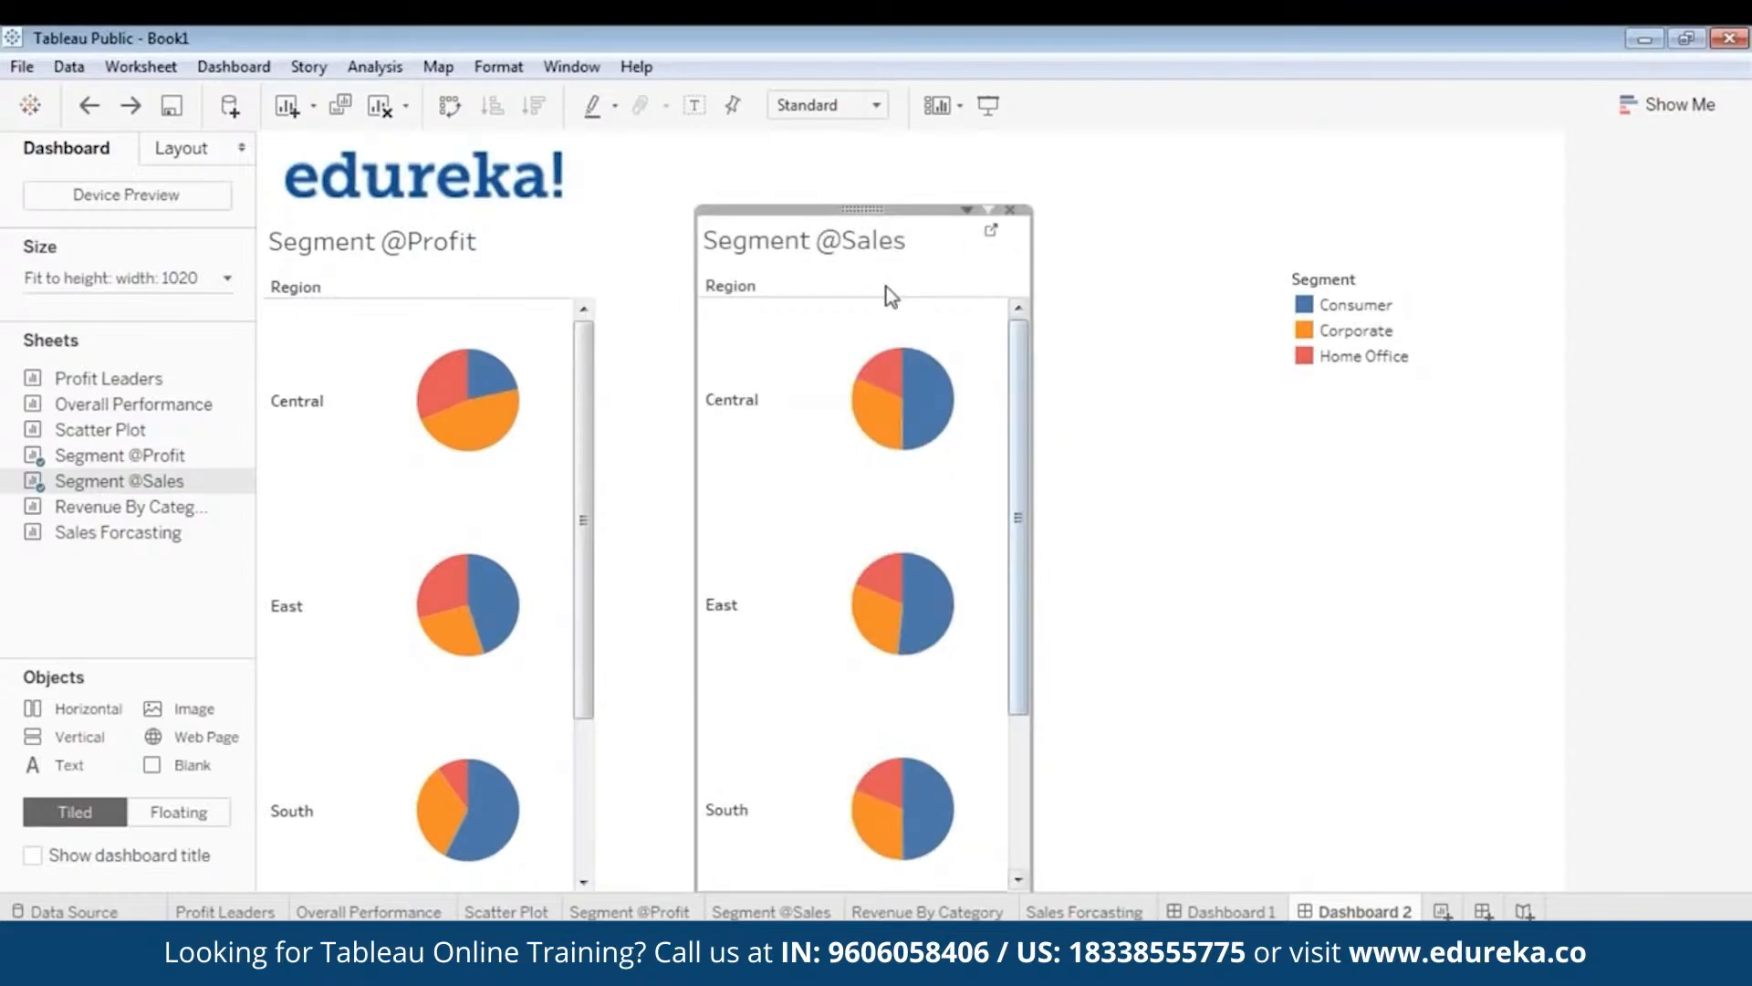
left_click(584, 442)
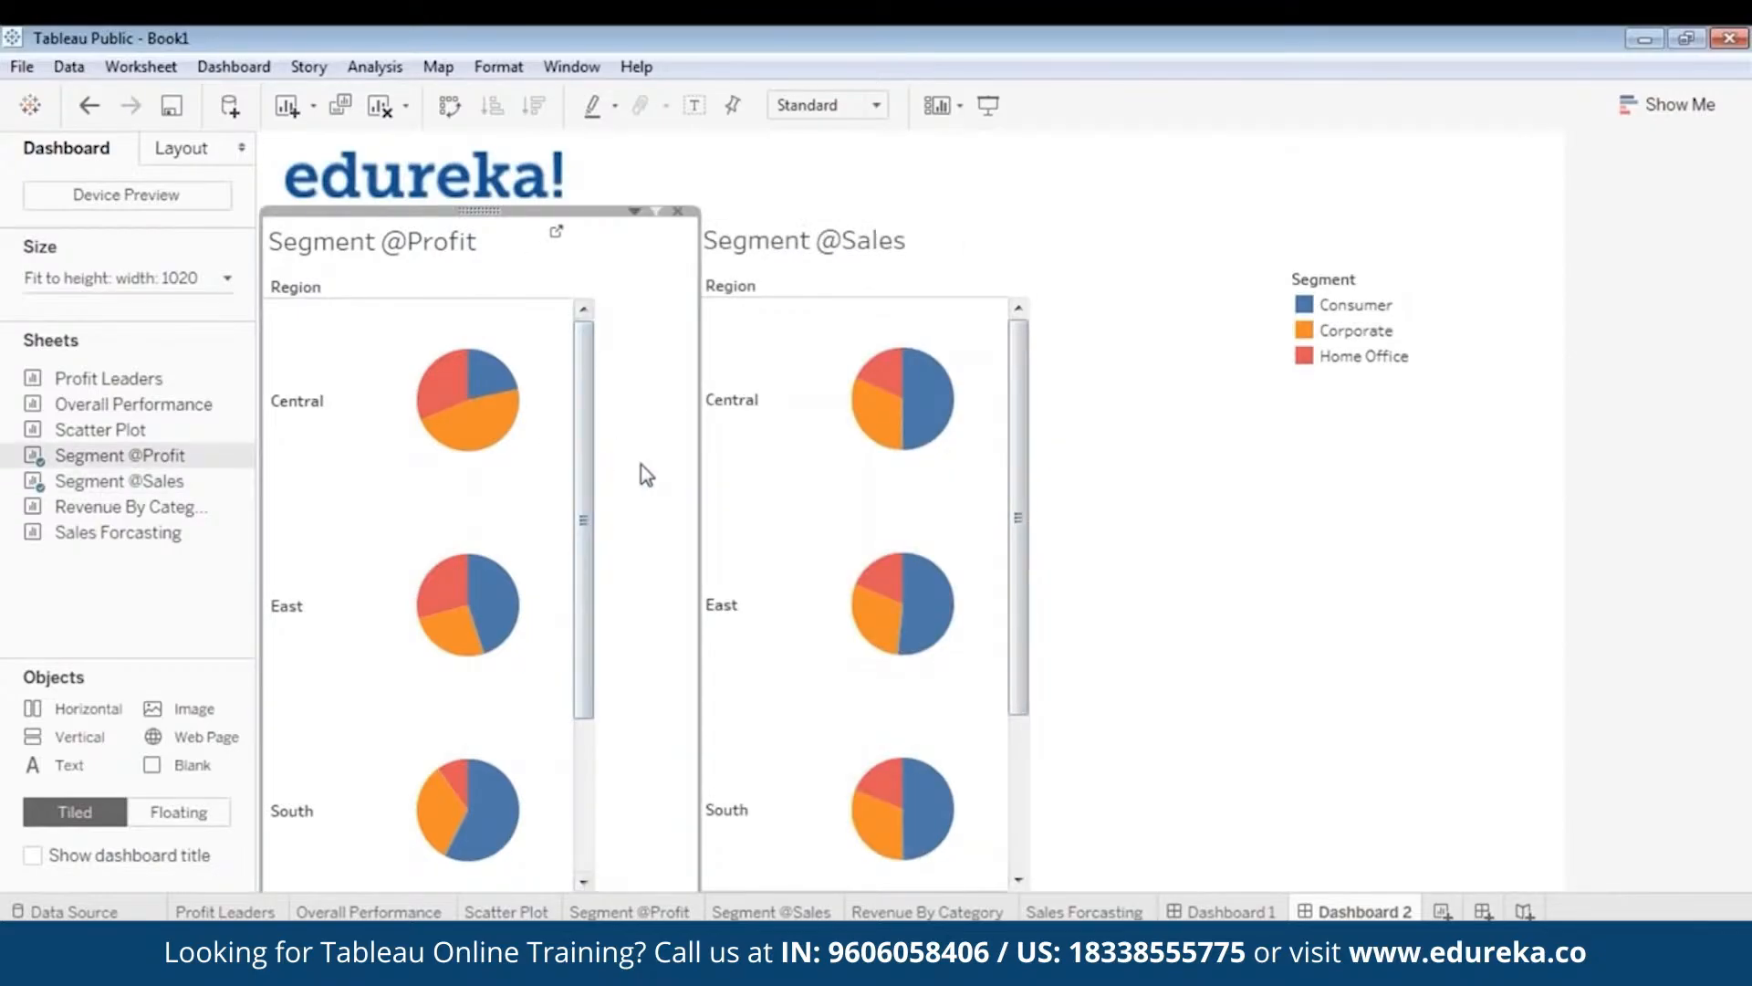
left_click_drag(701, 479, 593, 482)
left_click(868, 236)
left_click_drag(868, 208, 761, 207)
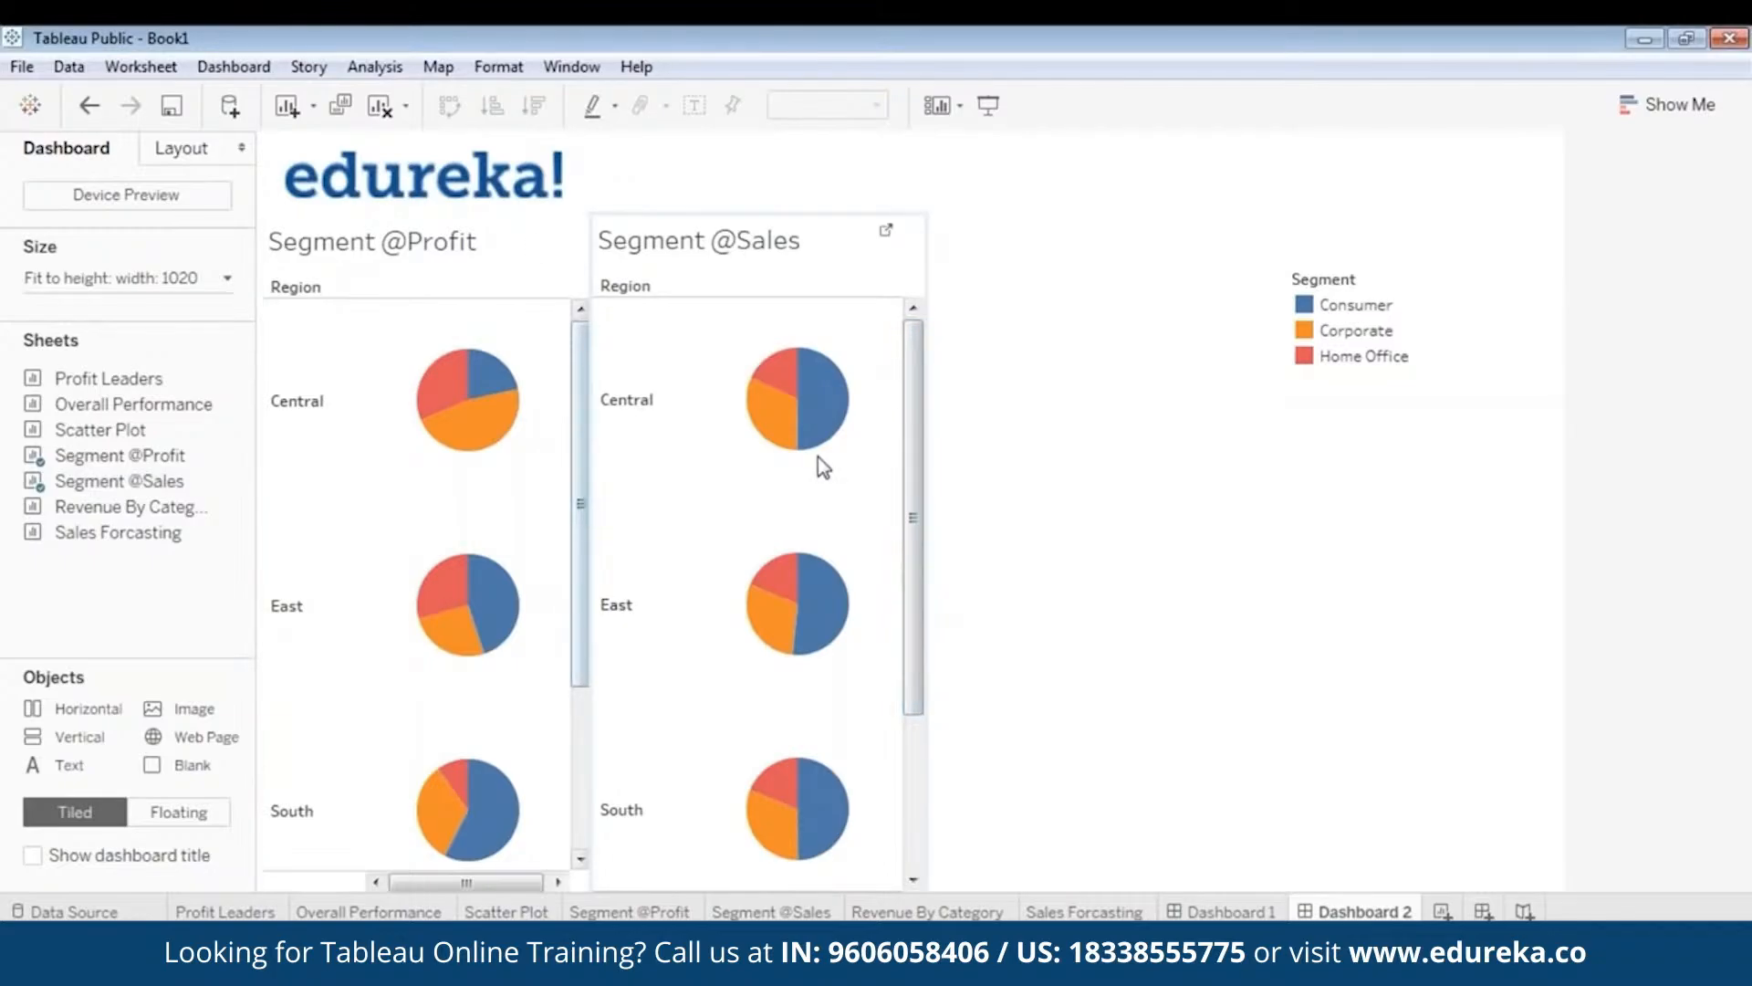
mouse_move(817, 381)
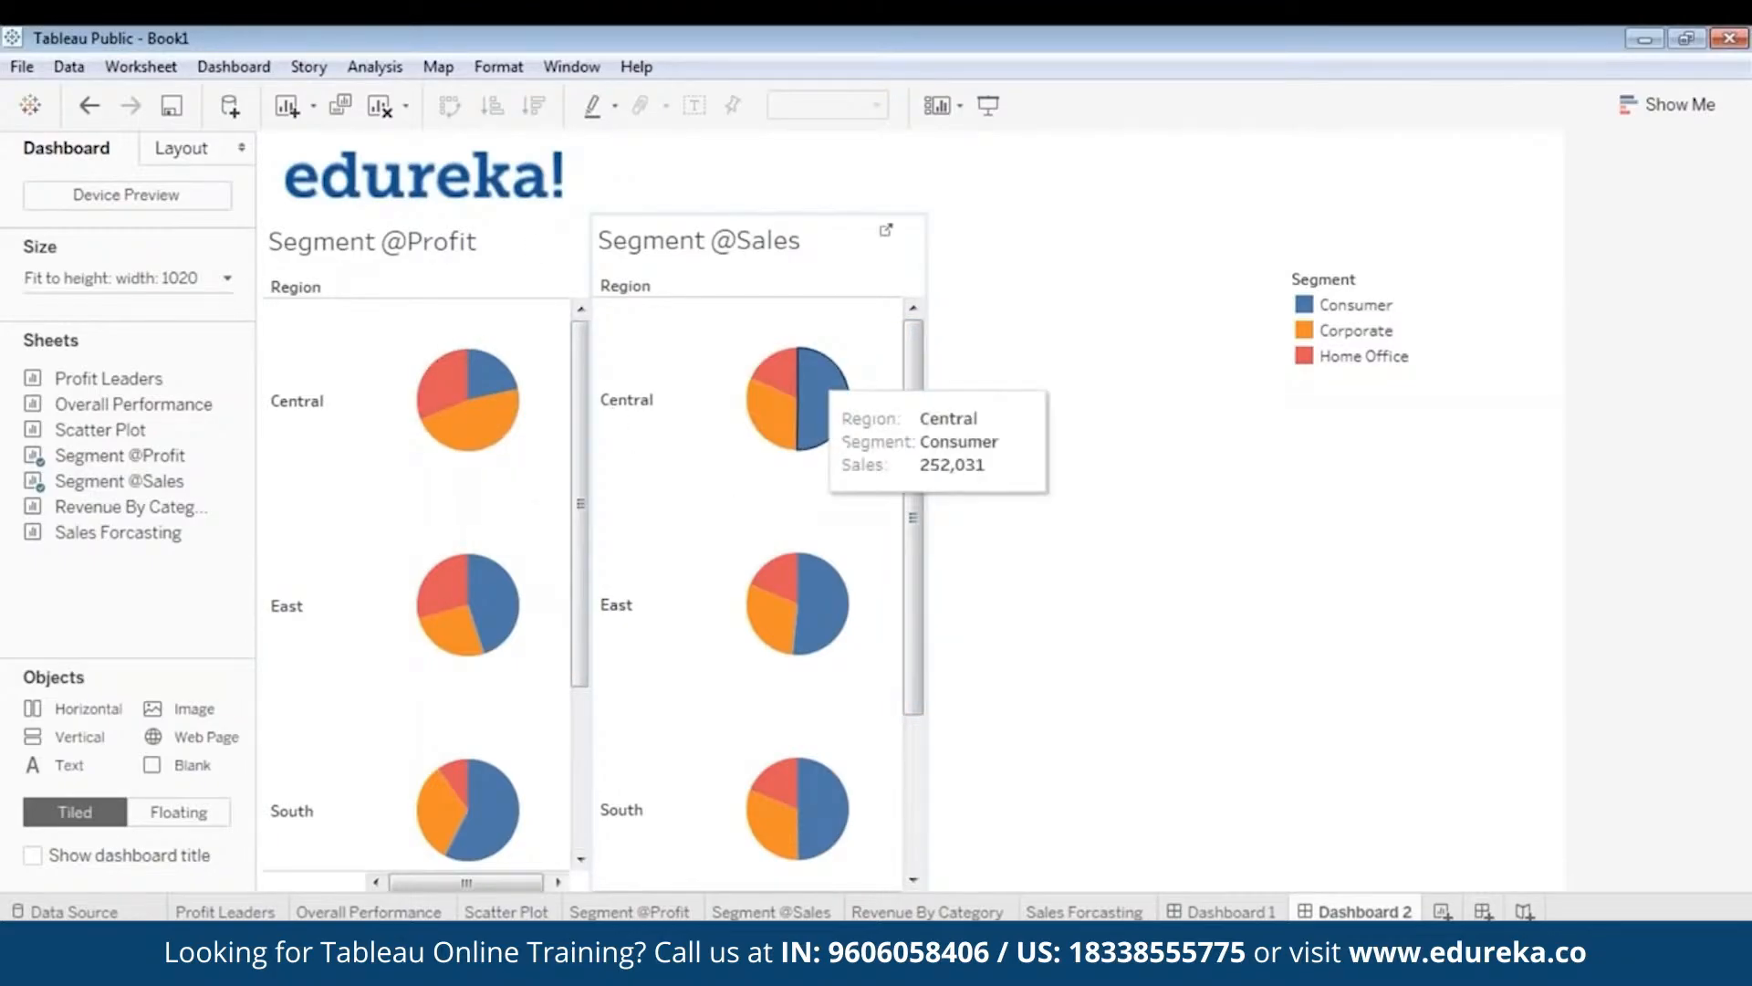
left_click(772, 226)
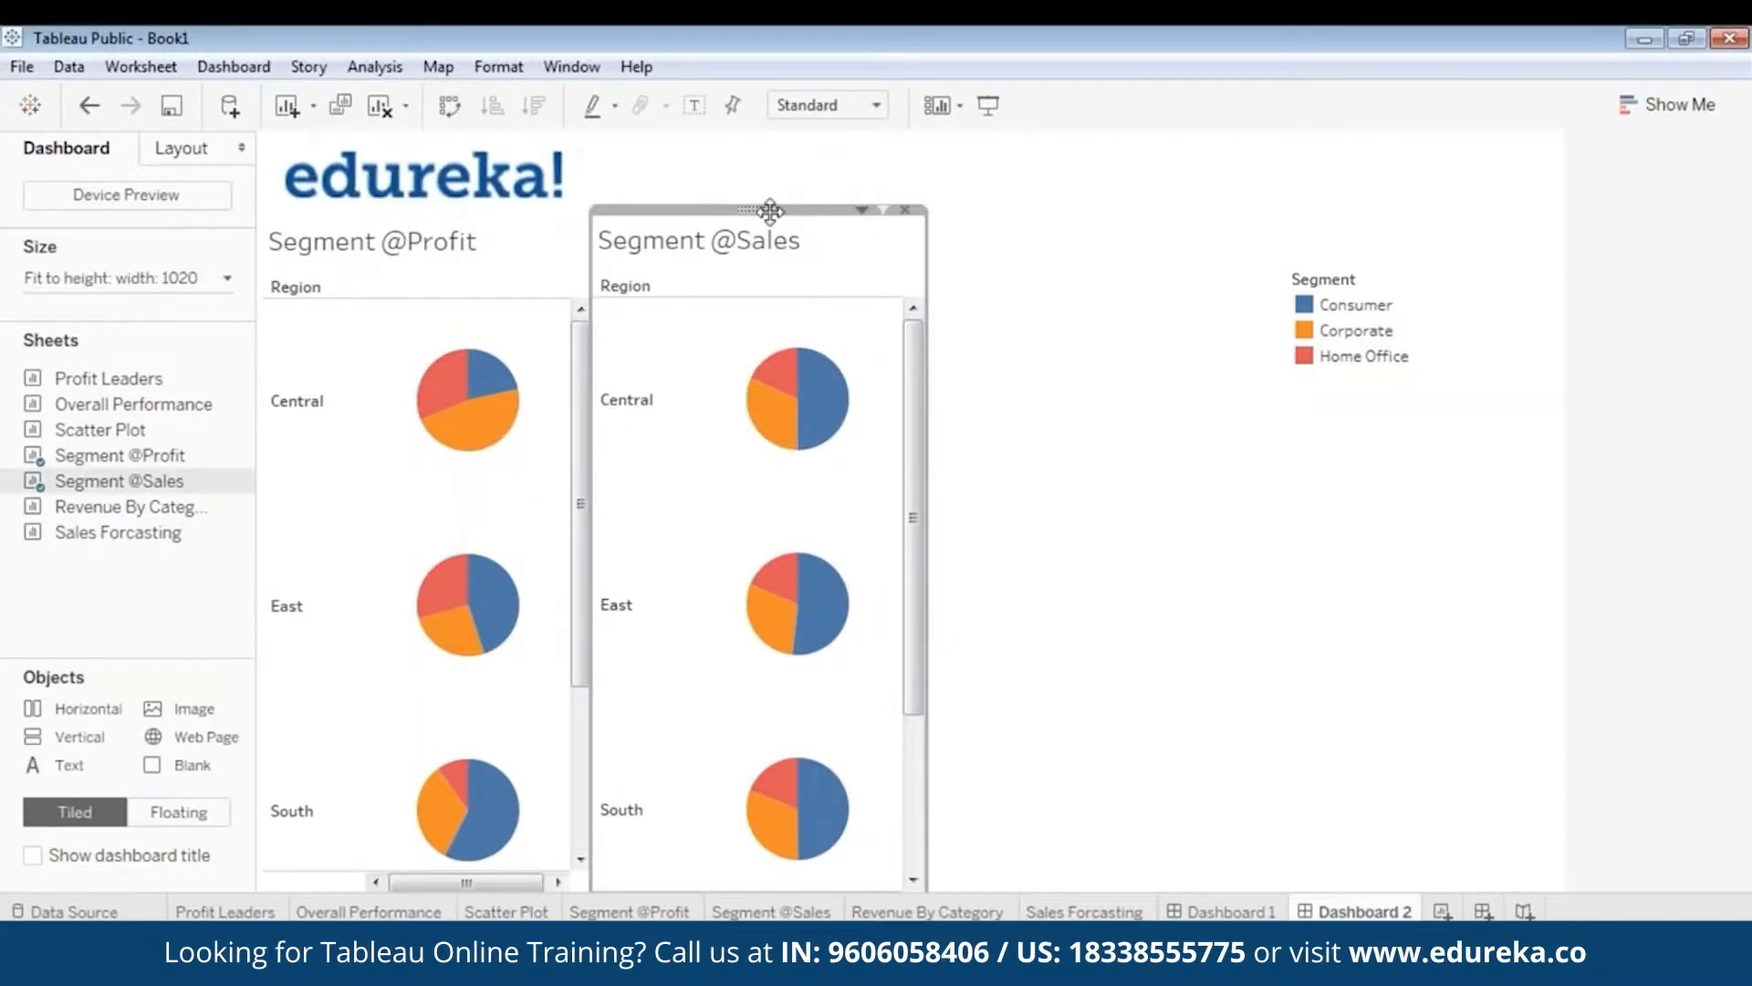
left_click_drag(769, 211, 764, 215)
left_click(1031, 225)
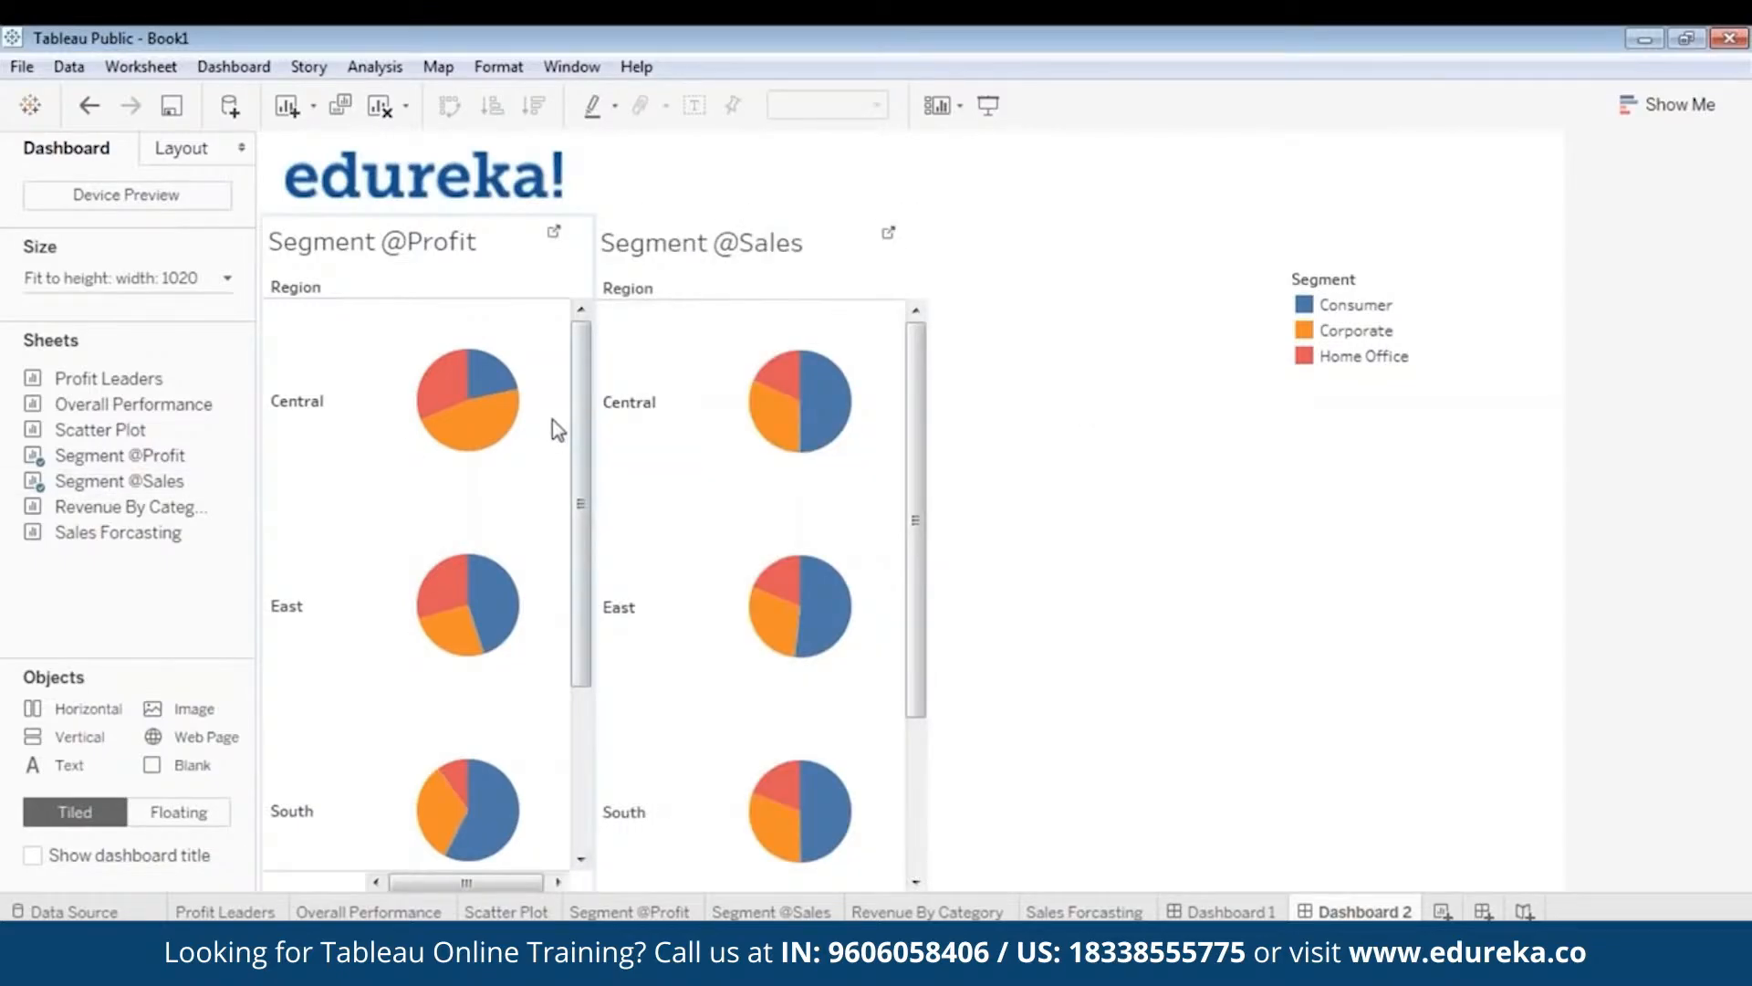
- Narrow the Segment legend and move it beside the Sales pies
left_click(1356, 330)
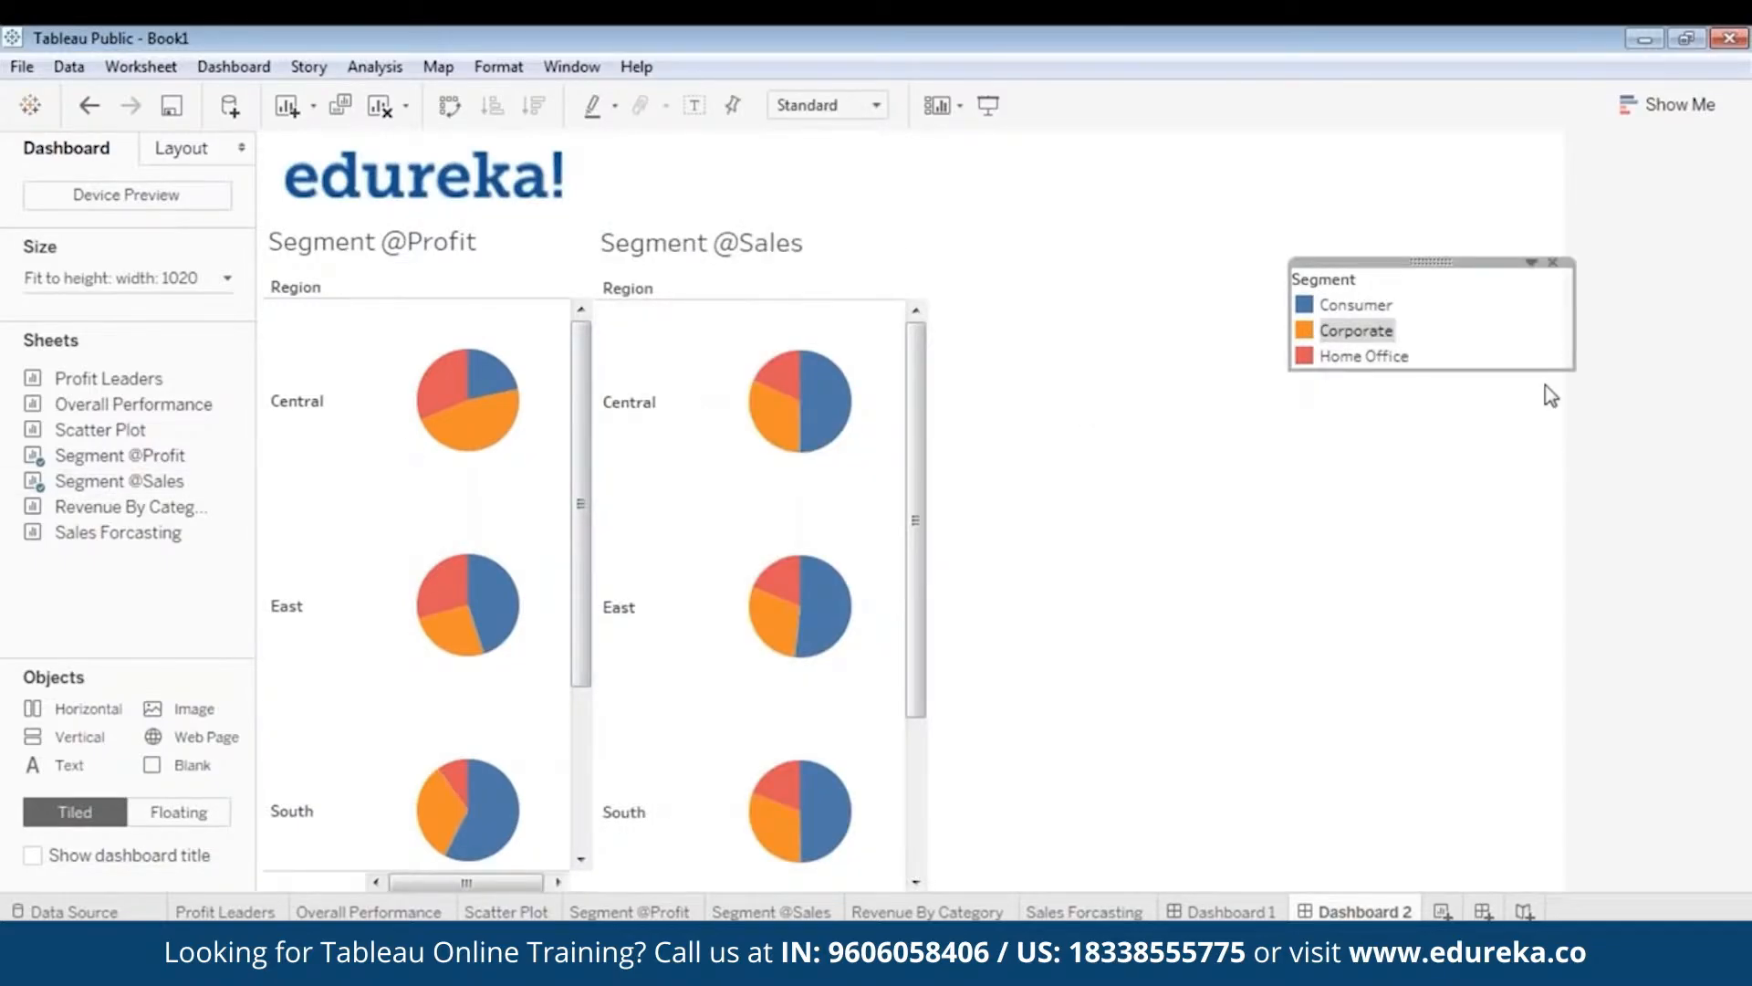
left_click_drag(1579, 319, 1442, 310)
left_click_drag(1365, 261, 1004, 406)
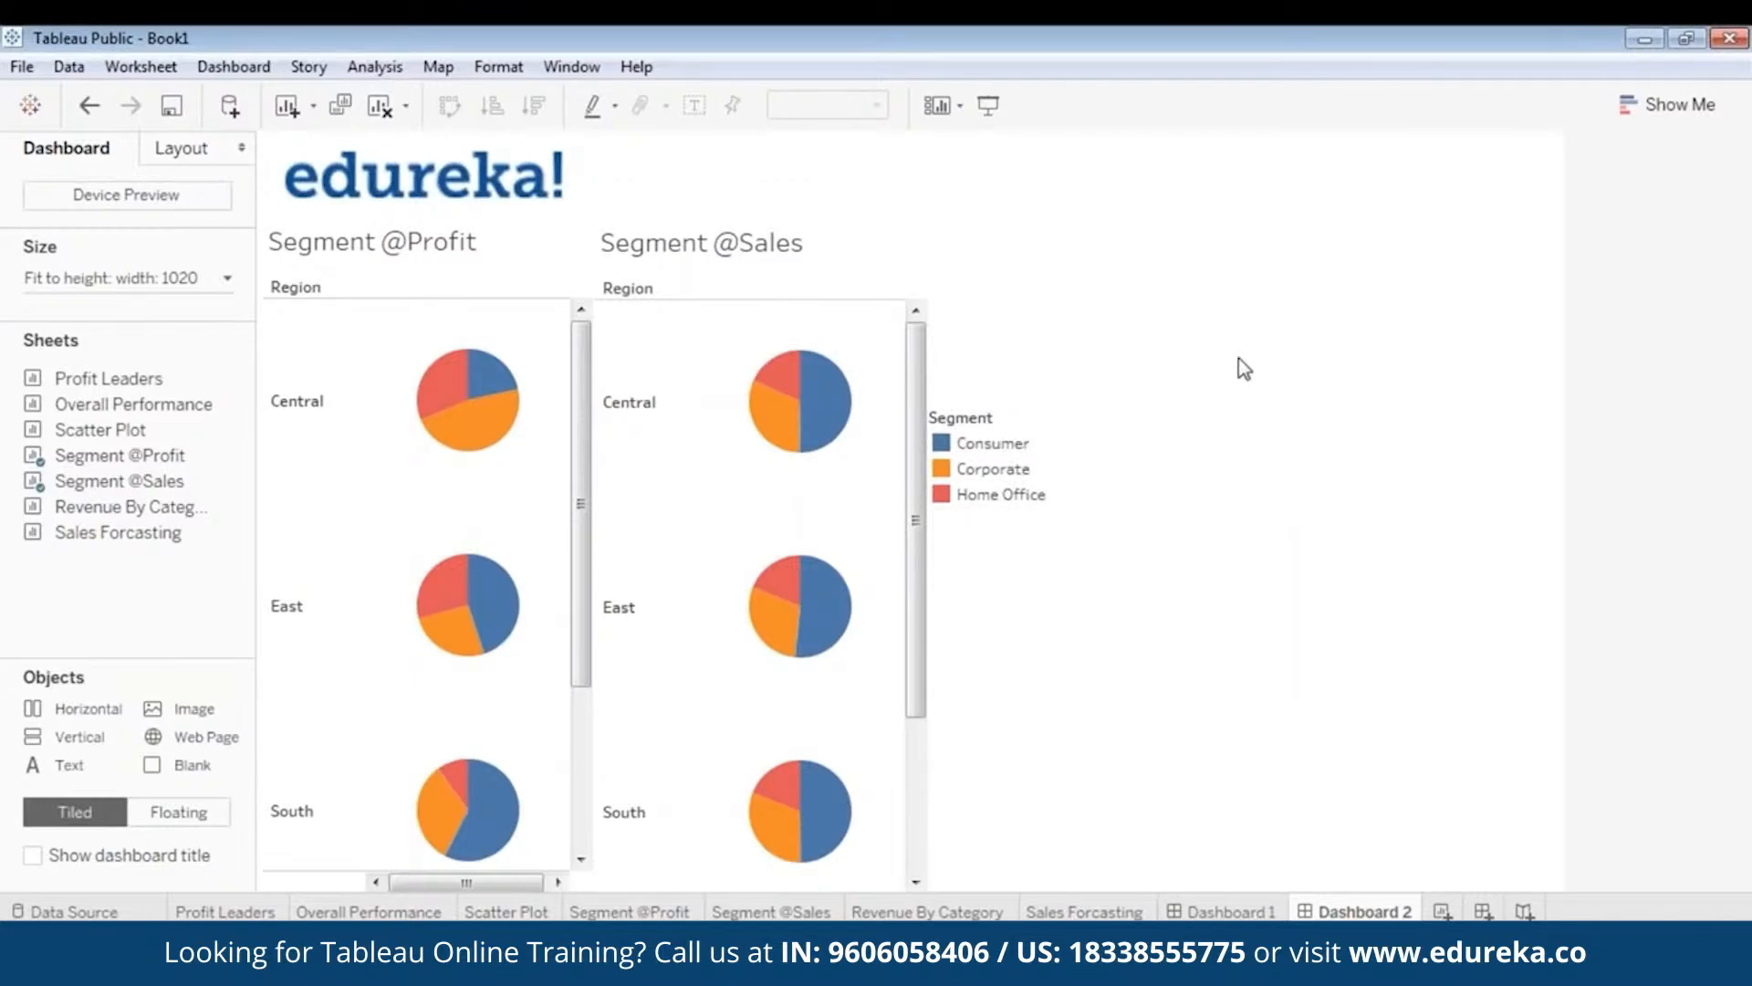
left_click(429, 254)
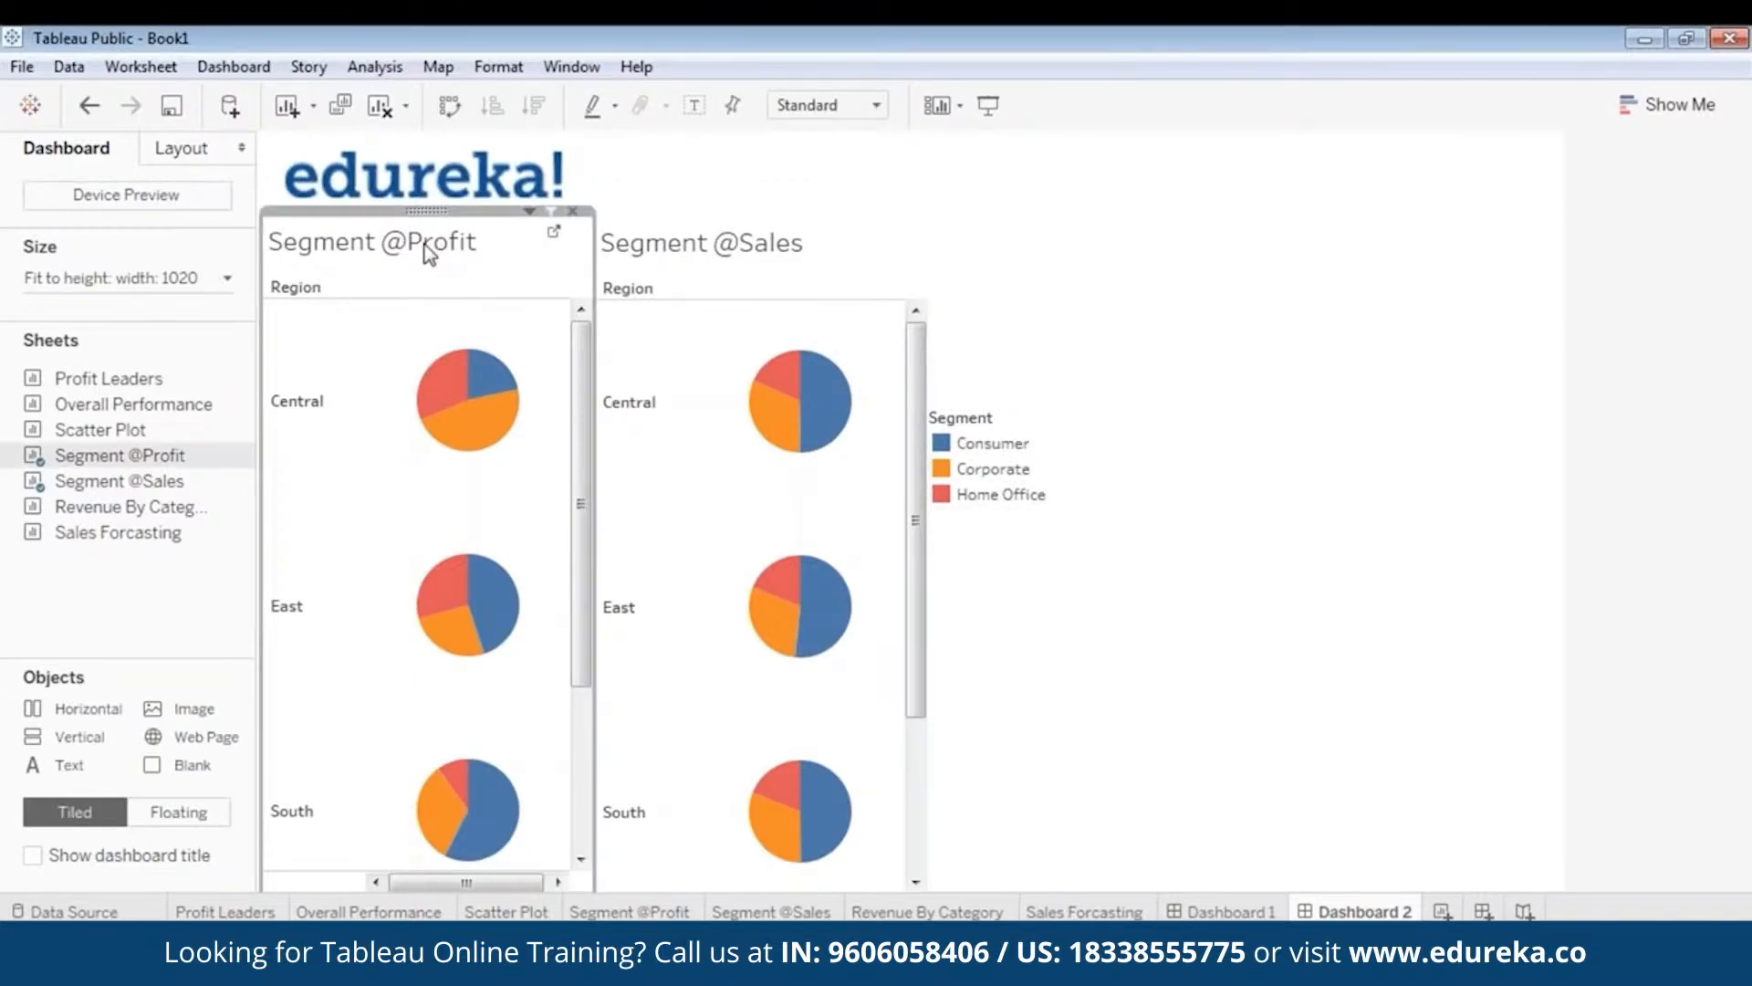
right_click(425, 245)
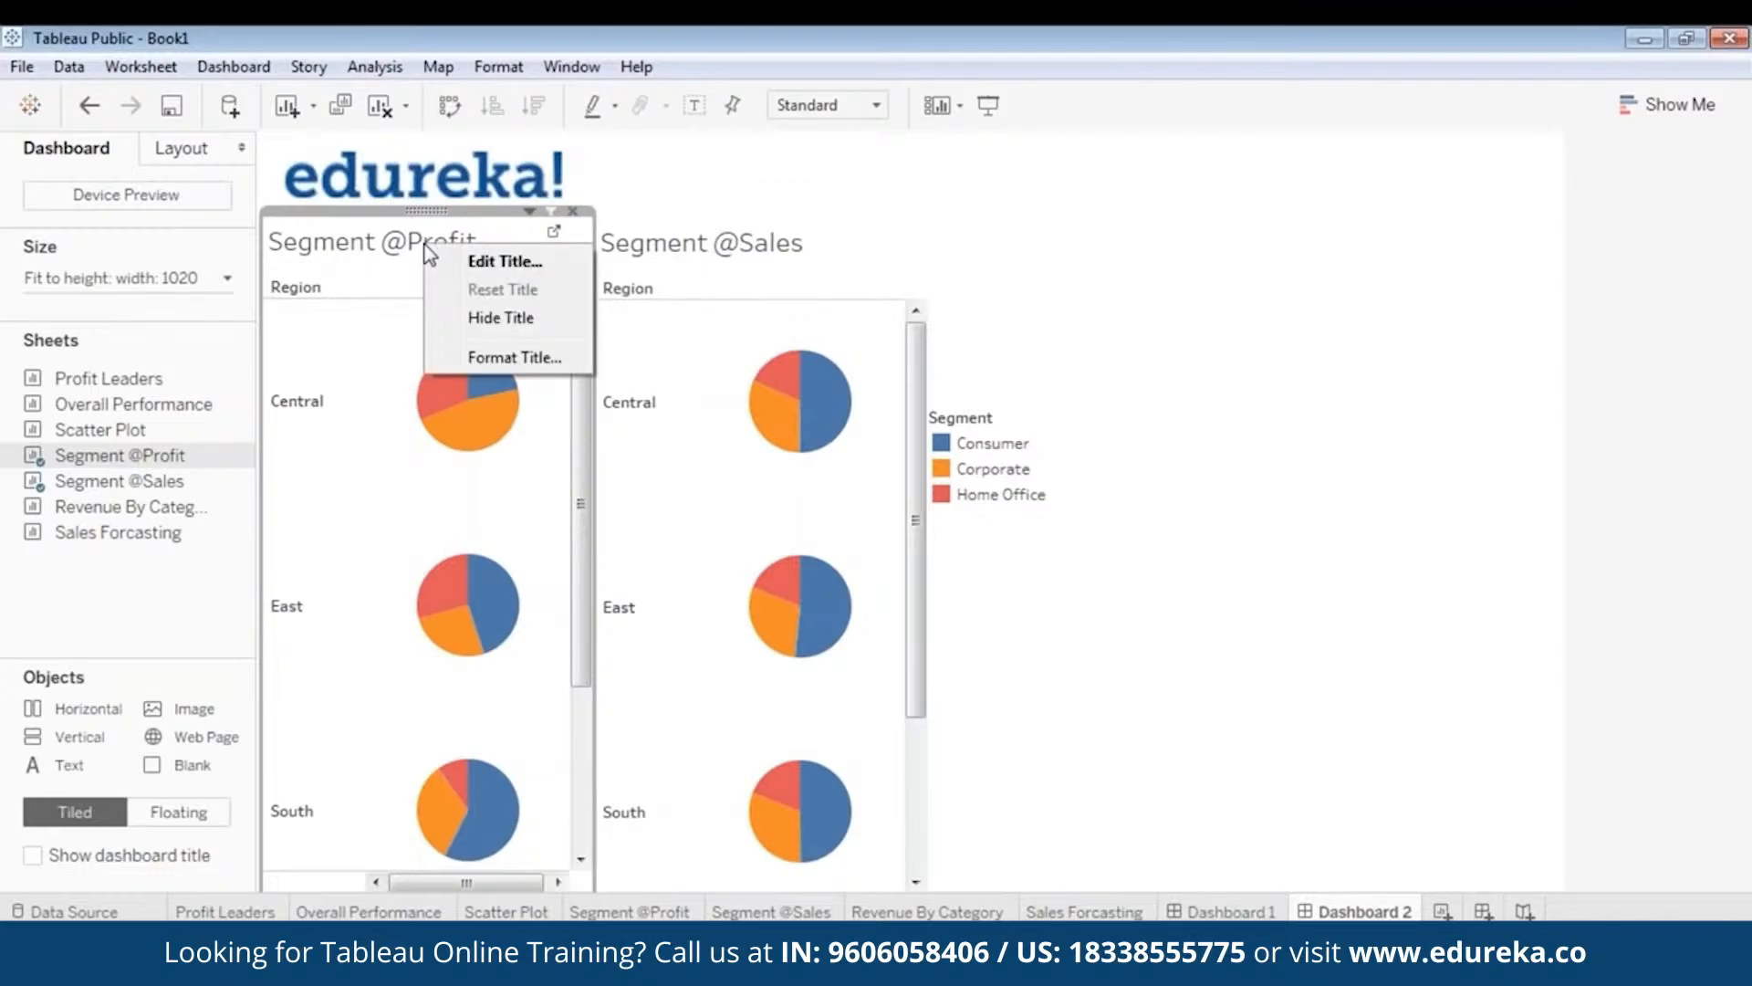
left_click(429, 206)
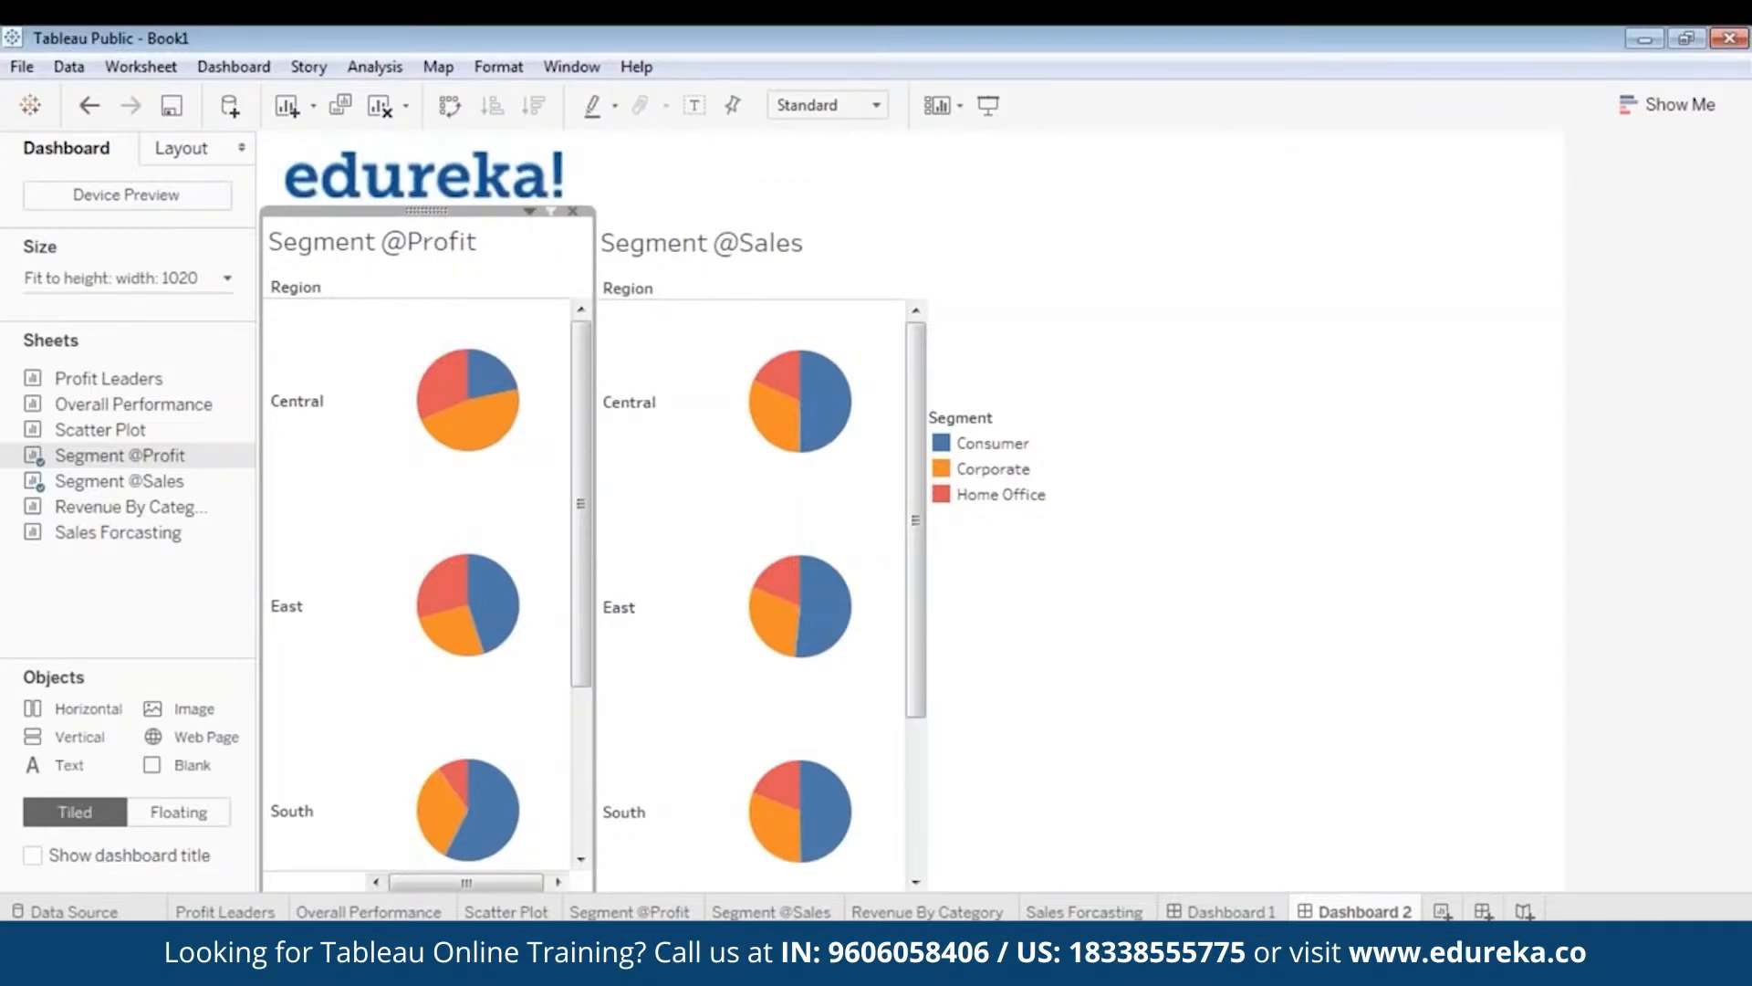
right_click(426, 211)
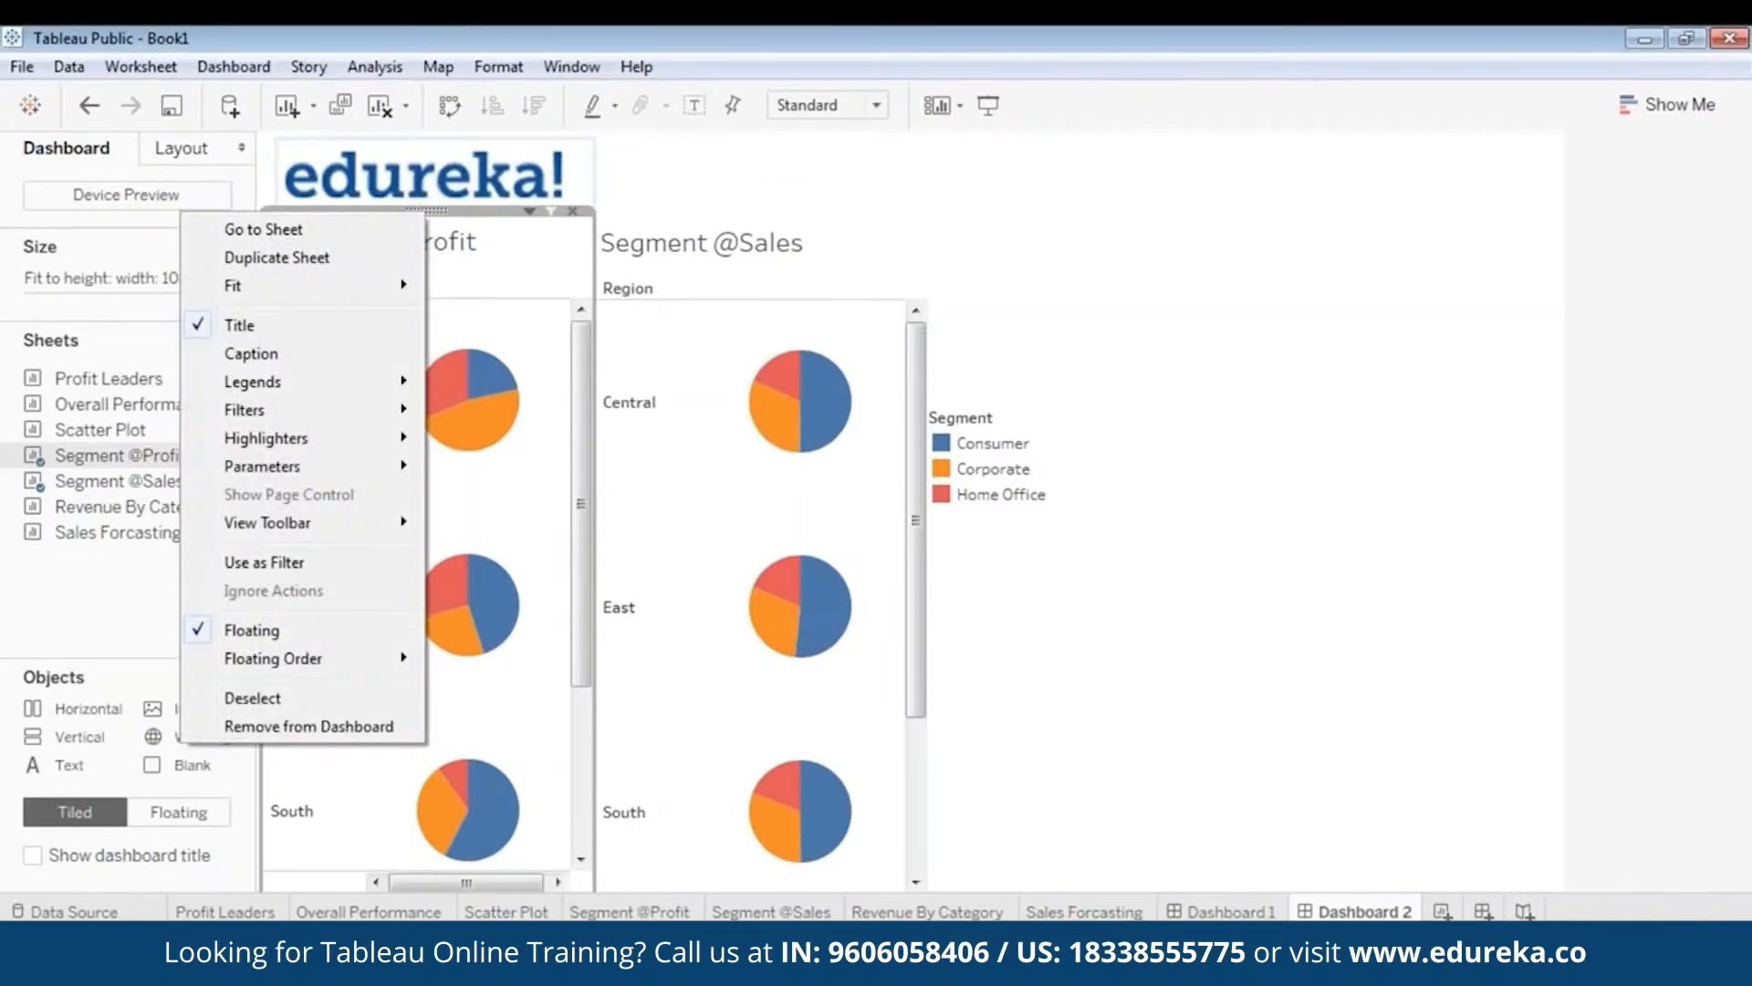
mouse_move(347, 409)
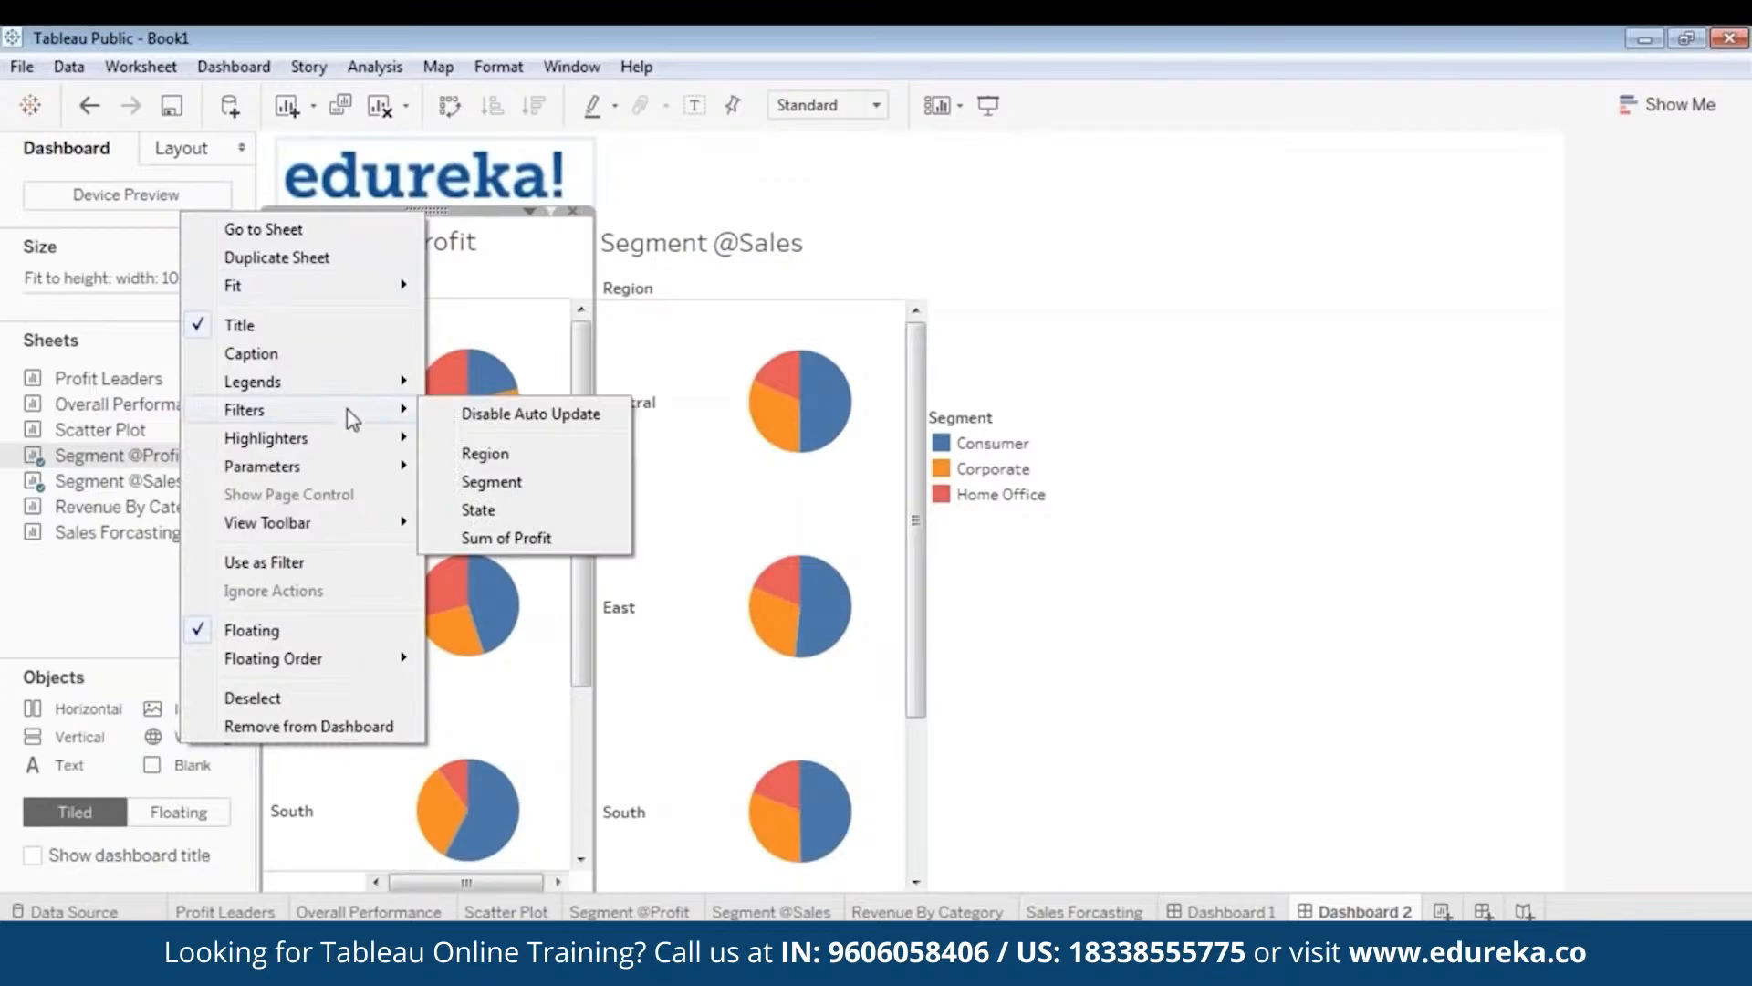
left_click(535, 466)
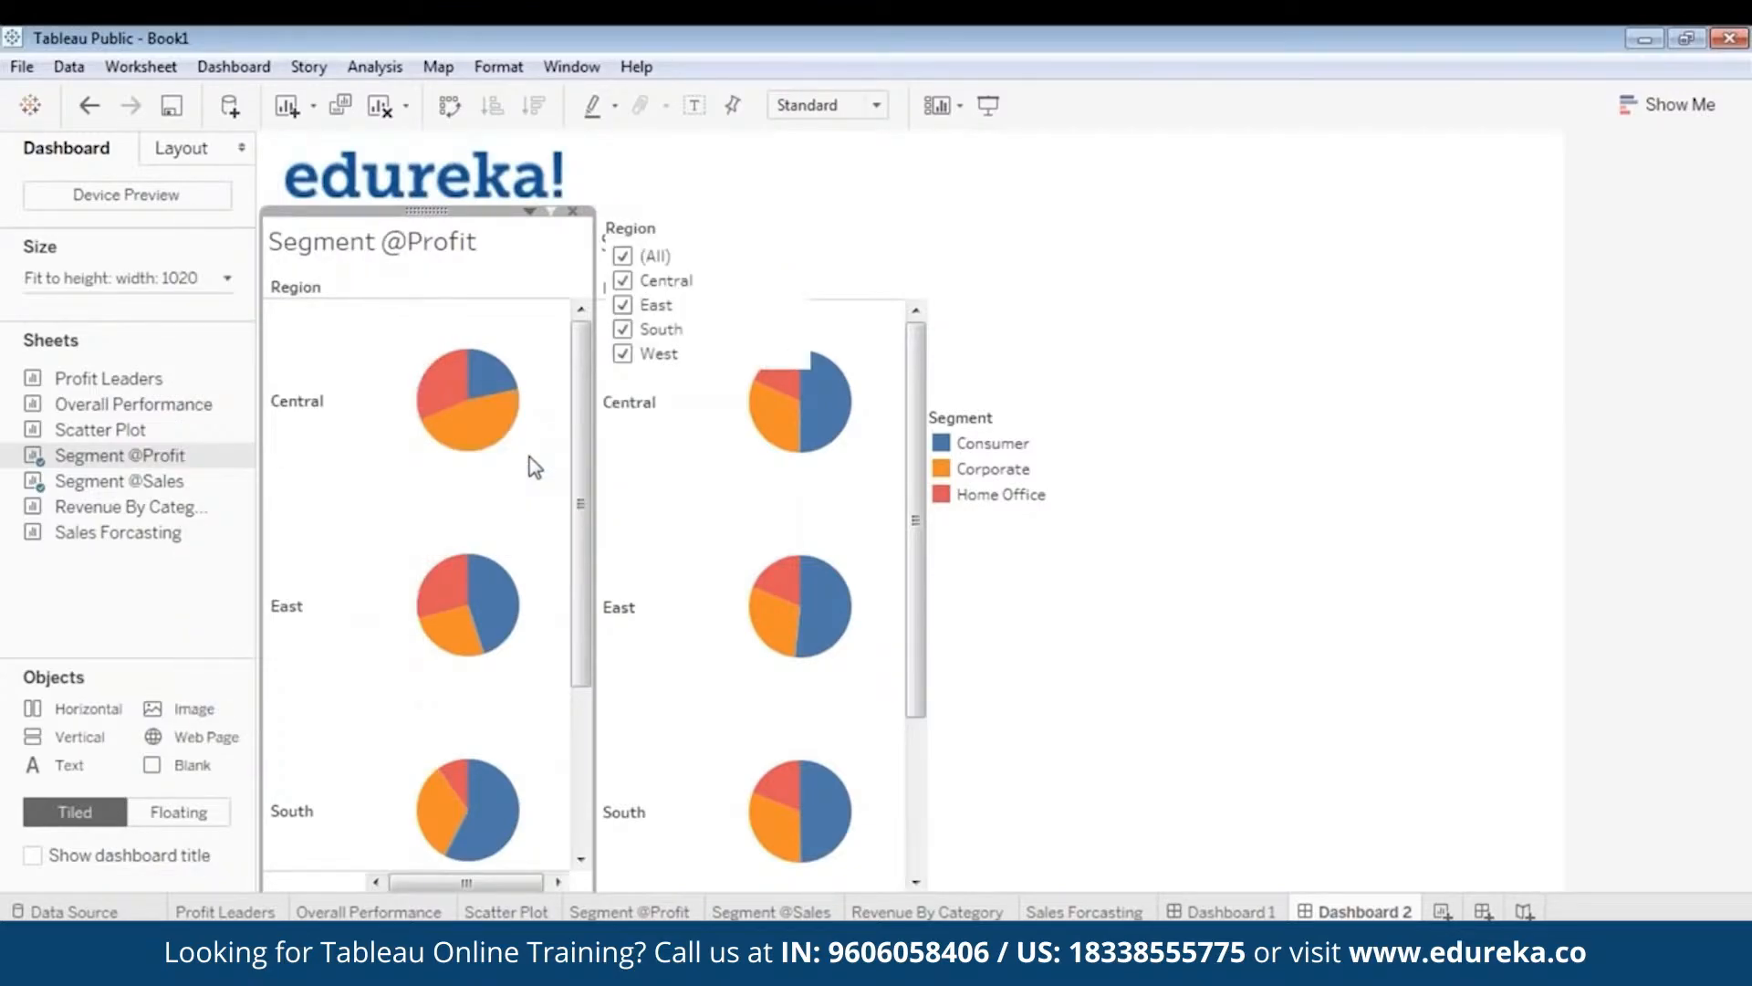
- Place the narrowed Region filter card above the Segment legend, with the legend below it
left_click(661, 232)
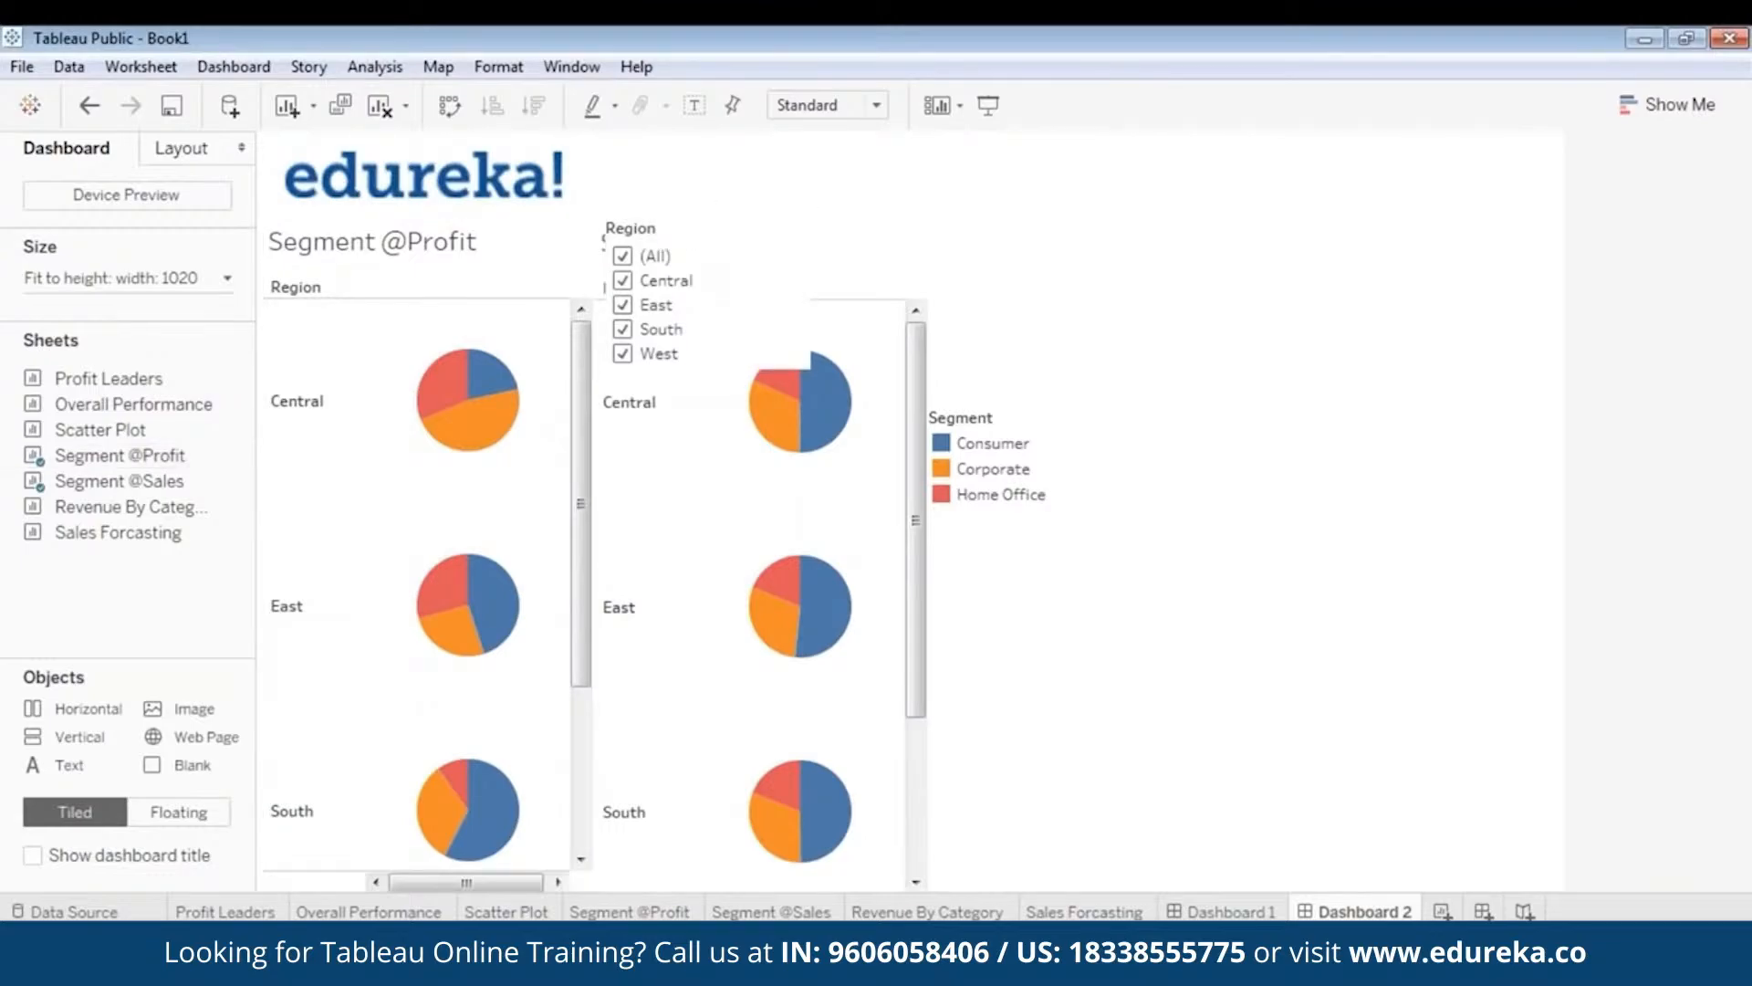
left_click_drag(707, 211, 1032, 261)
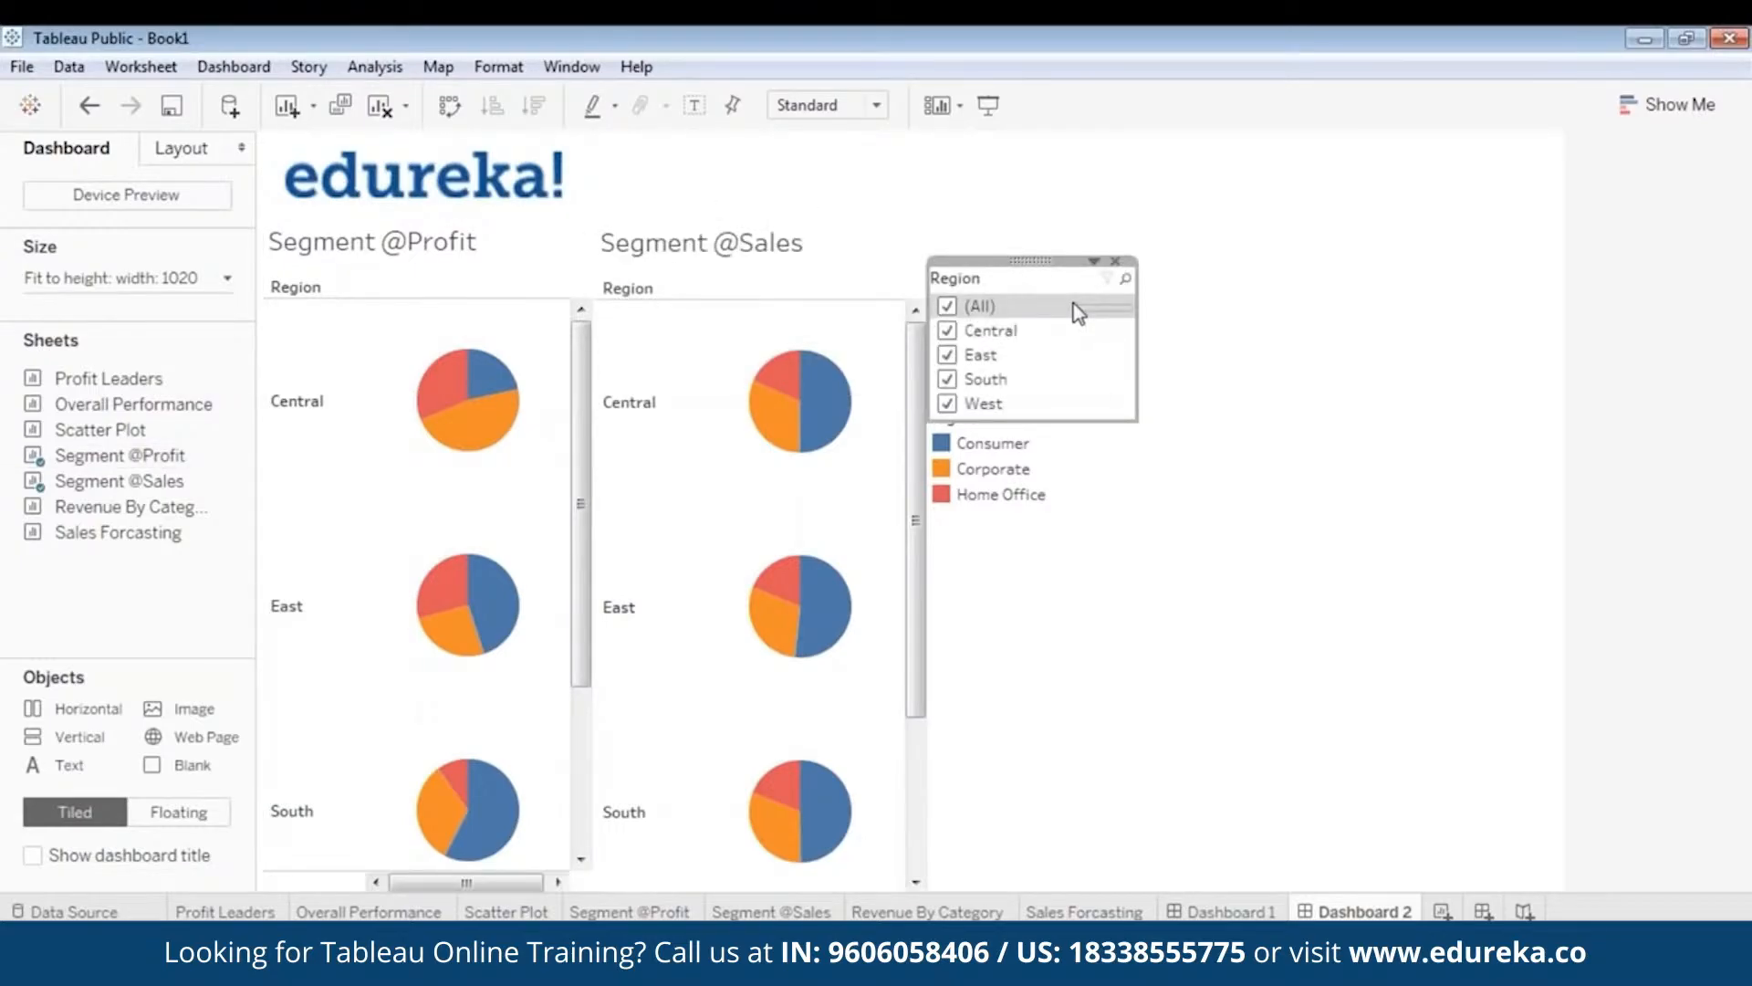
left_click_drag(1139, 352, 1001, 423)
mouse_move(999, 500)
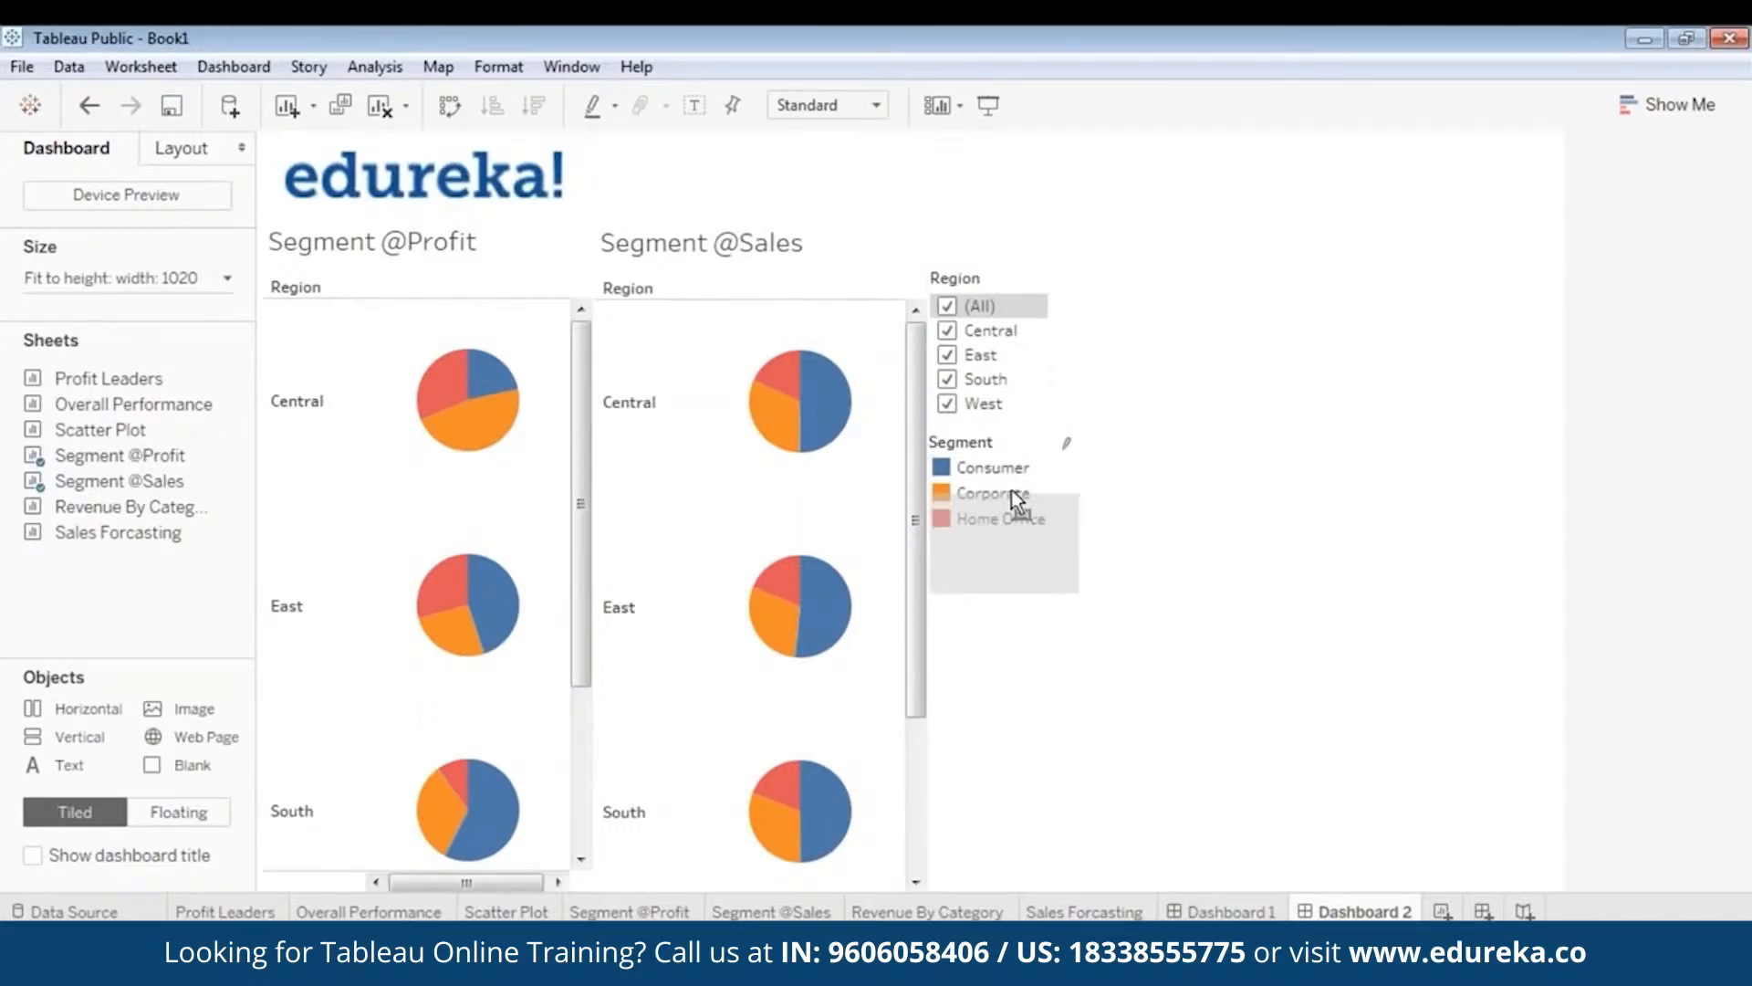
left_click_drag(1007, 489, 1003, 448)
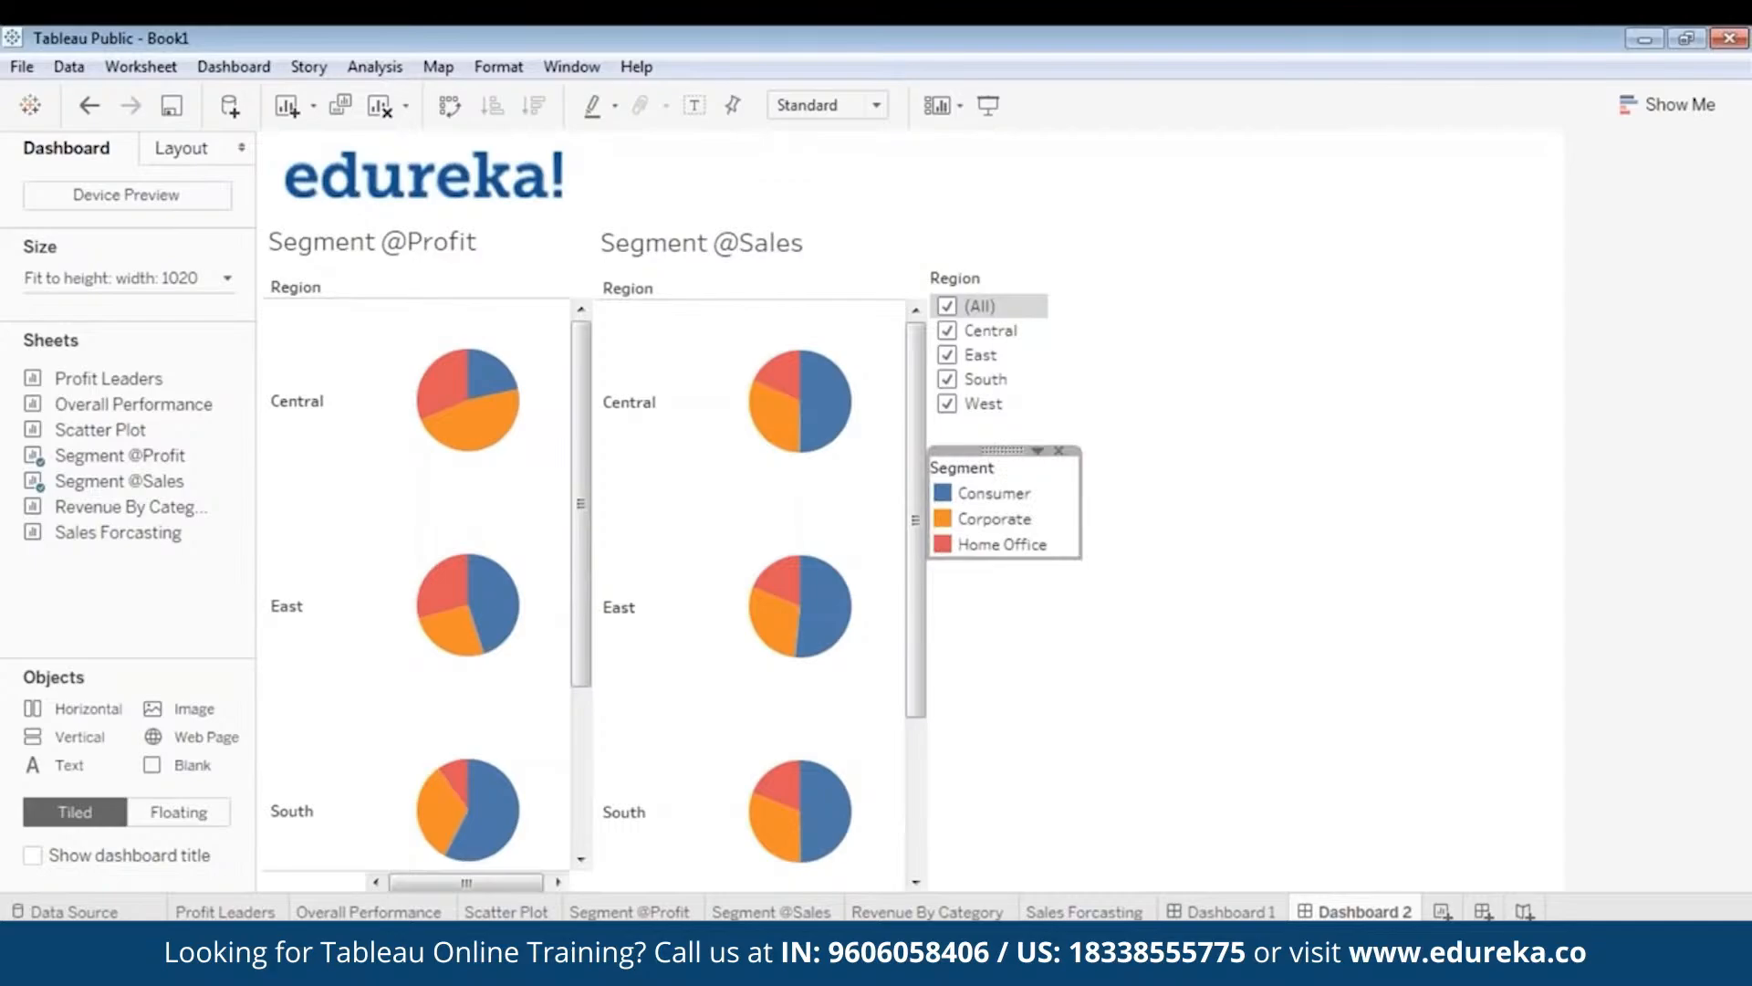
left_click(1151, 430)
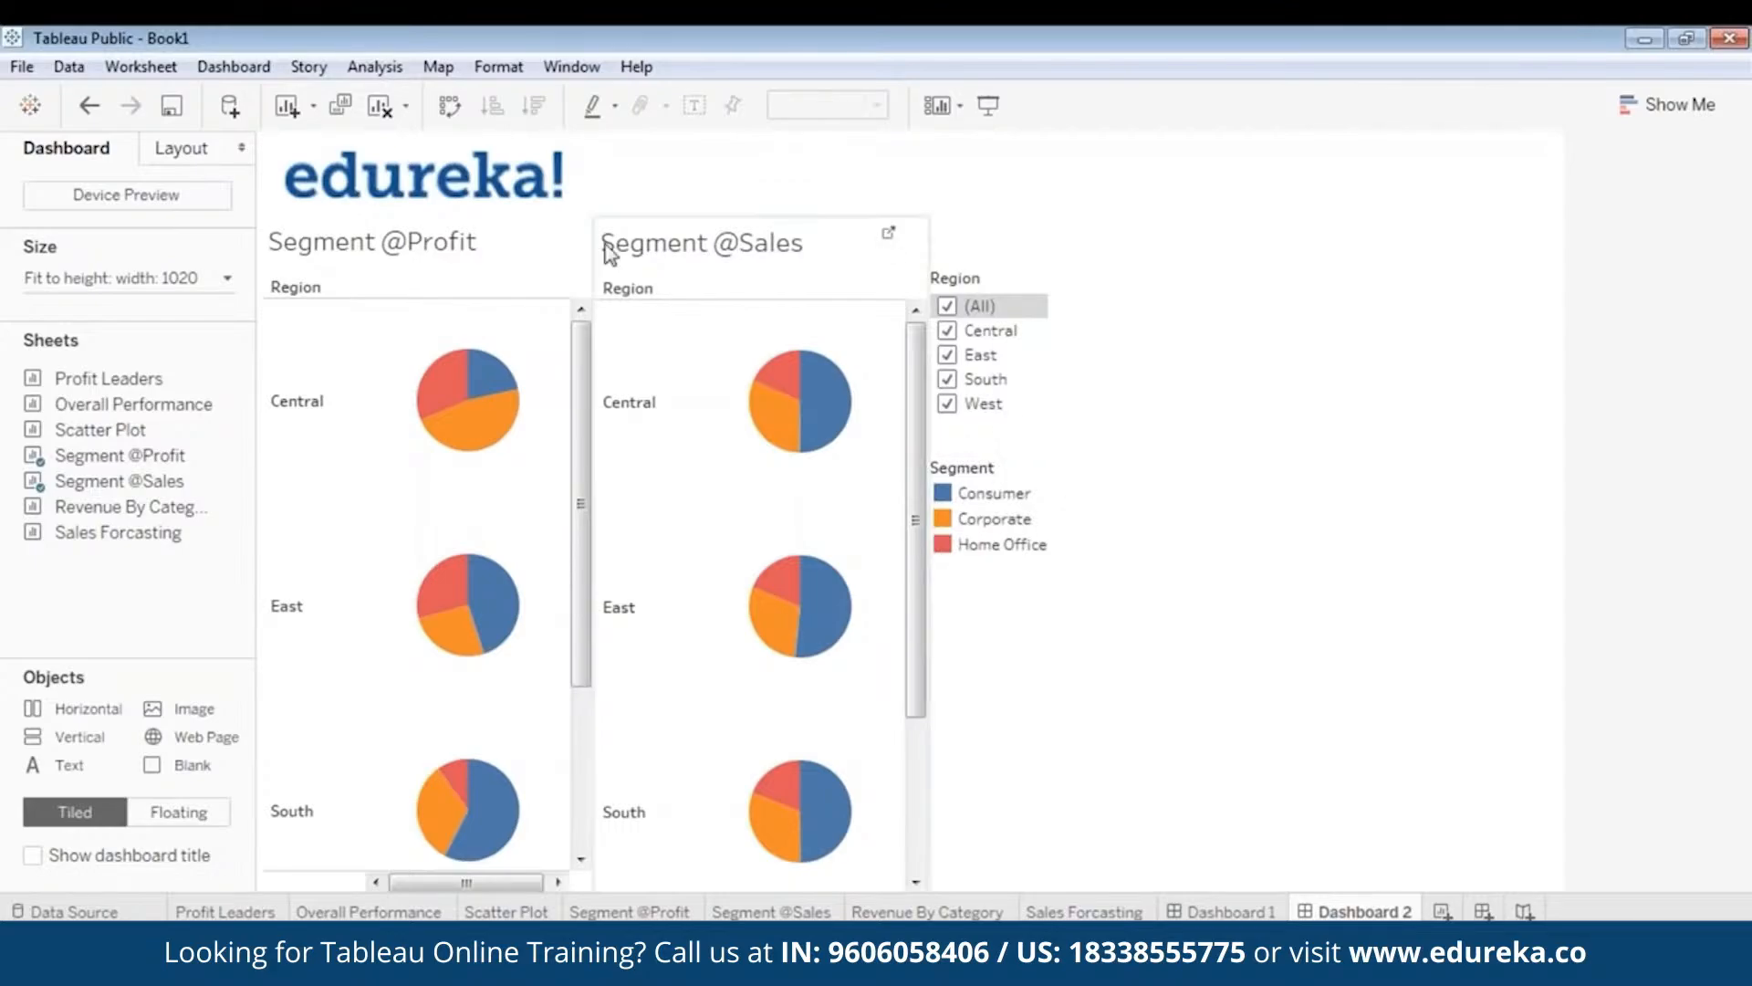
left_click(418, 256)
right_click(433, 242)
left_click(424, 211)
right_click(424, 212)
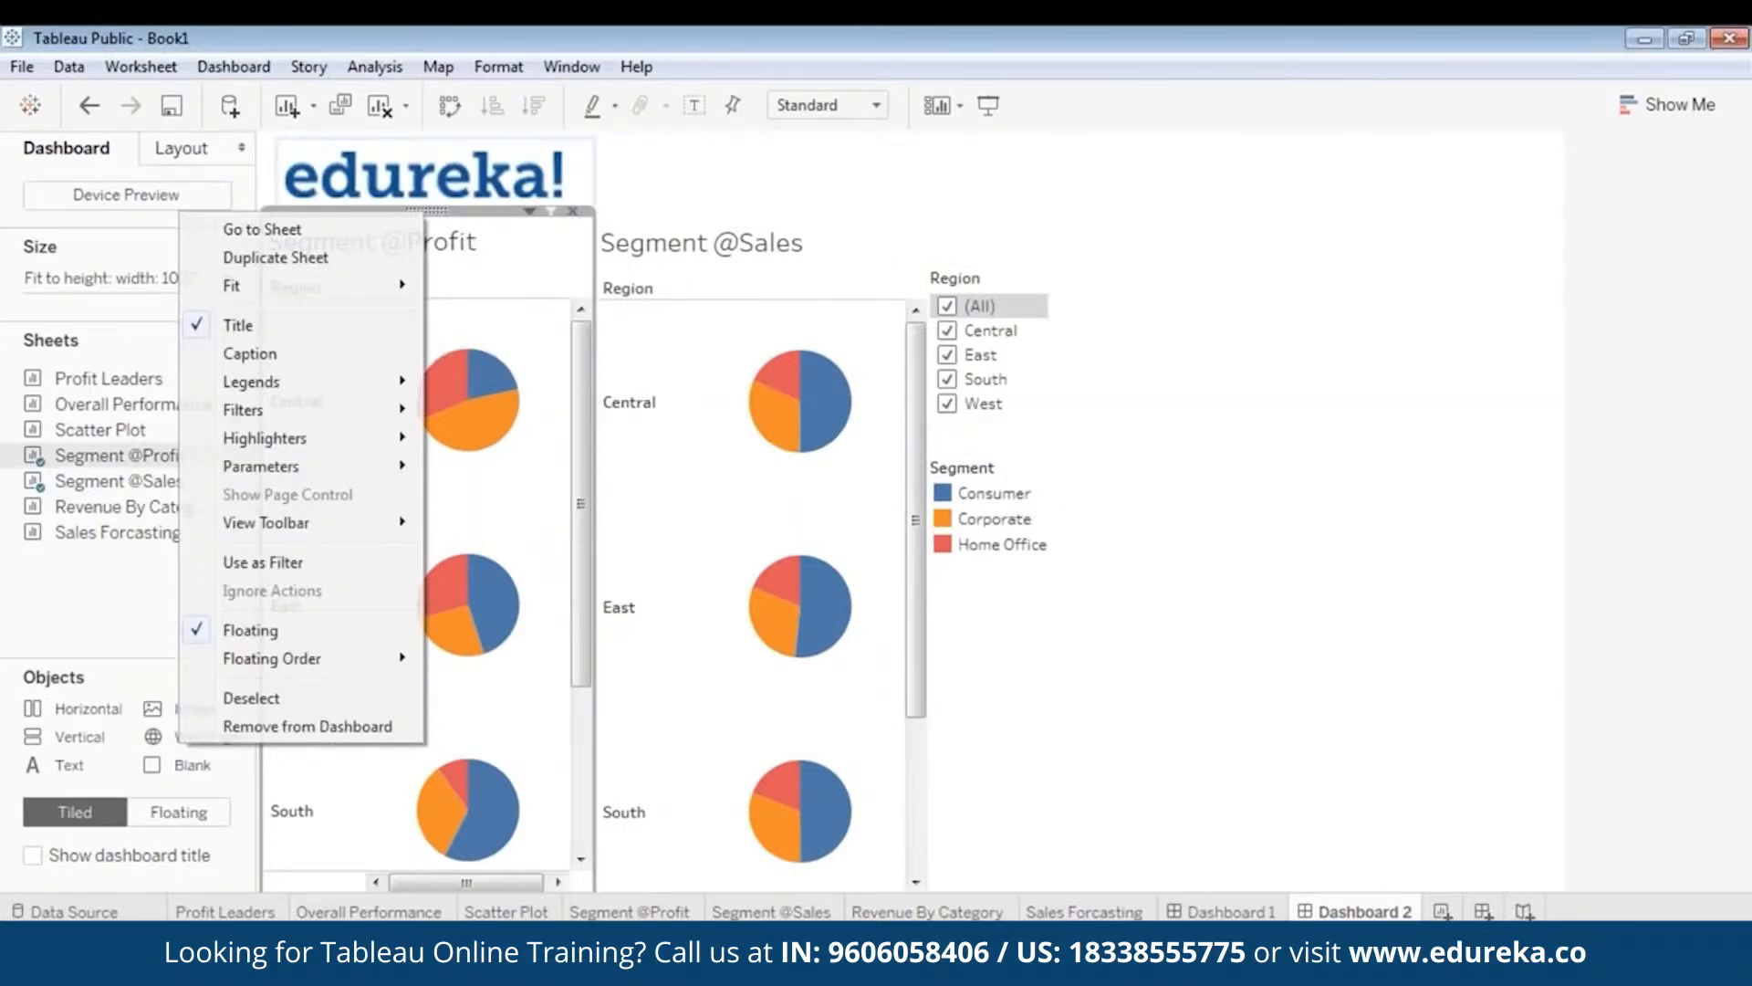
mouse_move(336, 416)
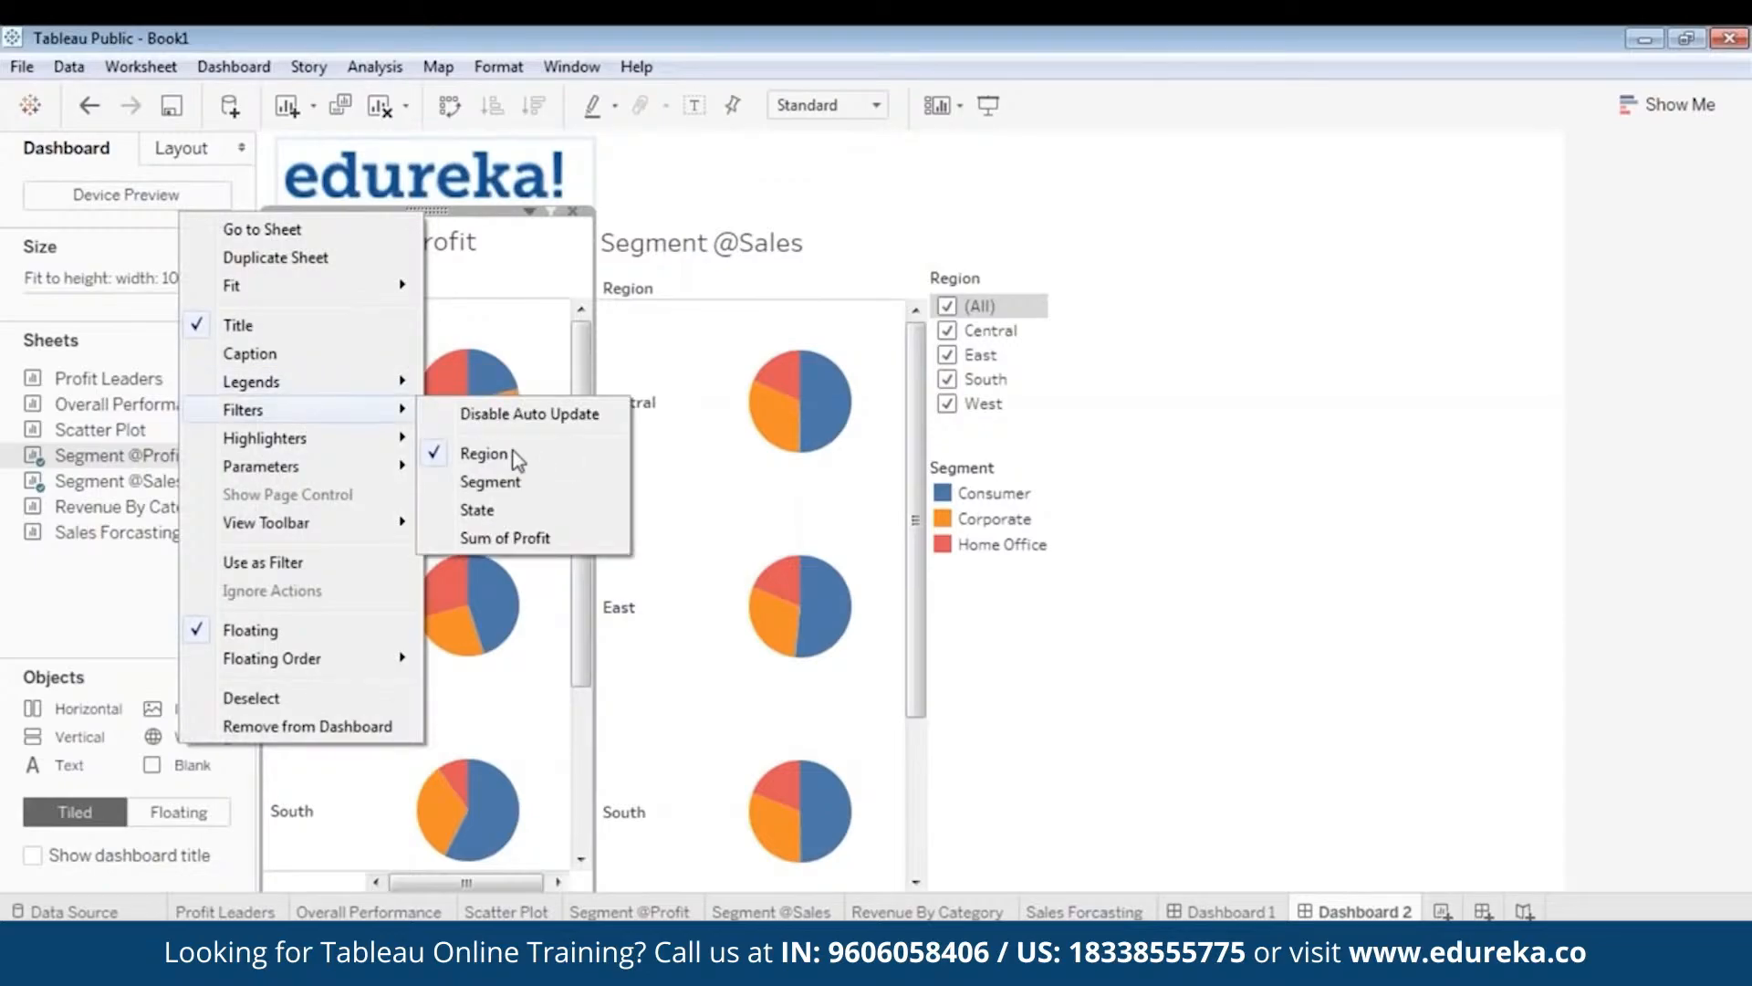
left_click(511, 509)
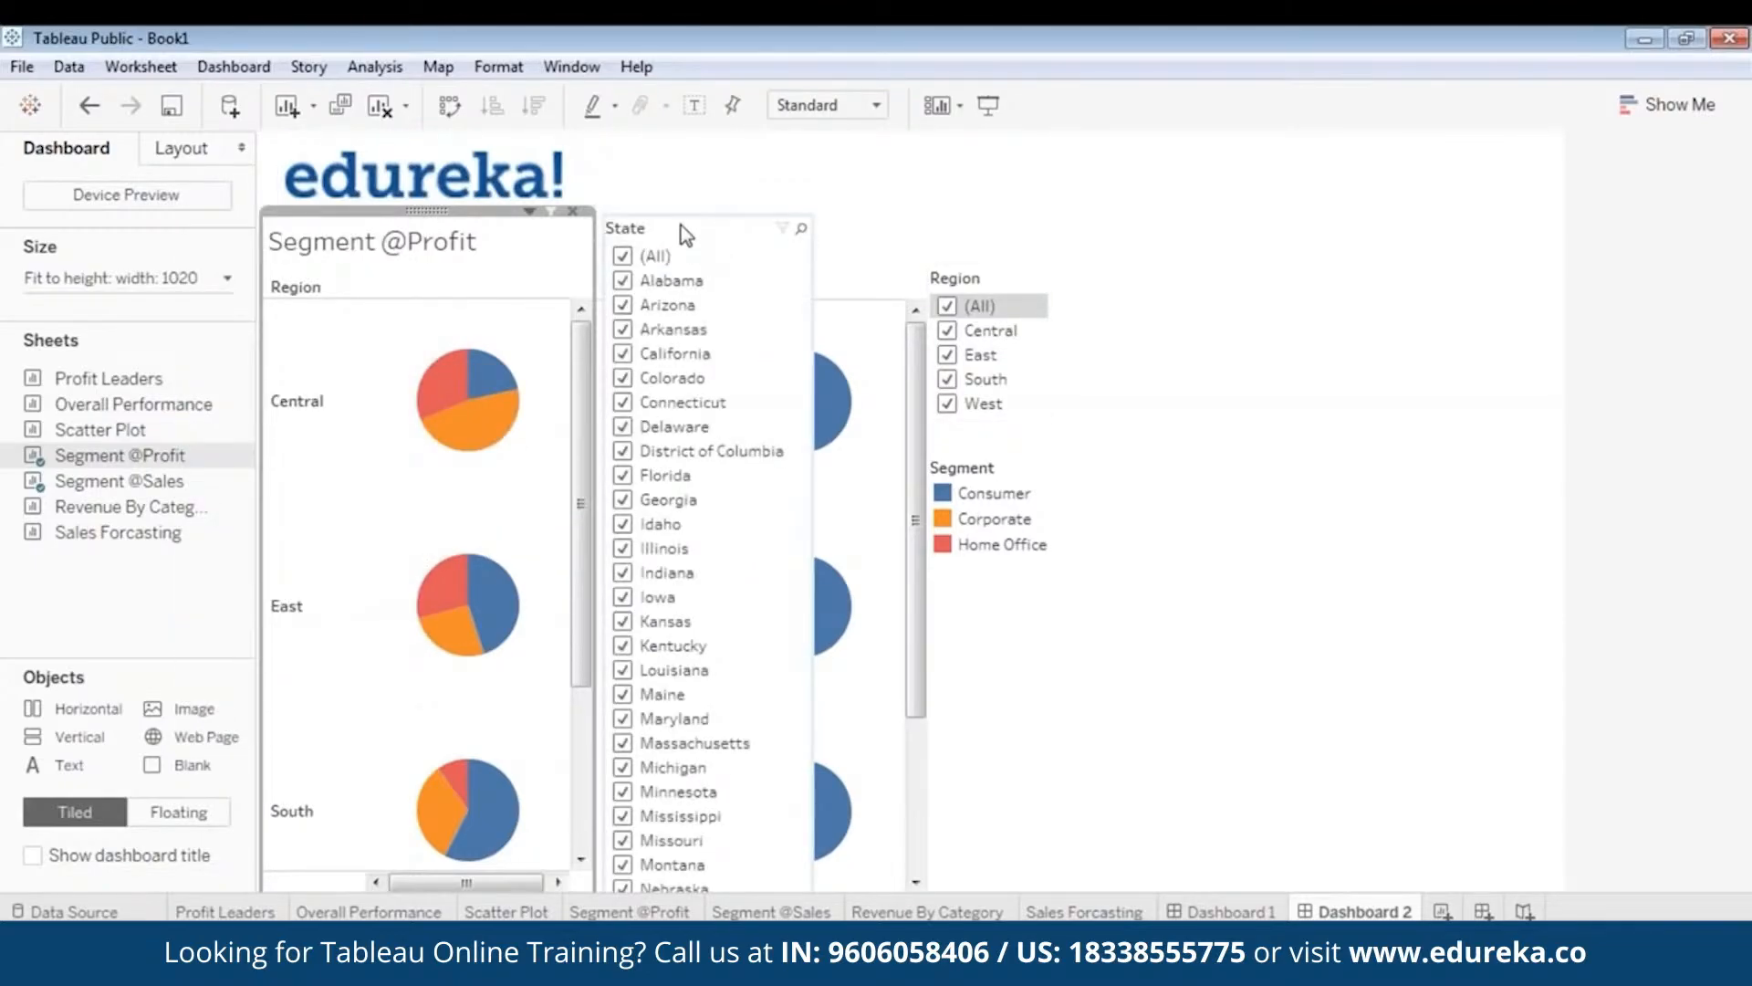
- Make the State filter a Single Value (dropdown) and move it below the Region filter
left_click(770, 211)
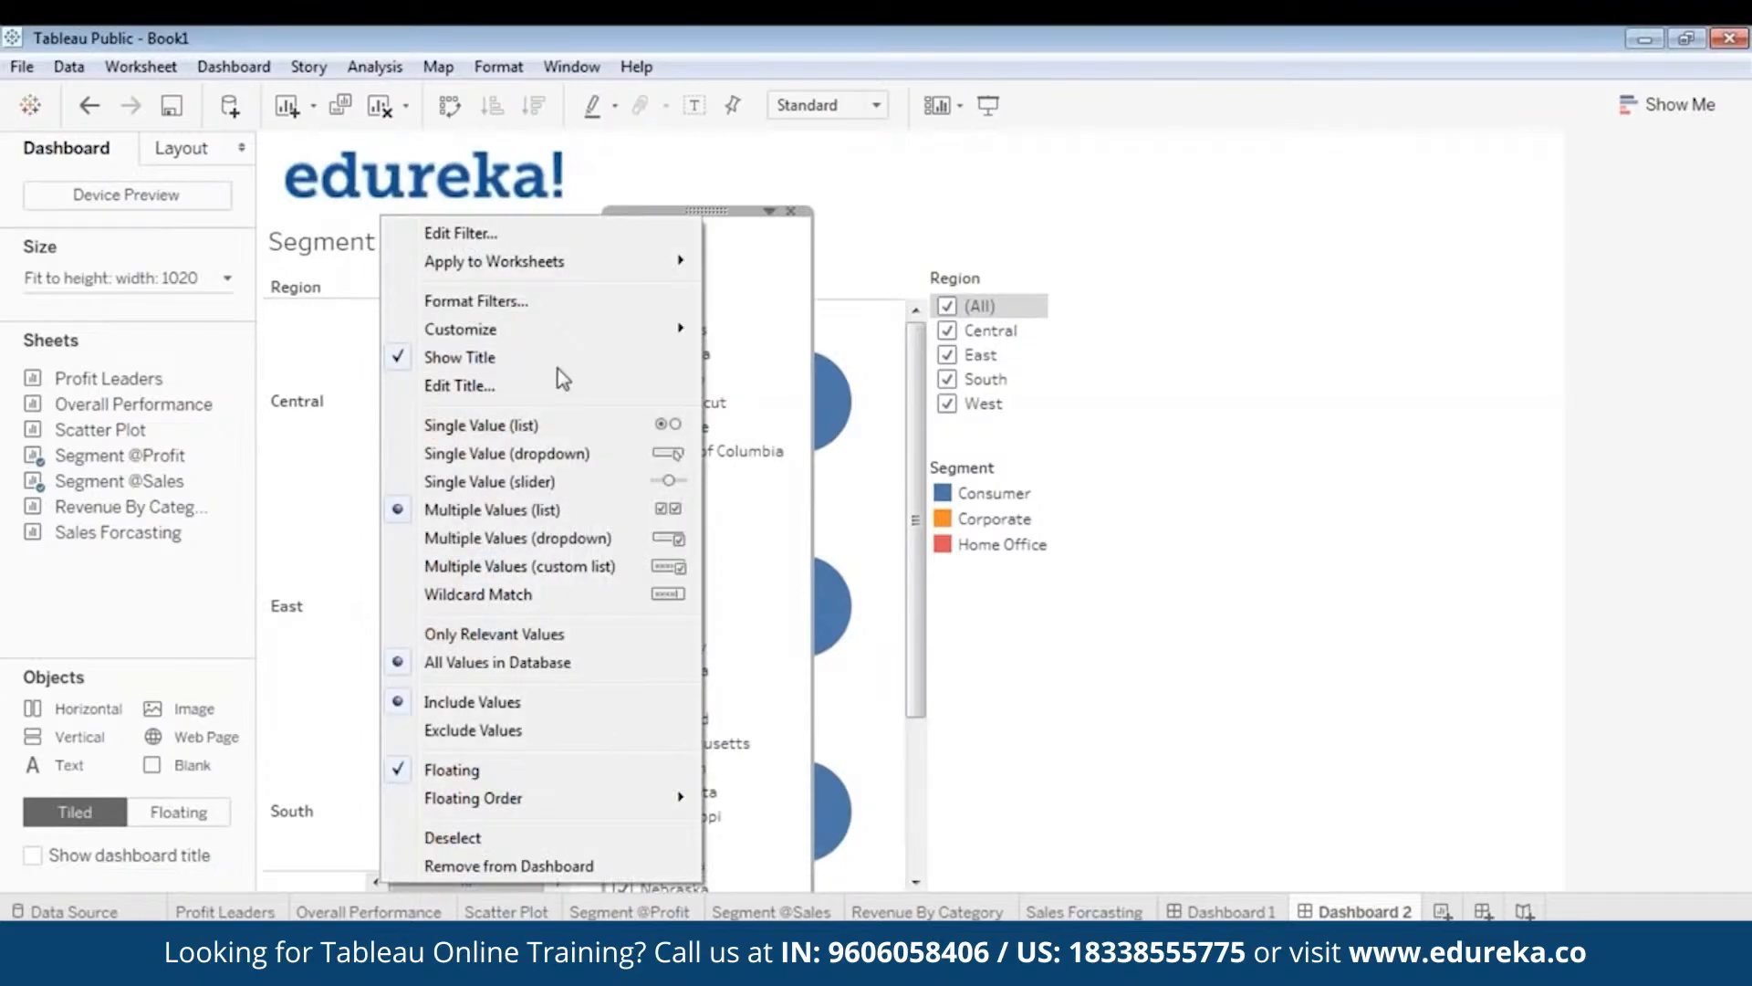
left_click(557, 453)
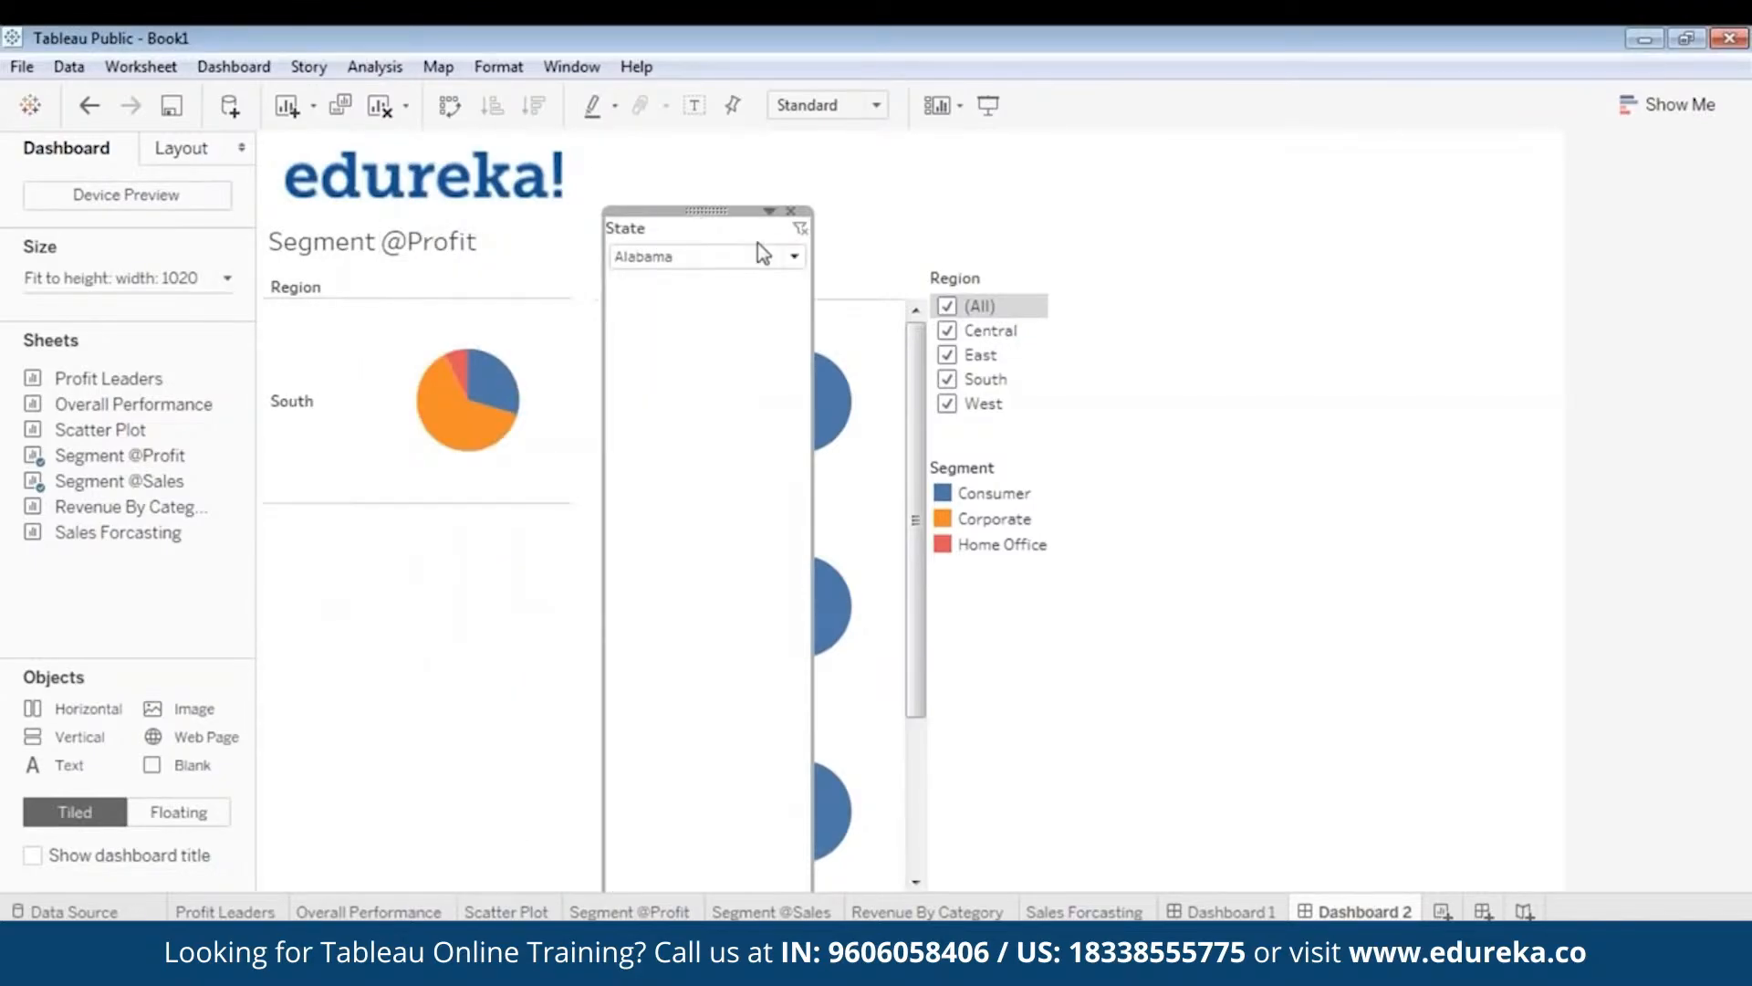
right_click(720, 213)
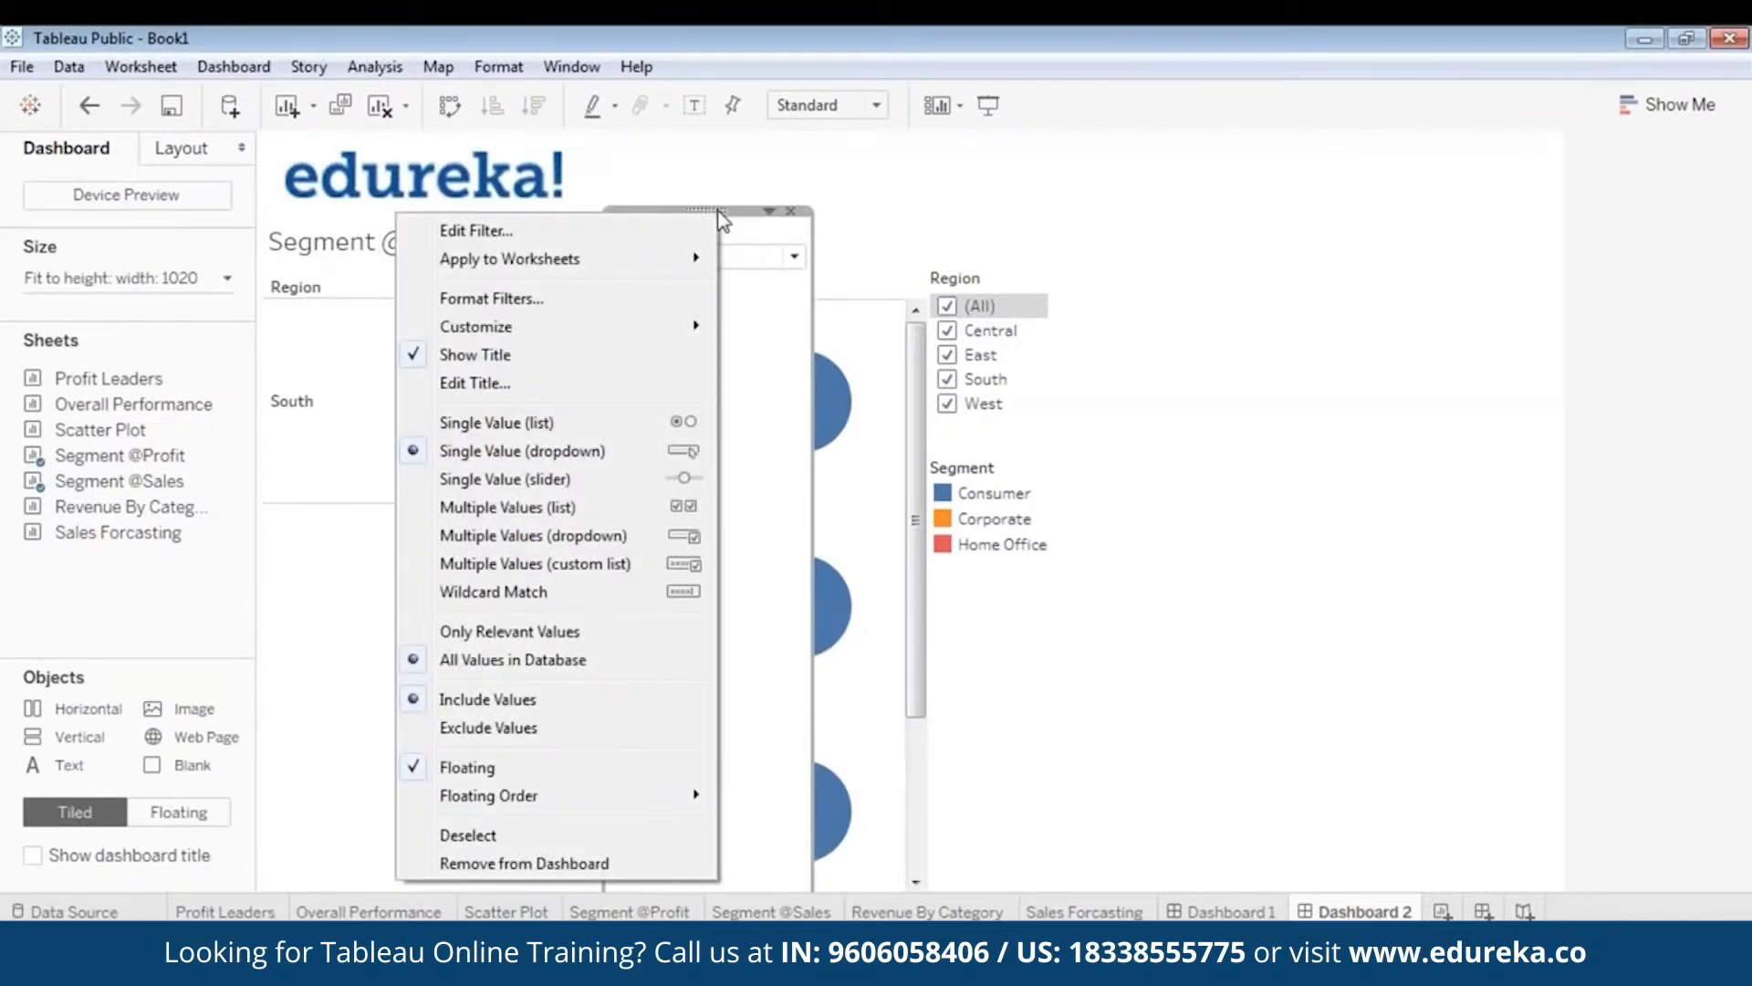
left_click(735, 230)
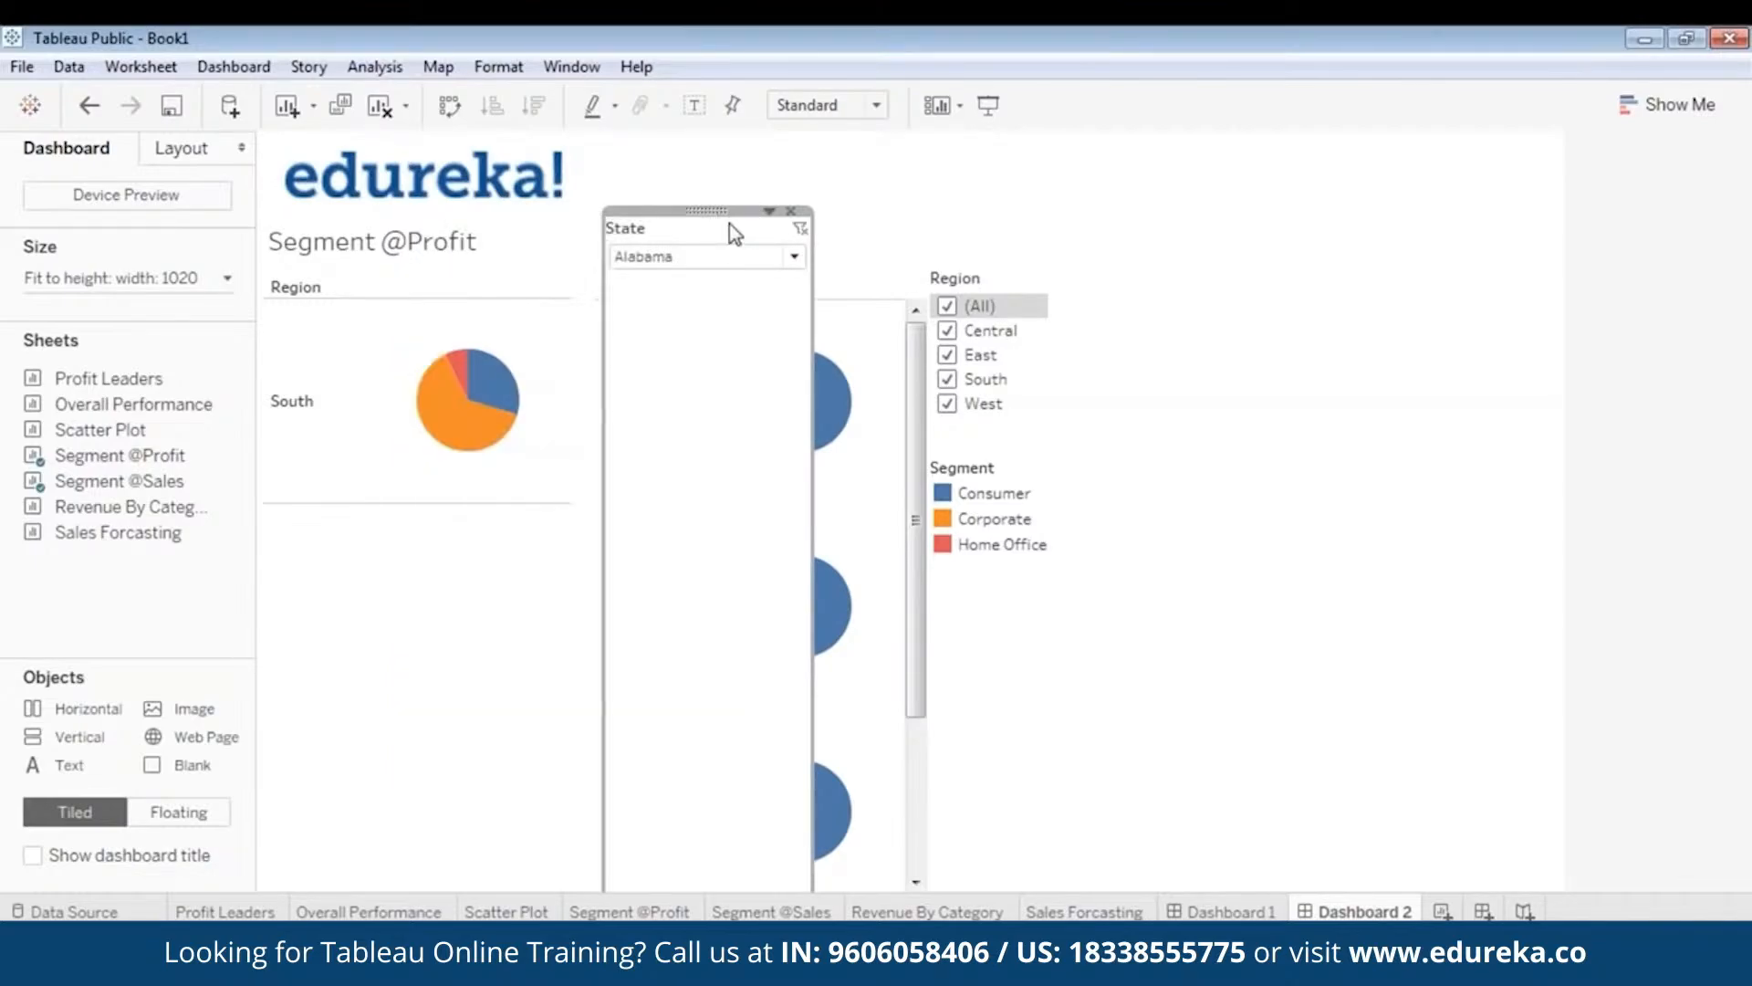
left_click_drag(720, 210, 1043, 387)
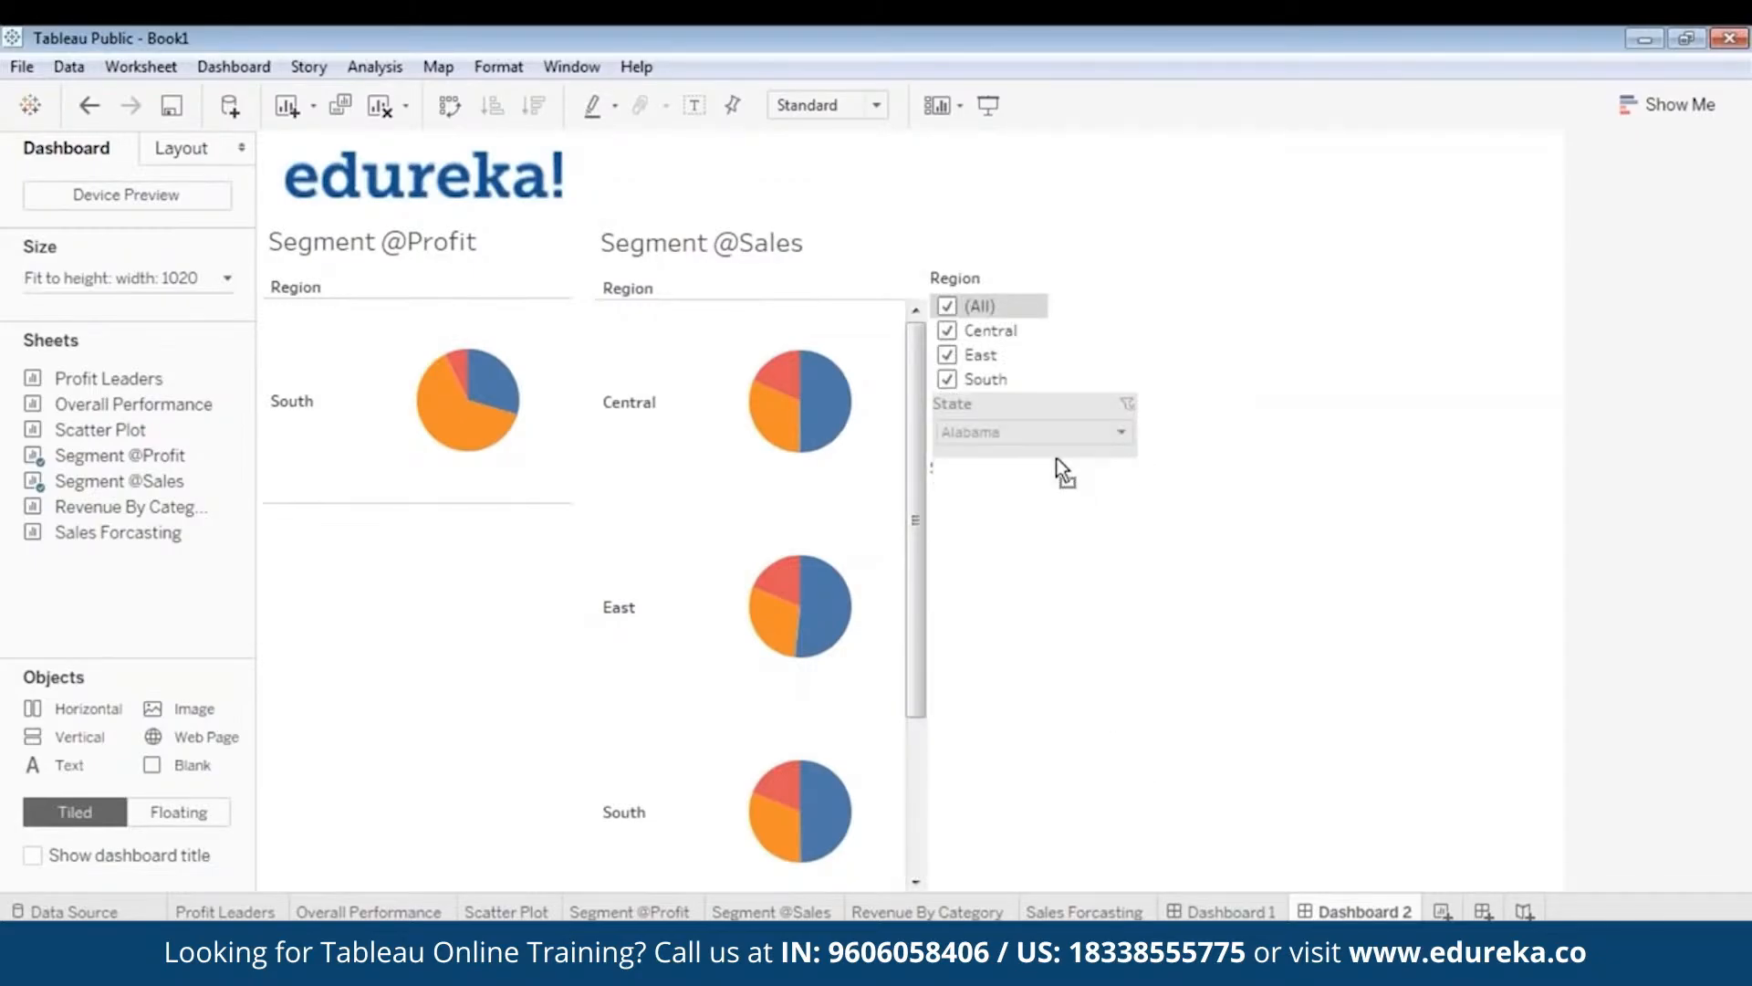
- Set the State dropdown to (All) and place the Segment legend directly under the Region filter
left_click(1020, 435)
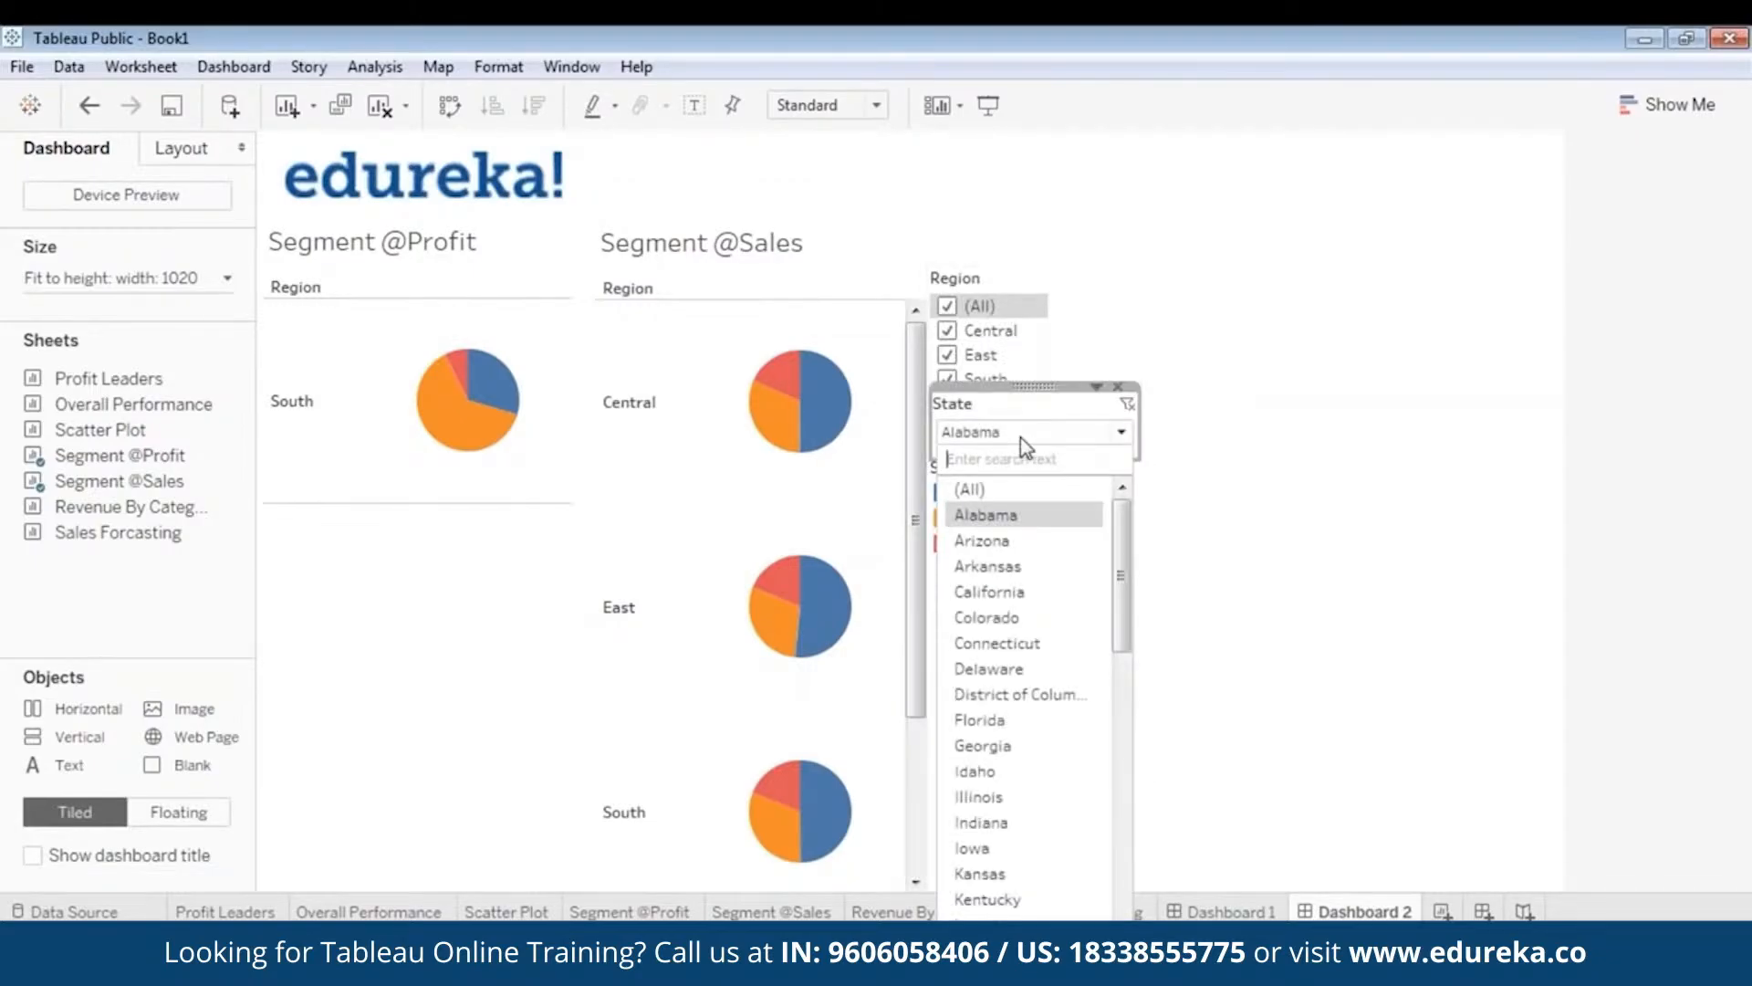
left_click(986, 490)
left_click_drag(1038, 385, 1032, 549)
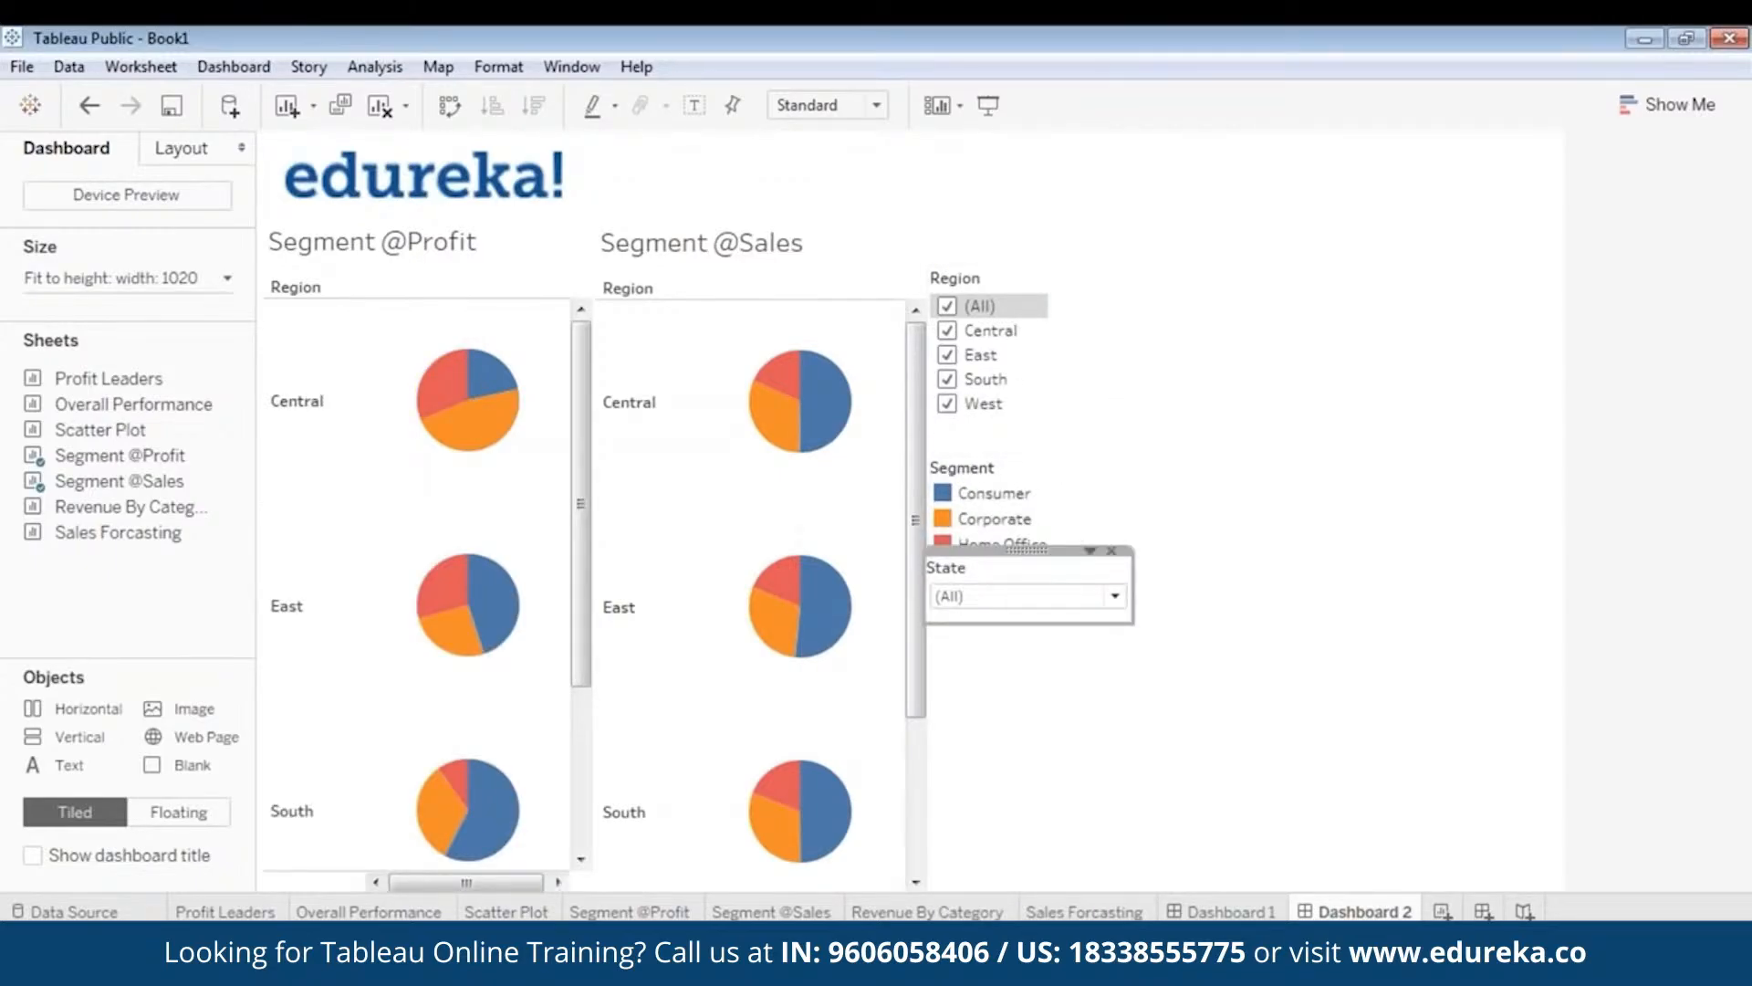
left_click_drag(1001, 447, 1007, 412)
left_click(1136, 479)
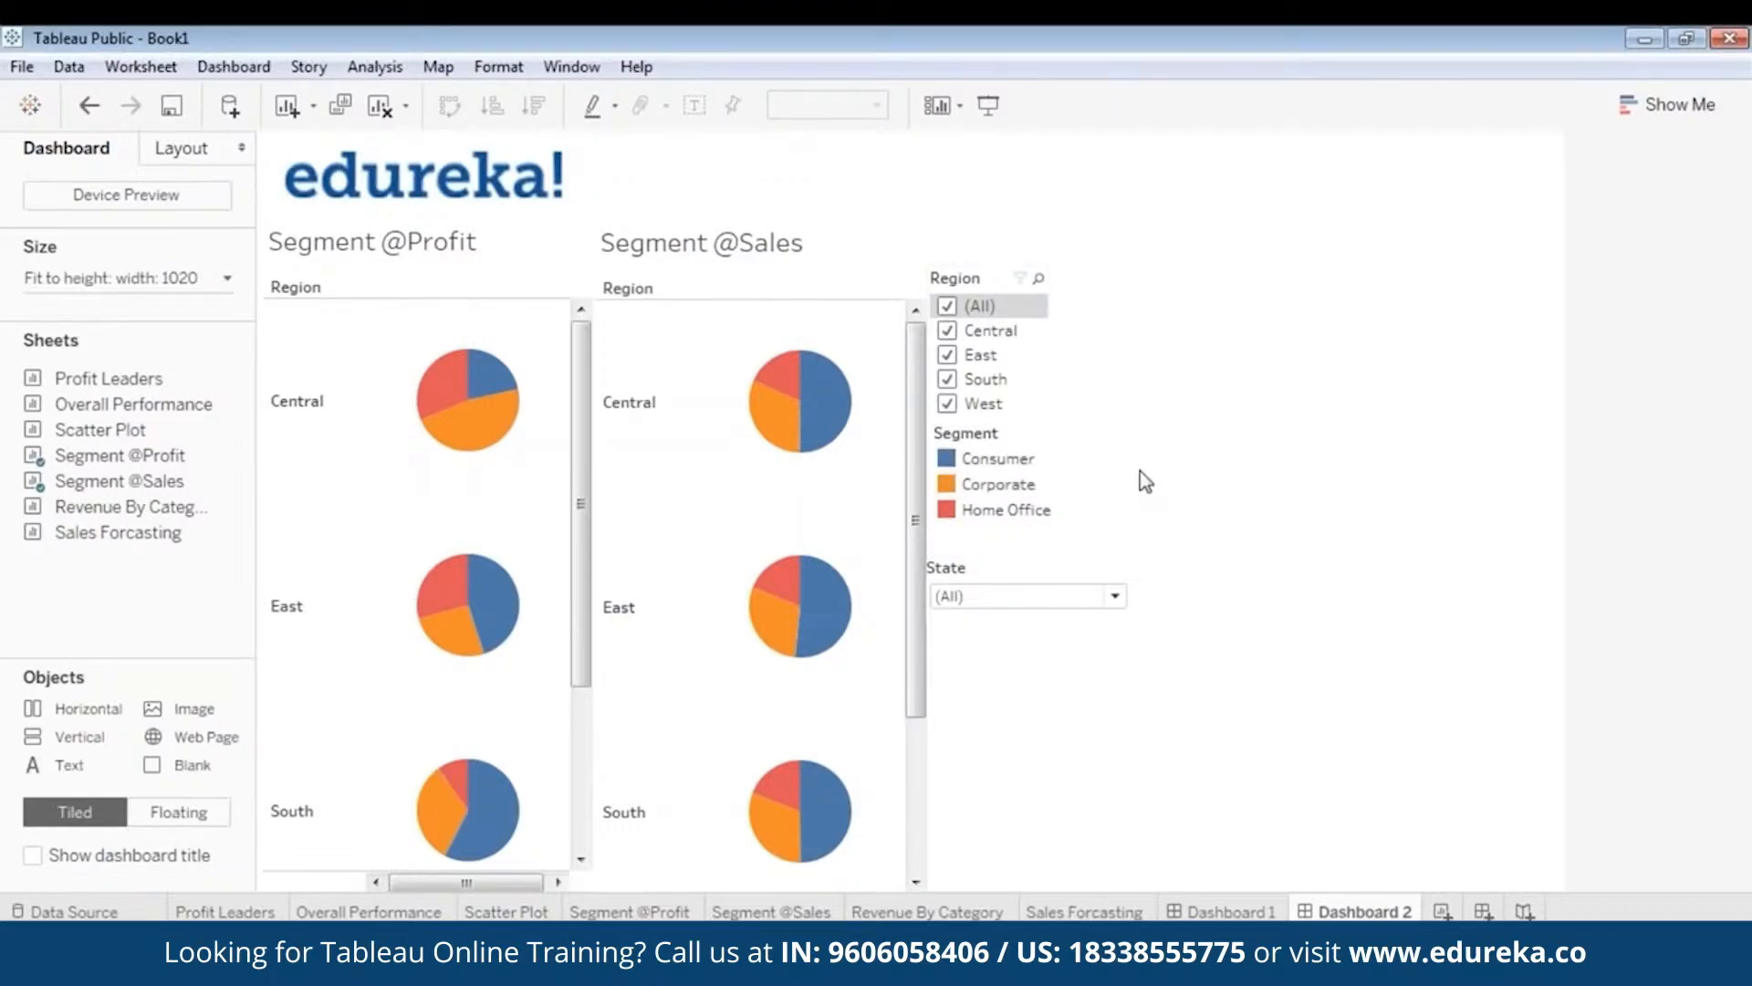
- Reposition the State dropdown below the legend and show Dashboard 2 in Presentation Mode
left_click(1001, 588)
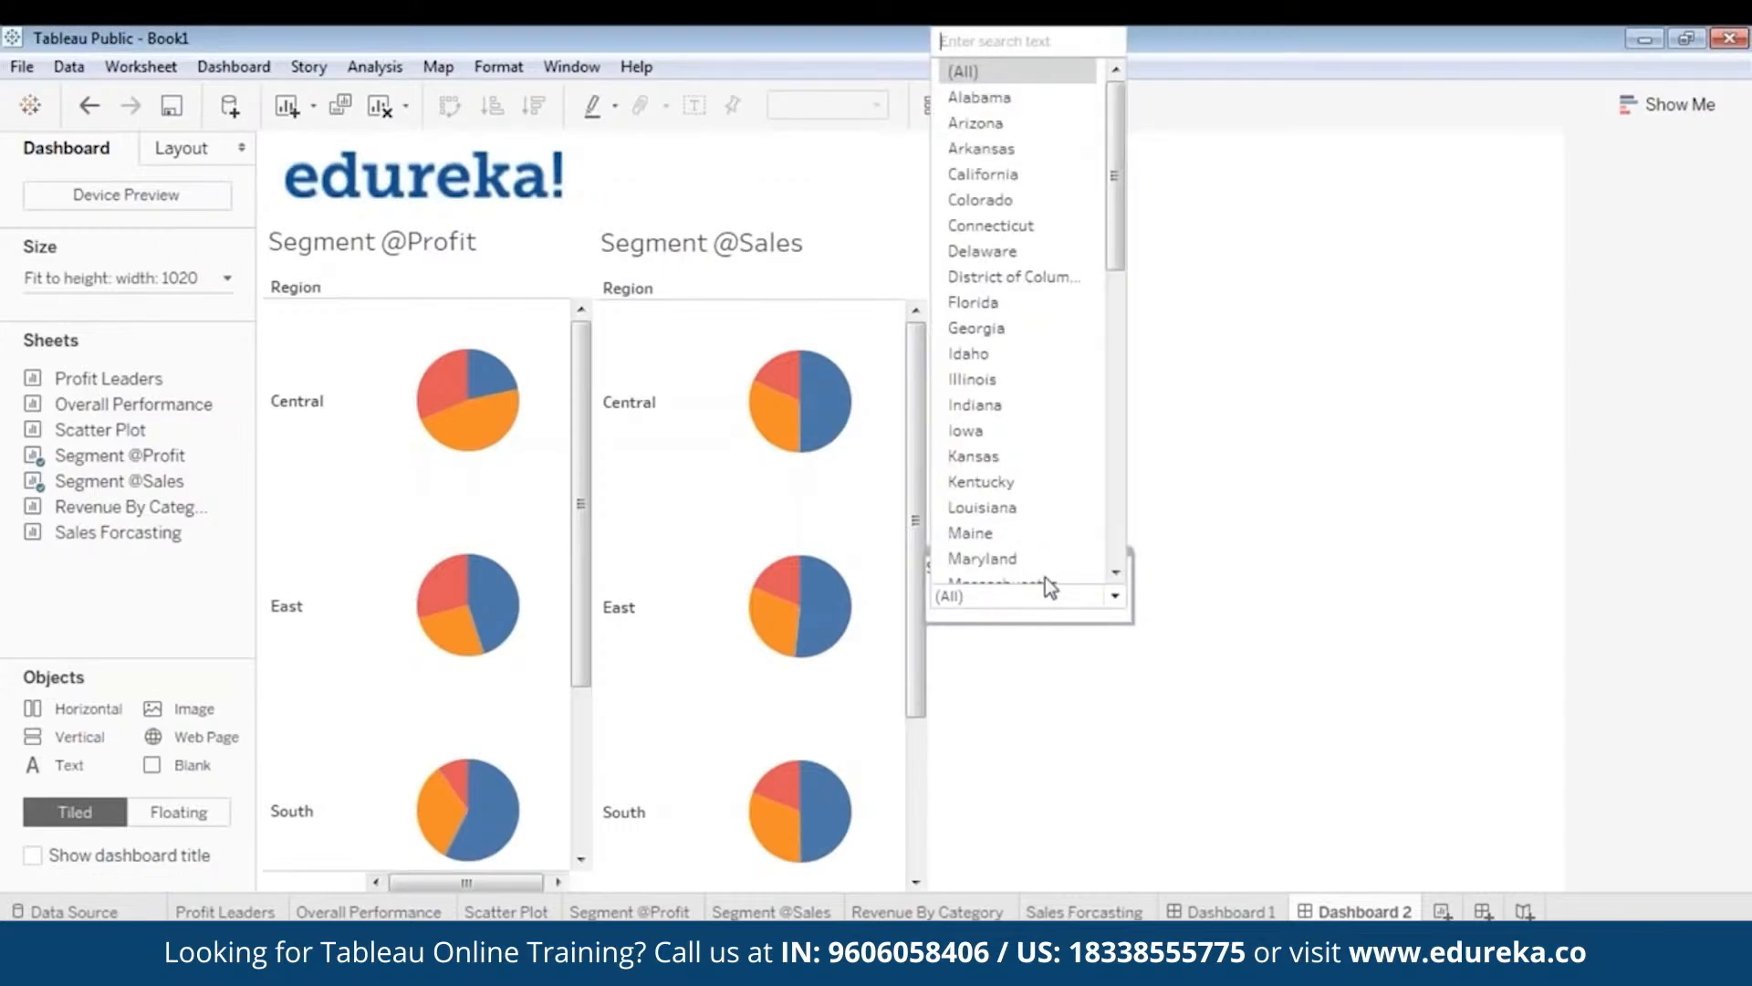
left_click(1115, 598)
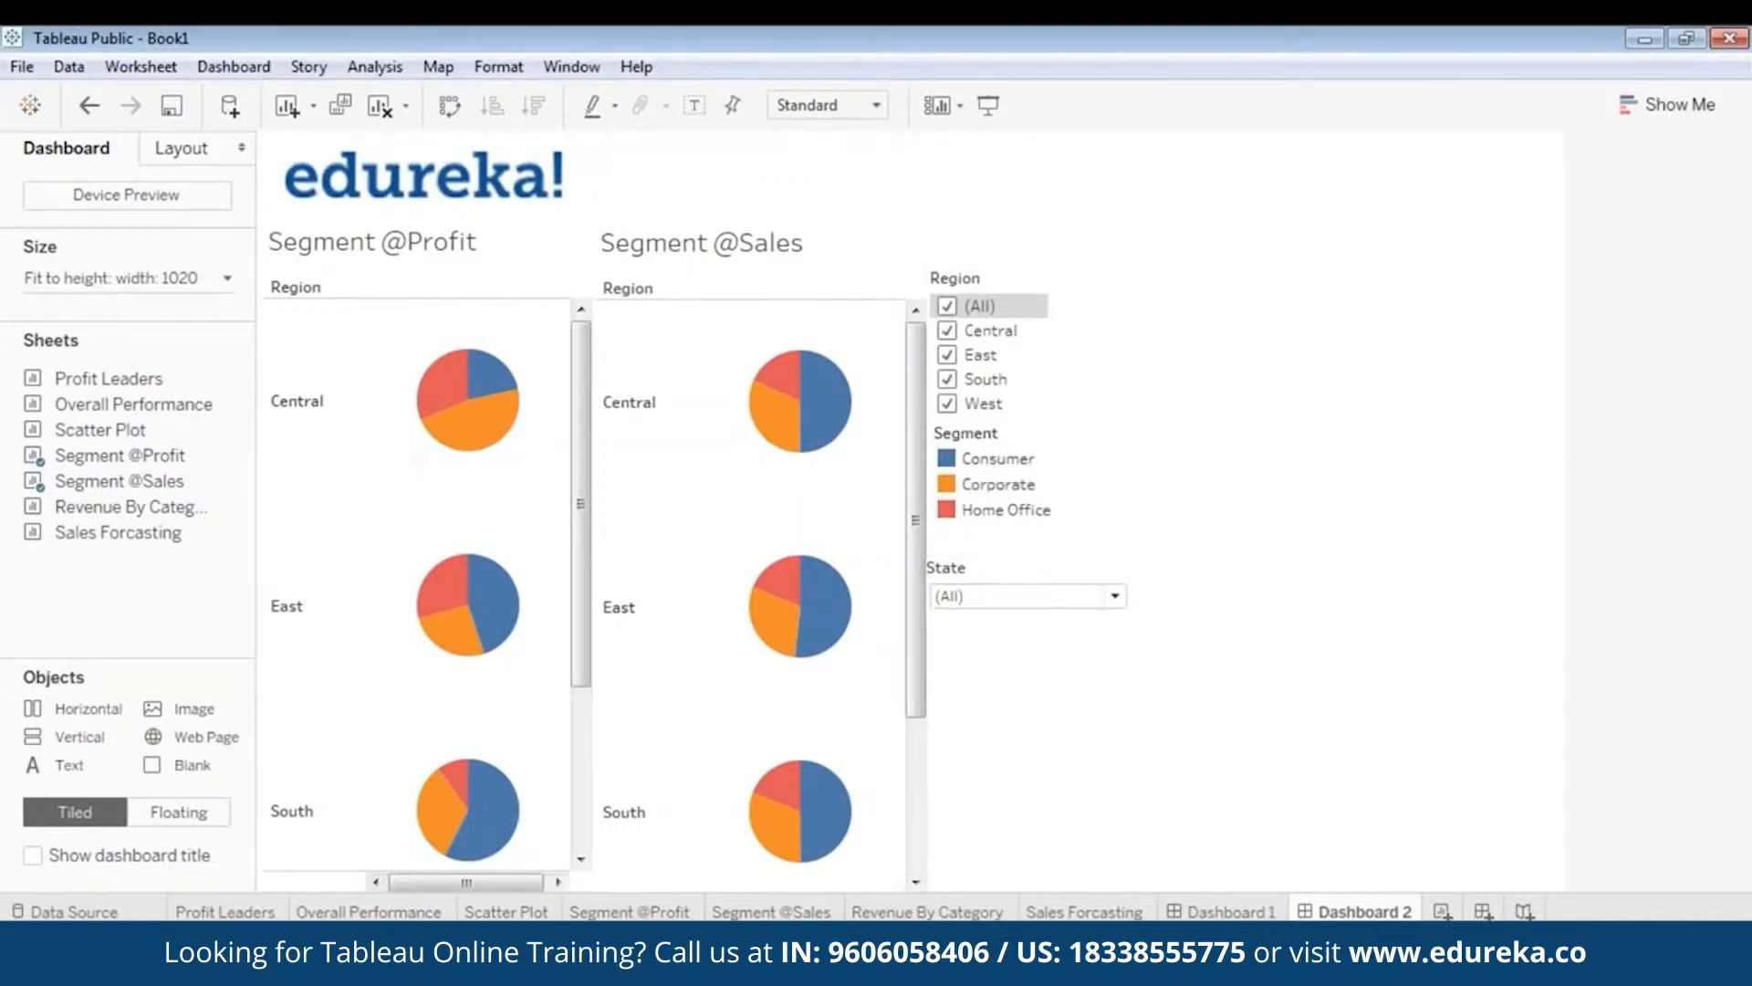
left_click_drag(1071, 584, 1017, 526)
left_click(1150, 721)
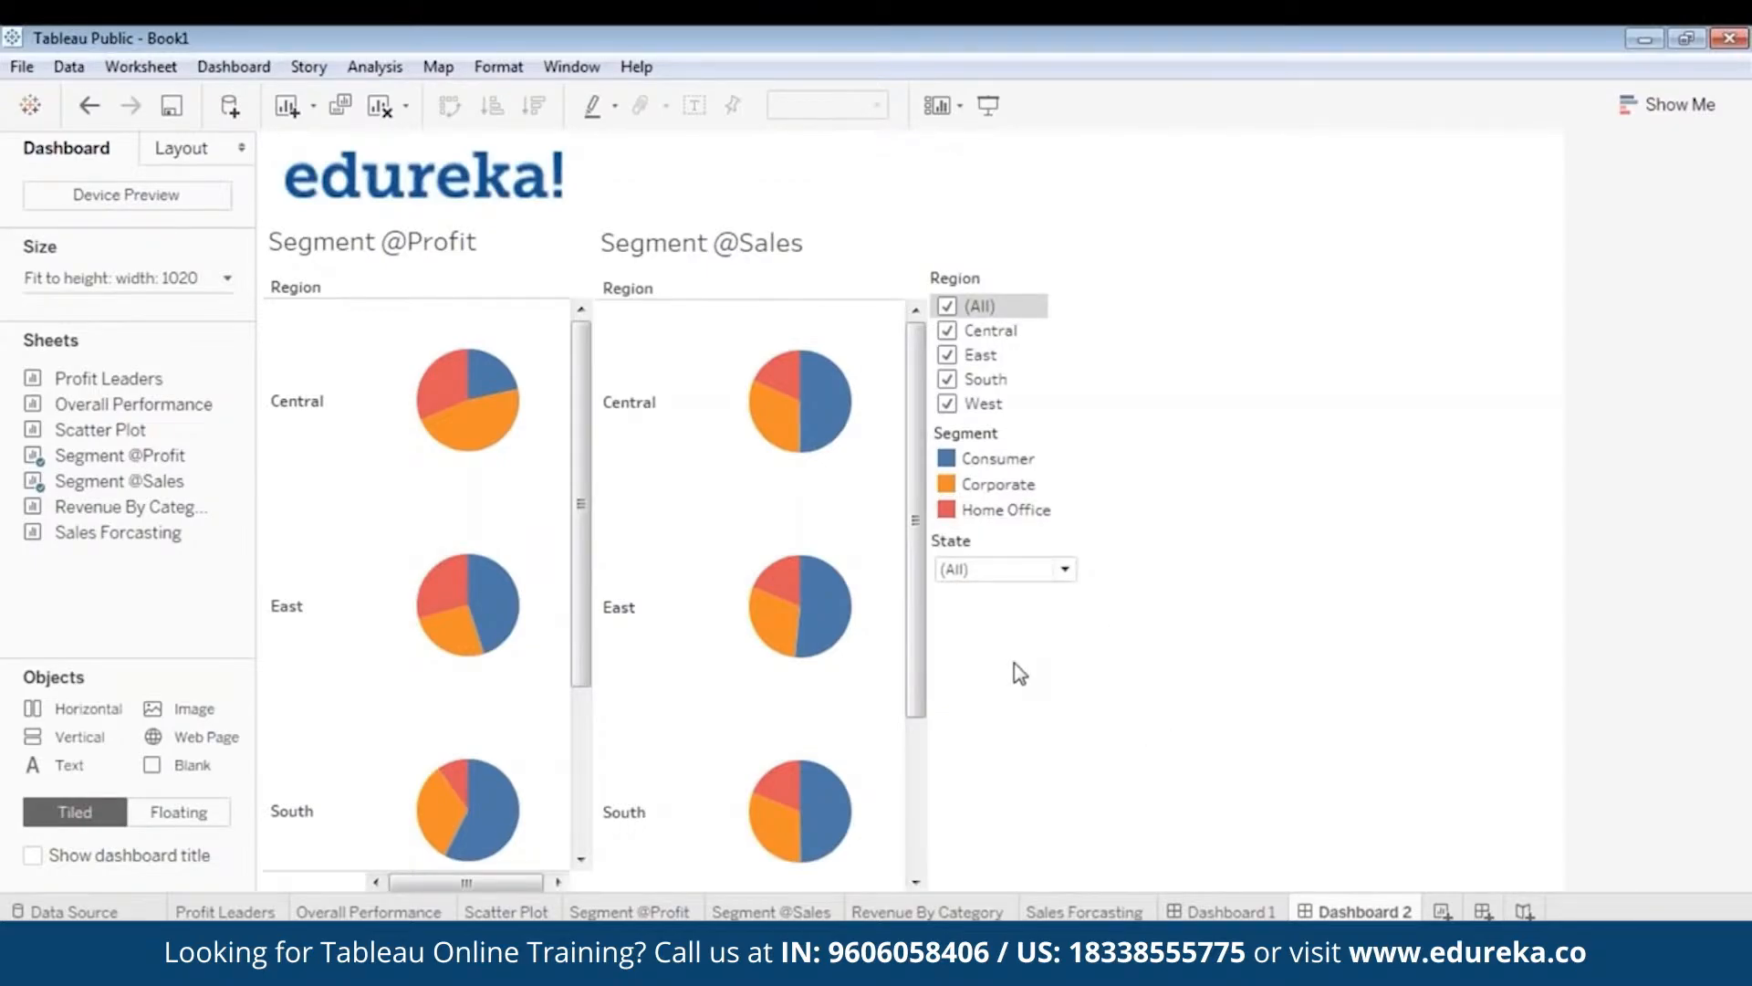
left_click(995, 105)
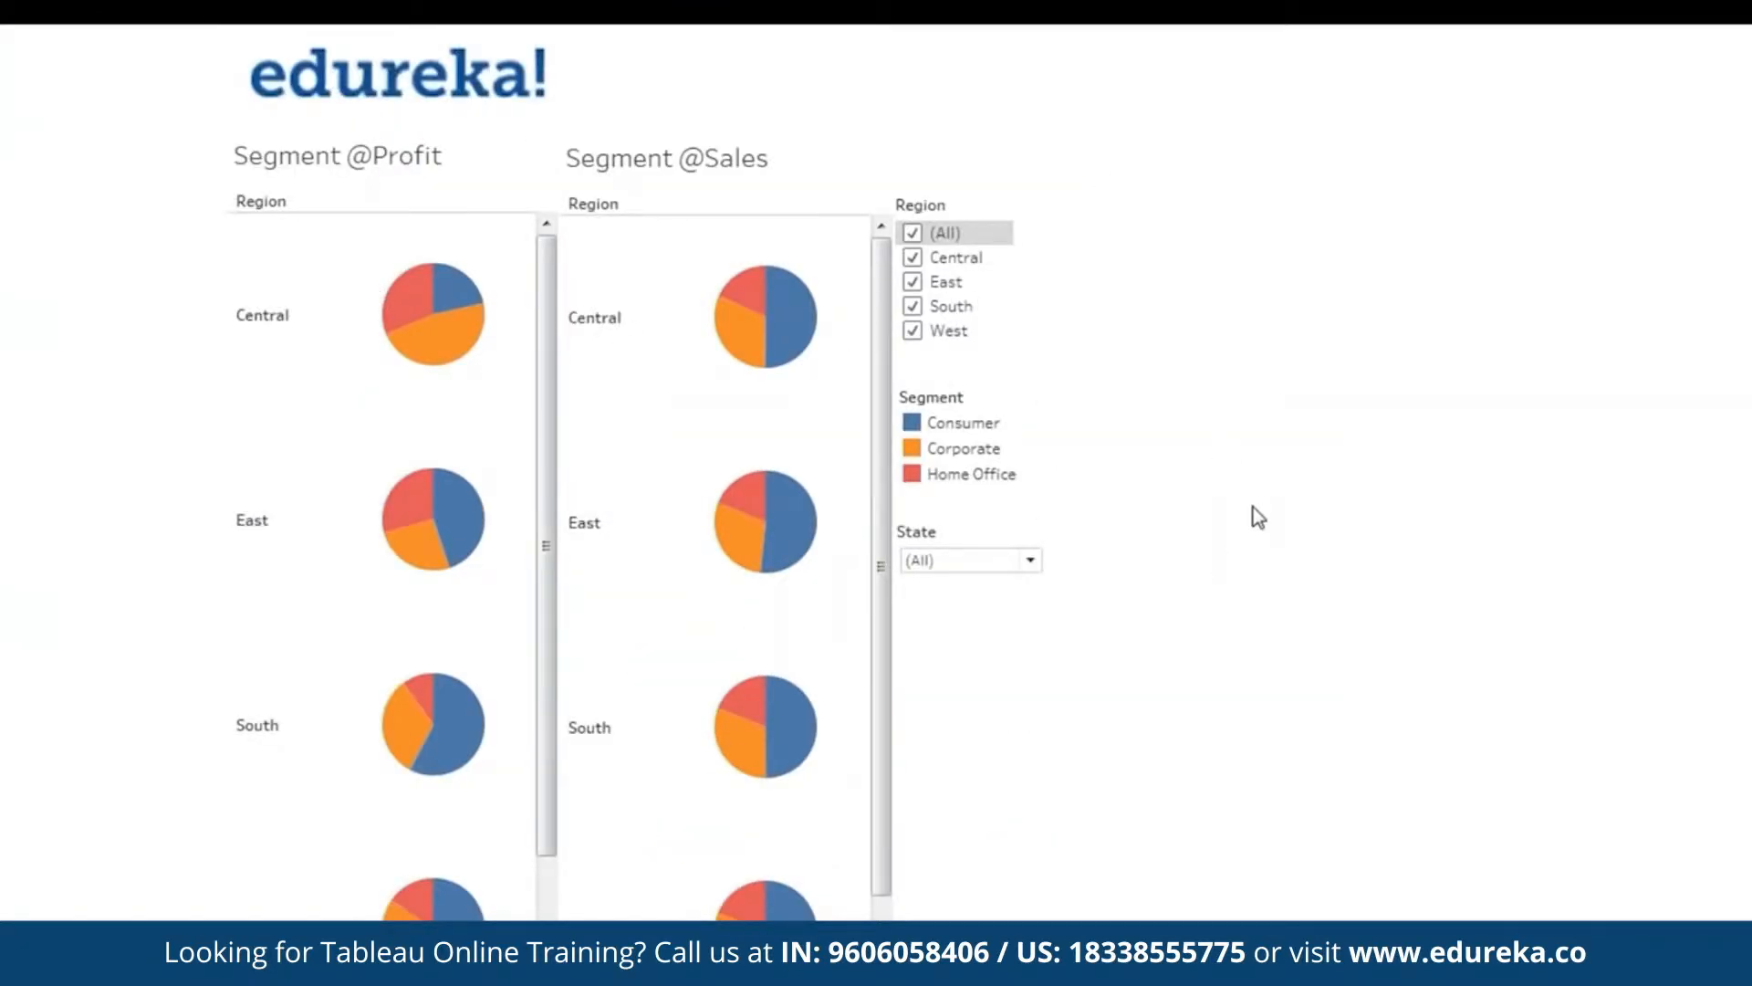
- Shrink the edureka logo and preview the dashboard full screen
key("Escape")
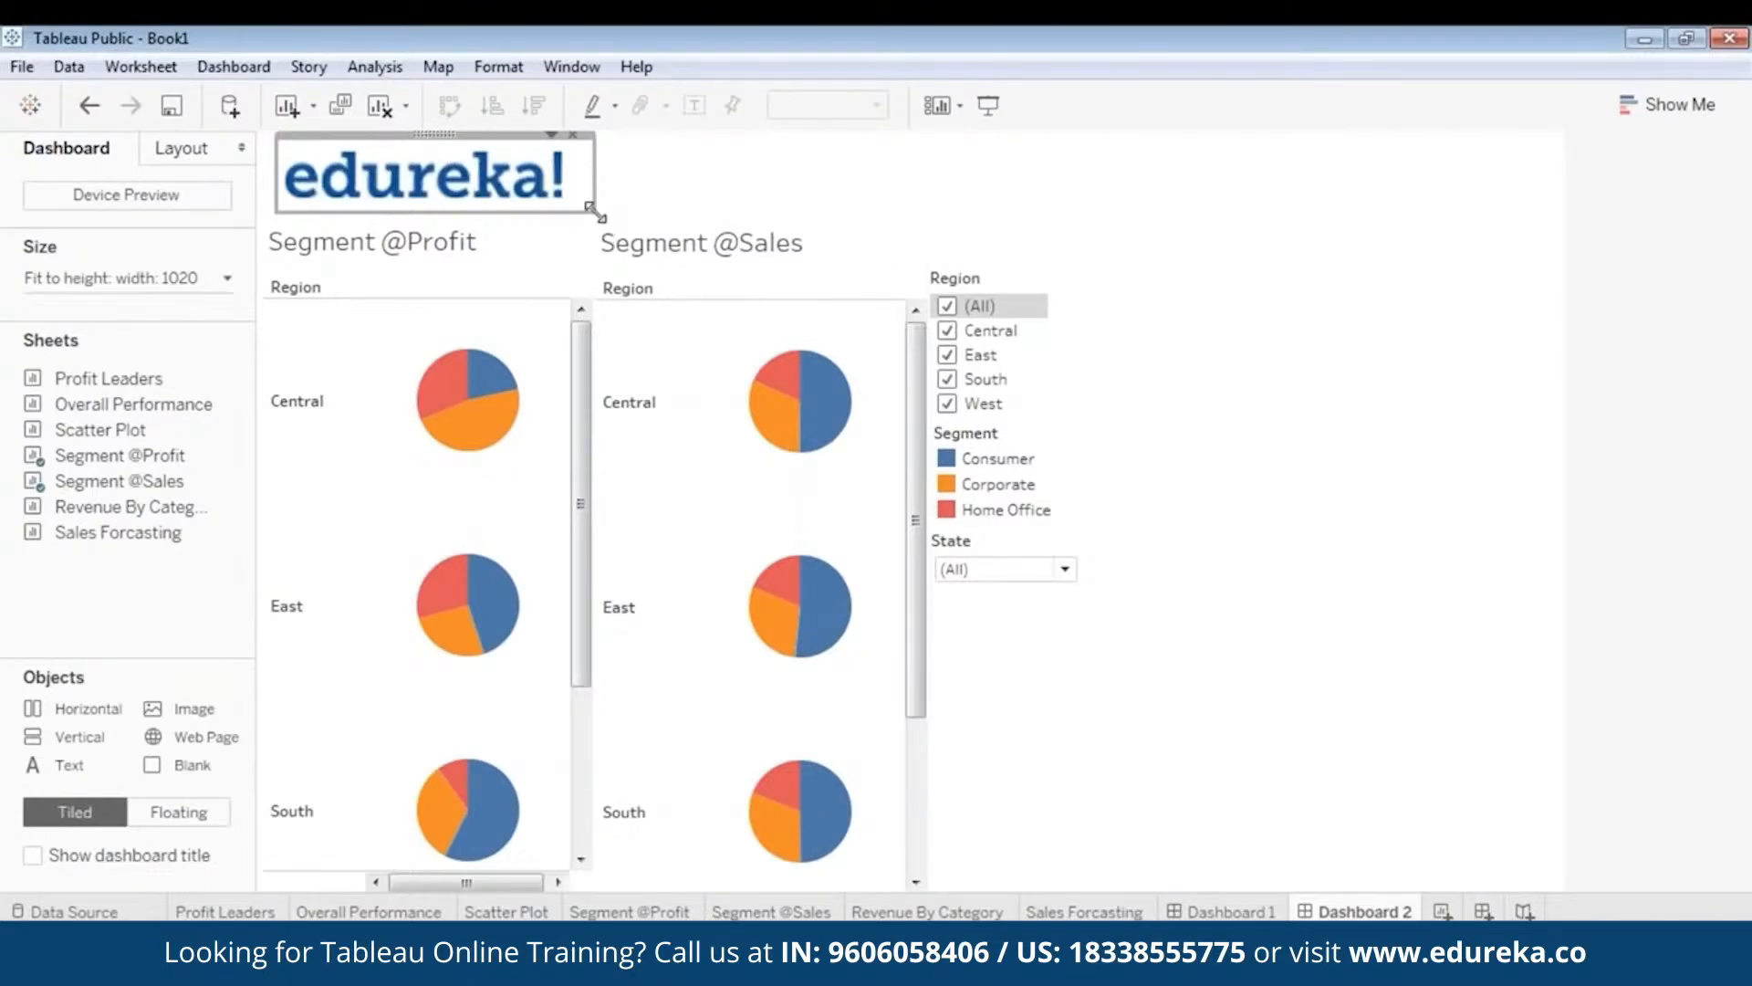
left_click_drag(595, 211, 522, 198)
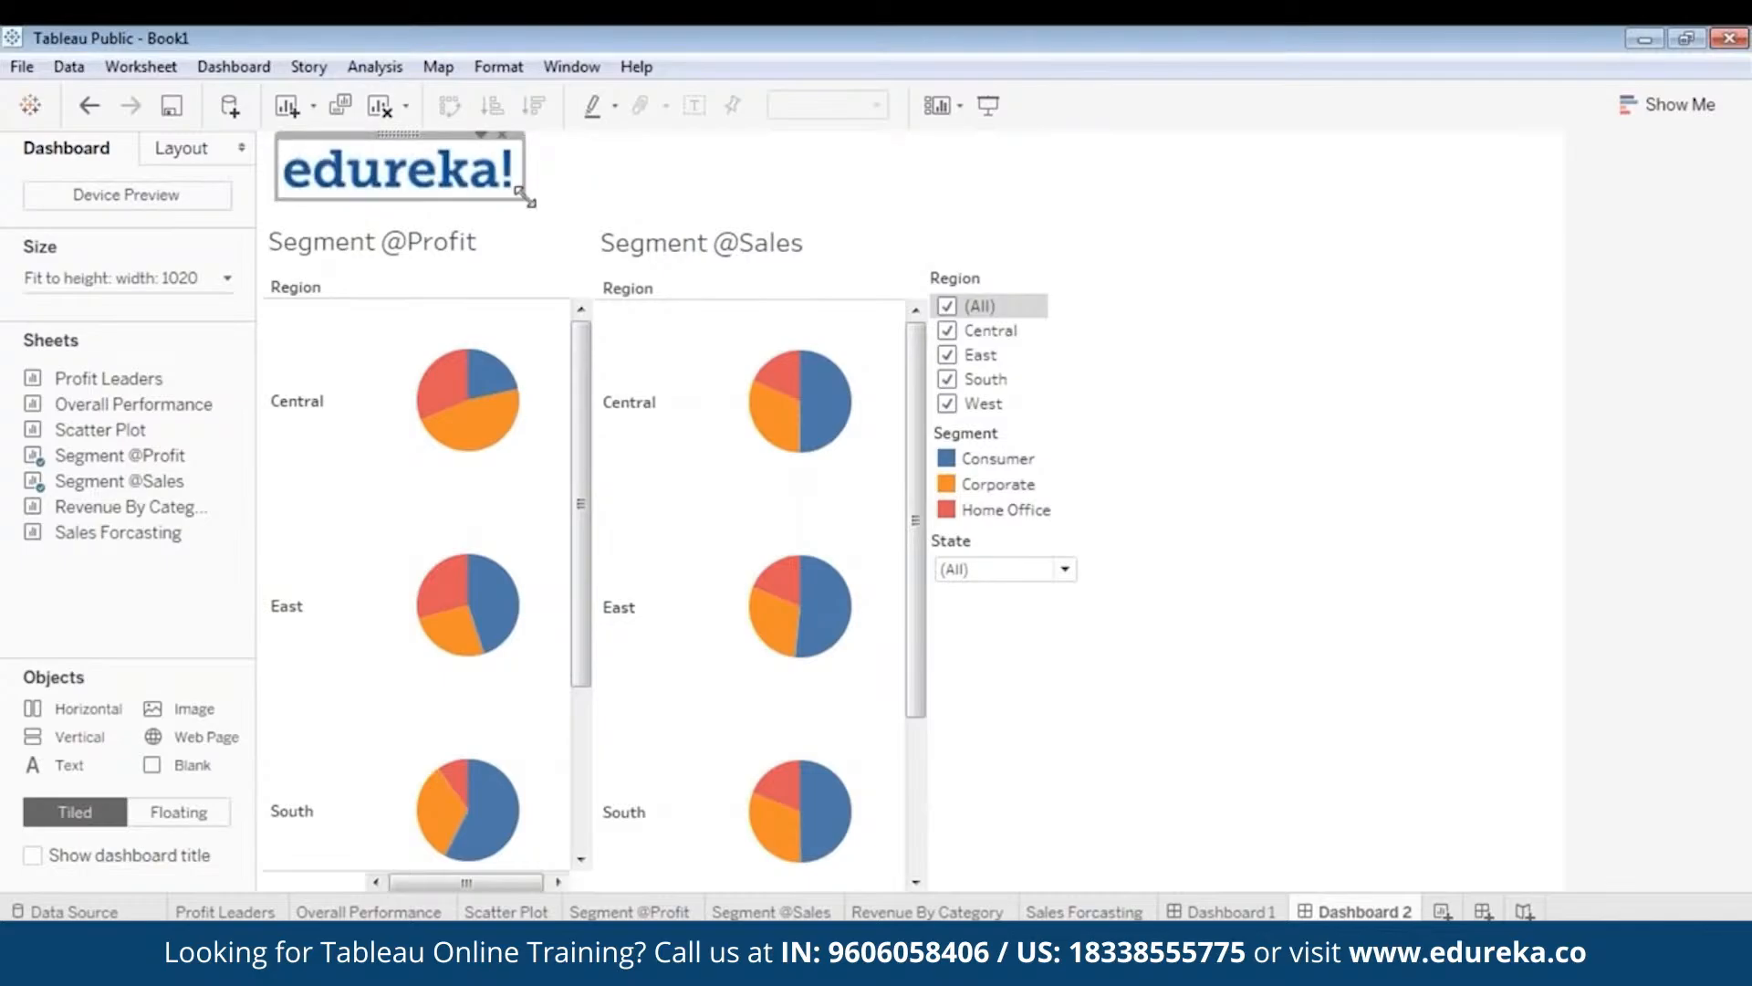
left_click(1002, 107)
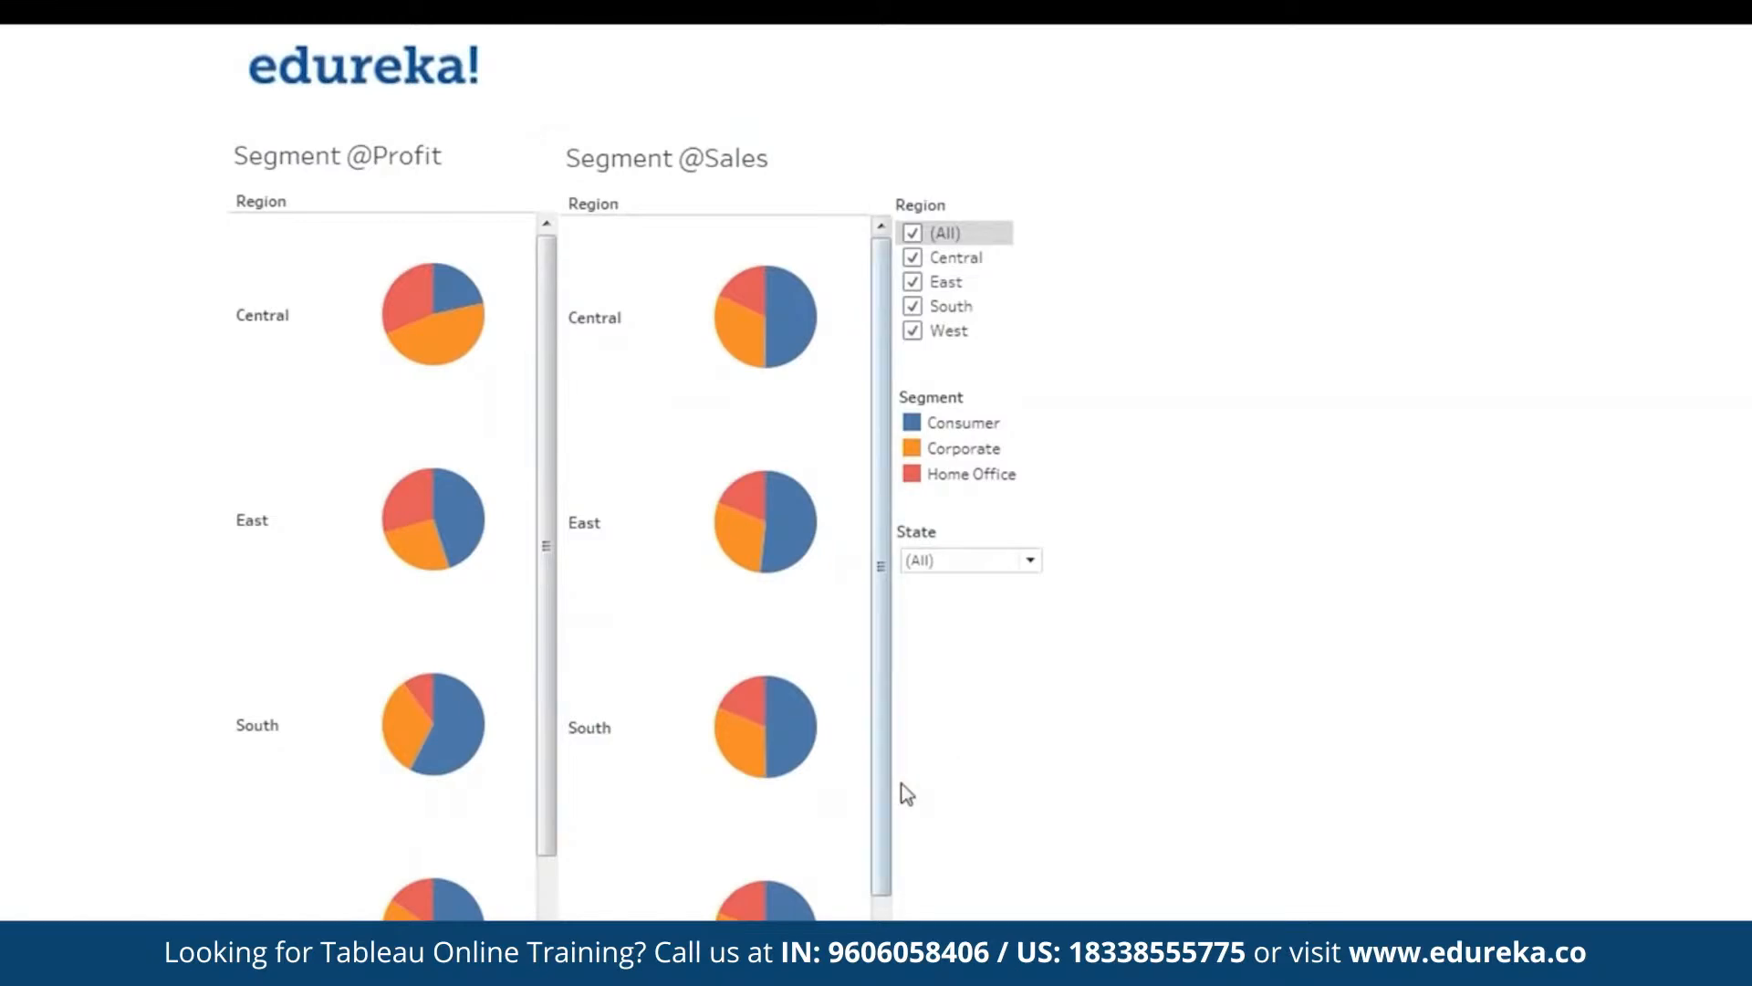
scroll(882, 771, "down", 1)
scroll(639, 547, "up", 1)
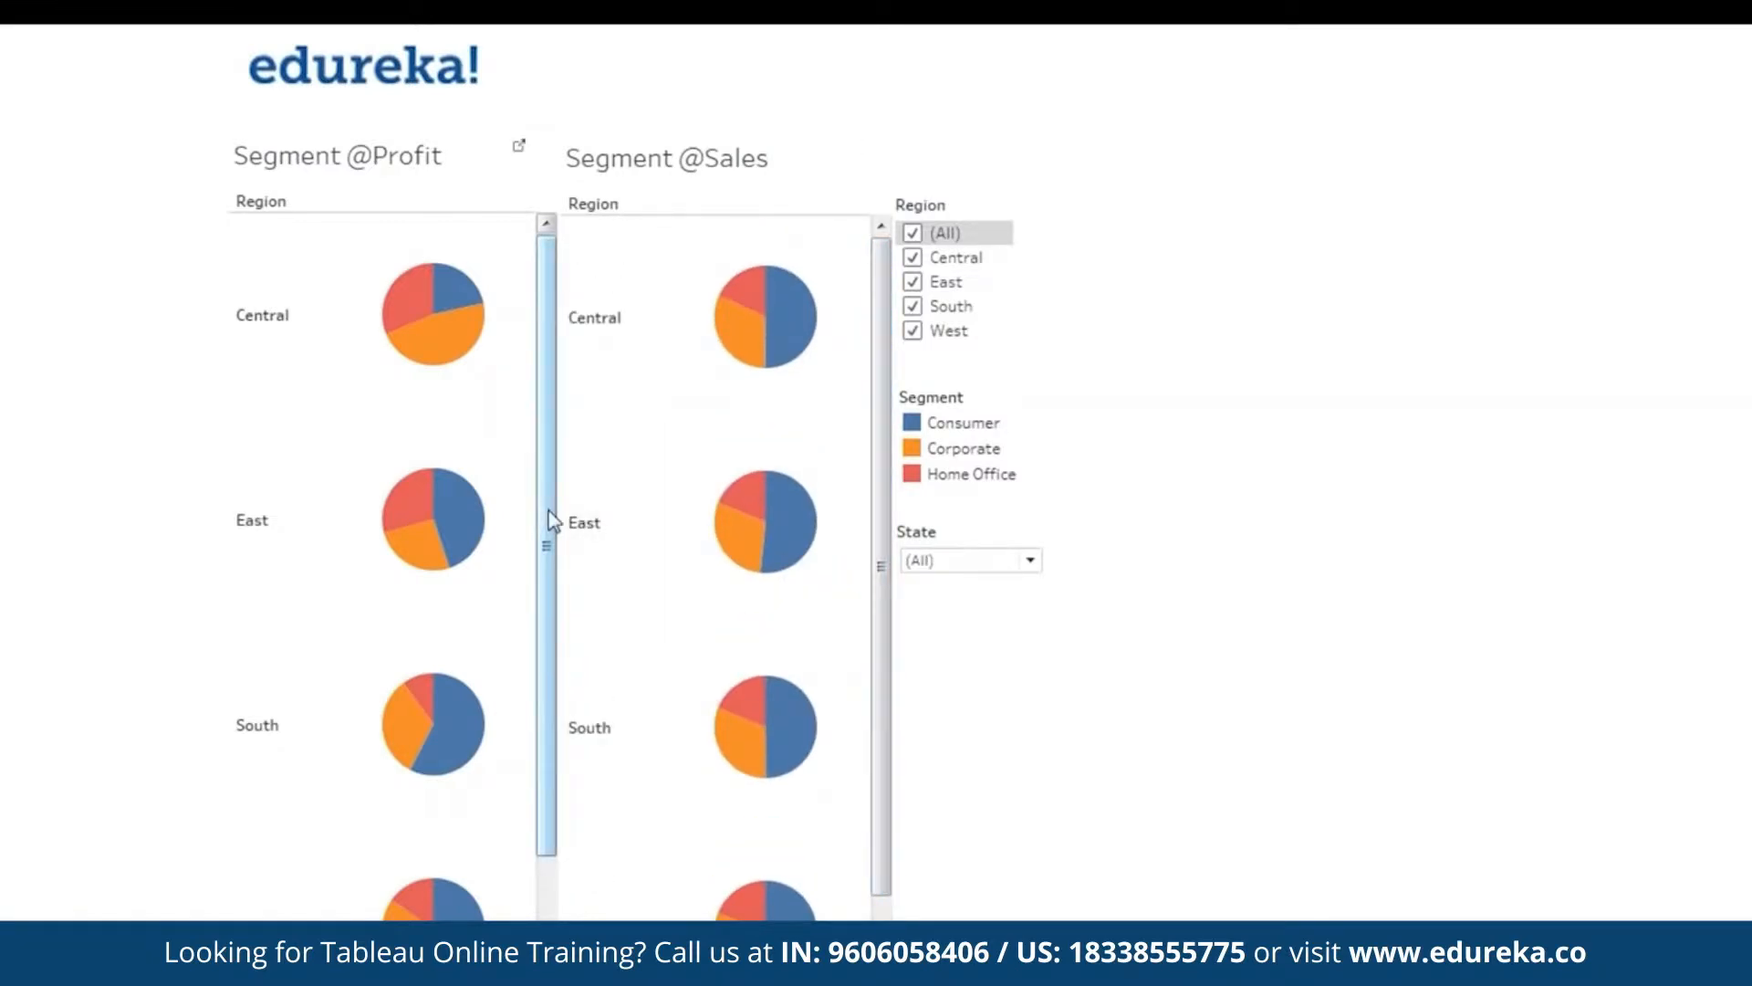
scroll(534, 676, "down", 1)
scroll(539, 579, "up", 1)
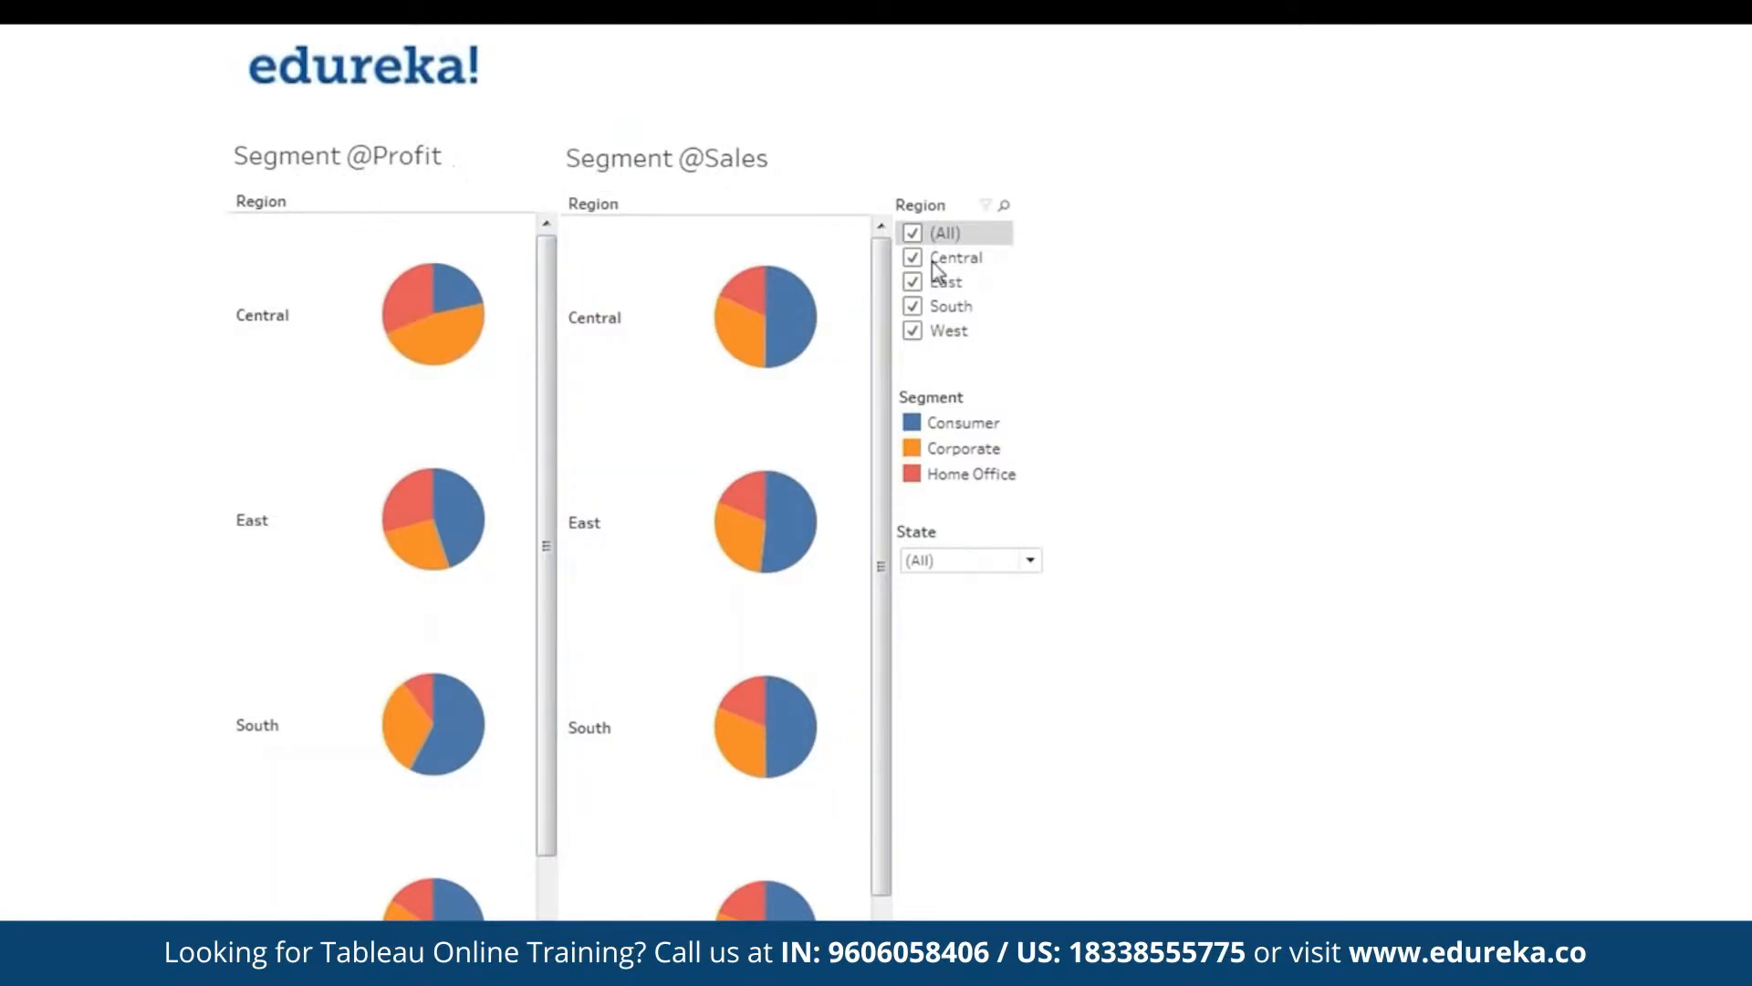
- Limit the Region filter to Central only, then return to editing
left_click(914, 235)
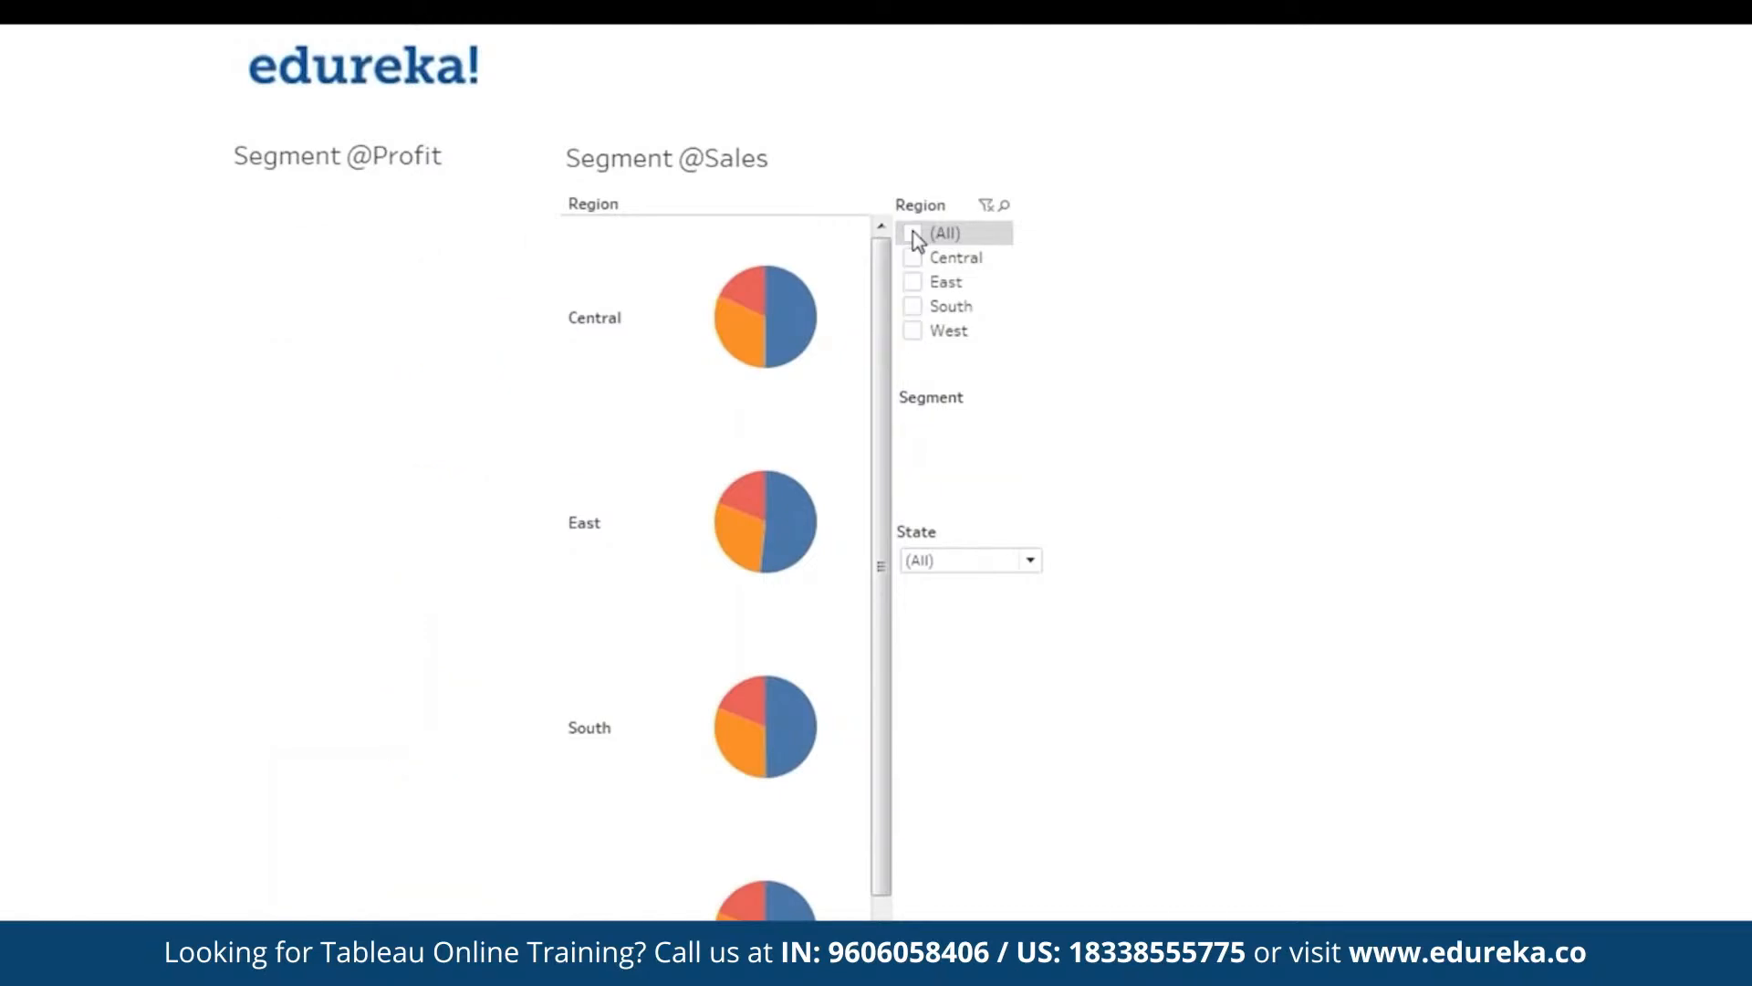
left_click(915, 259)
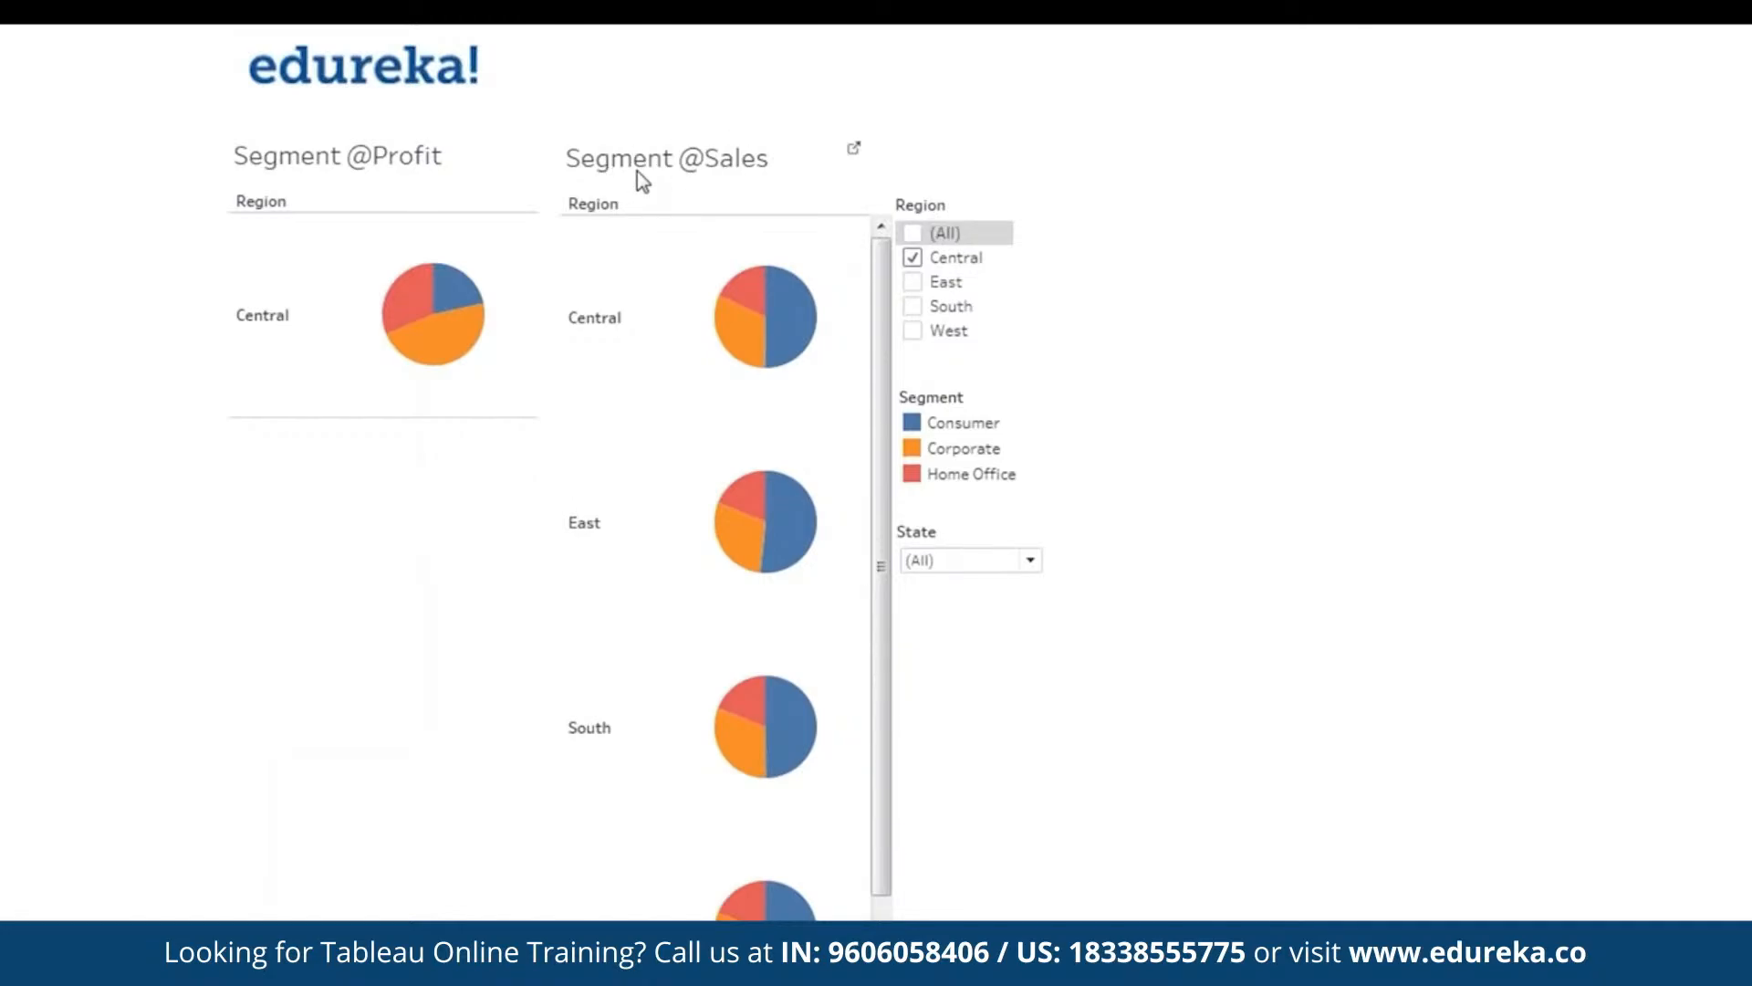
key("Escape")
left_click(1220, 398)
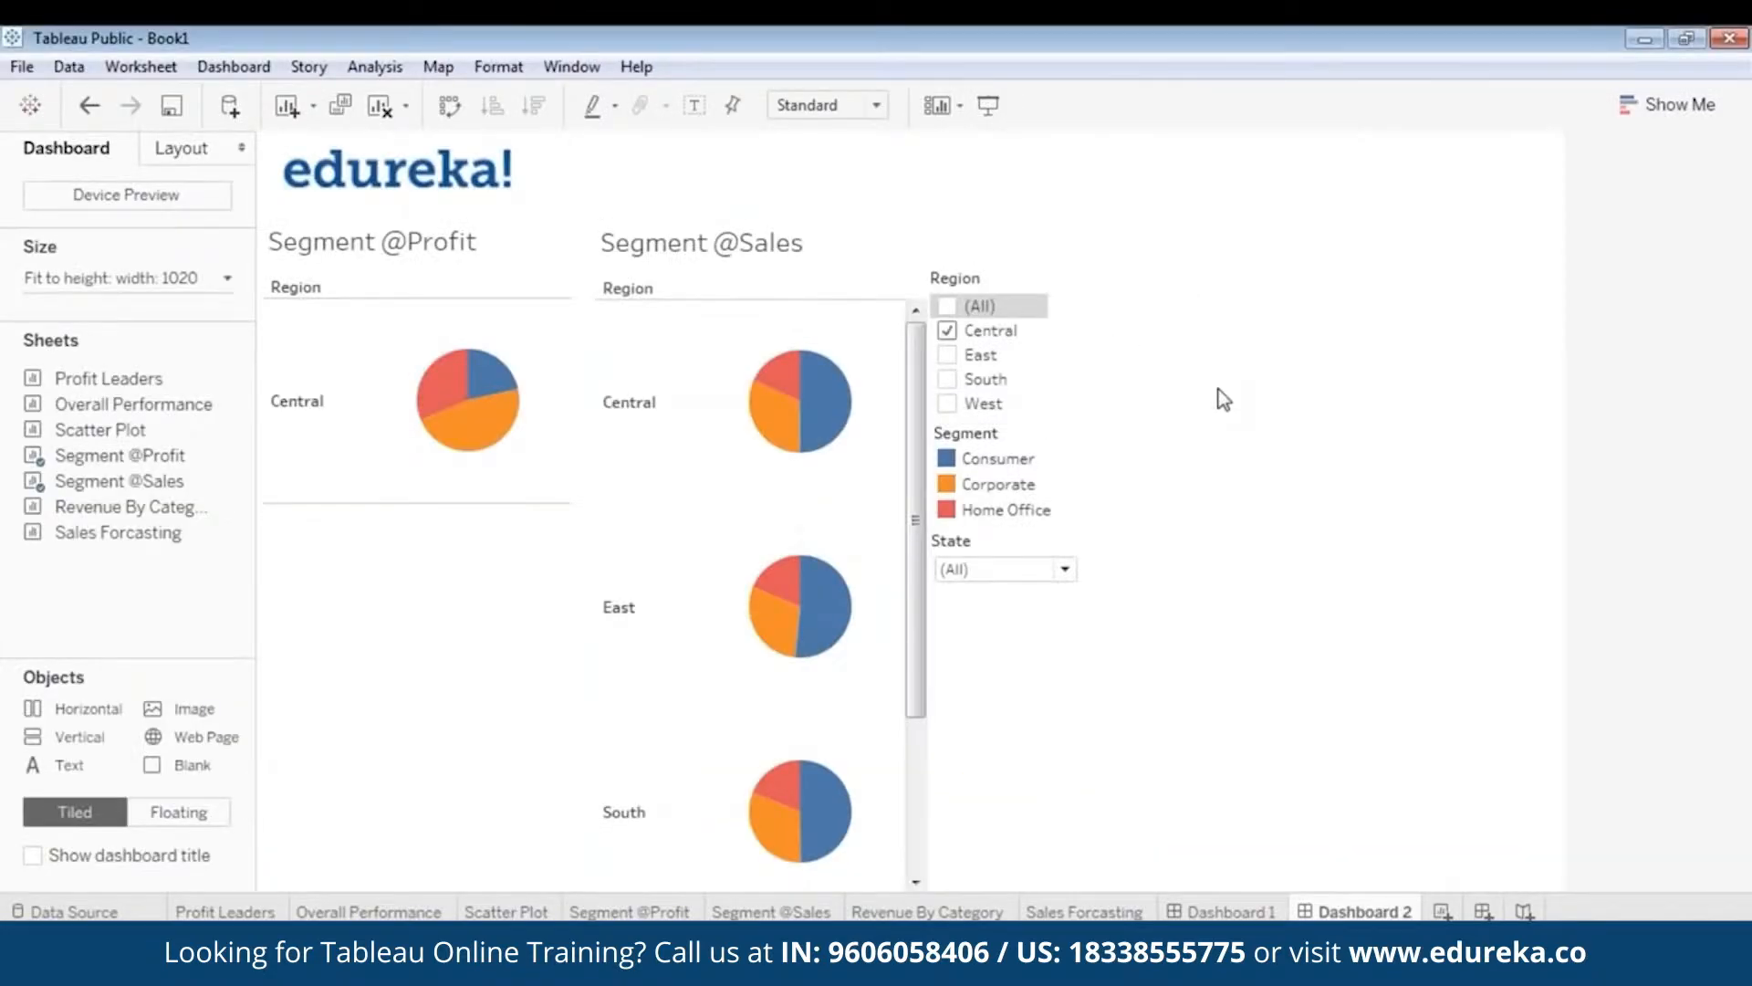
left_click(986, 285)
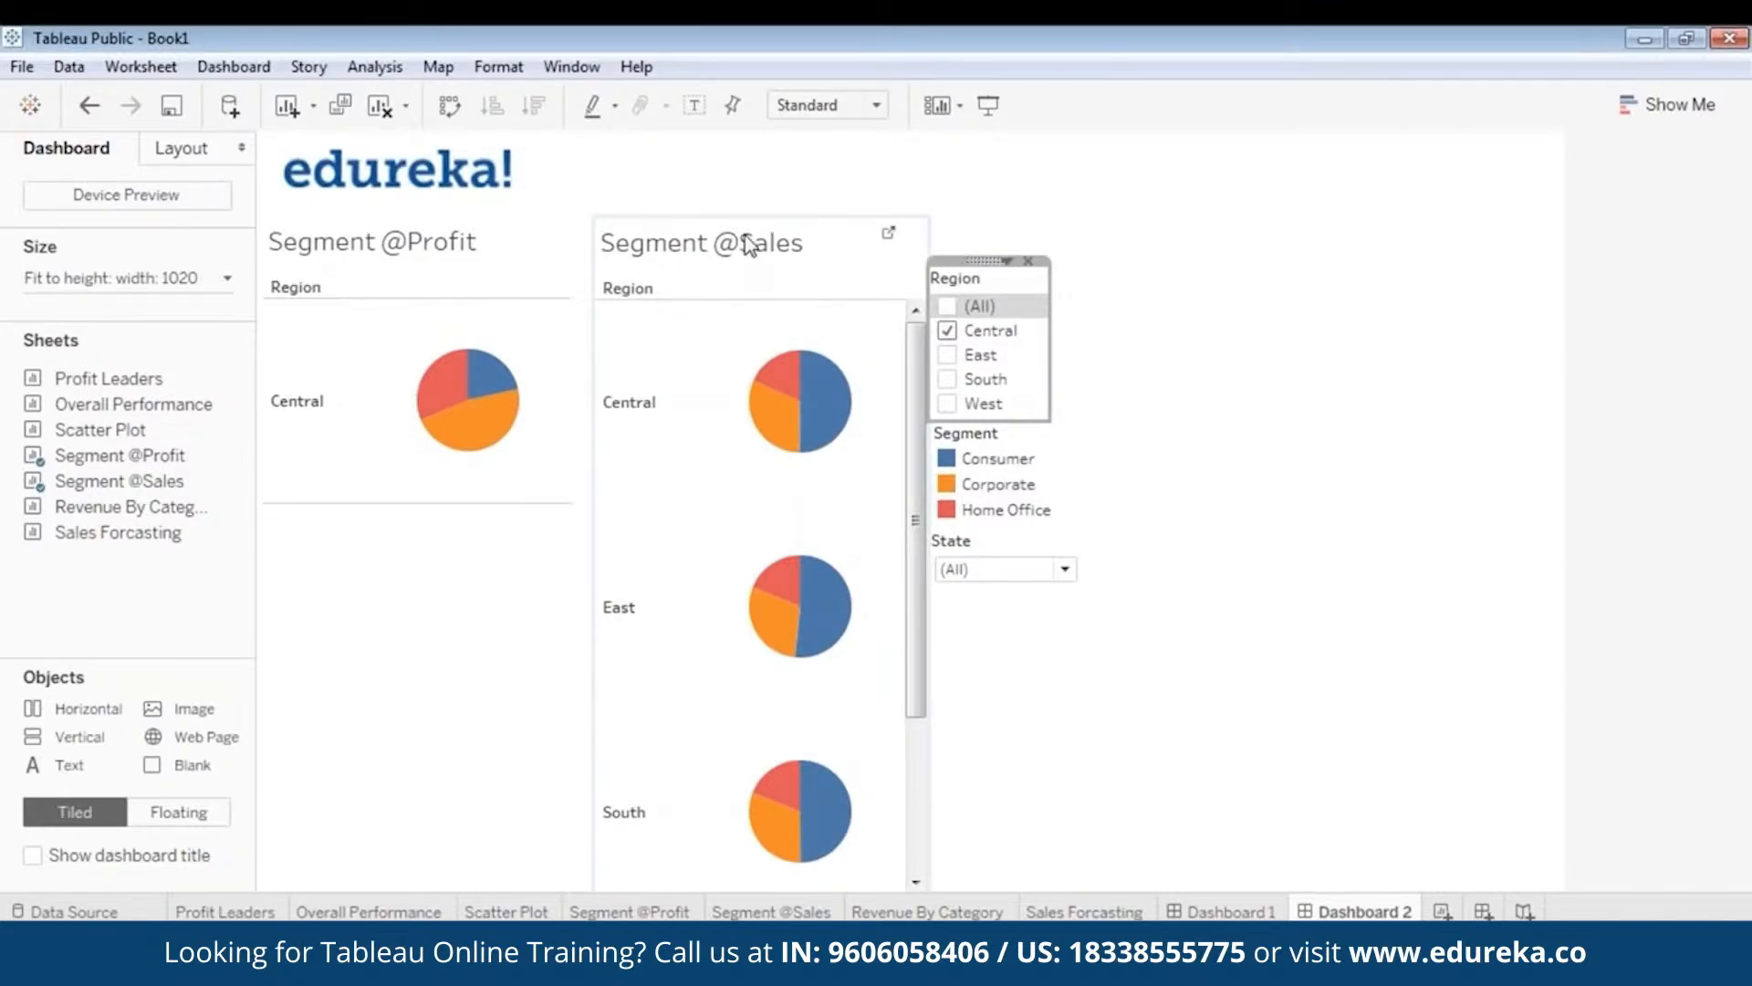
right_click(977, 262)
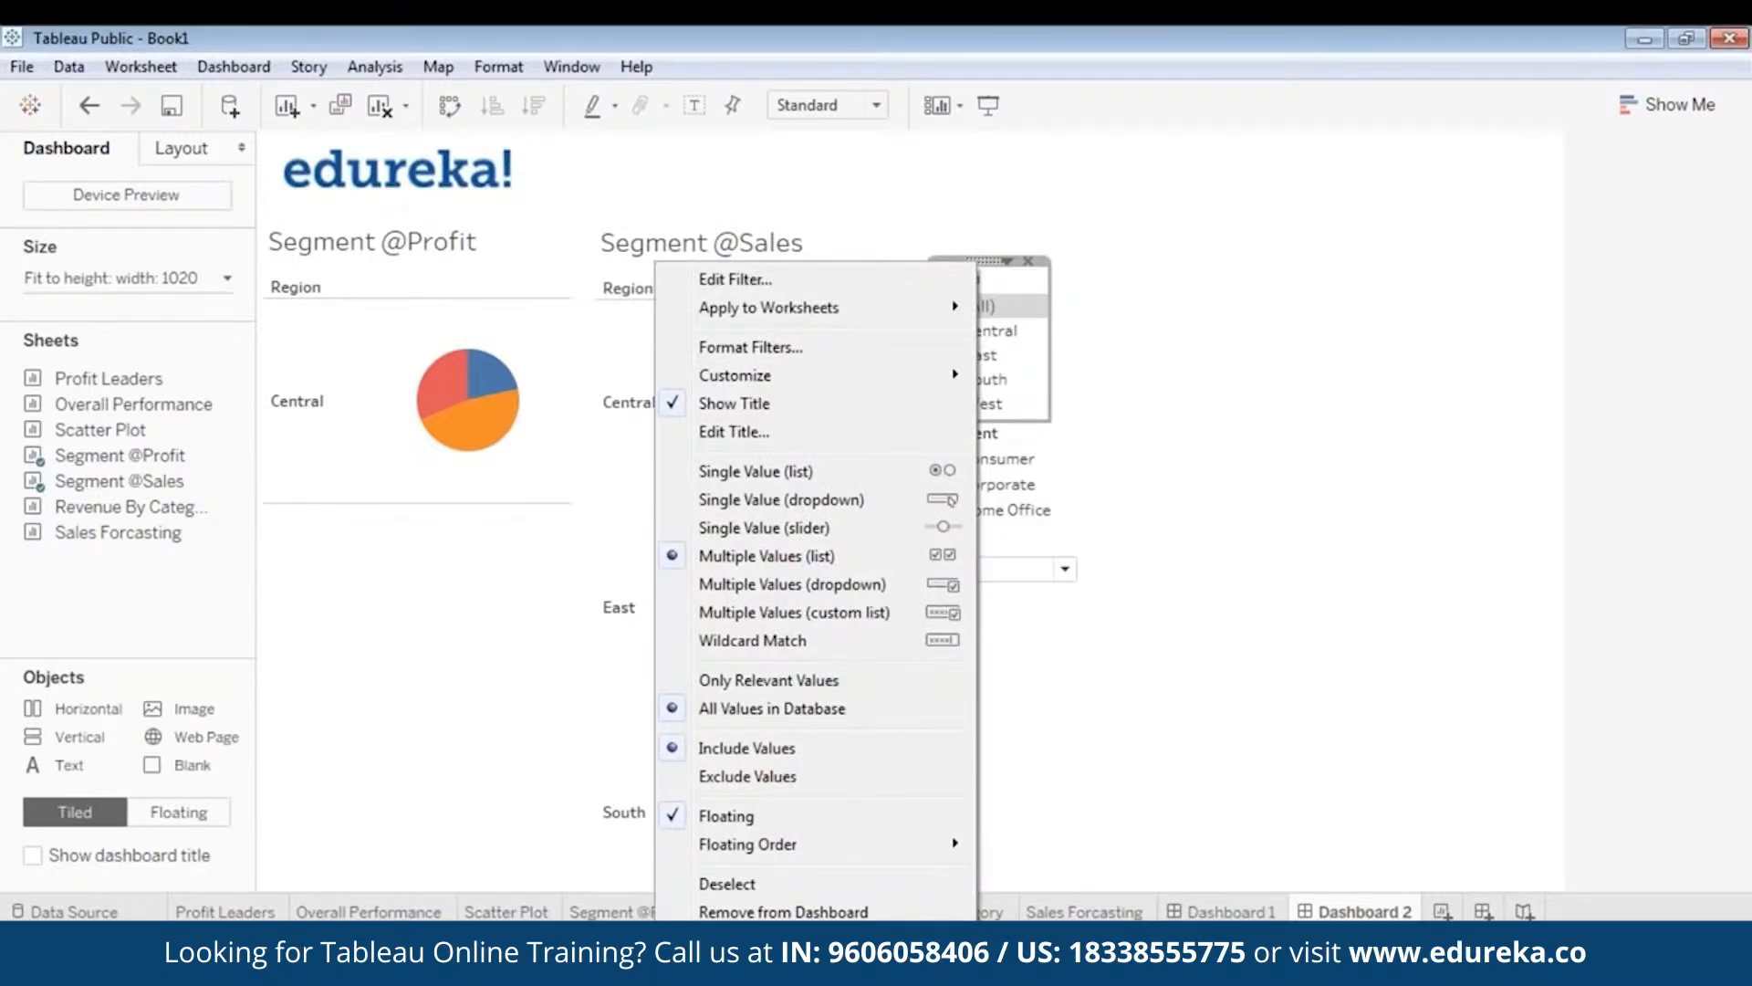
mouse_move(876, 309)
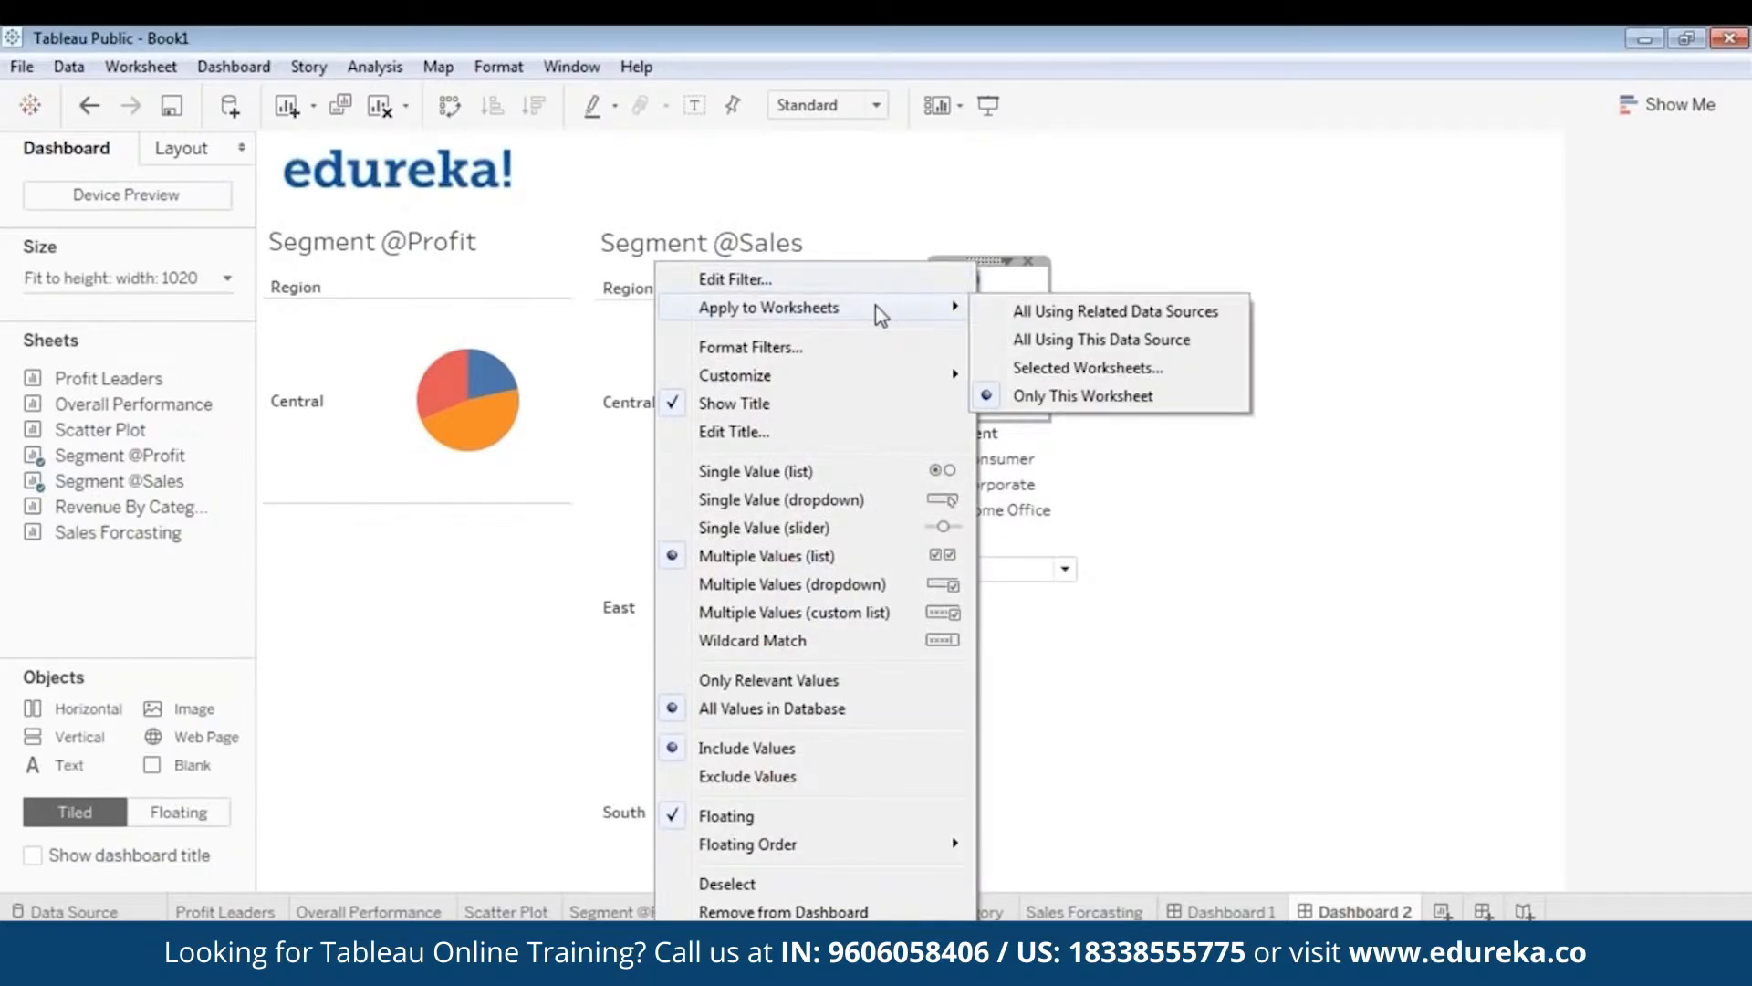
left_click(1047, 369)
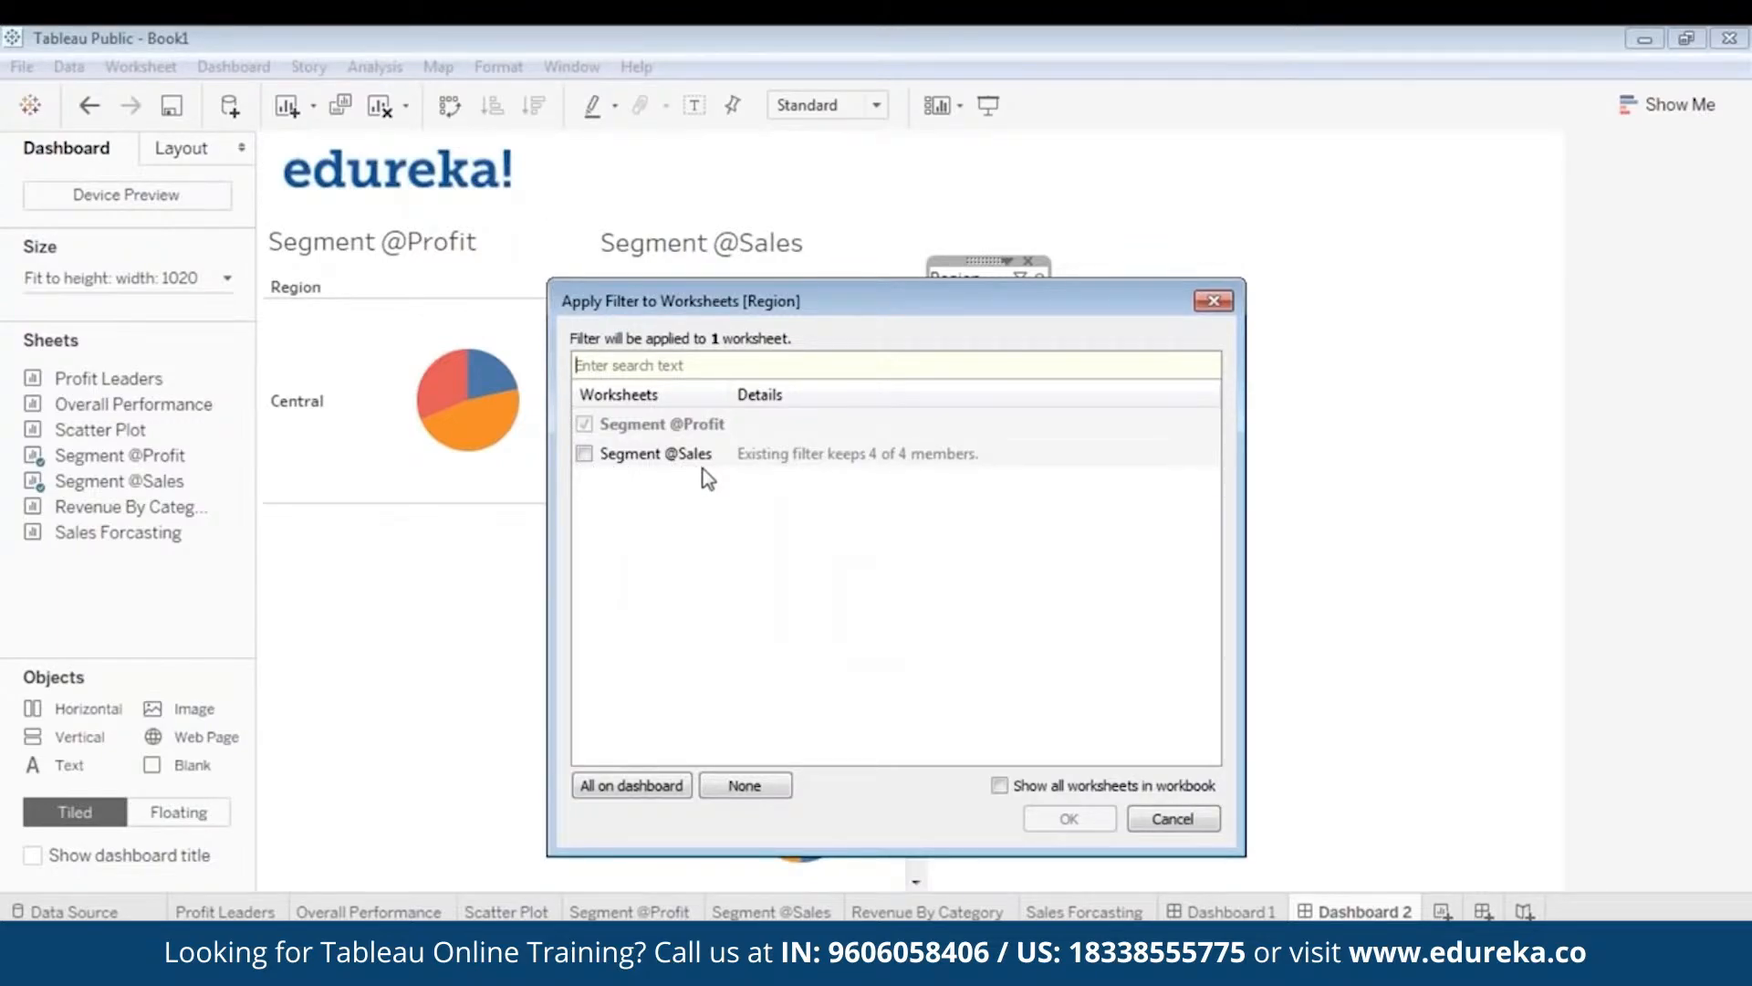
left_click(584, 454)
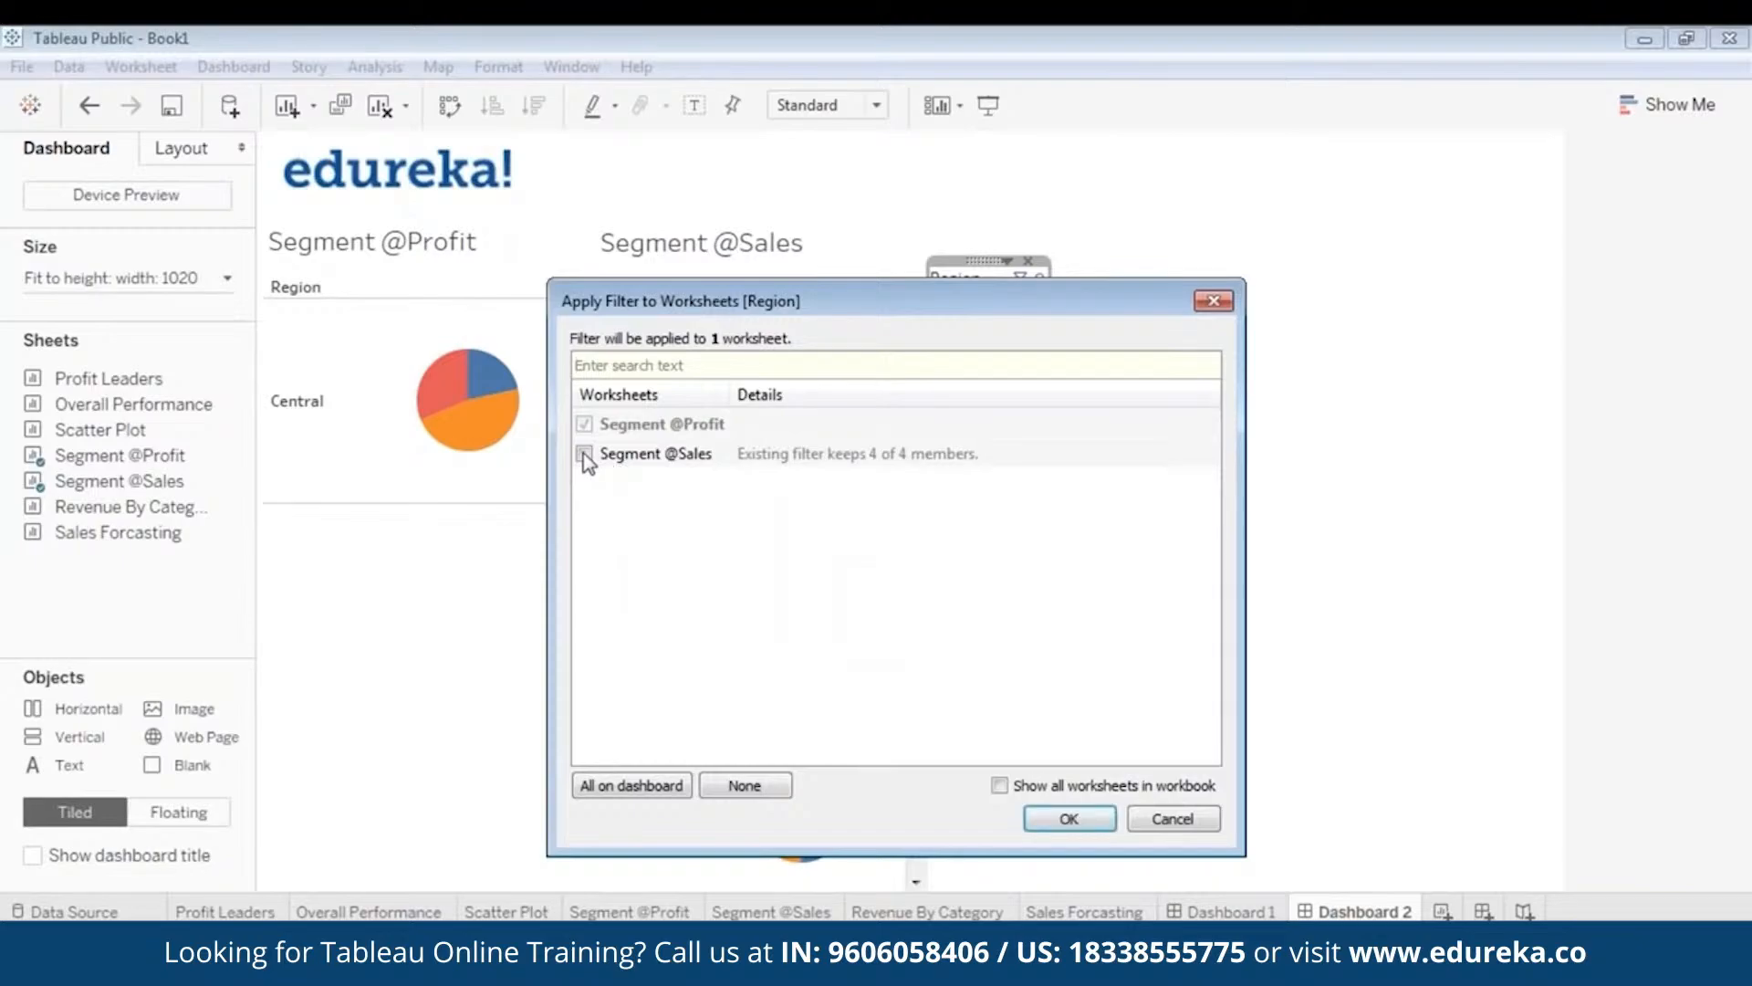
left_click(1066, 821)
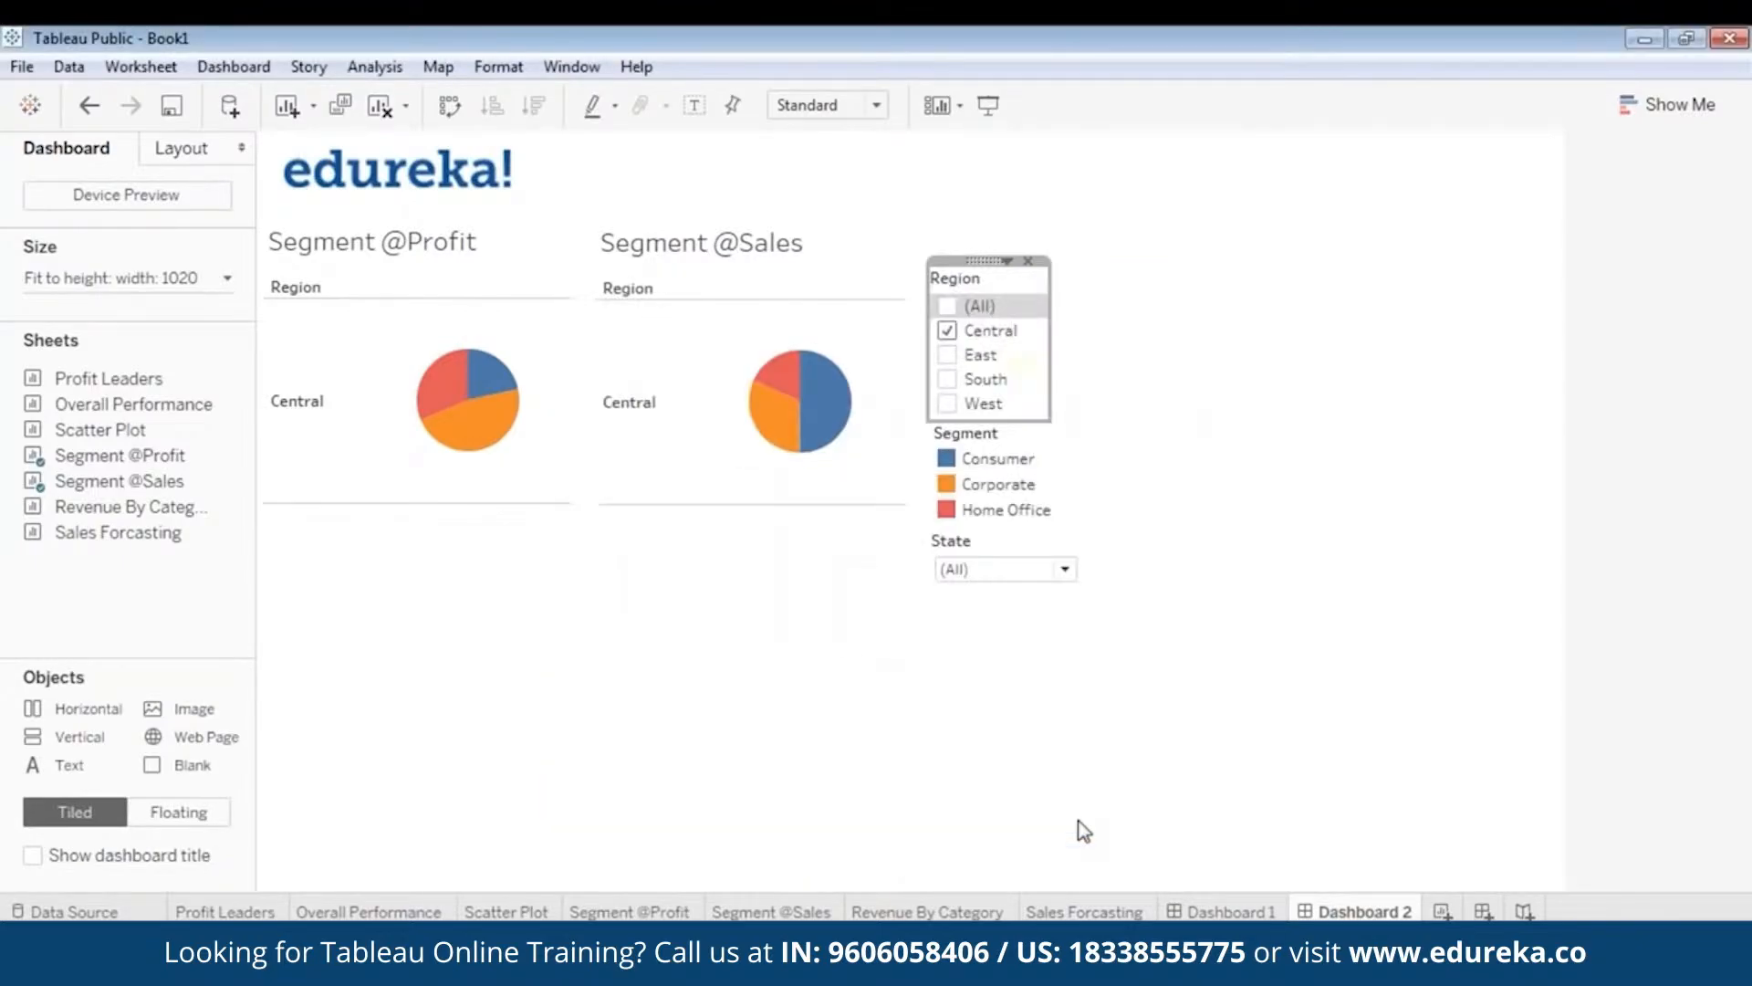
- Test East and South in presentation view, then make the Region filter Single Value (list)
left_click(988, 106)
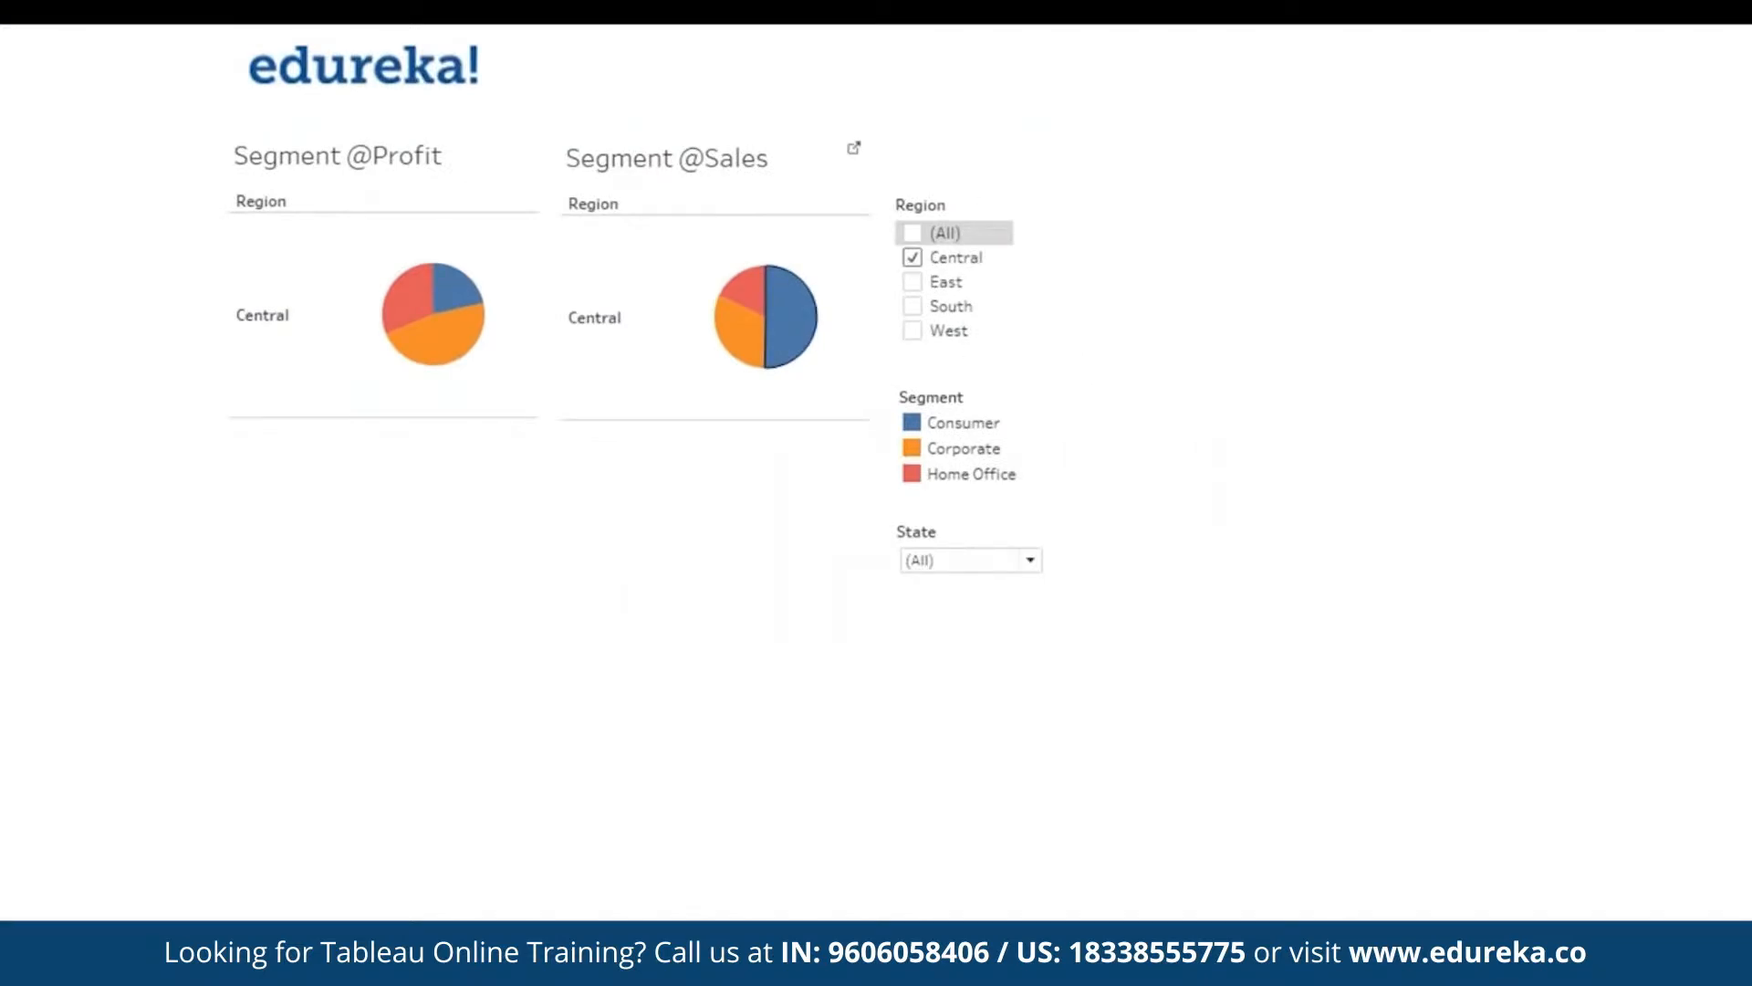
left_click(915, 281)
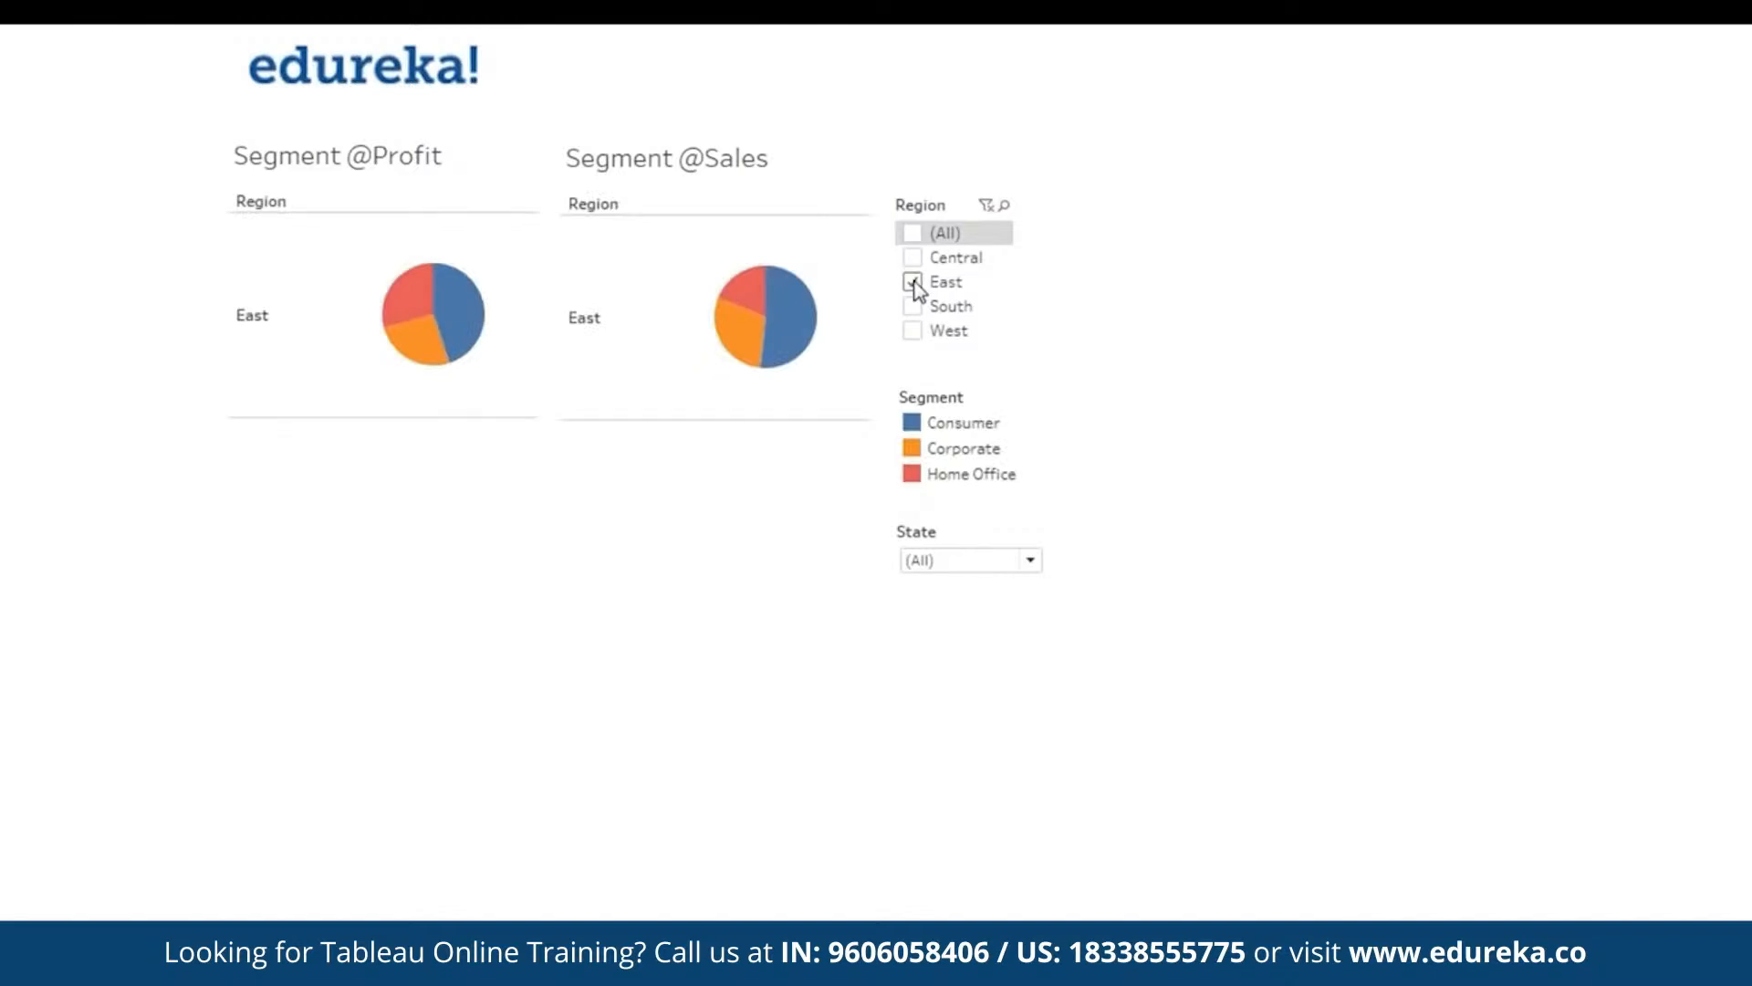
left_click(914, 306)
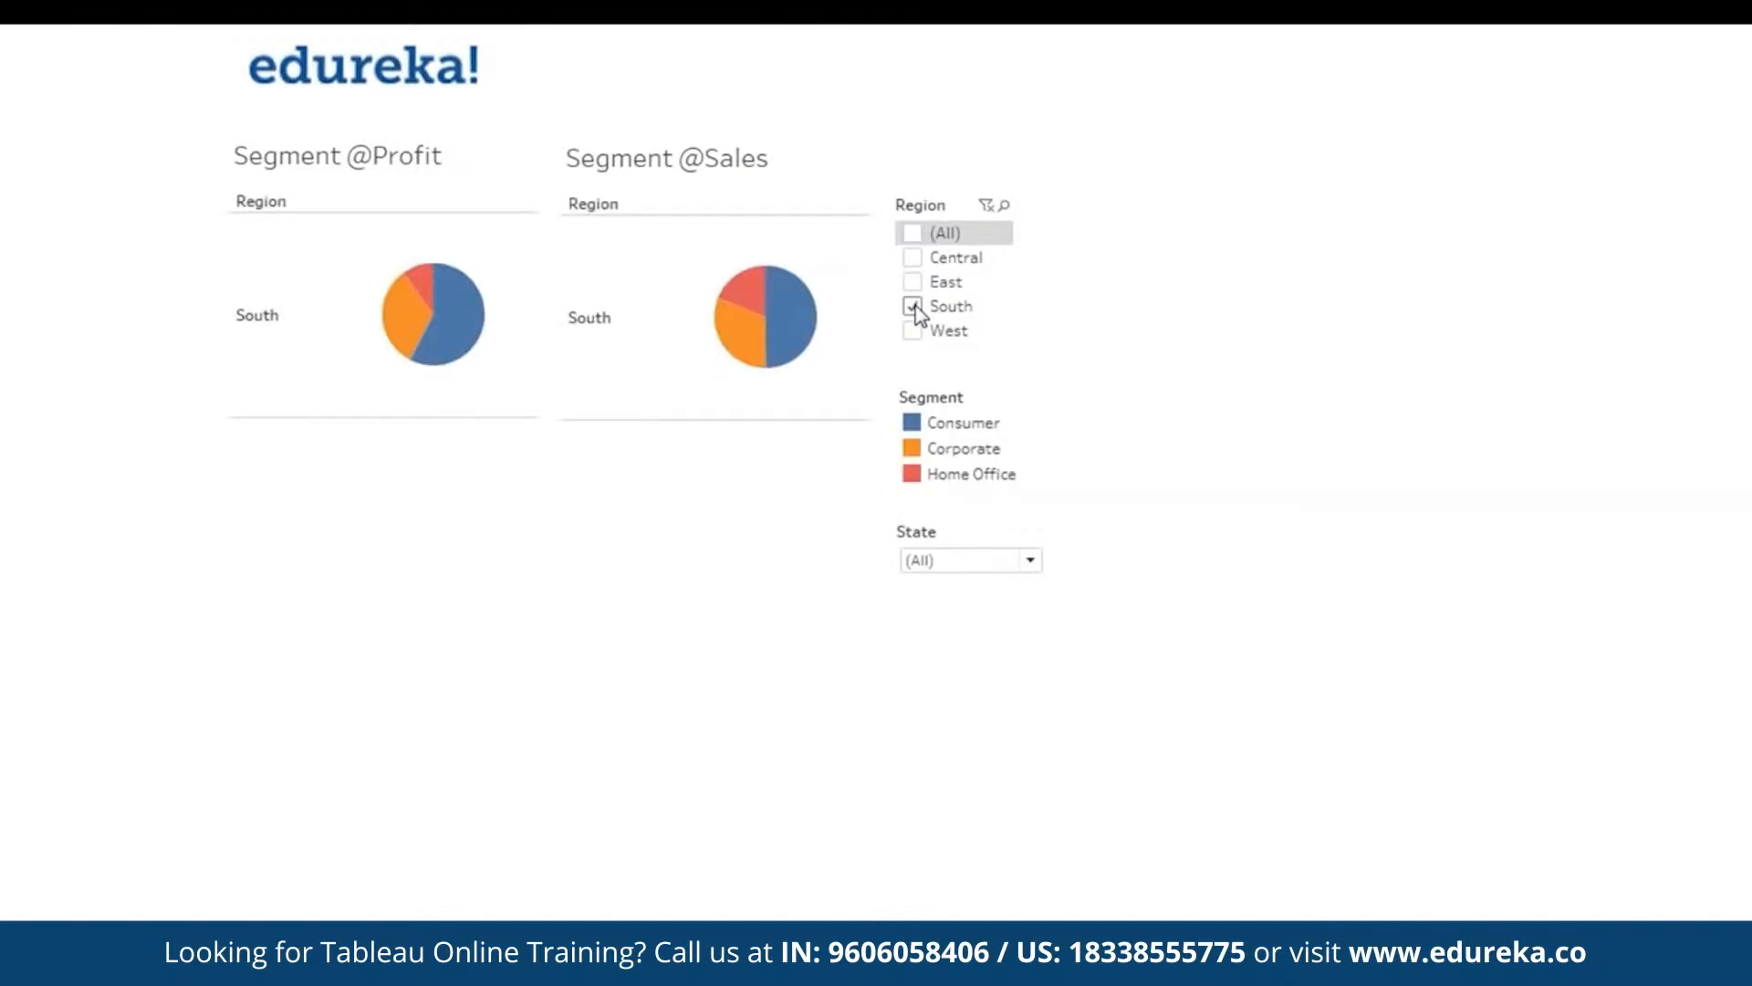
key("Escape")
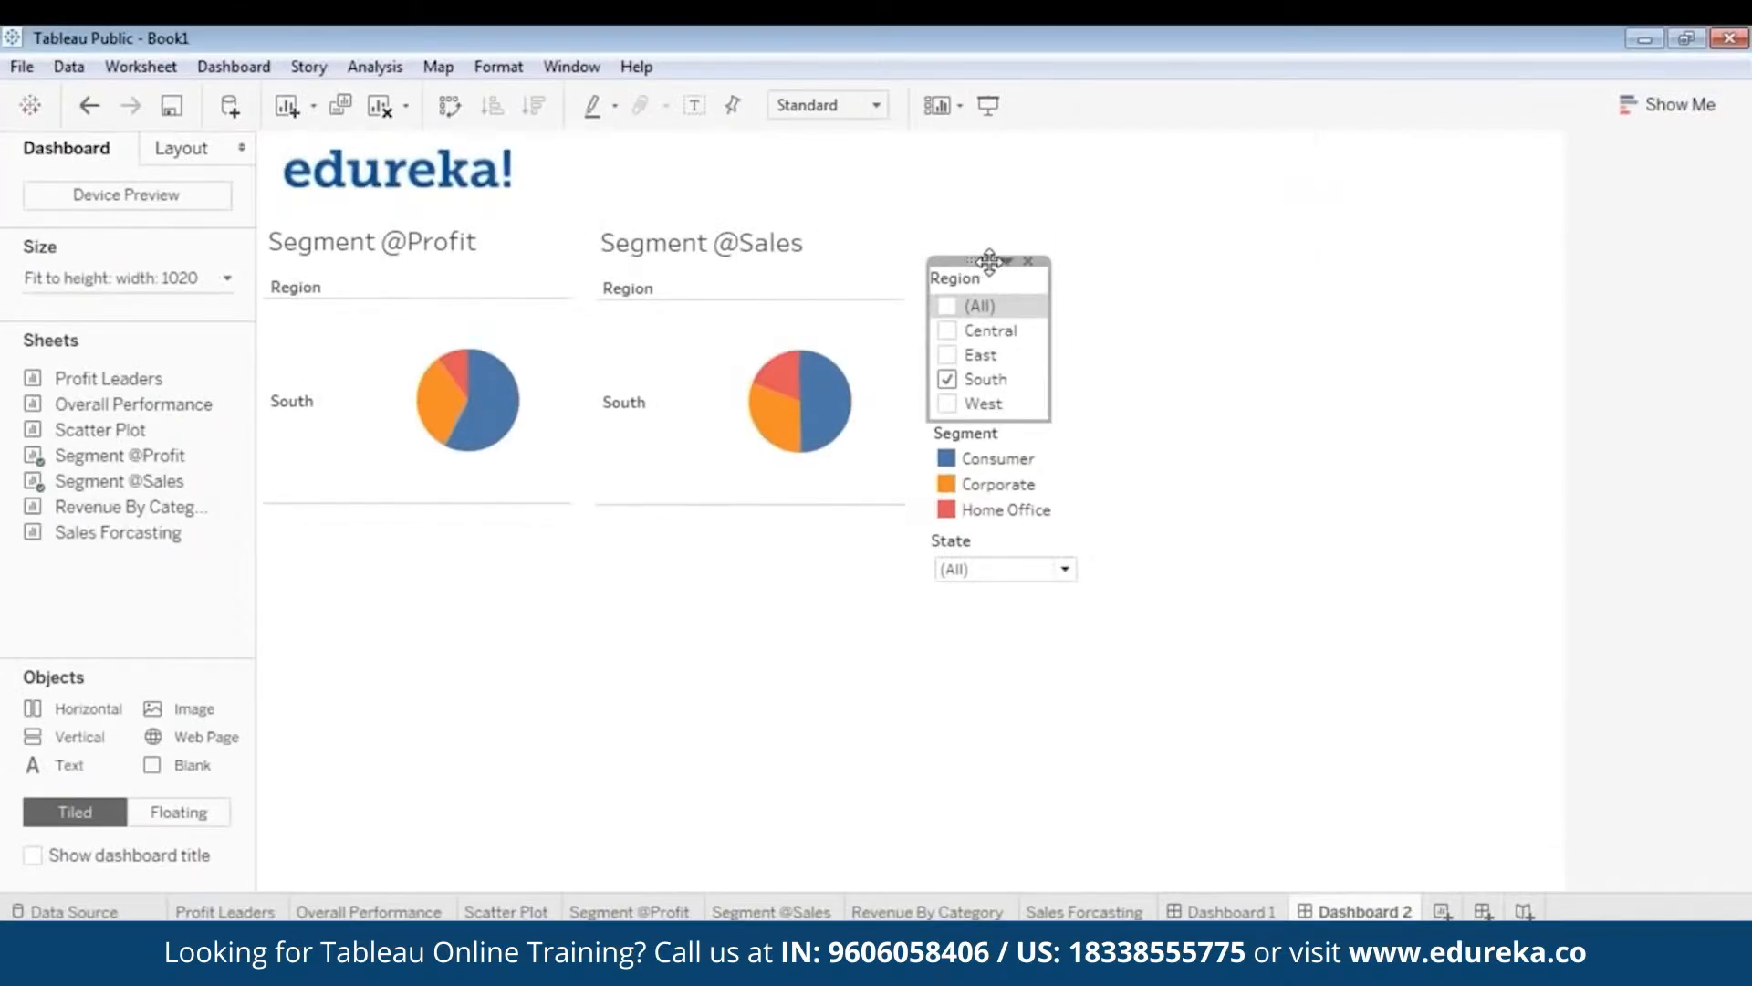
left_click(1007, 261)
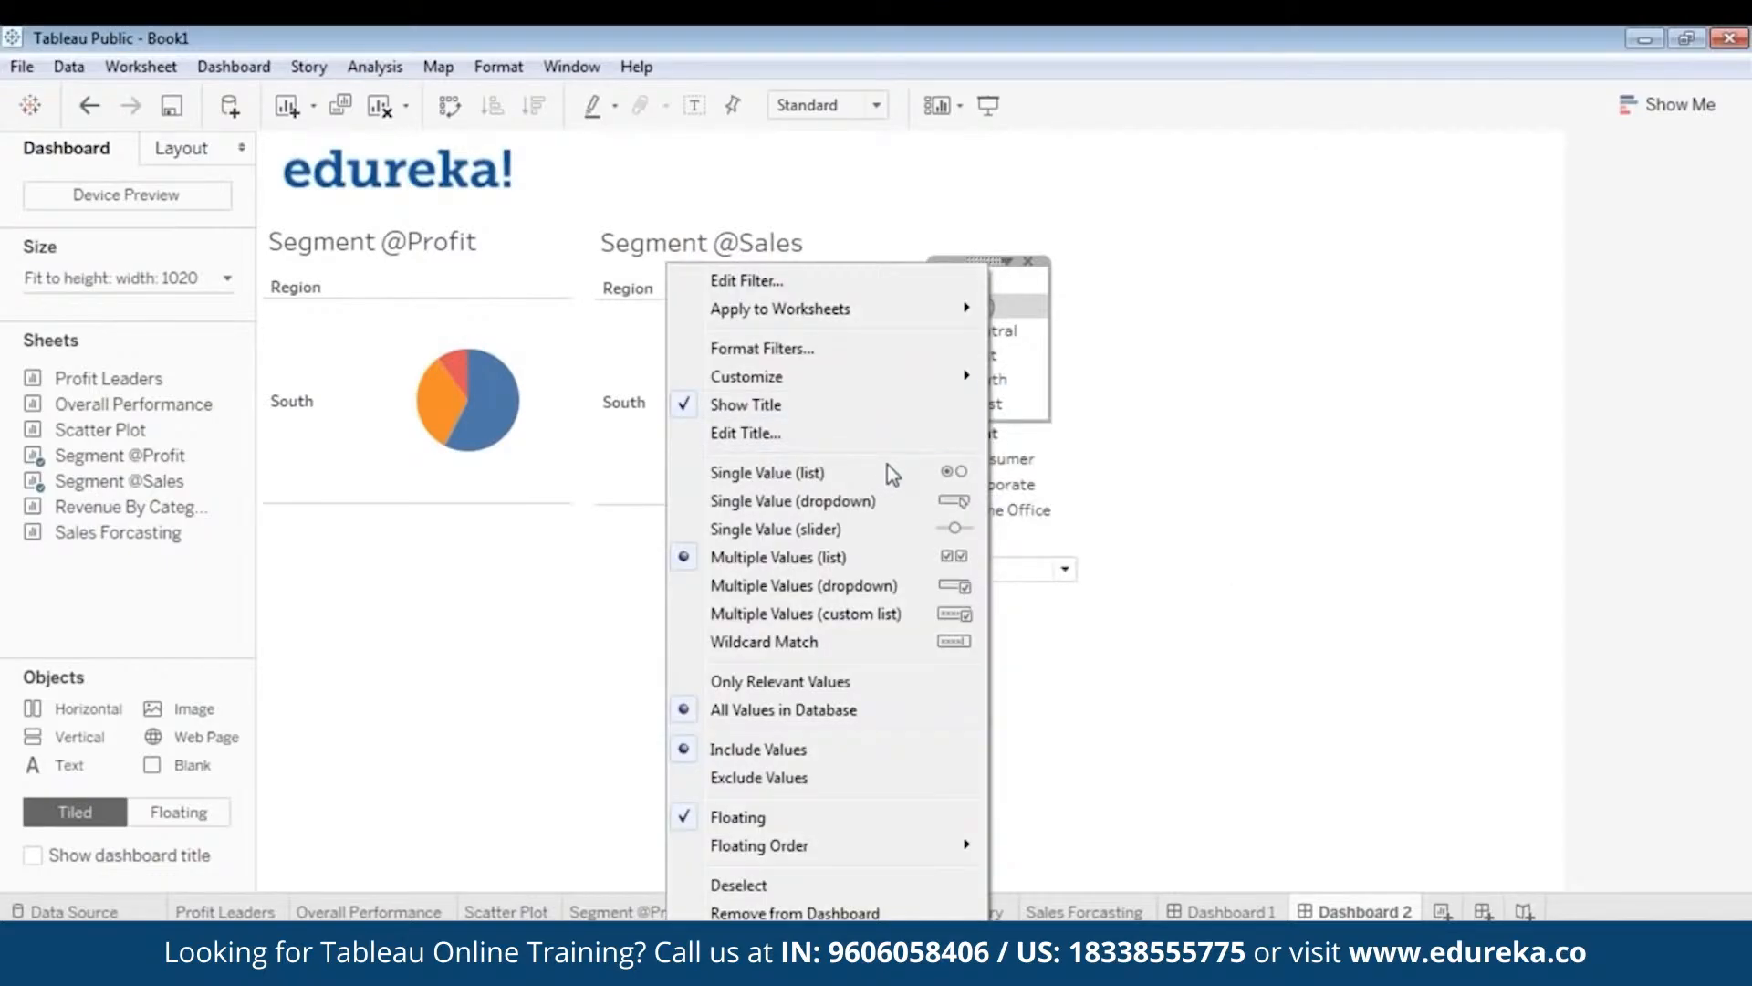
left_click(885, 467)
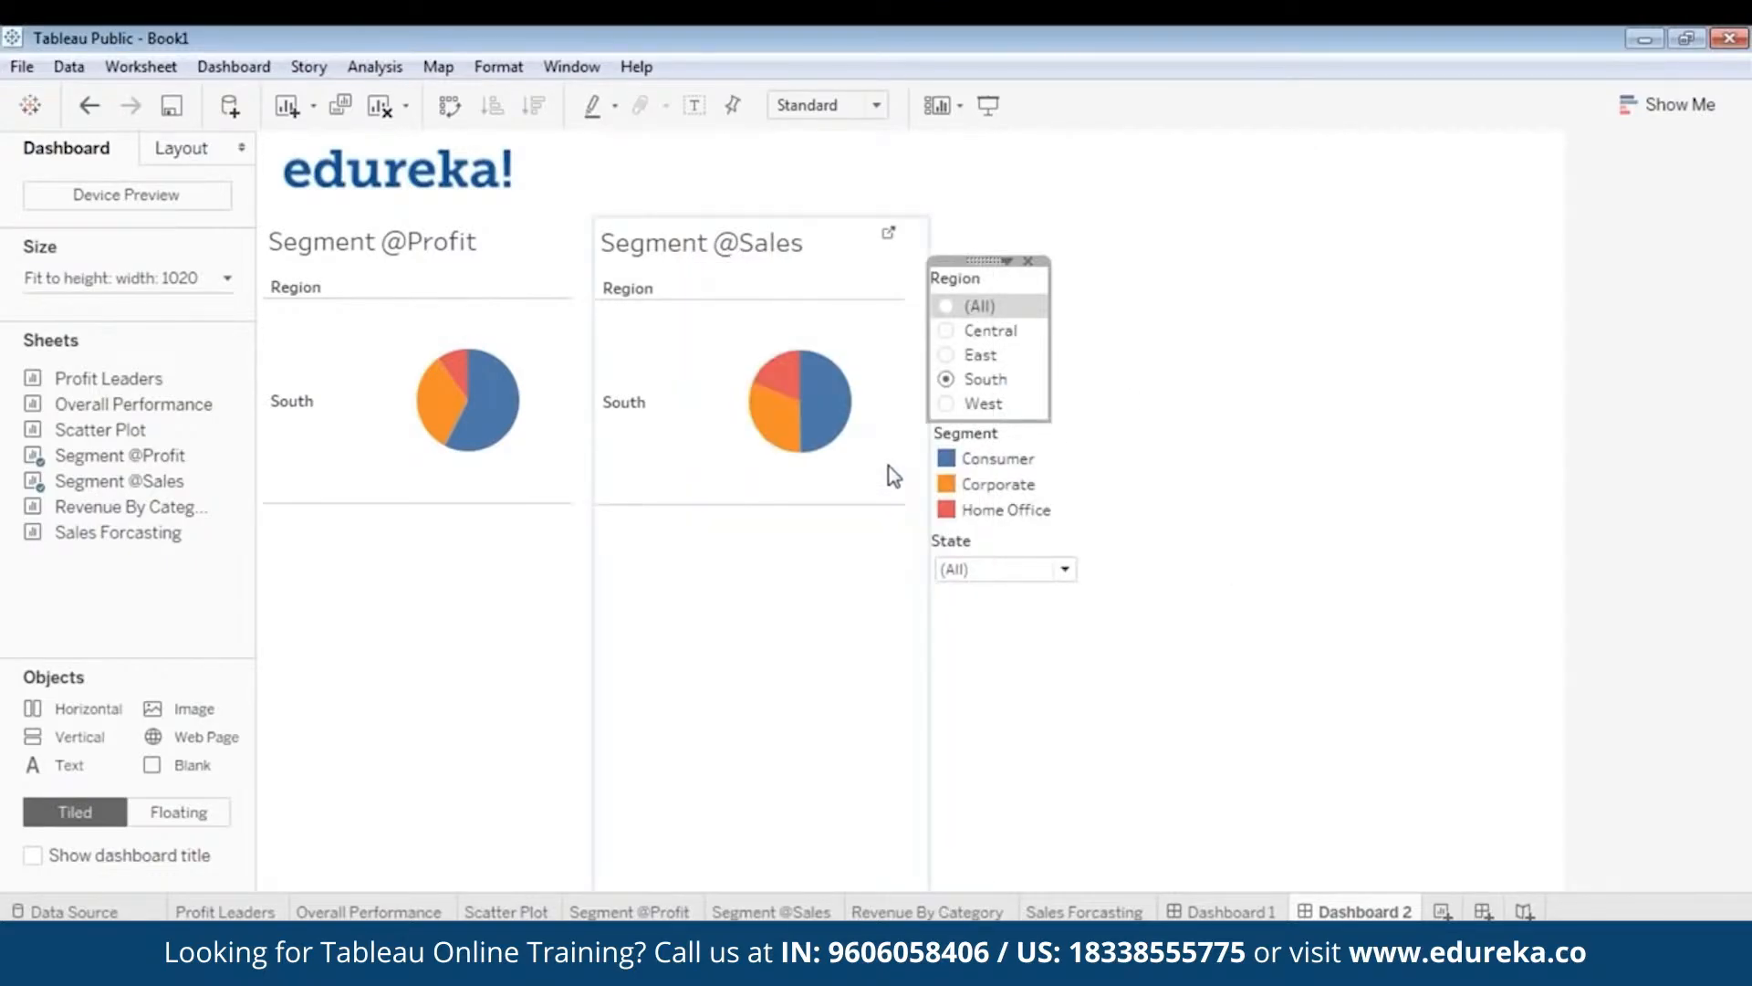
- In Presentation Mode, step both pies through Central, East, South and West
left_click(999, 106)
left_click(913, 259)
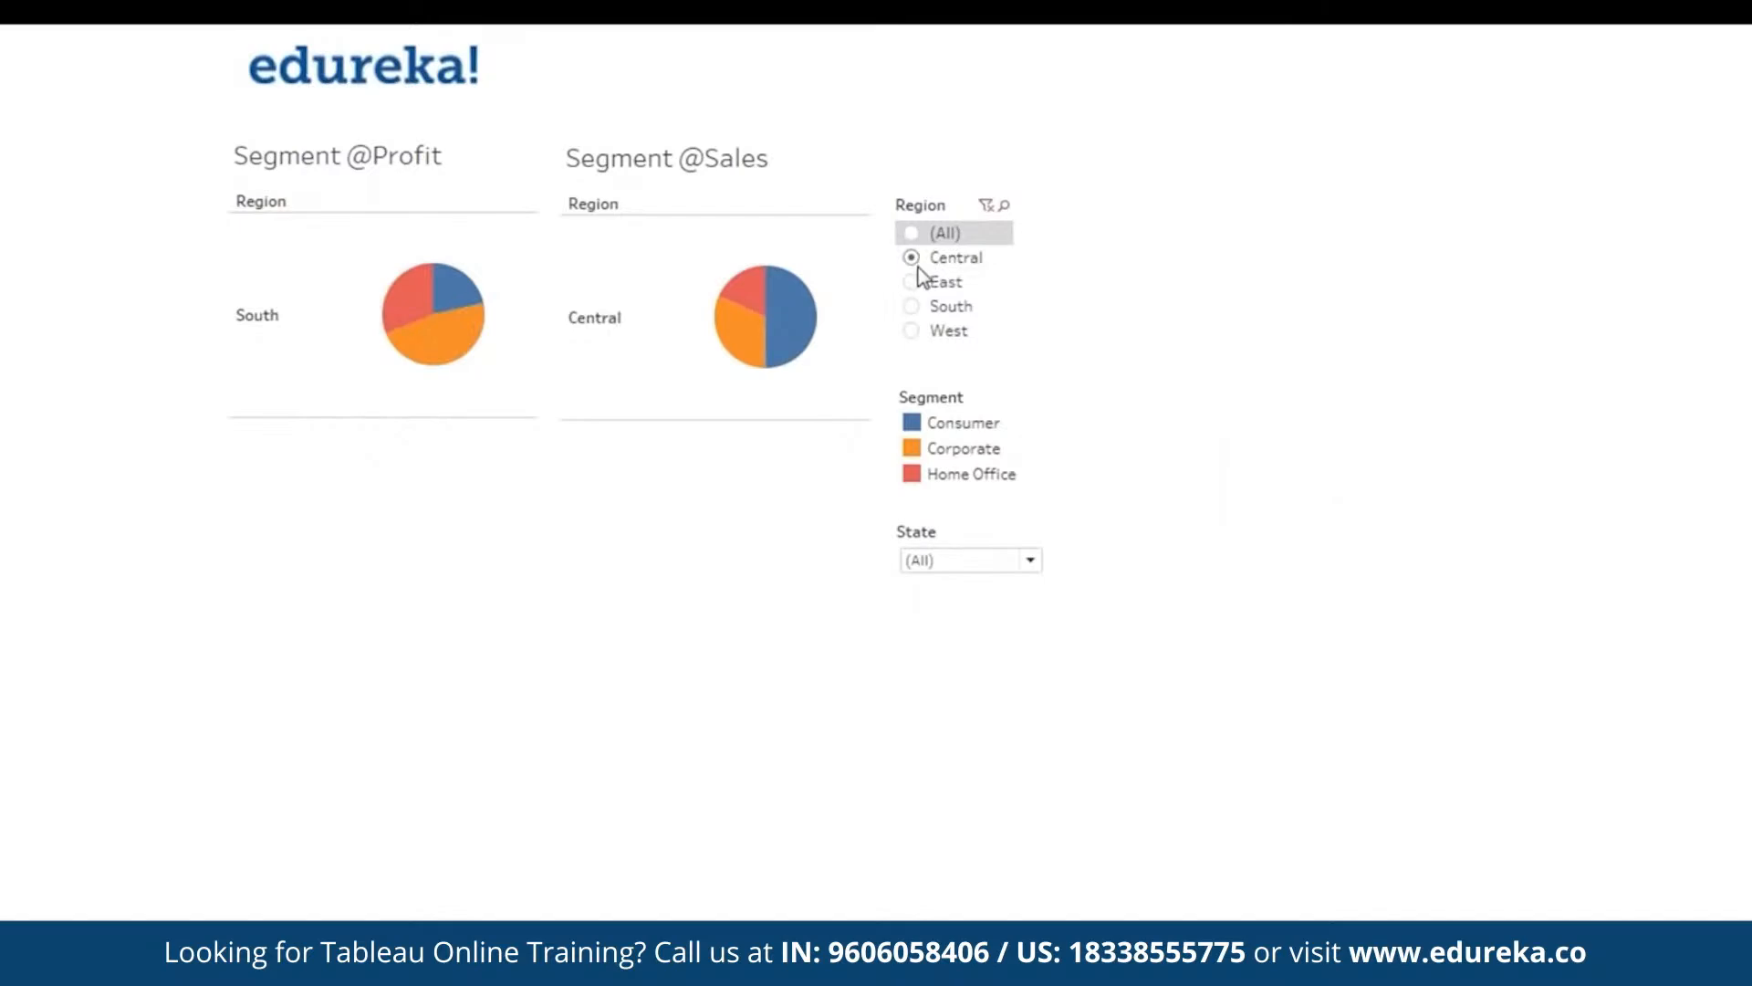
left_click(913, 283)
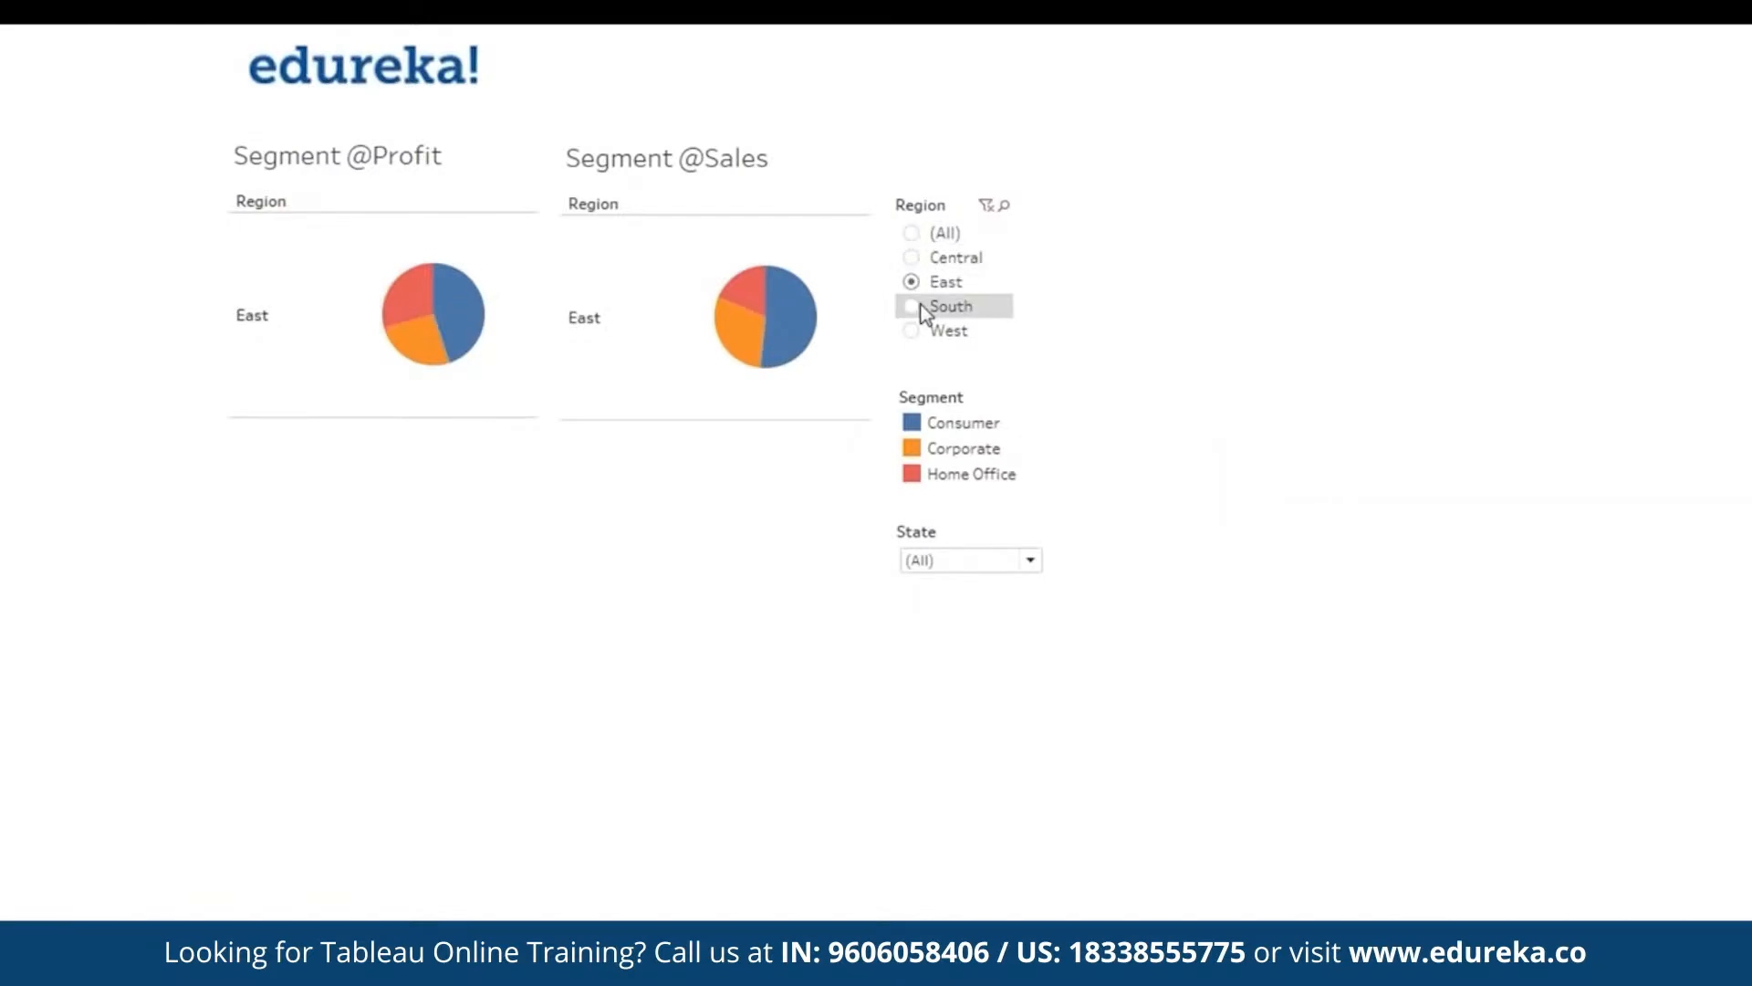
left_click(918, 315)
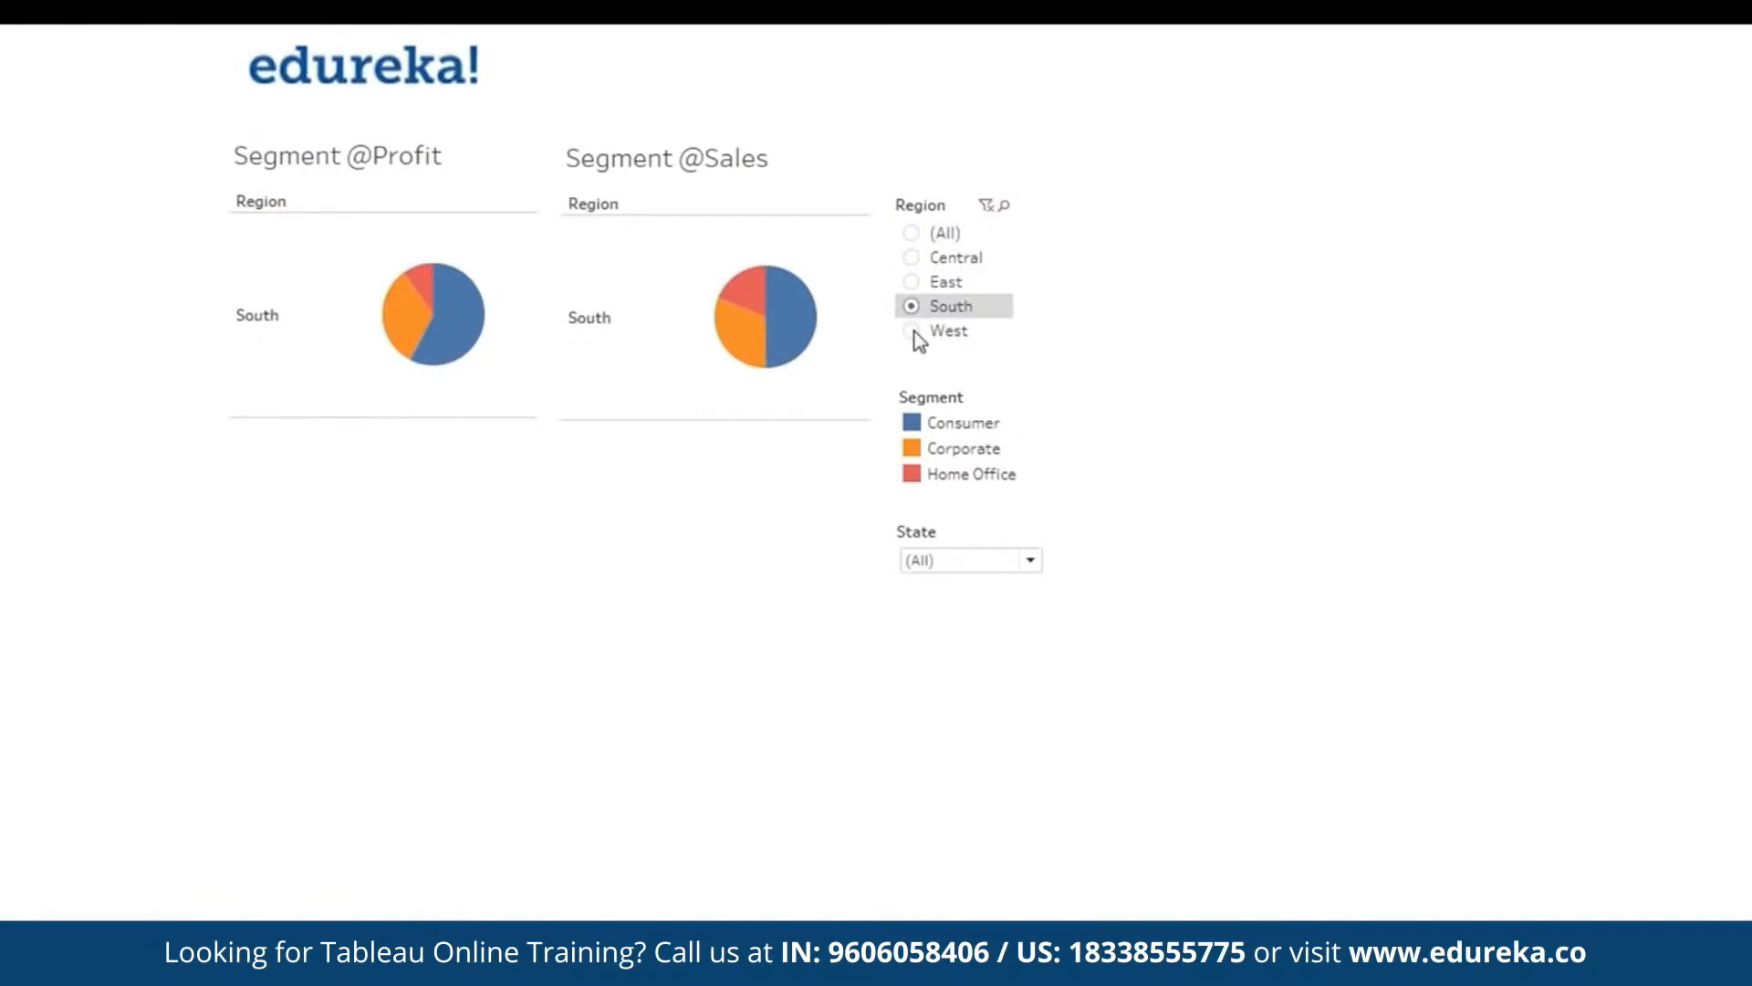
left_click(912, 332)
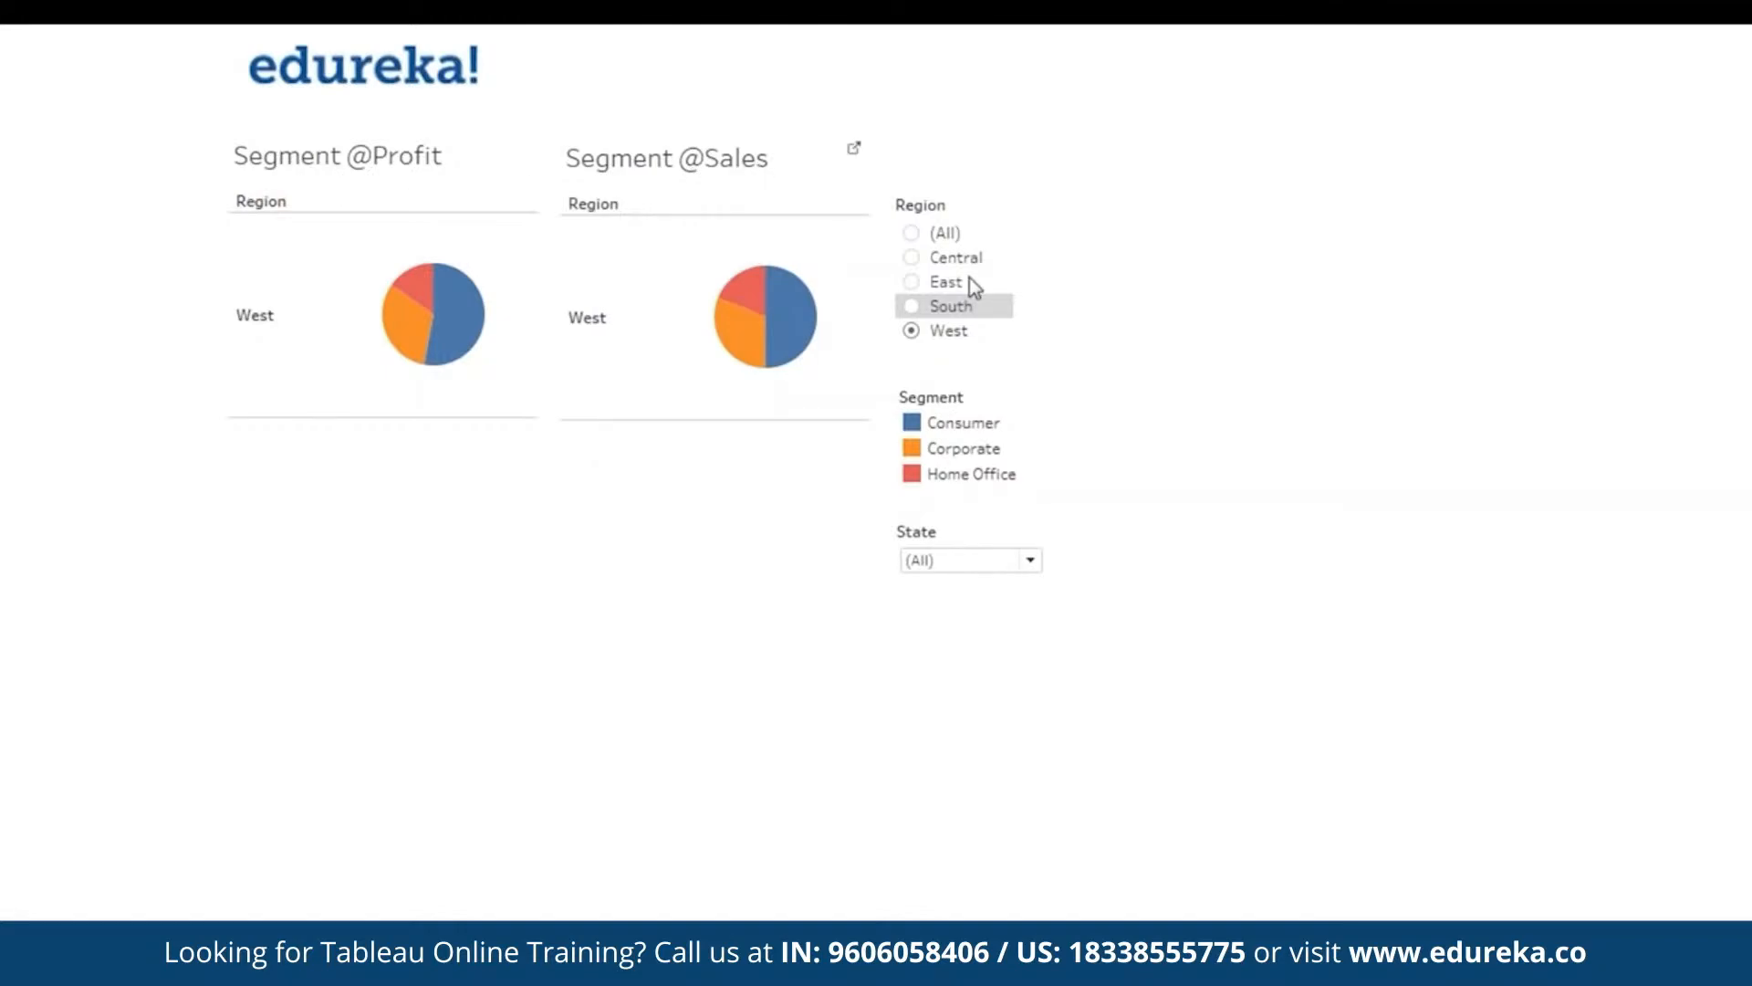
- Leave presentation mode and check the Region, Segment and State filter cards
key("Escape")
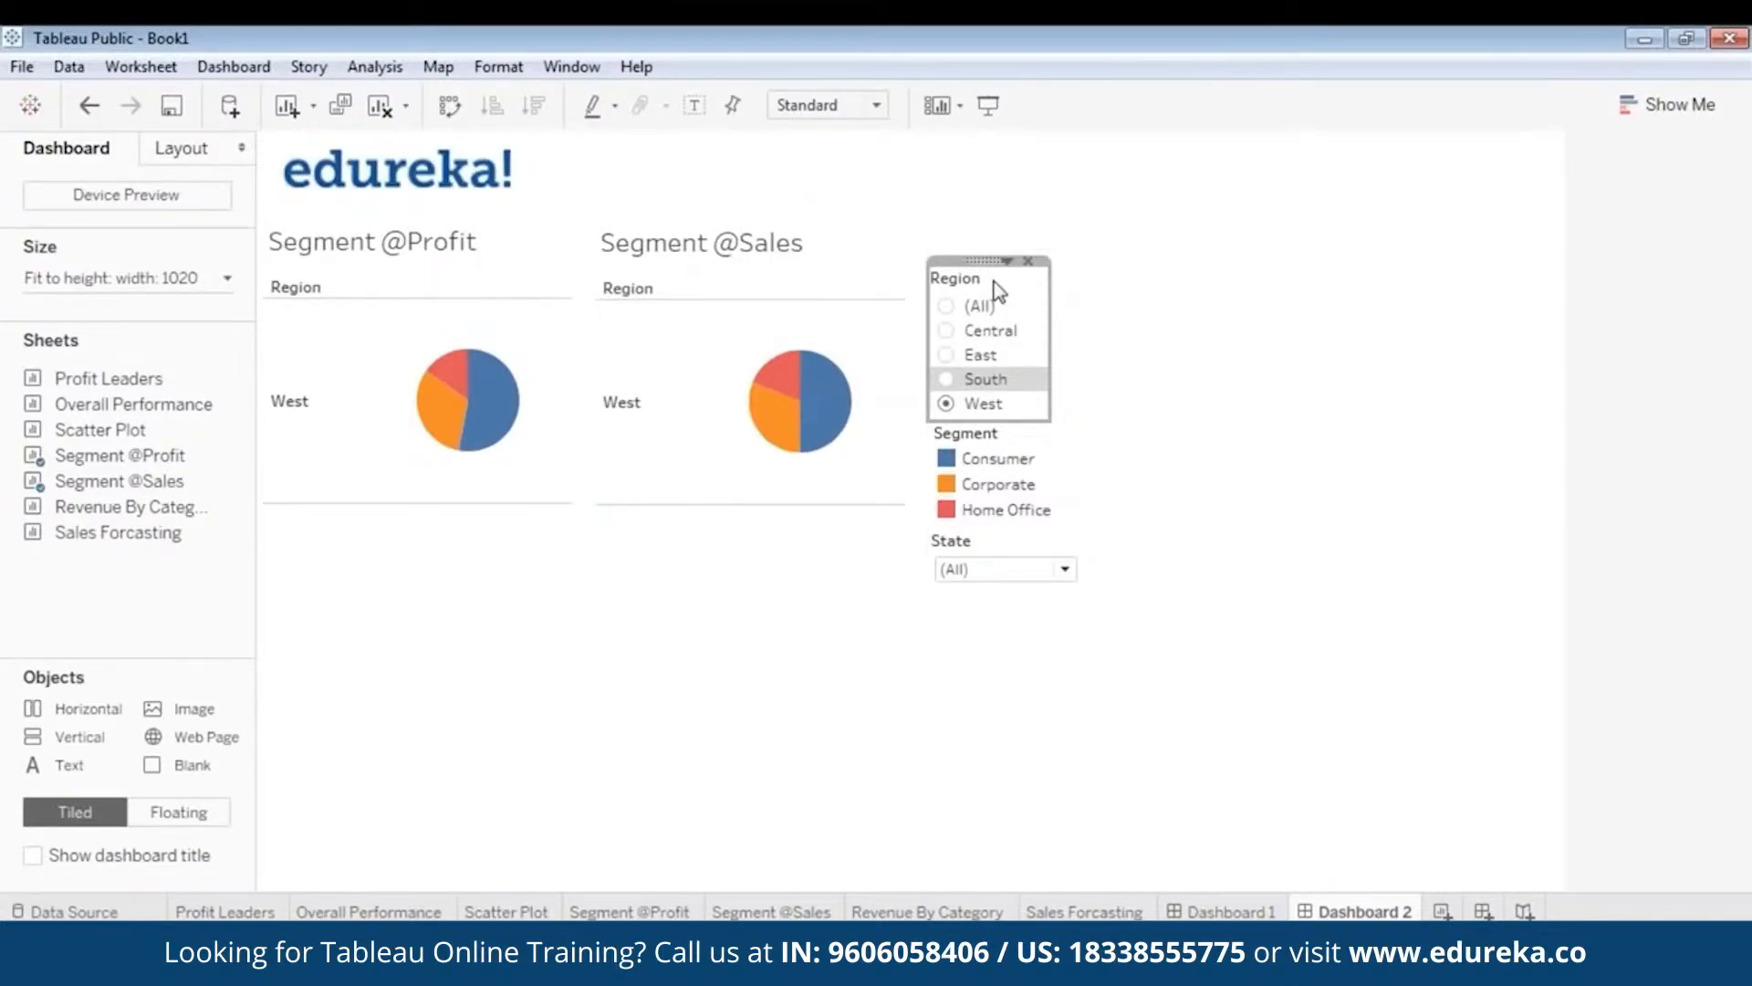
left_click_drag(956, 263, 954, 277)
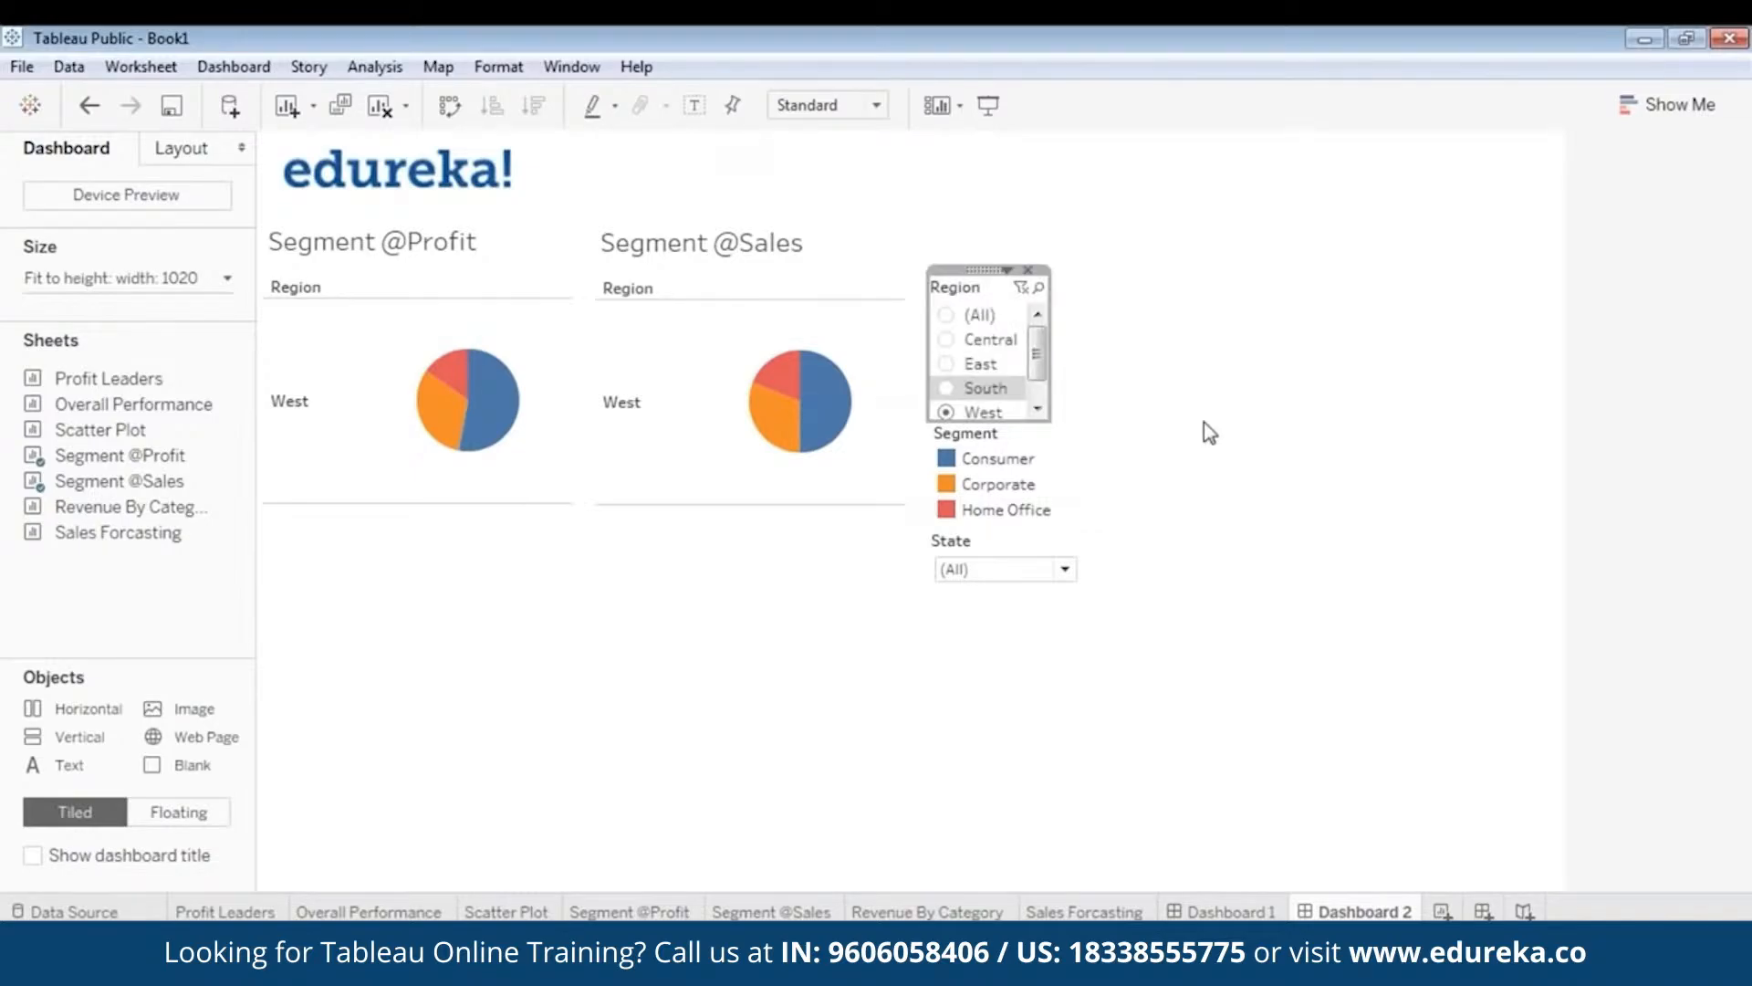
left_click(1020, 511)
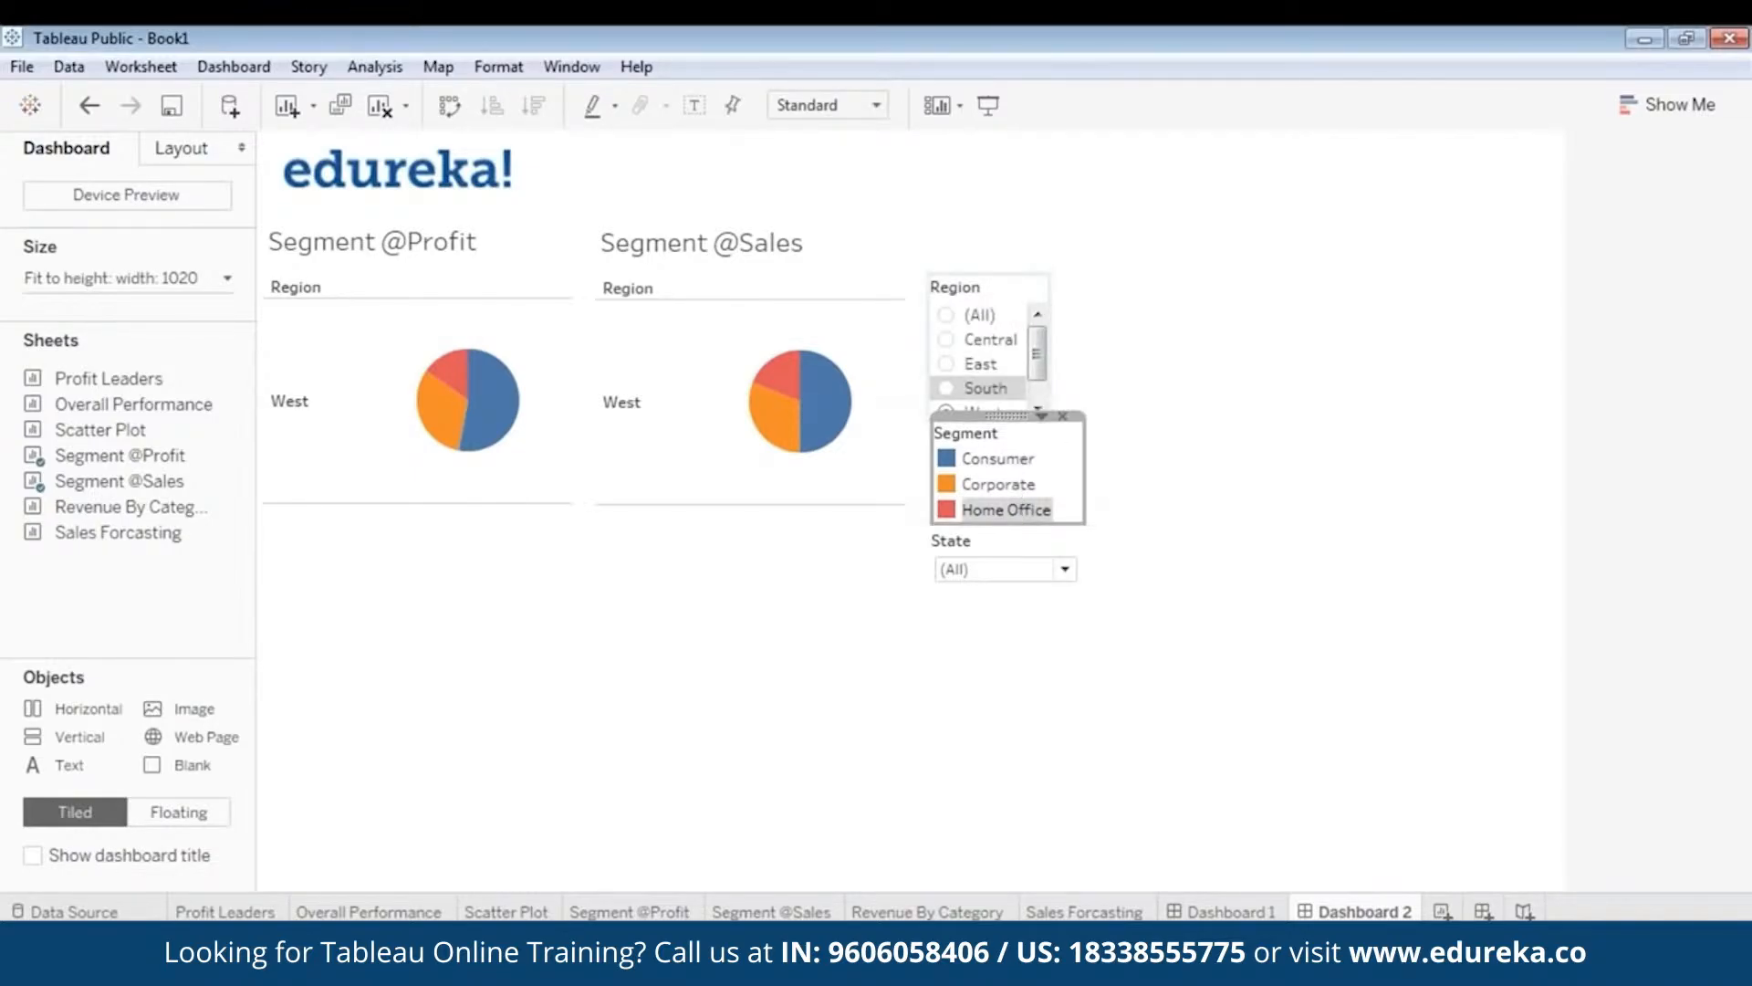
left_click(990, 570)
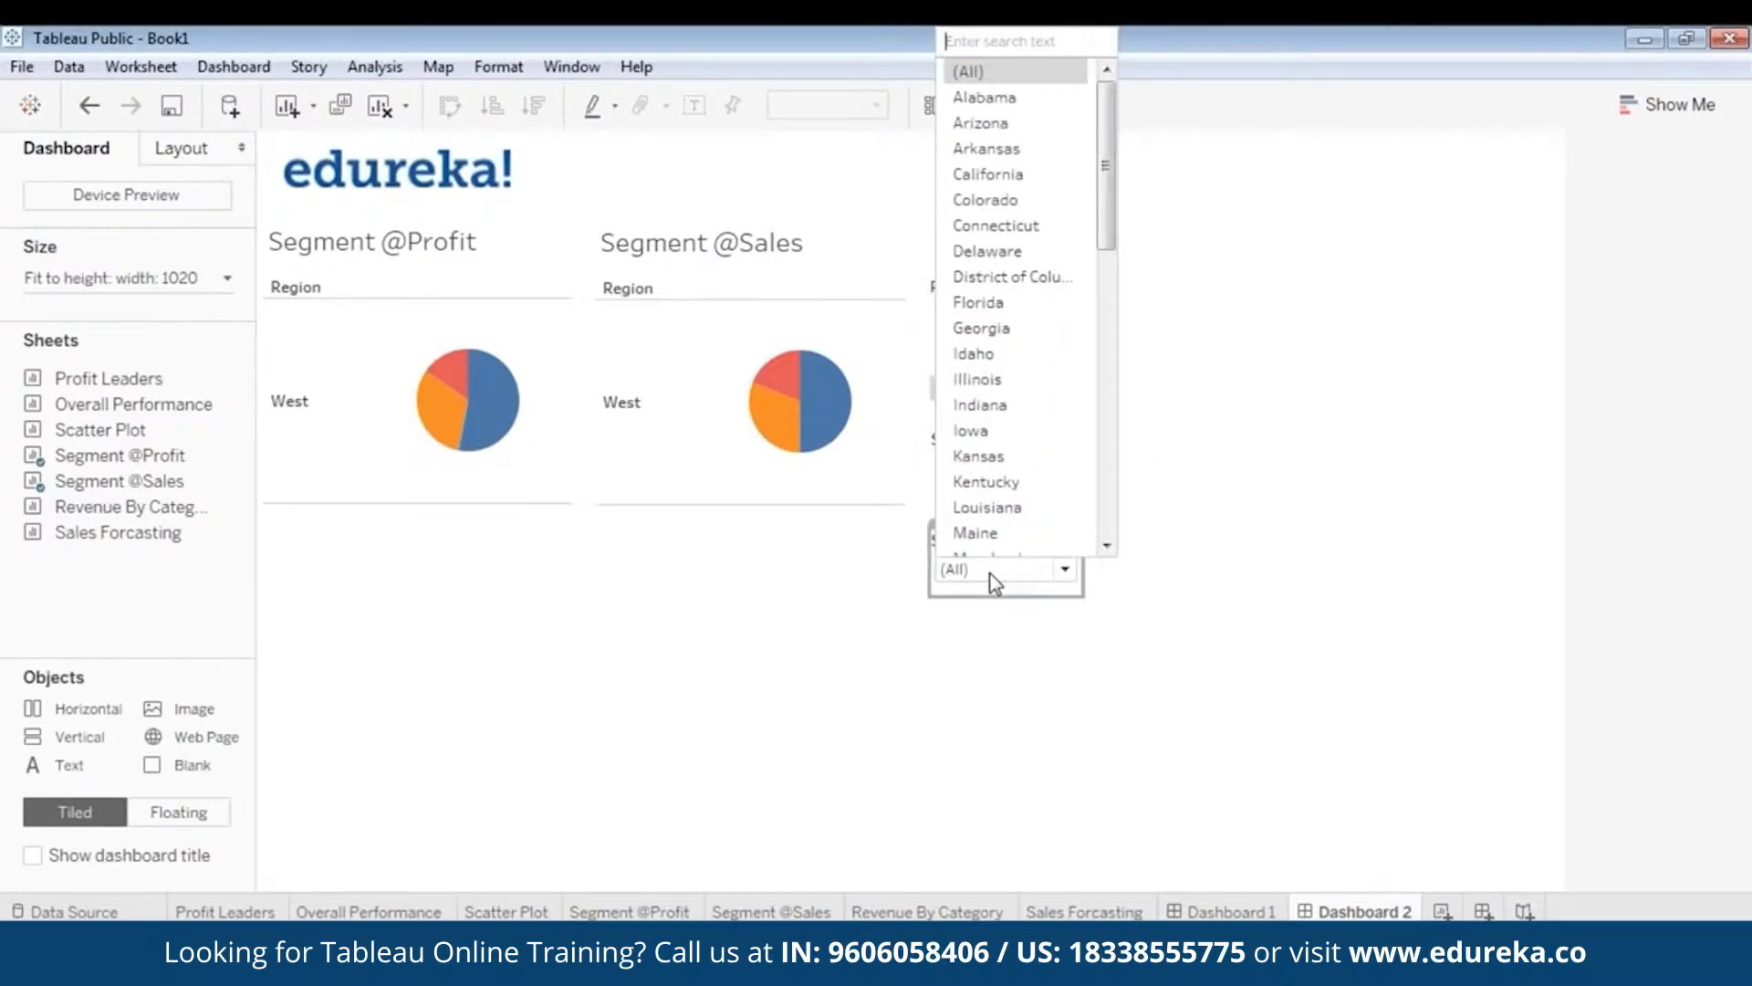
left_click(990, 607)
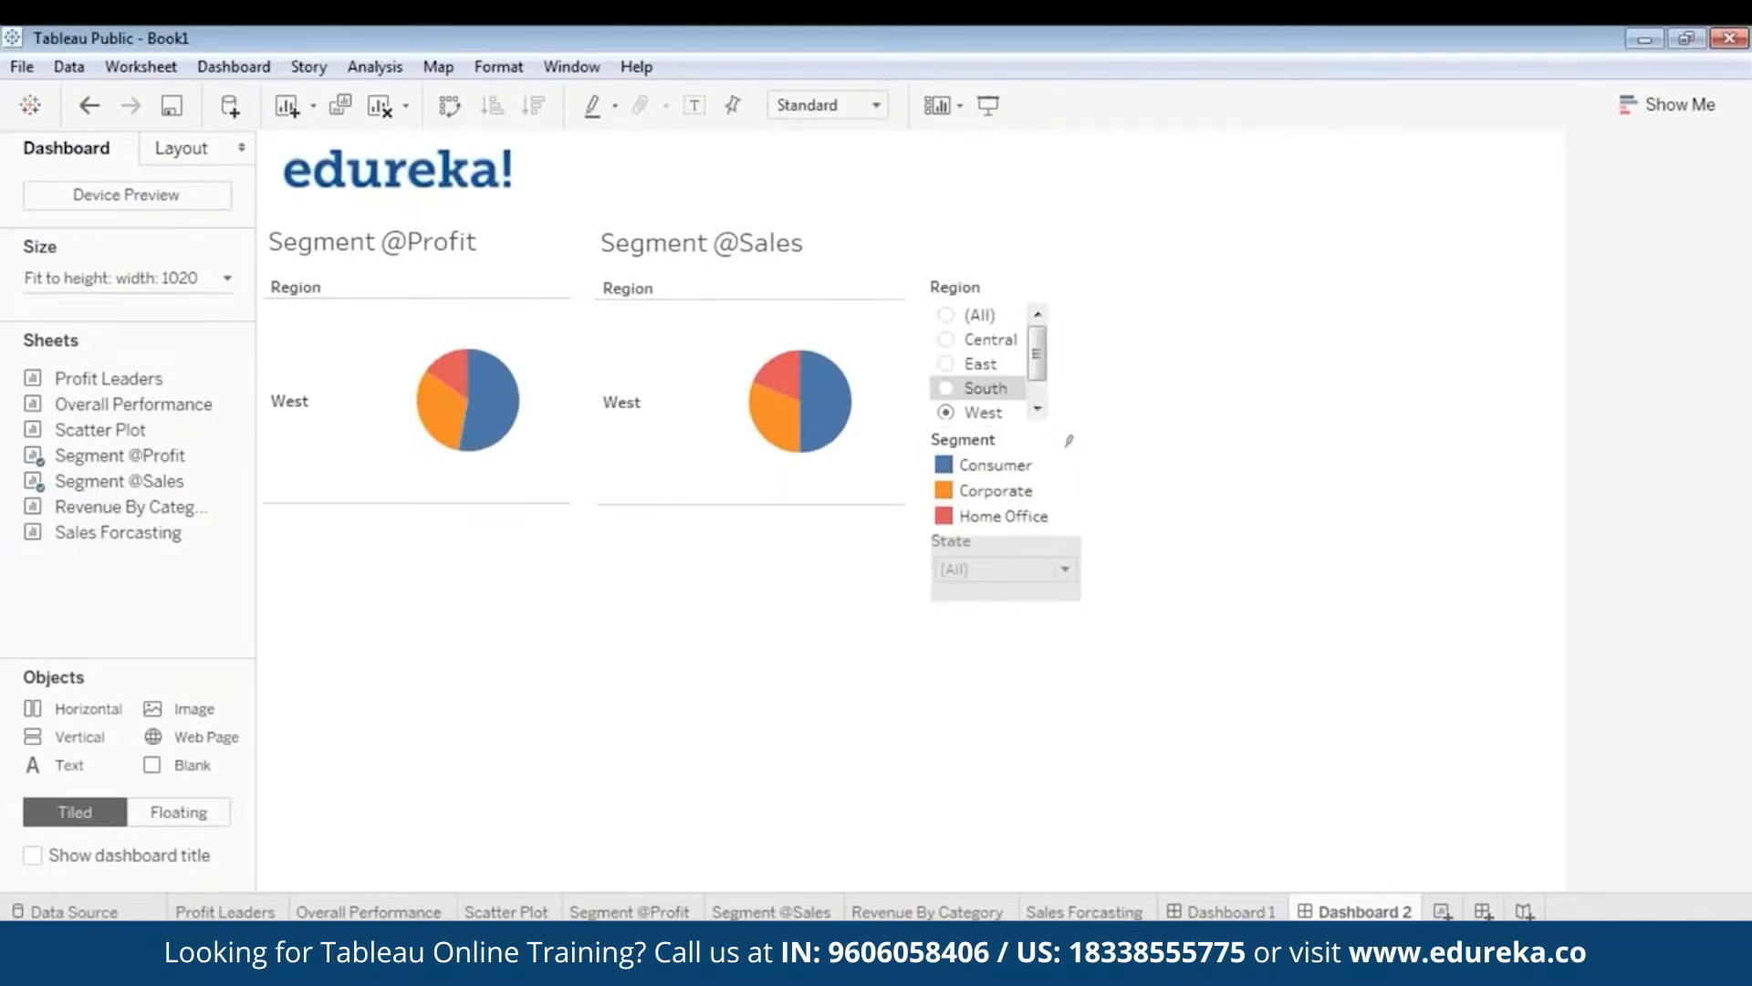
- Preview the dashboard again, then set the Region filter to (All)
left_click(985, 106)
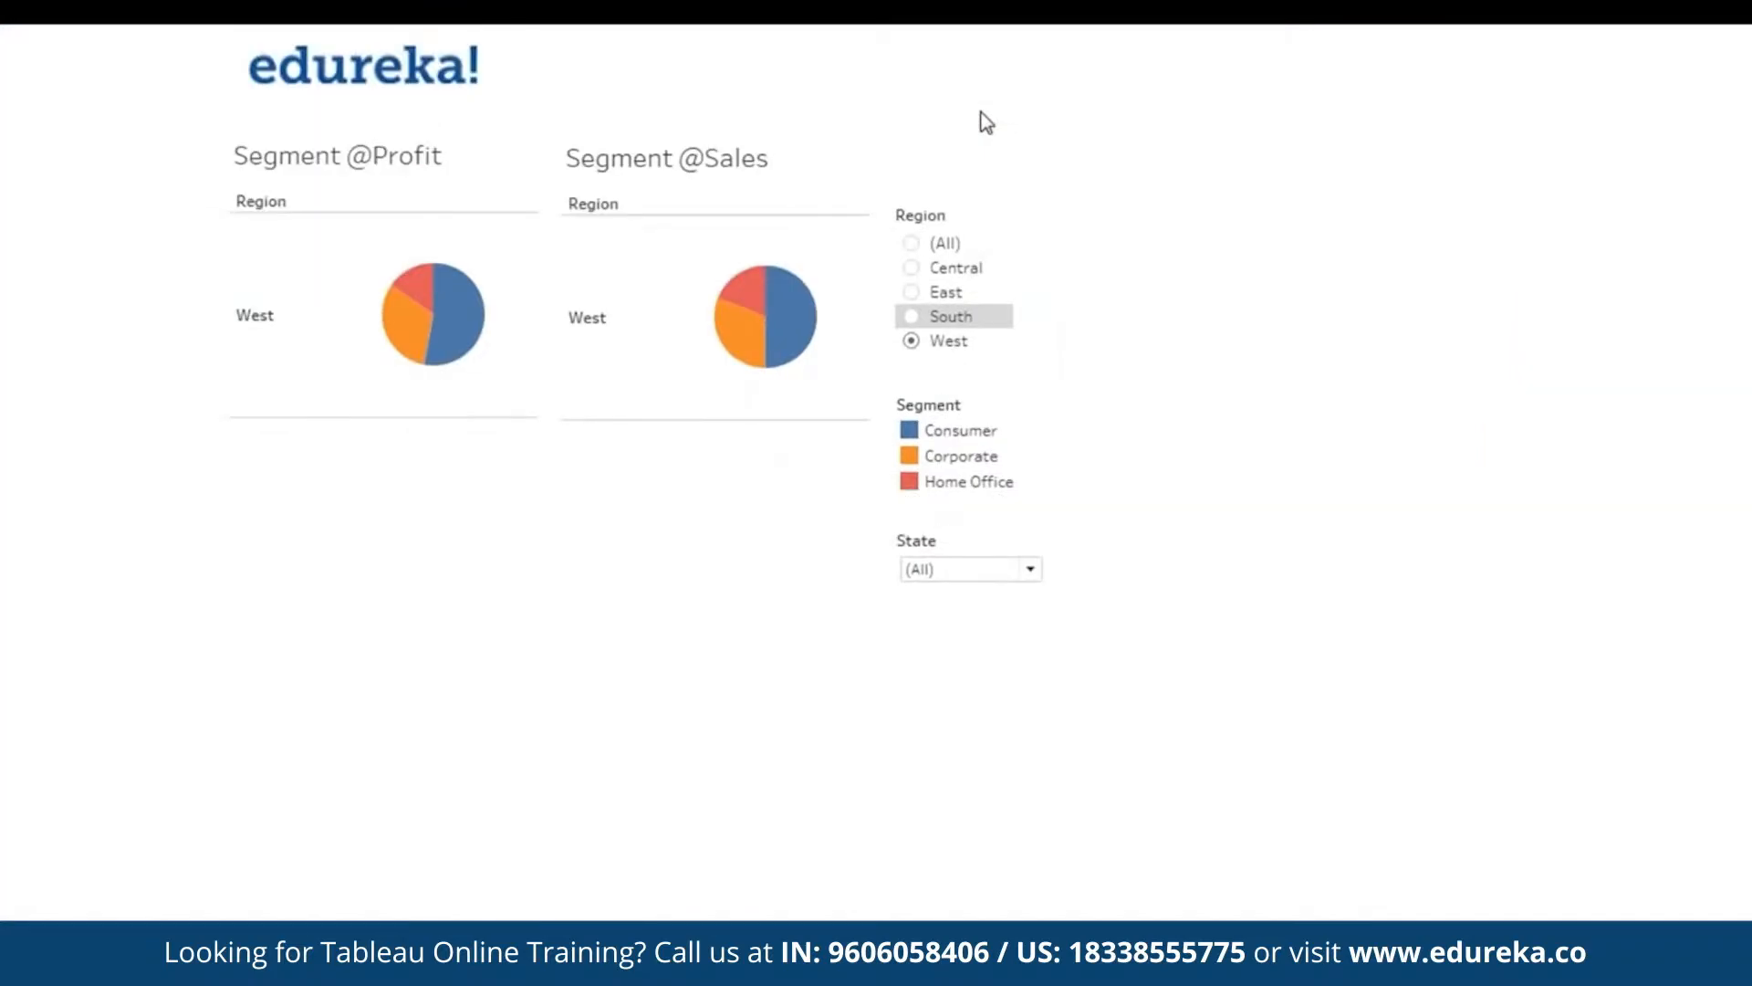
key("Escape")
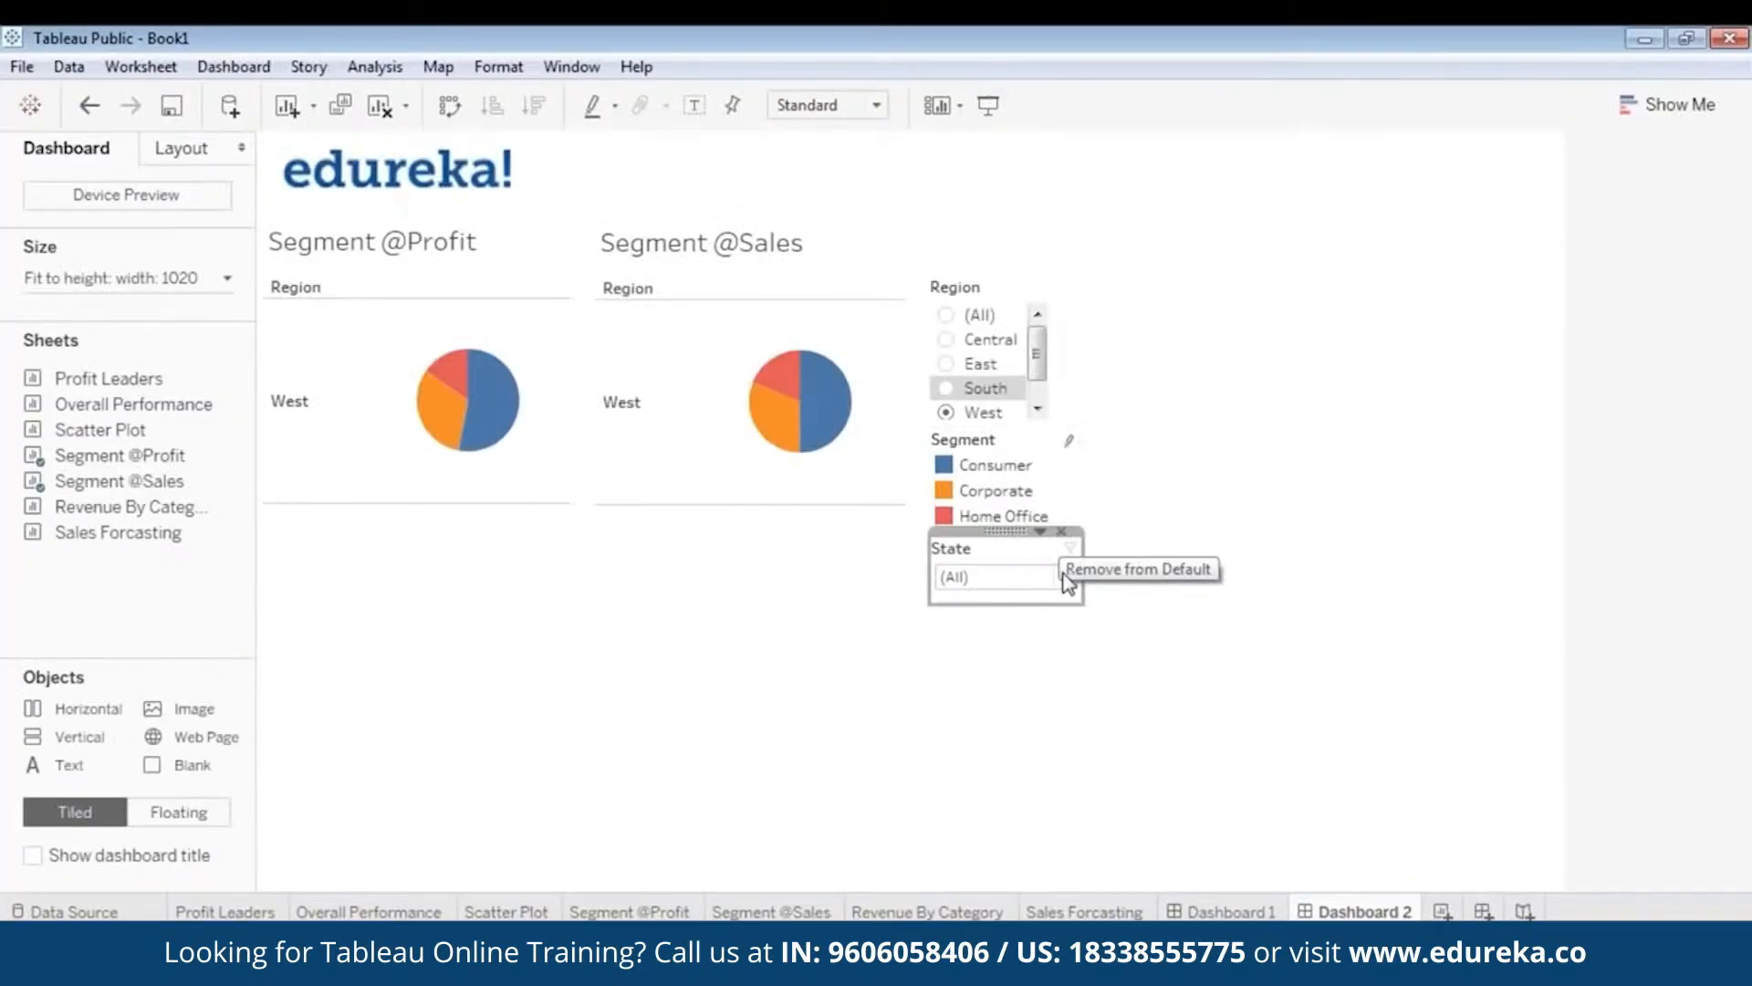
left_click(946, 315)
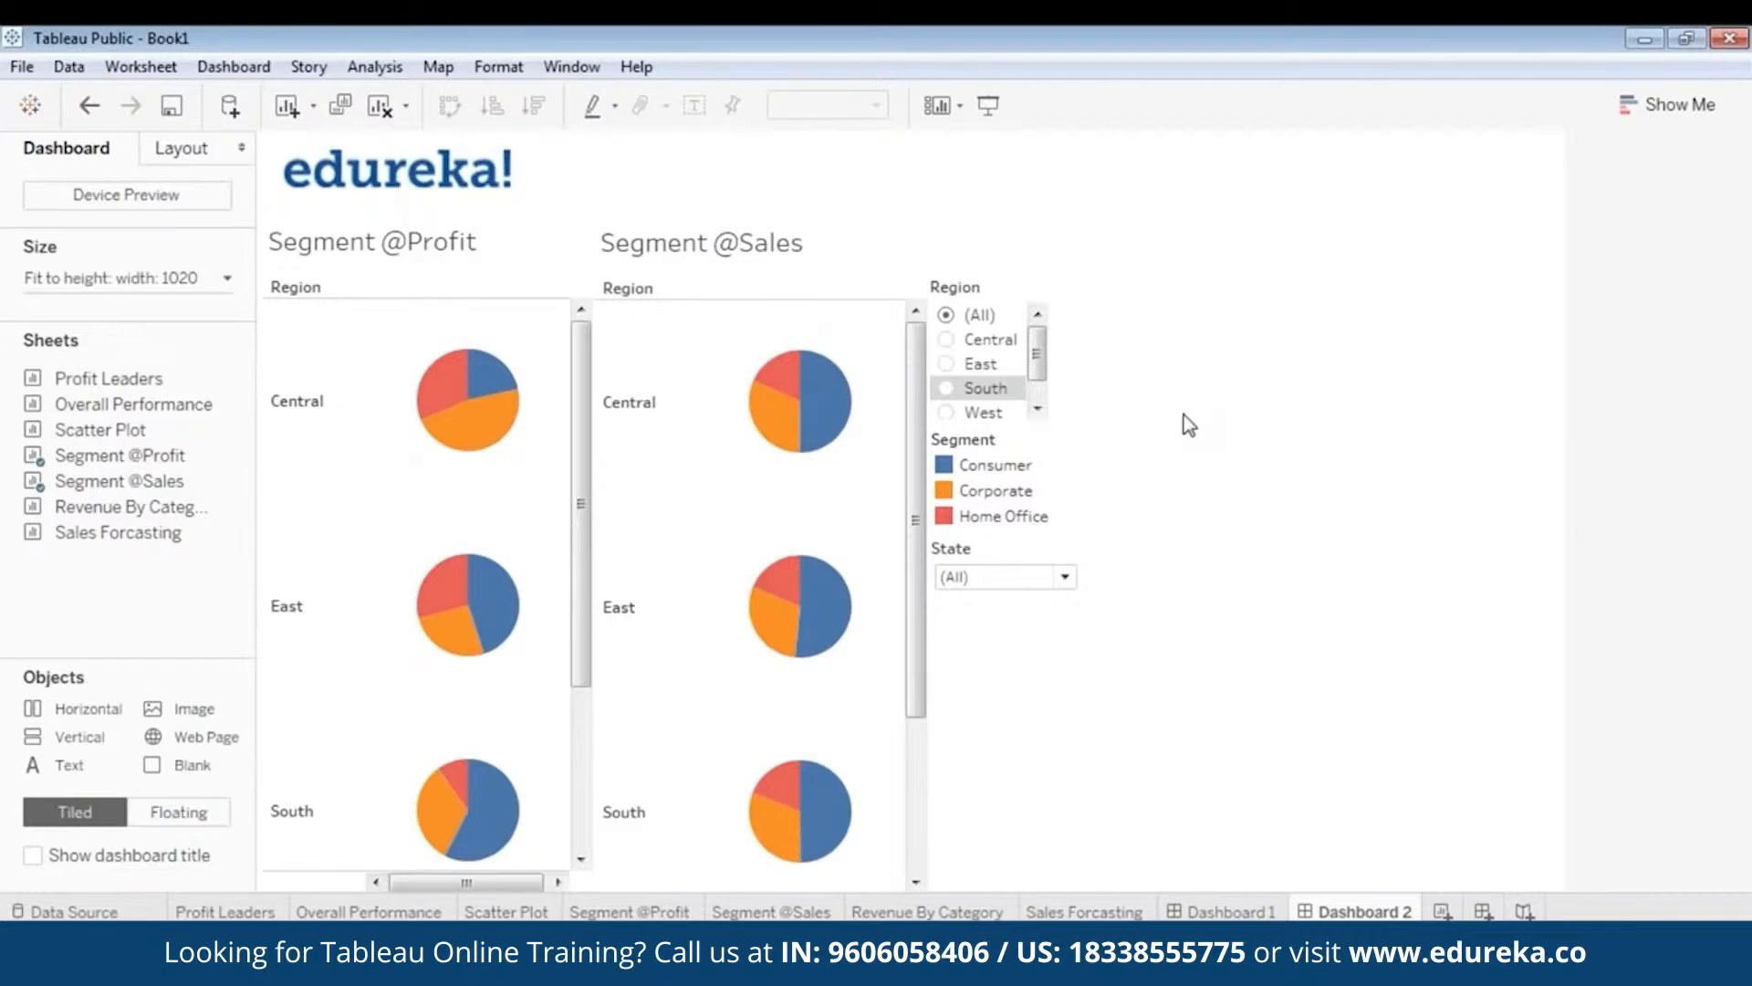
left_click(545, 266)
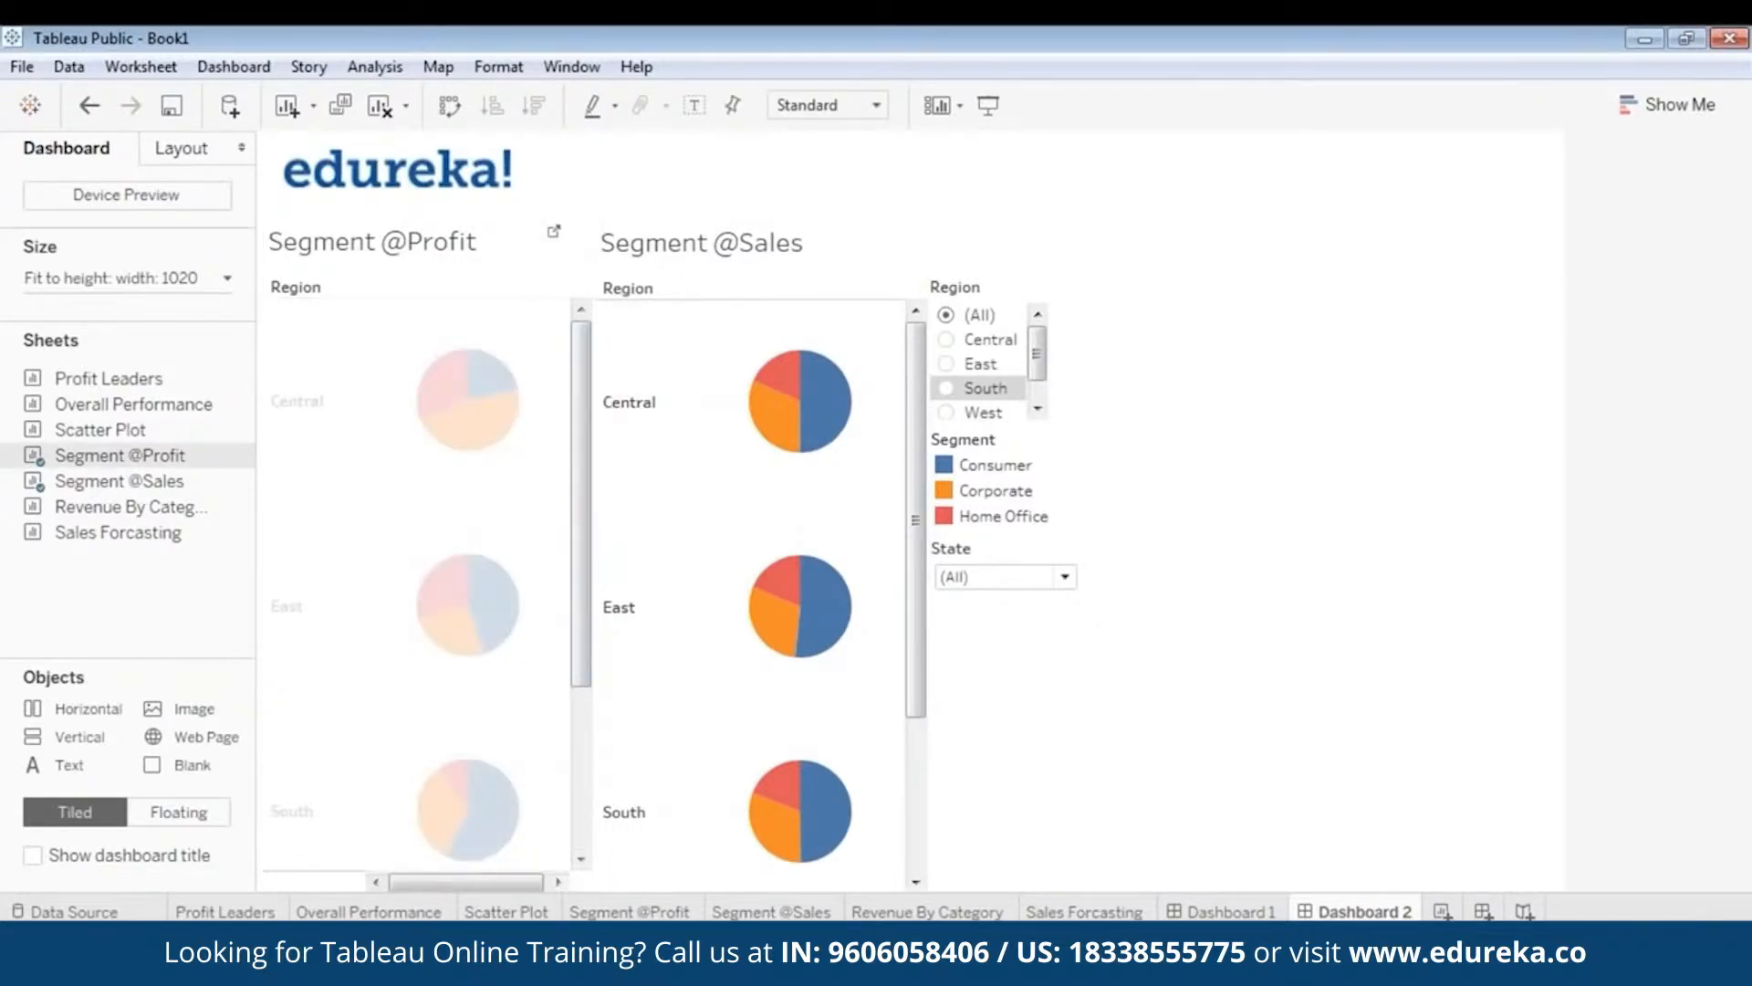
left_click_drag(593, 397, 566, 396)
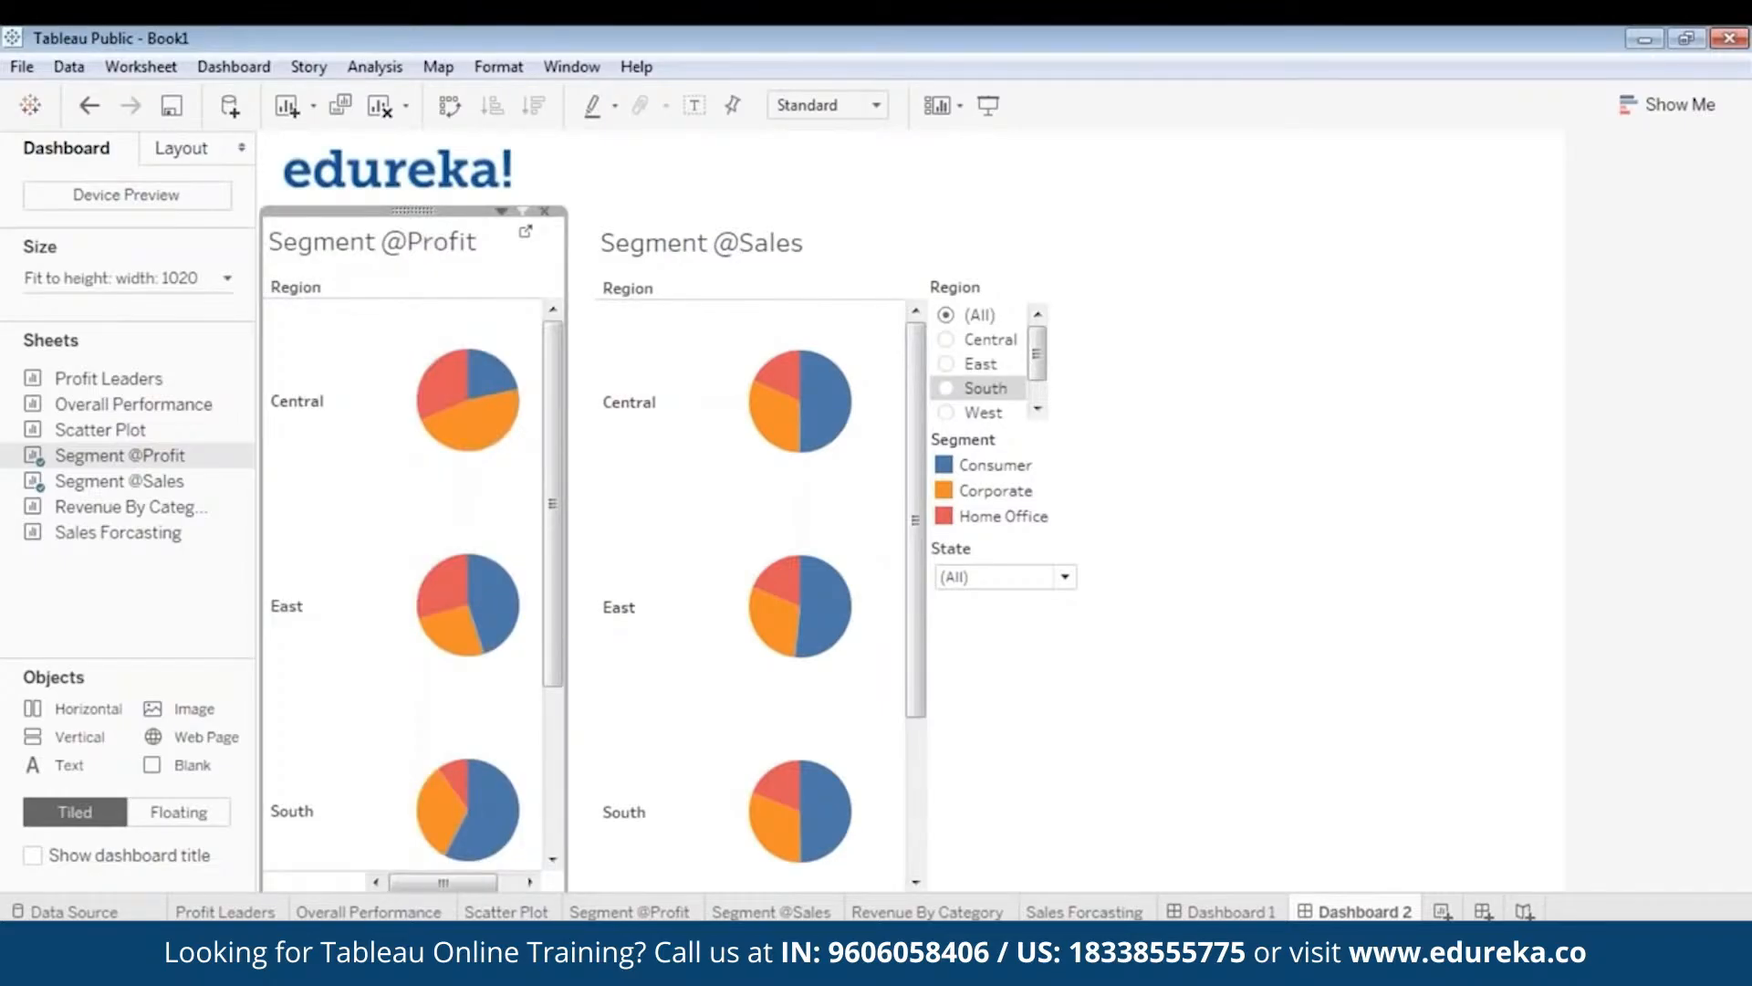
left_click(832, 290)
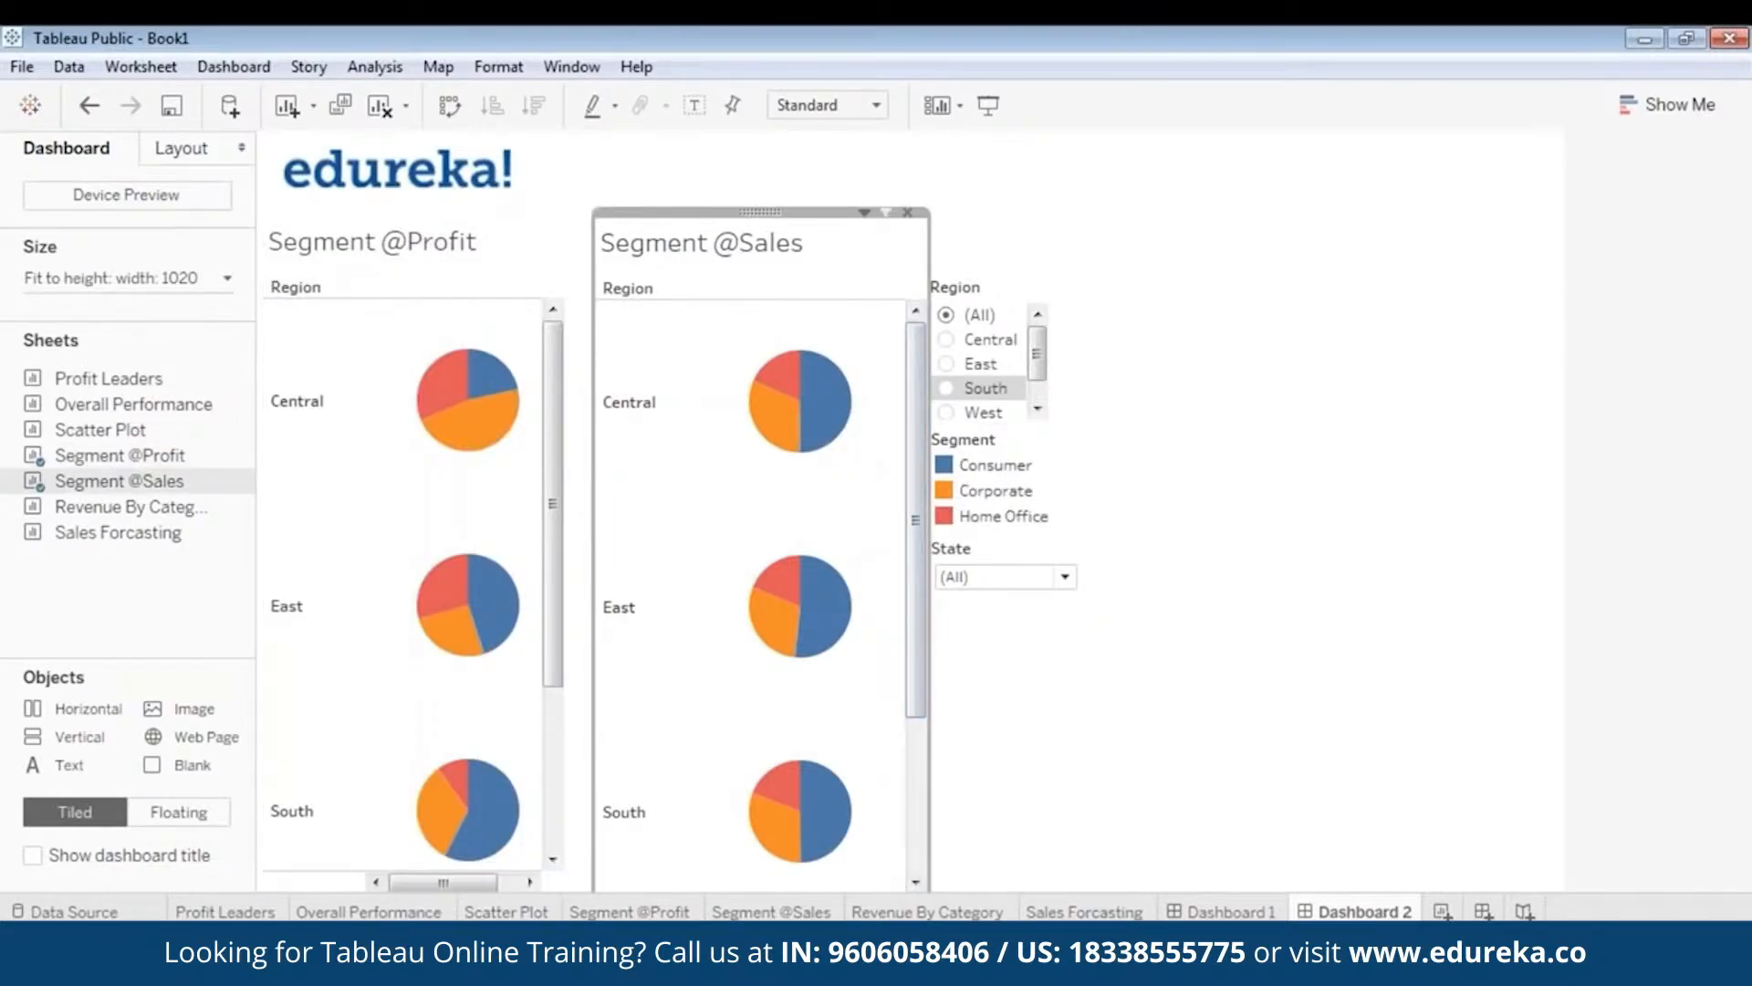
left_click_drag(761, 211, 743, 209)
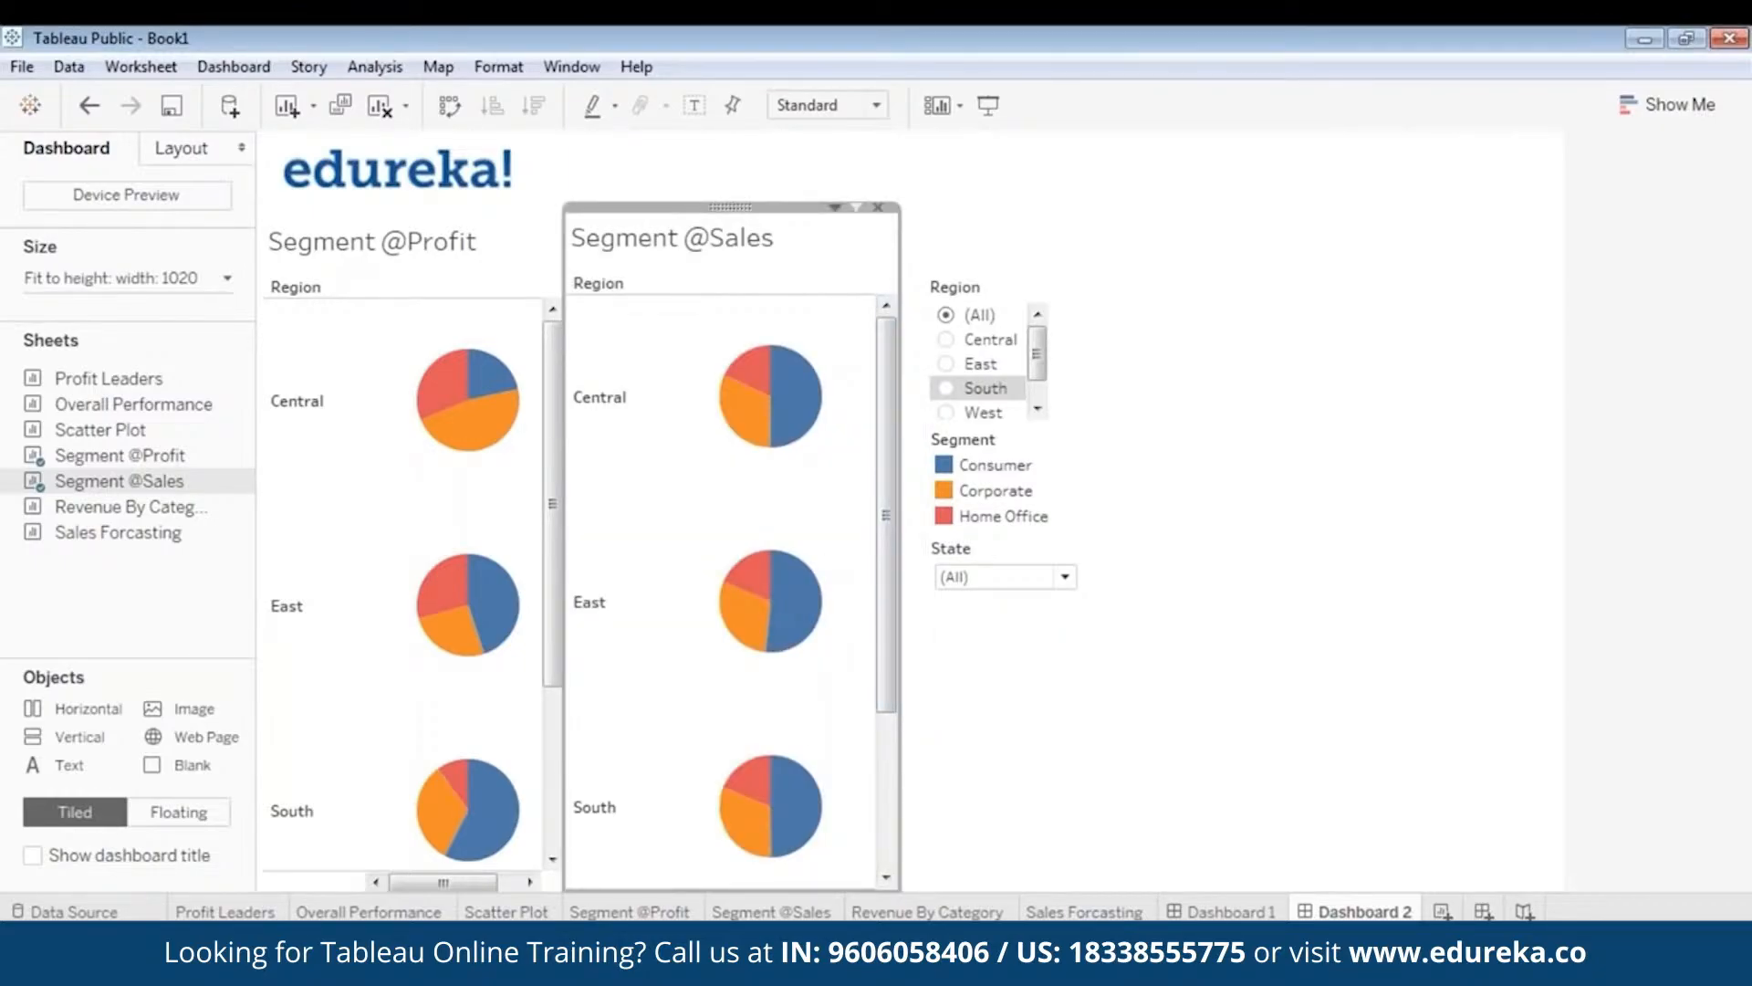
left_click_drag(900, 292, 852, 287)
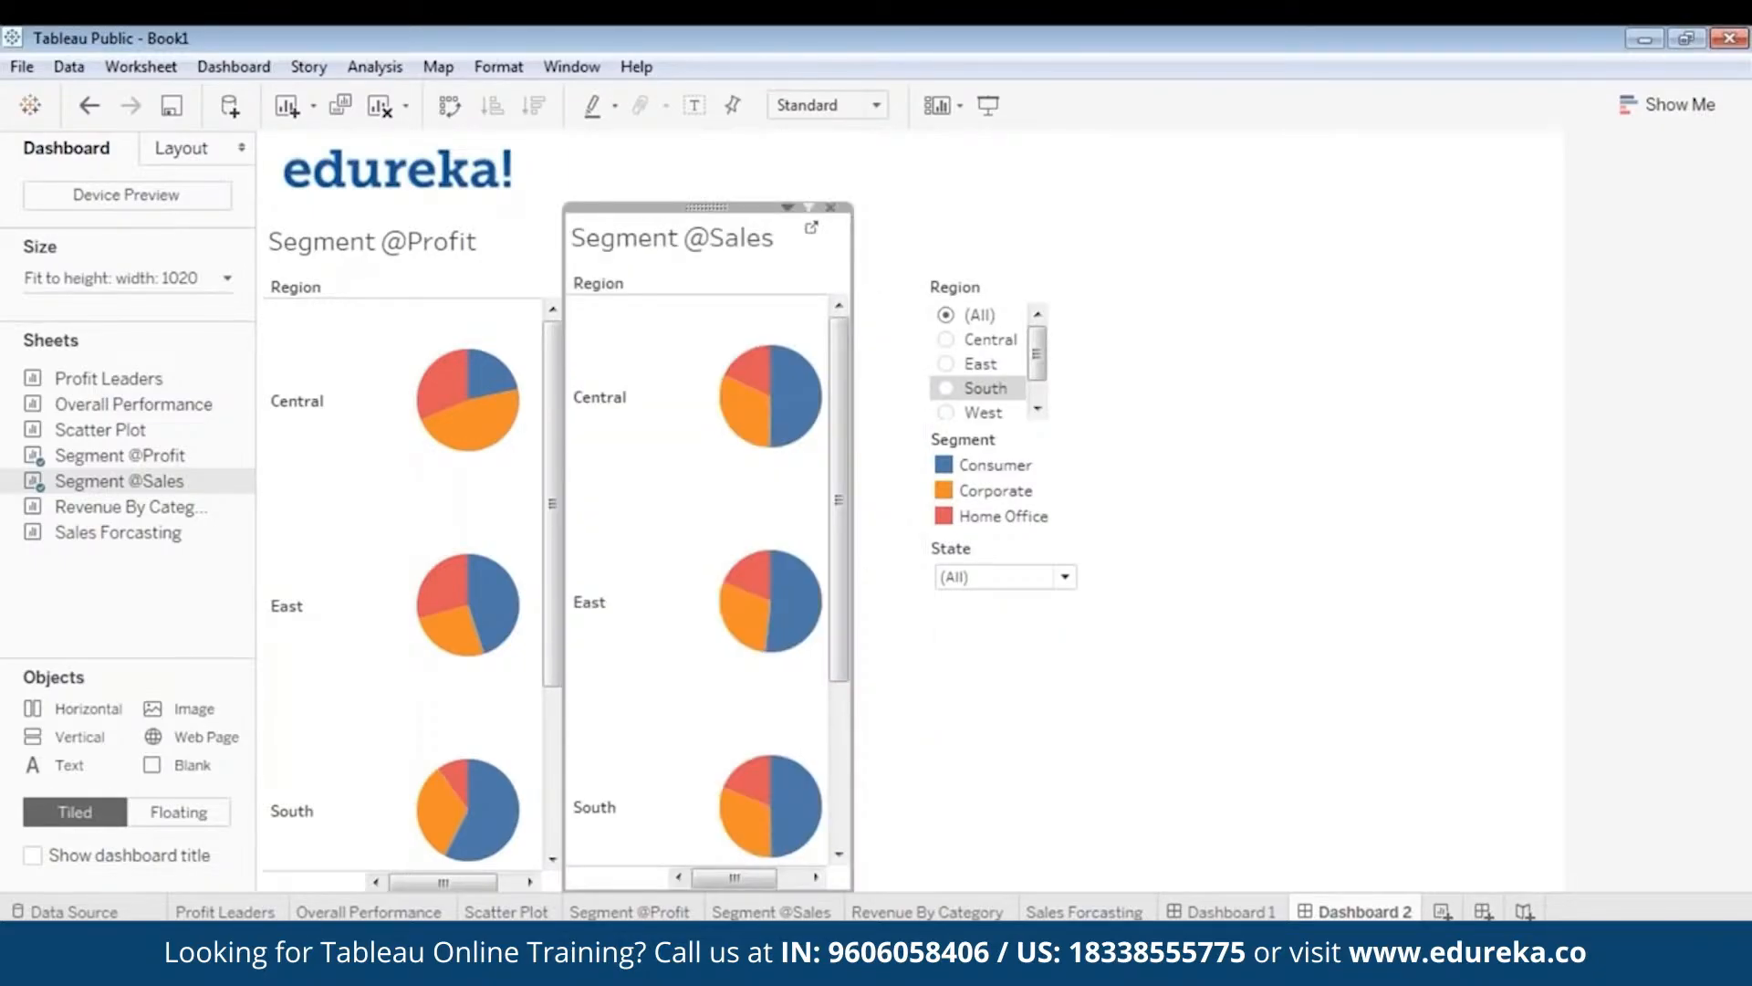
left_click(996, 778)
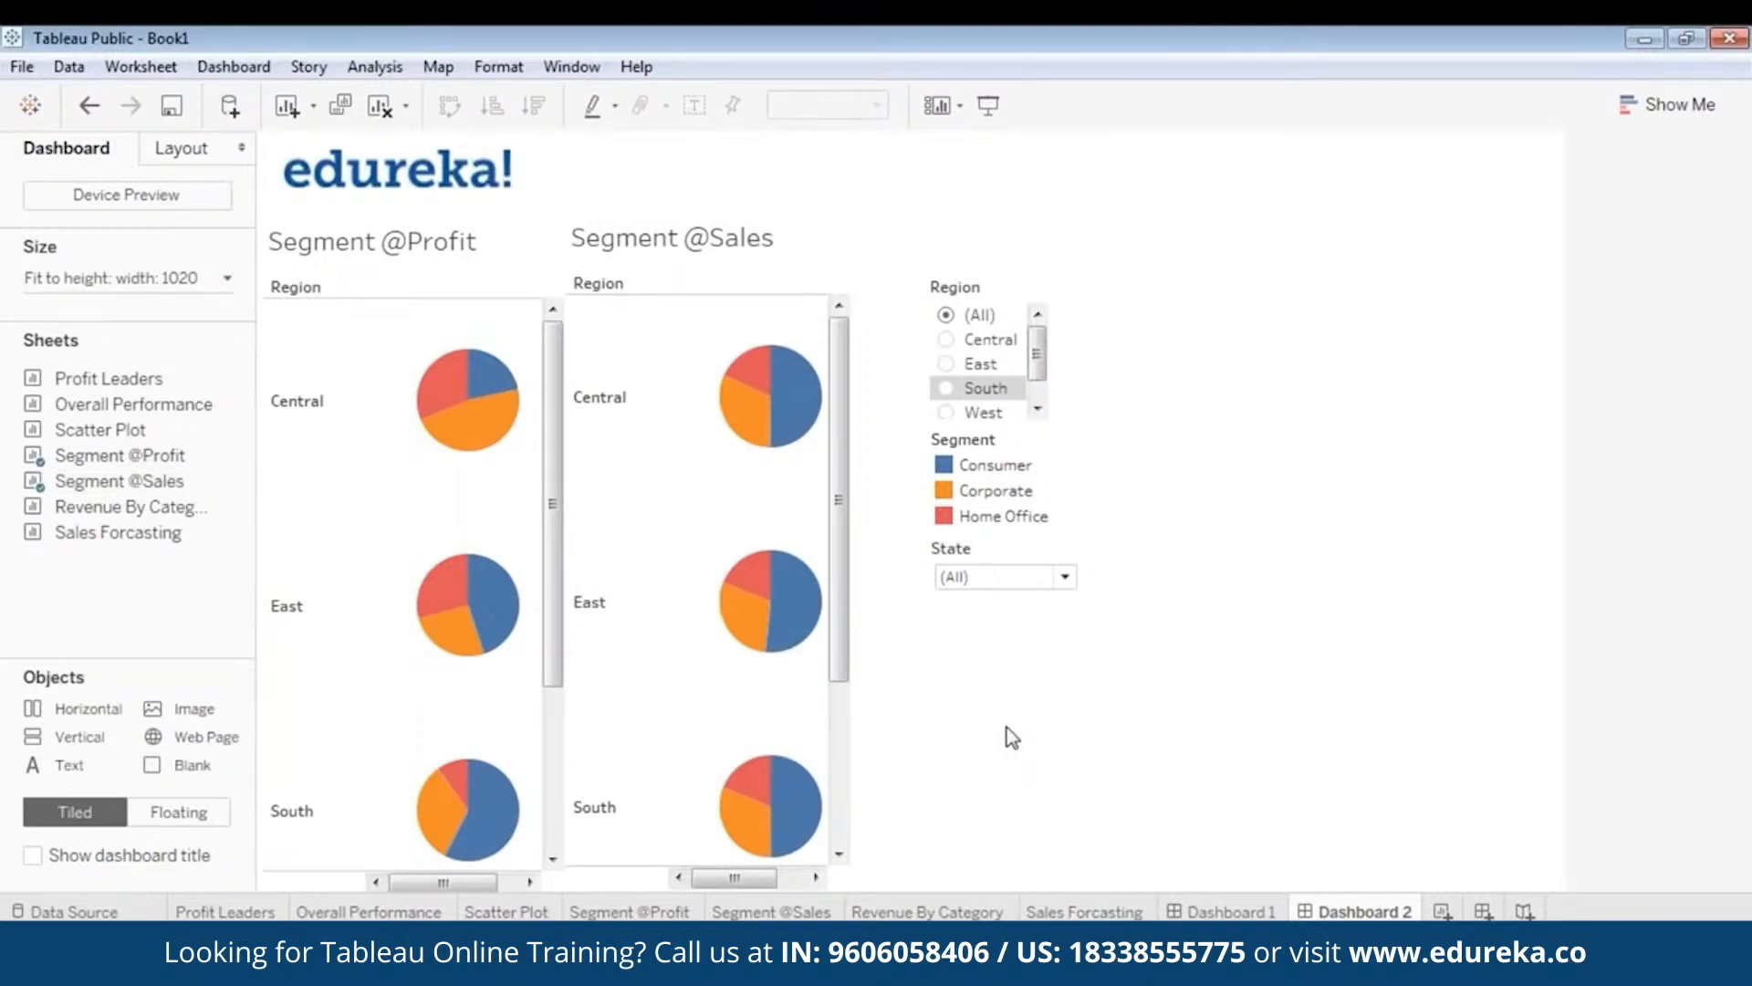
- Stack the Region filter, Segment legend and State filter beside the pie charts
left_click(960, 289)
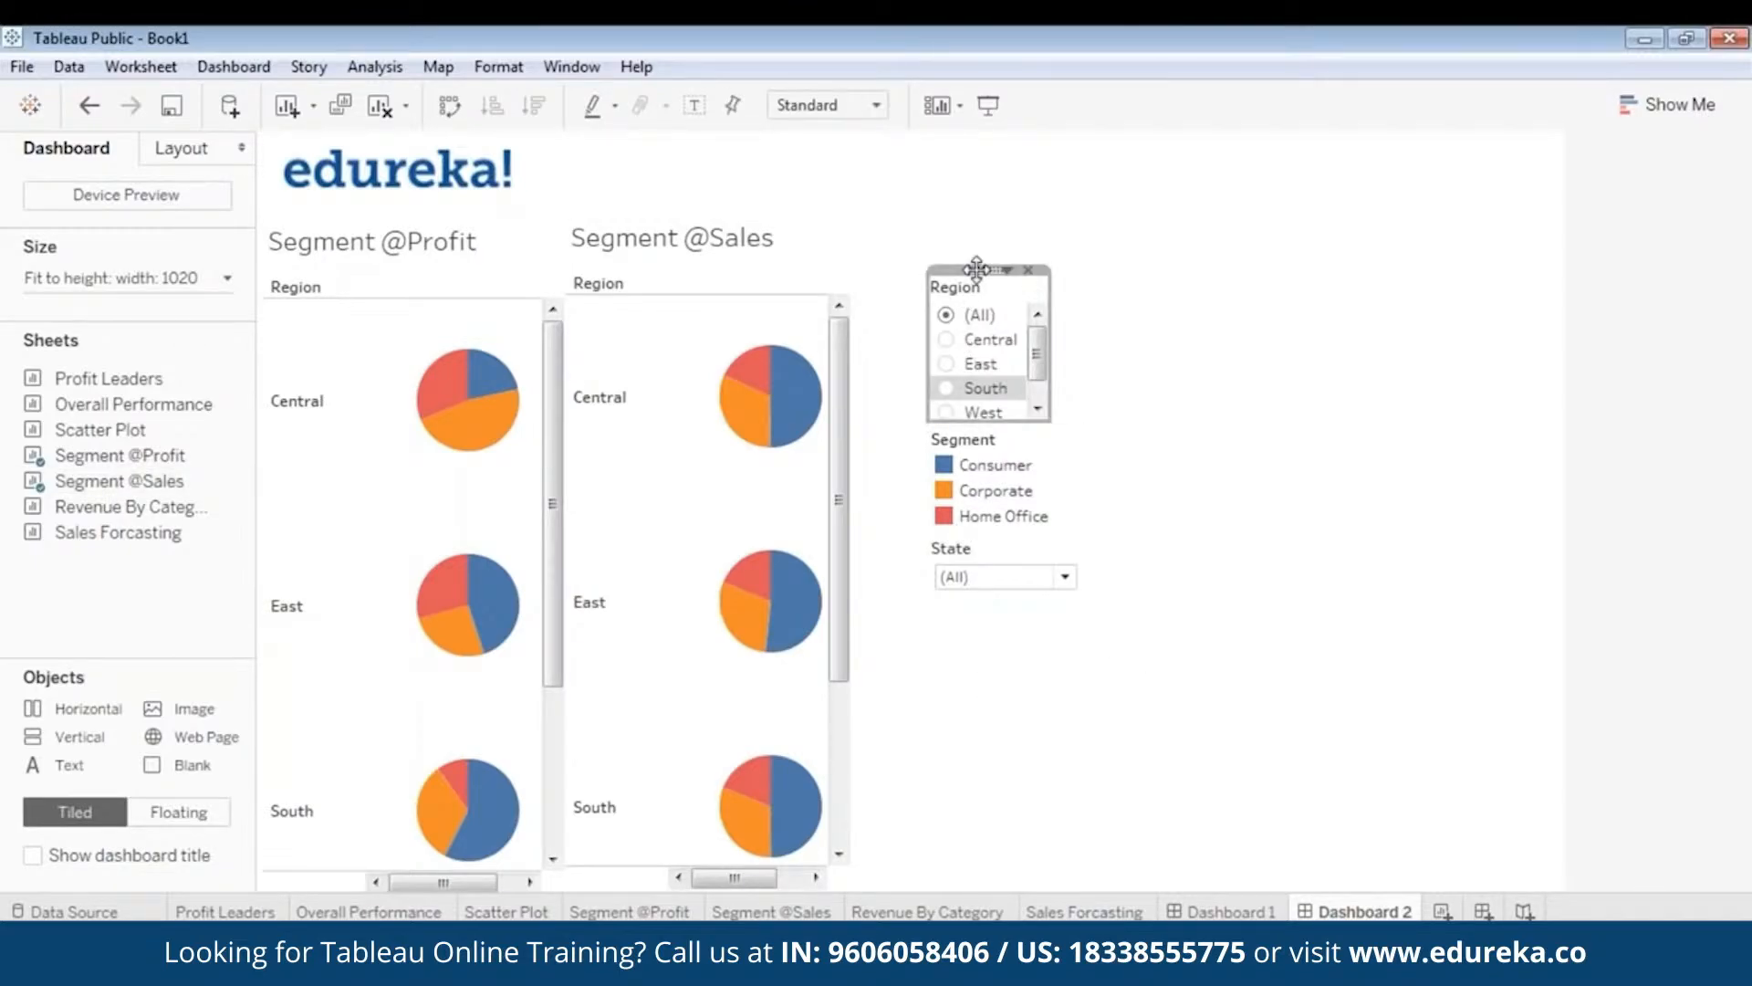
left_click_drag(969, 268, 902, 266)
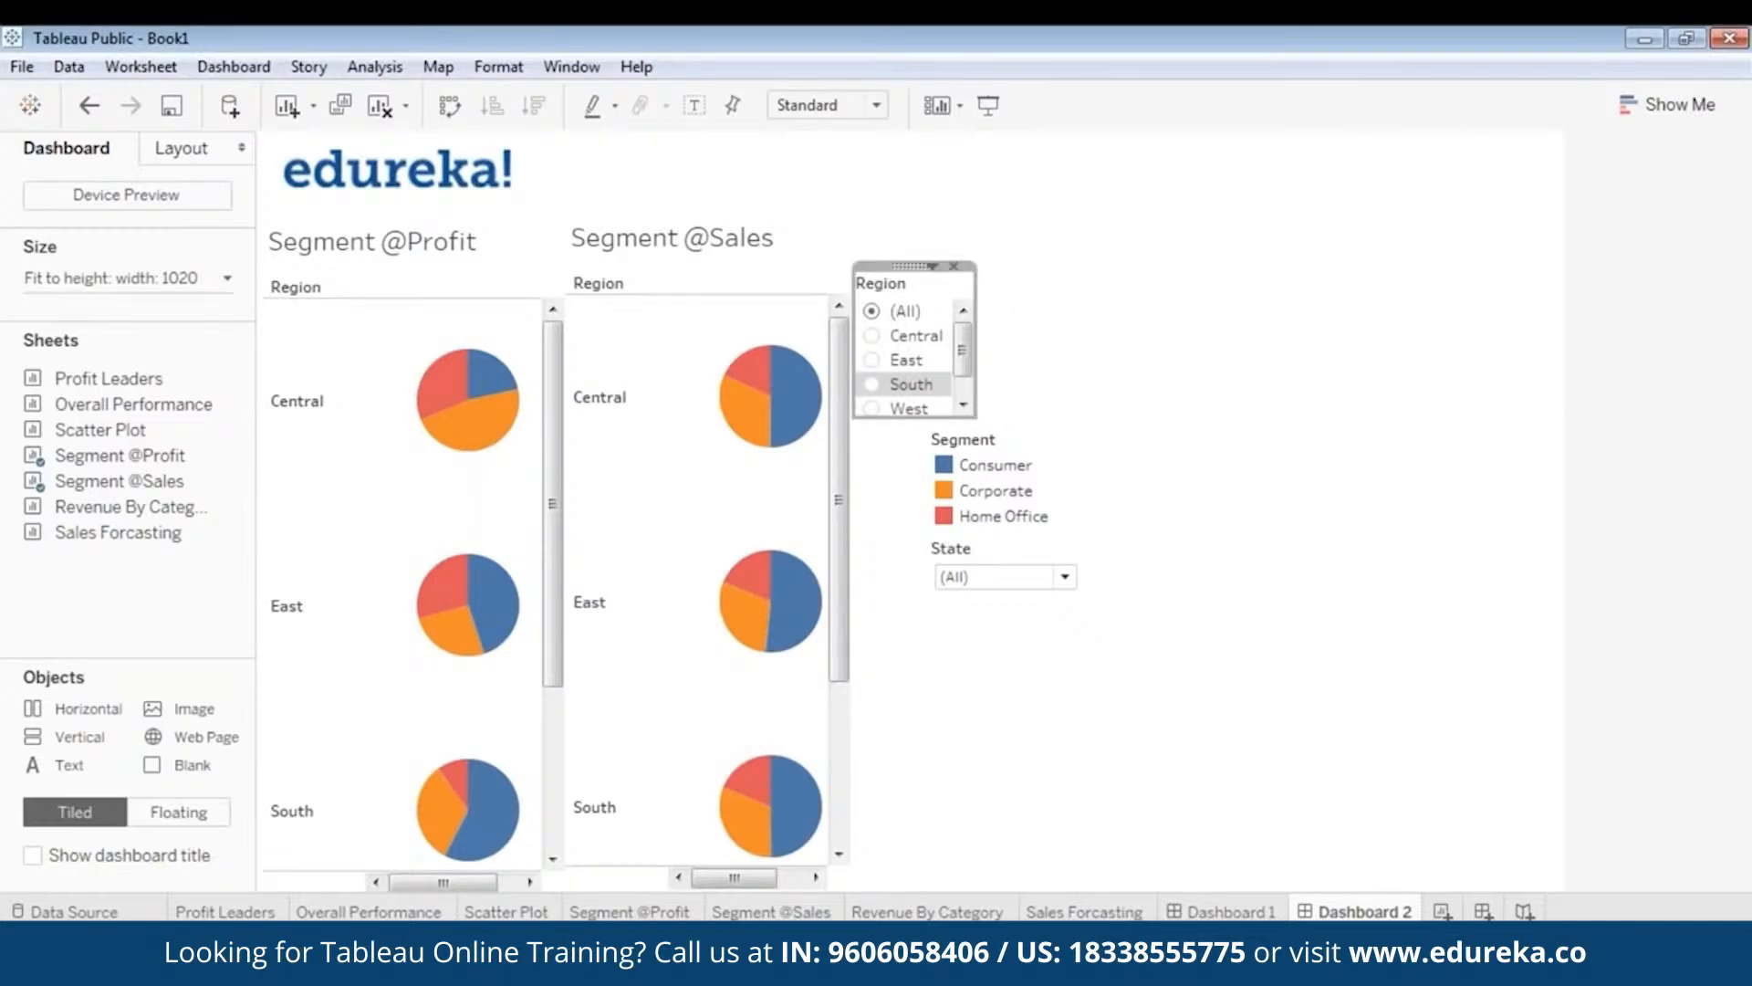
left_click(1244, 383)
left_click(966, 462)
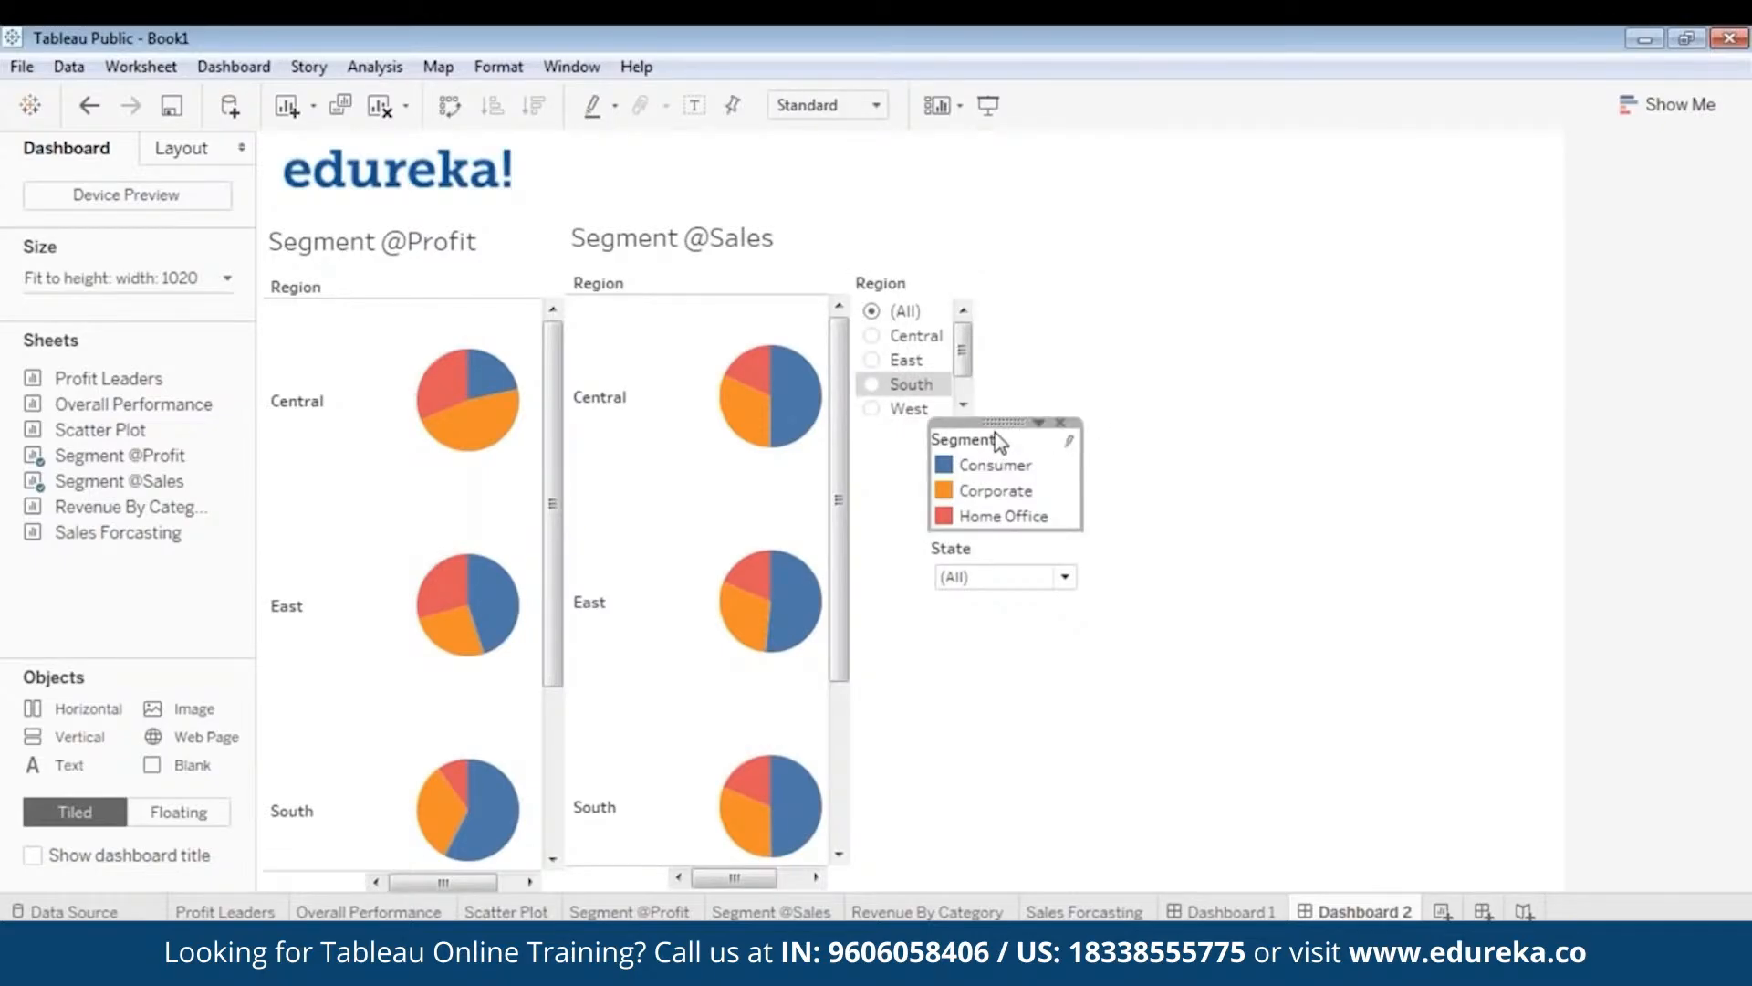
left_click_drag(998, 436, 940, 422)
left_click(1013, 542)
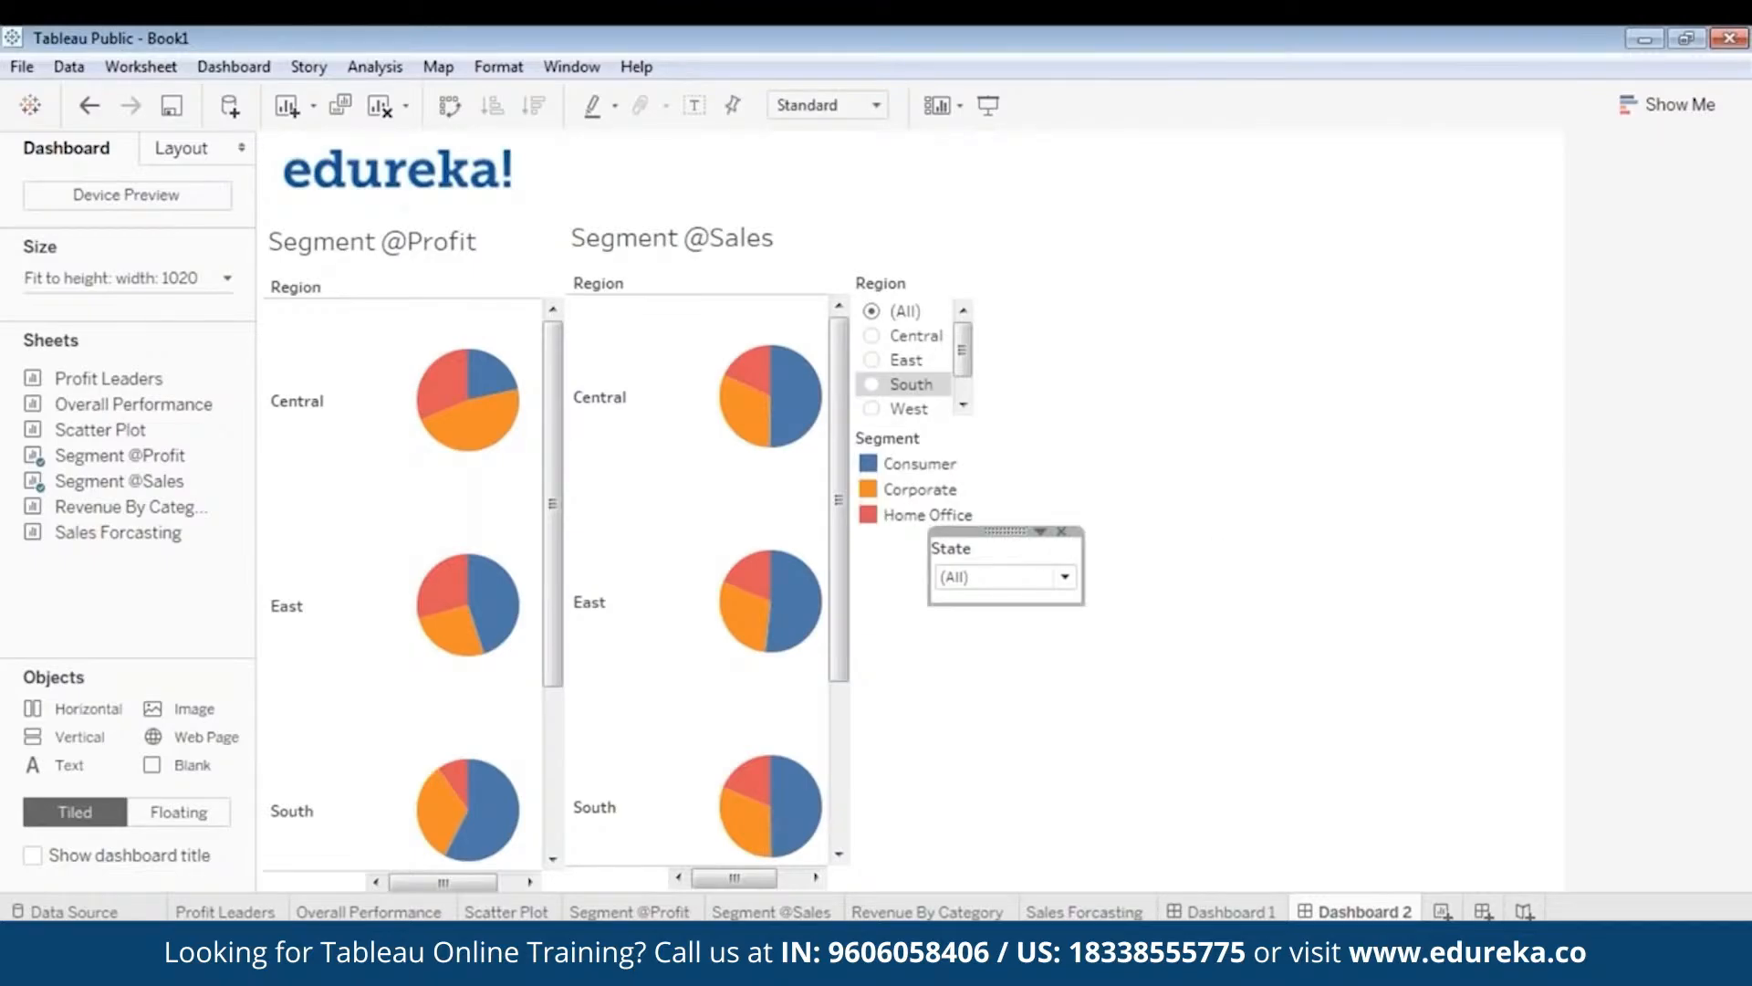
left_click_drag(1013, 543, 929, 533)
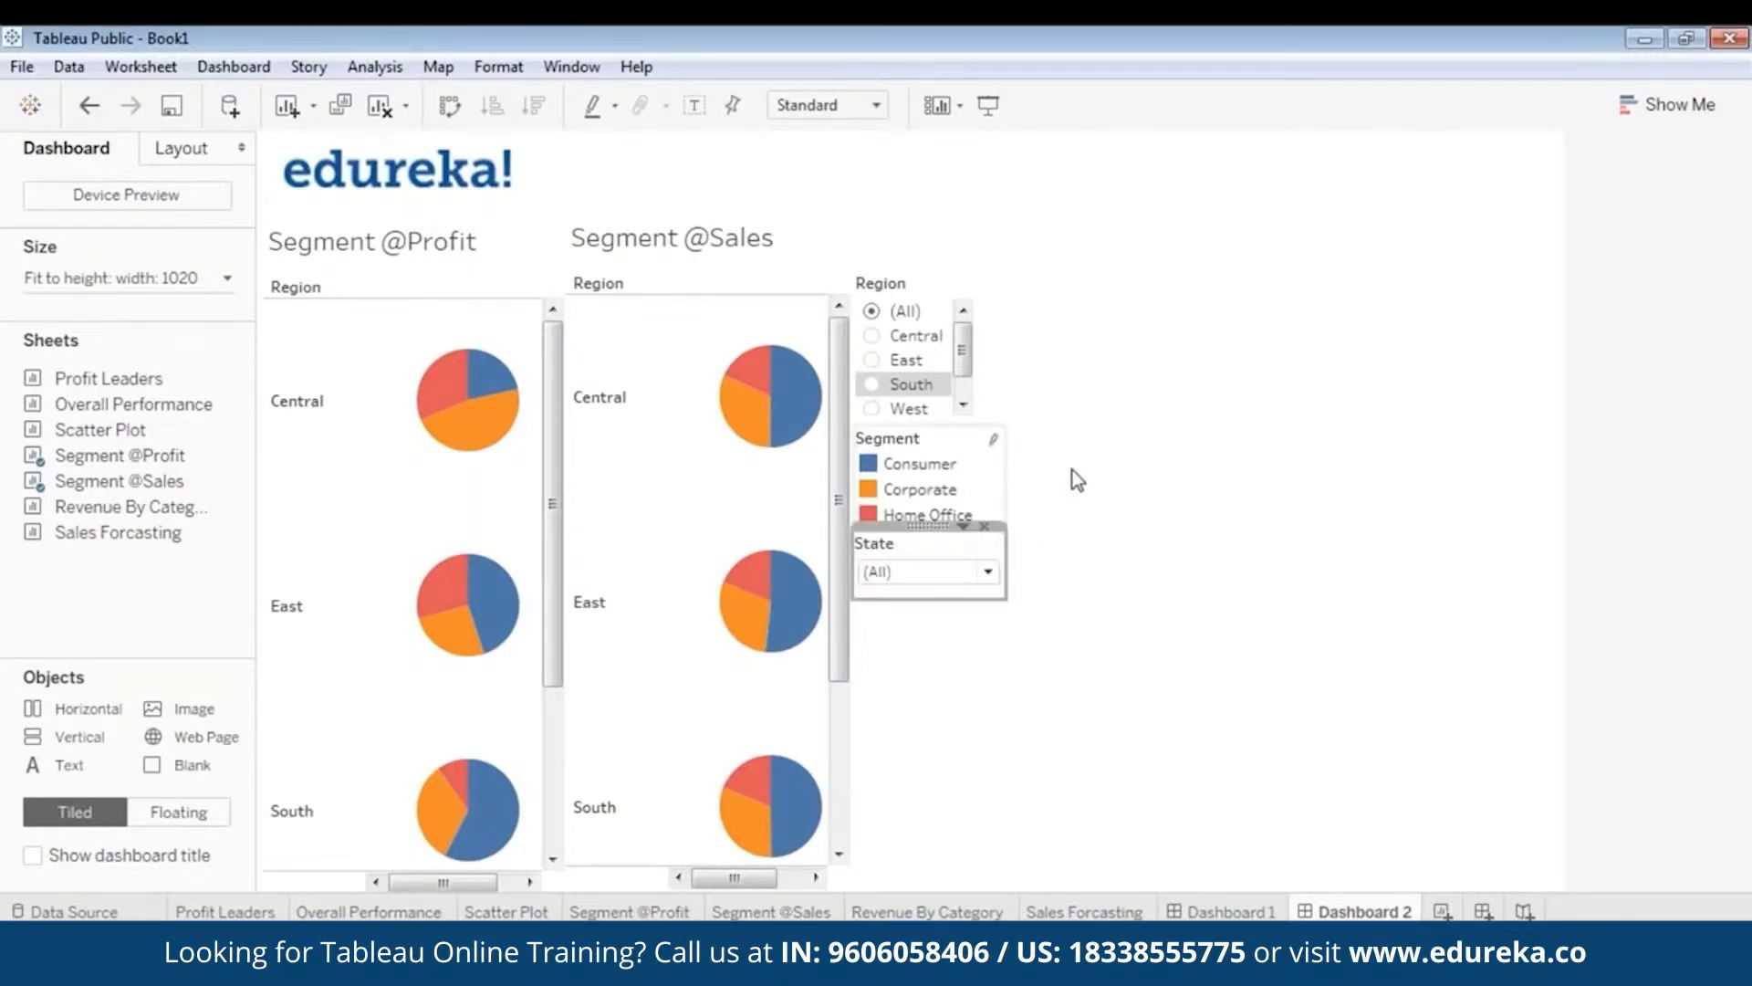
- Preview the rearranged dashboard, then add the Revenue By Category sheet
left_click(988, 105)
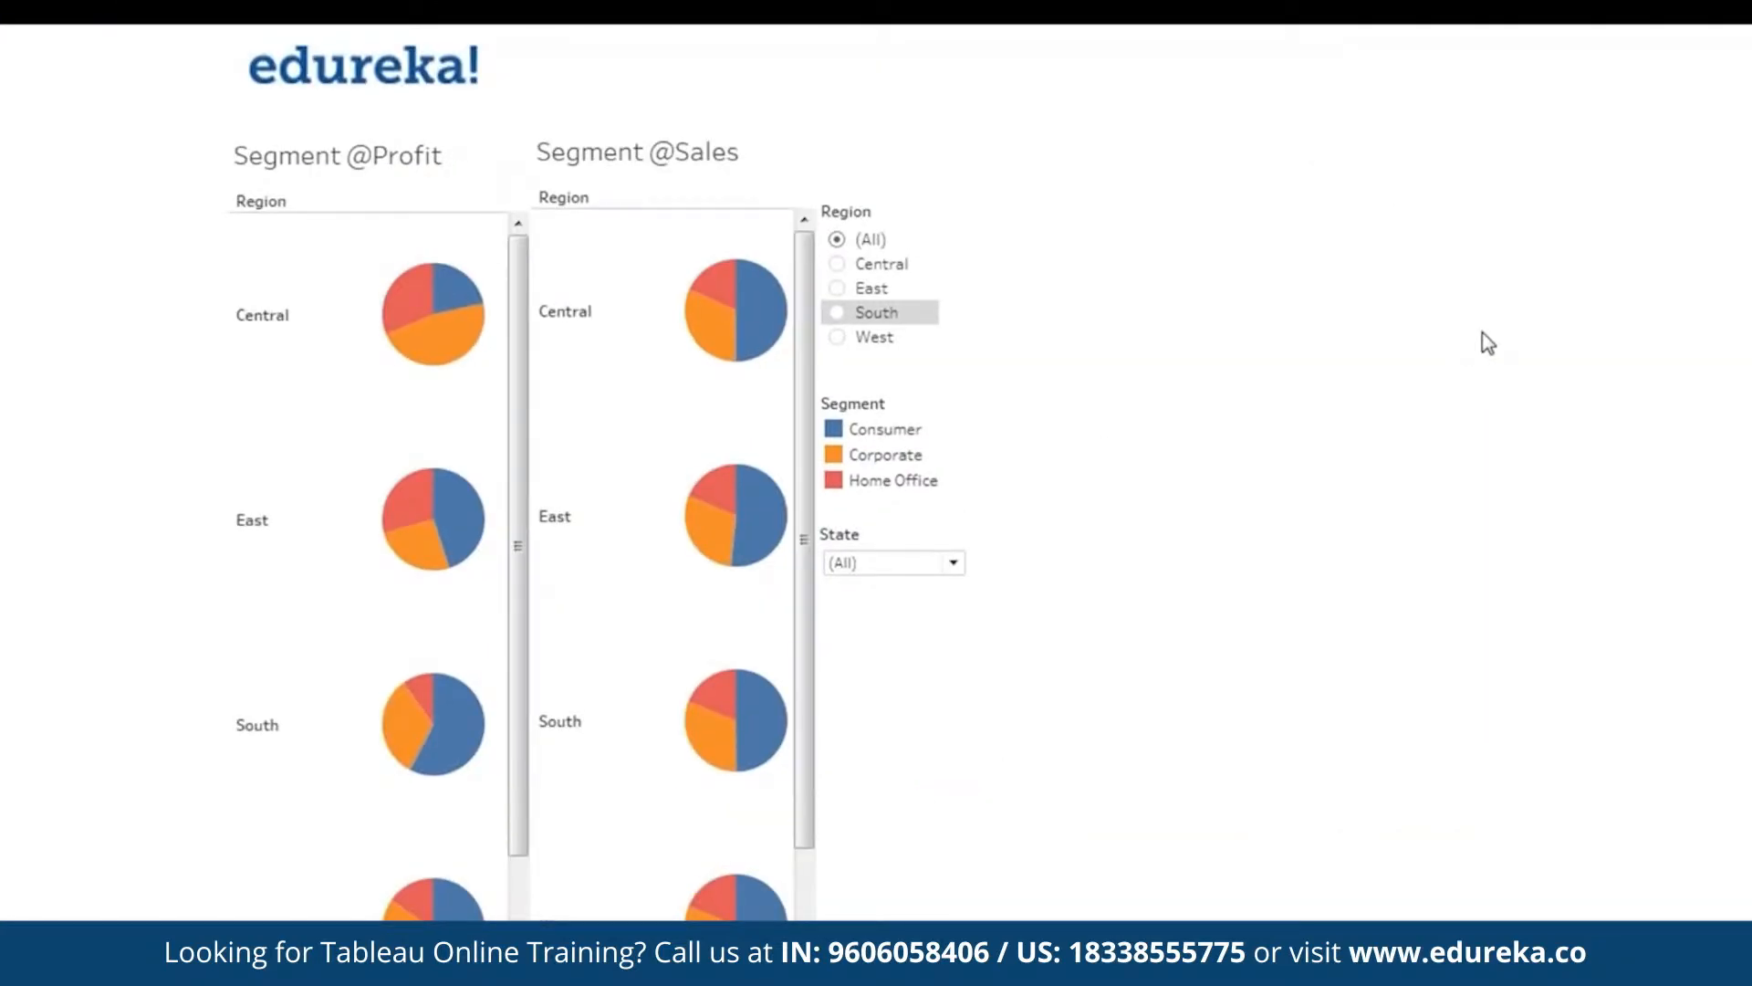
key("Escape")
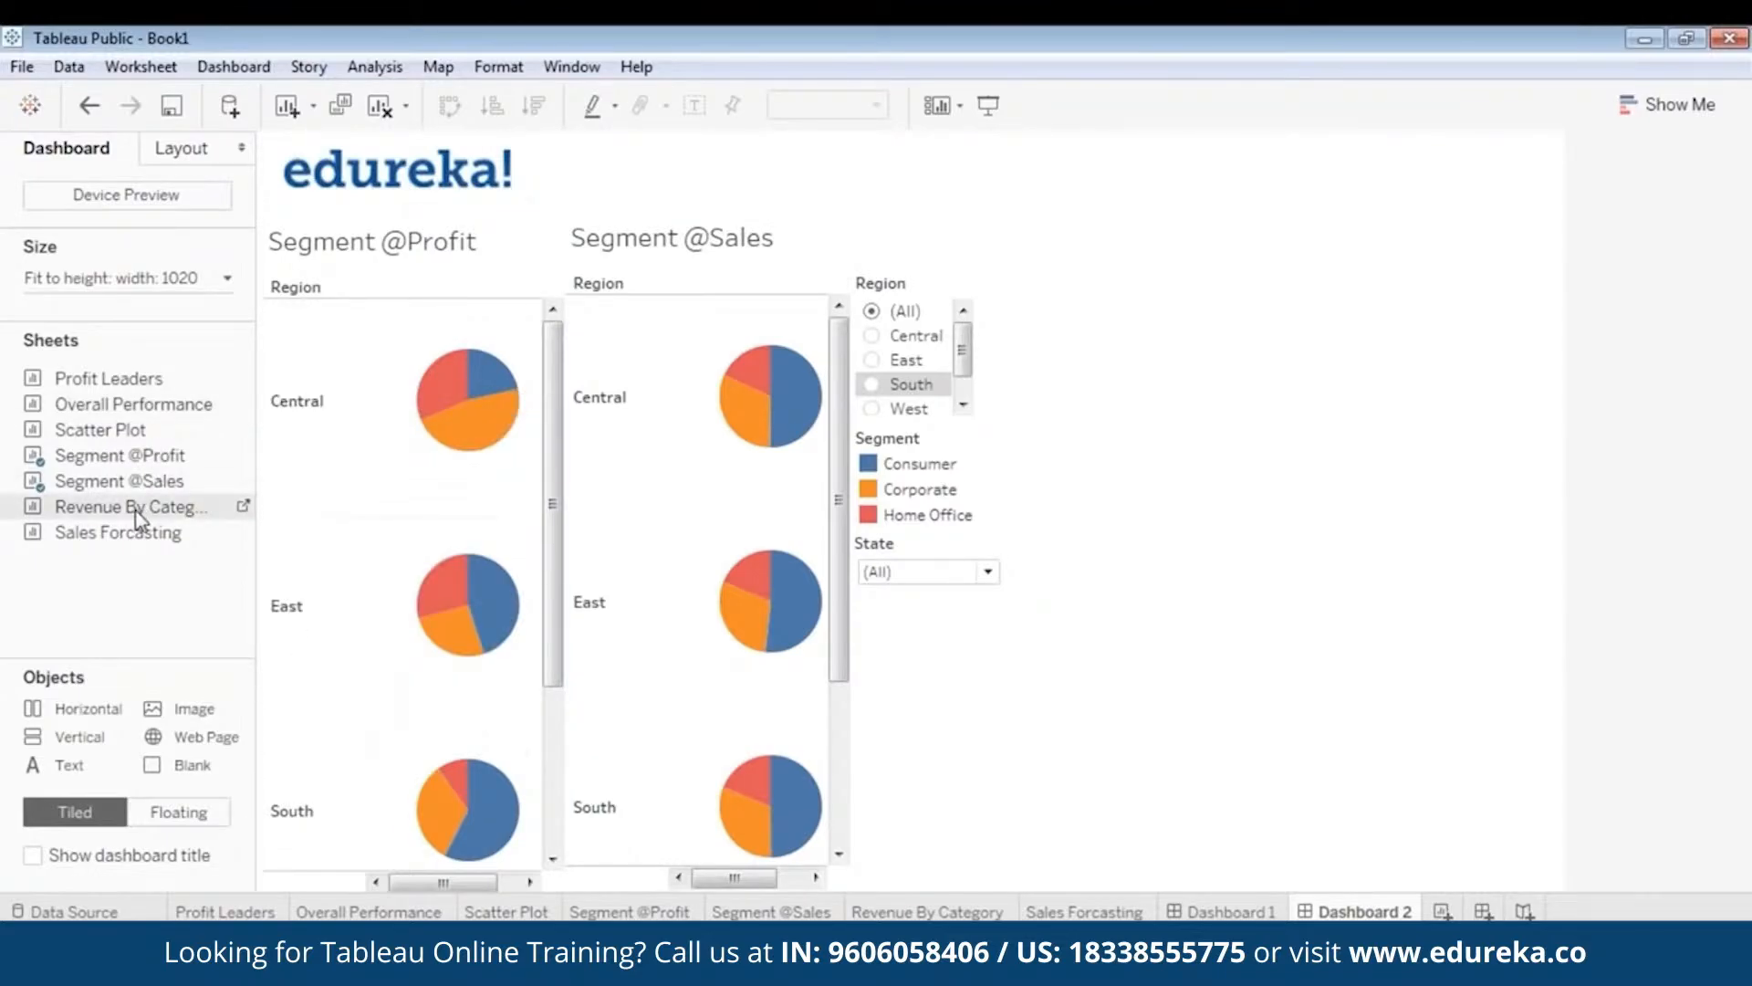
left_click_drag(135, 513, 1209, 317)
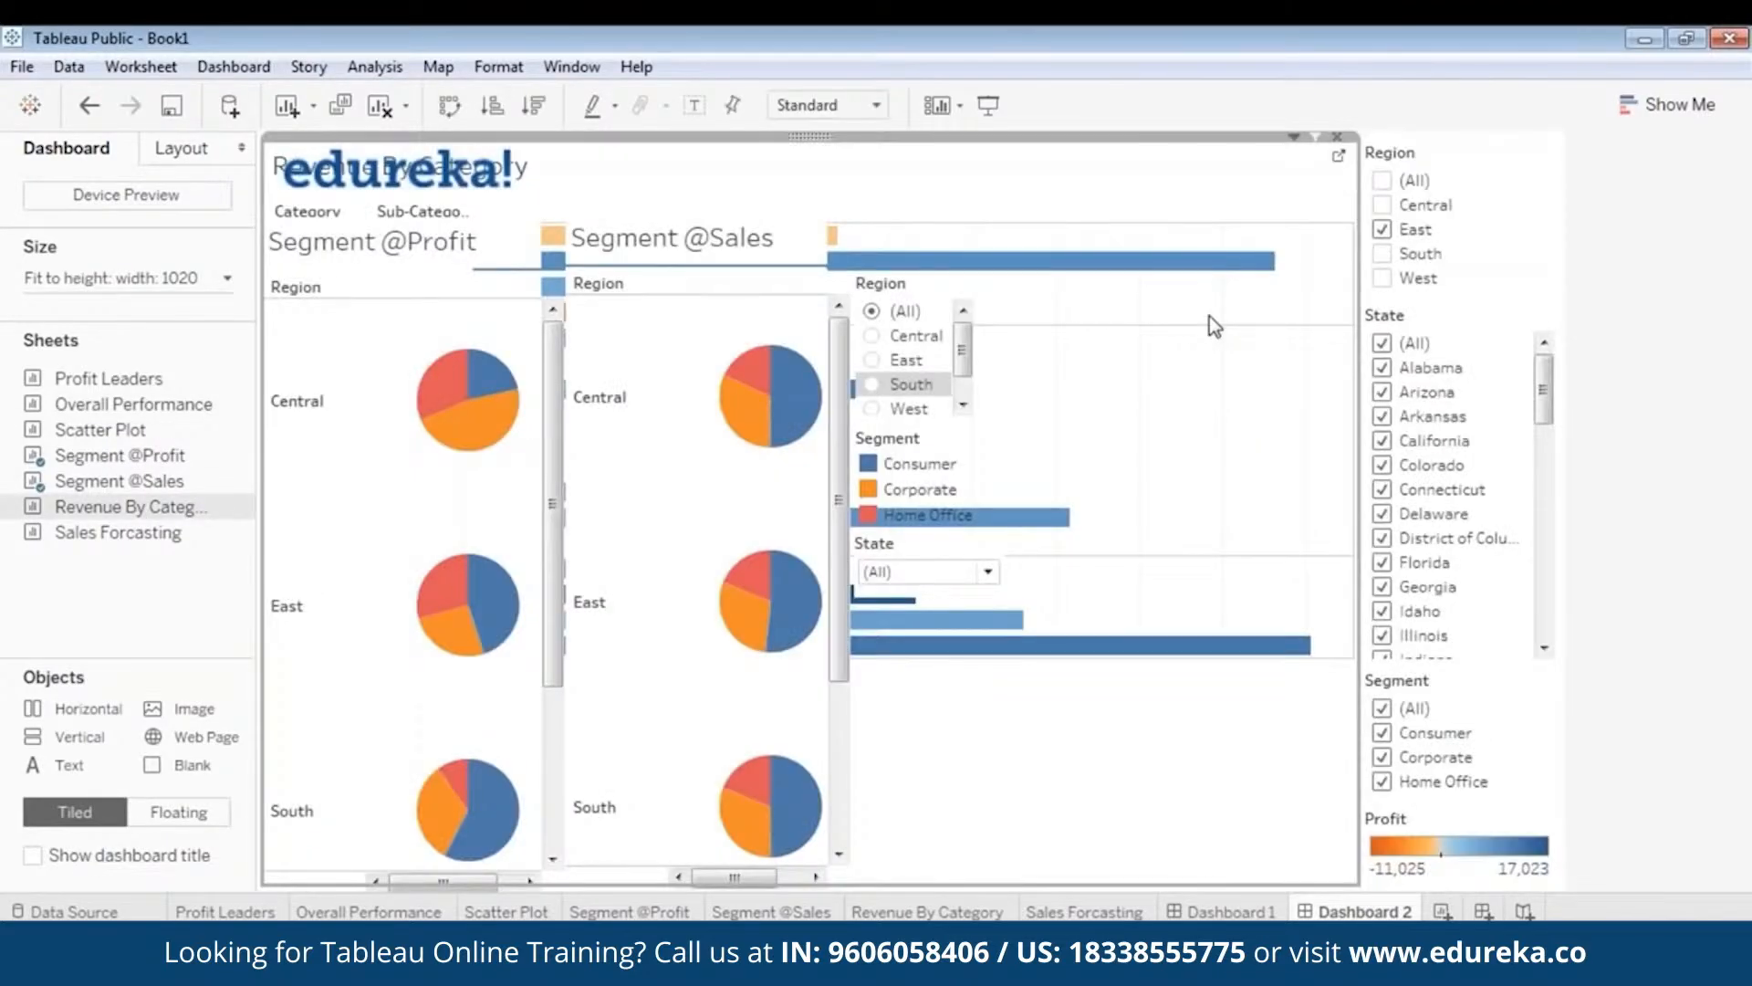
- Float the Revenue By Category sheet and place it right of the filters
left_click(815, 137)
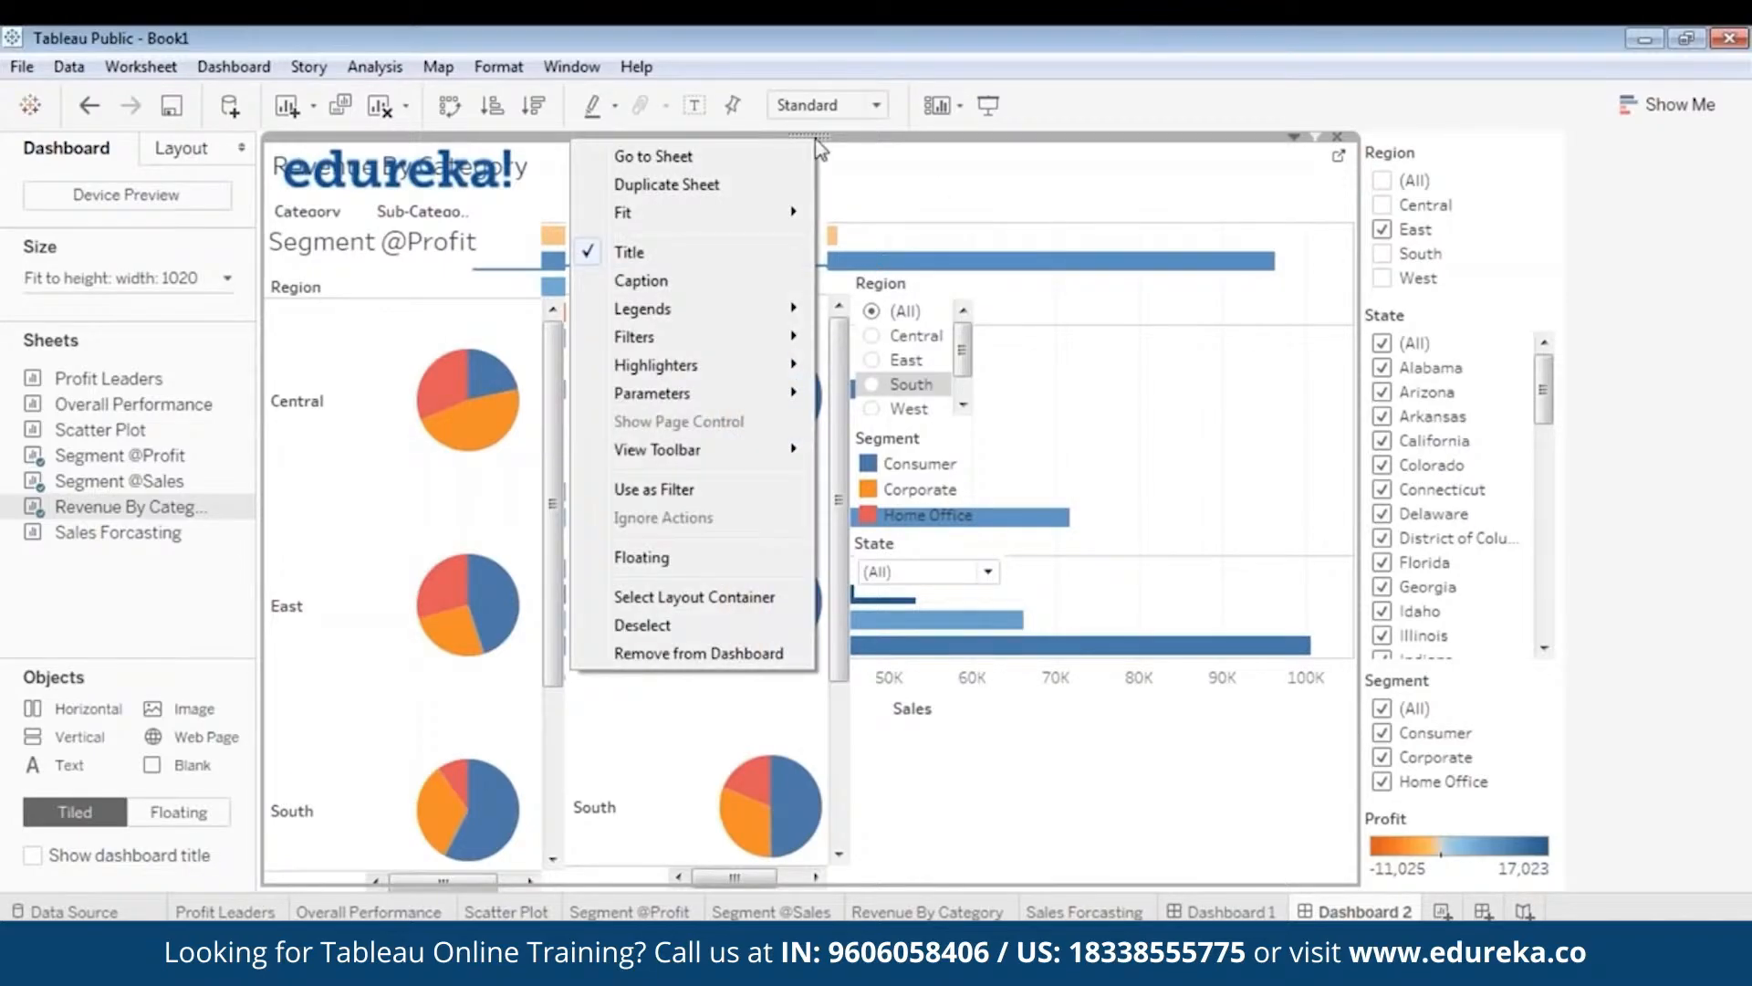
left_click(715, 556)
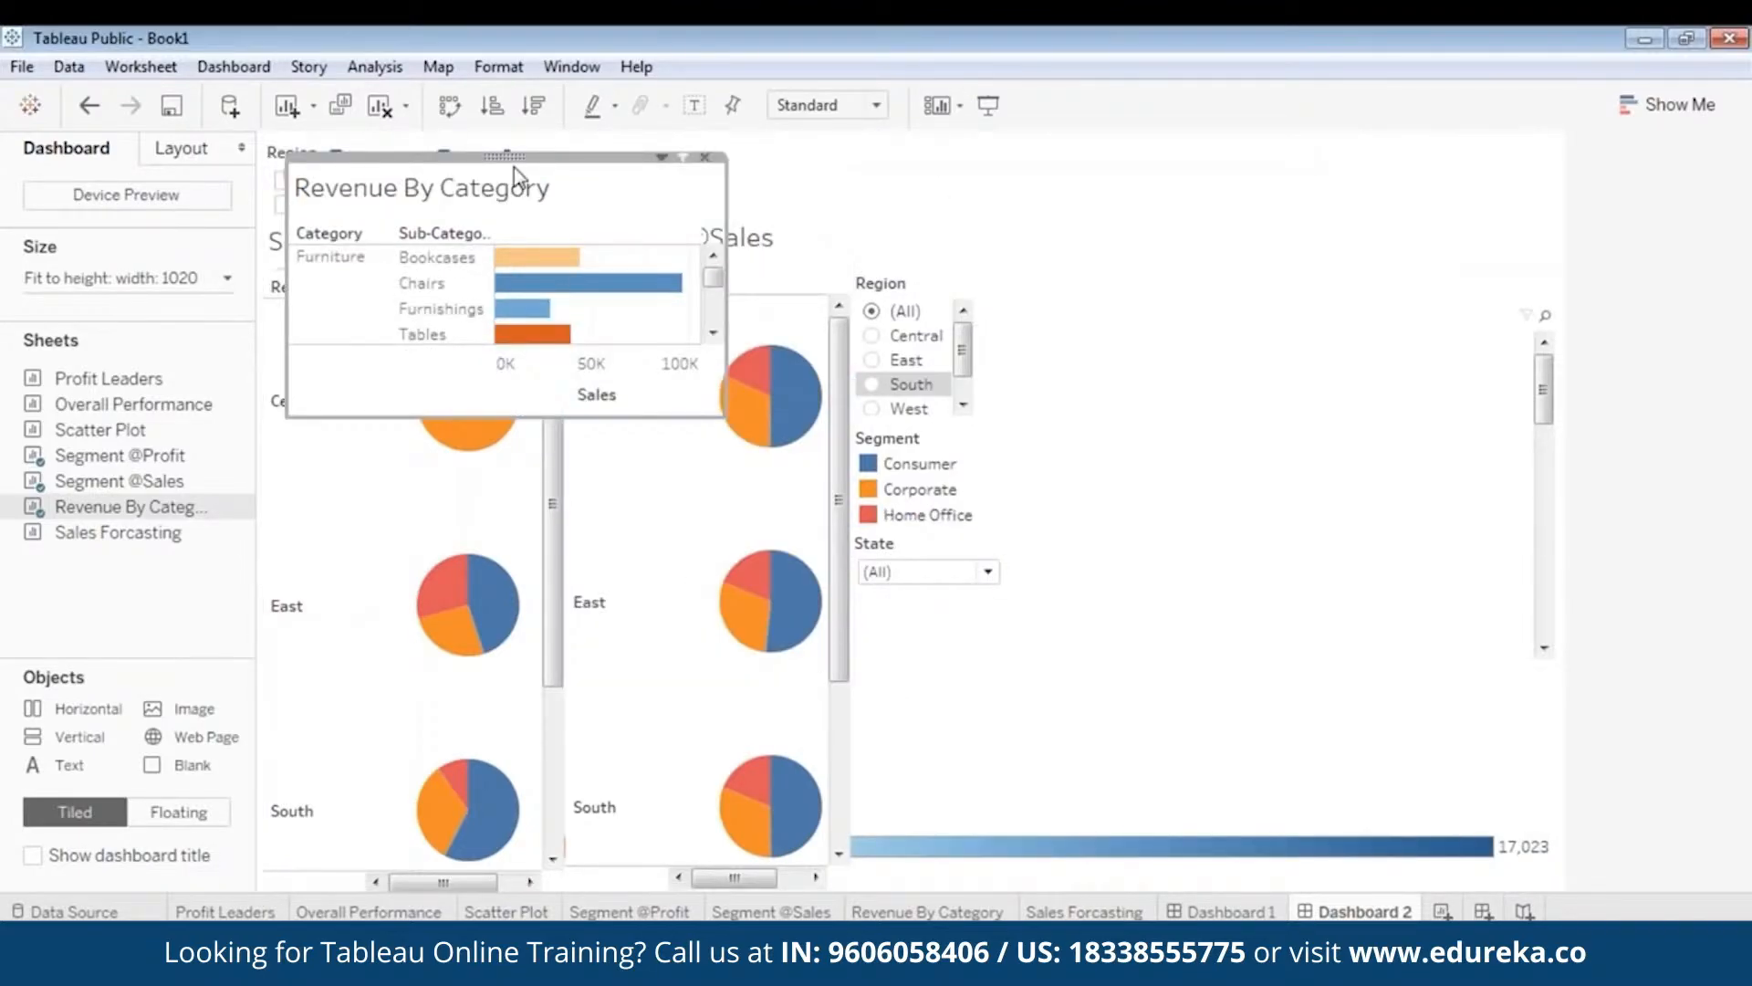
left_click_drag(510, 157, 1179, 228)
- Remove the duplicate Region, State and Segment filters added at the top
left_click(271, 163)
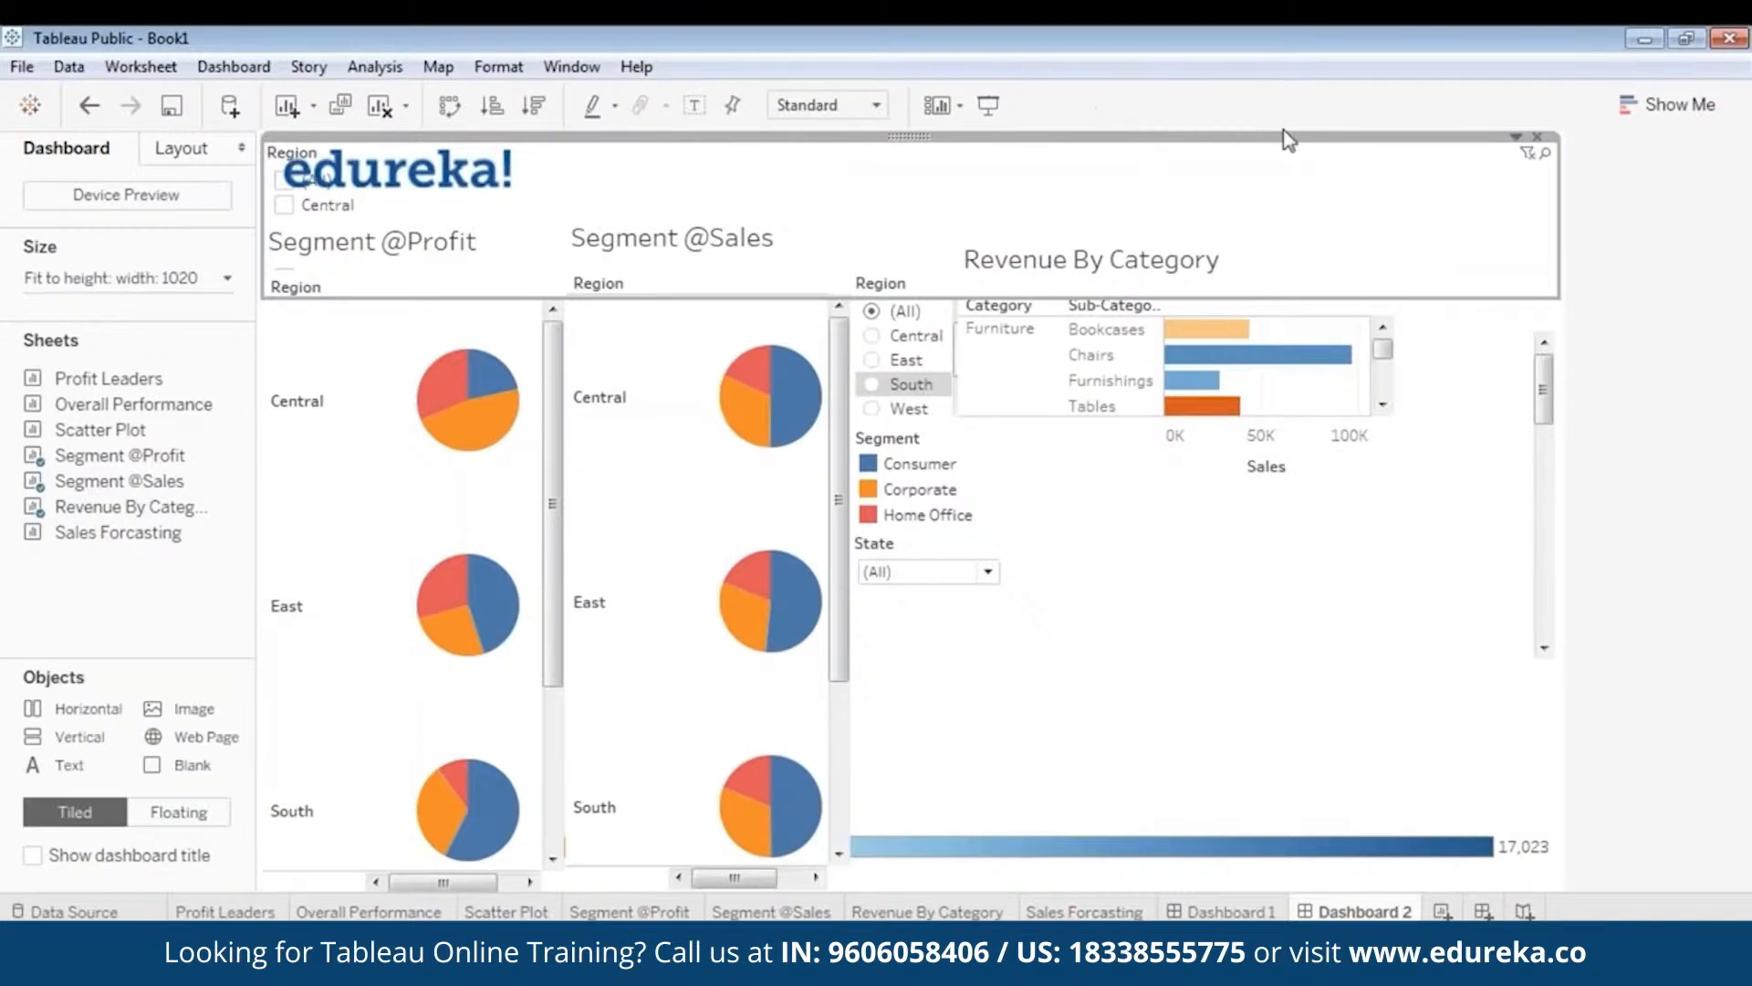
left_click(1537, 143)
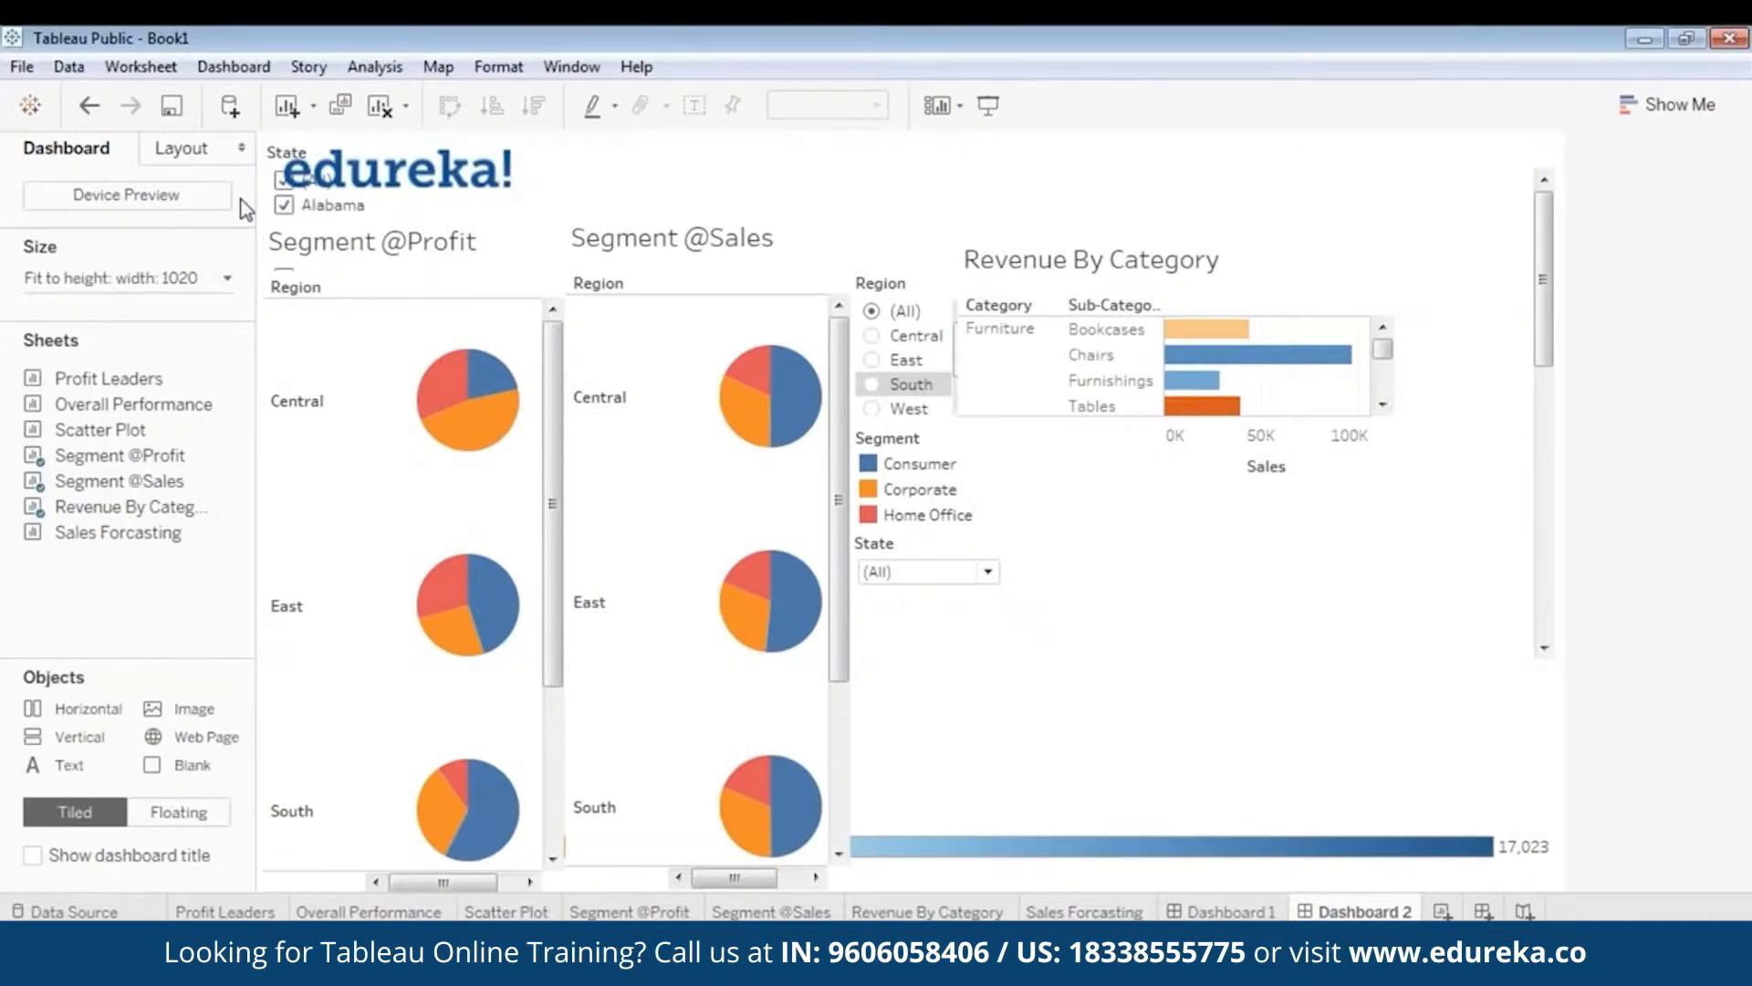
left_click(274, 166)
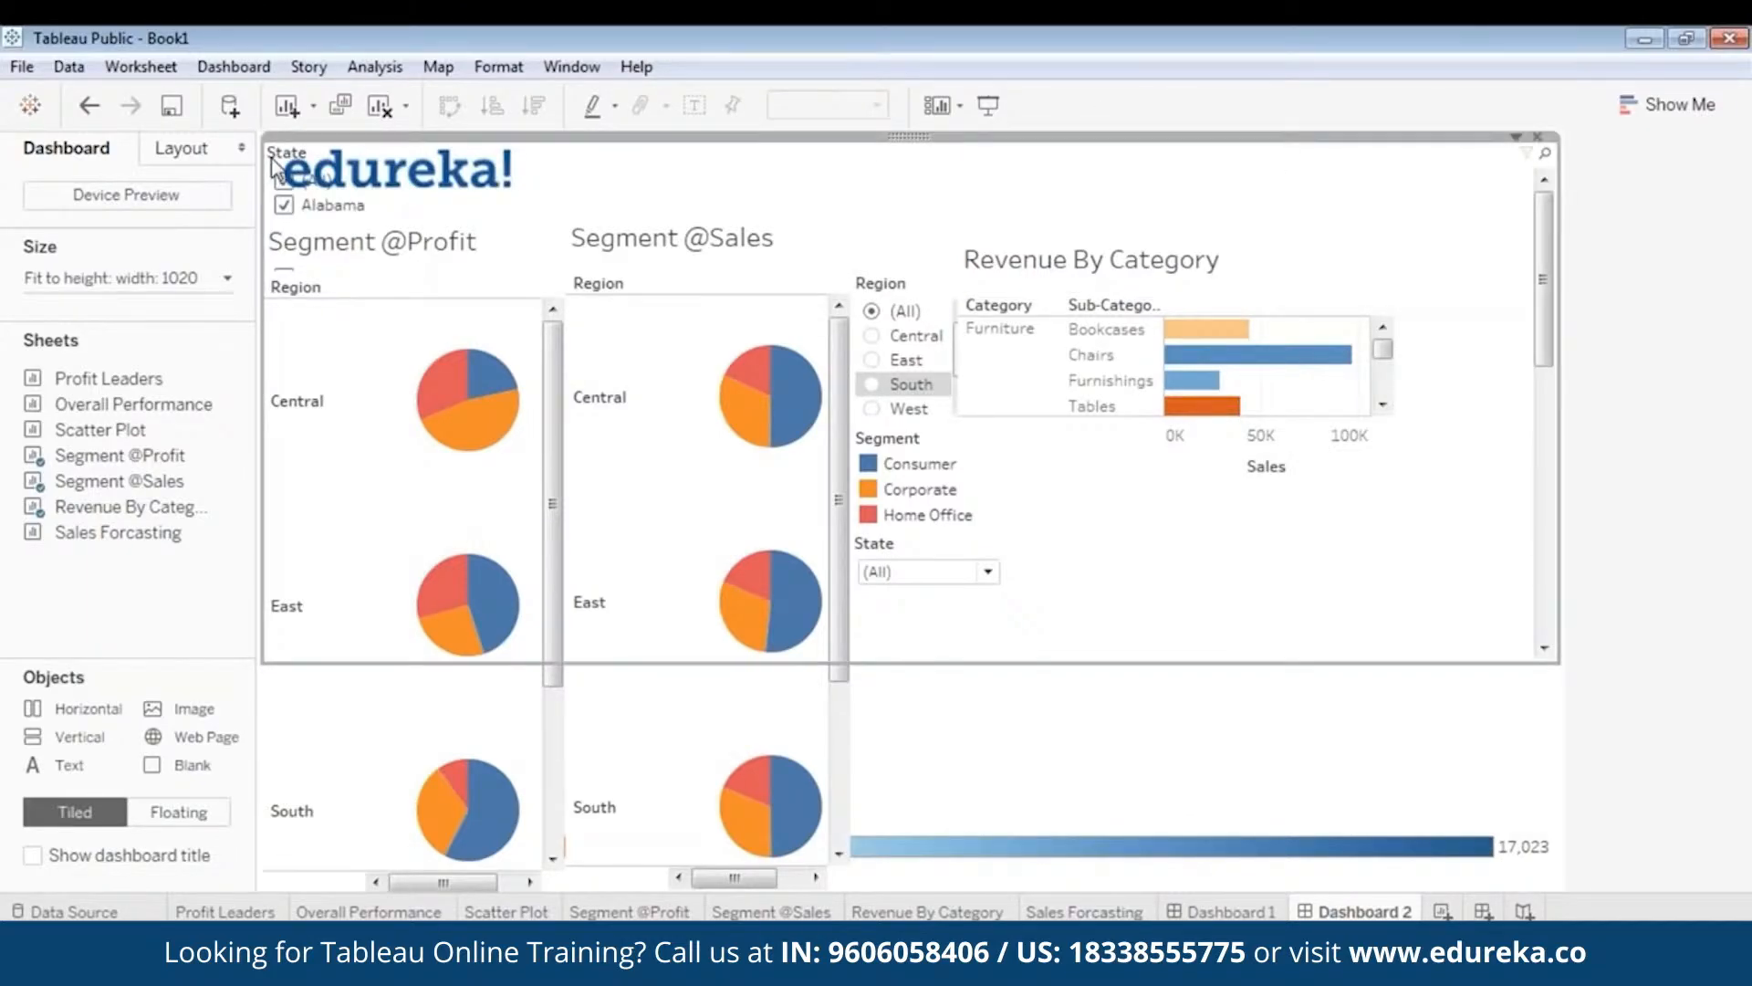
left_click(1537, 139)
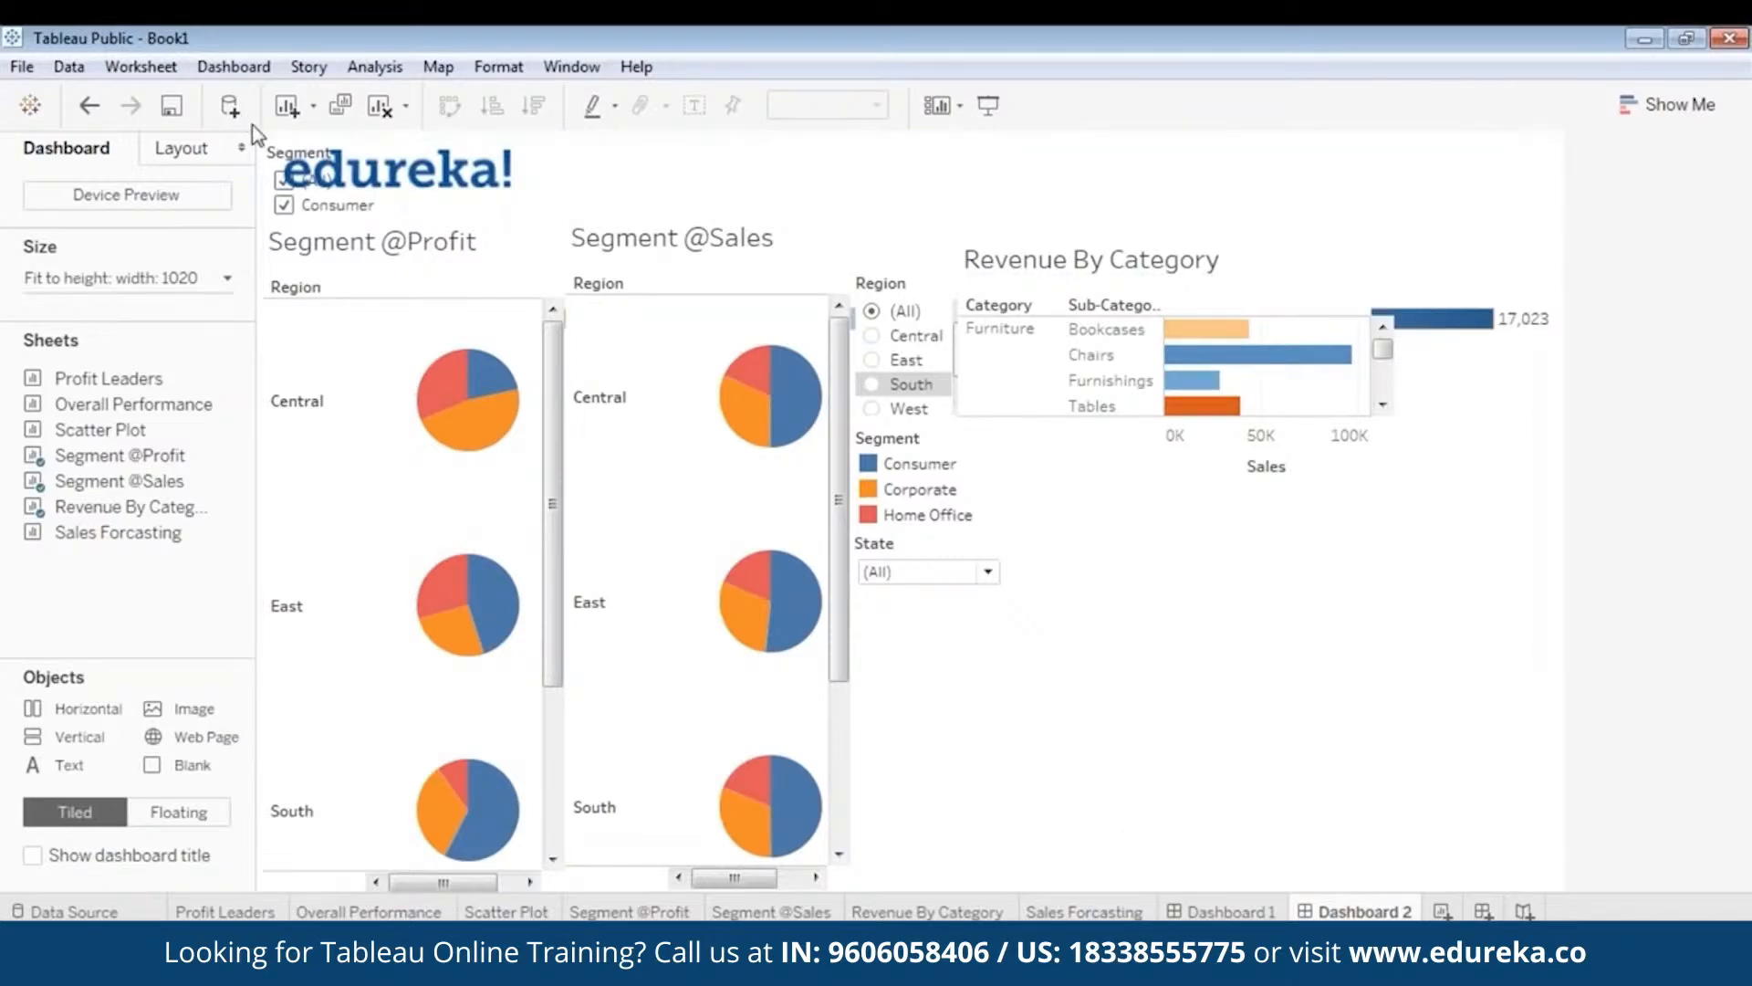
left_click(274, 144)
left_click(1539, 138)
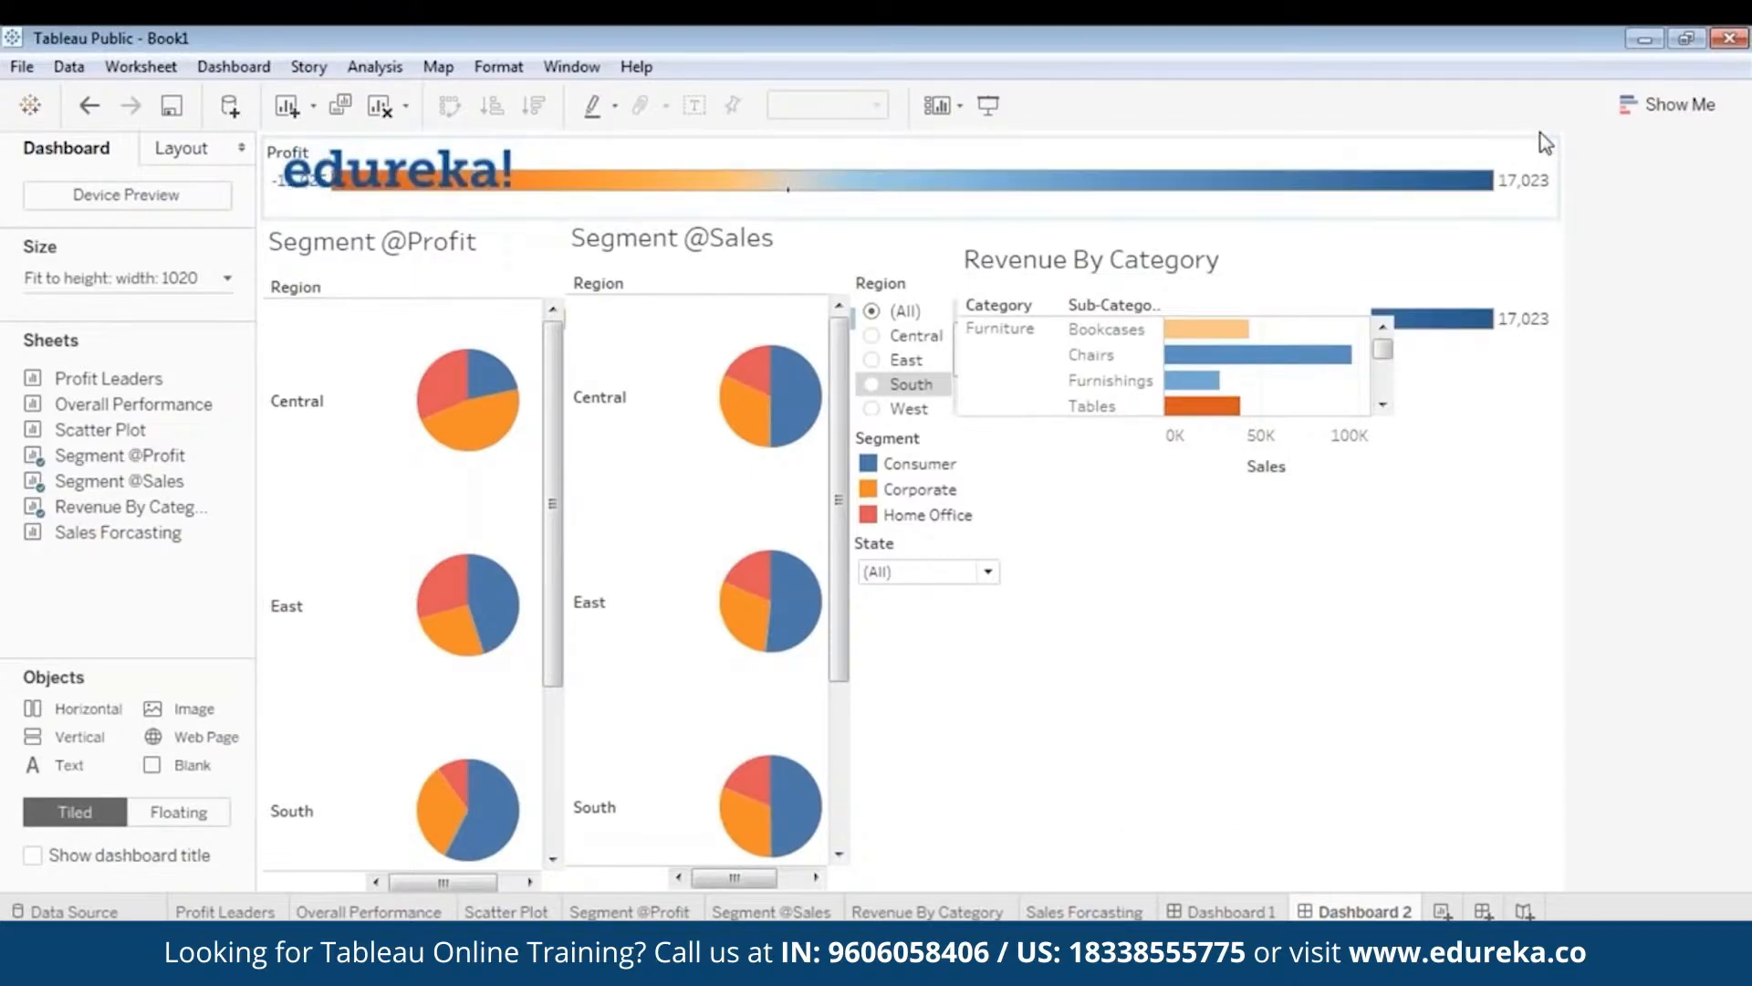
- Float the Profit legend at the top right and nudge Revenue By Category beside it
left_click(1072, 203)
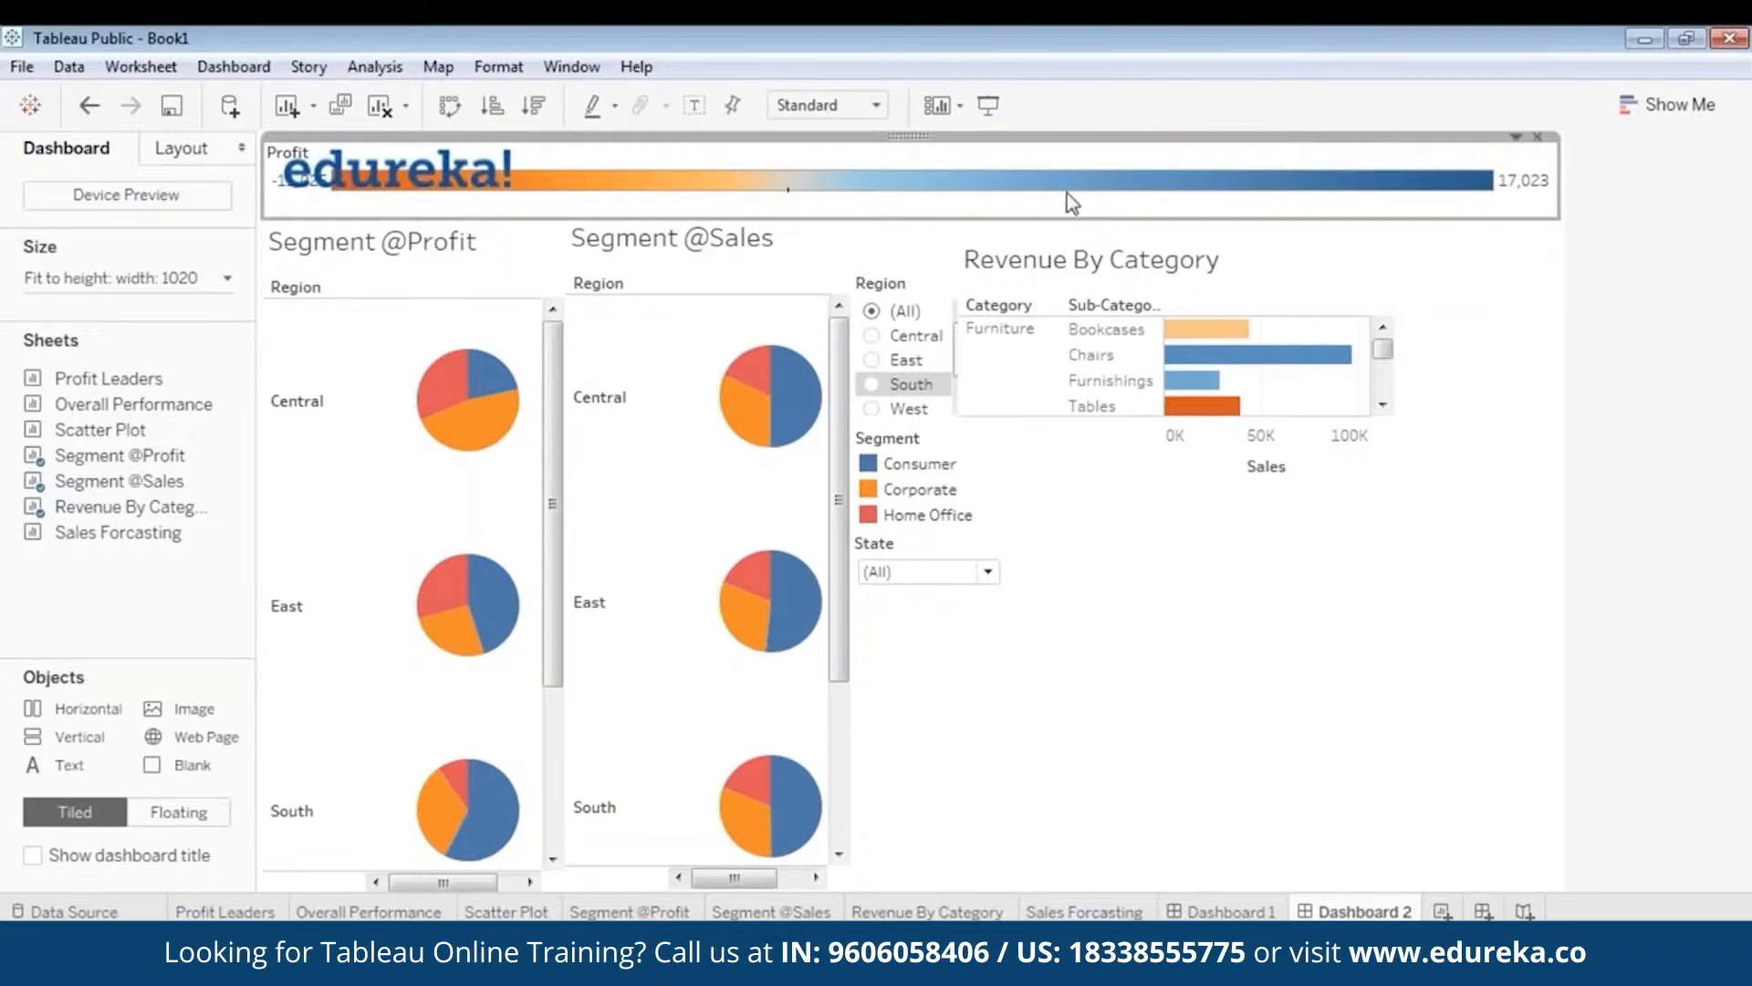
right_click(900, 143)
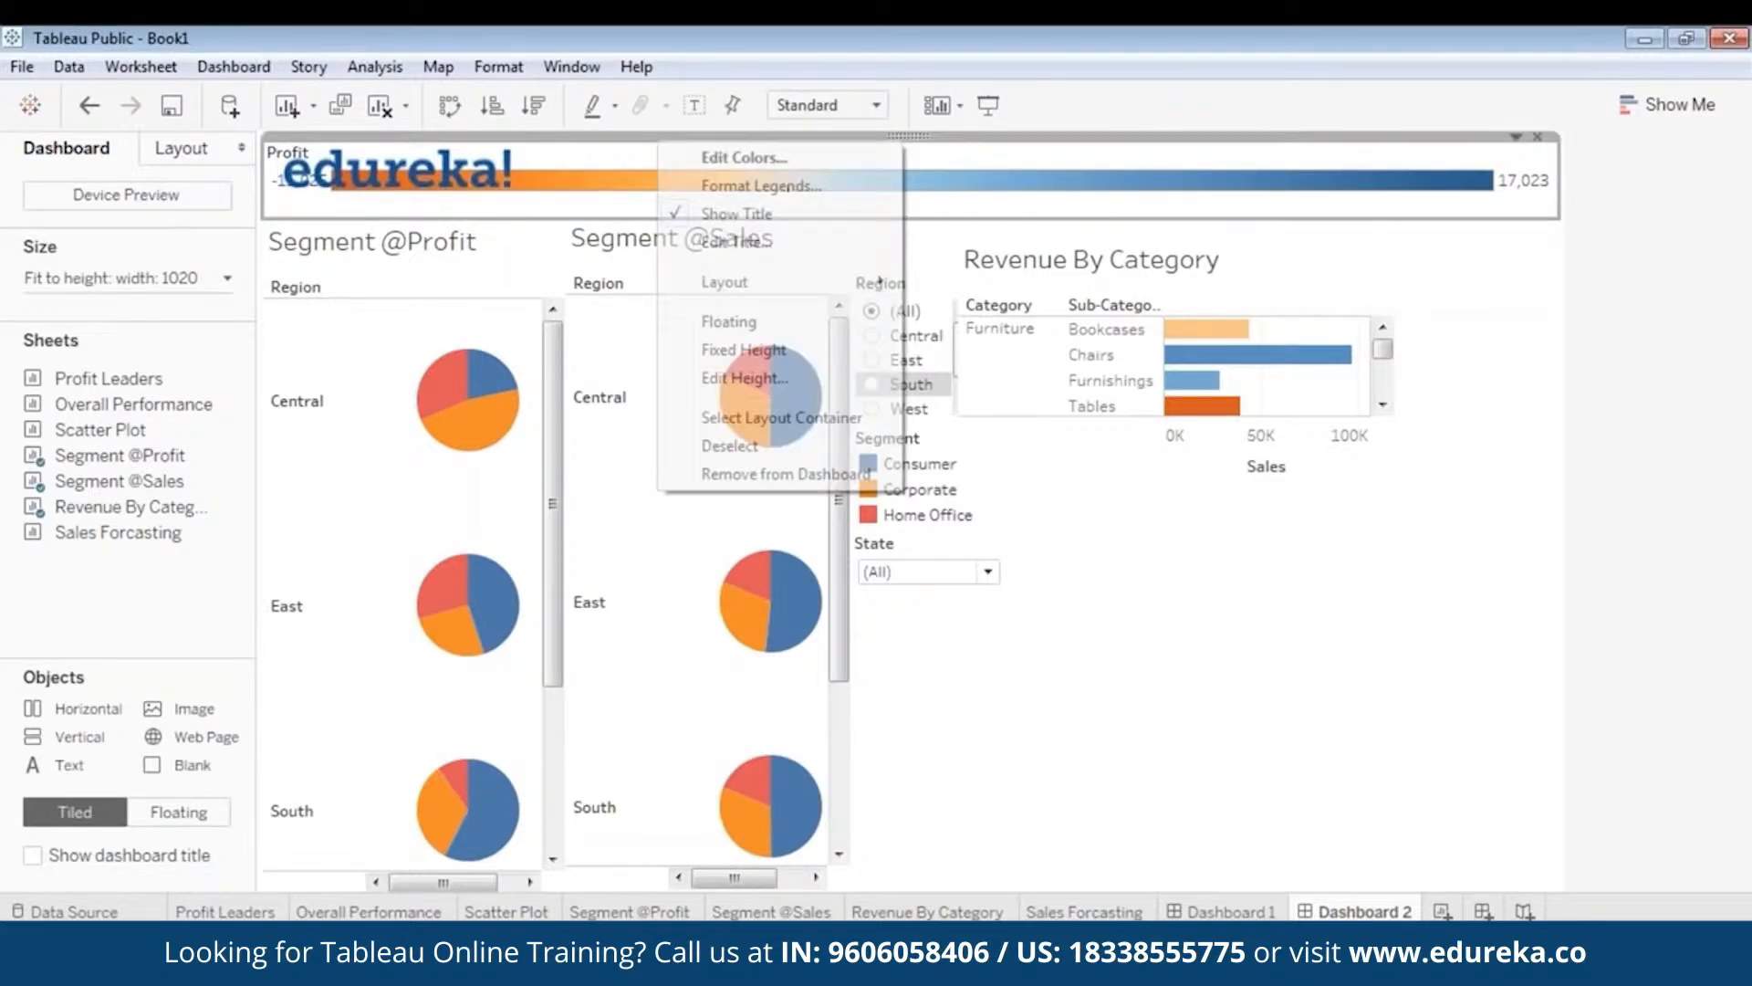
left_click(763, 322)
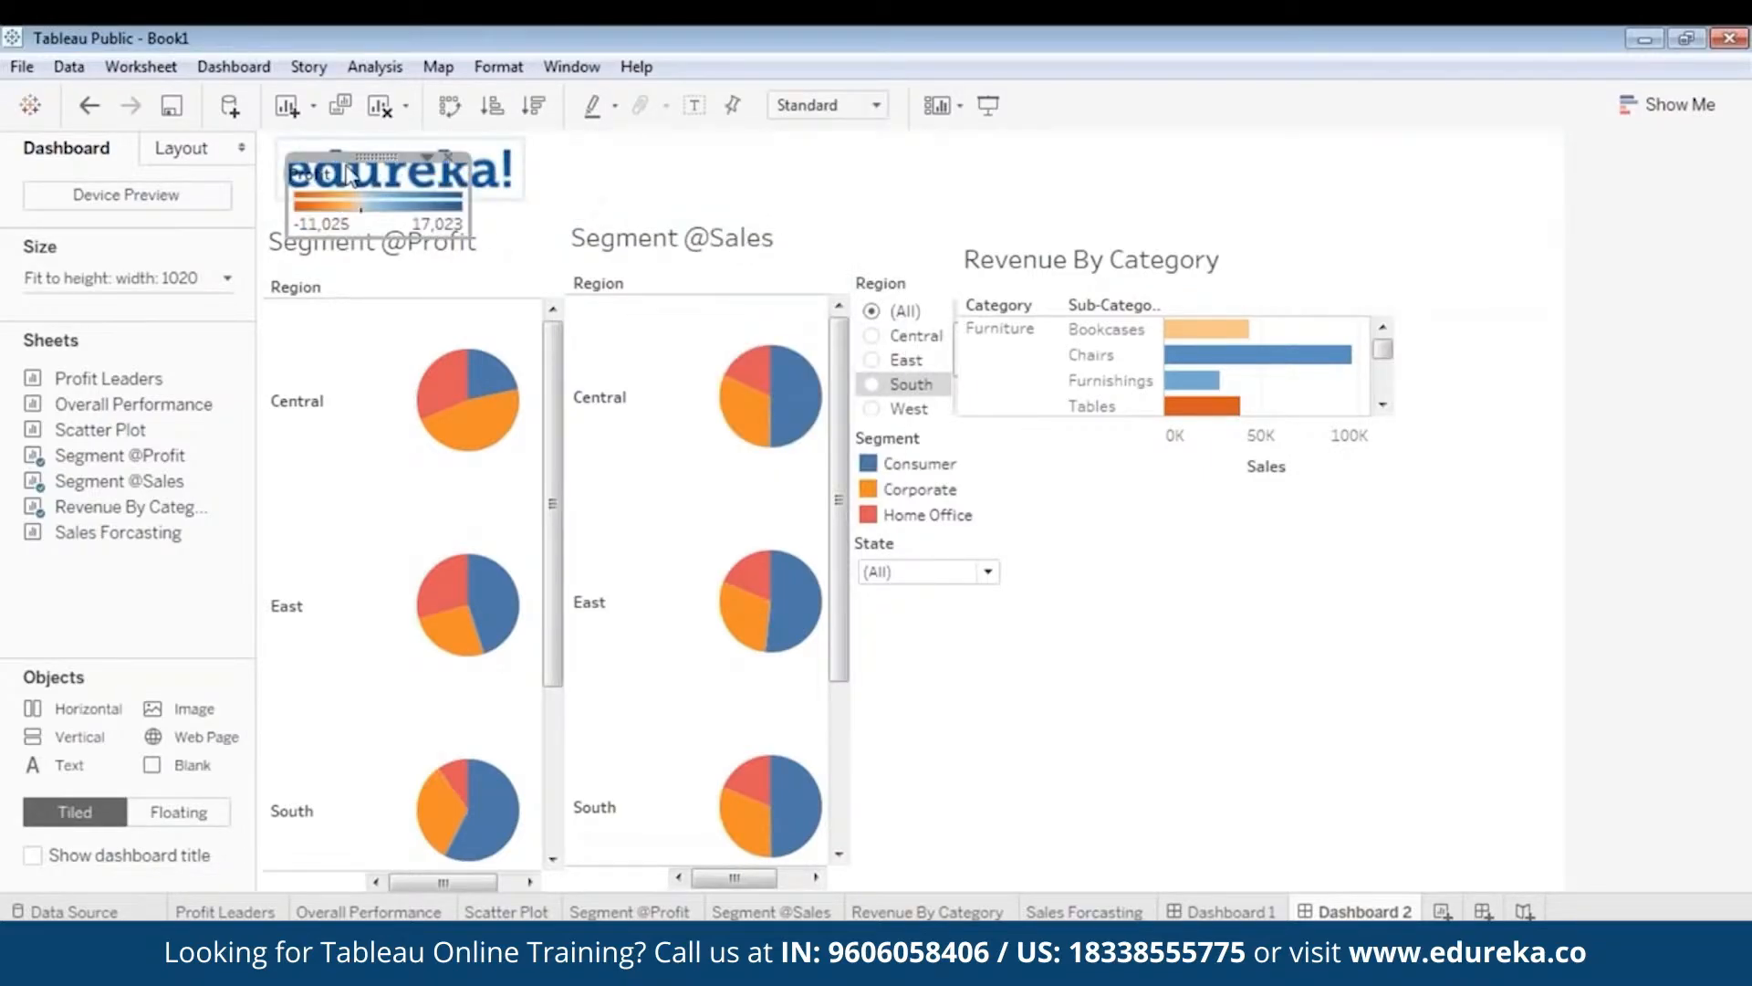
left_click_drag(385, 157, 1470, 238)
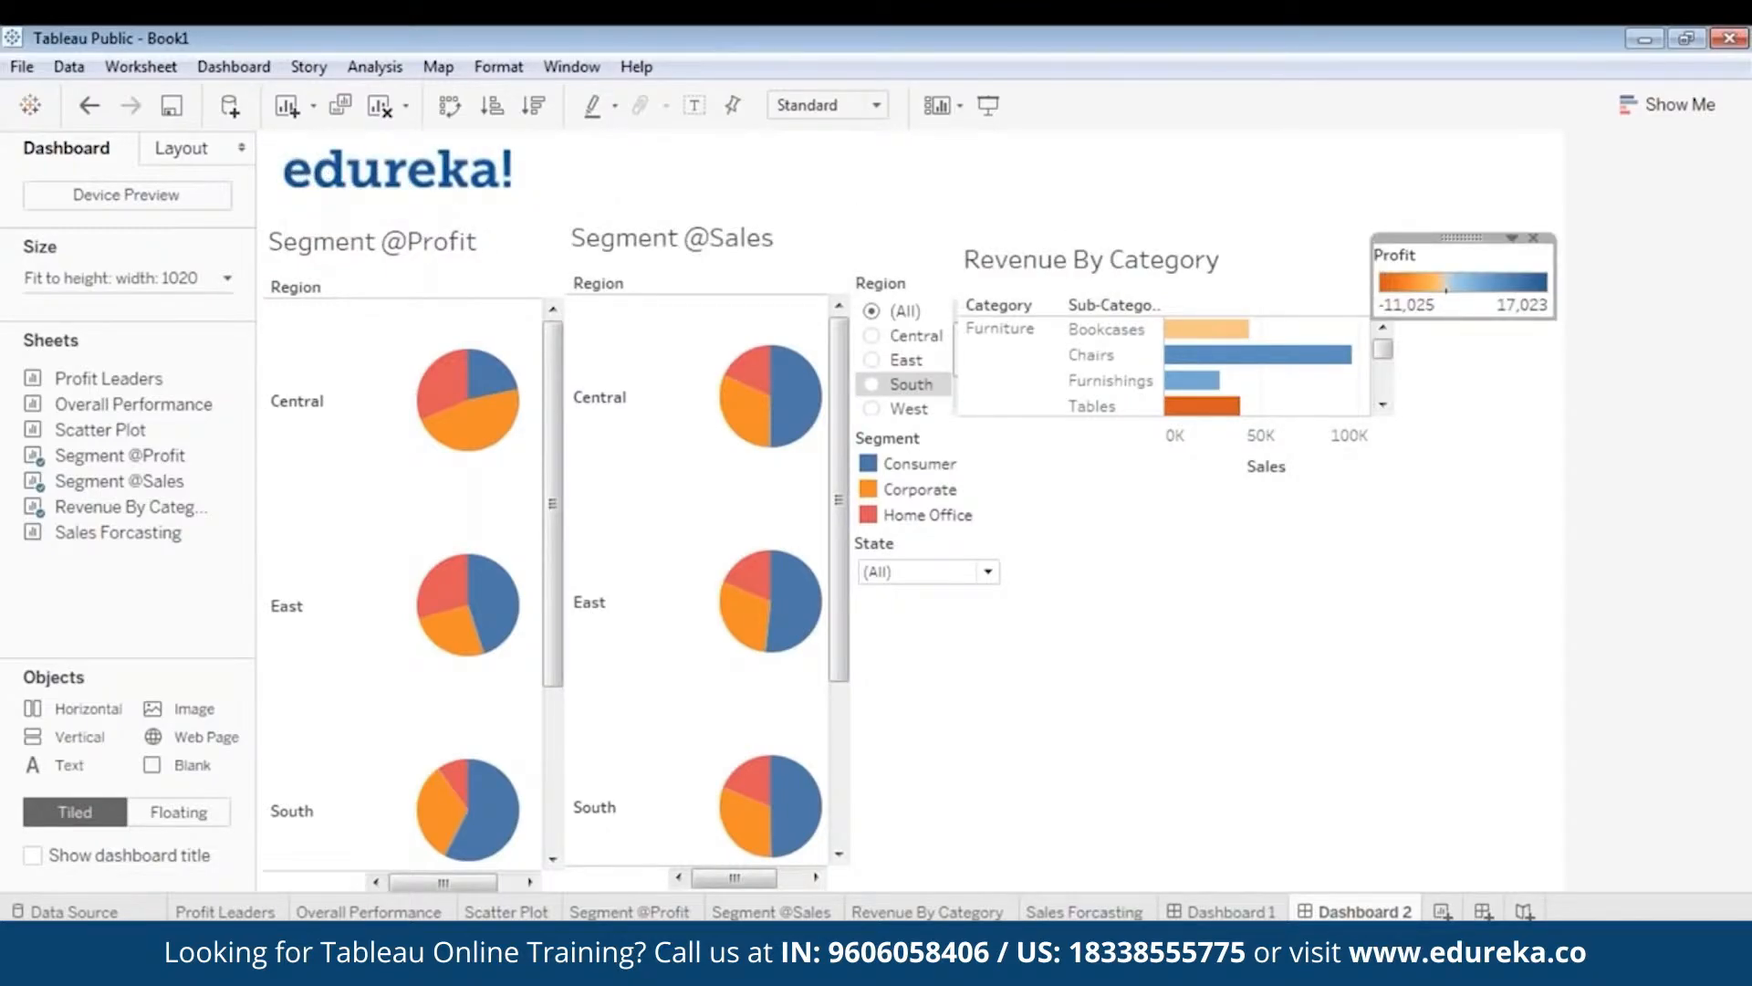
left_click(1090, 307)
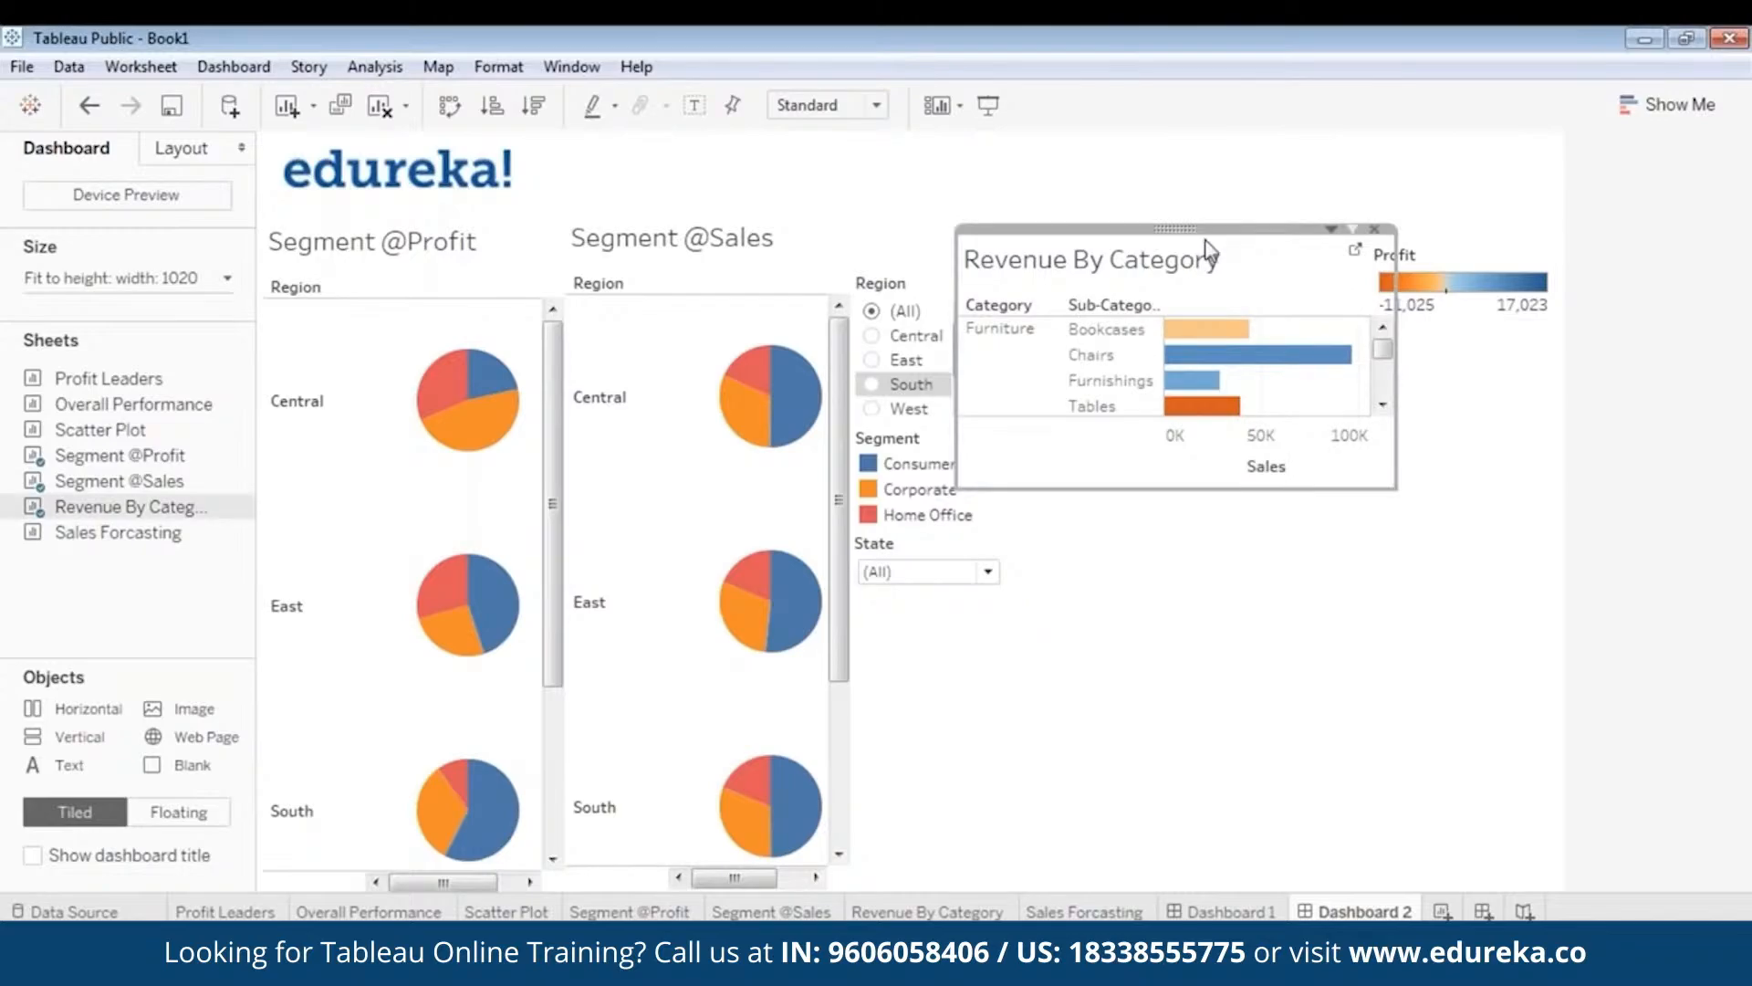
left_click_drag(1206, 239, 1223, 238)
- Widen the dashboard range to 1120 px and narrow both Segment pie charts
left_click(91, 278)
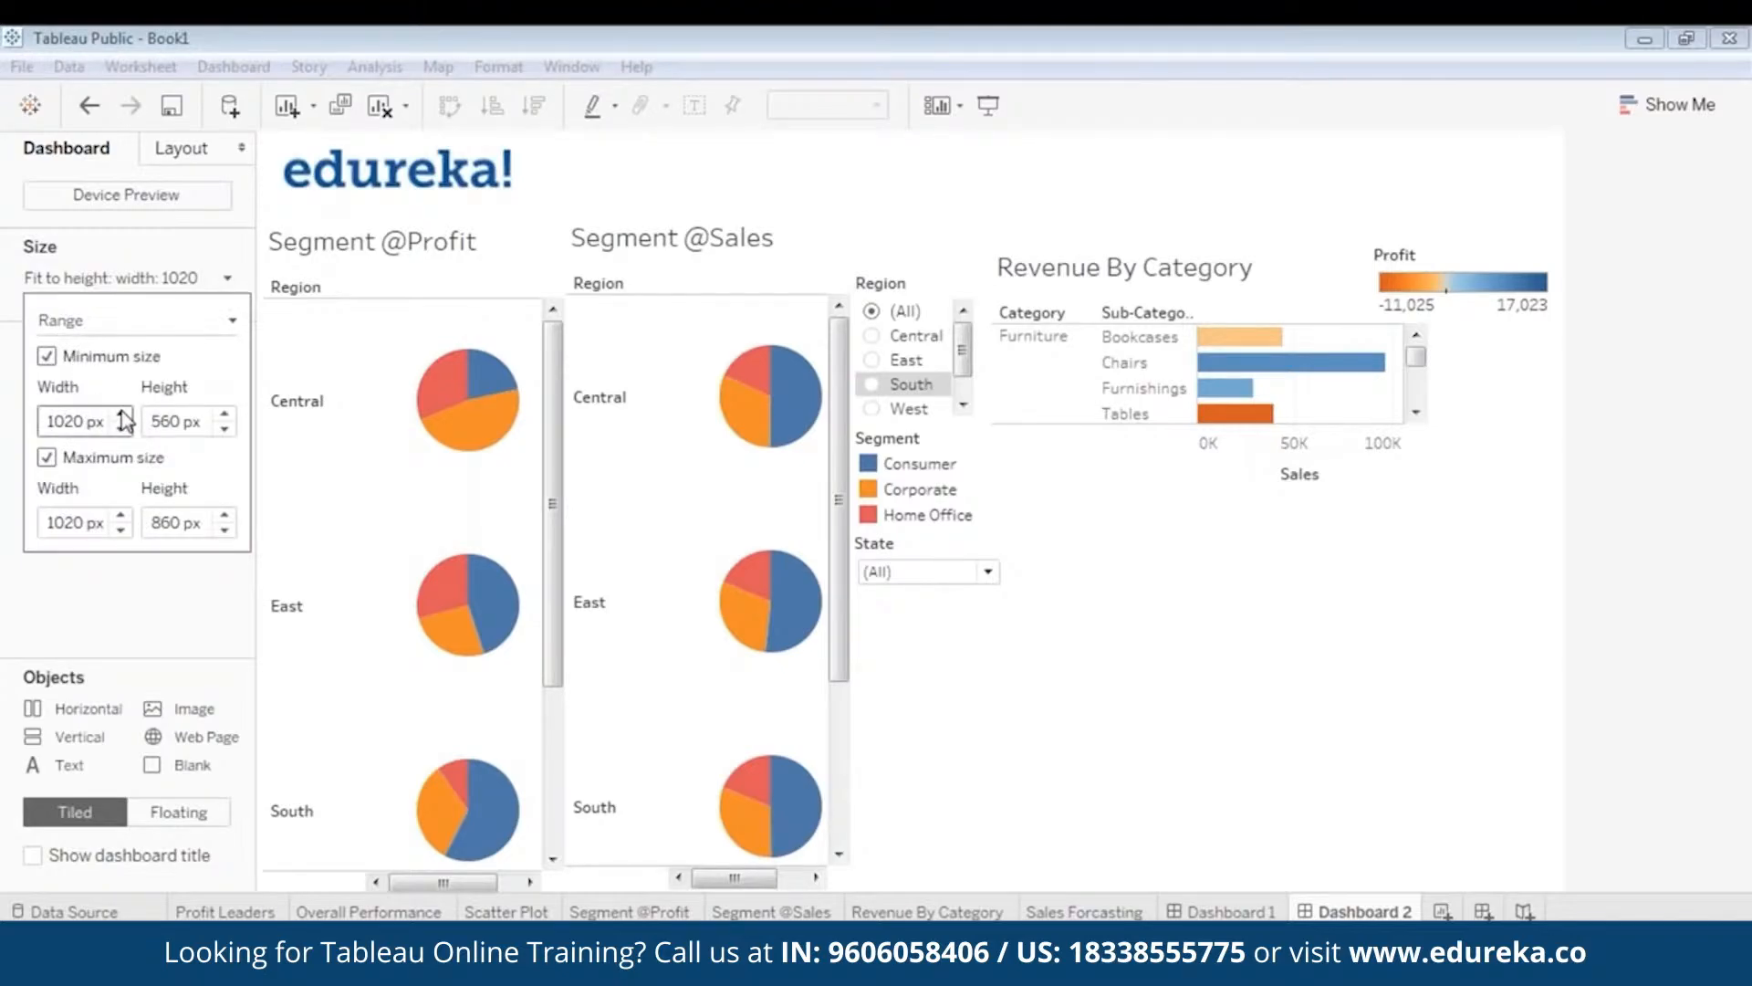
left_click(125, 416)
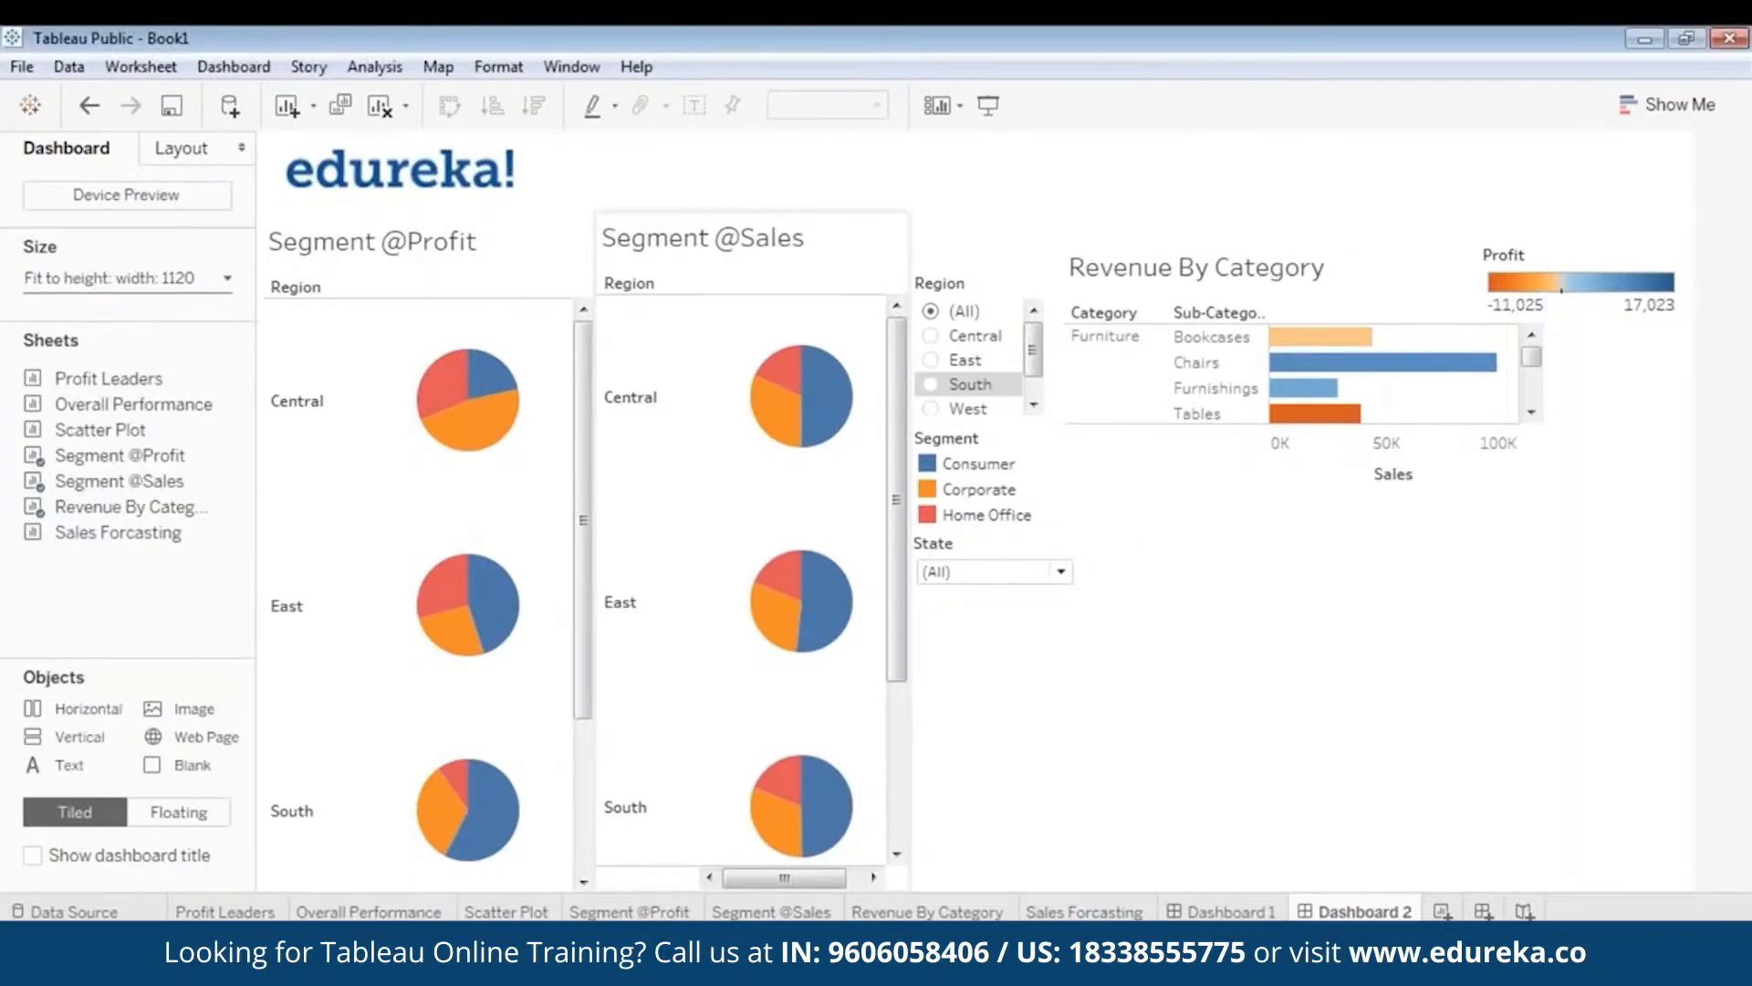
left_click(548, 438)
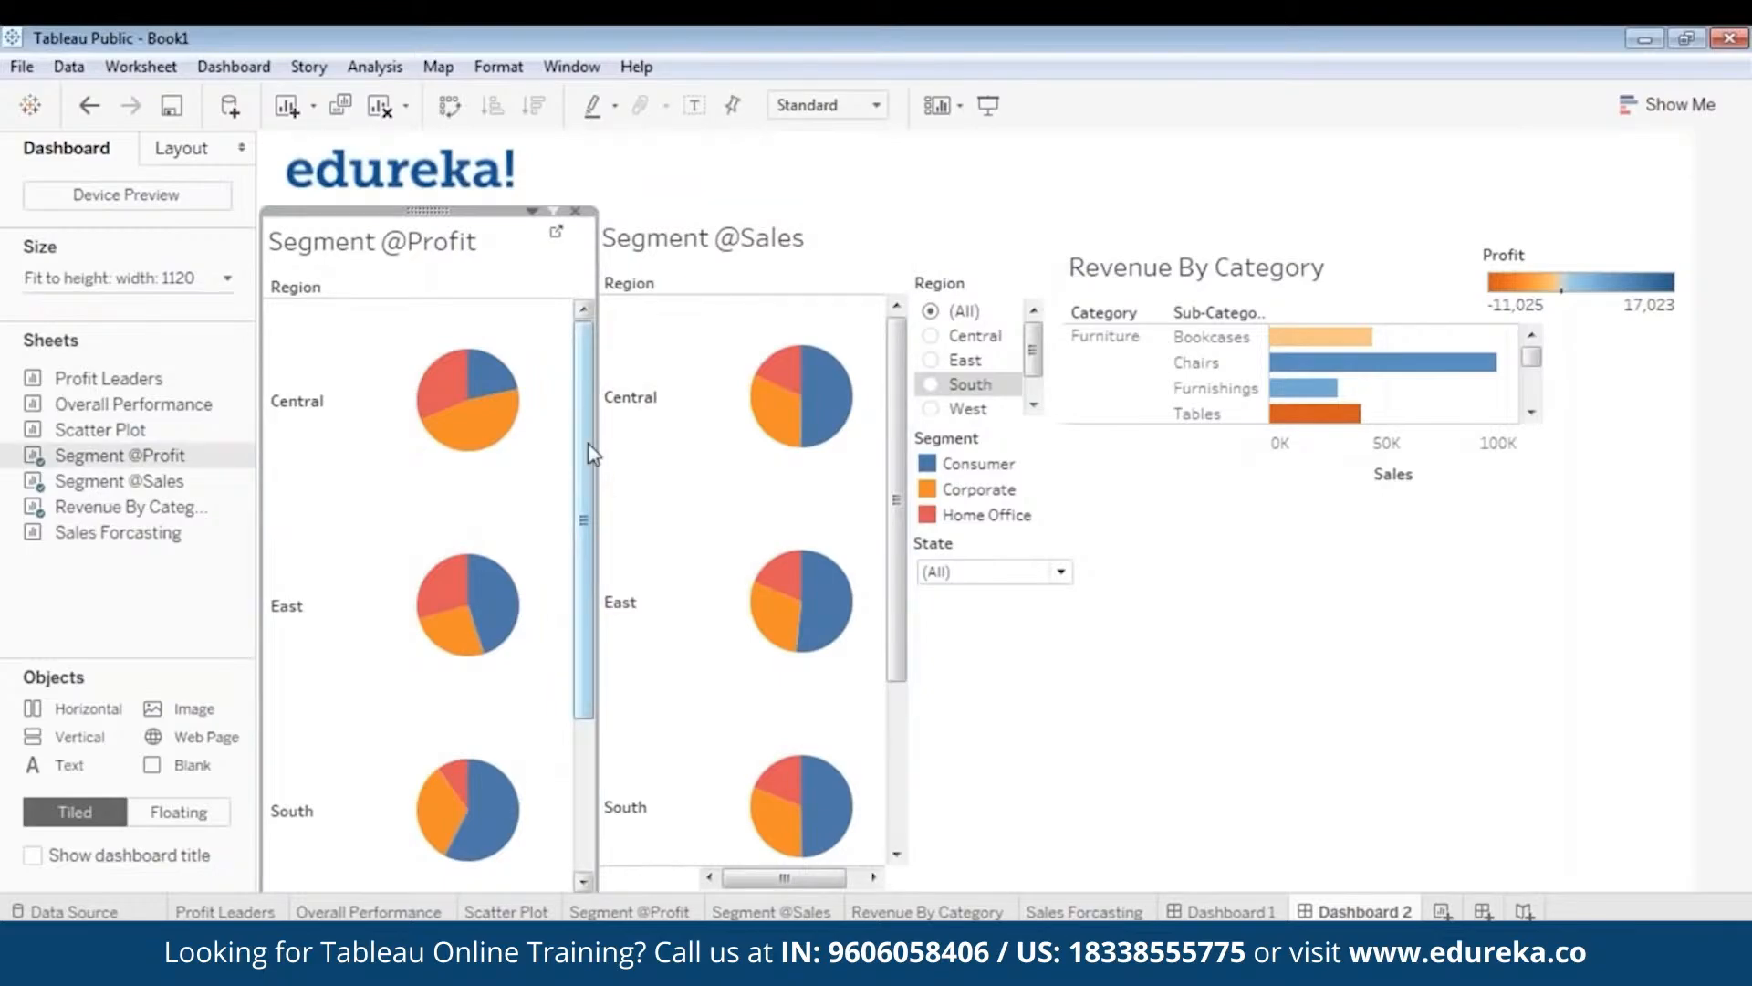
left_click_drag(593, 449, 562, 453)
left_click(846, 441)
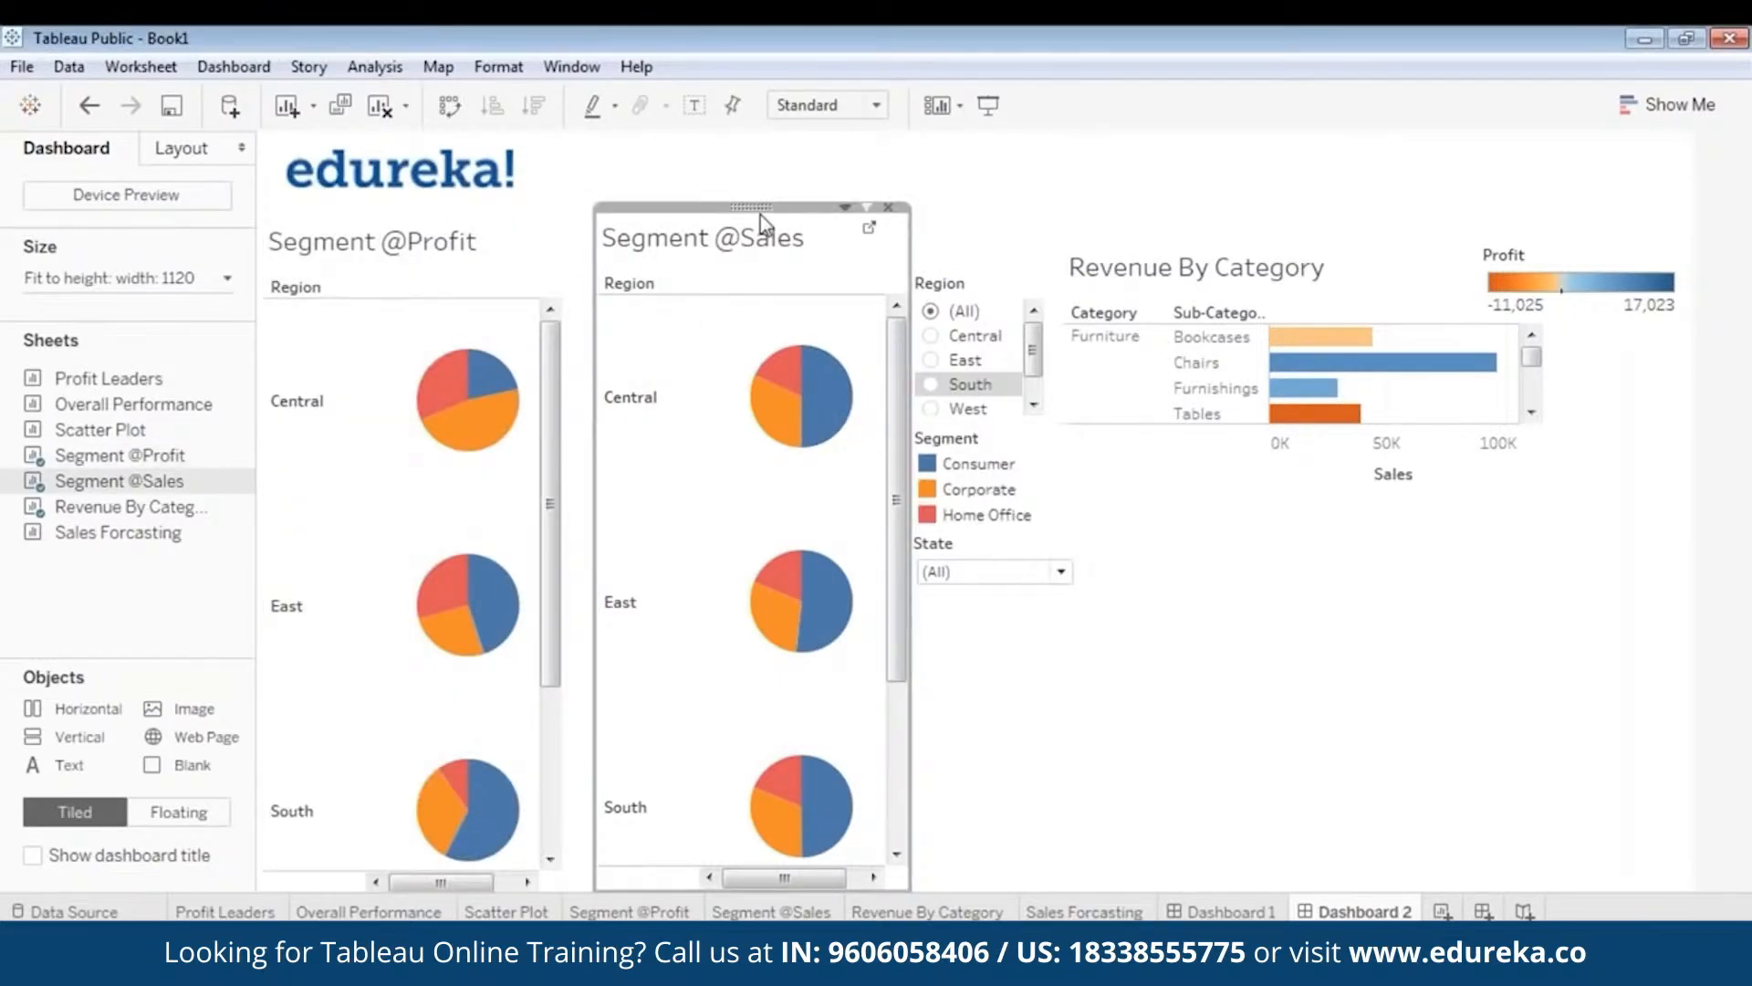
left_click_drag(759, 215, 721, 207)
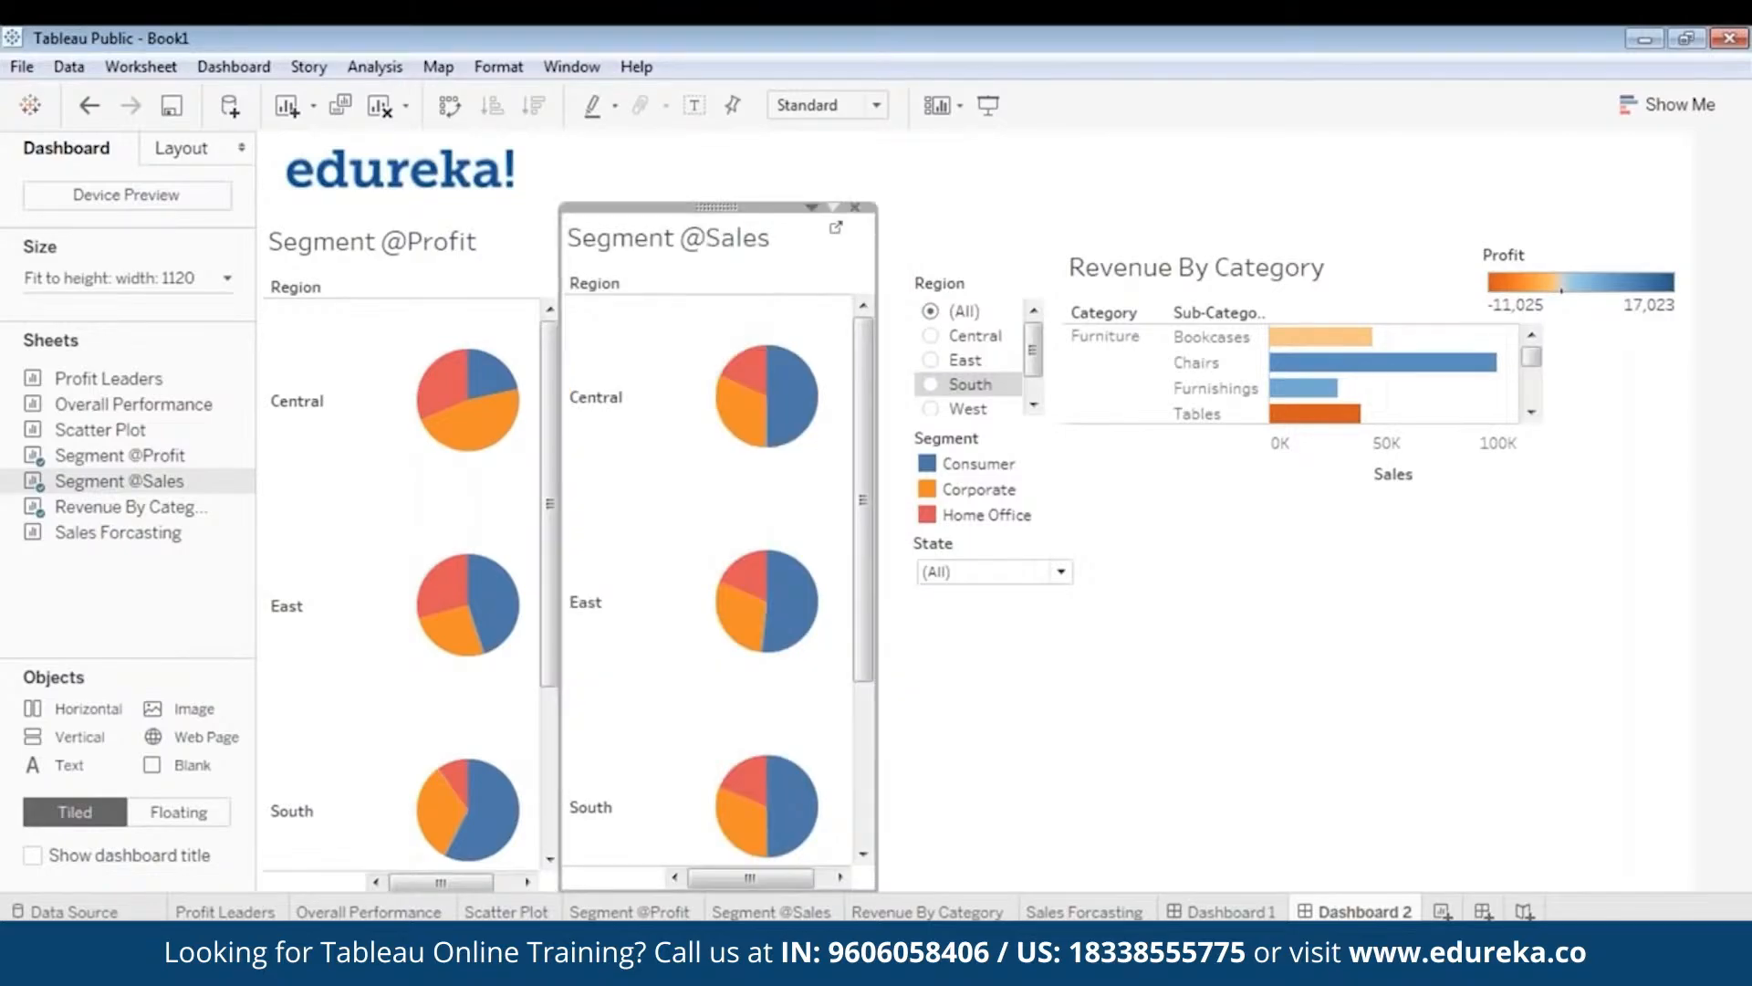
left_click_drag(877, 473, 849, 482)
left_click(1061, 747)
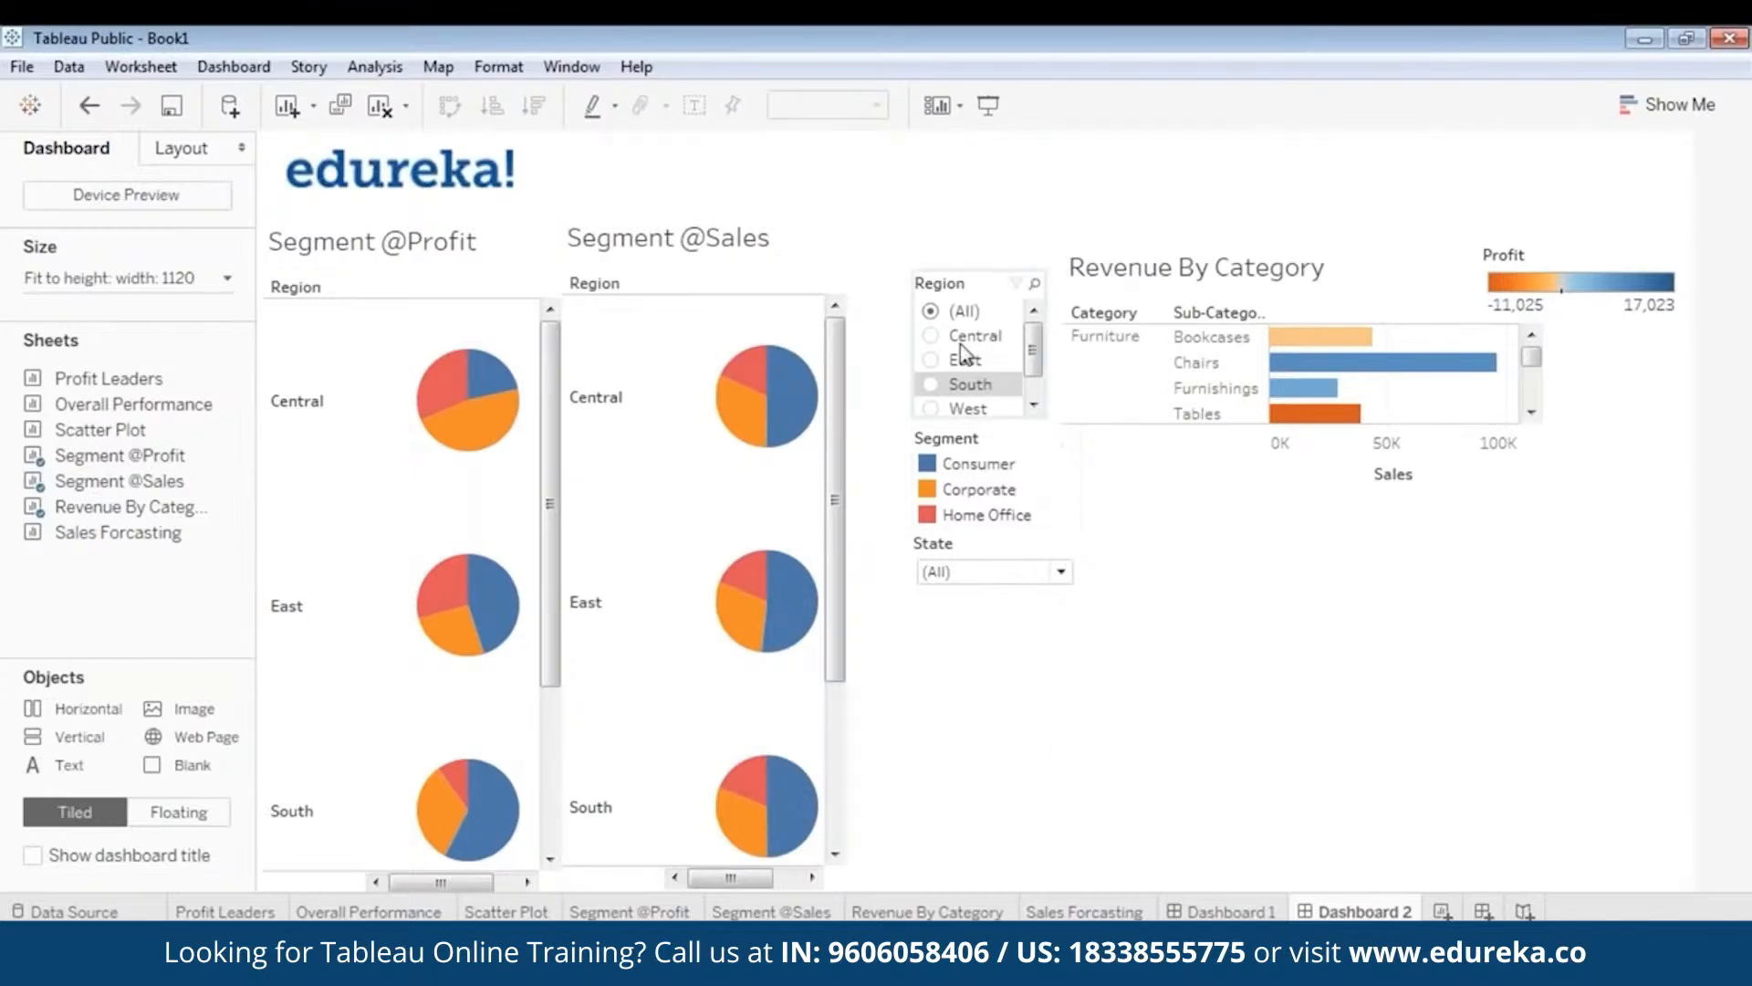
- Move the Region filter and Segment legend left beside the pie charts
left_click(969, 272)
left_click_drag(978, 265, 913, 269)
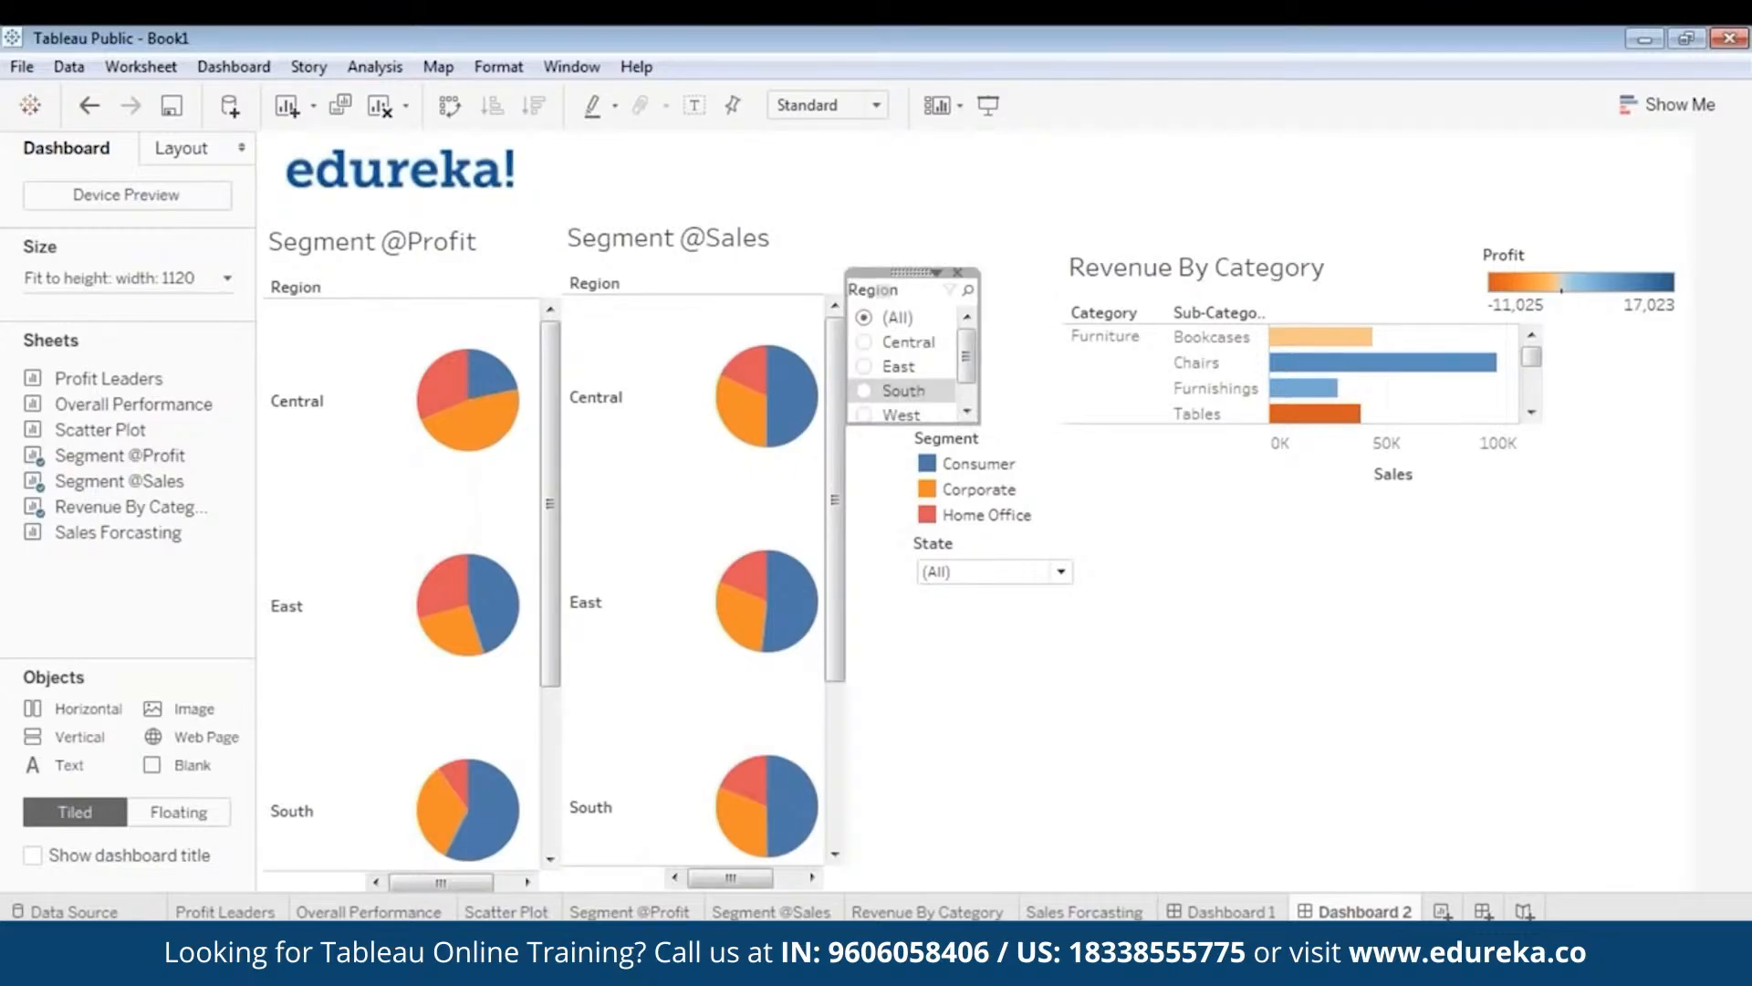
left_click(1026, 738)
left_click(953, 460)
left_click_drag(991, 420, 923, 421)
left_click(1026, 681)
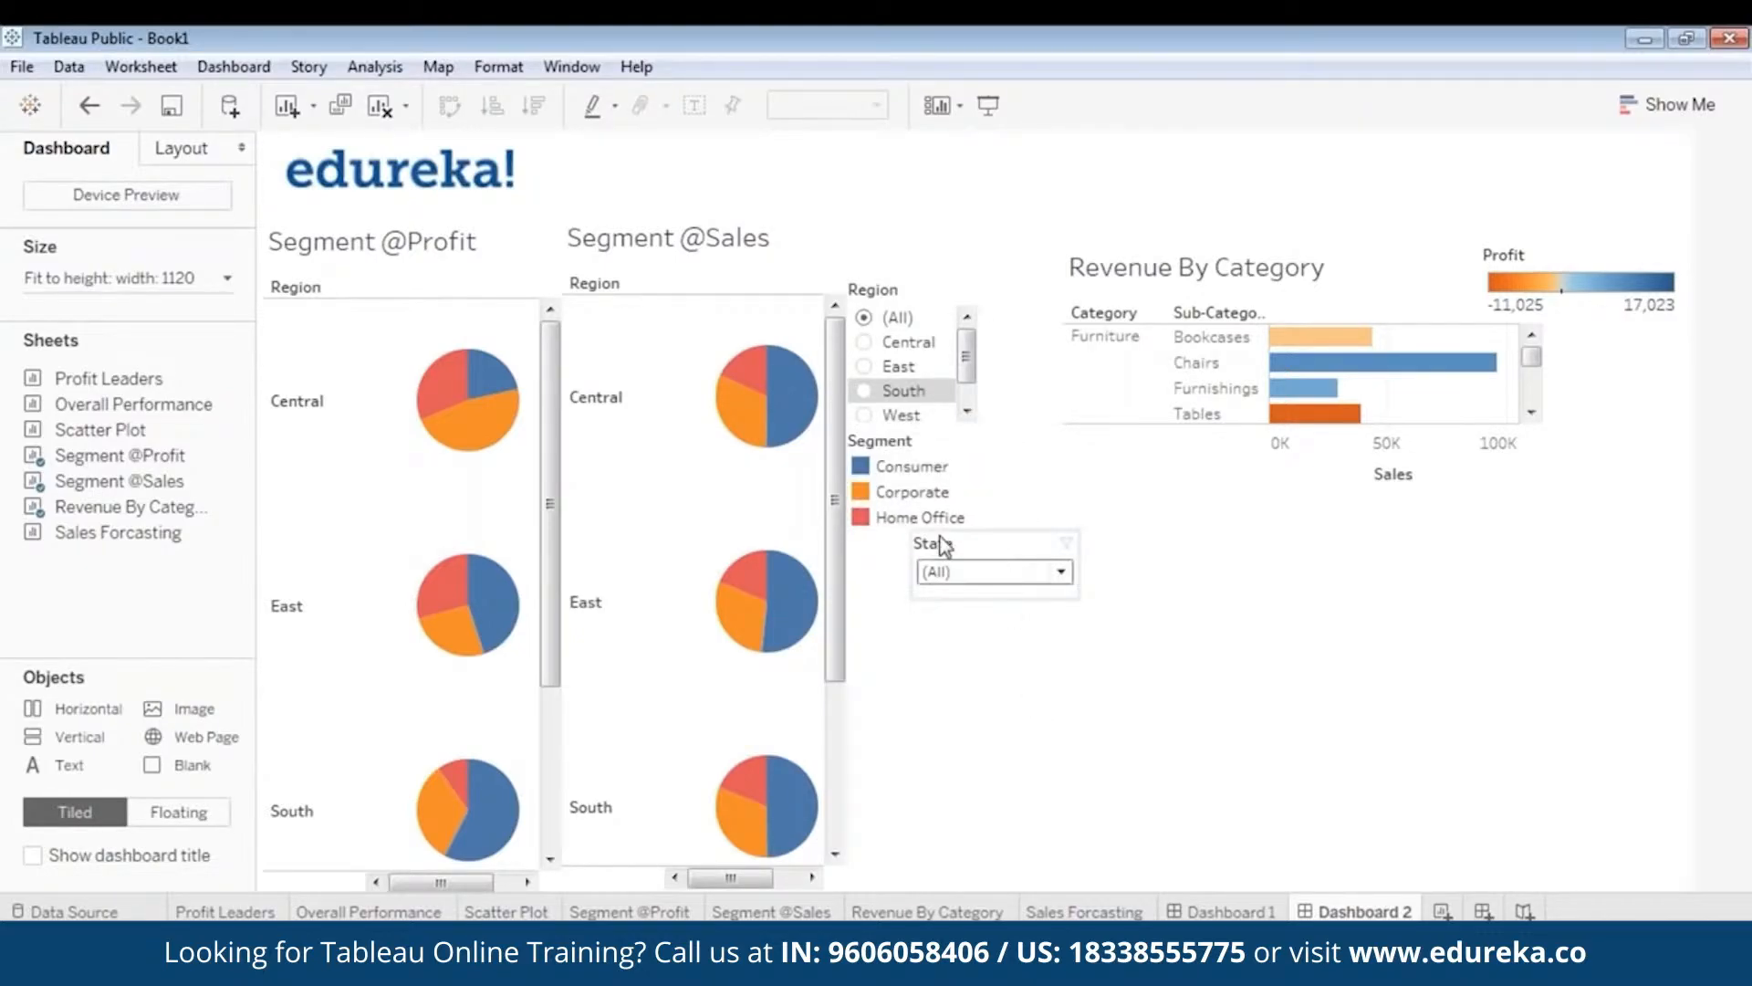
- Align the Segment legend and bring the State filter in beneath it
left_click(907, 467)
left_click_drag(920, 422, 925, 425)
left_click(953, 573)
left_click(969, 639)
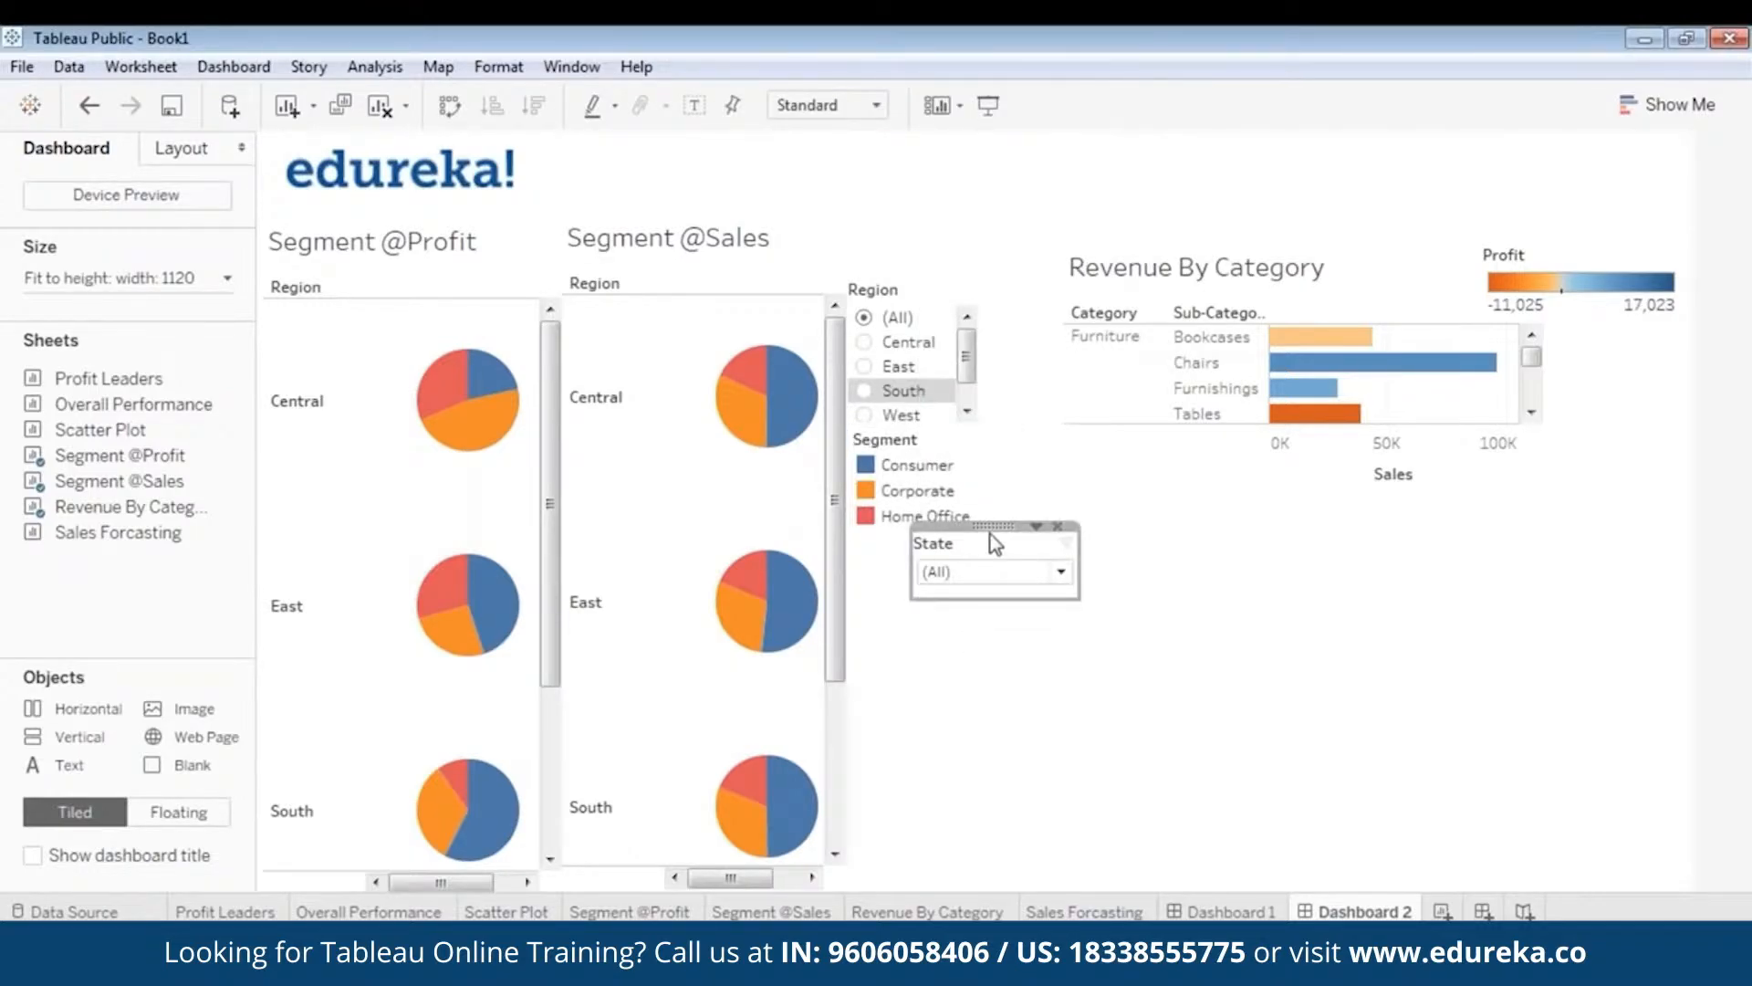
left_click_drag(989, 534, 933, 524)
left_click(924, 538)
left_click(982, 687)
- Shift the Revenue By Category chart left and stretch it much taller
left_click(1440, 458)
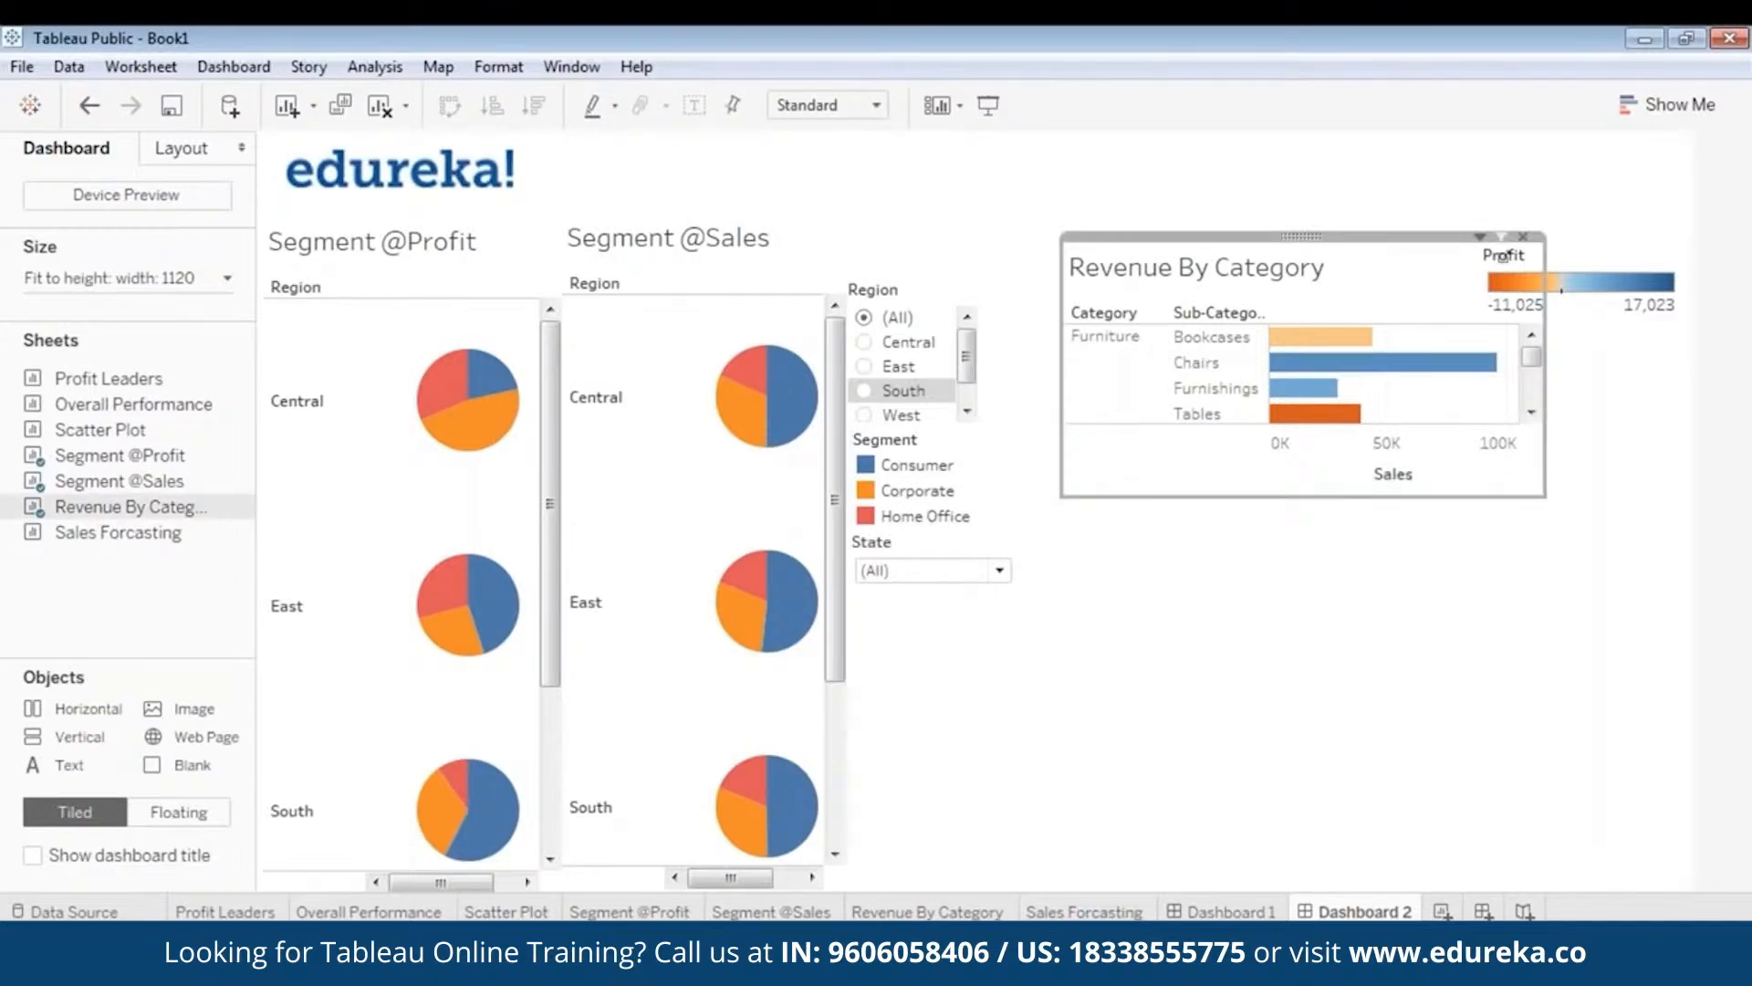
left_click_drag(1301, 239, 1250, 239)
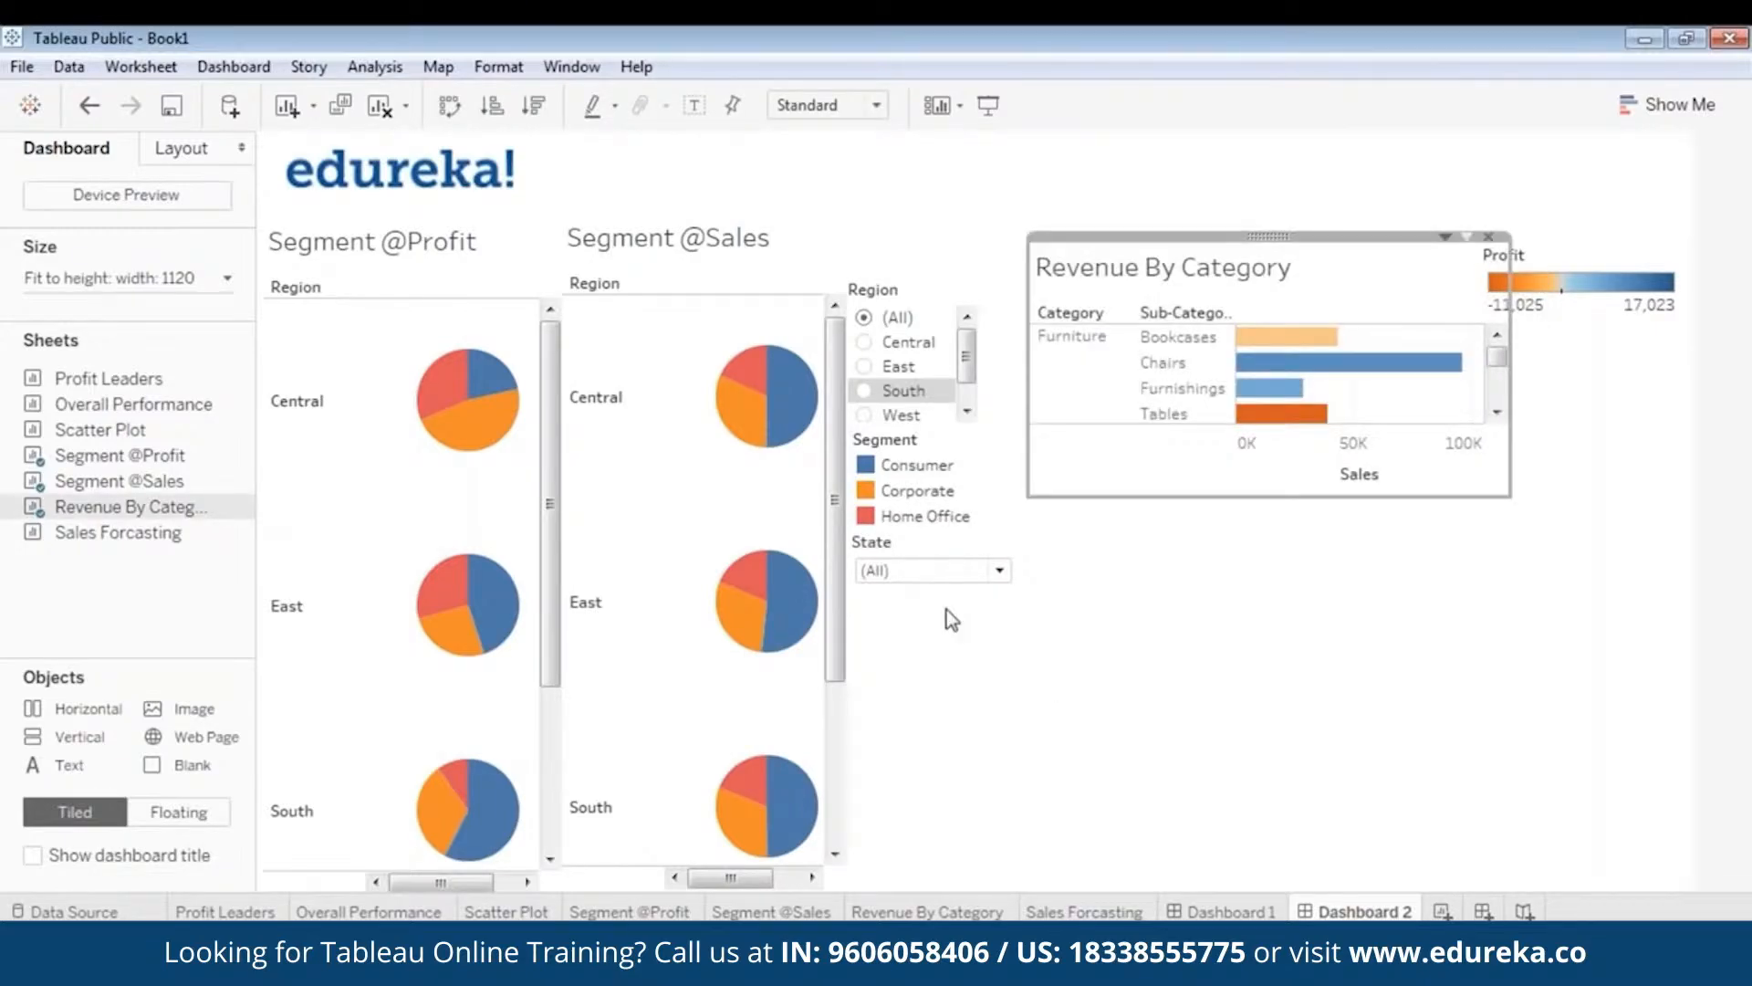
left_click(1015, 575)
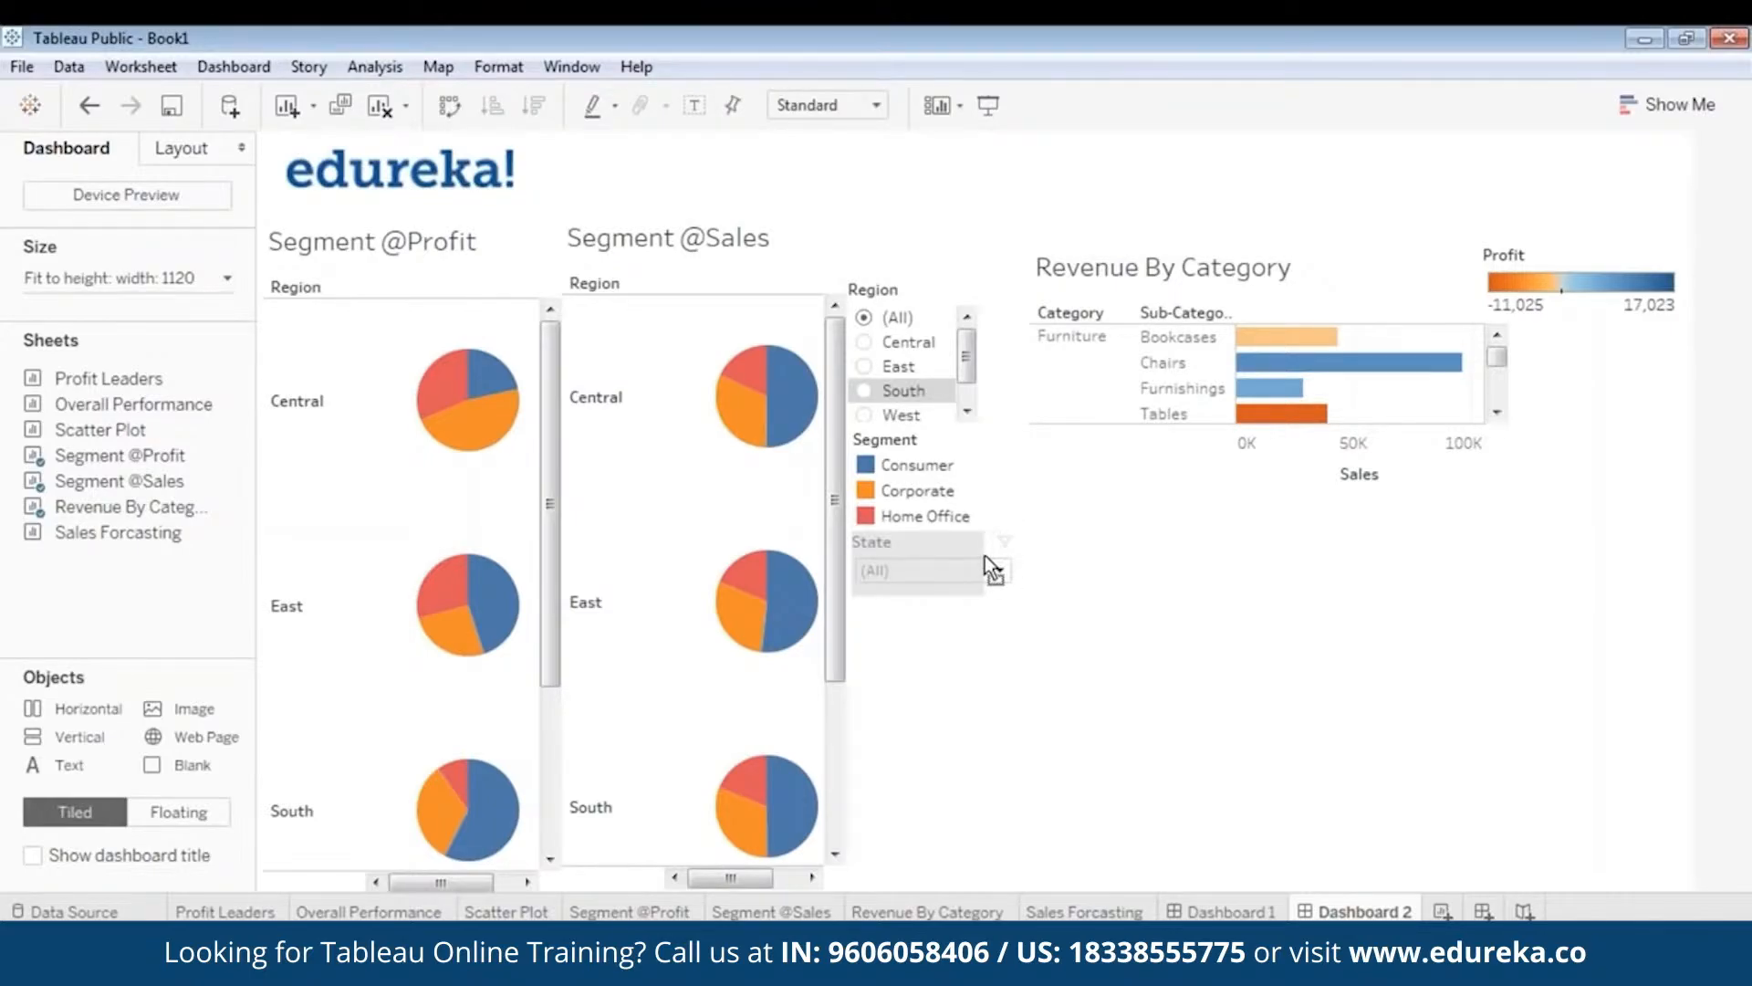
left_click(1078, 577)
left_click(1235, 265)
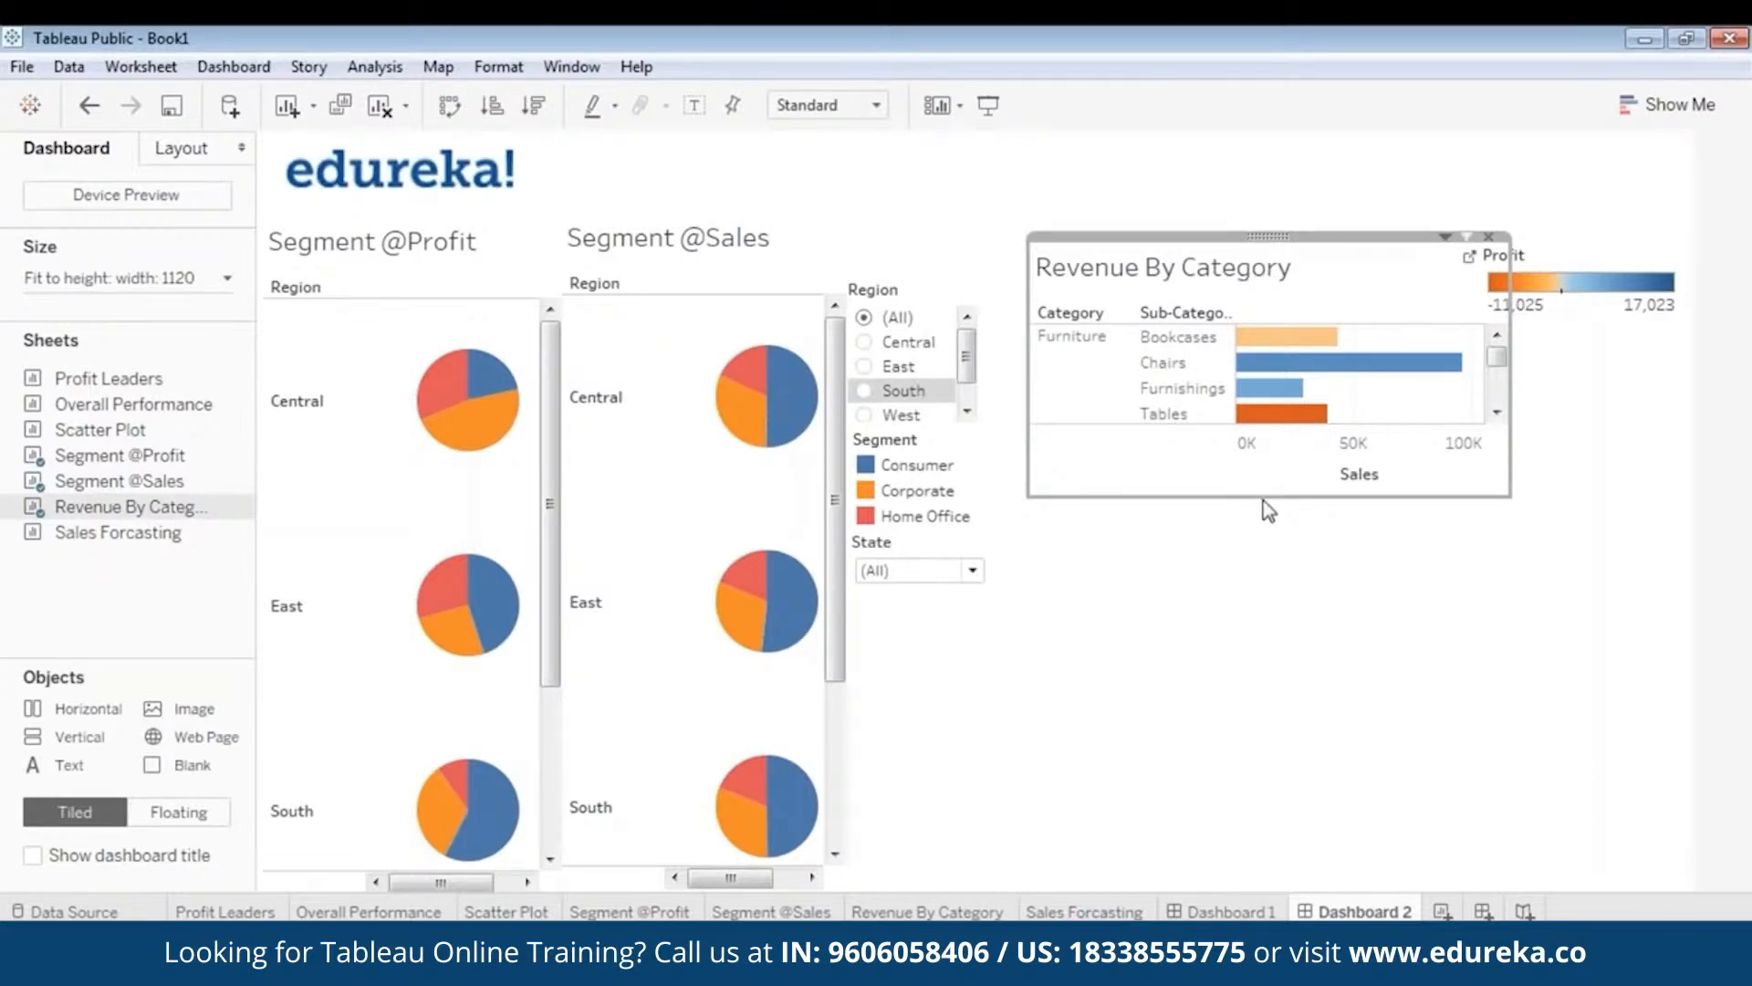
left_click_drag(1263, 496, 1262, 666)
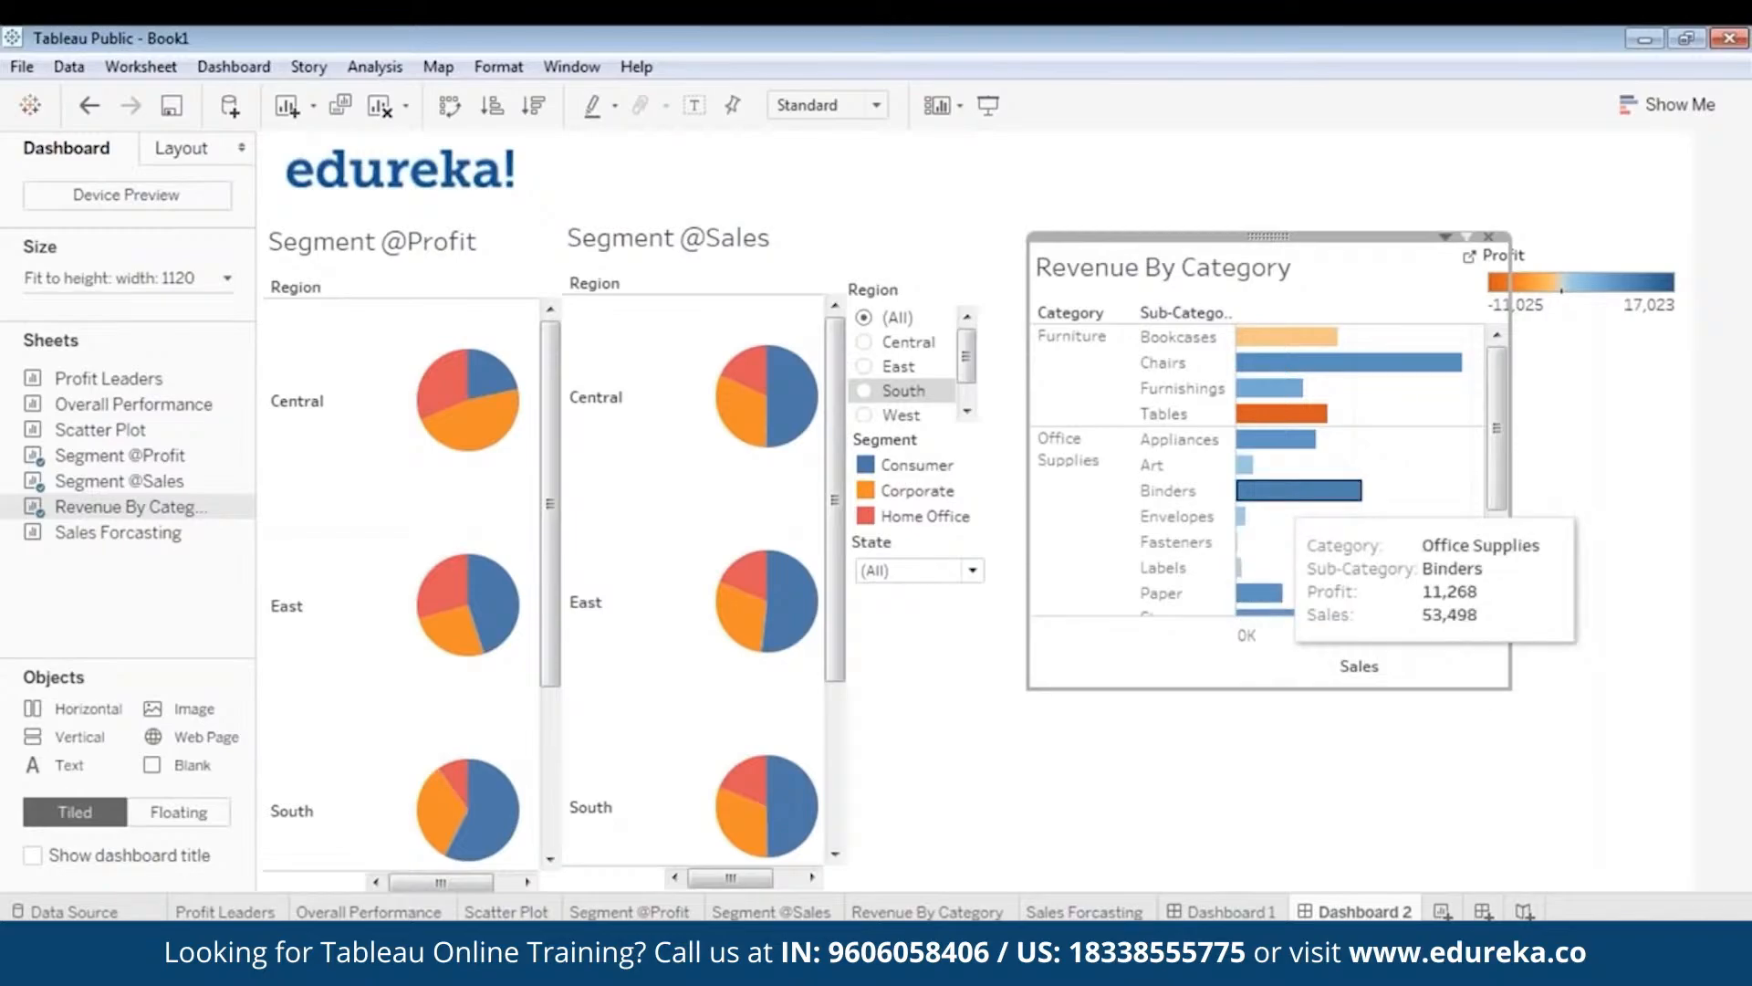
left_click_drag(1270, 236, 1253, 229)
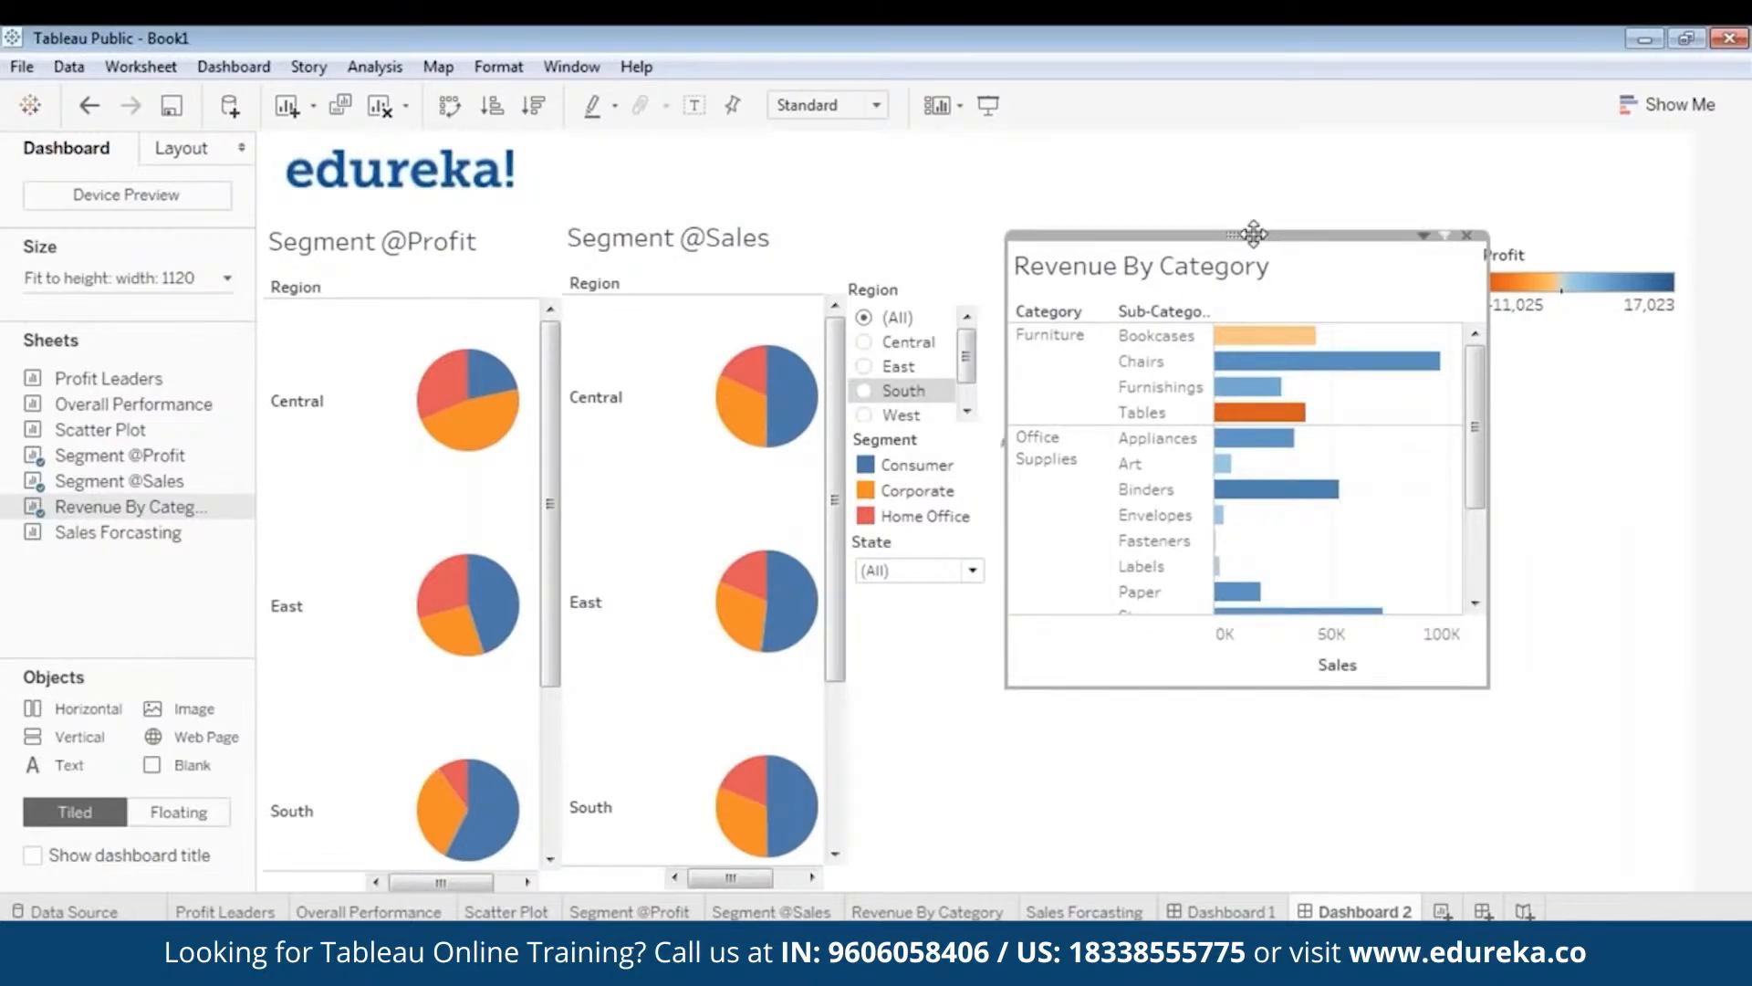
left_click_drag(1257, 234, 1241, 239)
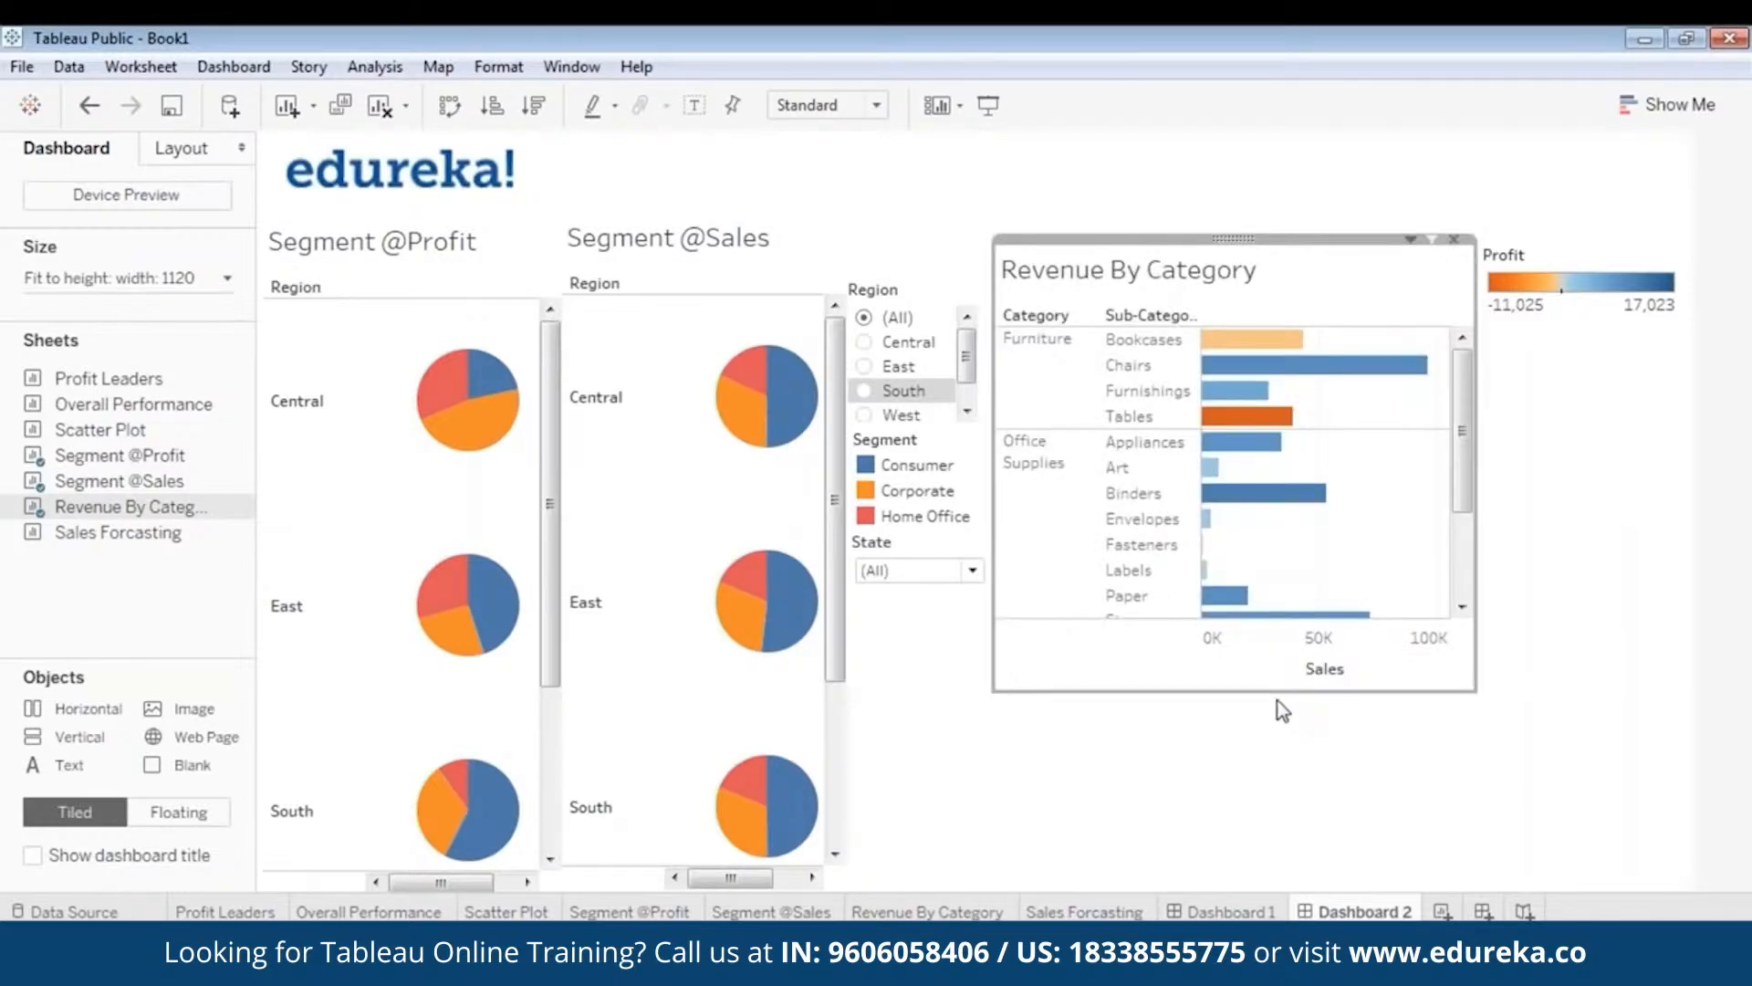
left_click_drag(1274, 691, 1274, 730)
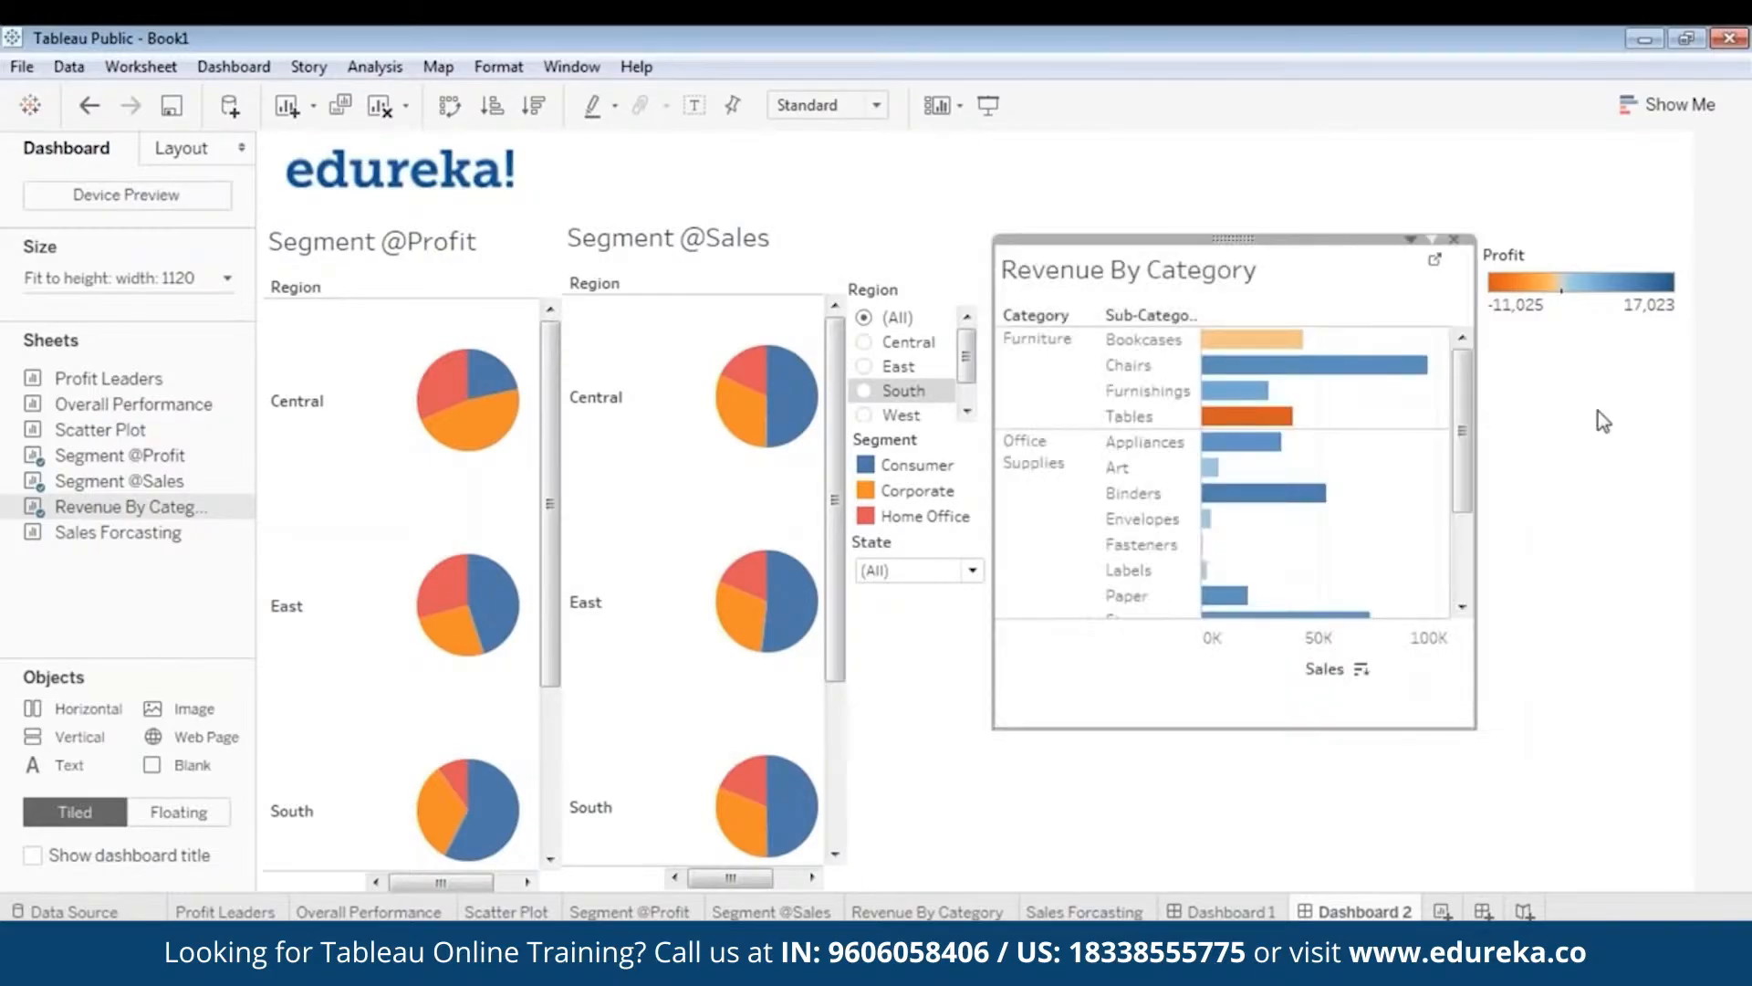
left_click(1493, 398)
- Narrow and lower the Profit legend, then widen Revenue By Category up to it
left_click(1584, 256)
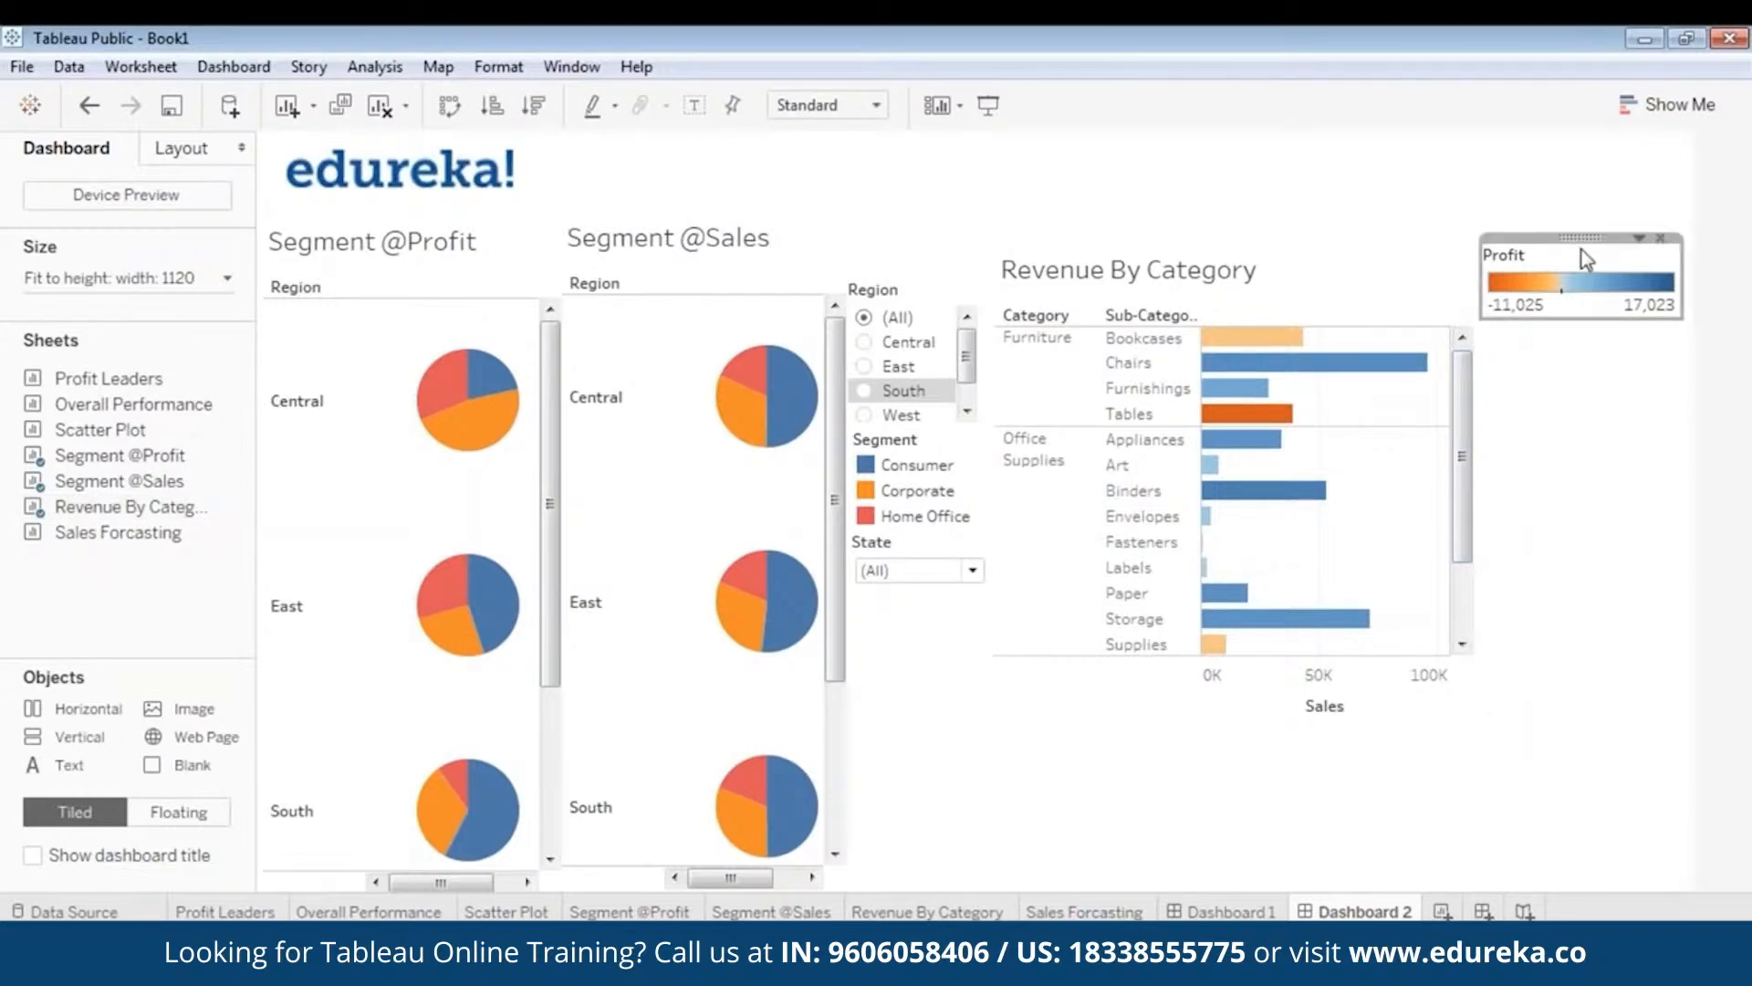
left_click_drag(1482, 275, 1602, 307)
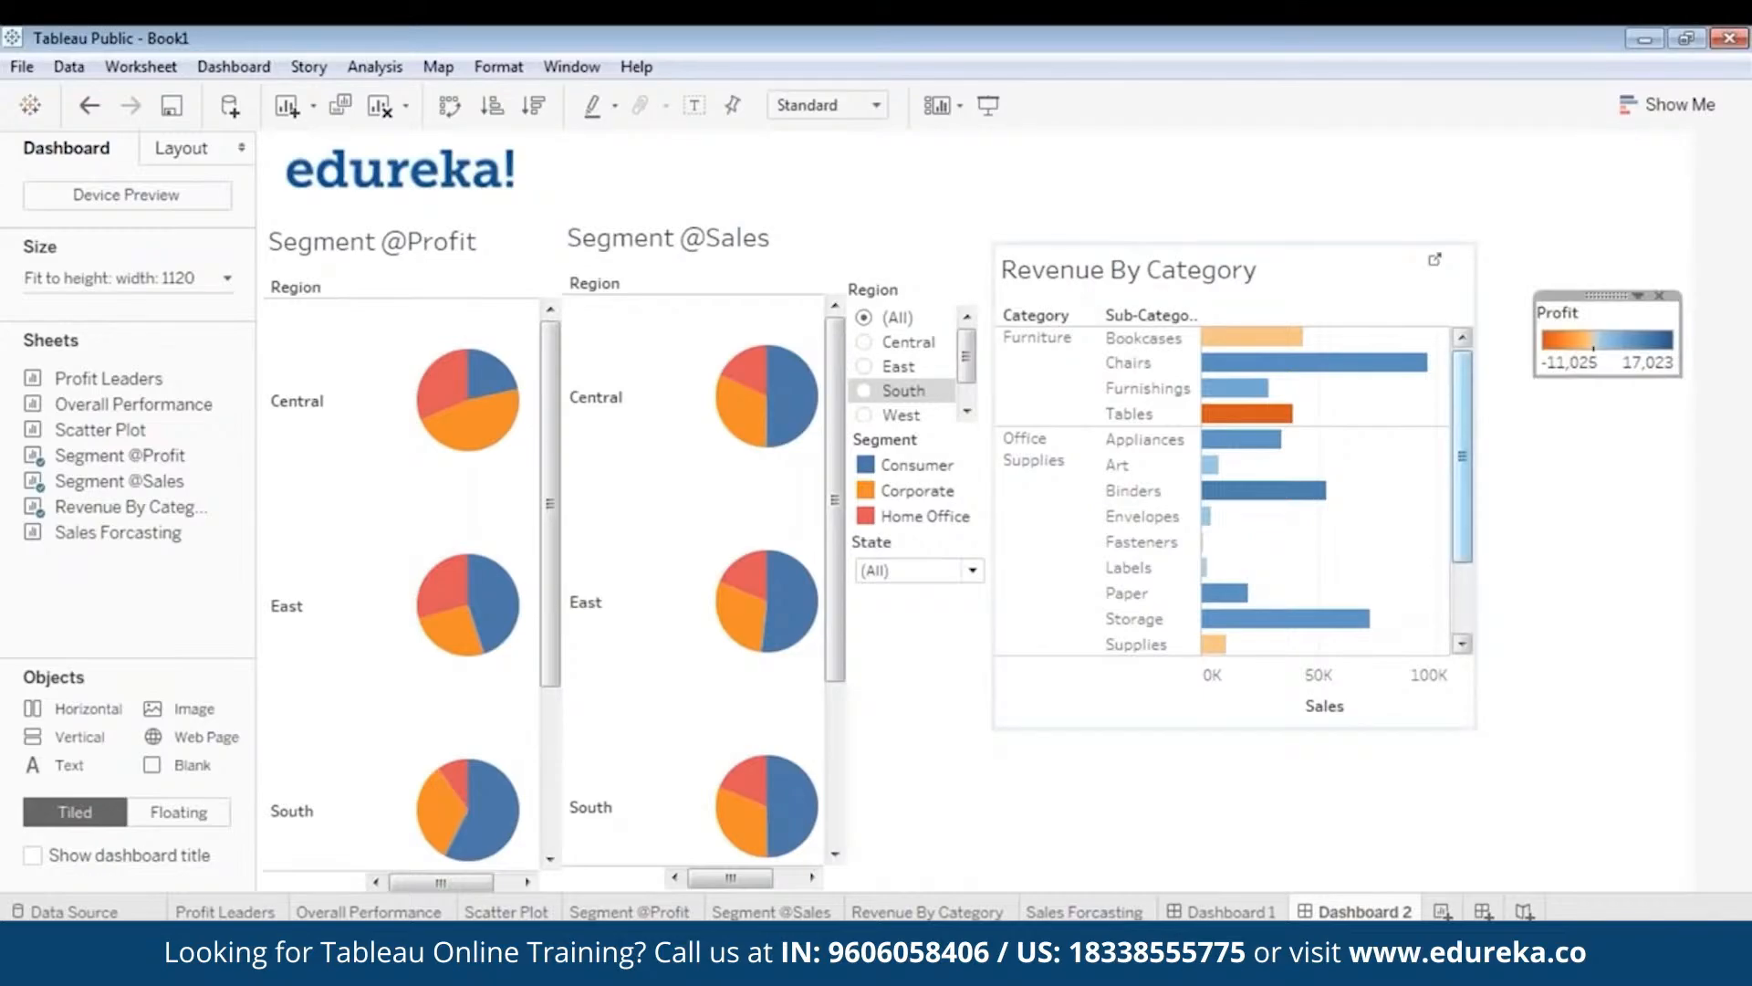
left_click(1469, 421)
left_click_drag(1477, 418, 1537, 410)
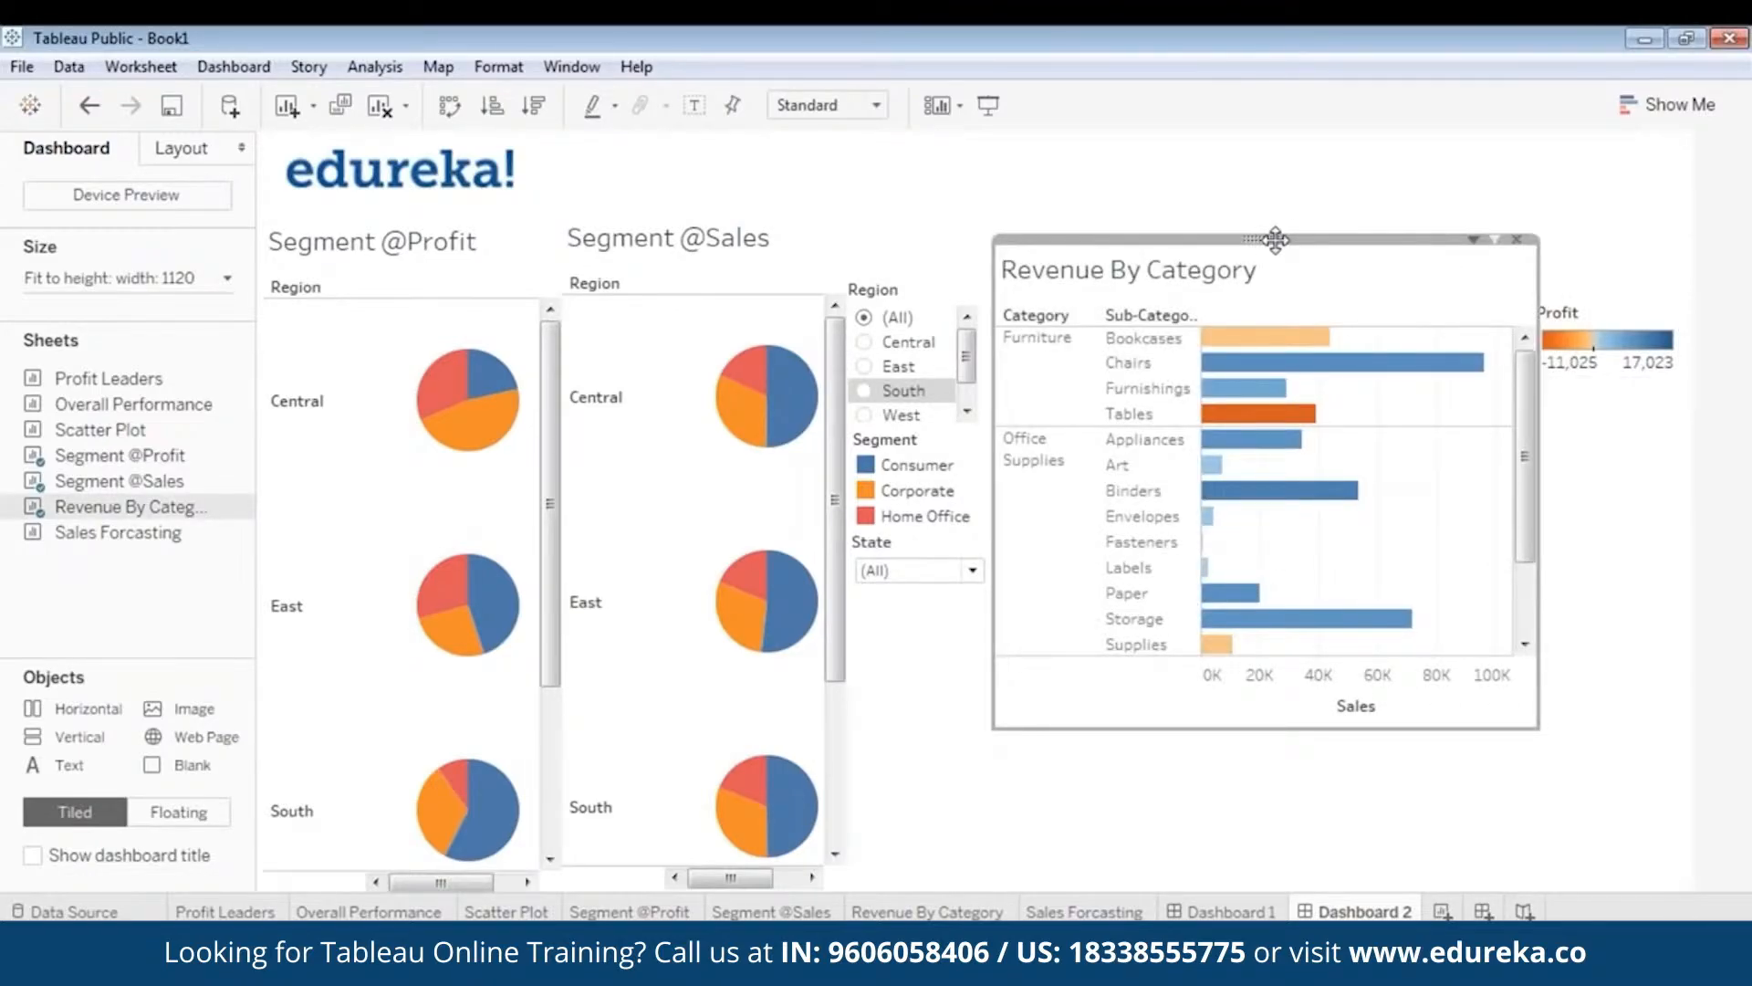
- Add a Region filter for Revenue By Category as a single-value dropdown
right_click(1265, 236)
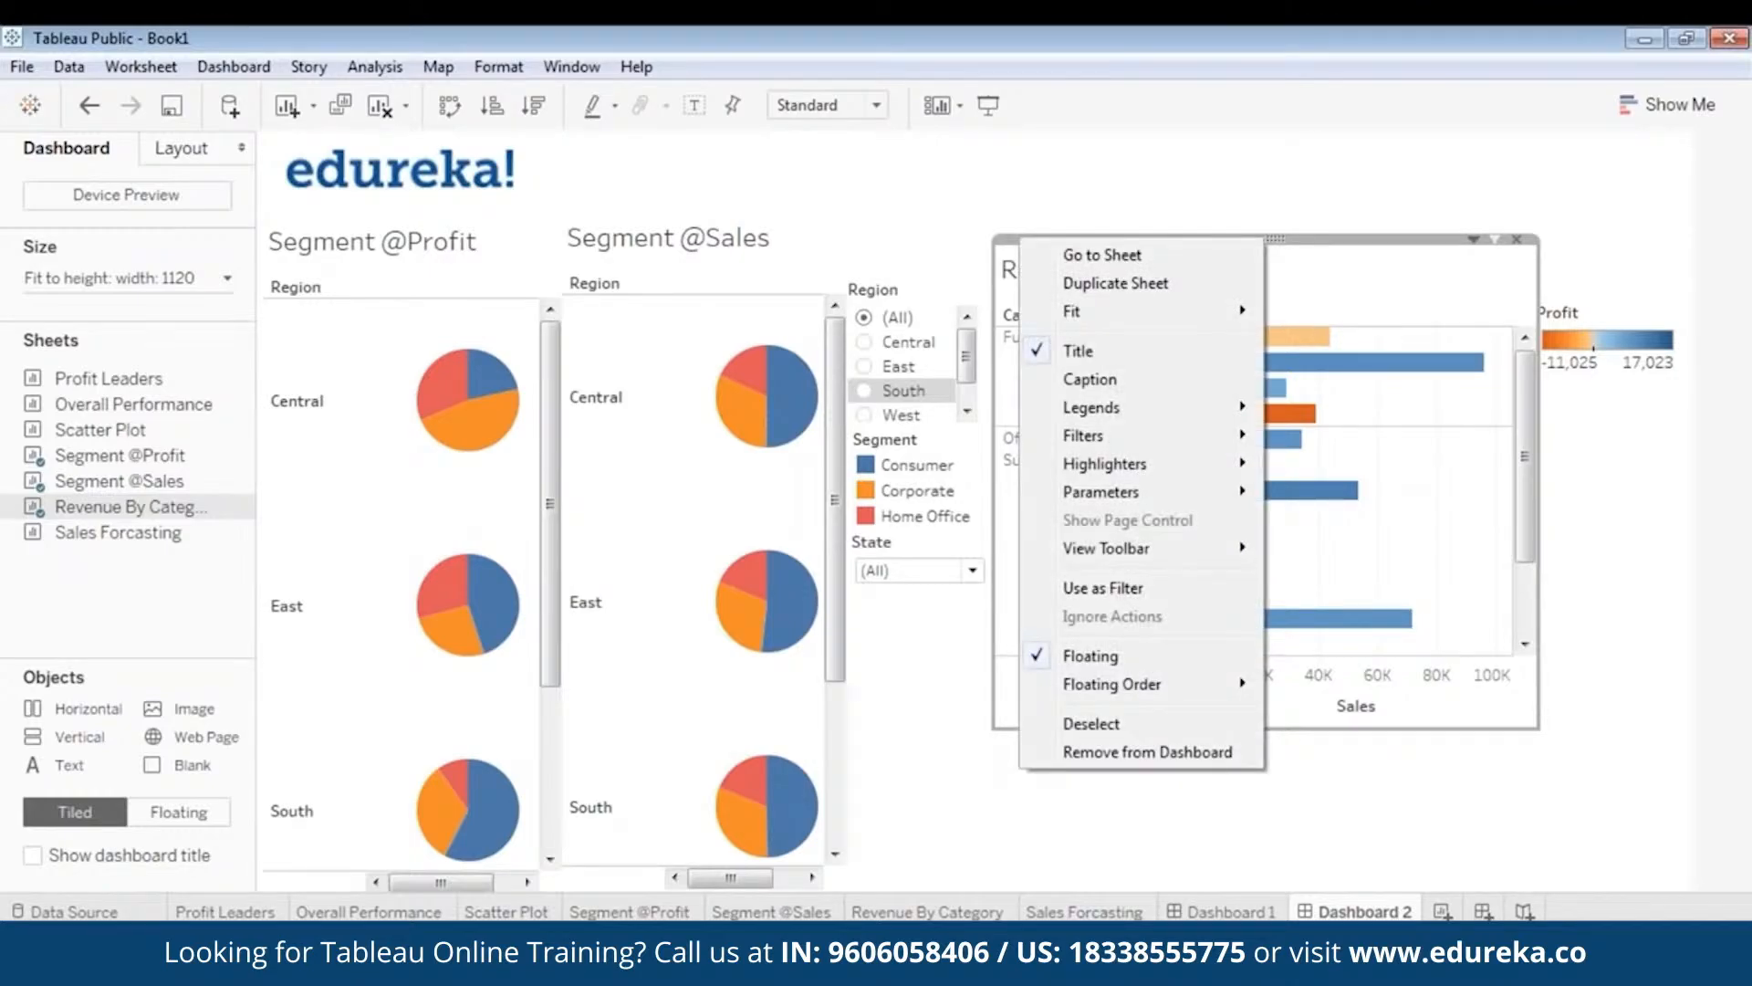
mouse_move(1181, 435)
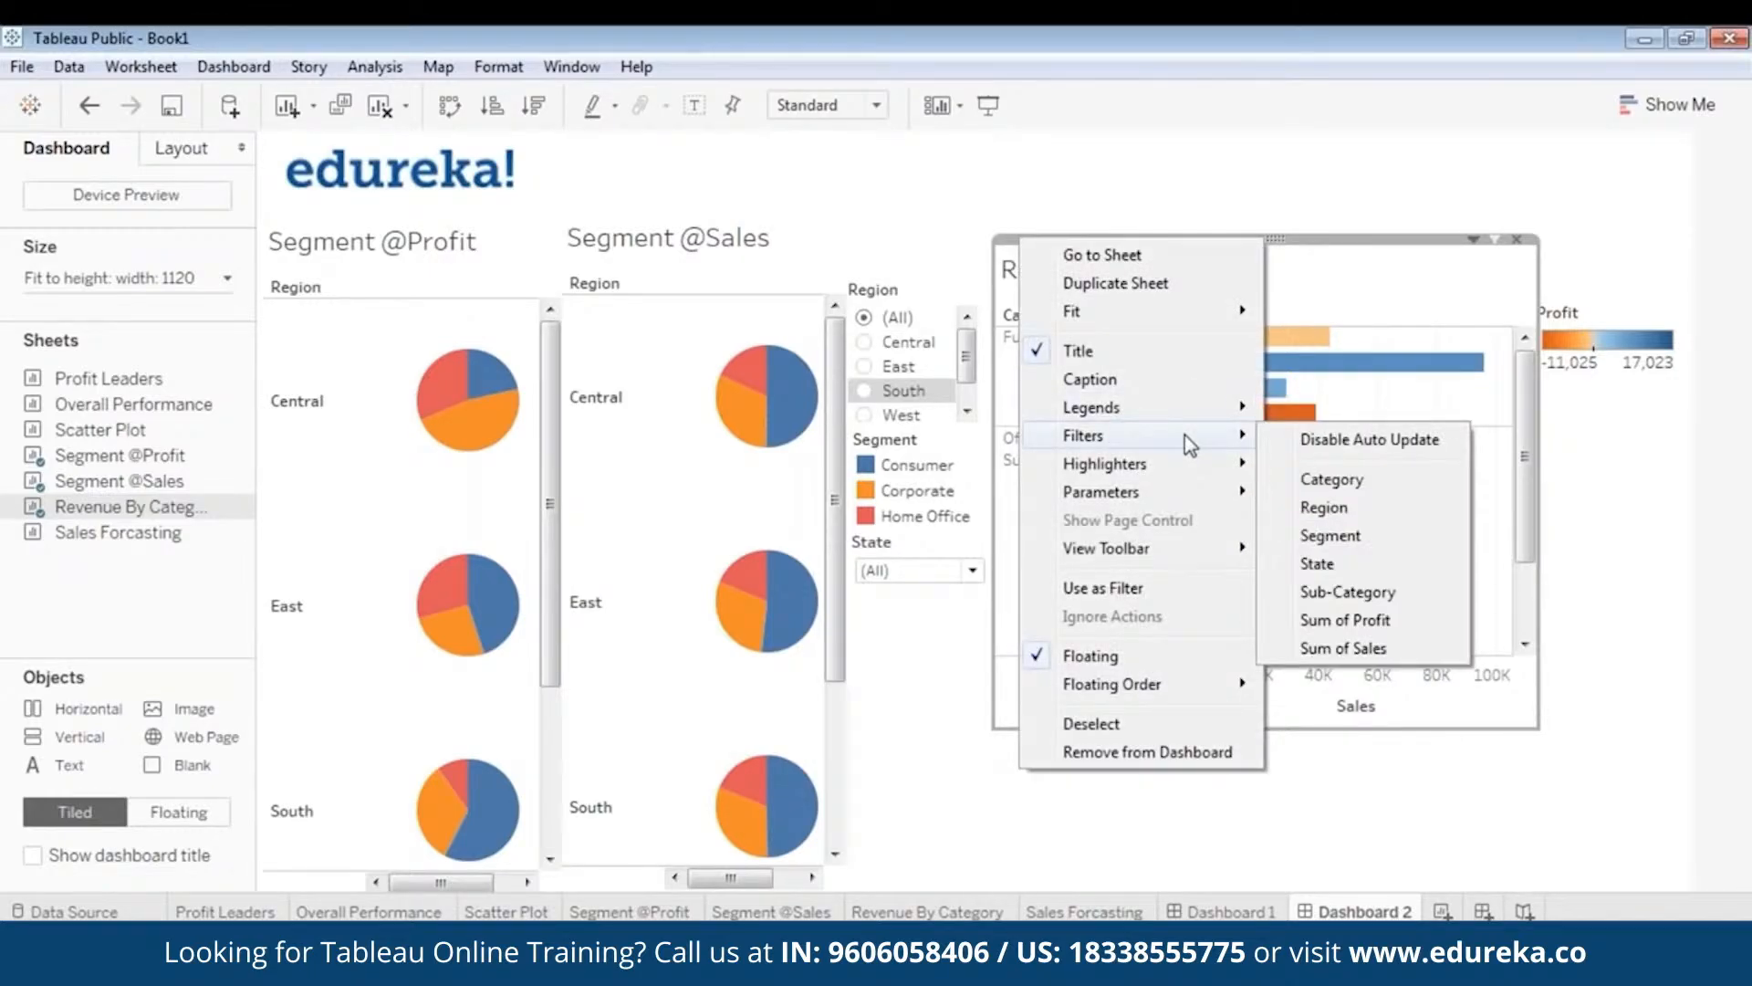
left_click(1323, 507)
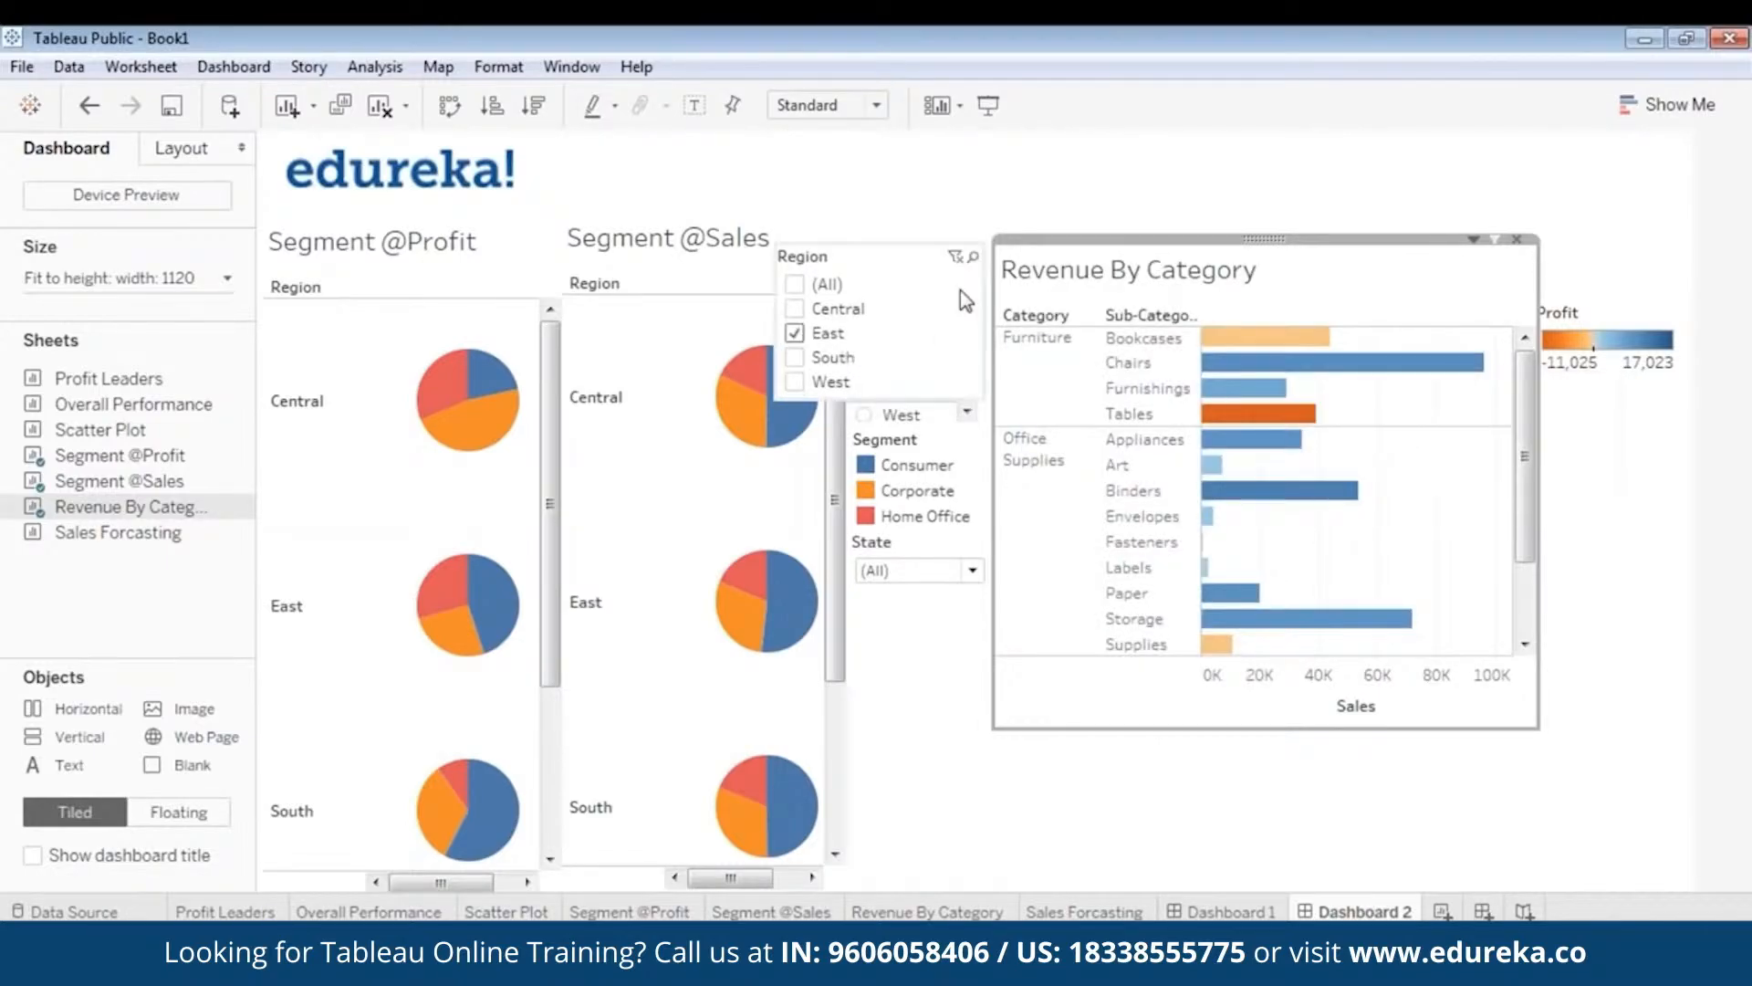
right_click(872, 239)
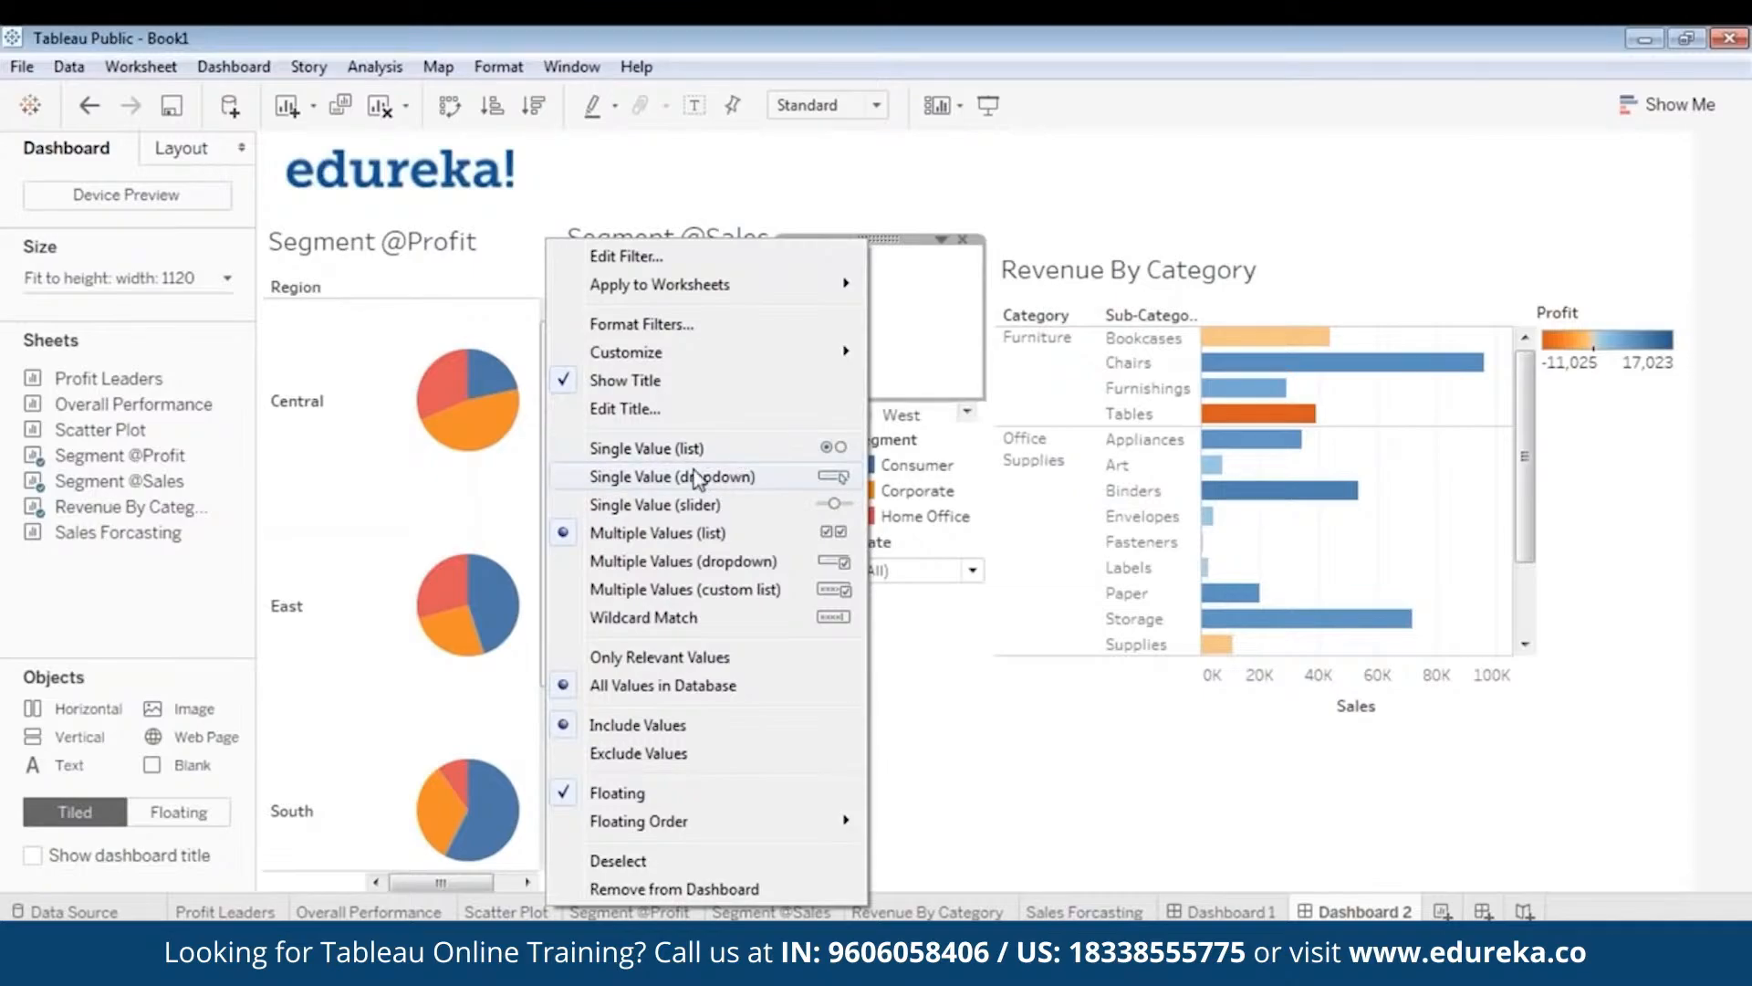
left_click(759, 478)
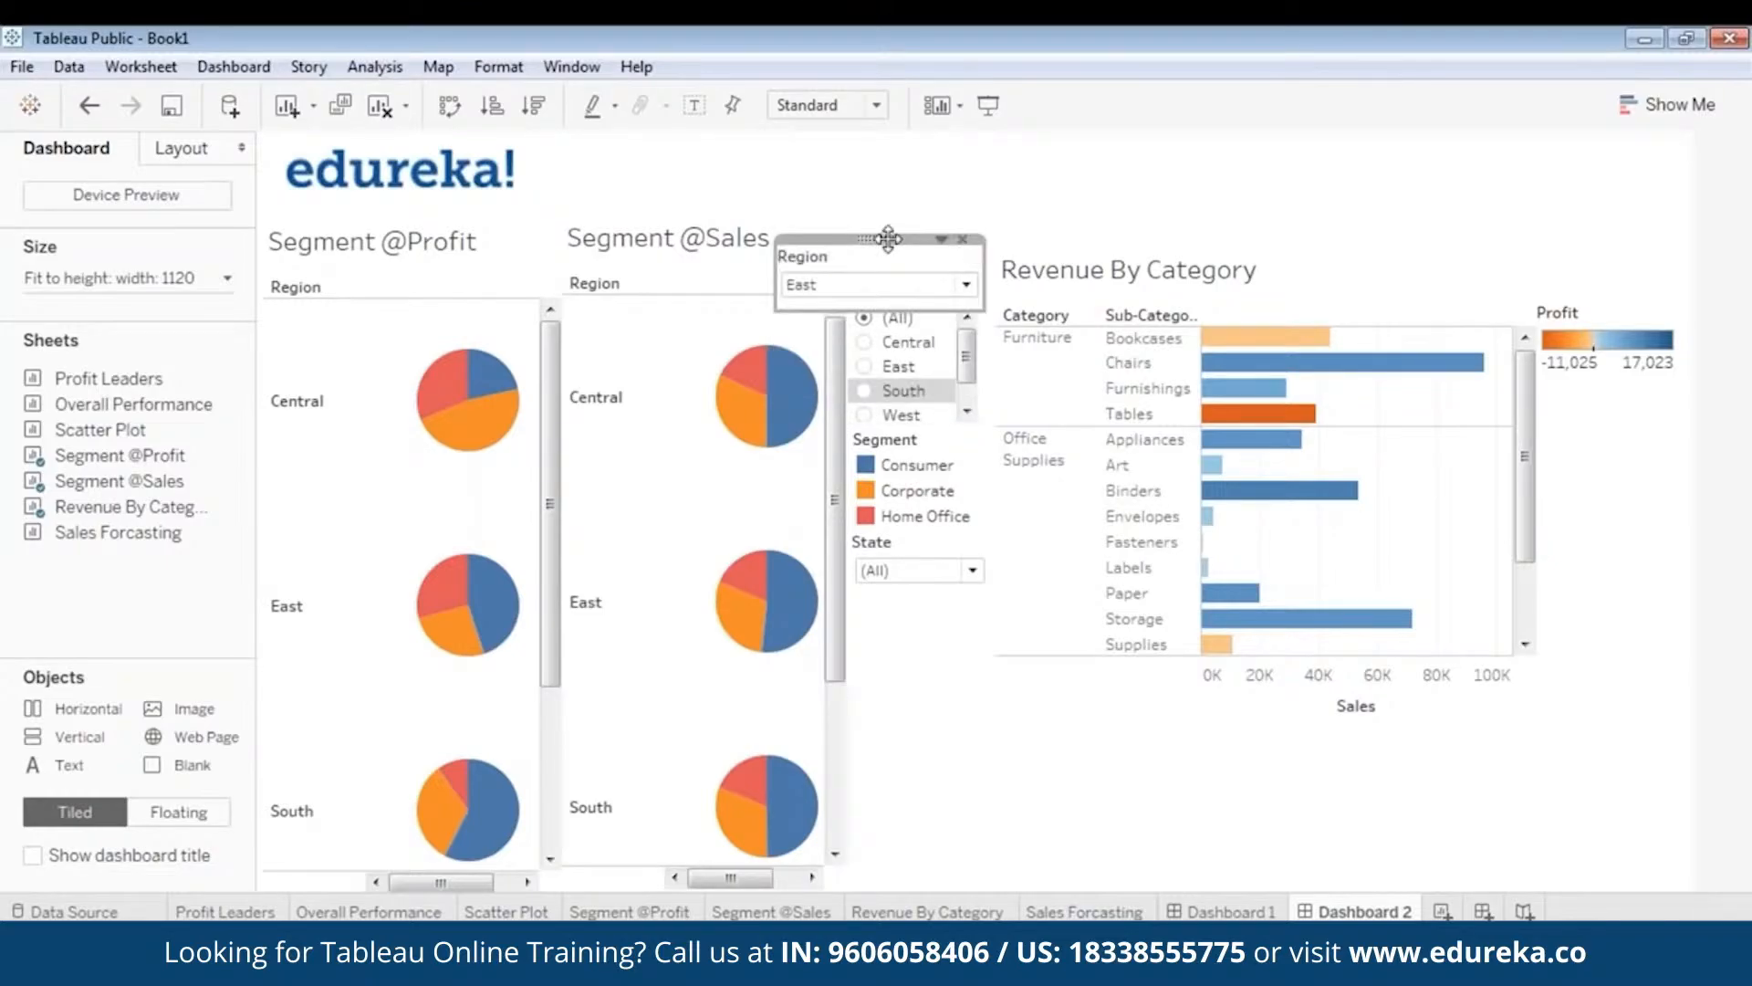
- Fit the Region dropdown under the Profit legend and set it to (All)
left_click_drag(878, 237, 1570, 399)
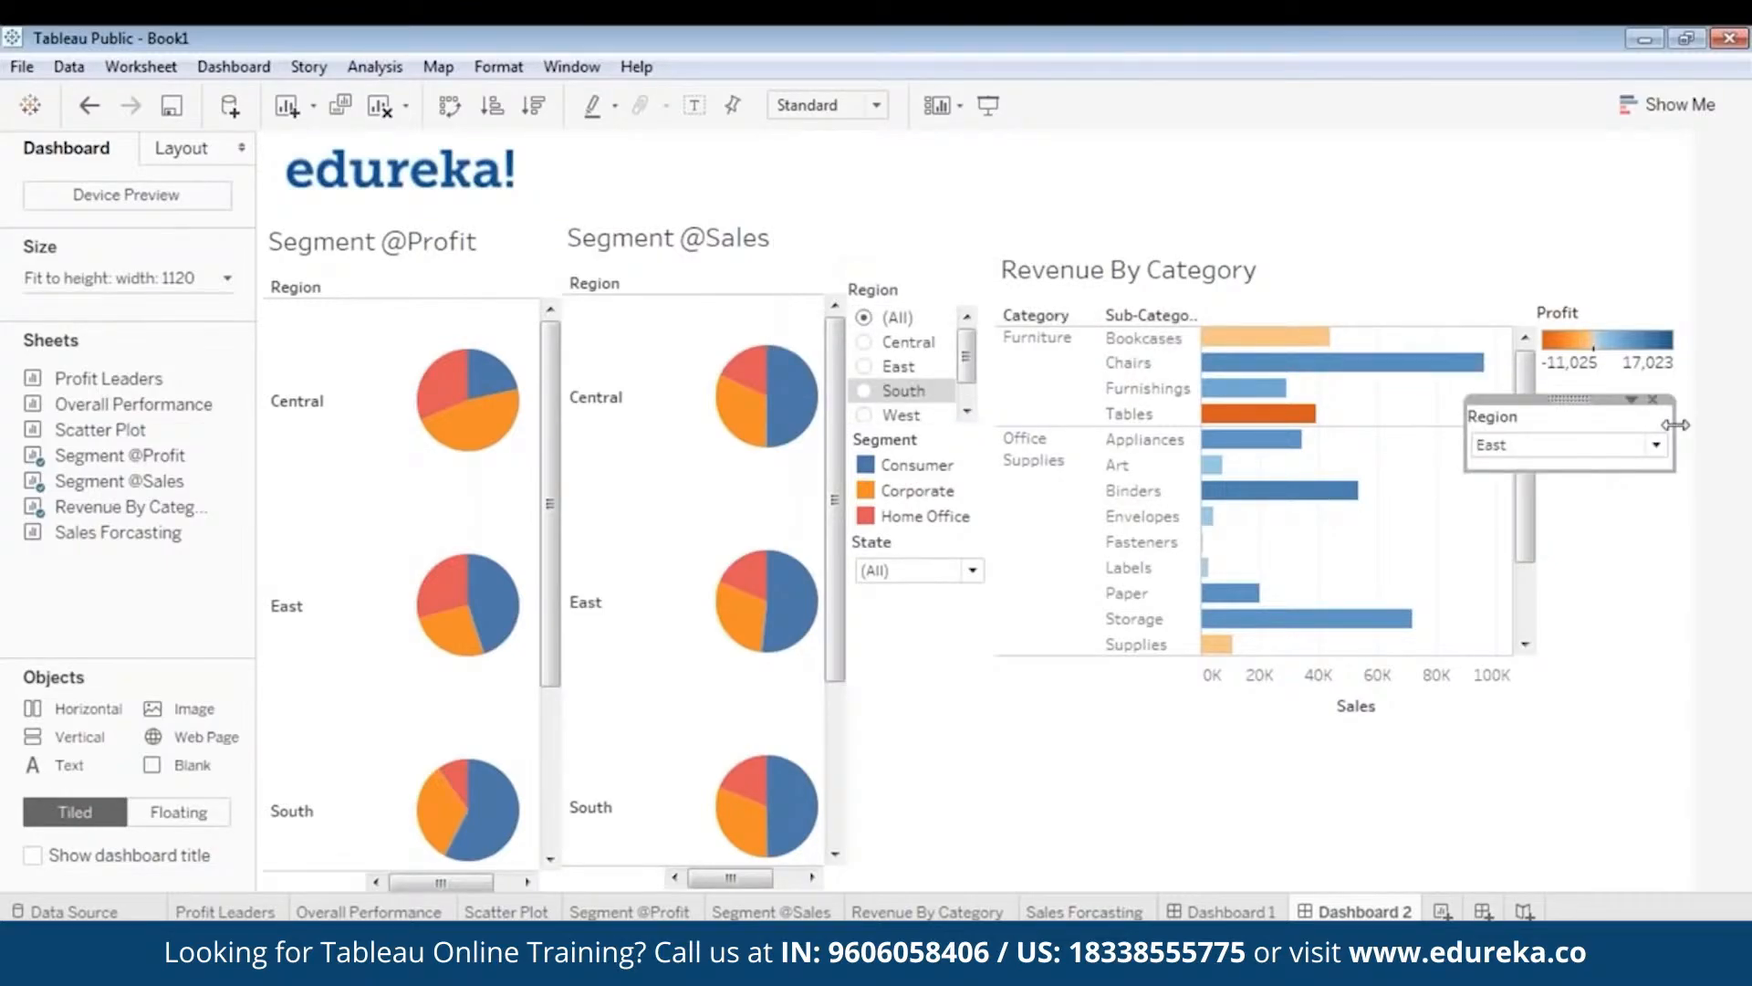
left_click_drag(1675, 430, 1612, 382)
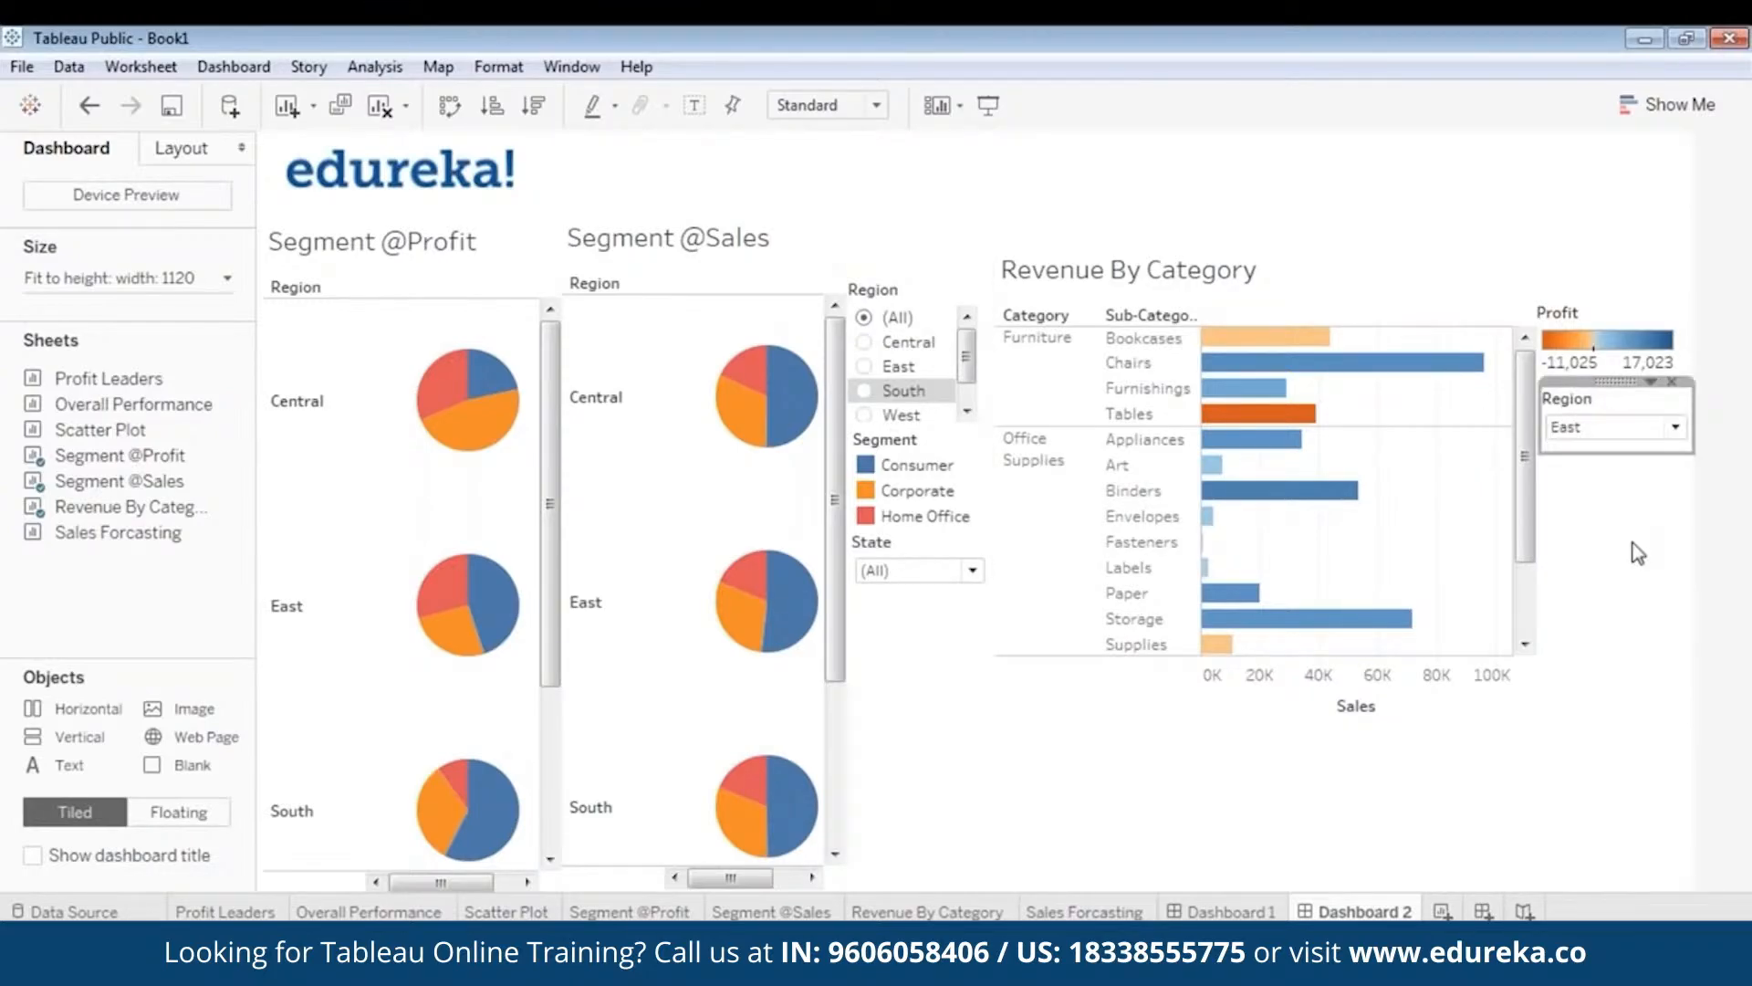
left_click(1619, 429)
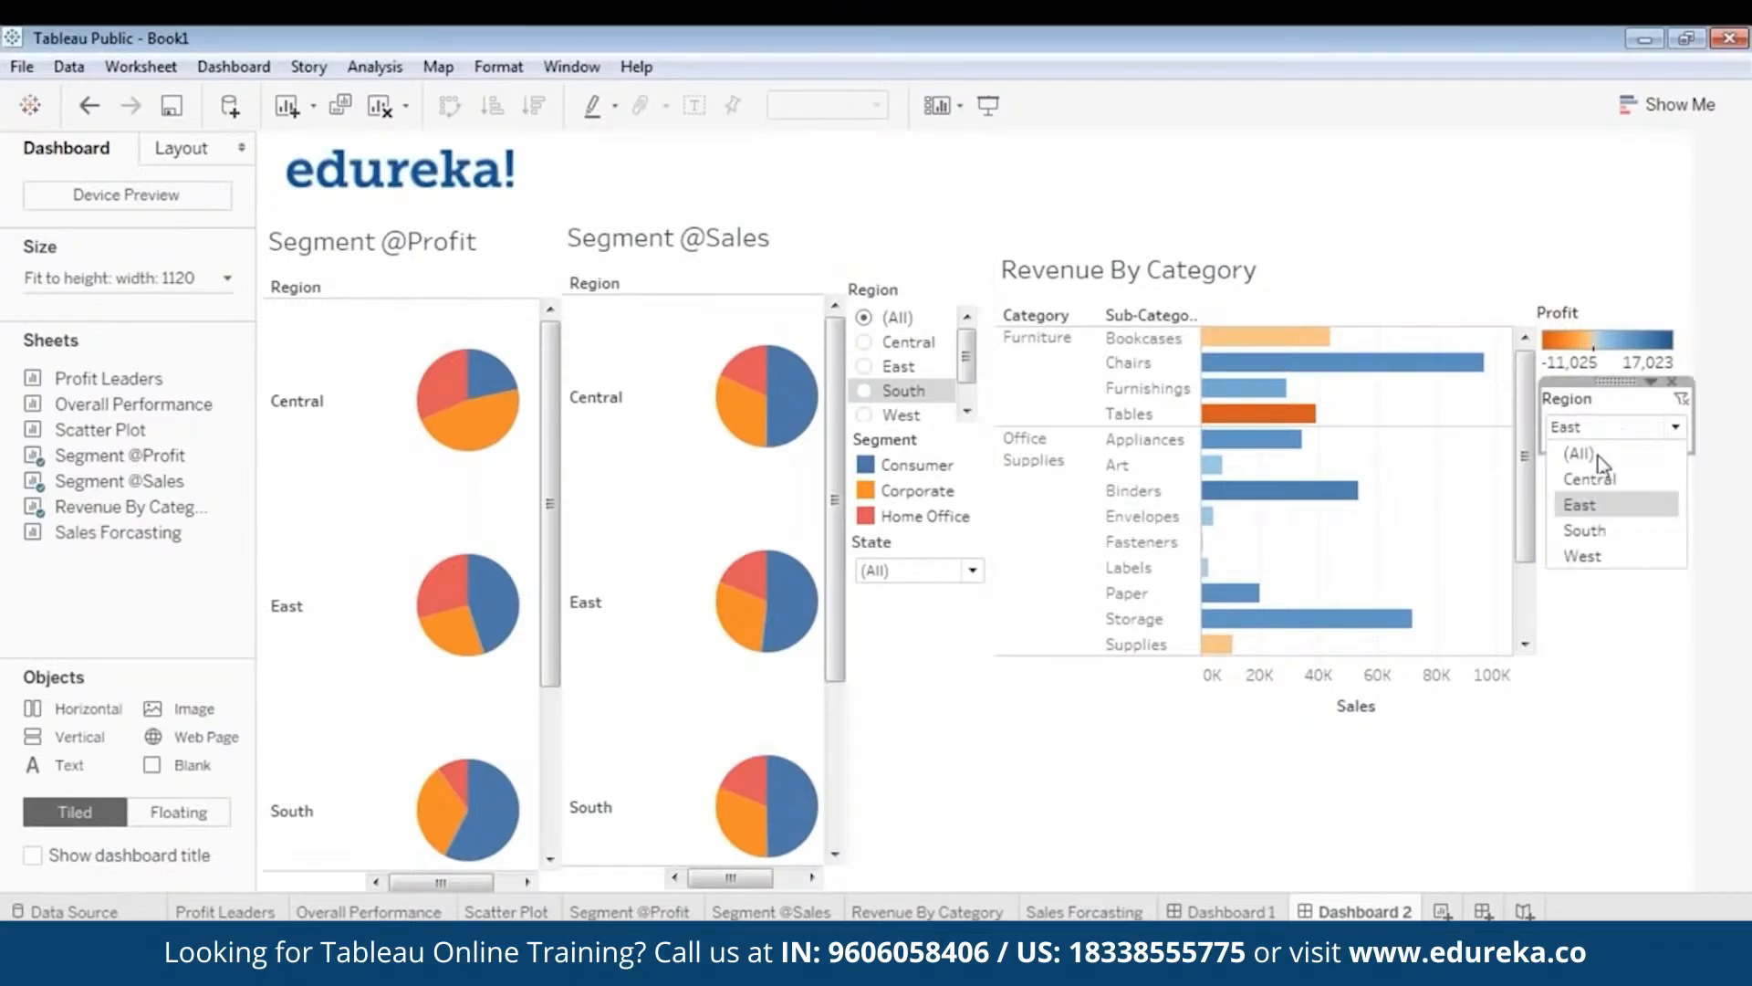
left_click(1579, 451)
left_click(1652, 535)
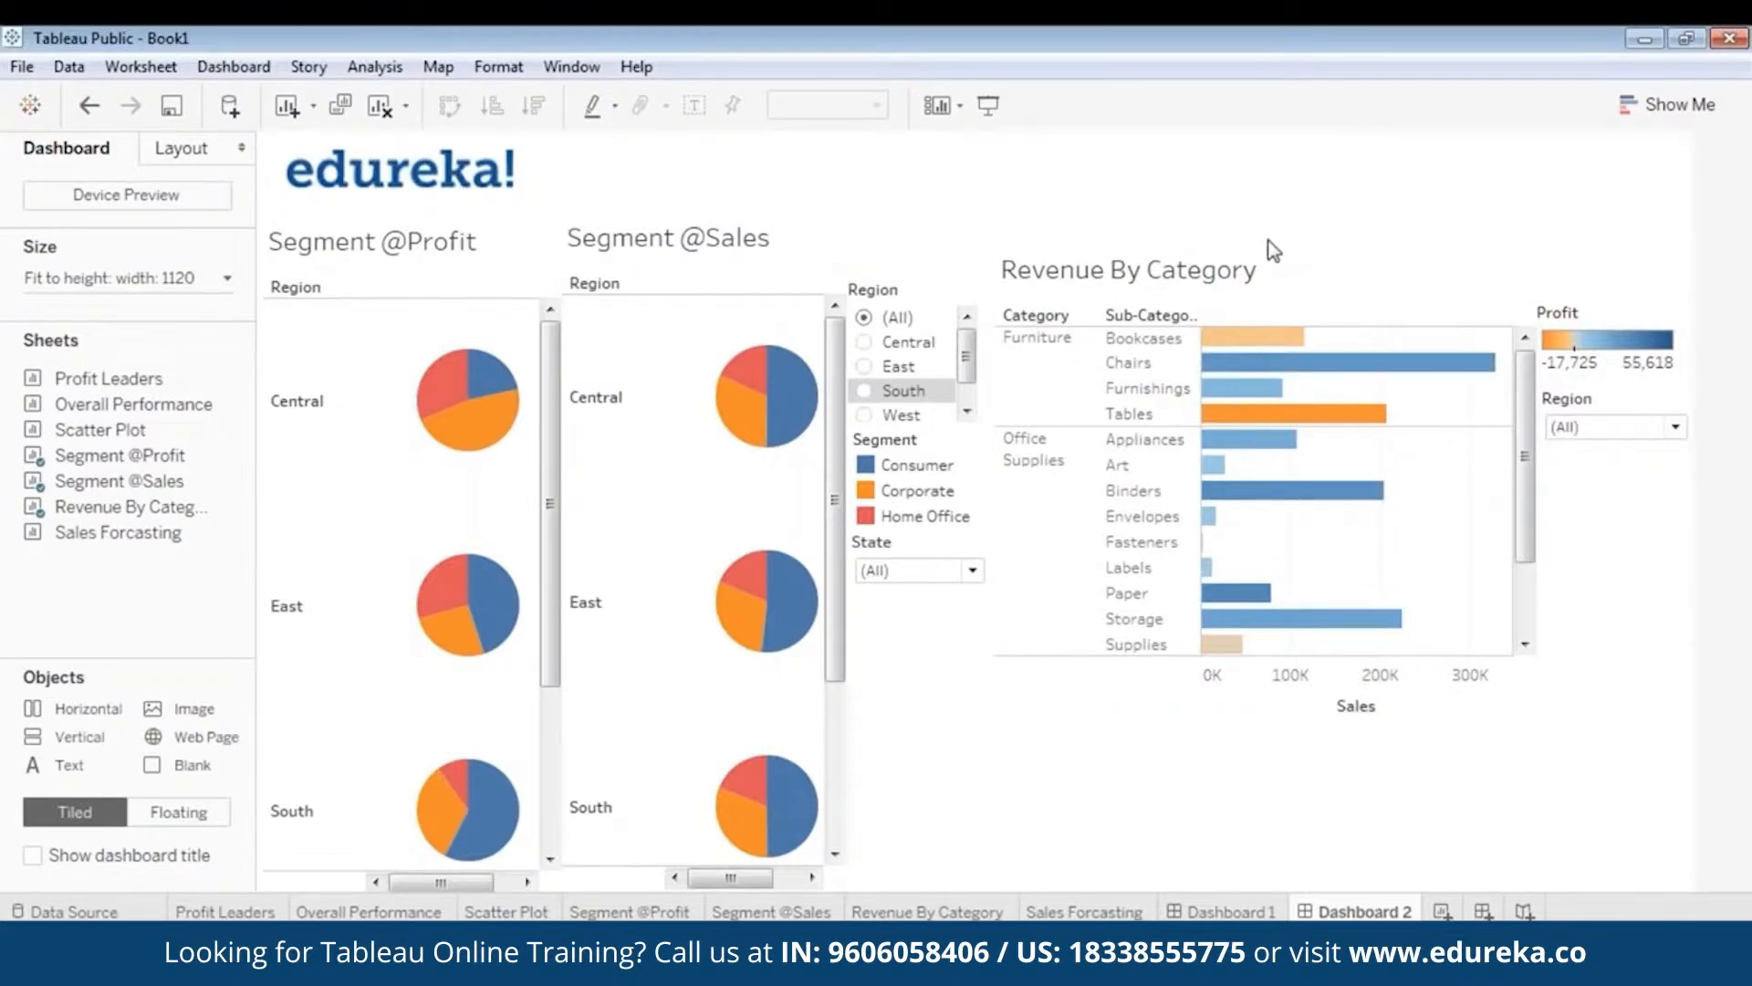
left_click(1276, 271)
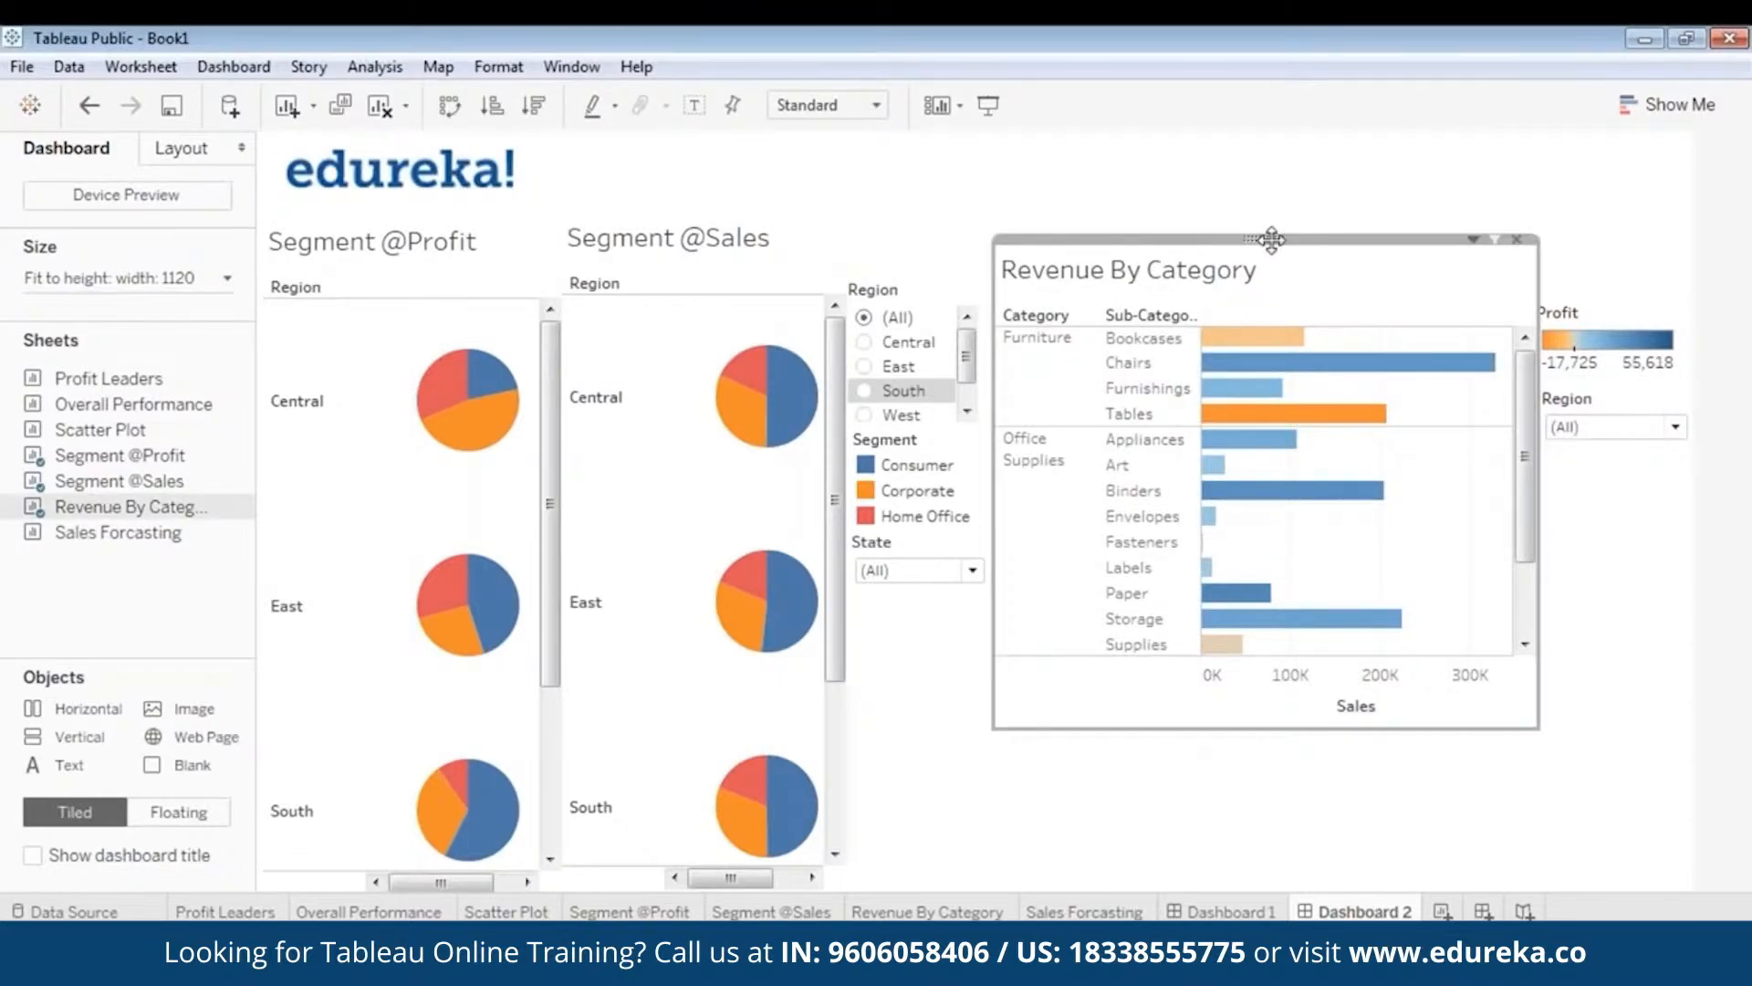
- Add a State filter for Revenue By Category as a single-value dropdown
right_click(1272, 240)
mouse_move(1177, 439)
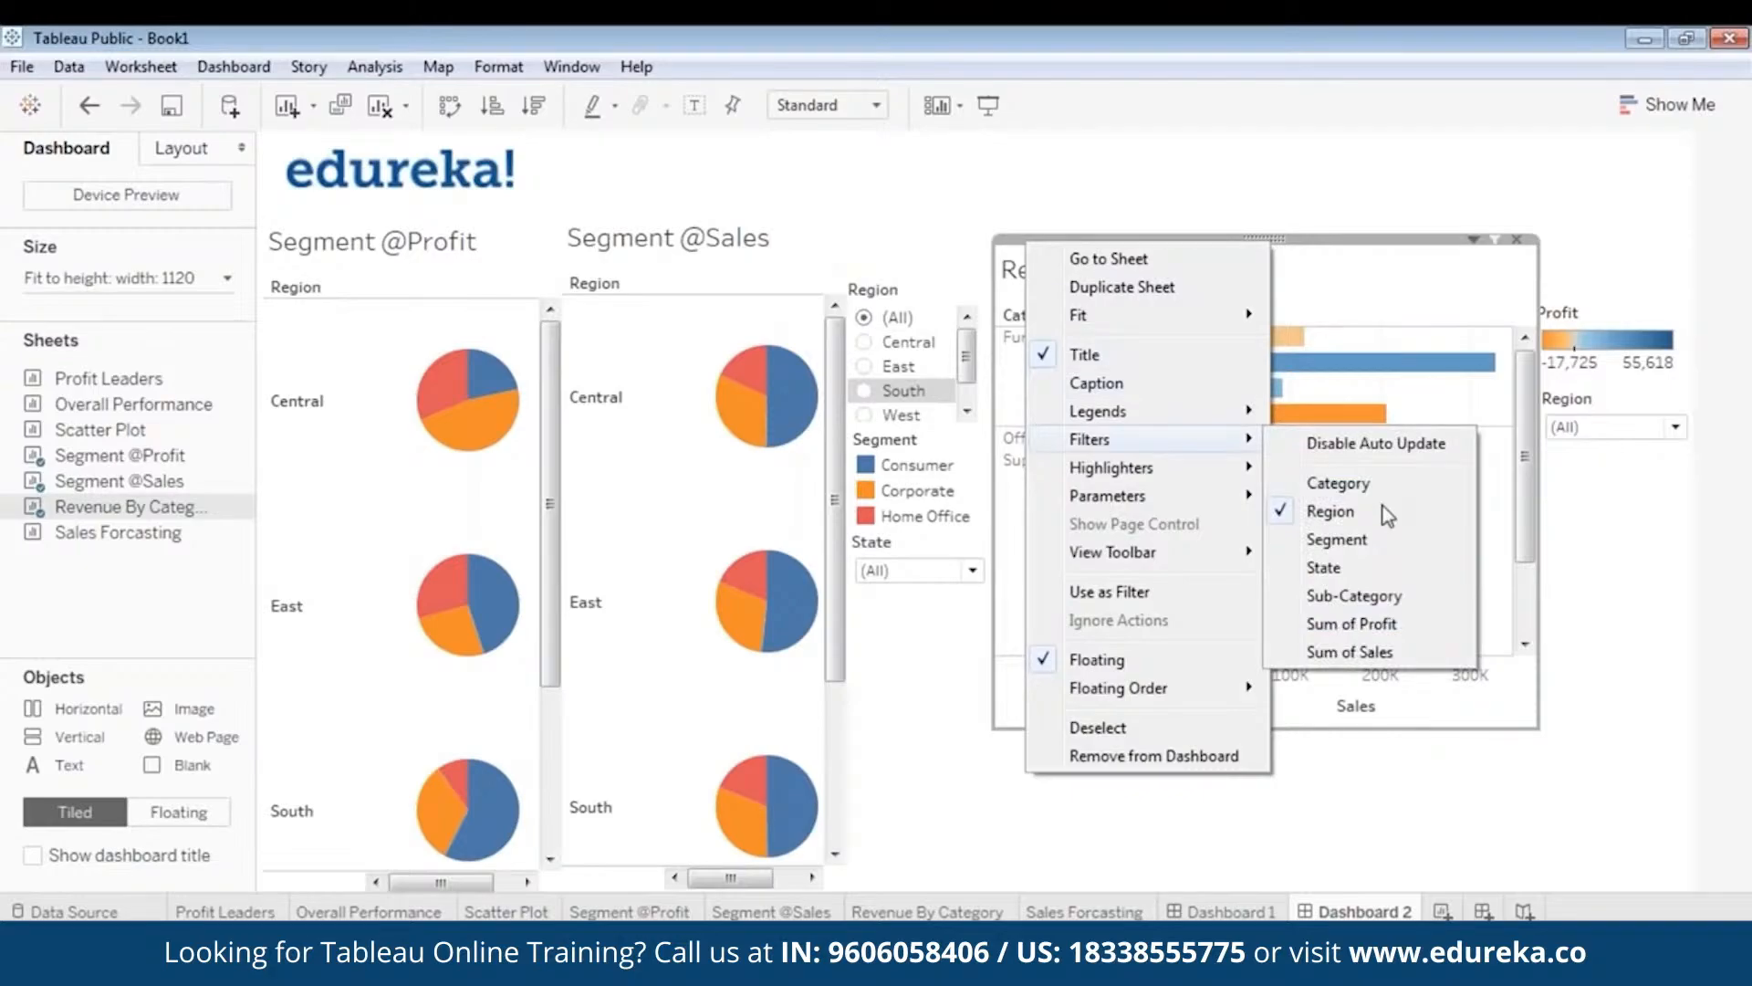
left_click(1325, 568)
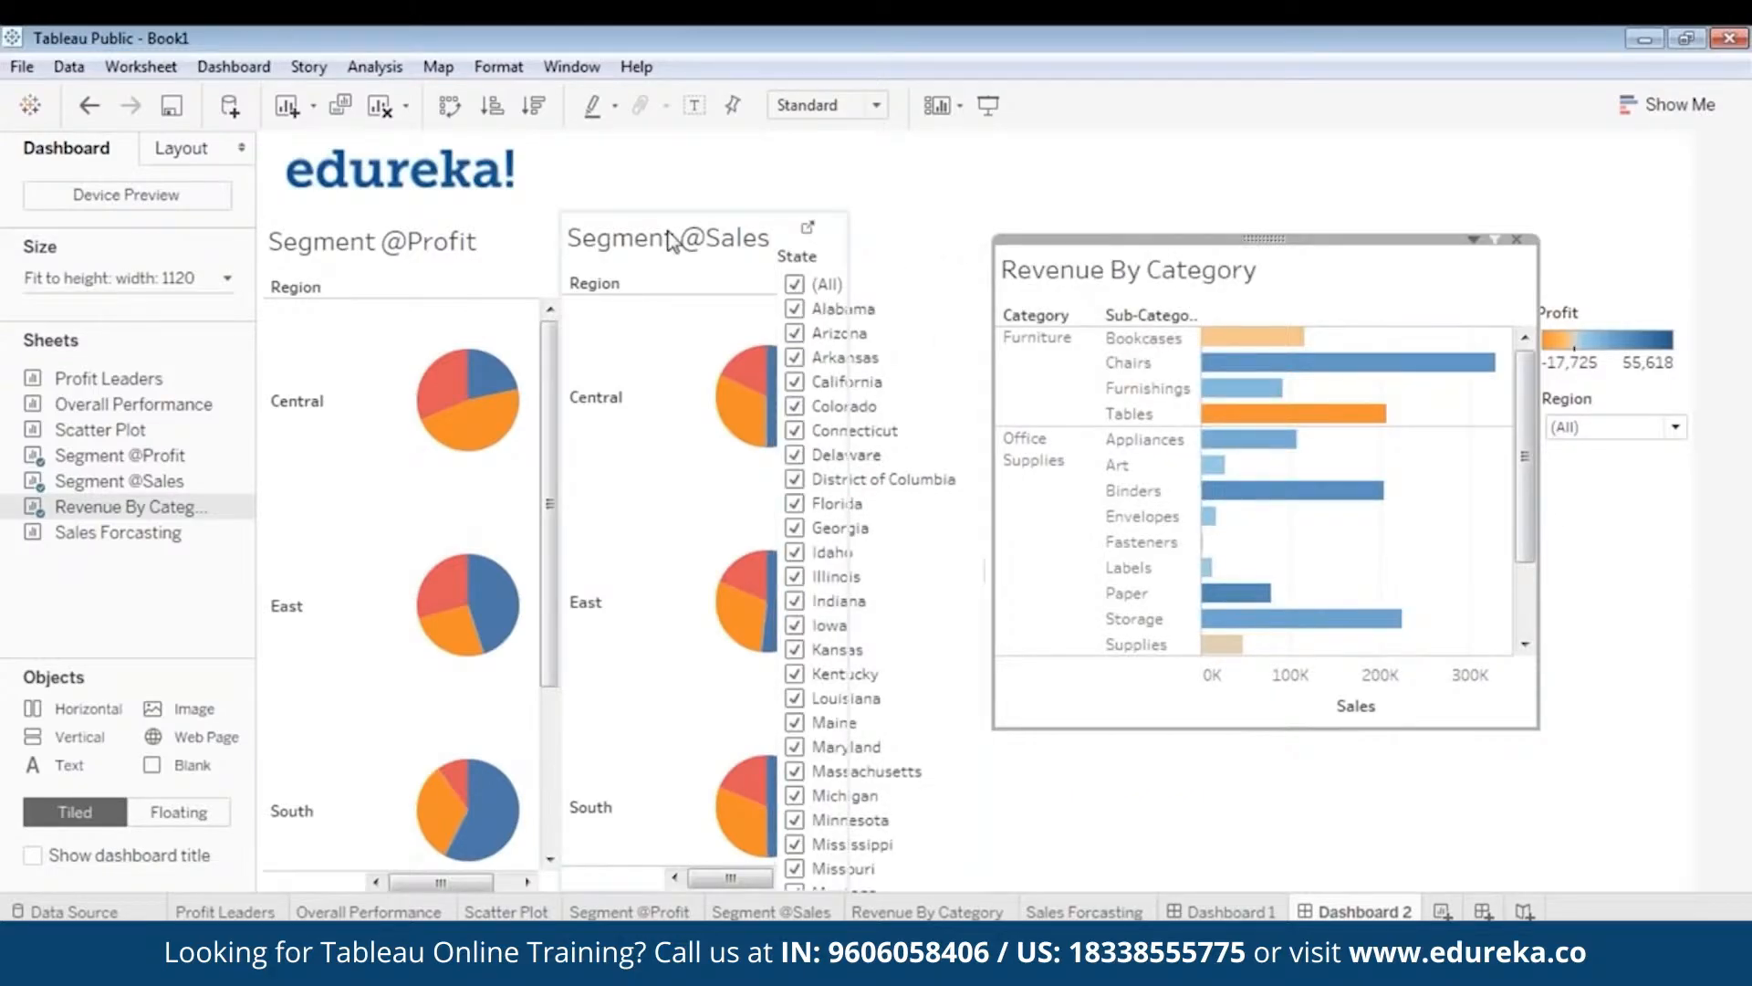
left_click(889, 325)
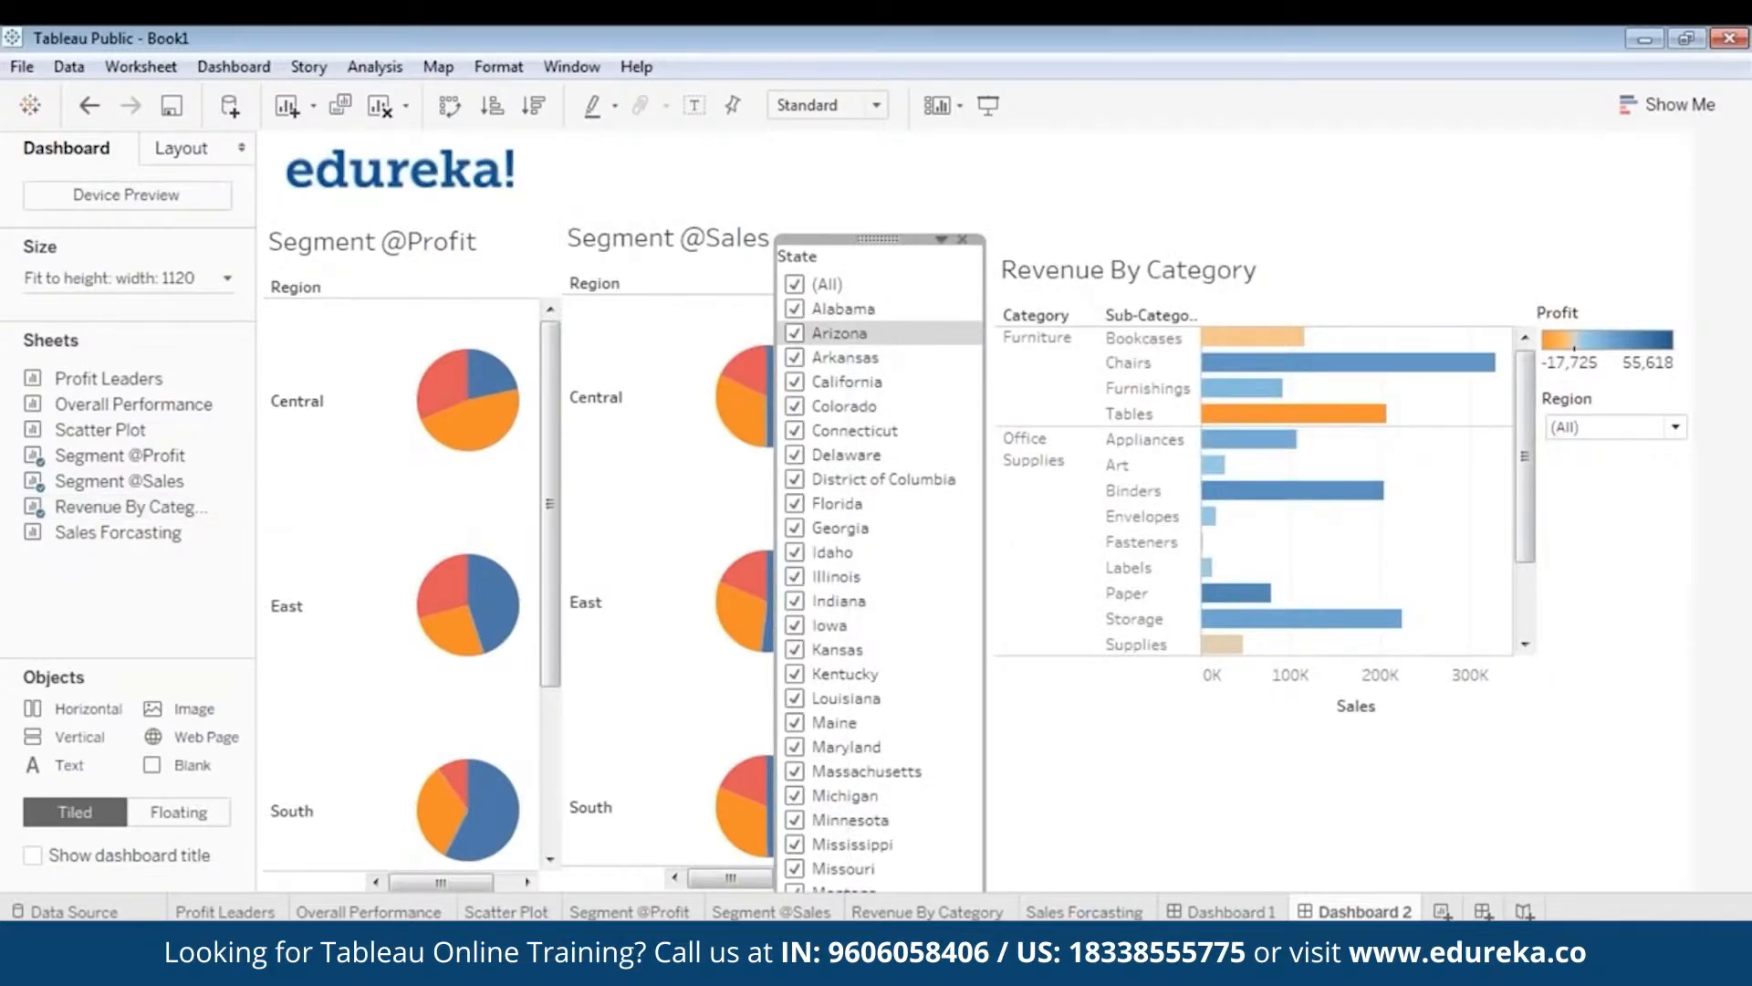
left_click(941, 239)
left_click(744, 473)
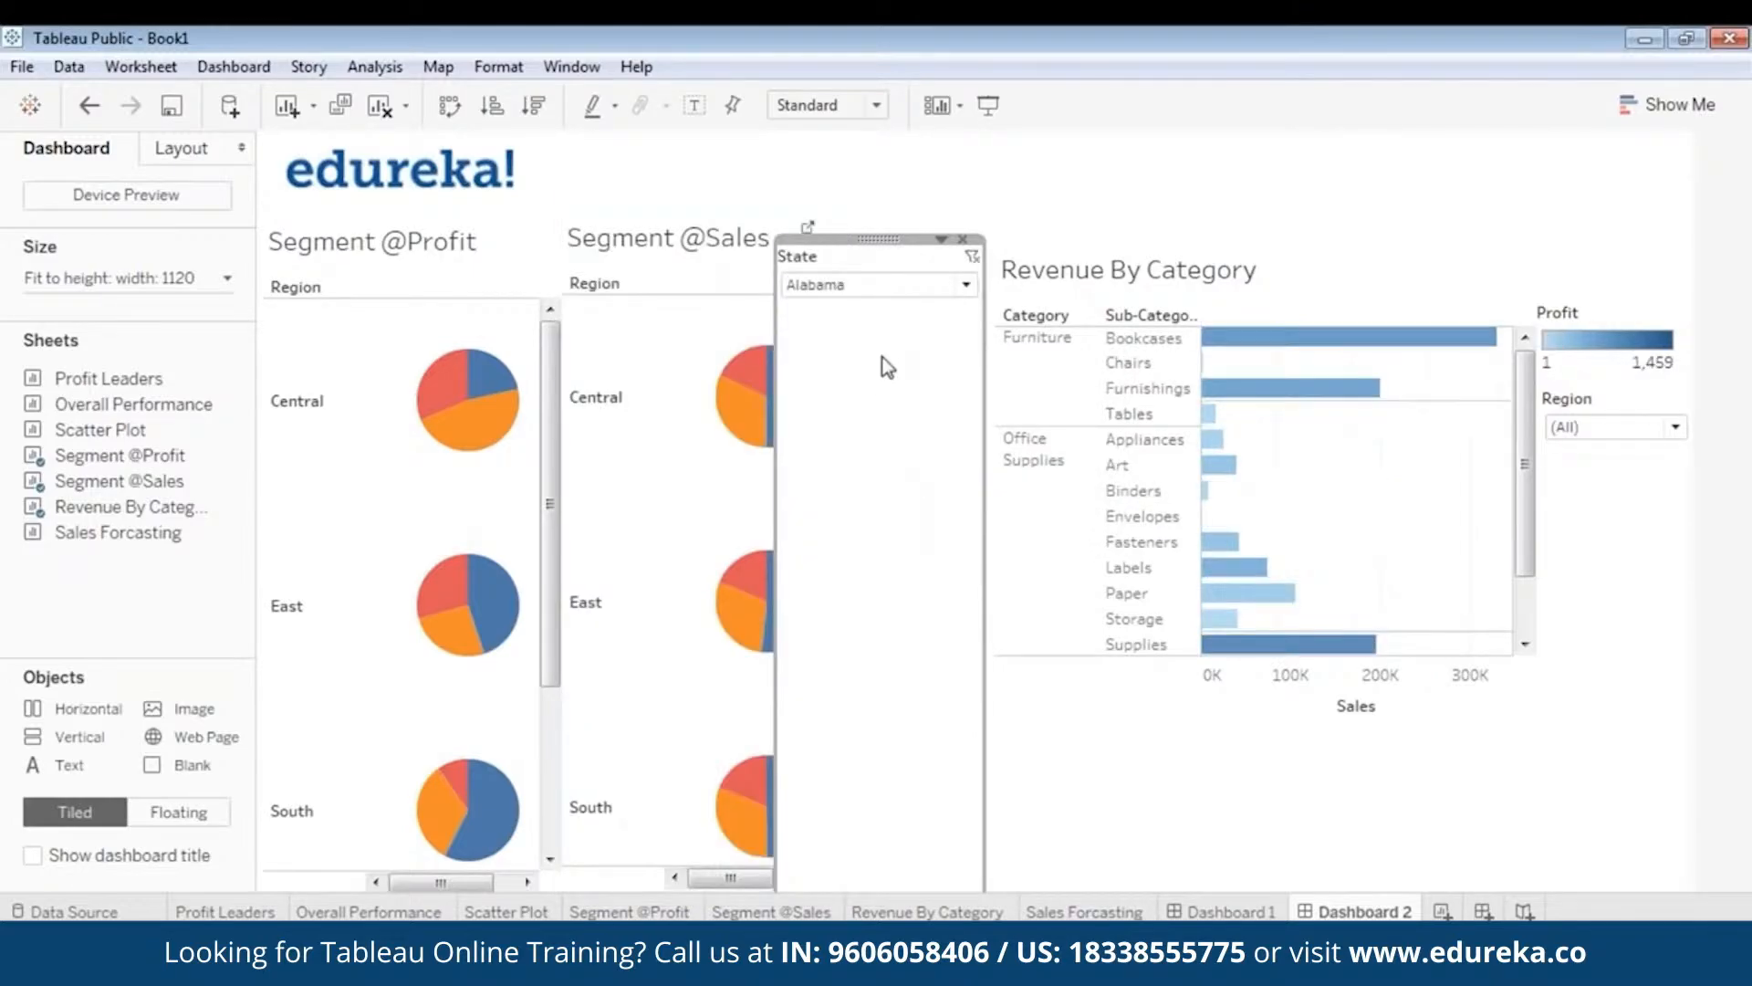
- Set the State dropdown to (All) and place it under the Region filter
left_click_drag(911, 239, 1113, 447)
left_click(1089, 452)
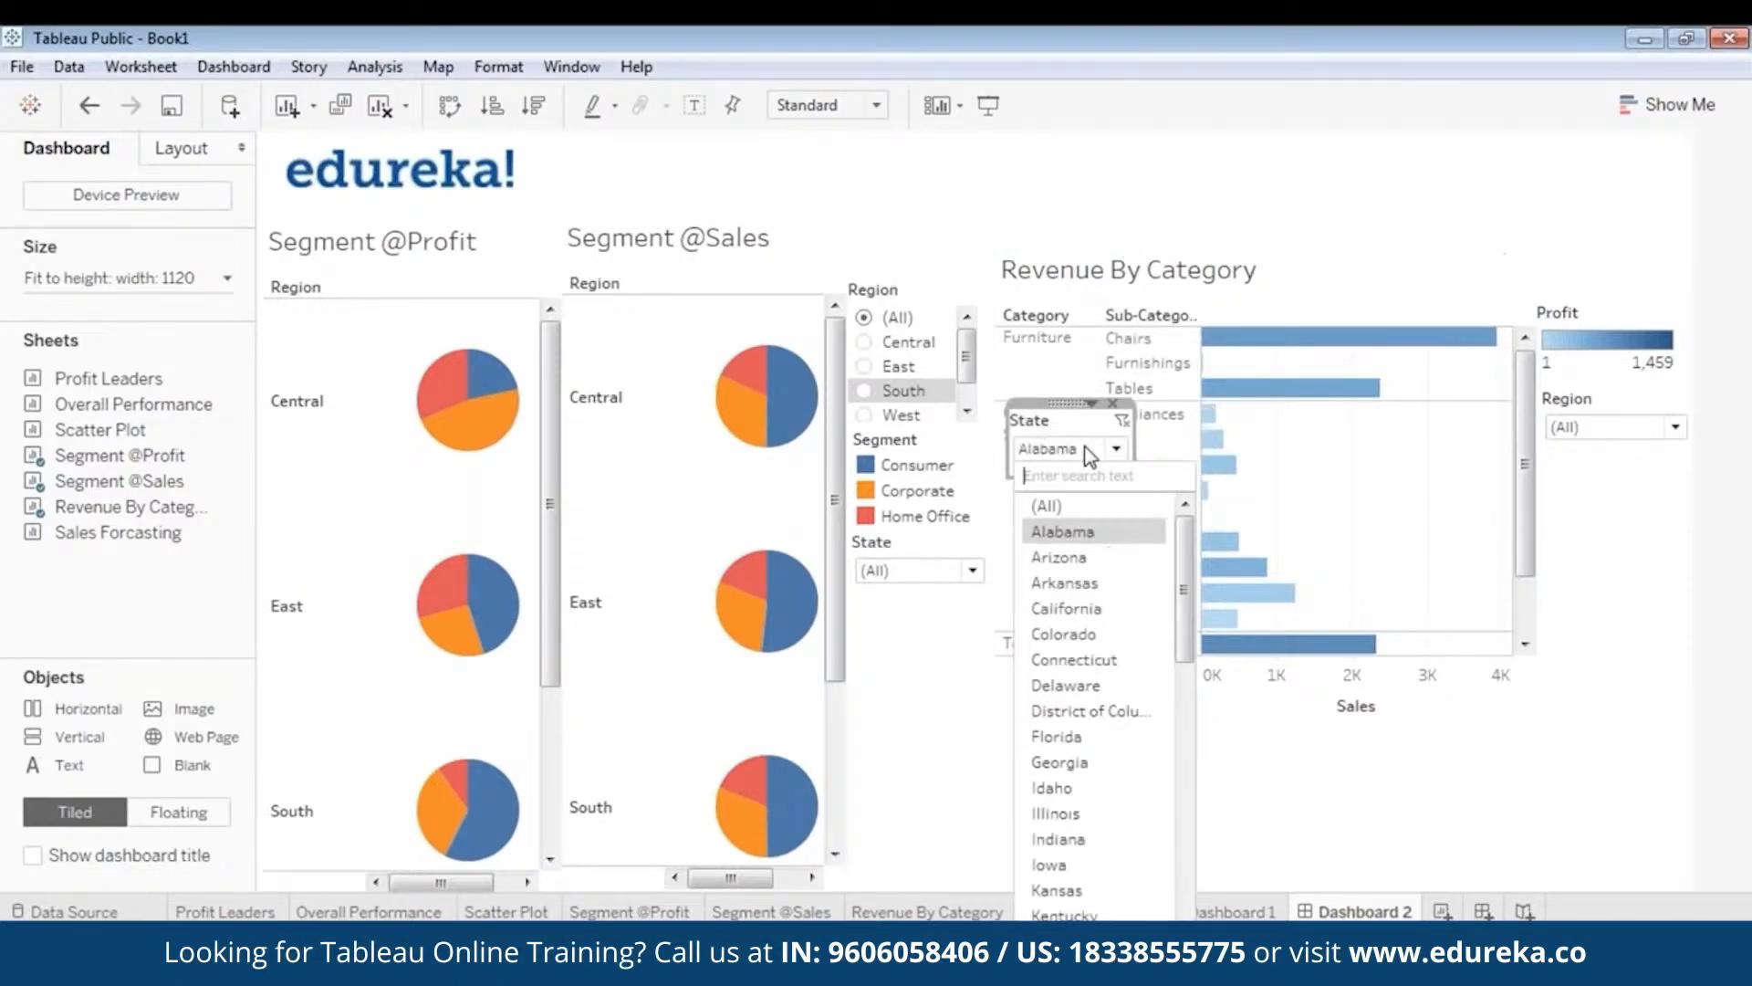
left_click(1059, 502)
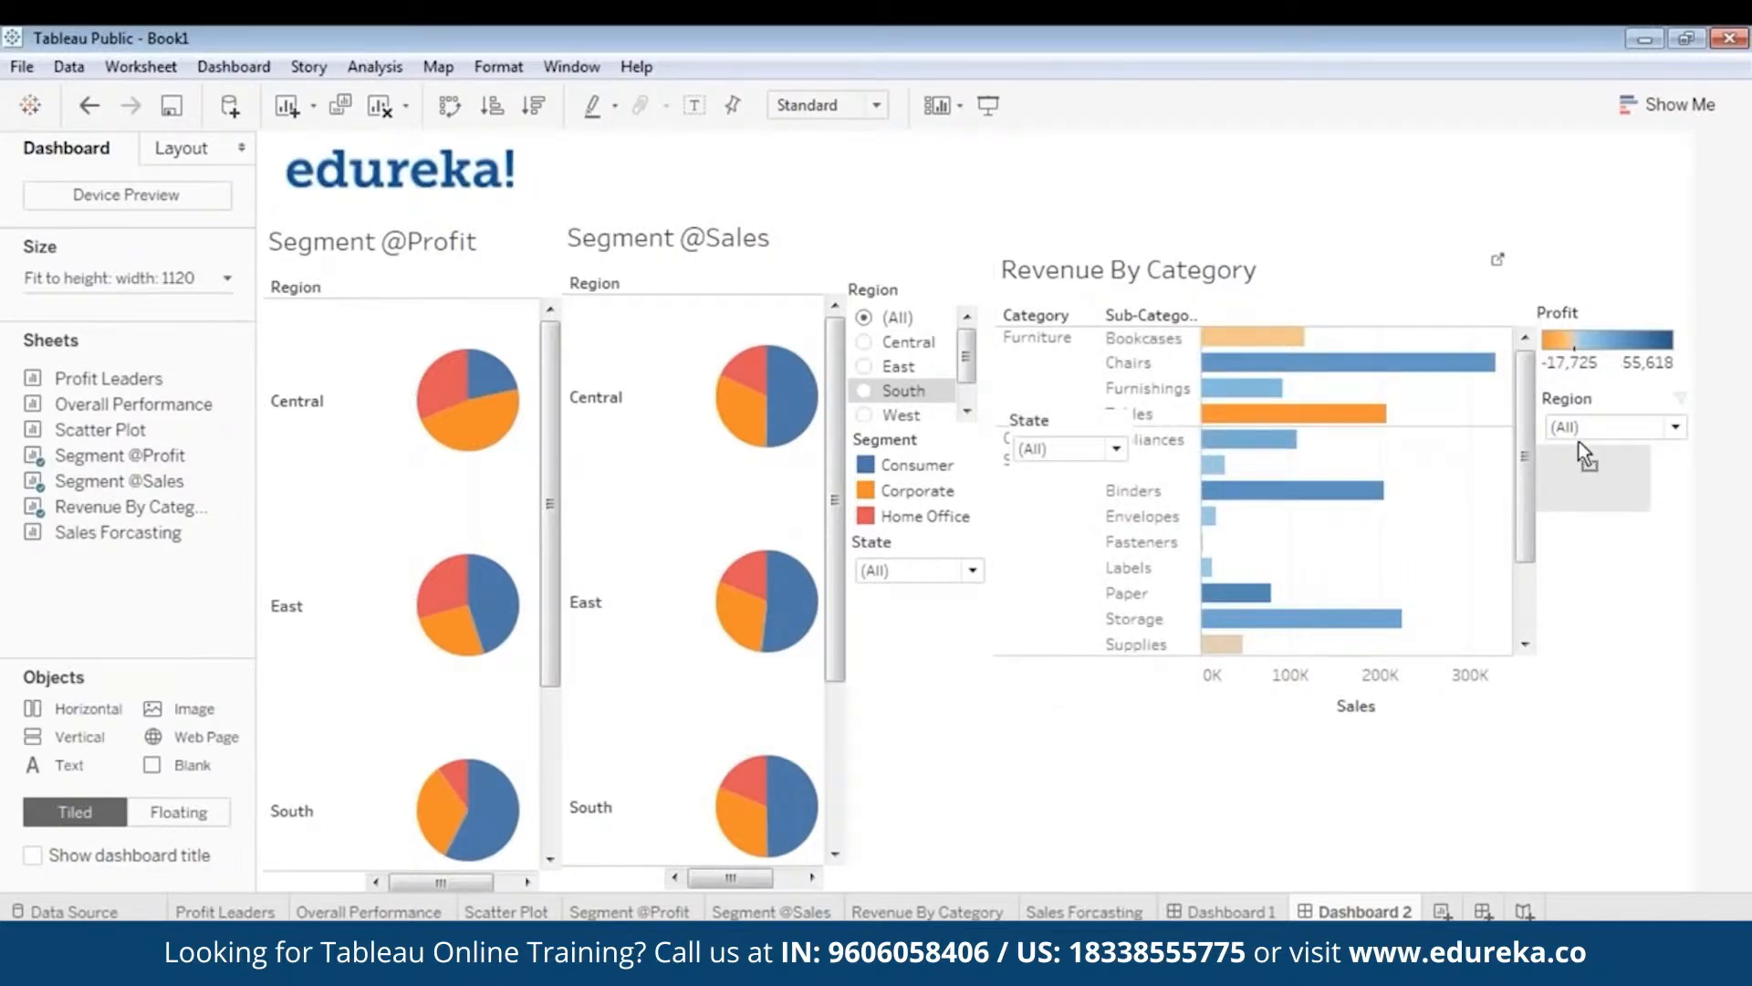
left_click_drag(1583, 447, 1591, 452)
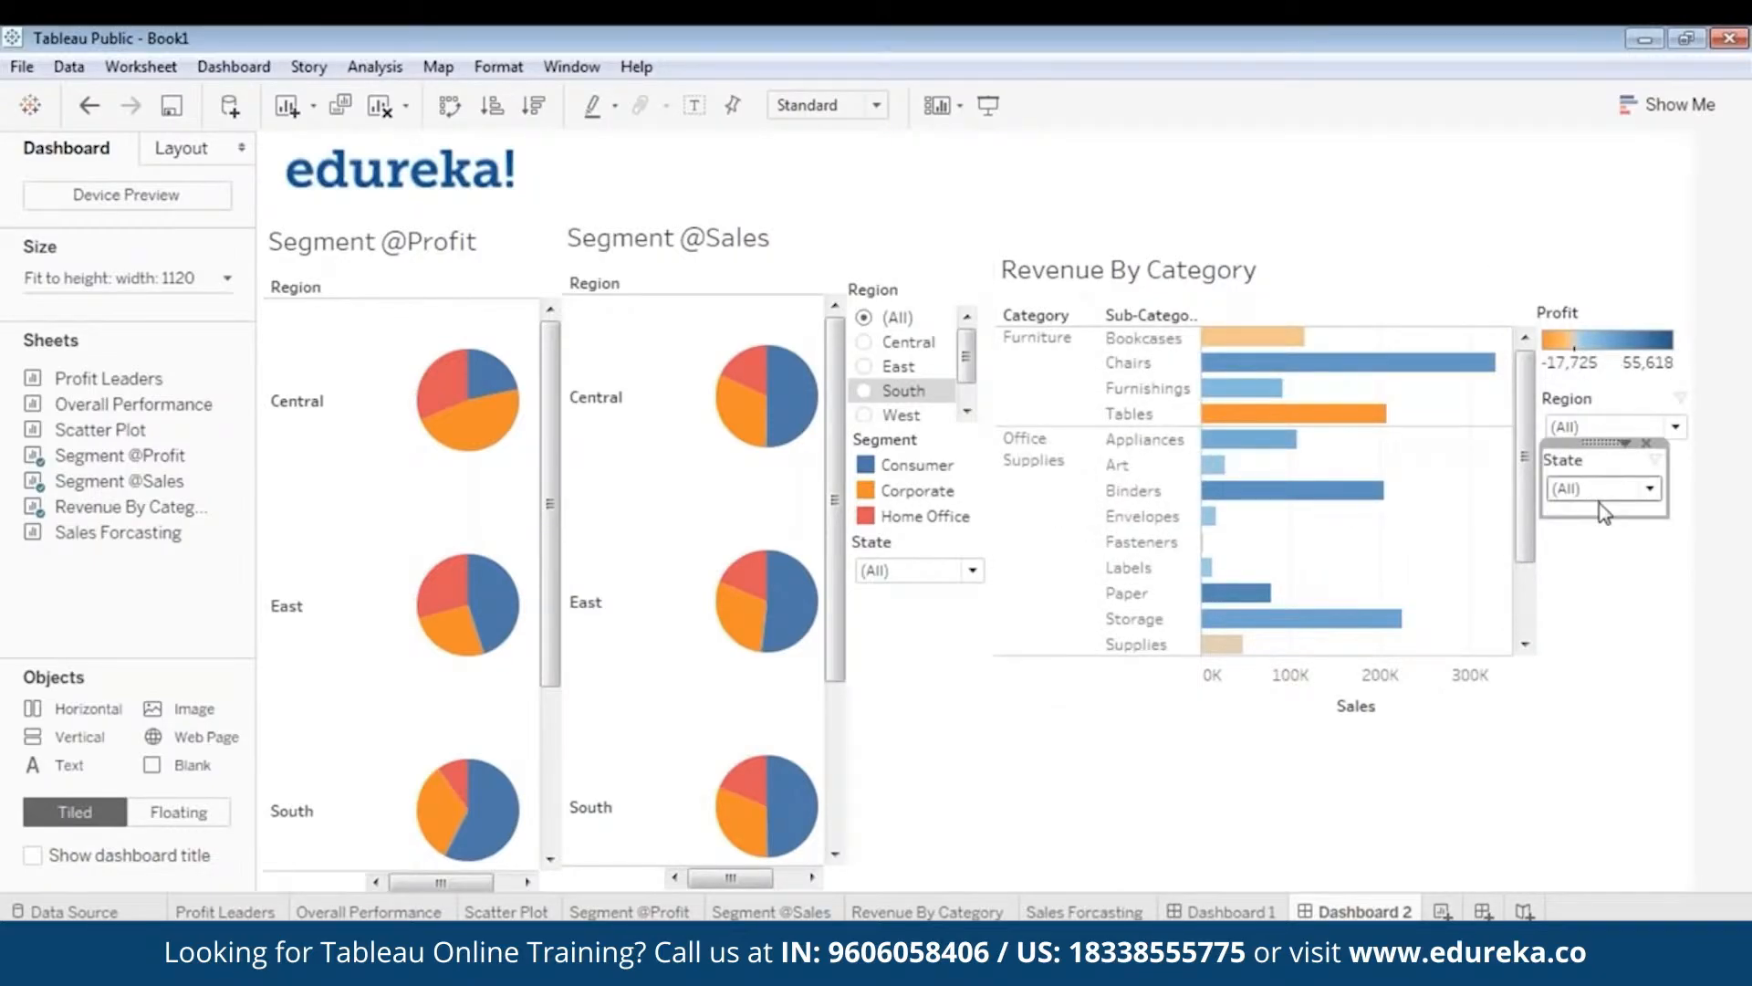
left_click(1652, 605)
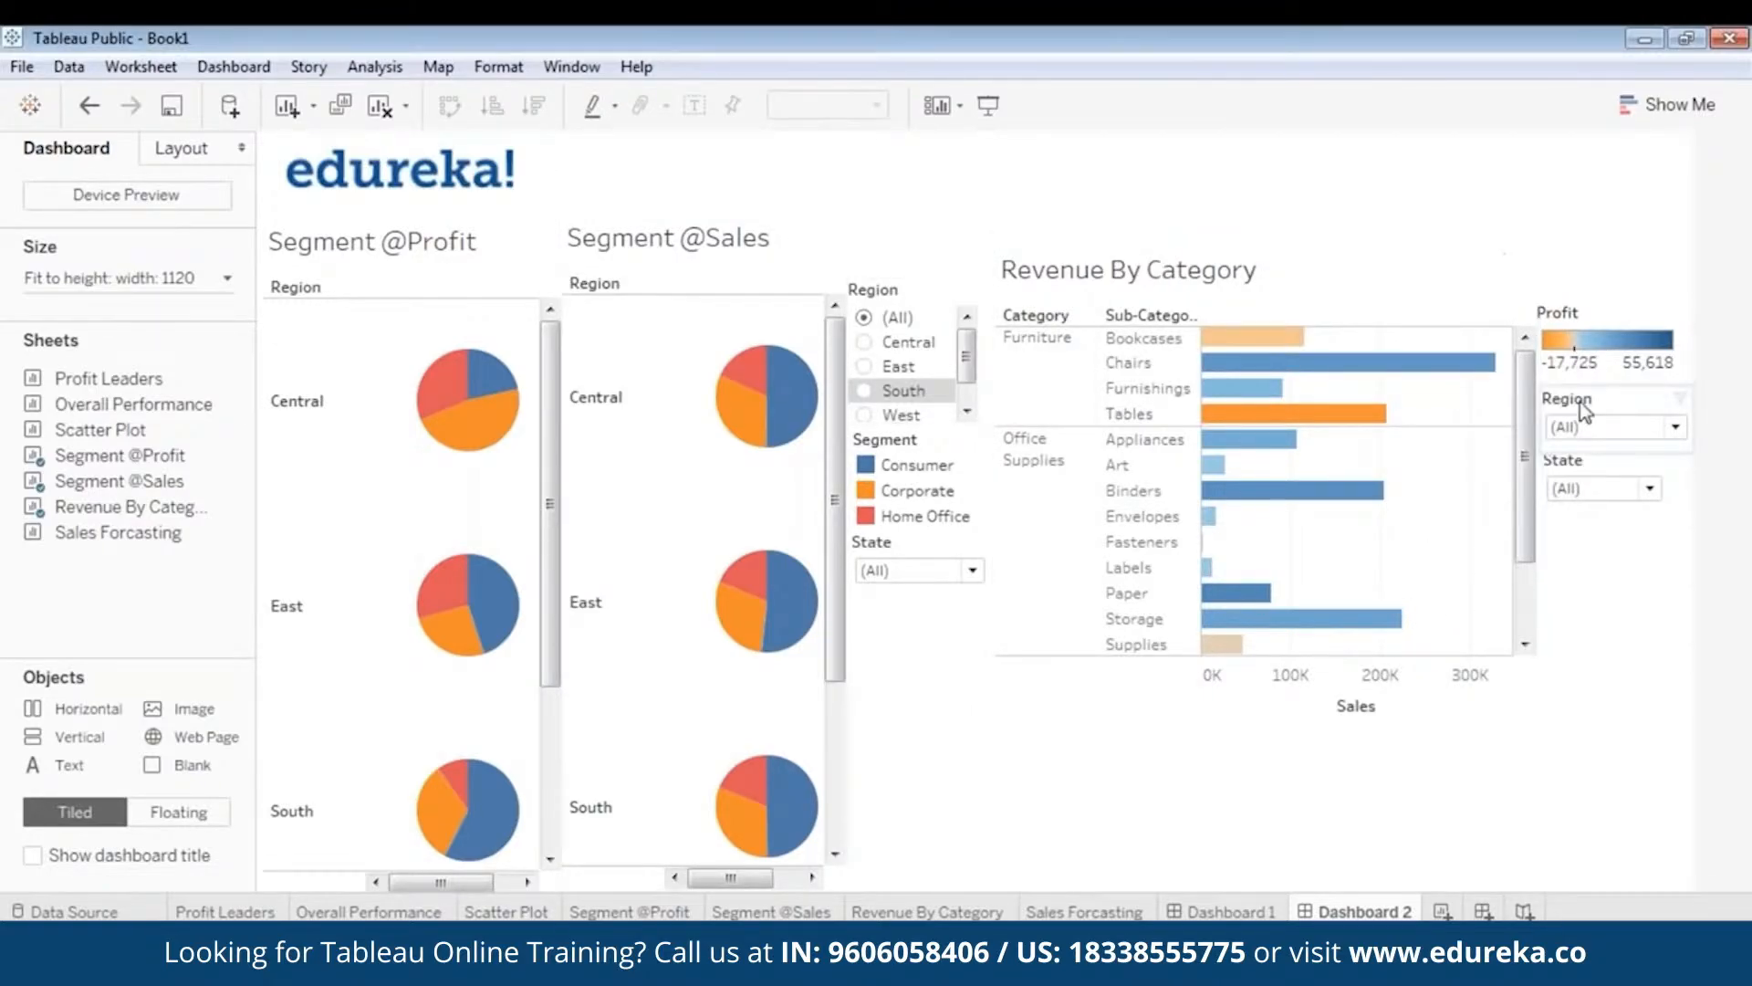
- Add a Segment filter for Revenue By Category, narrowed and aligned under the State filter
left_click(1246, 309)
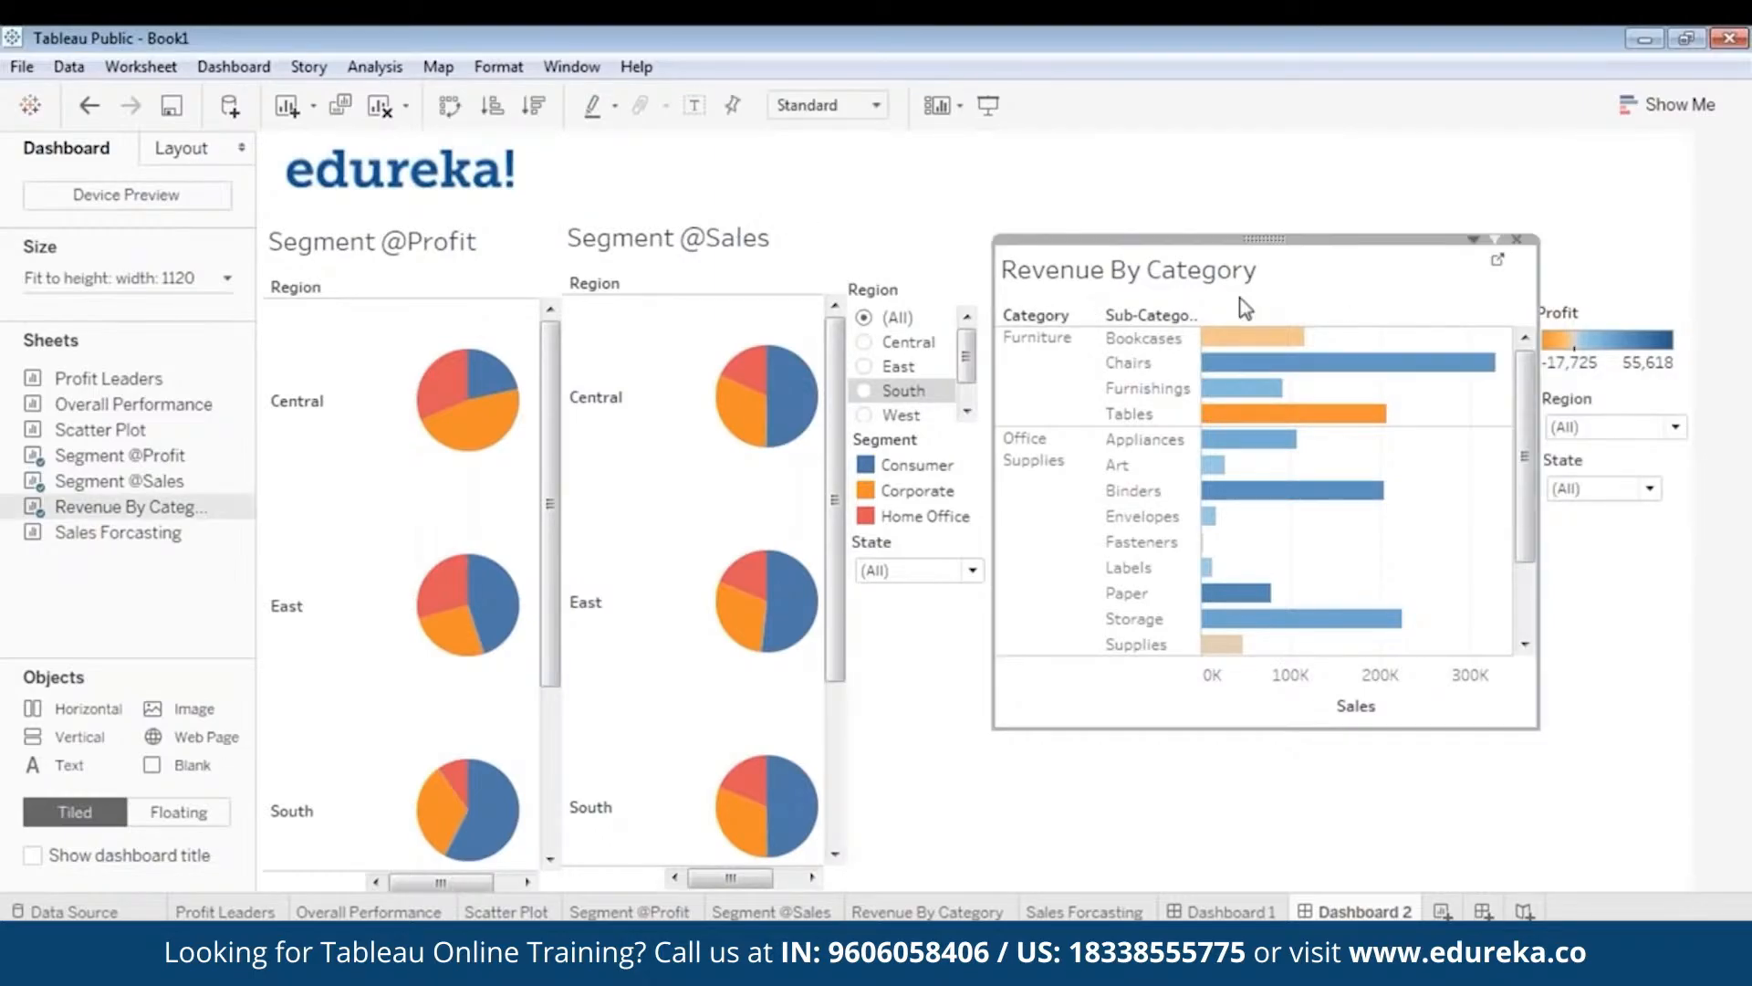
right_click(1265, 240)
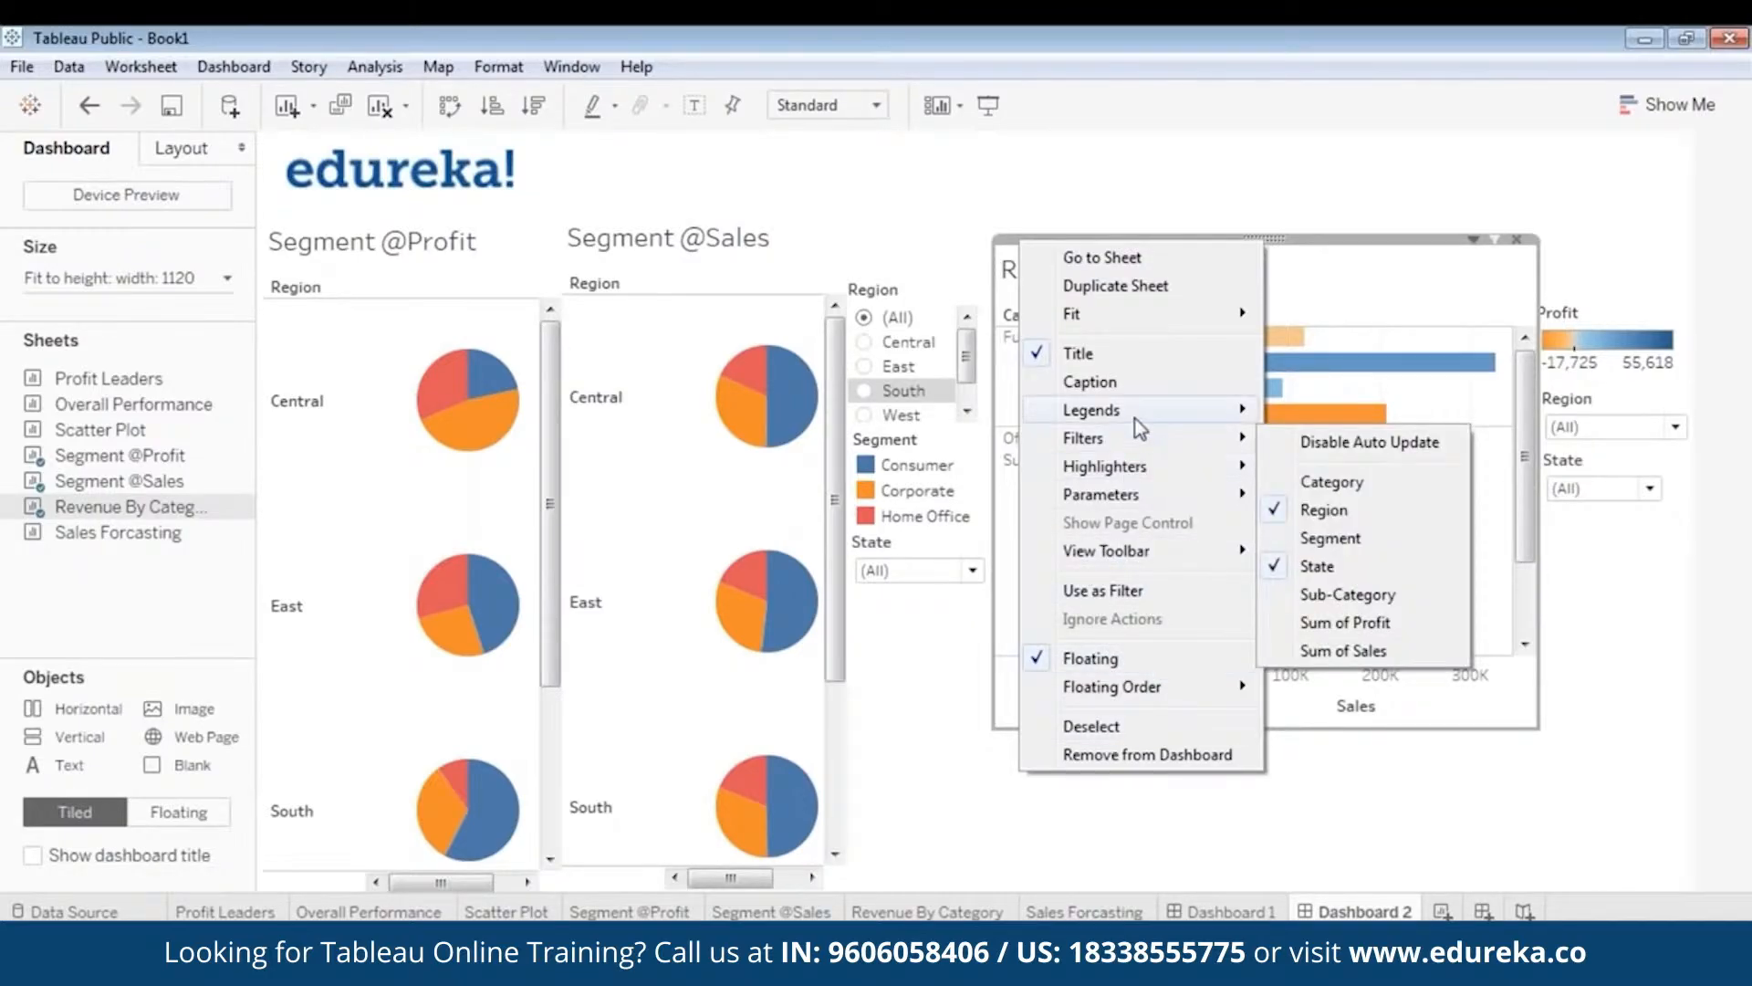
mouse_move(1137, 418)
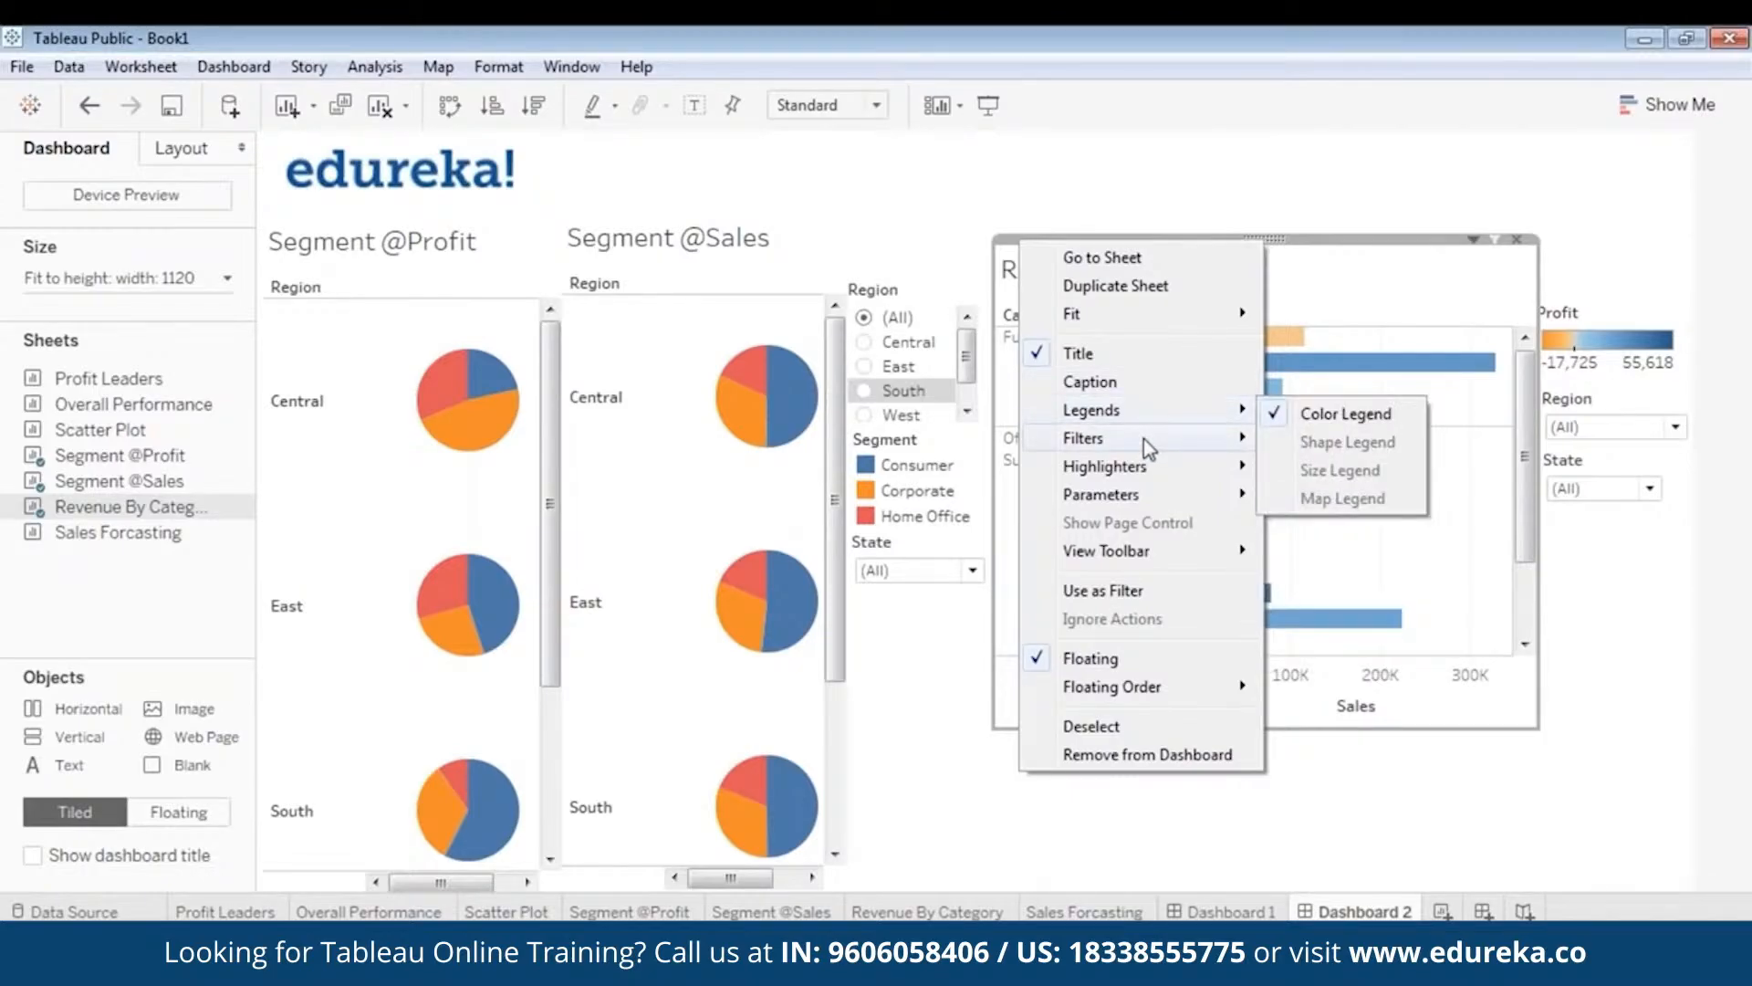
mouse_move(1235, 449)
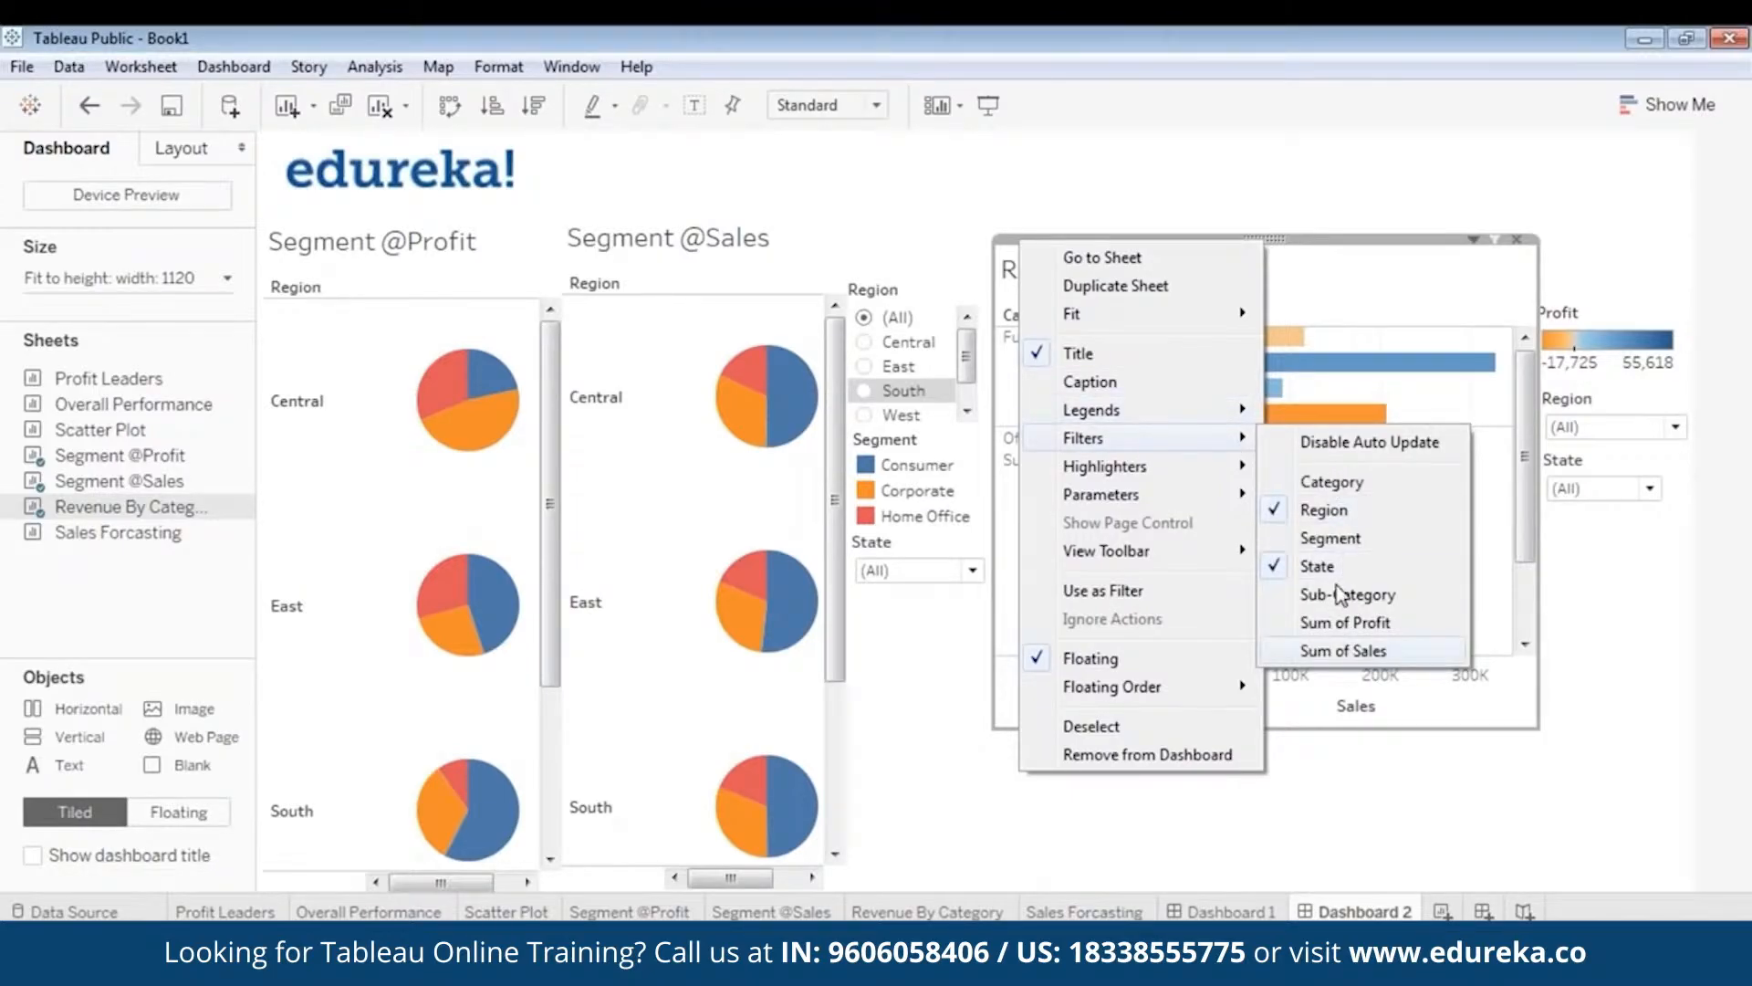
left_click(1331, 539)
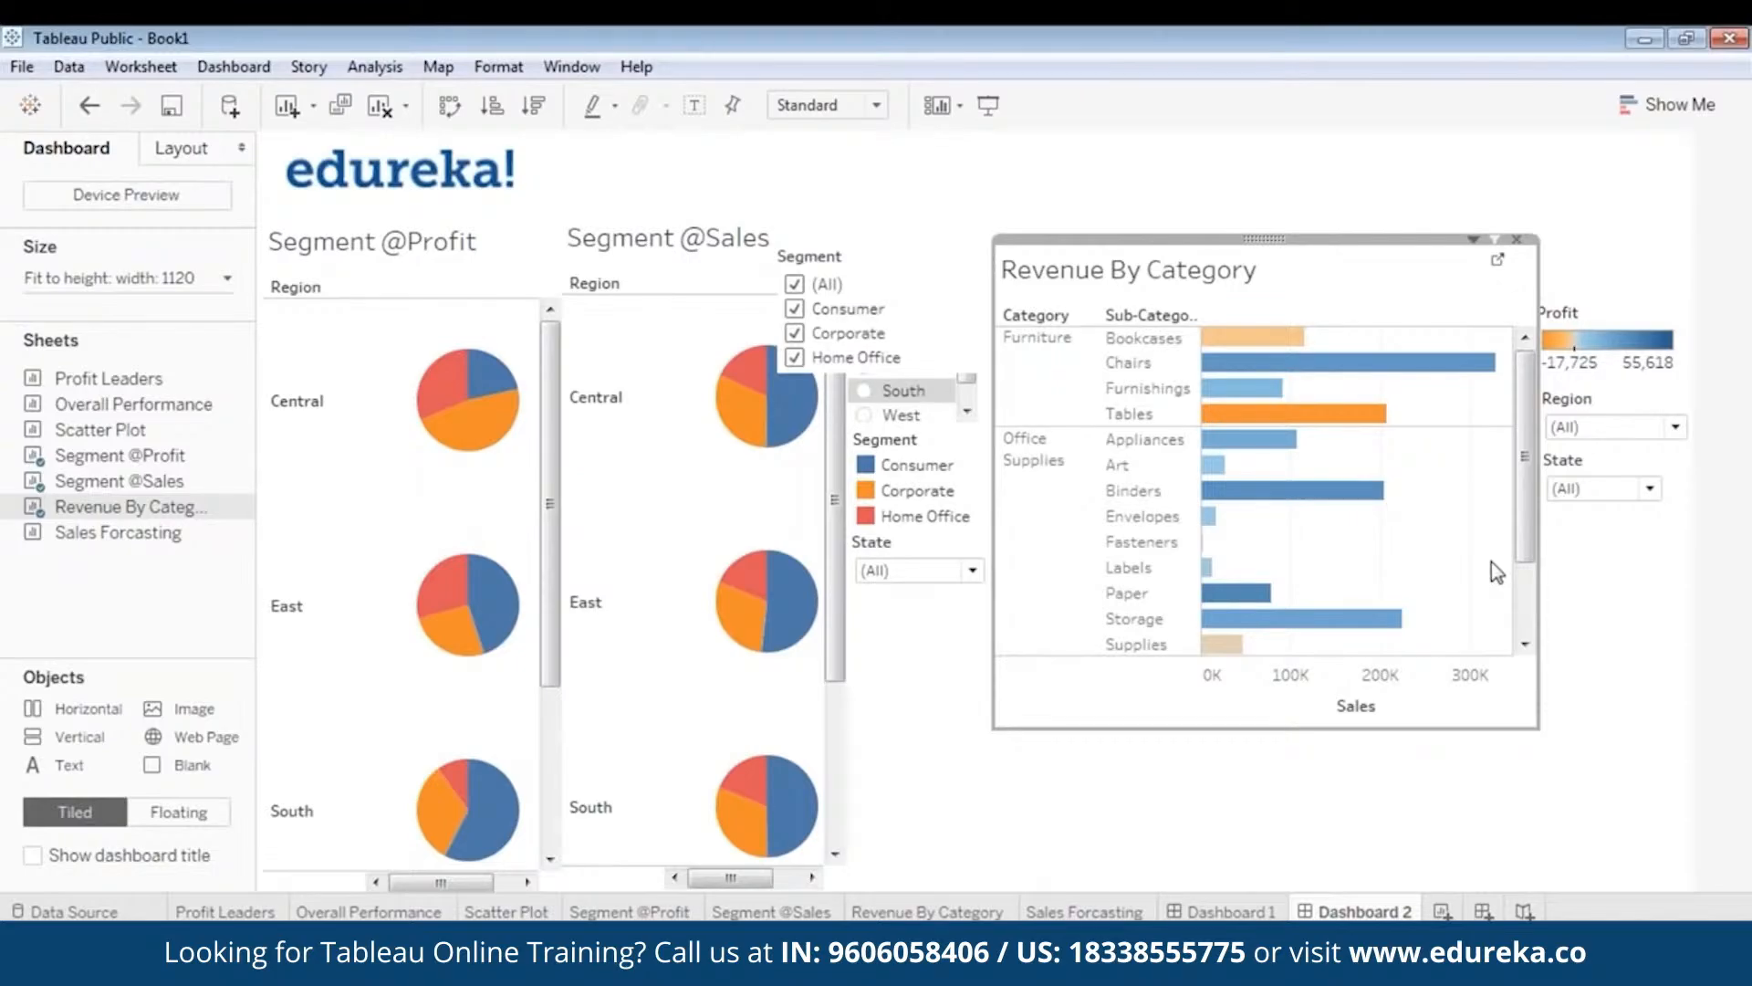
left_click(867, 255)
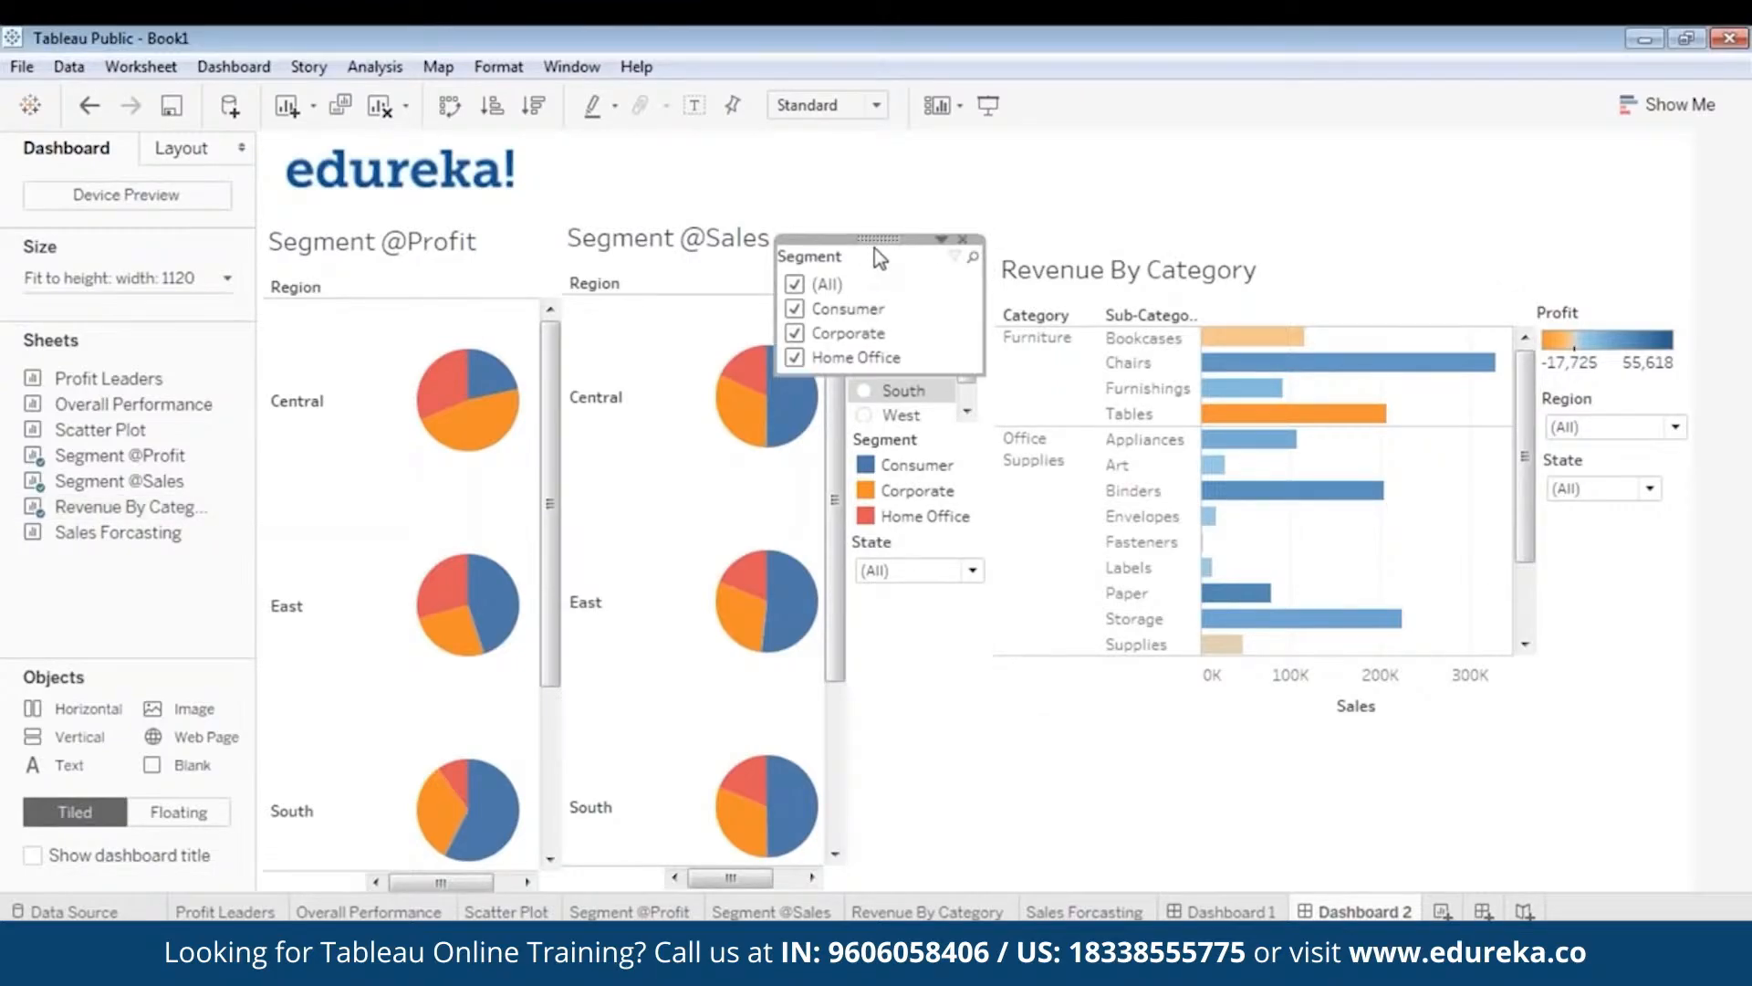
left_click_drag(874, 249, 1634, 513)
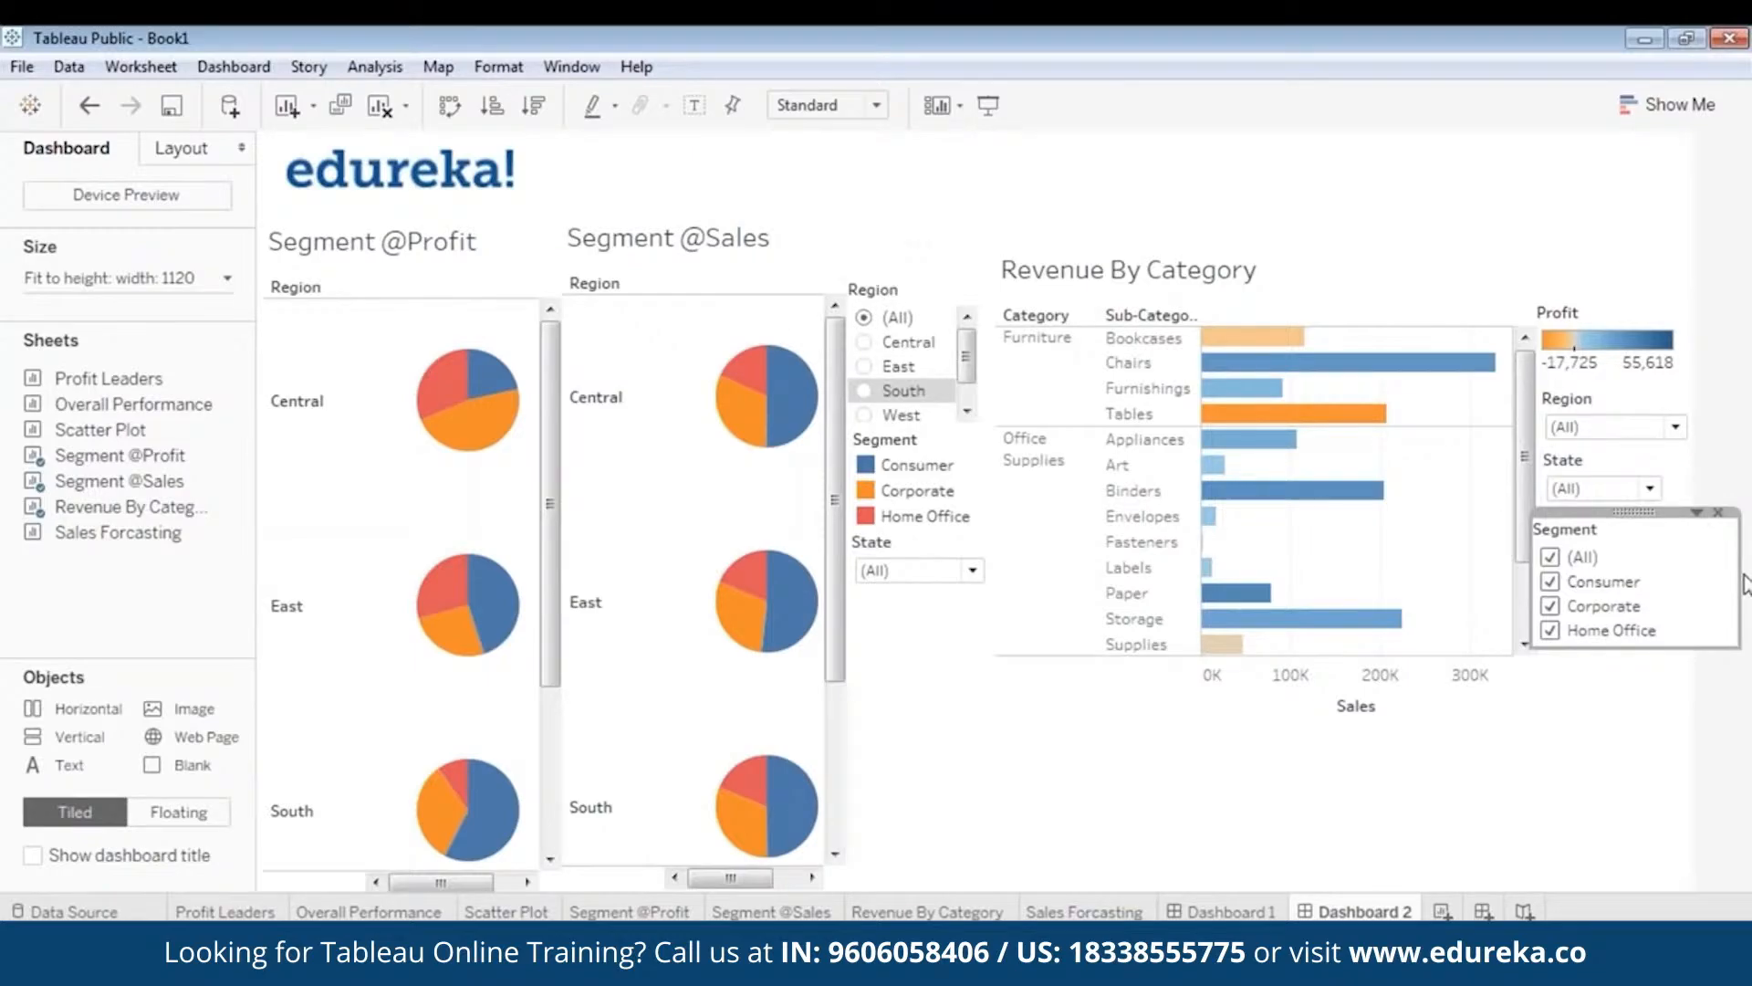
left_click_drag(1745, 584, 1685, 577)
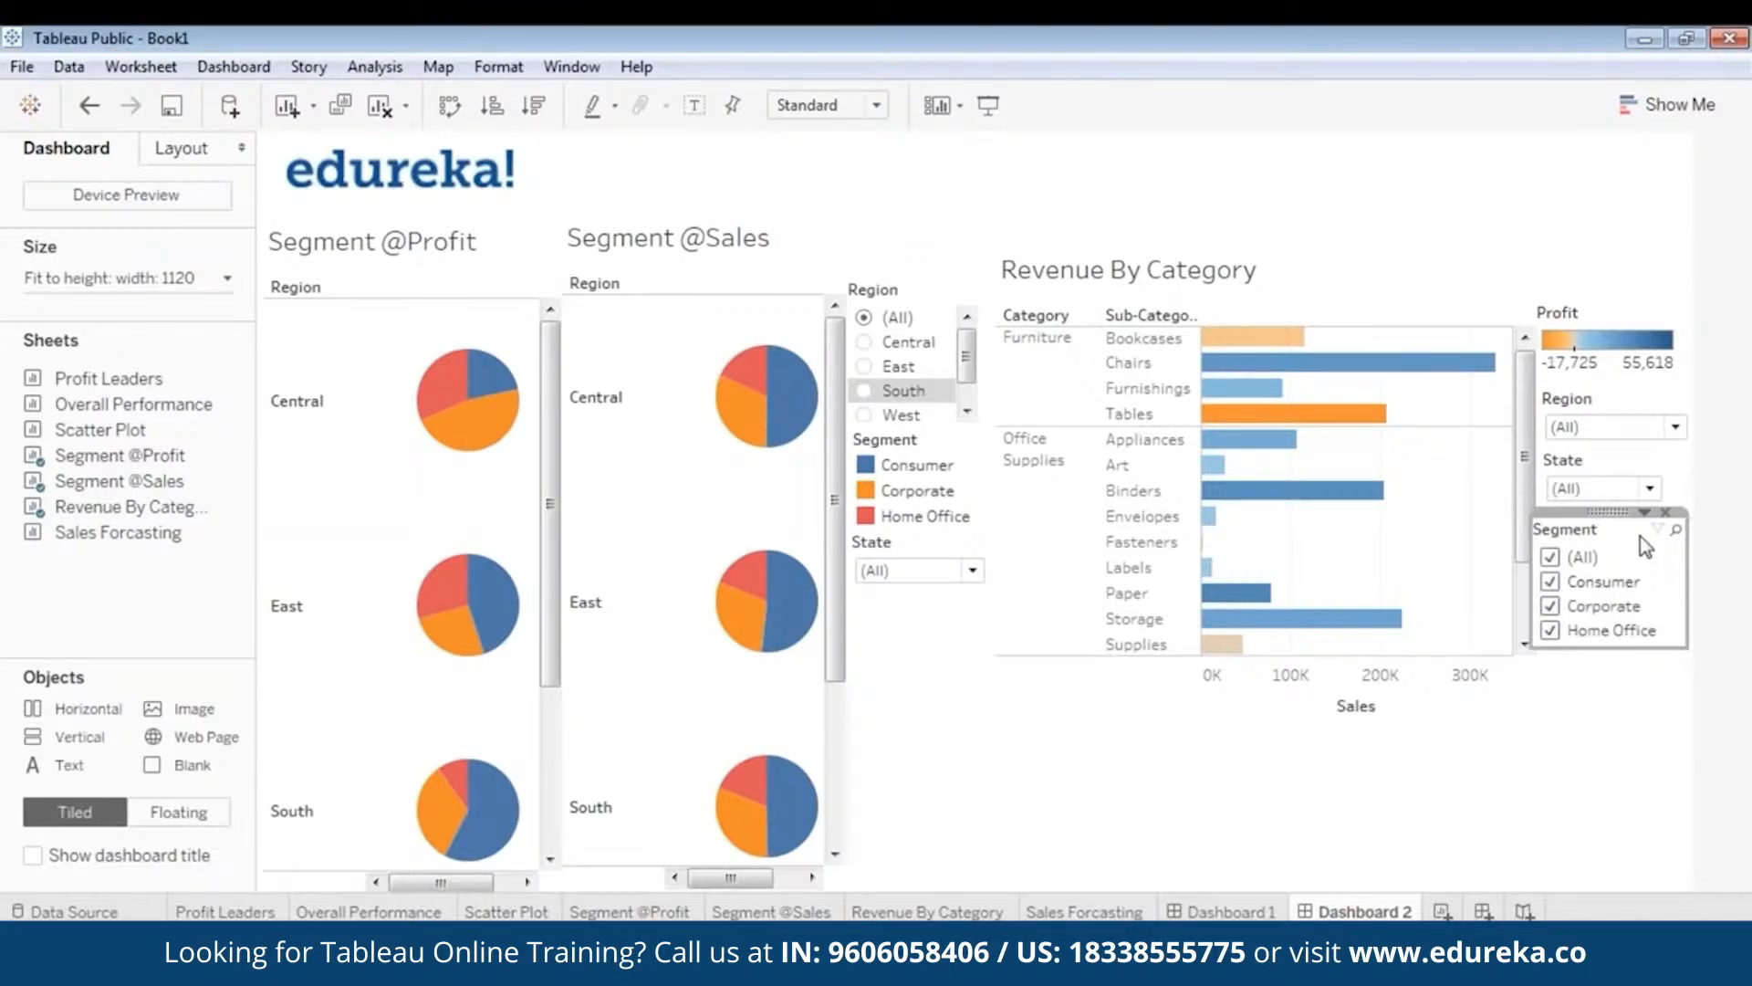
left_click_drag(1610, 512, 1620, 517)
left_click(1635, 705)
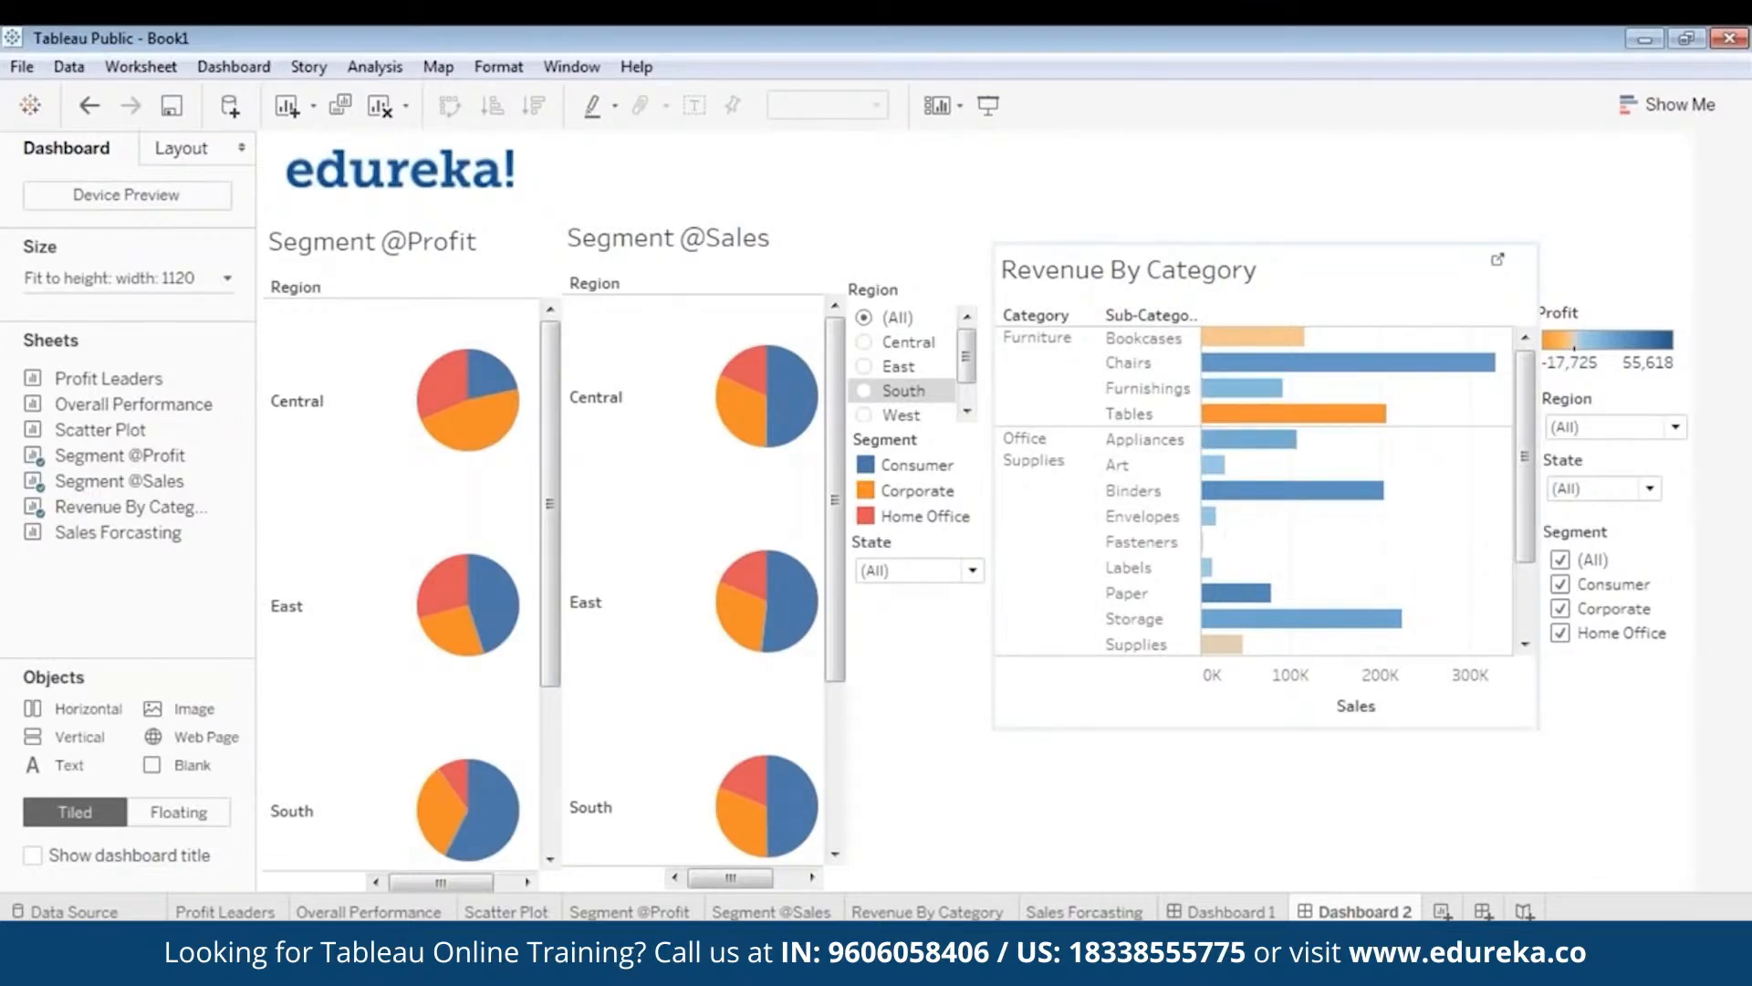
- Set the dashboard's minimum height to 860 px, then raise it to 1060 px
left_click(754, 705)
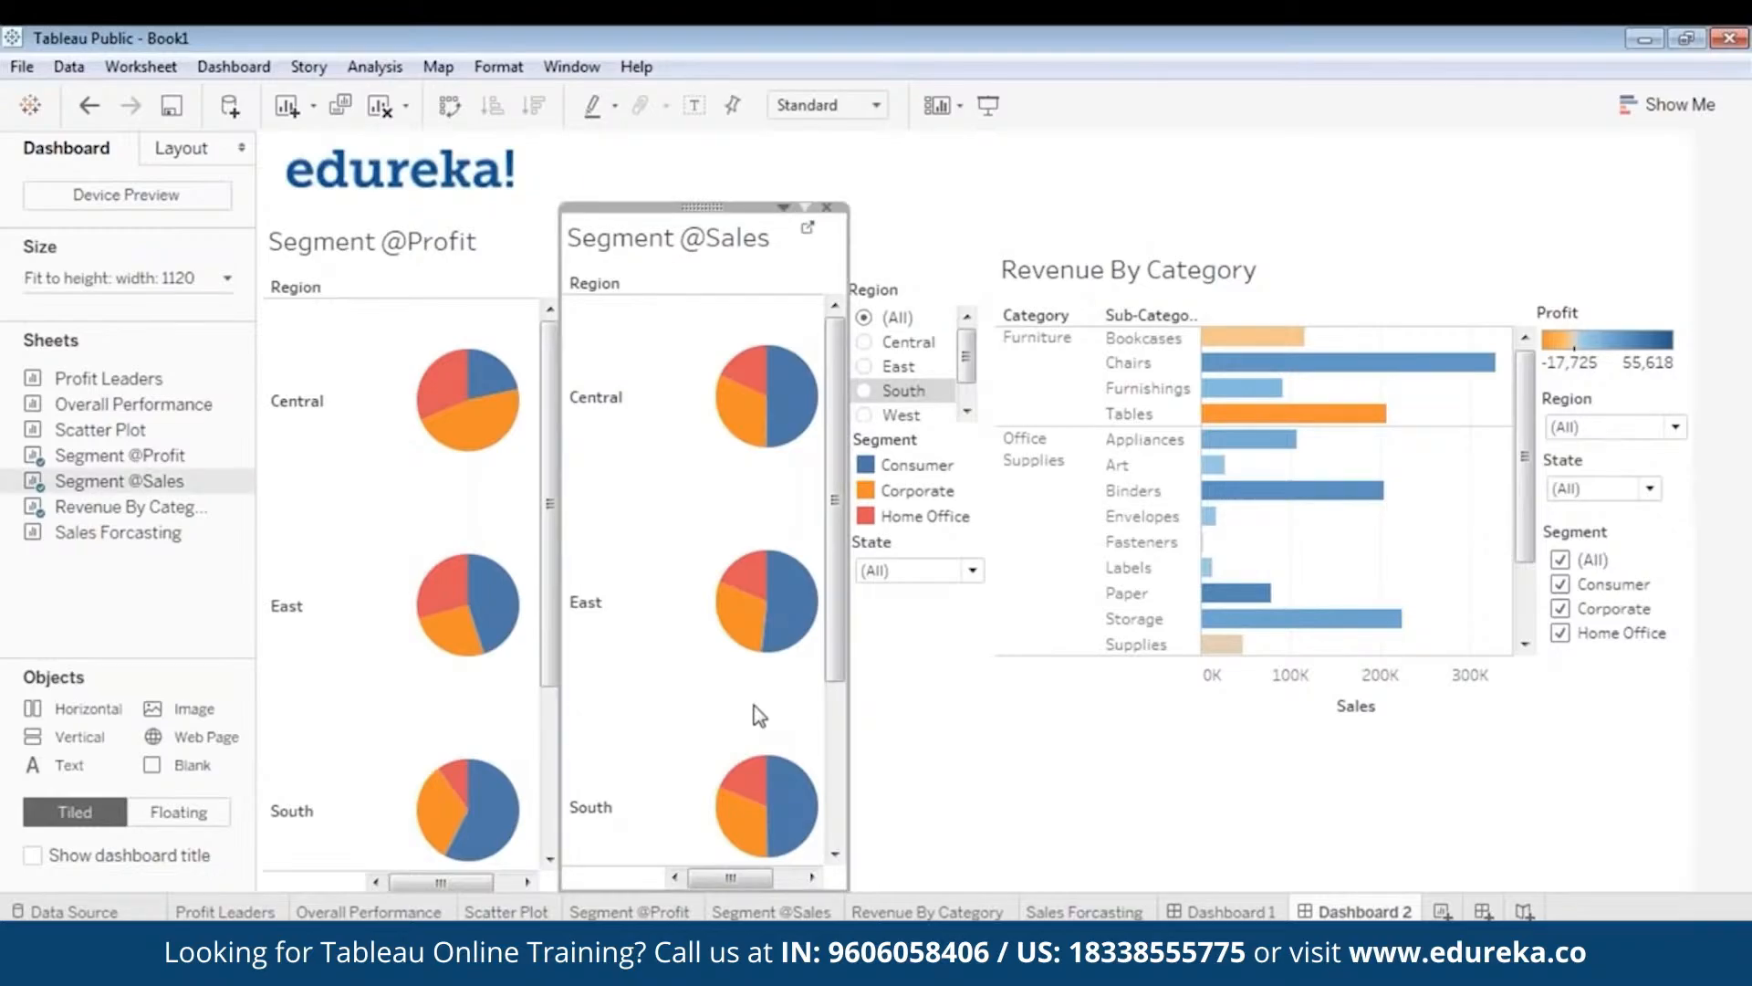
left_click(1137, 778)
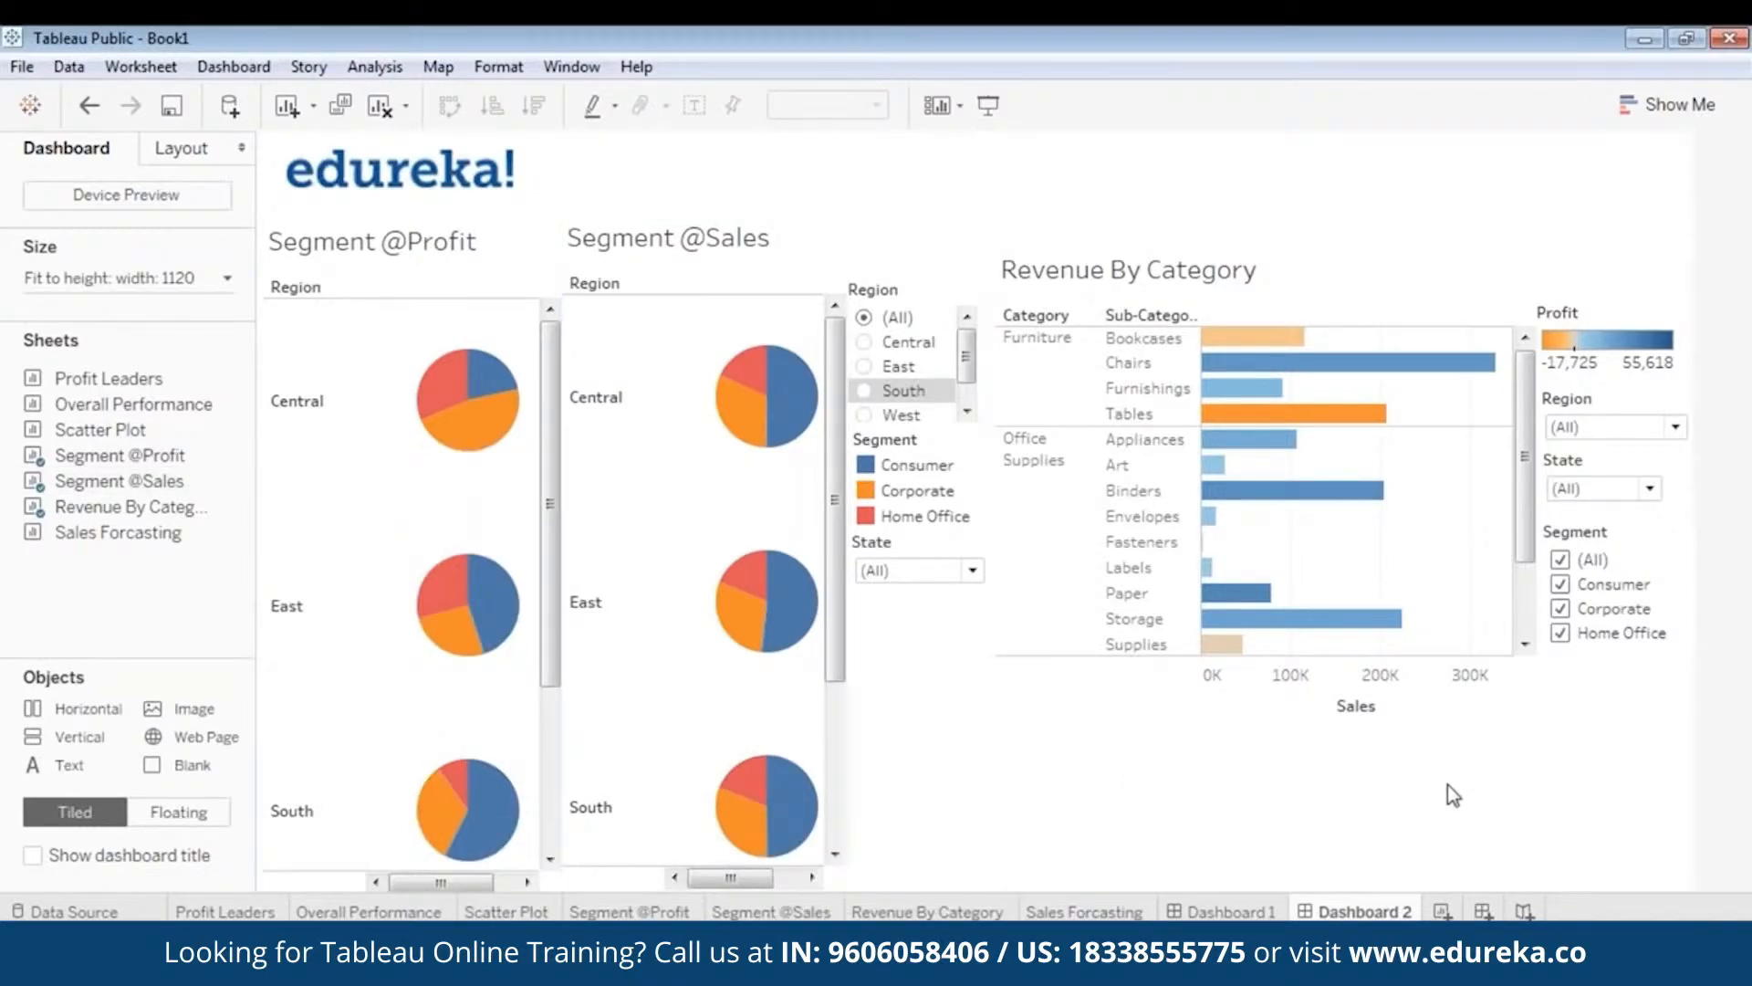
left_click(183, 283)
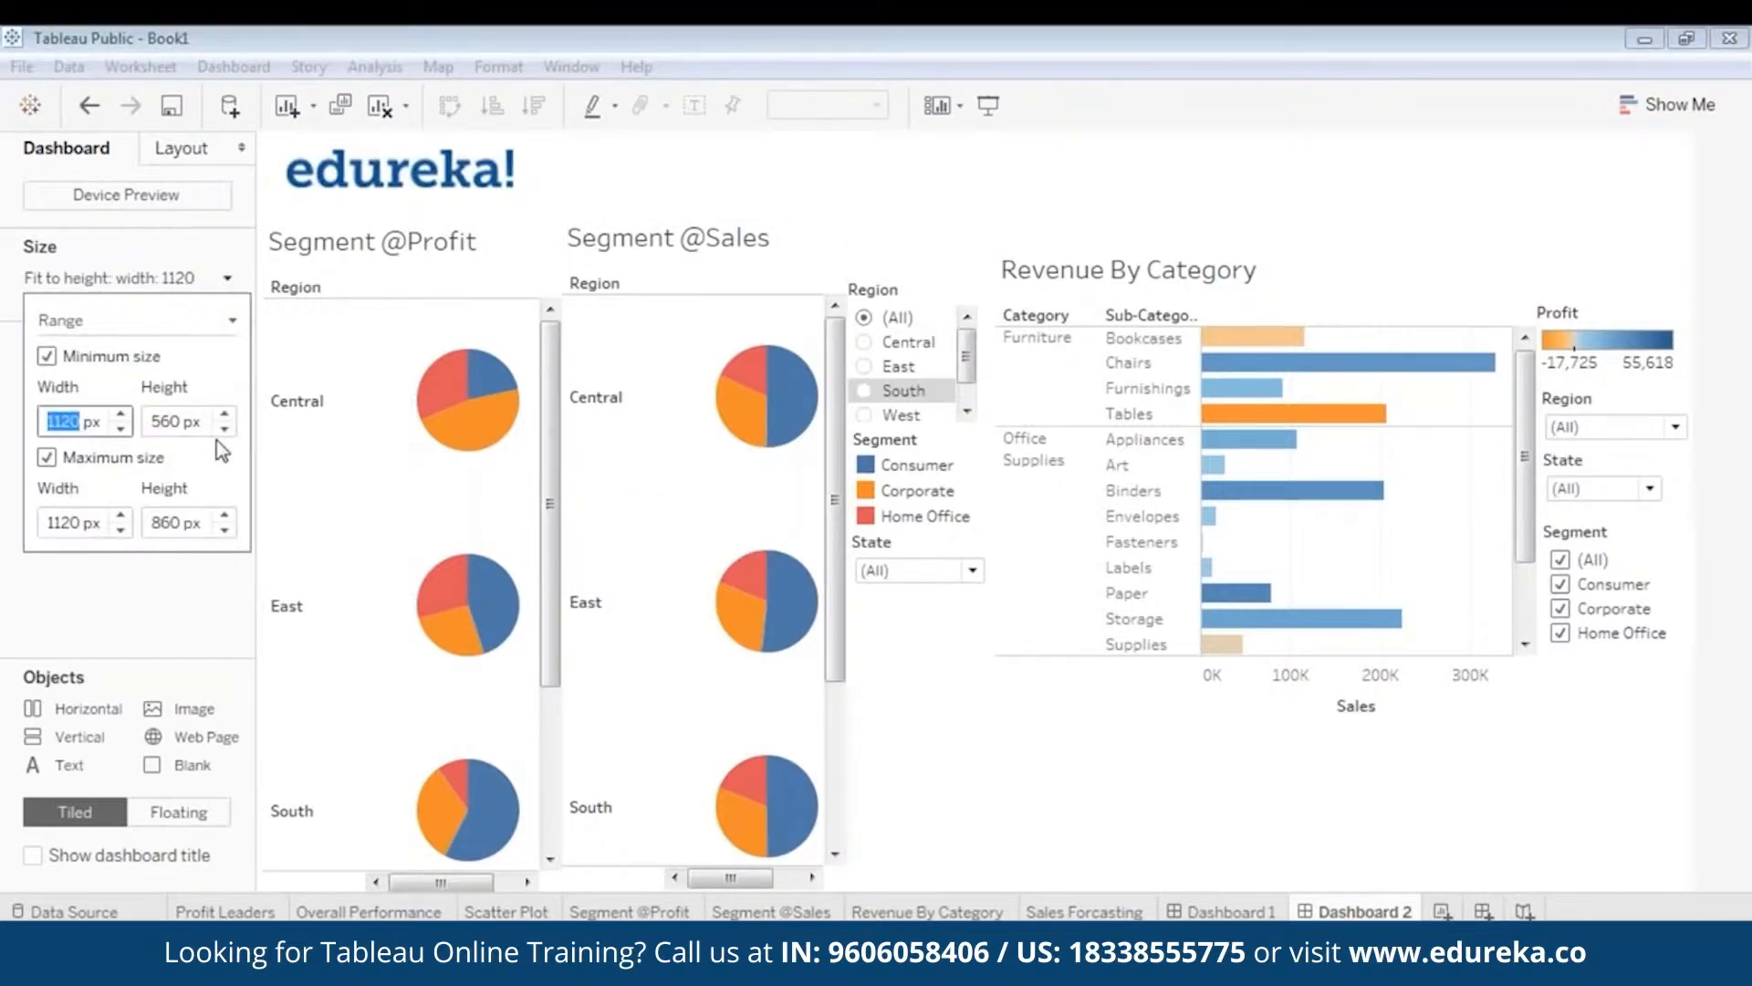
key("Tab")
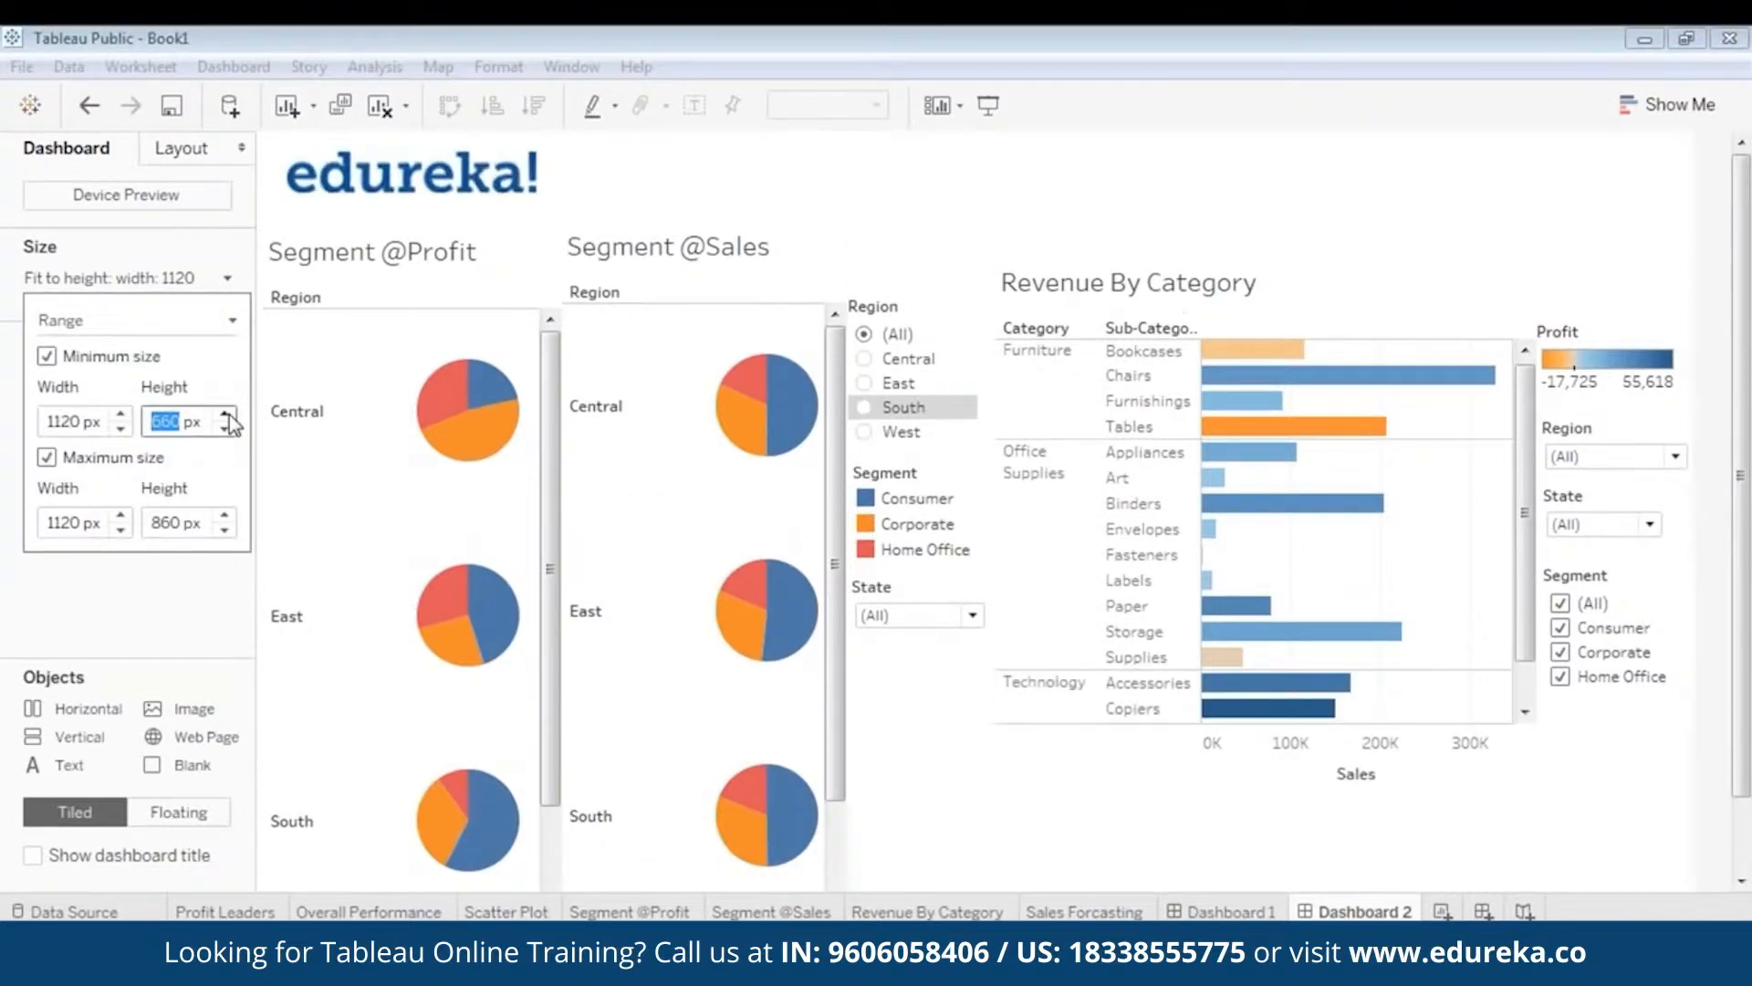
type("860")
key("Return")
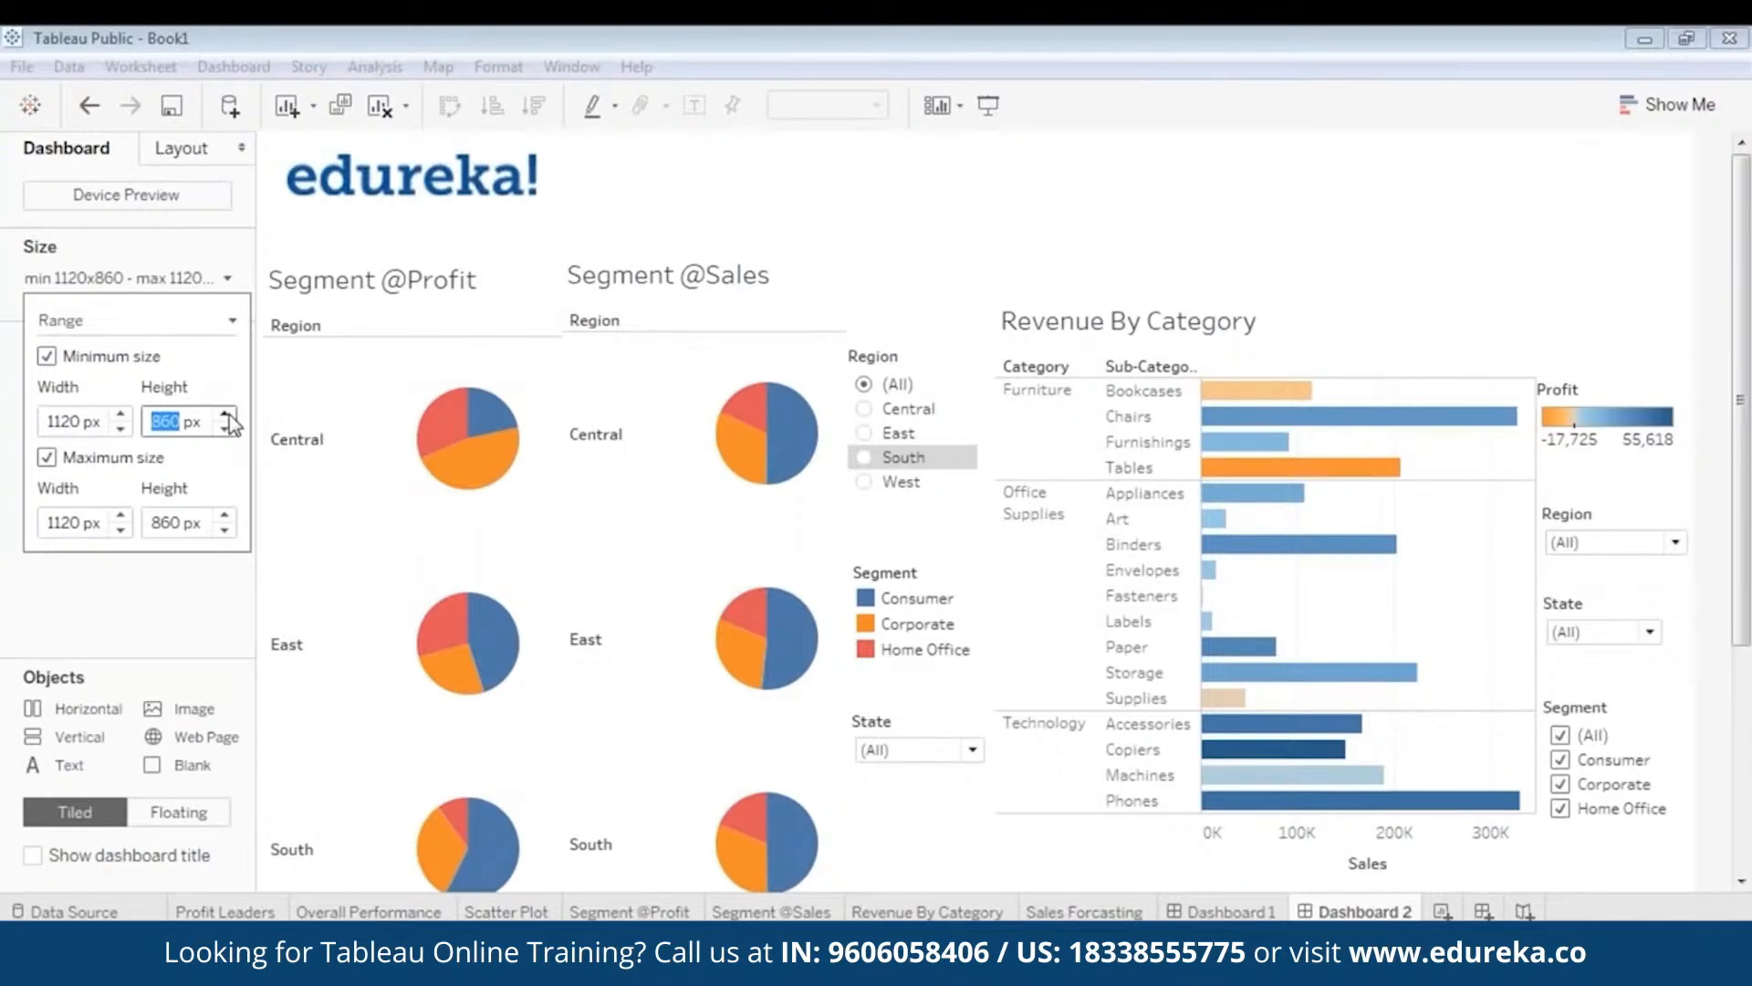
left_click(229, 415)
left_click(229, 415)
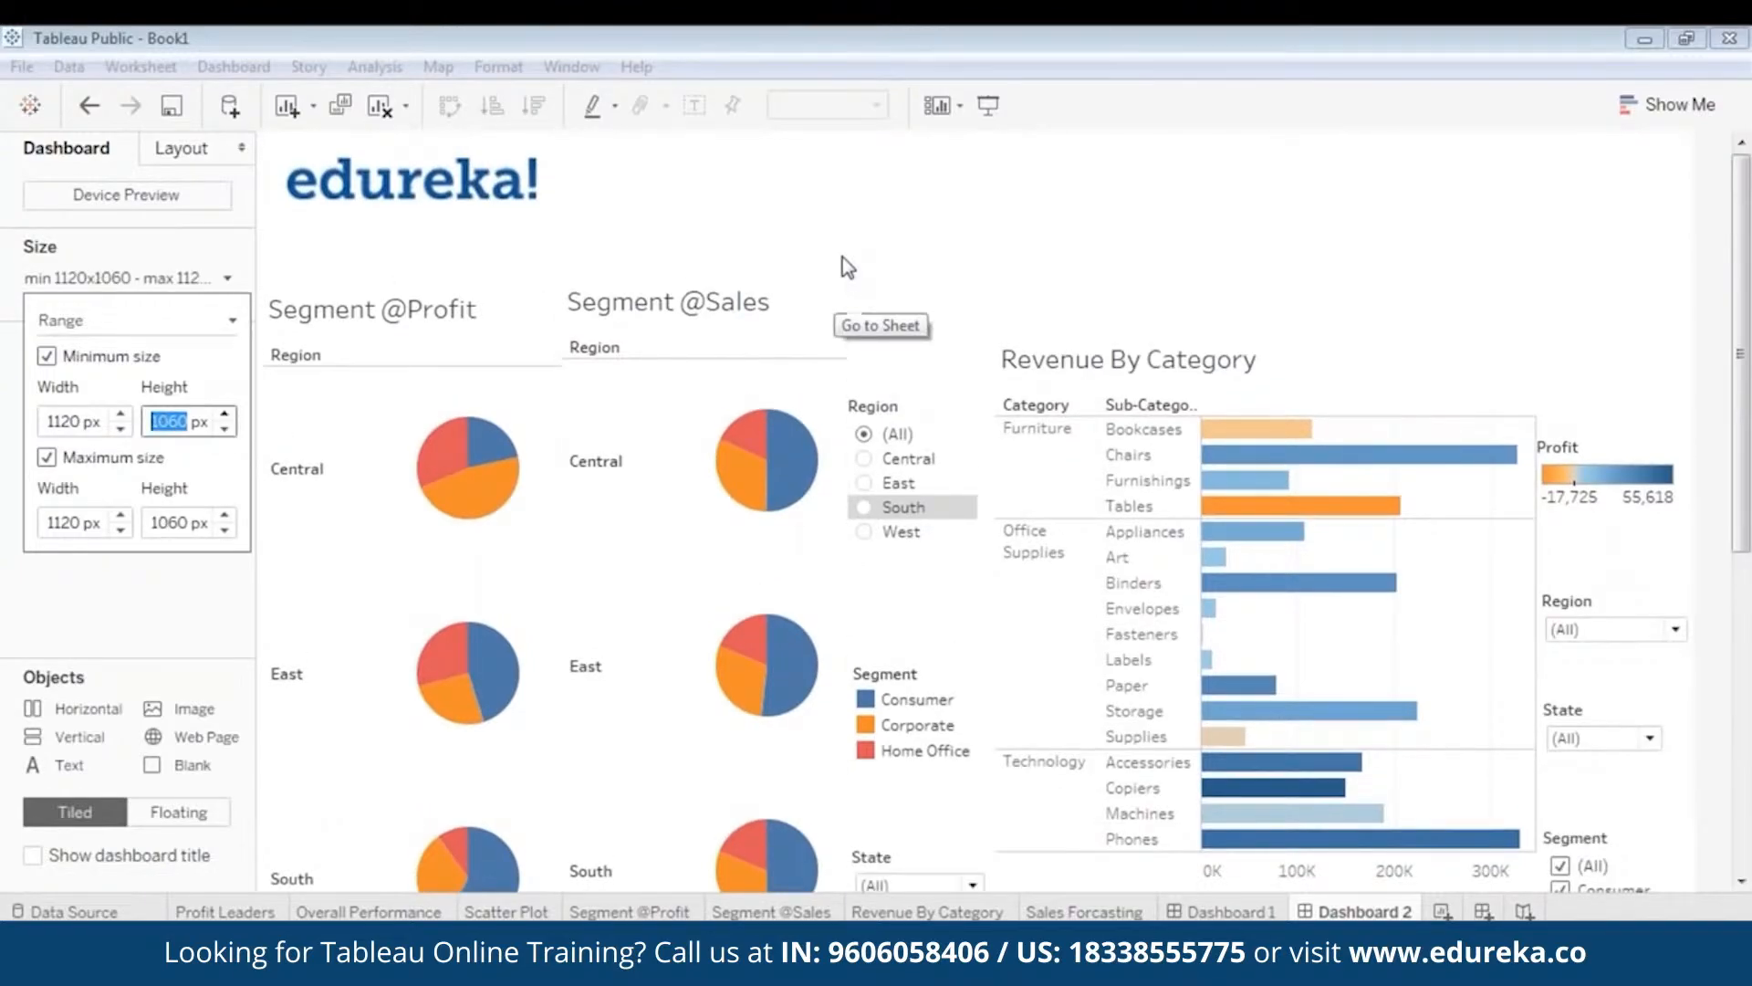
left_click(1191, 263)
left_click(437, 345)
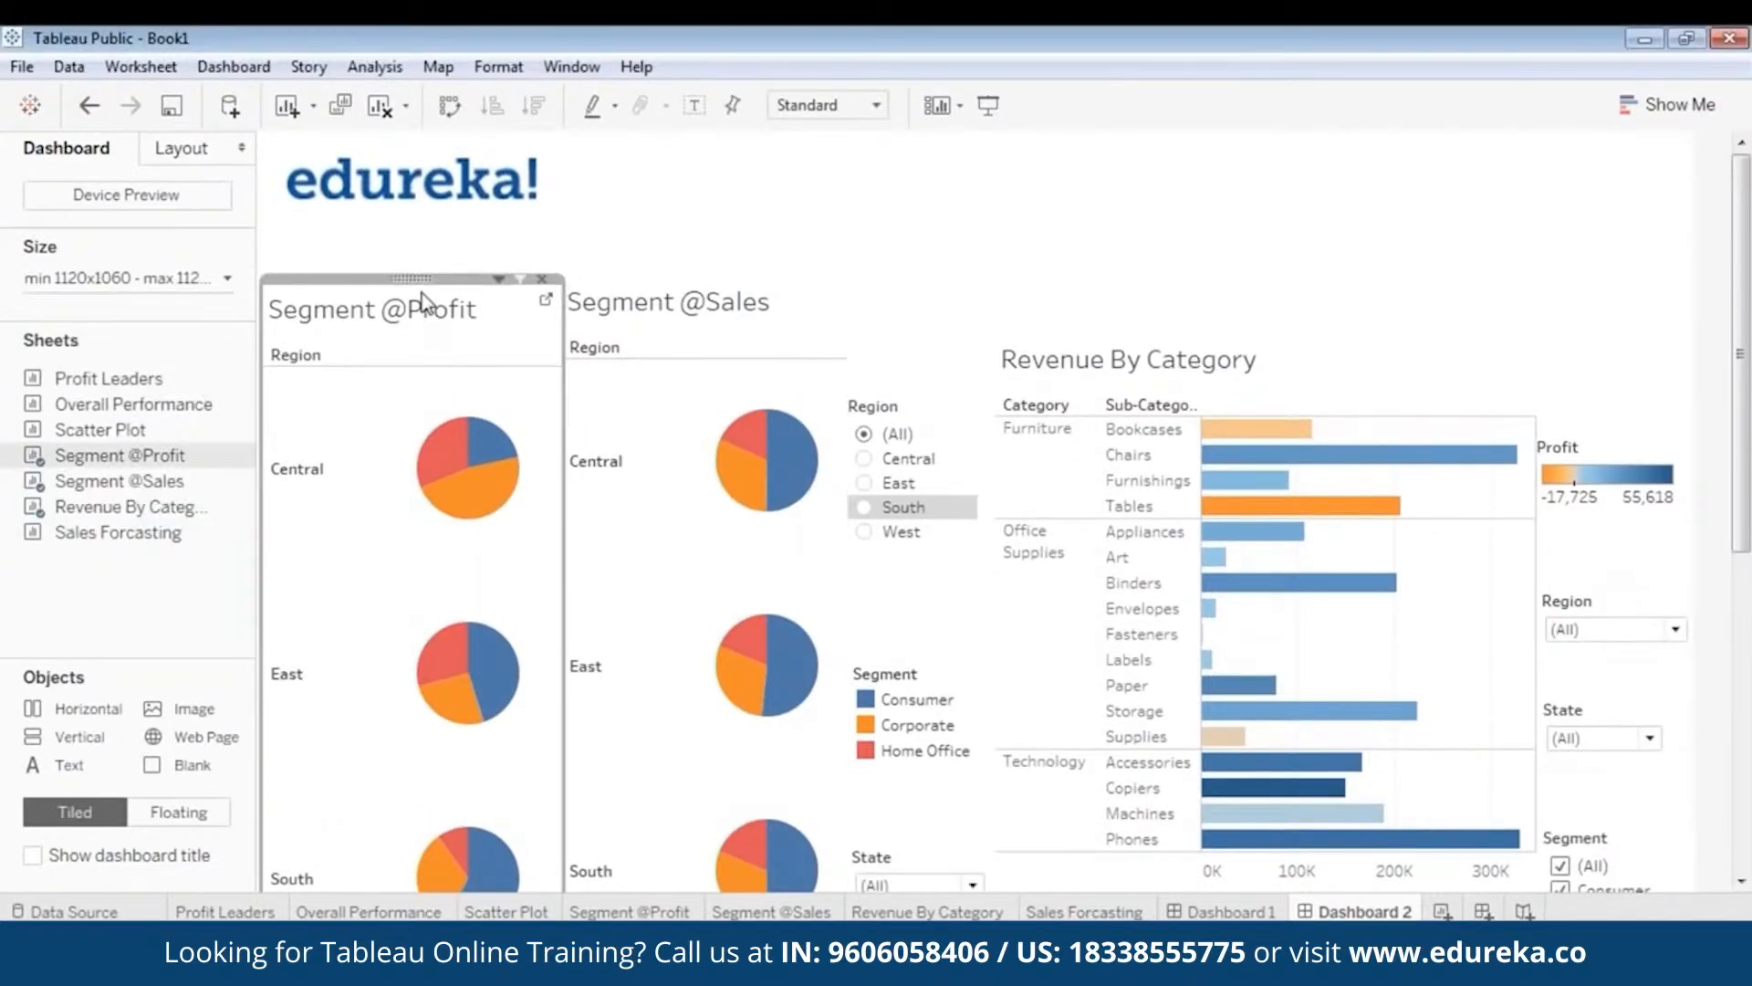
left_click_drag(423, 274, 418, 211)
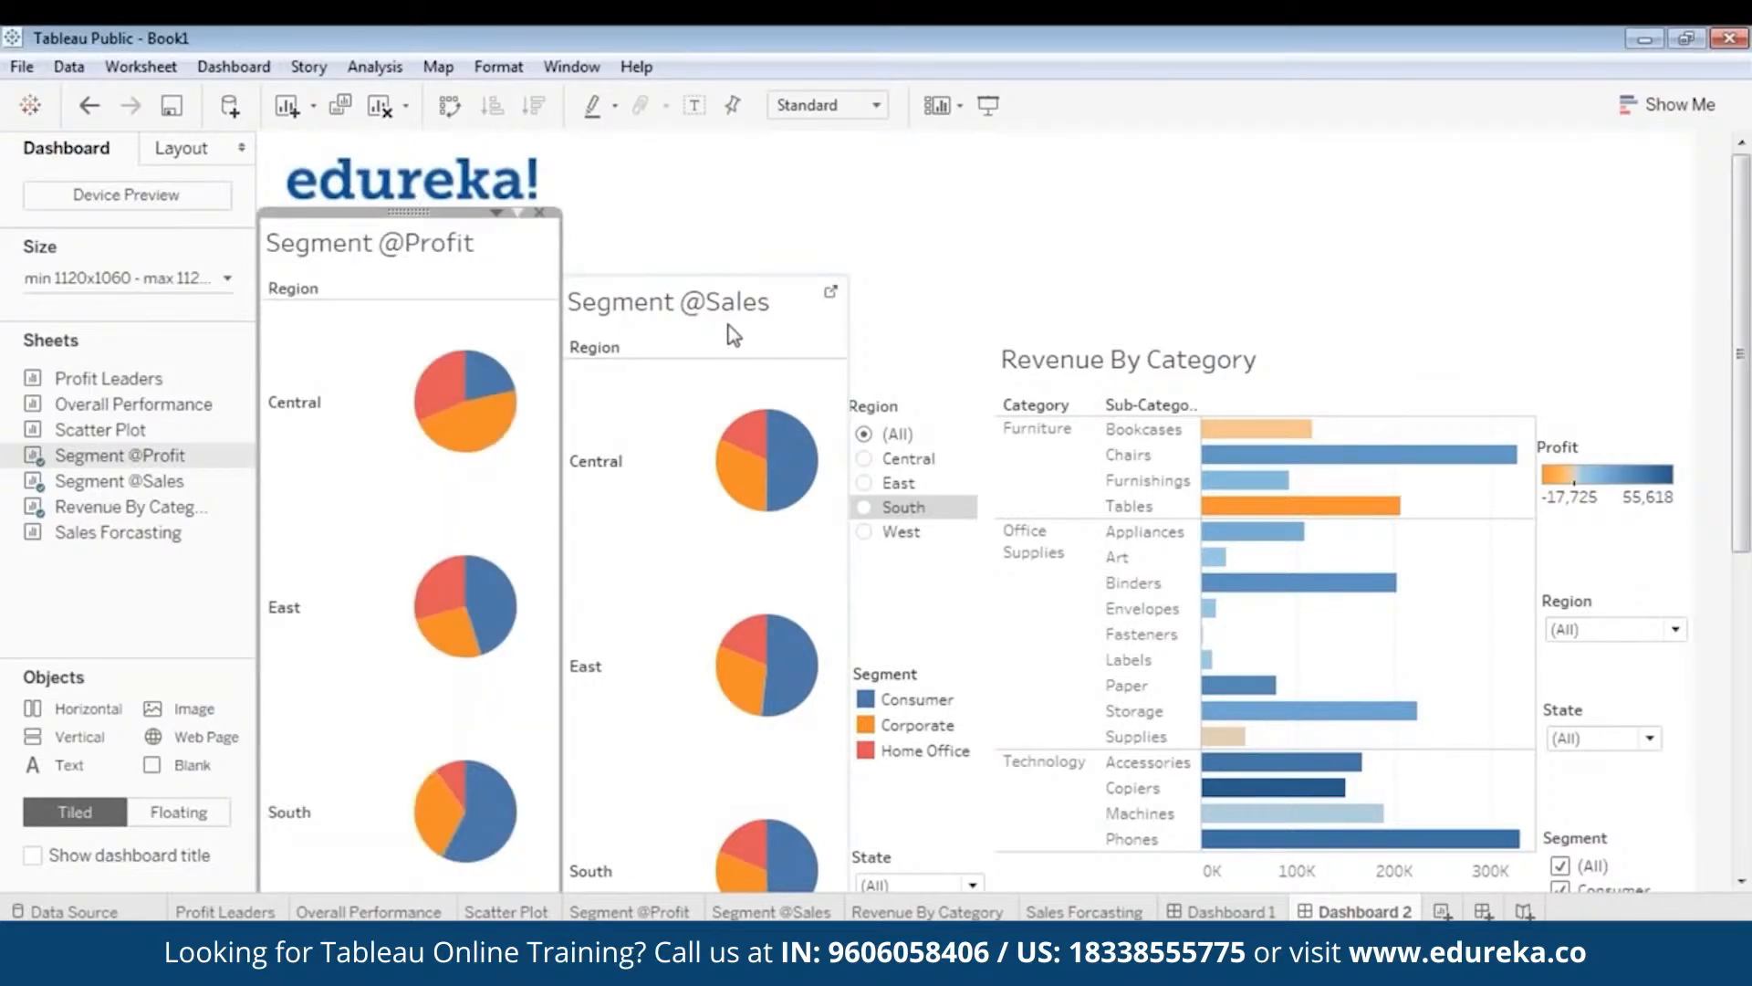
left_click(726, 401)
left_click_drag(701, 270, 706, 205)
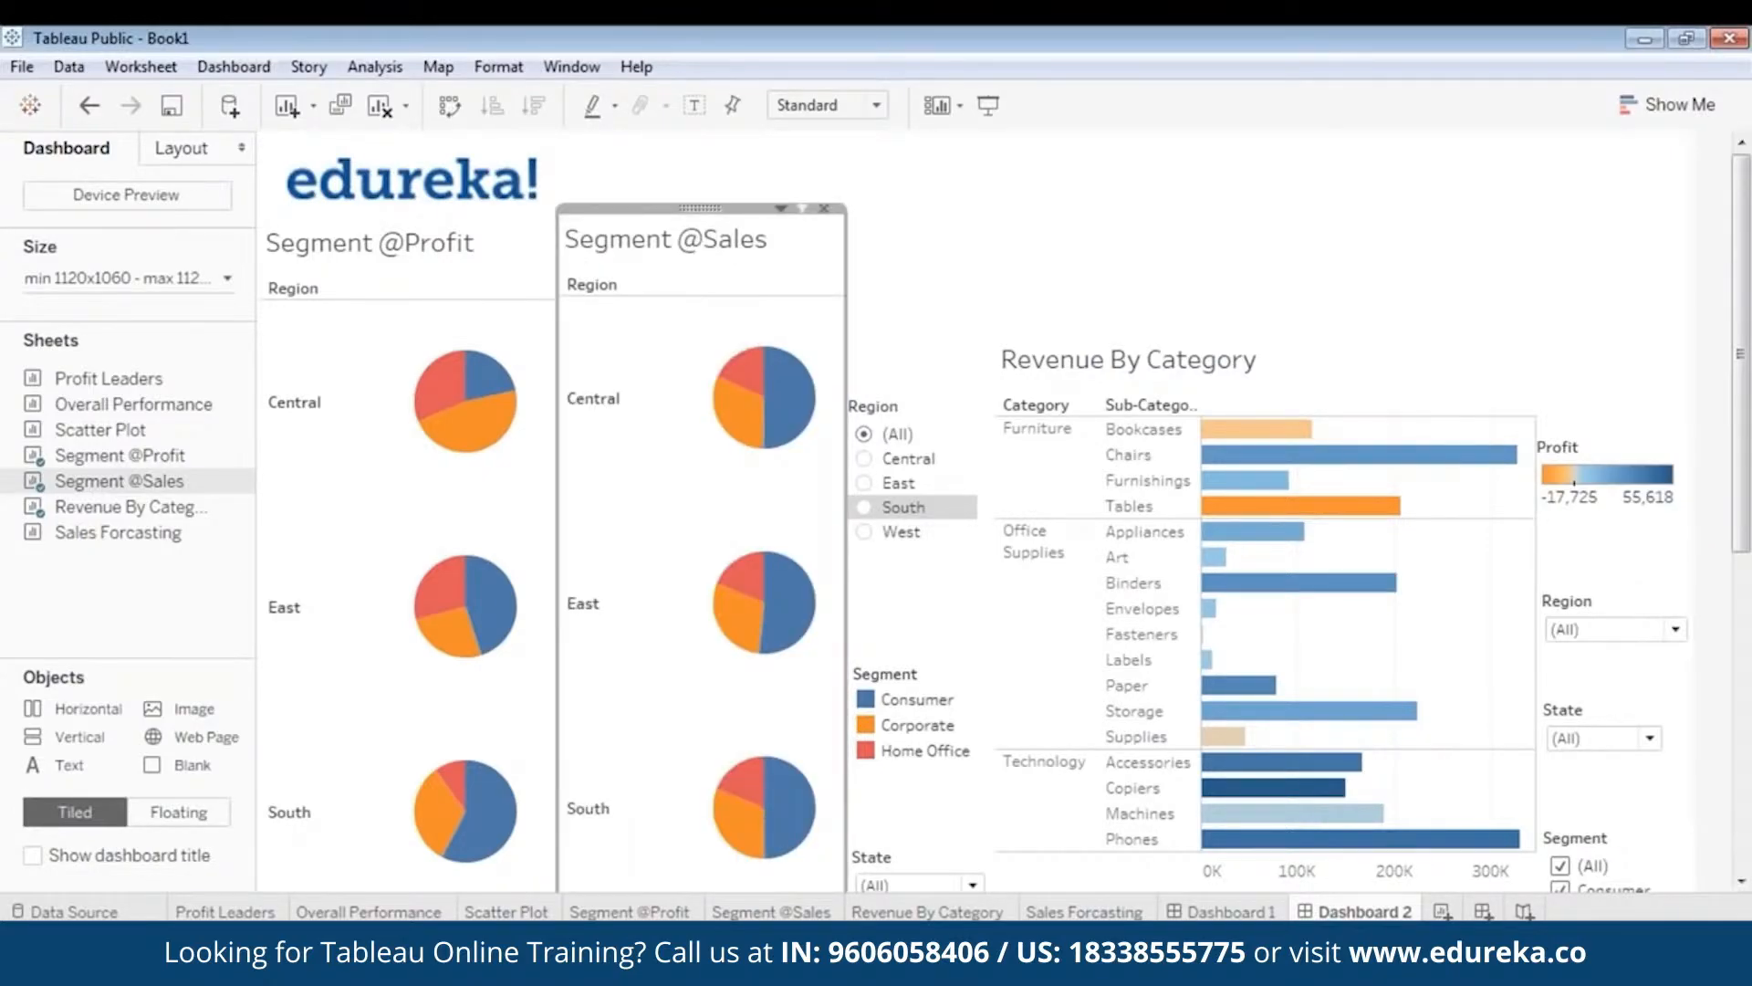
- Stack the Region filter, Segment legend and State filter compactly beside the pie charts
left_click(923, 289)
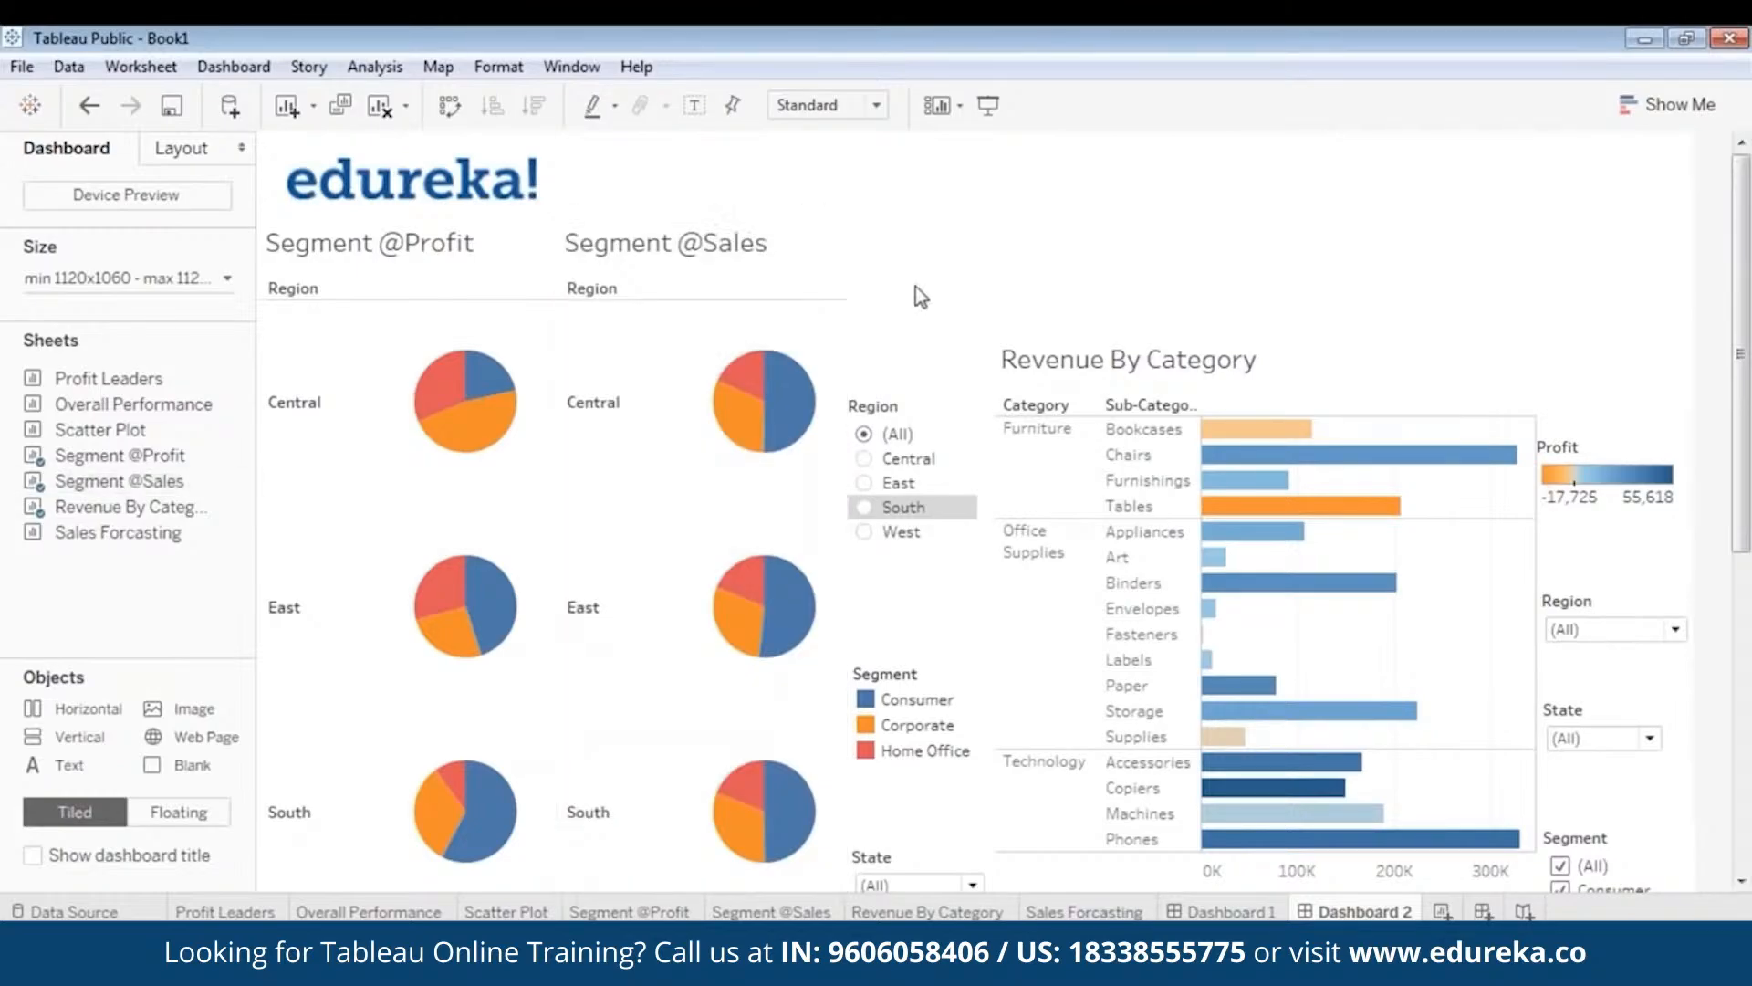
left_click(904, 406)
left_click_drag(909, 390, 913, 270)
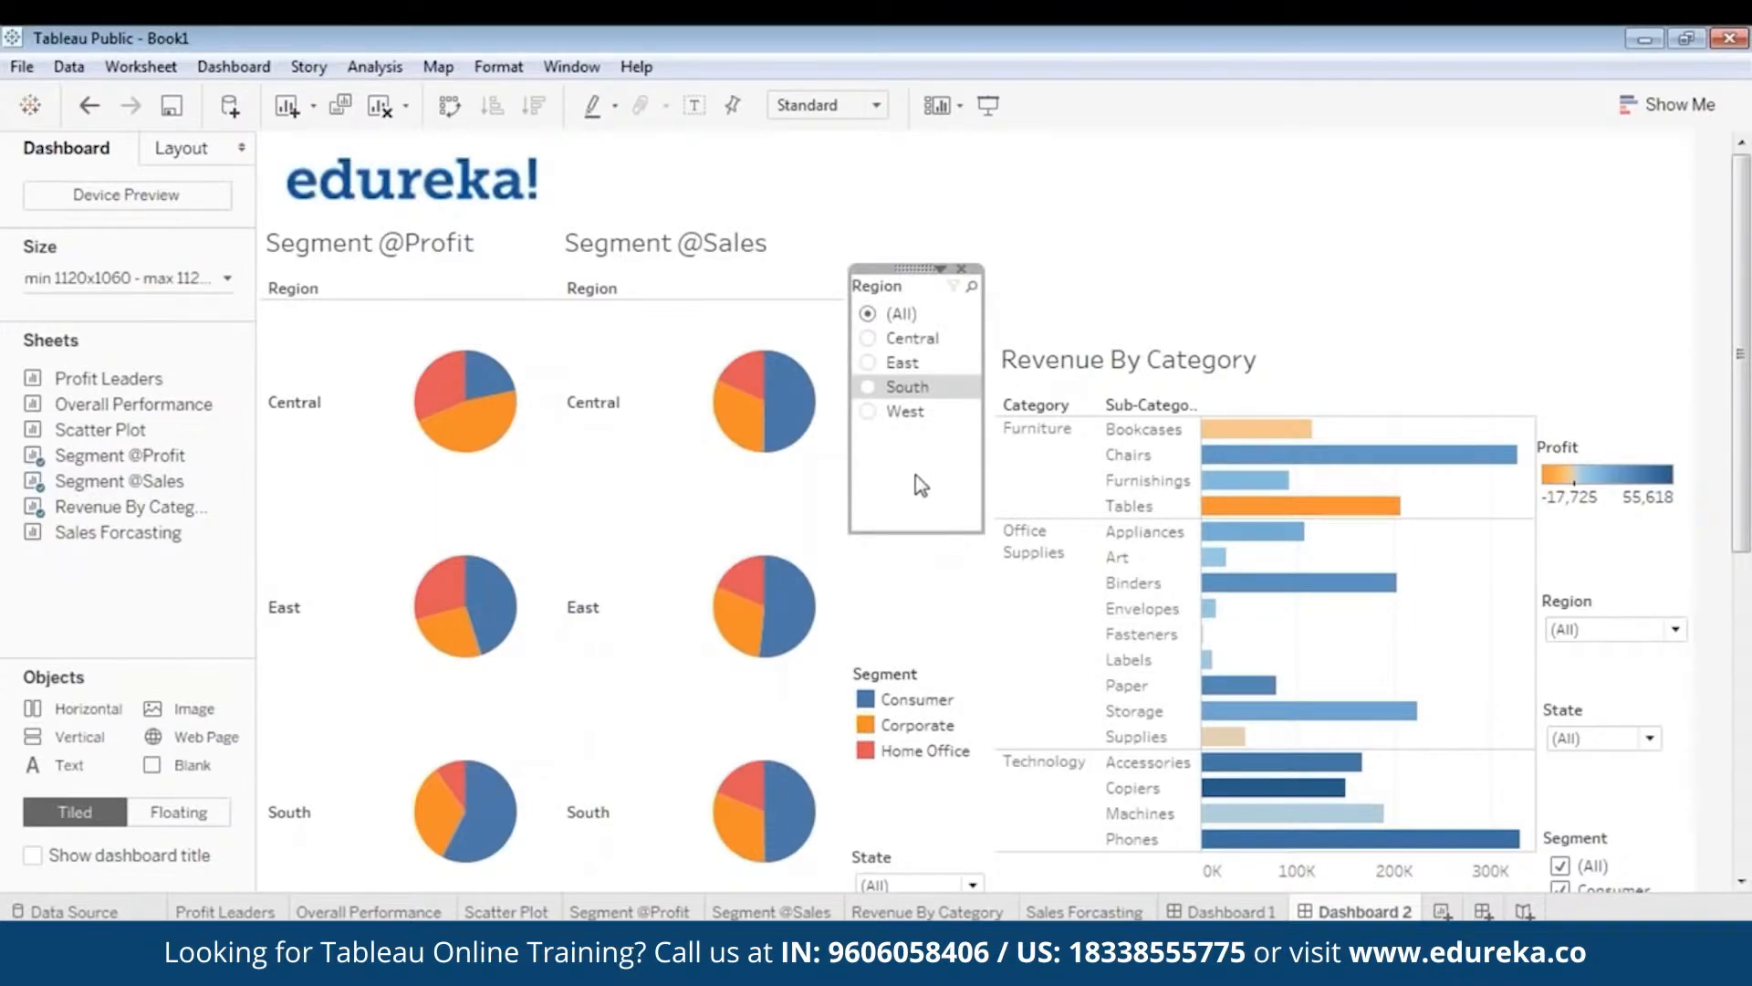
left_click_drag(918, 532, 916, 433)
left_click_drag(922, 664, 922, 427)
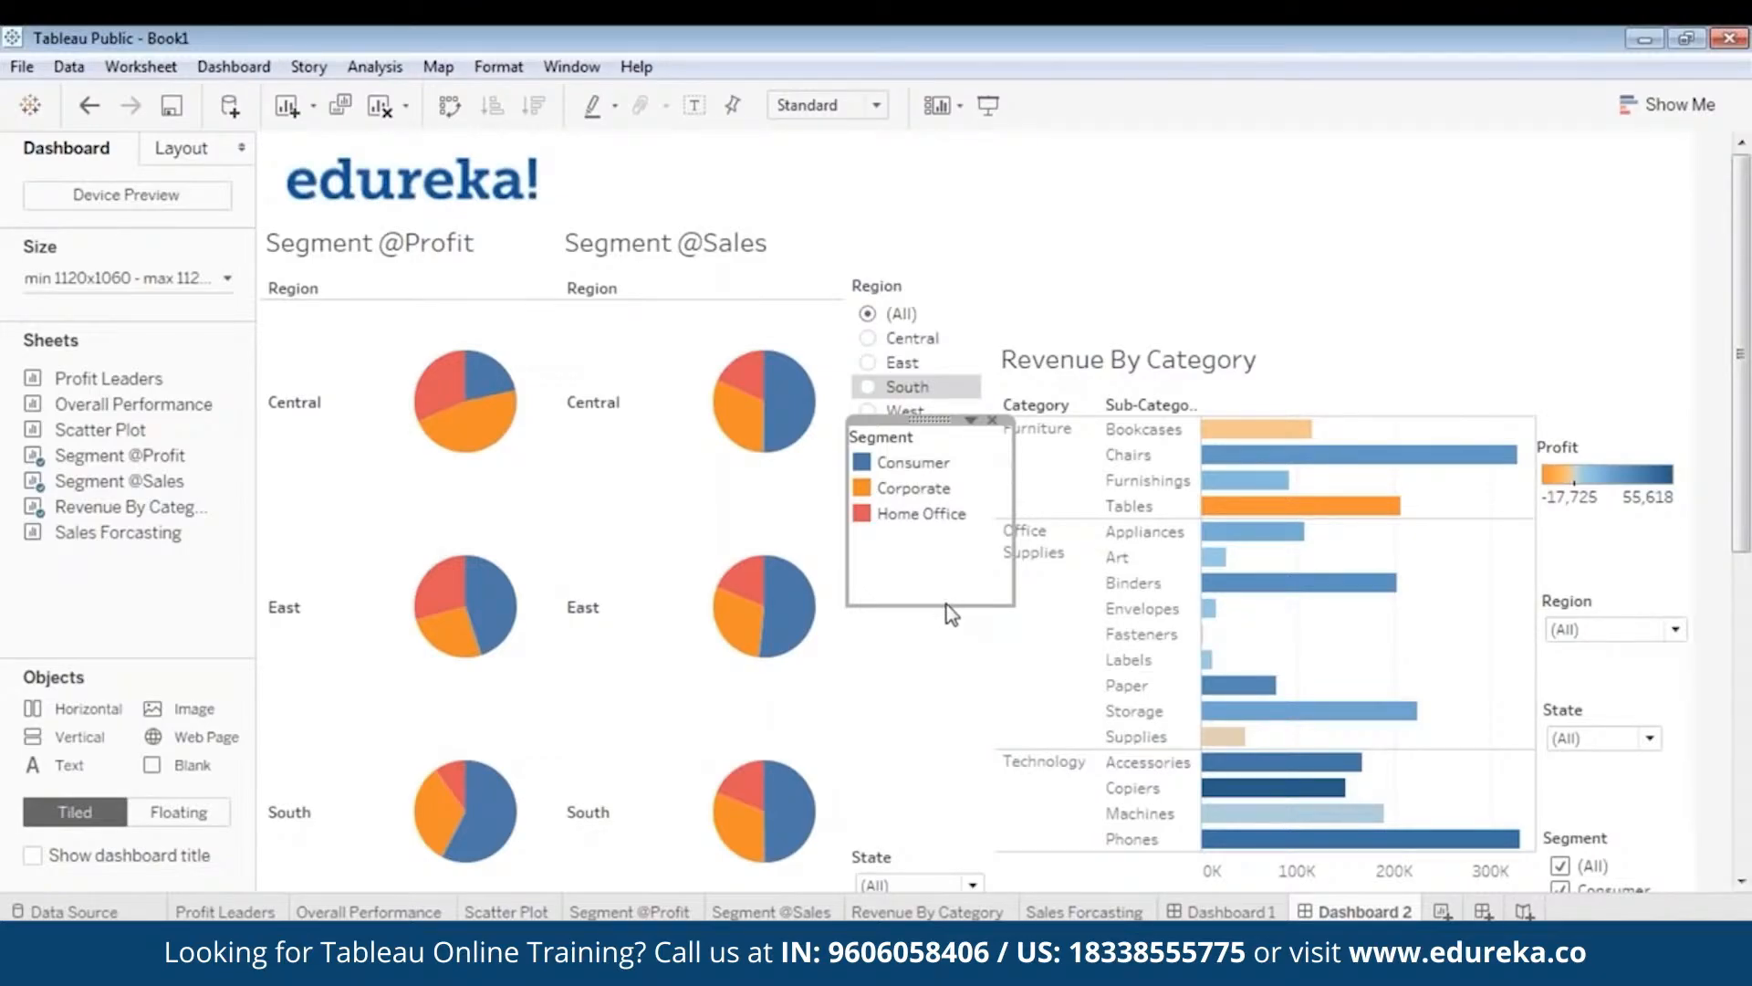
left_click_drag(946, 604, 949, 529)
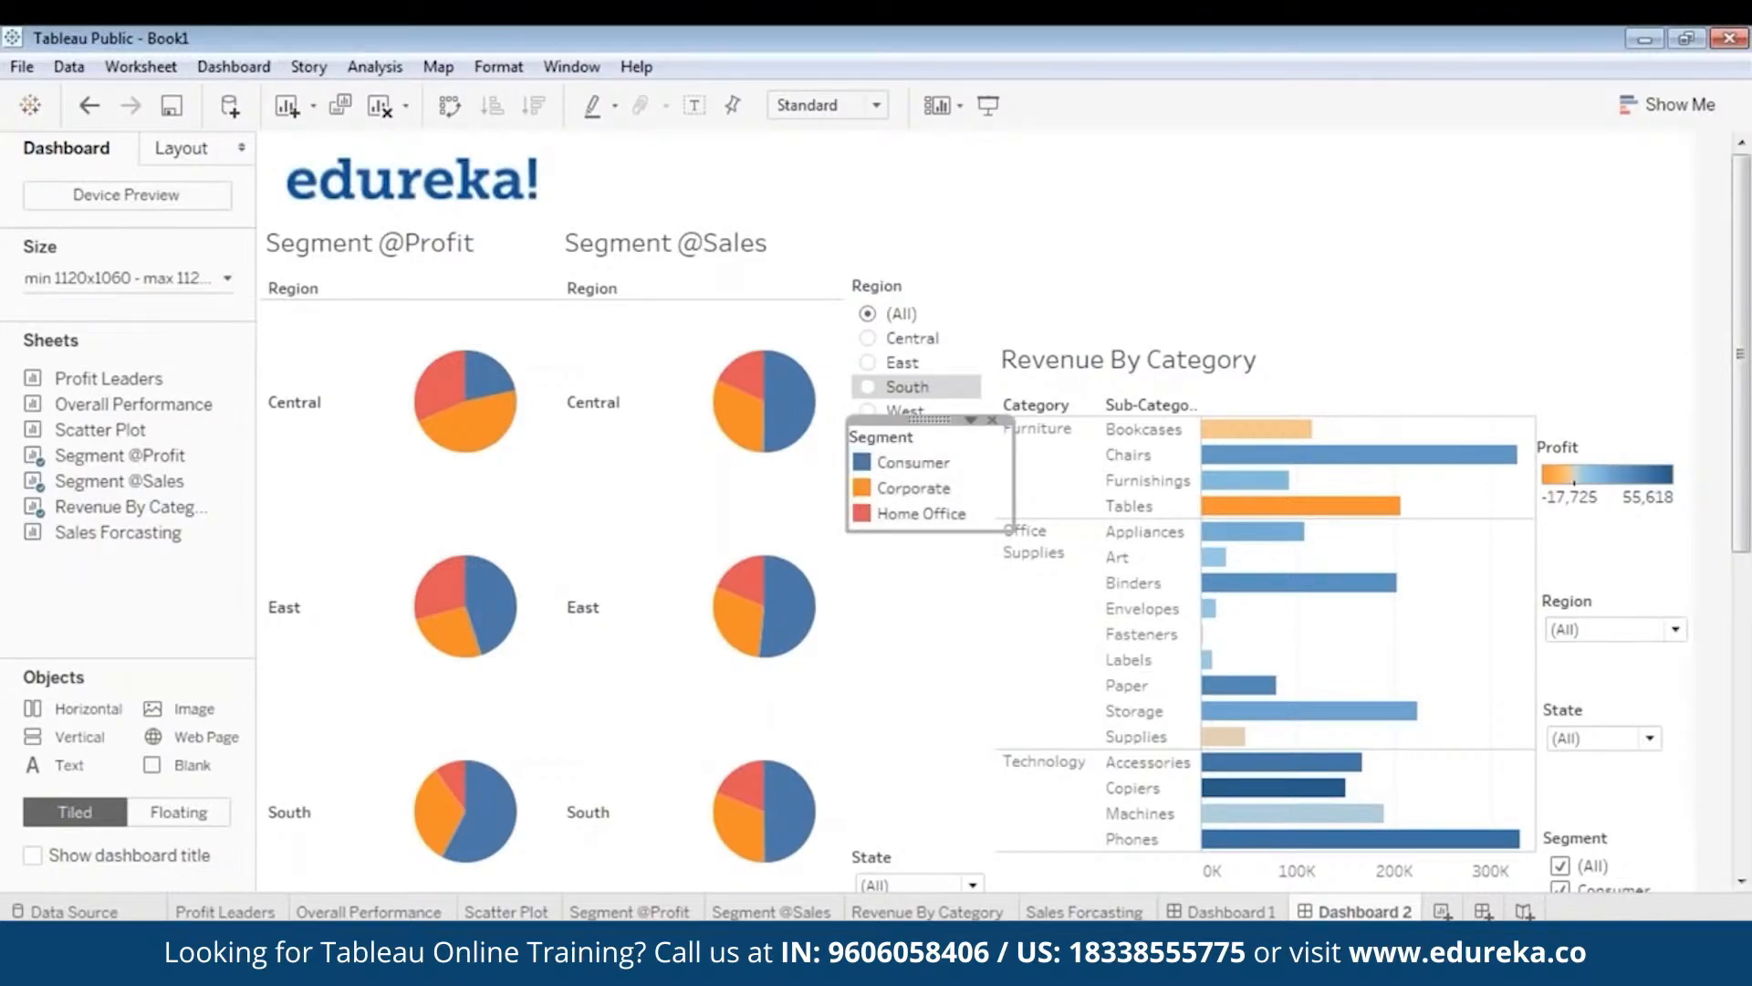
left_click(945, 637)
left_click(921, 861)
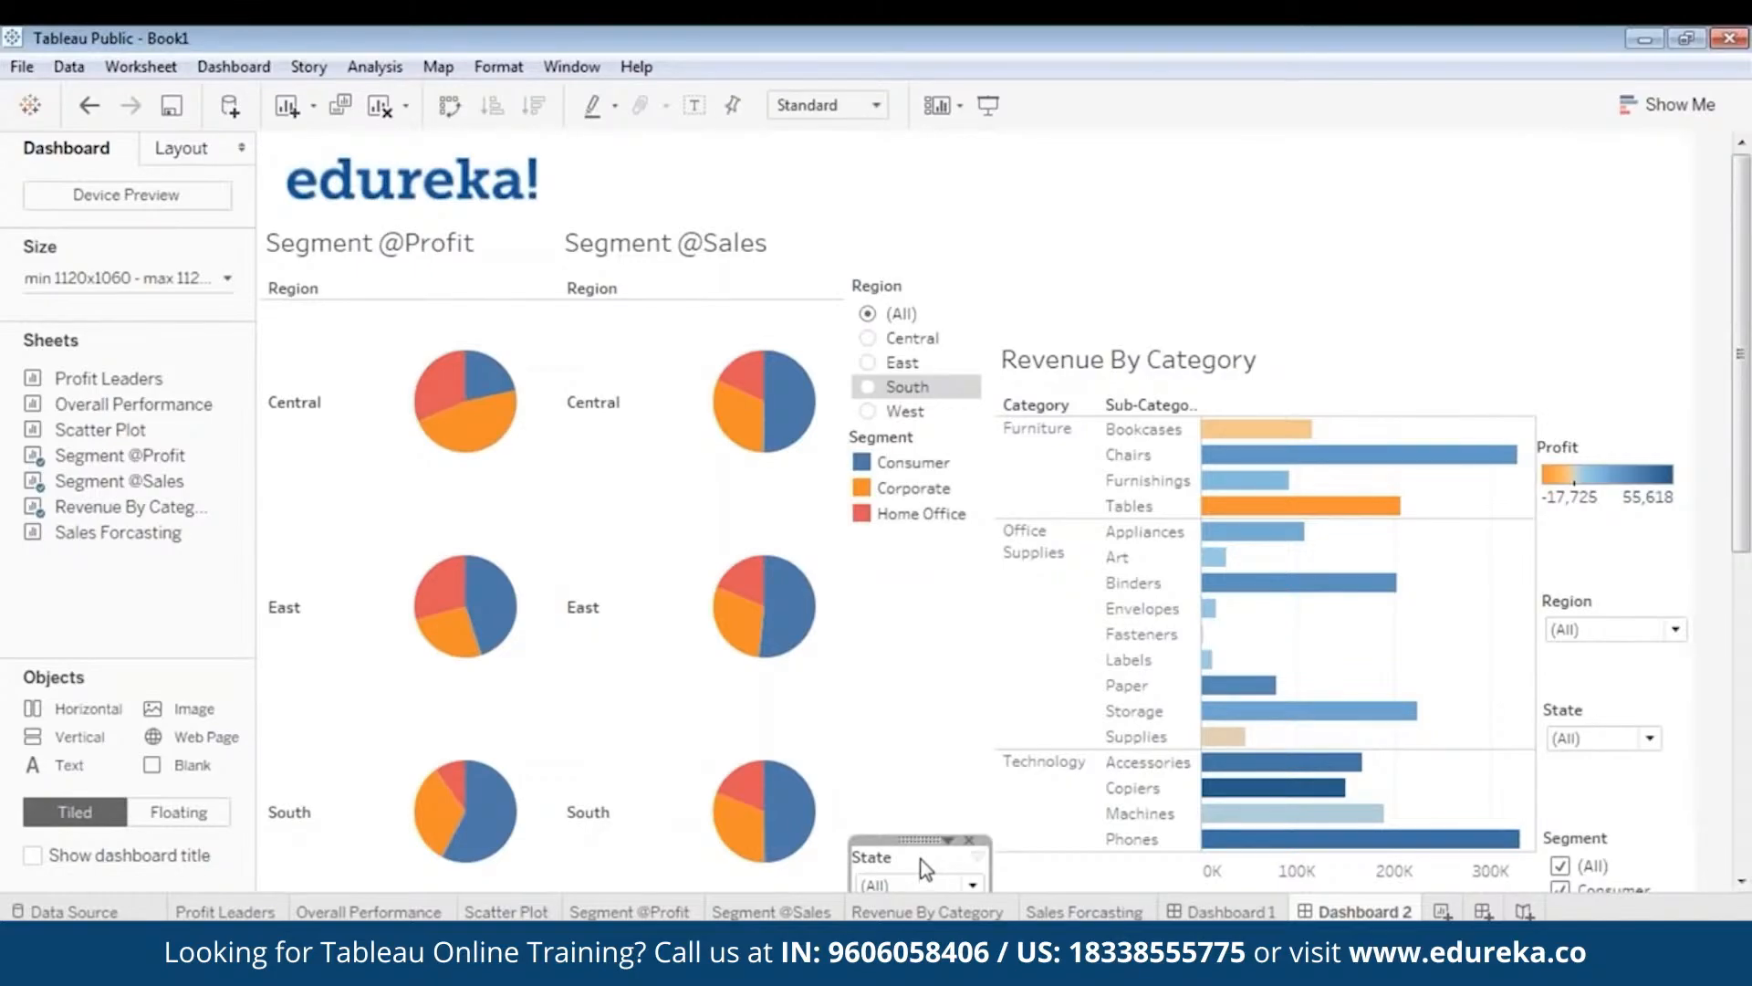
left_click_drag(921, 839, 918, 526)
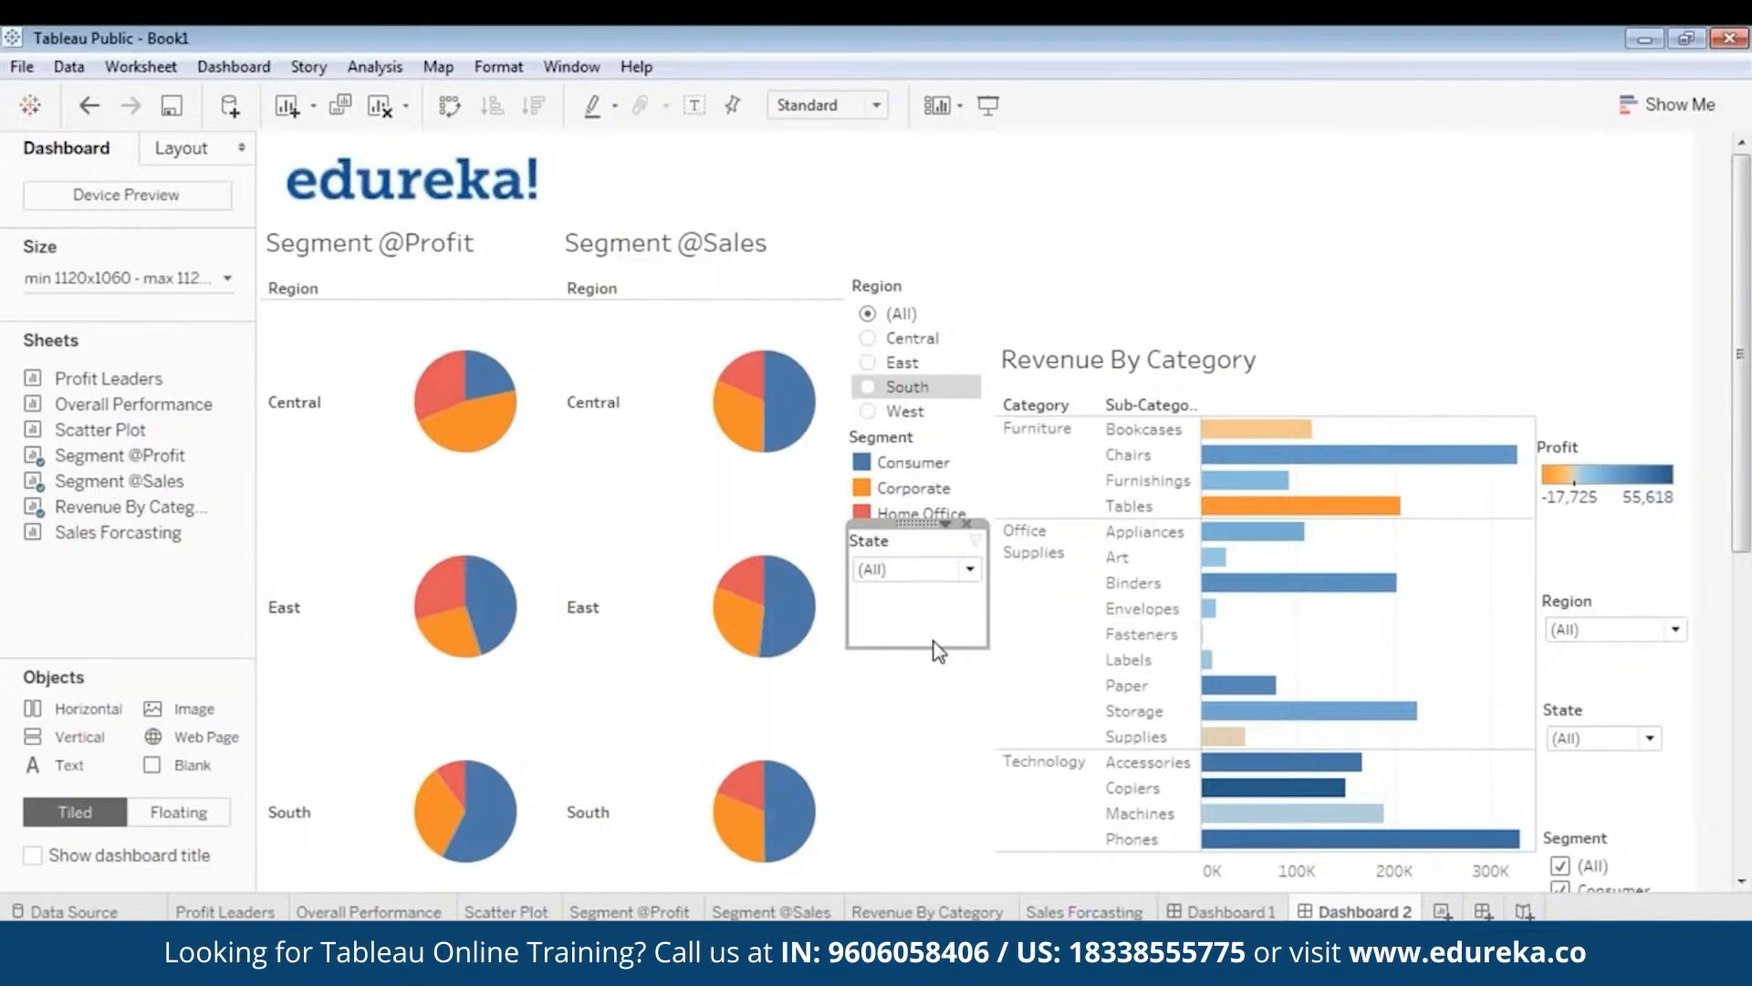
left_click_drag(918, 524, 942, 590)
- Move the Revenue By Category chart up and shorten it
left_click(1274, 341)
left_click_drag(1272, 330, 1271, 205)
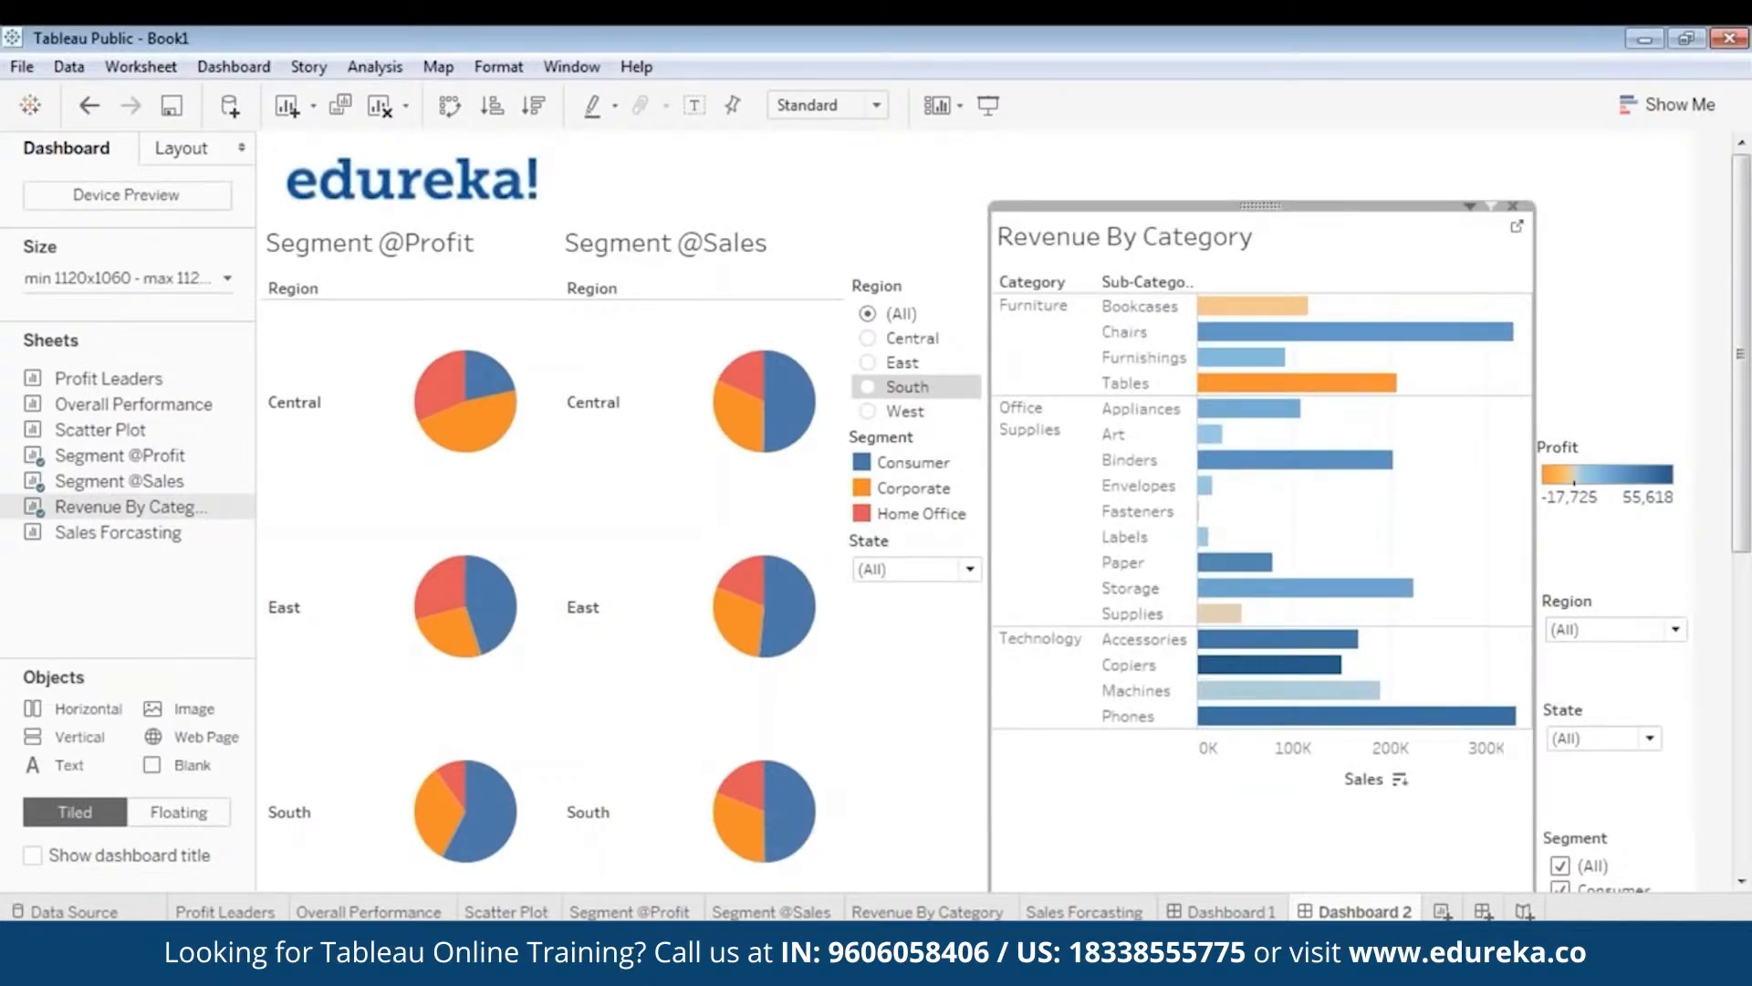
left_click_drag(1741, 525, 1718, 712)
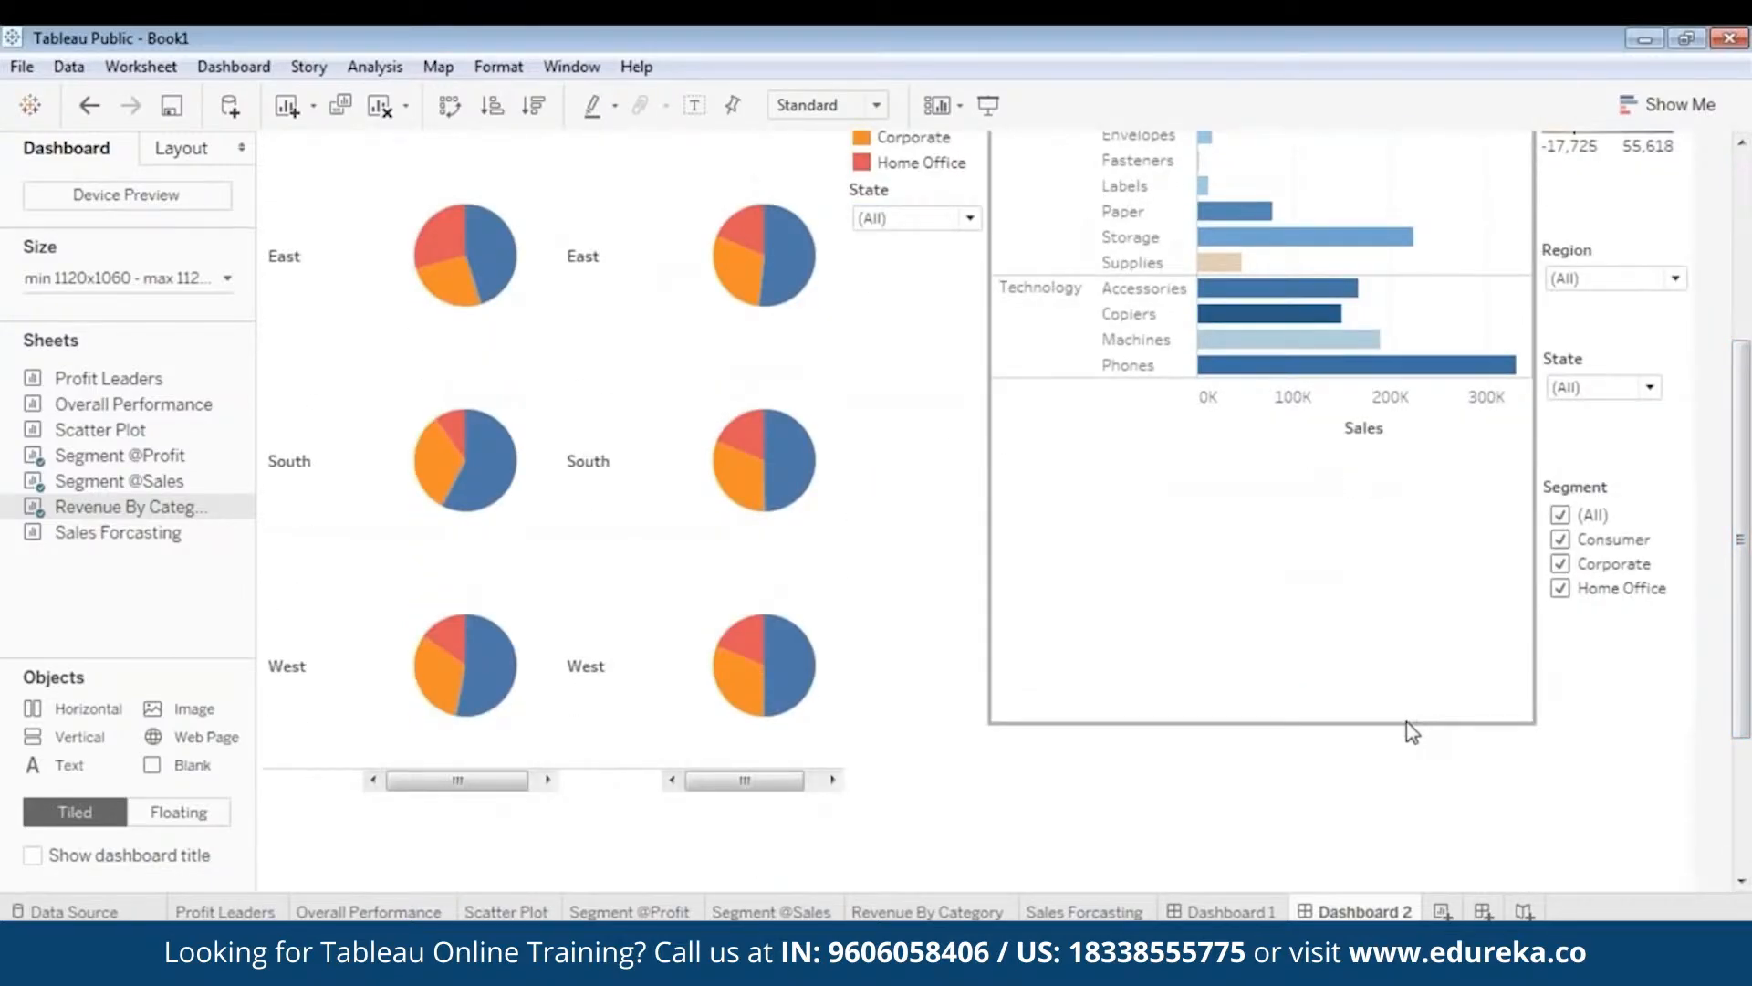
left_click_drag(1406, 721, 1409, 439)
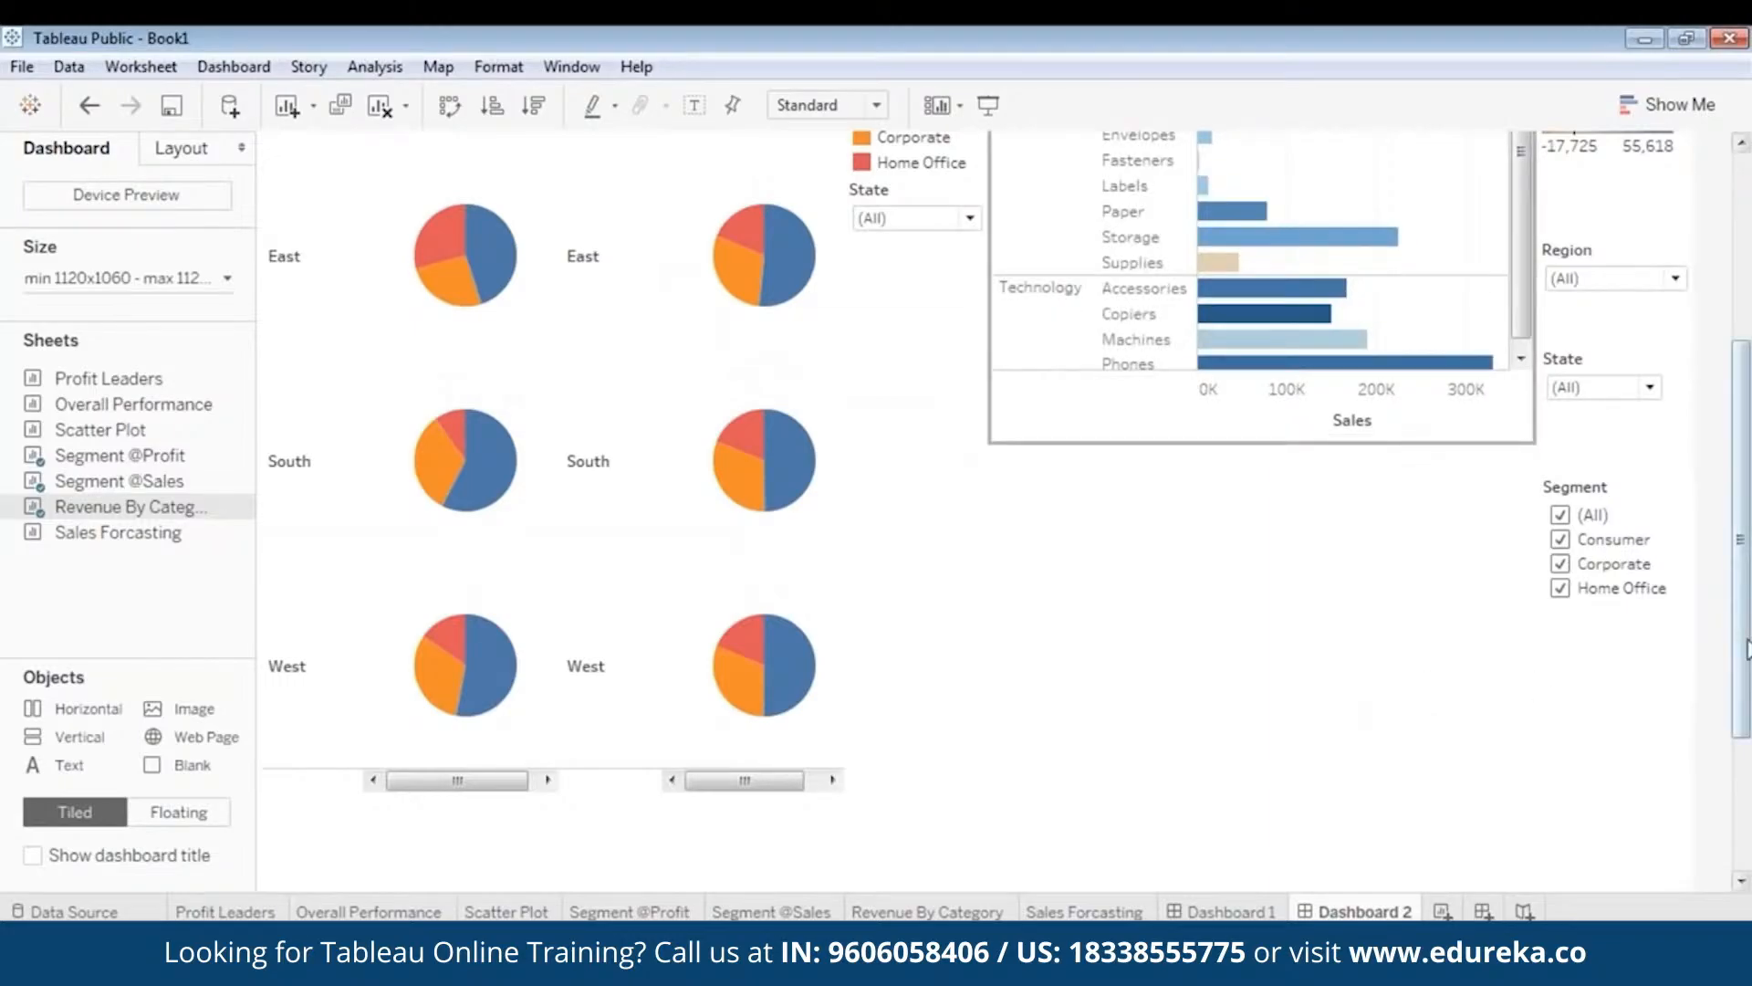
left_click_drag(1747, 649, 1751, 421)
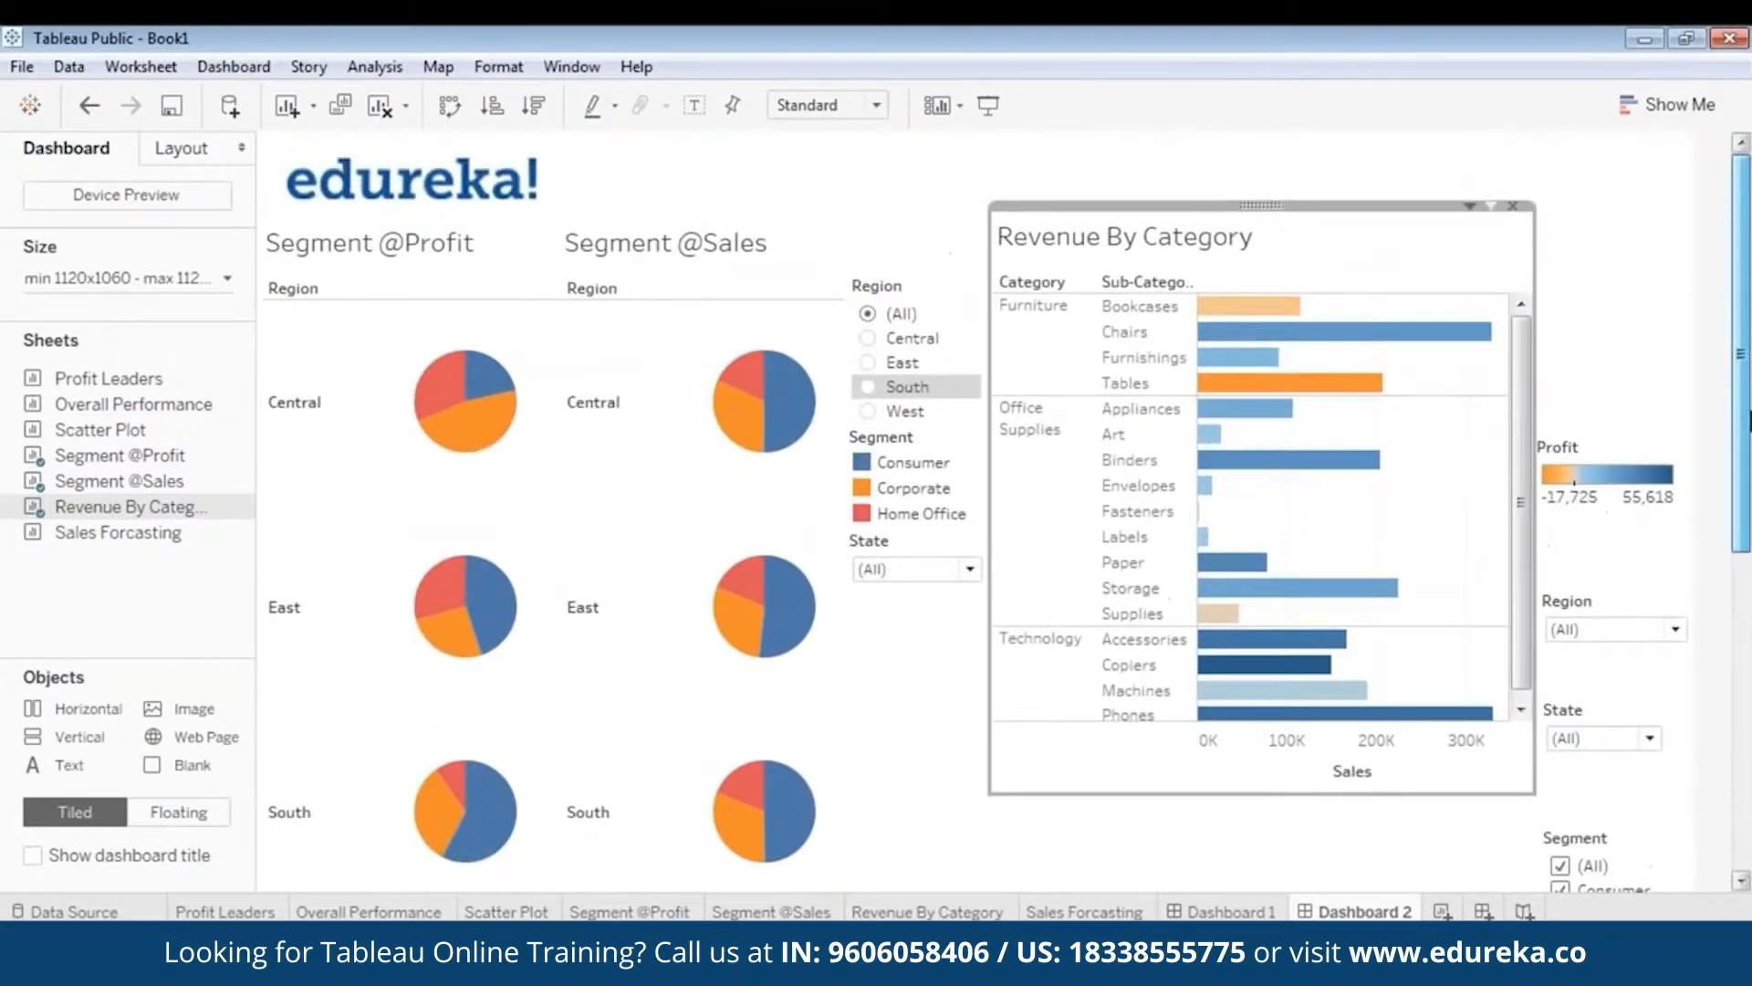
- Move the Profit legend to the top right with the Region filter just beneath it
left_click(1634, 466)
left_click_drag(1611, 427, 1621, 275)
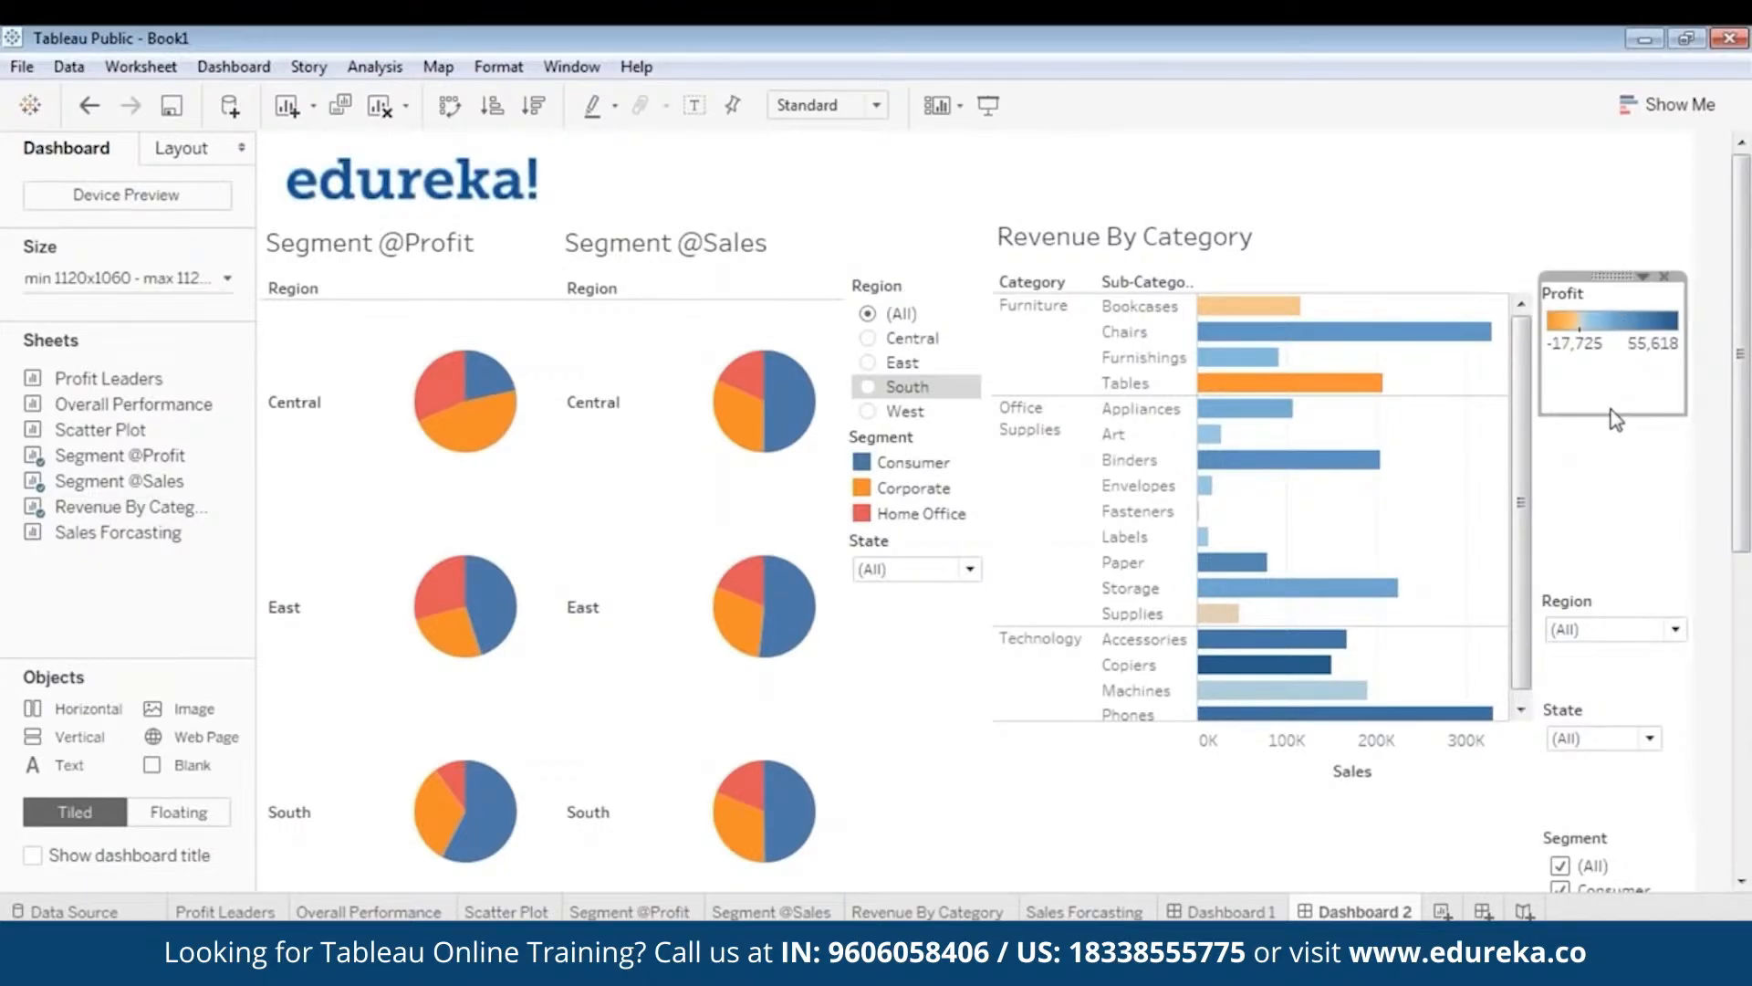
left_click(1614, 610)
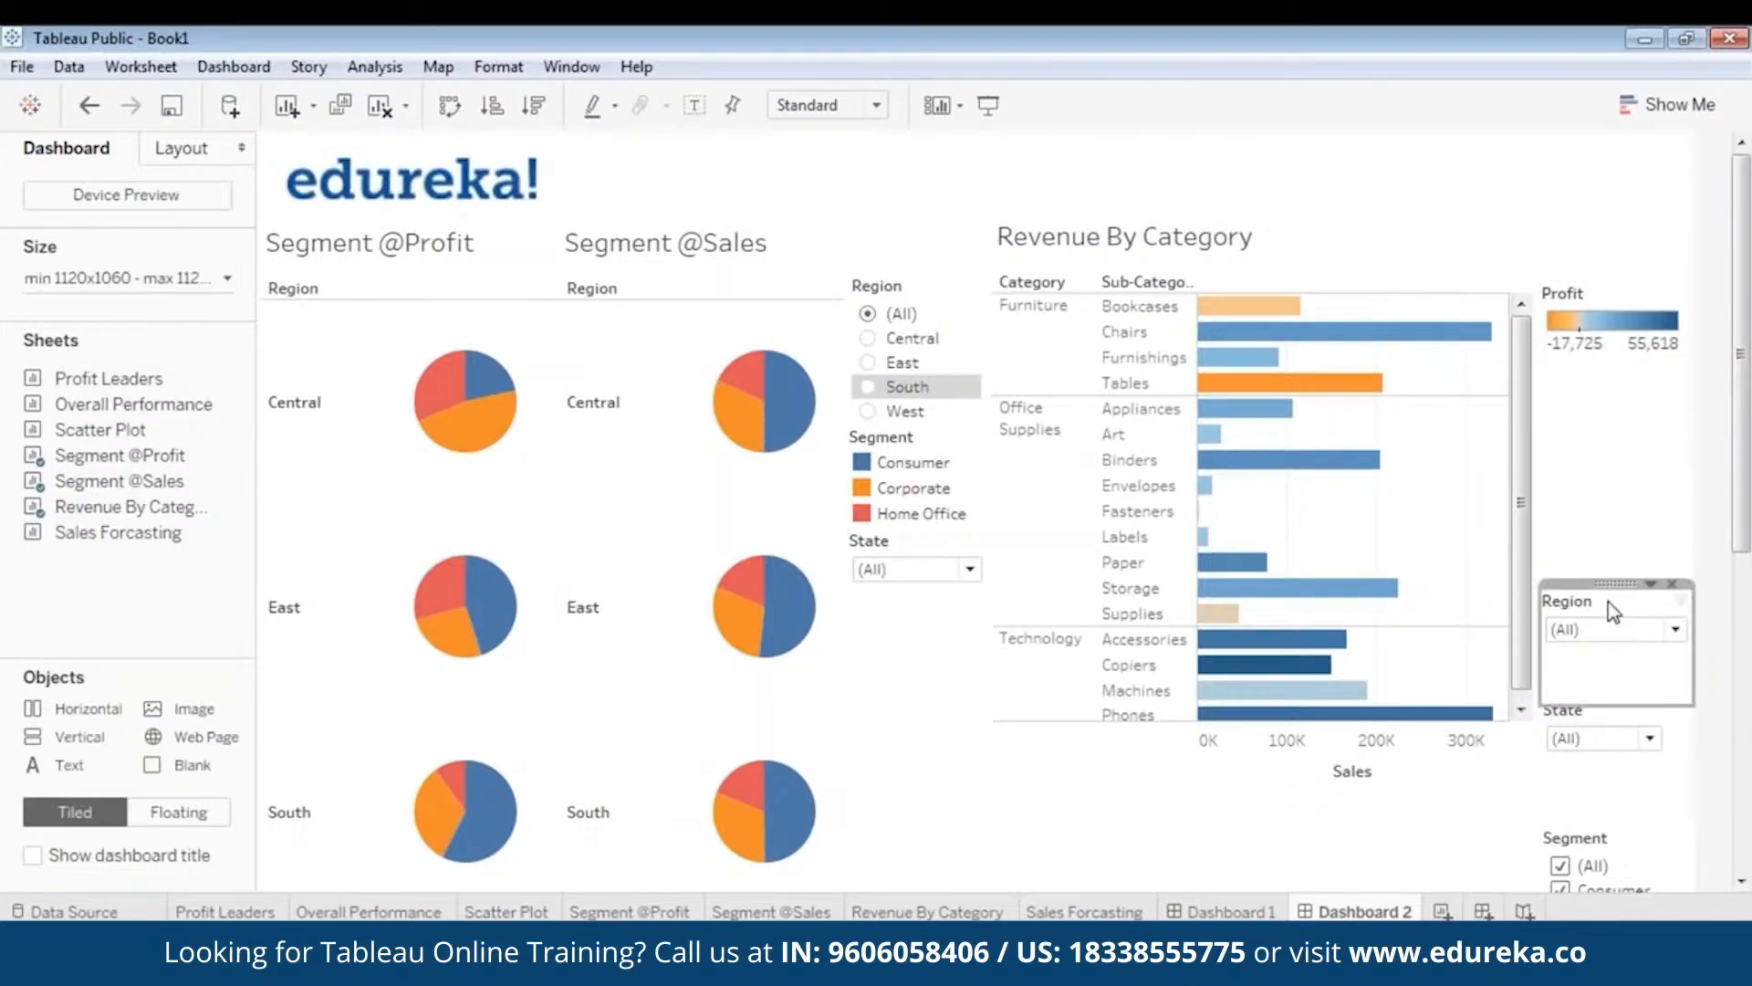
left_click_drag(1614, 607, 1618, 359)
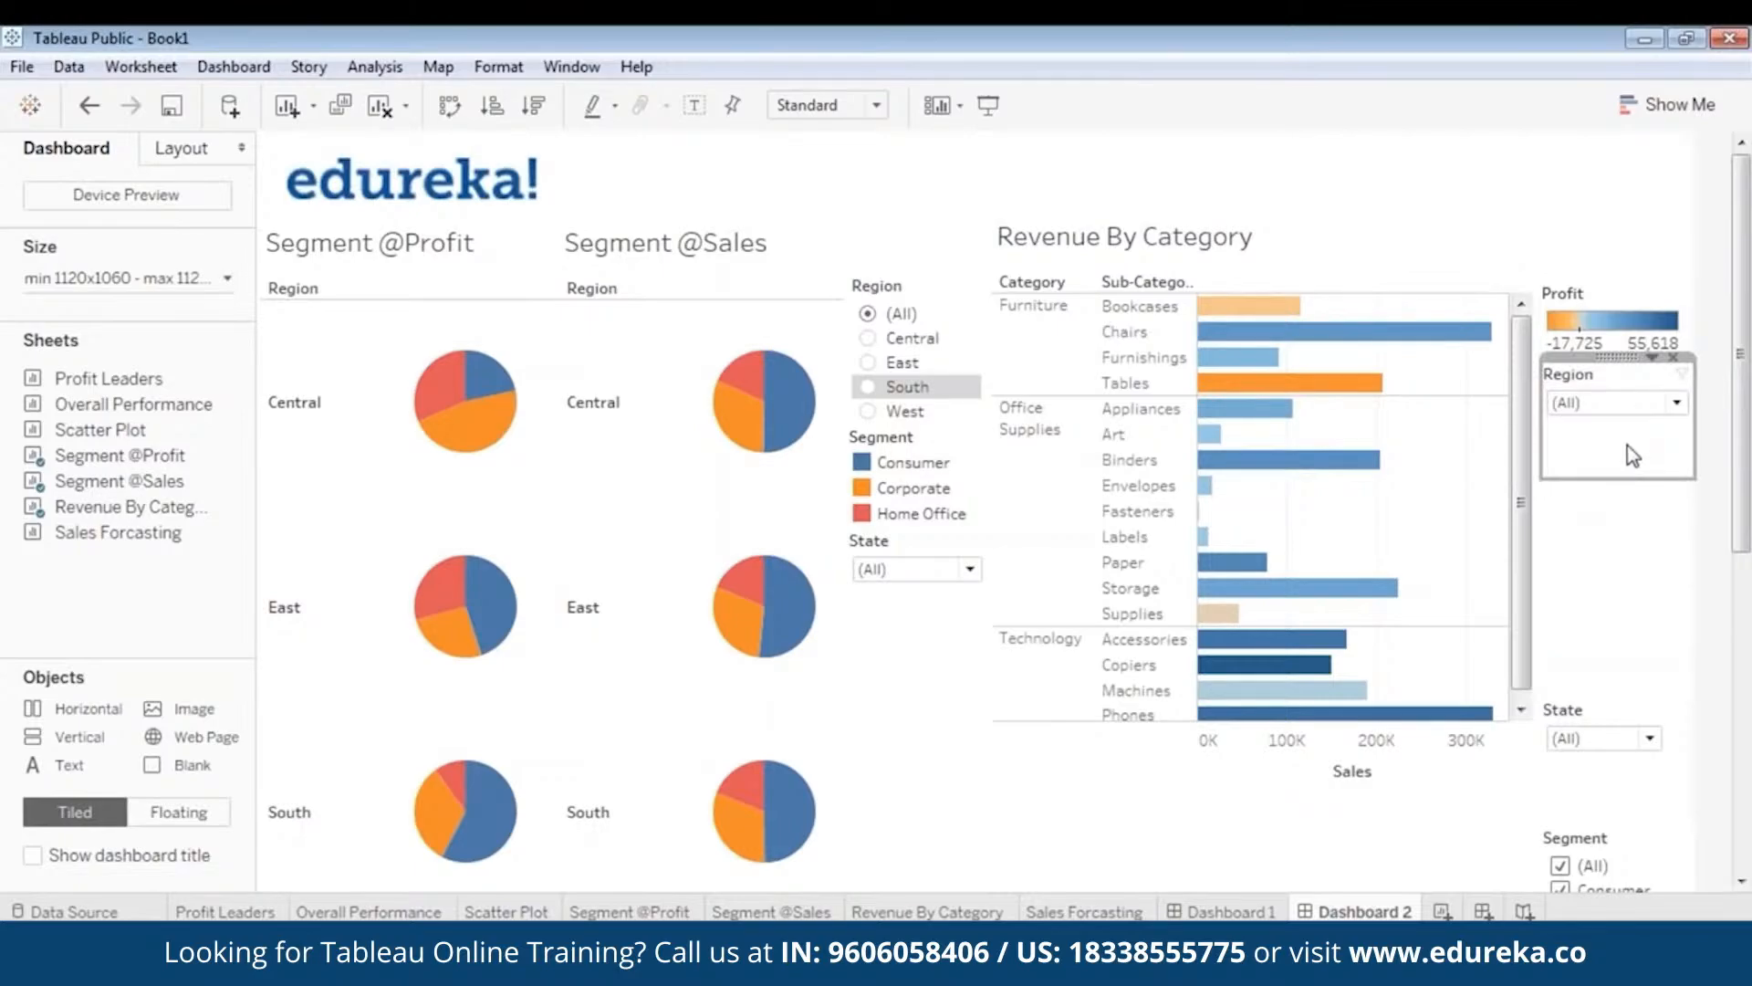
left_click_drag(1624, 478, 1679, 393)
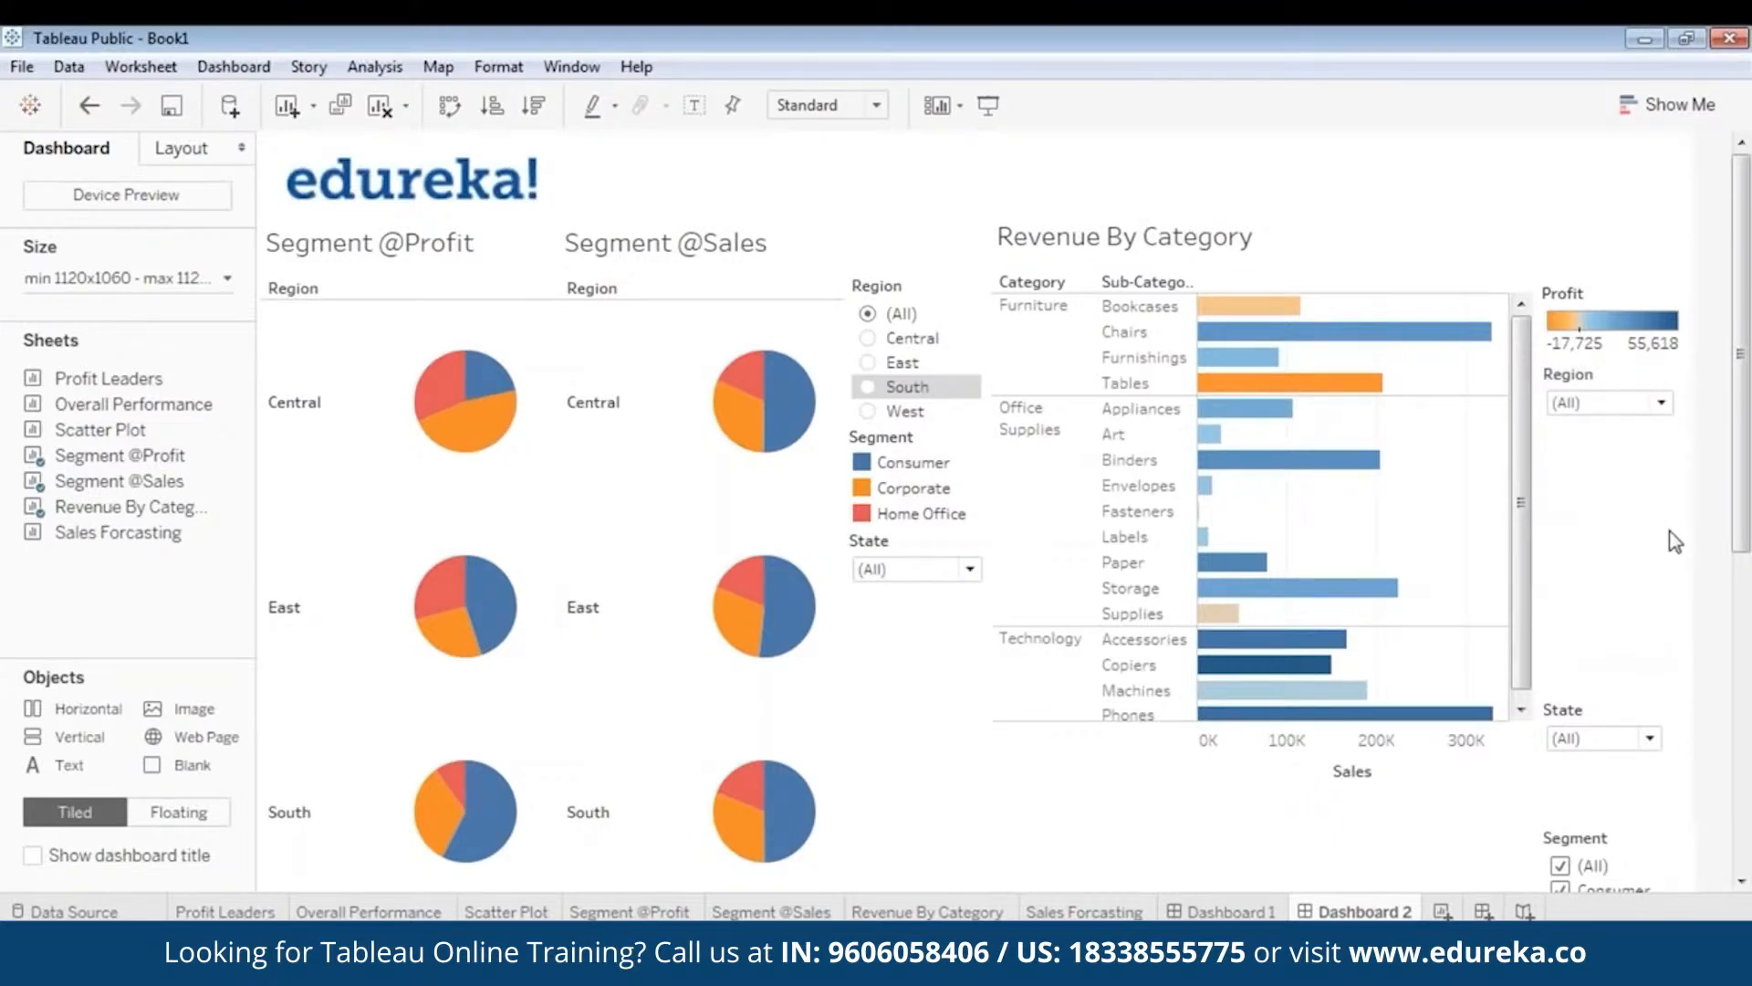
- Stack the State and Segment filters under Region, then preview the dashboard in presentation mode
left_click(1601, 719)
left_click(1601, 707)
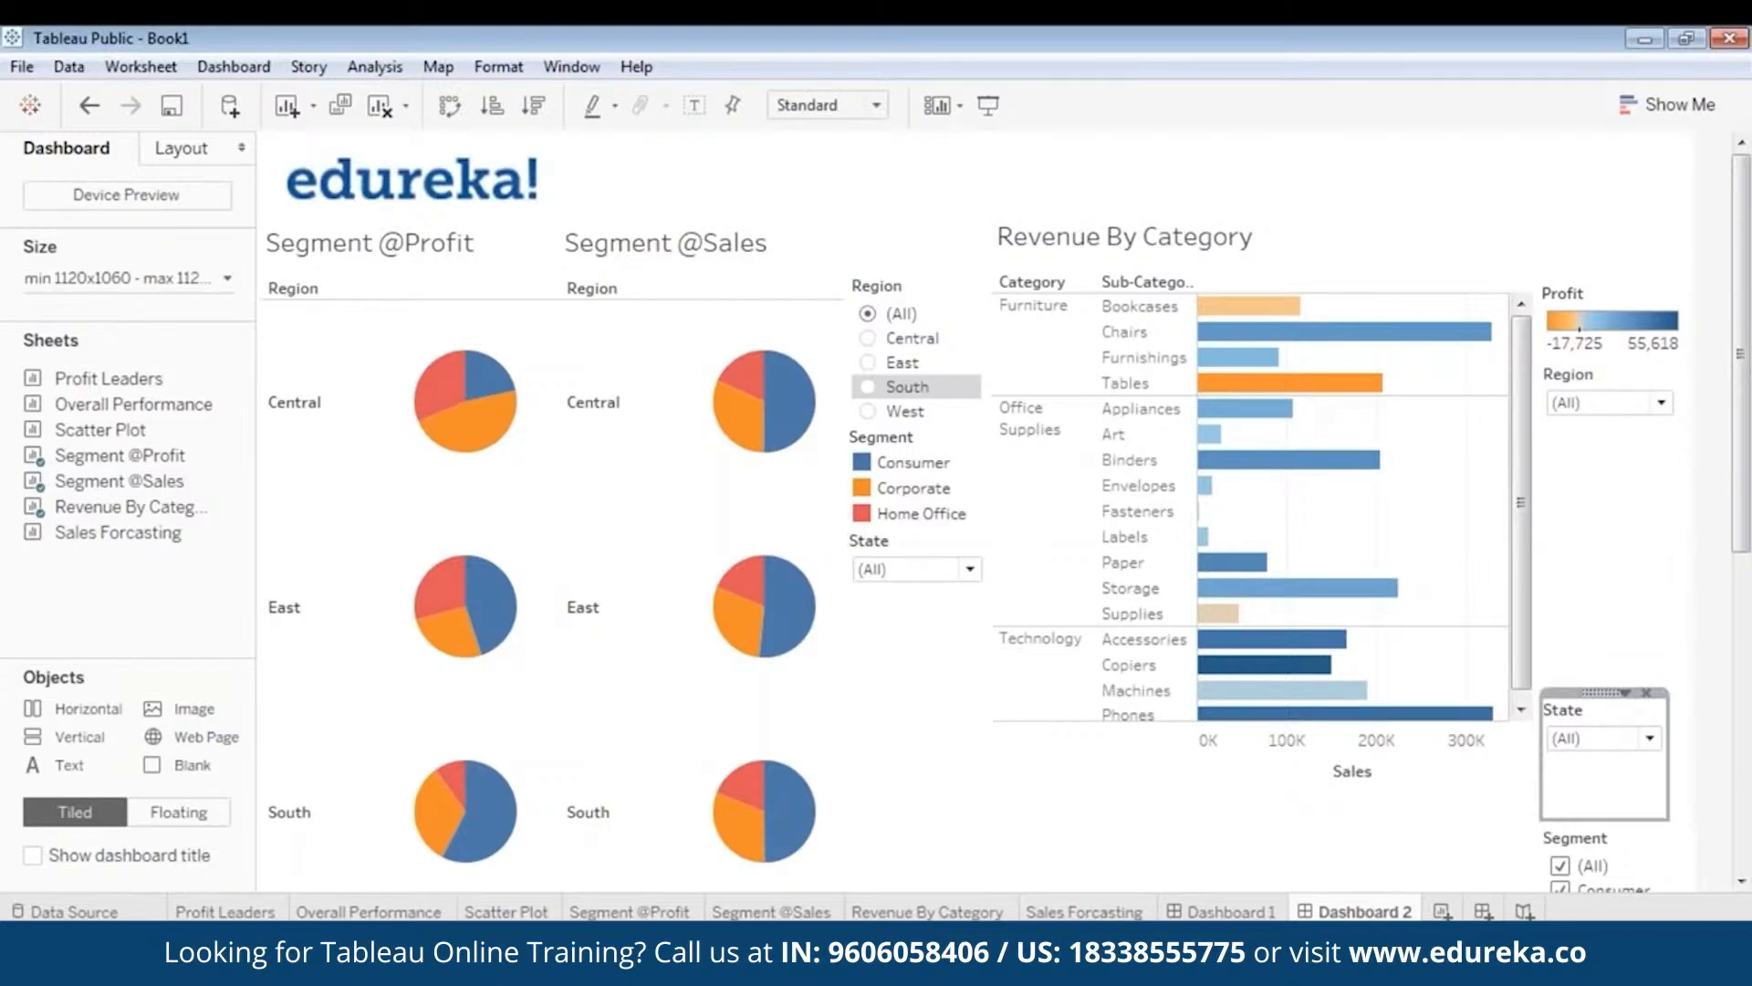
left_click_drag(1616, 691, 1601, 421)
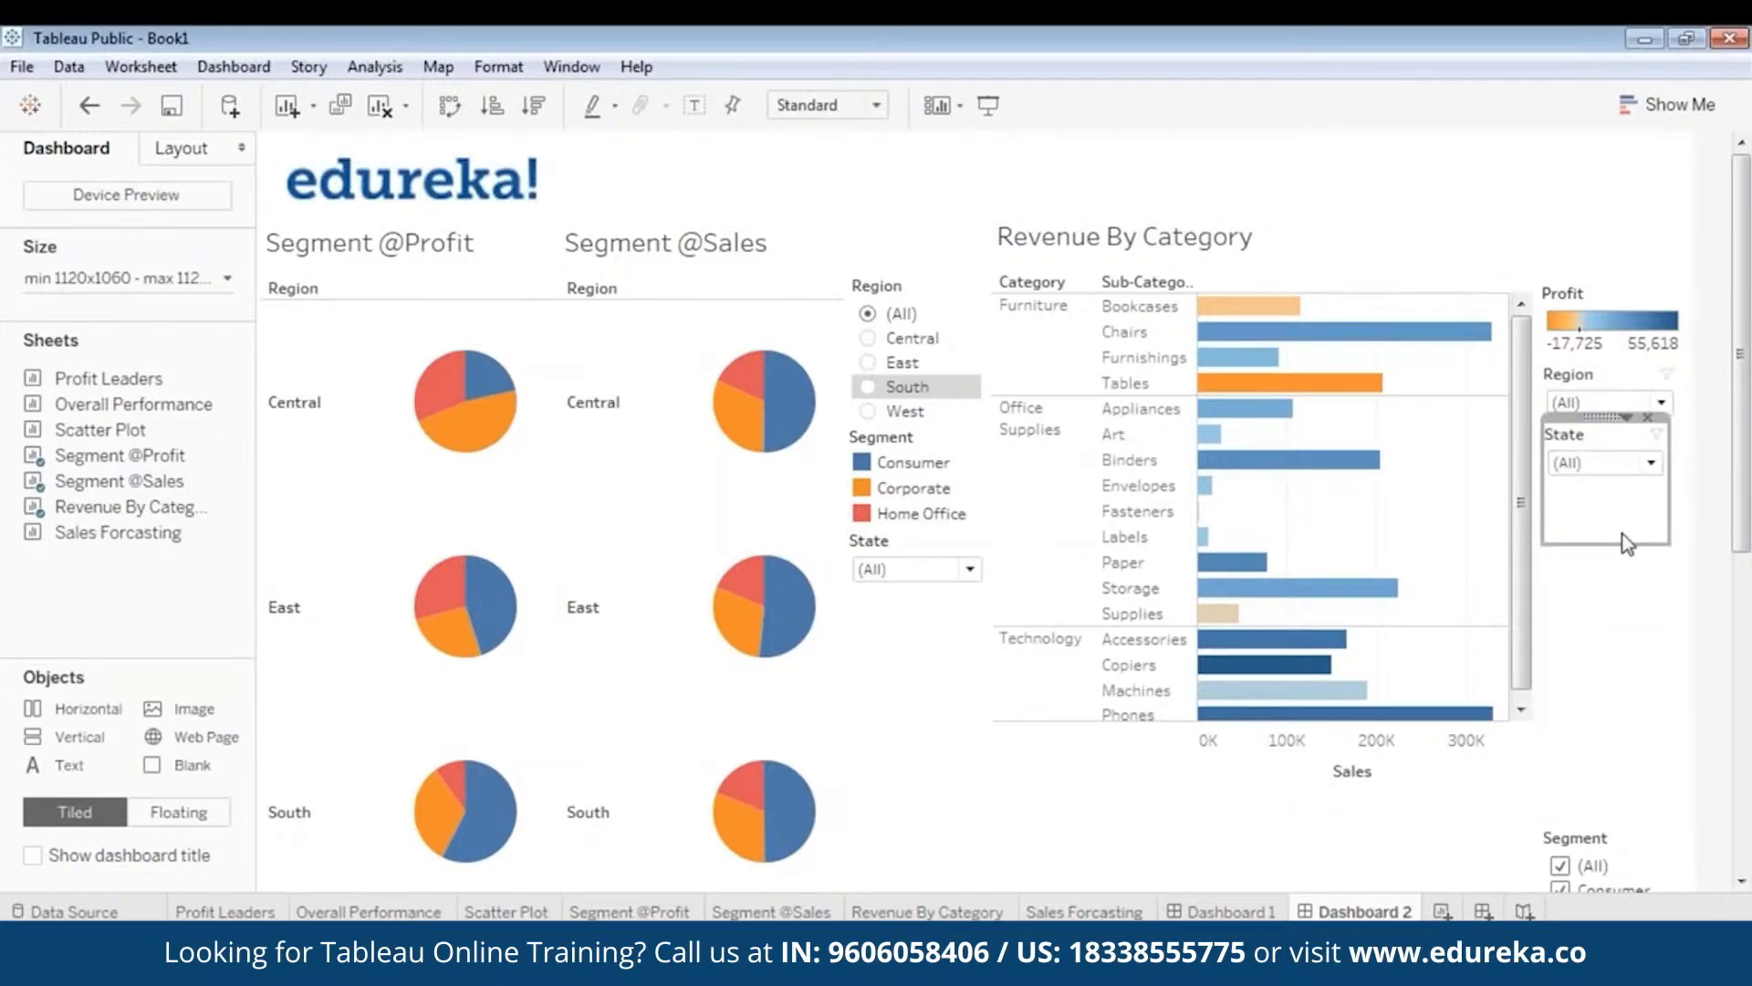
left_click_drag(1628, 546, 1622, 487)
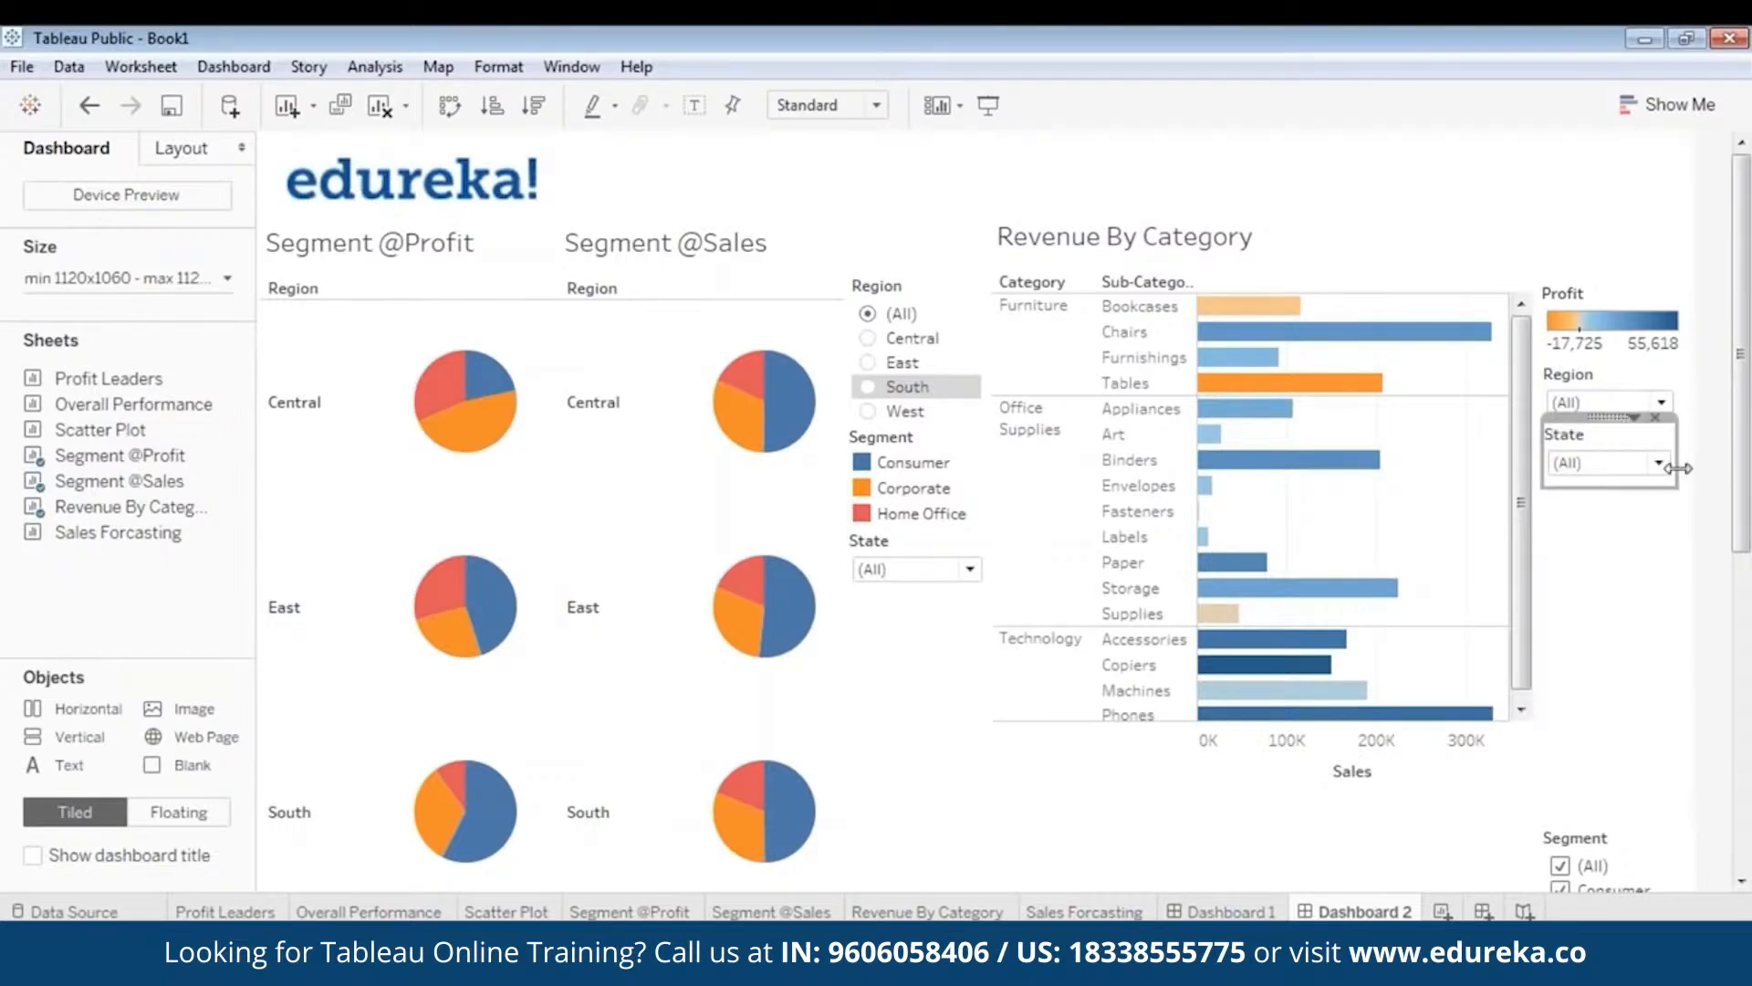
left_click(1648, 543)
left_click(1606, 845)
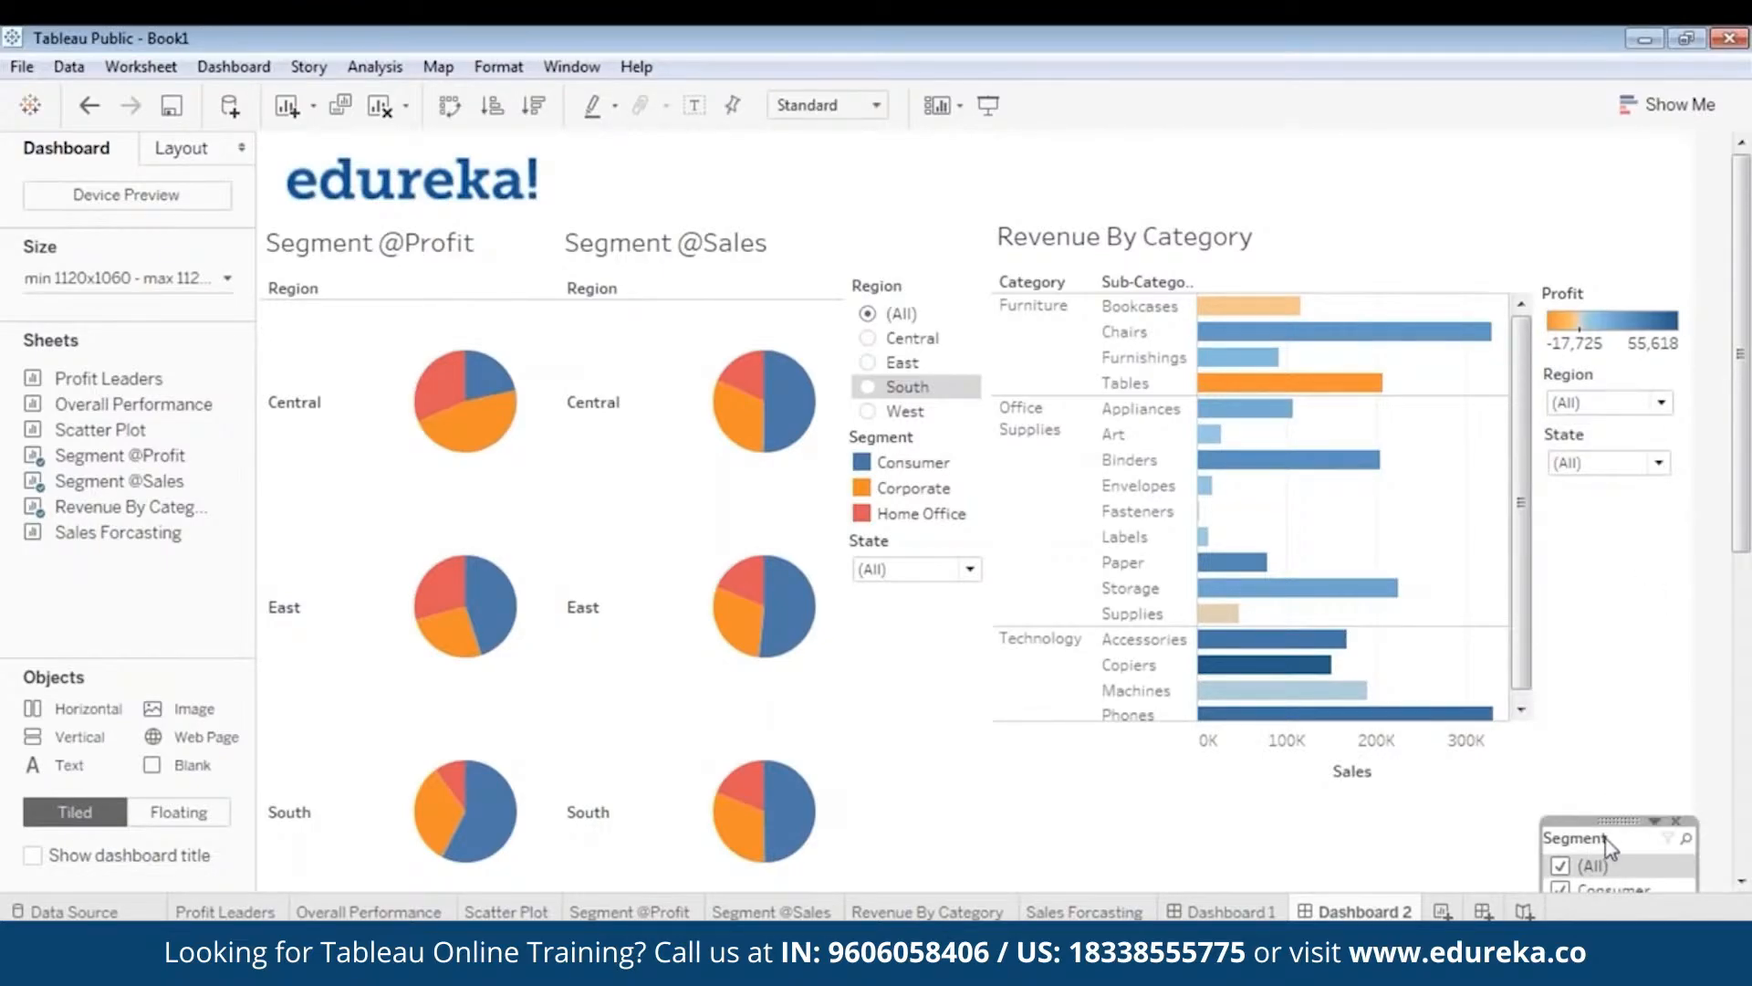
left_click_drag(1613, 822, 1618, 478)
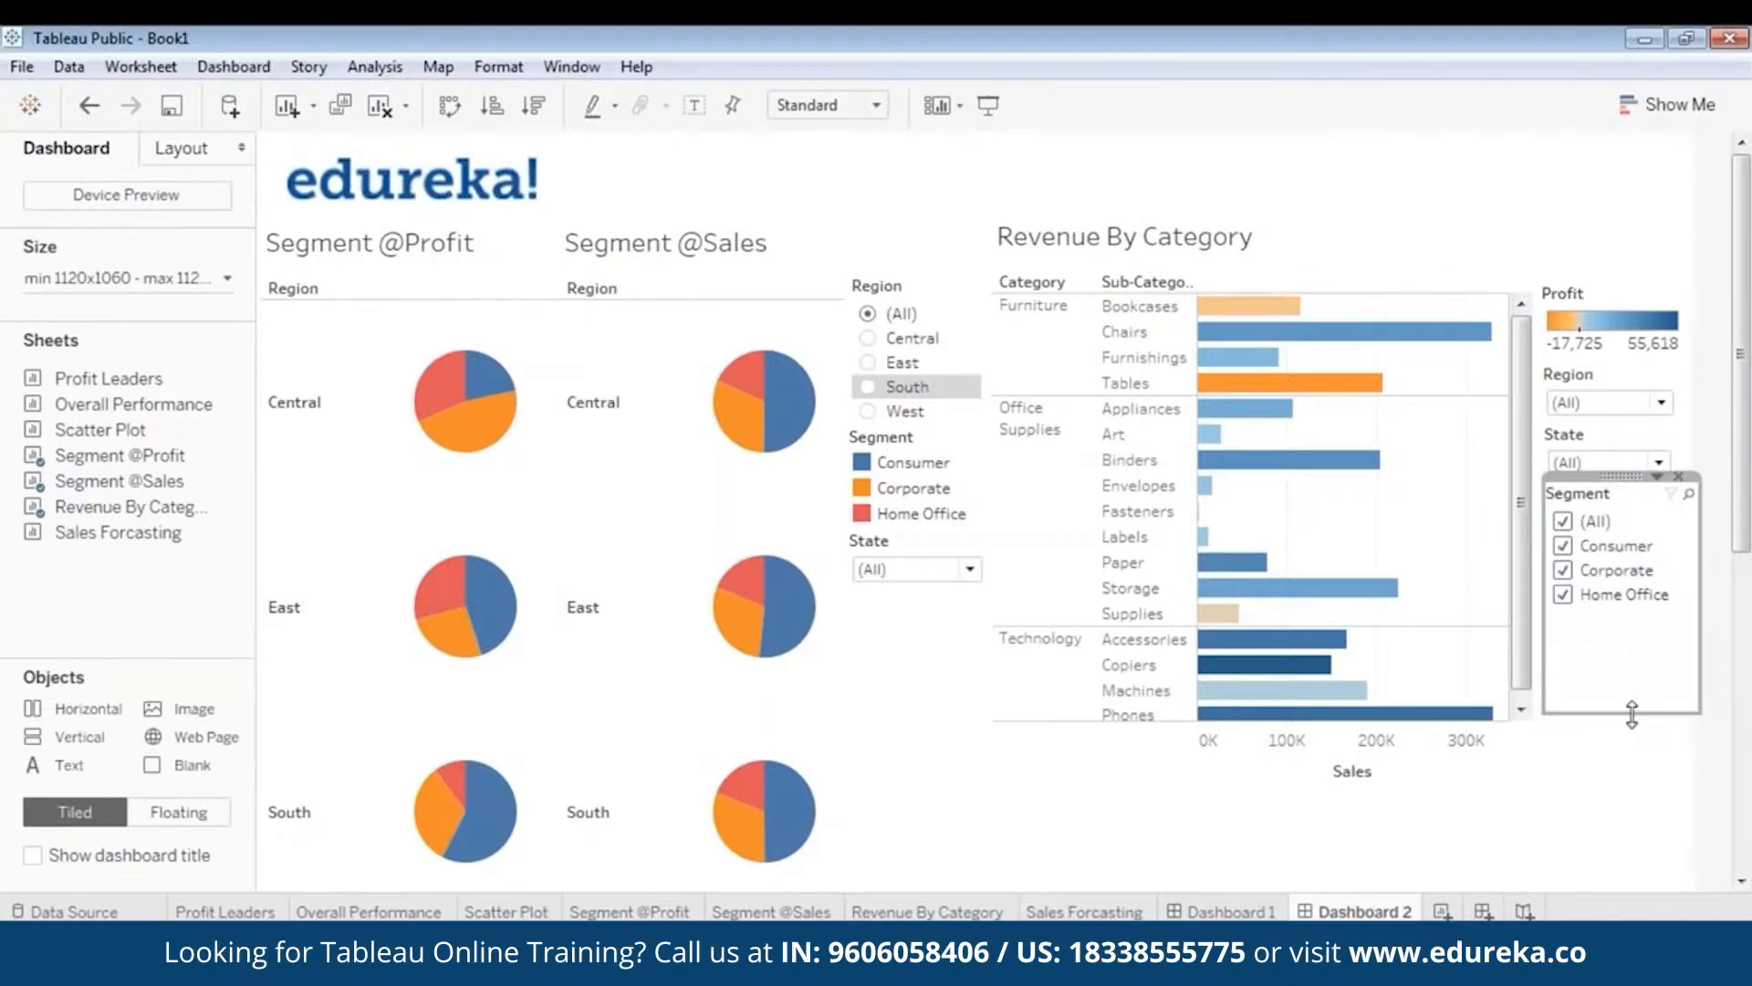
left_click_drag(1631, 713, 1629, 622)
left_click(1640, 674)
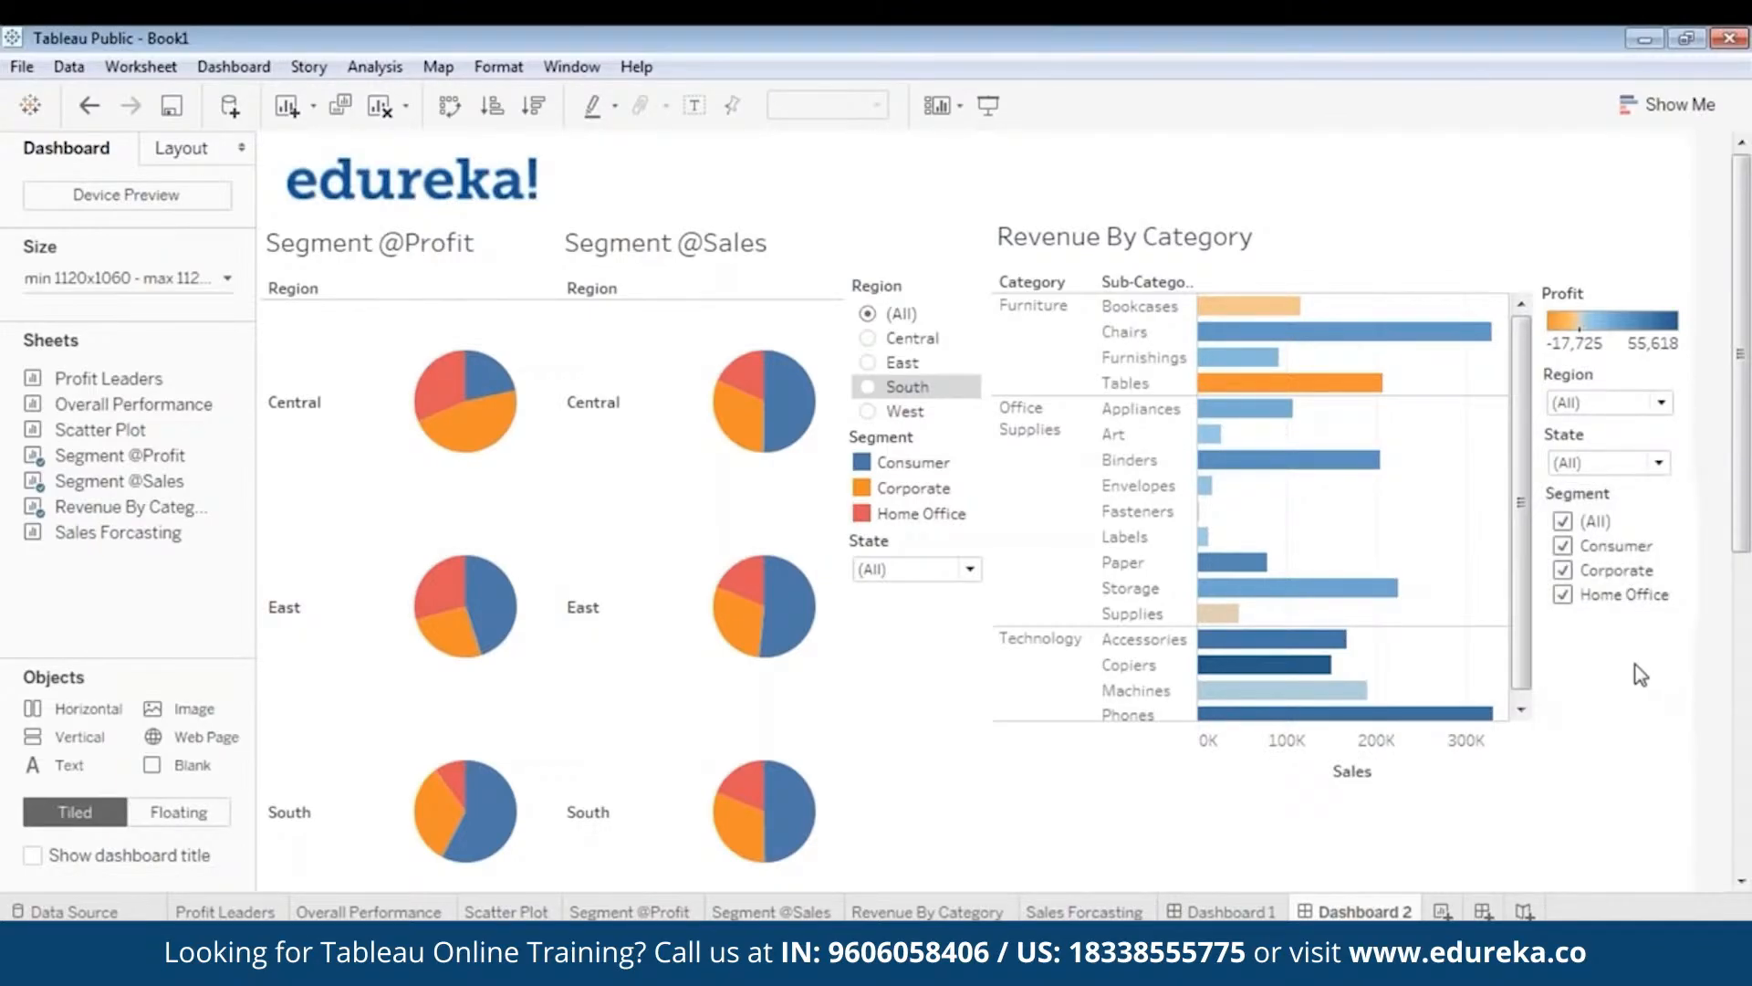
left_click(985, 100)
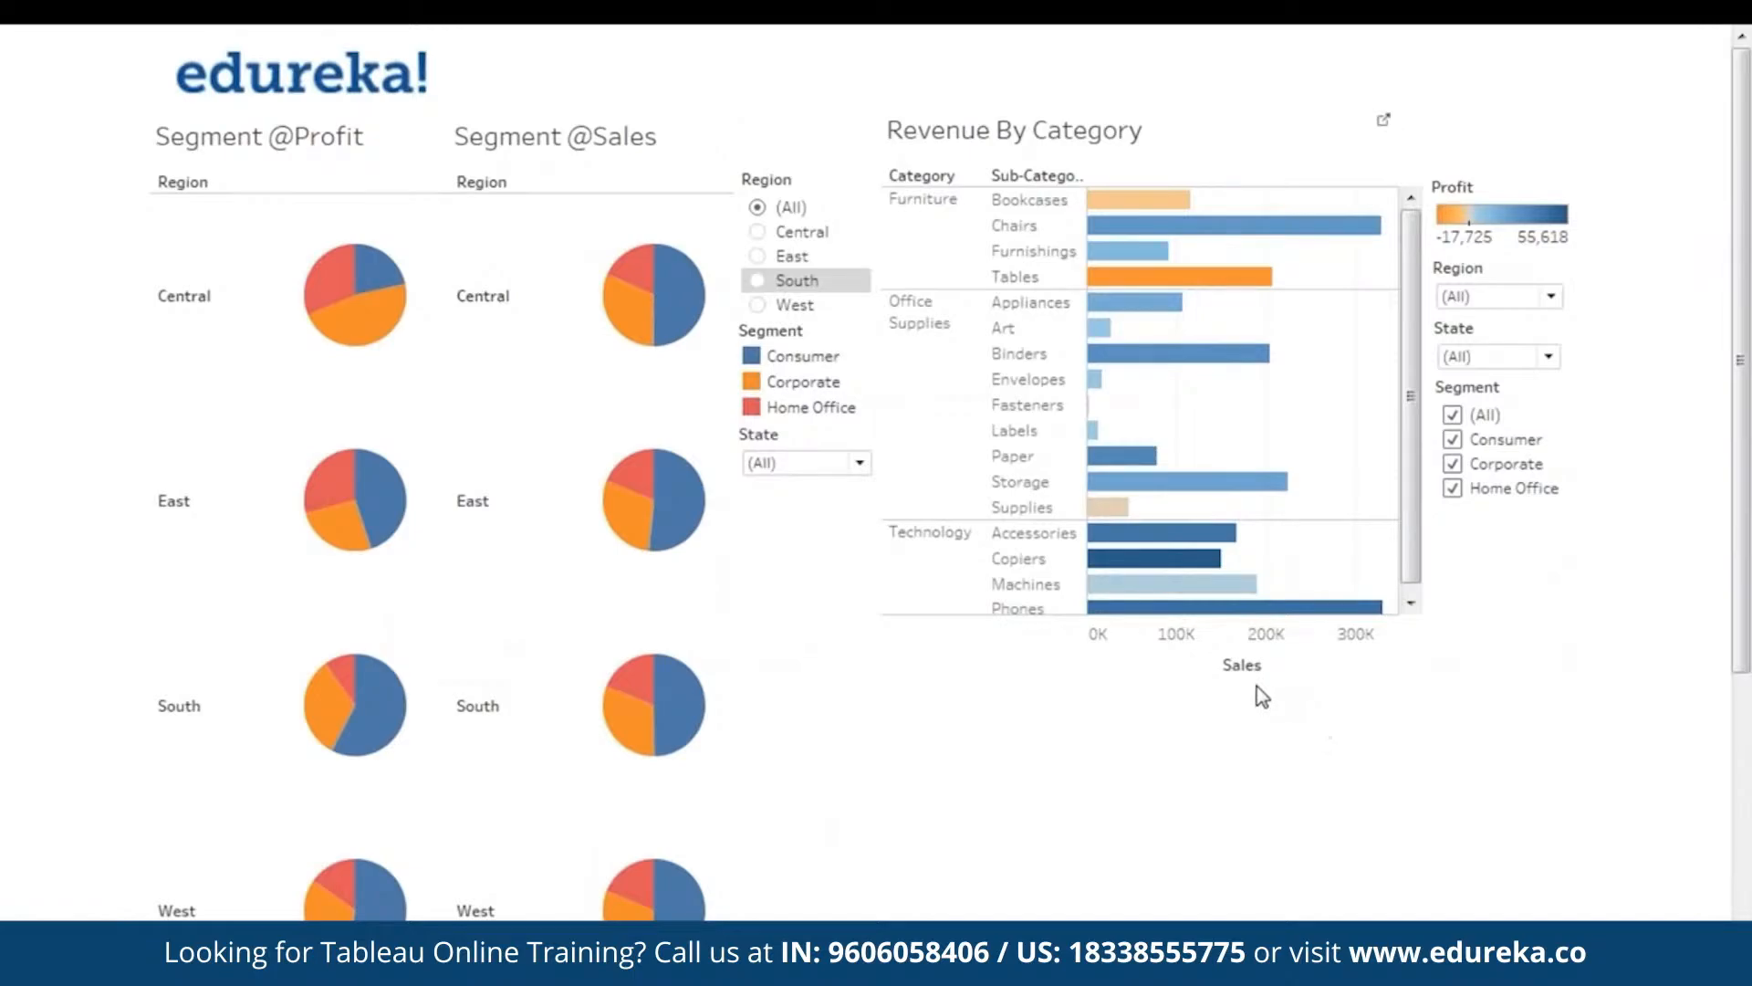
key("Escape")
left_click(808, 682)
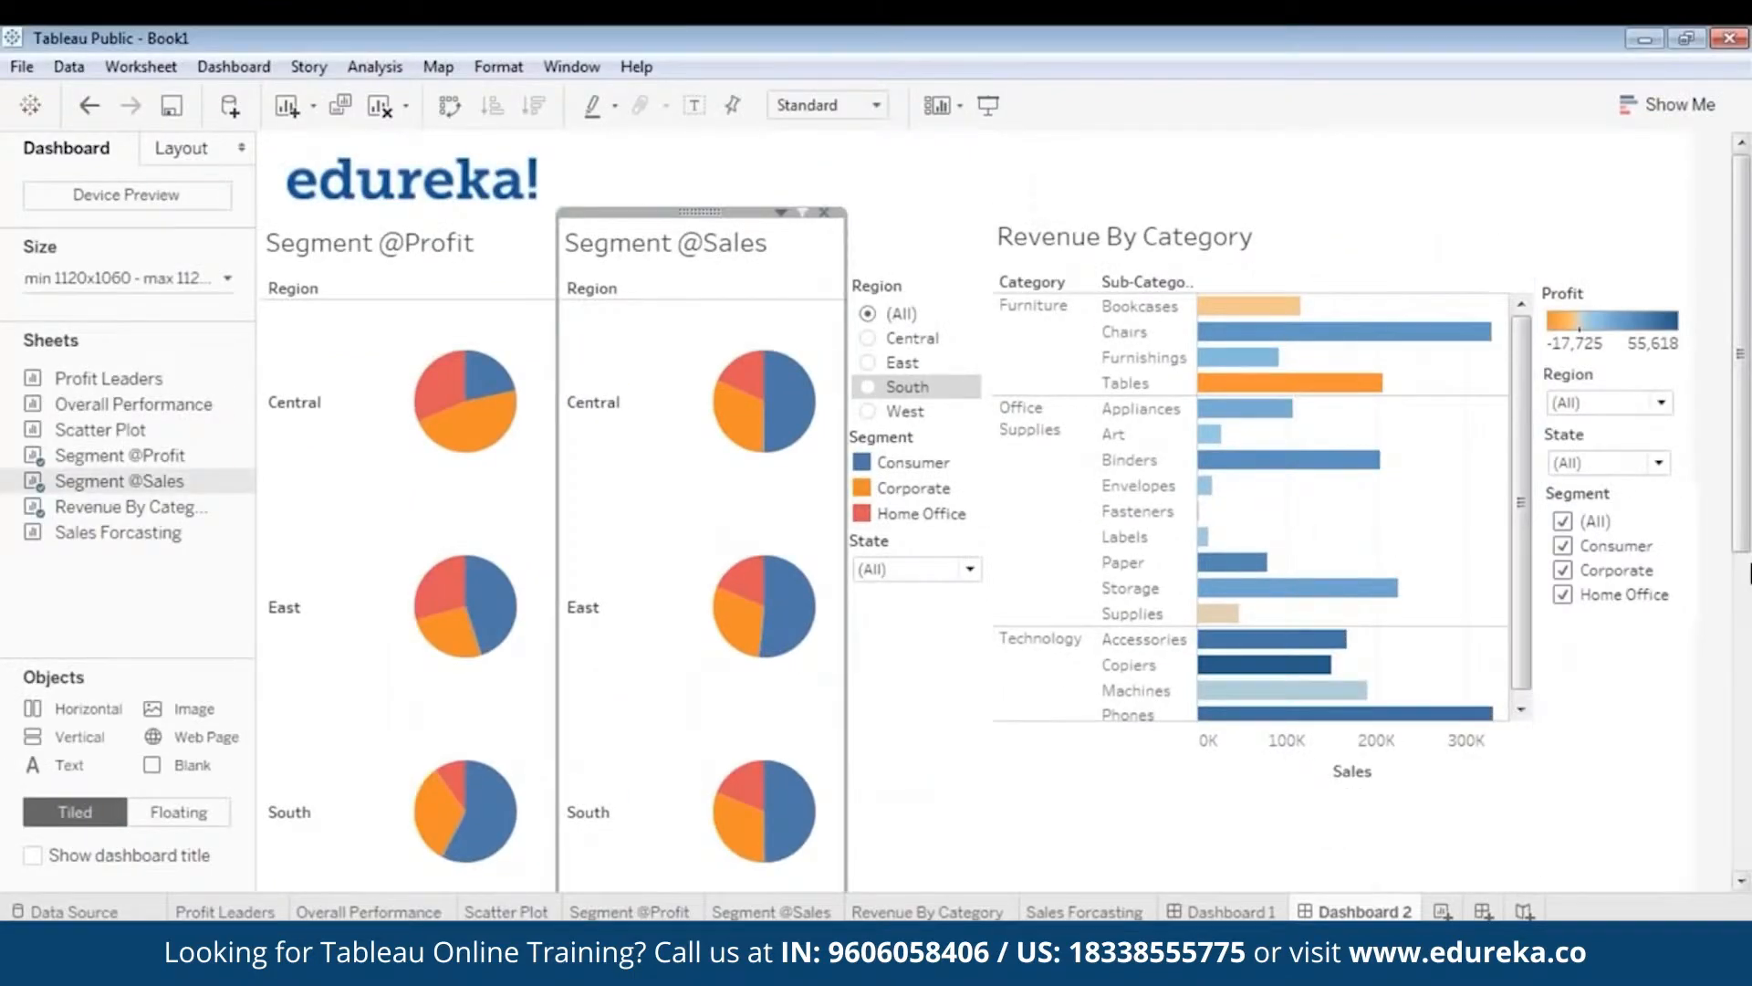
left_click_drag(1741, 505, 1741, 826)
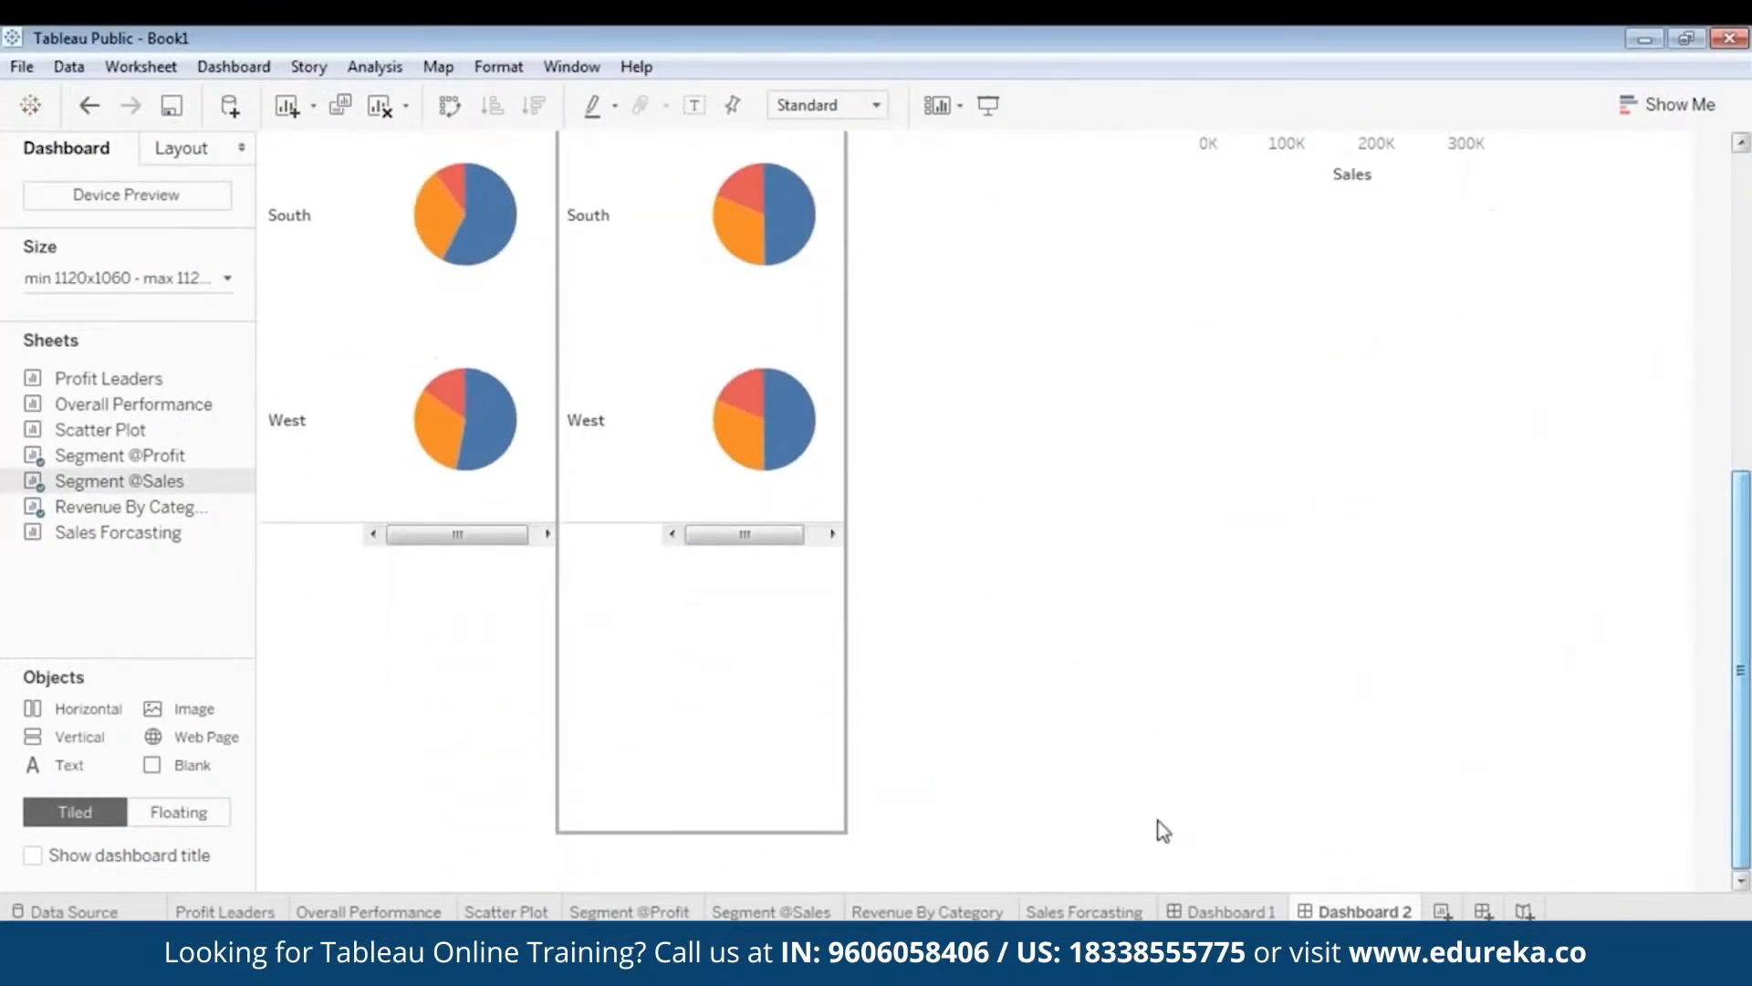
left_click_drag(717, 849, 774, 166)
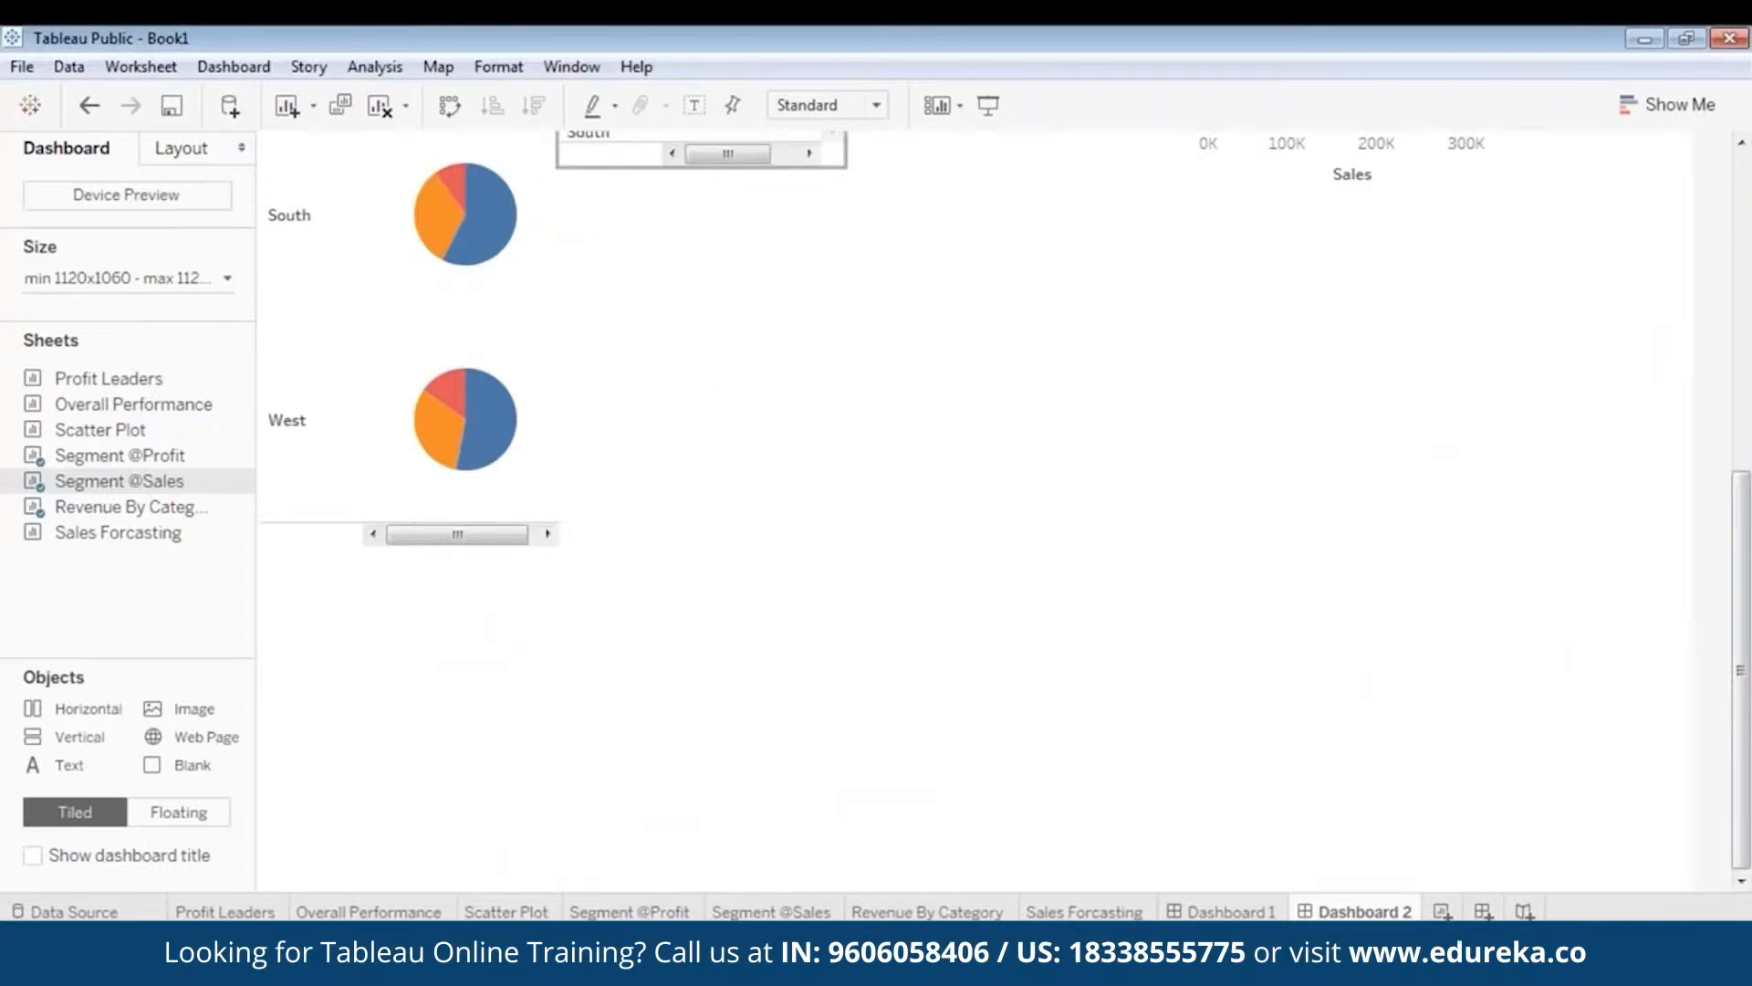
left_click(398, 522)
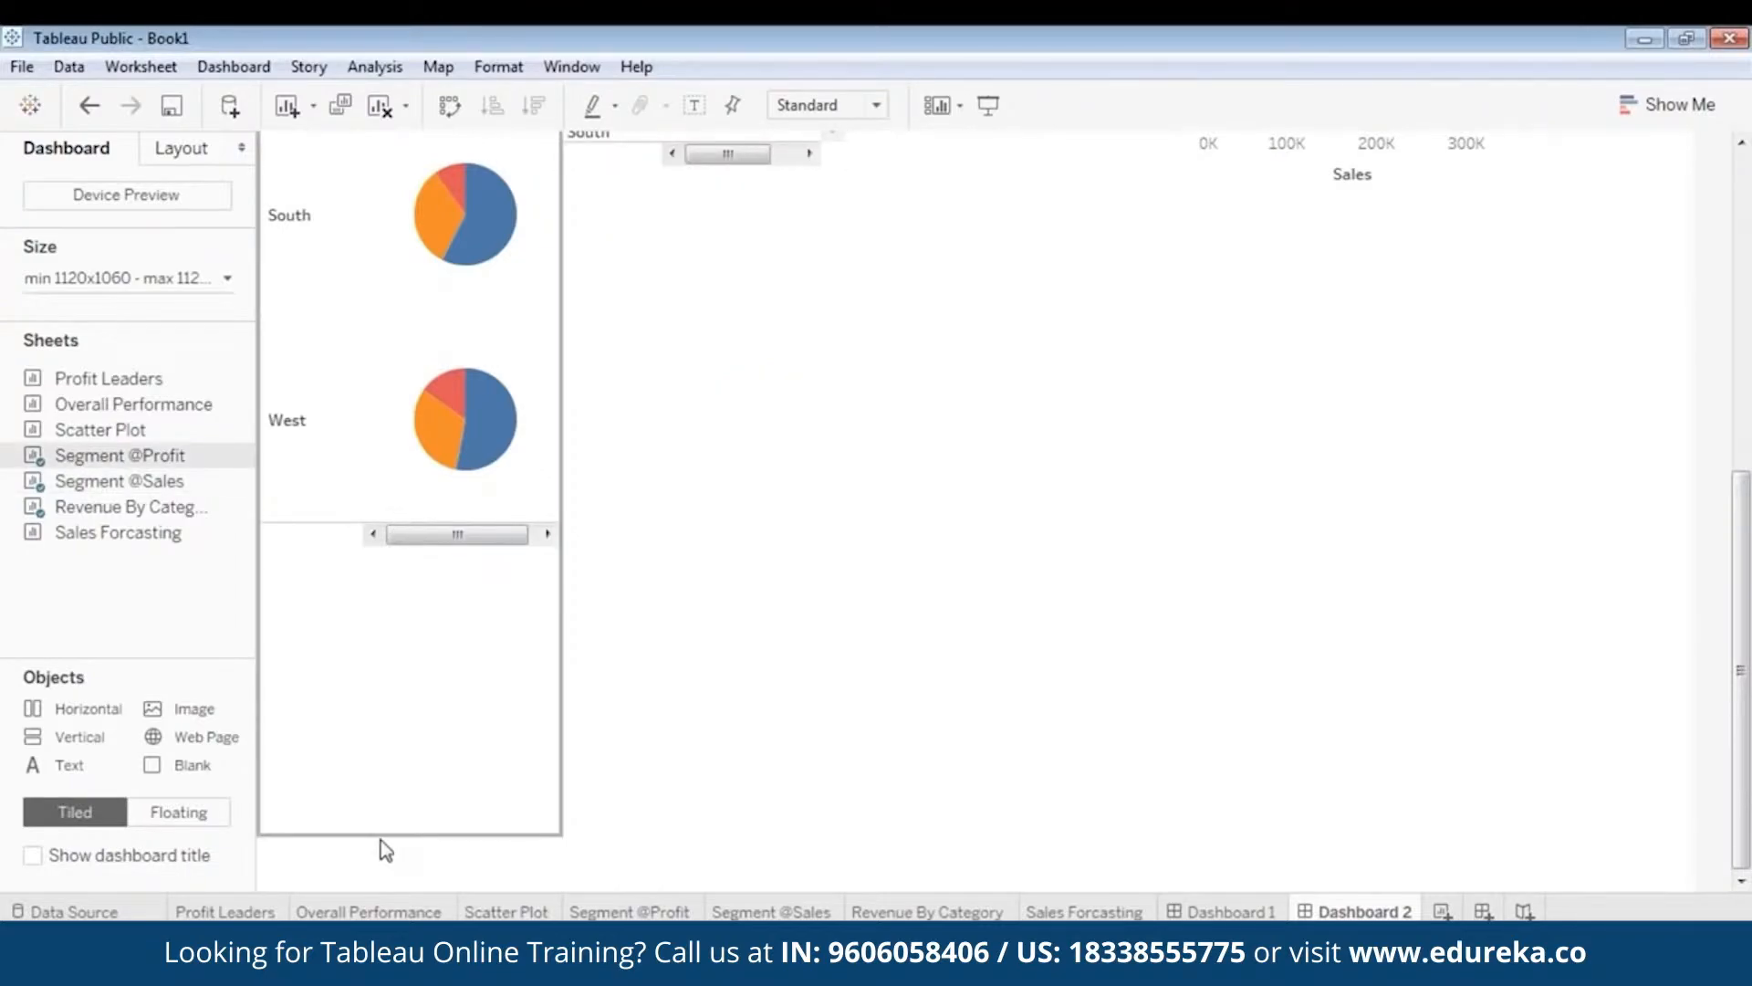
left_click_drag(383, 838, 489, 170)
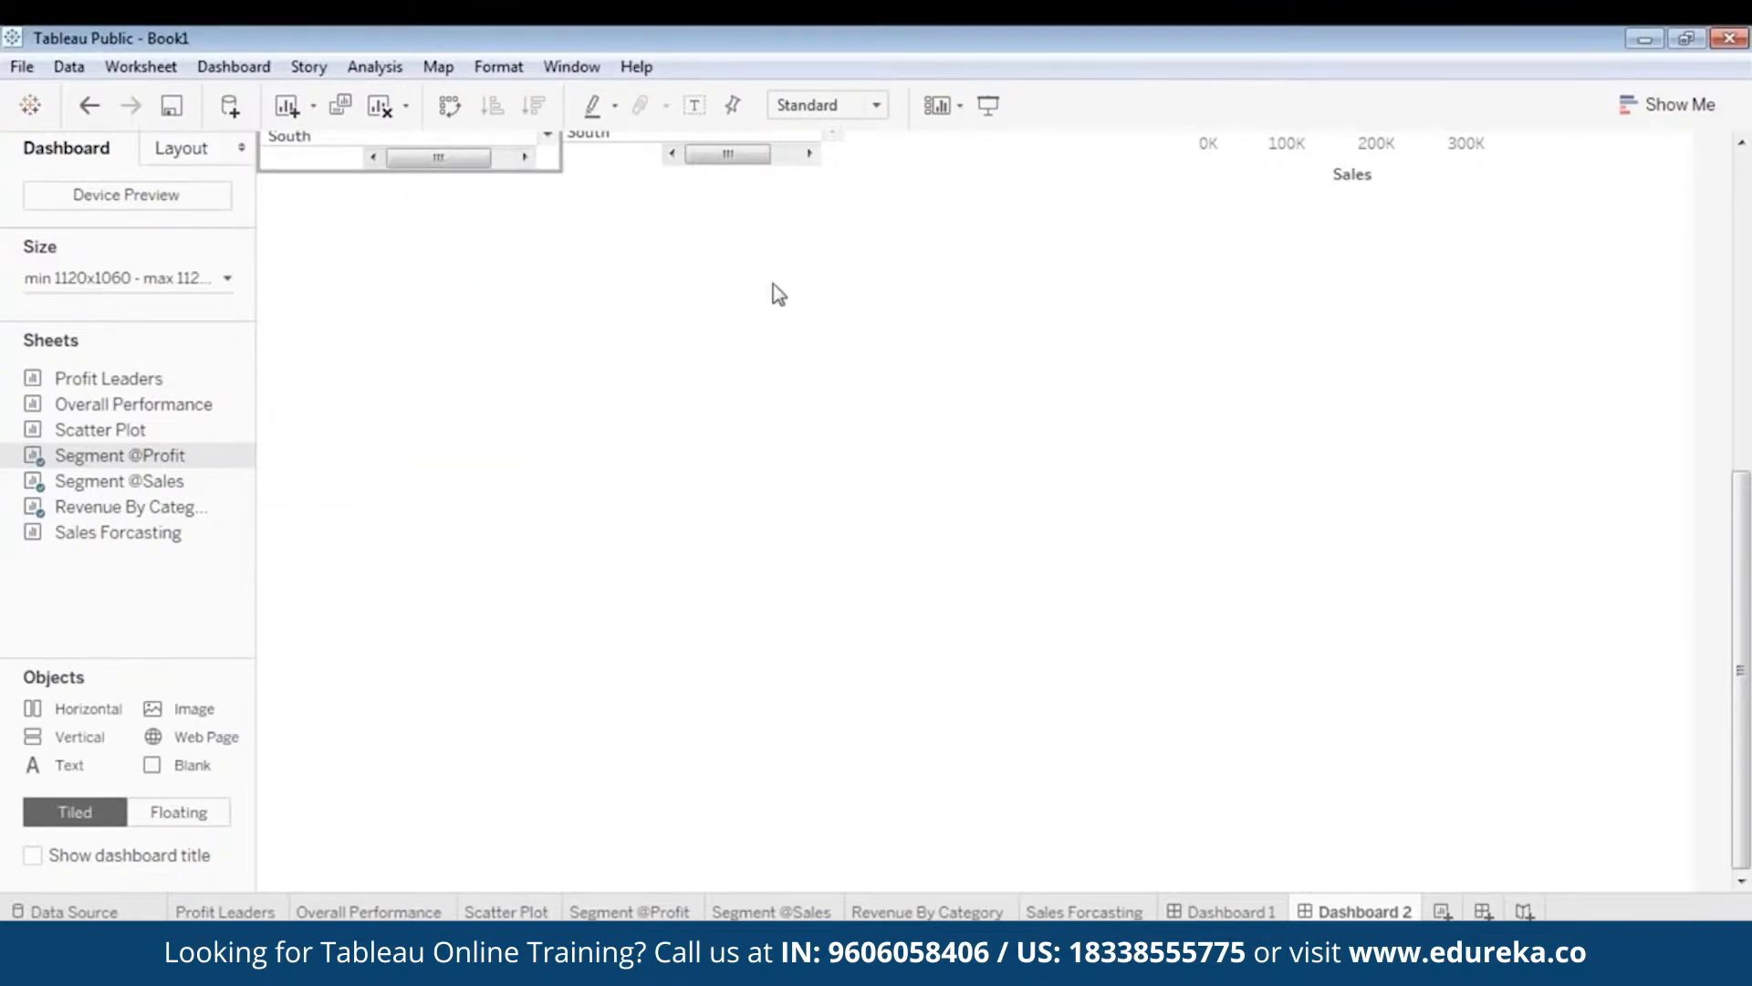
left_click_drag(1748, 713, 1749, 397)
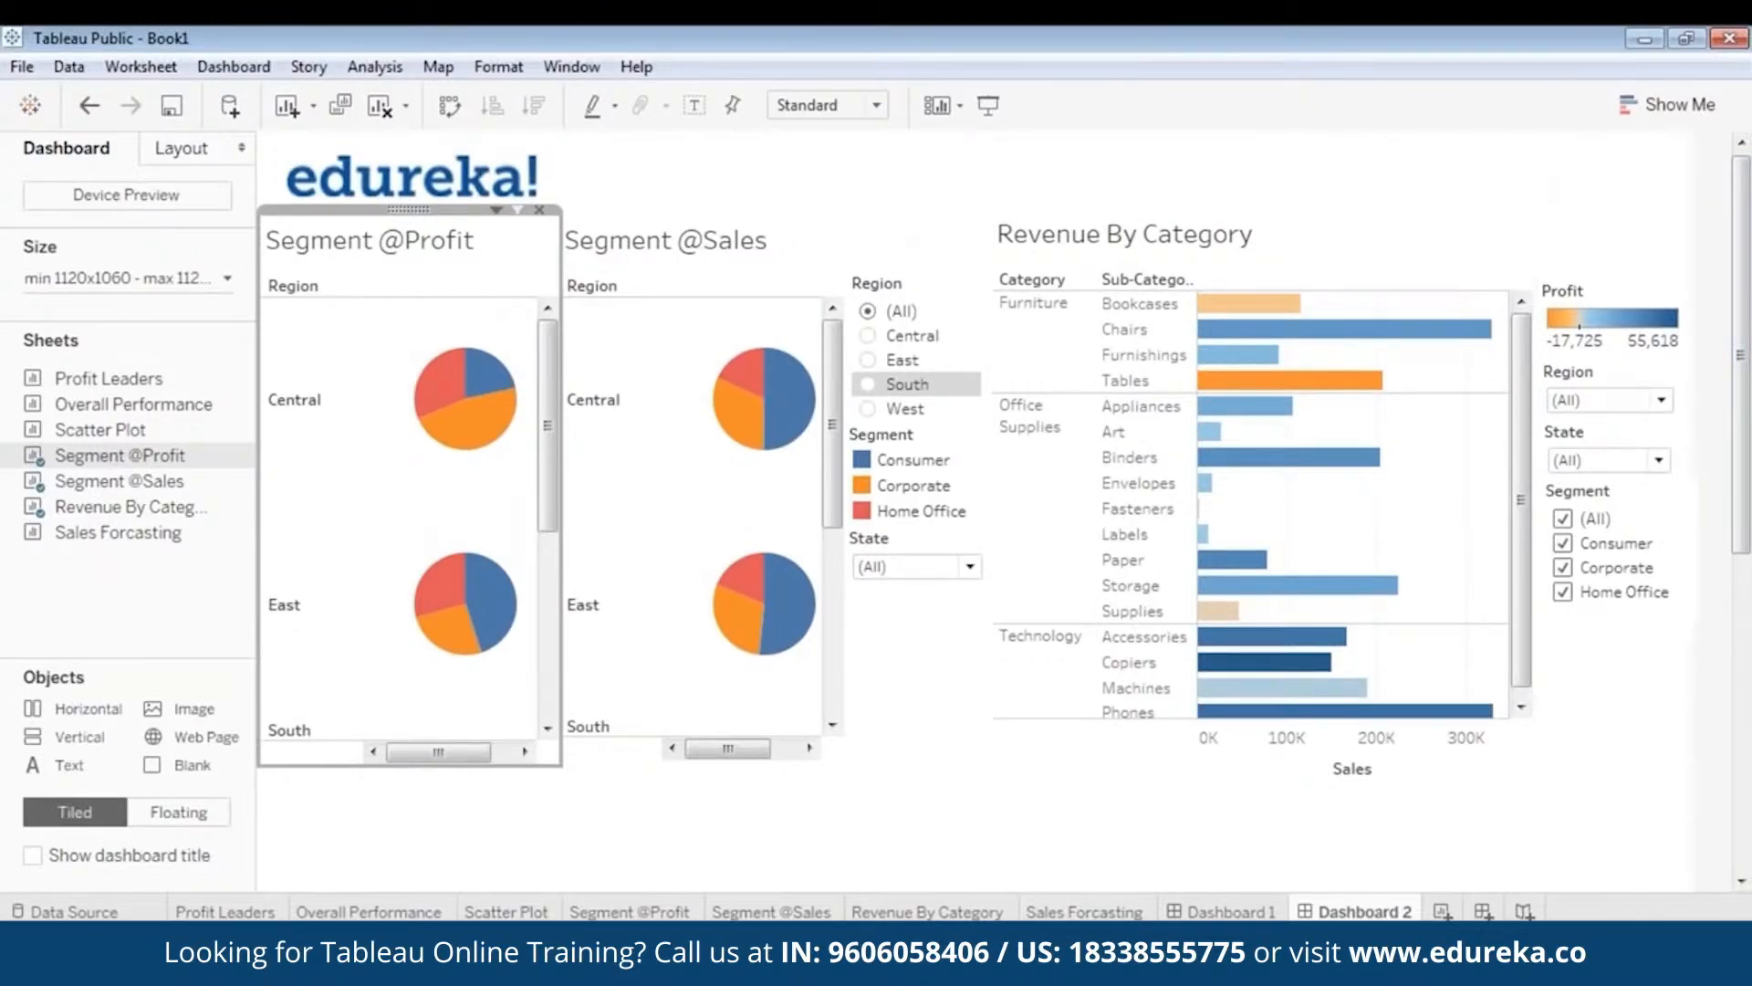
left_click_drag(330, 769, 336, 758)
- Fine-tune both Segment pie chart heights, then select the edureka logo area
left_click(632, 753)
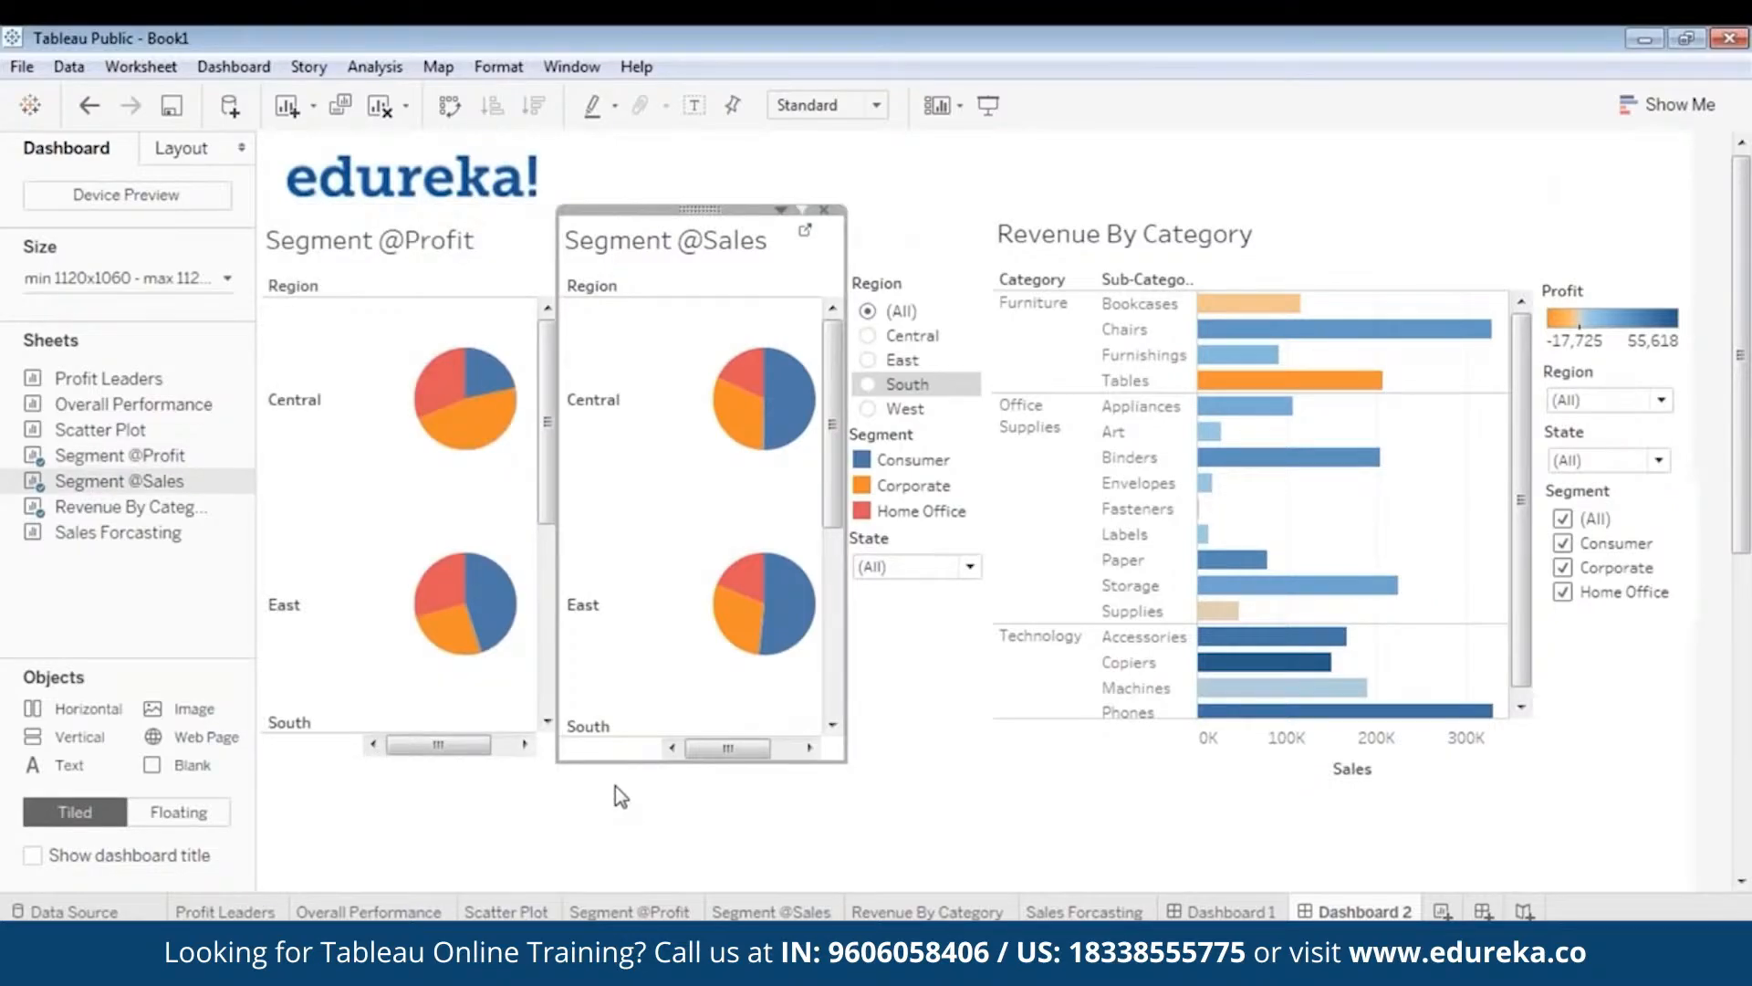
left_click_drag(615, 763, 634, 802)
left_click(1274, 759)
left_click(668, 780)
left_click(634, 756)
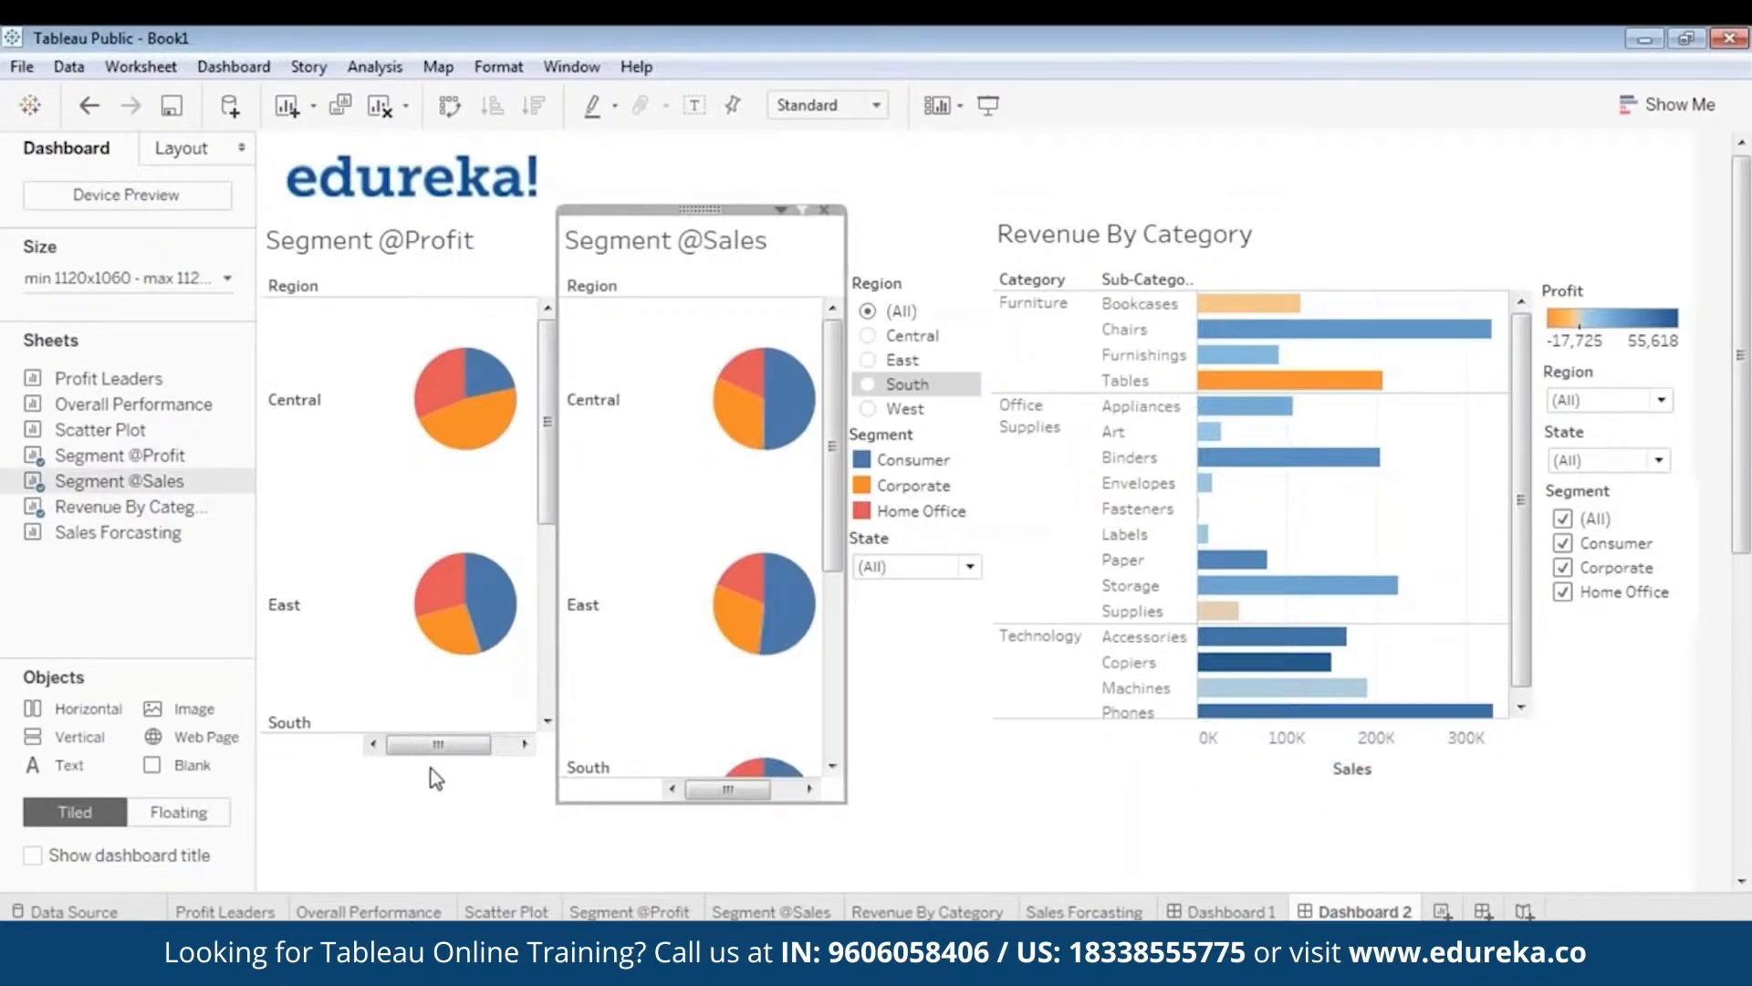
left_click(380, 748)
left_click_drag(380, 748, 380, 809)
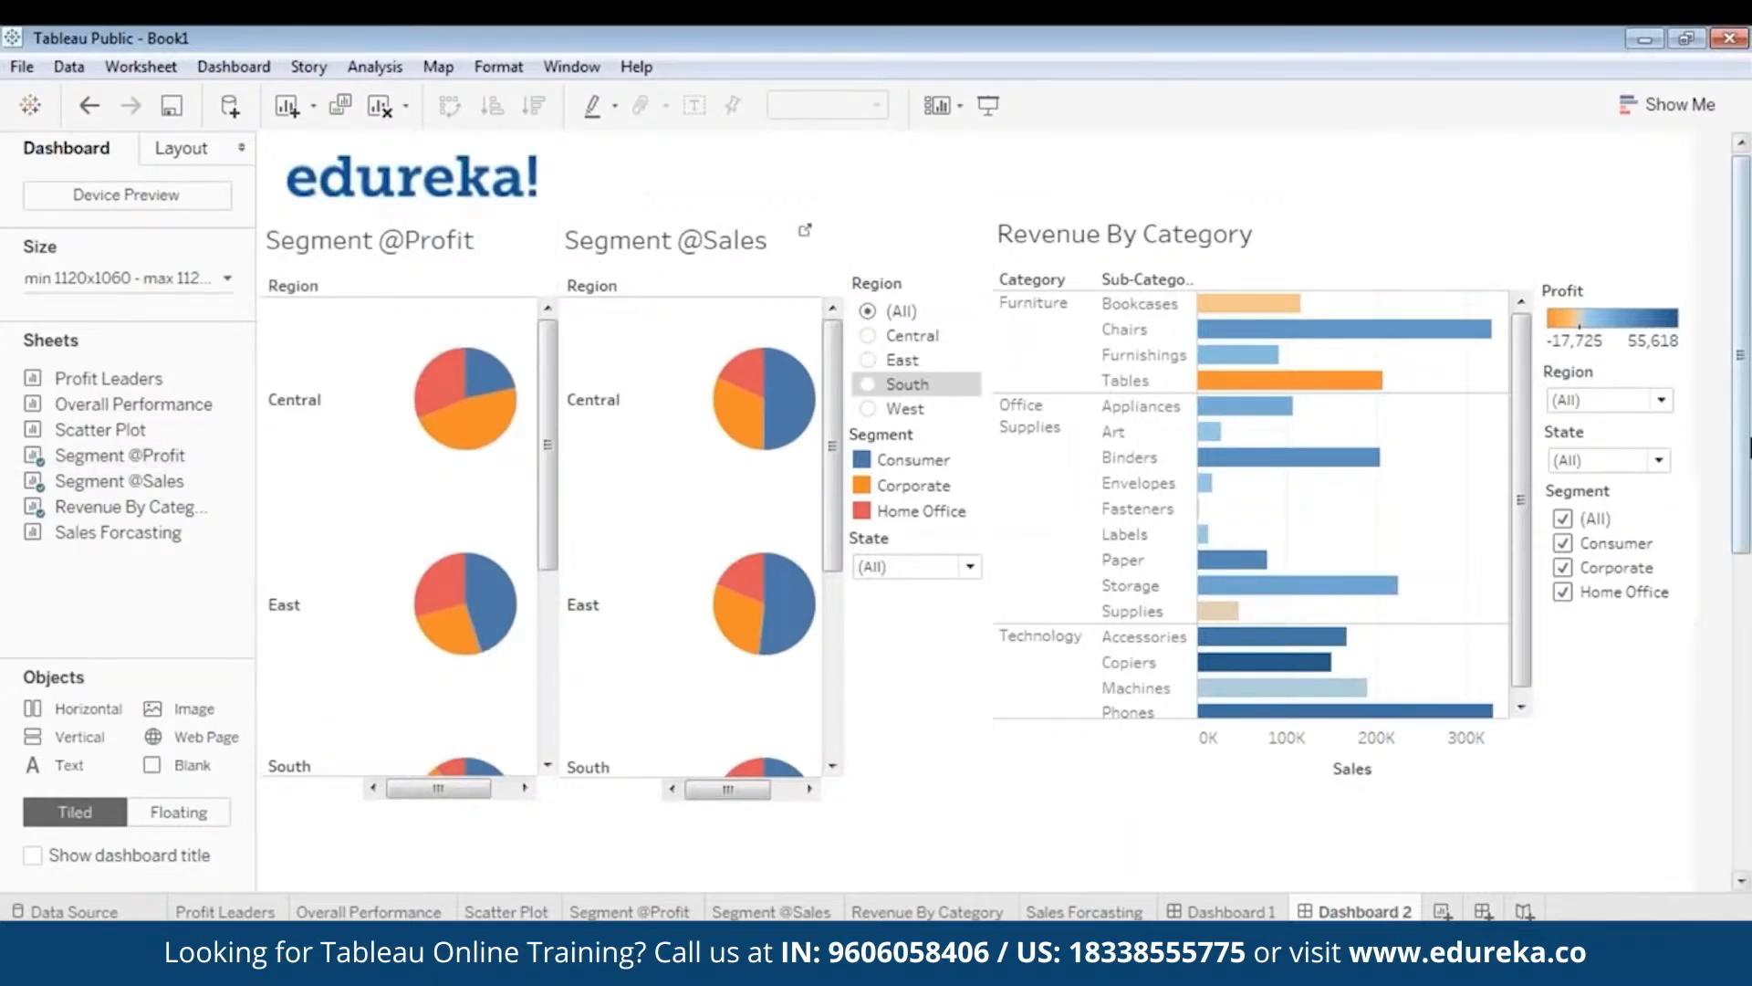
left_click_drag(1750, 424, 1749, 420)
left_click(368, 238)
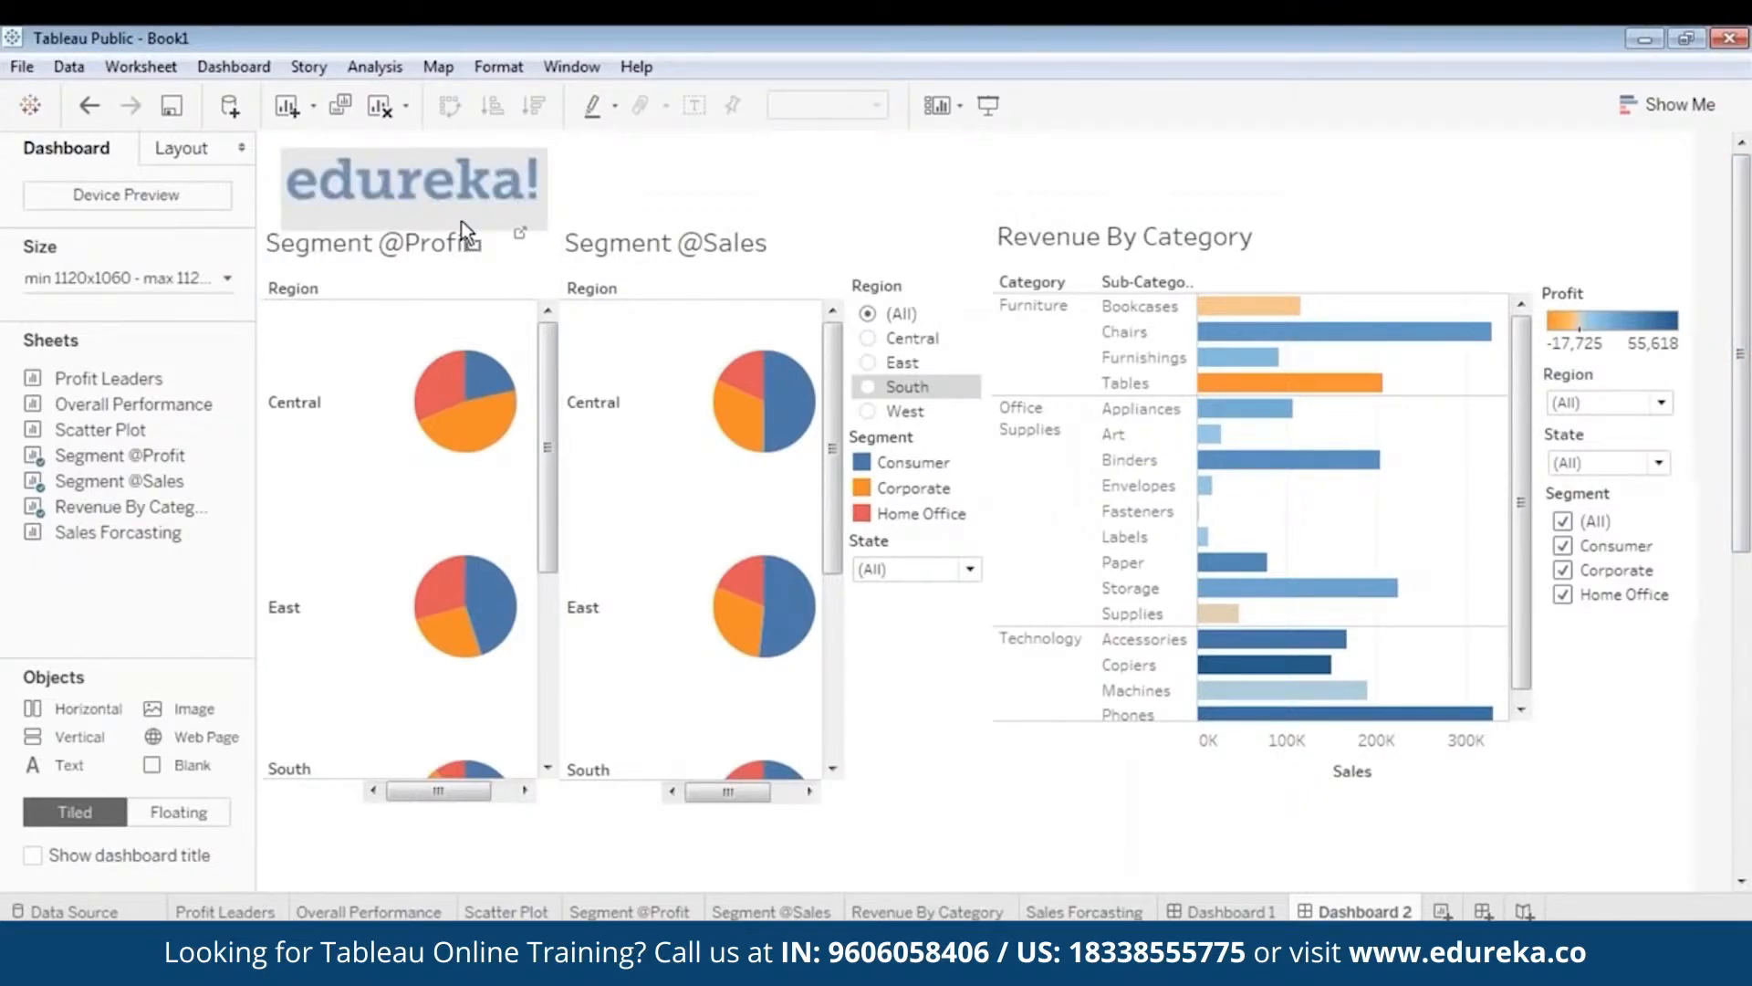
double_click(355, 248)
left_click_drag(742, 389, 547, 387)
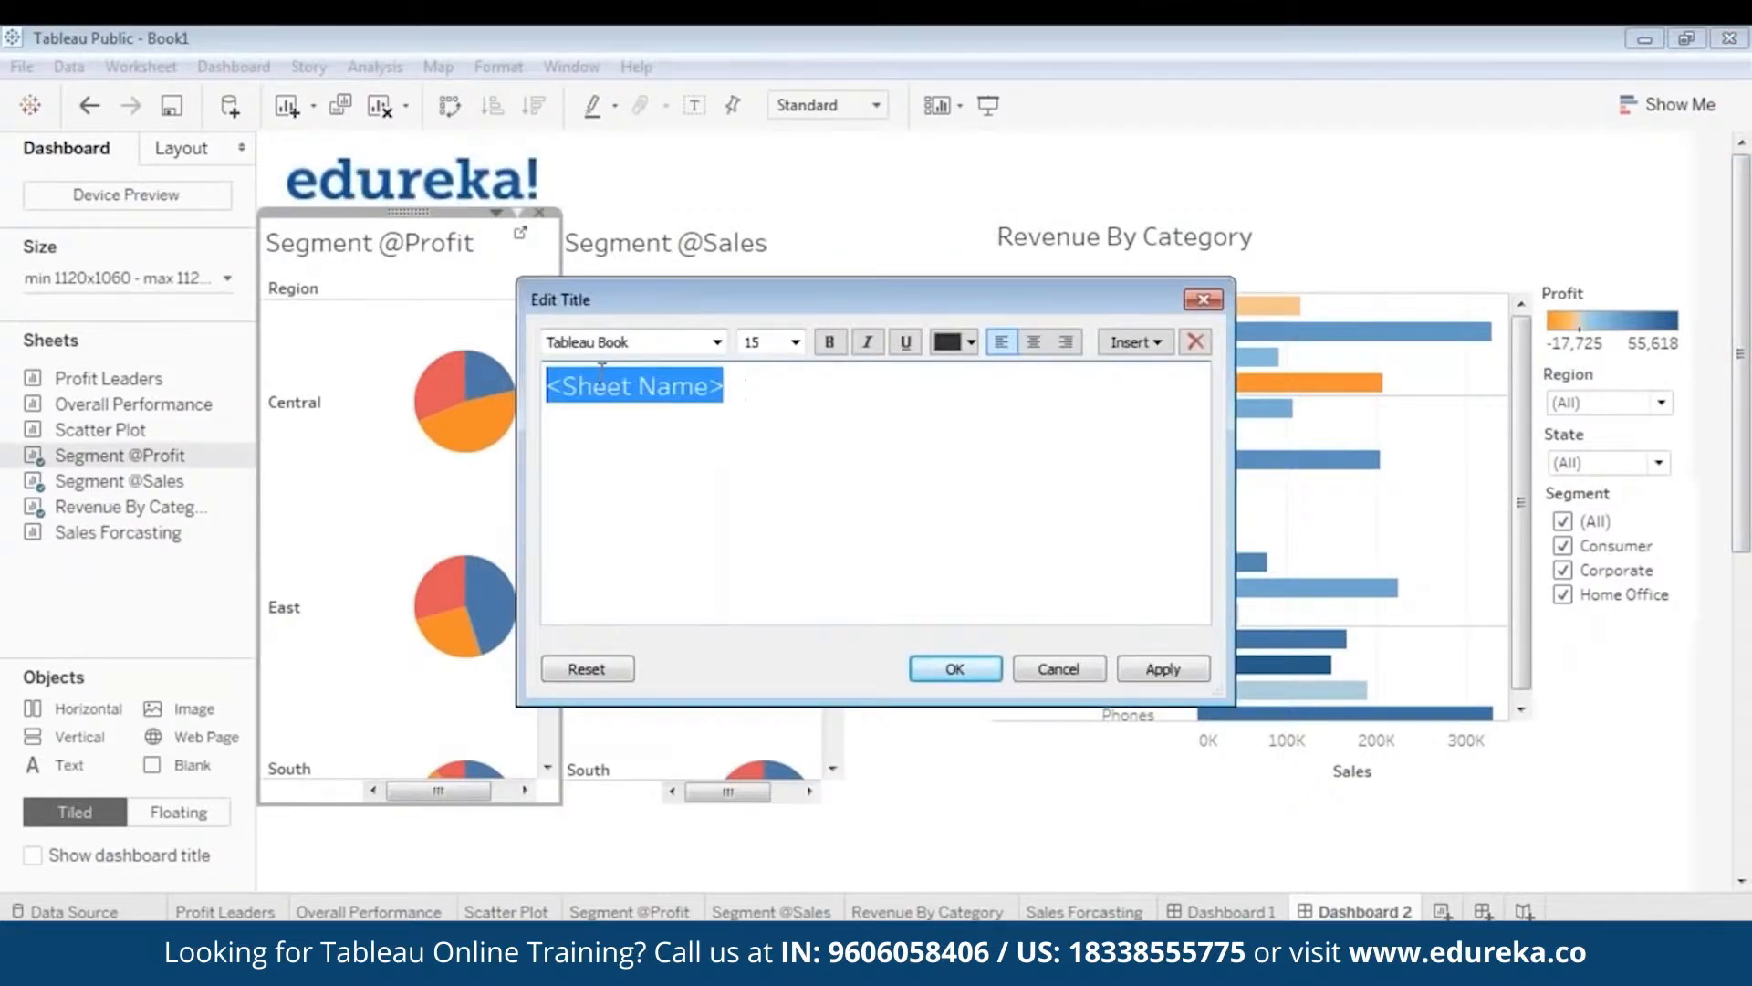
left_click(972, 352)
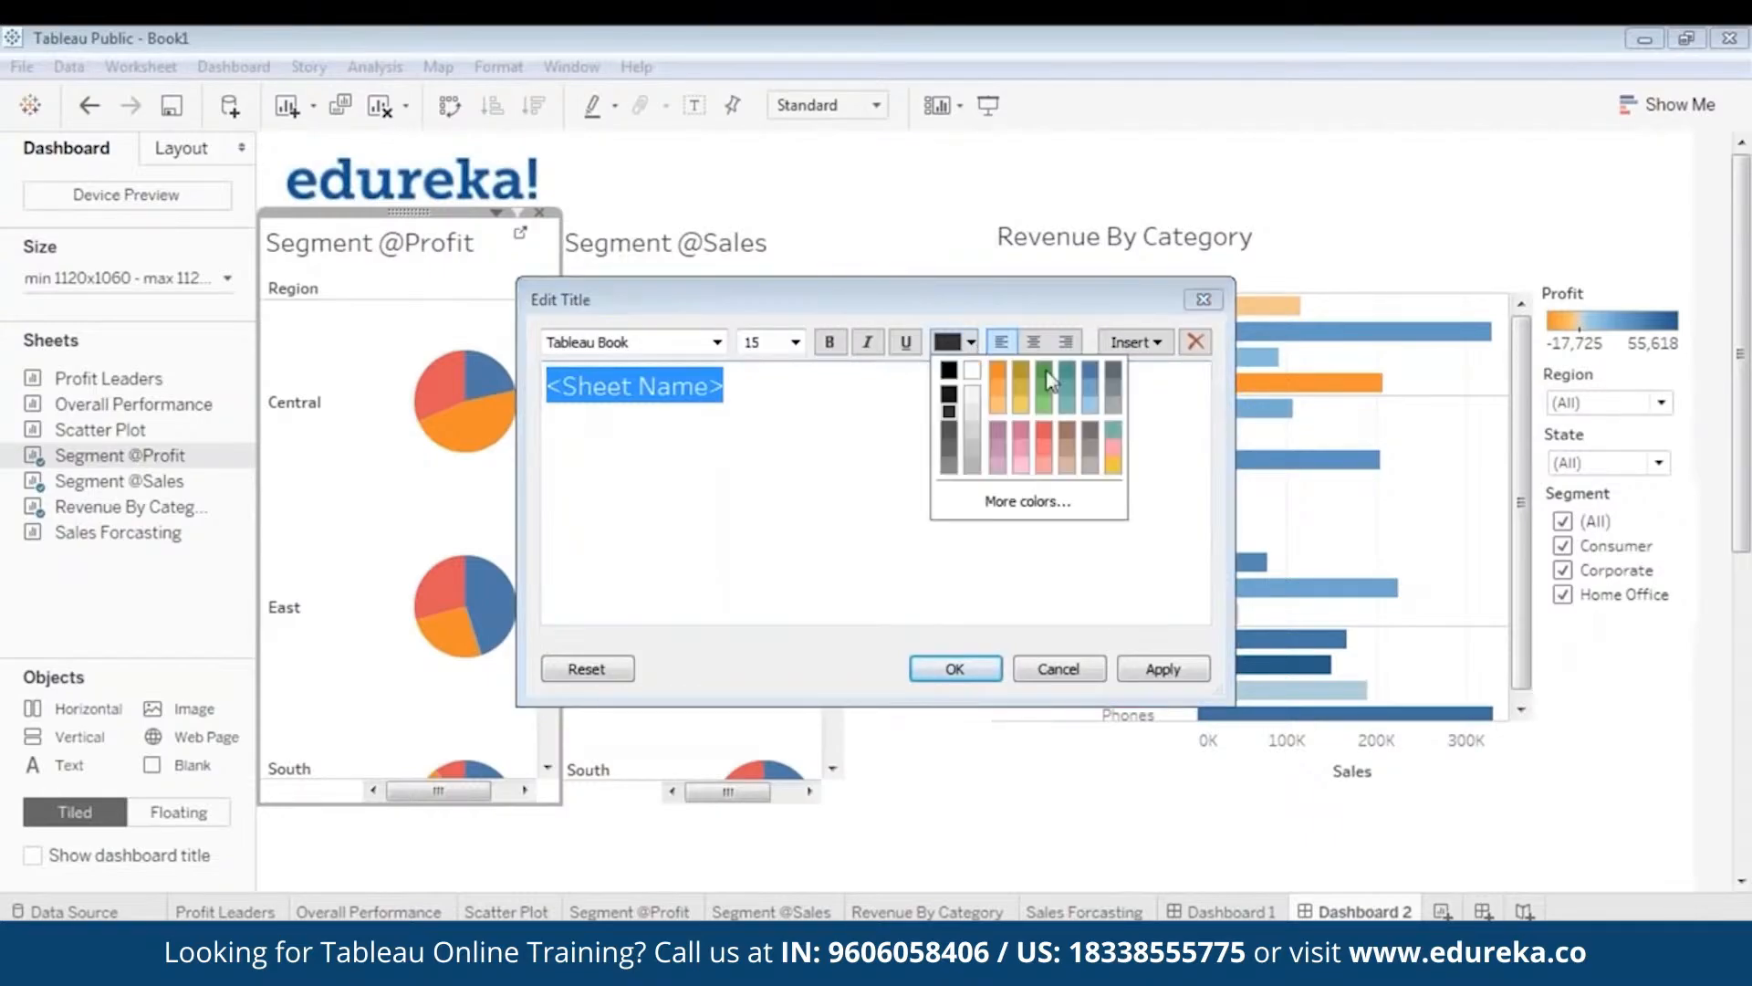
left_click(1095, 376)
left_click(830, 342)
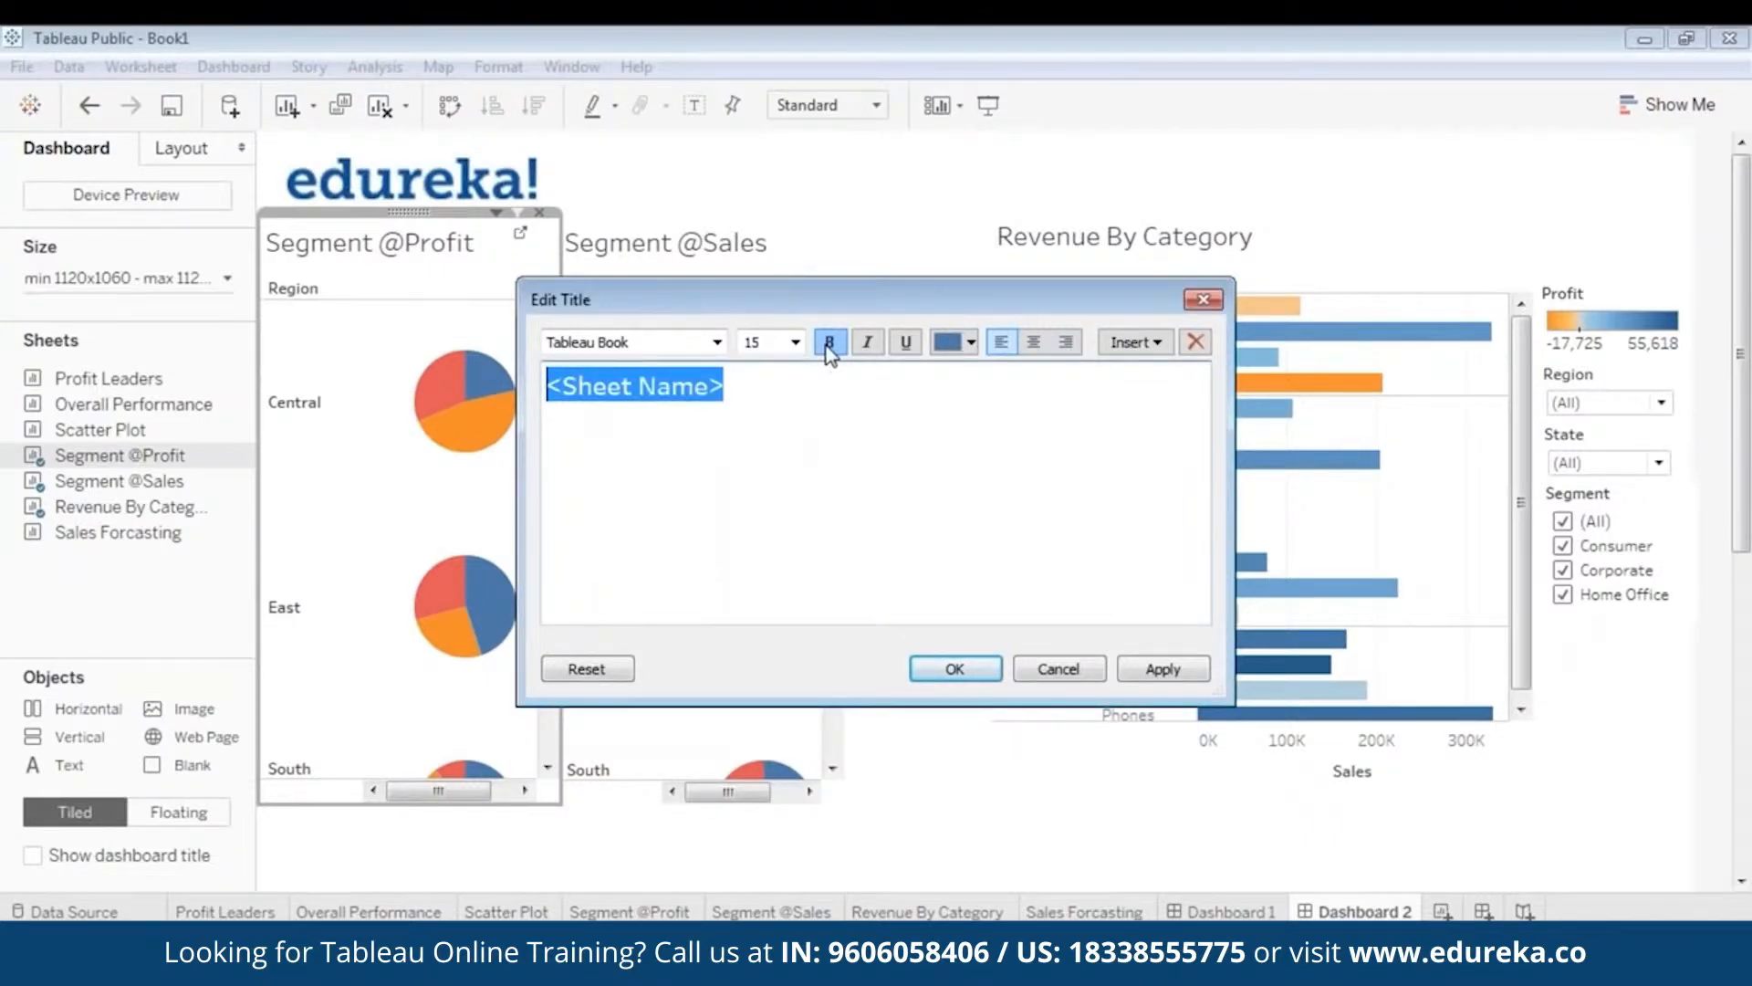
left_click(1163, 669)
left_click(981, 672)
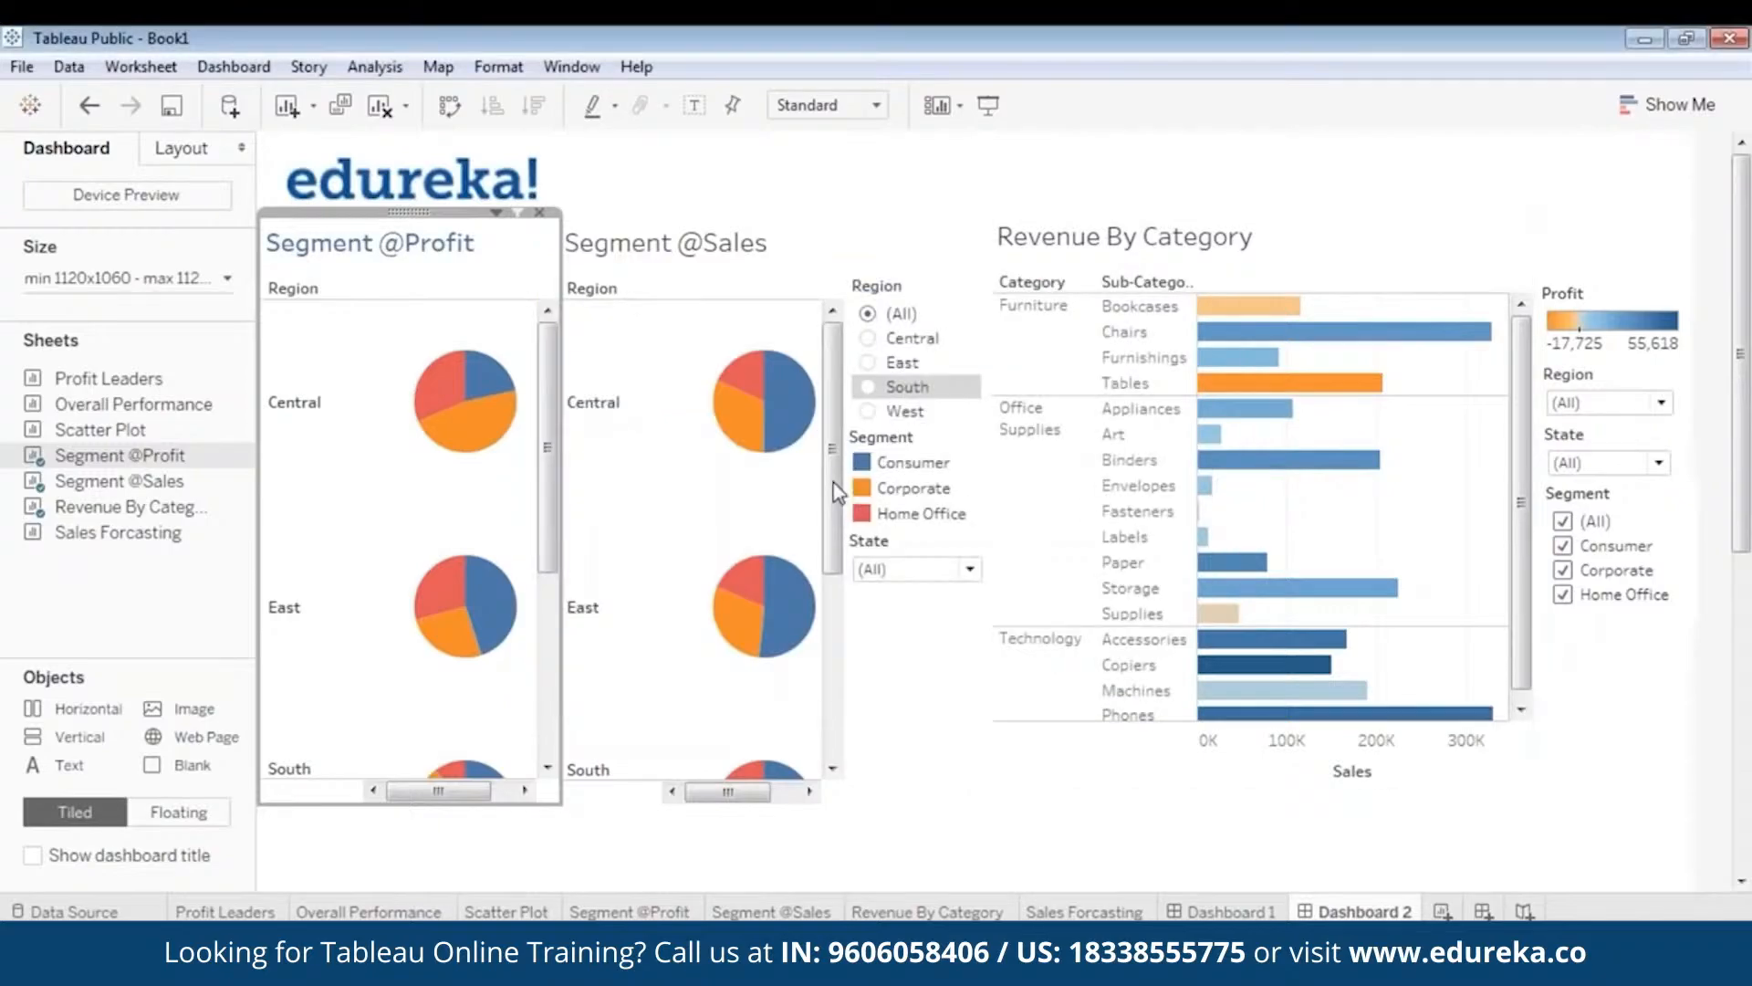
left_click(724, 243)
double_click(774, 263)
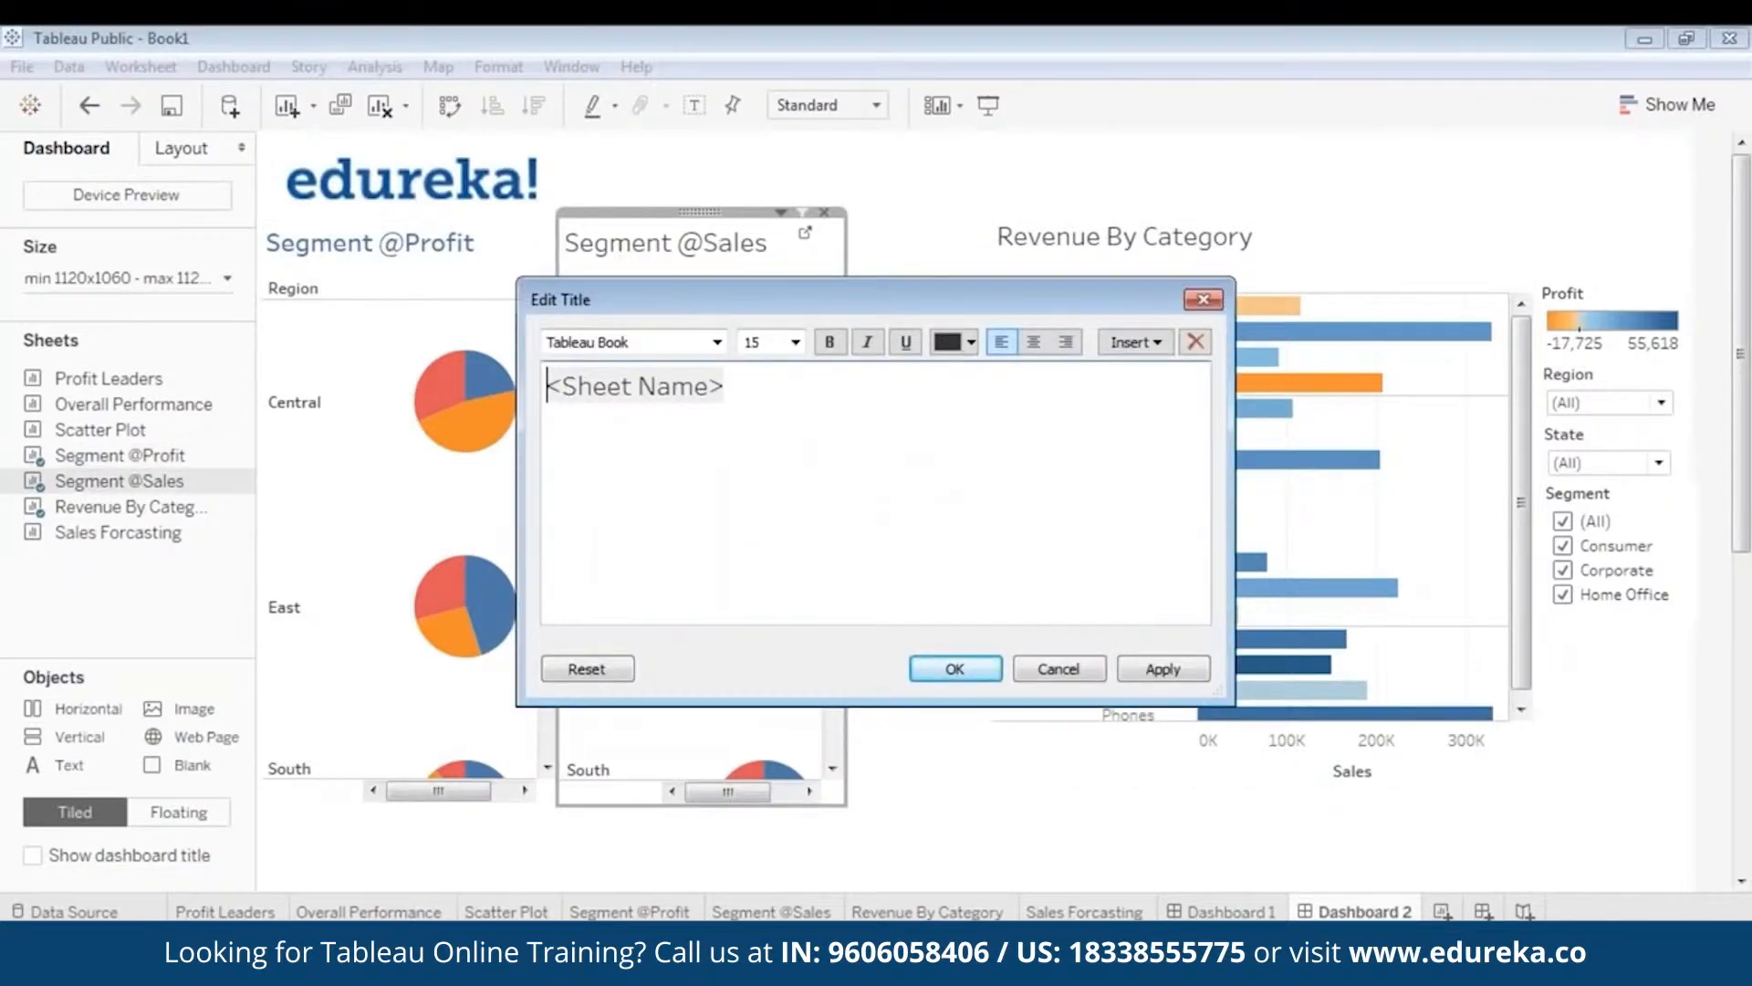
left_click_drag(548, 386, 723, 386)
left_click(971, 342)
left_click(1096, 381)
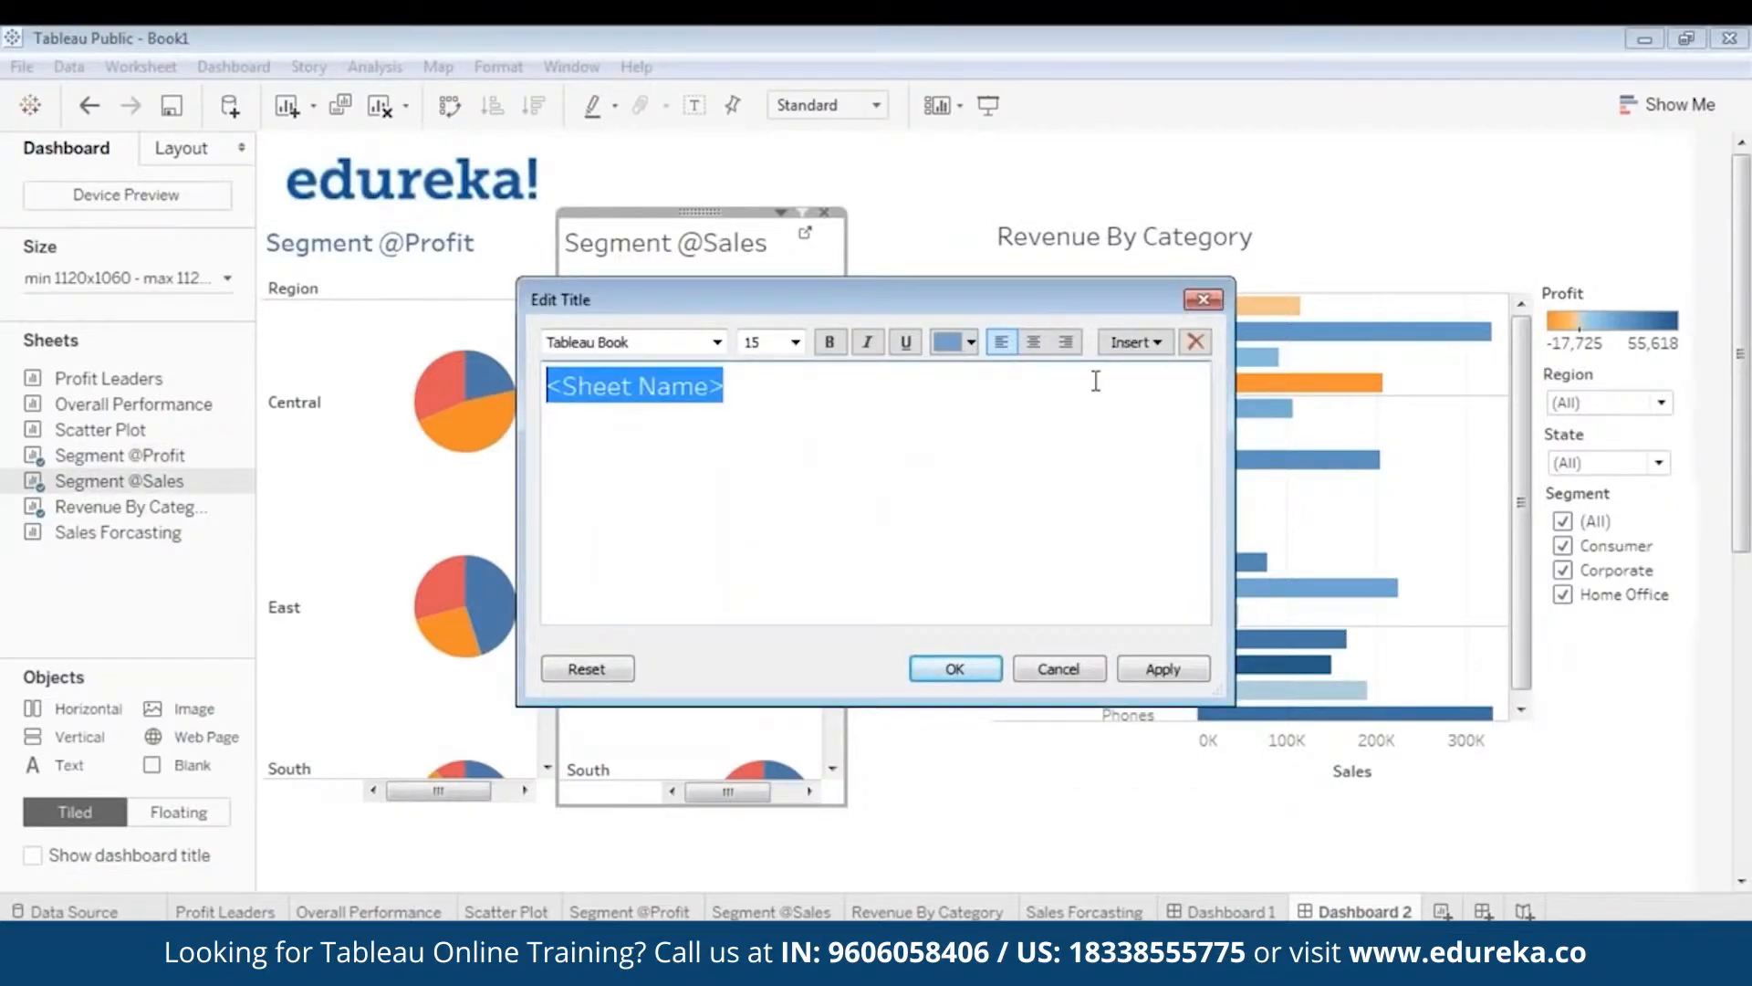
left_click(971, 343)
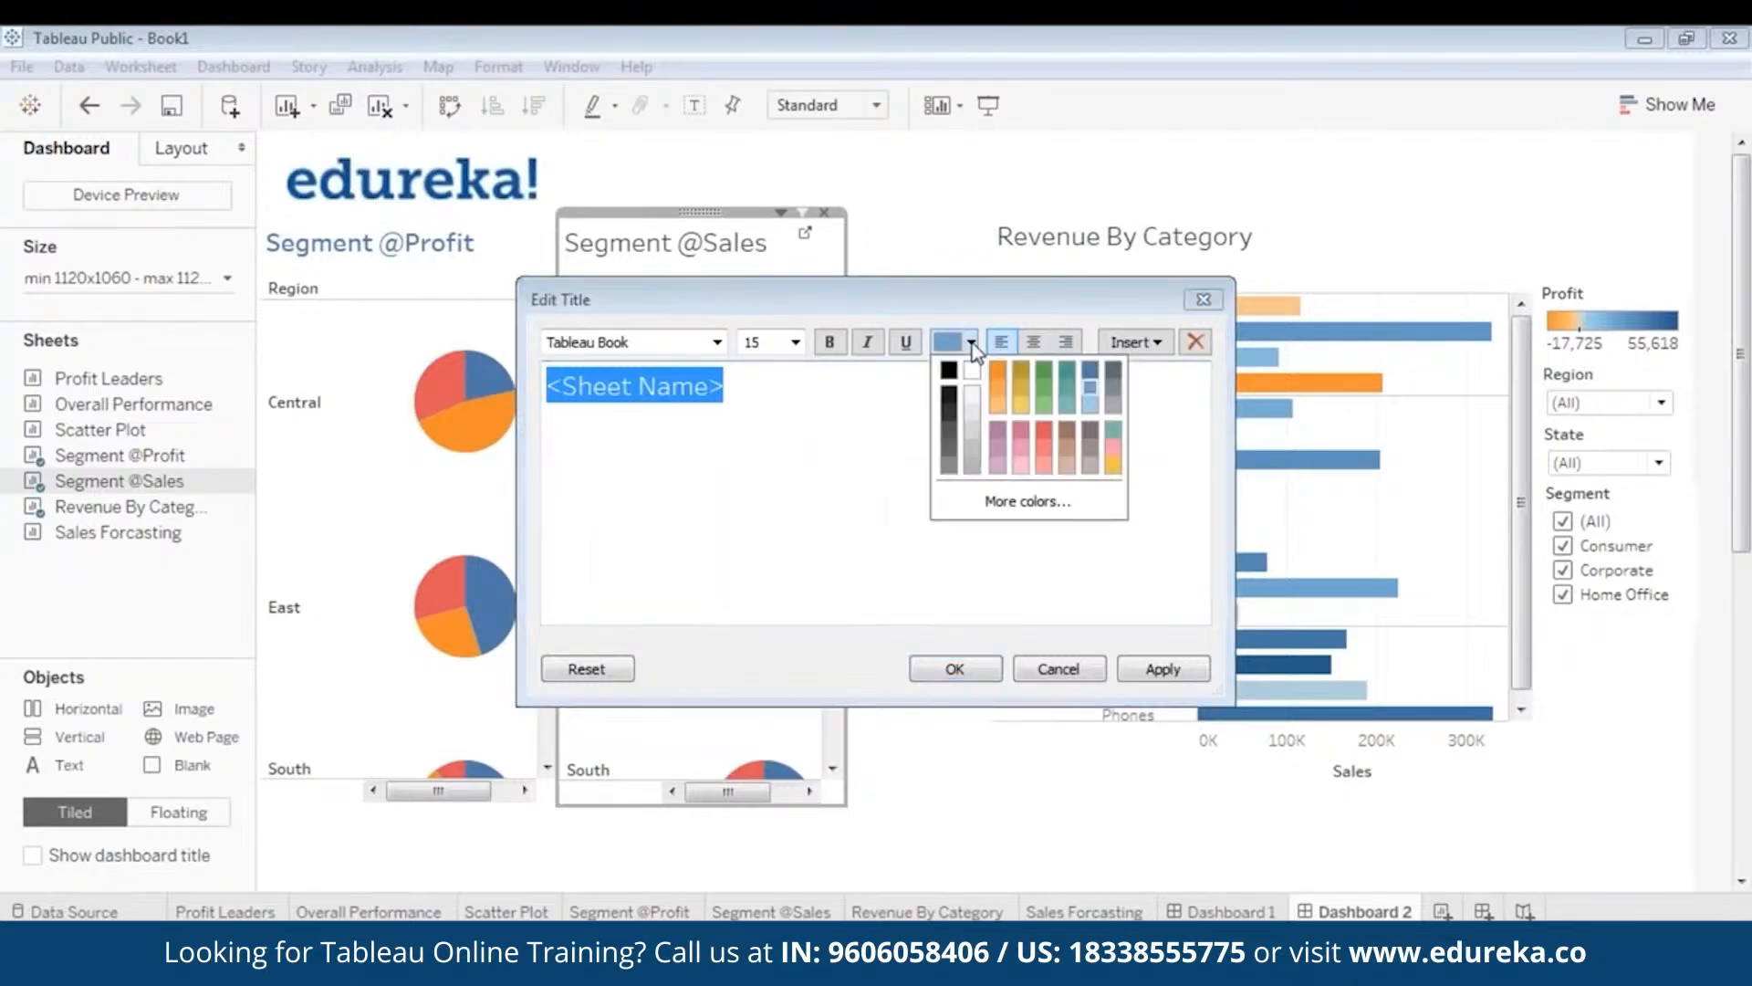
left_click(1087, 372)
left_click(827, 341)
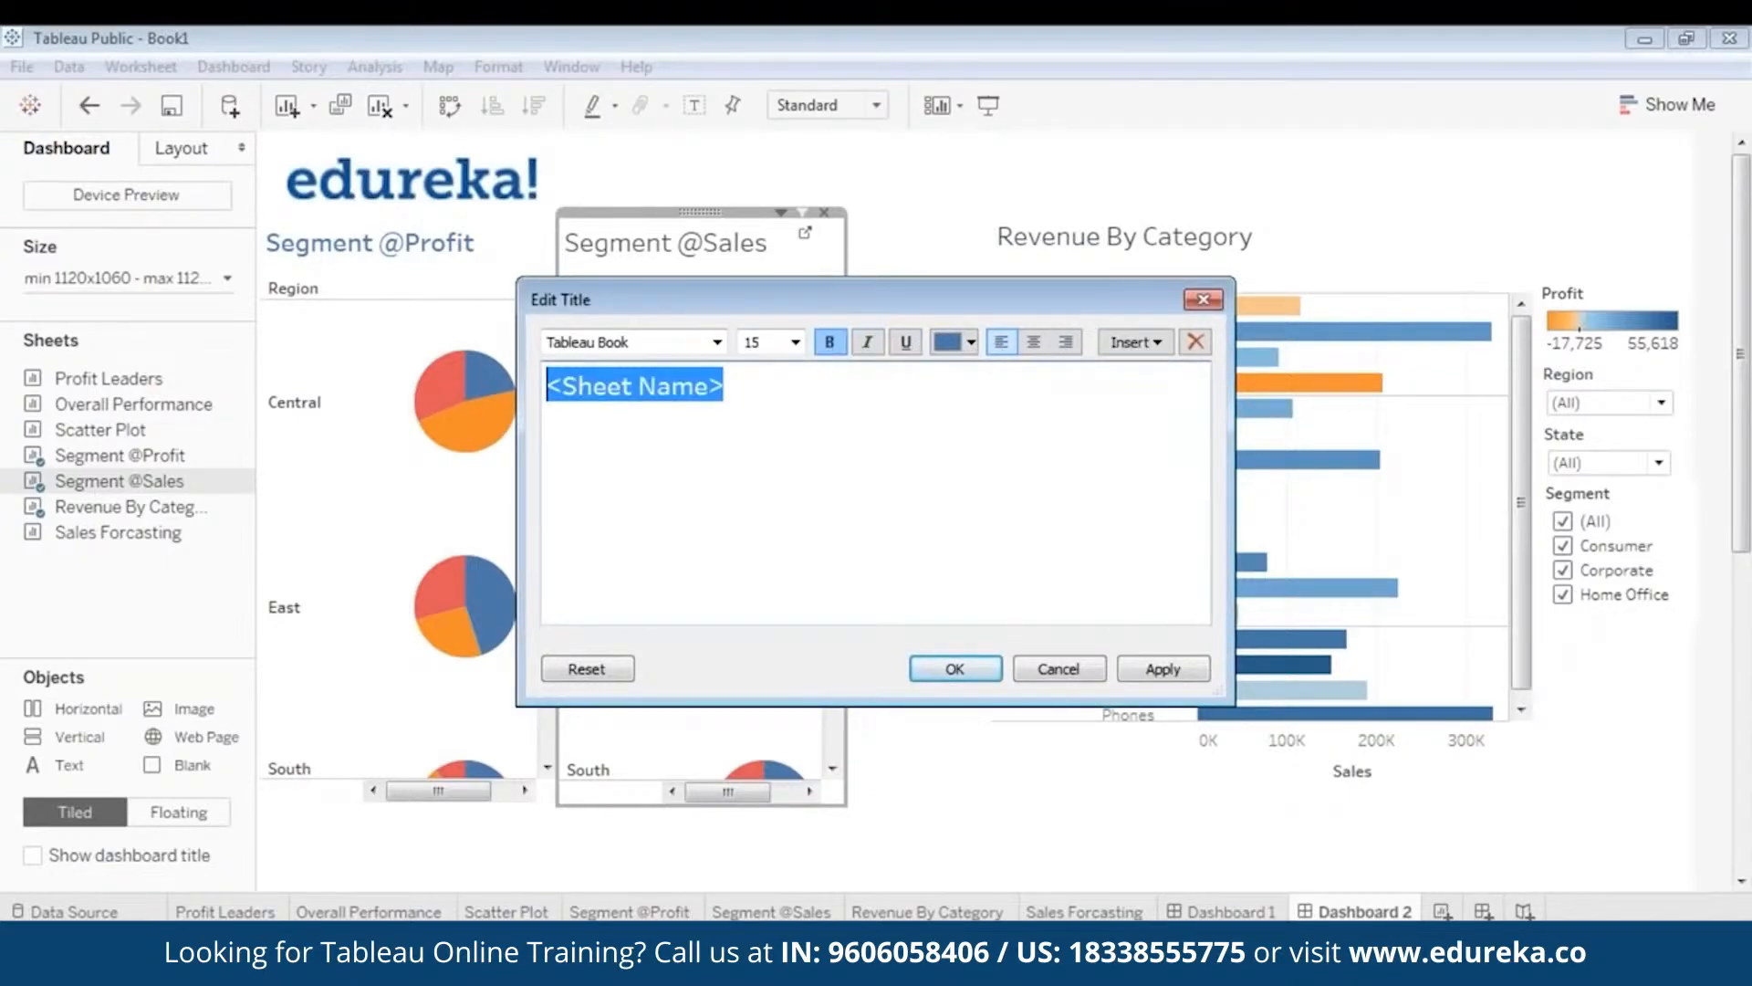
left_click(955, 669)
- Make the Revenue By Category title bold and blue
left_click(1125, 262)
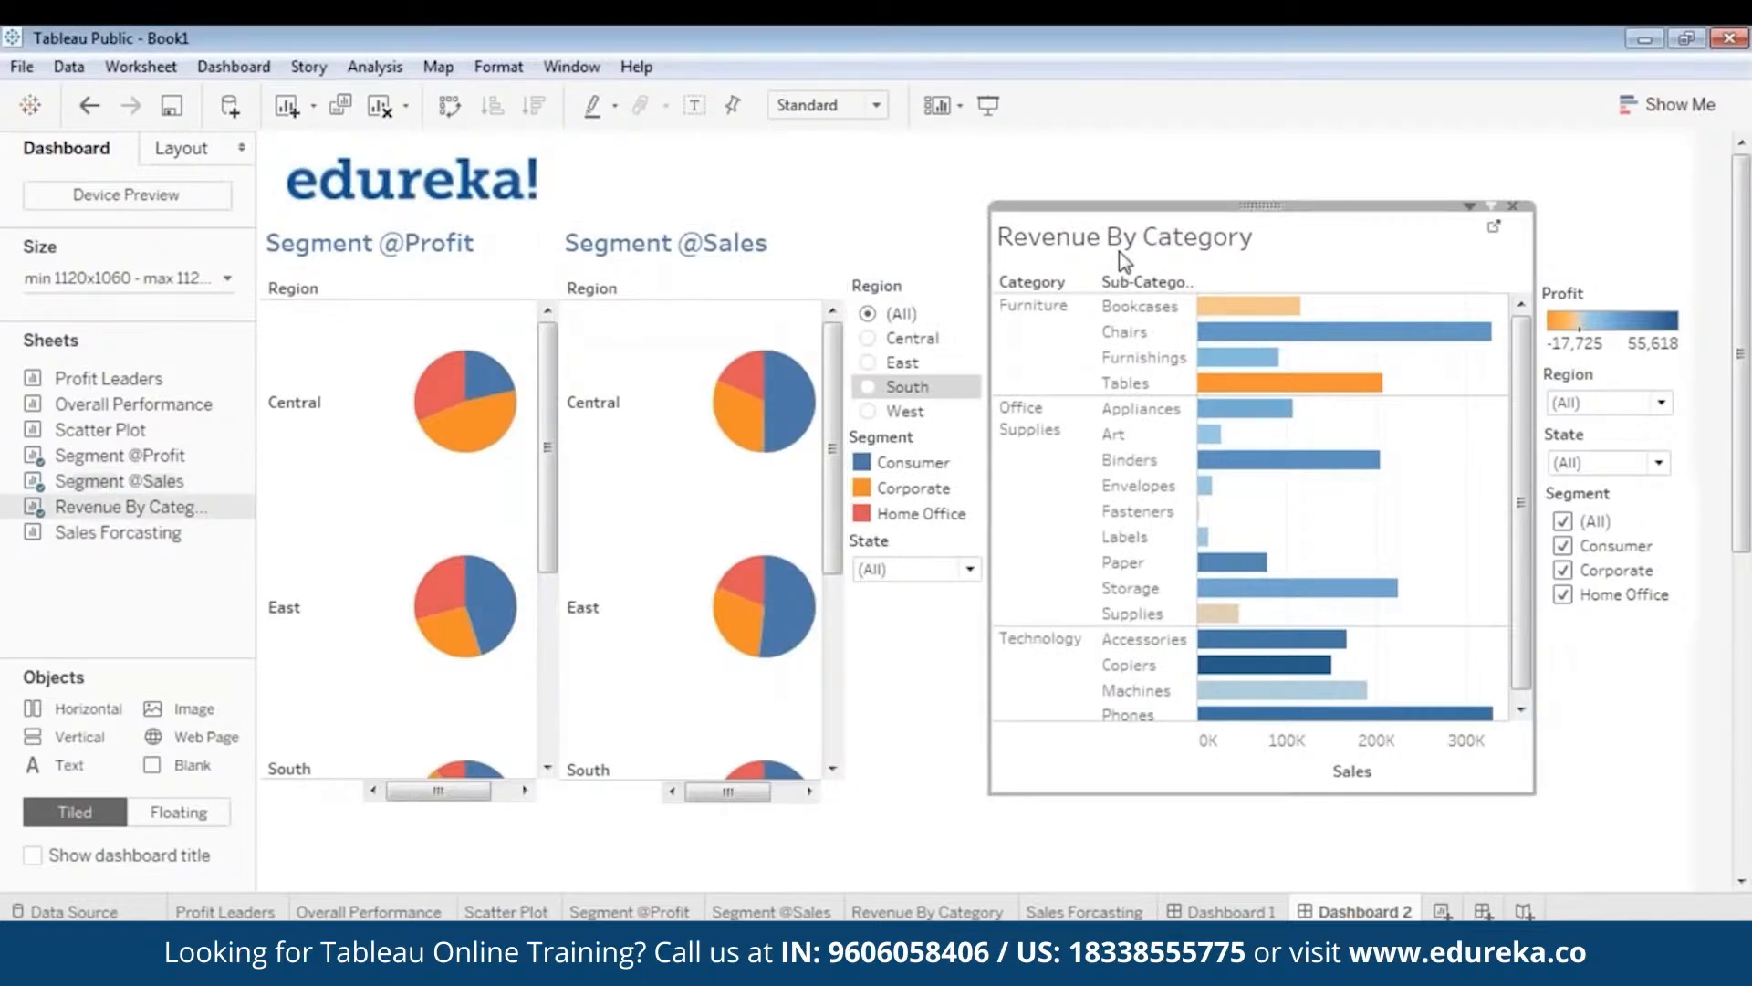
double_click(1121, 254)
double_click(585, 385)
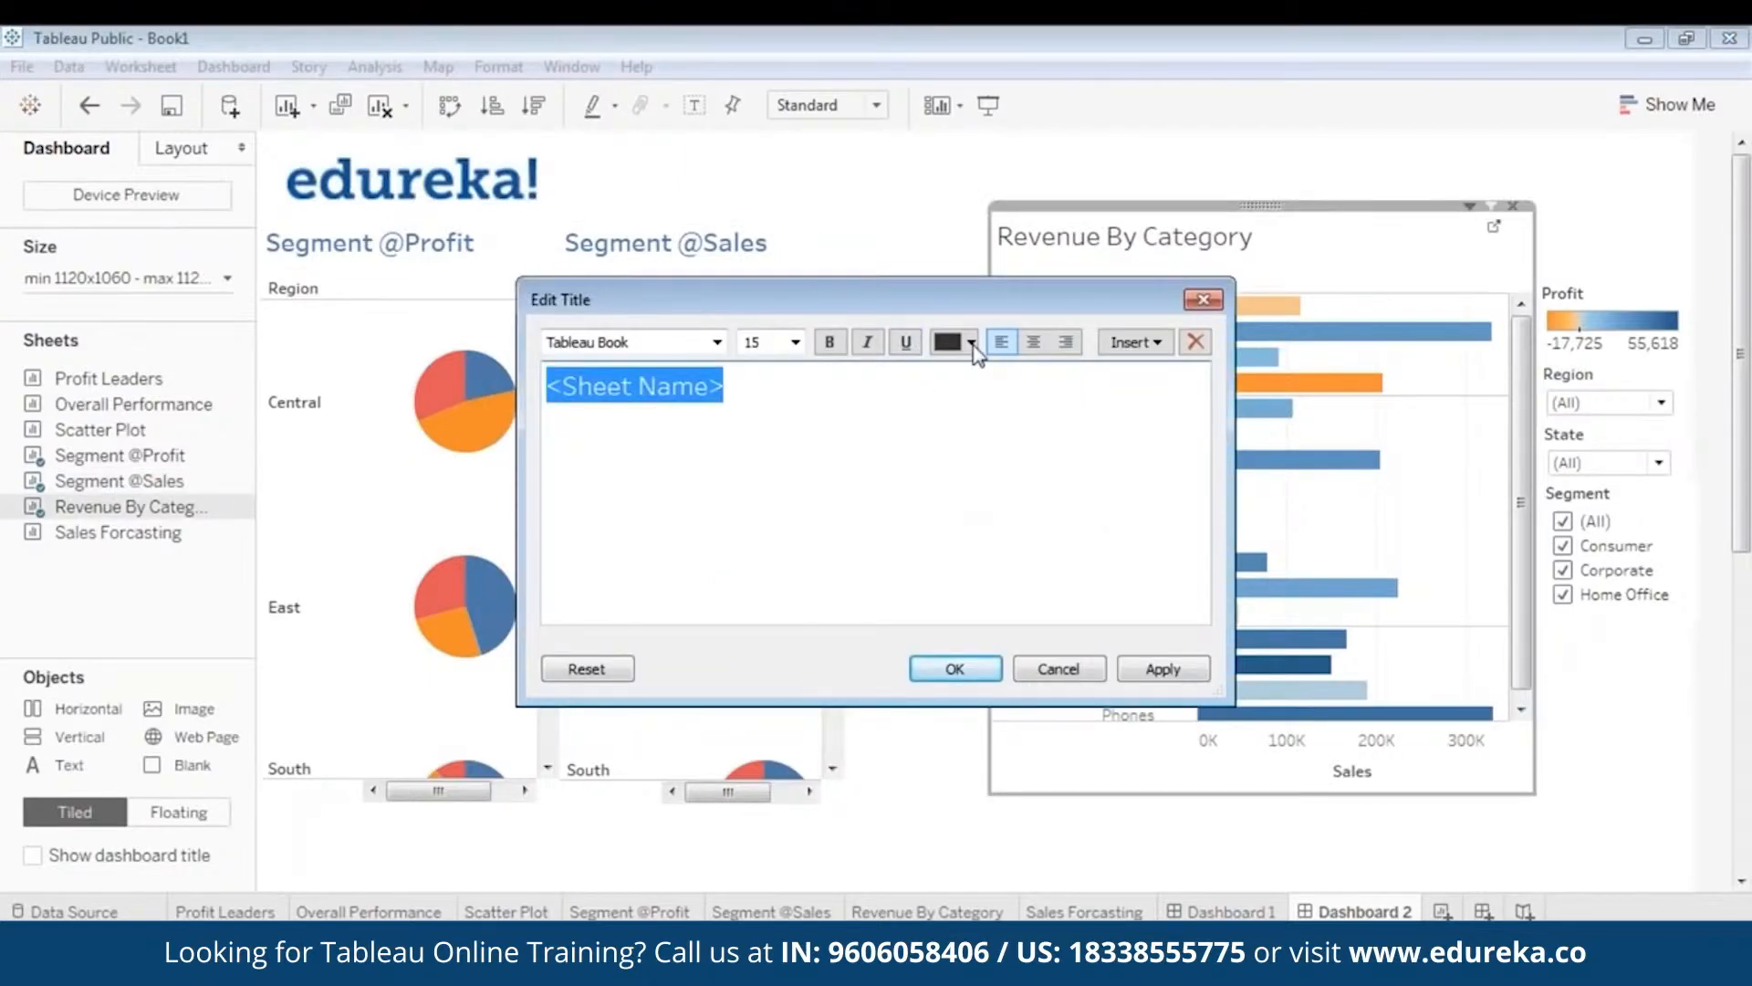
left_click(971, 342)
left_click(1095, 367)
left_click(830, 341)
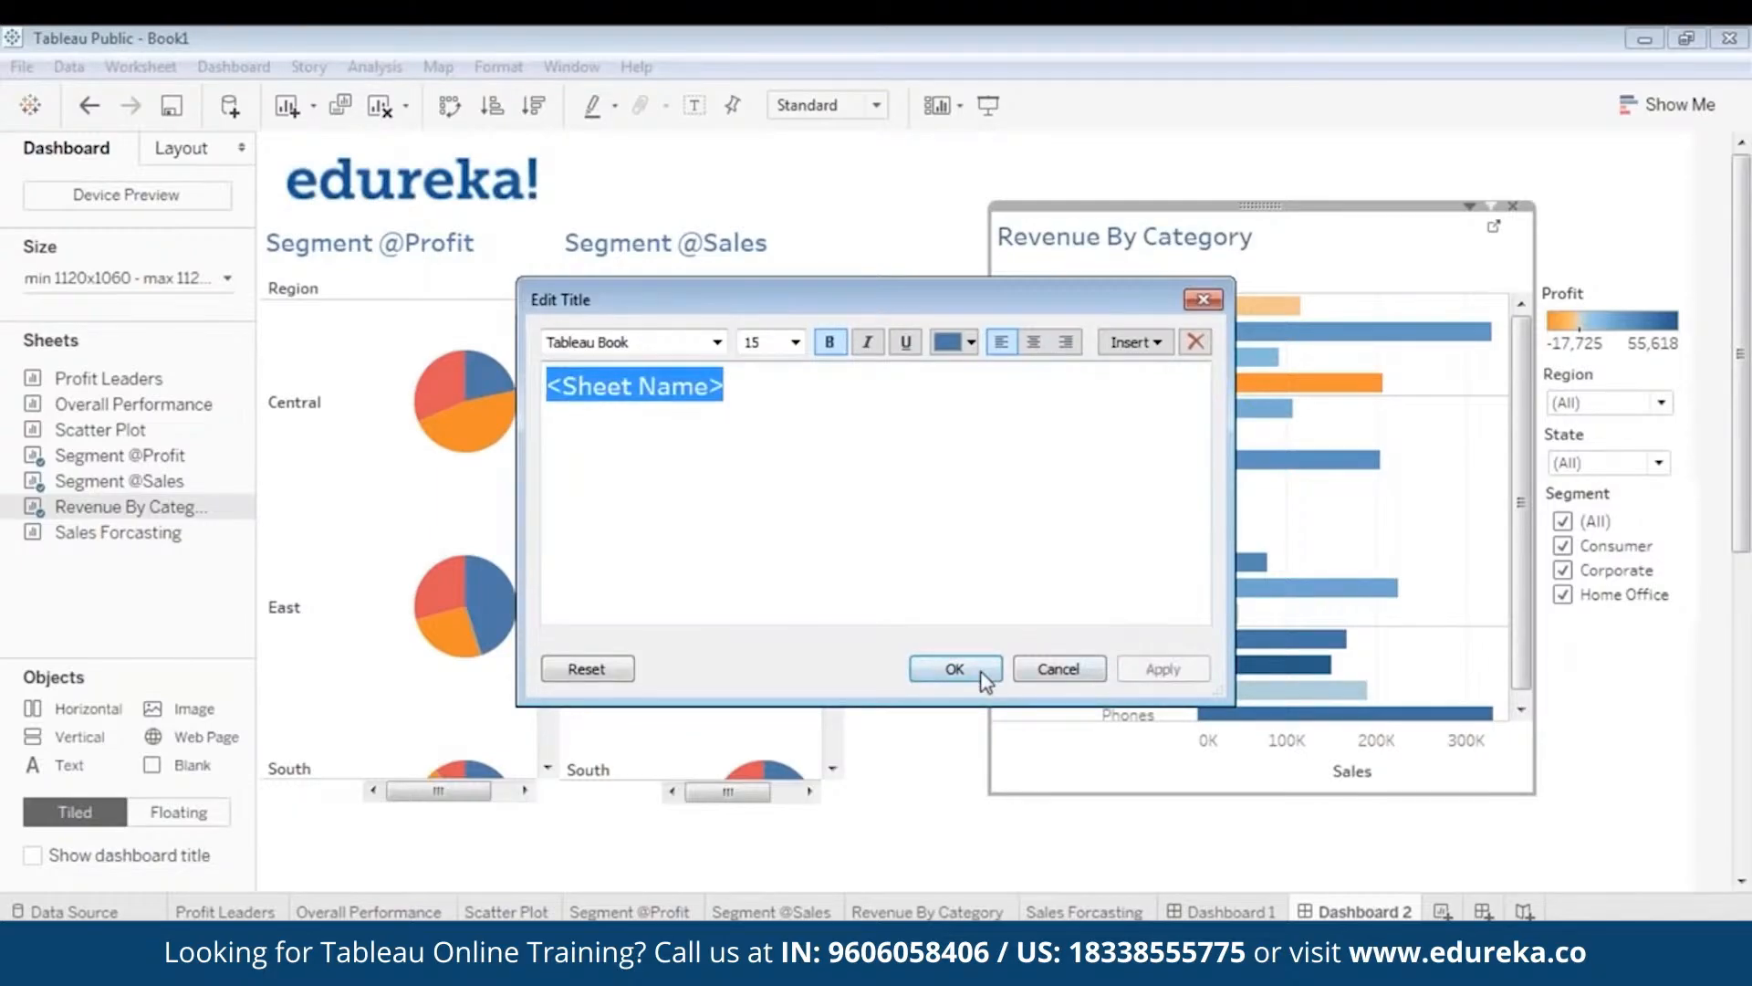
left_click(957, 671)
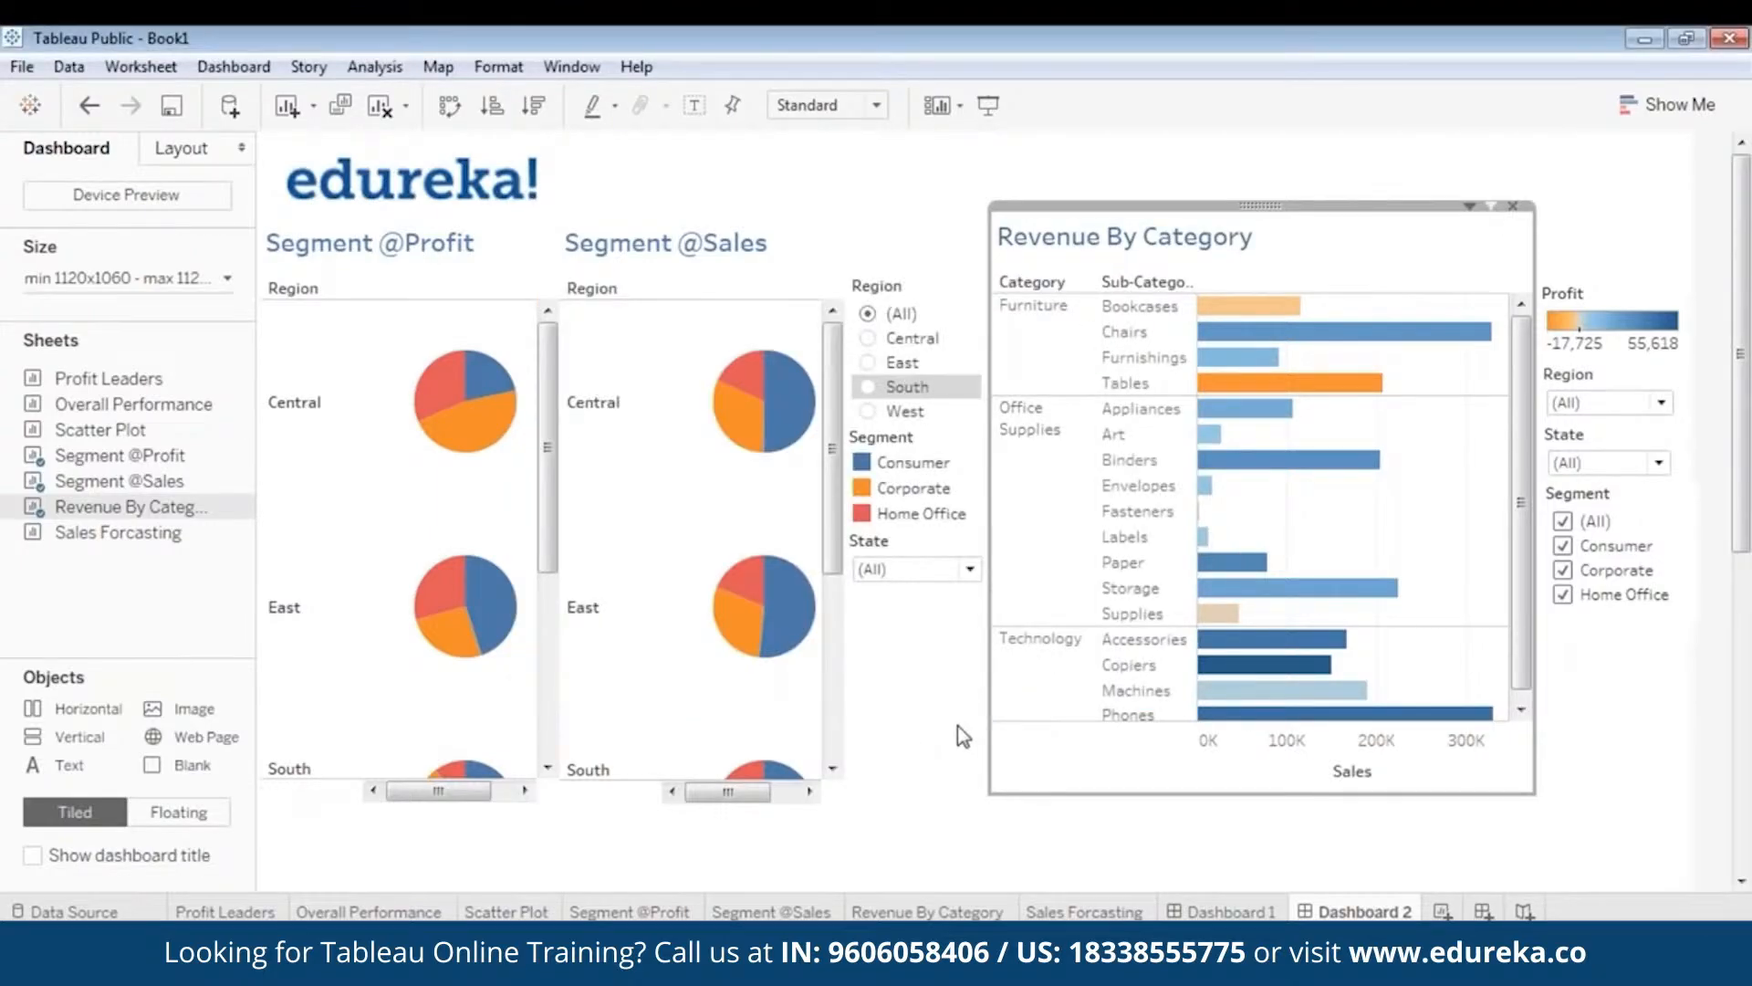
left_click(957, 774)
left_click(823, 560)
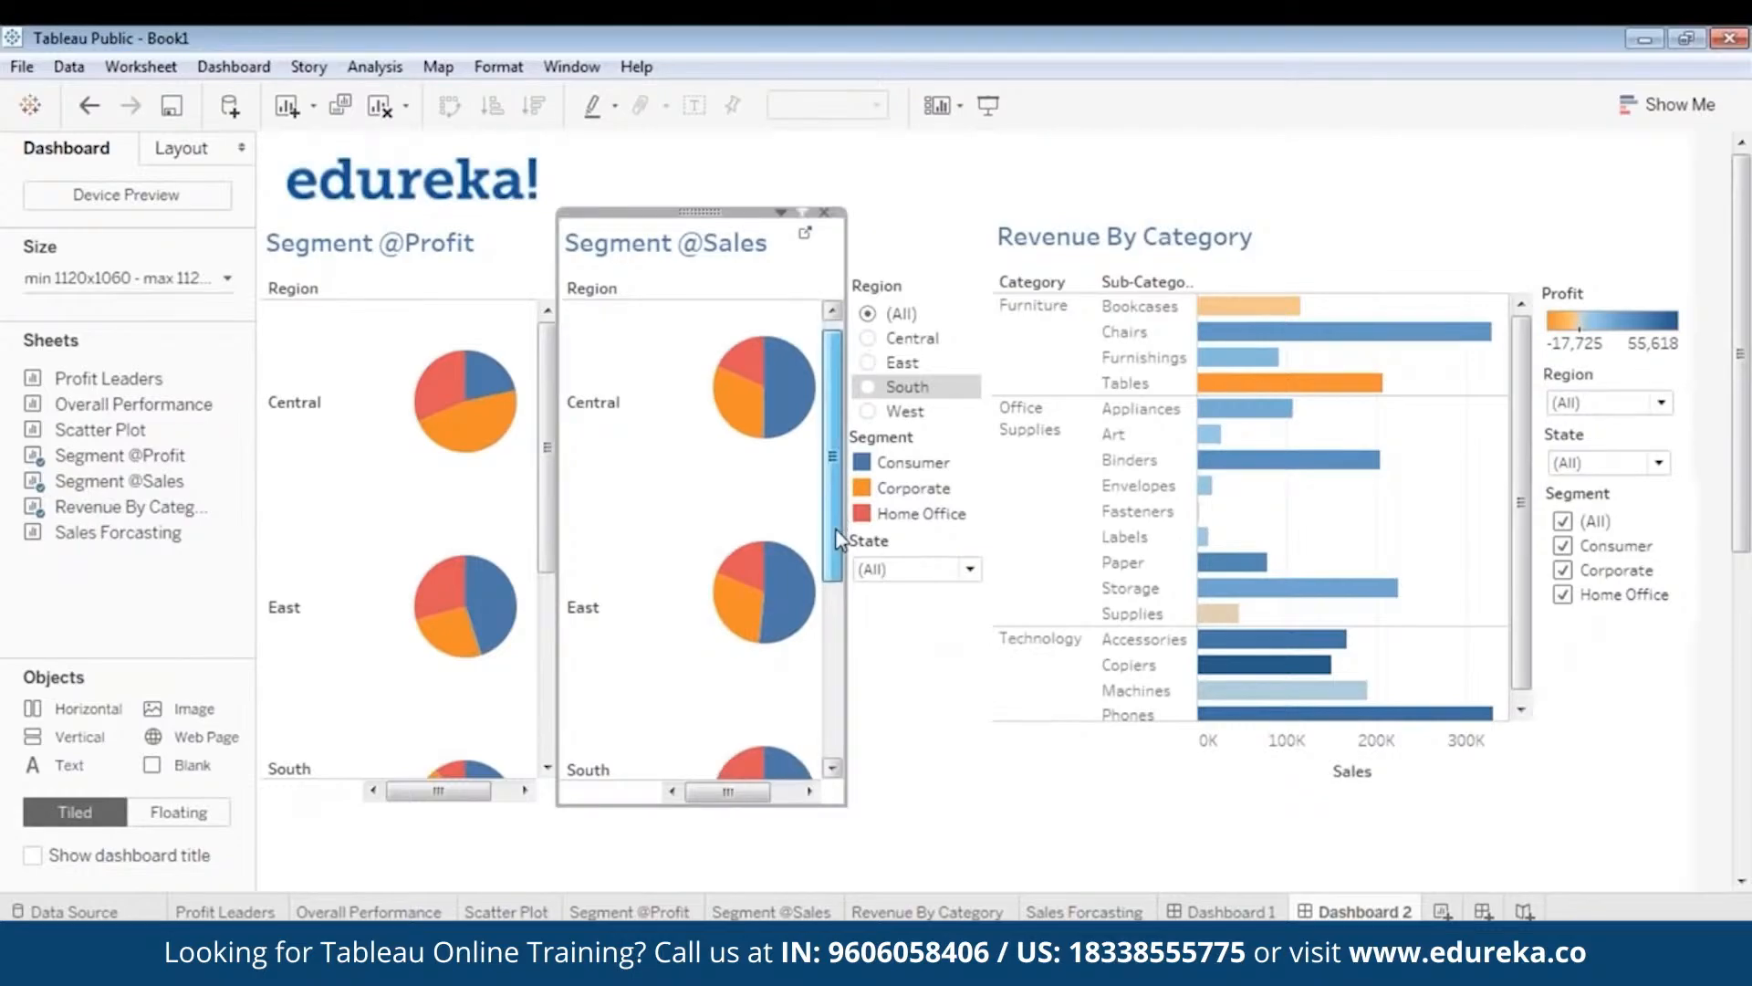
left_click_drag(836, 529, 830, 457)
mouse_move(545, 422)
left_mouse_down()
mouse_move(544, 644)
mouse_move(546, 452)
left_mouse_up()
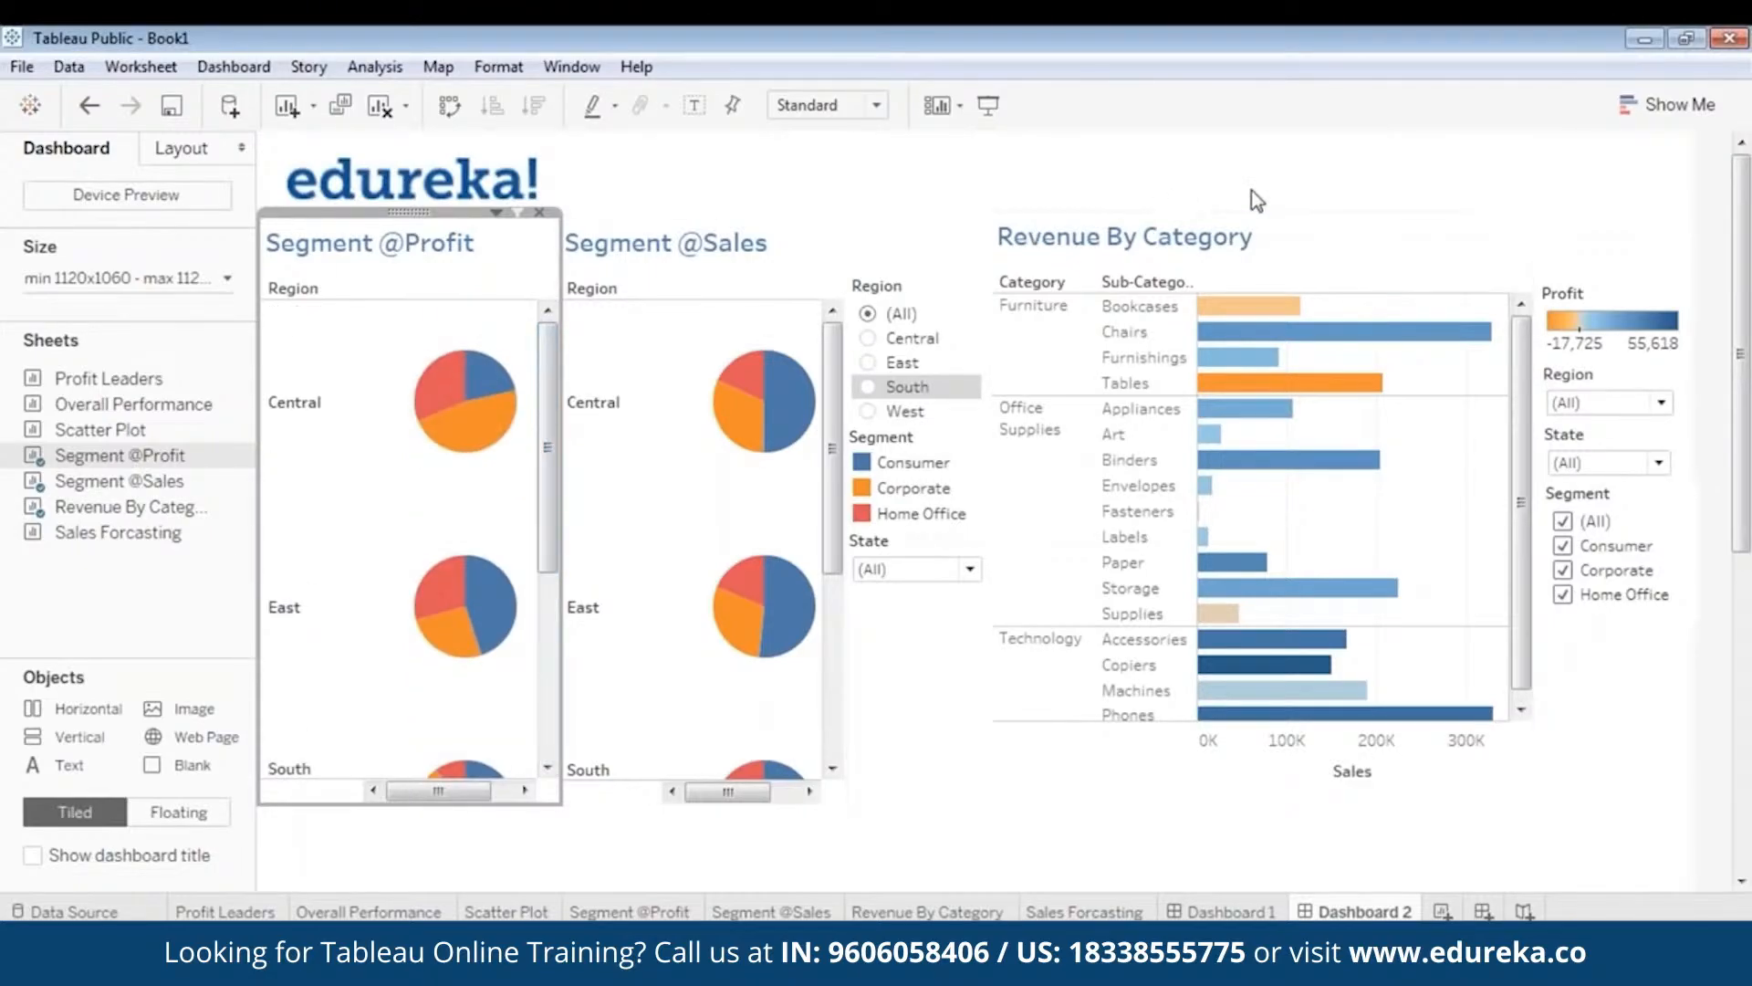
left_click(1729, 76)
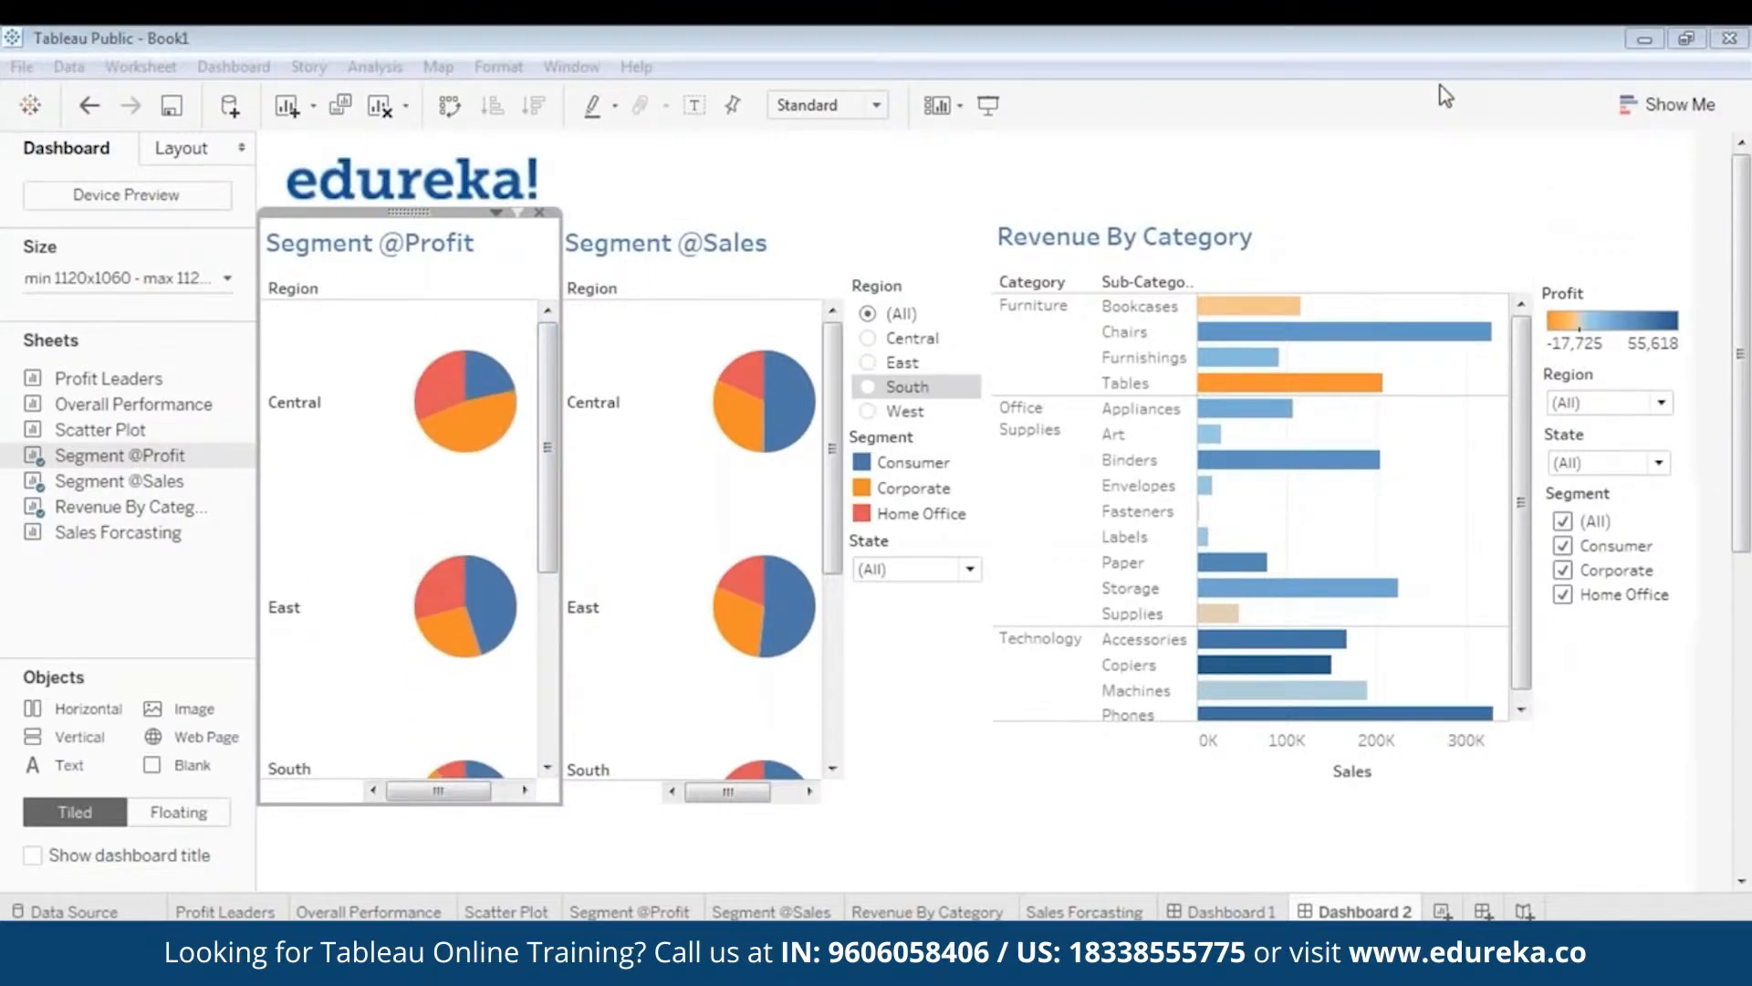
left_click(1389, 94)
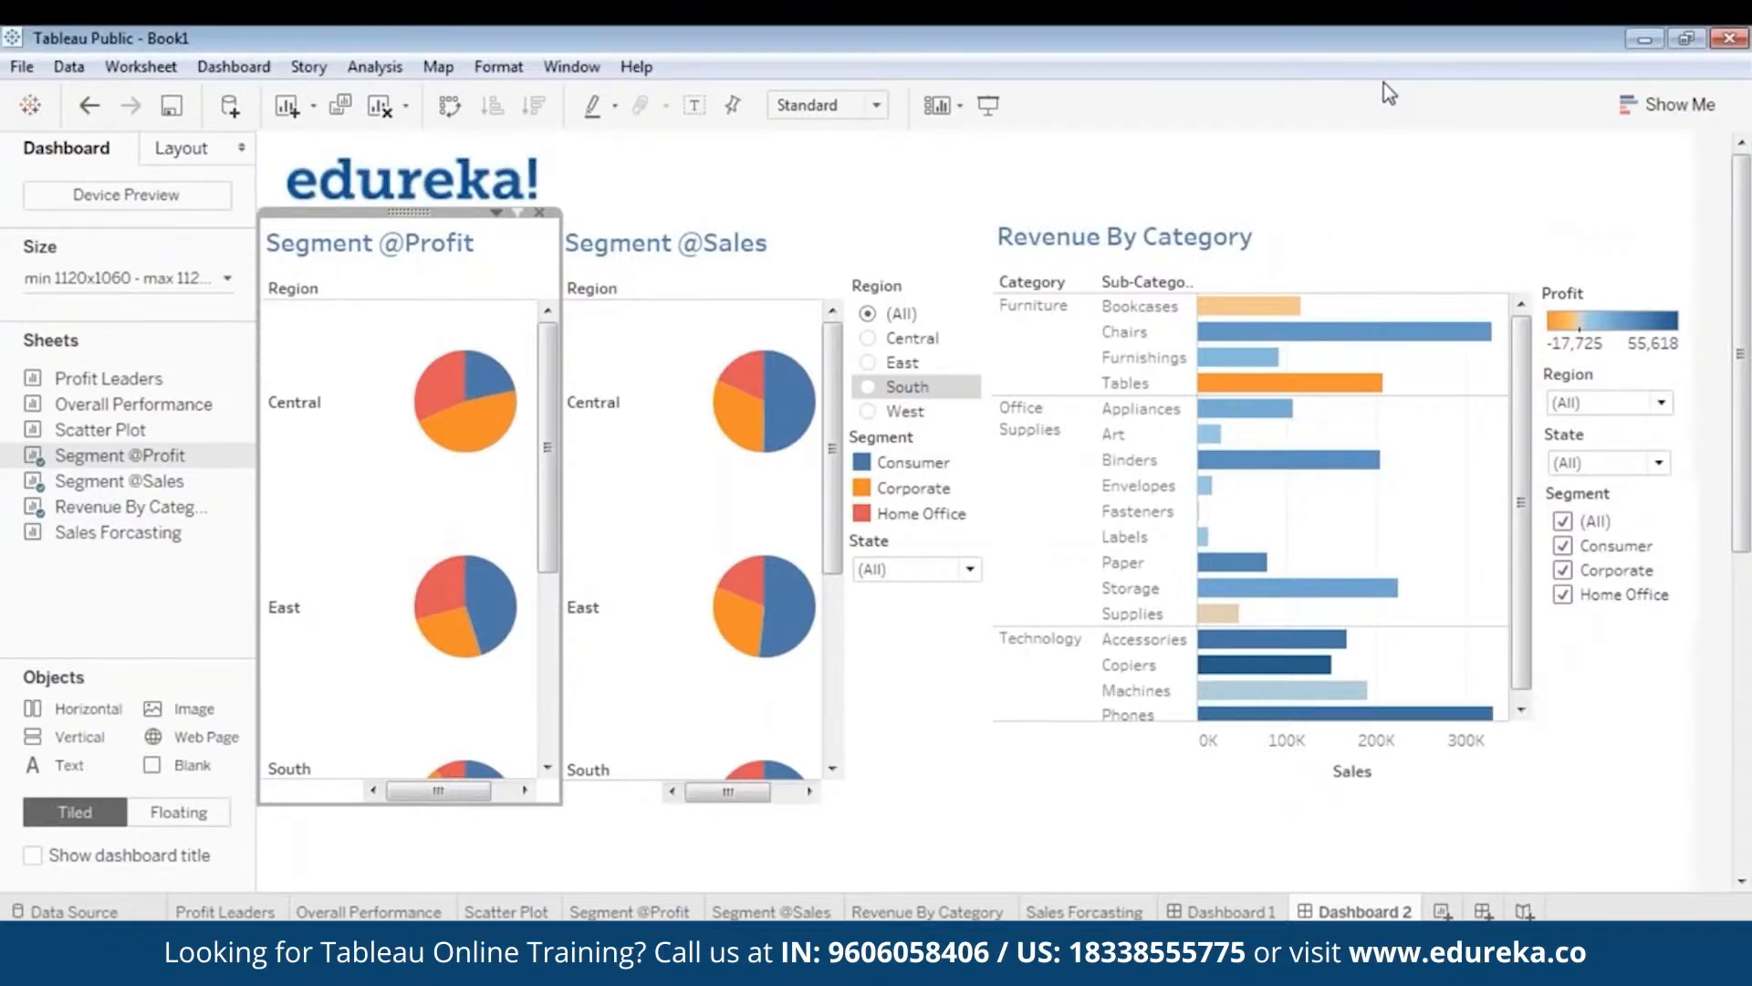
left_click_drag(1743, 532, 1745, 762)
mouse_move(106, 541)
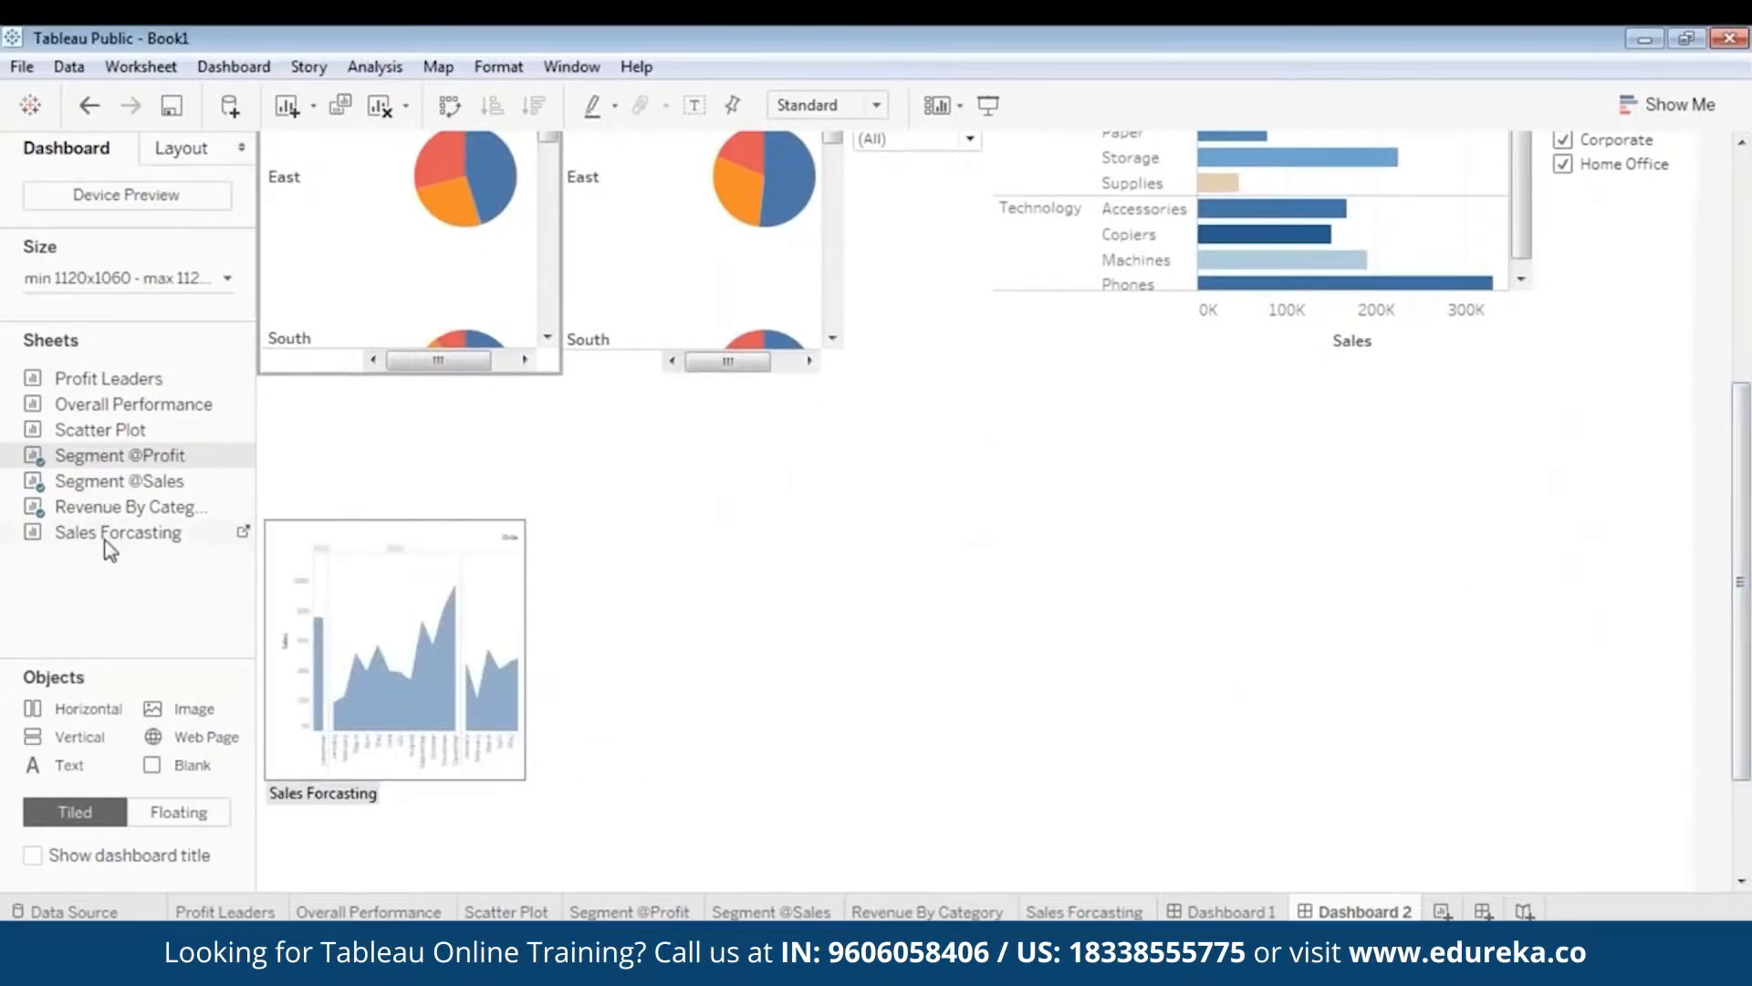
mouse_move(105, 540)
left_mouse_down()
mouse_move(401, 584)
mouse_move(381, 593)
left_mouse_up()
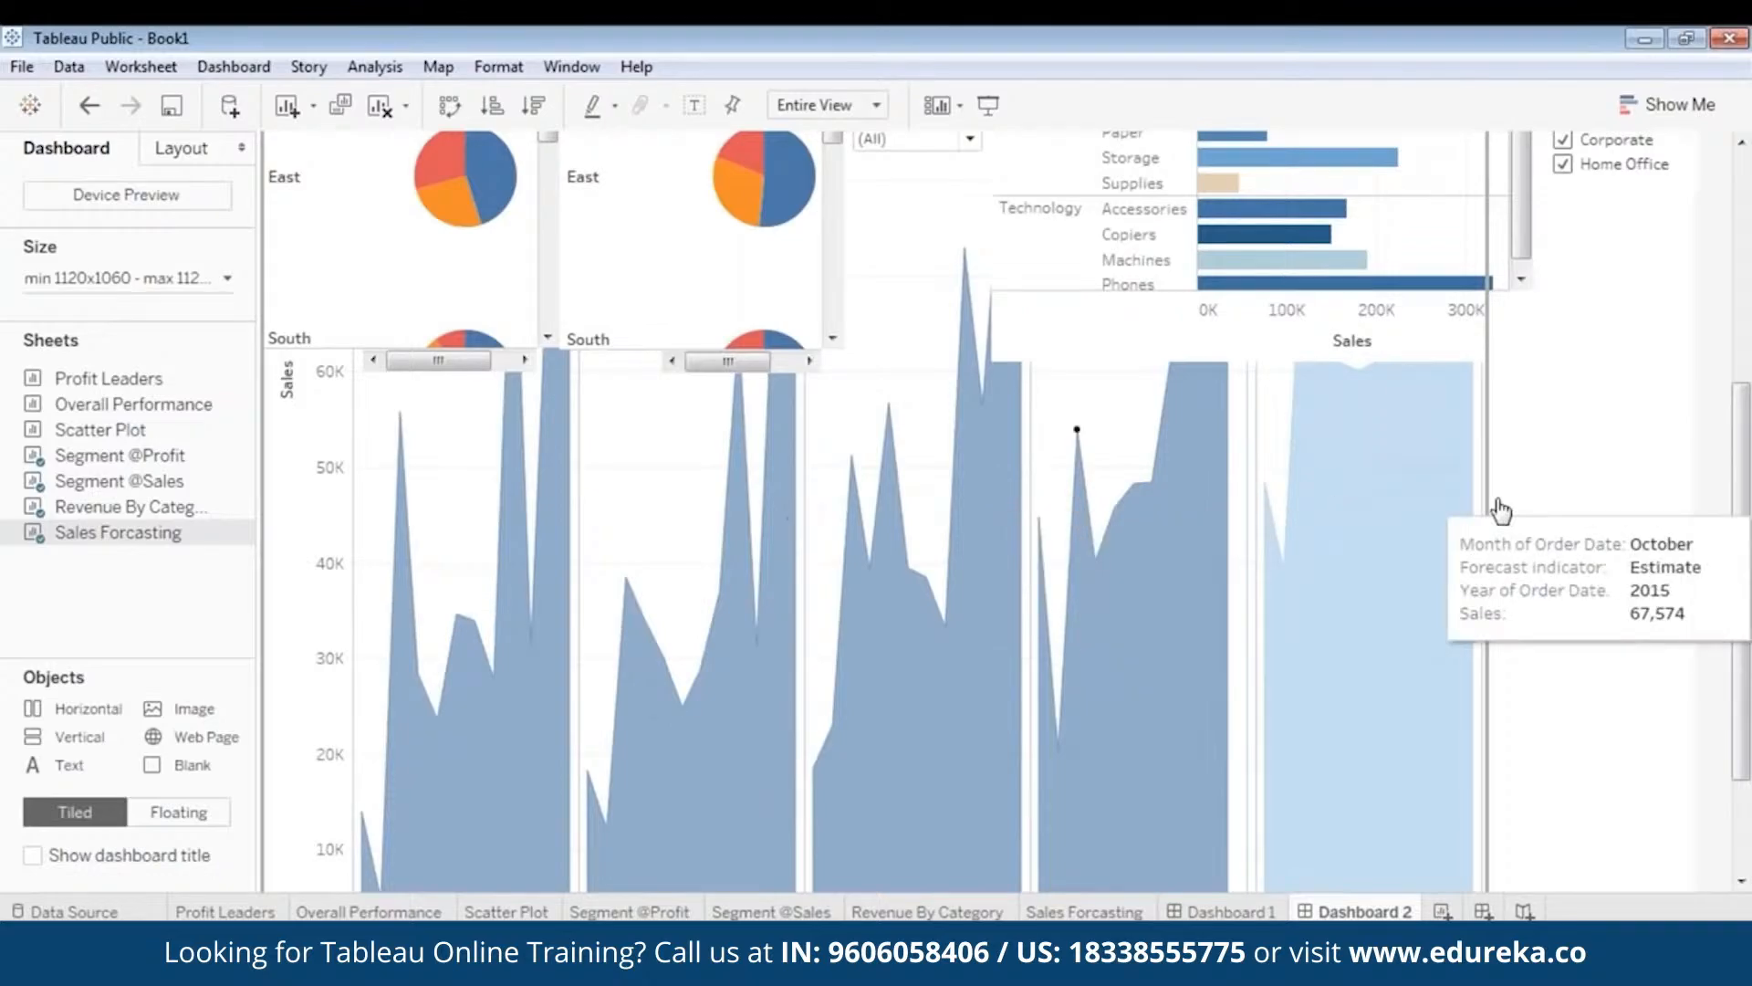
left_click_drag(1745, 550, 1745, 273)
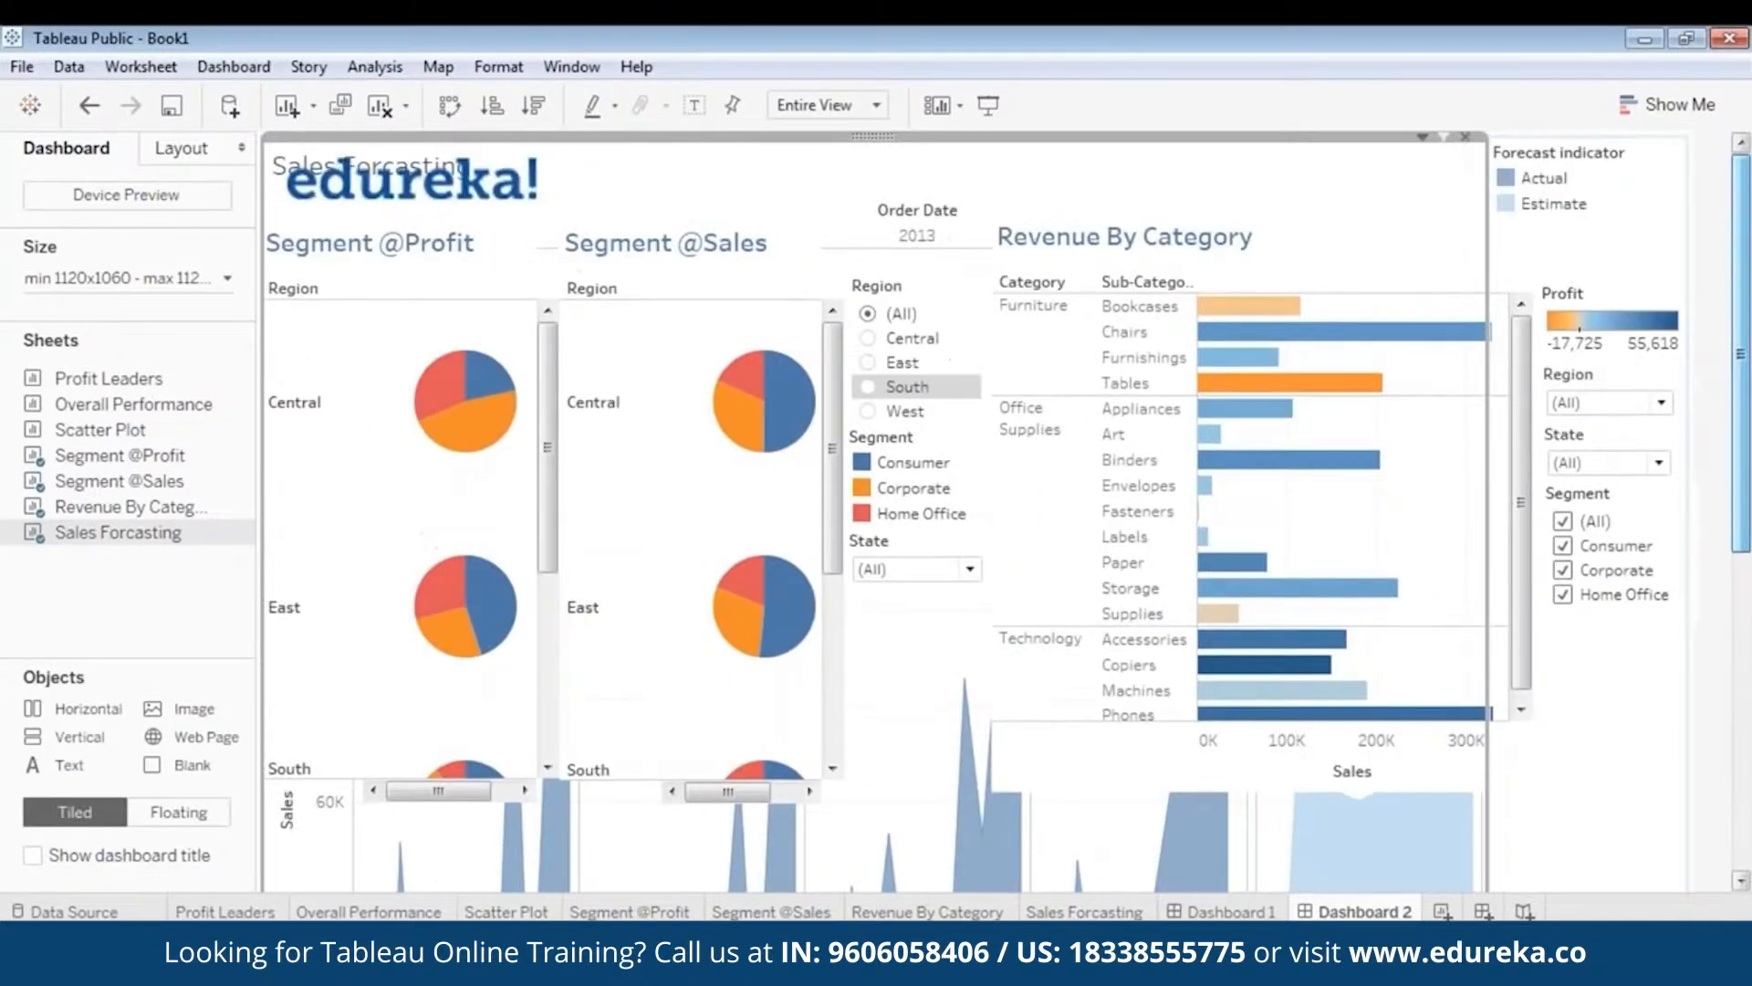
right_click(875, 139)
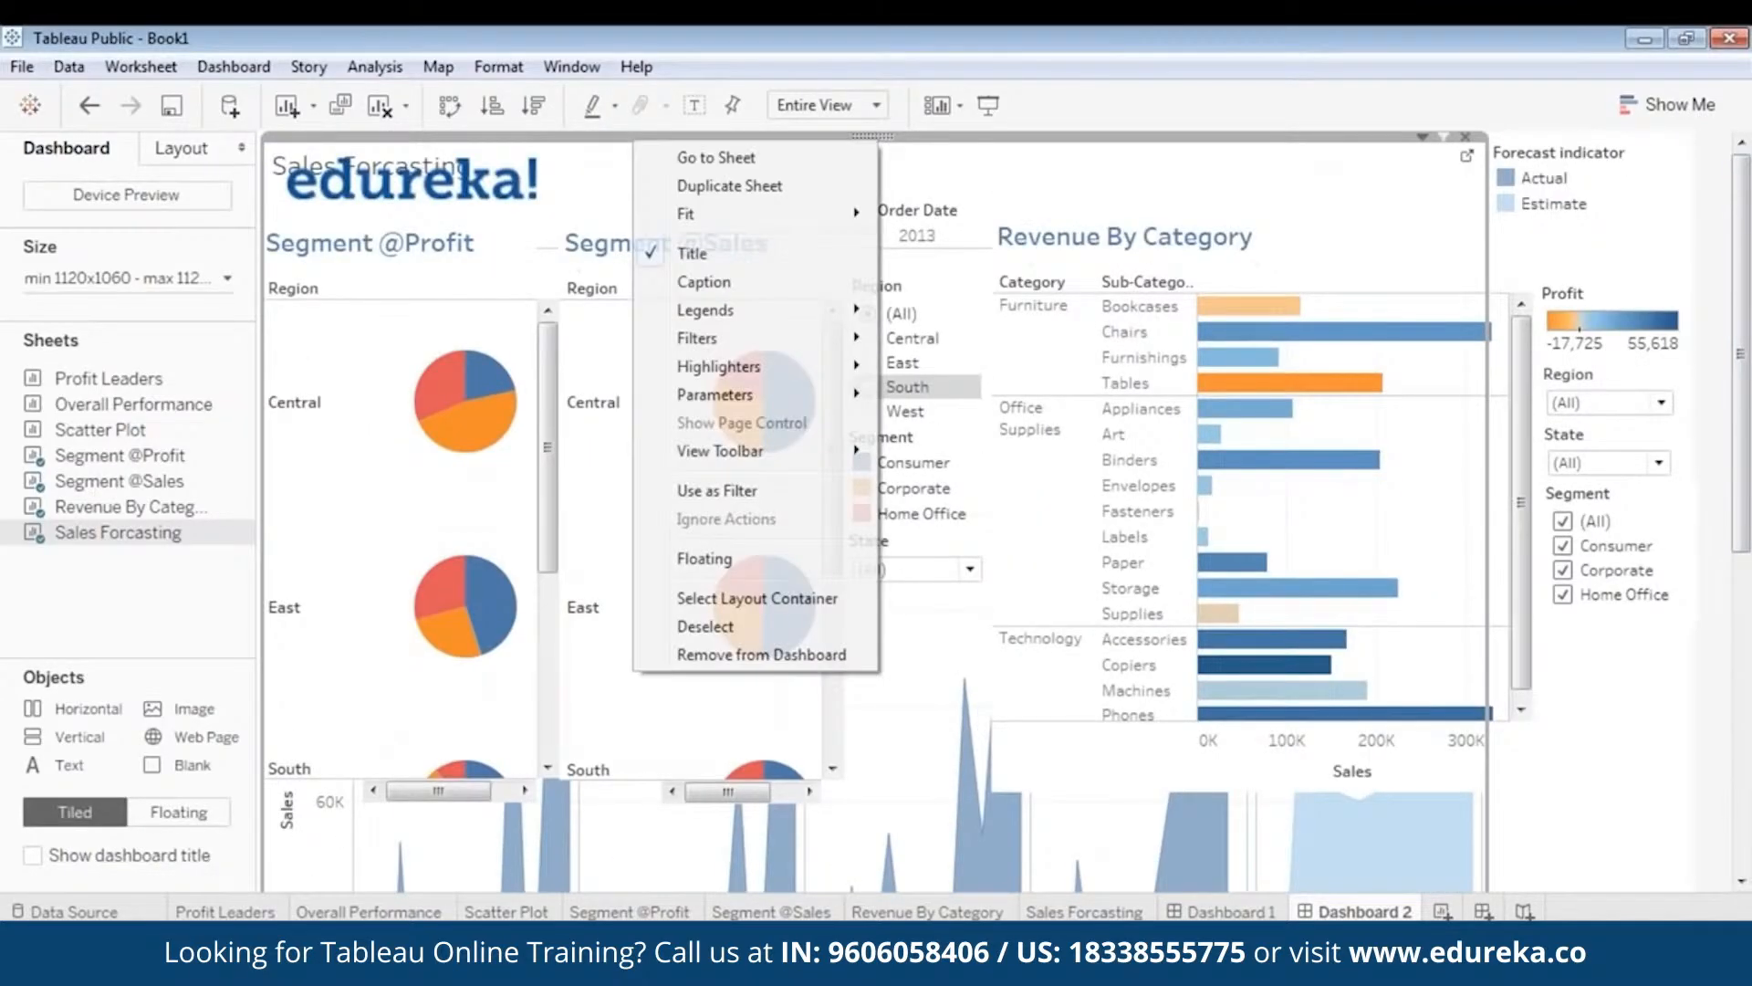
left_click(757, 557)
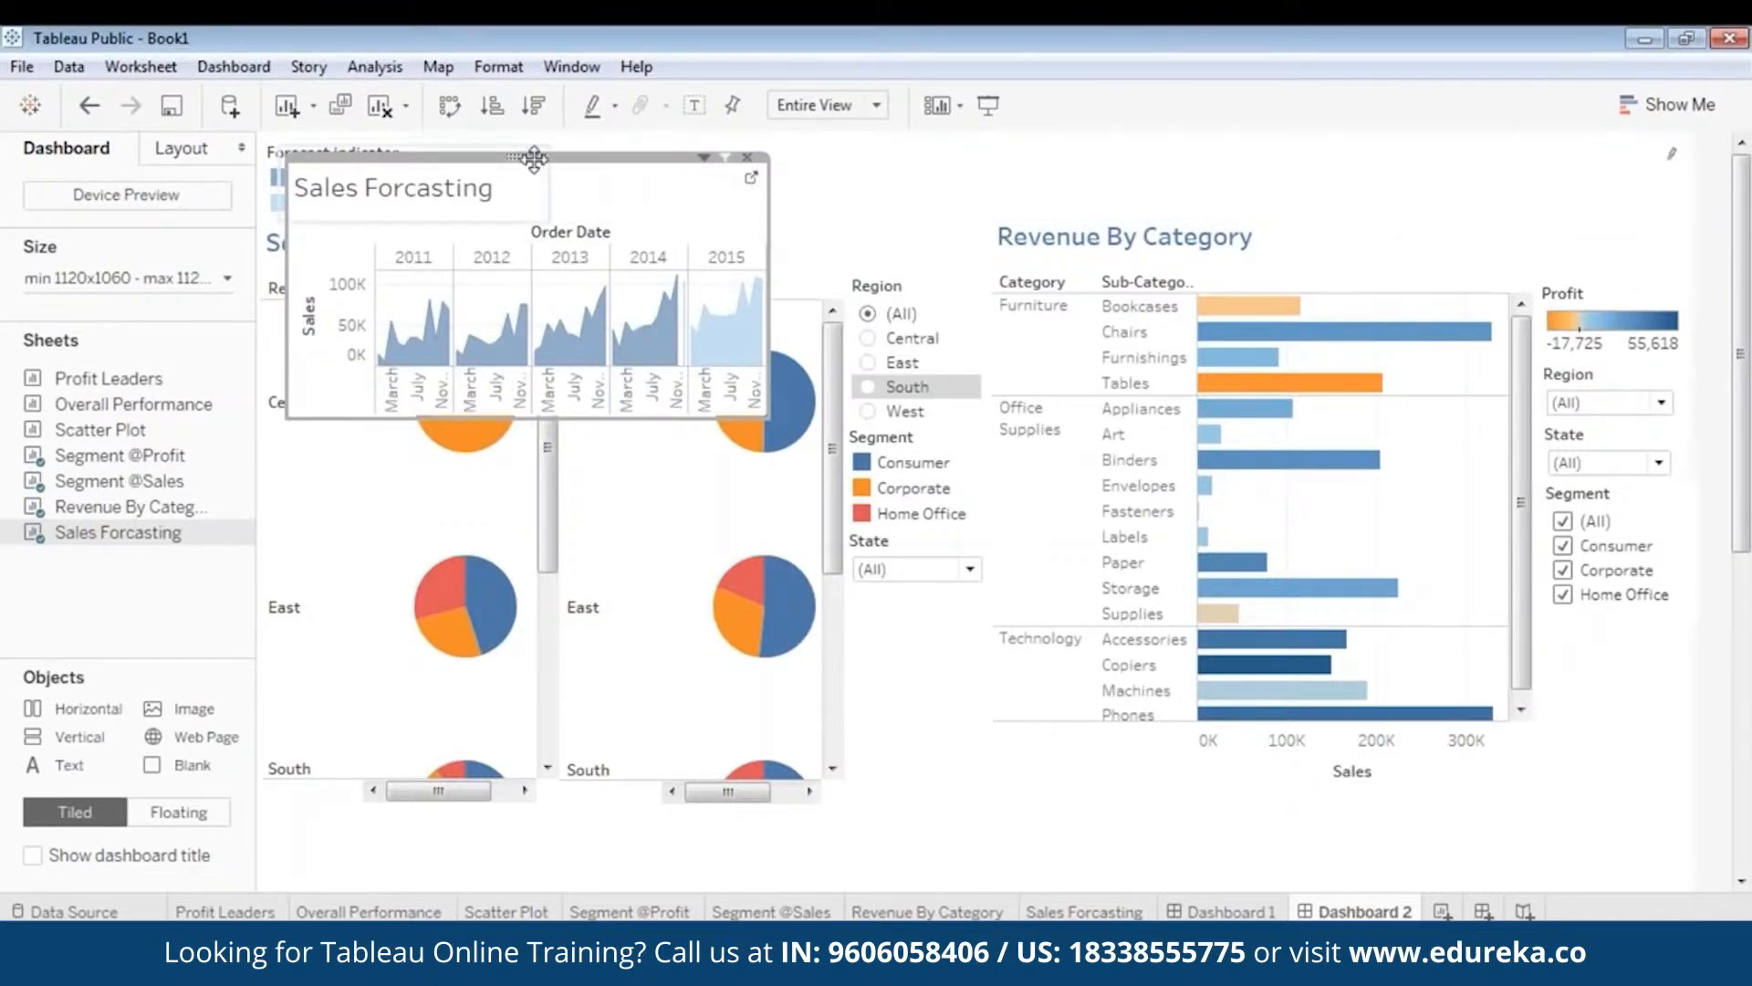
mouse_move(539, 160)
left_mouse_down()
mouse_move(650, 384)
mouse_move(800, 556)
left_mouse_up()
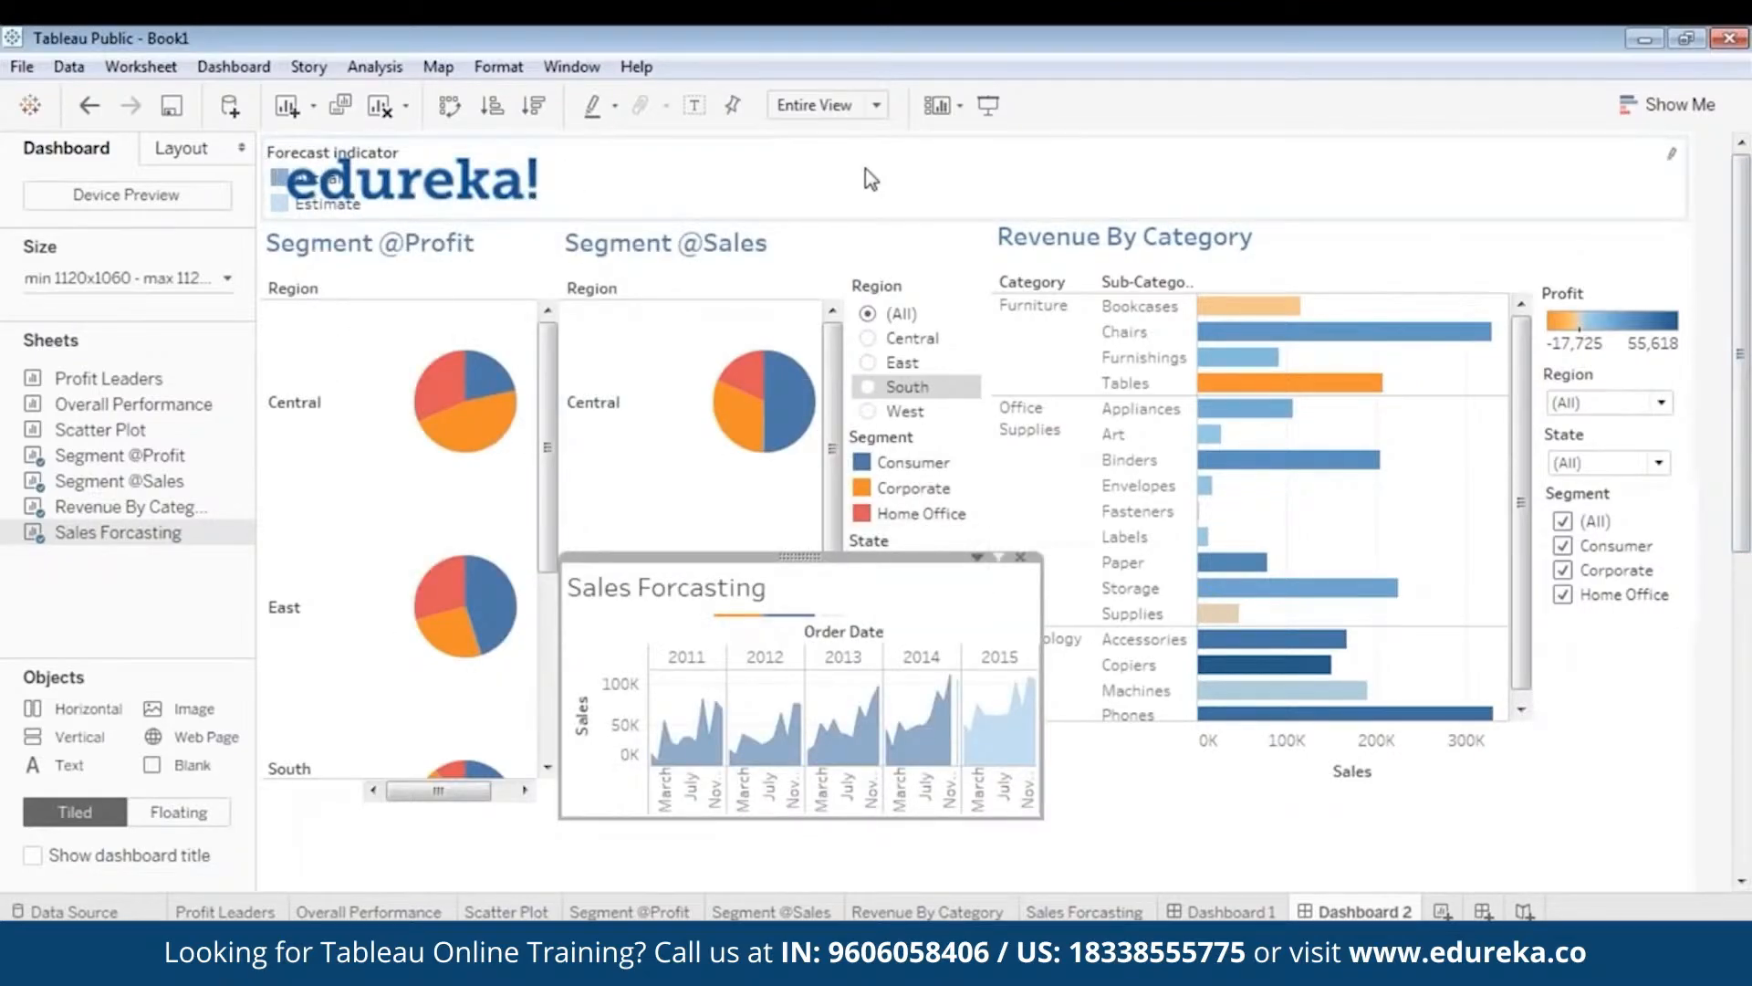
- Float the Forecast indicator legend and move it below the Revenue By Category bars
left_click(972, 169)
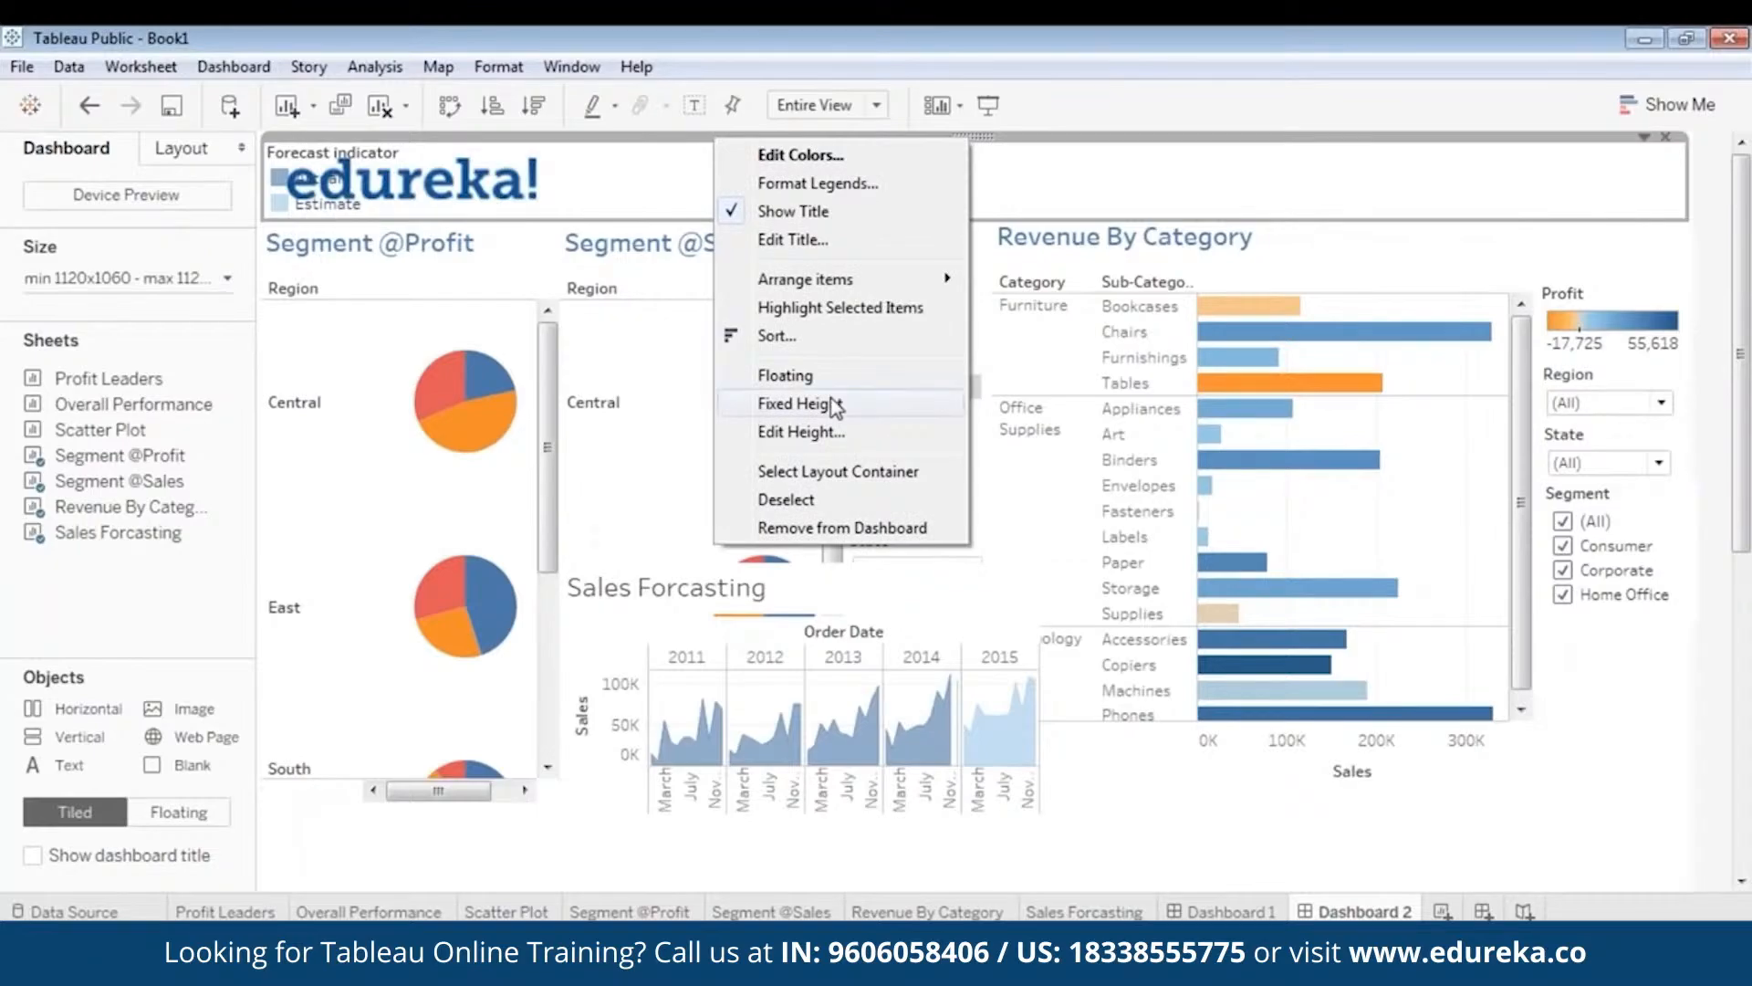
left_click(785, 375)
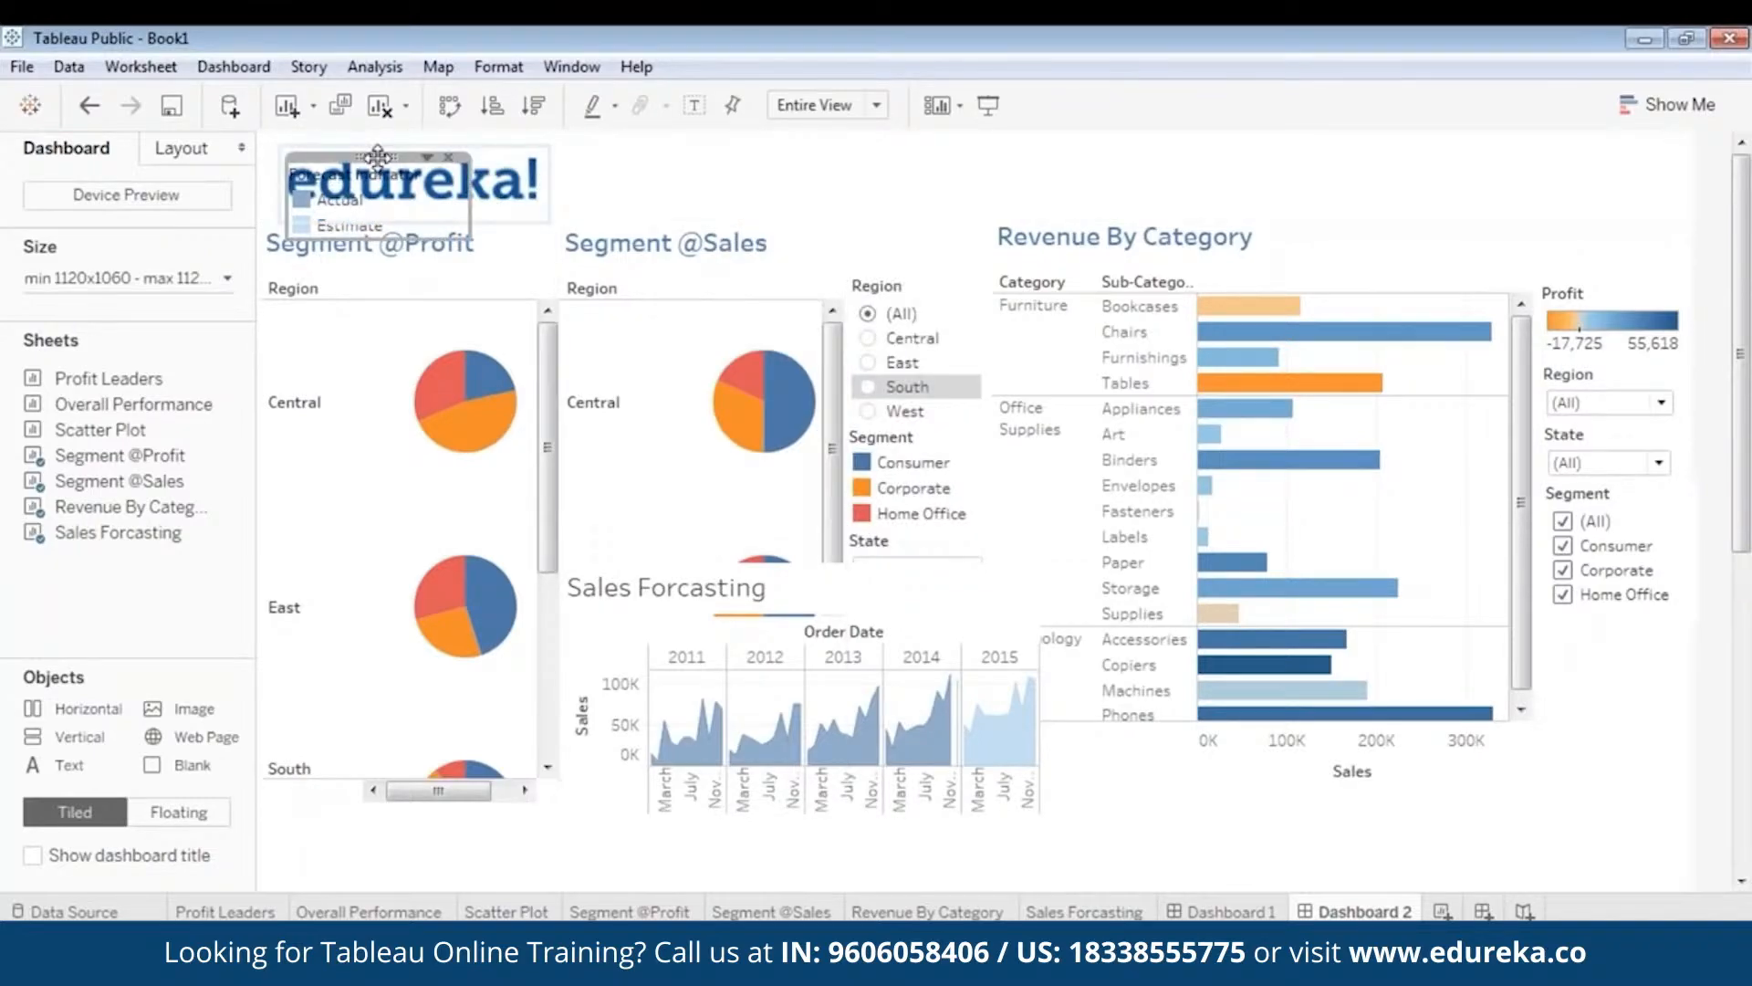
left_click_drag(378, 155, 1367, 800)
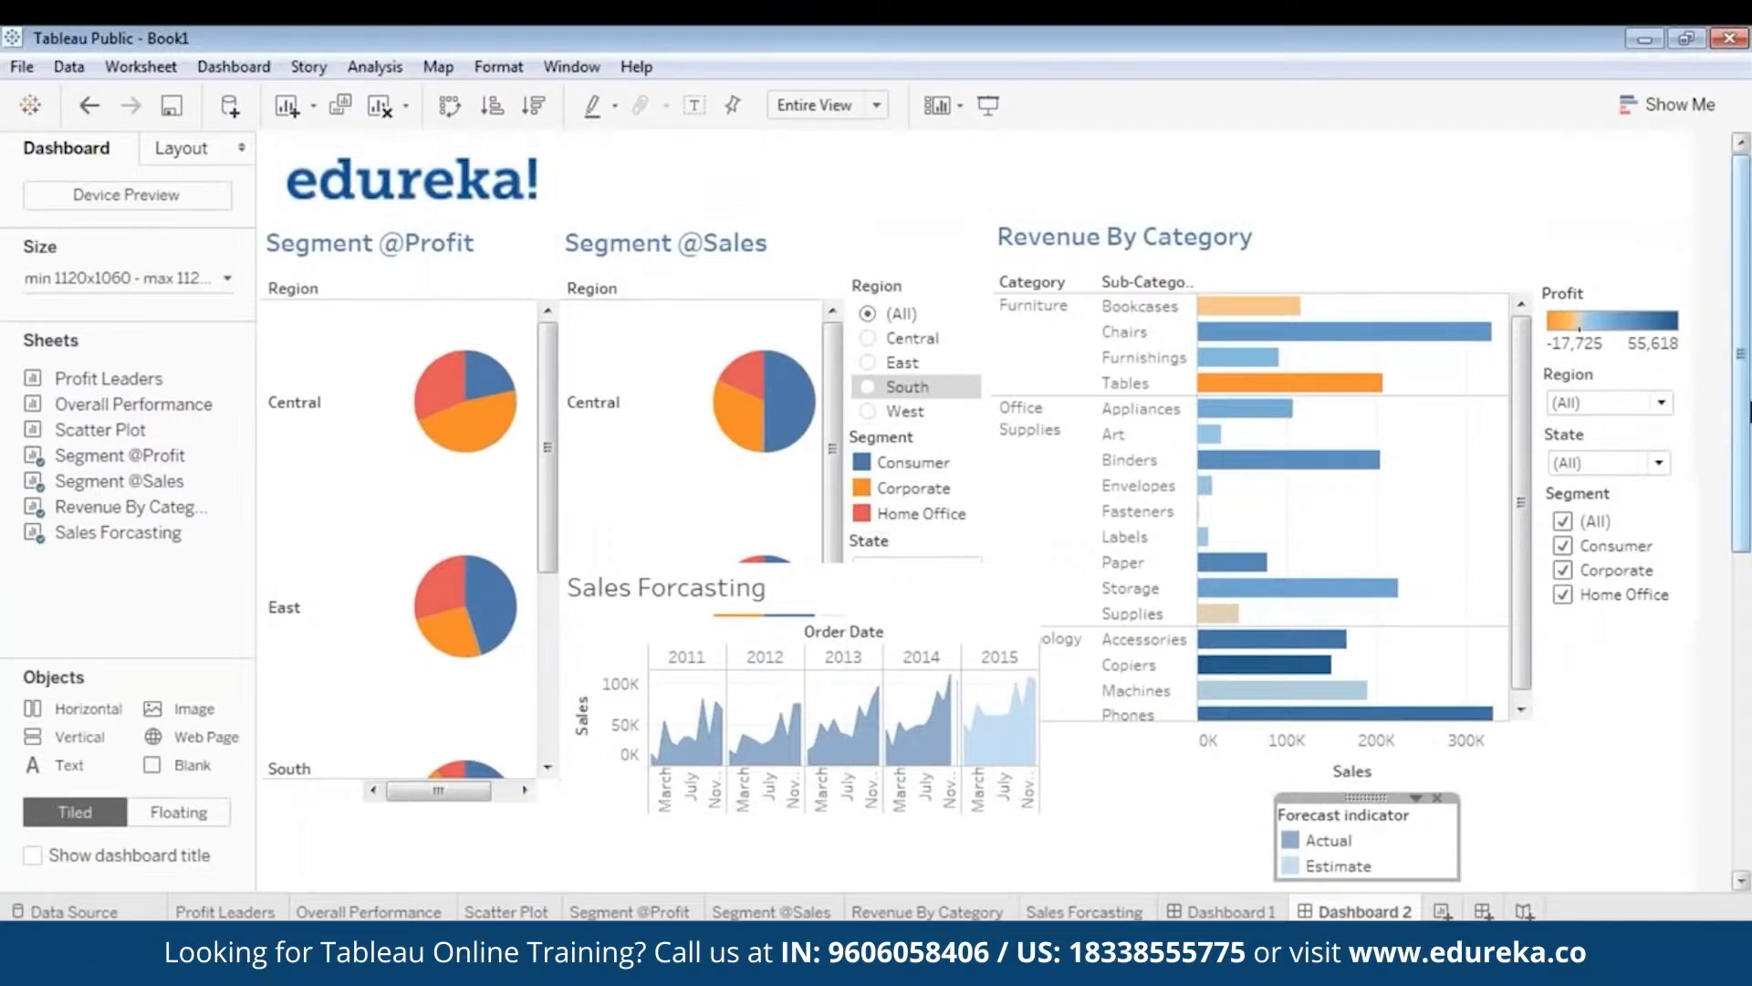
- Reposition the floating Sales Forcasting chart and stretch it wider and taller across the lower dashboard
scroll(1745, 450, "down", 5)
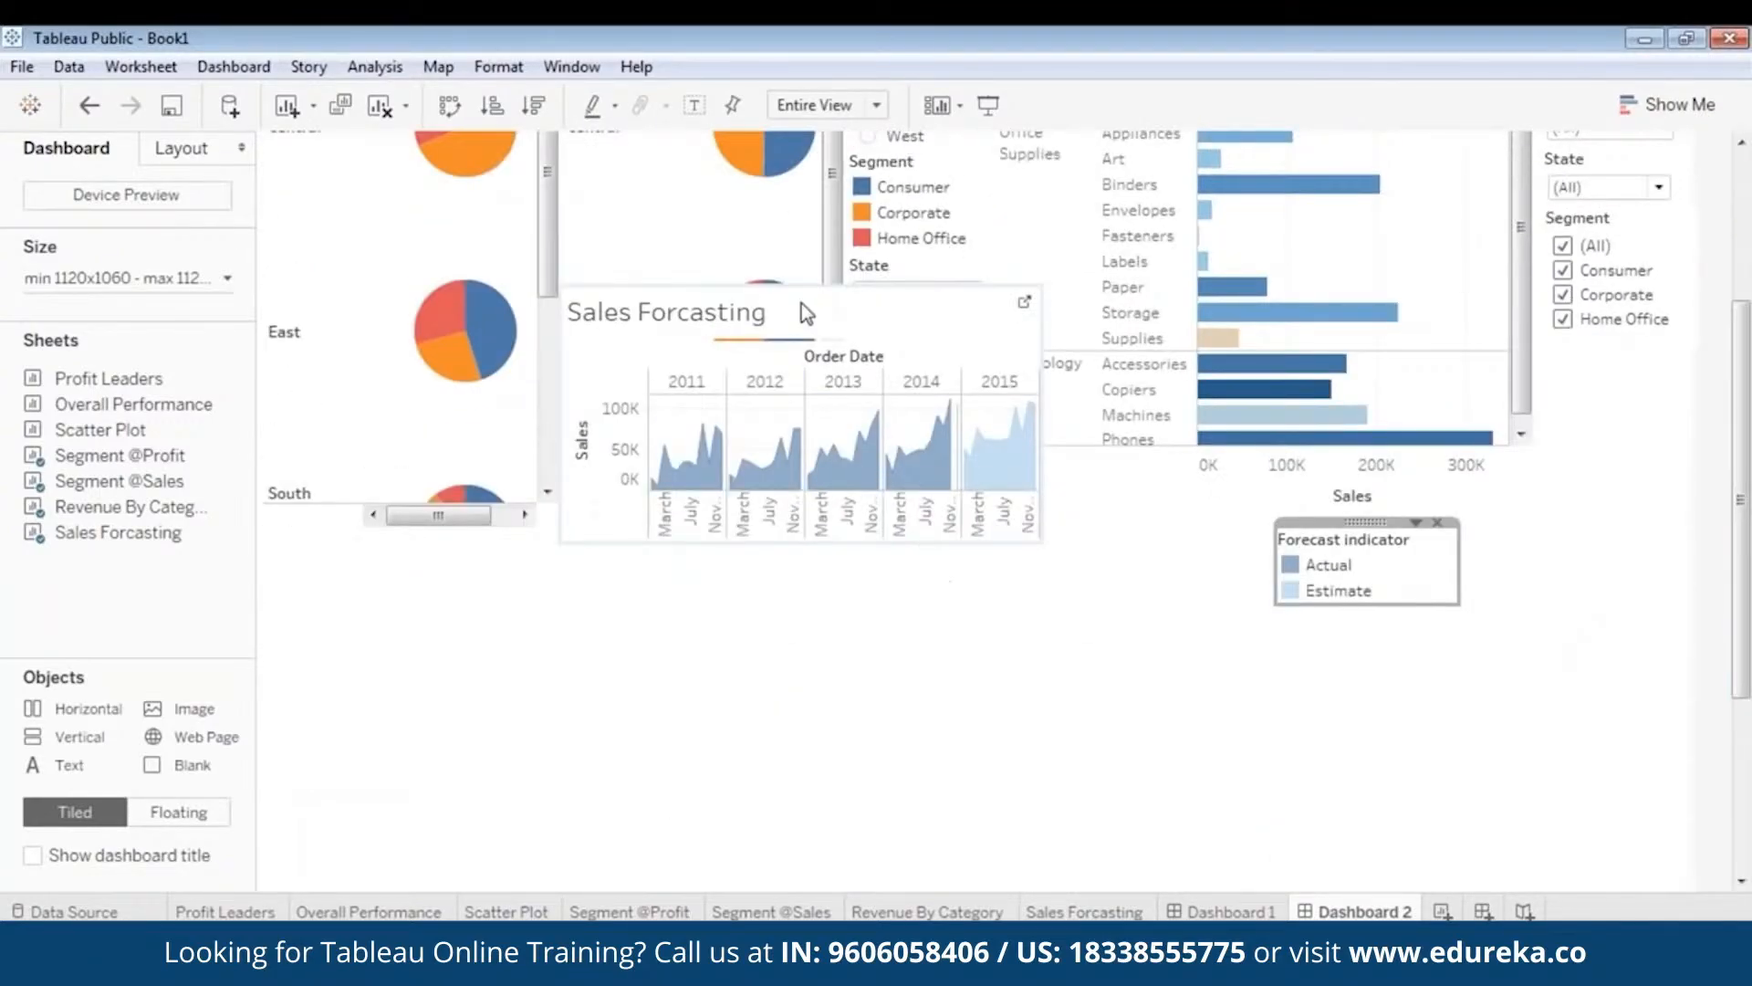
left_click(802, 303)
left_click_drag(800, 282, 483, 566)
scroll(1134, 536, "down", 3)
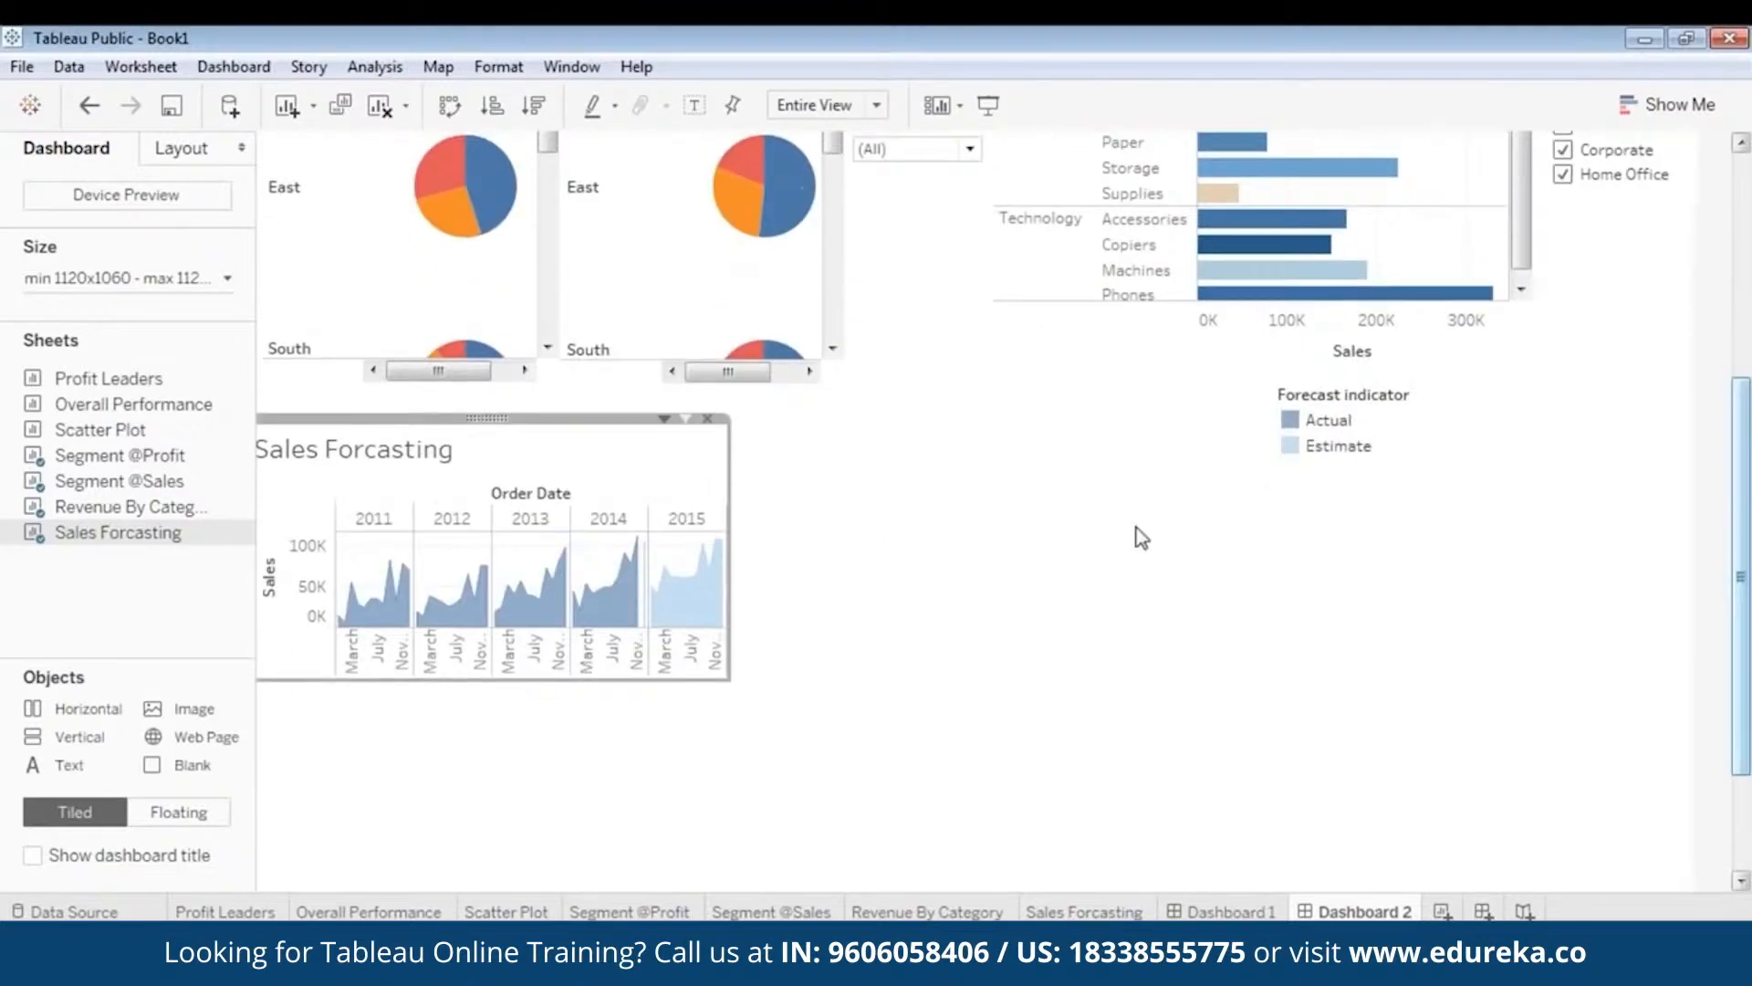
left_click_drag(497, 434, 508, 447)
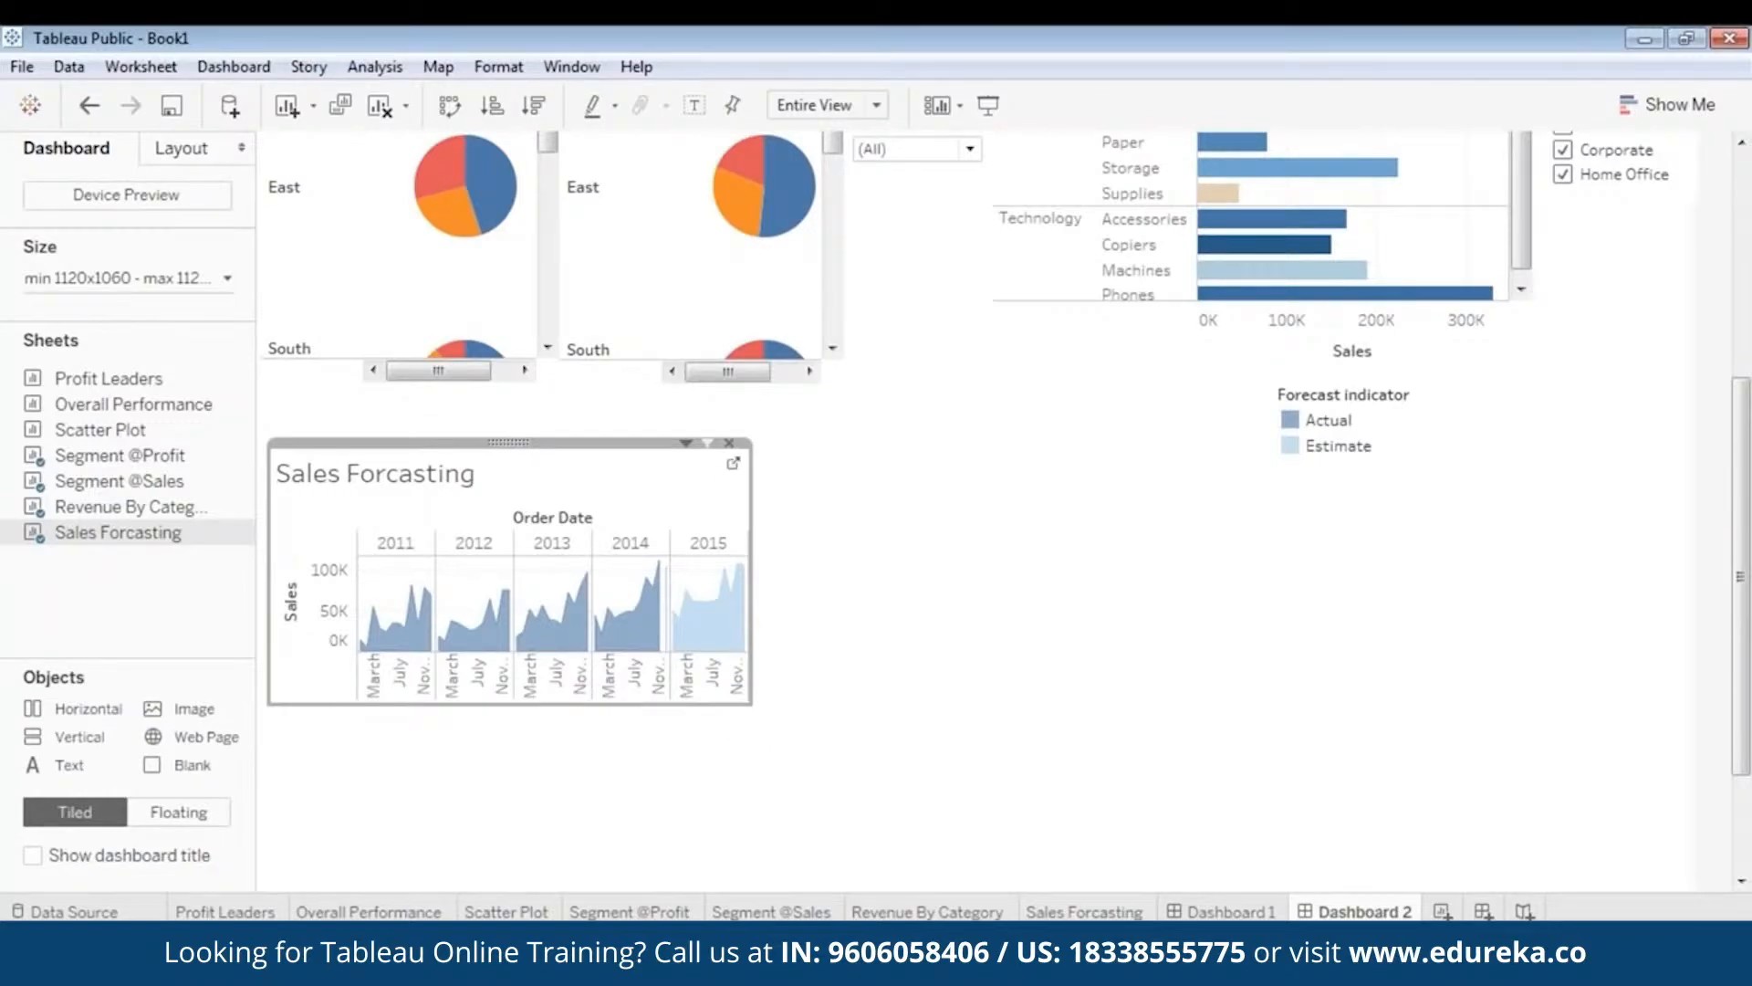
left_click_drag(750, 701, 1542, 887)
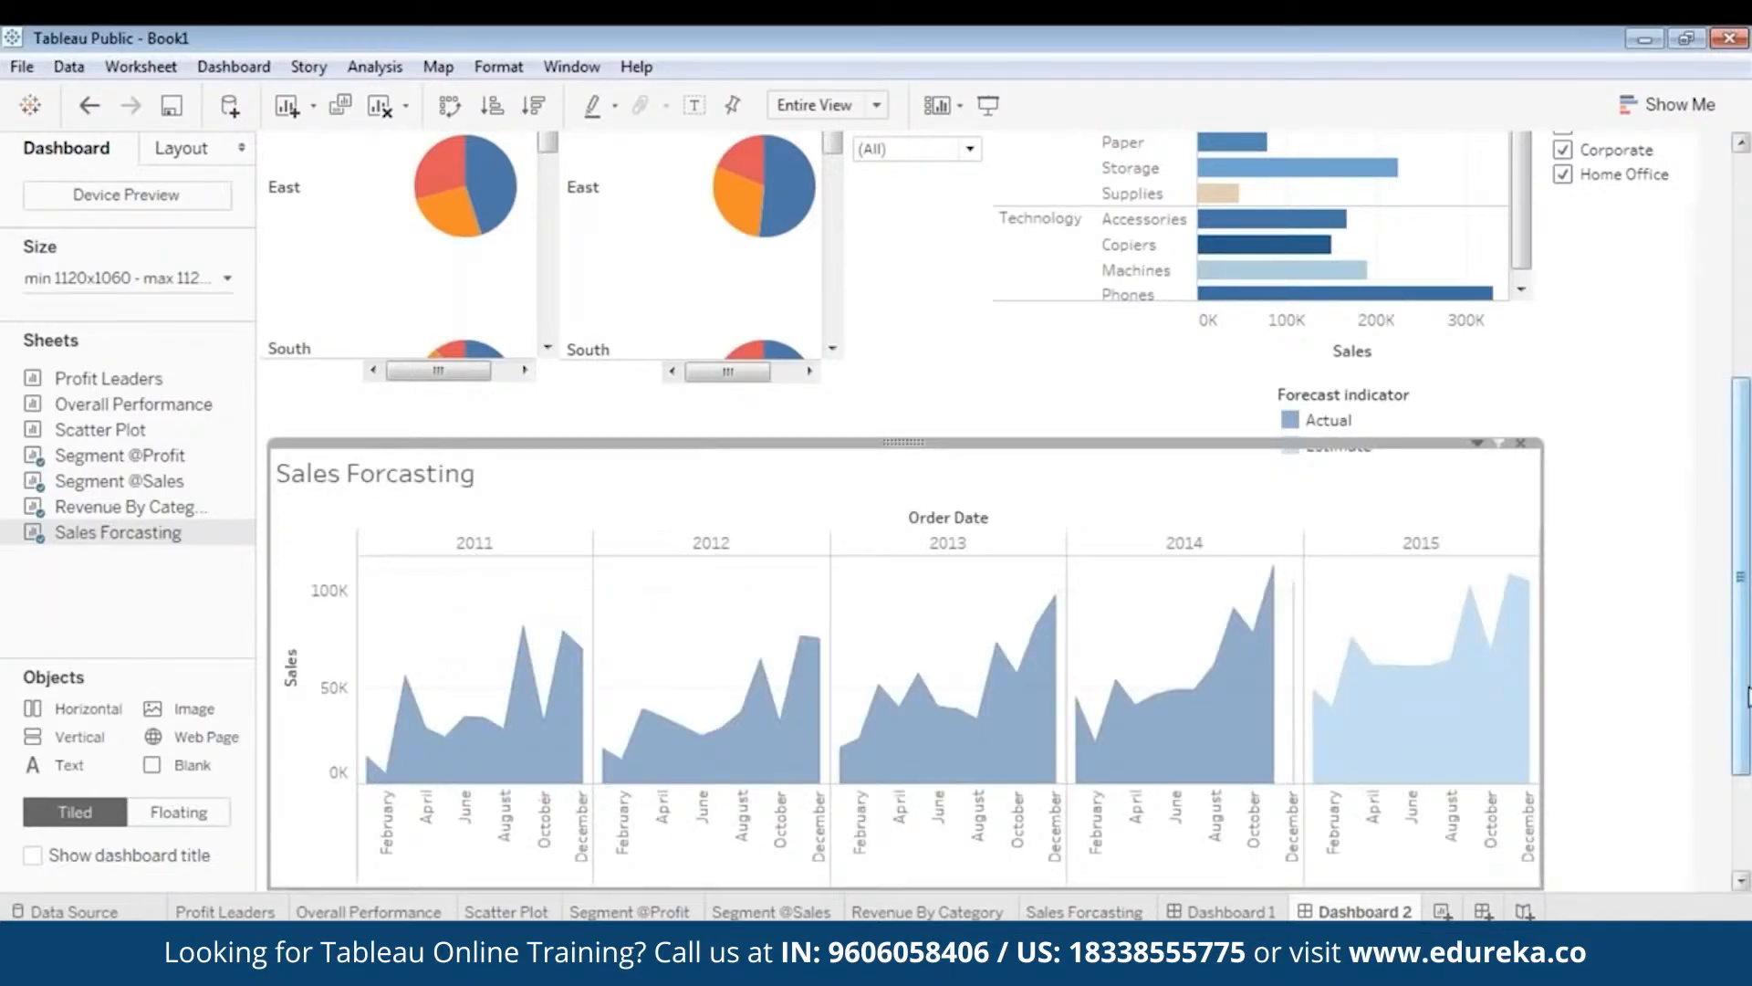
left_click_drag(1747, 687, 1748, 749)
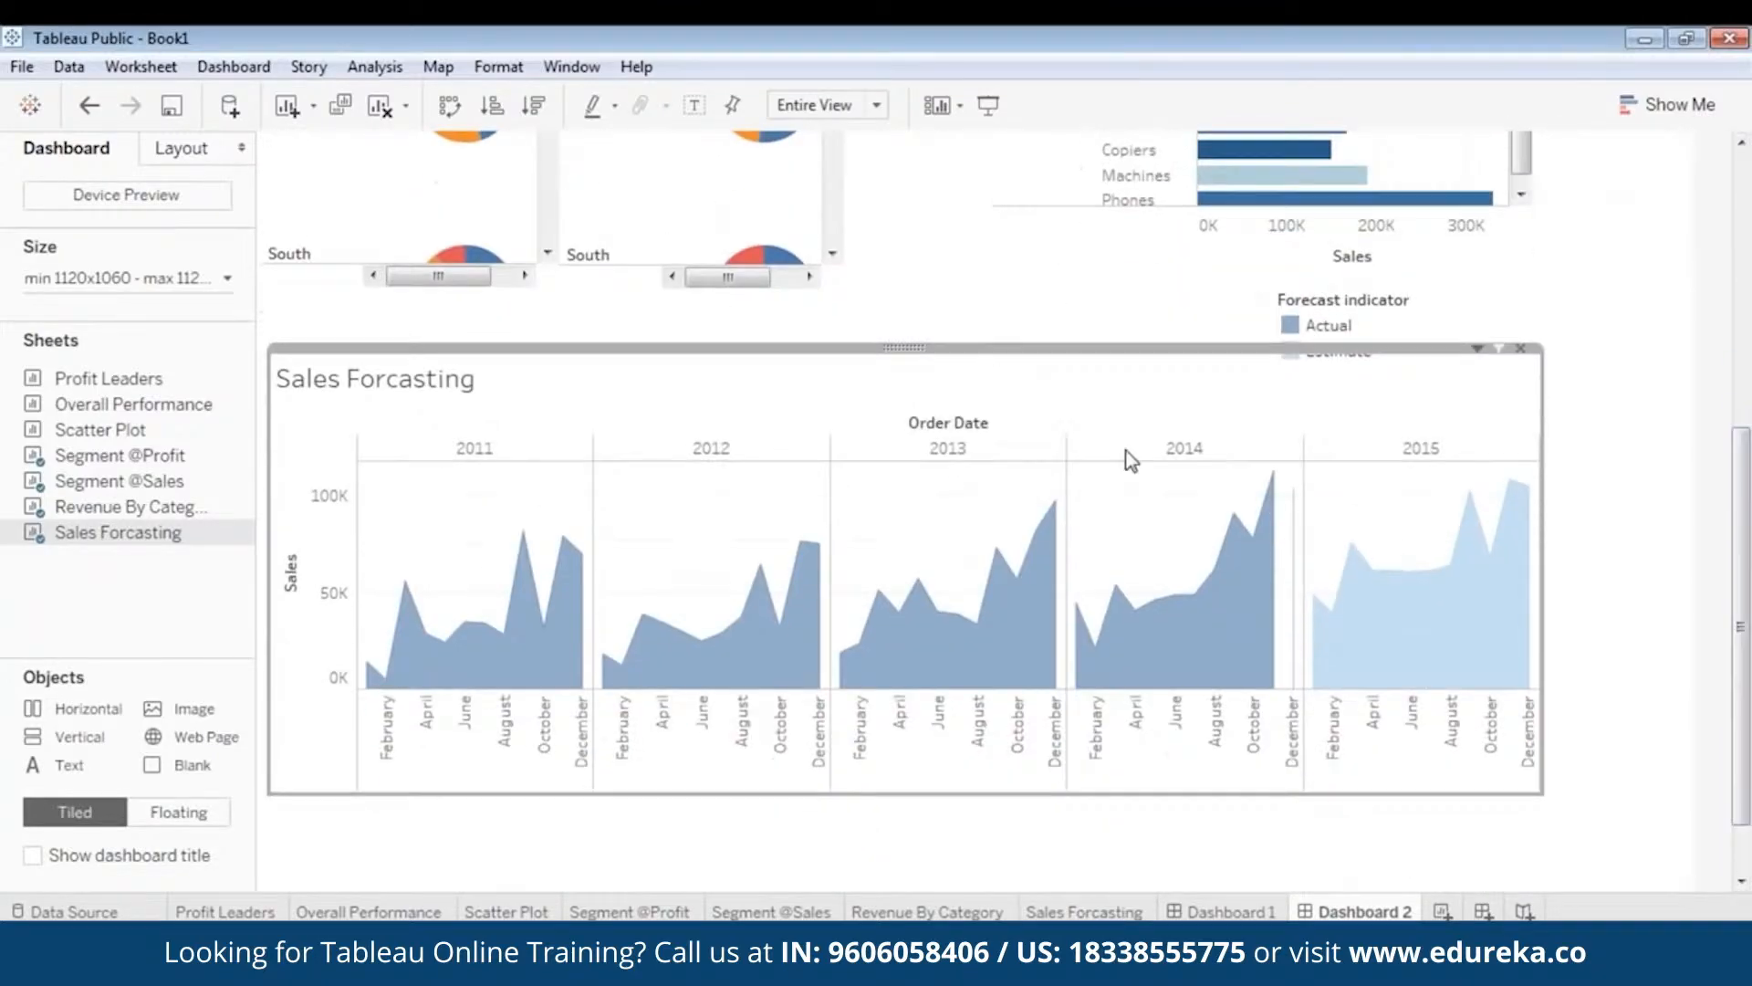
scroll(1090, 395, "down", 2)
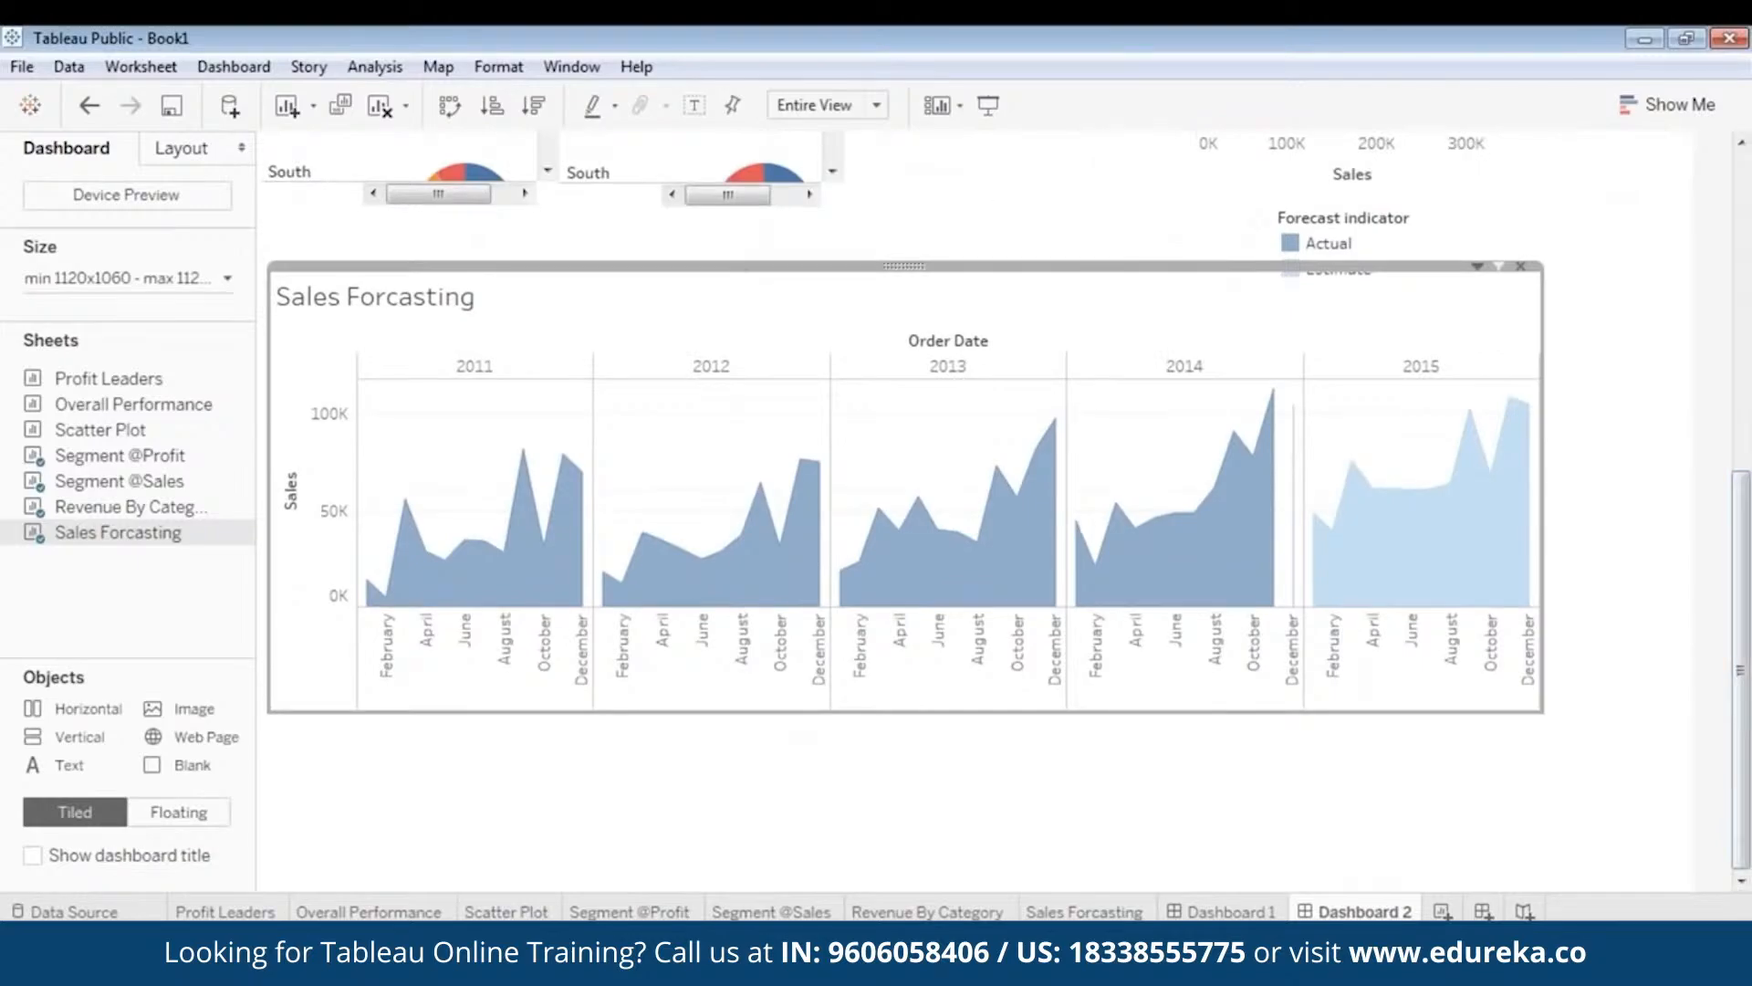
left_click_drag(912, 265, 905, 297)
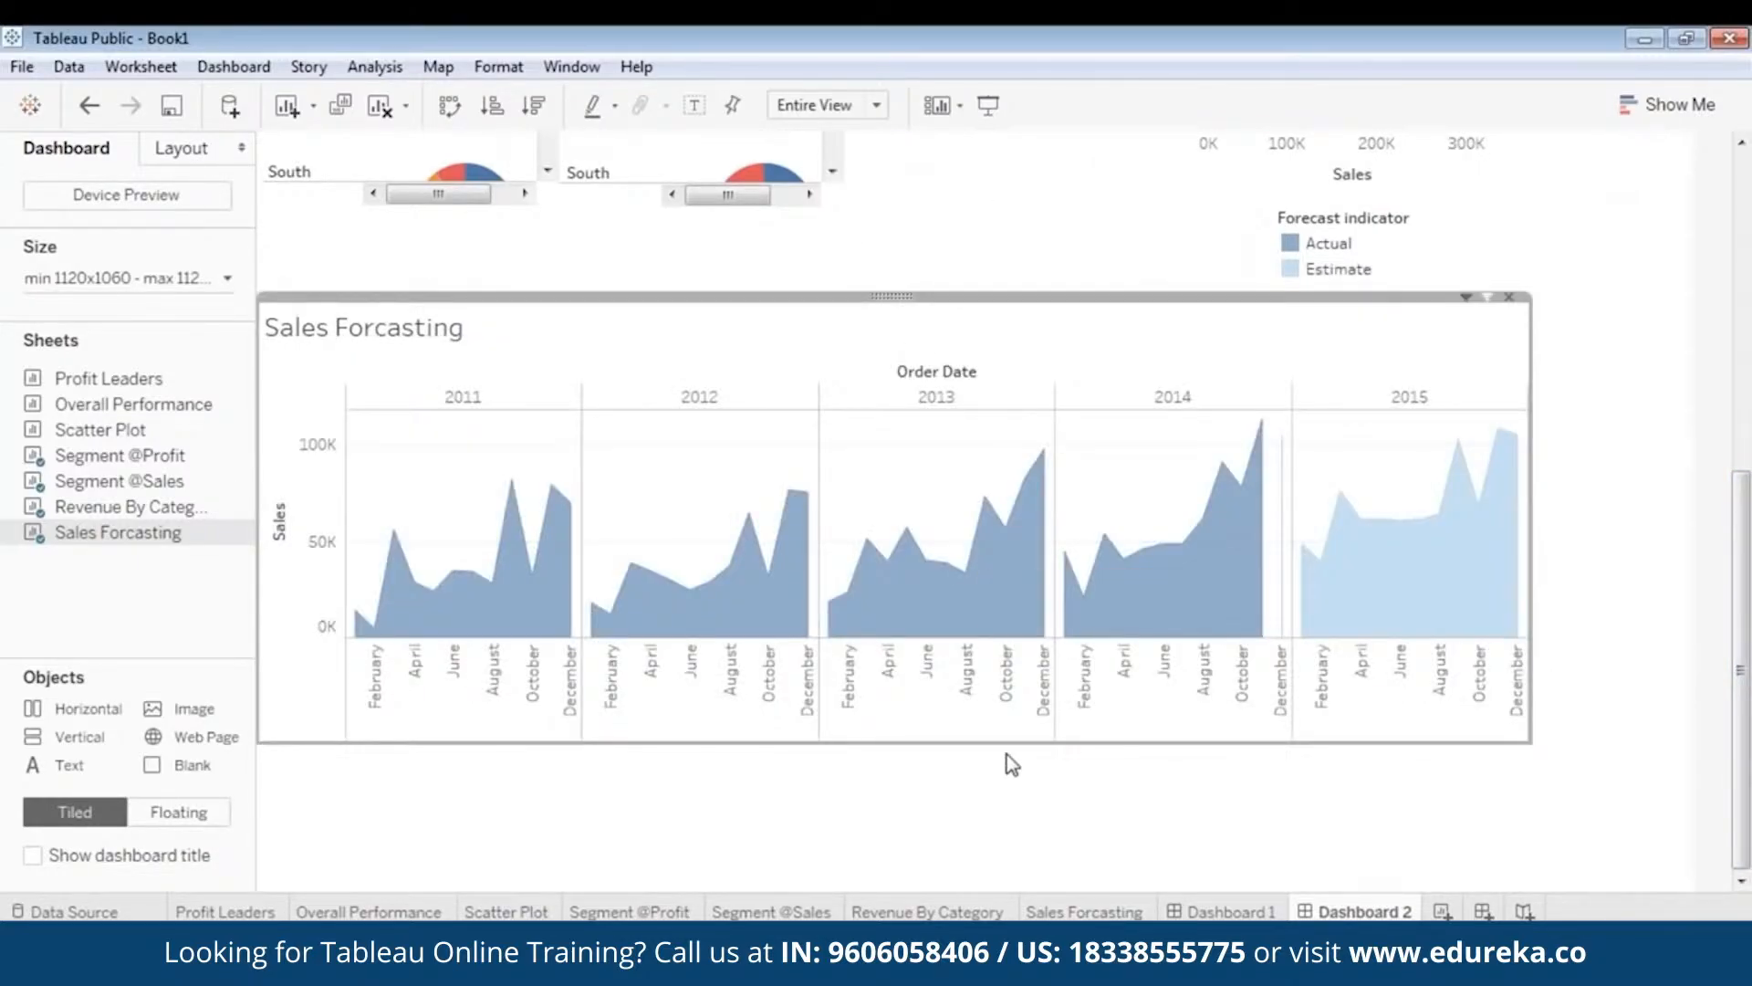
left_click_drag(1519, 746, 1540, 862)
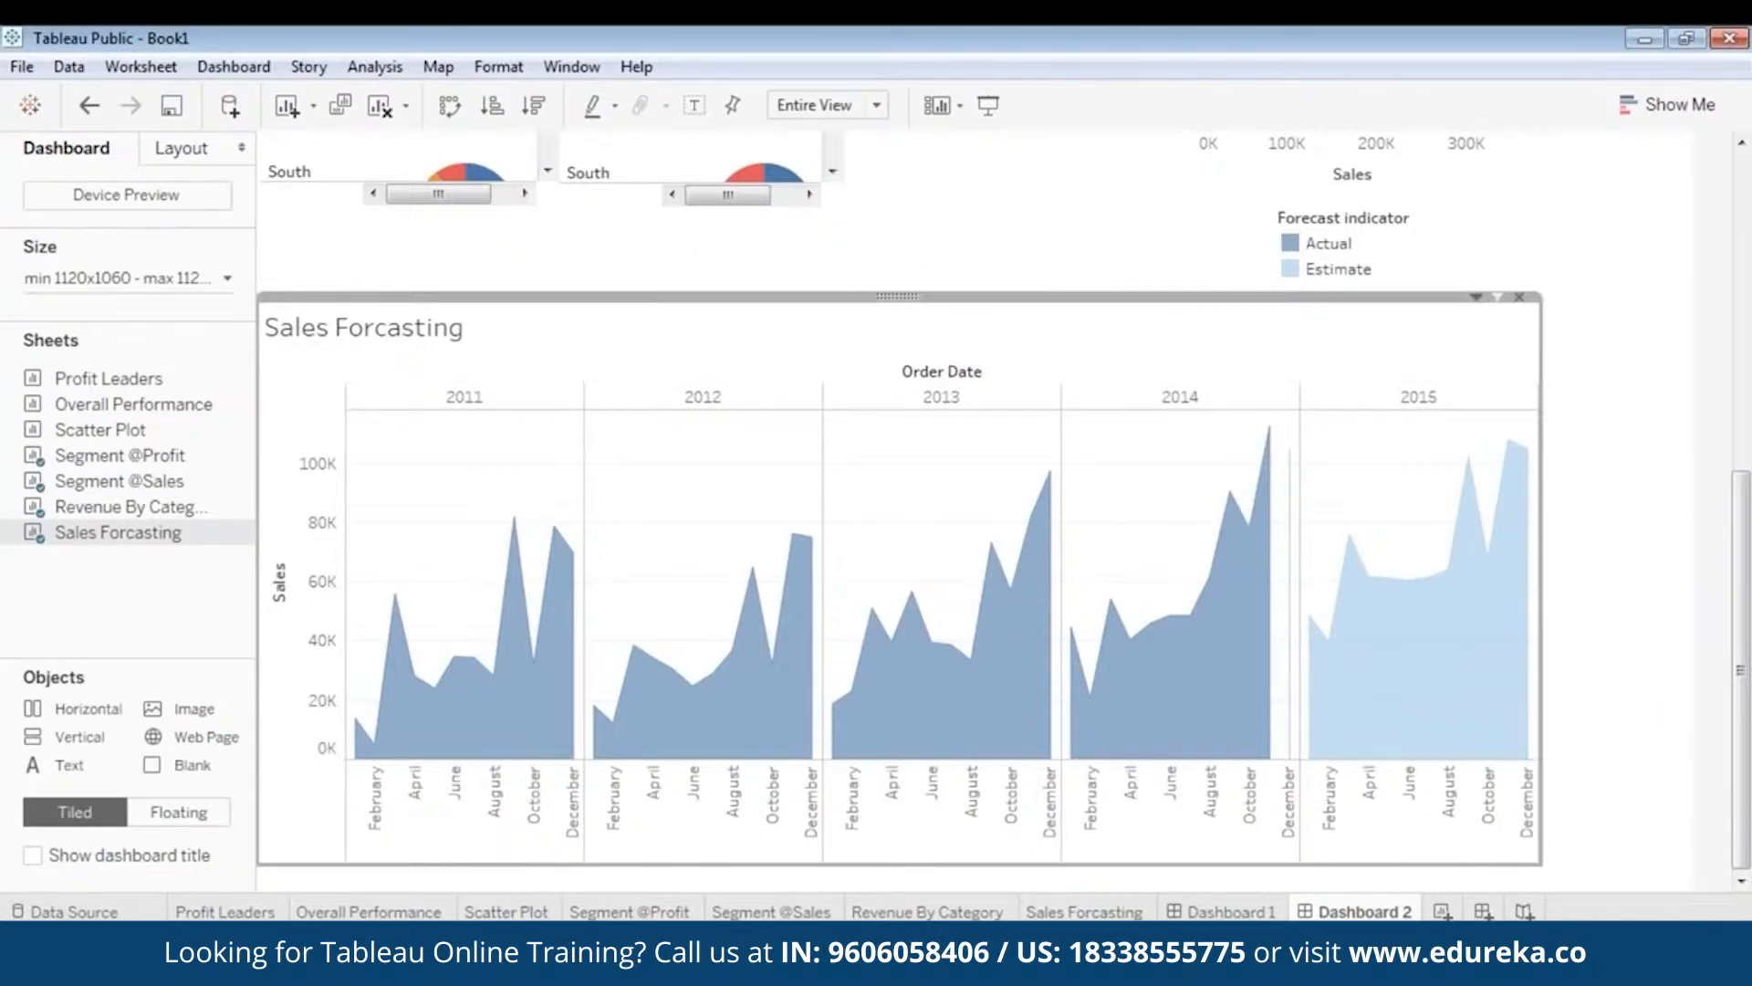
- Move the Forecast indicator legend onto the Sales Forcasting chart's top-right
left_click(1305, 245)
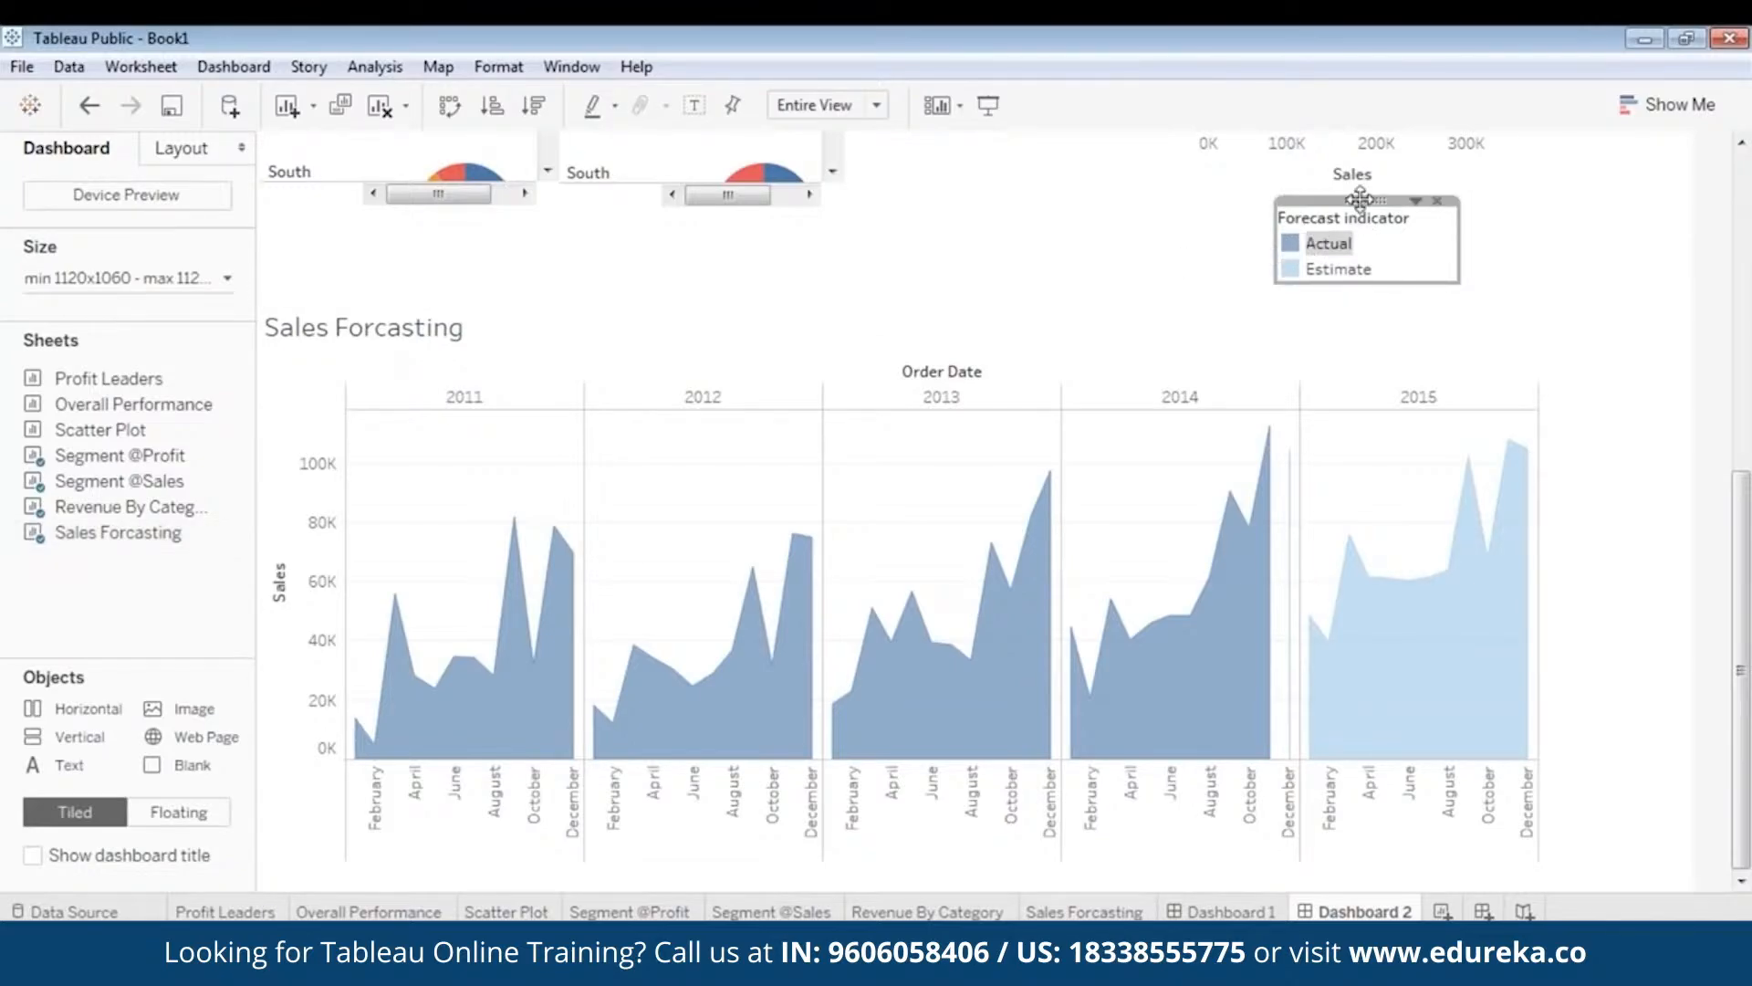
left_click_drag(1360, 199, 1179, 286)
left_click(1392, 322)
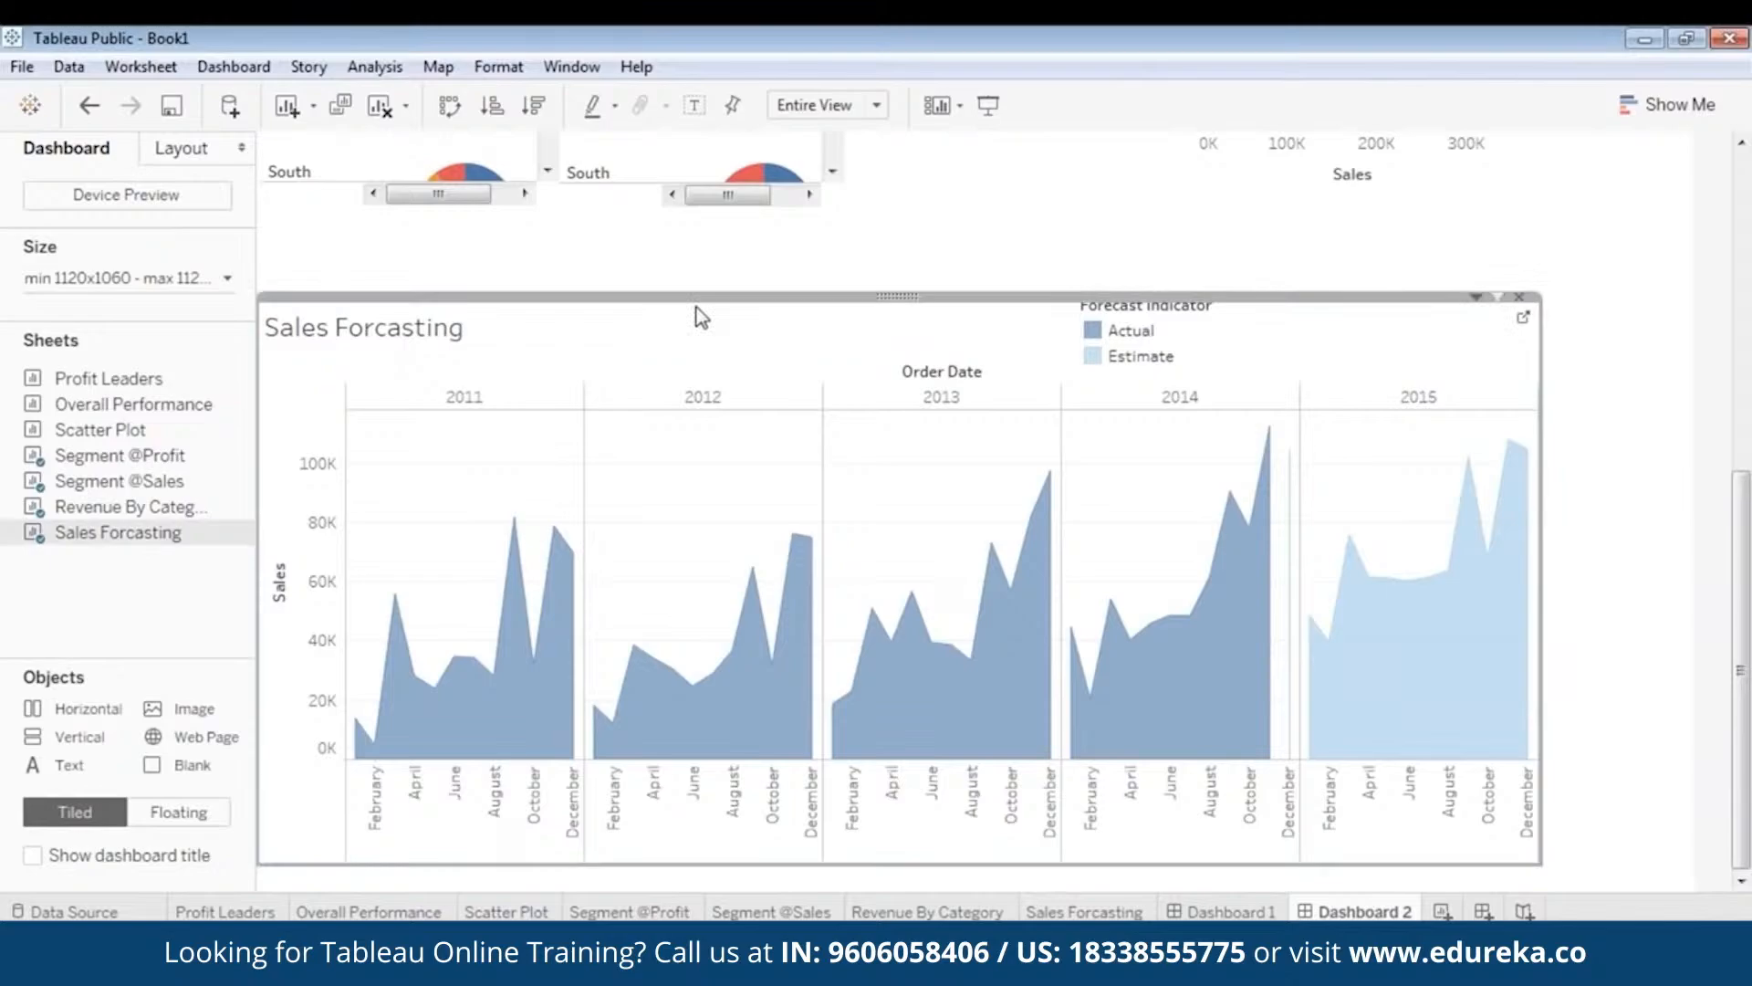
- Make the Sales Forcasting title centred, bold and blue, with the legend beside it
double_click(380, 335)
left_click_drag(775, 386, 547, 386)
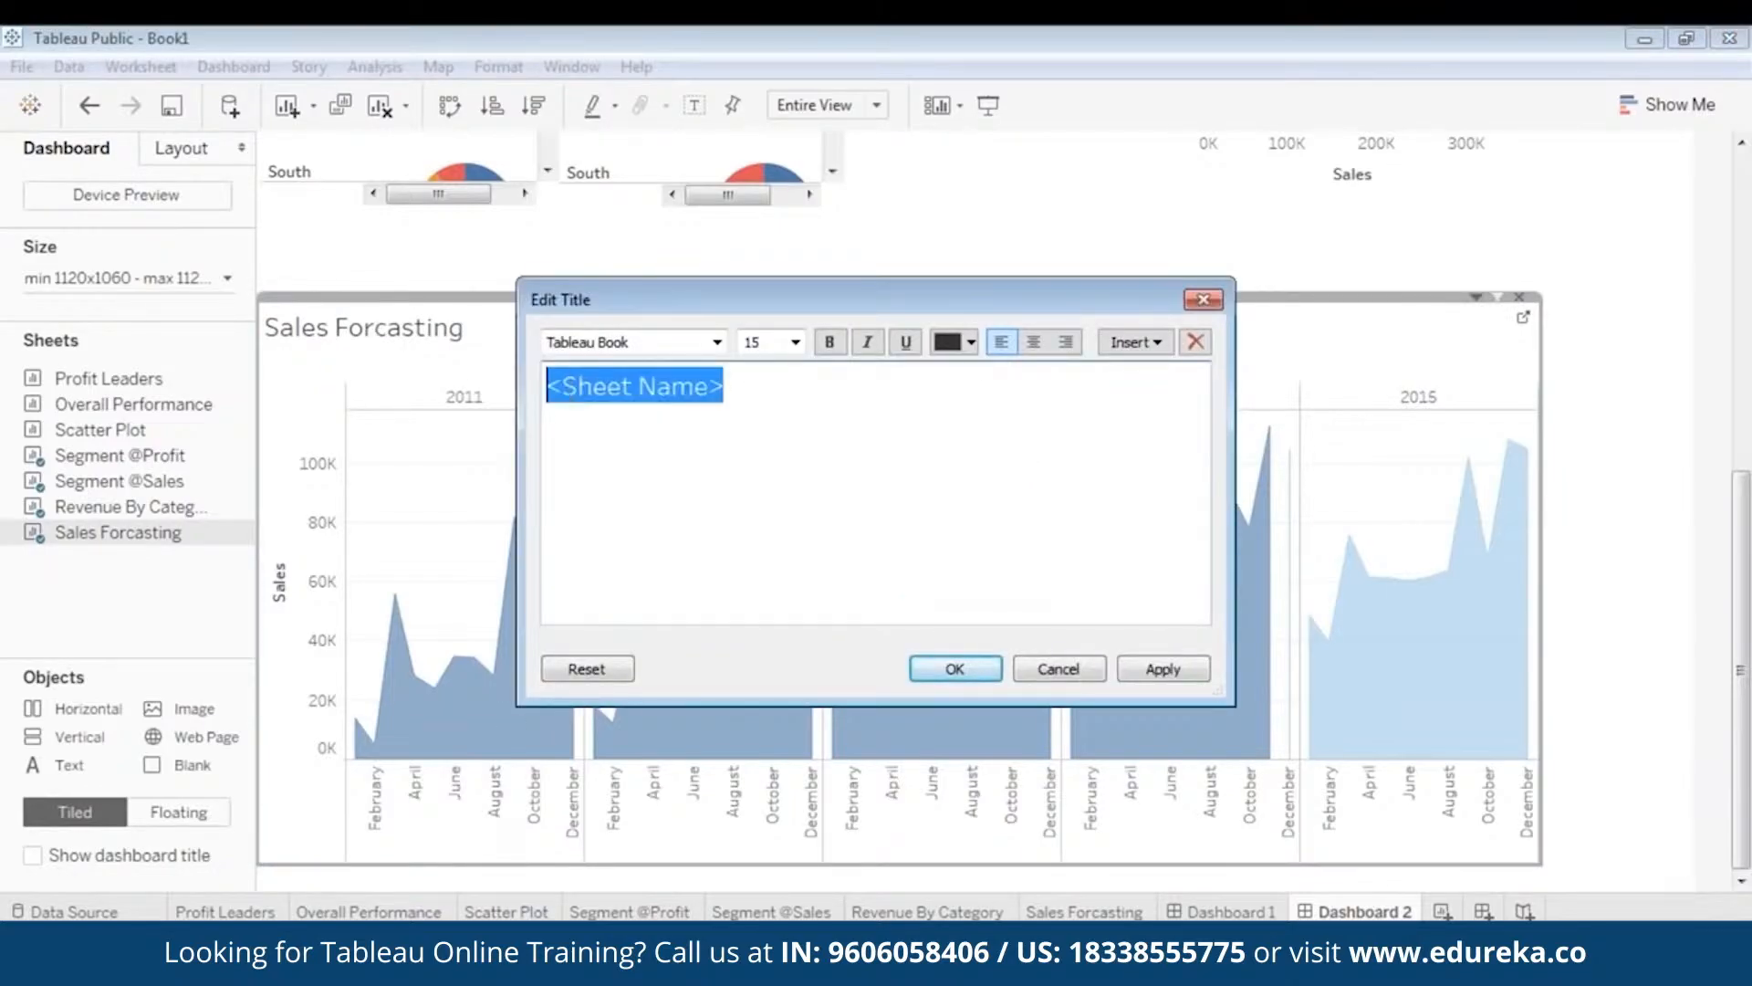
left_click(1034, 342)
left_click(830, 345)
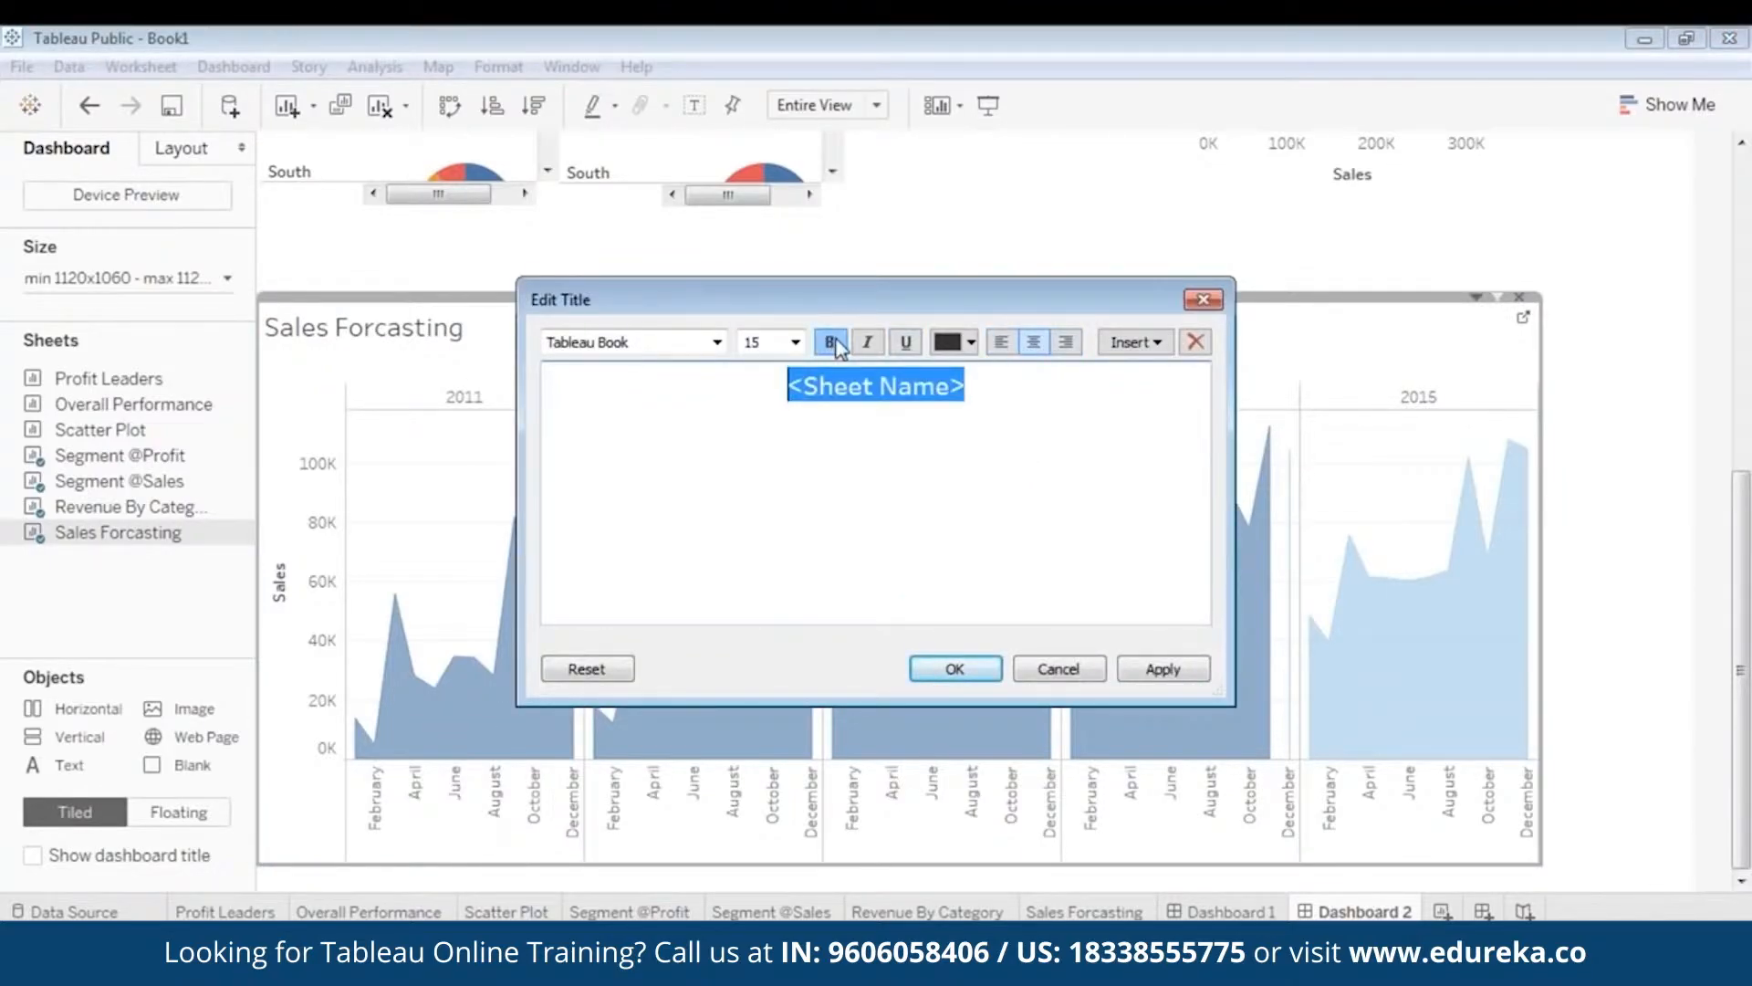
left_click(971, 342)
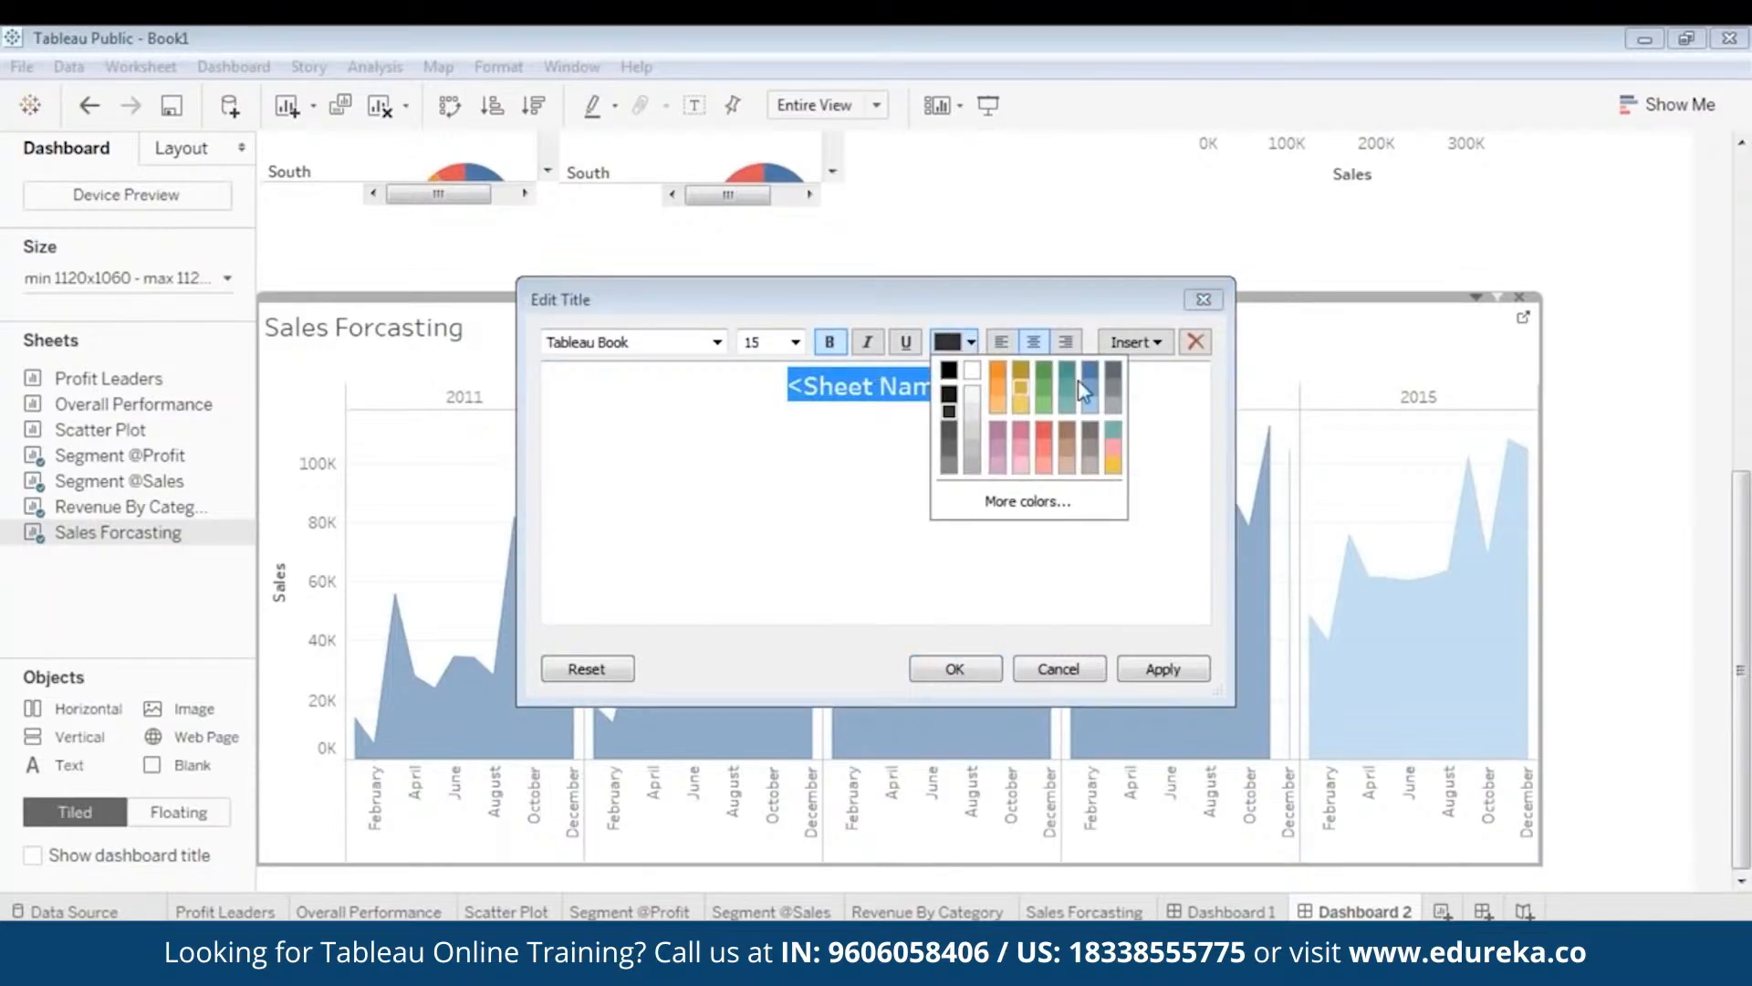
left_click(1087, 383)
left_click(1177, 669)
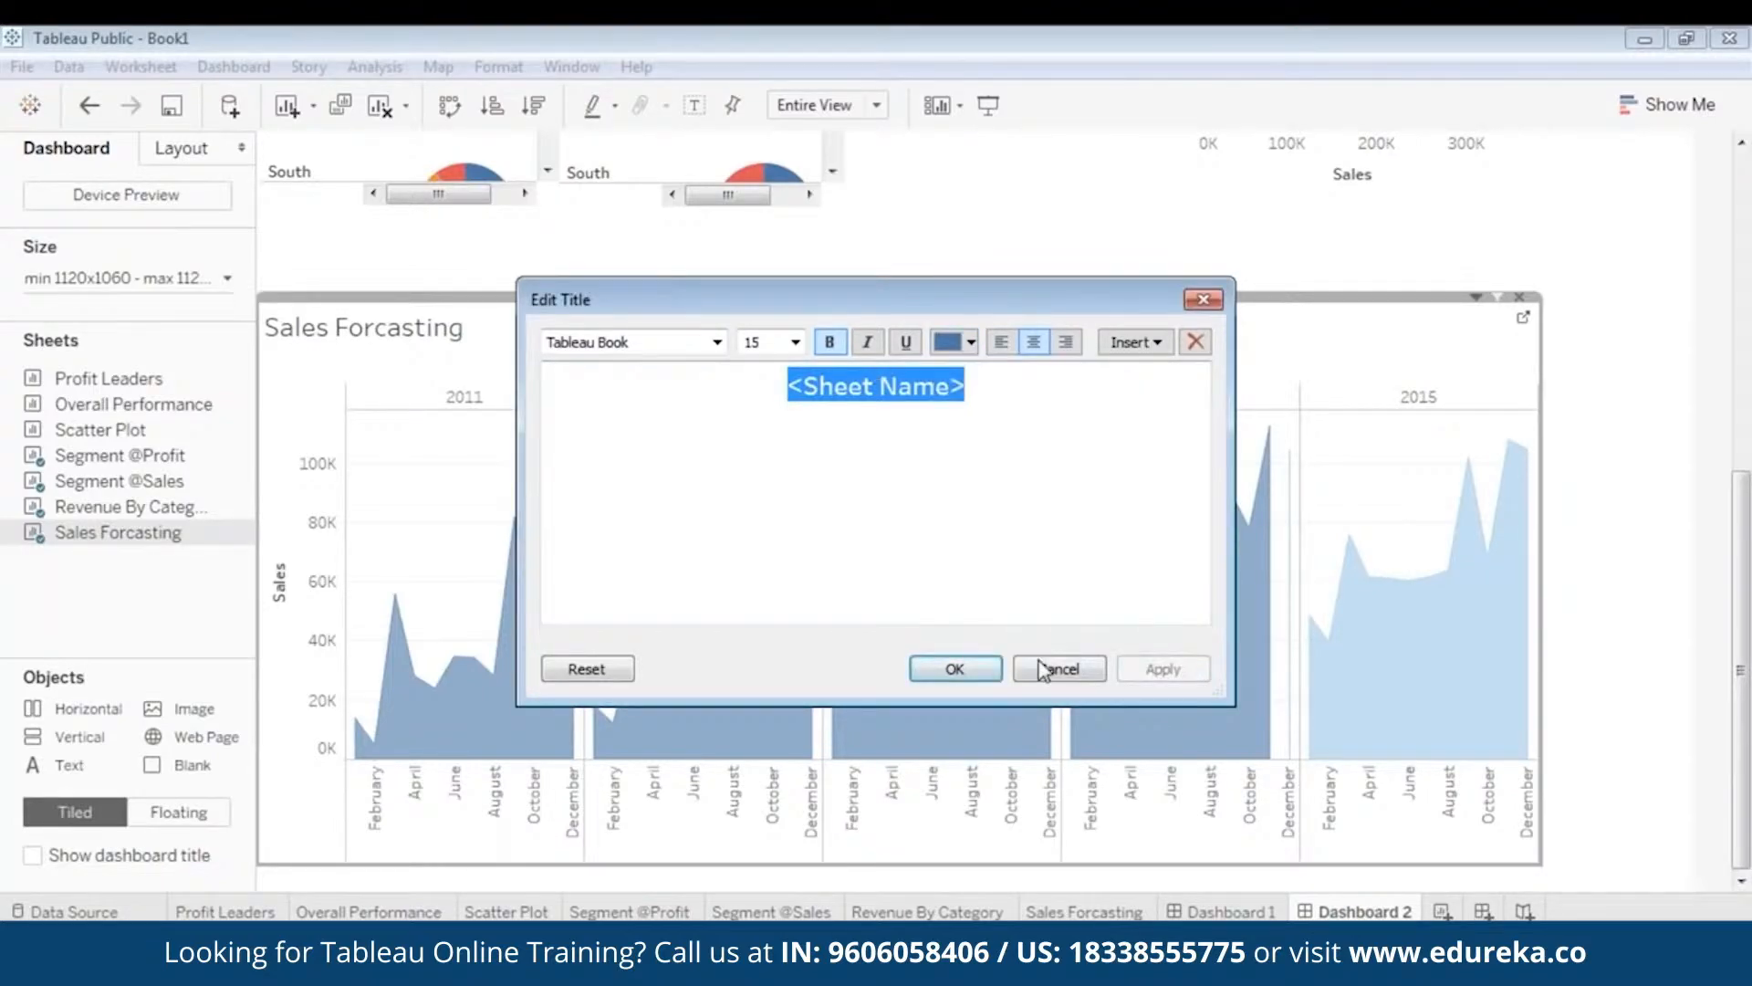
left_click(1041, 671)
left_click(1139, 338)
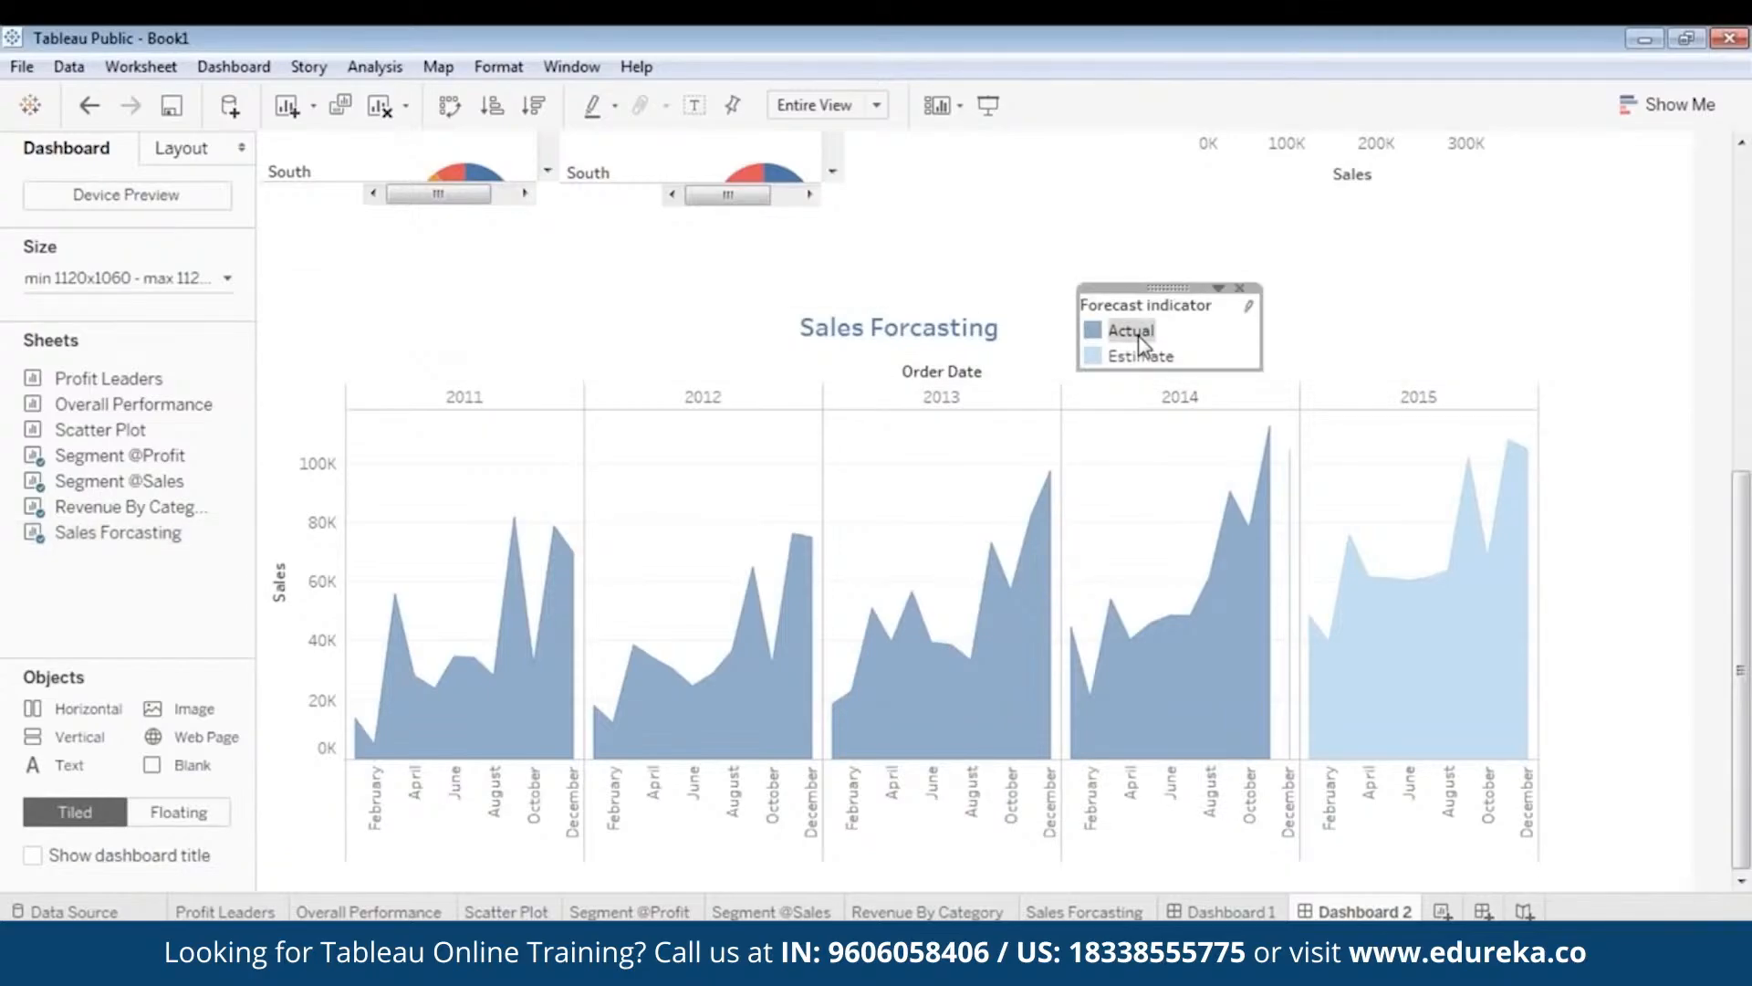
left_click_drag(1169, 288, 1211, 296)
left_click(1585, 367)
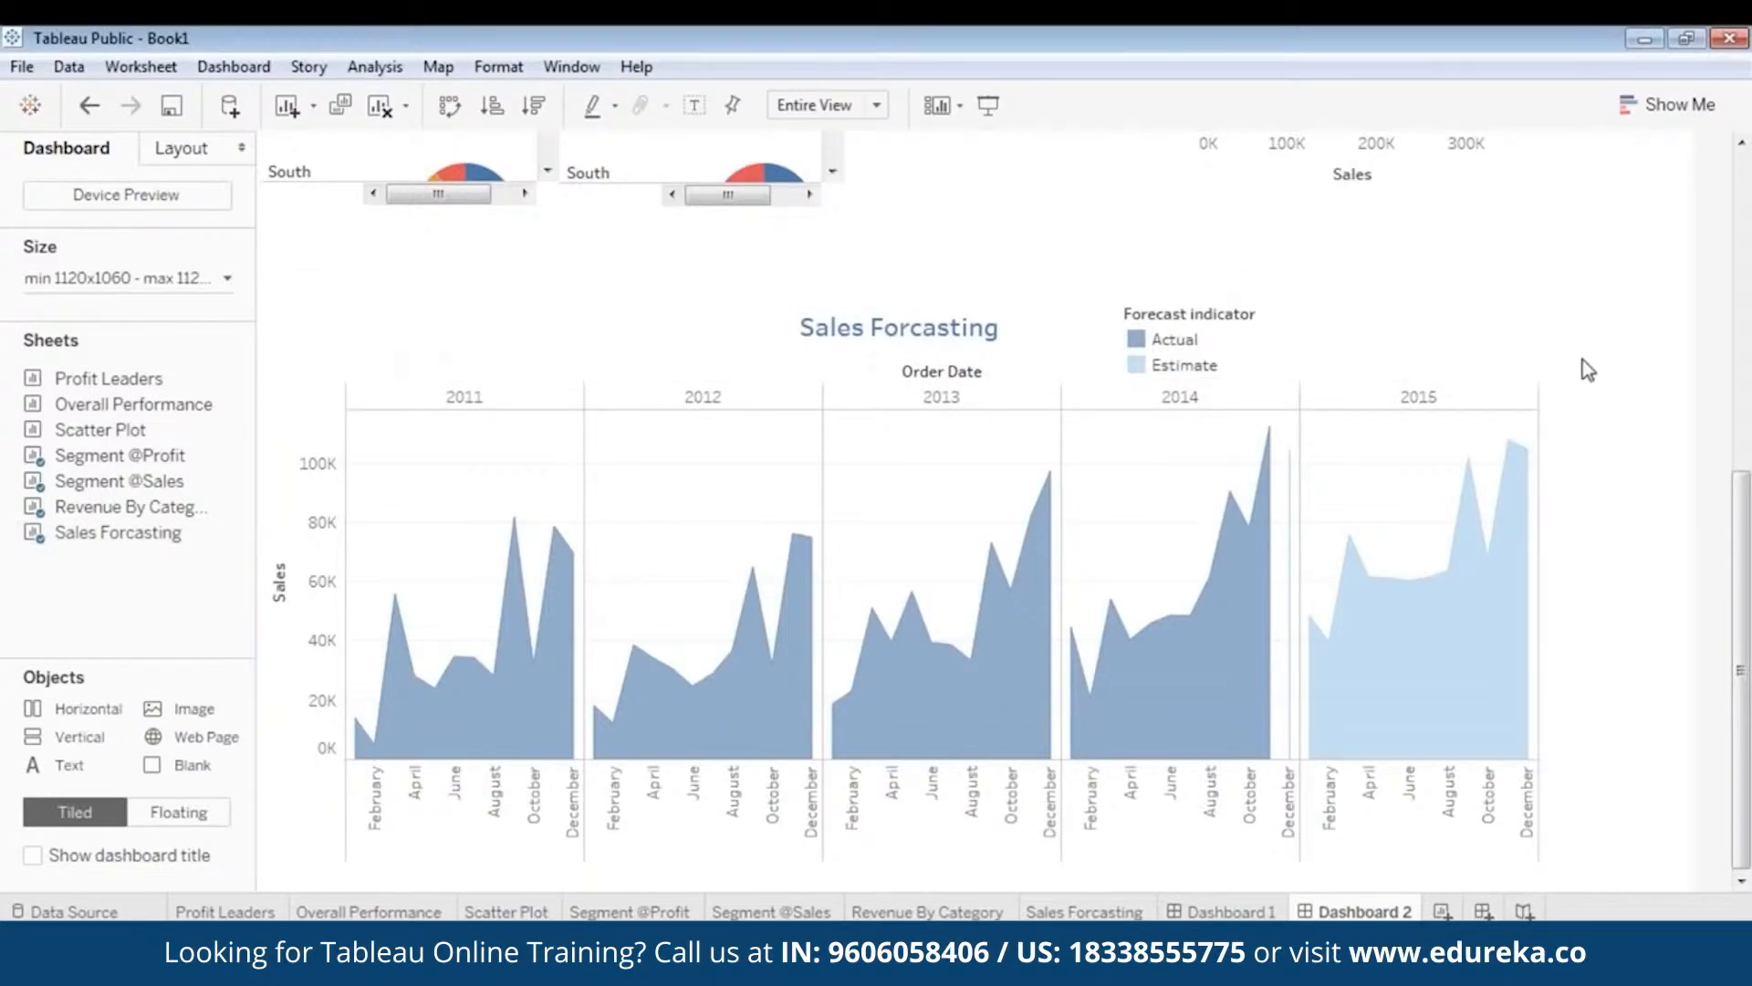
- Preview full screen, then nudge the Sales Forcasting chart up closer beneath the pie charts
left_click(988, 105)
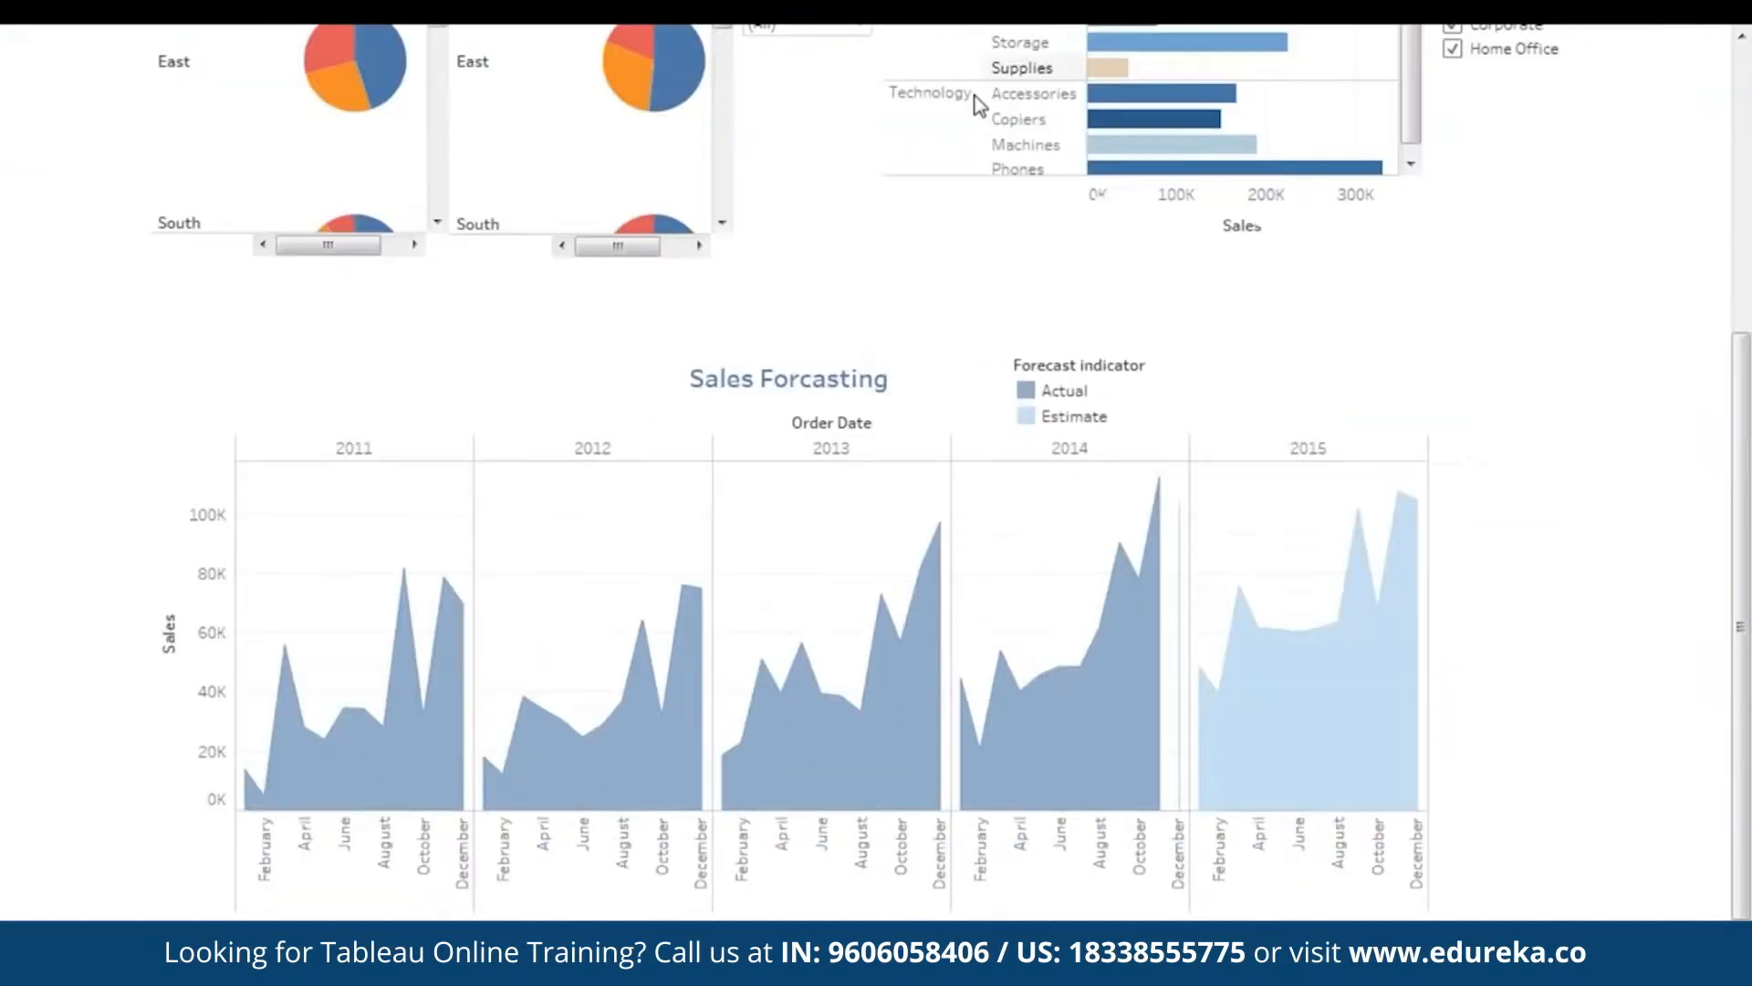
scroll(1532, 561, "up", 5)
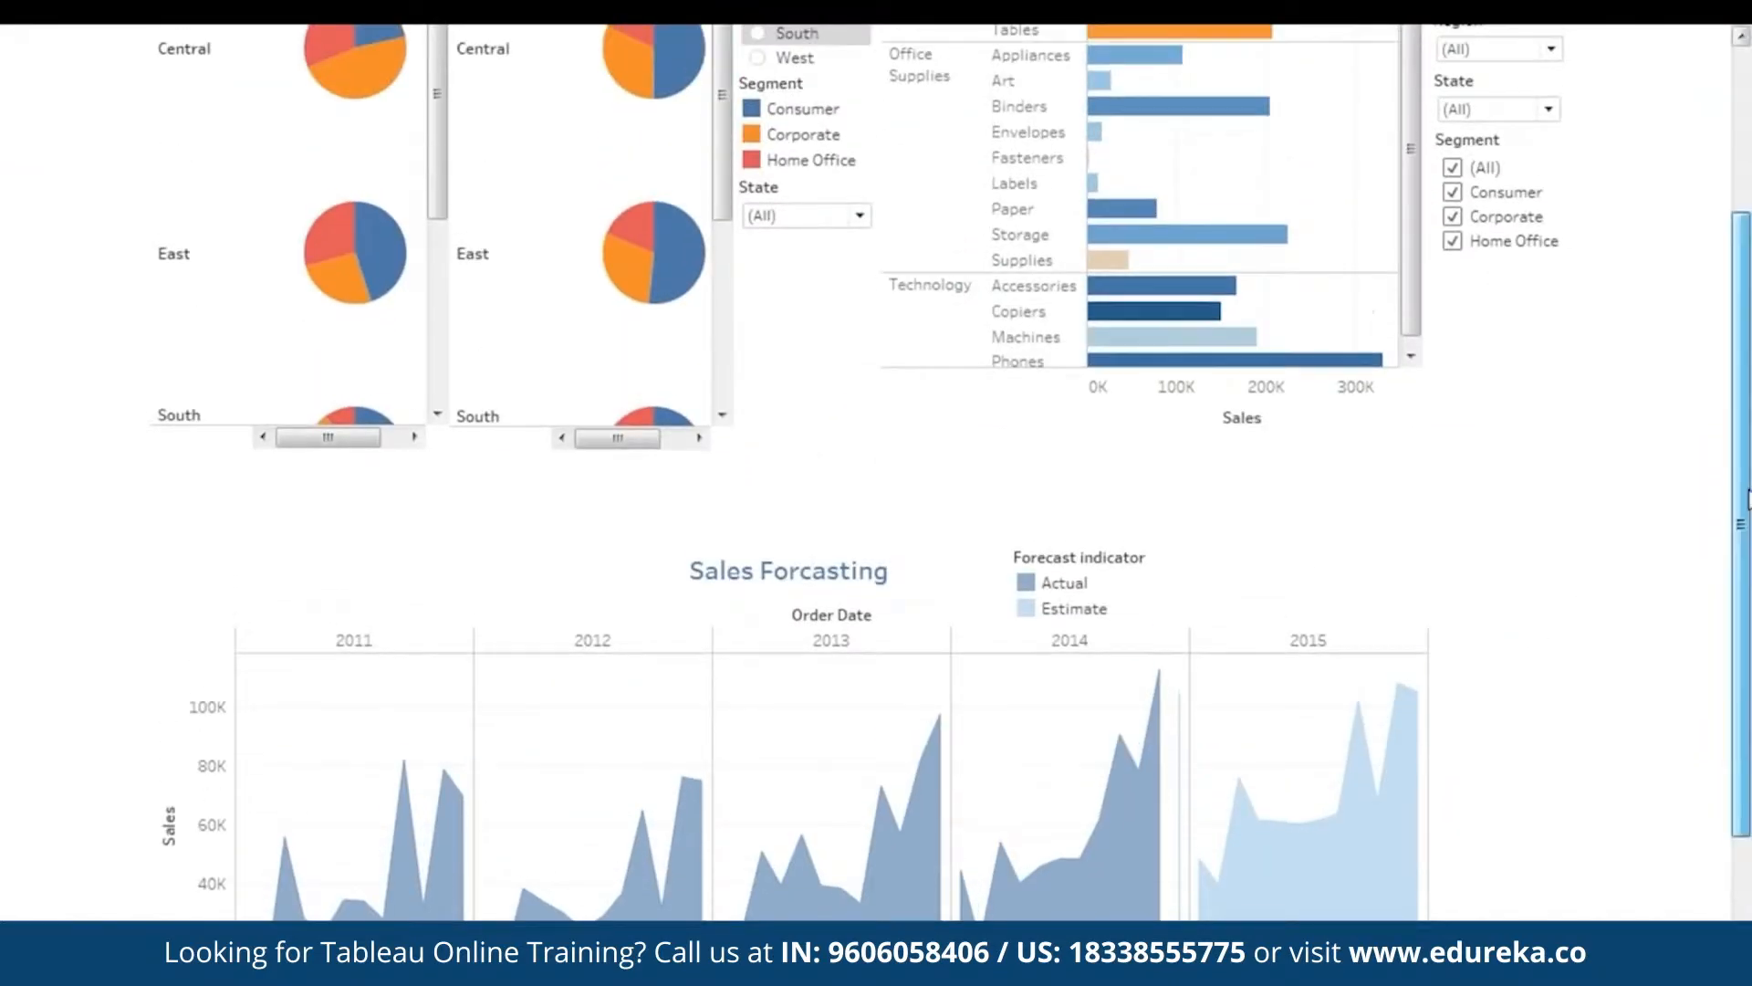
scroll(876, 456, "down", 5)
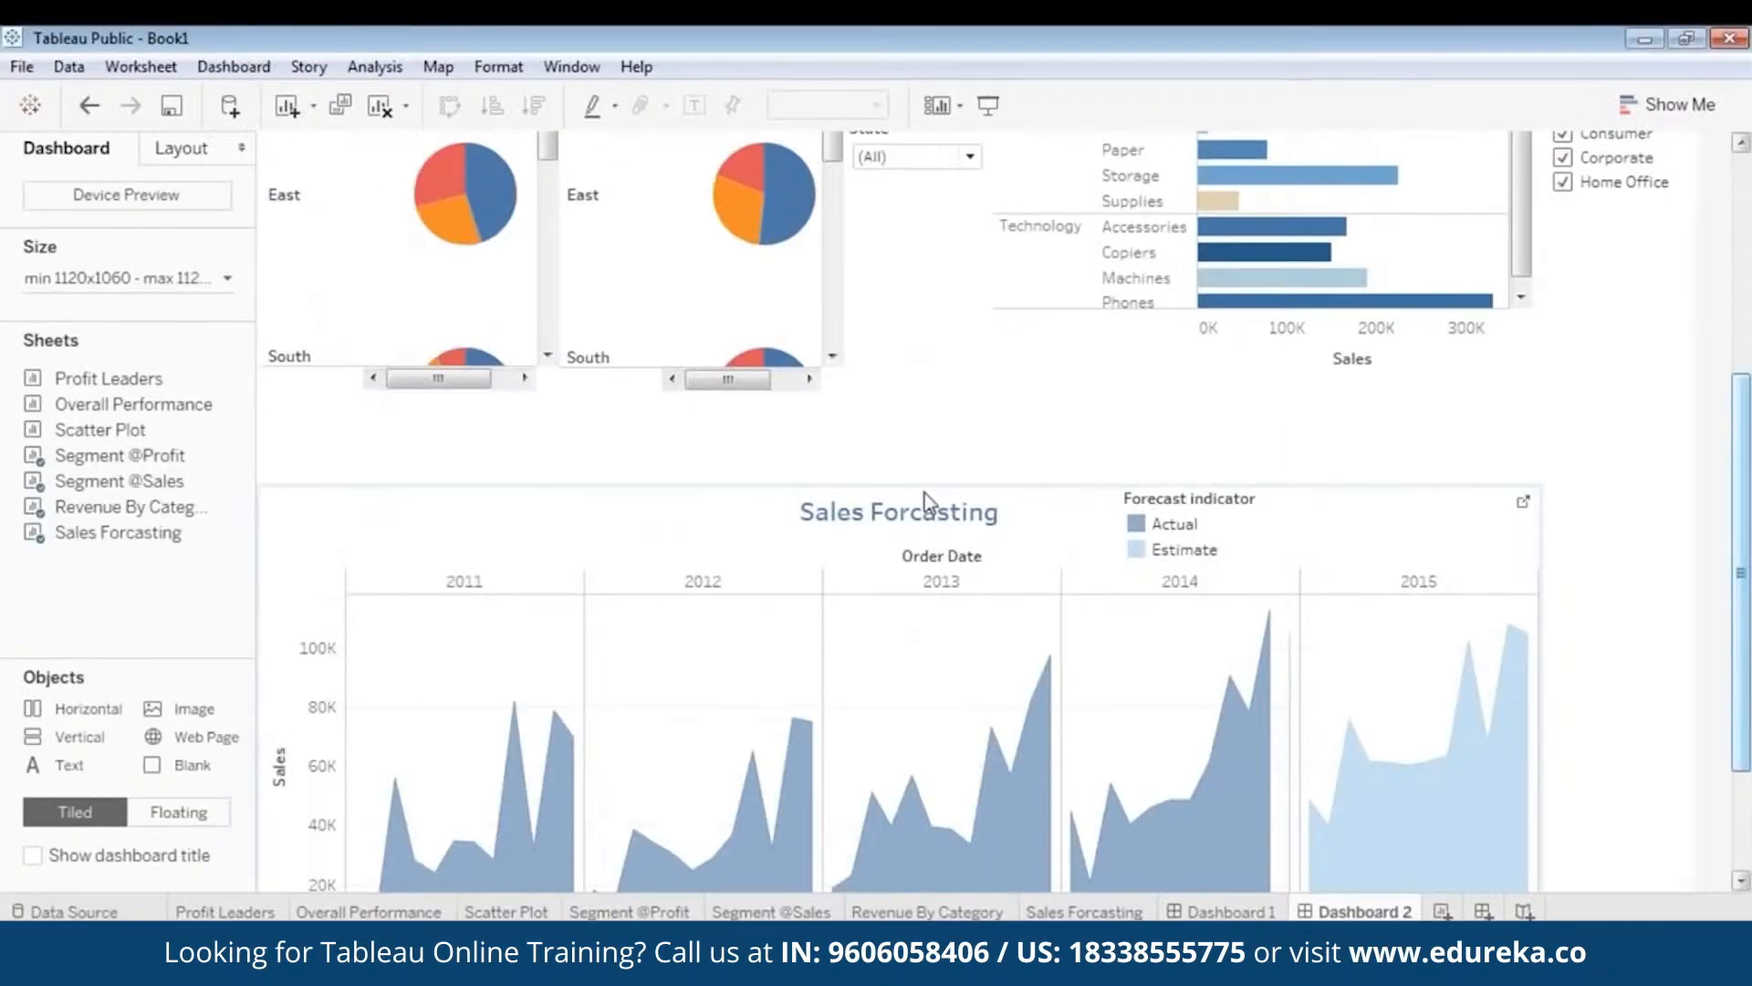
left_click(924, 495)
left_click_drag(951, 479, 962, 437)
scroll(899, 548, "down", 3)
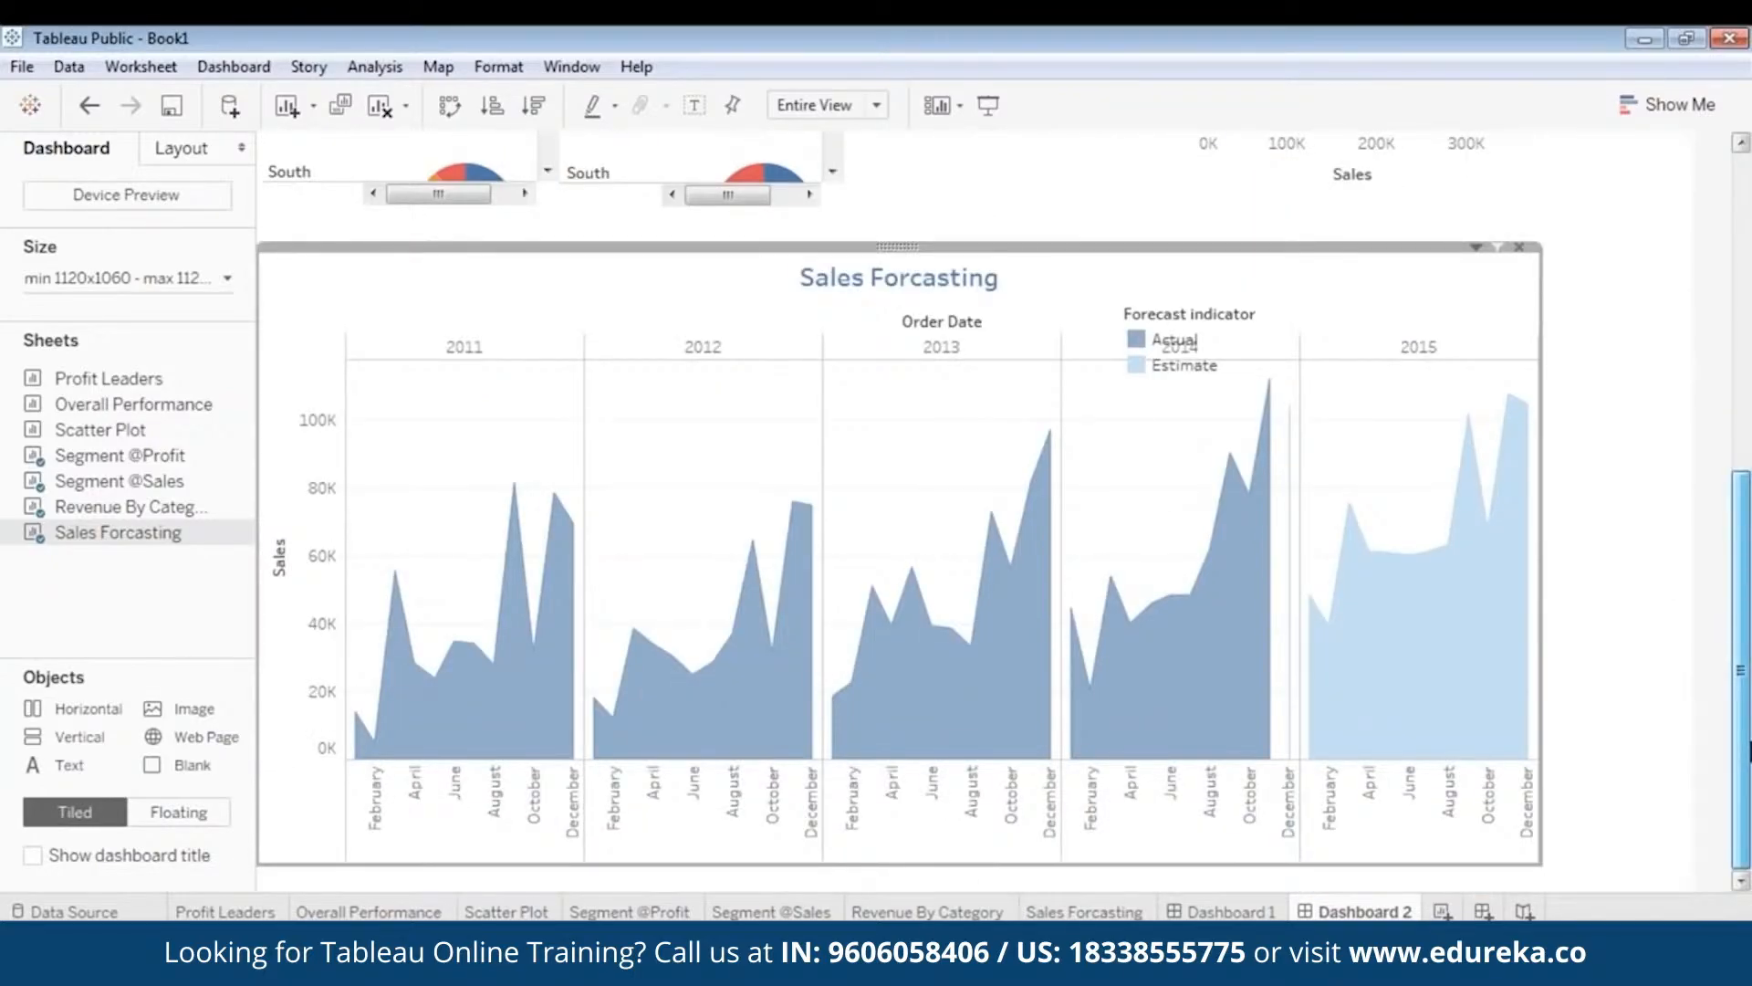
scroll(895, 405, "up", 3)
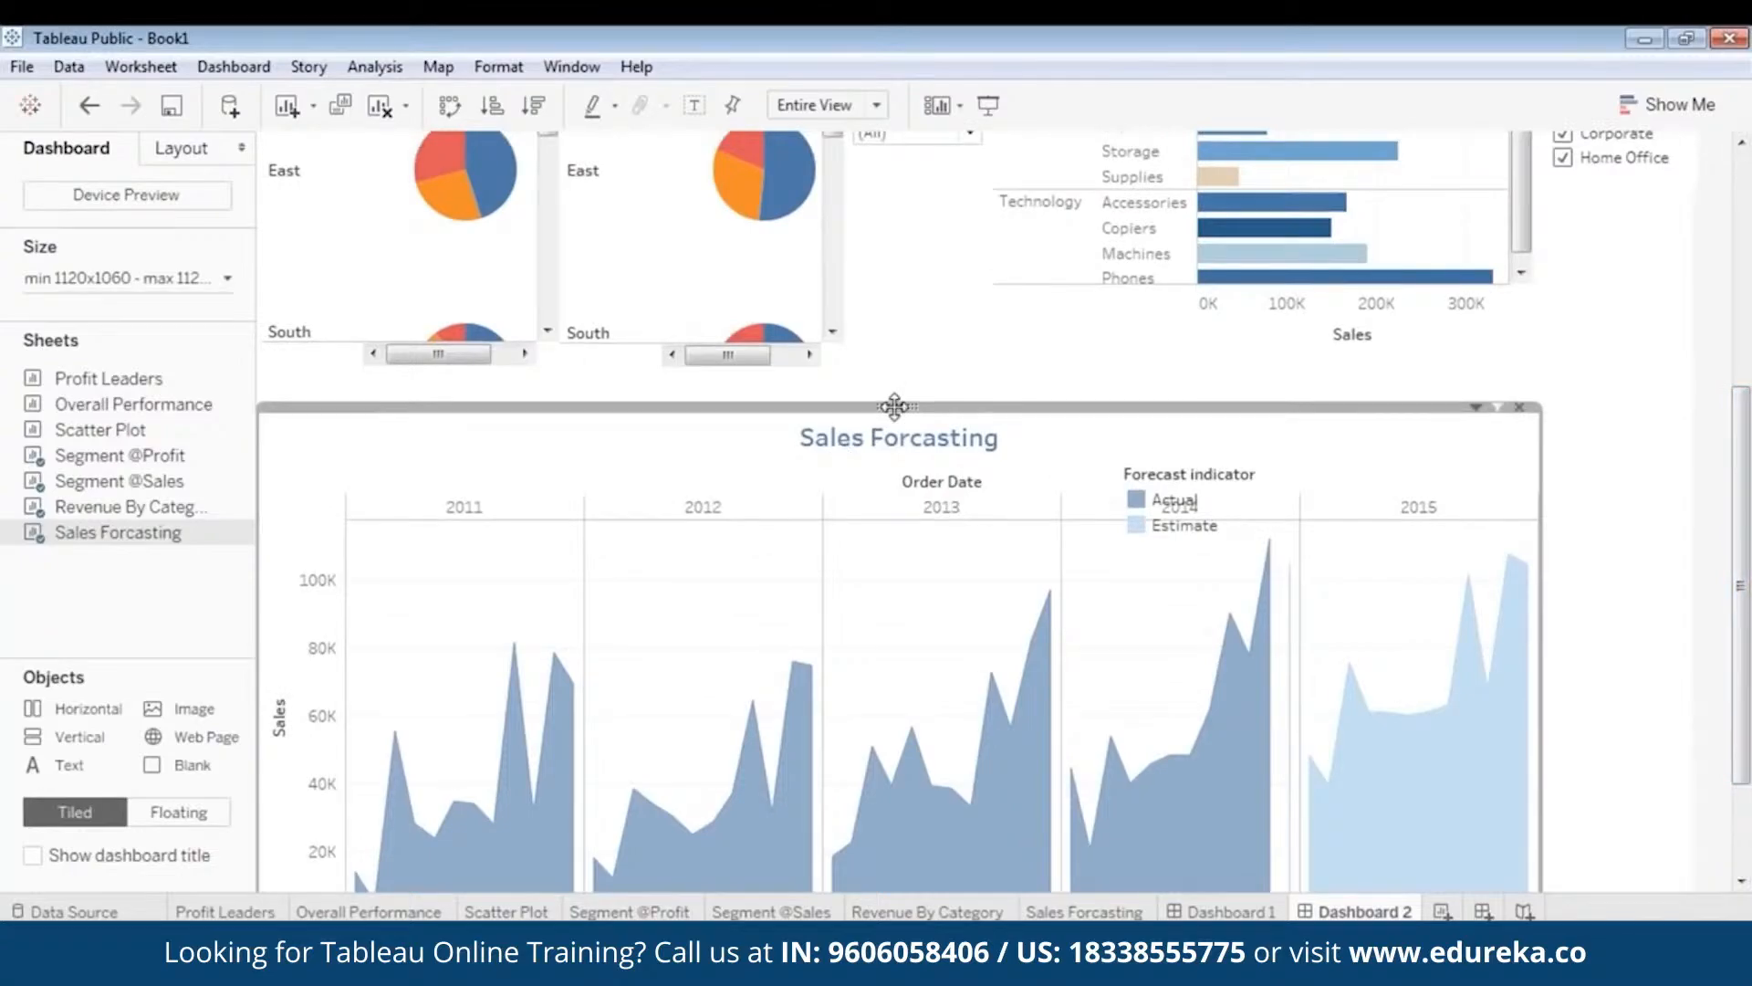
- Show a Region filter for the Sales Forcasting chart and narrow its card
right_click(894, 408)
mouse_move(824, 610)
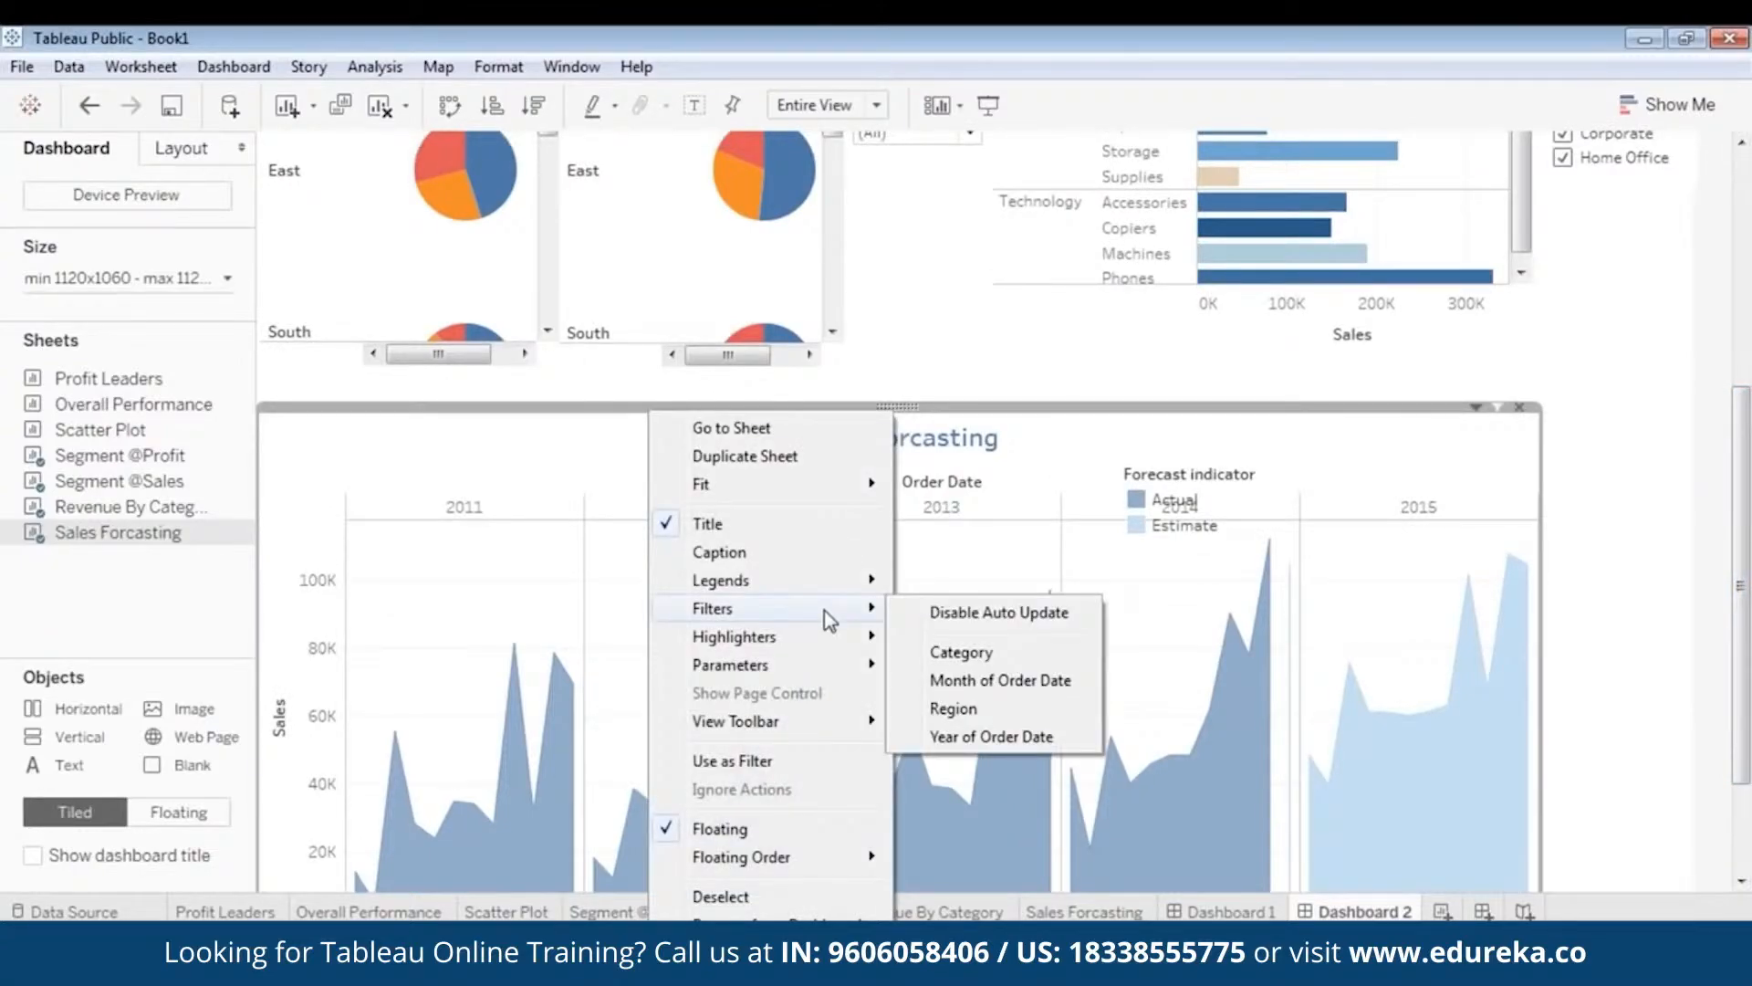
left_click(984, 706)
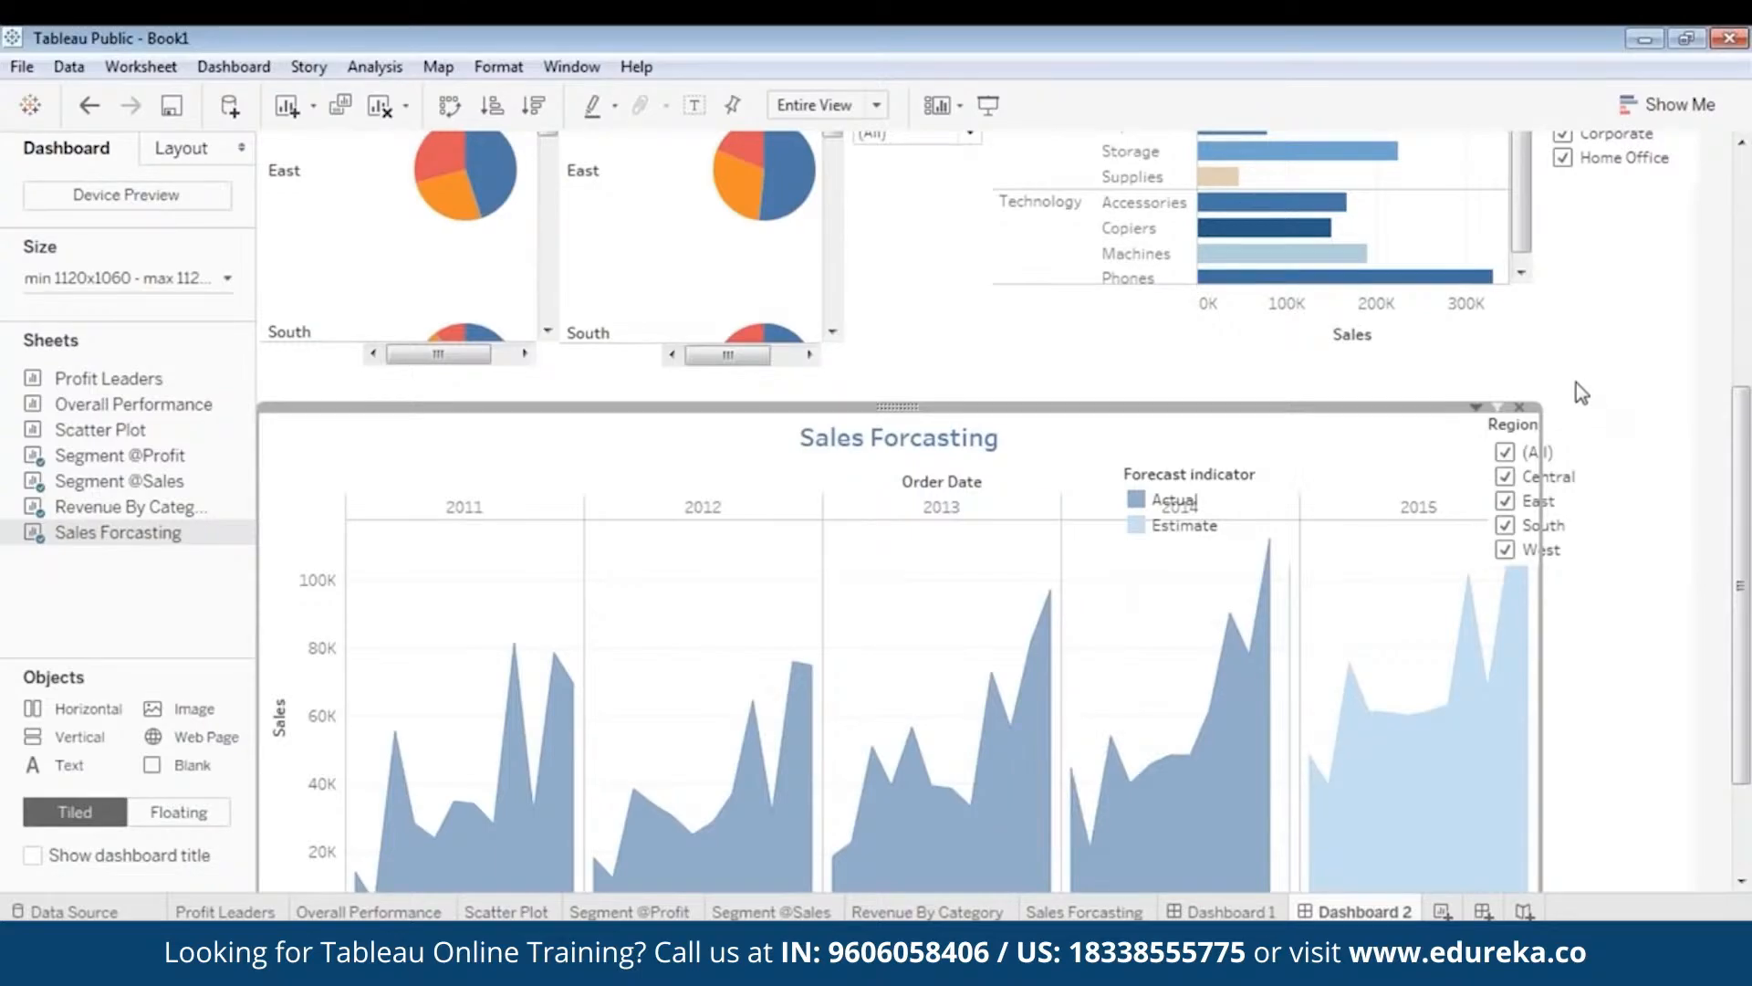
left_click(1579, 413)
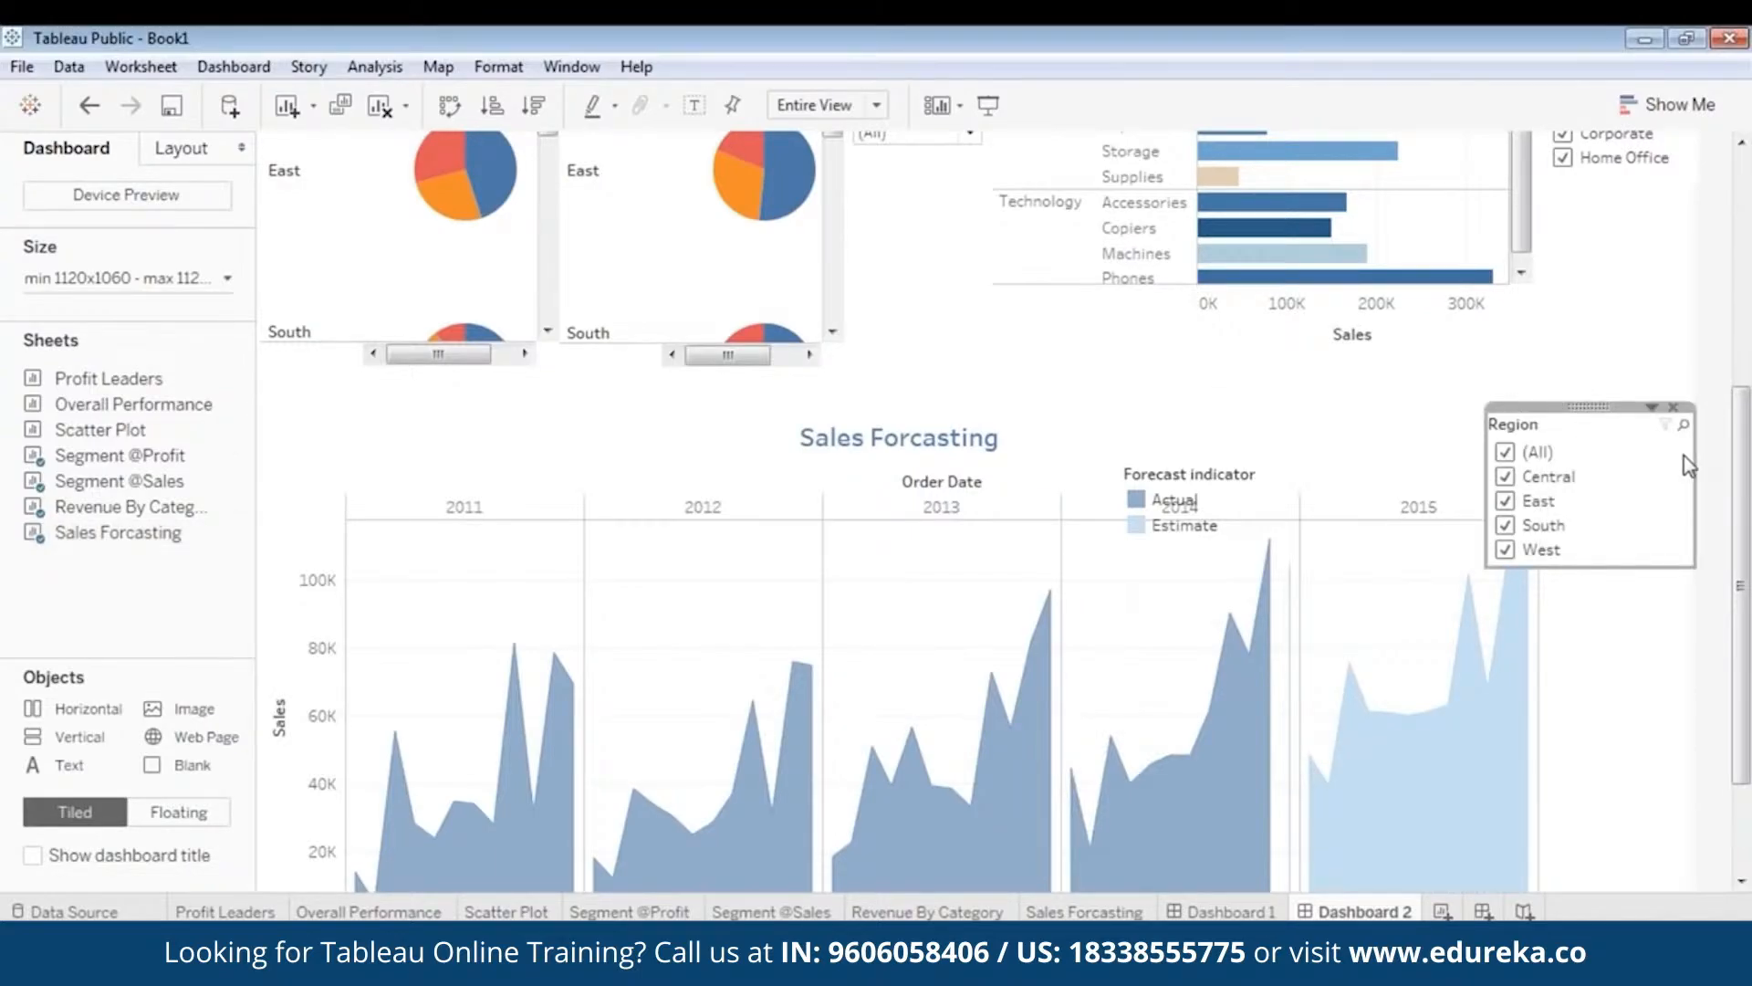
left_click_drag(1695, 463, 1613, 468)
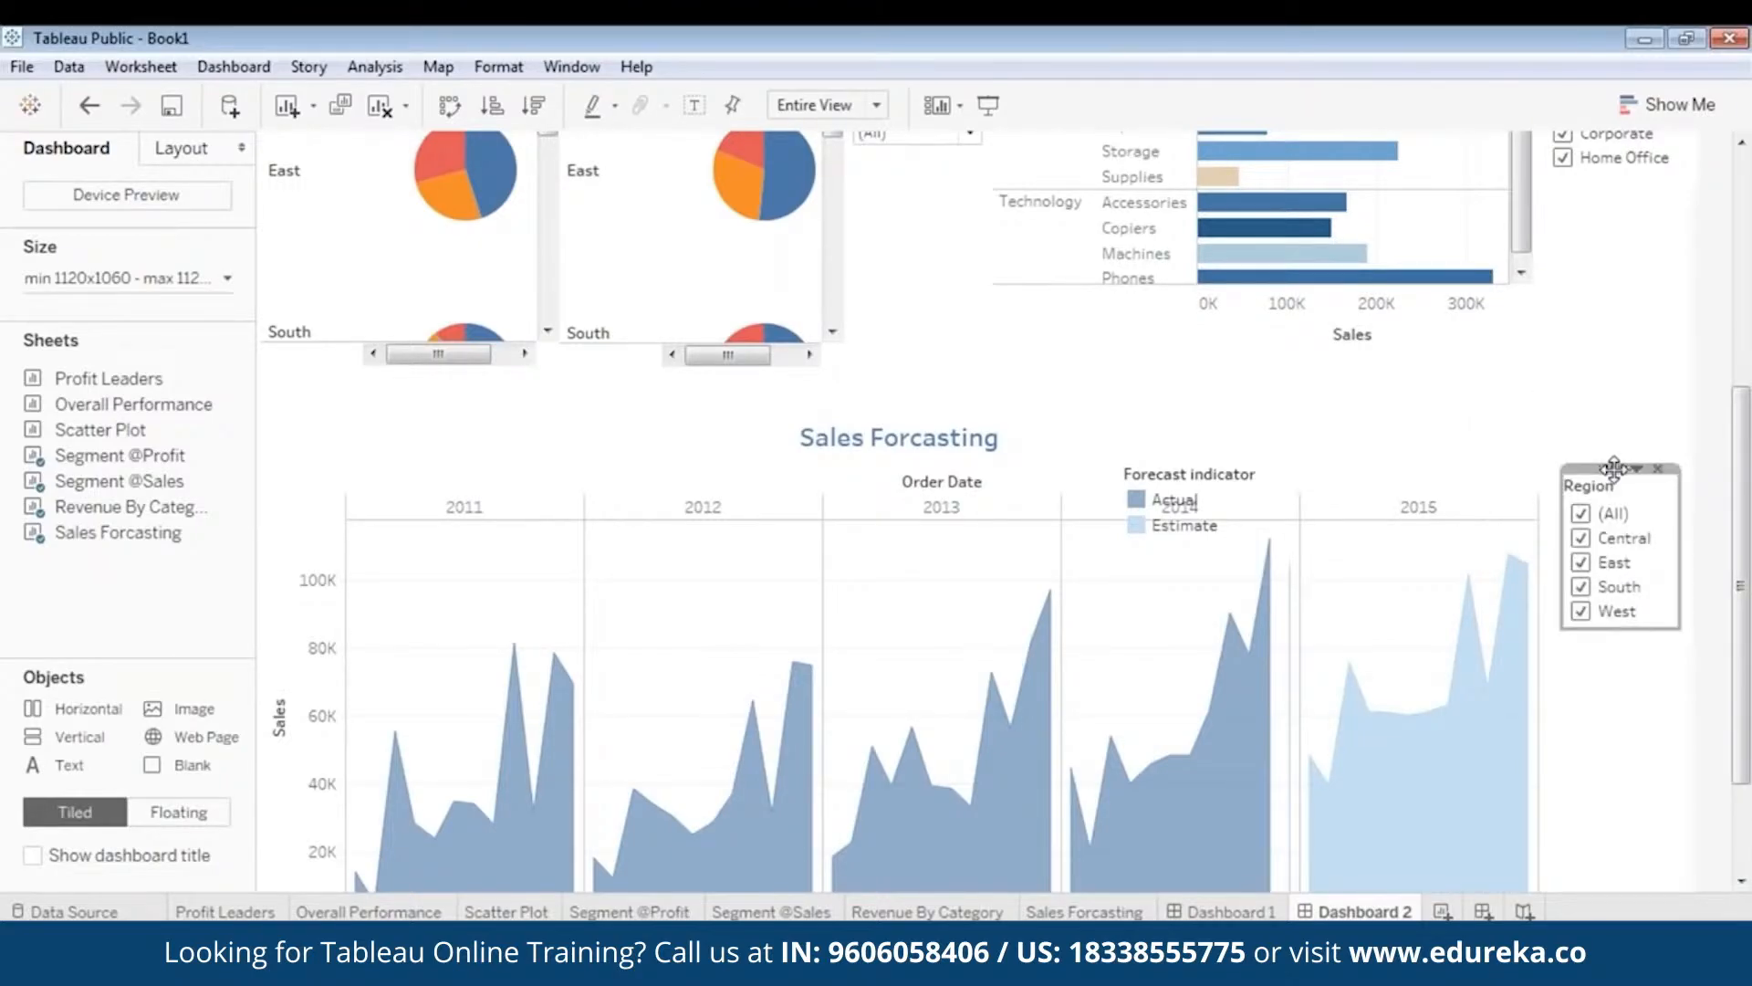
- Make the Region filter a single-value list set to (All), positioned beside the chart's top
right_click(1614, 467)
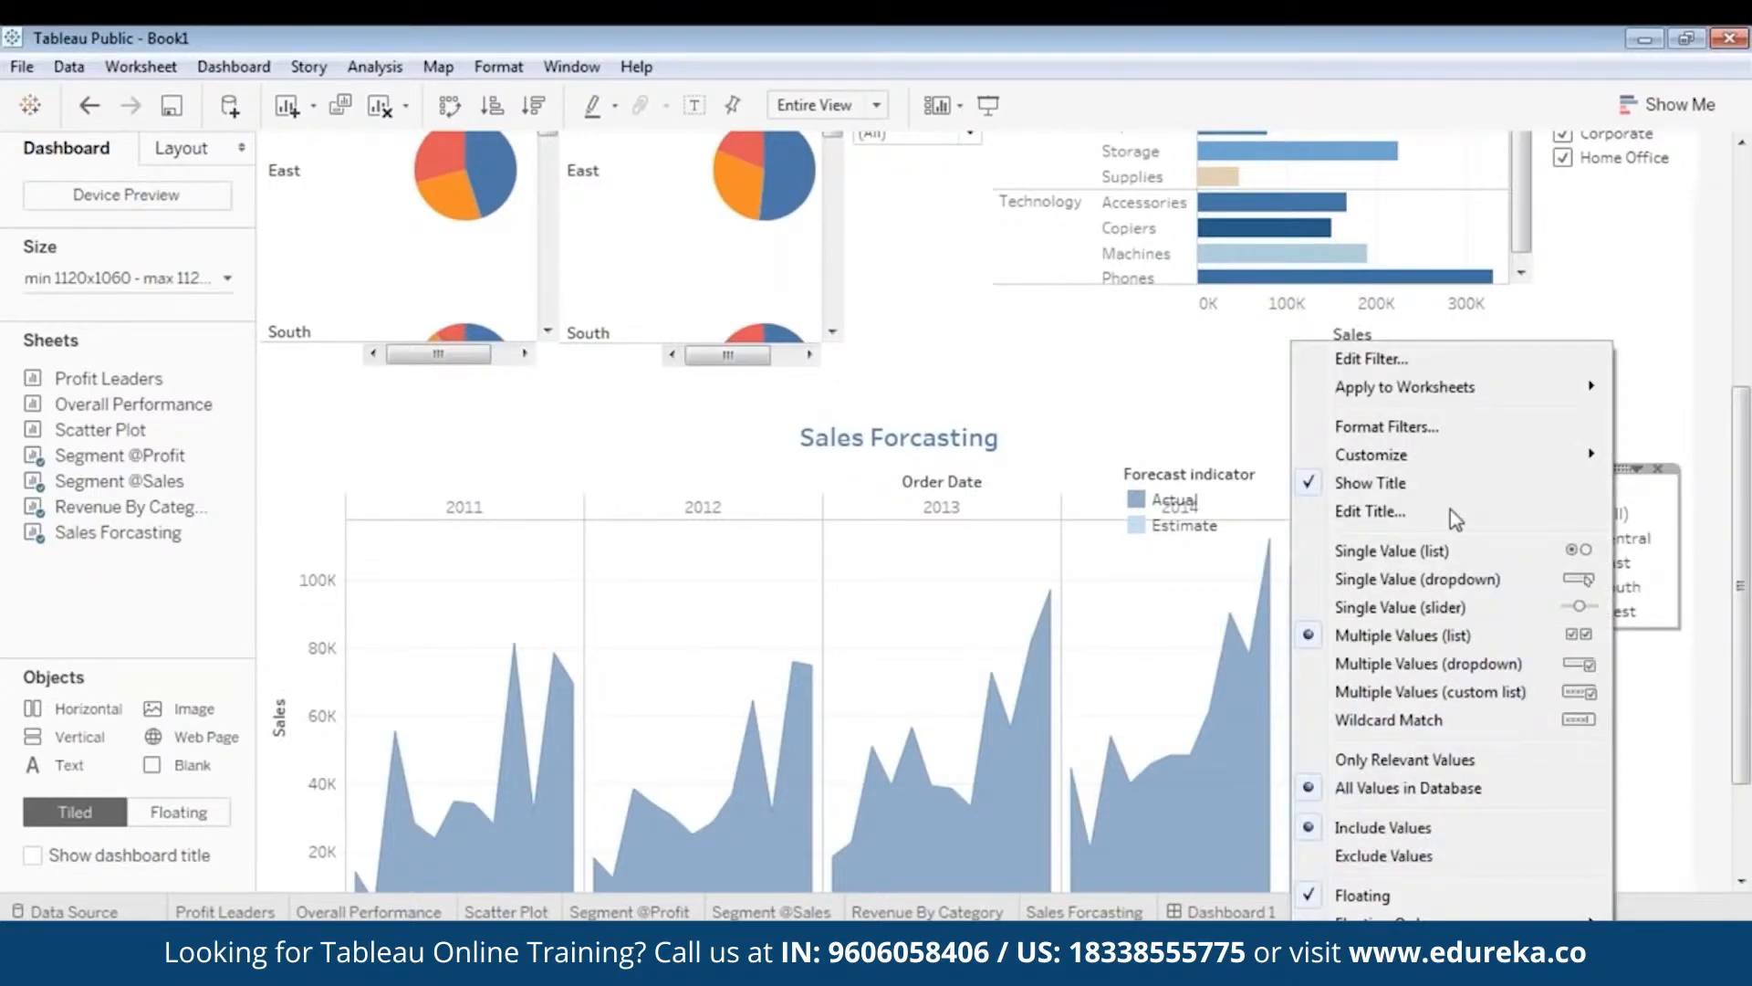
left_click(1392, 551)
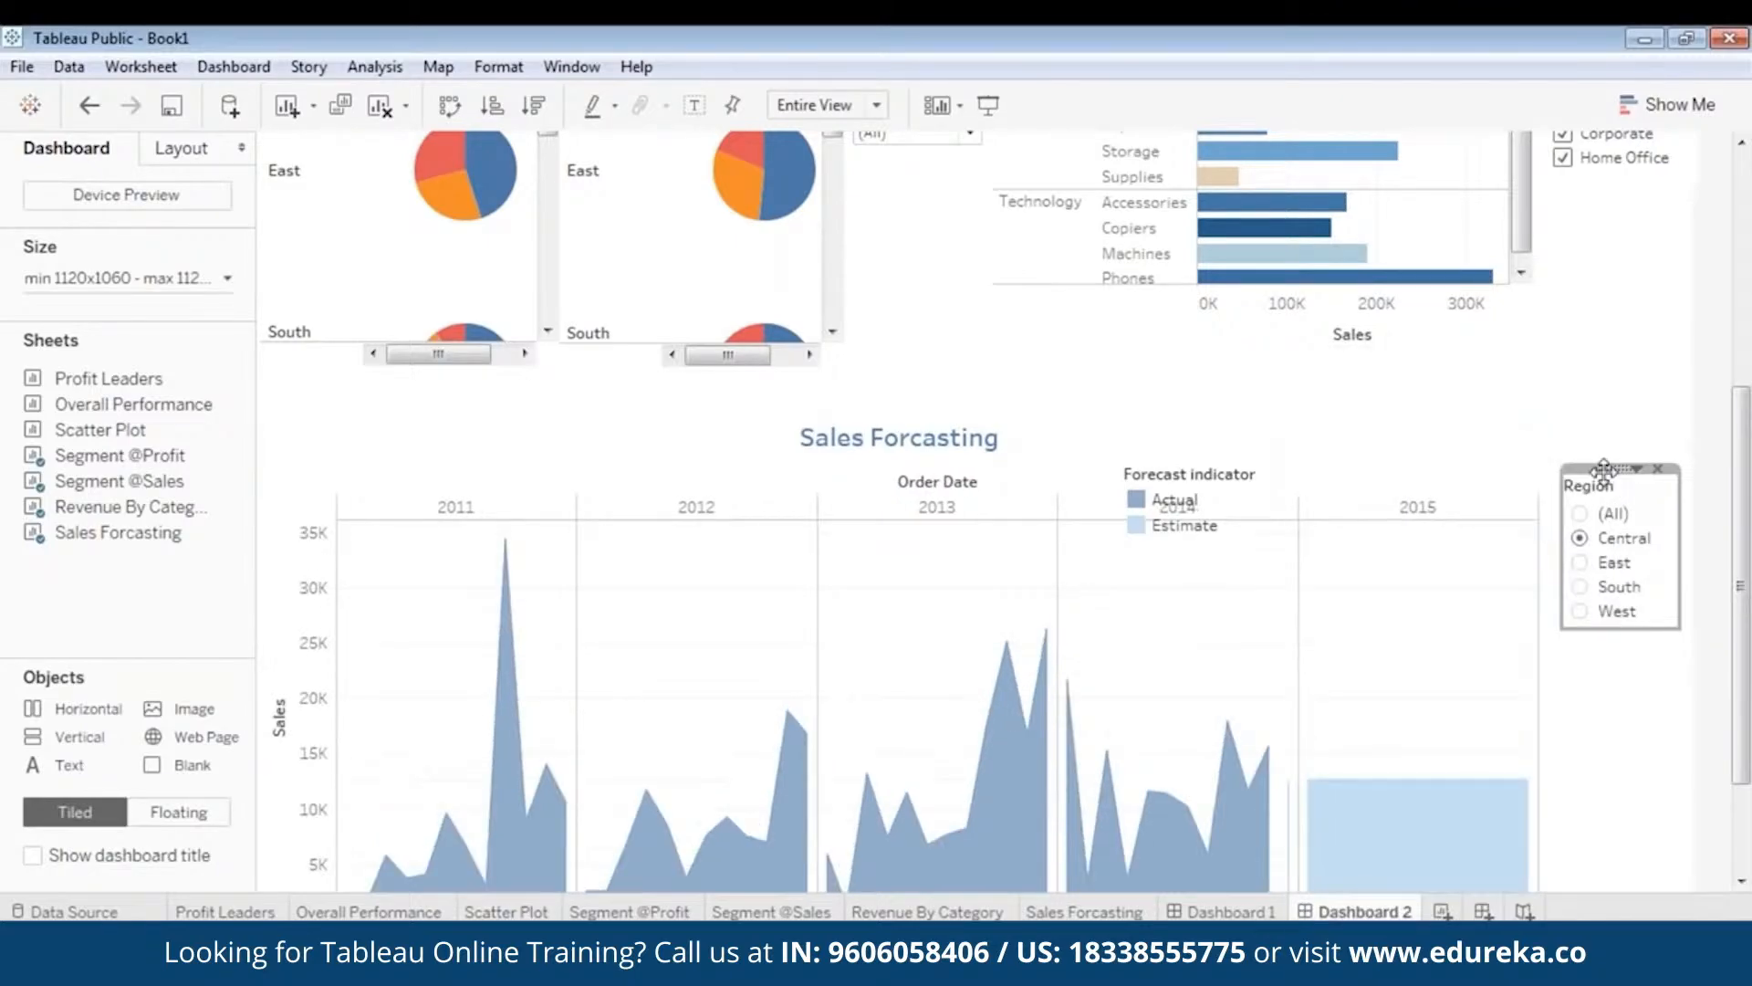
left_click_drag(1594, 475, 1605, 480)
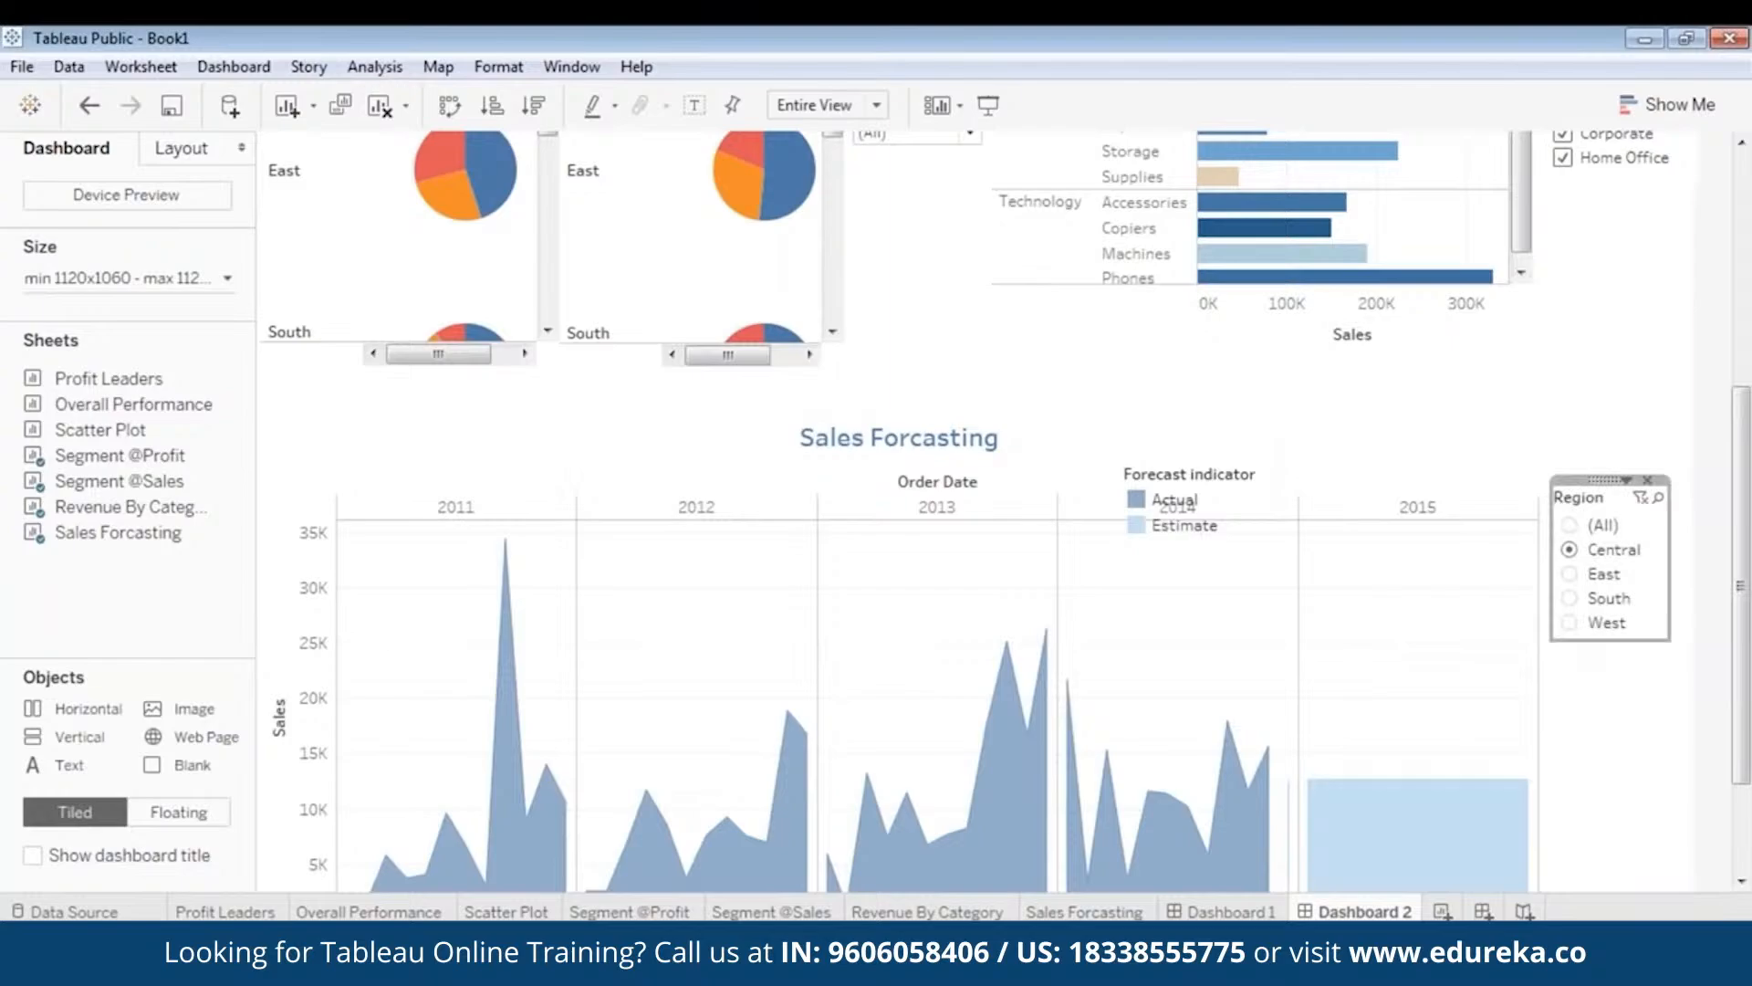
left_click(1570, 527)
scroll(1703, 521, "down", 3)
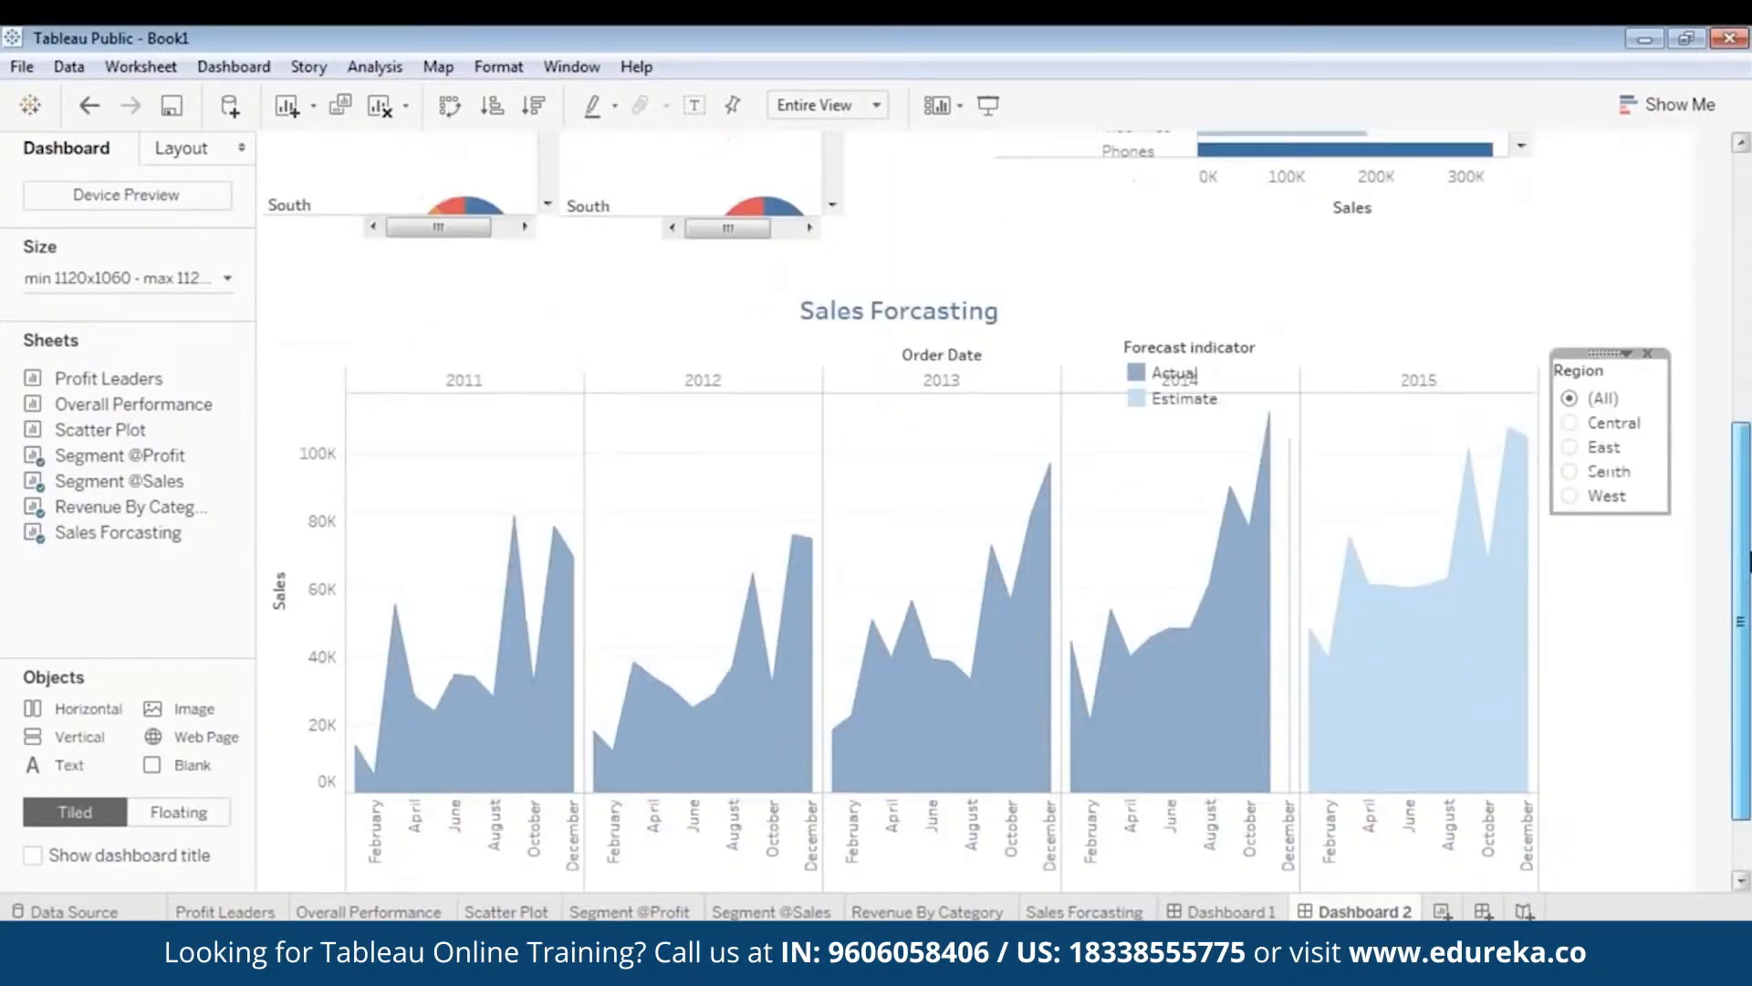
left_click_drag(1665, 480, 1681, 490)
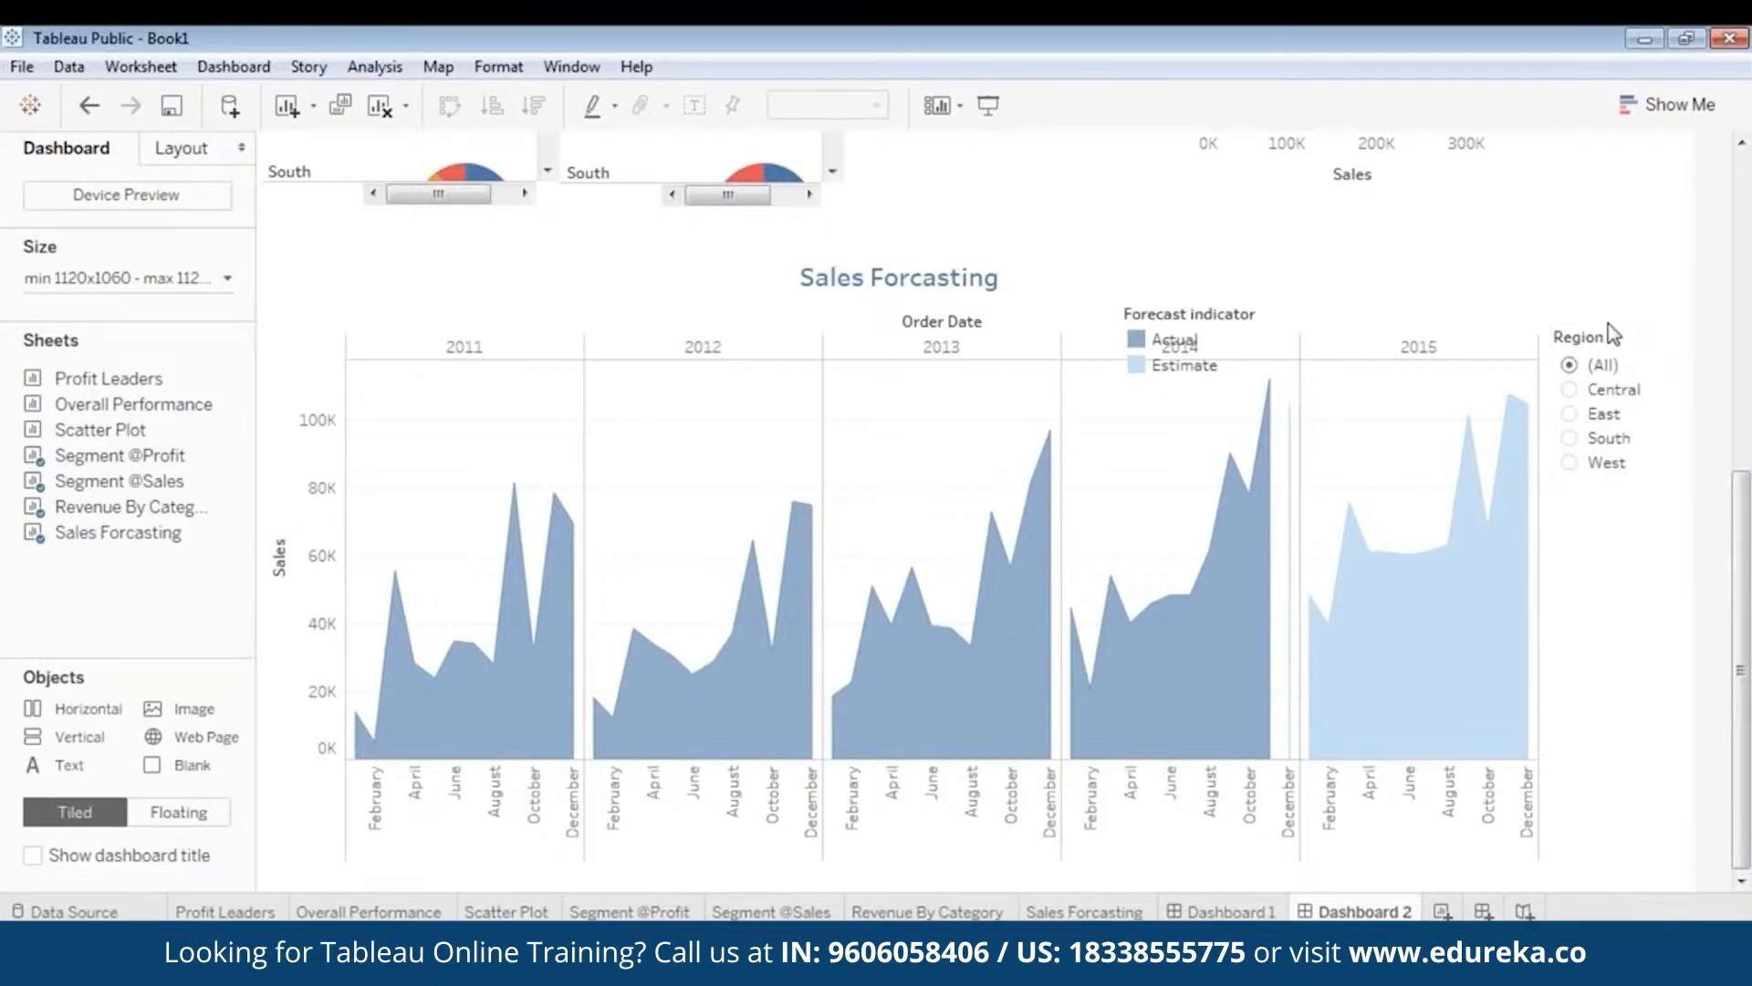
left_click_drag(1617, 321, 1620, 326)
left_click(1612, 637)
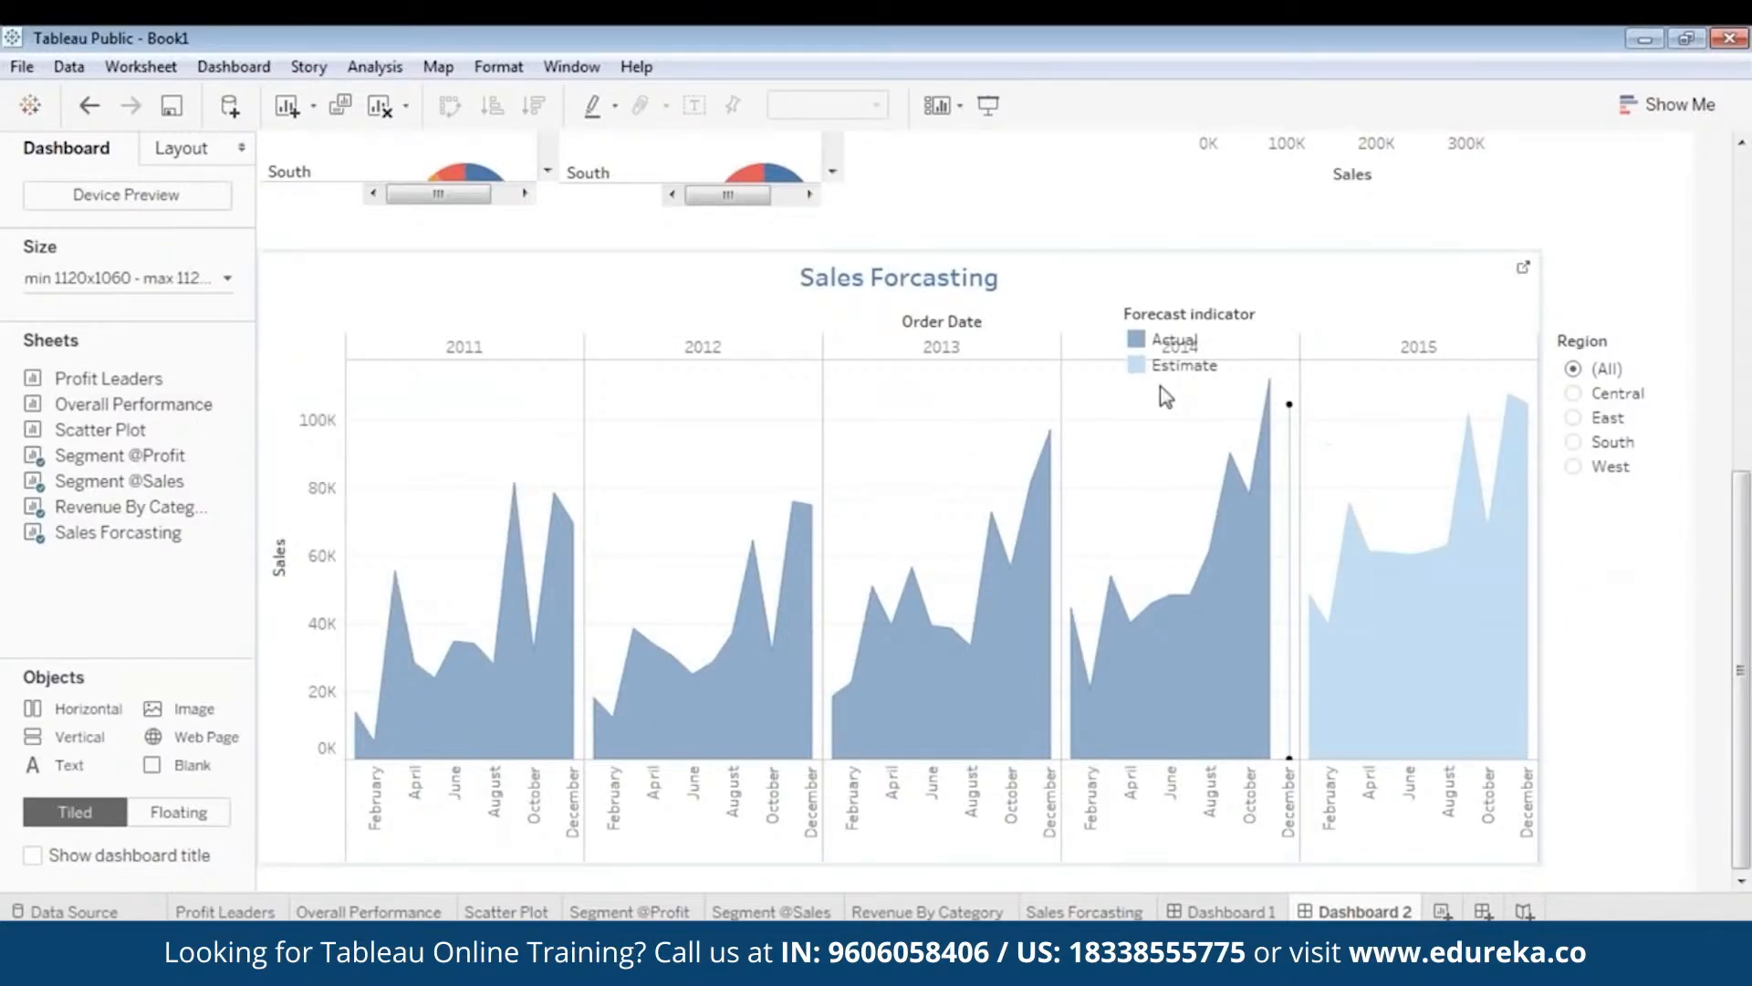
left_click(939, 272)
- Add a Category filter to Sales Forcasting, narrowed and placed below the Region filter
right_click(655, 253)
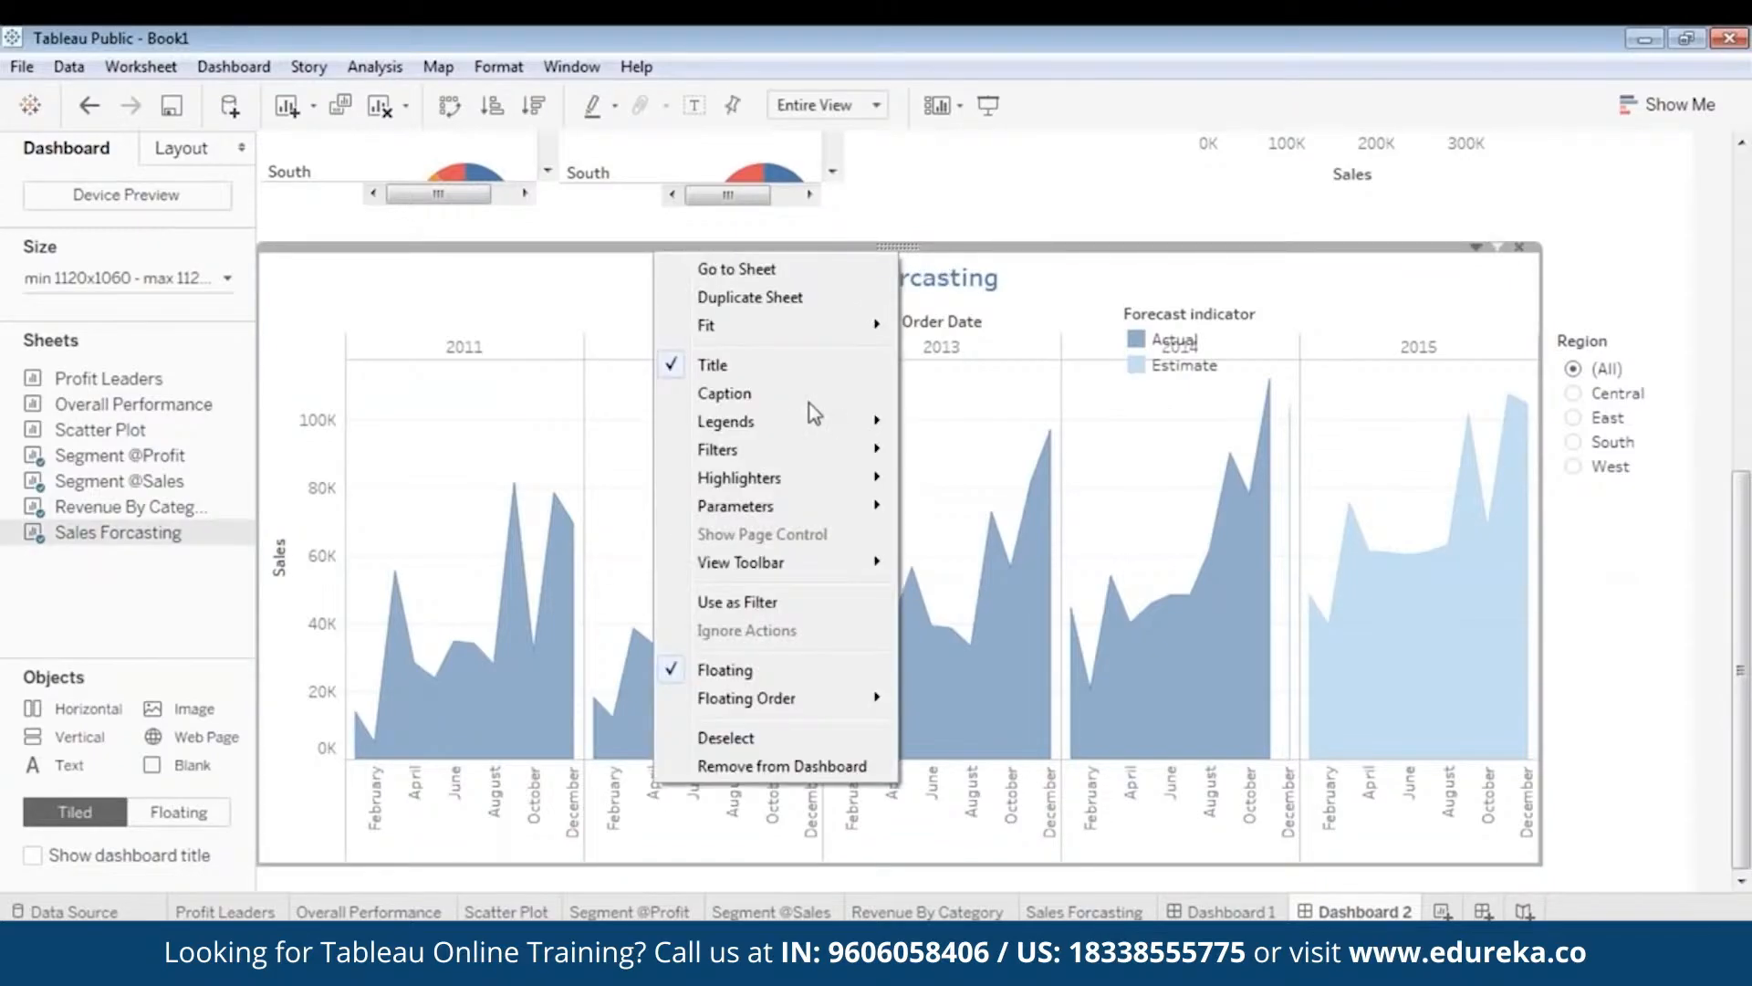
mouse_move(874, 451)
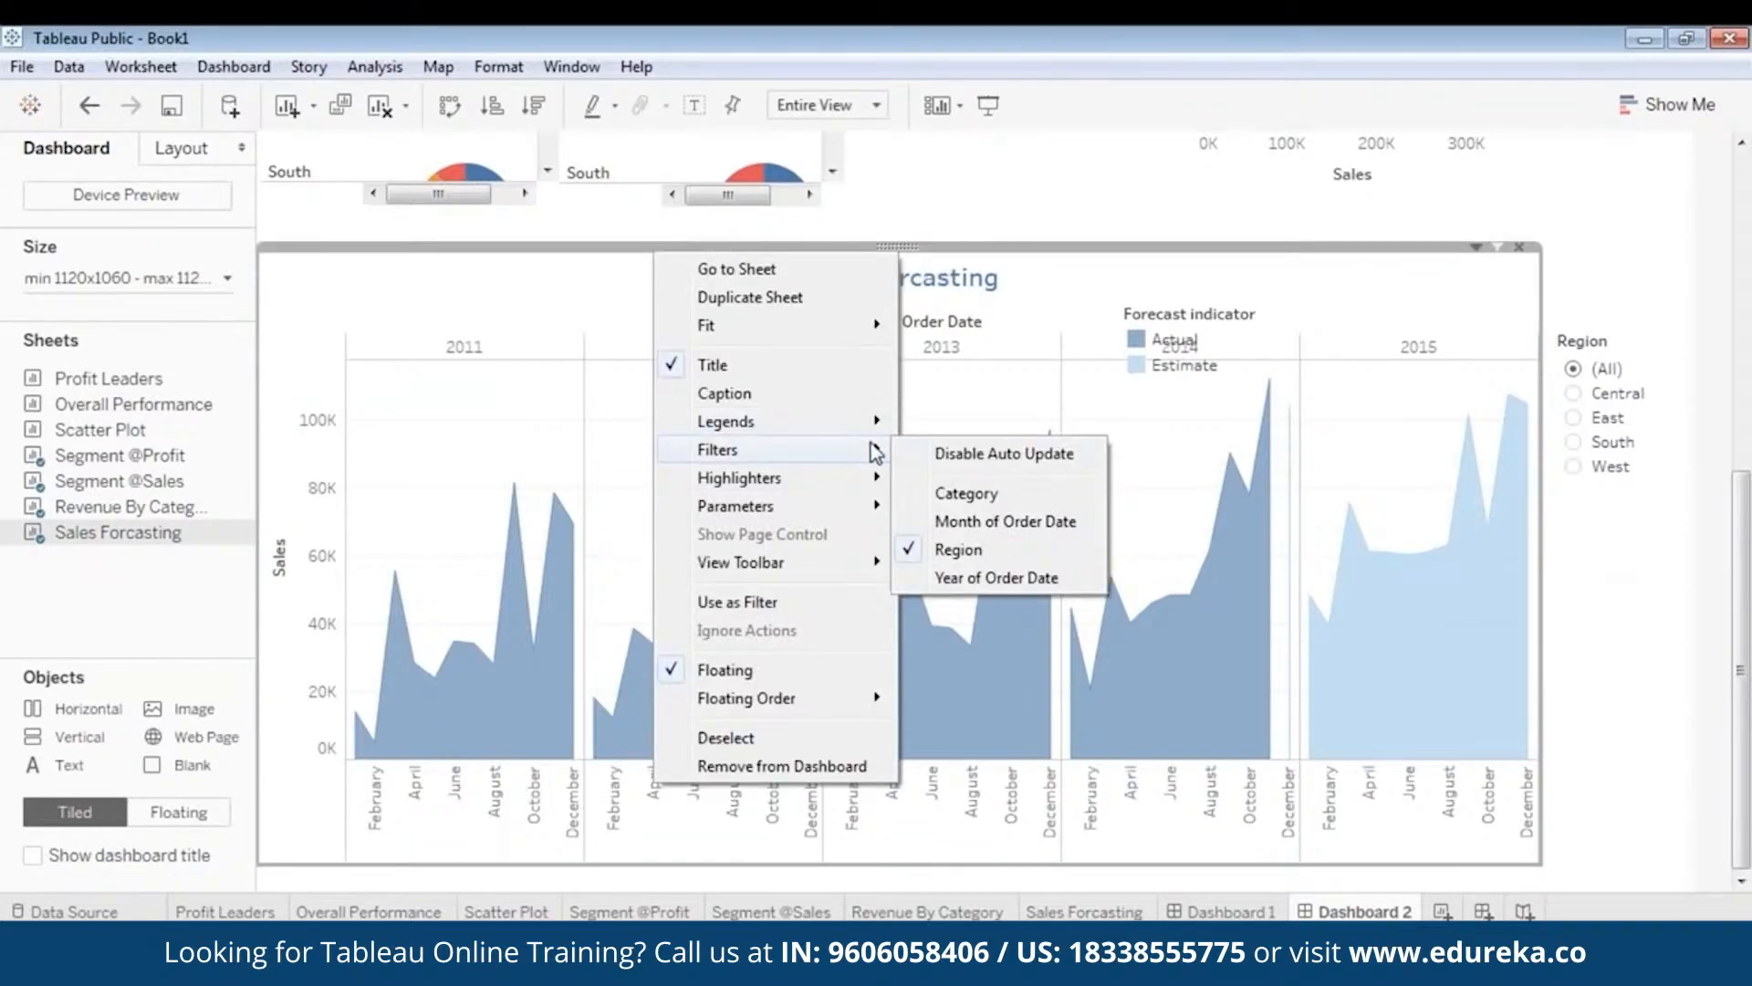
left_click(949, 493)
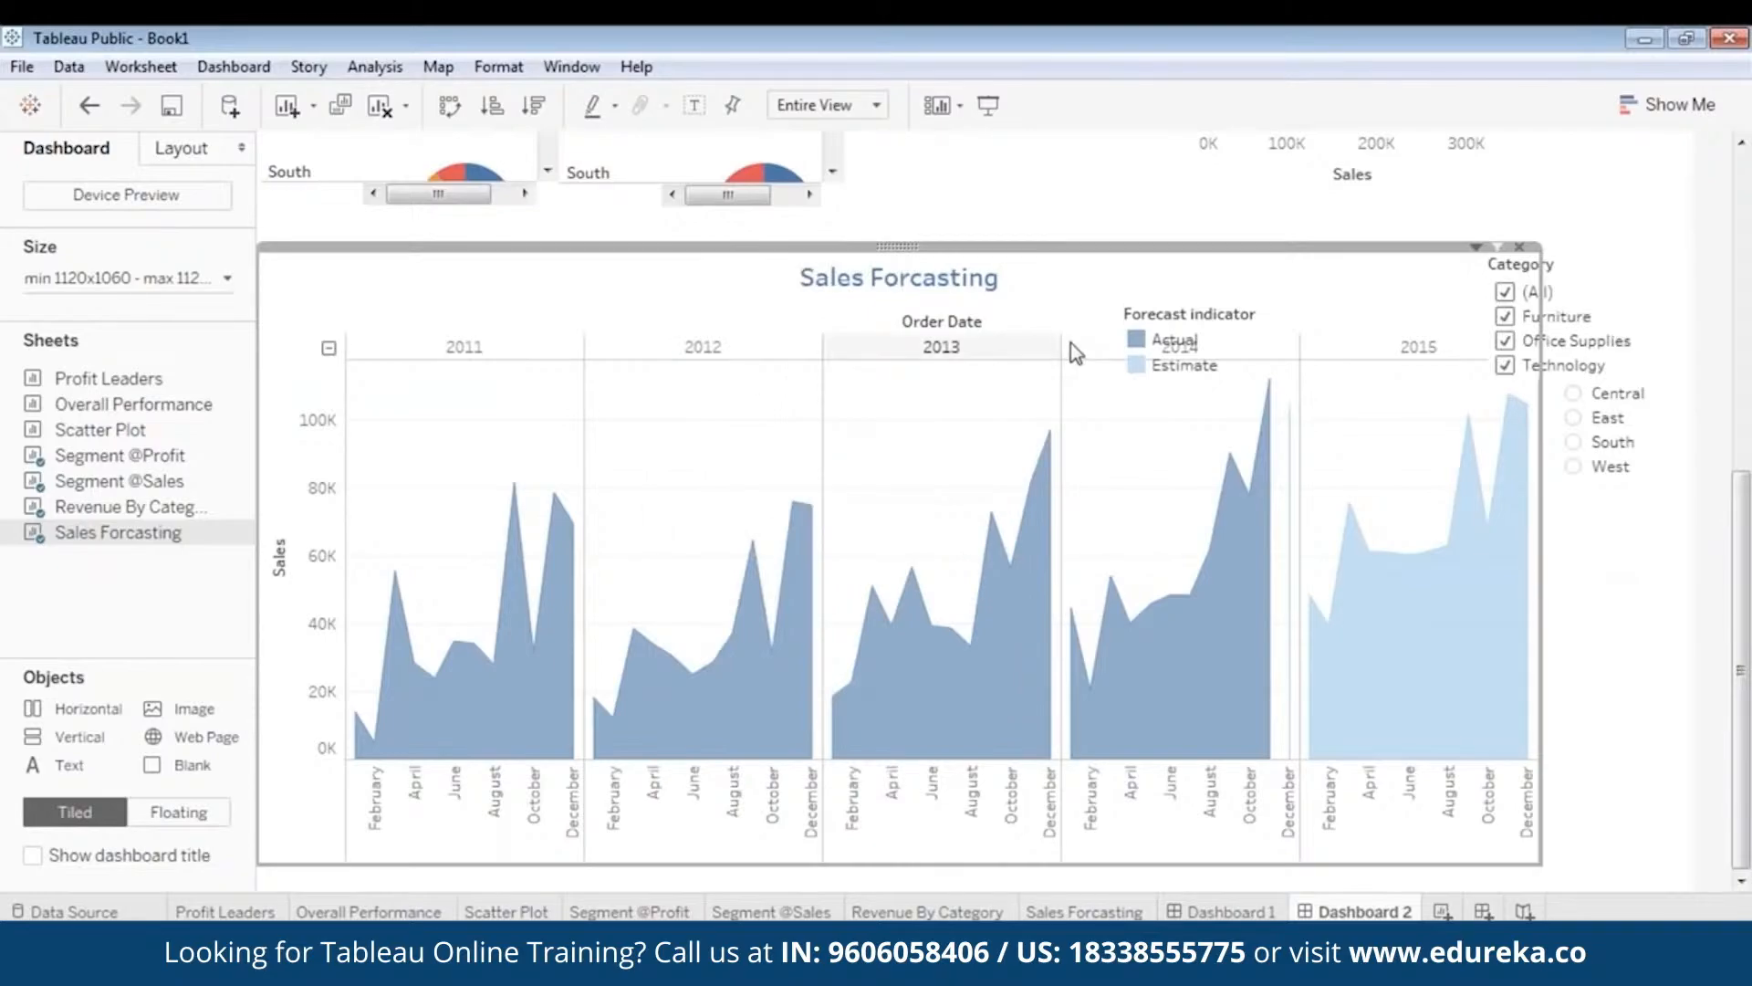
left_click(1657, 294)
left_click_drag(1694, 304, 1636, 304)
left_click_drag(1561, 248, 1618, 498)
left_click(1724, 587)
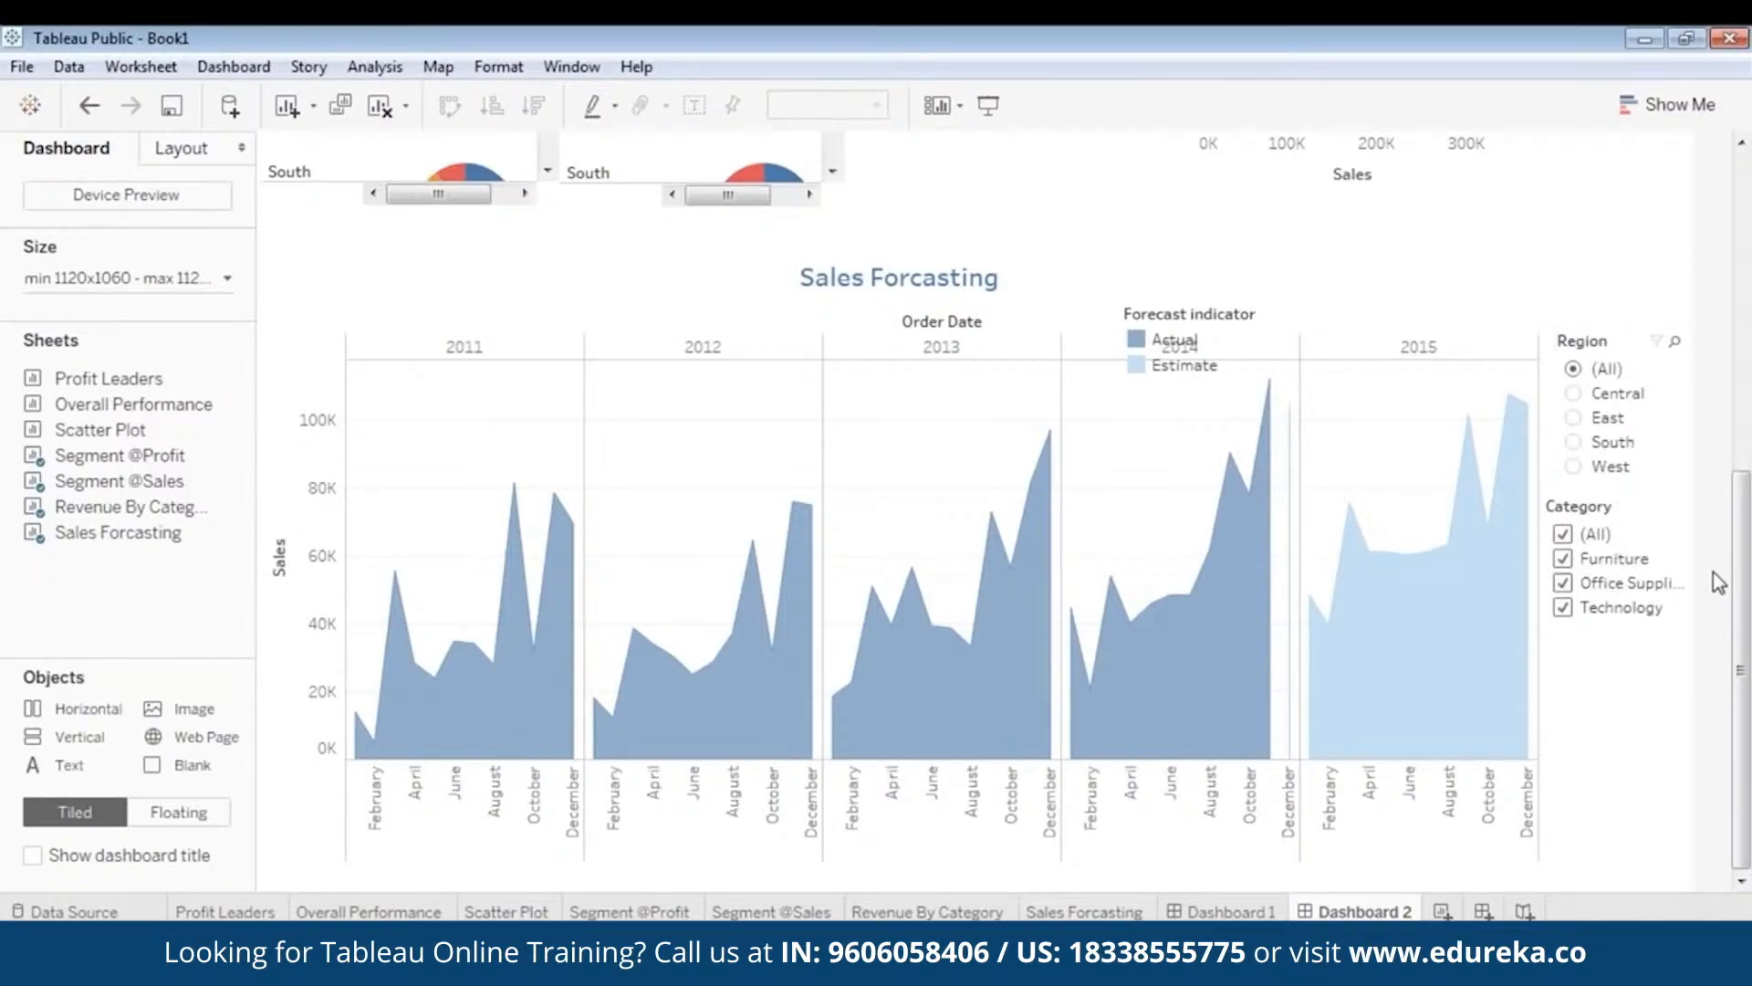
left_click(1684, 552)
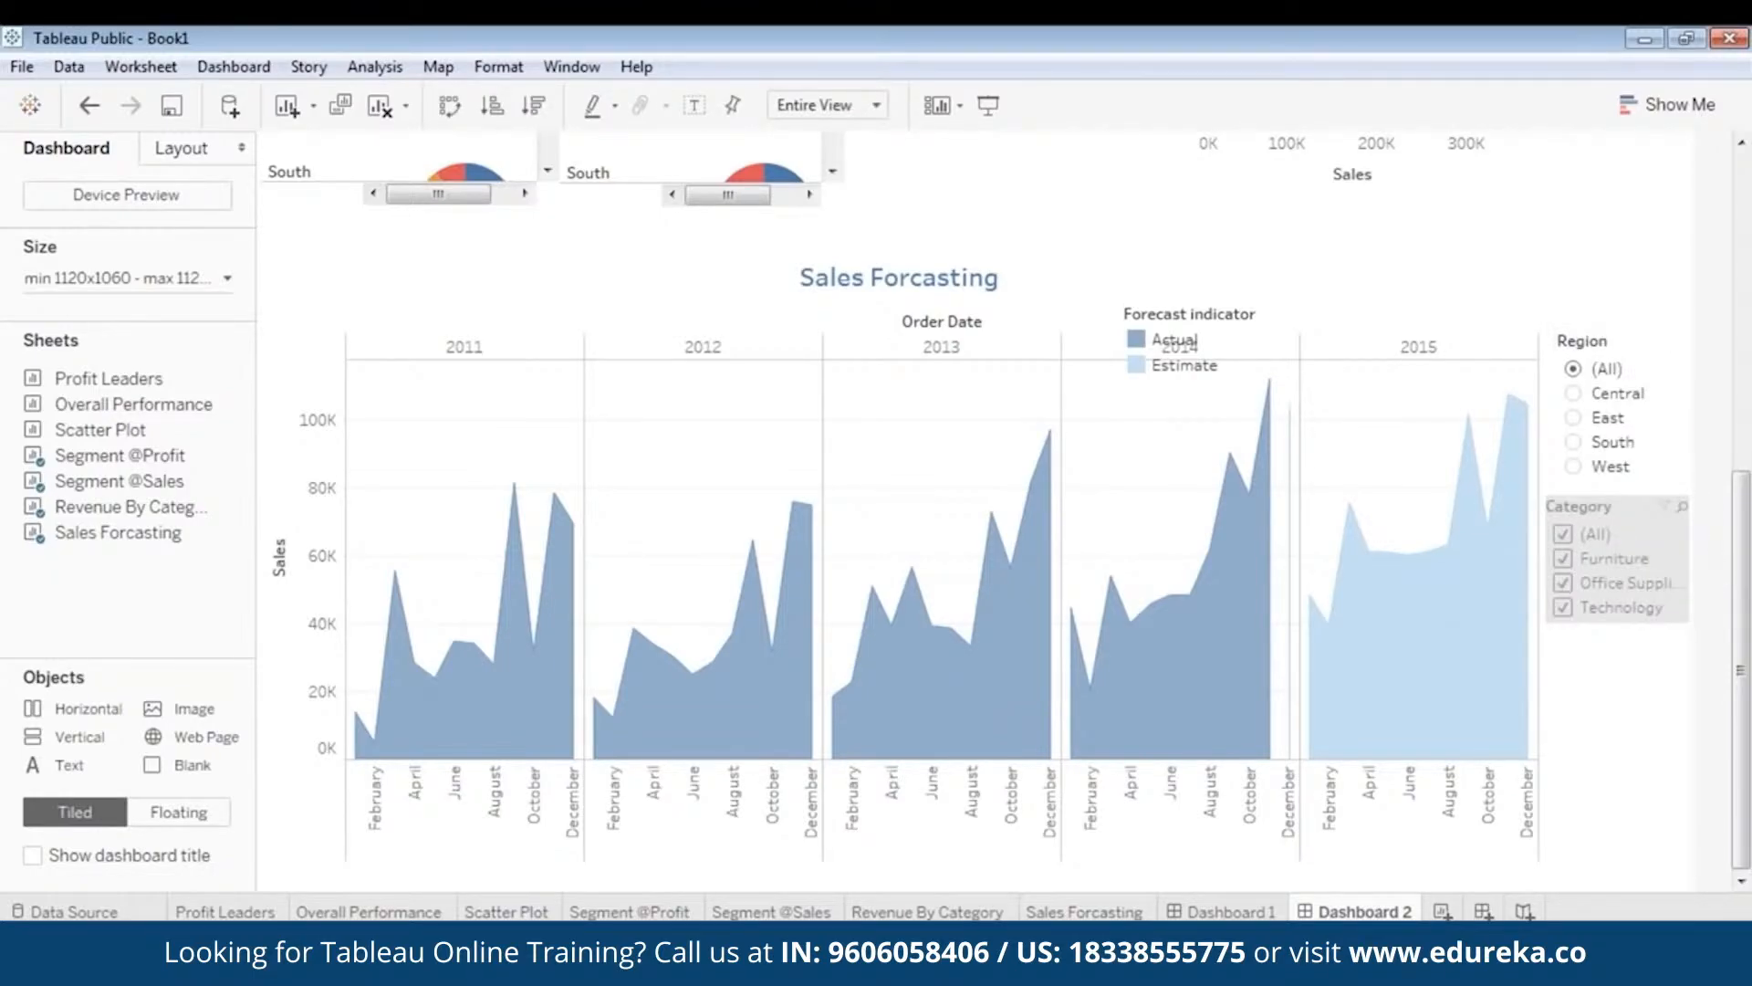
left_click_drag(1687, 540, 1676, 541)
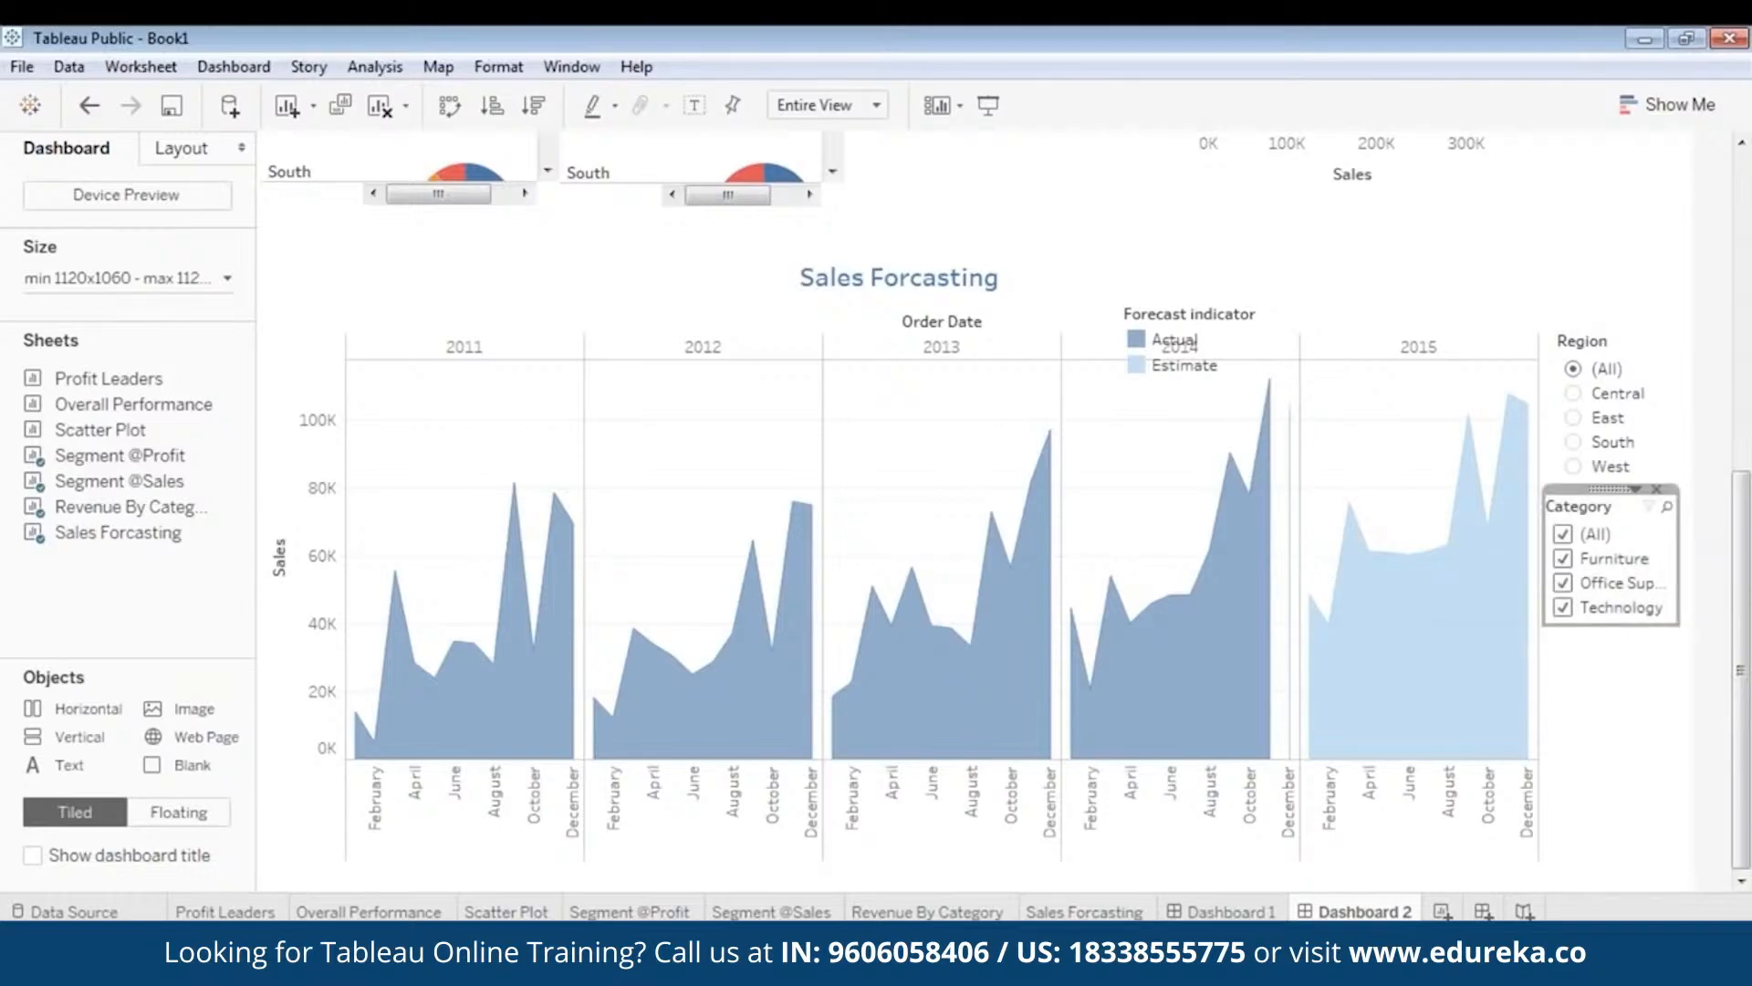
left_click_drag(1610, 491, 1629, 504)
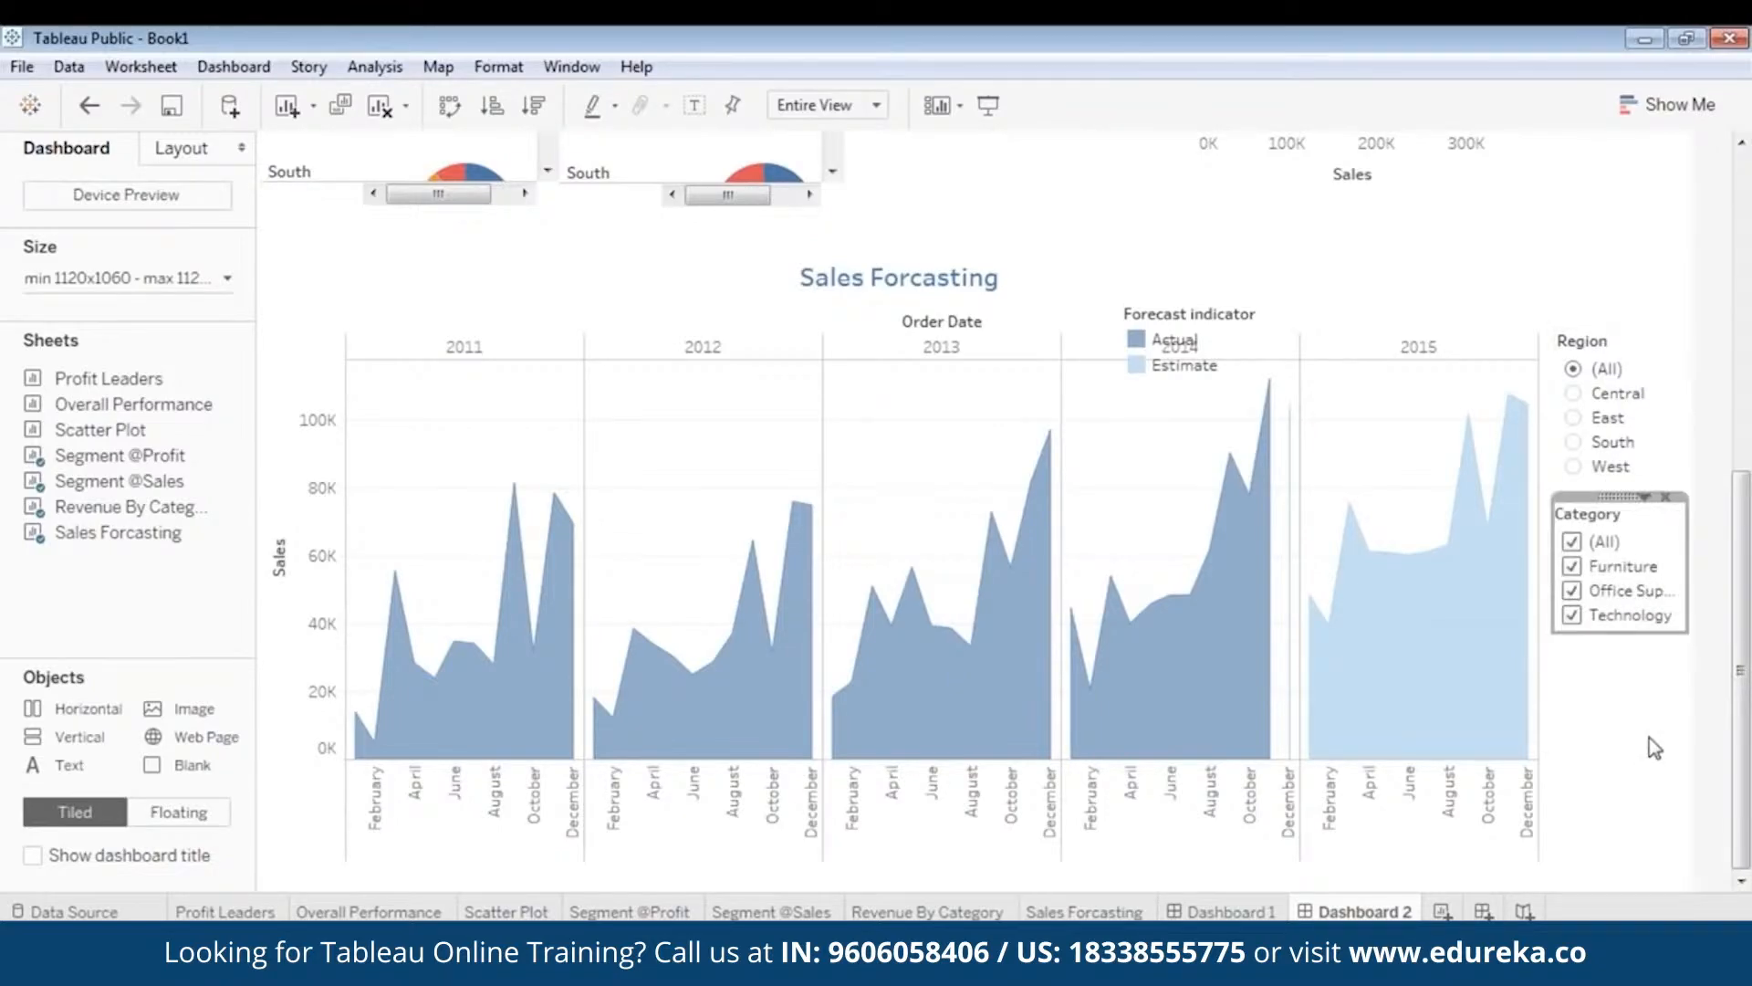
left_click(1593, 375)
- Move the Forecast indicator legend above the chart's top right corner
left_click(1597, 382)
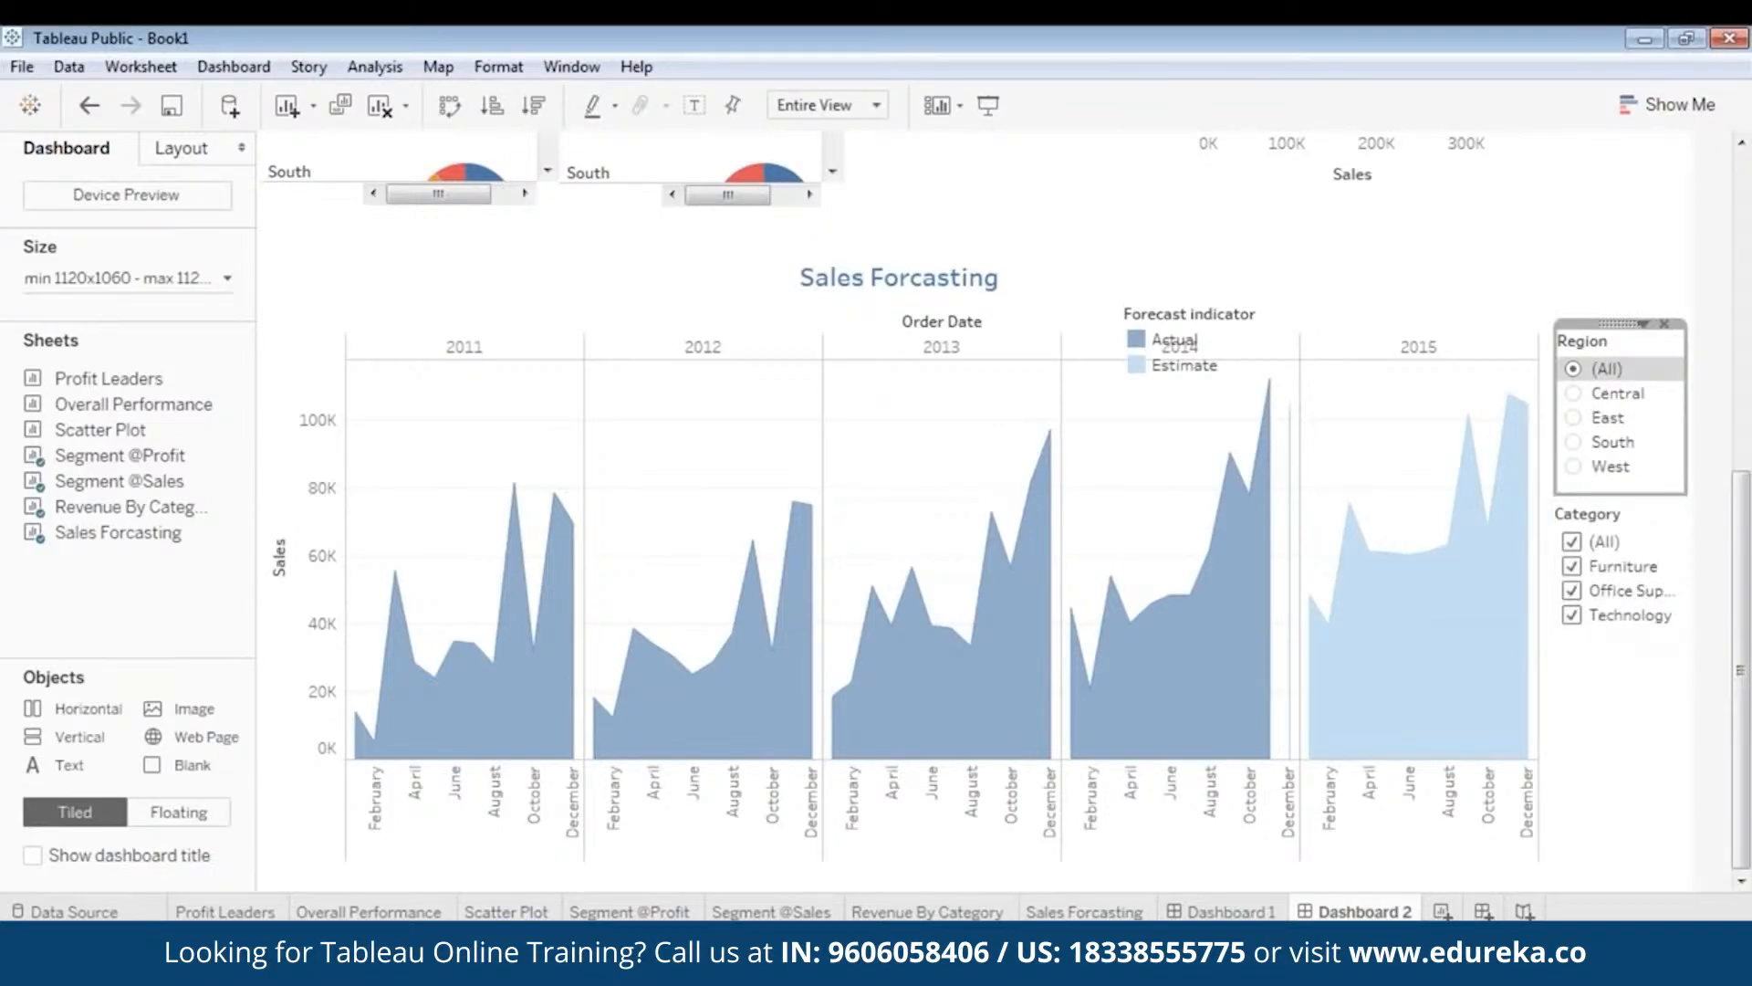
left_click(1659, 657)
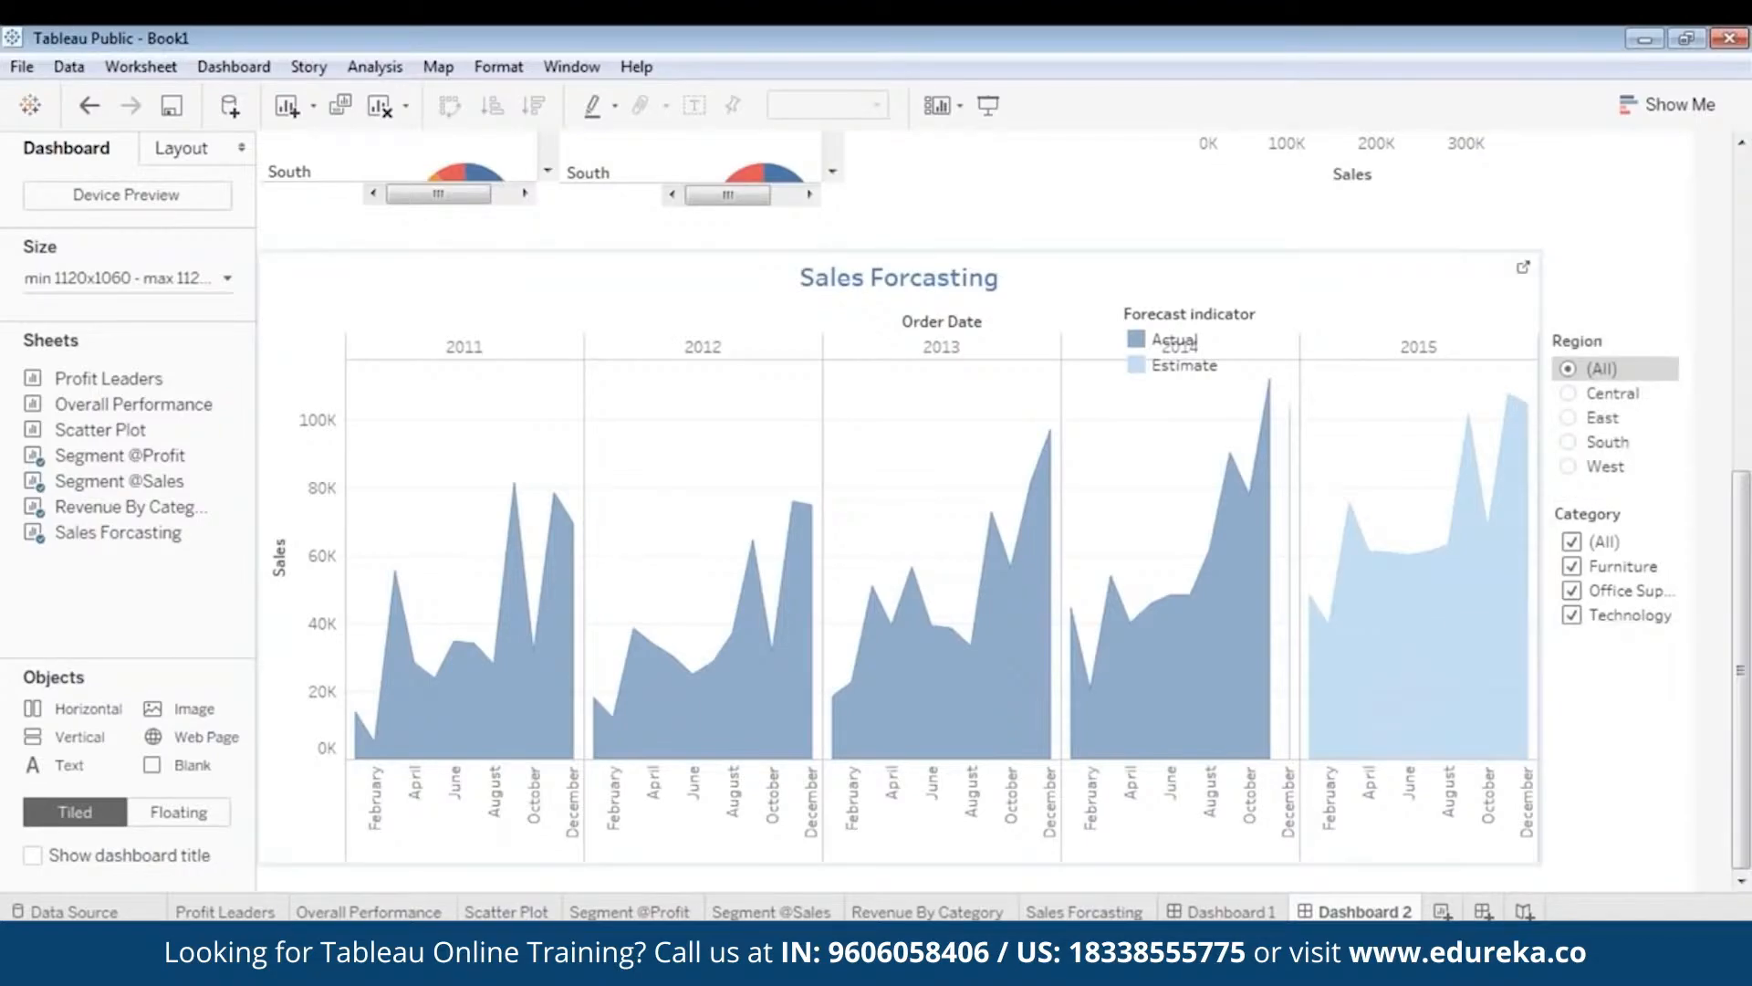
left_click(1175, 340)
left_click_drag(1205, 294, 1422, 238)
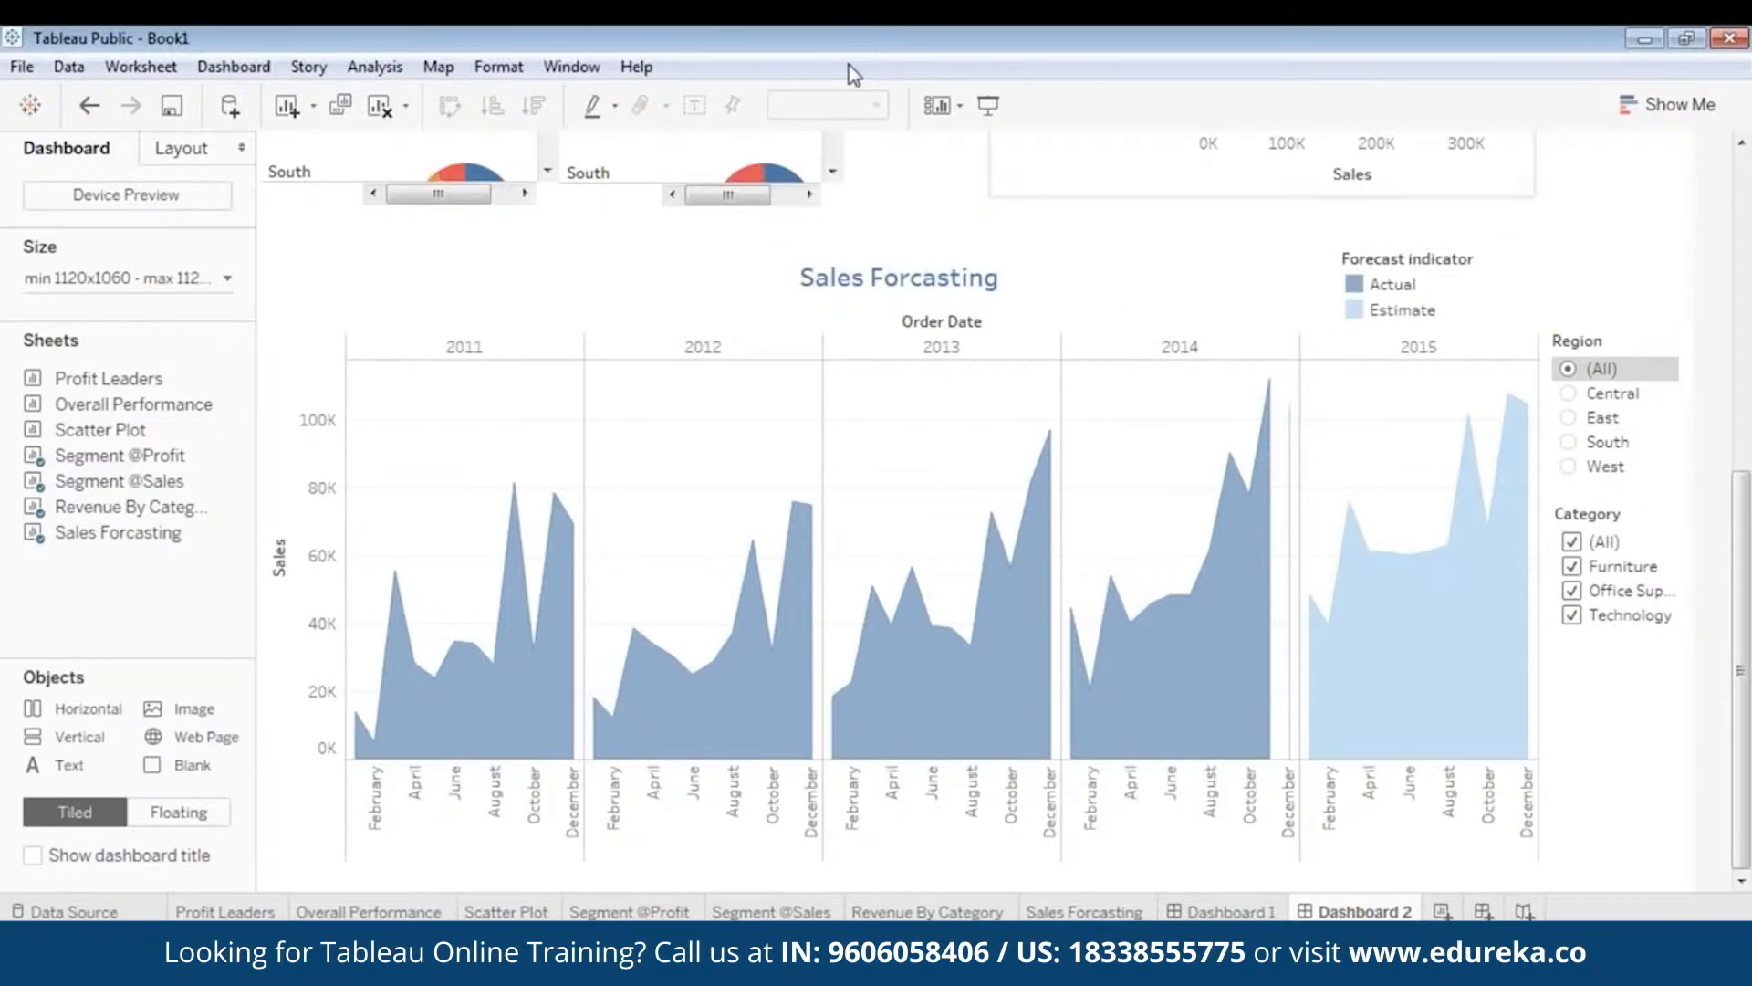
- In presentation mode, filter the forecast to East, then West, then back to (All) regions
left_click(992, 106)
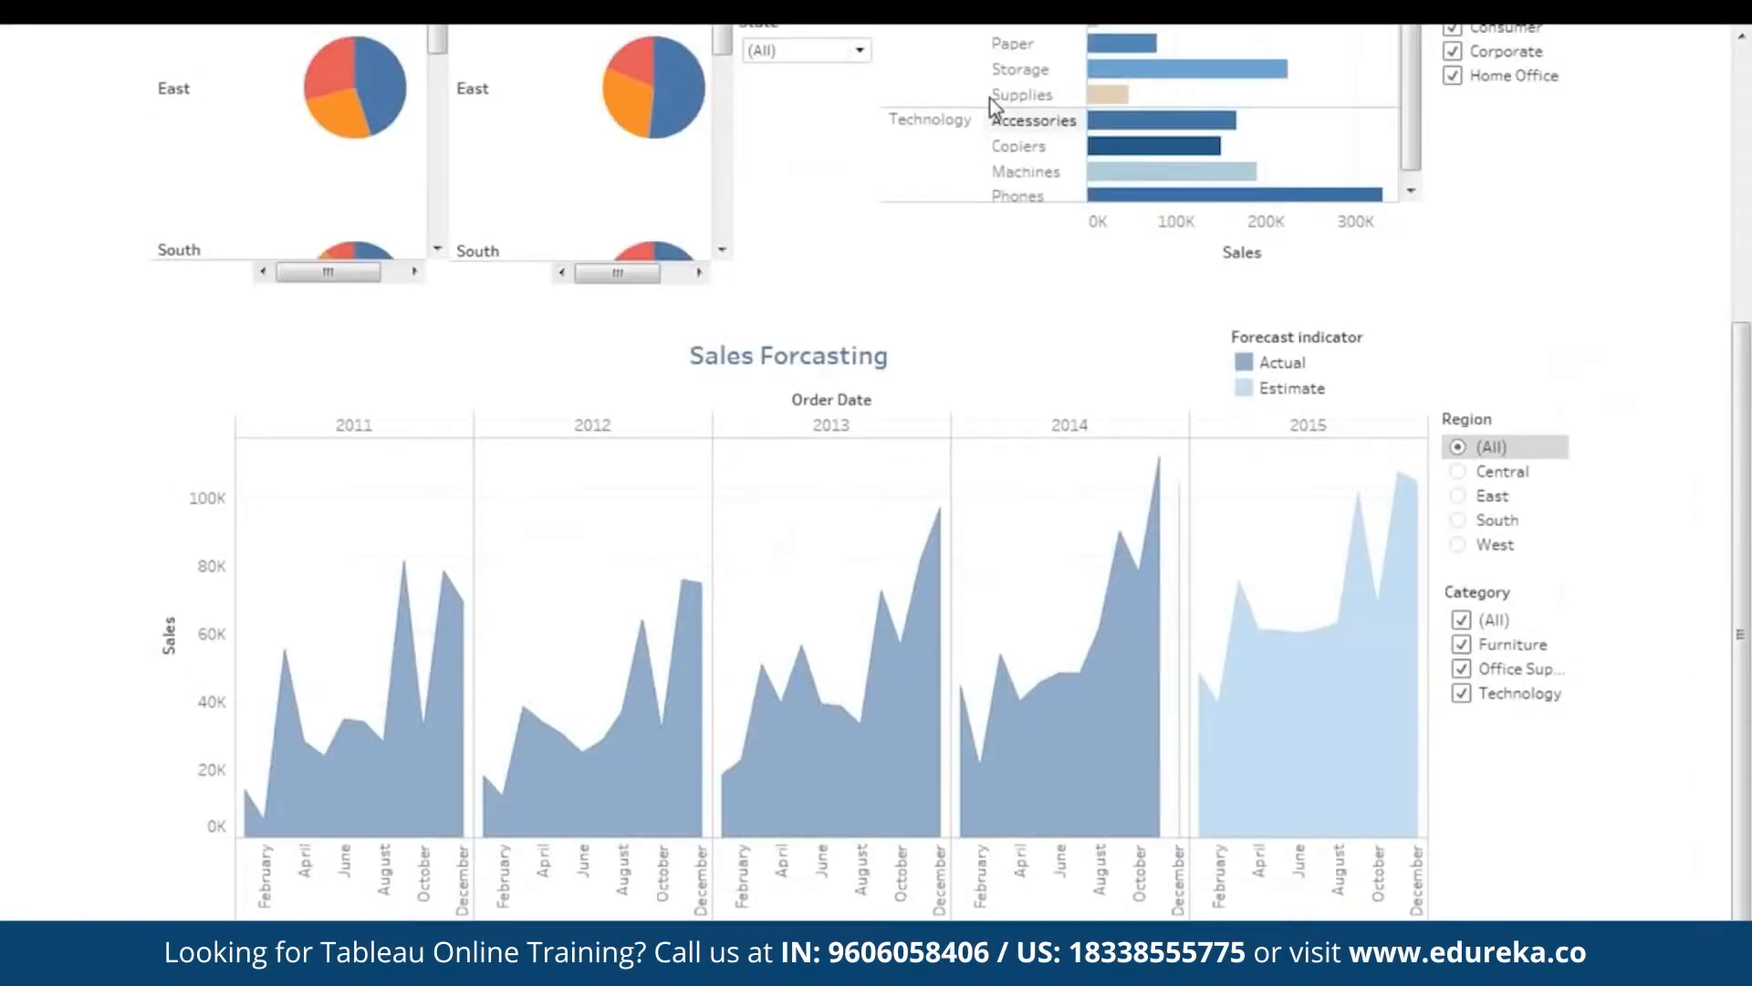
left_click(1464, 497)
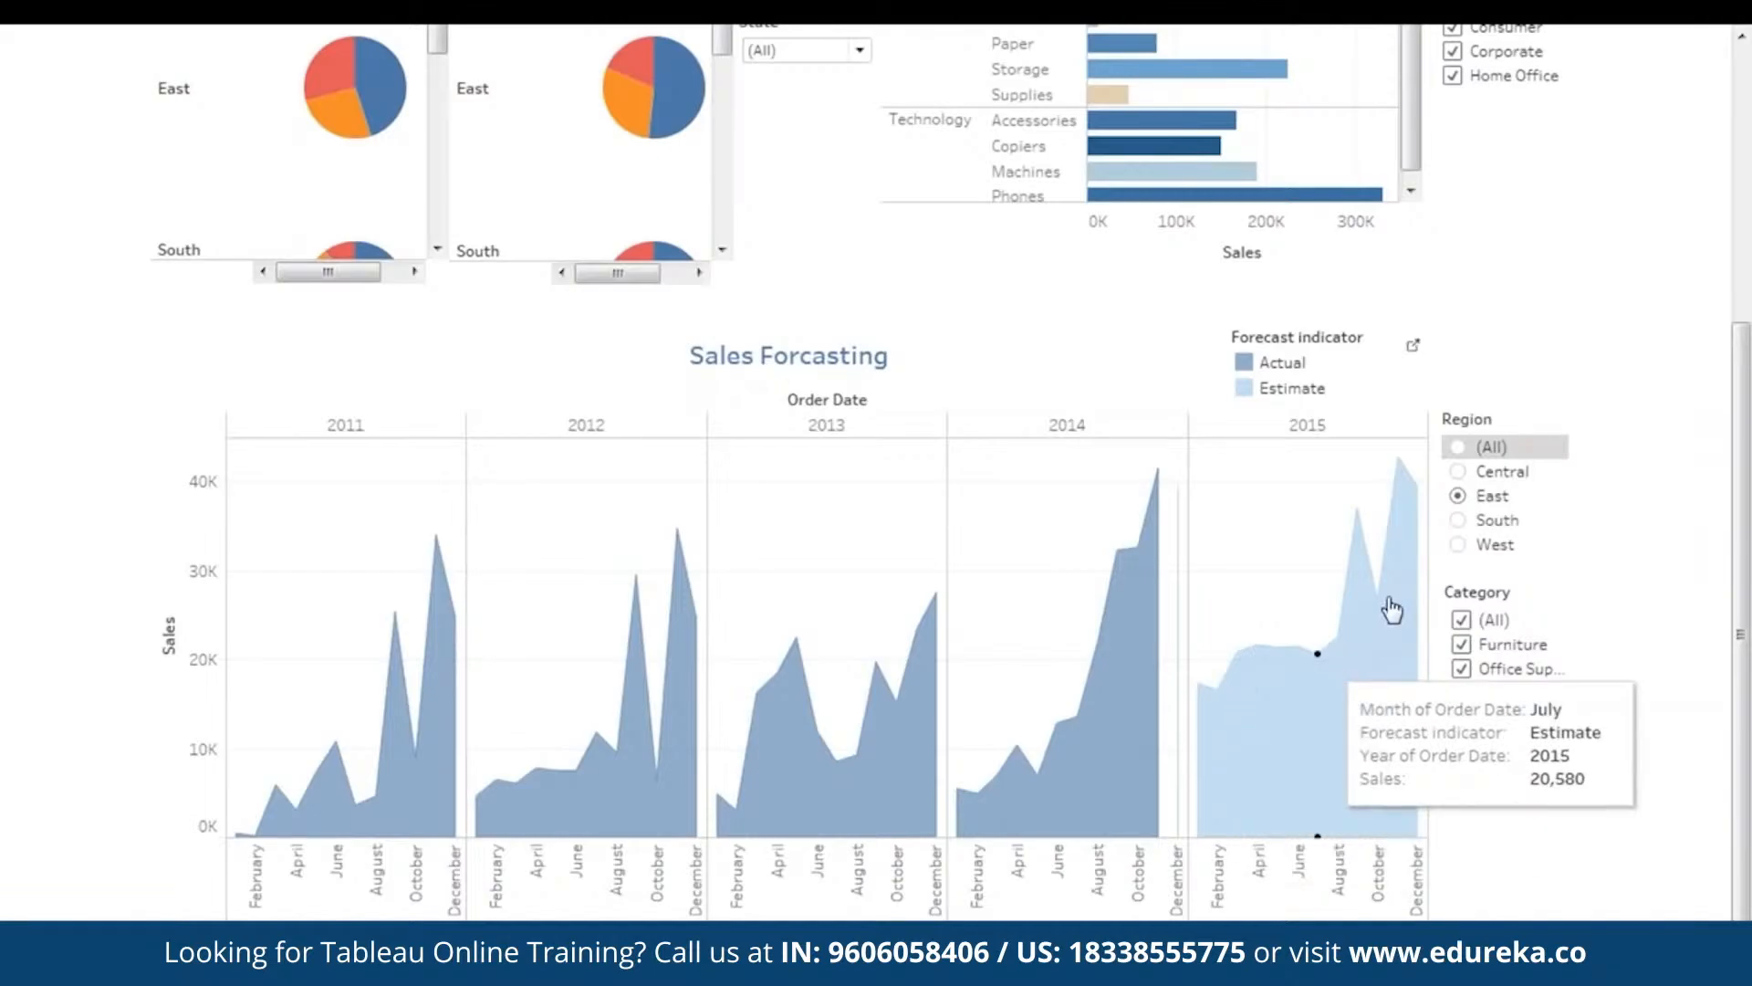
left_click(1458, 545)
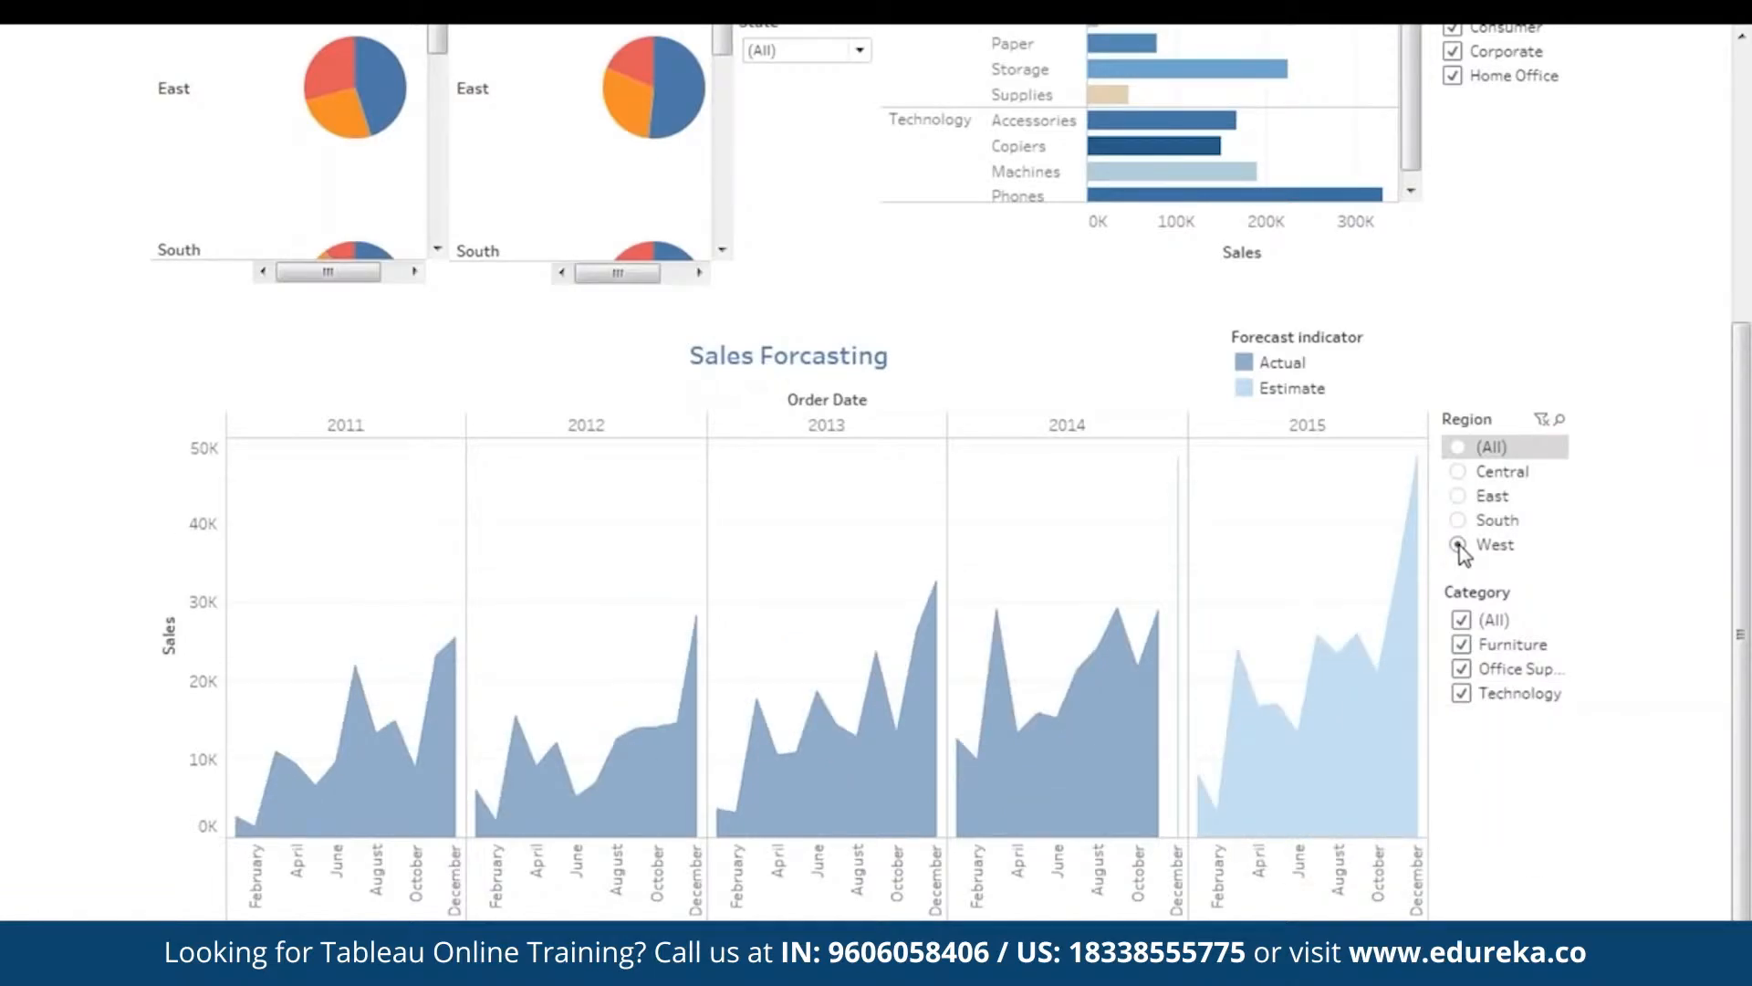
left_click(1459, 447)
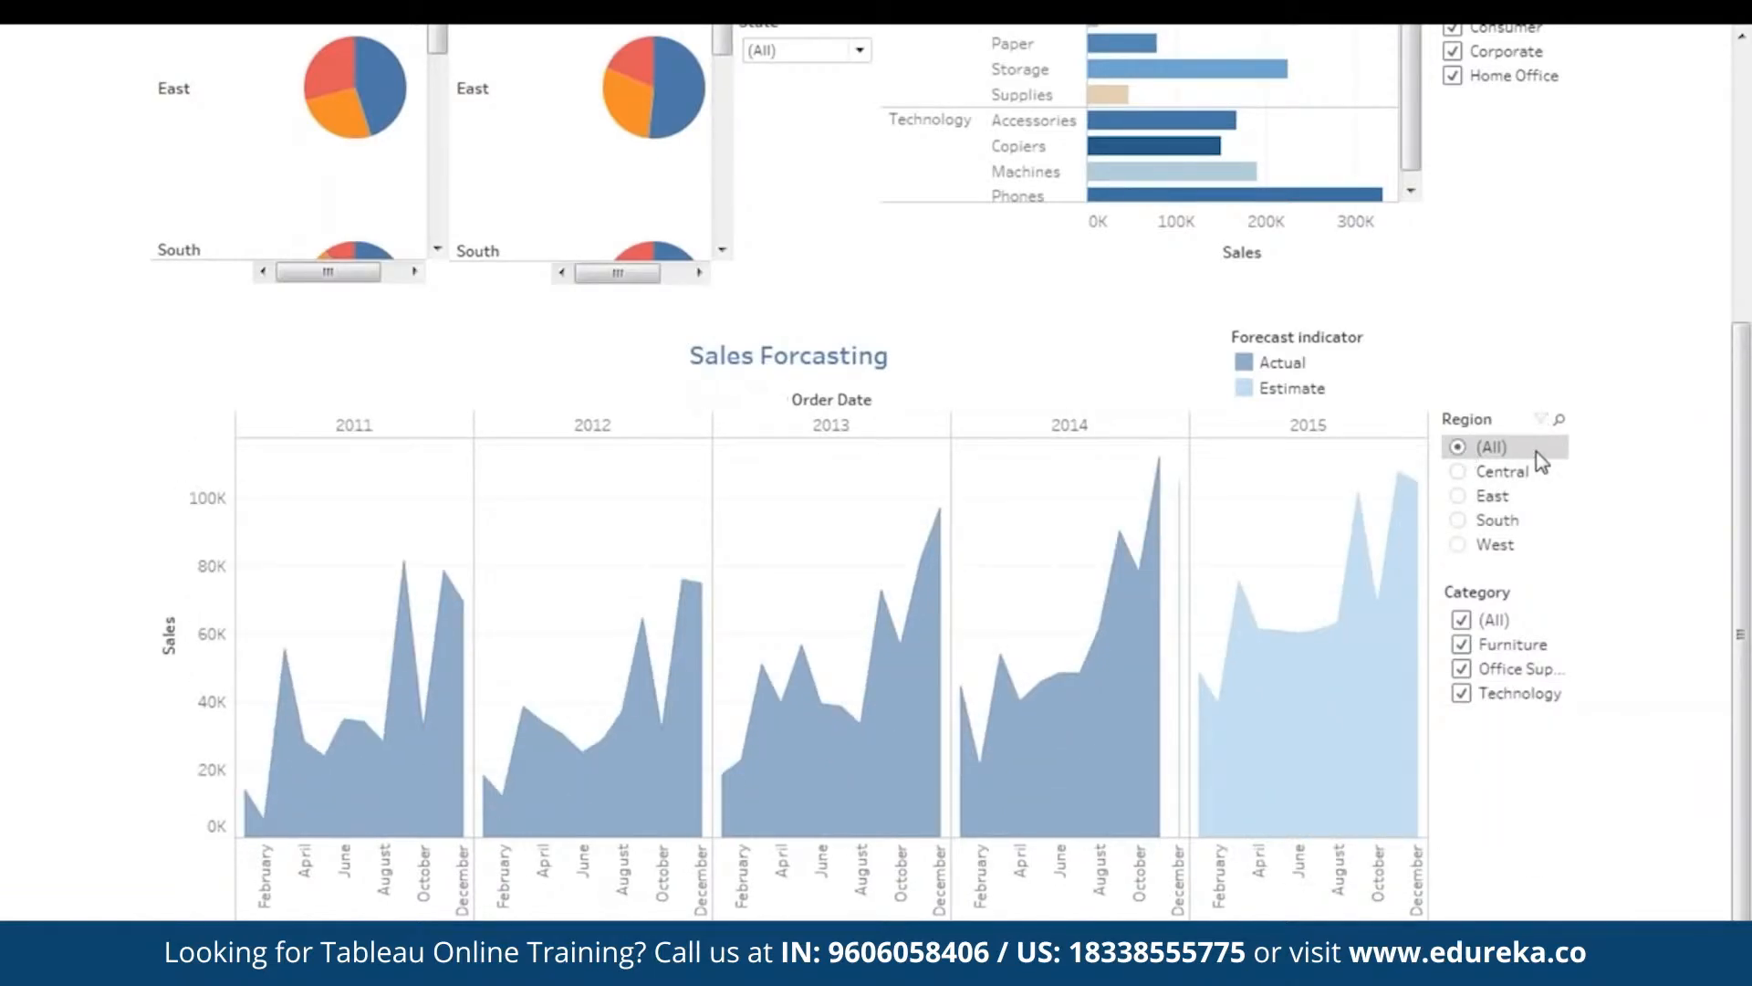
- Test the Category filter with Furniture only, then re-check Office Supplies and Technology
left_click(1462, 621)
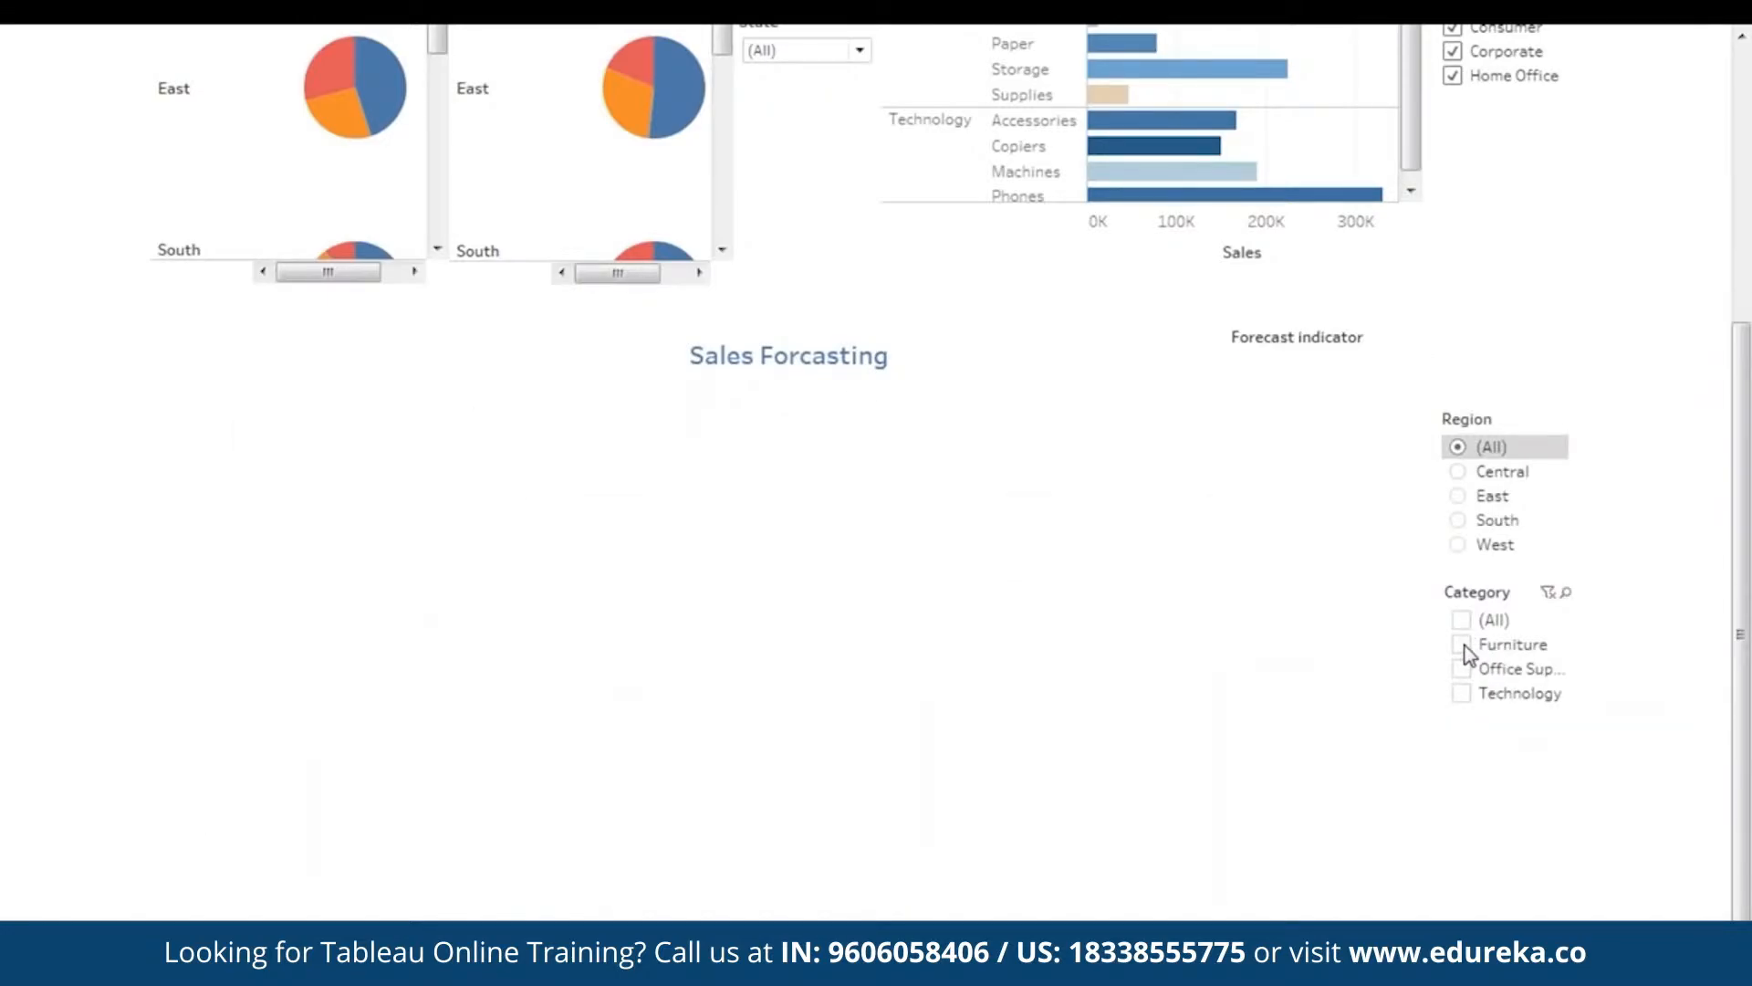
left_click(1463, 646)
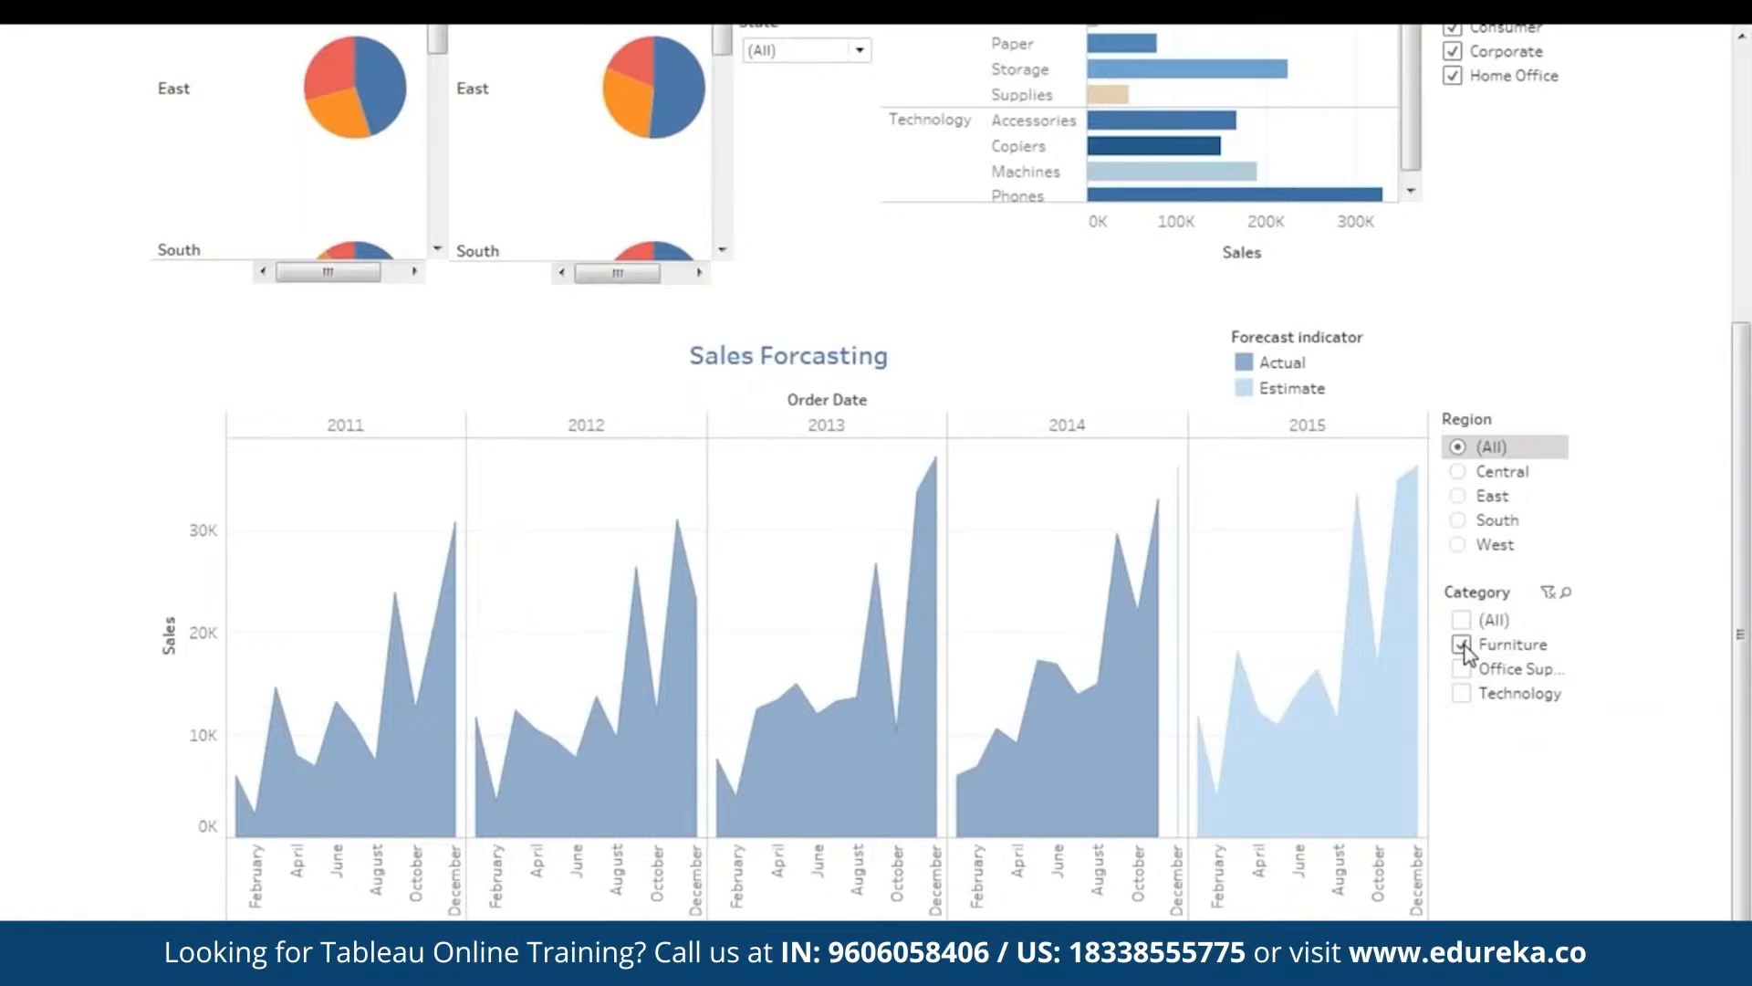
left_click(1463, 670)
left_click(1462, 693)
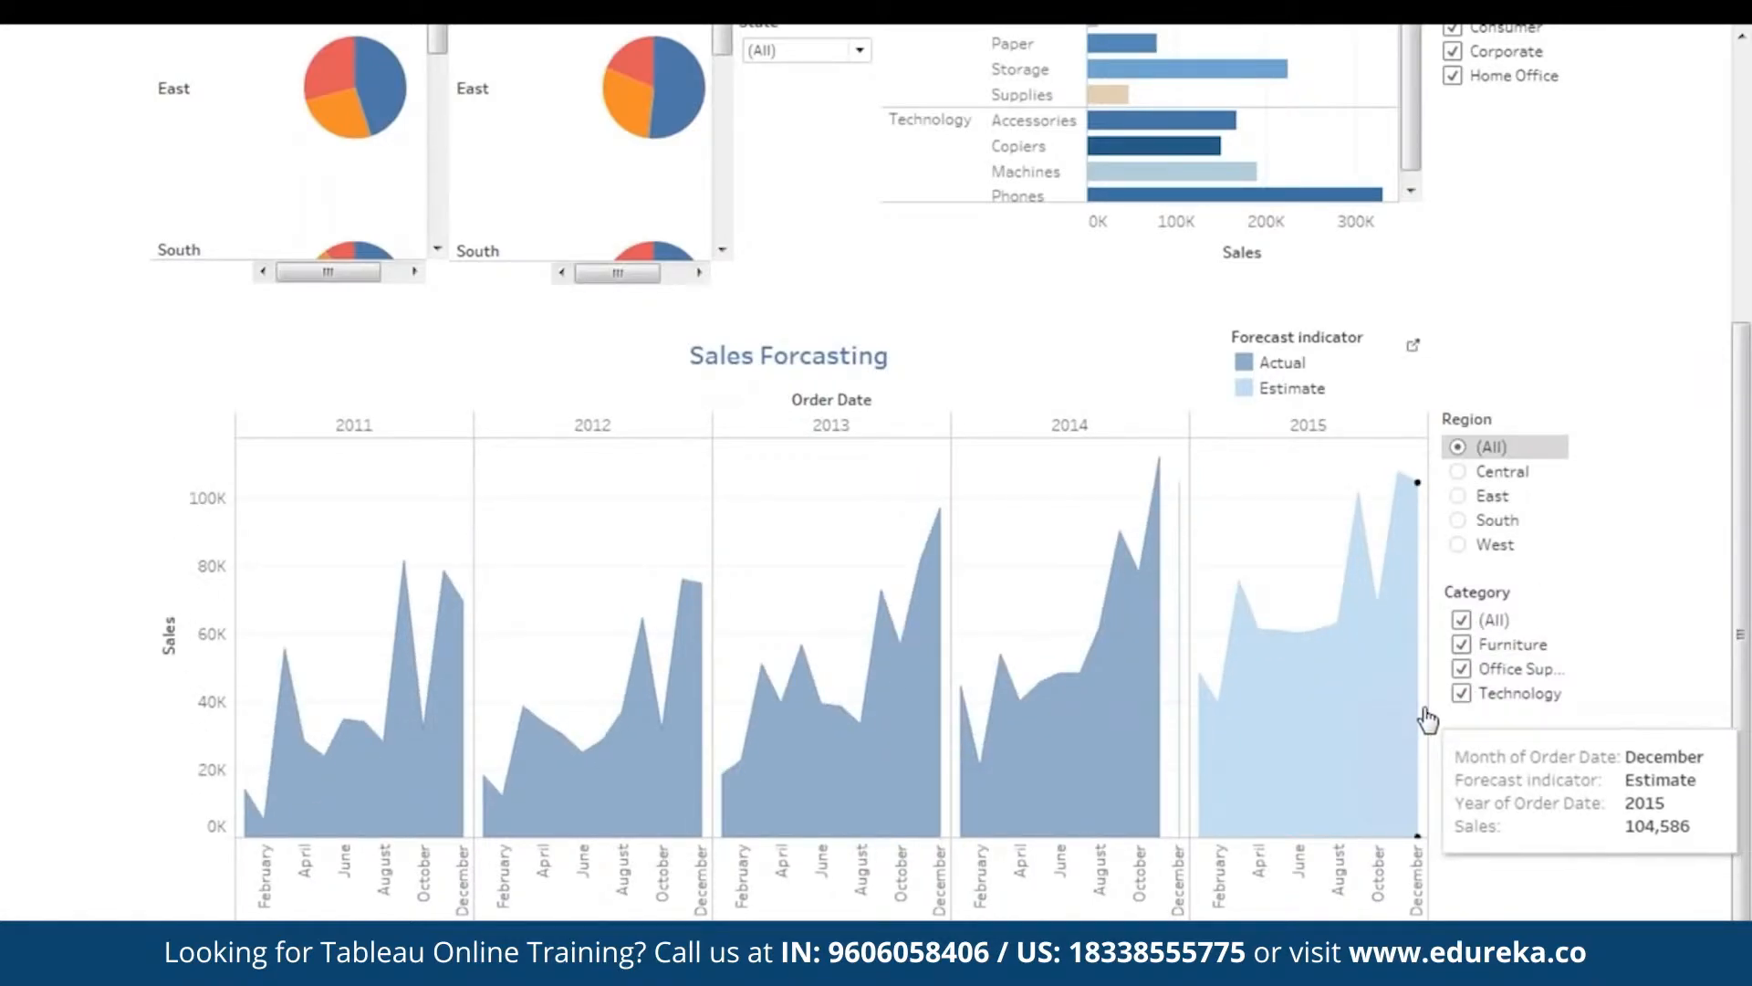
scroll(1743, 593, "up", 5)
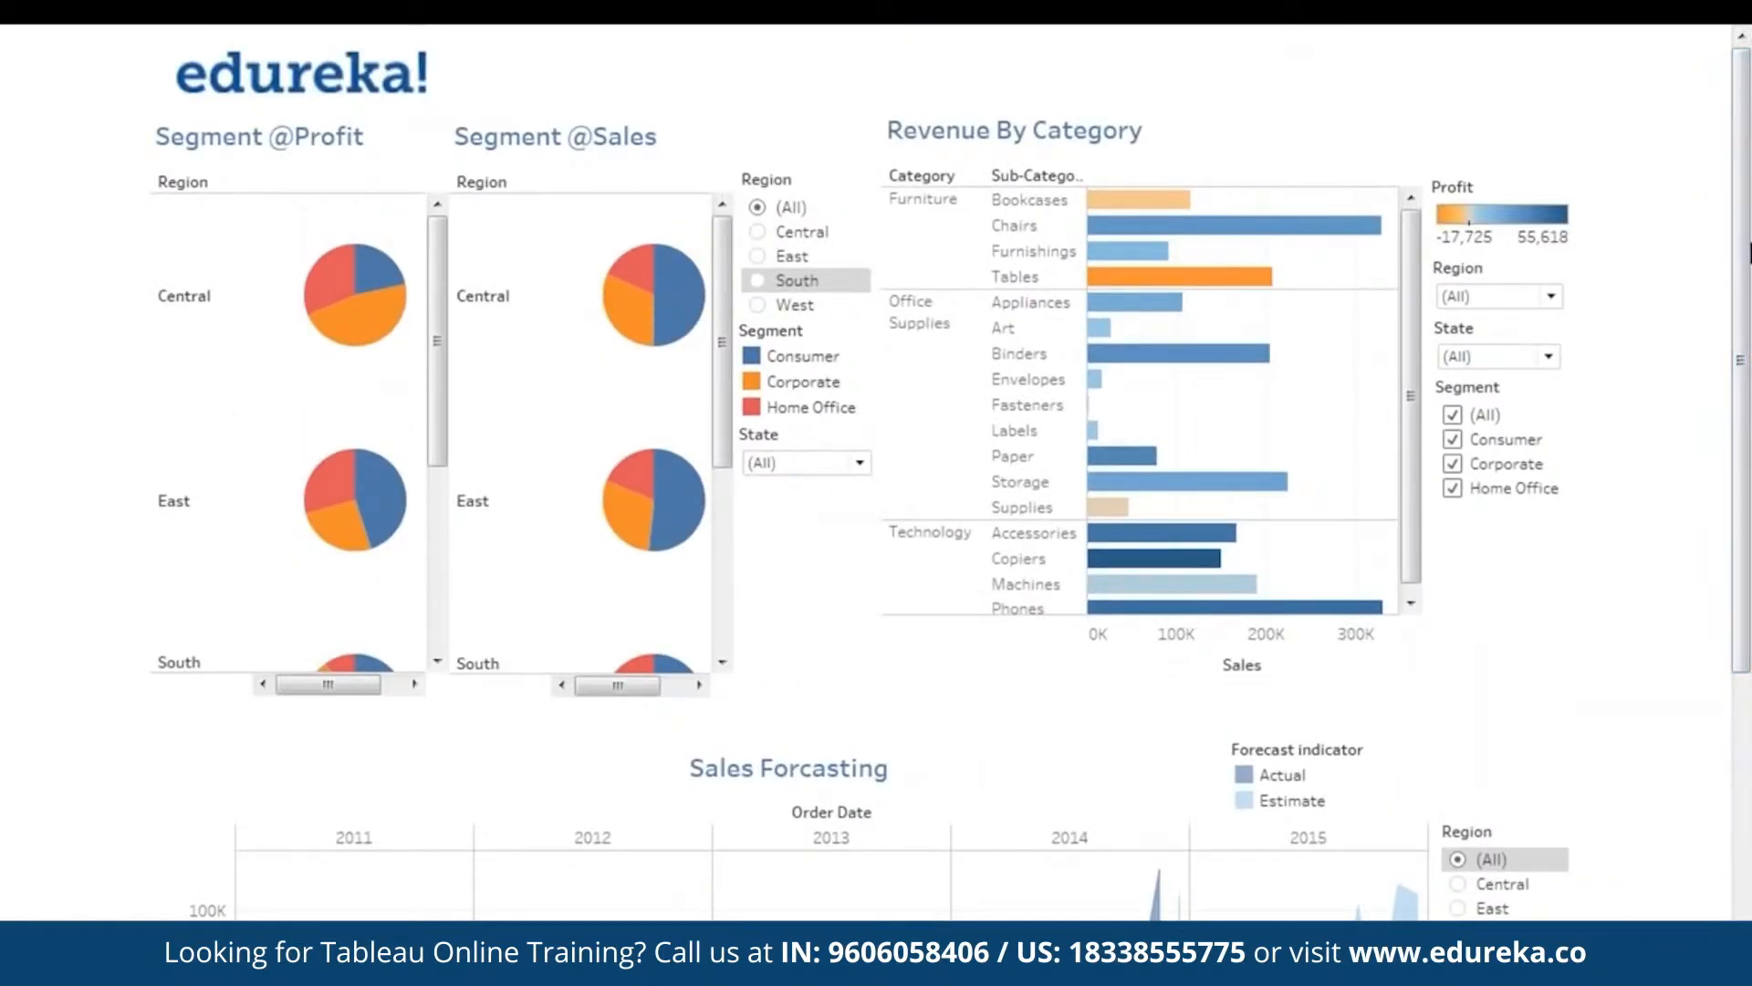
- Scroll through the Overall Performance dashboard in full-screen presentation
left_click_drag(1745, 430, 1751, 377)
left_click_drag(1745, 511, 1747, 785)
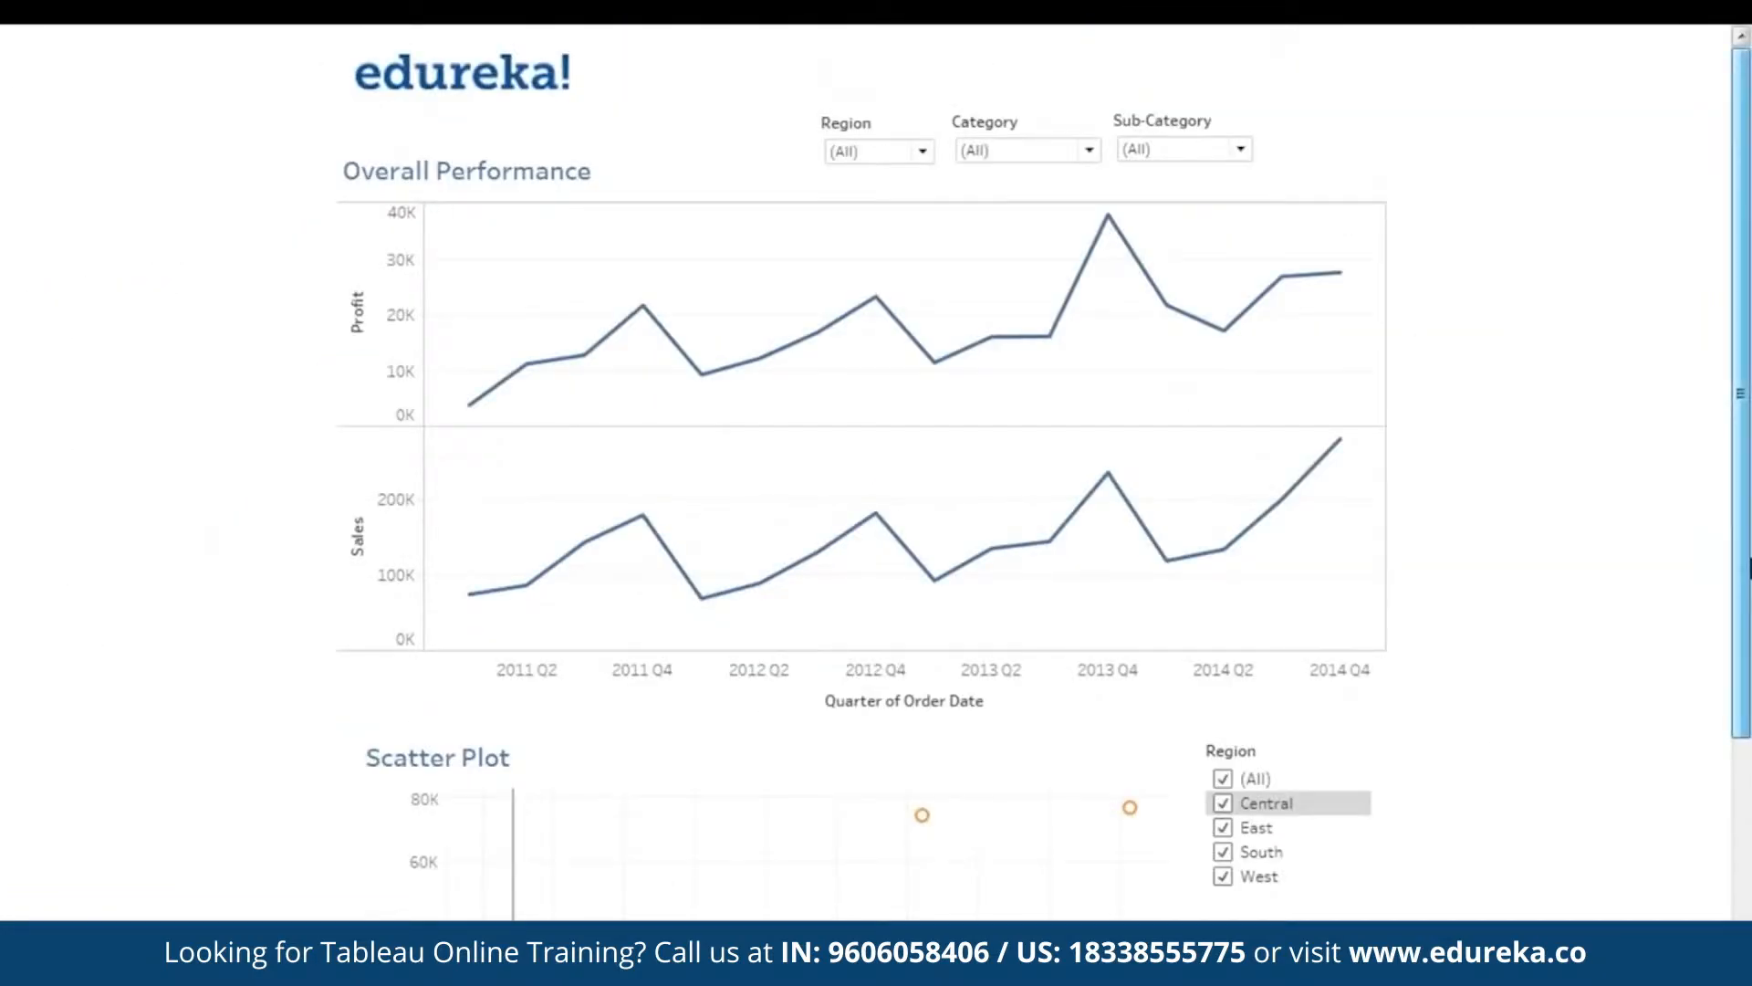
left_click_drag(1747, 473, 1748, 538)
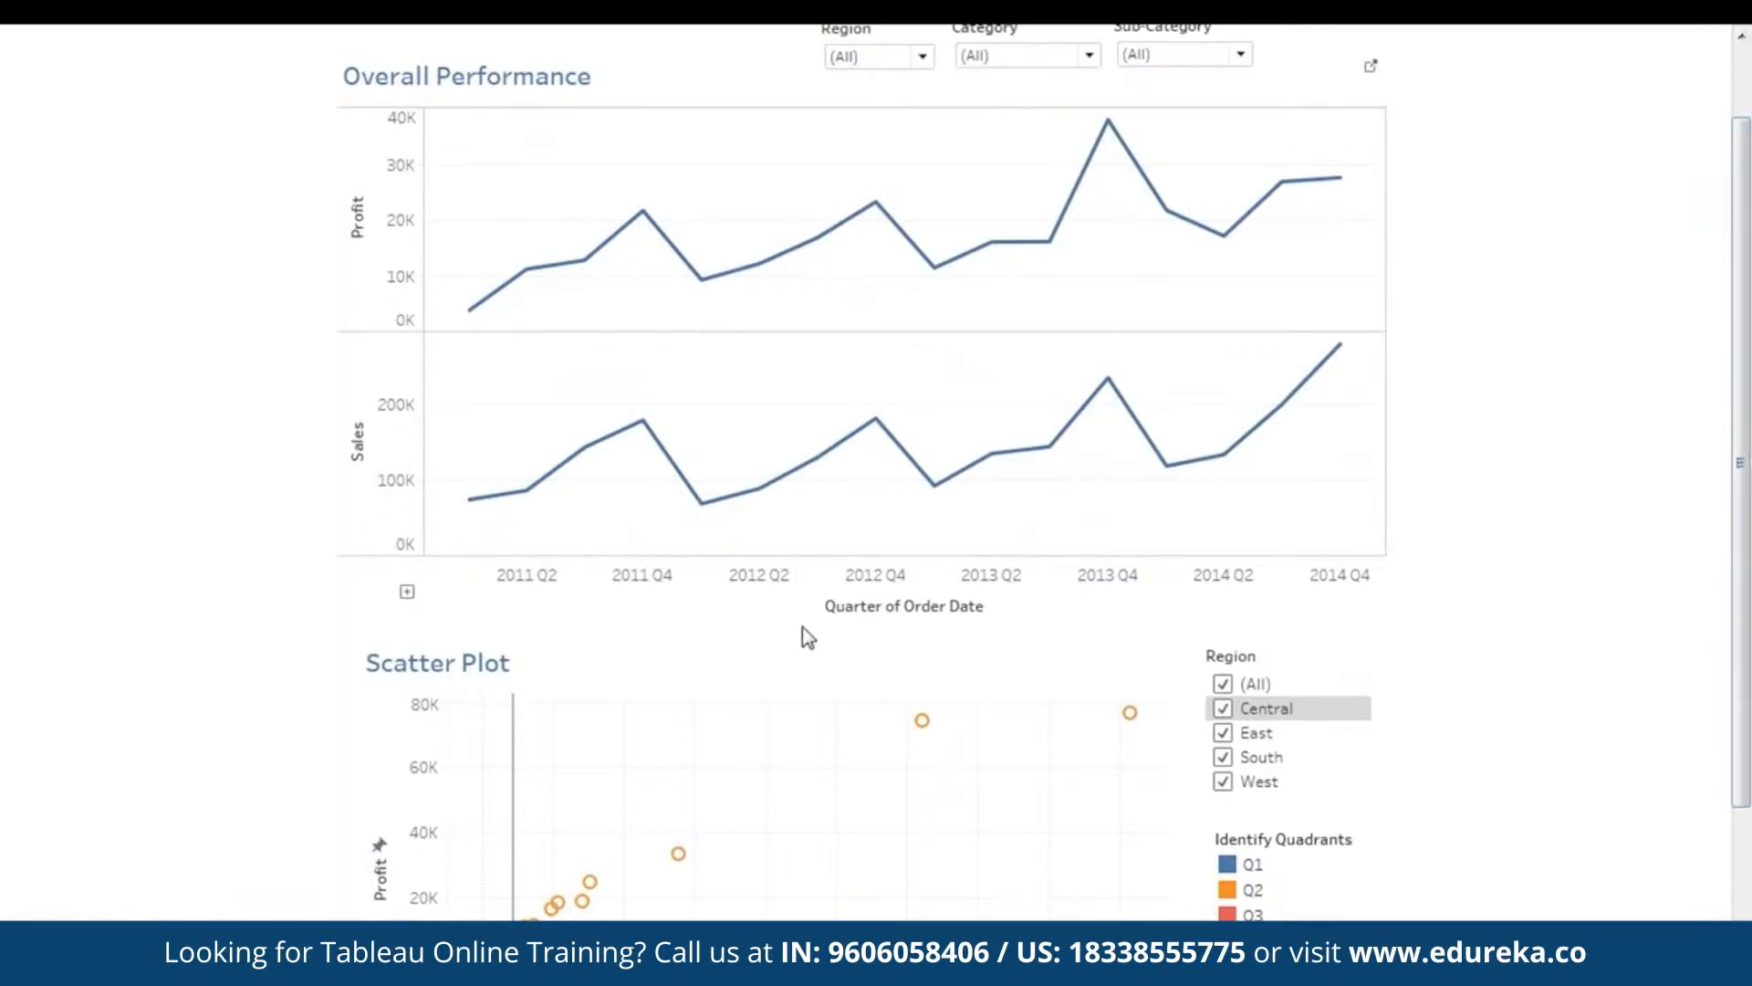
left_click_drag(1747, 566, 1747, 505)
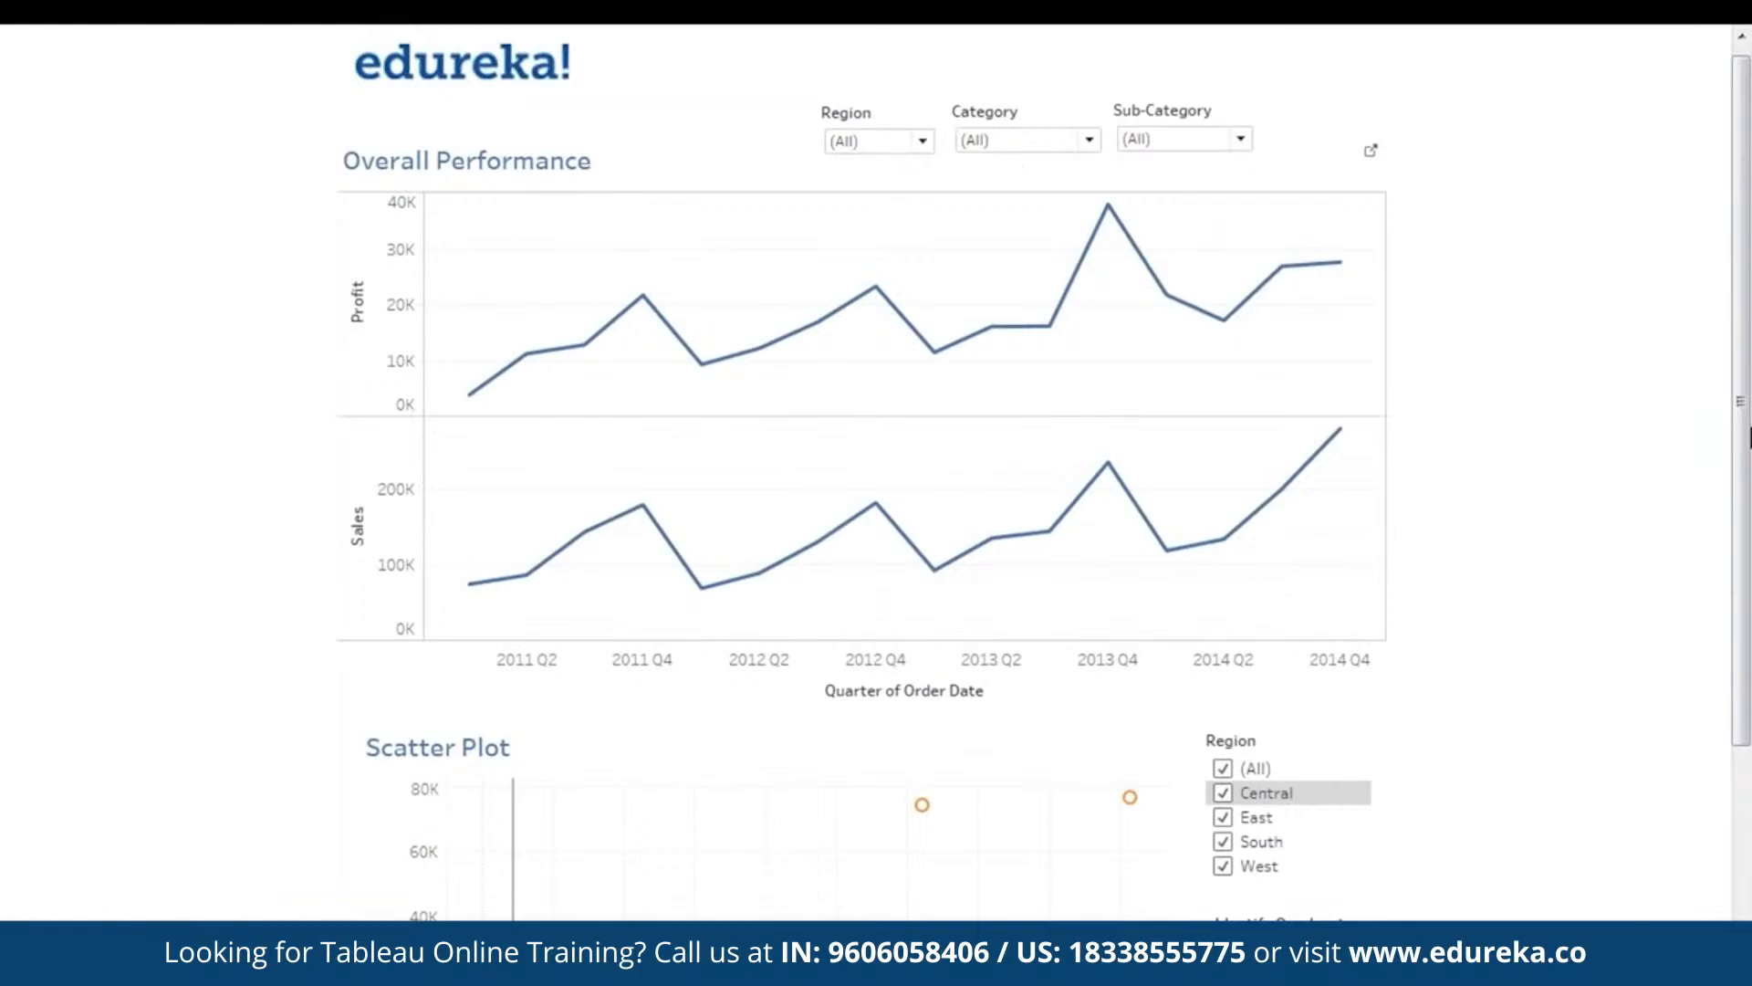
mouse_move(1749, 438)
left_mouse_down()
mouse_move(1749, 675)
mouse_move(1747, 467)
left_mouse_up()
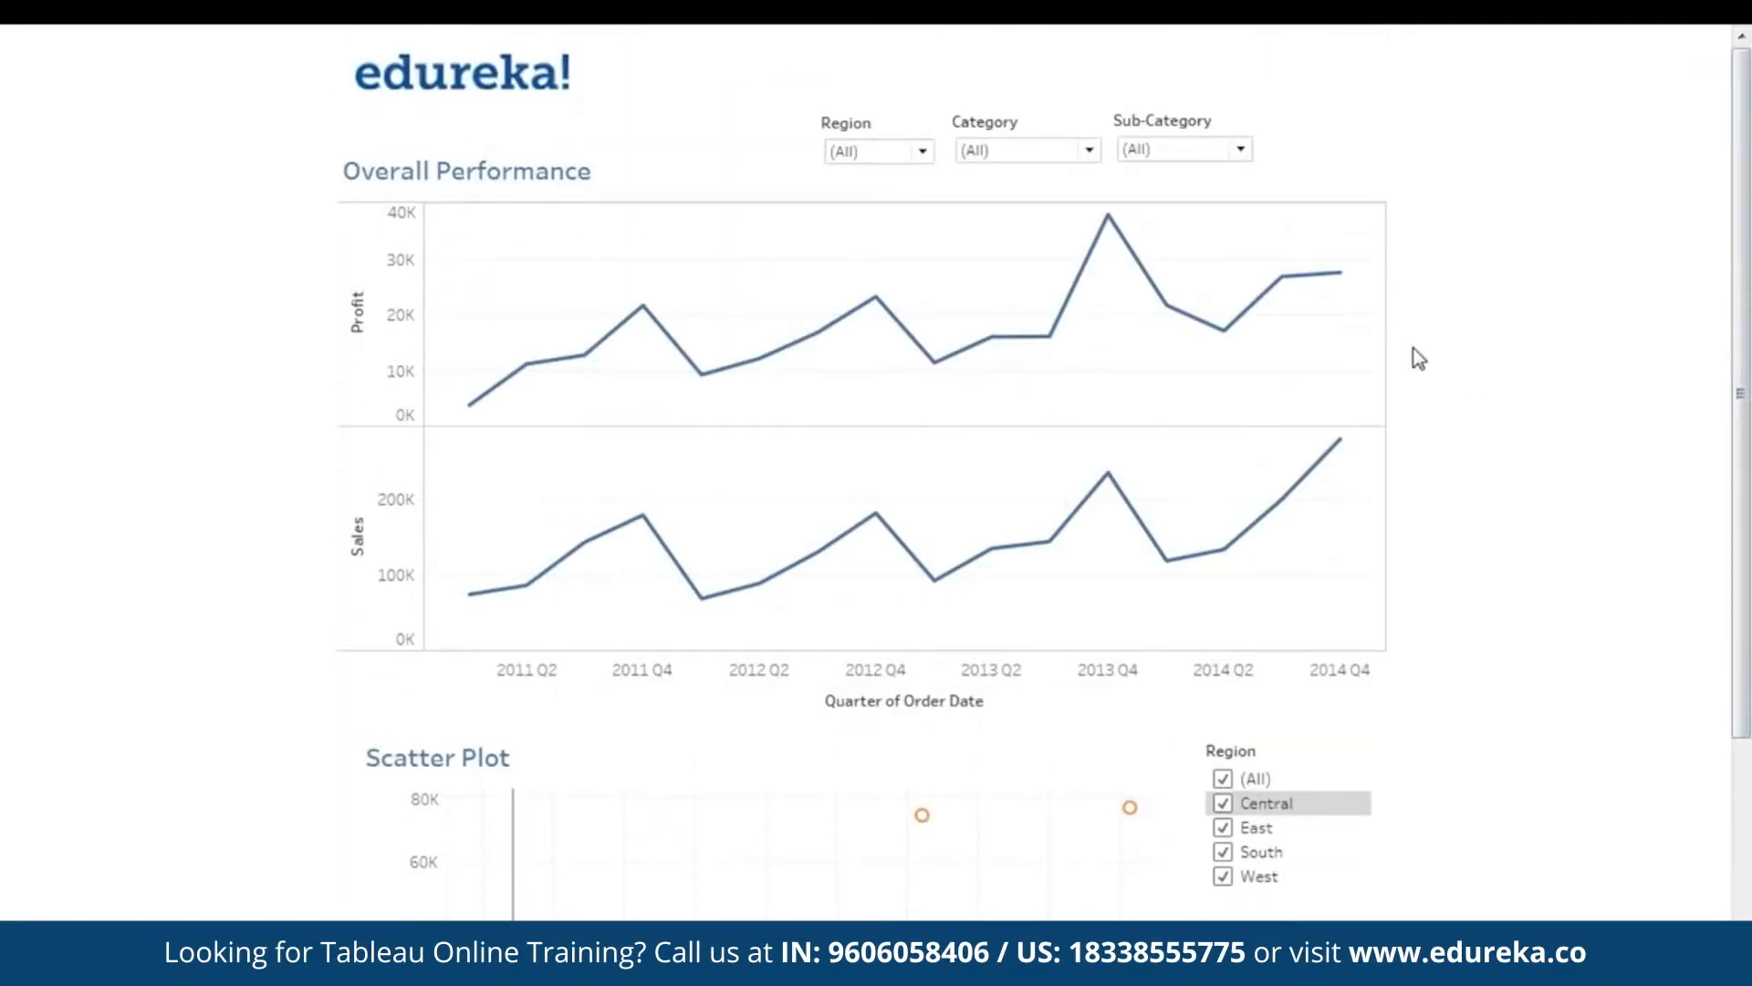
- Check the Region dropdown, leaving (All) selected, then switch to Dashboard 2
left_click(847, 154)
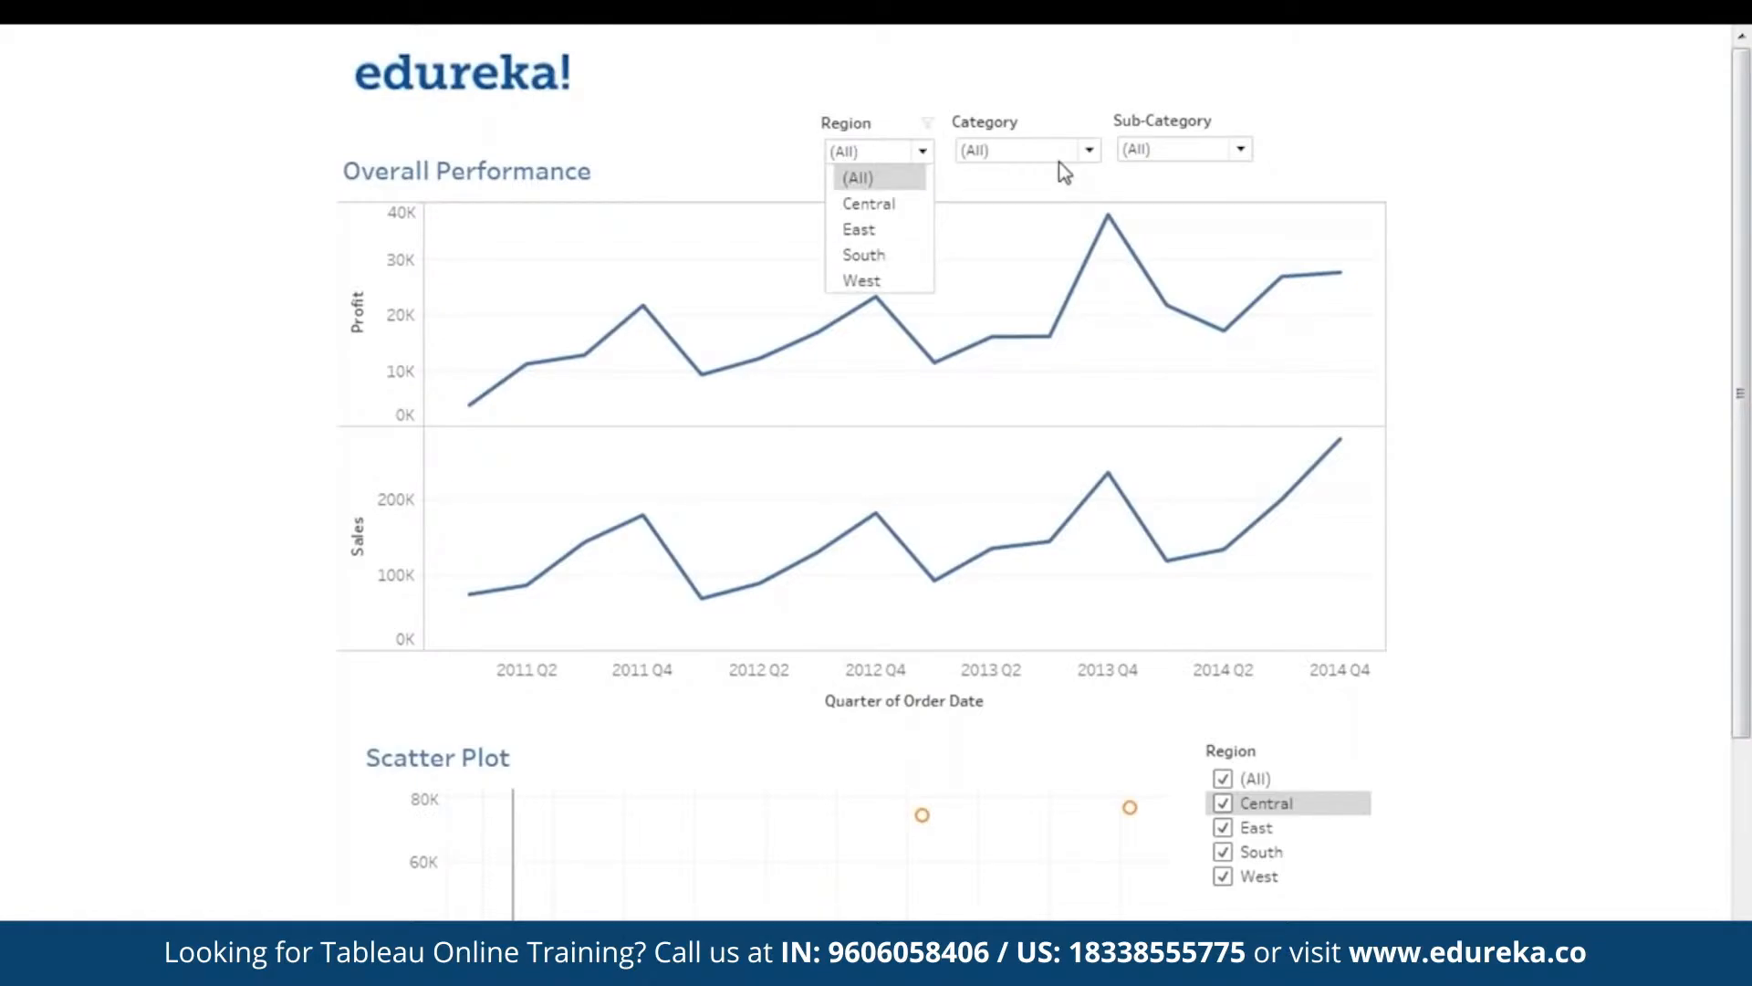
left_click(1490, 265)
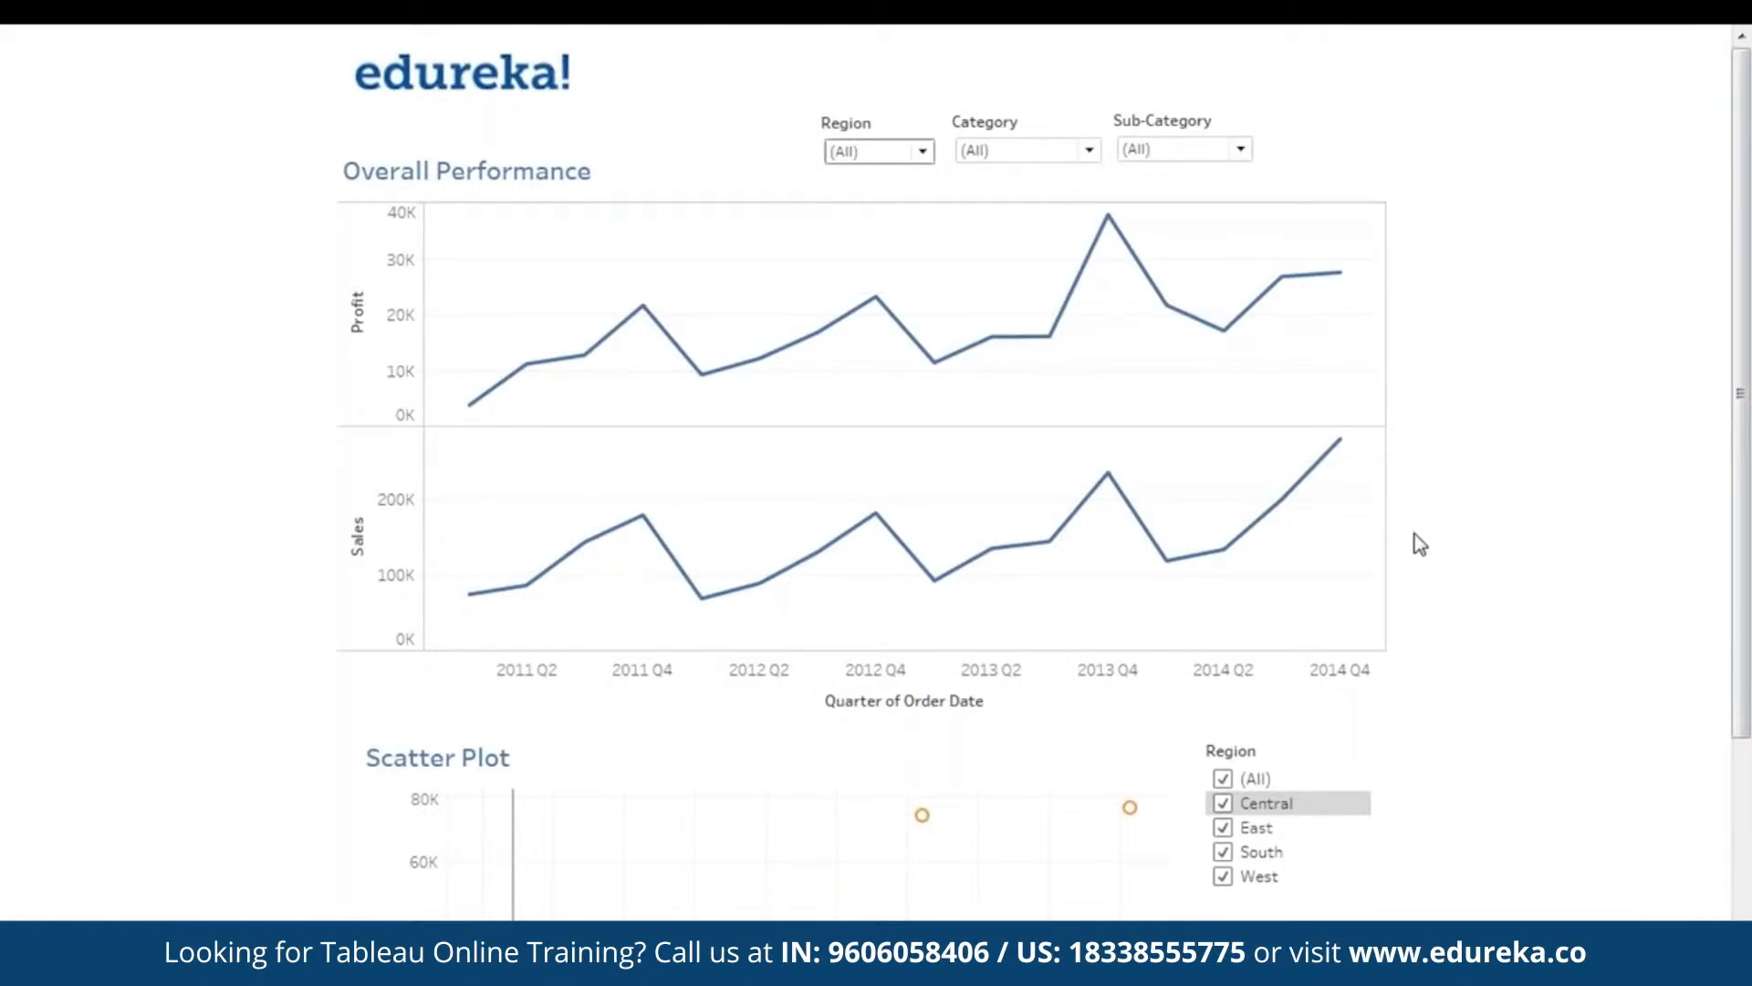
left_click_drag(1748, 527, 1747, 734)
left_click(1132, 958)
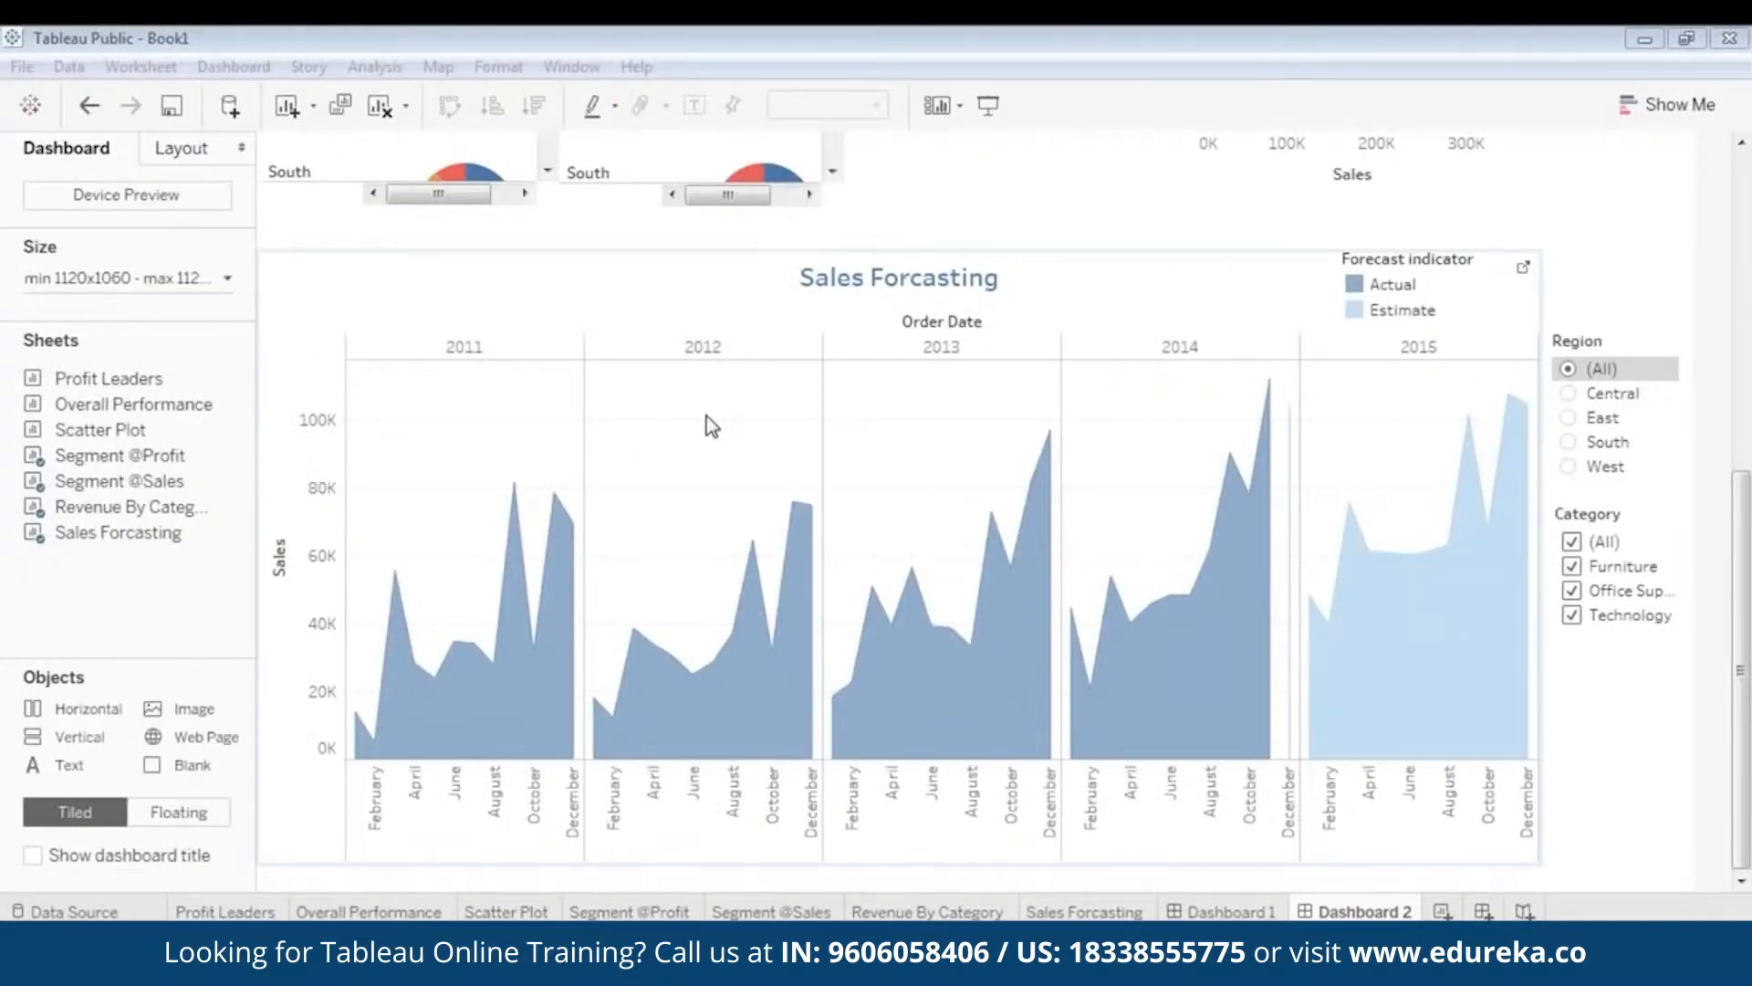
- Start saving to Tableau Public and enter the account e-mail, correcting its typo
left_click(22, 65)
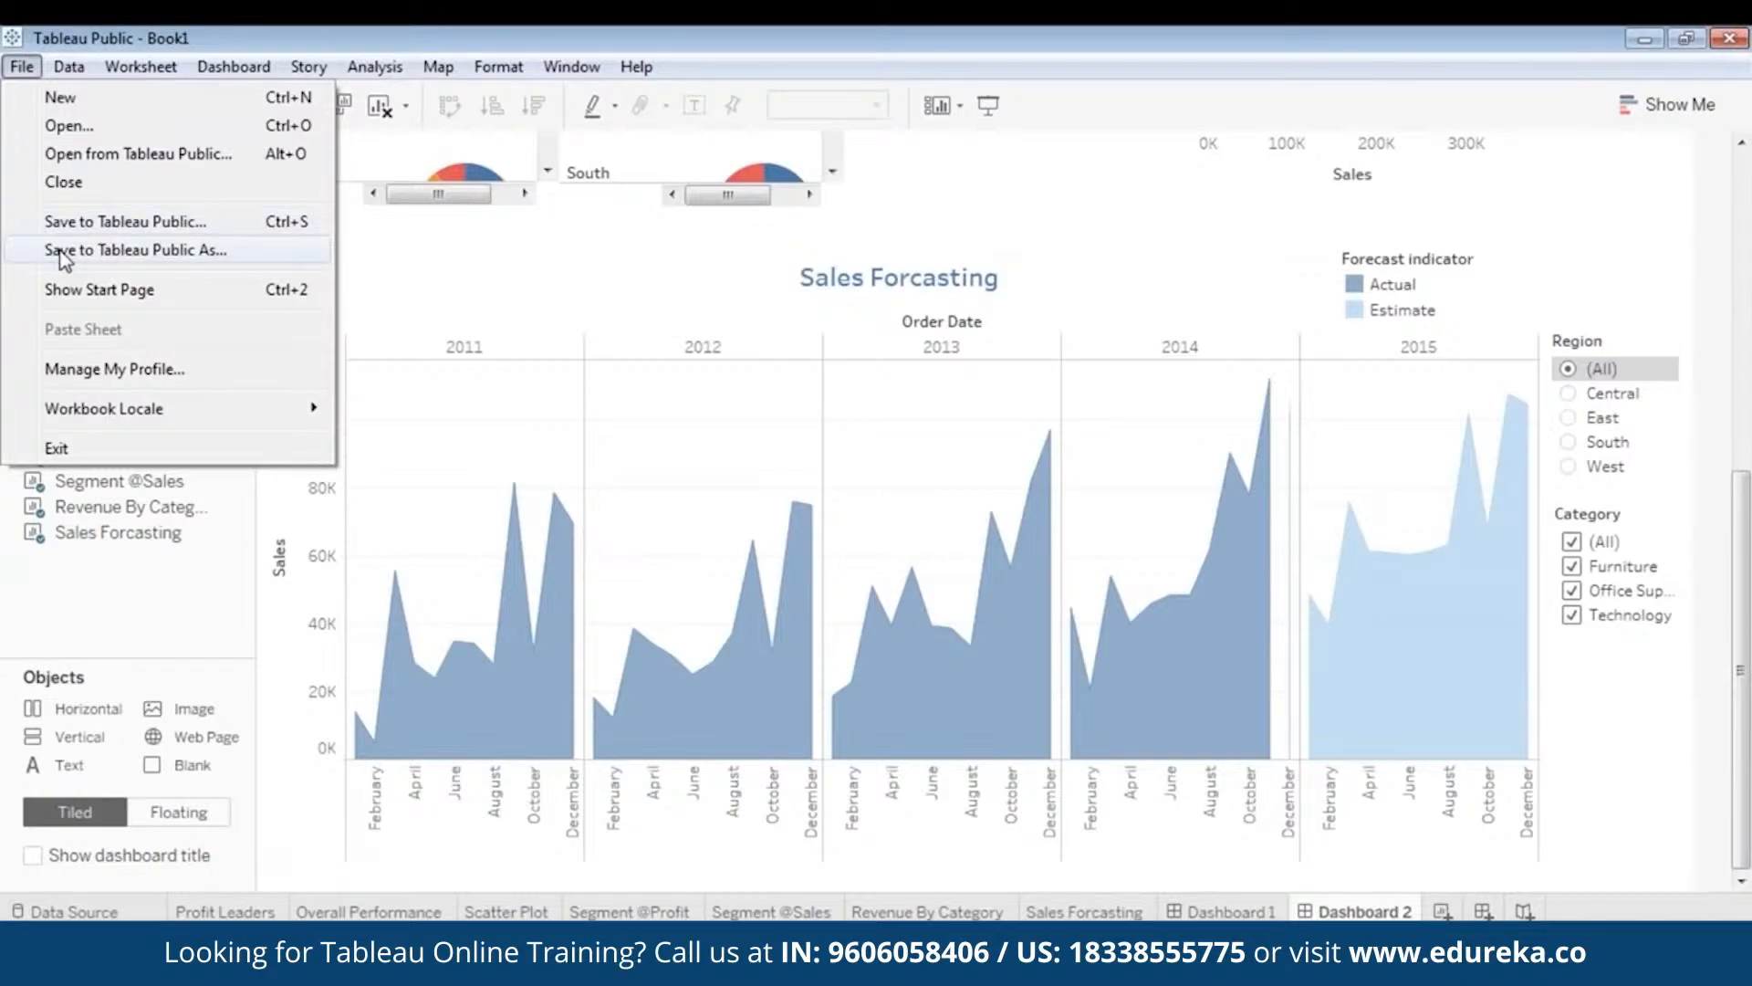
left_click(114, 222)
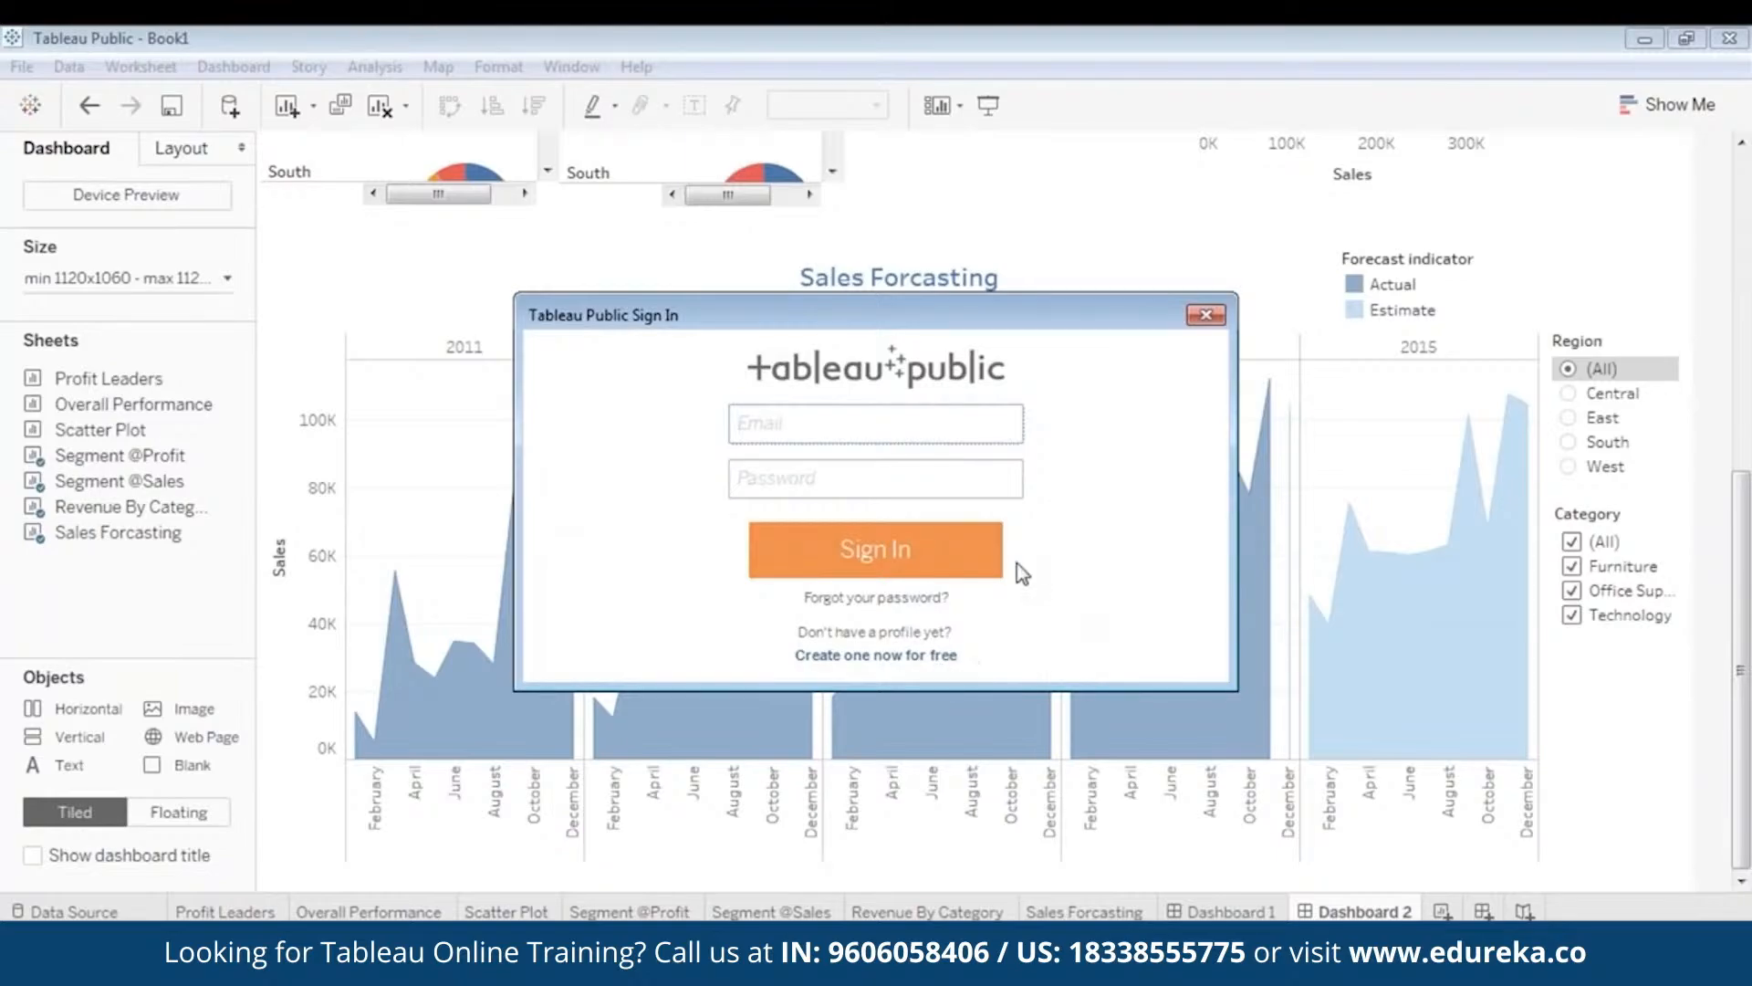
left_click(942, 418)
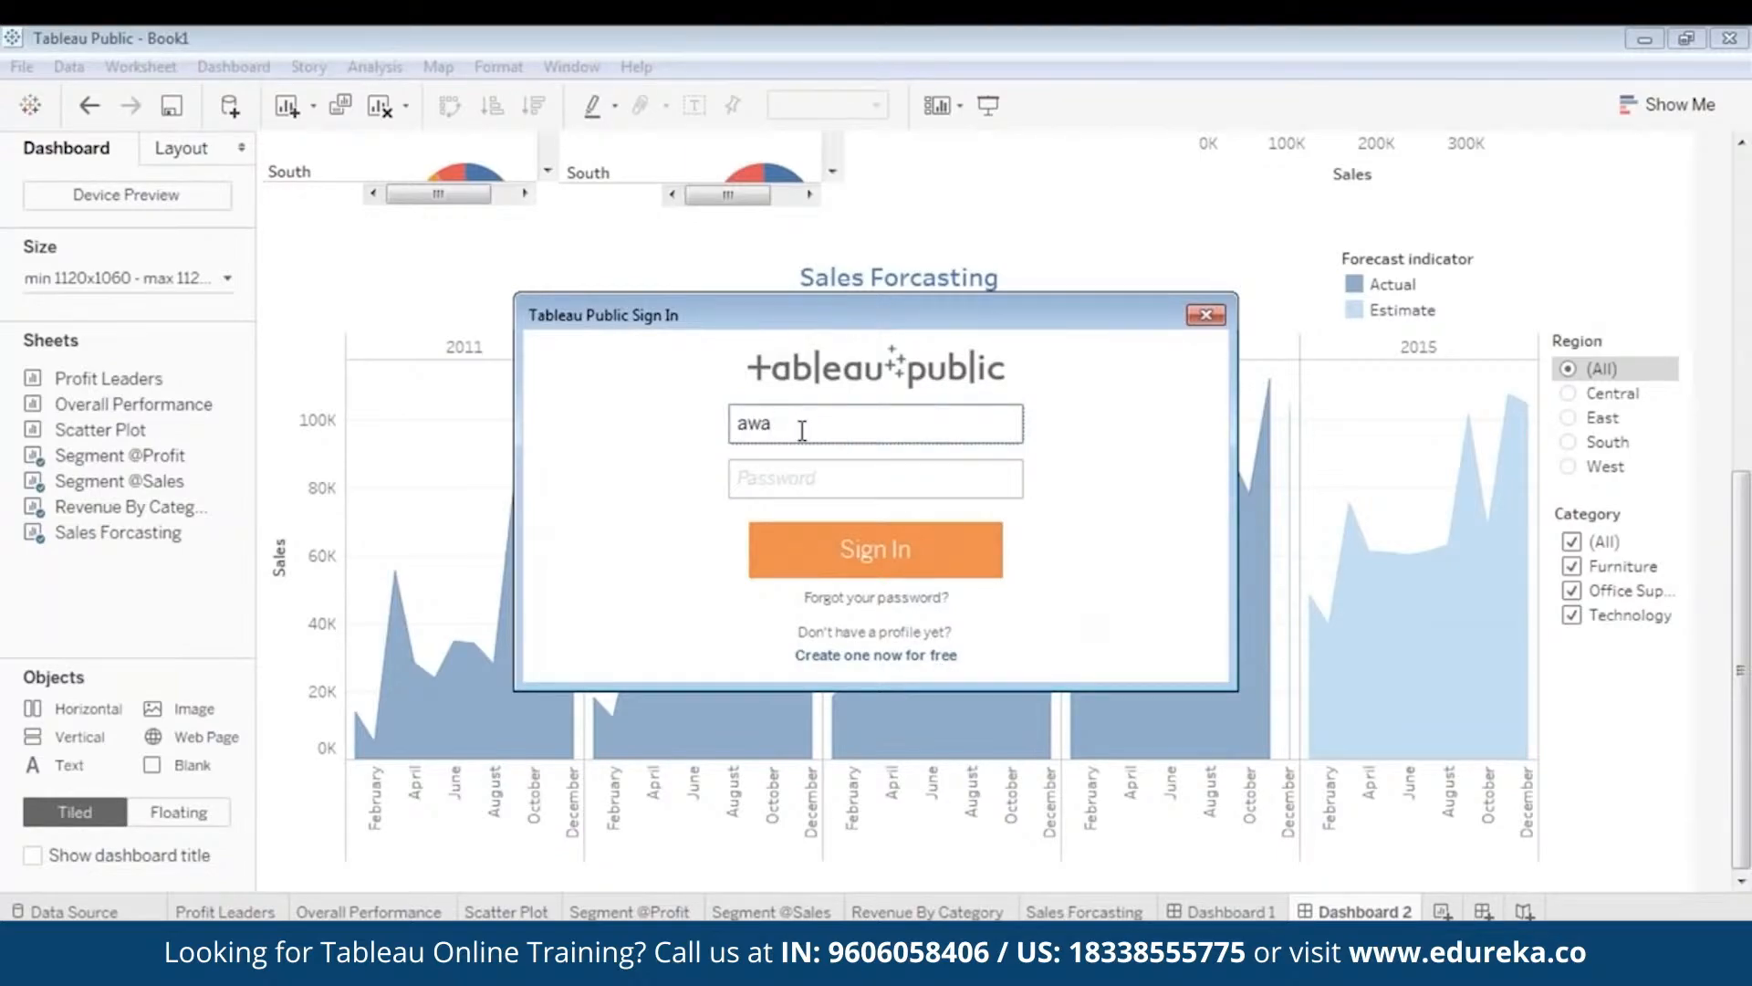
left_click(840, 476)
left_click(842, 423)
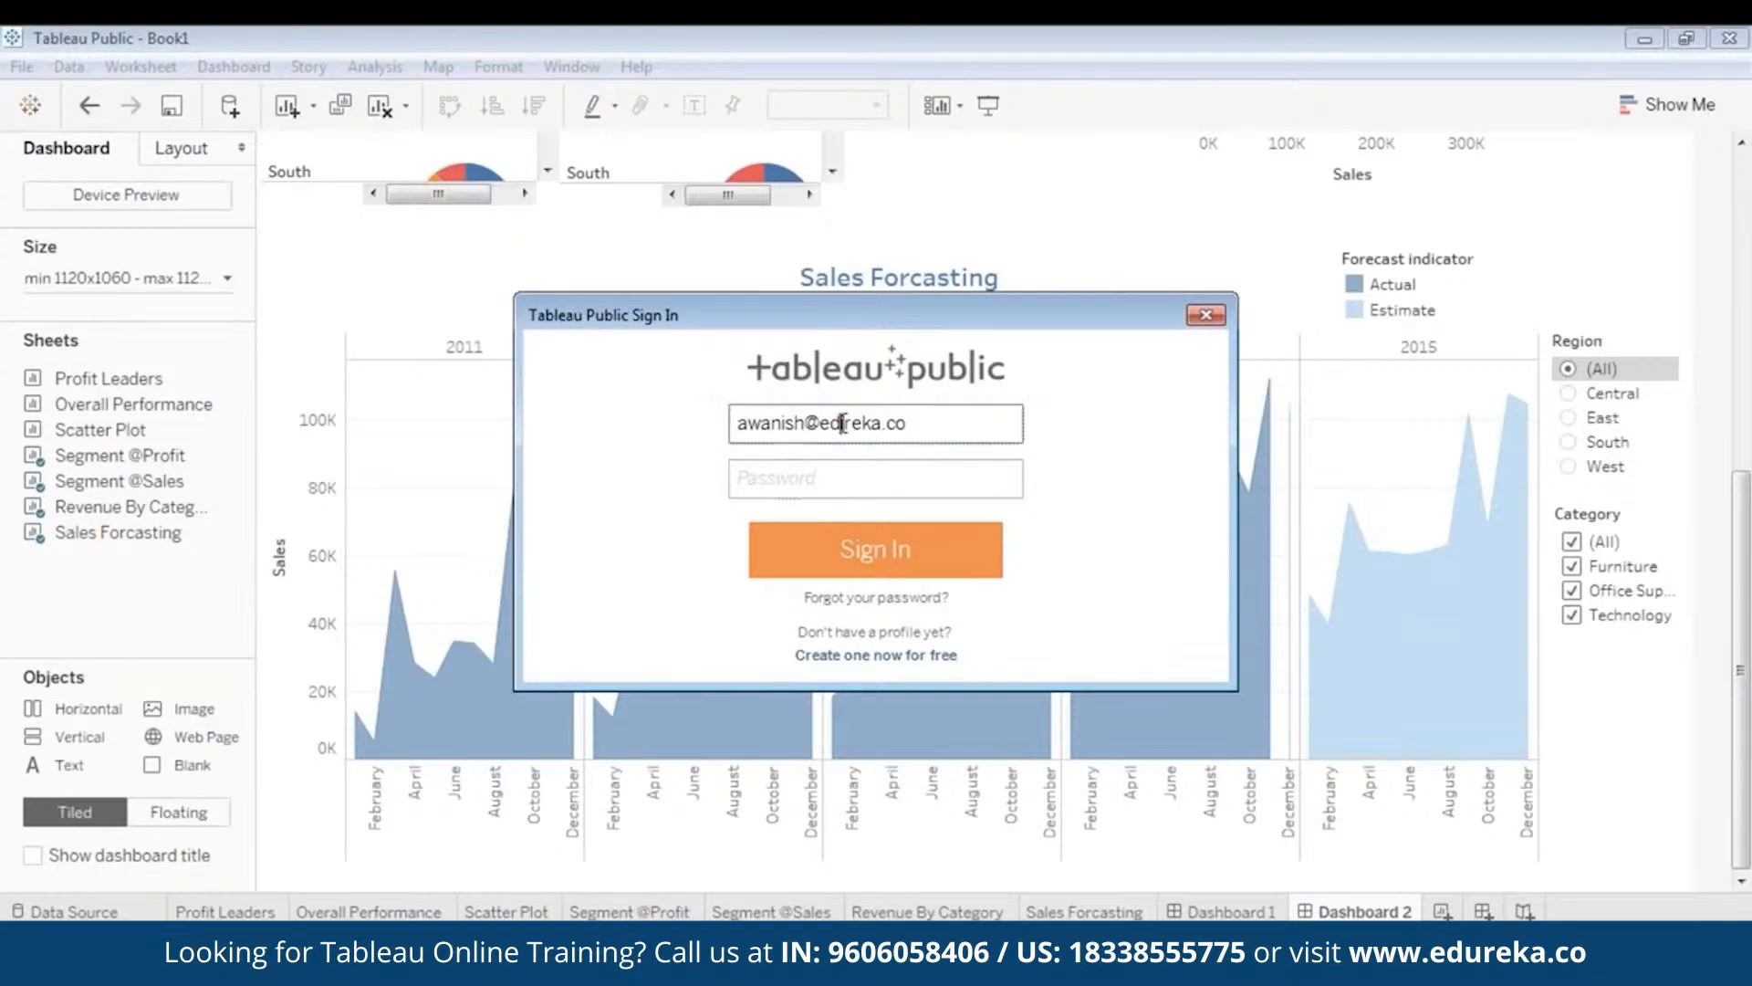
double_click(841, 422)
- Enter the account password and sign in to Tableau Public
left_click(886, 470)
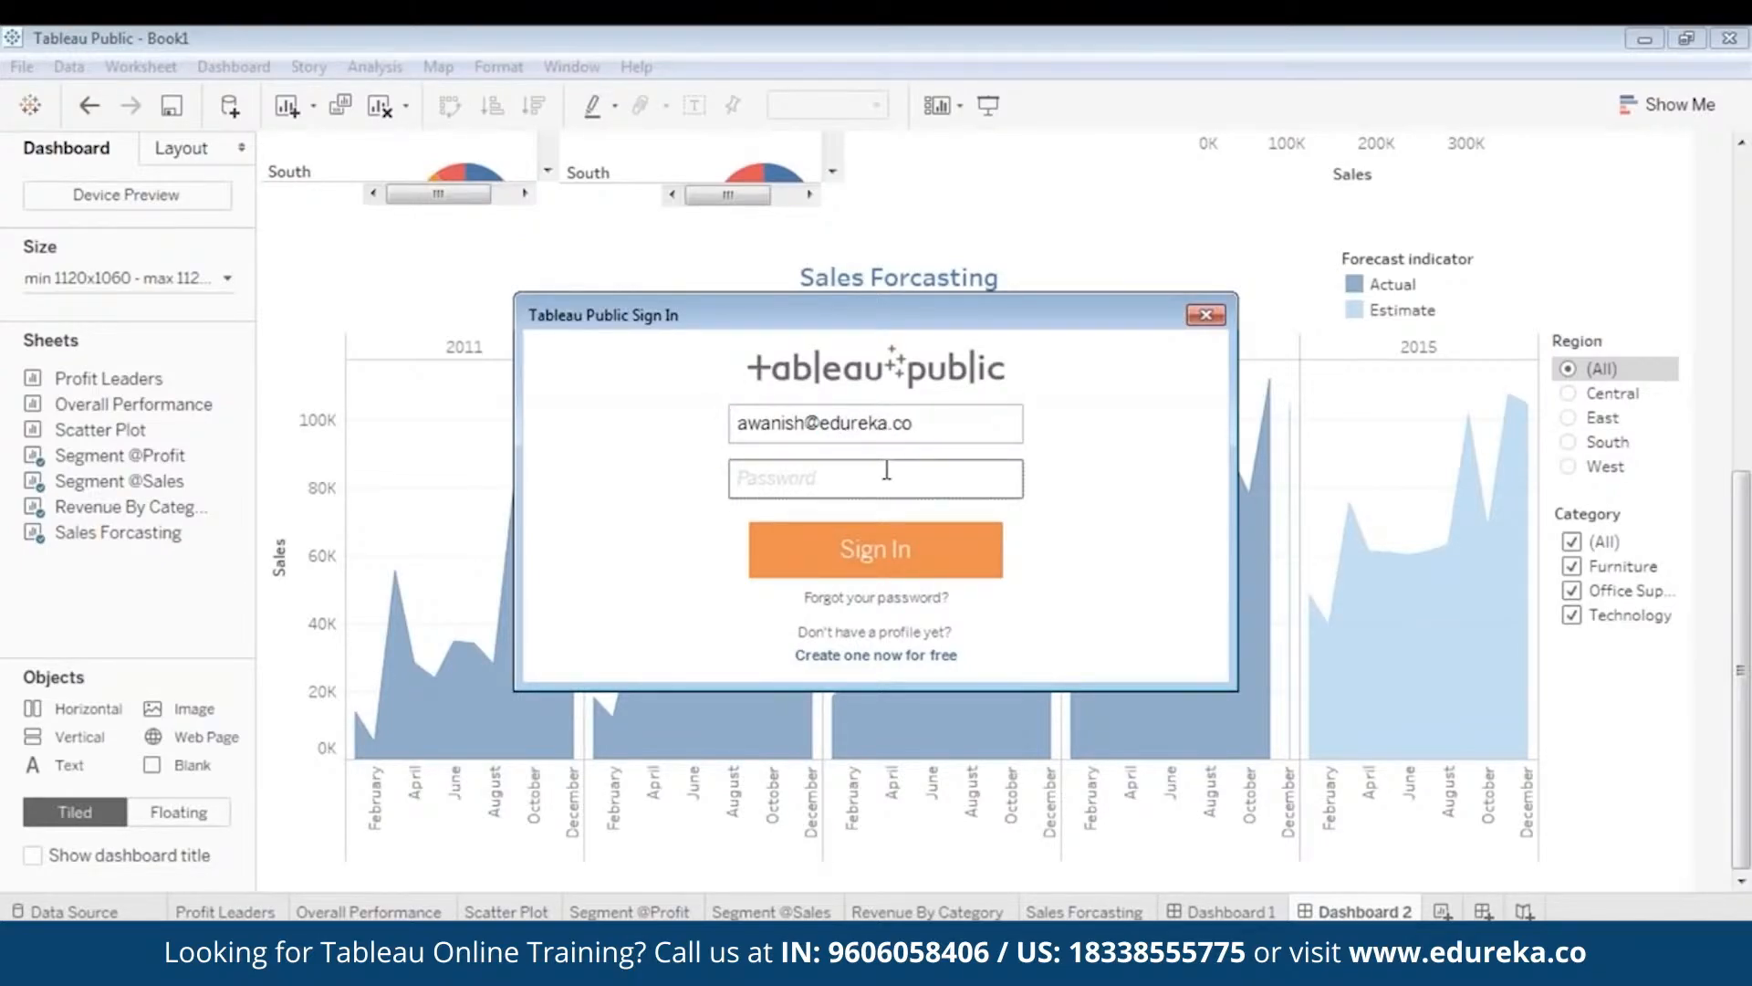
type("•")
left_click(900, 551)
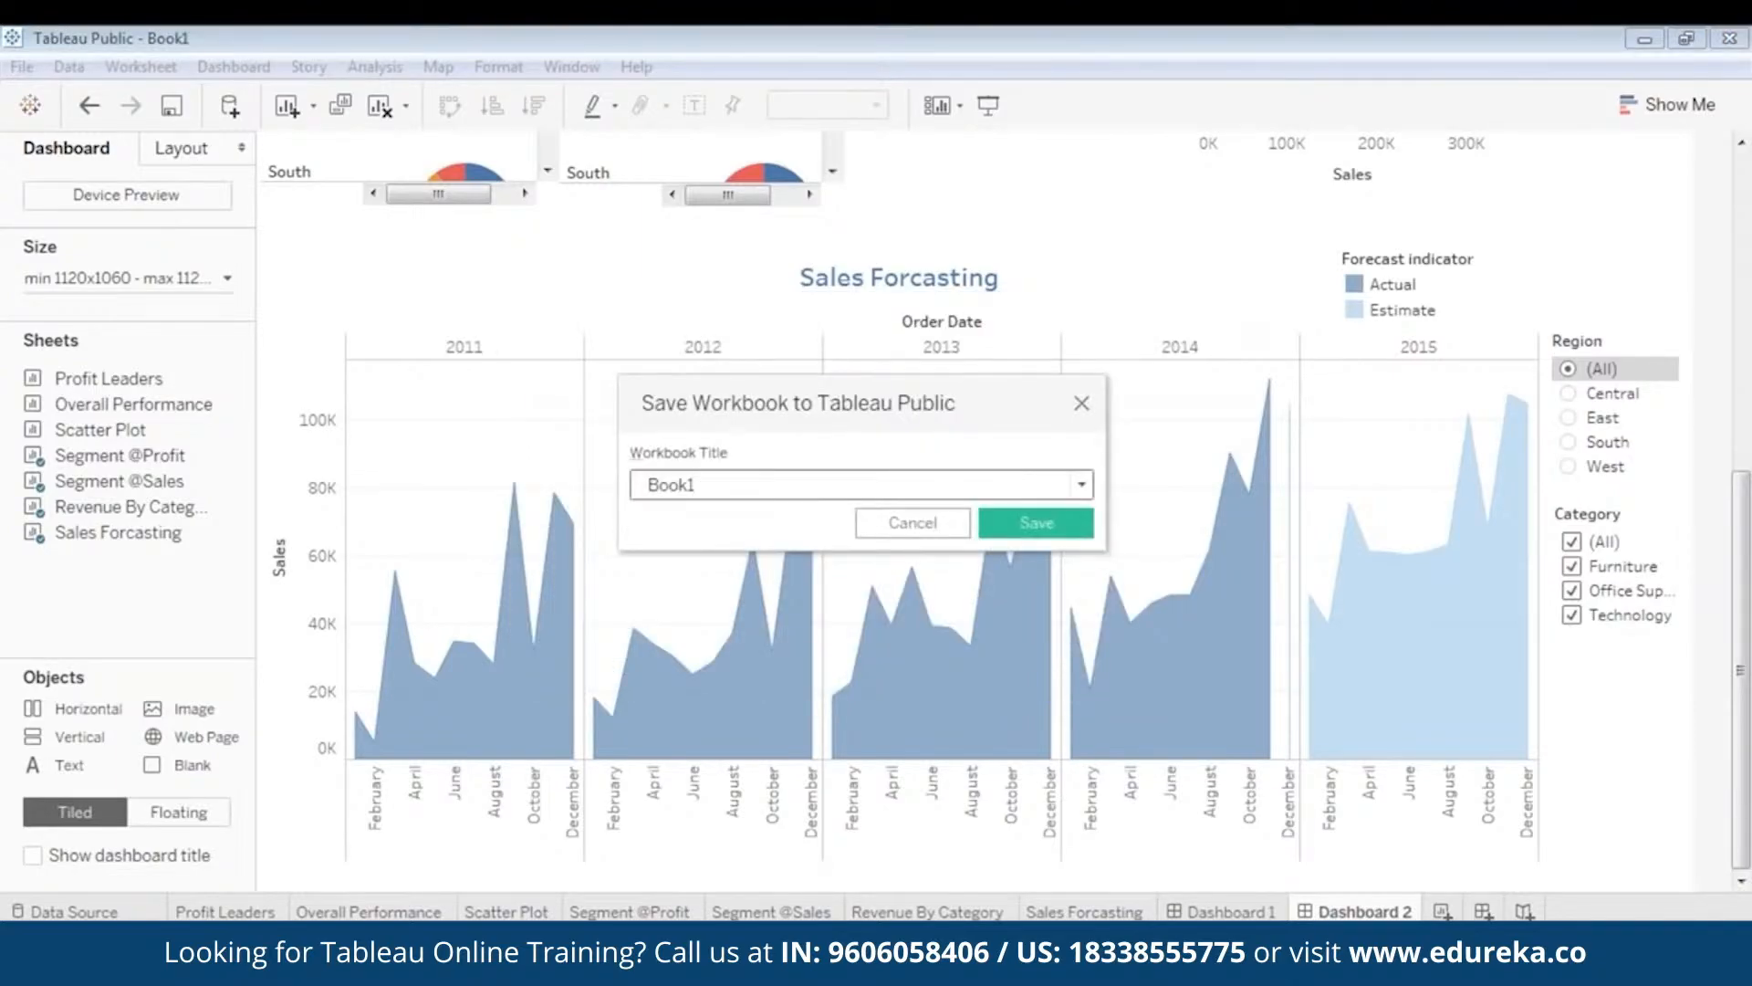
- Title the workbook Superstore_Dashboard and save it to Tableau Public
type("Superstore_Dashboard")
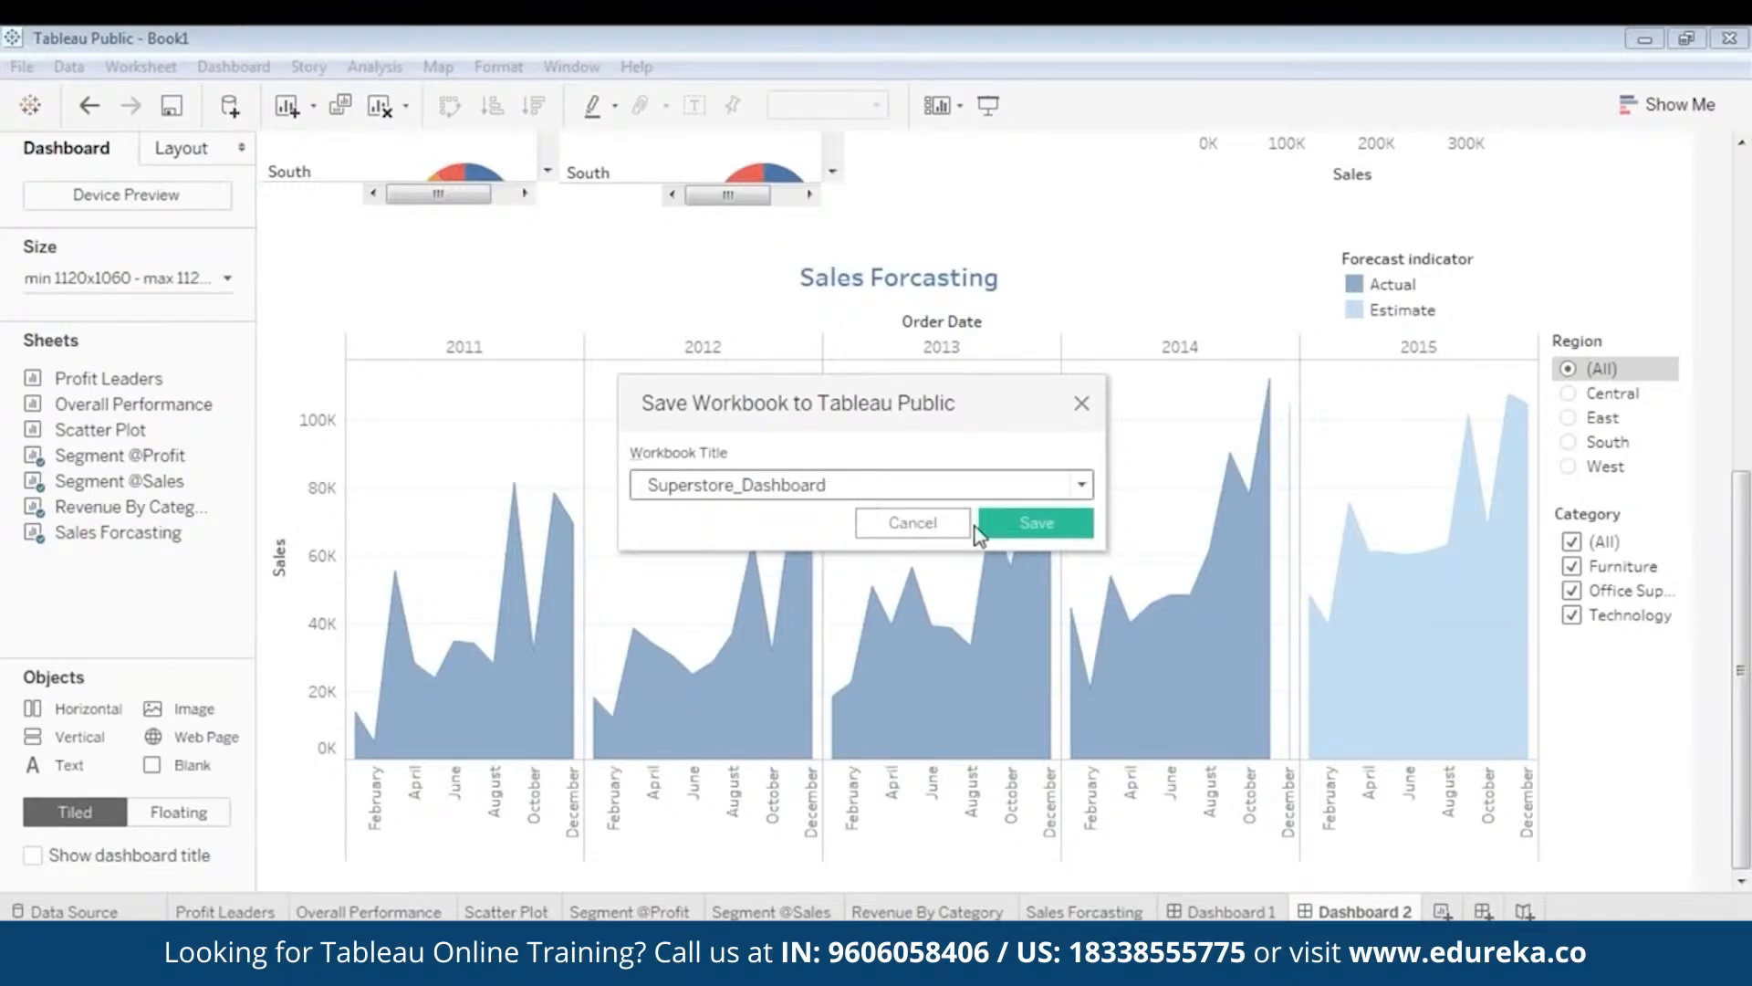
left_click(1020, 524)
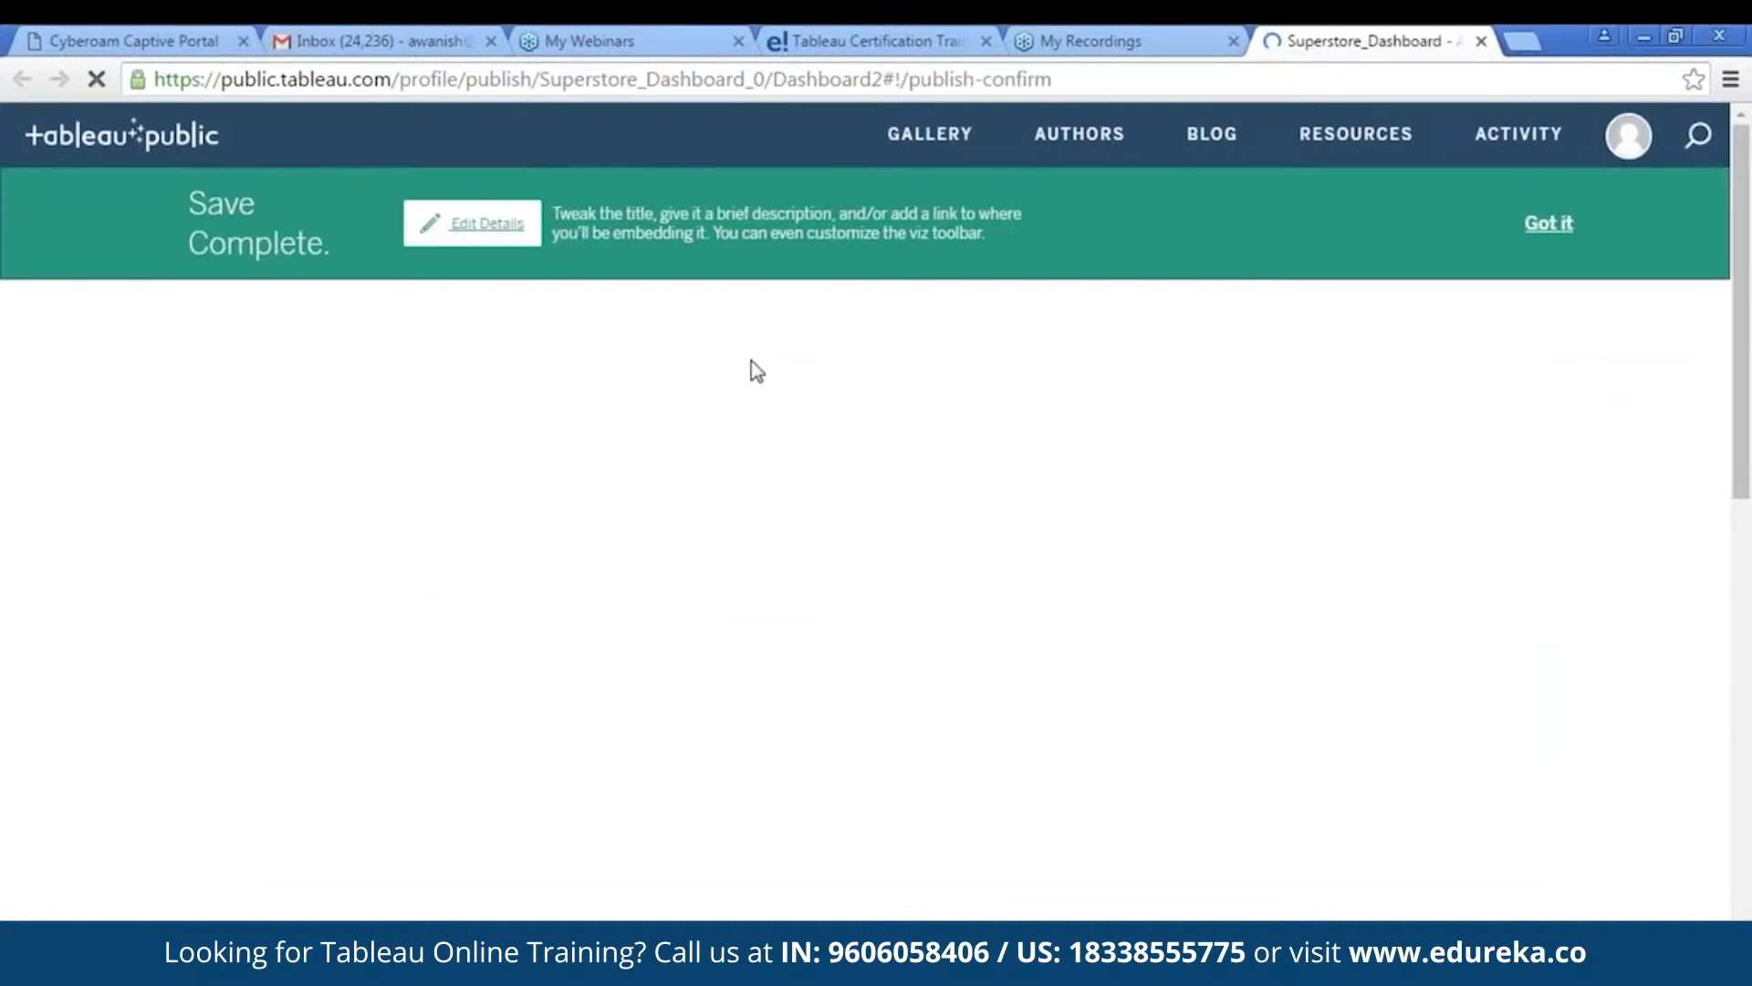
- Dismiss the Save Complete banner, review the More Detail section, then return to Tableau
left_click(1544, 226)
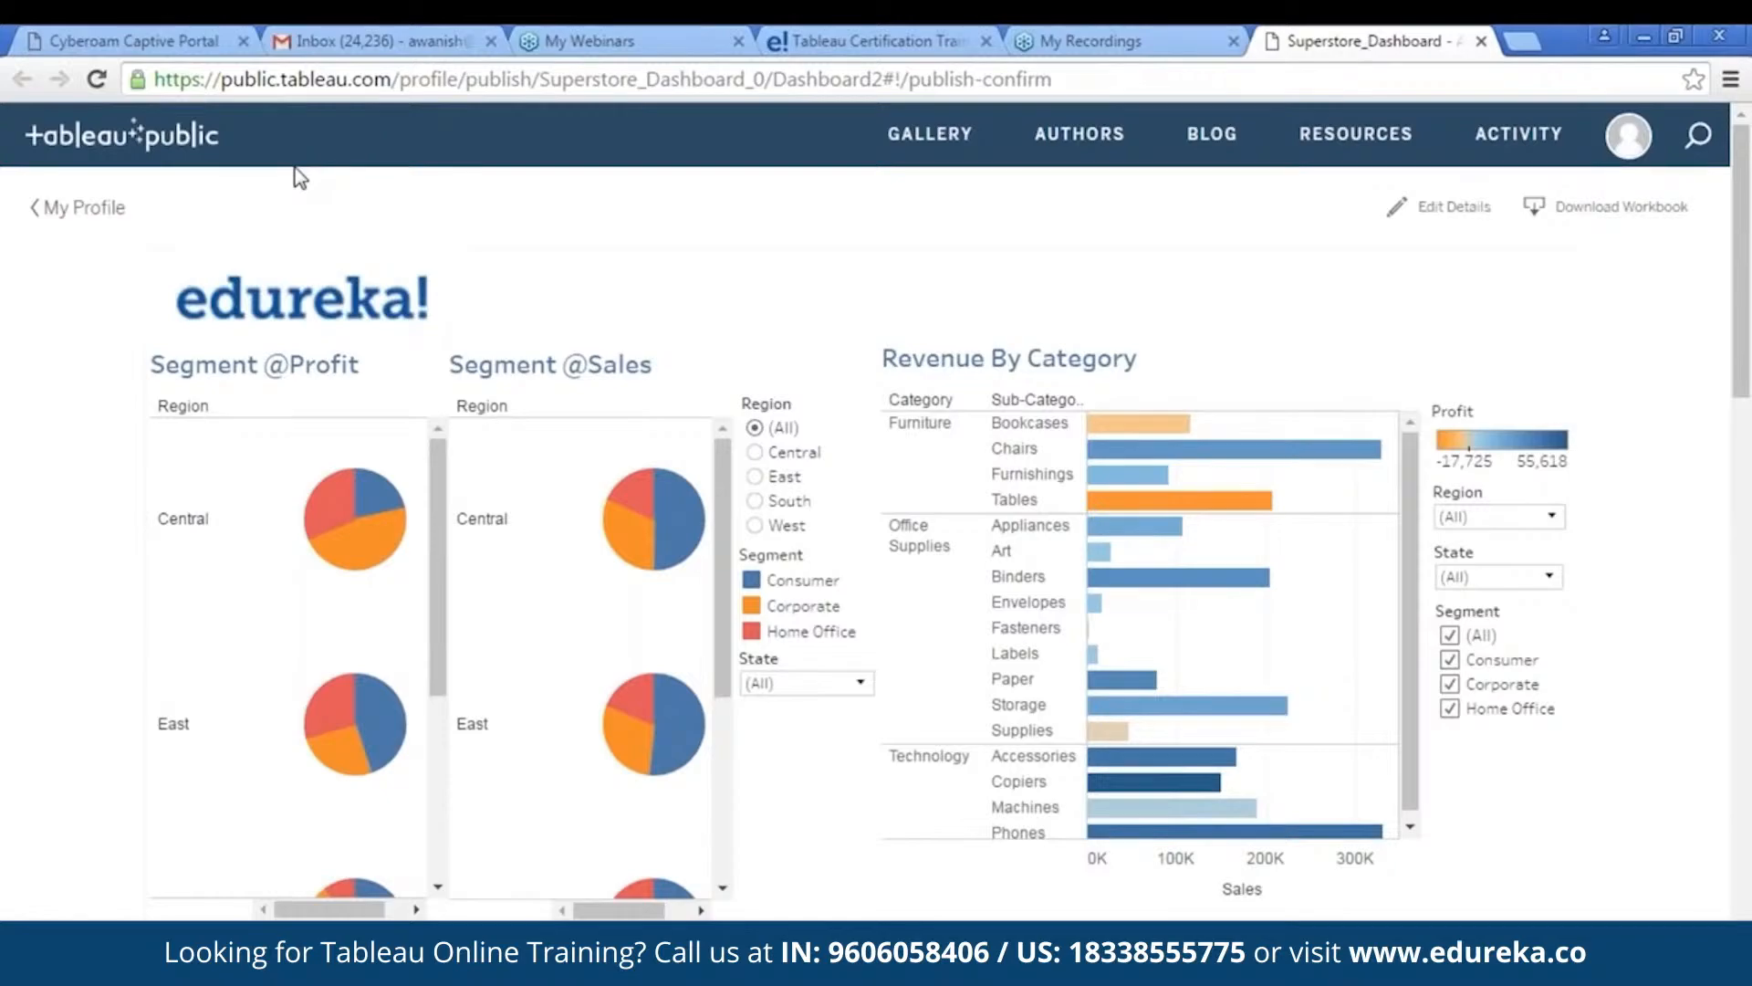
scroll(1251, 402, "down", 15)
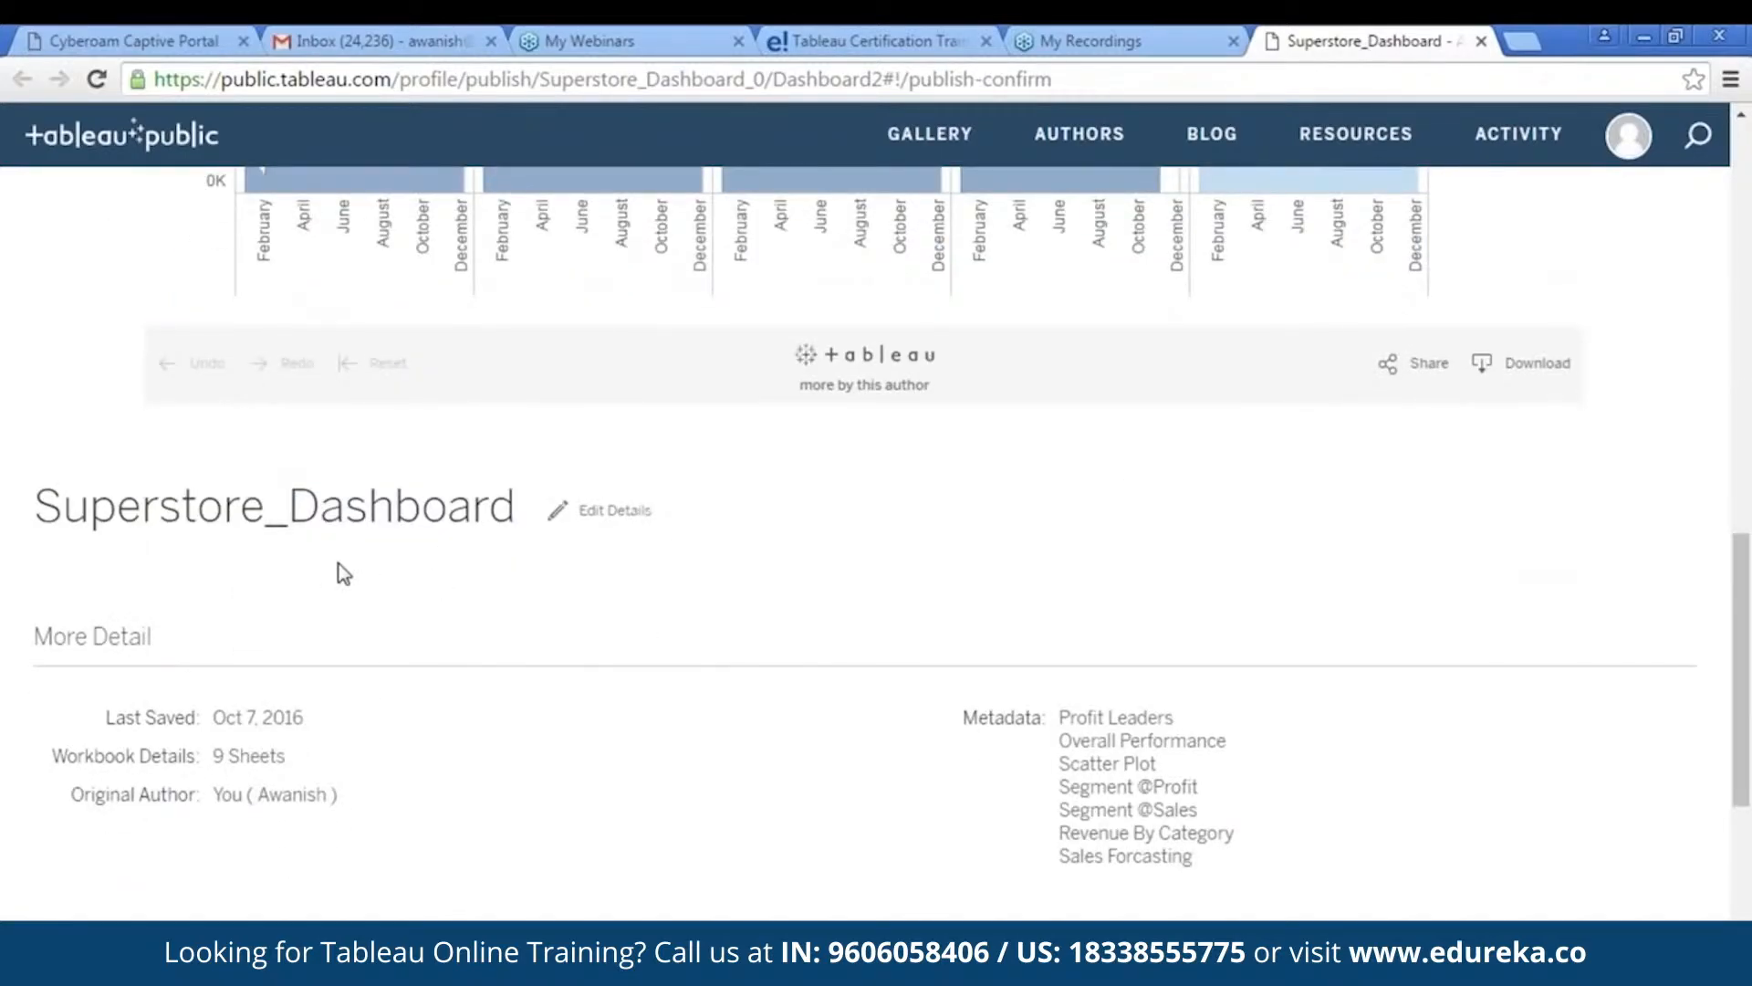
scroll(1095, 548, "up", 10)
scroll(1349, 462, "up", 5)
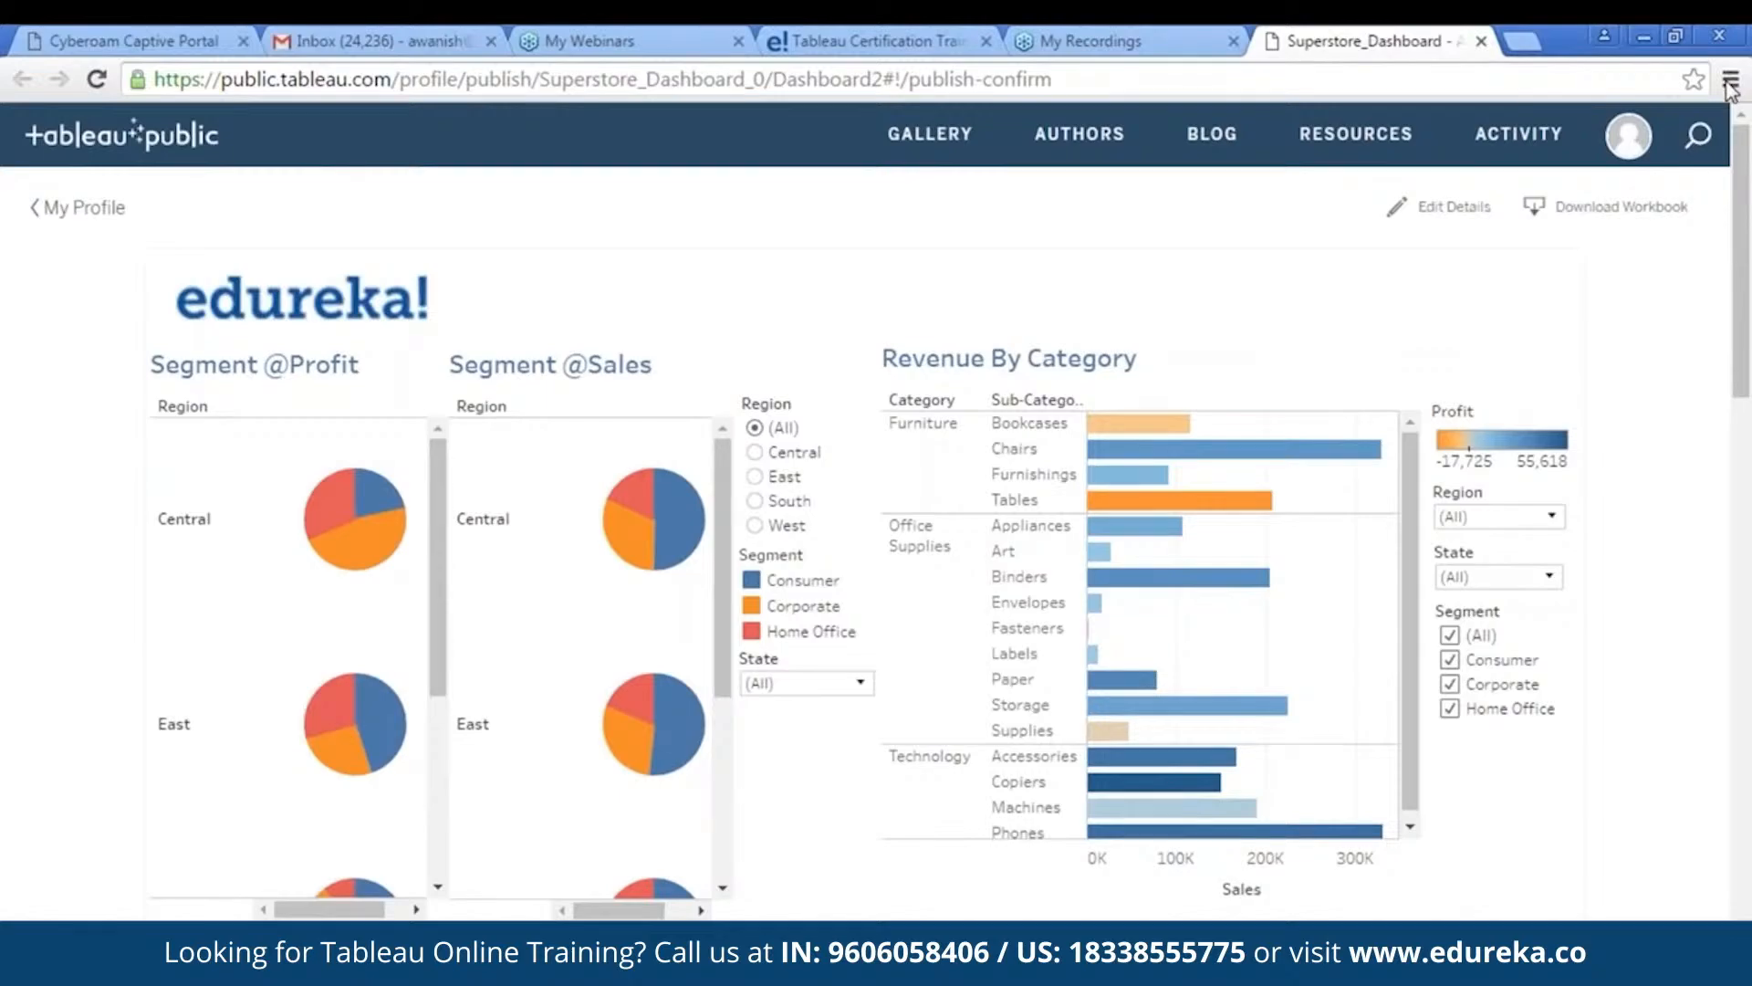
key("alt+Tab")
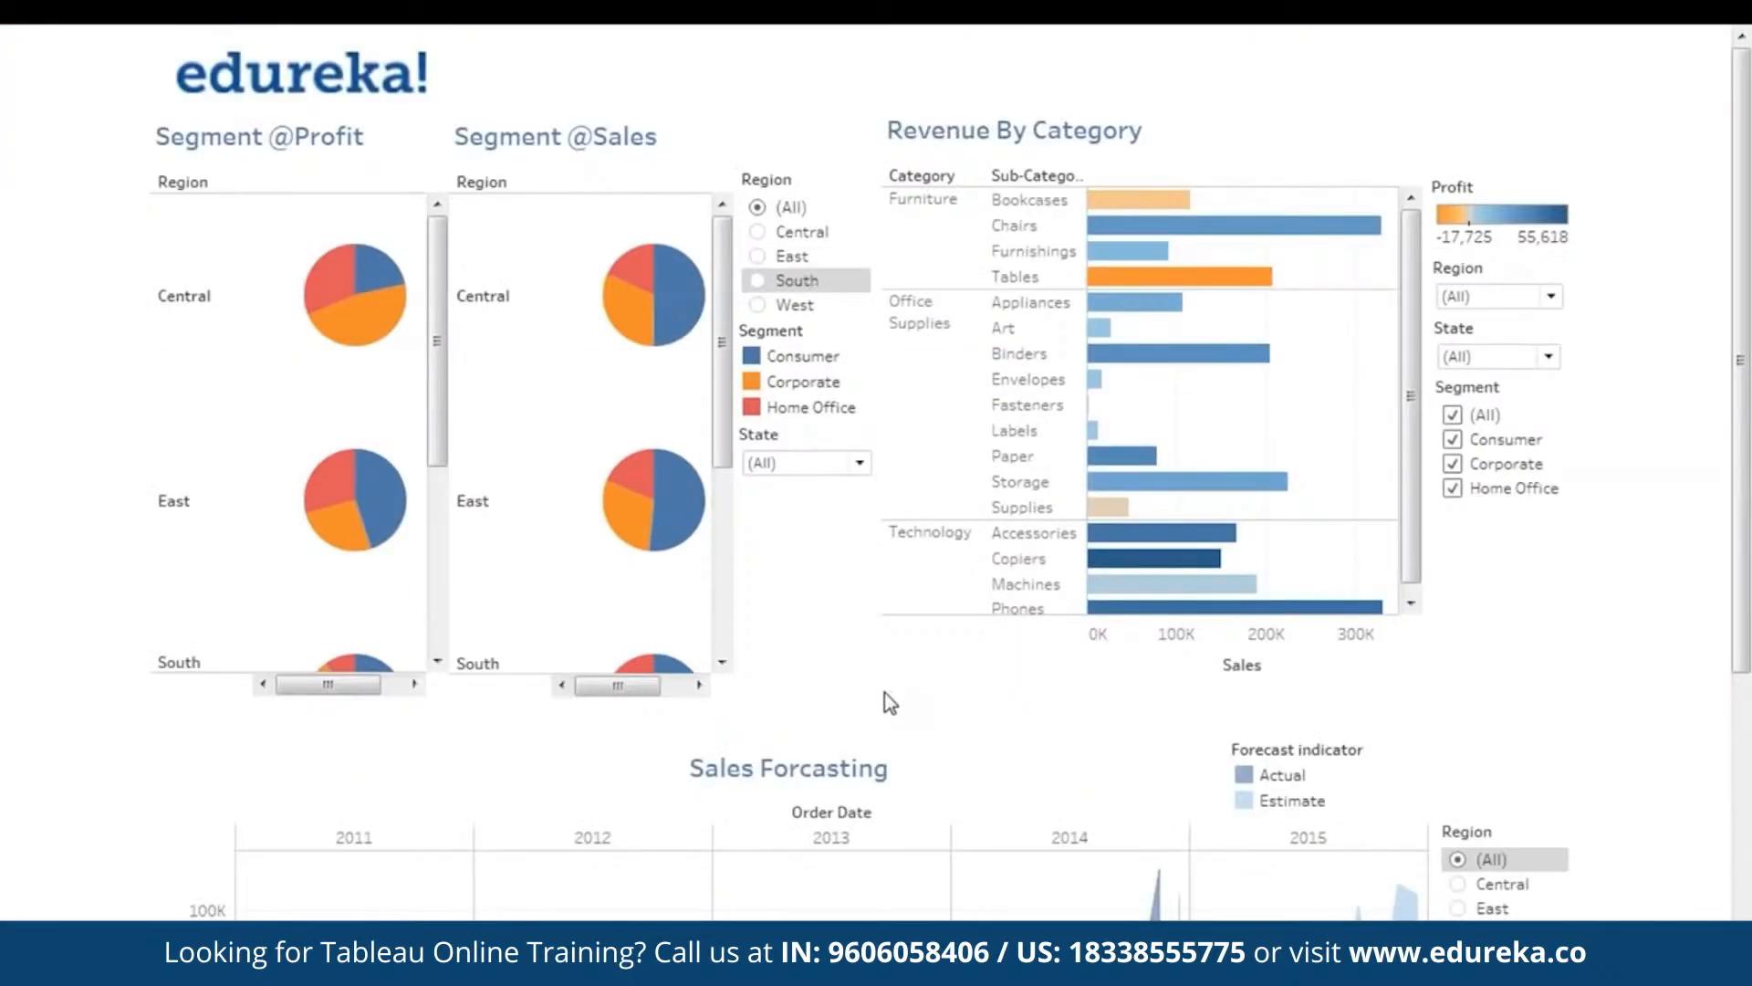
- Exit presentation mode, view the Orders data source, then open the Profit Leaders map
key("Escape")
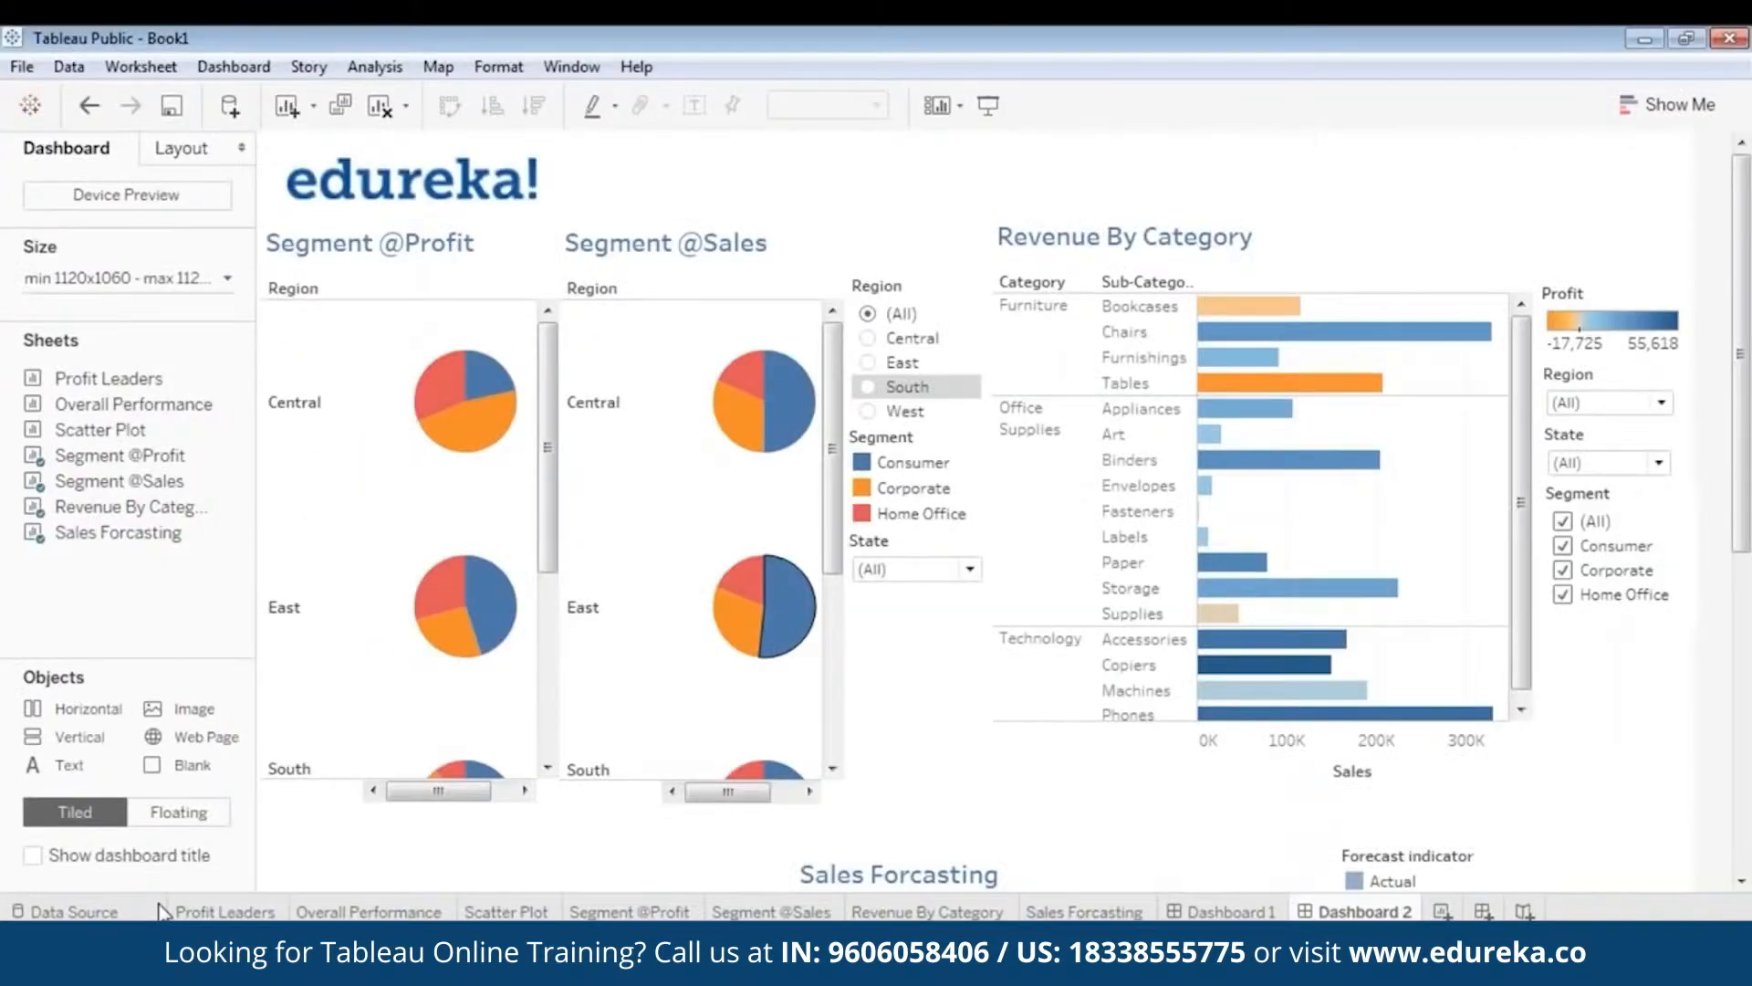
left_click(73, 911)
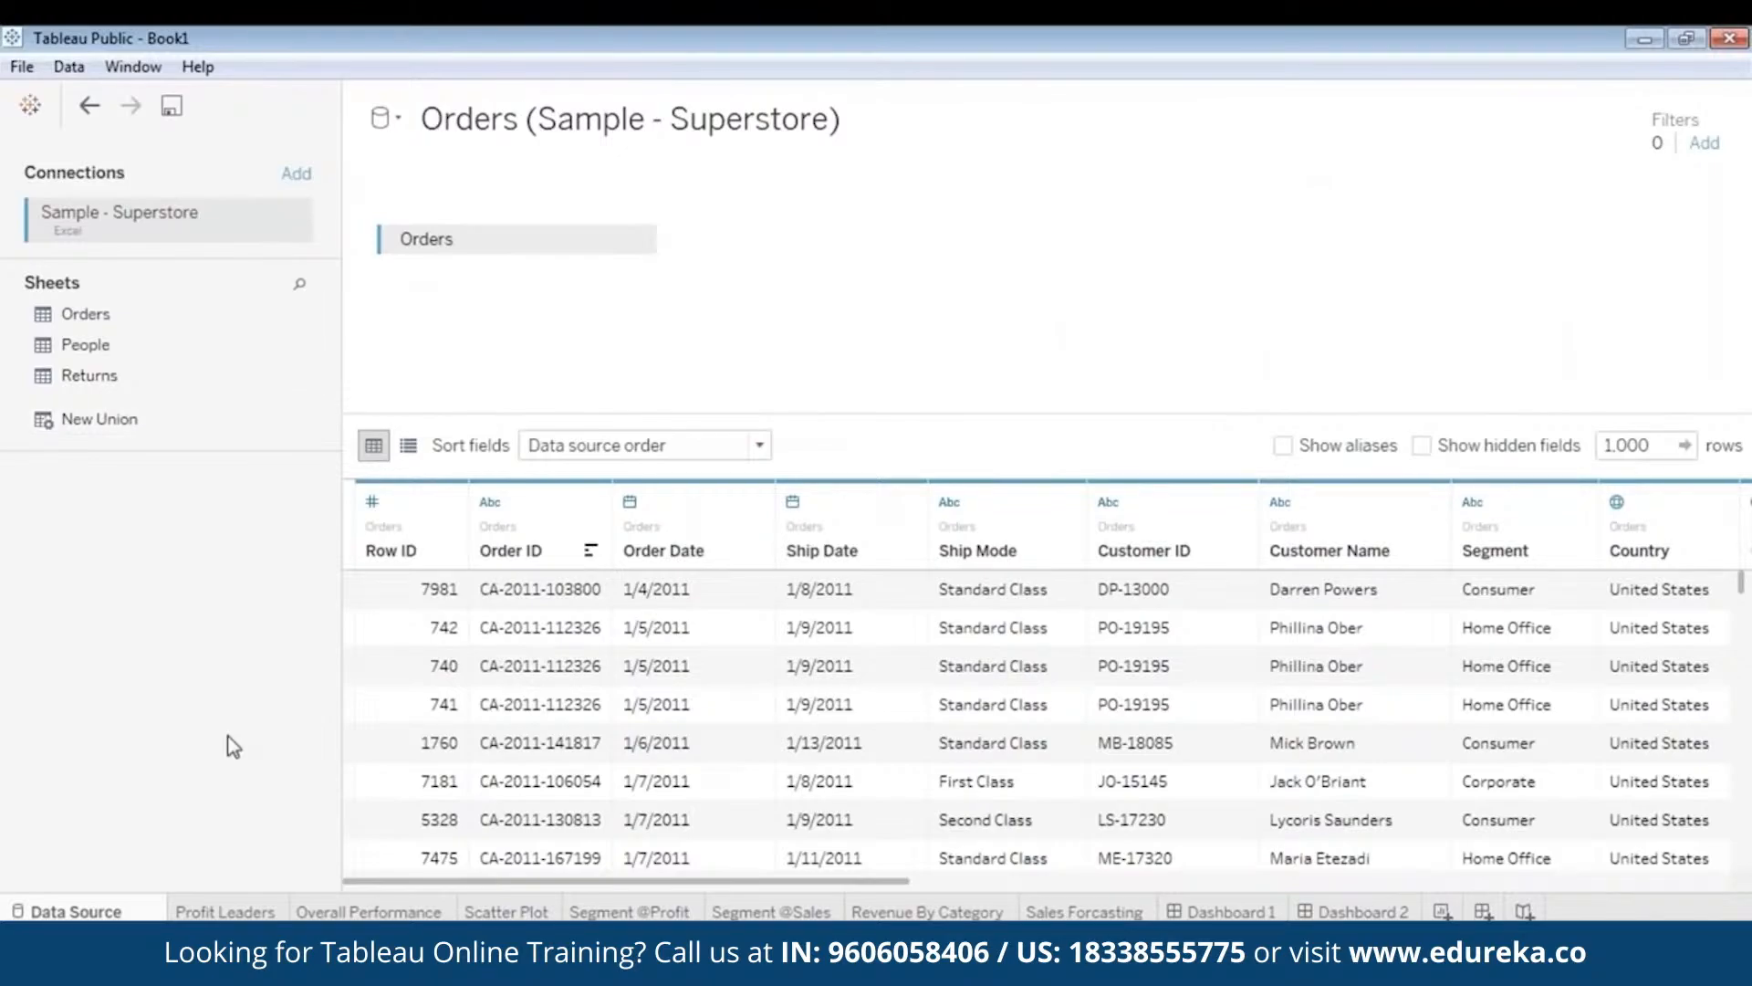
left_click(237, 909)
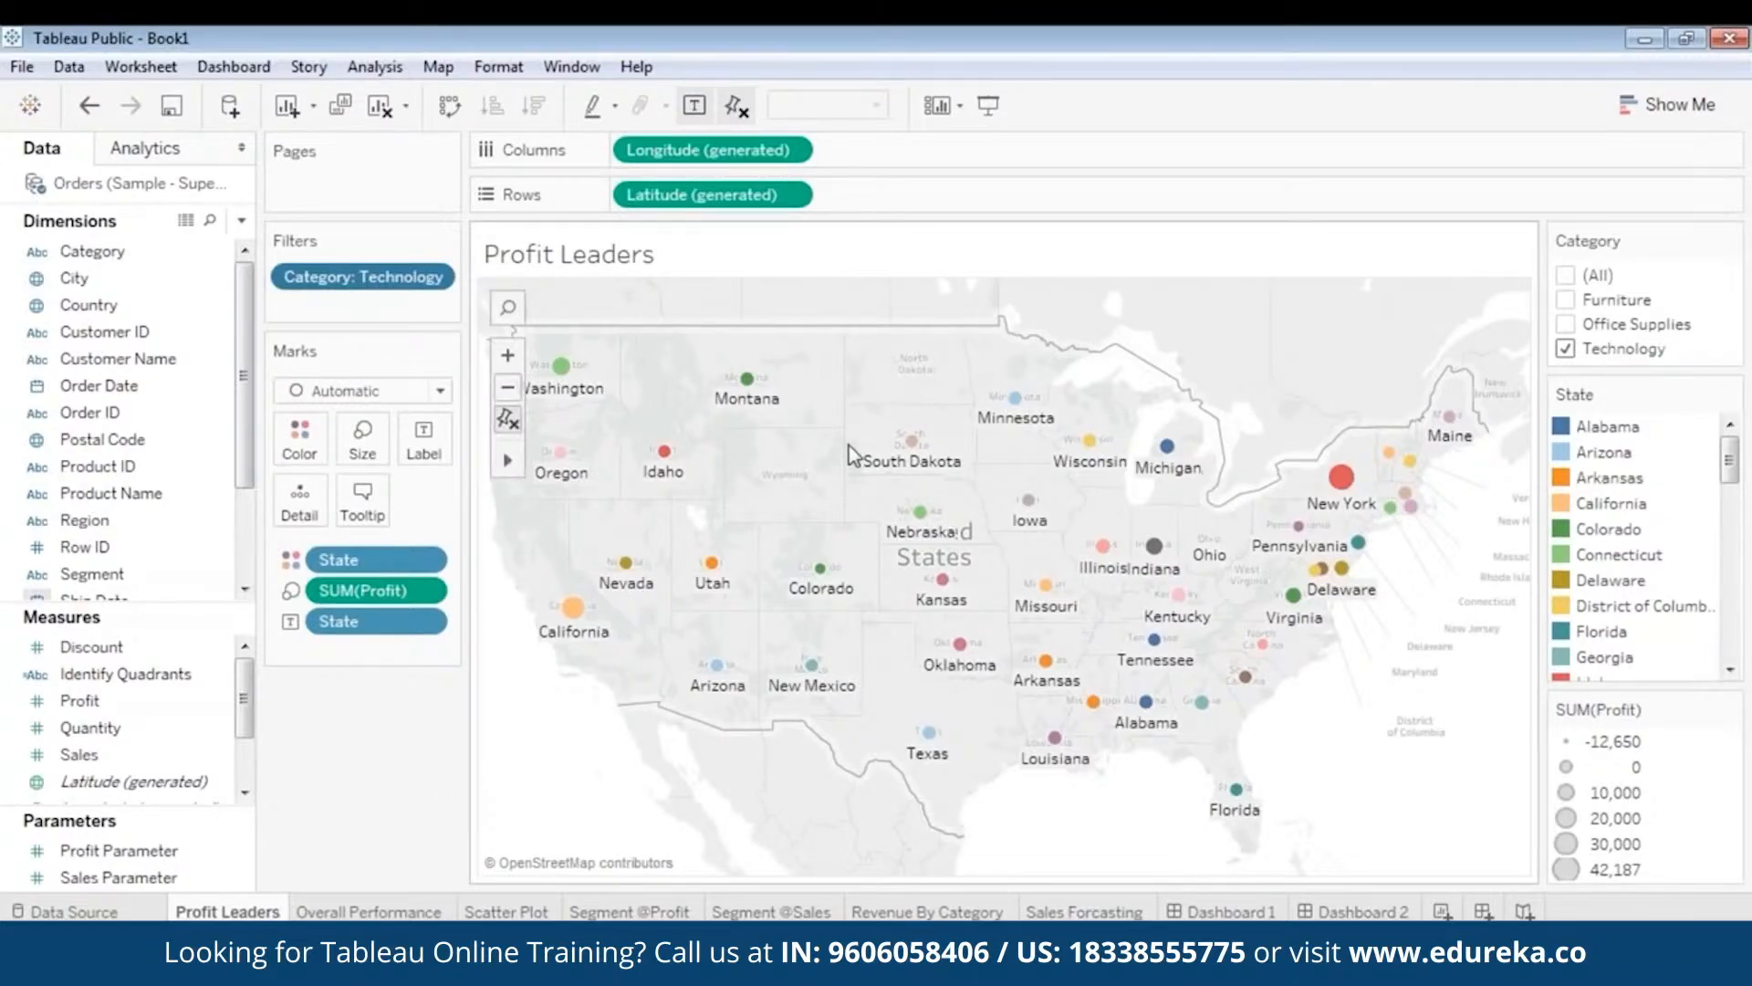
mouse_move(379, 912)
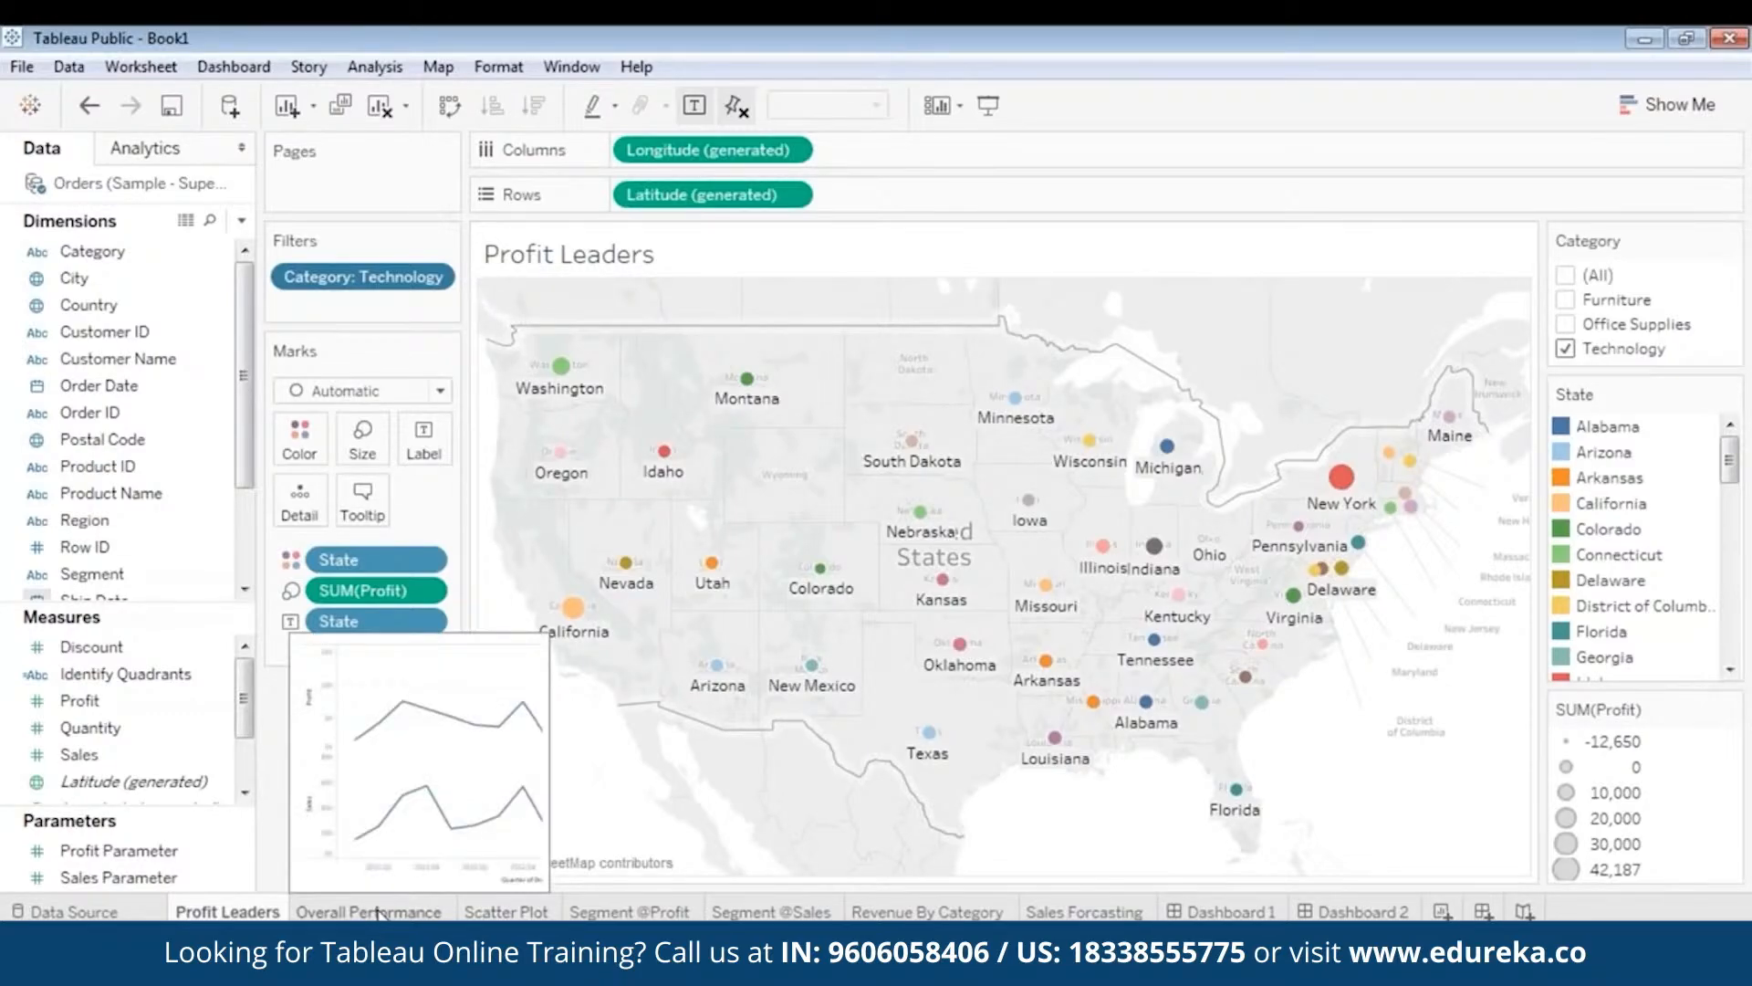
left_click(379, 912)
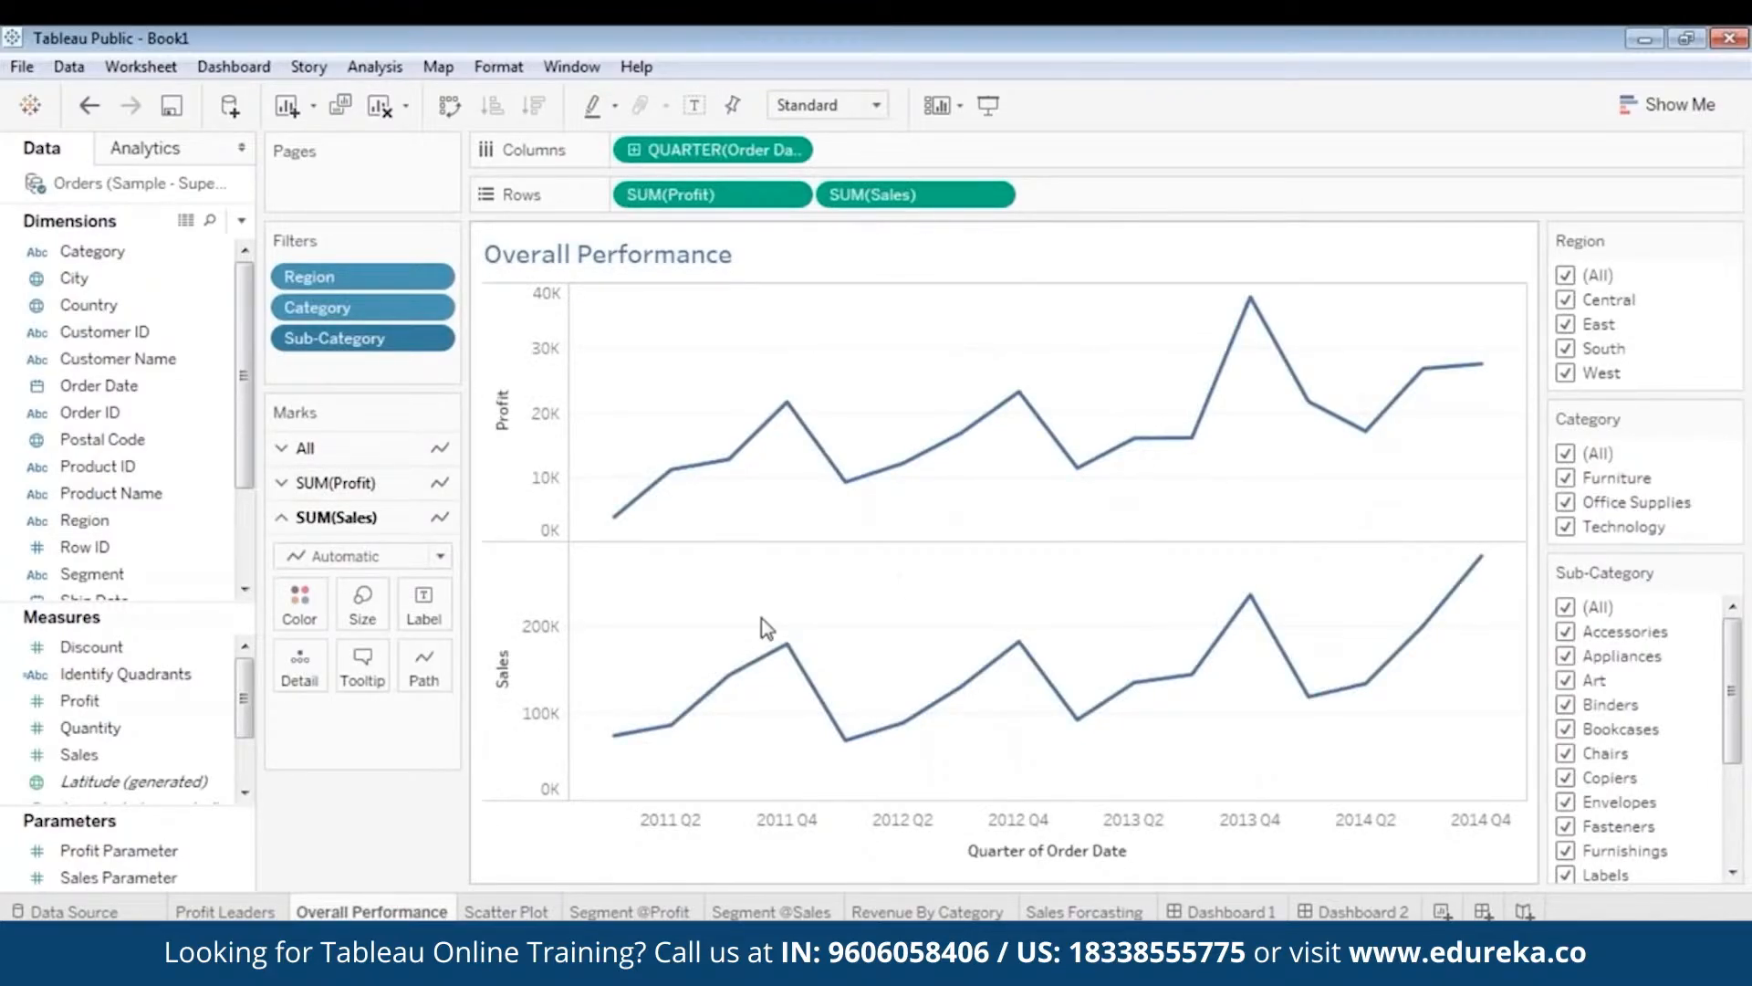
left_click(498, 912)
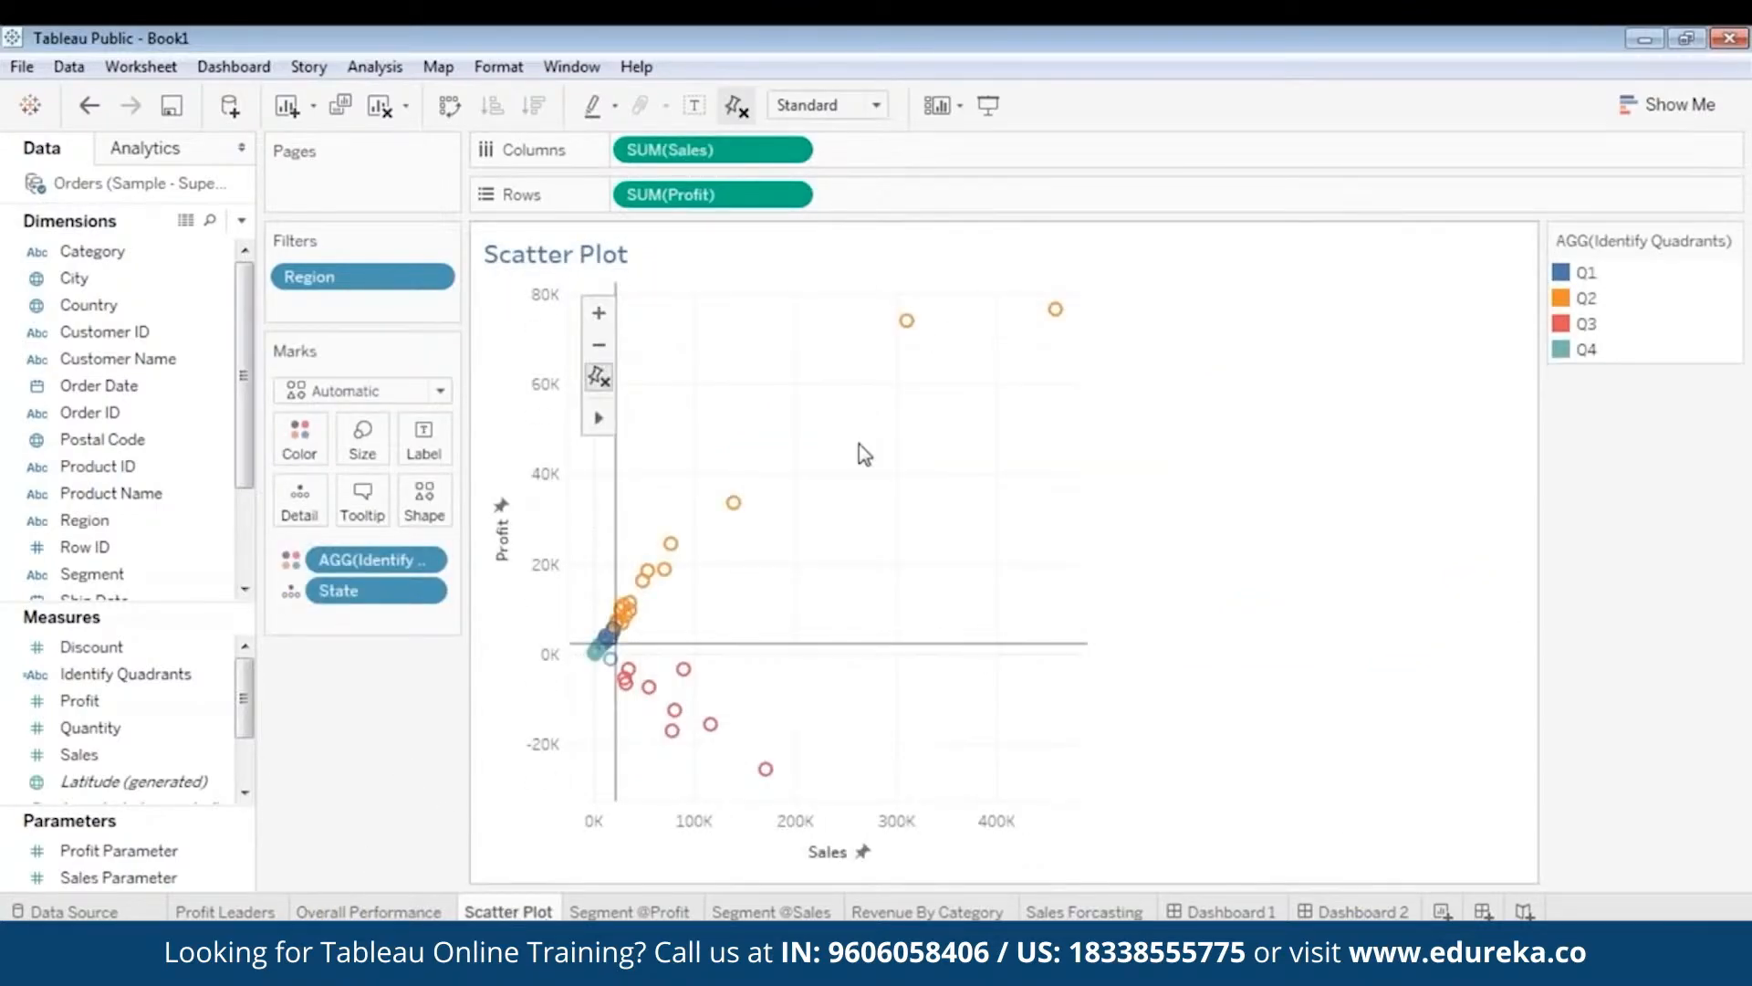
left_click(644, 912)
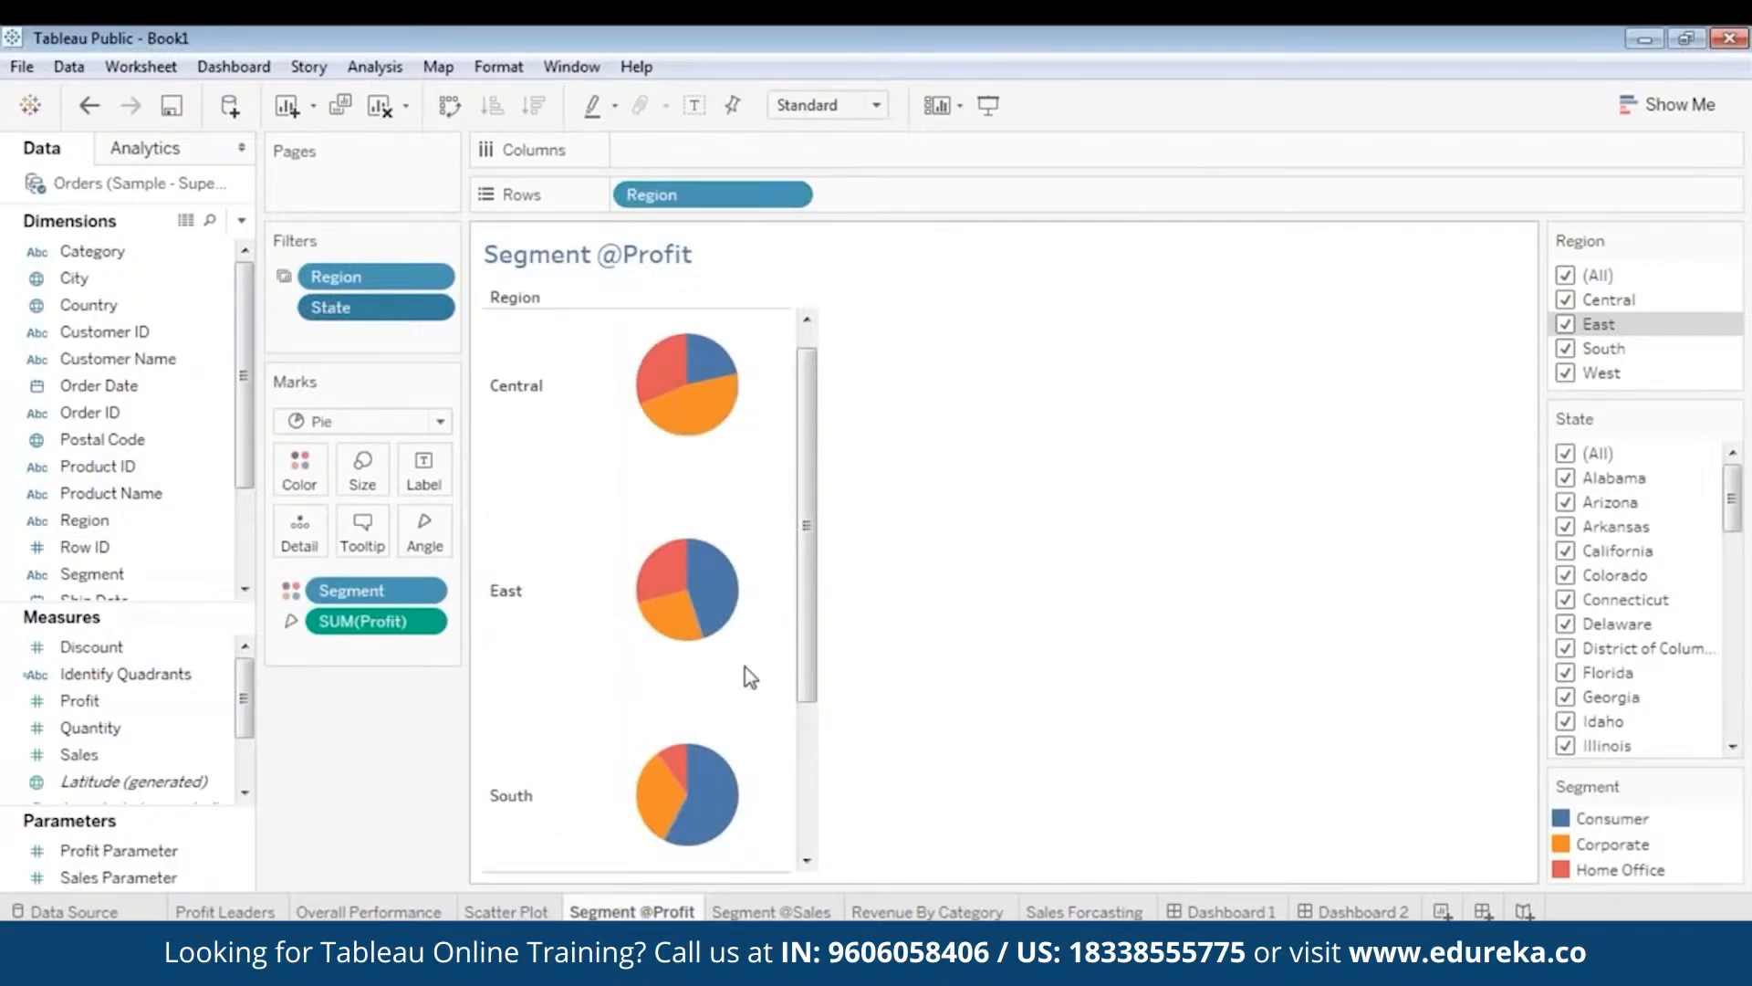
left_click(757, 912)
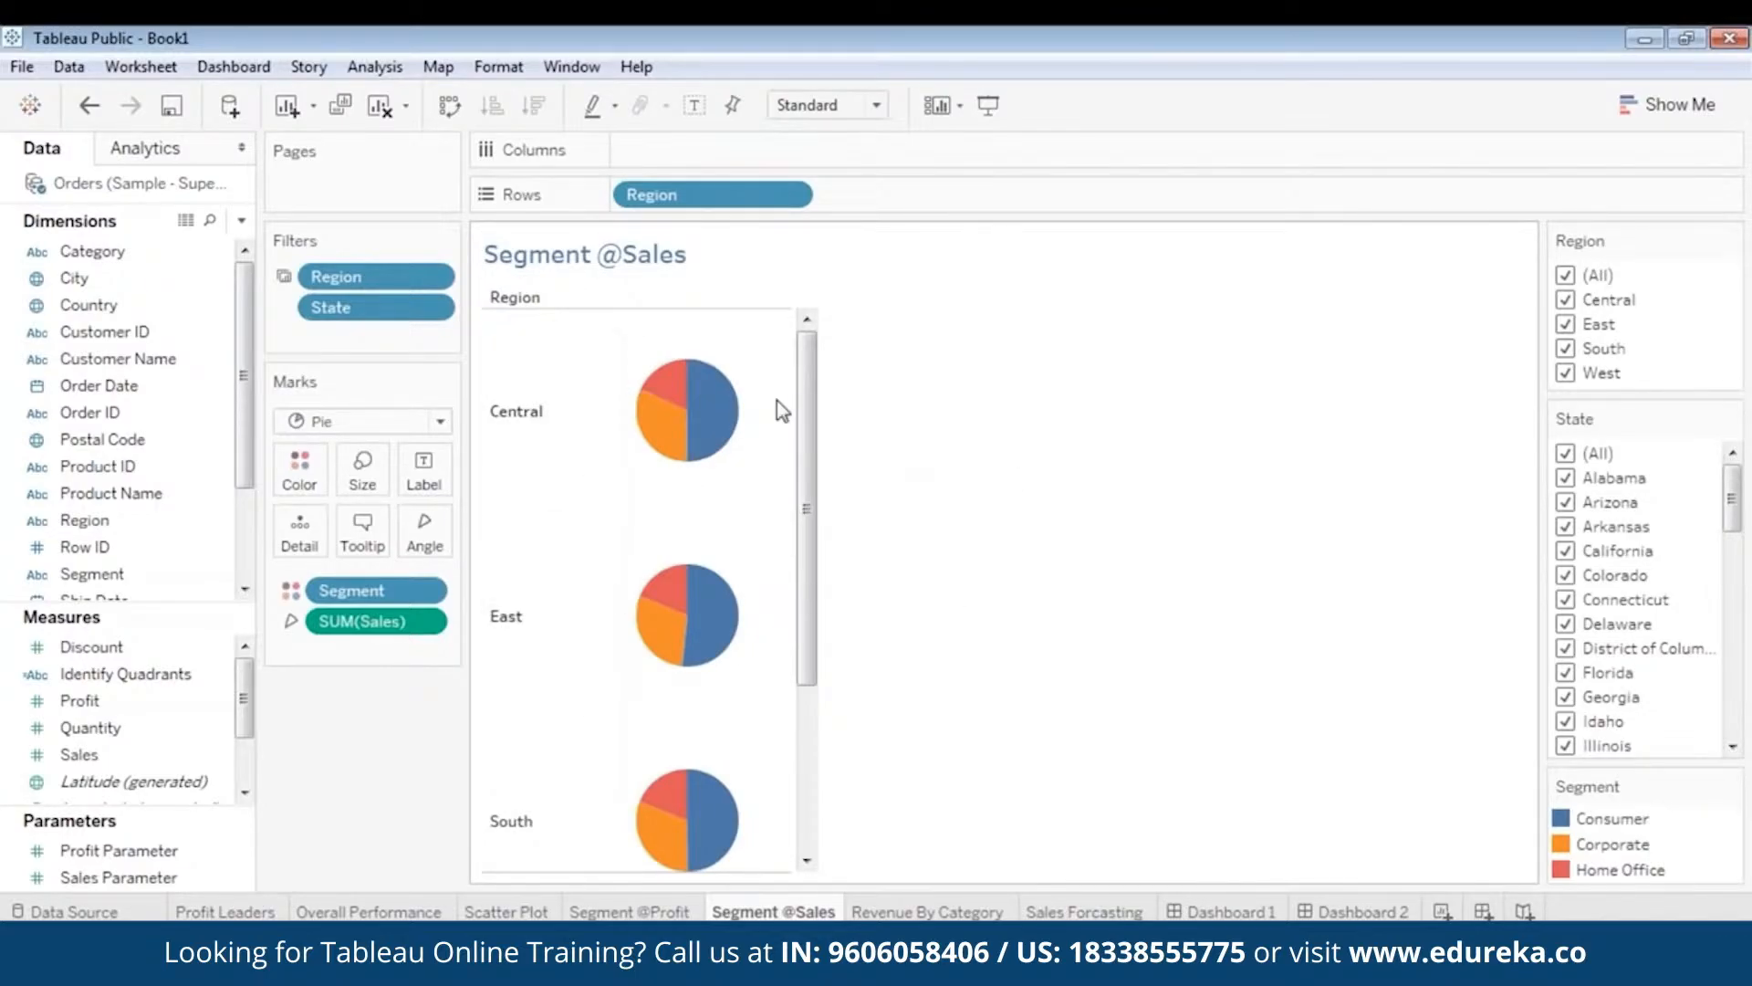
- Review the Revenue By Category and Sales Forcasting sheets, then open Dashboard 1
mouse_move(713, 855)
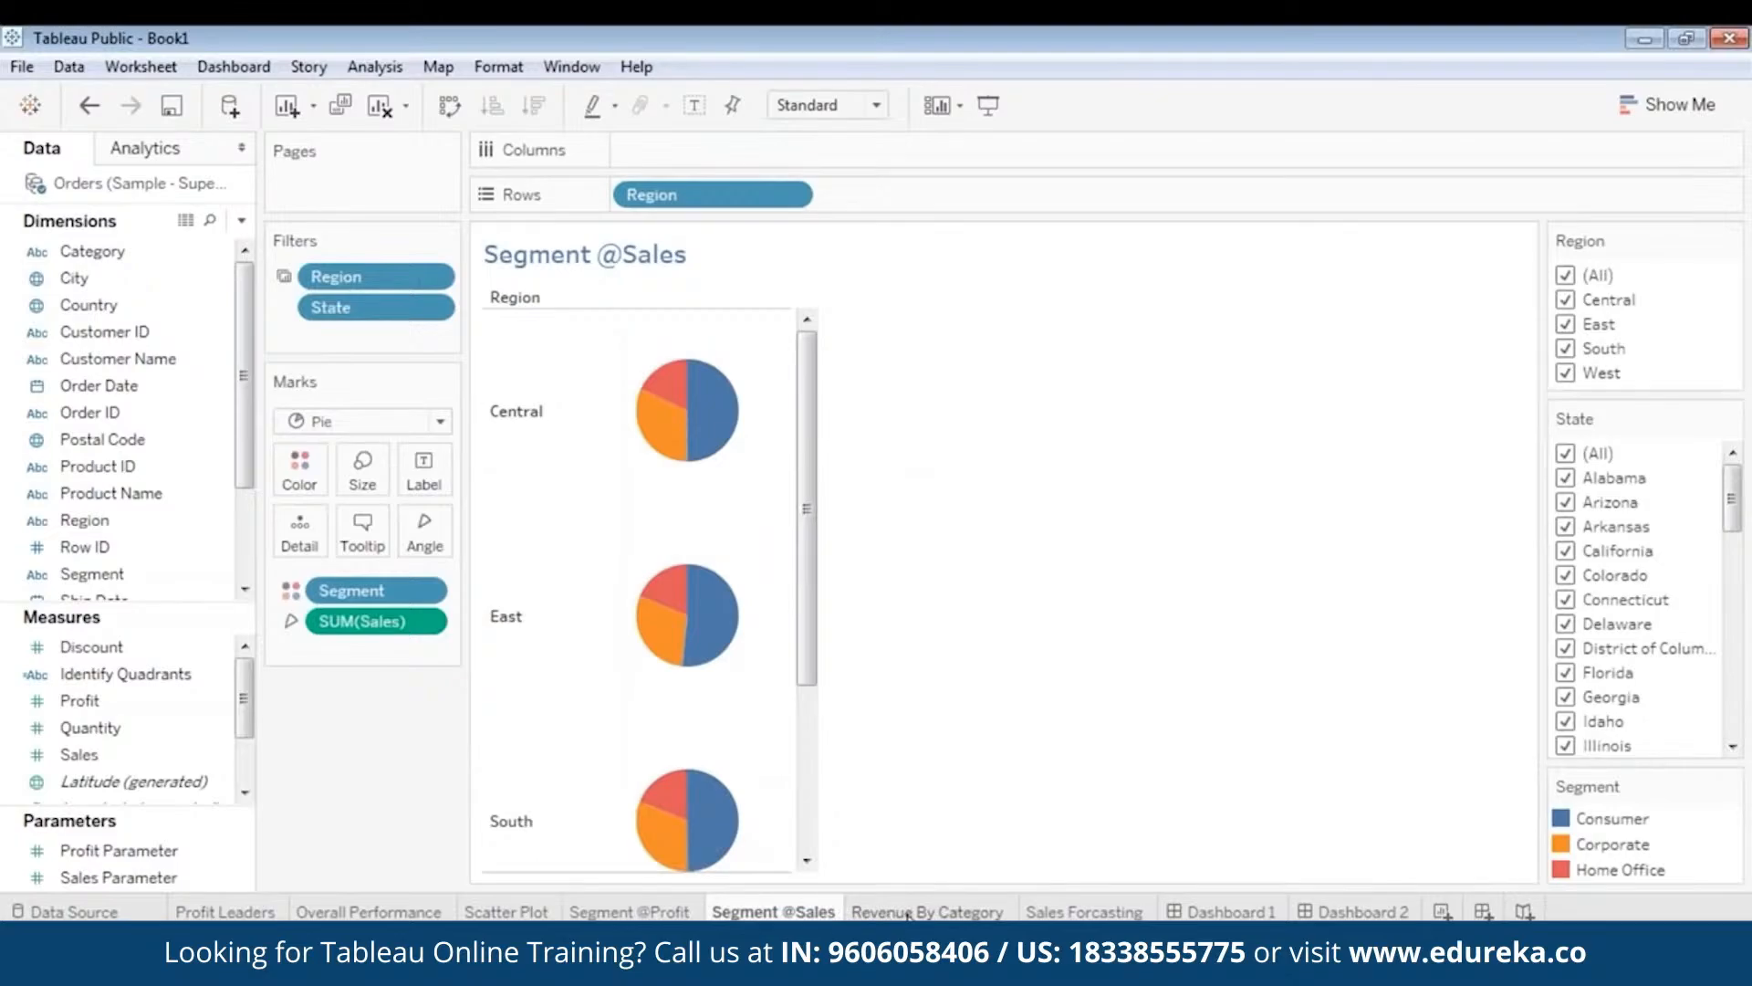
left_click(972, 911)
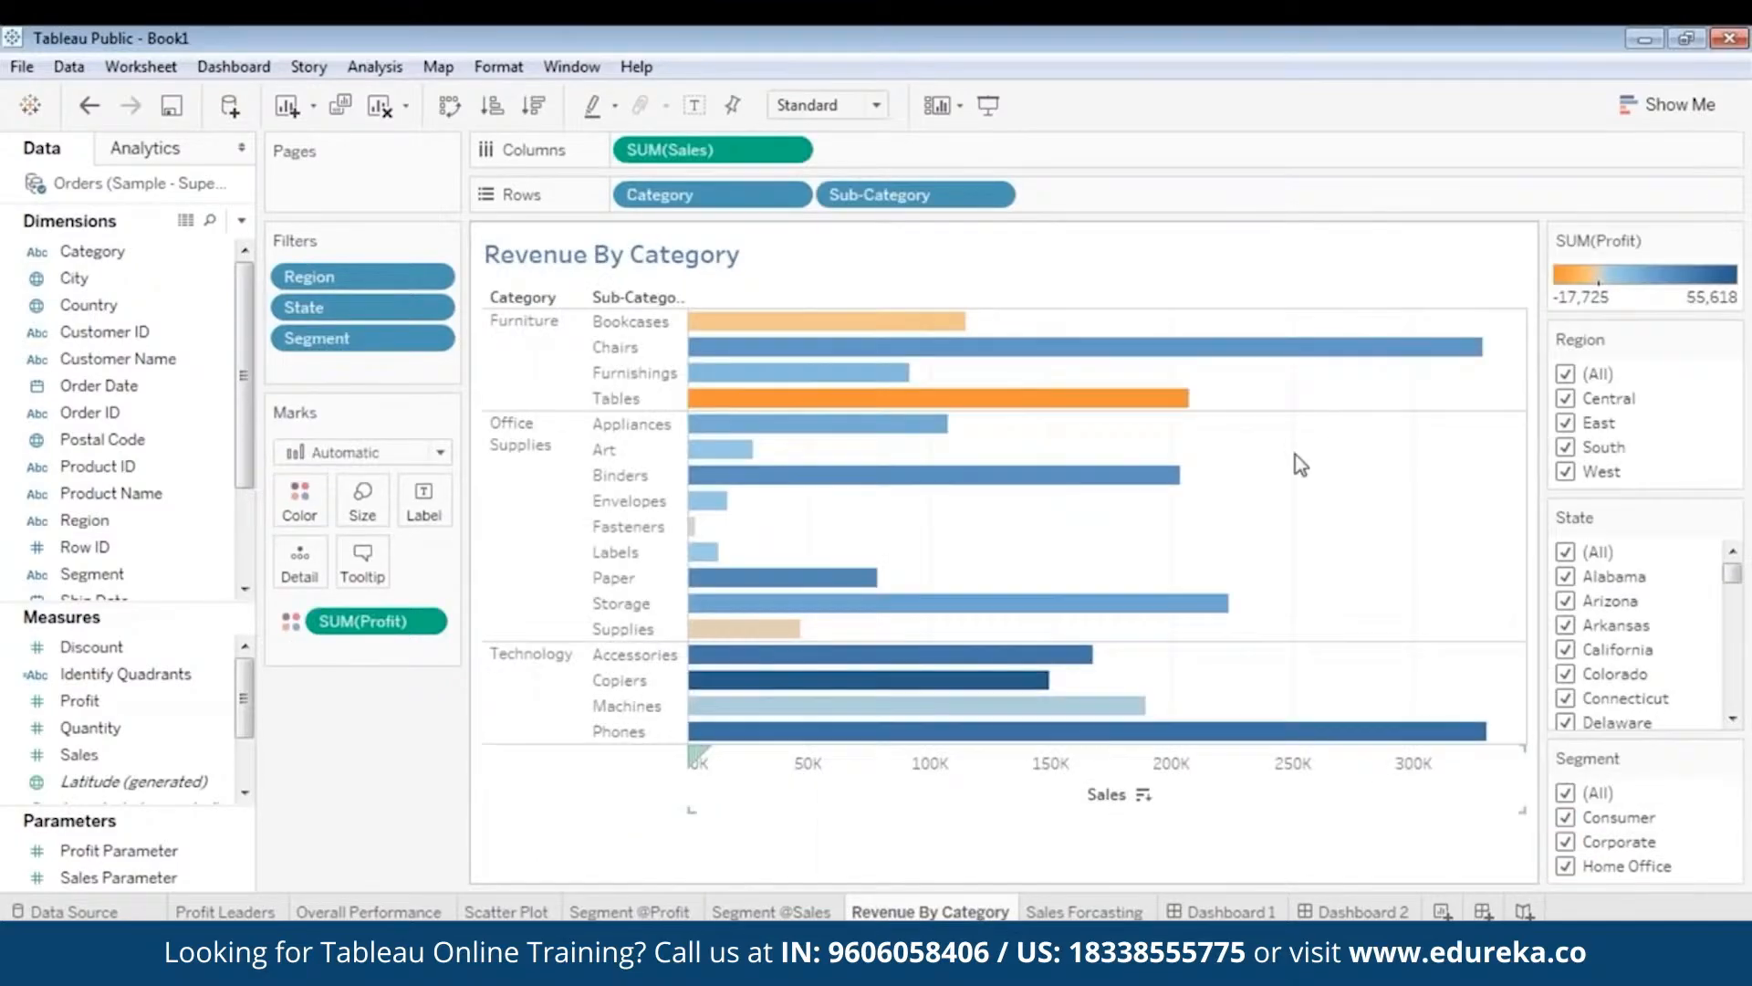
mouse_move(890, 346)
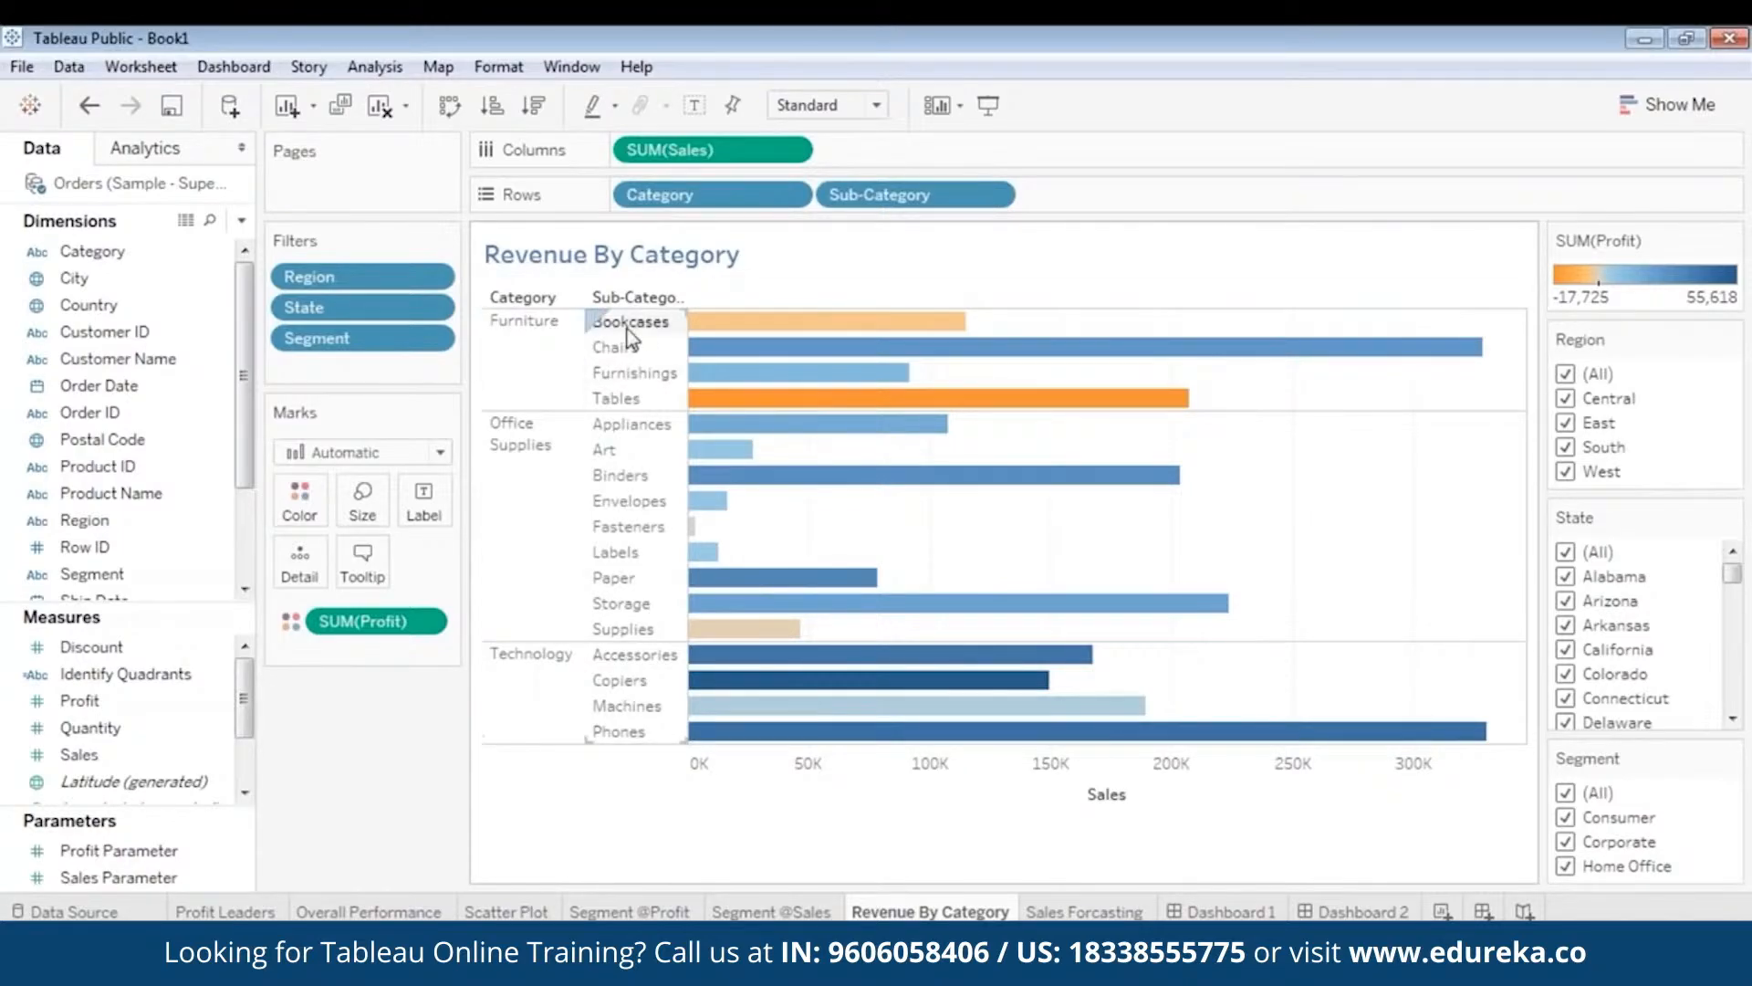
mouse_move(854, 398)
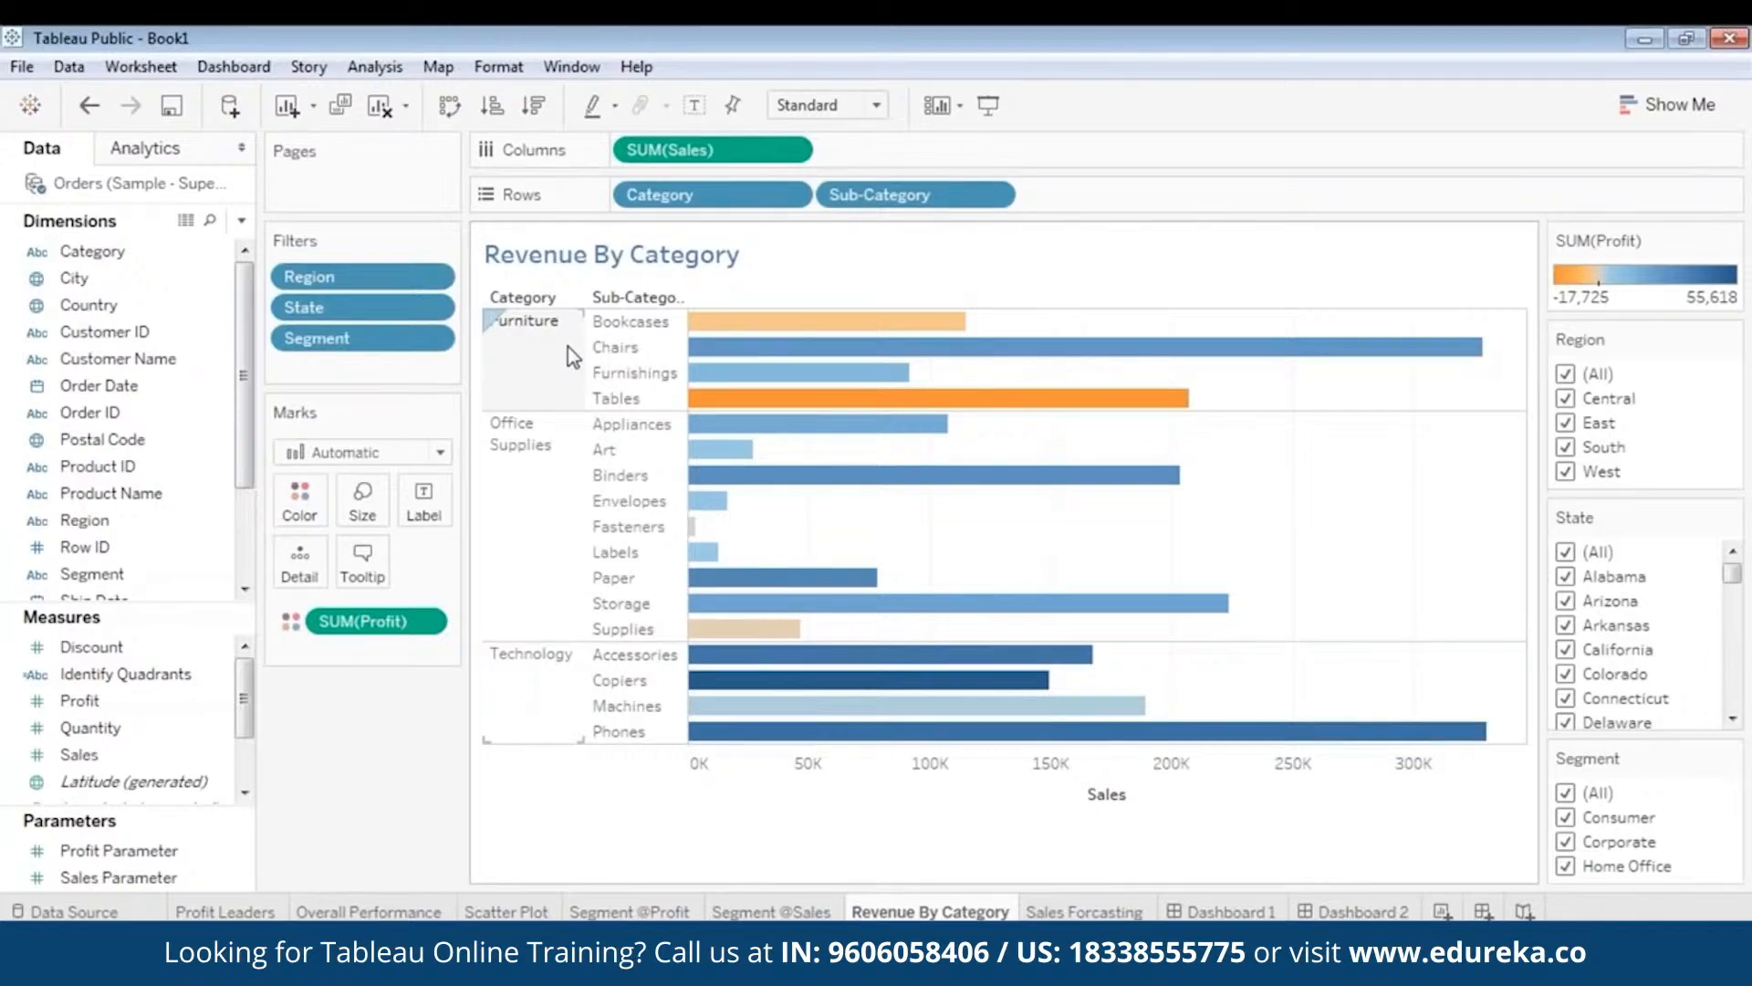
mouse_move(1168, 351)
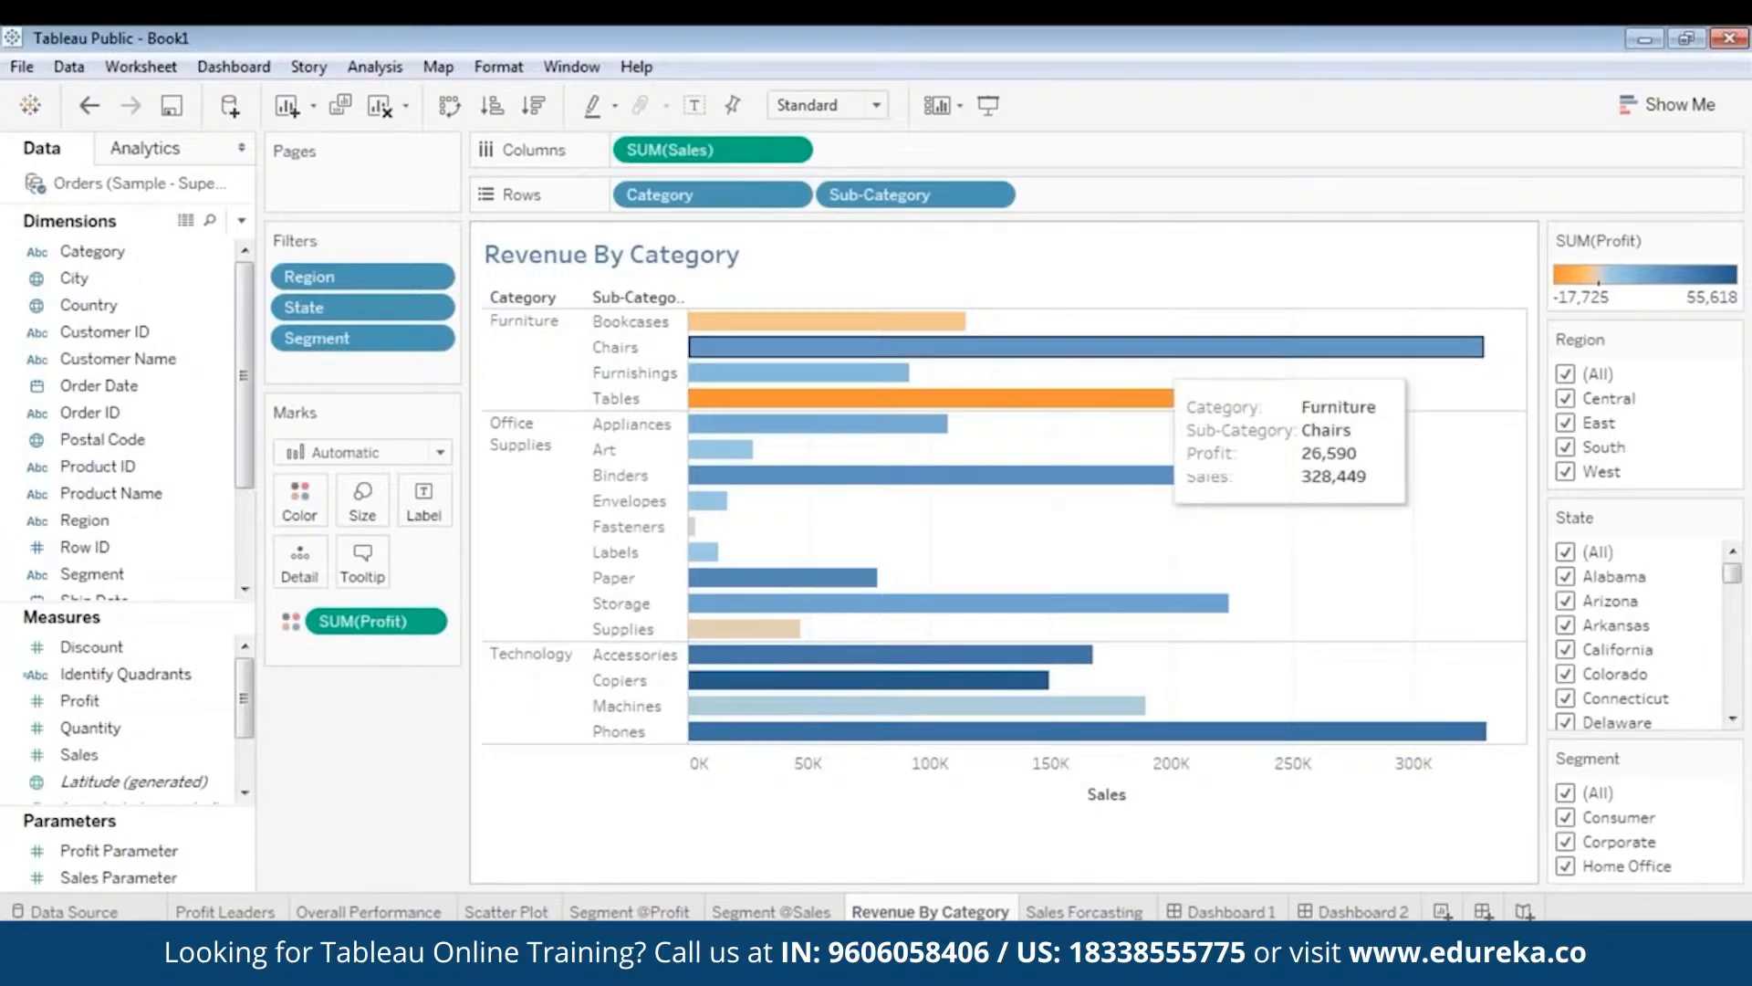
left_click(1146, 905)
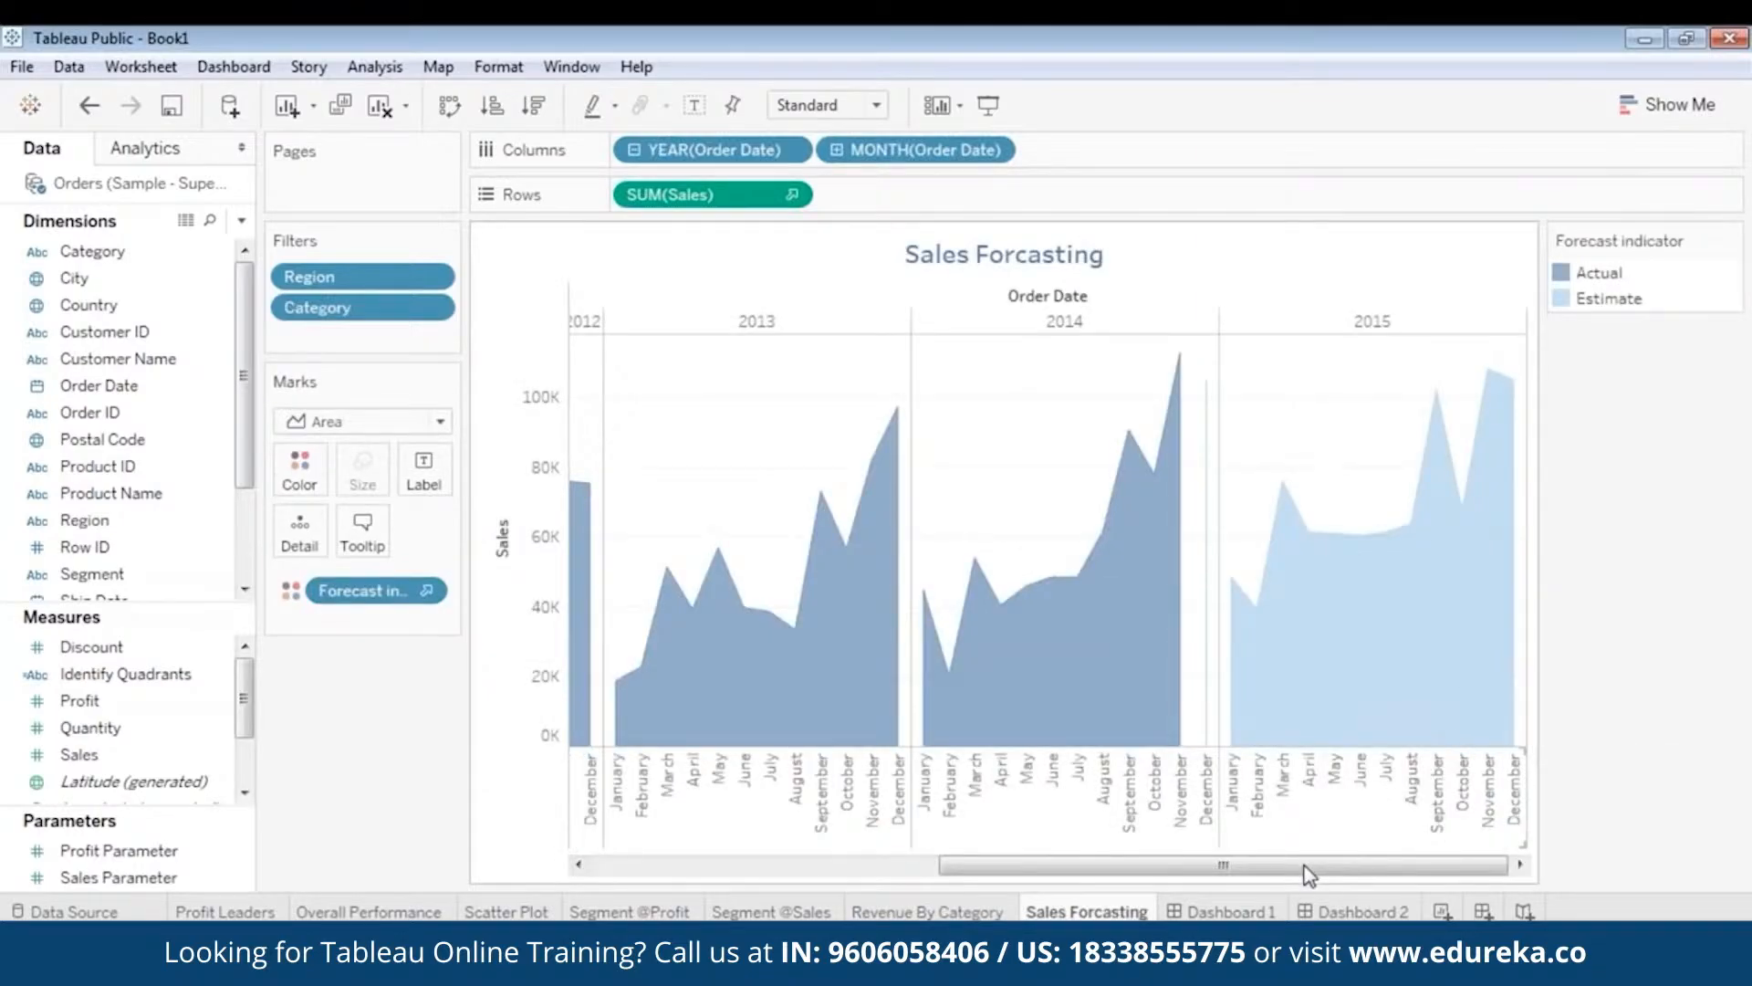
left_click_drag(1310, 874, 868, 874)
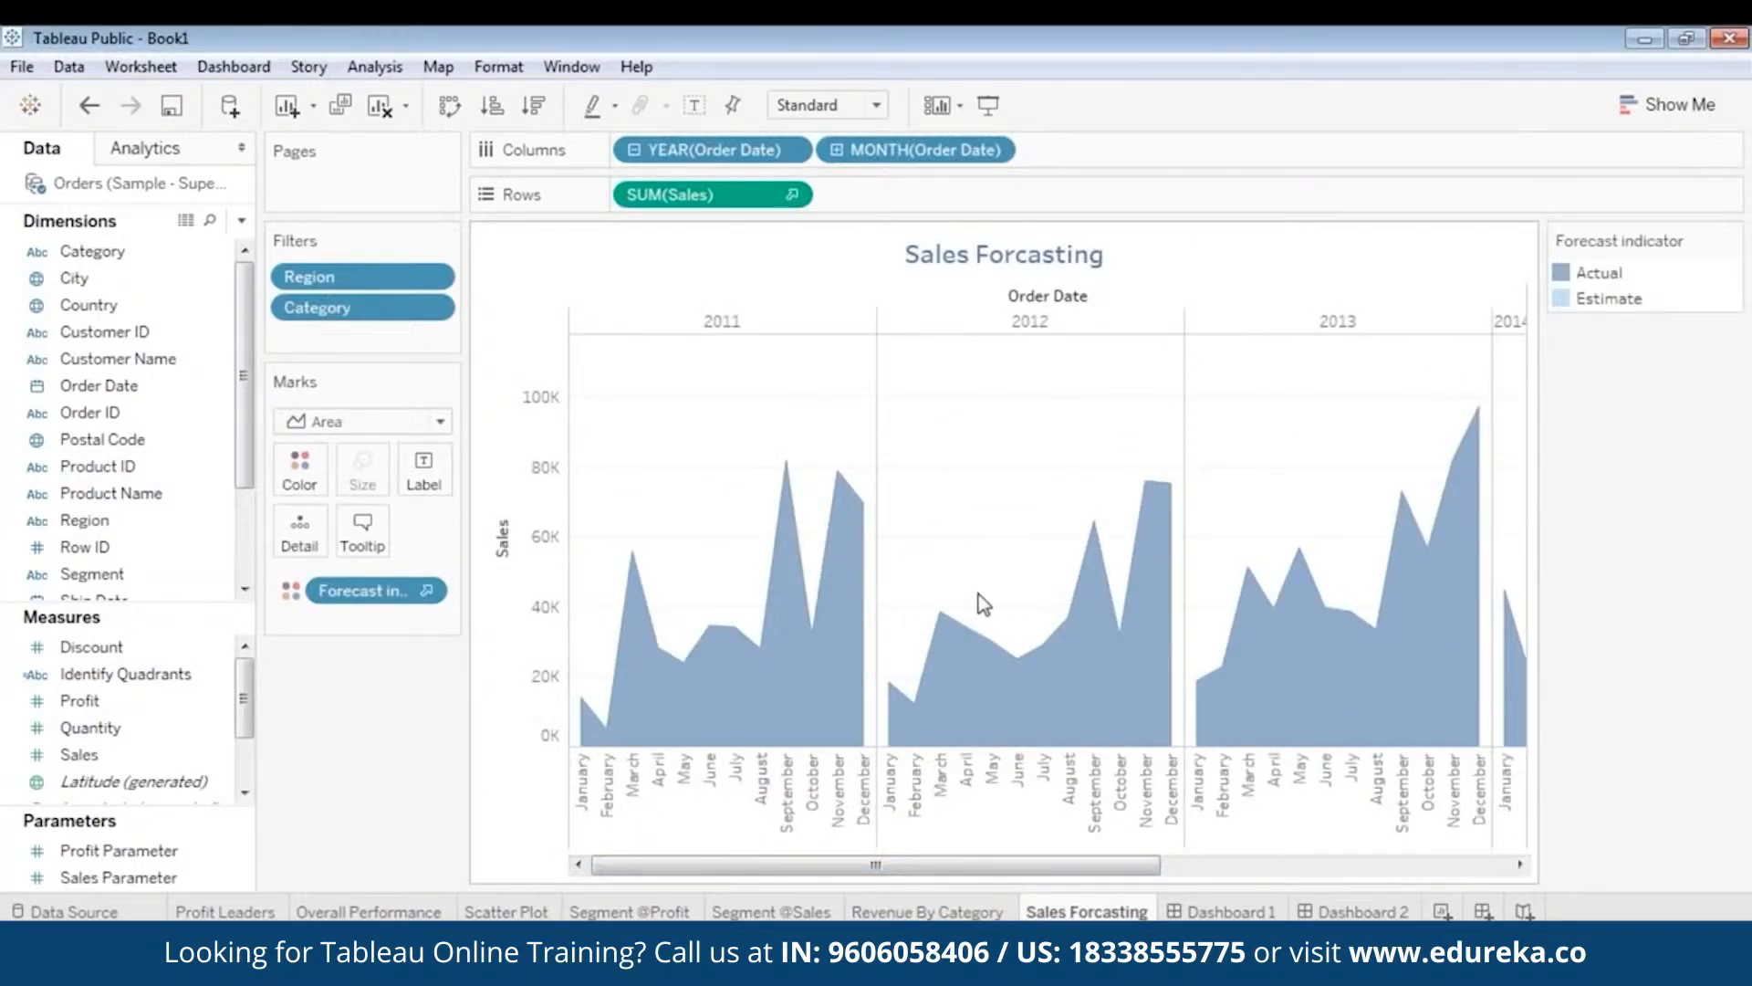
left_click_drag(974, 864, 1332, 865)
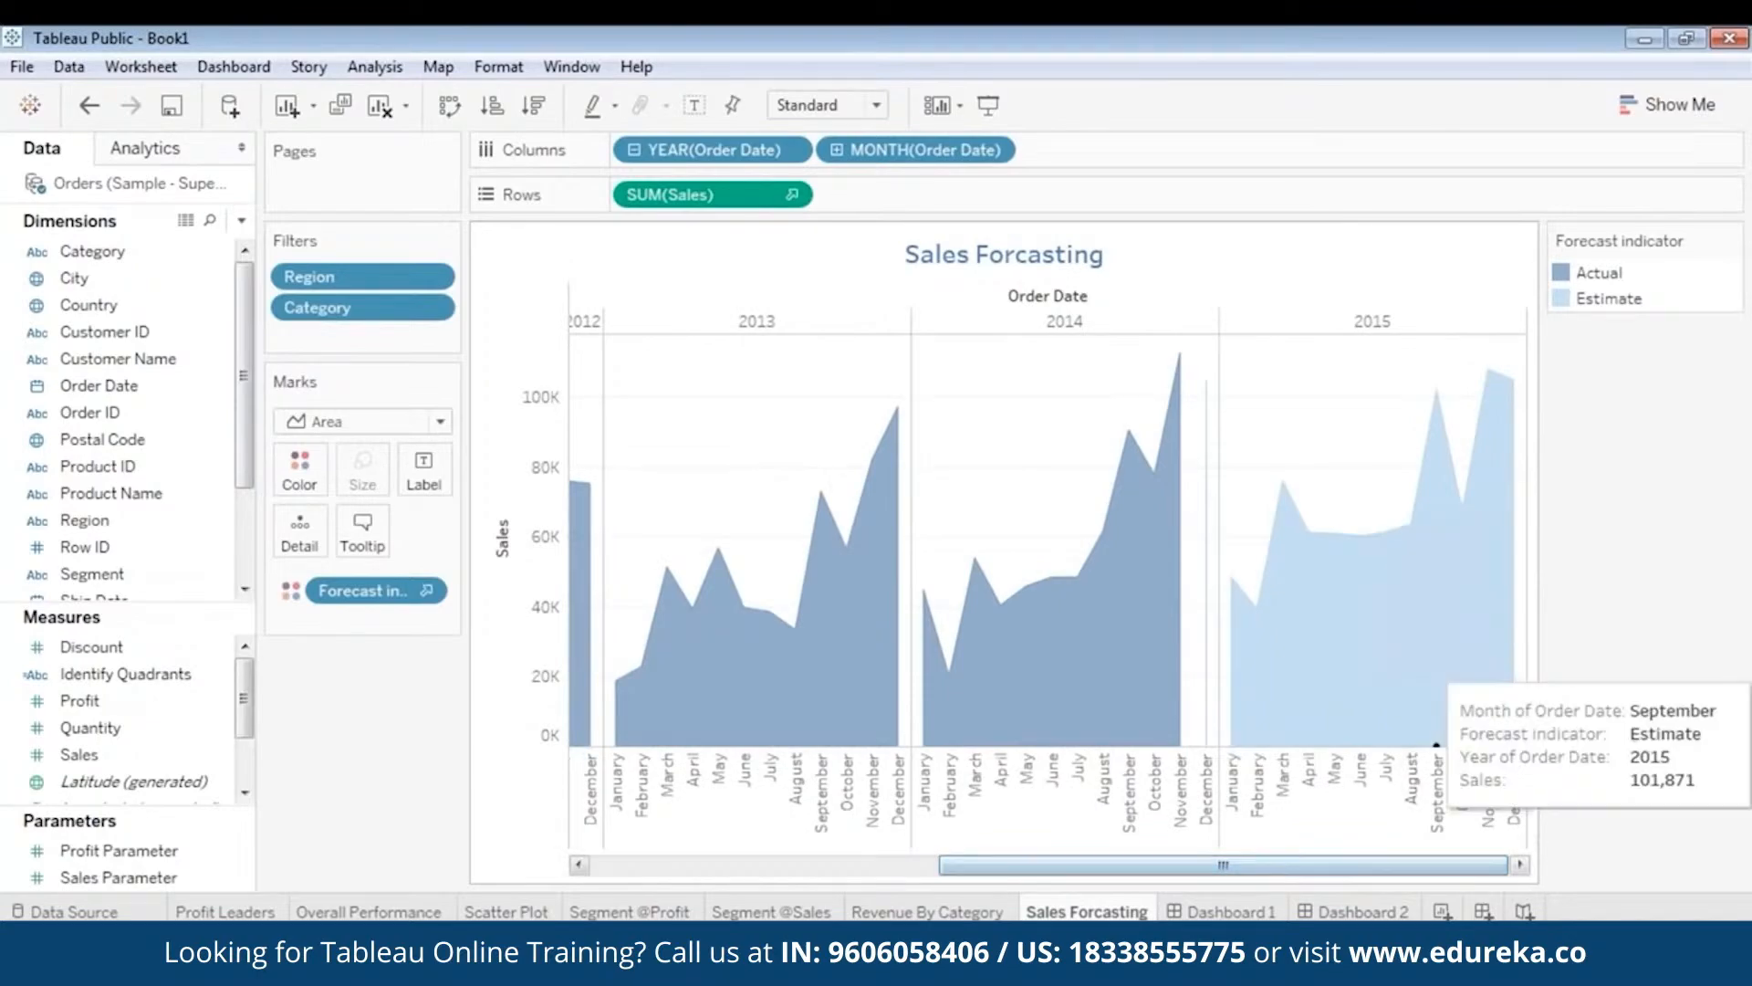
left_click(1252, 910)
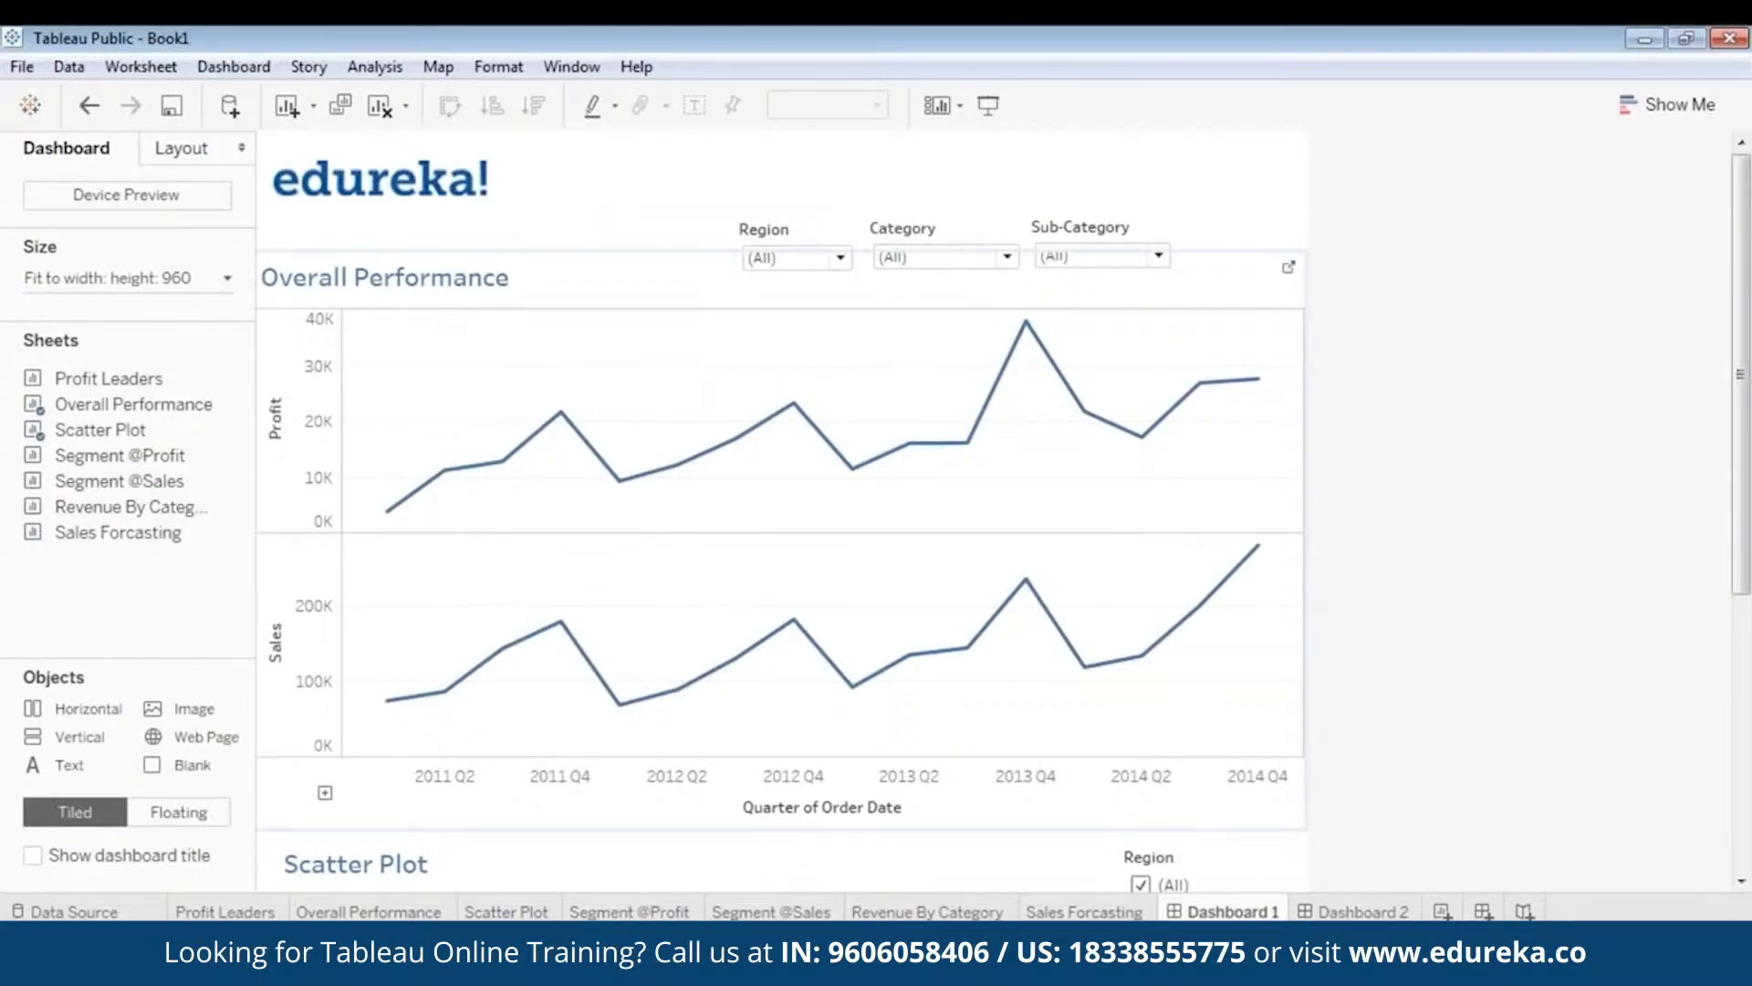
- Open Dashboard 2 and scroll down to its Sales Forcasting chart
left_click(1381, 910)
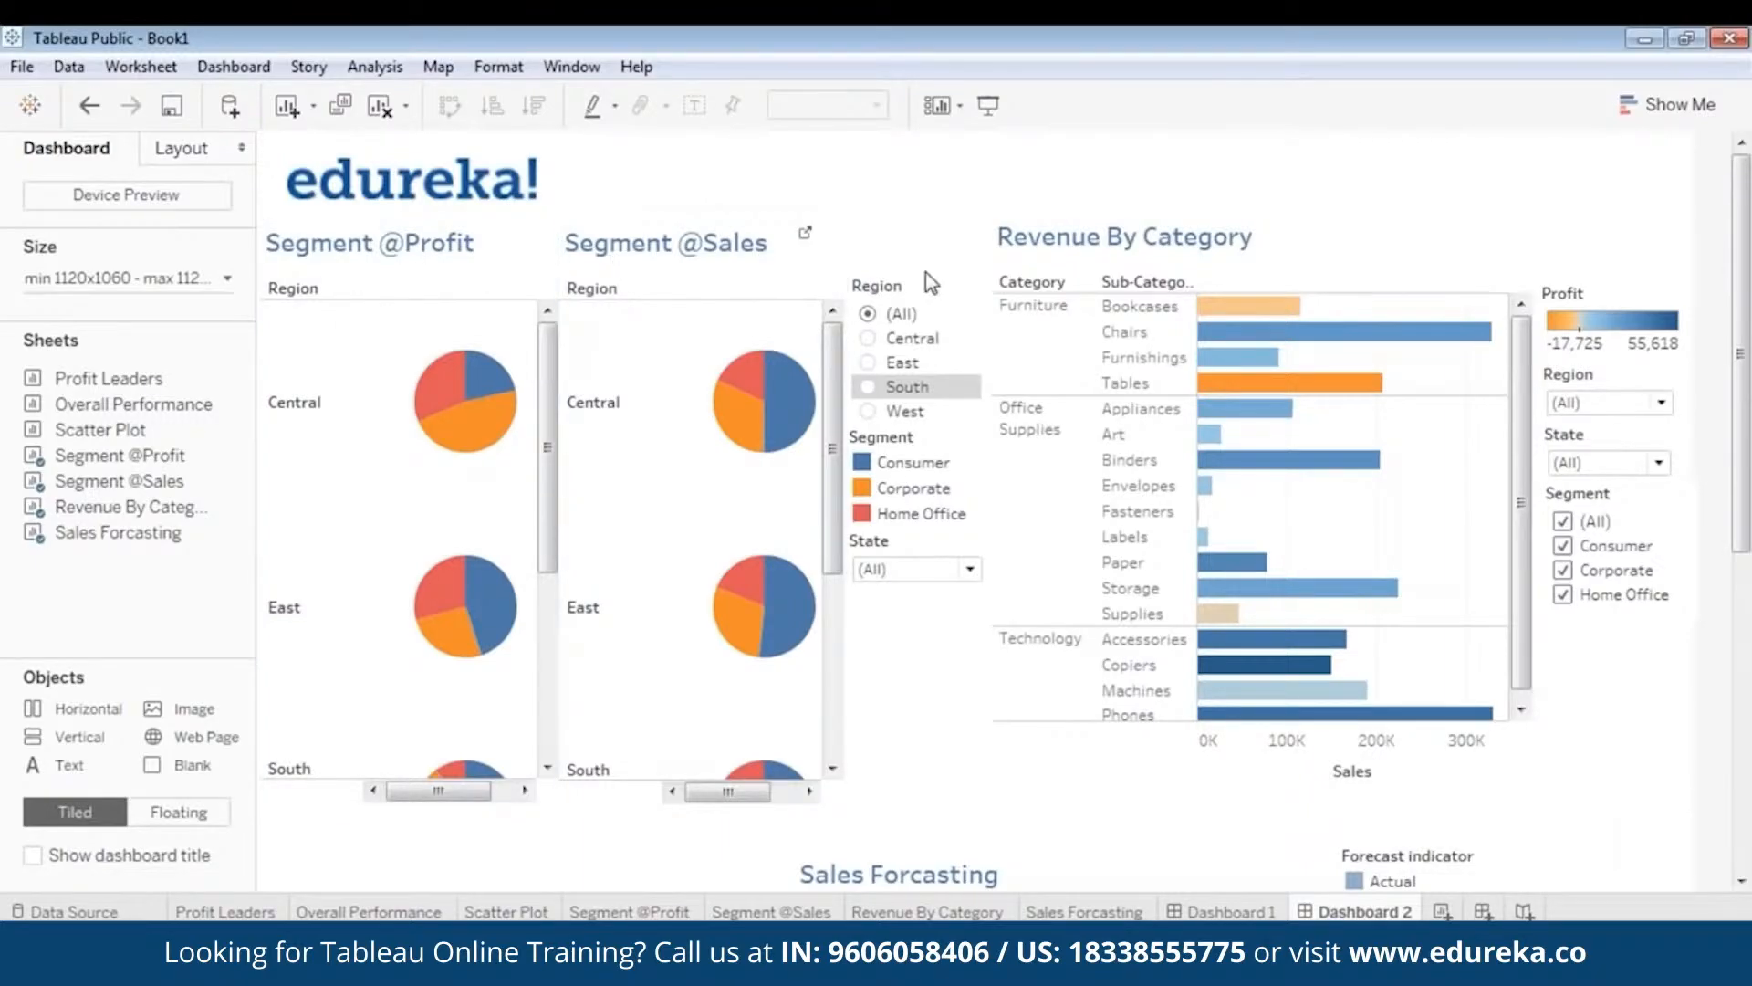
scroll(1745, 516, "down", 6)
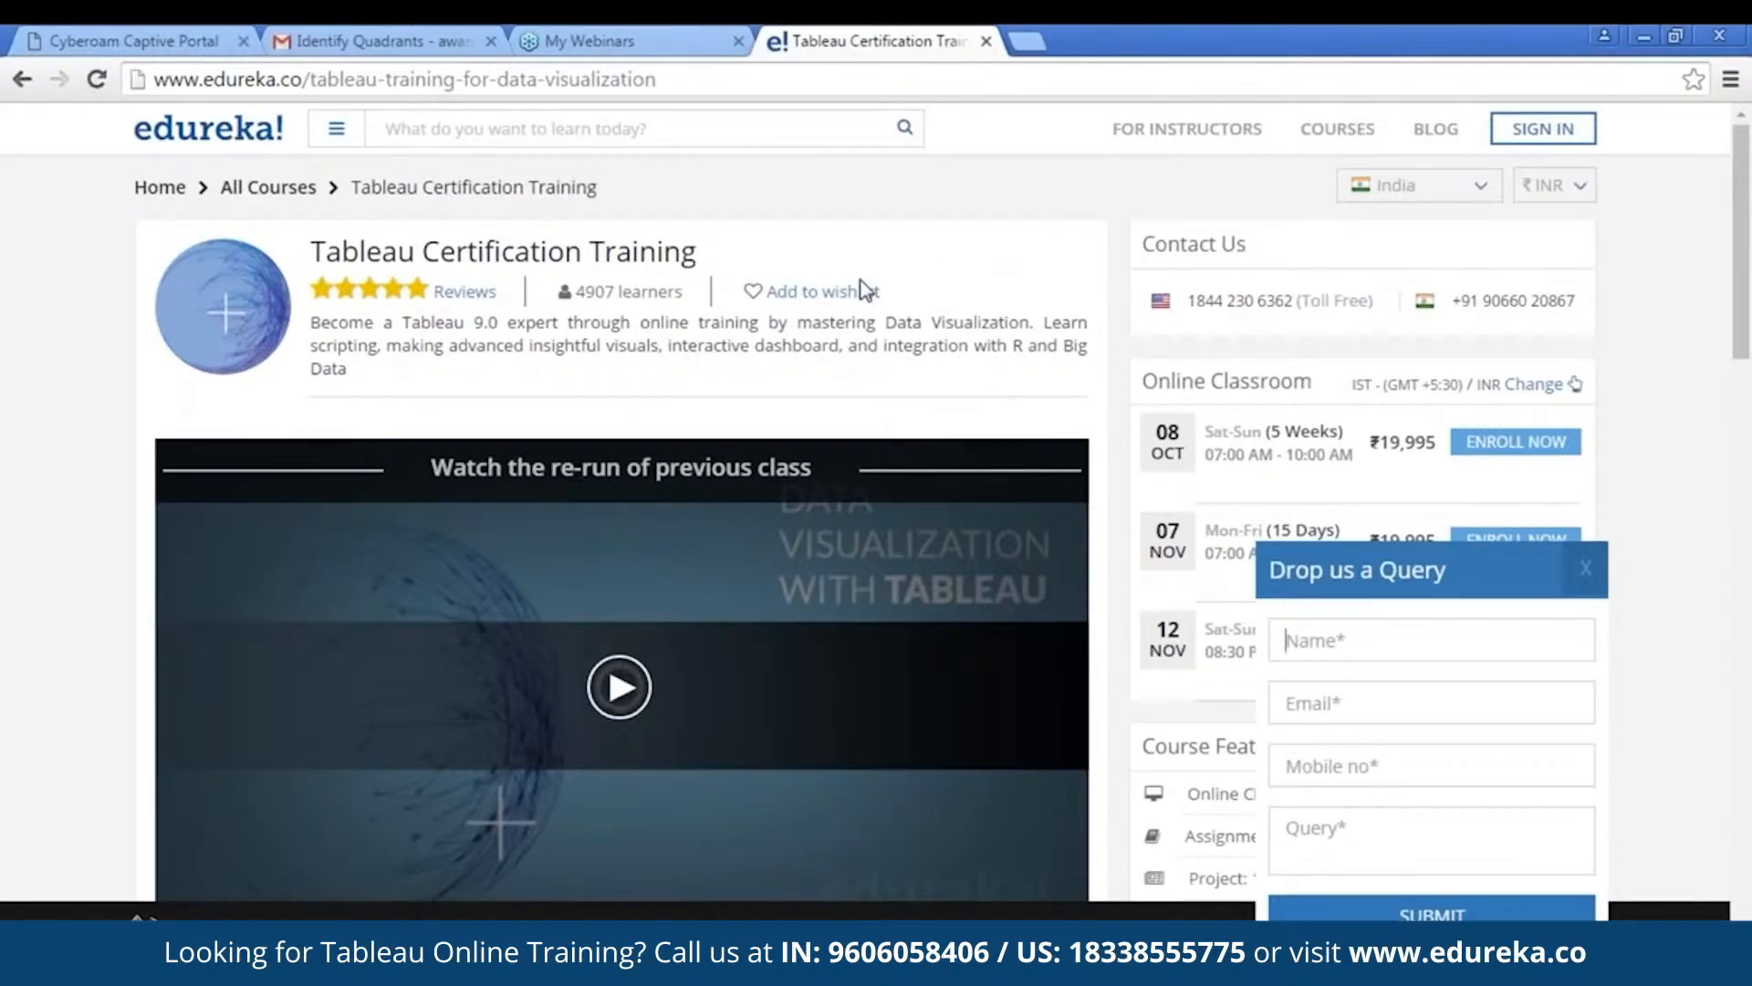
scroll(1034, 269, "down", 3)
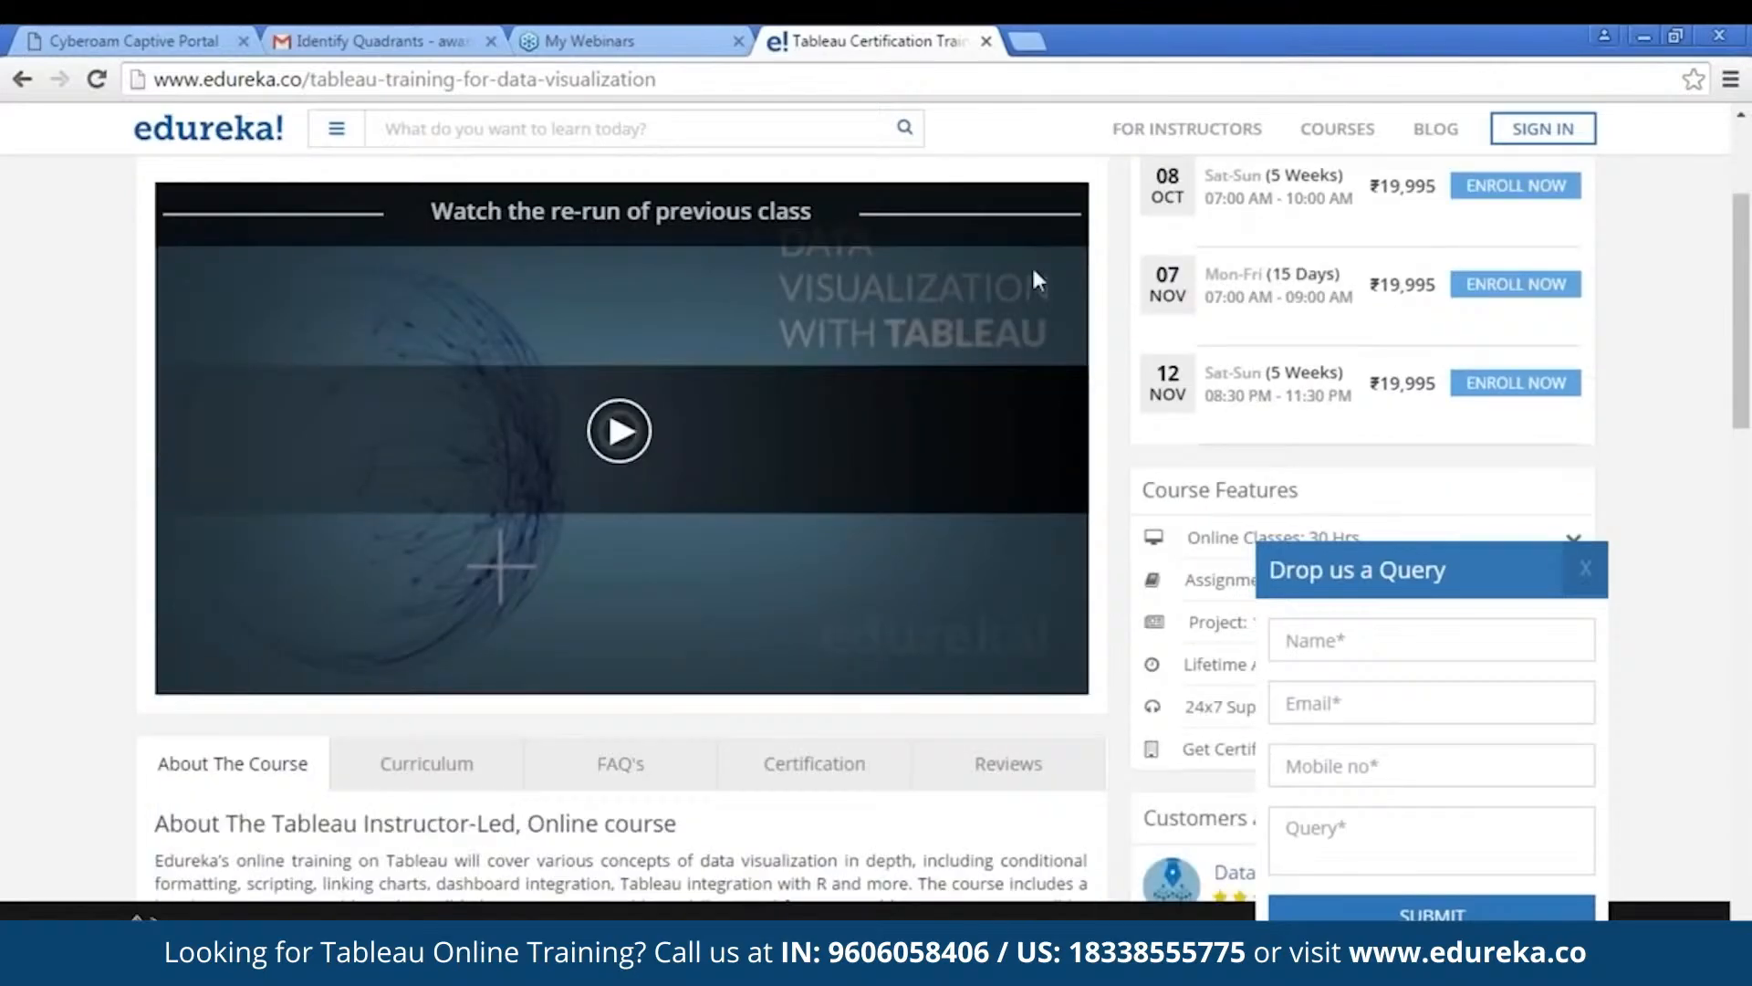
scroll(1034, 276, "down", 4)
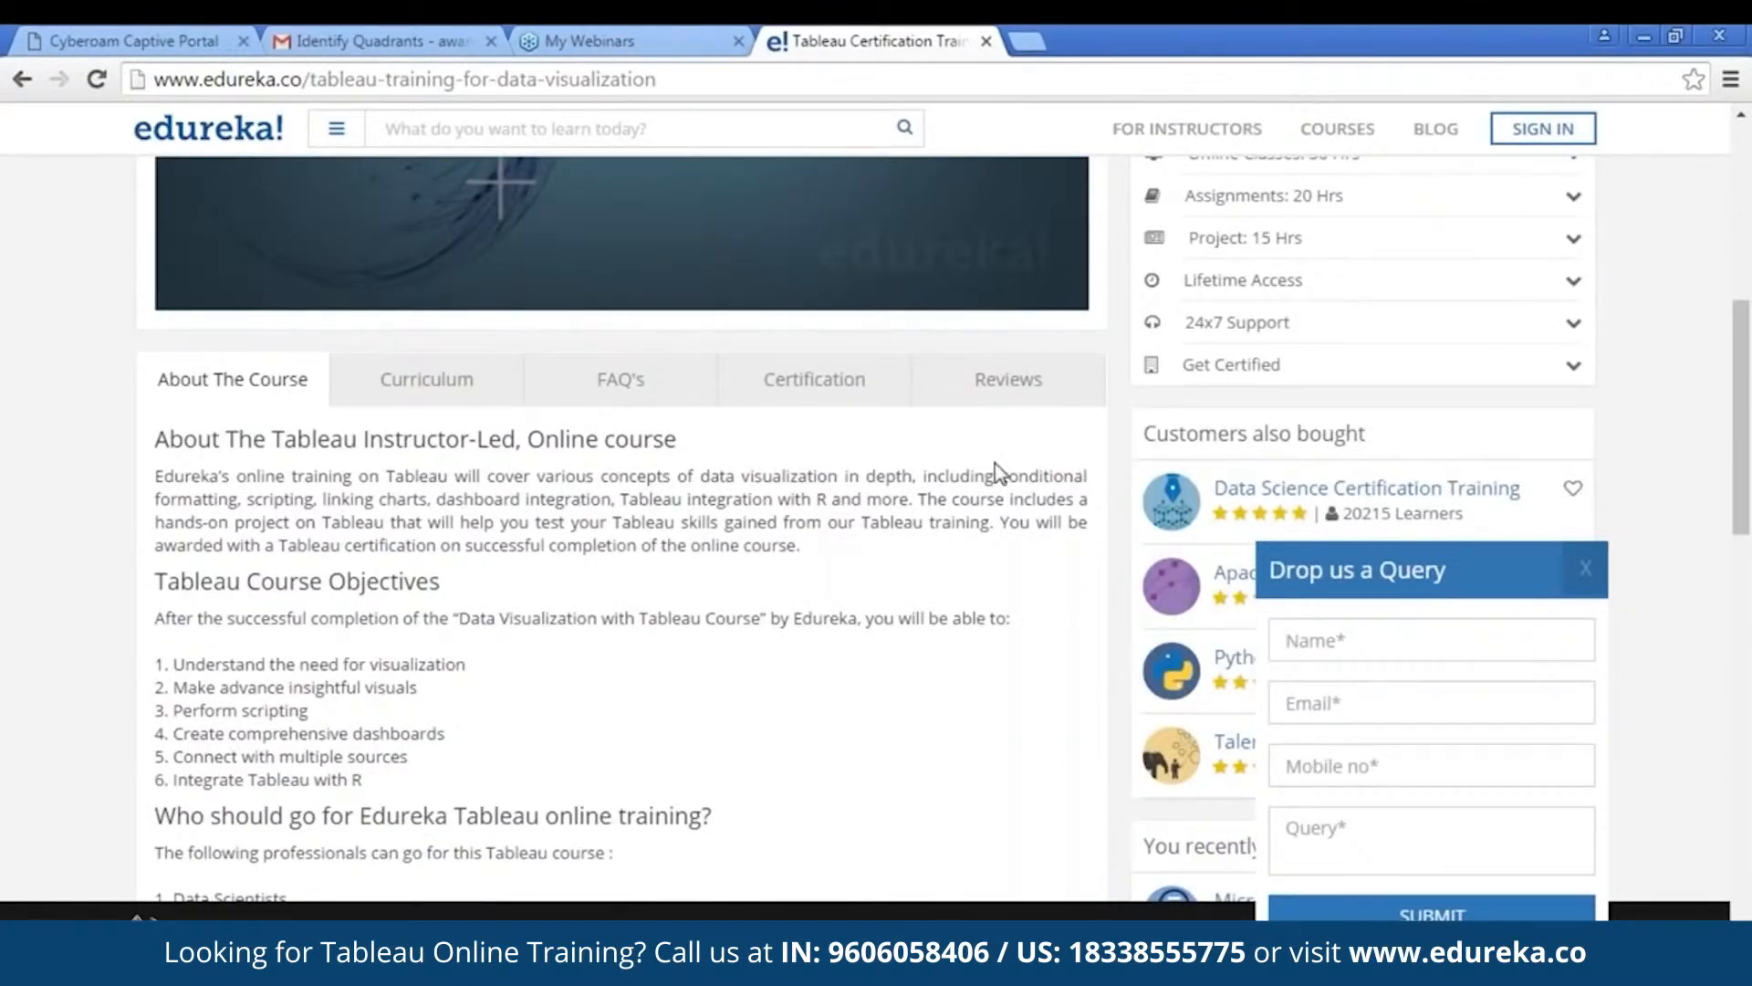
scroll(718, 498, "up", 5)
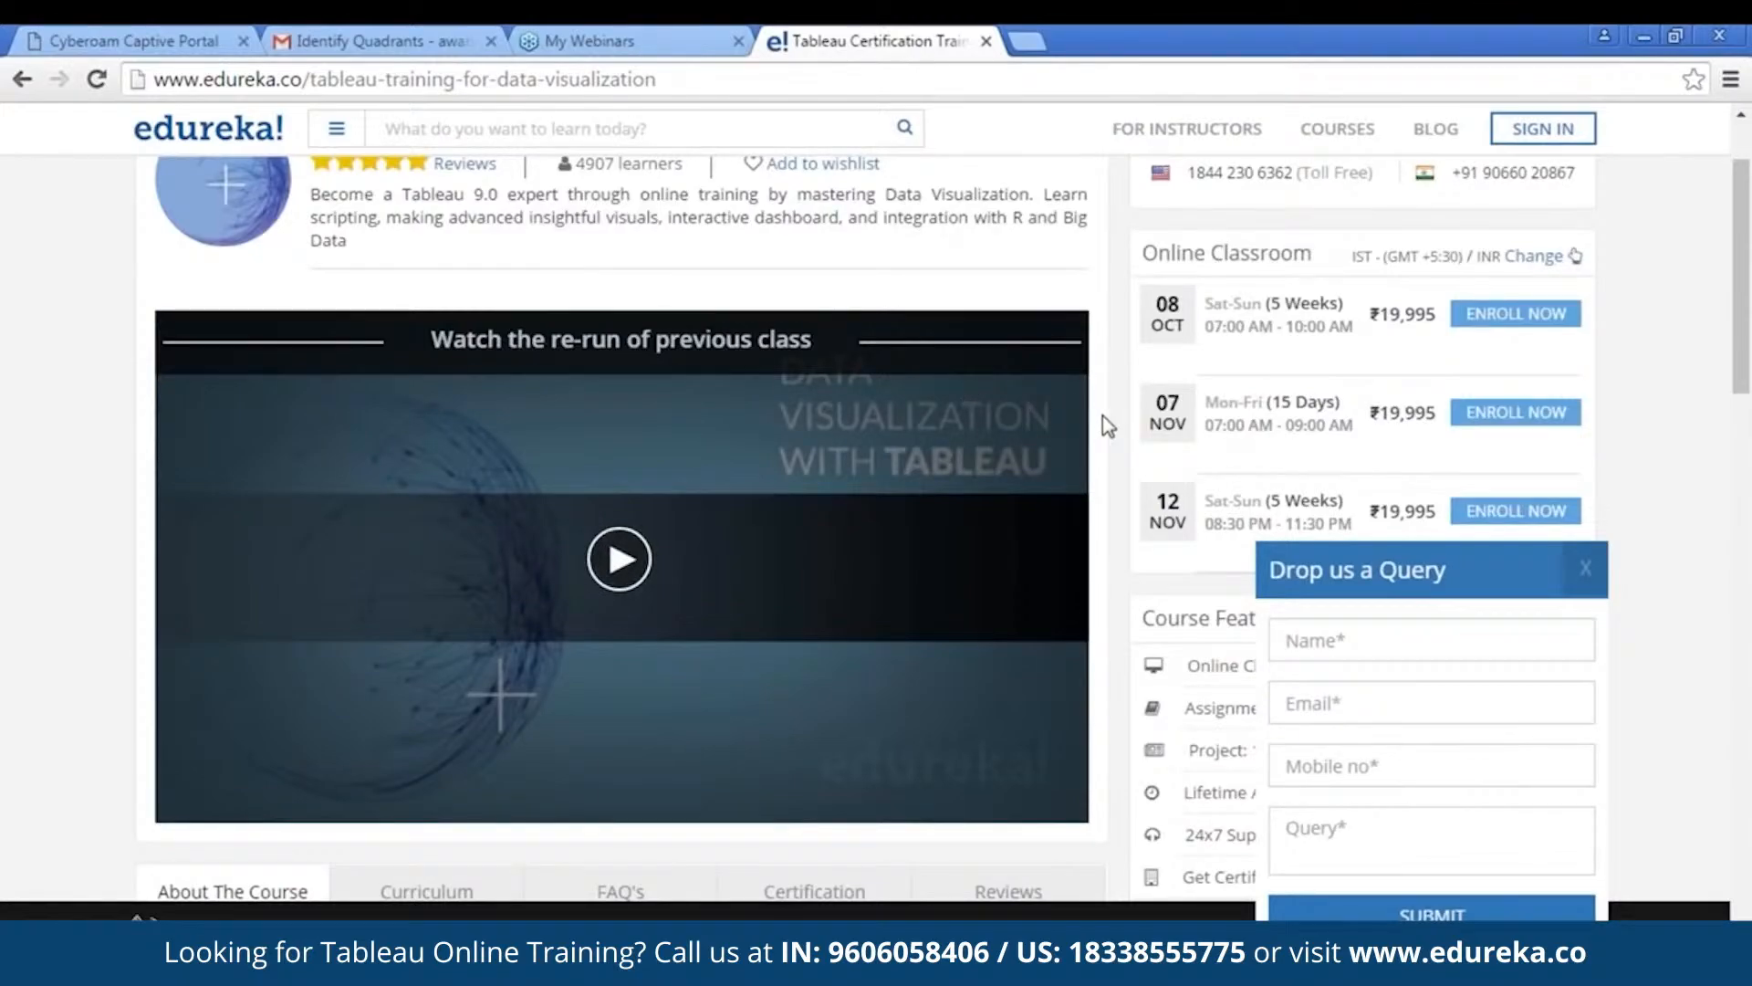
scroll(1100, 418, "down", 6)
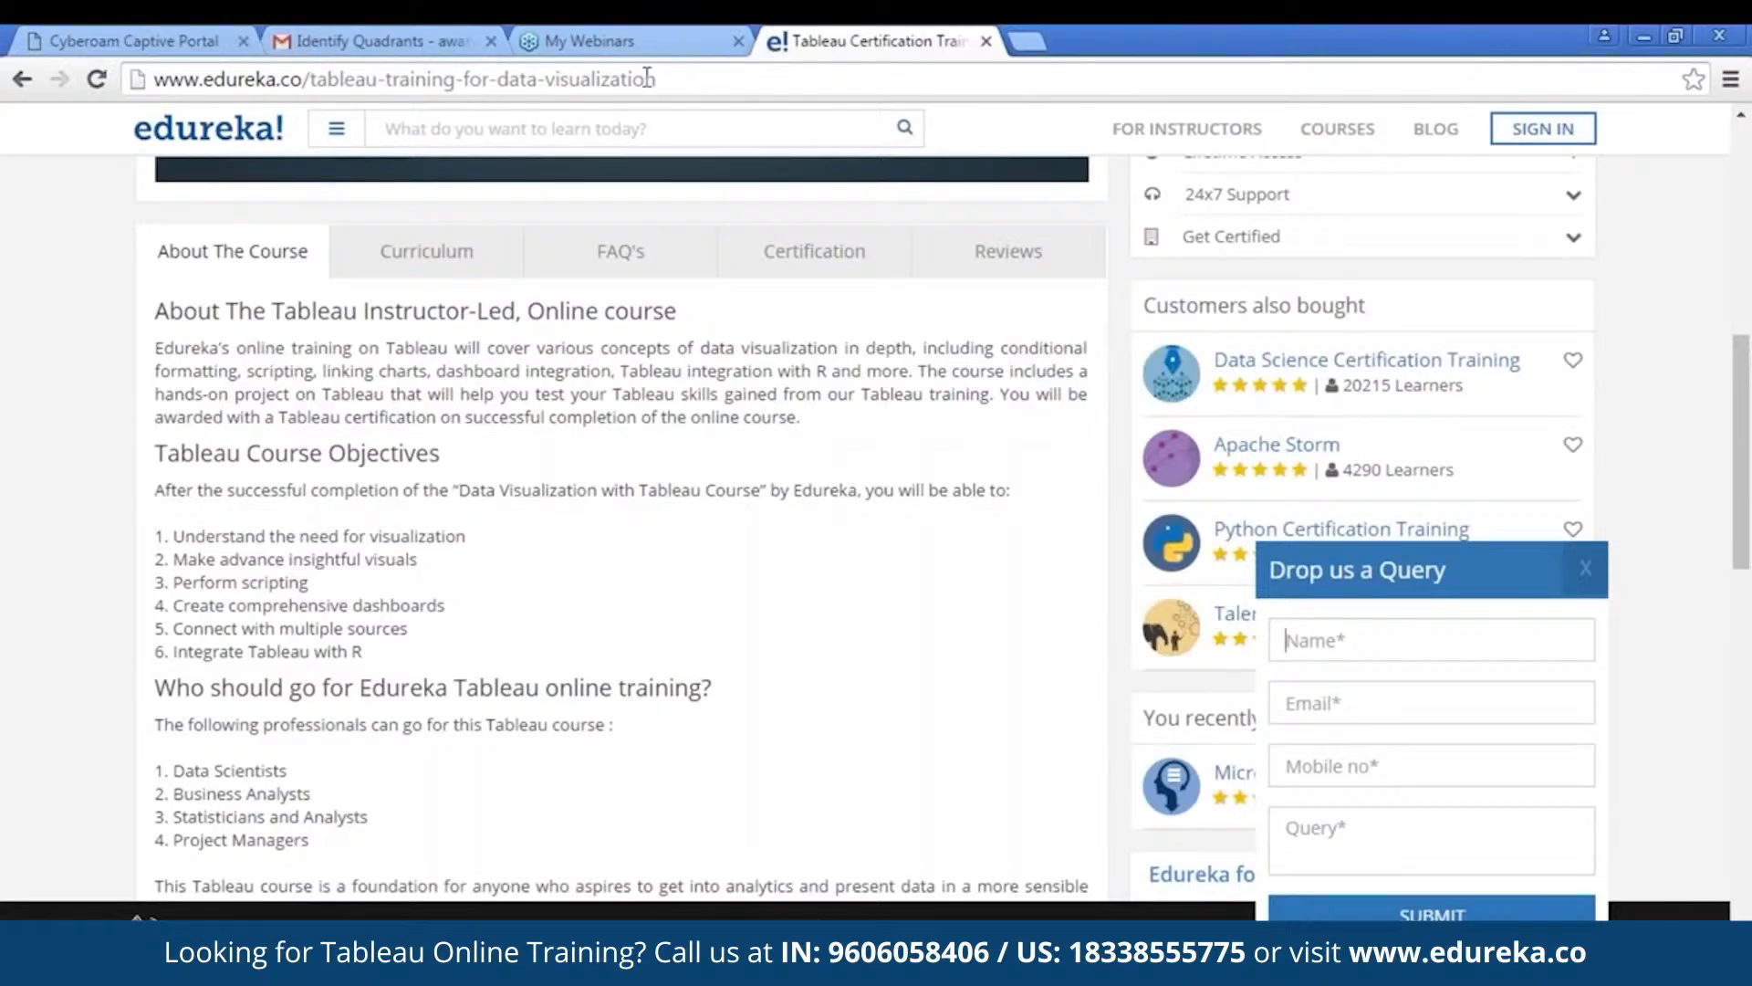
scroll(656, 787, "up", 6)
scroll(665, 736, "down", 6)
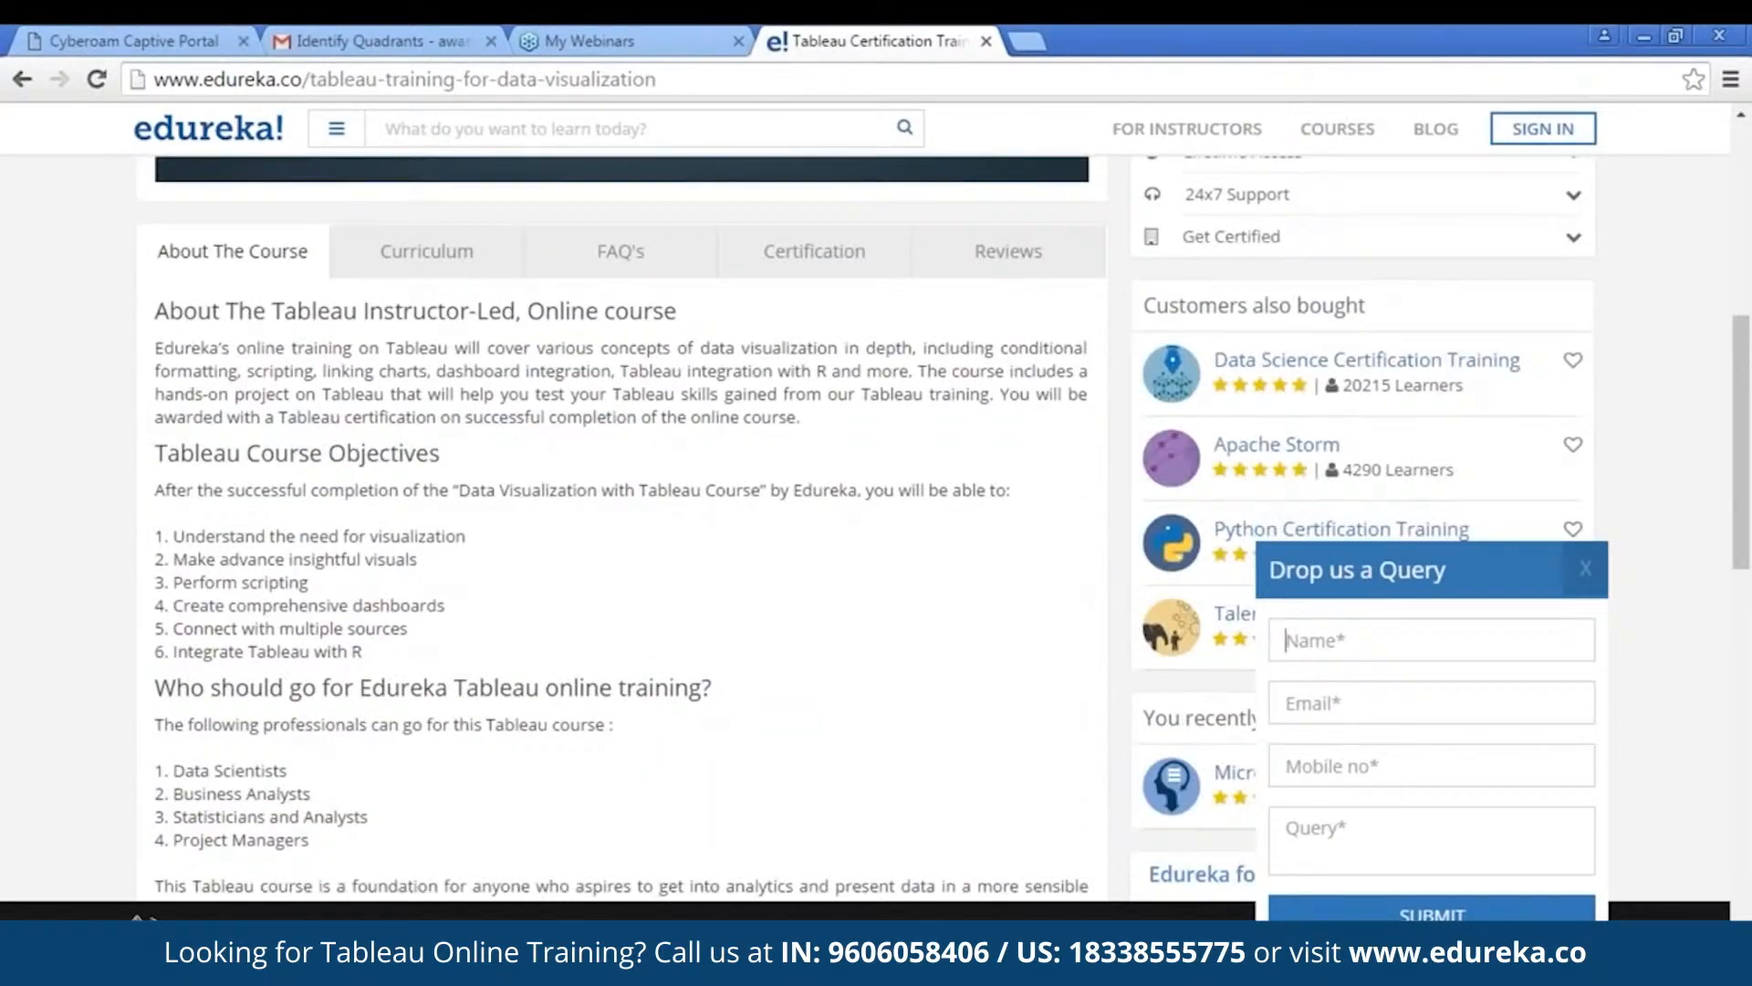